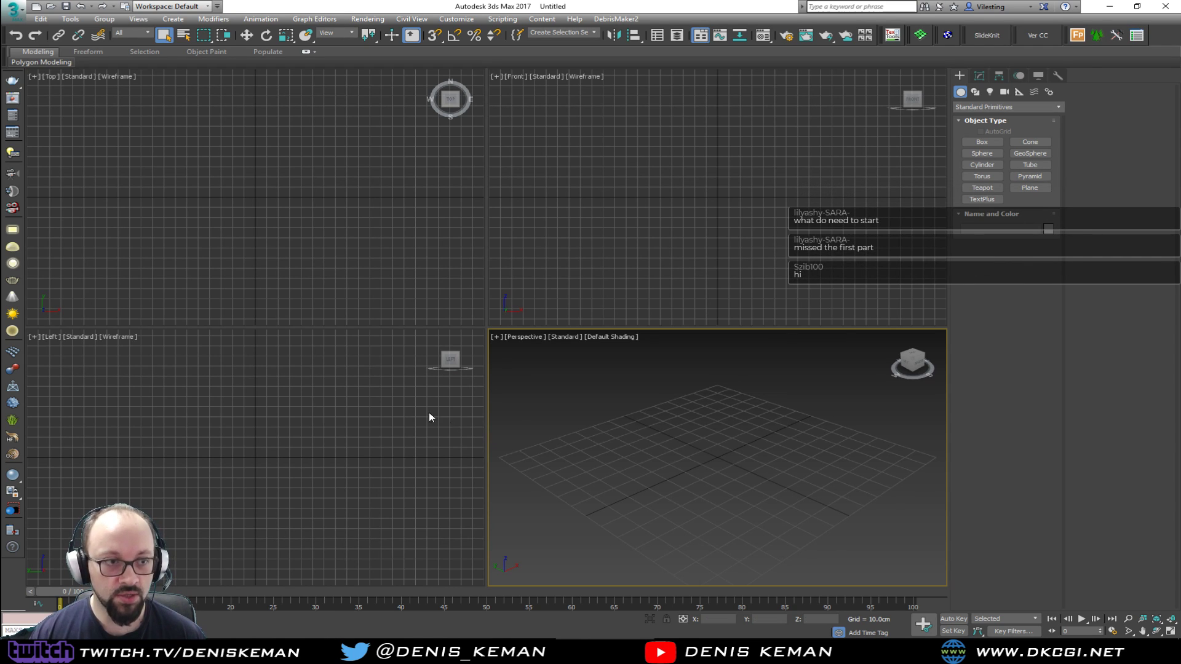
Switch to the web browser and skim the first Pinterest results for "japanese house blueprint"
left_click(271, 638)
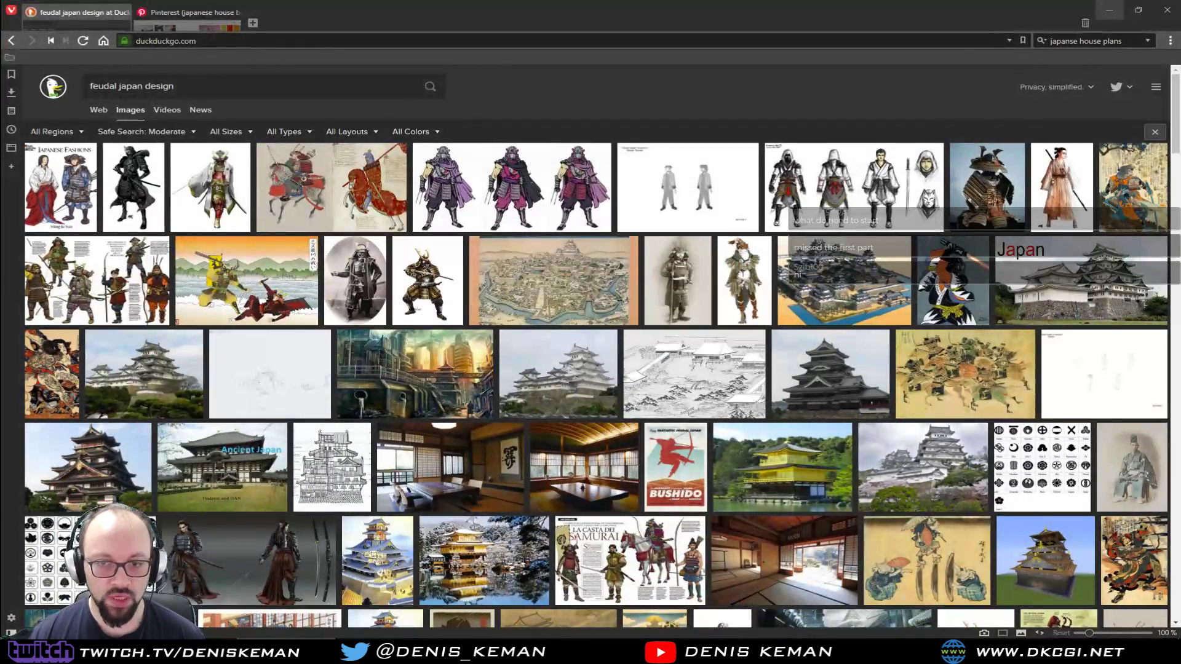
left_click(190, 10)
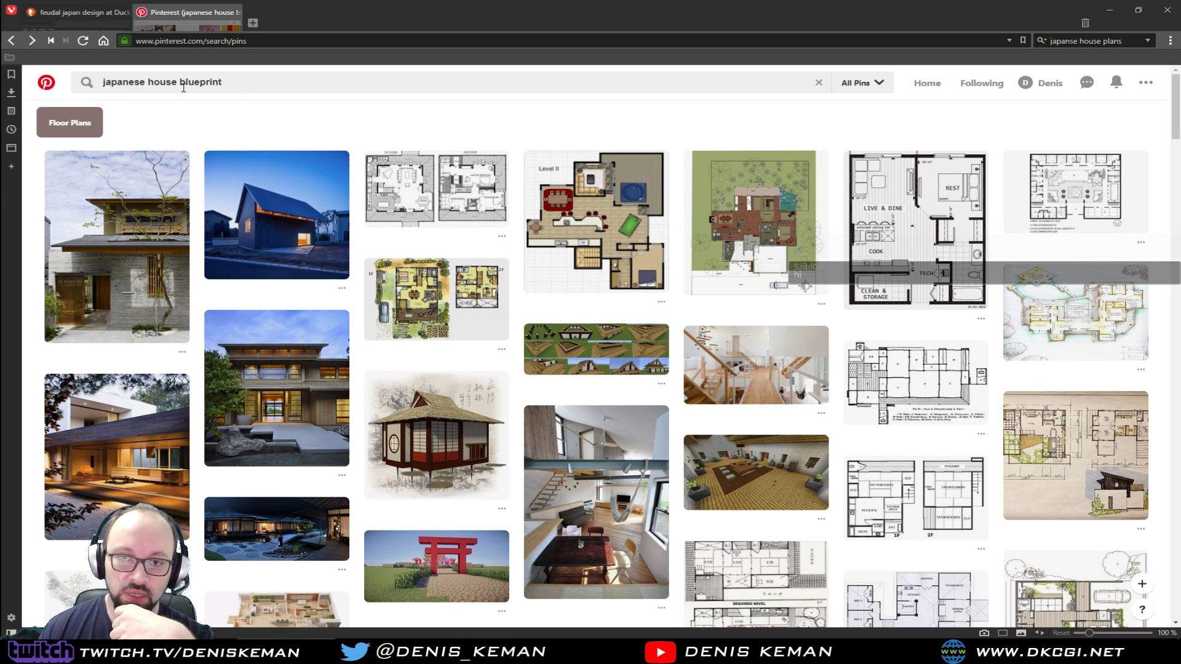
scroll(910, 246, "down", 5)
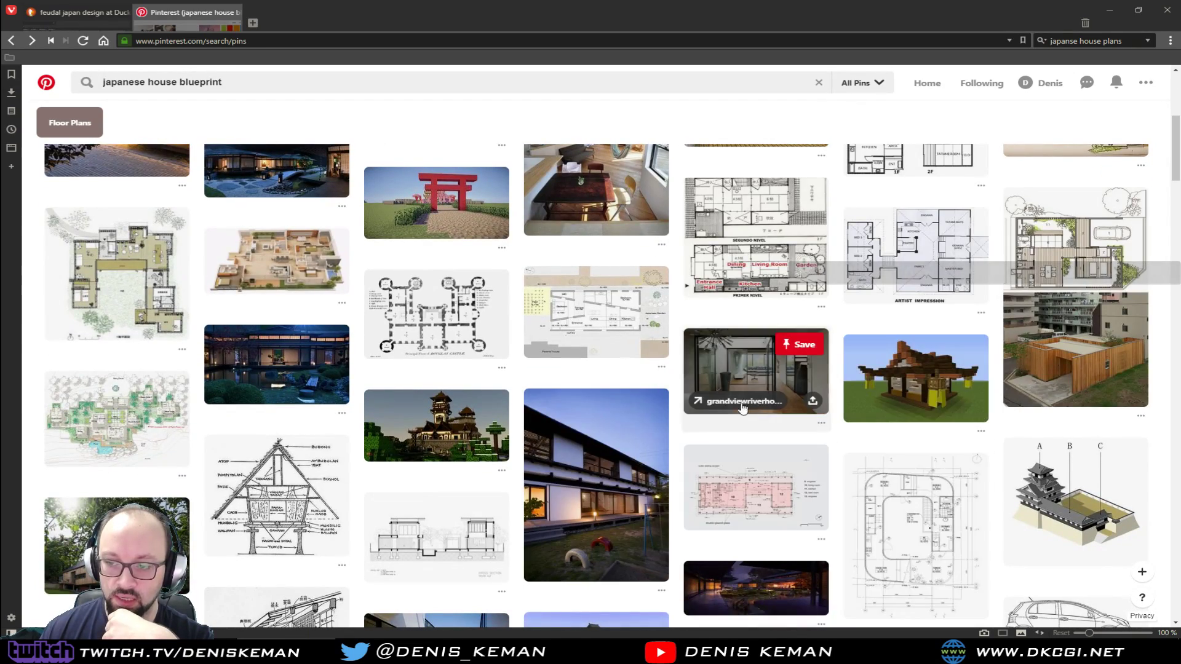
scroll(722, 379, "down", 4)
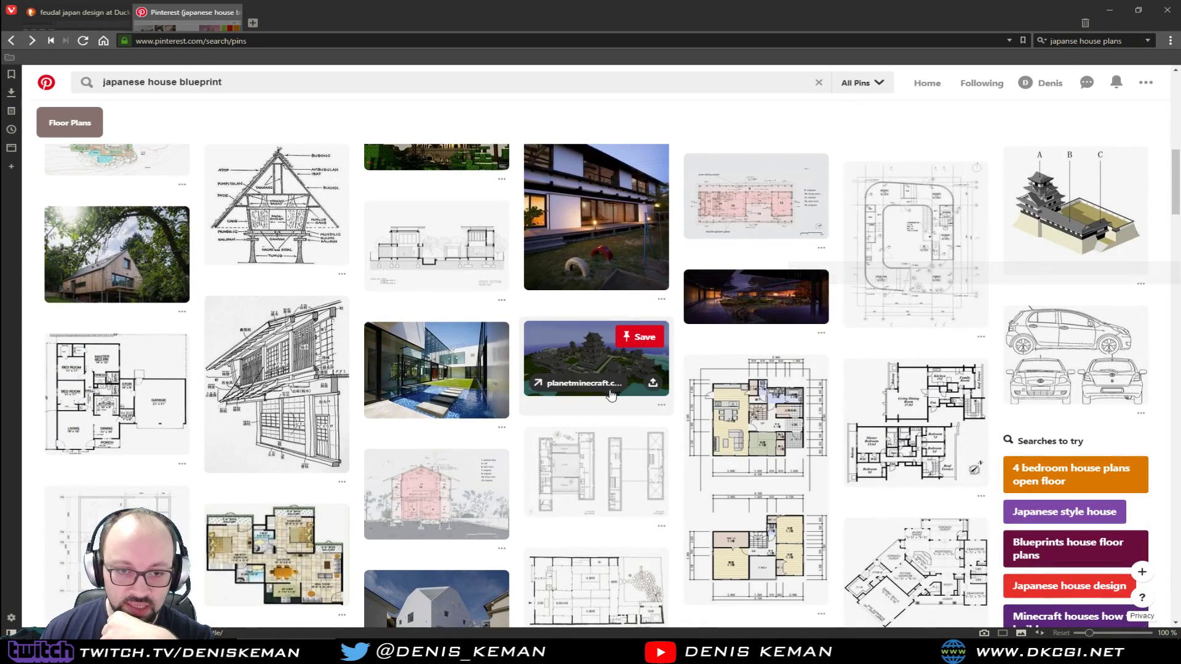
scroll(610, 399, "up", 4)
scroll(610, 399, "up", 3)
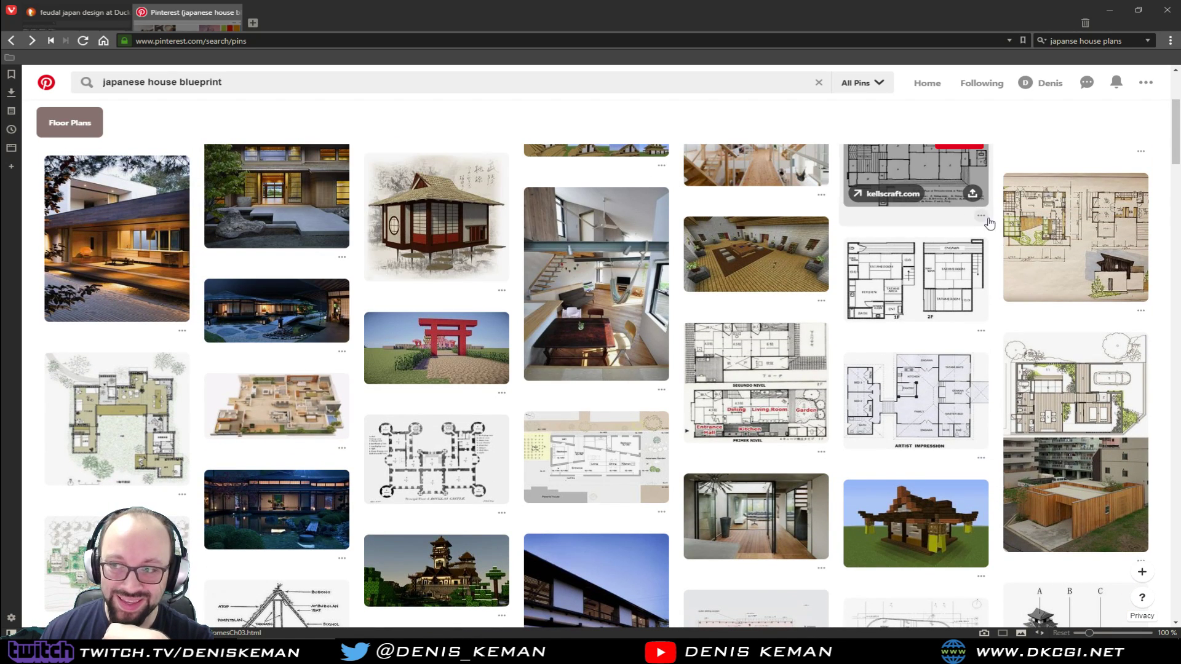
scroll(1004, 245, "up", 3)
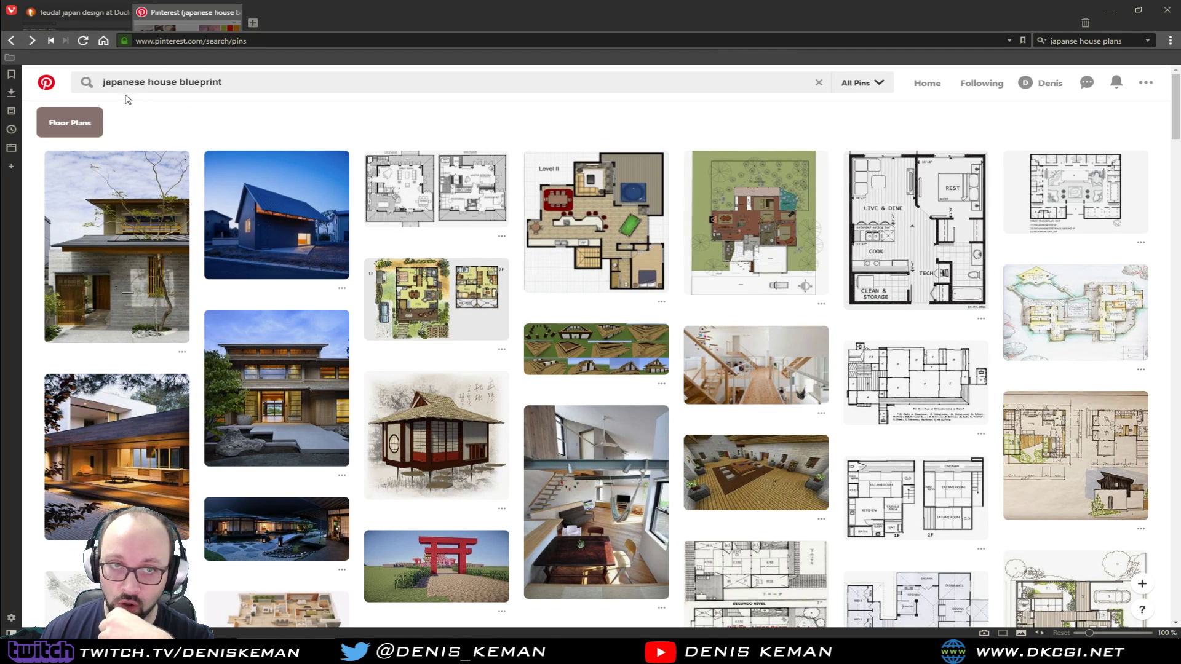
Examine the floor plans further down the Pinterest results for a suitable house layout
scroll(381, 246, "down", 6)
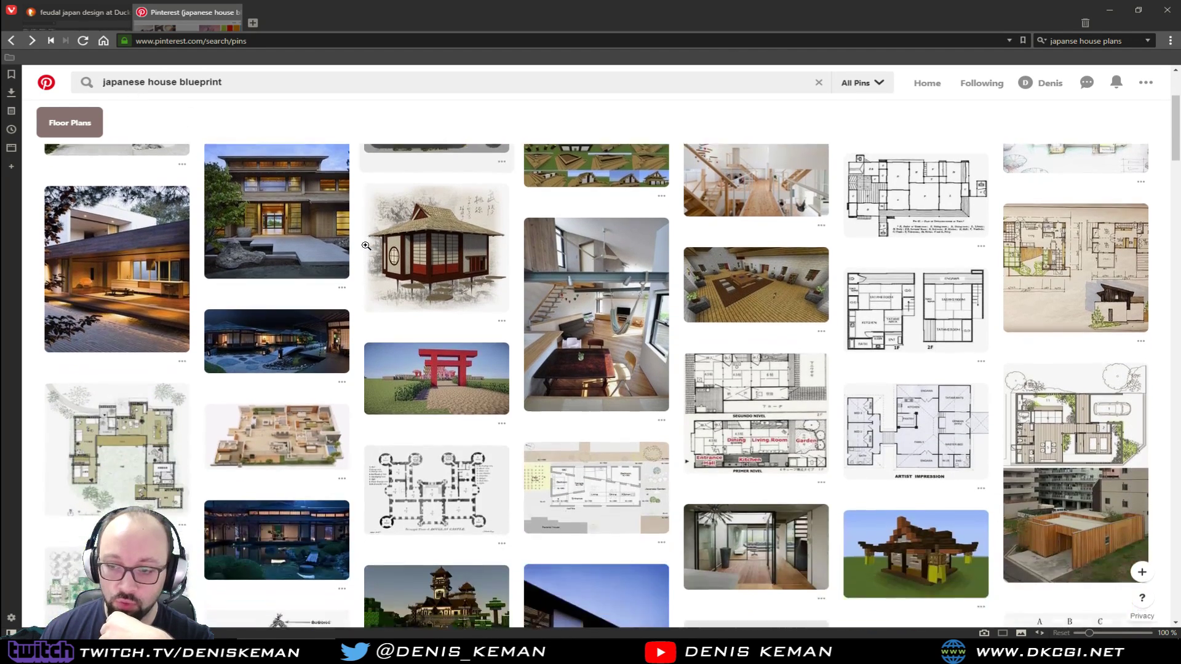
scroll(879, 363, "down", 5)
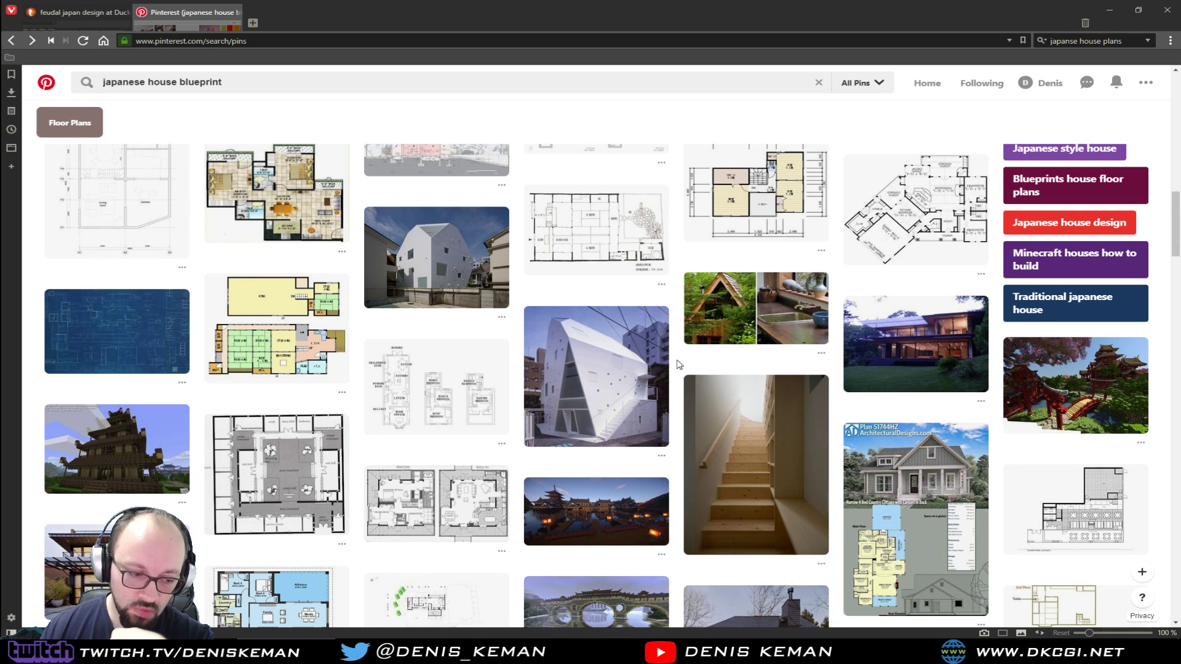
scroll(677, 364, "down", 5)
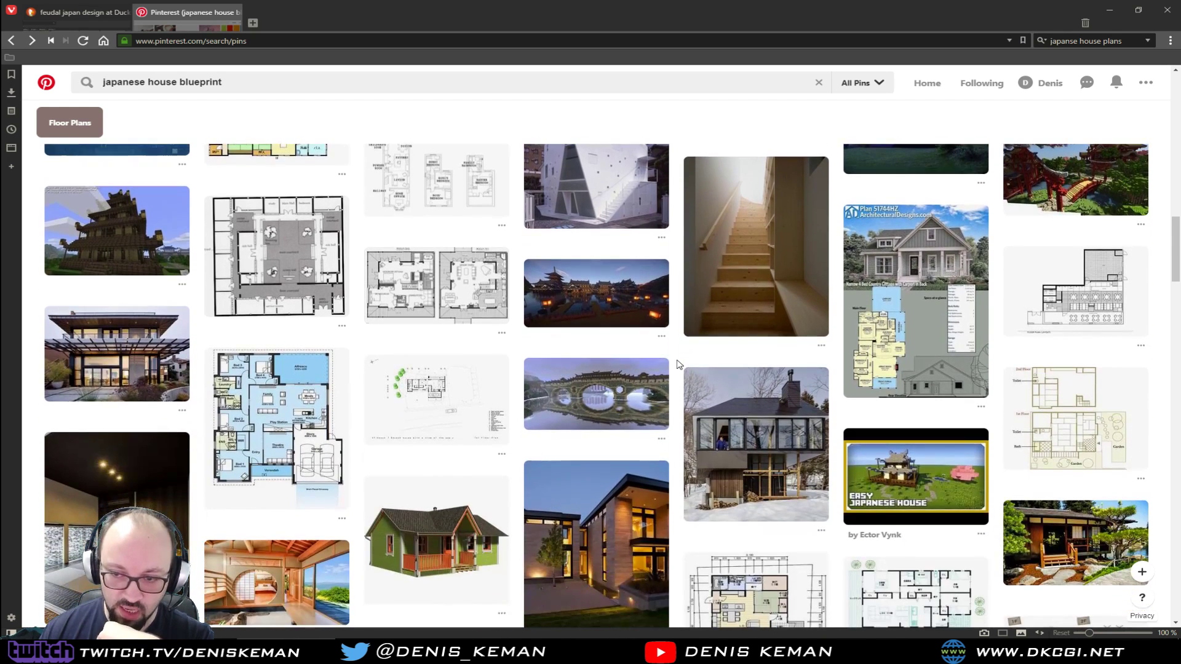
scroll(677, 364, "down", 1)
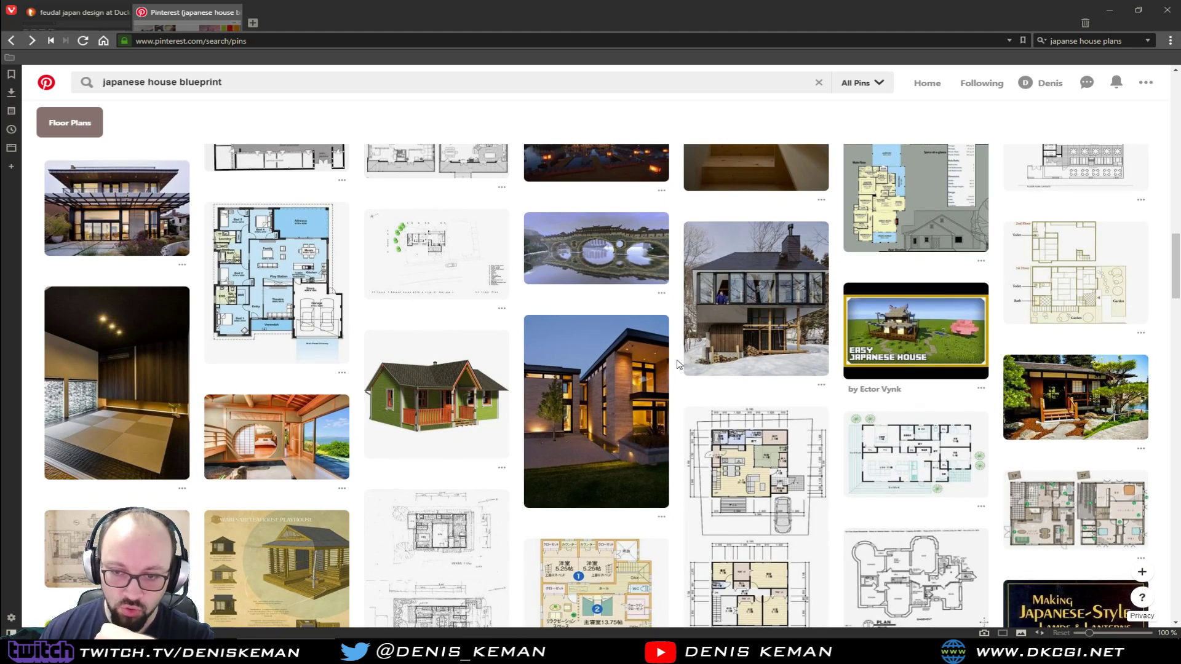
scroll(677, 364, "down", 7)
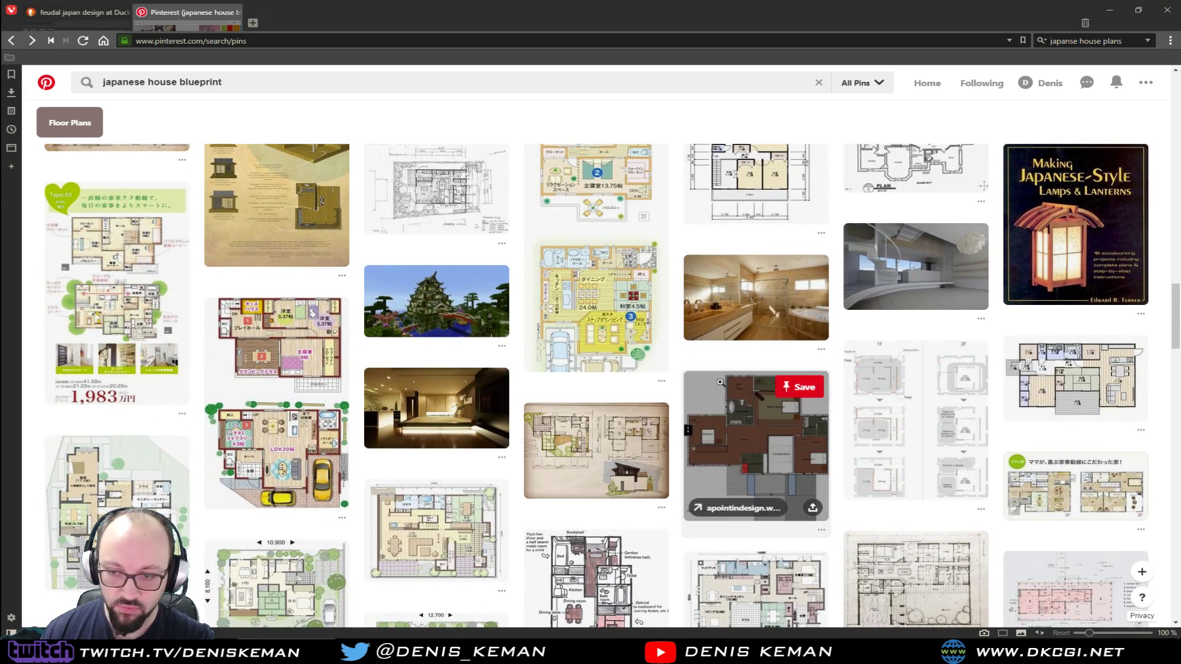
scroll(678, 365, "down", 3)
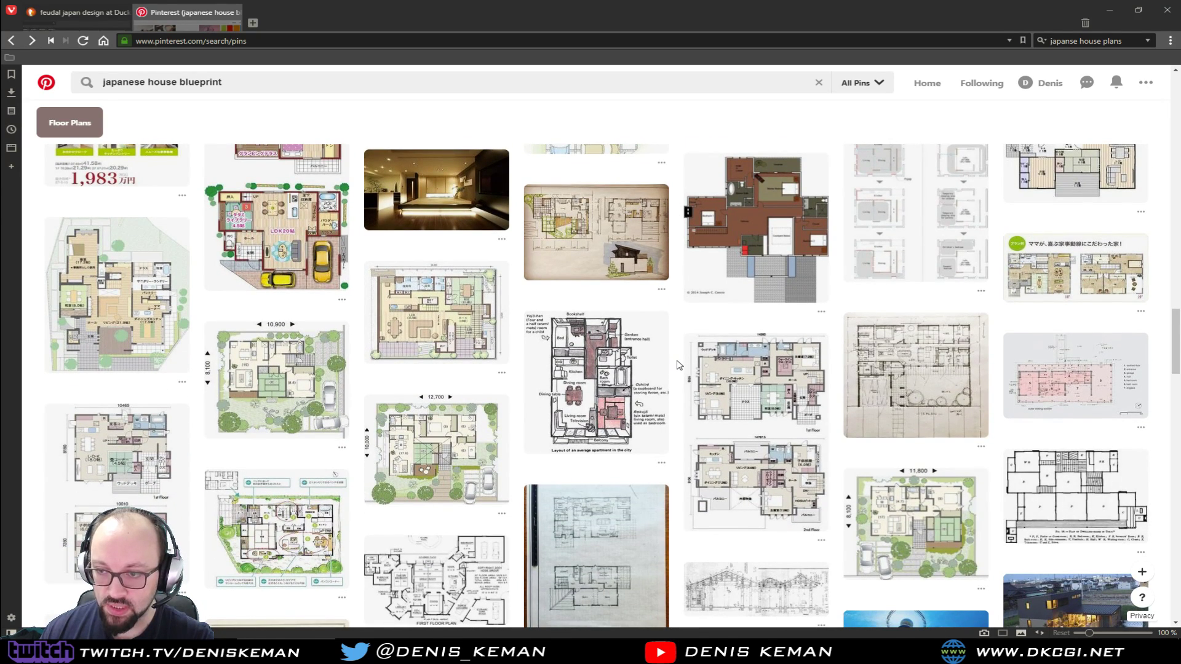
scroll(678, 365, "down", 3)
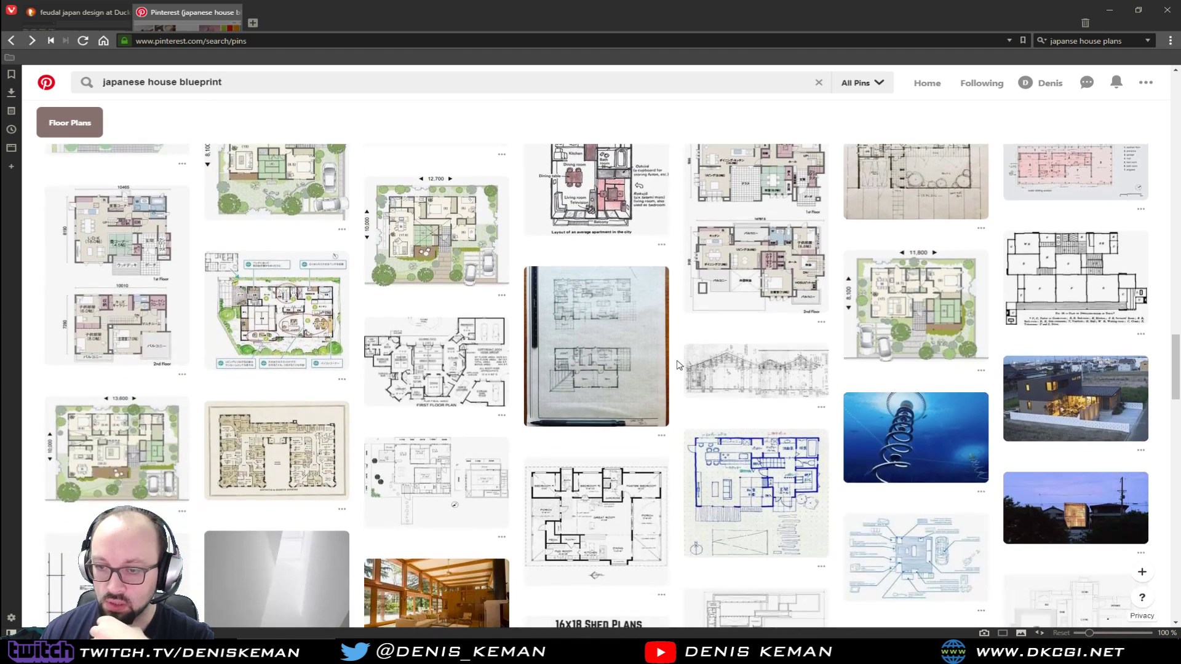
scroll(678, 365, "down", 2)
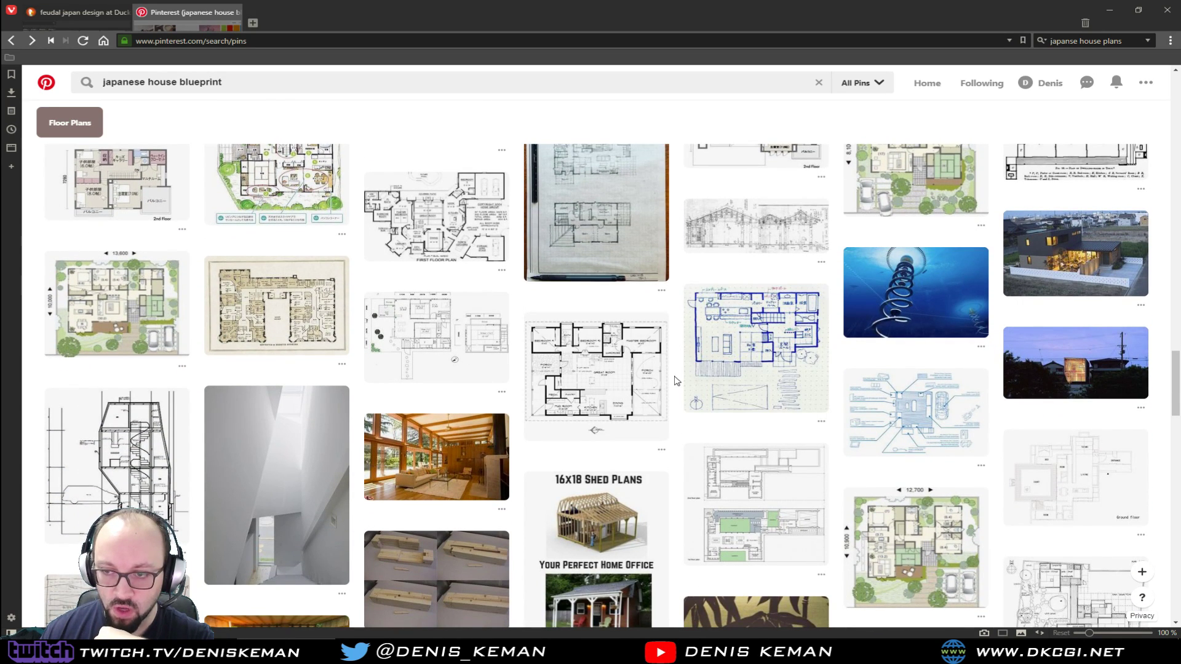
scroll(677, 381, "down", 1)
View the Houseplans LLC plan with a great room and two porches, read its description and return to the results
left_click(609, 301)
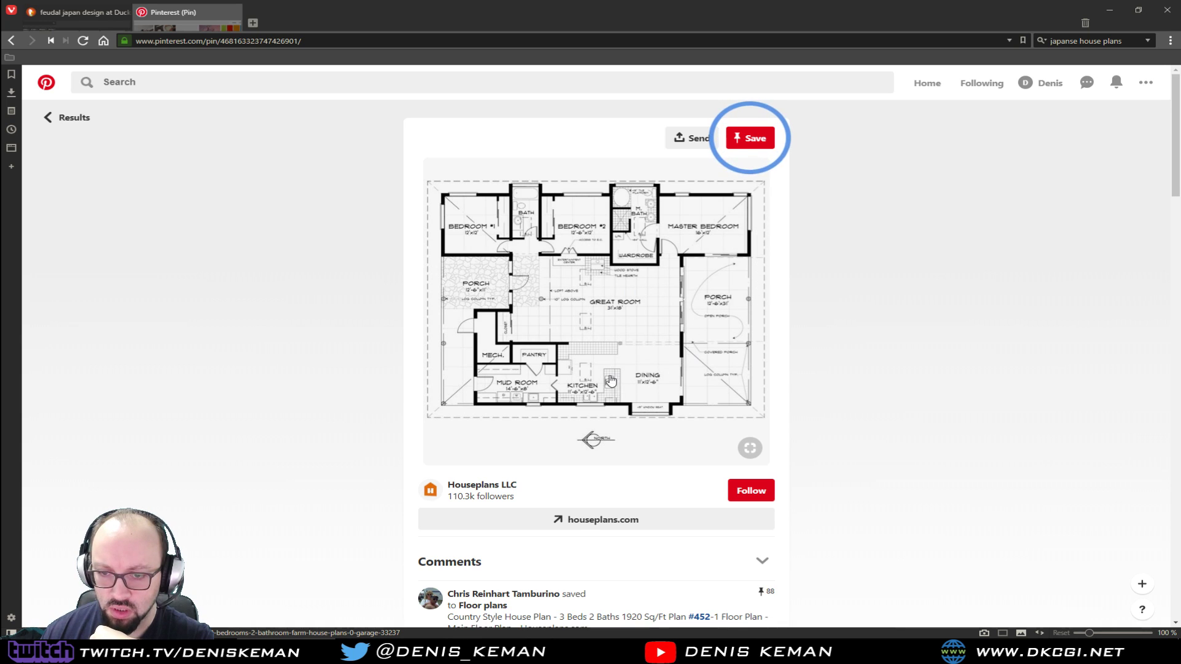
scroll(788, 313, "down", 2)
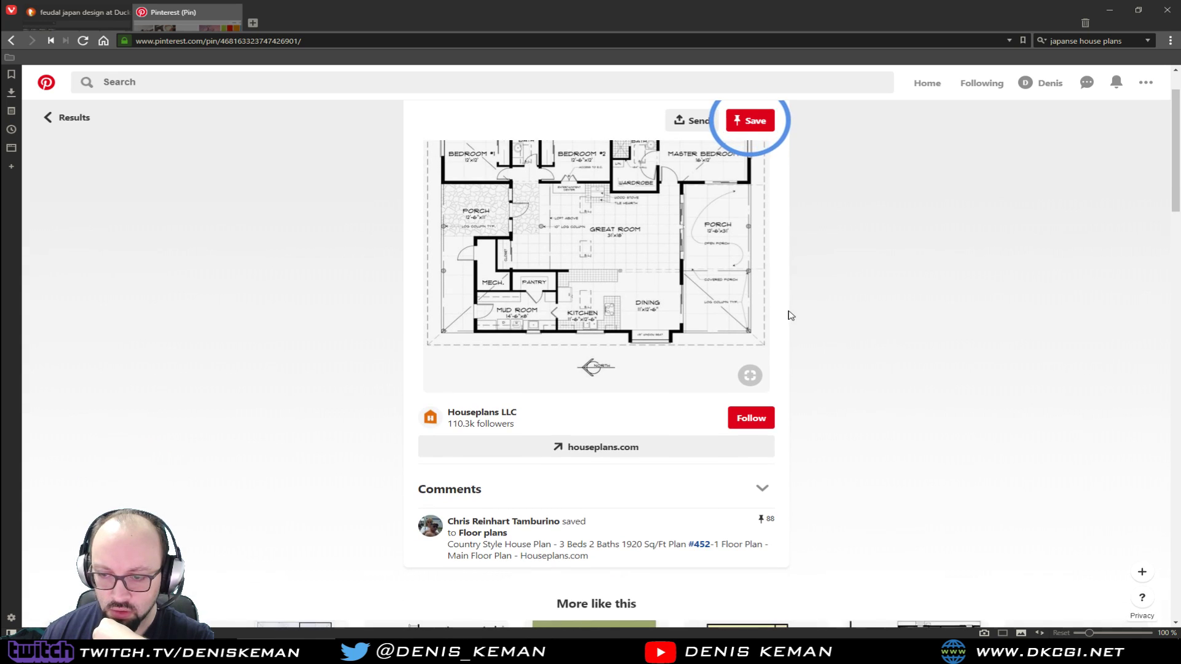
left_click_drag(626, 545, 689, 546)
left_click(920, 404)
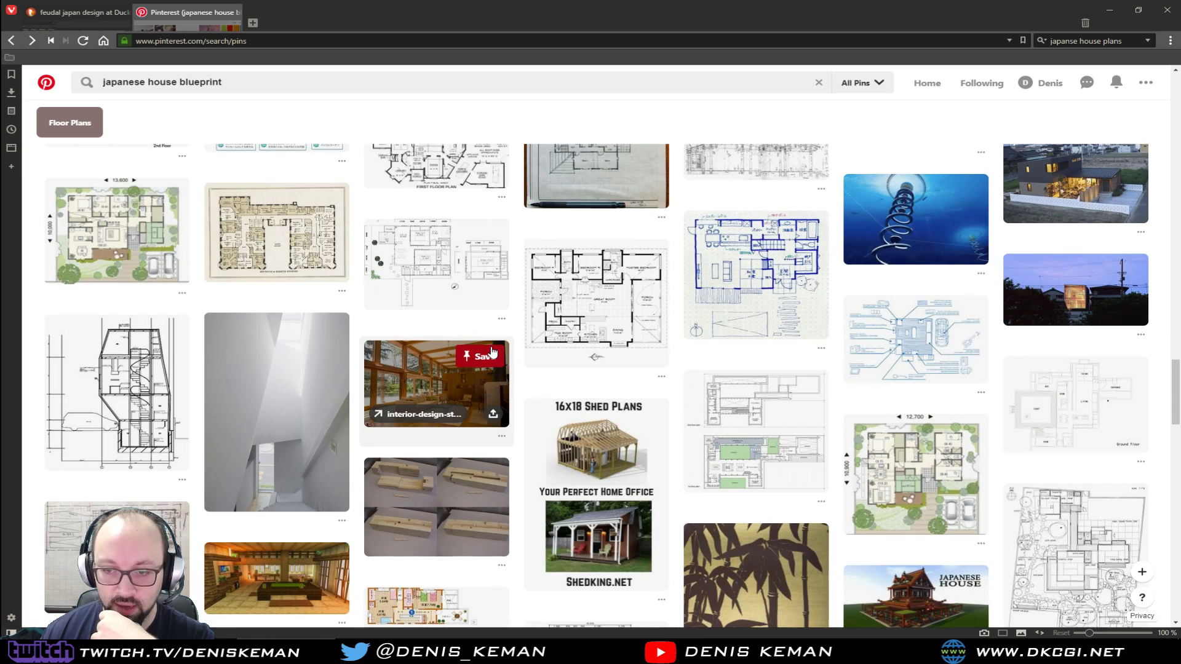
Find the black-and-white Japanese floor plan from google.co.jp, view it enlarged and return to the results
scroll(475, 280, "down", 4)
scroll(491, 347, "down", 1)
scroll(491, 347, "down", 3)
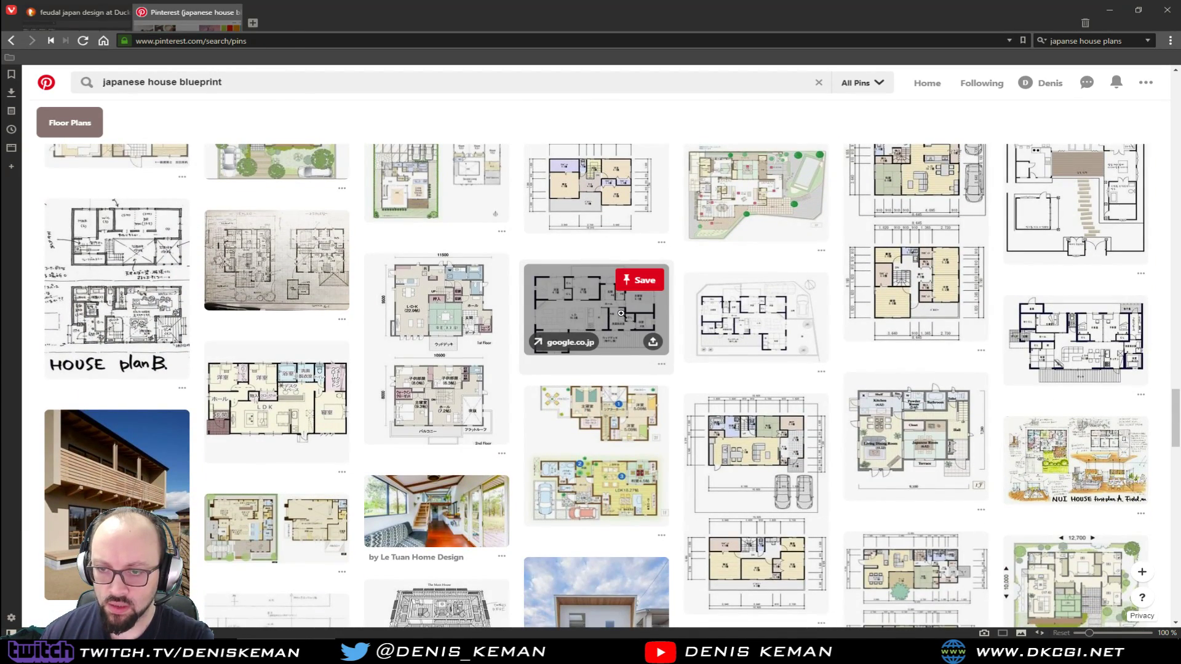
left_click(610, 314)
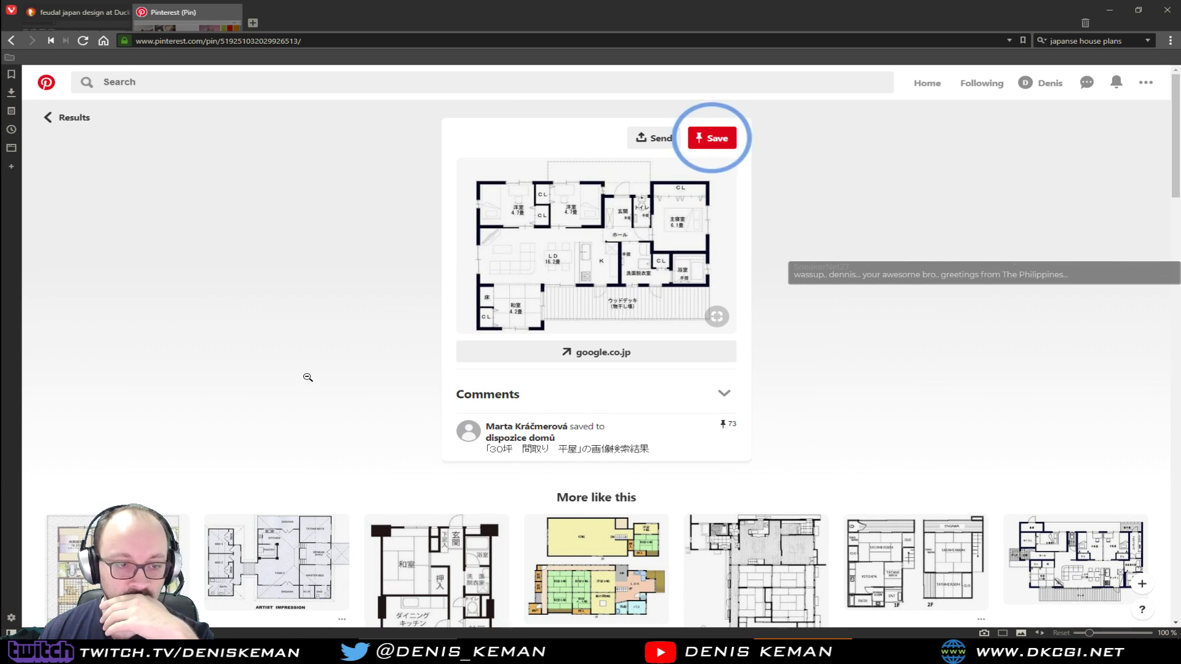
left_click(308, 375)
View the web-japan.org construction diagram of a traditional Japanese farmhouse and return to the results
scroll(504, 340, "down", 2)
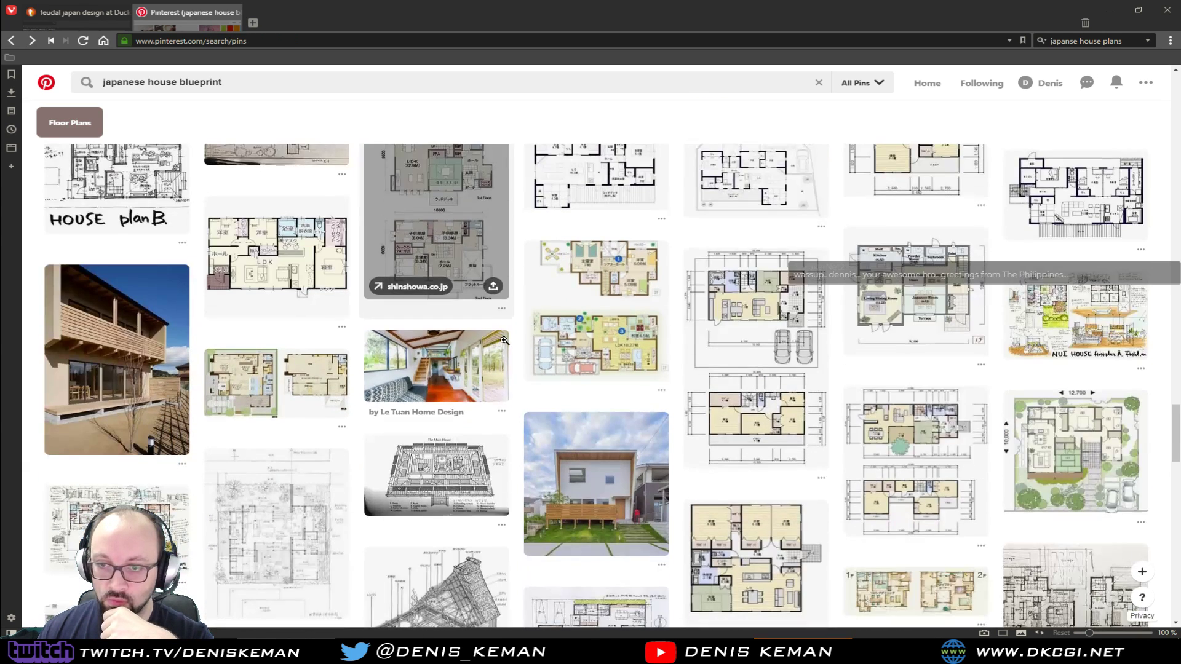
scroll(733, 347, "up", 2)
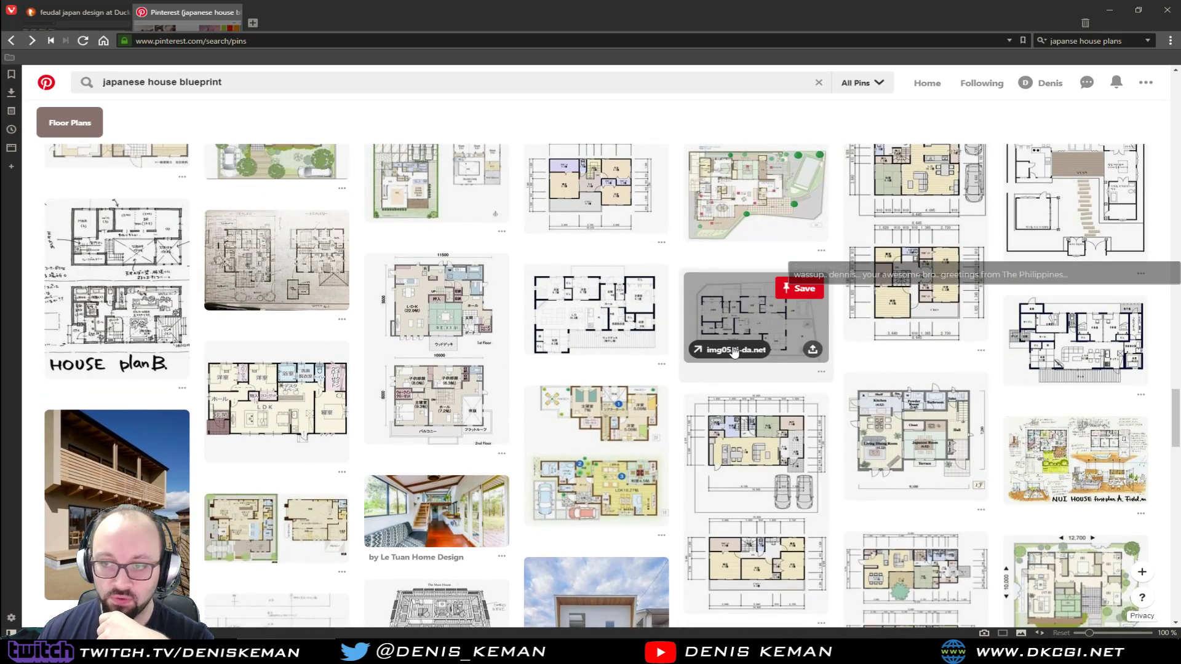
scroll(643, 398, "down", 5)
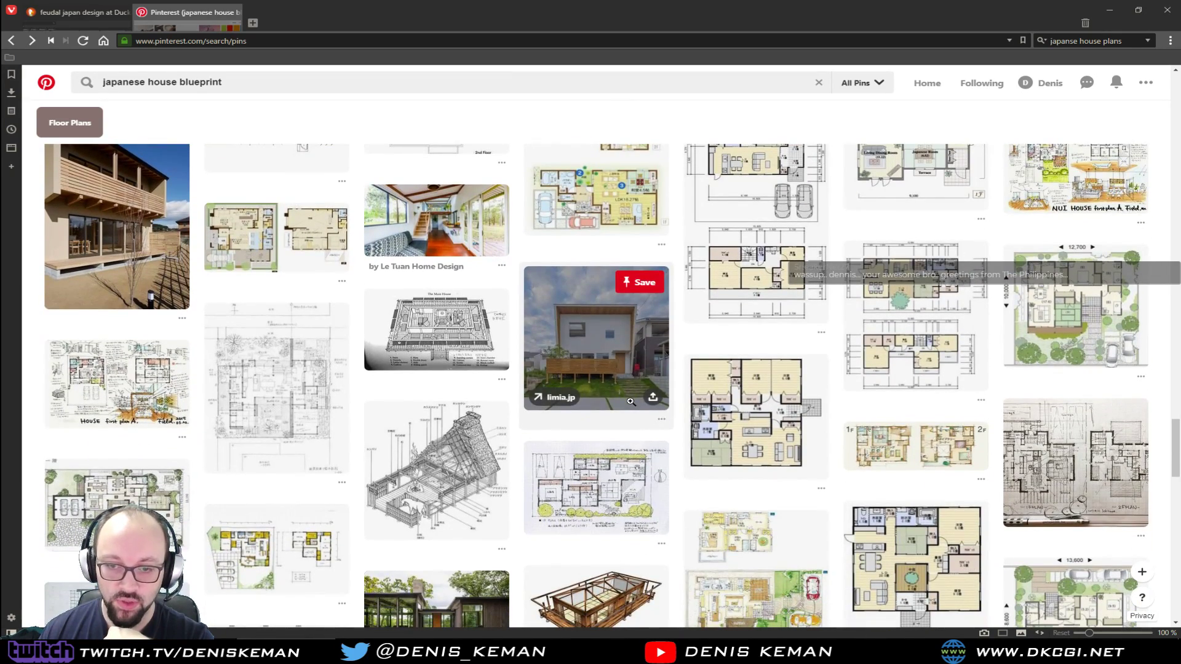
left_click(485, 478)
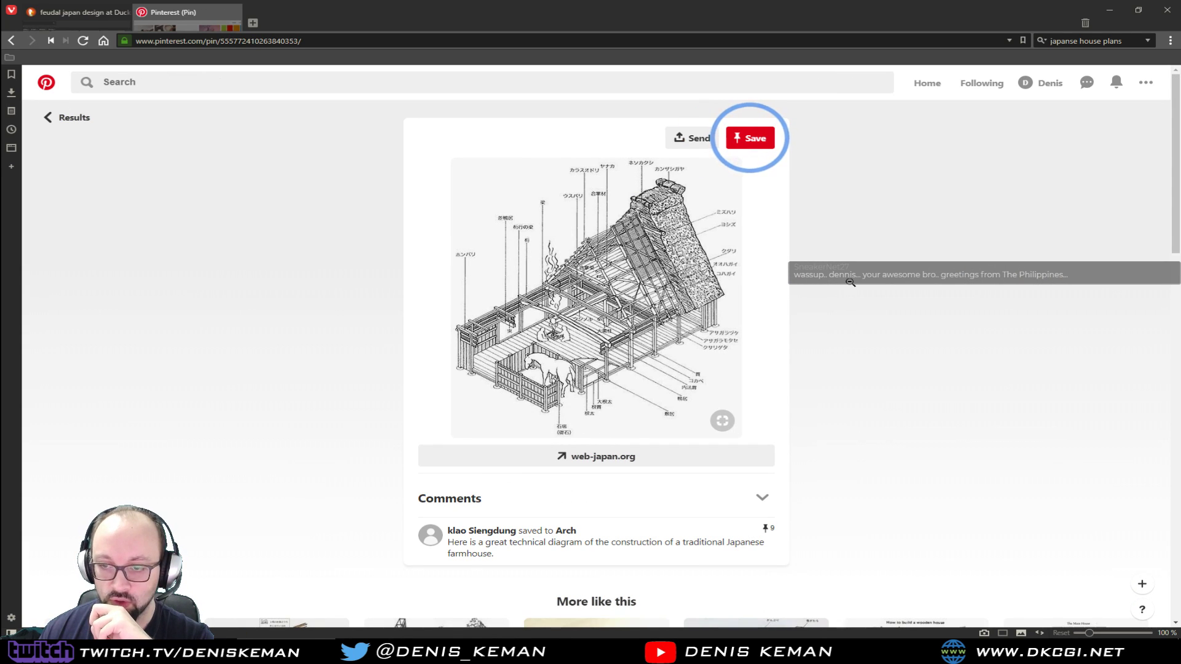
left_click(842, 312)
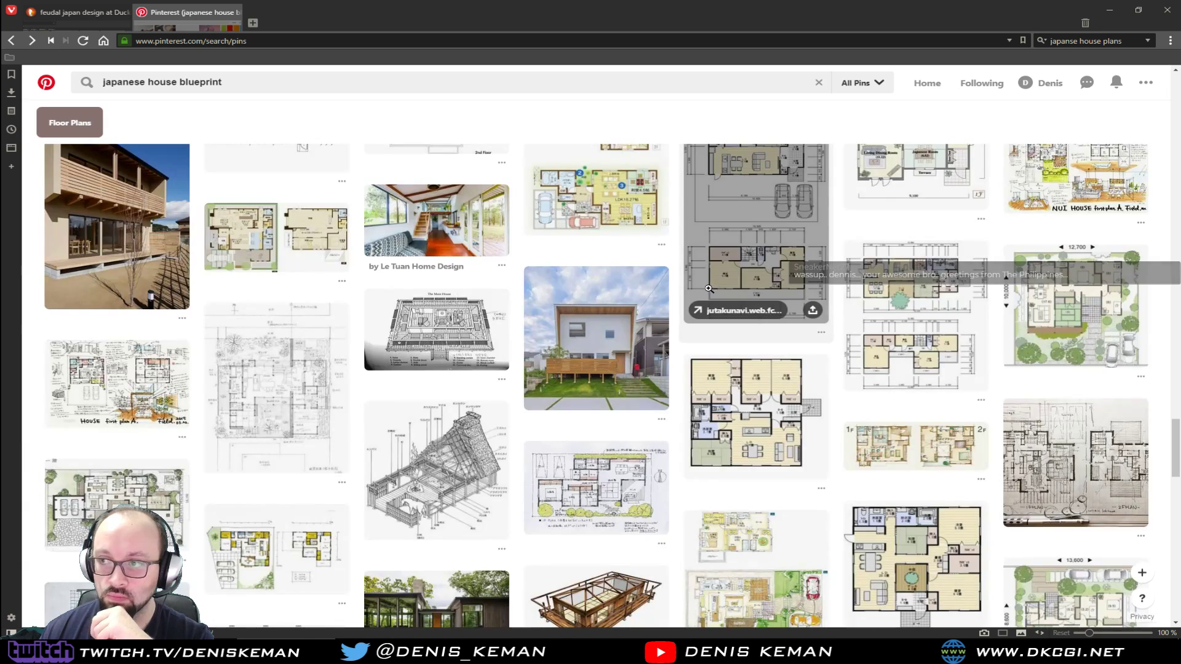
View the 30-foot-wide two-bedroom cottage plan, check its source page on houseplans.com and close that page
scroll(738, 306, "down", 5)
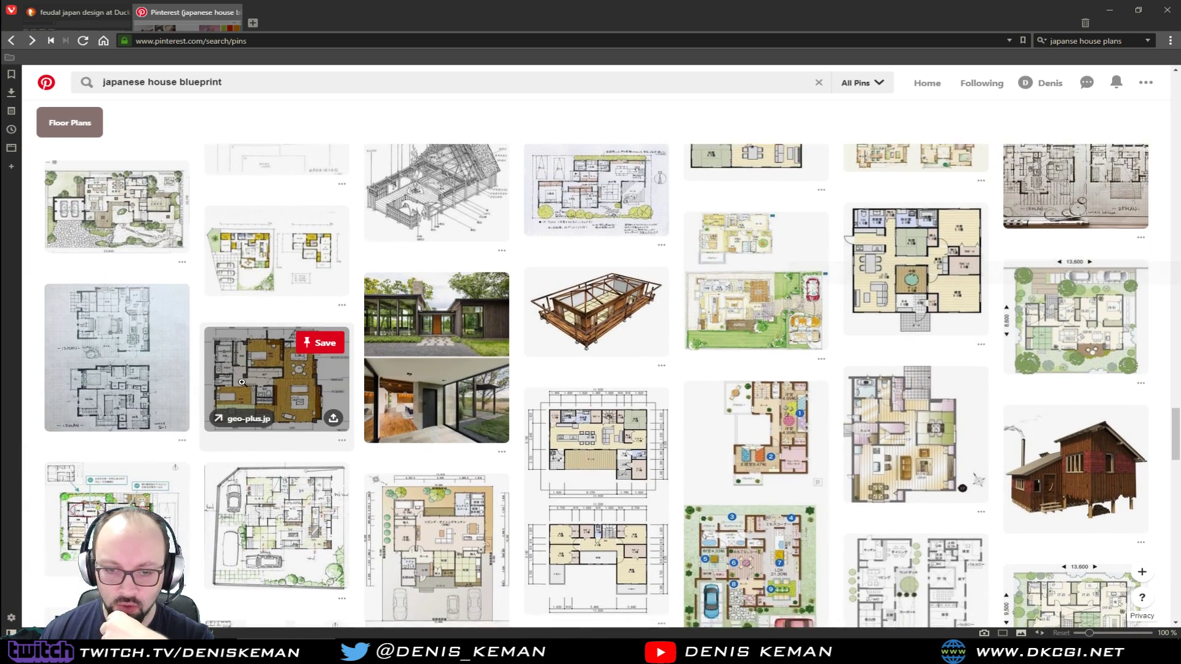
scroll(276, 369, "down", 6)
scroll(594, 426, "down", 3)
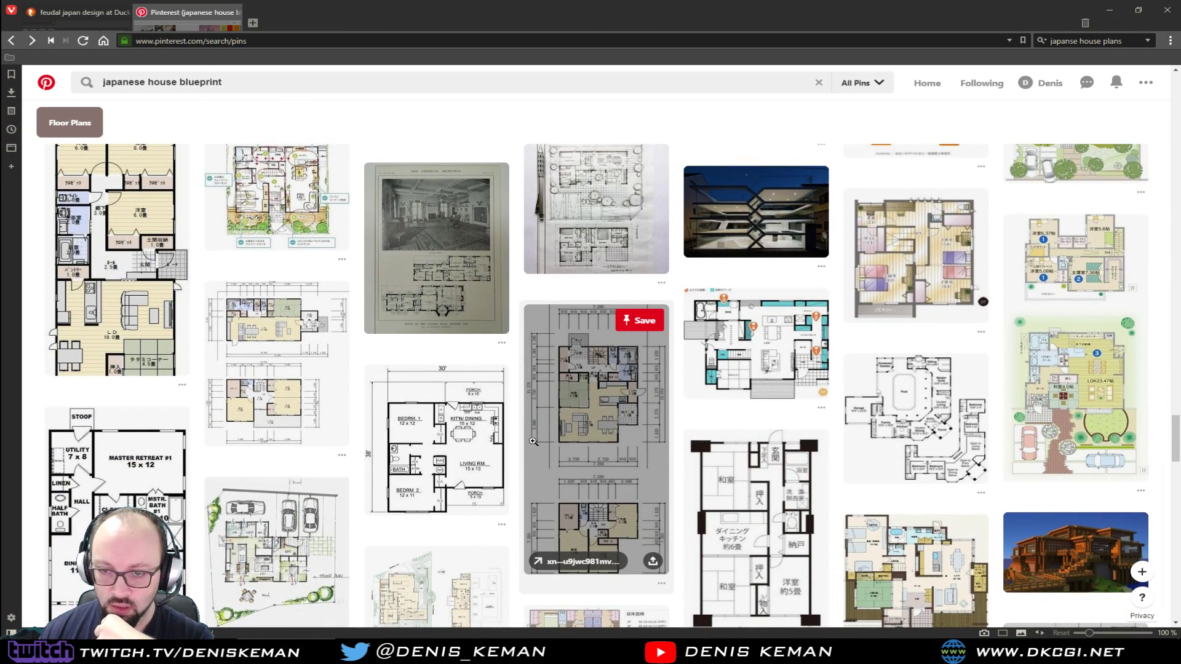
left_click(456, 461)
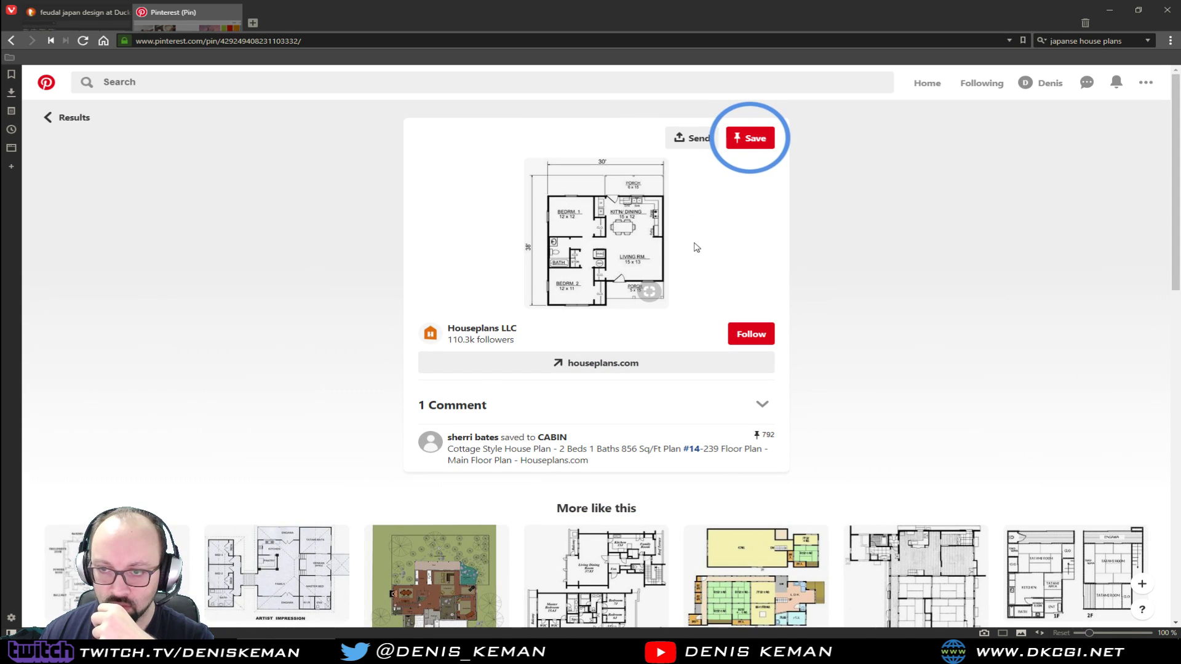
left_click(589, 232)
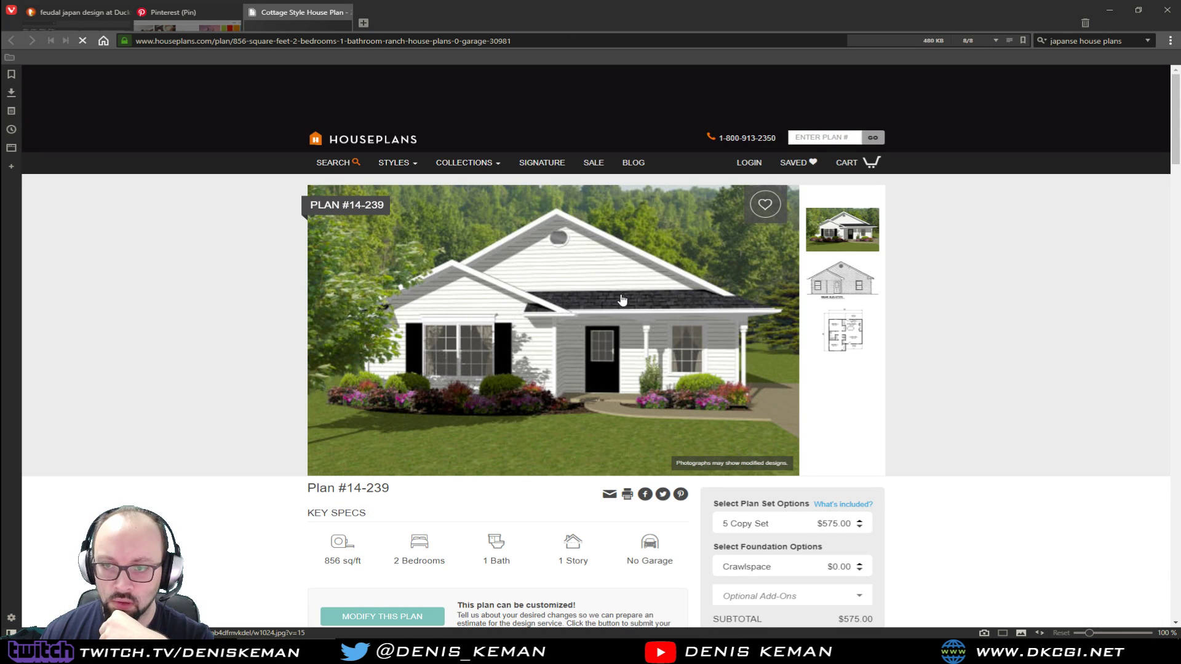
middle_click(302, 18)
Look through the plans similar to the cottage, view the 37-foot-wide one with an optional garage and return
scroll(313, 335, "down", 4)
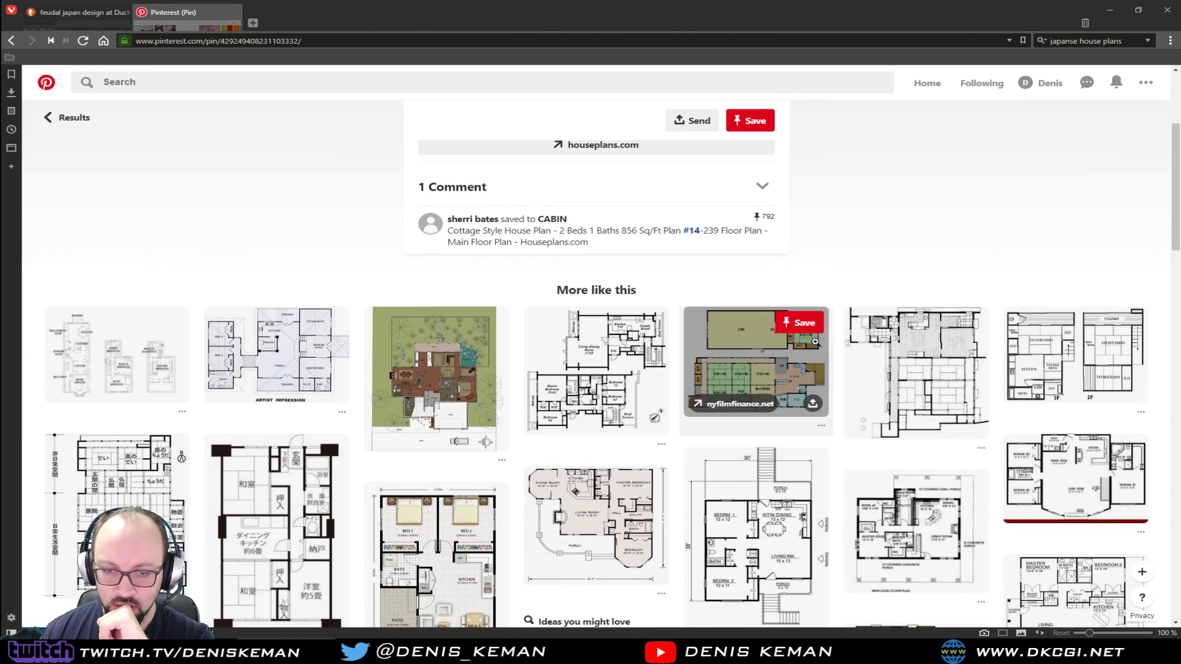
scroll(977, 255, "down", 3)
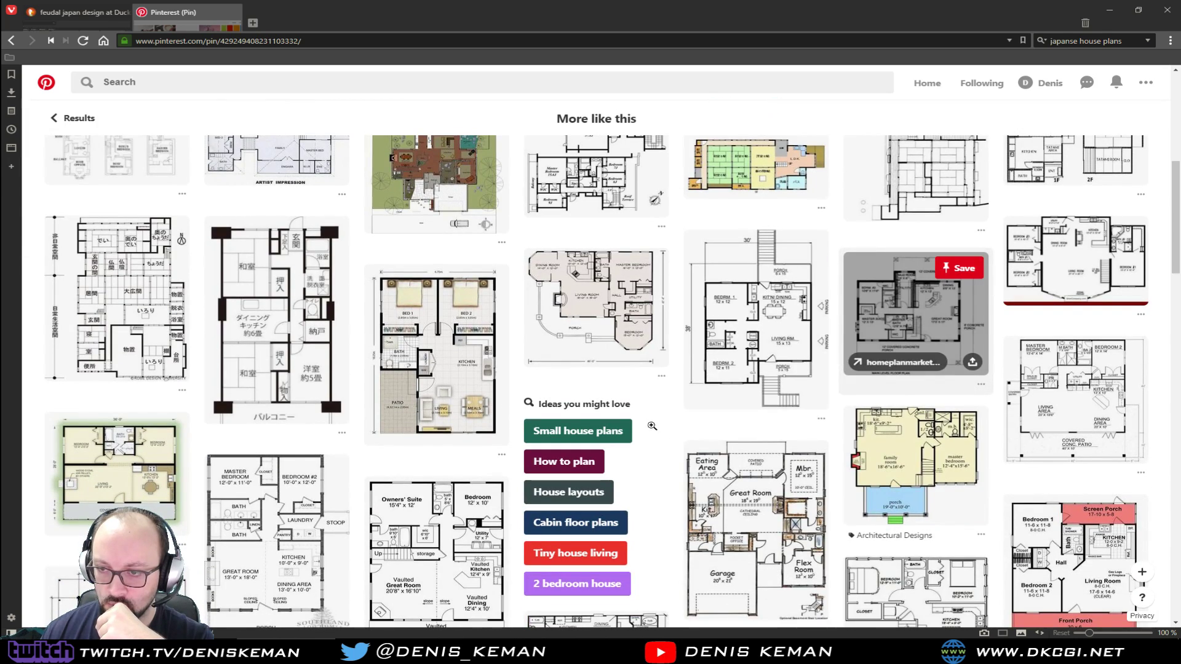
scroll(672, 432, "down", 2)
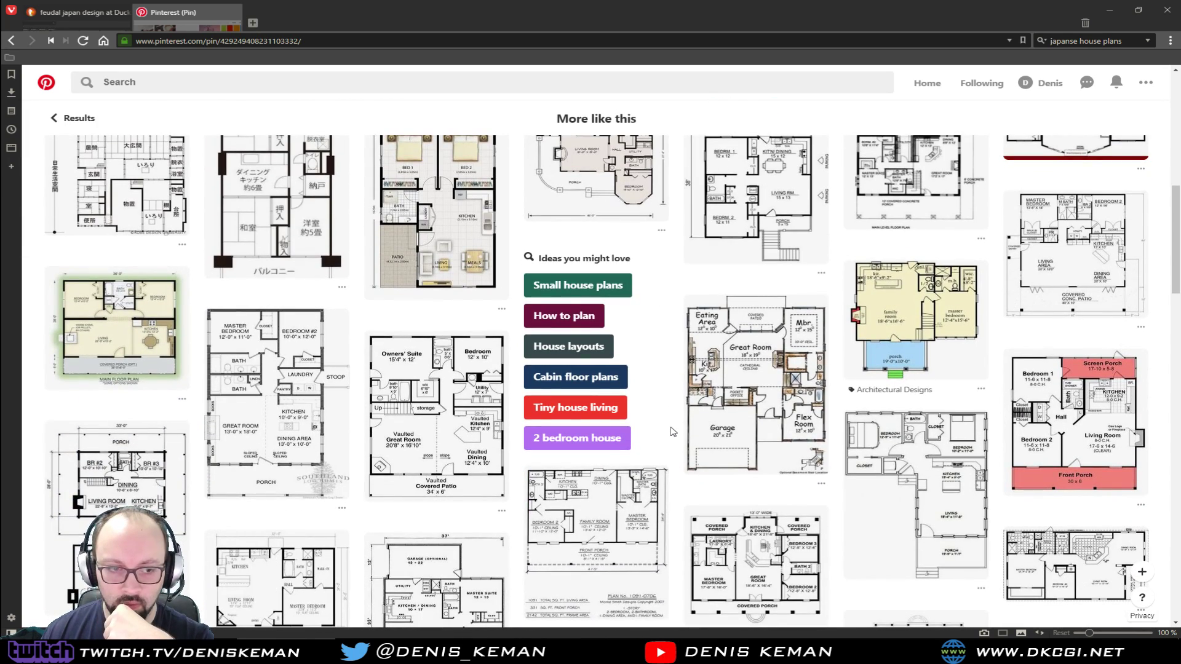
scroll(673, 432, "down", 3)
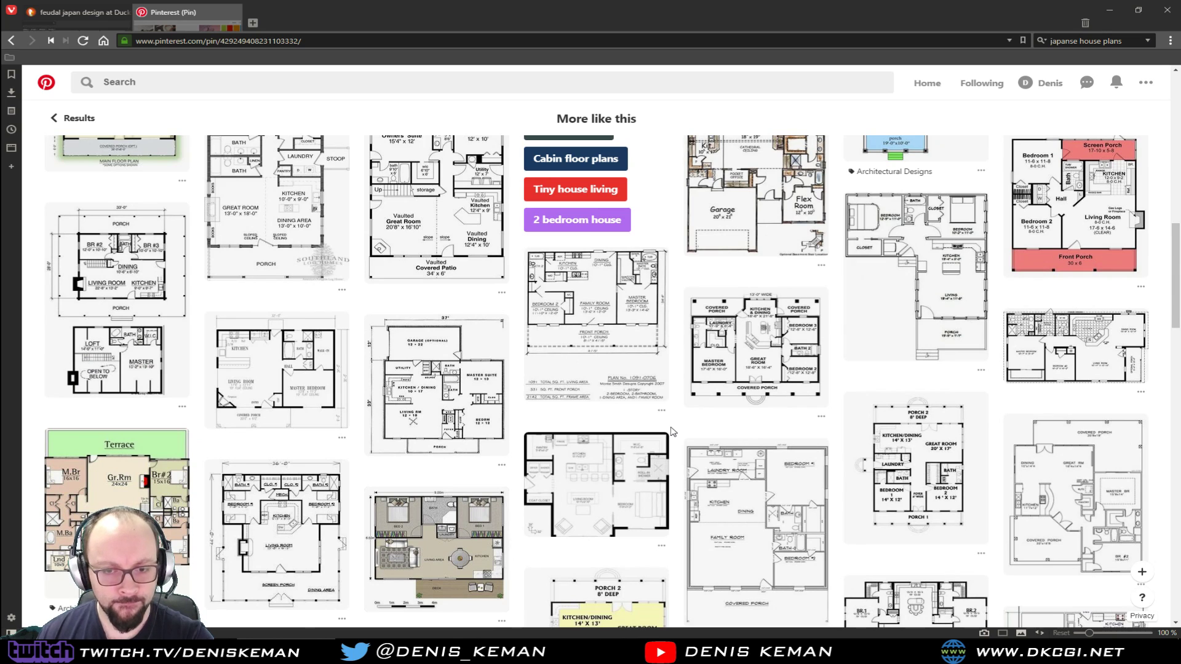
scroll(672, 432, "down", 1)
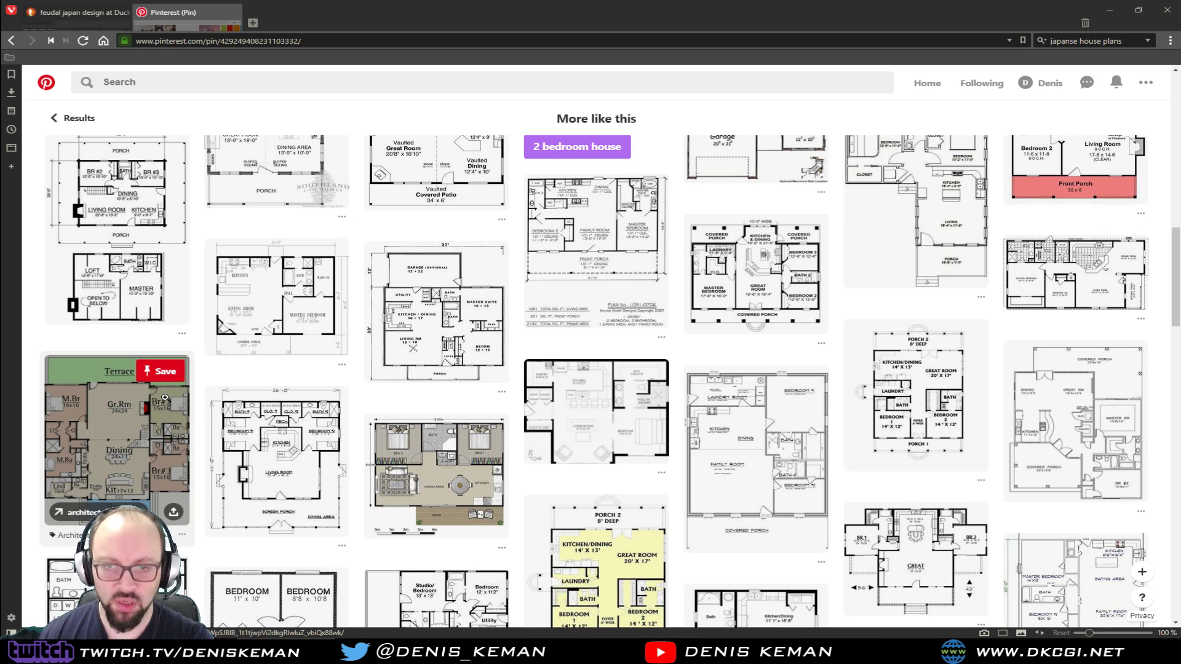
left_click(479, 315)
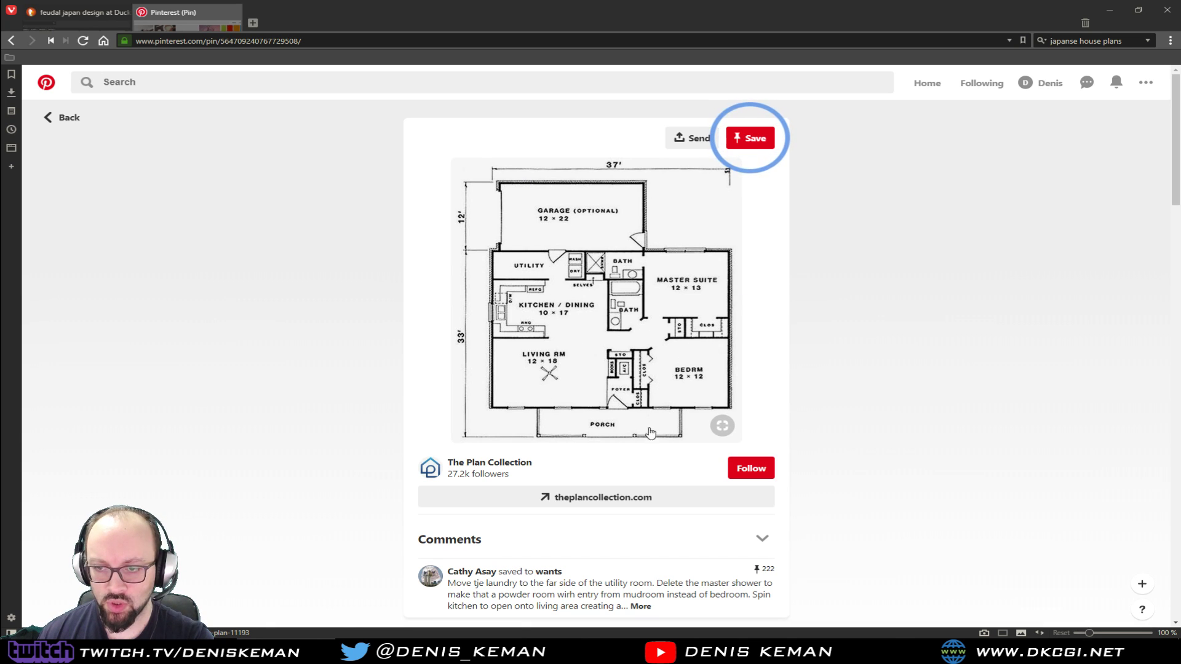
left_click(292, 363)
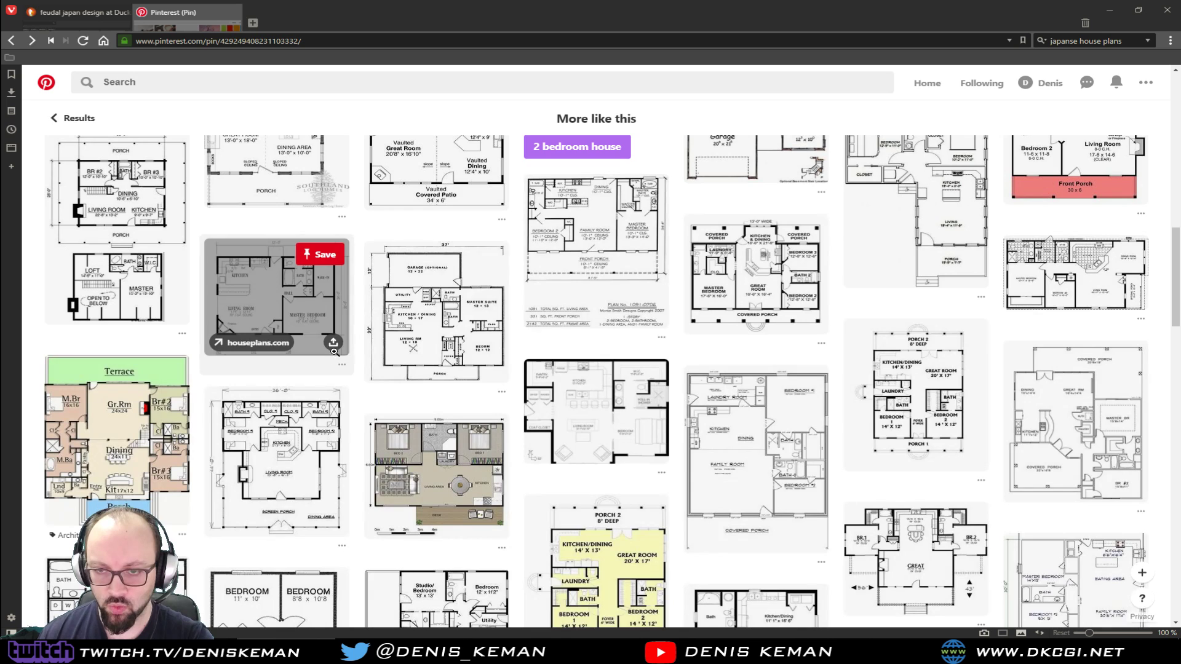
View the barndominium floor plan with the covered porch, check its source page on archlux.net and close that page
left_click(796, 429)
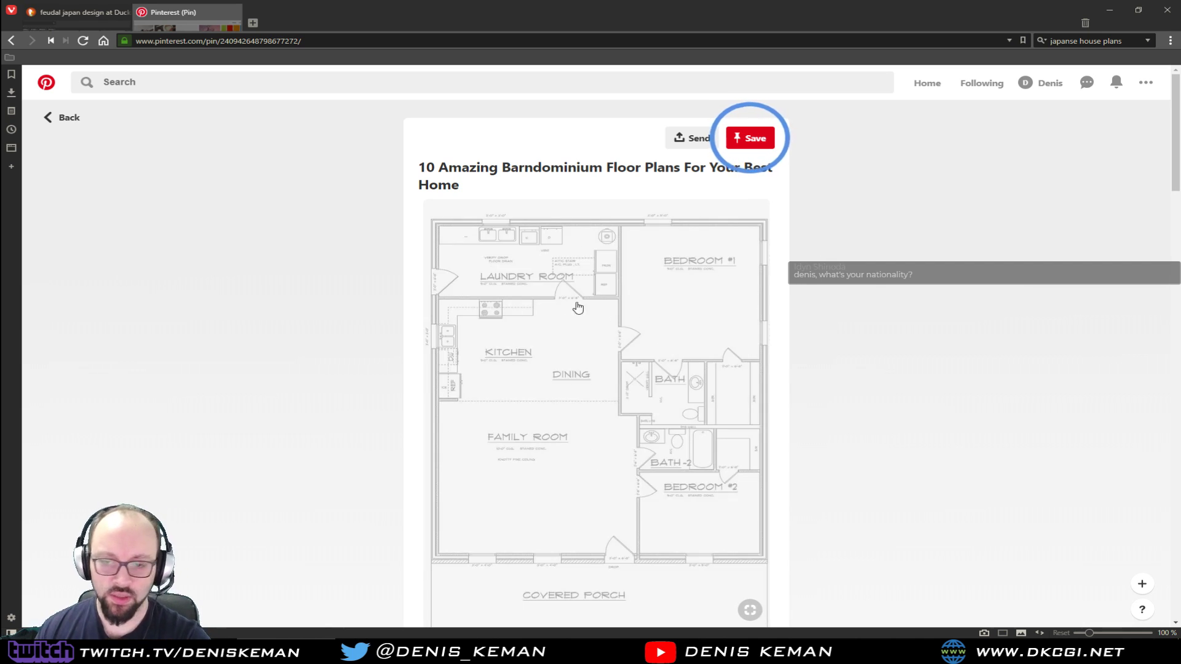
scroll(836, 364, "down", 2)
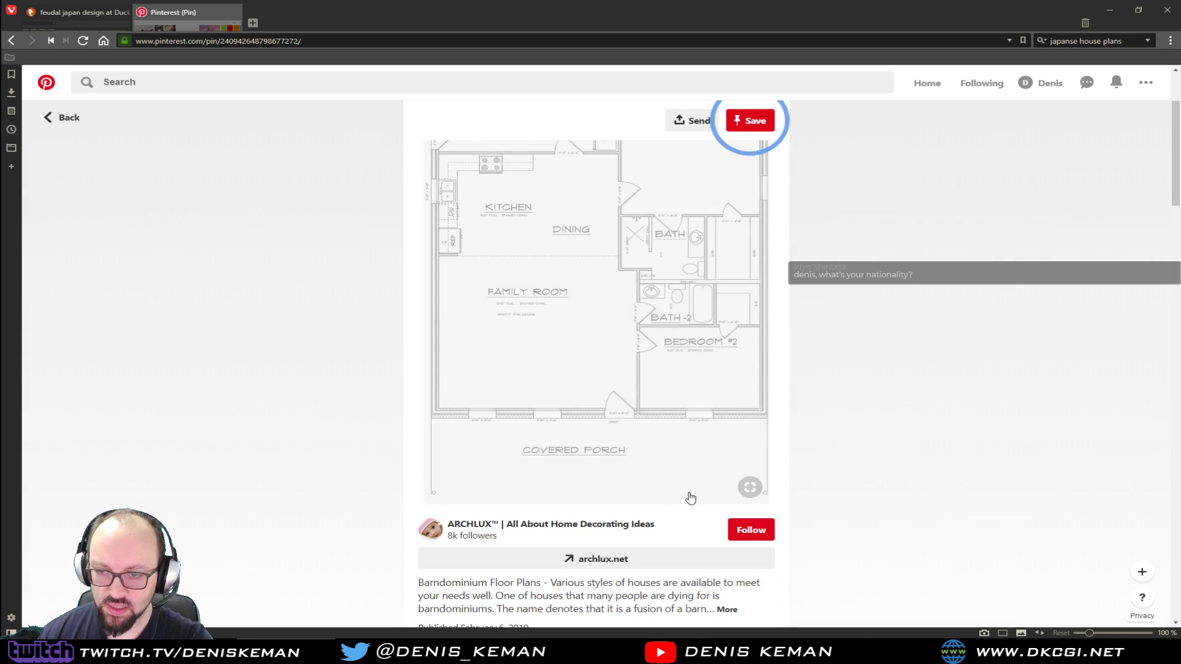
scroll(578, 446, "up", 1)
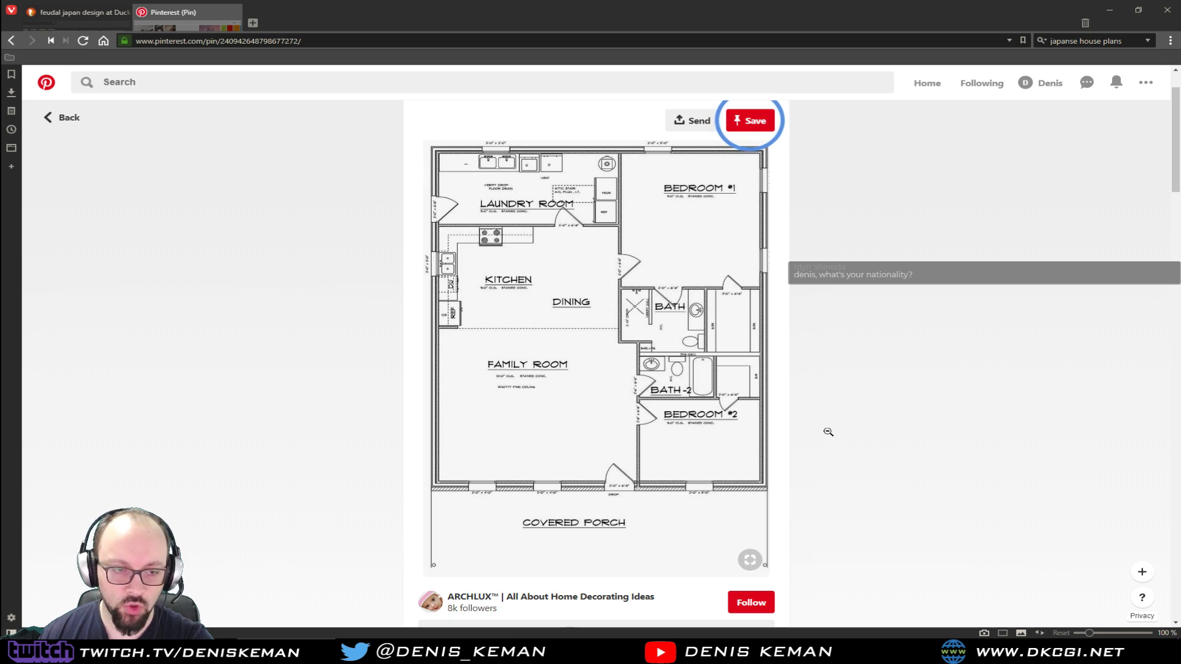
left_click(615, 330)
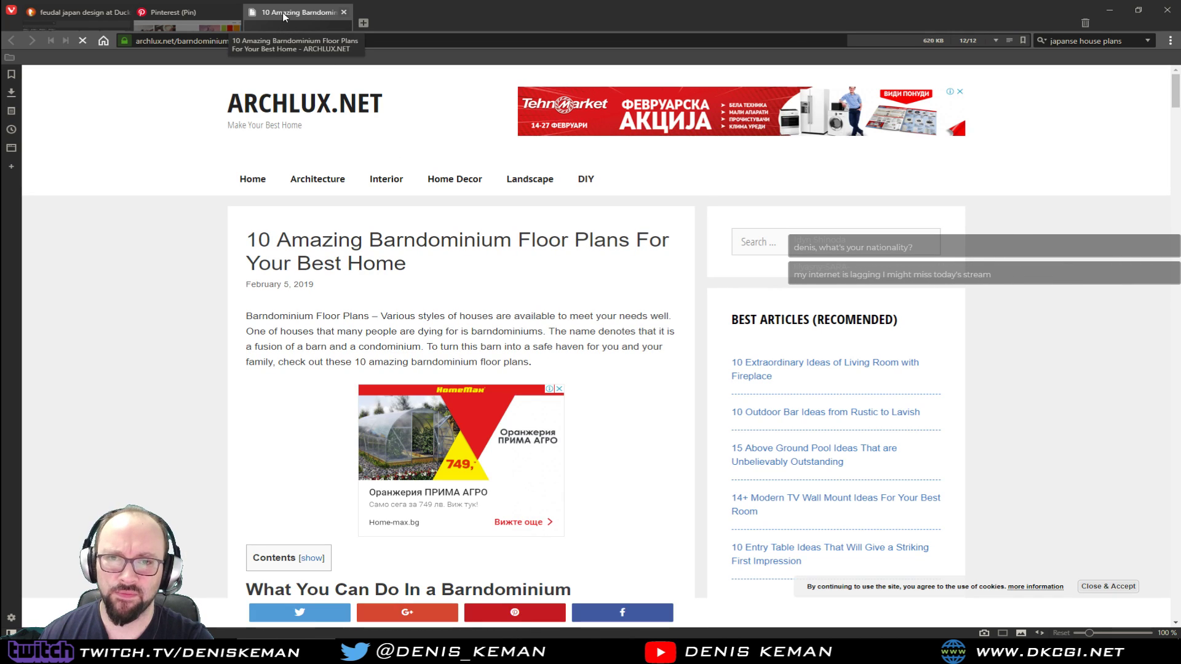
middle_click(284, 16)
Save the barndominium floor plan image as Blueprint.jpg in the Japanese House folder inside Twitch Folder For Ideas
right_click(638, 281)
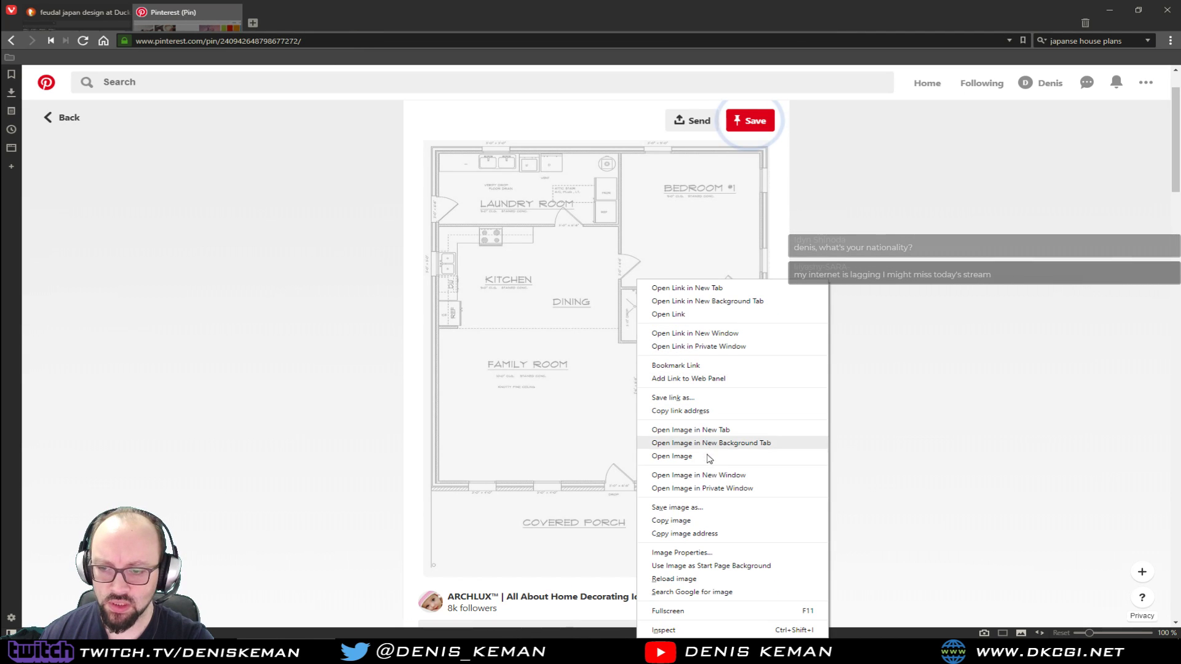
left_click(688, 509)
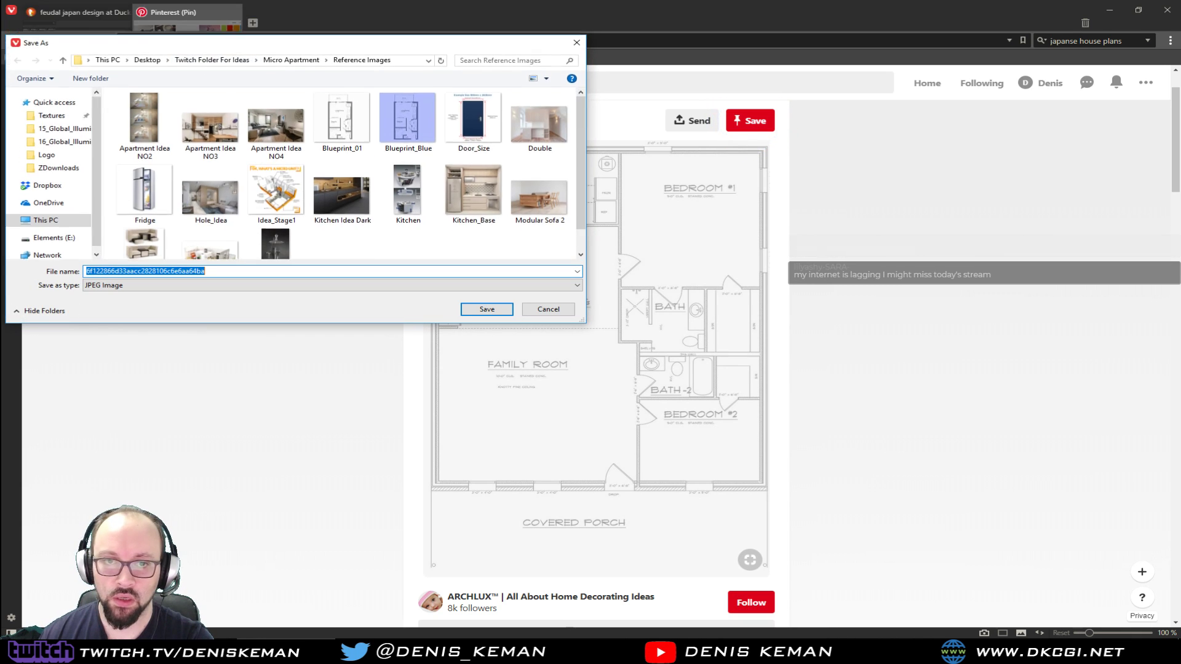
left_click_drag(182, 15, 1180, 246)
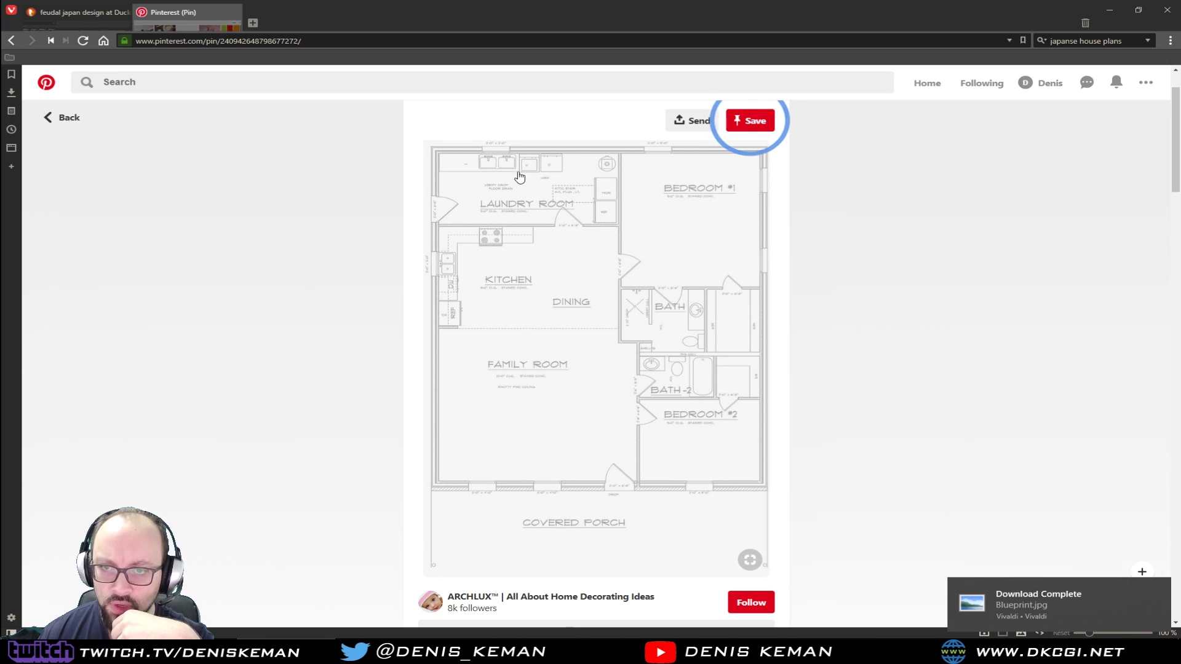
Open the saved Blueprint image from its folder and examine the plan from the laundry room down to the covered porch
left_click(1039, 628)
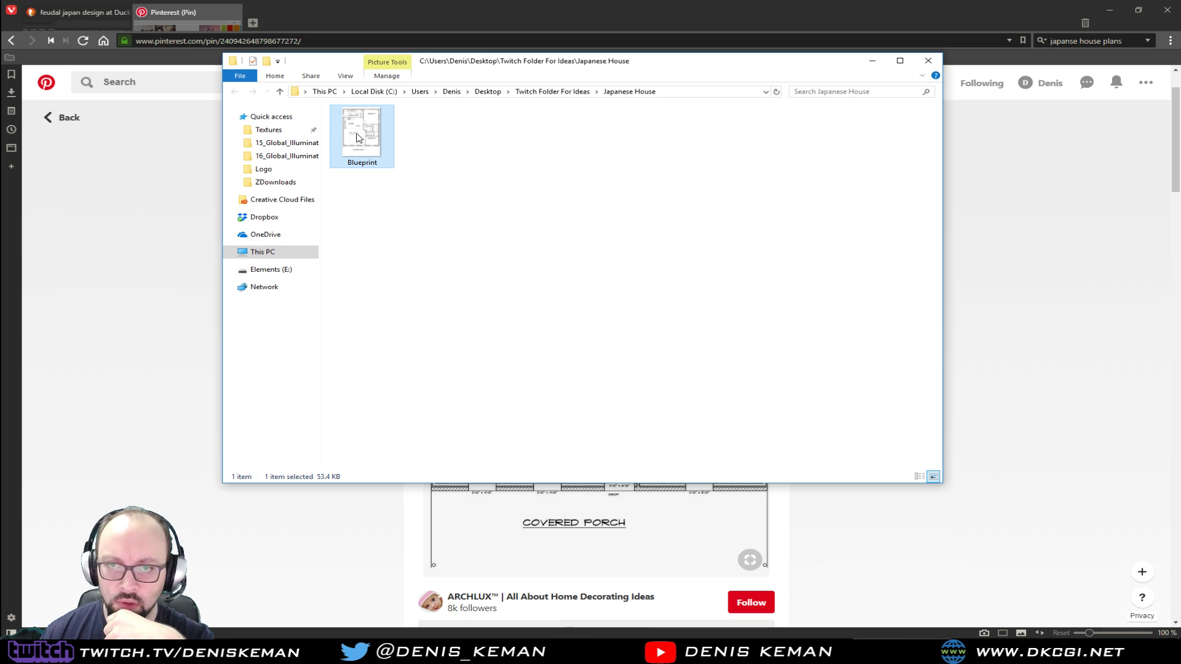
double_click(358, 138)
scroll(466, 262, "up", 4)
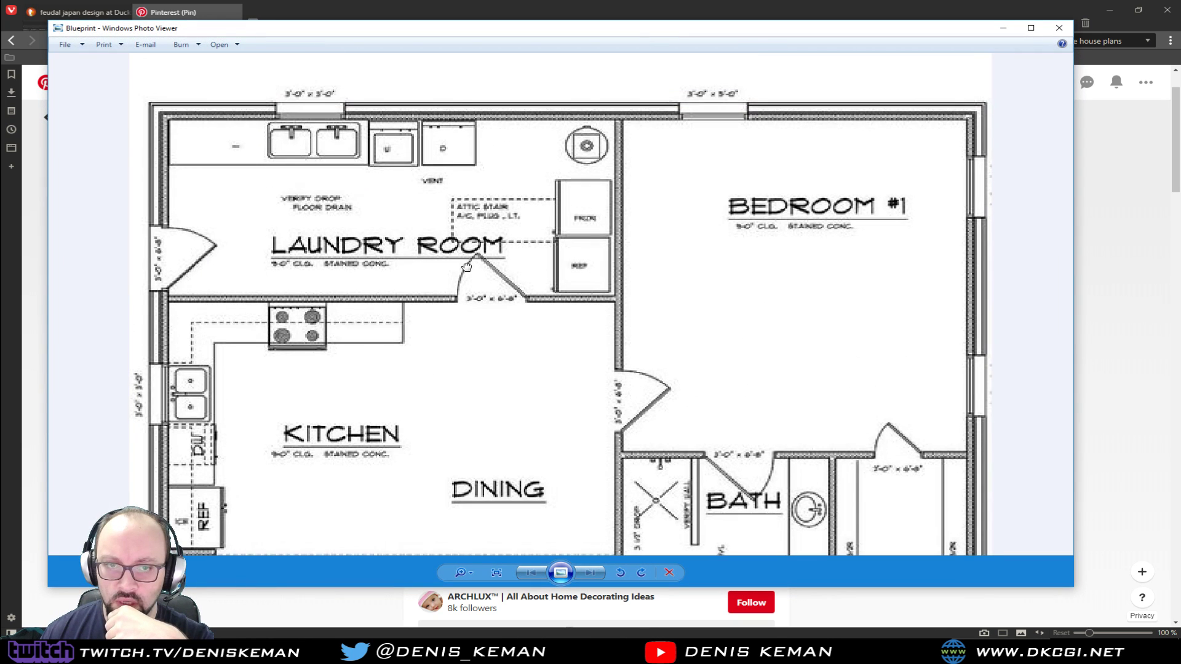
scroll(319, 102, "down", 2)
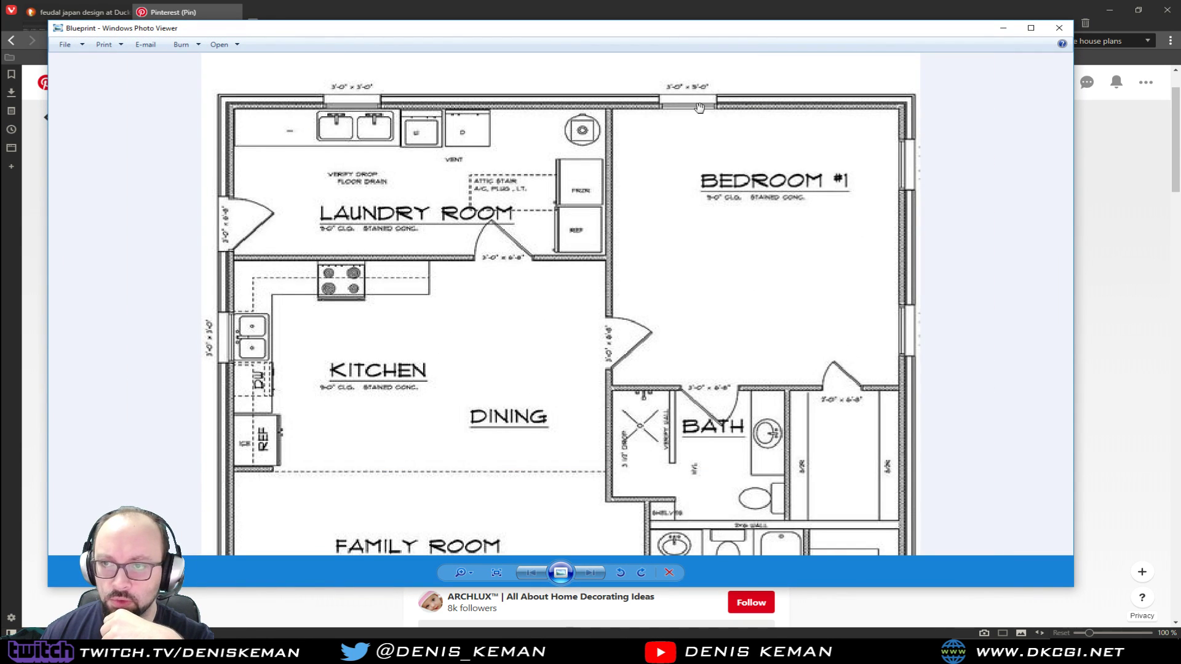
left_click_drag(675, 327, 650, 95)
left_click_drag(635, 309, 608, 154)
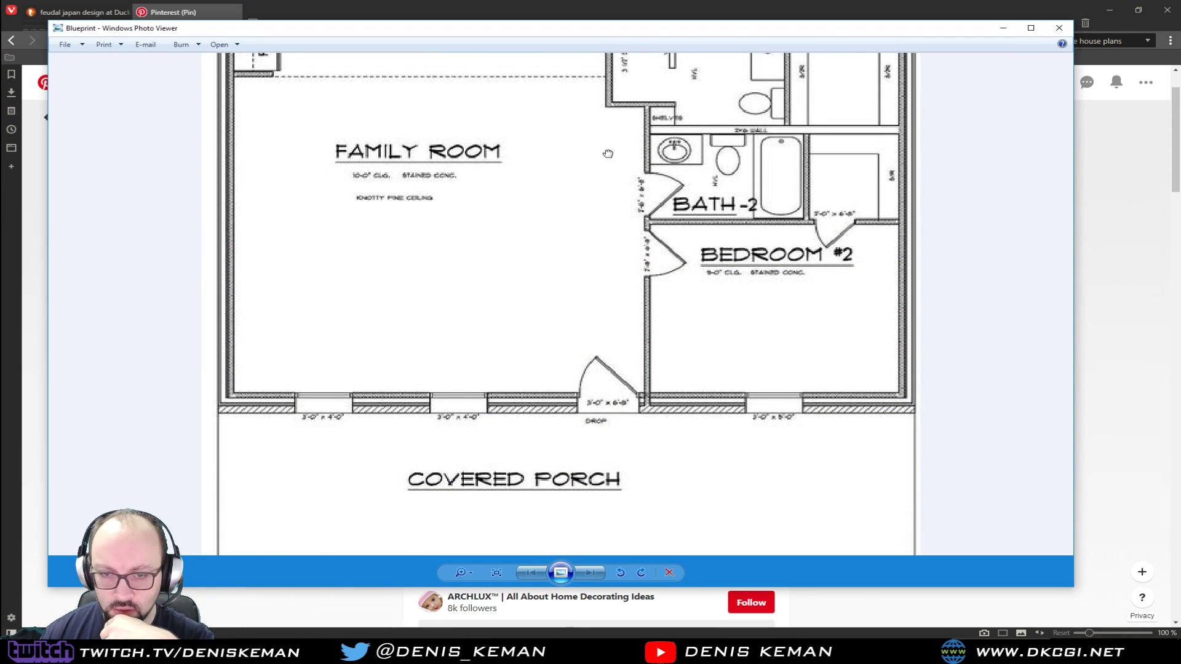
scroll(490, 426, "down", 1)
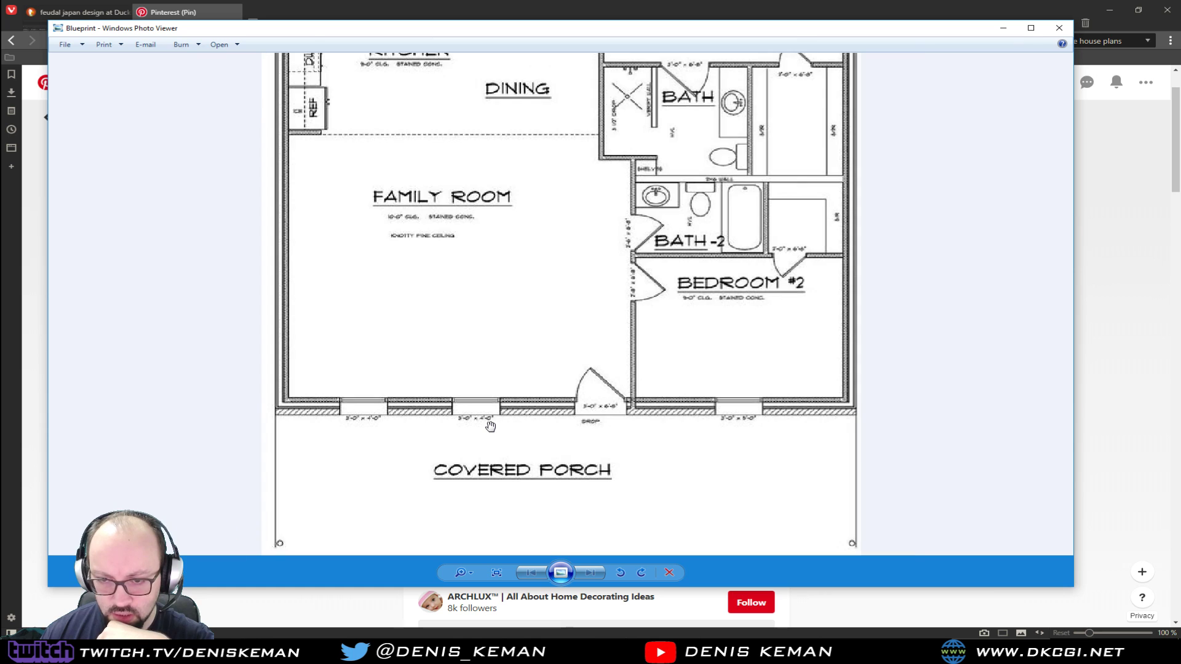
left_click_drag(676, 164, 639, 449)
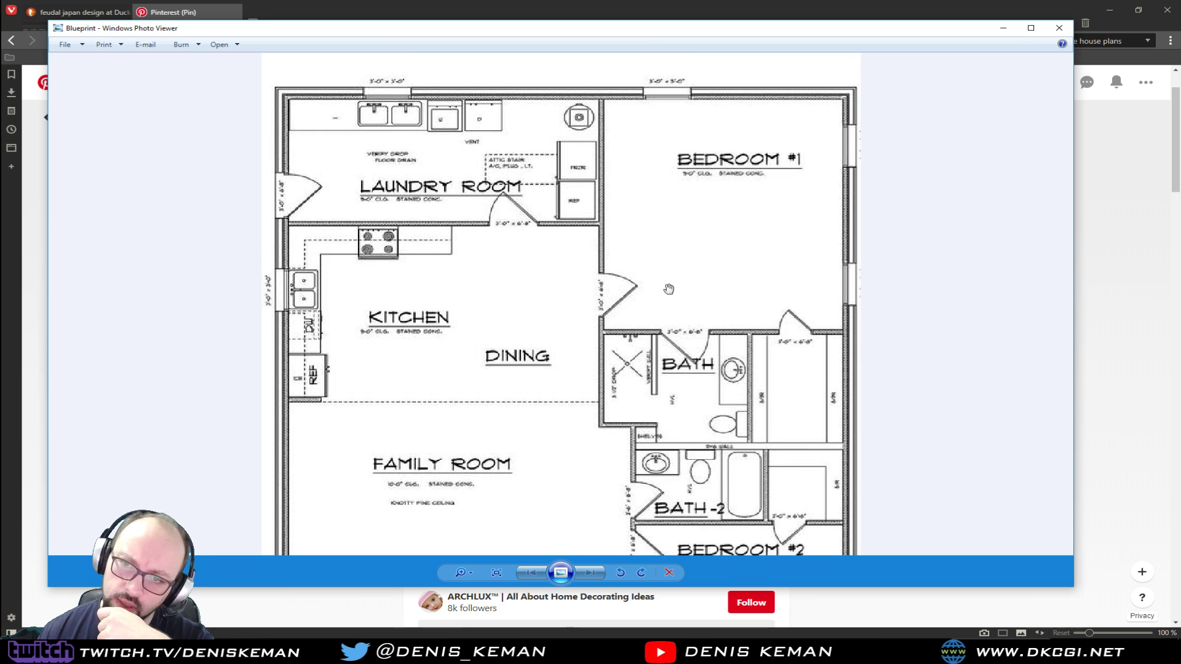
Examine the kitchen, bedroom and bath layout and the overall plan, and close the image viewer and the folder
scroll(527, 201, "down", 1)
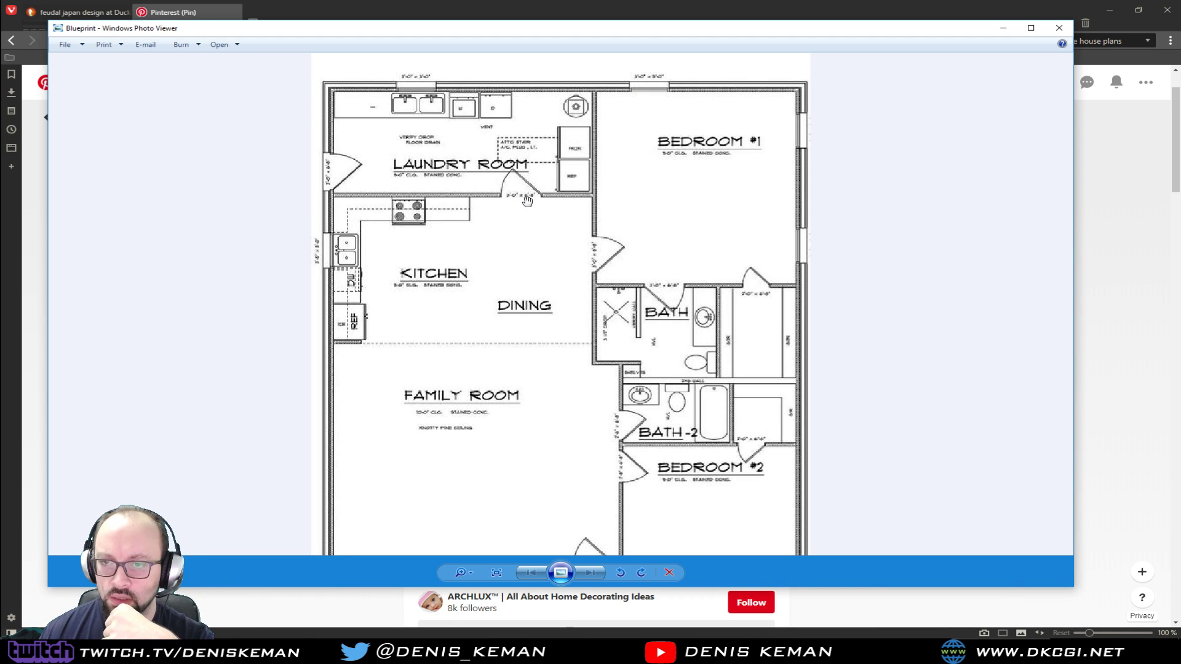
scroll(514, 196, "up", 4)
scroll(449, 194, "down", 2)
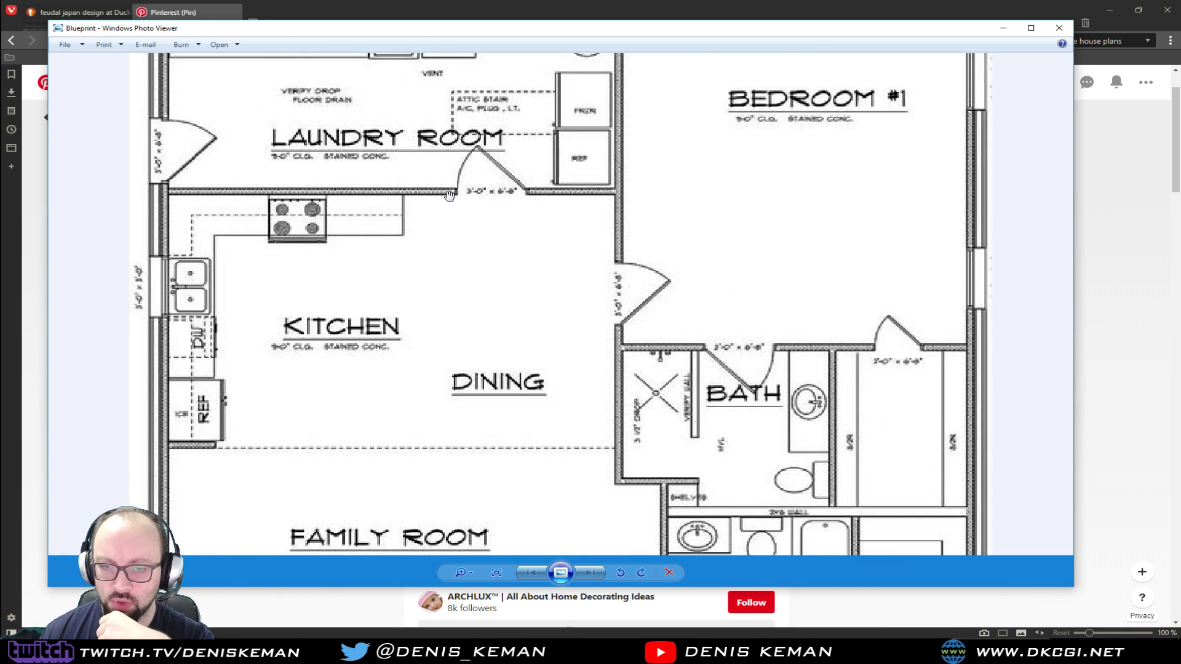
scroll(449, 195, "down", 1)
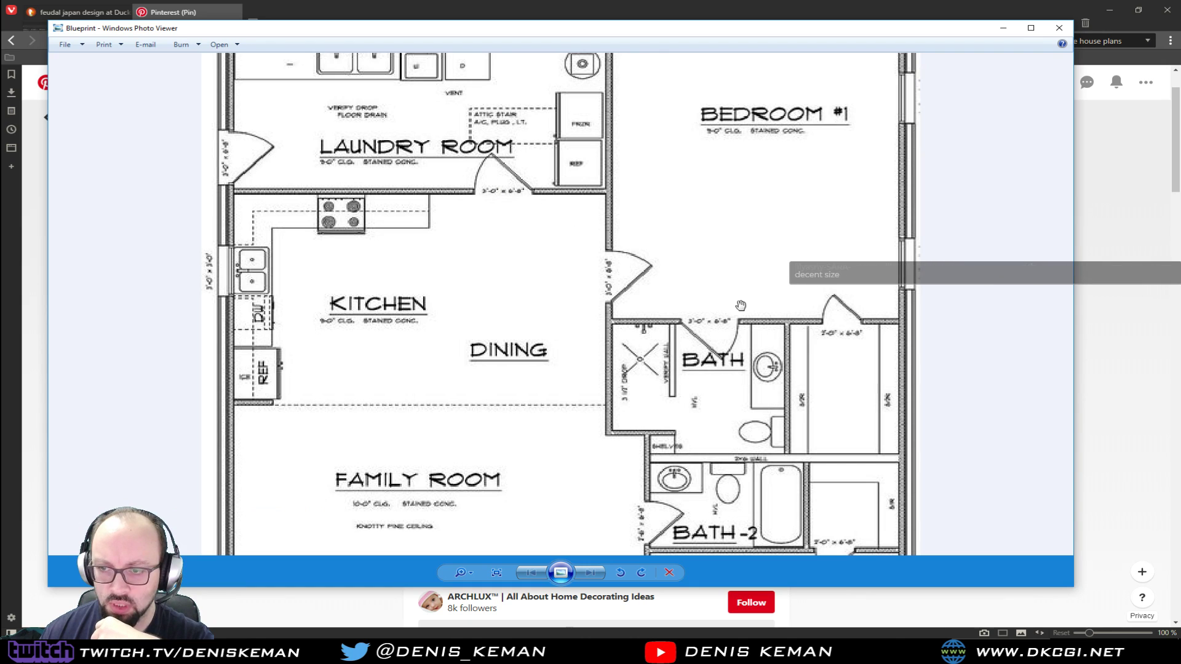
scroll(603, 355, "down", 1)
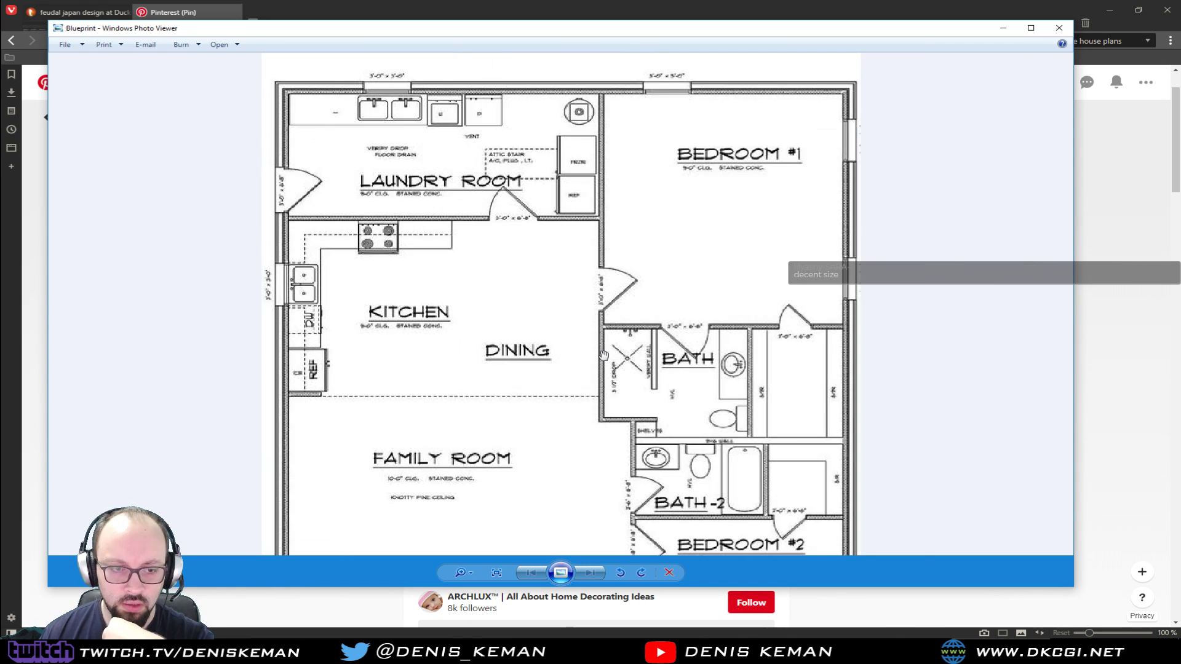
scroll(604, 355, "down", 1)
scroll(603, 355, "down", 1)
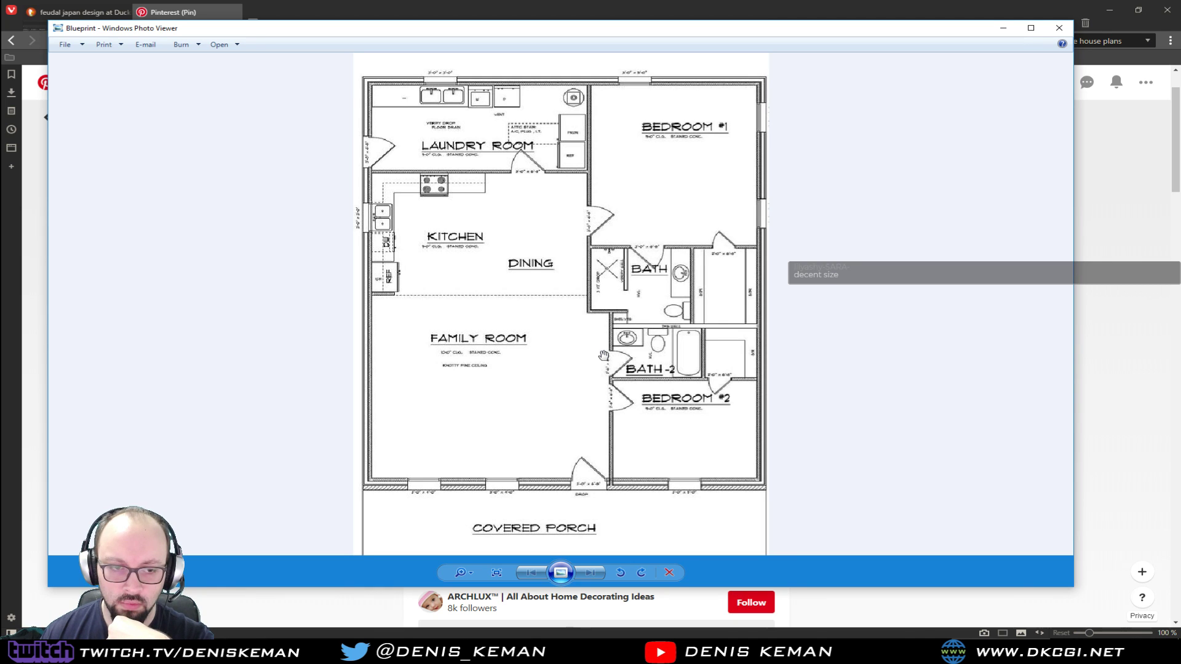
left_click(1059, 27)
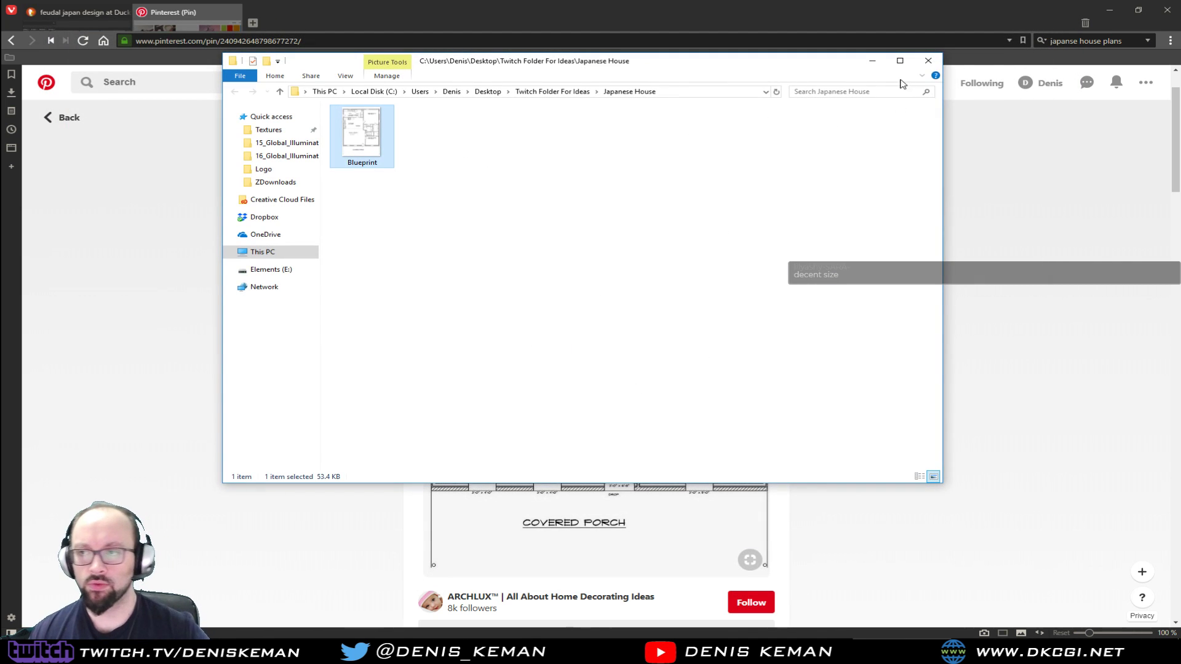
left_click(928, 61)
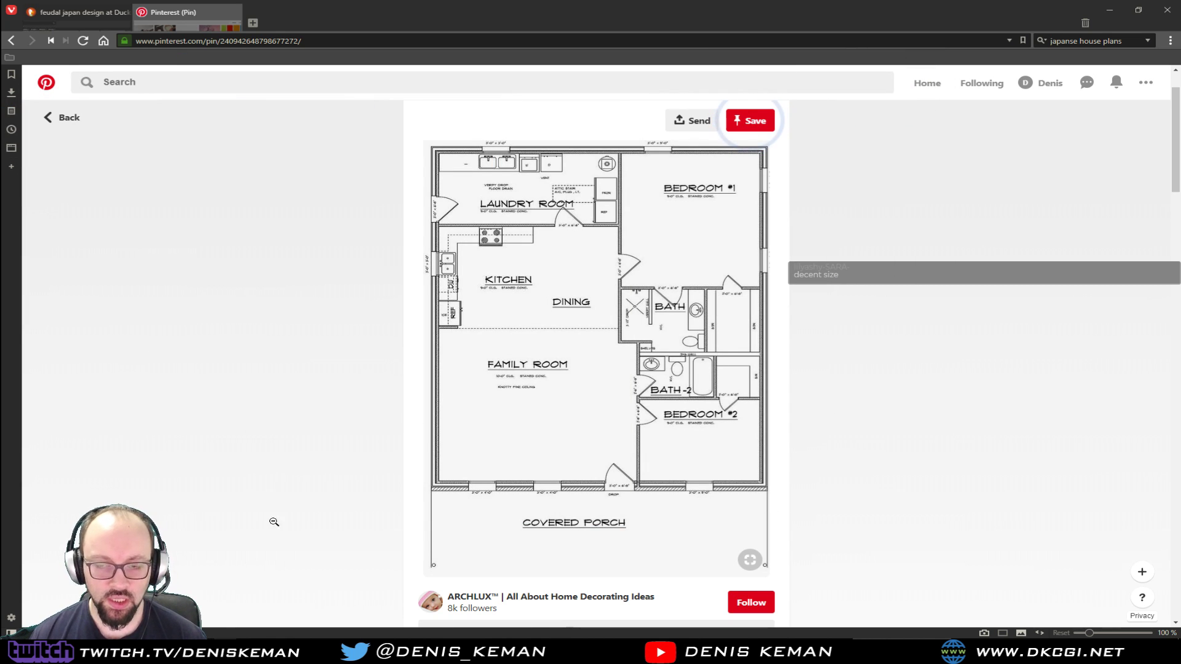
Minimize the browser and open Blueprint.jpg in Photoshop
left_click(1111, 9)
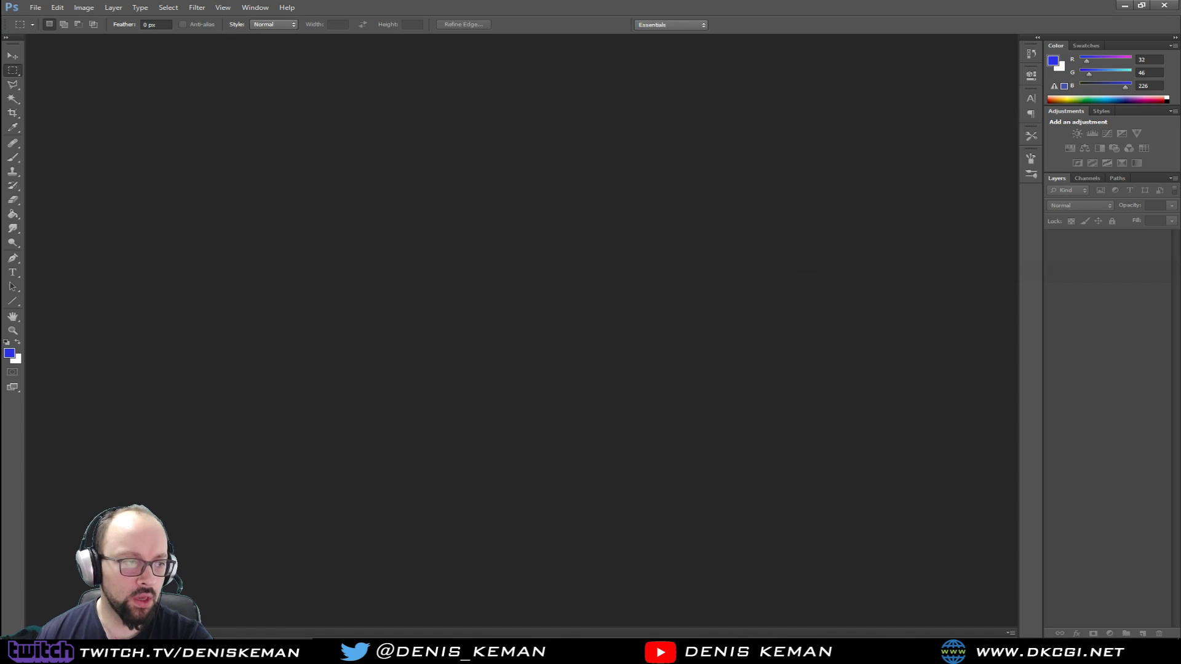
left_click_drag(403, 282, 540, 328)
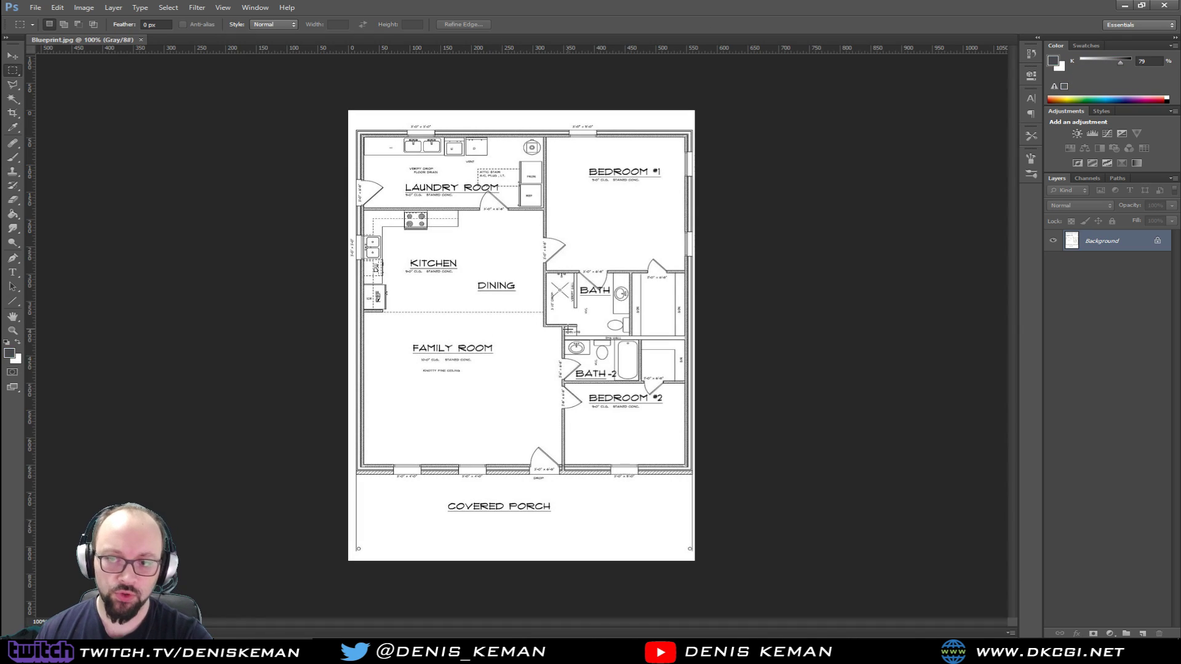
Add a new layer above the blueprint and choose blue (#0425f2) as the foreground colour
key("ctrl+shift+n")
key("Return")
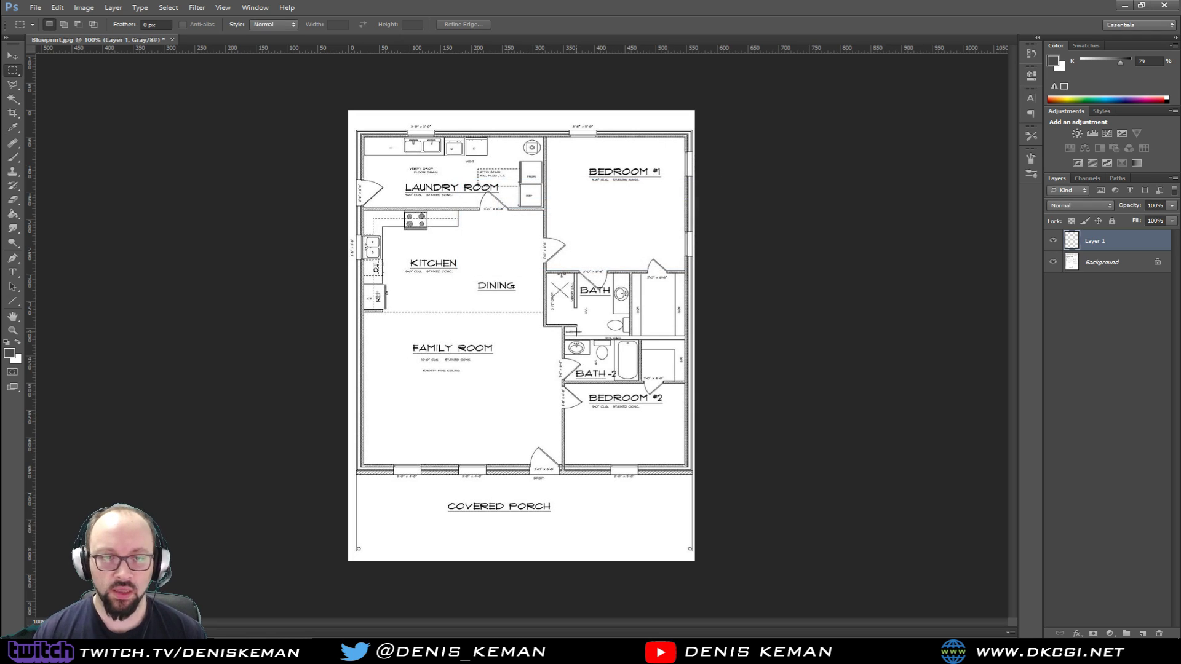
left_click(7, 342)
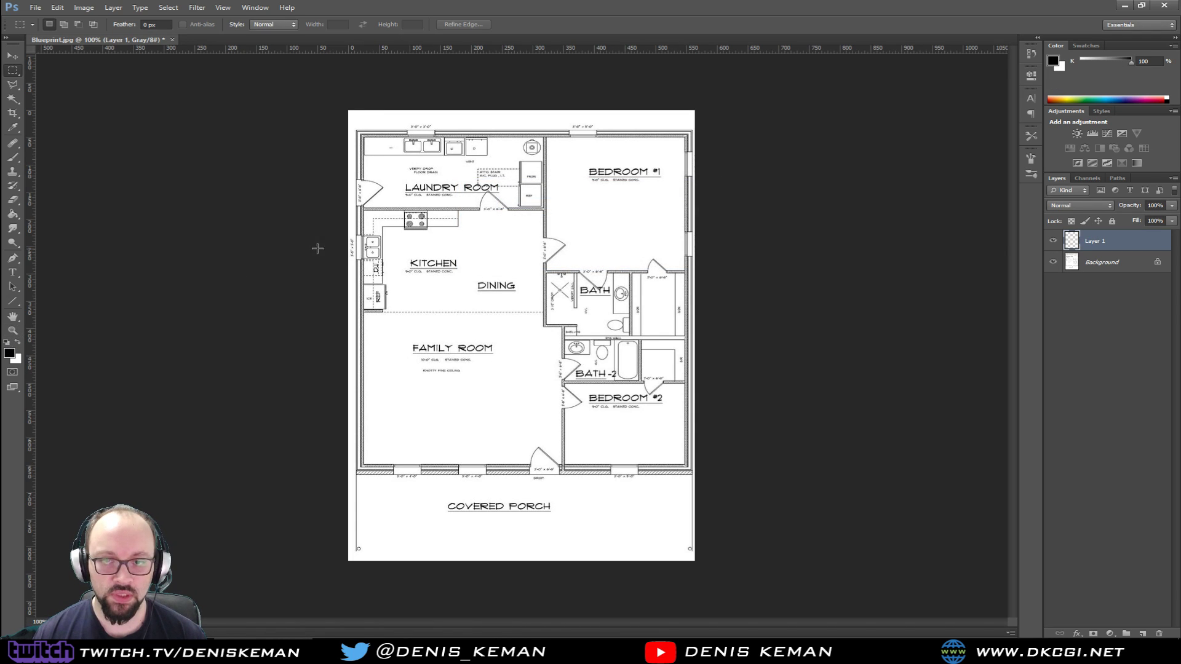
left_click(9, 352)
left_click_drag(255, 130, 255, 125)
left_click_drag(223, 88, 233, 80)
left_click(357, 71)
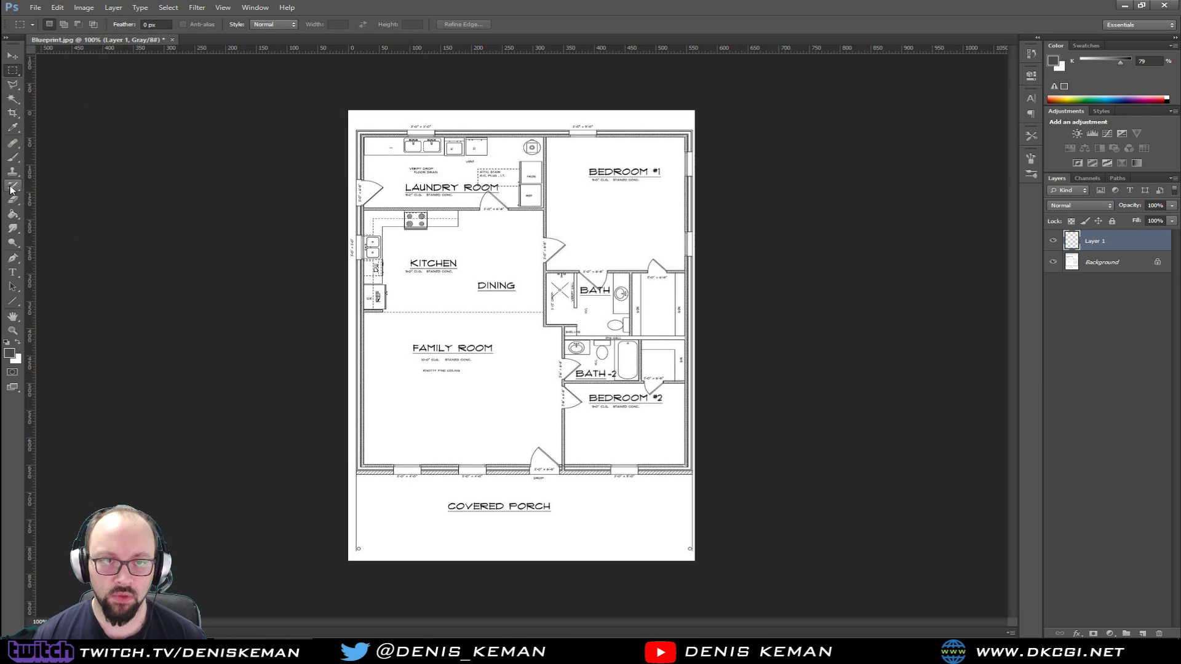
Fill the new layer with the foreground colour using the Paint Bucket tool
key("w")
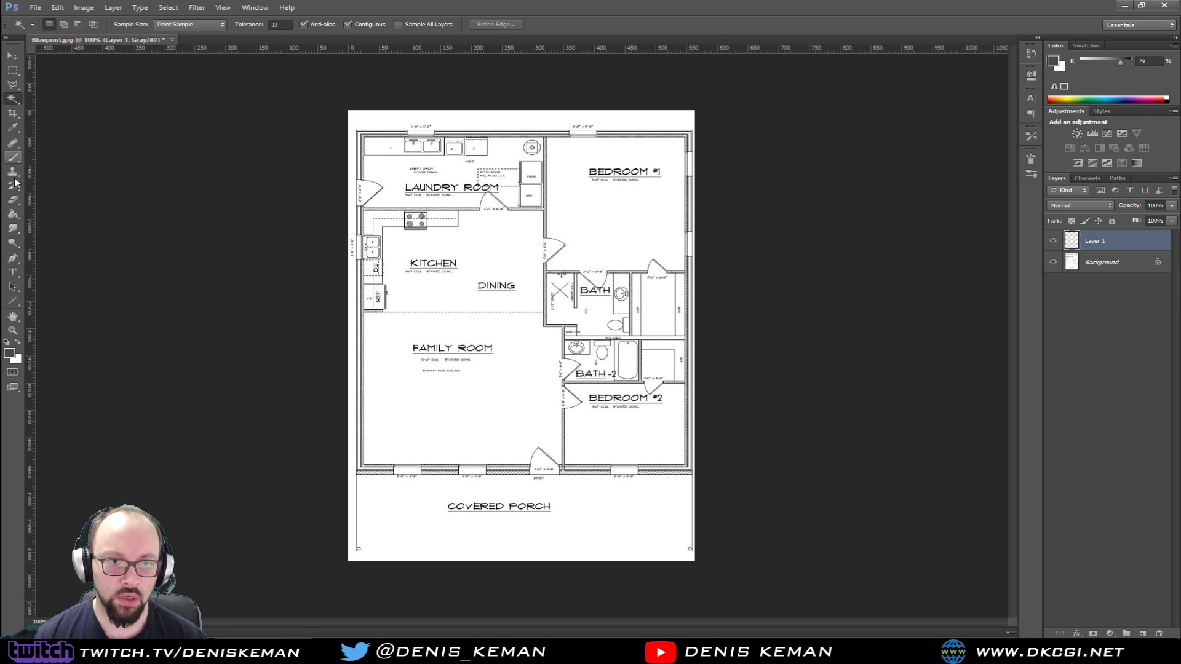
left_click(12, 213)
left_click(533, 274)
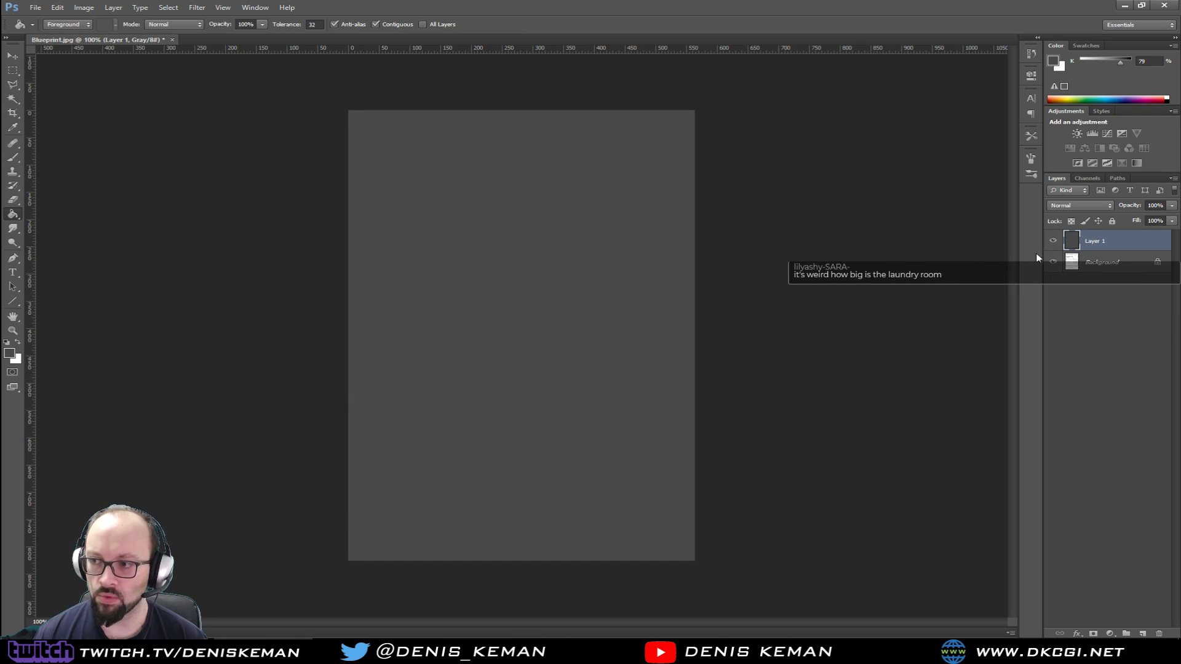
left_click(7, 356)
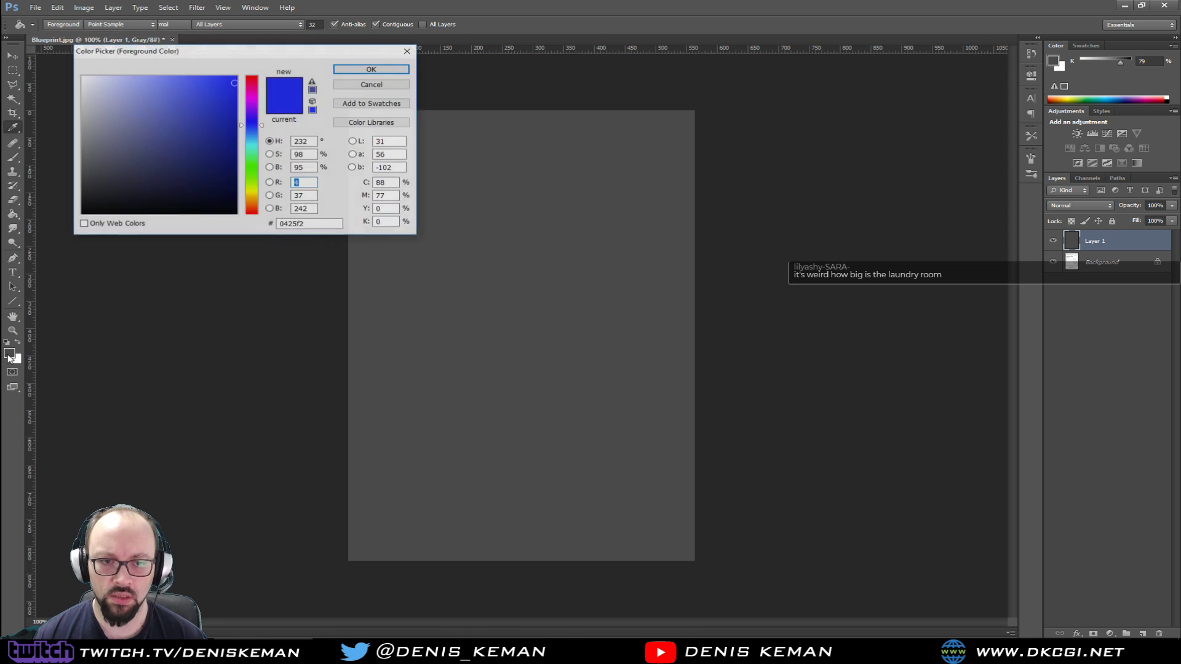
left_click(230, 85)
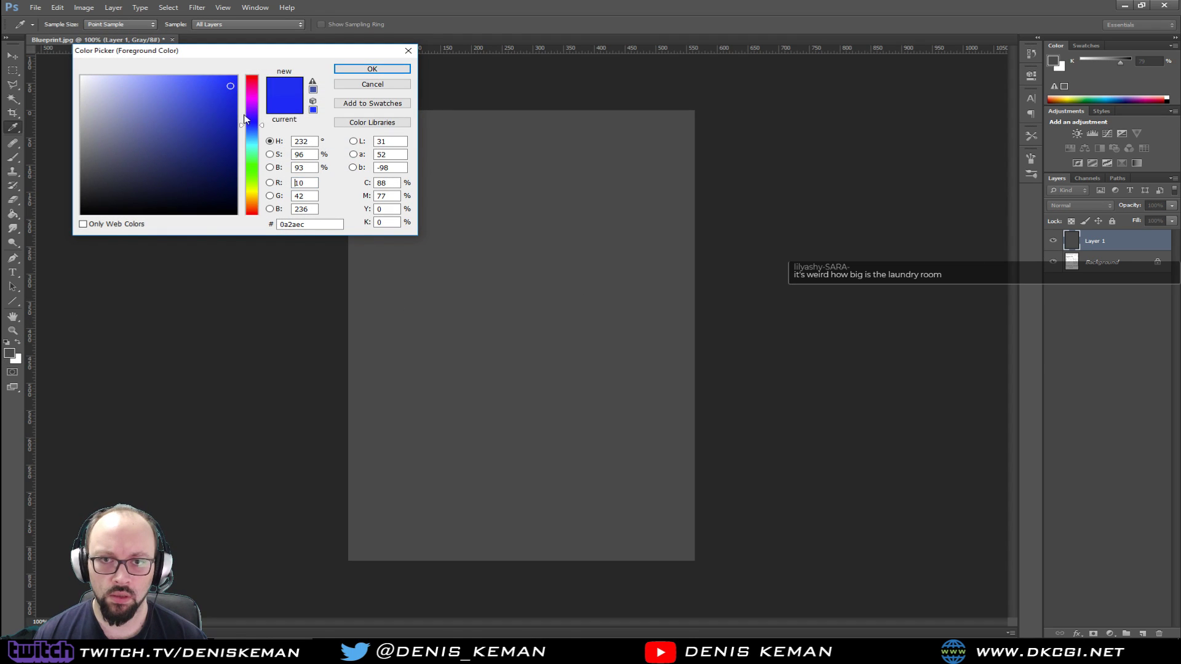
left_click(371, 85)
Try to convert the image to Bitmap mode with flattened layers, and delete Layer 1
left_click(57, 7)
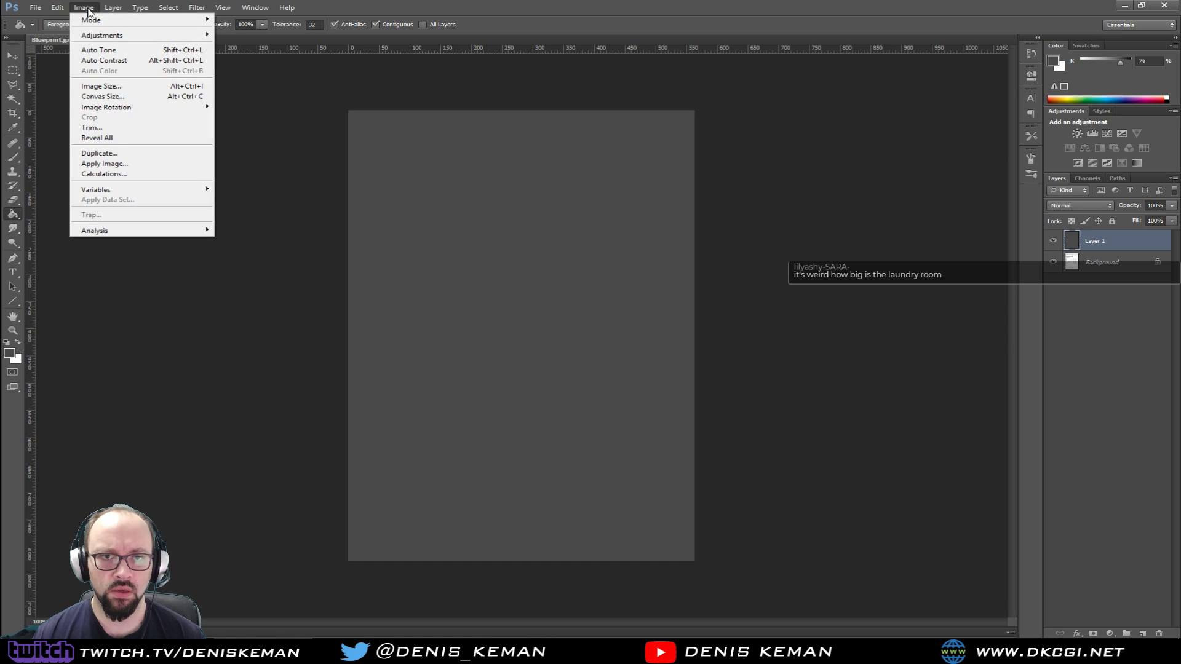
mouse_move(112, 24)
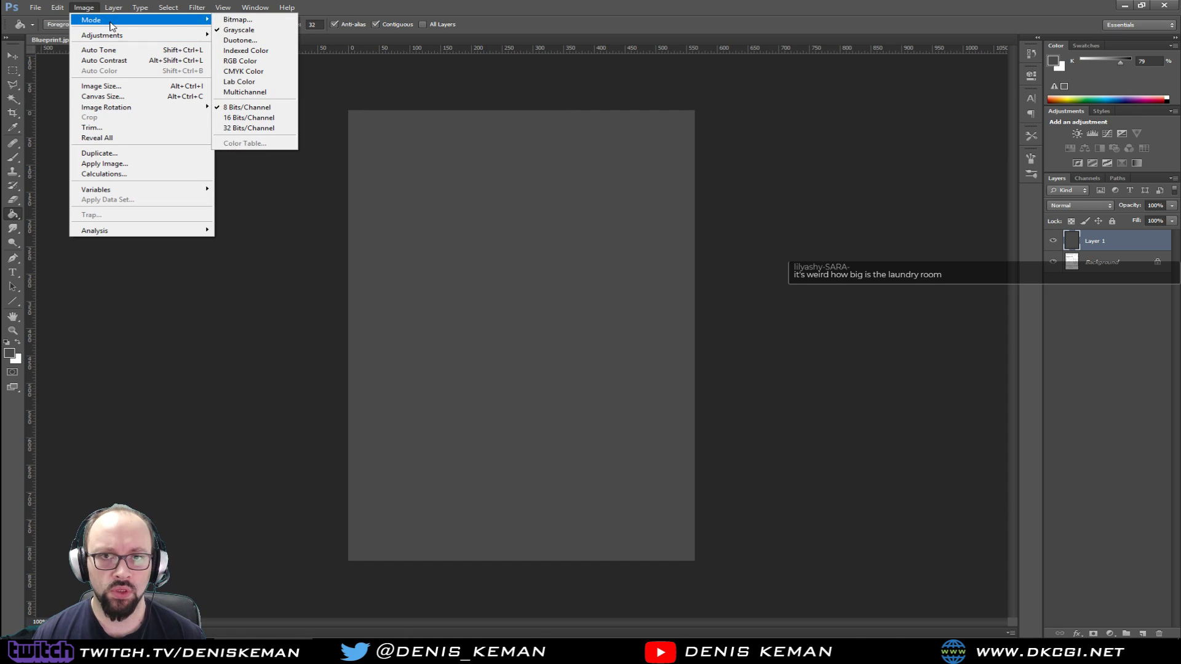
left_click(237, 20)
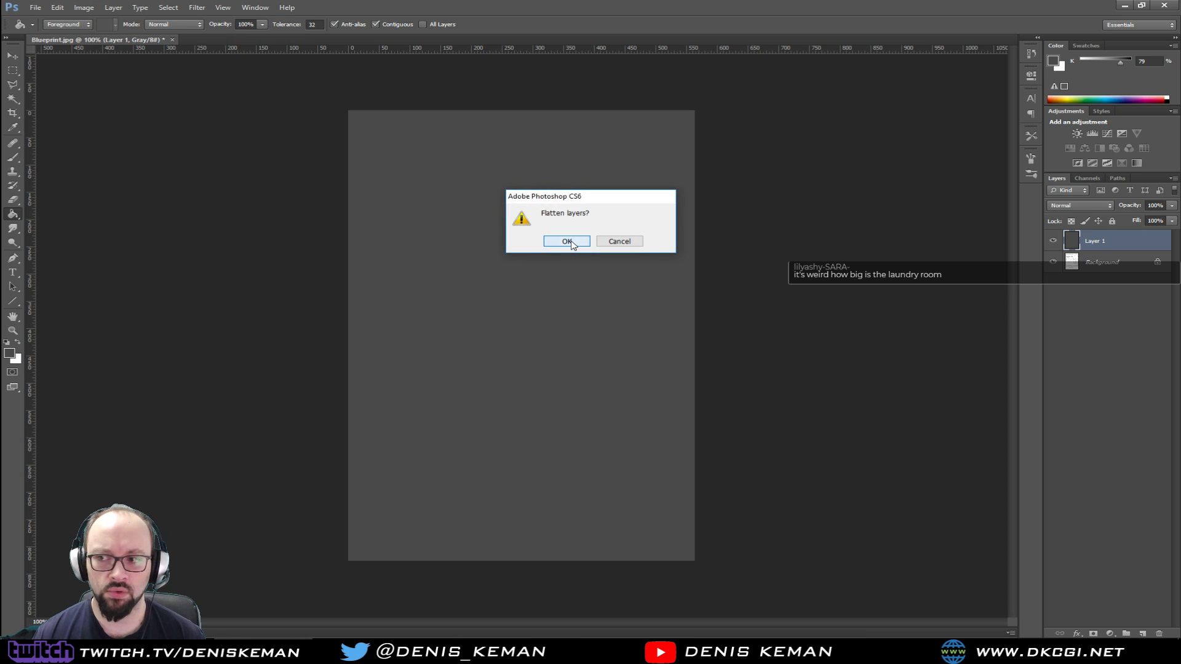
left_click(571, 241)
left_click(682, 213)
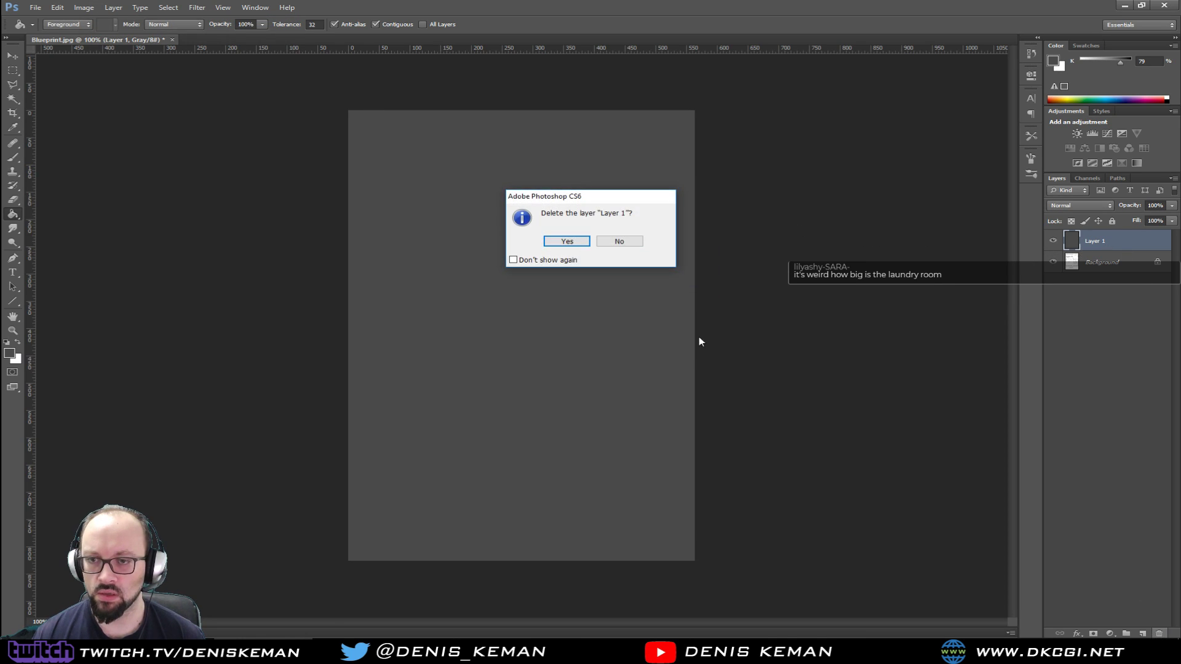
left_click(567, 241)
Try converting the grayscale floor plan to Bitmap mode, inspect the line quality up close, and undo the conversion
left_click(103, 8)
mouse_move(91, 9)
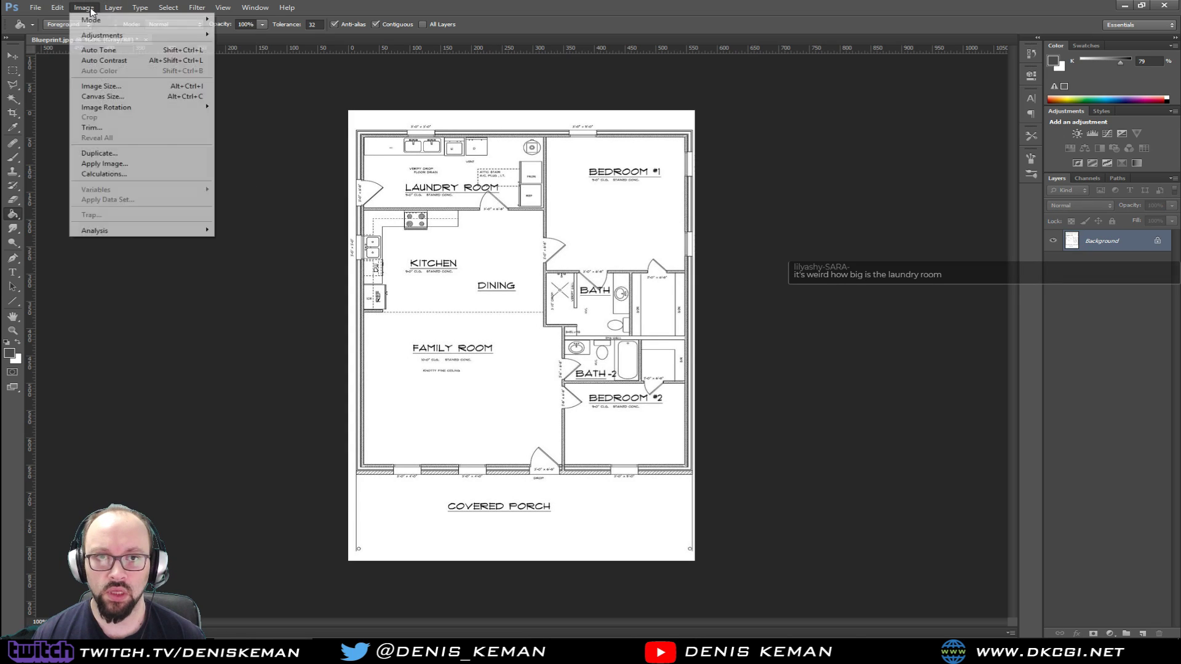
mouse_move(162, 24)
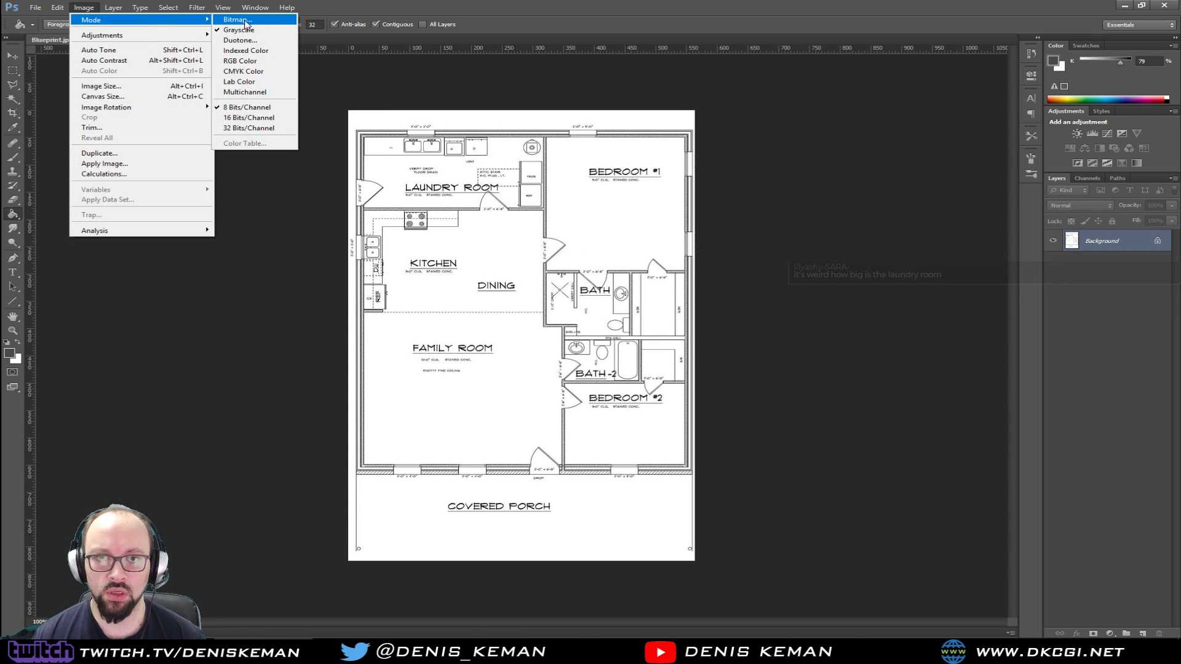
left_click(268, 21)
left_click(678, 198)
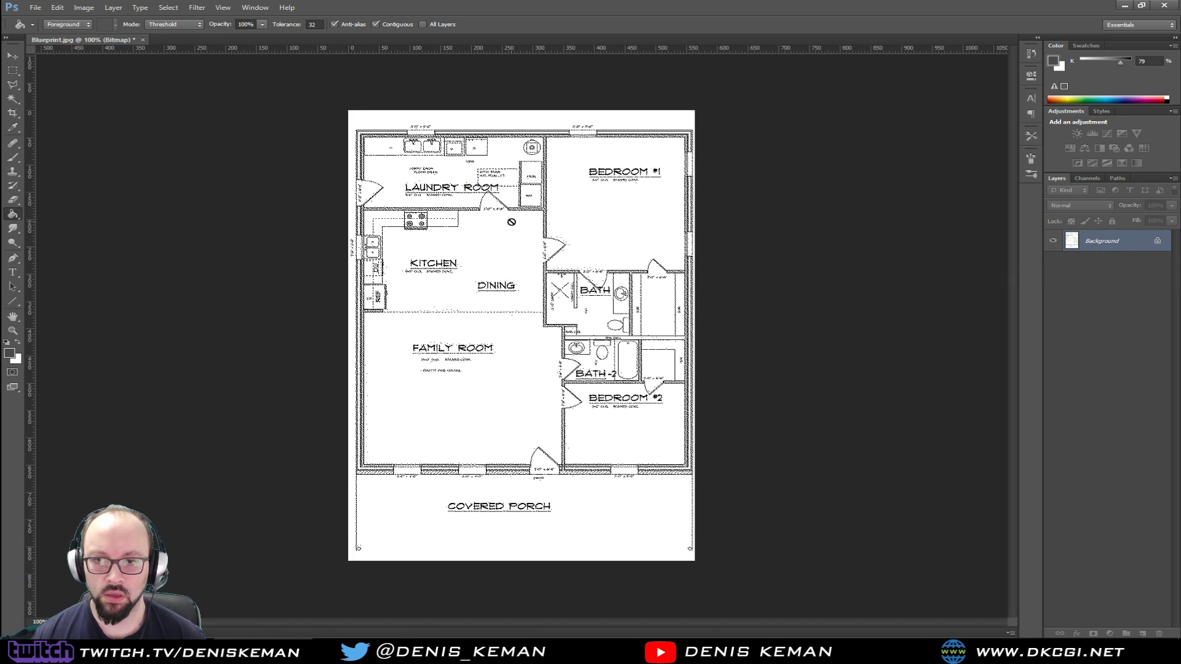
key("z")
left_click(465, 210)
left_click(465, 210)
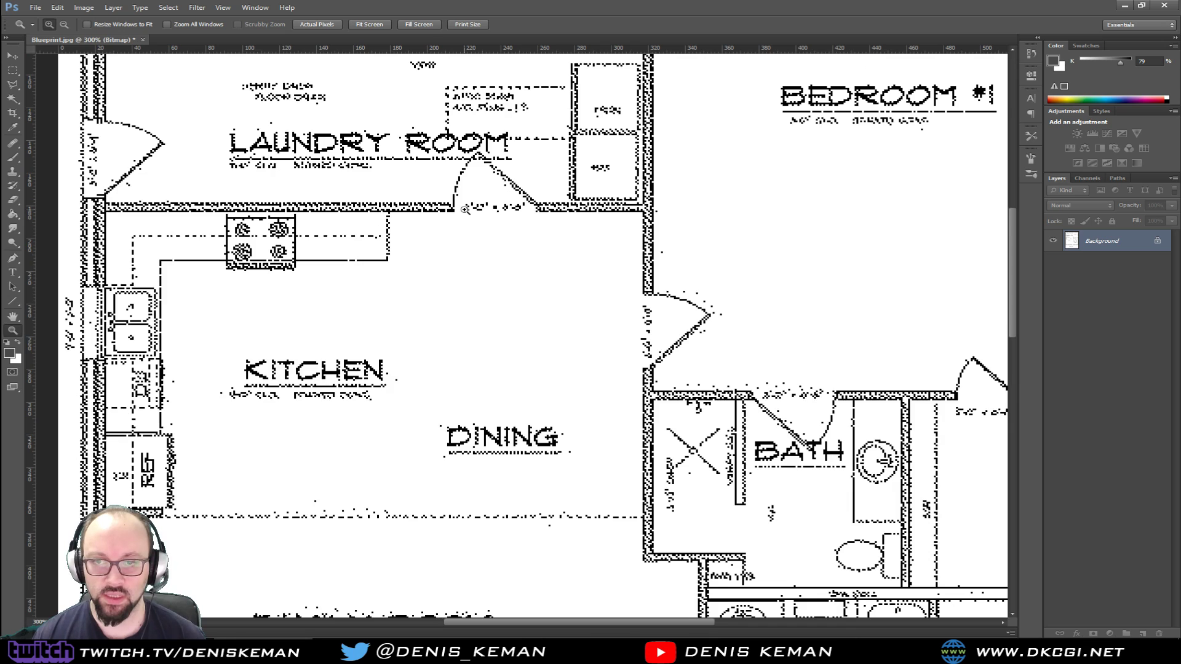
key("ctrl+alt+z")
Convert the floor plan to Bitmap mode using Diffusion Dither with a higher output resolution, and inspect the linework
left_click(85, 8)
mouse_move(98, 24)
left_click(258, 21)
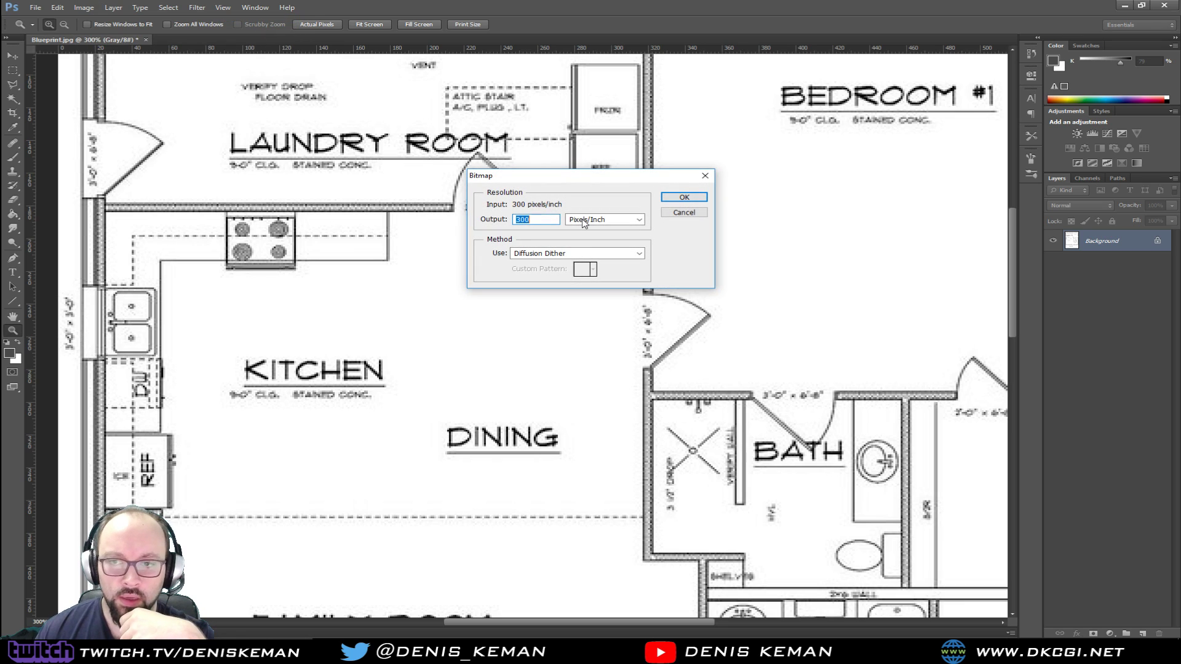
left_click(595, 254)
left_click(593, 255)
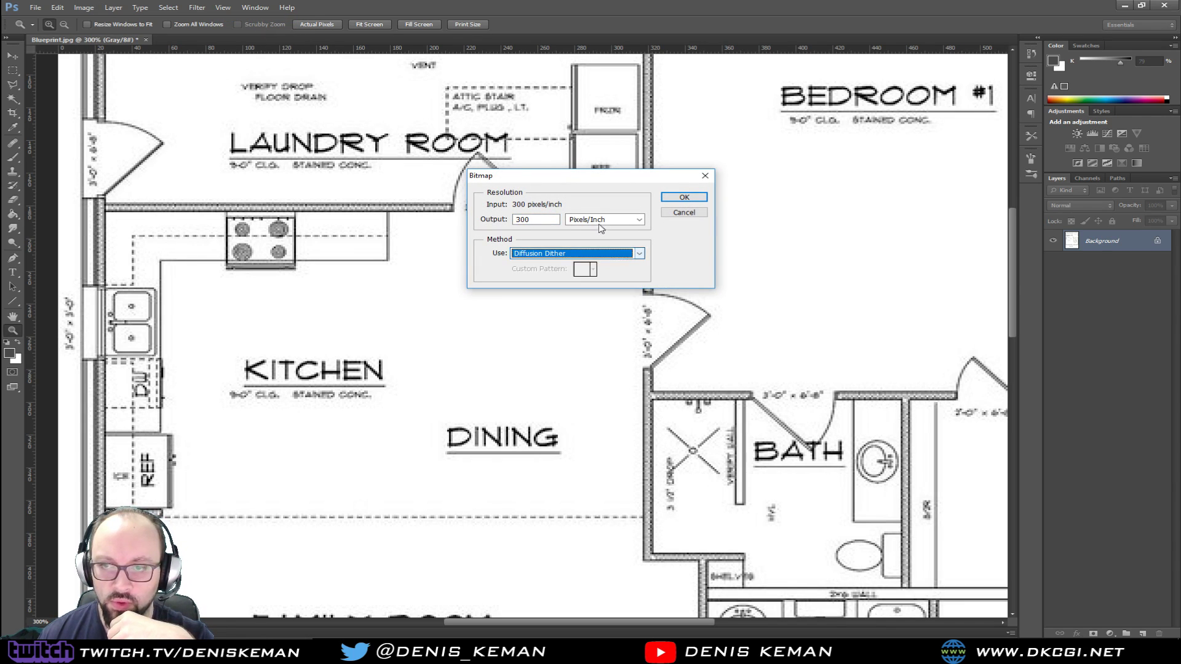
left_click(599, 220)
left_click(598, 219)
left_click(544, 218)
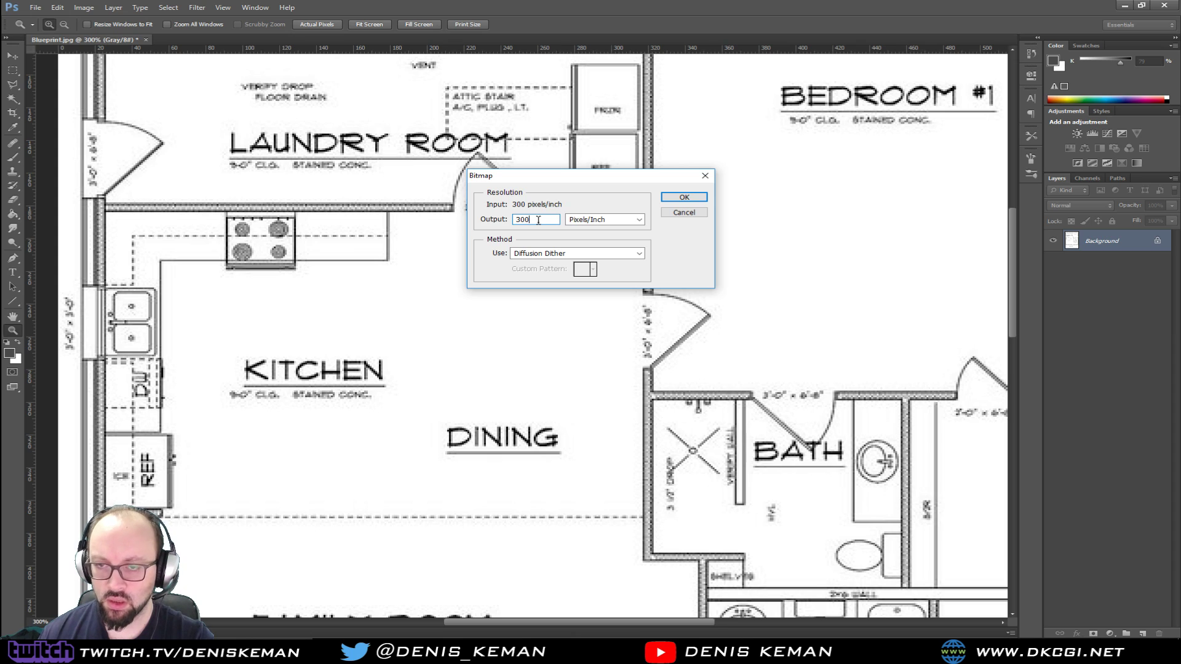
left_click(684, 197)
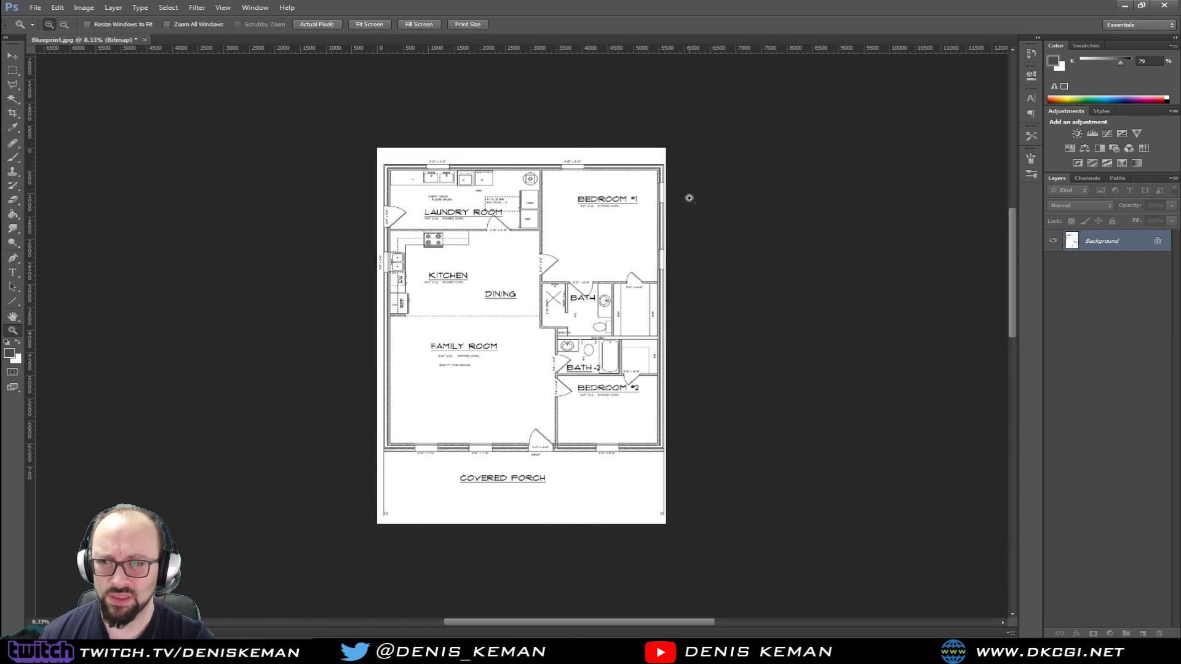
left_click(492, 206)
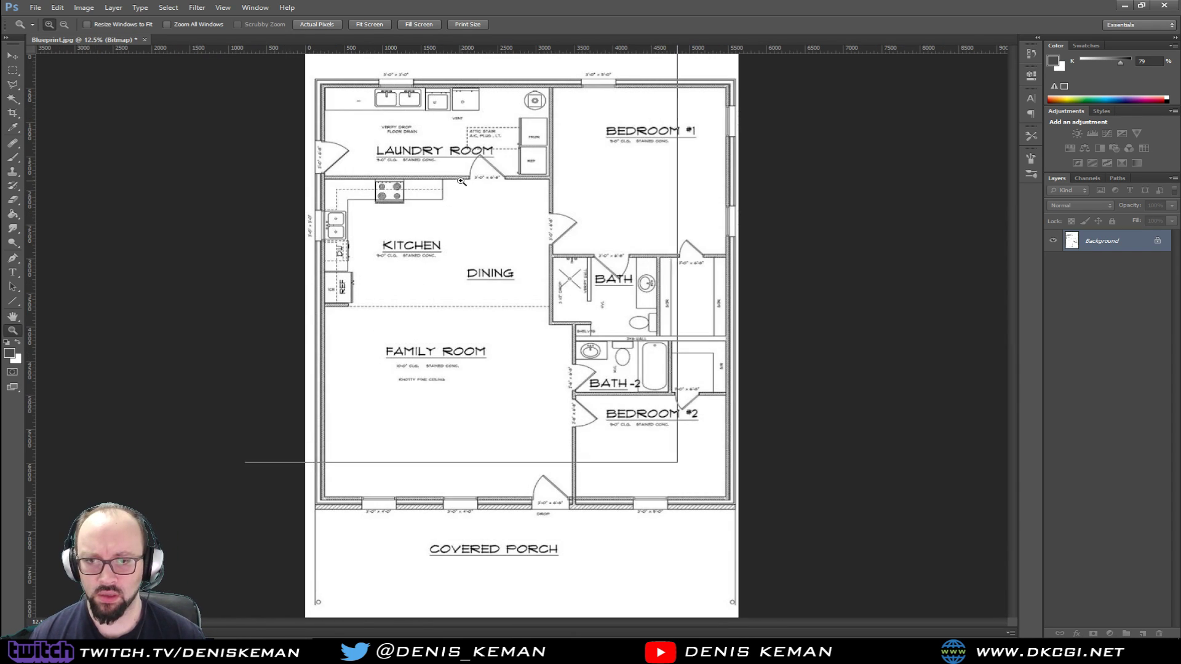
left_click(449, 244)
left_click_drag(448, 245, 448, 248)
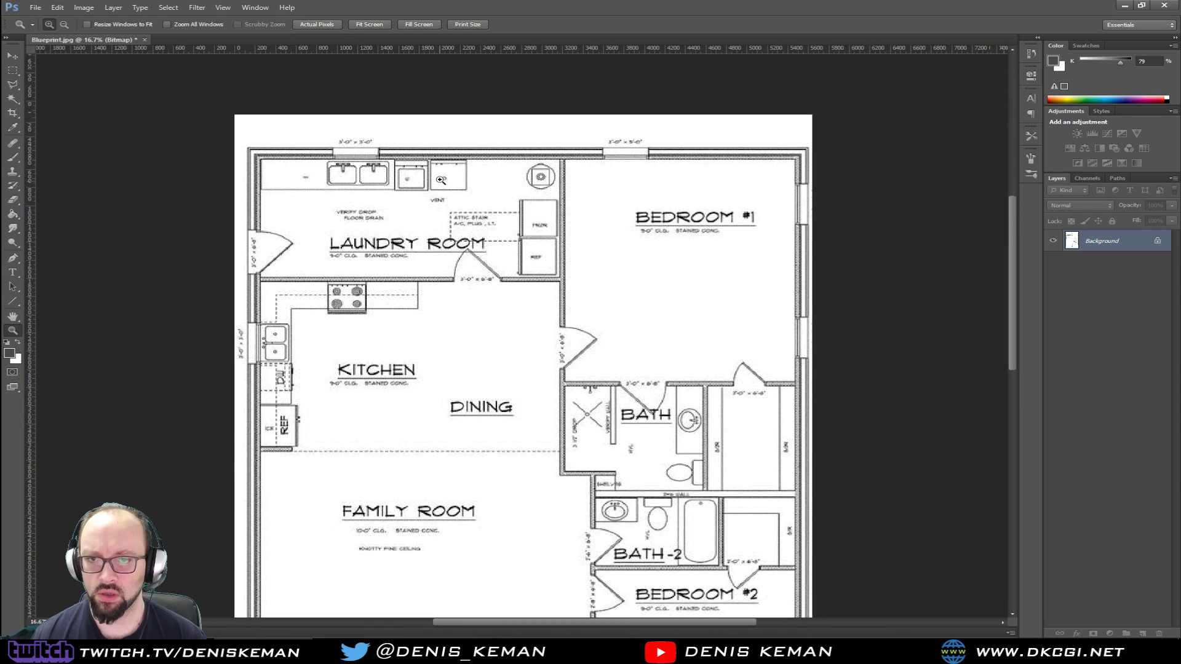
left_click(440, 180)
Set the foreground colour to blue (#0029fb)
left_click(8, 343)
left_click(9, 354)
left_click(257, 126)
left_click(229, 81)
left_click(363, 70)
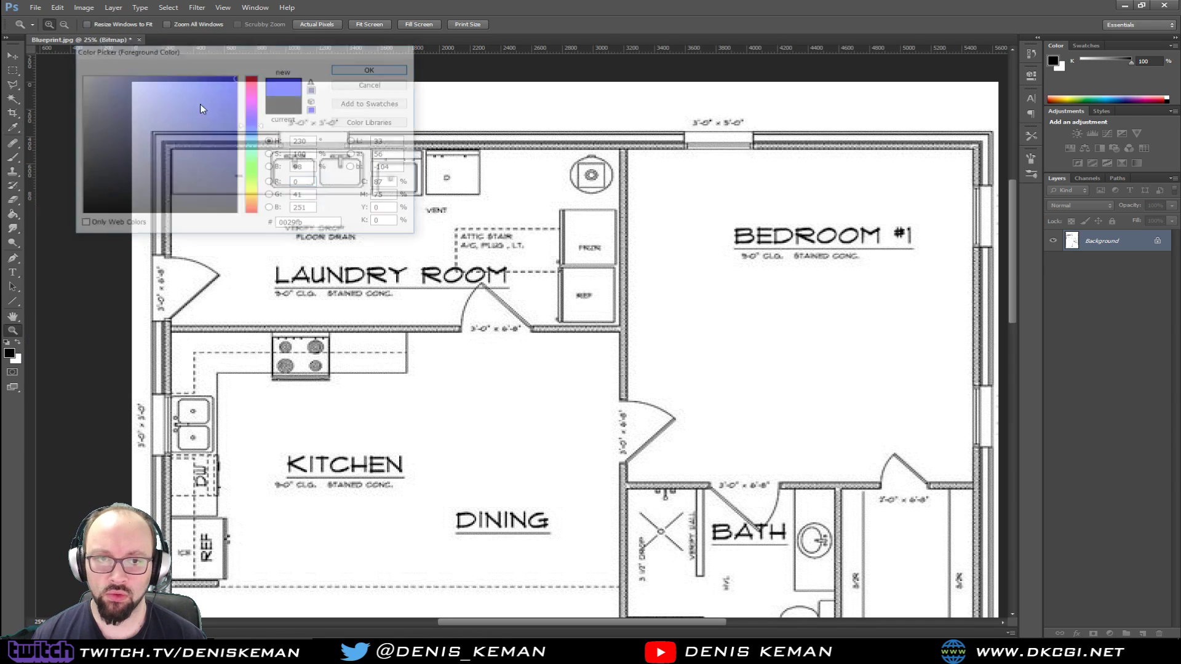
Try to fill the Bitmap floor plan with the foreground colour using the Paint Bucket tool
left_click(12, 213)
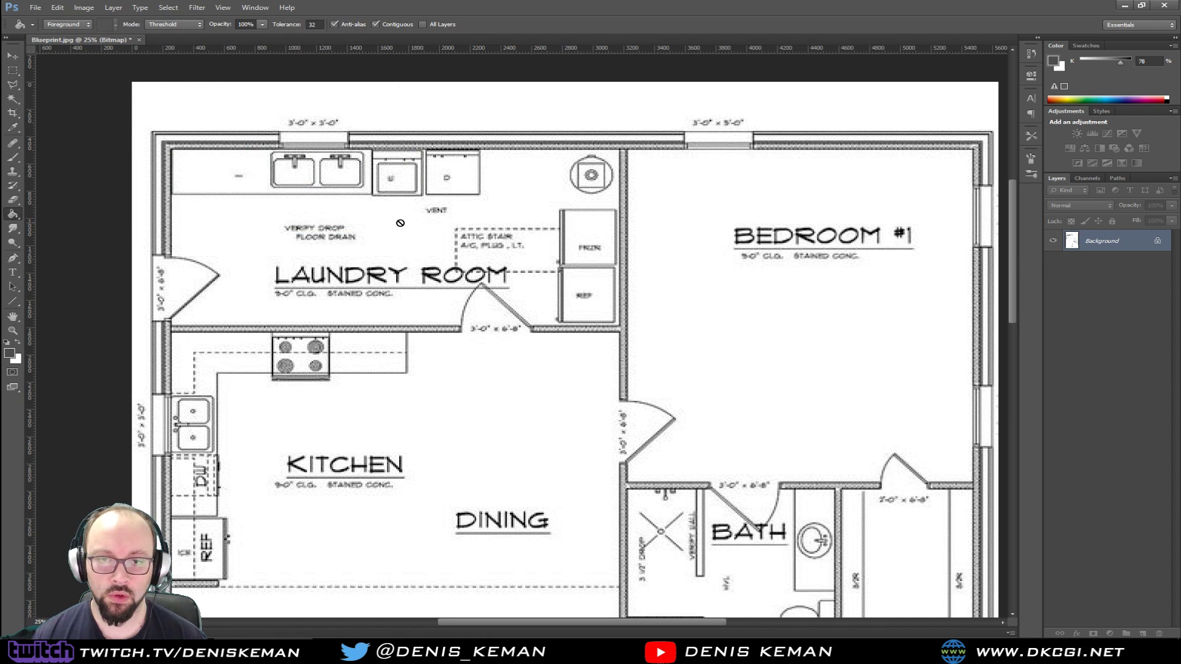
left_click(401, 228)
left_click(624, 246)
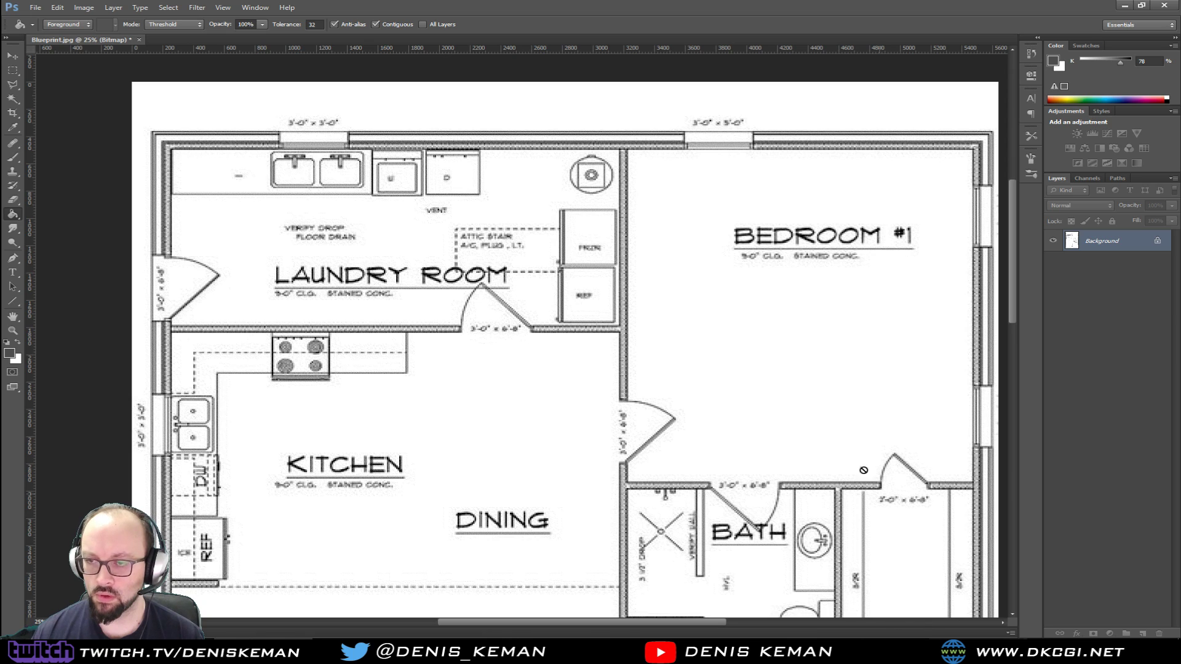
right_click(1092, 240)
left_click(726, 275)
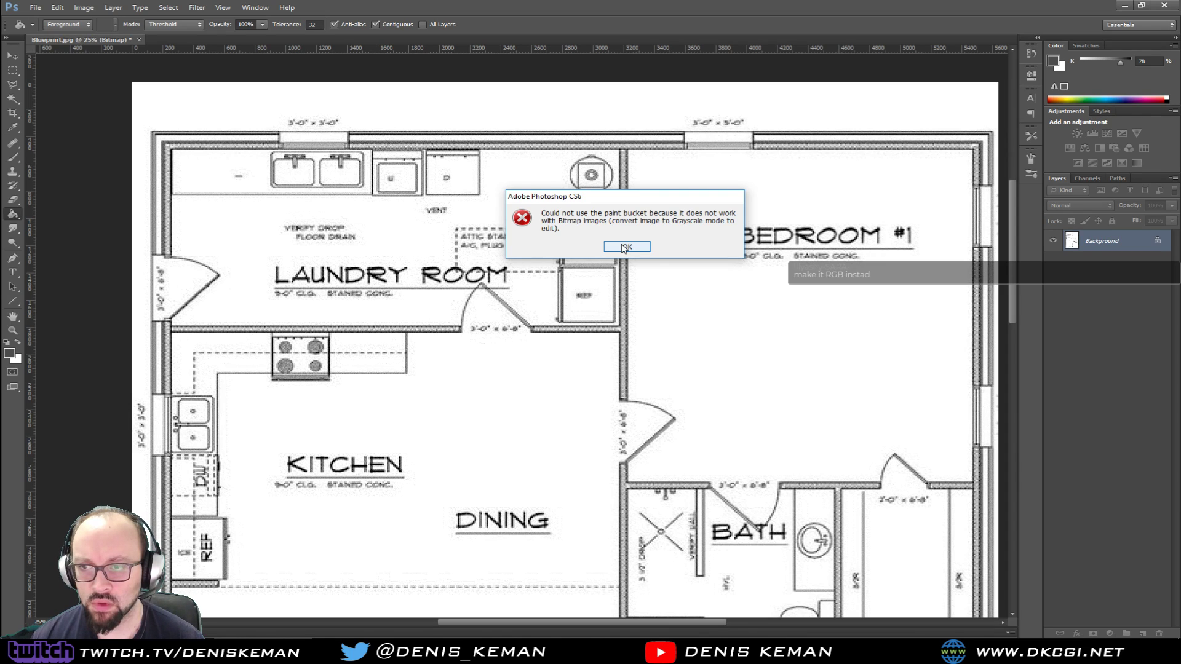
left_click(626, 247)
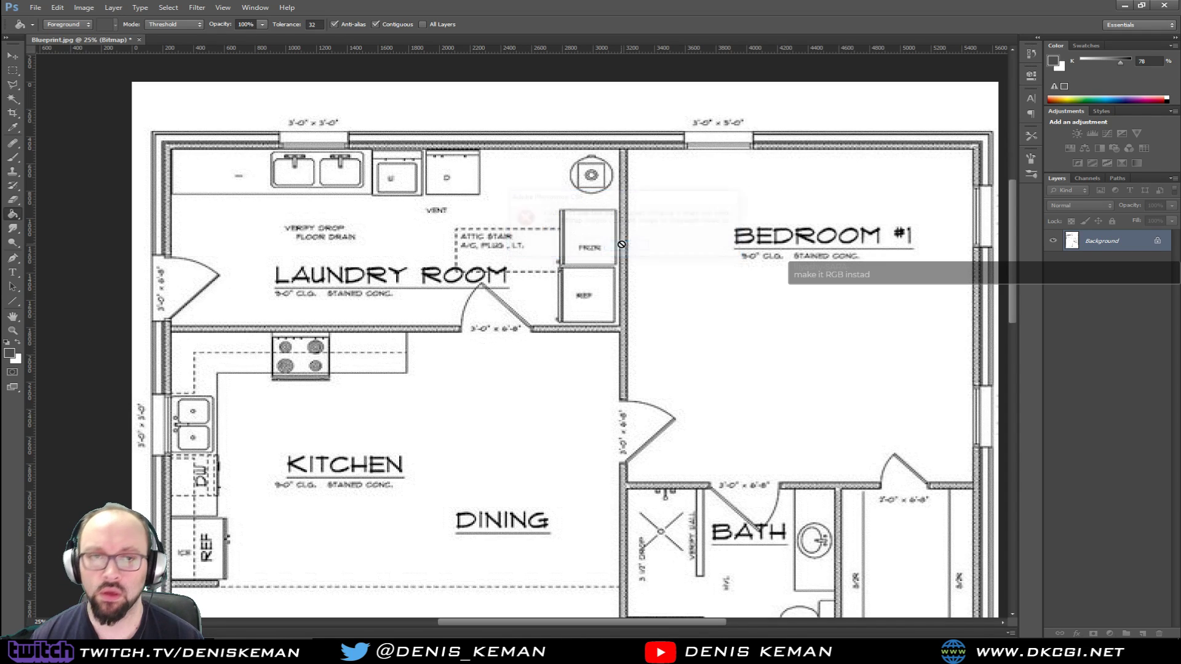
Close Blueprint.jpg without saving the changes and reopen the original file
left_click(139, 39)
left_click(619, 241)
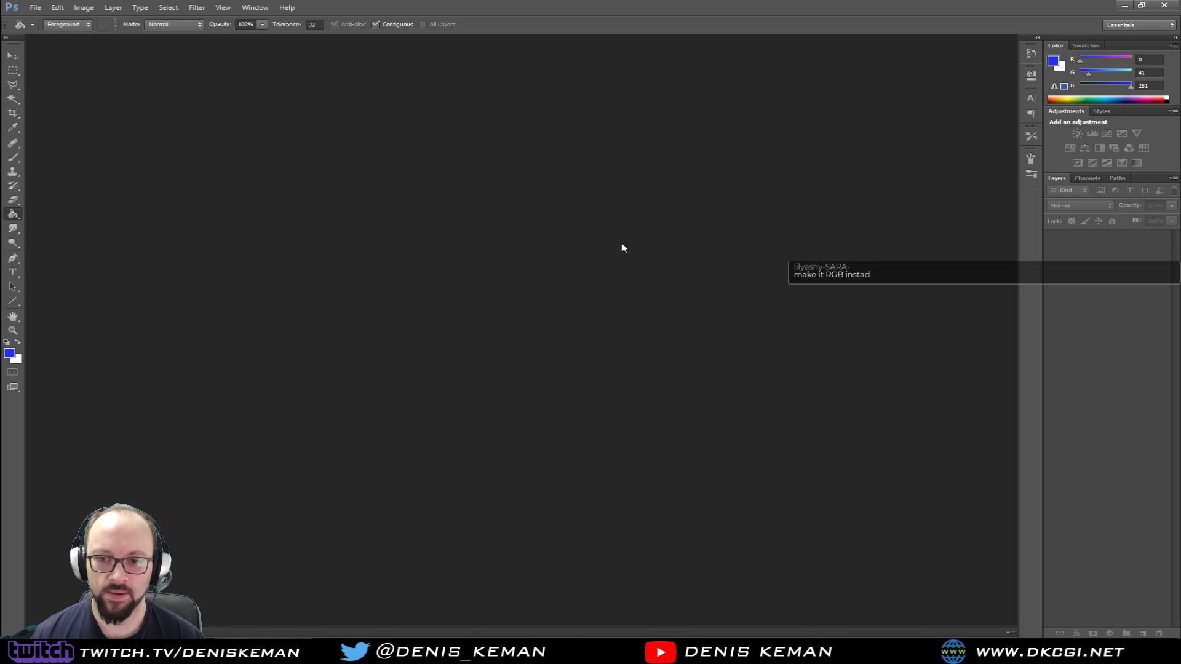
left_click_drag(0, 375, 385, 302)
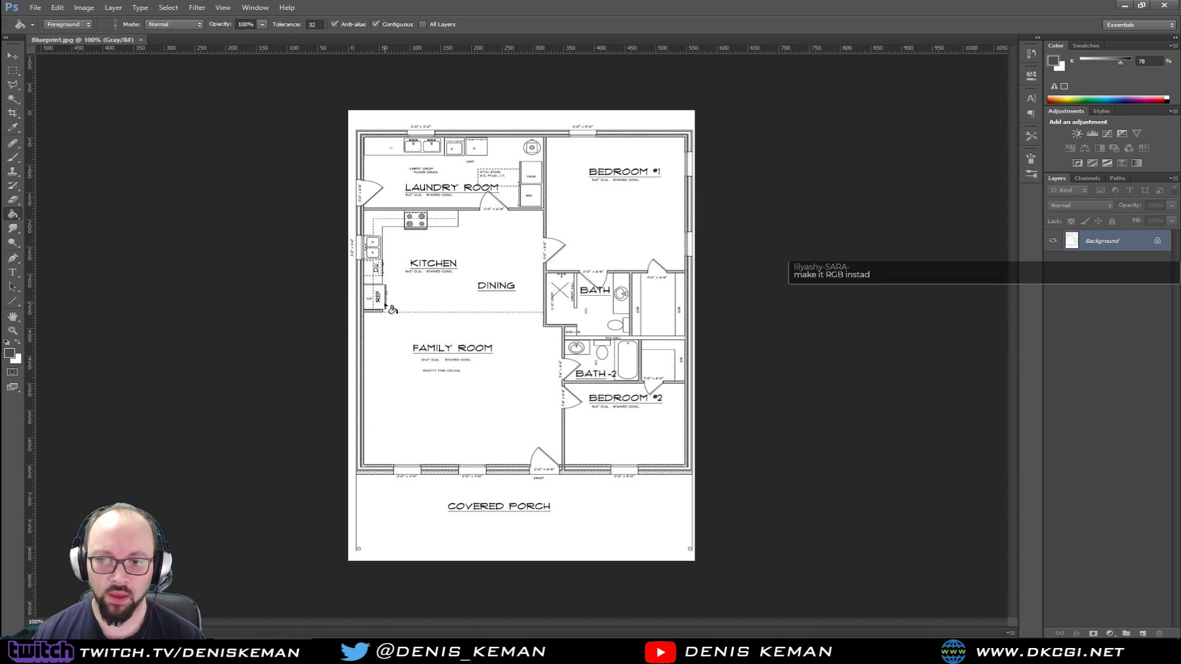
Convert the floor plan image from Grayscale to RGB Color mode
left_click(84, 7)
mouse_move(138, 22)
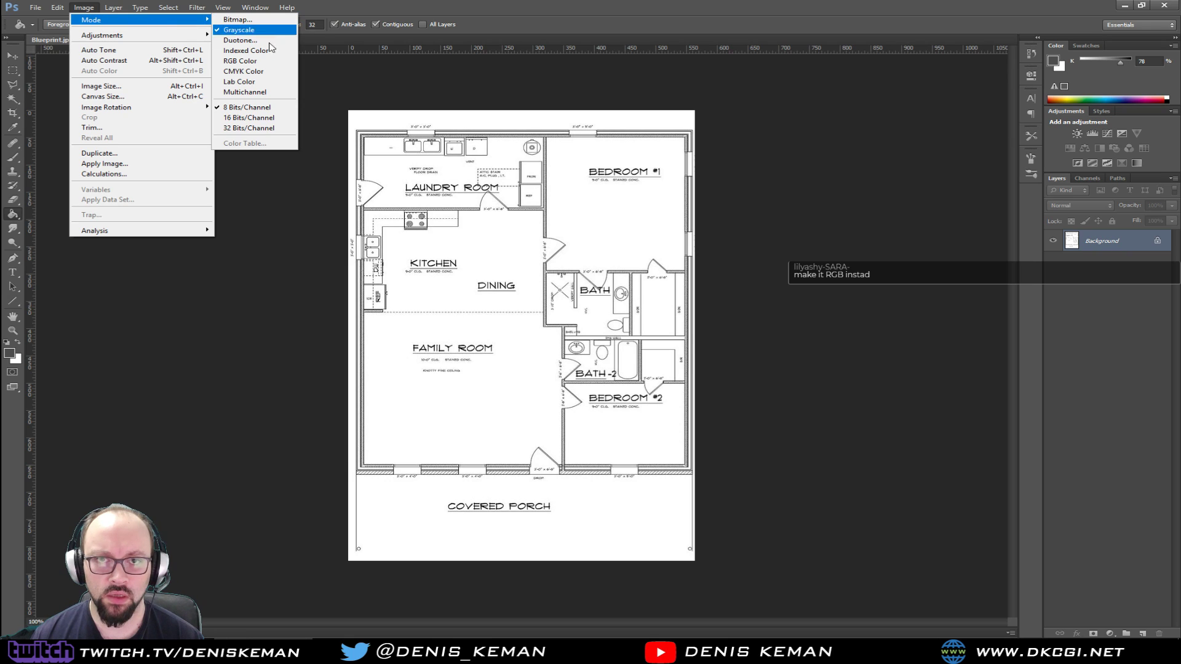
left_click(245, 61)
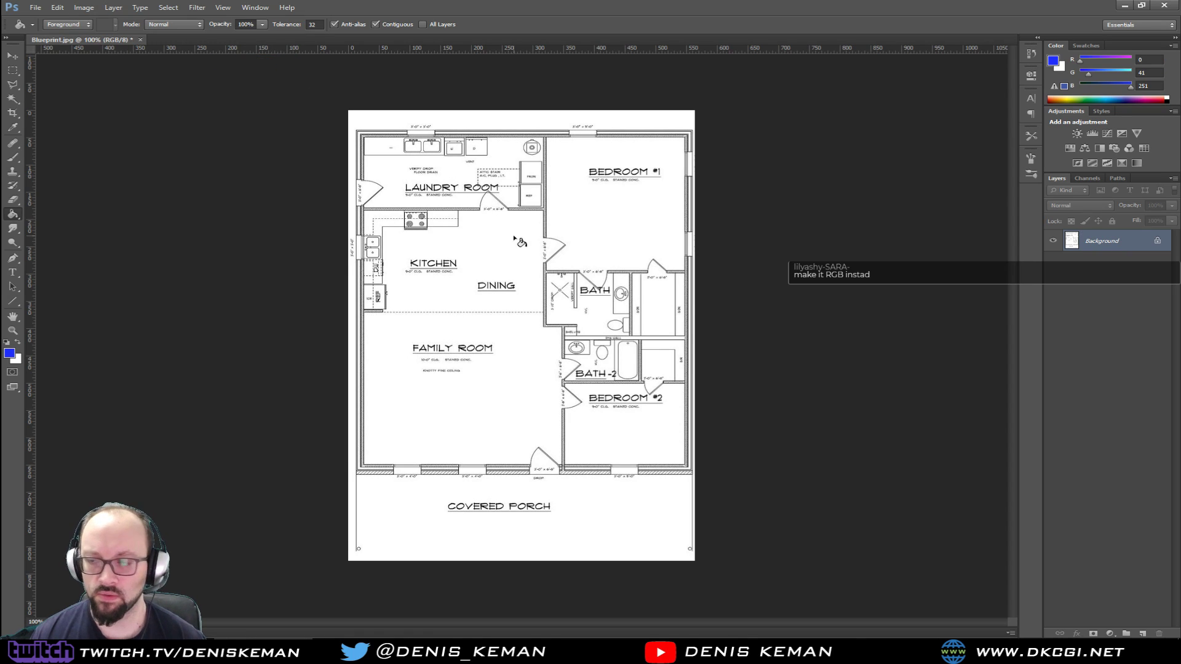
Add a new layer above the floor plan and fill it with the blue foreground colour using the Paint Bucket
key("ctrl+shift+n")
key("Return")
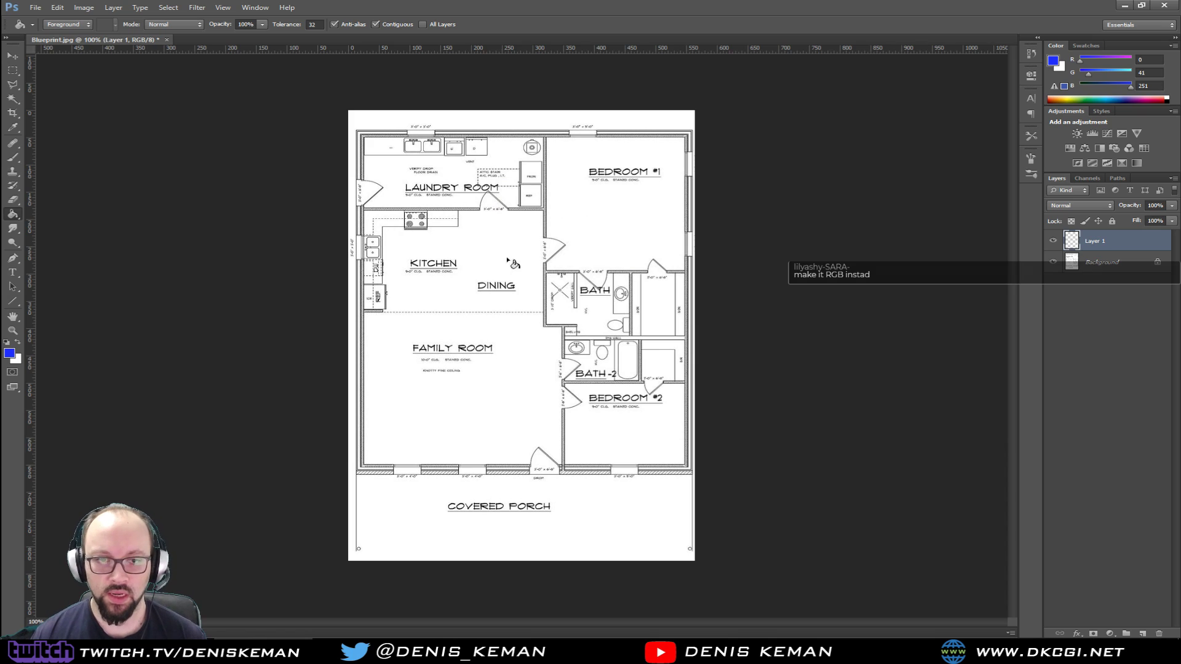
left_click(509, 261)
Try the blue layer at 50% opacity and settle on 30%
left_click(1150, 207)
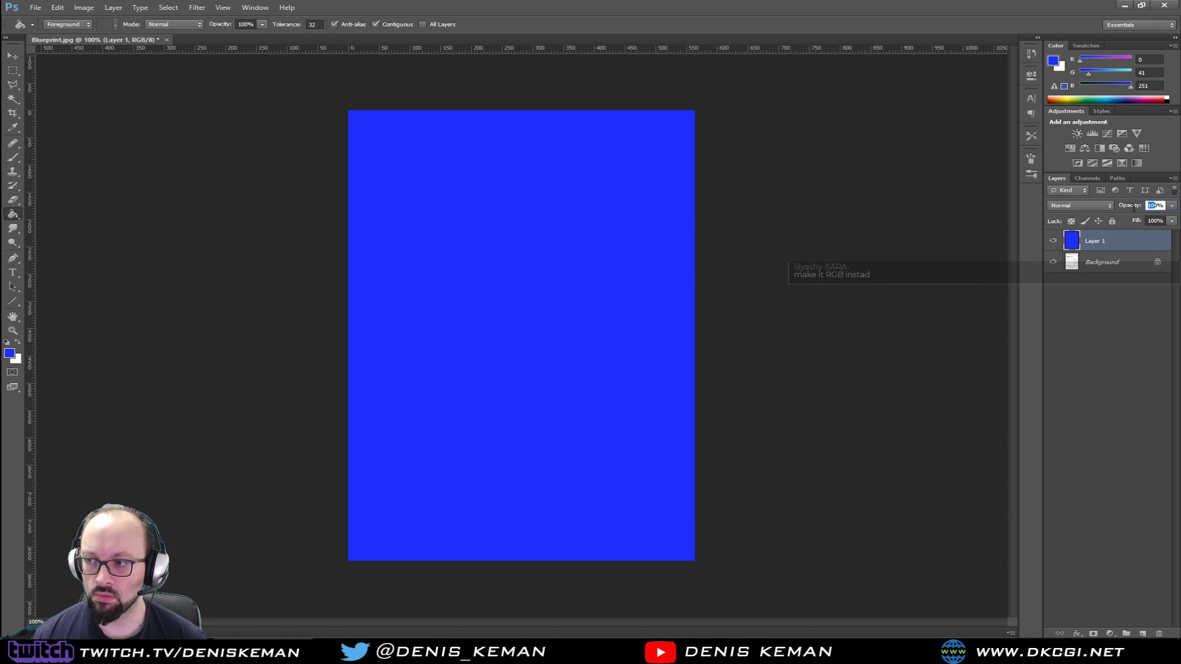
type("50")
key("Return")
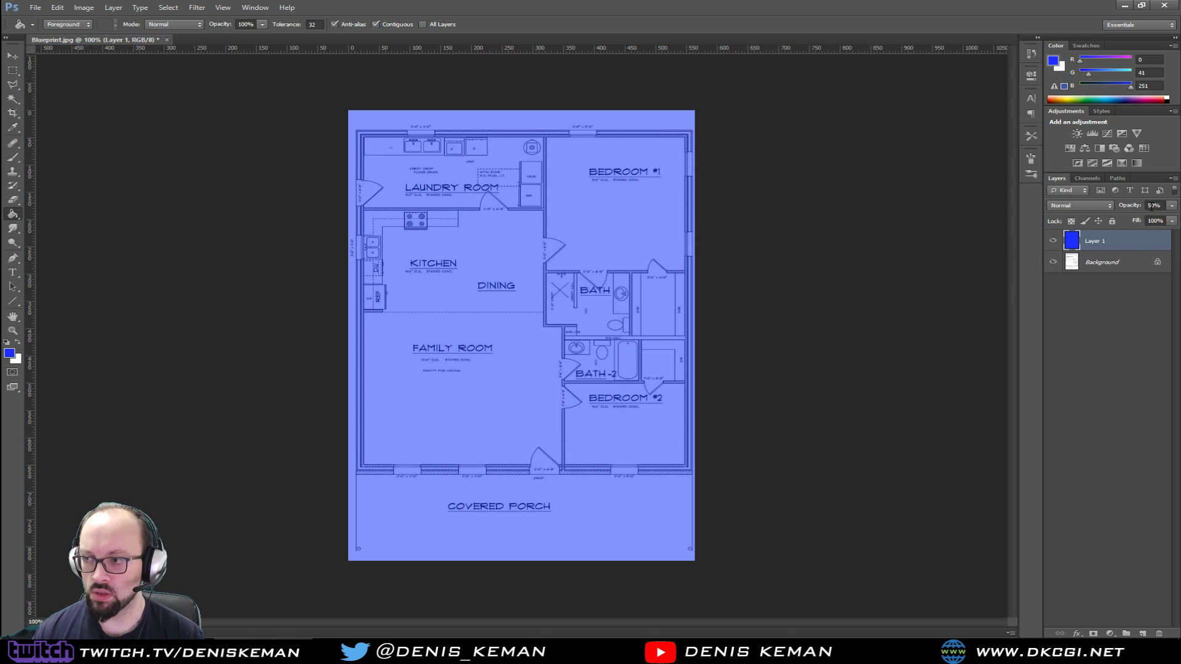
left_click(1151, 207)
type("30")
key("Return")
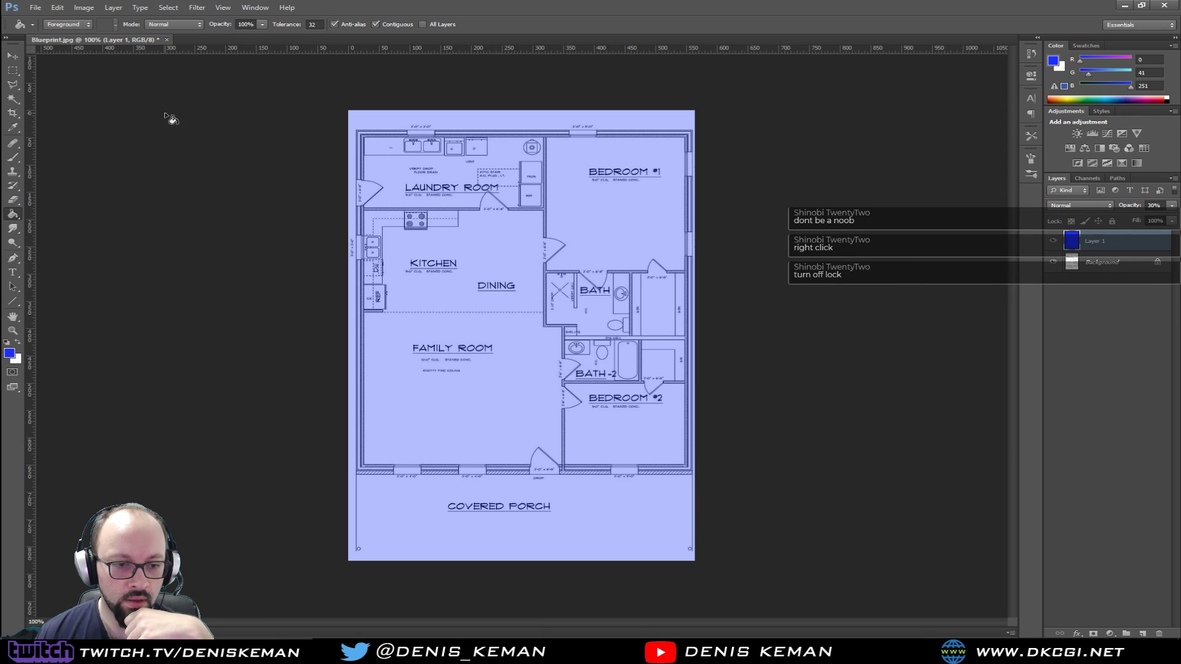
Merge the blue layer into the background and save Blueprint.jpg as a JPEG with Maximum quality 12
left_click(12, 56)
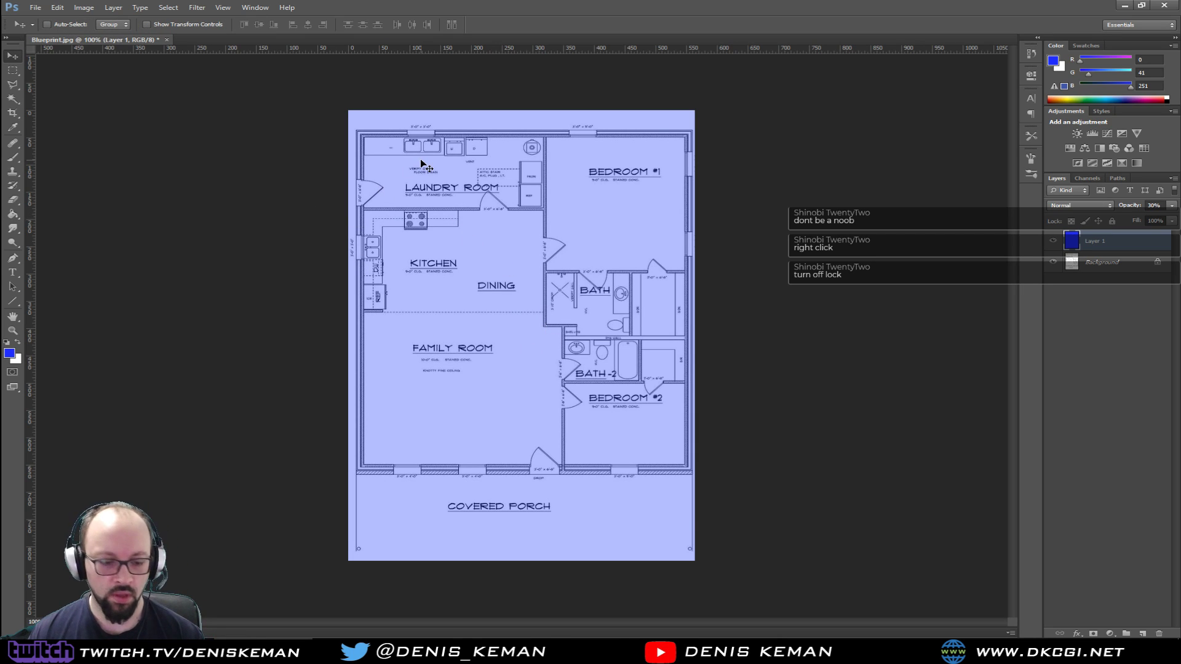
key("ctrl+e")
left_click(38, 9)
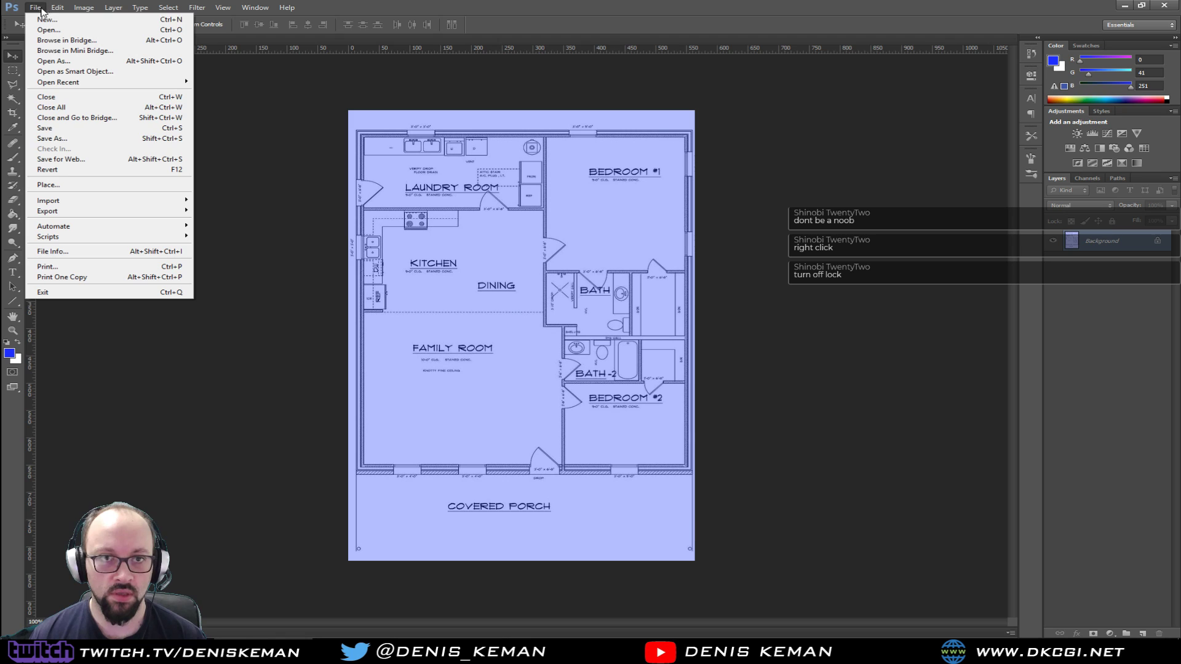
left_click(57, 130)
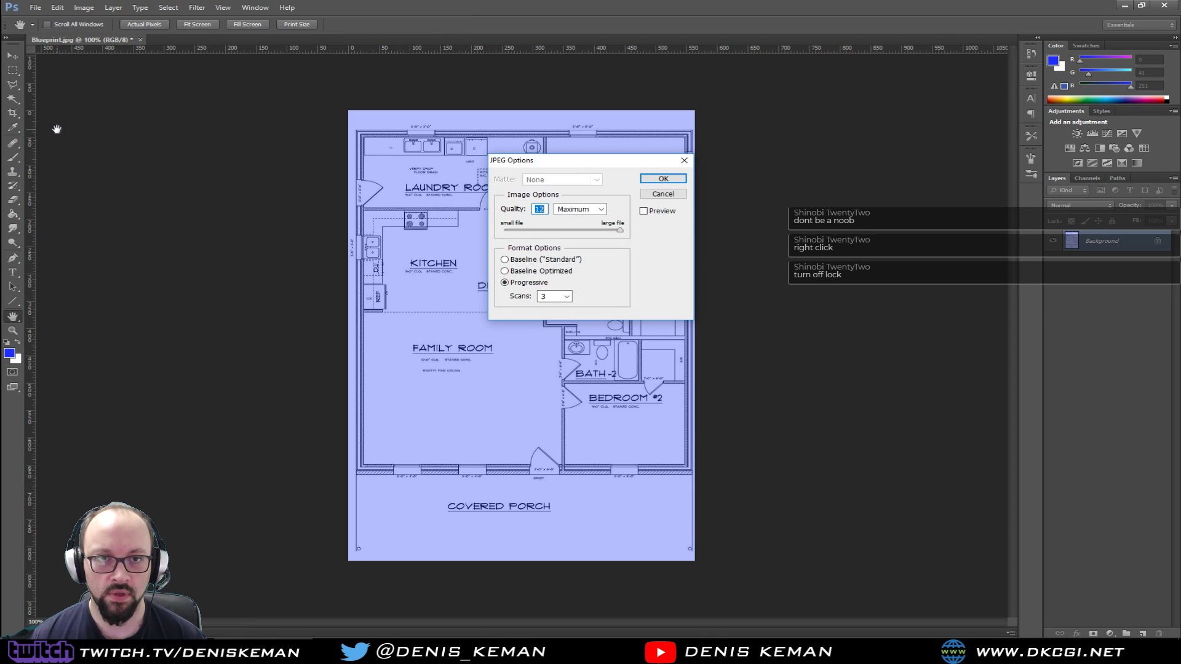
left_click(663, 179)
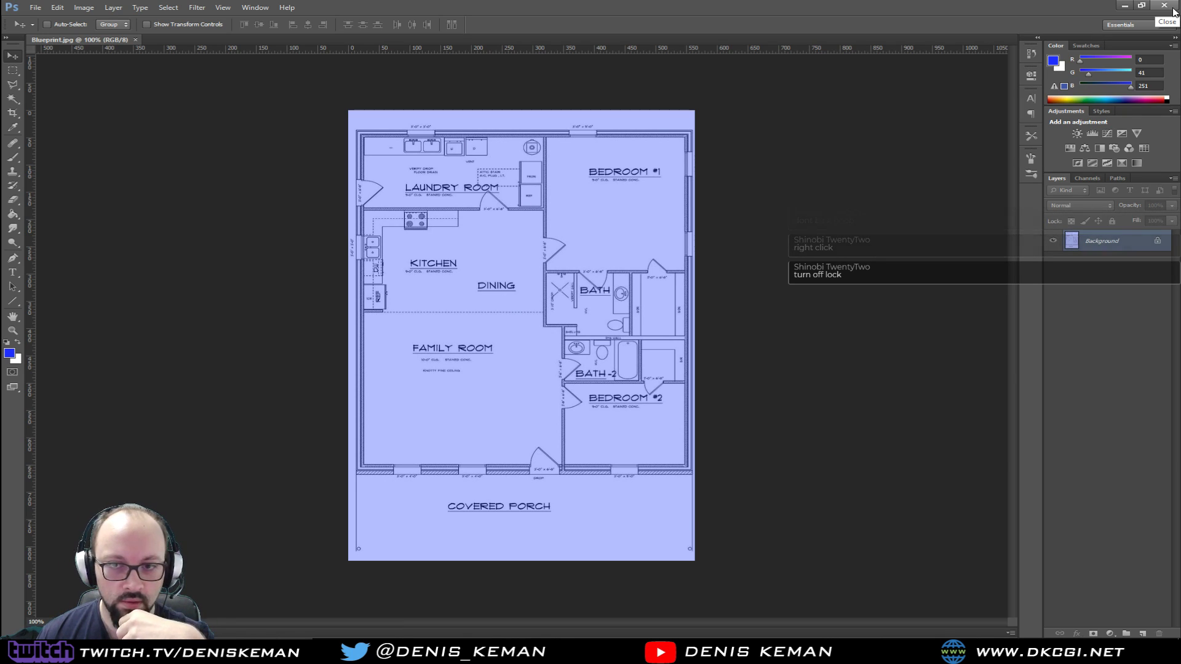
Close Photoshop and, in 3ds Max, draw a plane about 146 cm long in the Top viewport with one length and one width segment
left_click(1164, 5)
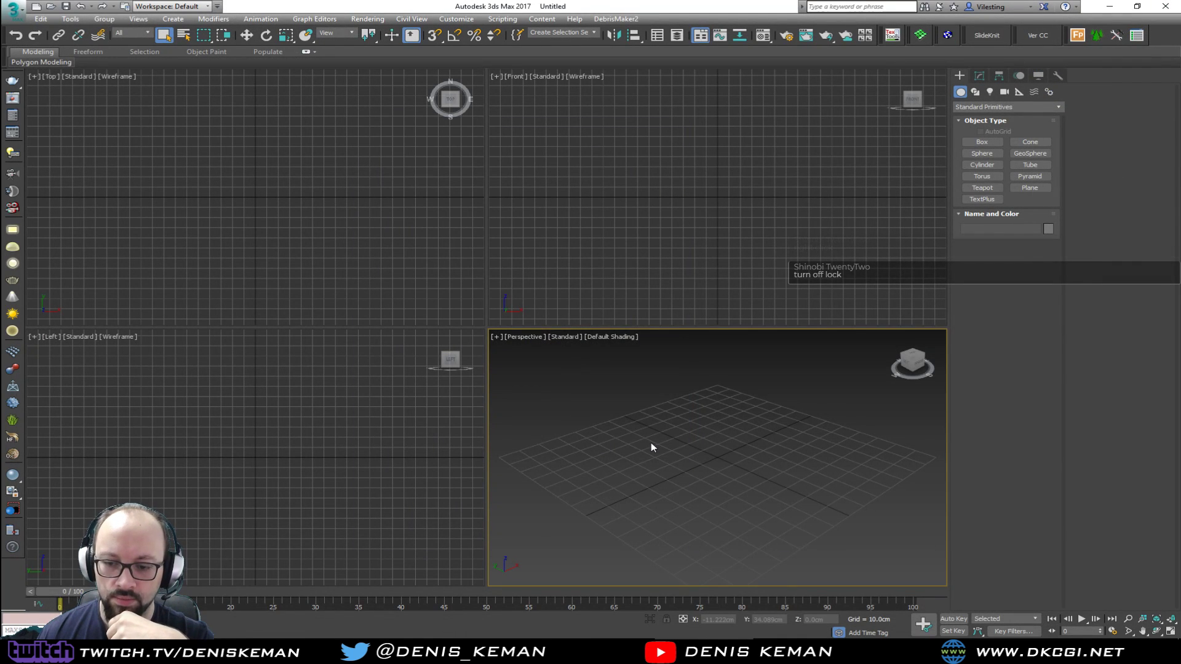
left_click(876, 651)
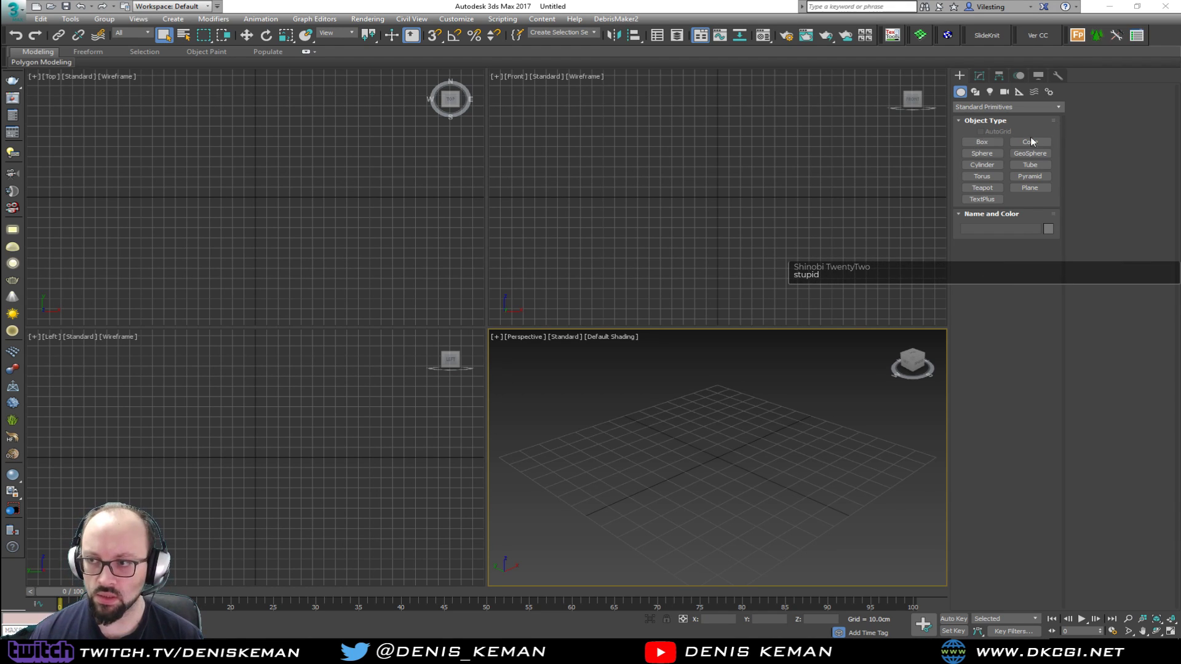
left_click(1029, 187)
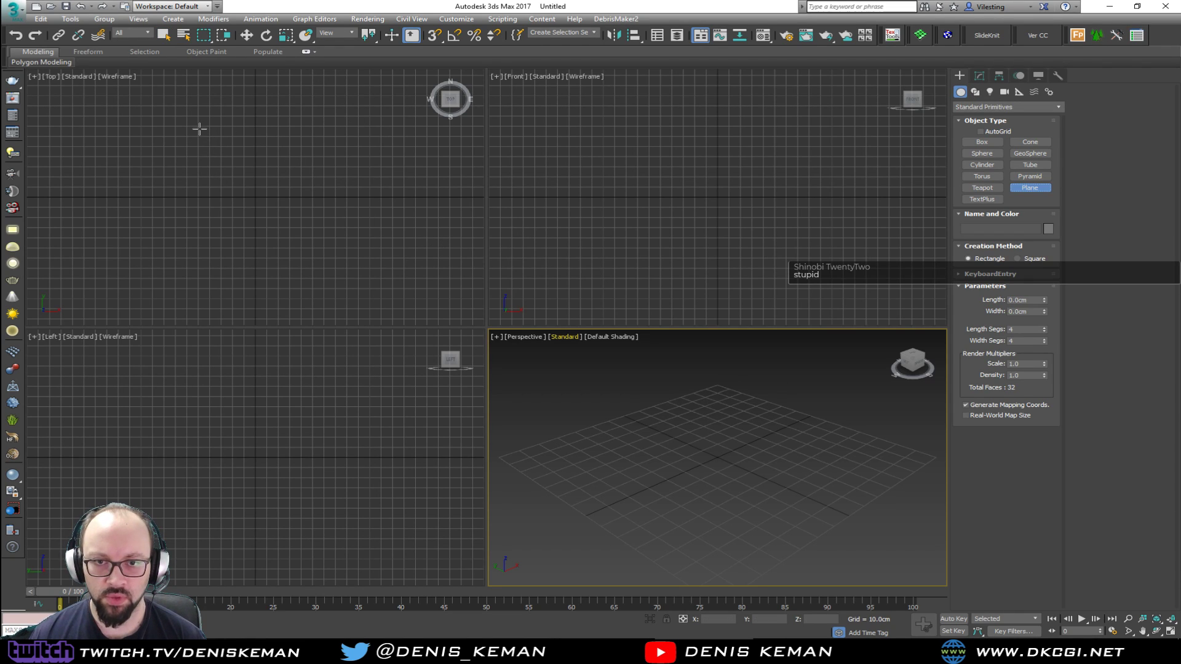
left_click_drag(192, 122, 316, 269)
right_click(1047, 329)
right_click(1046, 348)
right_click(1043, 342)
Set the plane's width to 564 cm and its length to 826 cm
double_click(1007, 313)
key("BackSpace")
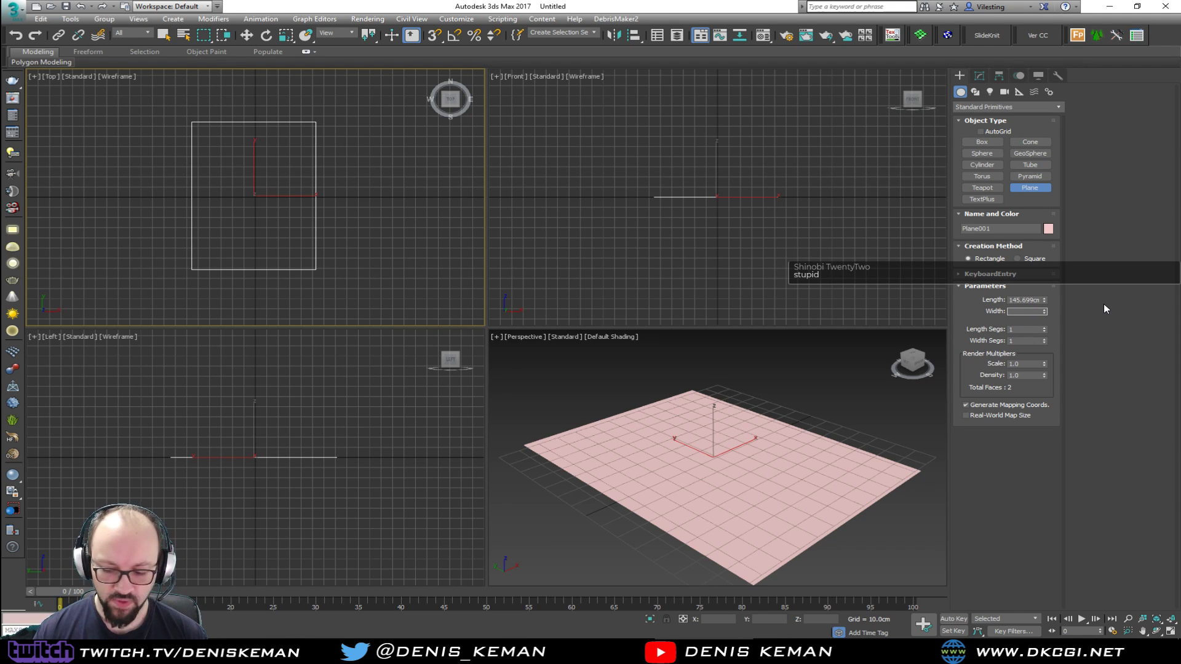
type("564")
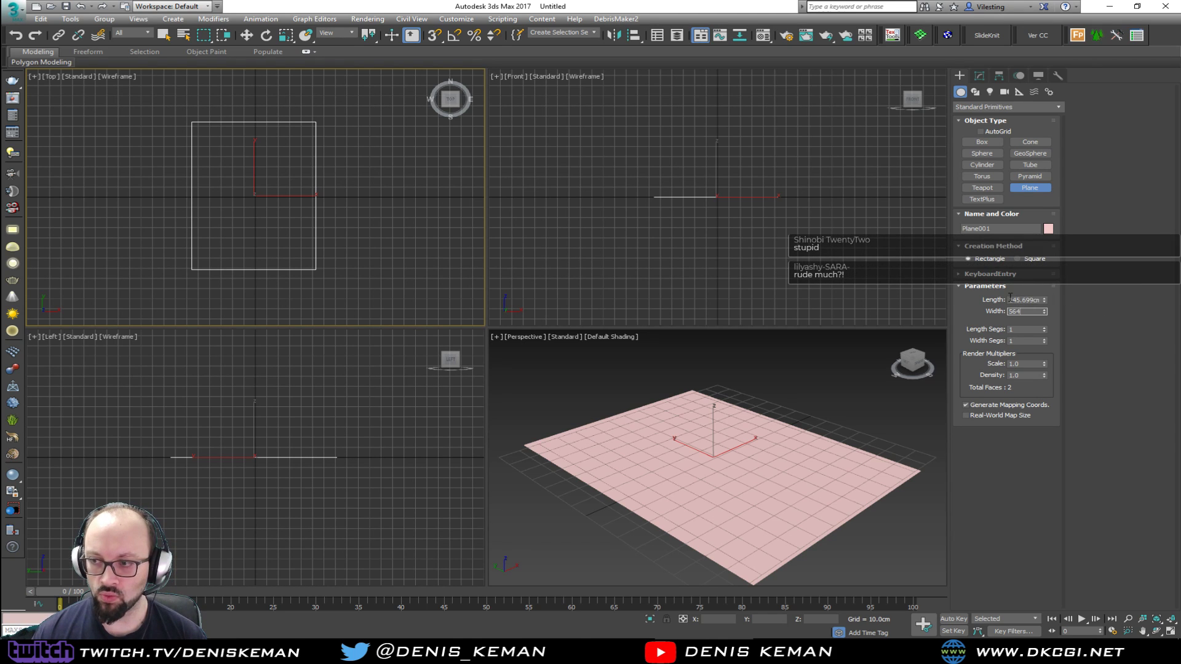
key("Tab")
type("8")
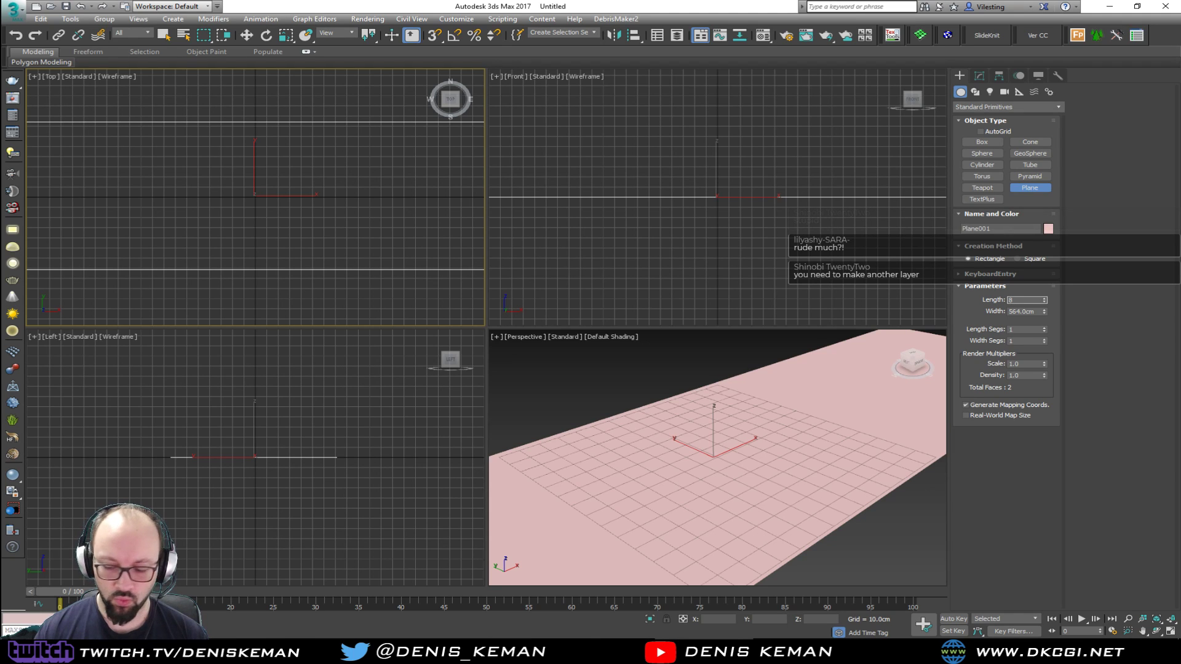
type("26")
key("Return")
scroll(893, 395, "down", 12)
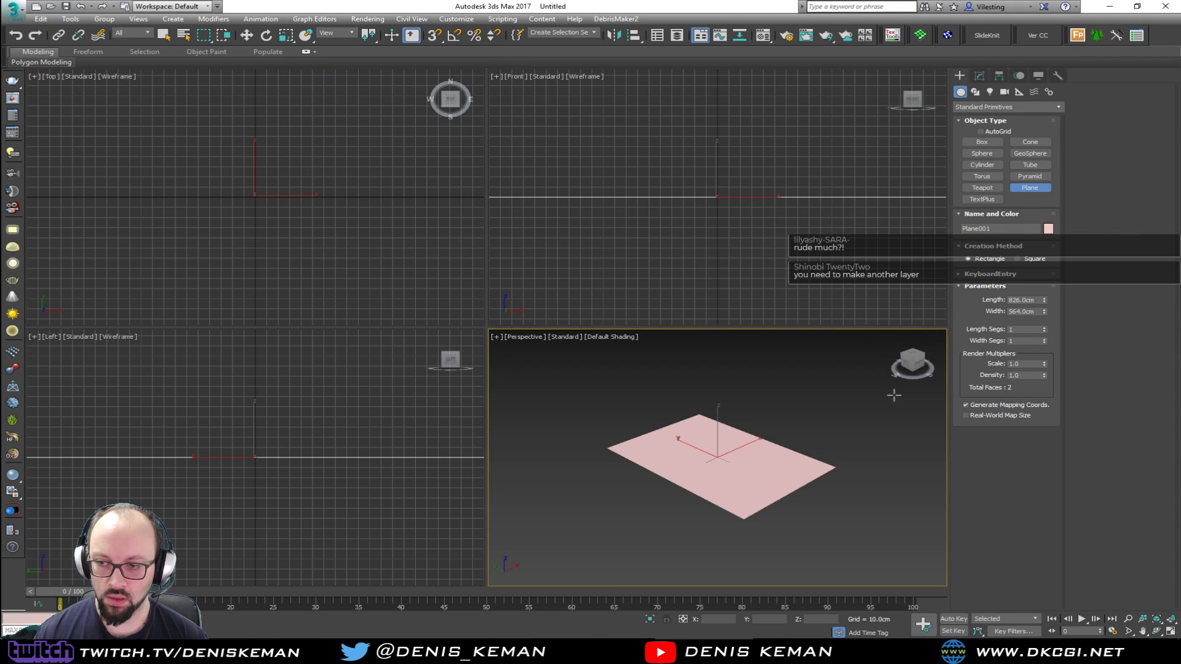
middle_click_drag(764, 414, 736, 428, "alt")
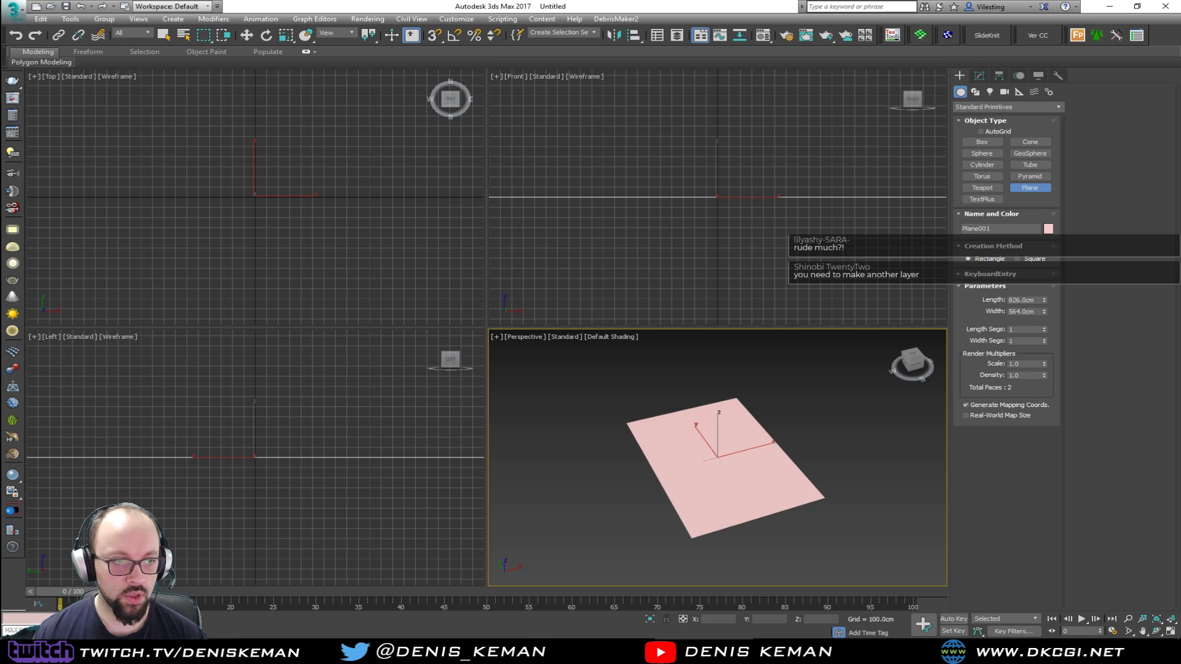
Assign the blueprint Material #1 to the plane, show it in the maximized Perspective viewport, and close the Material Editor
right_click(709, 387)
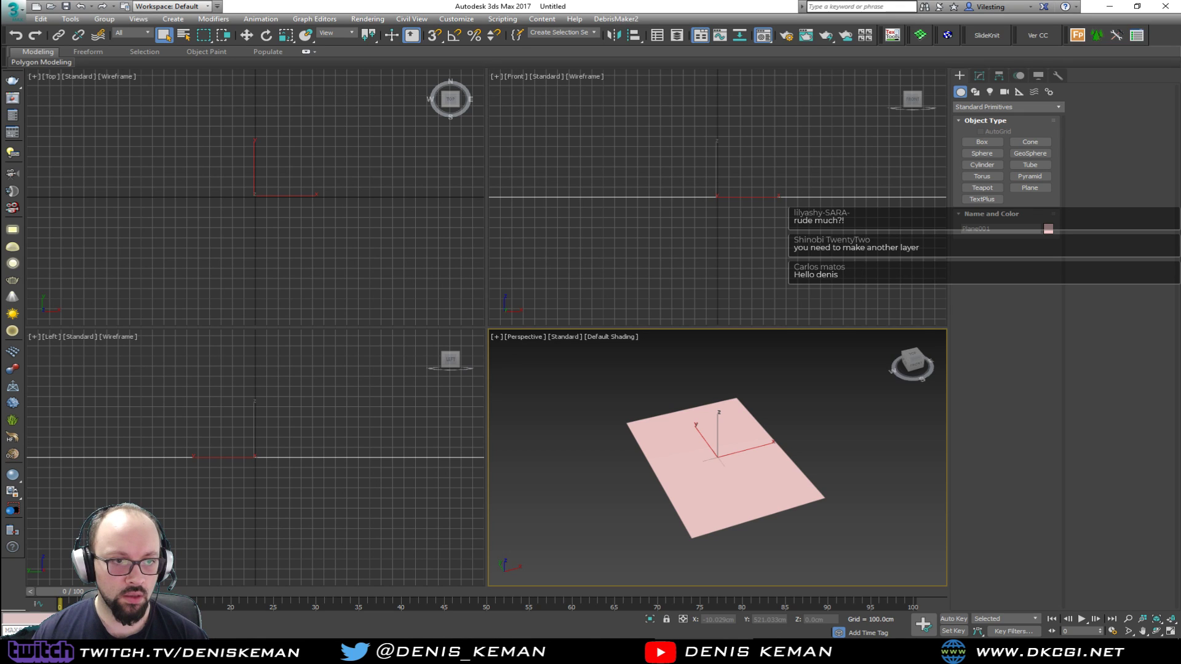
key("m")
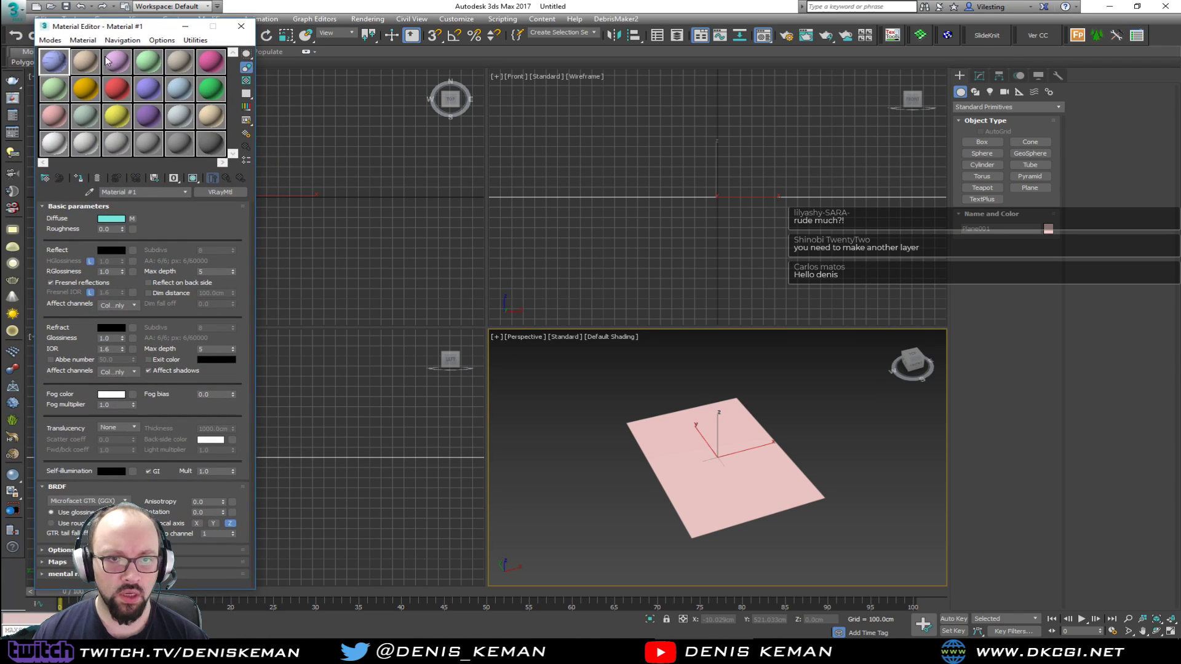
left_click(78, 178)
left_click(193, 178)
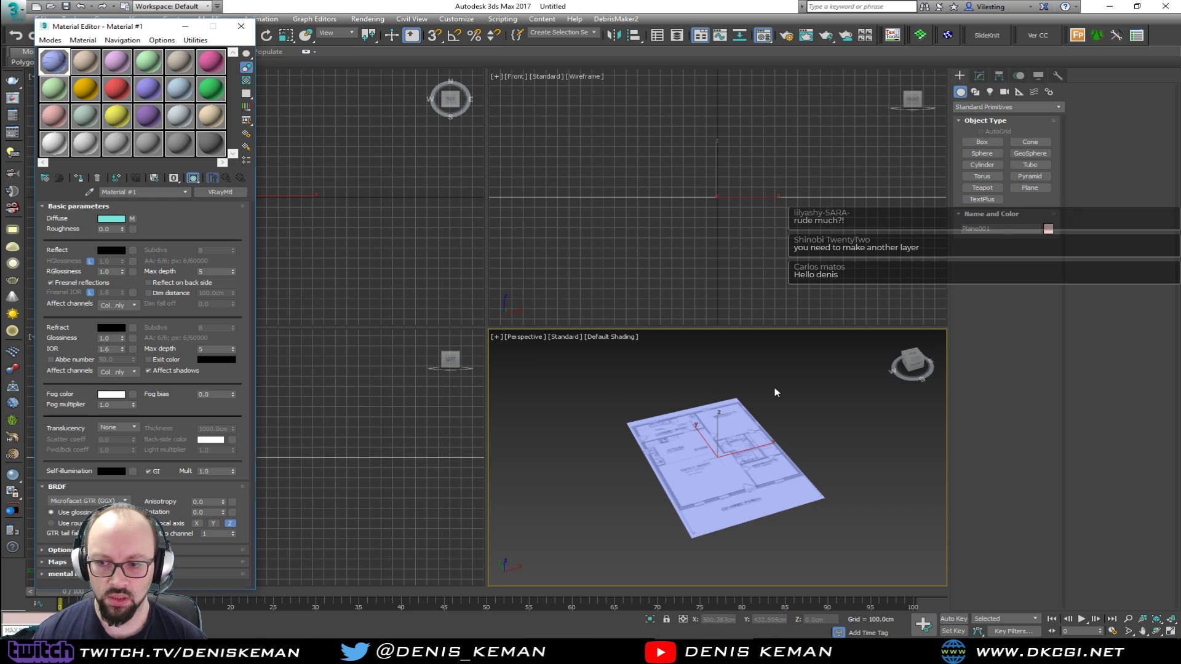
middle_click_drag(728, 398, 704, 423, "alt")
key("alt+w")
scroll(489, 298, "up", 4)
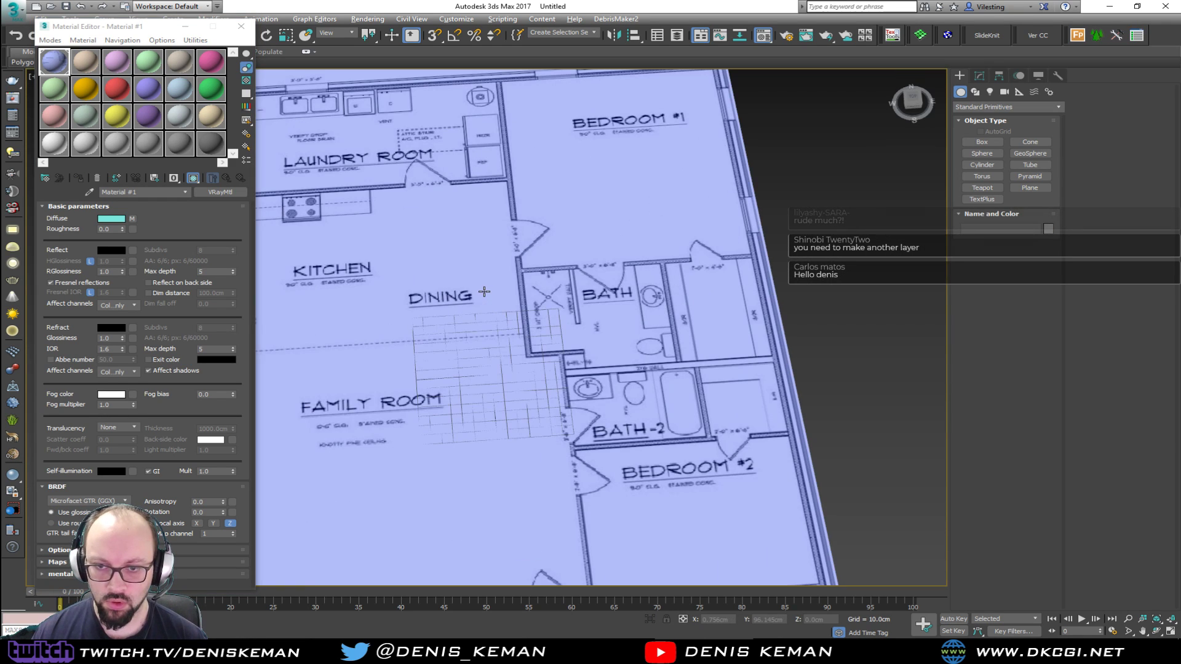
scroll(489, 298, "down", 4)
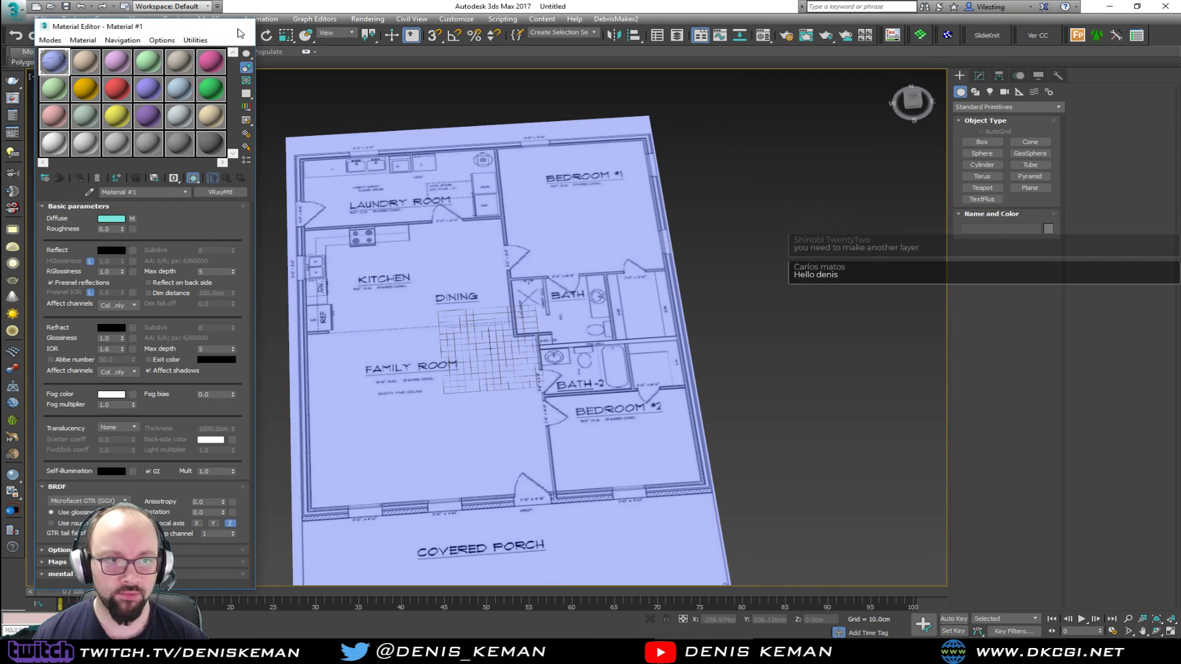
left_click(241, 26)
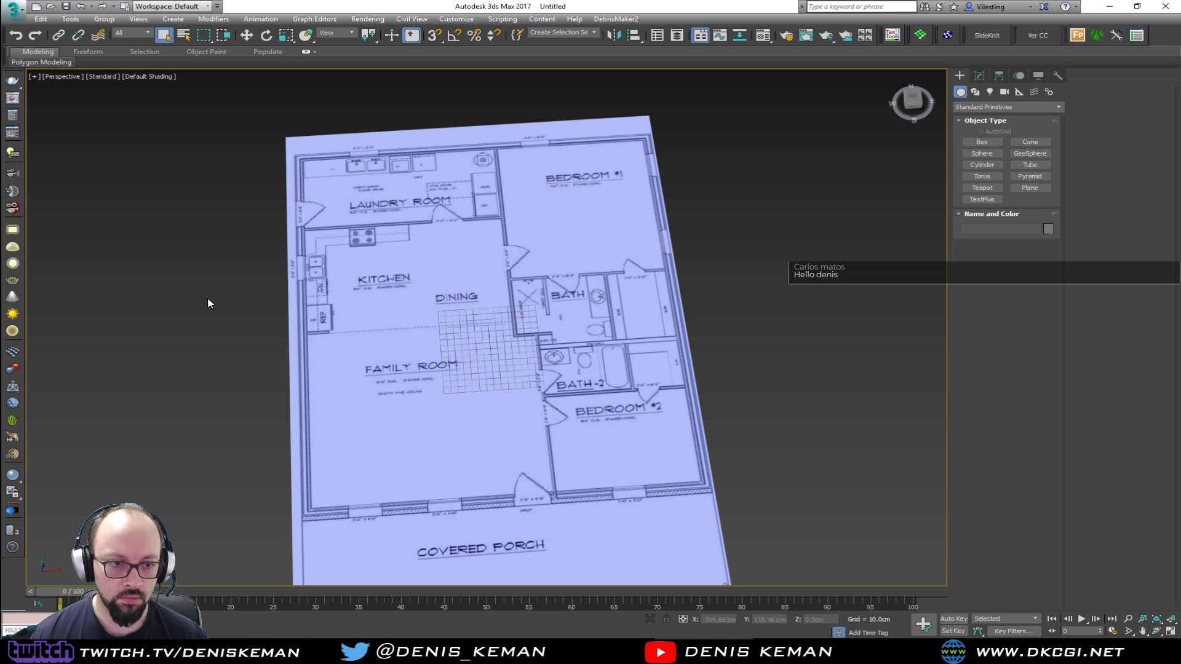
Hide the home grid in the Perspective viewport so the blueprint is unobstructed
middle_click_drag(197, 304, 296, 297, "alt")
middle_click_drag(371, 371, 308, 297, "alt")
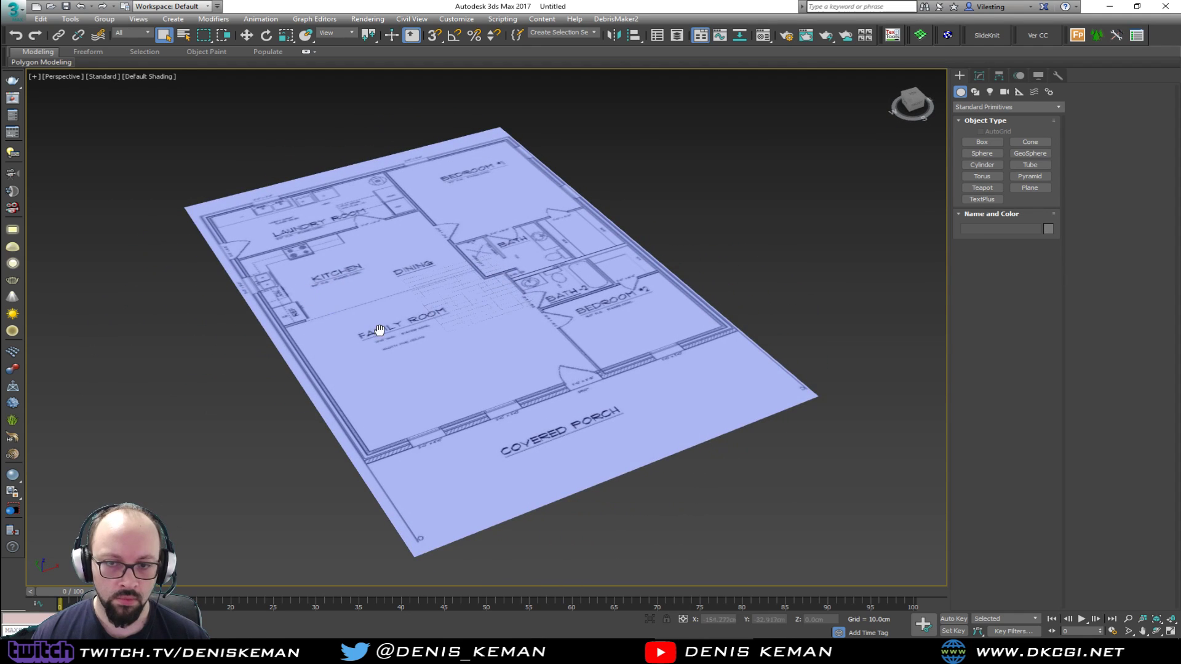
middle_click_drag(379, 334, 378, 310, "alt")
scroll(512, 368, "up", 3)
scroll(480, 371, "down", 4)
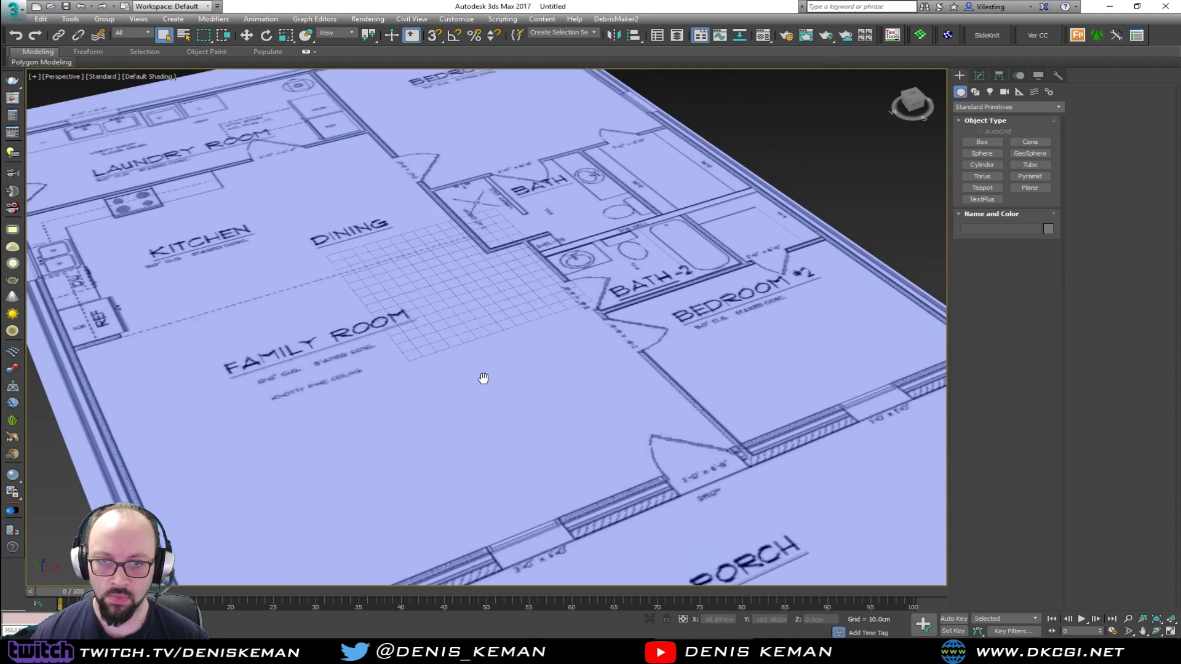
middle_click_drag(475, 356, 446, 371, "alt")
key("g")
middle_click_drag(377, 319, 410, 301, "alt")
Centre the blueprint plane at X 0 and Y 0, and lower it to about -67.6 cm in Z
left_click(444, 352)
key("w")
middle_click_drag(444, 352, 554, 326, "alt")
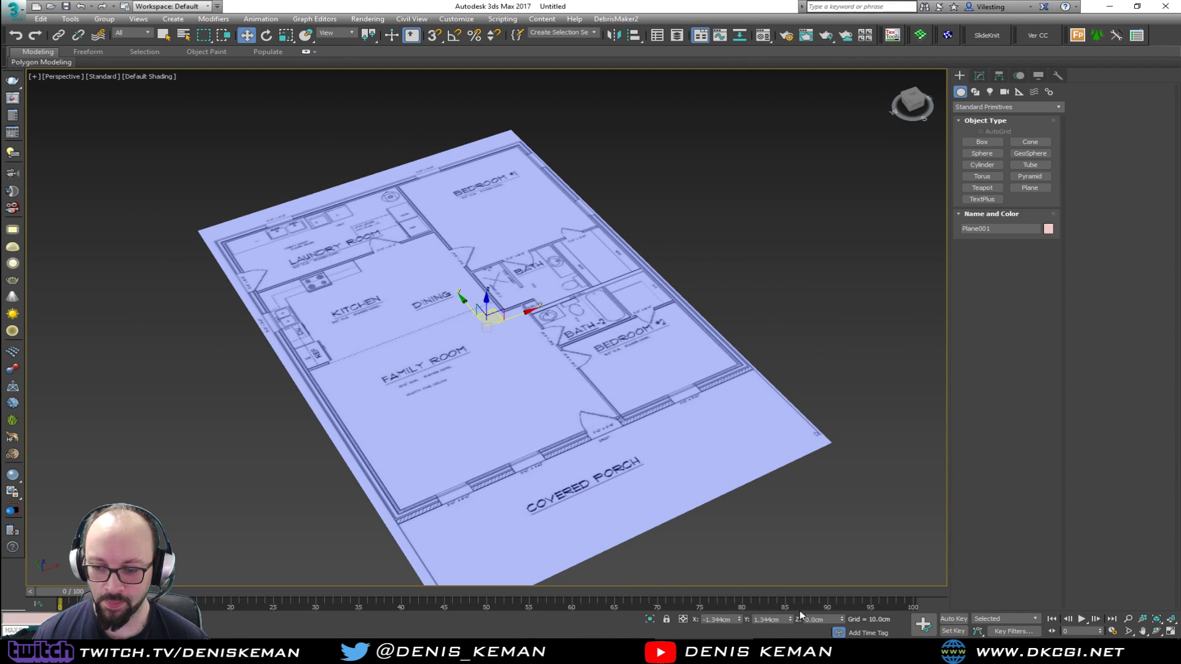
right_click(739, 620)
right_click(790, 620)
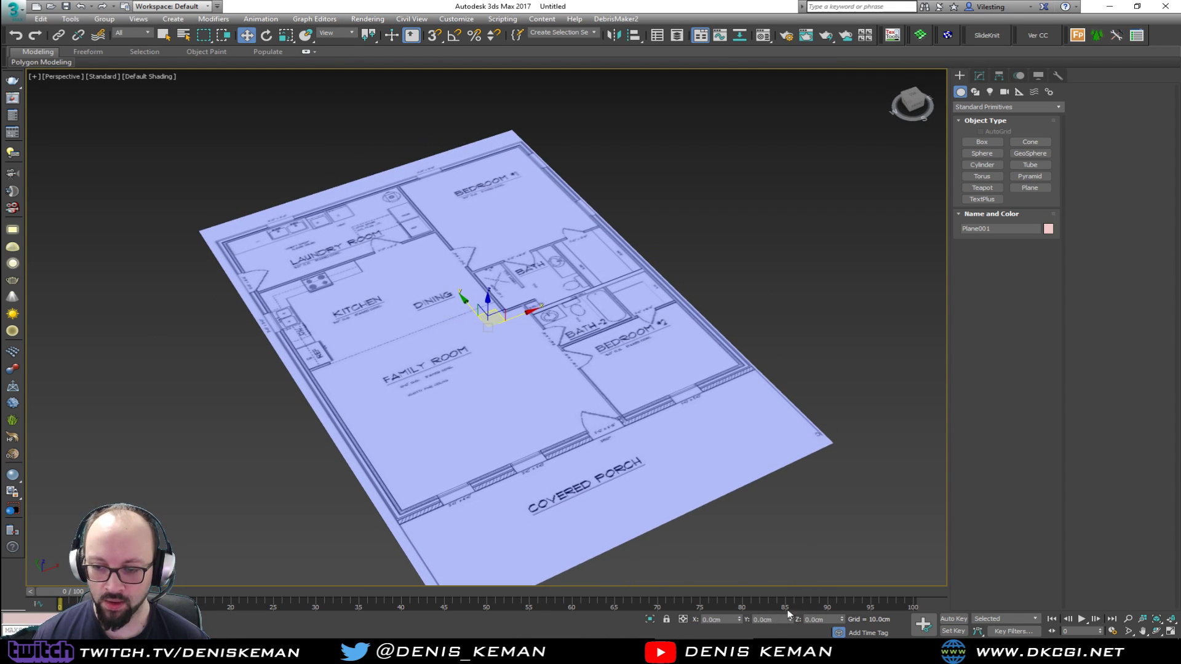
middle_click_drag(585, 382, 486, 397, "alt")
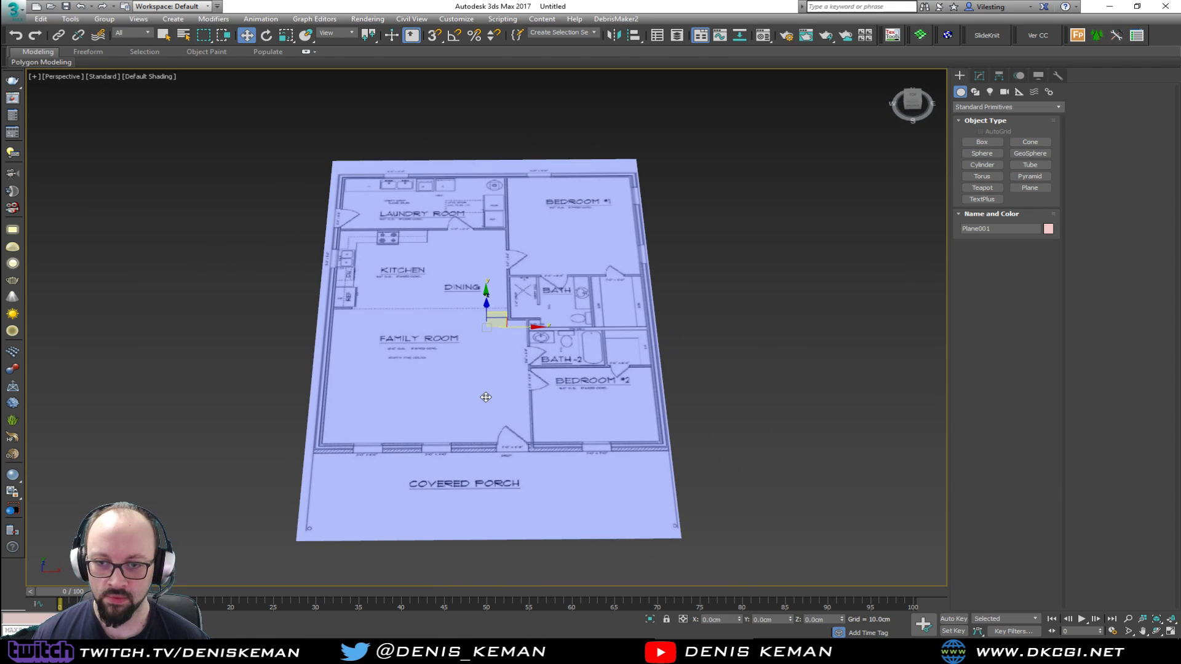
middle_click_drag(552, 248, 555, 369, "alt")
Freeze the blueprint plane through its object properties with Show Frozen in Gray turned off
right_click(511, 328)
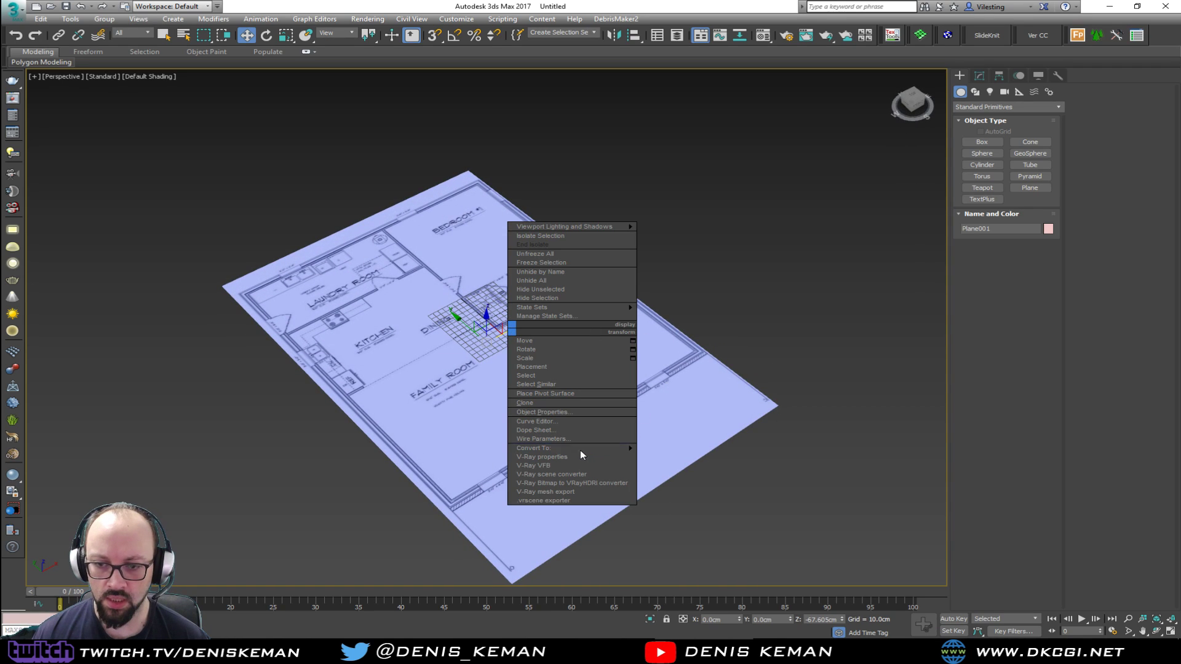
left_click(572, 412)
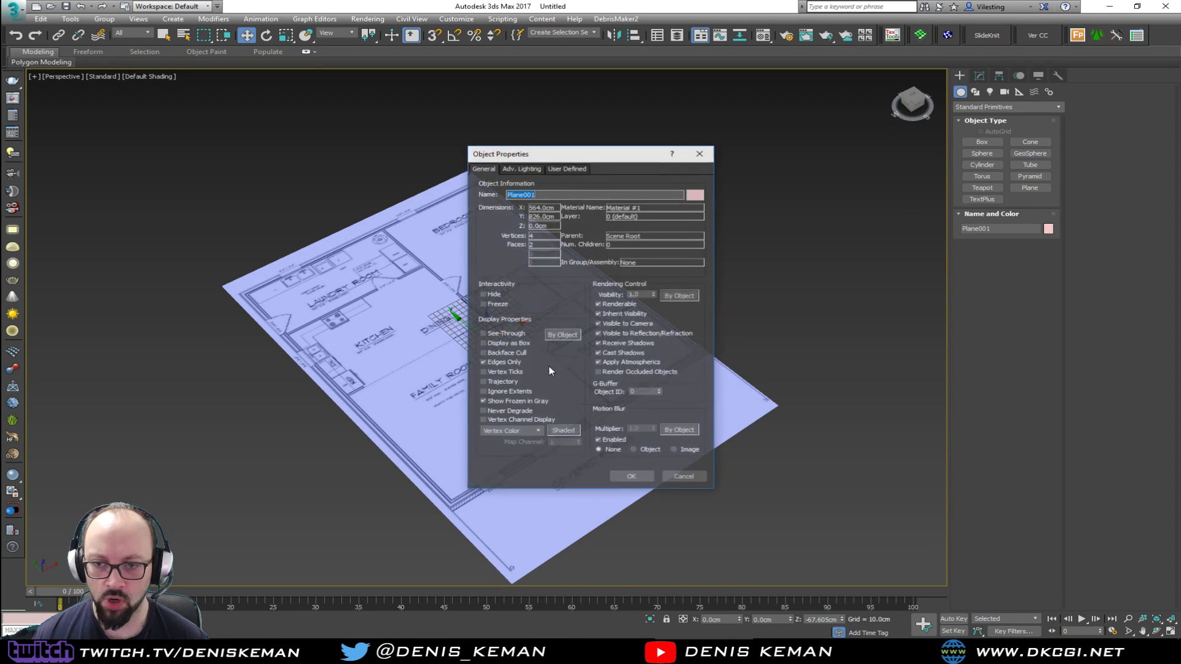
left_click(505, 304)
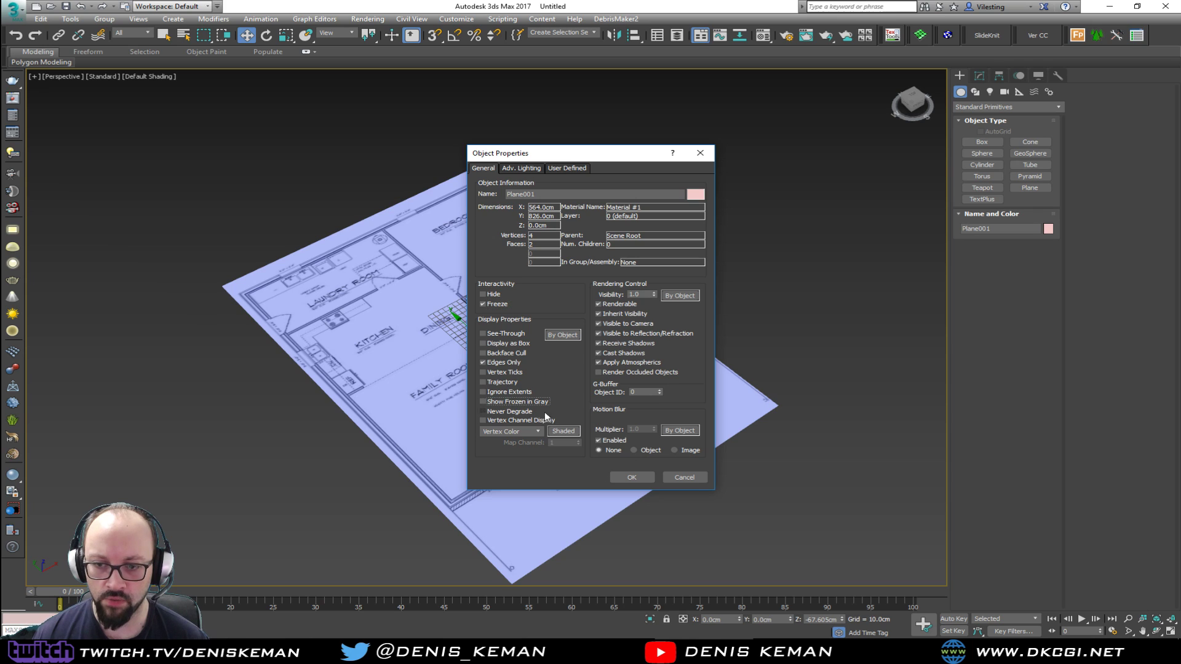
left_click(631, 478)
Hide the grid in the Perspective and Top viewports, and show the whole plan shaded in a maximized Top viewport
left_click_drag(511, 368, 496, 370)
key("g")
middle_click_drag(496, 370, 461, 330, "alt")
key("alt+w")
left_click(291, 147)
key("F3")
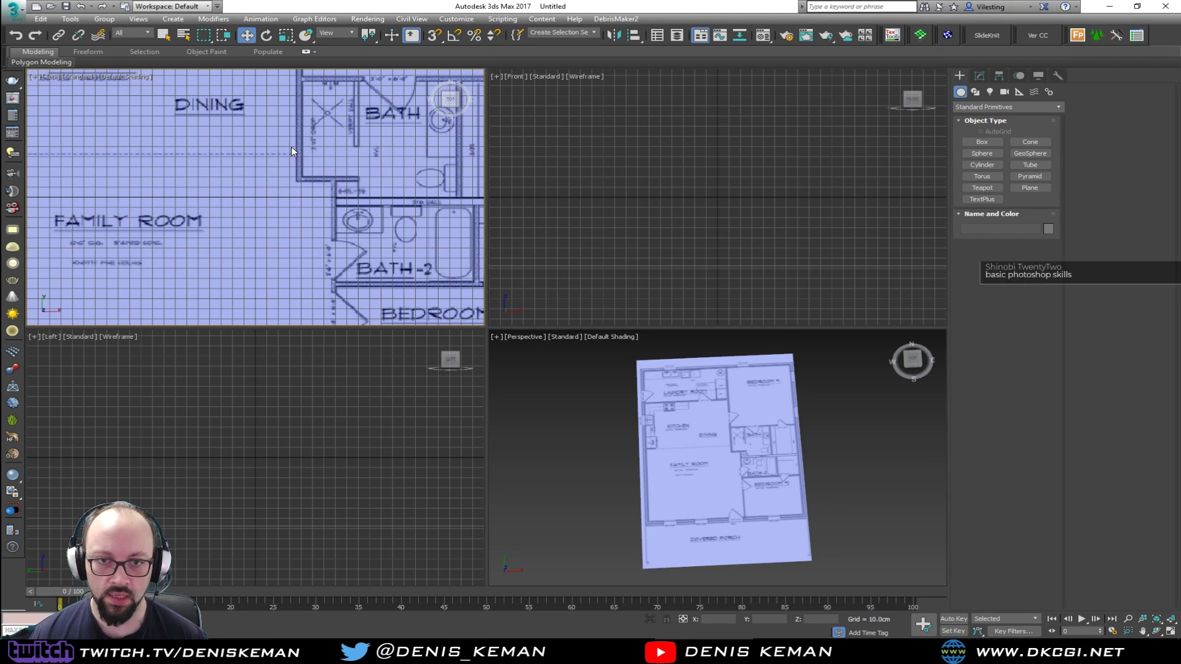
key("z")
key("alt+w")
middle_click_drag(515, 280, 497, 282)
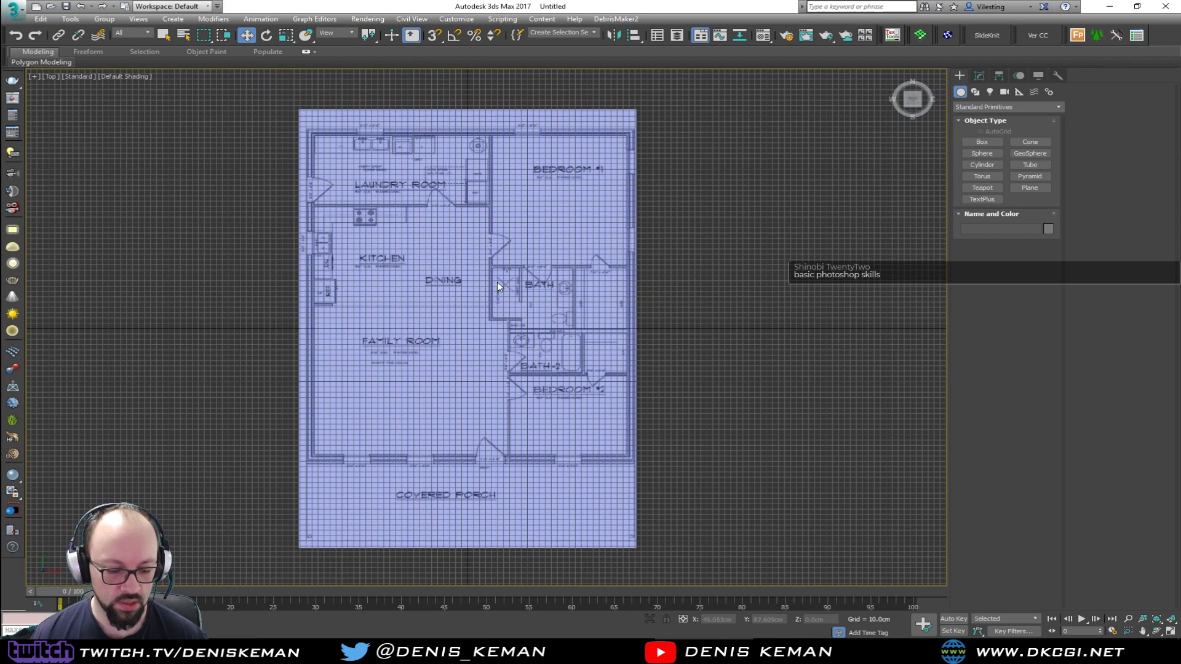
key("g")
scroll(497, 282, "up", 4)
scroll(484, 282, "down", 2)
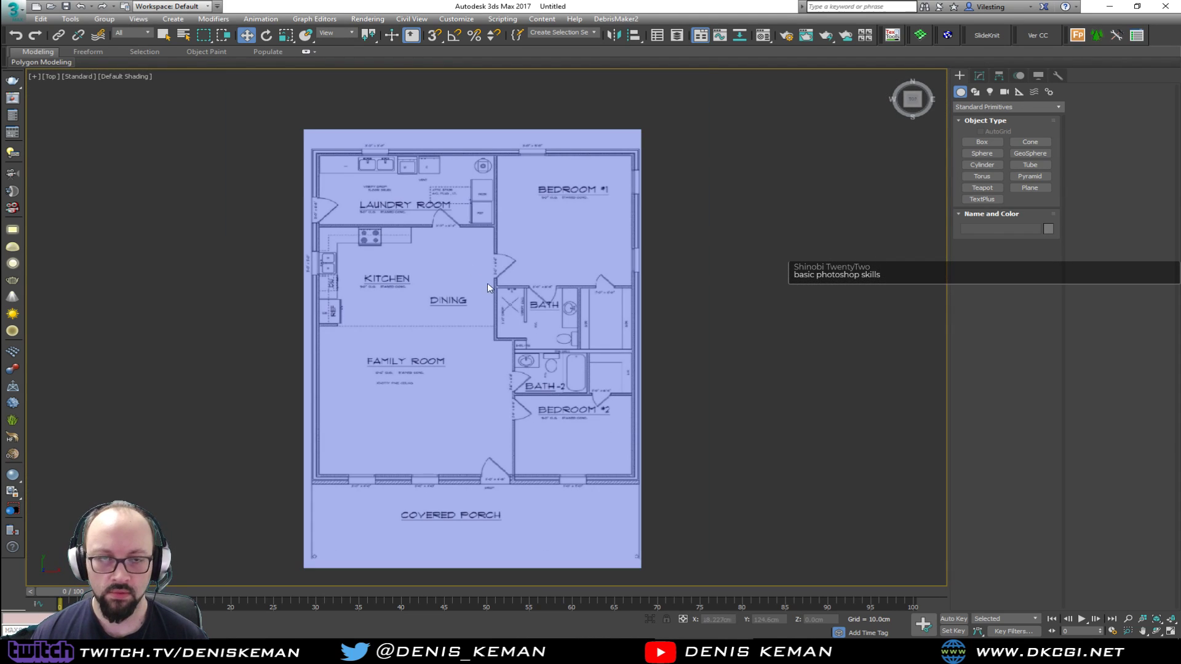
Save the scene as Japan_House_01.max
left_click(14, 8)
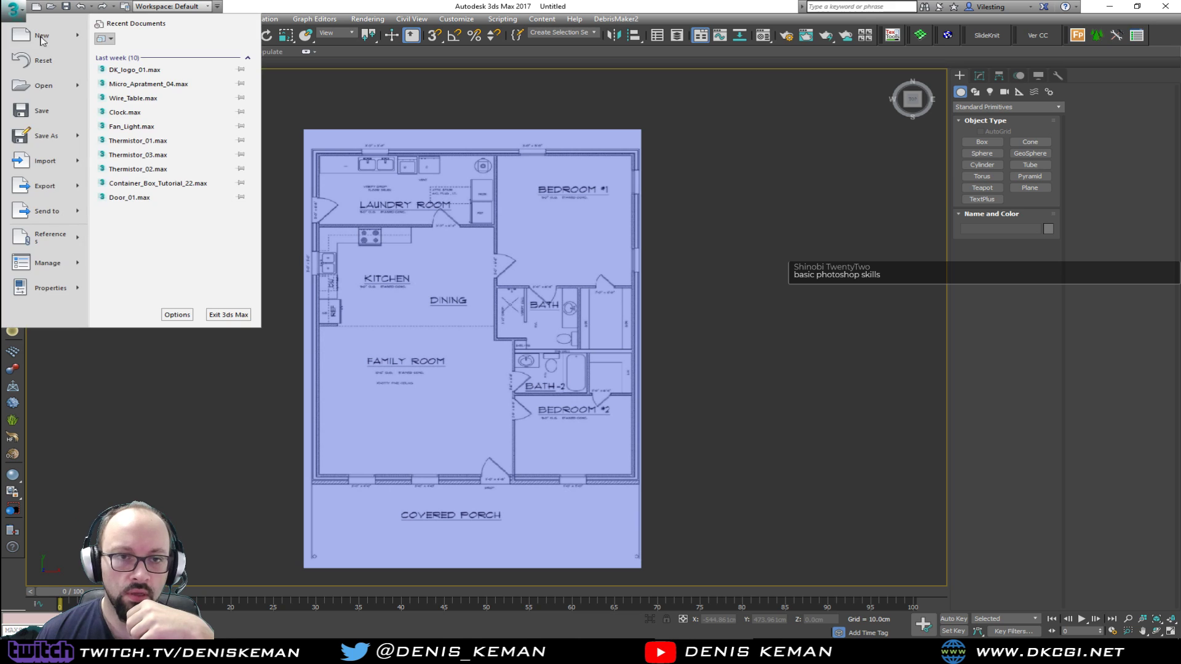
left_click(36, 135)
key("Escape")
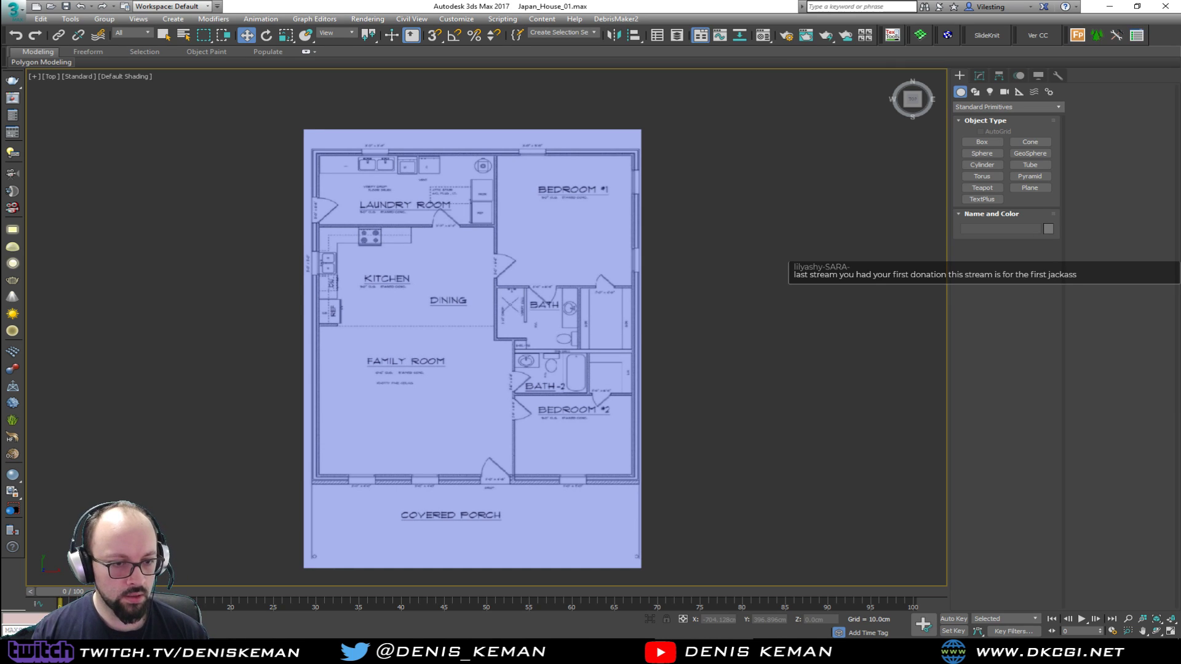
Examine the floor plan's legibility and room layout in the Top viewport, from the kitchen up to the laundry room
middle_click_drag(418, 381, 392, 311)
scroll(451, 279, "up", 5)
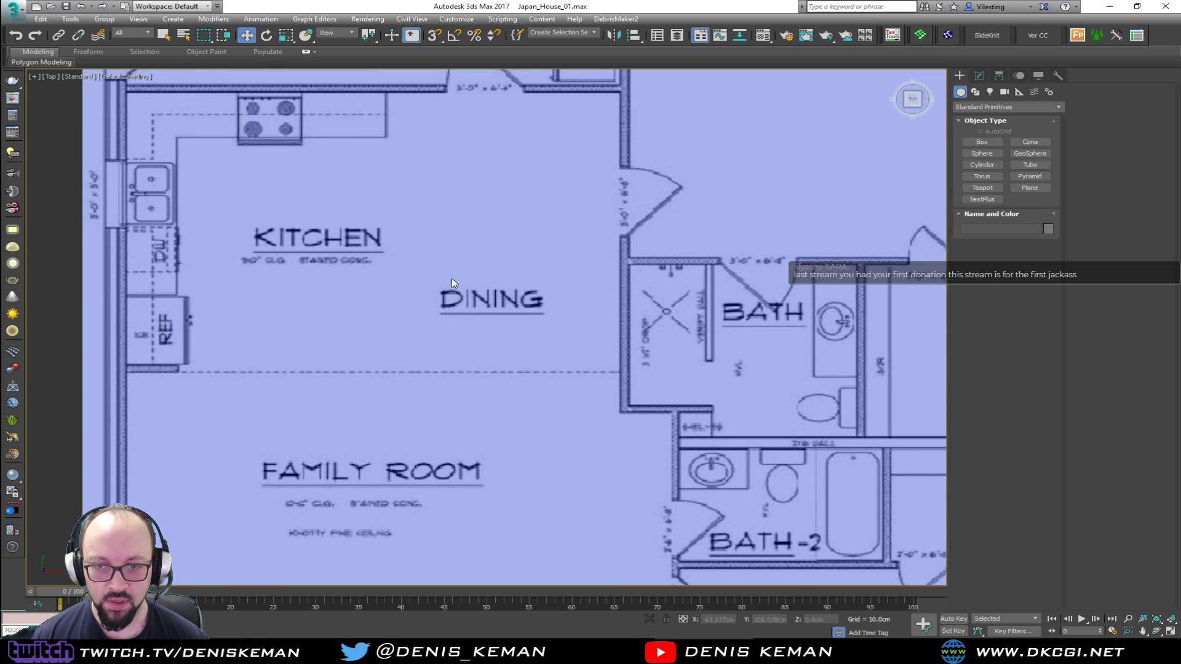
scroll(461, 283, "down", 3)
scroll(471, 227, "down", 3)
scroll(701, 289, "down", 2)
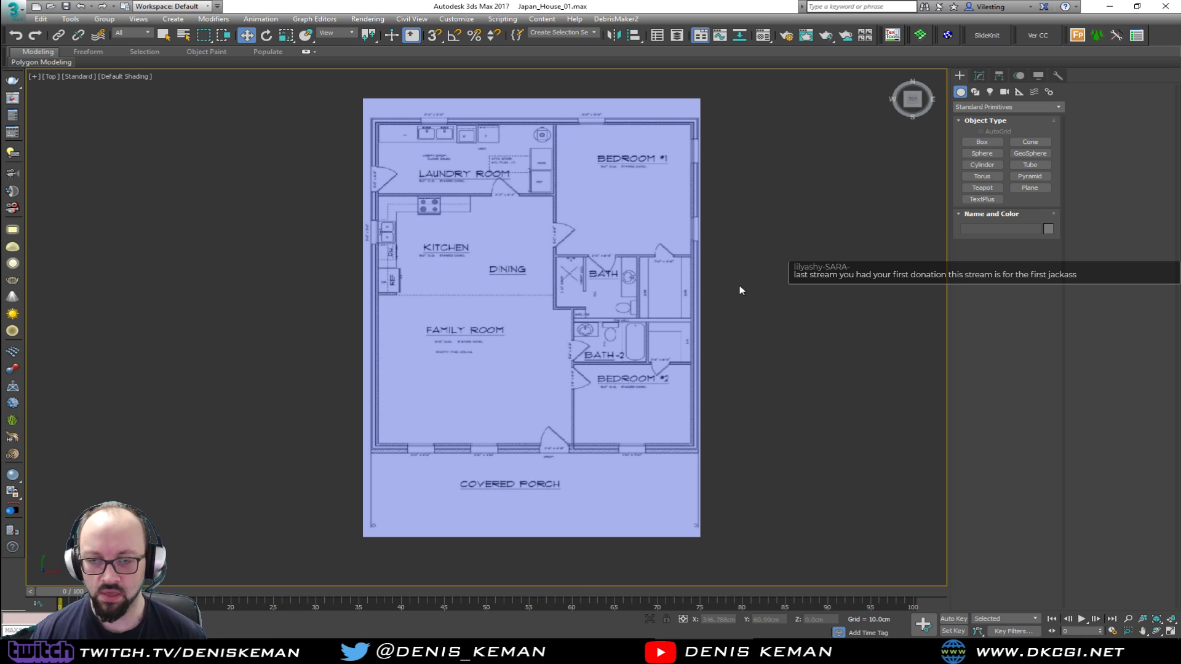
scroll(452, 130, "up", 2)
scroll(456, 154, "up", 6)
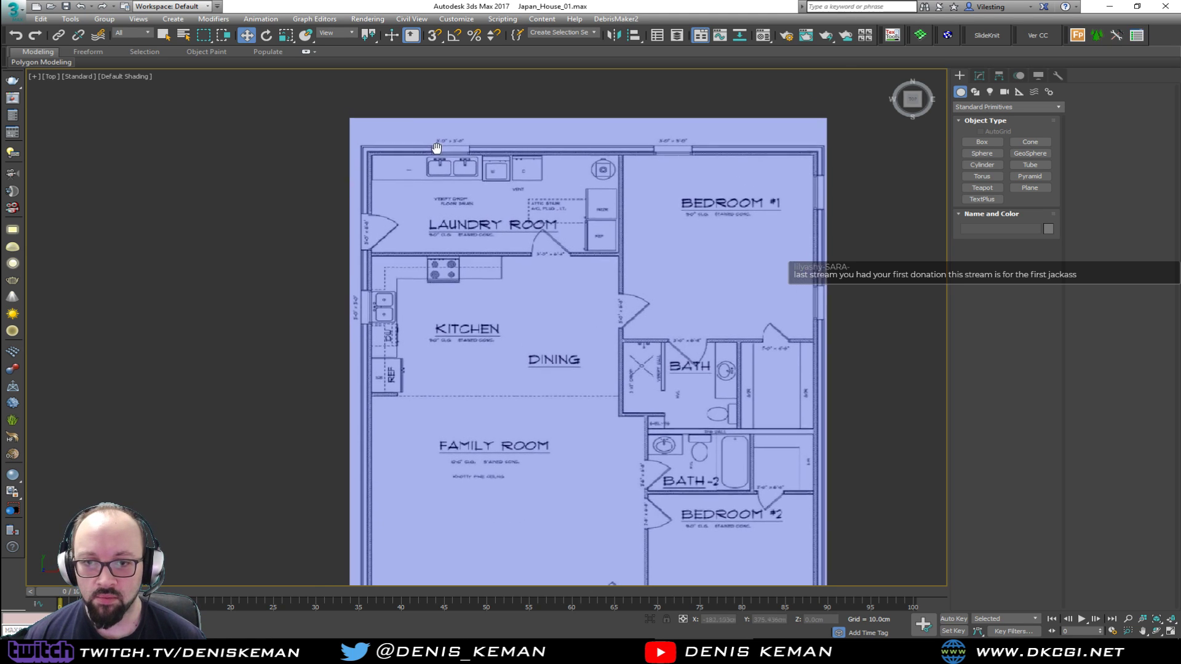
scroll(462, 198, "down", 2)
middle_click_drag(510, 295, 433, 225)
scroll(433, 225, "down", 2)
middle_click_drag(445, 182, 450, 216)
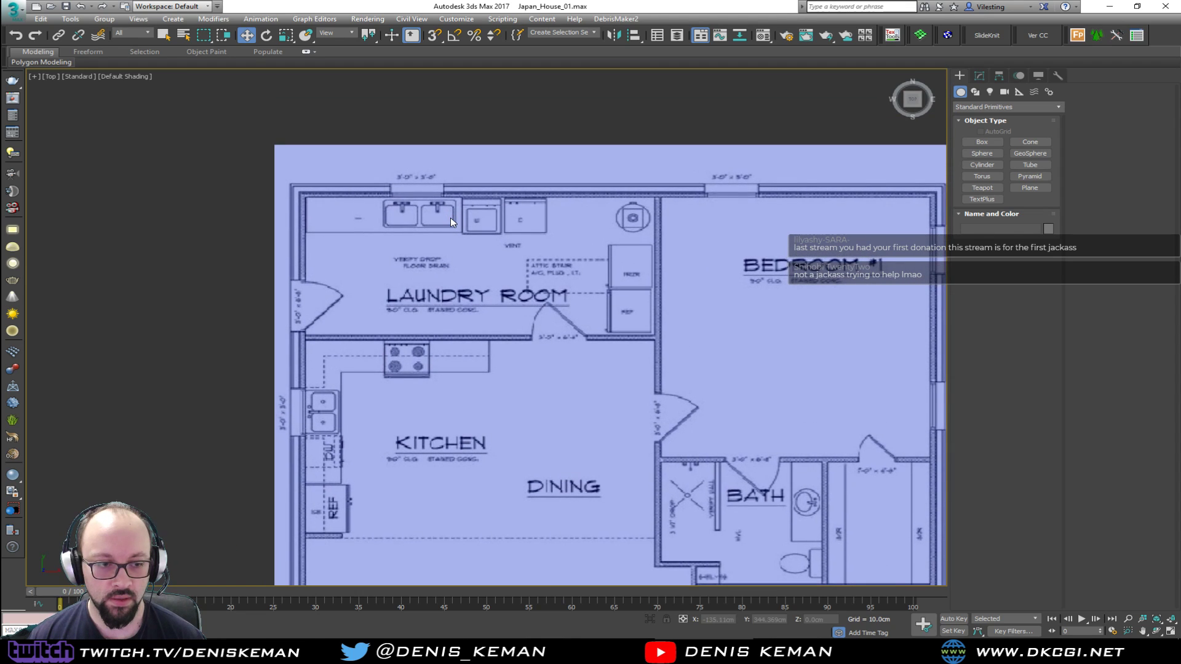
Bring up the spline shape creation tools with the laundry room and first bedroom in view
right_click(389, 187, "ctrl")
left_click(410, 146)
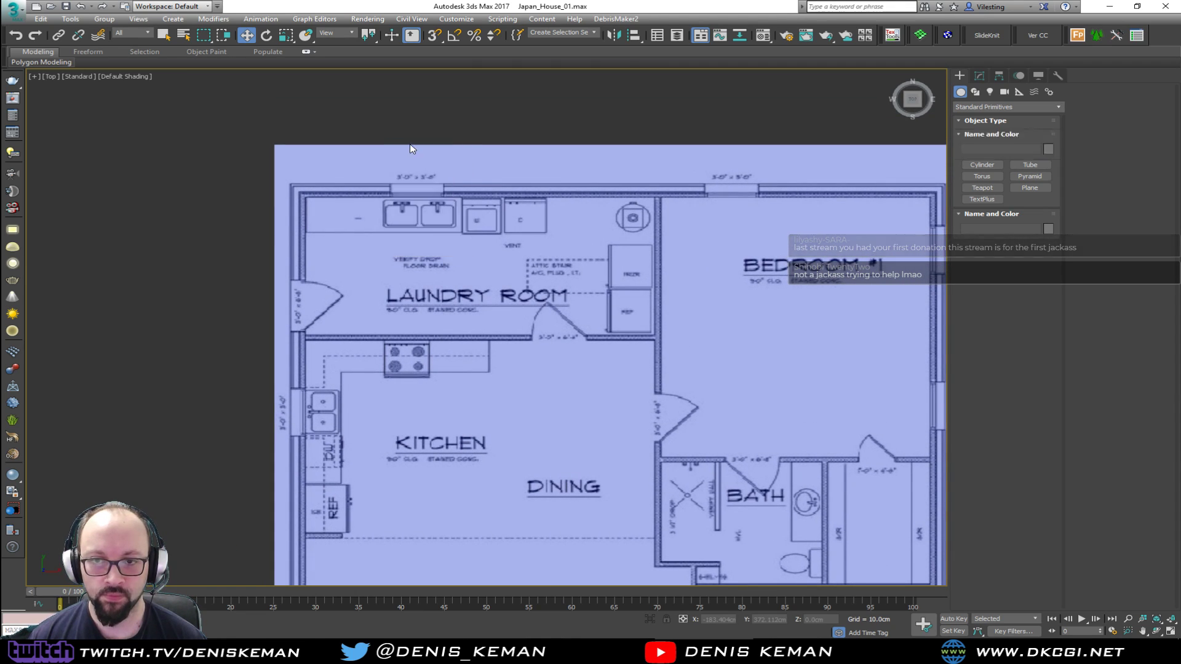
scroll(302, 272, "up", 2)
middle_click_drag(376, 143, 225, 275)
scroll(228, 274, "down", 2)
middle_click_drag(409, 274, 412, 243)
key("w")
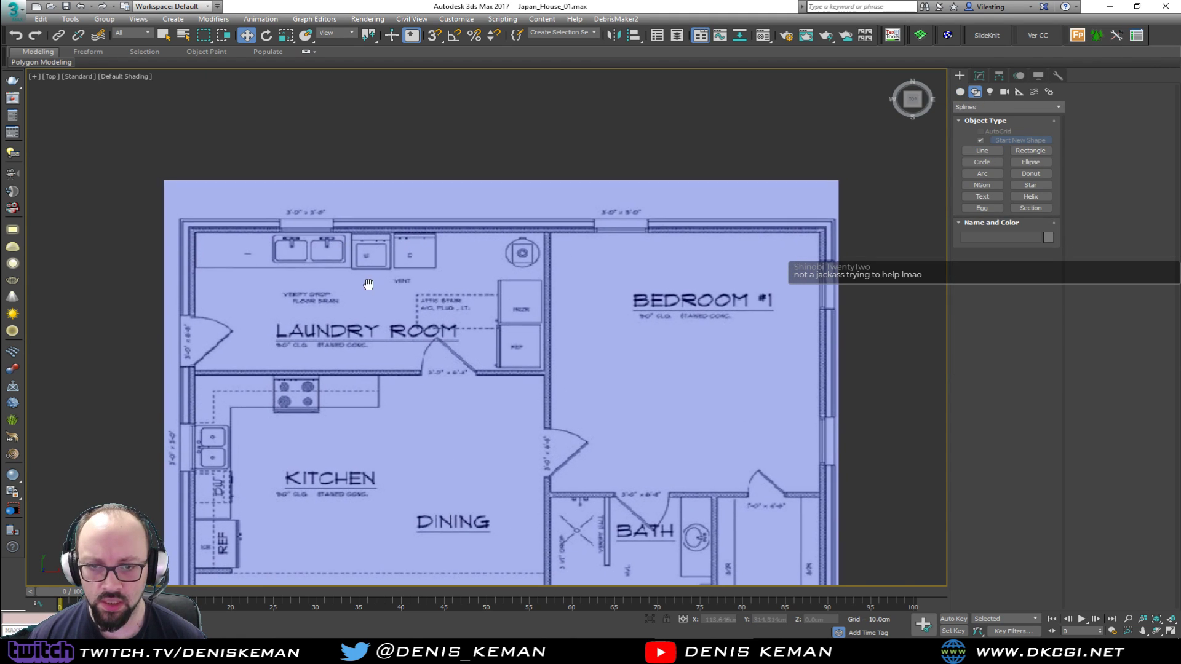
Examine the door and window openings across the plan, from the laundry room down to the covered porch and back
middle_click_drag(365, 283, 438, 235)
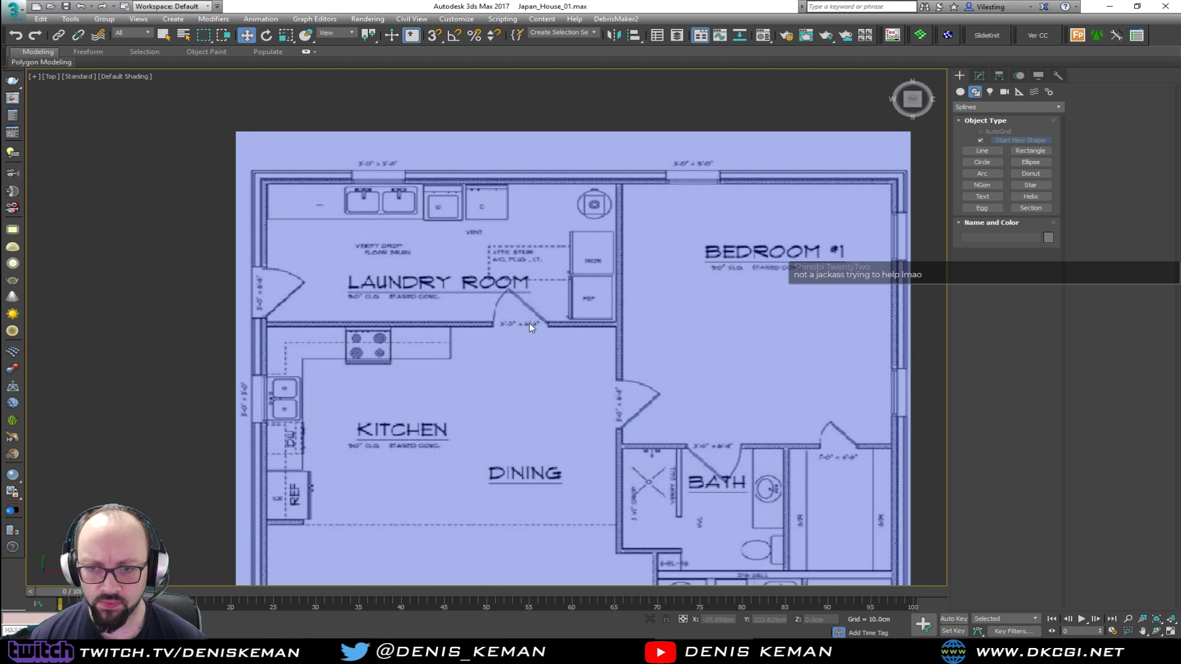
middle_click_drag(528, 322, 425, 172)
middle_click_drag(566, 301, 372, 154)
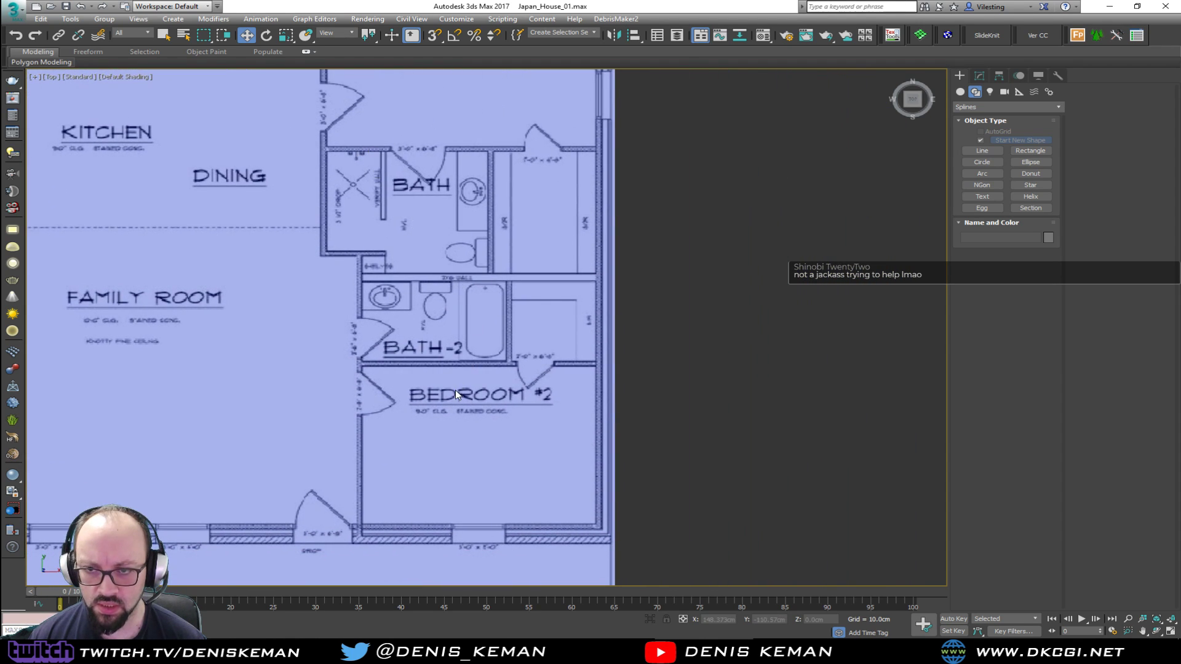
middle_click_drag(455, 394, 611, 185)
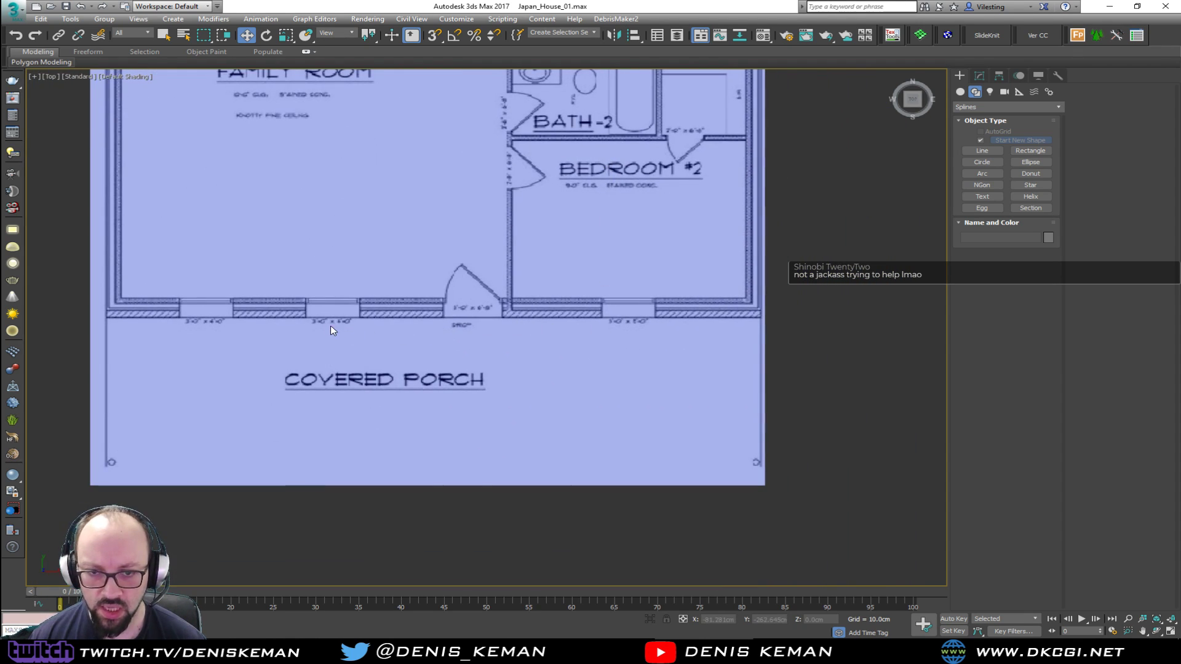
middle_click_drag(345, 158, 472, 399)
middle_click_drag(433, 326, 489, 542)
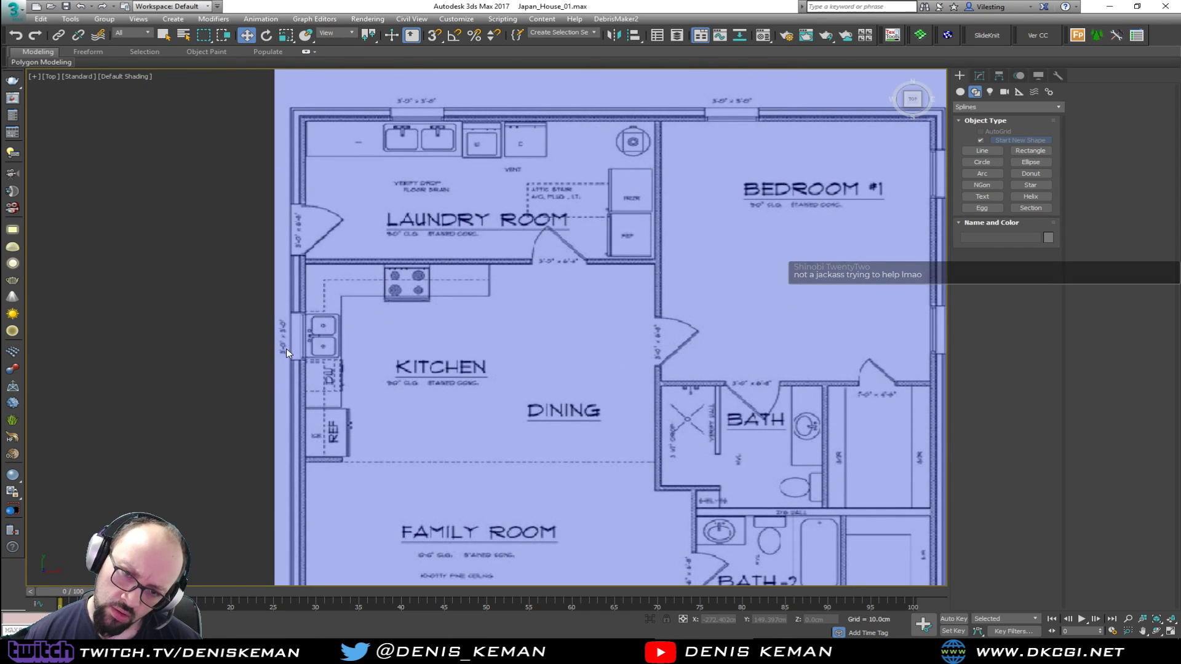
Examine the window size labels around the kitchen and laundry room, and check the original floor plan on Pinterest in the browser
scroll(285, 348, "up", 4)
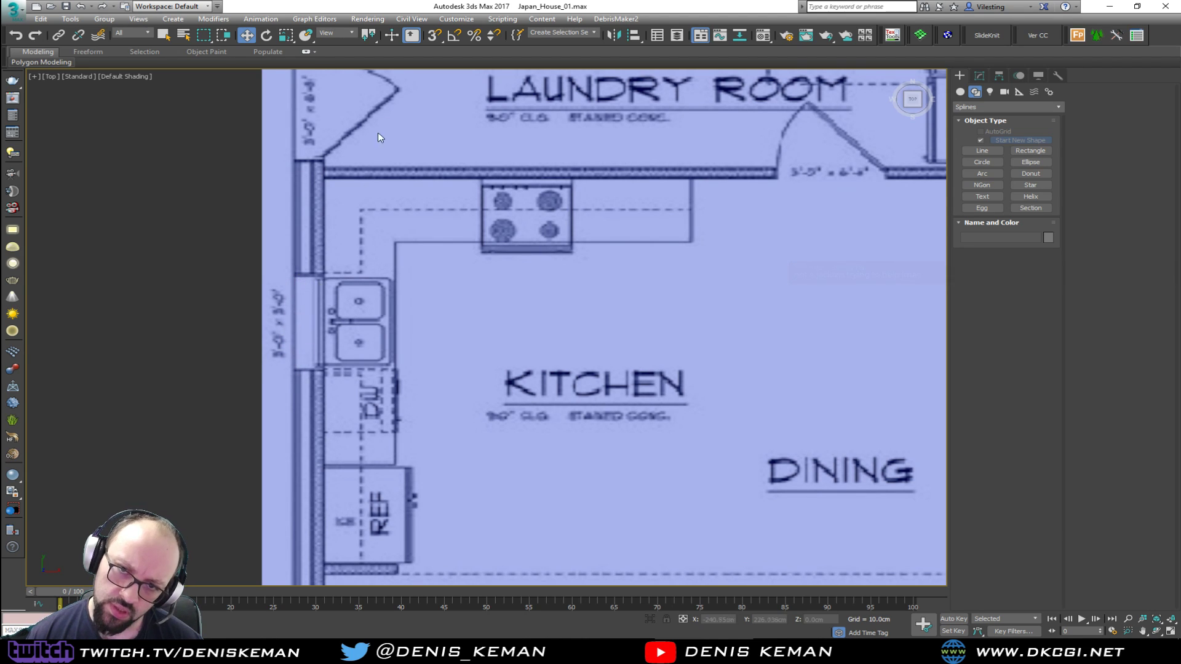
middle_click_drag(369, 158, 400, 323)
scroll(408, 318, "down", 2)
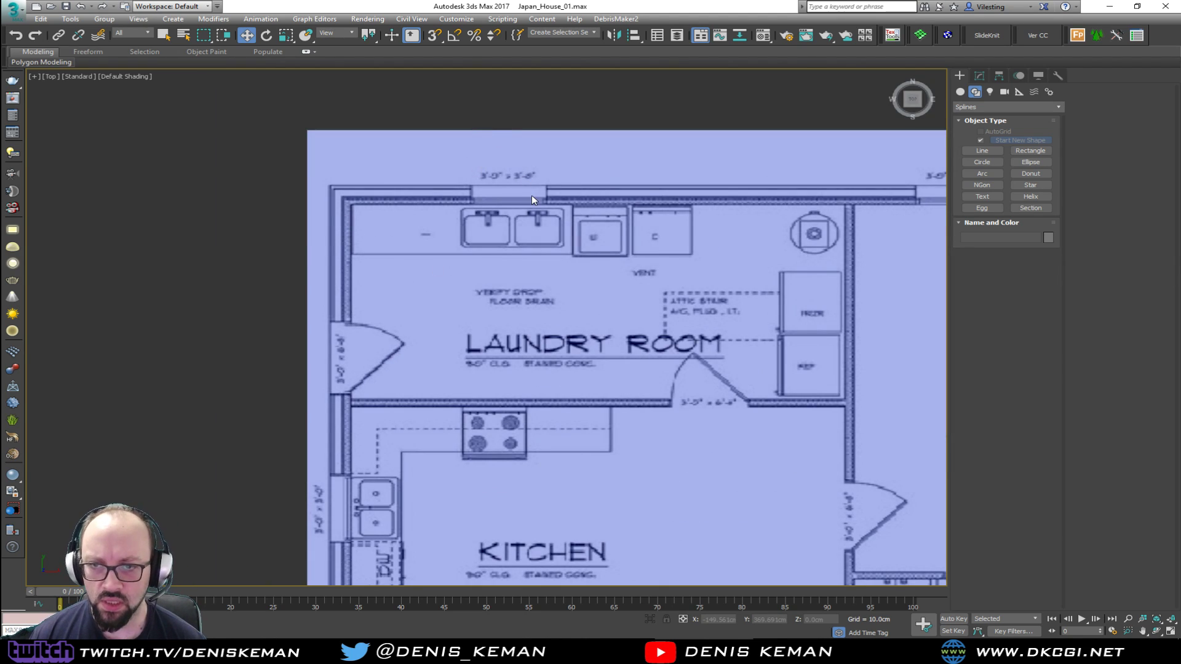
scroll(531, 194, "up", 2)
middle_click_drag(602, 187, 412, 134)
middle_click_drag(564, 213, 569, 250)
scroll(210, 201, "down", 2)
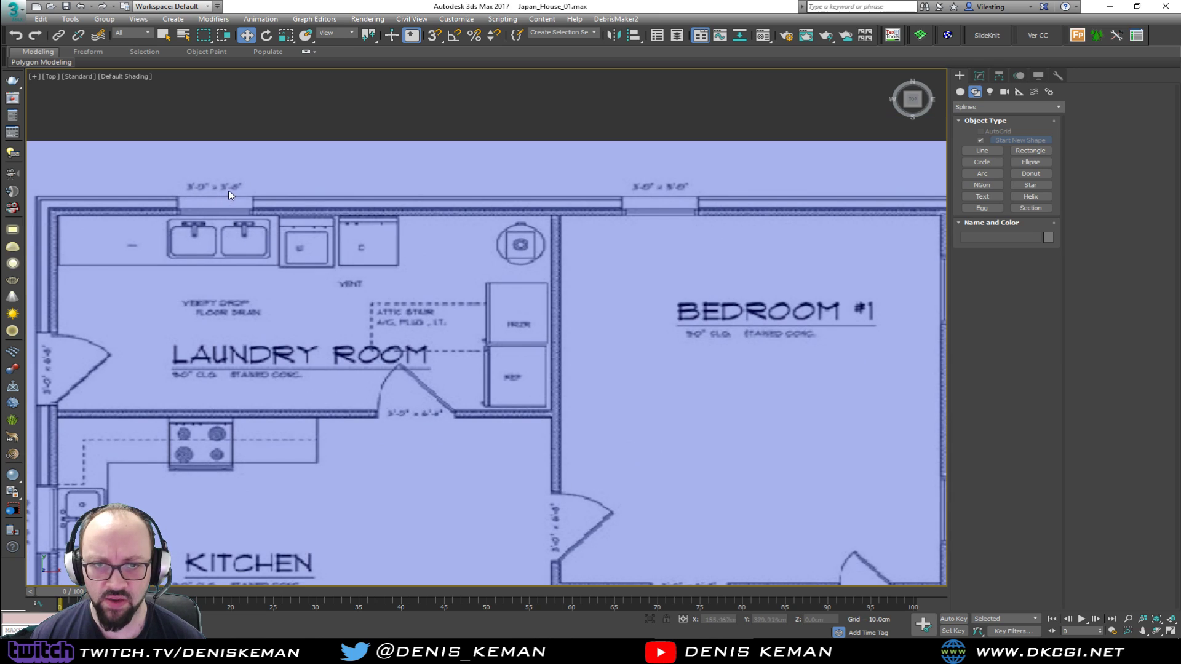
middle_click_drag(233, 192, 332, 161)
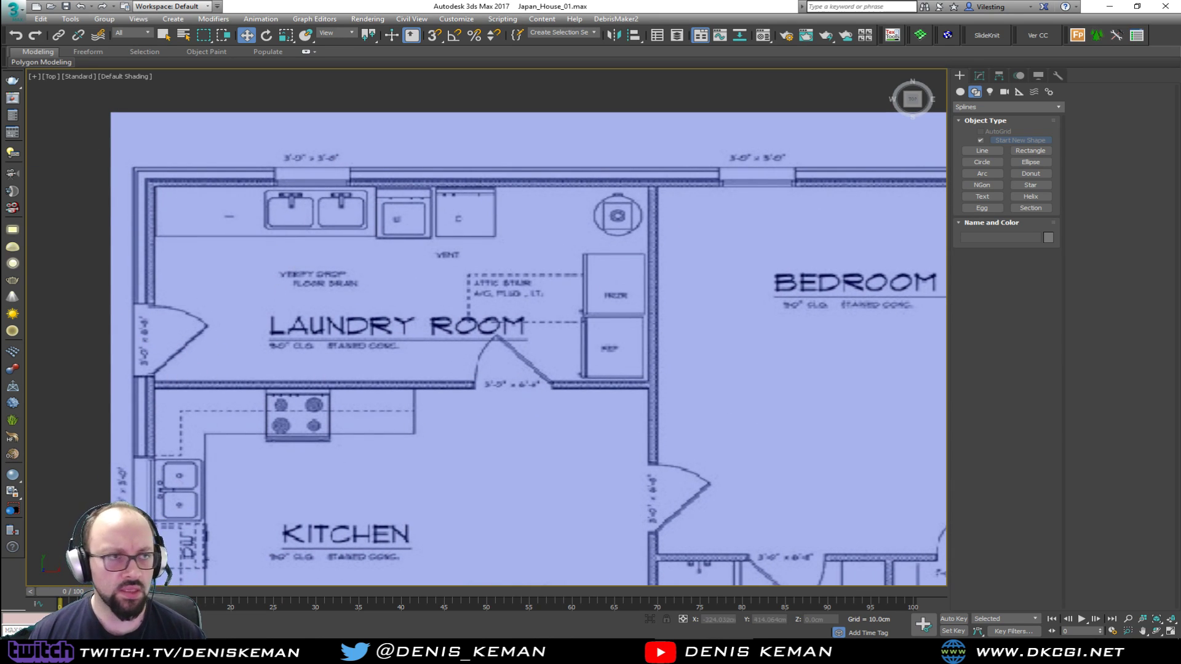
key("alt+Tab")
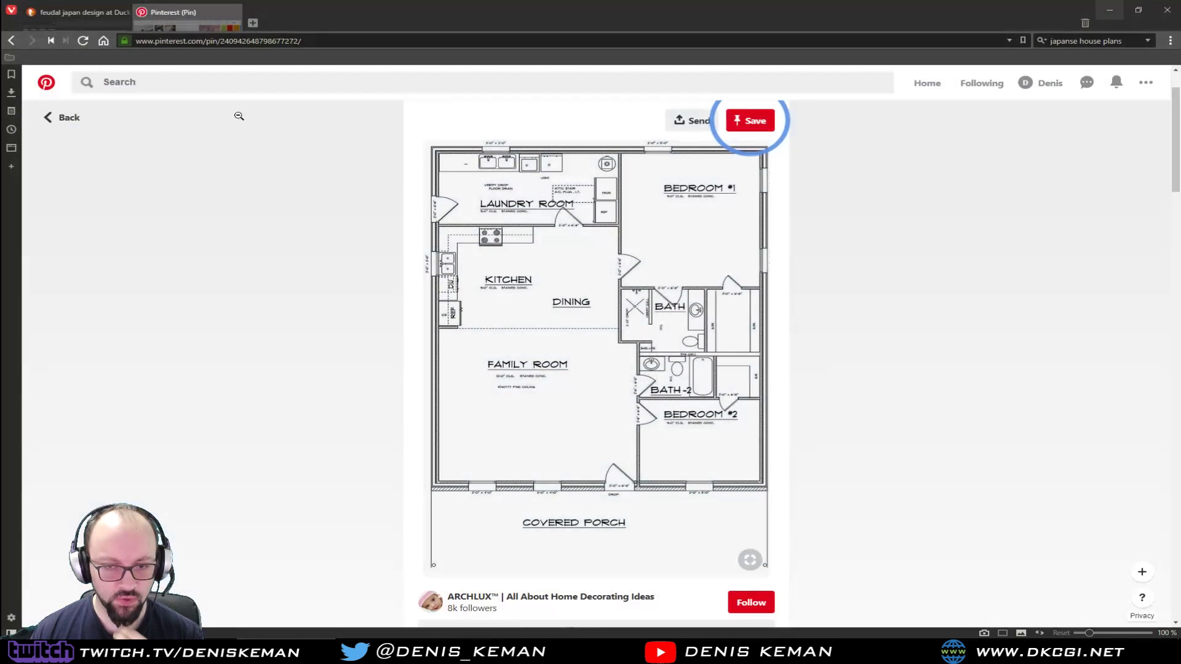
key("alt+Tab")
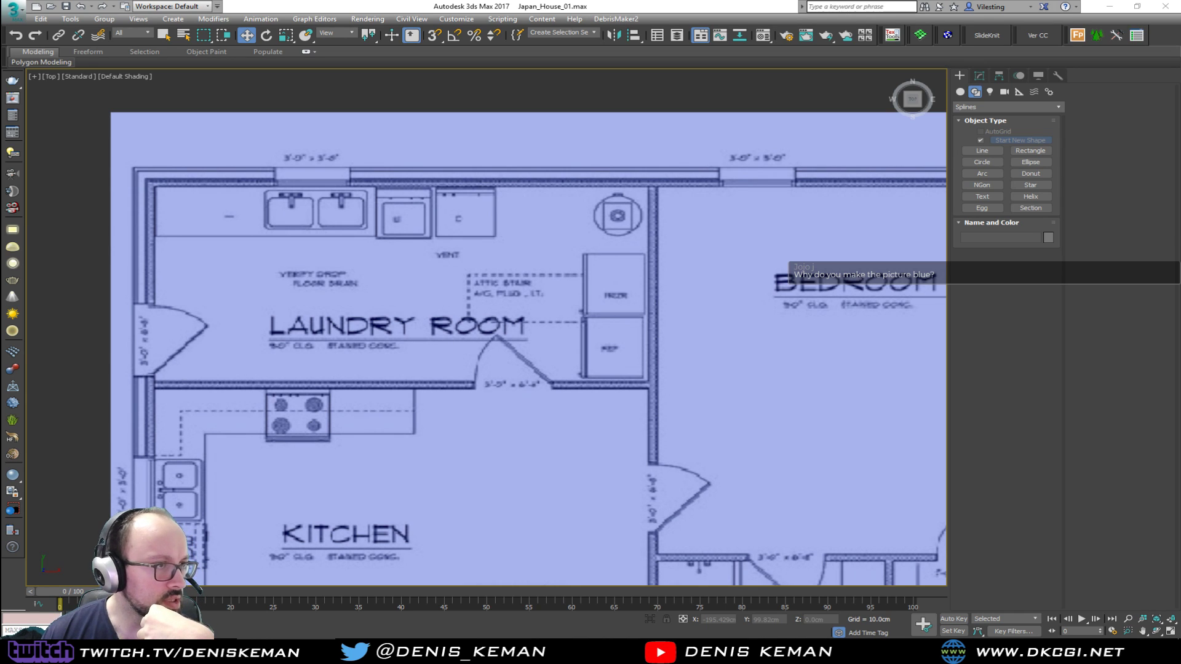
Review door size charts in the web browser, and compare them with the size label on the laundry room's inner door in the plan
left_click_drag(0, 45, 524, 37)
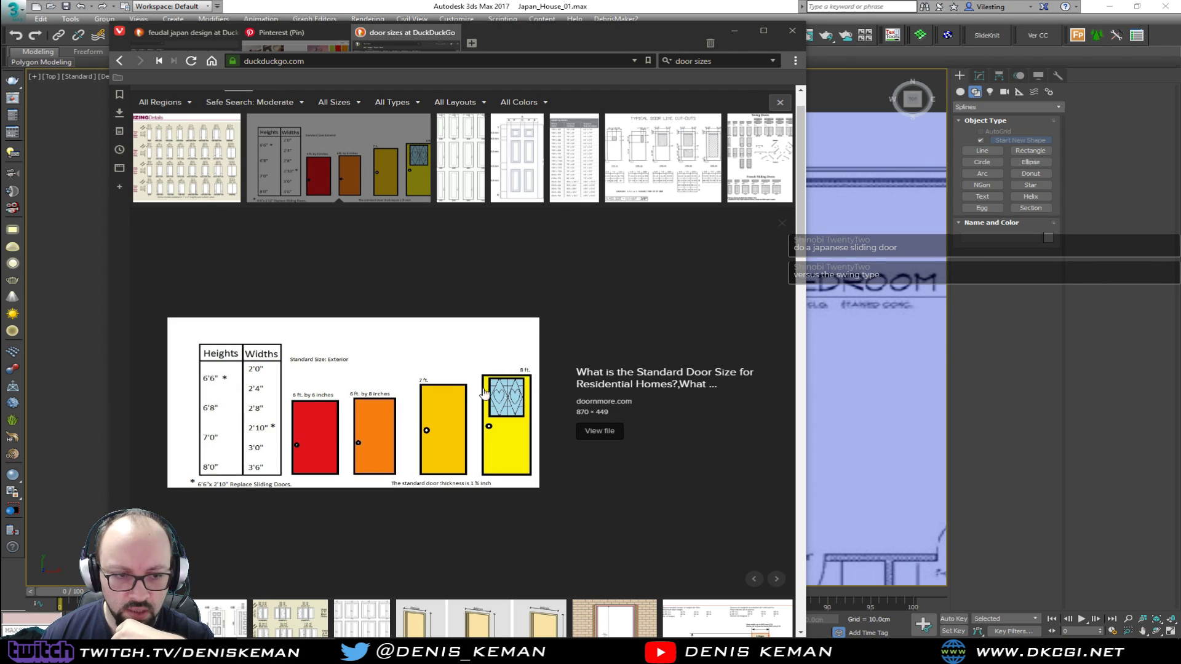
scroll(506, 388, "down", 5)
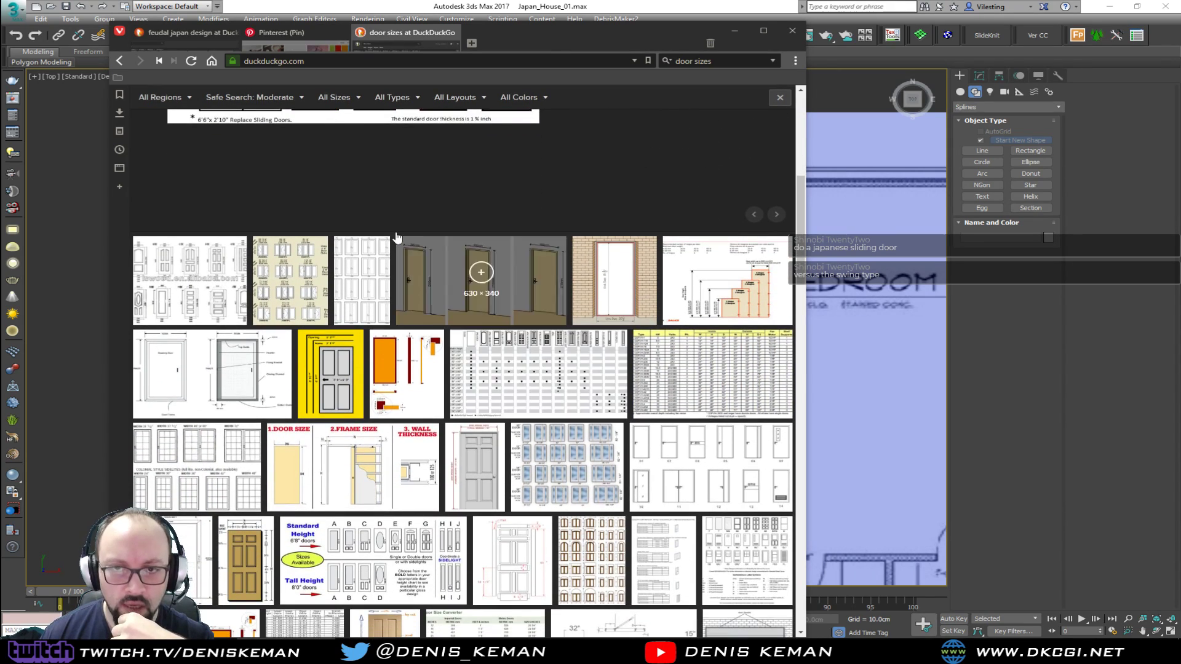
left_click_drag(516, 34, 0, 37)
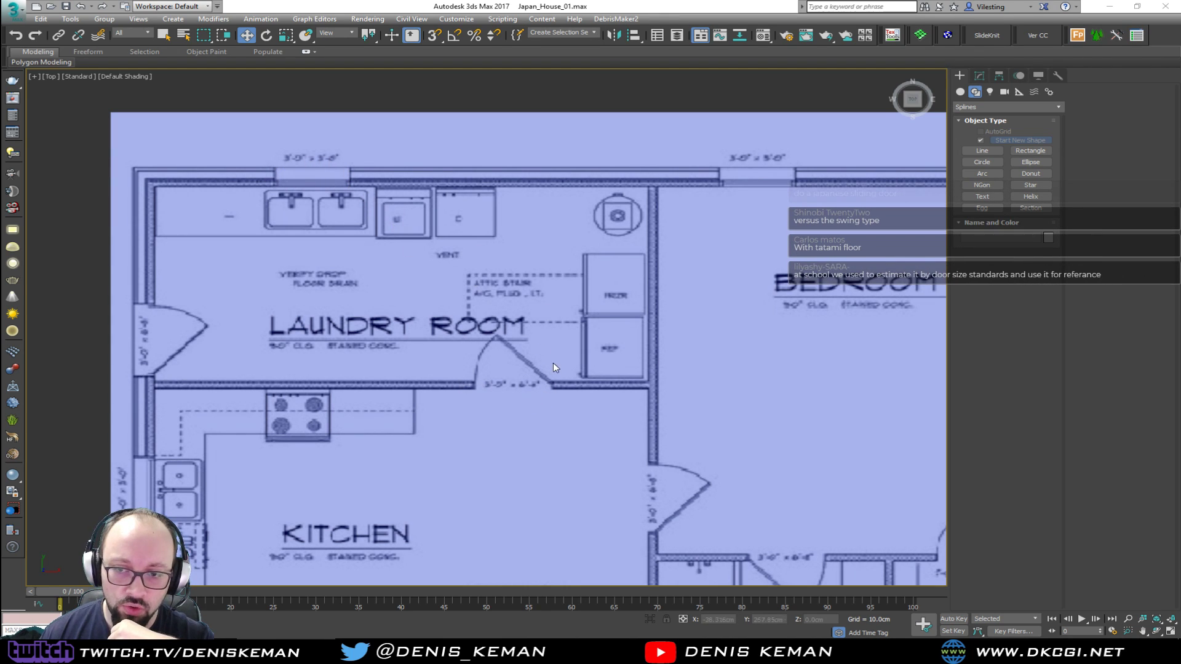
scroll(523, 391, "up", 8)
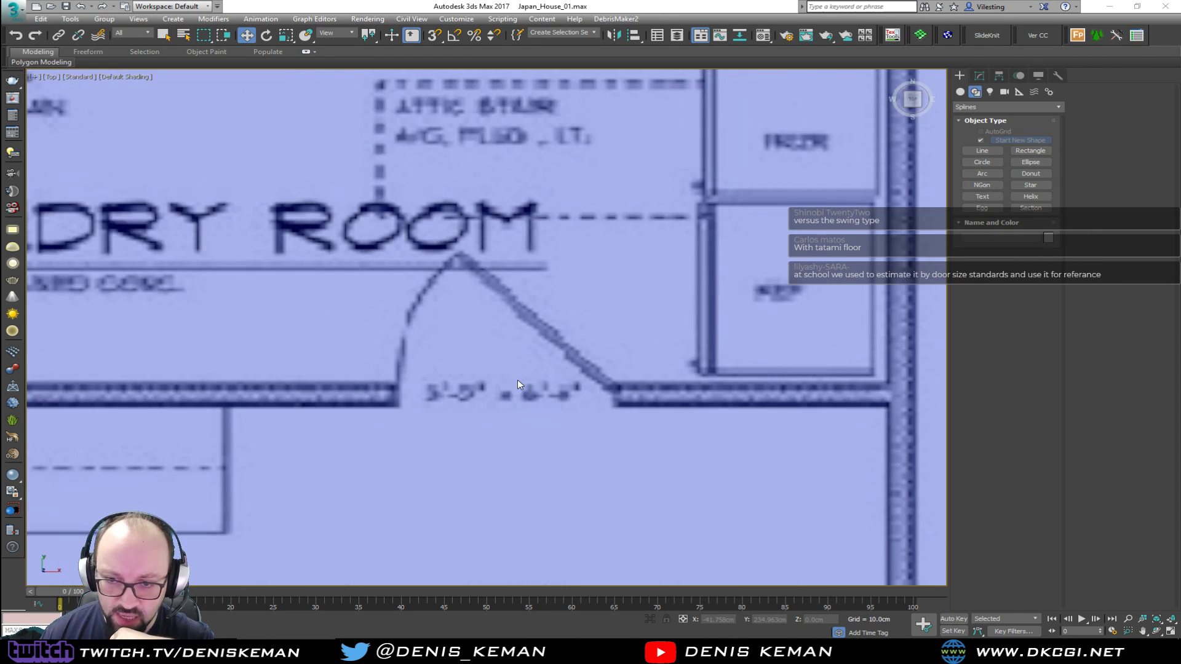
scroll(401, 409, "up", 2)
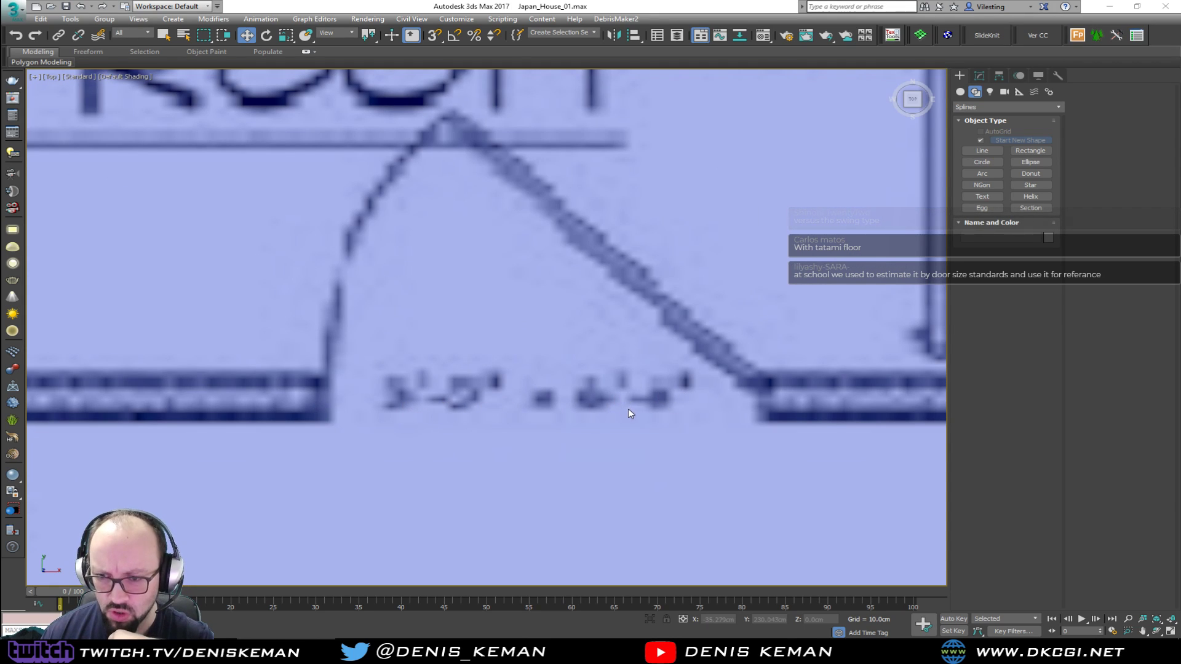
scroll(627, 411, "down", 4)
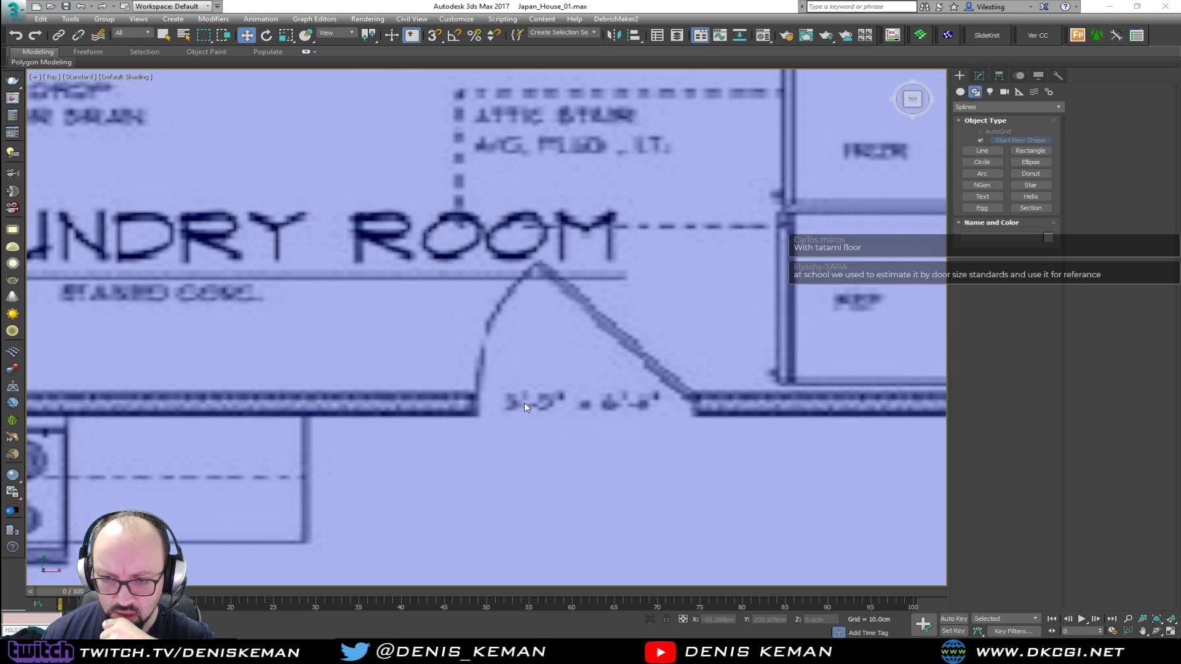
scroll(633, 411, "down", 4)
scroll(603, 265, "down", 2)
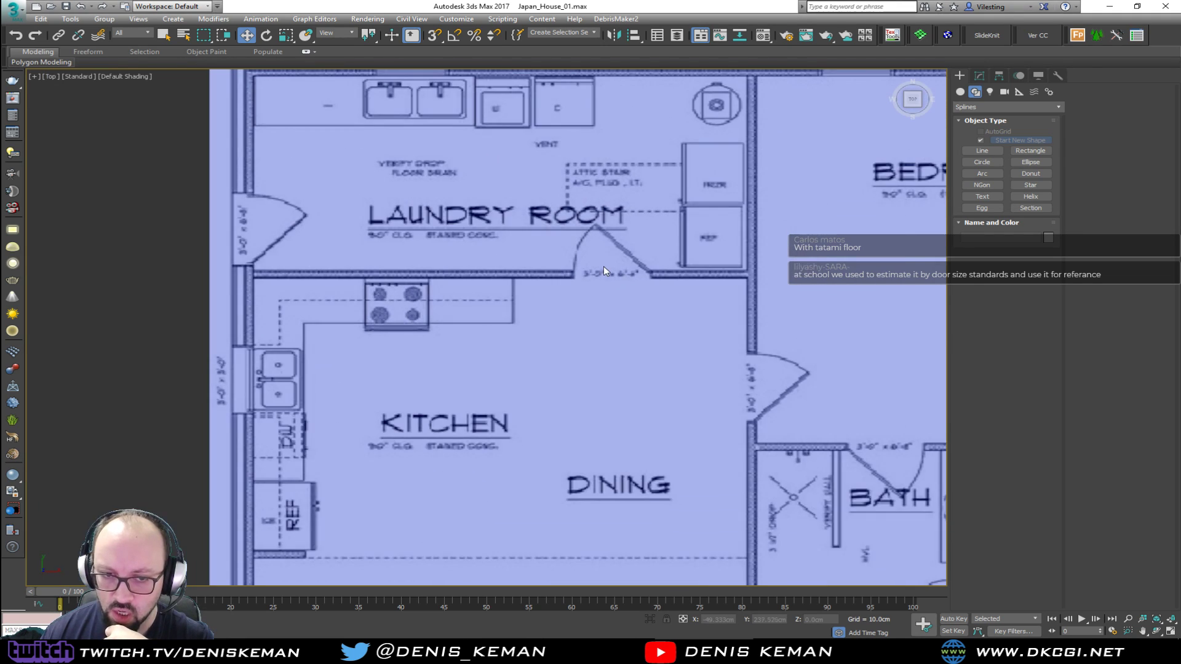
Examine the bedroom and bathroom doors on the floor plan, and view the standard bedroom door size drawing in the browser
middle_click_drag(685, 412, 462, 332)
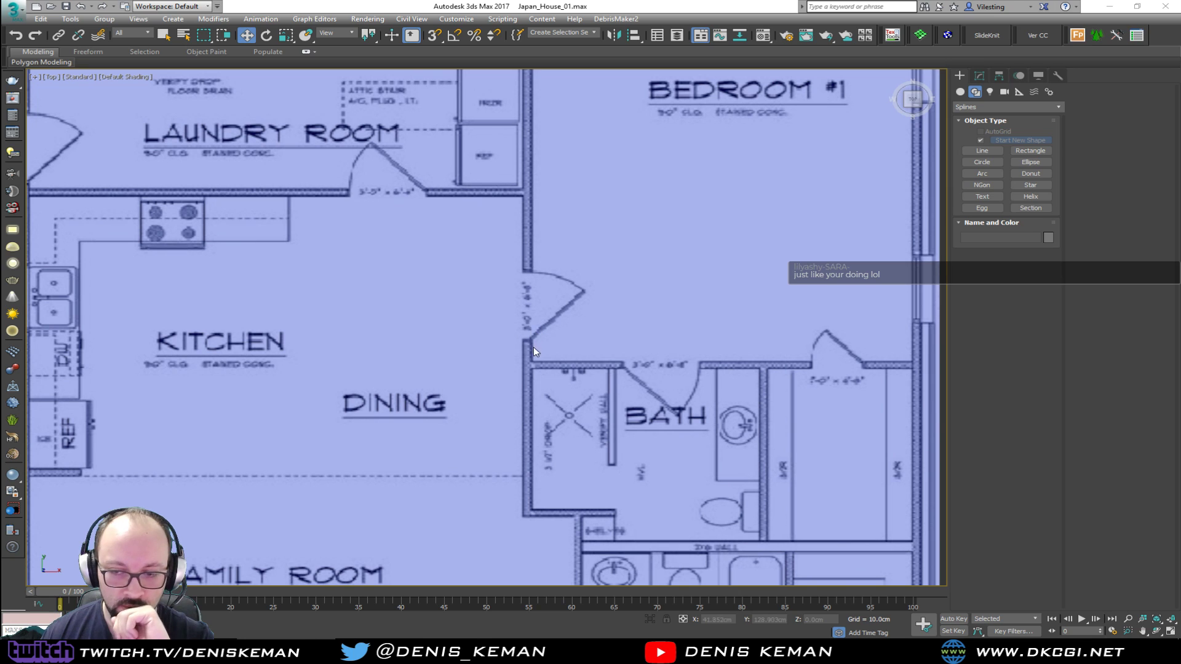
middle_click_drag(634, 374, 523, 286)
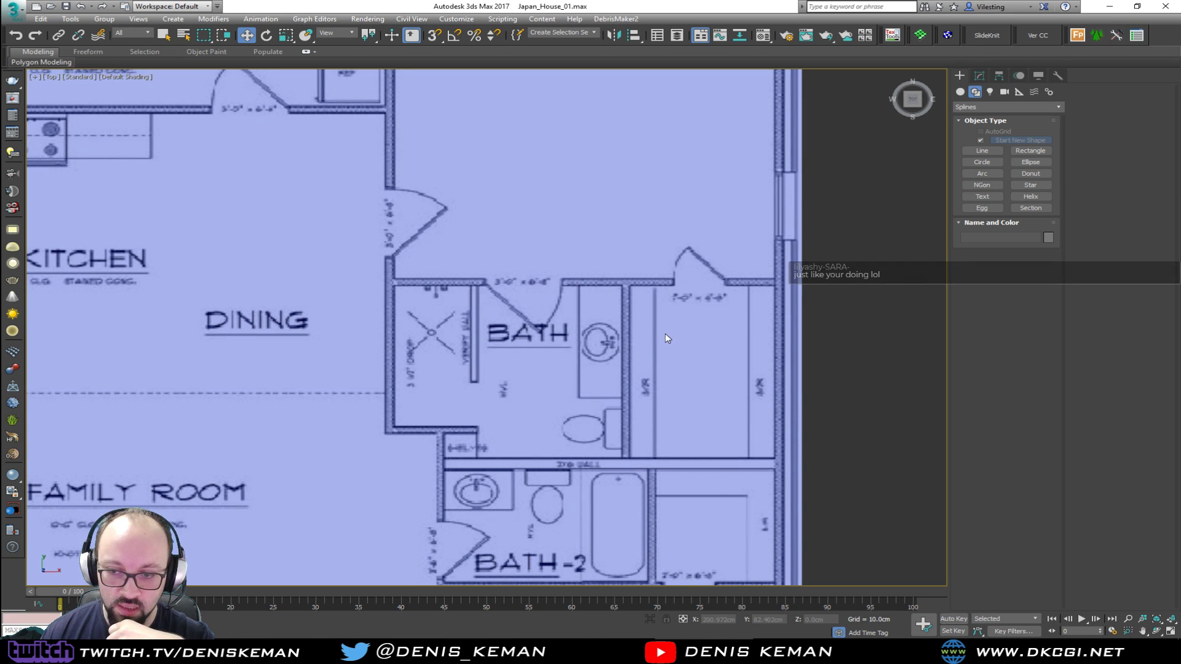
scroll(592, 266, "down", 2)
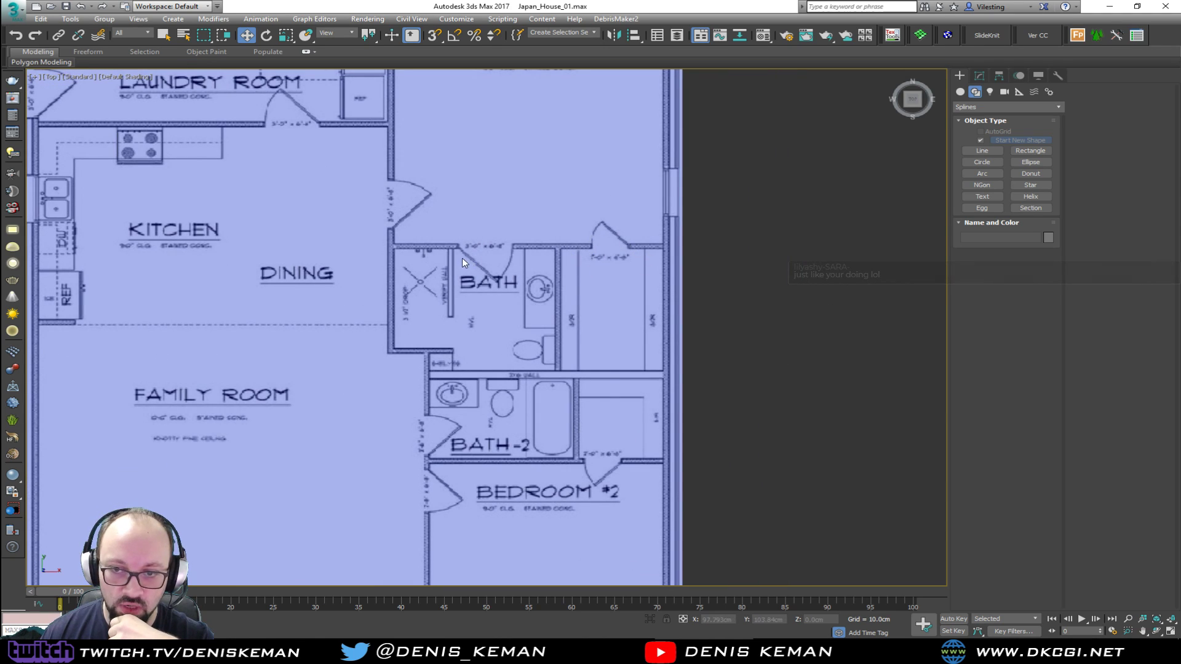
scroll(600, 311, "down", 2)
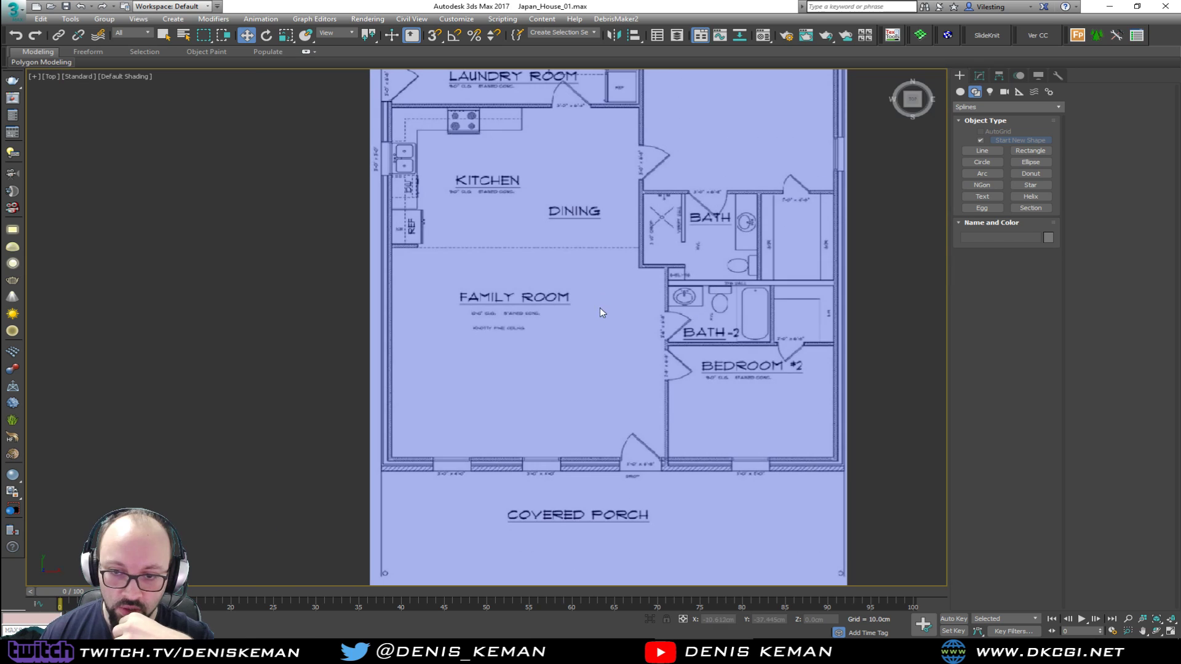
middle_click_drag(628, 117, 585, 232)
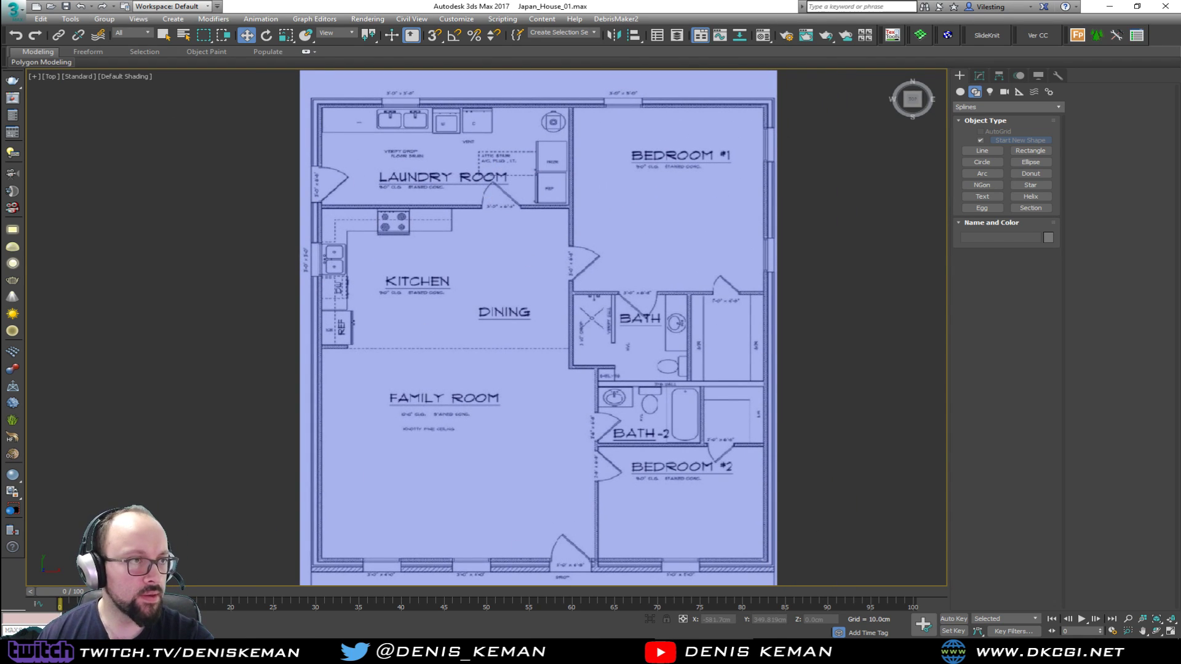
left_click_drag(0, 8, 664, 19)
scroll(552, 437, "down", 3)
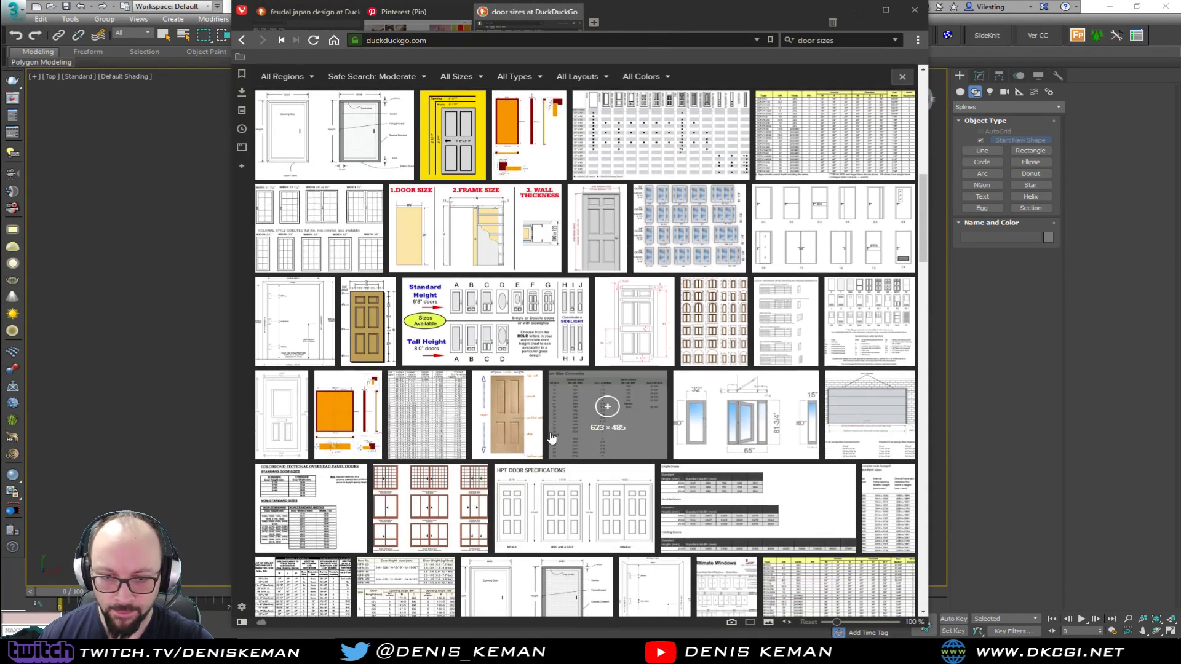
left_click(371, 354)
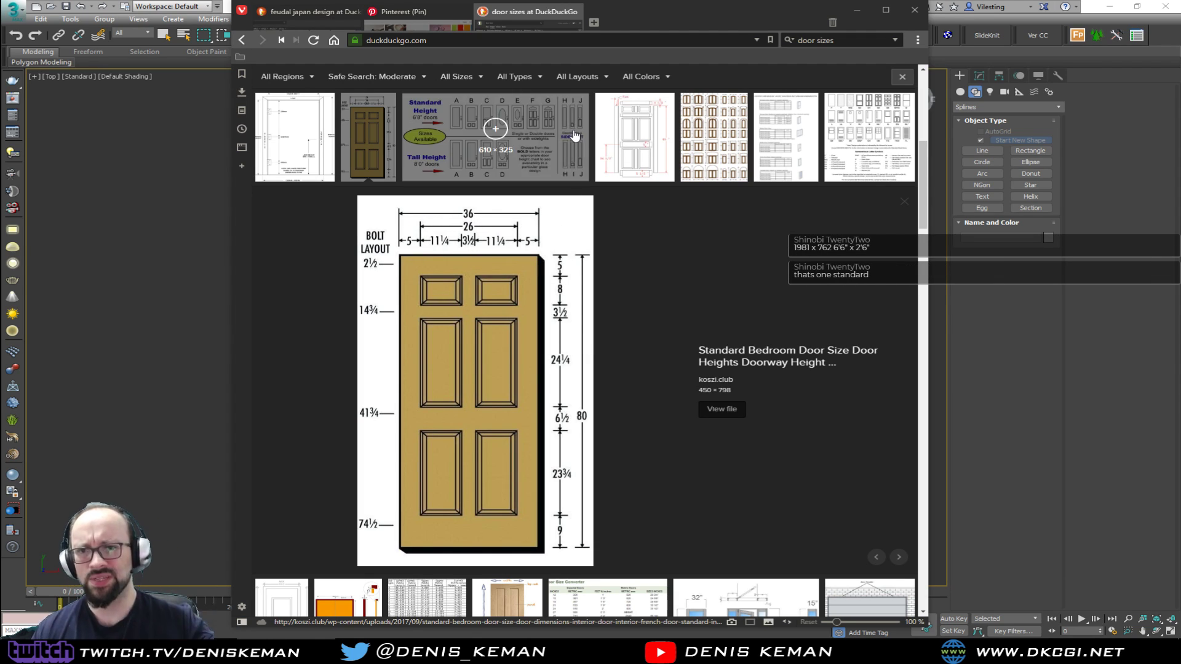
left_click_drag(627, 12, 0, 21)
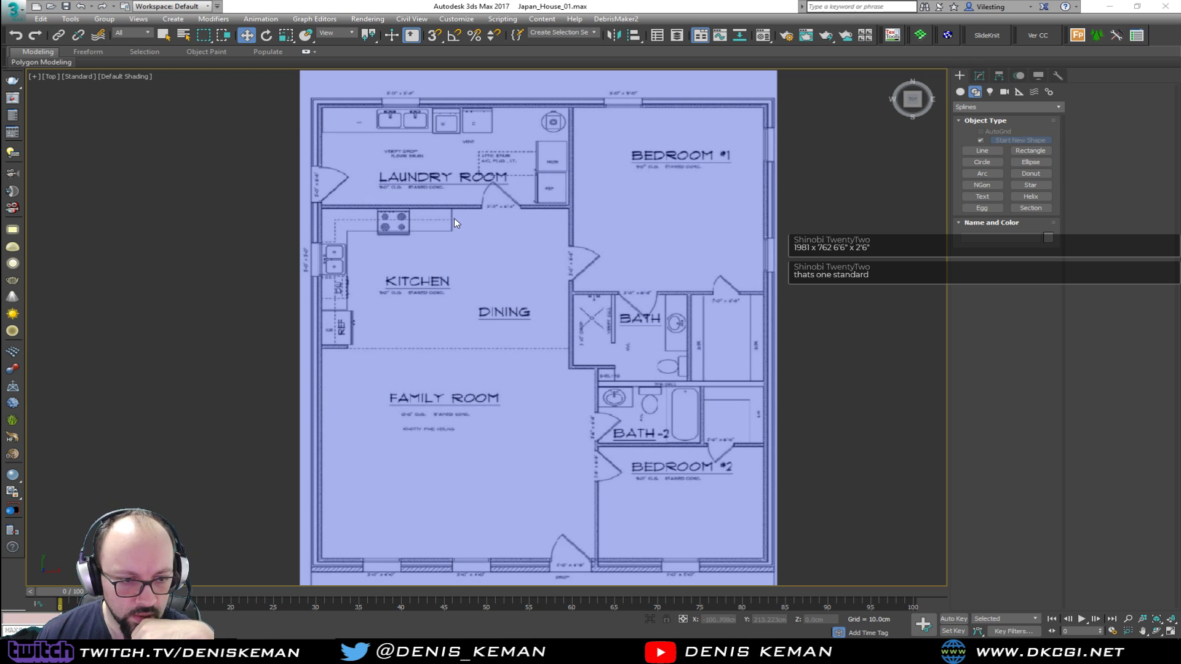
Examine the door and window size labels from the laundry room and kitchen down to the front entrance at the covered porch
scroll(464, 213, "up", 4)
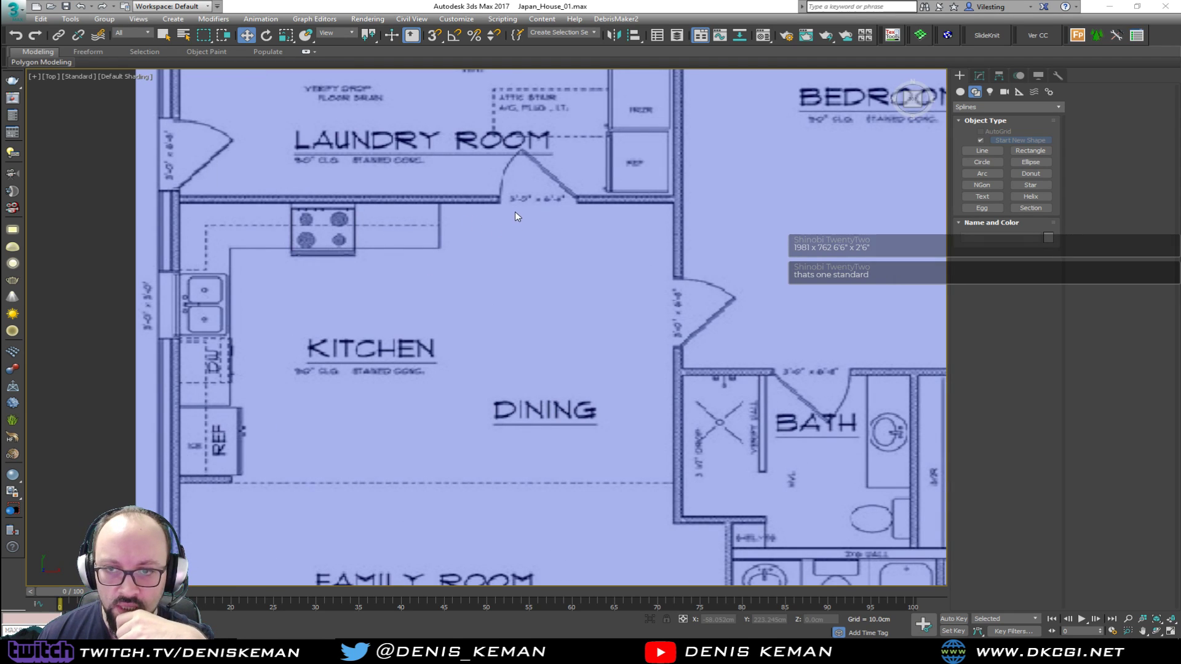
middle_click_drag(541, 225, 404, 395)
middle_click_drag(508, 498, 437, 177)
middle_click_drag(536, 384, 508, 160)
middle_click_drag(471, 382, 490, 206)
scroll(444, 358, "up", 3)
scroll(433, 374, "up", 1)
scroll(433, 374, "down", 4)
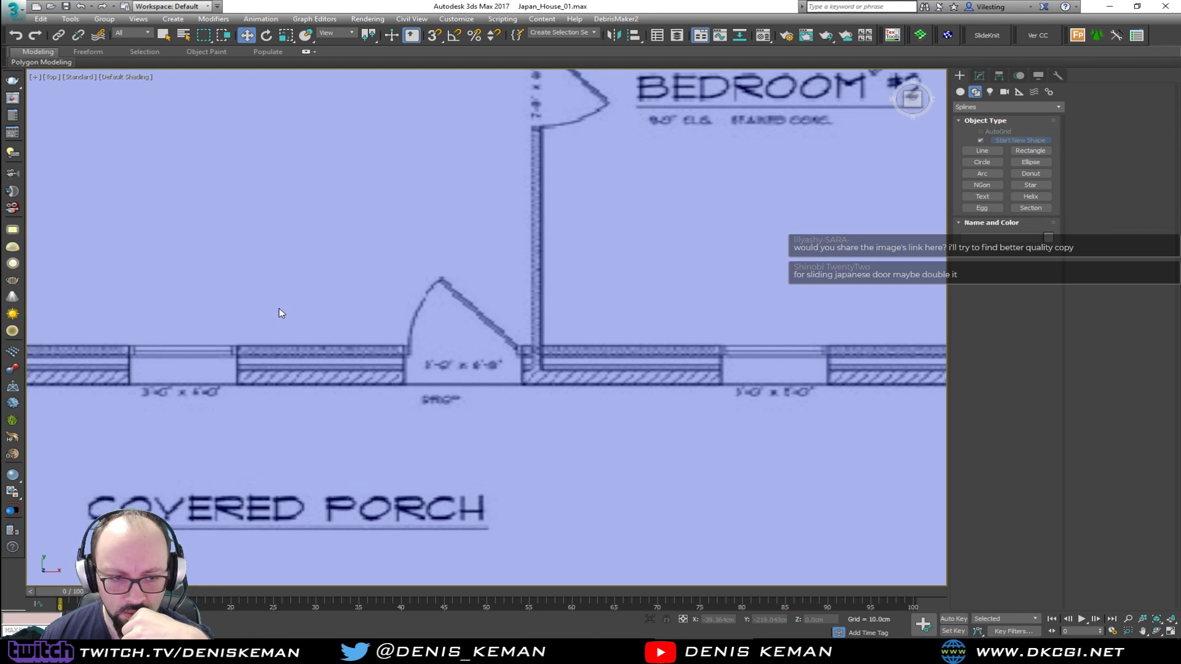
scroll(279, 308, "down", 1)
middle_click_drag(279, 308, 395, 337)
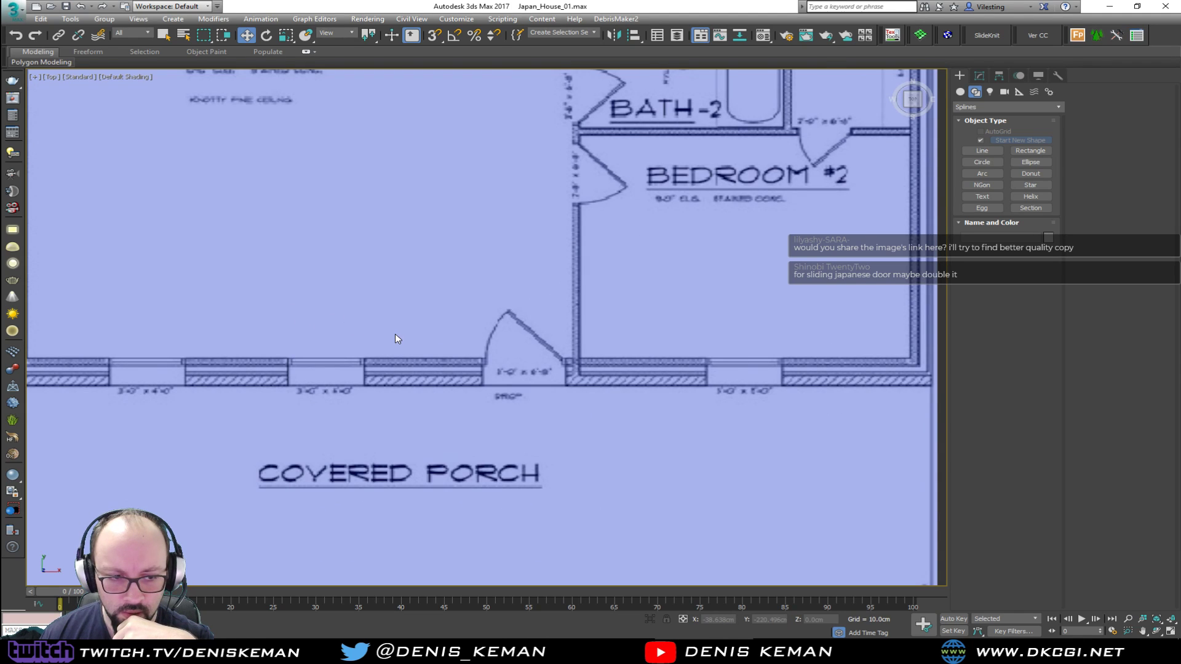
scroll(395, 334, "down", 1)
middle_click_drag(278, 167, 313, 413)
scroll(198, 363, "up", 5)
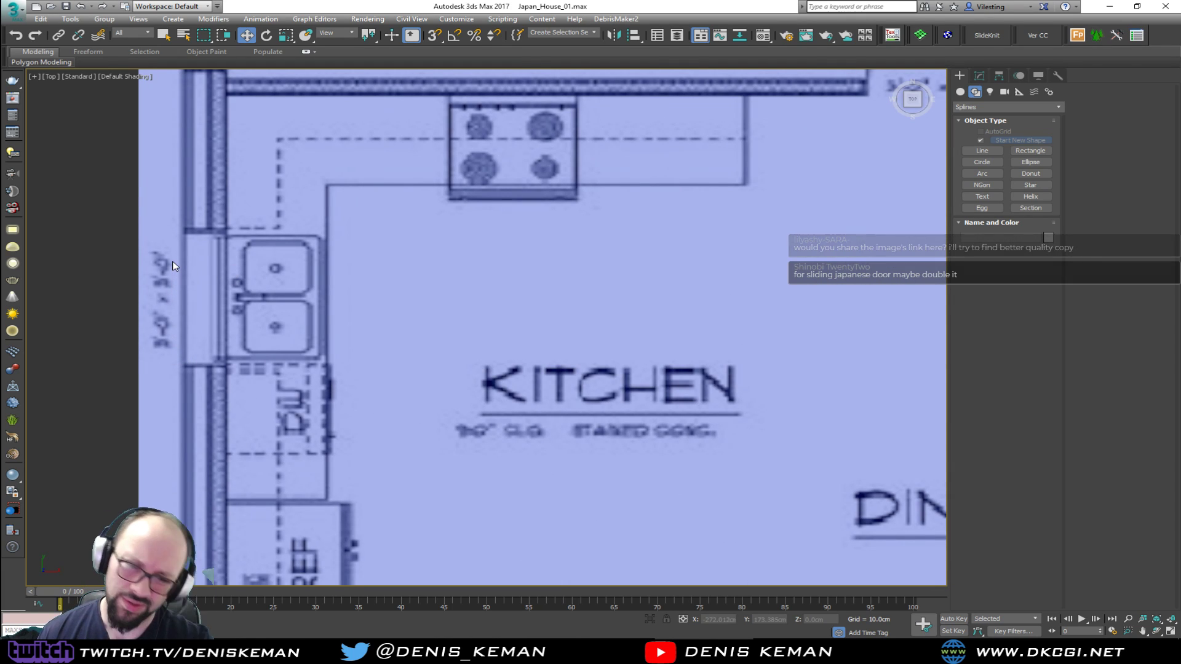
scroll(484, 283, "down", 4)
middle_click_drag(325, 343, 332, 178)
middle_click_drag(374, 348, 368, 255)
middle_click_drag(412, 351, 414, 302)
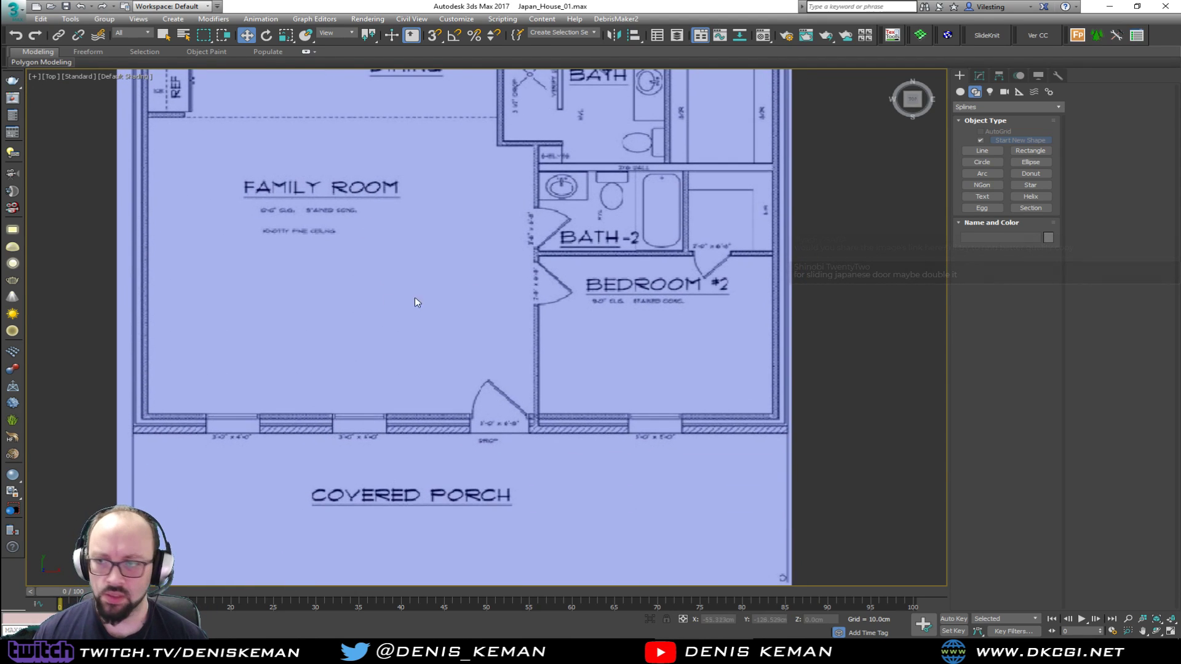
Draw a box about 53 cm wide, 5 cm long and 49 cm high on the covered porch below the entrance door
left_click(959, 92)
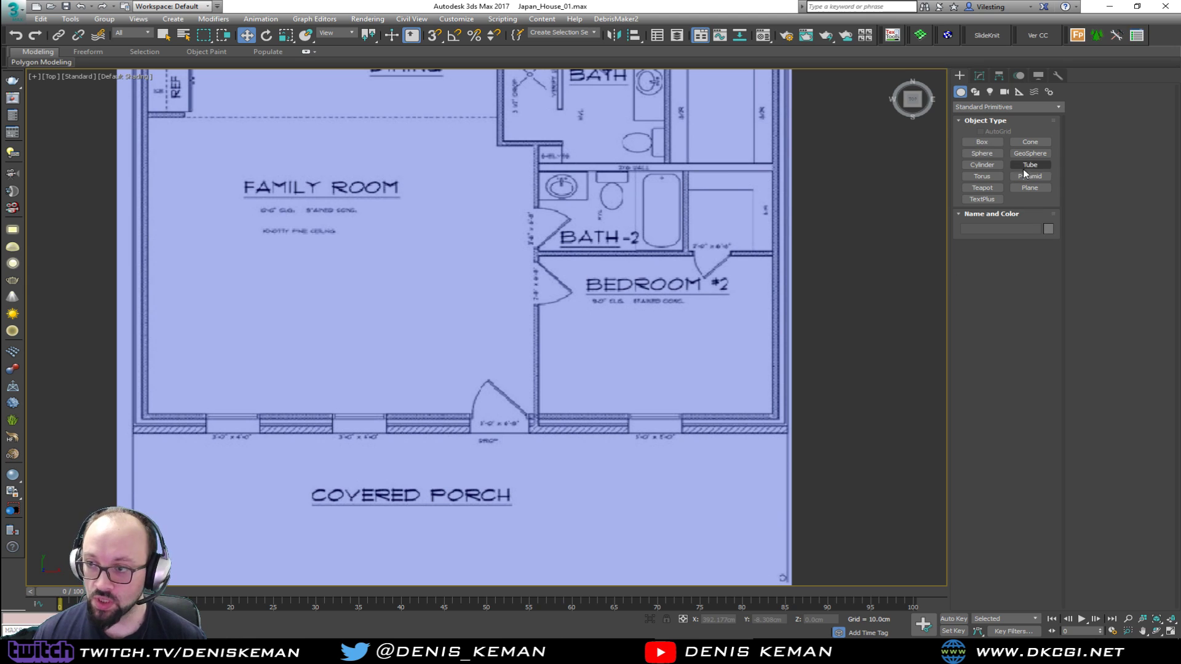
left_click(993, 143)
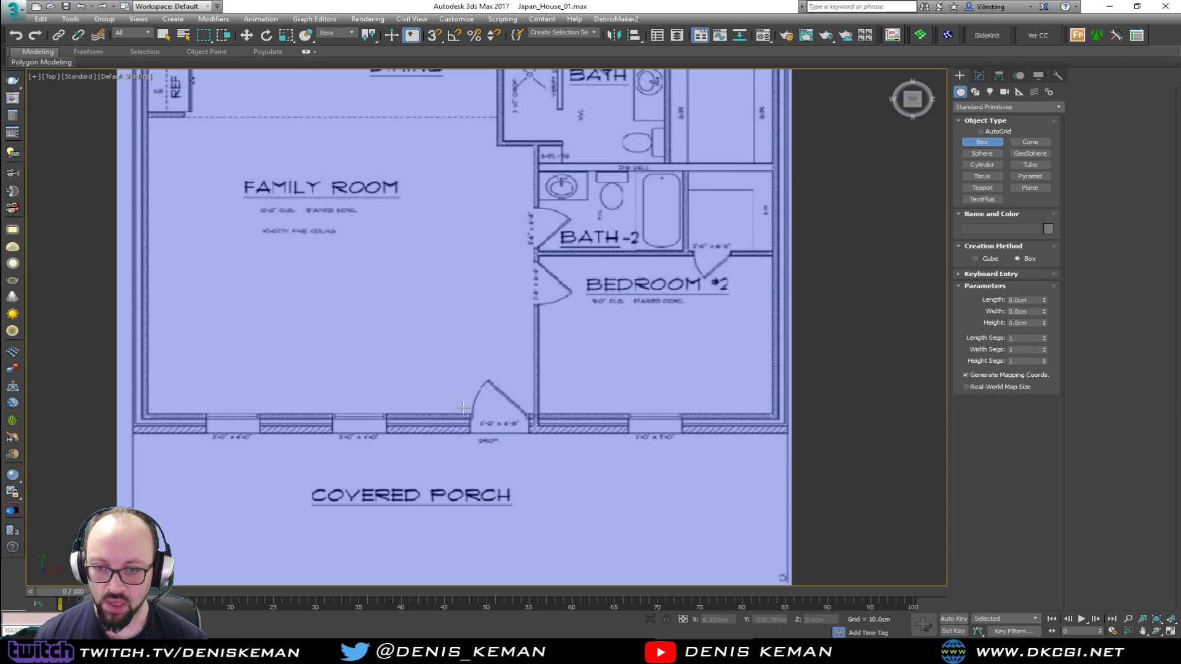
left_click_drag(461, 463, 523, 466)
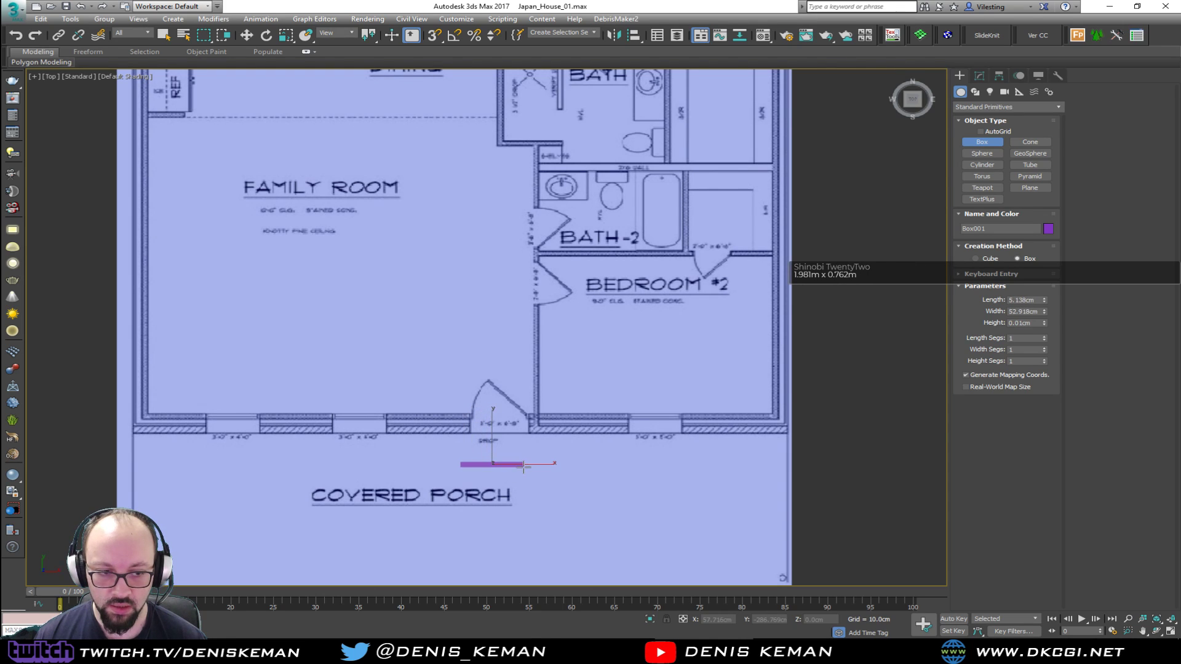
Set the box's length to about 6.1 cm and its width to 76.2 cm
left_click(1011, 300)
left_click_drag(1045, 301, 1043, 290)
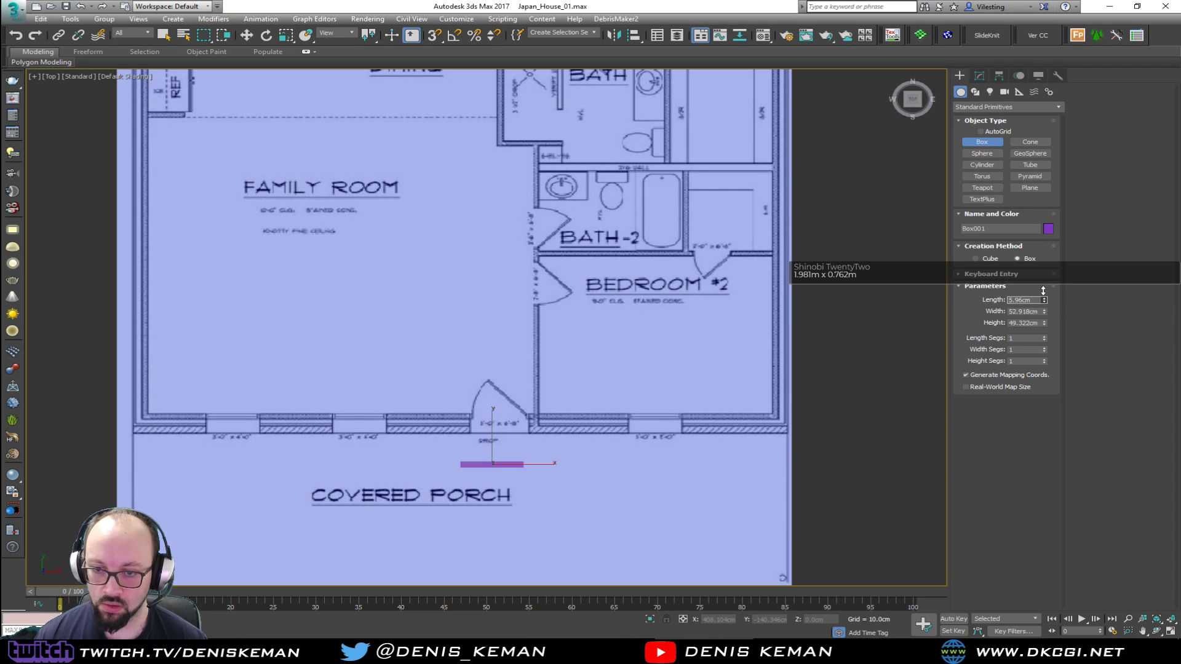
left_click(1010, 312)
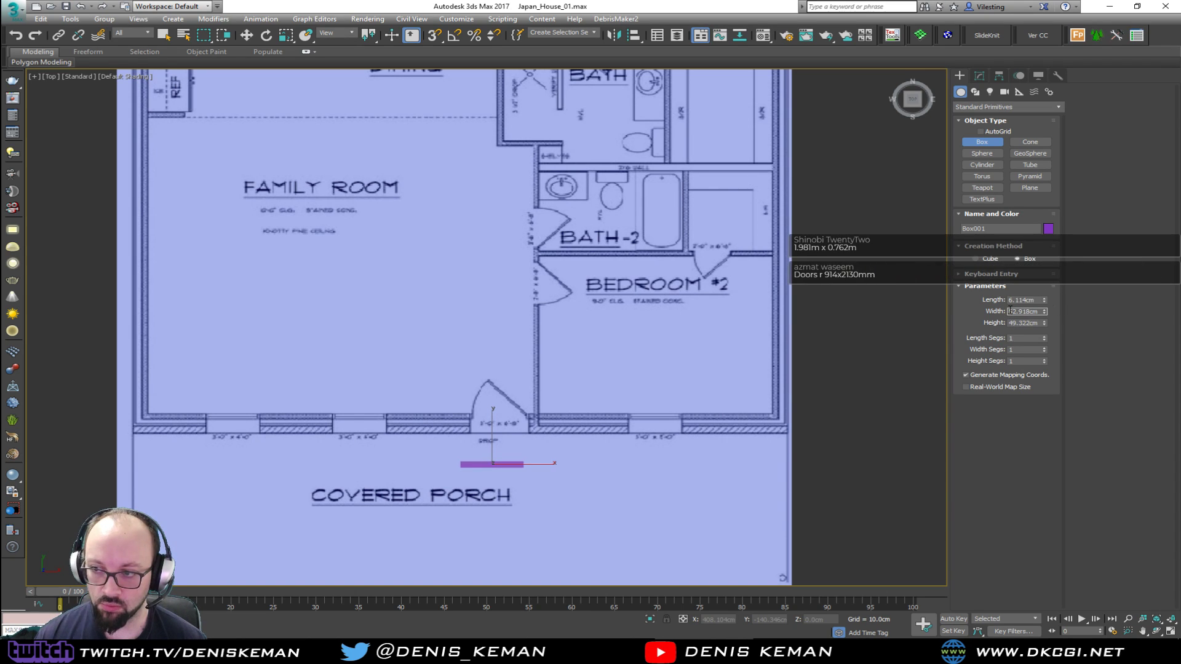
left_click_drag(1045, 316, 1043, 311)
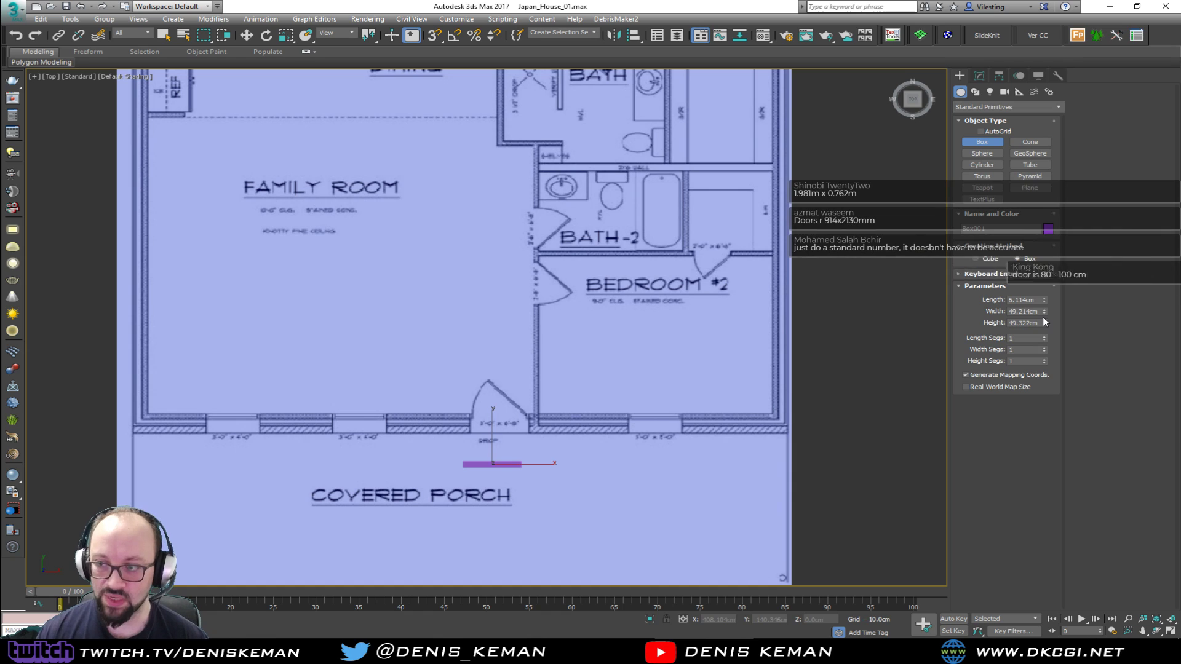
left_click_drag(1039, 311, 974, 308)
type("76.2")
key("Return")
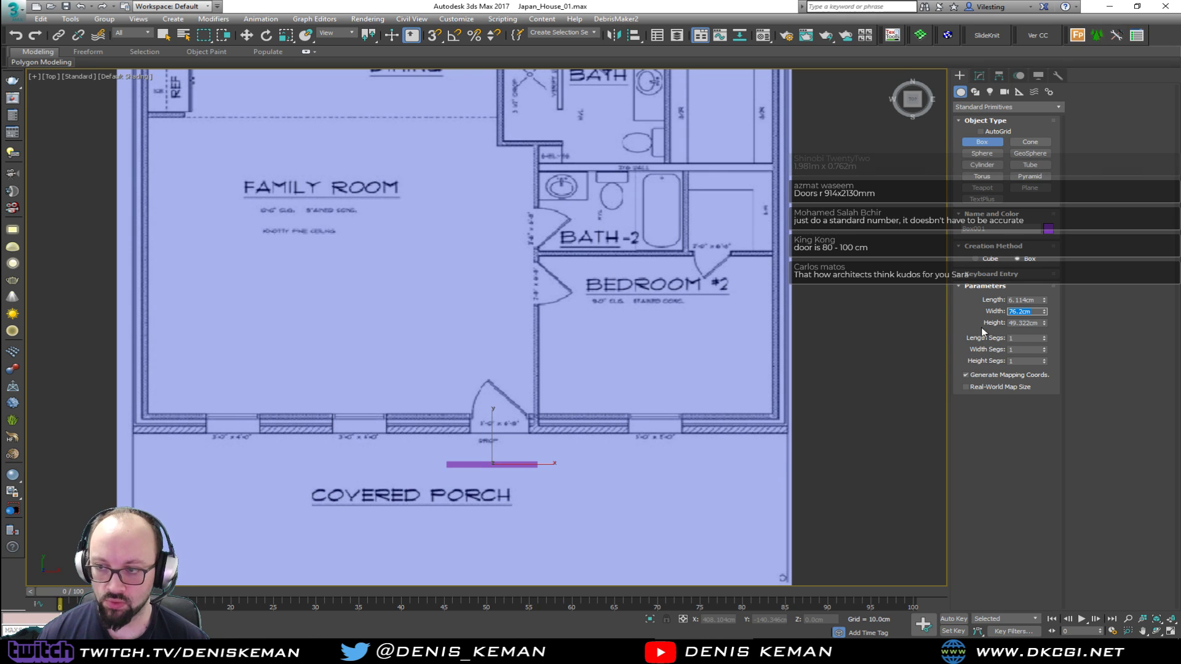
Move the box up into the family room, just above the front entrance door, at about X -7.5 cm, Y -193.4 cm
middle_click_drag(496, 438, 493, 416)
key("w")
left_click_drag(511, 434, 465, 335)
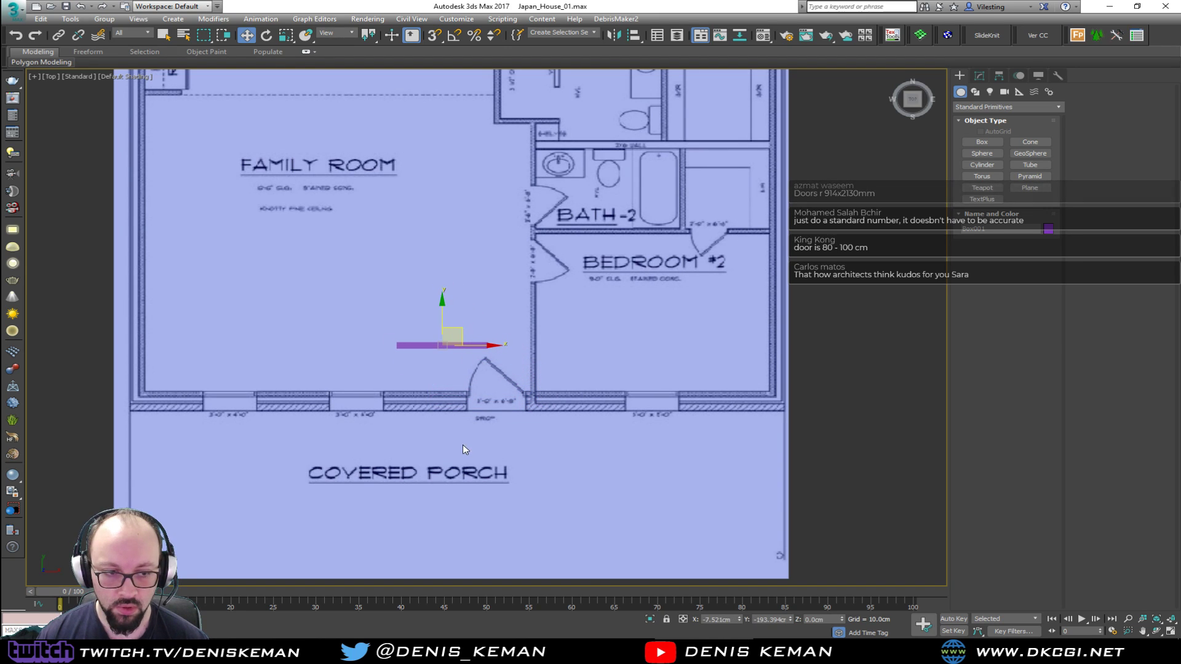
Freeze the door-width box and select the unfrozen floor plan plane
left_click(440, 460)
right_click(430, 431)
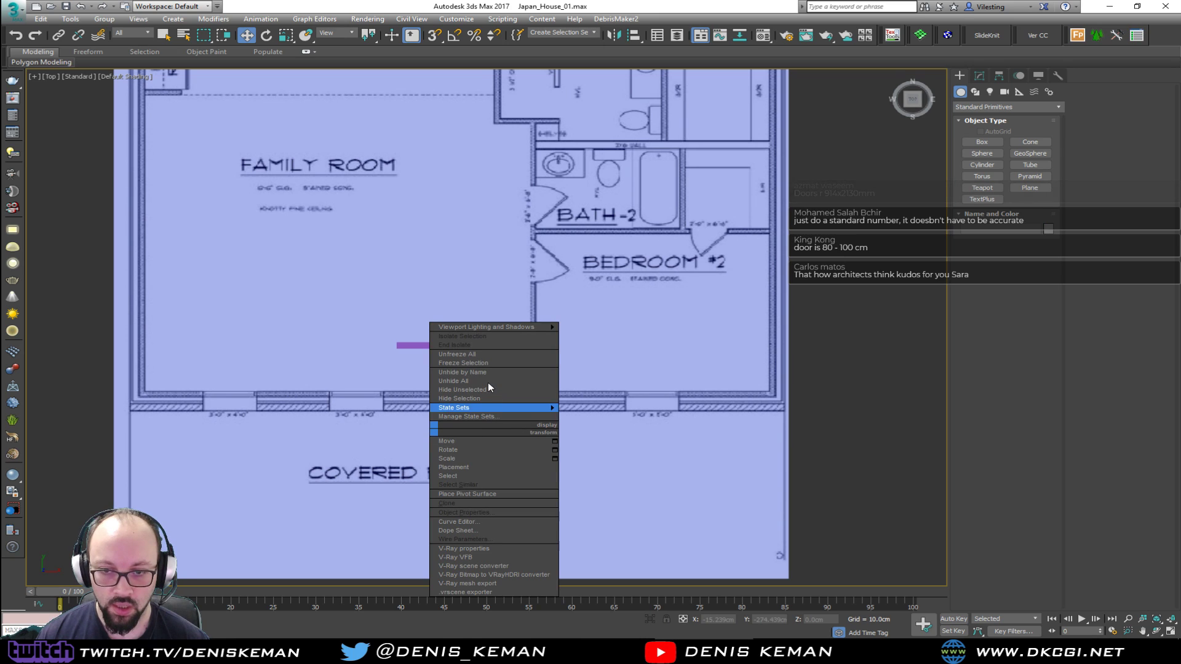
left_click(470, 381)
left_click(455, 345)
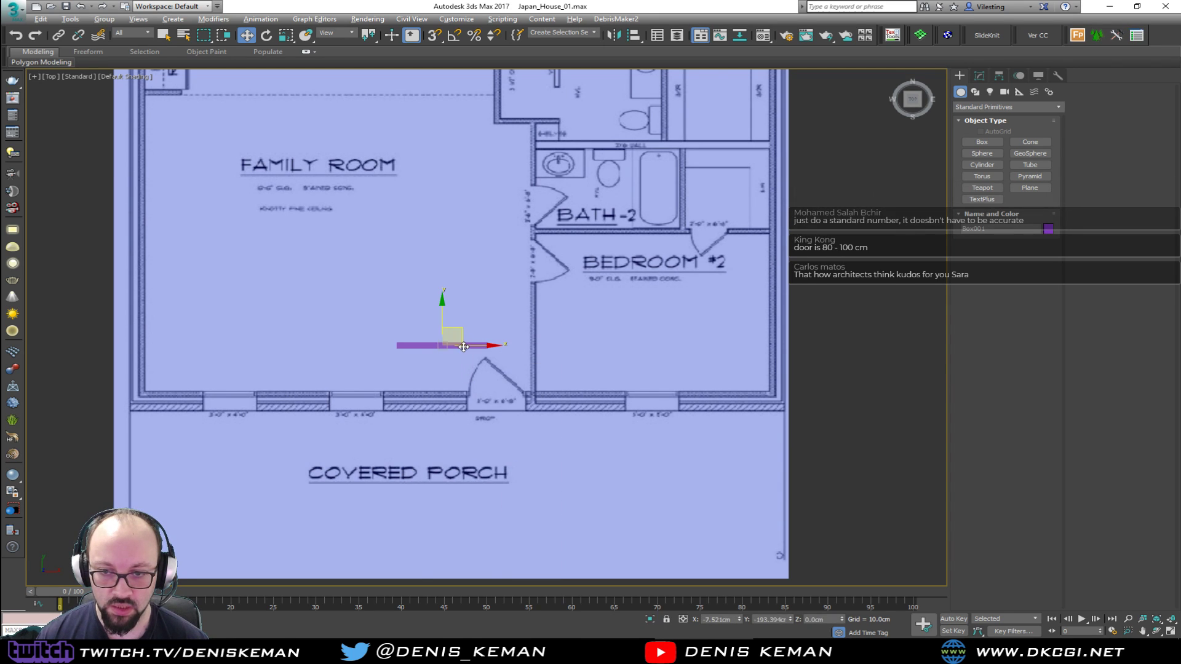
left_click(503, 415)
right_click(810, 432)
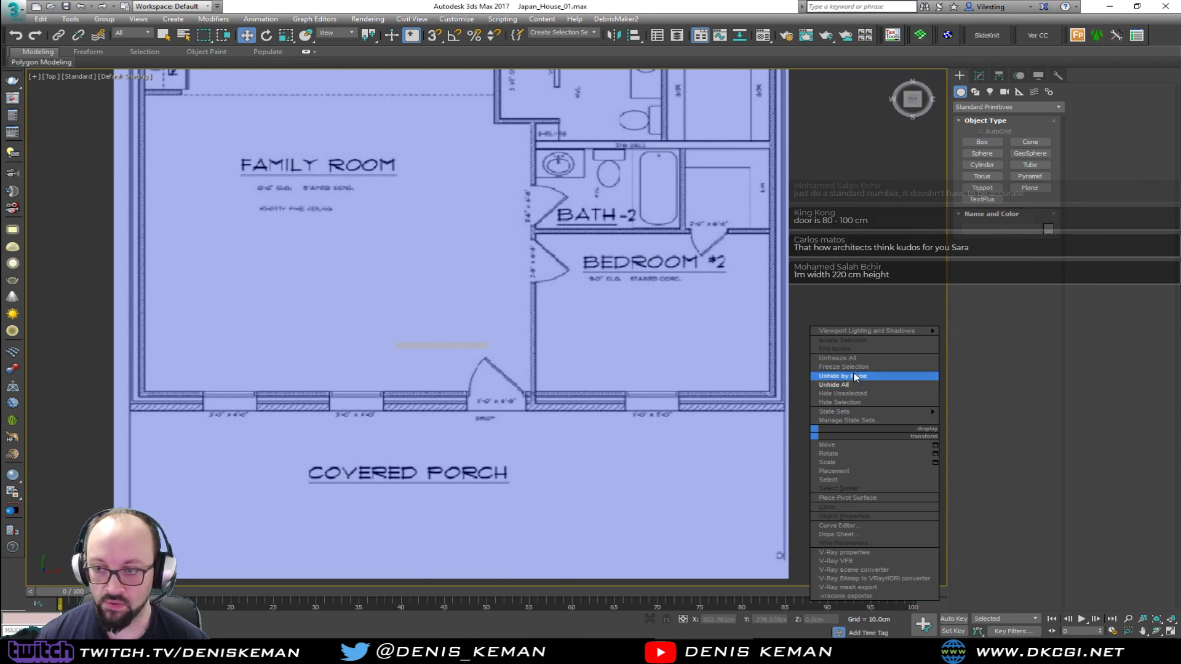
left_click(853, 359)
left_click(535, 420)
Move the floor plan plane to about X -48.3 cm, Y 57.4 cm, bringing the front entrance door under the box for comparison
middle_click_drag(499, 158, 530, 219)
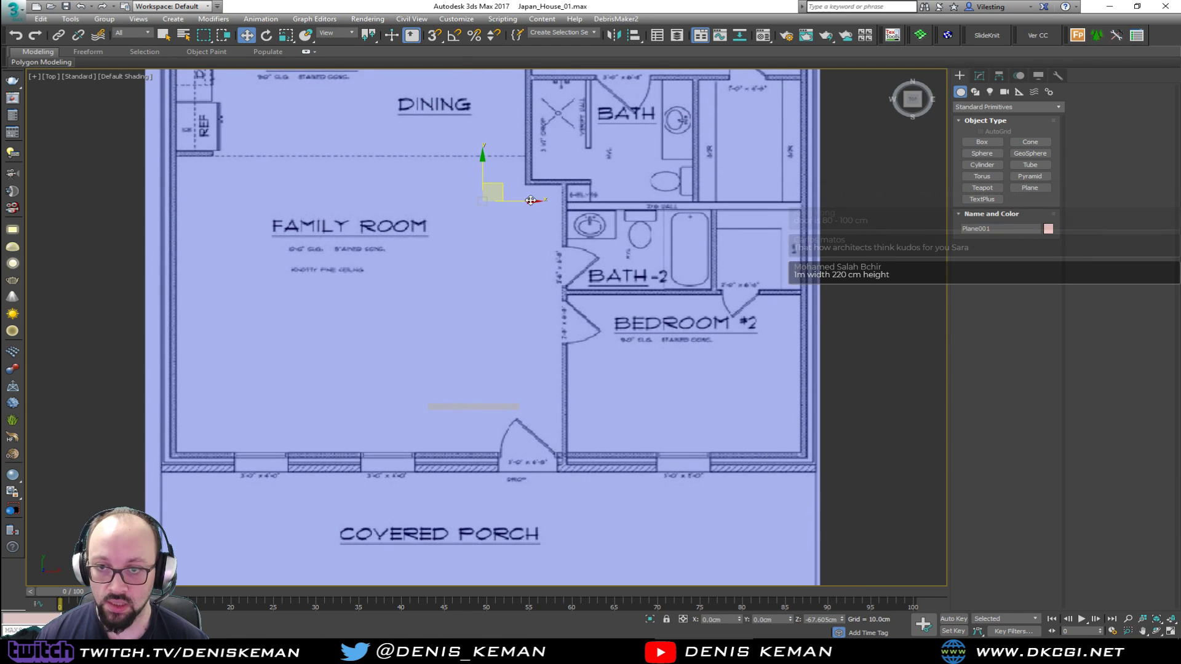
left_click_drag(508, 191, 450, 131)
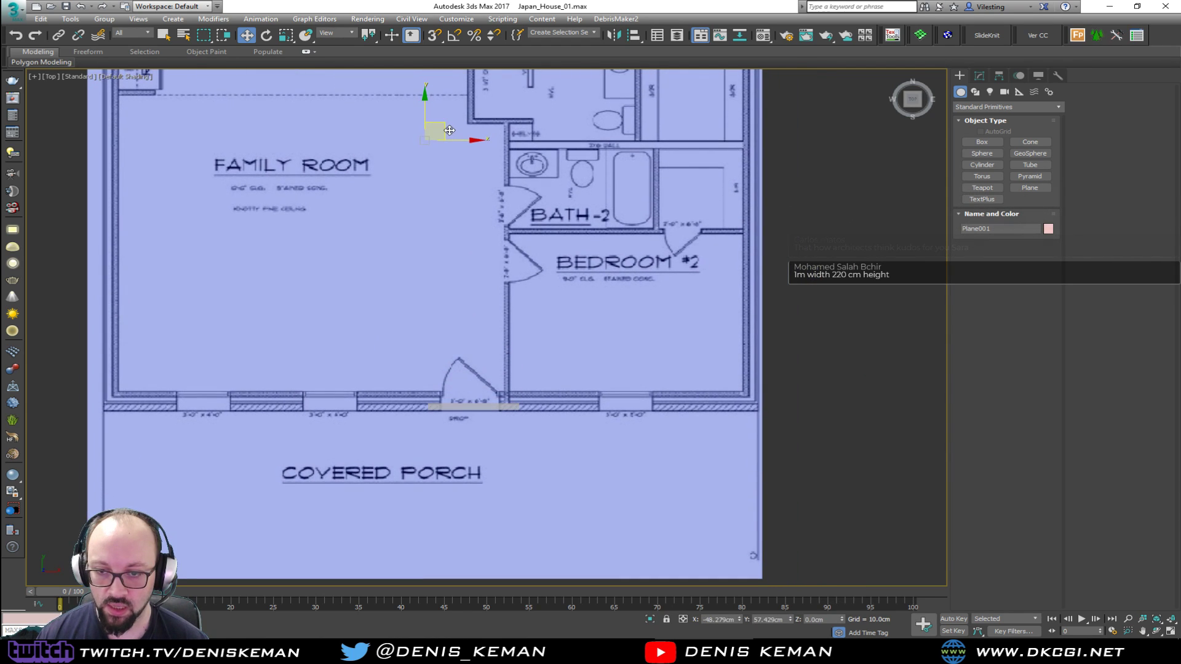
scroll(466, 375, "up", 6)
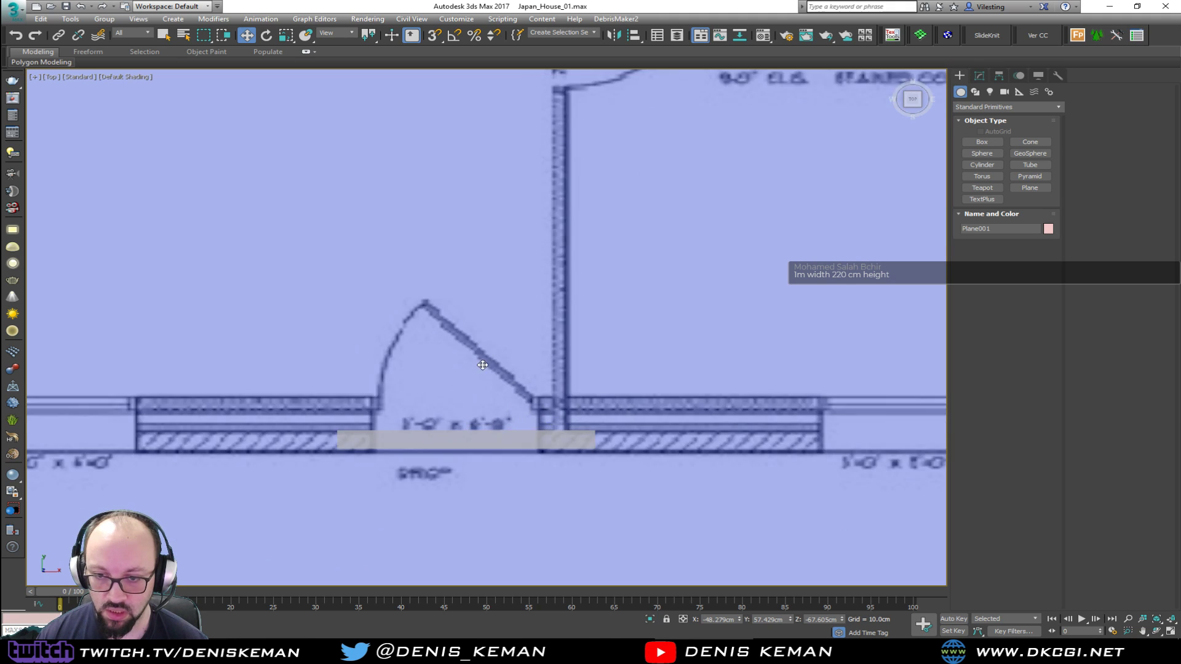
scroll(533, 481, "down", 5)
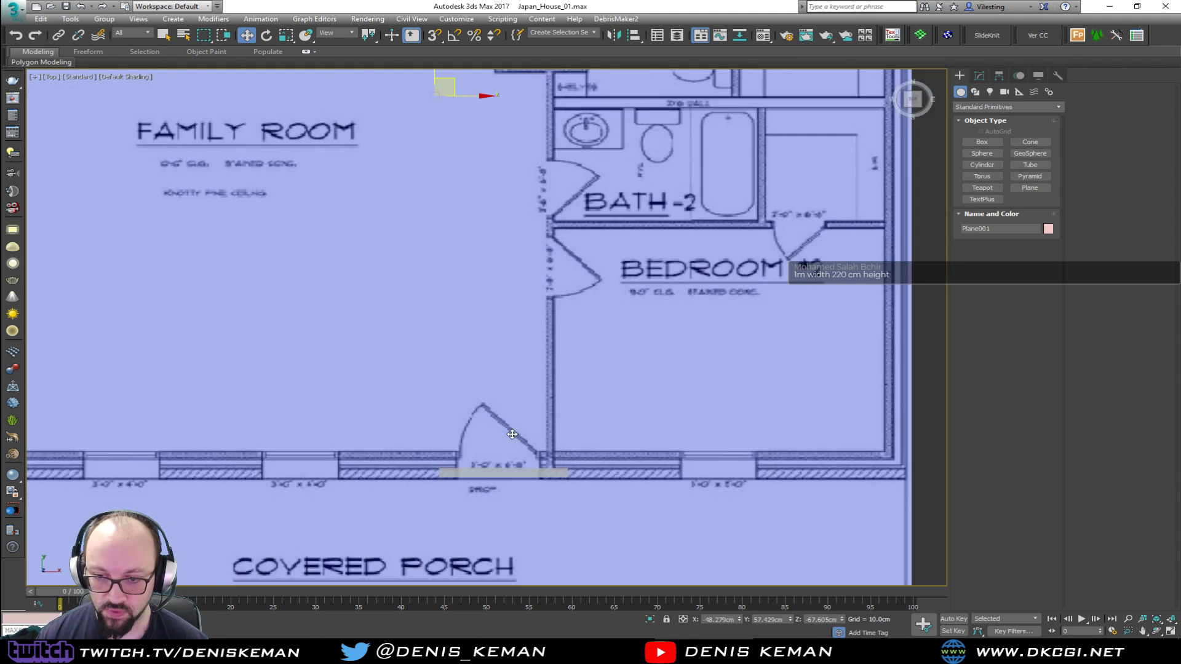
Scale and move the floor plan plane until its front door opening matches the box's width, at about X -68.8 cm, Y 214.8 cm
key("r")
scroll(467, 246, "up", 3)
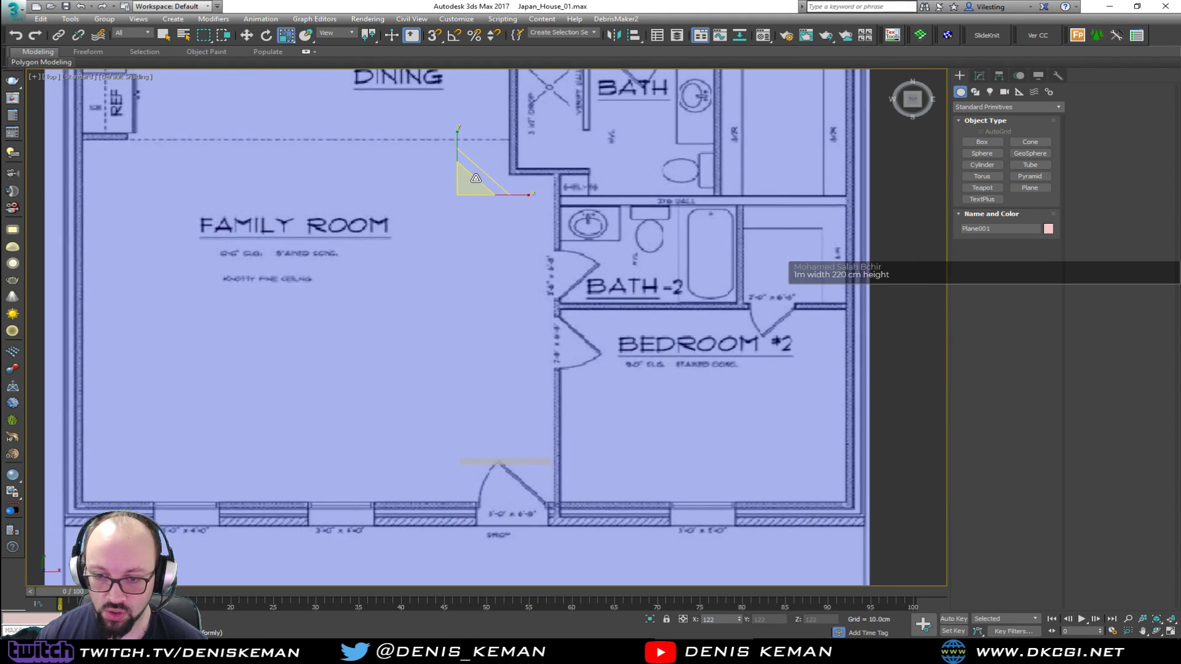
key("w")
middle_click_drag(464, 301, 475, 224)
key("r")
left_click_drag(480, 350, 480, 344)
key("w")
left_click_drag(501, 395, 496, 350)
scroll(499, 461, "up", 6)
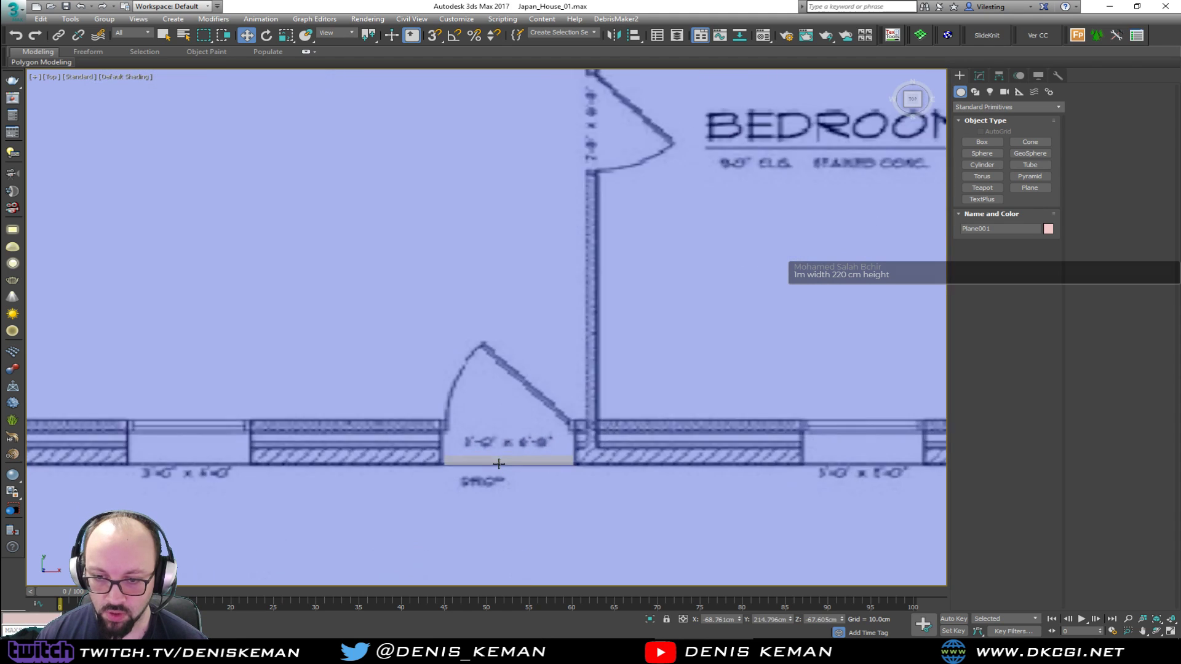
Move the box up into the front door opening to check the width, and delete it
left_click(515, 459)
left_click_drag(515, 460, 524, 327)
middle_click_drag(512, 293, 507, 361)
scroll(508, 361, "down", 11)
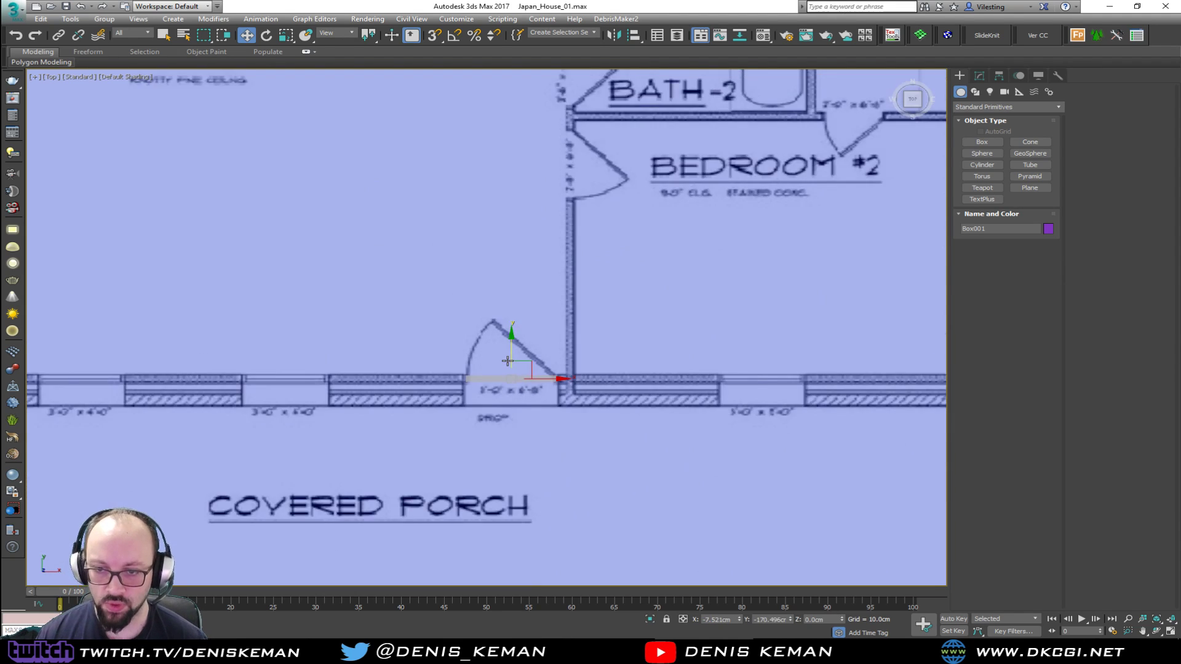
key("Delete")
Select the floor plan plane and reset its X, Y and Z position to 0 cm, working in the Perspective view
left_click(480, 252)
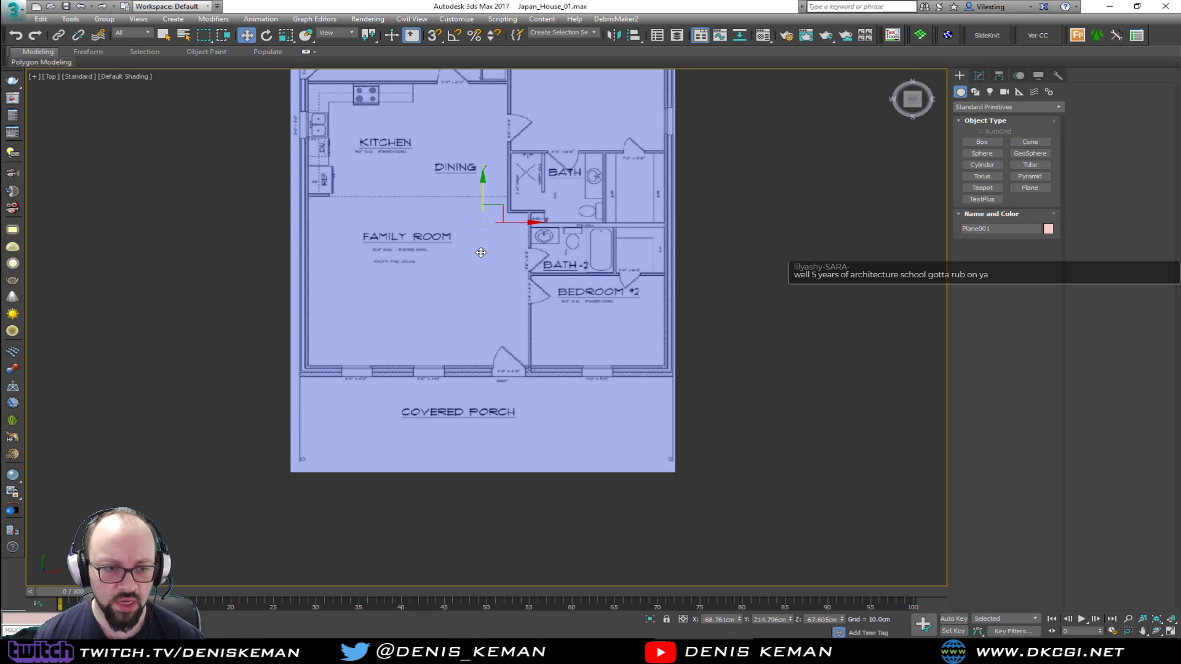
key("alt+w")
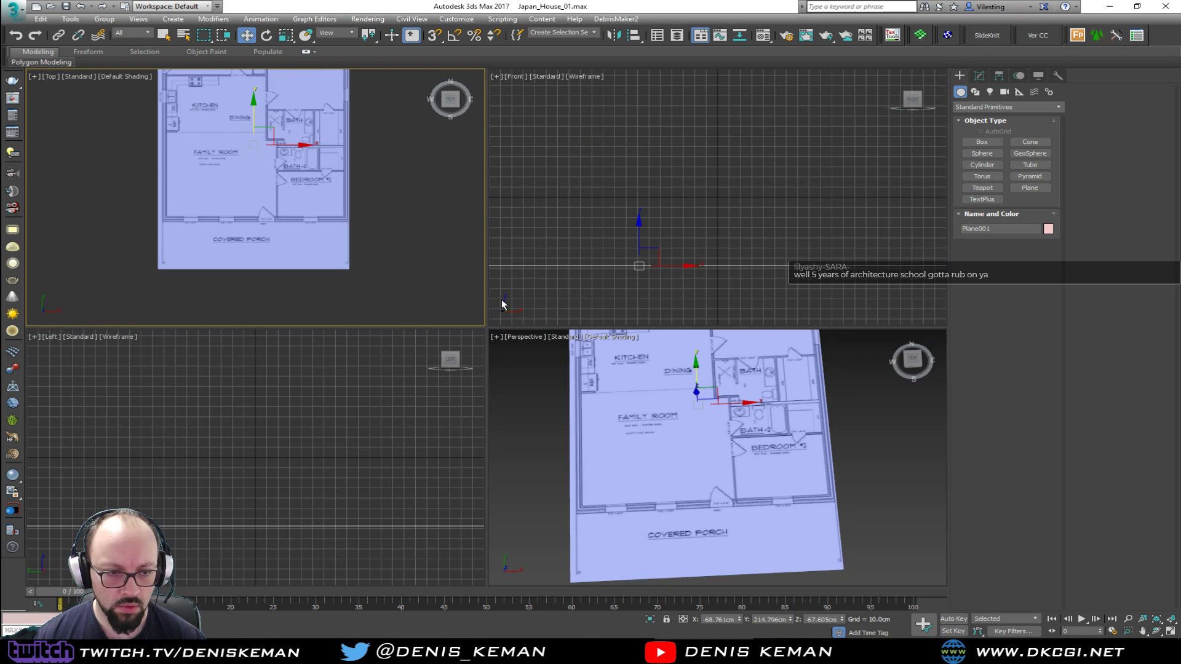
left_click(592, 416)
key("alt+w")
middle_click_drag(440, 339, 487, 301, "alt")
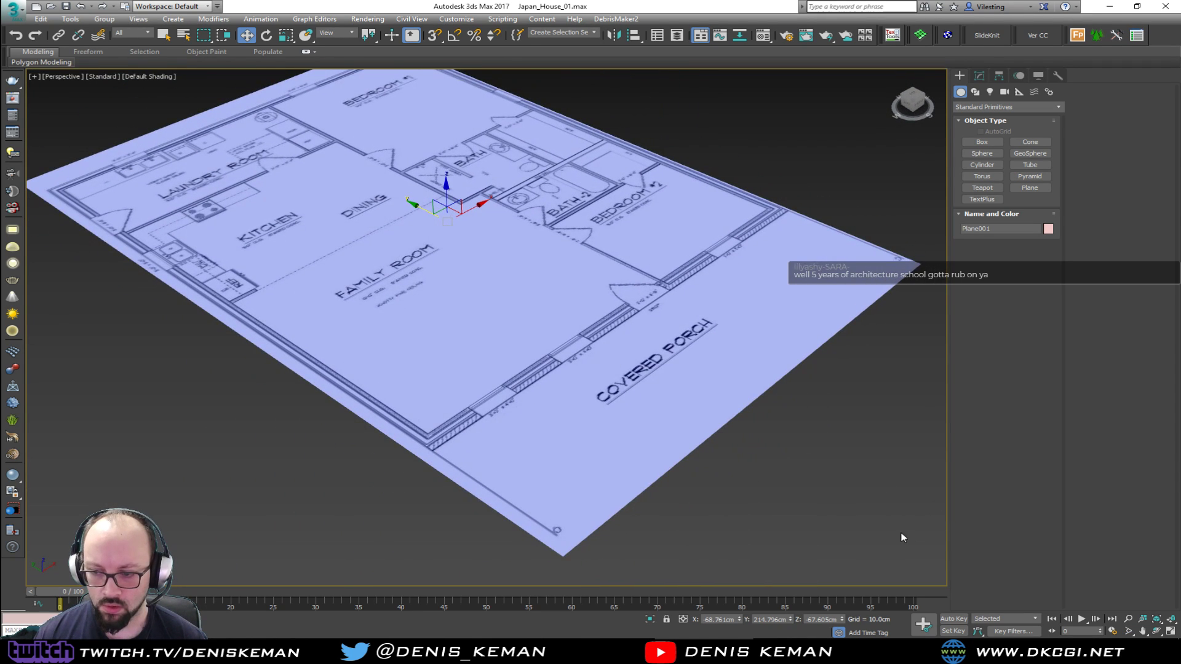
right_click(740, 619)
right_click(791, 618)
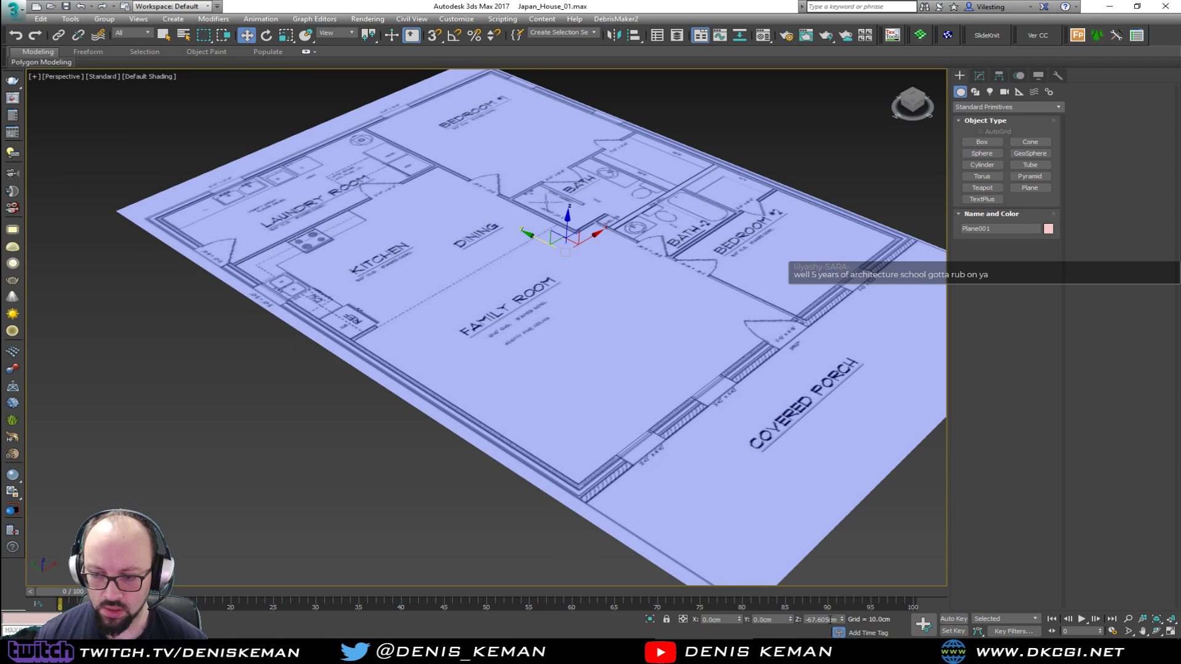
right_click(841, 620)
key("z")
middle_click_drag(583, 283, 568, 254, "alt")
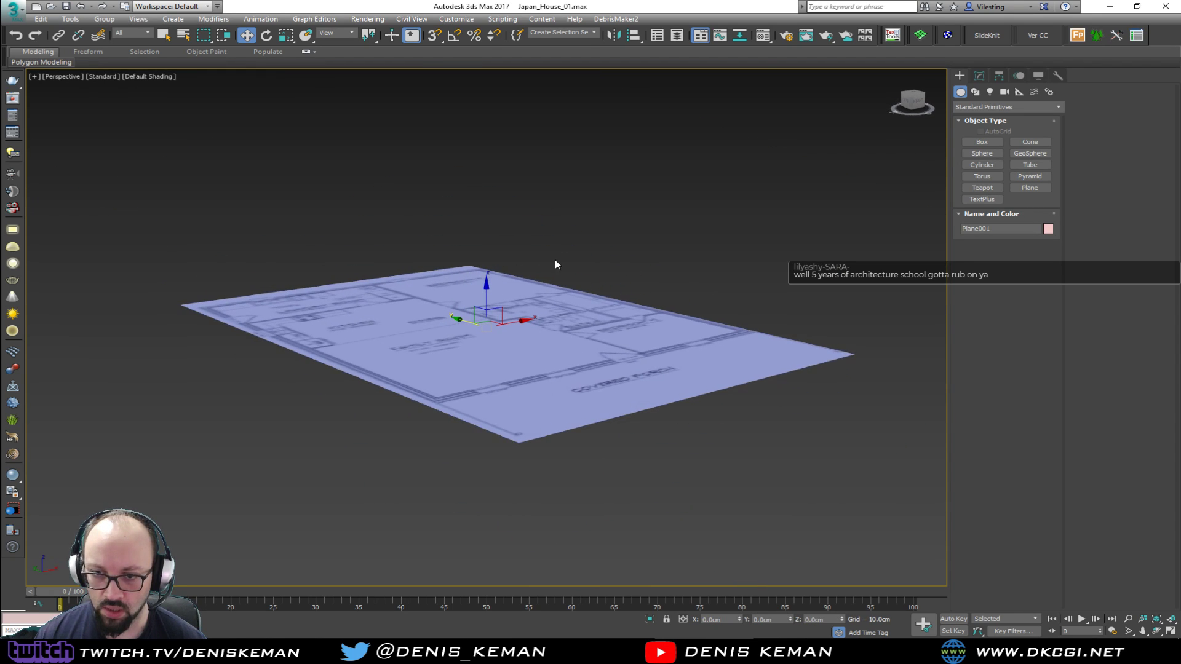
Lower the floor plan plane to about Z -92.5 cm and freeze it
left_click_drag(490, 288, 492, 322)
middle_click_drag(491, 322, 473, 360, "alt")
left_click(760, 324)
middle_click_drag(573, 256, 583, 278, "alt")
left_click(600, 281)
right_click(581, 277)
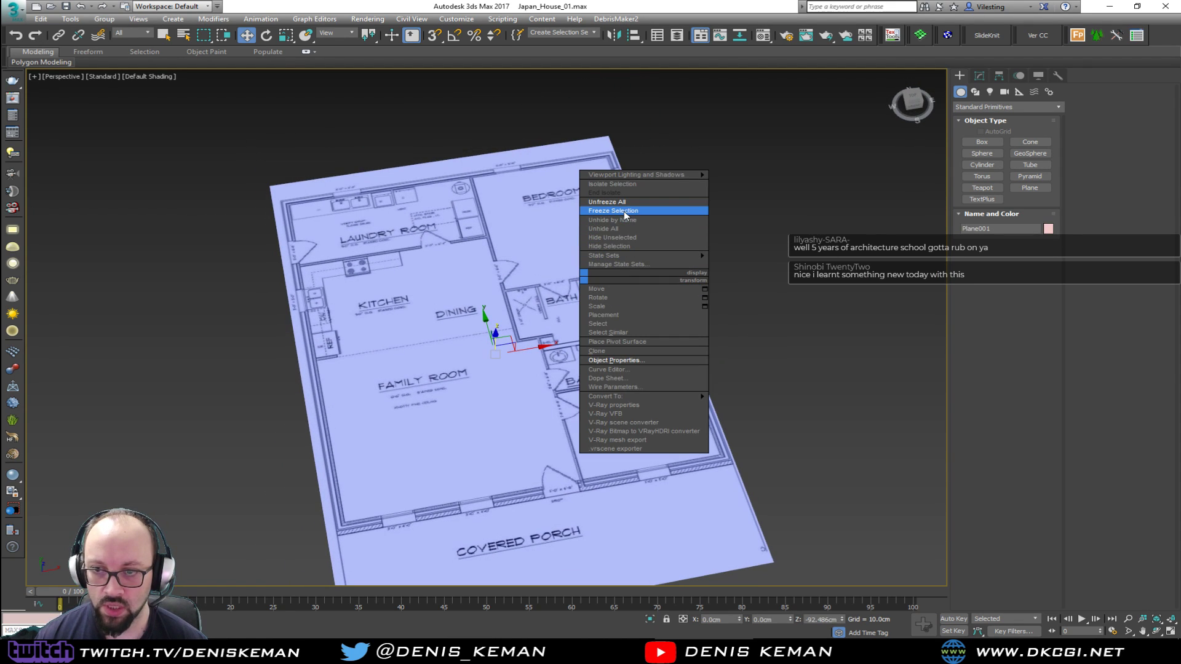
left_click(625, 211)
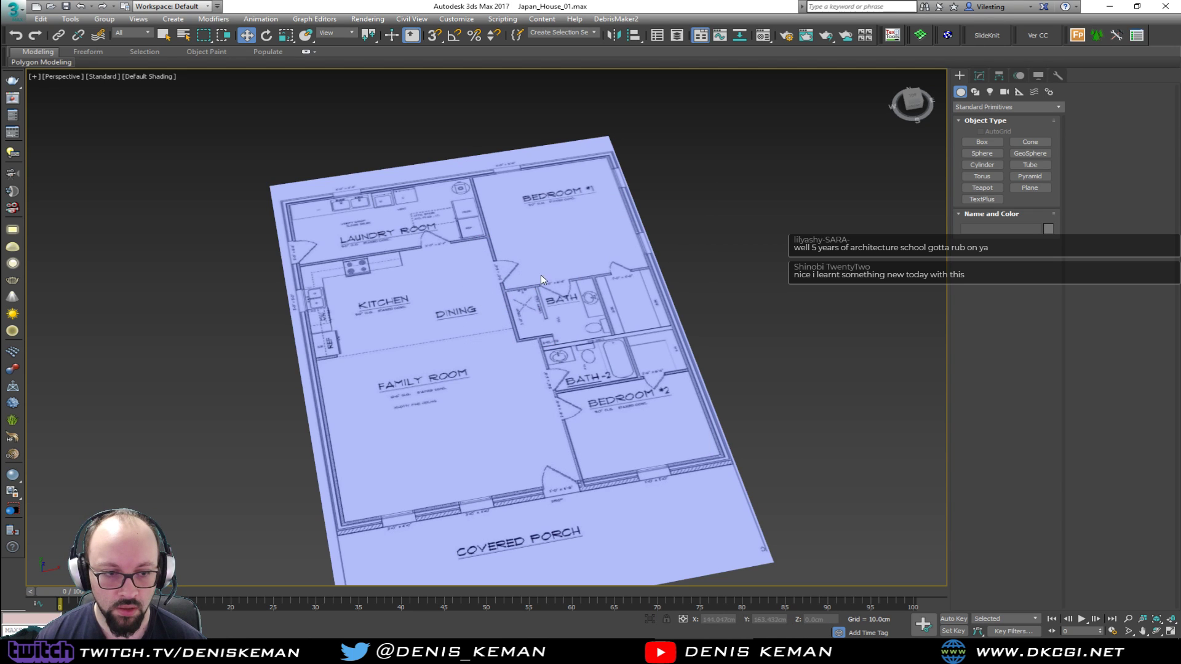
mouse_move(544, 314)
middle_mouse_down("alt")
mouse_move(518, 296)
mouse_move(538, 310)
middle_mouse_up("alt")
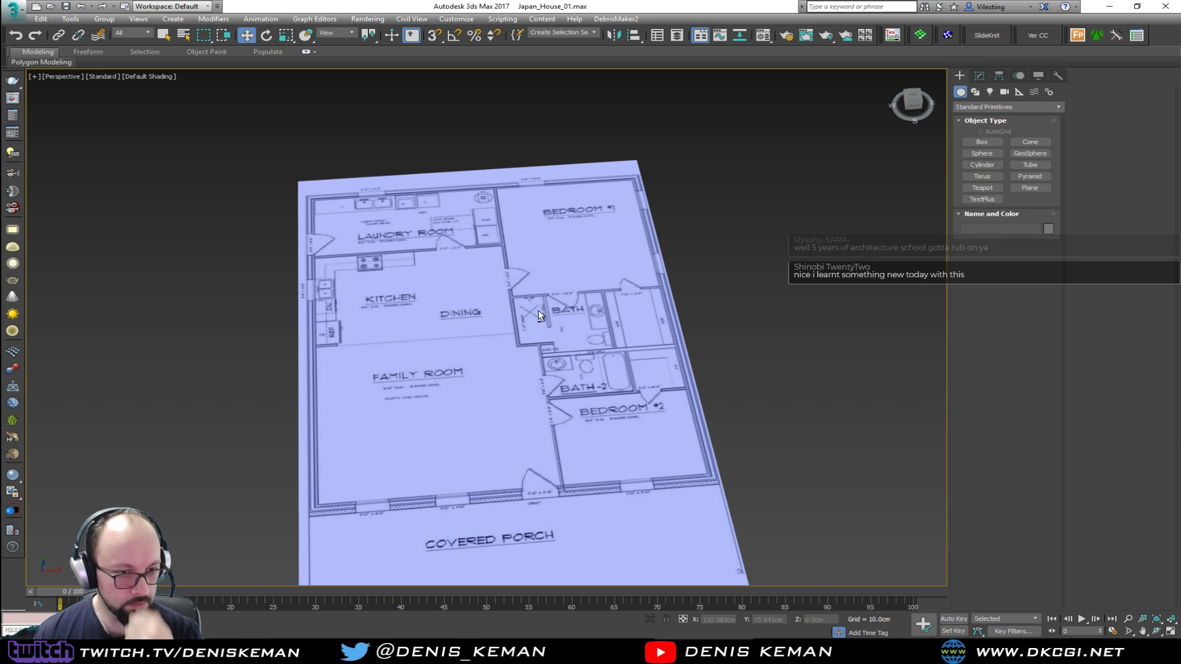
middle_click_drag(537, 309, 526, 353, "alt")
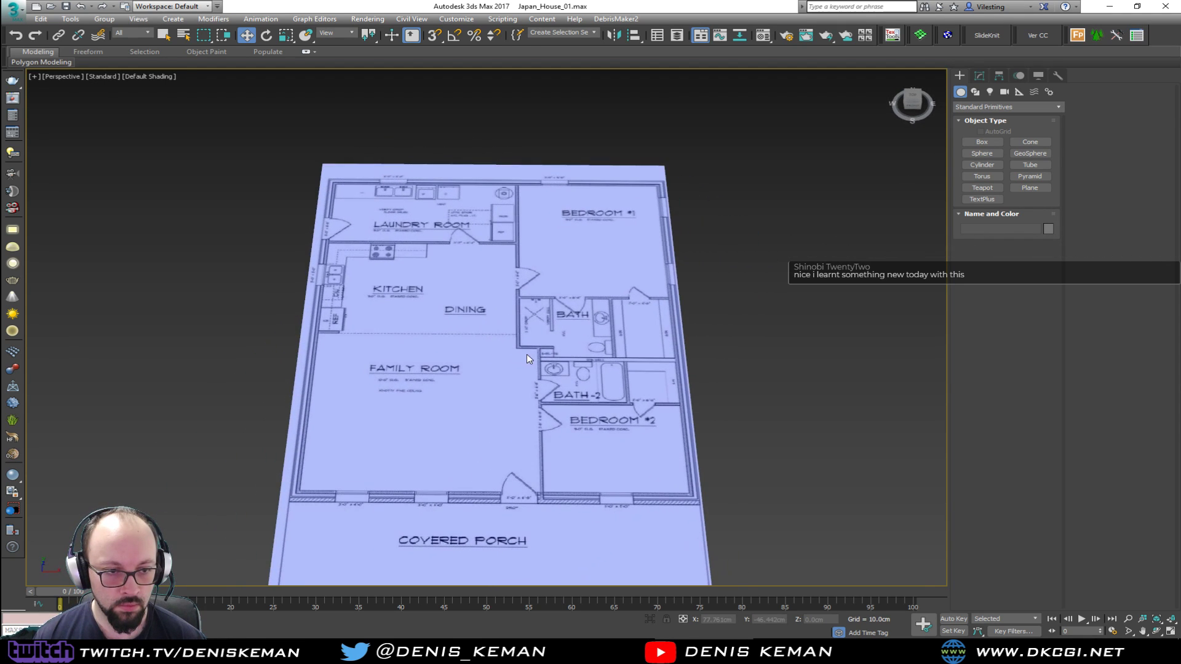
Return to the maximized Top view and save the scene
key("alt+w")
right_click(269, 222)
key("alt+w")
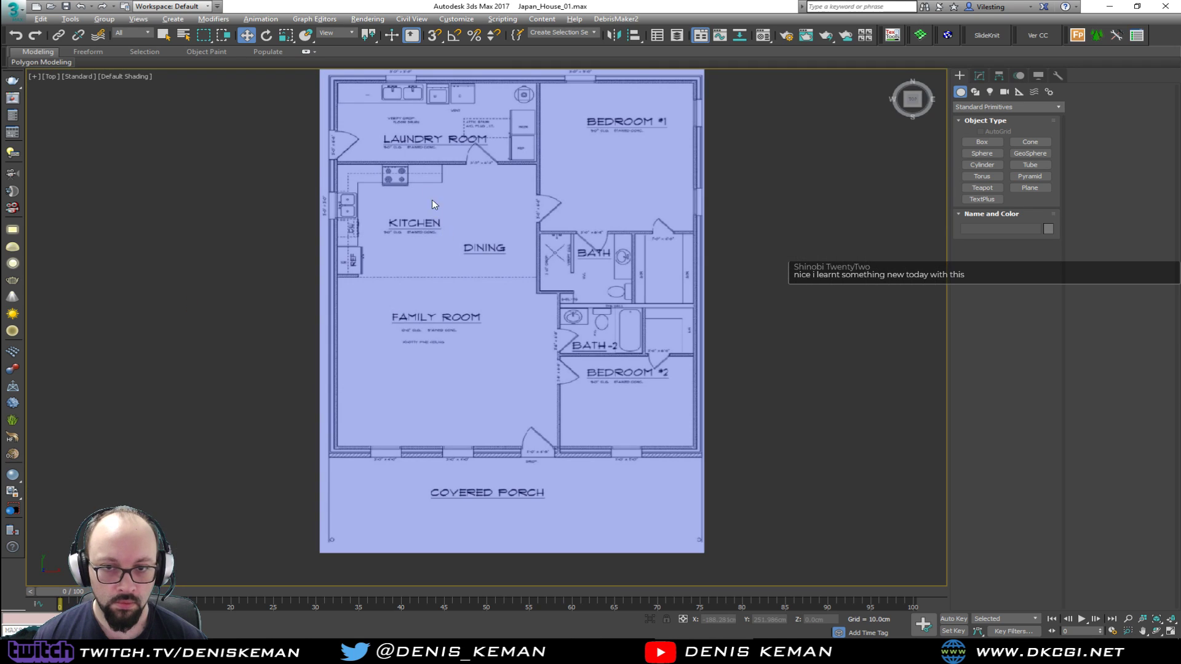
middle_click_drag(433, 207, 403, 254)
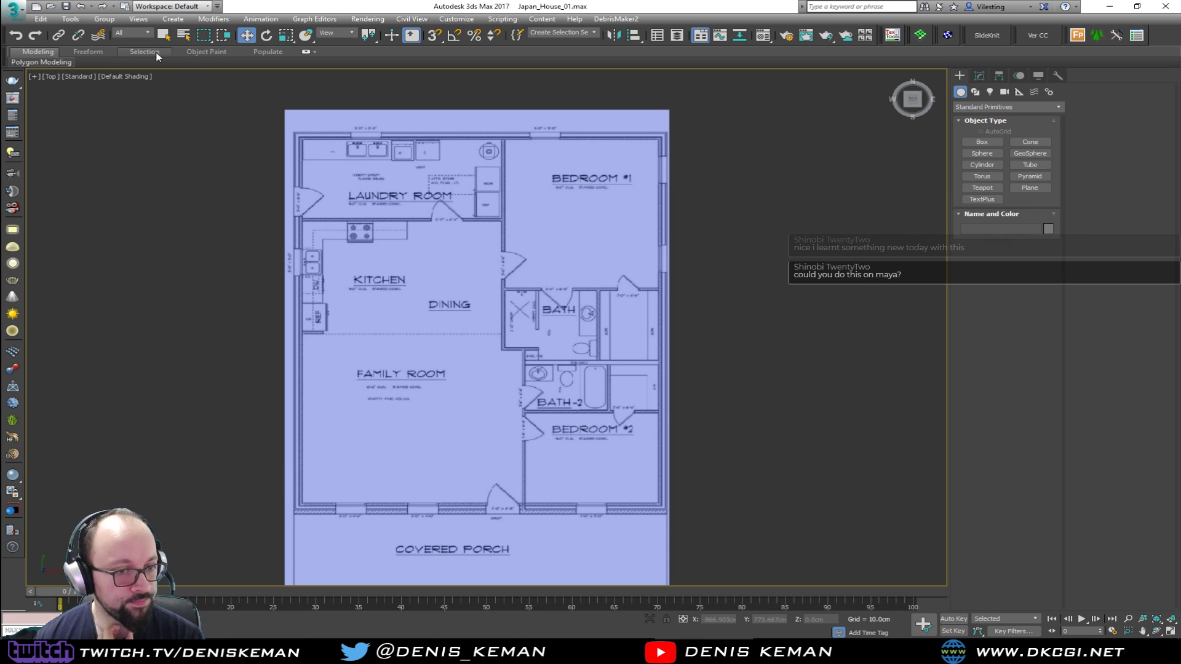
left_click(12, 8)
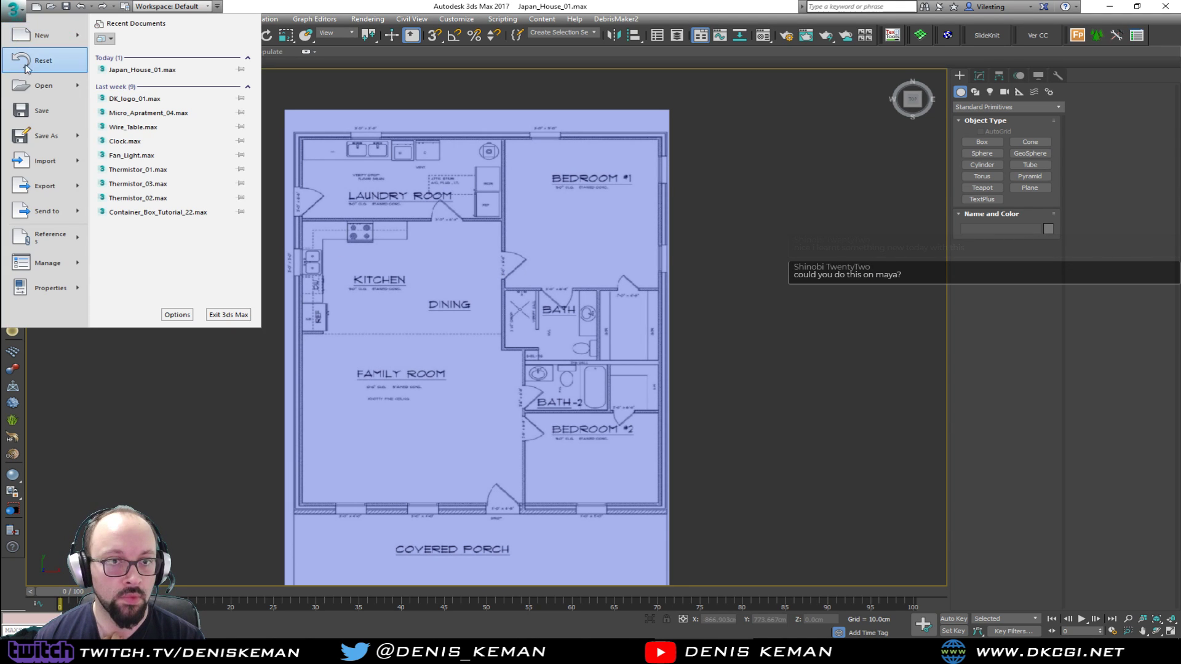
left_click(38, 111)
Trace the laundry room's outer corner wall between its window and exterior door as a closed Line spline
scroll(459, 223, "up", 5)
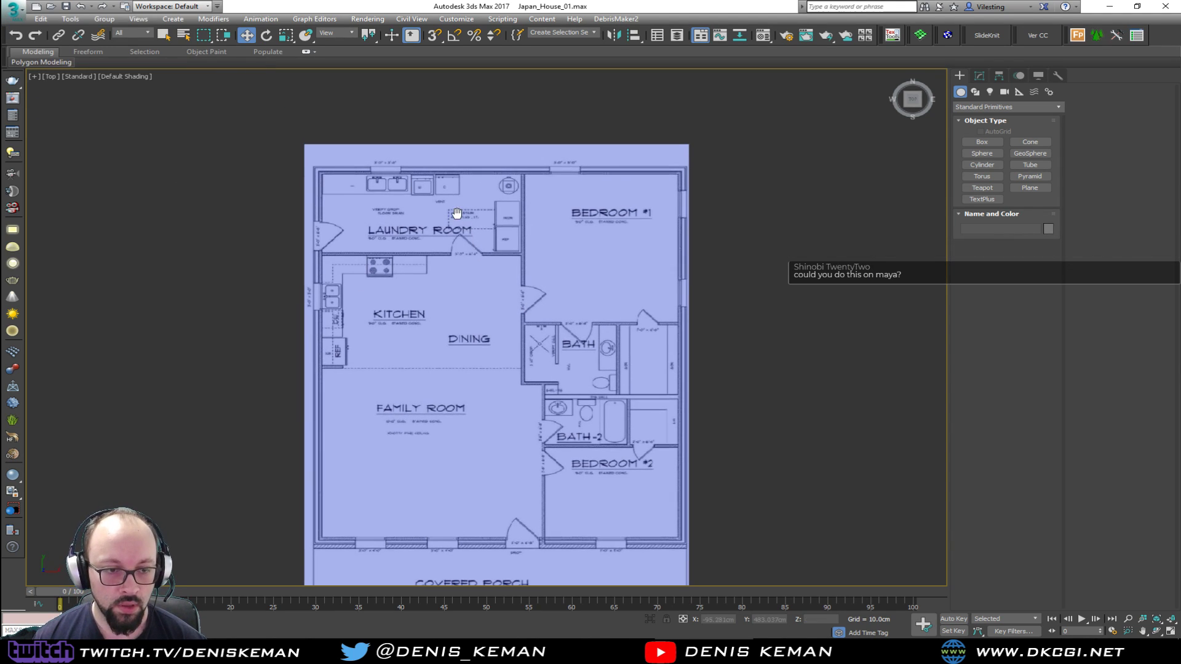
scroll(459, 223, "down", 5)
scroll(370, 260, "up", 8)
right_click(405, 257)
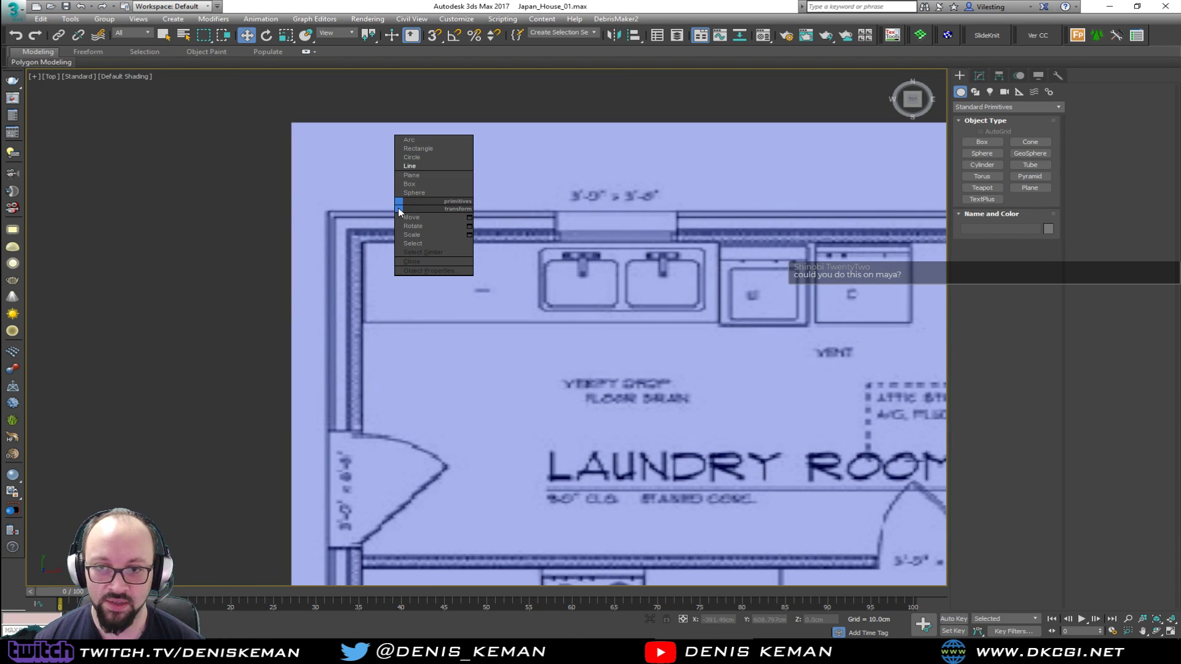
left_click(412, 174)
left_click(327, 210)
left_click(555, 210)
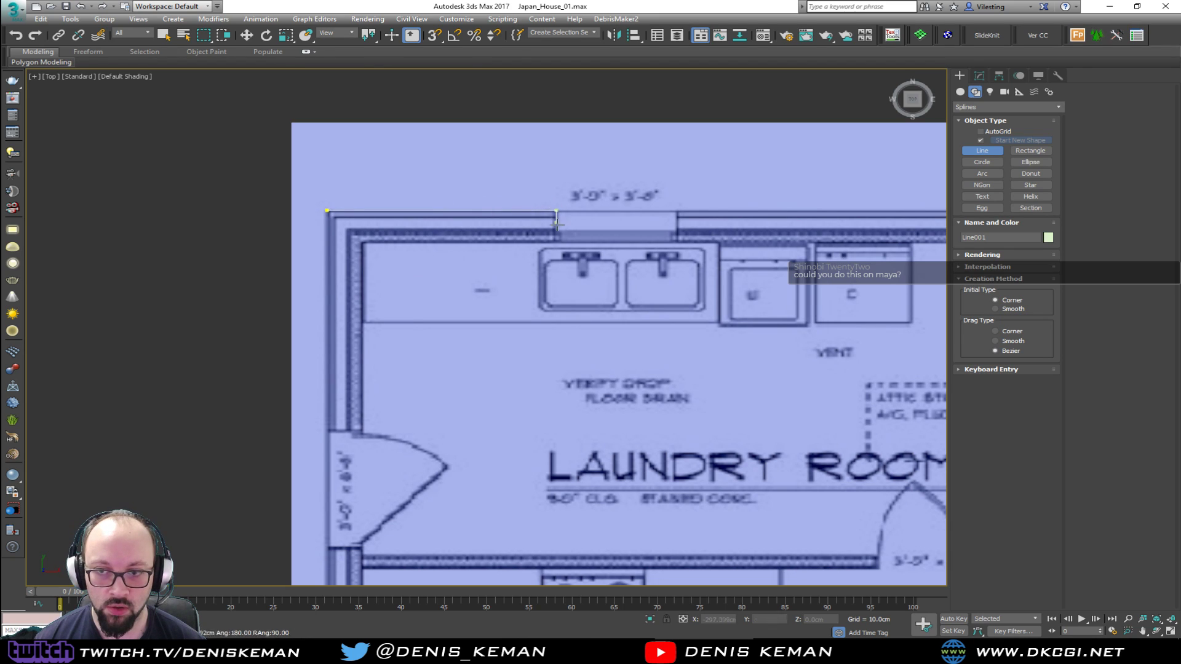
left_click(556, 242)
left_click(365, 241)
left_click(376, 430)
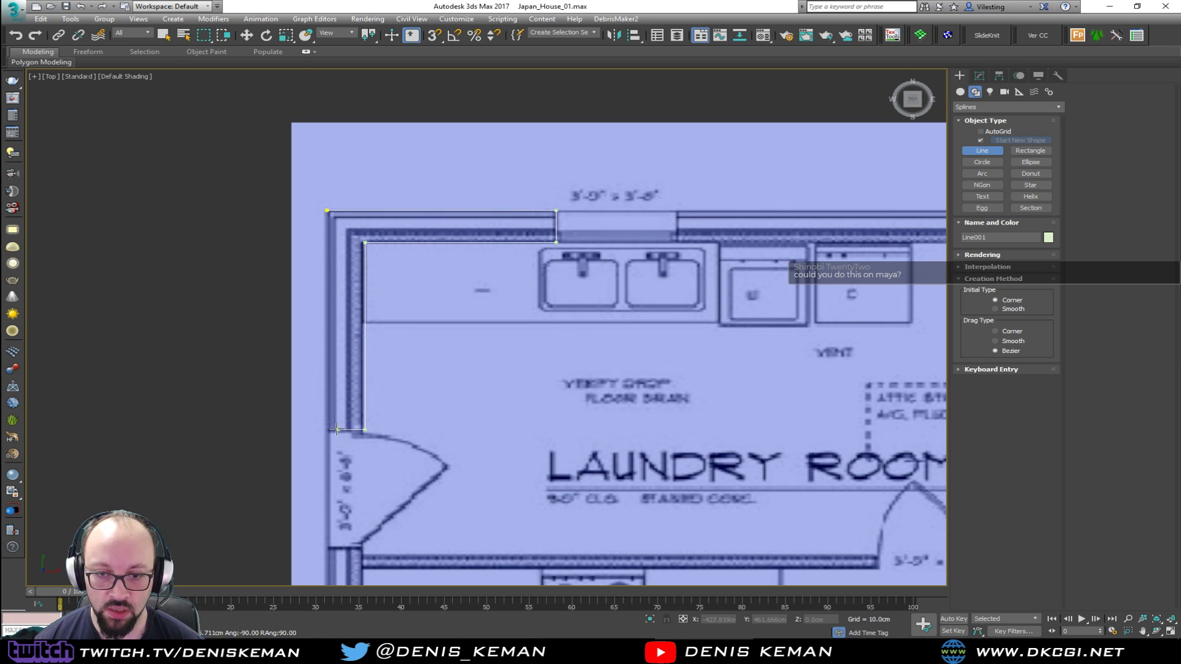
left_click(326, 429)
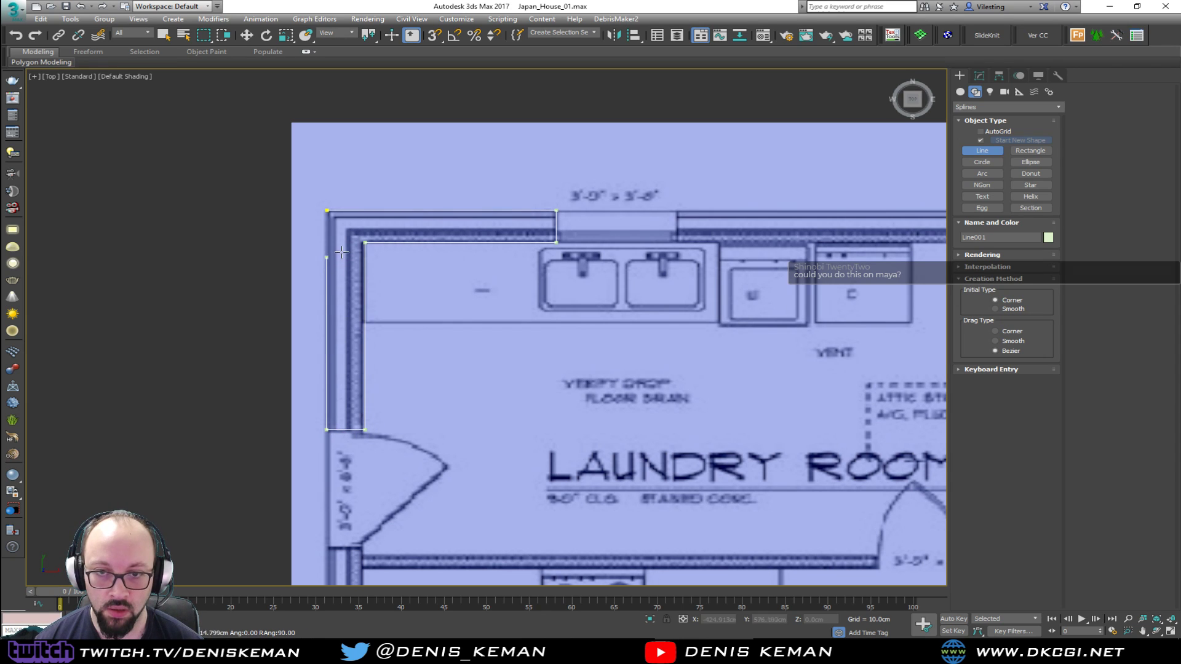
left_click(337, 211)
left_click(572, 359)
Trace a second wall spline from the laundry window to the Bedroom #1 window and down the dividing wall to the bedroom door opening
middle_click_drag(570, 250, 262, 270)
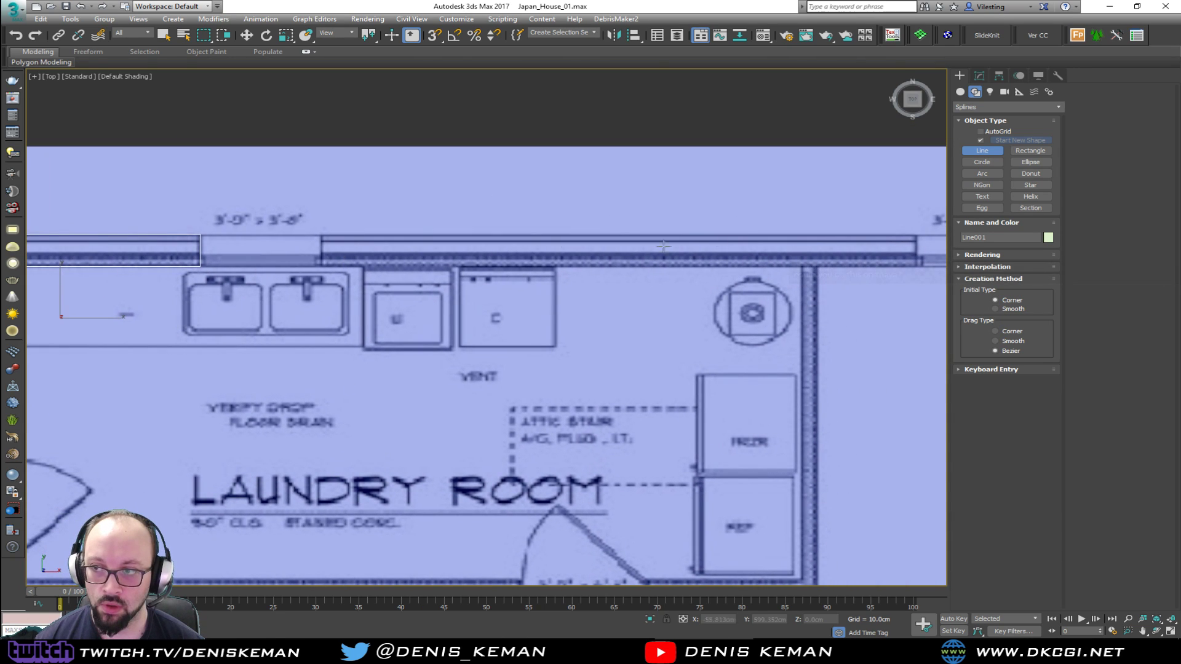
middle_click_drag(600, 214, 419, 218)
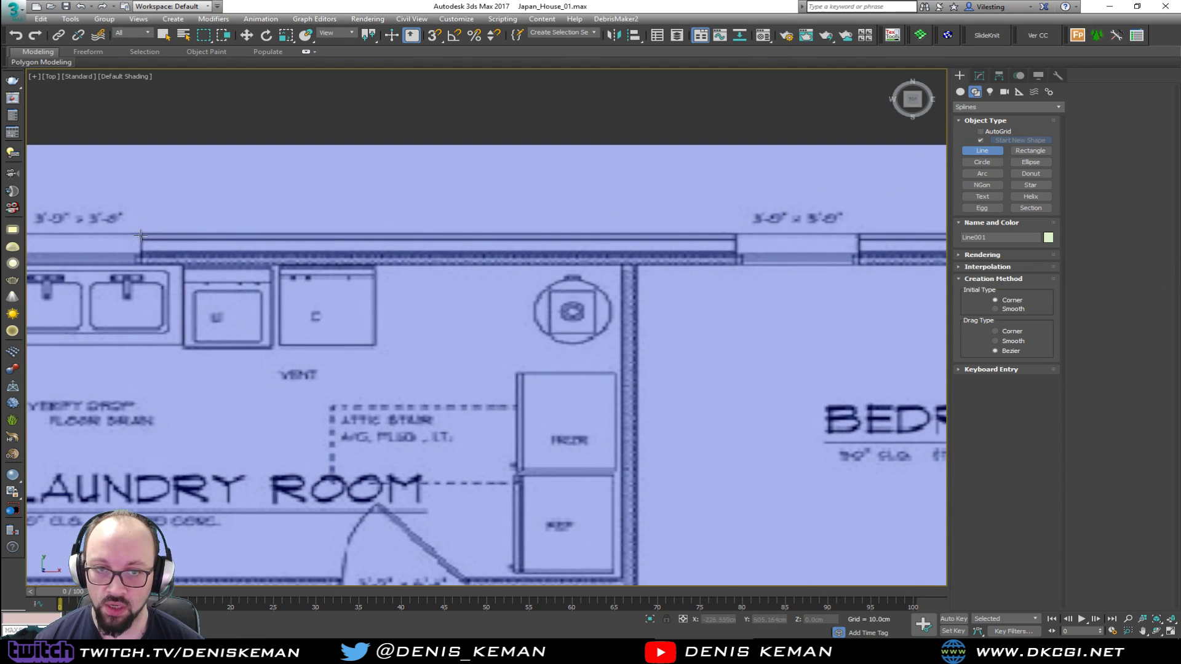
left_click(141, 233)
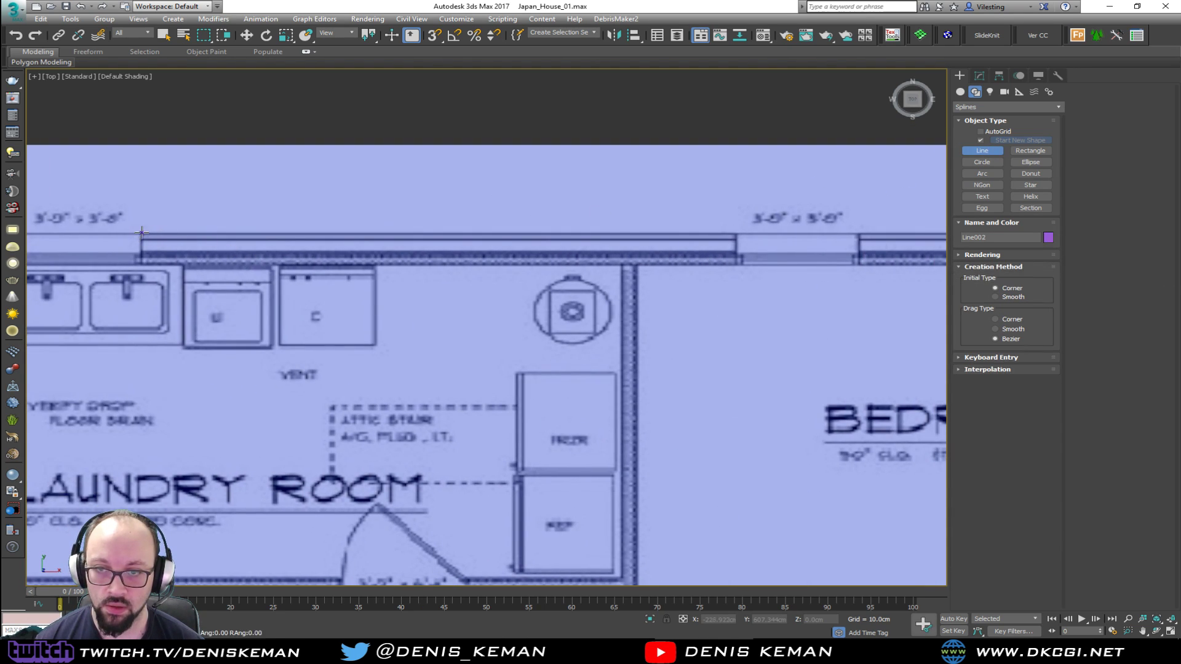
left_click(734, 230)
left_click(737, 264)
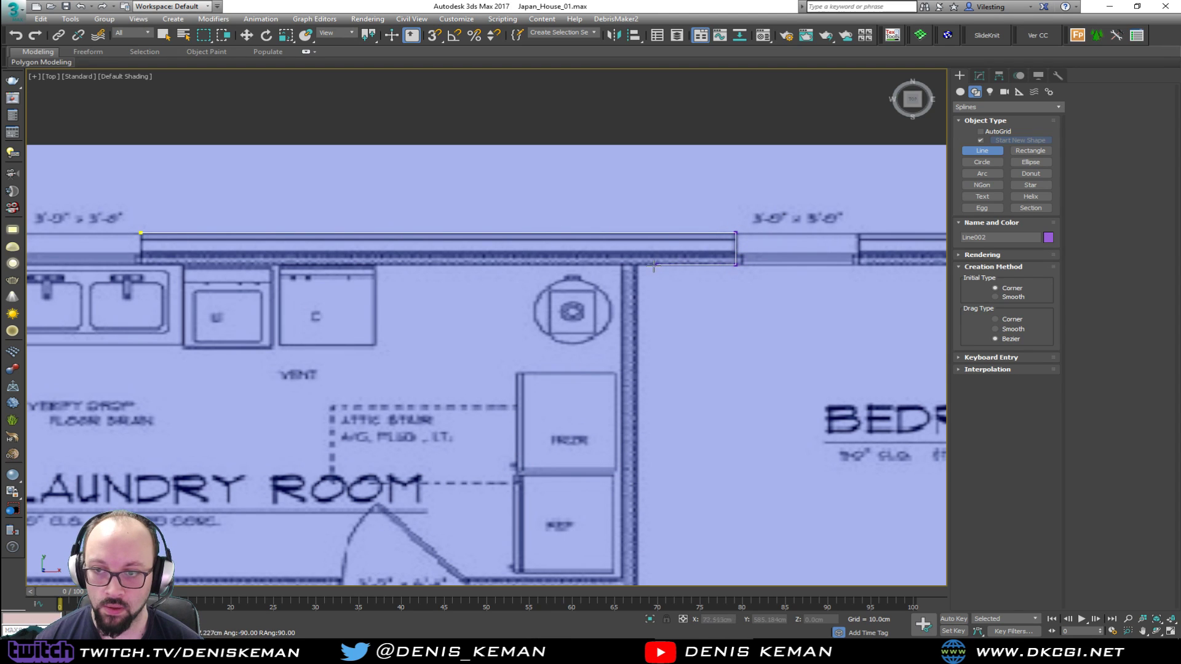
left_click(640, 266, "shift")
middle_click_drag(650, 394, 656, 282, "shift")
left_click(640, 444, "shift")
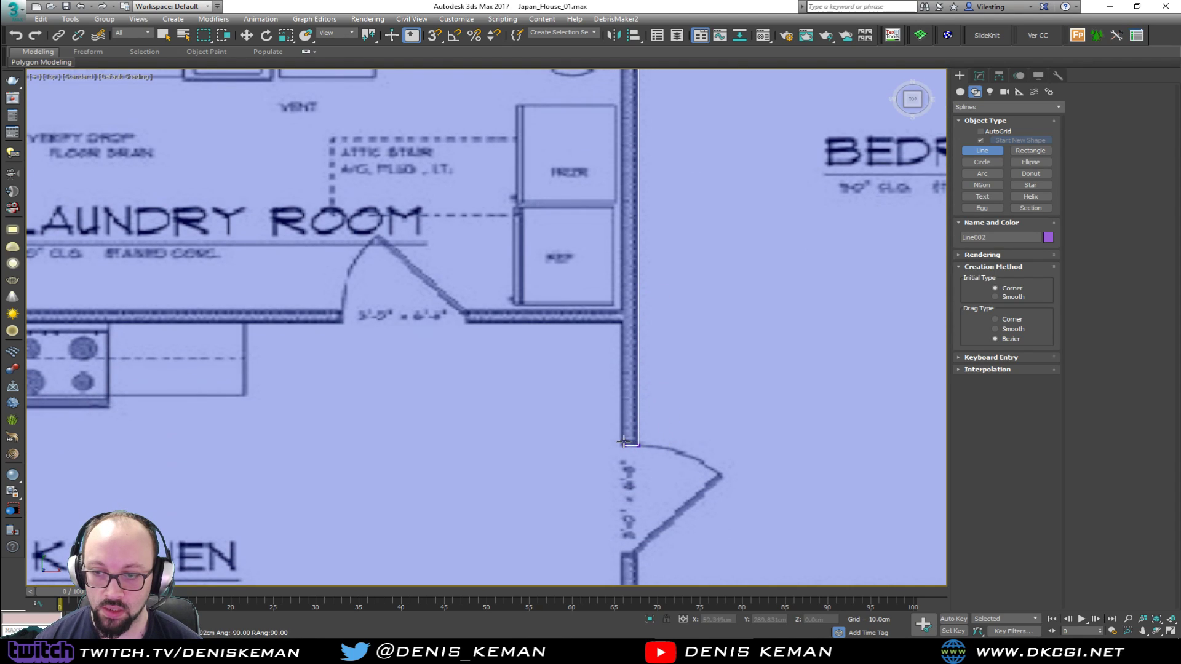
Continue the outline around the short laundry-kitchen wall and back up to the laundry window, closing the spline at its starting vertex
left_click(621, 324, "shift")
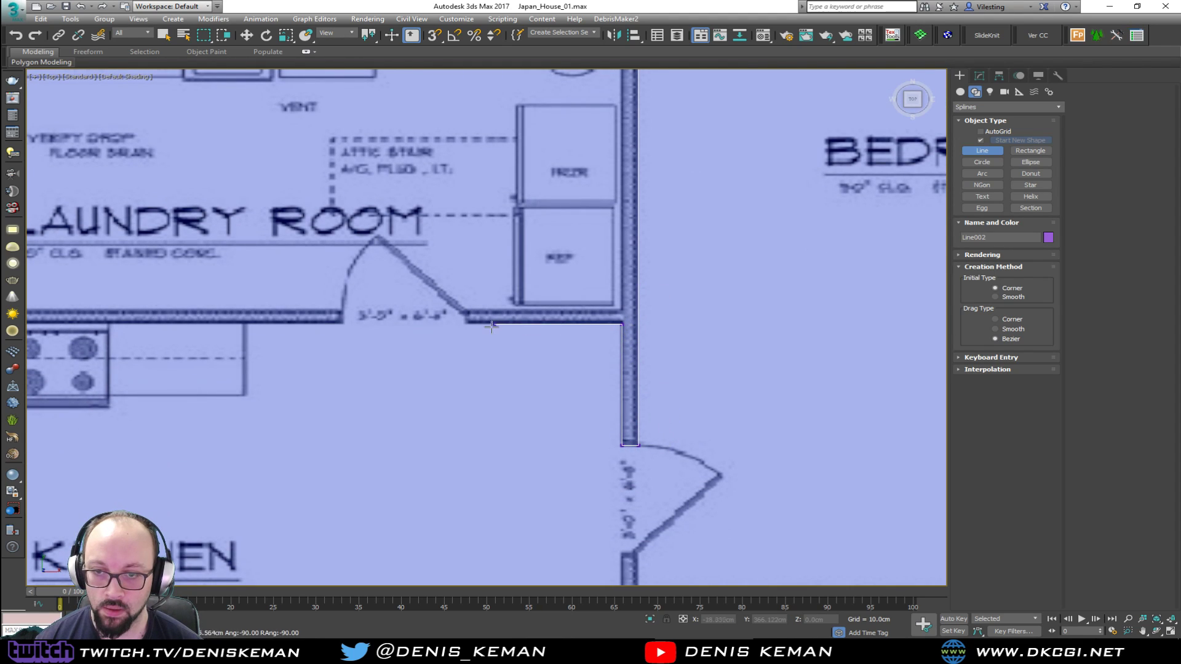
left_click(464, 325, "shift")
left_click(465, 309, "shift")
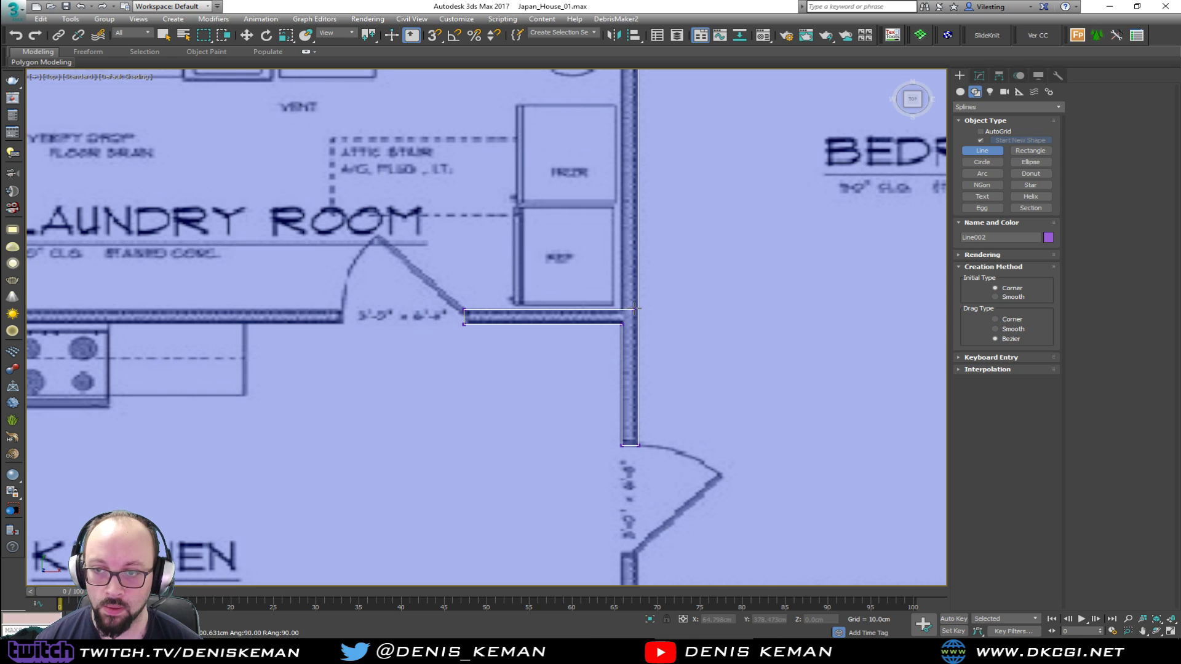
left_click(621, 307, "shift")
middle_click_drag(624, 216, 634, 430, "shift")
left_click(622, 212, "shift")
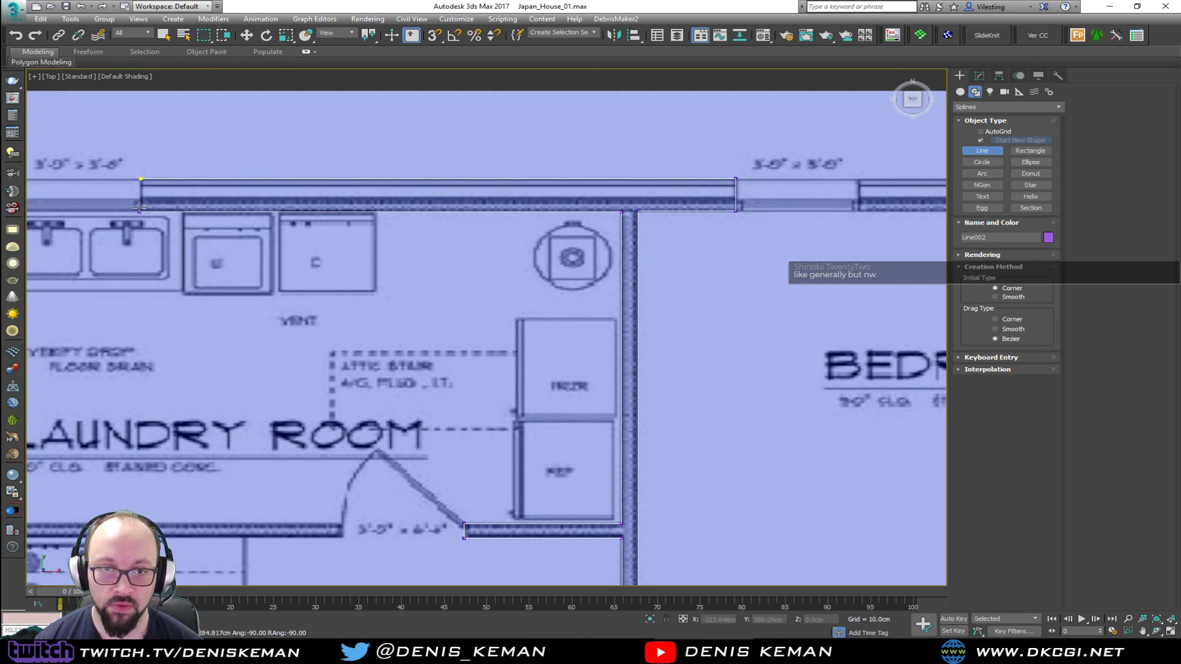
left_click(141, 180, "shift")
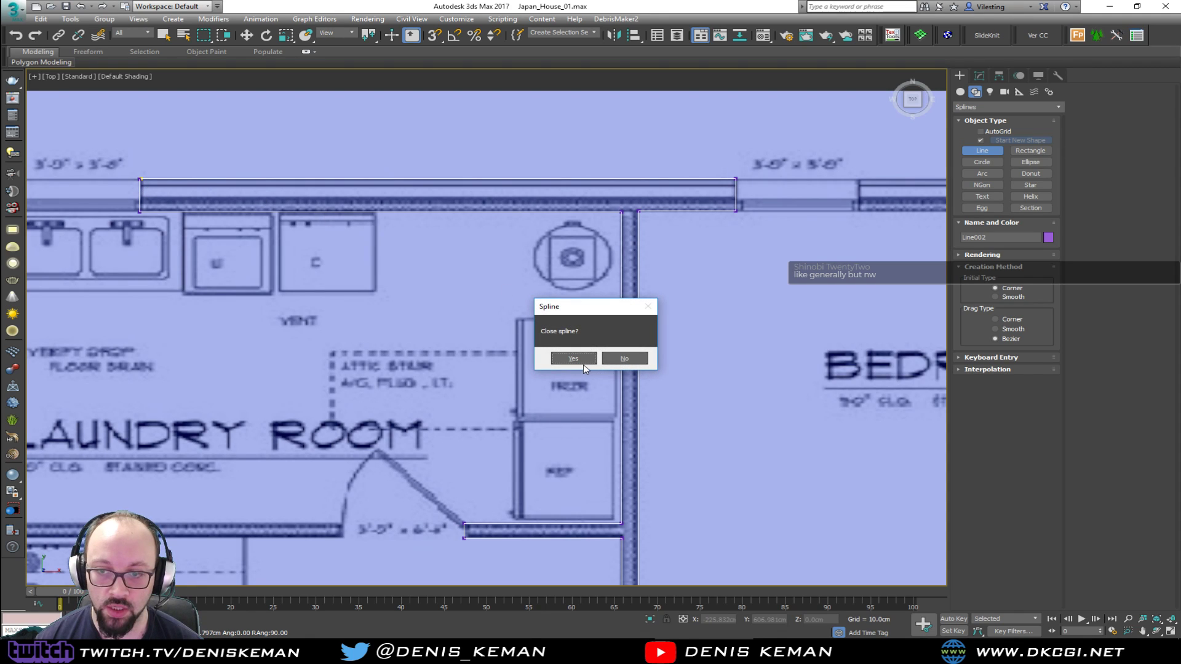
left_click(581, 360)
Align the second wall spline's inner vertex beside the laundry window with its outer corner vertex, using snapping
middle_click_drag(155, 209, 416, 315)
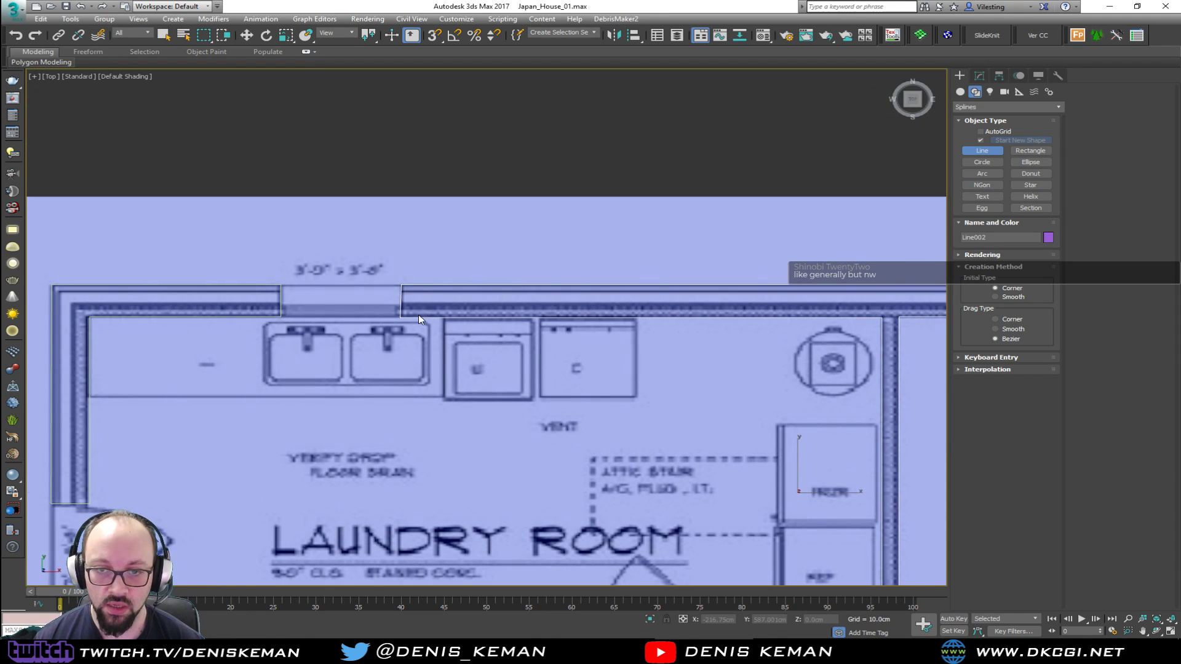
key("w")
key("1")
left_click_drag(383, 303, 402, 286)
key("s")
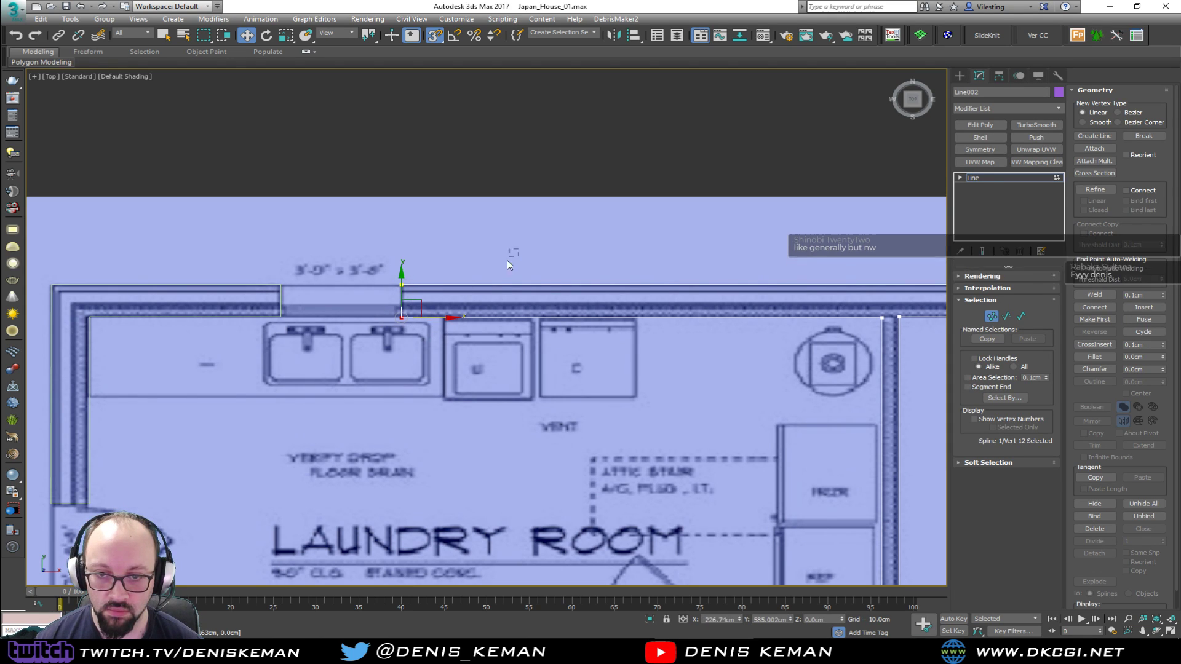
middle_click_drag(511, 255, 266, 182)
scroll(276, 203, "down", 2)
key("1")
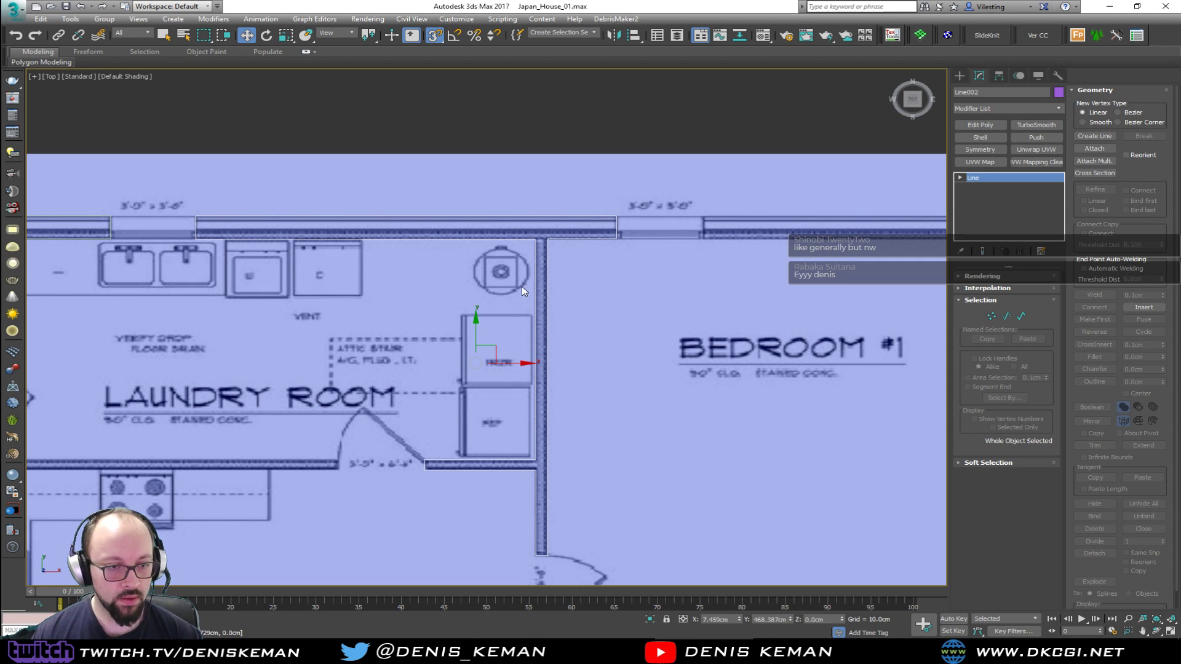
Trace Bedroom #1's outer corner wall, from its upper window around to the first side window, as a closed Line spline
middle_click_drag(441, 248, 348, 307)
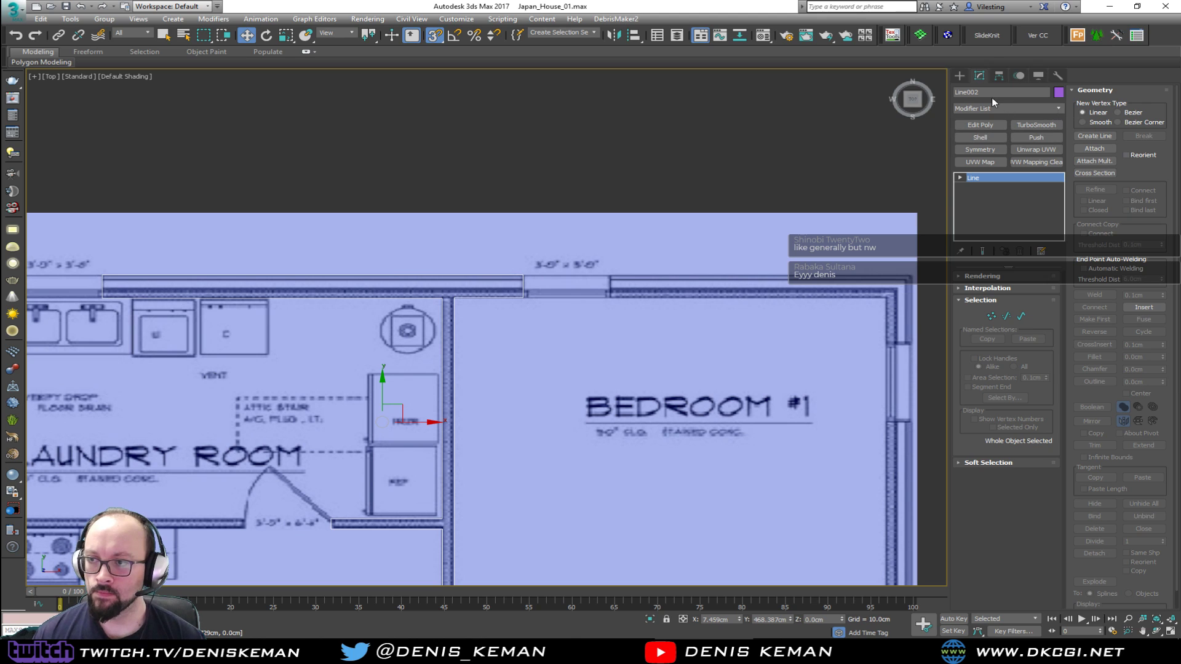
left_click(960, 76)
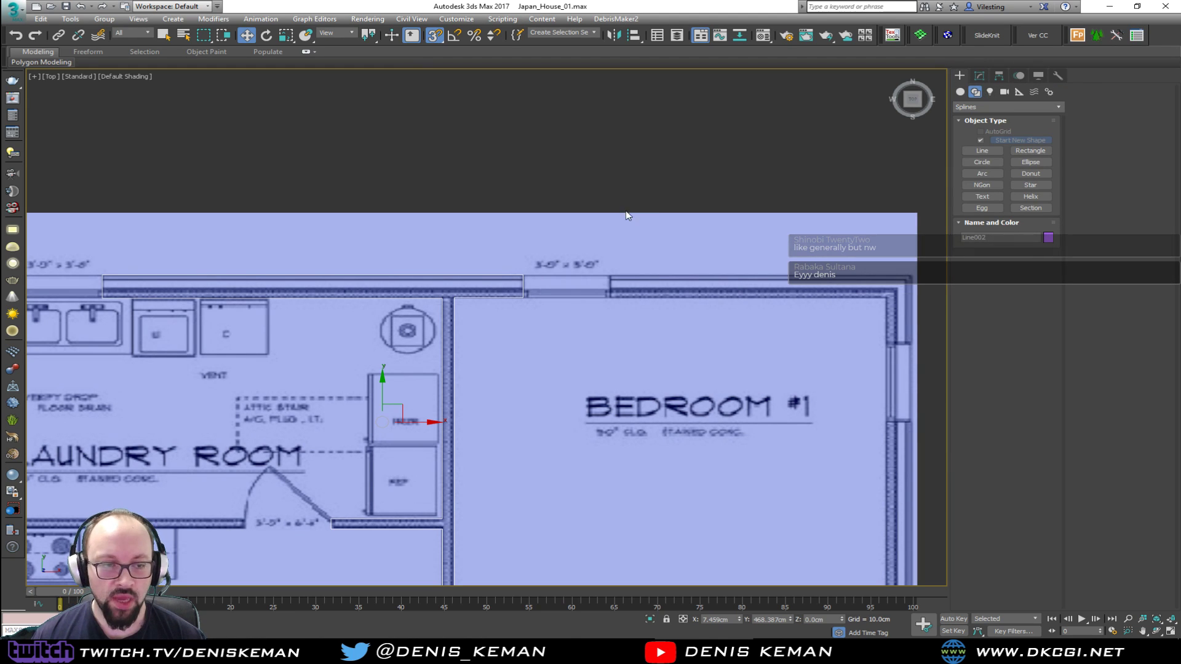
middle_click_drag(599, 258, 289, 264)
scroll(545, 274, "up", 2)
left_click(982, 151)
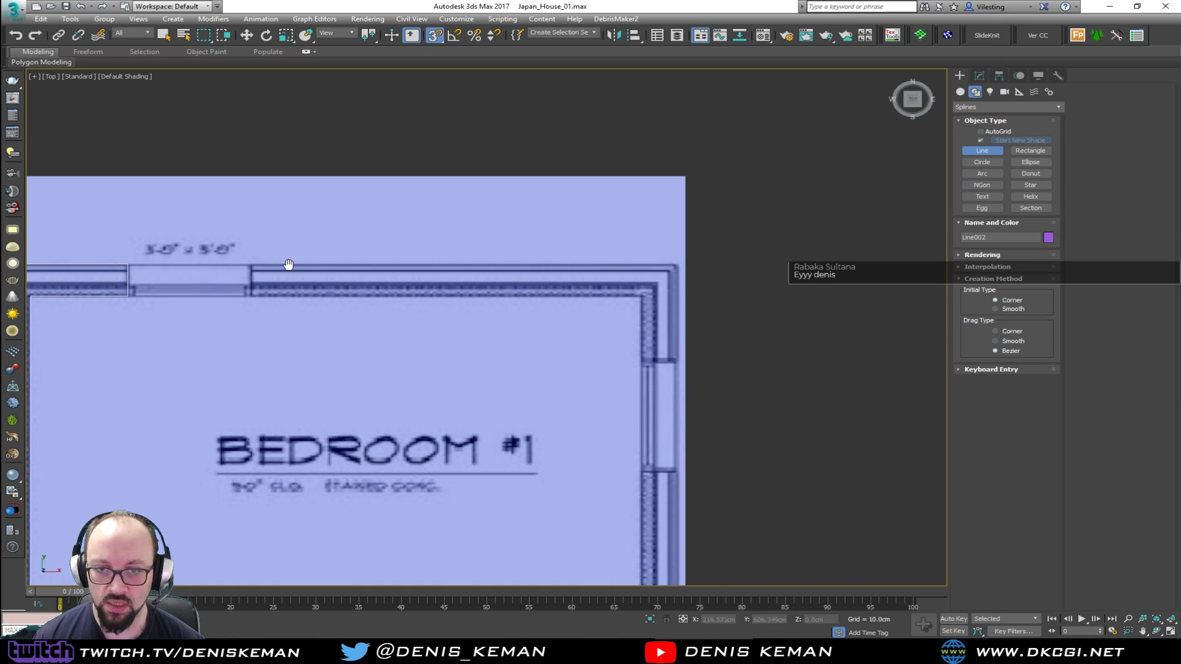
left_click(249, 266)
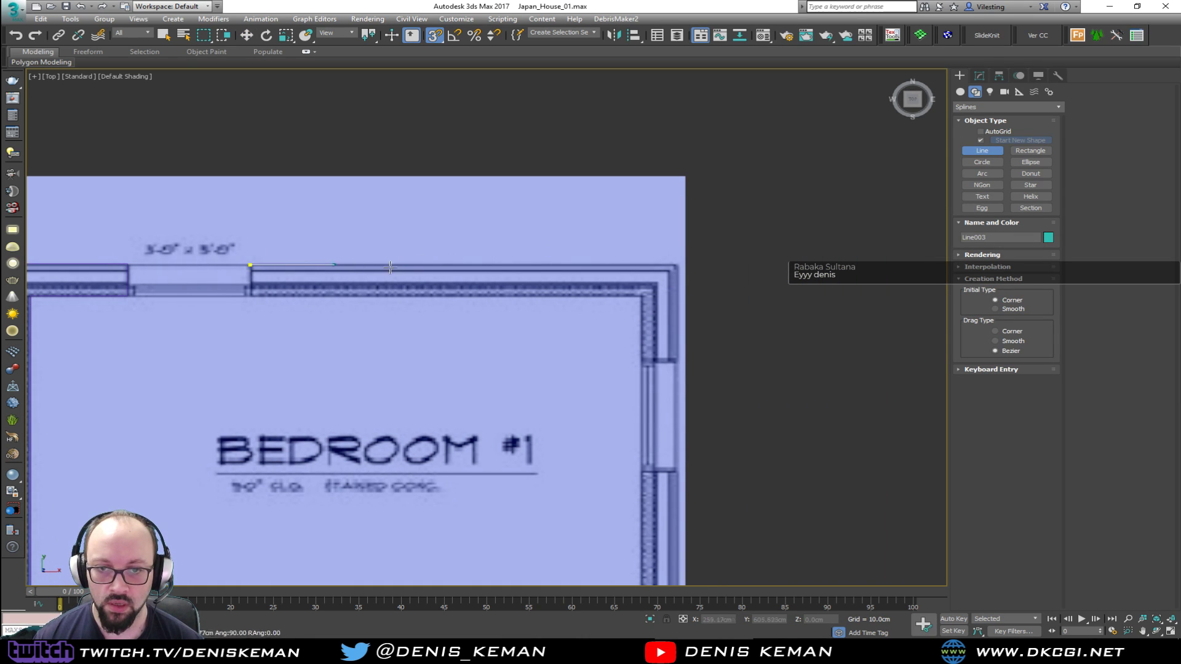
left_click(677, 265)
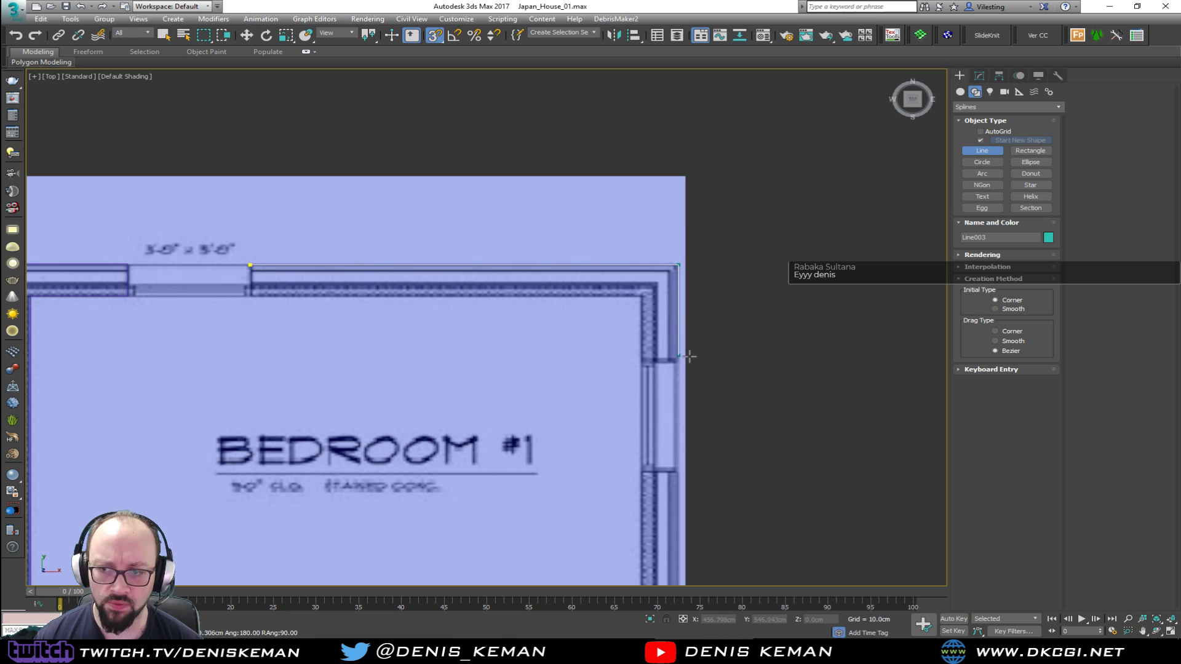
left_click(688, 362)
left_click(642, 360)
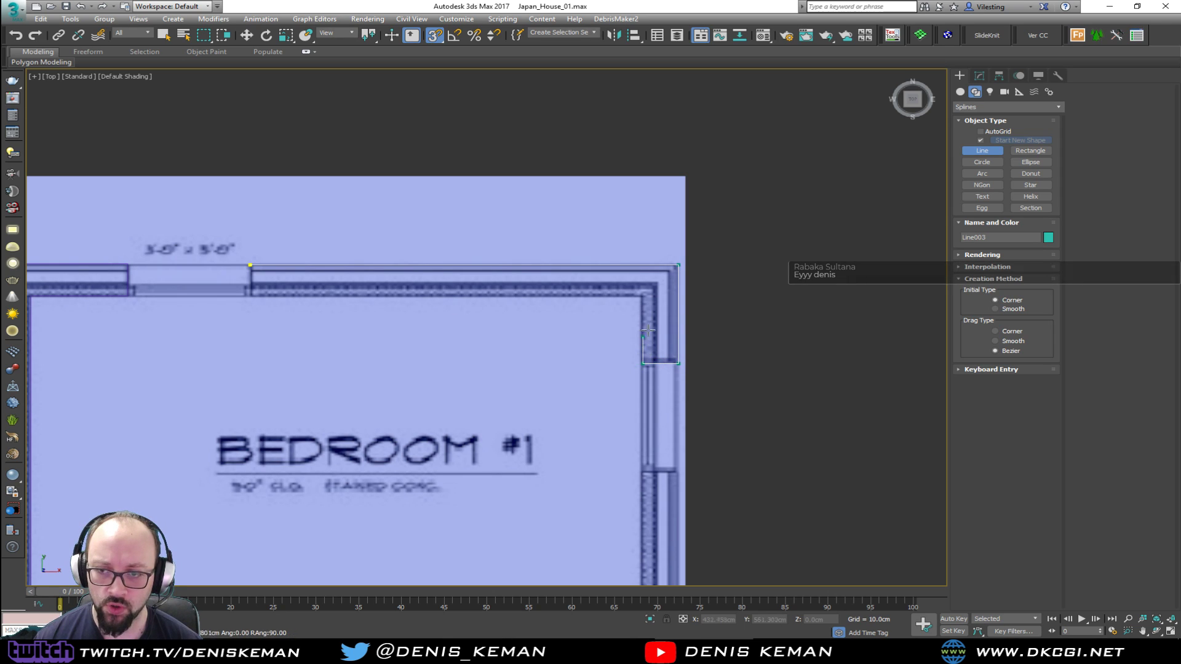
left_click(647, 297)
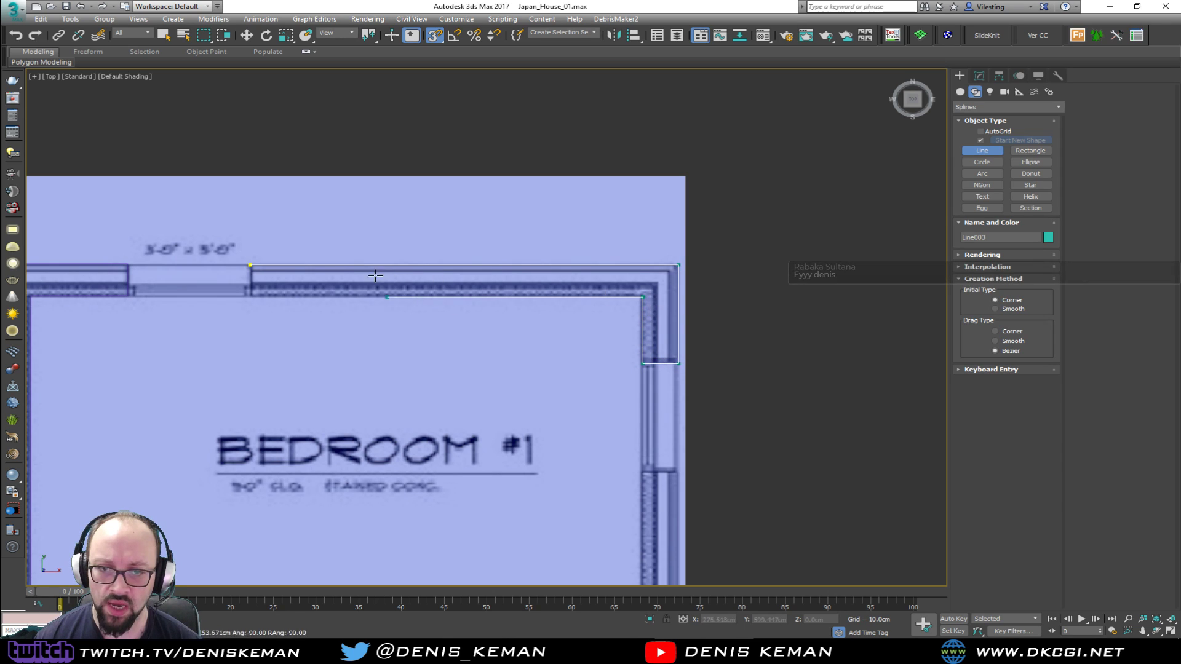
left_click(250, 266)
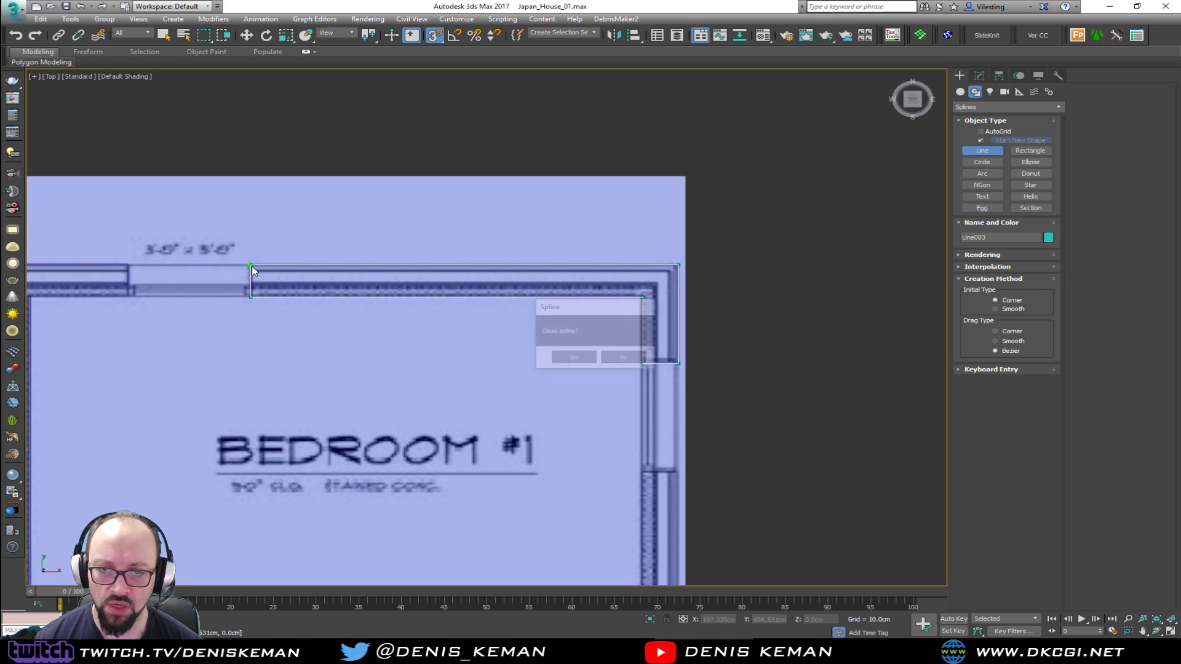
left_click(573, 358)
Turn snapping off and trace the exterior wall segment between Bedroom #1's two side windows as a closed Line spline
key("s")
middle_click_drag(541, 361, 490, 87)
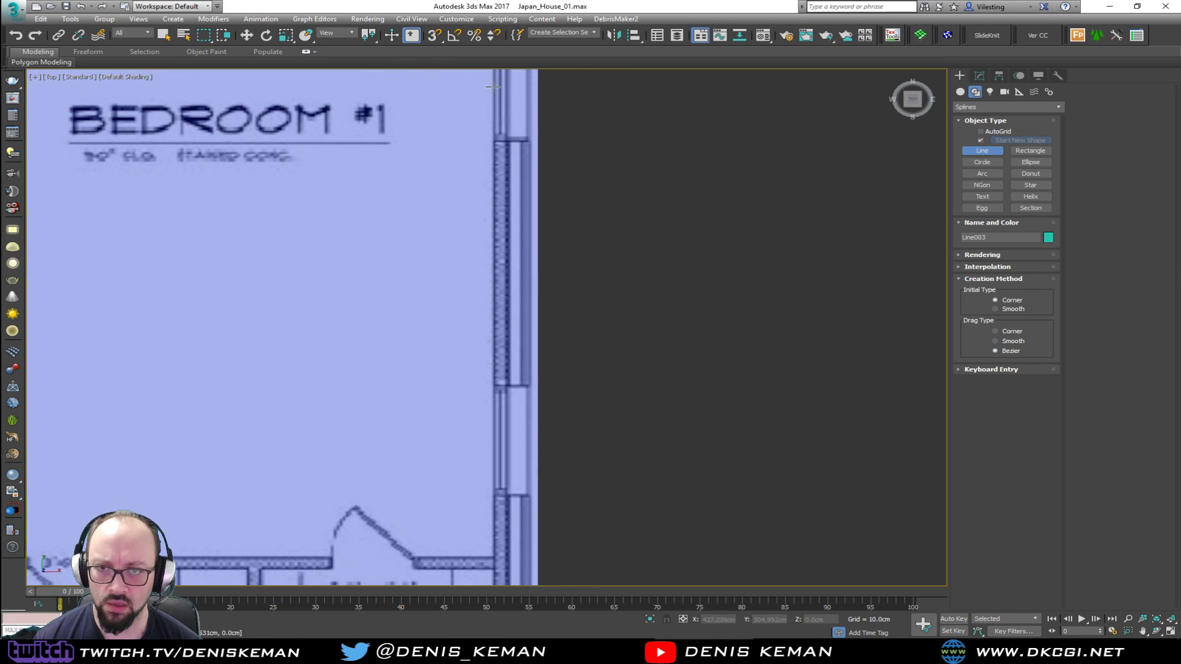
left_click(493, 141)
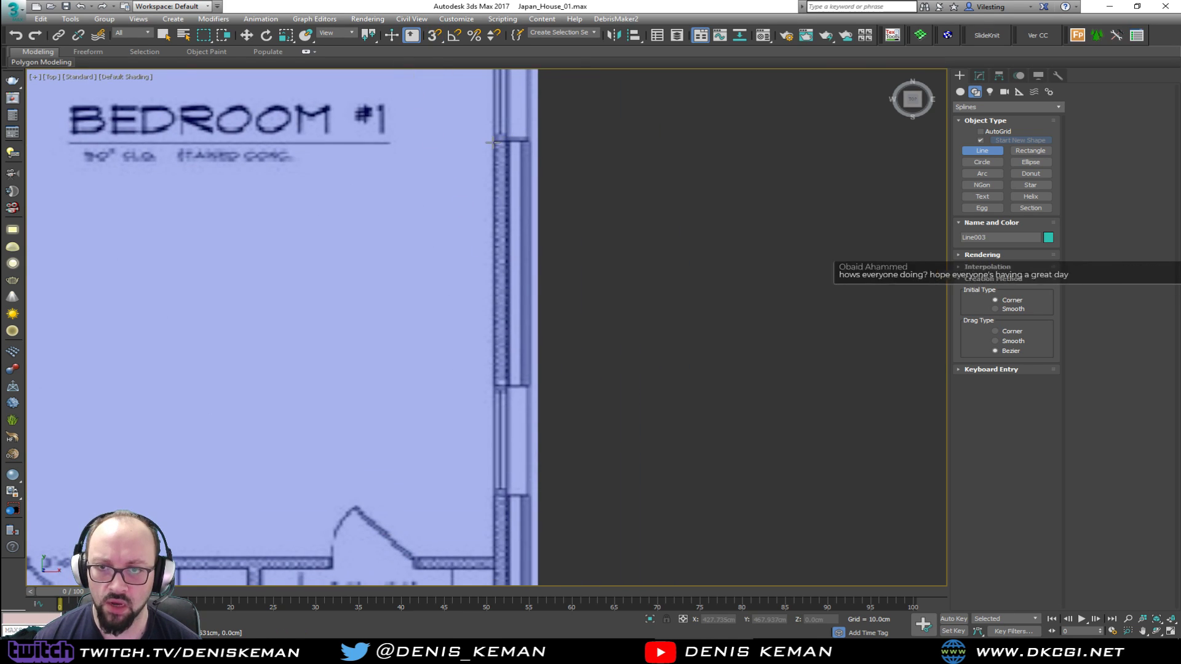
left_click(532, 140, "shift")
left_click(562, 386, "shift")
left_click(495, 377, "shift")
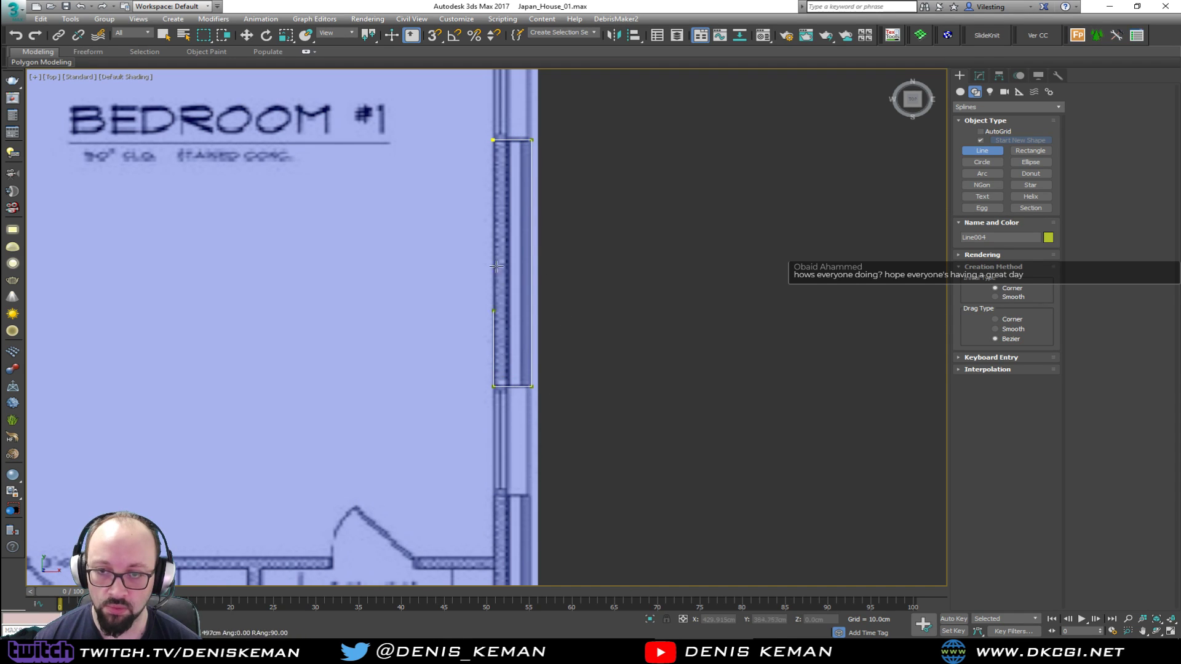
left_click(507, 140, "shift")
left_click(570, 360)
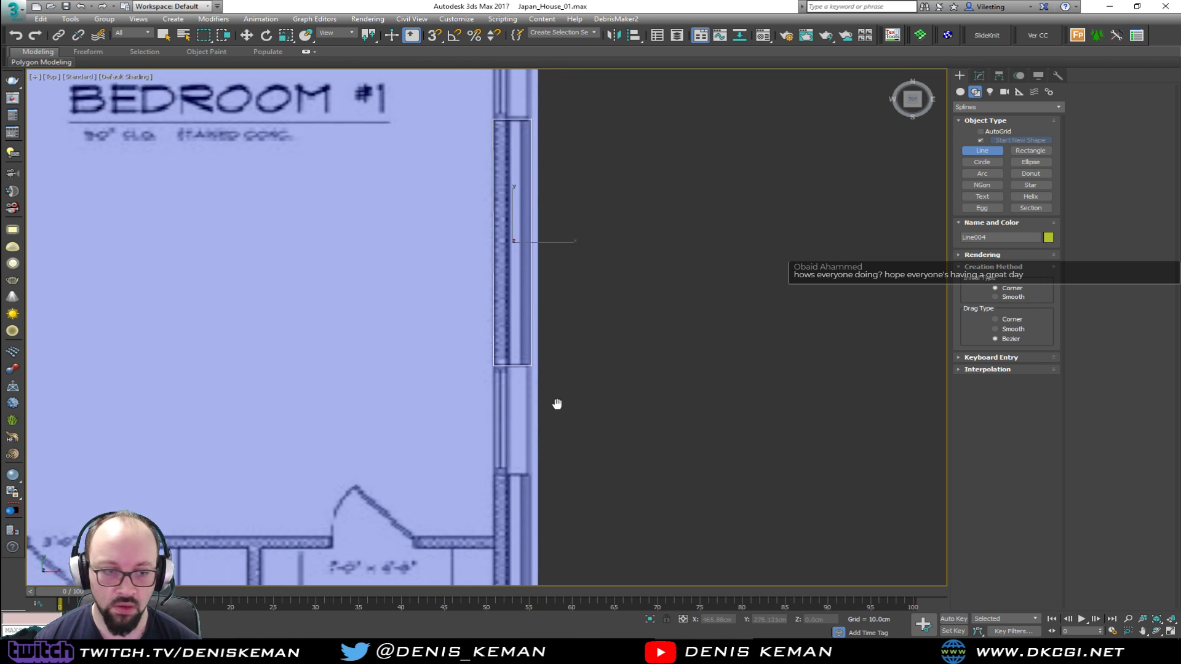
Start a spline below Bedroom #1's lower side window and trace the exterior wall around Bedroom #2's corner, its window jamb and back to the inner corner
middle_click_drag(556, 414, 550, 182)
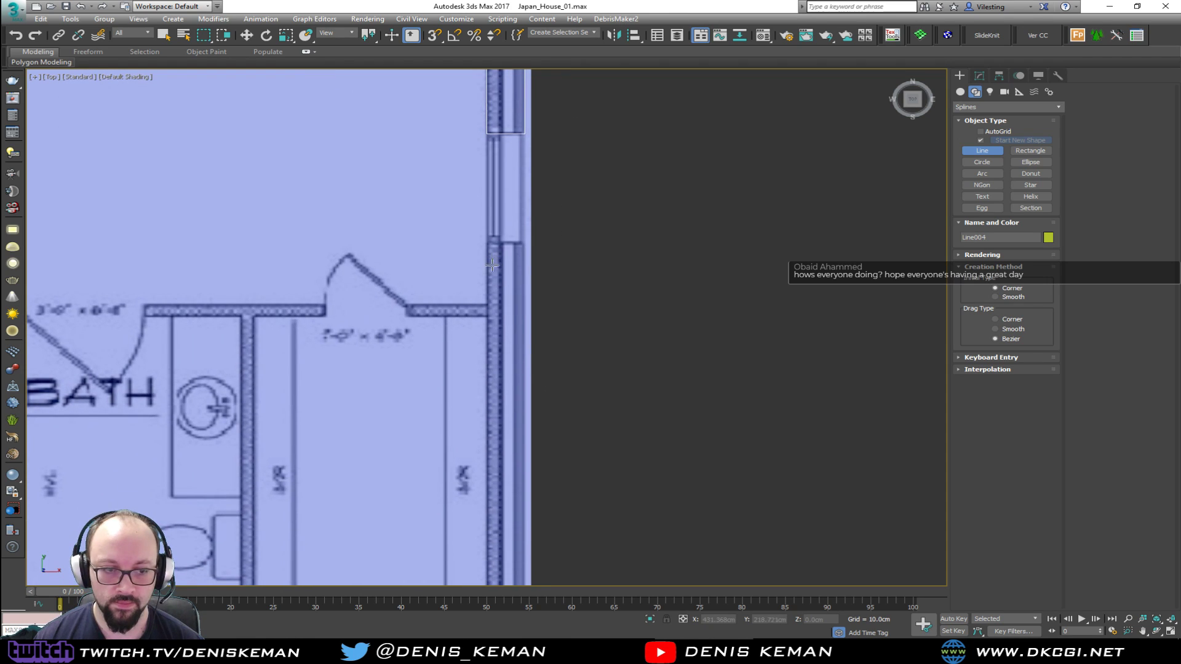
left_click(486, 244)
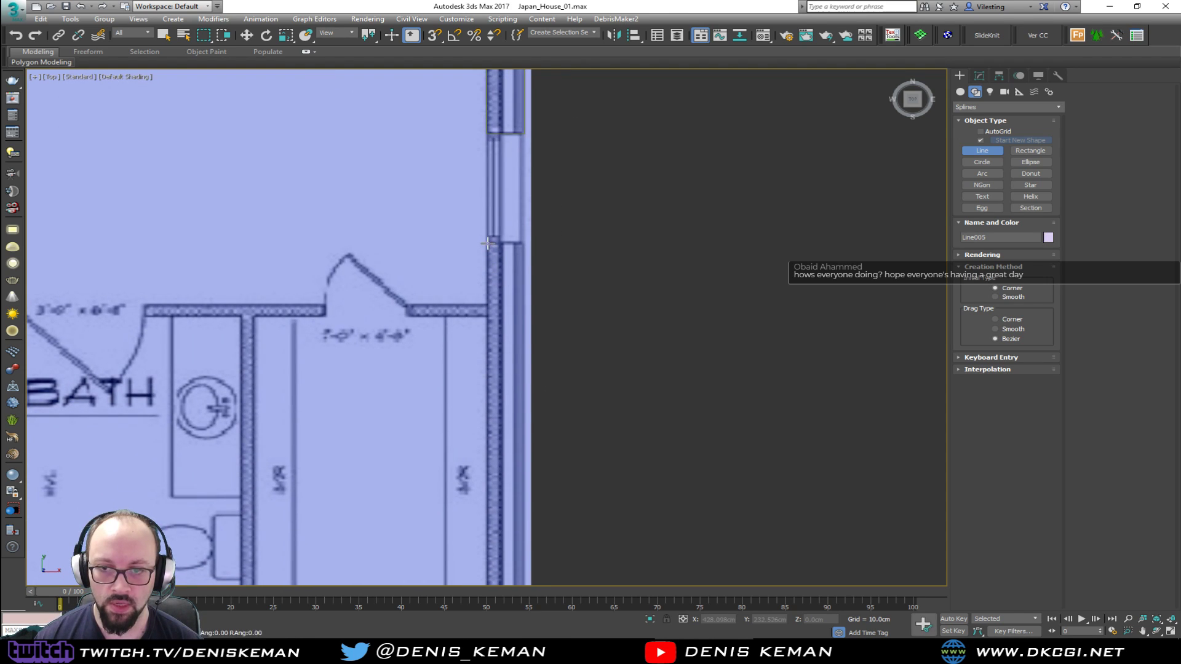
left_click(524, 242, "shift")
middle_click_drag(553, 393, 560, 67, "shift")
middle_click_drag(561, 372, 550, 193, "shift")
middle_click_drag(539, 446, 537, 121)
middle_click_drag(537, 376, 538, 224)
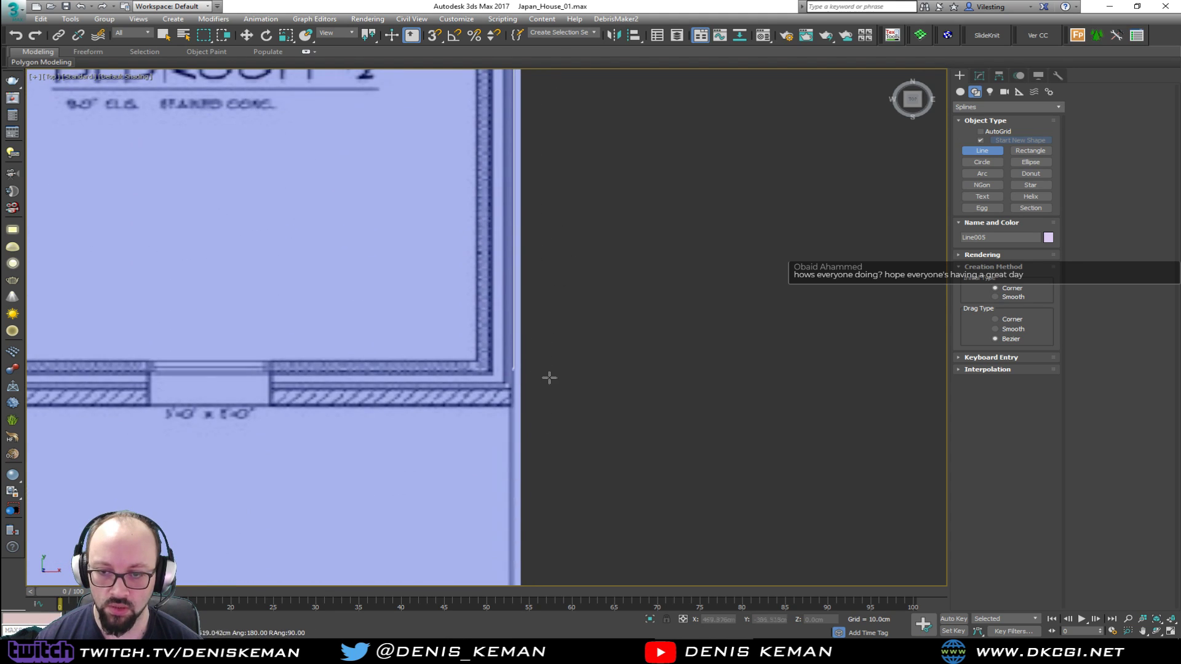
left_click(551, 406, "shift")
left_click(271, 384, "shift")
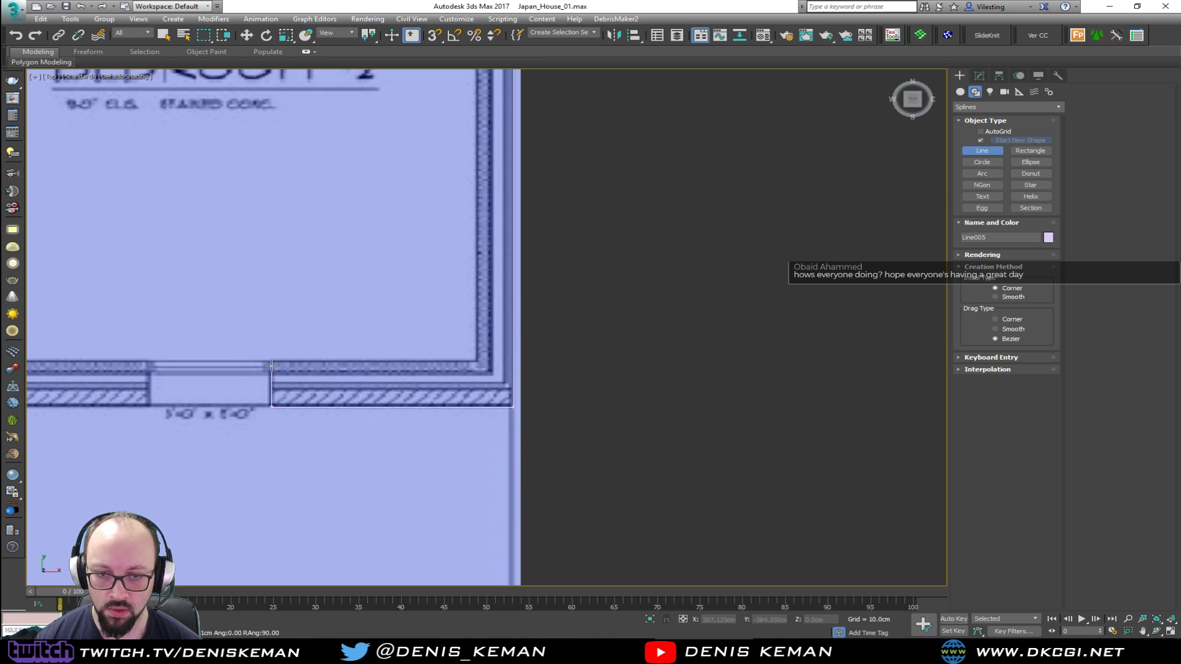
left_click(271, 360, "shift")
left_click(475, 353, "shift")
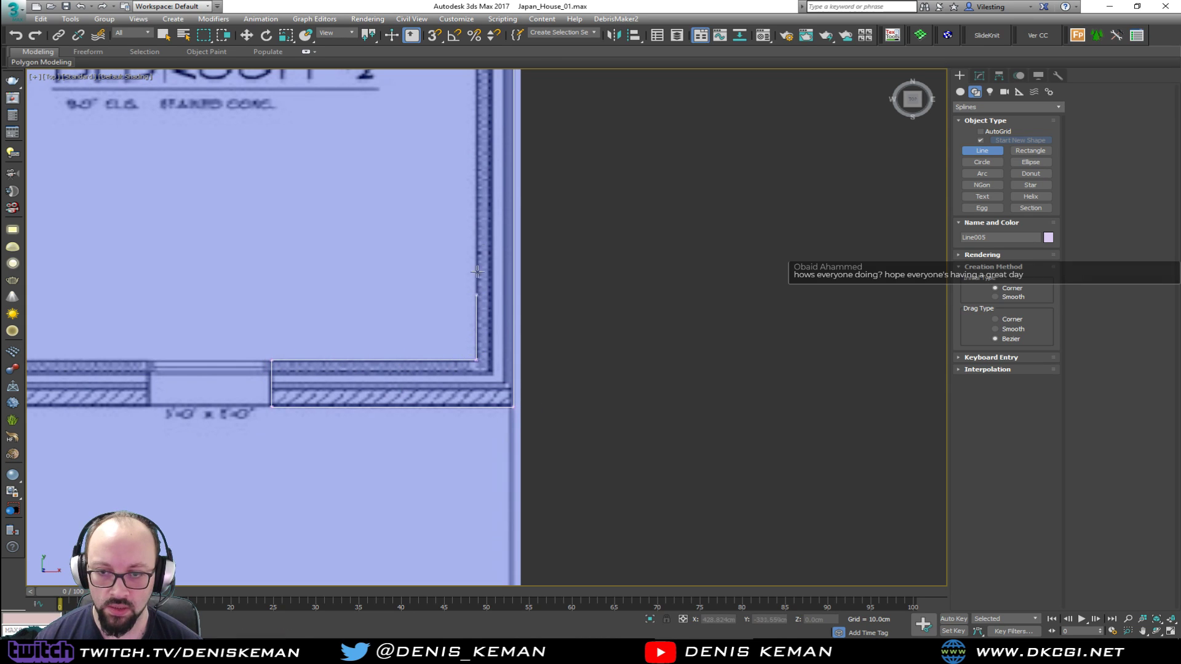
Continue the outline up Bedroom #2's inner wall face and around the short closet wall beside the closet door
key("i")
key("i")
key("i")
key("i")
key("i")
left_click(488, 279, "shift")
left_click(391, 264, "shift")
left_click(392, 268, "shift")
left_click(486, 267, "shift")
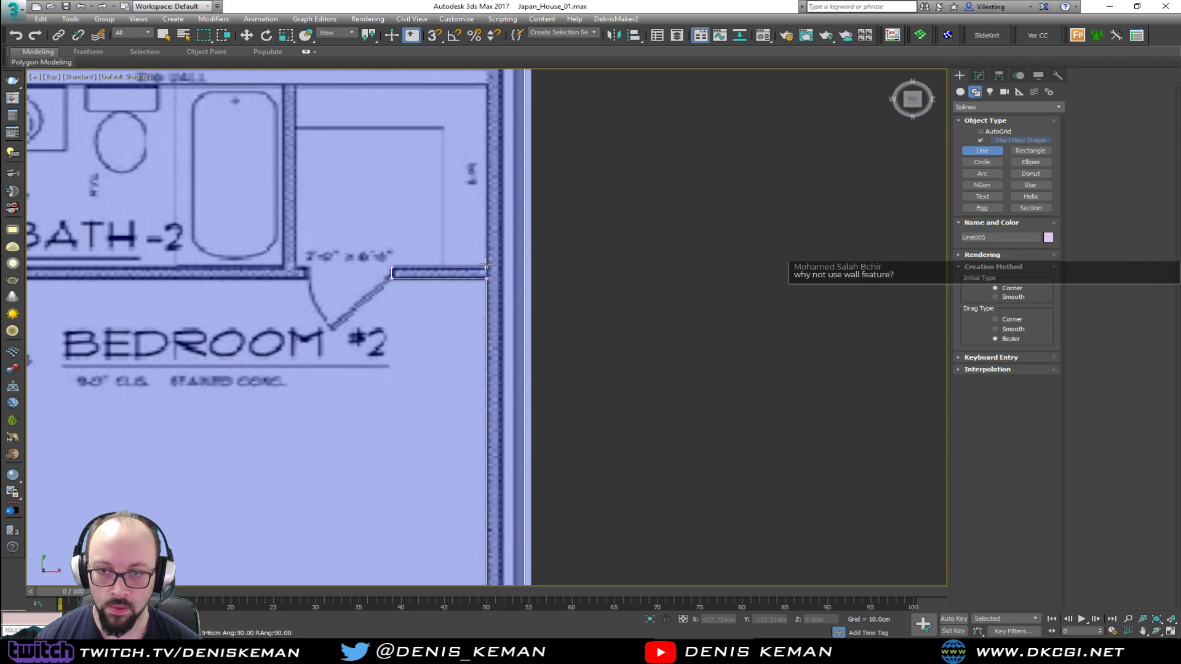
Continue the outline around the inside of Bedroom #2's closet to the opposite jamb of the closet door
middle_click_drag(472, 171, 475, 323)
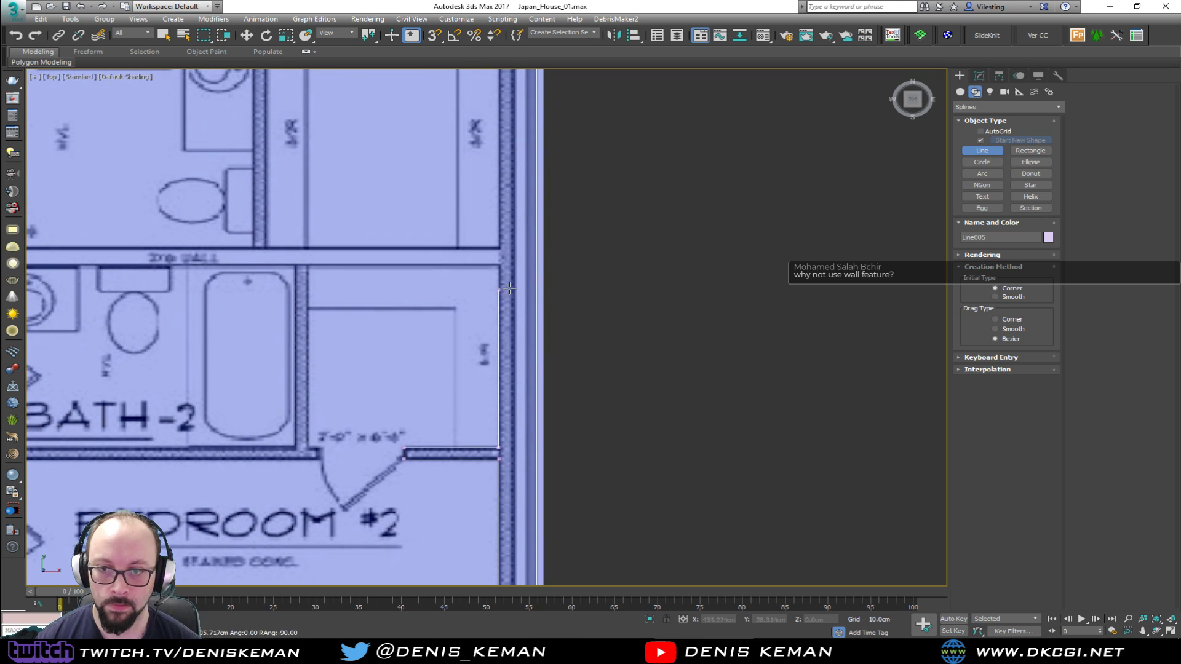
left_click(507, 265, "shift")
left_click(308, 266, "shift")
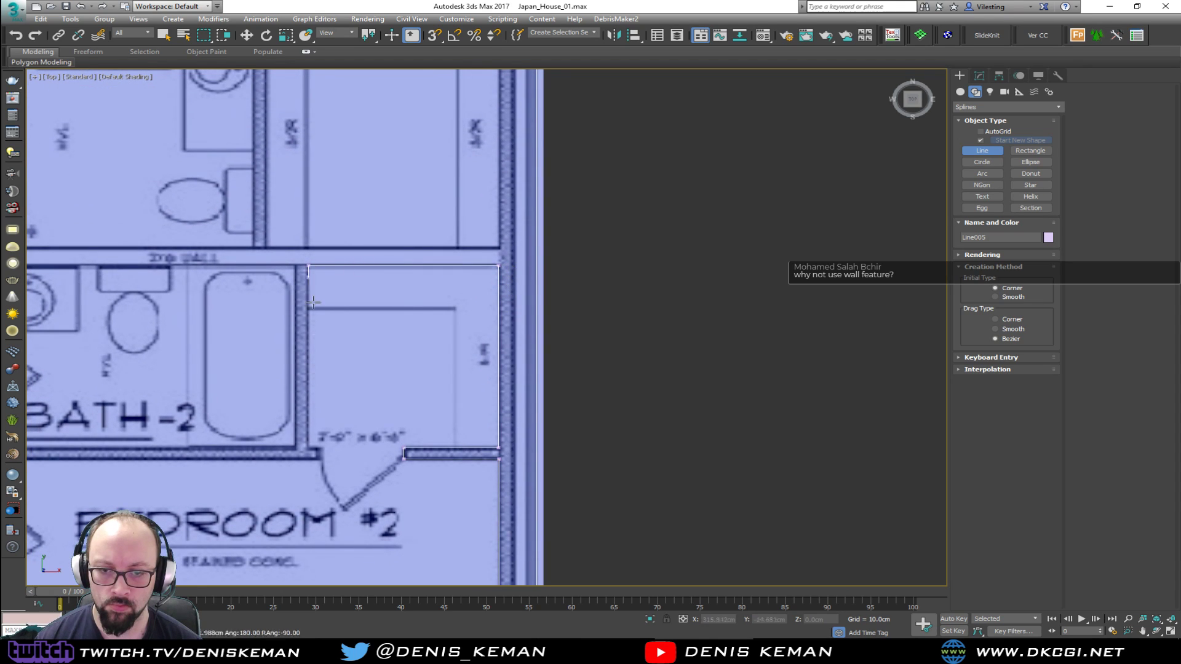
left_click(317, 456, "shift")
Trace the wall between Bedroom #2 and Bath-2, around its end between the two doors, then up the tub-side wall to the 2x8 wall
middle_click_drag(184, 413, 524, 403)
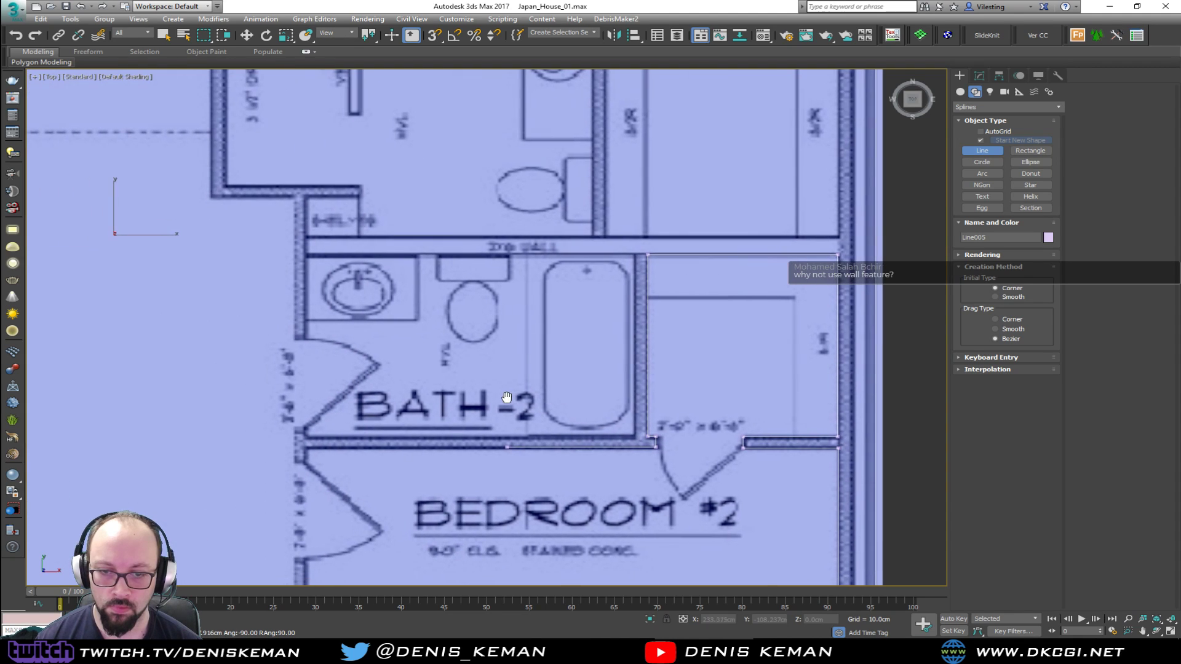
left_click(296, 462, "shift")
left_click(306, 429, "shift")
left_click(629, 413, "shift")
left_click(632, 253, "shift")
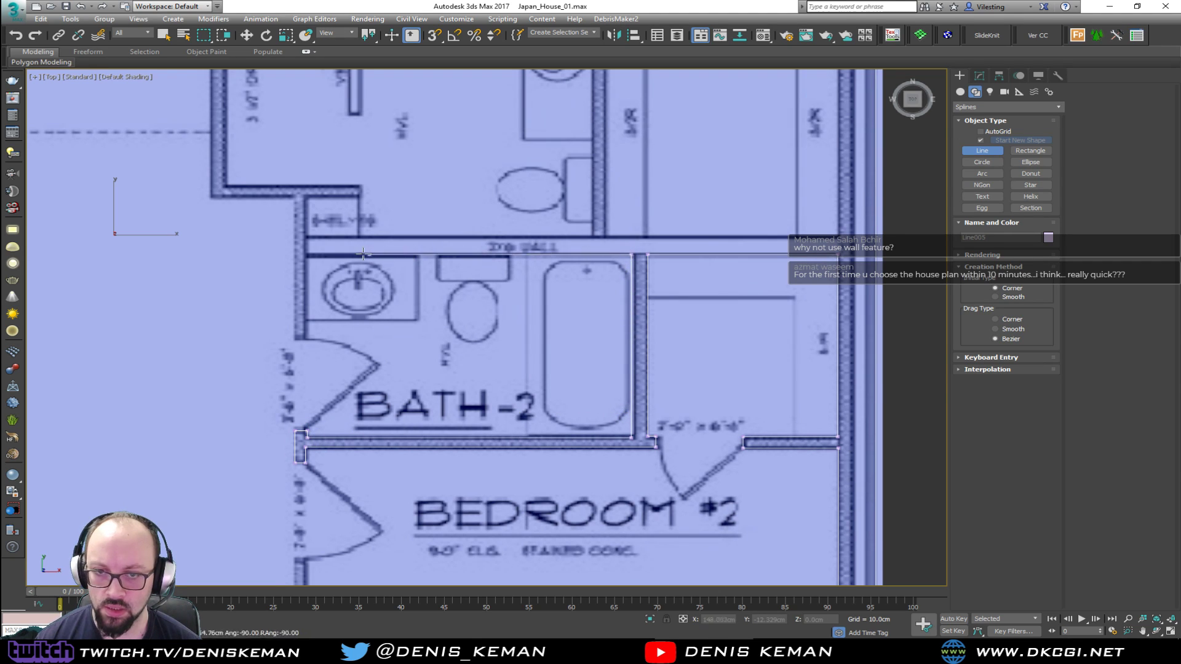
Continue the outline along Bath-2's upper wall, around the wall end at its door, and out to the outer corner below the shower
left_click(306, 254, "shift")
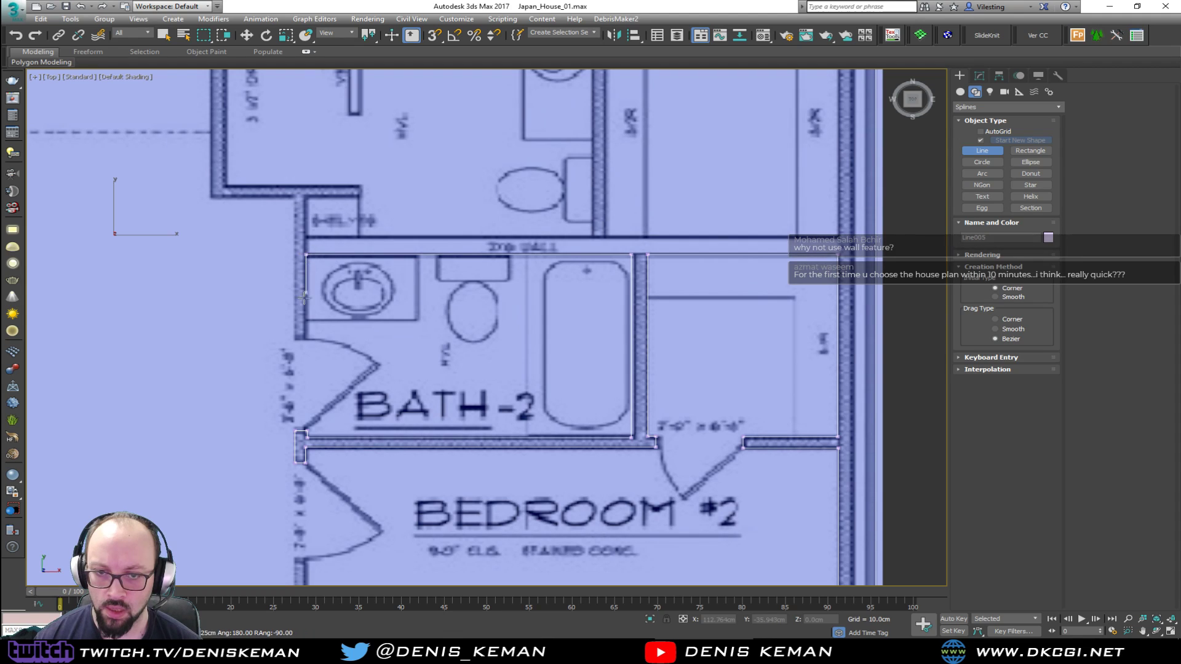
left_click(293, 339, "shift")
left_click(296, 198, "shift")
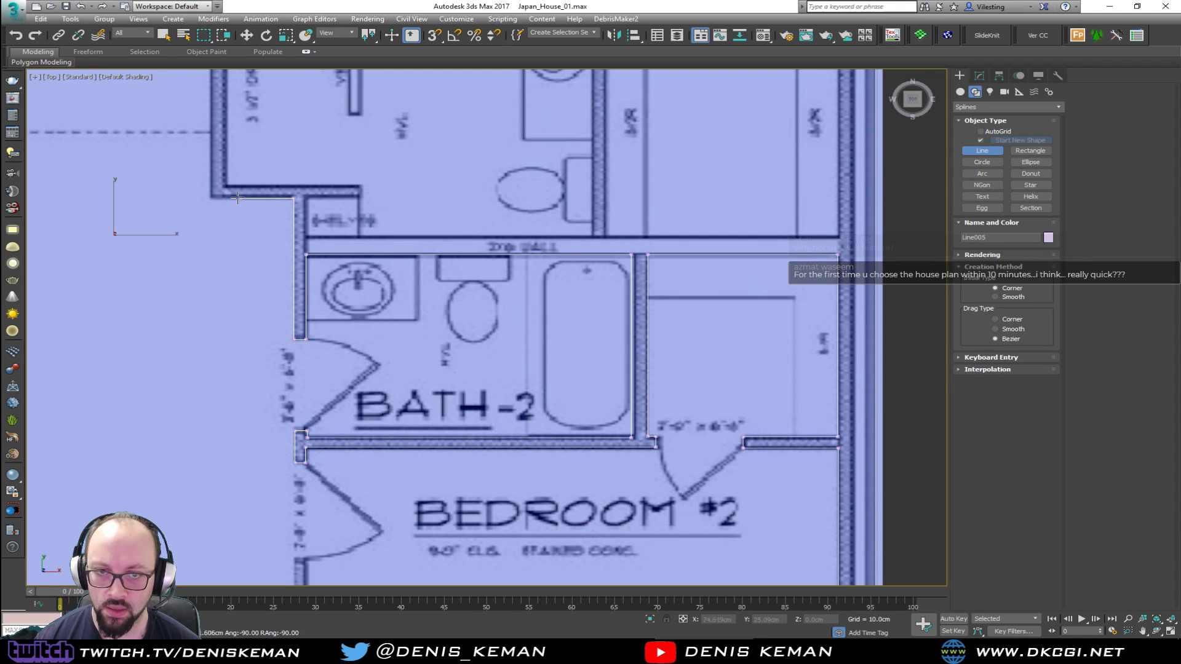
left_click(209, 197, "shift")
Trace the living-side wall of the upper bath up to the bedroom door opening, around the bath door jamb and to the shower partition
middle_click_drag(233, 114, 255, 349)
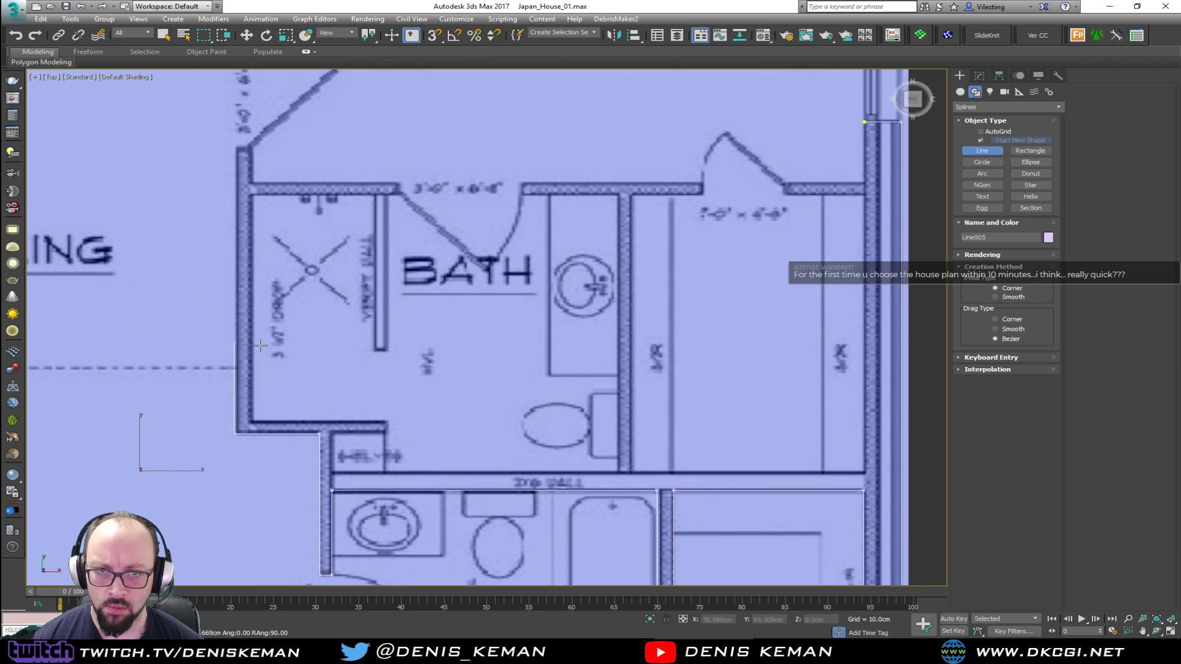
left_click(252, 146, "shift")
left_click(253, 183, "shift")
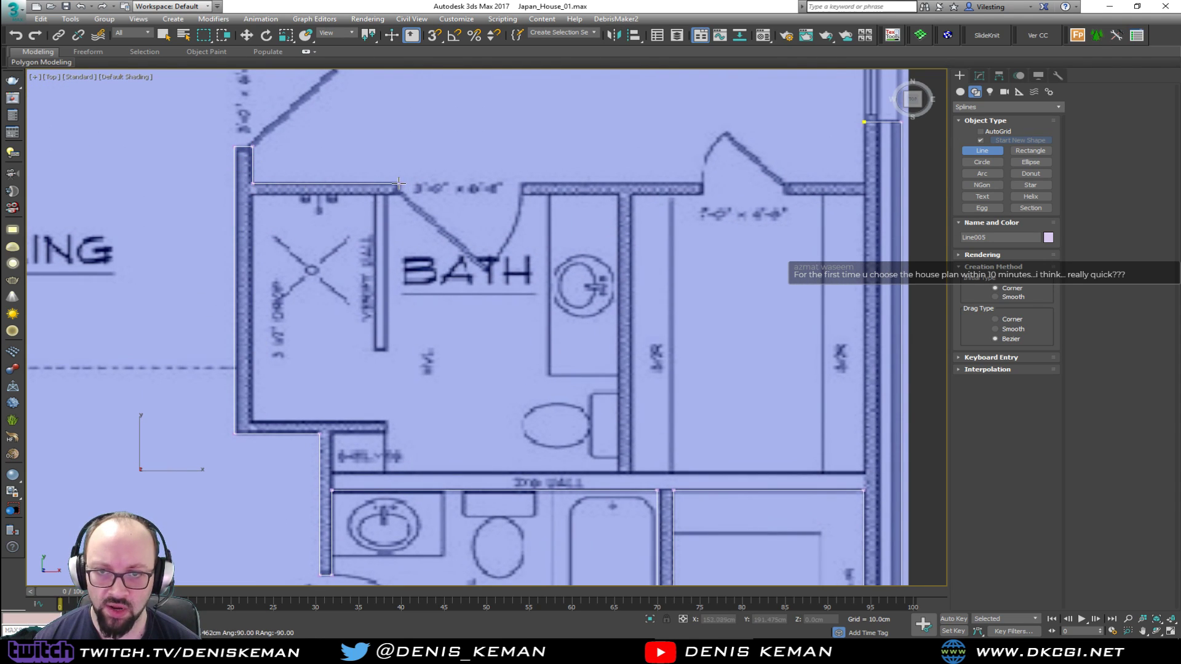
left_click(388, 193, "shift")
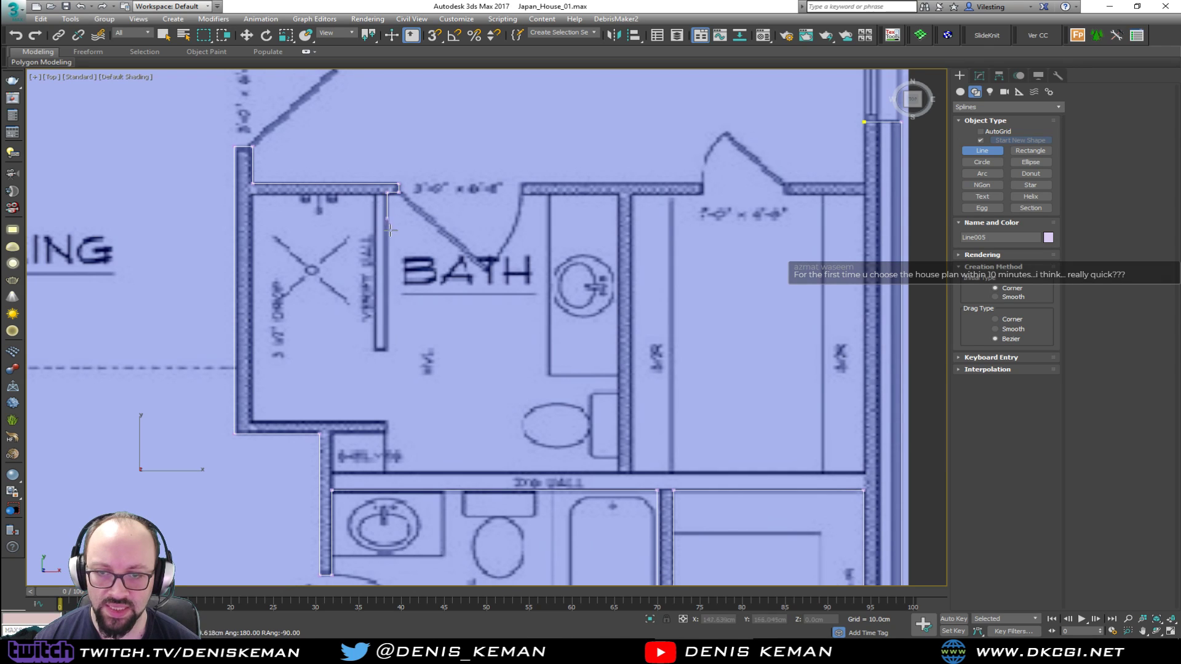
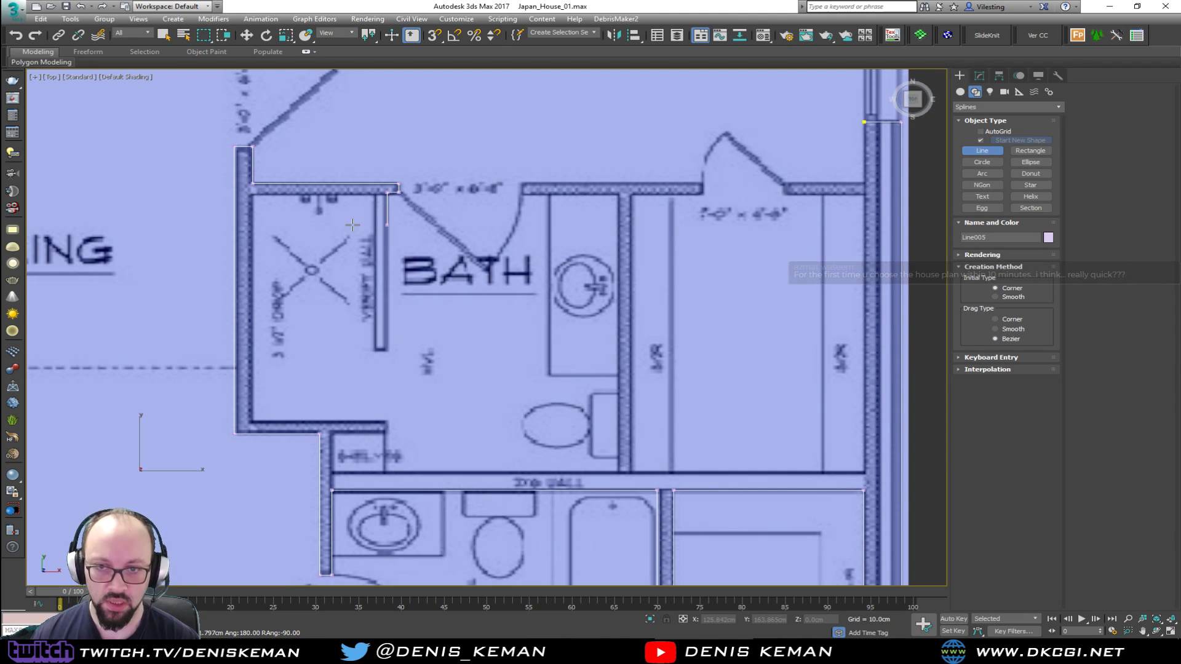
Continue the outline along the shower's inner wall, around the partition end at the shelves, and along the 2x8 wall to the toilet-side corner
left_click(253, 195, "shift")
left_click(268, 420, "shift")
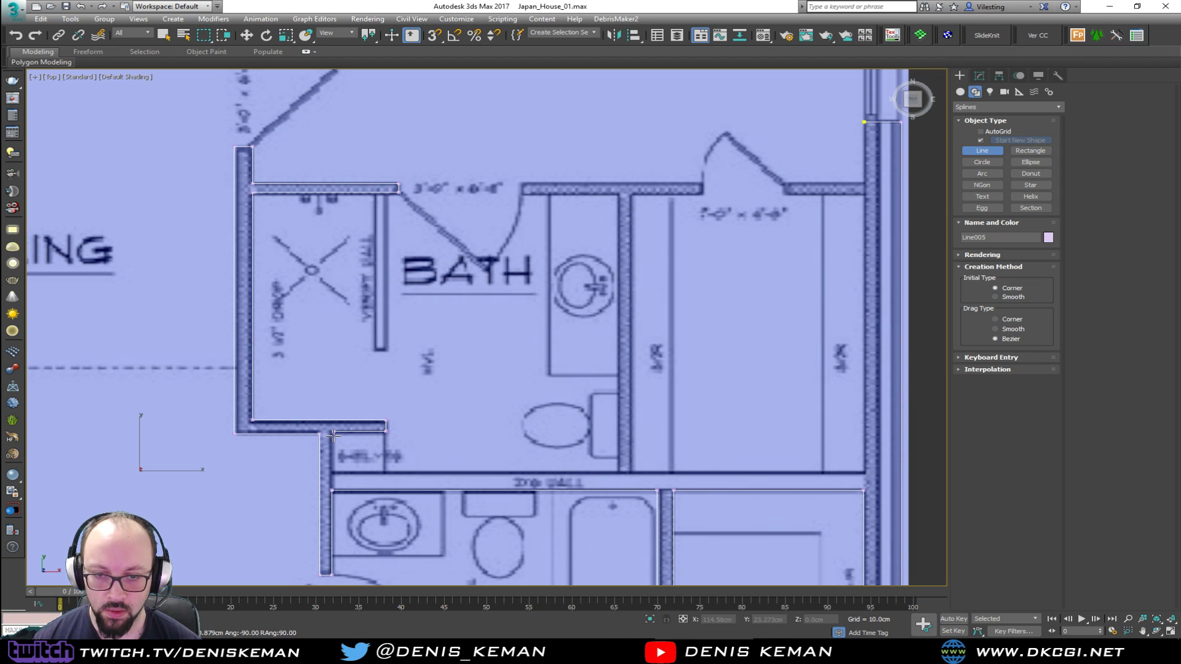
left_click(335, 472, "shift")
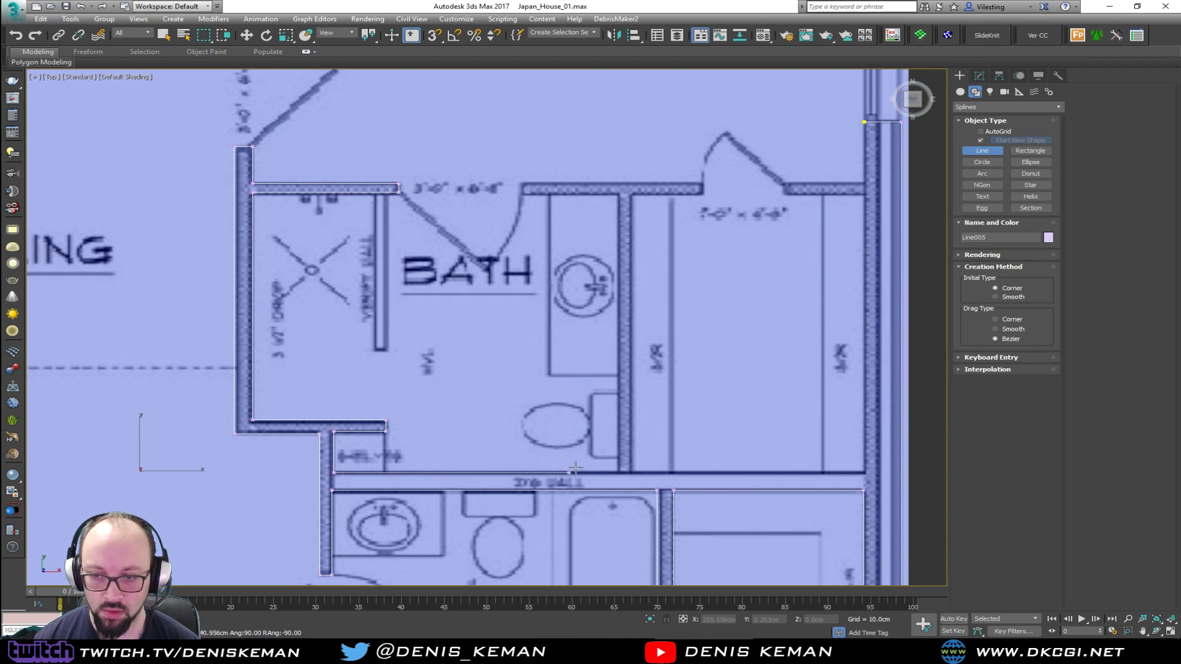
left_click(618, 466, "shift")
Trace the upper bath's vanity-side wall, around the bath door jamb, along to the closet door opening and back to the closet's inner corner
left_click(618, 196, "shift")
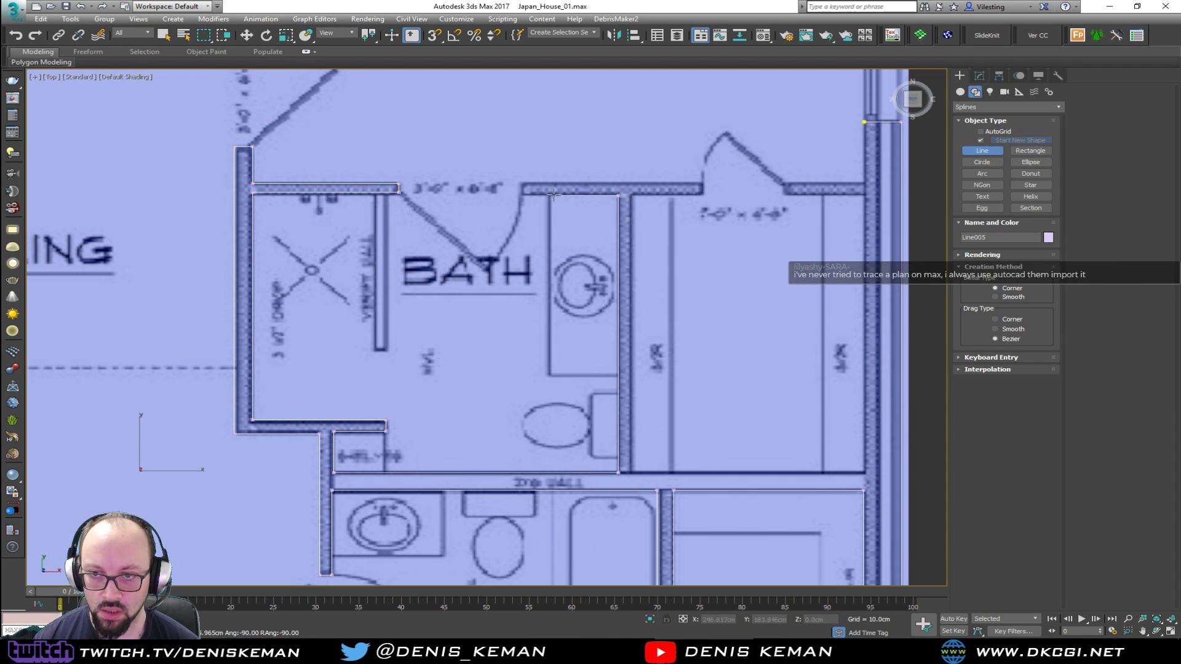
left_click(521, 195, "shift")
left_click(522, 184, "shift")
left_click(703, 180, "shift")
left_click(632, 194, "shift")
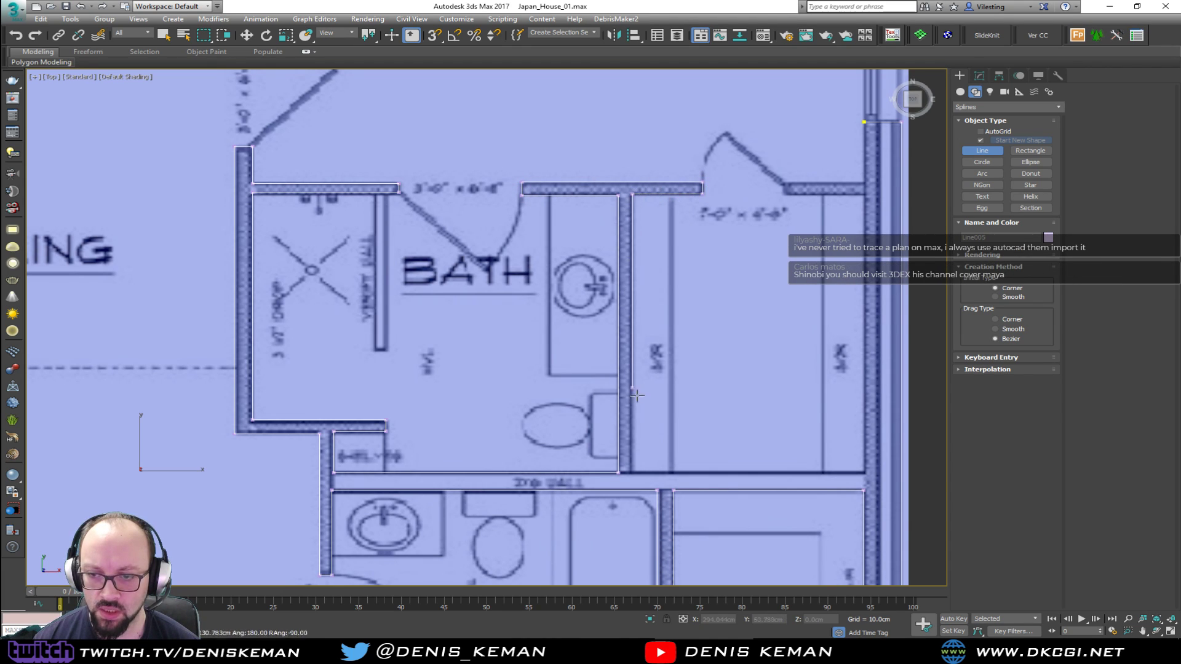
Trace the closet's inside walls, around the far jamb of its door, and close the spline at its starting vertex
left_click(632, 471, "shift")
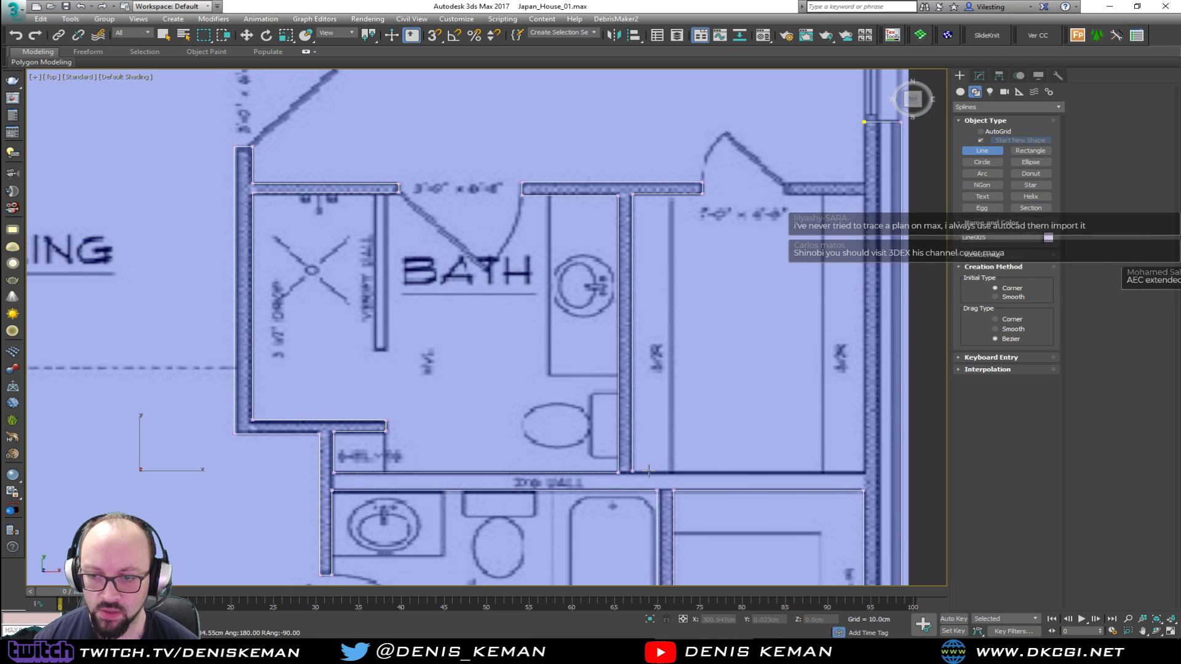
left_click(864, 472, "shift")
left_click(864, 198, "shift")
left_click(783, 197, "shift")
left_click(782, 182, "shift")
left_click(864, 122, "shift")
left_click(582, 361)
scroll(582, 362, "down", 5)
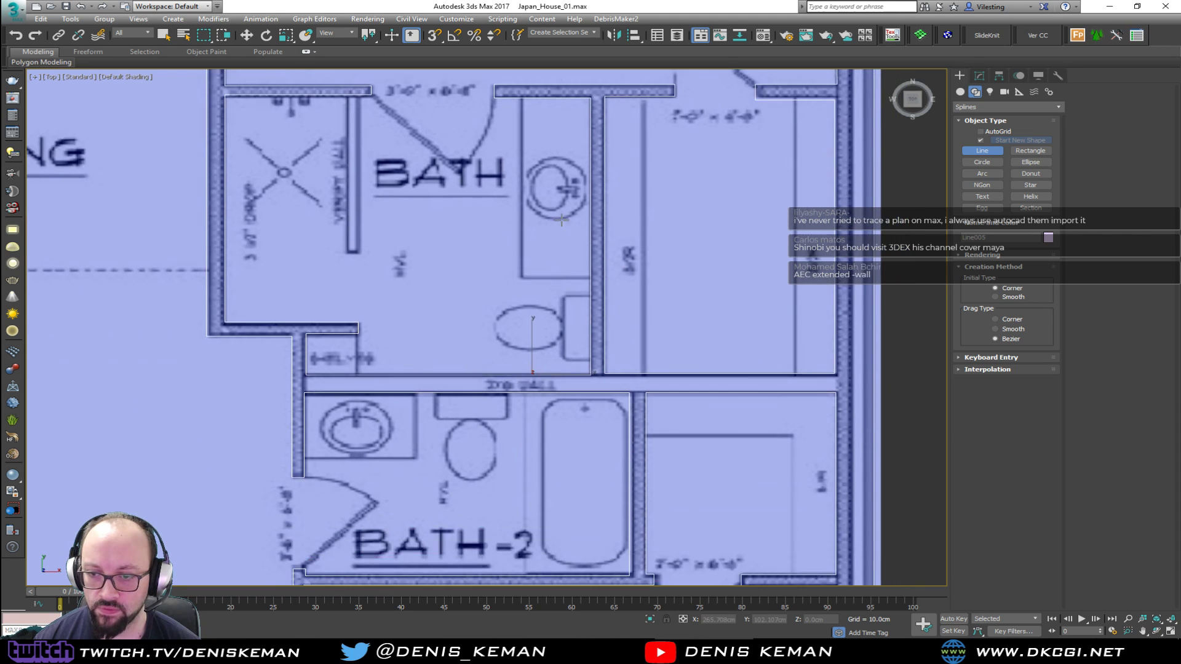
key("w")
Start a new line at Bedroom #2's window jamb facing the entry door and trace the bedroom's inner walls around the end at its door
middle_click_drag(549, 345, 637, 283)
middle_click_drag(546, 325, 486, 297)
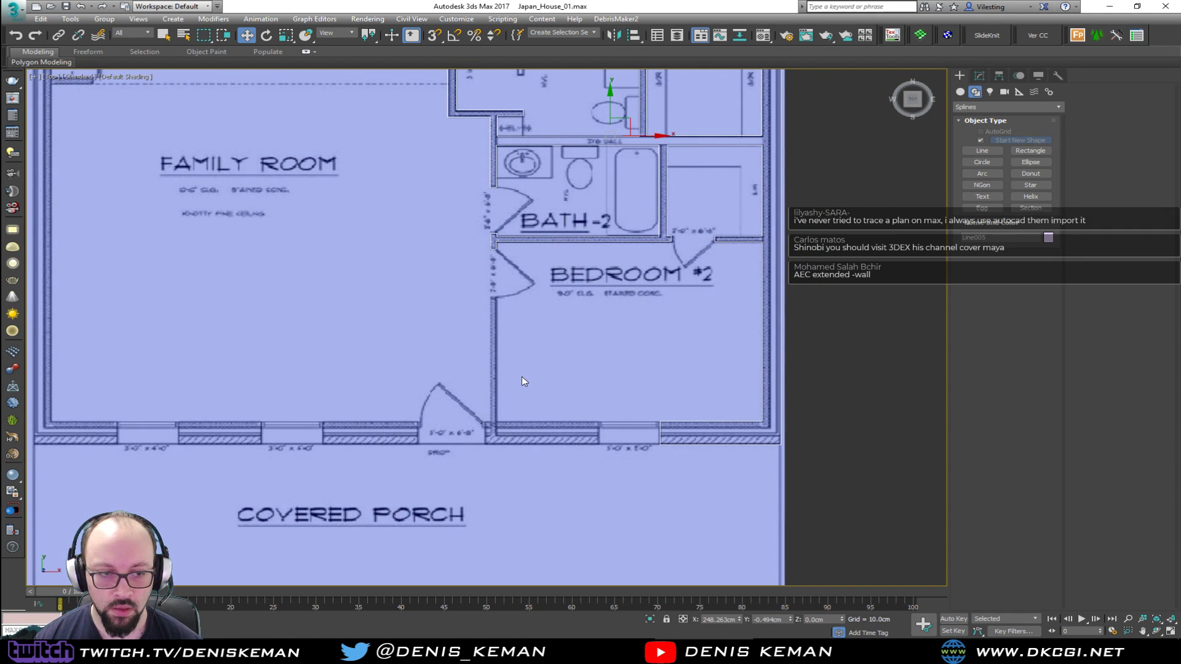
scroll(522, 381, "up", 2)
scroll(467, 372, "up", 1)
middle_click_drag(467, 372, 437, 319)
left_click(976, 151)
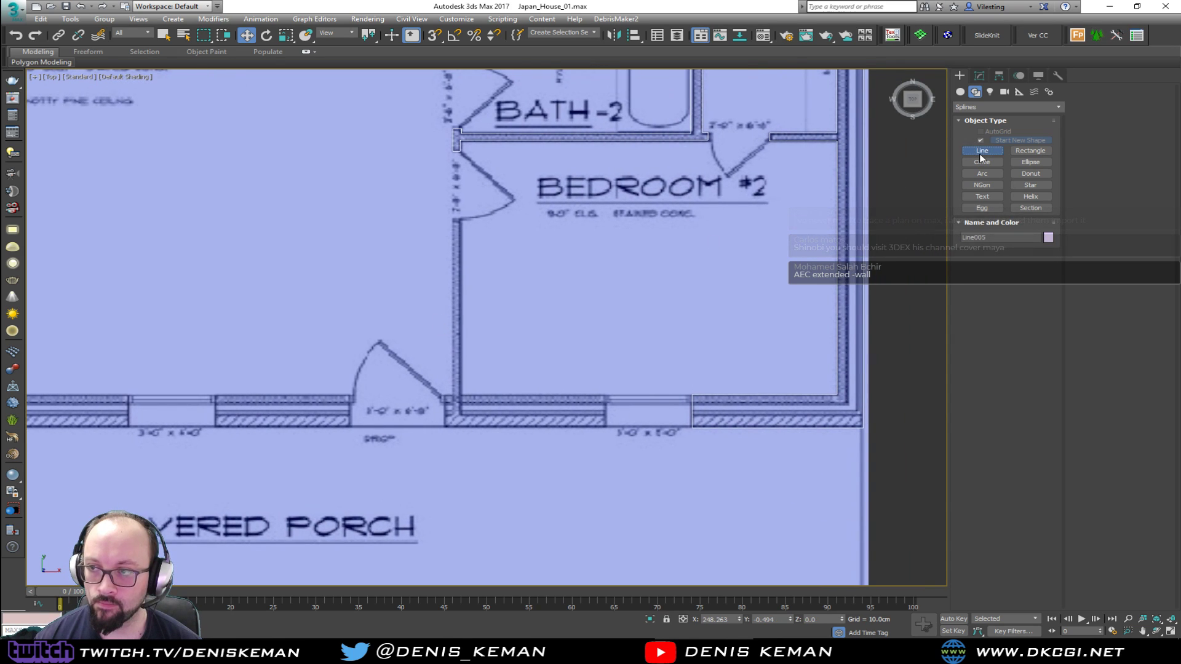
scroll(588, 428, "up", 2)
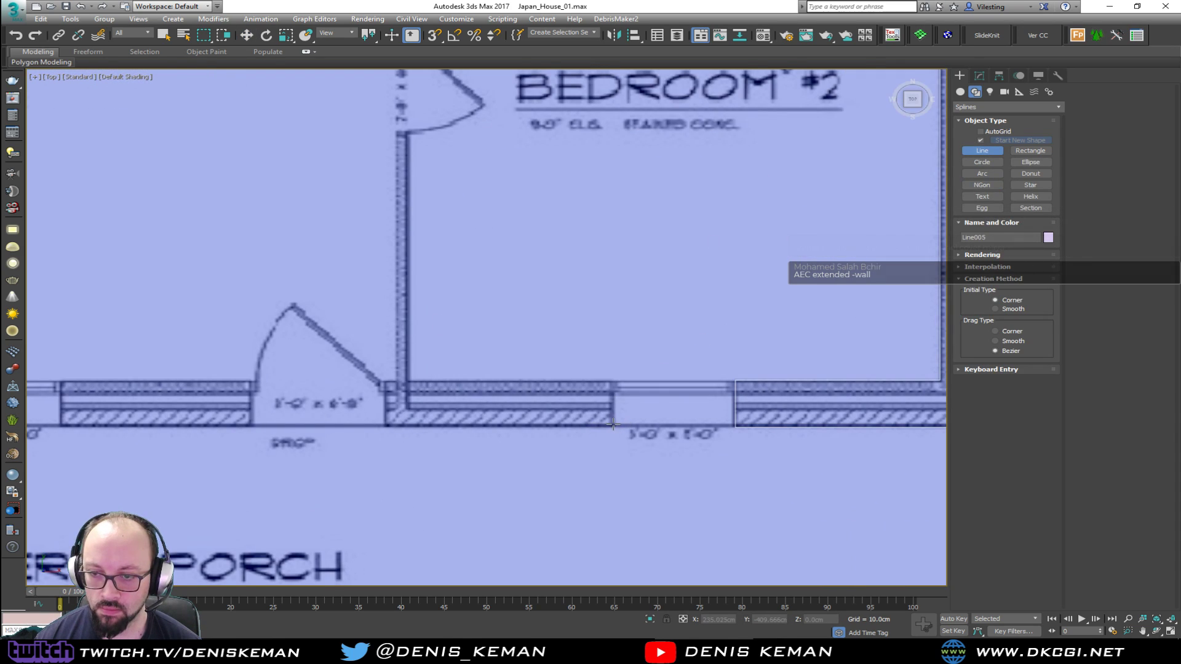
left_click(613, 425)
left_click(613, 381)
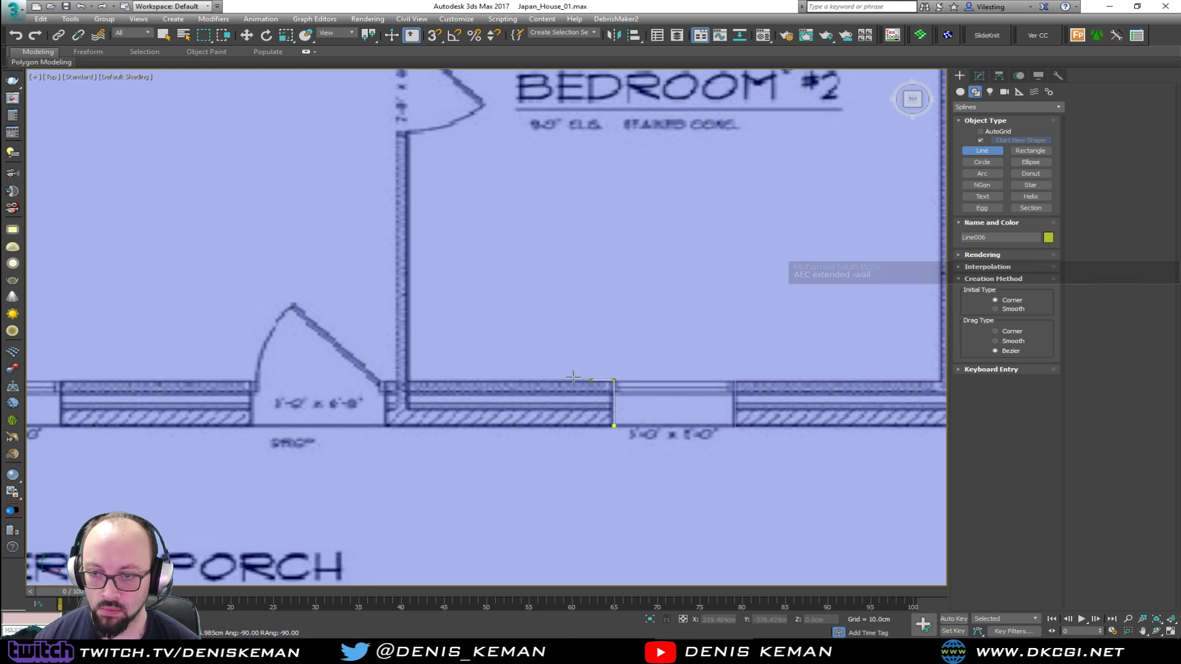
left_click(407, 374)
middle_click_drag(437, 146, 424, 217)
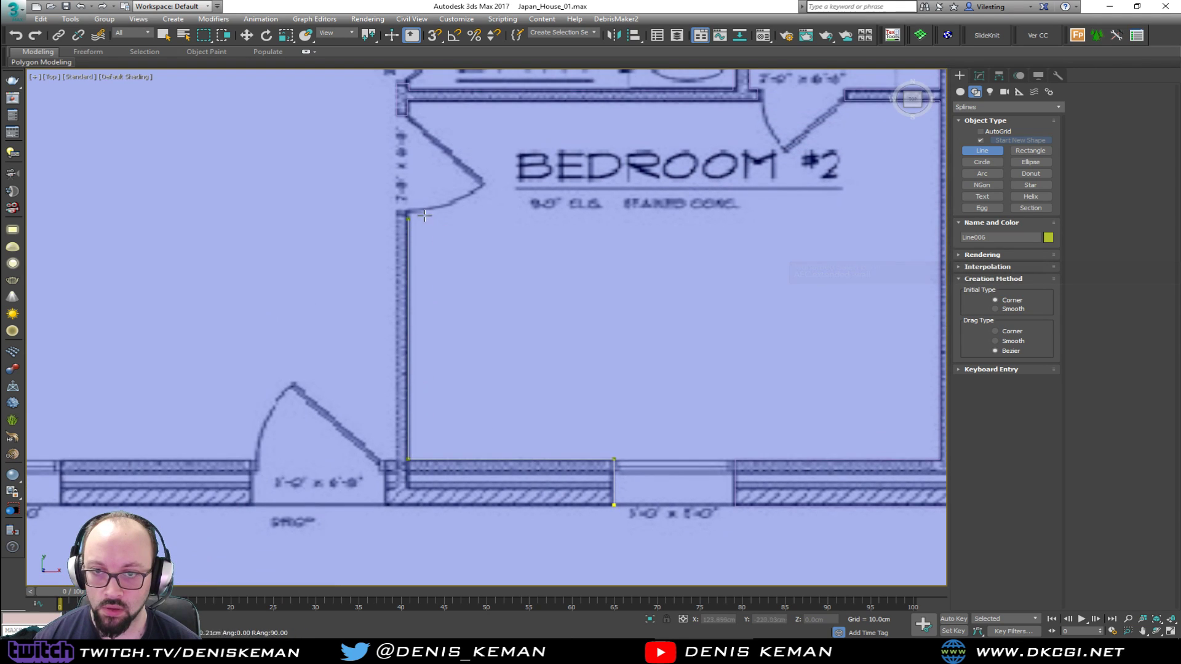
left_click(408, 211)
left_click(395, 210)
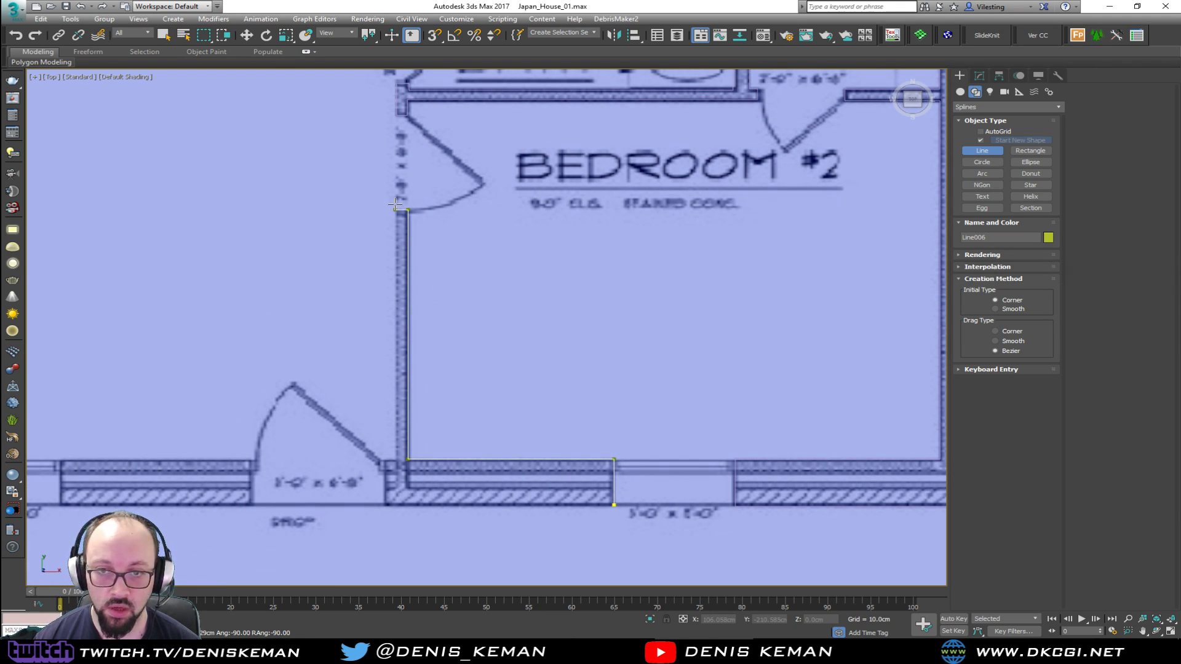
Trace the family-room side of that wall to the entry door jamb, along the porch face to the window, and close the spline
left_click(397, 460)
left_click(385, 460)
left_click(385, 504)
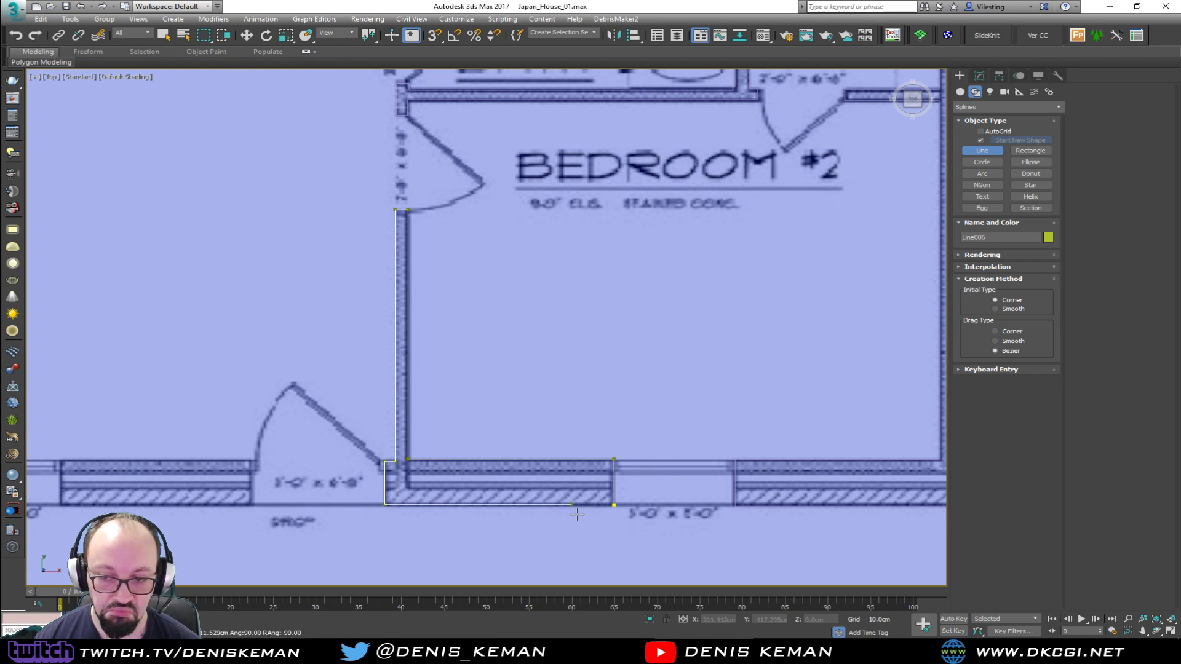
left_click(613, 504)
left_click(572, 356)
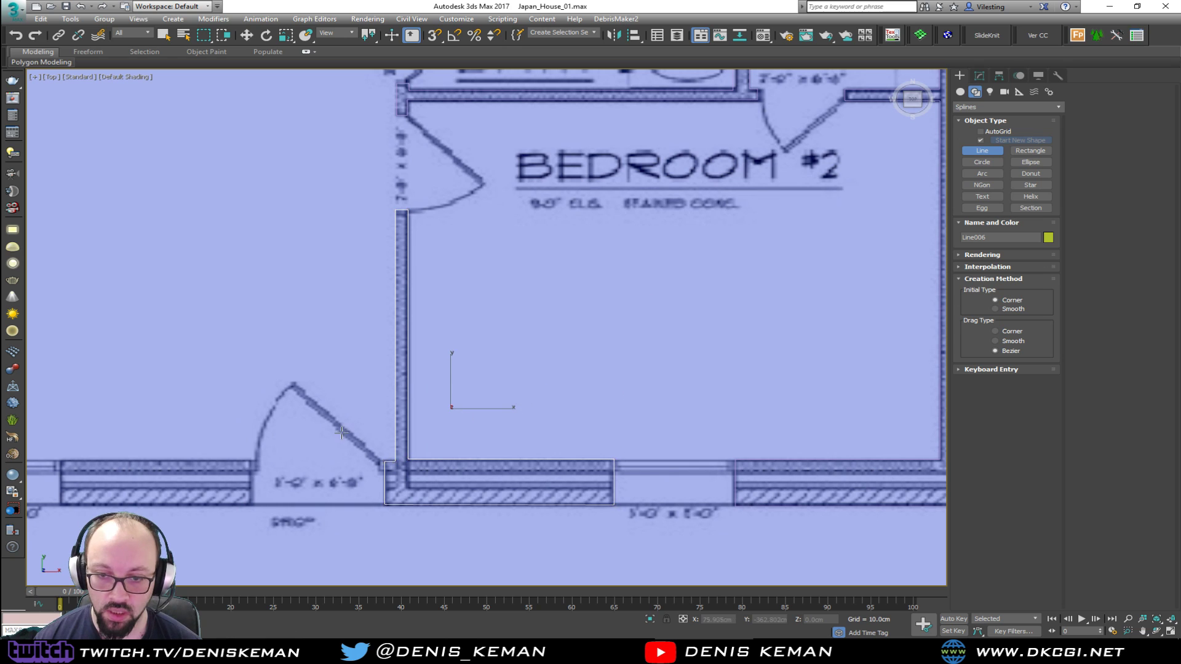
Draw a closed line around the porch wall section between the entry door and the nearest family room window
middle_click_drag(343, 433, 657, 374)
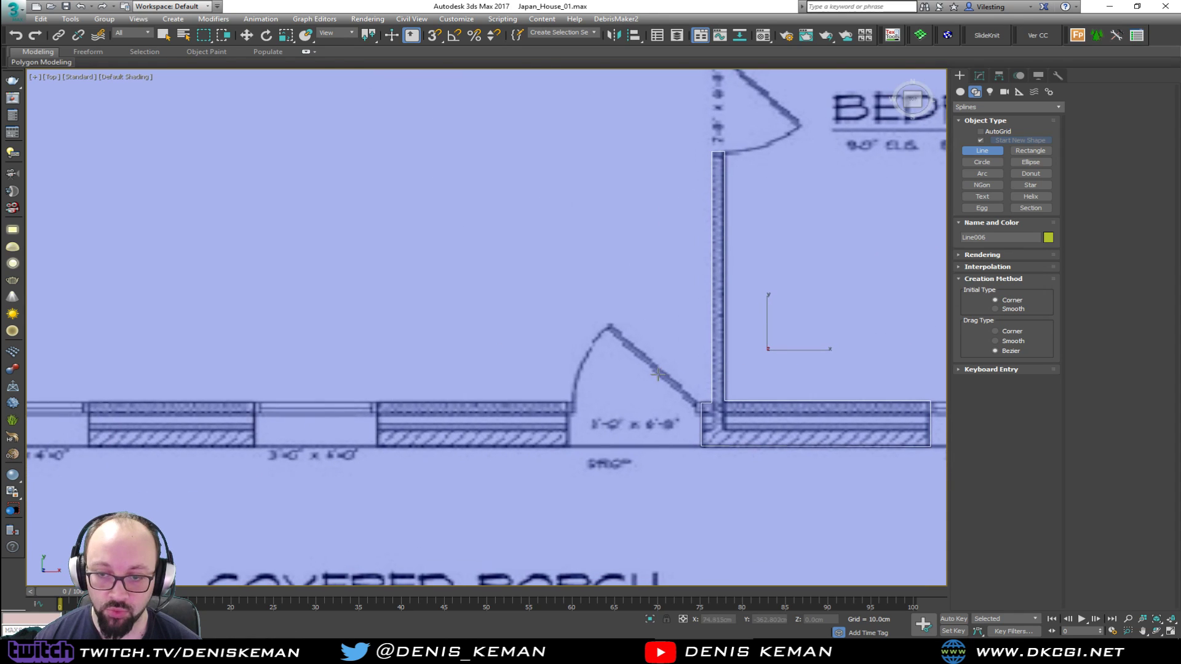
left_click(568, 403)
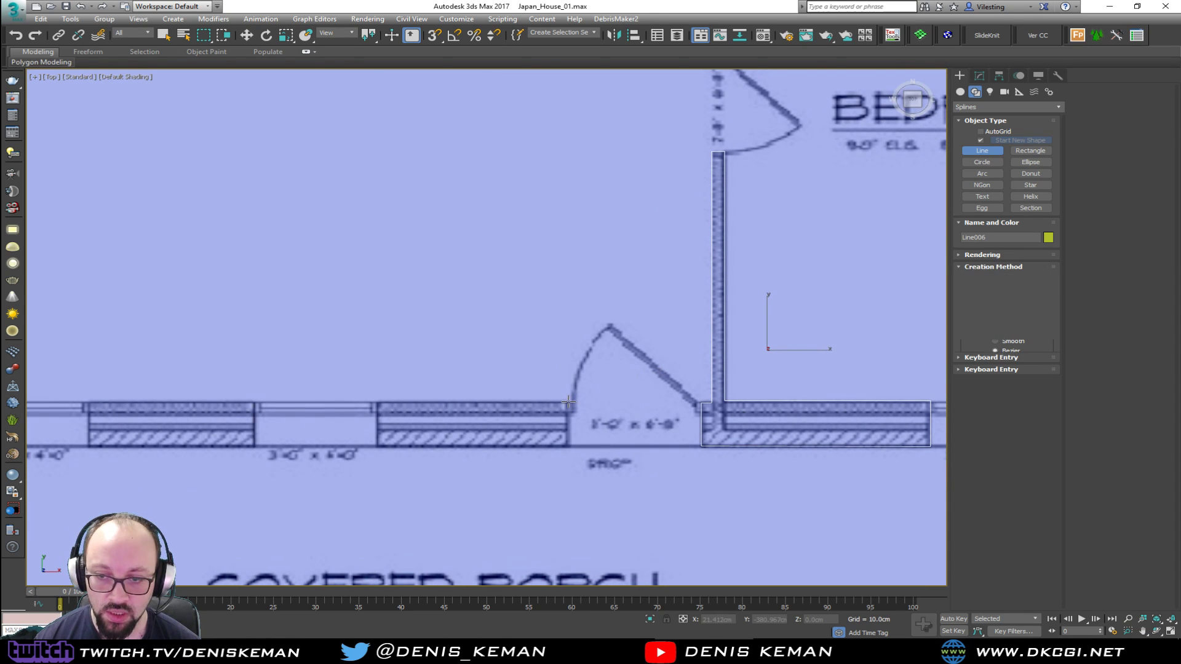
left_click(549, 448)
left_click(376, 448)
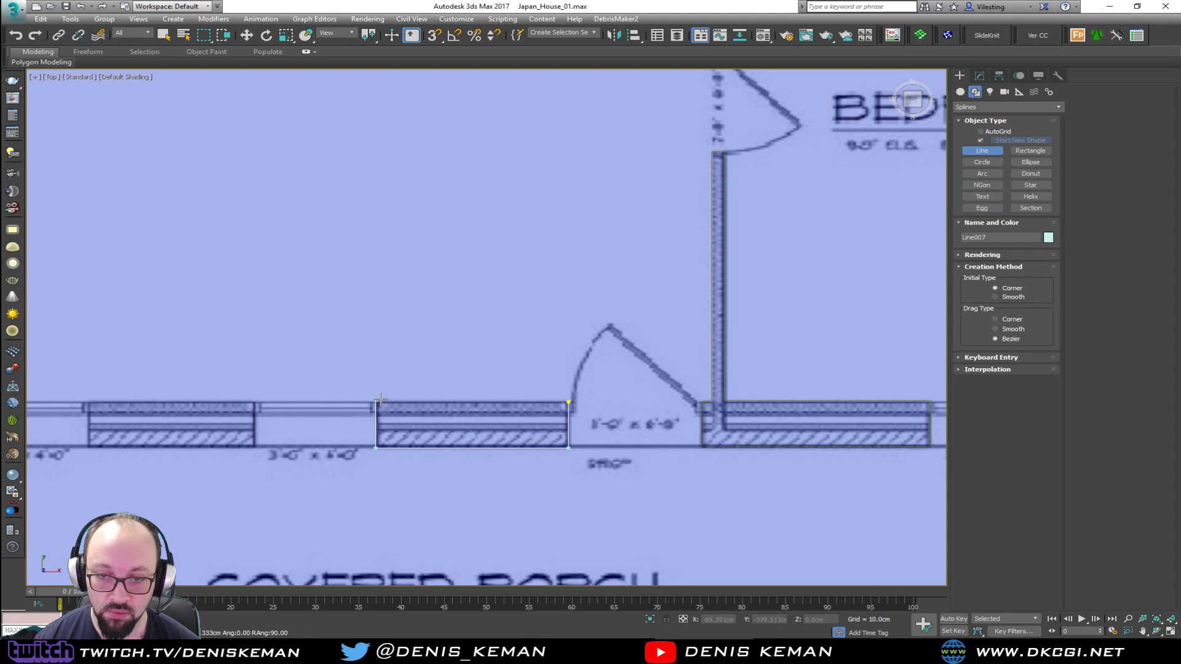
left_click(378, 403)
left_click(568, 402)
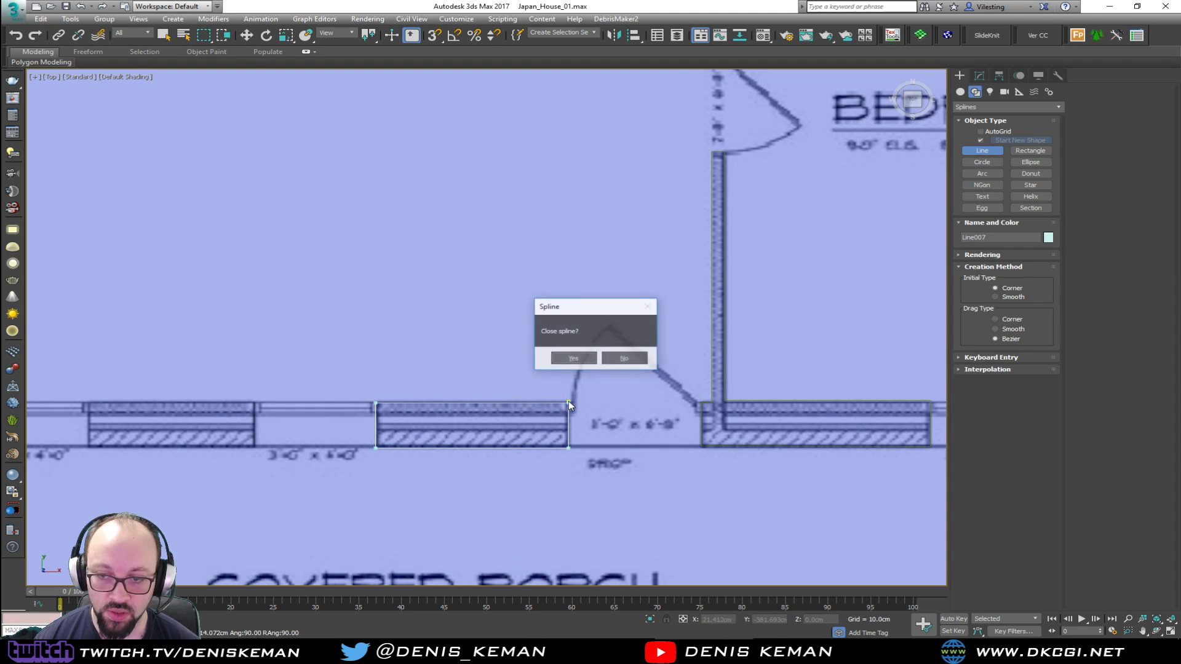
left_click(561, 359)
Draw a closed line around the porch wall section between the two 3'-0" x 4'-0" family room windows
middle_click_drag(361, 387, 608, 380)
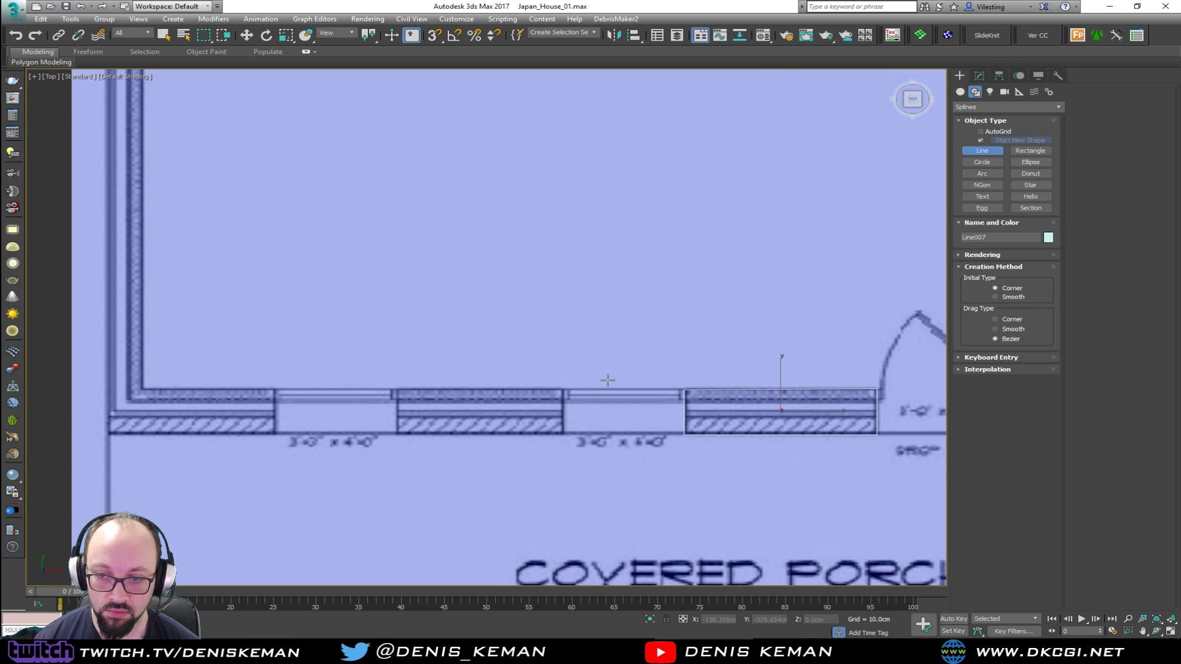
left_click(564, 389)
left_click(564, 432)
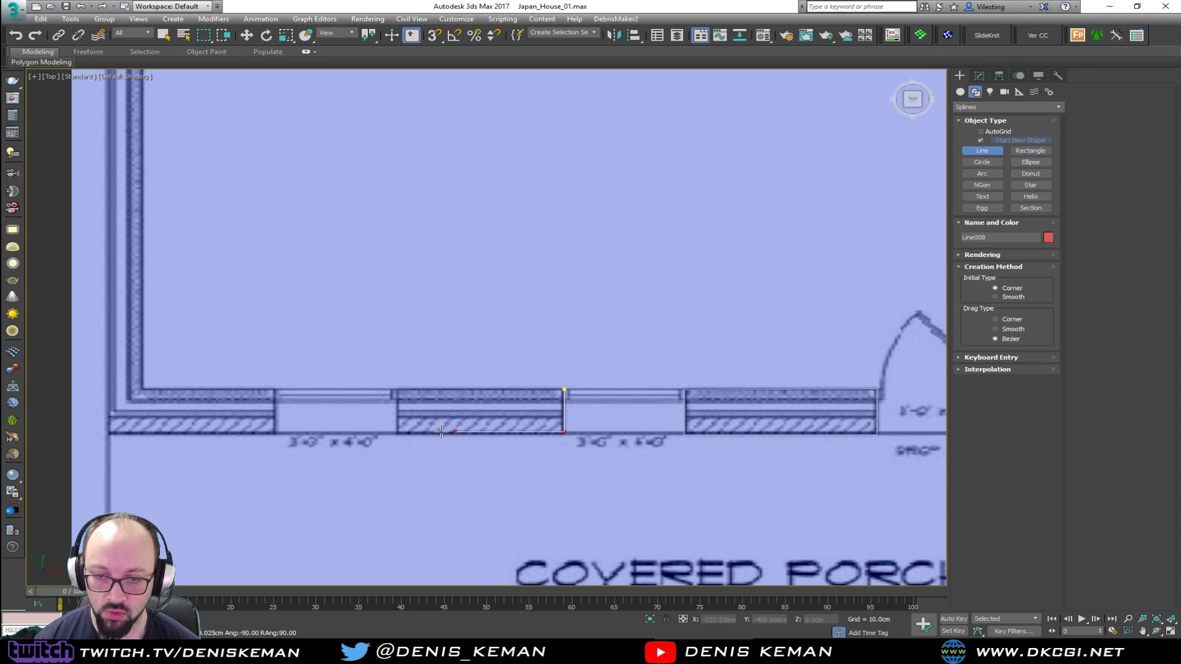
left_click(396, 387)
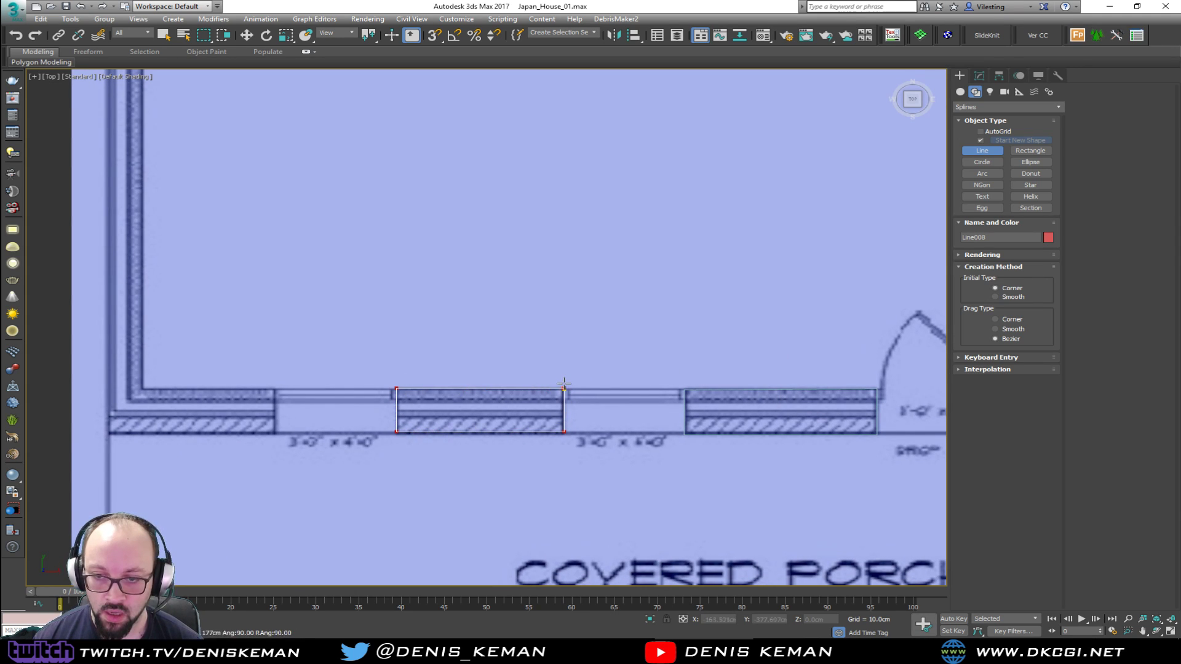
left_click(565, 389)
left_click(556, 357)
Start a line at the far family room window jamb, trace around the house's outer corner and up the exterior wall to the kitchen window jamb
middle_click_drag(274, 364, 617, 363)
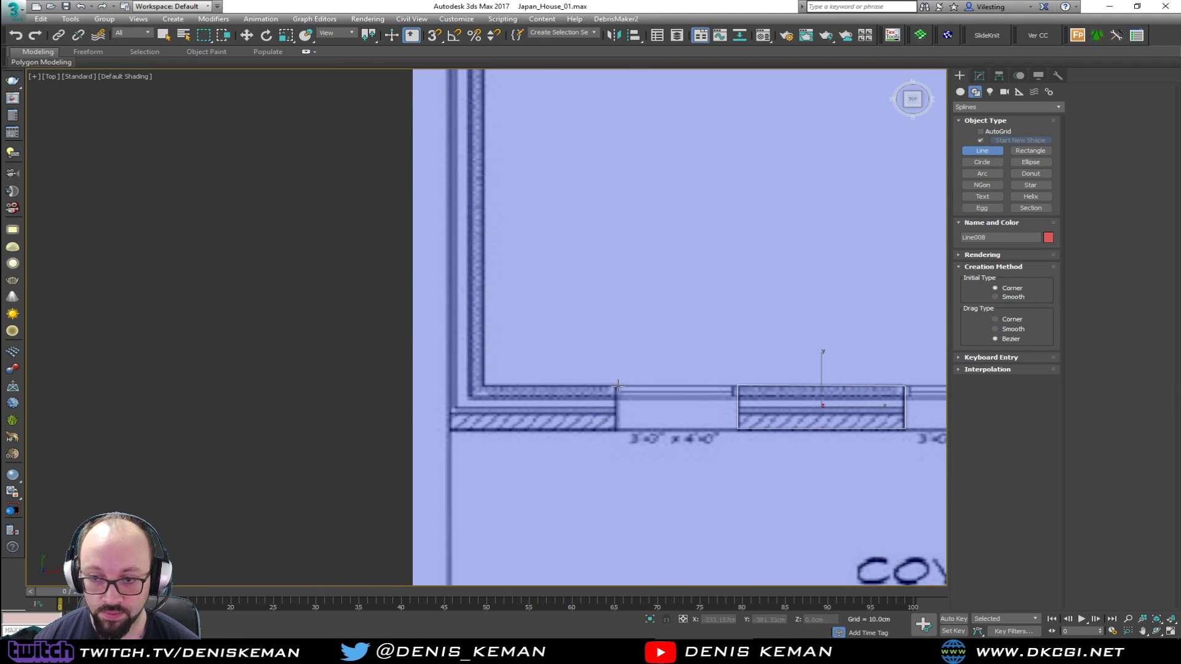
left_click(616, 385)
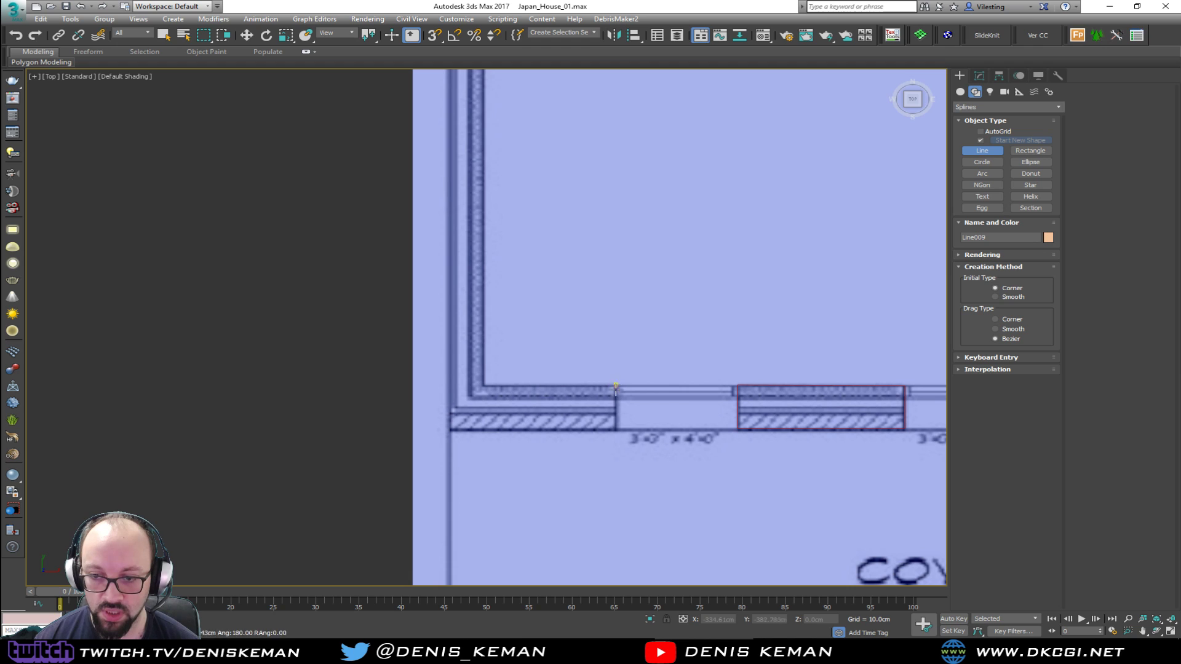
left_click(617, 429)
left_click(449, 430, "shift")
middle_click_drag(516, 192, 517, 454, "shift")
middle_click_drag(489, 152, 486, 455, "shift")
middle_click_drag(474, 140, 474, 318, "shift")
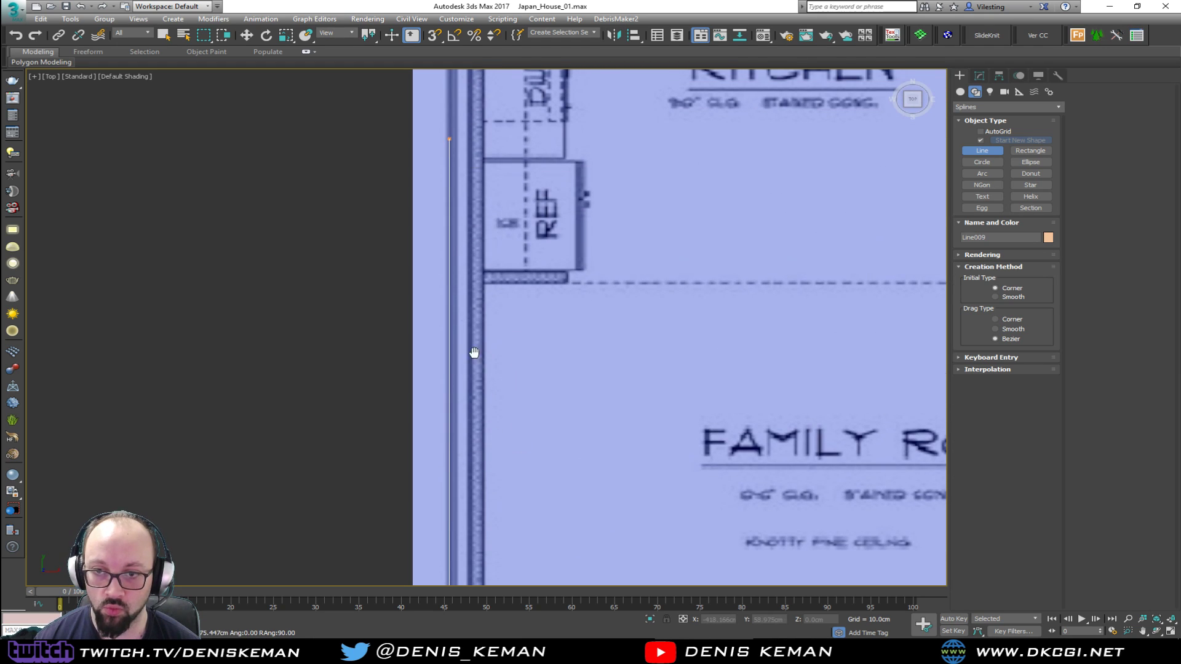
middle_click_drag(492, 132, 501, 428, "shift")
left_click(457, 348)
left_click(493, 347)
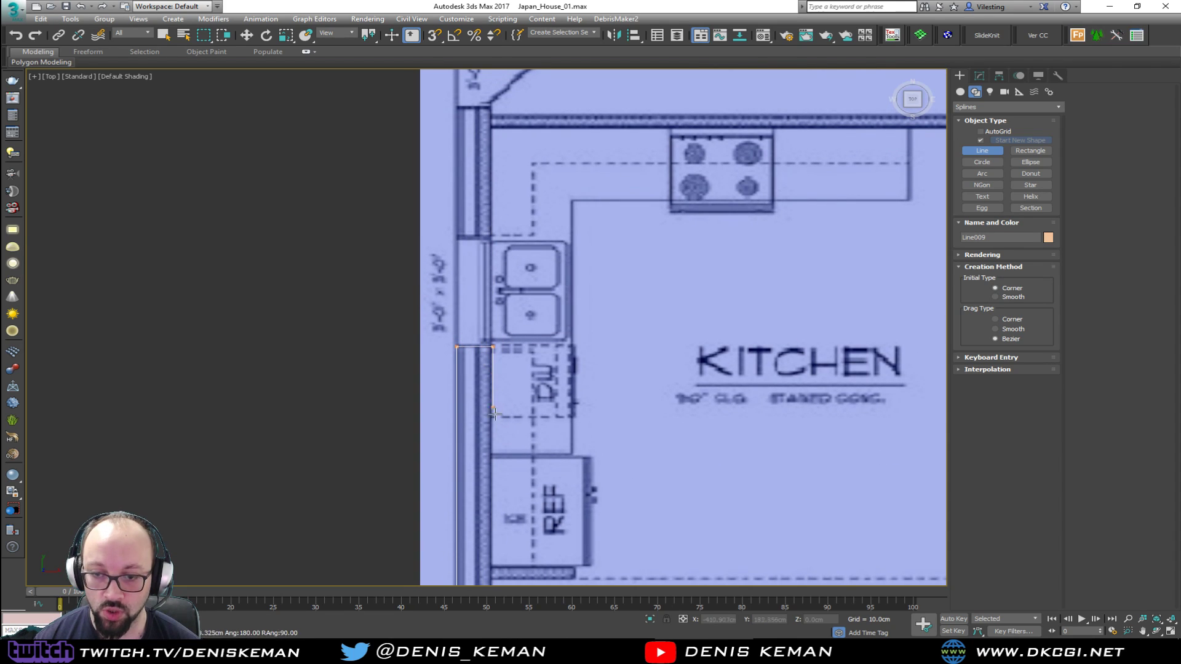
Continue the outline along the kitchen's inner wall face and around the short stub wall beside the refrigerator
left_click(514, 564)
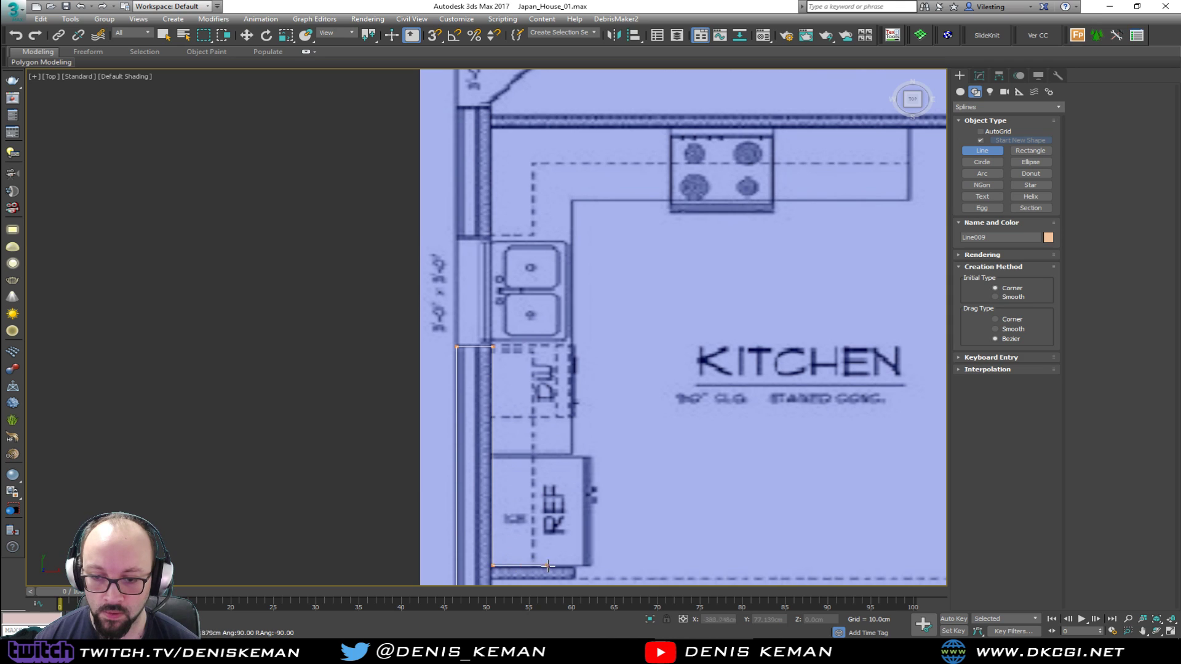
left_click(573, 564)
middle_click_drag(573, 565, 600, 283)
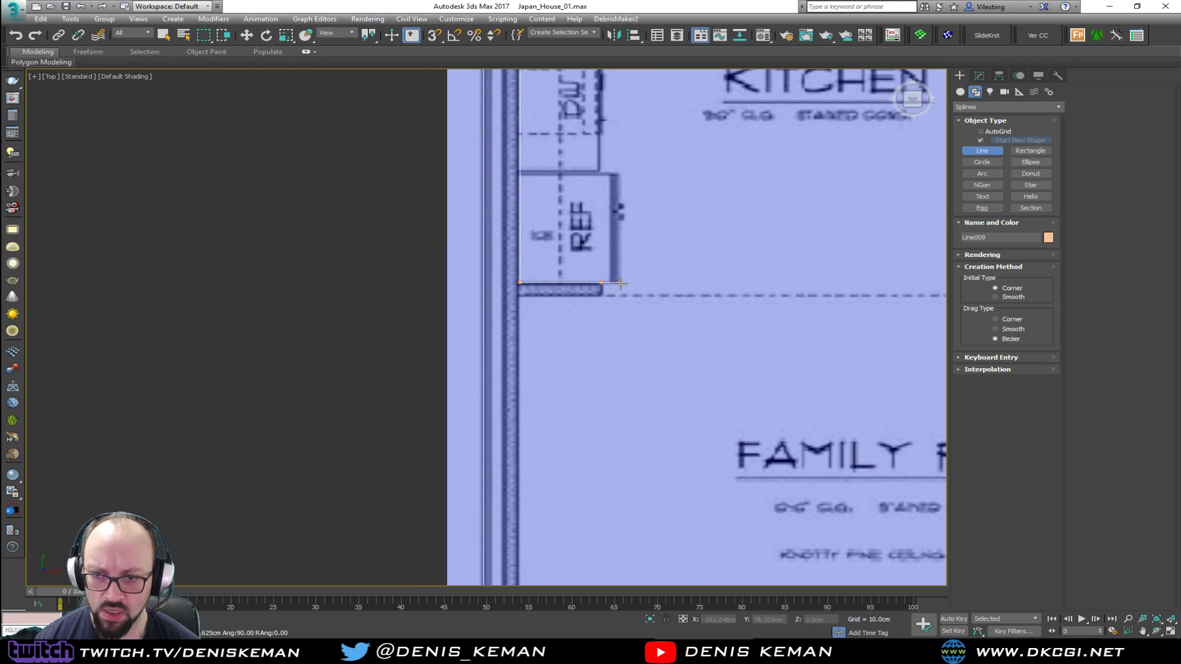
left_click(603, 294)
left_click(519, 299)
Trace the family room's inner wall face to its corner and window jamb, and close the spline at the starting vertex
middle_click_drag(608, 360, 576, 1)
middle_click_drag(601, 297, 556, 1)
middle_click_drag(572, 364, 565, 308)
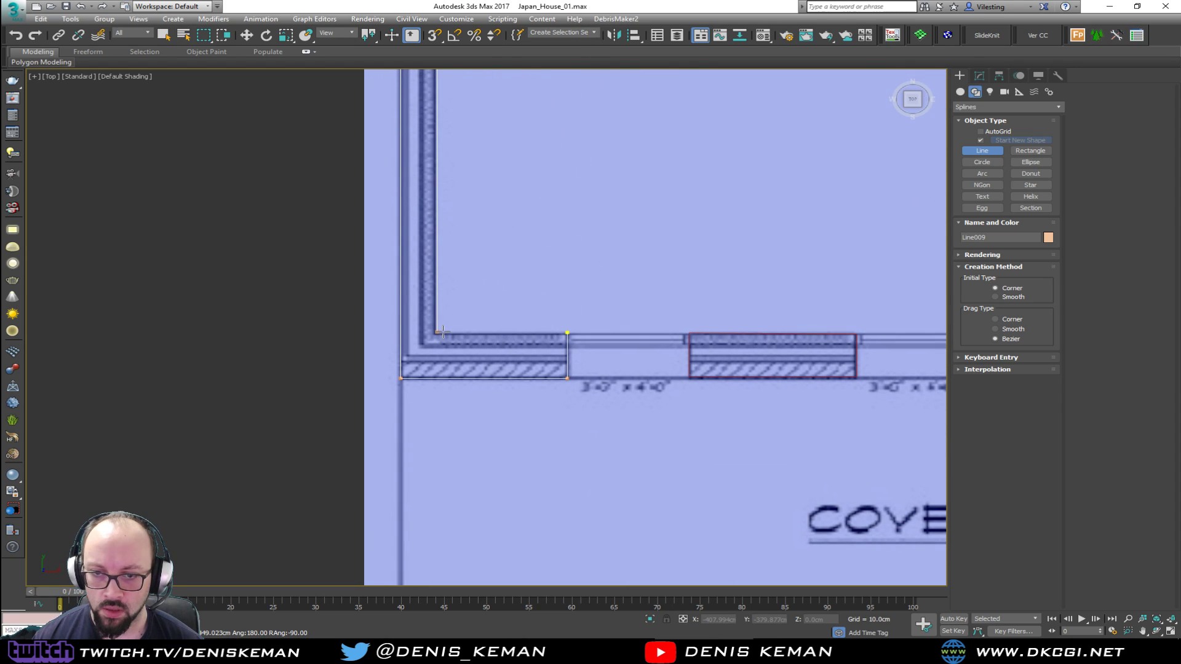
left_click(439, 332)
left_click(567, 336)
left_click(573, 359)
Start a new line at the laundry room's exterior door jamb and trace the laundry-kitchen partition to its end at the interior door
middle_click_drag(590, 201, 469, 351)
scroll(469, 343, "down", 4)
middle_click_drag(475, 195, 481, 450)
scroll(486, 287, "up", 2)
middle_click_drag(570, 315, 398, 158)
middle_click_drag(704, 337, 904, 521)
scroll(392, 317, "up", 2)
scroll(392, 316, "up", 2)
left_click(399, 242)
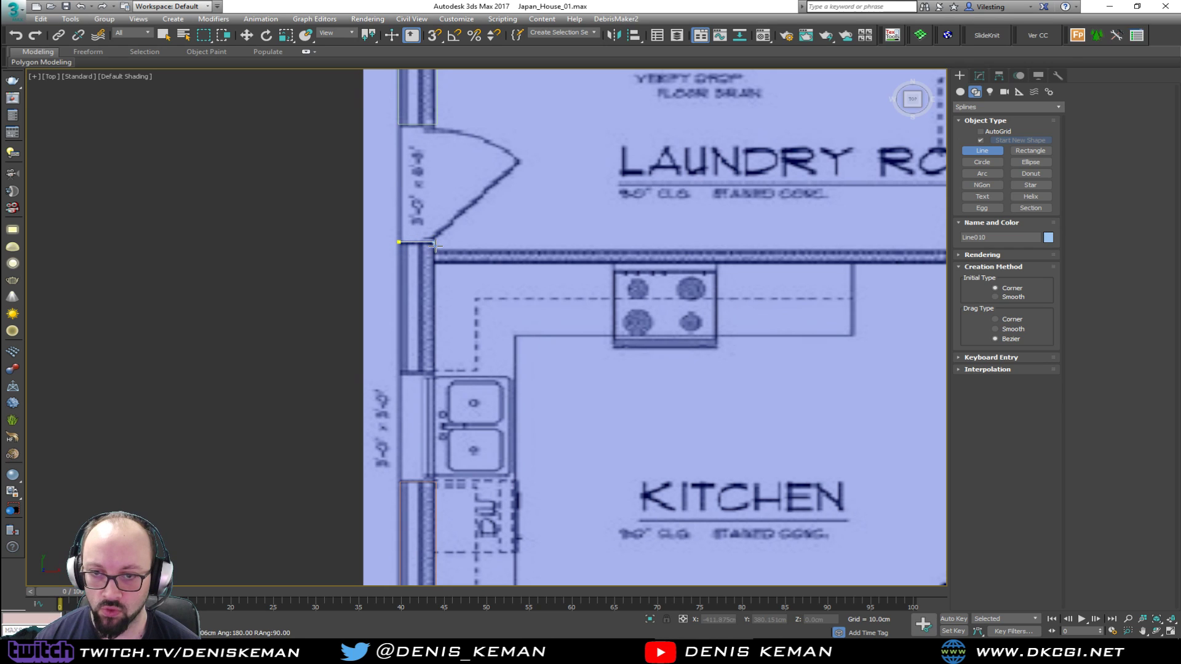
scroll(752, 255, "up", 2)
middle_click_drag(628, 264, 345, 265)
left_click(748, 254)
Trace the partition's kitchen side back to the exterior wall, around the kitchen window jamb, and close the spline at the laundry door
middle_click_drag(174, 277, 535, 268)
left_click(547, 367)
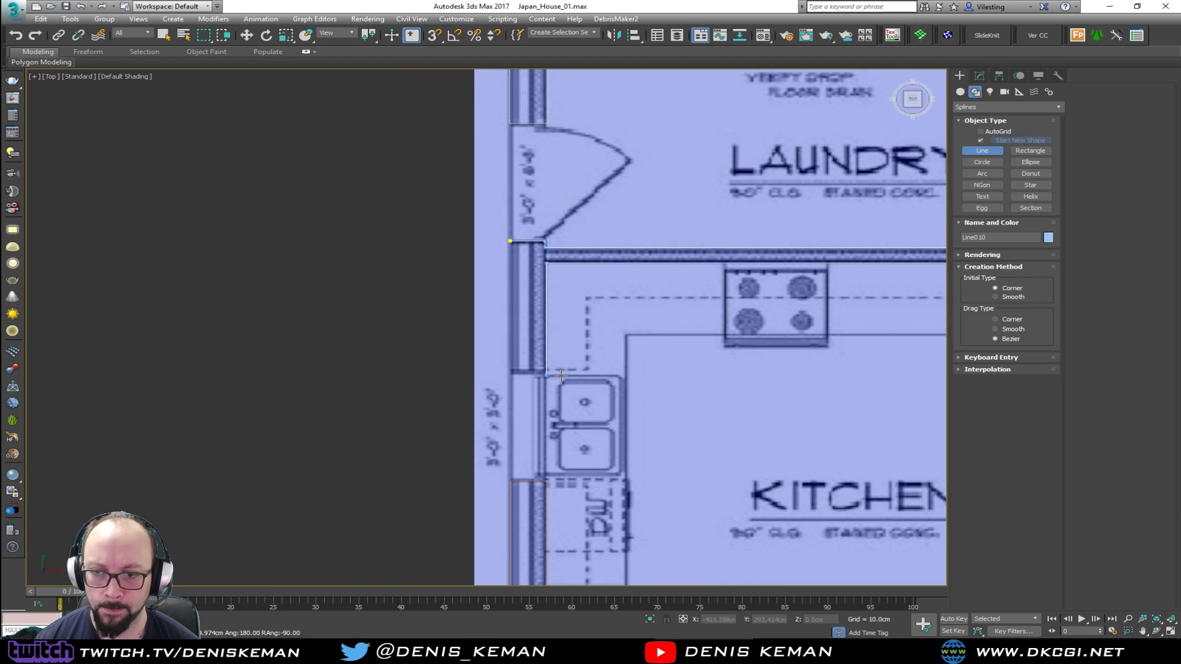
left_click(510, 373)
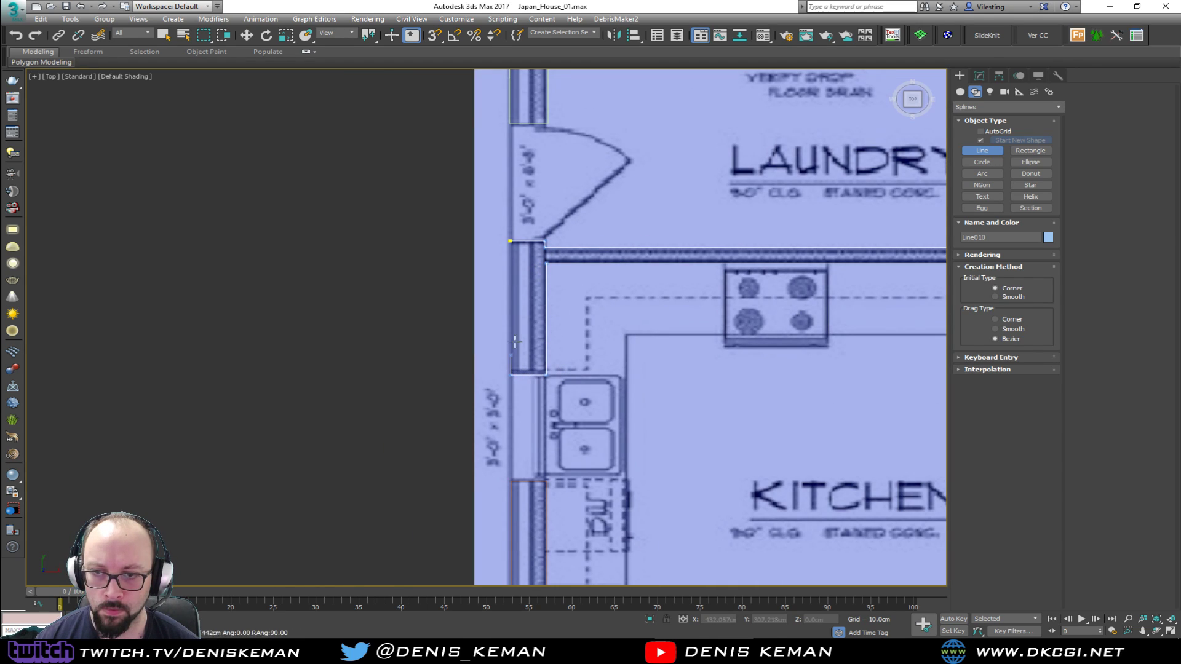
left_click(511, 241)
left_click(577, 360)
Examine the traced walls from the laundry room past the baths to Bedroom #2 and the family room for remaining untraced sections
scroll(517, 277, "down", 4)
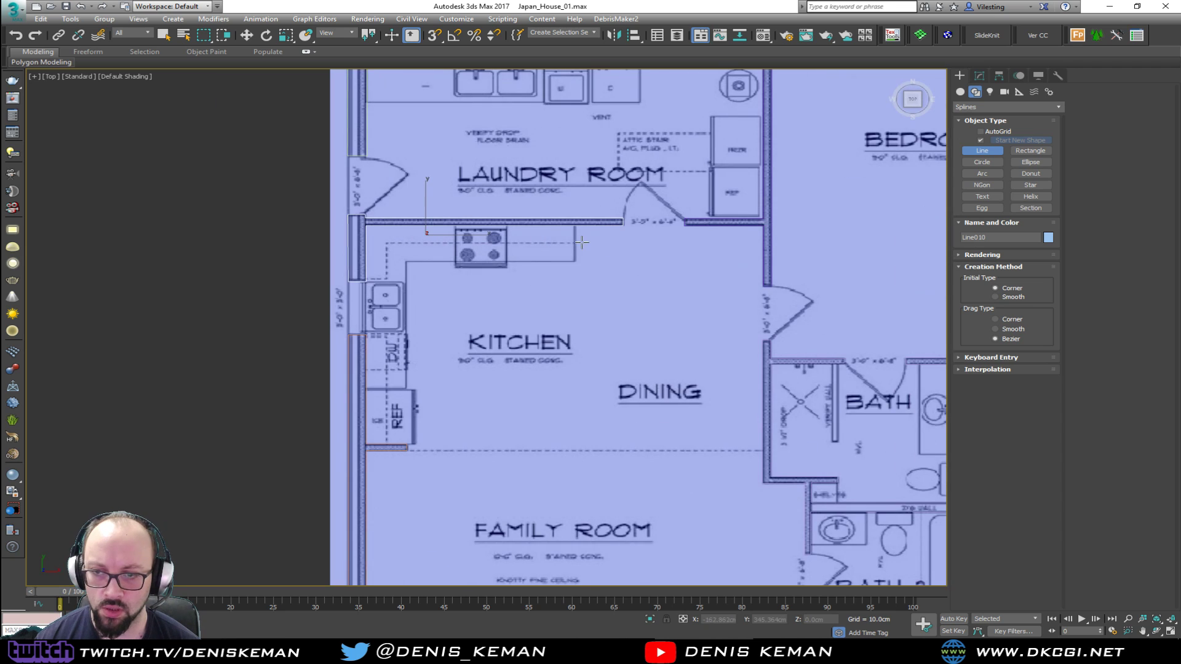
middle_click_drag(593, 271, 409, 268)
middle_click_drag(546, 173, 501, 353)
scroll(543, 264, "up", 4)
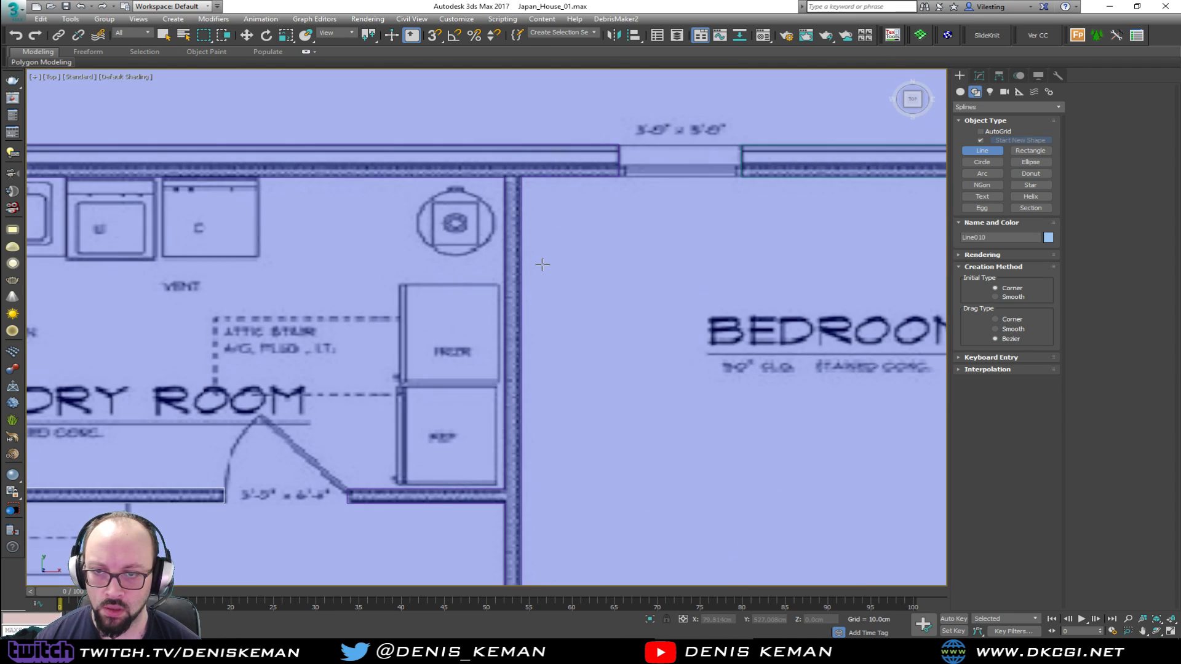
middle_click_drag(509, 418, 514, 215)
middle_click_drag(528, 341, 430, 125)
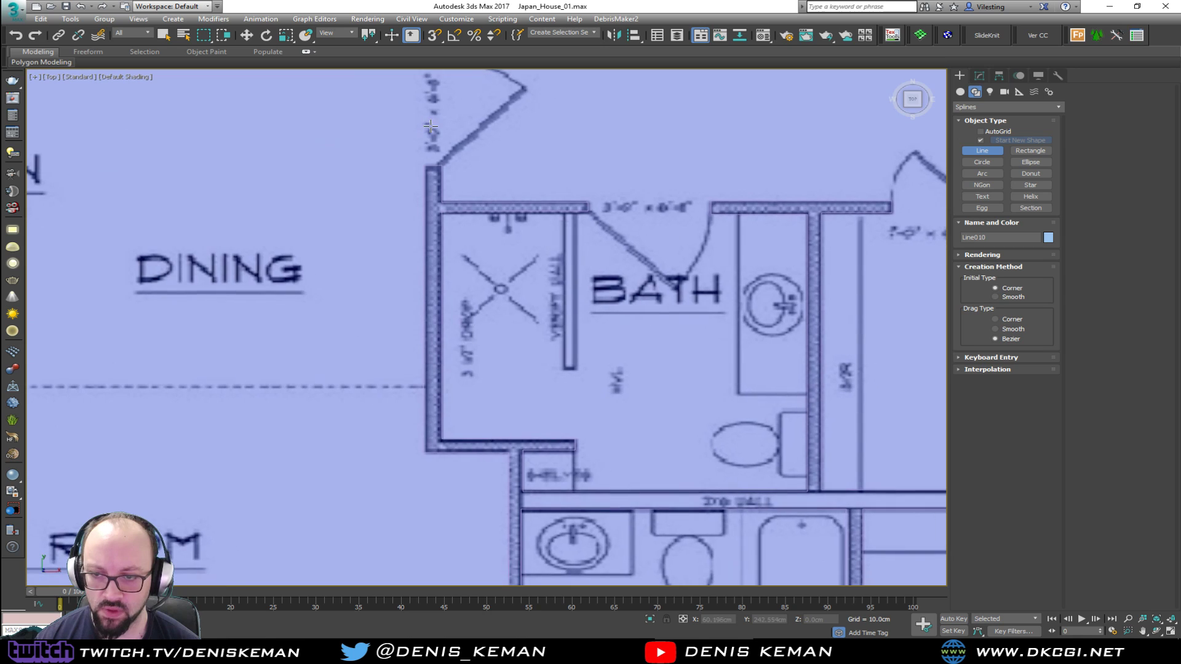
scroll(537, 264, "down", 4)
middle_click_drag(529, 341, 534, 218)
middle_click_drag(466, 301, 511, 290)
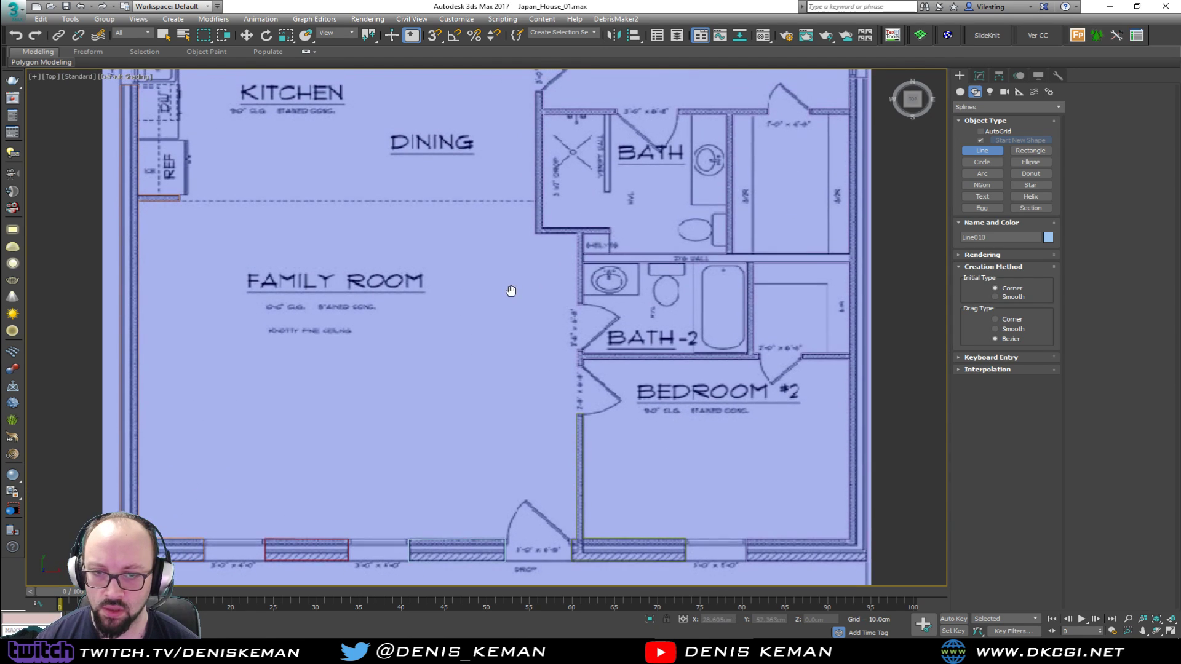
End line creation and select all ten traced wall shapes together
key("w")
middle_click_drag(387, 302, 371, 369)
scroll(359, 360, "down", 4)
left_click_drag(682, 99, 189, 528)
middle_click_drag(371, 297, 345, 149)
scroll(462, 324, "up", 4)
middle_click_drag(658, 462, 612, 489)
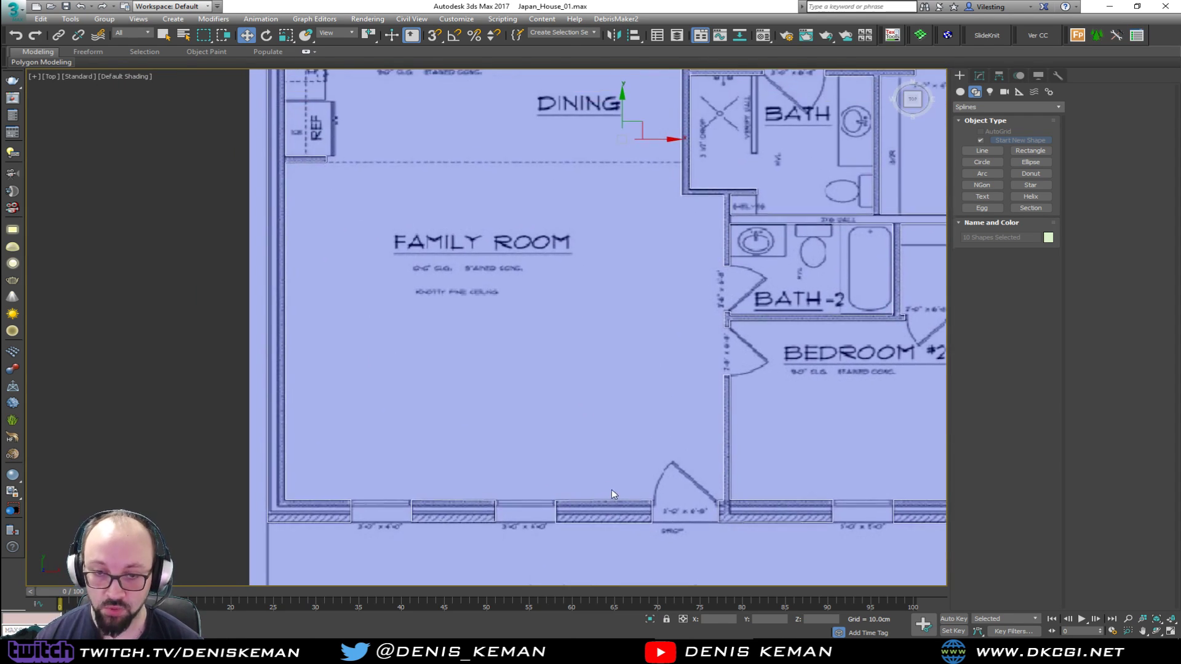
Attach every other wall line to the family room's wall spline with Attach Multiple, and switch to vertex editing
left_click(356, 370)
left_click_drag(356, 361, 281, 397)
middle_click_drag(809, 142, 646, 256)
left_click(978, 76)
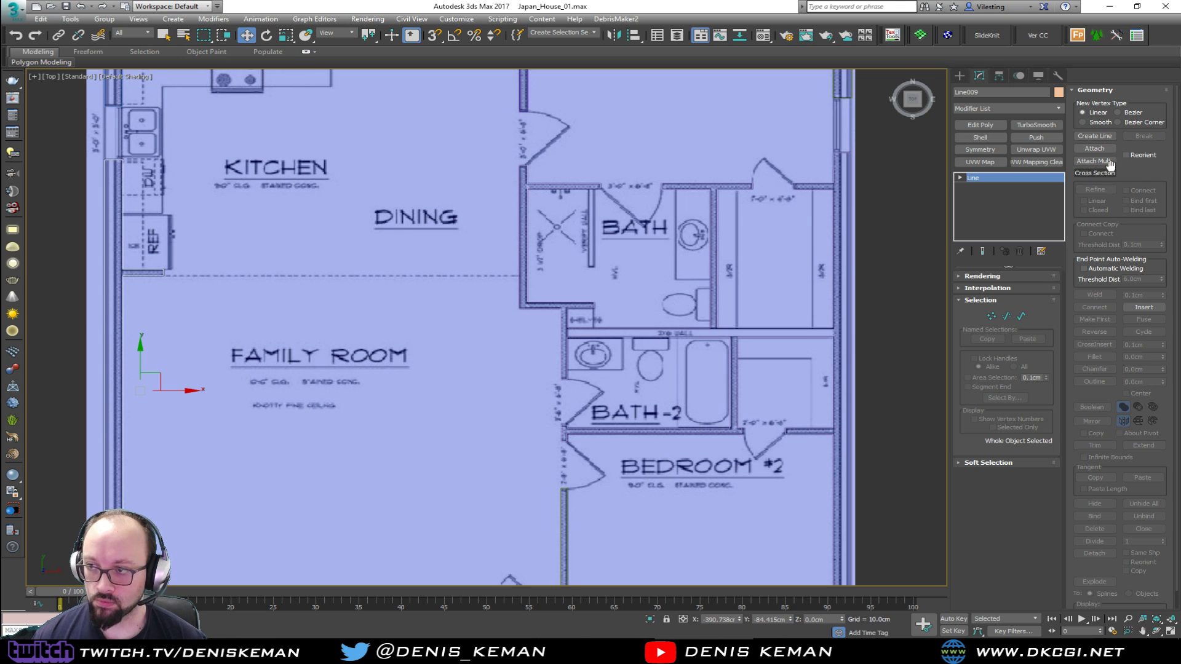
left_click(1108, 160)
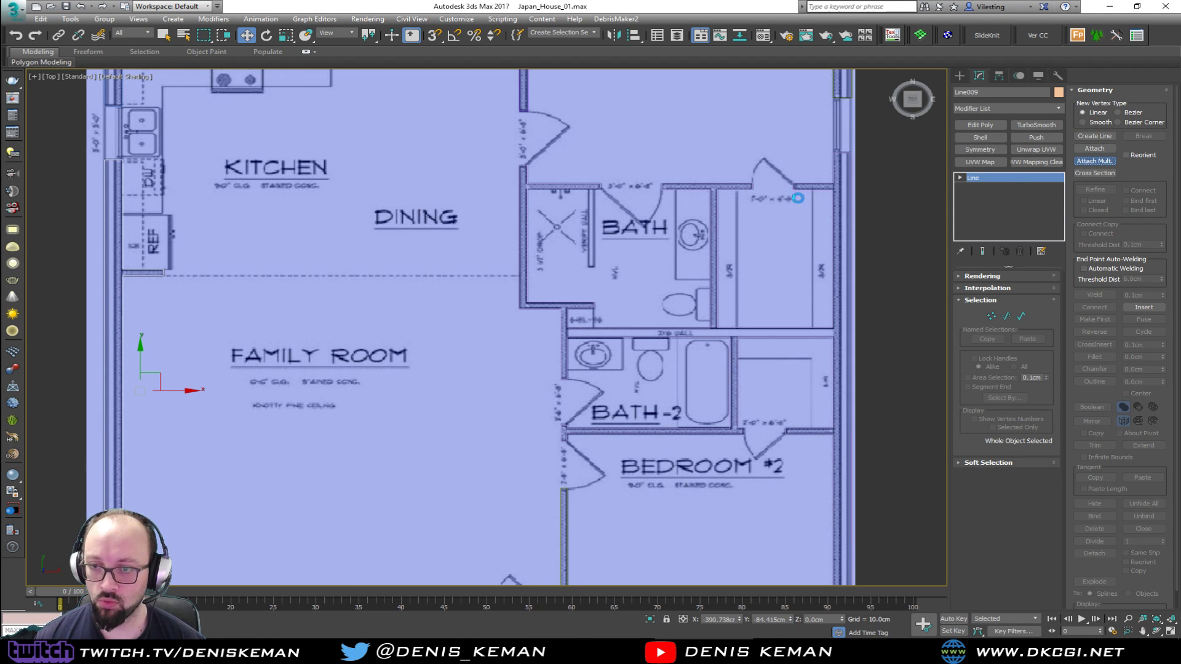
key("ctrl+a")
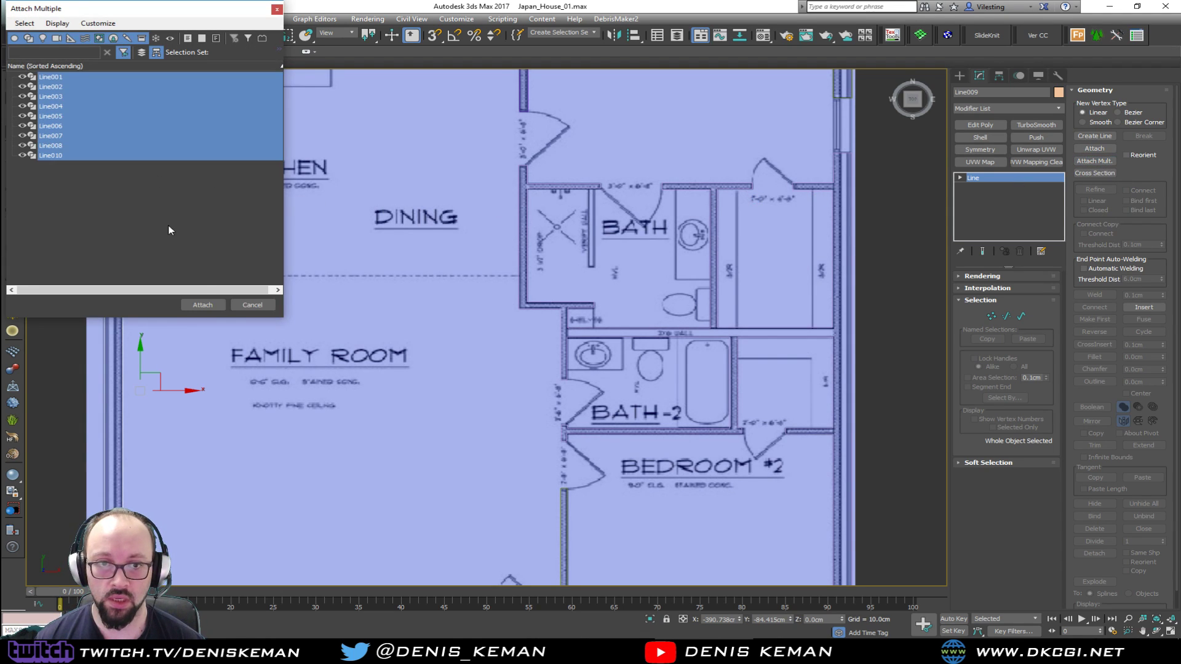
left_click(202, 304)
middle_click_drag(359, 219, 361, 228)
scroll(369, 276, "down", 4)
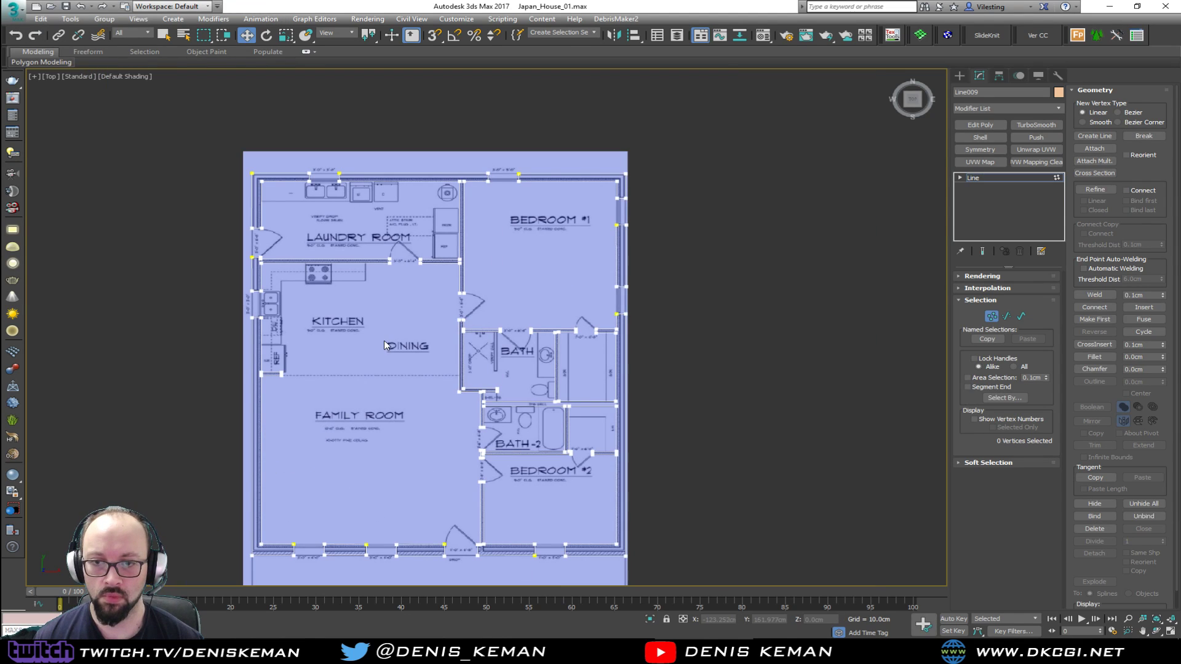
scroll(397, 263, "down", 3)
scroll(353, 288, "up", 4)
key("1")
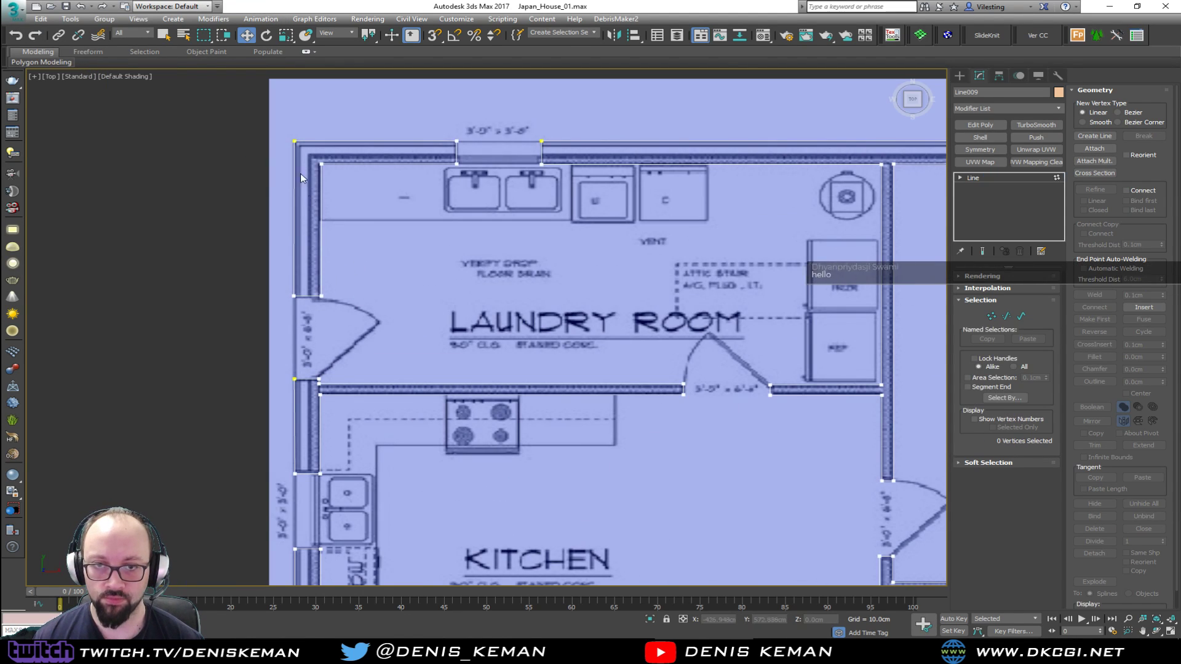
Select the outer-face vertices of the plan's left exterior wall, from the laundry corner to the porch corner
left_click_drag(277, 289, 284, 318)
left_click_drag(297, 369, 296, 371)
left_click_drag(308, 454, 305, 483, "ctrl")
scroll(320, 438, "up", 1)
middle_click_drag(320, 438, 340, 65)
scroll(340, 65, "down", 1)
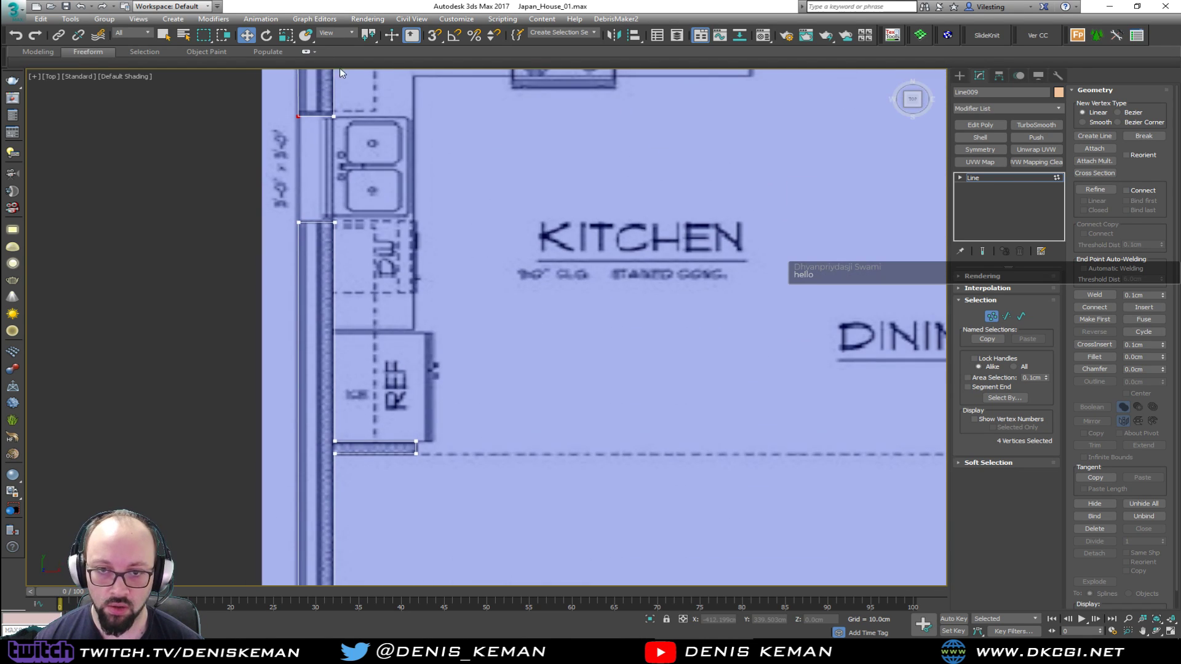
scroll(309, 173, "down", 2)
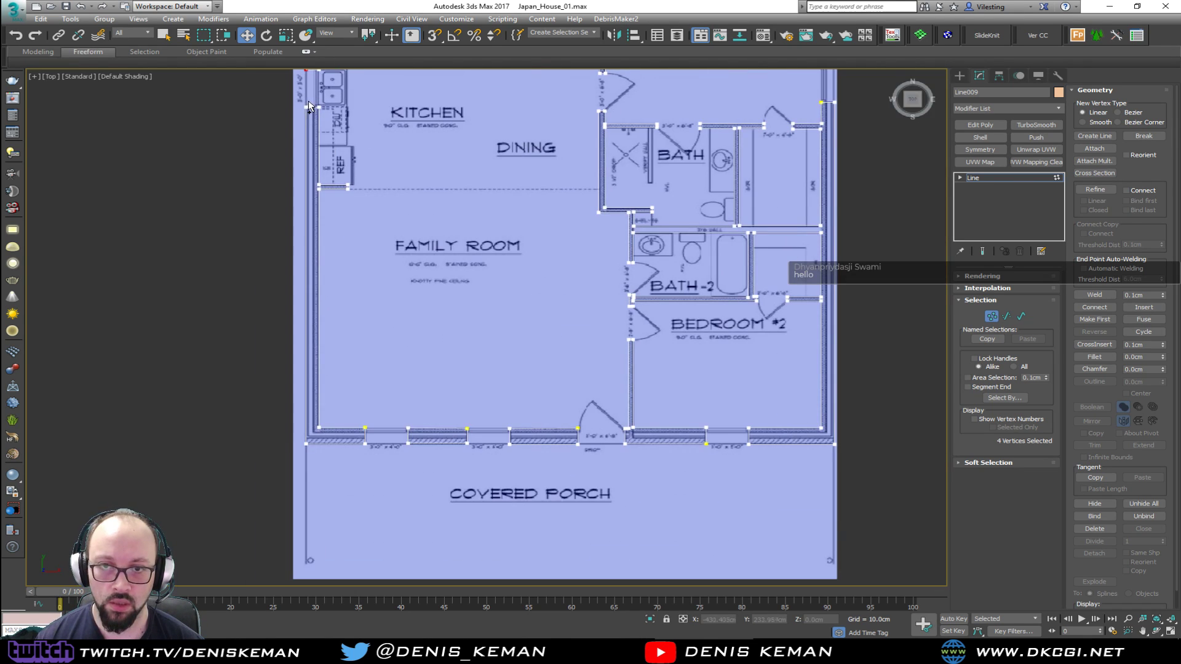
left_click_drag(265, 483, 265, 483)
scroll(304, 215, "down", 3)
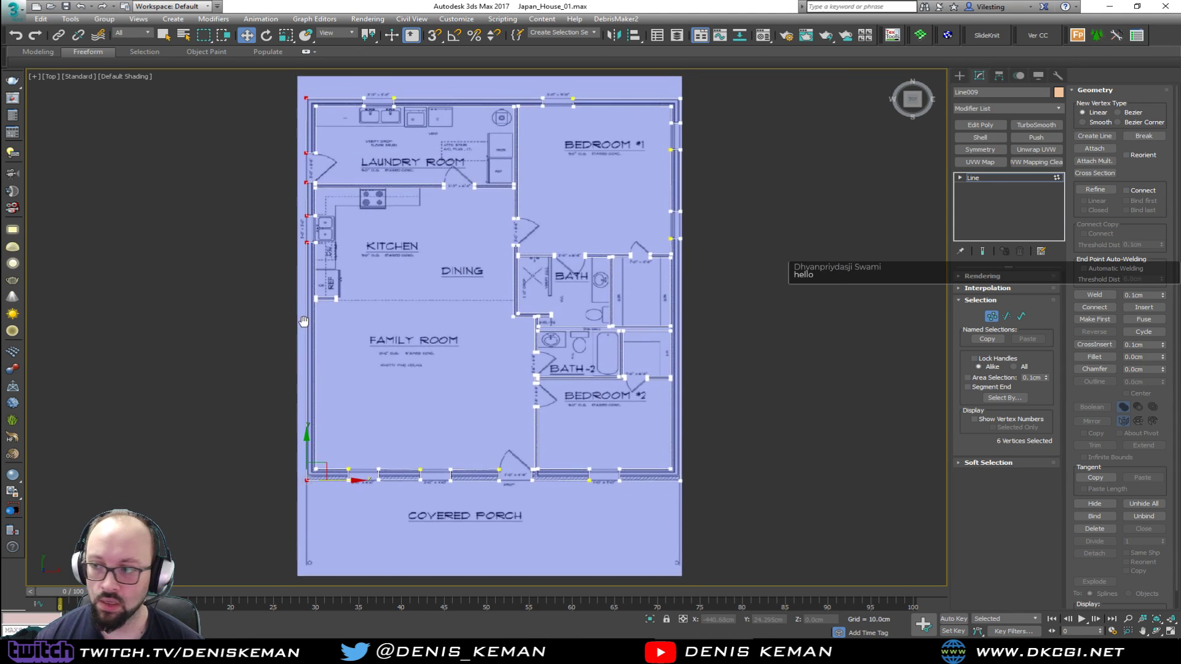
mouse_move(1093, 392)
left_mouse_down()
mouse_move(1094, 306)
mouse_move(1093, 382)
left_mouse_up()
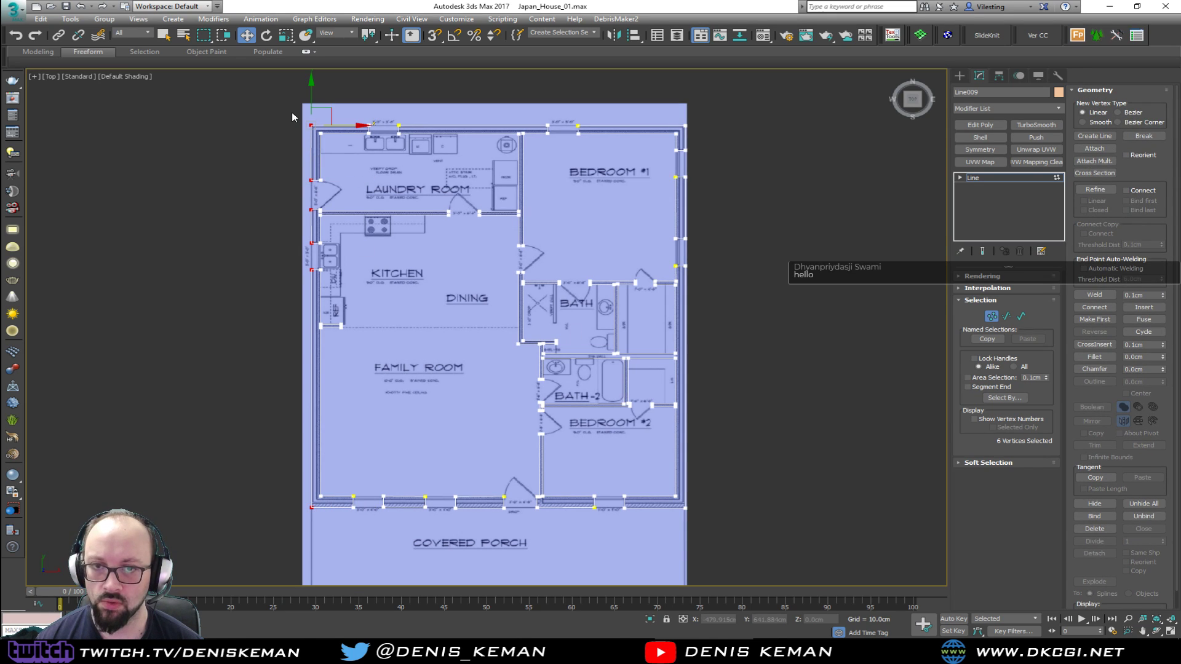
Turn on snapping and align the outer vertices at the laundry room's exterior door horizontally with the wall's corner vertex
scroll(300, 118, "up", 4)
left_click(312, 128)
left_click_drag(328, 146, 328, 147)
mouse_move(330, 256)
left_mouse_down()
mouse_move(326, 309)
mouse_move(341, 311)
mouse_move(326, 249)
left_mouse_up()
key("s")
left_click(356, 289)
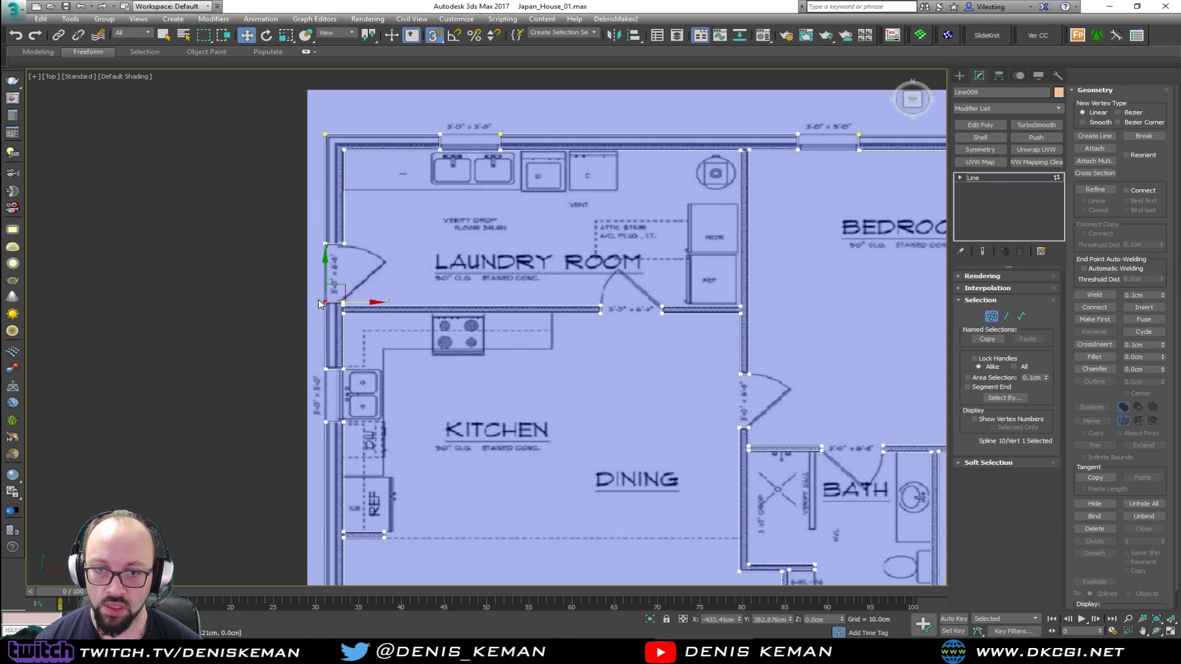
Align the outer vertices at the kitchen window and the family room's porch-side corner with the left exterior wall face
left_click_drag(328, 370, 328, 370)
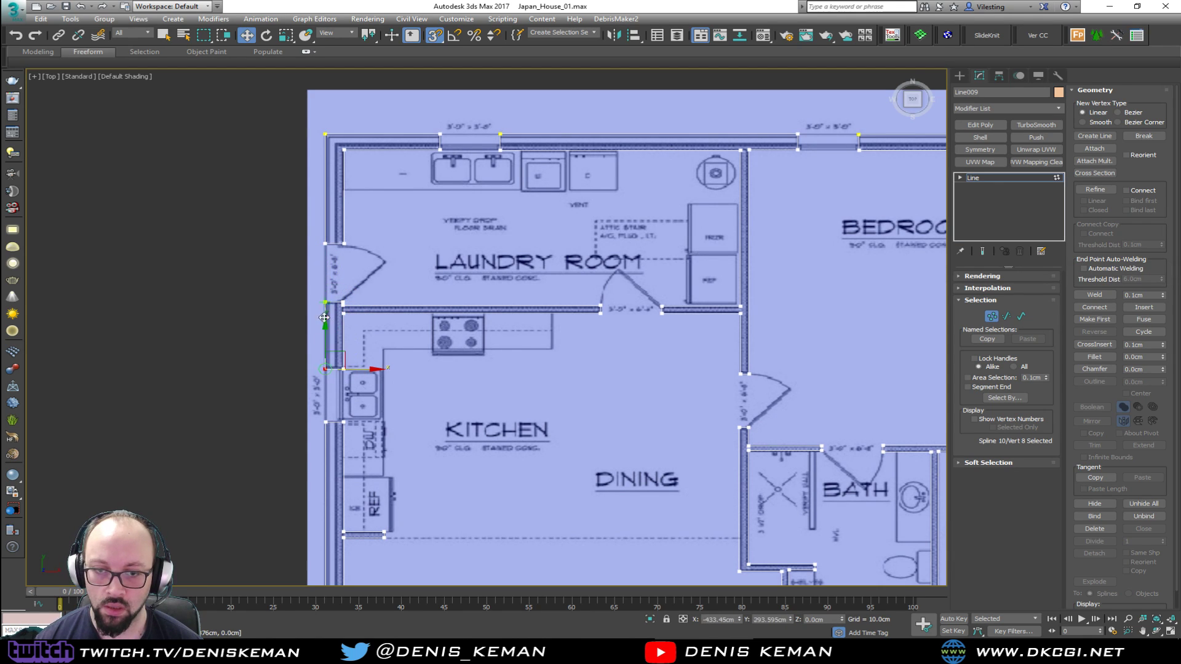
left_click_drag(319, 428, 325, 372)
middle_click_drag(320, 472, 362, 183)
middle_click_drag(366, 389, 364, 219)
scroll(363, 234, "down", 2)
left_click_drag(360, 382, 374, 386)
middle_click_drag(360, 336, 359, 437)
Level the family room's porch-wall vertices at both window openings and the entry door jamb by snapping them to their neighbours
left_click_drag(417, 478, 288, 476)
scroll(441, 474, "up", 2)
left_click_drag(555, 487, 553, 485)
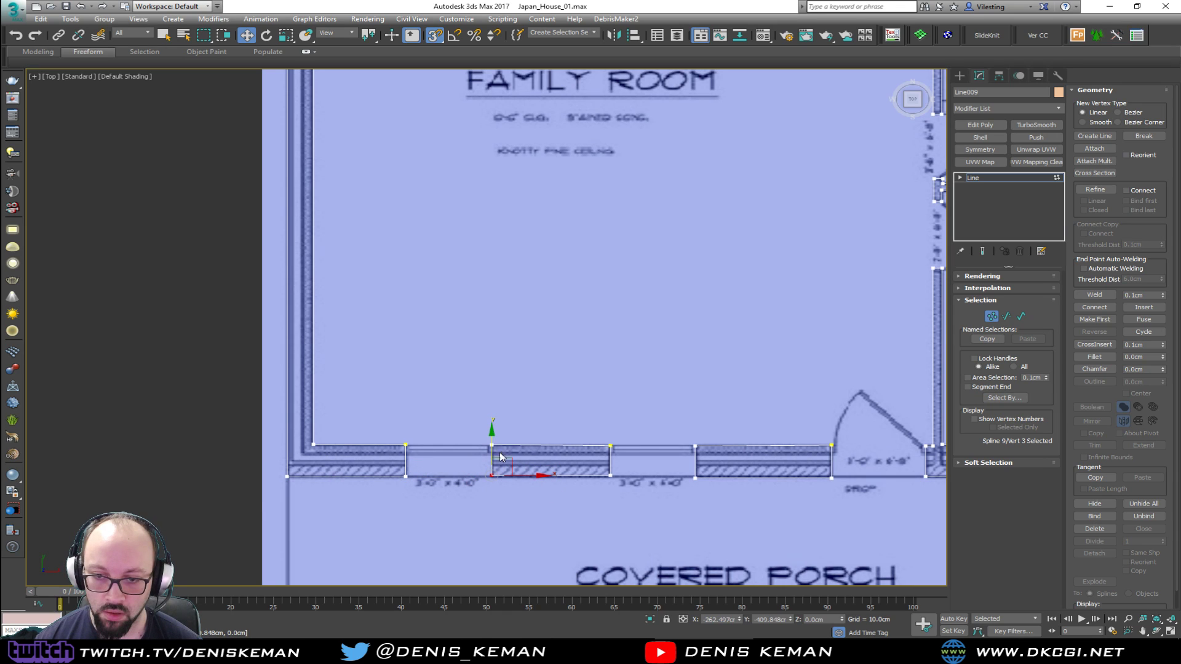
left_click(609, 445)
middle_click_drag(602, 440, 222, 410)
left_click(315, 448)
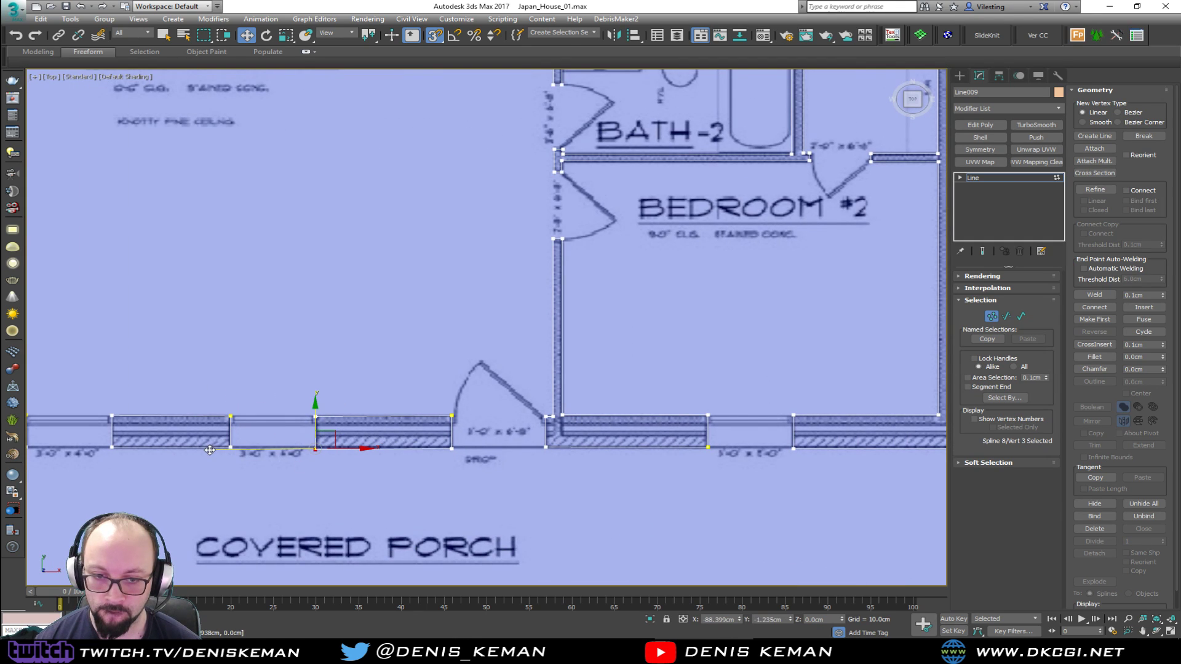
left_click(452, 447)
left_click_drag(451, 420, 575, 459)
Level the outer vertices of Bedroom #2's porch wall from the entry door jamb past the window to the house corner
middle_click_drag(607, 426, 485, 408)
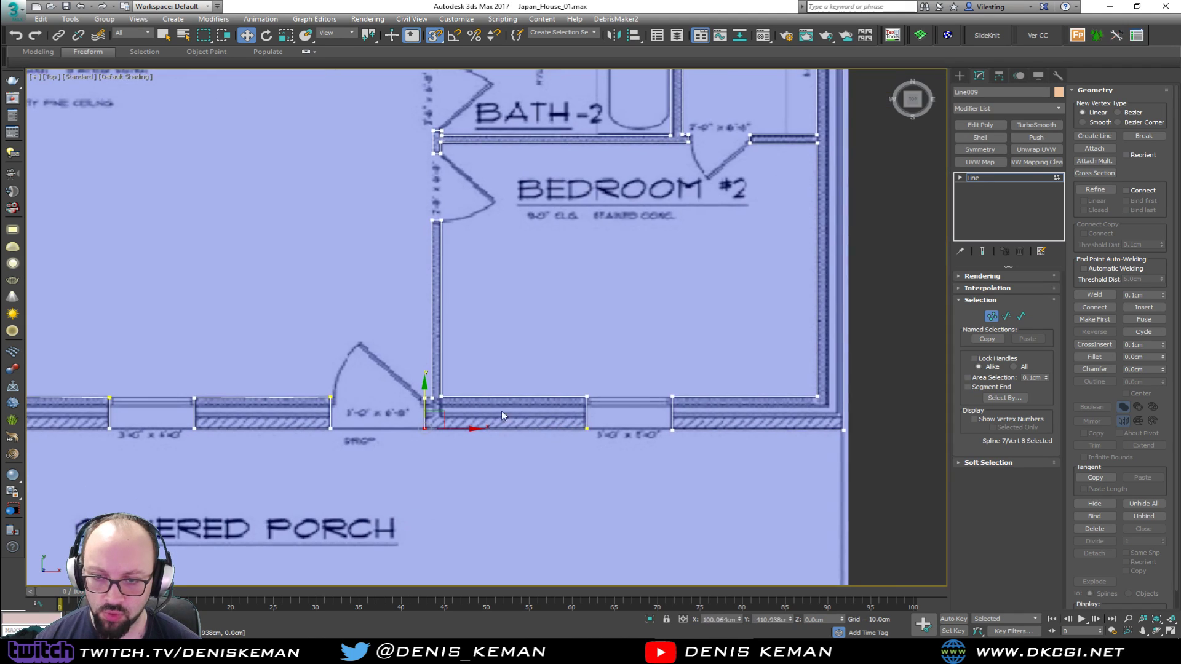
left_click(587, 428)
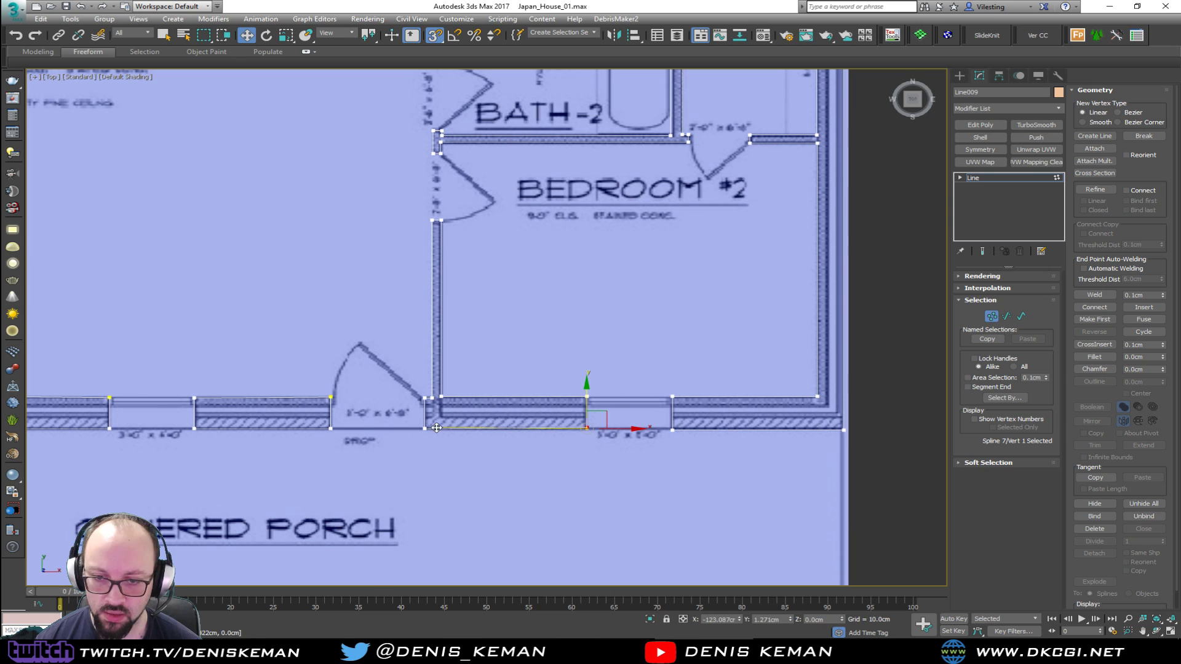
left_click(672, 428)
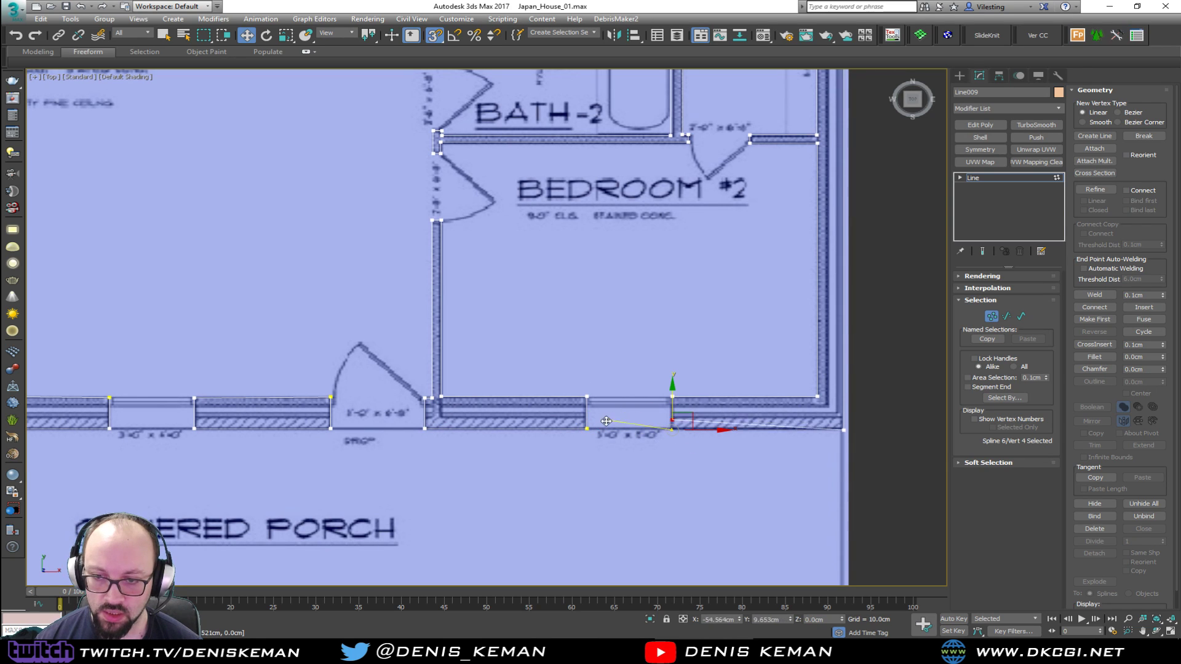
middle_click_drag(851, 427, 724, 433)
left_click(717, 436)
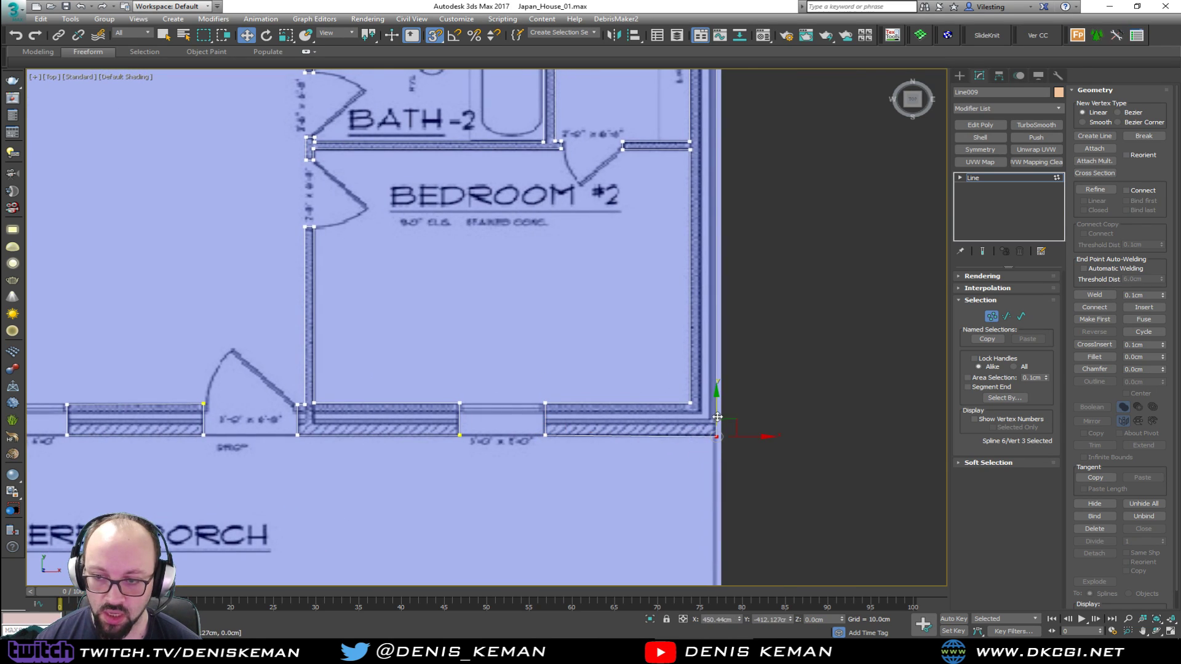
Align the outer jamb vertices of Bedroom #1's side window nearest the closet with the house's porch-side corner
middle_click_drag(706, 375, 523, 453)
scroll(509, 487, "down", 3)
left_click_drag(501, 319, 493, 326)
middle_click_drag(517, 338, 526, 254)
left_click_drag(536, 233, 507, 570)
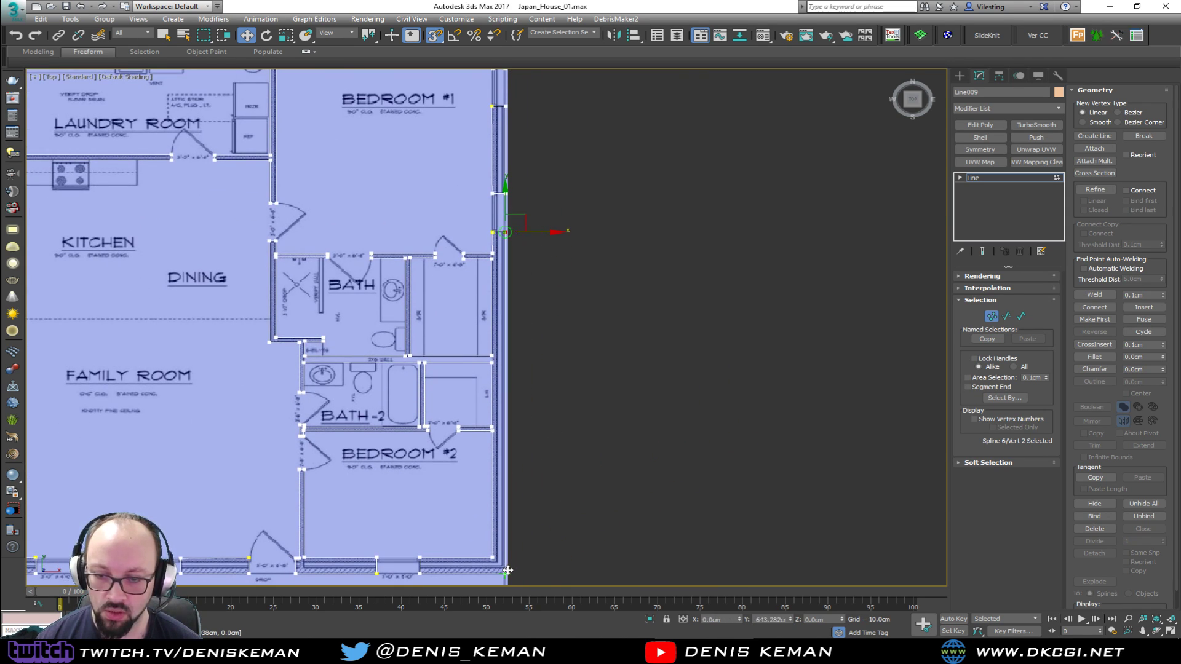
left_click(504, 193)
left_click_drag(533, 192, 506, 231)
Align the outer vertices of Bedroom #1's other side window and its rear corner with the same exterior wall face
middle_click_drag(514, 190, 514, 267)
left_click_drag(529, 158, 504, 265)
left_click(506, 146)
left_click_drag(535, 144, 506, 184)
left_click(505, 112)
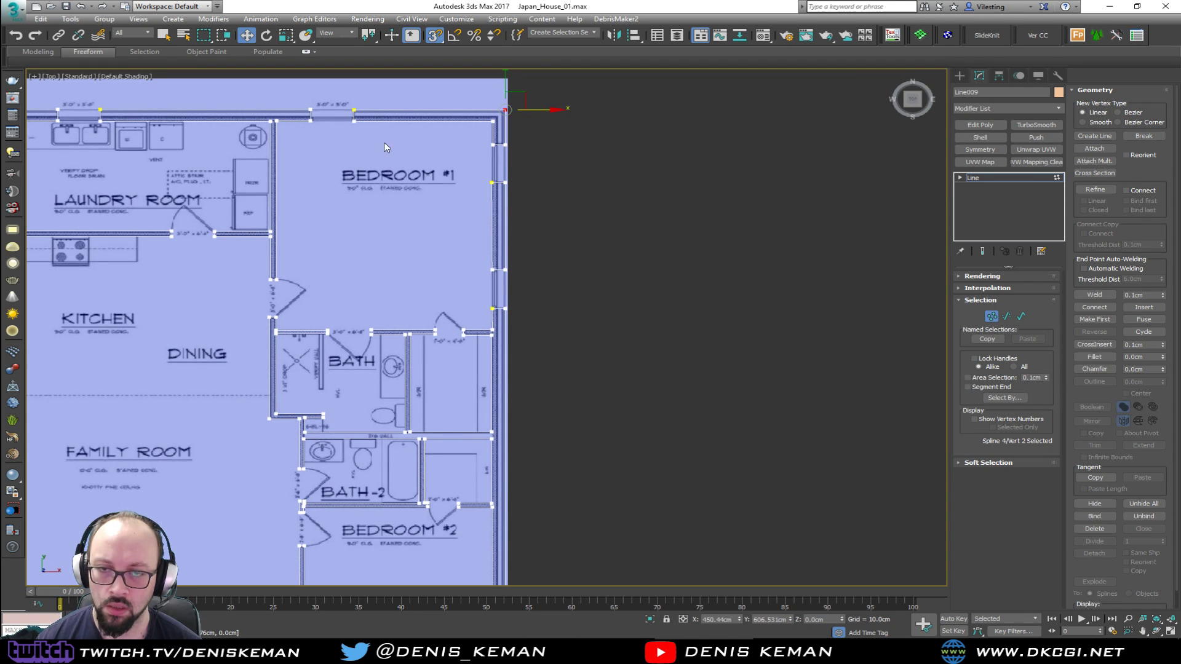
Level the outer vertices of the rear exterior wall around the laundry room and Bedroom #1 windows by snapping them to each other
middle_click_drag(388, 142, 600, 251)
scroll(457, 201, "up", 3)
left_click_drag(159, 219, 216, 234)
left_click_drag(199, 192, 85, 222)
left_click_drag(237, 202, 279, 227)
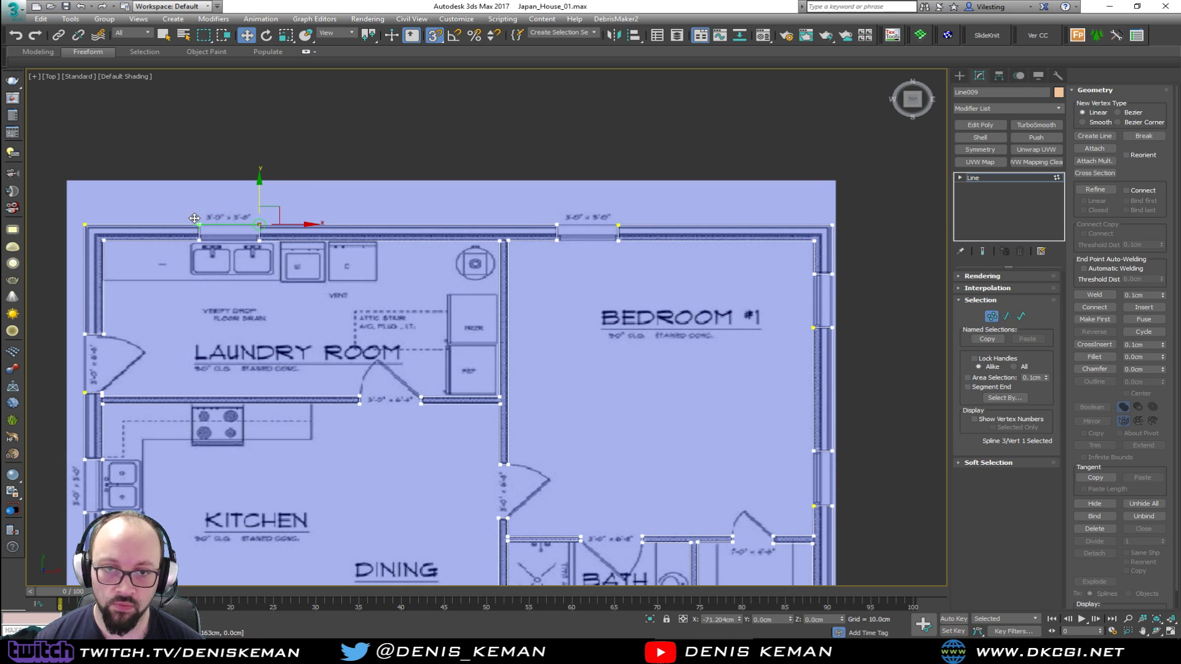
left_click(557, 226)
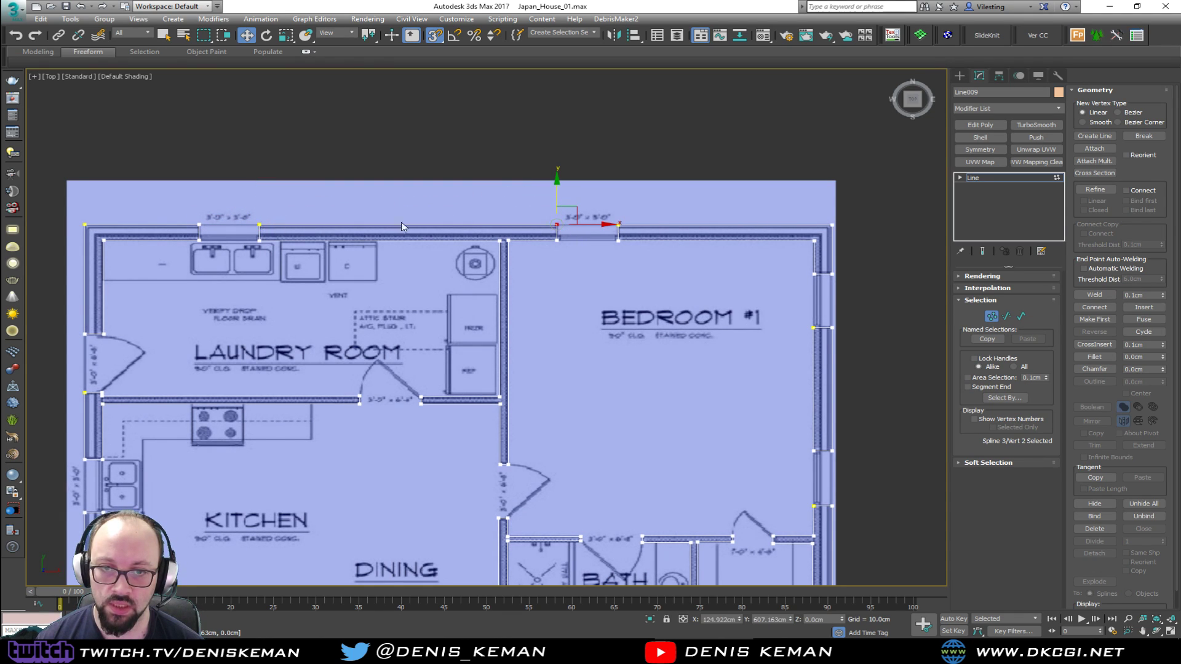
left_click(617, 225)
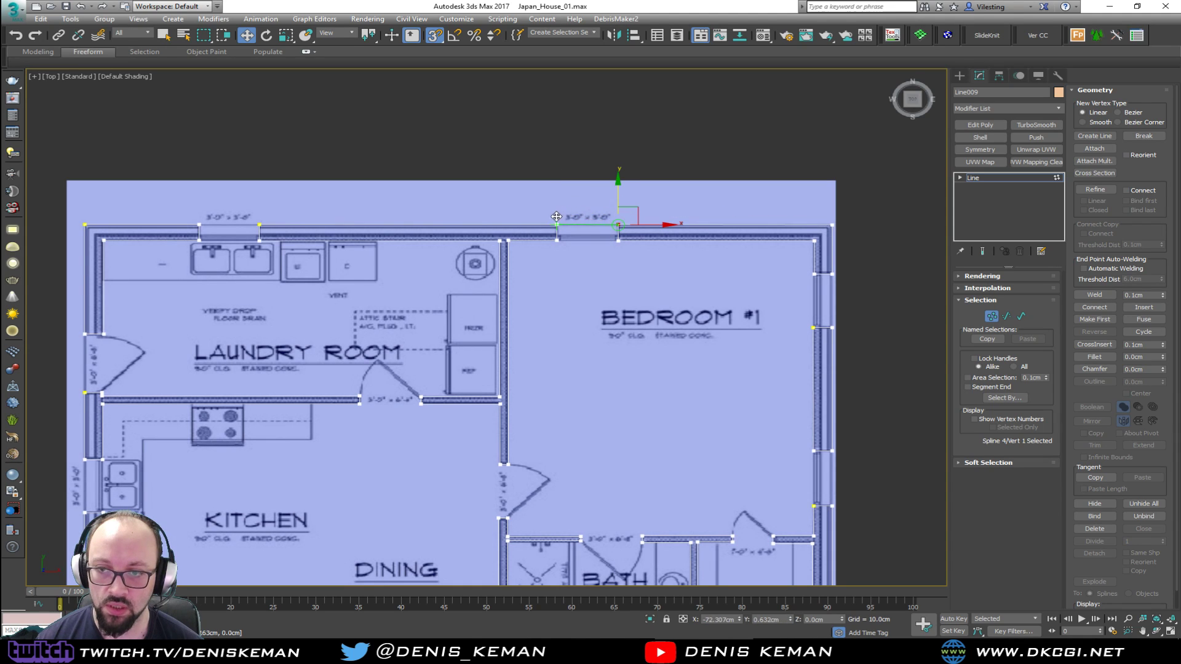
Align the inner-face vertices of Bedroom #1's side wall at its corner, both windows and the closet partition
scroll(694, 251, "up", 3)
middle_click_drag(695, 251, 475, 260)
left_click(576, 305)
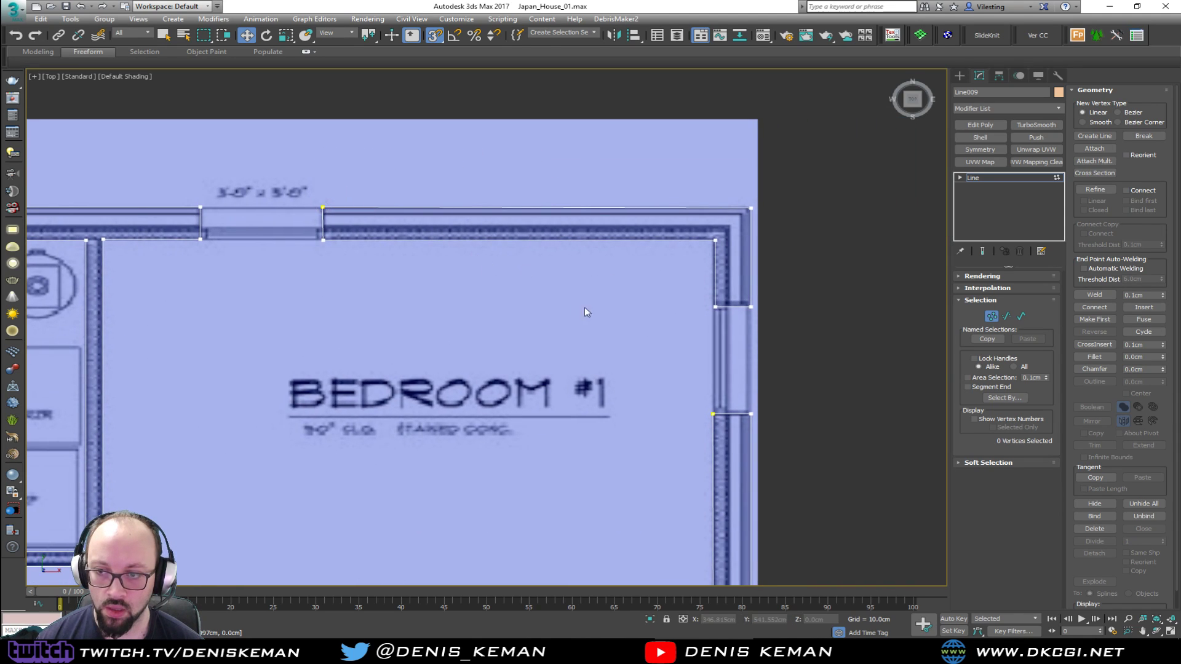
middle_click_drag(679, 317, 619, 271)
left_click_drag(671, 263, 680, 256)
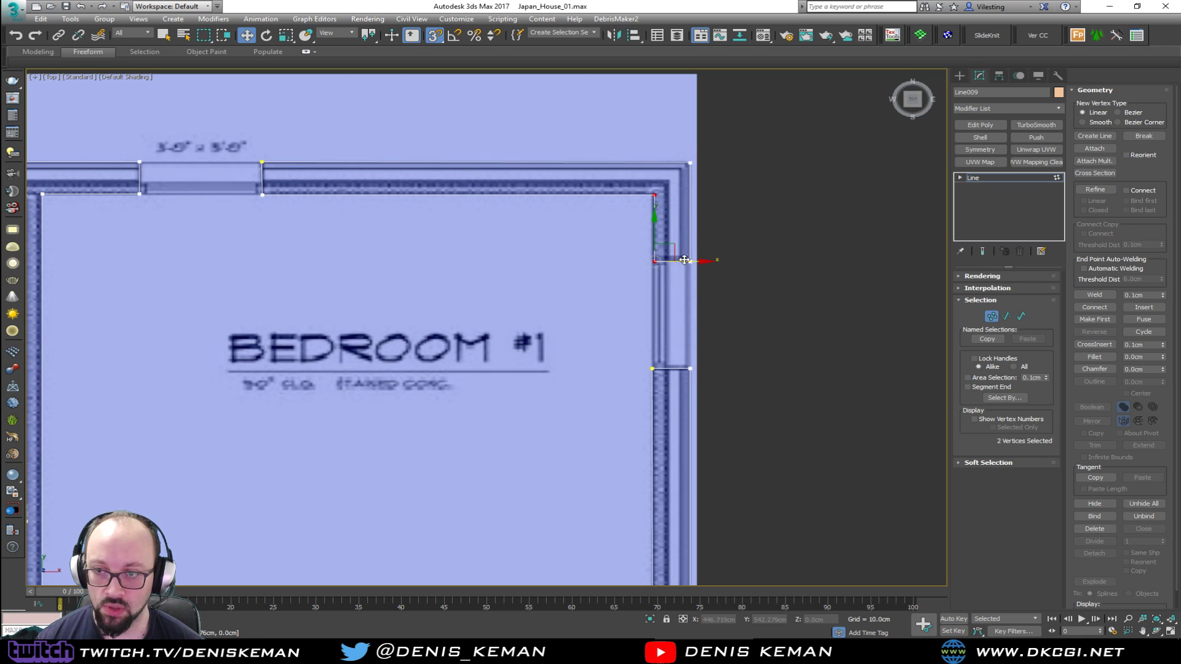
middle_click_drag(664, 353, 653, 252)
scroll(653, 252, "down", 3)
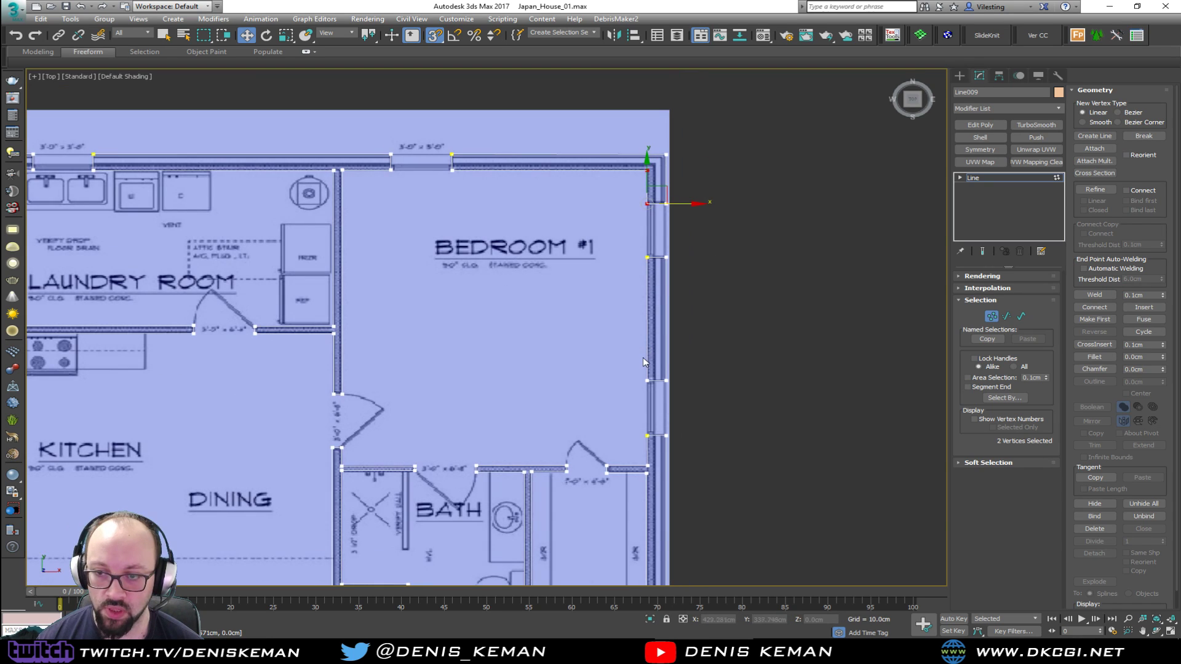
left_click(646, 380)
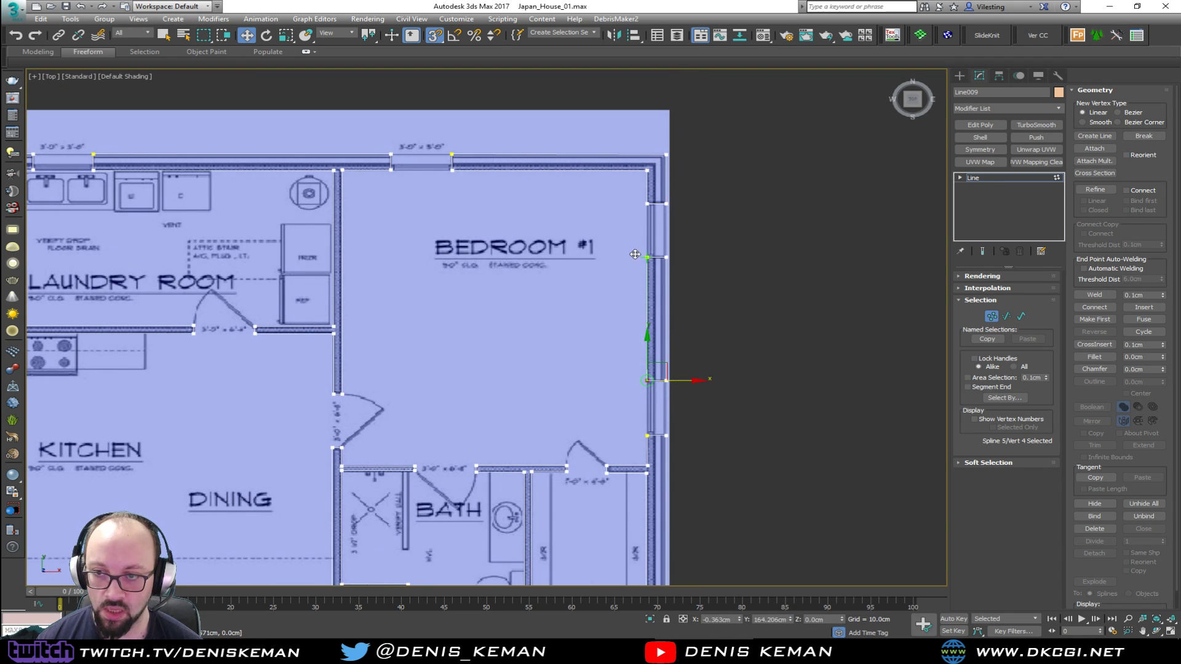
middle_click_drag(641, 463, 605, 241)
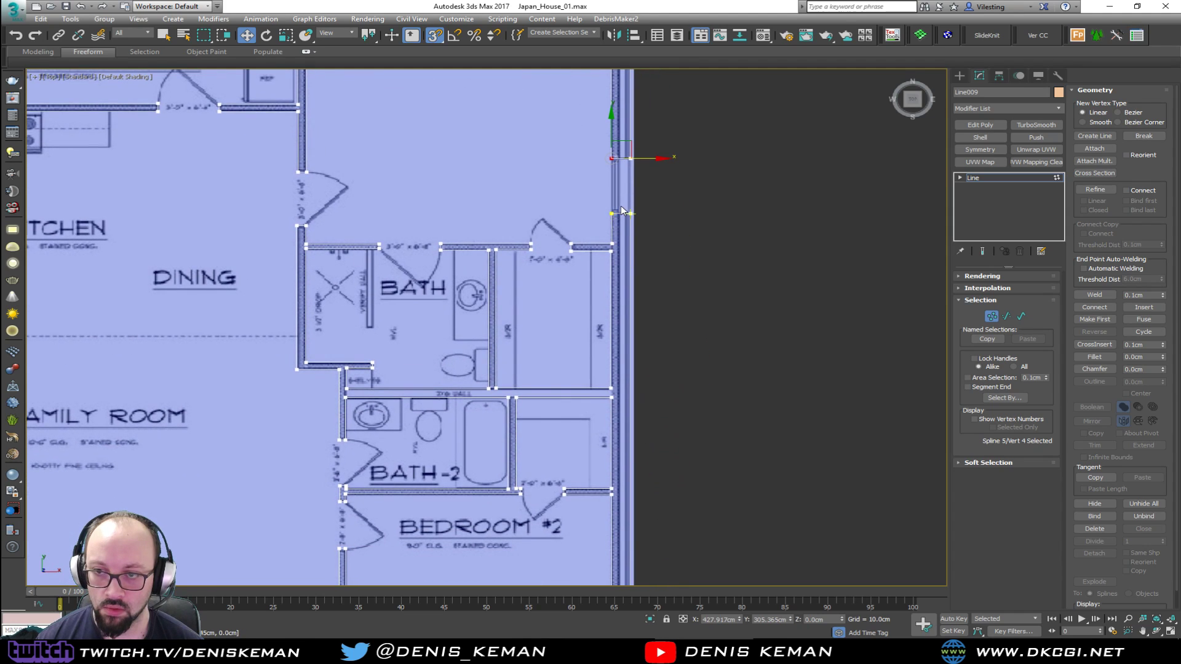
left_click(609, 245)
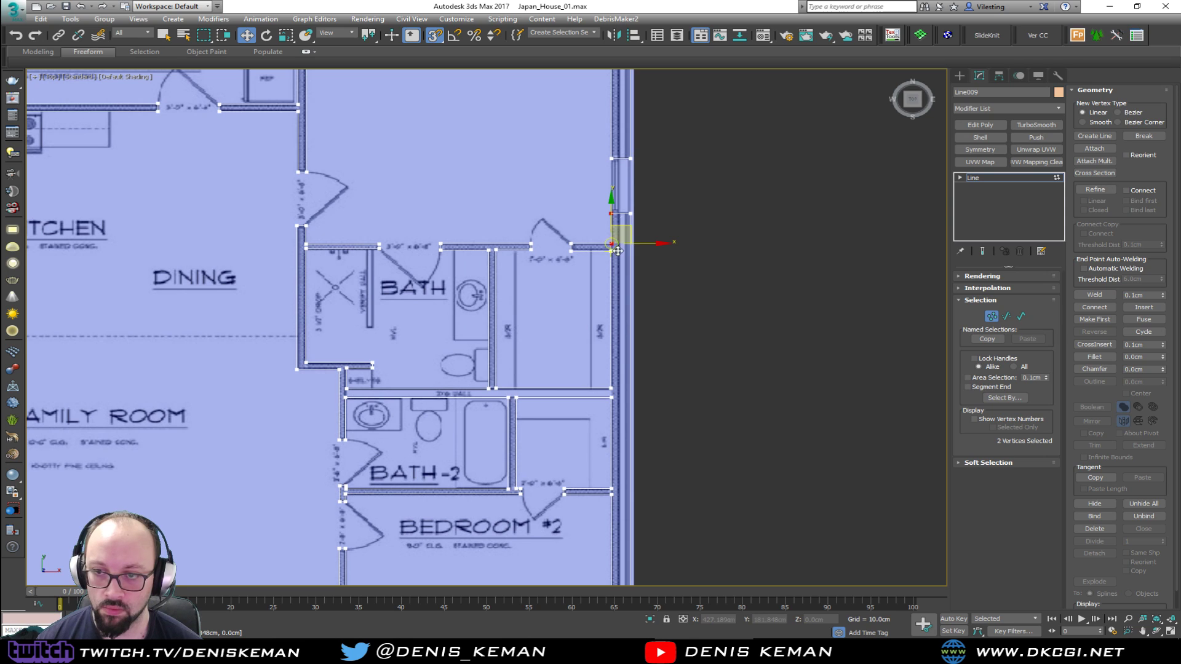
Align the inner exterior-wall corner vertices of the Bedroom #1 and Bedroom #2 closets with the wall face above them
left_click(603, 267)
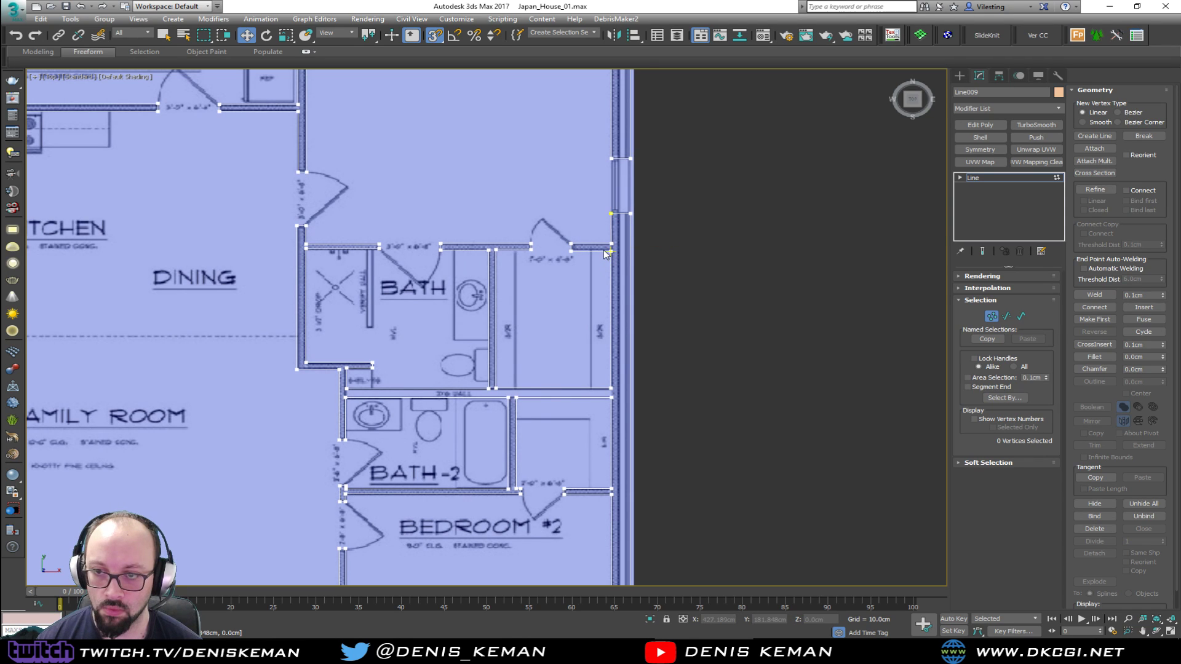
left_click_drag(629, 391, 628, 396)
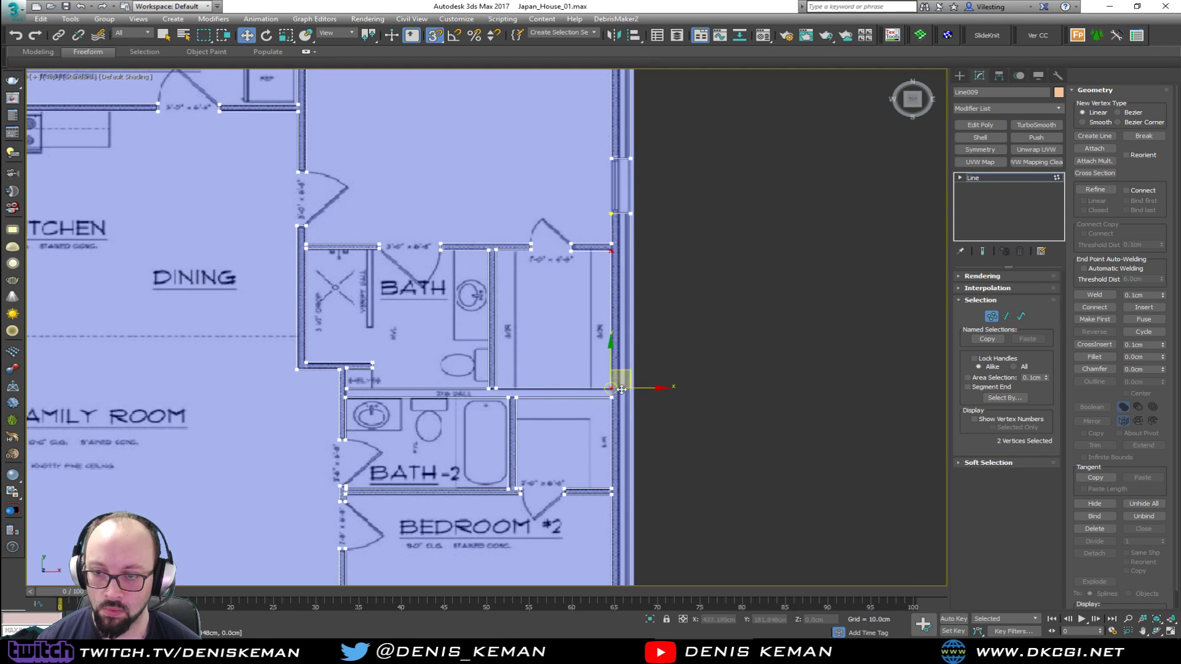
left_click_drag(617, 308, 614, 244)
left_click(623, 412)
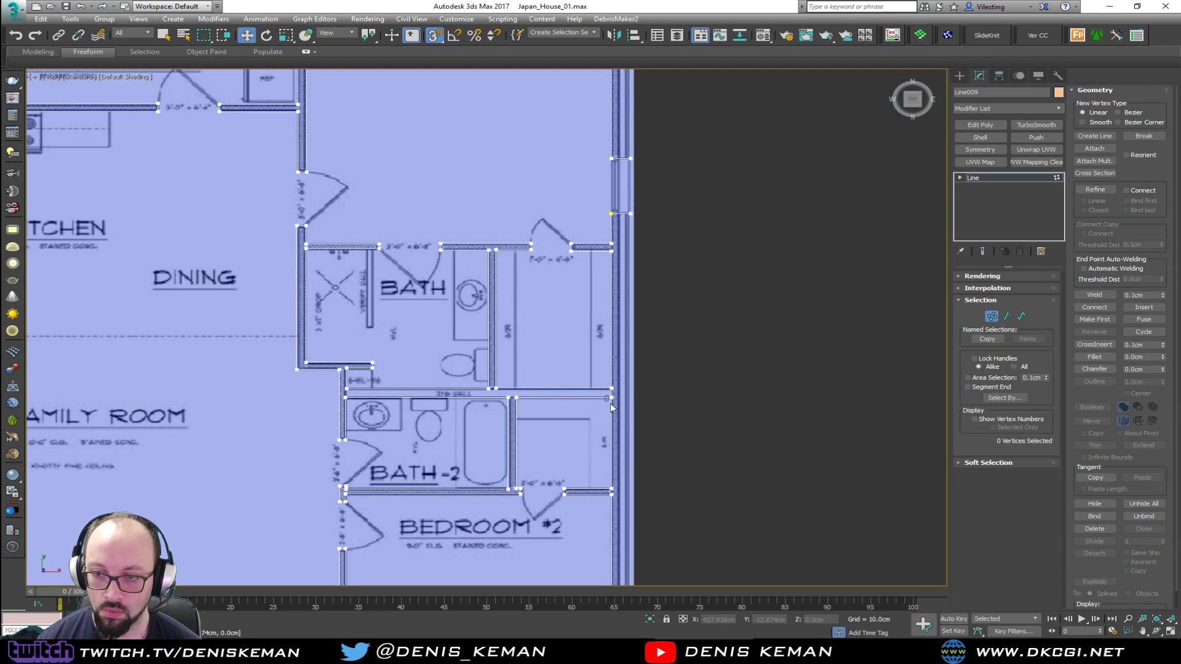
left_click_drag(624, 487, 625, 491)
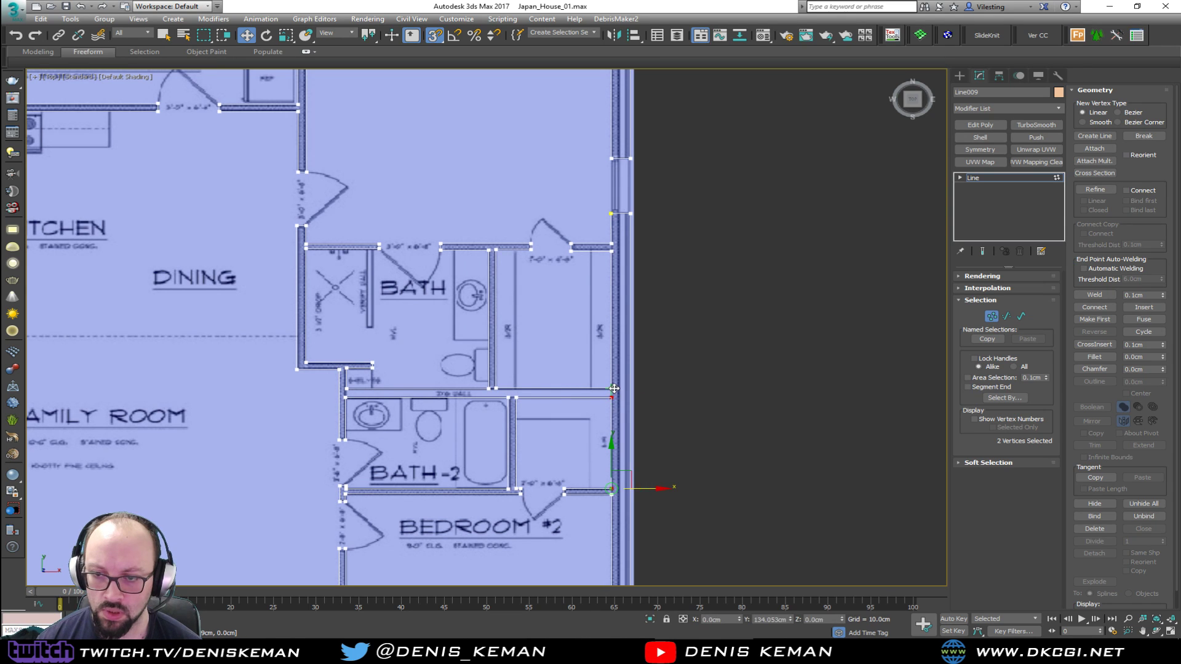
left_click_drag(614, 388, 613, 388)
Align Bedroom #2's two inner corner vertices on the side exterior wall with the closet's corner vertex
middle_click_drag(577, 384, 548, 187)
left_click(563, 321)
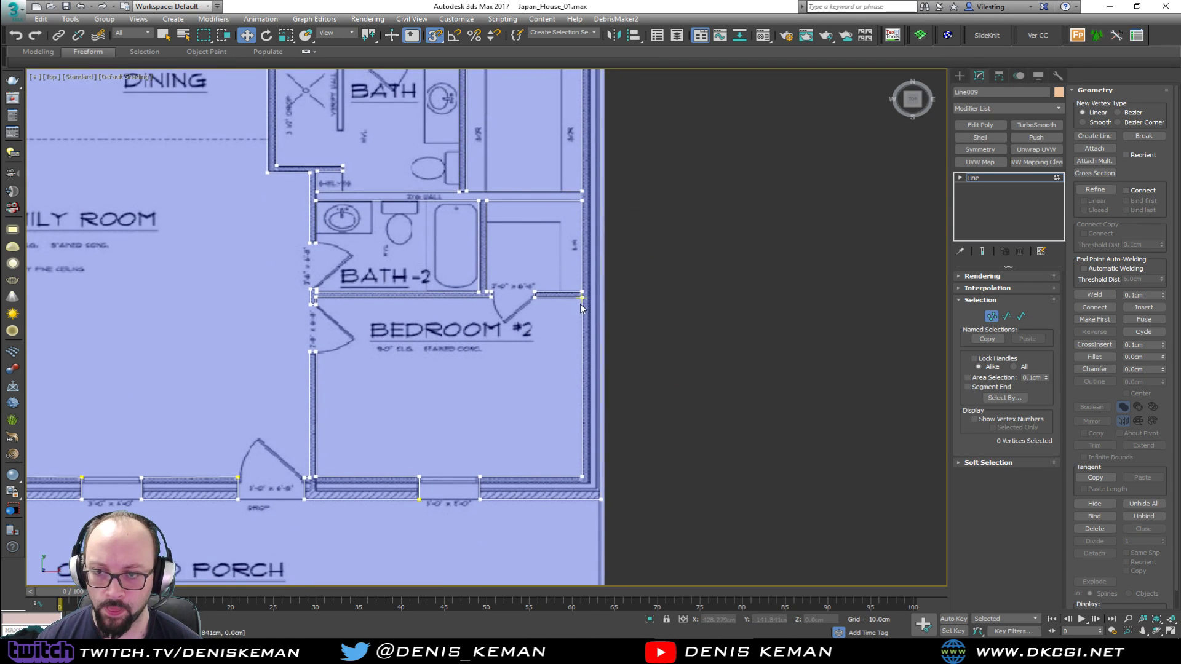
mouse_move(566, 295)
left_mouse_down()
mouse_move(597, 417)
mouse_move(598, 481)
mouse_move(580, 291)
left_mouse_up()
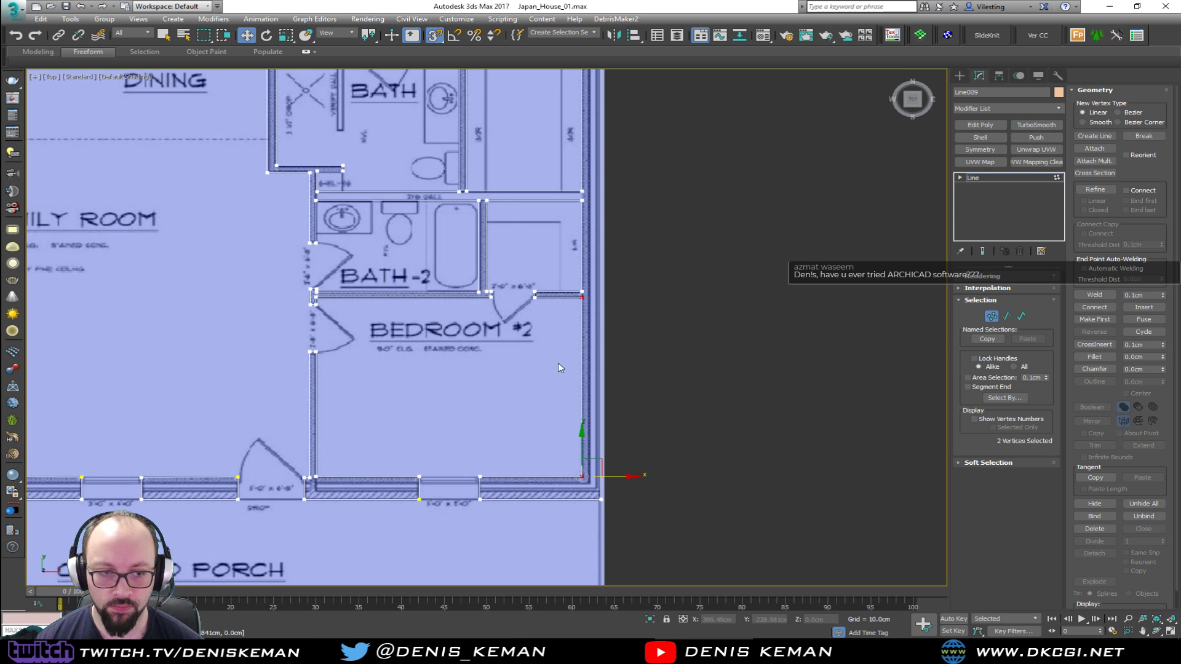
Examine the wall vertices around the Bedroom #2 closet doorway and the Bath-2 partition
middle_click_drag(473, 383, 554, 343)
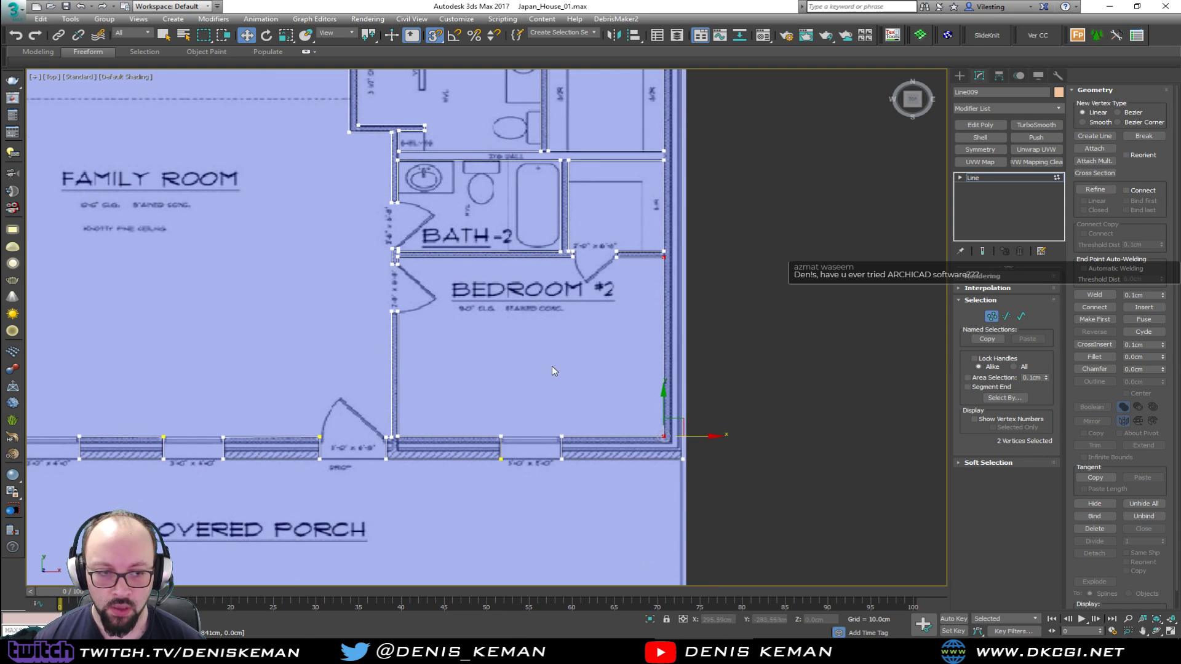
left_click(574, 378)
middle_click_drag(627, 281, 535, 393)
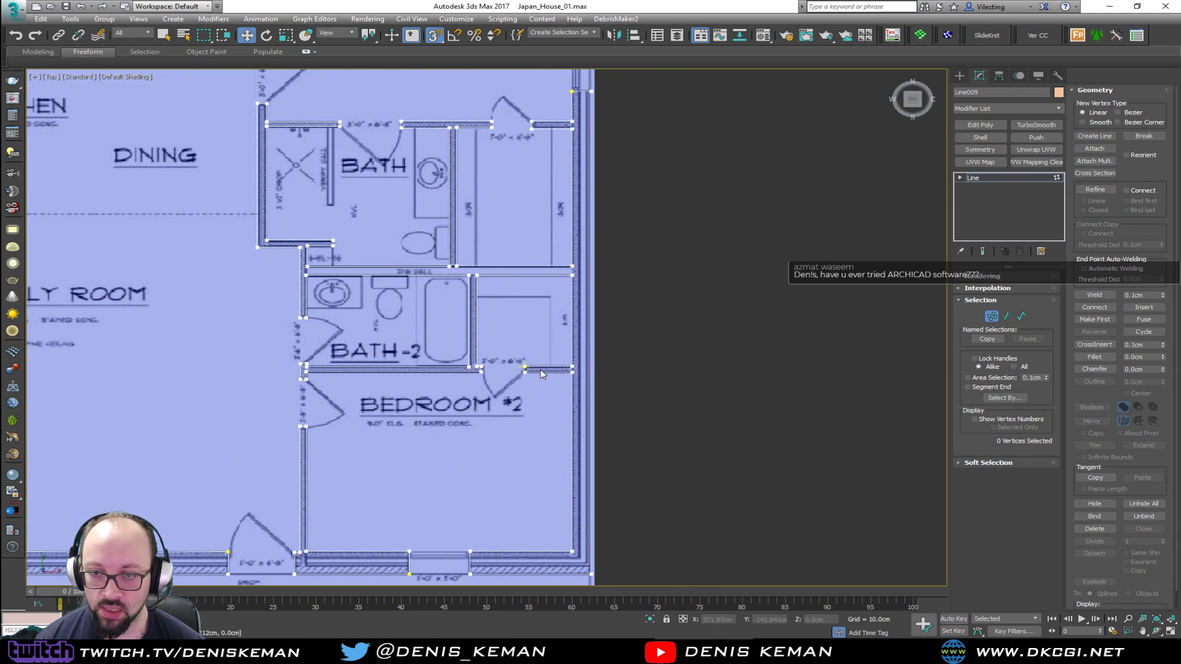
scroll(538, 367, "up", 3)
middle_click_drag(492, 232, 547, 284)
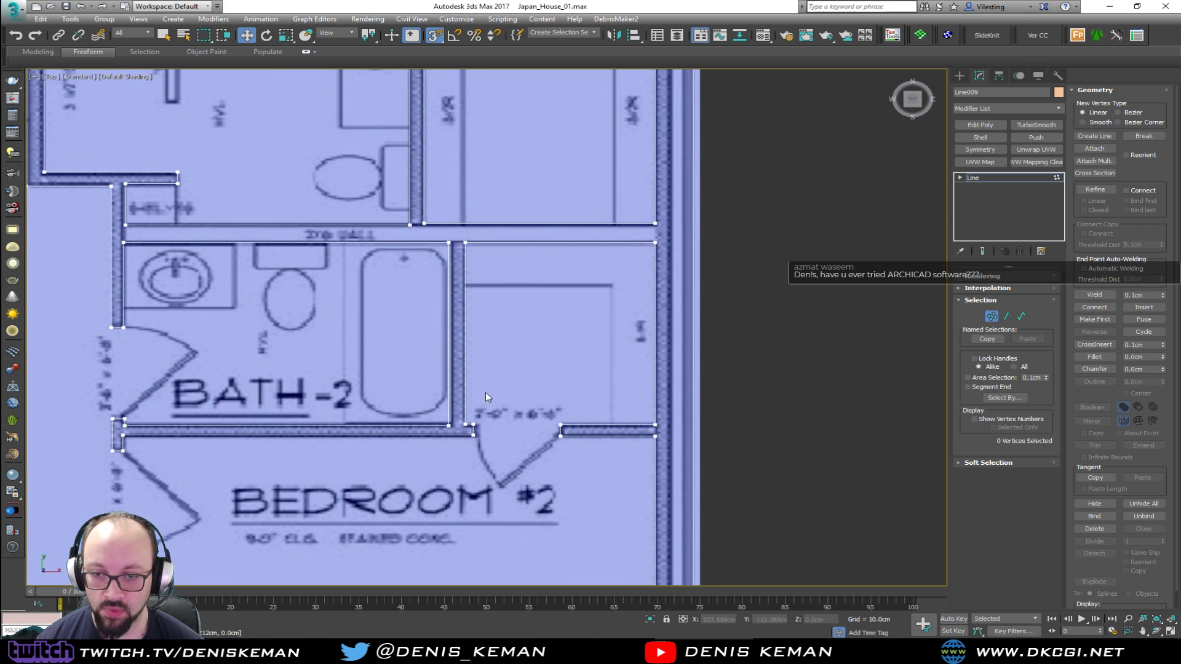
scroll(482, 418, "up", 3)
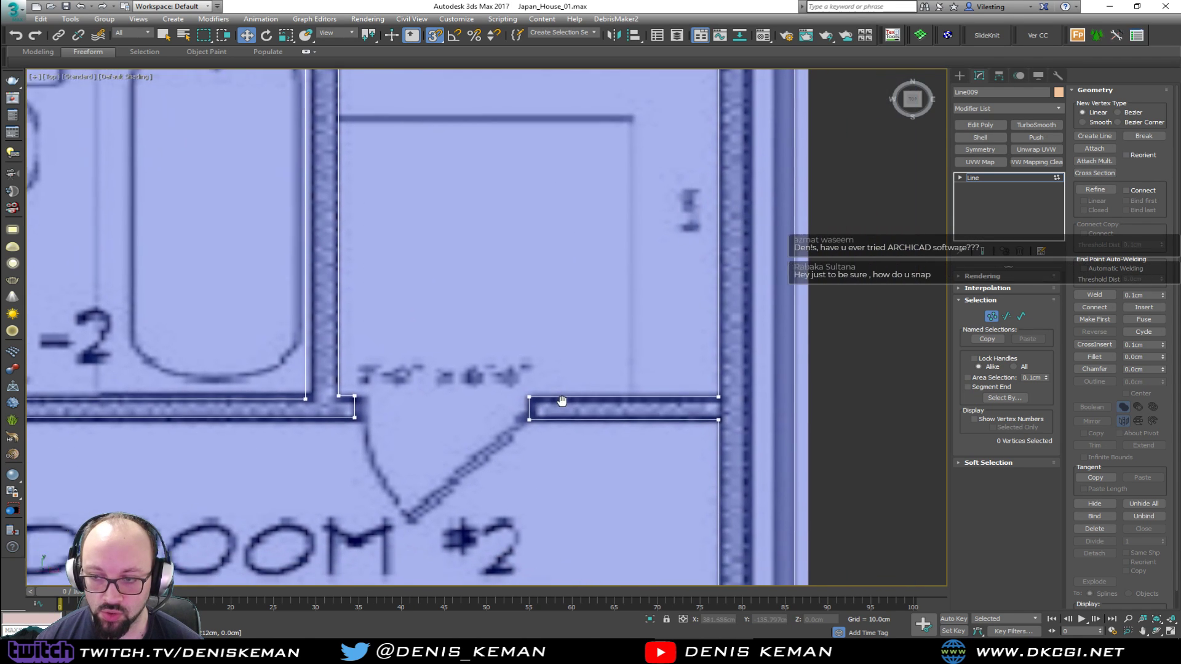
middle_click_drag(568, 405, 540, 401)
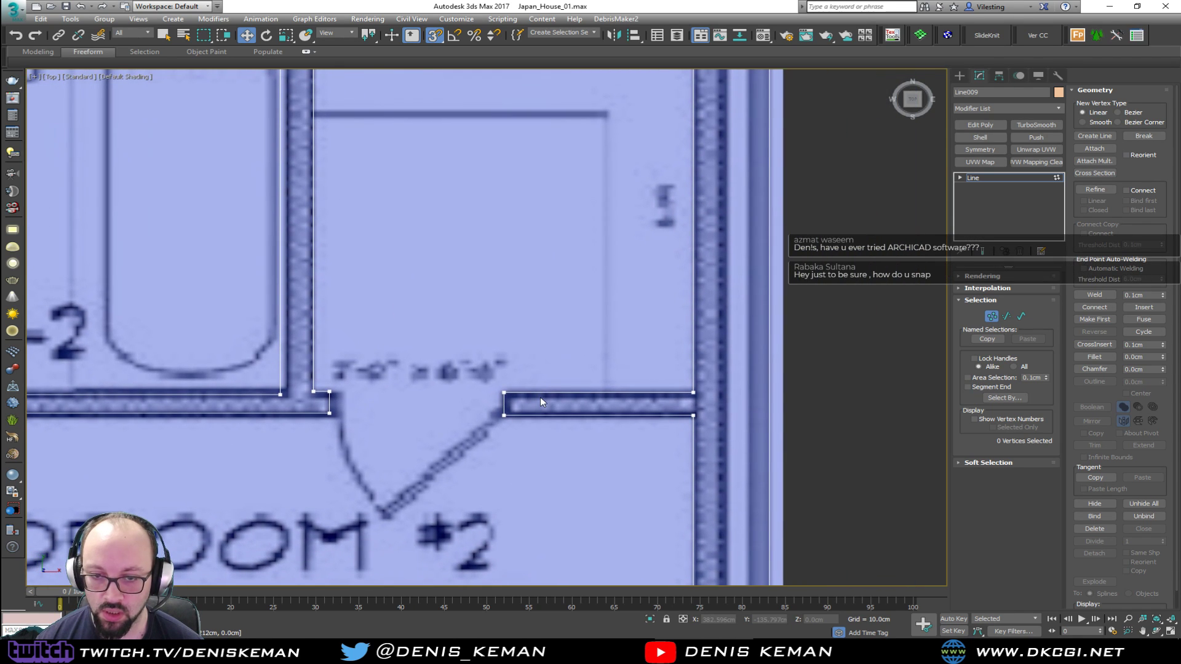
middle_click_drag(355, 305, 422, 416)
scroll(428, 424, "down", 2)
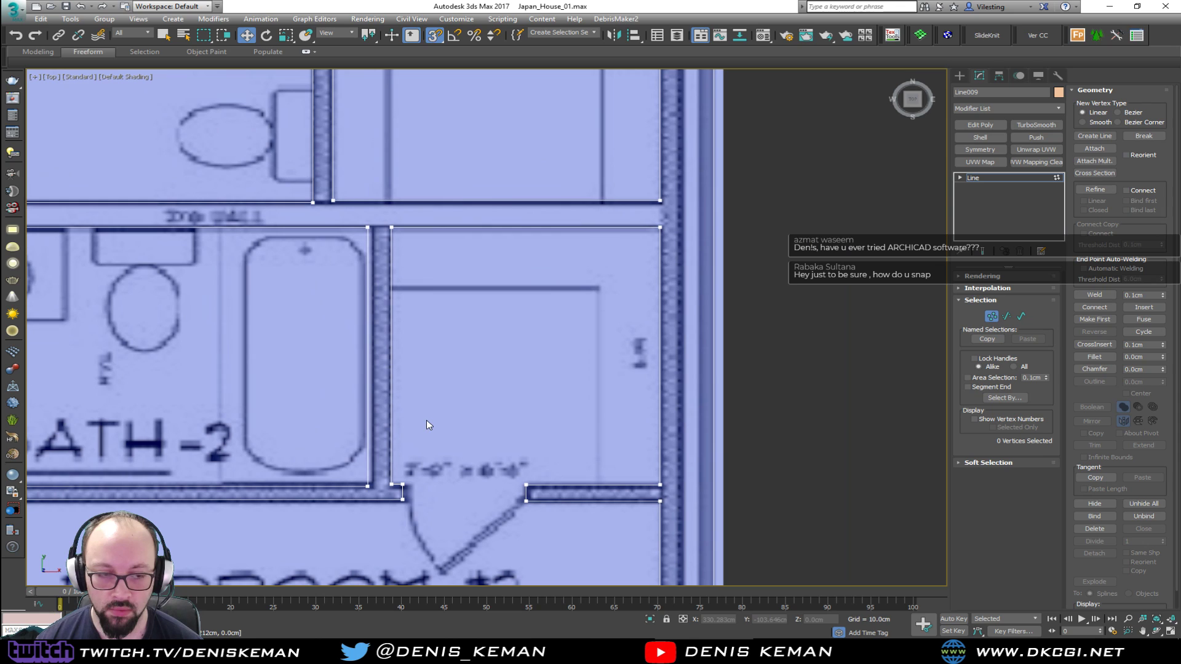
middle_click_drag(428, 347, 414, 375)
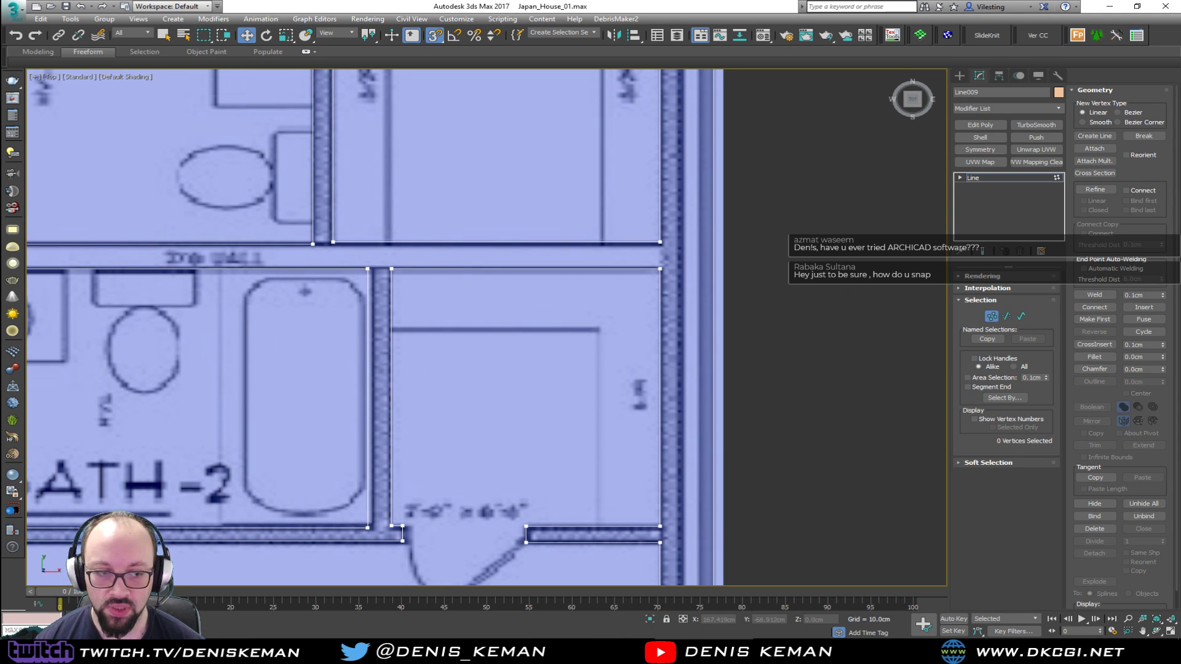
Review the active snap type and the axis-constraint option in the grid and snap settings
right_click(434, 35)
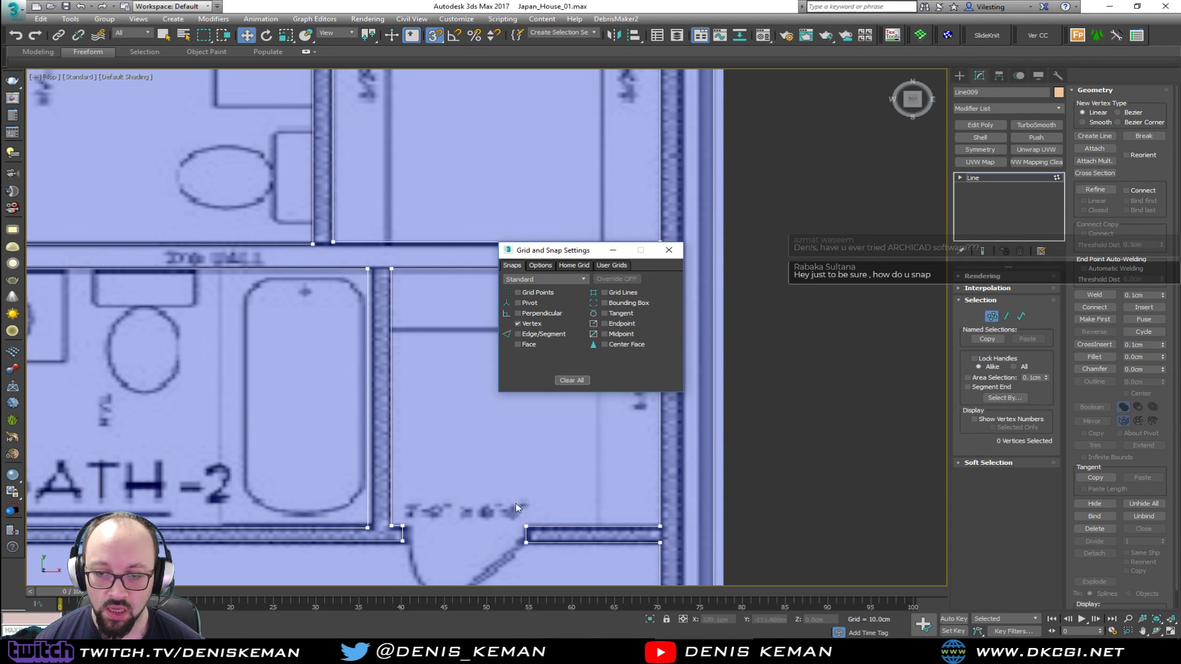
left_click(541, 265)
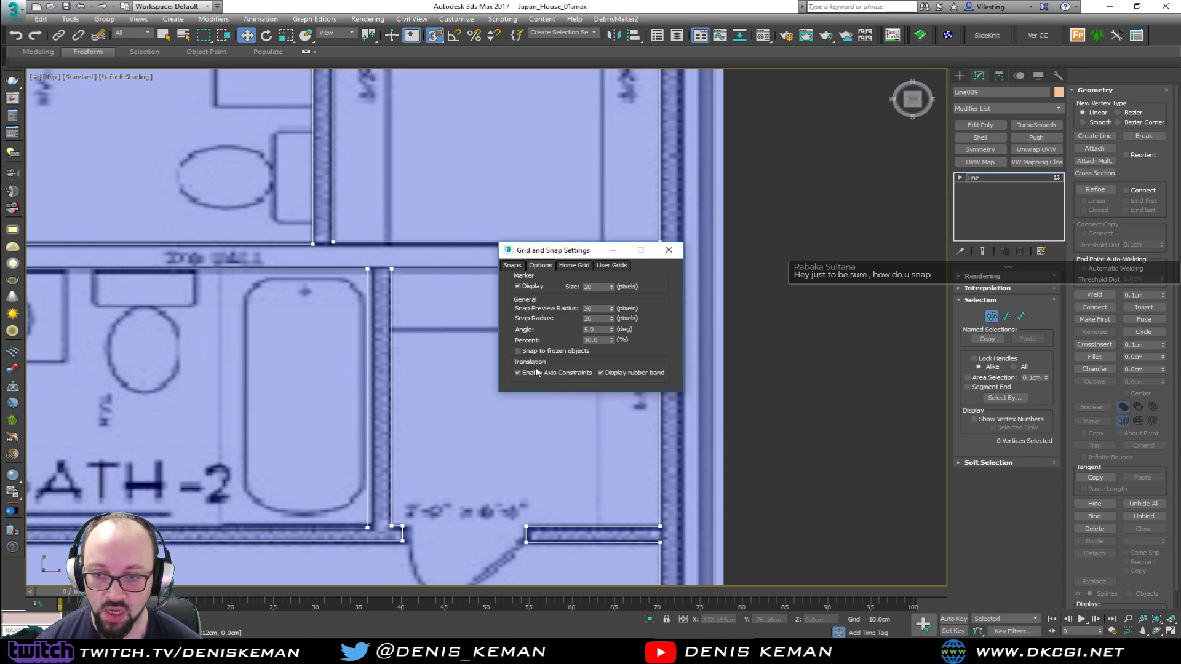
left_click(512, 265)
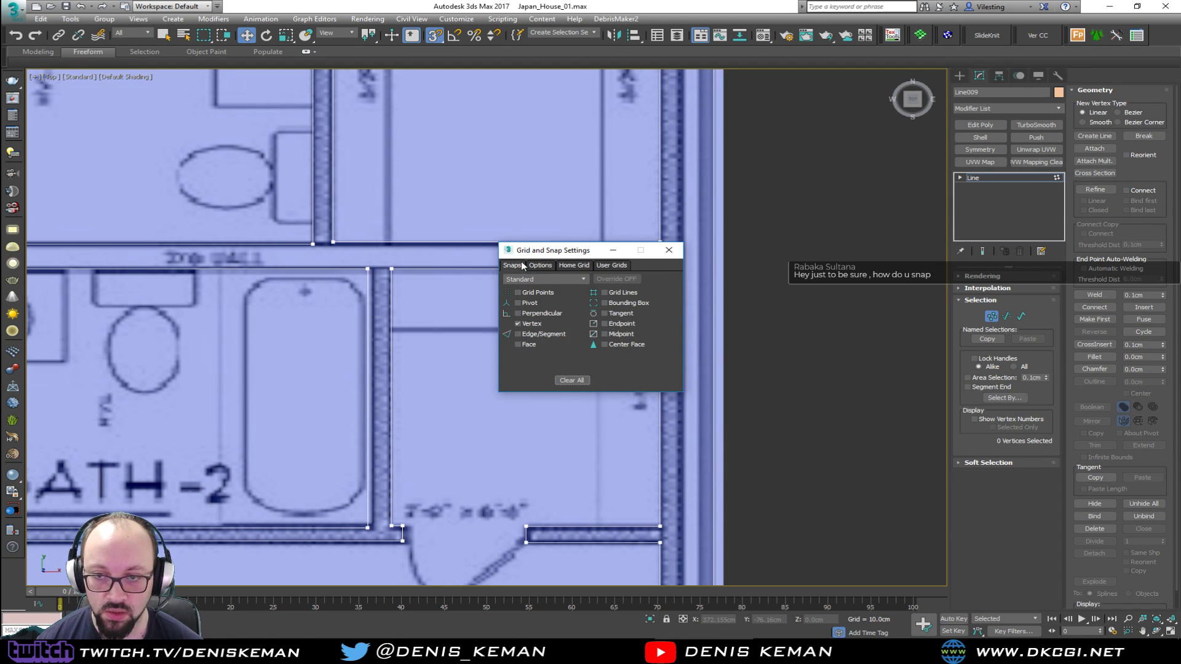
left_click(669, 249)
Align Bath-2's two tub-side wall corners vertically and level the closet doorway's wall-end vertices with the opposite jamb
middle_click_drag(458, 339, 495, 264)
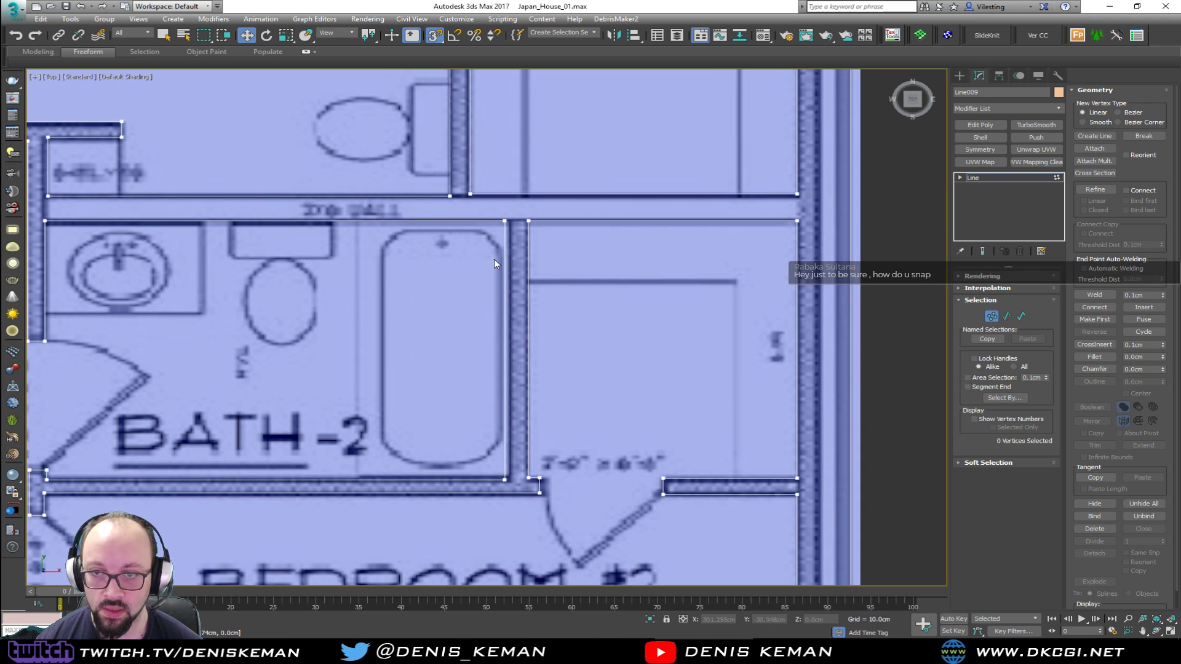
left_click_drag(501, 329, 523, 489)
left_click(597, 482)
key("s")
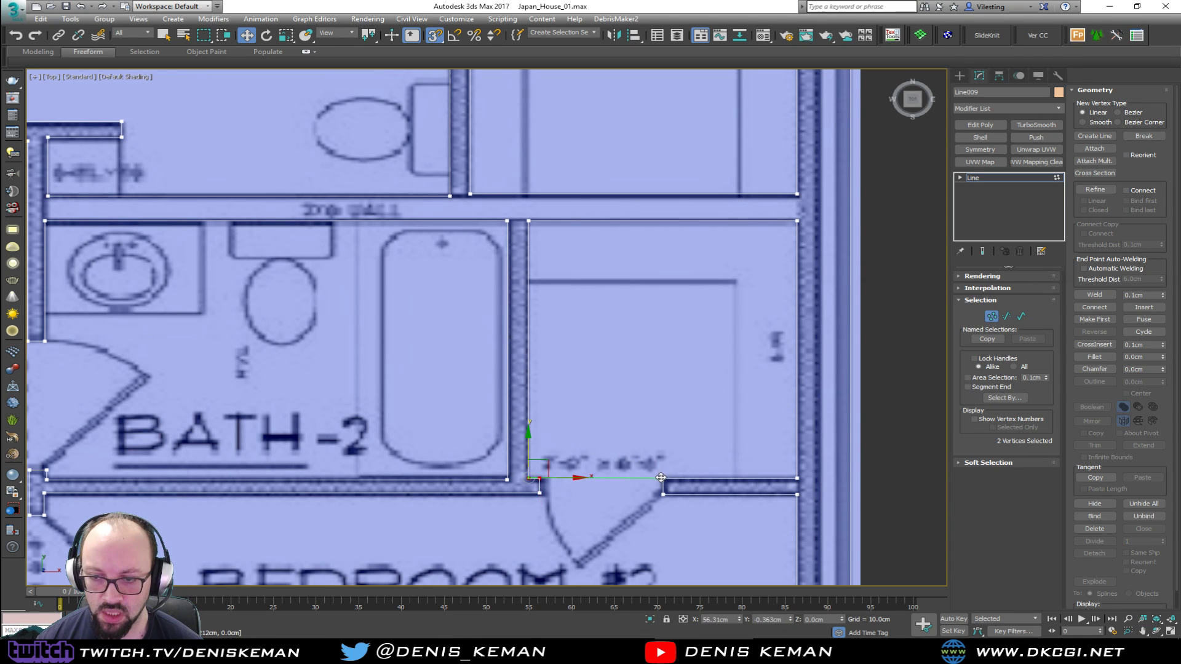
middle_click_drag(67, 461, 161, 435)
key("s")
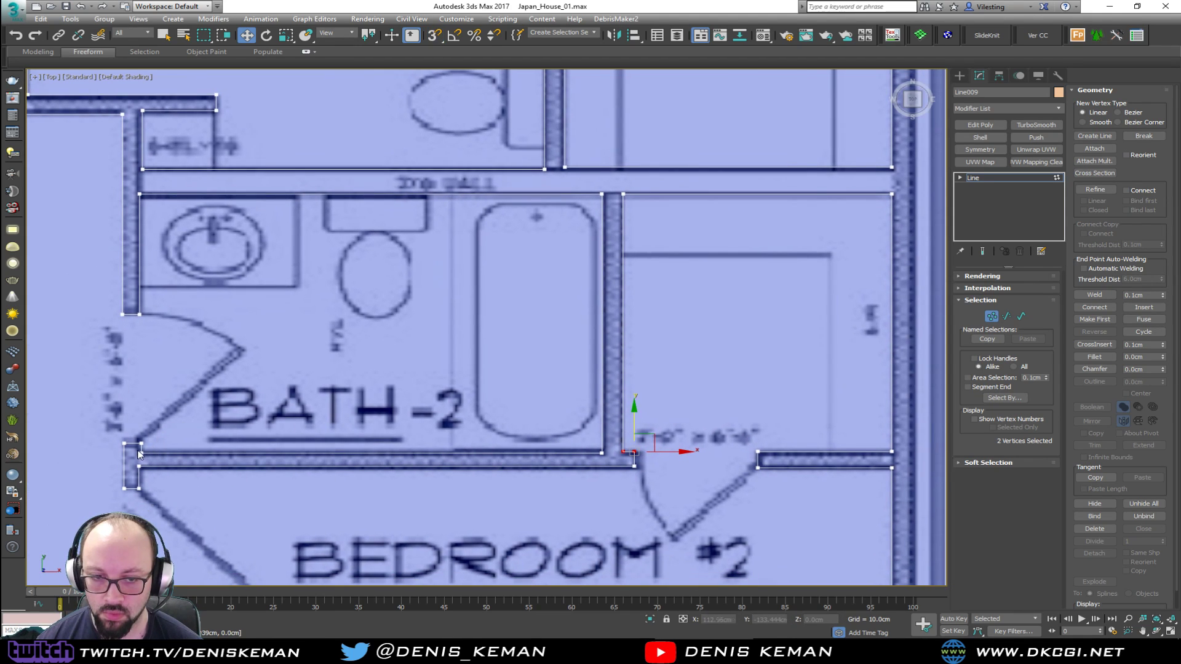
mouse_move(639, 444)
left_mouse_down()
mouse_move(623, 435)
mouse_move(628, 450)
left_mouse_up()
key("s")
Align the room-side vertices of the short wall between the Bath-2 and Bedroom #2 doors with the Bath-2 door jamb
left_click(141, 442)
key("s")
left_click_drag(142, 315, 142, 313)
middle_click_drag(165, 467, 331, 459)
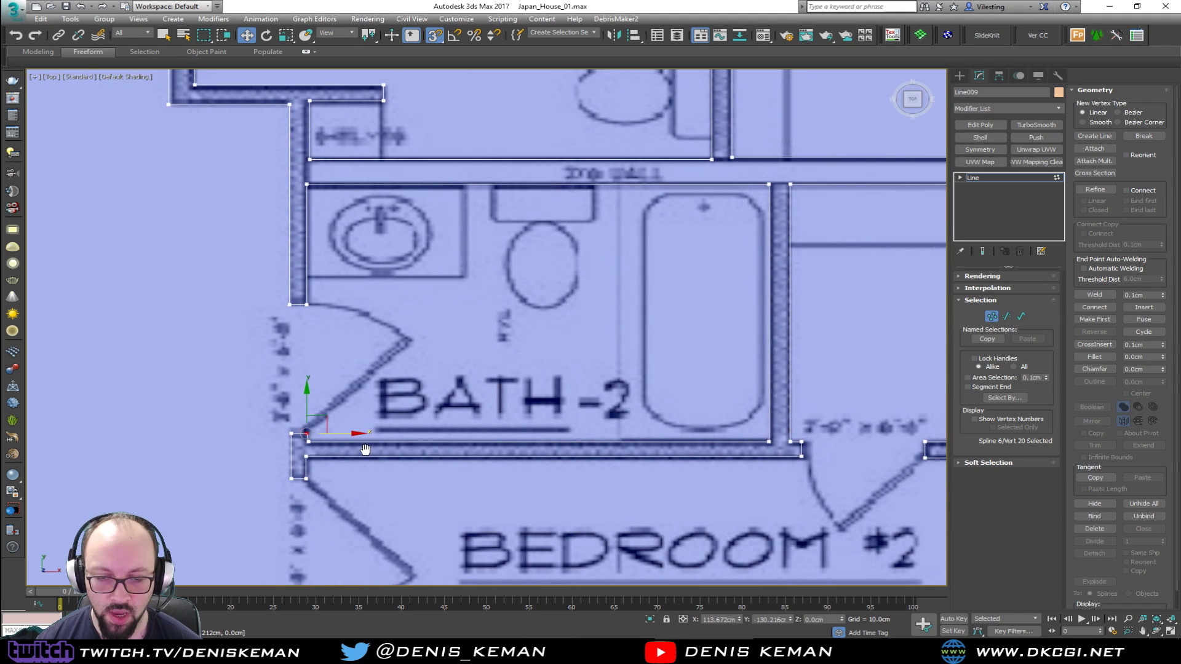
scroll(333, 451, "up", 4)
left_click(281, 435)
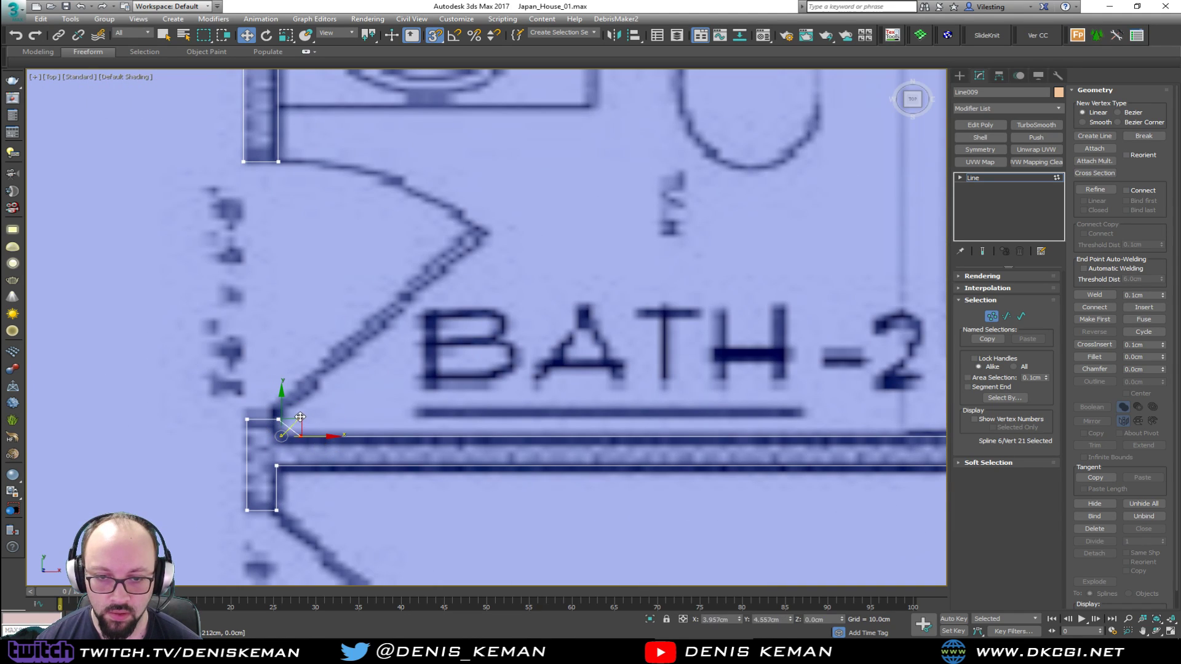
left_click_drag(287, 418, 287, 419)
left_click_drag(265, 521, 311, 468)
Align the family-room-side vertices of the Bath-2 wall, from the shelf corner down past the Bath-2 door
left_click_drag(205, 384, 219, 459)
middle_click_drag(212, 258, 212, 417)
scroll(211, 418, "down", 2)
left_click_drag(279, 175, 253, 376)
middle_click_drag(273, 379, 319, 305)
left_click_drag(340, 105, 309, 459)
middle_click_drag(239, 245, 242, 322)
scroll(242, 322, "down", 2)
left_click_drag(255, 131, 275, 469)
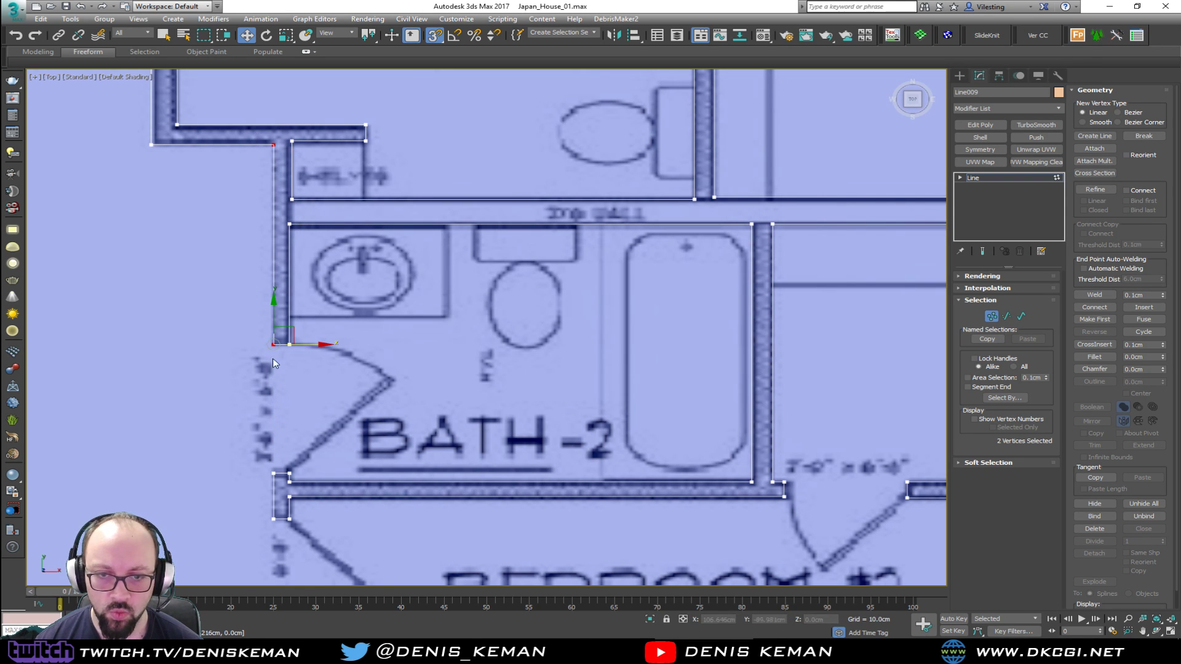
left_click(274, 145)
left_click(273, 344)
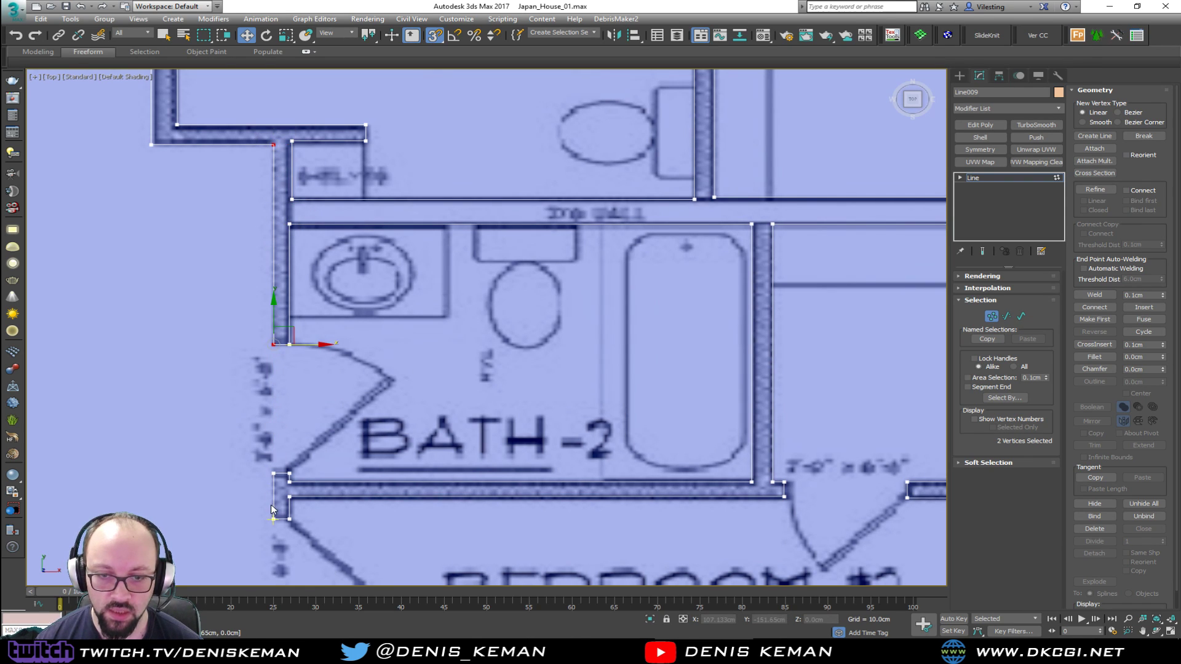
left_click(273, 519)
left_click(297, 360)
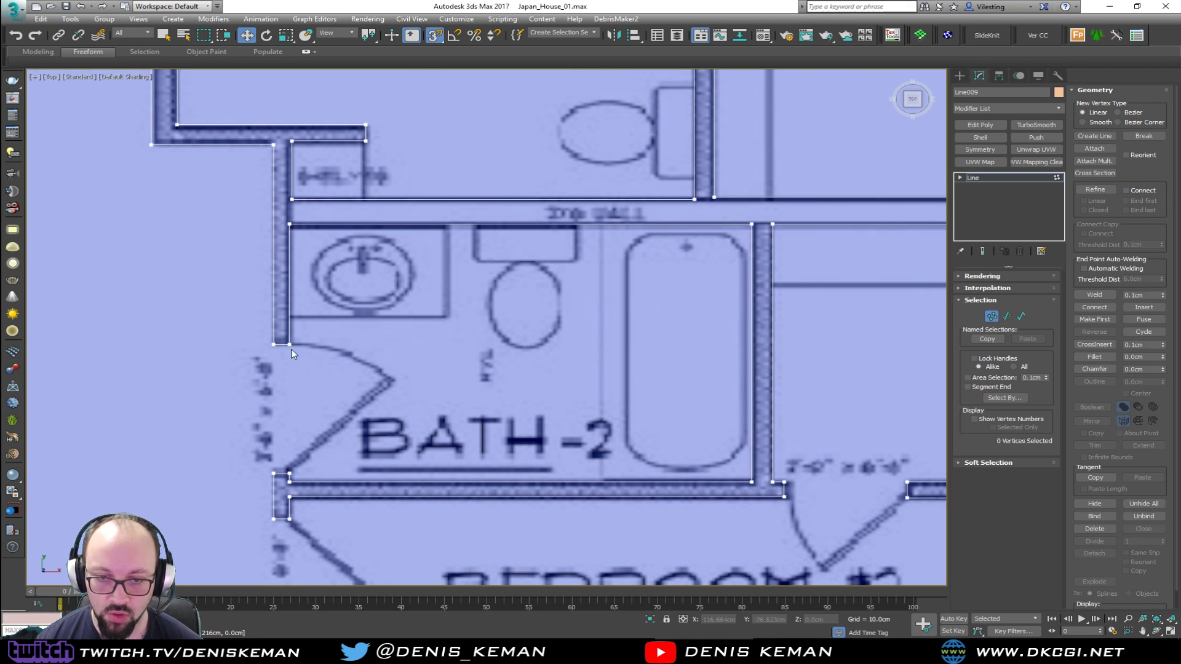
Align both faces of Bedroom #2's family-room wall below its door with the short wall above the door
scroll(297, 364, "down", 3)
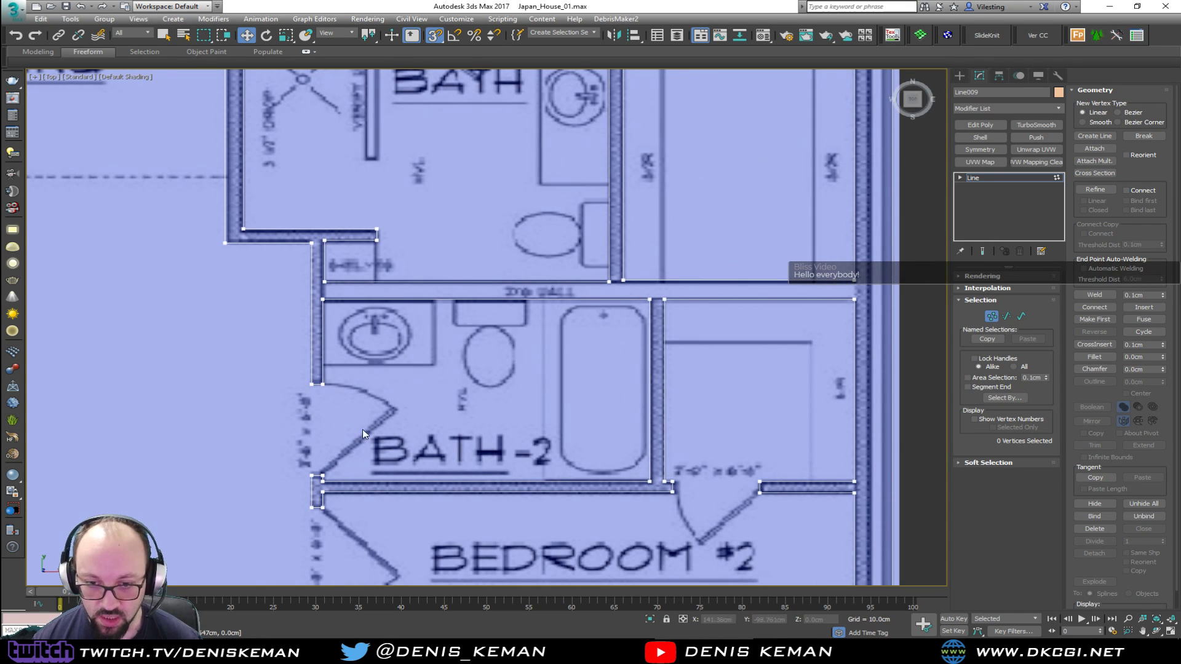
middle_click_drag(317, 480, 327, 234)
scroll(361, 198, "down", 2)
middle_click_drag(358, 342, 341, 277)
scroll(344, 234, "up", 2)
left_click_drag(365, 498, 361, 182)
left_click_drag(340, 396, 346, 182)
left_click(345, 526)
left_click(412, 290)
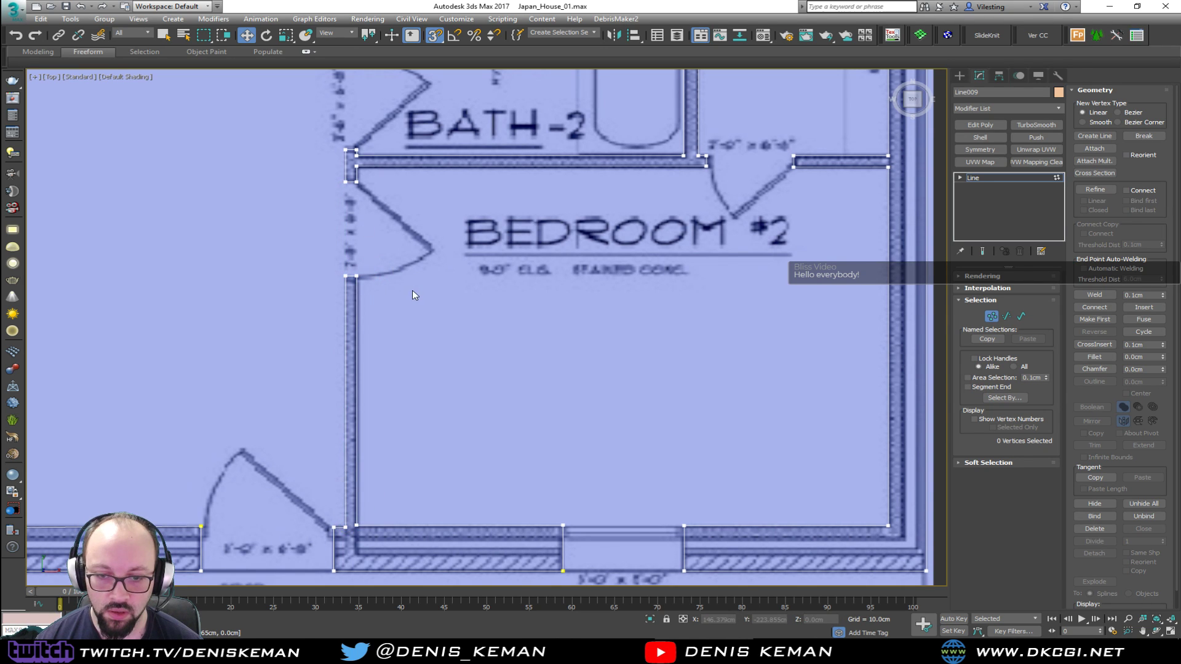
Align the kitchen-side vertices of the wall above the Bedroom #1 door with the jamb below the door
middle_click_drag(336, 387, 458, 369)
scroll(457, 369, "down", 2)
middle_click_drag(414, 289, 377, 392)
middle_click_drag(427, 343, 459, 397)
middle_click_drag(436, 249, 501, 388)
middle_click_drag(456, 219, 456, 341)
scroll(456, 342, "down", 2)
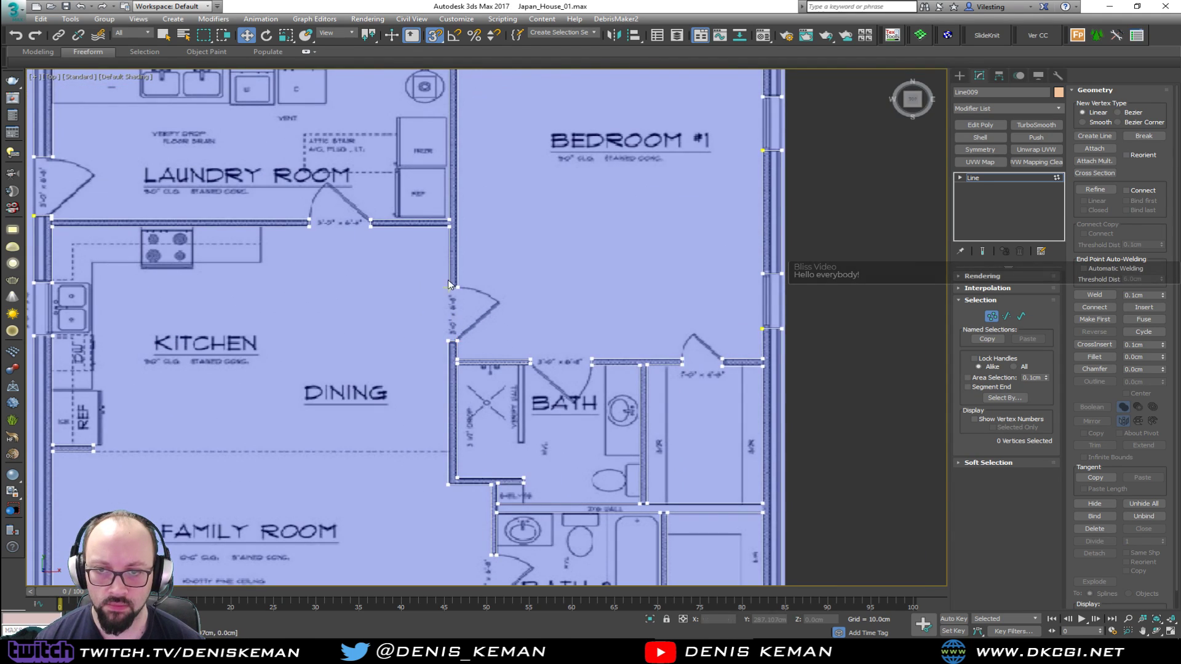
scroll(447, 246, "up", 4)
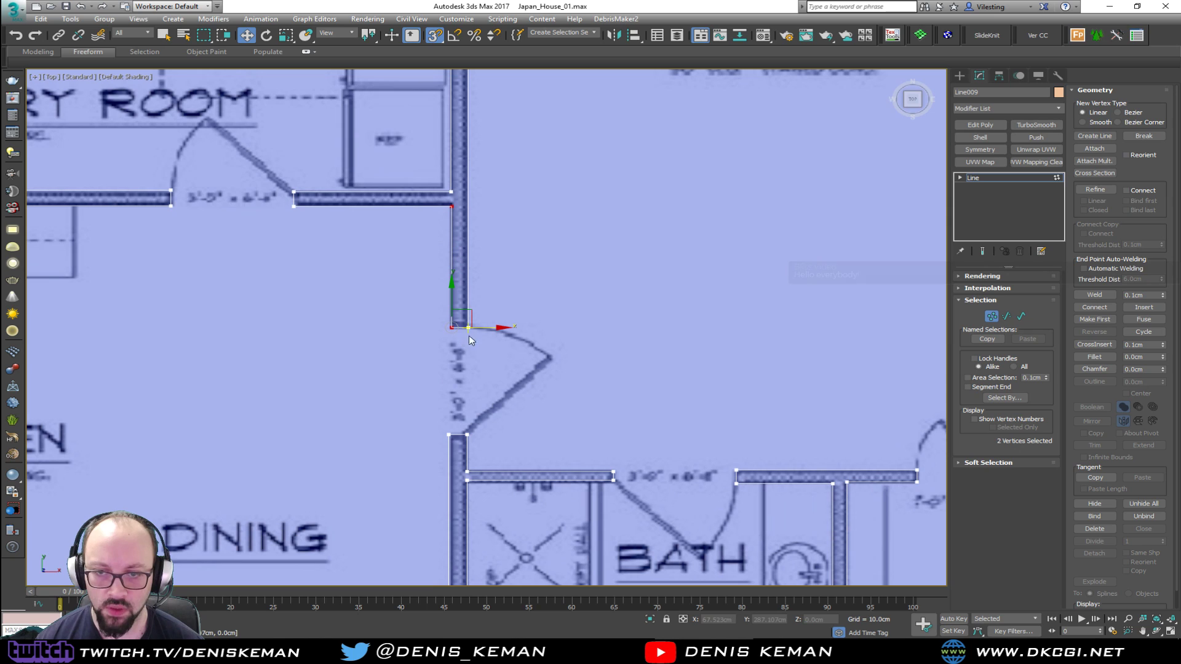
left_click_drag(484, 327, 449, 193)
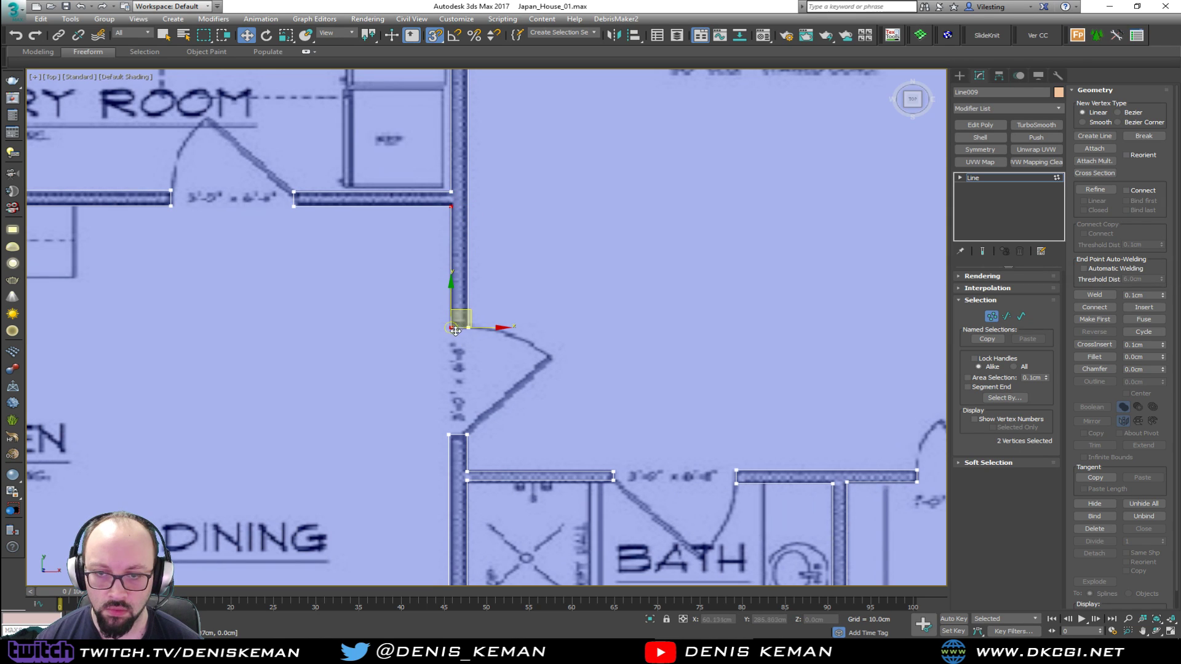
left_click_drag(482, 326, 479, 327)
middle_click_drag(502, 343, 478, 228)
mouse_move(483, 324)
middle_mouse_down()
mouse_move(475, 245)
mouse_move(460, 449)
middle_mouse_up()
Align the Bedroom #1-side vertices of the laundry partition, at the rear wall corner and the door, with the lower door jamb
scroll(455, 434, "down", 2)
middle_click_drag(474, 262, 485, 414)
left_click_drag(451, 179, 452, 356)
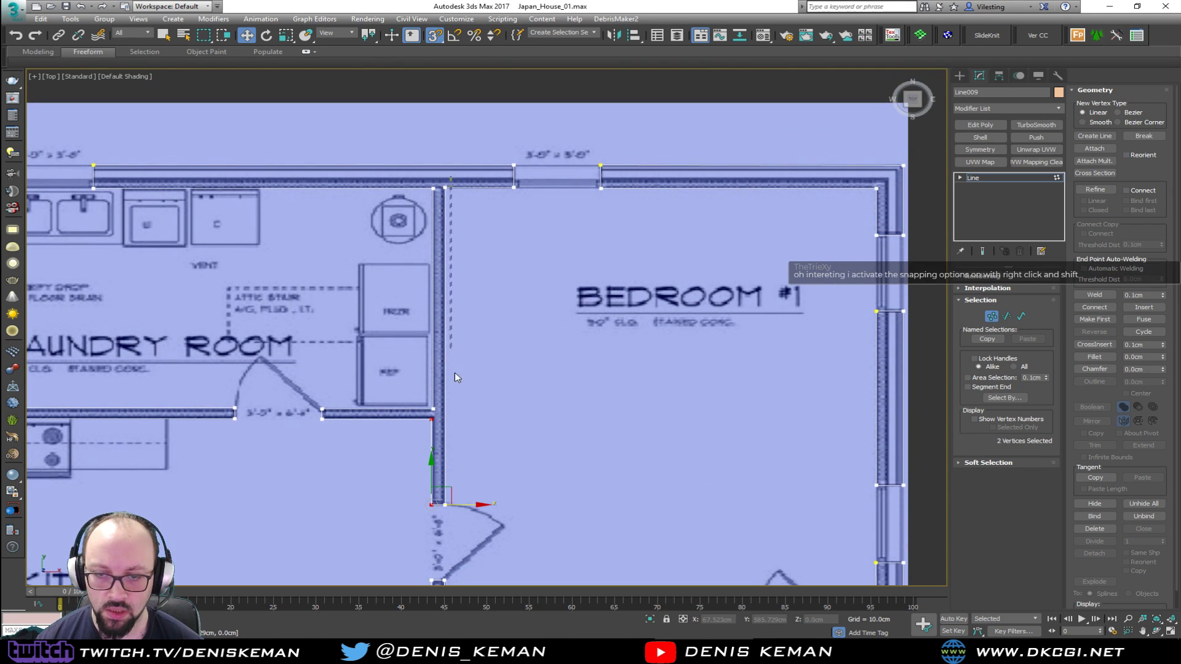
left_click_drag(446, 517, 442, 516)
middle_click_drag(441, 515, 467, 441)
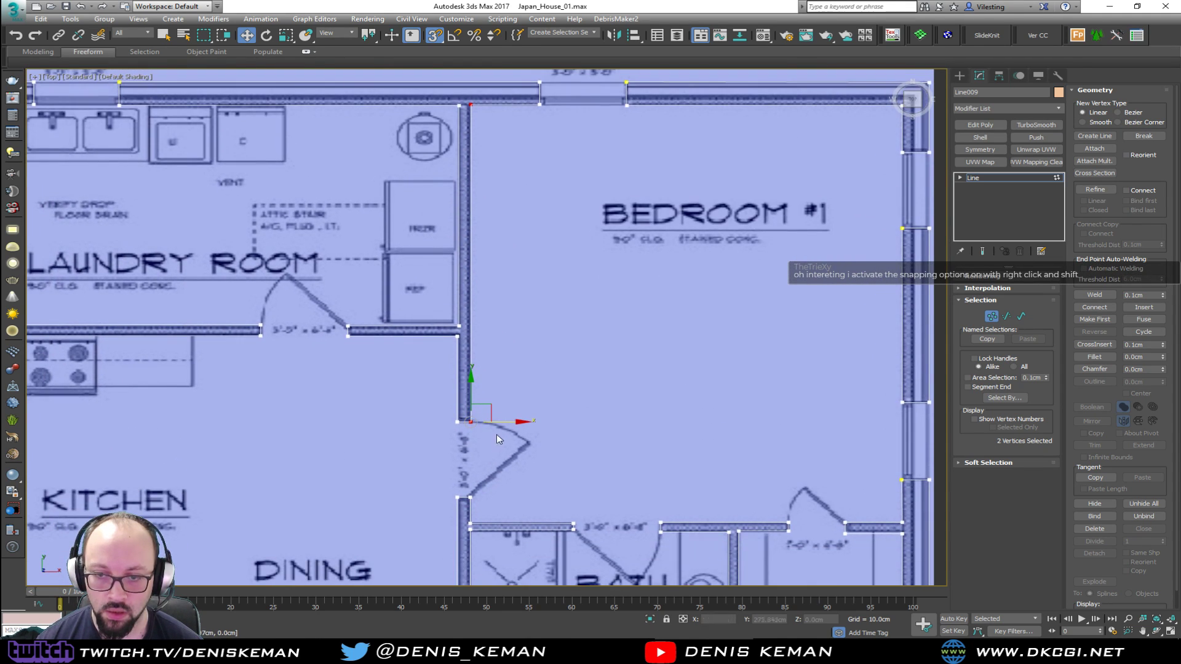
middle_click_drag(461, 179, 493, 312)
left_click(561, 267)
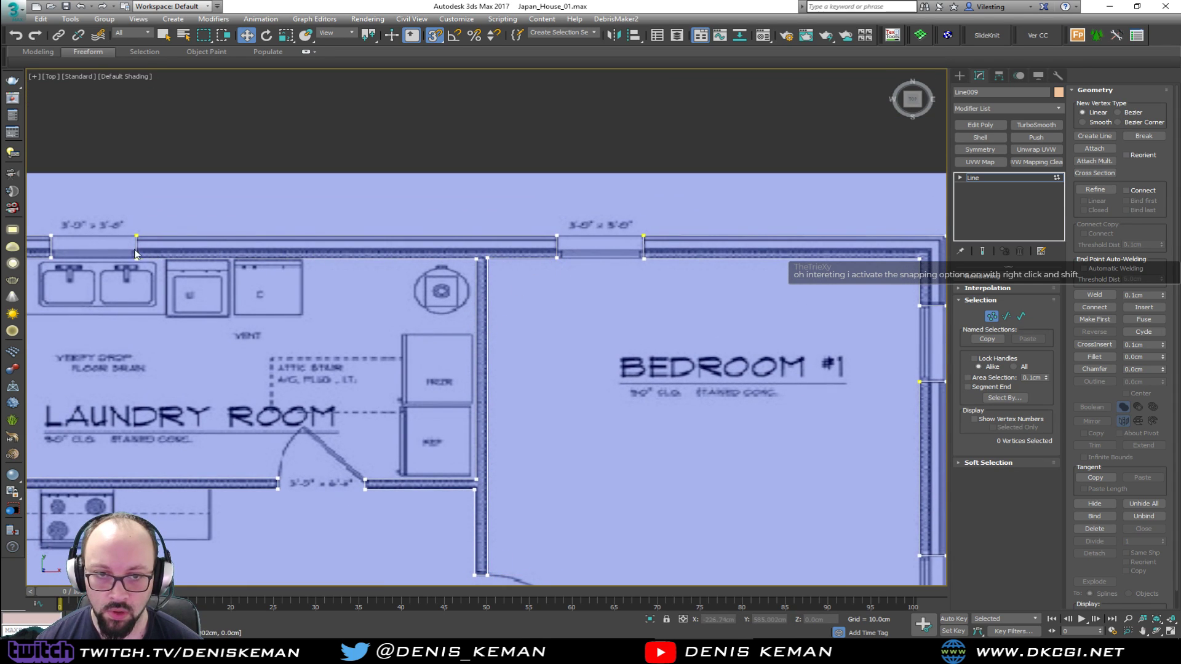
Level the laundry room's inner rear-wall vertices at both corners and both sides of the window
left_click_drag(467, 275, 479, 275)
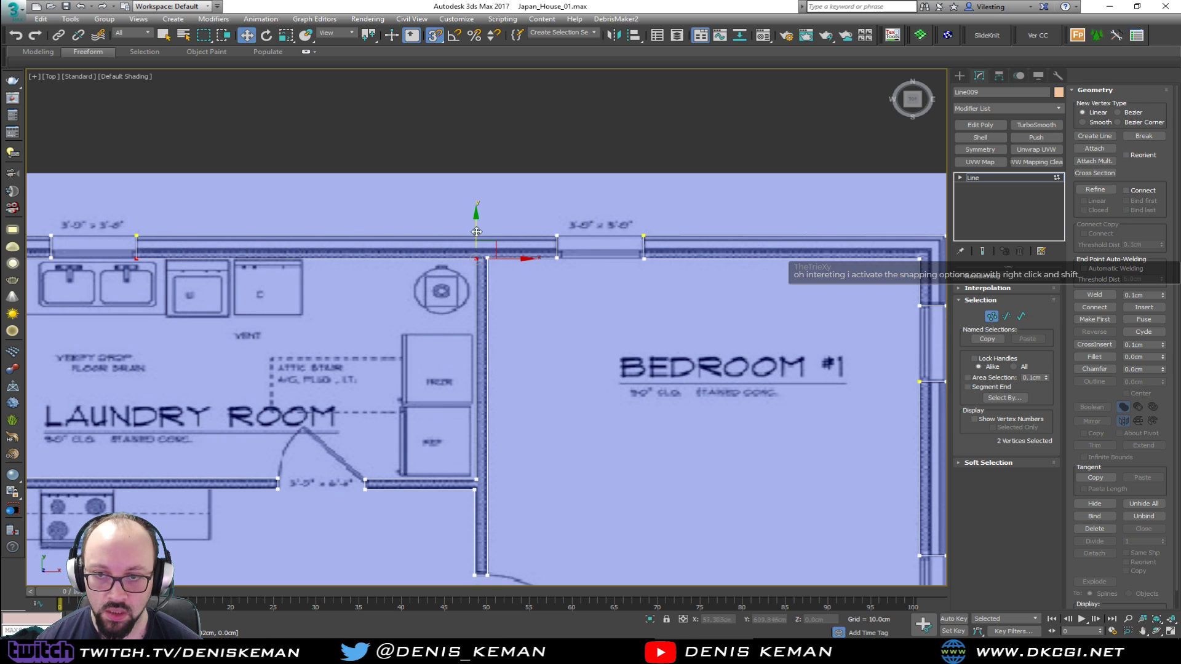
middle_click_drag(119, 262, 493, 294)
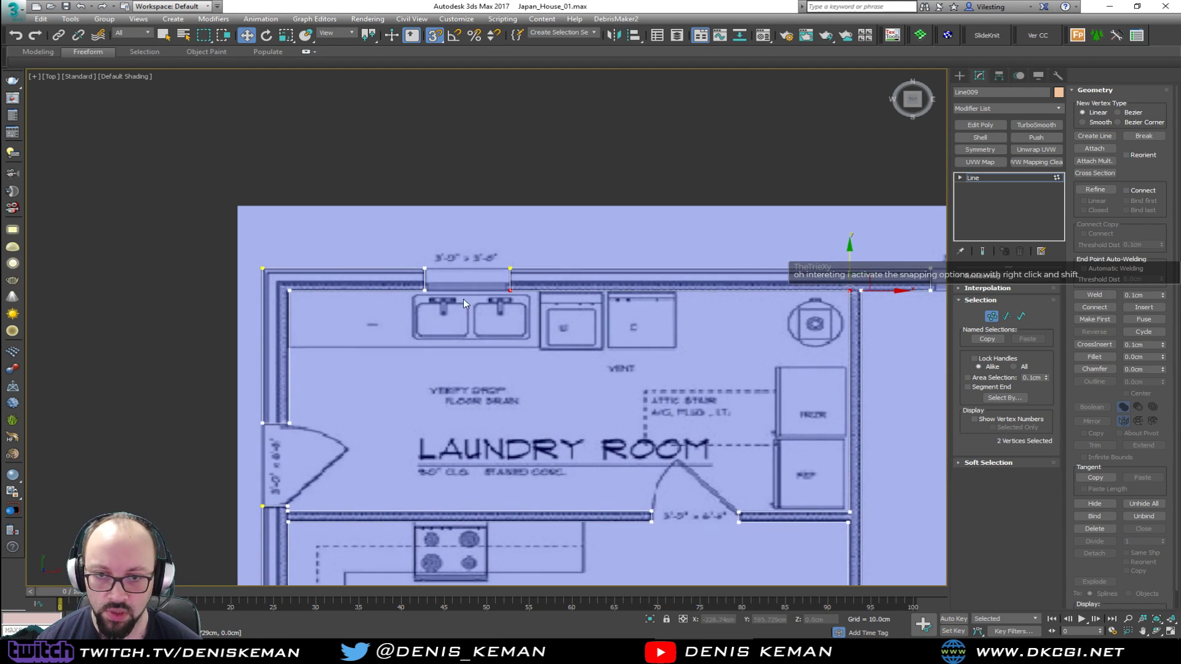
left_click_drag(297, 313, 297, 312)
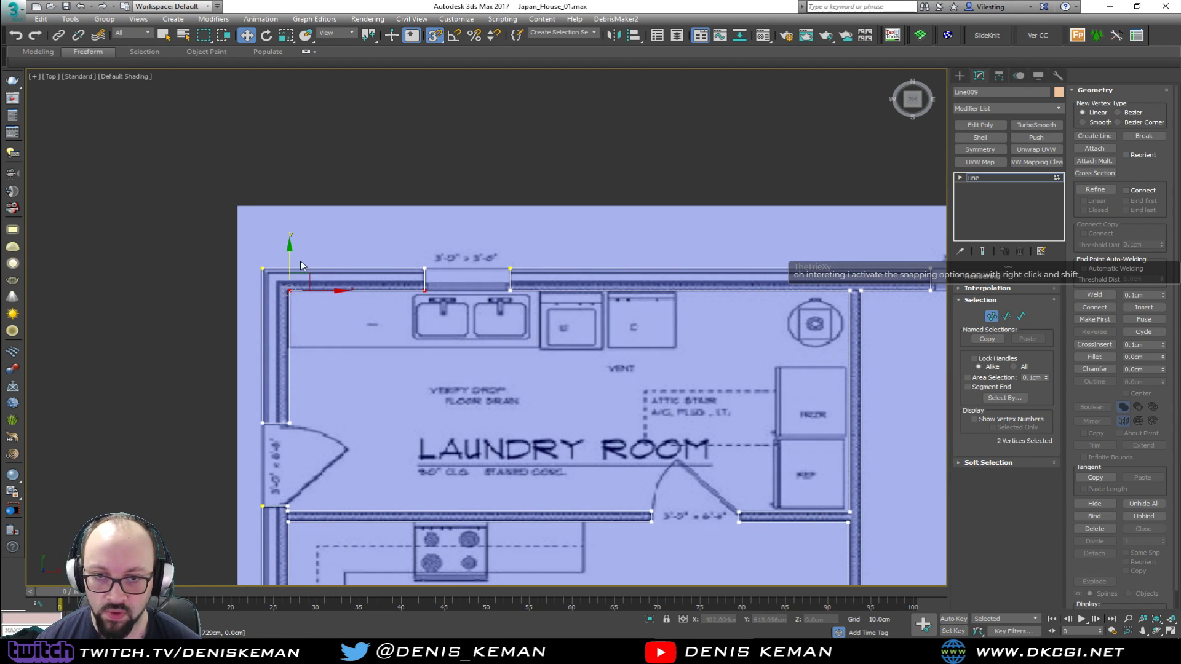
left_click_drag(503, 368, 503, 370)
middle_click_drag(606, 344, 437, 354)
scroll(455, 331, "down", 2)
middle_click_drag(618, 338, 564, 338)
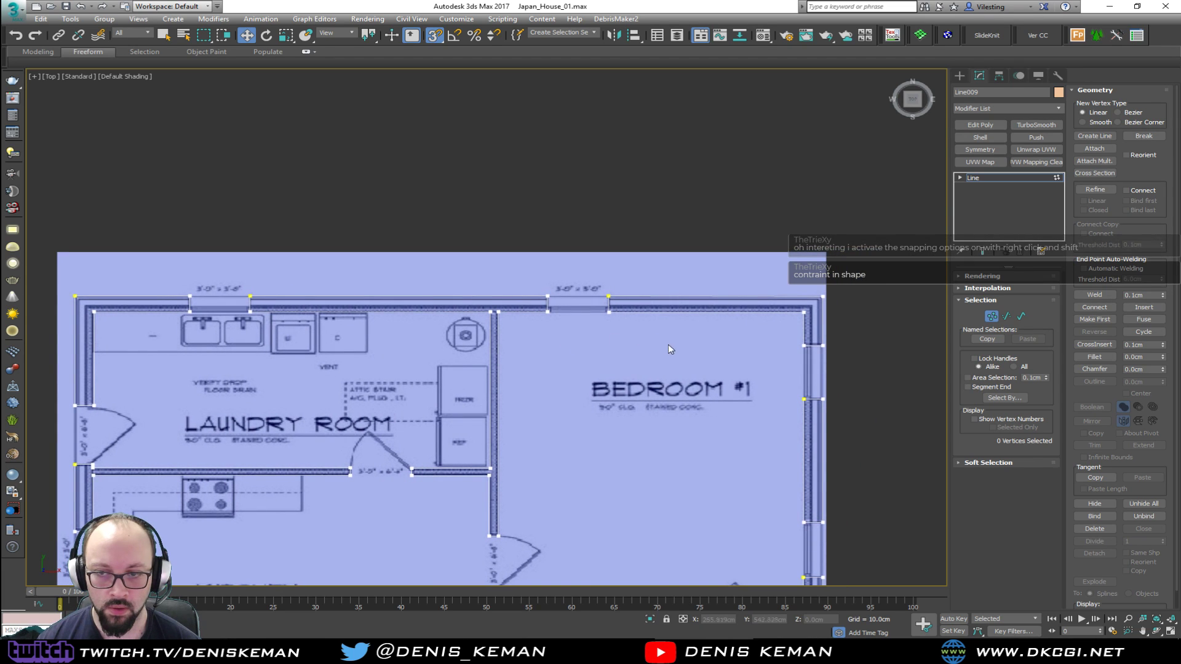
Align the laundry room's inner exterior-wall corner and upper door jamb vertices with the jamb below the exterior door
scroll(688, 330, "up", 2)
middle_click_drag(490, 371, 792, 193)
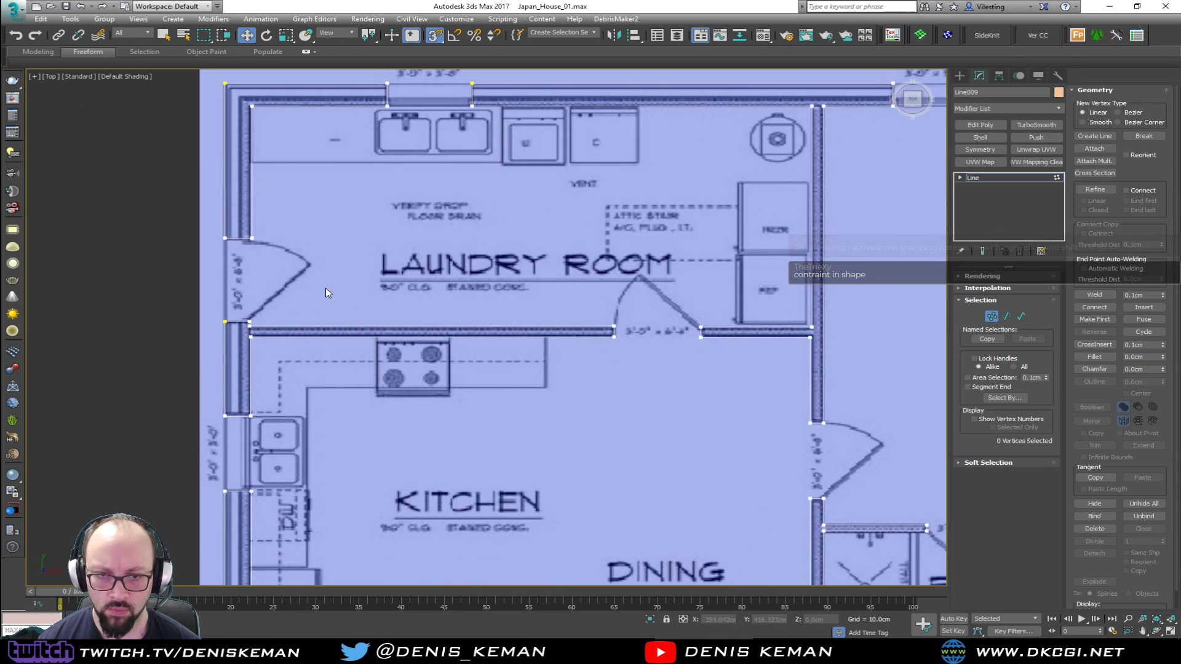
middle_click_drag(332, 287, 448, 308)
scroll(386, 261, "up", 3)
middle_click_drag(385, 261, 413, 385)
scroll(411, 381, "down", 2)
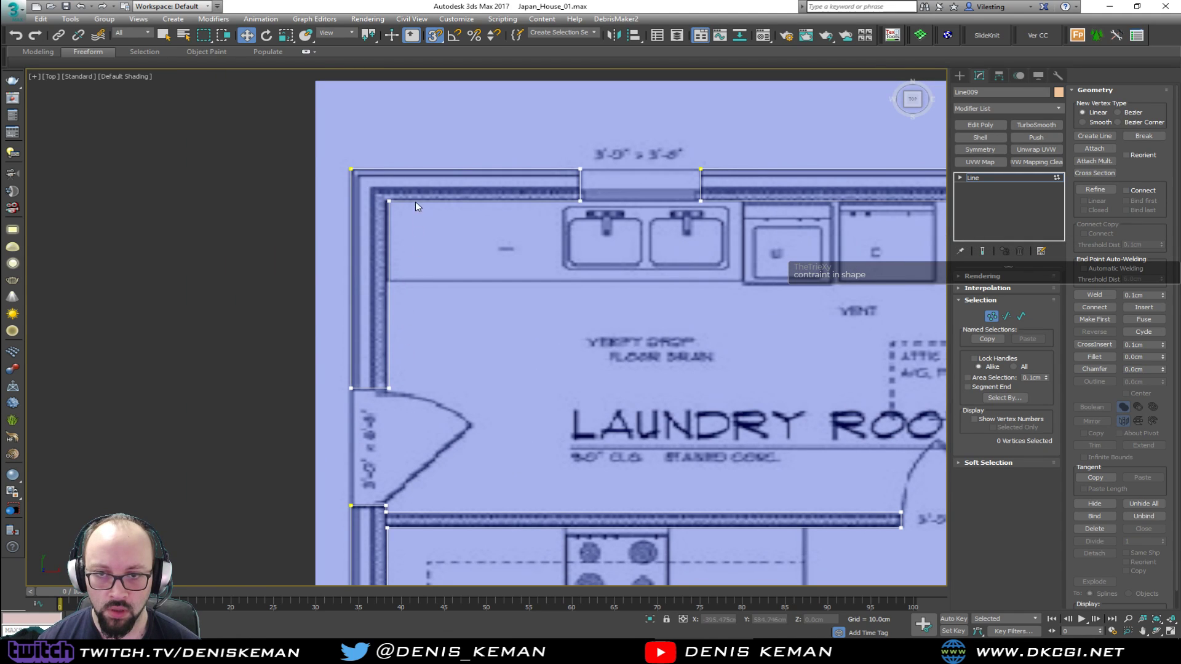
left_click_drag(382, 404, 383, 404)
left_click_drag(414, 200, 386, 505)
left_click(447, 400)
middle_click_drag(449, 403, 466, 307)
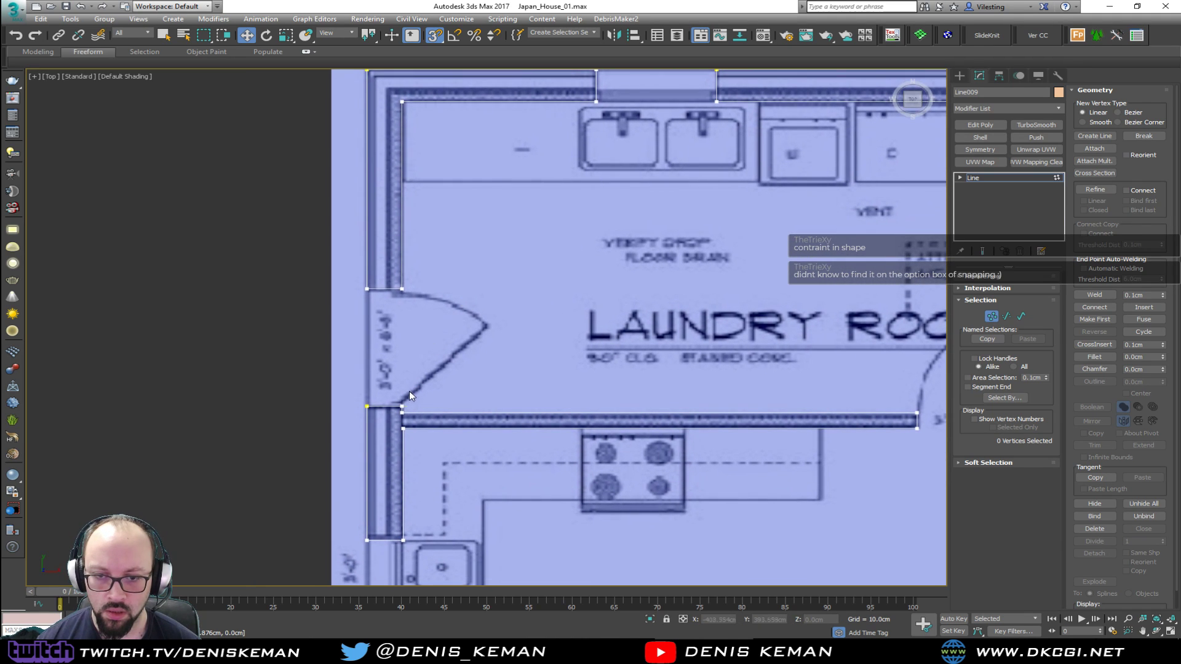
Align the inner-face vertices of the kitchen's exterior wall at the window and refrigerator partition, and exit vertex editing
middle_click_drag(411, 400, 425, 173)
middle_click_drag(434, 349, 433, 278)
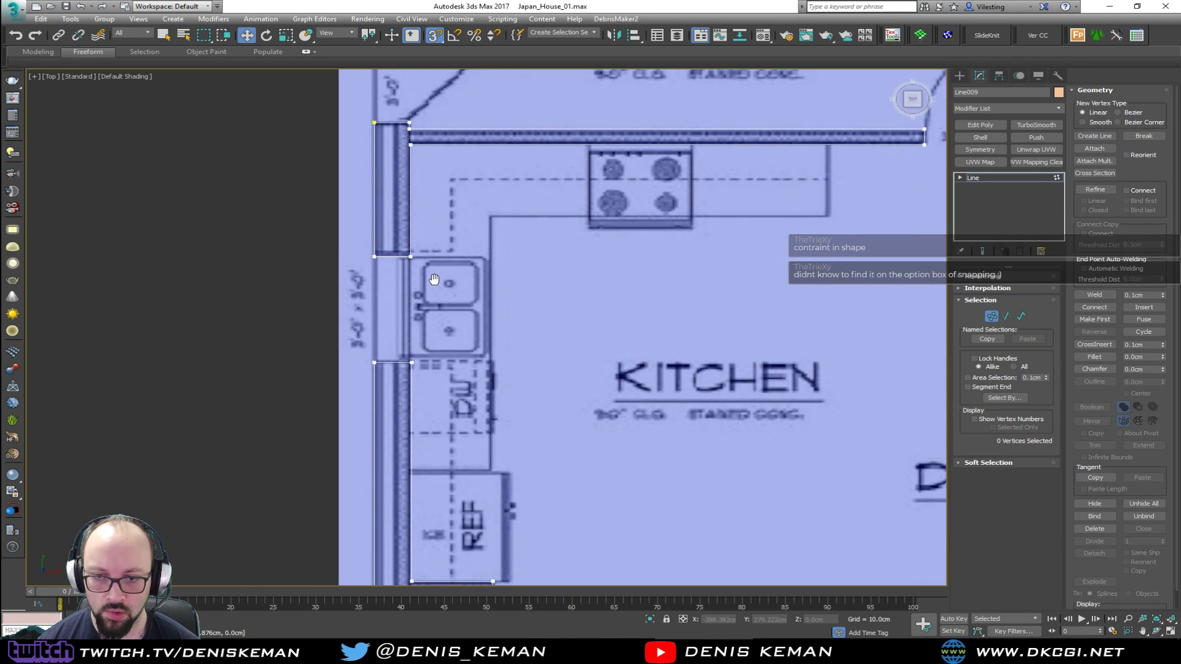
middle_click_drag(433, 318, 434, 215)
scroll(434, 214, "down", 3)
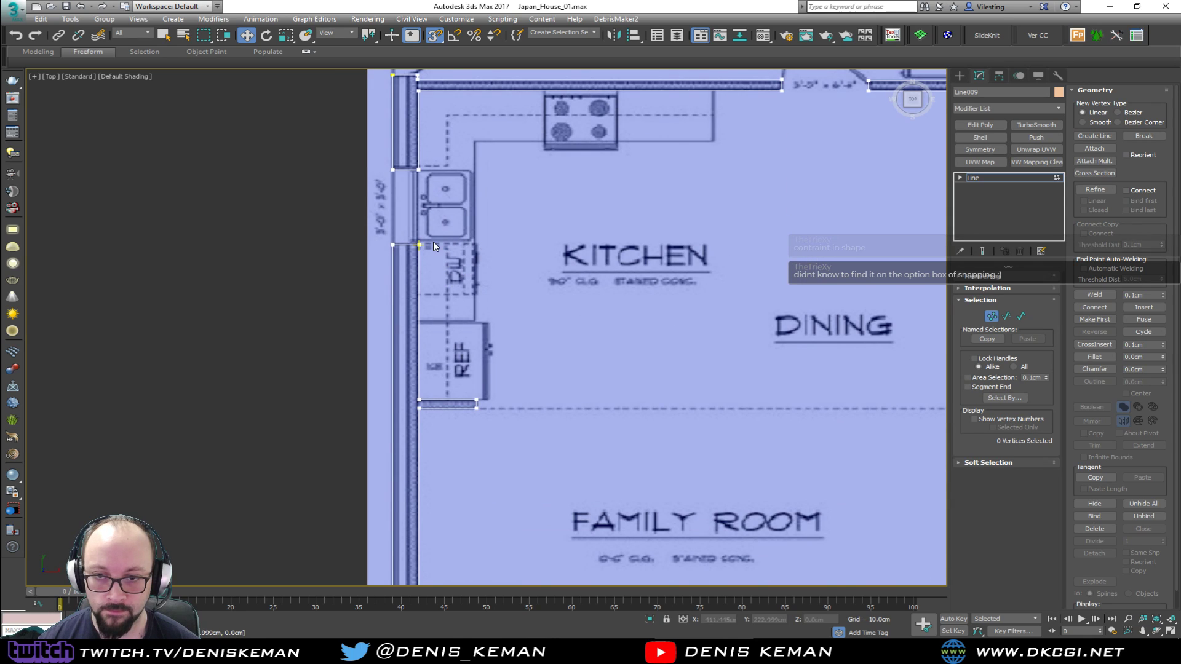
left_click_drag(416, 396, 420, 170)
left_click(605, 210)
scroll(605, 214, "down", 2)
left_click(991, 316)
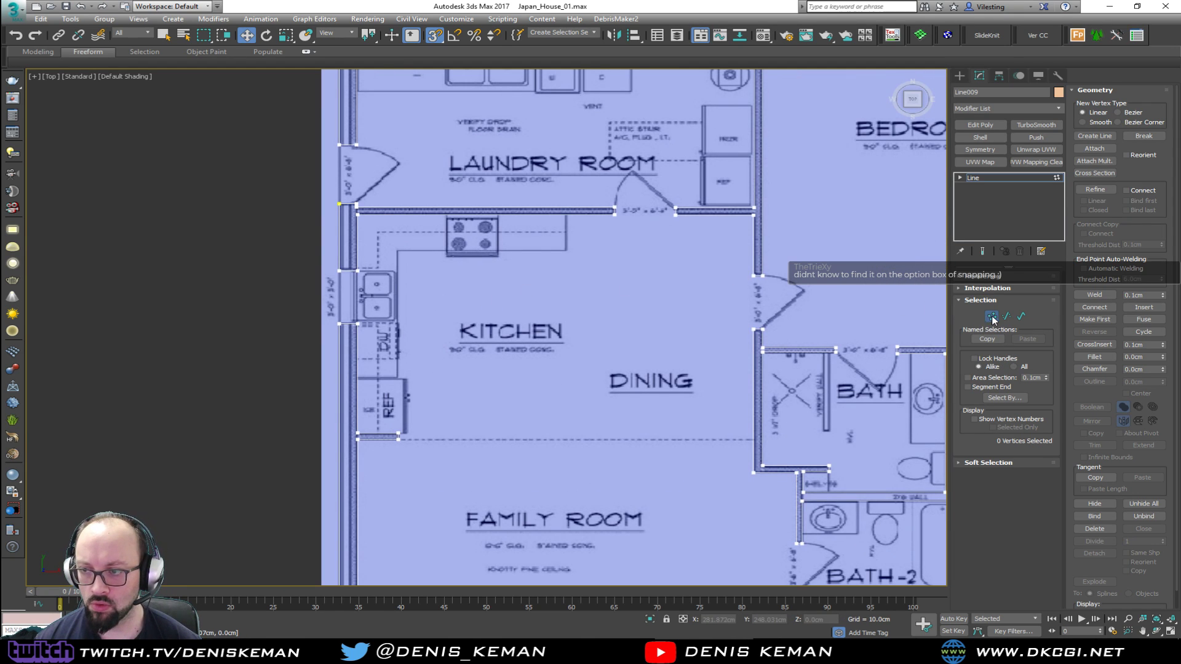
Show the wall spline maximized in the Perspective view and save the scene
key("alt+w")
middle_click(618, 394)
key("alt+w")
middle_click_drag(618, 393, 651, 328, "alt")
left_click(15, 8)
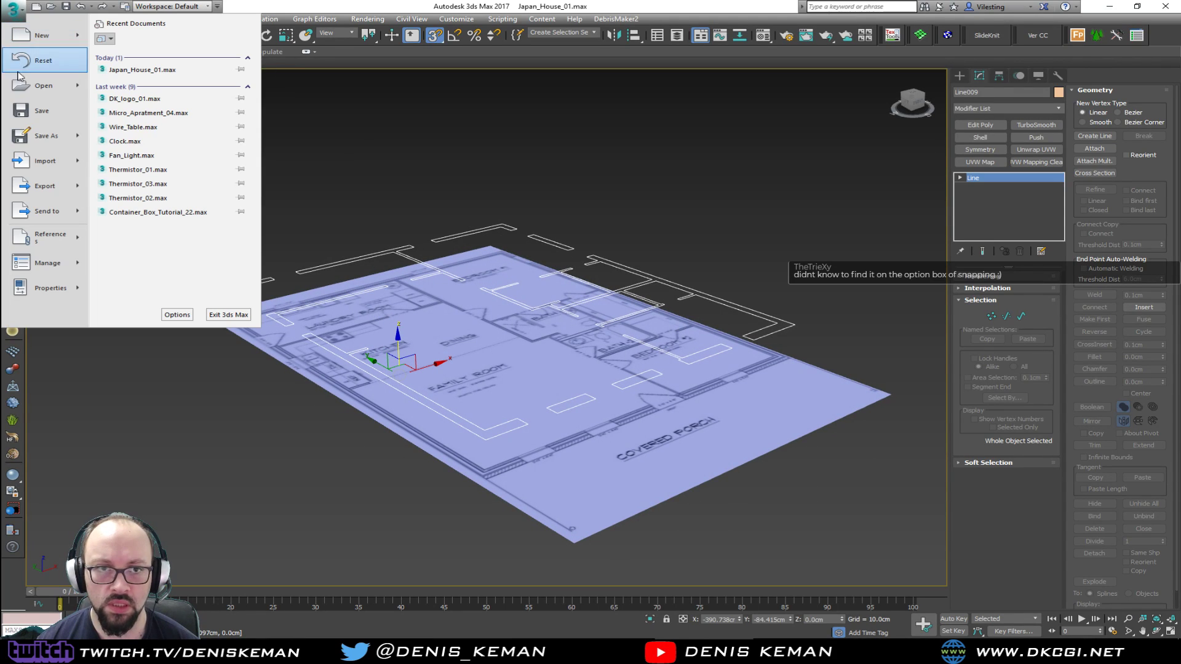
left_click(40, 112)
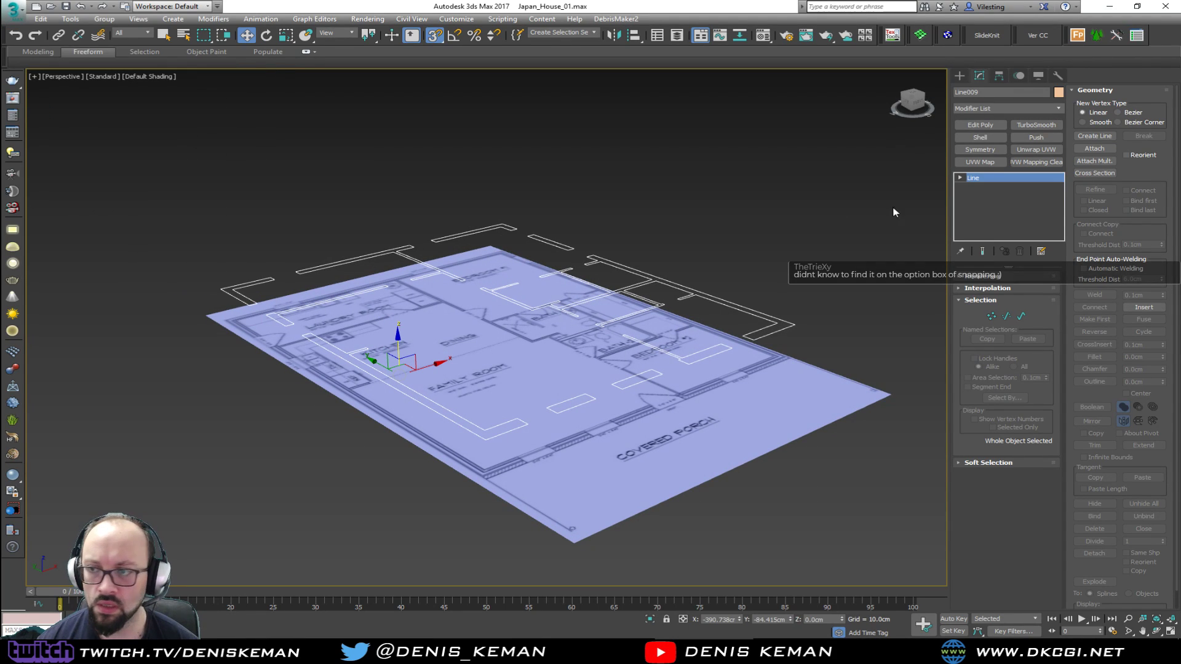
Add an Extrude modifier to the wall spline with an amount of 320 cm
left_click(985, 108)
key("e")
key("e")
left_click(989, 156)
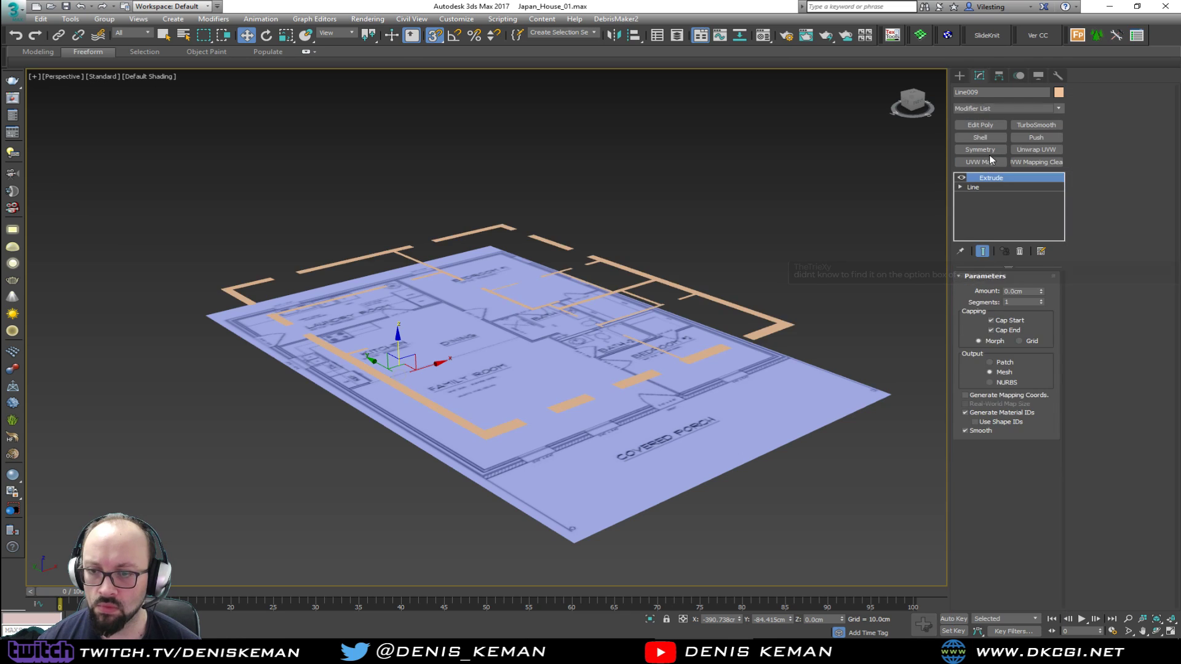
left_click(1024, 291)
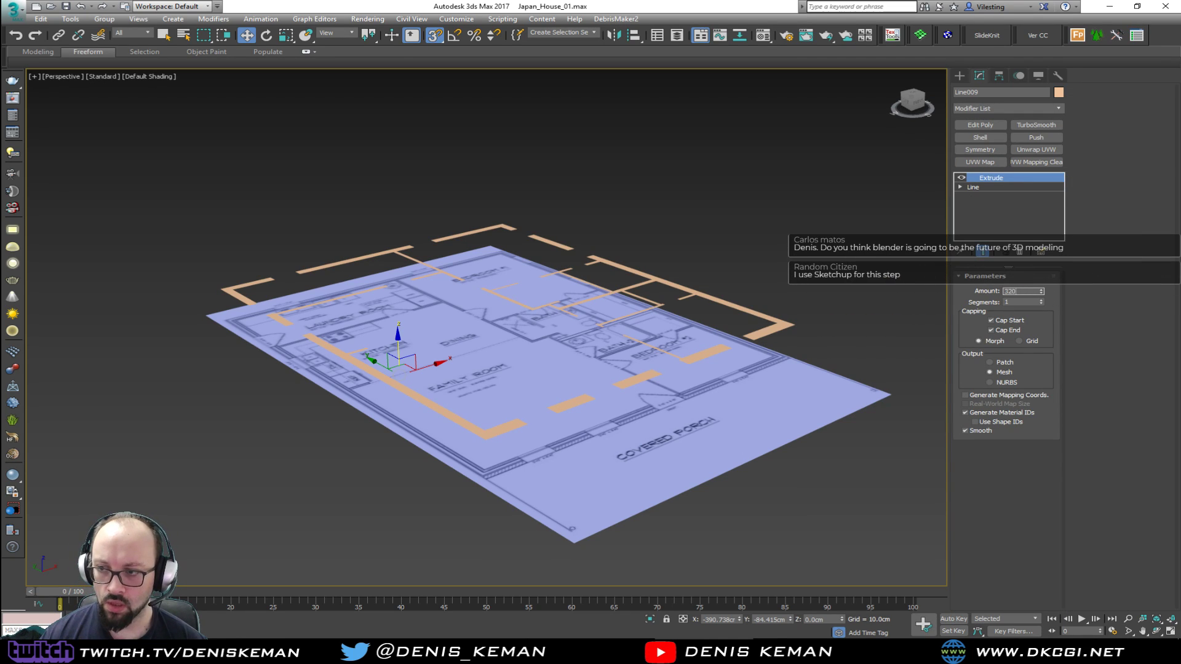
key("Return")
middle_click_drag(701, 174, 529, 282, "alt")
Set the wall extrusion amount to 240 cm
left_click(1039, 291)
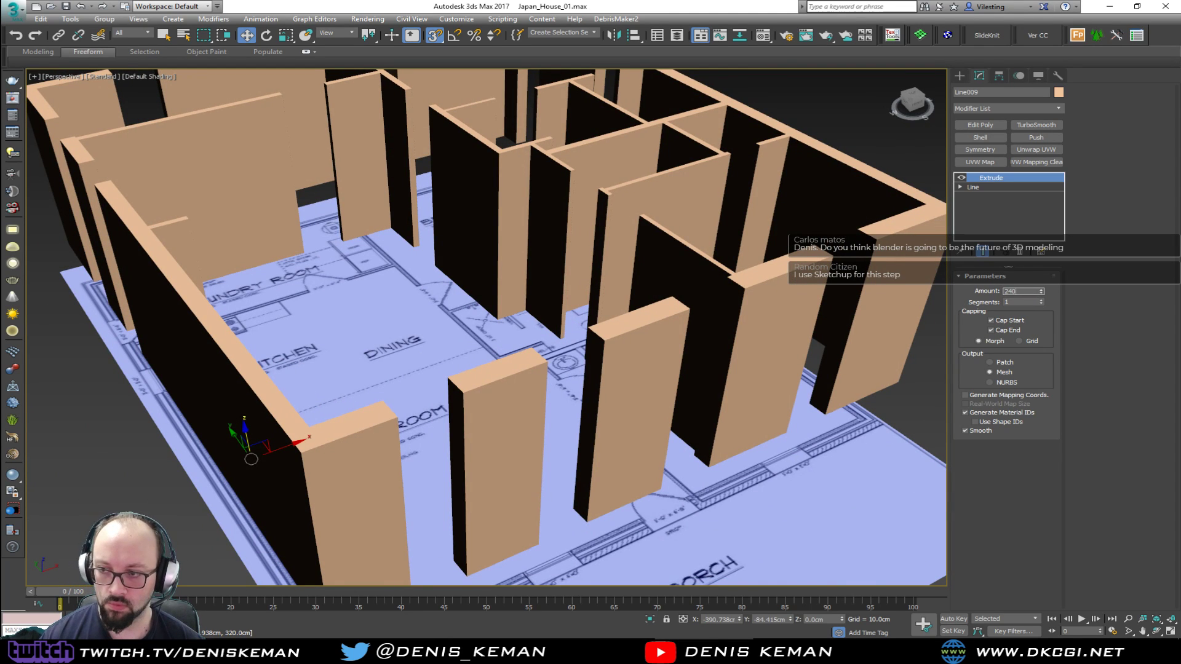
key("Return")
middle_click_drag(518, 288, 528, 320, "alt")
Compare the extruded walls with the floor plan across all rooms in the Top view, then in Perspective
key("alt+w")
middle_click(293, 210)
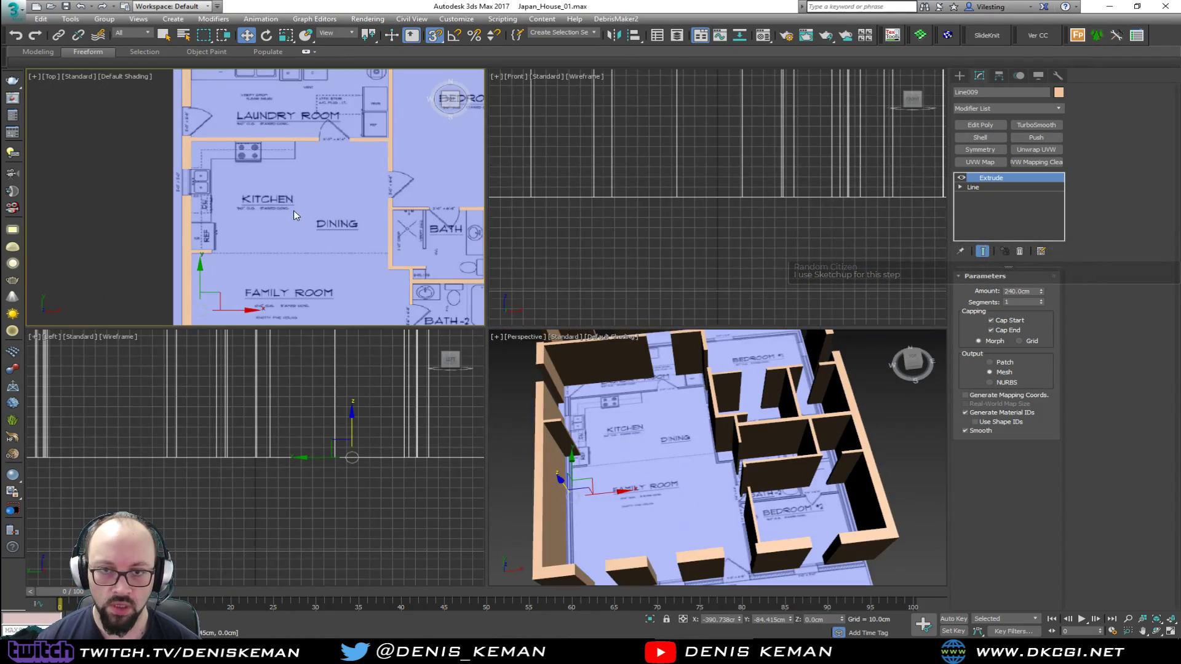
key("alt+w")
scroll(575, 239, "down", 2)
middle_click_drag(575, 238, 283, 235)
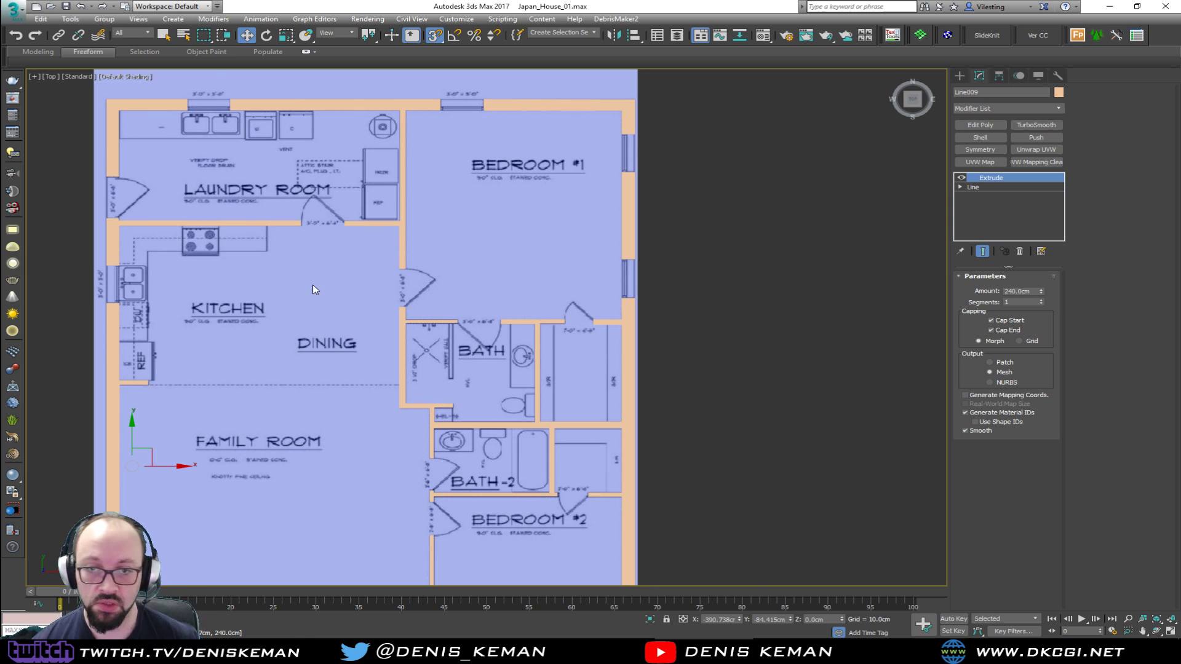
middle_click_drag(314, 289, 415, 352)
scroll(404, 353, "up", 1)
middle_click_drag(401, 391, 444, 239)
scroll(444, 239, "down", 1)
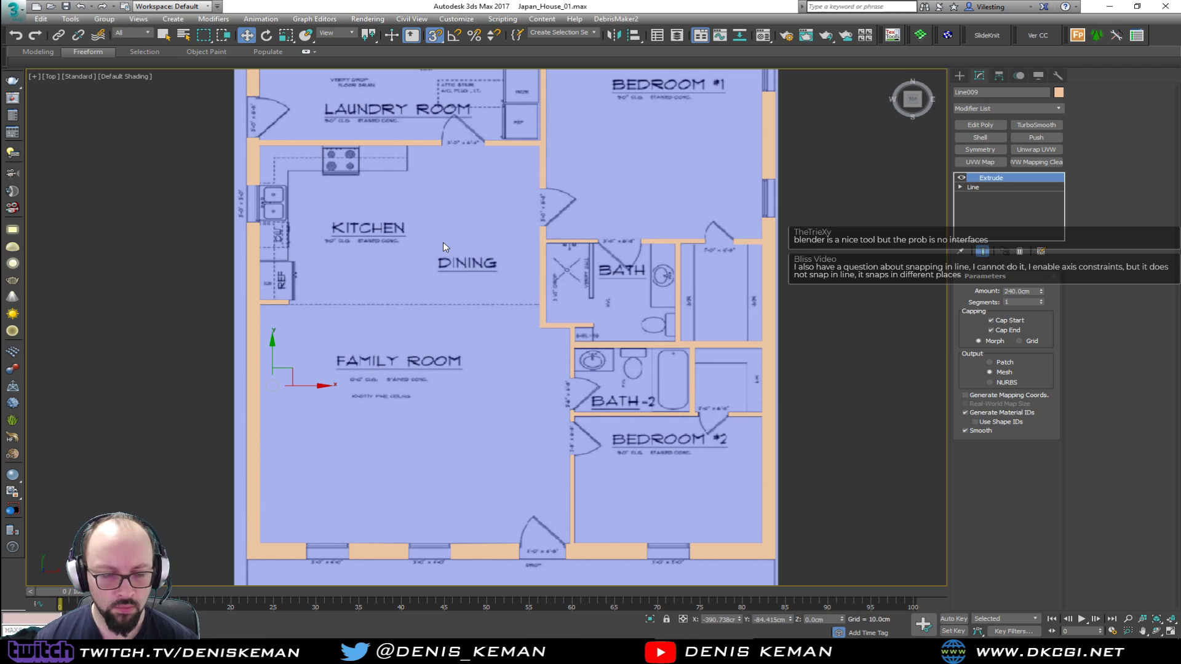
middle_click_drag(599, 242, 431, 239)
key("alt+w")
left_click(761, 468)
key("alt+w")
middle_click_drag(449, 344, 429, 321, "alt")
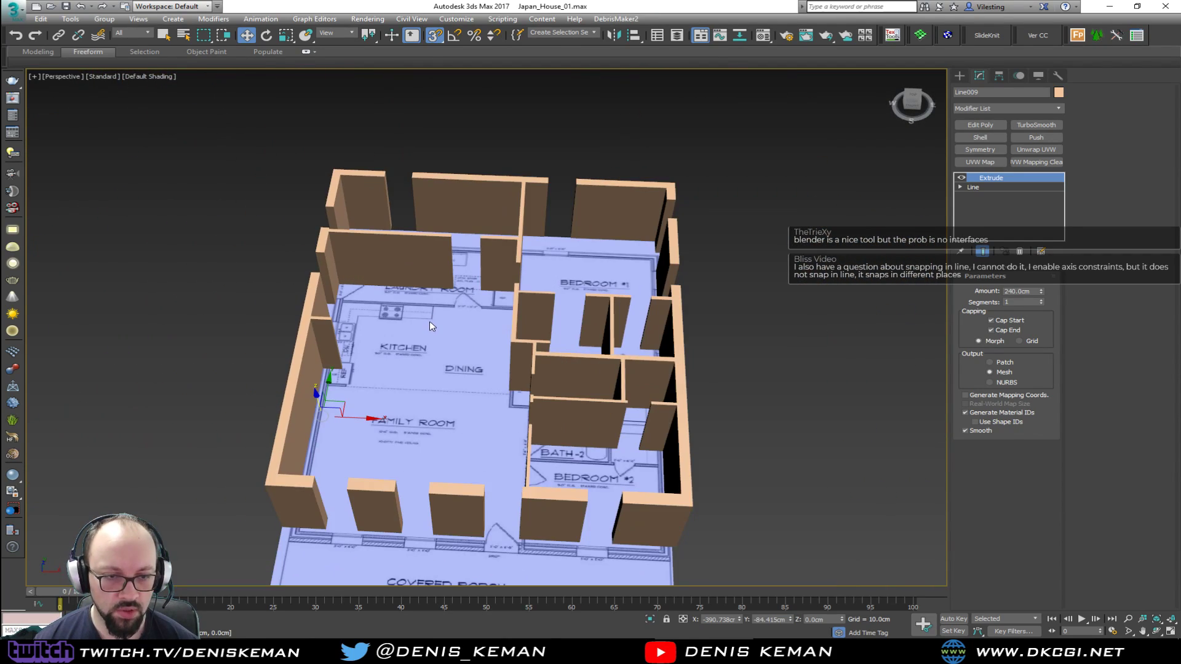
Review the snap types and the axis constraint option in the Grid and Snap Settings, then close them
right_click(434, 35)
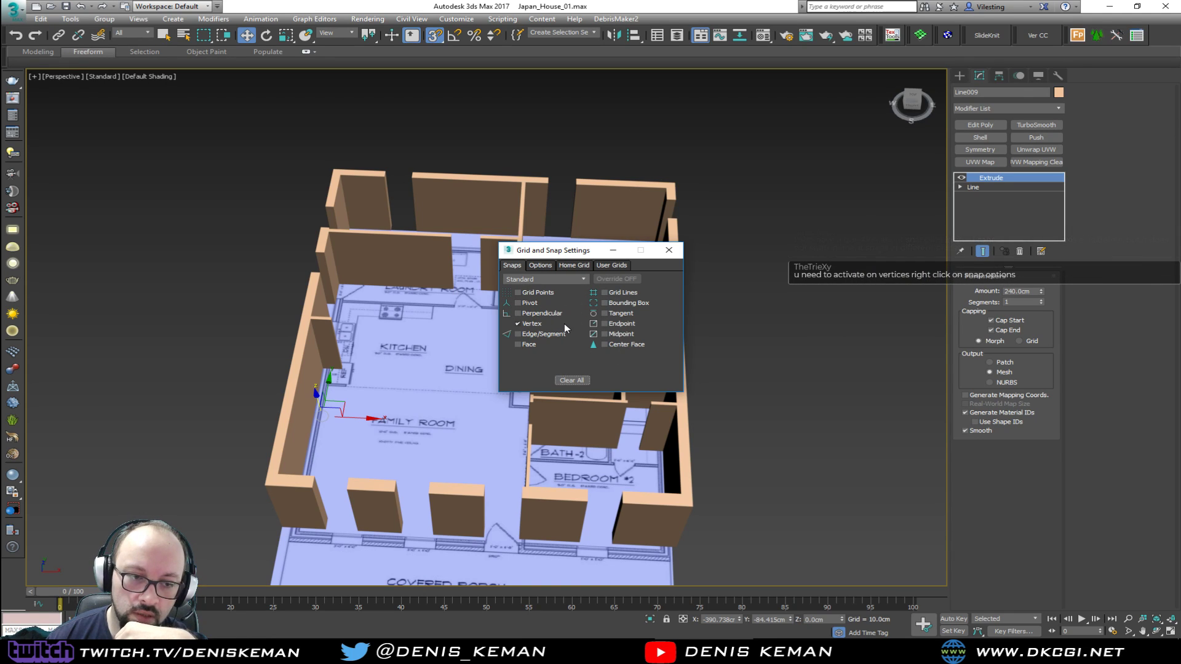
left_click(529, 303)
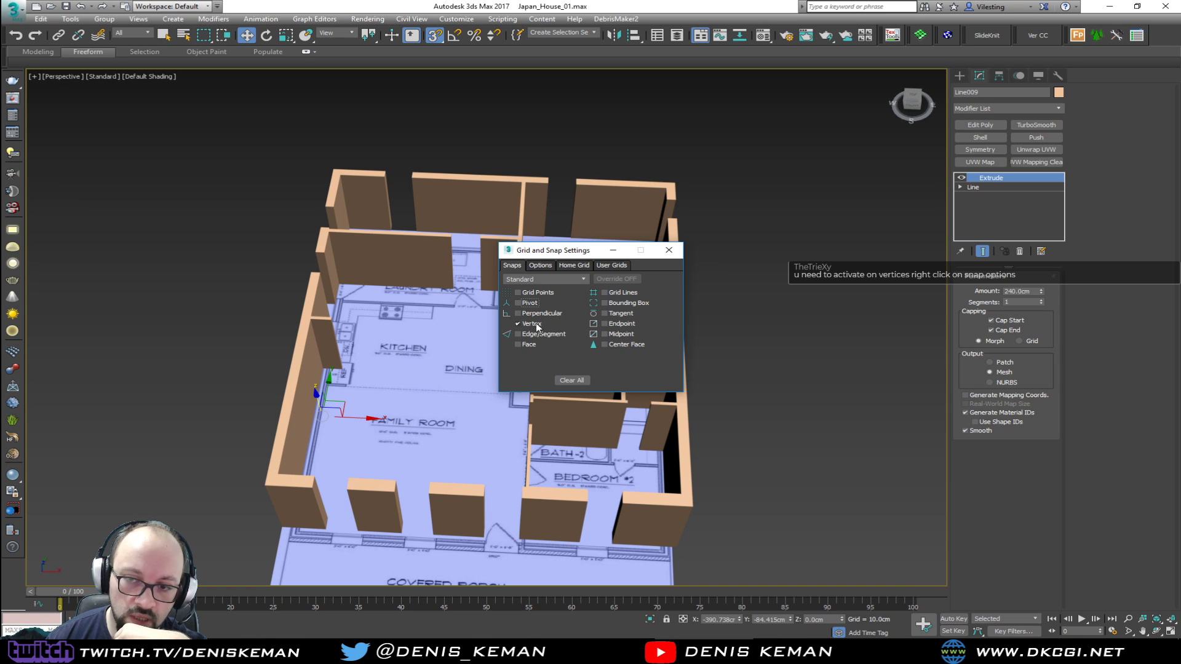
left_click(540, 266)
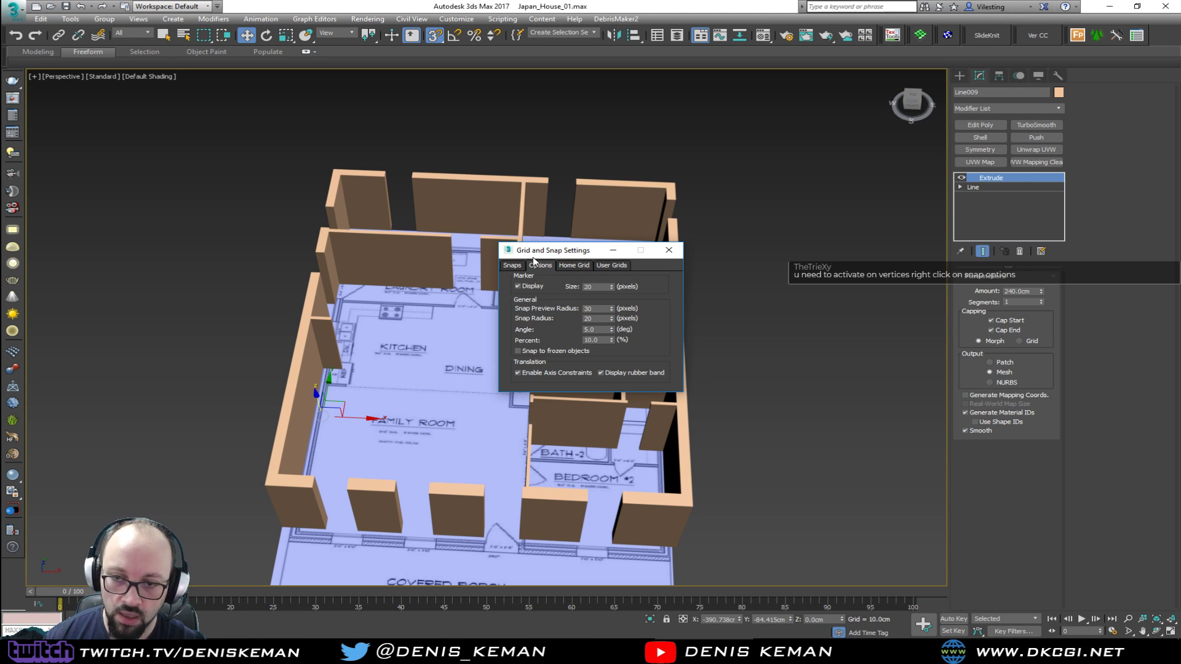
left_click(512, 265)
left_click(668, 249)
Deselect the extruded walls and inspect them up close around the kitchen, laundry room and baths
left_click_drag(814, 253, 772, 308)
middle_click_drag(523, 369, 8, 350, "alt")
scroll(485, 367, "up", 3)
middle_click_drag(175, 351, 458, 385, "alt")
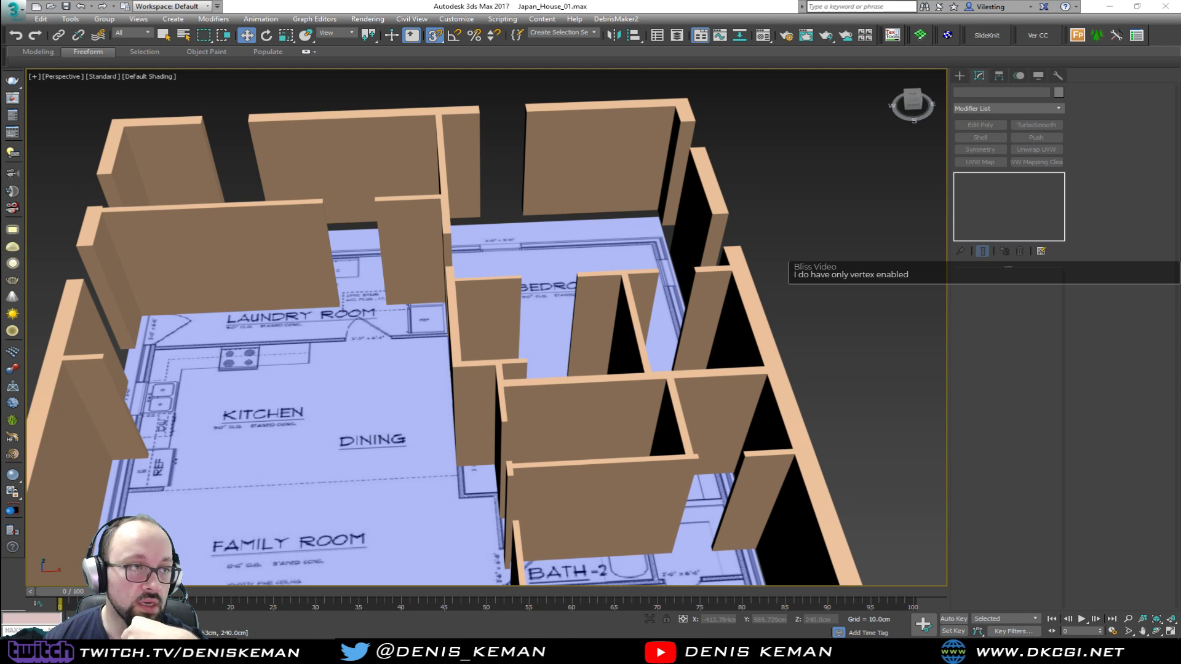
Switch to the web browser, maximize it and look through the "feudal japan design" image results
left_click_drag(0, 28, 677, 31)
double_click(684, 31)
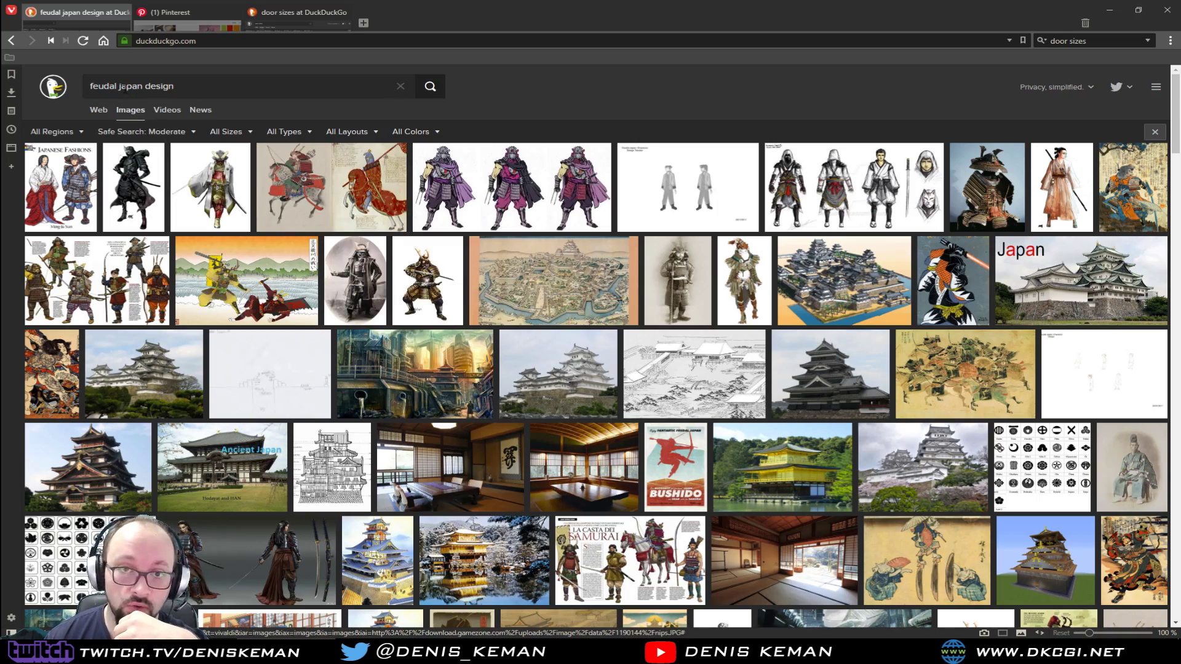
scroll(227, 307, "down", 1)
scroll(227, 307, "down", 5)
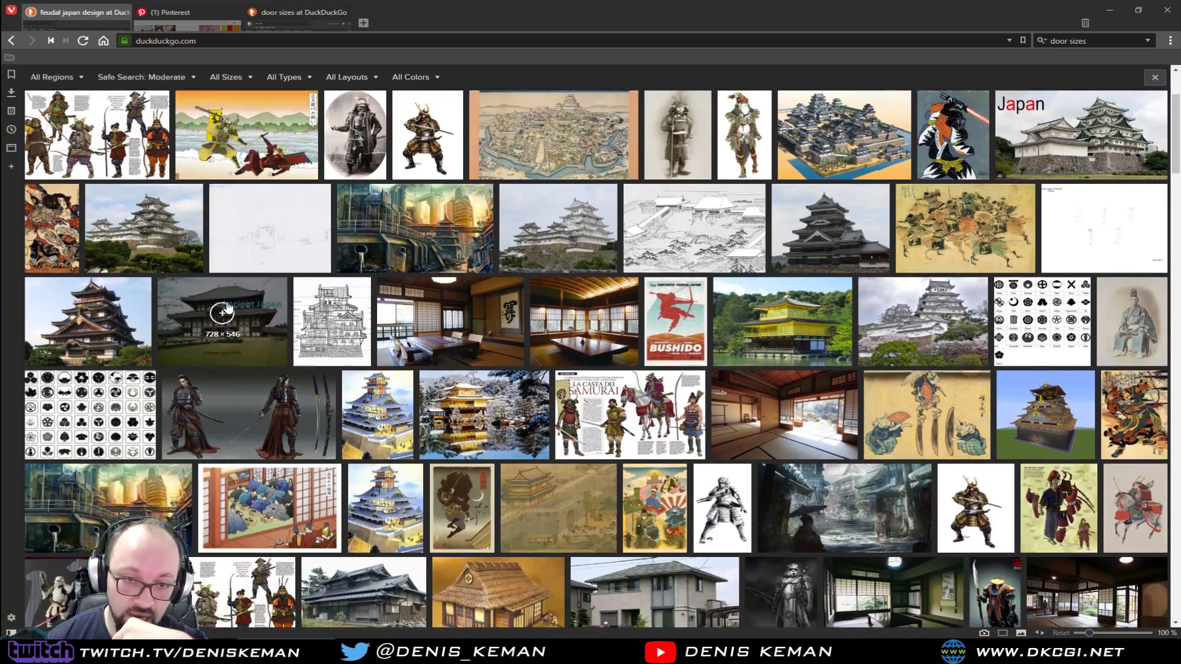
scroll(228, 307, "down", 5)
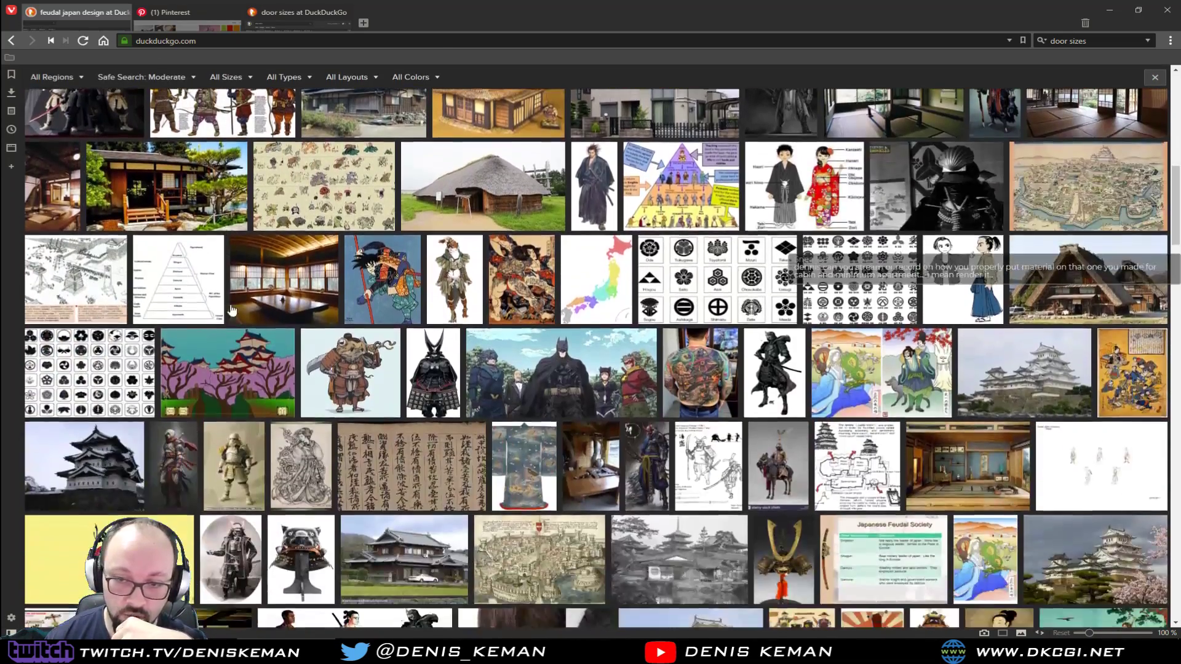
Search the images for "feudal japan interior design" and preview the tatami room that opens onto a garden
scroll(413, 478, "up", 8)
scroll(413, 478, "up", 2)
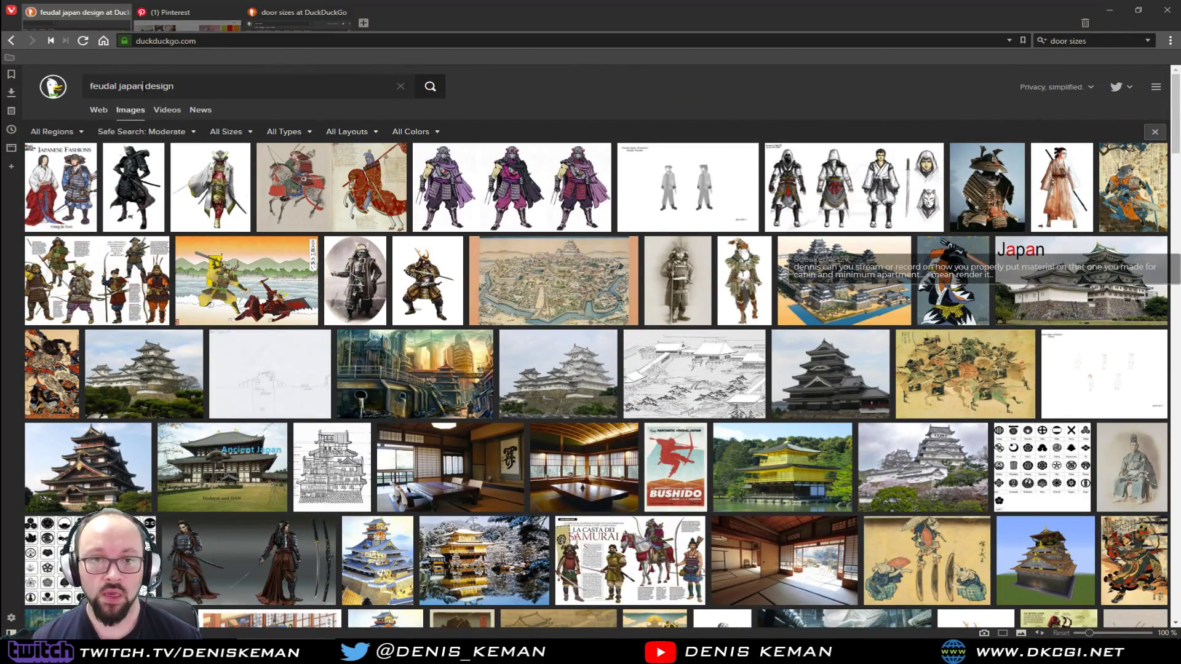
type("interior")
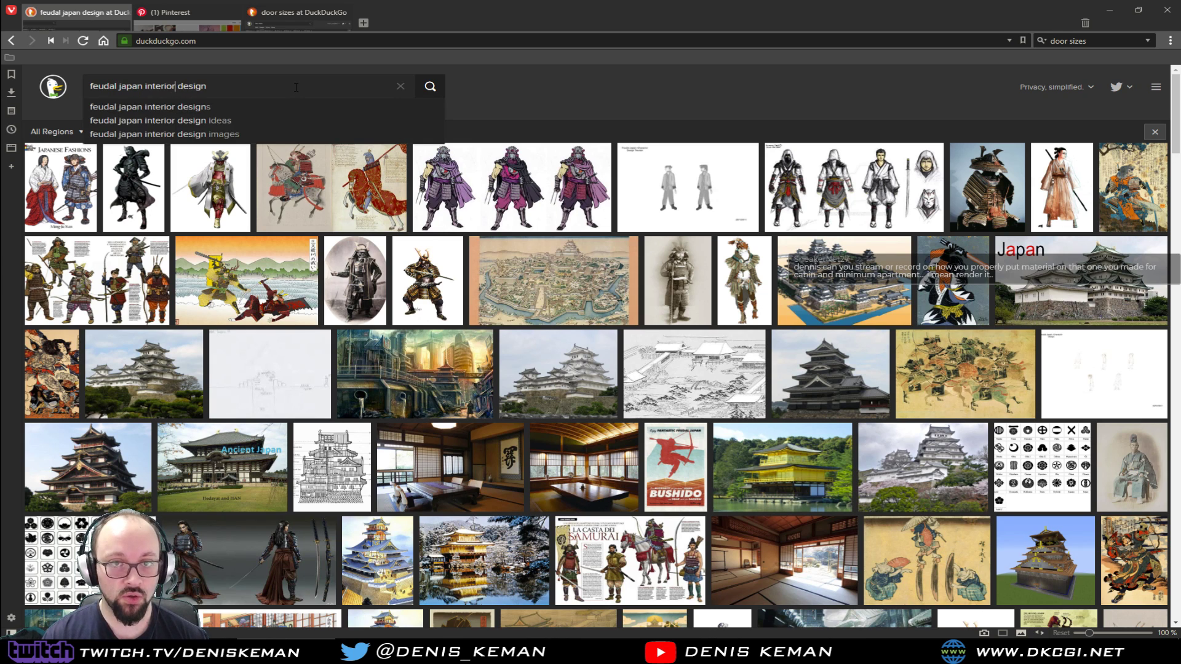
key("Return")
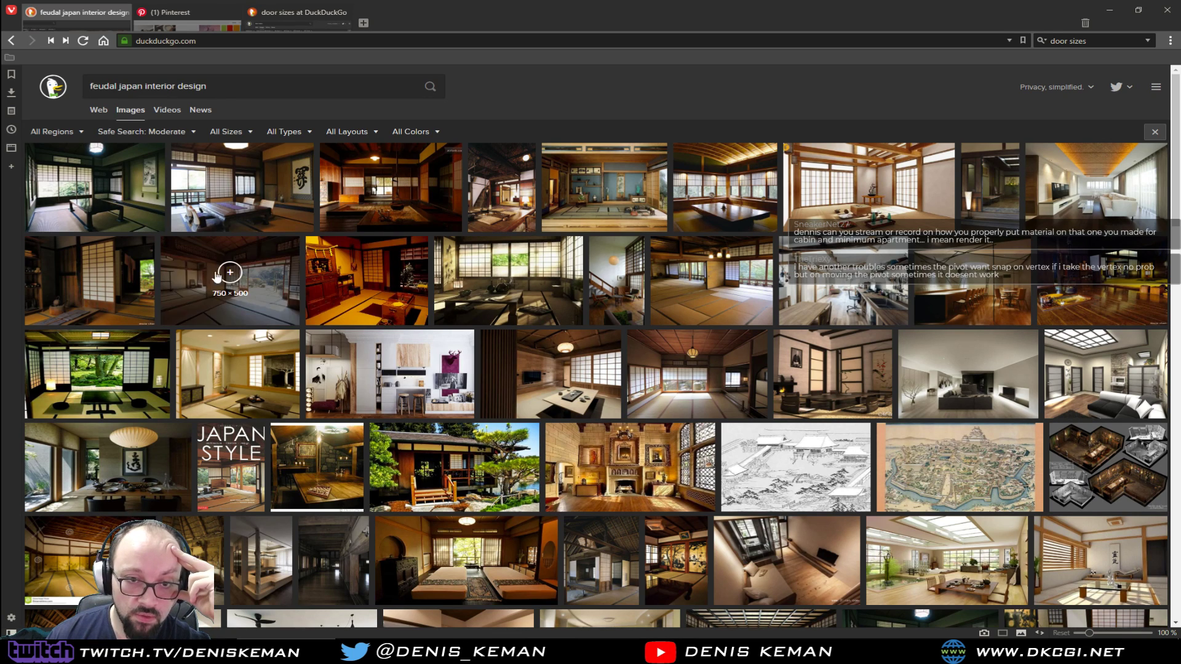
left_click(279, 315)
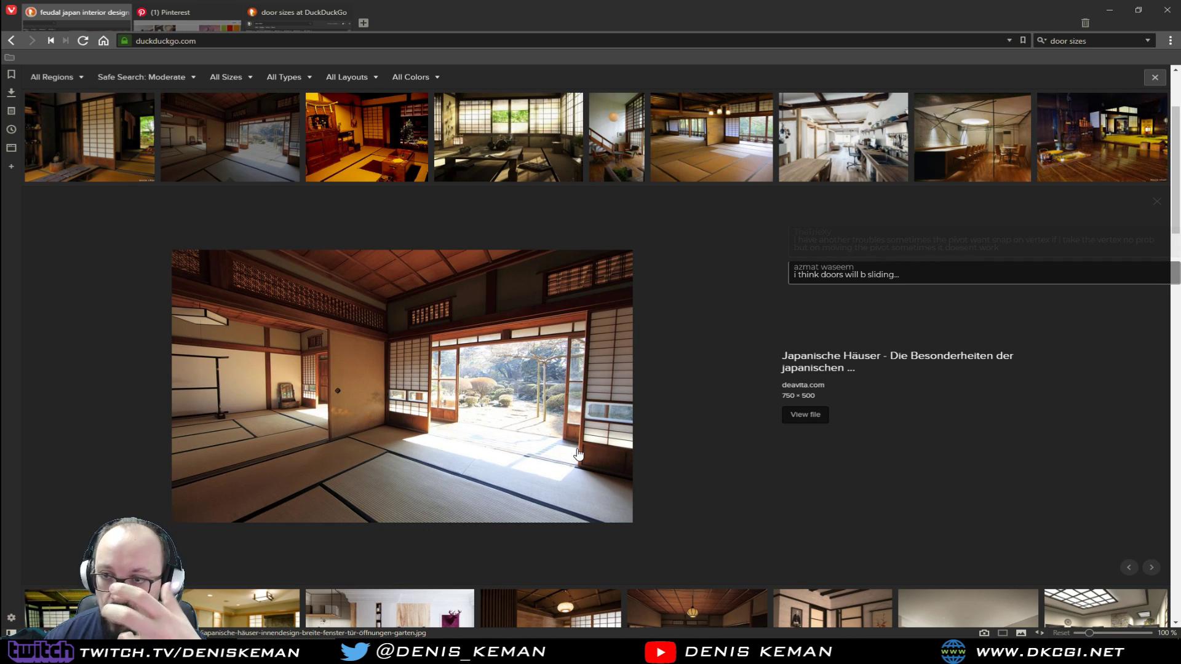
scroll(578, 454, "down", 5)
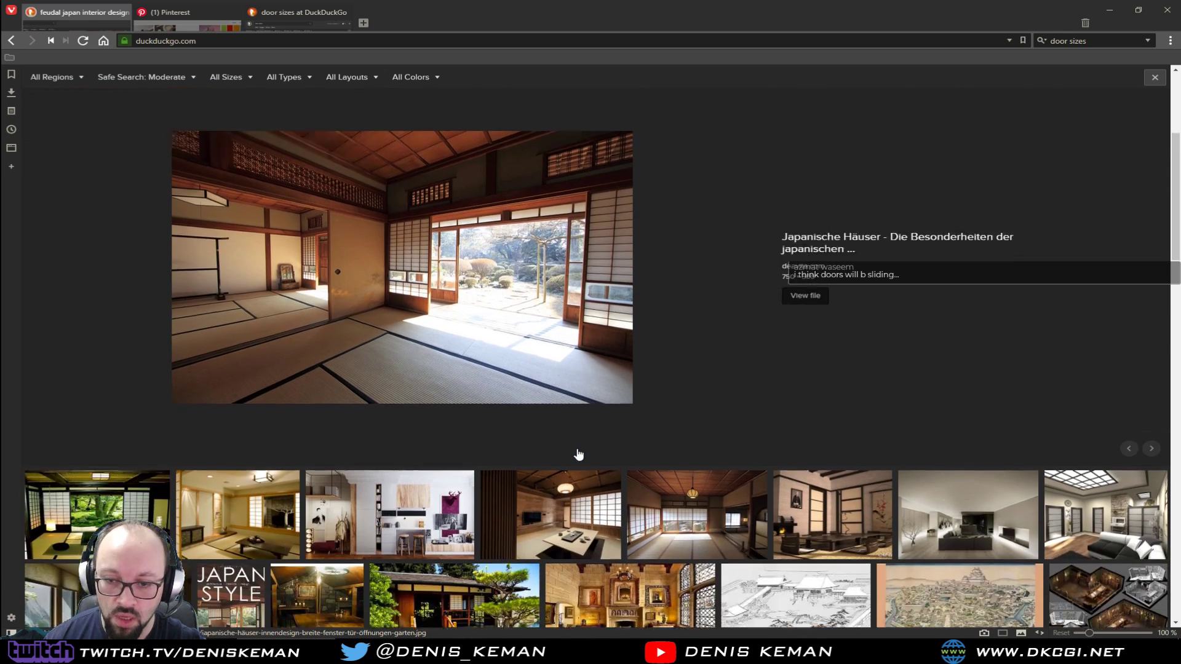
scroll(399, 288, "up", 1)
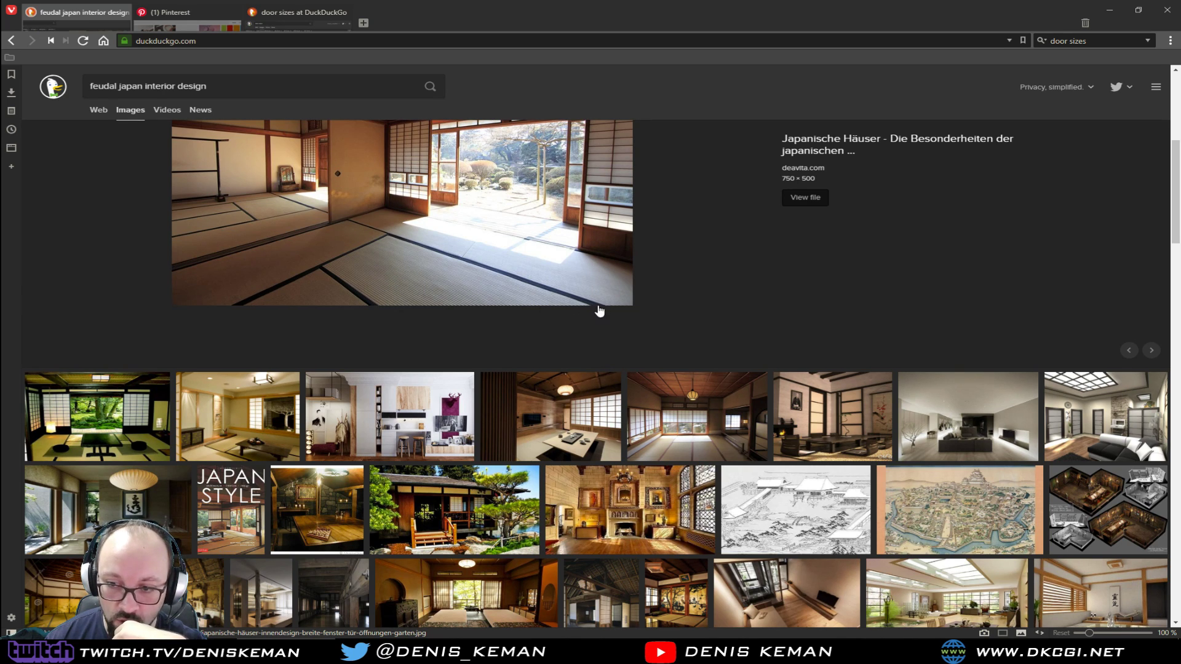
Preview the traditional room with the hanging lantern and two modern living rooms as interior references
left_click(697, 410)
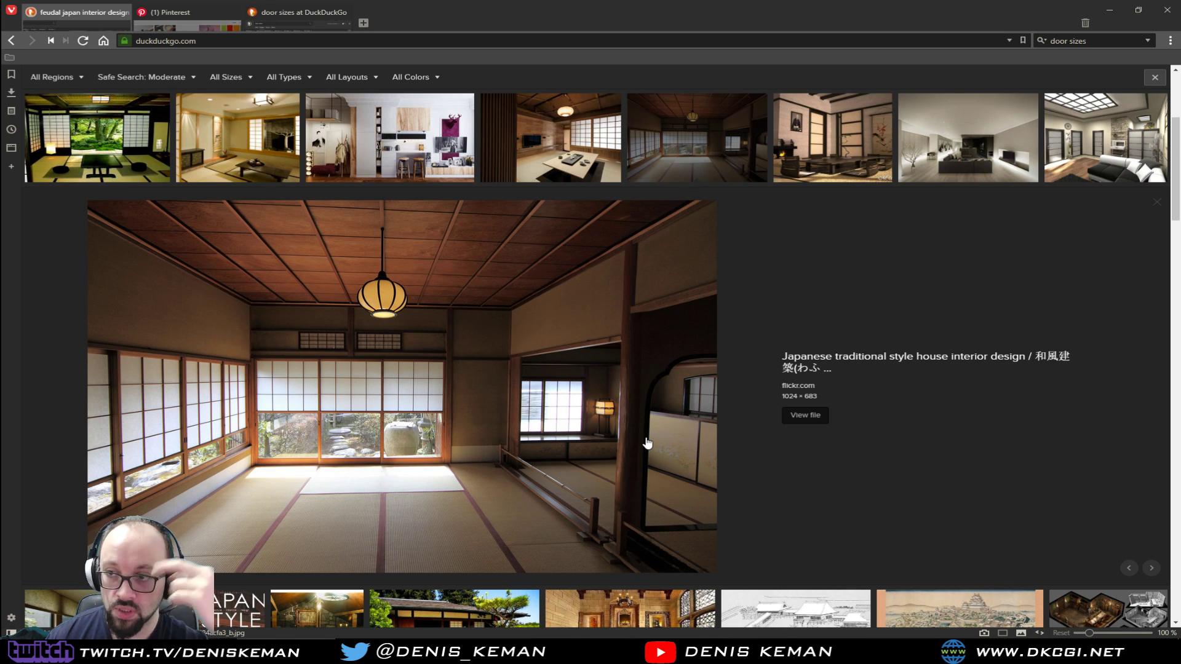
left_click(1031, 166)
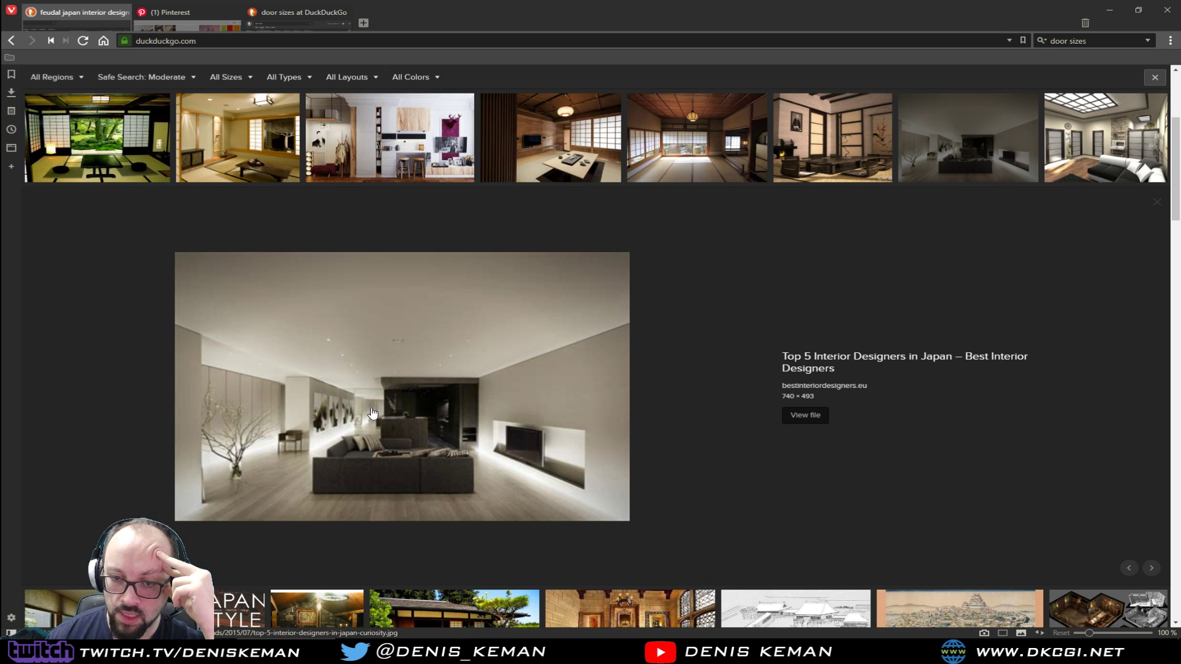
scroll(437, 443, "down", 5)
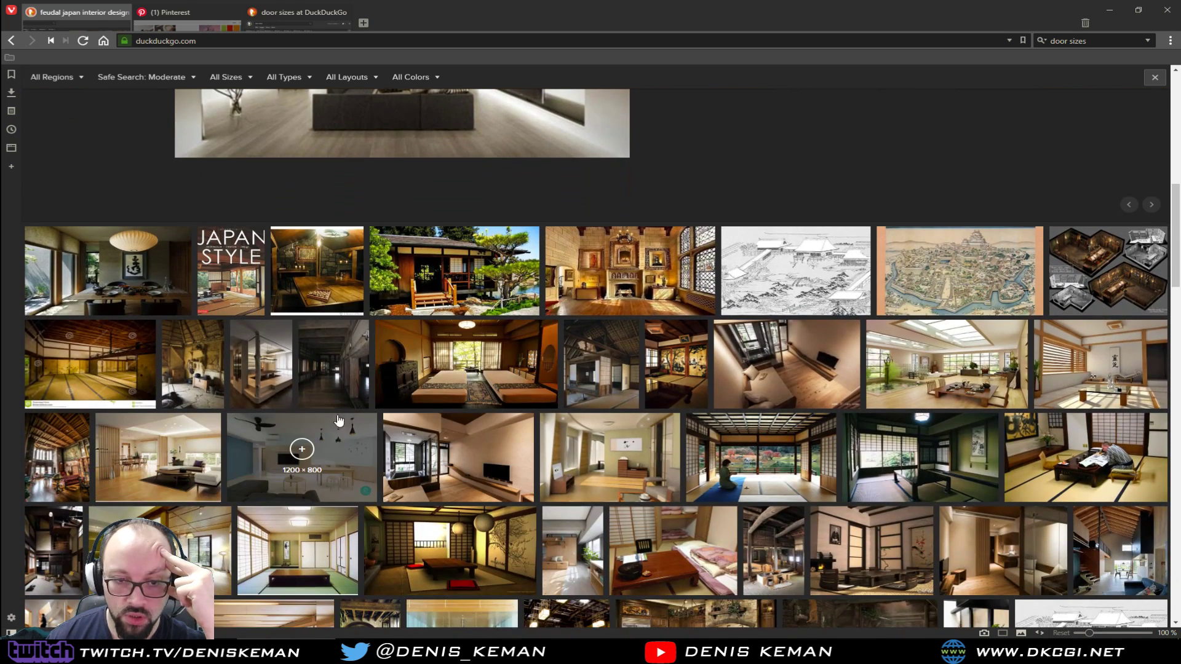
left_click(201, 482)
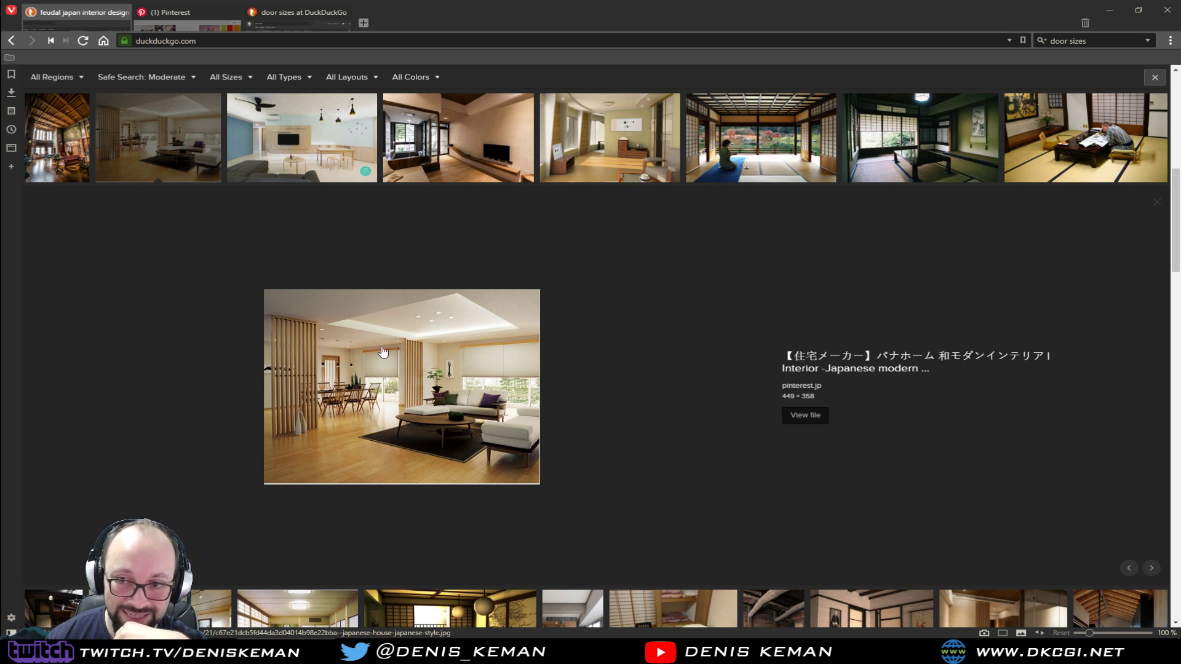
scroll(431, 461, "up", 2)
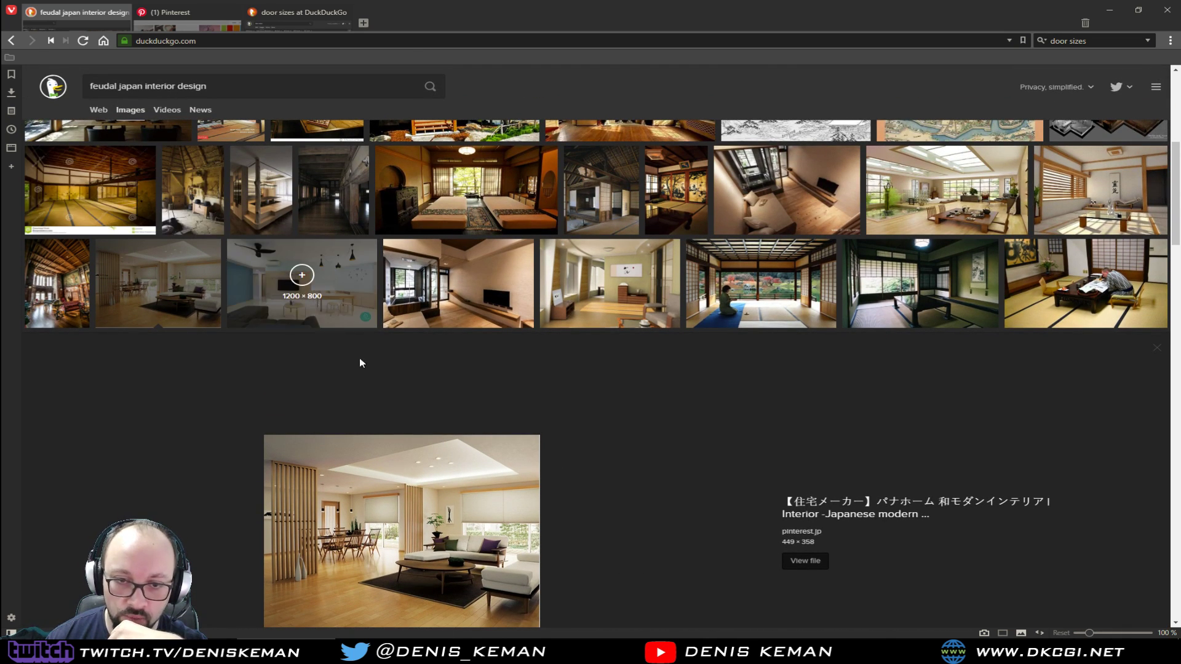
scroll(468, 540, "down", 1)
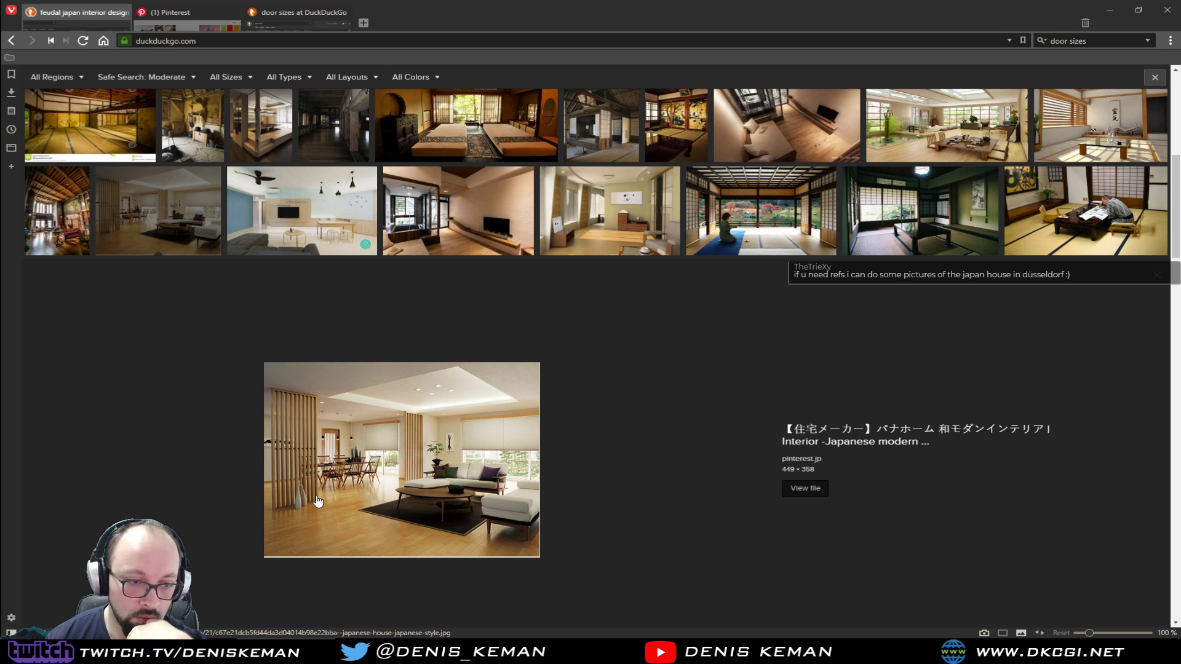
Browse further interior results, previewing the medieval meeting room, the ancient Japanese architecture interior and the Aman Tokyo bedroom
scroll(598, 463, "down", 4)
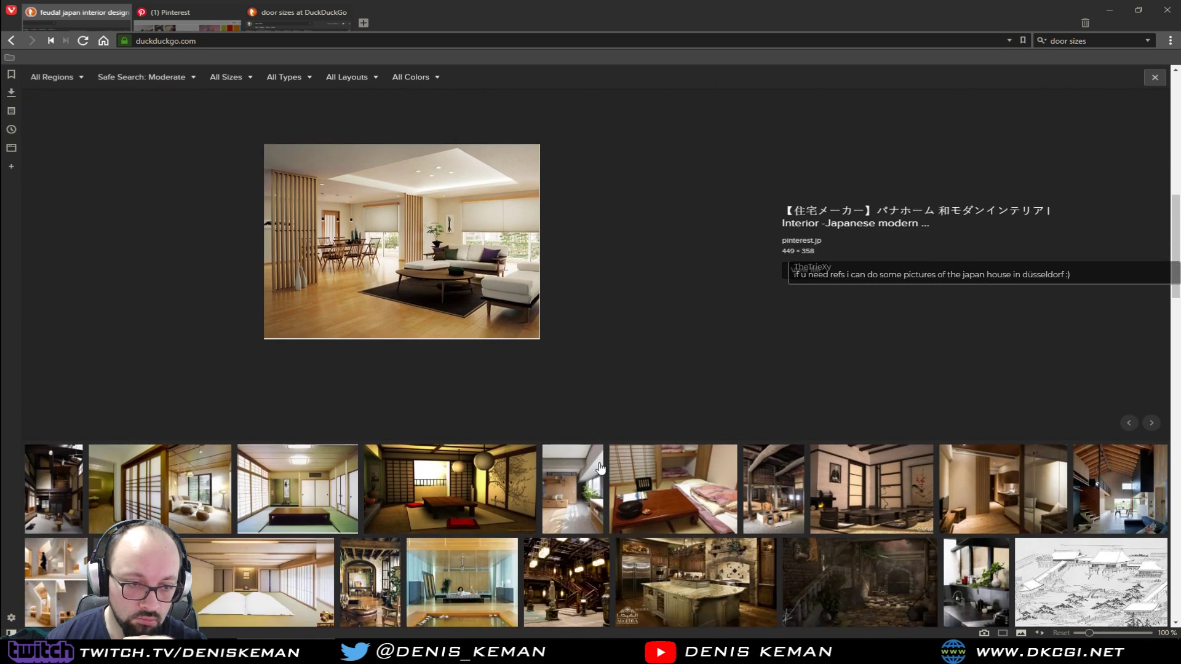
scroll(600, 469, "down", 2)
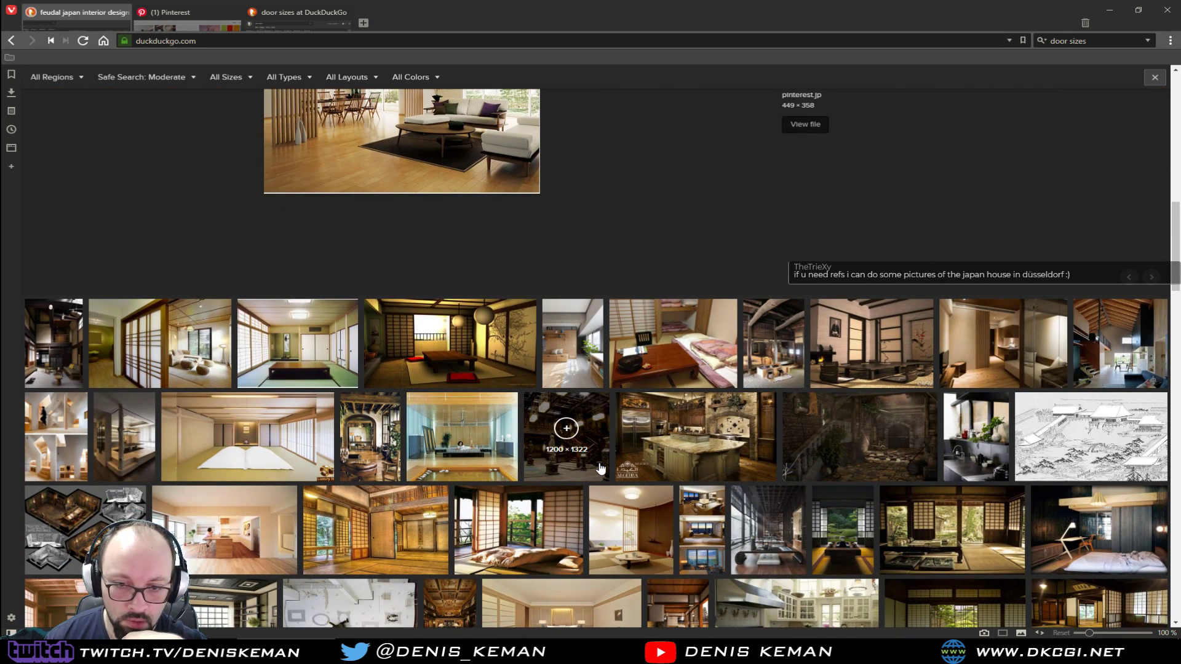
scroll(601, 468, "down", 1)
left_click(108, 475)
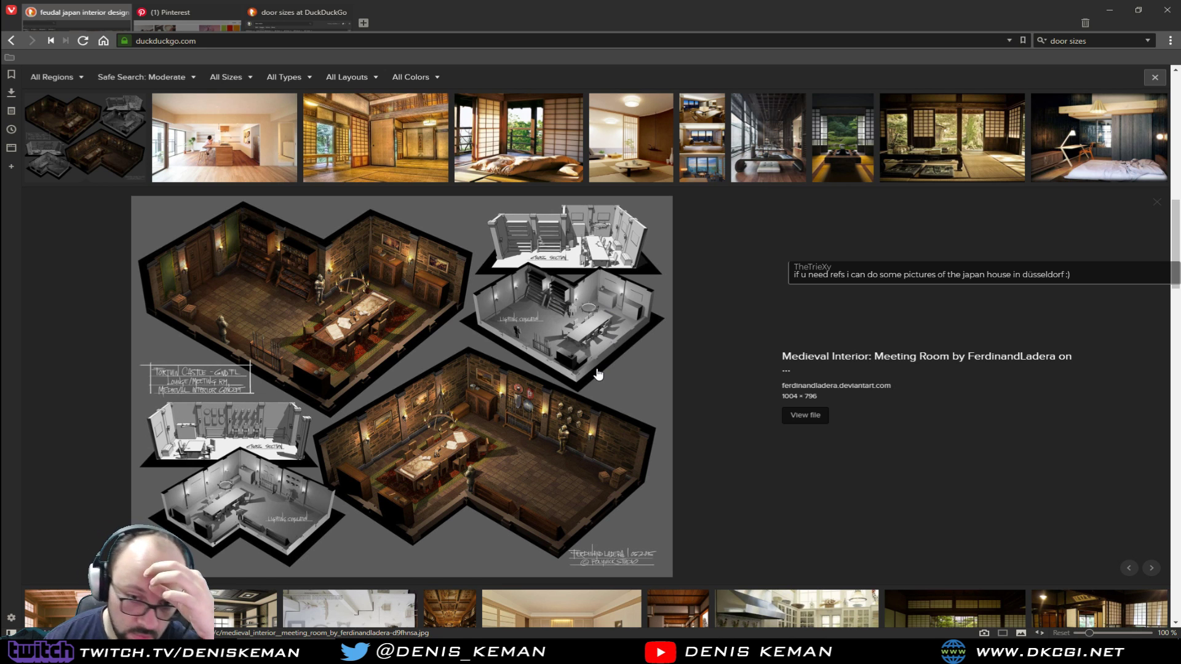
scroll(597, 373, "up", 3)
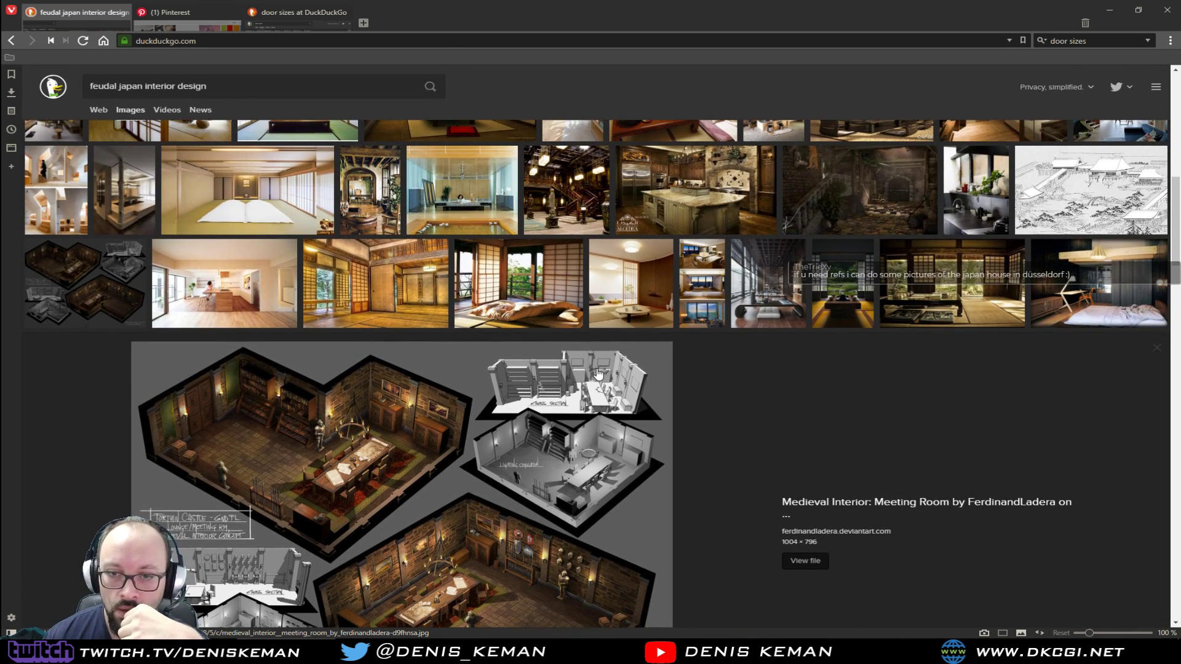
left_click(410, 323)
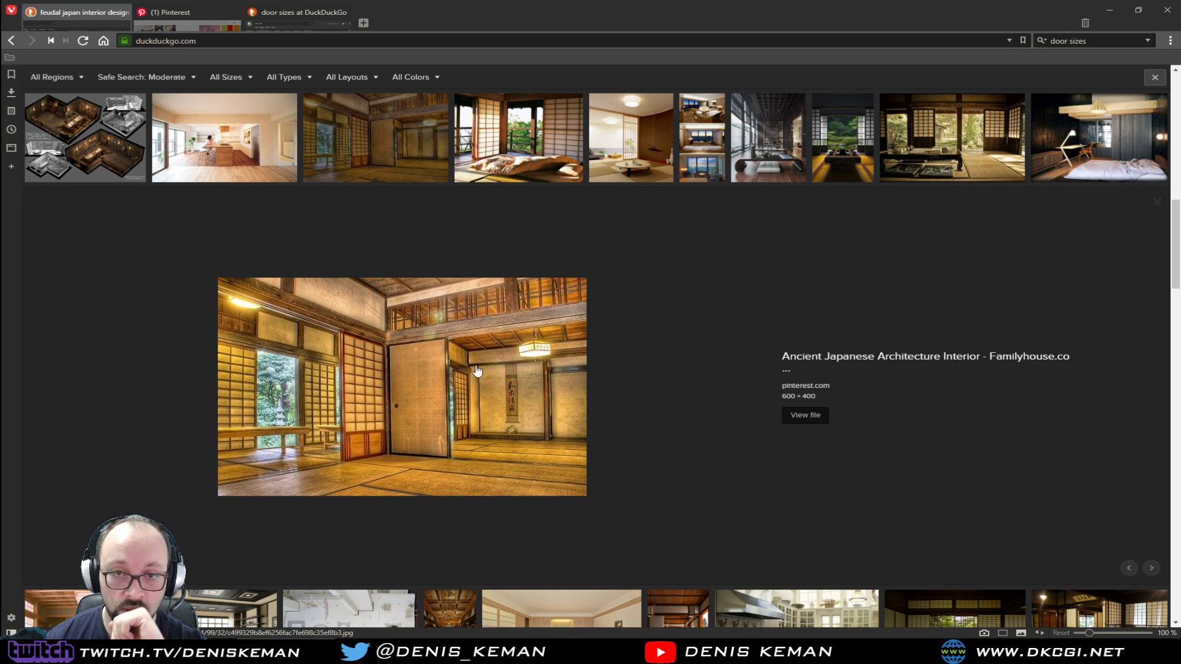
scroll(695, 317, "down", 5)
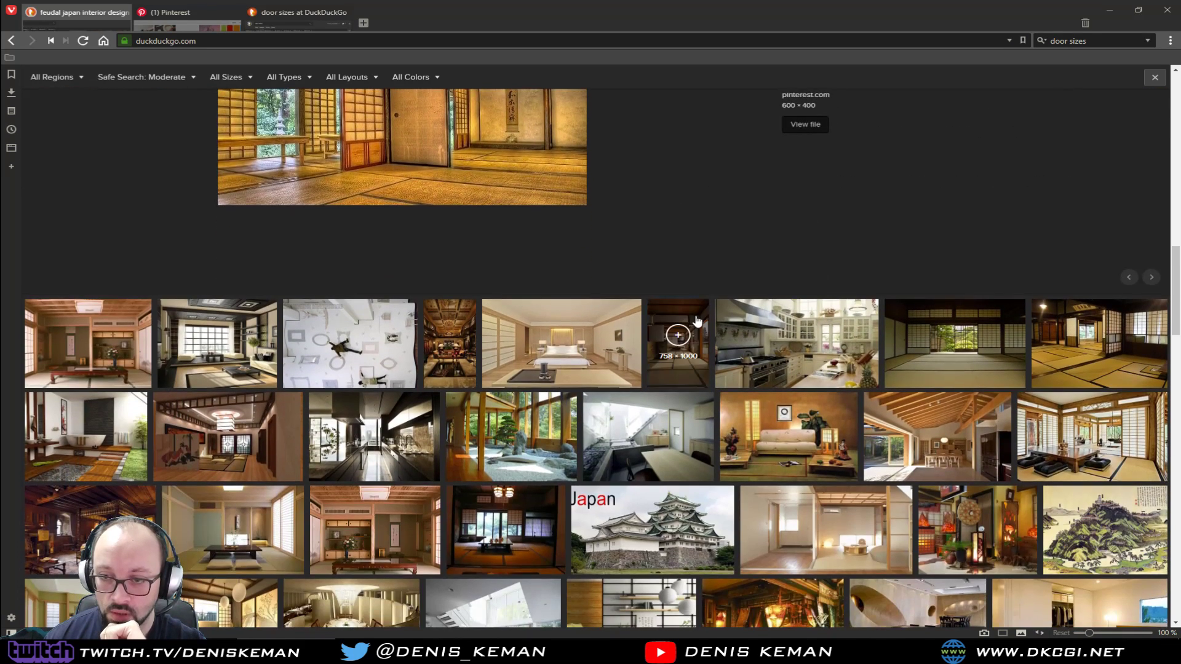
left_click(575, 341)
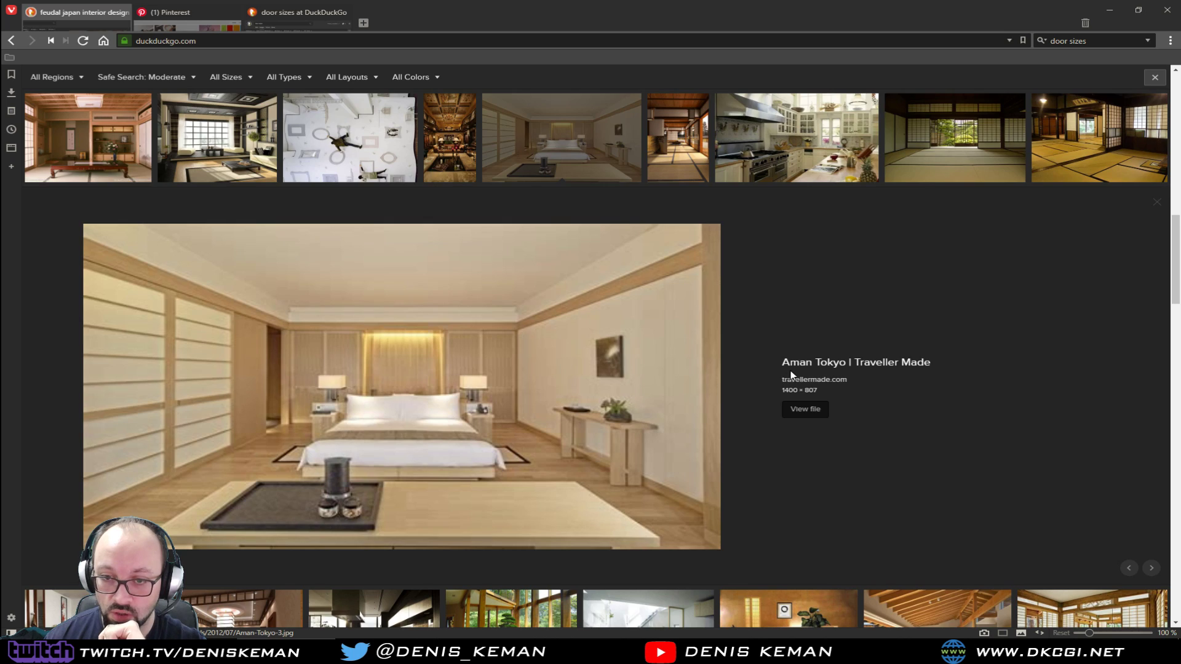
Browse further interior results, previewing the tatami room with the low dark table, floor cushions and shoji windows
scroll(792, 372, "down", 3)
scroll(804, 313, "down", 2)
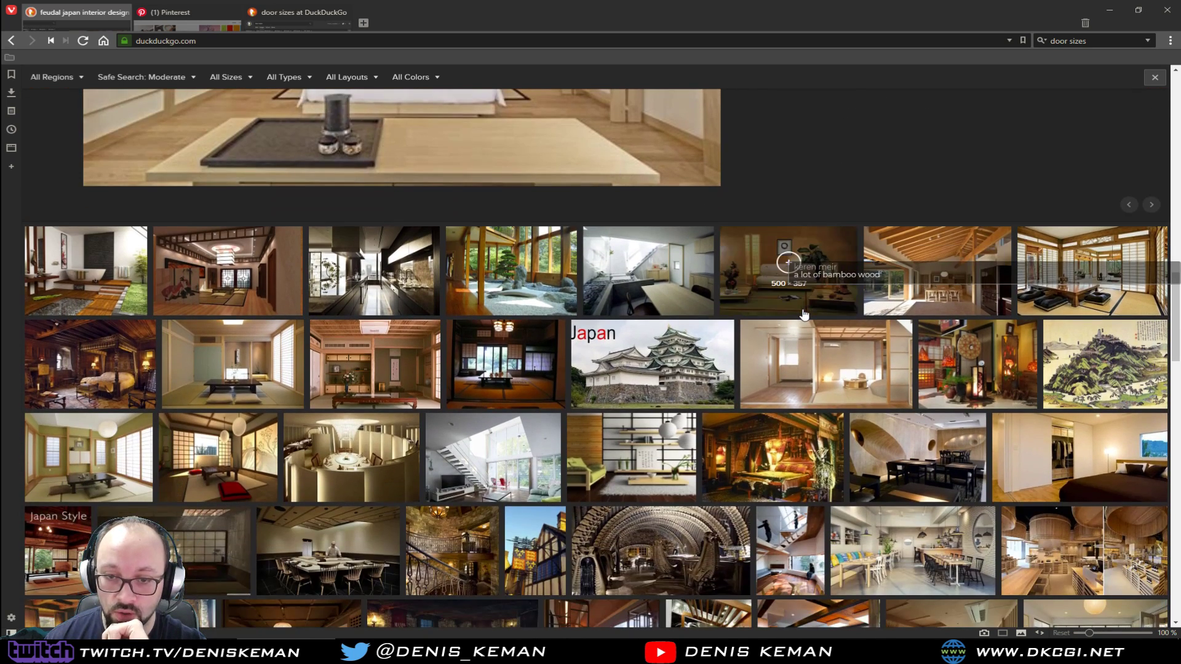
left_click(275, 391)
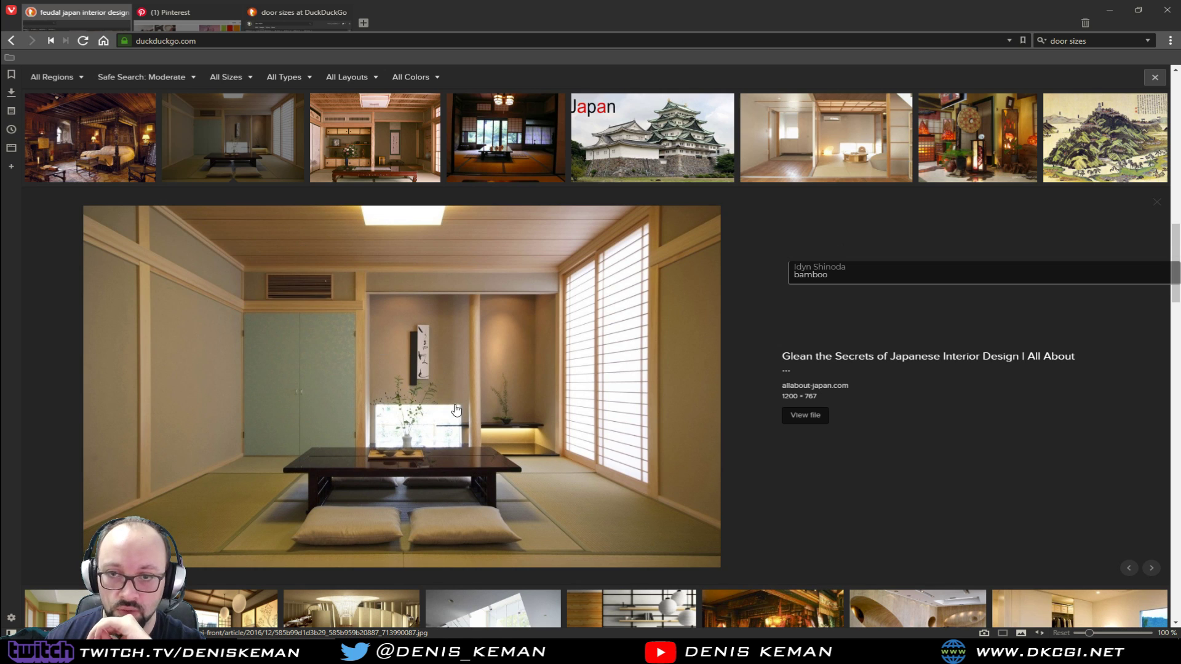
scroll(717, 320, "down", 2)
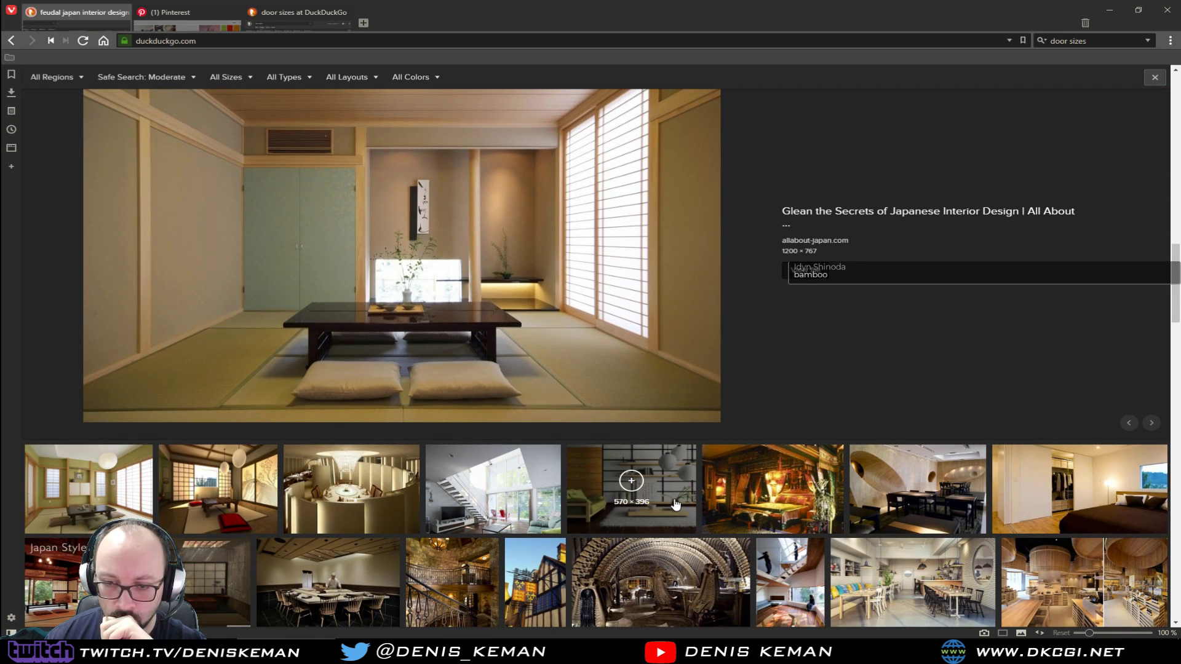
scroll(678, 505, "down", 4)
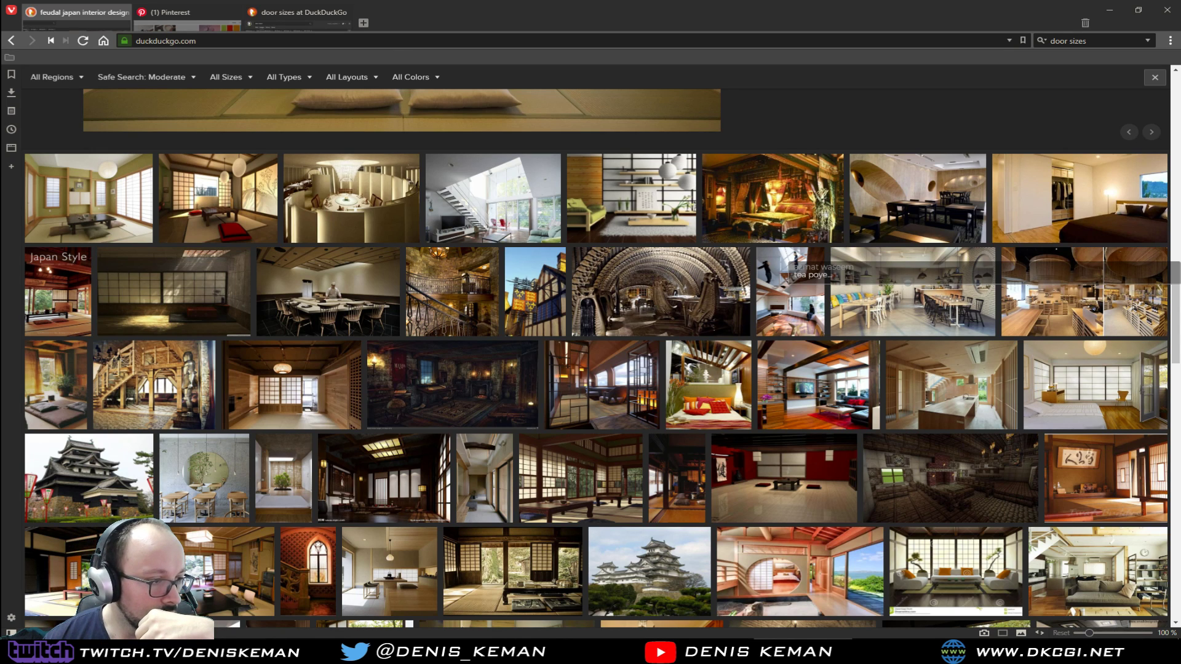
Bring the Discord window over the browser and look through the resort-style project images among the new streaming_related posts
left_click_drag(0, 112, 772, 105)
scroll(729, 321, "up", 9)
scroll(728, 320, "up", 10)
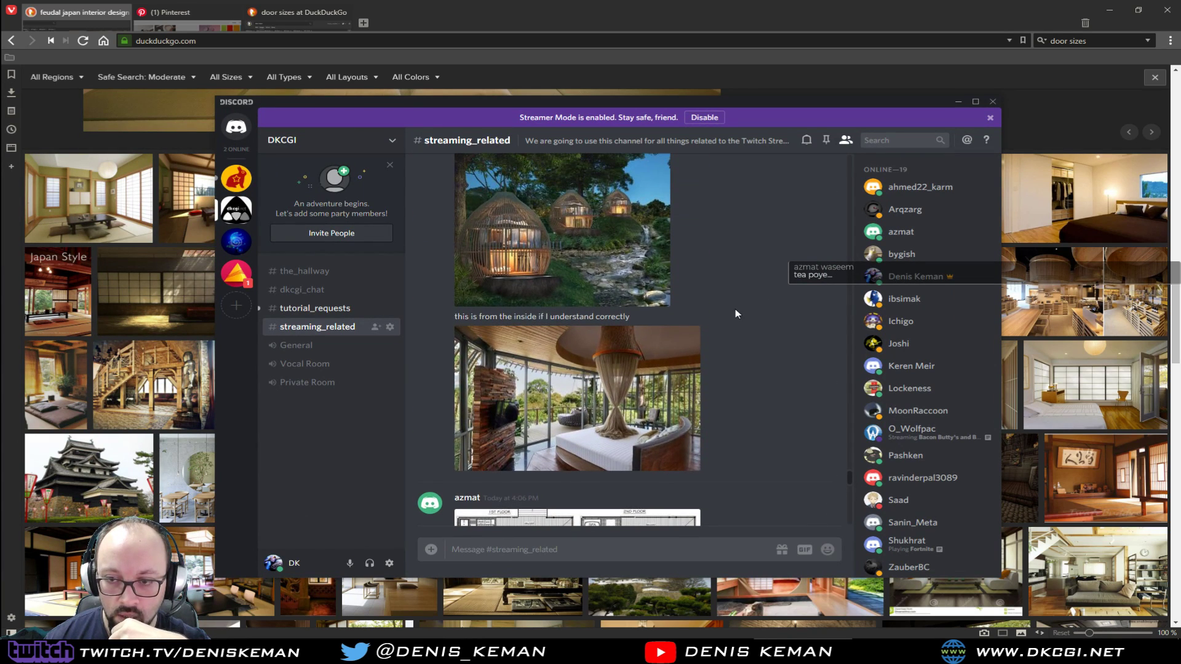
scroll(728, 318, "up", 2)
scroll(729, 317, "up", 3)
scroll(728, 317, "up", 4)
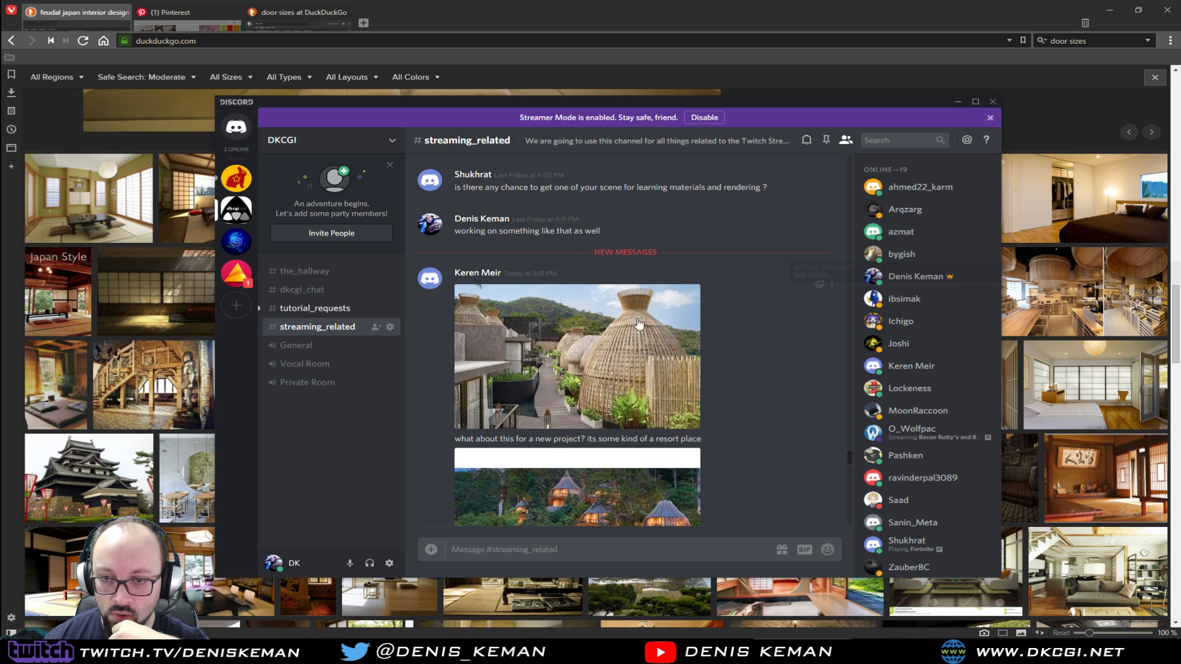
scroll(724, 362, "down", 2)
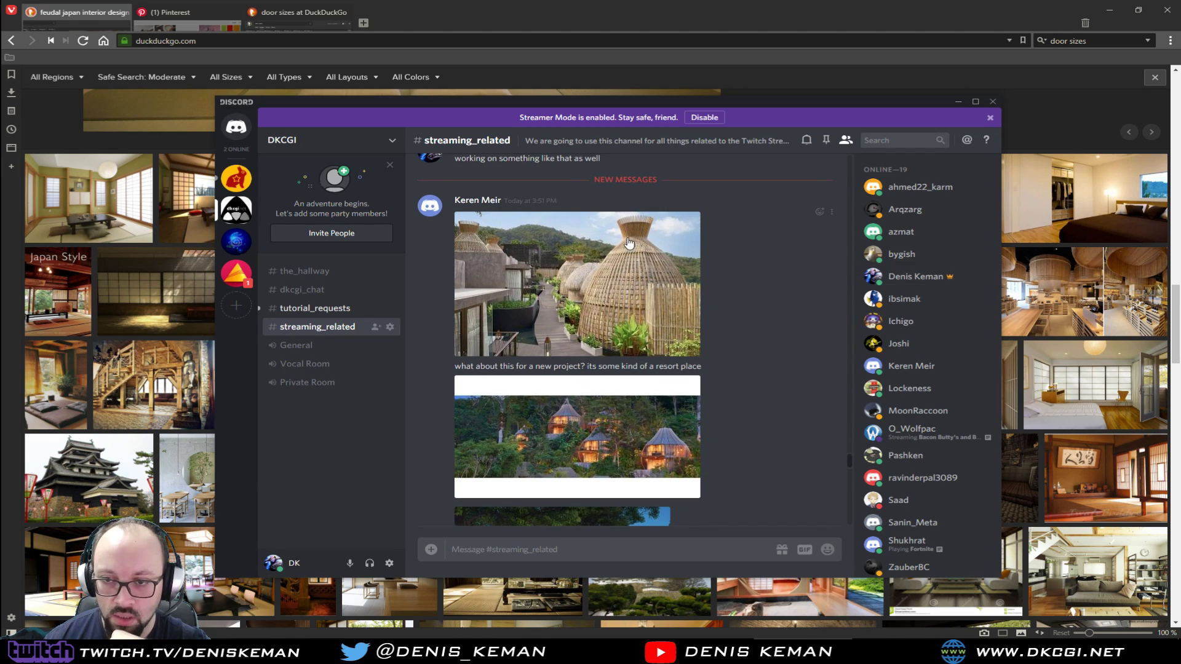
scroll(584, 360, "down", 1)
scroll(585, 360, "down", 3)
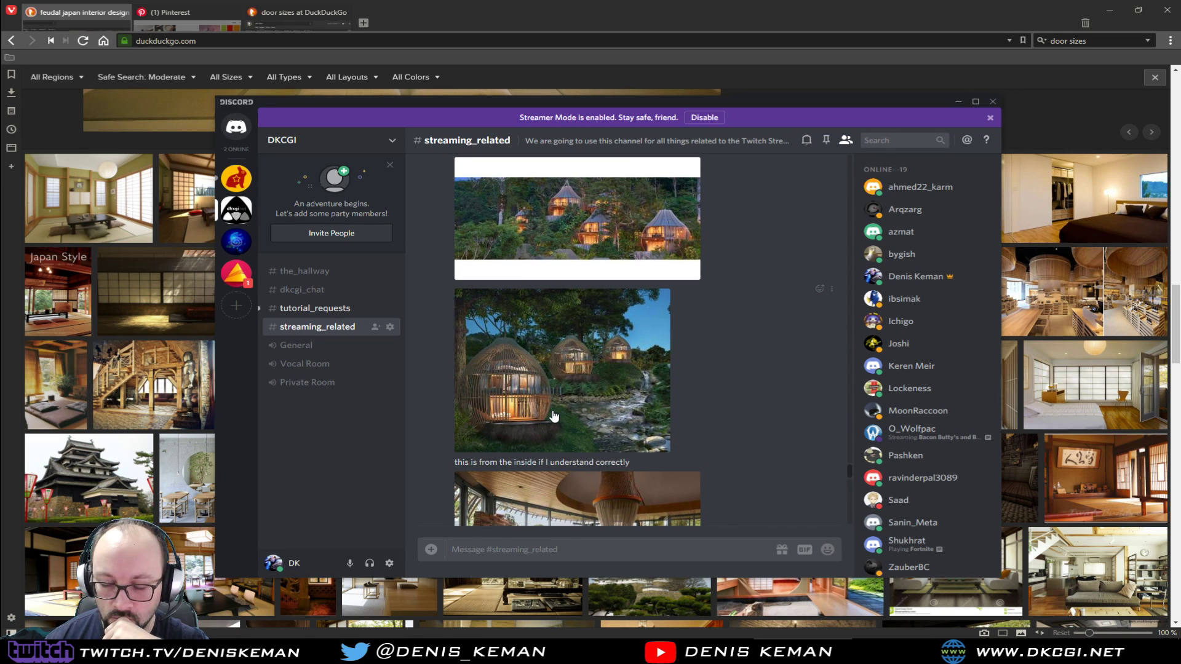
scroll(554, 416, "down", 3)
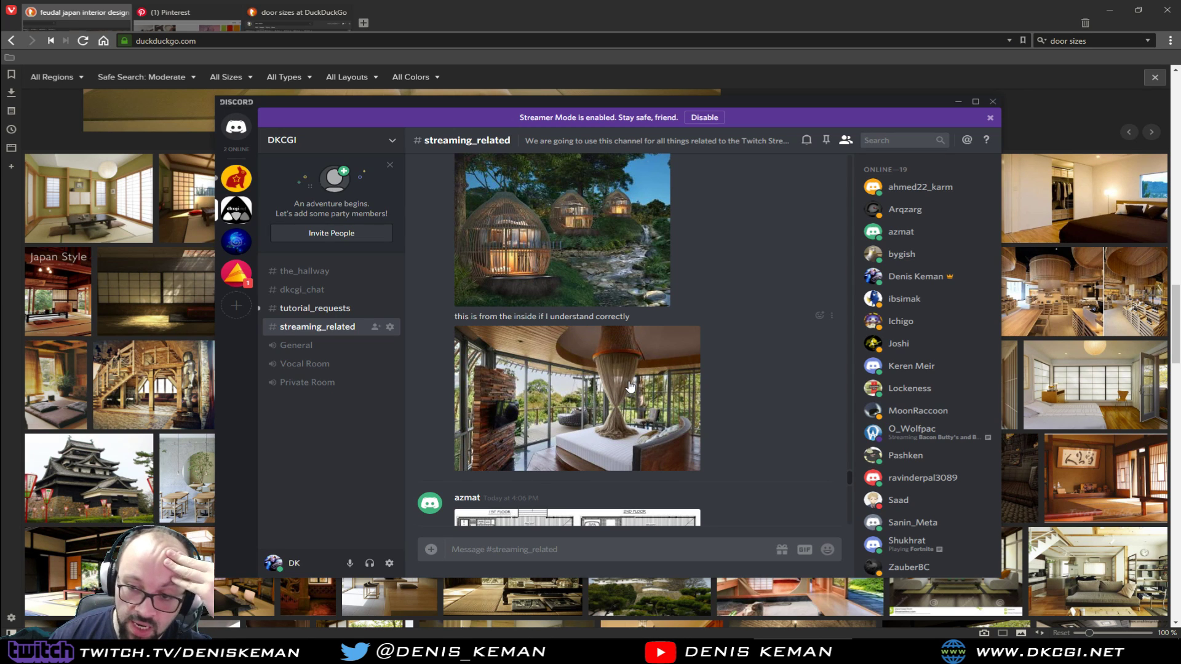
Look through the shared floor plans and shoji sliding-door photos, and check the tutorial_requests channel before returning to streaming_related
scroll(777, 384, "down", 5)
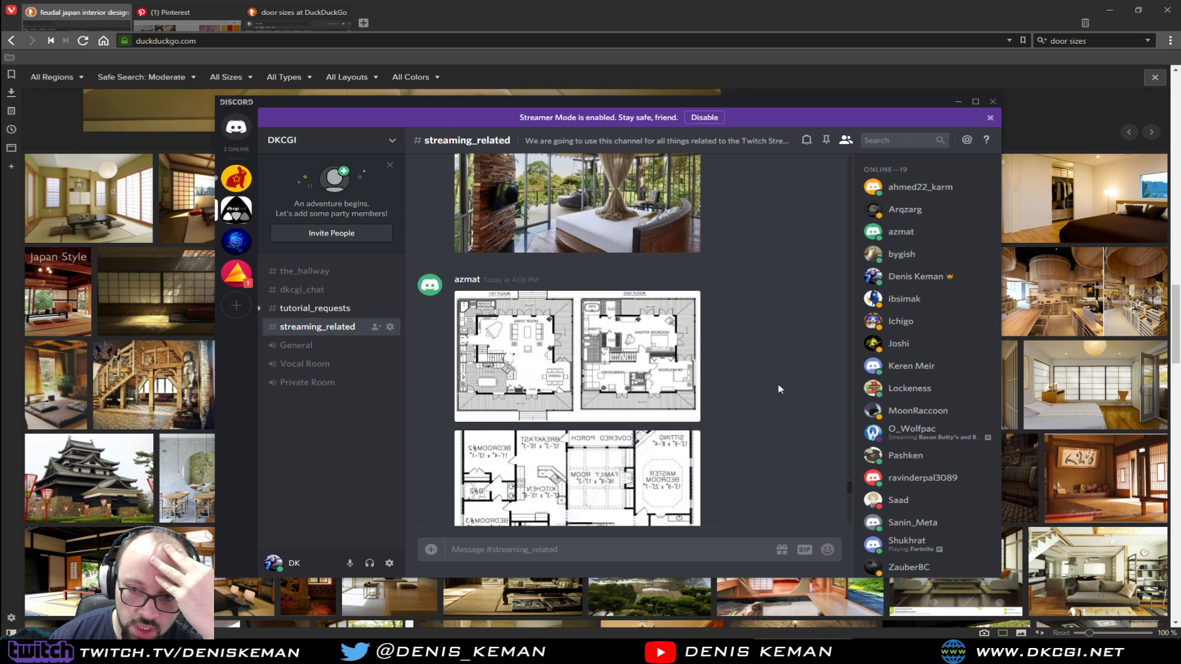
scroll(778, 386, "down", 5)
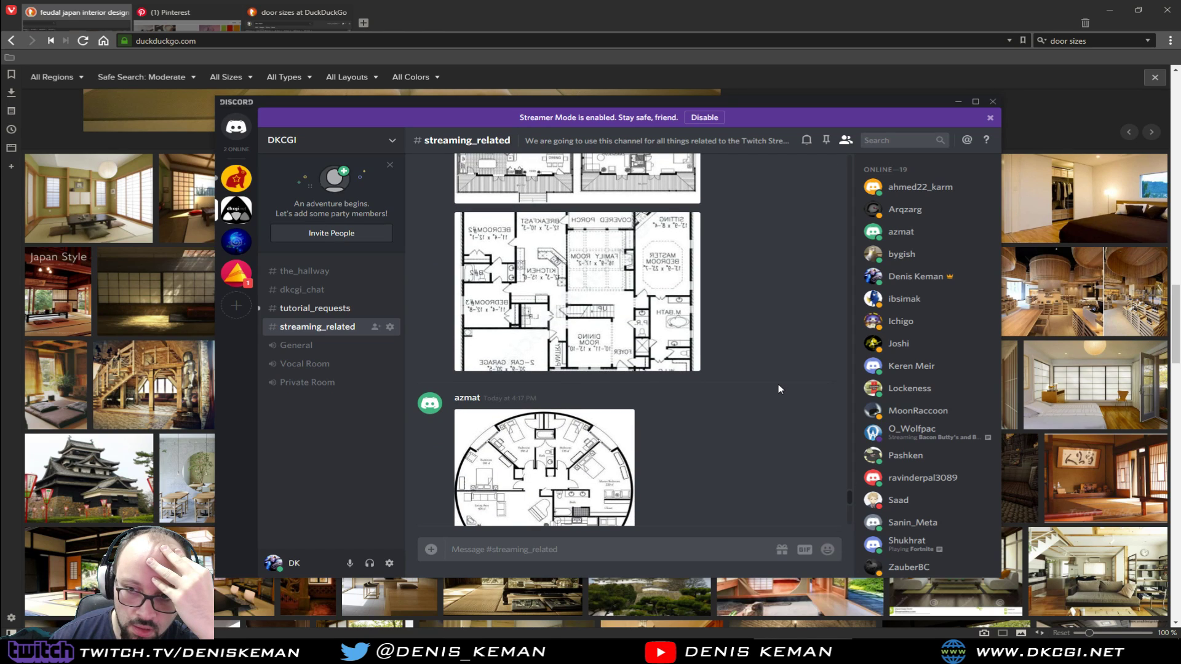
scroll(777, 384, "down", 3)
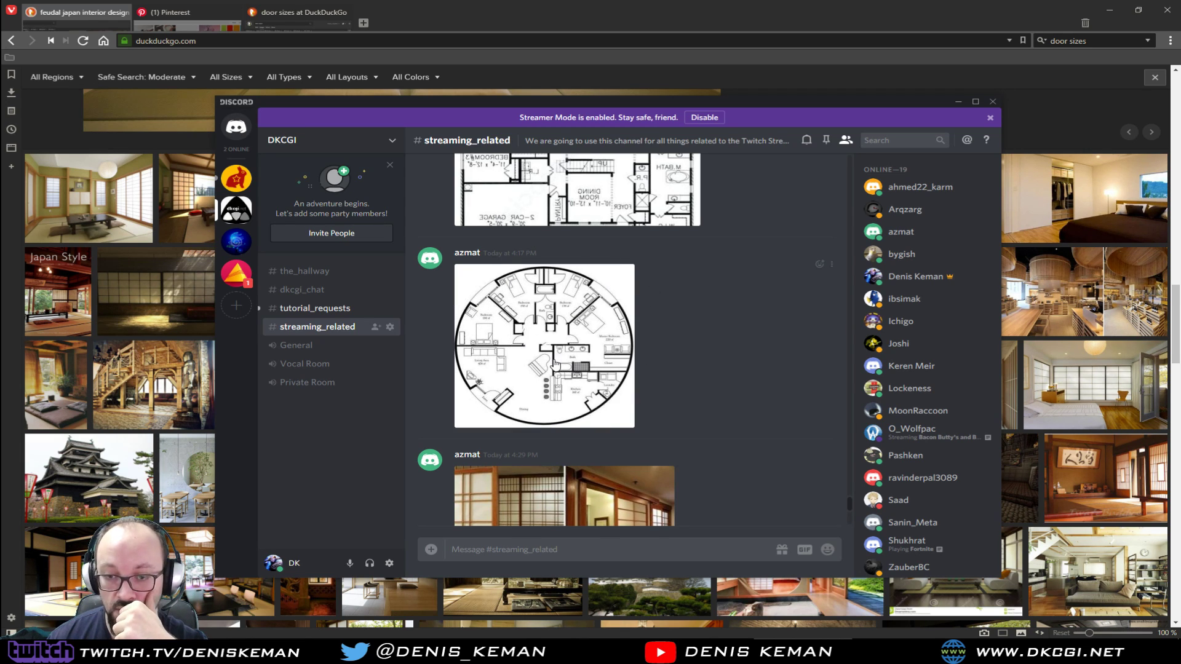
scroll(555, 364, "down", 3)
scroll(765, 316, "down", 2)
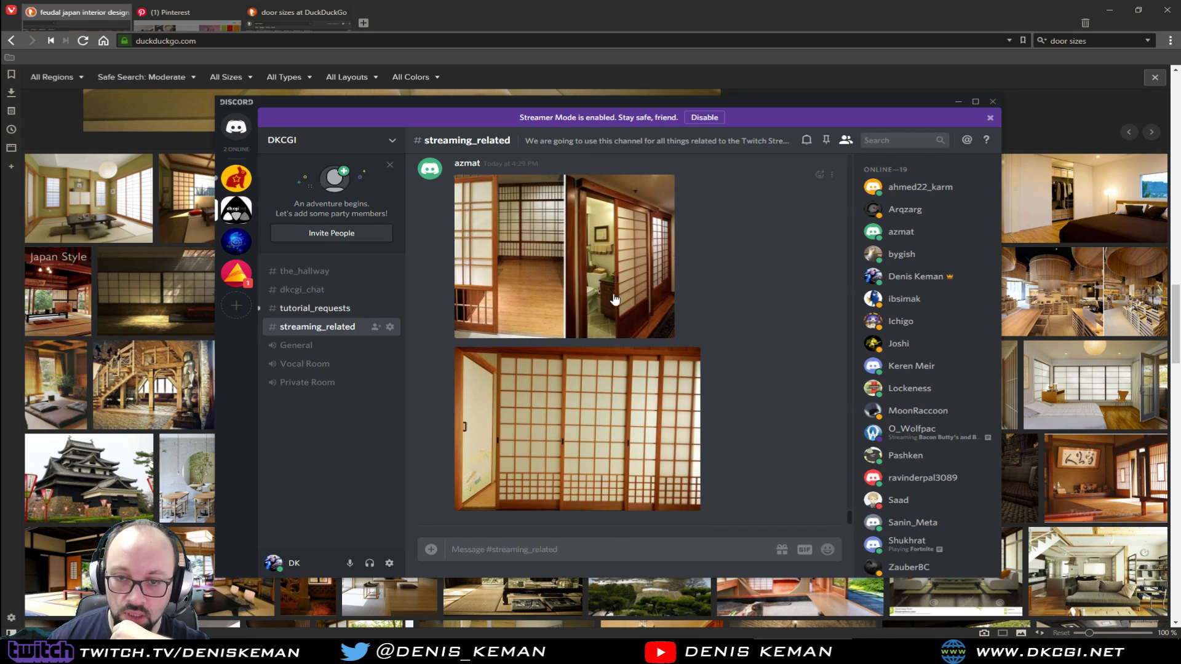
left_click(346, 310)
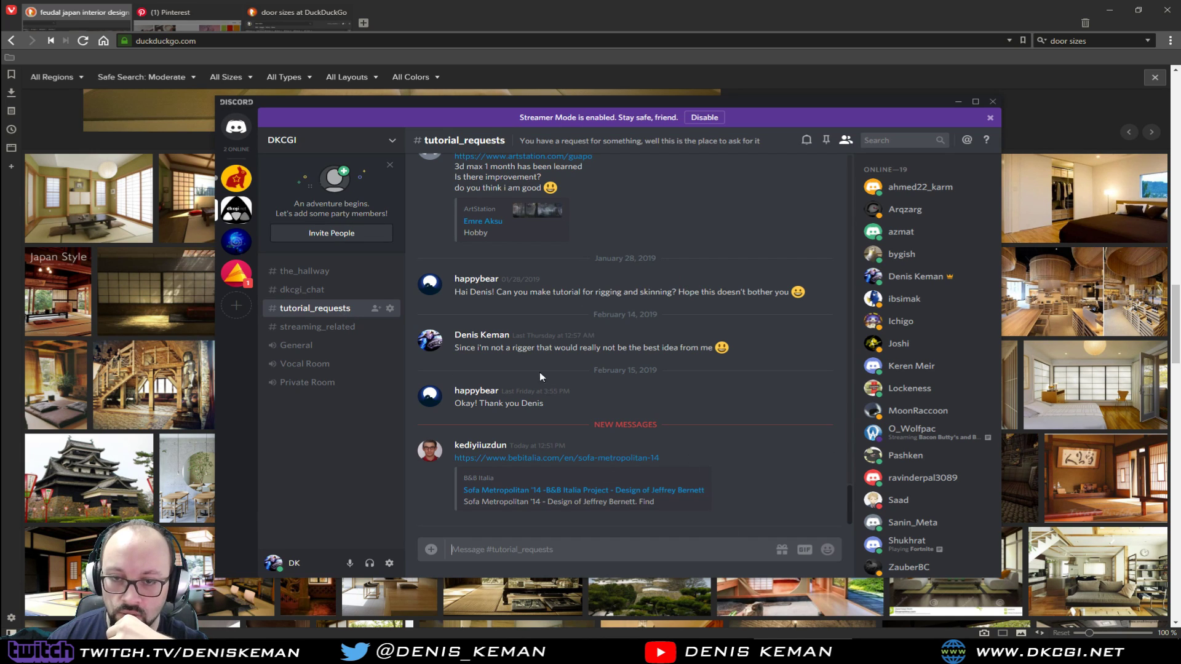
left_click(311, 328)
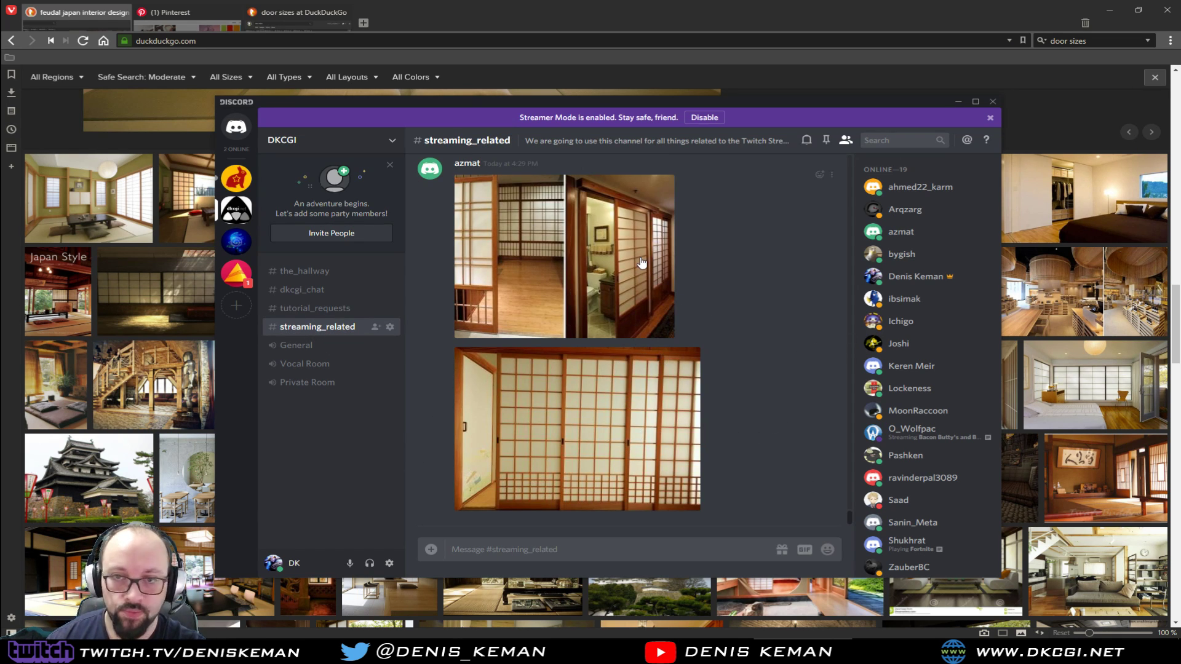
Dismiss the Streamer Mode banner and move the Discord window away from the browser screen
left_click(990, 118)
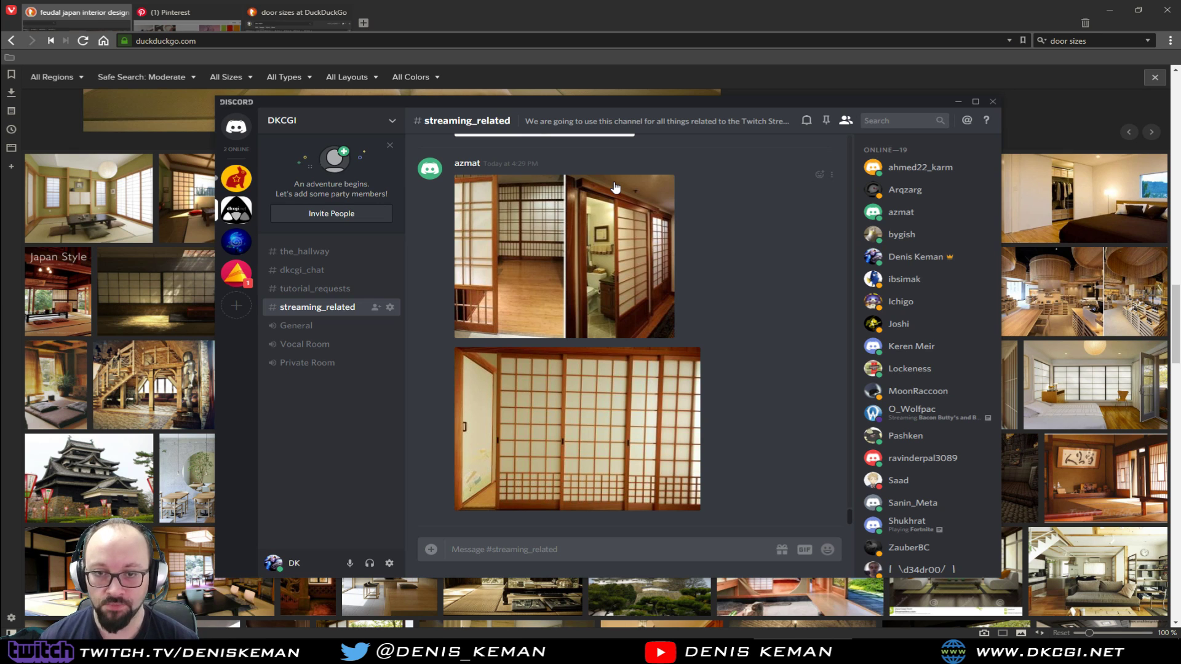
left_click_drag(721, 102, 781, 105)
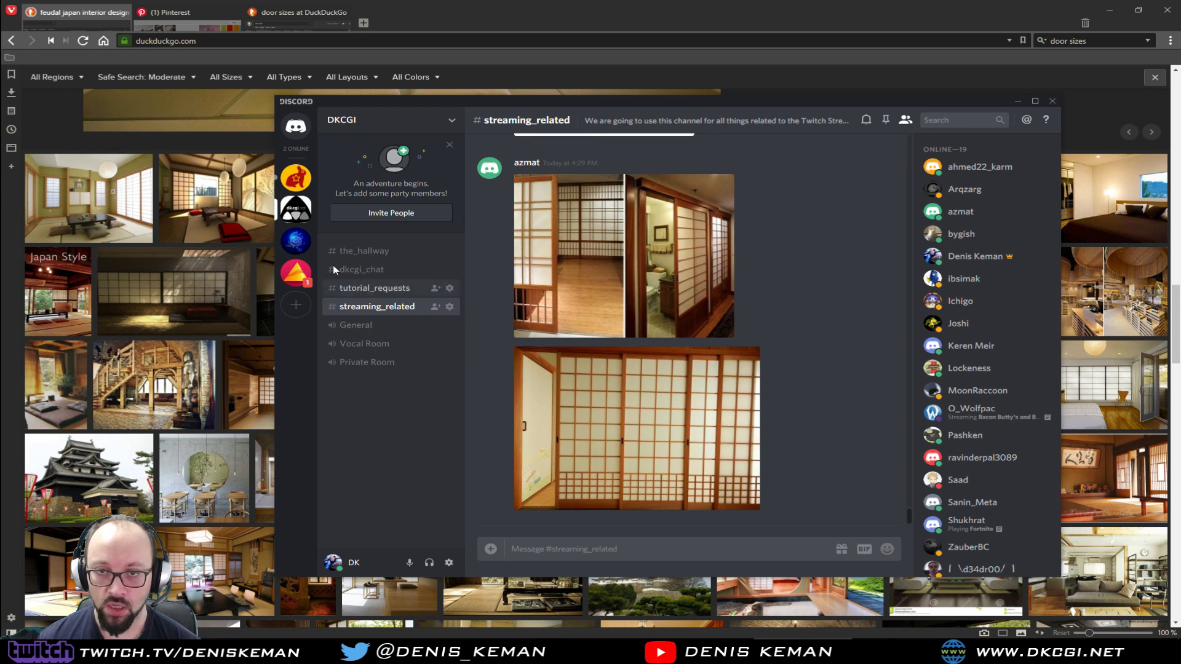
left_click_drag(606, 100, 0, 145)
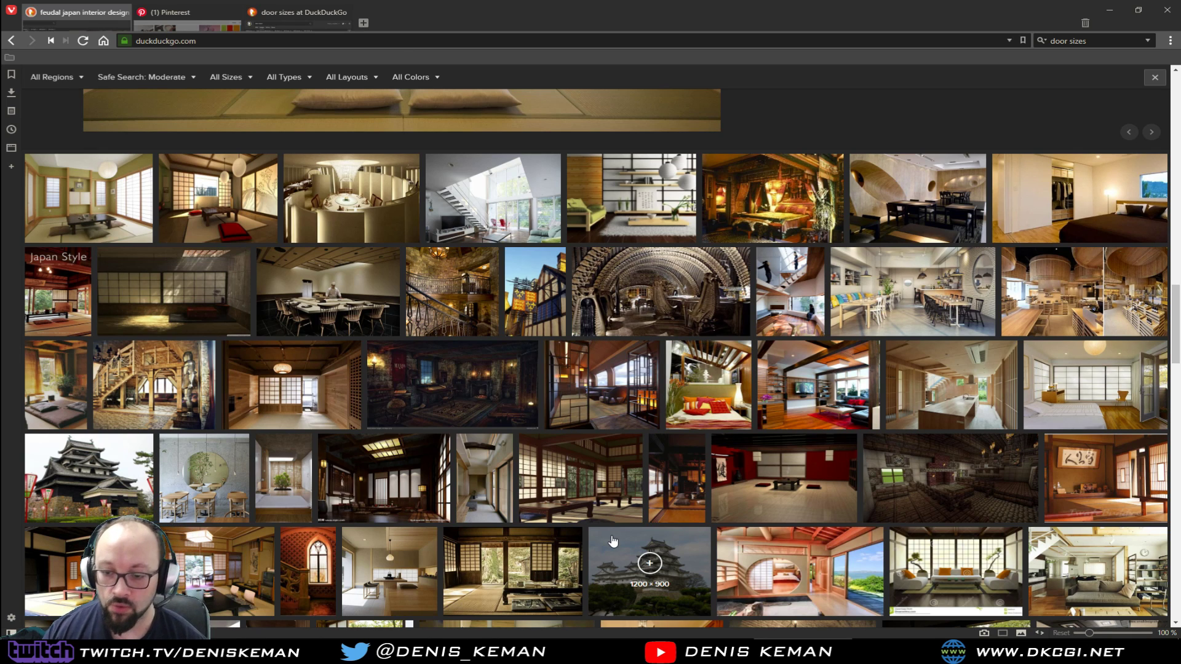
Switch to 3ds Max, select the extruded walls and examine the rooms and door openings from several angles
left_click(701, 650)
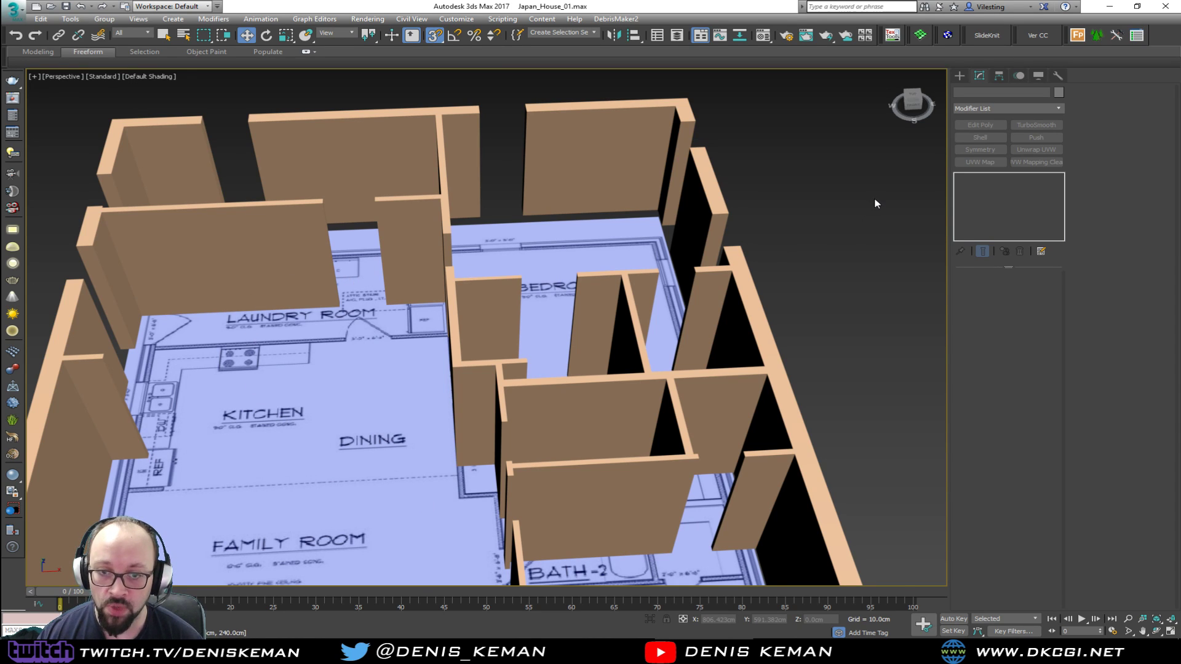
left_click(214, 288)
middle_click_drag(200, 266, 326, 362)
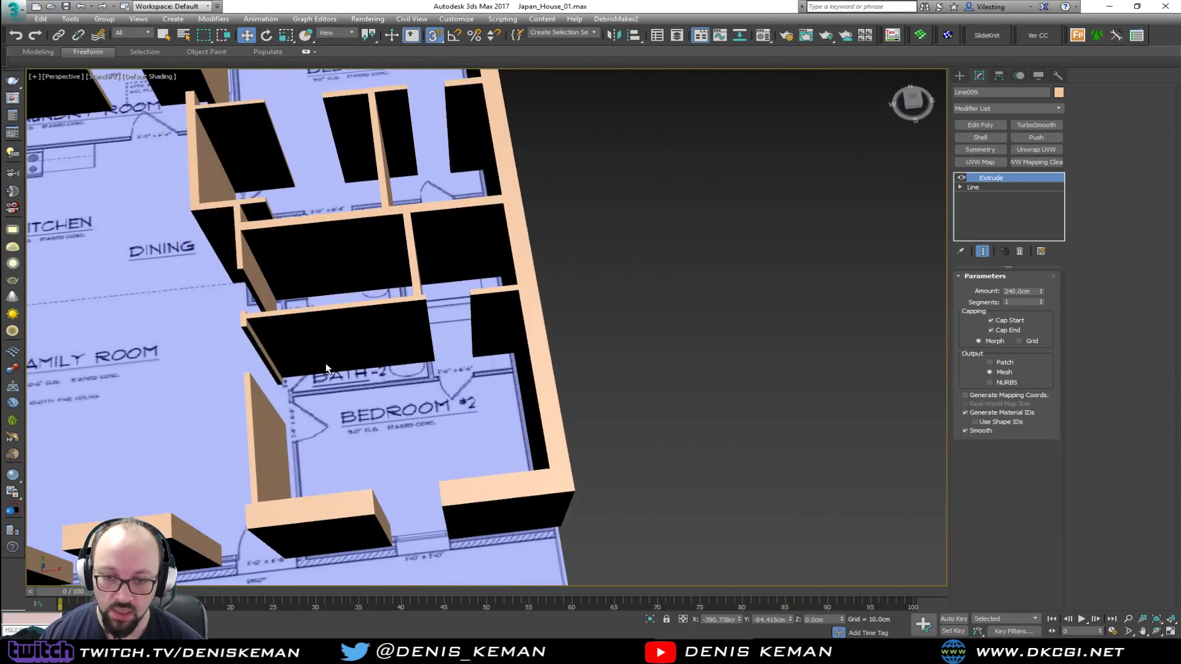
middle_click_drag(240, 355, 510, 348)
middle_click_drag(509, 348, 545, 372, "alt")
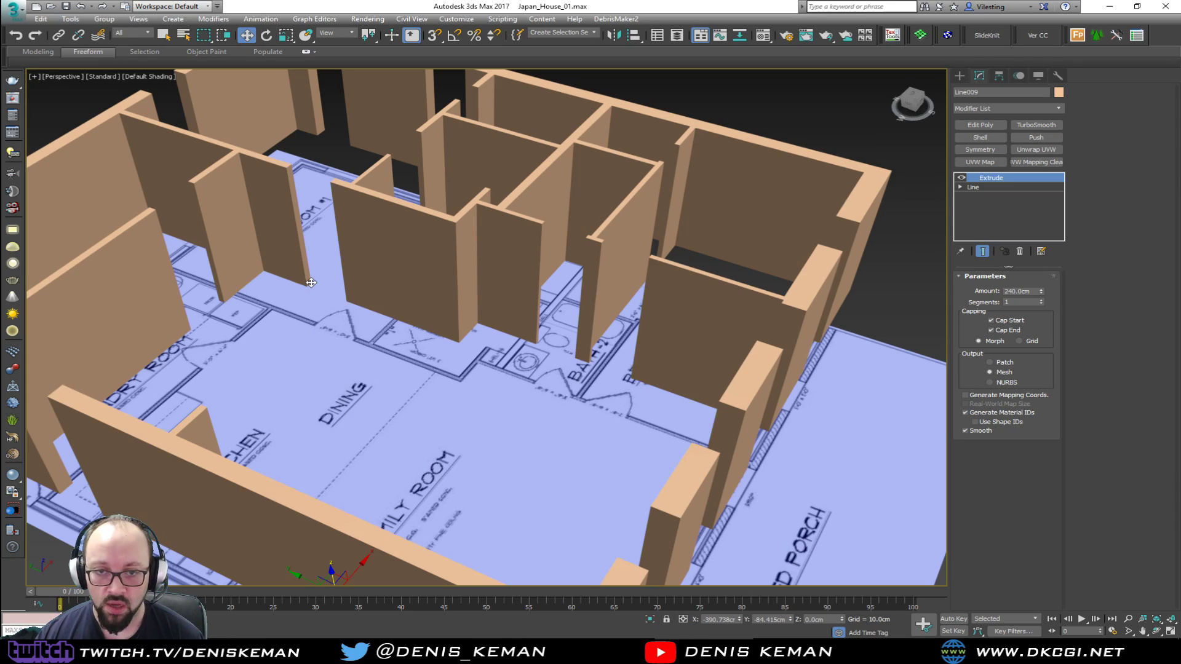
middle_click_drag(186, 356, 452, 424)
middle_click_drag(452, 424, 319, 397, "alt")
middle_click_drag(703, 245, 491, 388)
middle_click_drag(304, 377, 623, 395)
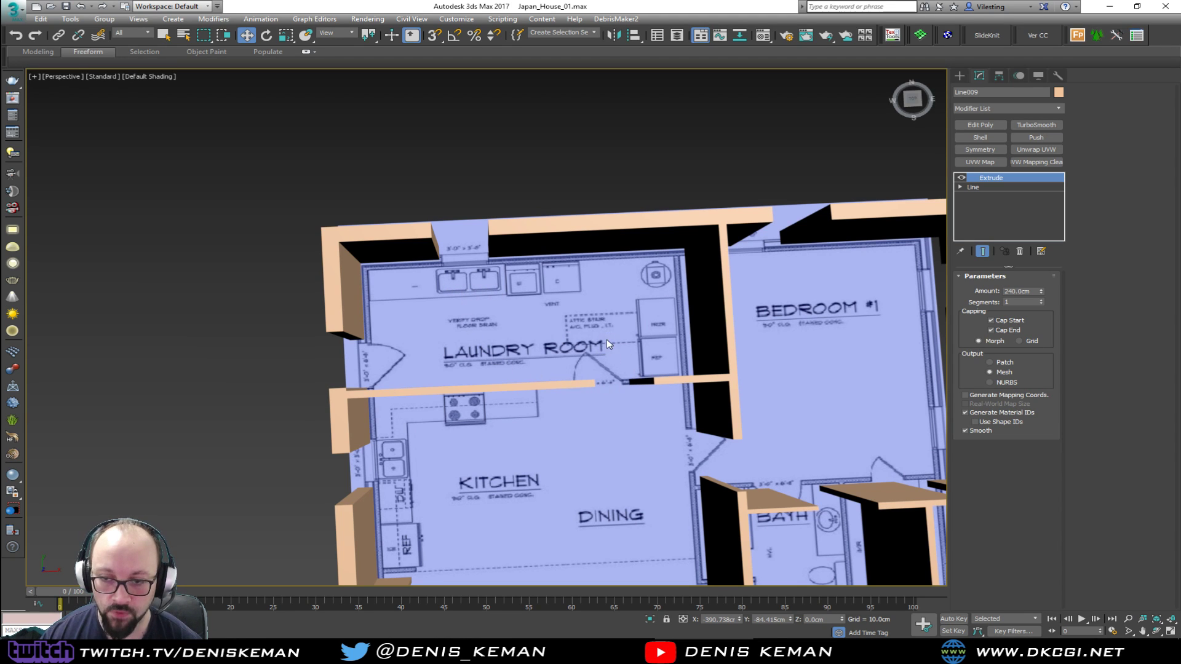
middle_click_drag(590, 382, 603, 326)
middle_click_drag(603, 422, 455, 280)
middle_click_drag(367, 288, 324, 247)
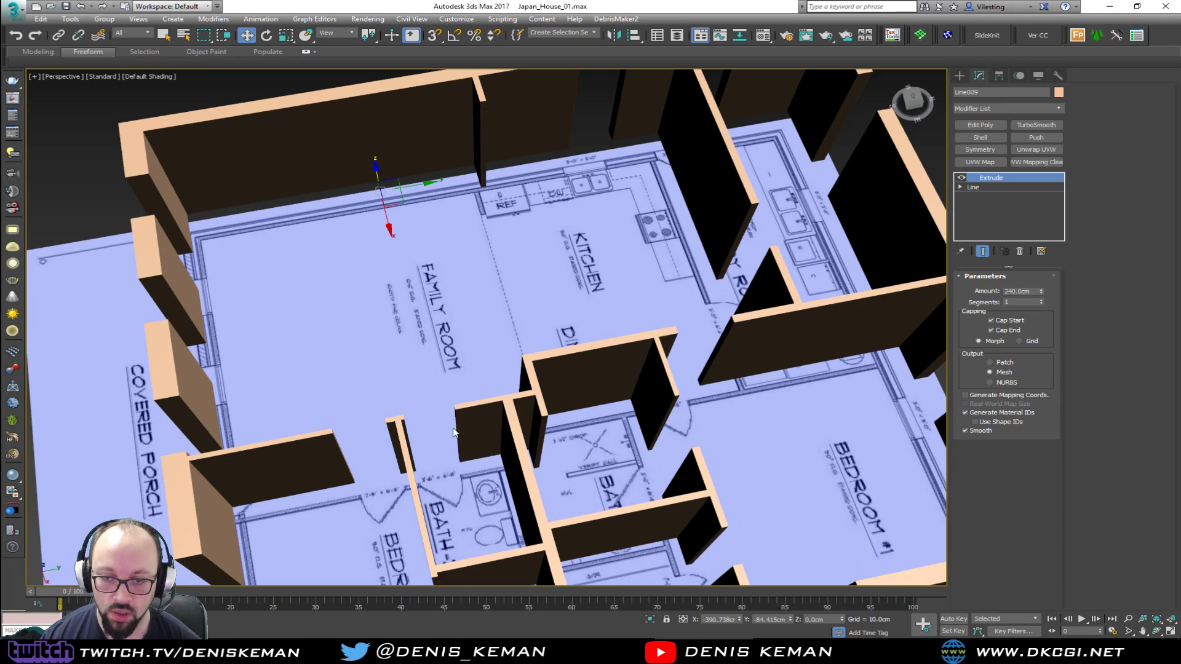
middle_click_drag(433, 339, 453, 361, "alt")
Edit the wall line's vertices in the top view, shortening the wall beside the Bedroom #2 door almost to the porch wall
left_click(986, 187)
middle_click_drag(353, 253, 420, 336)
key("1")
left_click_drag(451, 372, 411, 419)
middle_click_drag(411, 420, 338, 334, "alt")
key("alt+w")
middle_click(345, 302)
key("alt+w")
scroll(403, 426, "up", 6)
middle_click_drag(414, 452, 427, 193)
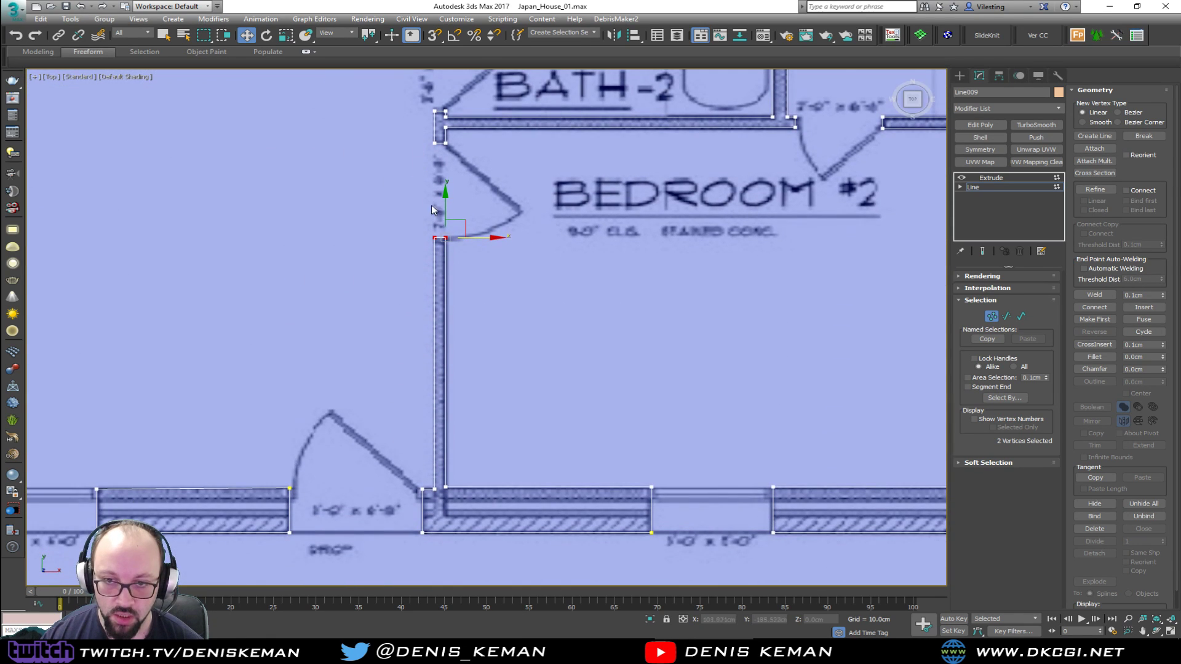
left_click_drag(445, 213, 456, 427)
middle_click_drag(437, 253, 437, 299)
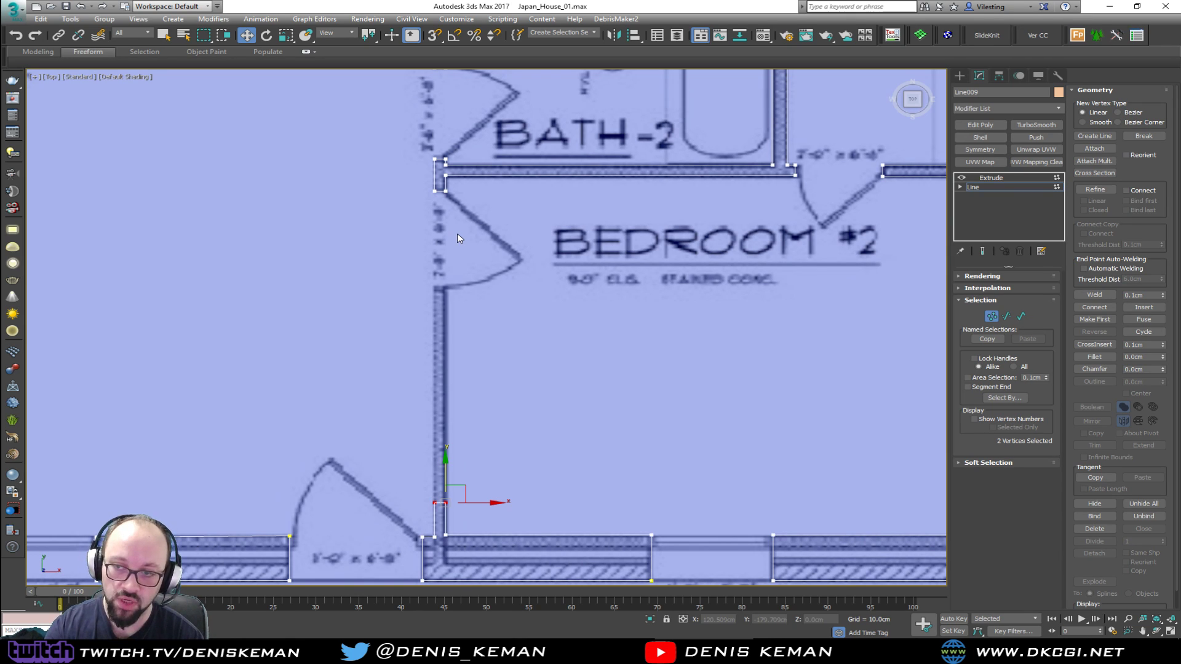
Examine the wall outline around Bath-2 and Bedroom #2 in the top and perspective views
middle_click_drag(679, 148, 551, 339)
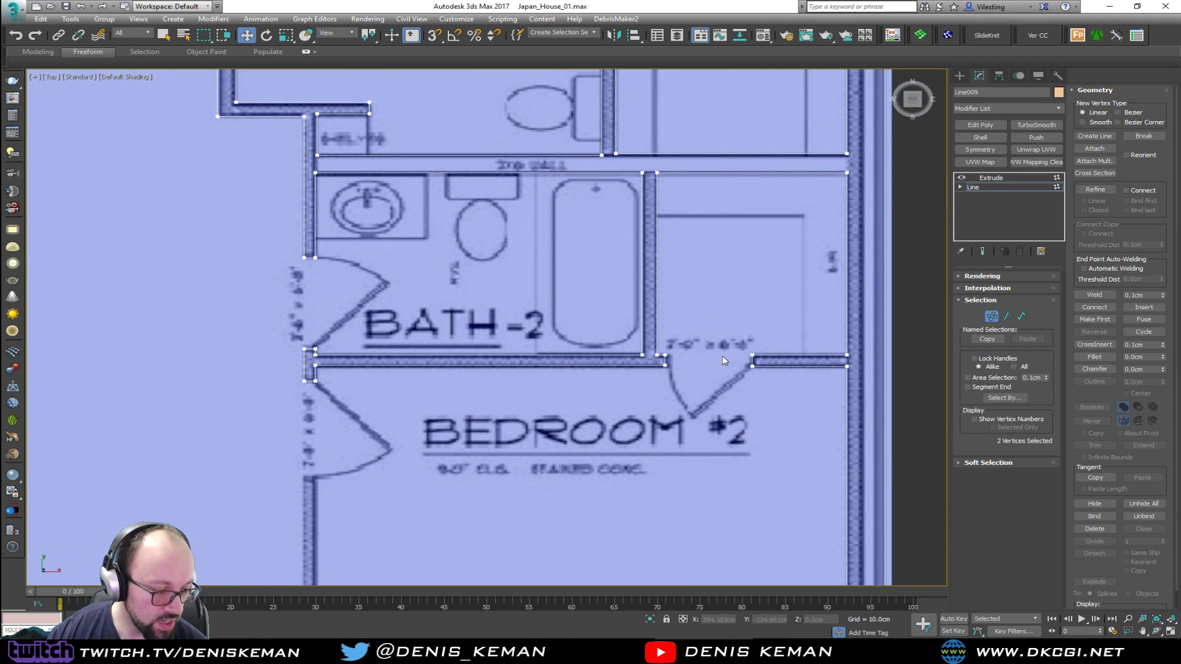
scroll(566, 313, "down", 4)
key("alt+w")
right_click(766, 404)
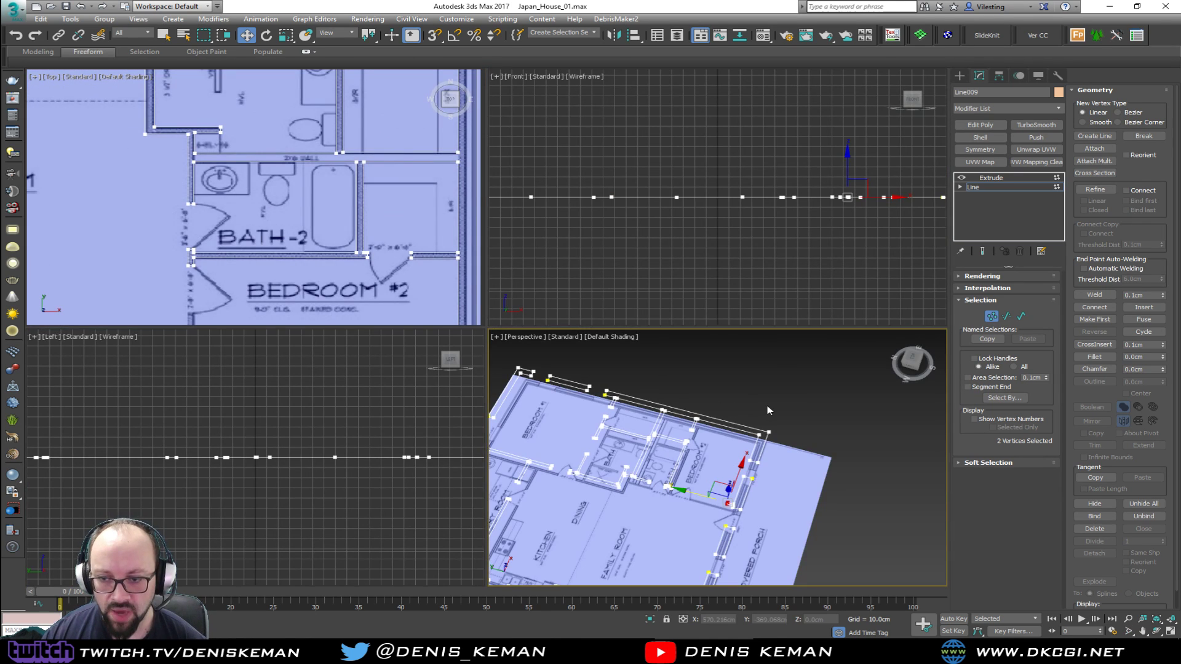
key("alt+w")
middle_click_drag(495, 360, 472, 371, "alt")
scroll(398, 296, "up", 5)
key("alt+space")
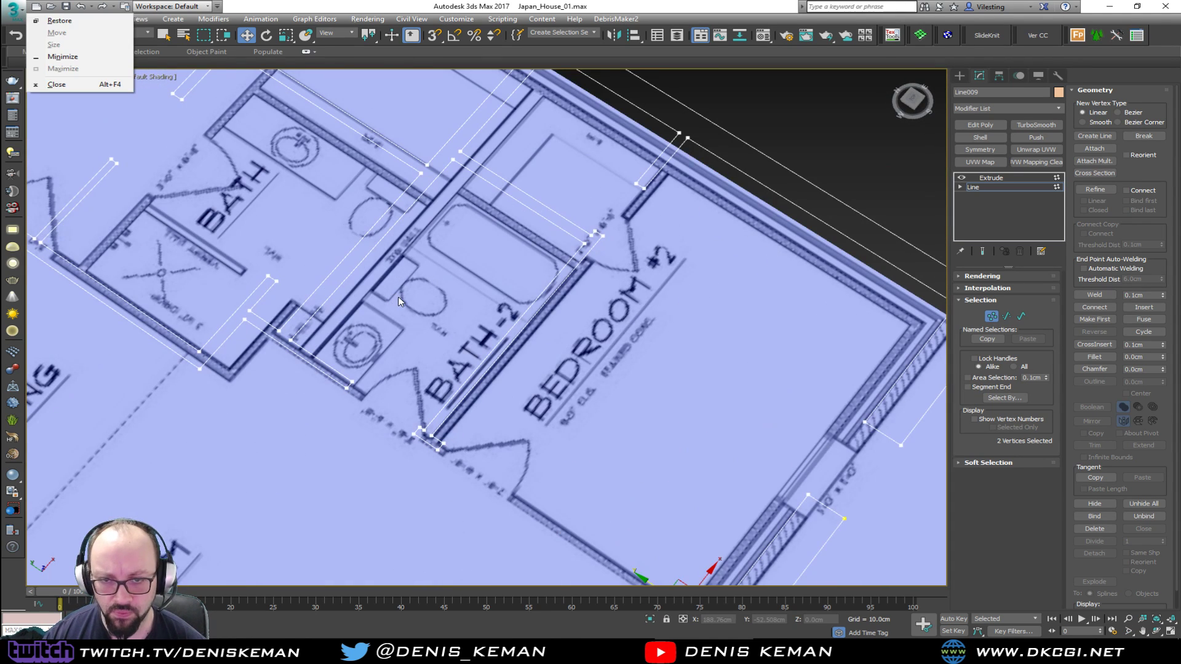
key("s")
left_click(412, 305)
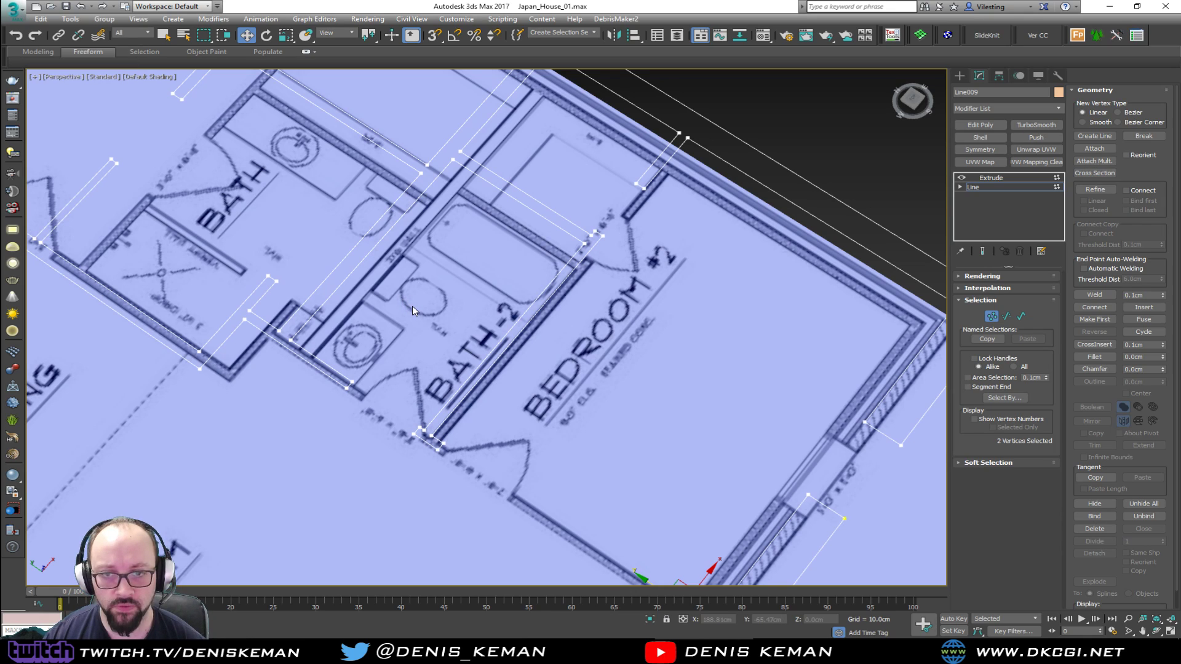
Clear the vertex selection and show the extruded end result while editing the wall line's vertices
middle_click_drag(425, 316, 543, 334, "alt")
key("space")
key("space")
middle_click_drag(542, 333, 498, 251, "alt")
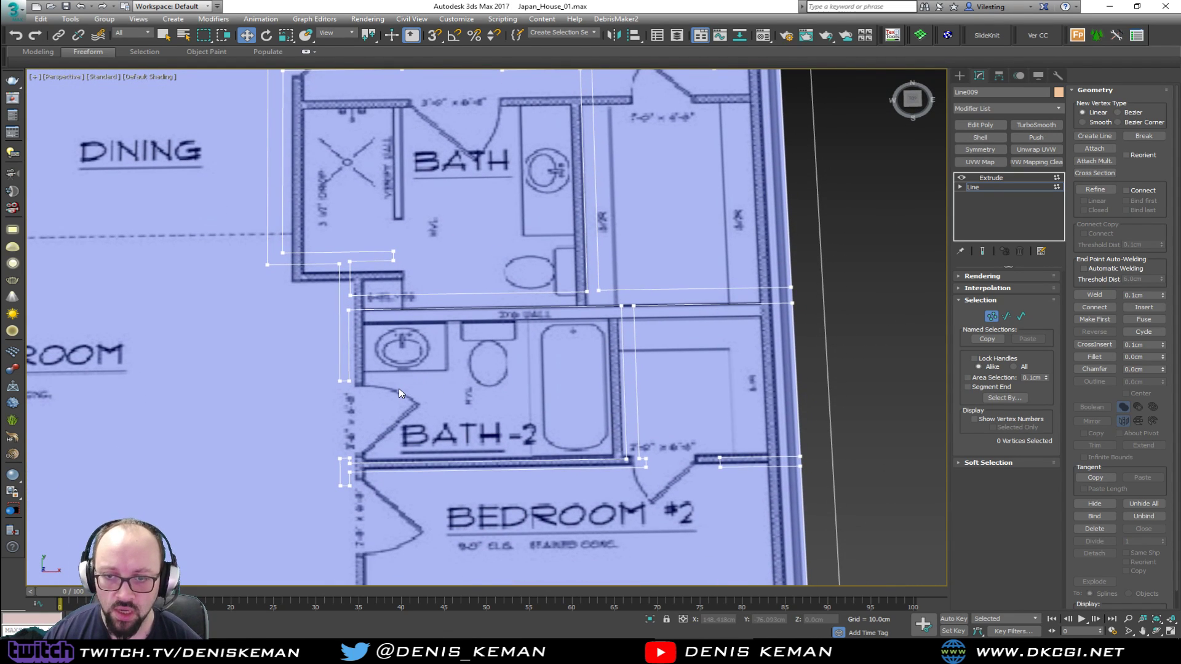
middle_click_drag(399, 389, 510, 409)
key("space")
middle_click_drag(585, 345, 522, 352, "alt")
left_click_drag(434, 369, 433, 369)
middle_click_drag(434, 369, 492, 345, "alt")
Shorten the wall above the Bedroom #1 door in the top view, moving its two end vertices close to the laundry room corner
key("alt+w")
middle_click(301, 218)
key("alt+w")
scroll(319, 161, "down", 3)
middle_click_drag(344, 80, 378, 389)
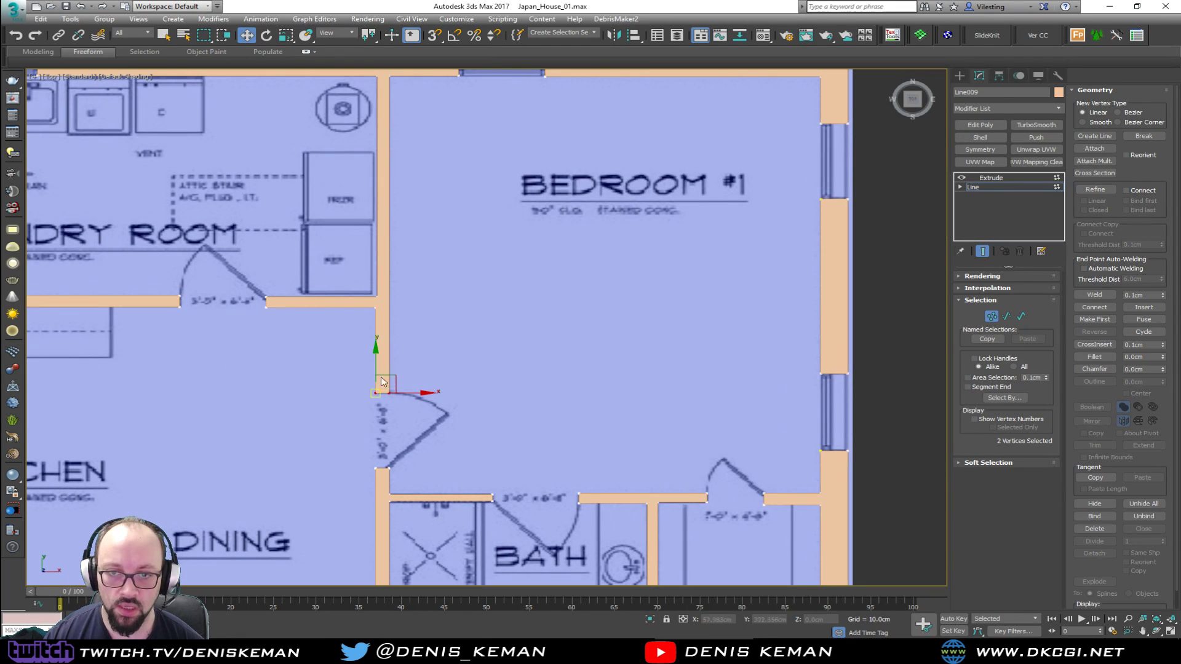
left_click_drag(377, 360, 382, 295)
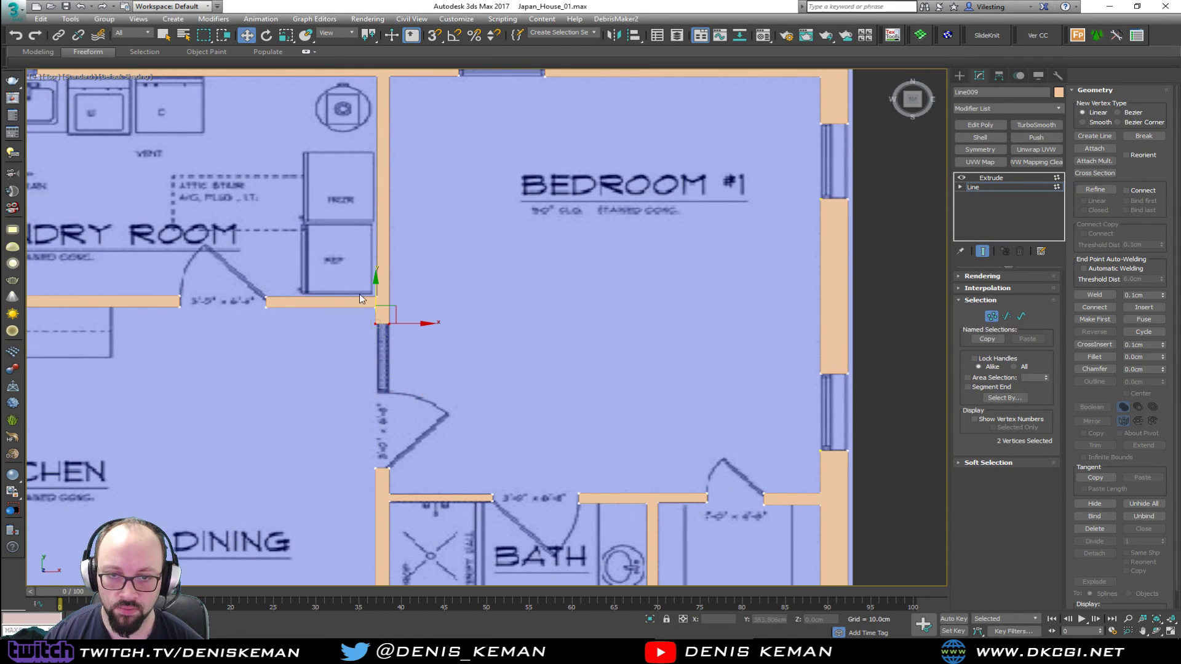
Shorten the laundry room wall beside its door to a short stub at the Bedroom #1 wall and check the widened openings
left_click_drag(270, 312, 378, 300)
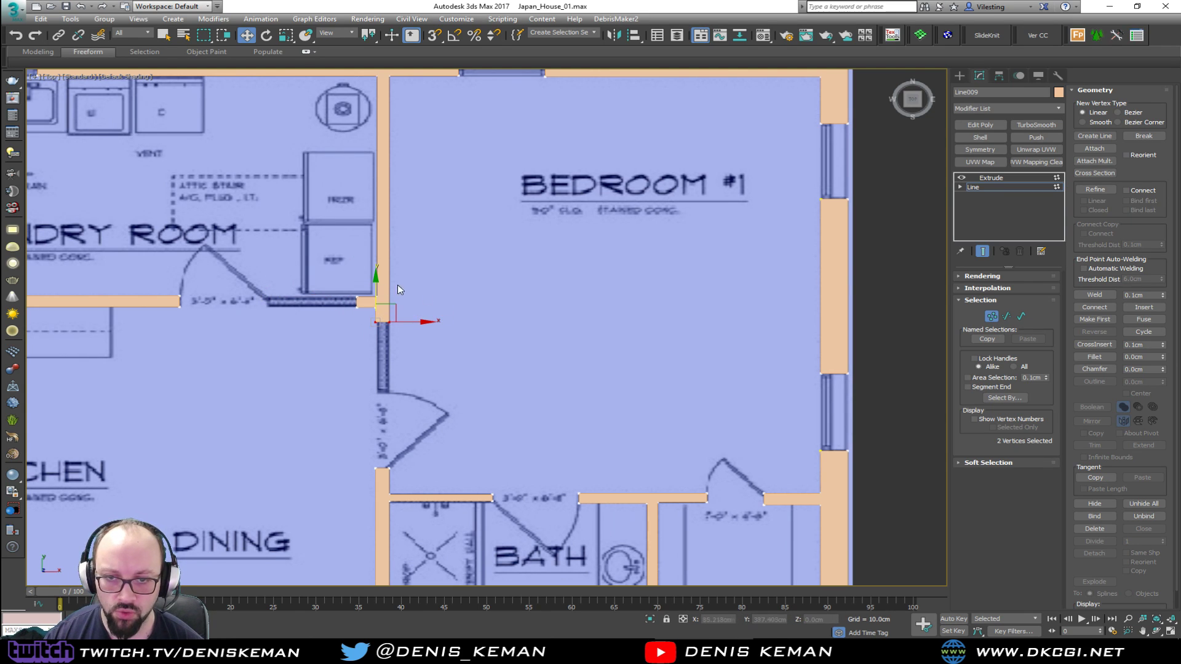
left_click(375, 288)
scroll(336, 282, "down", 2)
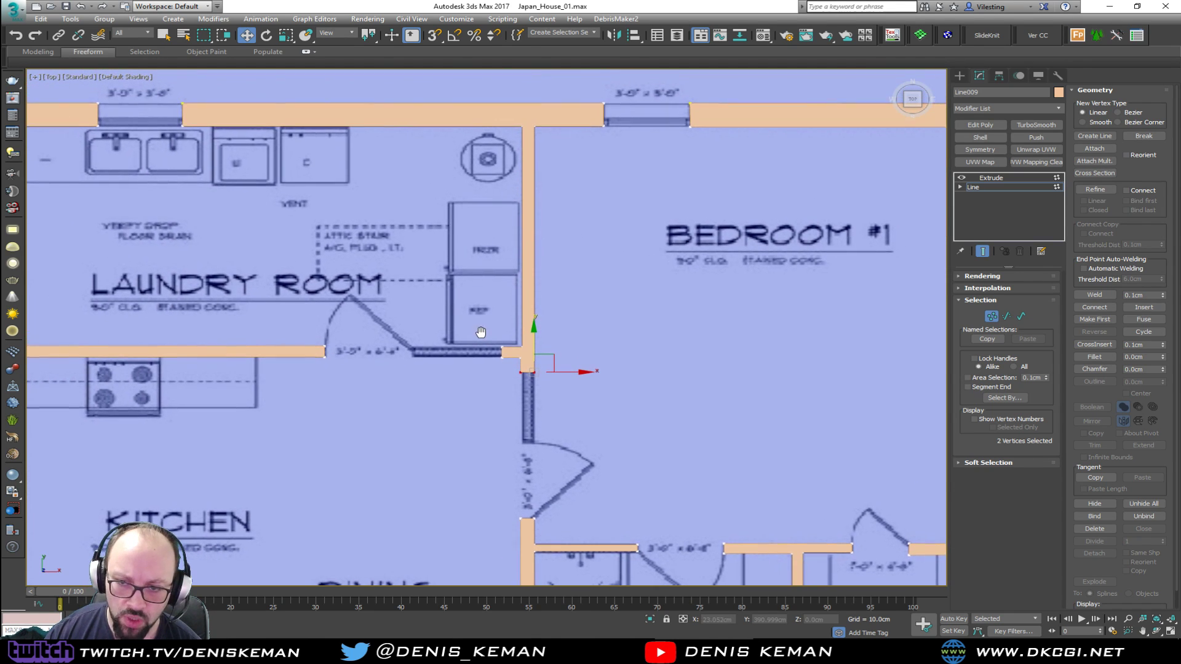
key("alt+w")
key("alt+w")
middle_click_drag(628, 425, 501, 425, "alt")
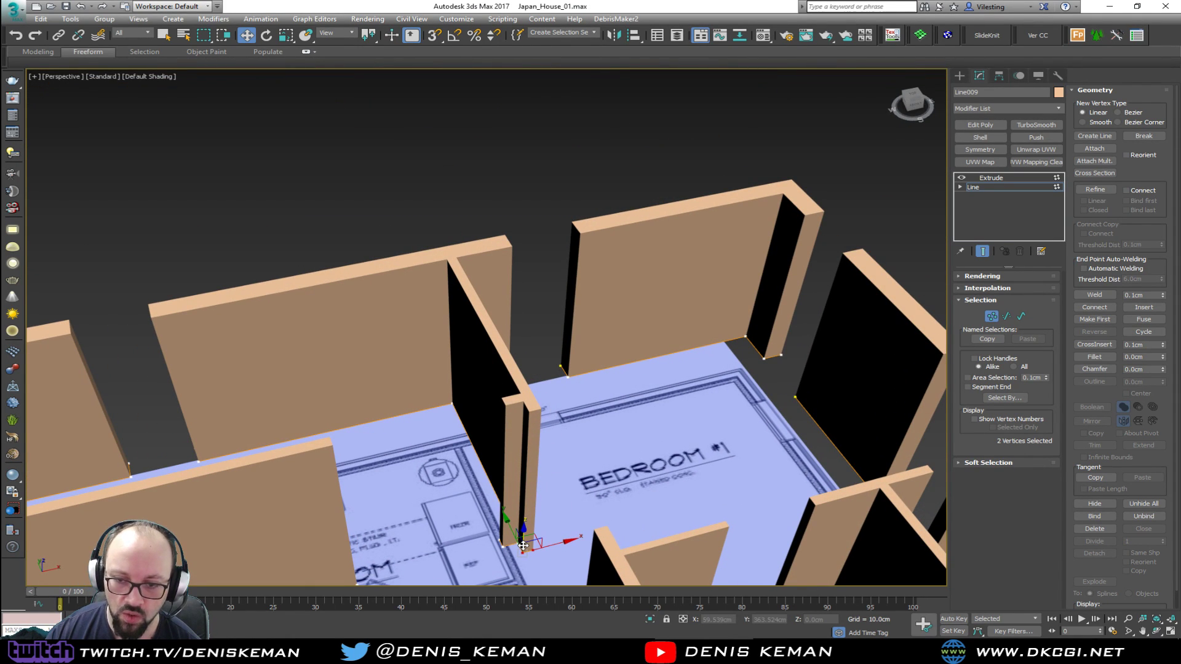
Check the shortened walls between the laundry room and Bedroom #1, end vertex editing of the wall line and deselect it
middle_click_drag(532, 468, 526, 511, "alt")
key("alt+w")
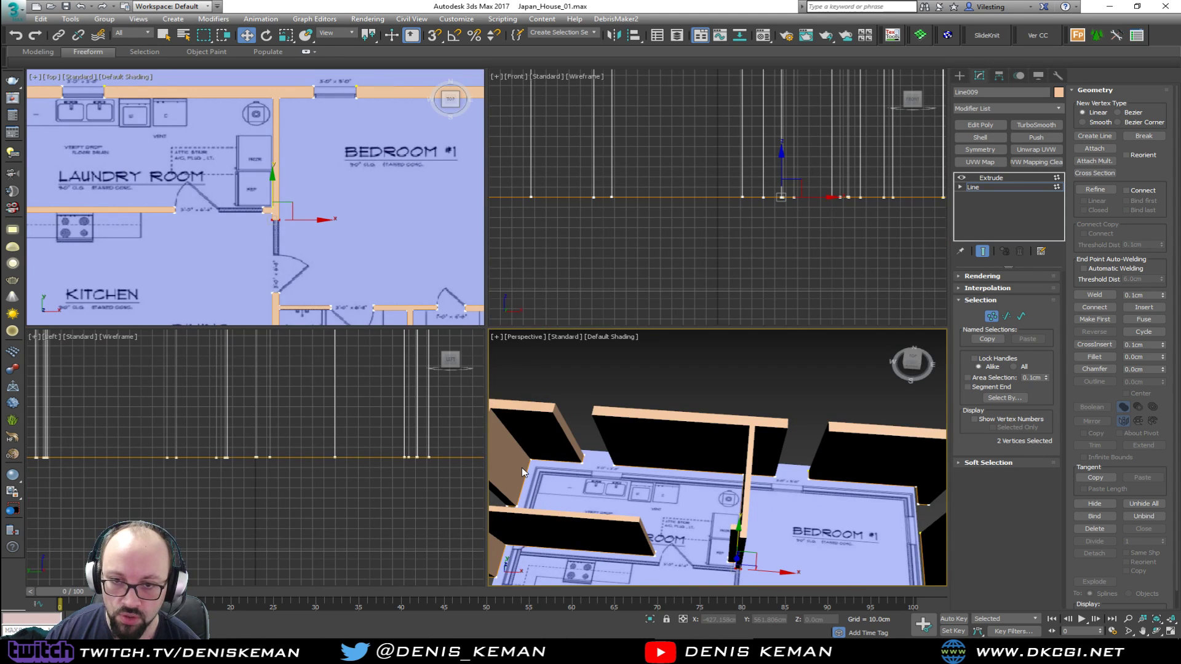
middle_click_drag(277, 265, 403, 267)
key("alt+w")
left_click_drag(660, 499, 662, 498)
left_click_drag(719, 454, 406, 459)
key("alt+w")
right_click(686, 460)
key("alt+w")
middle_click_drag(486, 433, 394, 422, "alt")
middle_click_drag(242, 426, 534, 368)
scroll(588, 290, "down", 3)
left_click(991, 316)
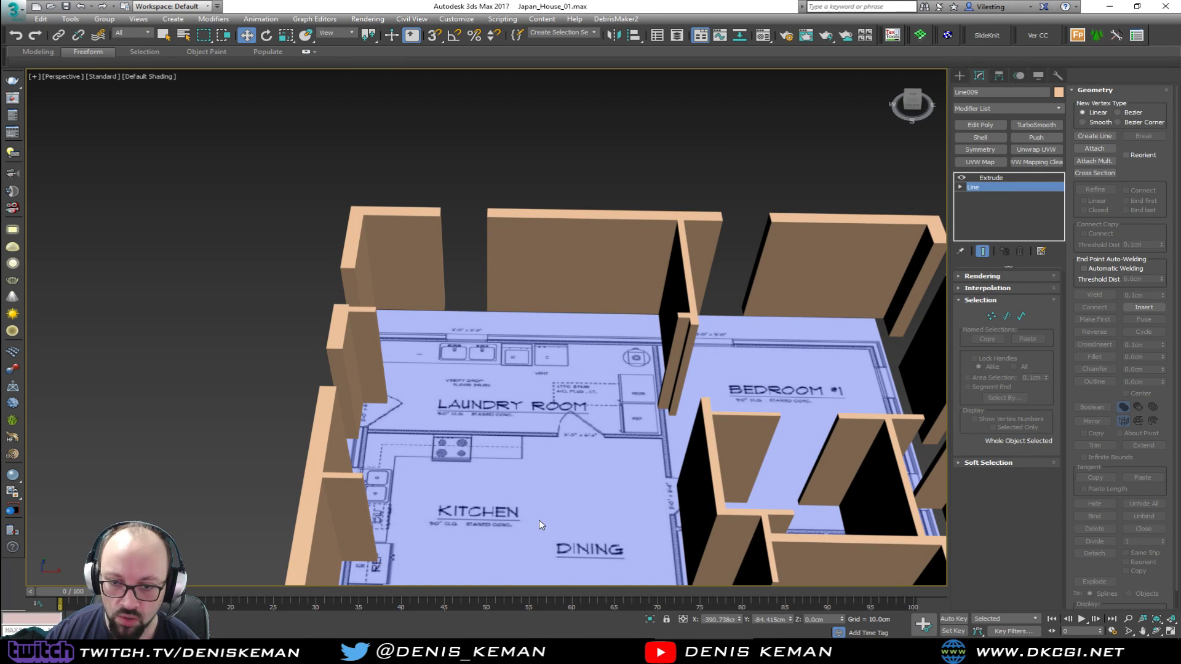
left_click(496, 352)
Examine the extruded walls from several angles, from Bedroom #1 and the baths to the family room and covered porch
middle_click_drag(512, 352, 402, 270)
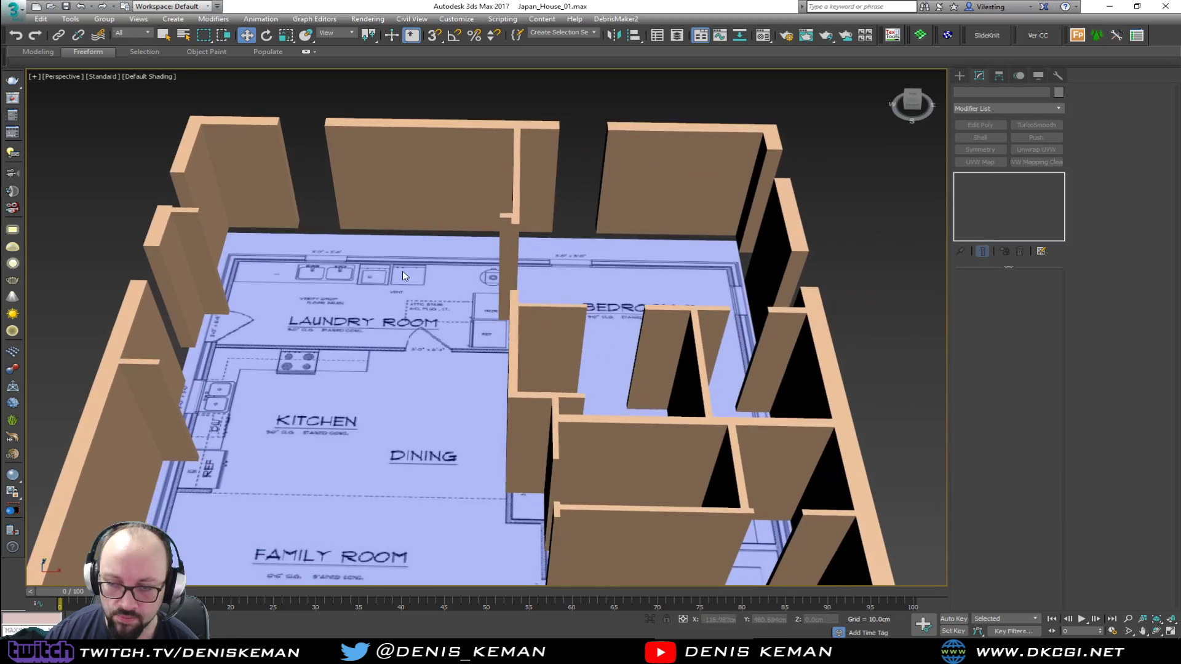
middle_click_drag(550, 340, 626, 192, "alt")
middle_click_drag(782, 316, 699, 342, "alt")
middle_click_drag(411, 221, 606, 388)
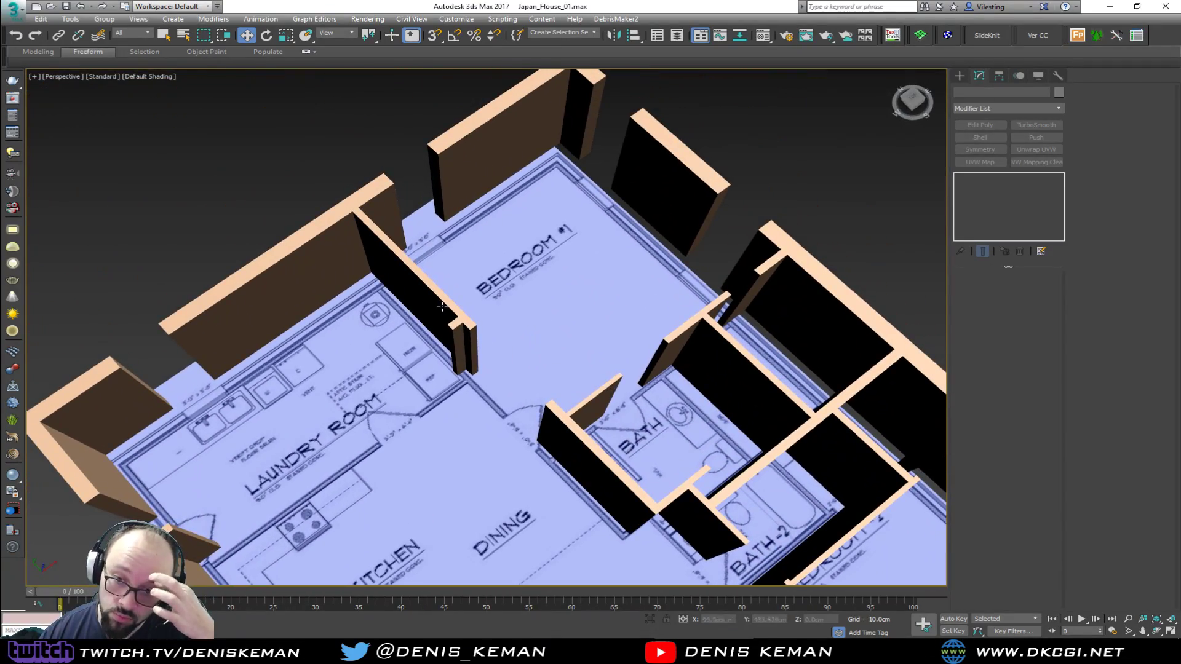
left_click(432, 306)
middle_click_drag(457, 338, 502, 325, "alt")
middle_click_drag(392, 397, 740, 364)
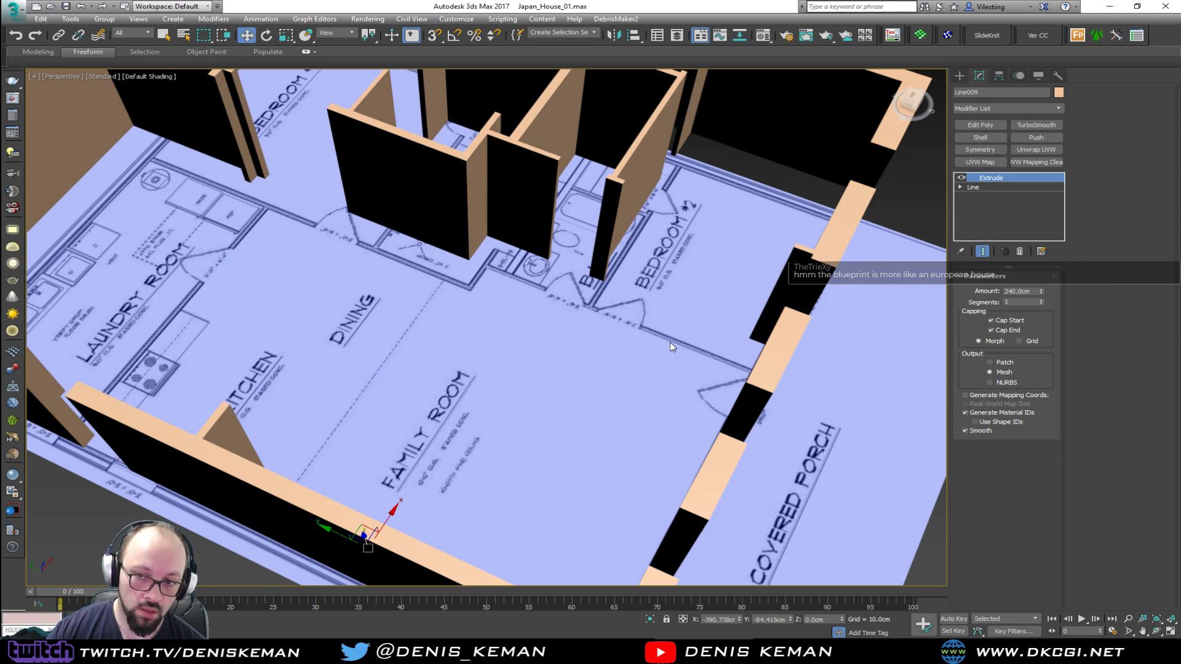
scroll(452, 342, "down", 5)
middle_click_drag(452, 342, 411, 339, "alt")
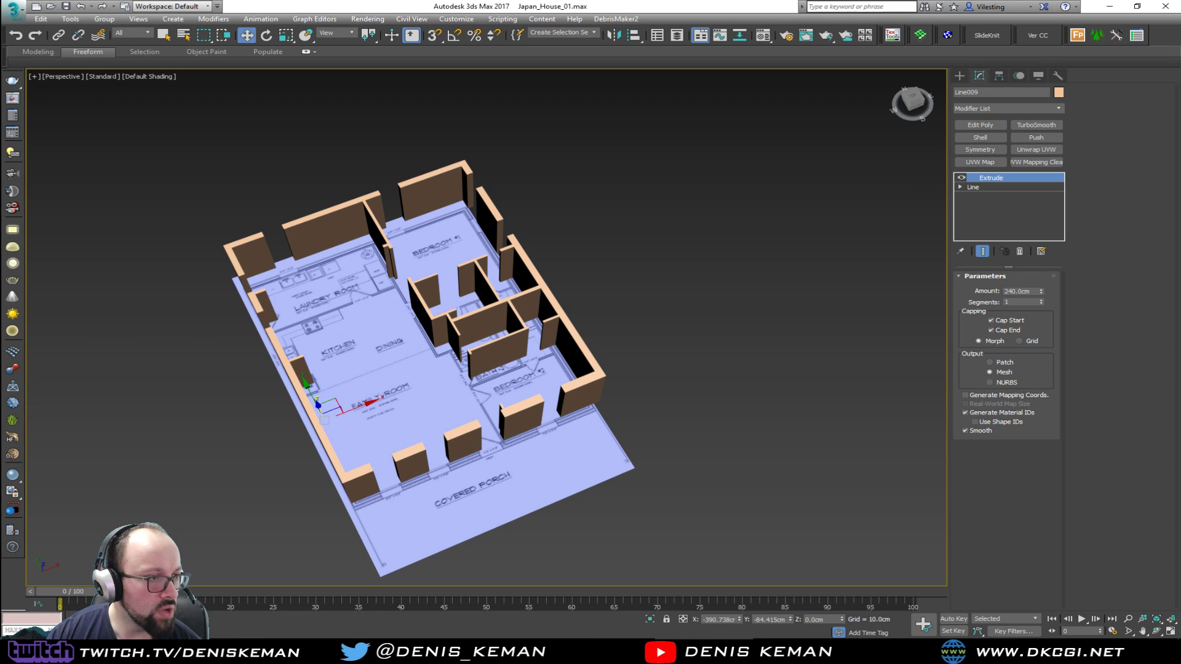
Switch to Discord and look through the Japanese interior reference pictures in the streaming_related channel, then move its window off the model
key("alt+Tab")
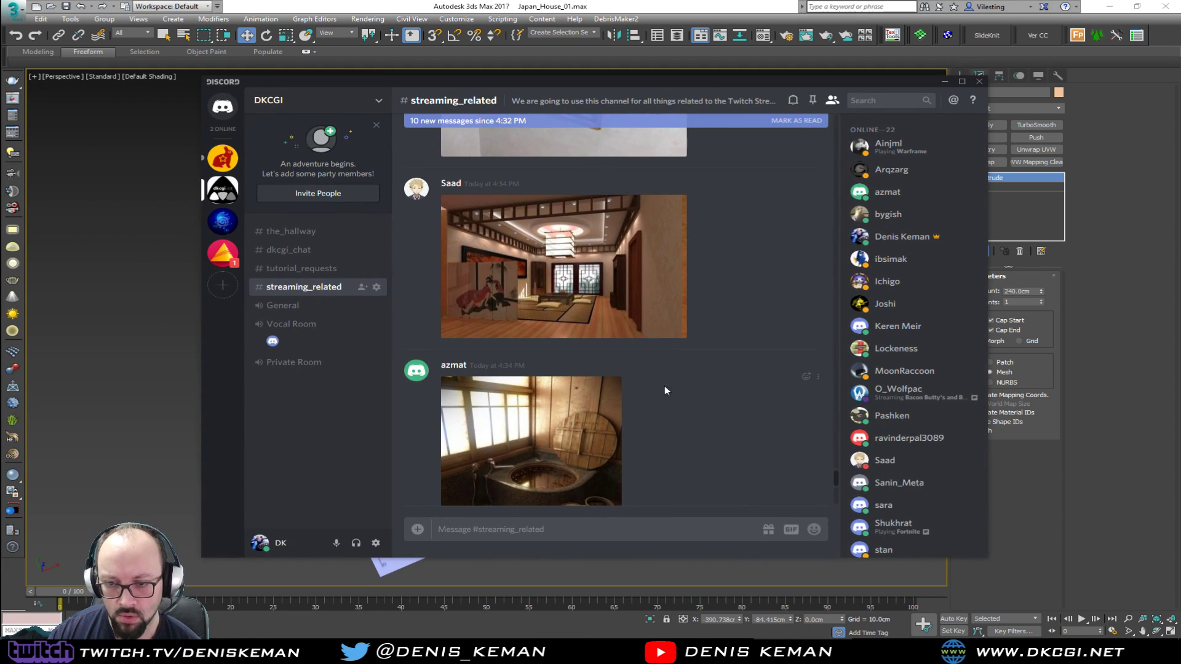
scroll(664, 386, "down", 2)
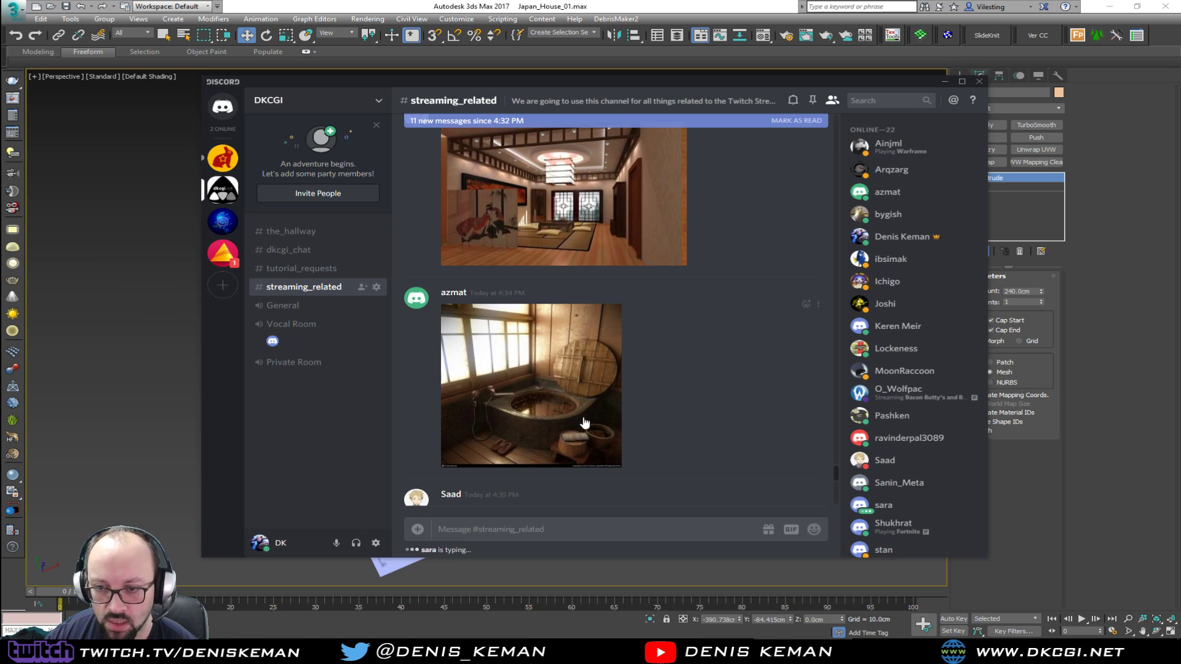
scroll(579, 391, "up", 5)
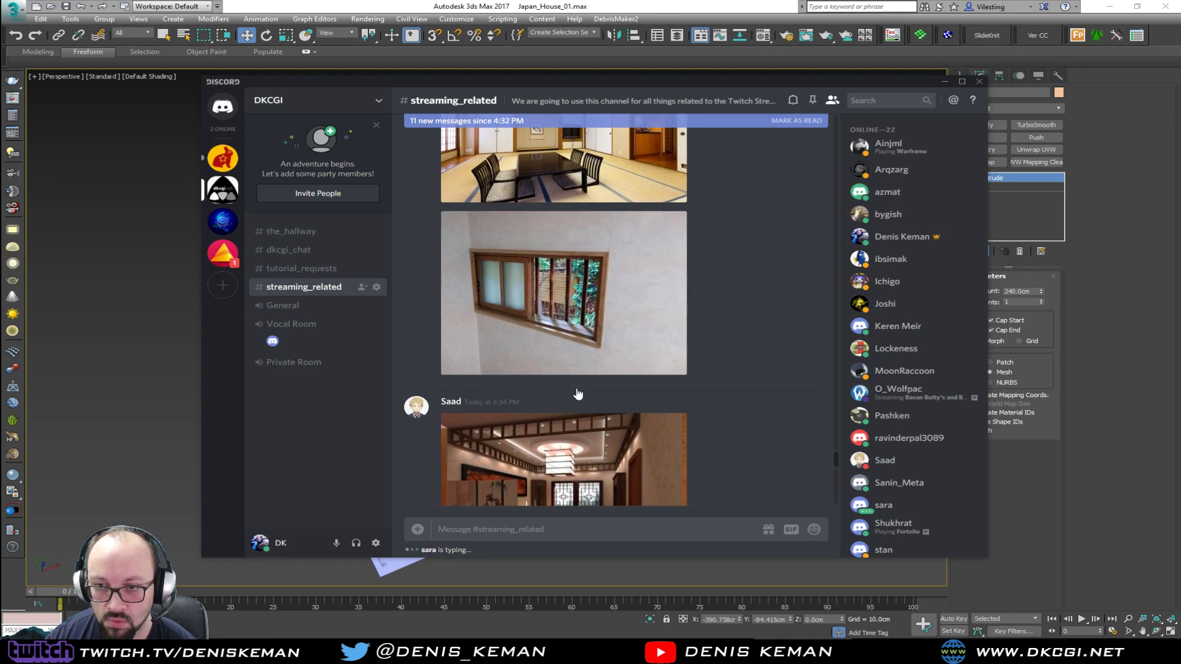
scroll(576, 388, "up", 6)
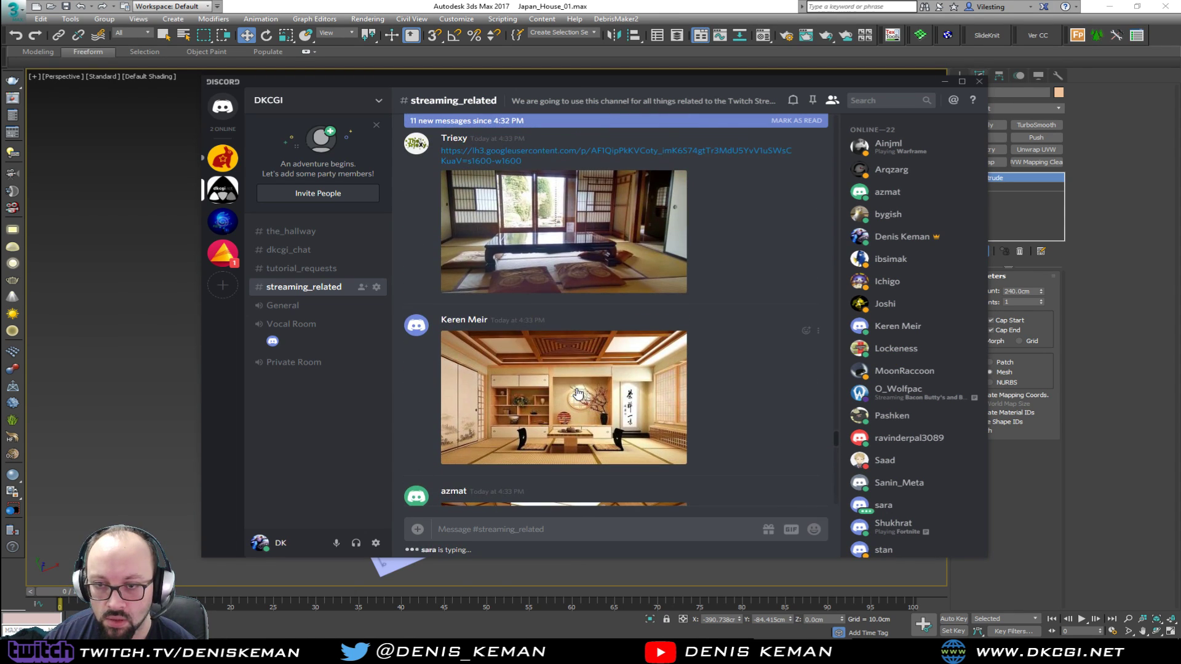
scroll(578, 394, "up", 6)
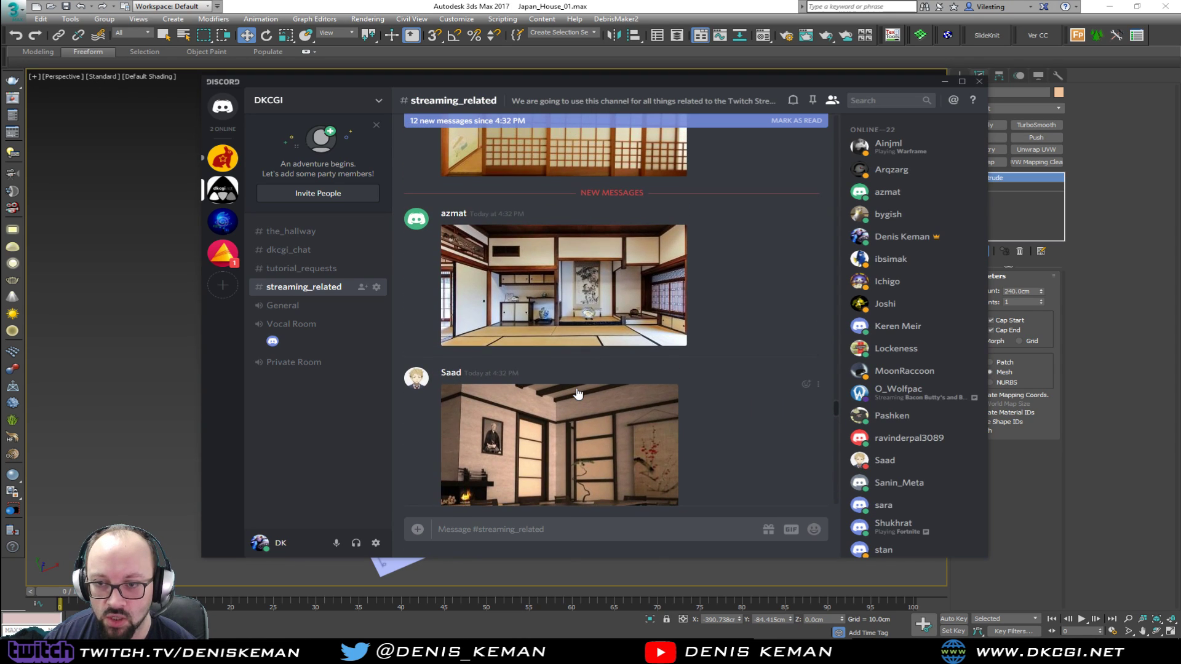
scroll(578, 394, "down", 1)
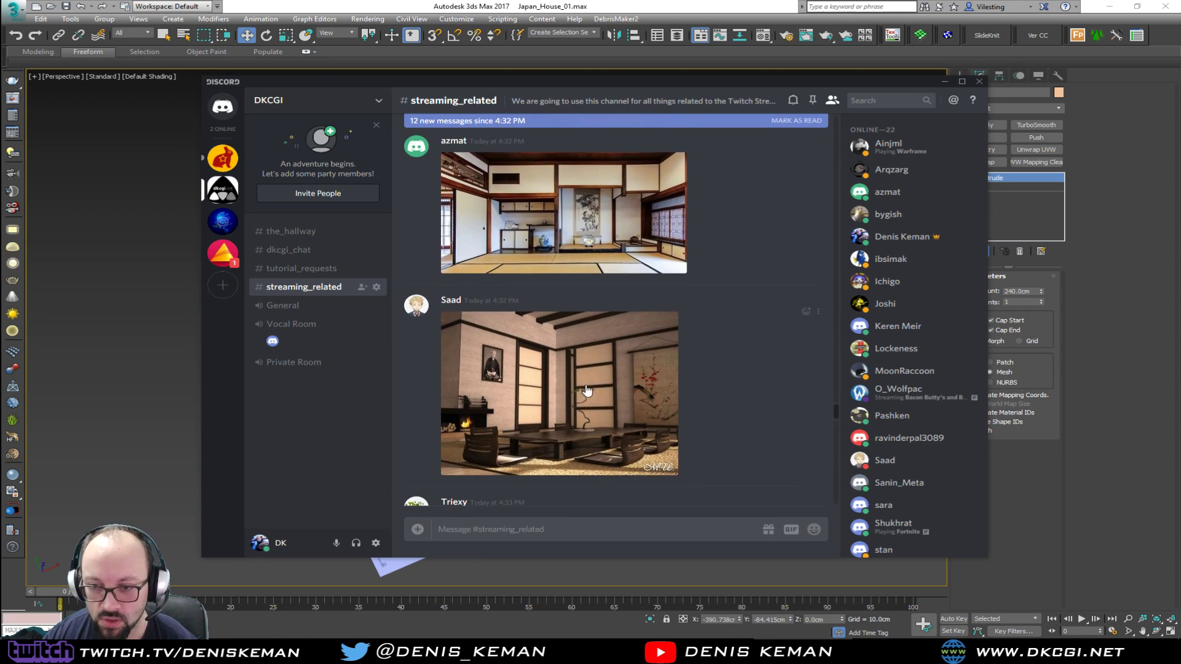
scroll(609, 388, "down", 5)
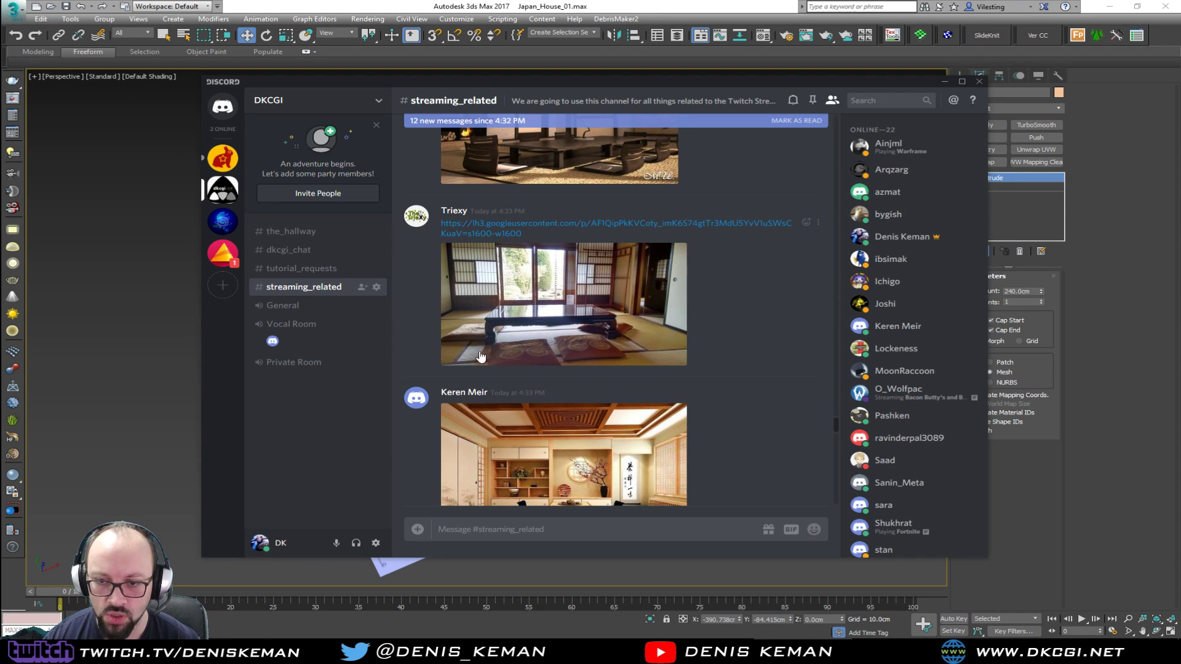
scroll(592, 337, "down", 4)
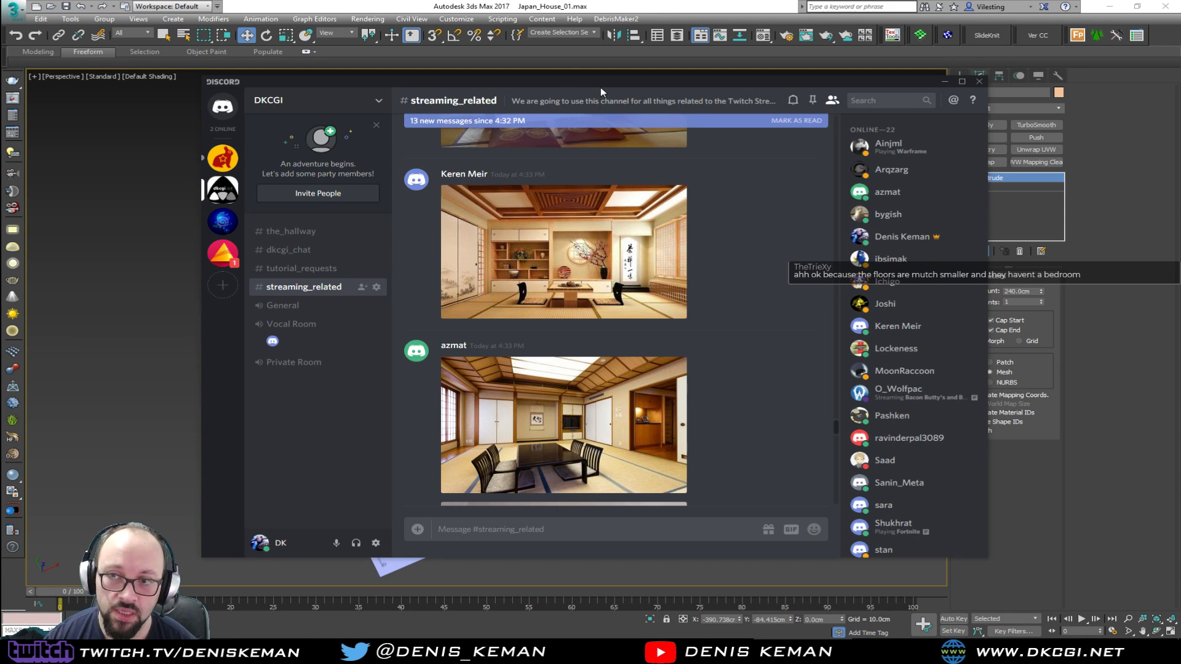
left_click_drag(603, 80, 0, 107)
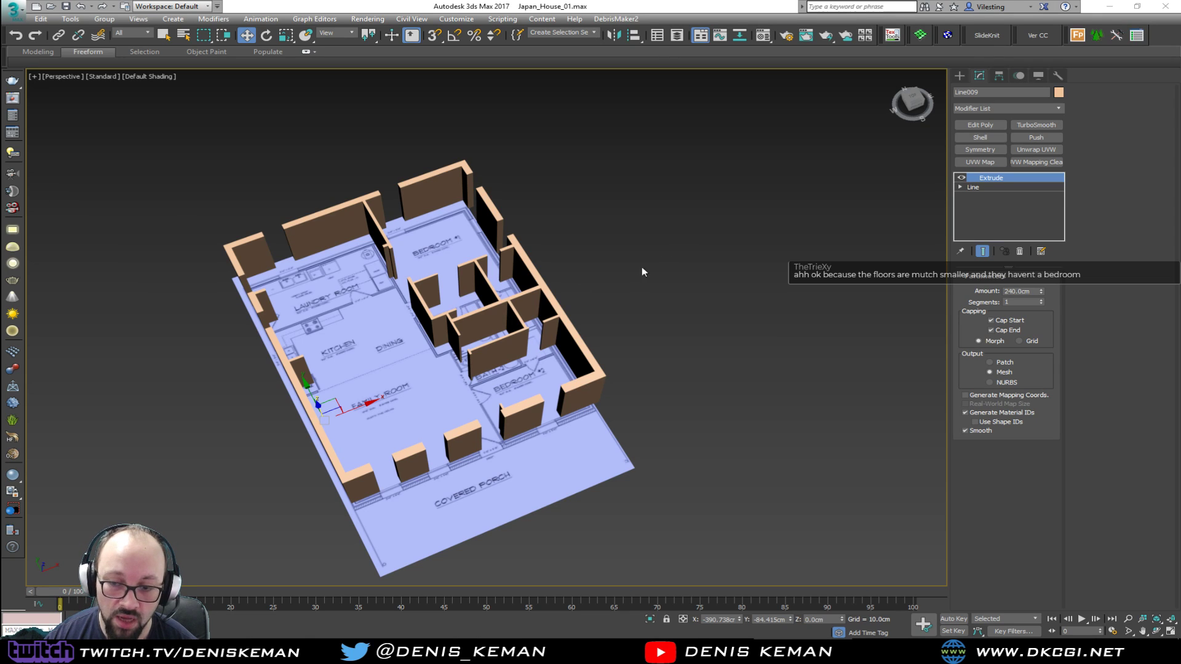
Deselect the extruded walls and bring the Discord window back over the viewport
middle_click_drag(374, 331, 429, 349)
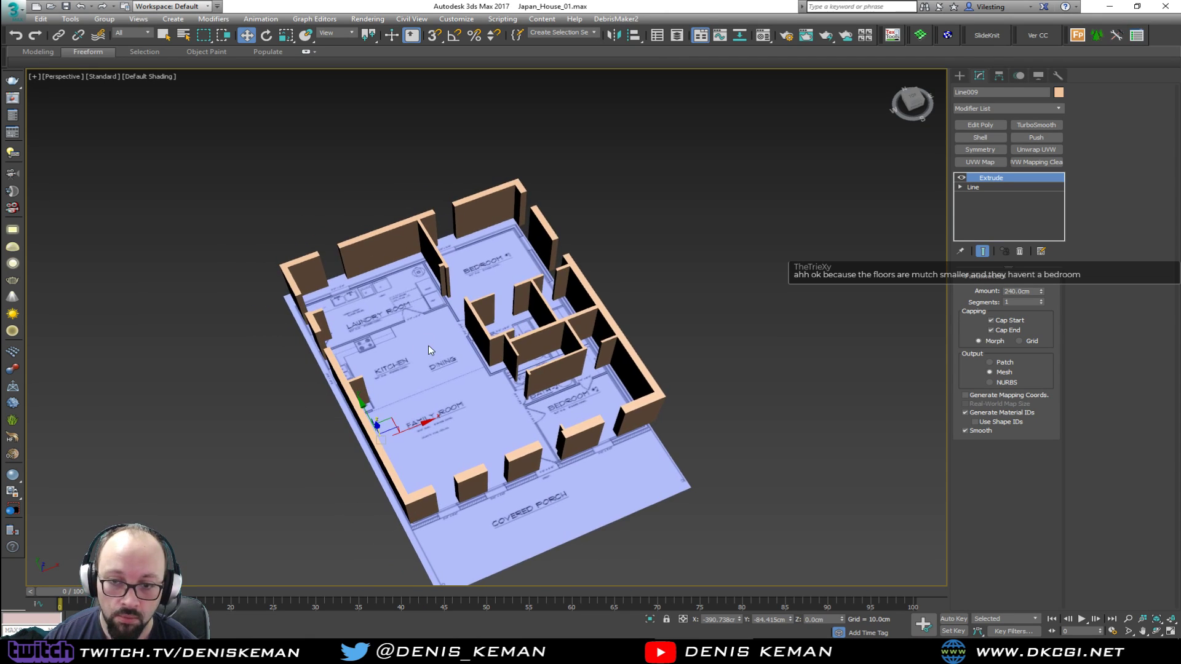
left_click(422, 354)
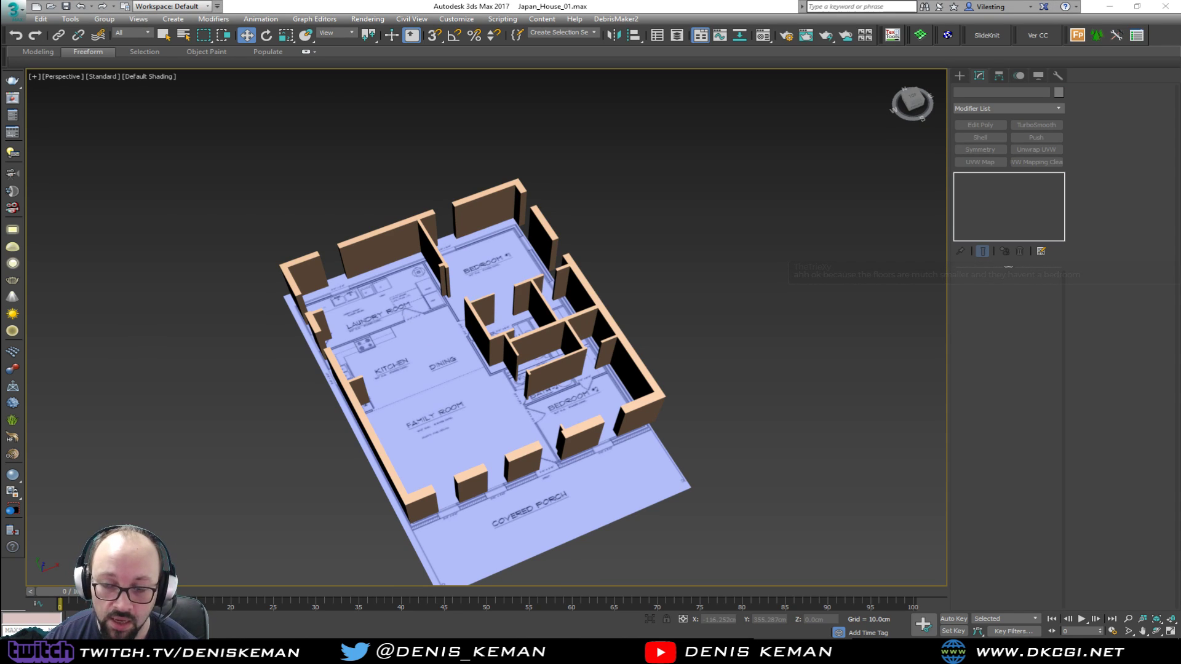
left_click_drag(0, 110, 708, 82)
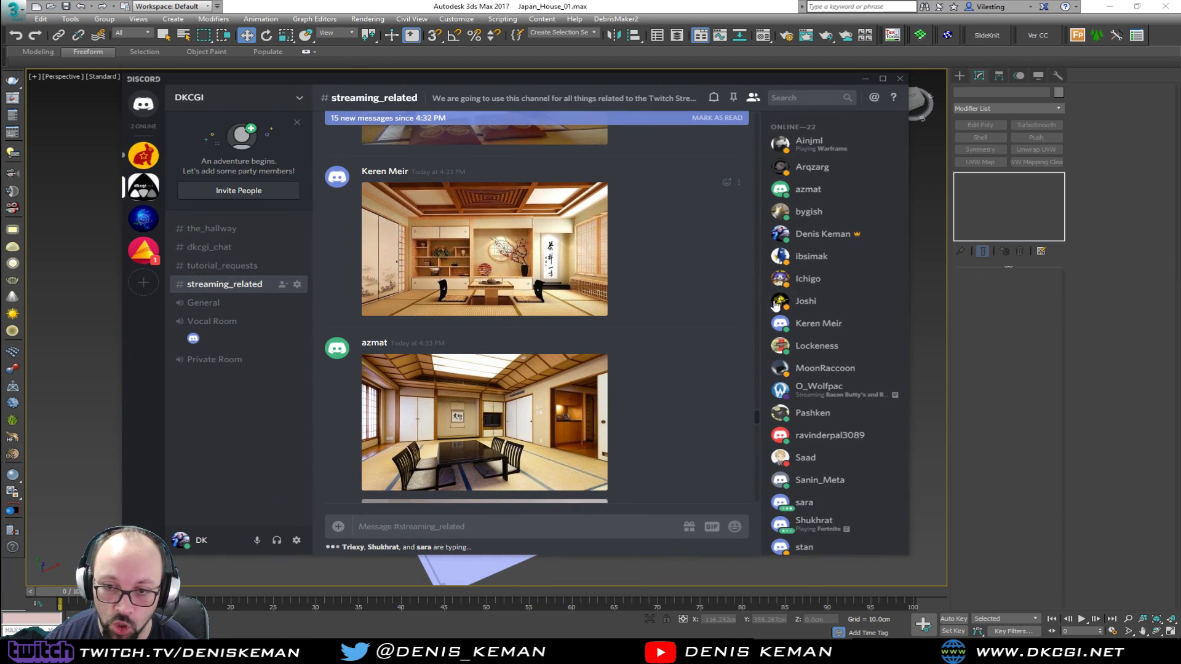
View the enlarged photos of the tatami room with the low black table and of the wooden sliding window
scroll(585, 337, "down", 2)
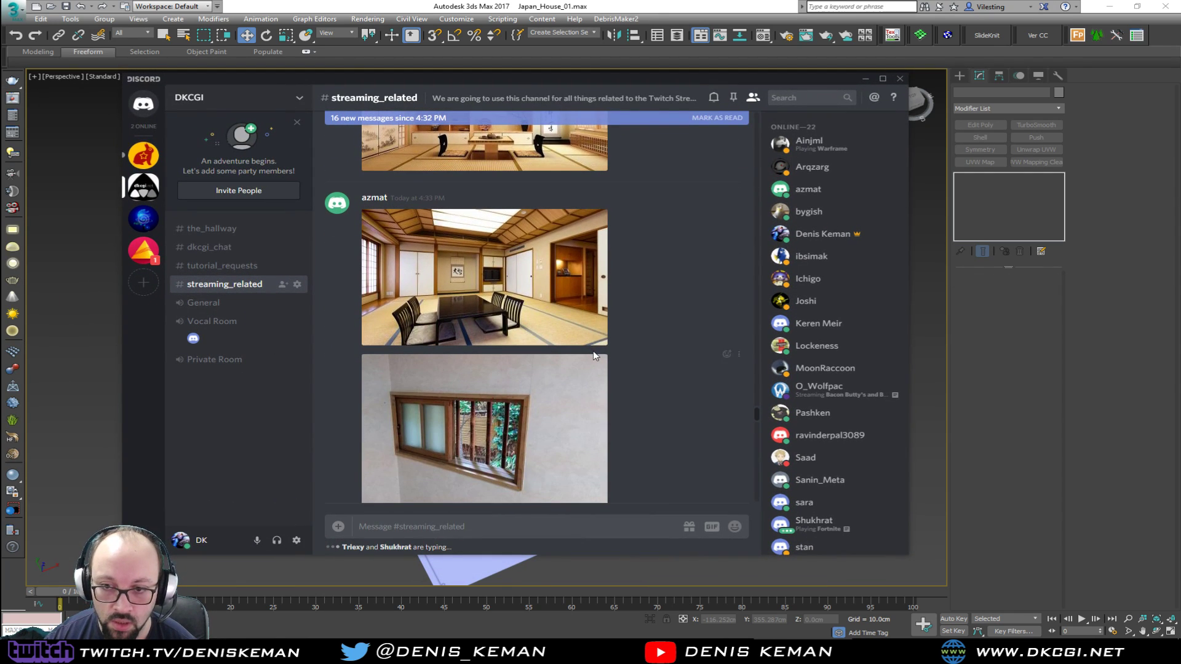
left_click(495, 325)
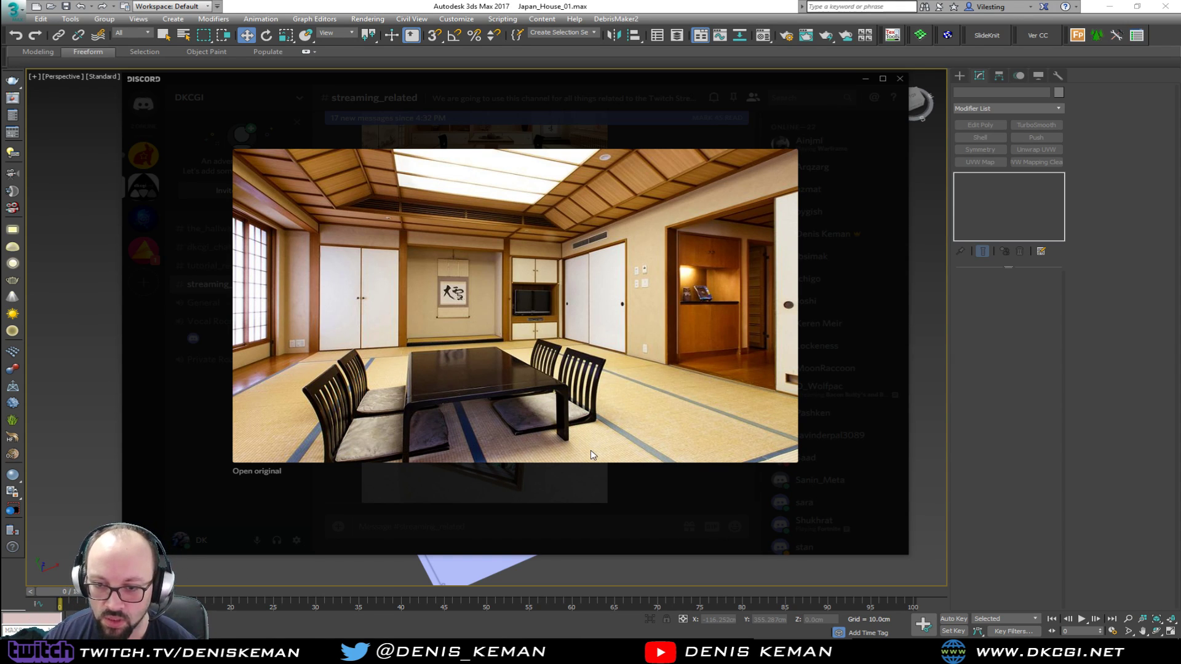
left_click(625, 511)
scroll(641, 428, "down", 2)
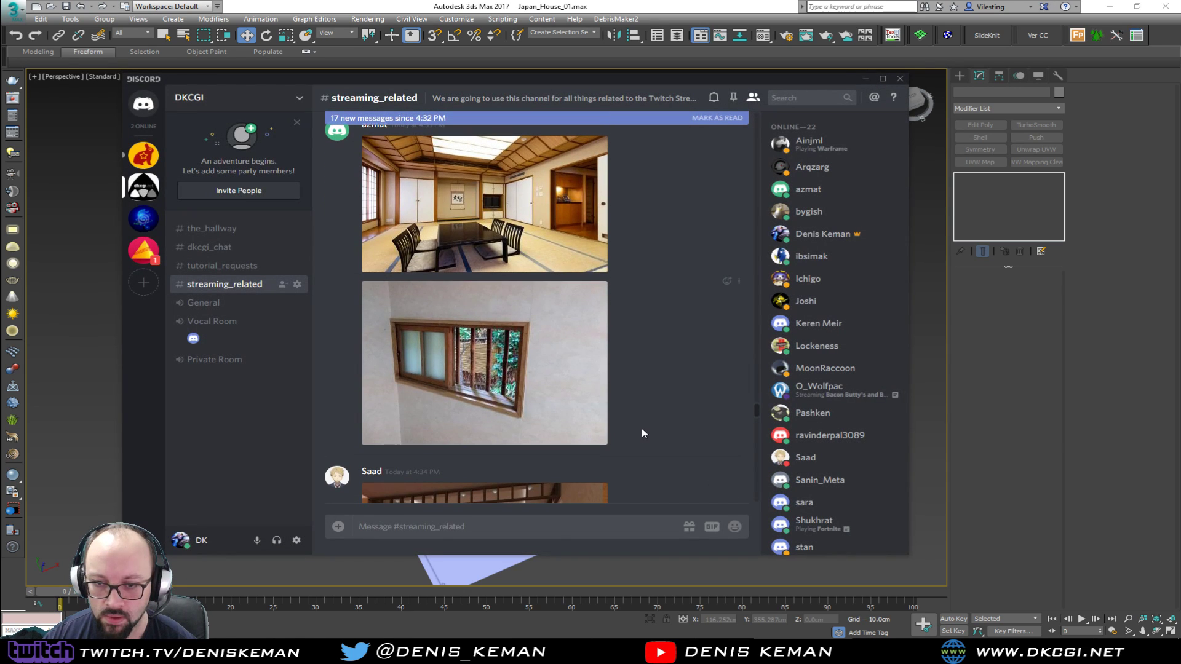
left_click(536, 381)
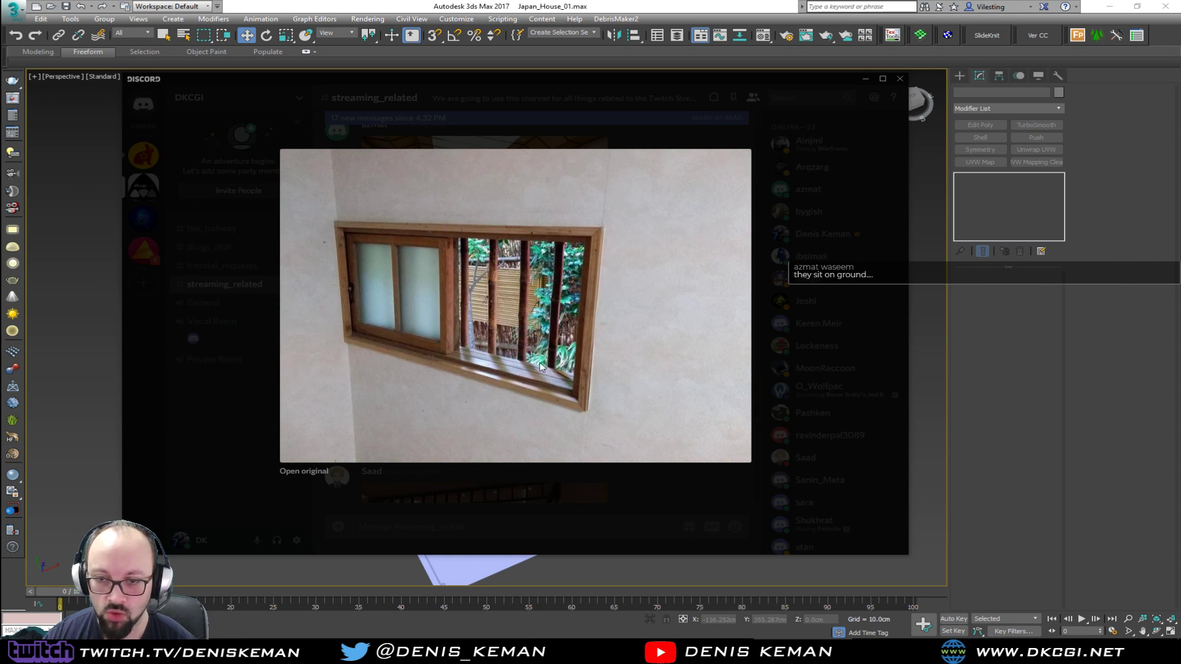
left_click(598, 525)
View the enlarged pictures of the room with the painted folding screen and of the katana stands
scroll(546, 414, "down", 5)
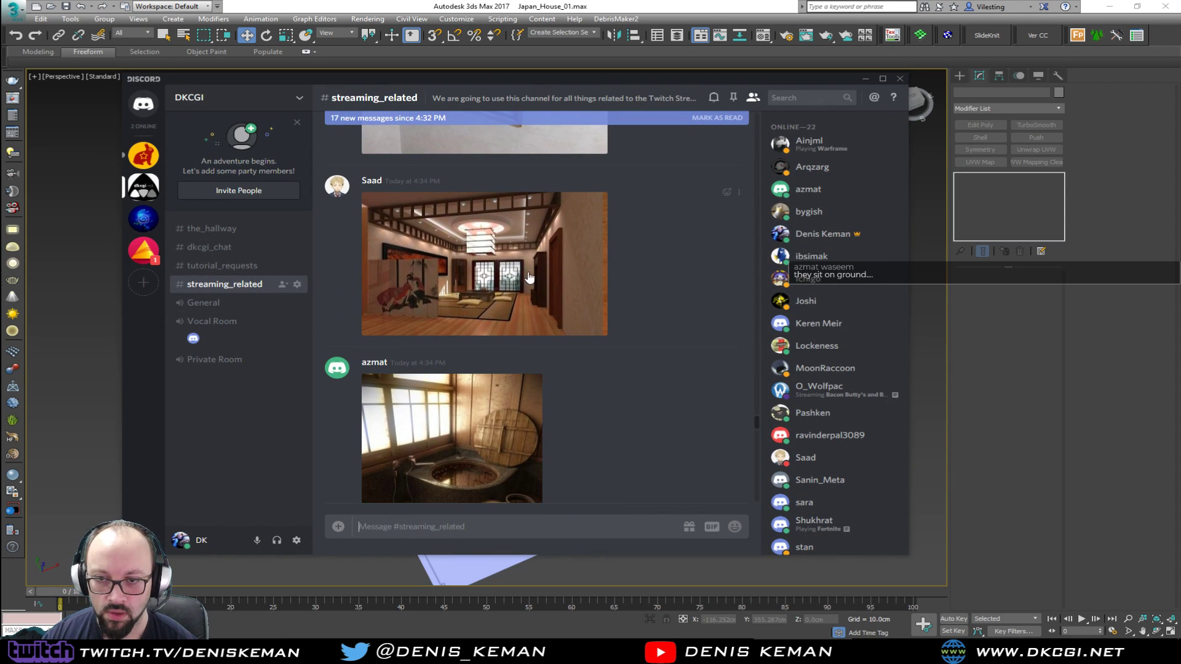
left_click(493, 250)
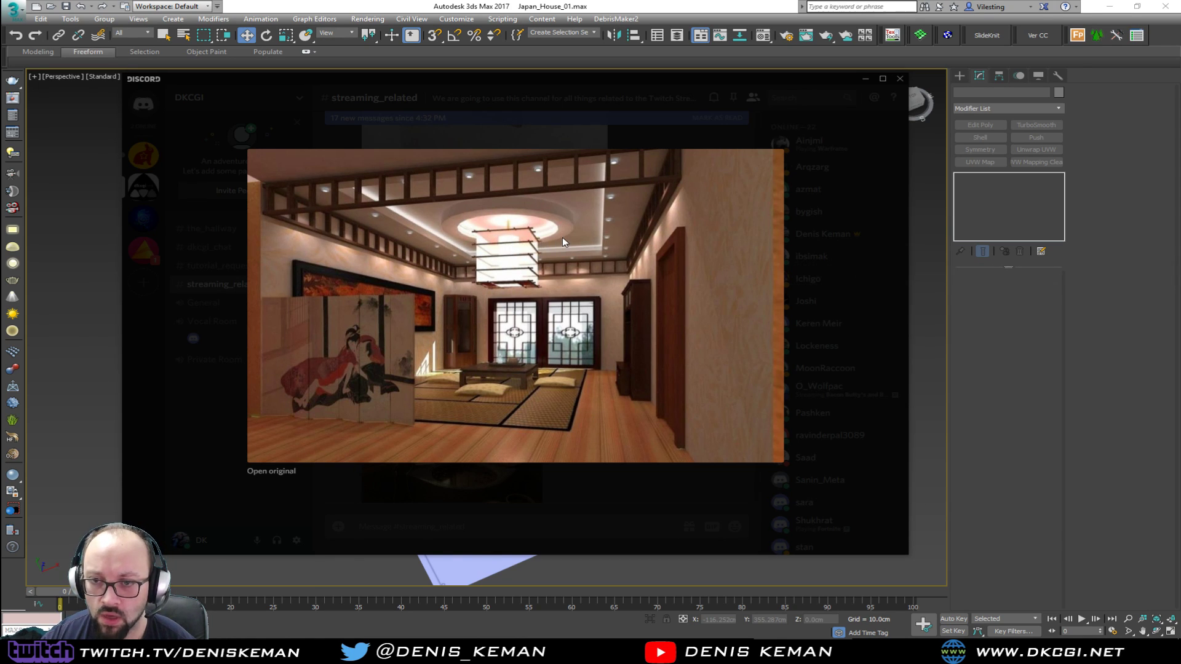
left_click(851, 287)
scroll(506, 296, "down", 2)
scroll(506, 296, "down", 5)
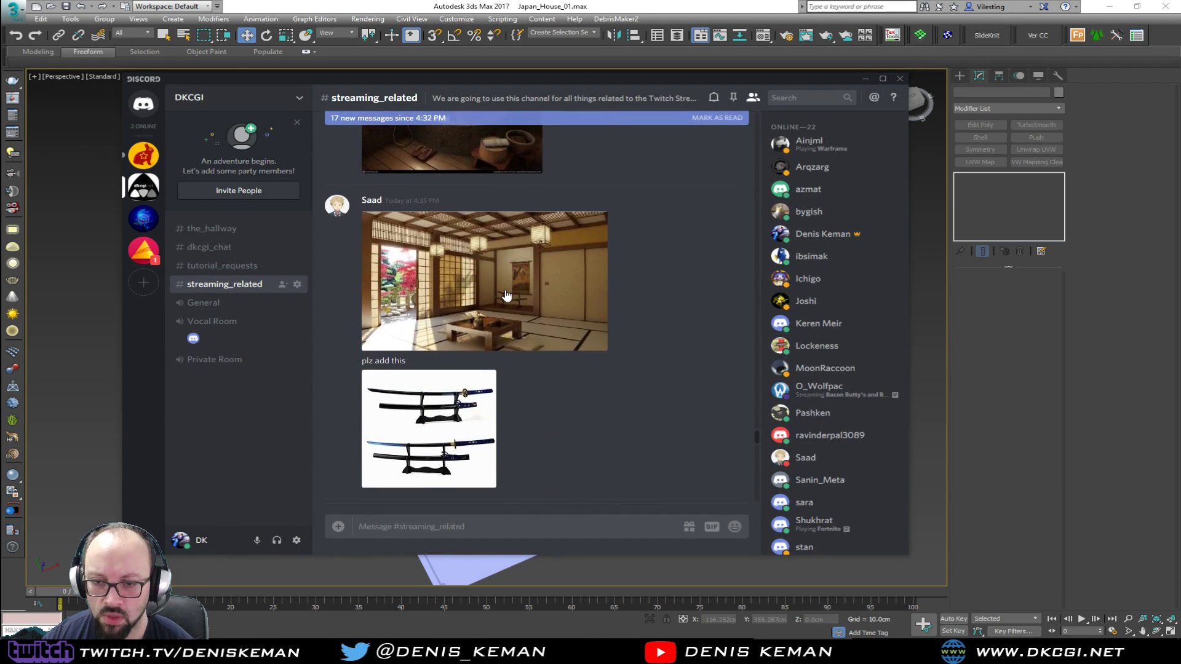
left_click(425, 345)
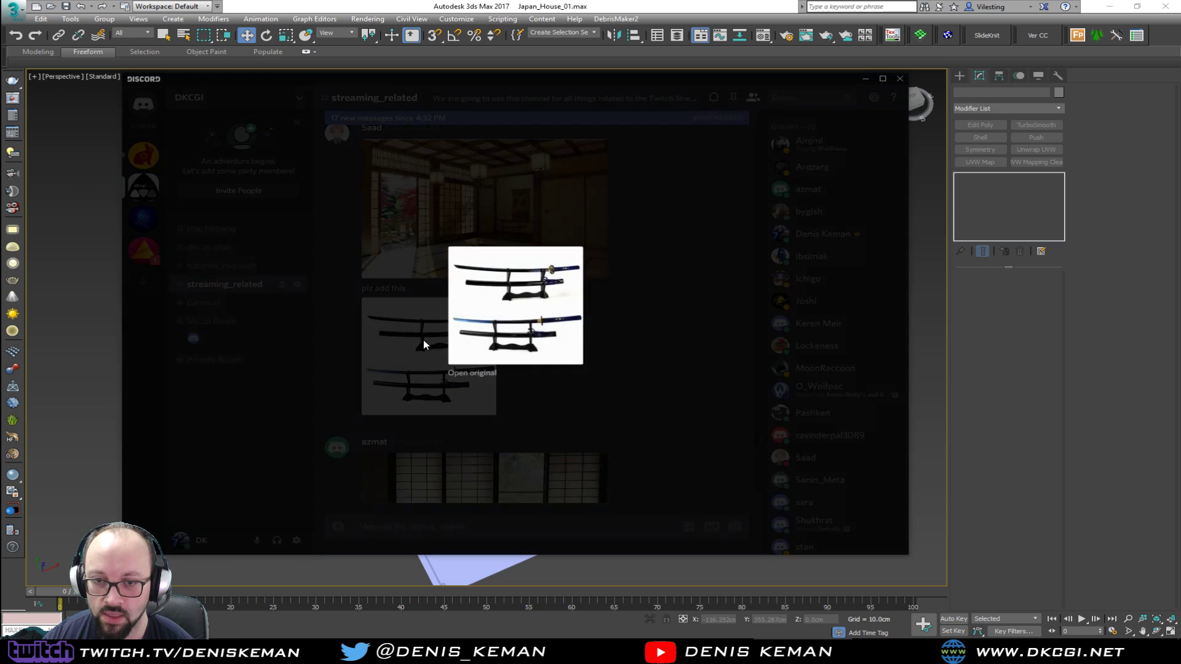
left_click(640, 338)
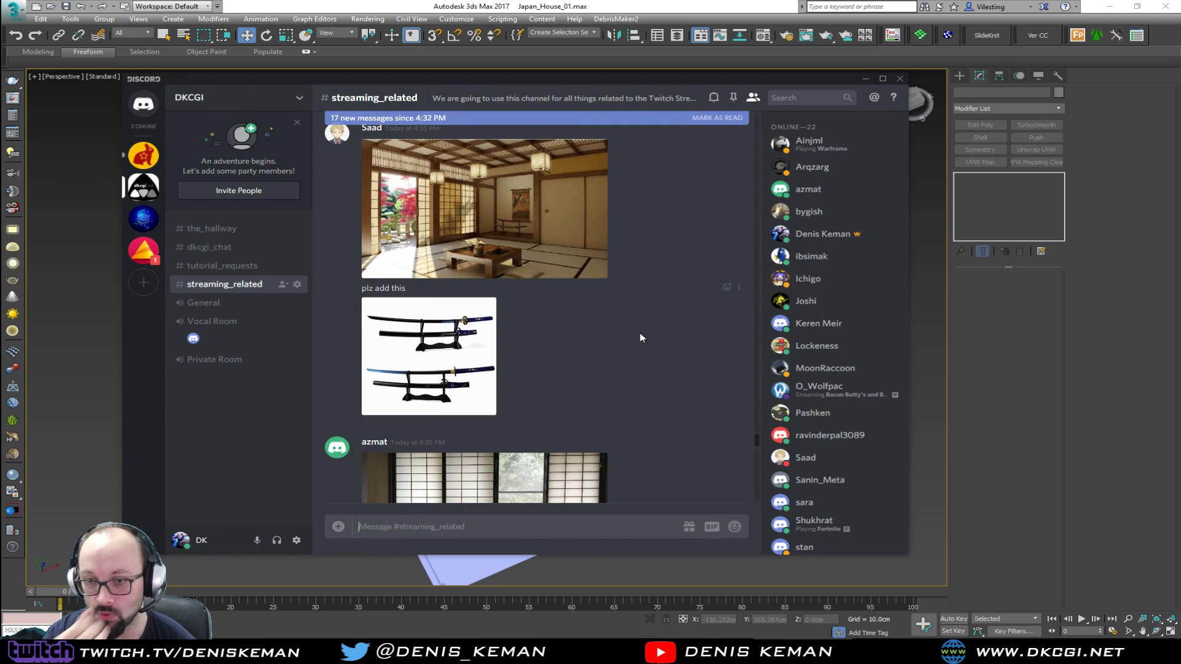
View the enlarged photo of the shoji windows above the low sliding-door cabinets
scroll(515, 384, "down", 3)
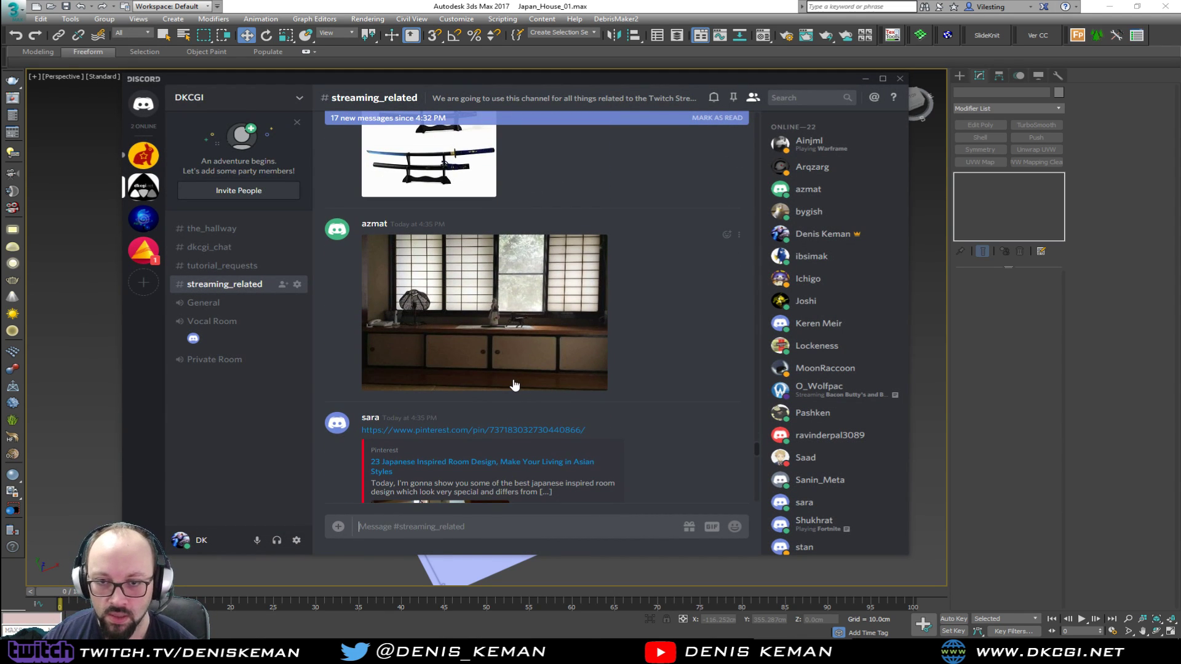
left_click(484, 348)
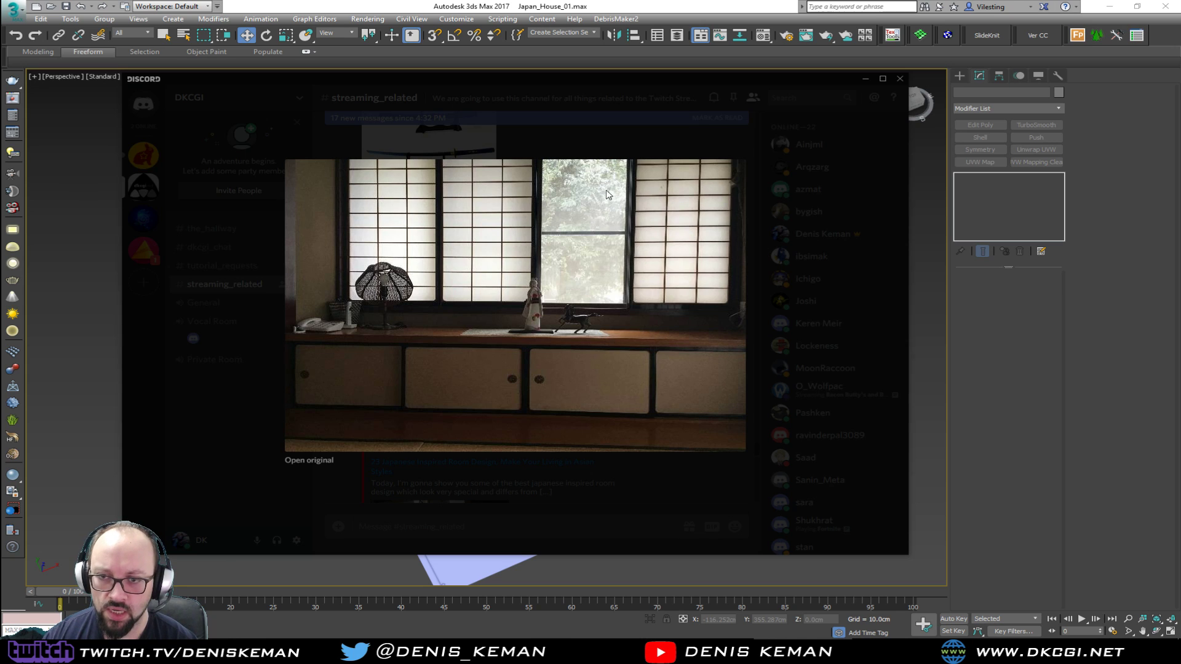
left_click(823, 285)
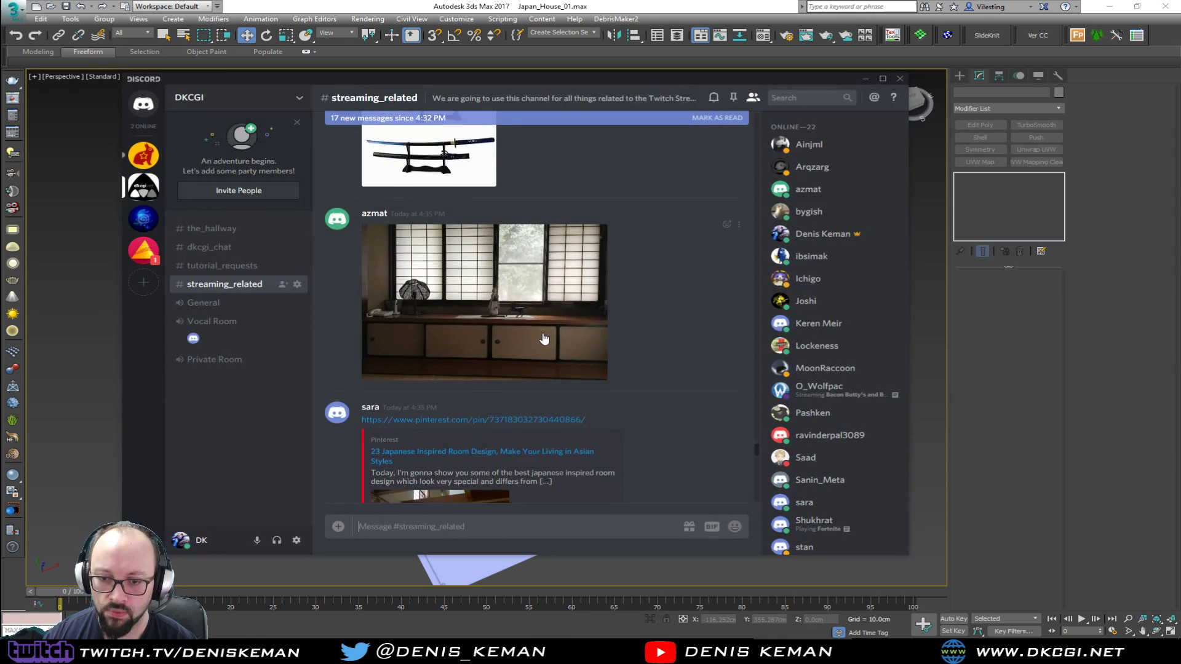
Browse the linked Pinterest and Tripadvisor interior references and enlarge the skylit Japanese living room picture with the indoor pond
scroll(543, 333, "down", 3)
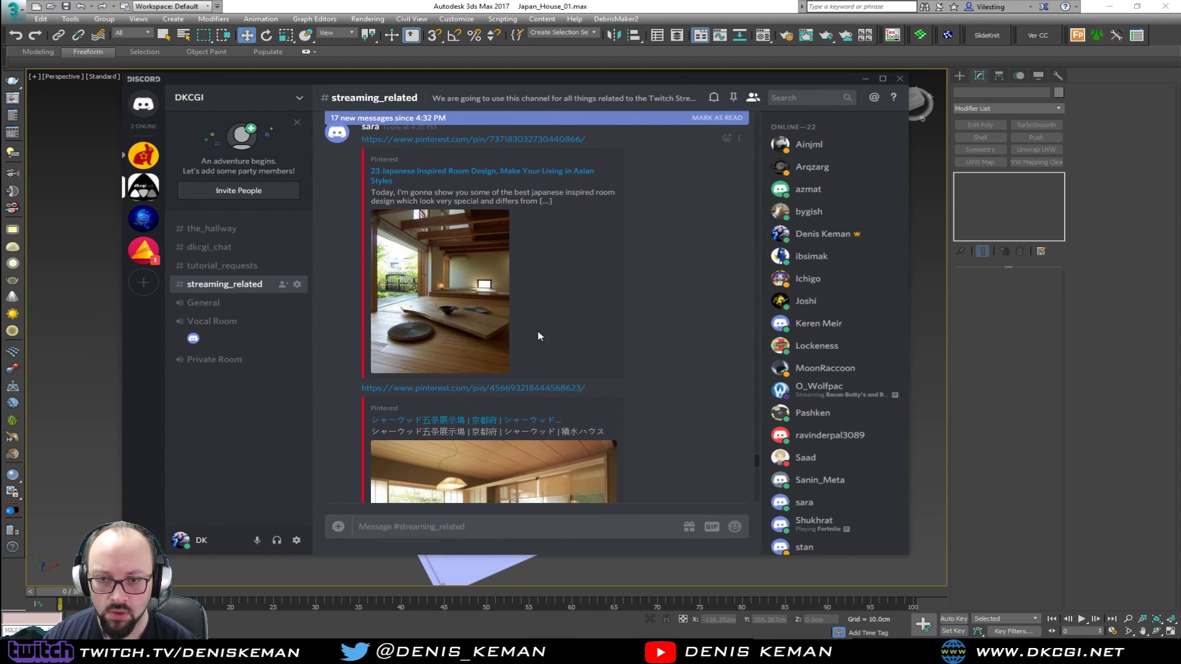
scroll(472, 335, "down", 6)
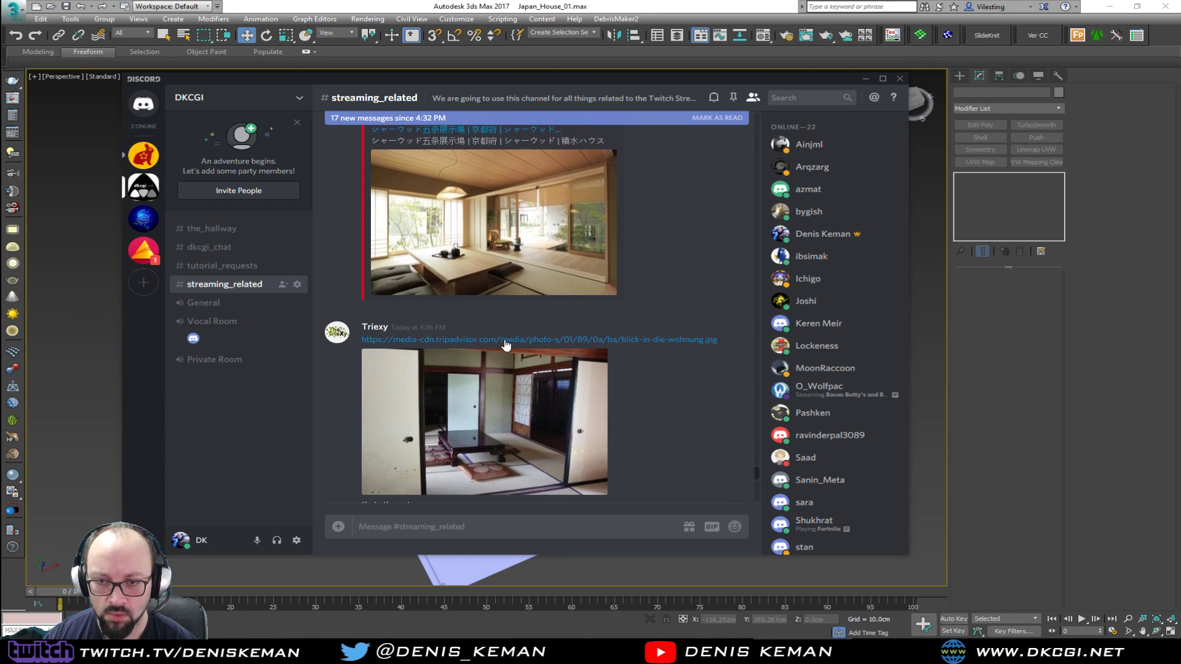
scroll(654, 272, "down", 7)
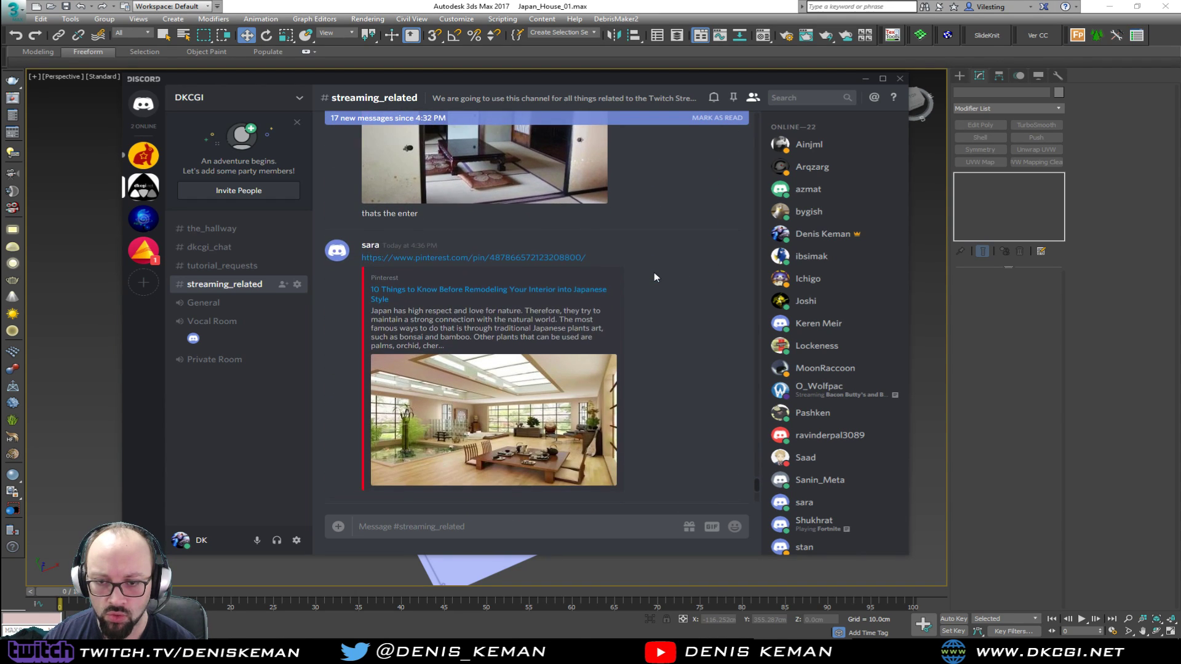
scroll(654, 272, "down", 2)
scroll(654, 272, "up", 1)
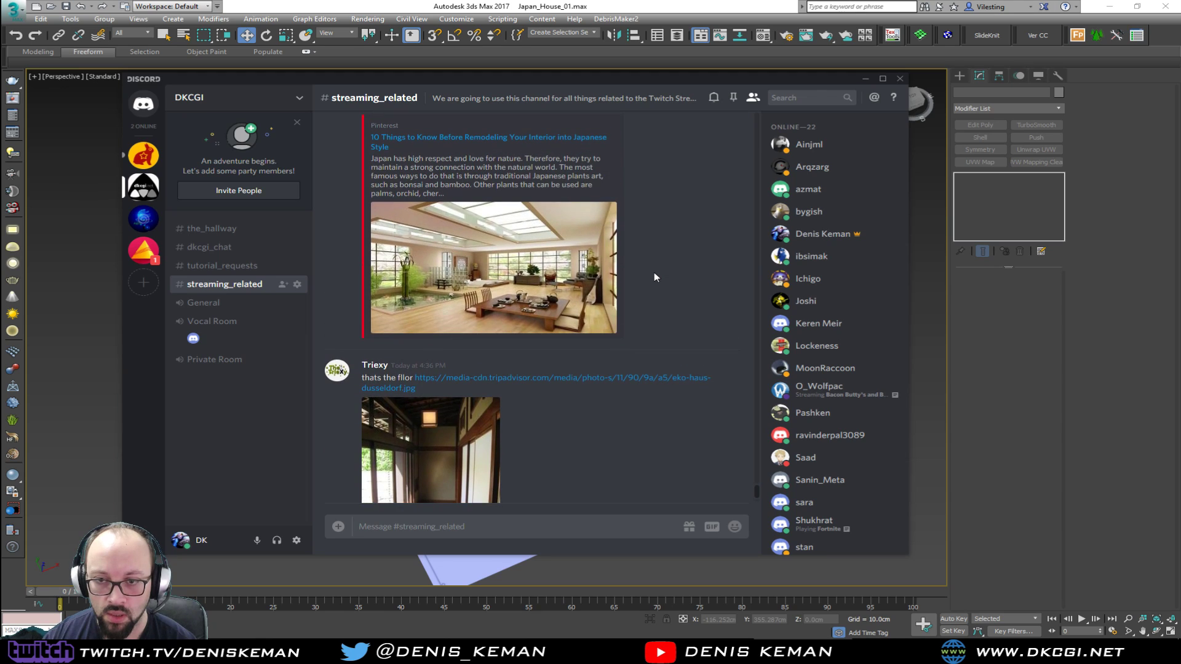
left_click(513, 251)
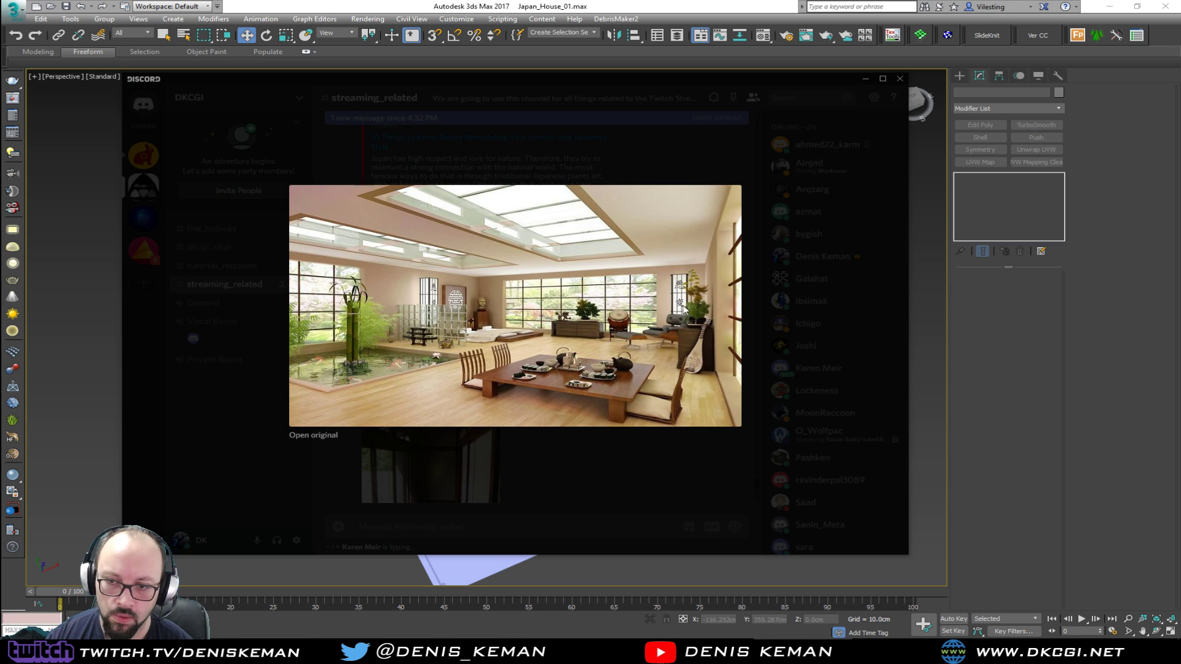
View the wooden-floored corridor photo and the enlarged Japanese bathroom picture, and move the chat window away to return to 3ds Max
left_click(827, 350)
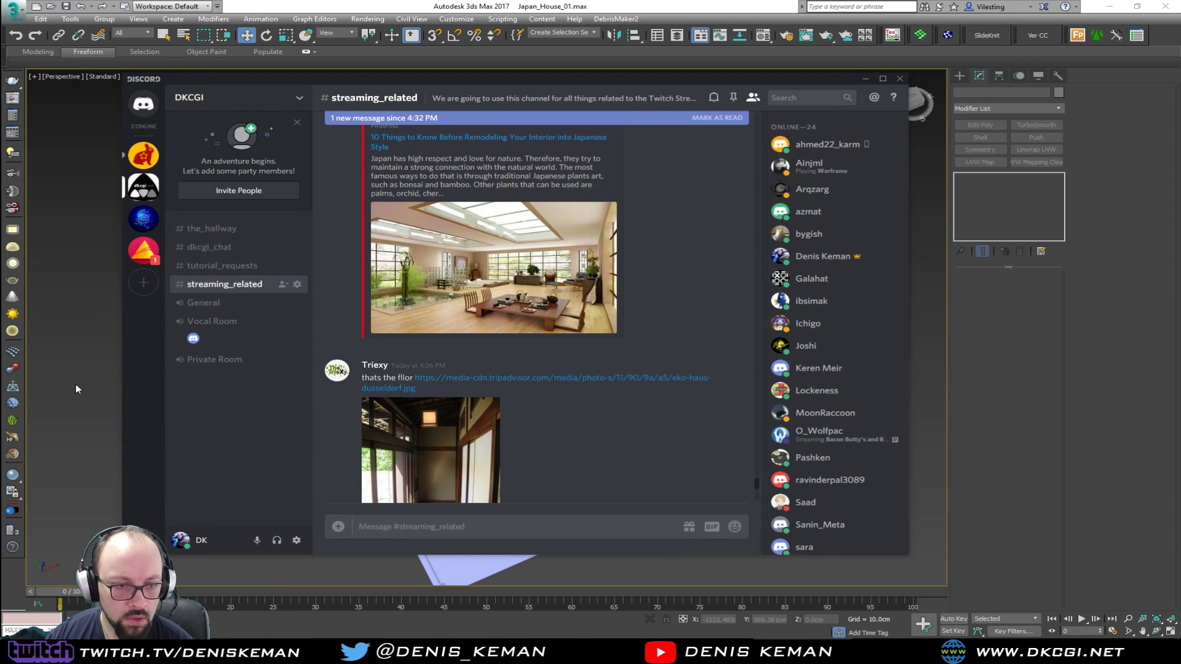
scroll(563, 337, "down", 3)
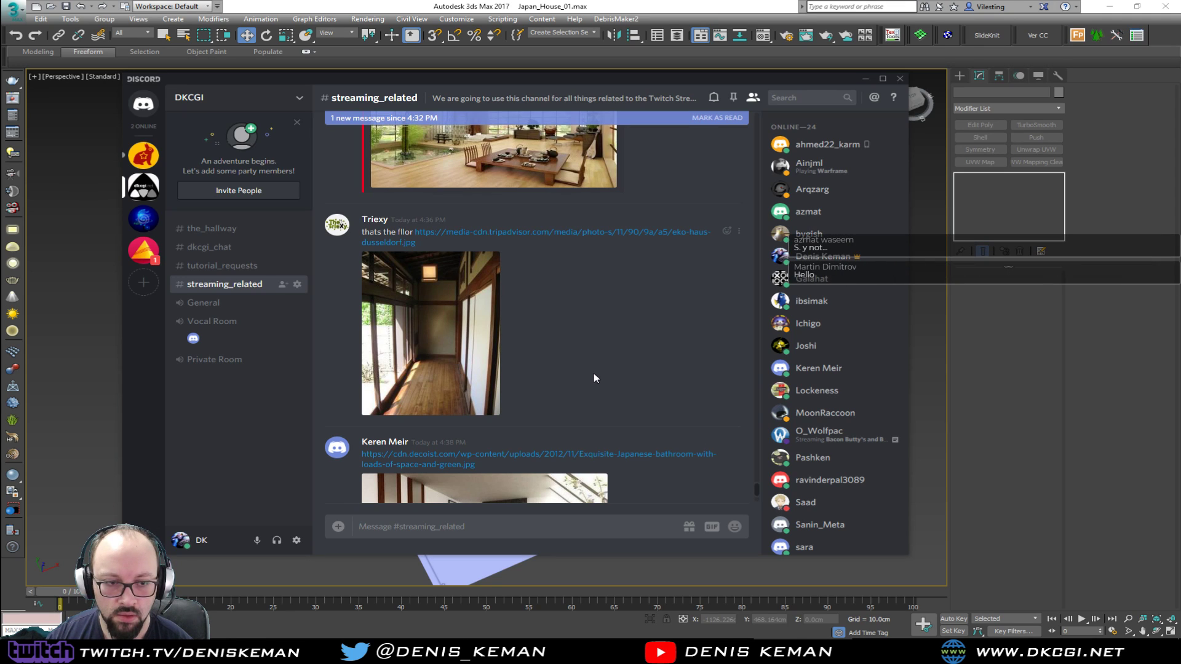
scroll(593, 373, "down", 2)
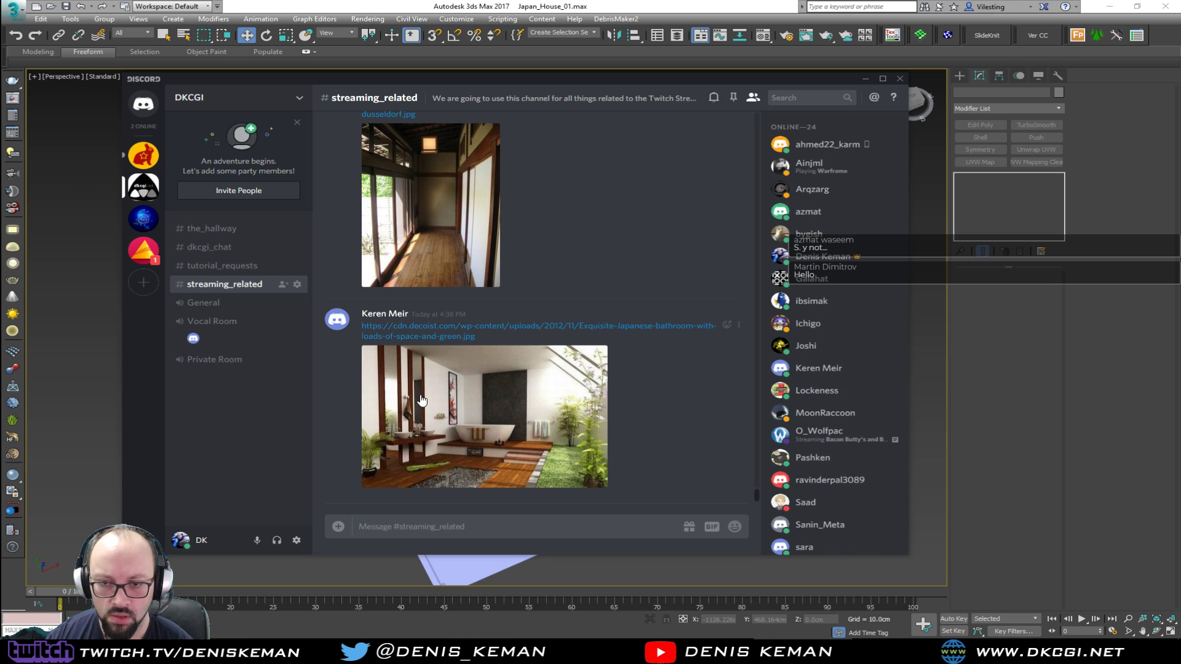
left_click(471, 426)
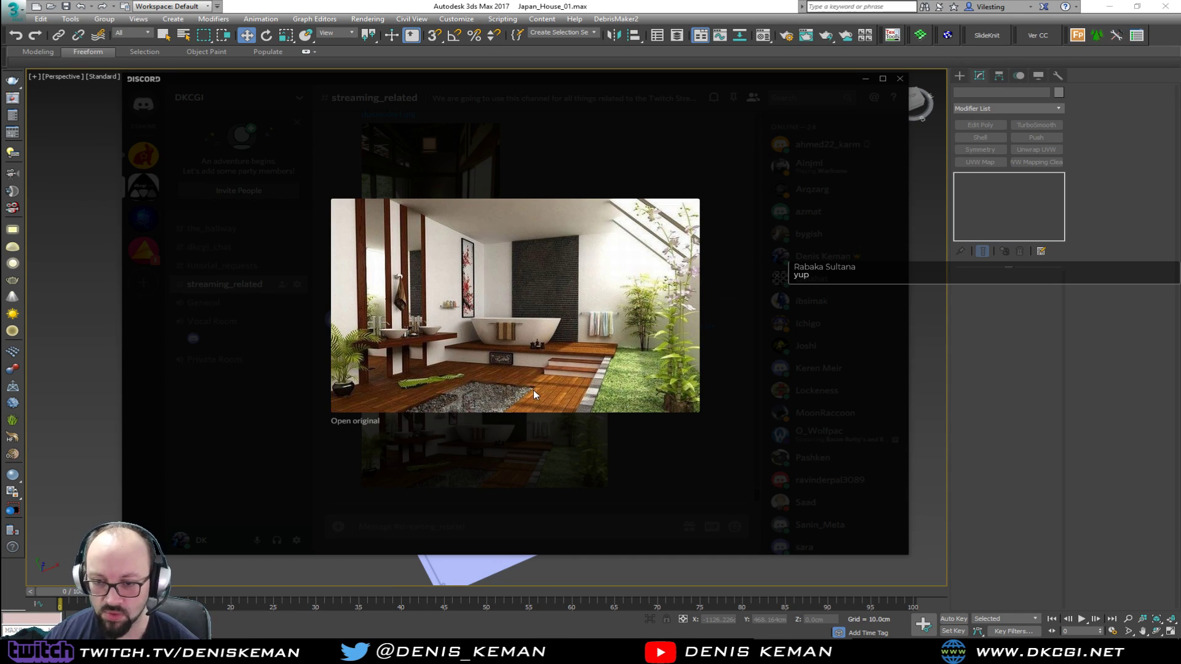
left_click(677, 477)
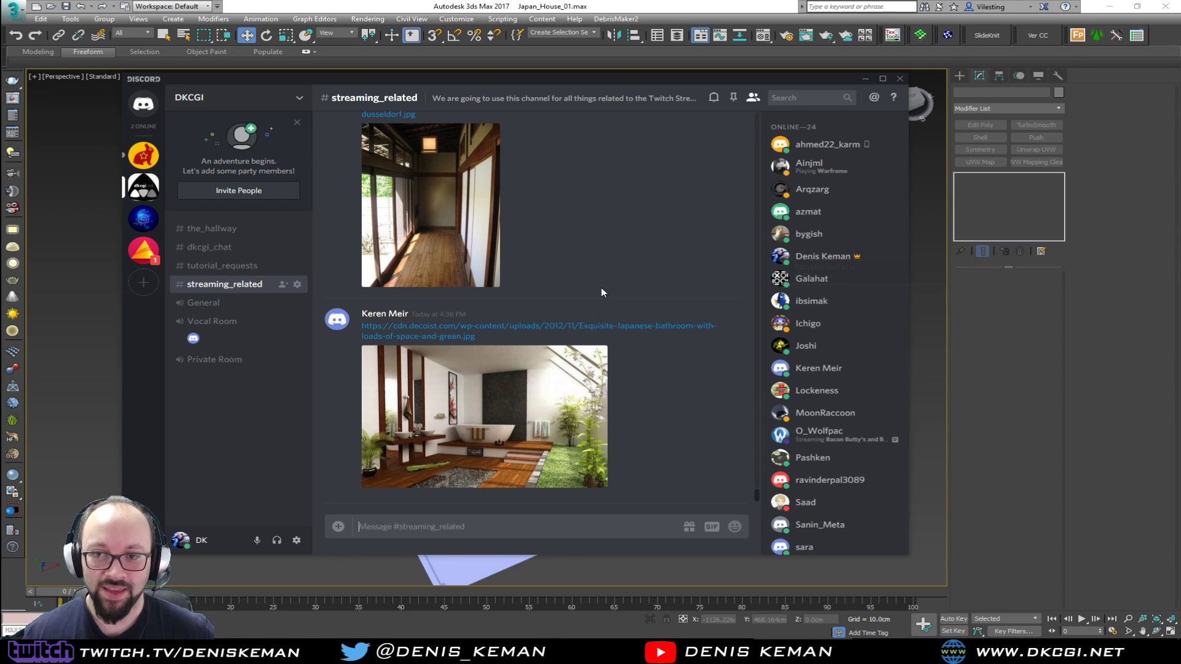
left_click_drag(626, 80, 0, 86)
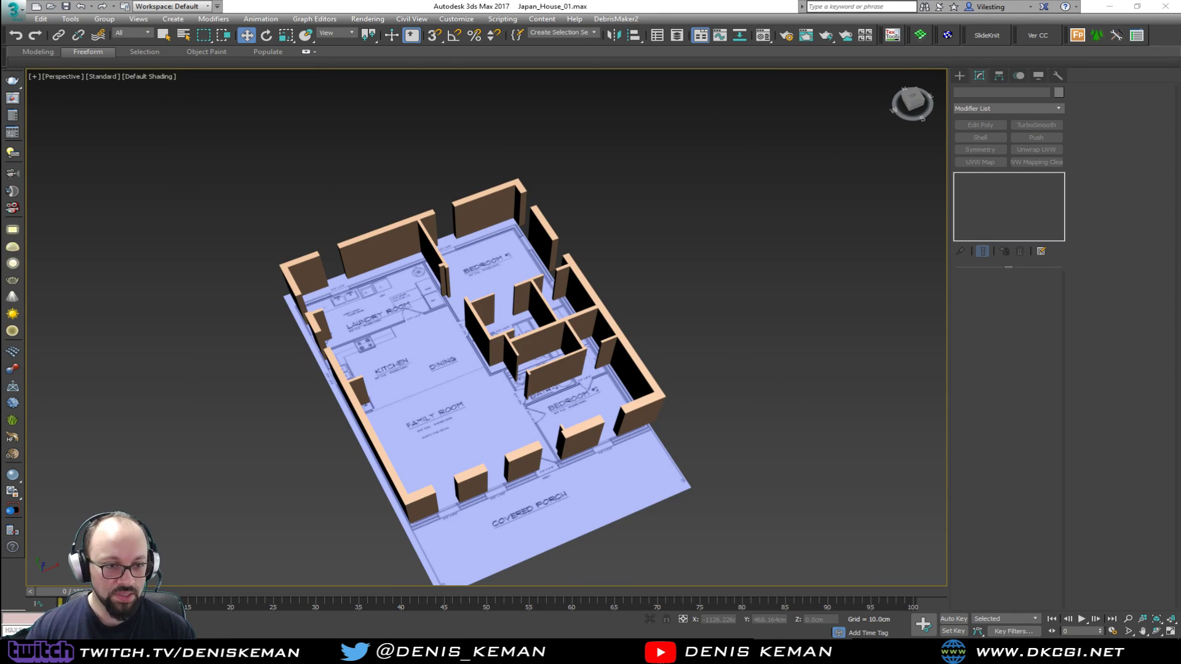
Delete the two line segments forming the partition wall between the bath and the adjoining closet
mouse_move(463, 348)
middle_mouse_down("alt")
mouse_move(434, 380)
mouse_move(501, 353)
mouse_move(453, 359)
mouse_move(475, 347)
middle_mouse_up("alt")
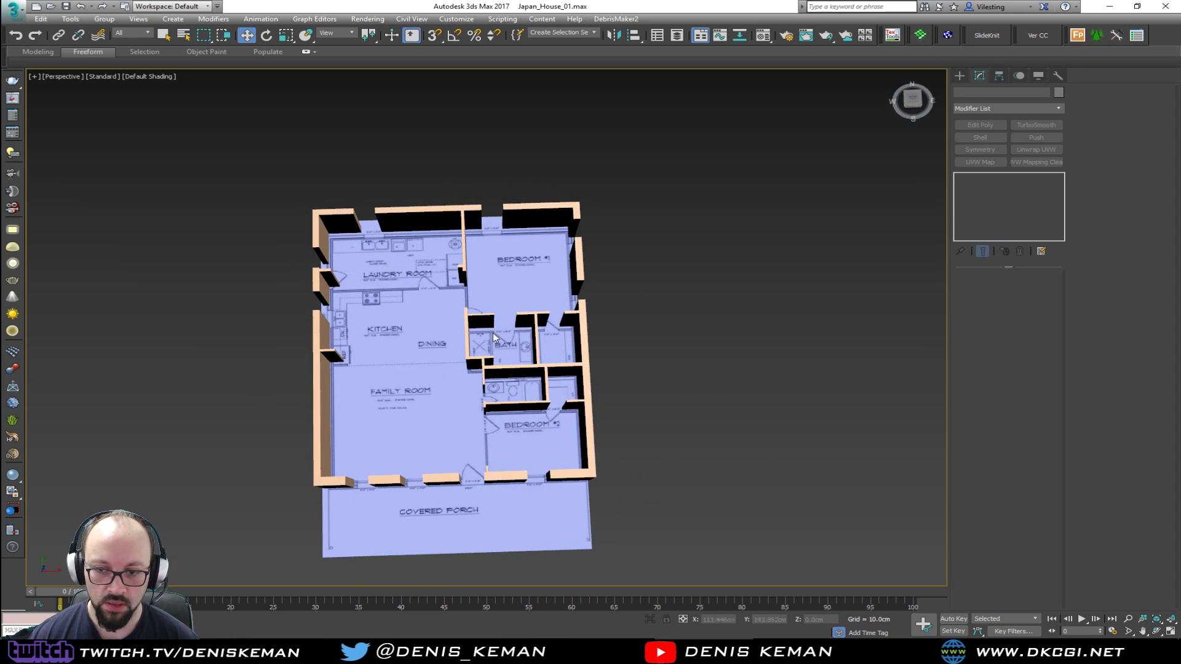
middle_click_drag(526, 381, 512, 348, "alt")
scroll(543, 354, "up", 5)
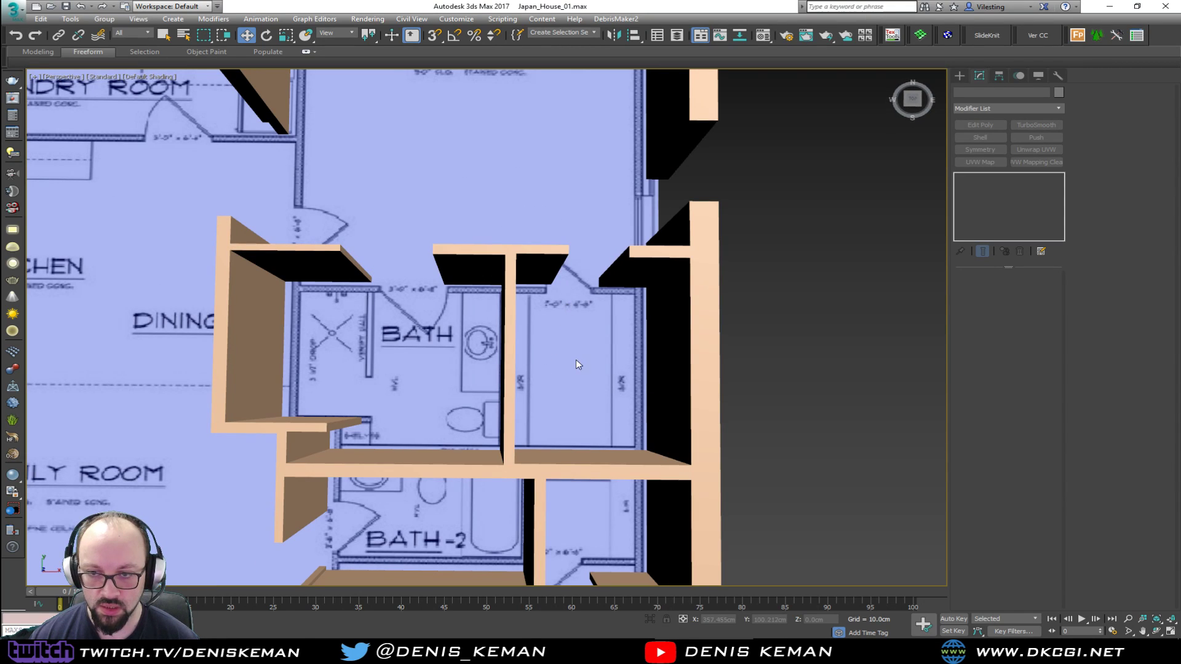
middle_click_drag(629, 333, 555, 333)
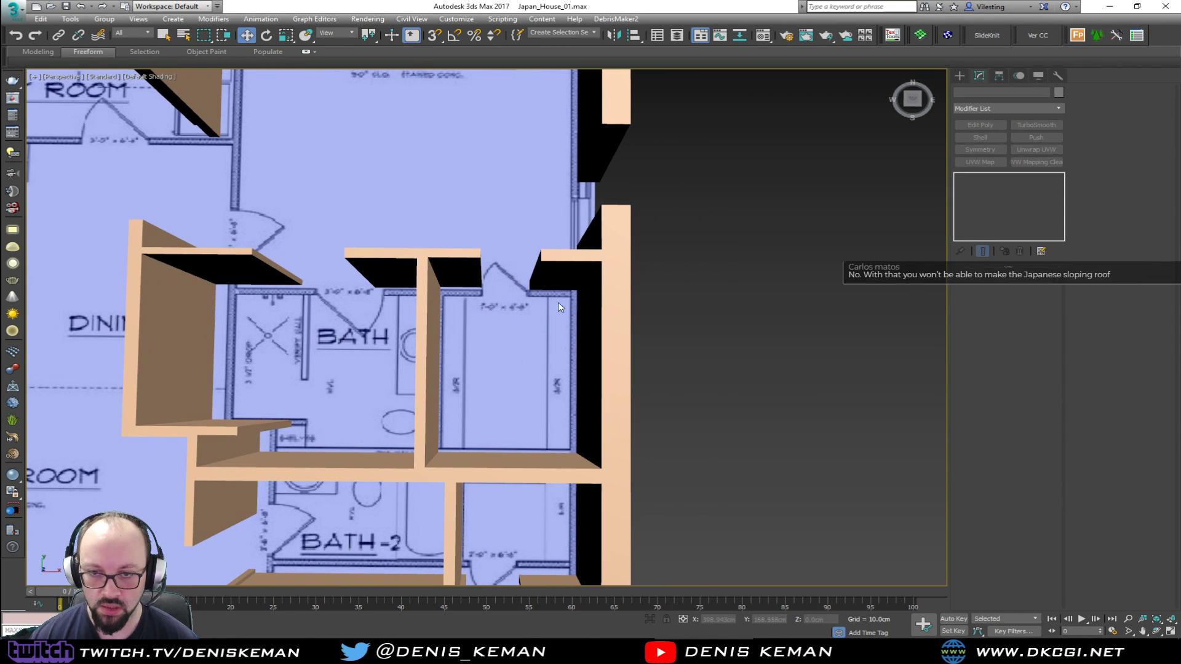
left_click(423, 375)
left_click(995, 186)
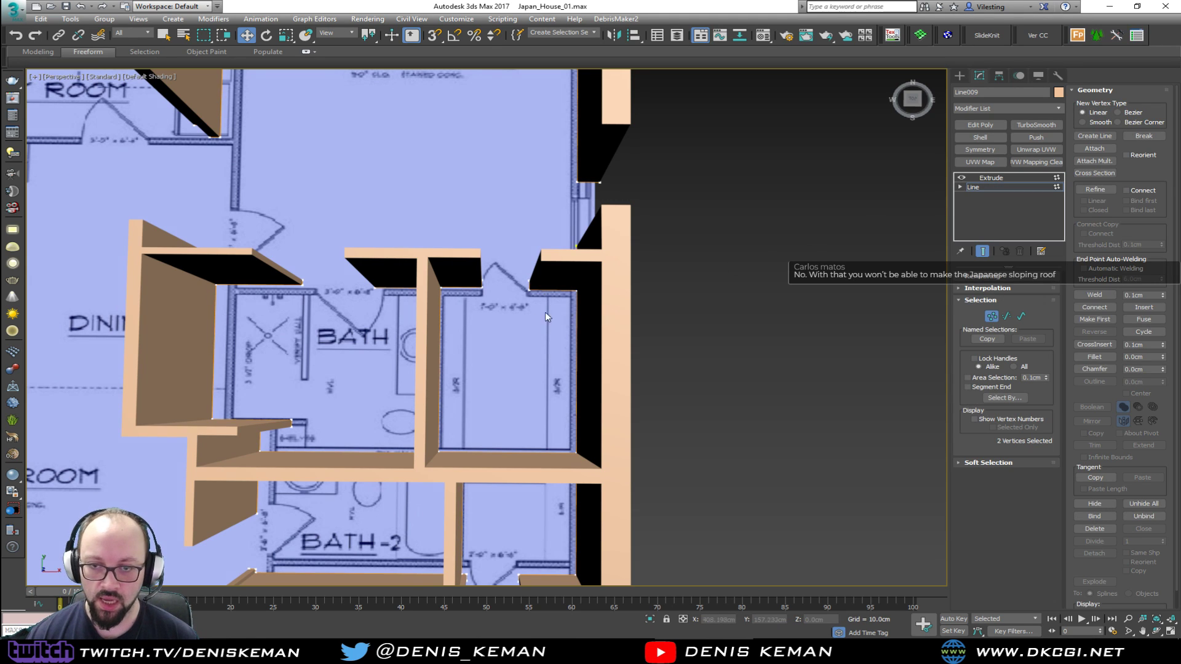
key("F3")
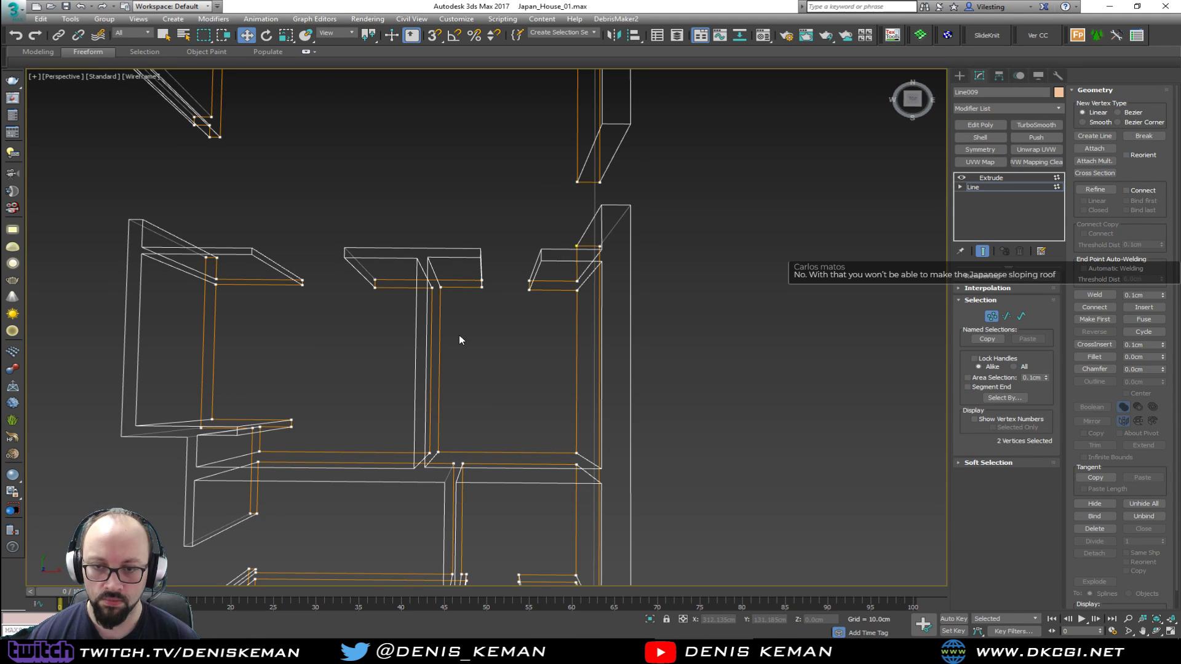
left_click(13, 9)
left_click(43, 114)
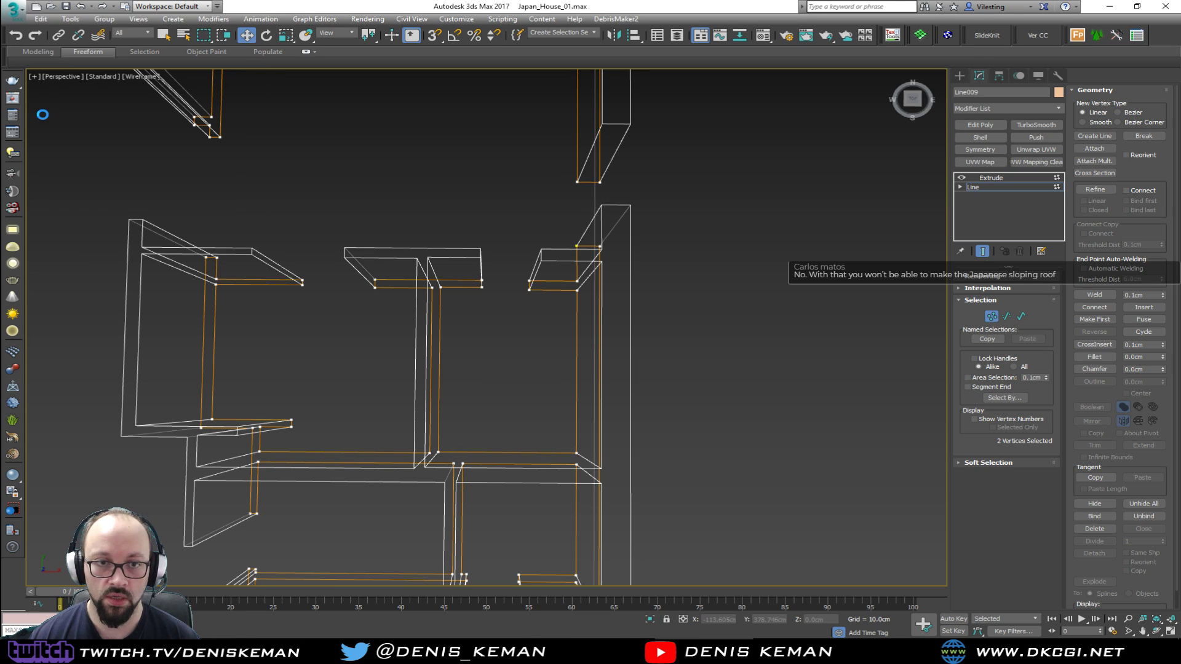
key("2")
key("ctrl+q")
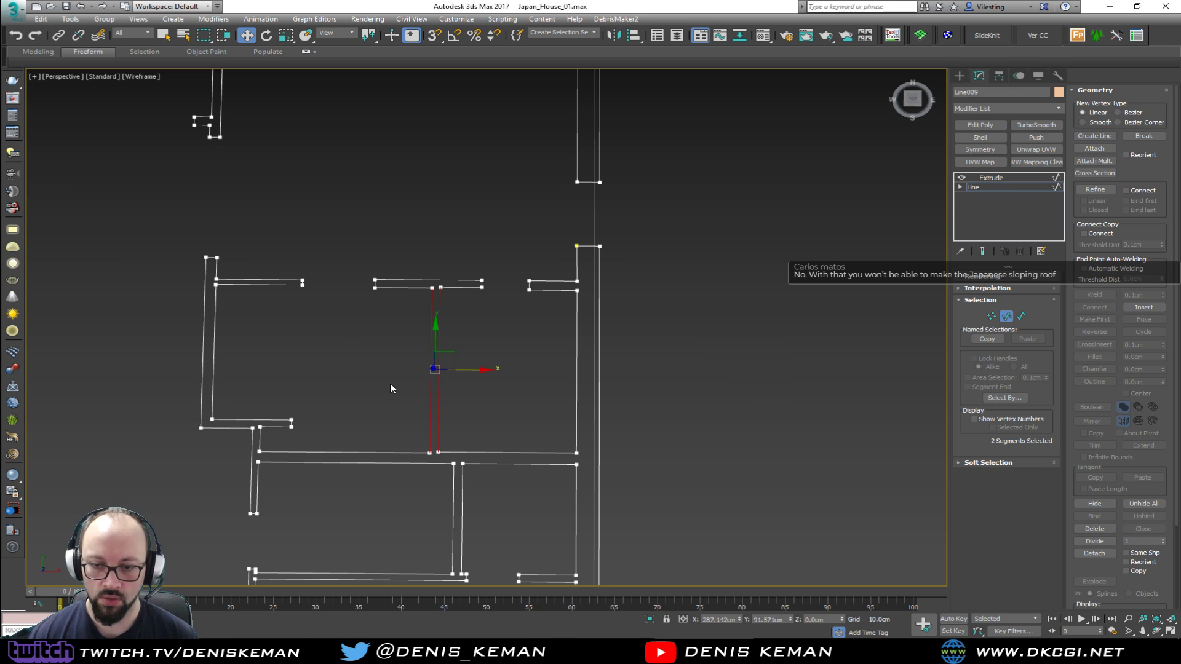
key("Delete")
Switch to vertex editing of the wall line in the Top view around the bath and turn on 3D snapping
key("1")
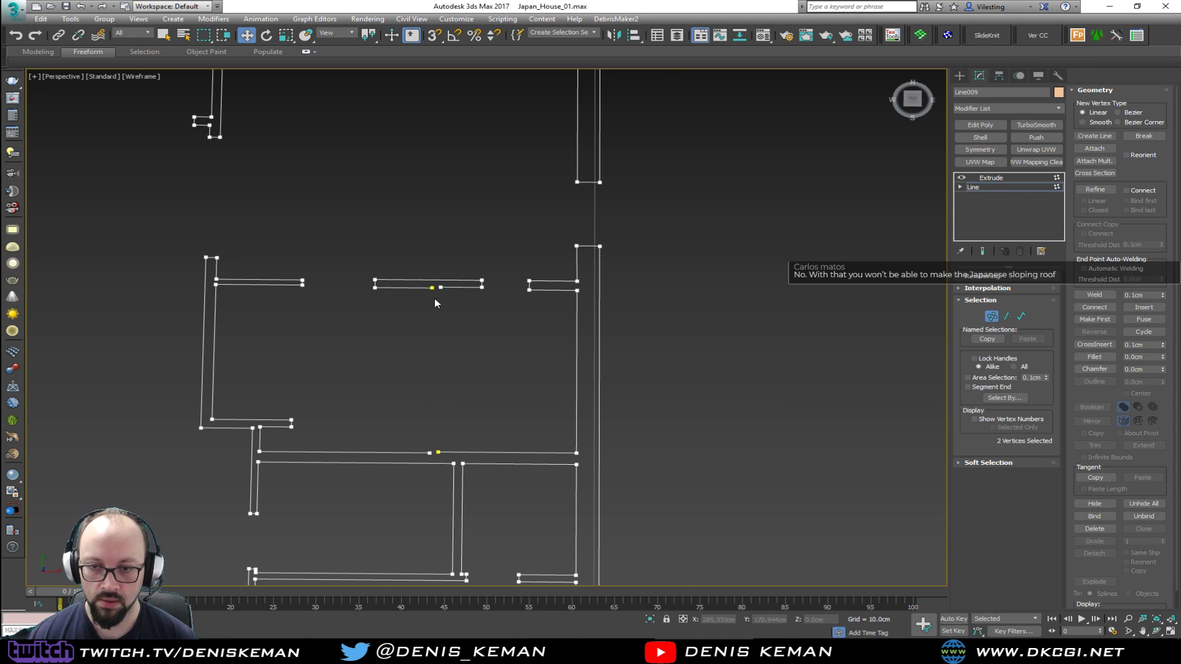
scroll(433, 296, "up", 2)
key("alt+w")
key("alt+w")
middle_click_drag(518, 251, 314, 166)
scroll(314, 166, "down", 3)
middle_click_drag(535, 331, 298, 165)
scroll(548, 287, "up", 3)
scroll(523, 232, "up", 3)
middle_click_drag(522, 232, 490, 236)
middle_click_drag(312, 241, 583, 277)
scroll(583, 277, "down", 3)
left_click_drag(545, 266, 661, 294)
key("s")
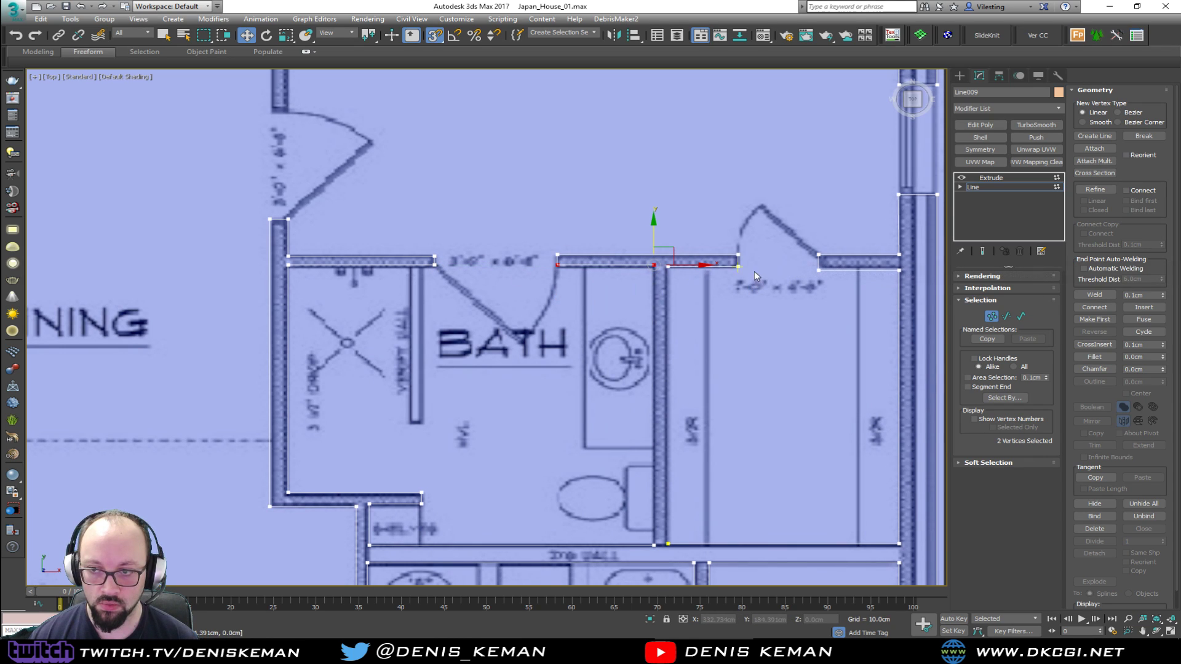
Weld the two open vertices where the removed partition met the bath's door wall, using a 30.1 cm threshold
left_click_drag(661, 278, 549, 259)
left_click_drag(628, 289, 614, 293)
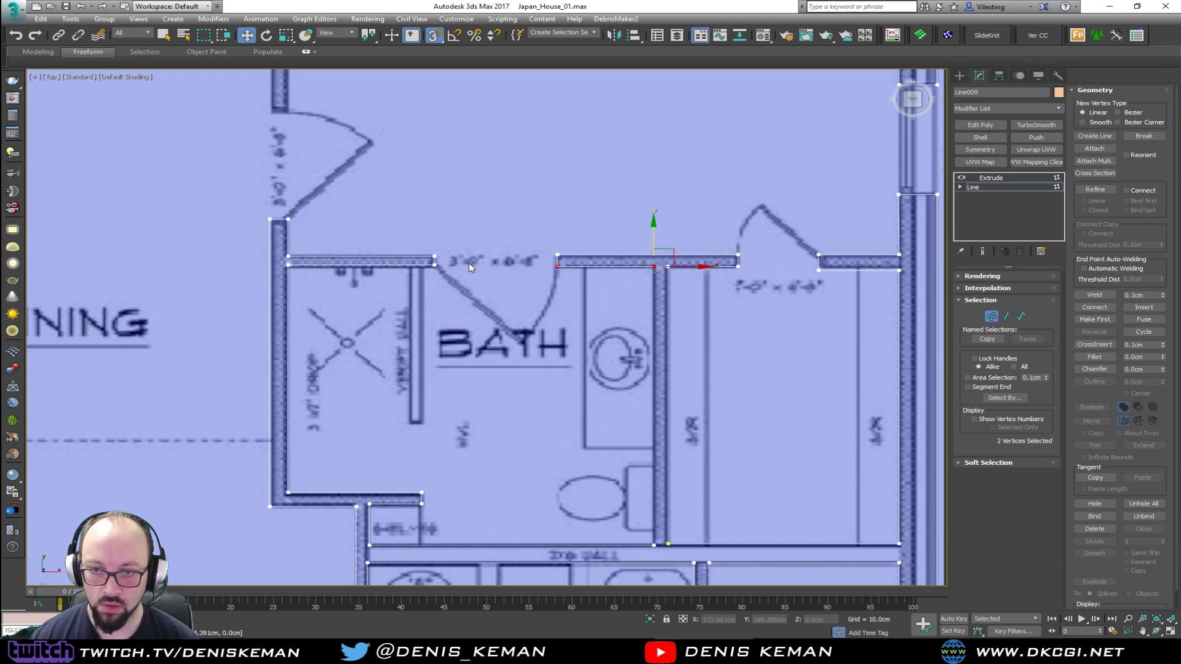
left_click_drag(271, 290, 271, 289)
left_click_drag(433, 237, 564, 267)
left_click(684, 276)
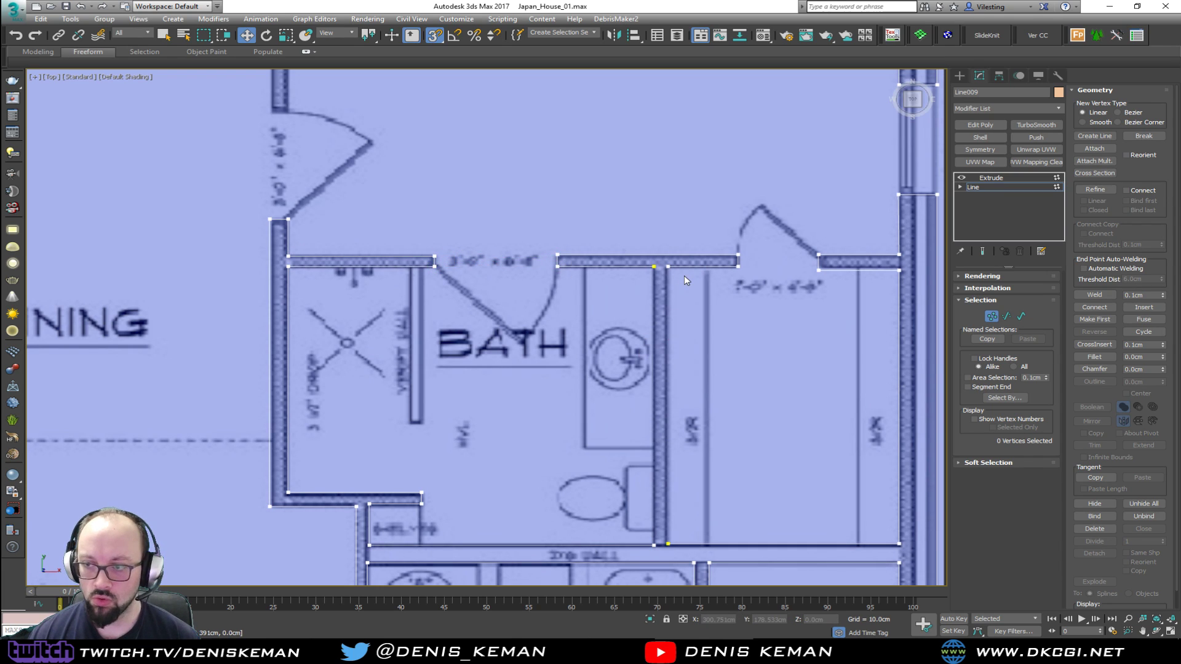
left_click(653, 267)
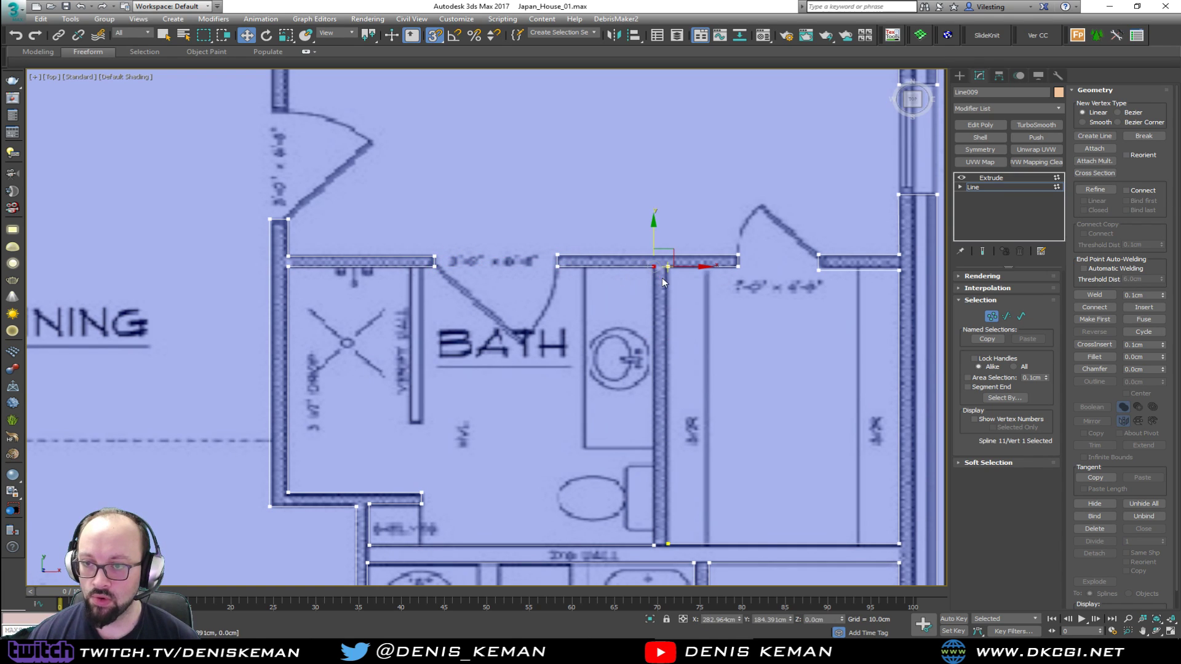
left_click_drag(680, 261, 640, 277)
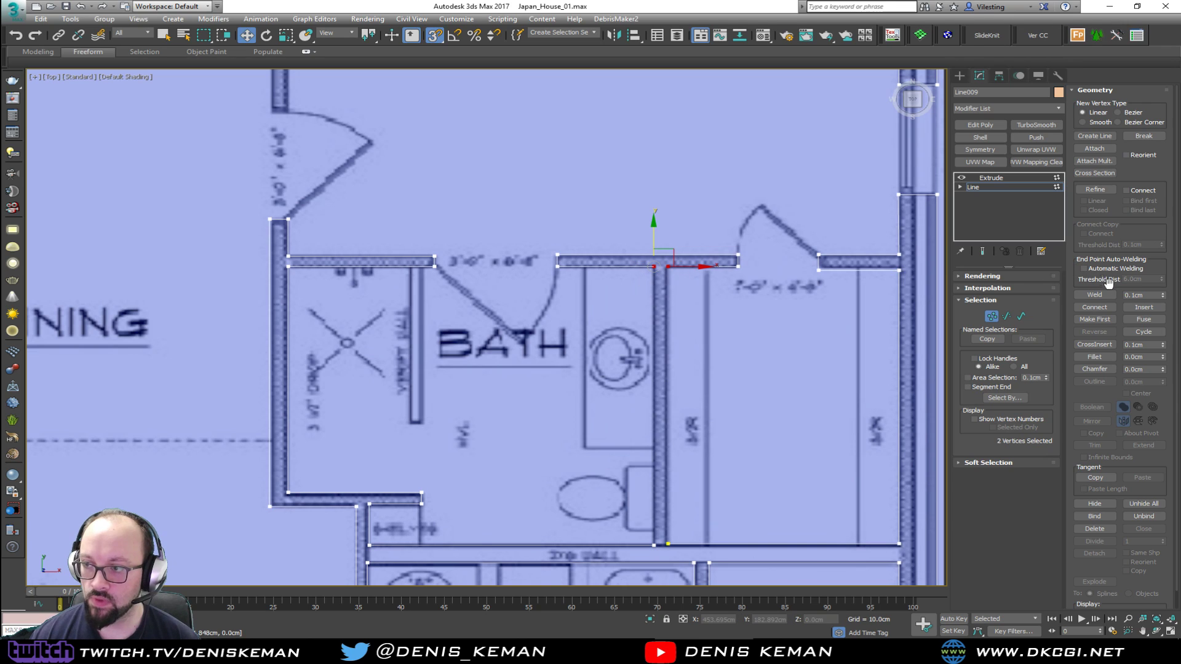
left_click_drag(1162, 295, 1163, 279)
left_click(1093, 295)
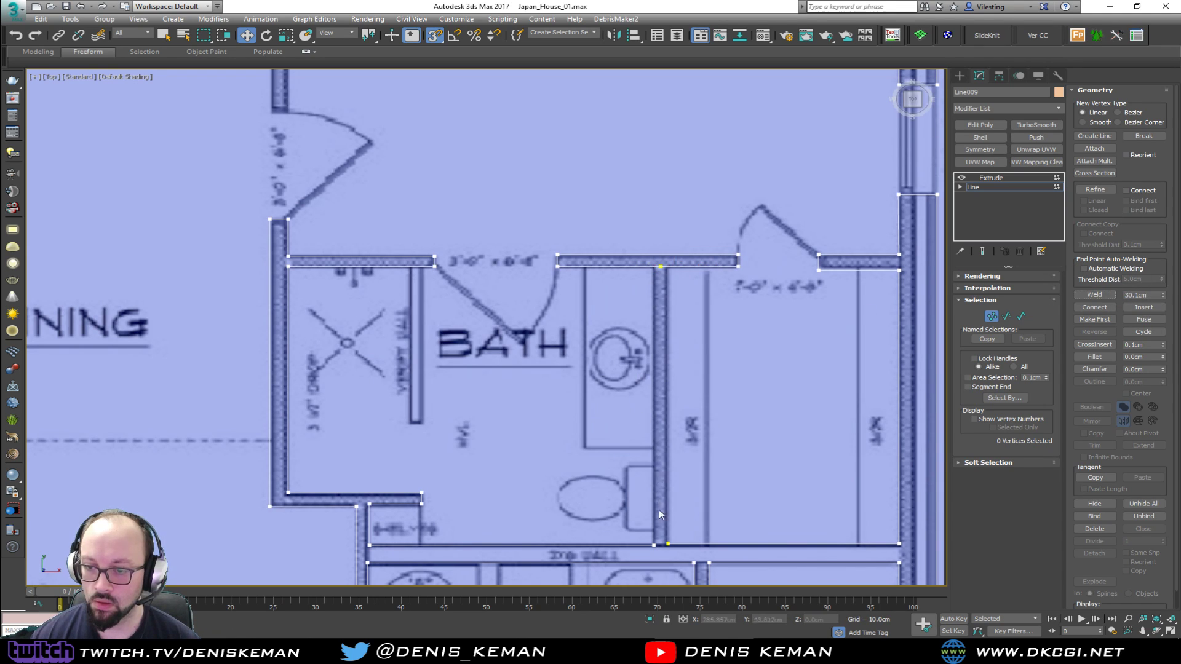
Weld the two open vertices where the removed partition met the wall shared with Bath-2, and check the walls in perspective
middle_click_drag(760, 499, 687, 424)
left_click_drag(837, 455, 590, 483)
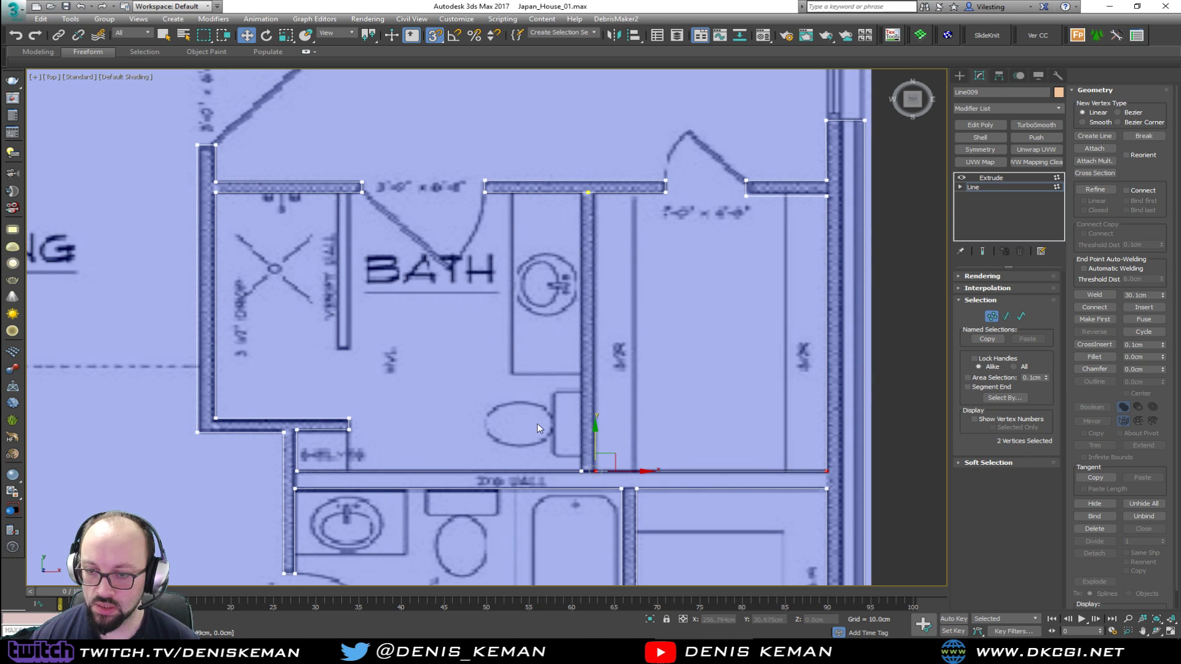
left_click(1094, 294)
left_click(991, 314)
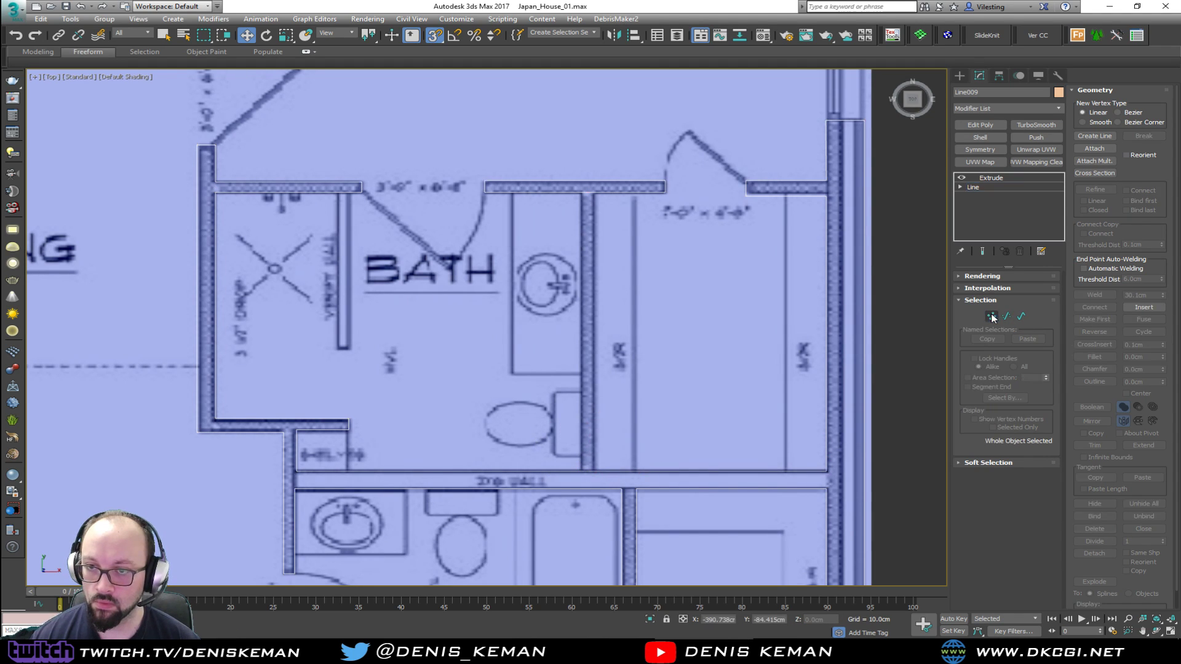
key("1")
key("grave")
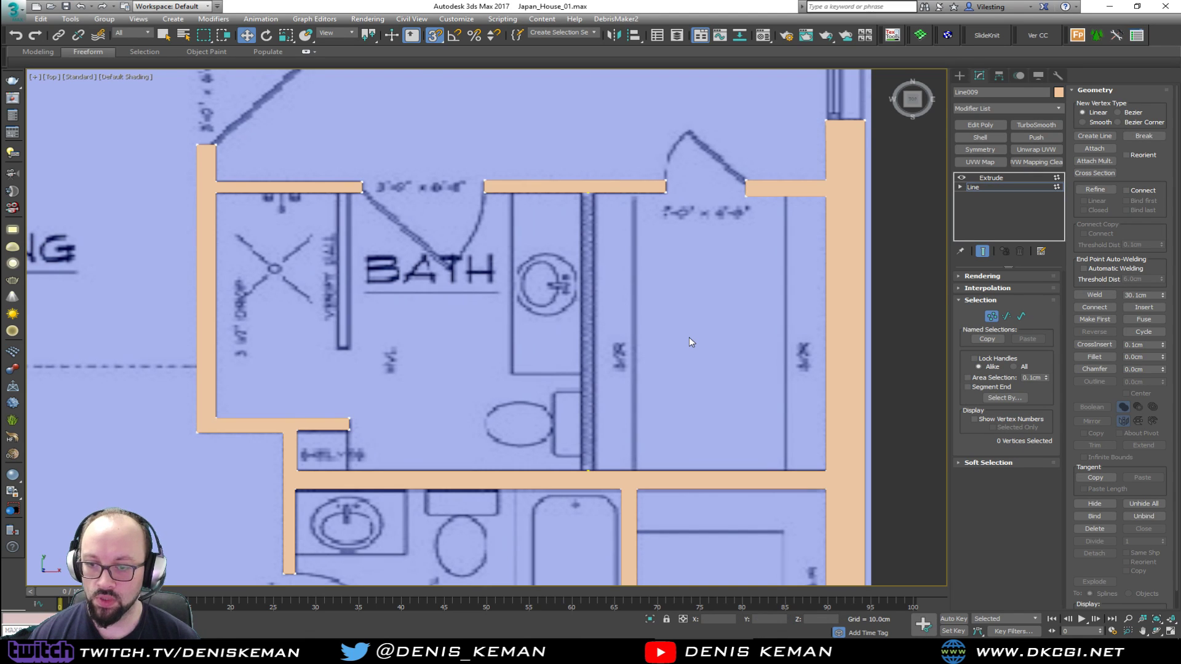
key("alt+w")
left_click(700, 463)
key("alt+w")
mouse_move(626, 425)
middle_mouse_down("alt")
mouse_move(516, 334)
mouse_move(482, 335)
mouse_move(507, 389)
mouse_move(463, 298)
middle_mouse_up("alt")
key("F3")
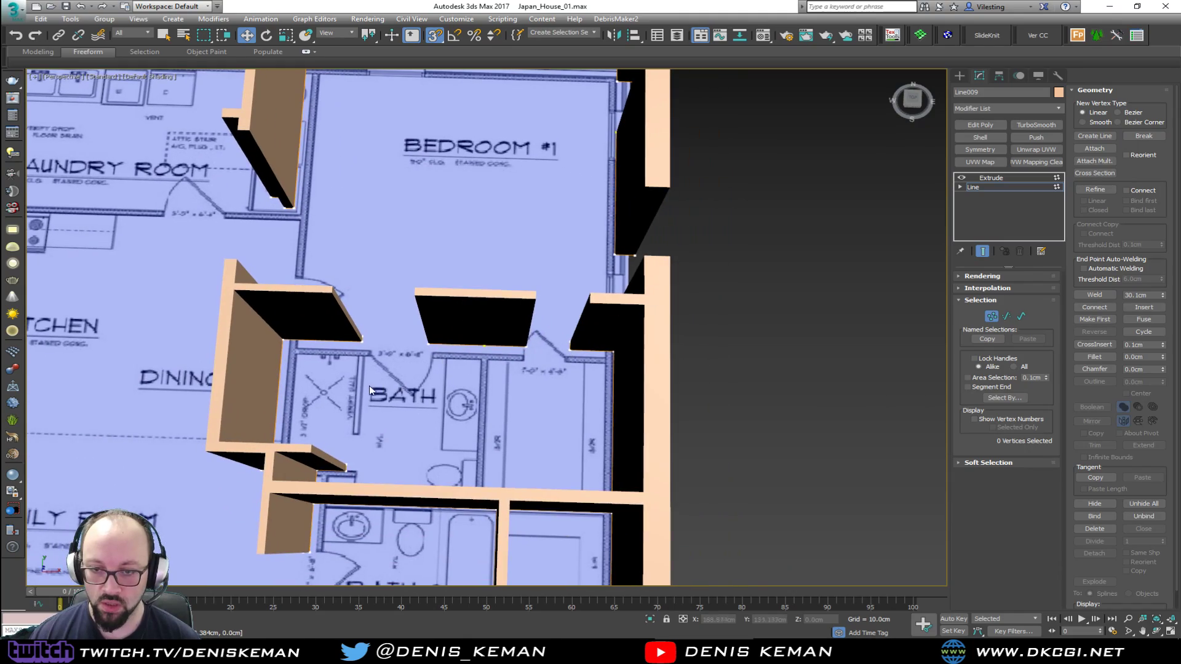
mouse_move(531, 390)
middle_mouse_down("alt")
mouse_move(483, 381)
mouse_move(454, 293)
mouse_move(512, 290)
mouse_move(504, 394)
mouse_move(521, 391)
middle_mouse_up("alt")
Delete the leftover welded vertices of the removed partition from the bath's door wall and the opposite wall
key("alt+w")
middle_click(345, 178)
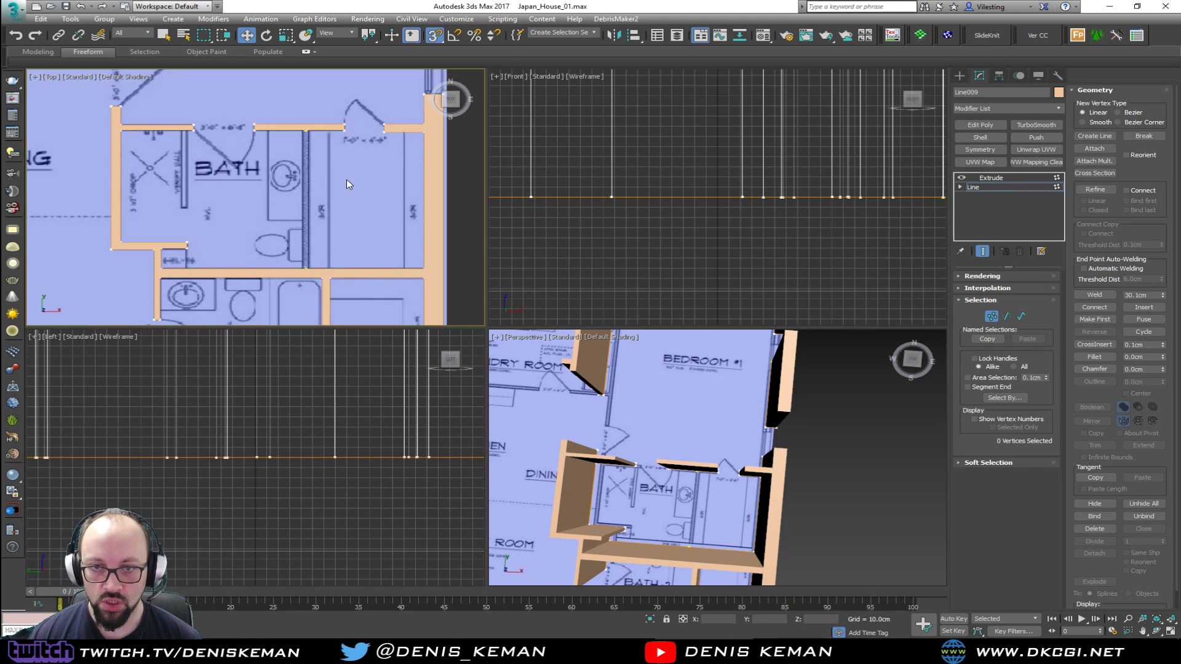
key("alt+w")
middle_click_drag(611, 223, 529, 282)
key("F3")
middle_click_drag(619, 253, 522, 310)
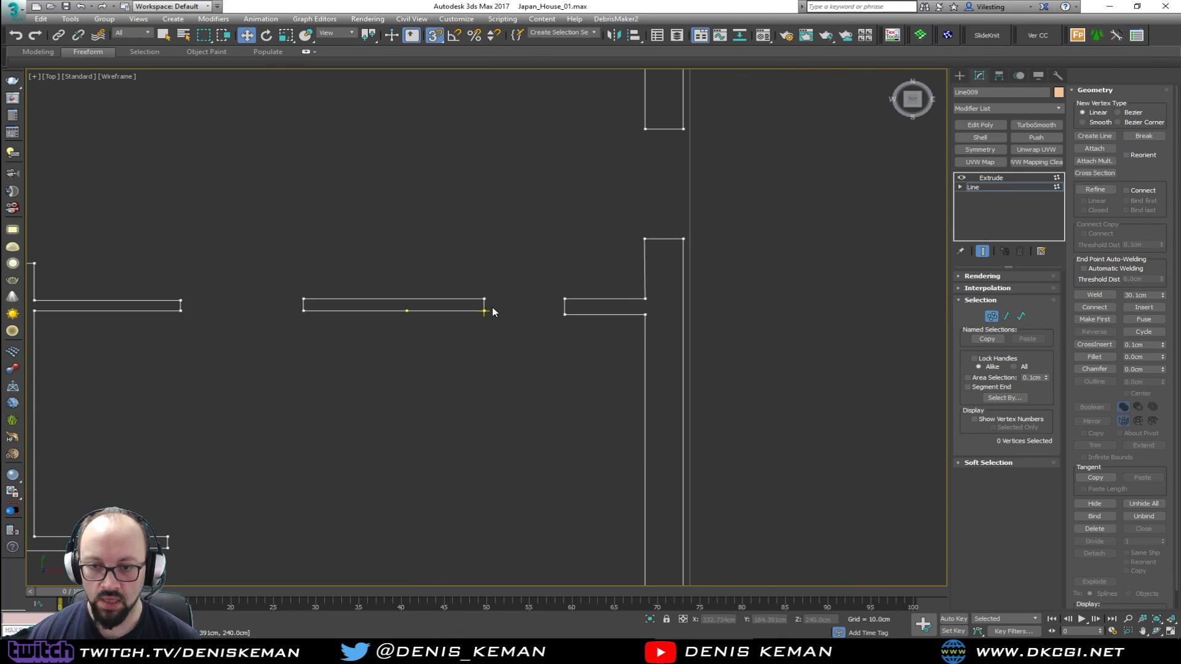
left_click(407, 310)
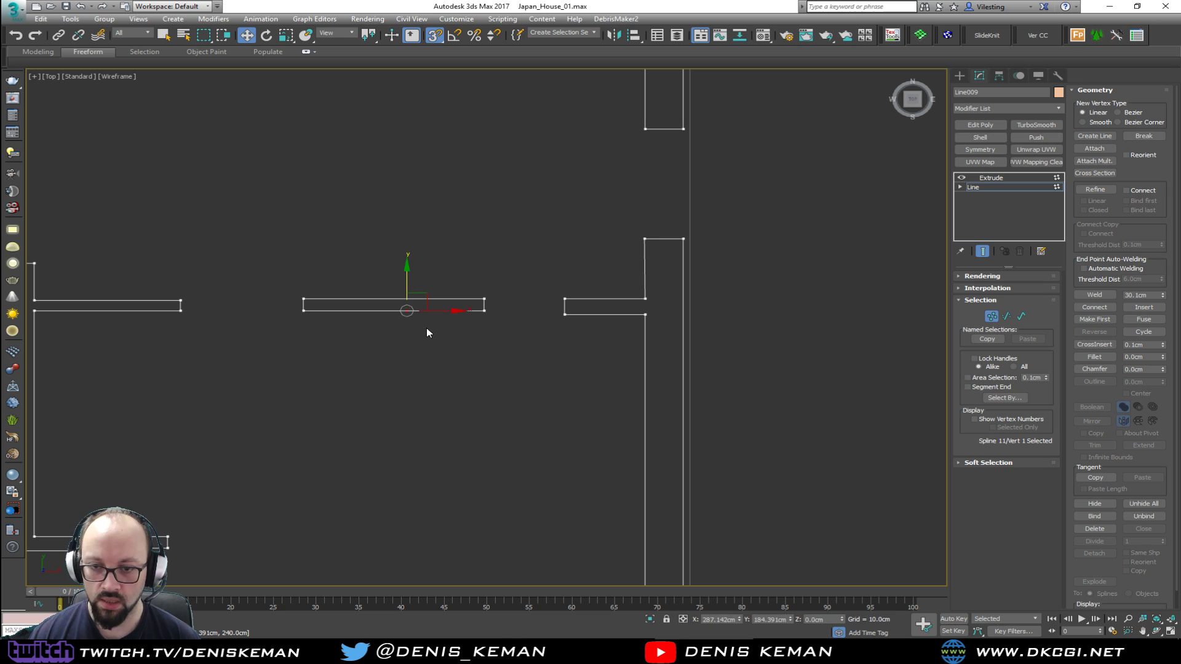
key("alt+w")
key("alt+w")
middle_click_drag(621, 320, 543, 224)
scroll(579, 194, "down", 2)
key("Delete")
left_click(401, 405)
key("Delete")
Extend the wall piece between the two doors across the closet doorway up to the short wall stub
middle_click_drag(466, 260, 540, 351)
scroll(450, 342, "up", 3)
scroll(540, 351, "up", 2)
scroll(540, 350, "down", 4)
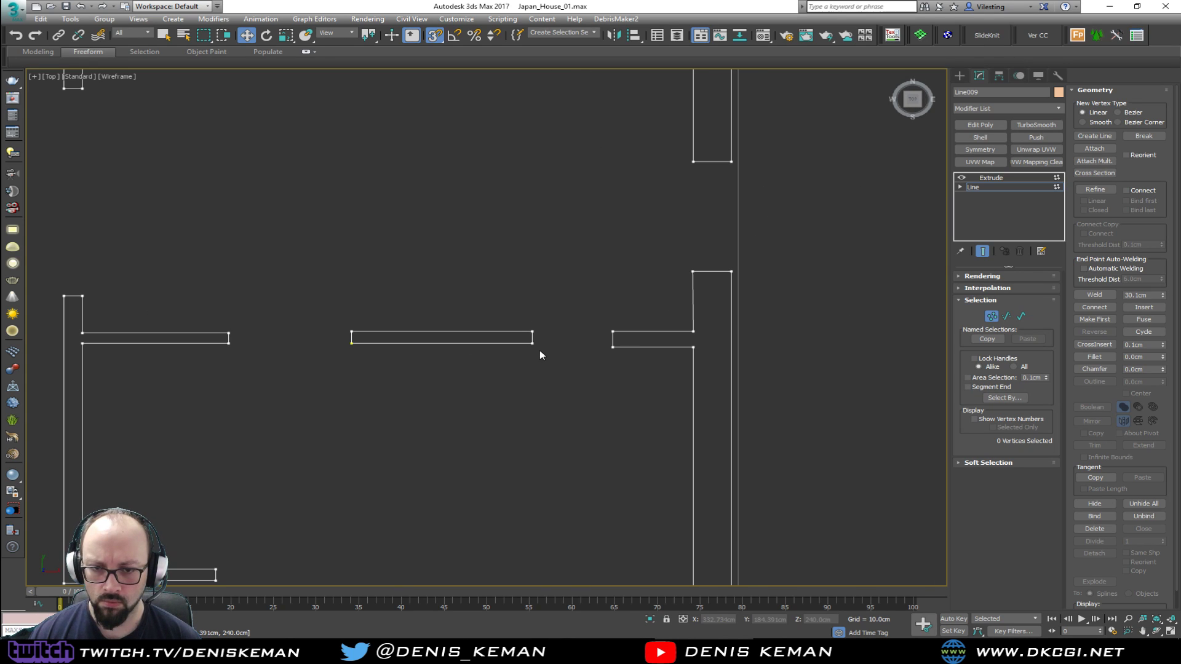
key("alt+w")
key("alt+w")
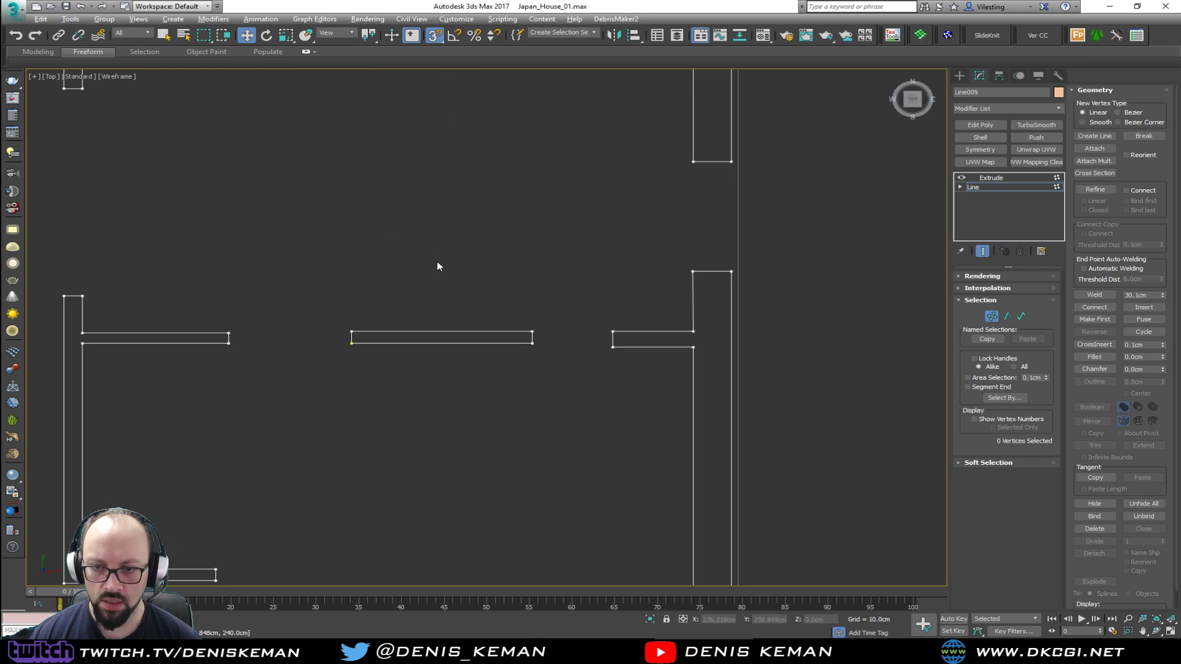
left_click_drag(598, 343, 705, 362)
left_click_drag(692, 312, 540, 330)
Turn off snapping and delete the two facing end segments between the extended wall and the stub
key("s")
scroll(621, 345, "up", 4)
key("2")
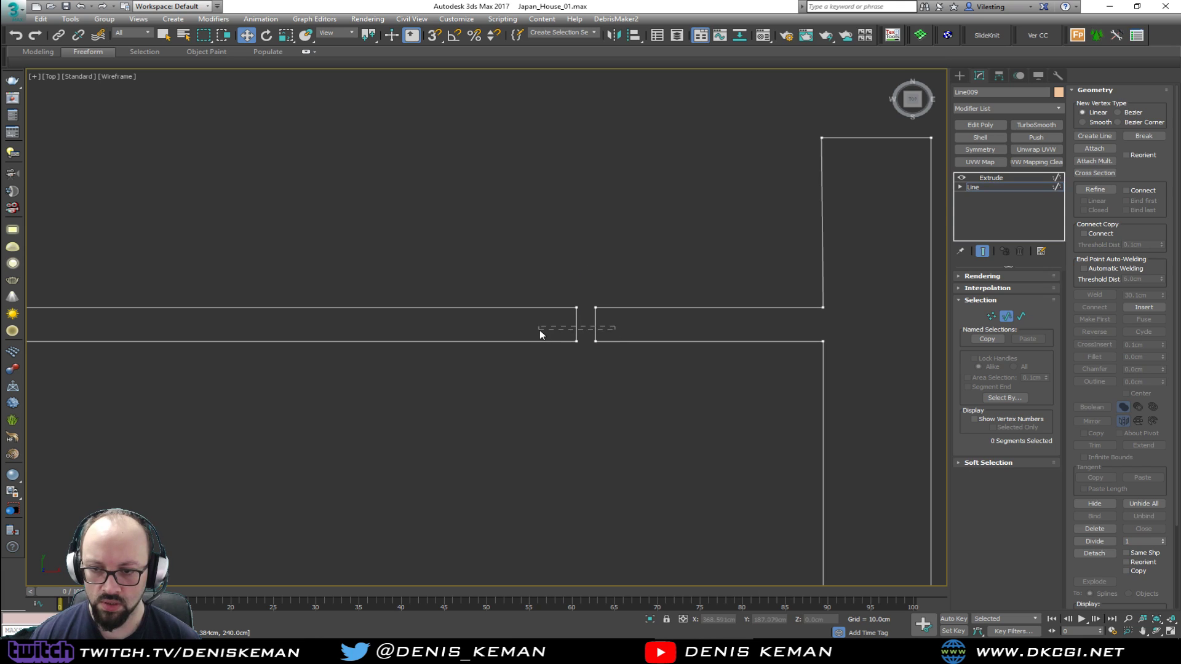
key("Delete")
Weld both pairs of open vertices to join the extended wall with the stub, and leave vertex editing
key("1")
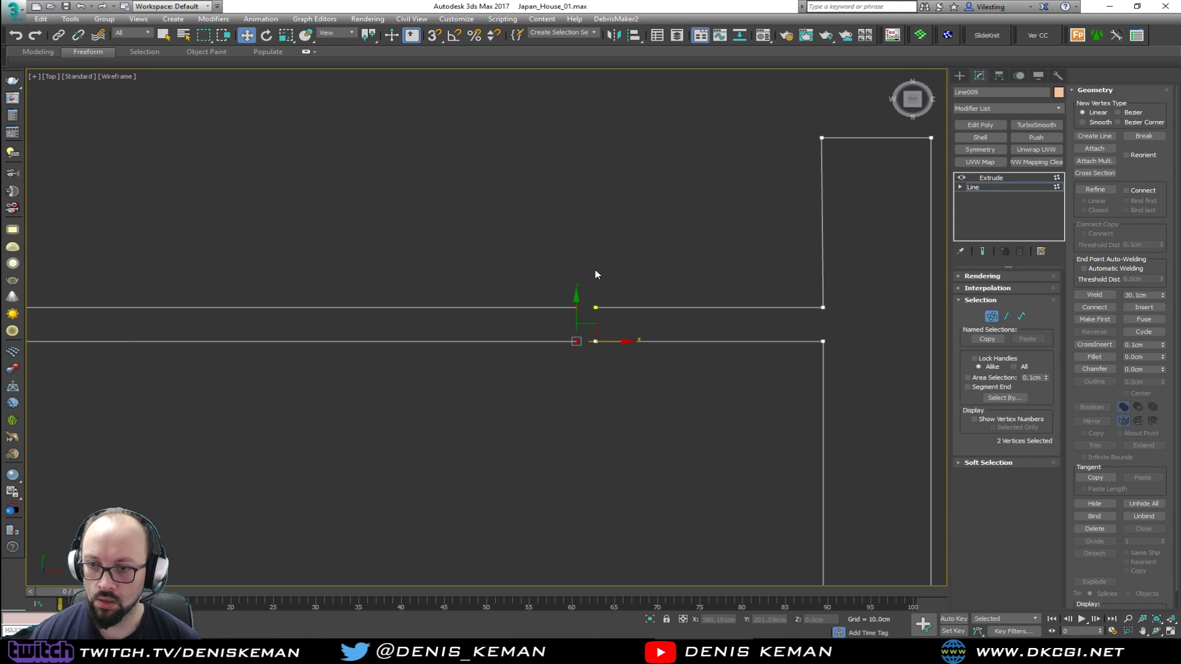
left_click(600, 268)
left_click_drag(559, 289, 641, 323)
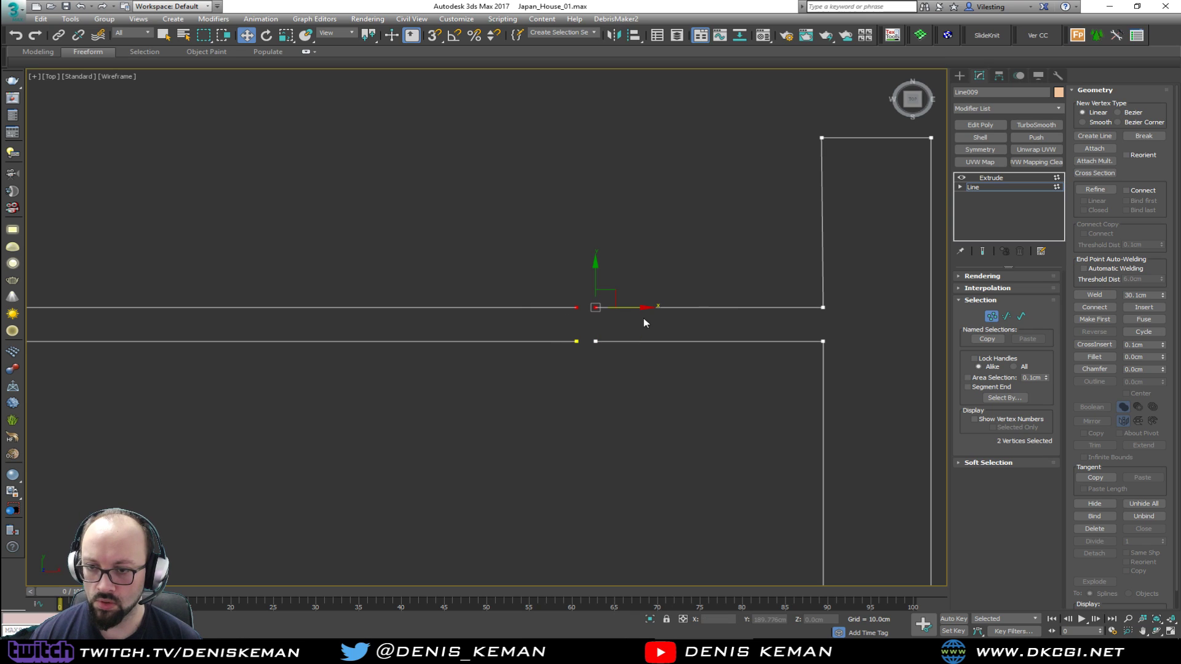
left_click(1095, 295)
left_click_drag(560, 326, 608, 340)
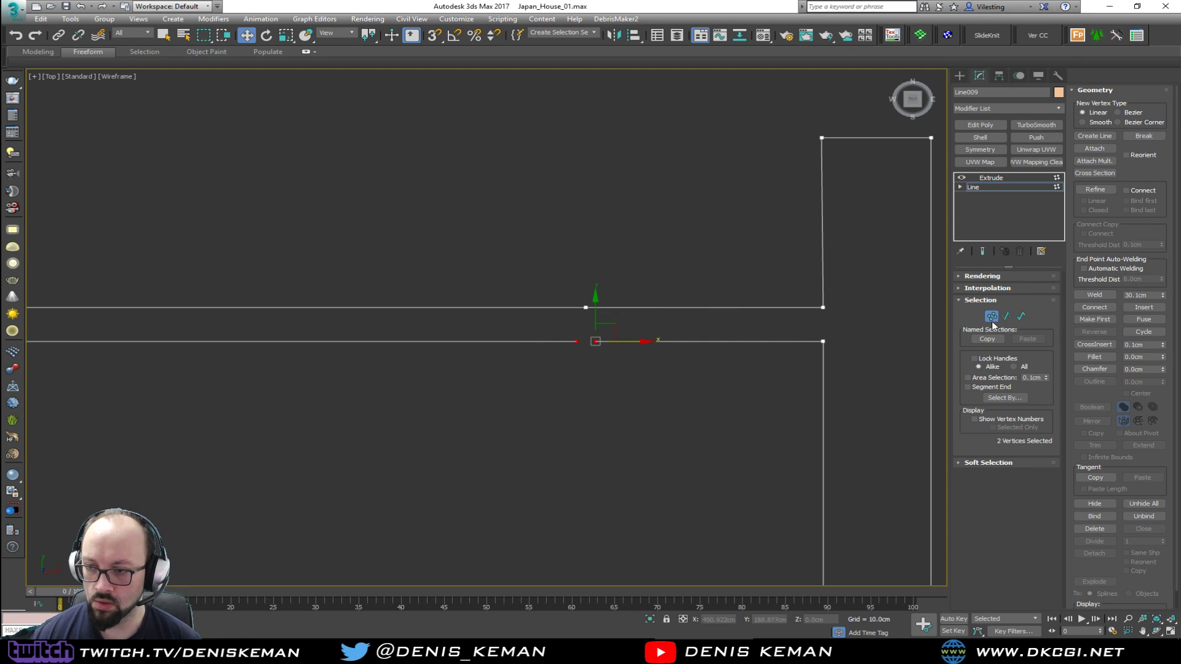
left_click(1095, 295)
left_click(535, 384)
middle_click_drag(519, 385, 727, 367)
scroll(728, 366, "down", 3)
left_click(994, 316)
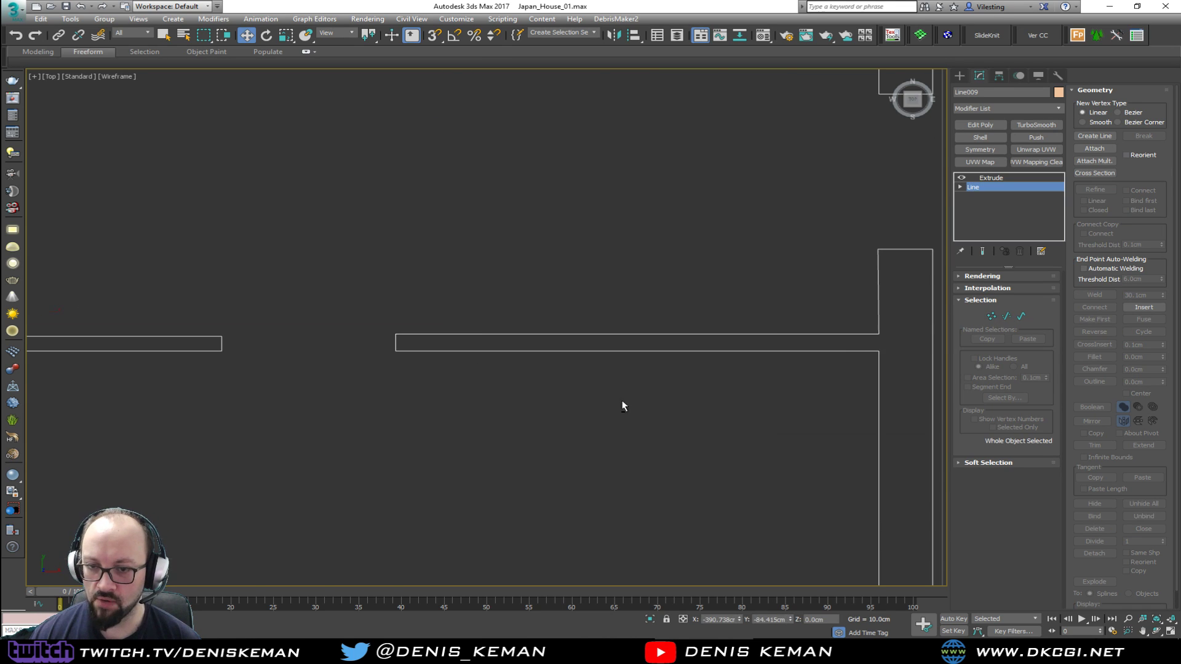
Inspect the enlarged bathroom and its closed-off doorway in the perspective view
key("alt+w")
scroll(639, 480, "up", 2)
key("alt+w")
key("ctrl+e")
mouse_move(518, 374)
middle_mouse_down("alt")
mouse_move(518, 359)
mouse_move(317, 360)
mouse_move(567, 369)
mouse_move(535, 361)
mouse_move(534, 371)
middle_mouse_up("alt")
scroll(567, 369, "down", 5)
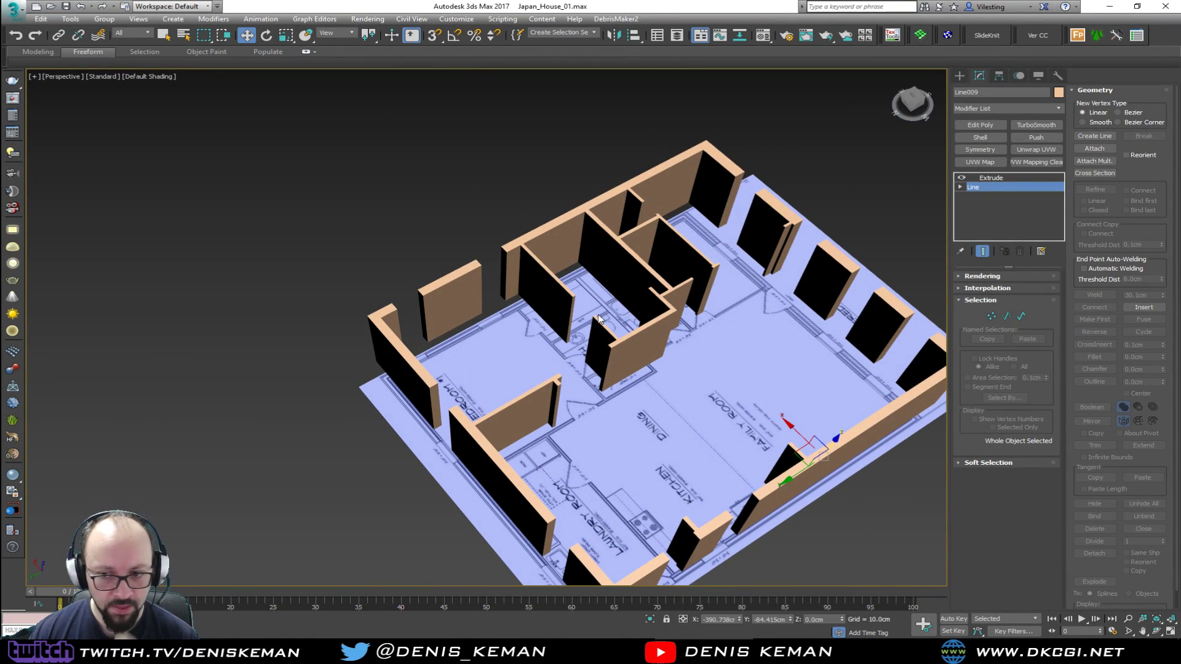
Examine the layout of the two bathrooms and their adjoining bedrooms against the floor plan in the perspective view
scroll(580, 335, "up", 3)
mouse_move(580, 335)
middle_mouse_down("alt")
mouse_move(477, 348)
mouse_move(456, 268)
mouse_move(548, 294)
mouse_move(493, 312)
mouse_move(475, 306)
mouse_move(561, 301)
mouse_move(574, 279)
mouse_move(462, 301)
mouse_move(487, 308)
mouse_move(518, 285)
mouse_move(371, 256)
mouse_move(503, 260)
mouse_move(473, 284)
middle_mouse_up("alt")
scroll(511, 316, "up", 3)
scroll(466, 311, "up", 3)
middle_click_drag(474, 306, 470, 421, "alt")
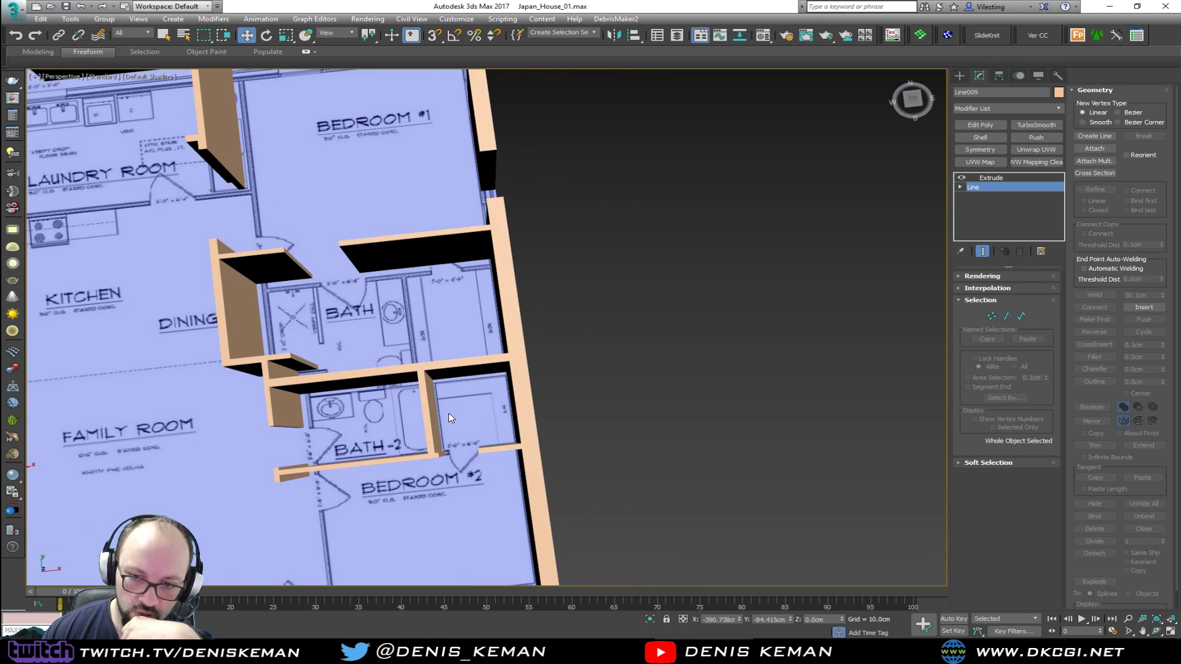
middle_click_drag(448, 412, 560, 438)
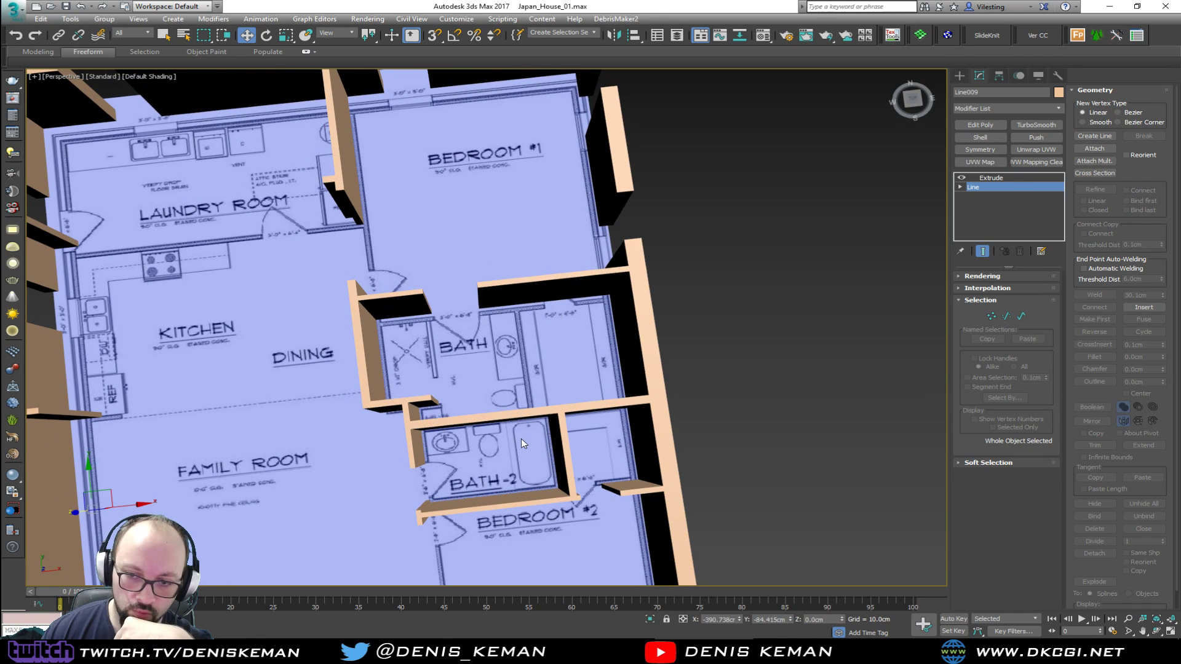
Switch to Discord, browse the Japanese interior and bathroom reference images in the streaming_related channel, and move its window clear of the model
mouse_move(804, 650)
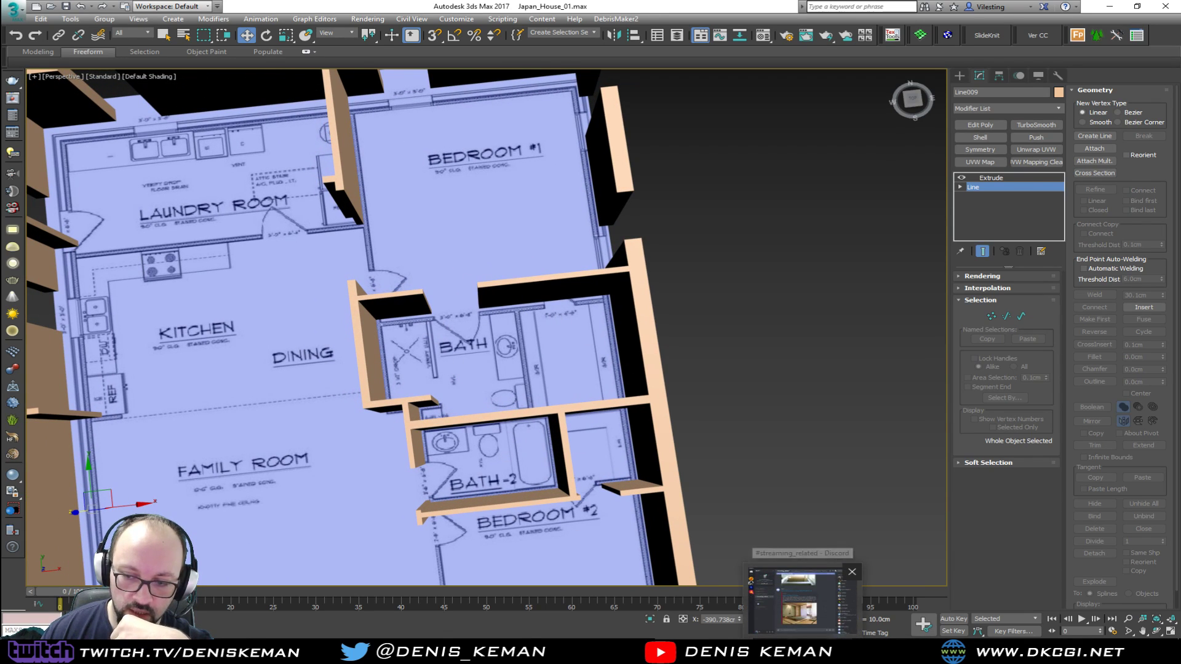
left_click(804, 606)
scroll(597, 235, "up", 5)
scroll(520, 357, "up", 10)
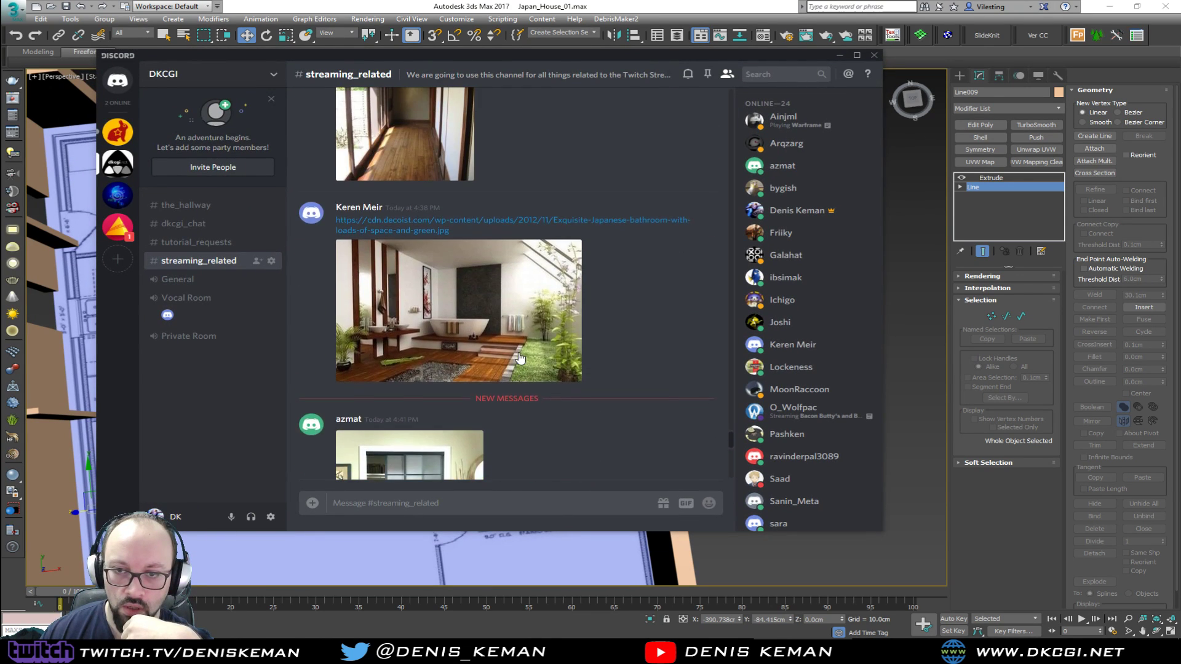
scroll(519, 352, "up", 10)
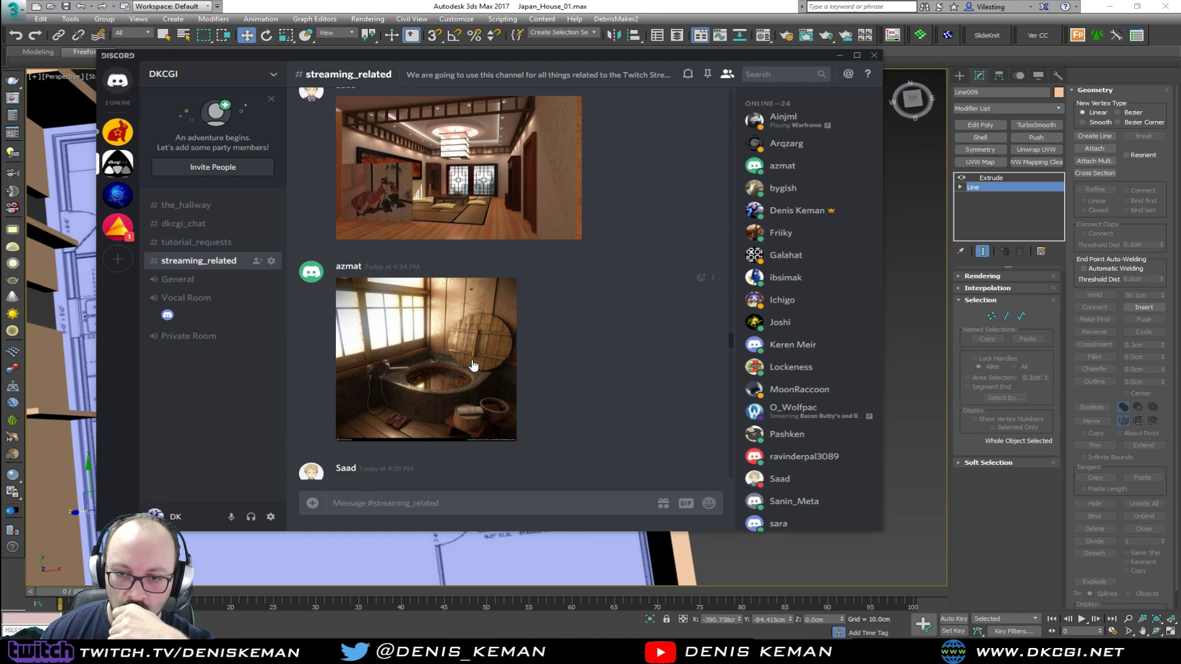
scroll(473, 365, "down", 15)
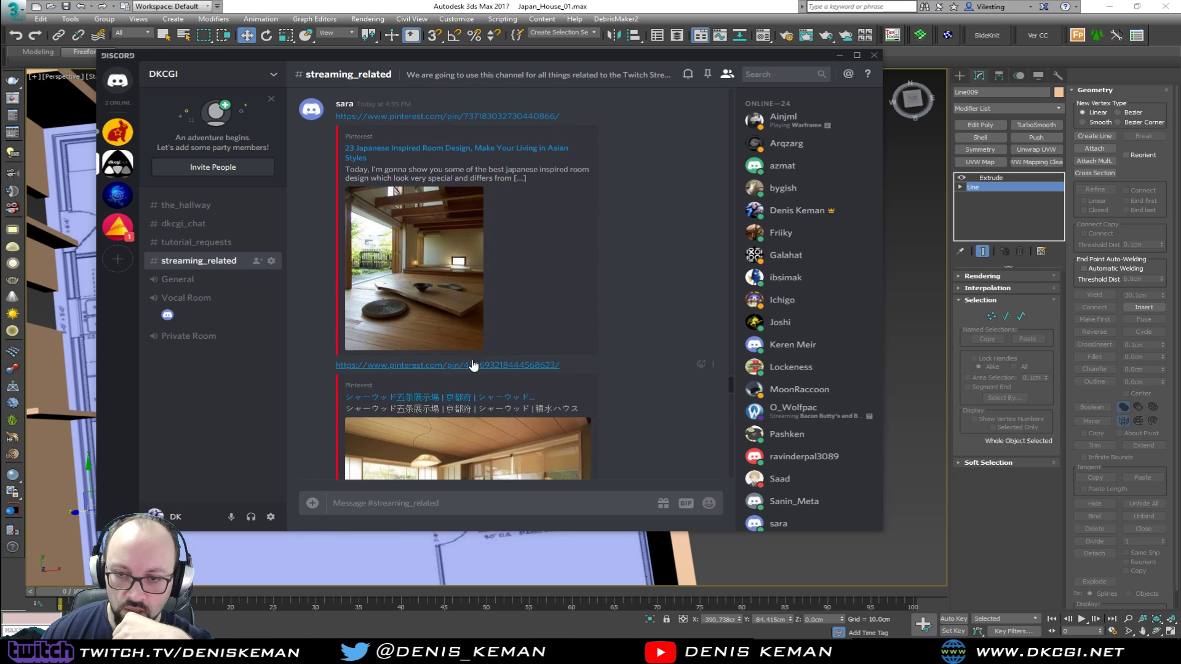
scroll(473, 365, "down", 10)
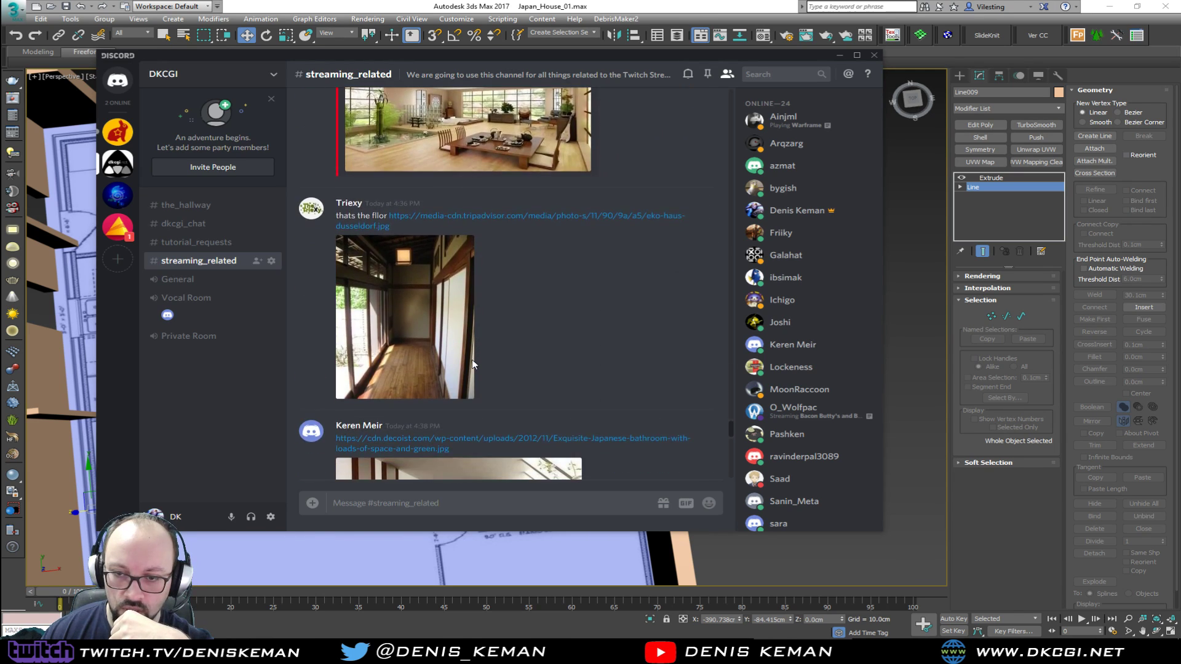
scroll(473, 366, "down", 8)
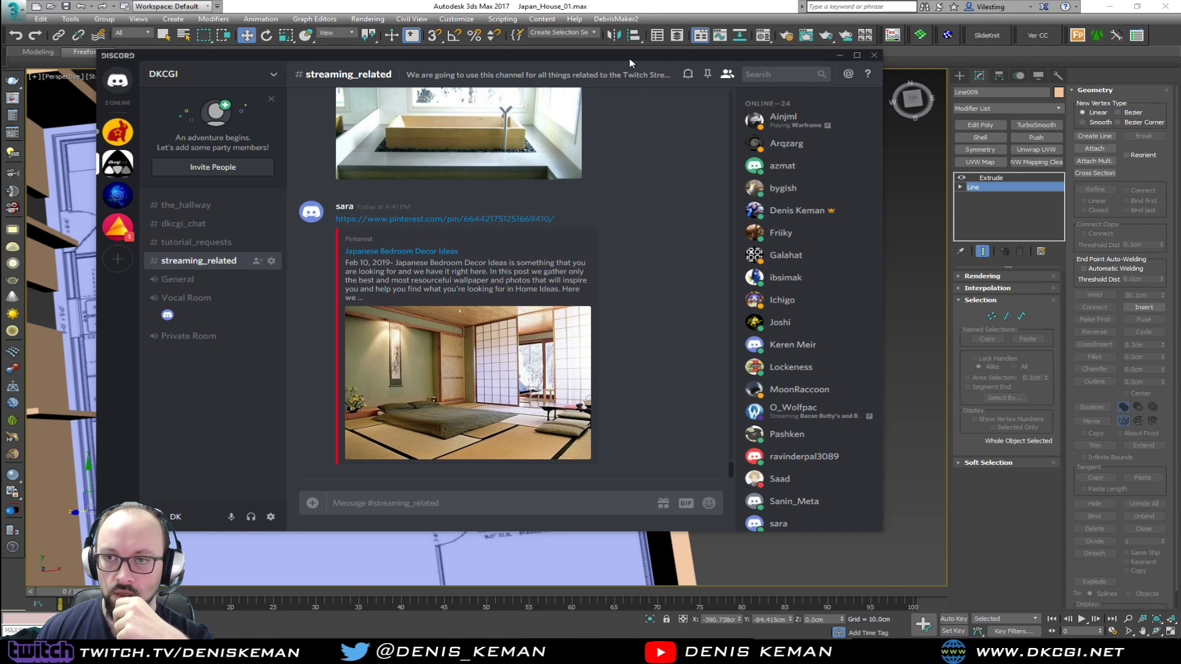
left_click_drag(629, 57, 1180, 58)
Examine the extruded walls around the kitchen, bedrooms and bathrooms, keeping the wall object selected outside vertex editing
scroll(531, 411, "down", 2)
middle_click_drag(531, 411, 609, 350, "alt")
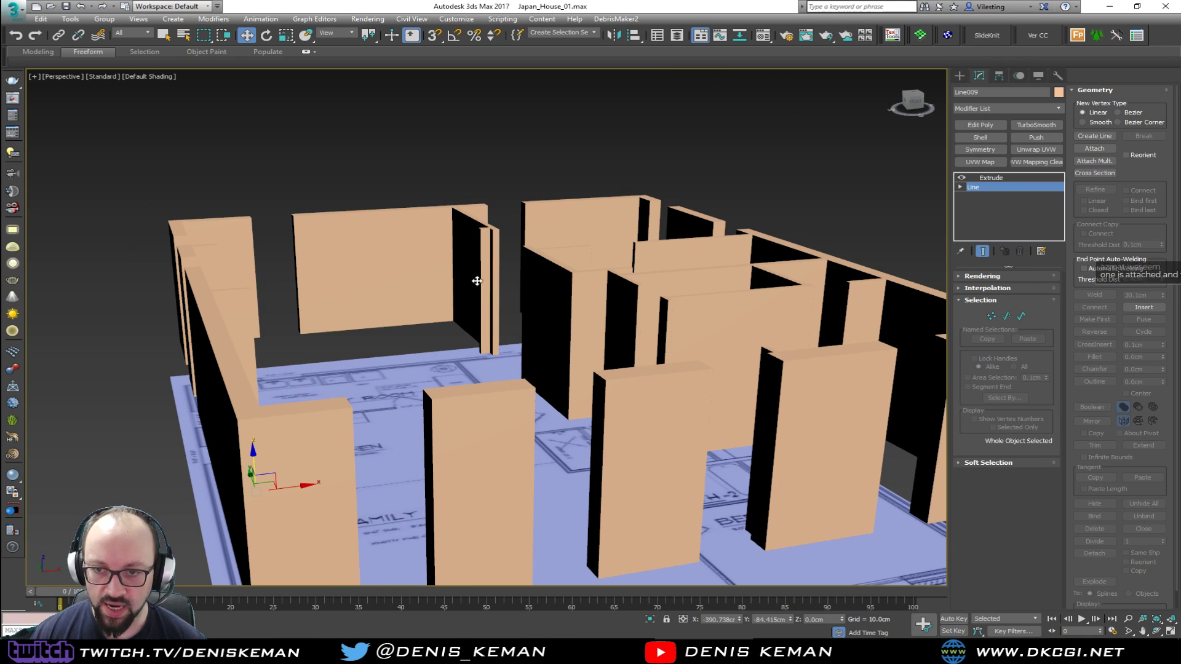
middle_click_drag(494, 326, 485, 382, "alt")
scroll(579, 346, "up", 3)
key("1")
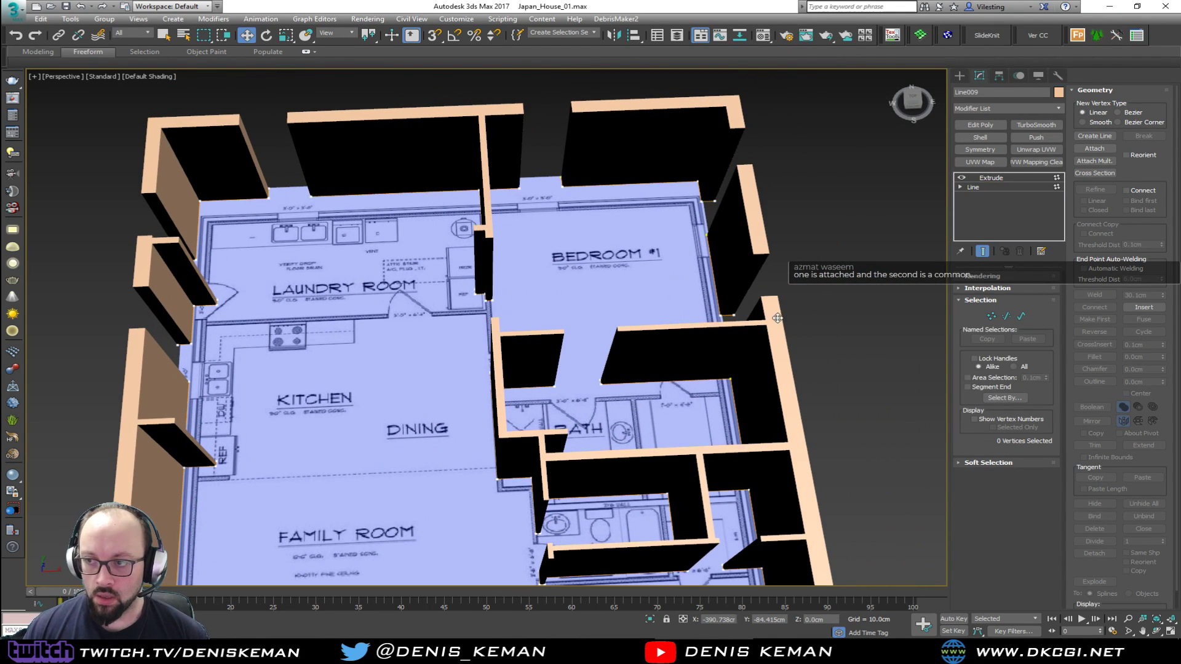
key("1")
left_click(838, 258)
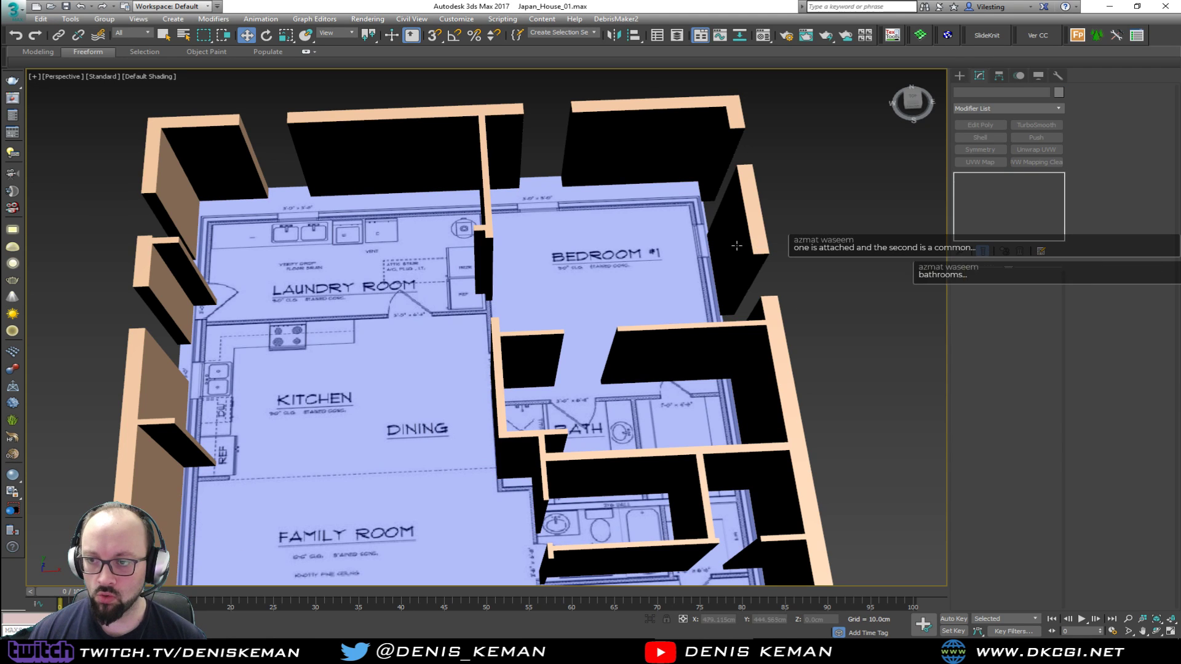
key("ctrl+z")
middle_click_drag(669, 353, 692, 308, "alt")
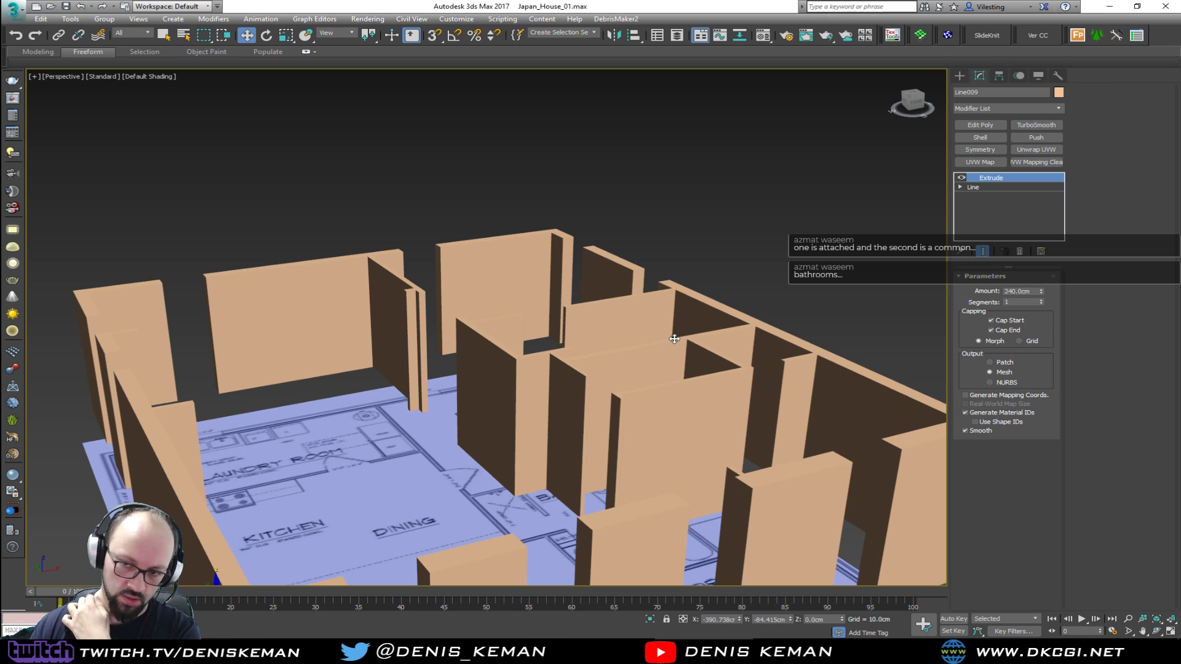
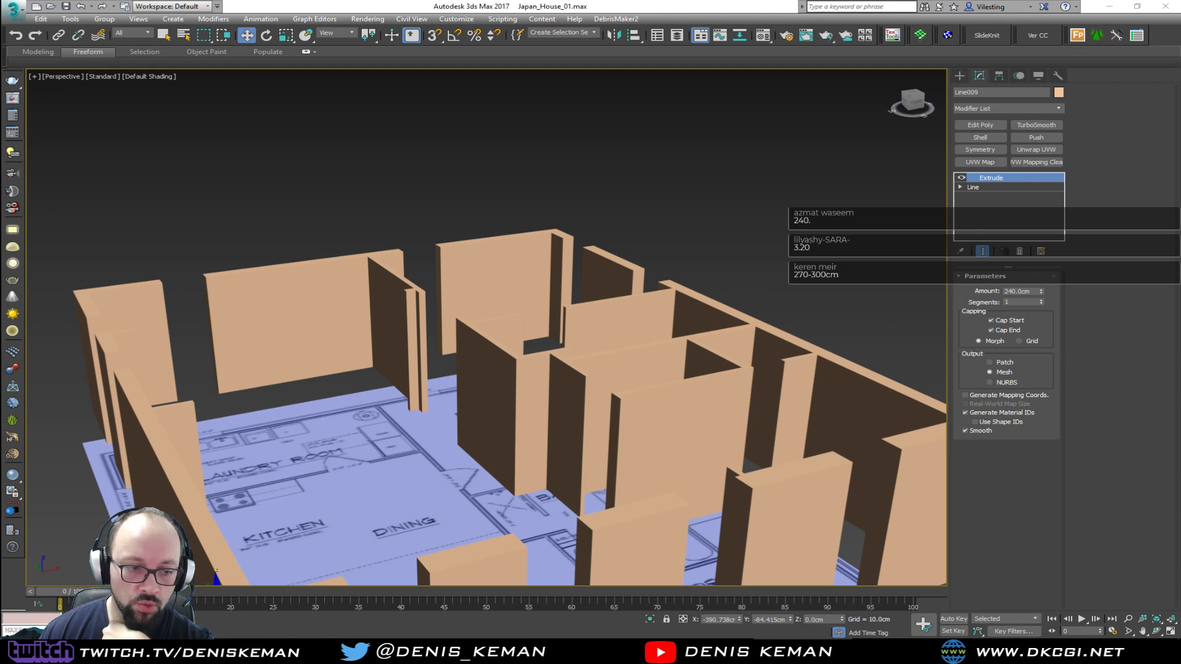
Set the Extrude amount of the house walls to 320 cm
left_click(1006, 291)
type("320")
key("Return")
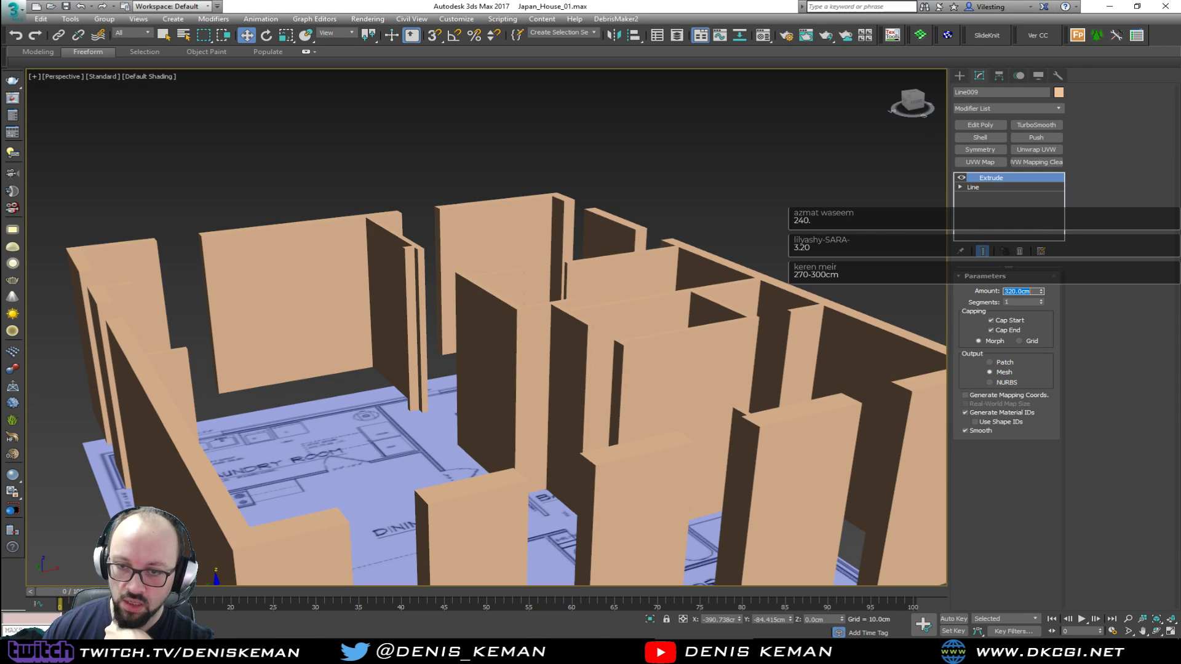
Deselect the walls and examine their height and room proportions over the floor plan from the front and from above
middle_click_drag(404, 322, 380, 249, "alt")
left_click(917, 428)
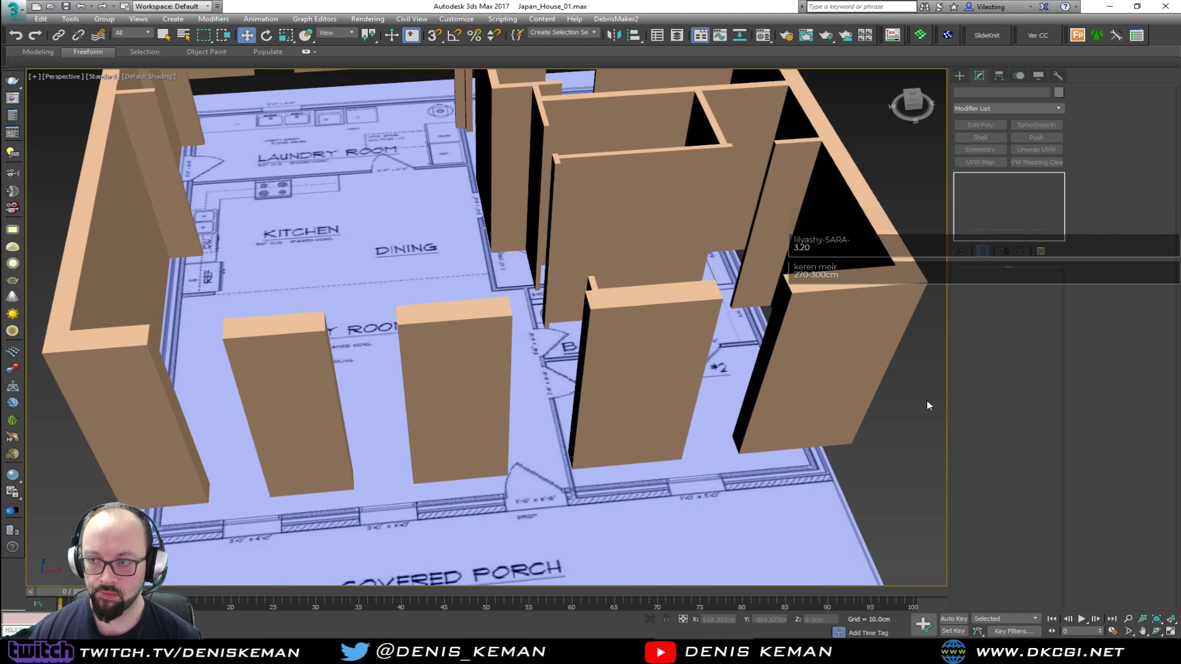
scroll(440, 290, "down", 6)
middle_click_drag(441, 290, 463, 406, "alt")
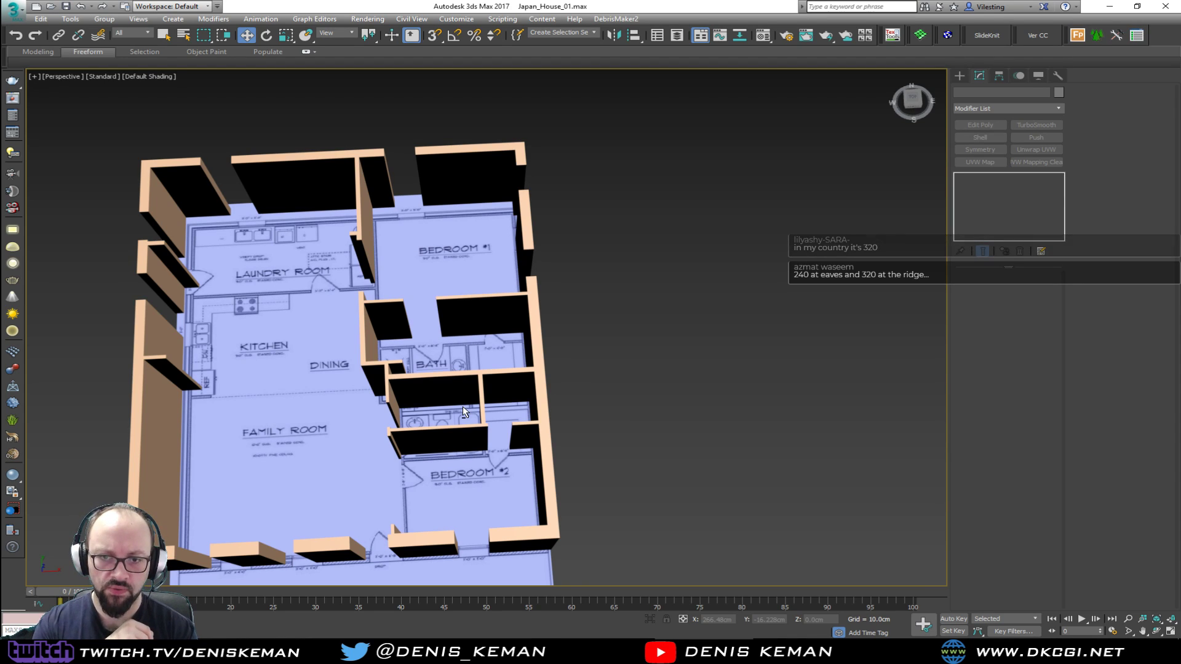
middle_click_drag(462, 406, 469, 362, "alt")
scroll(446, 338, "up", 5)
scroll(449, 258, "down", 6)
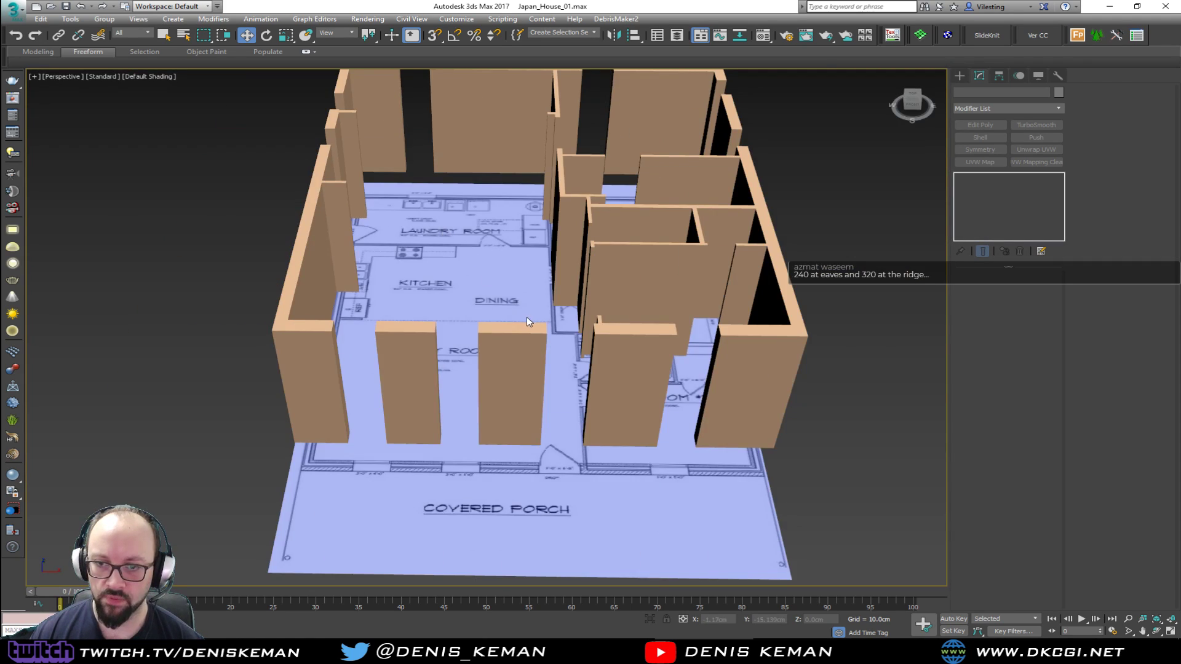
Look through the Helpers, Space Warps, Systems, Cameras and Lights object categories for a human figure to use as scale reference
left_click(959, 75)
left_click(1019, 93)
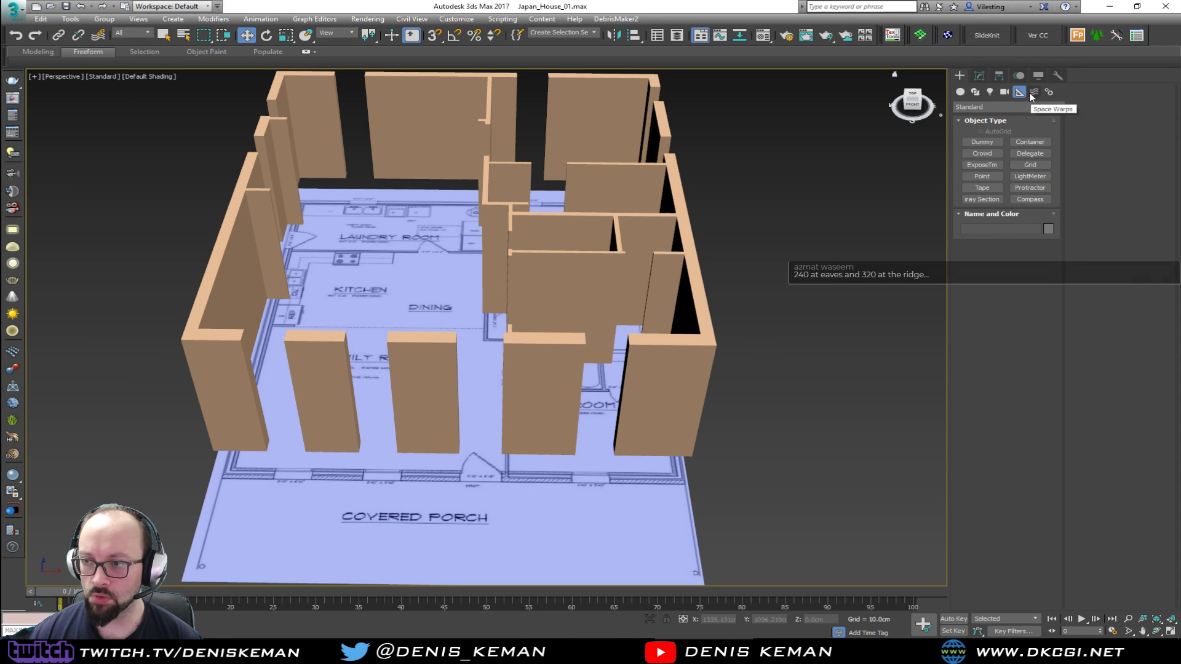
left_click(1032, 93)
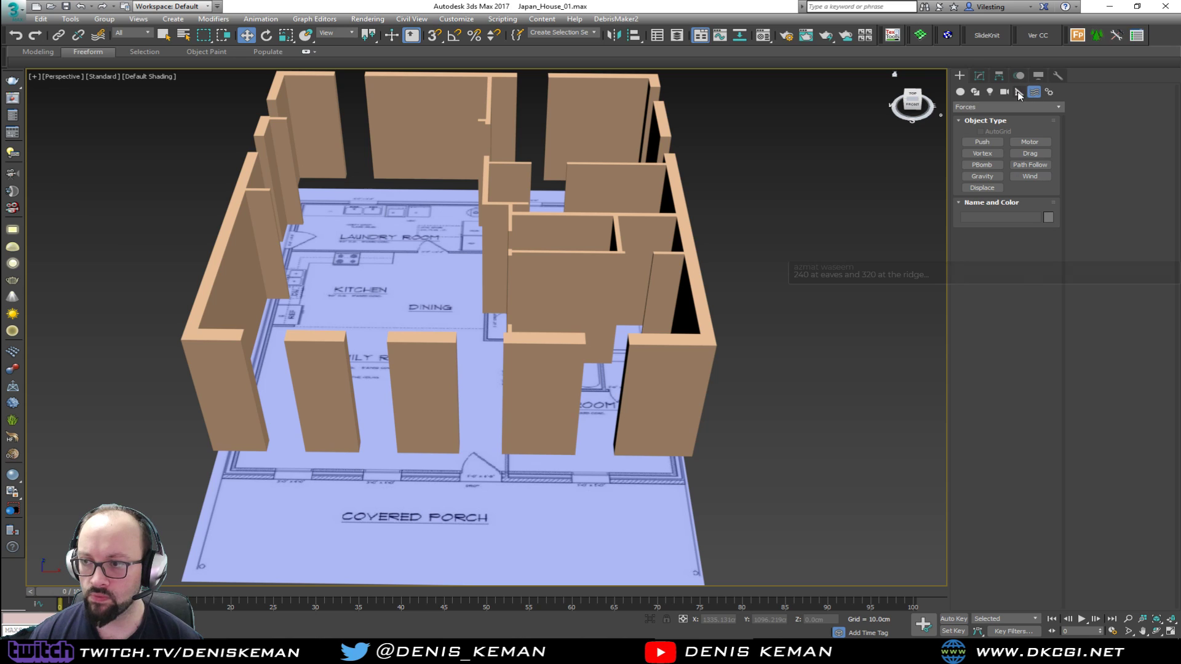
left_click(1050, 93)
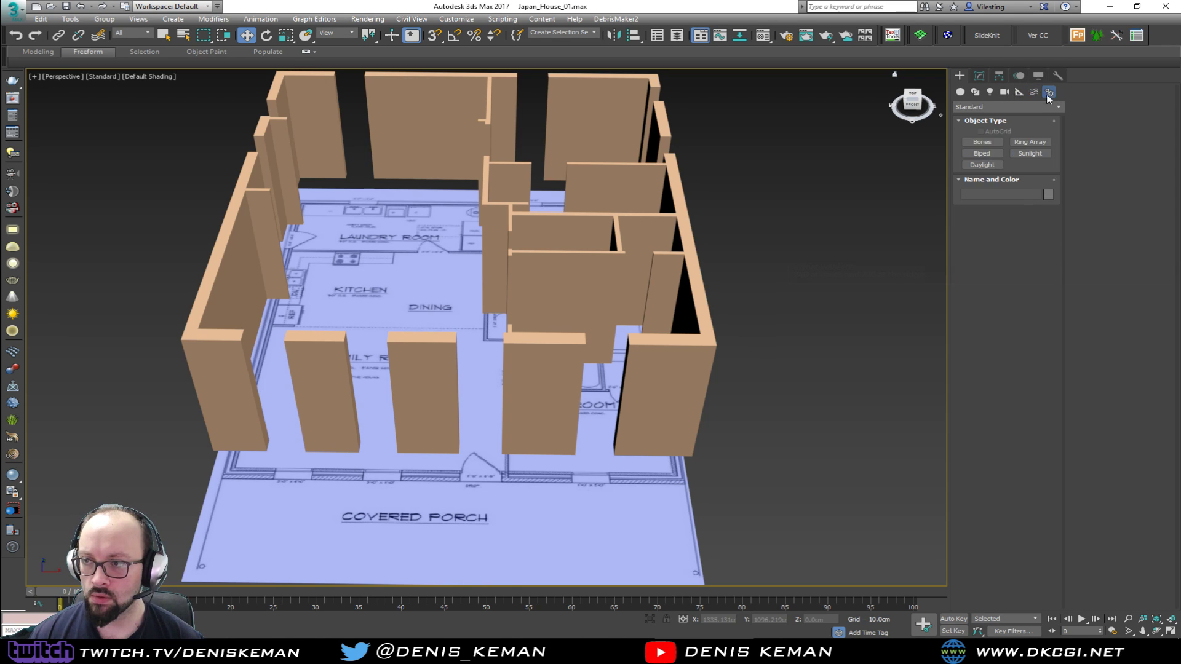
left_click(1019, 93)
left_click(1005, 93)
left_click(990, 93)
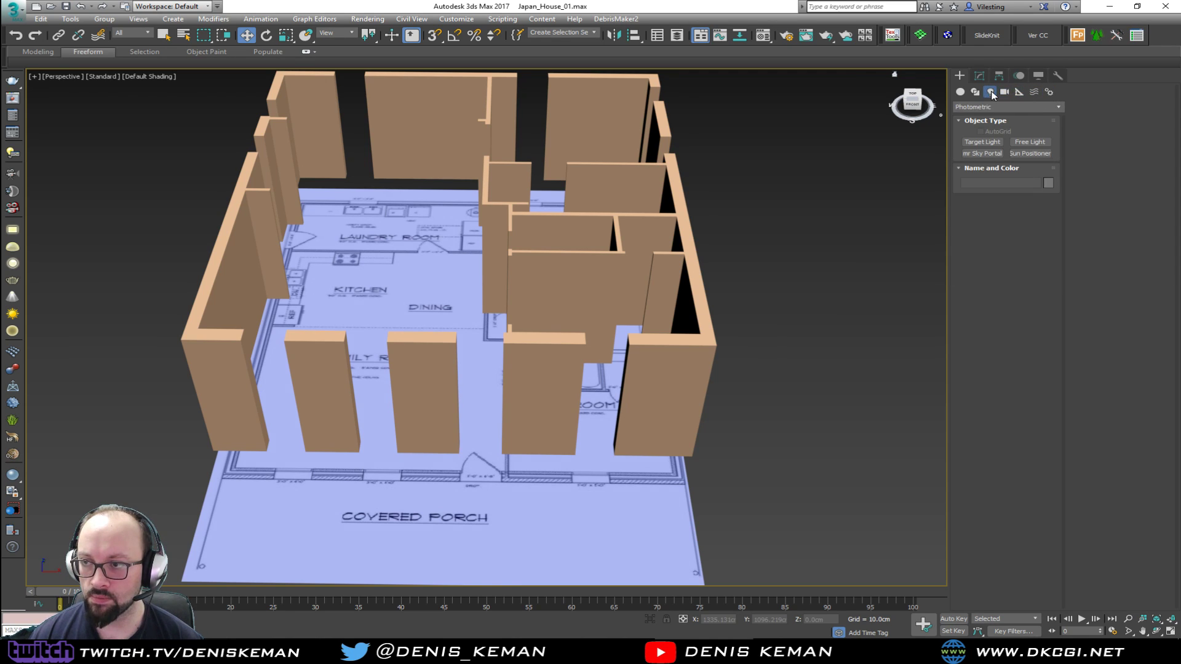
left_click(1019, 92)
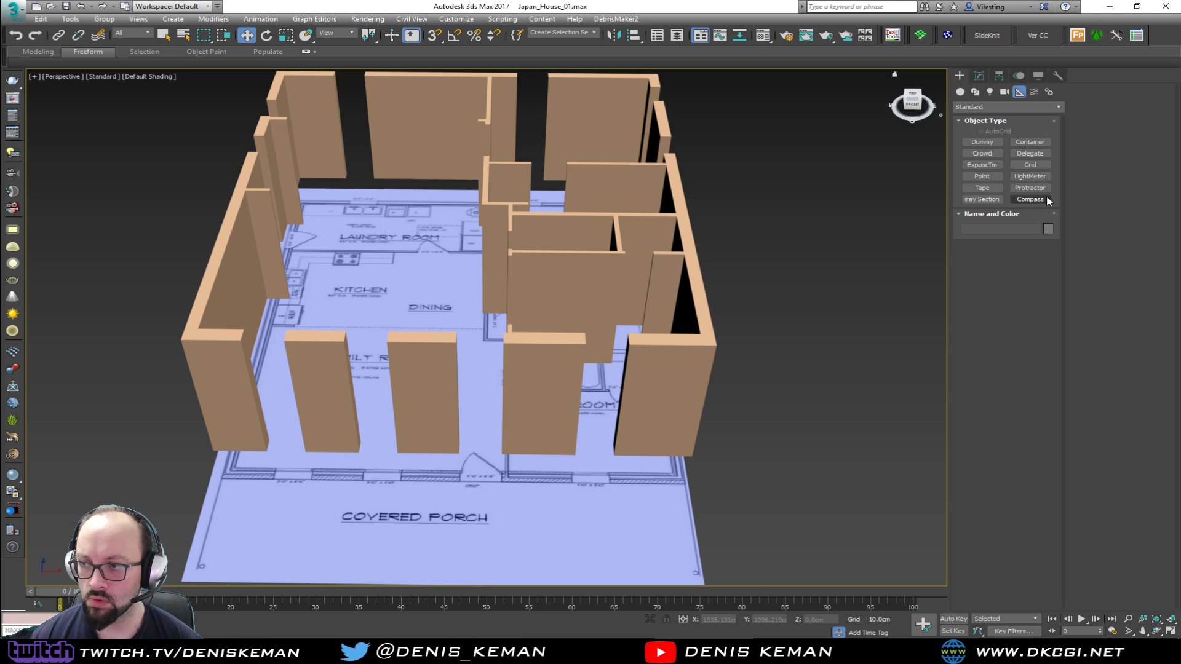
left_click(985, 144)
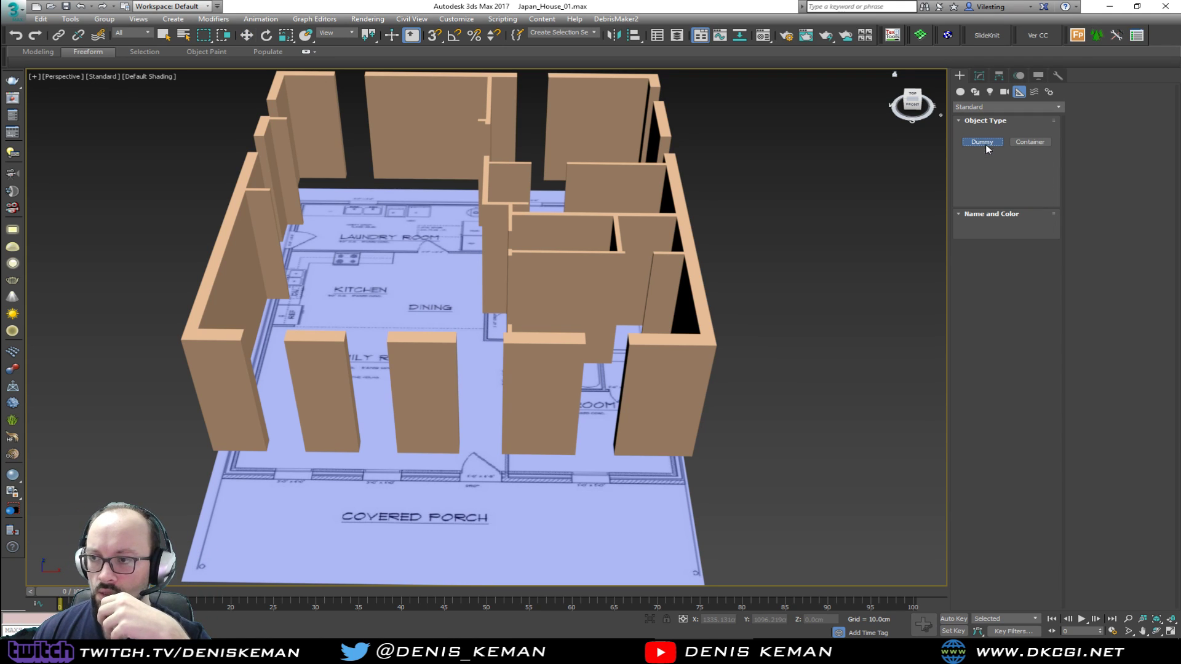
left_click(995, 106)
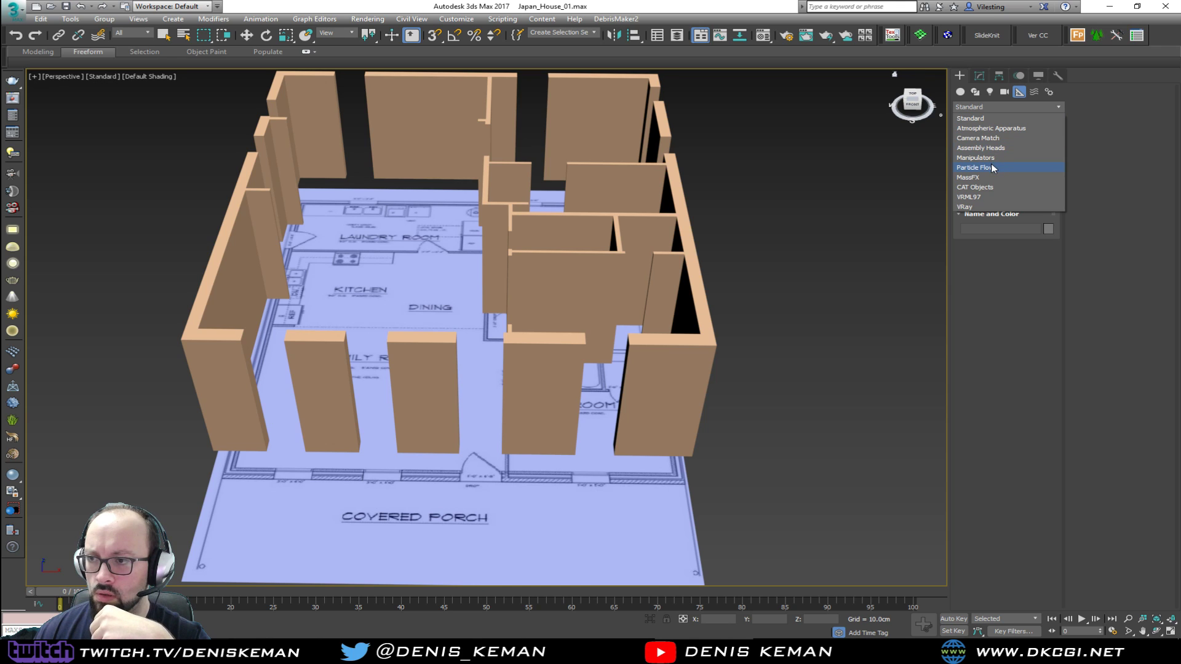
left_click(1013, 280)
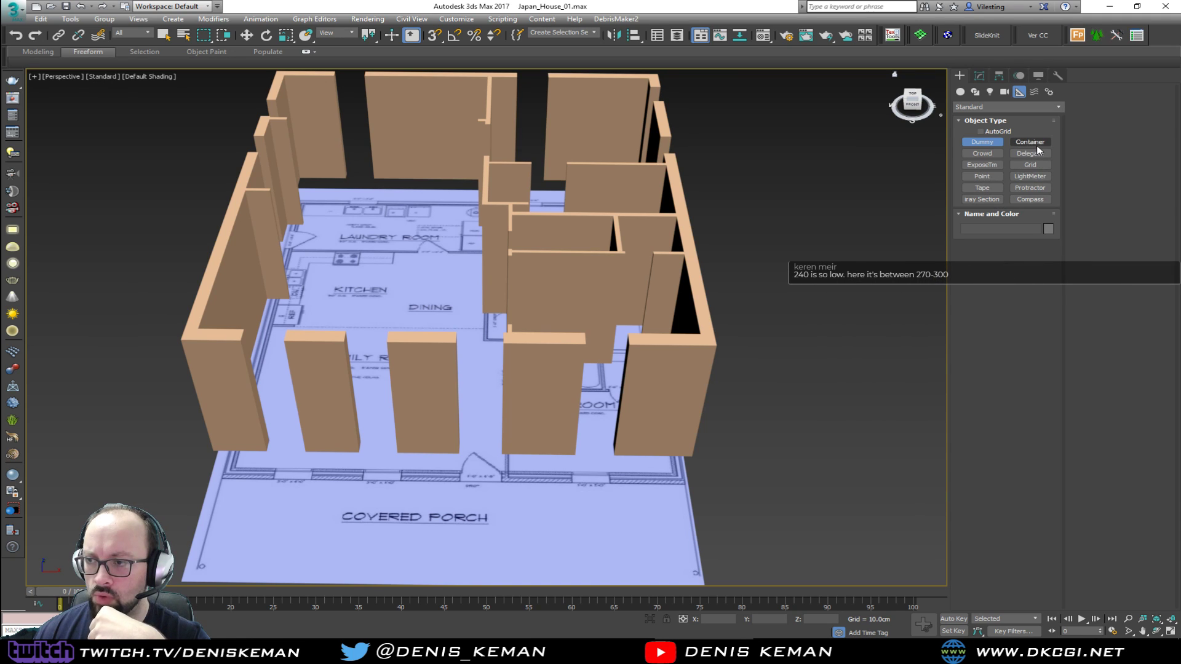
left_click(1003, 93)
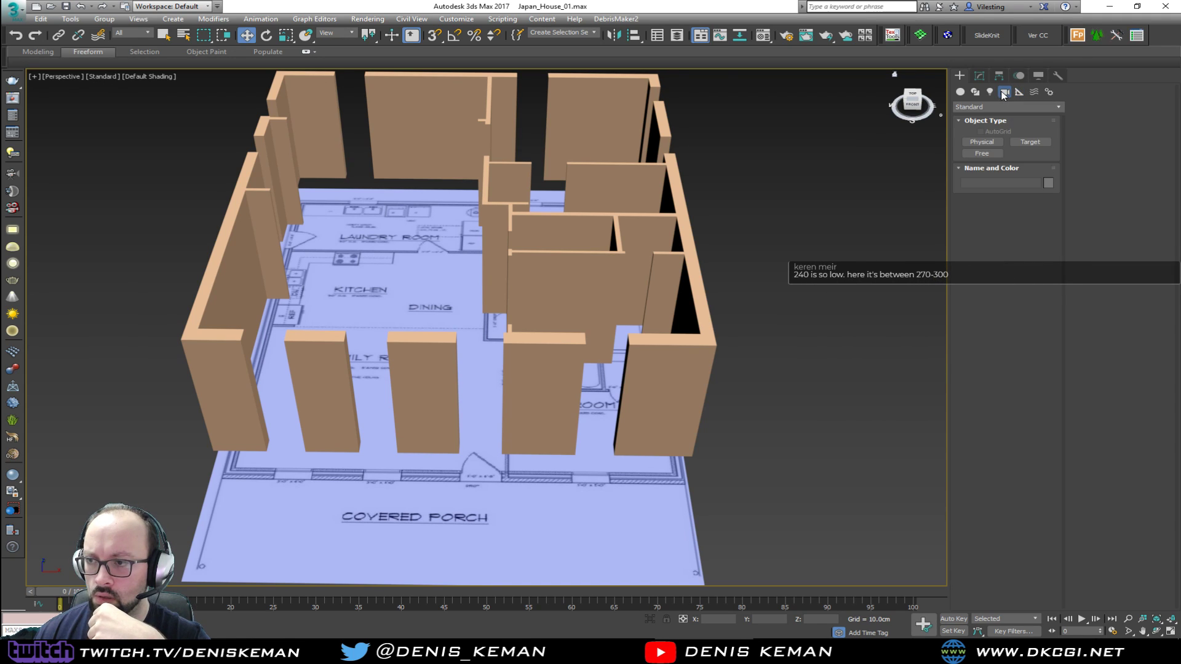
left_click(990, 92)
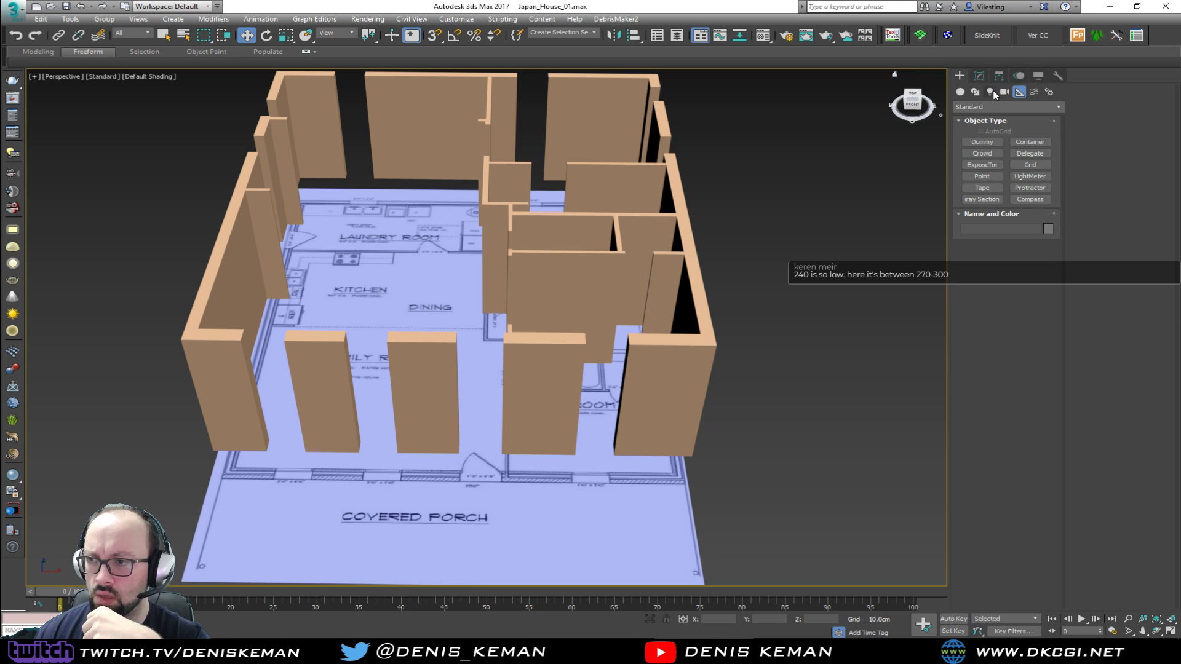
left_click(1033, 92)
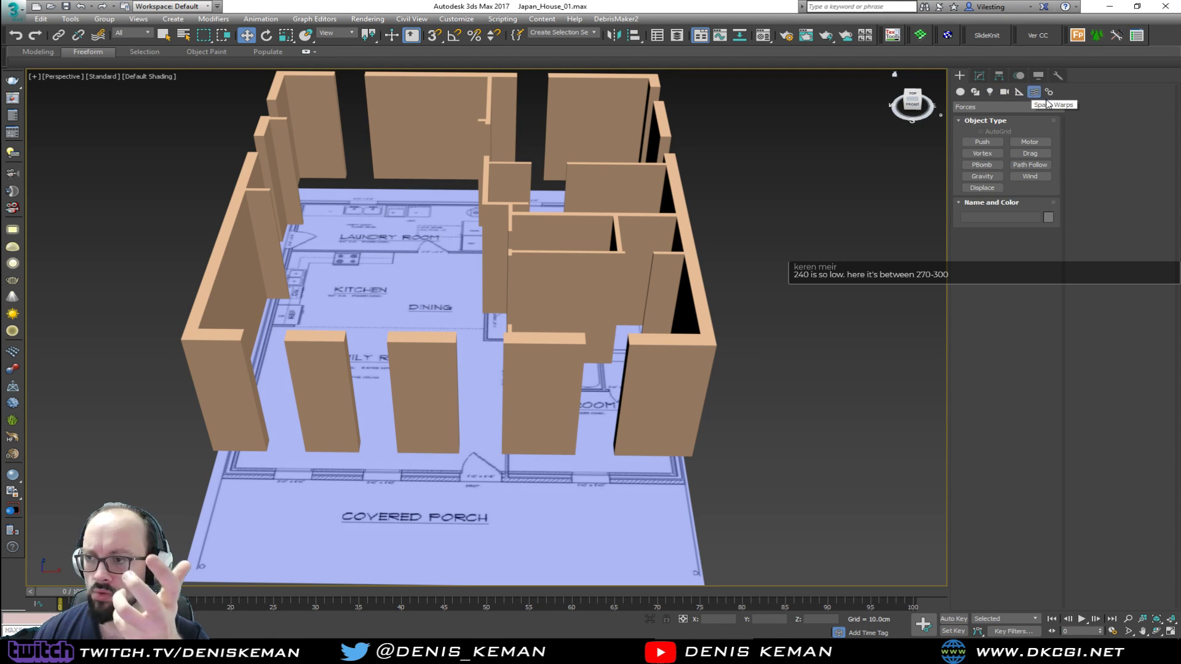
Create a Biped in front of the house near Bedroom #2 and set its height to 185 cm
left_click(1049, 92)
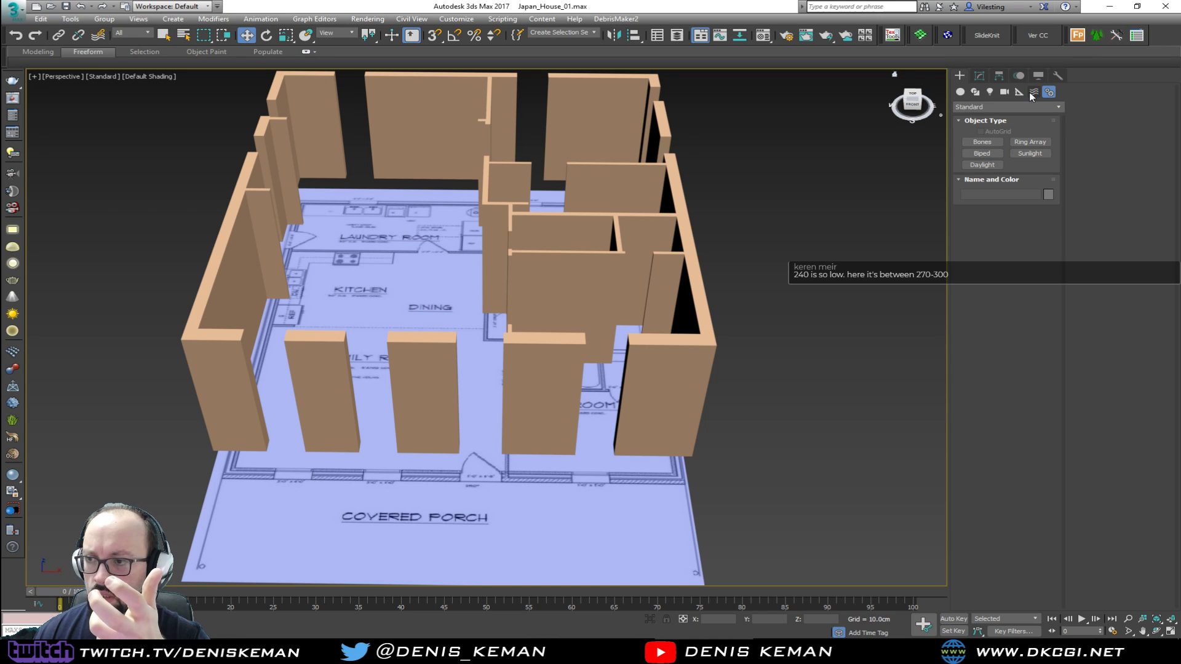
left_click(982, 153)
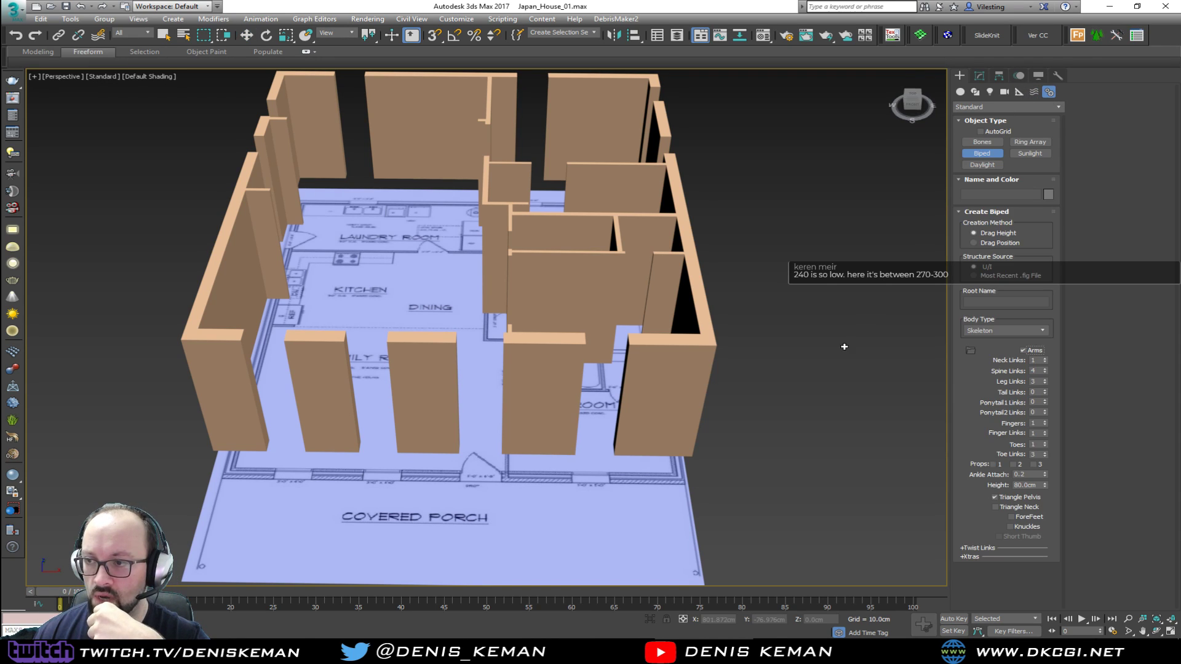
left_click_drag(647, 479, 796, 393)
double_click(1016, 485)
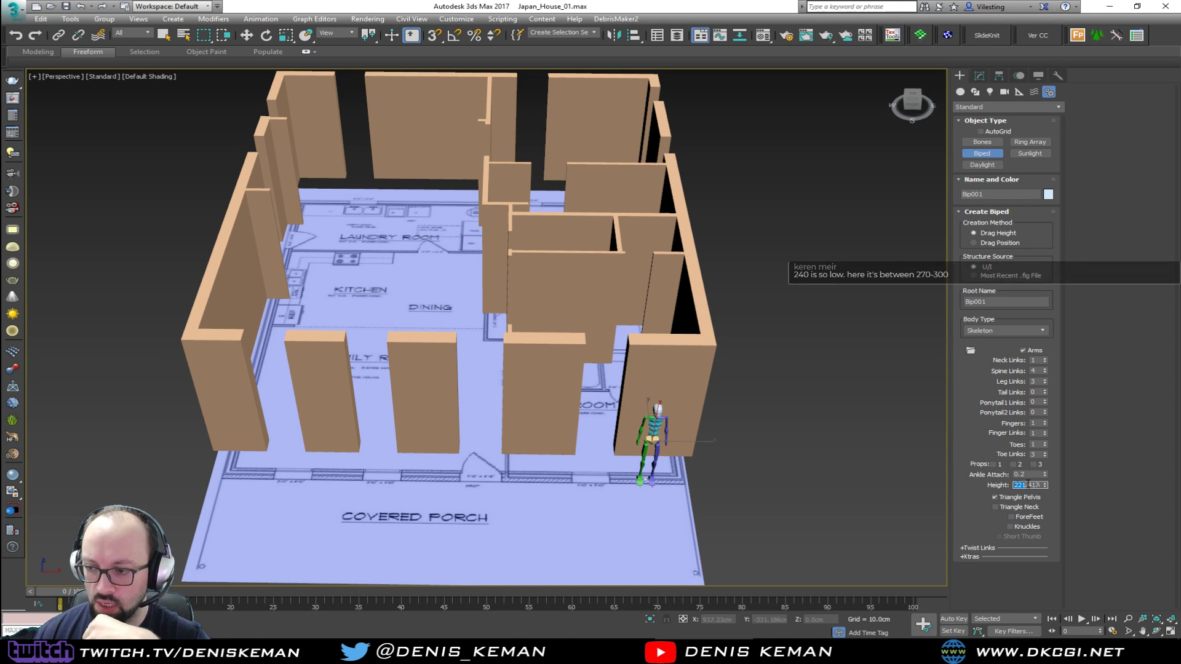
type("185")
key("Return")
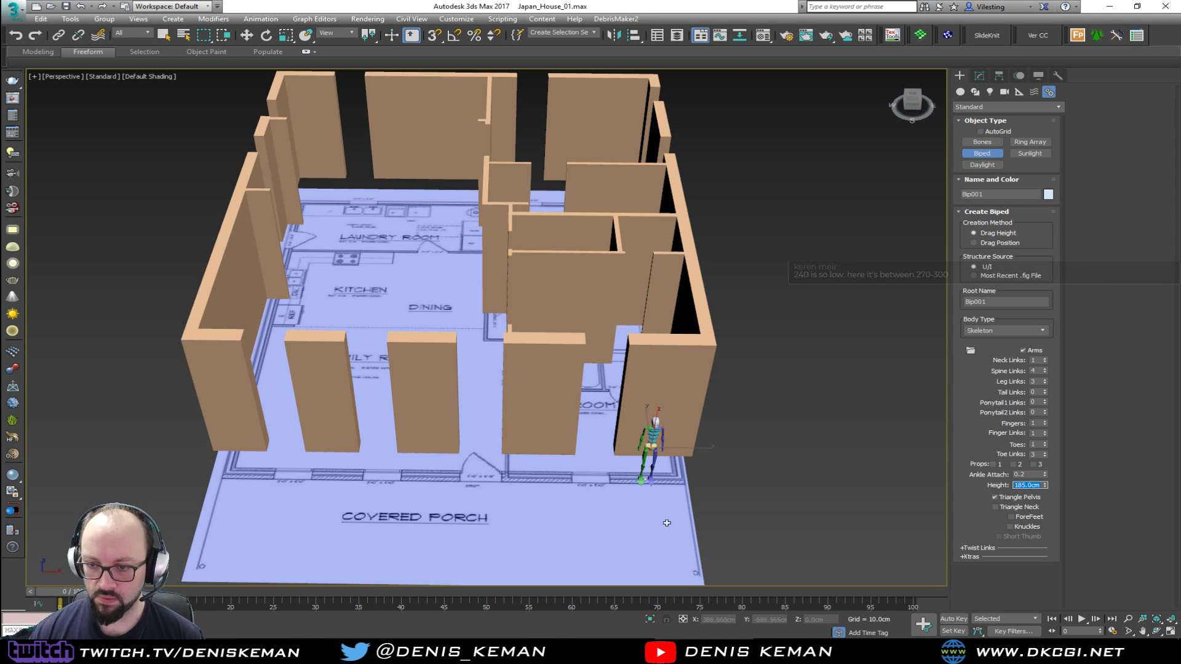
Move the biped figure across the front of the house to just outside the family room's outer front corner
key("w")
middle_click_drag(690, 532, 671, 449, "alt")
left_click_drag(653, 442, 422, 425)
middle_click_drag(421, 424, 498, 456, "alt")
scroll(446, 430, "up", 6)
left_click_drag(383, 456, 389, 456)
middle_click_drag(388, 456, 504, 438, "alt")
scroll(444, 449, "up", 2)
left_click_drag(625, 471, 221, 446)
middle_click_drag(221, 446, 427, 448, "alt")
middle_click_drag(428, 449, 362, 449, "alt")
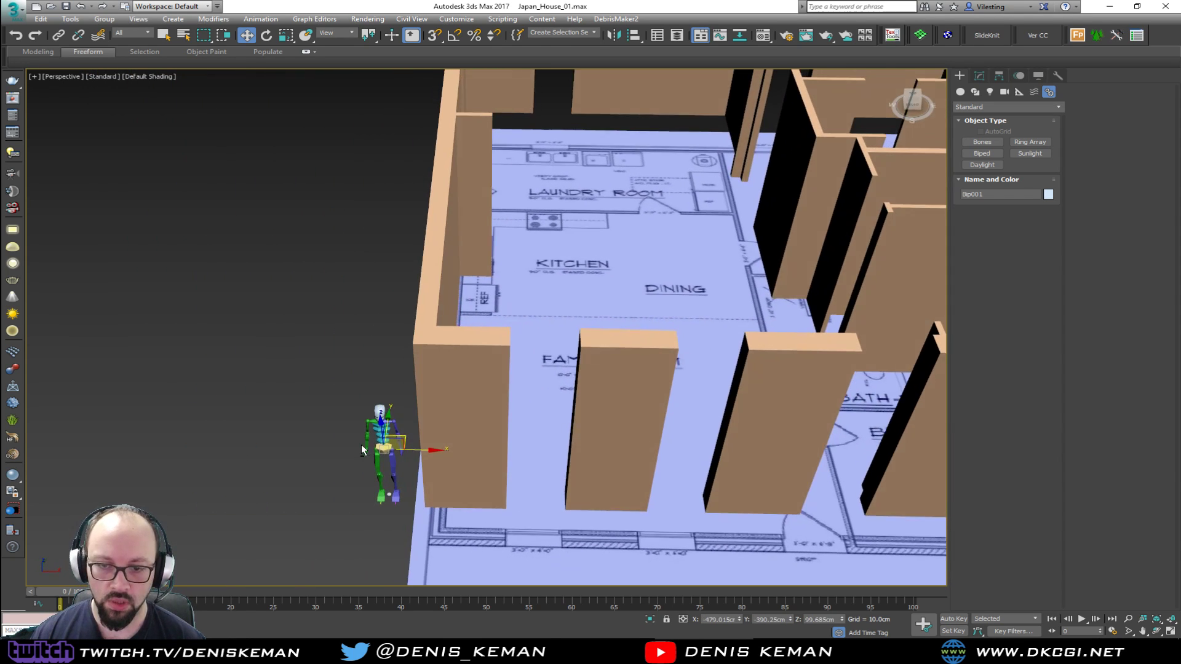
Select all parts of the biped in wireframe display, group them as Amazing_Guy, and return to shaded display
key("F3")
left_click_drag(326, 360, 401, 519)
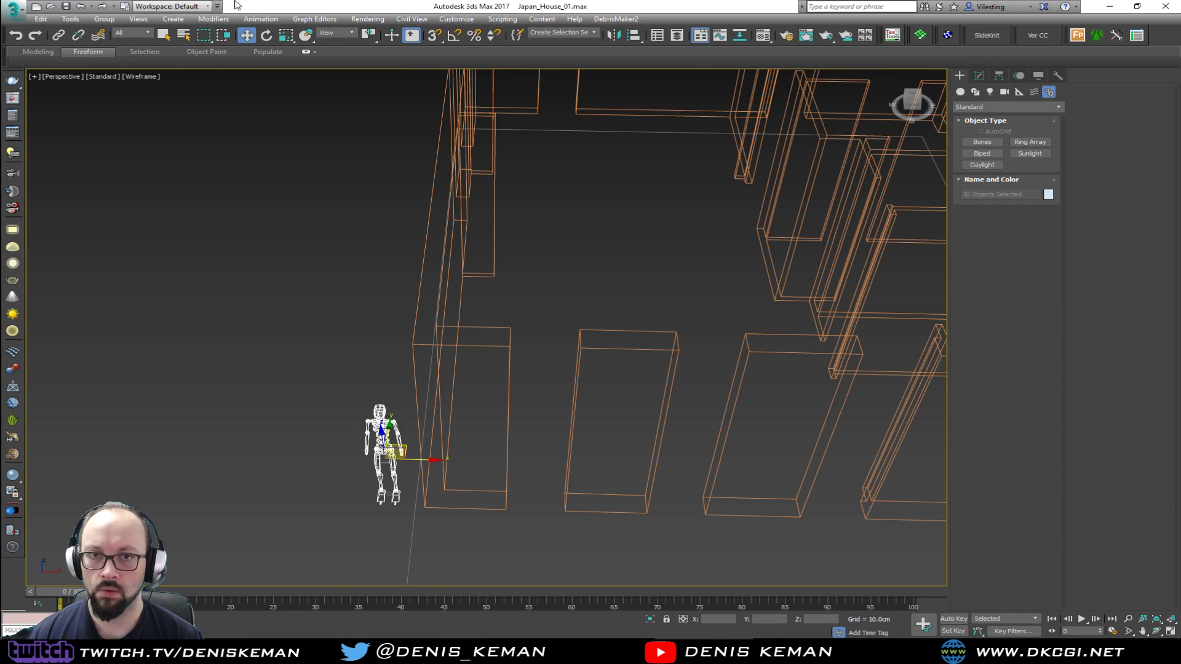
left_click(104, 18)
left_click(113, 32)
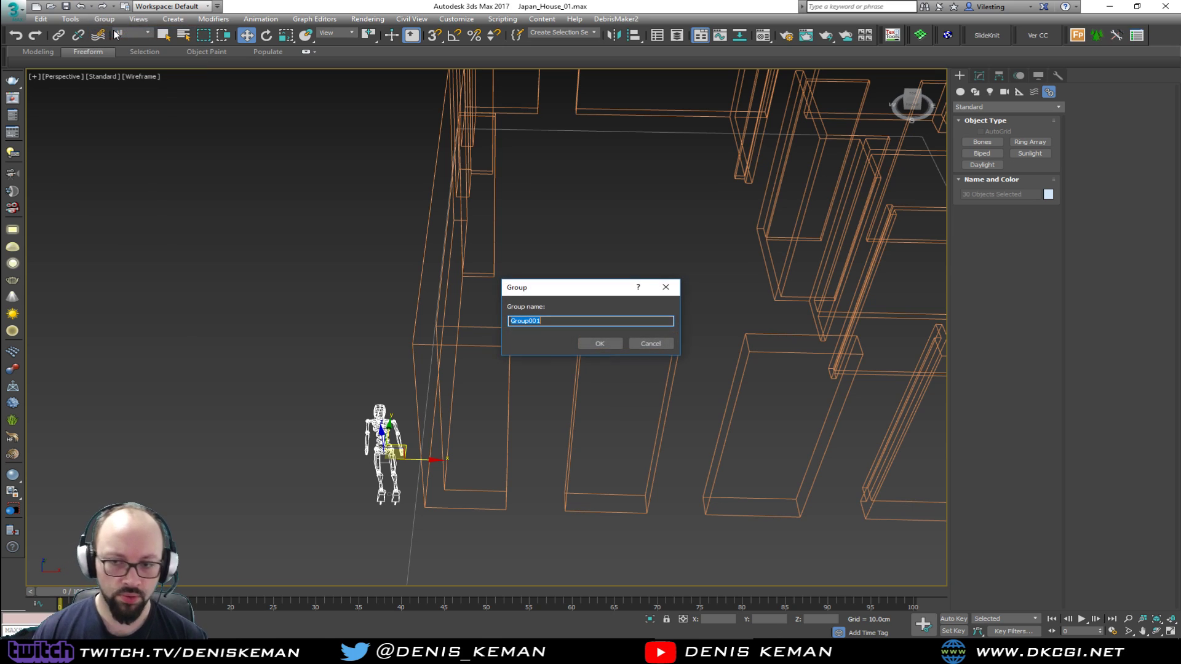
type("Amazing_Guy")
key("Return")
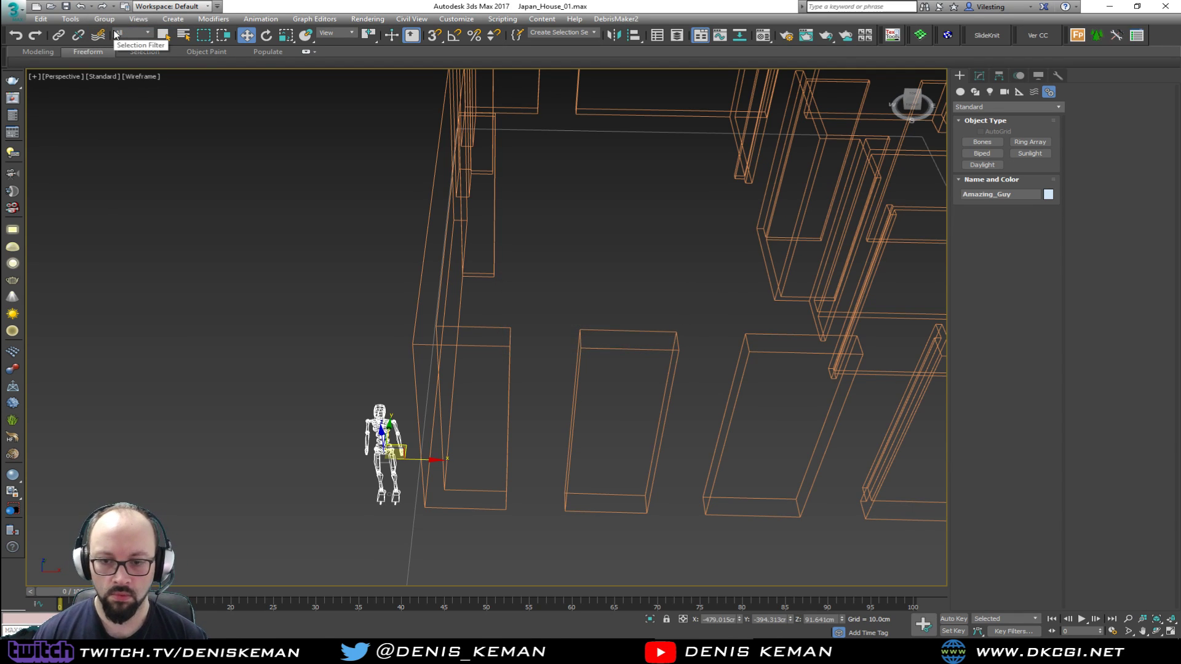
left_click(363, 423)
key("F3")
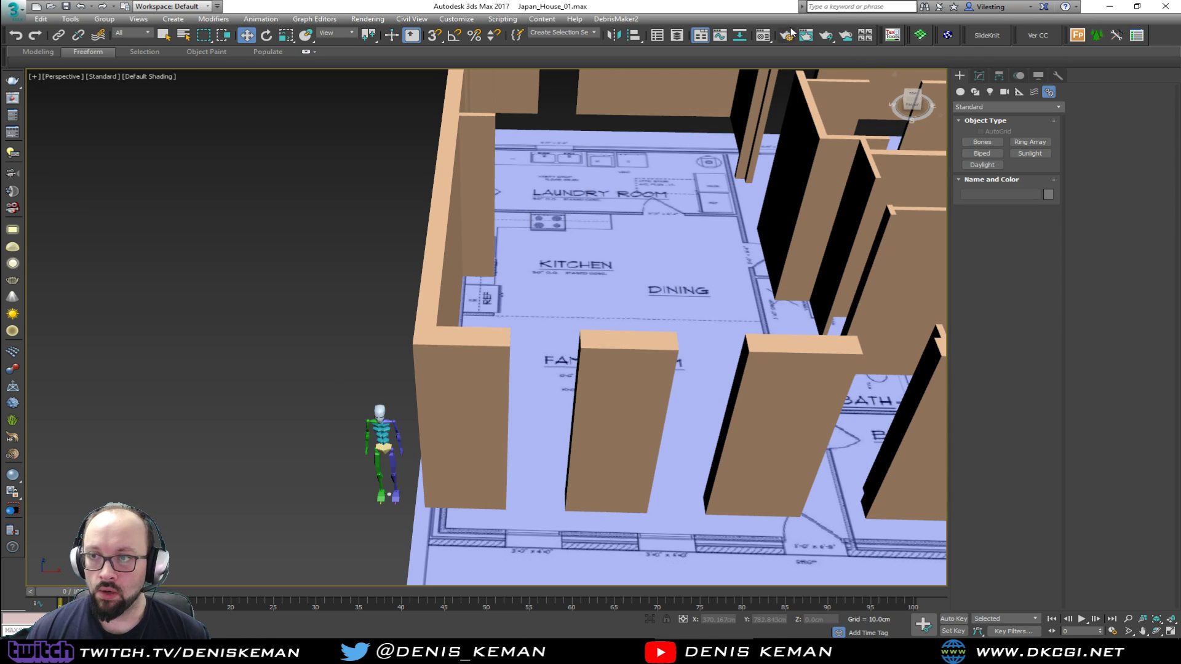
Put the grouped biped in a new layer named Amazing_Guy and hide that layer
left_click(679, 36)
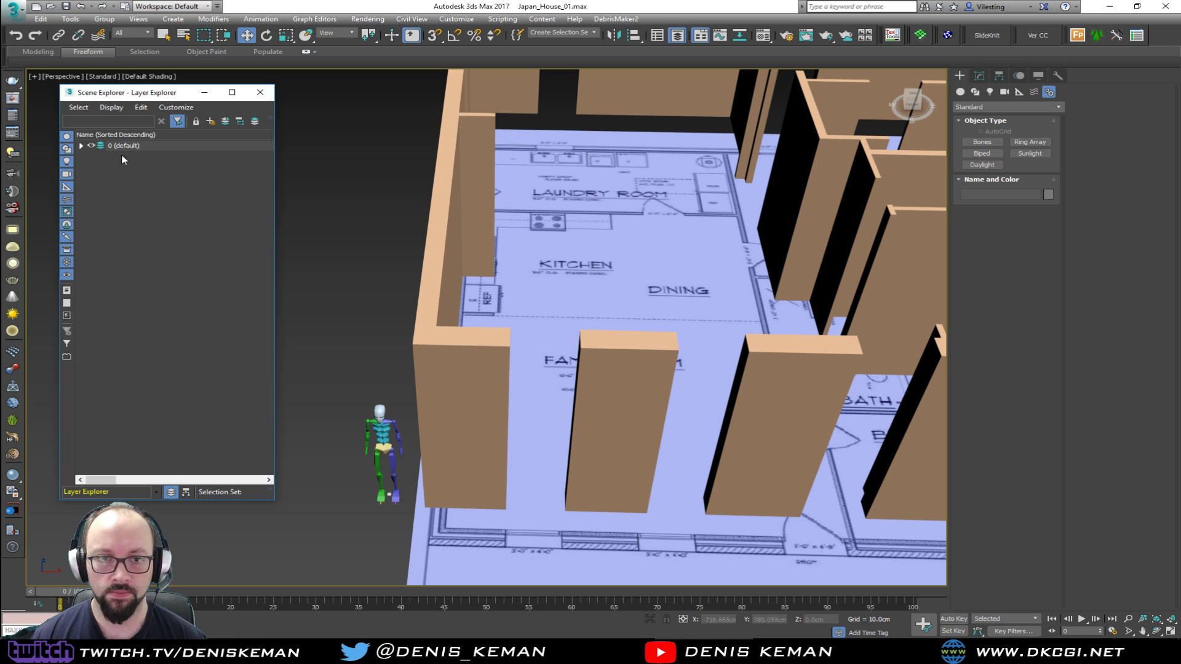
left_click(385, 428)
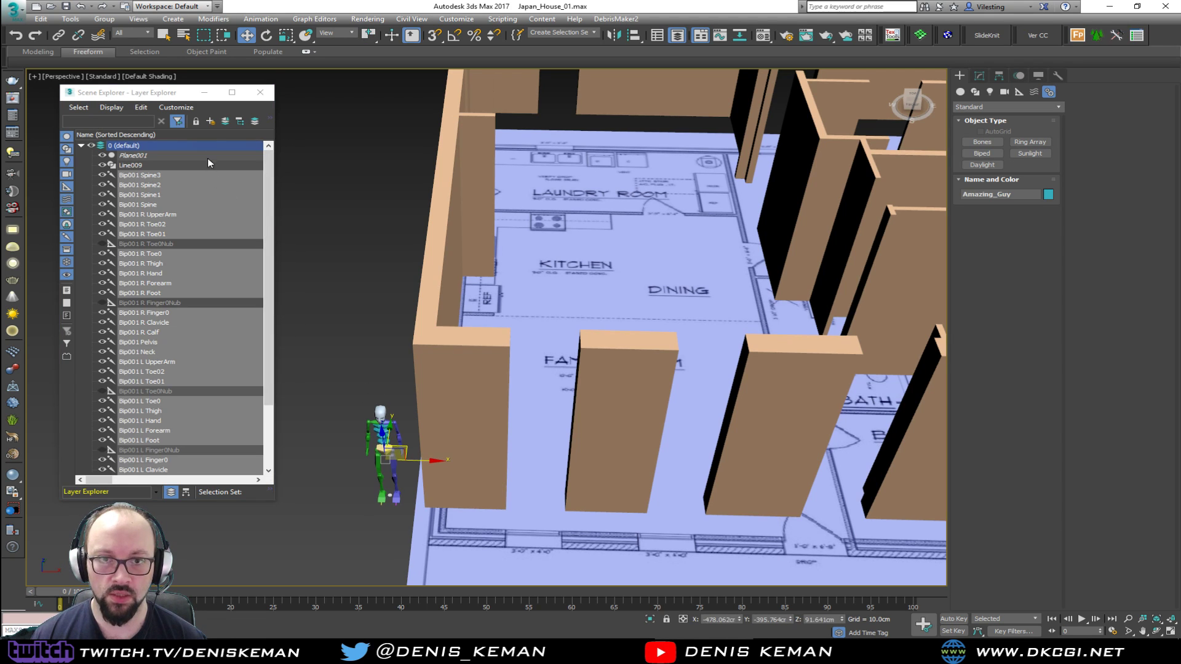
left_click(210, 121)
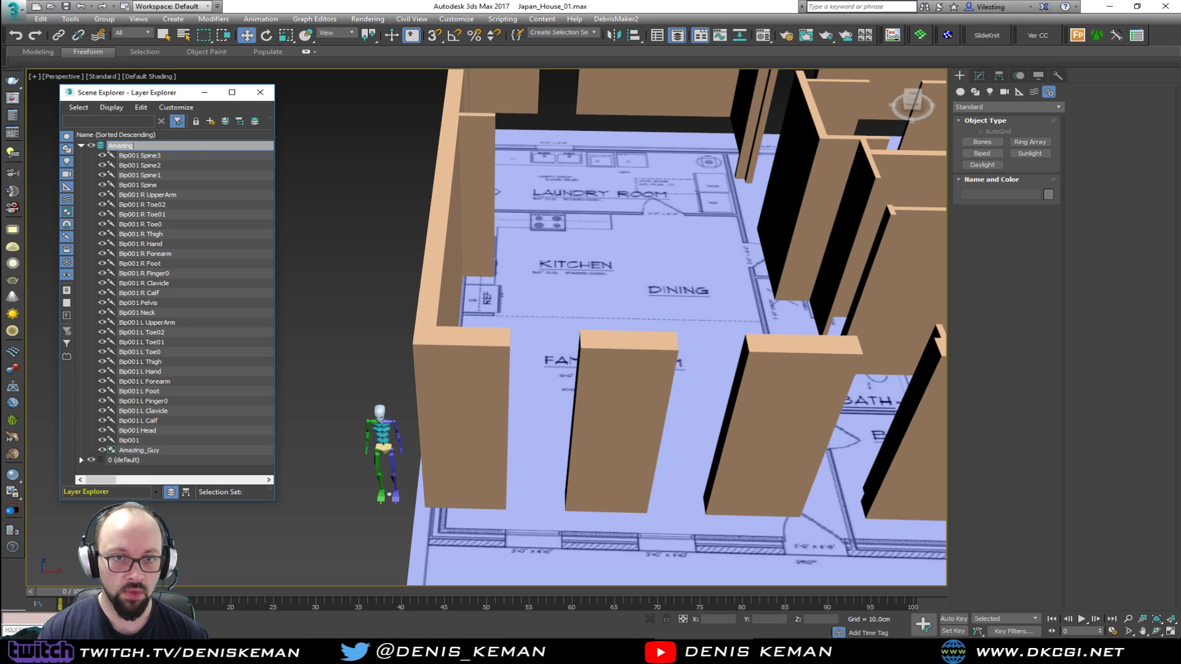
key("Return")
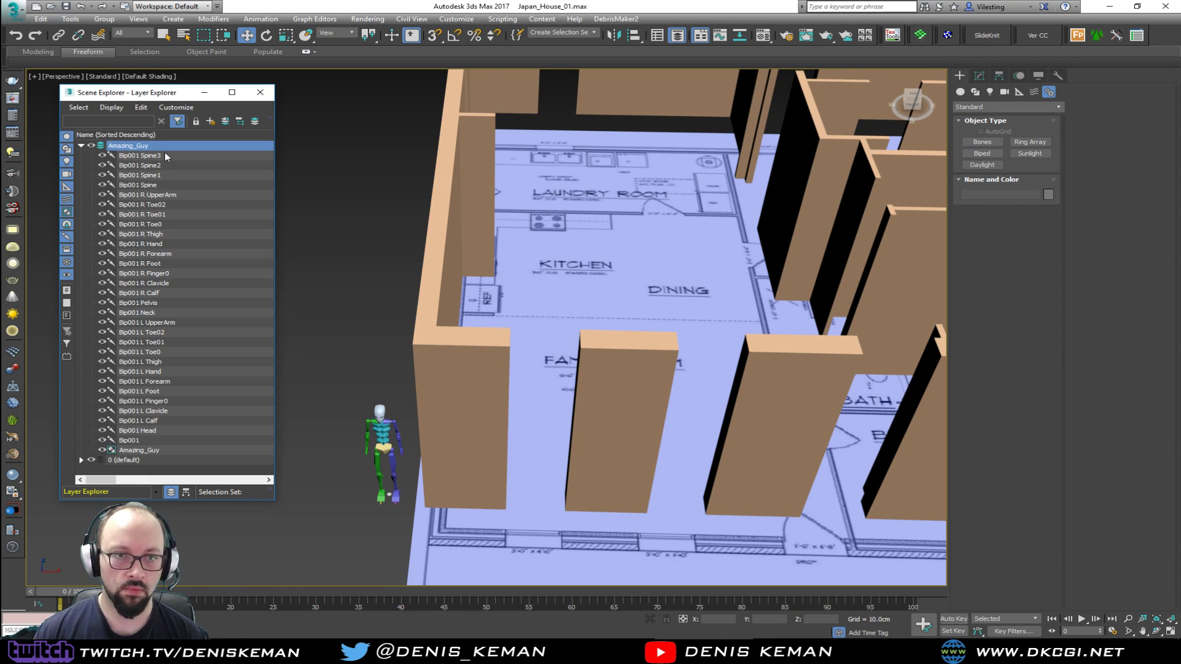
left_click(81, 146)
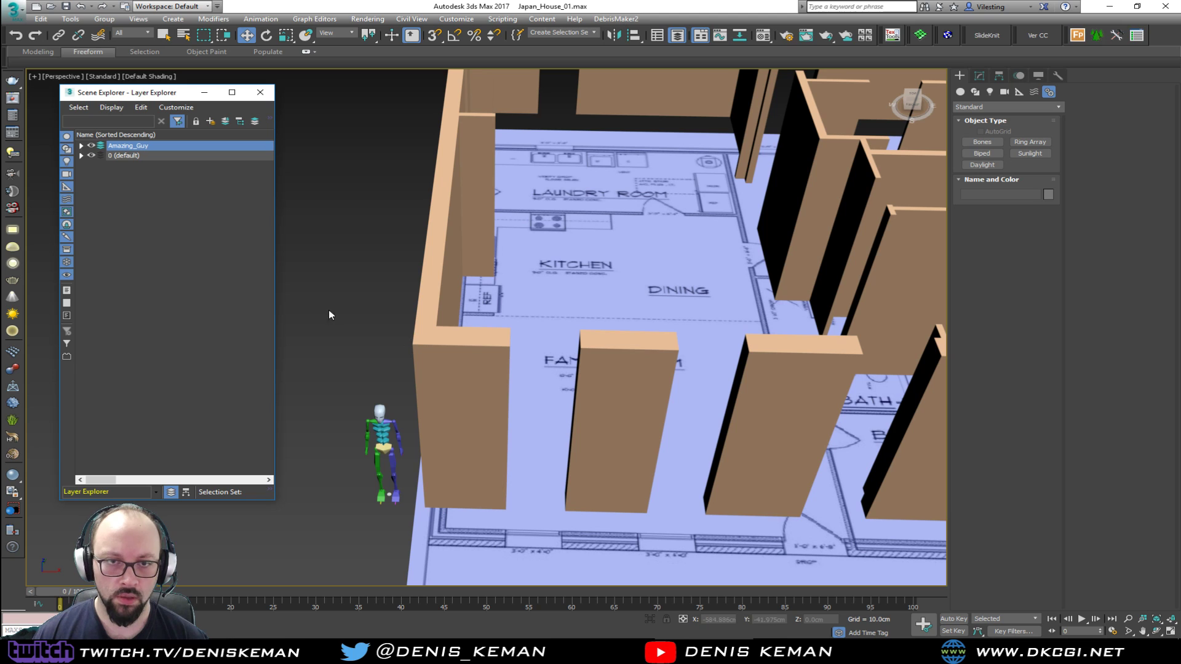
left_click(81, 156)
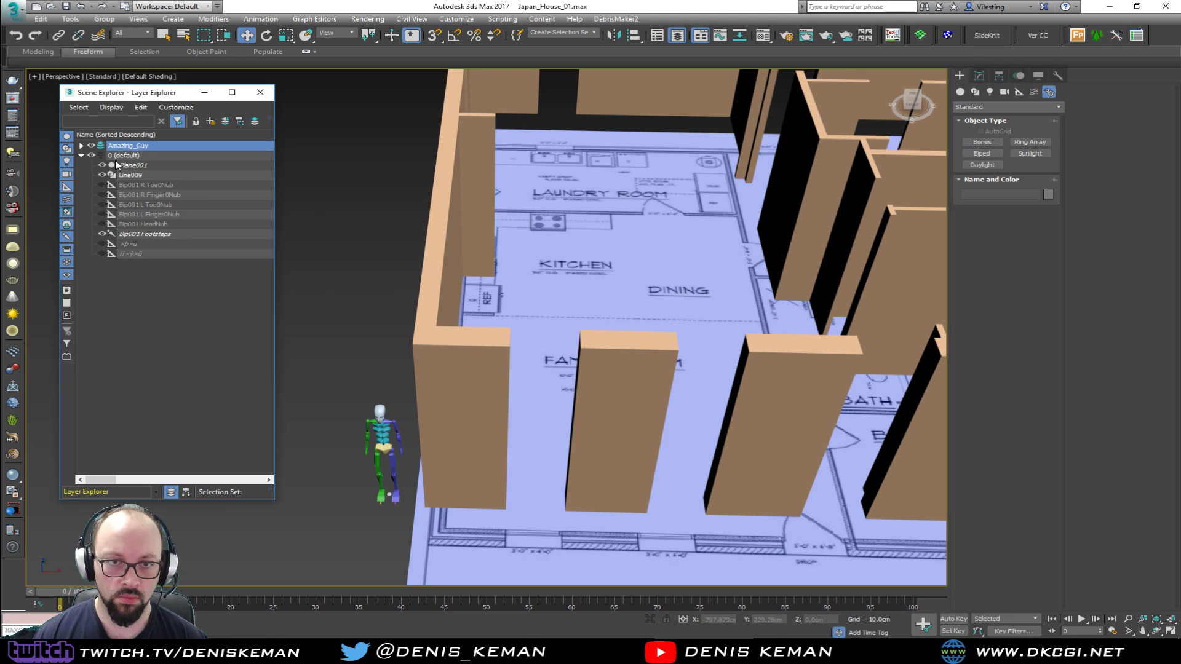
left_click(91, 146)
Select the extruded house walls, put them in a new layer and name it Walls
middle_click_drag(326, 285, 323, 394)
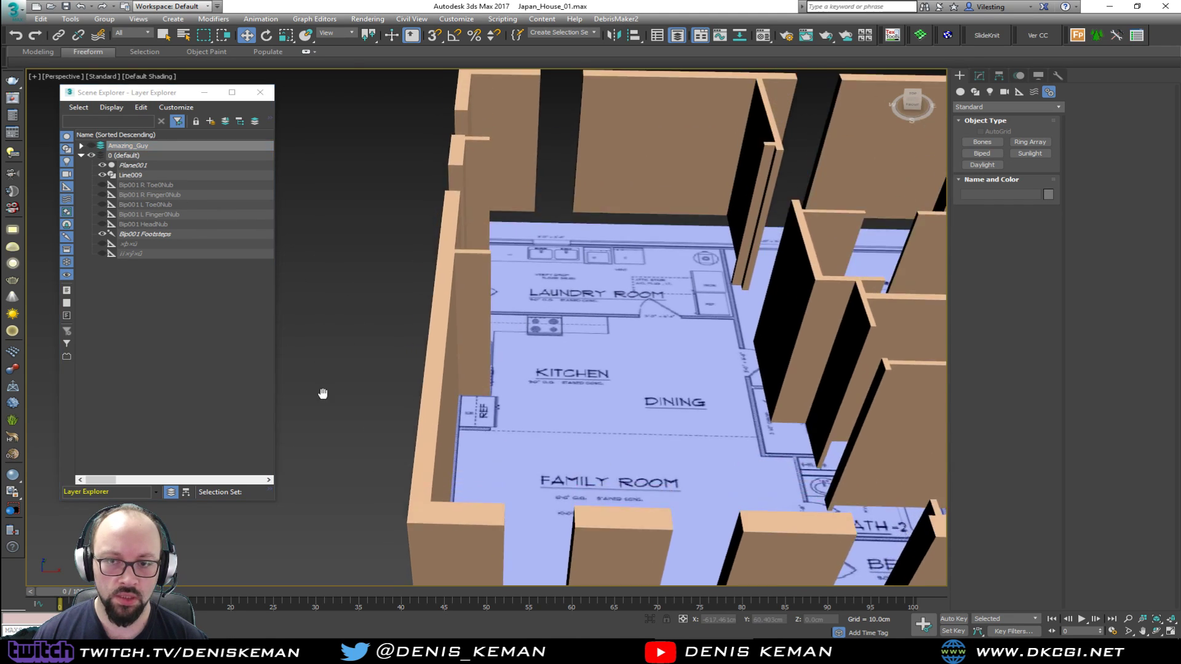
scroll(323, 393, "down", 5)
left_click(413, 437)
scroll(413, 439, "up", 4)
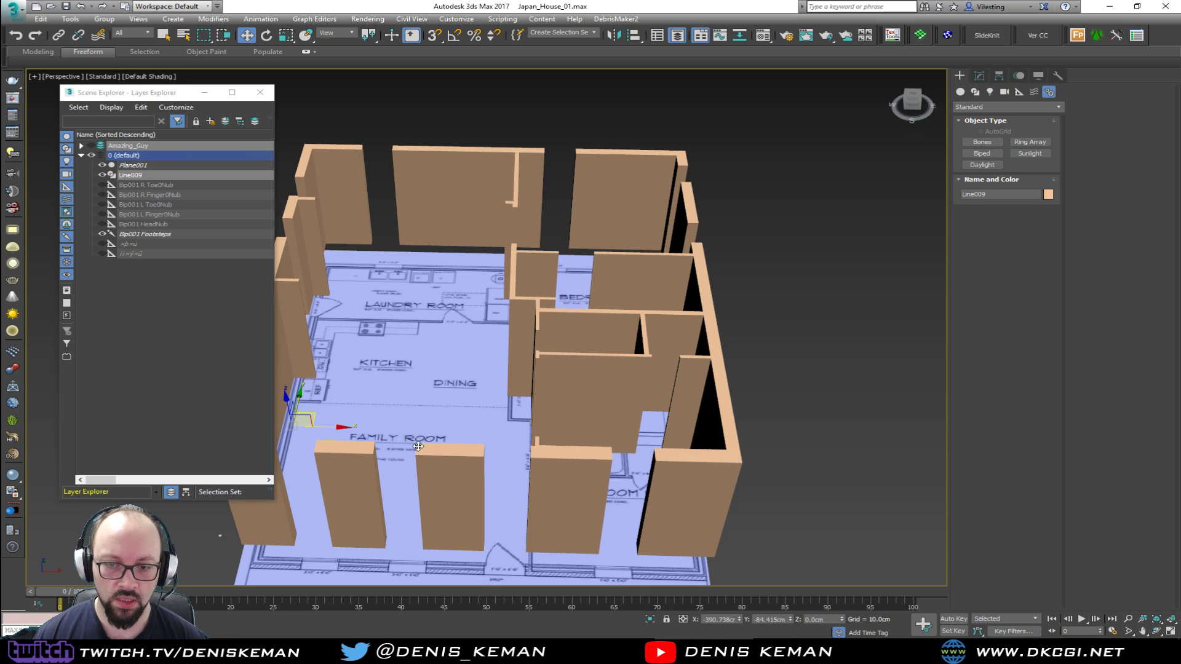
key("F3")
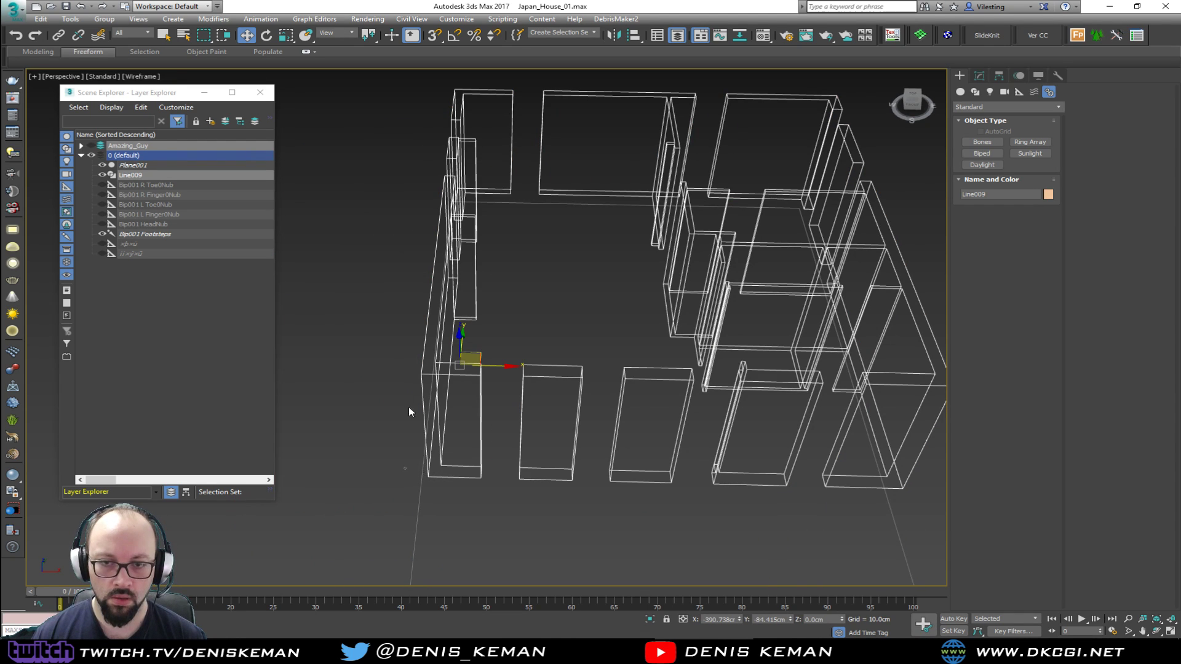
key("F3")
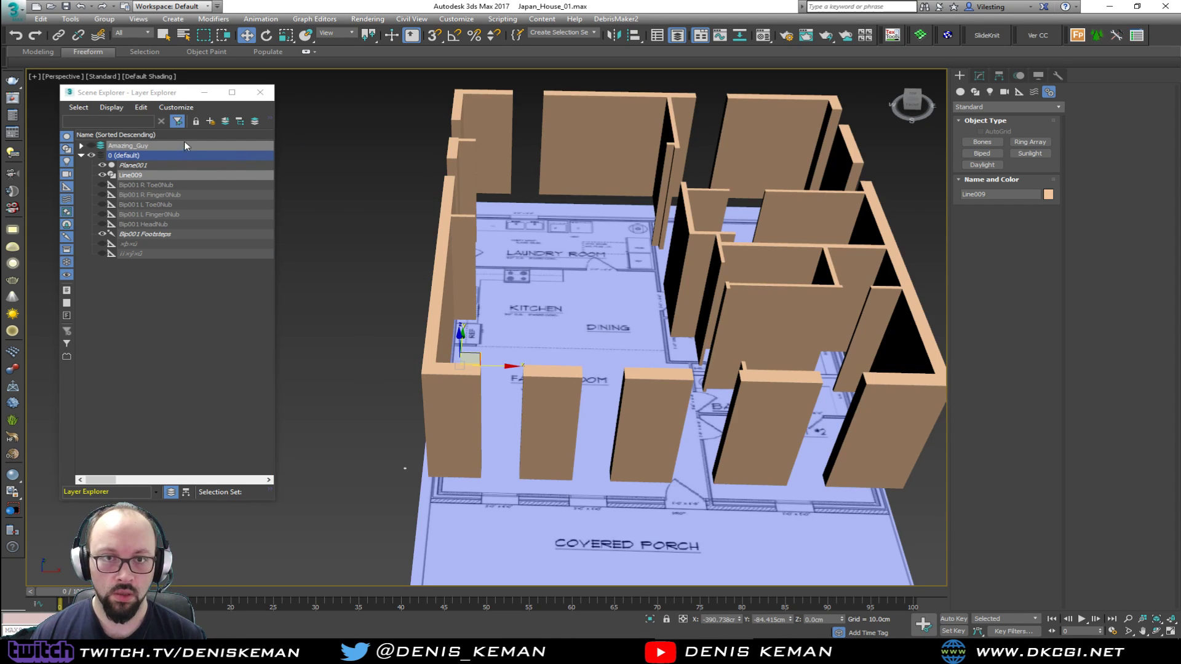
left_click(225, 121)
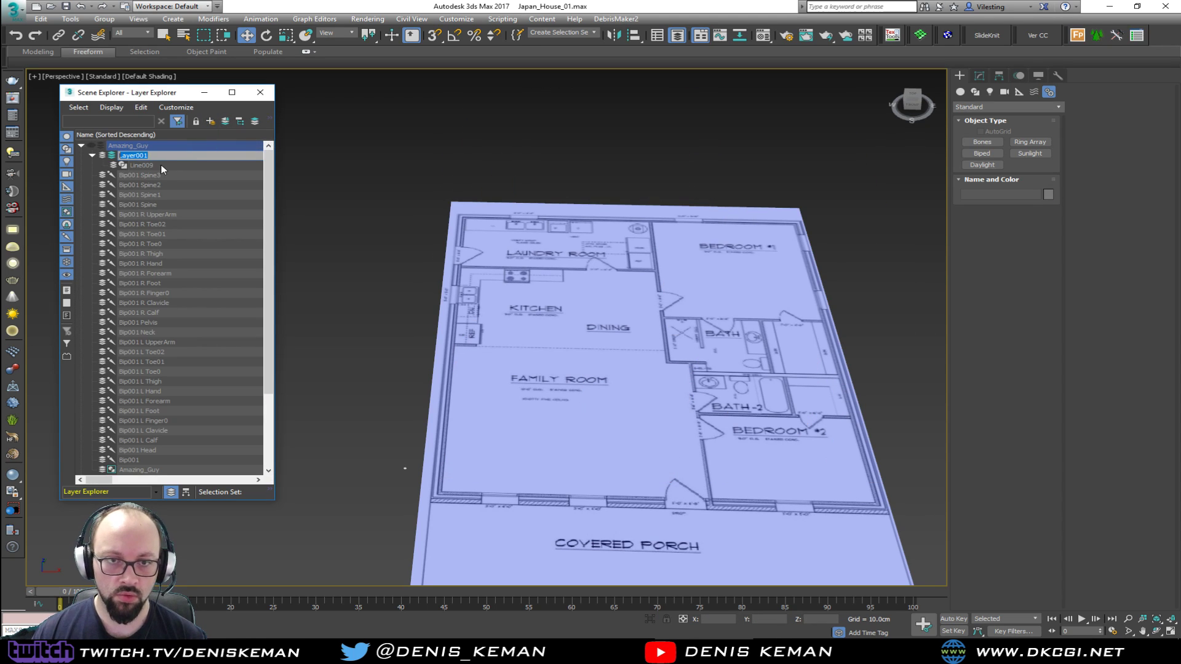
type("W")
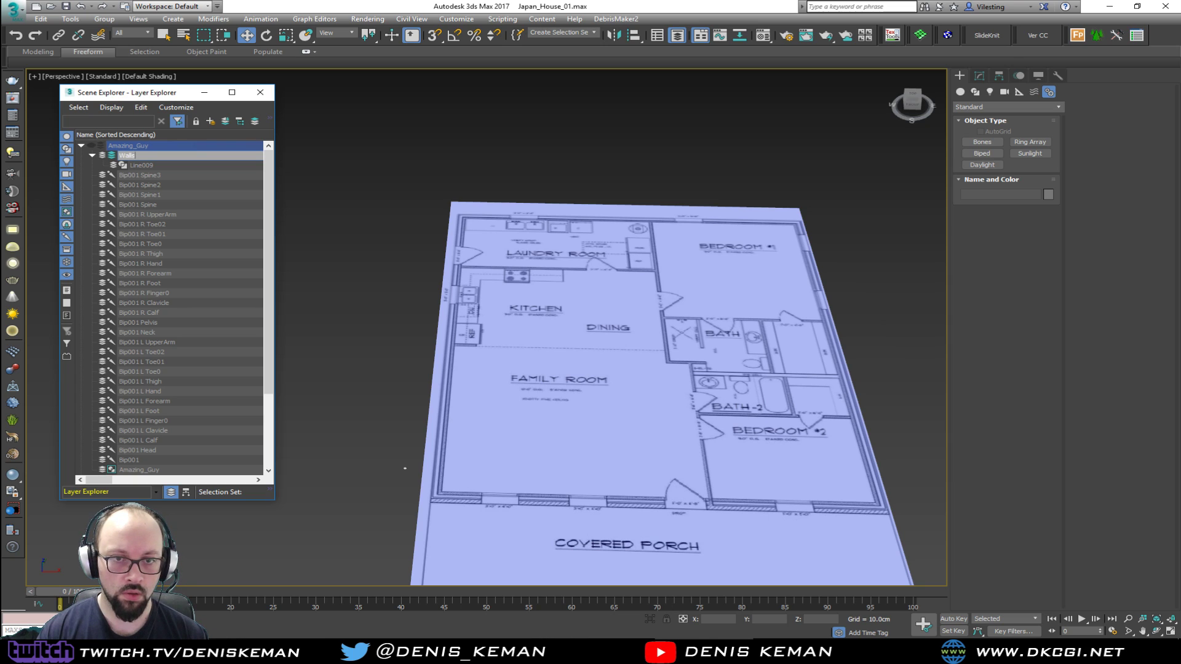
type("alls")
key("Return")
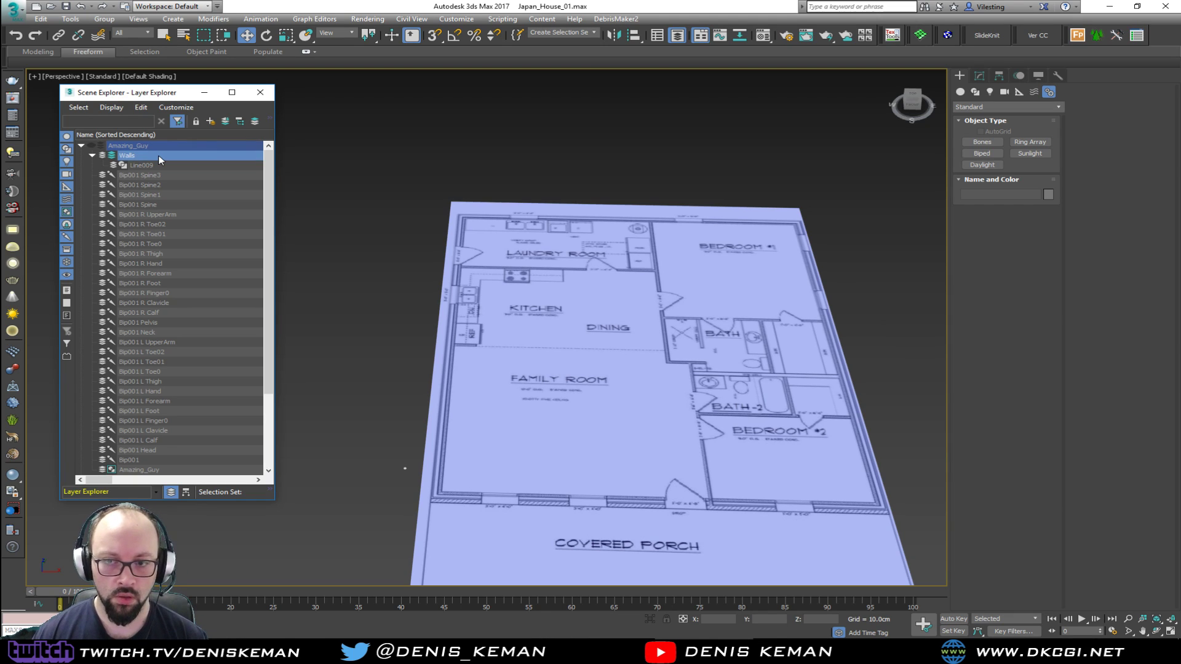
Move the Walls layer out of the Amazing_Guy layer to the top level, leaving Amazing_Guy hidden and collapsed
left_click(91, 146)
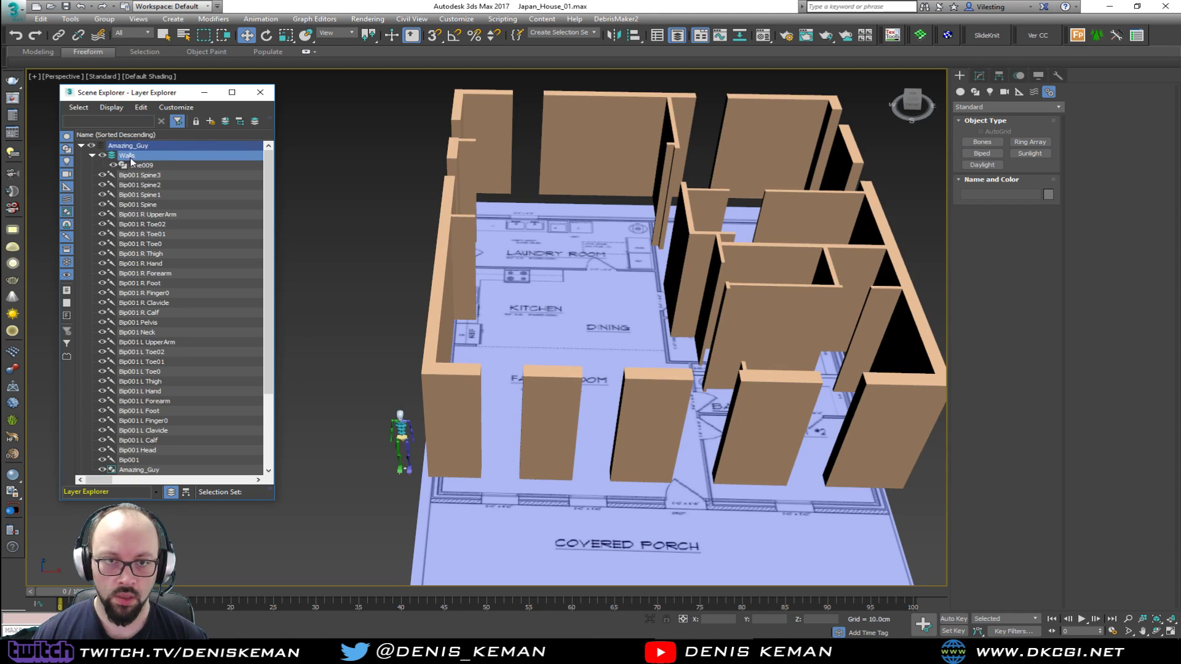
left_click_drag(132, 160, 119, 144)
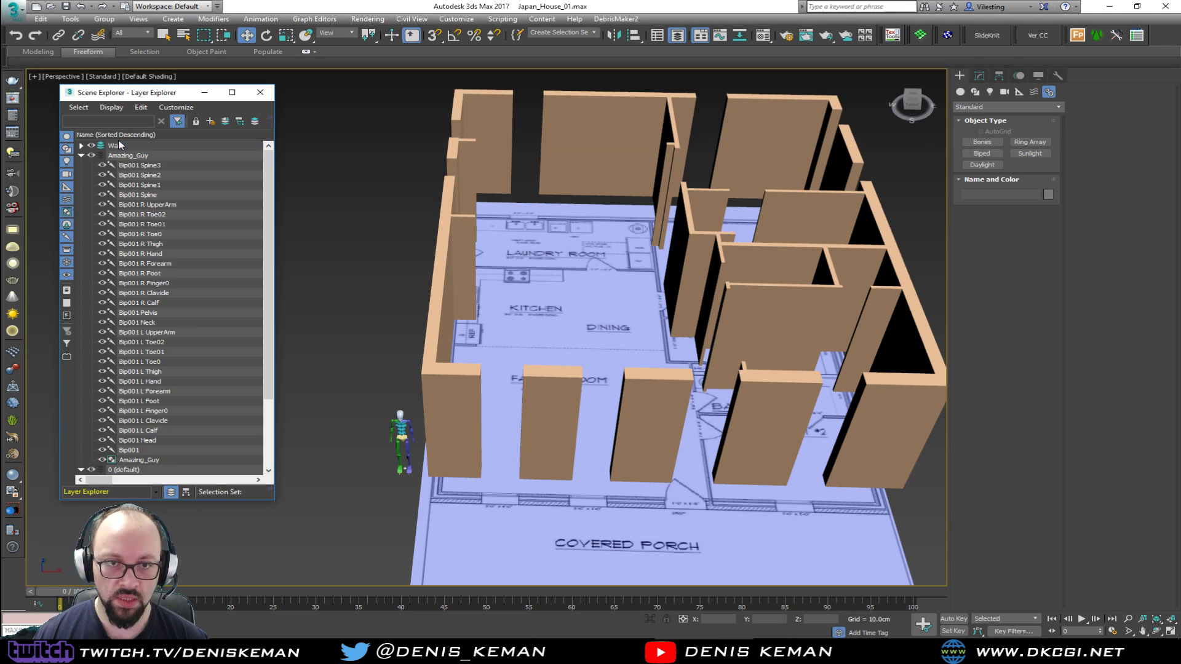
left_click(92, 156)
left_click(81, 156)
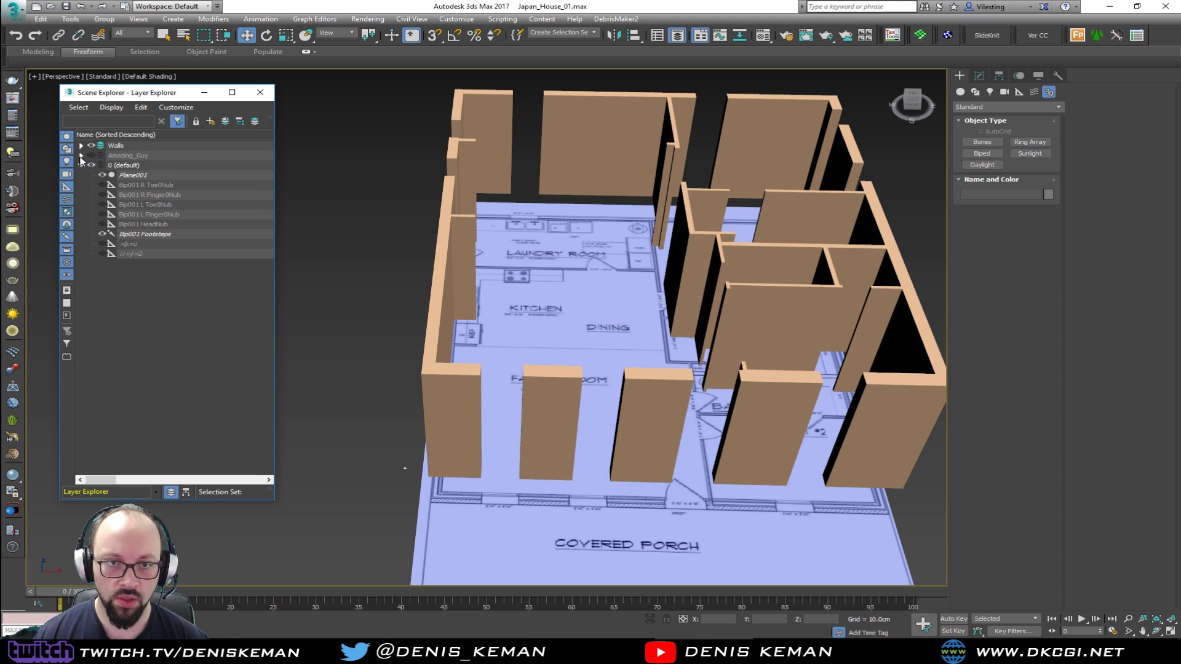
Delete the Bip001 Footsteps object from the default layer
middle_click_drag(567, 338, 510, 337, "alt")
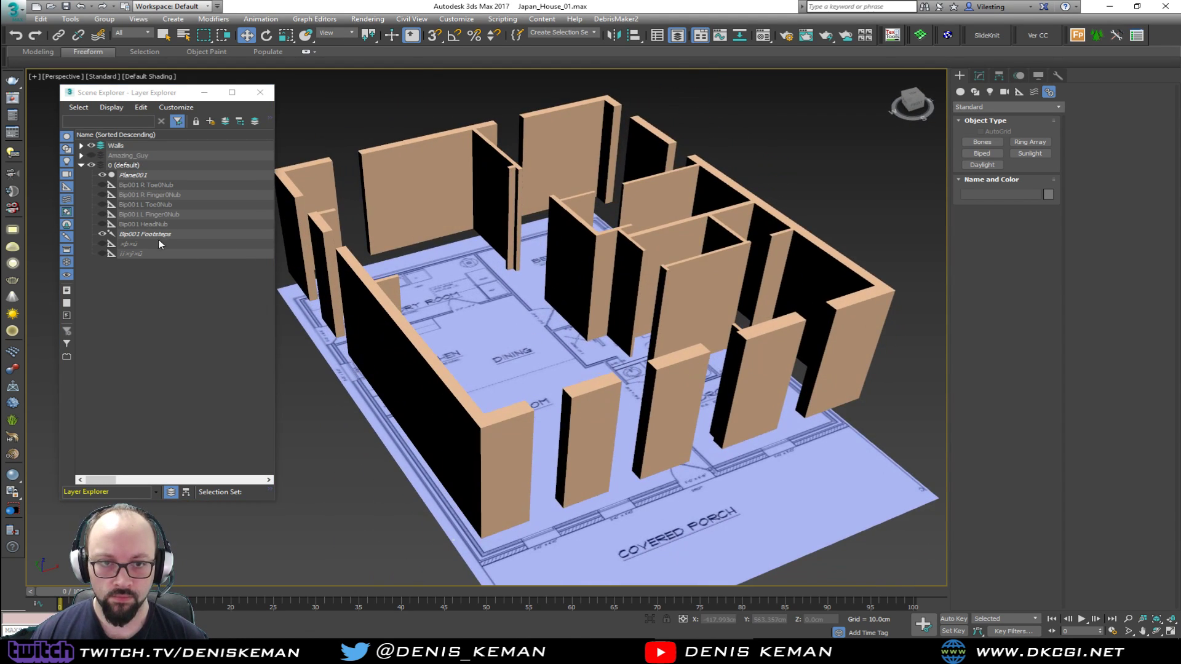
left_click(154, 235)
middle_click_drag(441, 452, 475, 367)
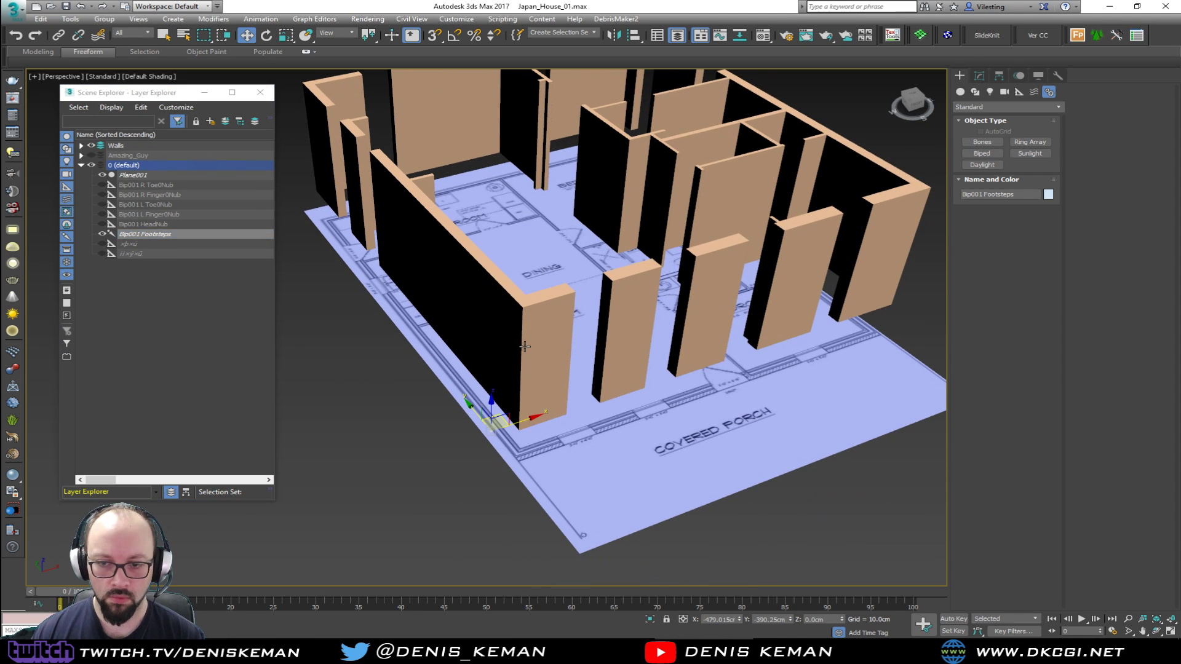
key("Delete")
Put the floor-plan plane Plane001 in a new layer and name the layer Blueprints
left_click(102, 175)
left_click(103, 175)
middle_click_drag(356, 233, 353, 288, "alt")
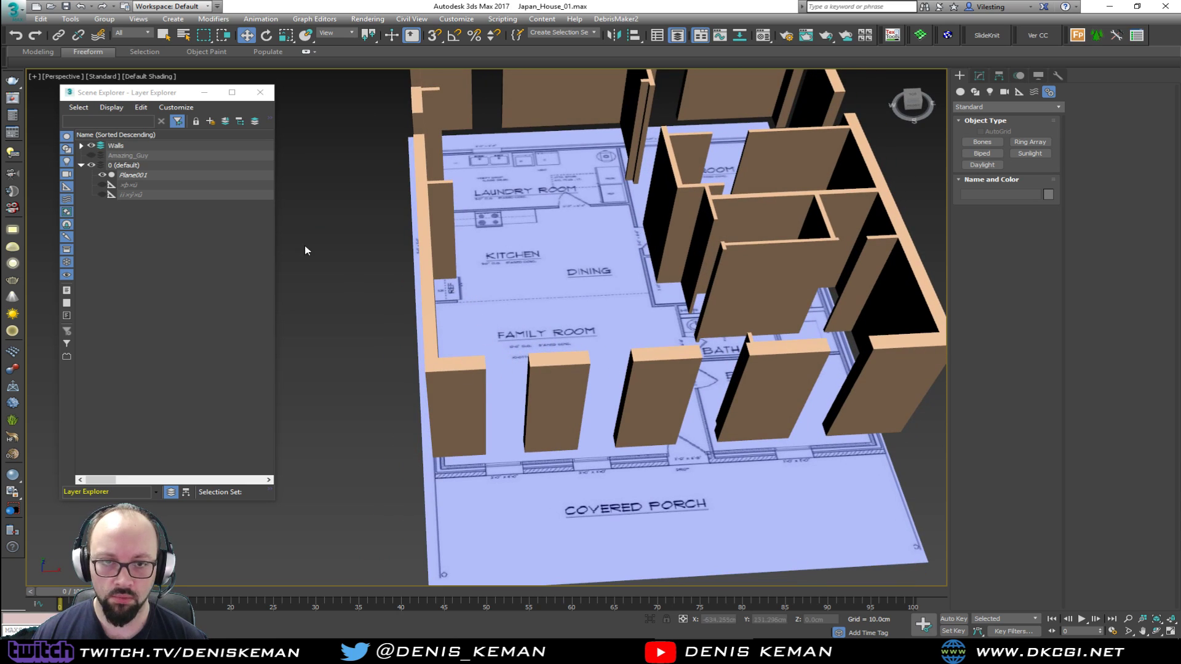
left_click(141, 177)
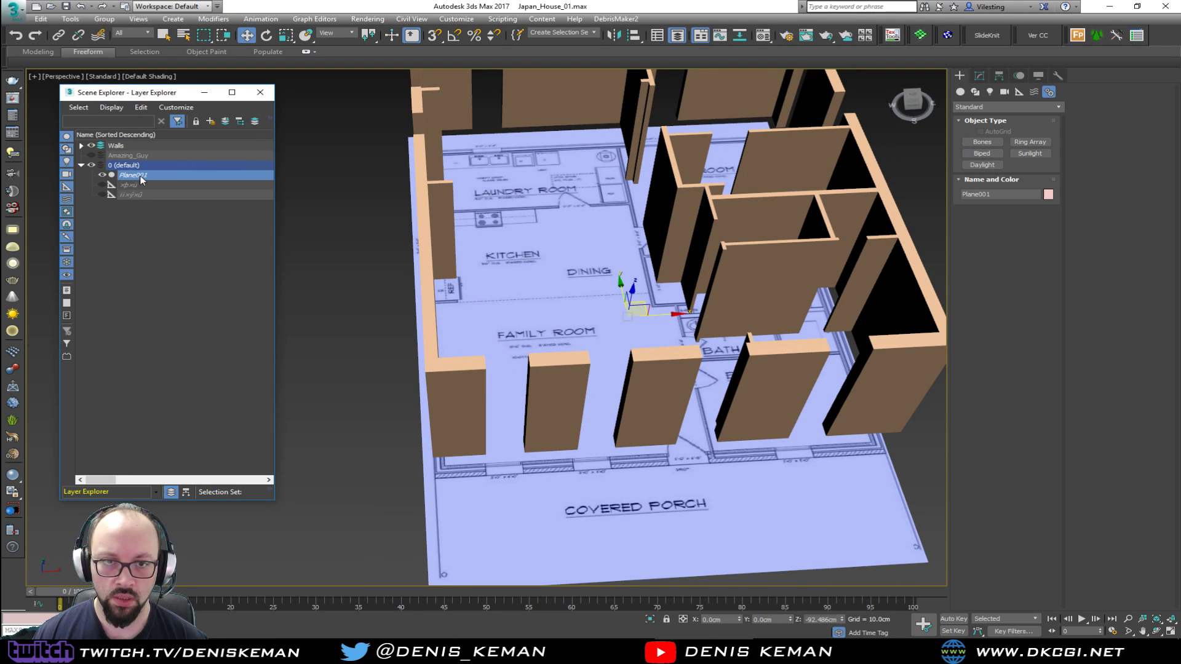
left_click(211, 122)
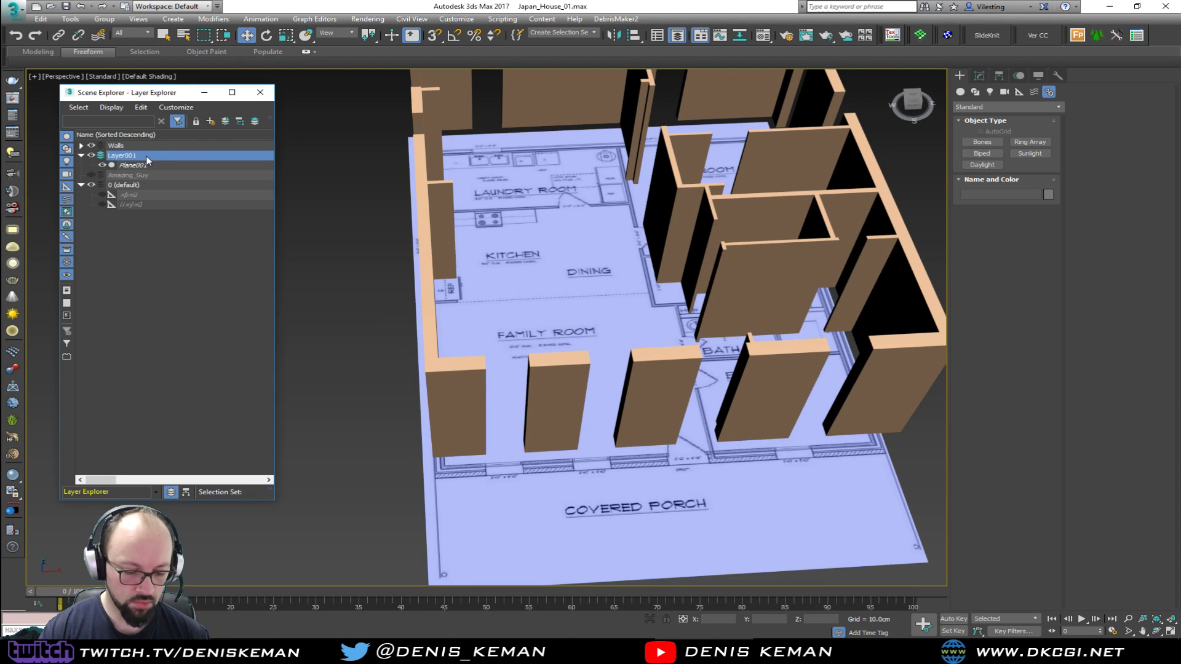
key("l")
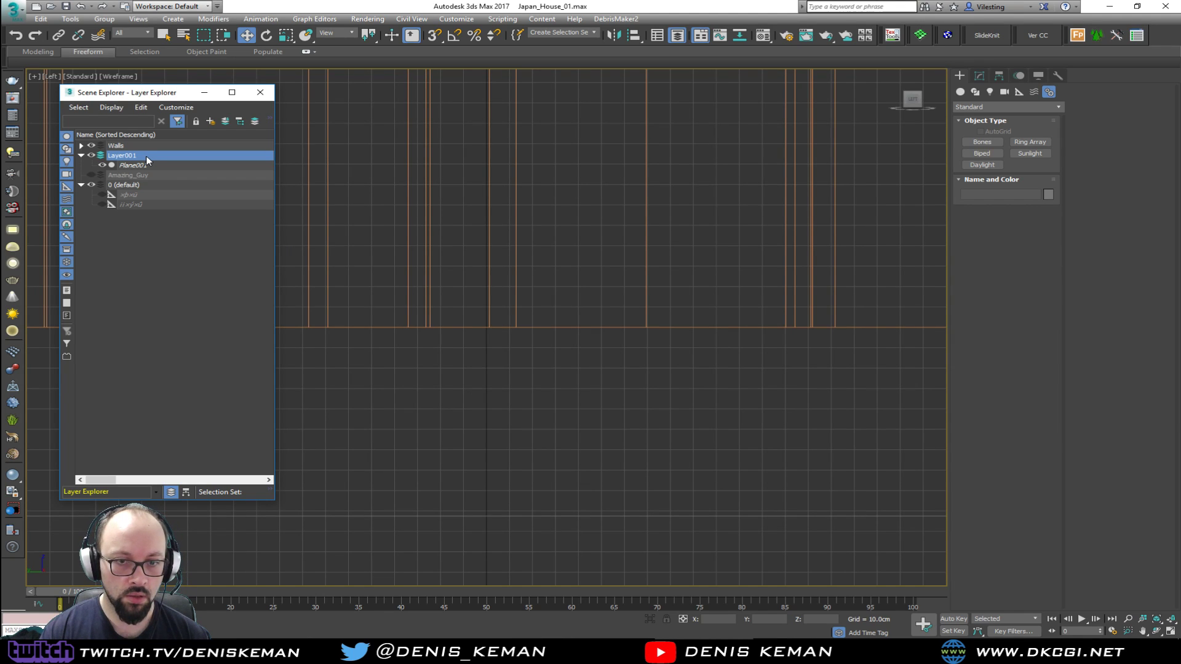
left_click(146, 156)
type("Blueprints")
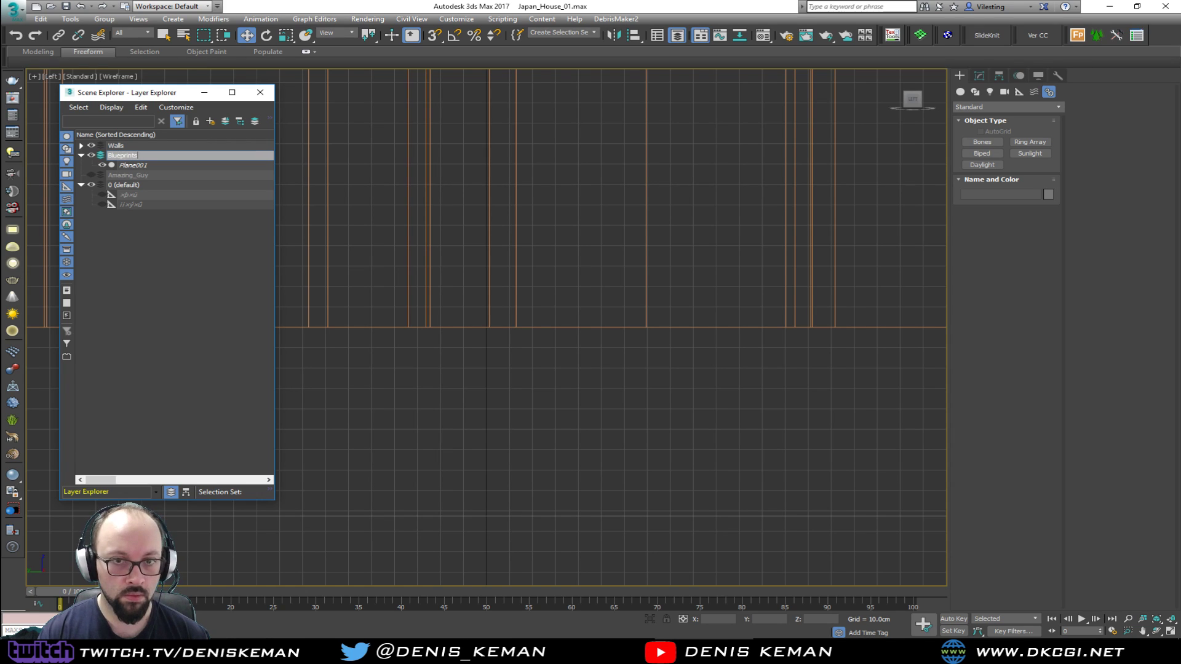
key("Return")
Rename the floor-plan plane in the Blueprints layer as BP
left_click(146, 165)
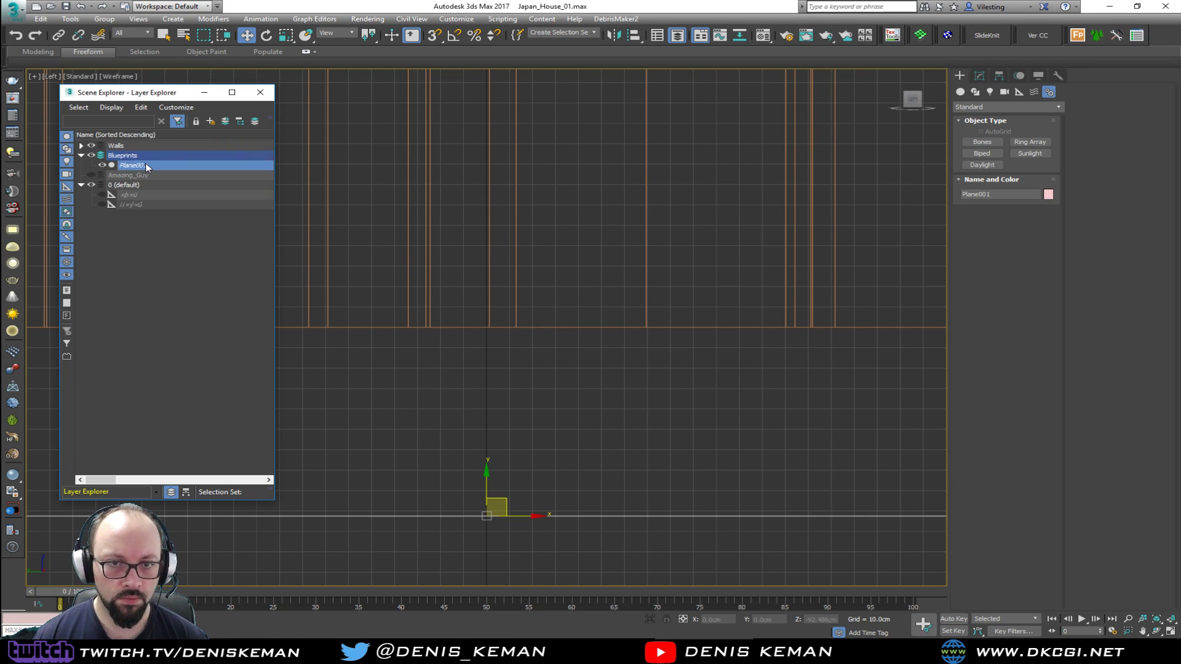
left_click(147, 165)
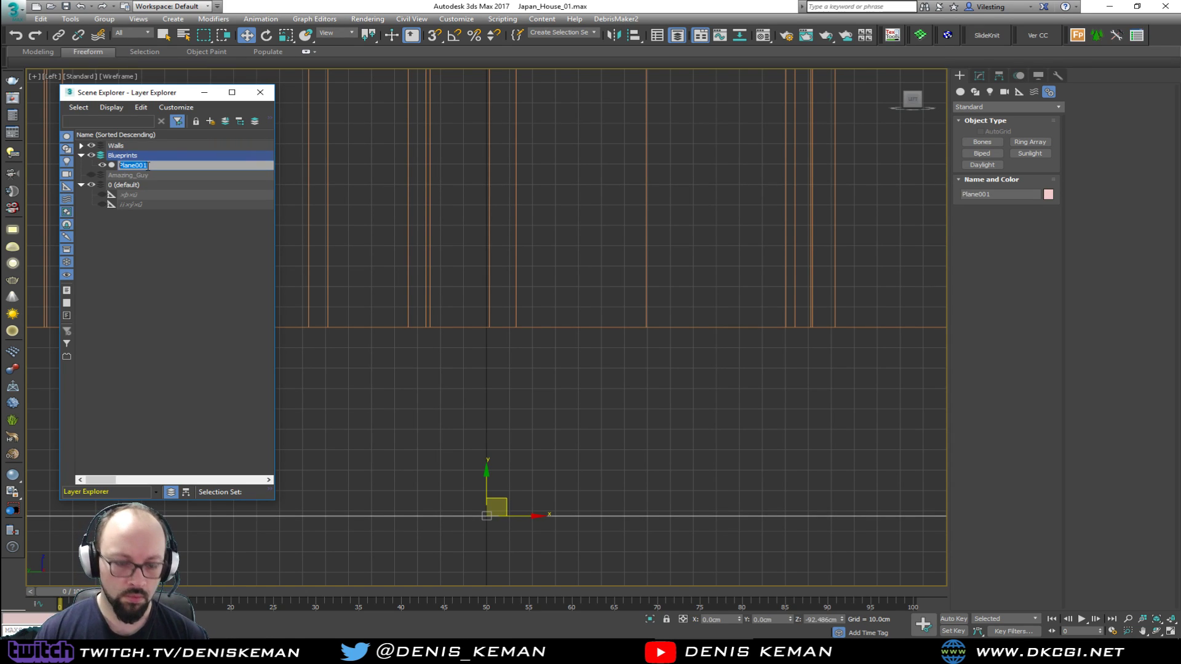
type("BP")
key("Return")
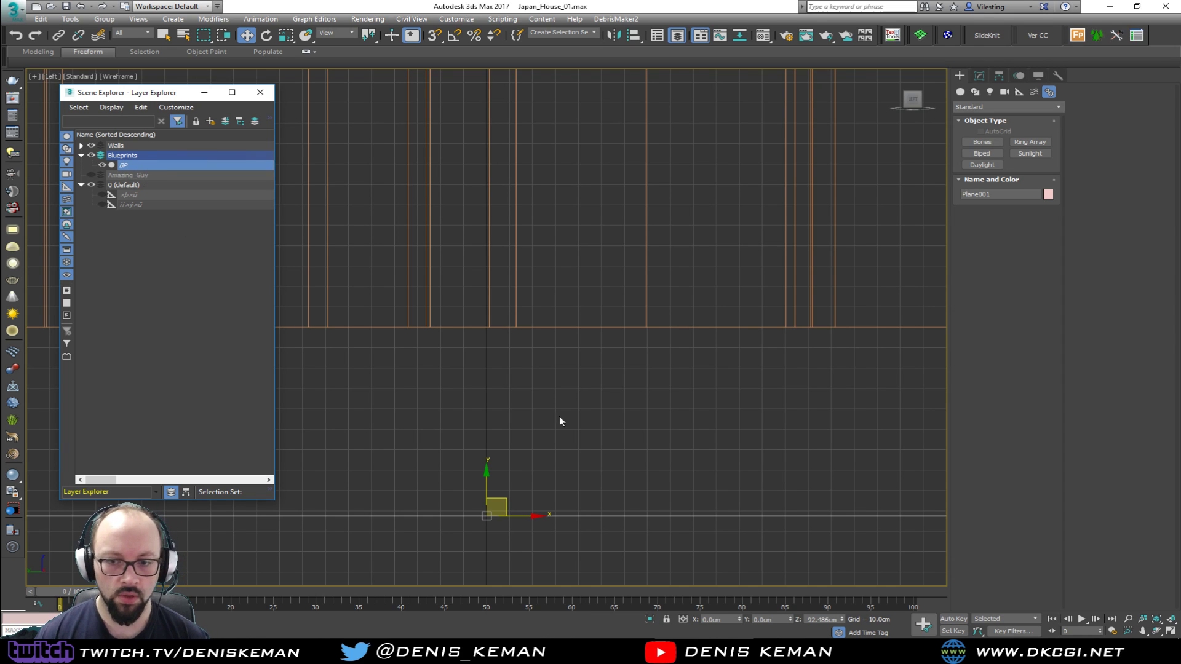
Show the four-viewport layout, switch the Top view to shaded display, and deselect the floor-plan plane
left_click(980, 76)
key("alt+w")
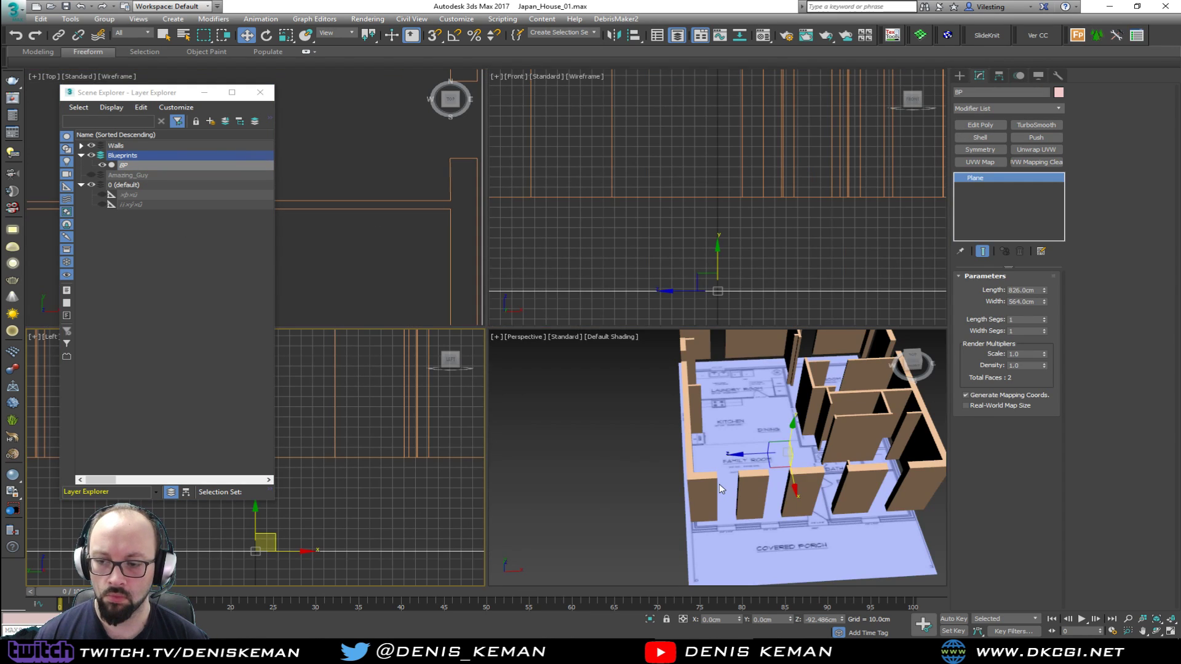
middle_click_drag(664, 449, 595, 450)
middle_click_drag(405, 256, 401, 241)
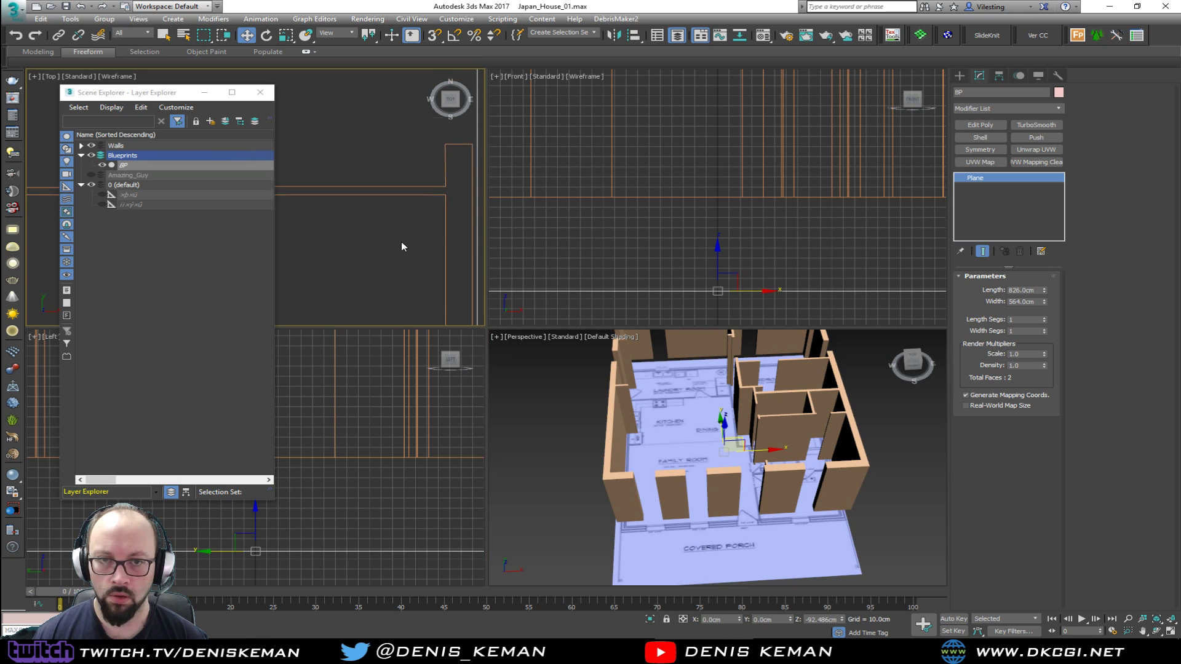
scroll(401, 241, "down", 2)
key("F3")
left_click(561, 467)
middle_click_drag(584, 489, 570, 451)
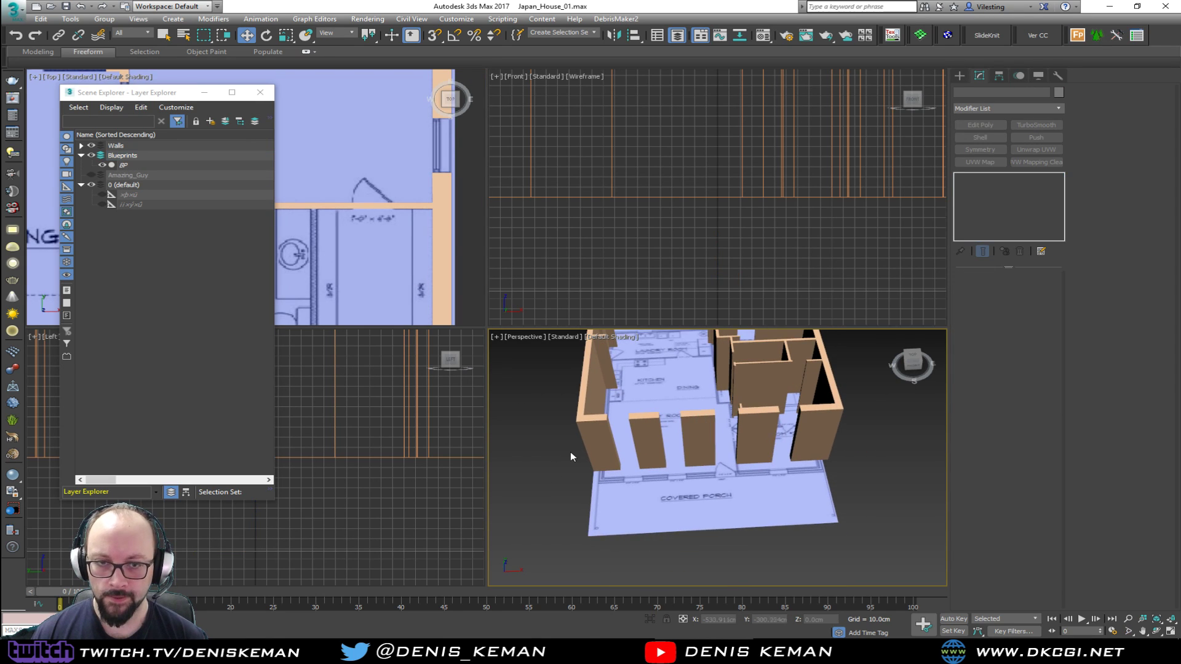
Collapse the Blueprints layer, toggle its visibility off and on, and maximize the Perspective view
left_click(82, 156)
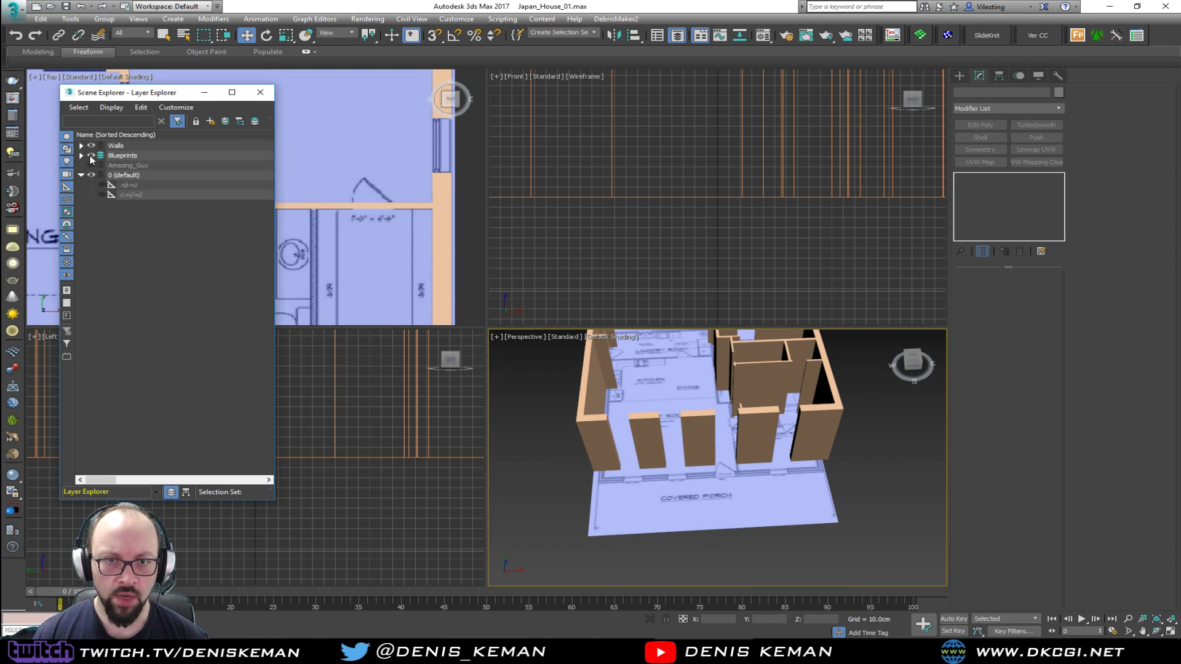
left_click(91, 156)
left_click(91, 156)
scroll(656, 409, "up", 2)
key("alt+w")
middle_click_drag(393, 360, 500, 325, "alt")
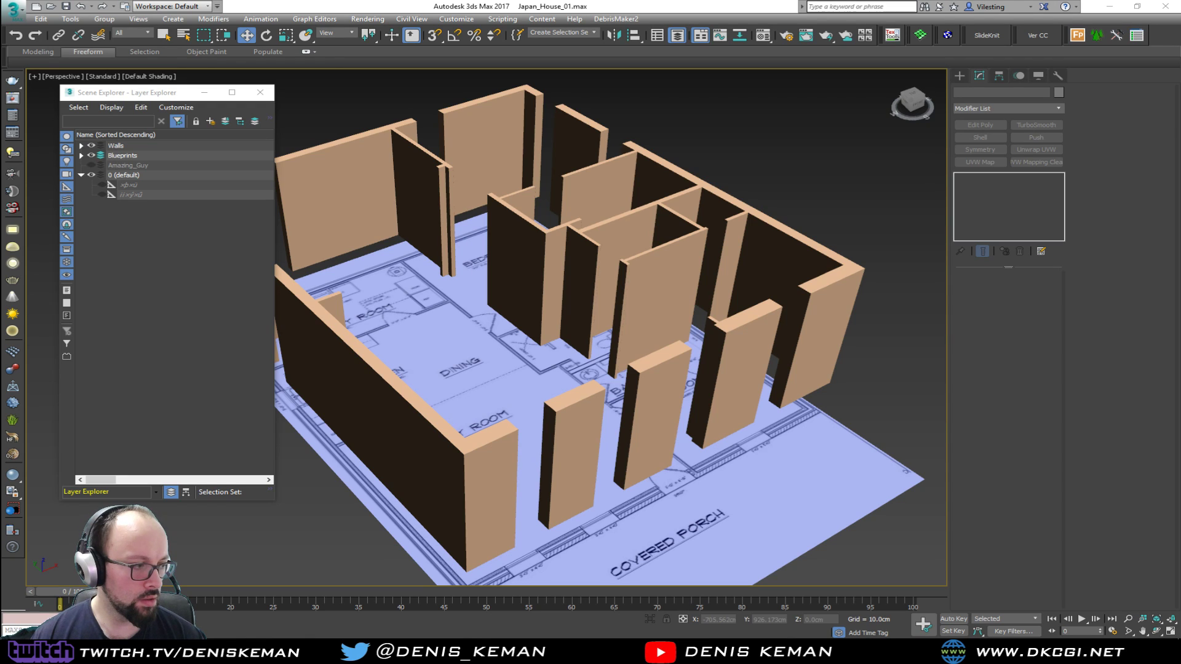
Switch to Discord, examine the Japanese interior reference images in the streaming_related channel, and return to 3ds Max
key("alt+Tab")
key("alt+Tab")
scroll(661, 366, "up", 10)
scroll(663, 368, "up", 5)
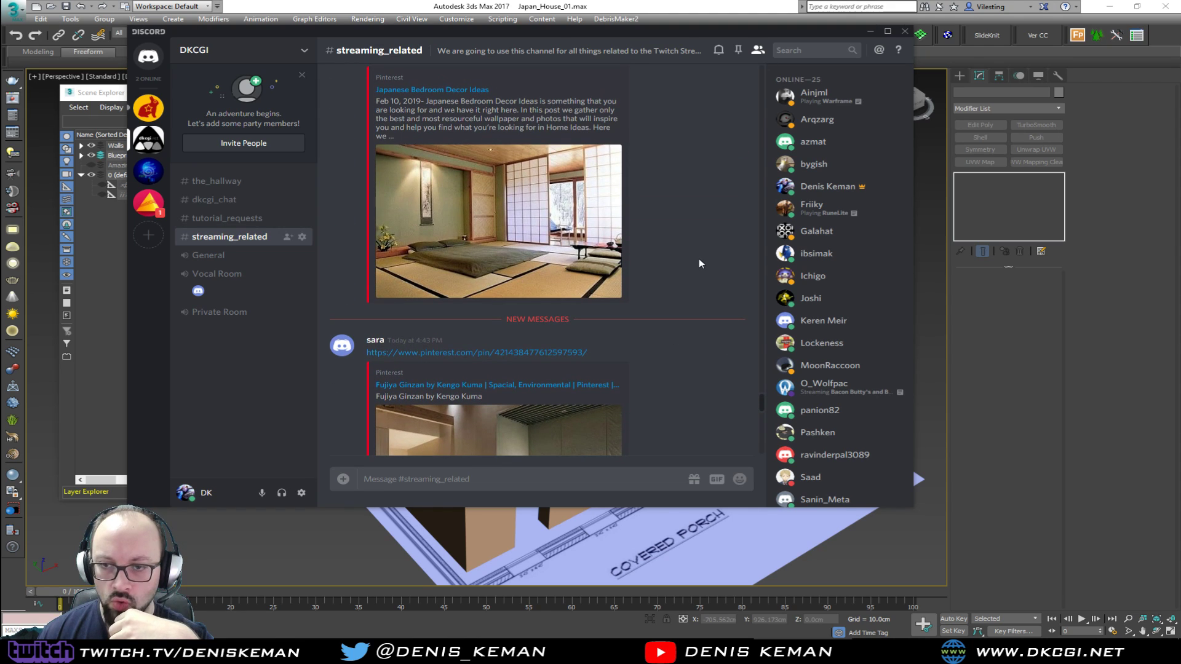
scroll(664, 267, "down", 8)
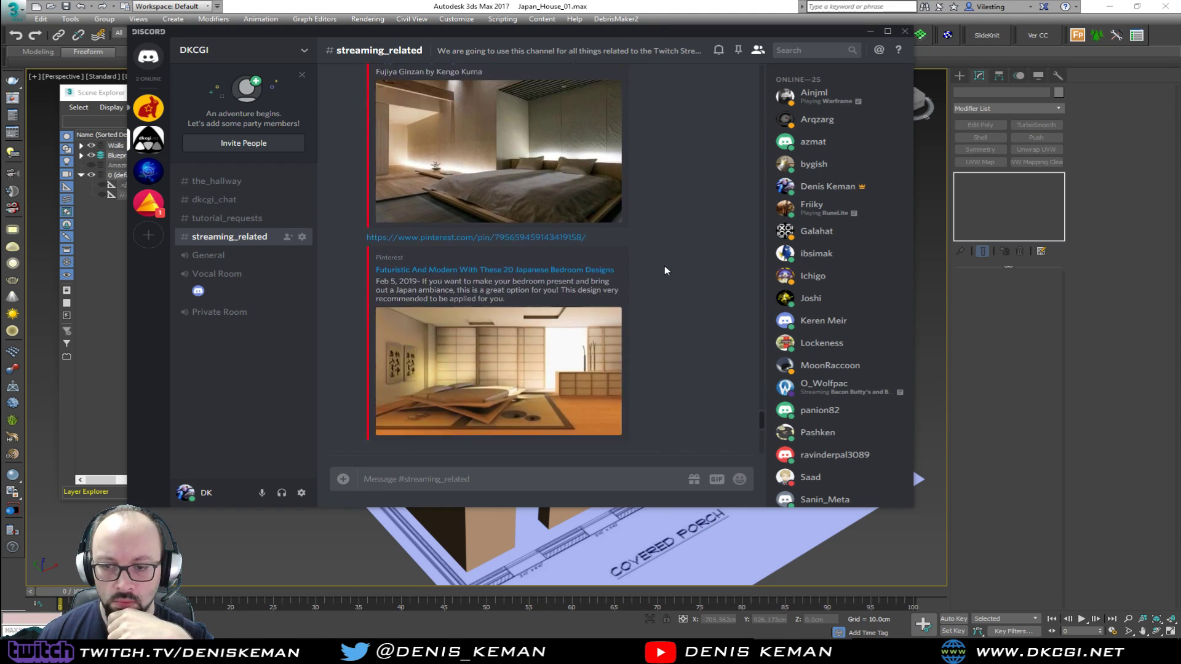
scroll(664, 271, "down", 5)
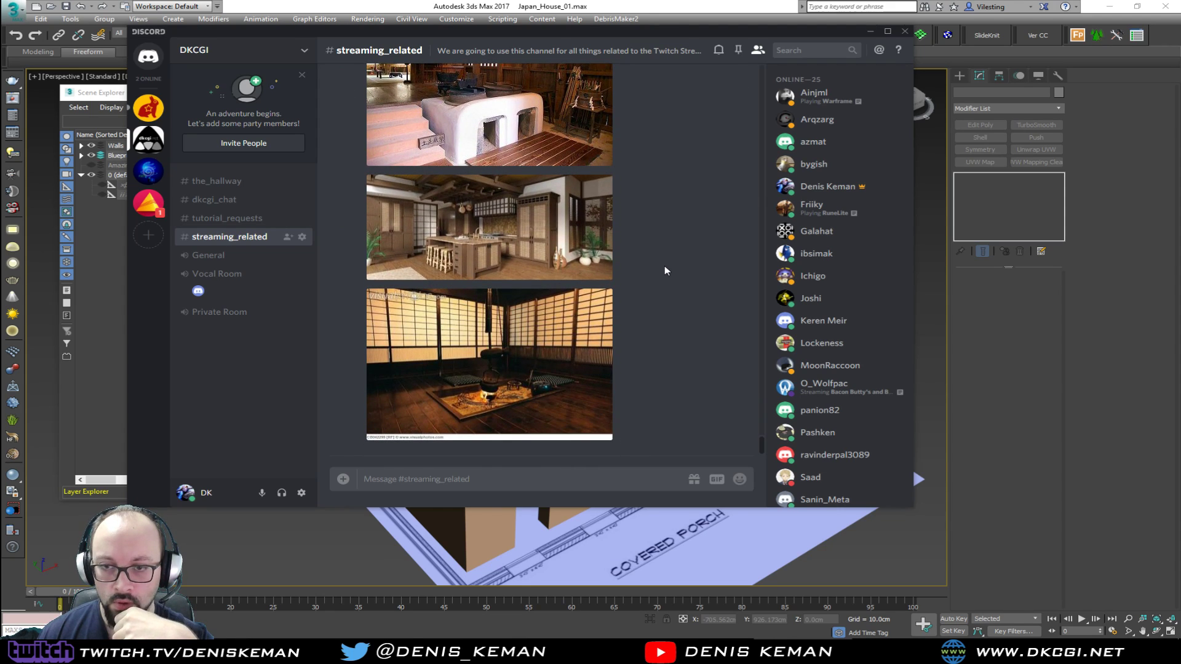
scroll(664, 266, "up", 8)
scroll(664, 270, "up", 3)
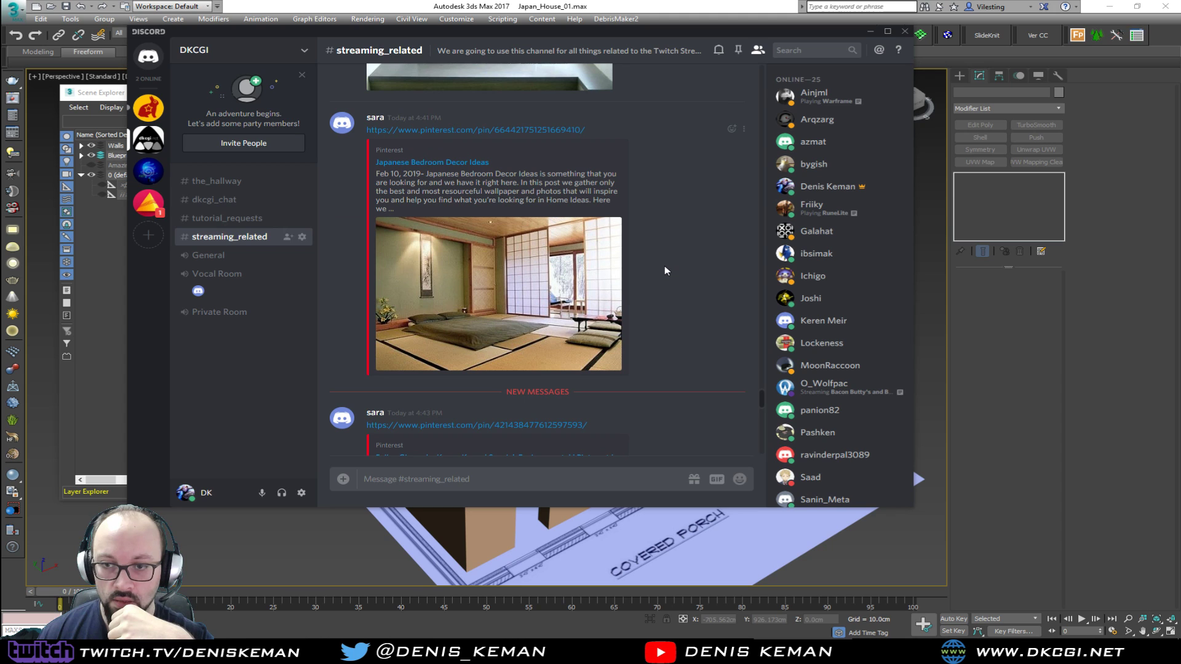
left_click_drag(525, 35, 590, 663)
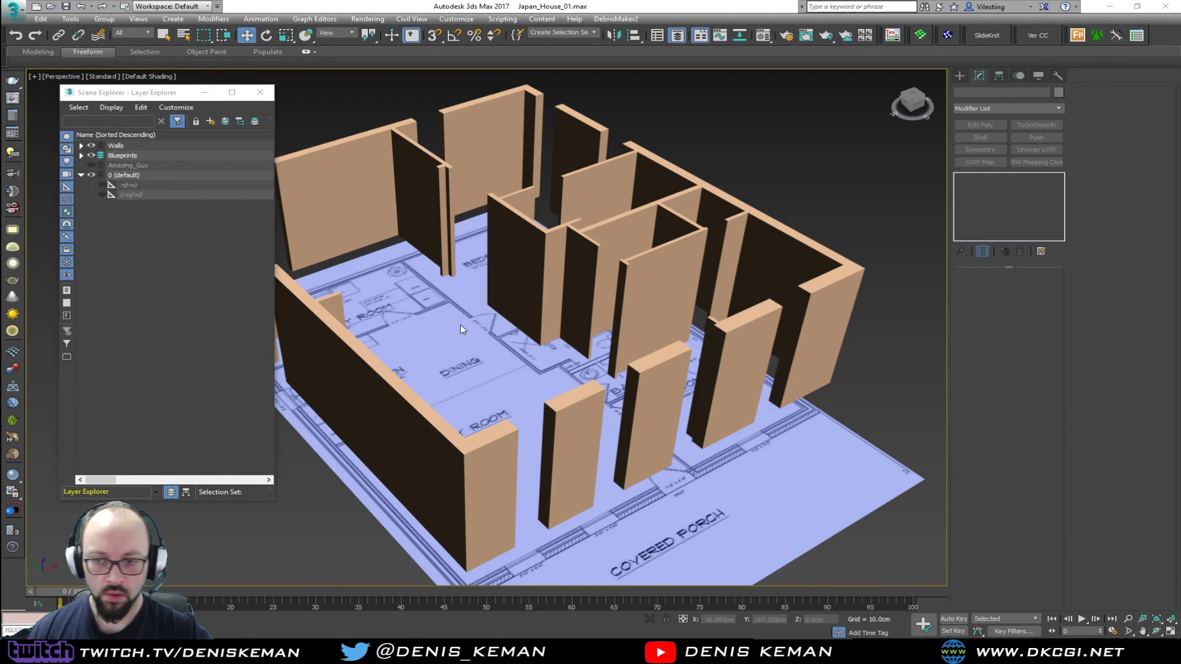
Turn the Amazing_Guy layer's visibility back on and collapse the default layer
middle_click_drag(461, 329, 581, 268)
middle_click_drag(562, 335, 447, 315, "alt")
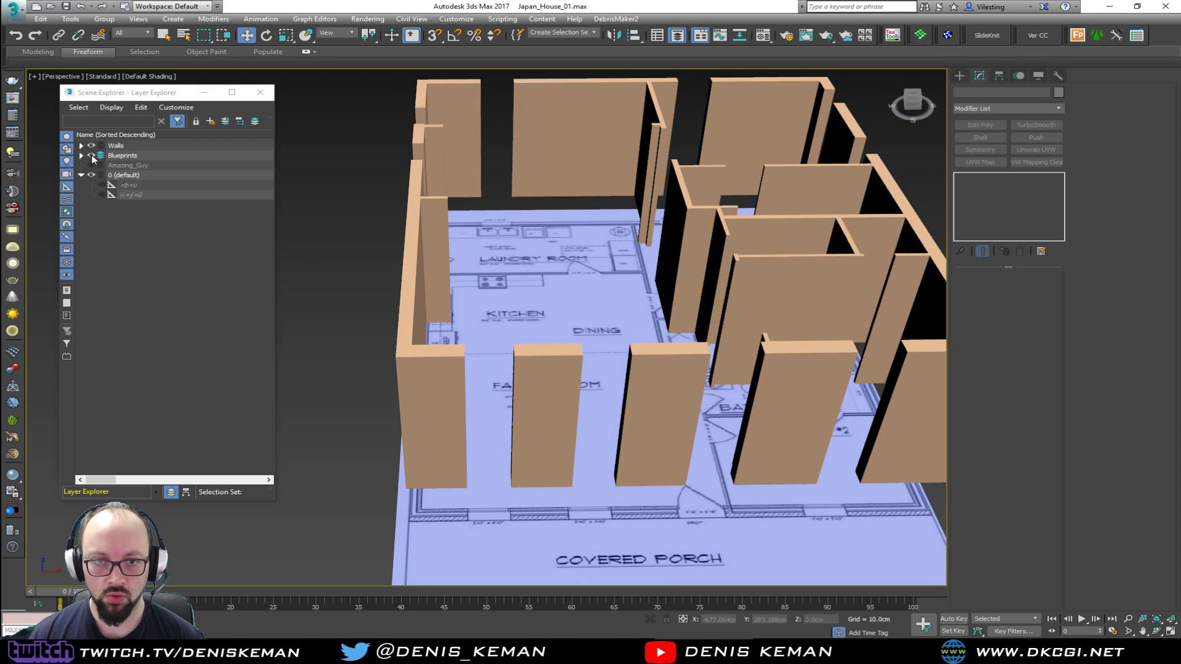
left_click(91, 164)
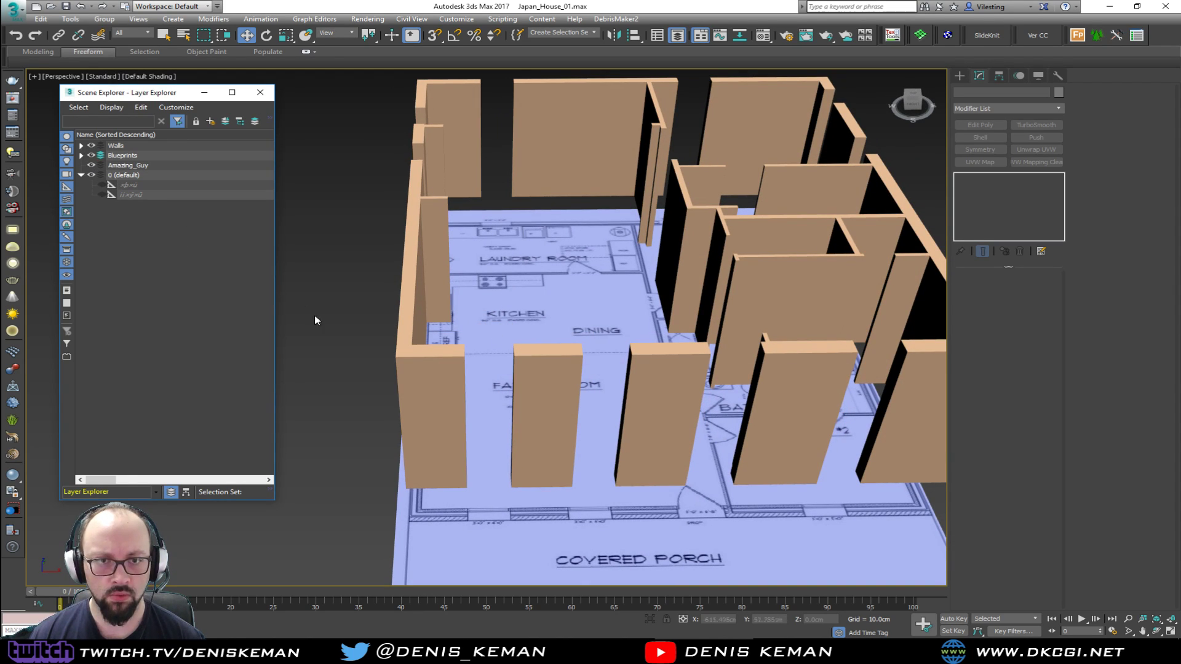
left_click(82, 156)
left_click(82, 156)
left_click(81, 175)
left_click(82, 175)
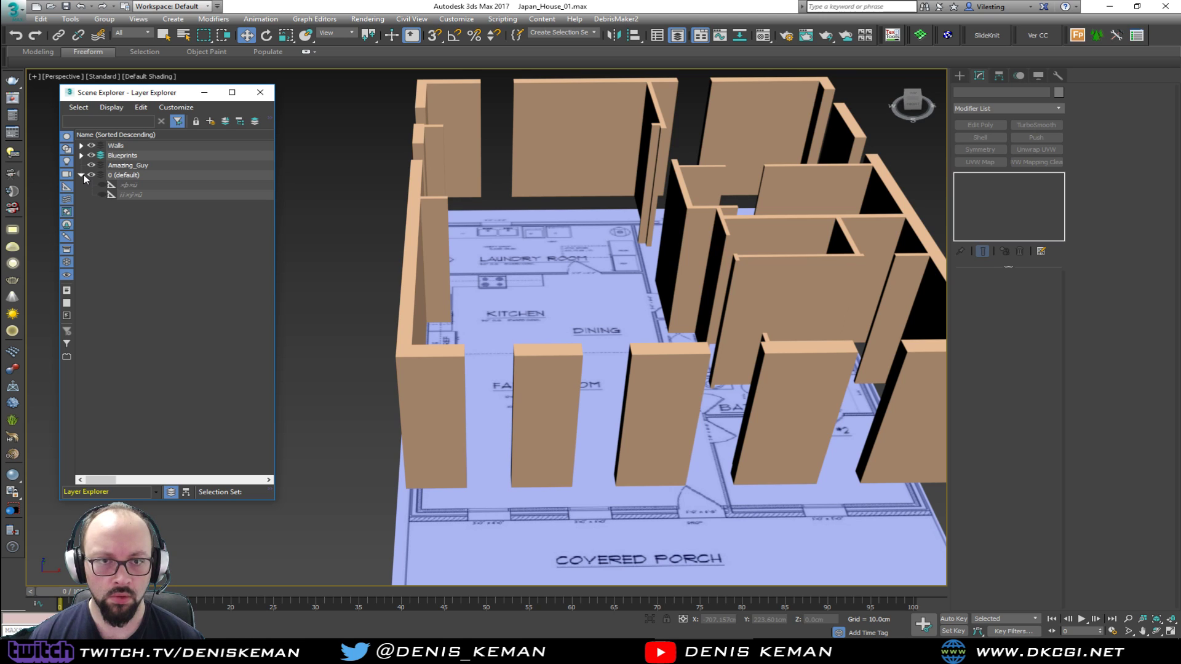
middle_click_drag(421, 368, 532, 323)
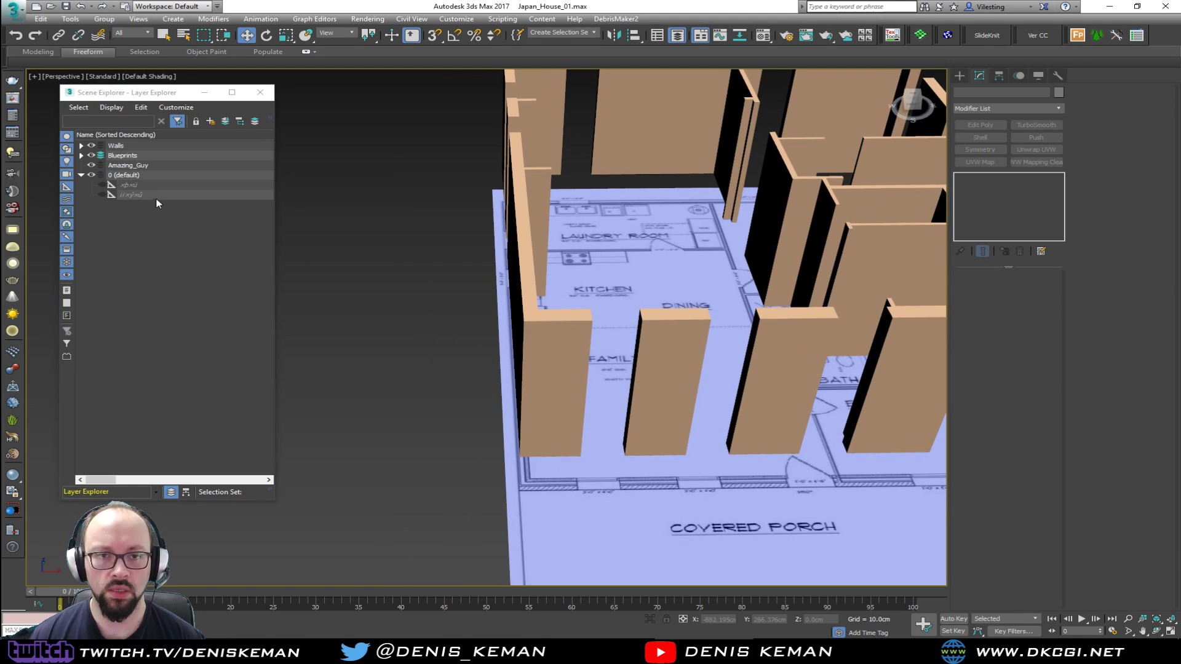
left_click(81, 175)
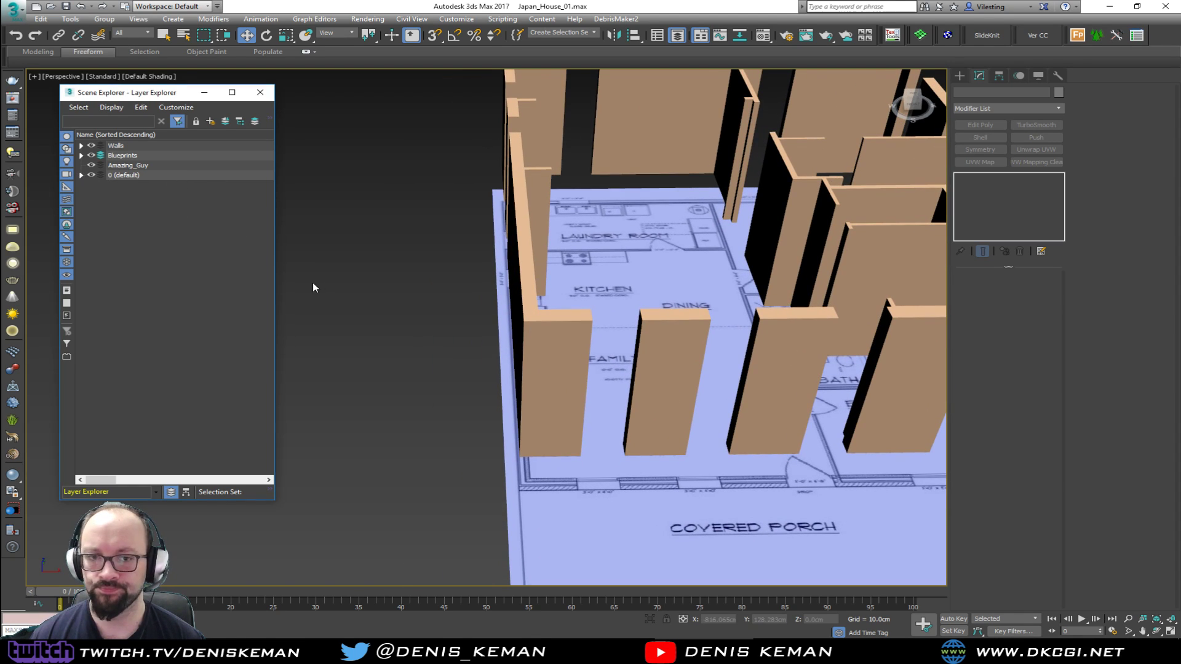
Make Amazing_Guy the active layer and create a Biped beside the house, near the front corner of the walls
left_click(111, 169)
left_click(101, 165)
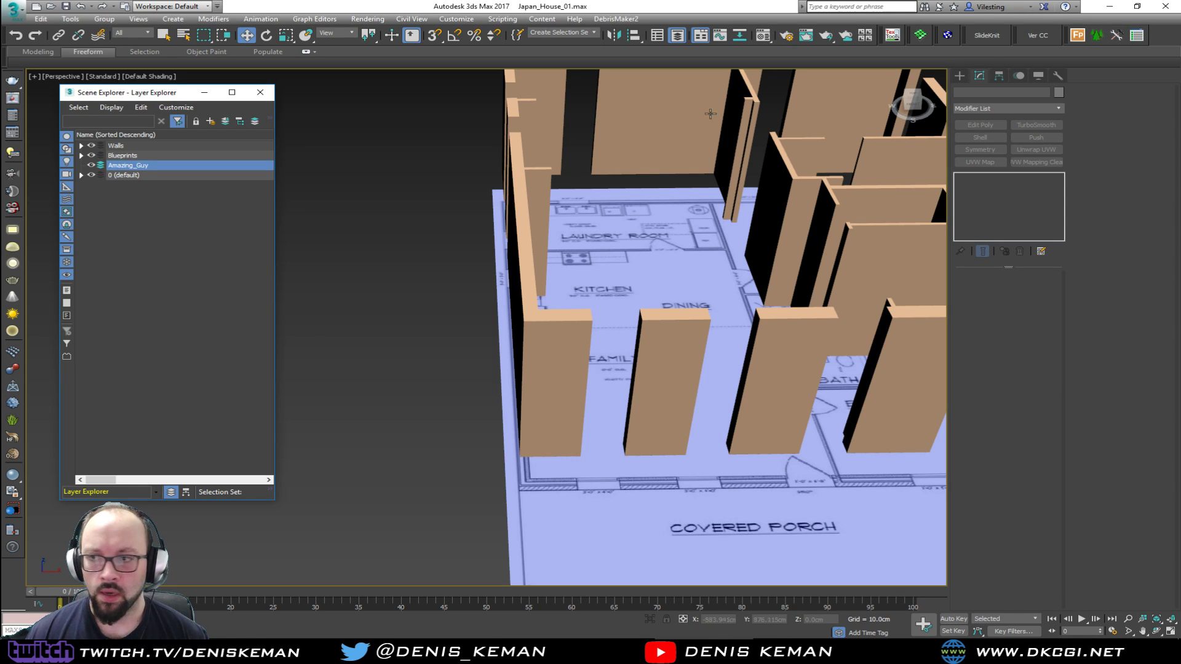
left_click(960, 75)
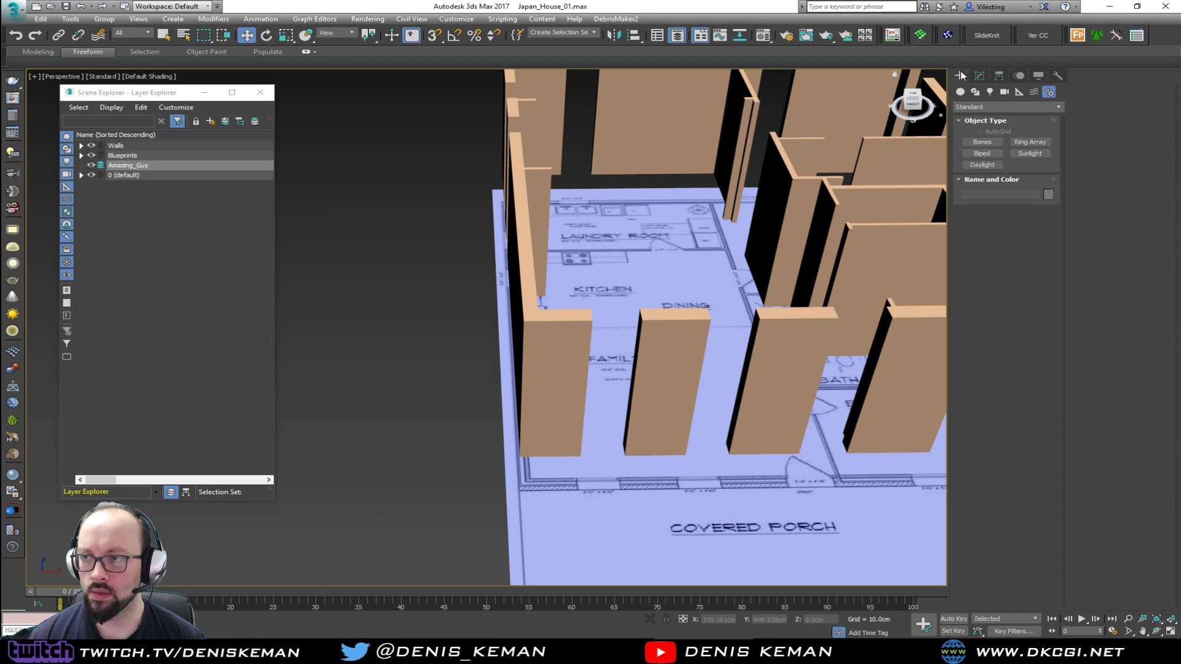
left_click(990, 155)
left_click_drag(470, 443, 480, 325)
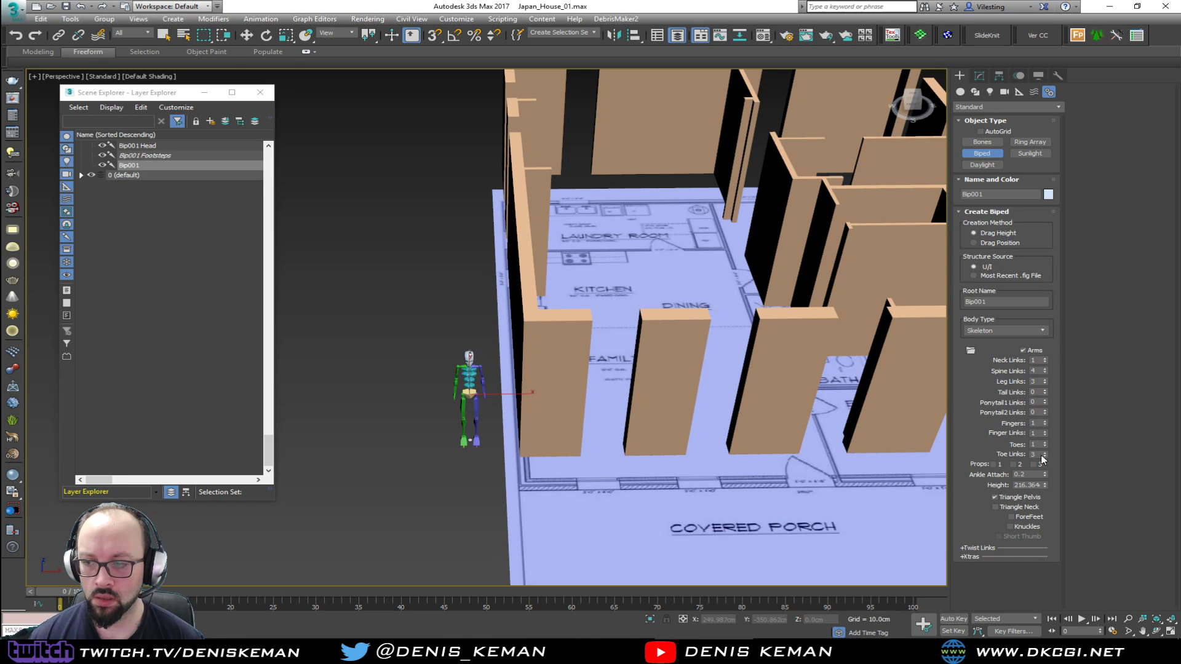
Set the biped's height to 185 cm and activate the Move tool
left_click_drag(1017, 485, 1116, 484)
type("18")
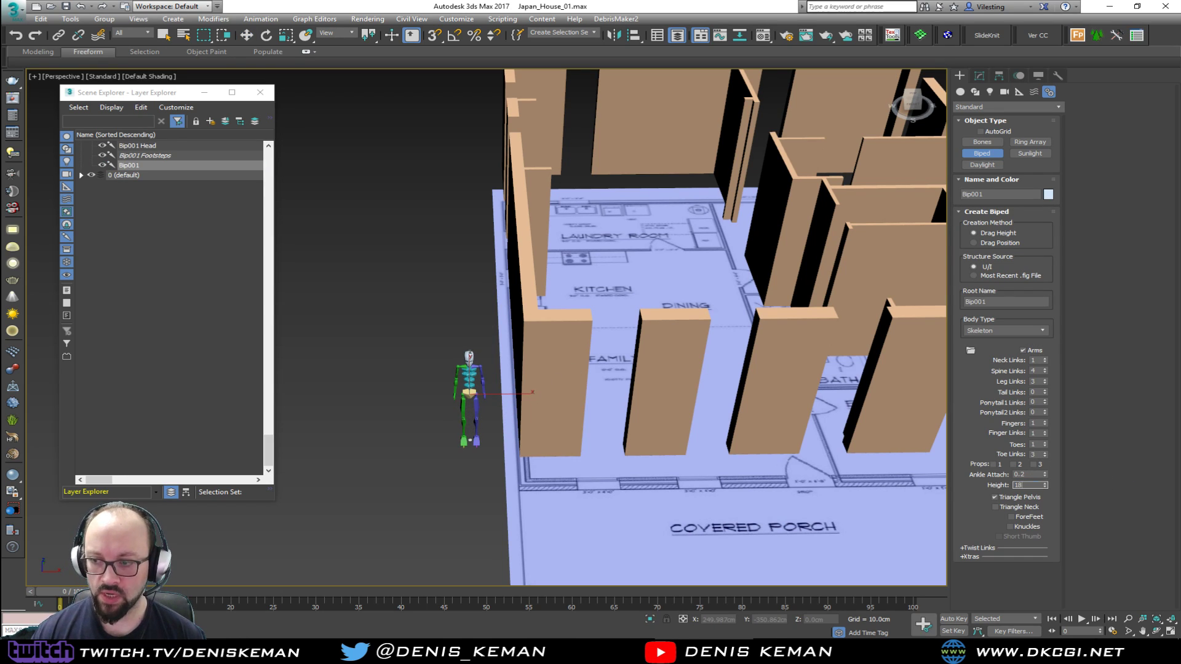
type("5")
key("Return")
key("w")
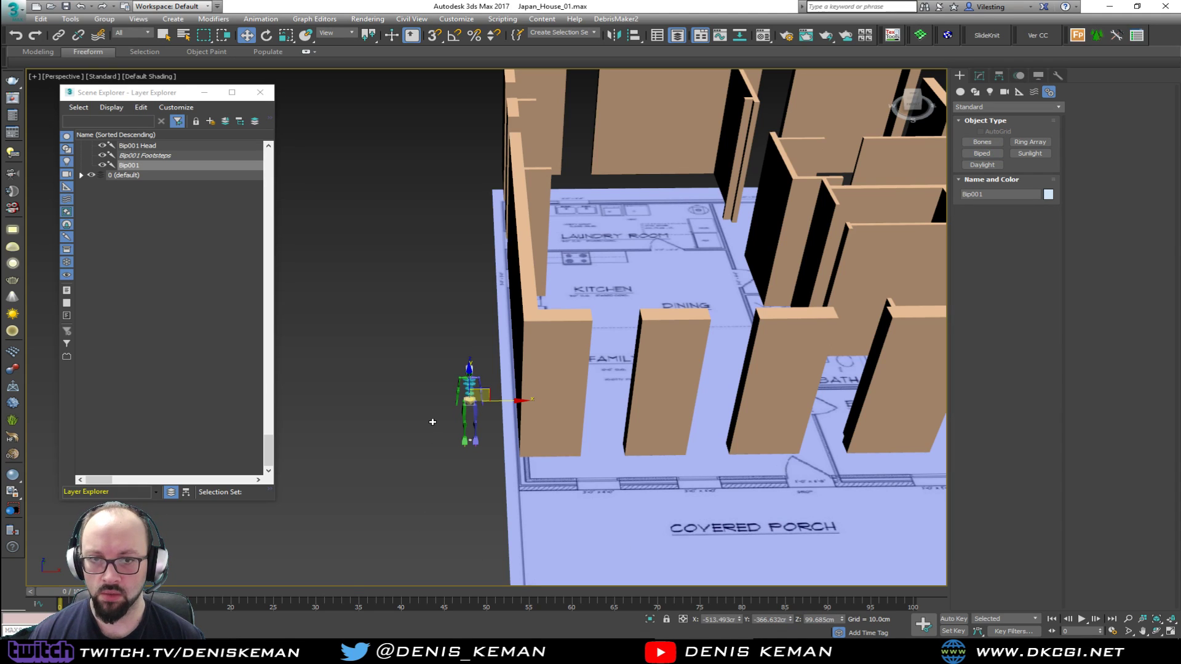
Select all the biped's parts and group them under the name Amazing_Guy
left_click_drag(483, 451, 491, 465)
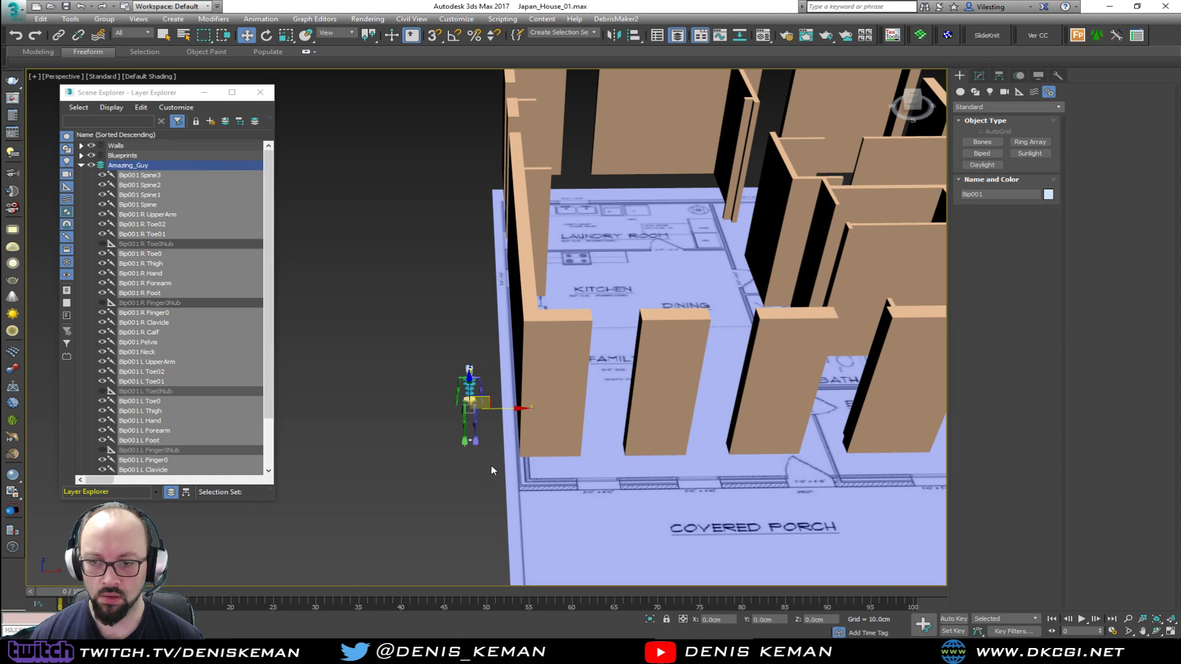
left_click(104, 19)
left_click(120, 32)
type("Amazing_Guy")
key("Return")
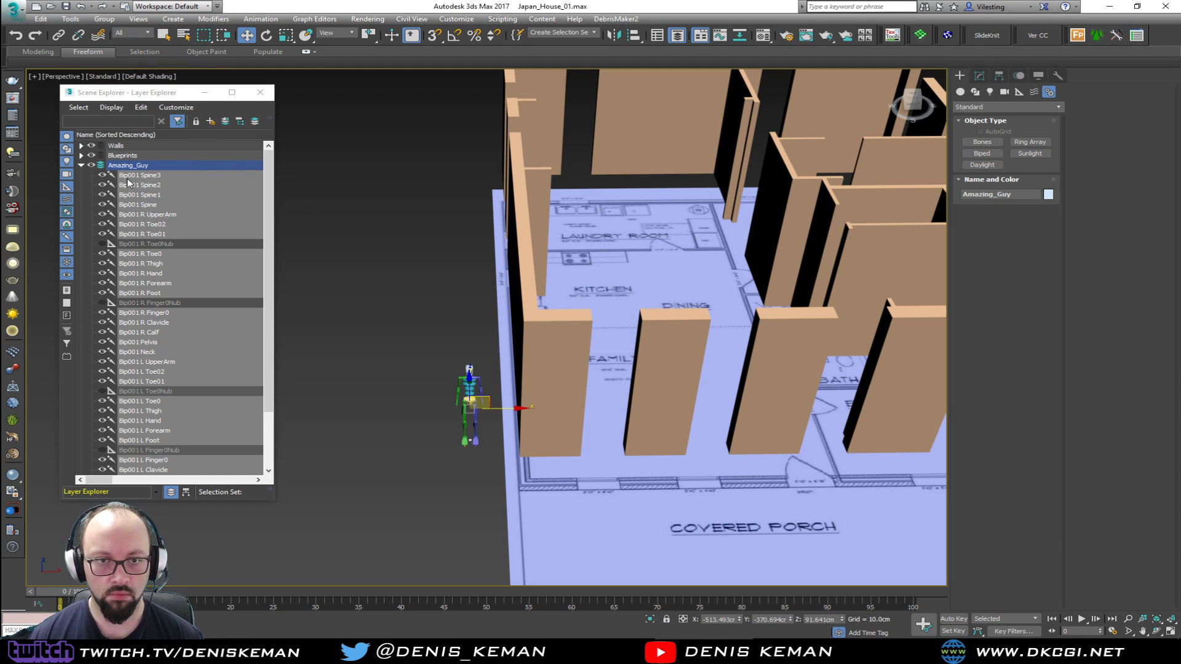
Collapse the Amazing_Guy layer, deselect the figure, and toggle the layer's visibility off and on
left_click(87, 171)
left_click(81, 166)
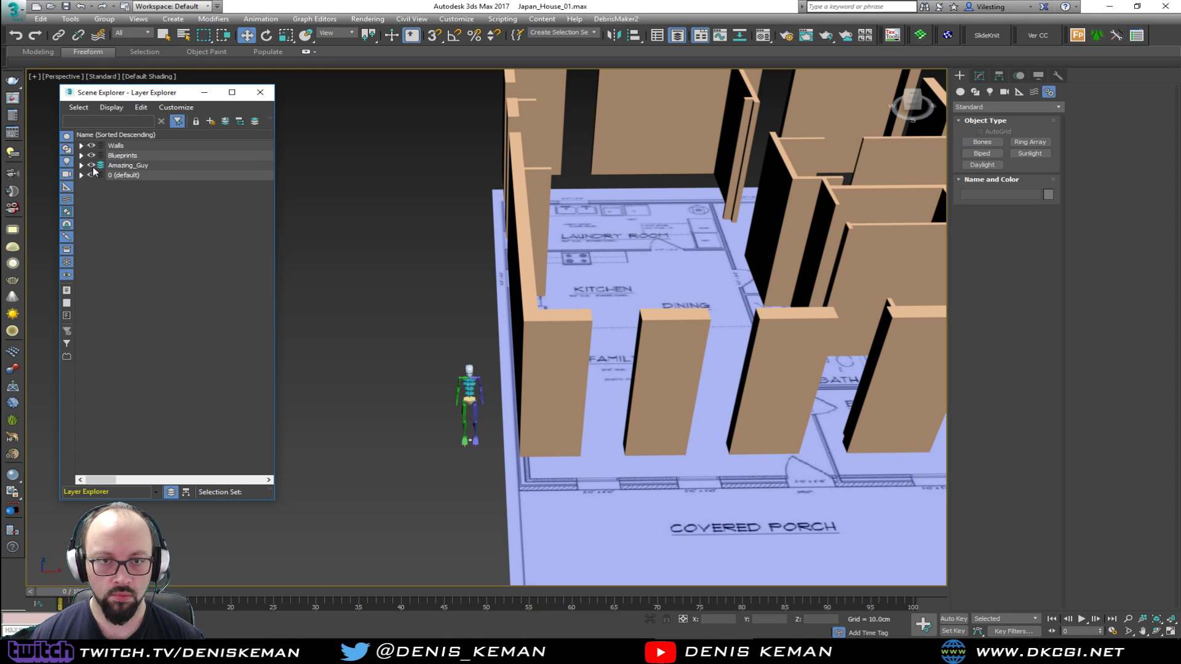
left_click(91, 165)
left_click(92, 165)
View the scale figure against the walls, save the scene, and close the layer explorer
middle_click_drag(391, 471, 406, 390, "alt")
middle_click_drag(409, 316, 437, 405, "alt")
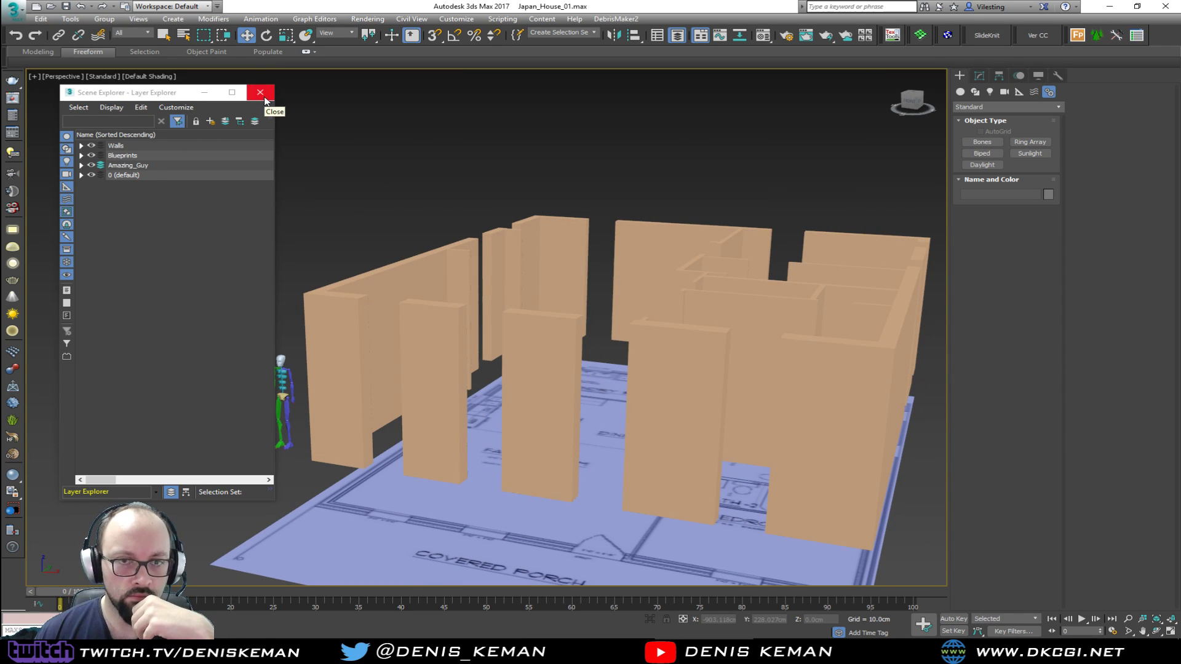
left_click(12, 9)
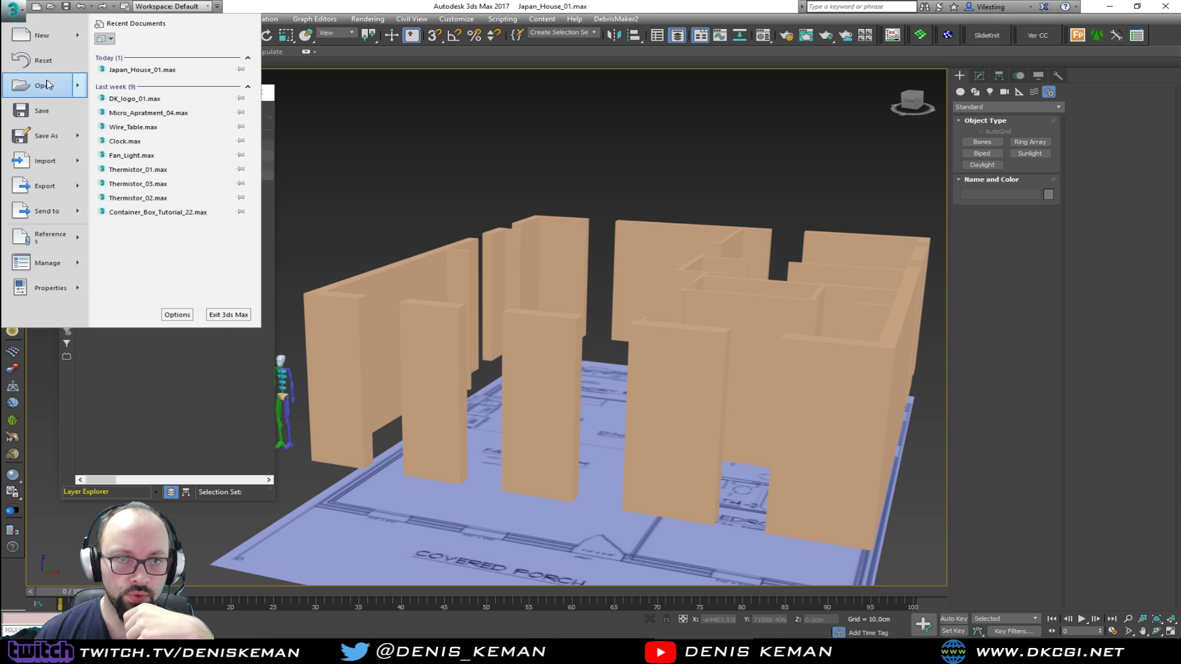
left_click(48, 109)
left_click(262, 91)
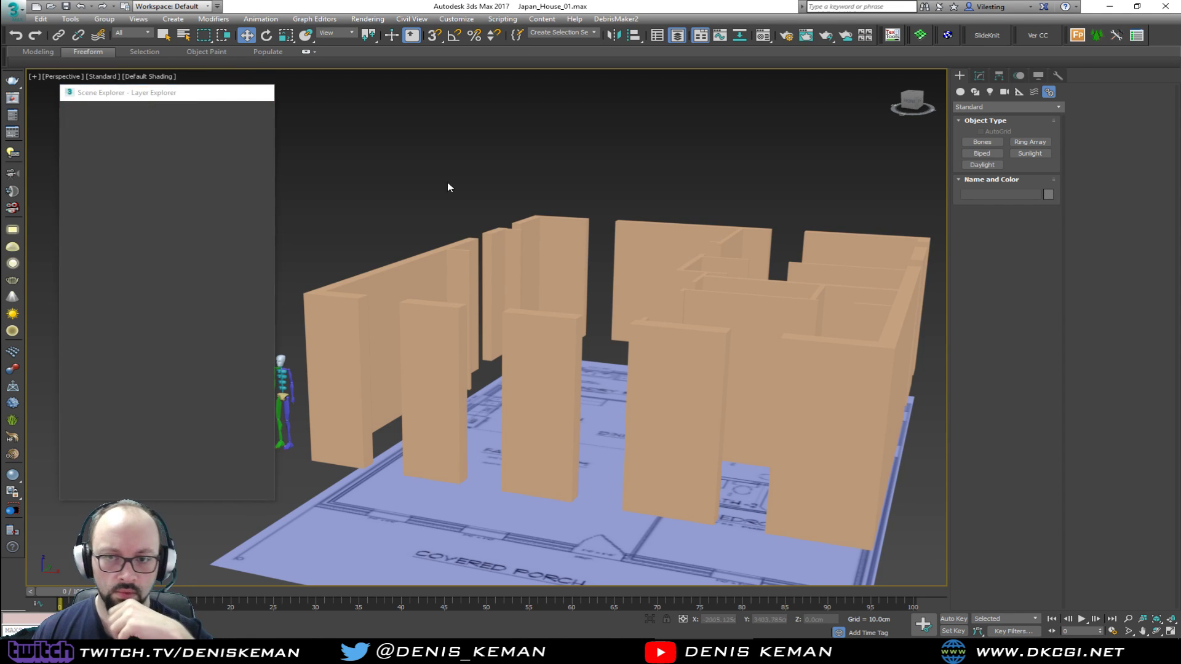
Select the extruded walls object and maximize the Top view
middle_click_drag(419, 185, 516, 339, "alt")
middle_click_drag(554, 441, 403, 383, "alt")
middle_click_drag(487, 406, 821, 578, "alt")
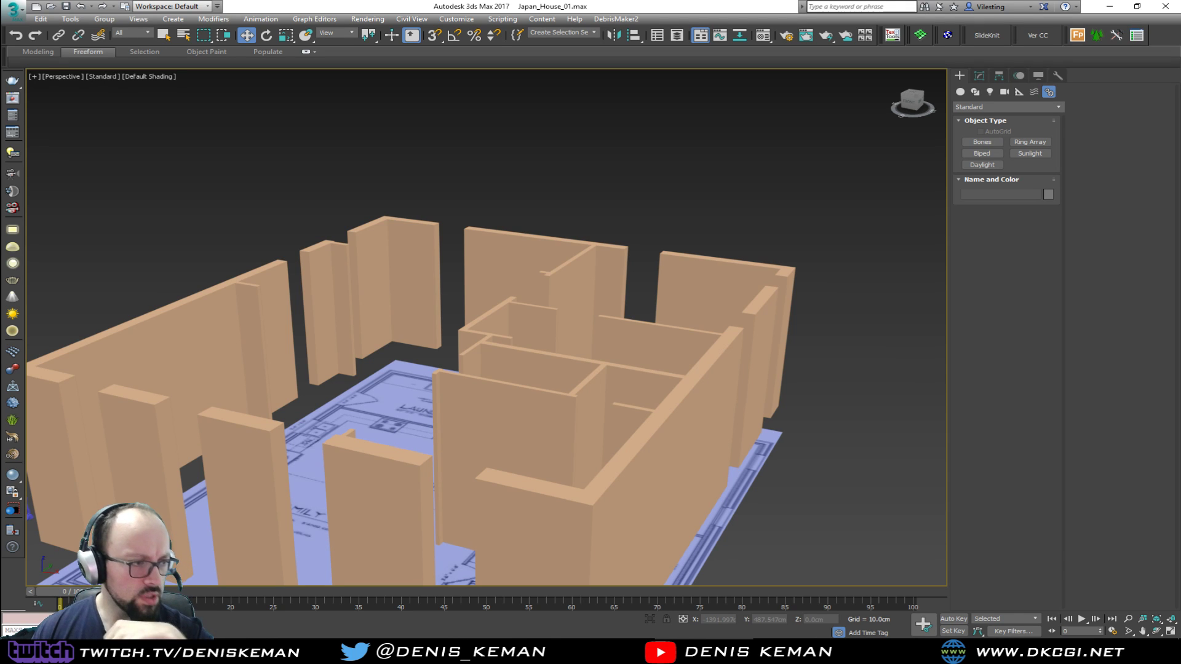
middle_click_drag(434, 287, 474, 367, "alt")
left_click(466, 370)
key("alt+w")
middle_click(294, 272)
key("alt+w")
Frame the family room's left outer wall in the Top view and switch the display to wireframe
scroll(300, 277, "down", 2)
middle_click_drag(300, 277, 547, 239)
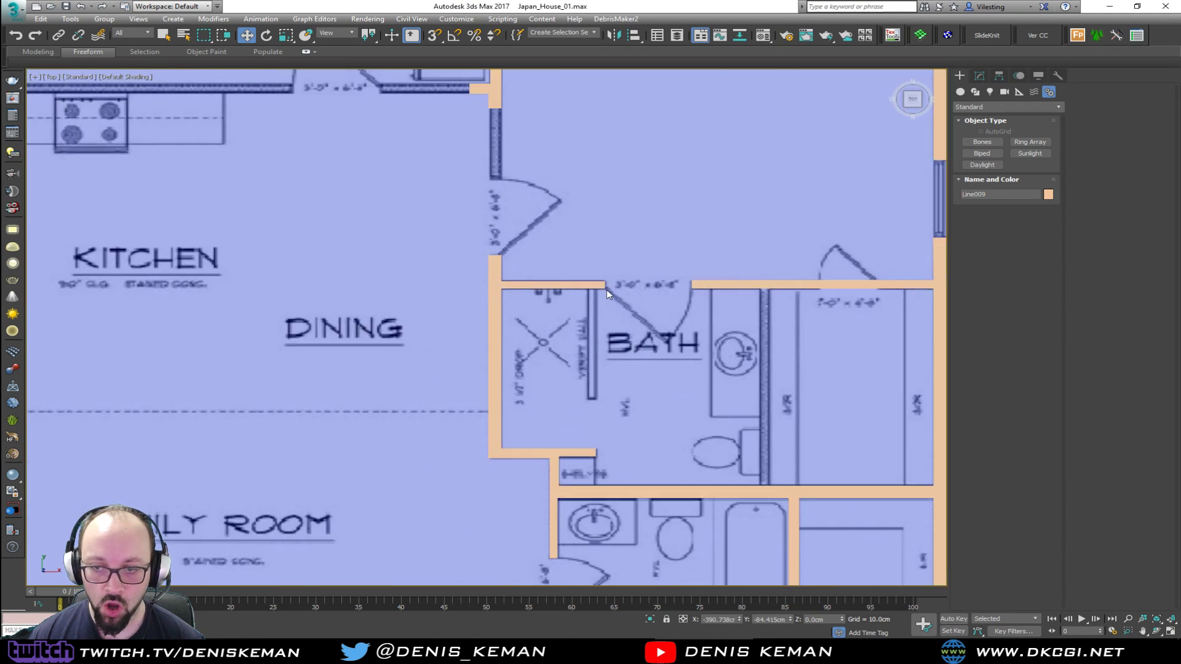
scroll(607, 290, "down", 3)
middle_click_drag(529, 452, 625, 305)
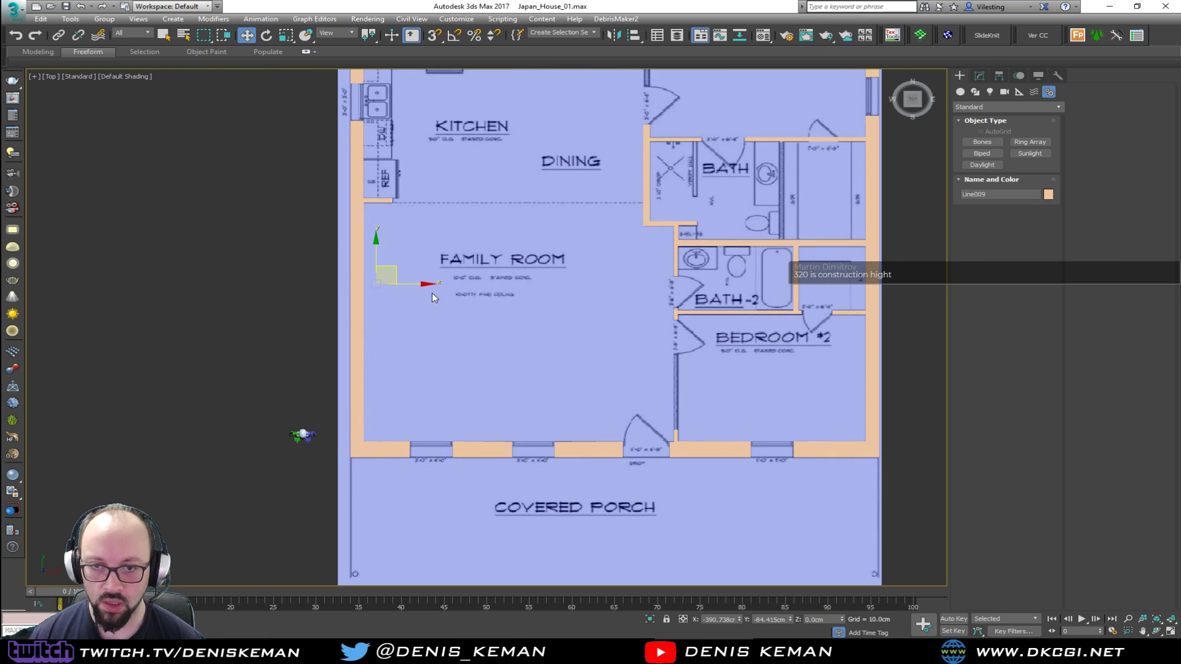
middle_click_drag(367, 276, 417, 303)
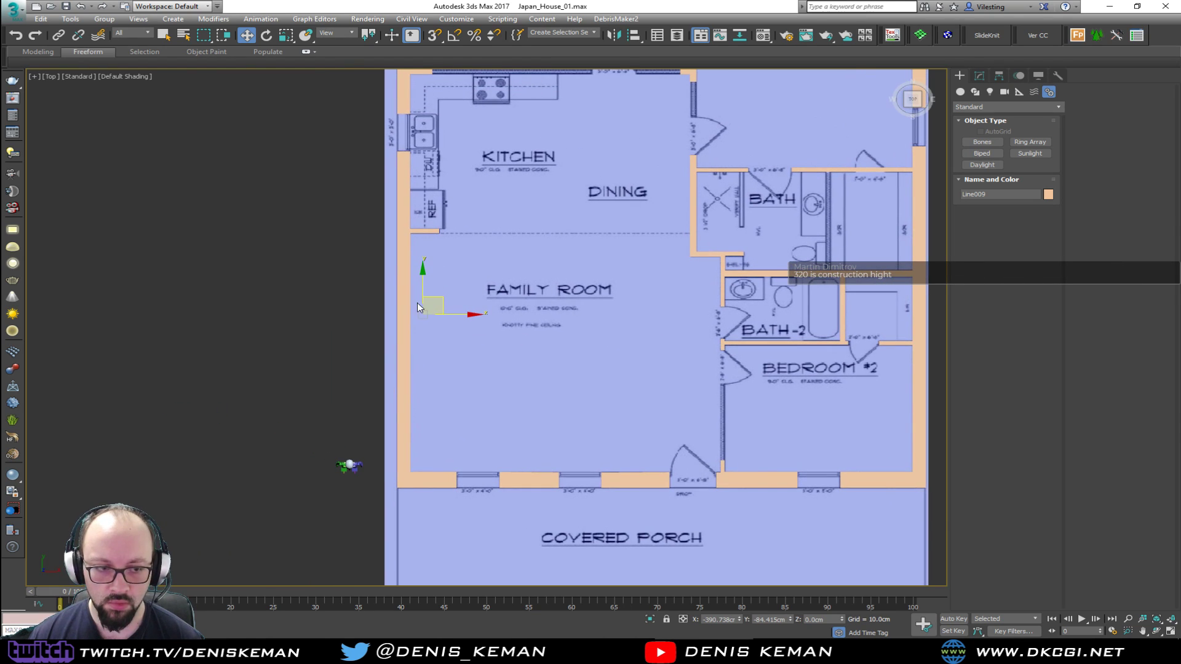
scroll(418, 305, "up", 4)
key("F3")
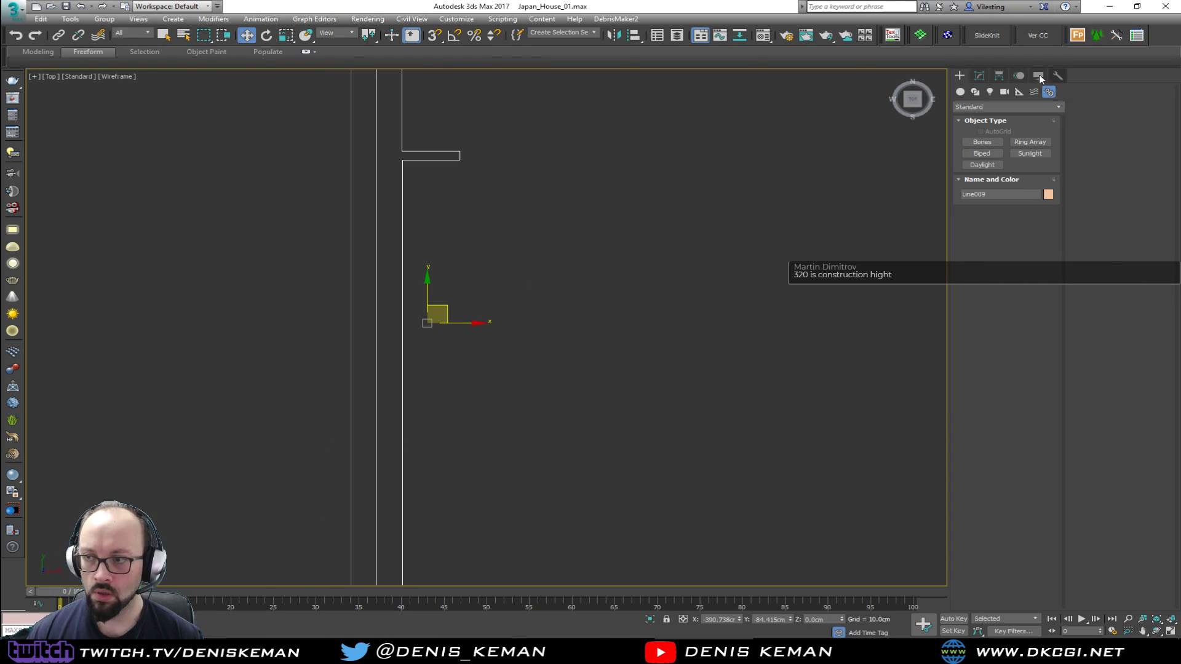
At the walls' Line vertex level, use Refine to add a vertex on each side of the family room's outer wall, just below the kitchen stub
left_click(981, 75)
left_click(973, 187)
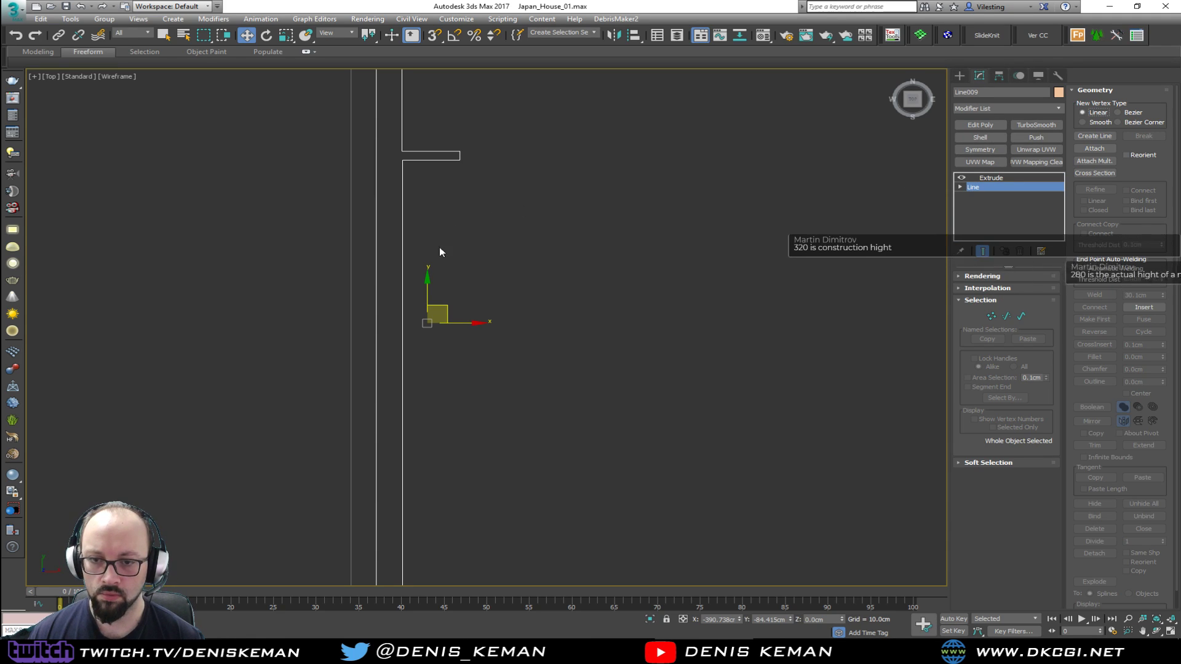
scroll(503, 275, "down", 2)
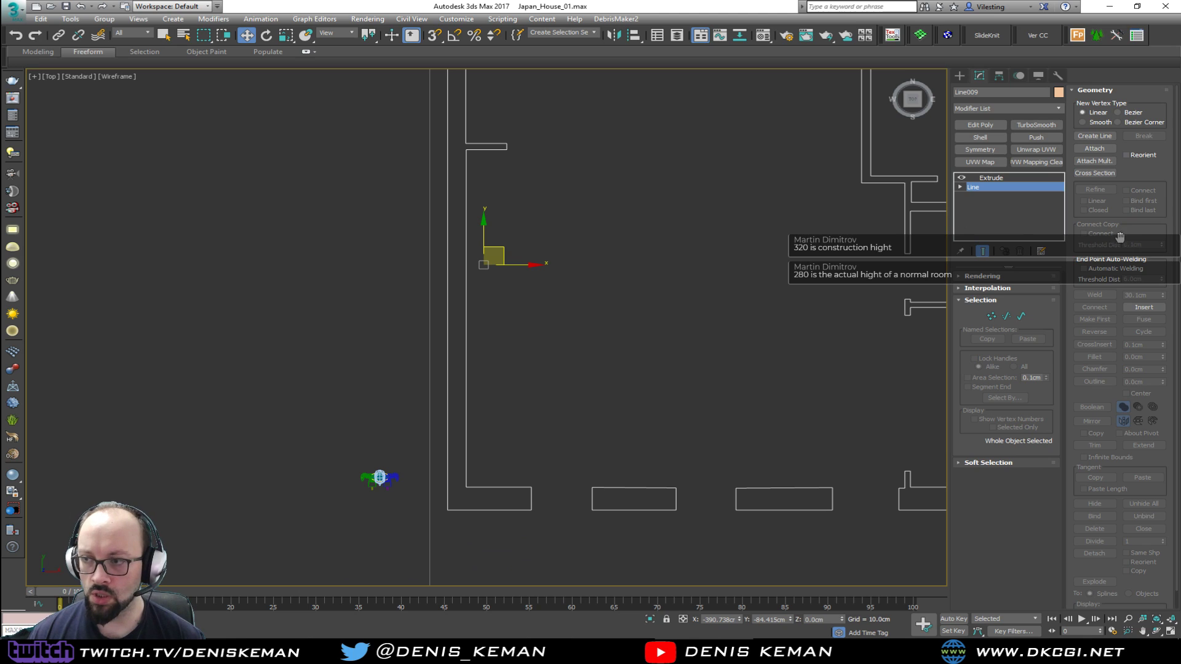
key("1")
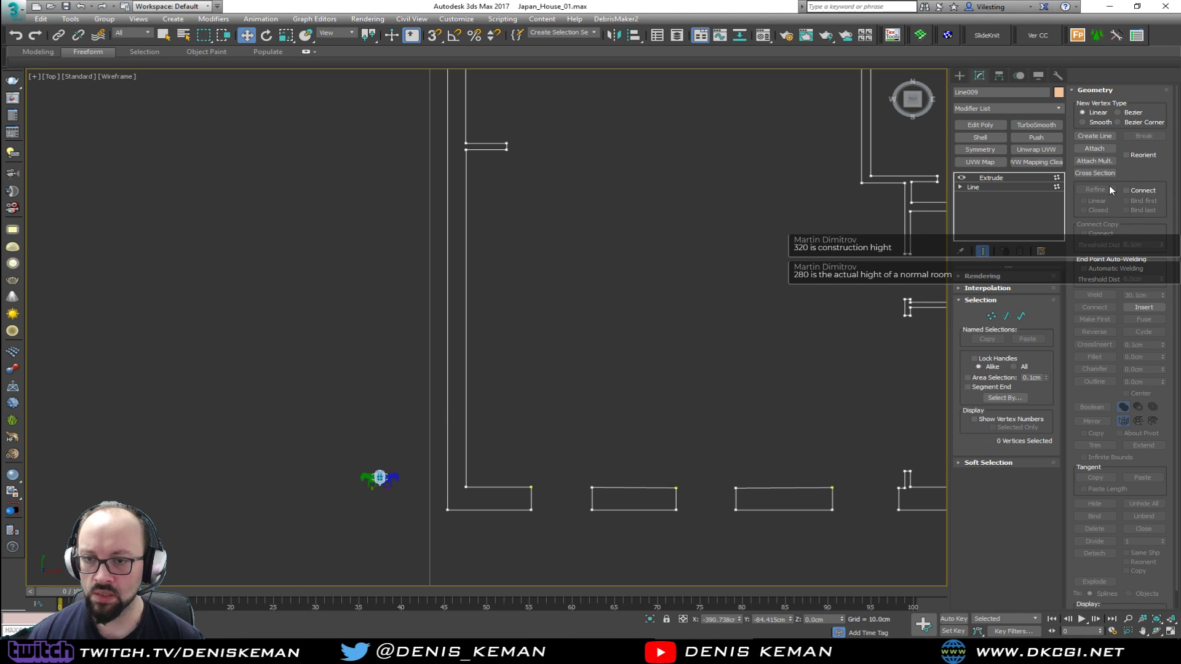
left_click(1095, 189)
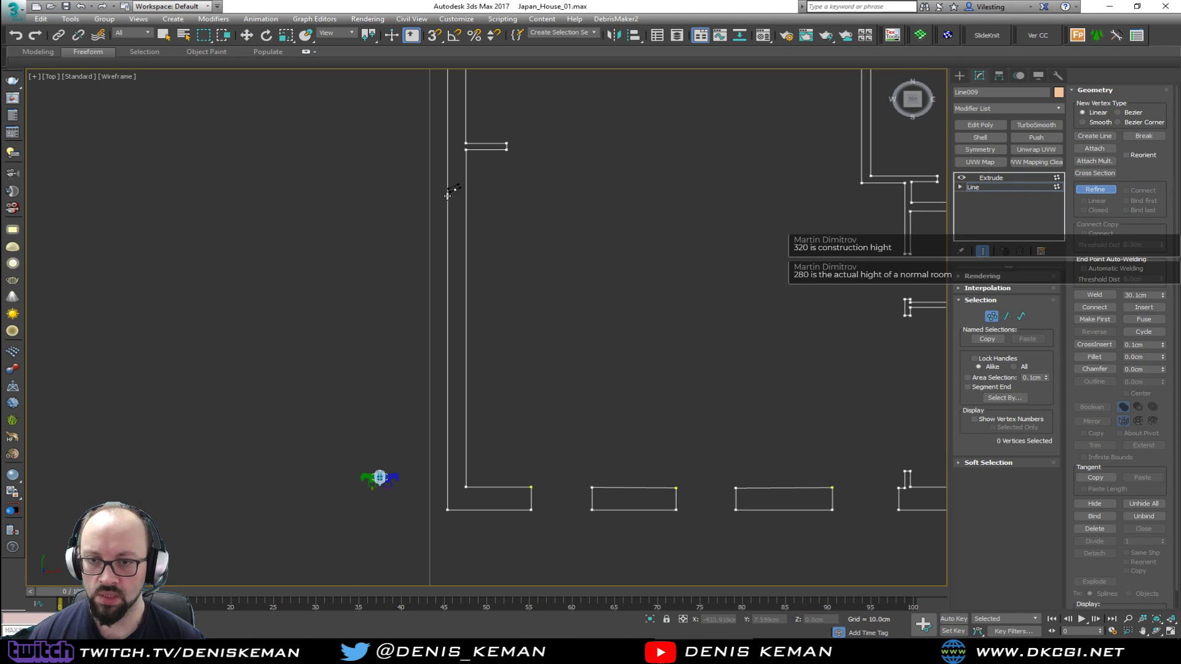
left_click(447, 168)
left_click(465, 169)
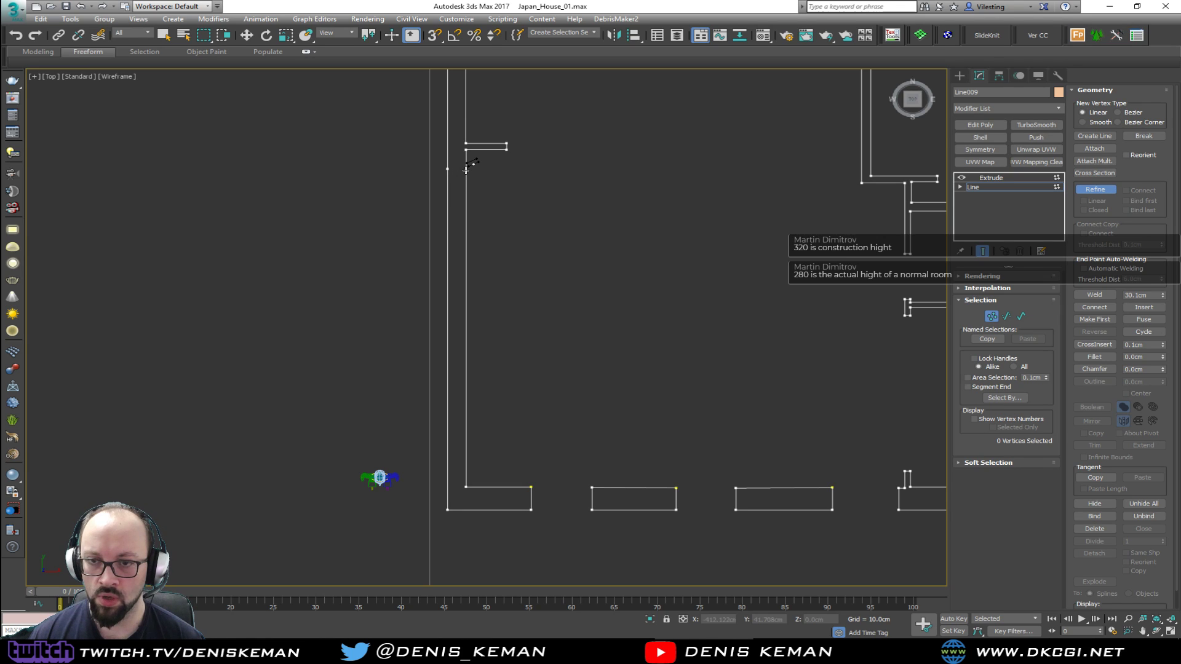
key("w")
Refine the same outer wall with one vertex on each side, just above its corner with the porch wall
middle_click_drag(484, 171, 503, 147)
scroll(485, 204, "up", 2)
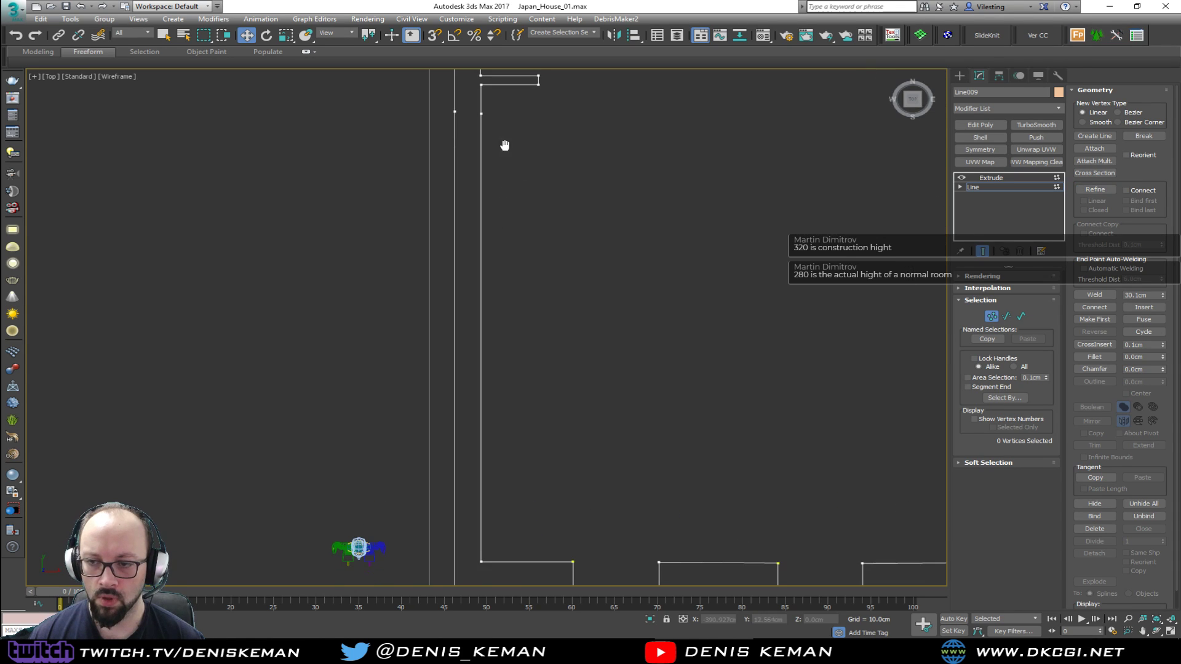
left_click(1094, 189)
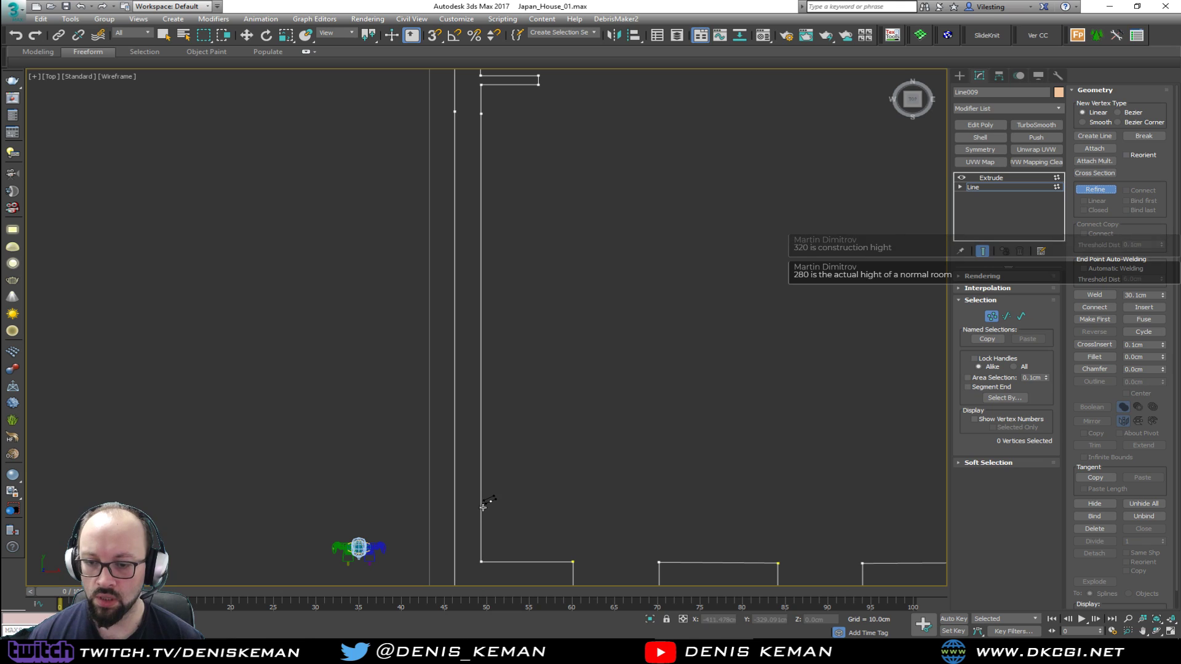
left_click(481, 510)
left_click(454, 509)
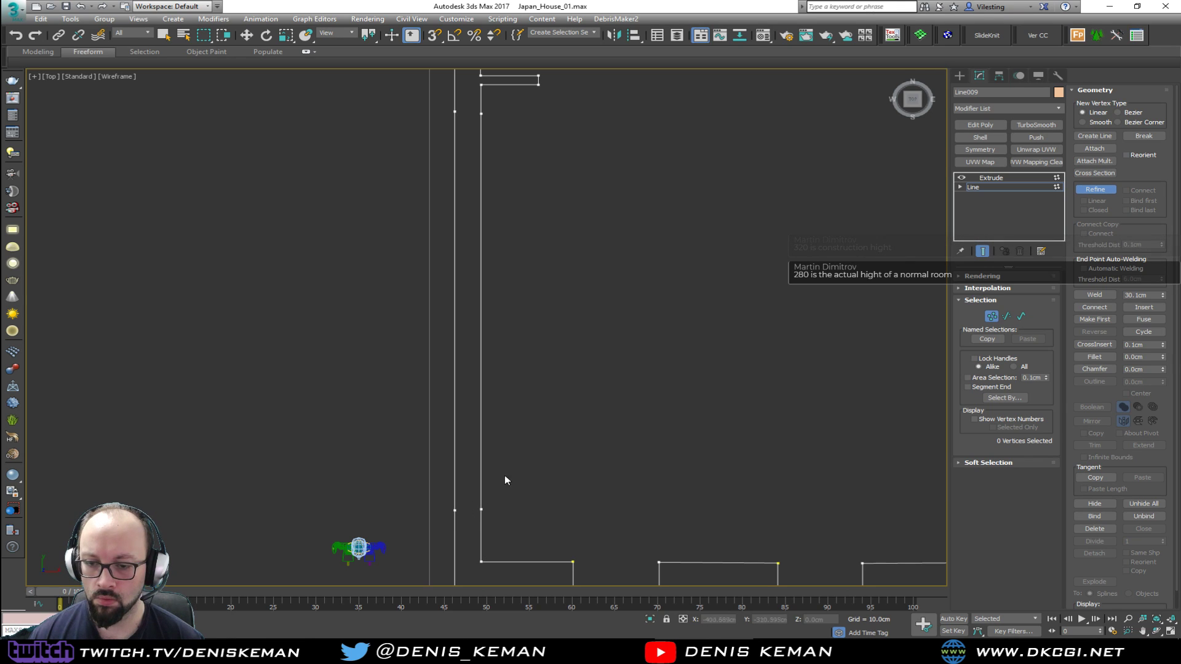
key("w")
middle_click_drag(521, 491, 532, 502)
Turn on snapping and align the added vertices so that each pair sits level across the wall
left_click(481, 521)
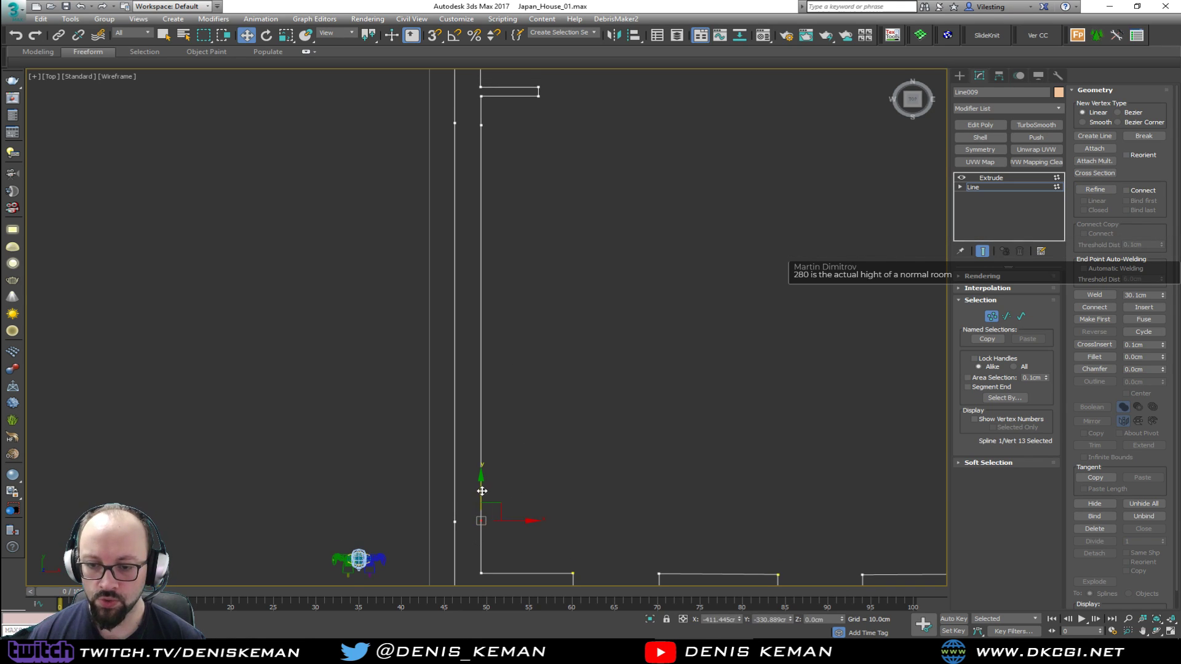
key("s")
middle_click_drag(476, 218, 482, 389)
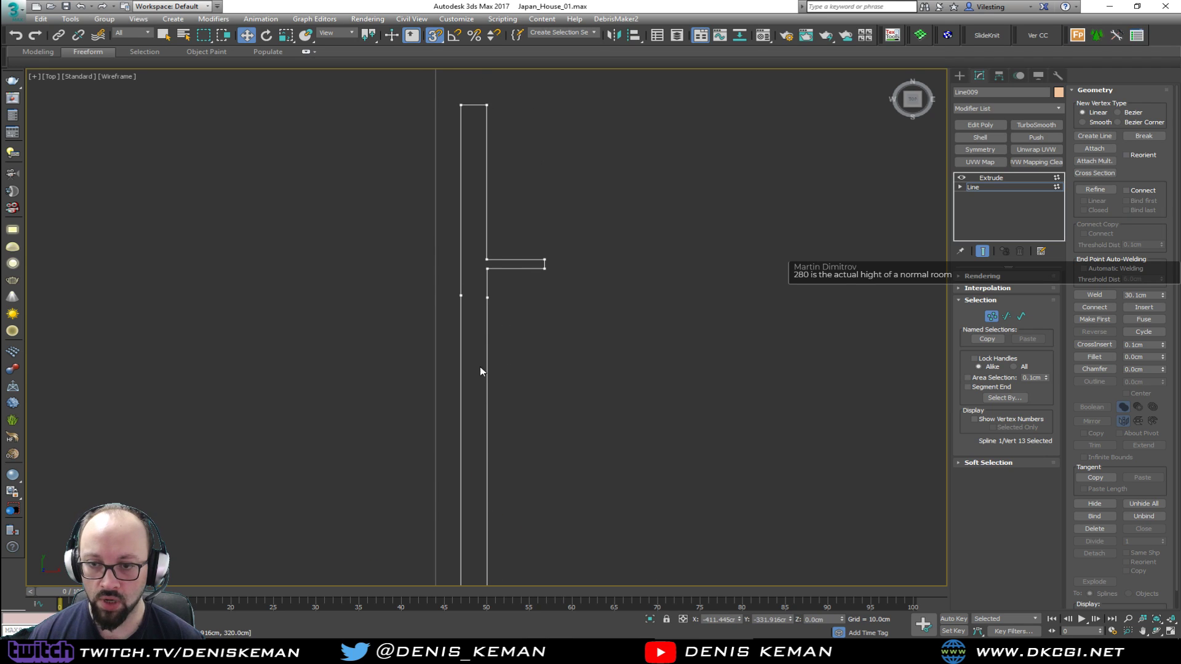
left_click_drag(448, 287, 475, 305)
left_click_drag(462, 265, 490, 298)
left_click(990, 316)
Delete the two wall segments between the added vertices to open the family room's outer wall
middle_click_drag(482, 416, 488, 353)
key("2")
left_click_drag(614, 390, 353, 435)
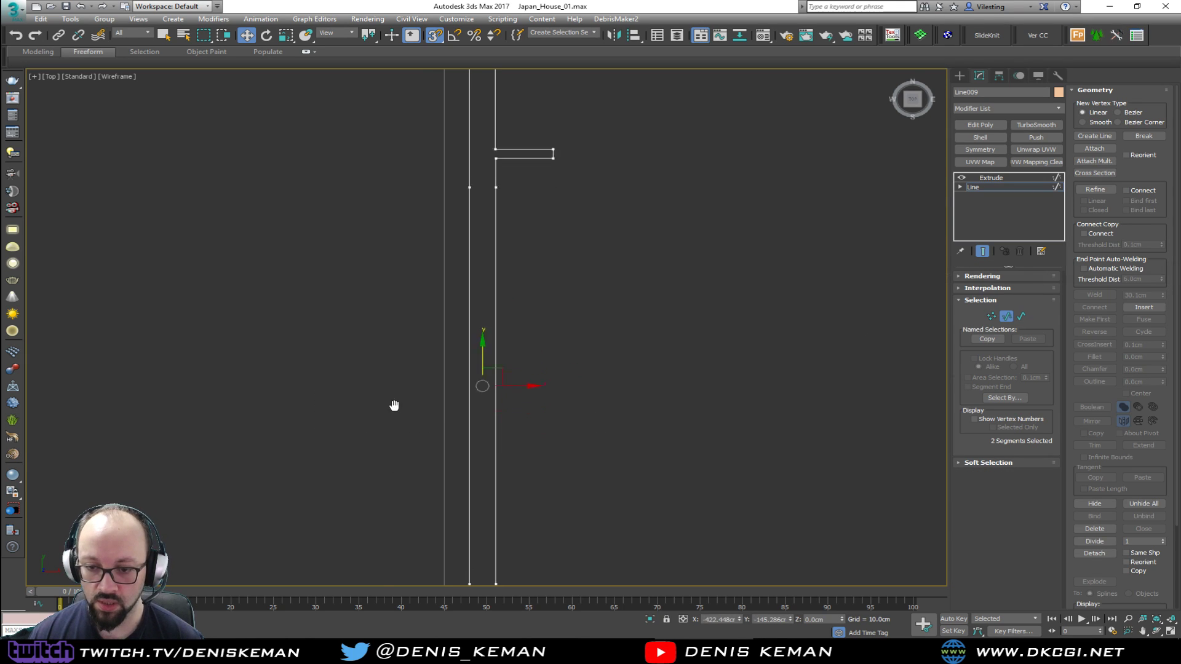
scroll(396, 377, "down", 2)
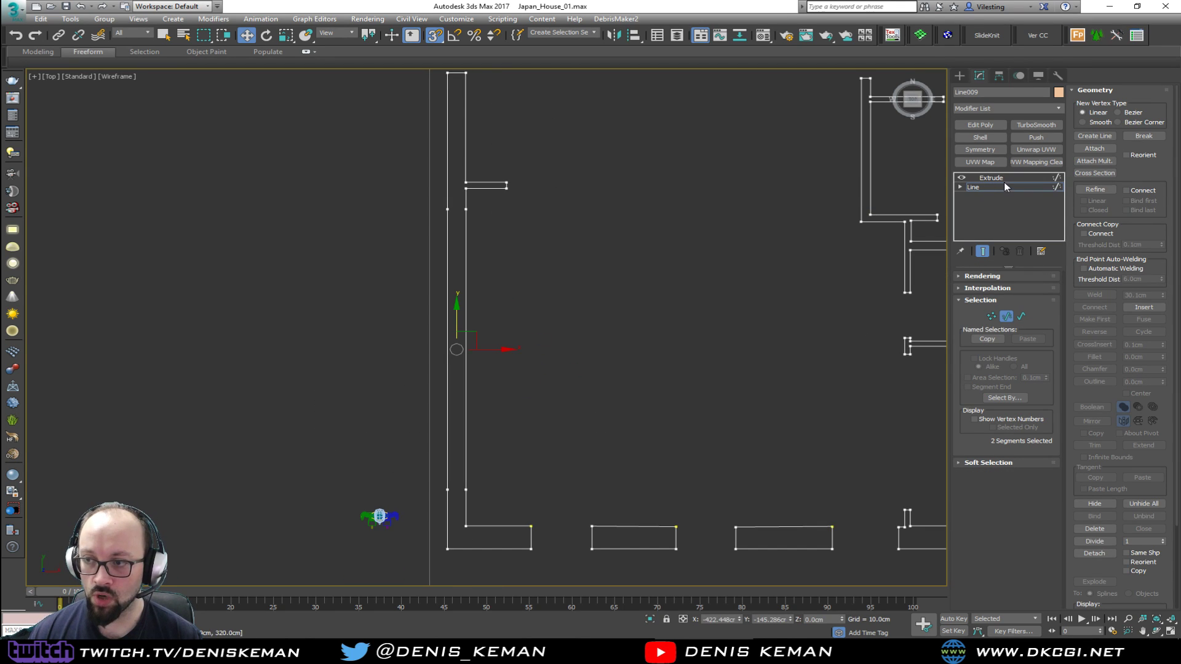
key("Delete")
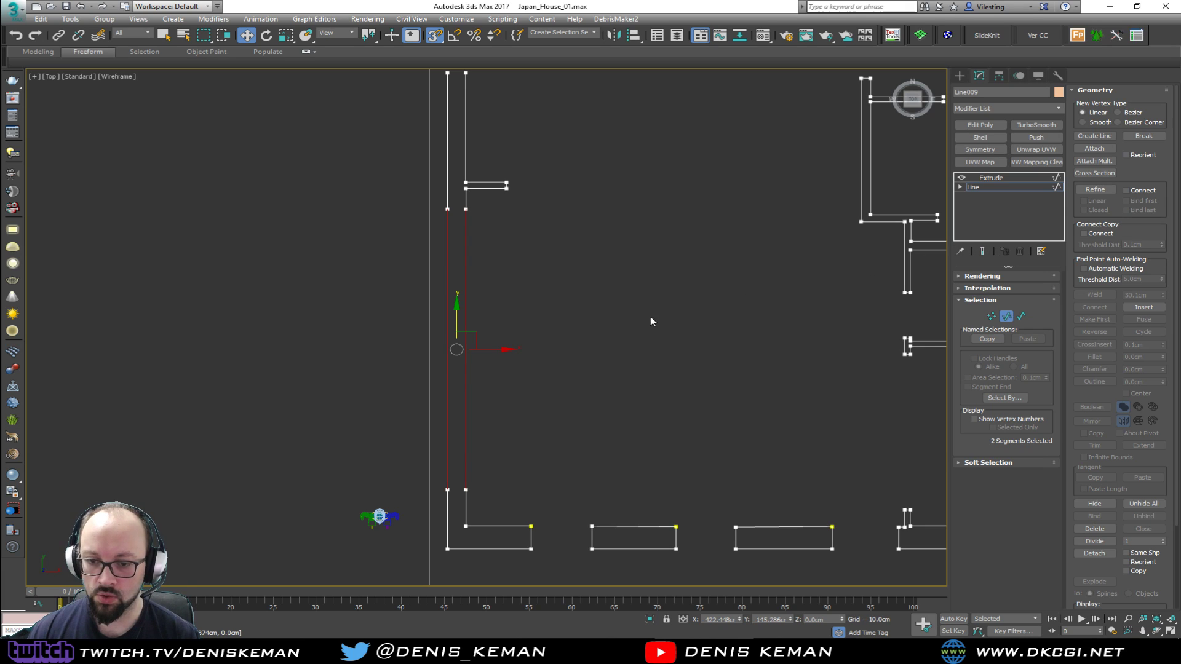
Close the lower wall end of the opening with a Create Line segment snapped between its two end vertices
key("1")
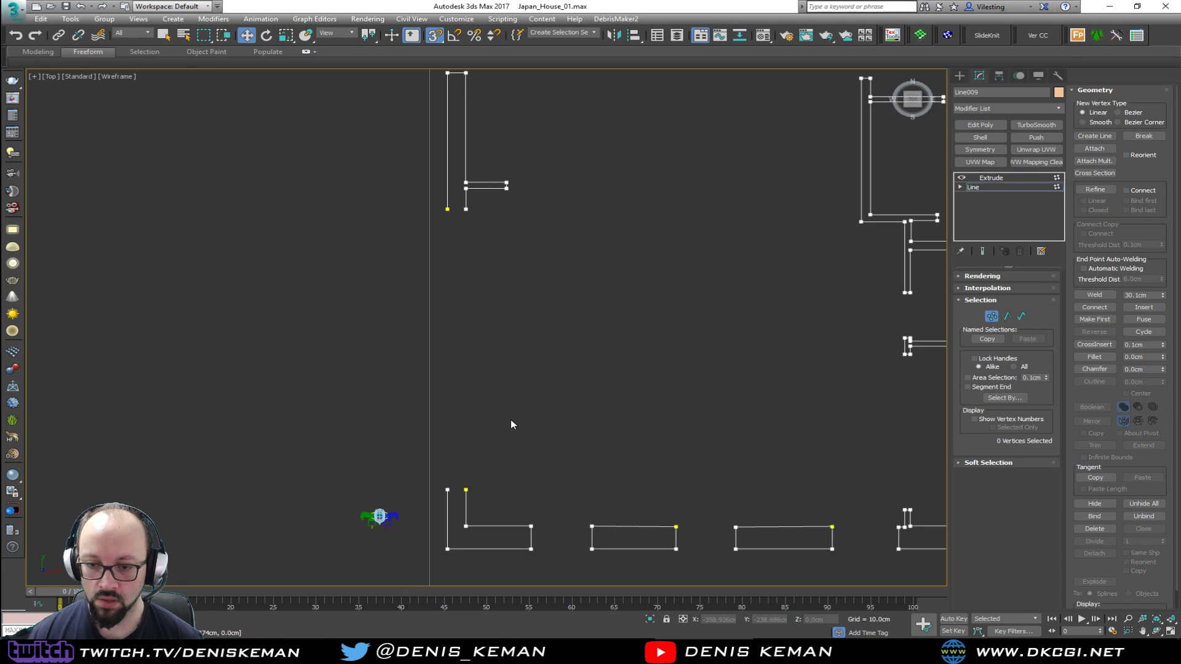
scroll(500, 455, "up", 4)
scroll(515, 363, "up", 5)
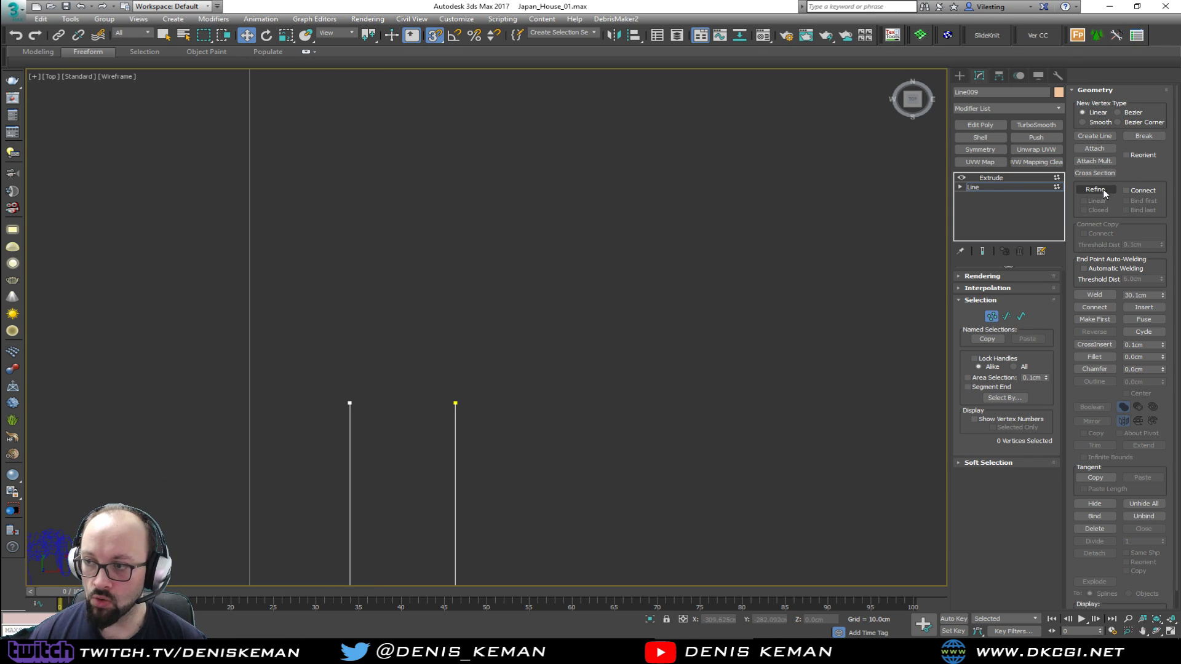
left_click(1105, 138)
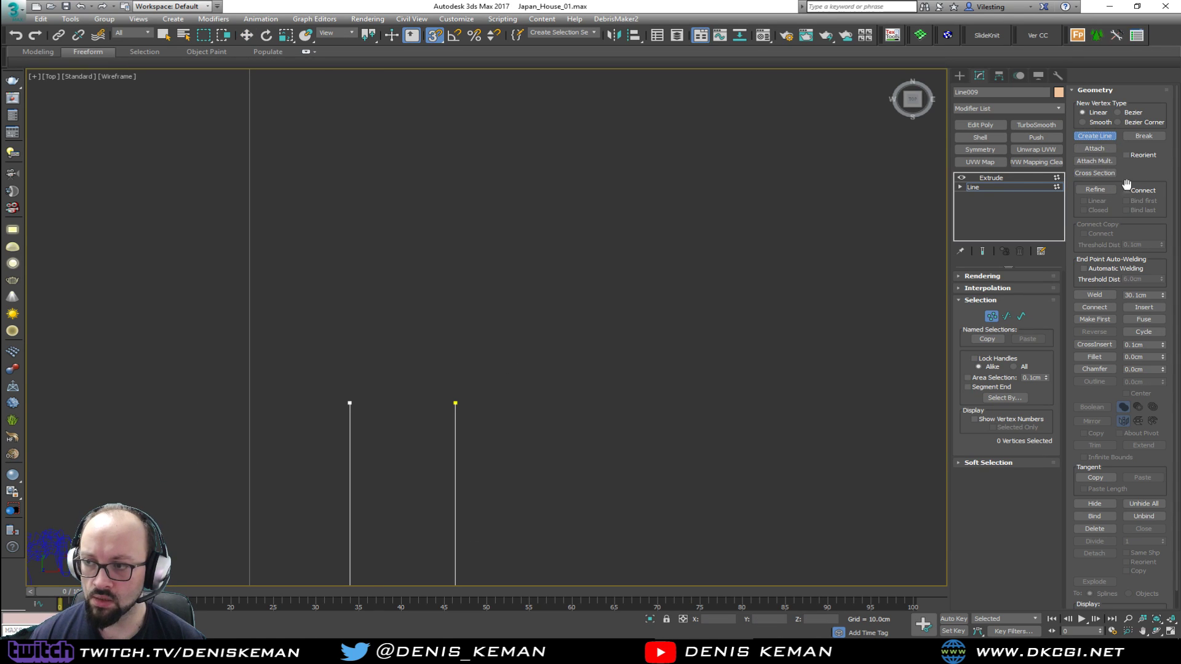
key("s")
left_click(349, 403)
left_click(455, 402)
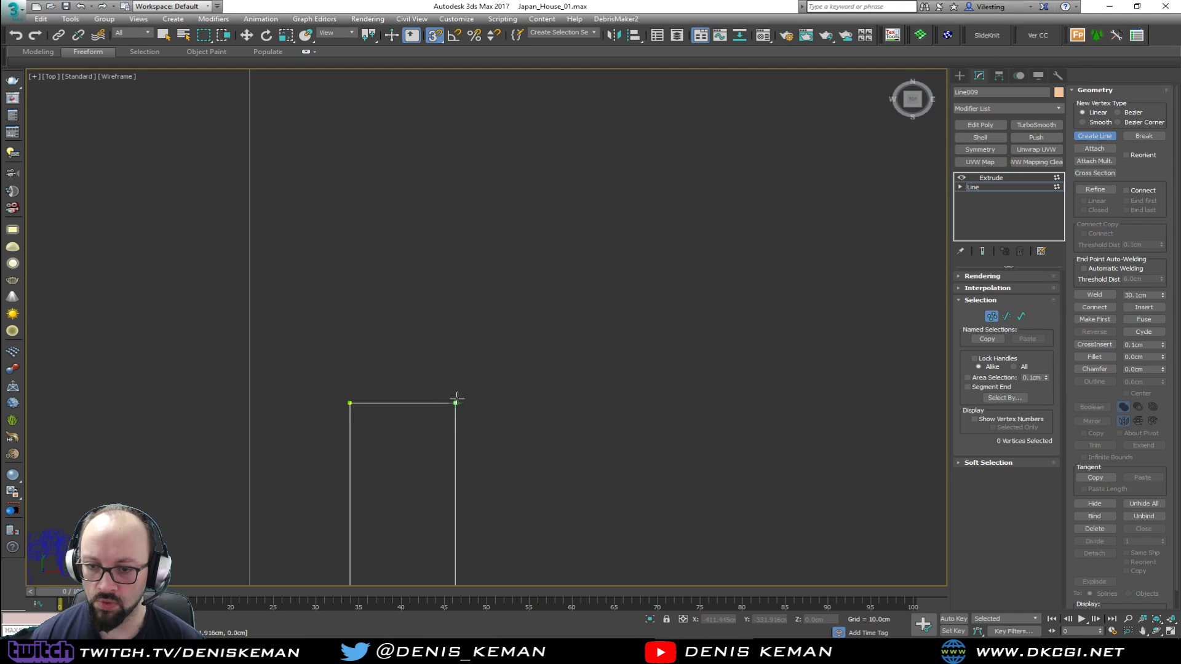
right_click(510, 319)
Close the upper wall end, below the kitchen stub, with a snapped line between its two end vertices
middle_click_drag(456, 218, 445, 340)
scroll(445, 340, "down", 1)
scroll(446, 340, "down", 2)
middle_click_drag(466, 241, 499, 546)
scroll(499, 546, "down", 1)
left_click(462, 217)
left_click(488, 216)
right_click(511, 281)
key("w")
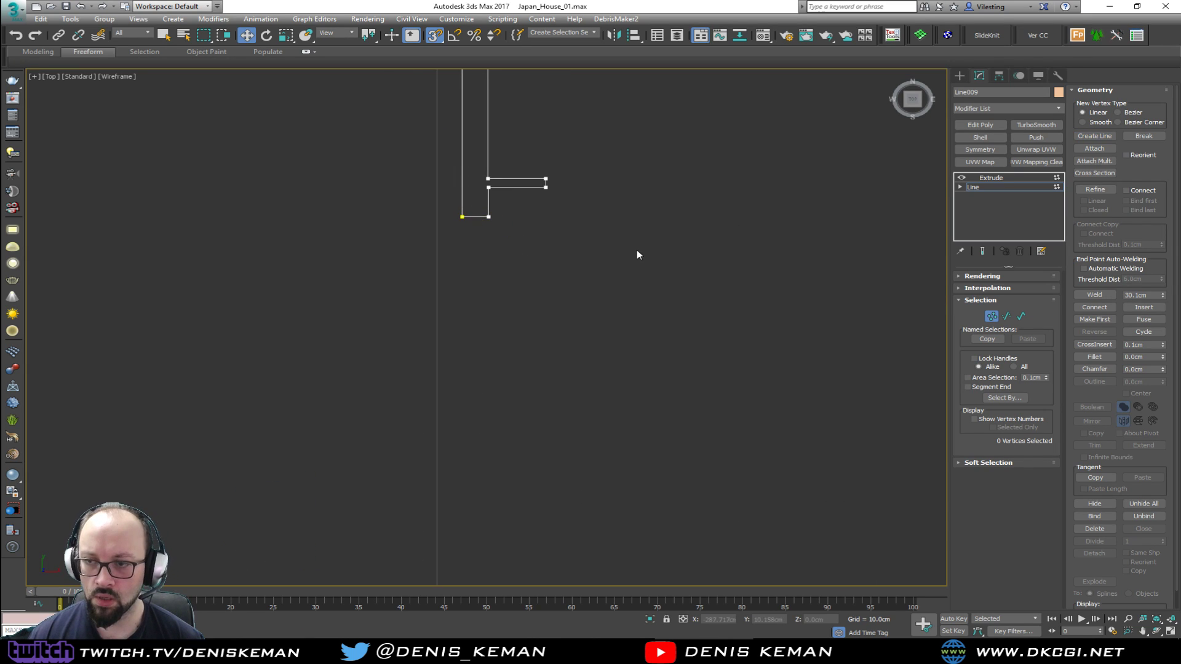
key("1")
left_click_drag(548, 352, 566, 352)
key("ctrl+z")
key("1")
Weld the overlapping corner vertices at the upper and lower wall ends of the opening
left_click_drag(510, 207, 479, 236)
left_click(1095, 295)
left_click_drag(472, 224, 473, 224)
left_click(1089, 296)
middle_click_drag(609, 406, 620, 161)
left_click_drag(459, 397, 485, 428)
left_click(1095, 295)
left_click(1095, 295)
Switch to the Perspective view and maximize it
key("alt+w")
middle_click(707, 449)
key("alt+w")
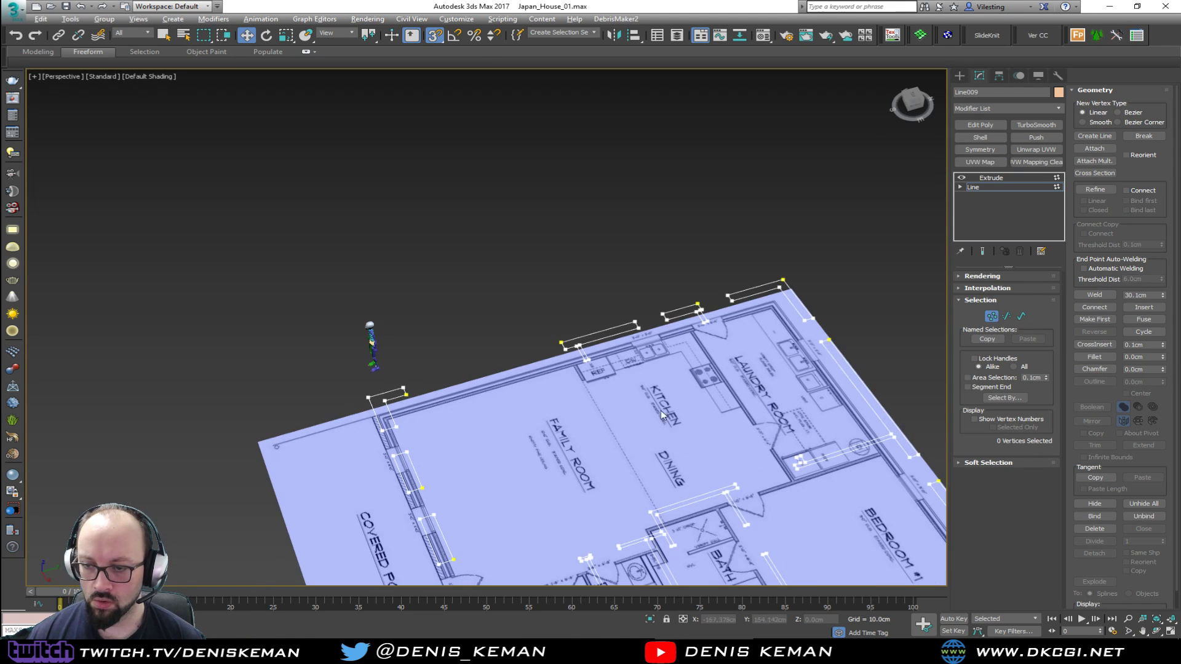
Leave vertex editing on the wall line and display the viewport as wireframe
left_click(990, 316)
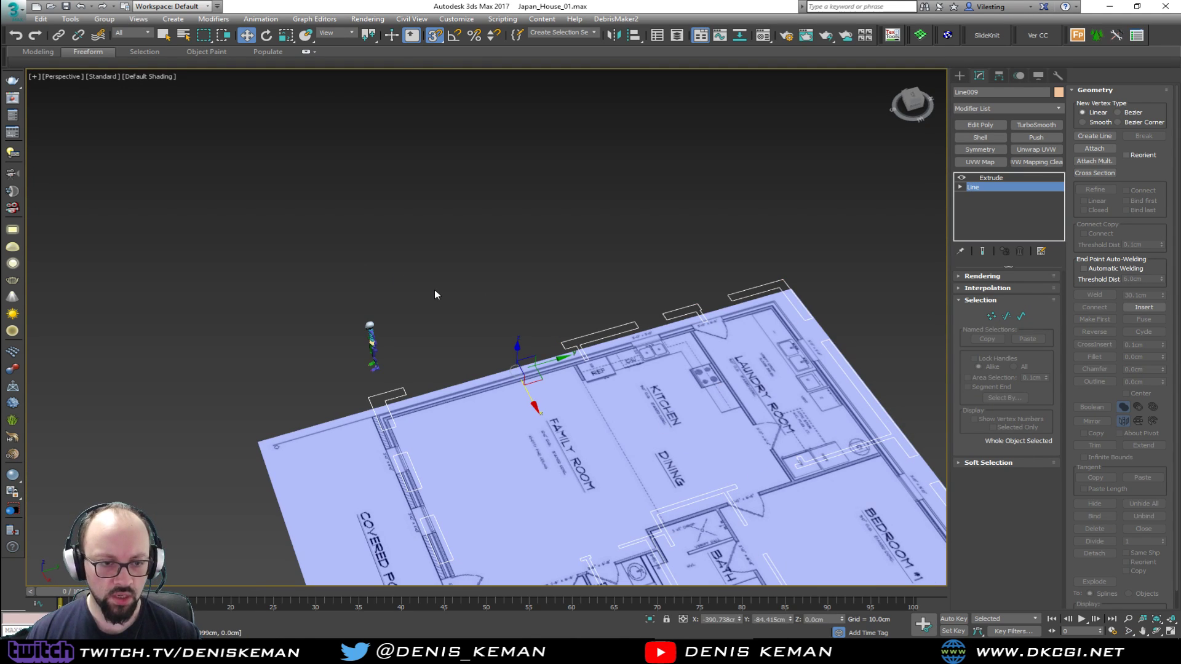
key("F3")
Switch to Discord, find the sunken-bath reference picture in streaming_related, open its link, and close the Bathroom_Idea_01 preview after viewing it
key("alt+Tab")
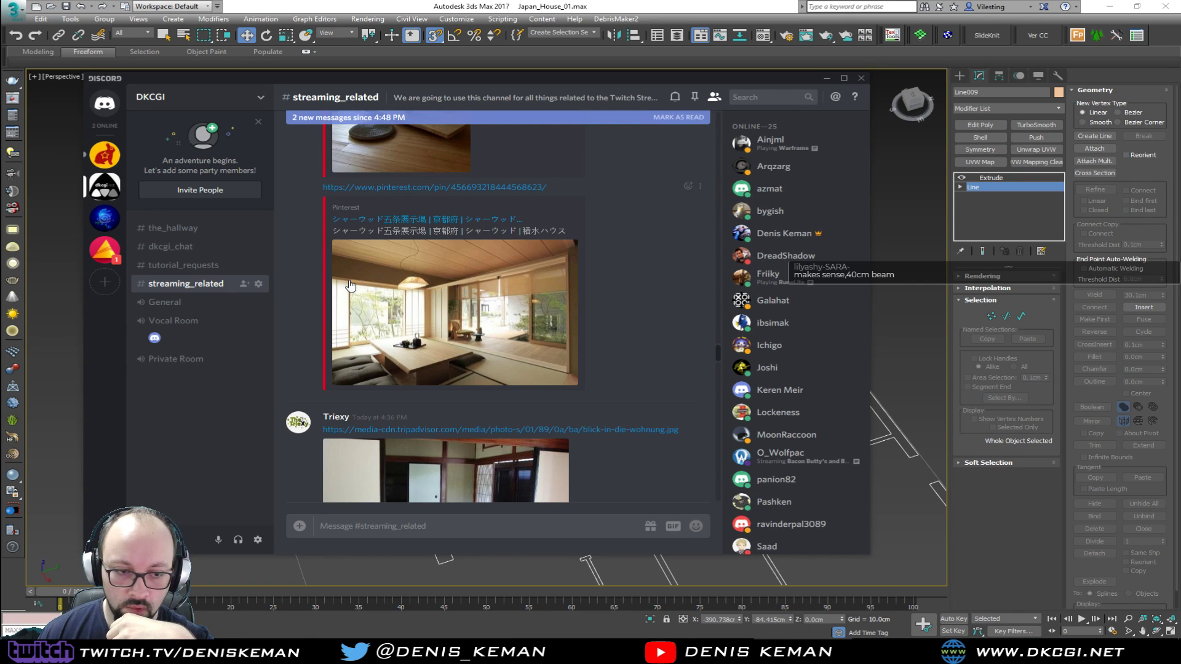
scroll(628, 348, "down", 7)
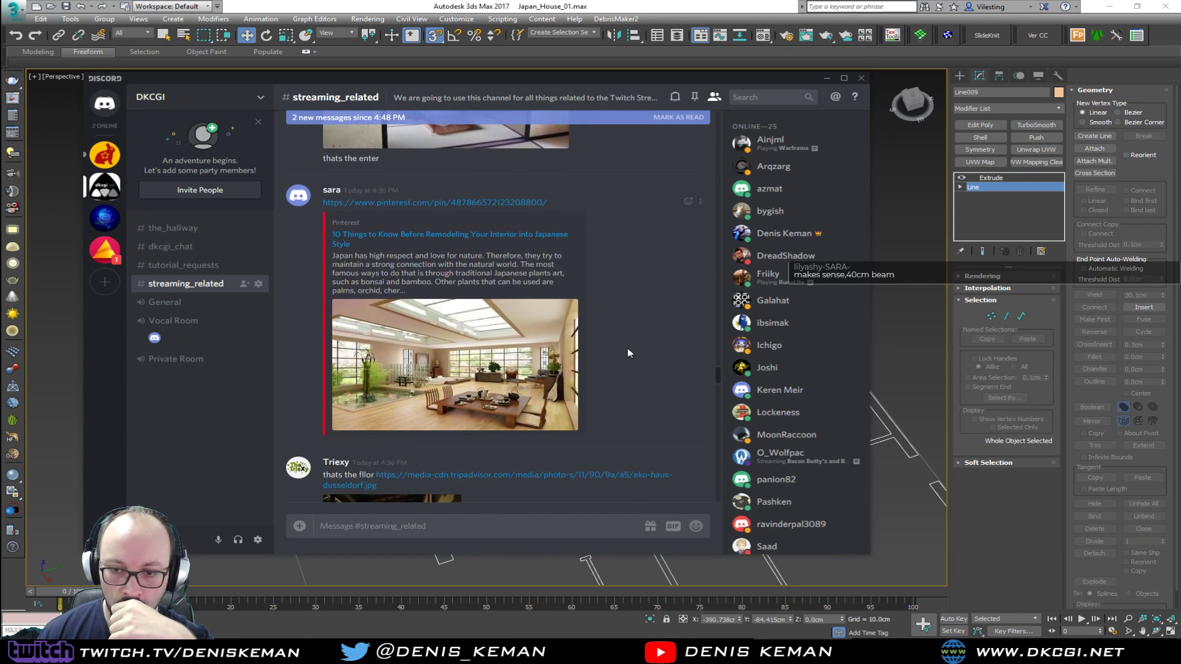
scroll(628, 350, "down", 10)
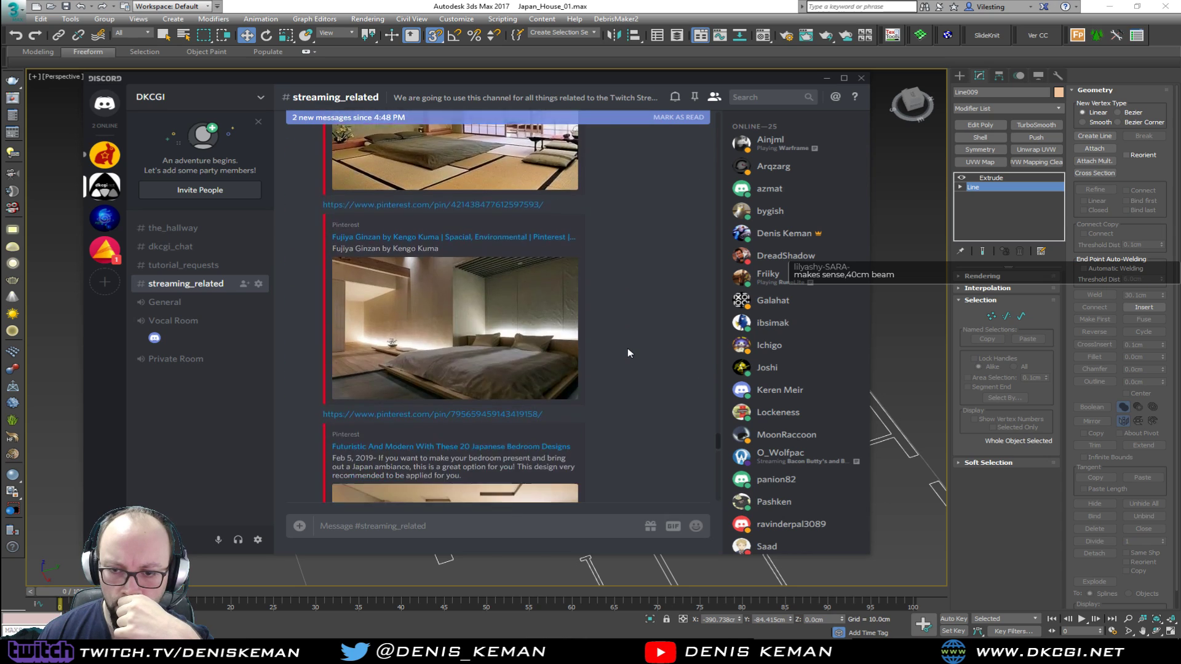
scroll(627, 353, "down", 10)
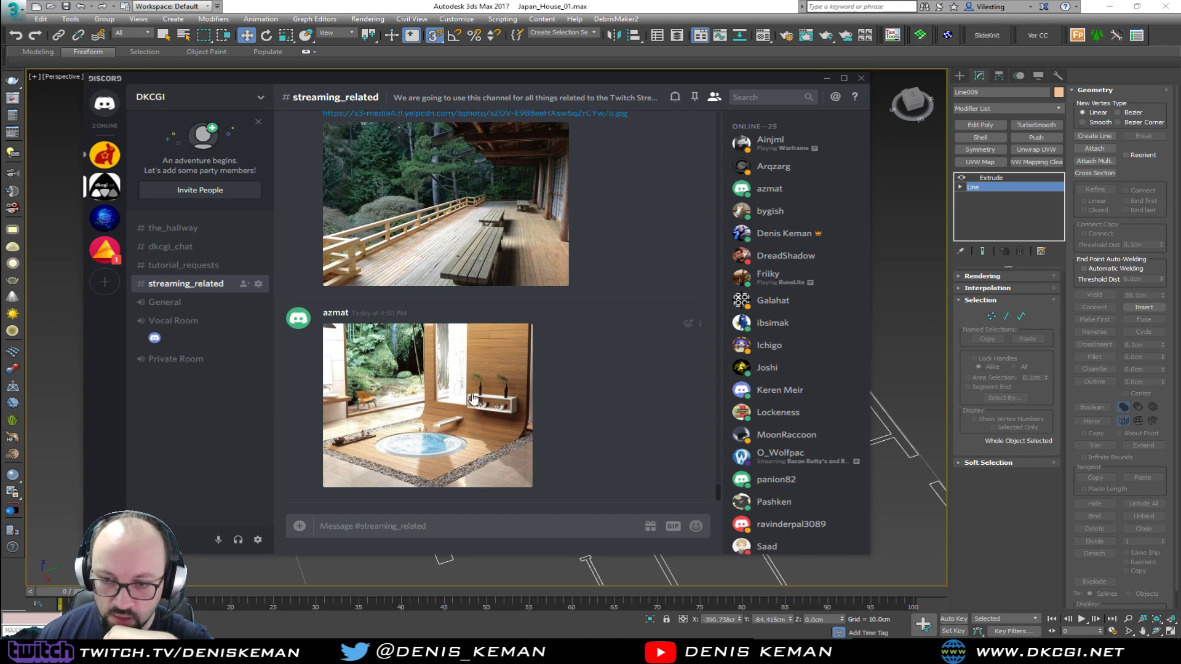
right_click(420, 395)
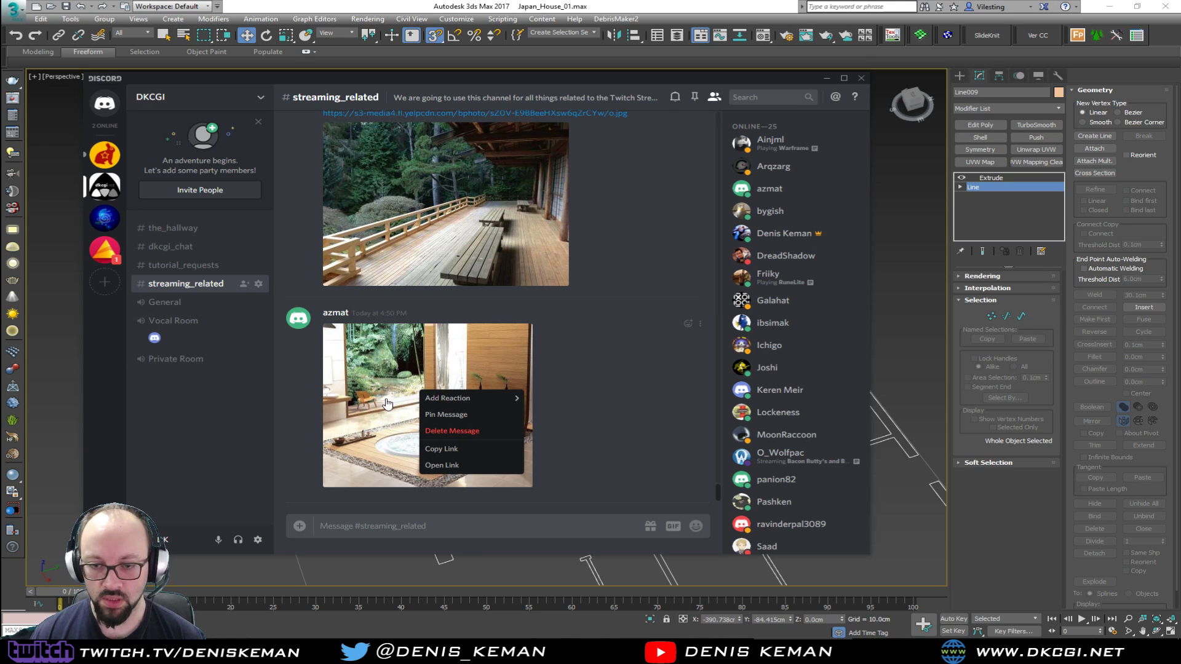
left_click(442, 465)
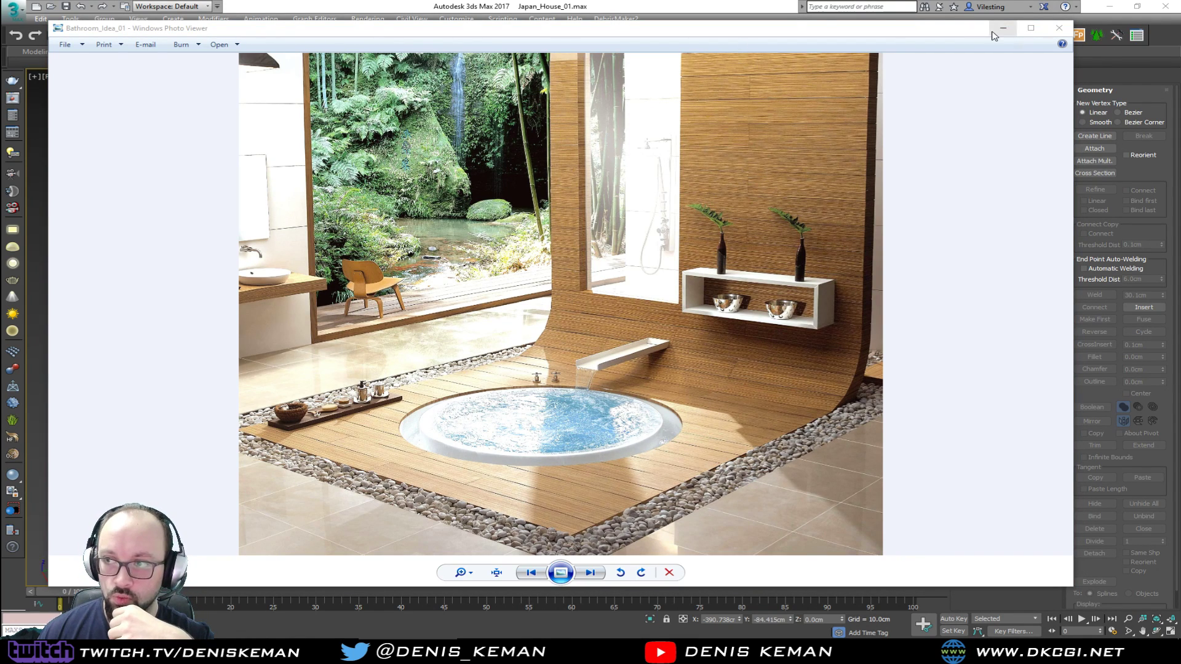
left_click(1059, 27)
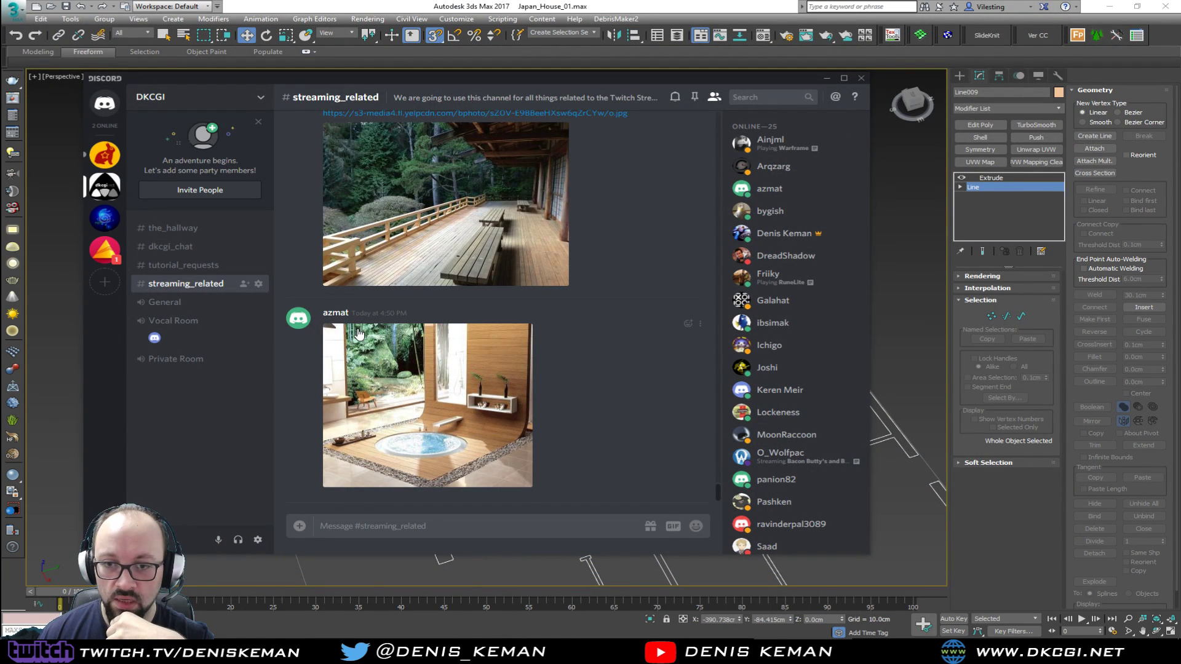
Find the porch photo with the wooden railing and benches in the channel, enlarge it and open its link
scroll(514, 380, "up", 3)
scroll(513, 374, "up", 4)
scroll(513, 374, "down", 3)
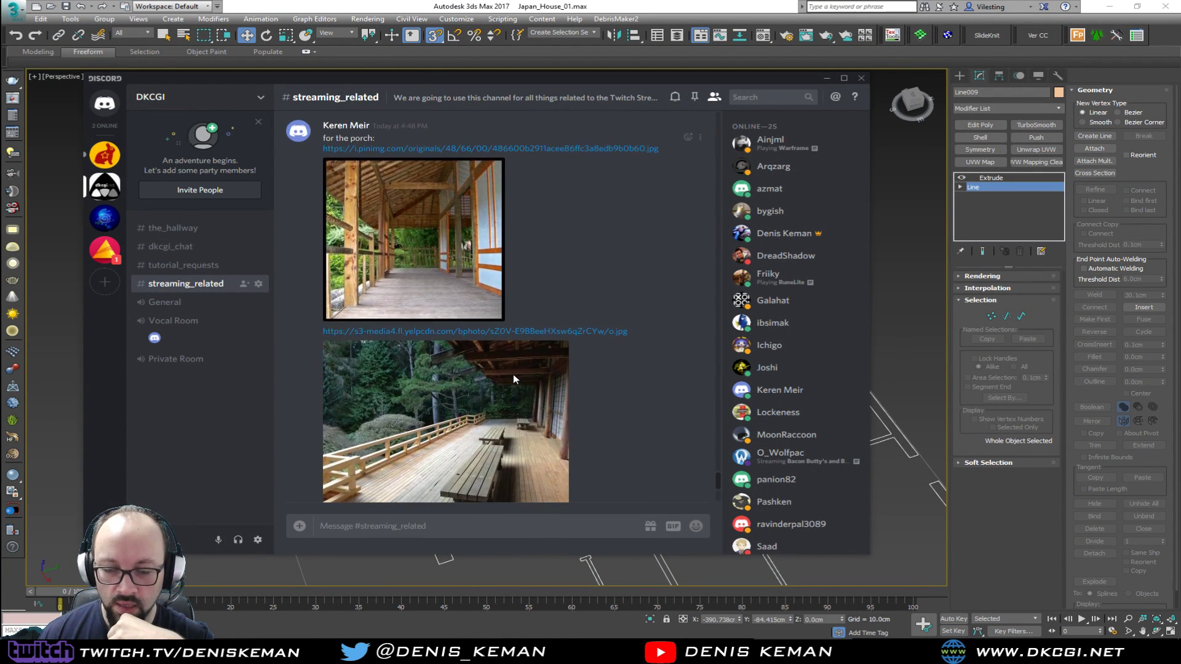
scroll(490, 251, "down", 2)
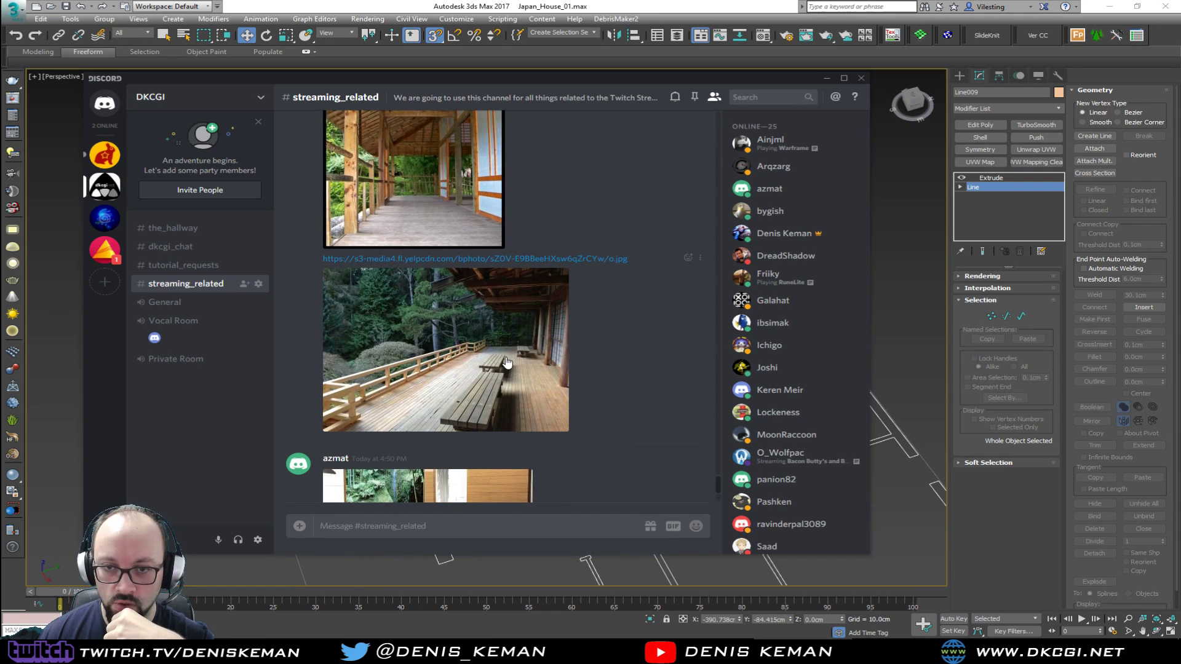
scroll(509, 360, "up", 2)
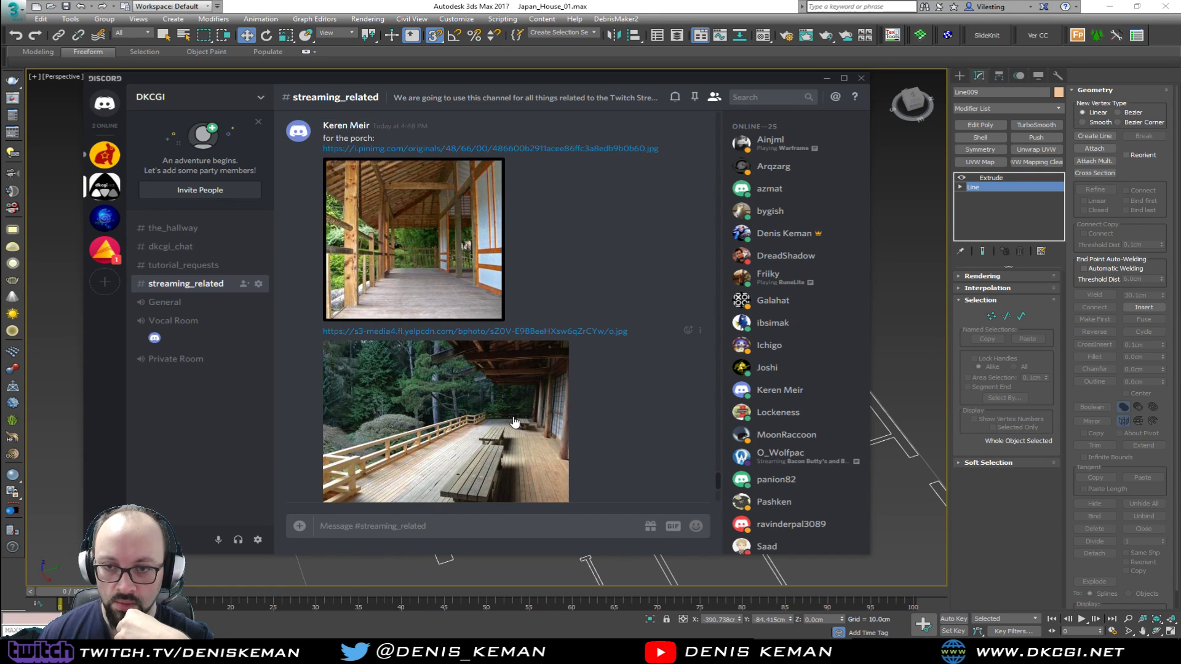
left_click(450, 405)
right_click(450, 279)
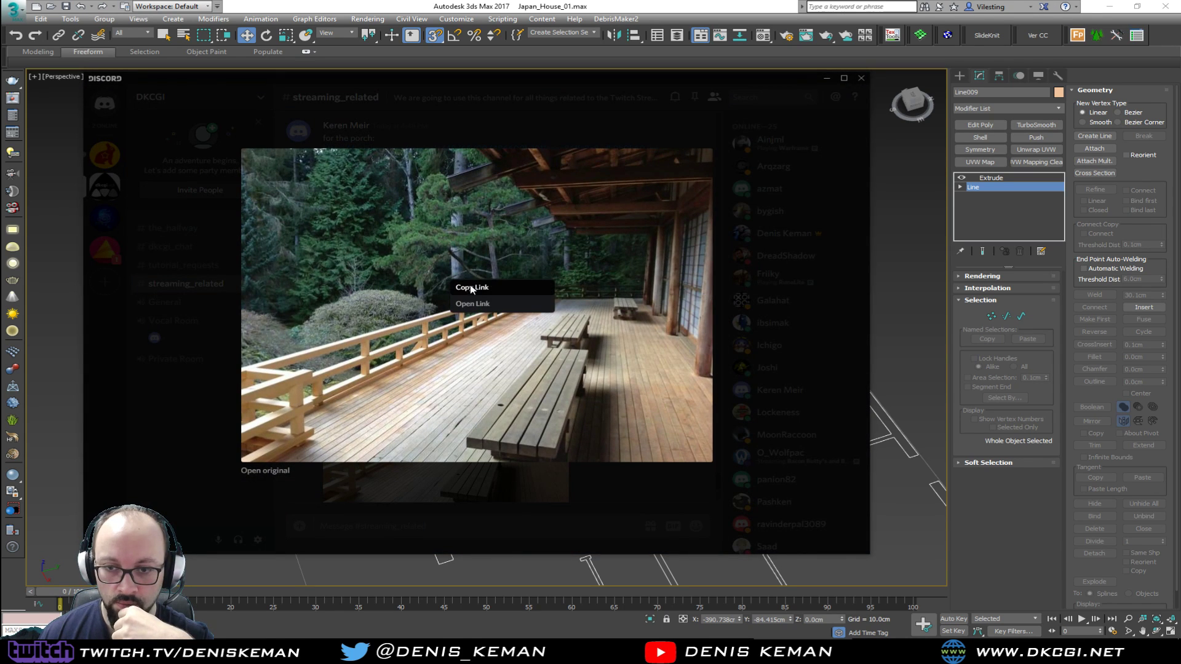
left_click(477, 306)
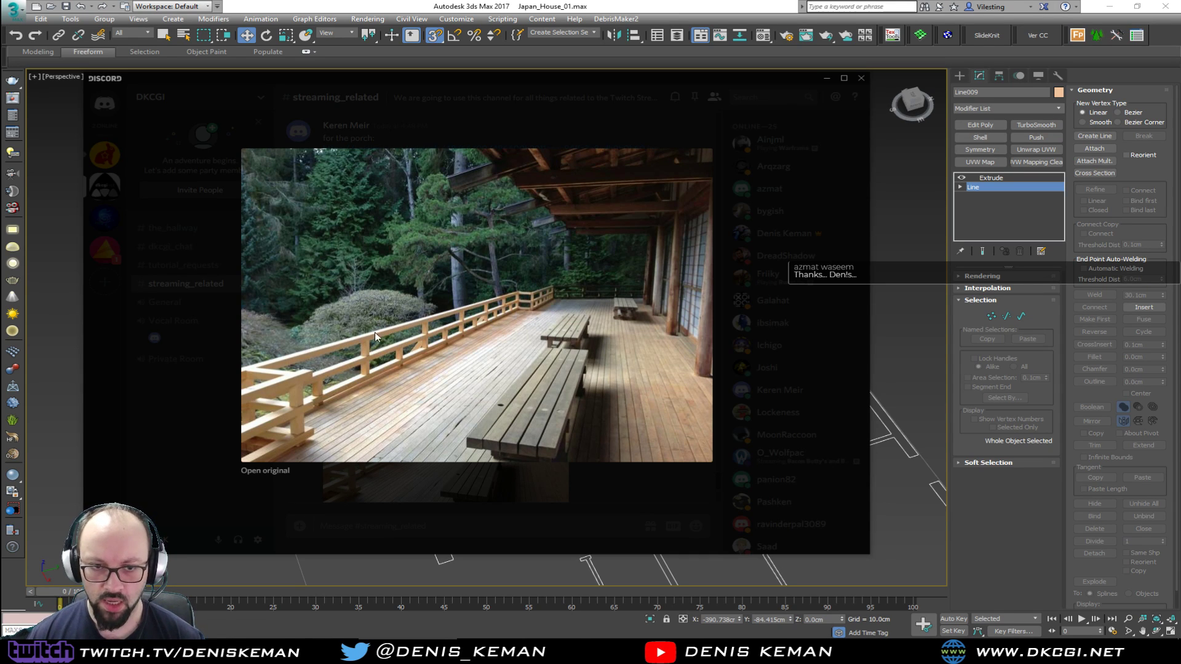
left_click(67, 359)
middle_click_drag(466, 382, 510, 332)
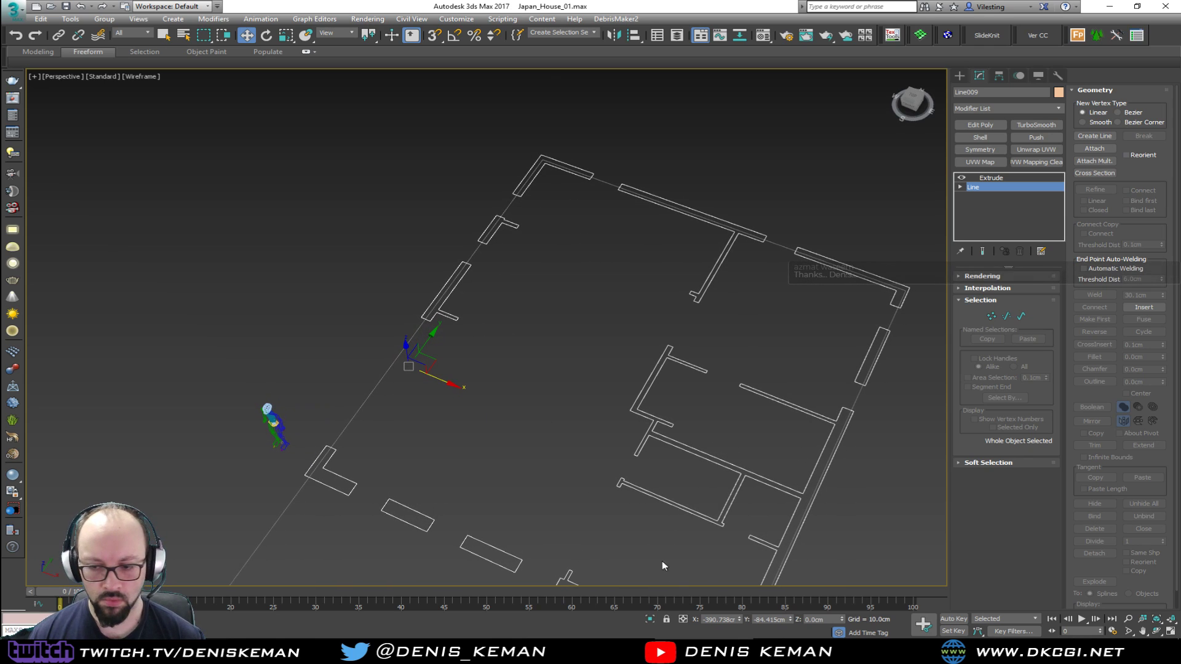
left_click(408, 649)
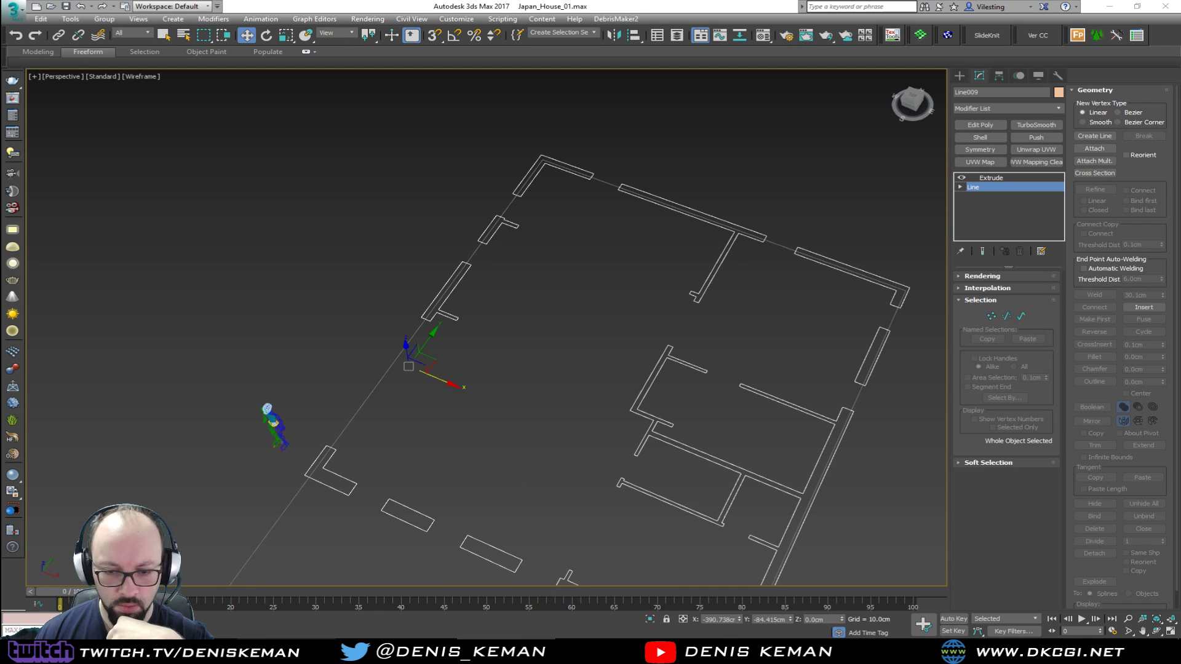
left_click(270, 650)
left_click(270, 650)
Return to Discord, enlarge the covered porch photo with the timber posts and sliding panels, and open its link
left_click(800, 649)
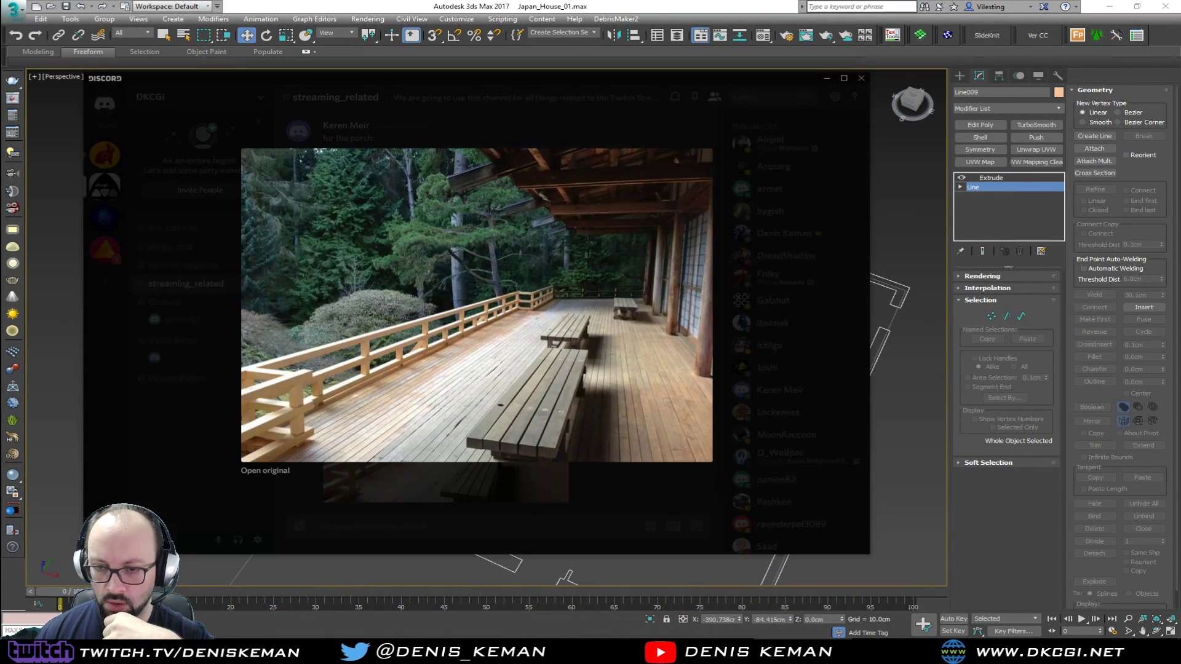
left_click(777, 311)
scroll(570, 340, "up", 2)
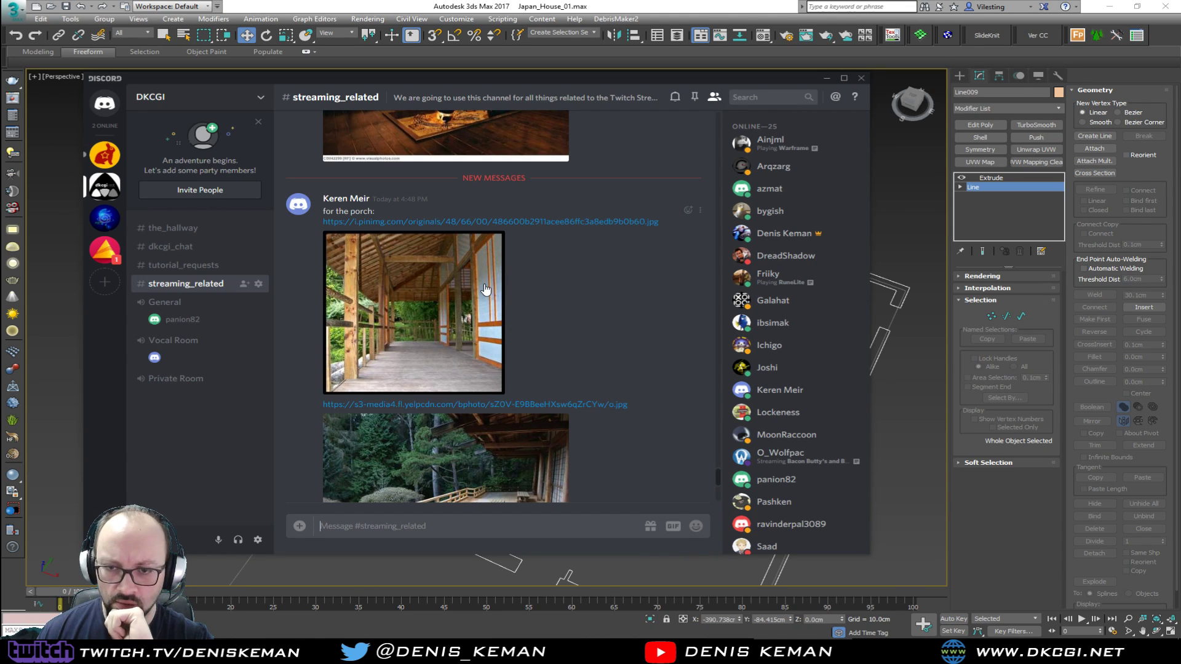
left_click(449, 307)
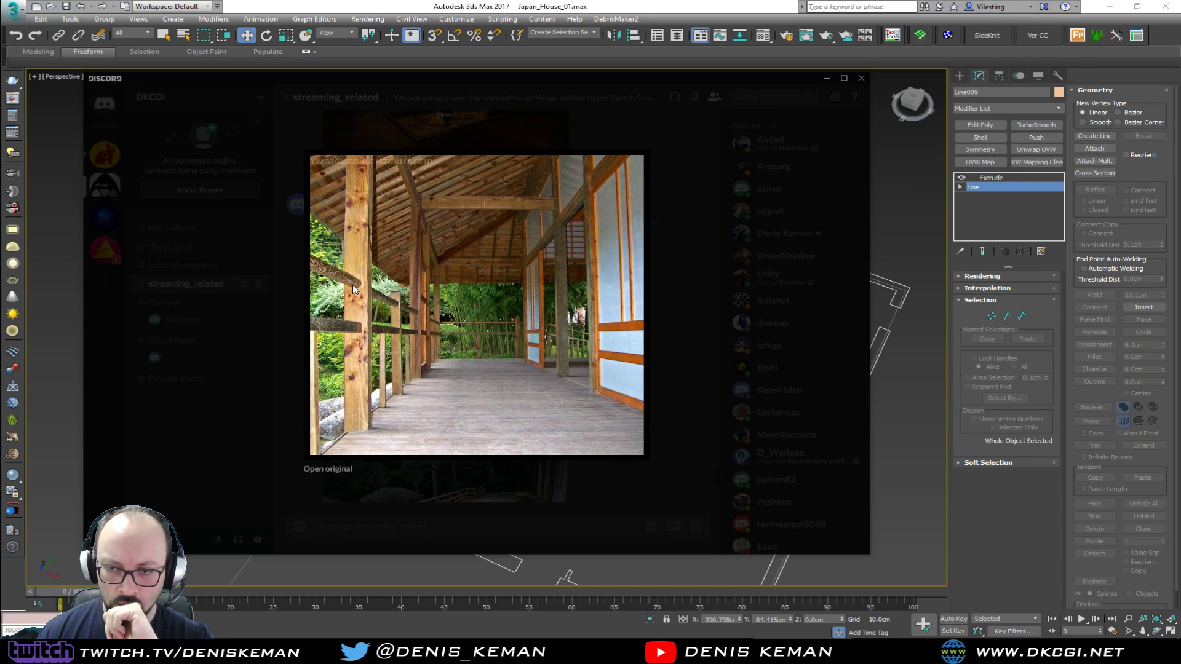
right_click(472, 246)
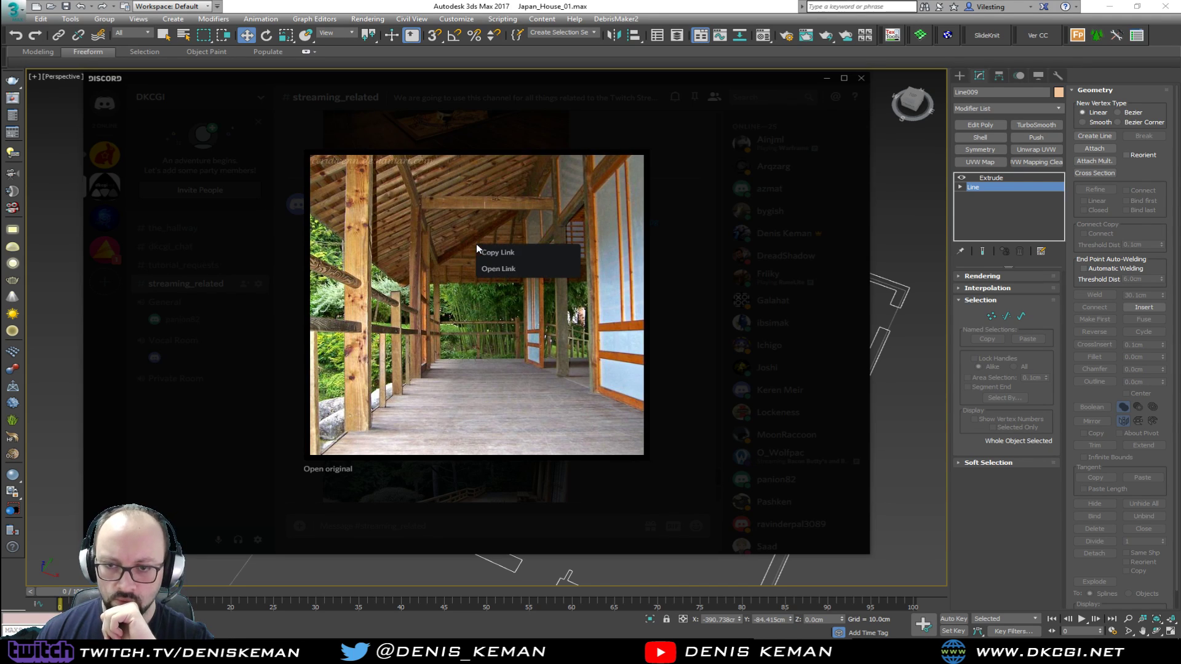
left_click(516, 271)
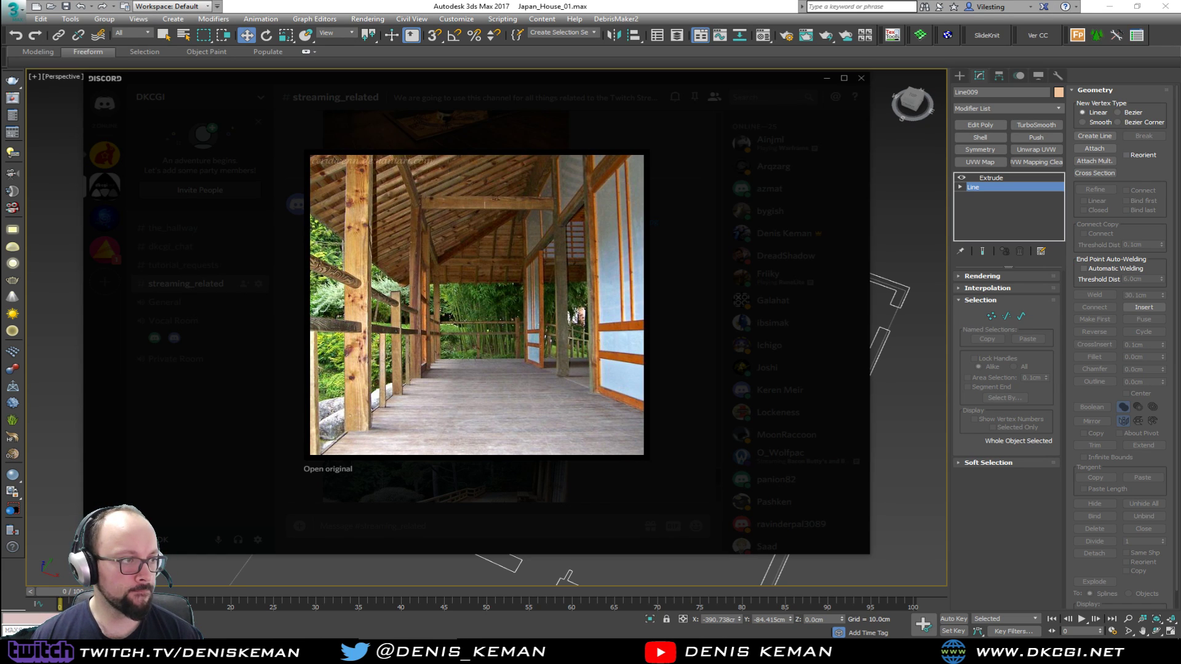
Enlarge the Japanese kitchen photo with the island and bar stools, open its link, and close the enlarged preview
left_click(658, 311)
scroll(574, 338, "up", 10)
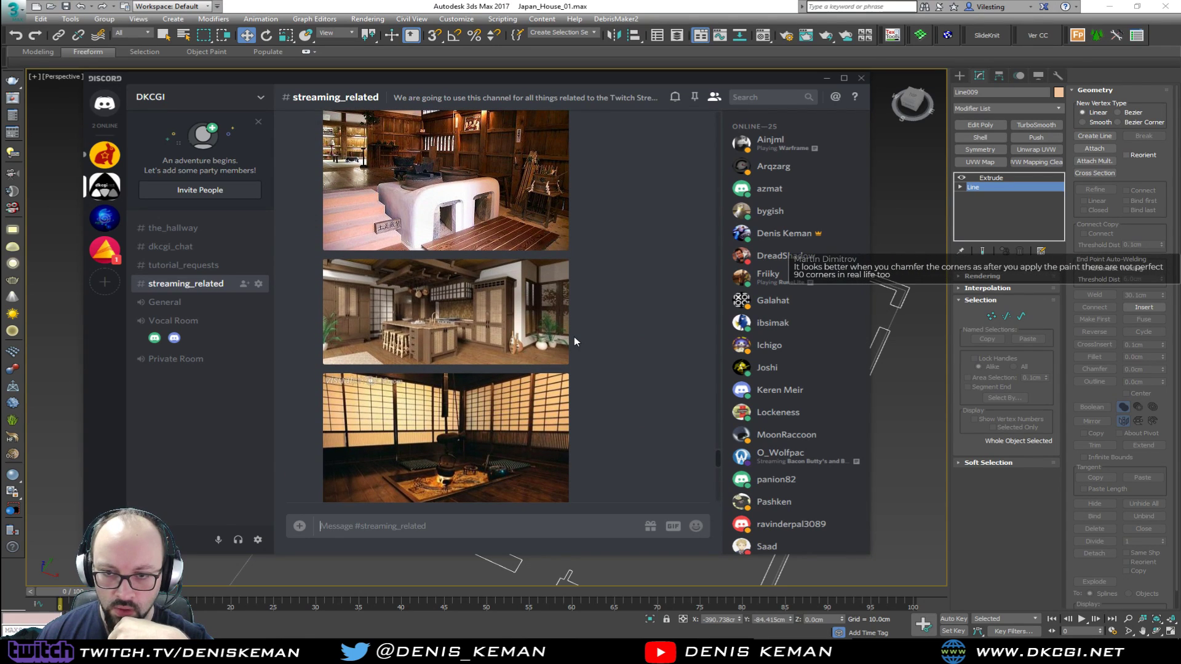
left_click(453, 323)
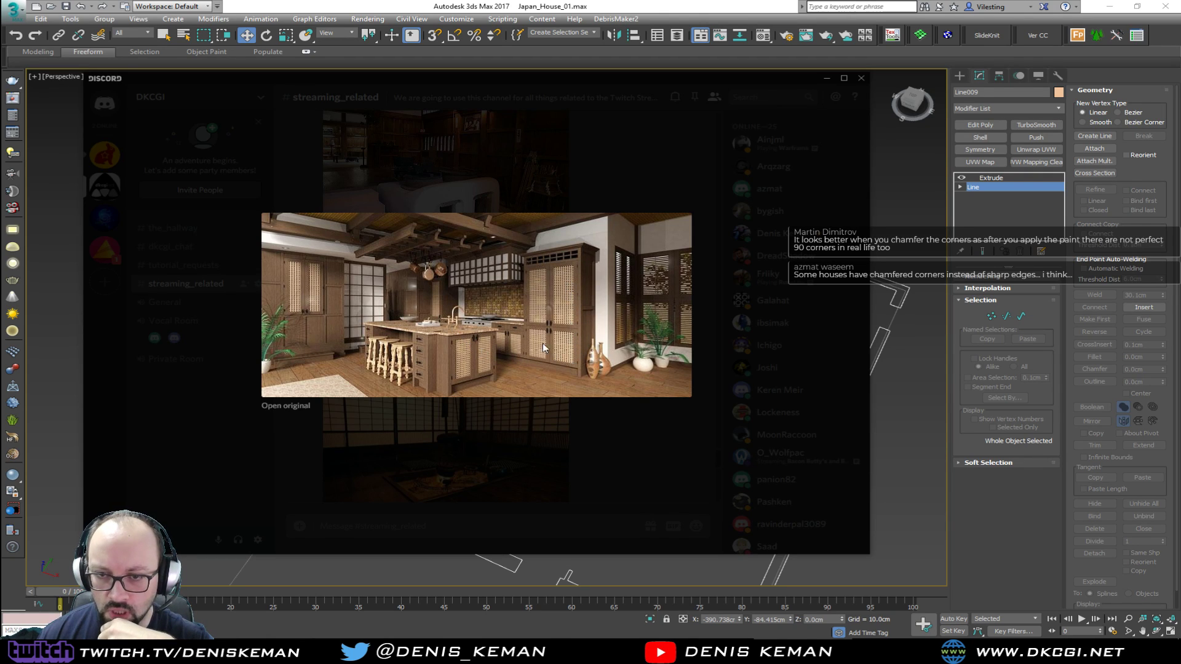
right_click(470, 279)
left_click(507, 301)
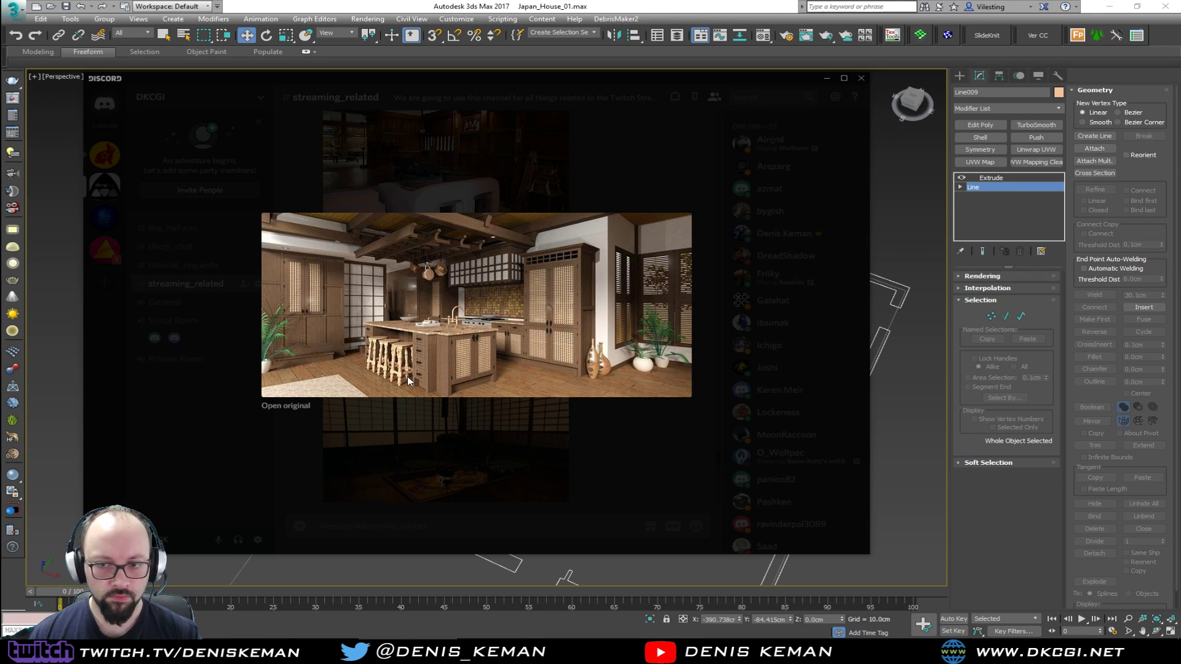
left_click(448, 455)
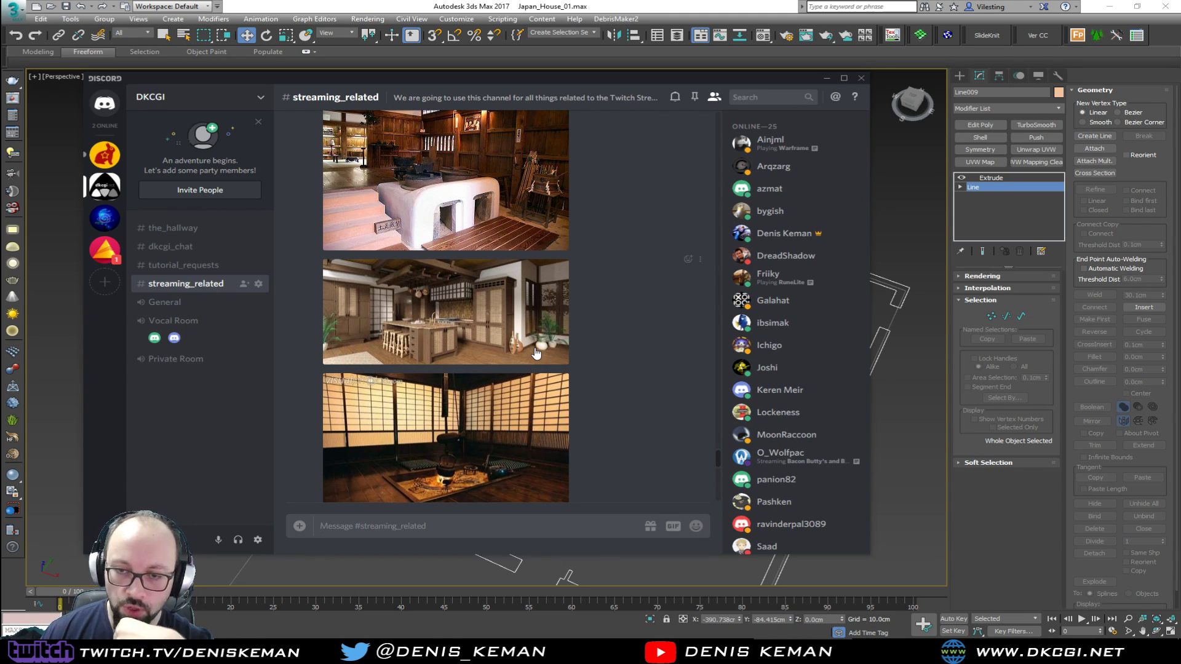
Look through the earlier kitchen and bedroom reference pictures in the channel, and return to 3ds Max
scroll(536, 353, "up", 3)
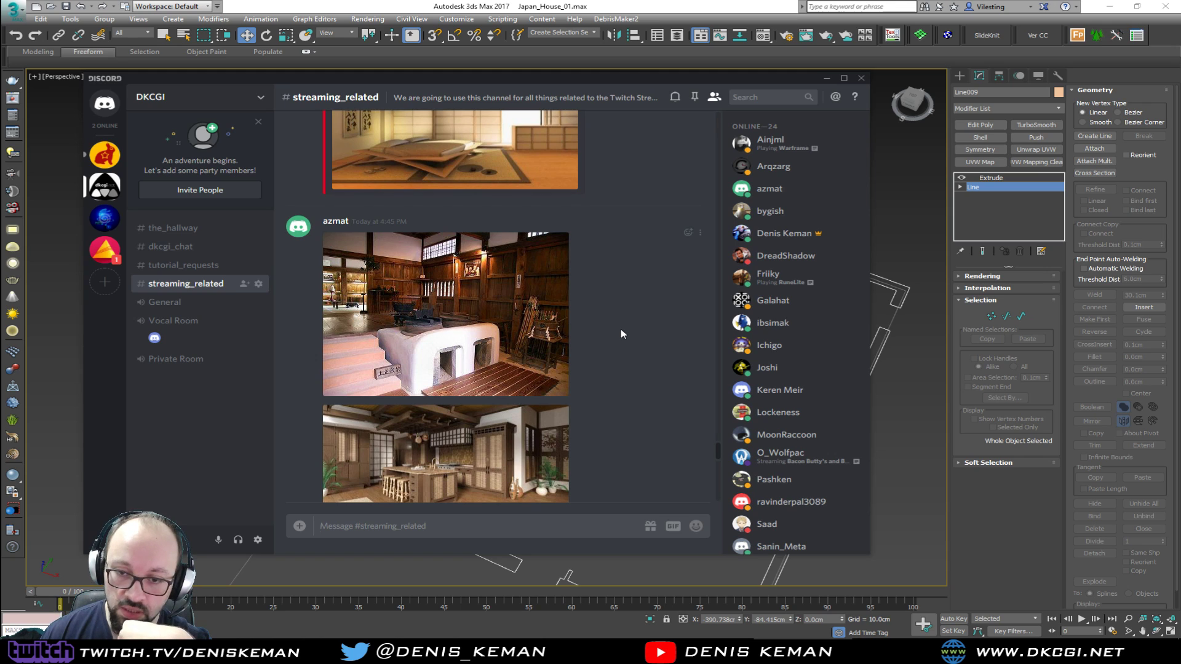
scroll(621, 330, "up", 3)
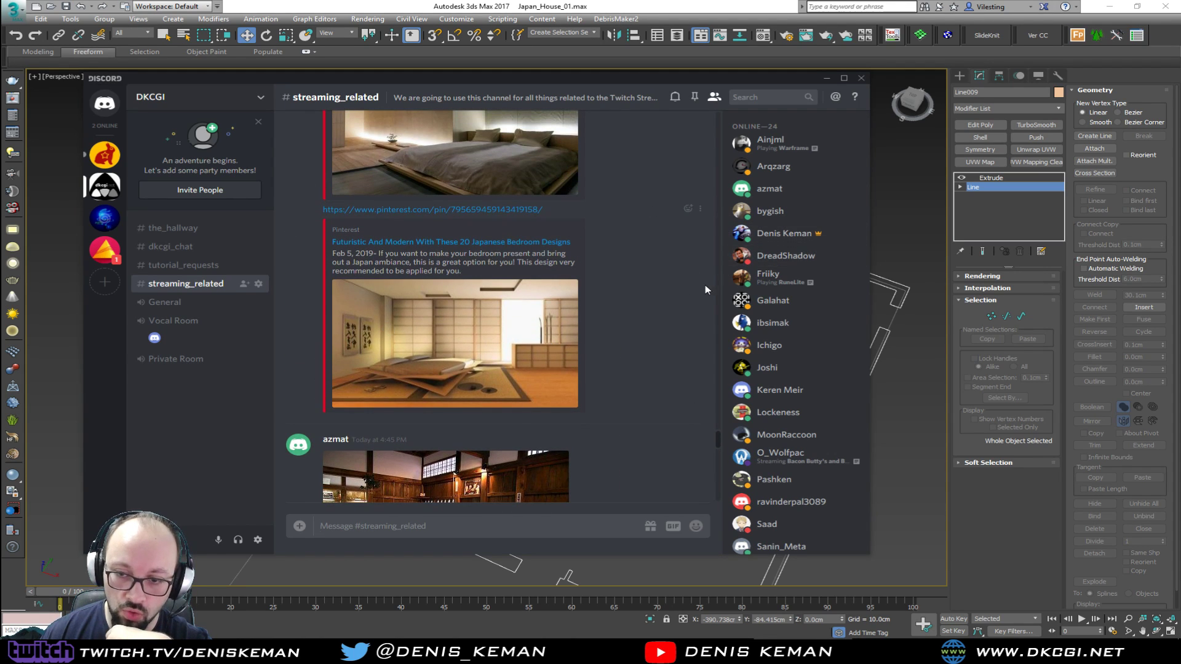
middle_click(60, 418)
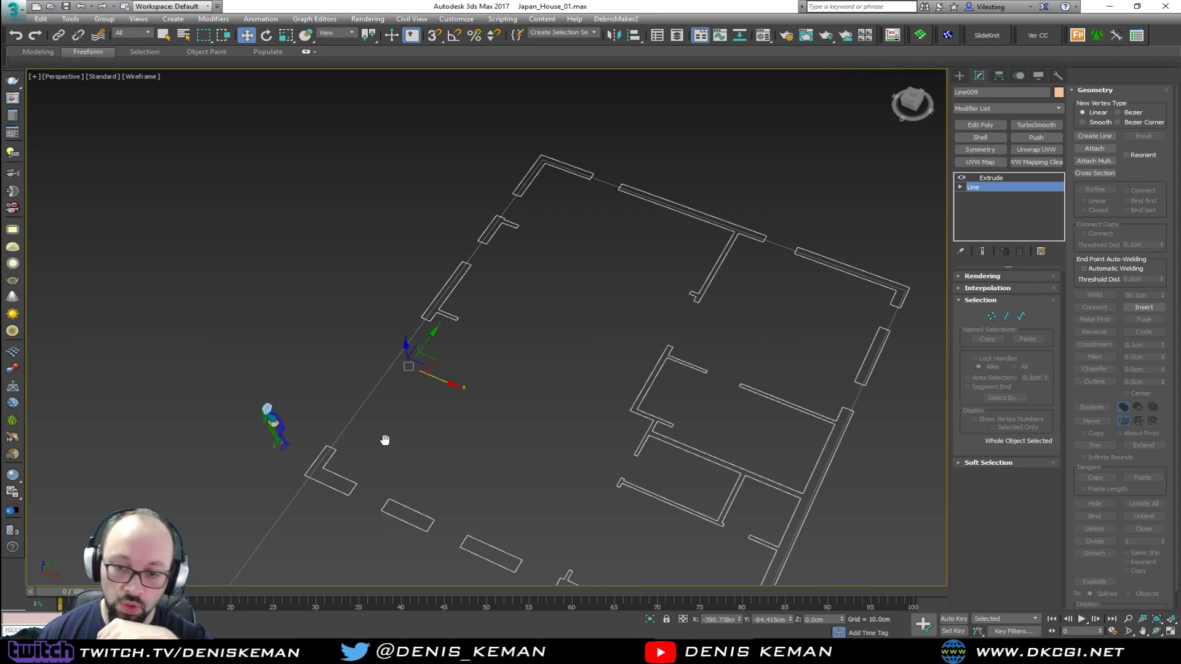
Select all vertices of the wall line, round every wall corner with a small fillet, and leave vertex editing
middle_click_drag(382, 440, 455, 358, "alt")
middle_click_drag(511, 320, 474, 336, "alt")
key("1")
key("ctrl+a")
middle_click_drag(672, 371, 547, 359)
scroll(594, 358, "up", 6)
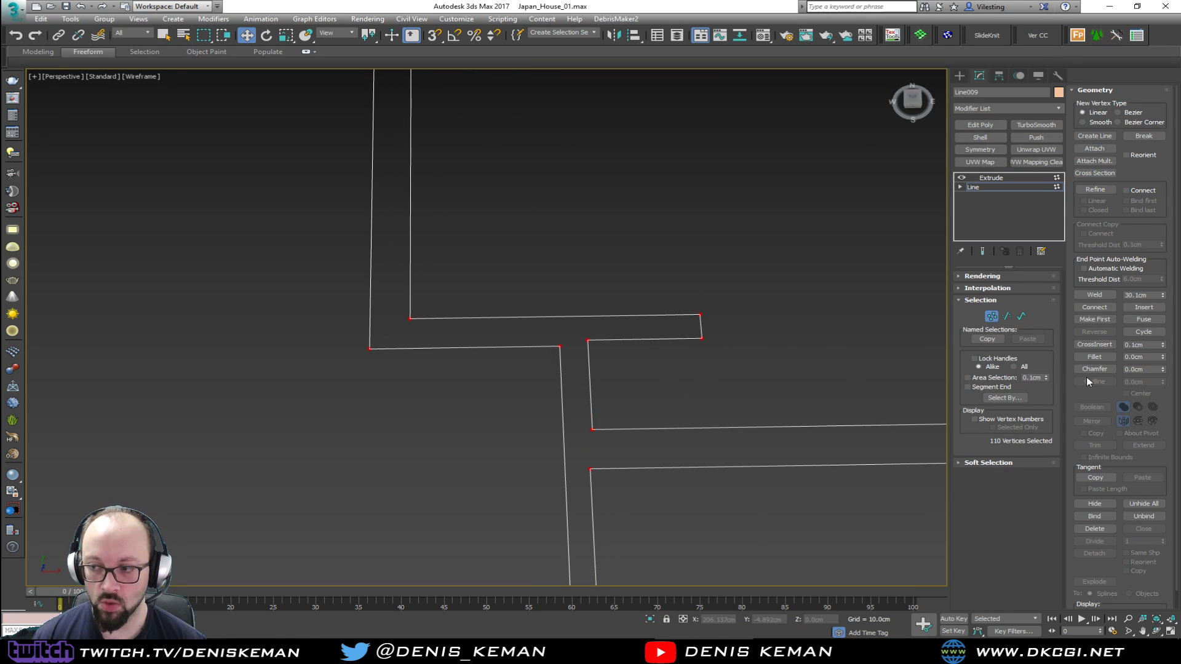
left_click_drag(1162, 356, 1166, 358)
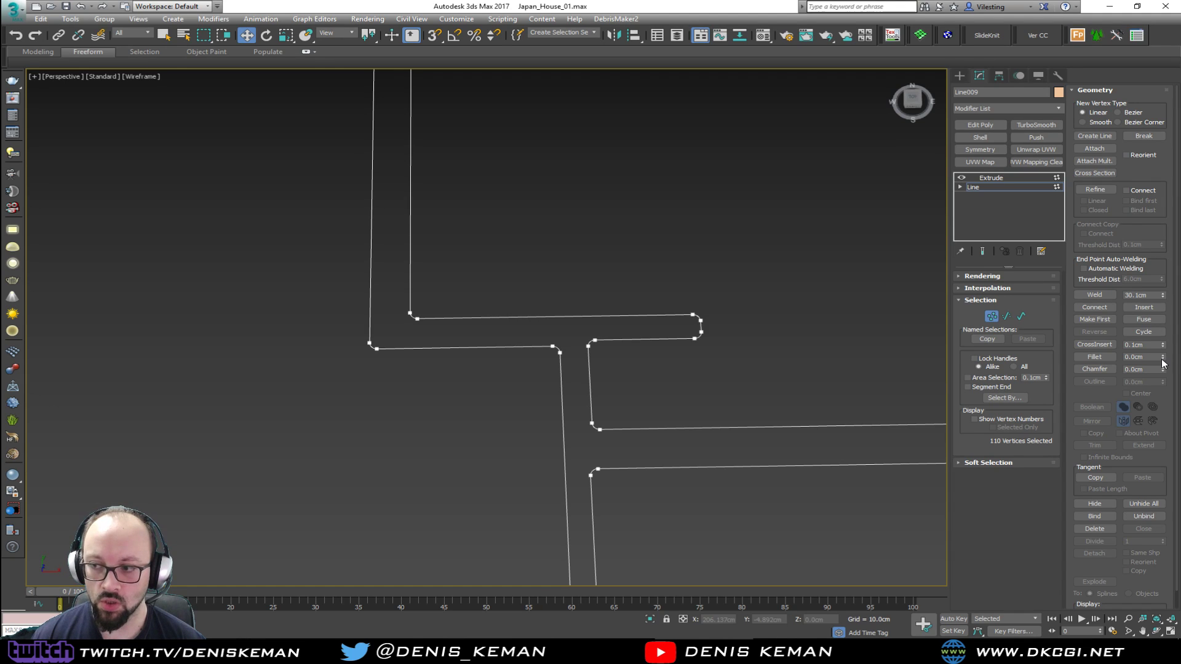
middle_click_drag(481, 347, 617, 301)
left_click(991, 316)
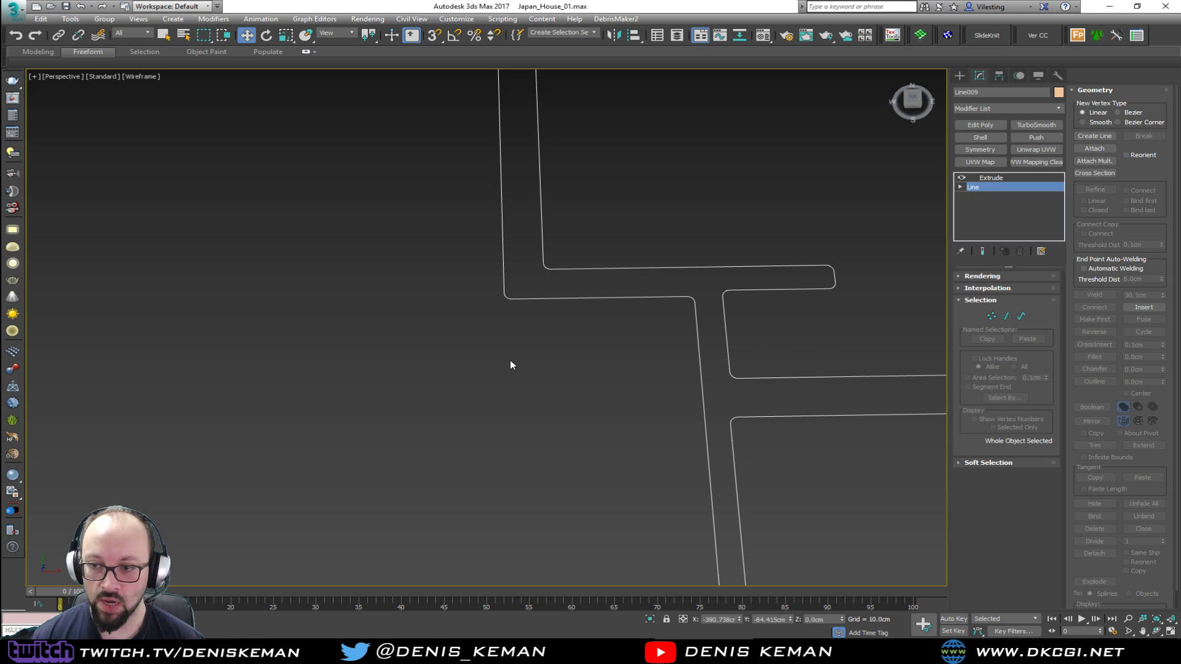
Deselect the walls, show the viewport shaded with edged faces, and inspect a rounded wall corner up close
left_click(510, 363)
key("F3")
scroll(516, 369, "down", 5)
middle_click_drag(533, 382, 265, 391, "alt")
scroll(234, 386, "up", 5)
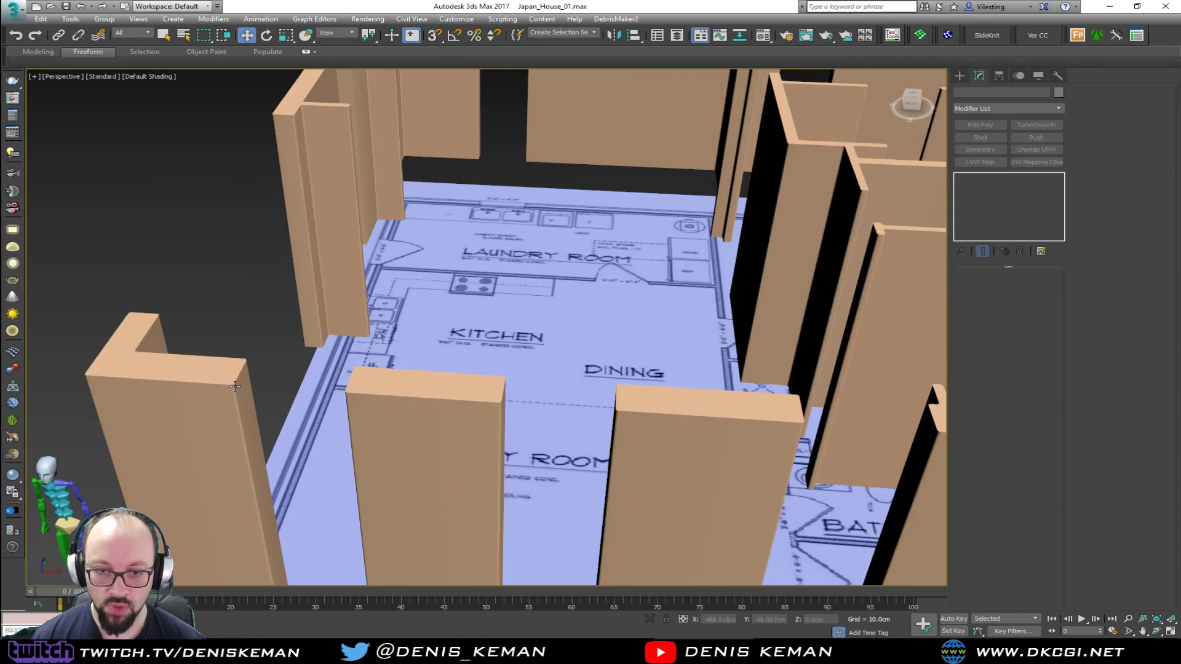
scroll(234, 386, "up", 5)
key("F4")
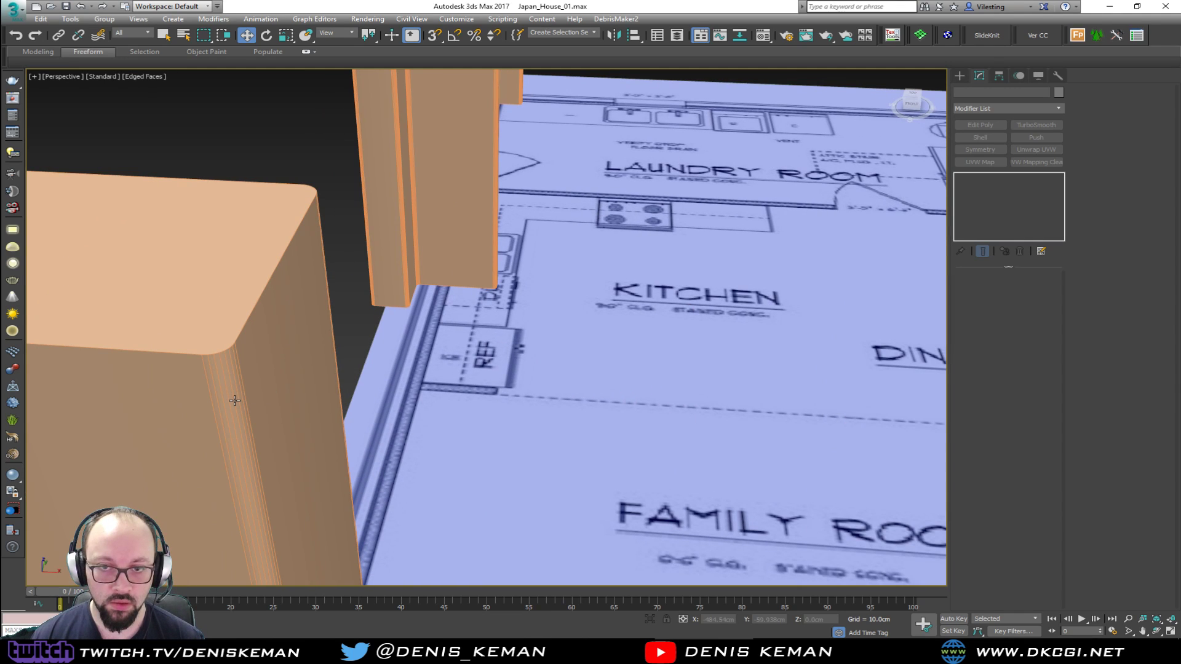
Undo the fillet on the wall corners
scroll(234, 400, "down", 2)
left_click(234, 401)
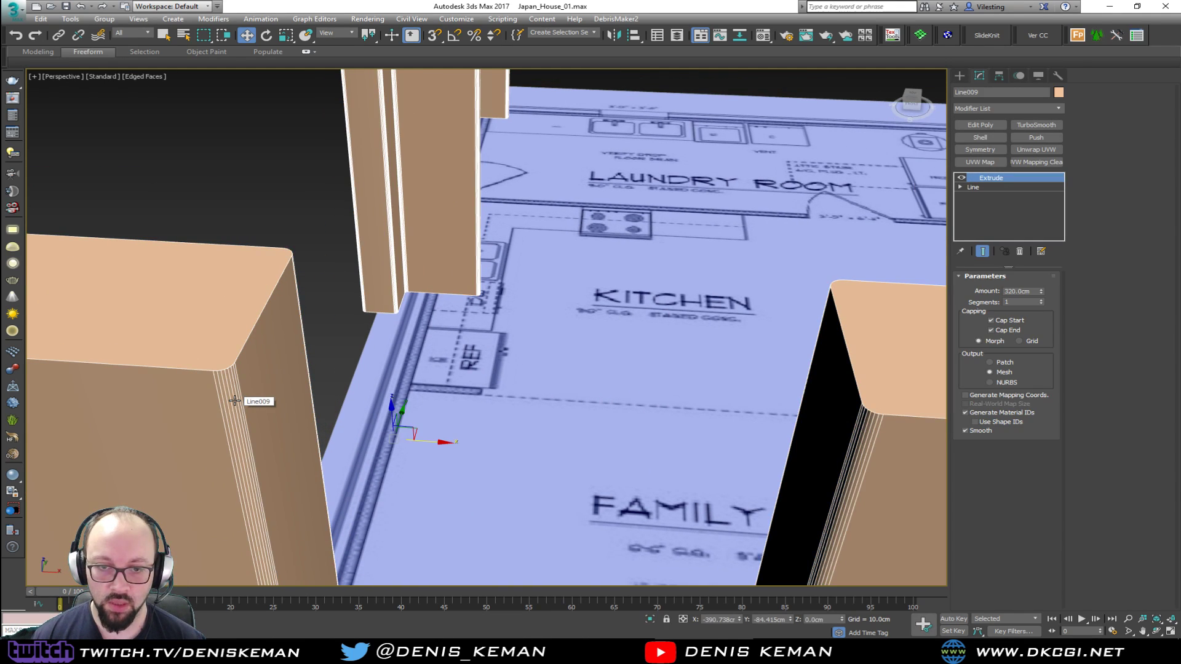
left_click_drag(545, 375, 545, 376)
scroll(520, 394, "down", 6)
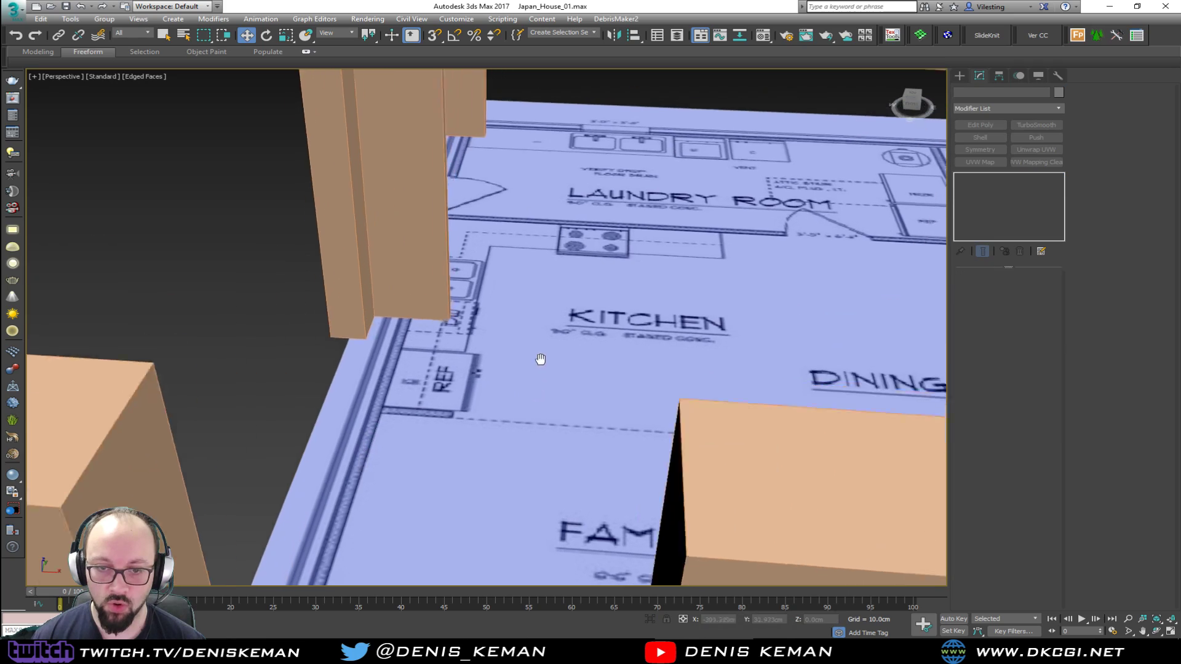
scroll(530, 408, "up", 4)
middle_click_drag(533, 441, 511, 363, "alt")
scroll(521, 362, "up", 5)
middle_click_drag(321, 334, 475, 348)
scroll(427, 389, "down", 5)
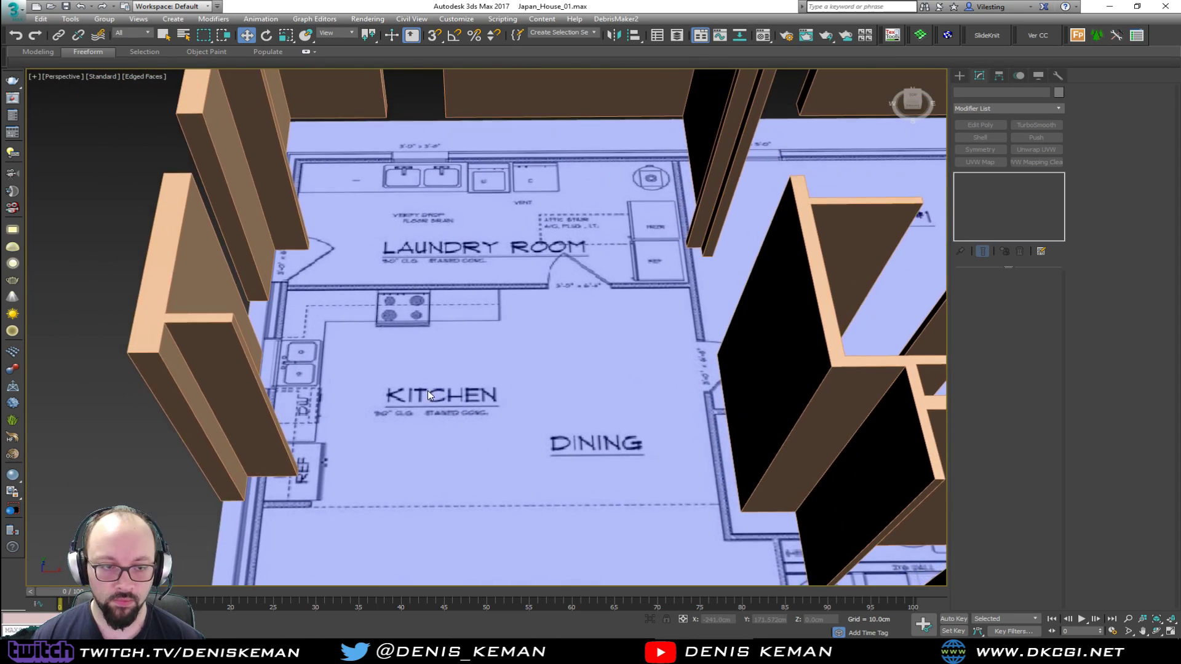
Switch to the Discord reference channel and view the Japanese bedroom picture with tatami floor and sliding paper doors enlarged
middle_click_drag(426, 390, 481, 418, "alt")
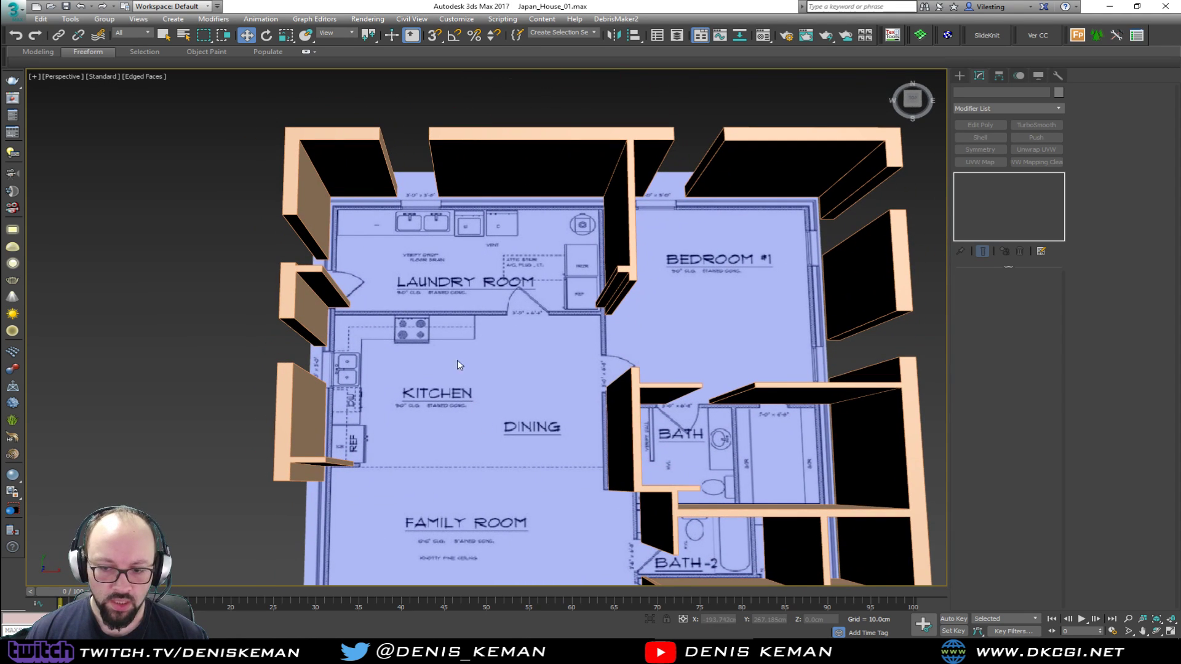
left_click(803, 651)
scroll(541, 335, "up", 5)
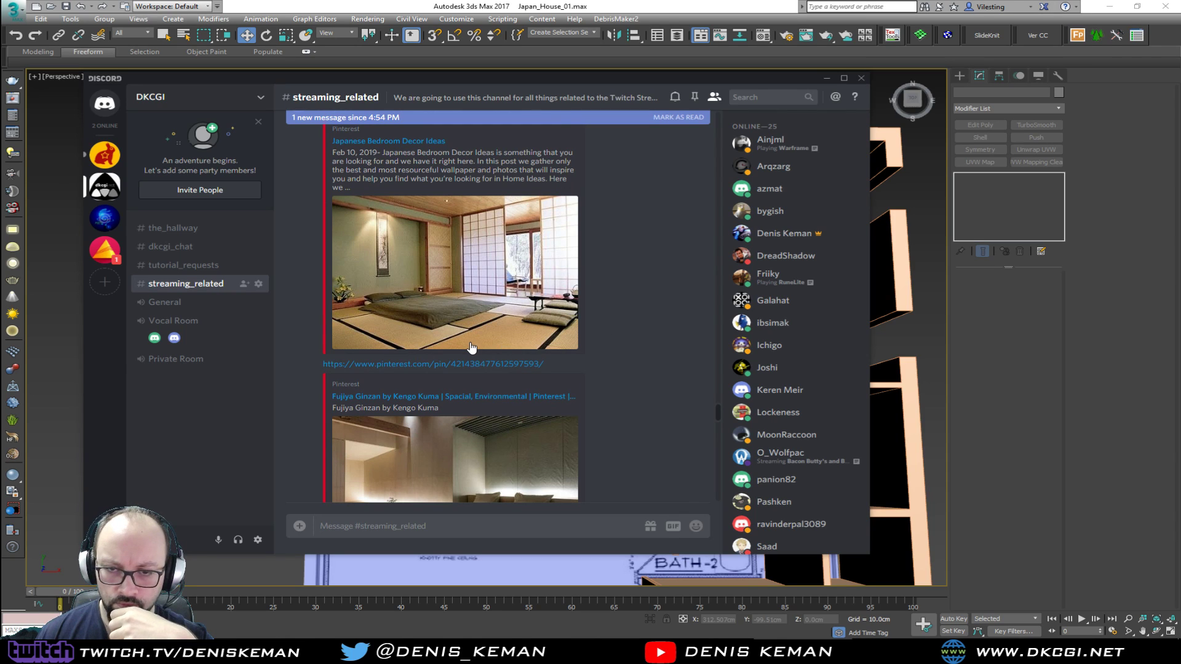
left_click(458, 255)
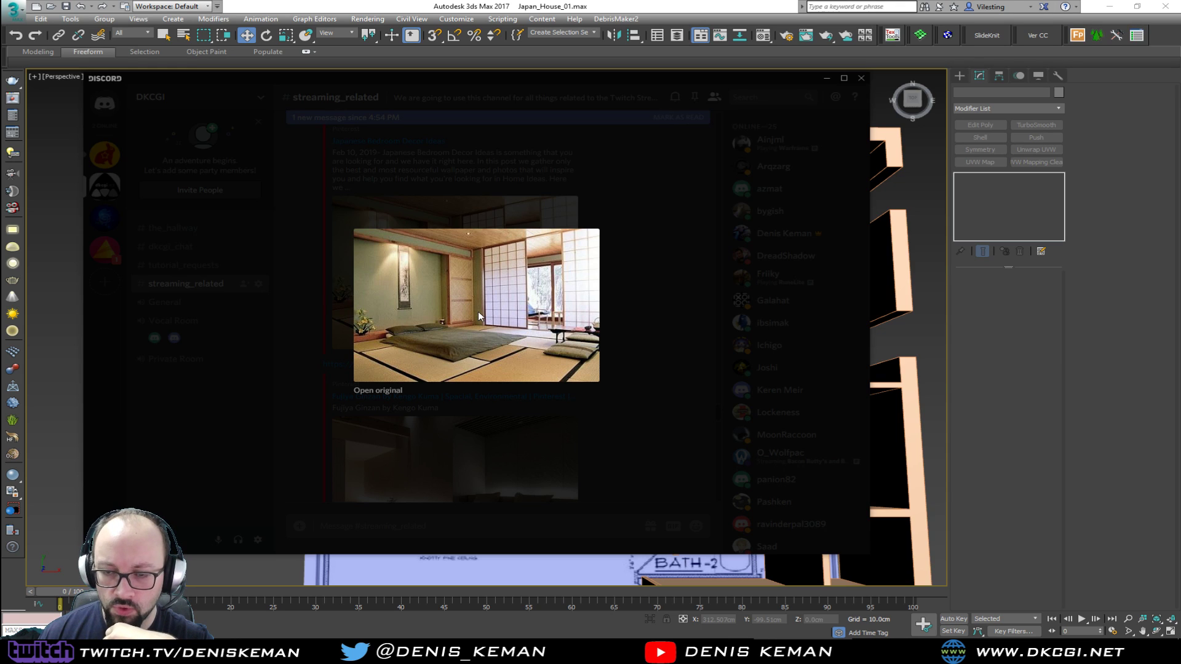
left_click(258, 402)
scroll(539, 330, "up", 5)
scroll(539, 330, "up", 5)
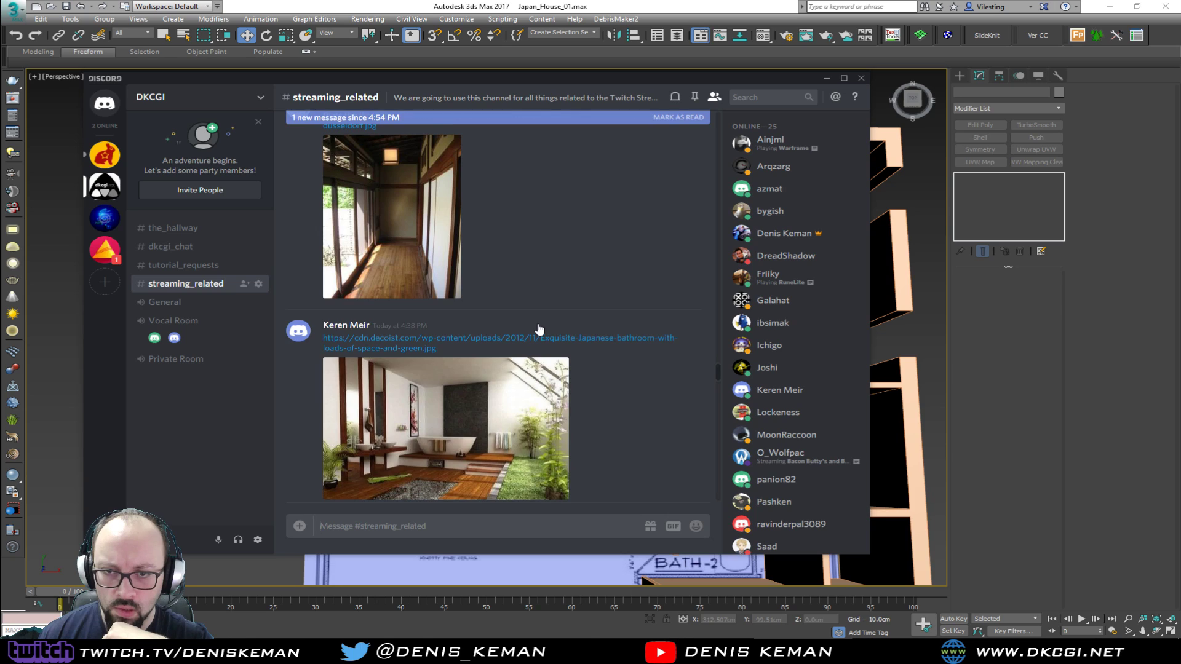
Browse the earlier interior references and view the living room picture with low table and wood-framed sliding doors enlarged
scroll(538, 331, "up", 4)
scroll(539, 330, "up", 2)
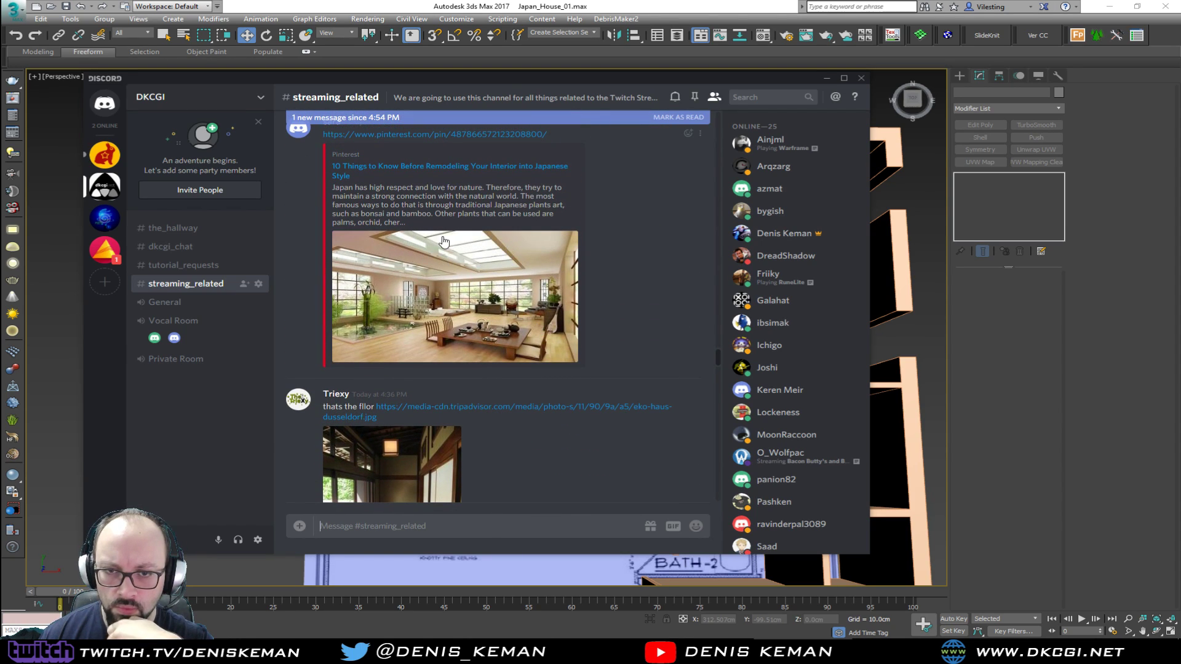
scroll(508, 322, "up", 1)
scroll(508, 322, "up", 10)
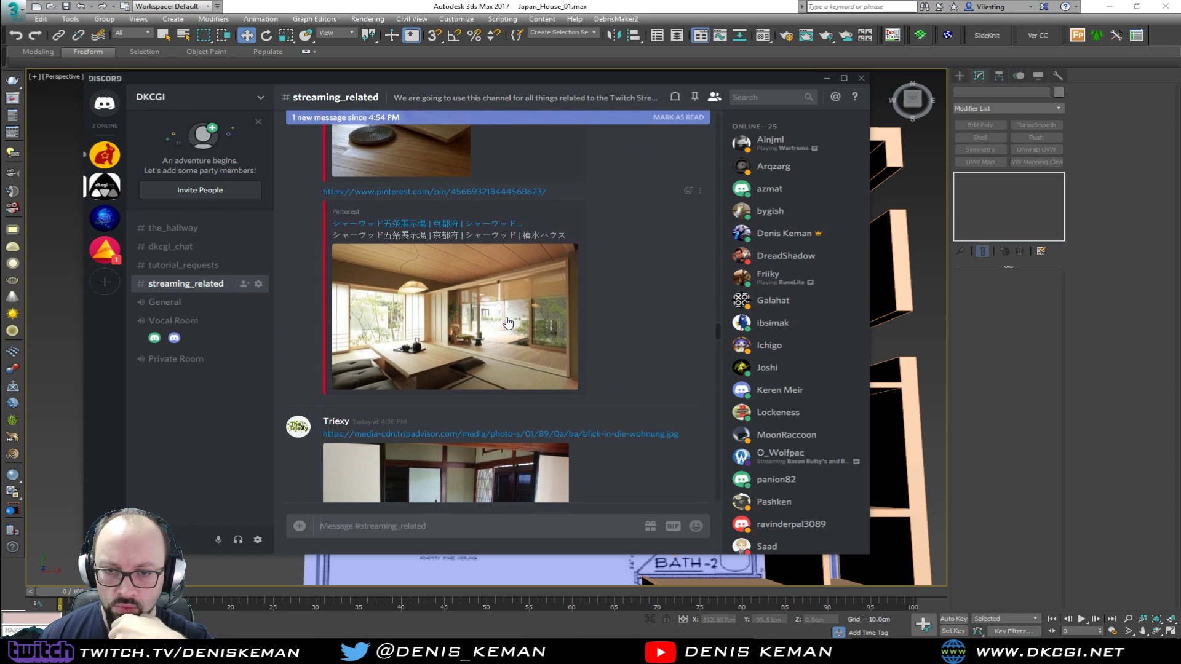
scroll(508, 322, "up", 2)
scroll(507, 318, "up", 2)
scroll(507, 316, "down", 2)
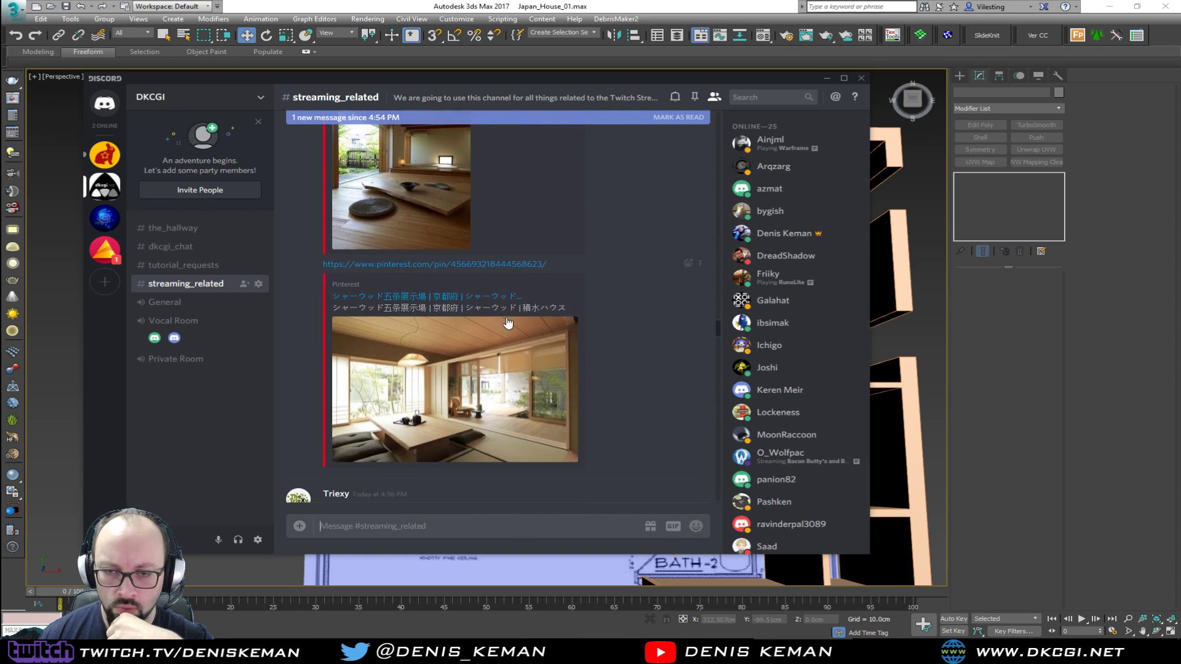
left_click(433, 367)
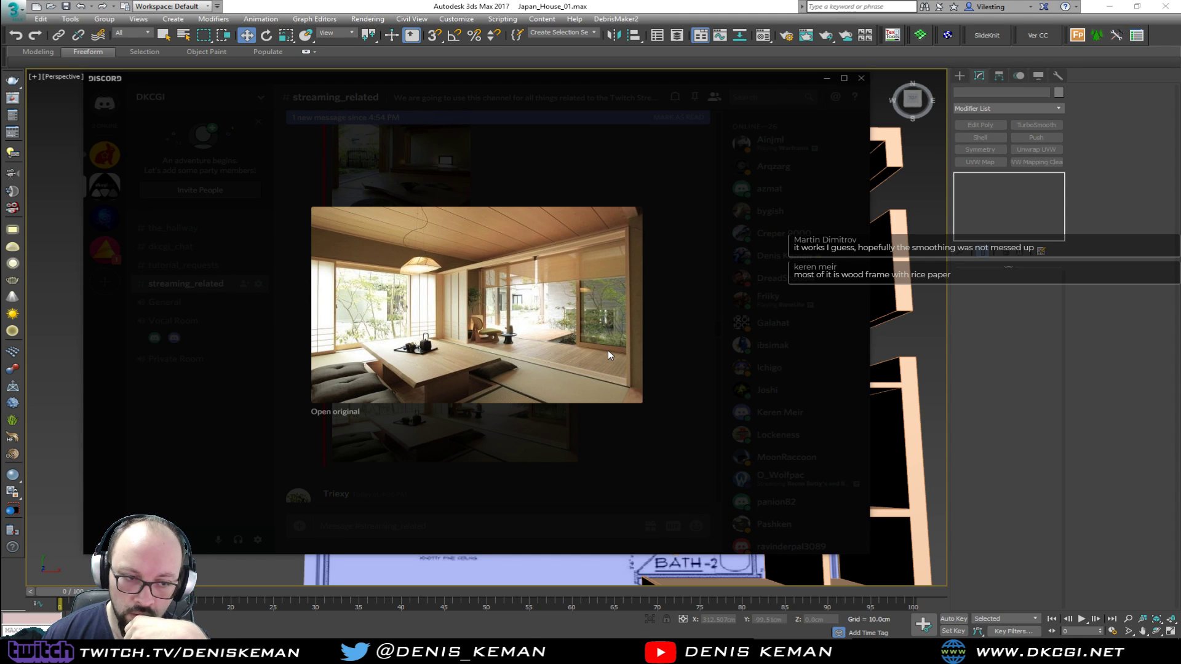
left_click(719, 401)
scroll(494, 386, "up", 10)
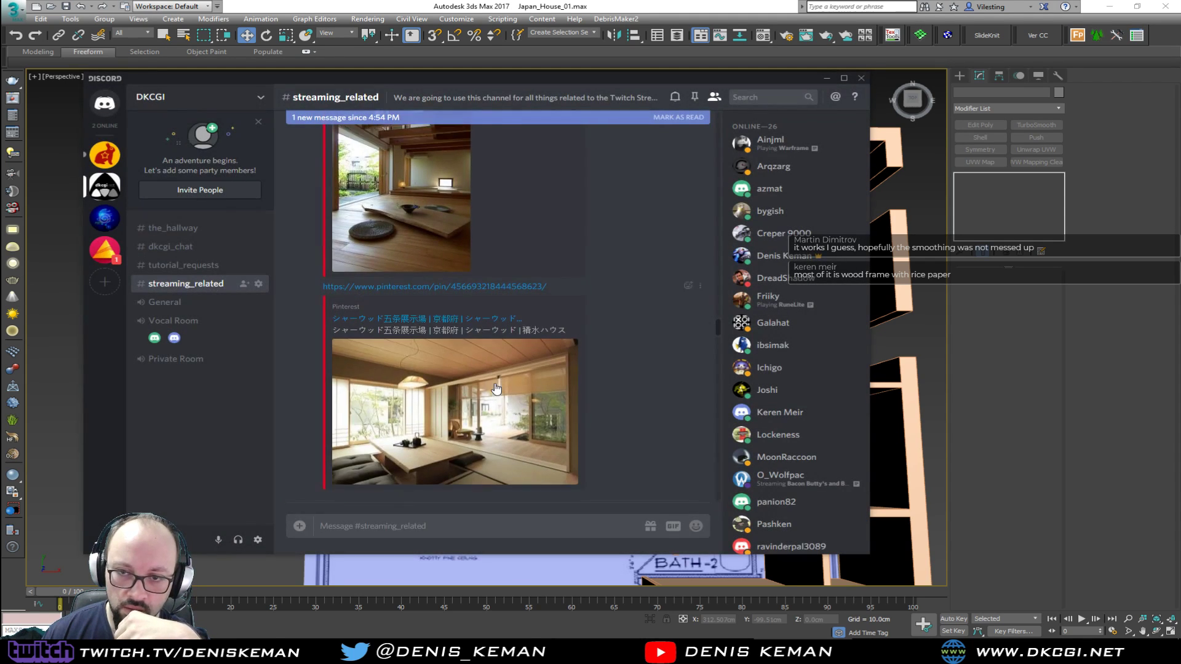
scroll(495, 384, "down", 5)
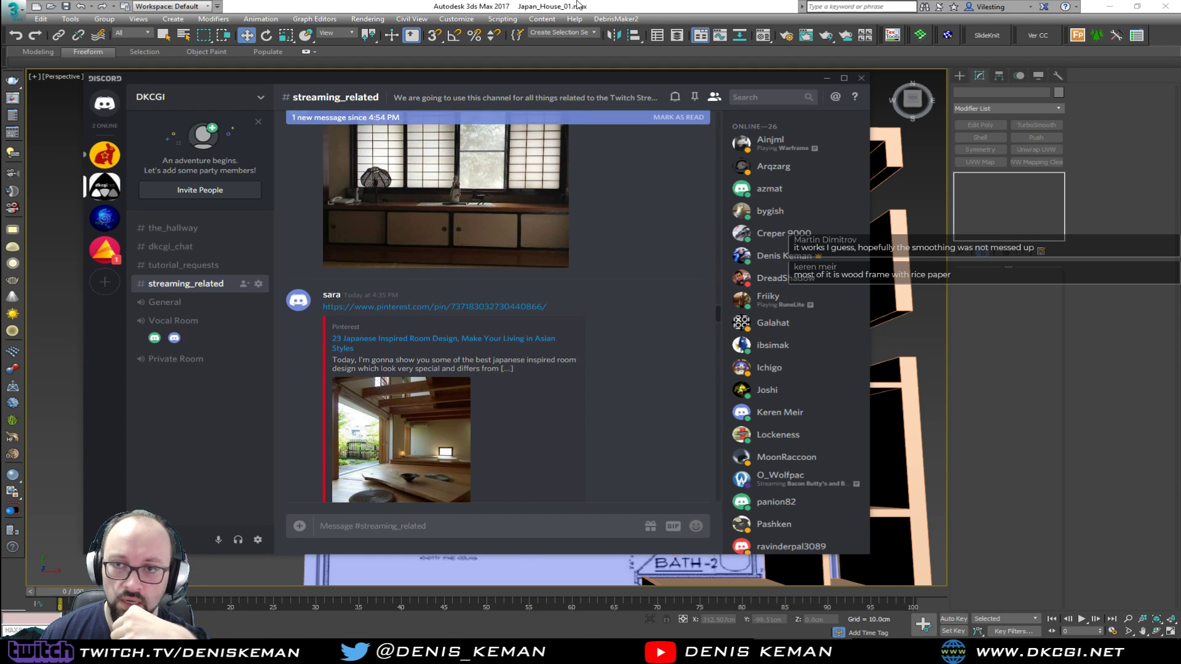
Return to 3ds Max, inspect the walls around both baths and Bedroom #2 from several angles, and select the wall object
left_click(586, 4)
middle_click_drag(606, 353, 412, 318)
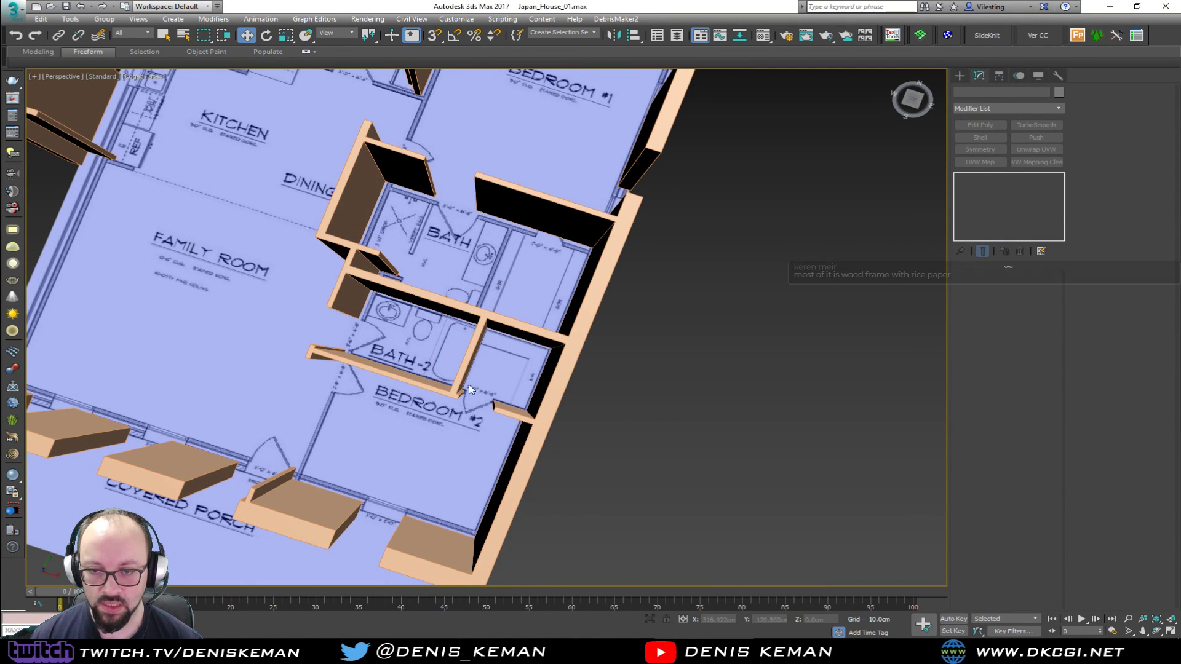
middle_click_drag(488, 372, 558, 328, "alt")
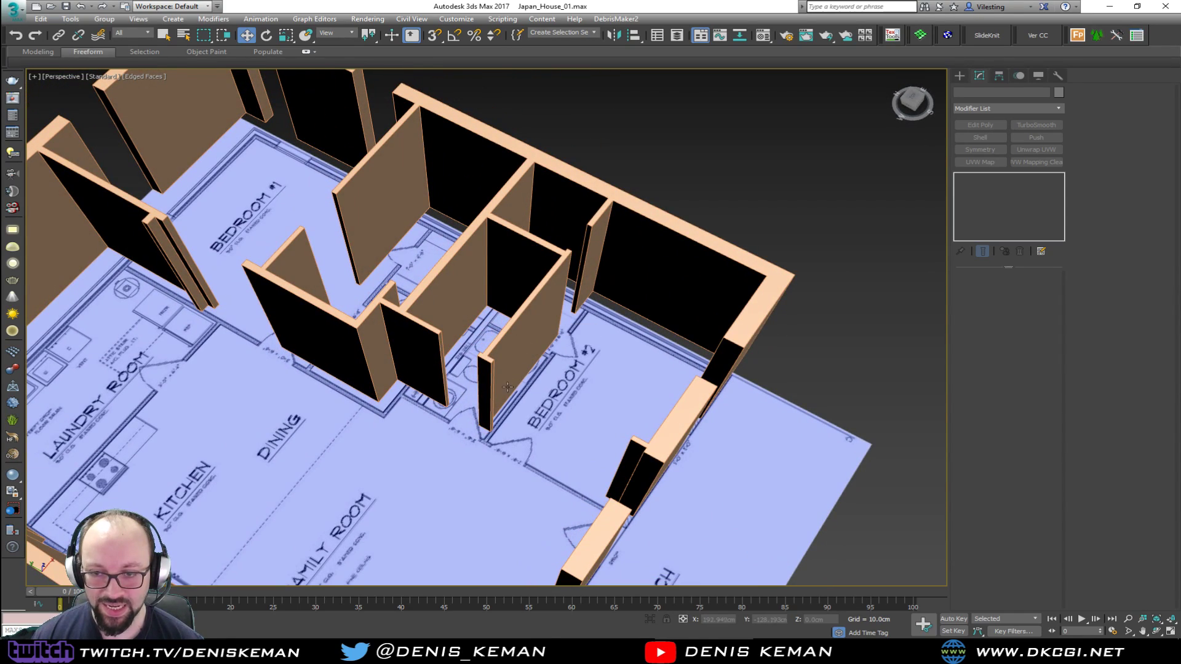
middle_click_drag(543, 367, 470, 376, "alt")
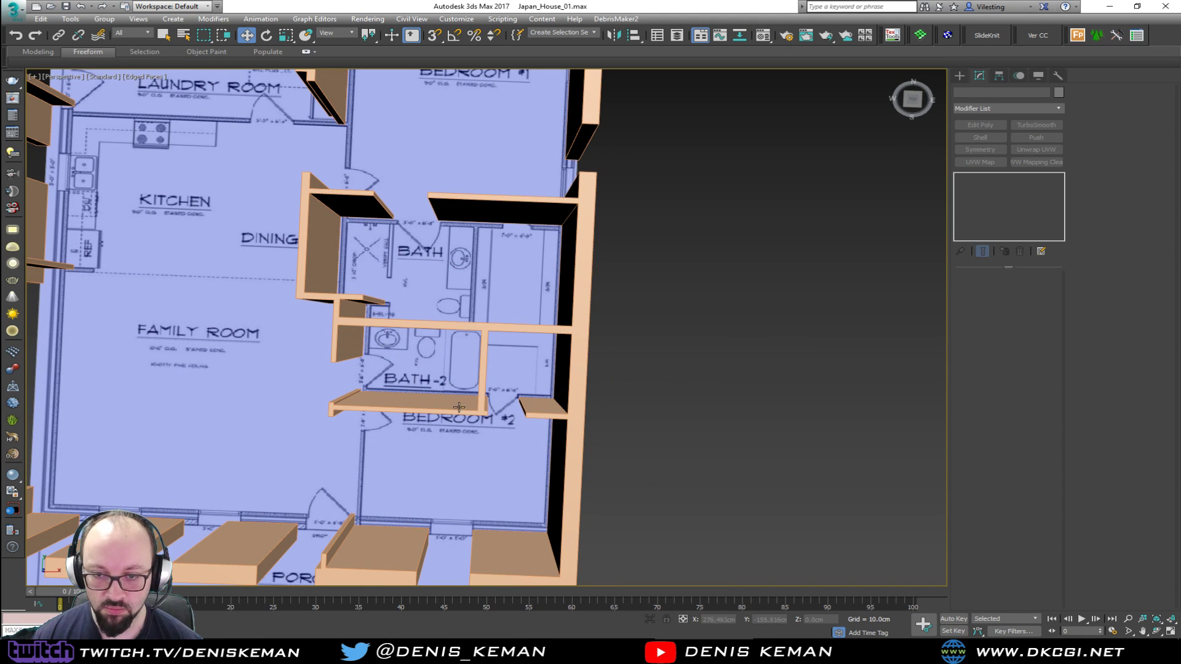
mouse_move(393, 401)
middle_mouse_down("alt")
mouse_move(406, 378)
mouse_move(393, 377)
middle_mouse_up("alt")
left_click(377, 364)
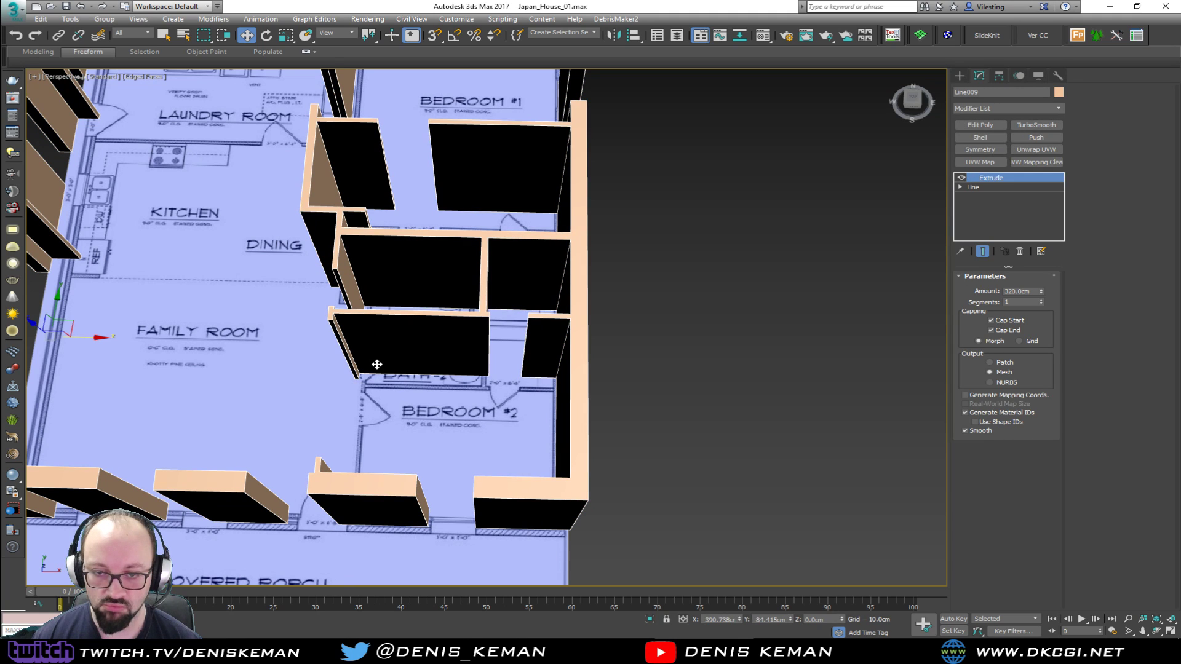
middle_click_drag(423, 308, 465, 381, "alt")
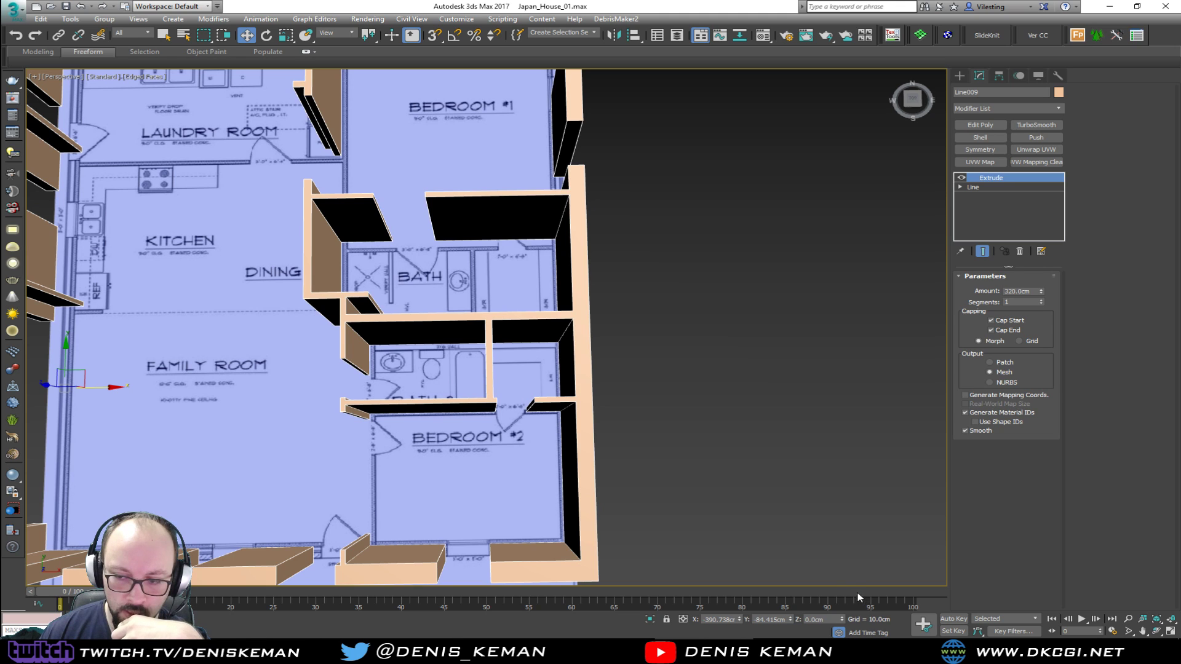
Switch to Discord and look through the older room, bathroom and sliding-door reference pictures in the streaming_related channel
left_click(755, 650)
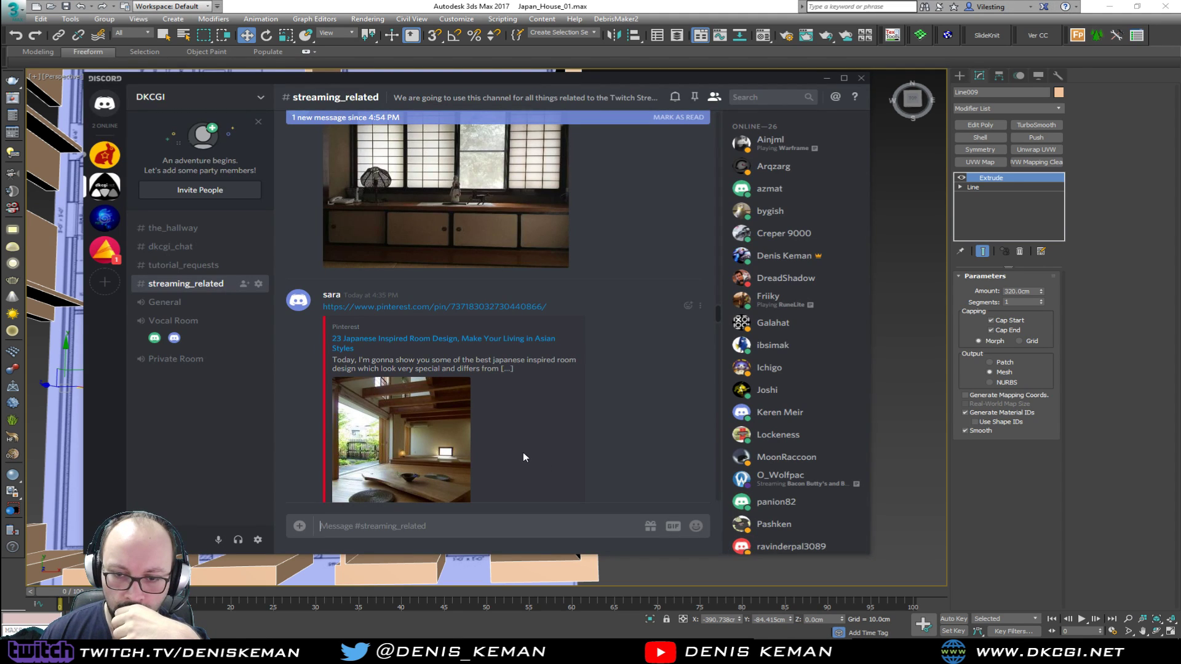
scroll(523, 452, "up", 5)
scroll(521, 453, "up", 10)
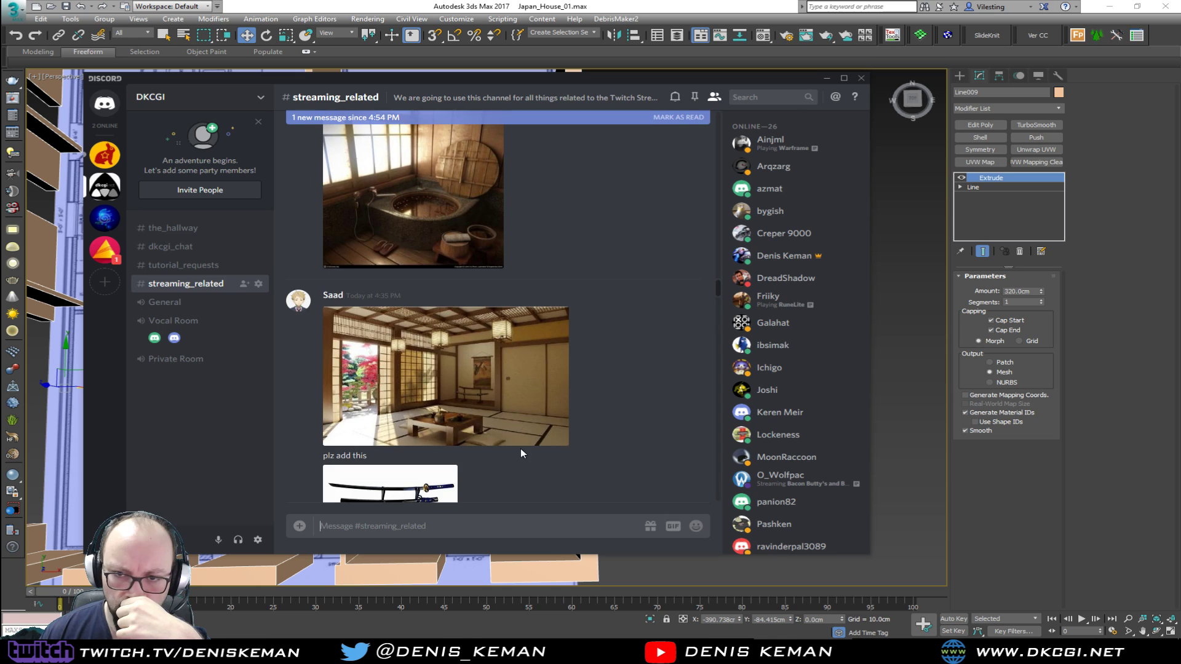
scroll(520, 453, "up", 10)
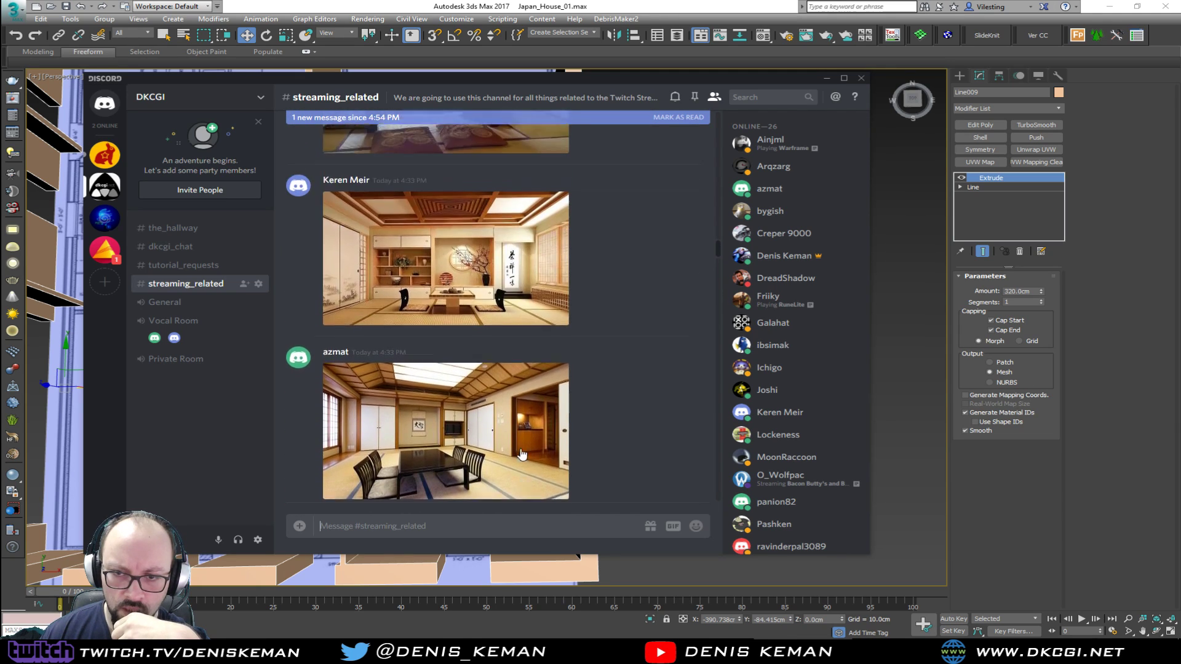
scroll(520, 453, "up", 10)
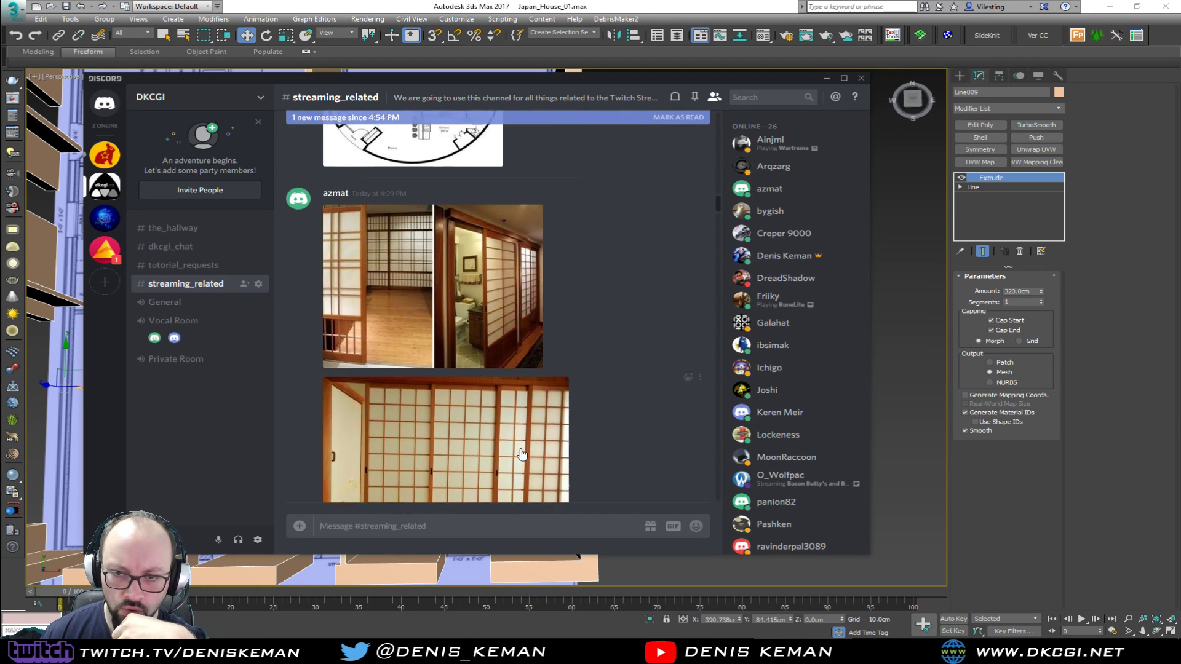
scroll(520, 453, "down", 10)
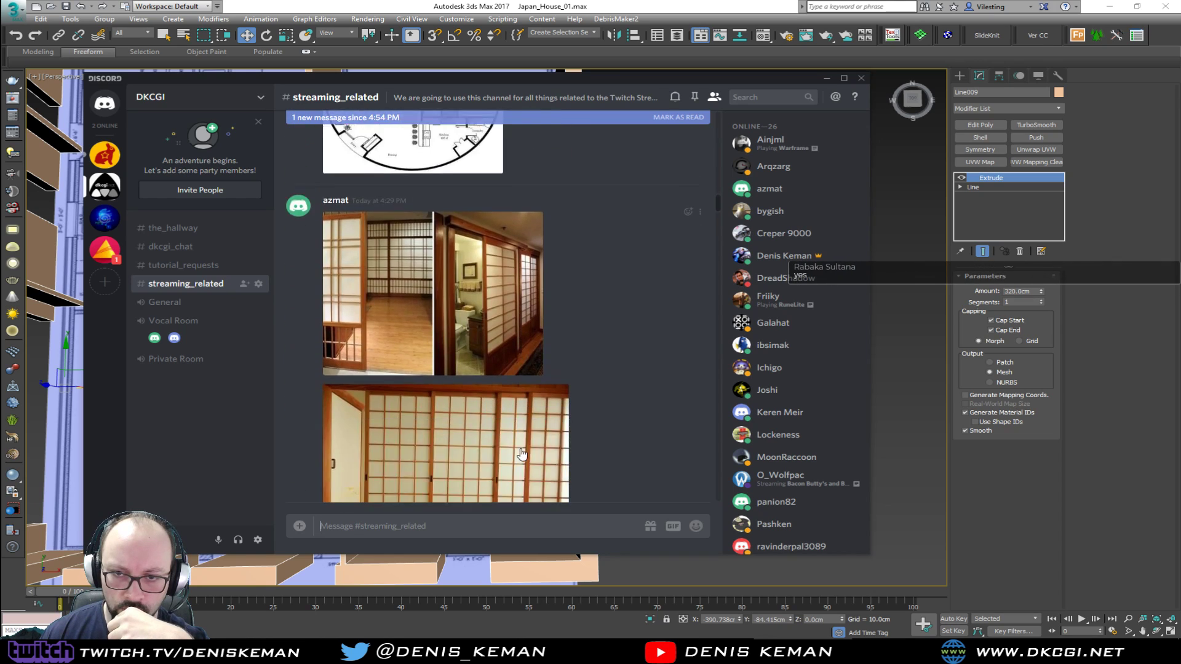
scroll(520, 454, "down", 10)
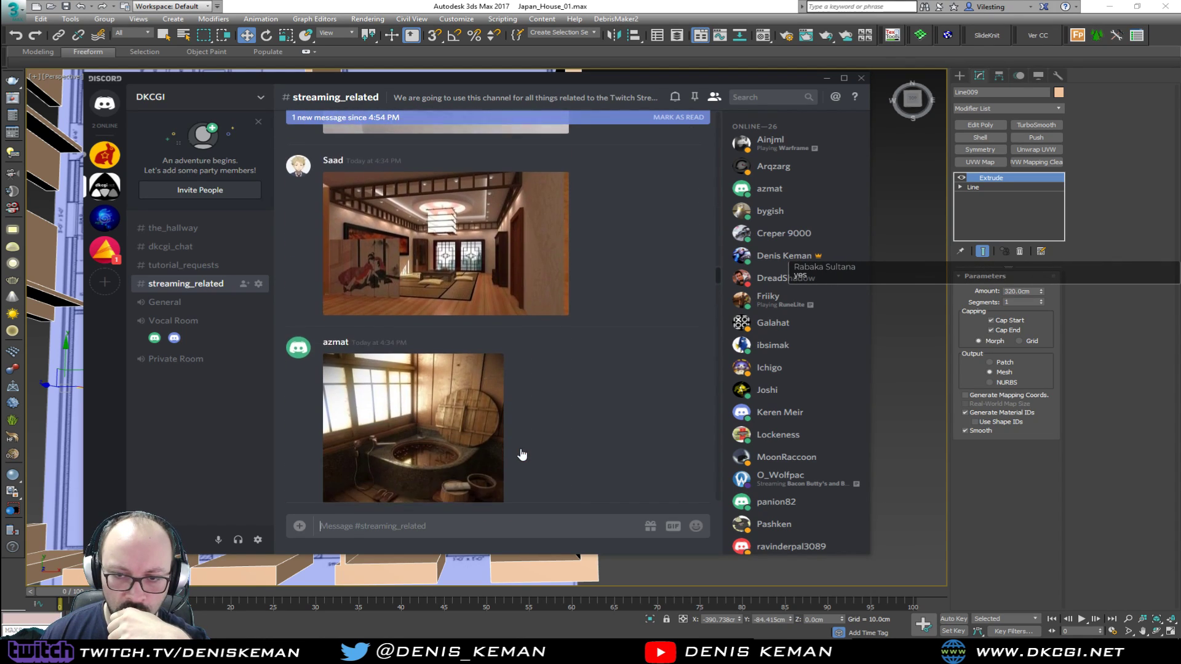
scroll(521, 453, "down", 10)
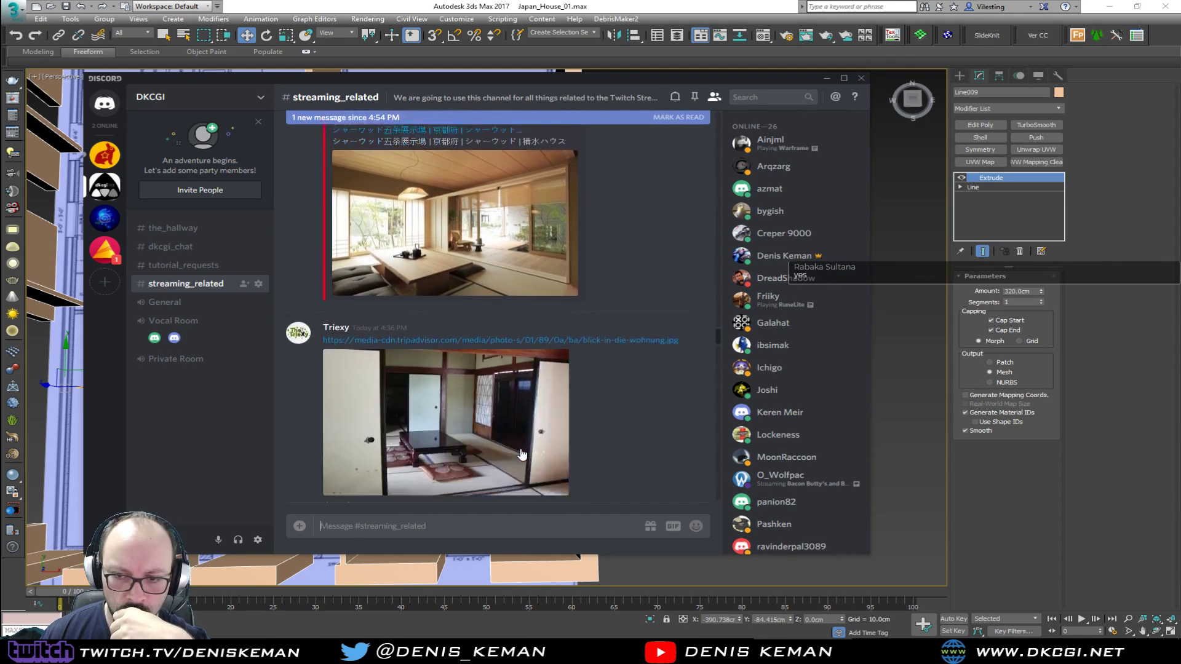
scroll(520, 454, "up", 3)
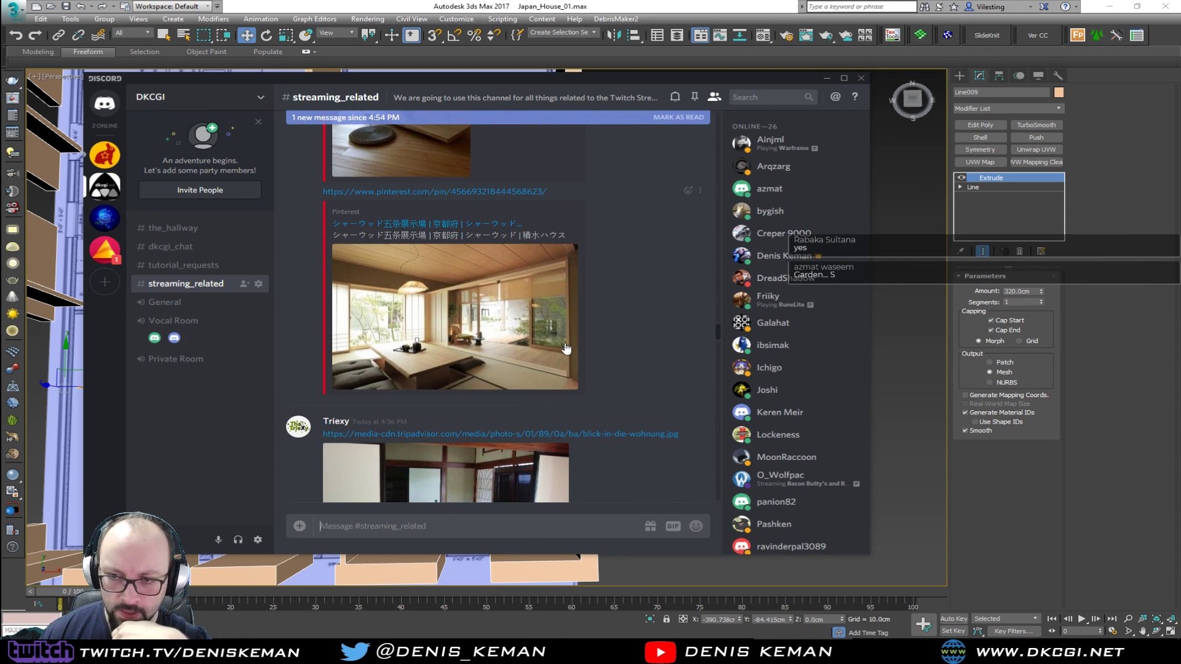
scroll(606, 382, "down", 3)
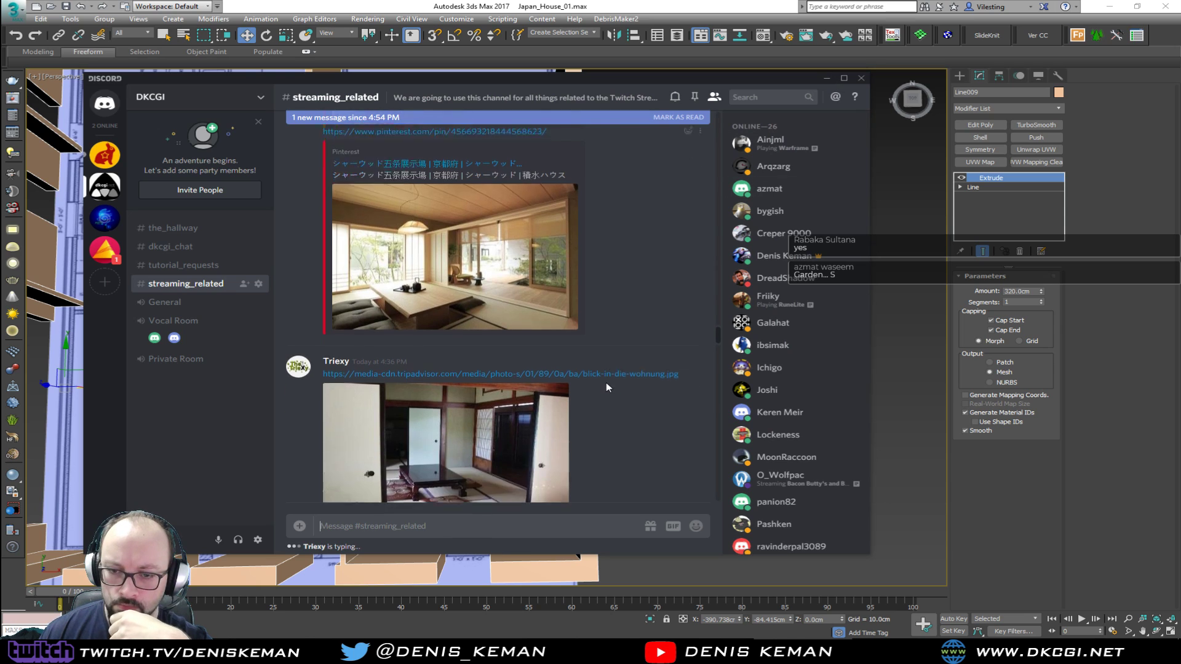
View the newest bathroom and house exterior references, then move the chat window off the 3ds Max viewport and examine the walls
left_click_drag(718, 339, 722, 505)
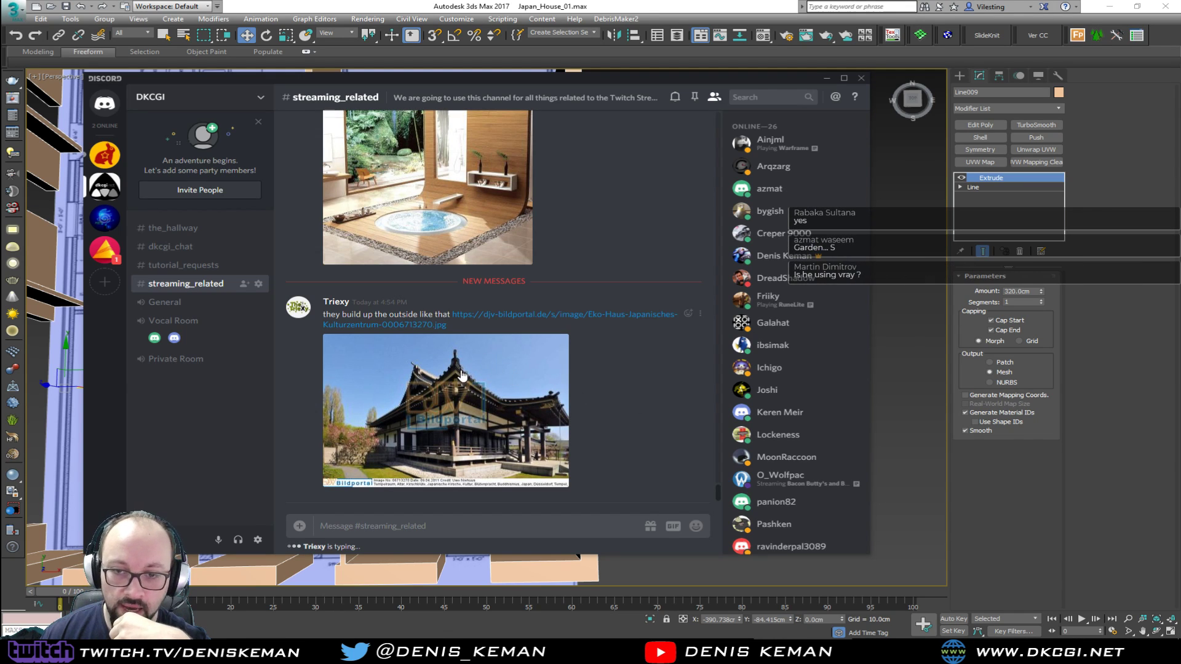
scroll(563, 418, "up", 1)
scroll(554, 420, "up", 1)
scroll(540, 419, "down", 2)
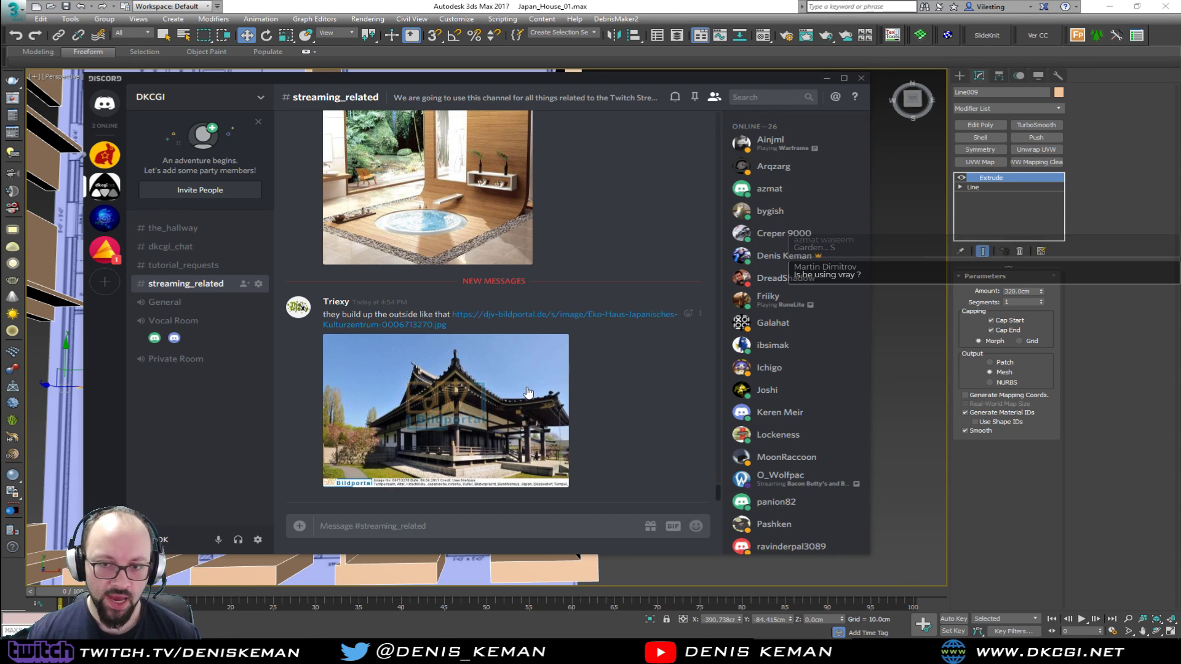
left_click_drag(489, 83, 0, 117)
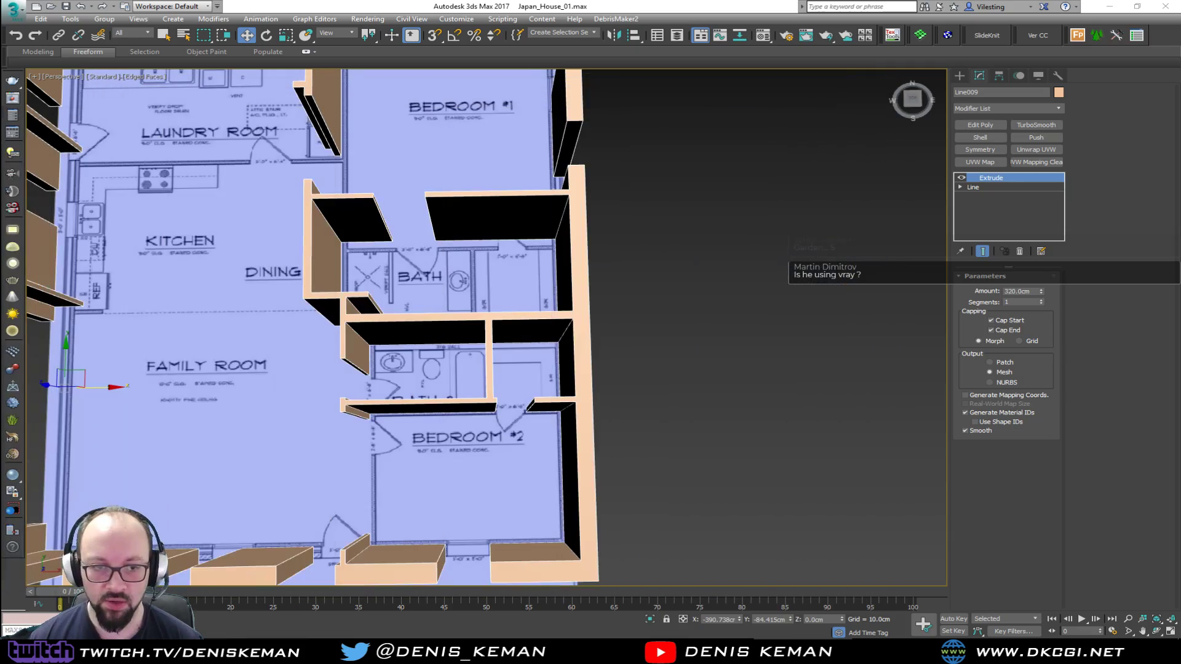
middle_click_drag(527, 378, 418, 360, "alt")
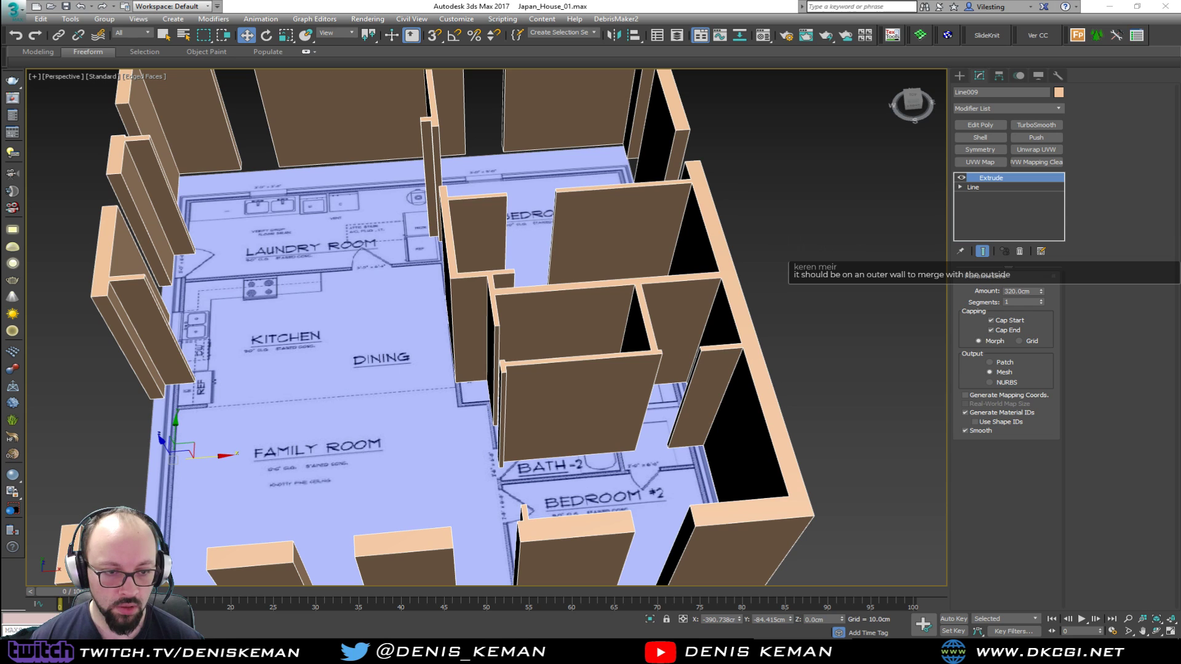
Bring the Discord window back, enlarge the newest interior picture with the tree-trunk column, and open its link
left_click_drag(0, 123, 676, 94)
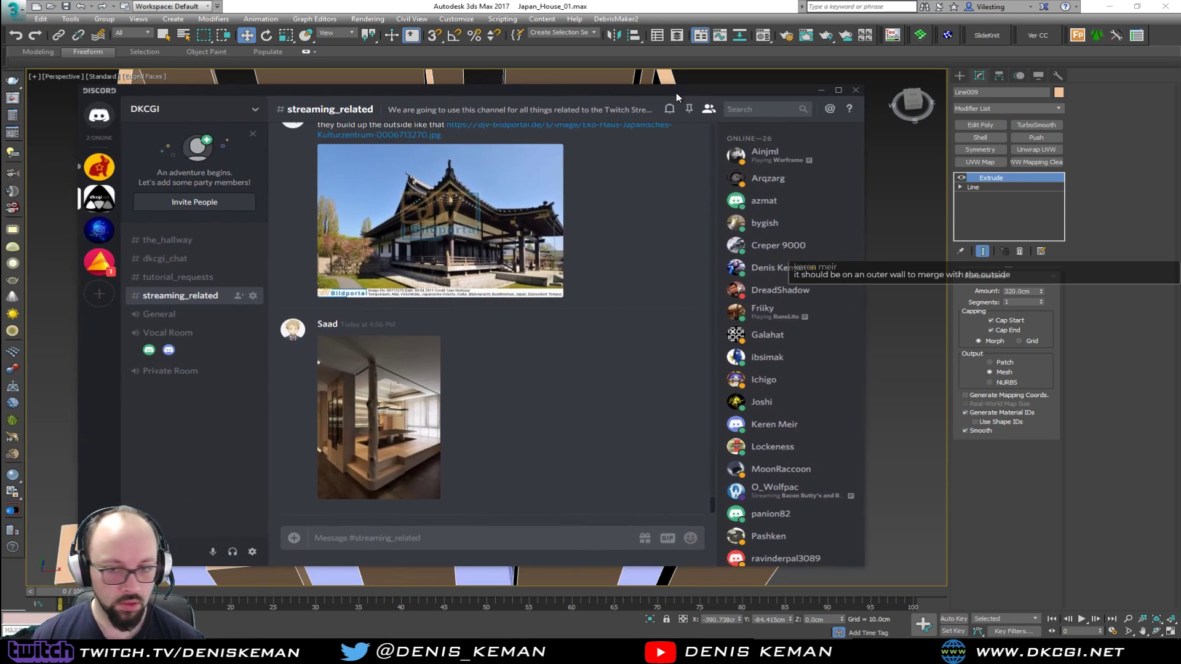
left_click(405, 432)
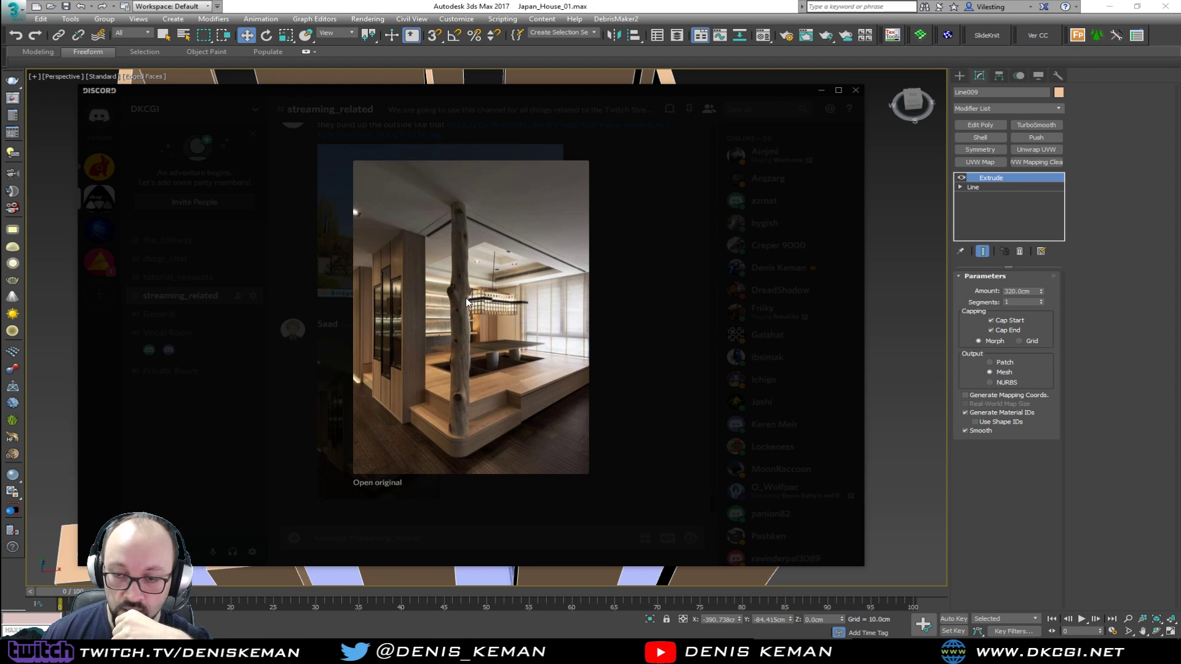
right_click(486, 282)
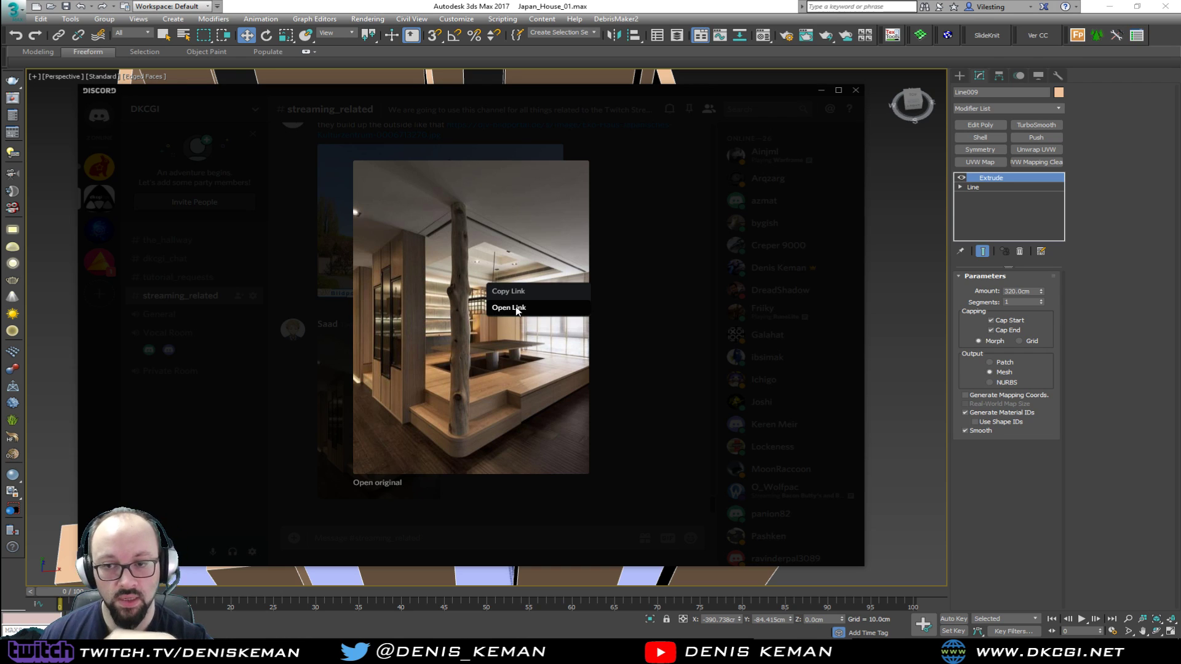
left_click(515, 306)
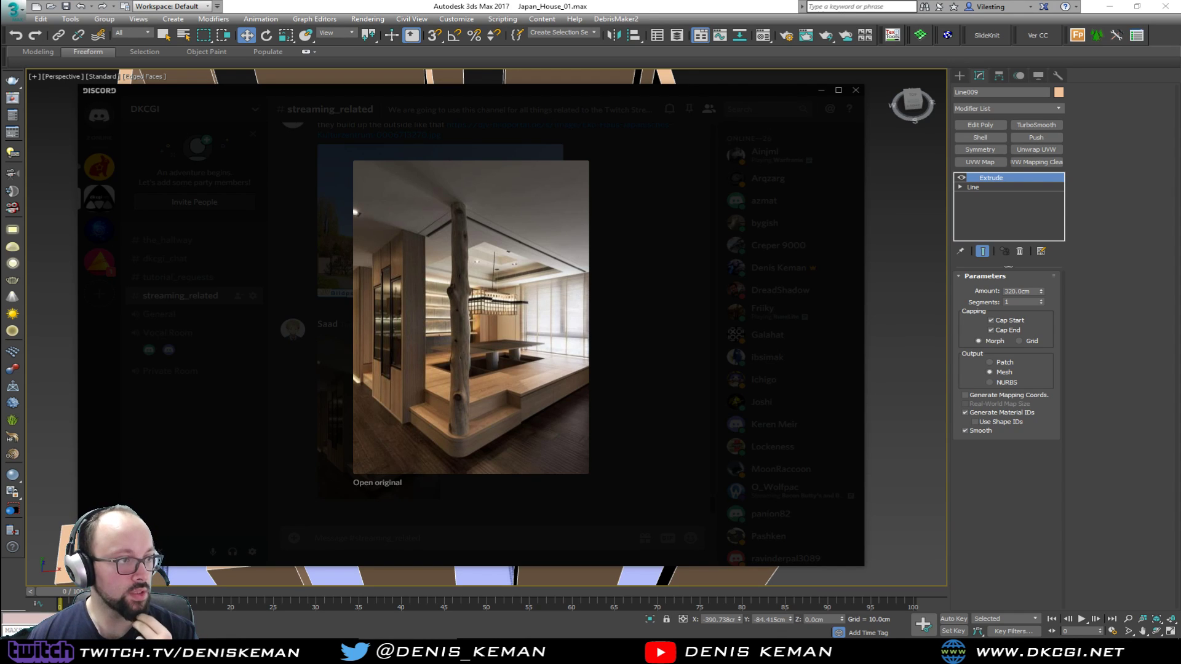
Close the enlarged picture, move the chat window off the 3ds Max viewport, and inspect the walls around the kitchen and family room
left_click(651, 290)
scroll(522, 393, "up", 3)
scroll(522, 393, "down", 3)
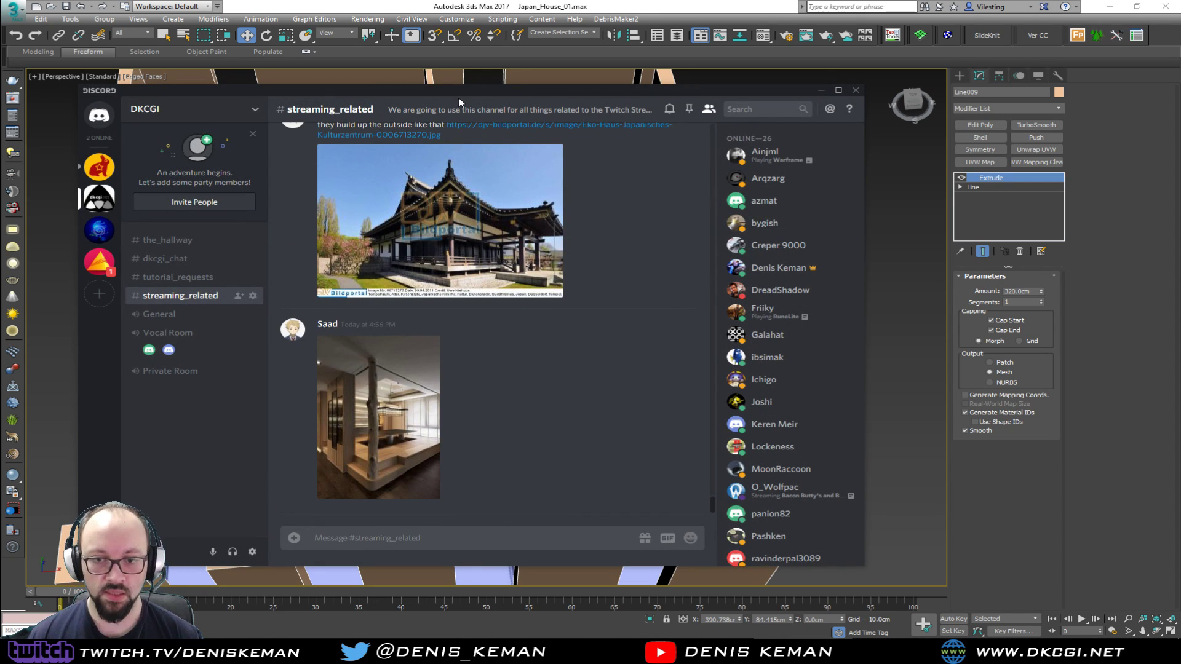
left_click_drag(513, 95, 0, 93)
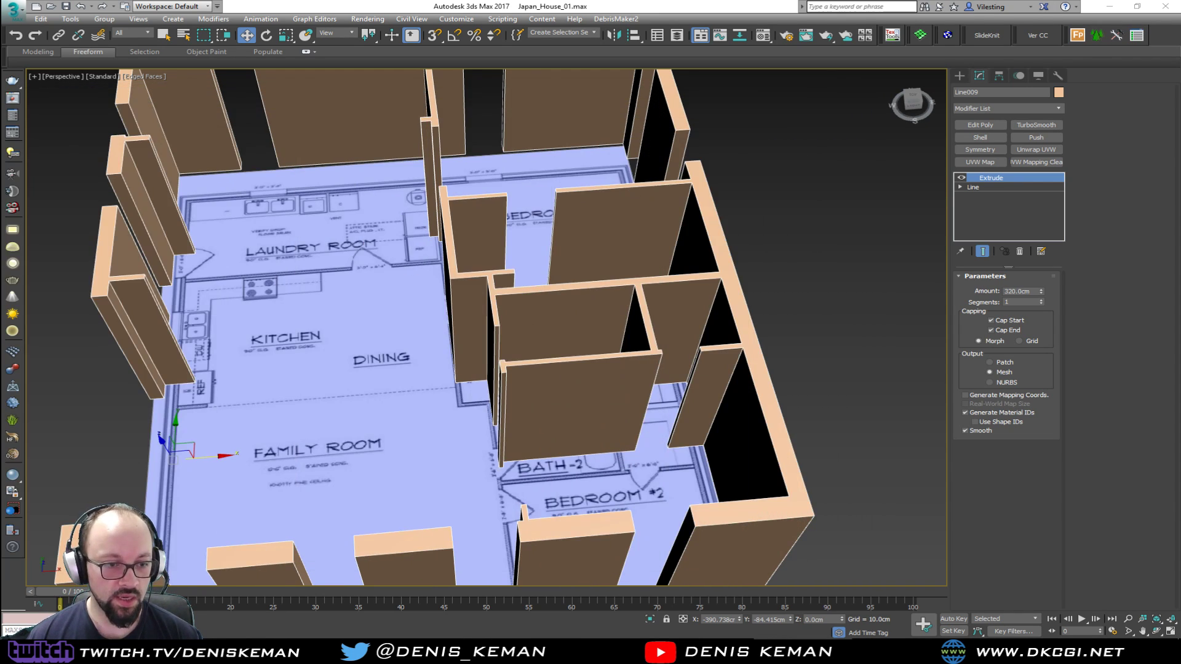
middle_click_drag(286, 337, 418, 335, "alt")
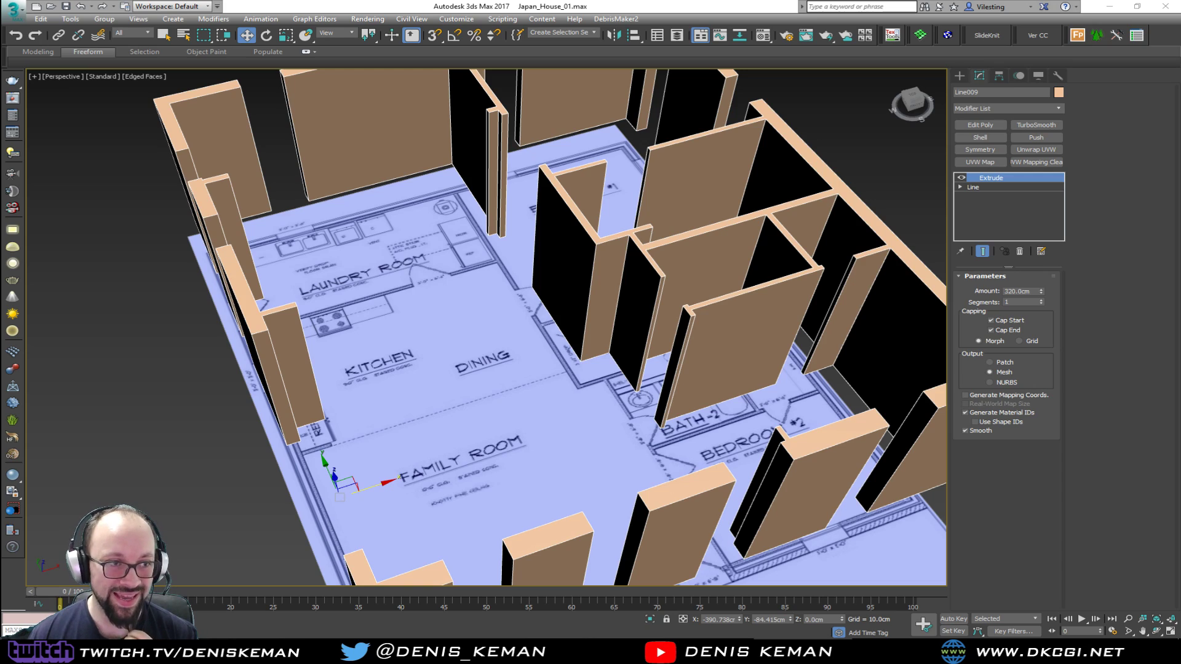
Examine the walls around Bath-2 and Bedroom #2 and frame that area in the Top view
left_click(463, 372)
middle_click_drag(498, 357, 424, 378)
left_click(481, 417)
scroll(481, 437, "up", 4)
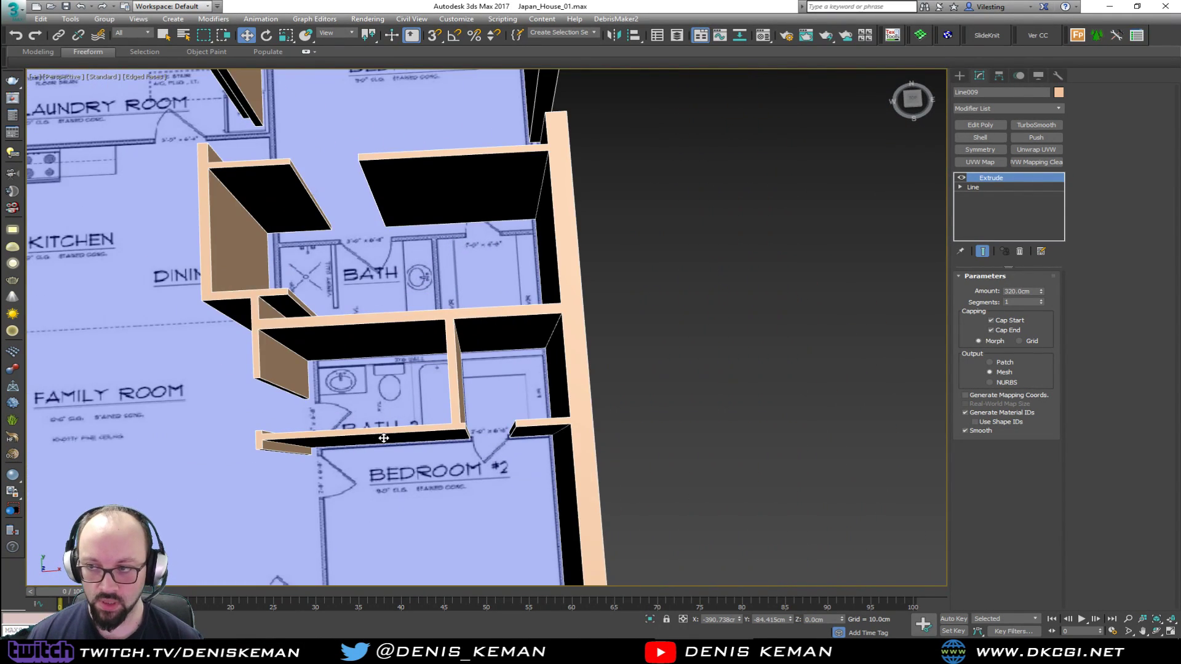
key("alt+w")
middle_click(274, 227)
key("alt+w")
key("z")
scroll(504, 373, "down", 2)
scroll(606, 405, "up", 6)
scroll(607, 409, "up", 2)
Delete the spline segments of the partition walls separating Bath-2, its closet and Bedroom #2
left_click(980, 187)
key("1")
left_click_drag(620, 390, 558, 474)
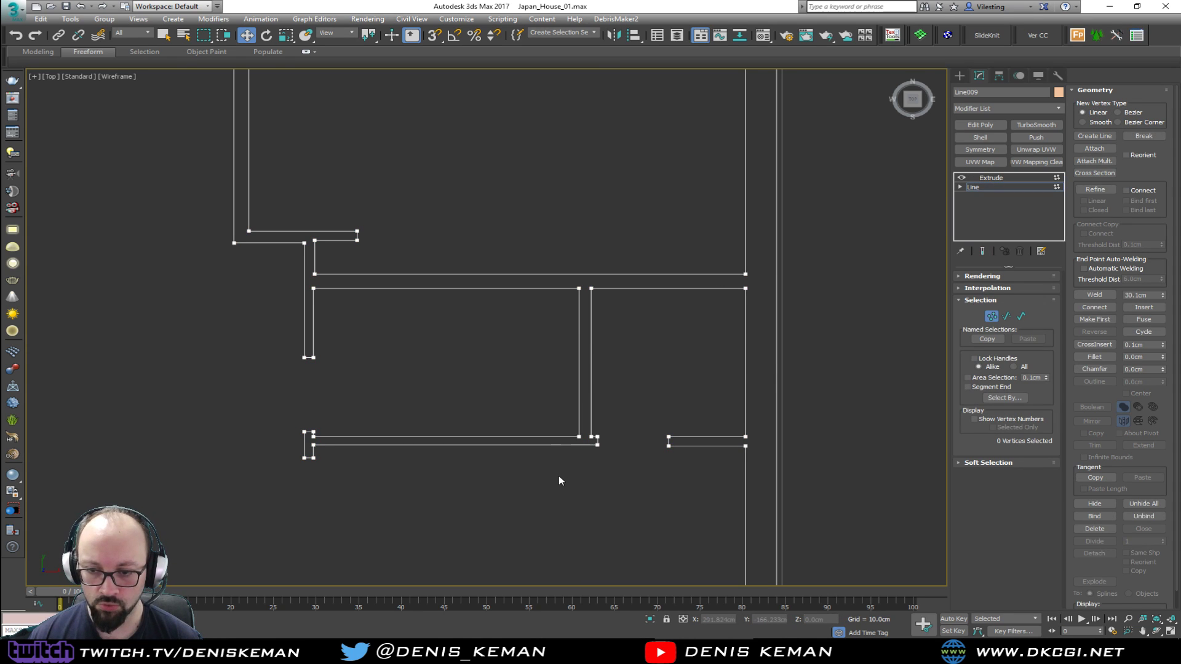
left_click_drag(539, 399, 651, 476)
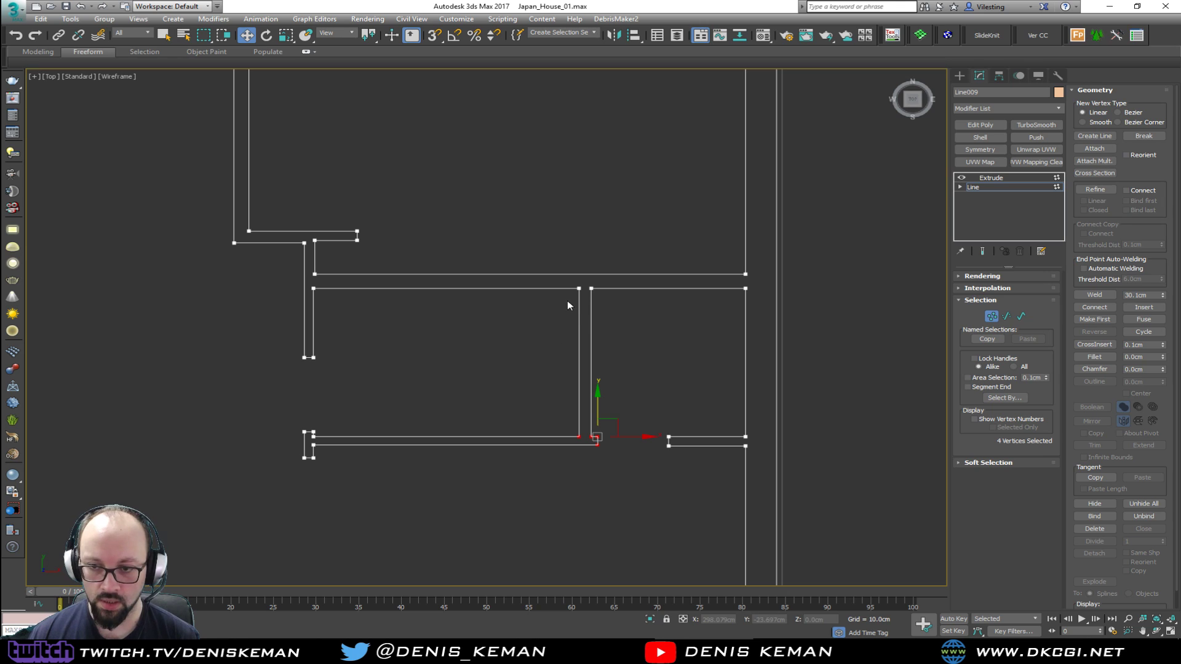
left_click_drag(601, 312, 554, 344)
key("2")
left_click_drag(617, 391, 536, 466)
key("Delete")
left_click_drag(647, 418, 696, 463)
key("Delete")
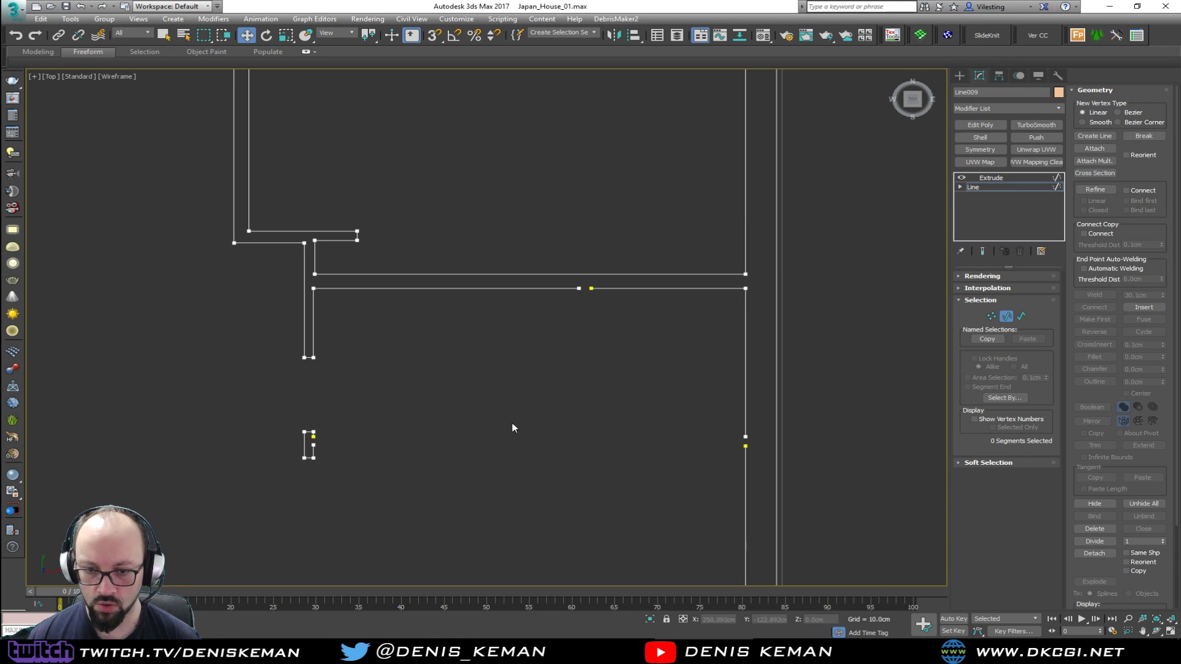
Weld the two open vertices on the short wall piece between the Bath-2 and Bedroom #2 doors
scroll(321, 436, "up", 5)
key("1")
left_click_drag(312, 431, 304, 458)
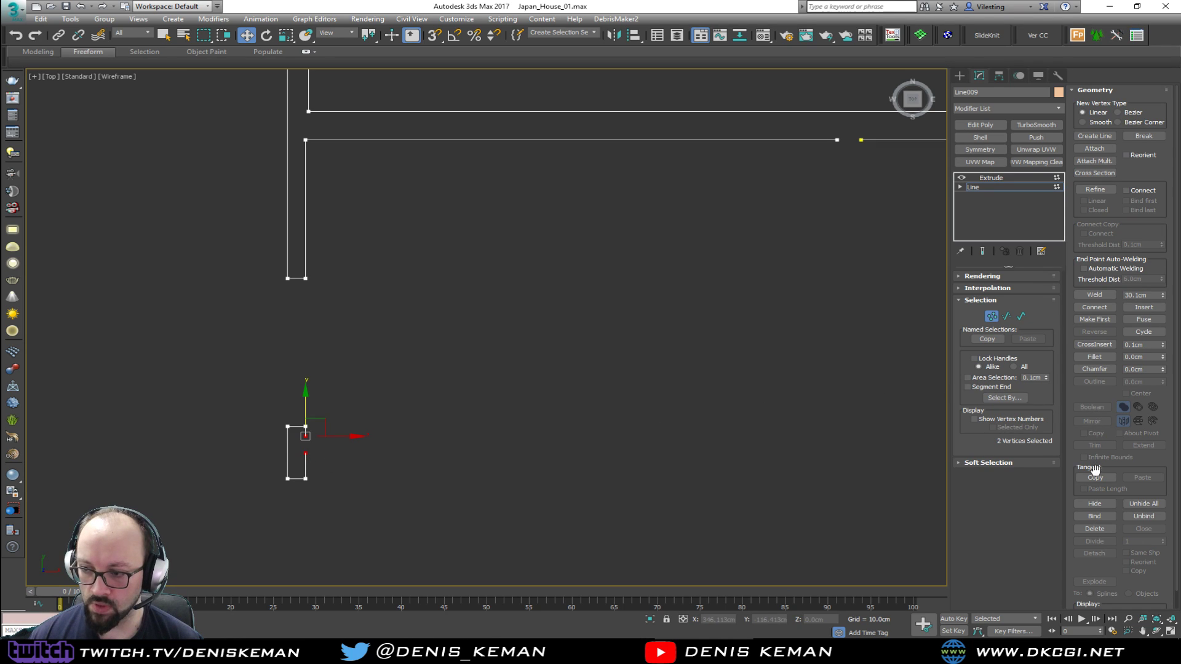
left_click(1096, 308)
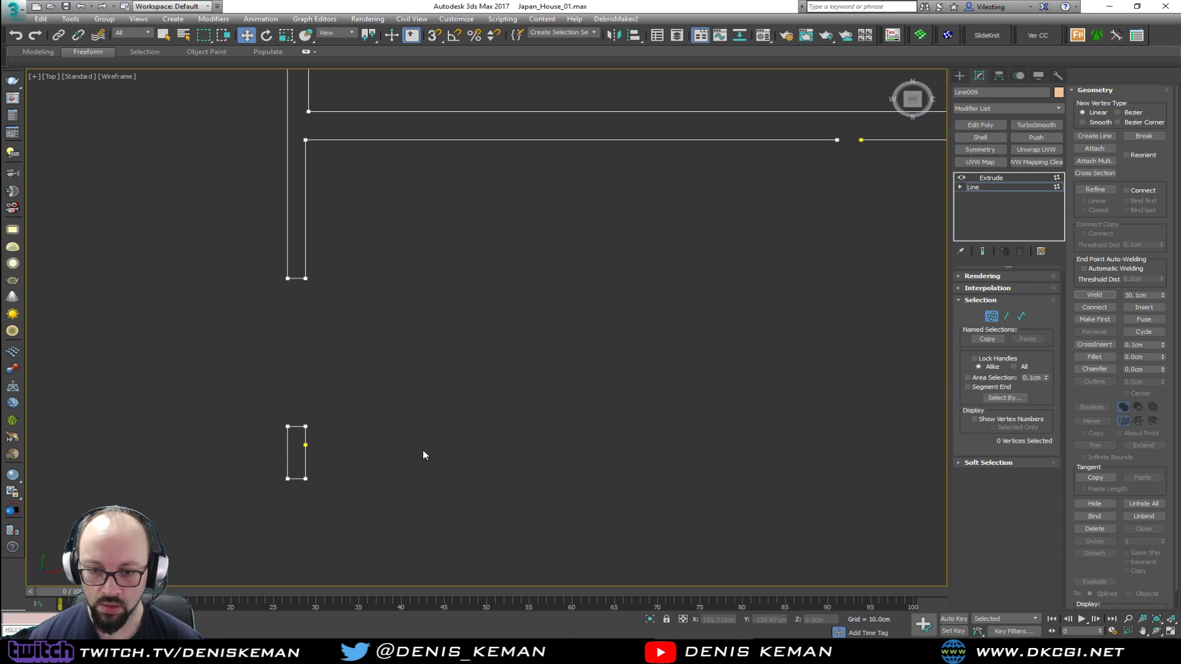
left_click(394, 394)
scroll(497, 329, "up", 2)
Close the gap in the long wall between Bath and Bath-2 by welding its open vertices
middle_click_drag(496, 329, 371, 433)
middle_click_drag(913, 161, 573, 286)
scroll(573, 285, "down", 2)
left_click_drag(586, 309, 585, 309)
left_click(1094, 294)
left_click(492, 312)
Close the gap in the inner line of Bedroom #2's outer side wall by welding its open vertices
middle_click_drag(619, 437, 505, 285)
scroll(505, 285, "down", 2)
scroll(622, 349, "up", 1)
left_click(1110, 295)
middle_click_drag(604, 393, 578, 327)
scroll(645, 268, "down", 3)
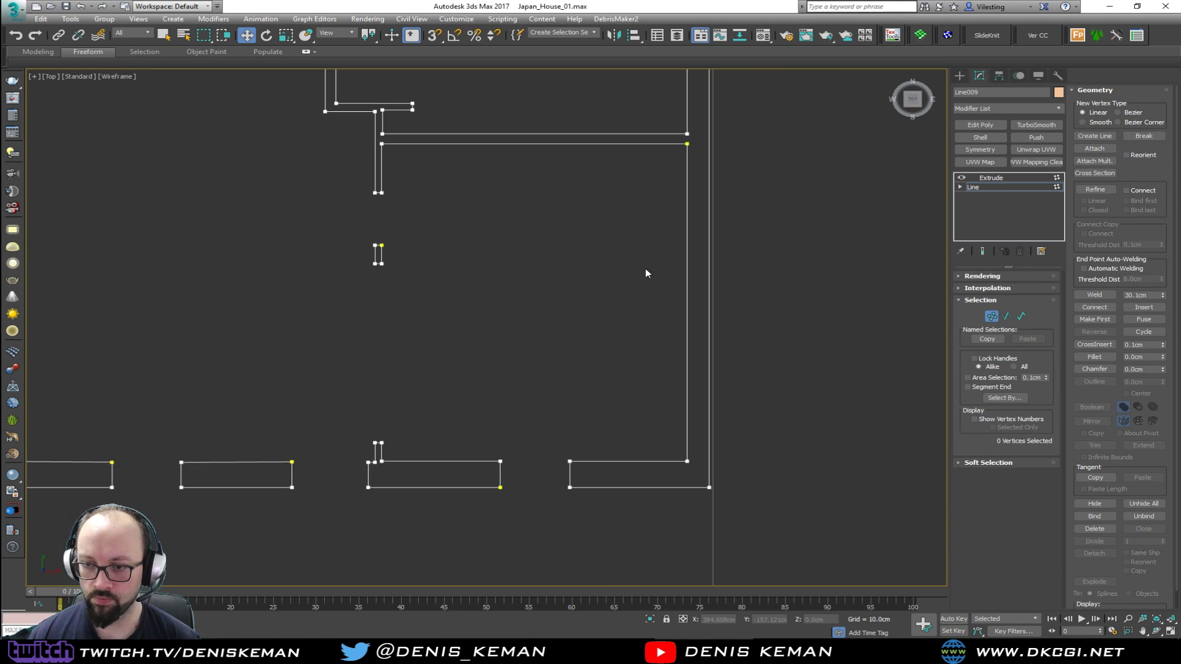
Examine the wall outline over the floor plan around Bedroom #2 in perspective, and return to the Top view
key("alt+w")
key("alt+w")
middle_click_drag(522, 423, 458, 394, "alt")
middle_click_drag(329, 482, 480, 299)
middle_click_drag(295, 310, 382, 340)
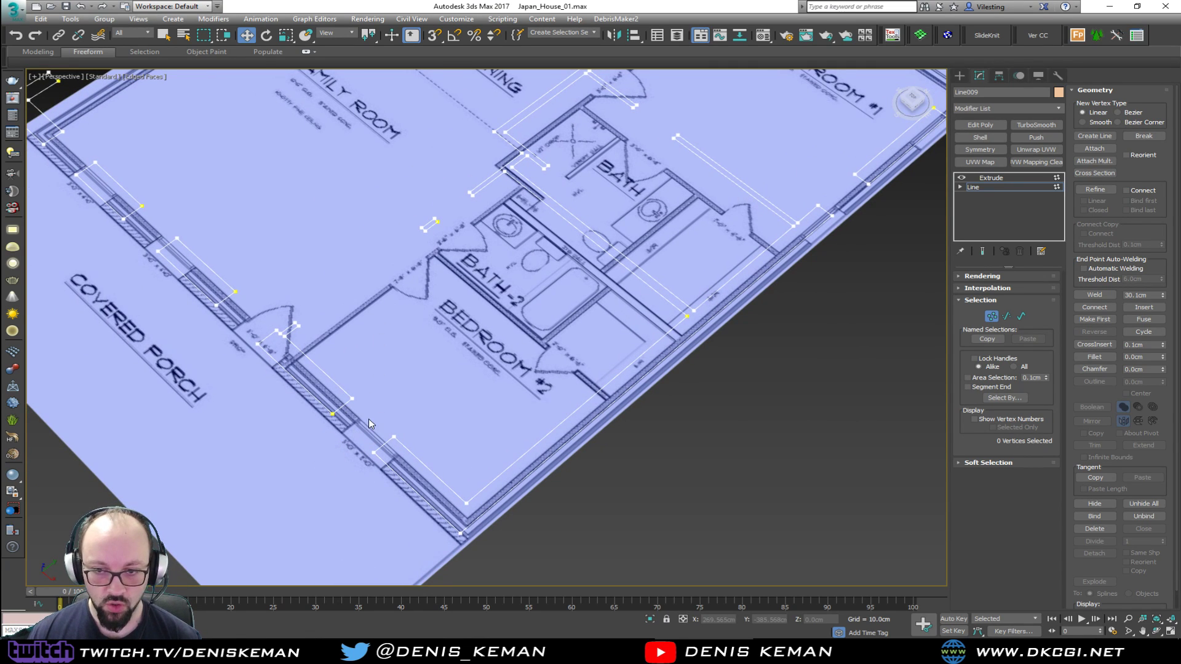
middle_click_drag(510, 414, 567, 398, "alt")
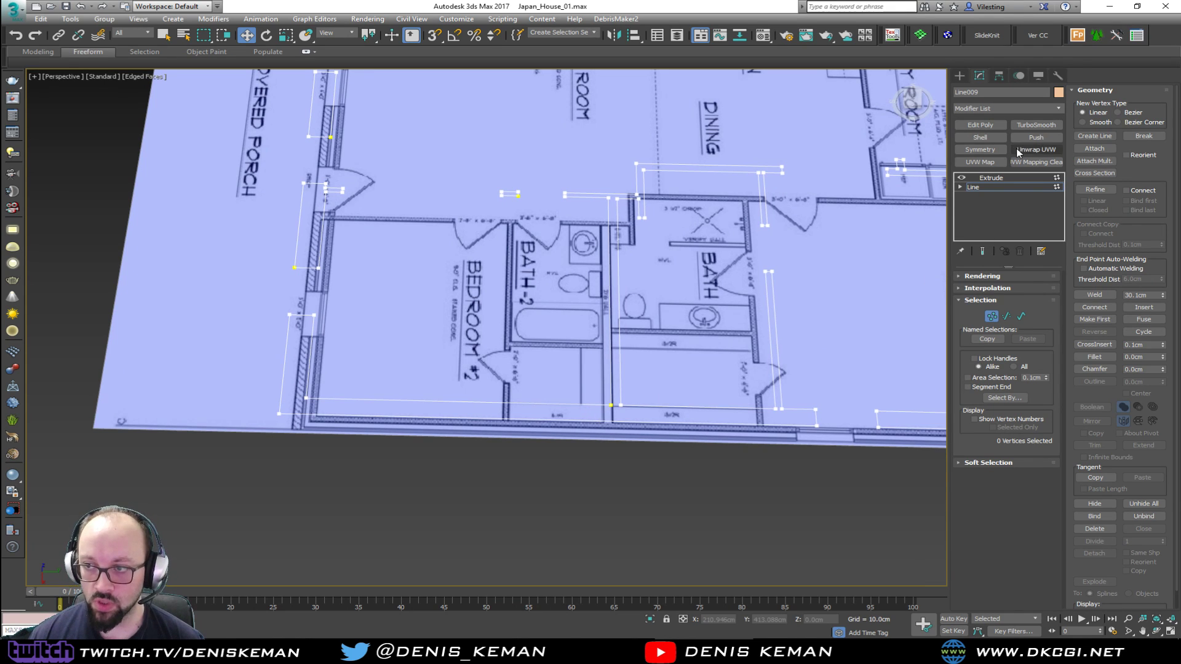
key("alt+w")
left_click(272, 224)
key("alt+w")
middle_click_drag(434, 220, 367, 269)
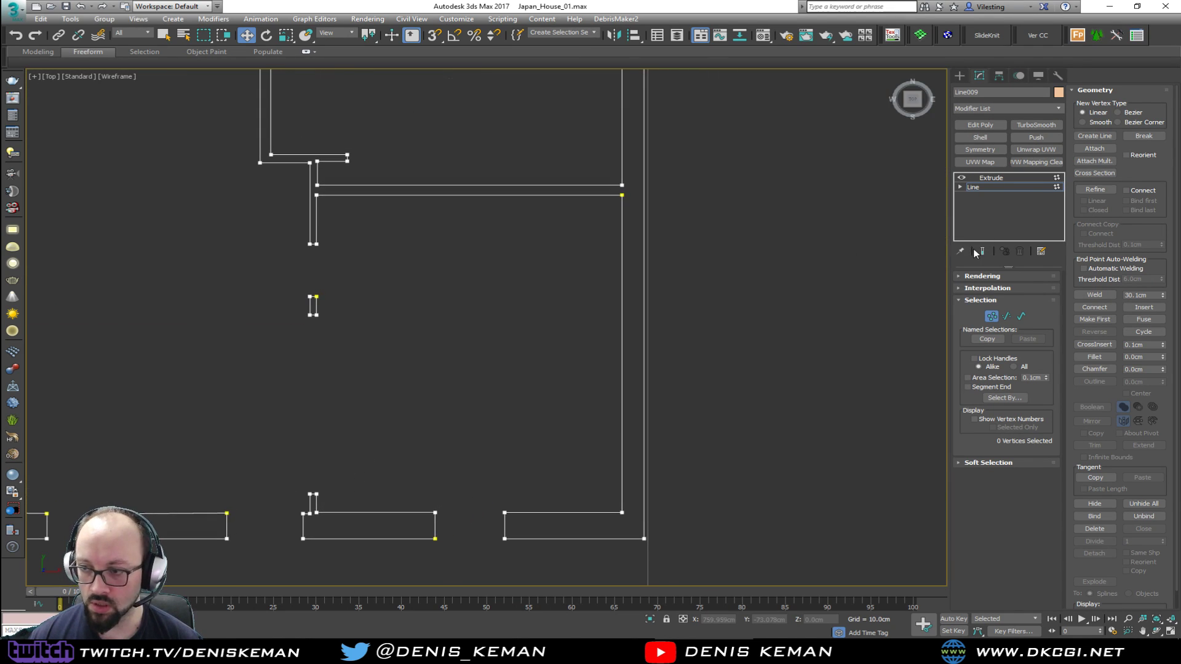
Refine Bedroom #2's outer side wall with a vertex pair near each end, aligning the porch-side pair with the opposite wall stub
left_click(1099, 192)
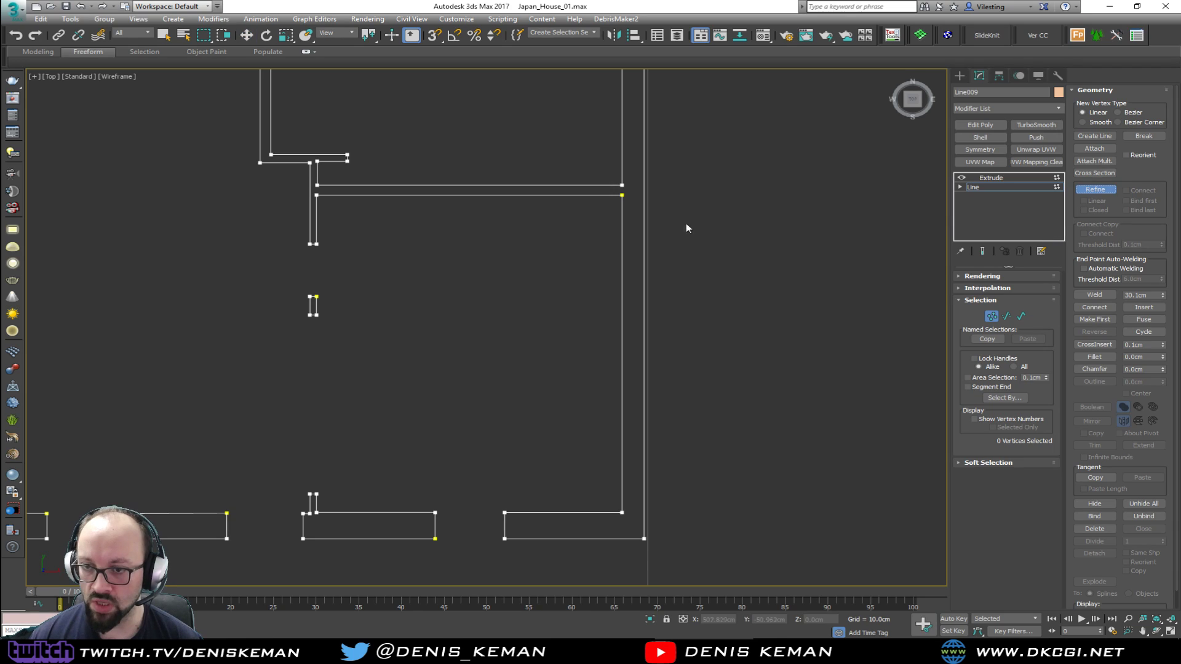
left_click(621, 210)
left_click(644, 209)
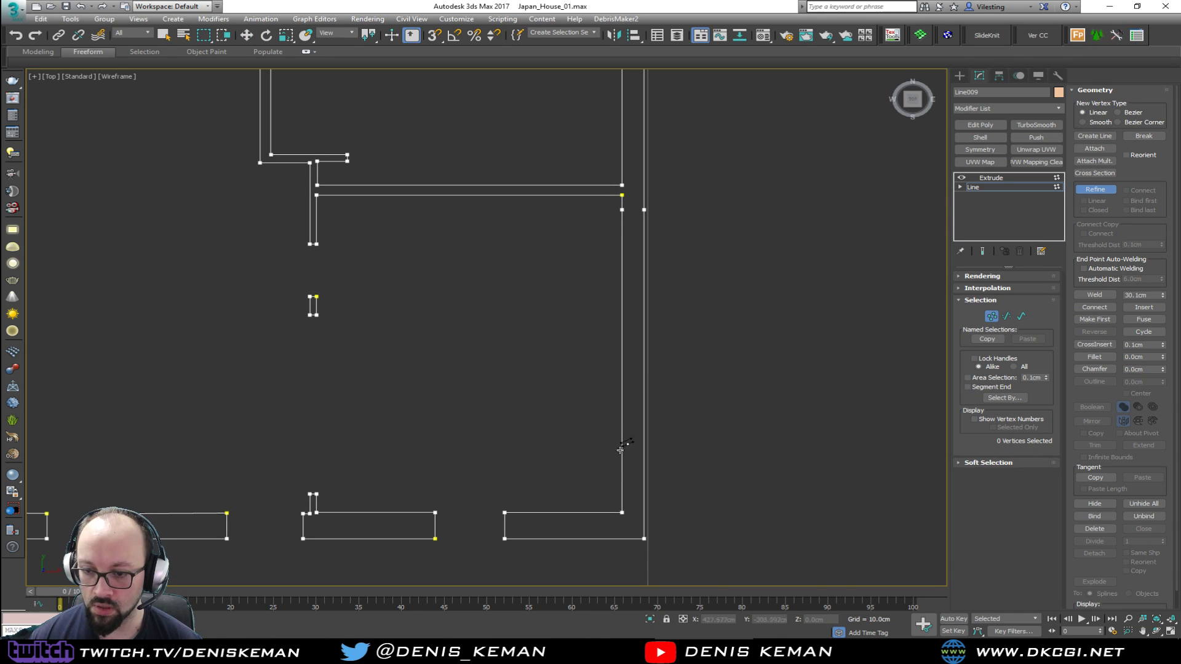
left_click(644, 486)
right_click(669, 488)
left_click_drag(638, 495, 320, 493)
key("s")
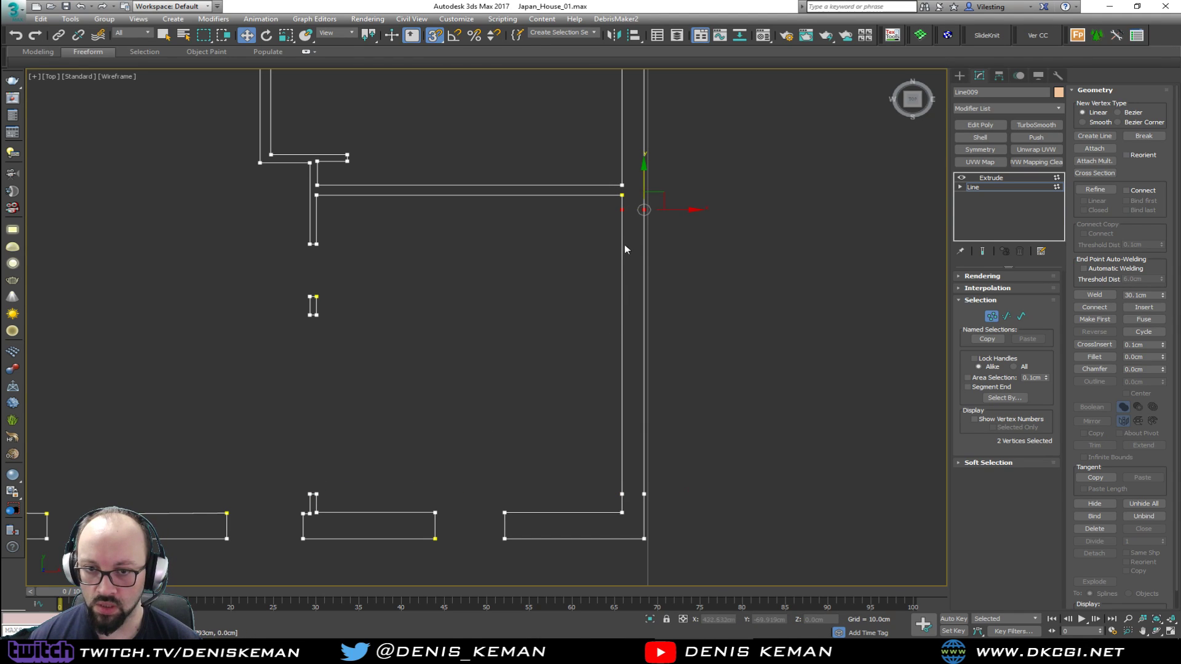
Delete both segments between the new vertex pairs to open up Bedroom #2's outer side wall
key("2")
left_click_drag(740, 308, 530, 343)
key("Delete")
Create lines that cap the cut wall ends on both sides of the new Bedroom #2 opening
key("1")
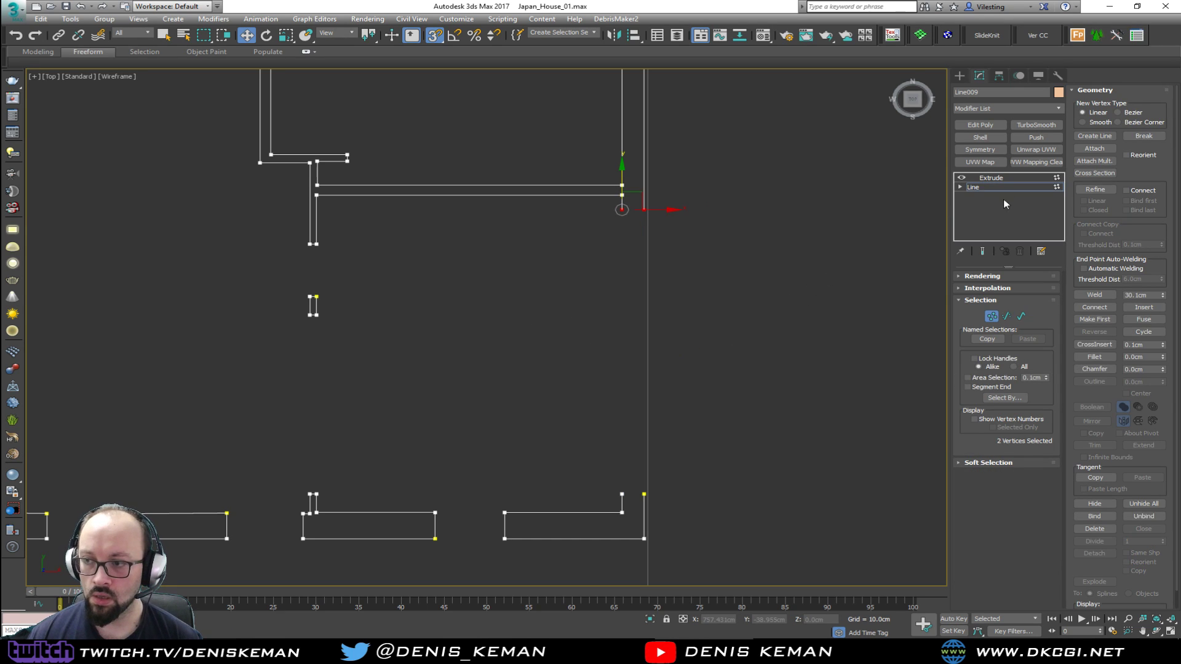
left_click(1101, 138)
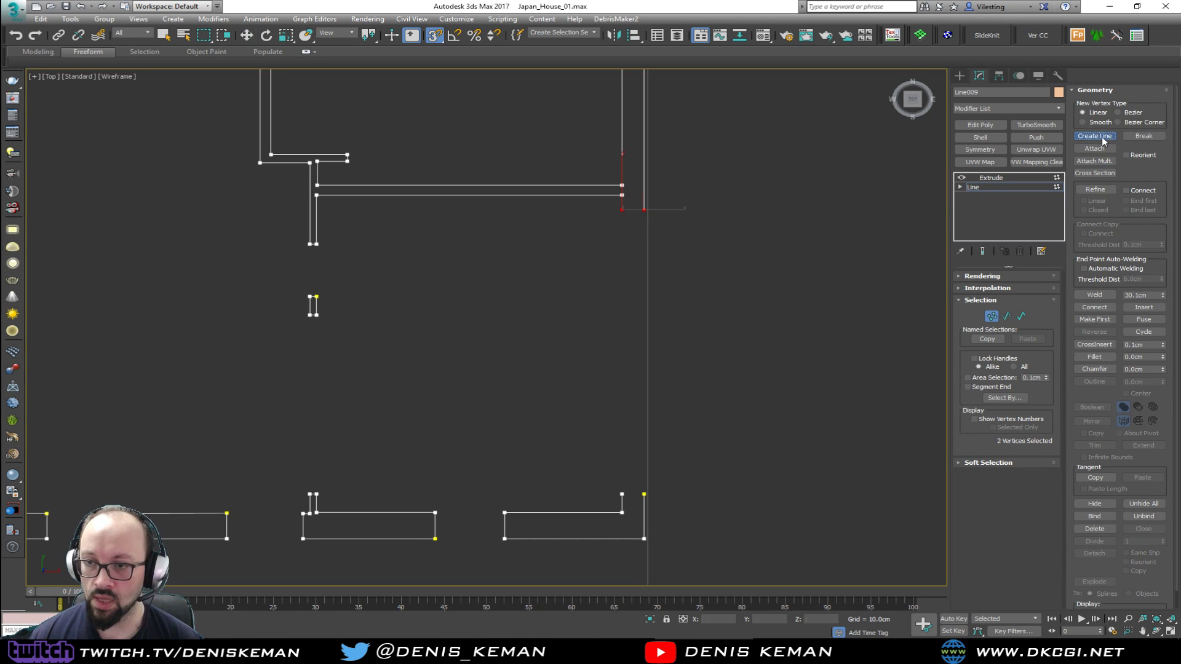
left_click(621, 209)
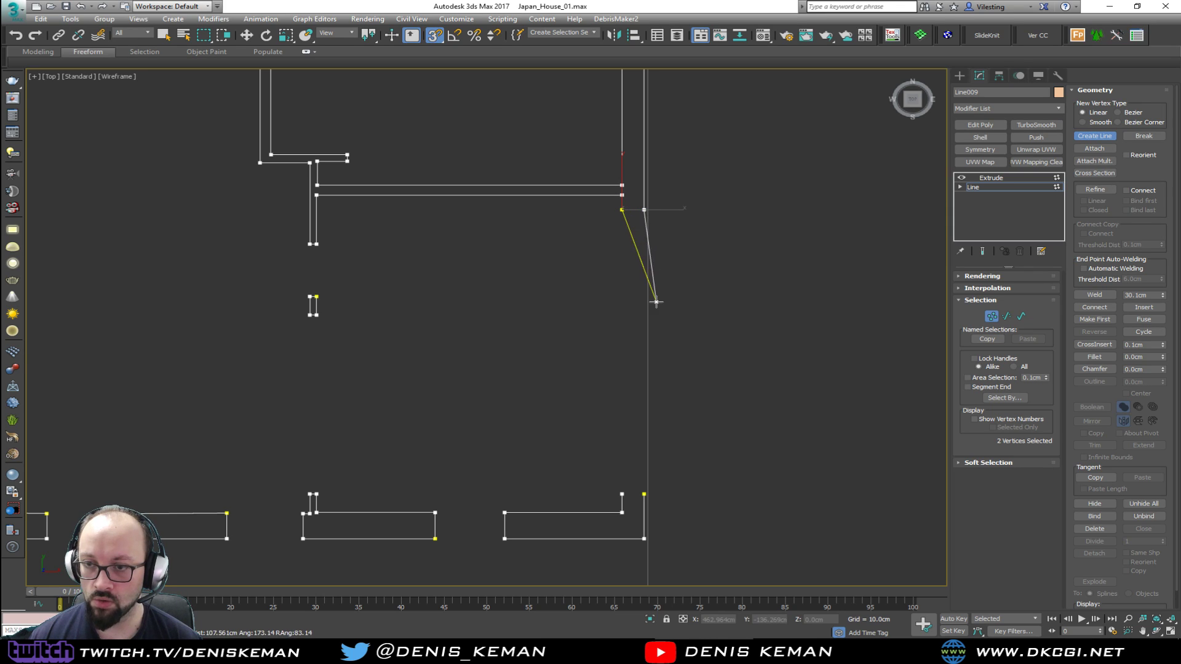
left_click(622, 490)
left_click(643, 489)
right_click(668, 430)
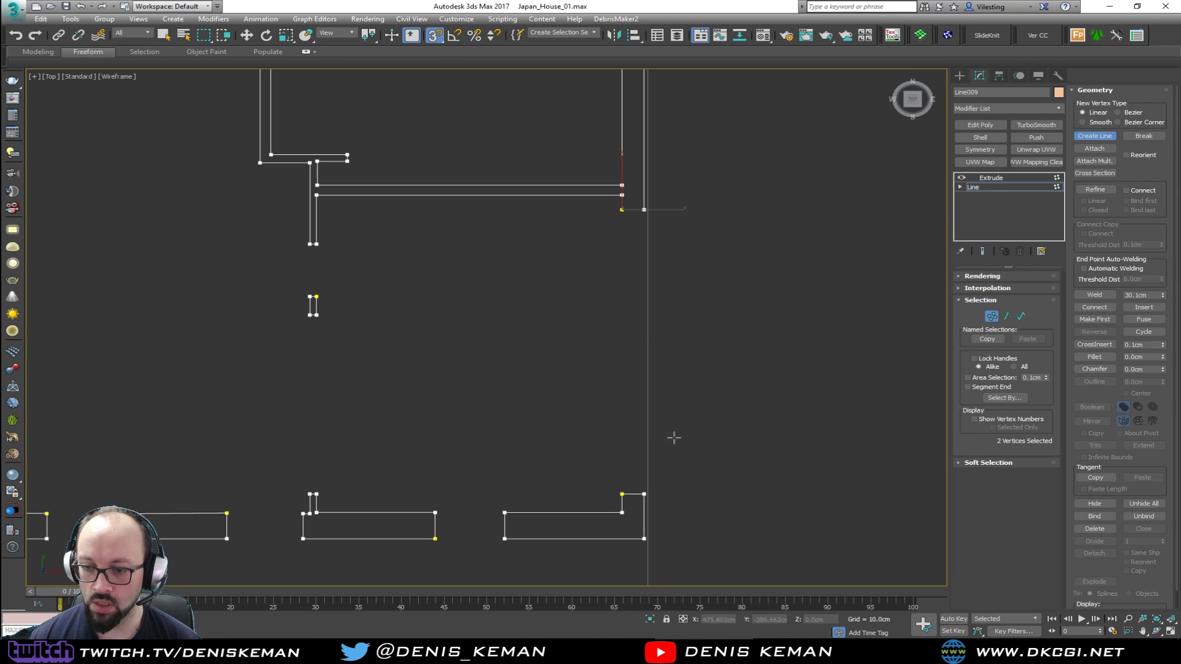
right_click(669, 430)
Weld the cap lines to the cut wall ends at both sides of the opening and leave vertex editing
left_click_drag(600, 472, 638, 498)
left_click(1111, 296)
left_click(1087, 296)
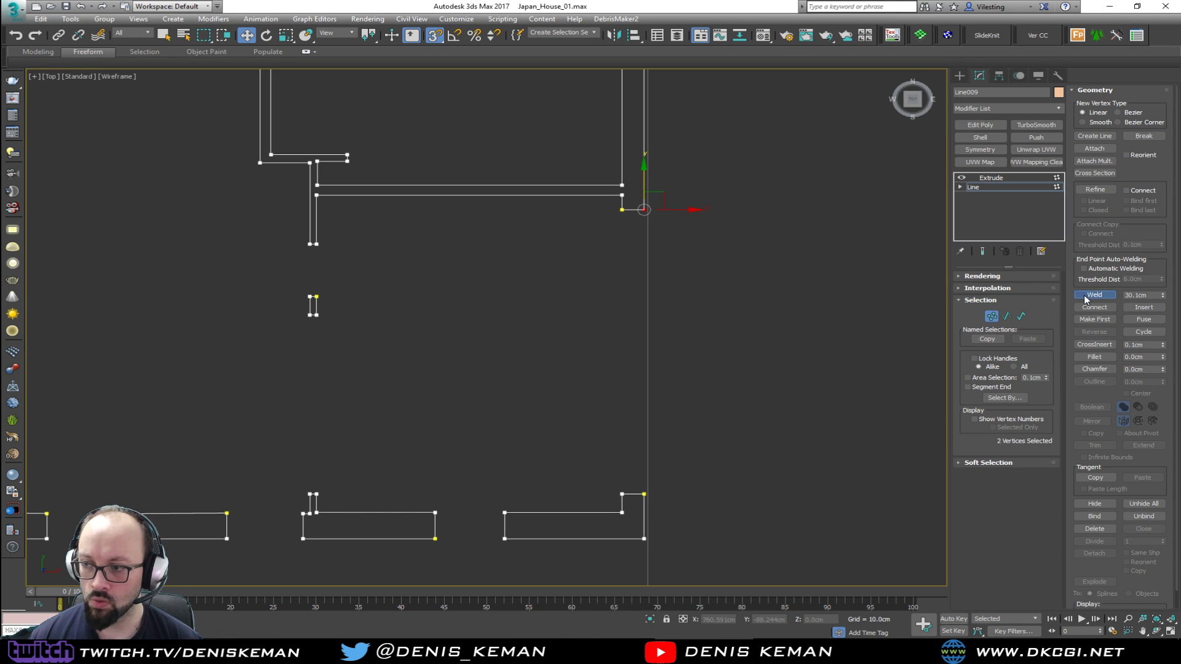
left_click_drag(641, 211, 621, 209)
left_click(1094, 295)
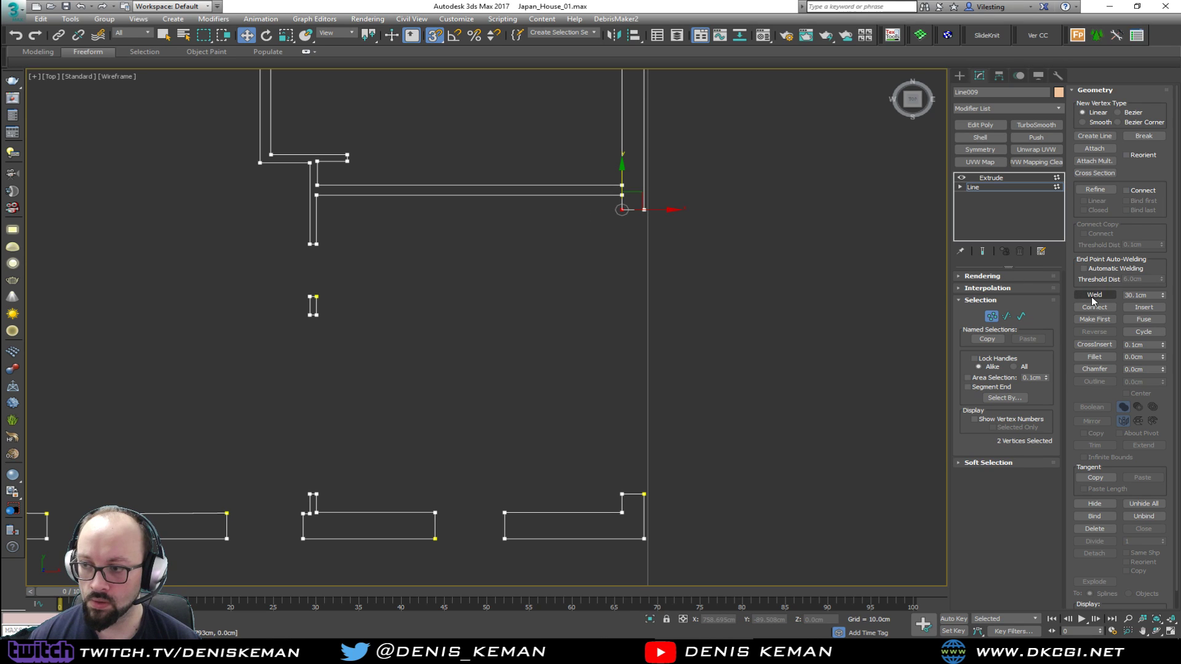
left_click(991, 317)
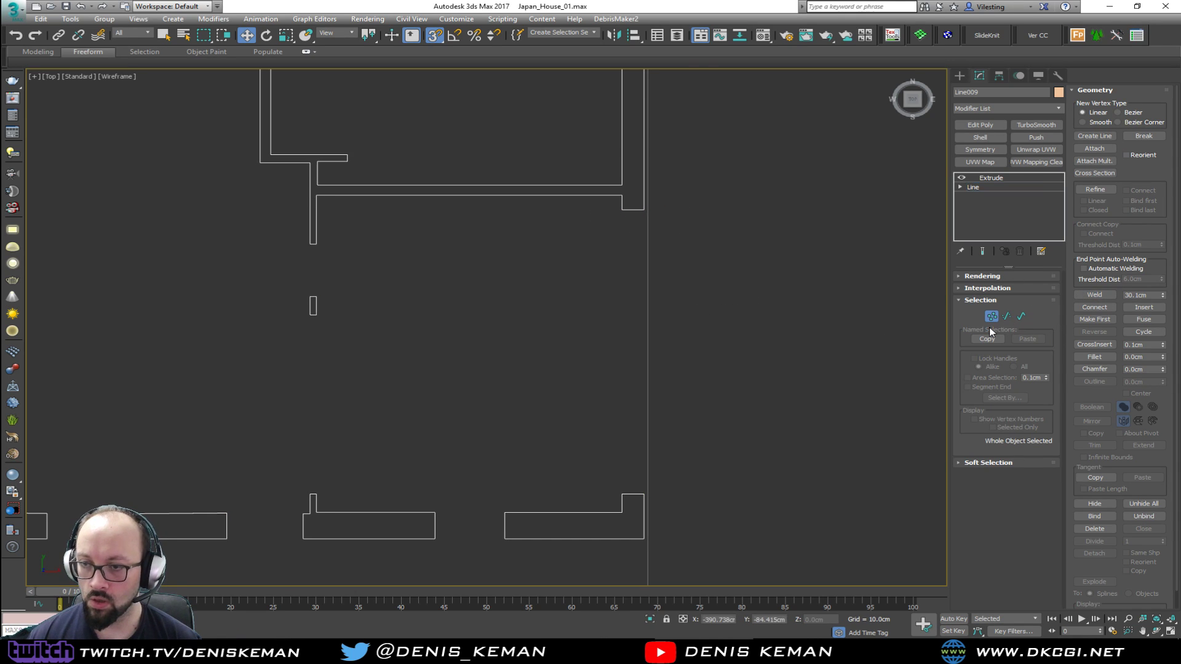
Examine the extruded walls and the new Bedroom #2 opening in the Perspective view
key("alt+w")
middle_click(763, 381)
key("alt+w")
middle_click_drag(762, 344, 161, 308)
scroll(406, 351, "down", 3)
scroll(406, 351, "down", 3)
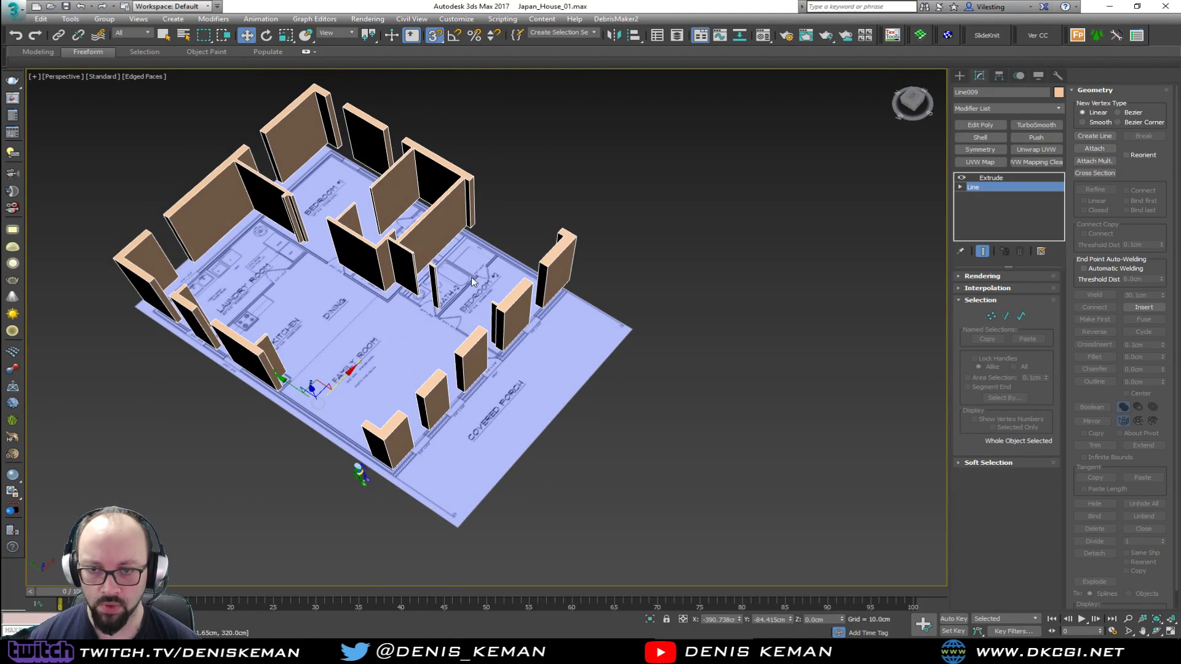
middle_click_drag(486, 257, 493, 307, "alt")
key("alt+w")
middle_click_drag(414, 238, 408, 204)
scroll(409, 205, "down", 2)
Widen Bedroom #2's porch-side window opening by moving the wall-end vertices on both sides outward over the shaded floor plan
key("alt+w")
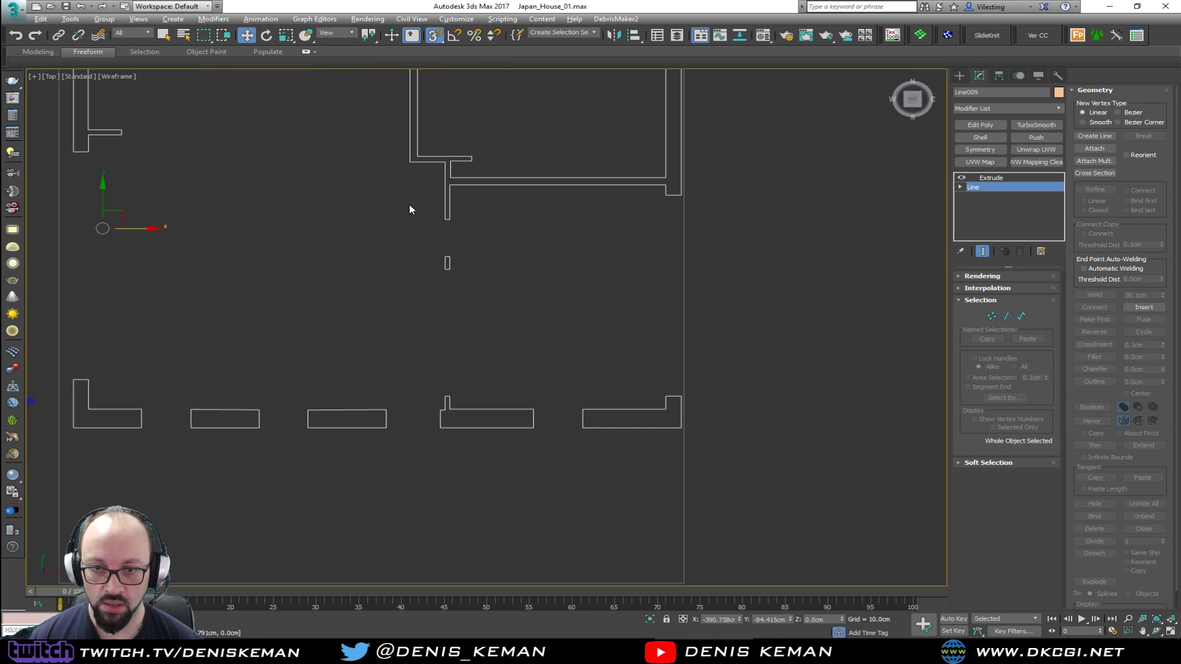
key("1")
left_click_drag(544, 396, 513, 451)
scroll(513, 450, "down", 2)
key("s")
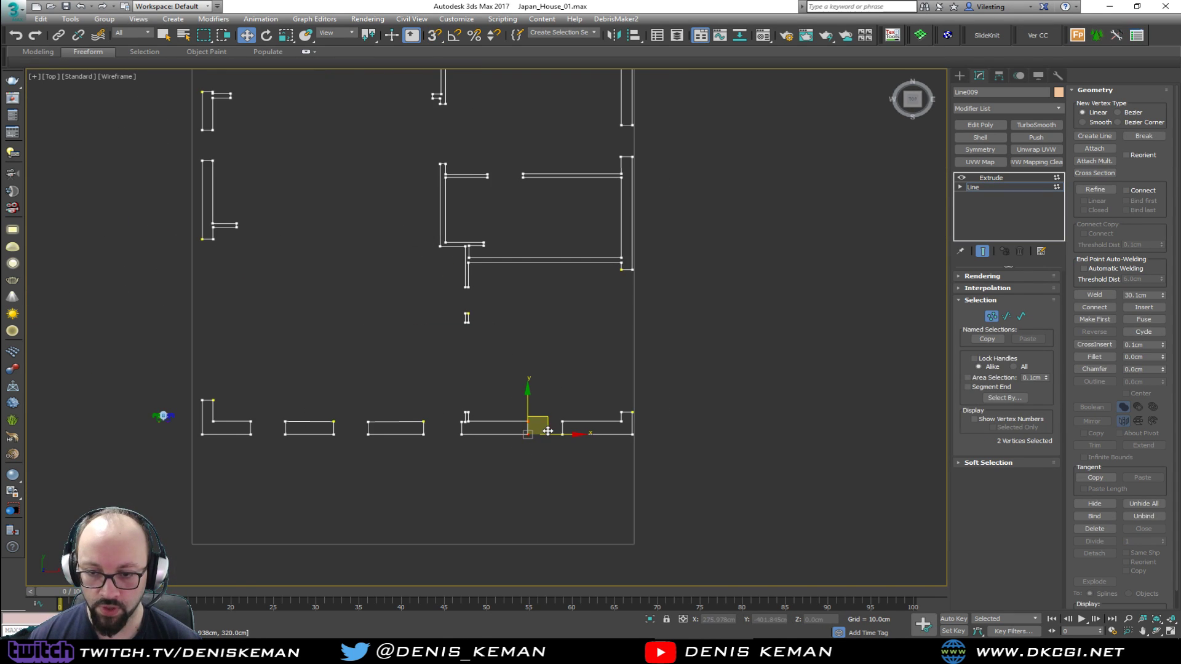
key("F3")
scroll(549, 433, "up", 6)
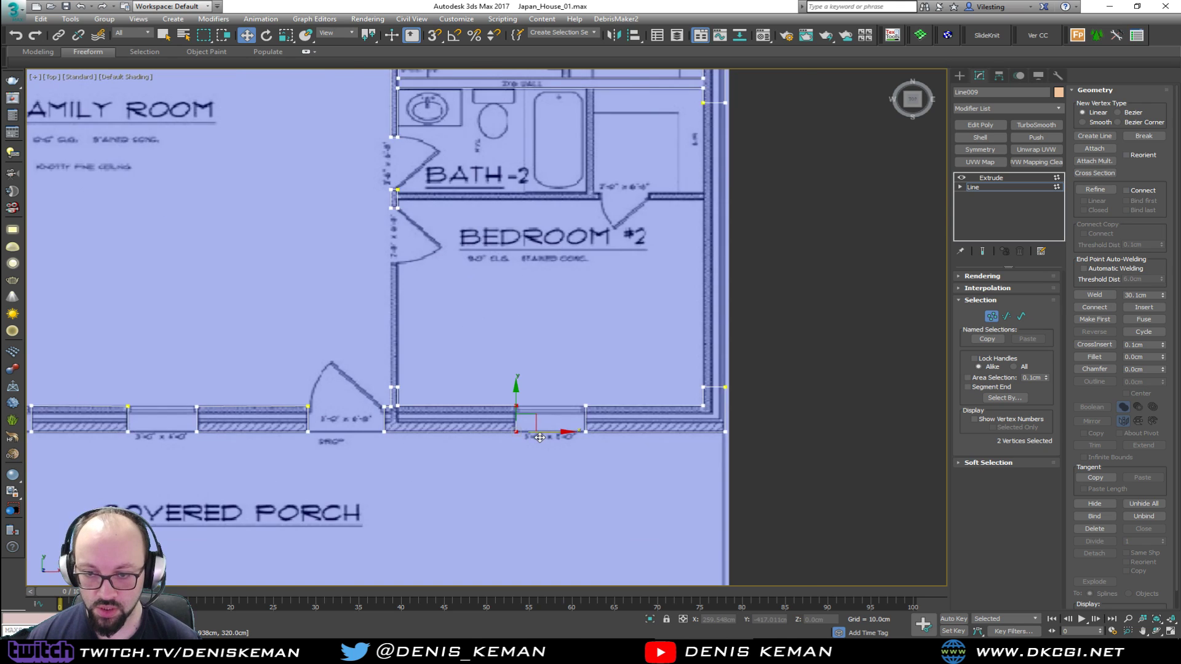
left_click_drag(484, 432, 393, 443)
left_click_drag(567, 404, 769, 429)
Widen Bedroom #1's rear window opening by moving its right wall-end vertices close to the house corner
scroll(648, 268, "down", 3)
middle_click_drag(621, 220, 617, 395)
middle_click_drag(657, 203, 616, 341)
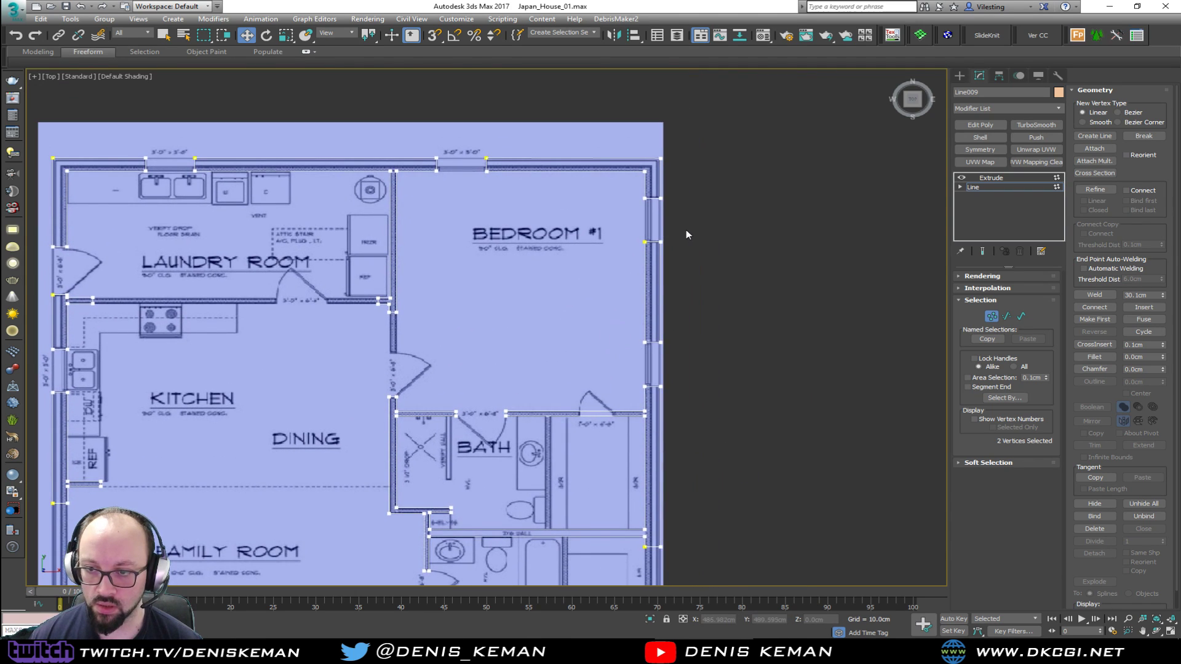
left_click_drag(490, 182, 637, 174)
key("alt+w")
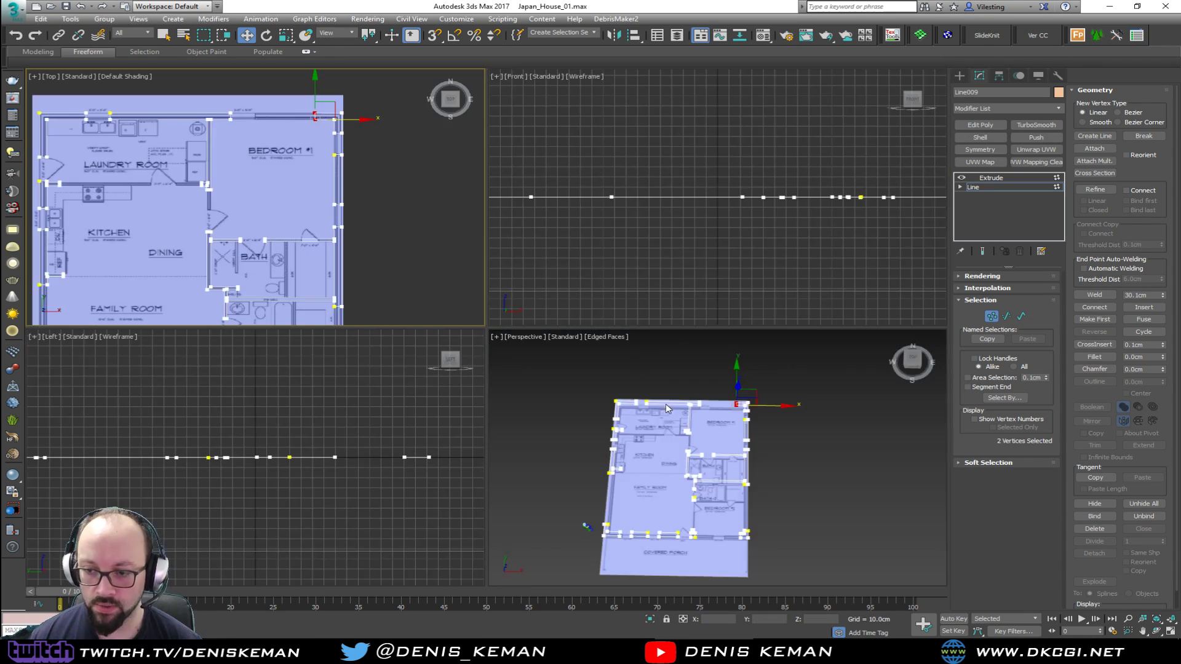
Delete the freestanding wall piece between the two window openings in Bedroom #1's outer side wall
key("alt+w")
middle_click_drag(669, 330, 715, 335, "alt")
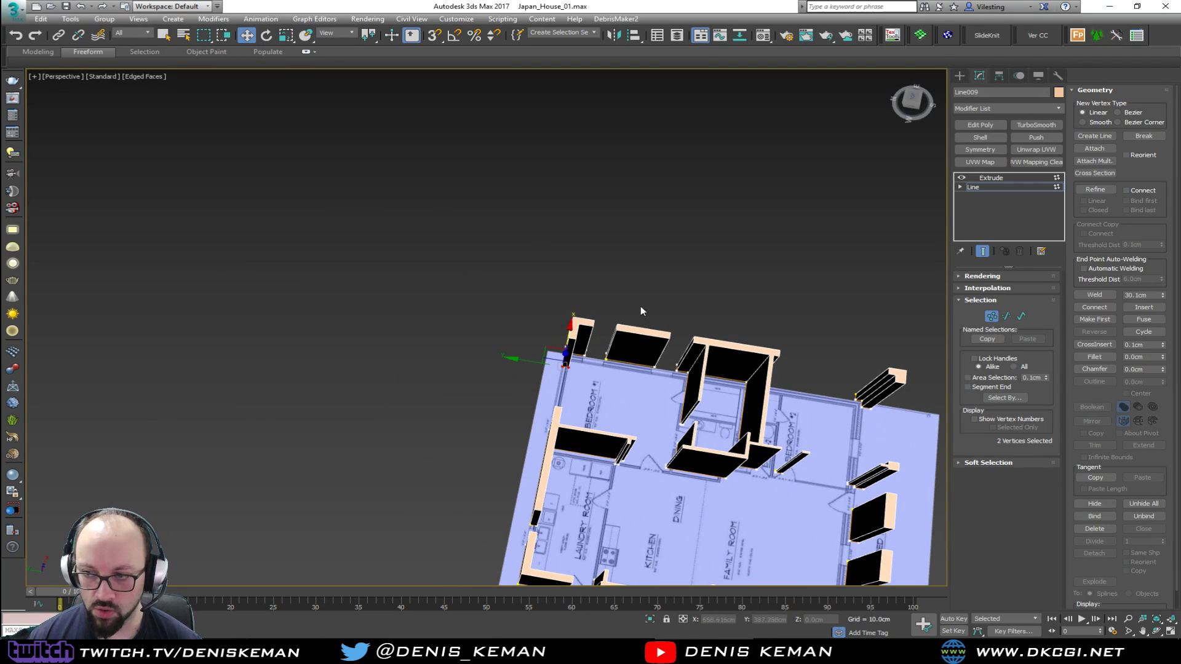
scroll(659, 354, "up", 3)
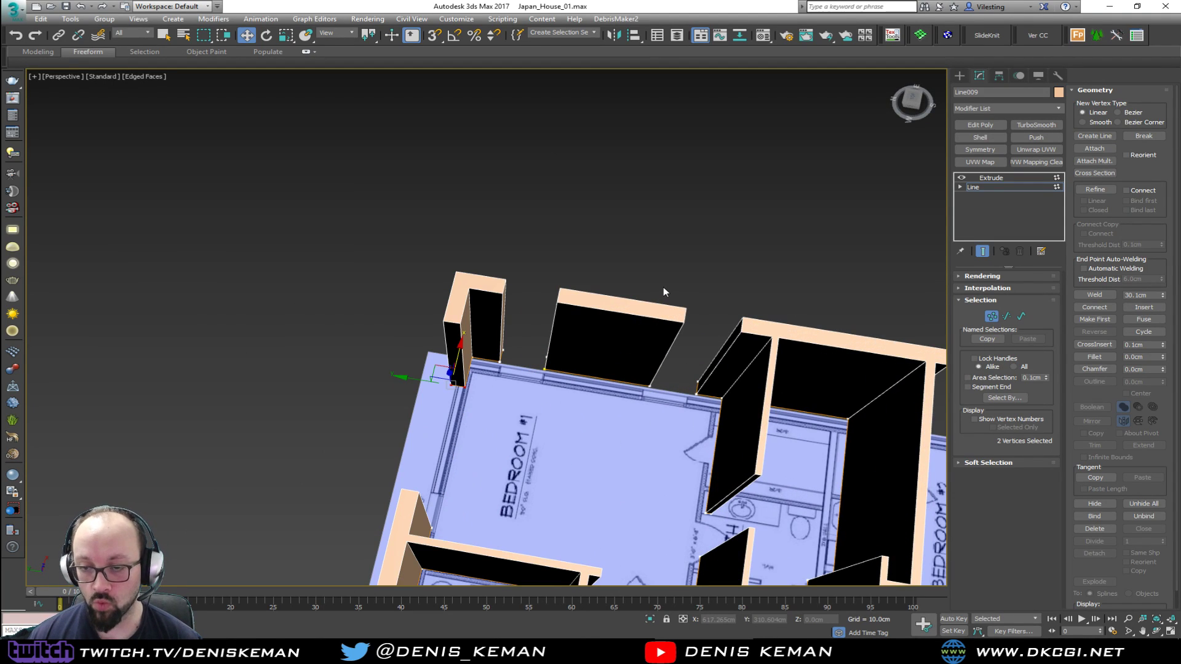
key("2")
left_click_drag(531, 325, 673, 423)
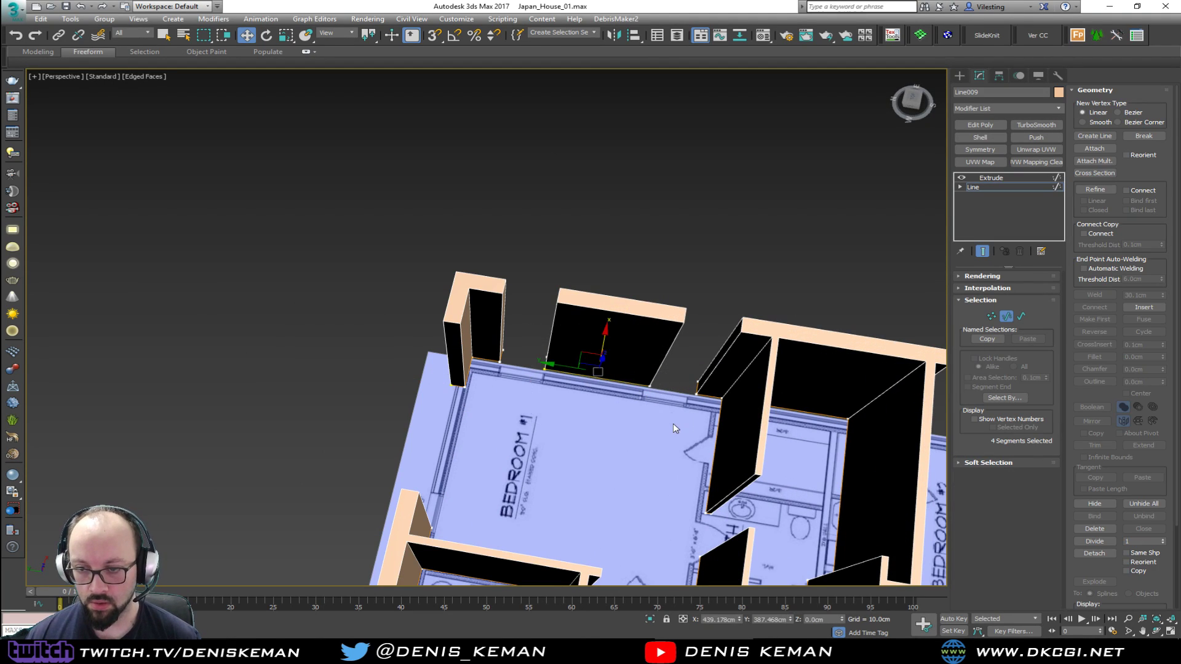
key("Delete")
Shorten the neighbouring outer wall pieces by moving their end vertices, widening the window openings
middle_click_drag(644, 396, 481, 333, "alt")
scroll(379, 279, "down", 3)
key("1")
left_click_drag(444, 346, 572, 321)
left_click_drag(459, 247, 428, 326)
middle_click_drag(430, 329, 468, 311, "alt")
left_click_drag(449, 334, 540, 329)
middle_click_drag(540, 329, 515, 353, "alt")
Delete one of the family room's freestanding porch-side wall pieces
key("2")
left_click(456, 372)
key("Delete")
Narrow the remaining outer wall pieces around the family room and kitchen by moving their end vertices, and leave vertex editing
key("1")
left_click_drag(507, 360, 564, 388)
scroll(520, 389, "up", 5)
left_click_drag(337, 332, 266, 422)
middle_click_drag(324, 386, 482, 399)
left_click_drag(483, 388, 456, 388)
key("1")
scroll(490, 357, "down", 3)
middle_click_drag(607, 324, 408, 298)
middle_click_drag(408, 298, 496, 298)
scroll(523, 335, "down", 3)
middle_click_drag(549, 368, 387, 377, "alt")
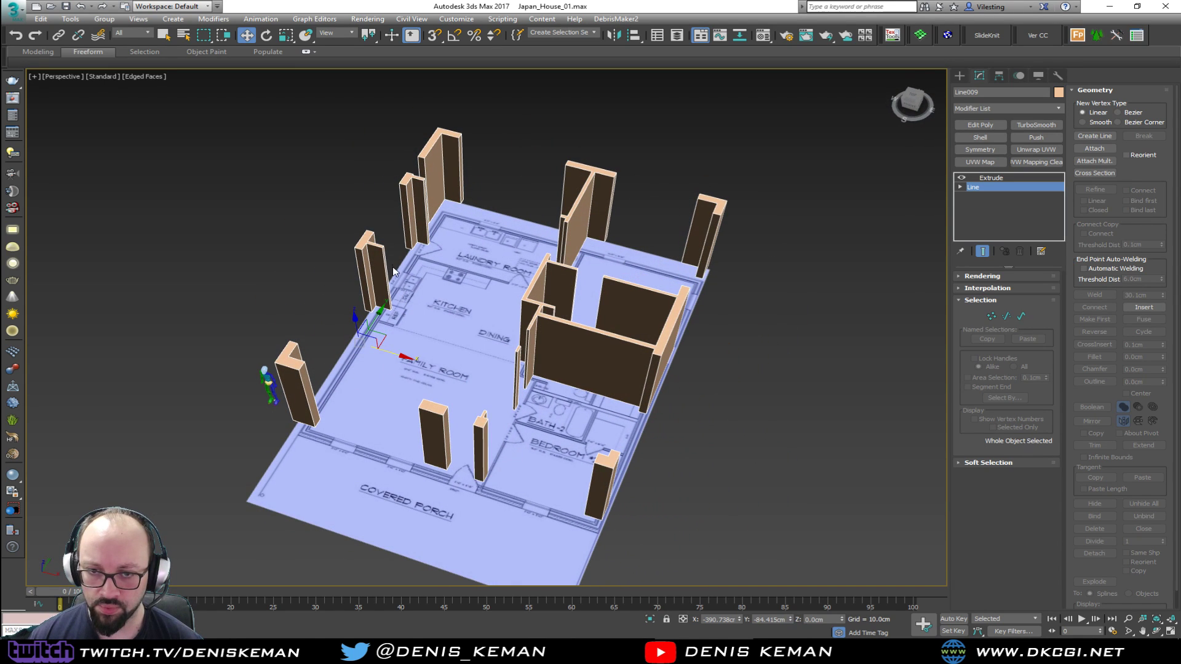
Delete the short wall piece between the Bath-2 and Bedroom #2 doors
middle_click_drag(372, 262, 372, 340, "alt")
scroll(517, 369, "up", 4)
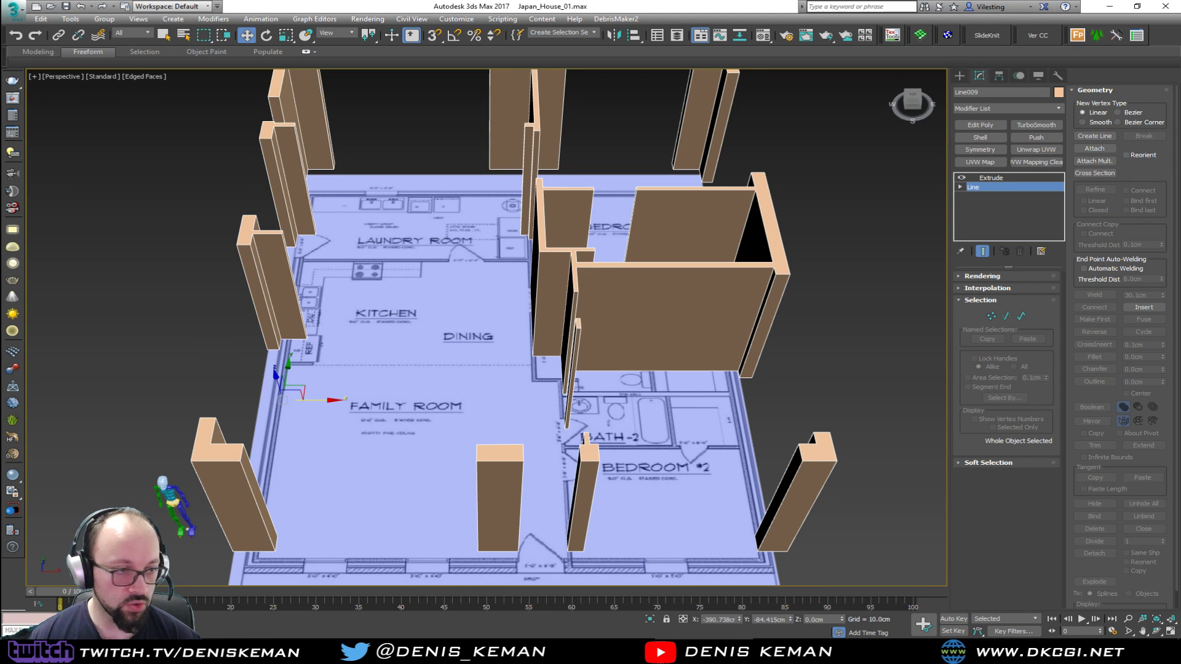
mouse_move(476, 319)
middle_mouse_down("alt")
mouse_move(551, 283)
mouse_move(586, 283)
mouse_move(482, 335)
middle_mouse_up("alt")
middle_click_drag(626, 326, 510, 300, "alt")
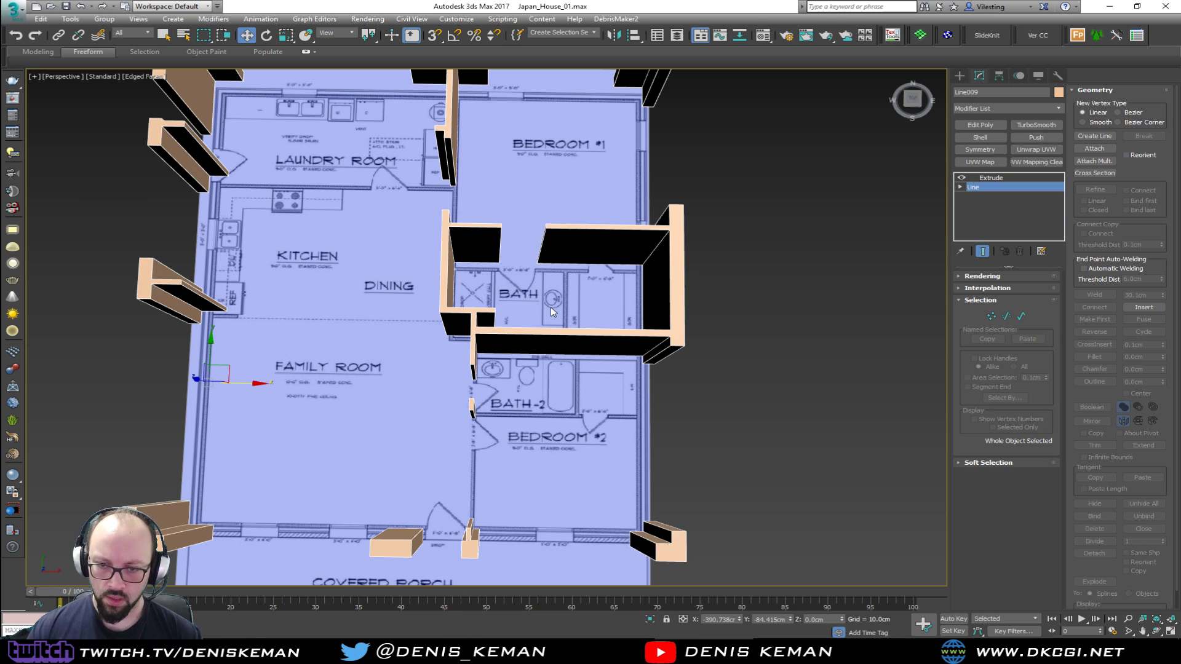
scroll(492, 401, "up", 5)
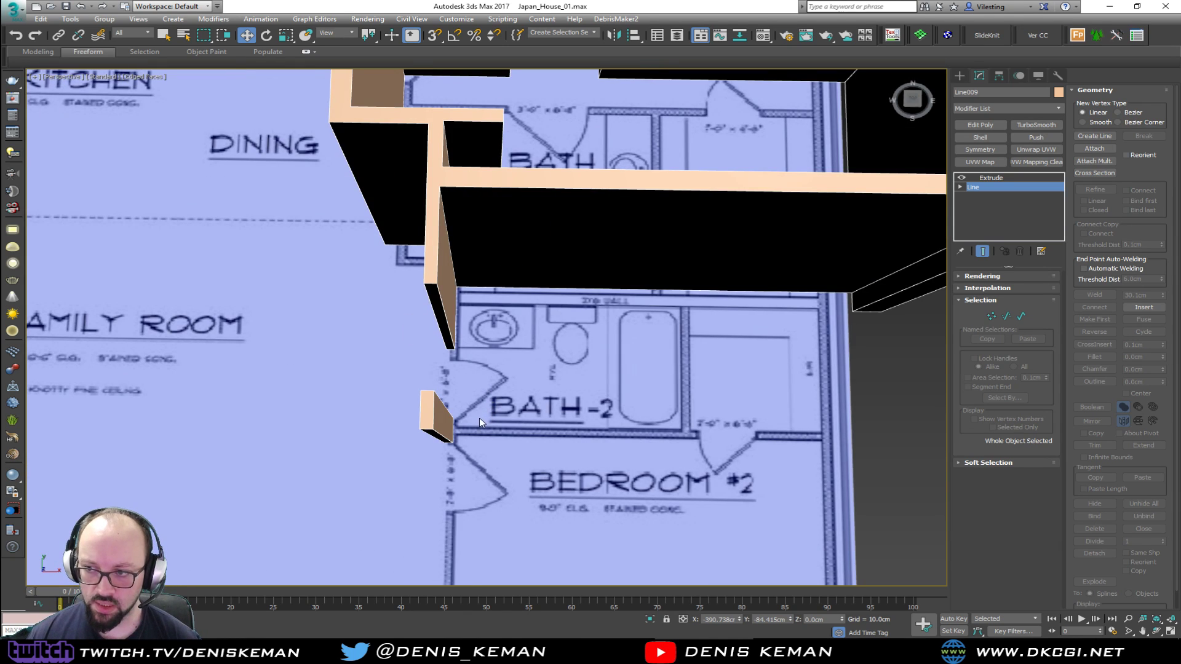
key("2")
key("Delete")
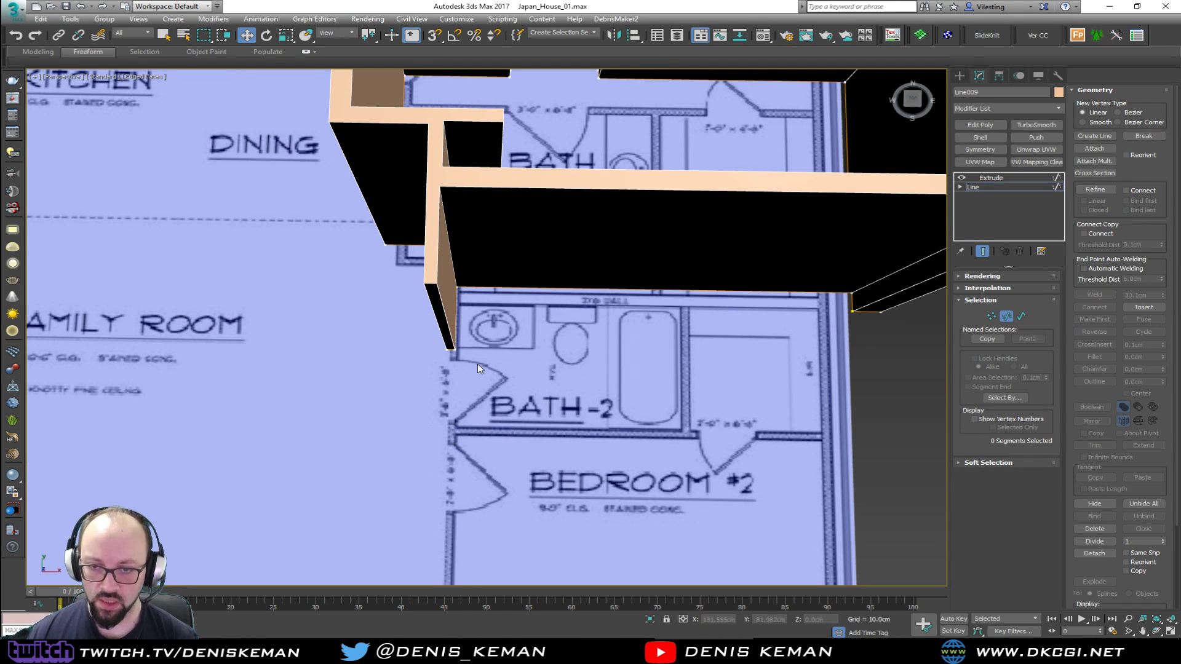
Extend the wall end beside Bath-2 across its doorway to the Bedroom #2 partition by moving its two end vertices, and leave vertex editing
key("1")
left_click_drag(474, 342, 440, 363)
middle_click_drag(440, 363, 418, 347, "alt")
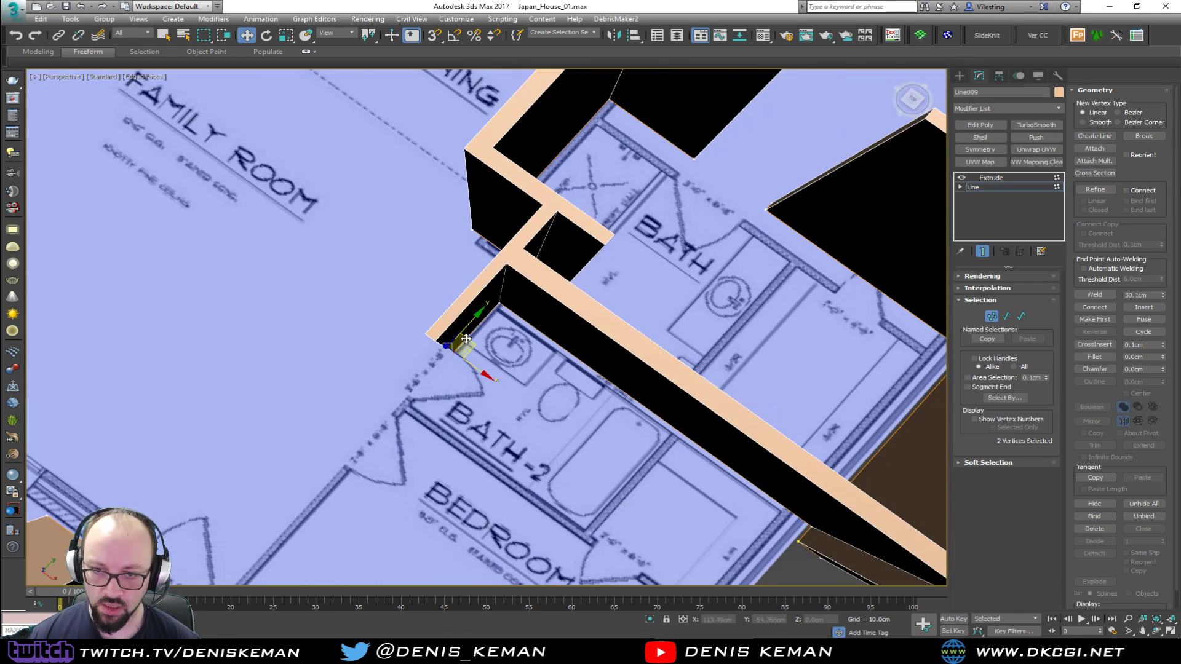
key("alt+w")
right_click(424, 323)
key("alt+w")
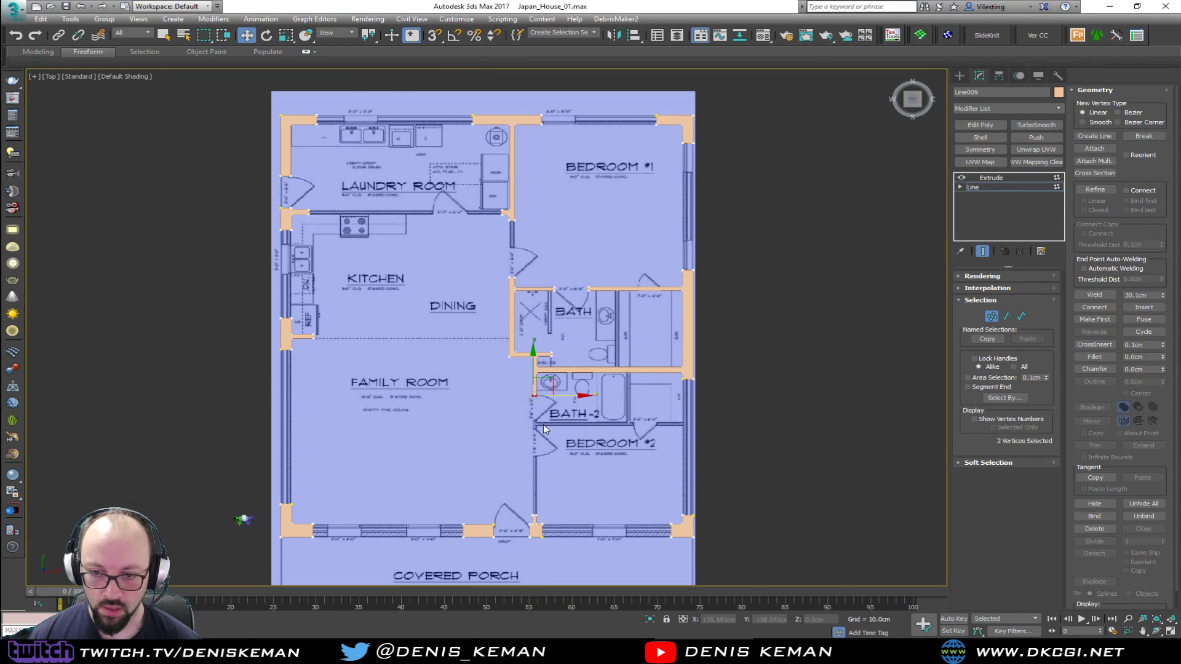
scroll(533, 346, "up", 4)
left_click_drag(532, 346, 527, 394)
middle_click_drag(551, 392, 517, 289)
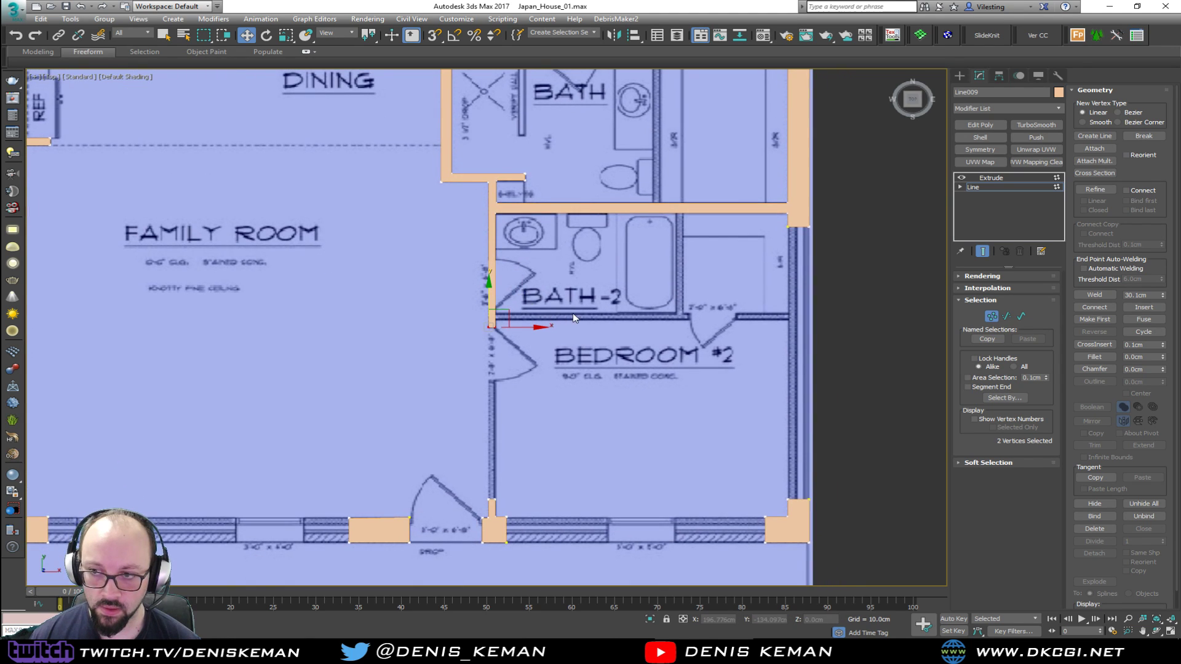
key("alt+w")
right_click(733, 424)
key("alt+w")
left_click(992, 317)
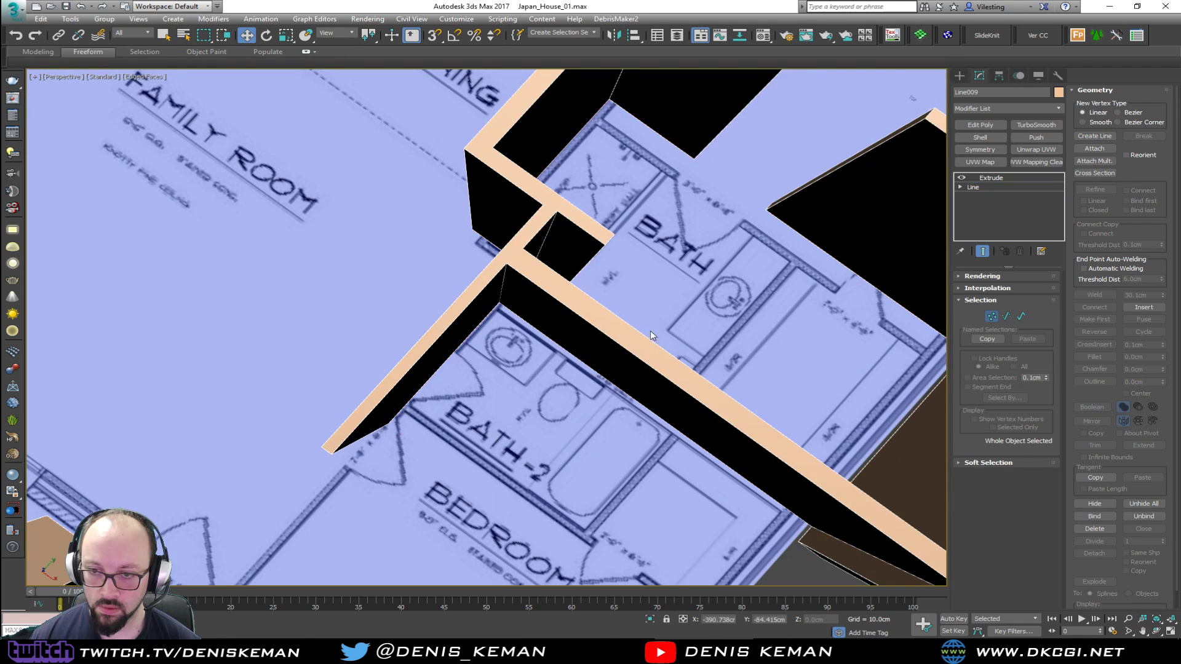
Deselect the walls and save the scene under the new name Japan_House_02.max
scroll(695, 344, "down", 4)
middle_click_drag(627, 381, 650, 301, "alt")
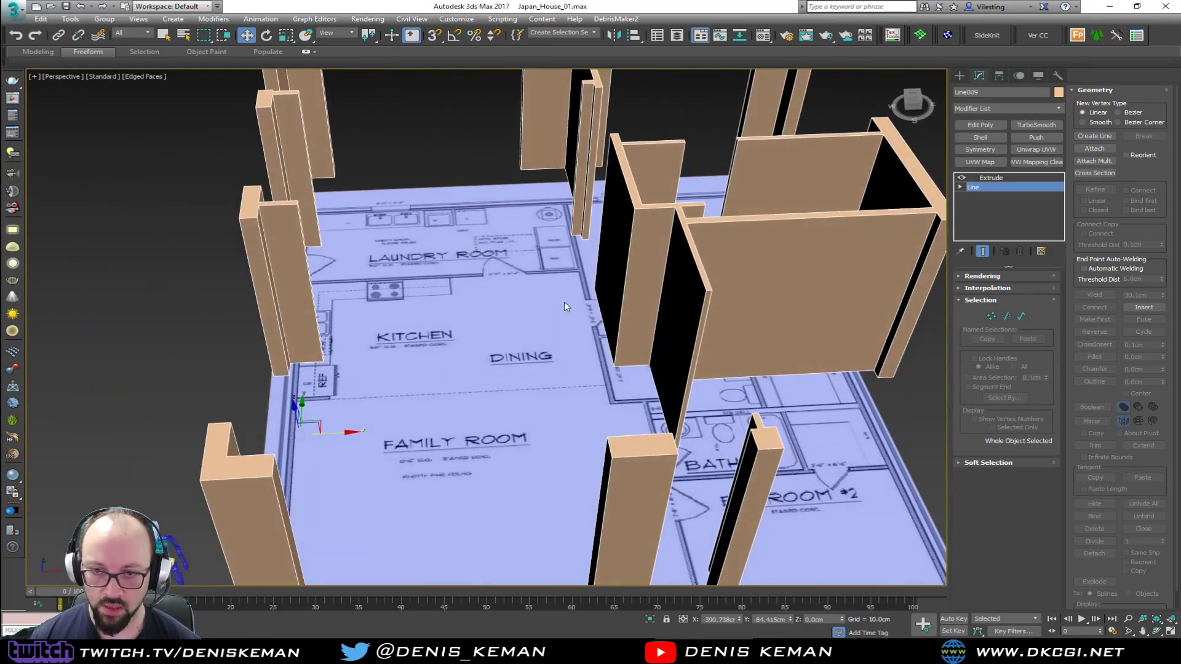
left_click(449, 259)
left_click(12, 9)
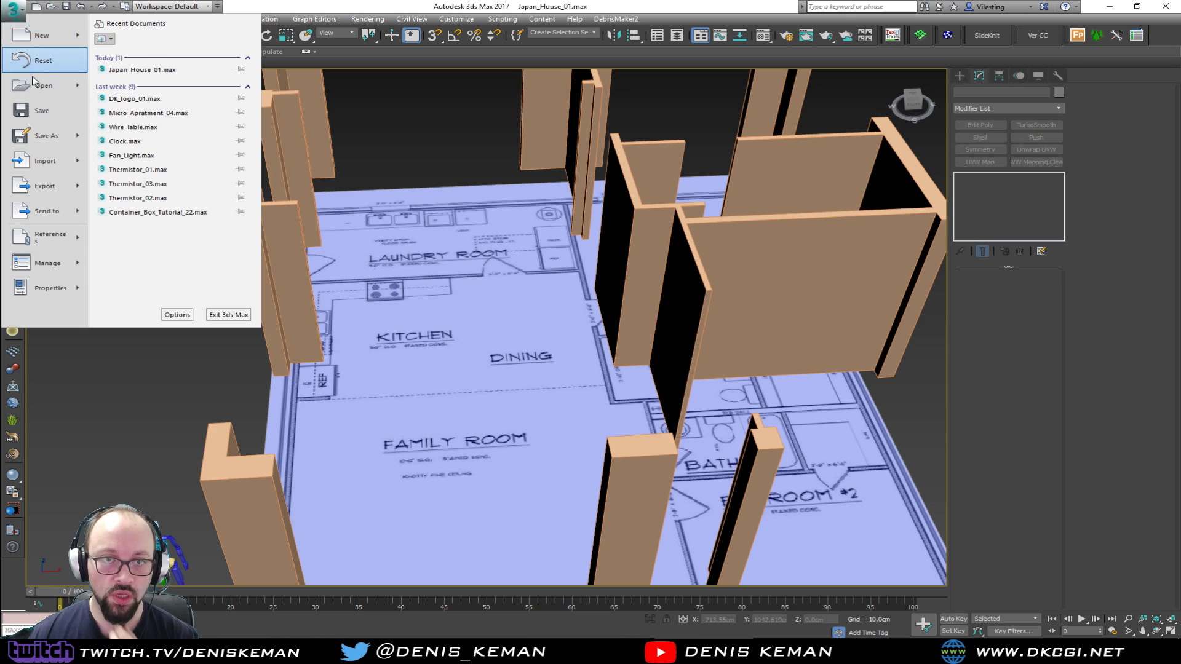
left_click(39, 136)
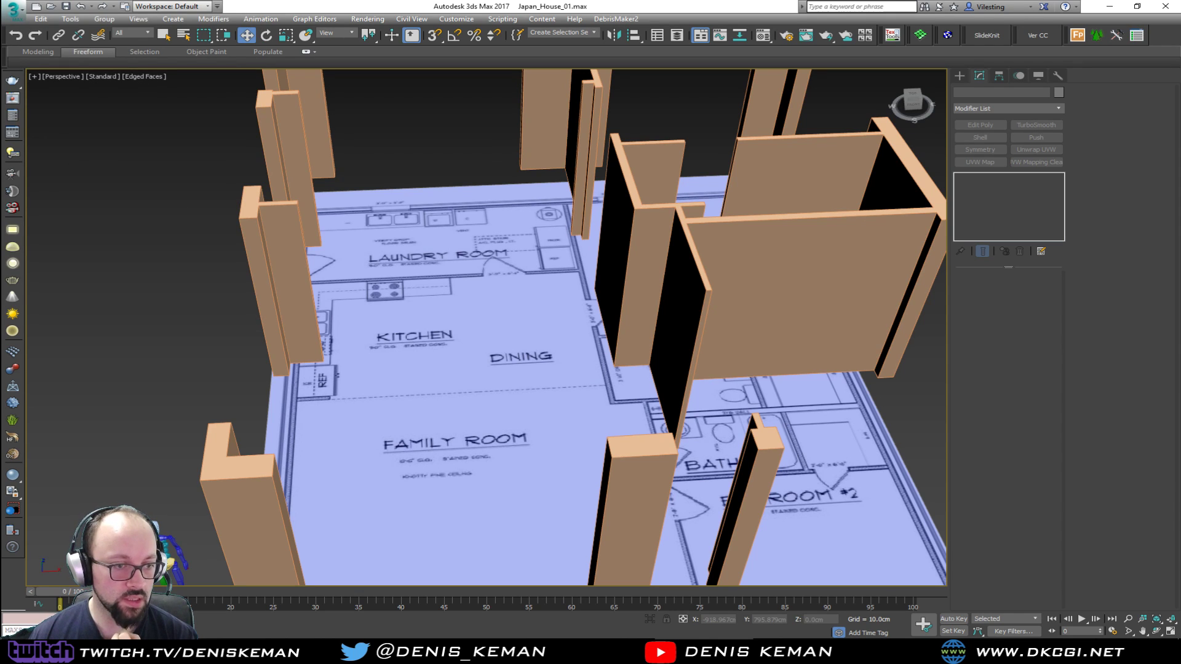
middle_click_drag(458, 342, 409, 363, "alt")
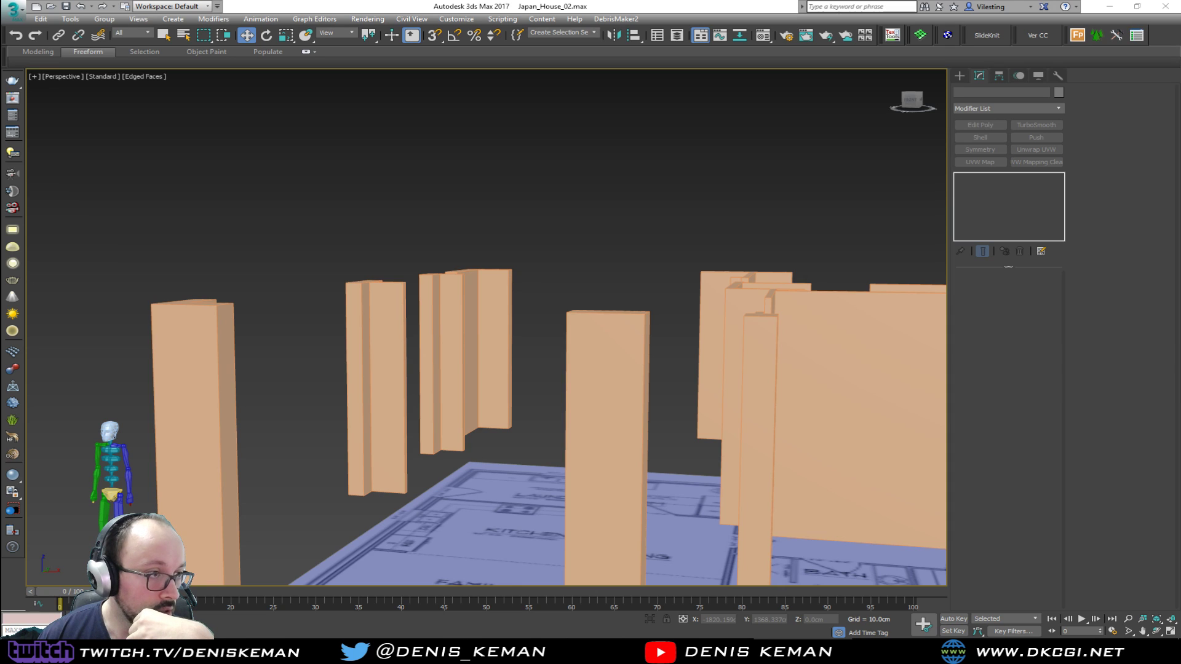
Switch to Discord and review the Japanese interior reference images in the streaming_related channel
key("alt+Tab")
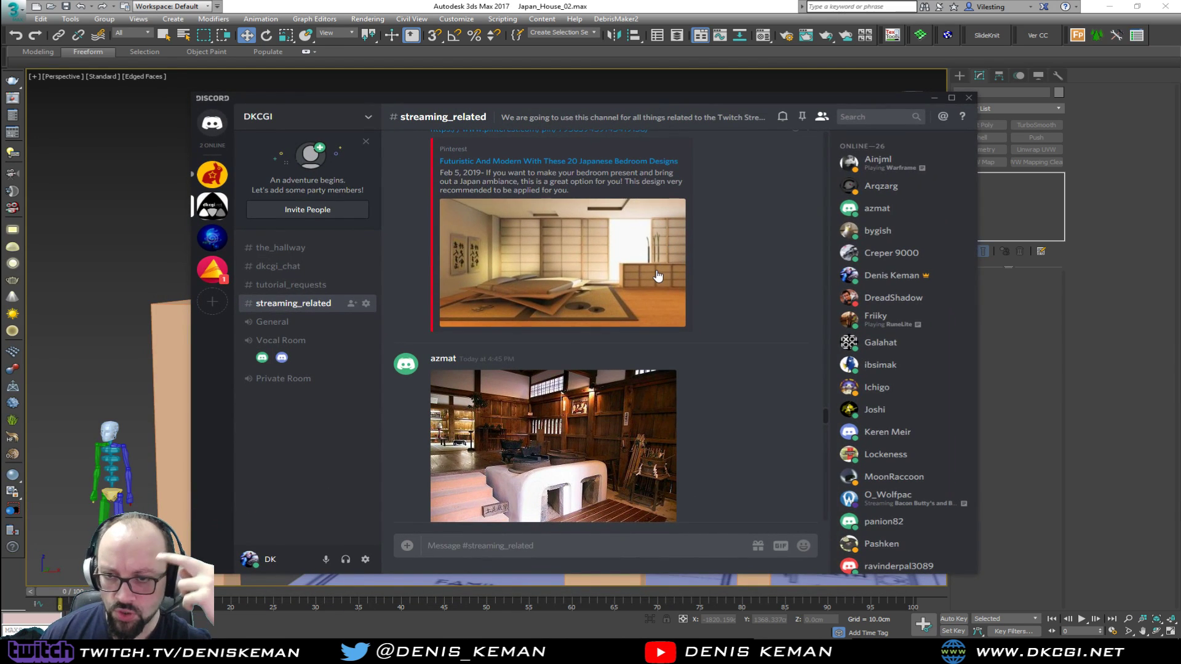
scroll(657, 276, "down", 3)
scroll(658, 276, "up", 3)
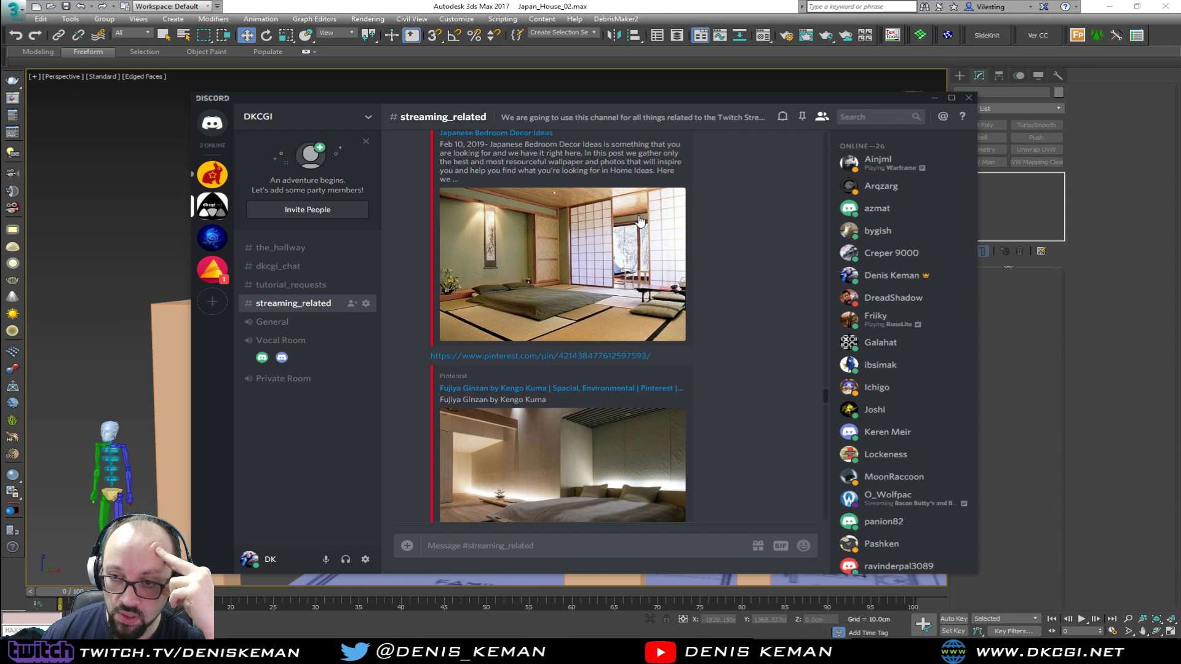
scroll(643, 280, "up", 6)
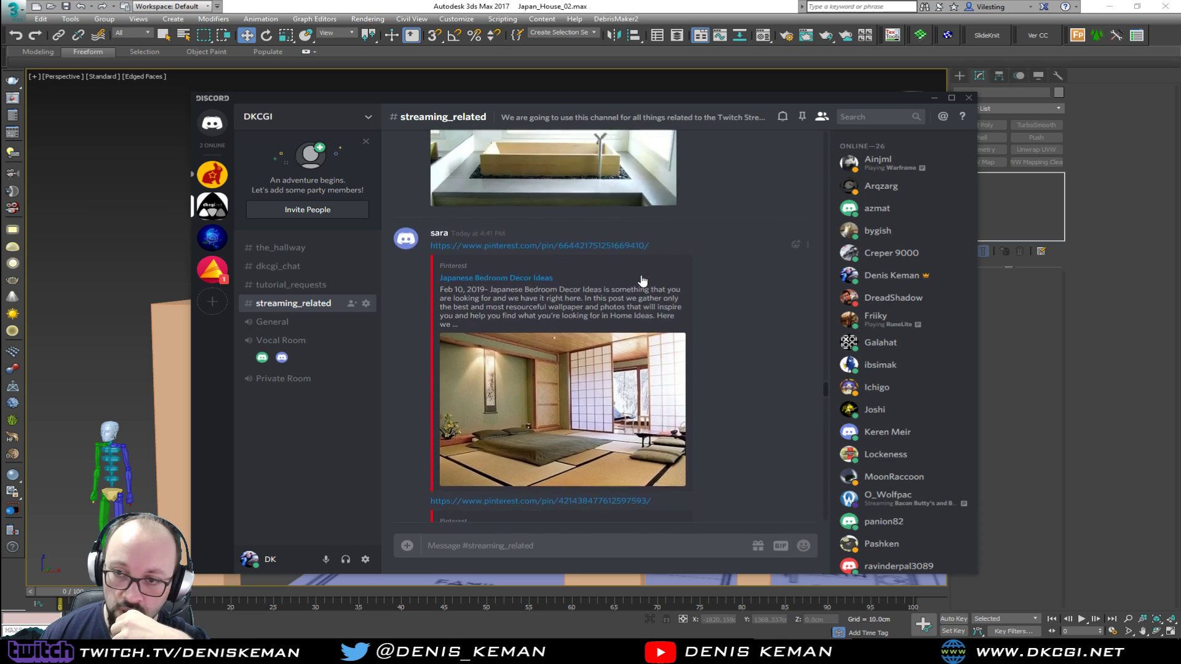
scroll(642, 281, "up", 8)
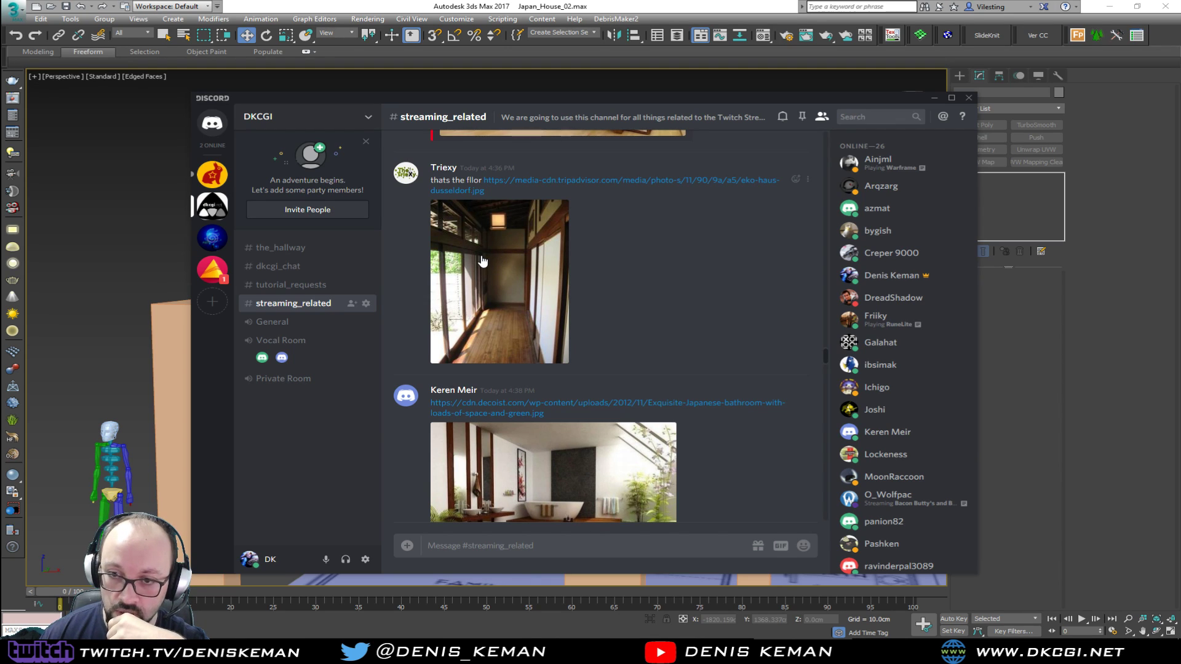
scroll(492, 307, "up", 10)
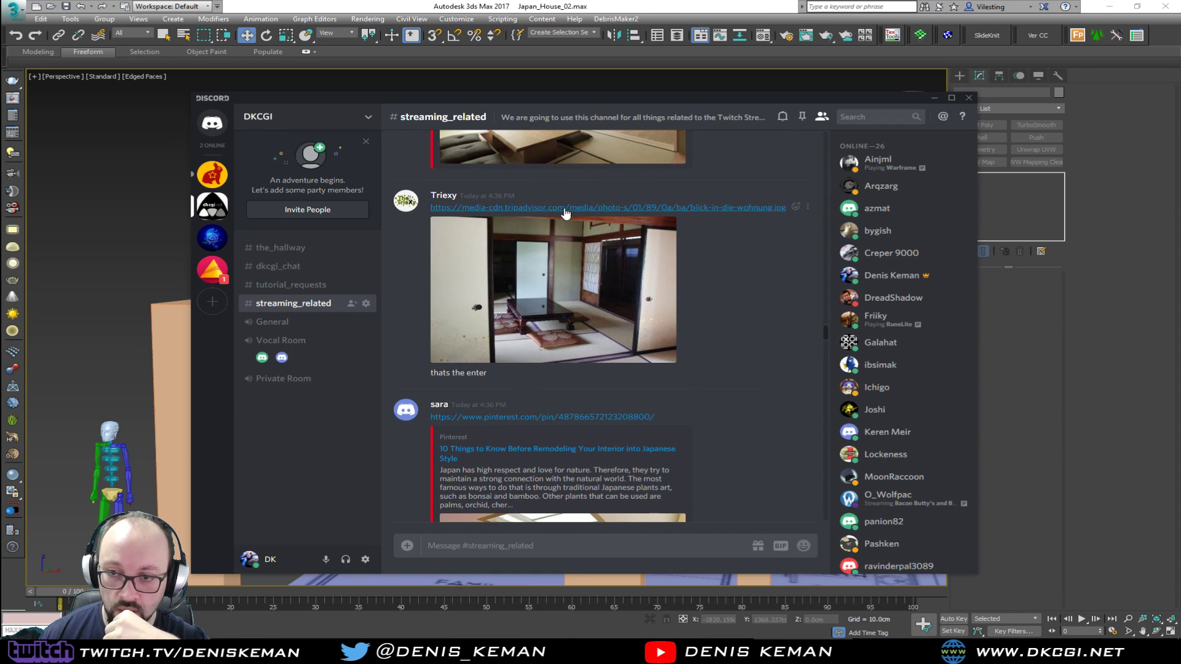
scroll(560, 281, "up", 3)
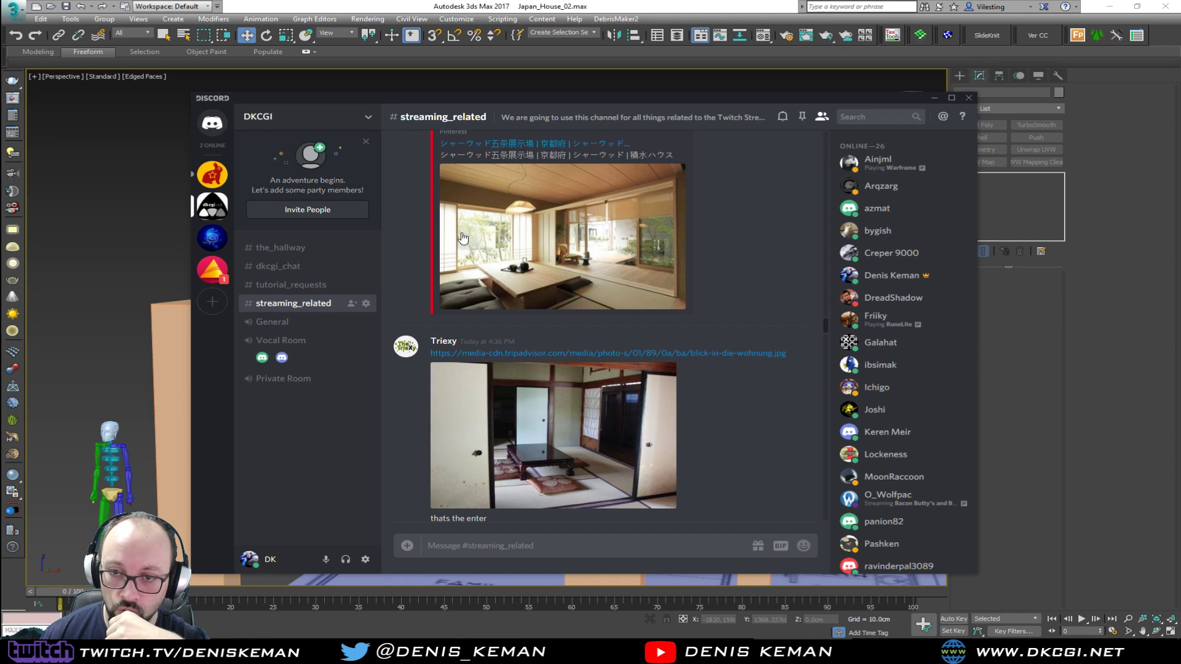
scroll(460, 278, "up", 1)
scroll(460, 279, "up", 5)
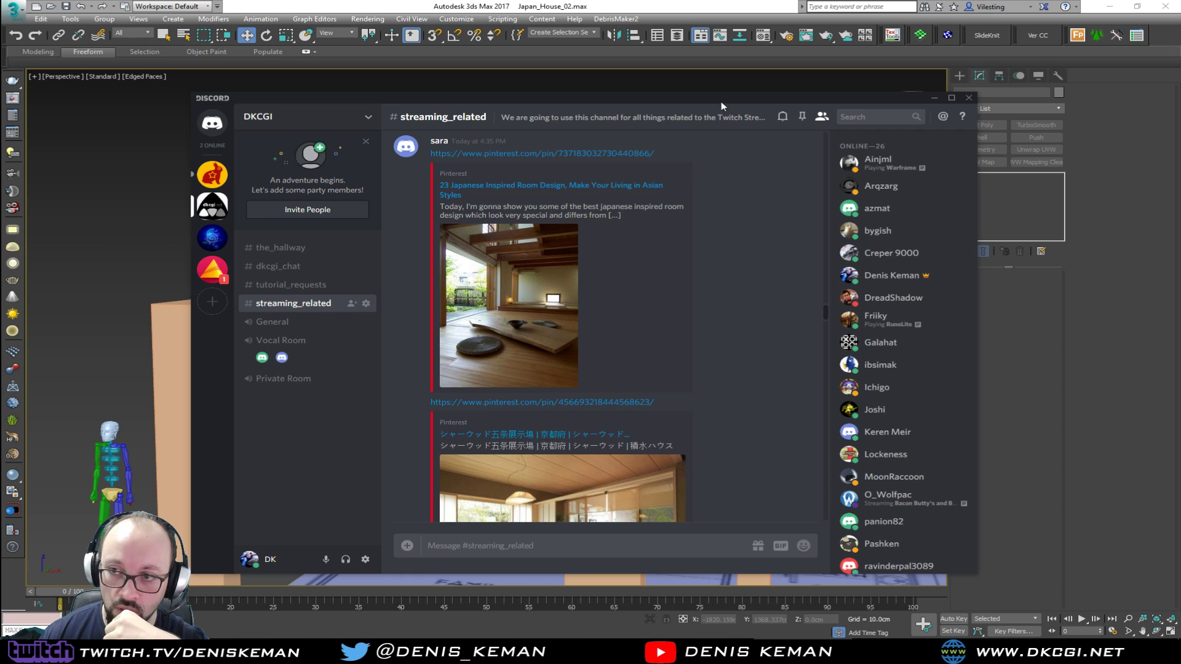
left_click_drag(734, 98, 738, 663)
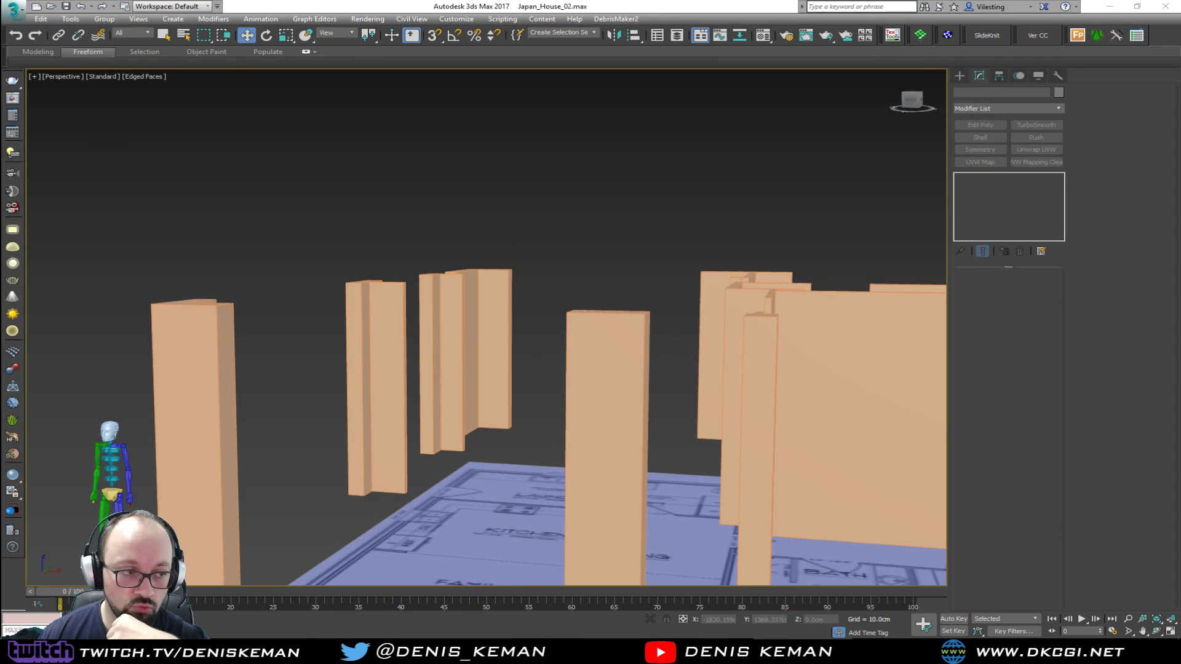
Create a box about 202 cm wide and 41 cm long at the family room's porch side and set its height to 240 cm
middle_click_drag(295, 259, 557, 354, "alt")
left_click(959, 76)
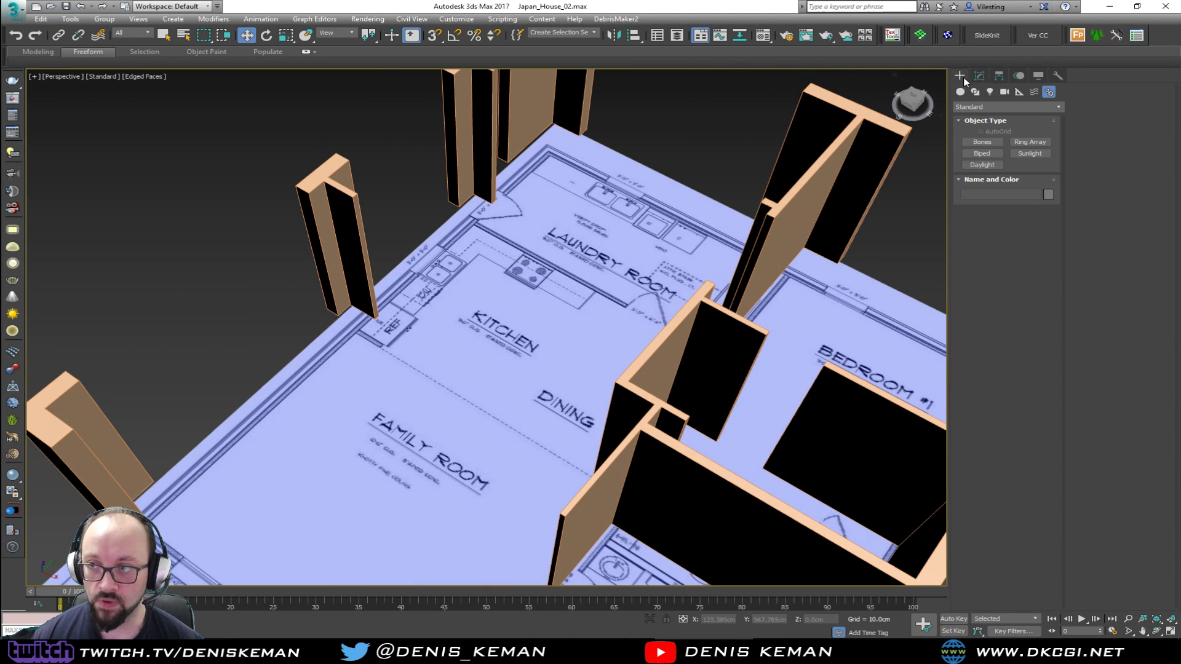
left_click(960, 91)
left_click(982, 142)
middle_click_drag(310, 398, 497, 259)
left_click_drag(404, 379, 508, 477)
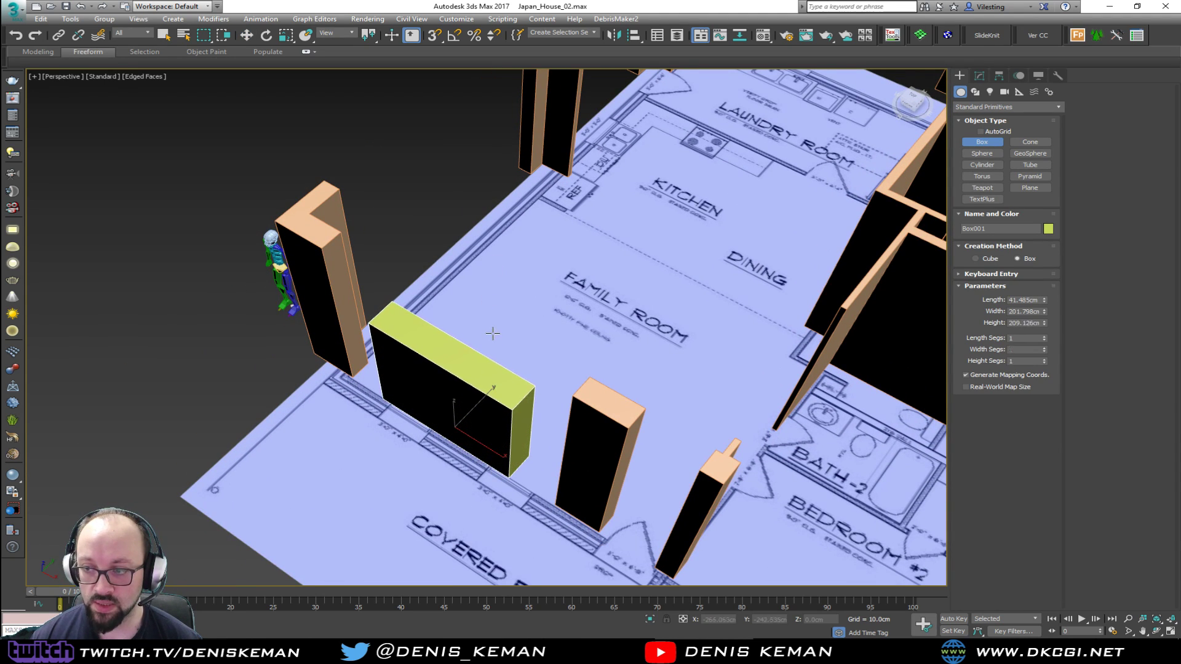
left_click(488, 381)
middle_click_drag(488, 381, 699, 315, "alt")
double_click(1009, 323)
type("240")
key("Return")
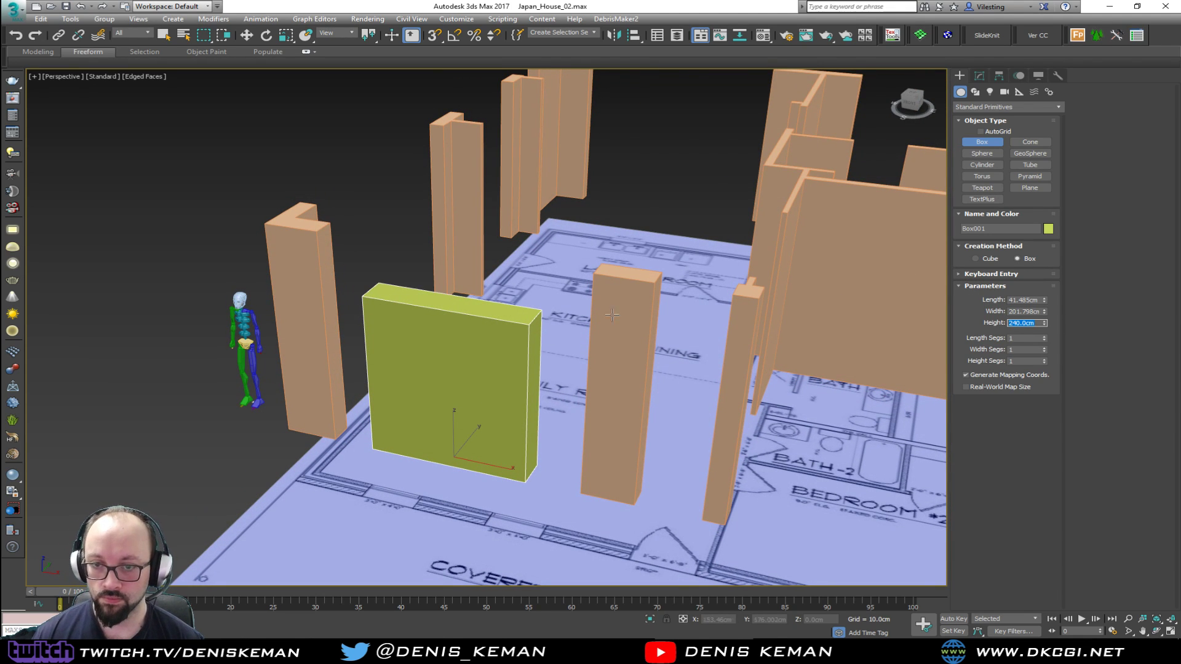
Make the box see-through and move it beside the human figure to compare their heights
key("w")
middle_click_drag(443, 293, 482, 277, "alt")
left_click_drag(500, 456, 195, 469)
middle_click_drag(195, 470, 351, 410, "alt")
scroll(369, 433, "up", 5)
scroll(330, 370, "down", 5)
mouse_move(329, 371)
middle_mouse_down()
mouse_move(395, 397)
mouse_move(390, 371)
mouse_move(353, 372)
middle_mouse_up()
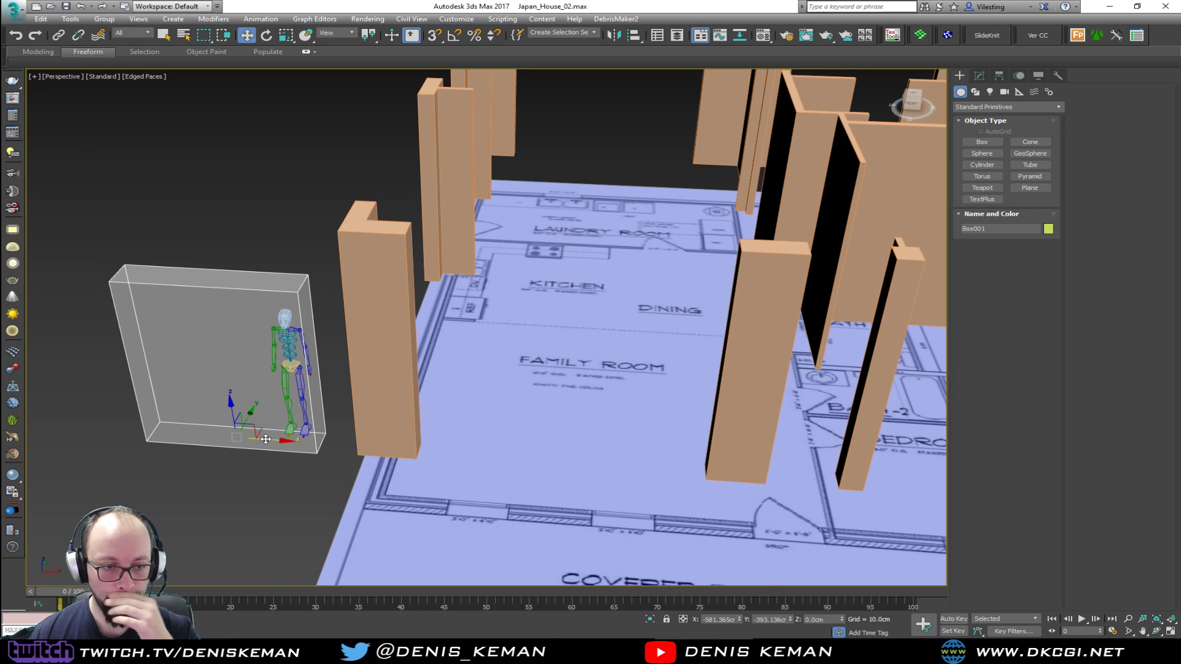
Move the box back into the family room and examine the door size chart in Discord
left_click_drag(268, 442, 582, 476)
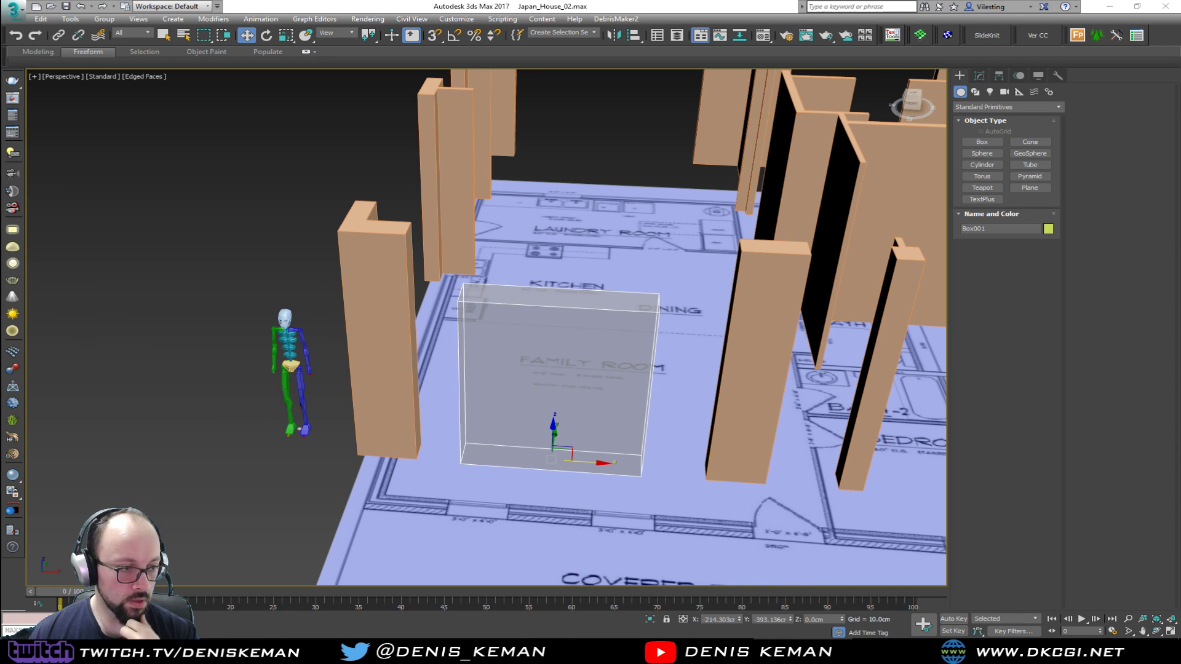
left_click_drag(0, 132, 703, 58)
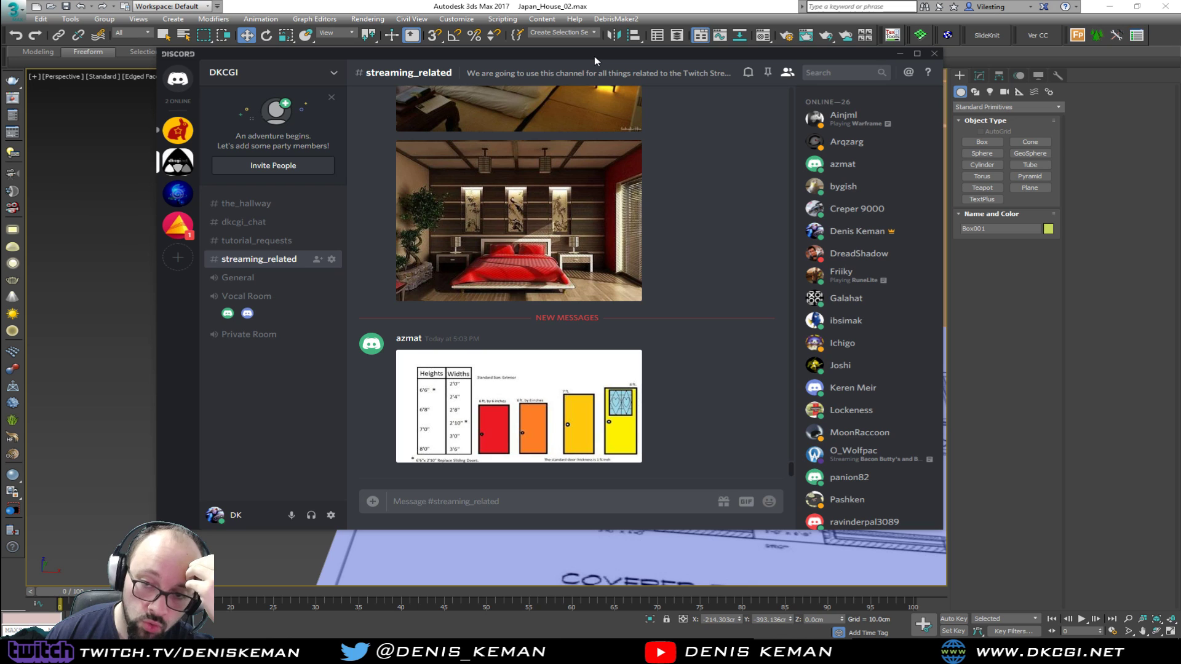
left_click_drag(595, 58, 0, 92)
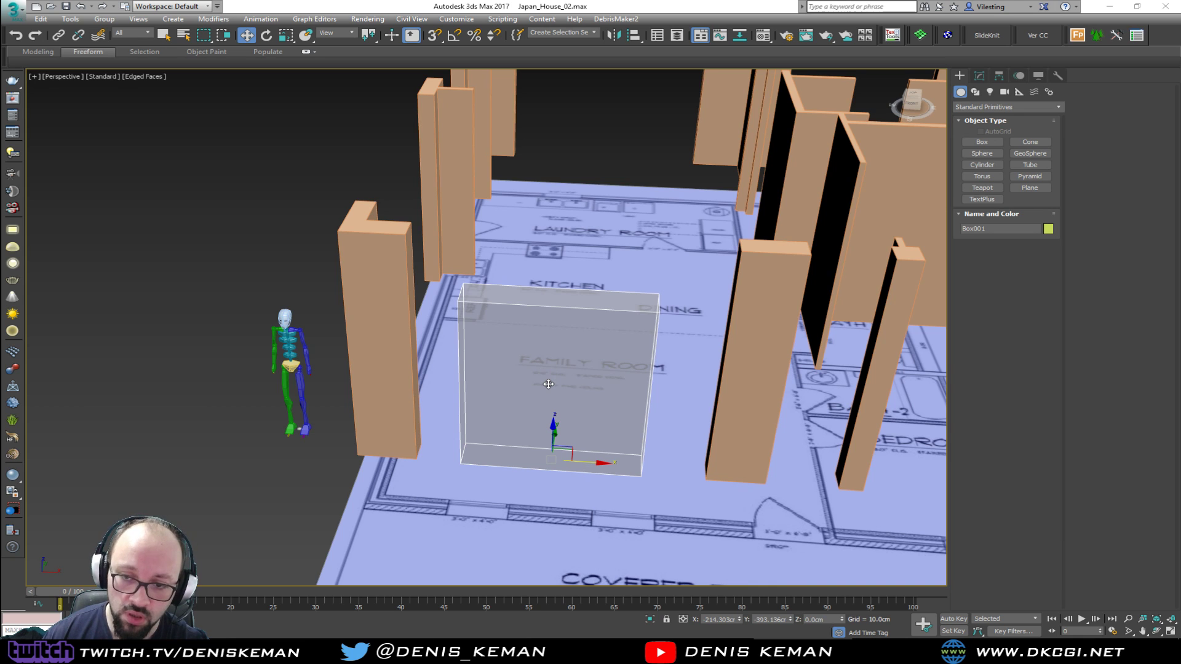
Compare the box's height with the human figure side by side and return the box to the family room
middle_click_drag(532, 409, 523, 373, "alt")
left_click_drag(596, 481, 293, 458)
middle_click_drag(293, 458, 304, 451, "alt")
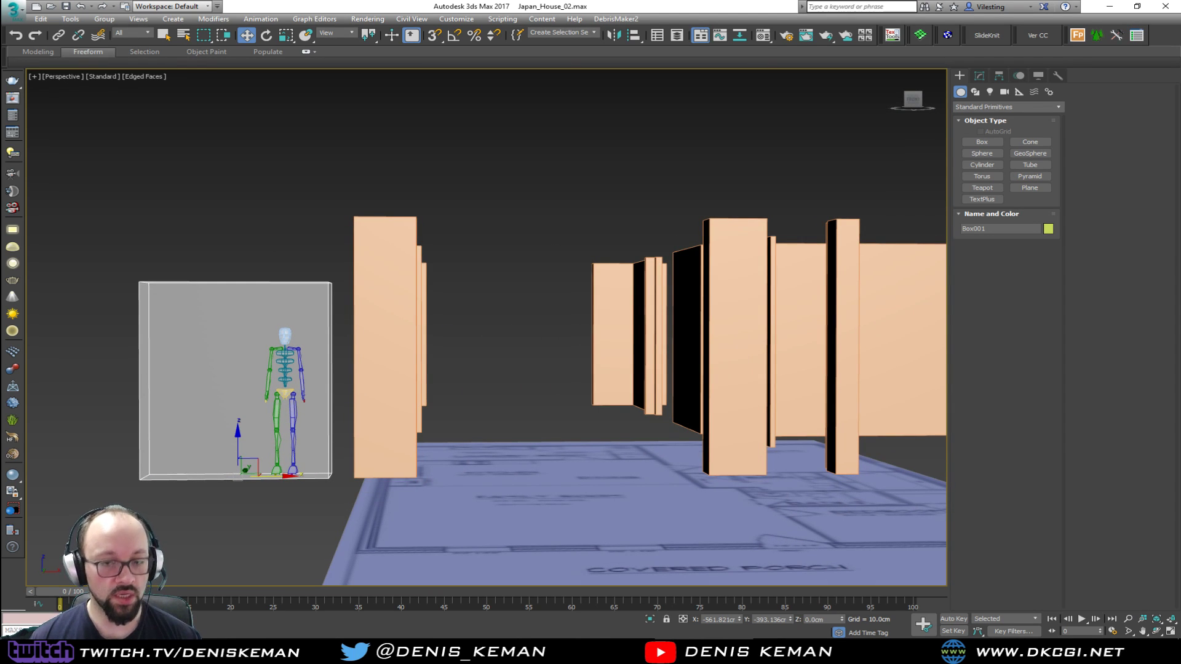
middle_click_drag(300, 417, 284, 449, "alt")
left_click_drag(274, 476, 604, 503)
mouse_move(572, 461)
middle_mouse_down("alt")
mouse_move(574, 433)
mouse_move(576, 477)
middle_mouse_up("alt")
Add an Edit Poly modifier to the extruded walls
middle_click_drag(652, 420, 591, 450)
left_click(653, 411)
middle_click_drag(600, 382, 509, 420)
left_click(979, 76)
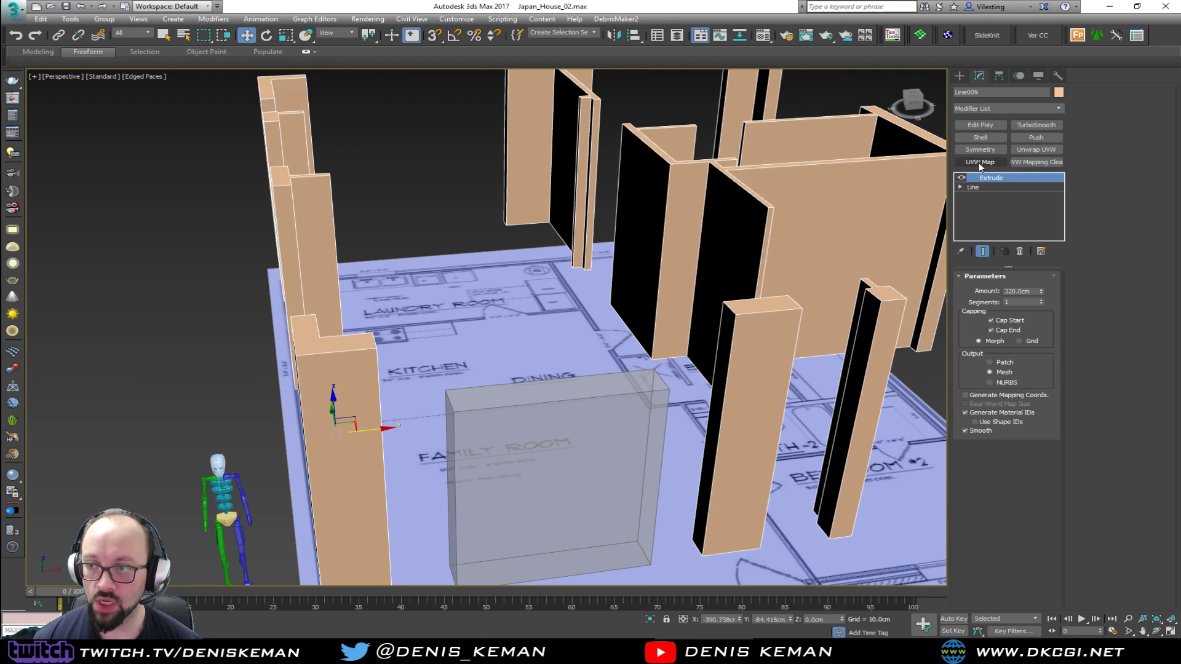
left_click(980, 124)
Slice all the walls horizontally with a slice plane at a height of about 190 cm
scroll(705, 211, "down", 6)
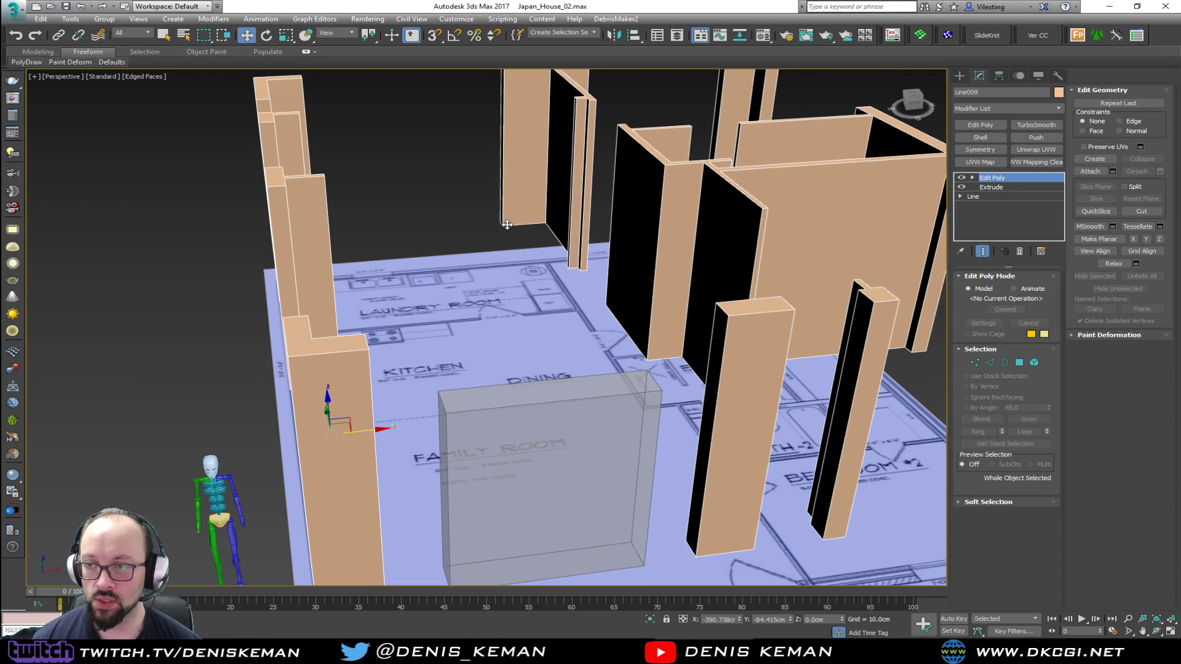
key("2")
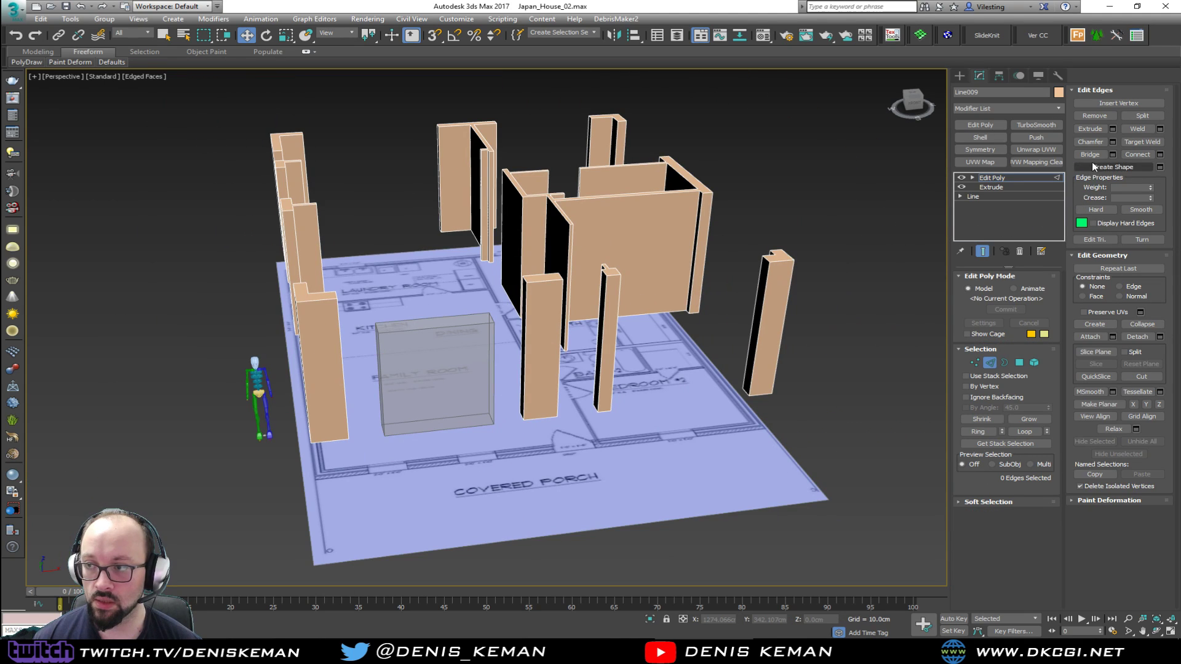
left_click(1113, 356)
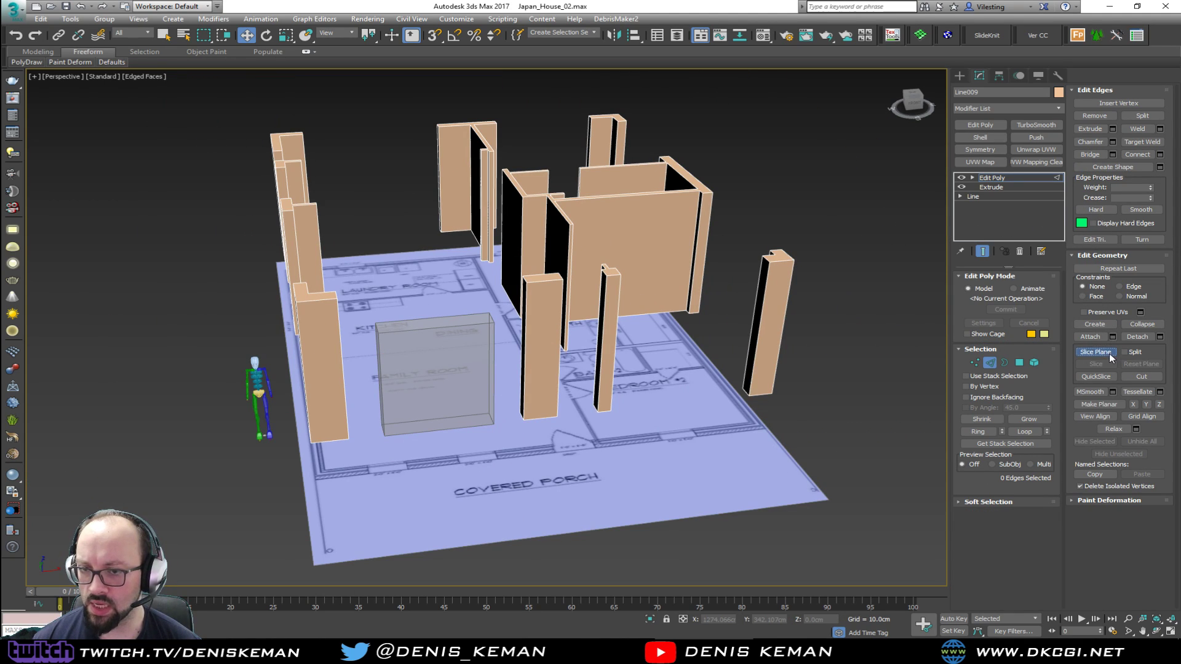
left_click_drag(318, 295, 310, 220)
left_click(43, 180)
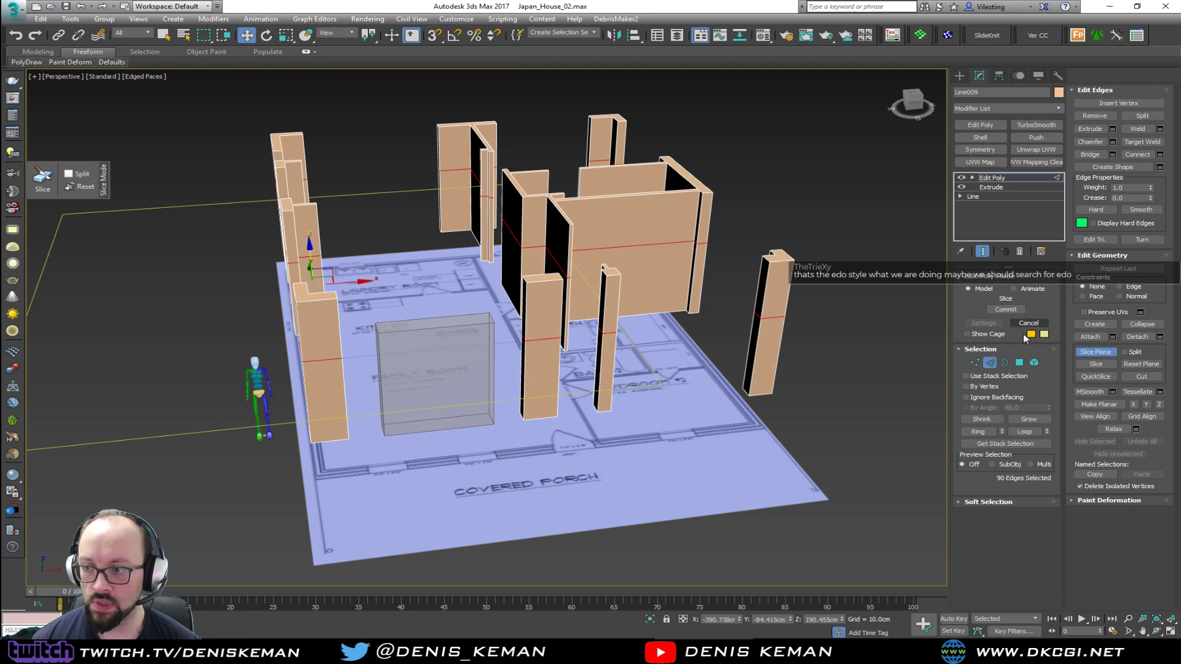
left_click(1095, 351)
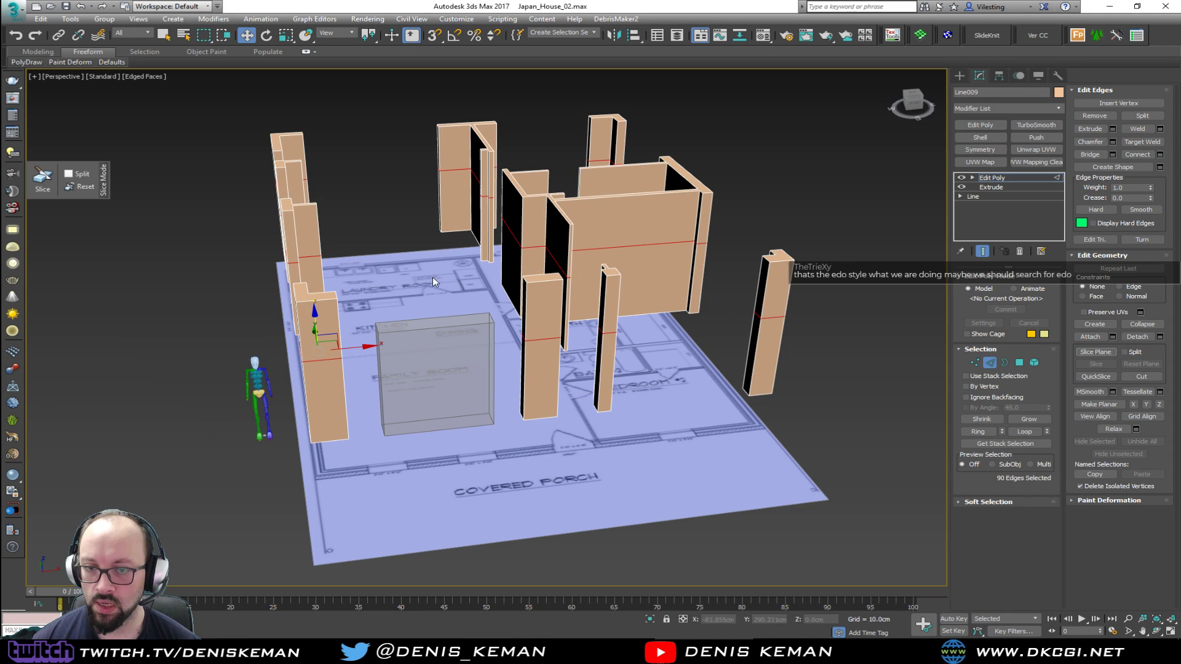
Raise the sliced edge loops to the top of the 240 cm box using snapping, and leave edge editing
left_click_drag(315, 326, 316, 340)
key("ctrl+z")
middle_click_drag(320, 339, 372, 310, "alt")
key("s")
left_click_drag(469, 322, 469, 321)
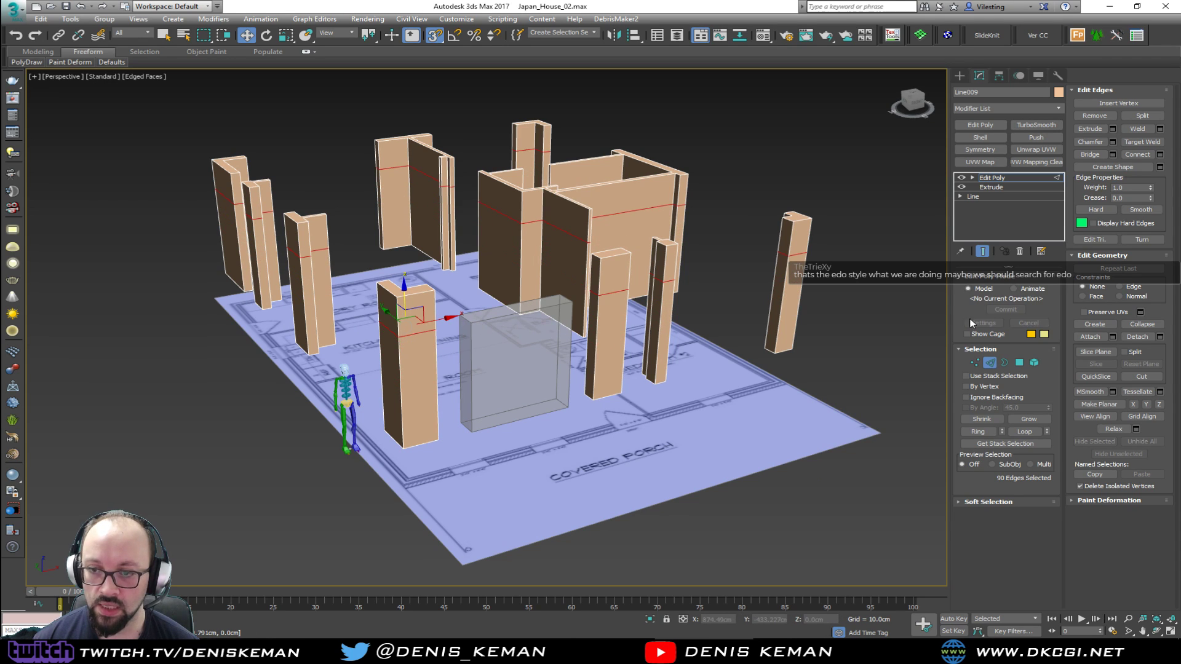
left_click(990, 361)
Move the reference box out of the family room to the open area beyond the human figure
left_click(518, 378)
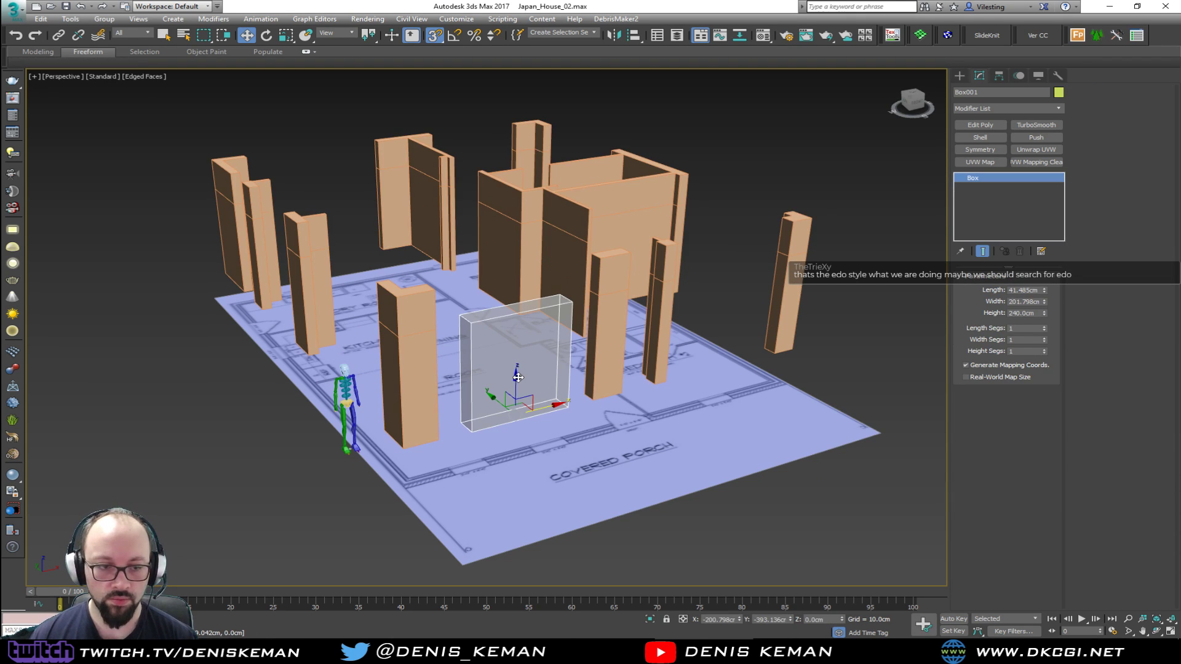
middle_click_drag(536, 367, 511, 352, "alt")
scroll(528, 394, "up", 3)
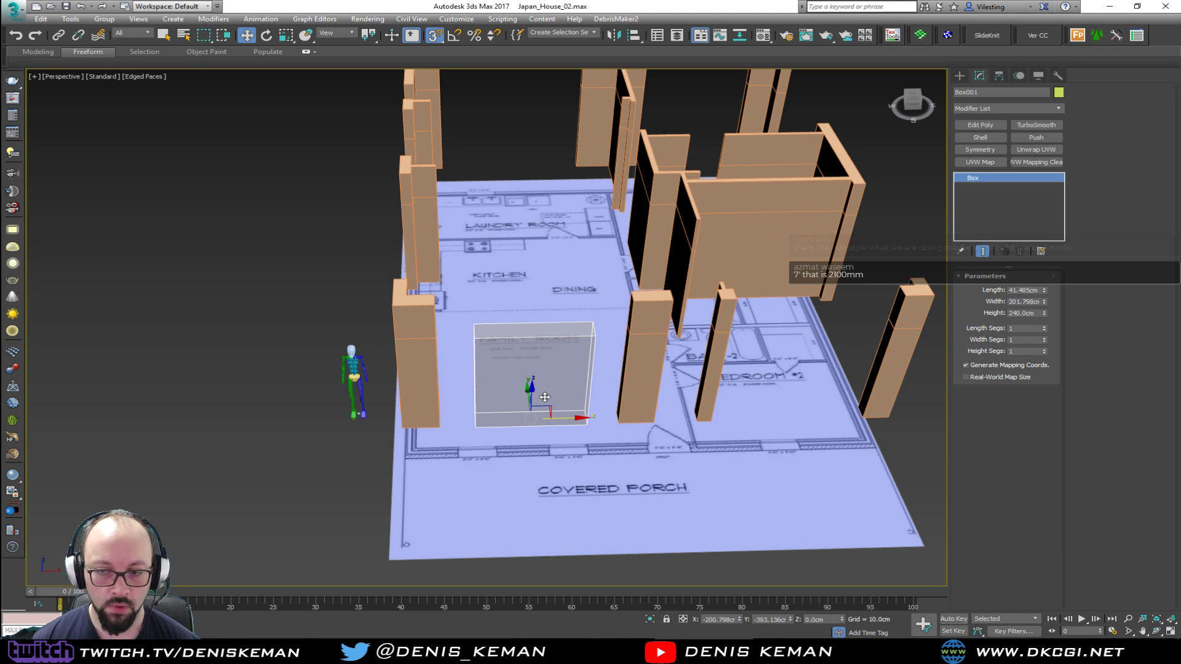
middle_click_drag(545, 397, 561, 409, "alt")
left_click_drag(560, 409, 293, 342)
middle_click_drag(308, 344, 349, 308, "alt")
left_click(496, 410)
At polygon level on the walls, bridge the upper polygons between the family room corner column and the next porch-side column
left_click(424, 301)
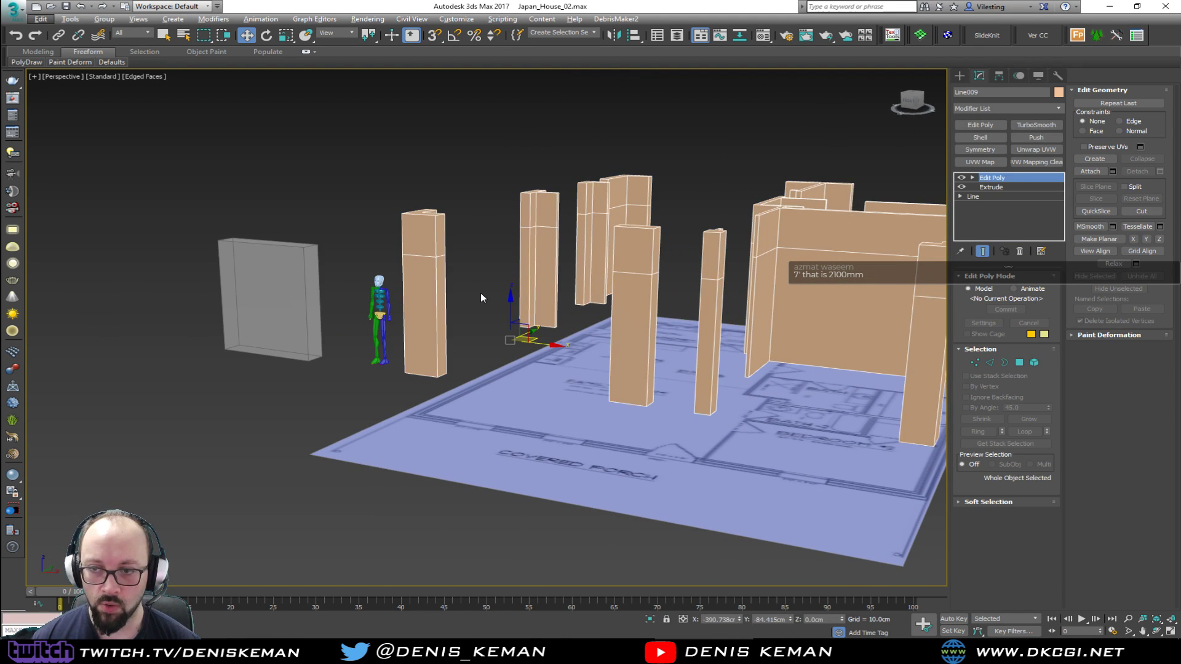
middle_click_drag(481, 298, 425, 338, "alt")
key("4")
left_click(359, 295)
middle_click_drag(360, 295, 527, 317, "alt")
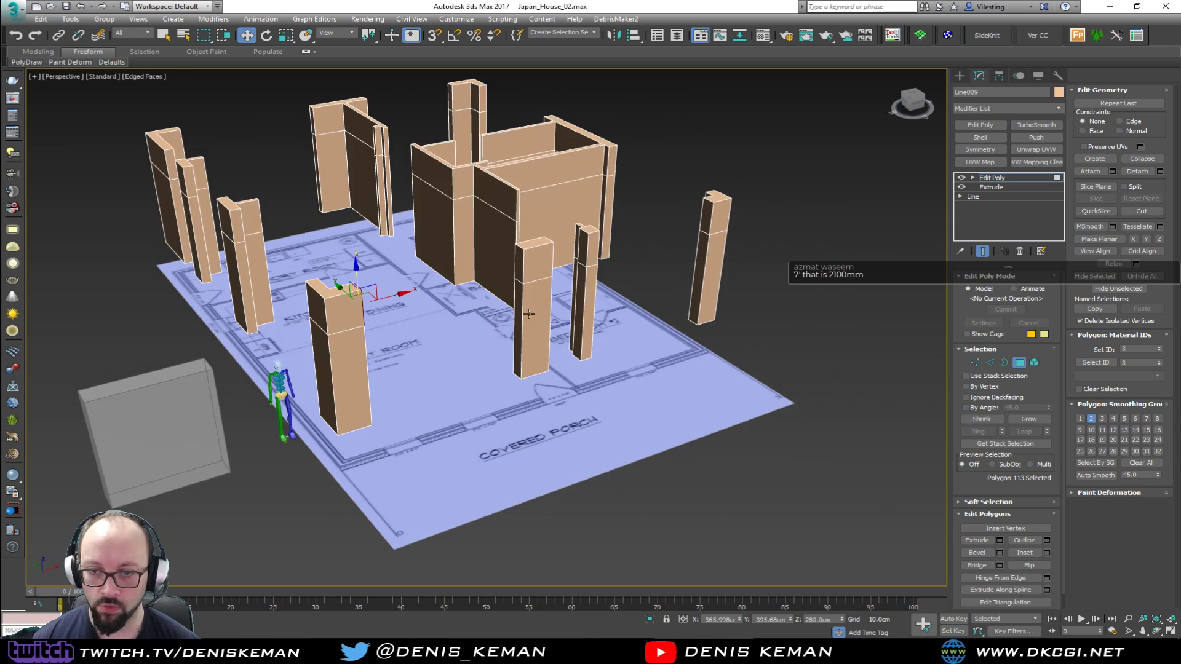
left_click(522, 275)
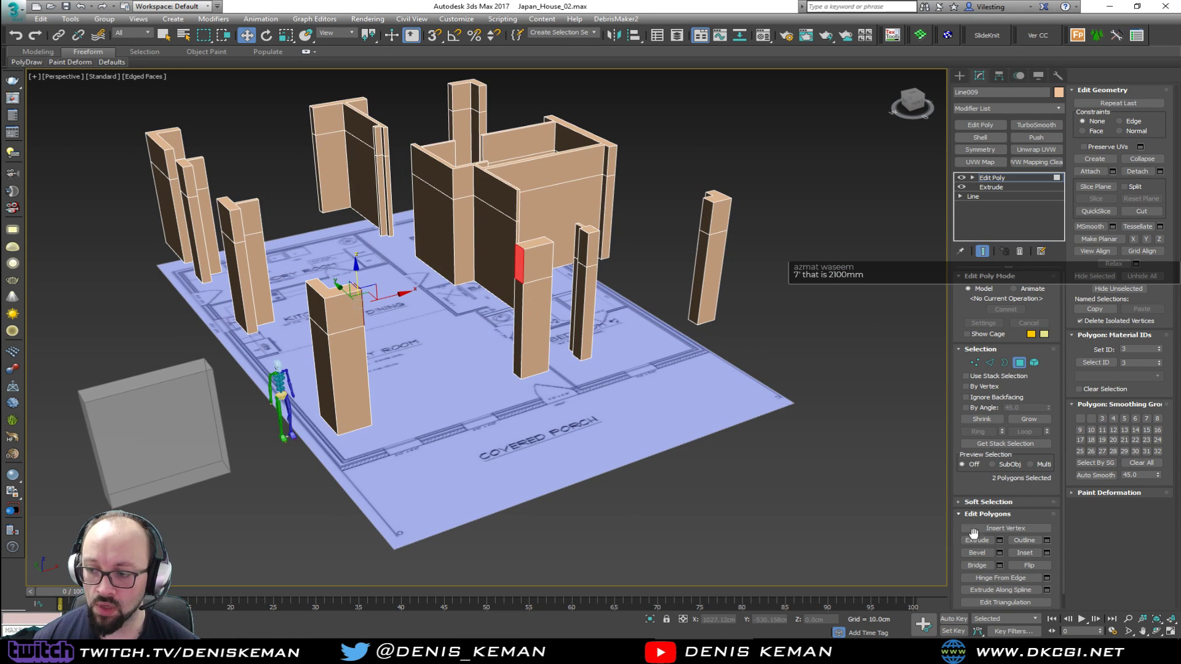
left_click(977, 565)
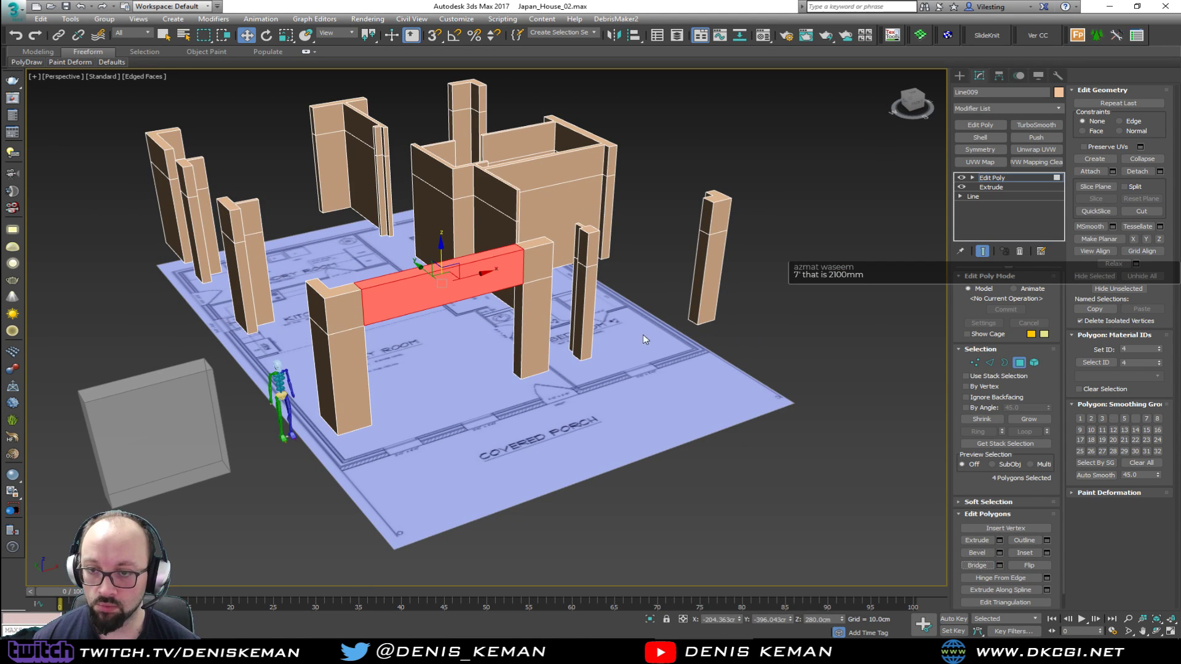
Bridge the upper polygons across the entrance gap between the wide and the narrow porch-side columns
left_click(587, 254)
middle_click_drag(587, 253, 501, 268, "alt")
left_click(549, 237, "ctrl")
left_click(977, 565)
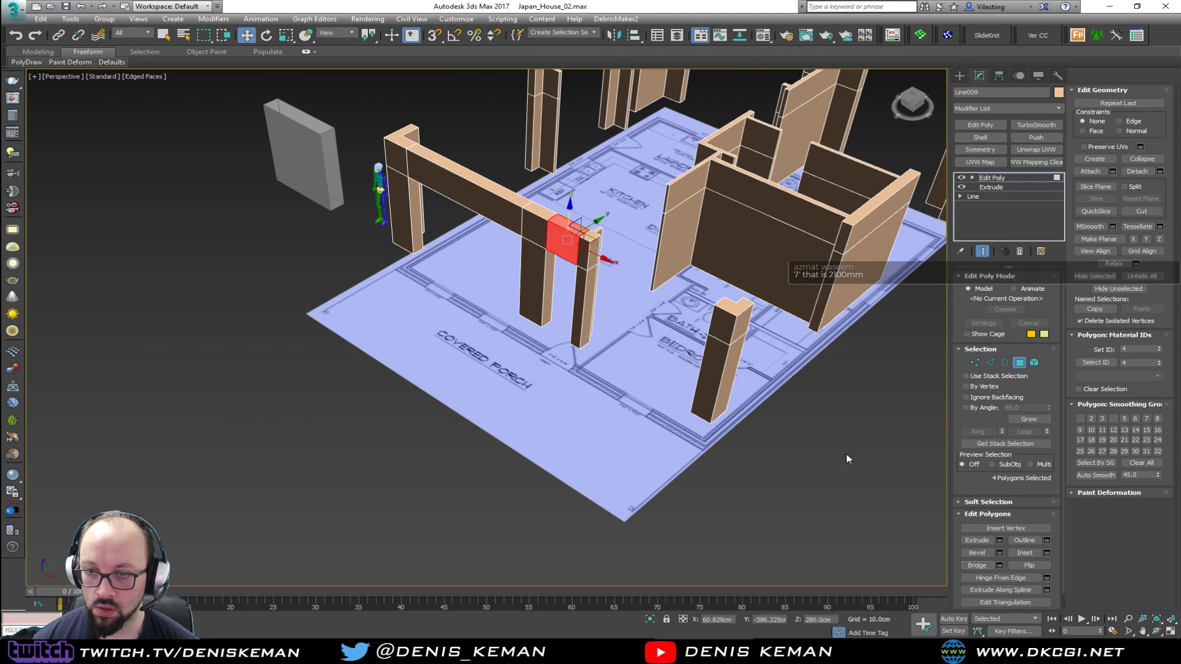
Bridge the upper polygons from the narrow porch-side column to the Bedroom #2 corner column
middle_click_drag(683, 280, 488, 348)
scroll(488, 348, "down", 2)
left_click(401, 337)
middle_click_drag(404, 338, 508, 294, "alt")
left_click(508, 289, "ctrl")
left_click(977, 565)
Bridge the upper polygons along Bedroom #2's outer side wall, from the corner column to the bath block wall
left_click(414, 230)
left_click(411, 230)
middle_click_drag(452, 238, 286, 234, "alt")
left_click(312, 194, "ctrl")
left_click(978, 563)
Bridge the upper polygons from the bath block's outer wall to the Bedroom #1 corner column
middle_click_drag(615, 320, 424, 252, "alt")
left_click(333, 284)
left_click(429, 232, "ctrl")
left_click(984, 564)
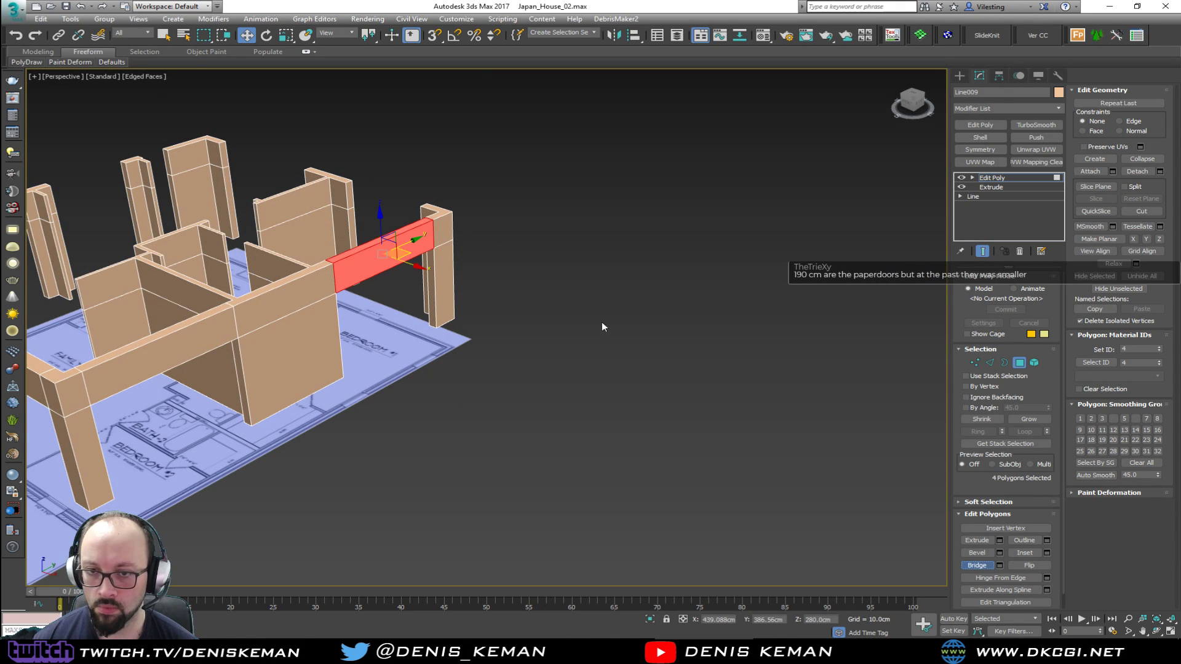
Bridge the upper polygons on Bedroom #1's end wall, between the corner column and the laundry room partition
left_click(351, 193)
middle_click_drag(351, 193, 406, 185, "alt")
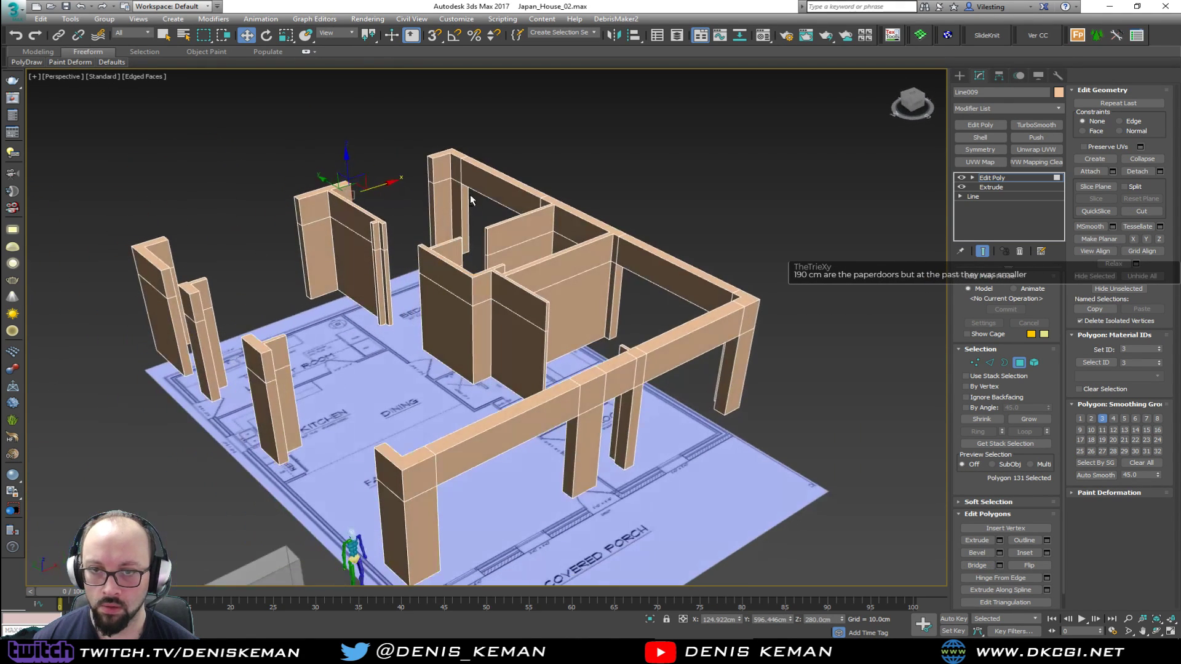
left_click(434, 172, "ctrl")
left_click(976, 565)
Bridge the upper polygons along the laundry room's end wall, from the partition to the outer corner column
middle_click_drag(603, 289, 382, 274, "alt")
scroll(650, 285, "up", 4)
scroll(369, 282, "up", 5)
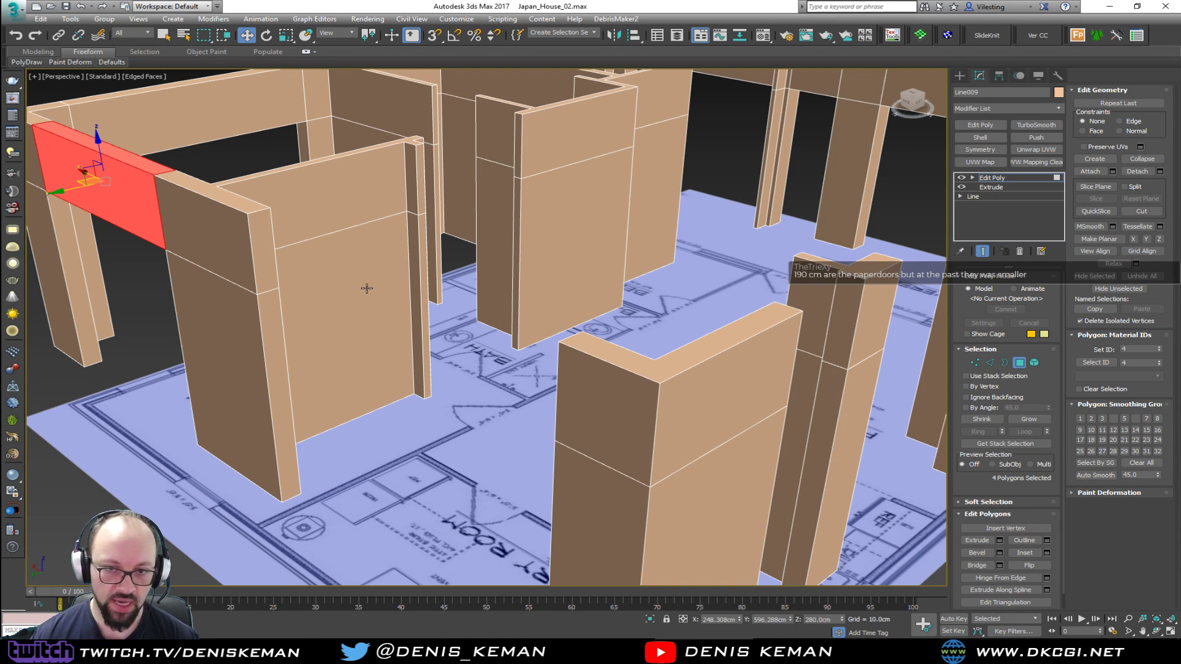
left_click(259, 255)
mouse_move(591, 314)
middle_mouse_down()
mouse_move(465, 320)
mouse_move(606, 314)
middle_mouse_up()
scroll(464, 320, "down", 3)
middle_click_drag(344, 183, 459, 283)
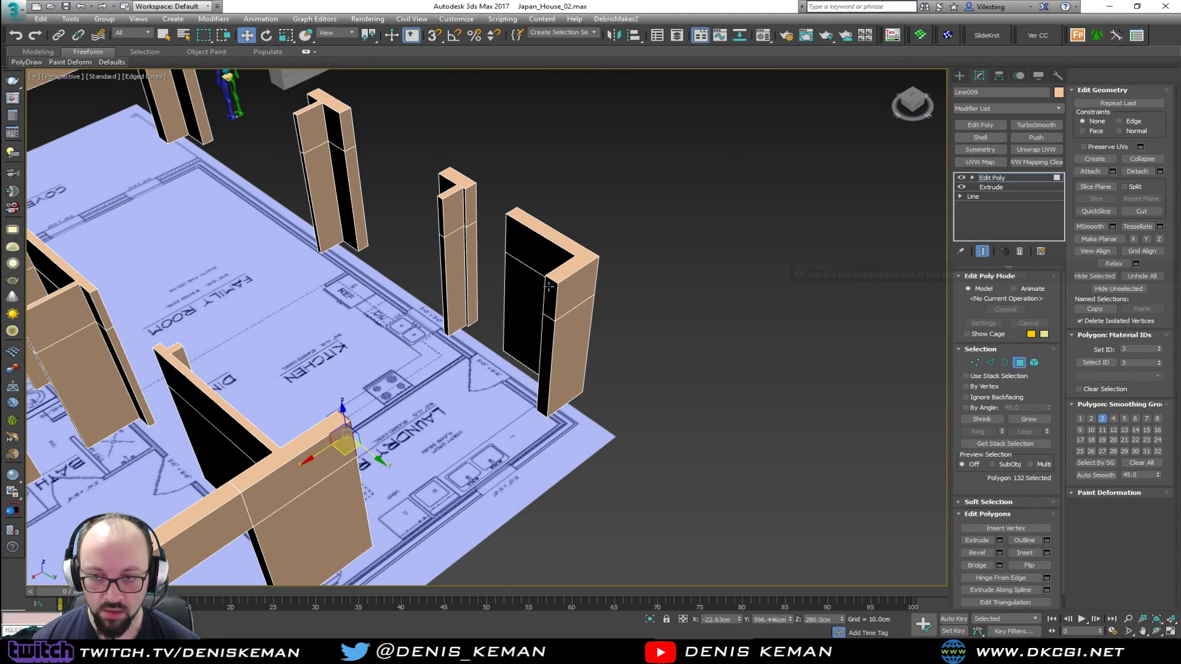
left_click(547, 286)
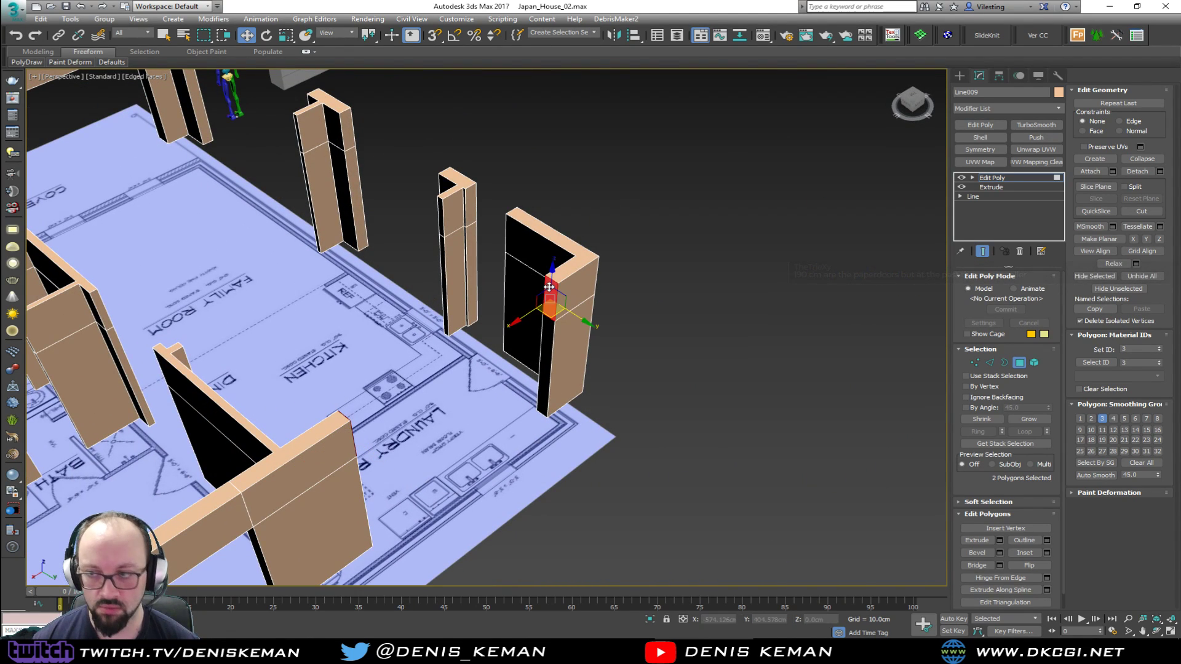
left_click(978, 564)
Bridge the upper polygons over the laundry room's exterior door, between the corner column and the narrow column
left_click(473, 207)
middle_click_drag(473, 207, 287, 215, "alt")
left_click(433, 172)
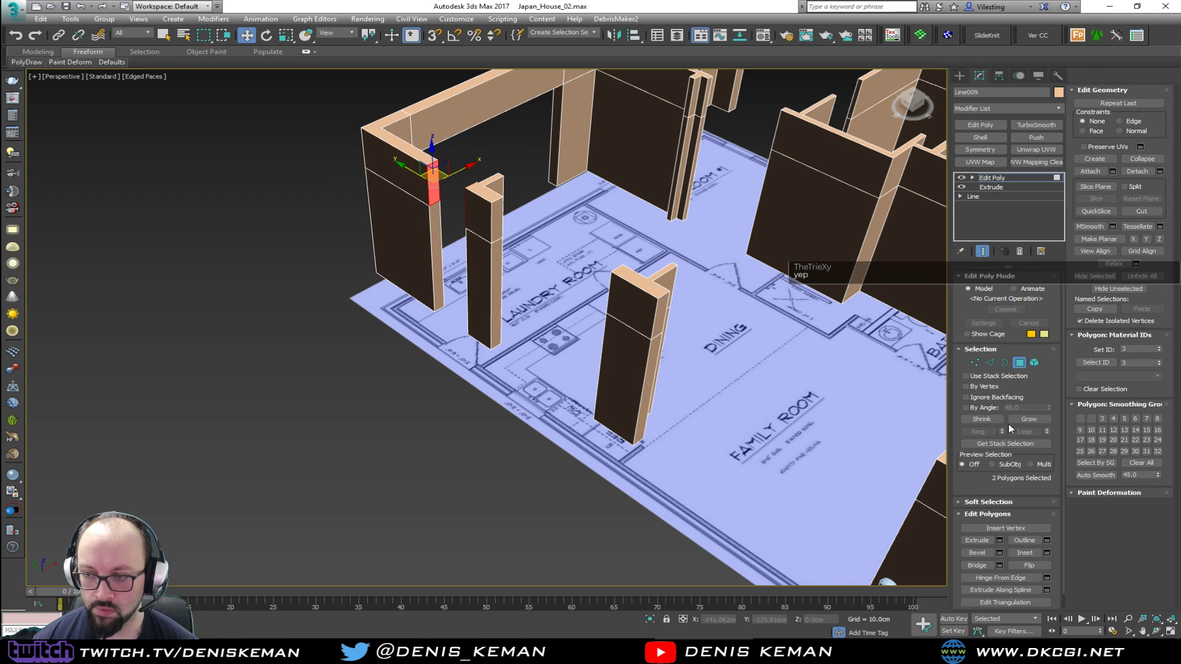
left_click(987, 553)
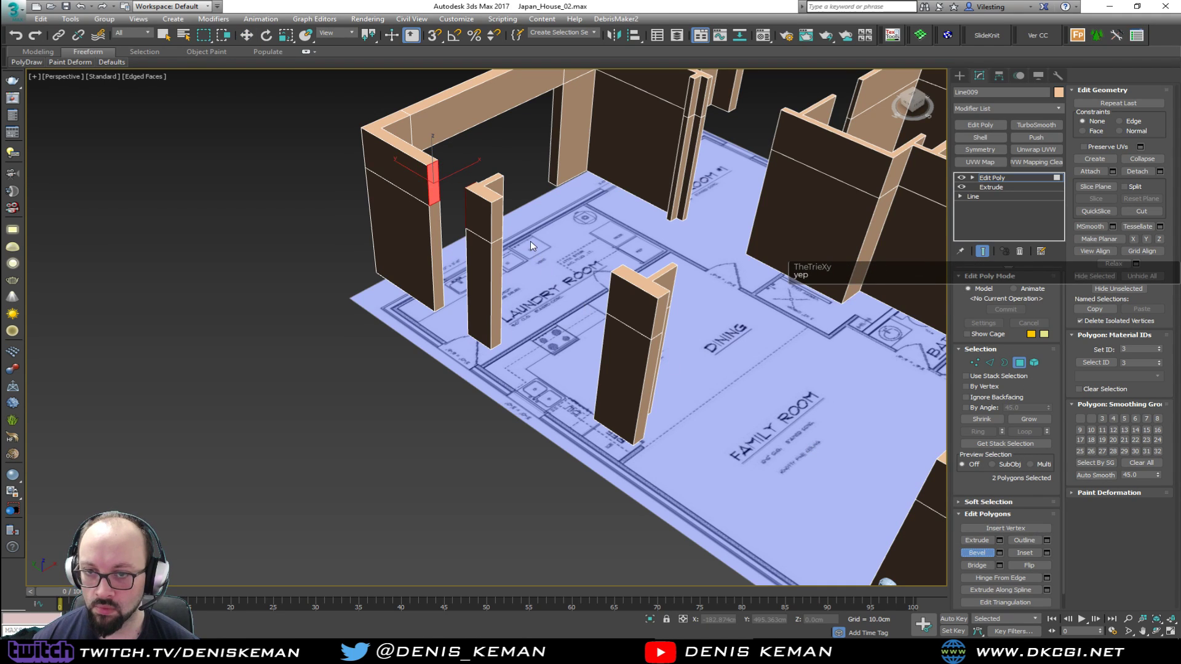
mouse_move(454, 267)
middle_mouse_down("alt")
mouse_move(526, 261)
mouse_move(471, 271)
middle_mouse_up("alt")
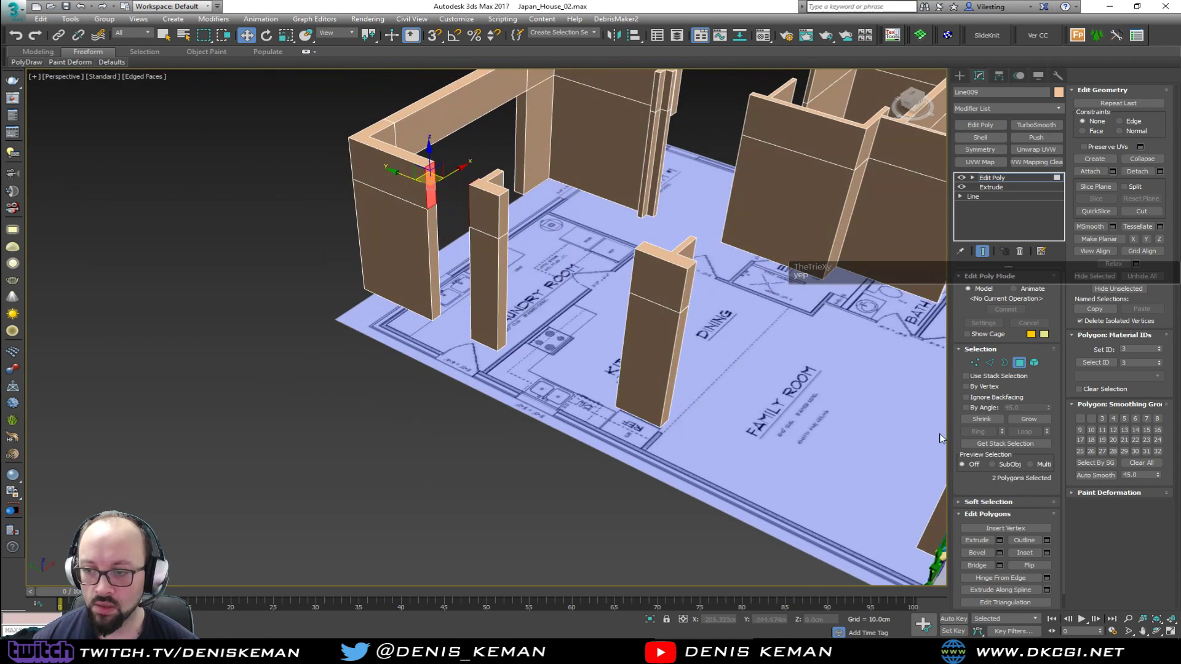
left_click(979, 565)
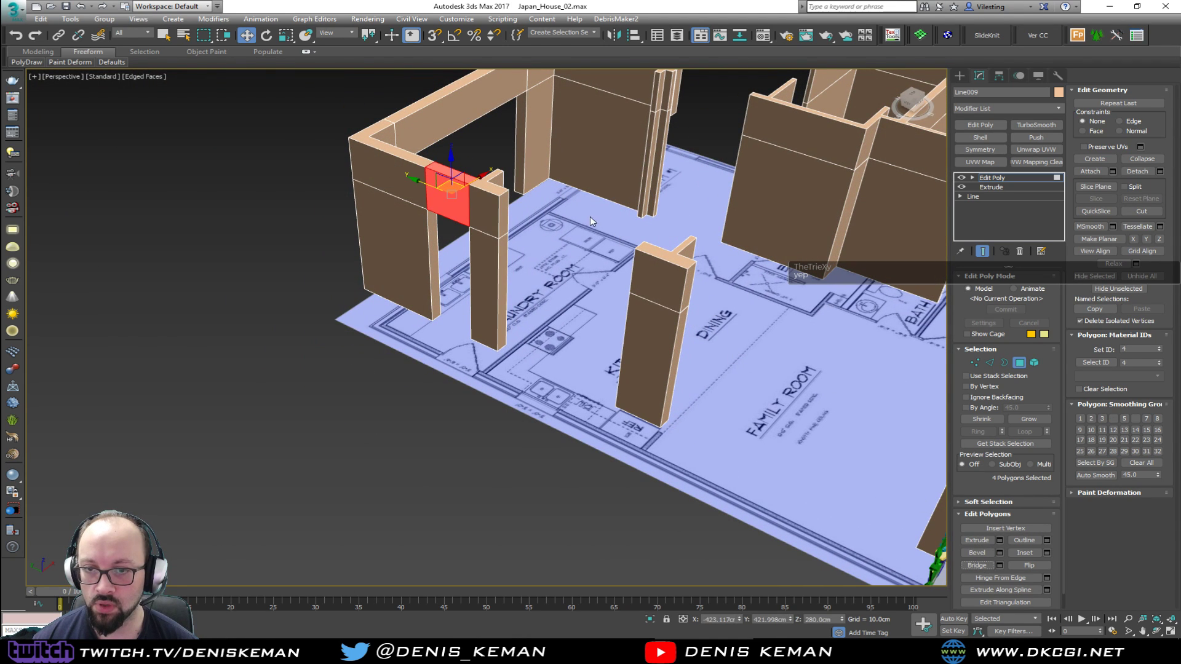
Bridge the upper polygons along the kitchen's outer wall between its two columns
left_click(503, 213)
mouse_move(550, 206)
middle_mouse_down("alt")
mouse_move(655, 198)
mouse_move(535, 192)
middle_mouse_up("alt")
left_click(632, 184, "ctrl")
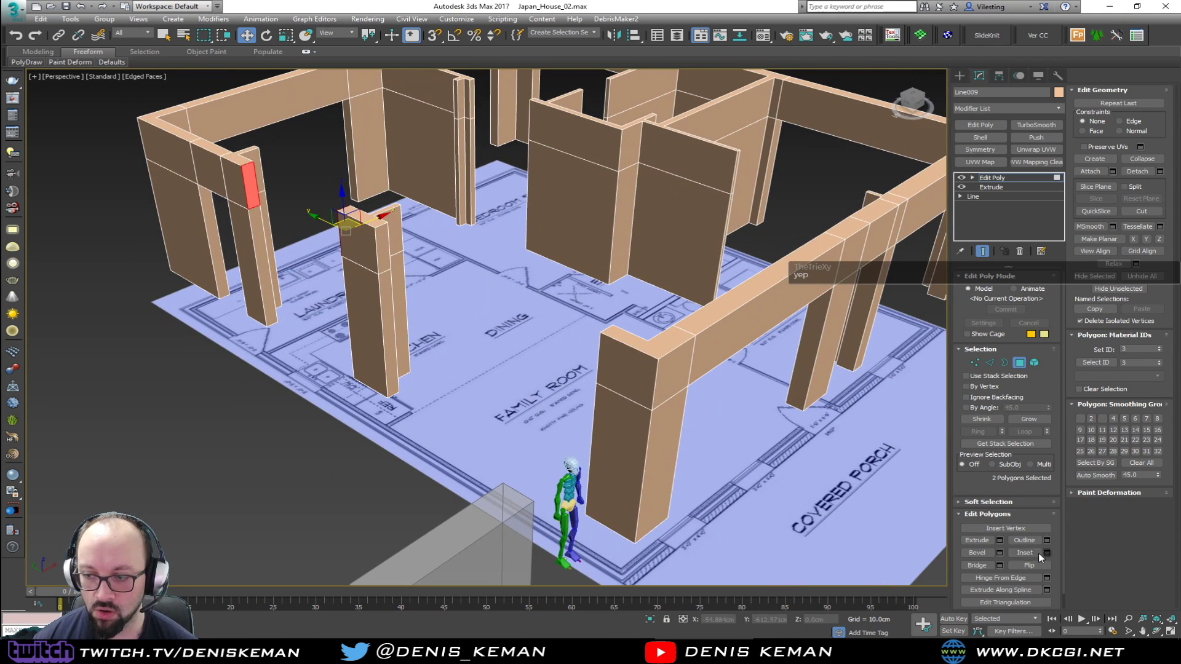
left_click(977, 565)
Bridge the upper polygons from the kitchen column to the family room's porch corner column, and leave polygon editing
left_click(387, 250)
middle_click_drag(441, 260, 580, 267, "alt")
left_click(592, 189, "ctrl")
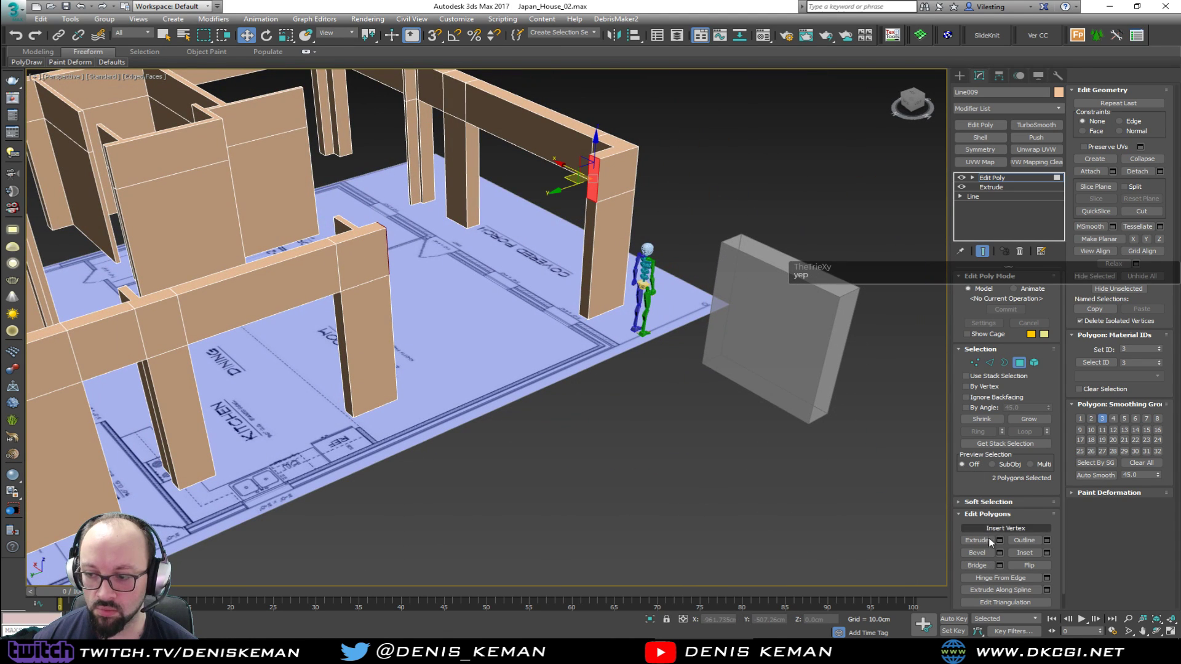
left_click(977, 566)
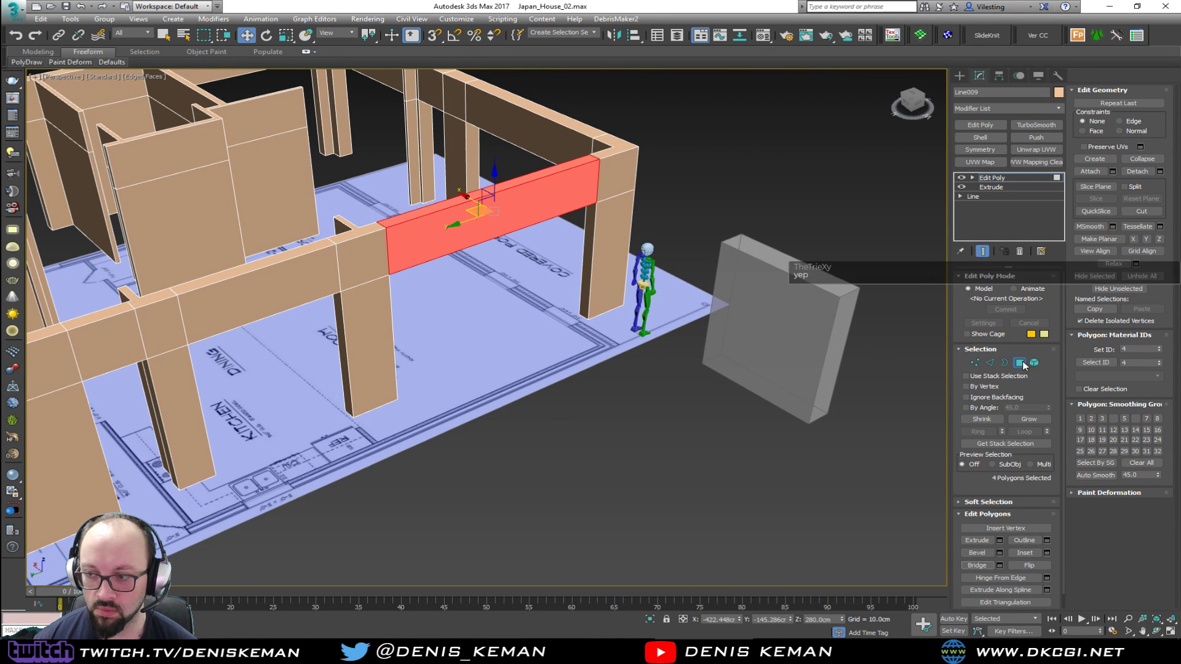
left_click(1023, 364)
Move the human figure into the porch-side opening beside the family room corner column
middle_click_drag(732, 295, 739, 327, "alt")
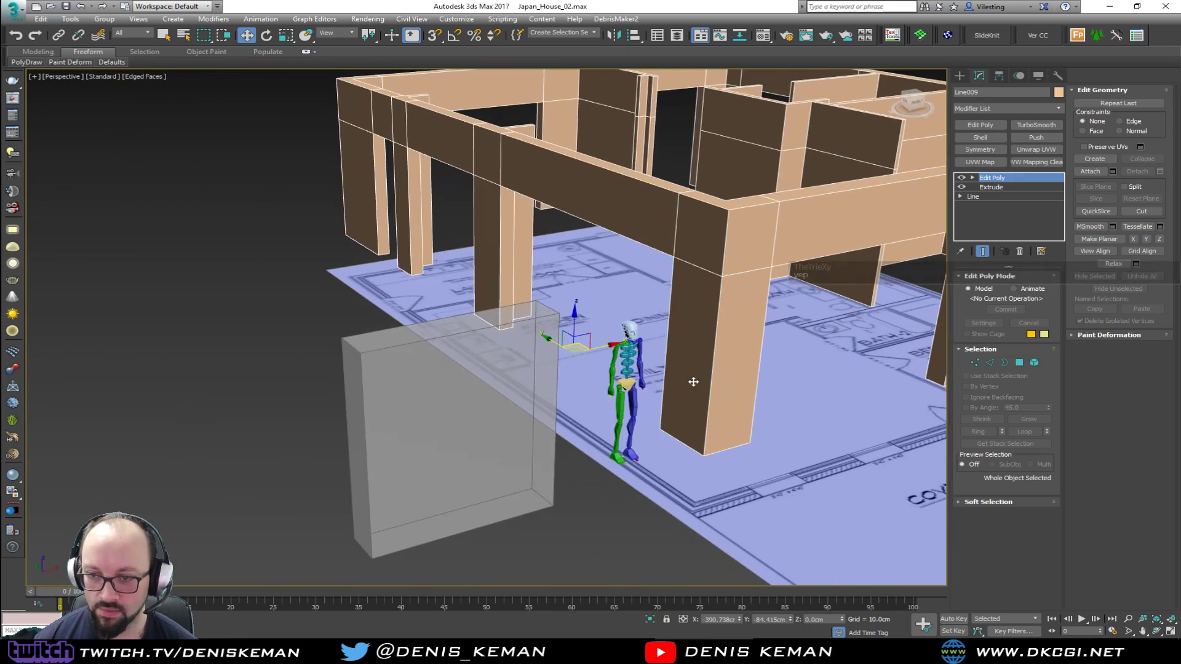
left_click(626, 377)
key("z")
middle_click_drag(706, 376, 474, 421, "alt")
scroll(667, 329, "down", 3)
middle_click_drag(474, 364, 527, 403, "alt")
middle_click_drag(526, 403, 584, 431)
scroll(423, 470, "down", 5)
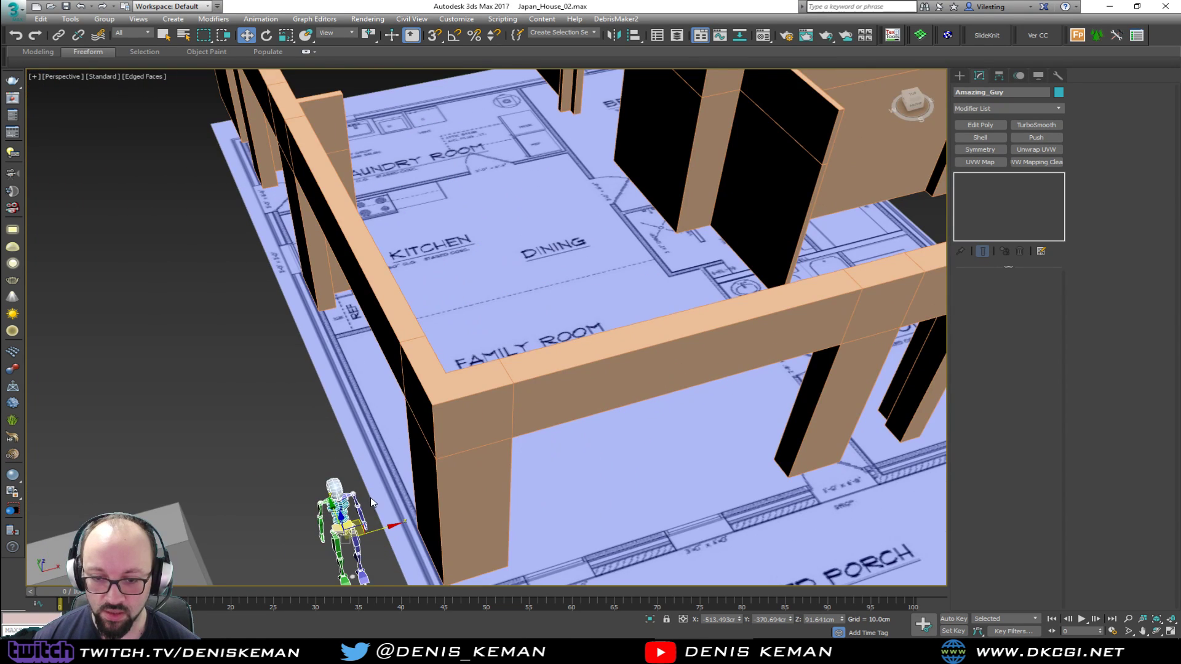
left_click_drag(363, 518, 540, 495)
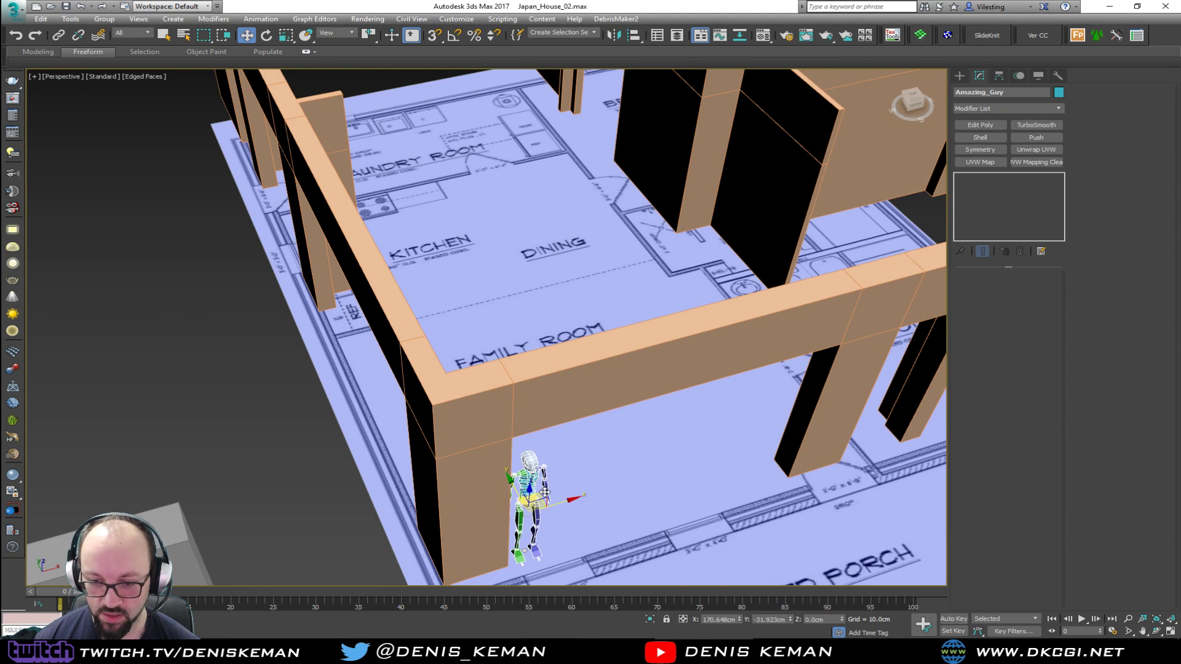
Try raising the human figure in the porch-side opening, and undo the moves
key("z")
middle_click_drag(540, 496, 491, 406, "alt")
scroll(455, 485, "down", 3)
left_click(486, 430)
left_click(469, 459)
middle_click_drag(486, 421, 463, 378, "alt")
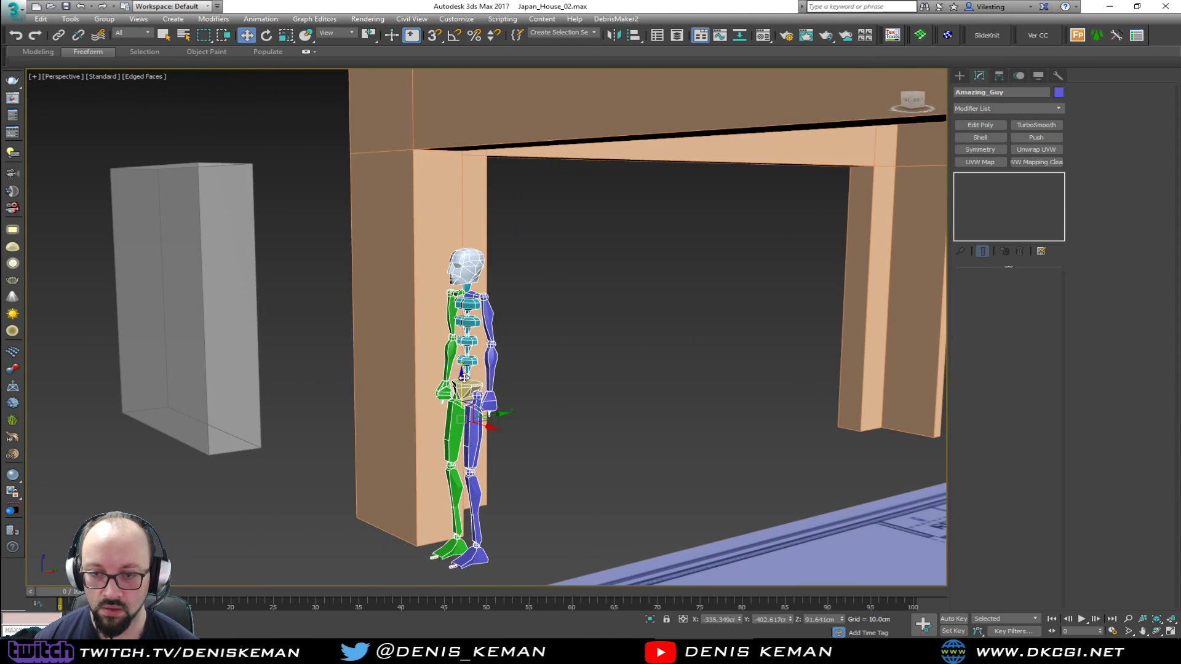
left_click_drag(465, 380, 480, 270)
key("ctrl+z")
key("ctrl+z")
Clear the selection and examine the bridged headers and the interior walls around the two bedrooms
middle_click_drag(458, 307, 488, 384, "alt")
middle_click_drag(488, 384, 546, 463)
scroll(509, 440, "down", 3)
left_click(592, 428)
left_click(491, 438)
scroll(547, 462, "down", 3)
left_click_drag(576, 473, 455, 473)
left_click(637, 467)
middle_click_drag(640, 403, 319, 460)
middle_click_drag(366, 390, 441, 336, "alt")
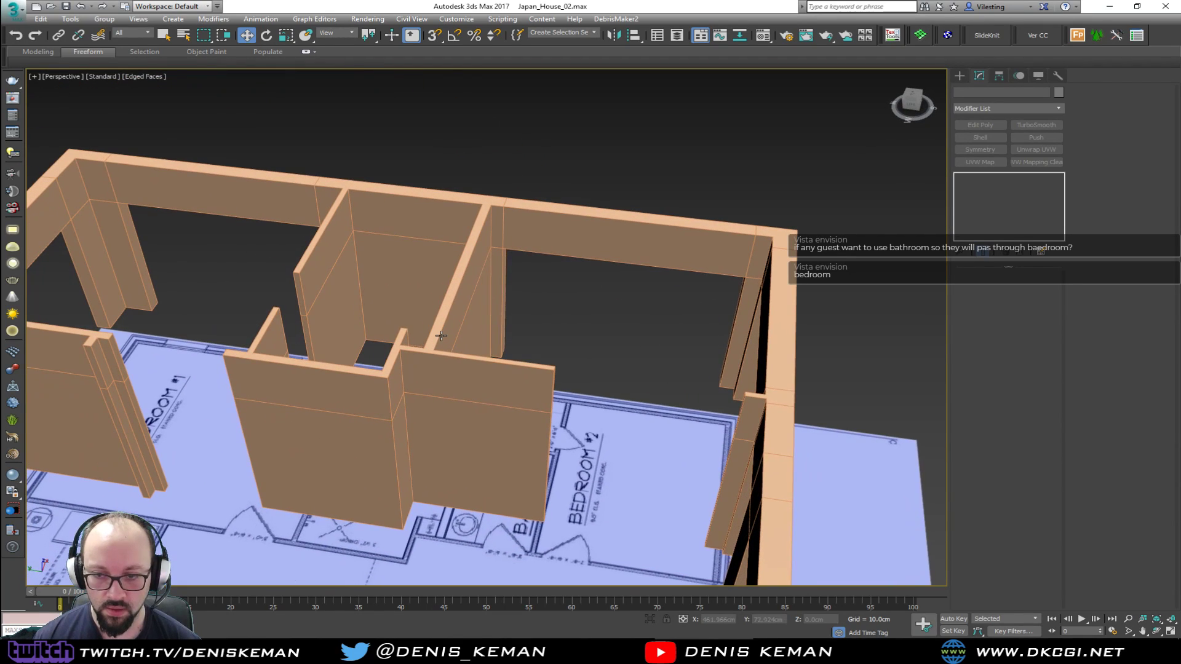
Select the walls at polygon level and examine the bath, bedroom and laundry partitions against the floor plan
left_click(476, 451)
middle_click_drag(569, 445, 526, 388)
key("4")
middle_click_drag(296, 423, 542, 331)
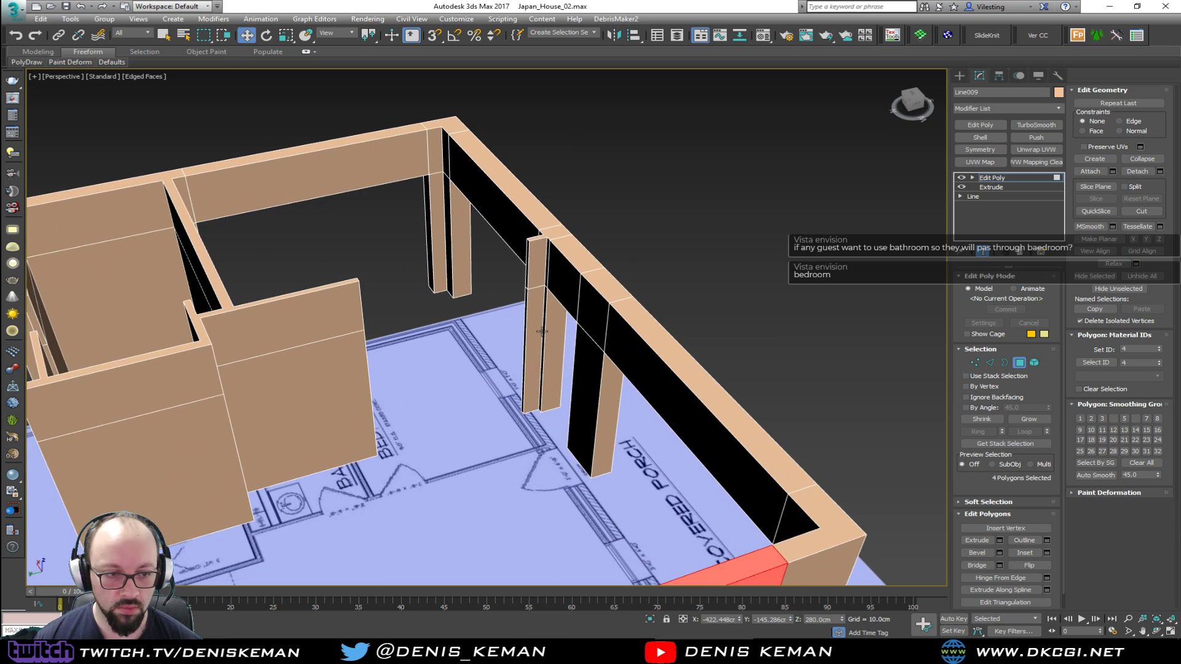
middle_click_drag(334, 380, 566, 308)
middle_click_drag(411, 373, 454, 365, "alt")
middle_click_drag(338, 427, 476, 298)
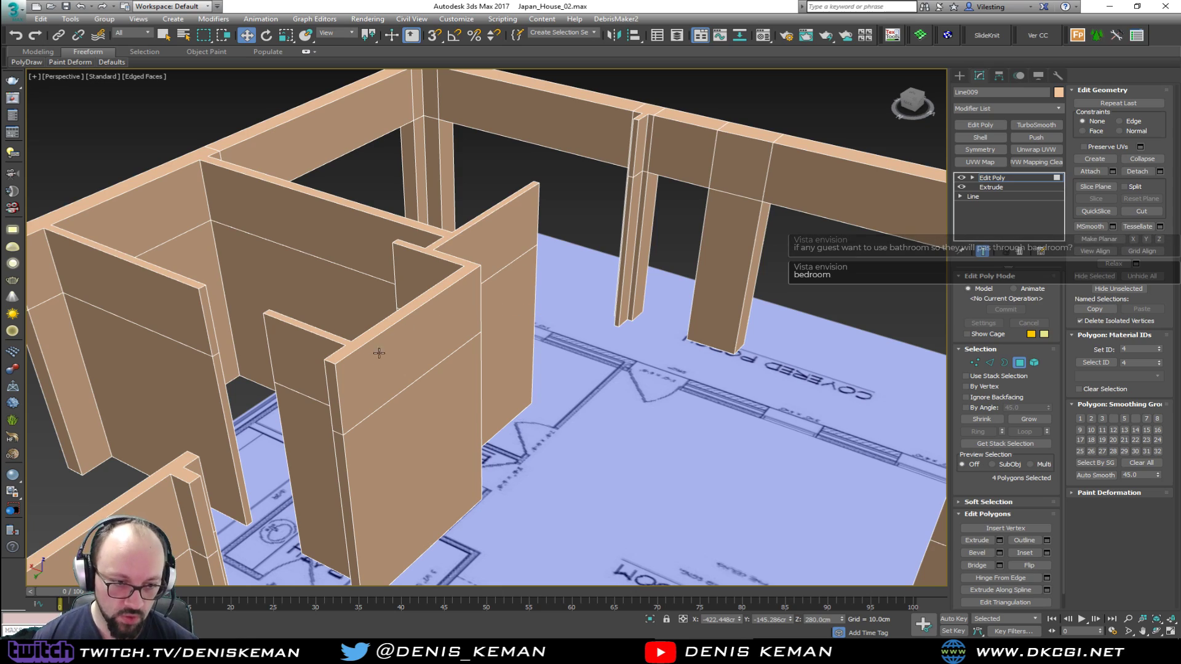
middle_click_drag(510, 400, 406, 452, "alt")
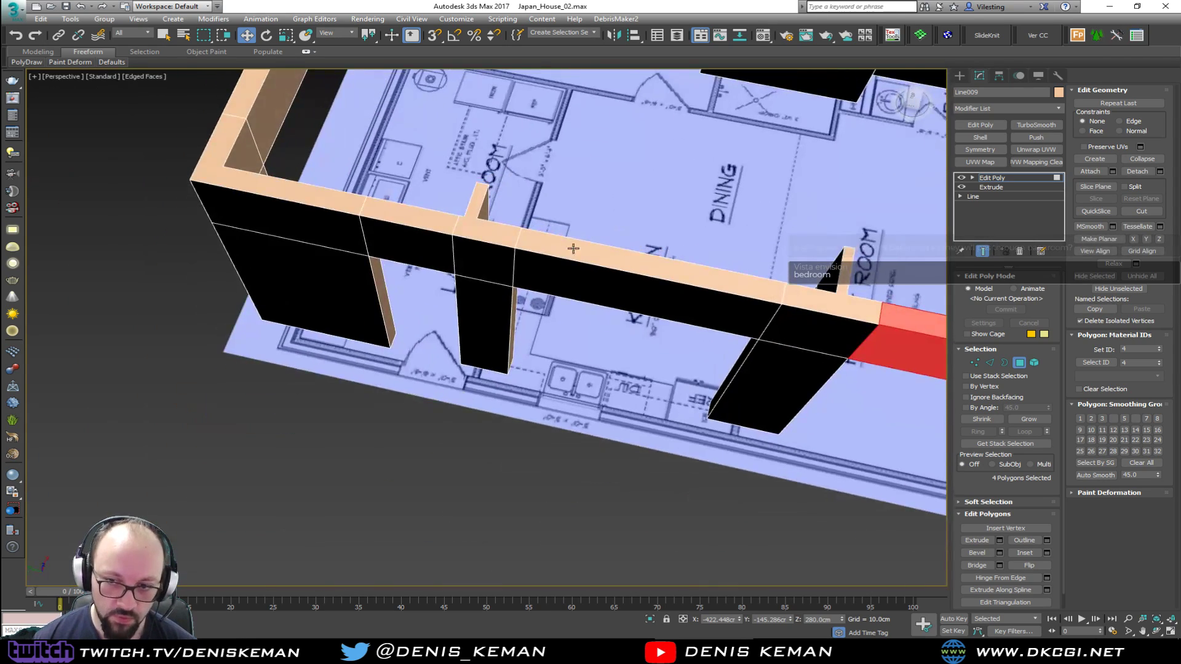
middle_click_drag(634, 172, 425, 452)
scroll(424, 450, "down", 3)
middle_click_drag(529, 356, 445, 386, "alt")
scroll(464, 383, "up", 5)
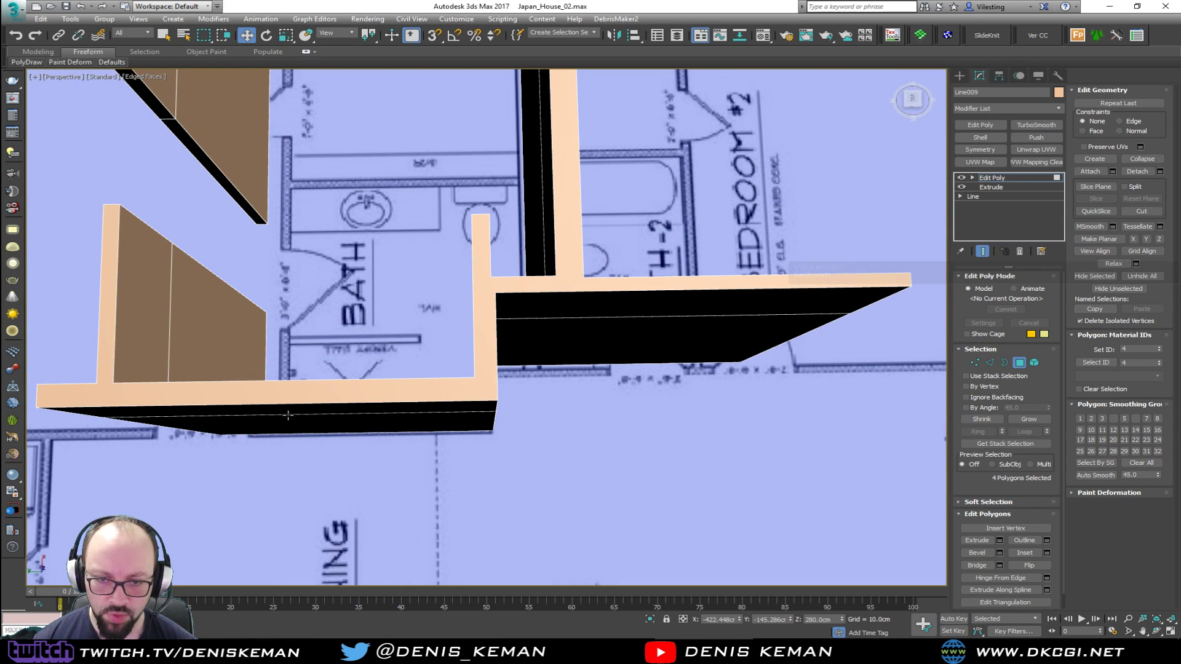
middle_click_drag(384, 317, 539, 386)
scroll(539, 386, "down", 3)
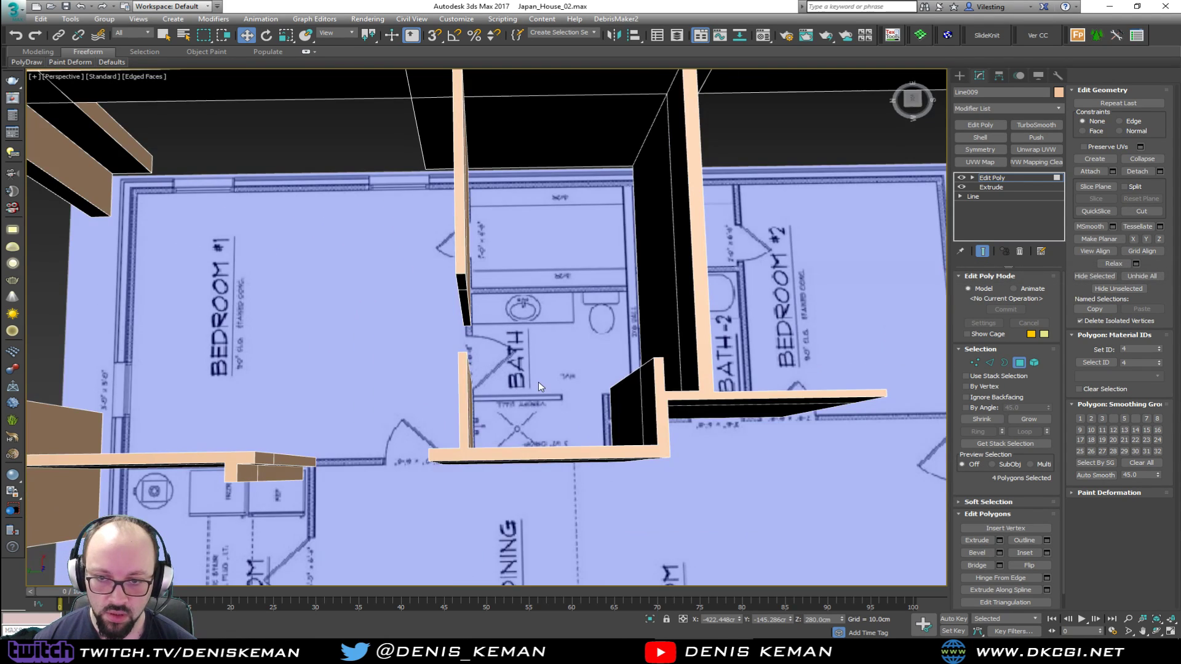
middle_click_drag(487, 309, 449, 304)
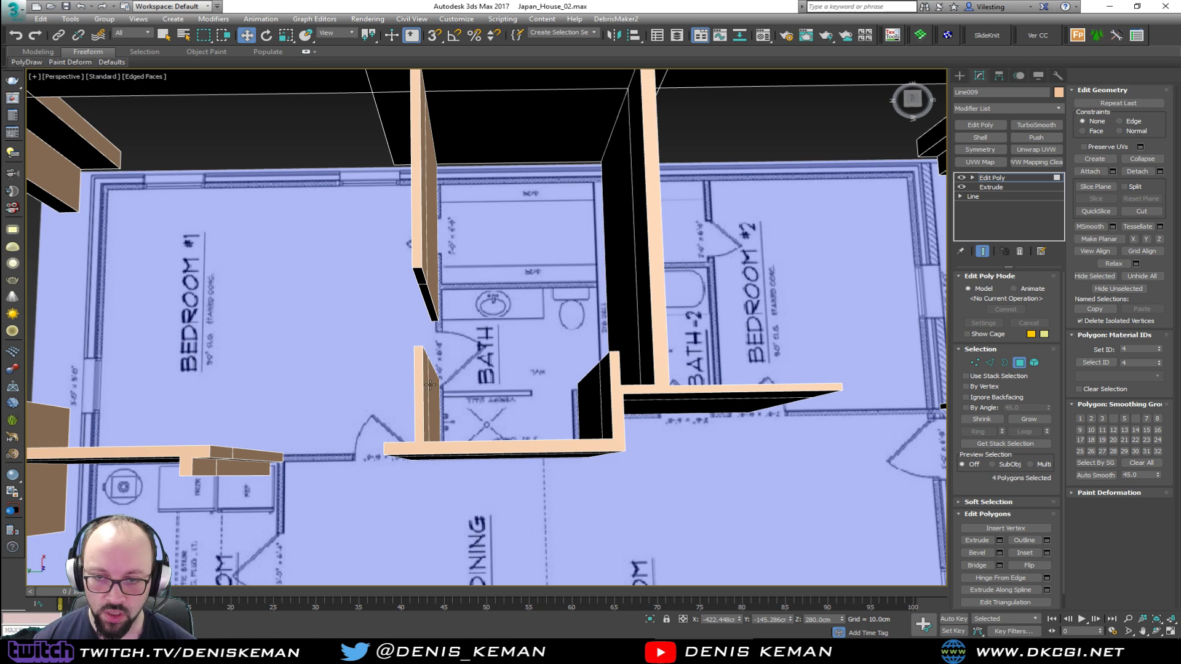
mouse_move(458, 363)
middle_mouse_down("alt")
mouse_move(509, 342)
mouse_move(464, 352)
middle_mouse_up("alt")
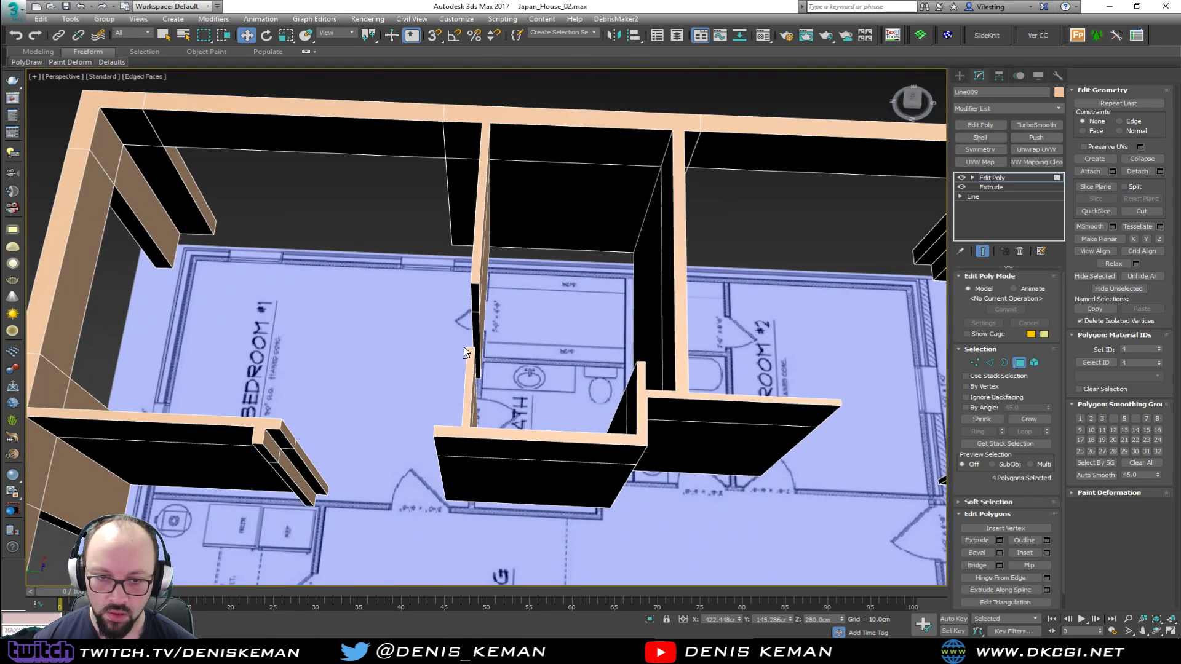
right_click(521, 401)
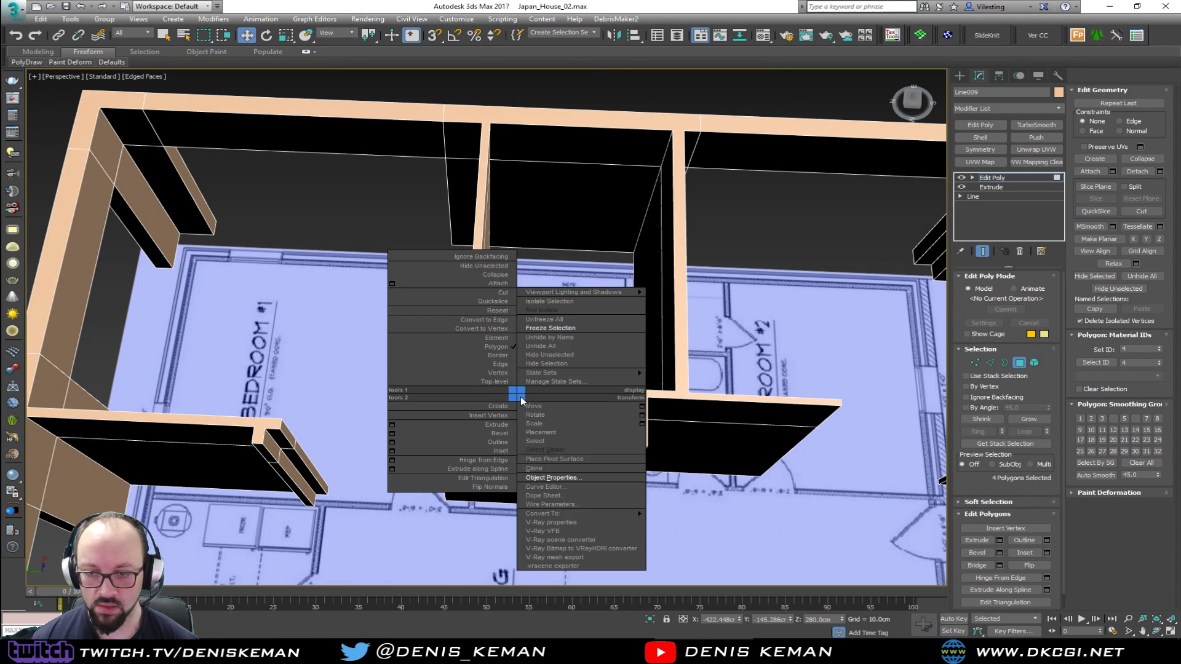
key("1")
left_click(526, 415)
middle_click_drag(526, 414, 429, 421, "alt")
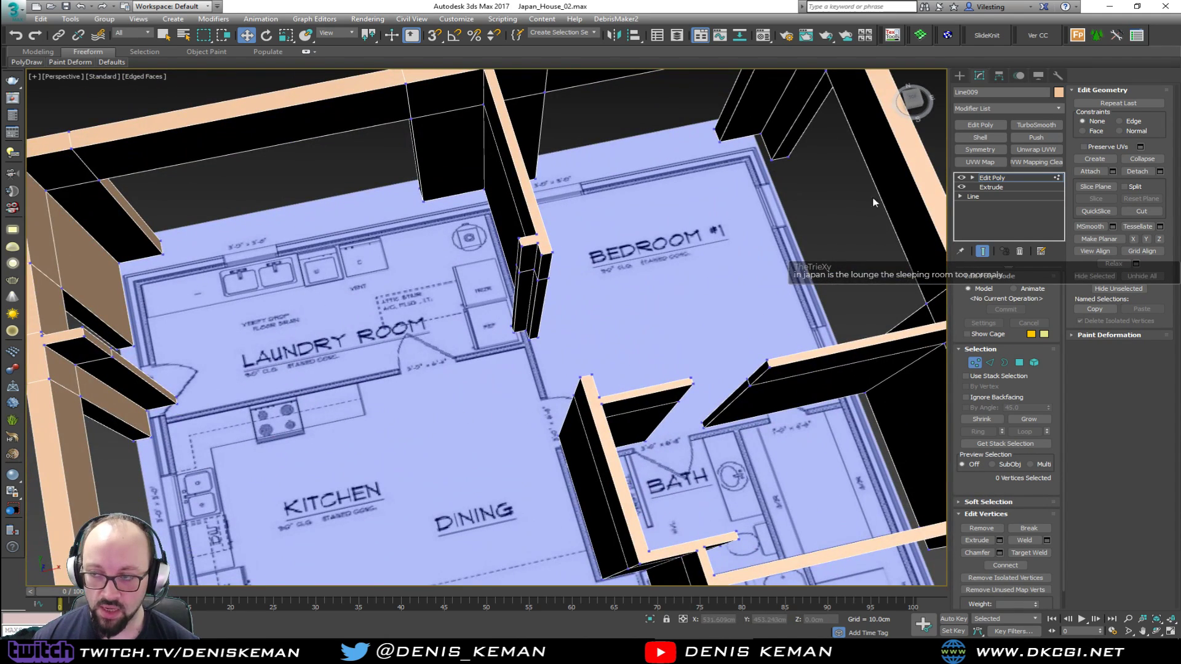
left_click(1009, 178)
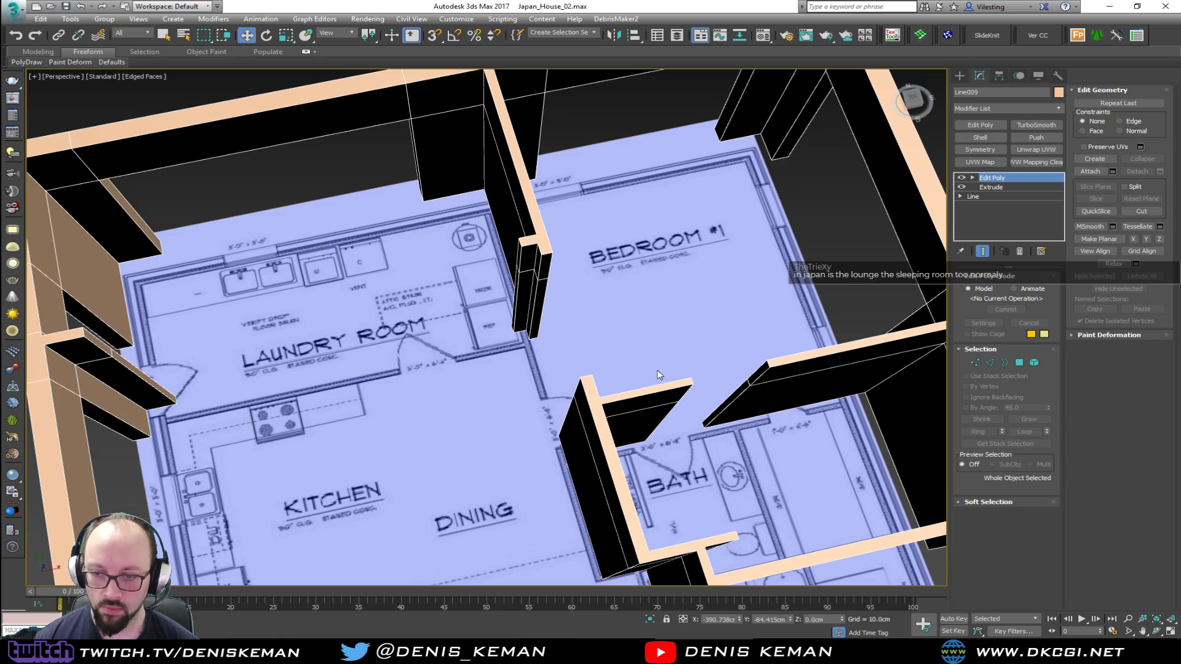
Connect the horizontal edges of the bath's dining-side wall with one vertical segment and make it planar in Y
scroll(662, 363, "up", 3)
middle_click_drag(553, 367, 533, 366, "alt")
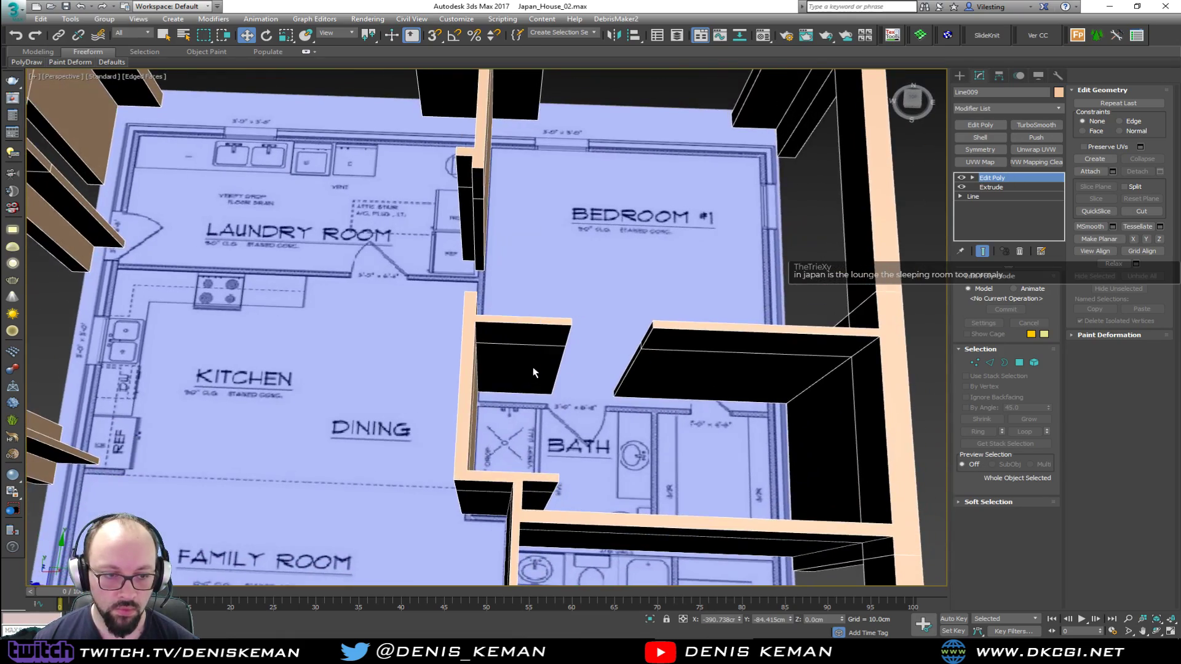
scroll(532, 366, "up", 5)
key("2")
middle_click_drag(430, 433, 570, 402, "alt")
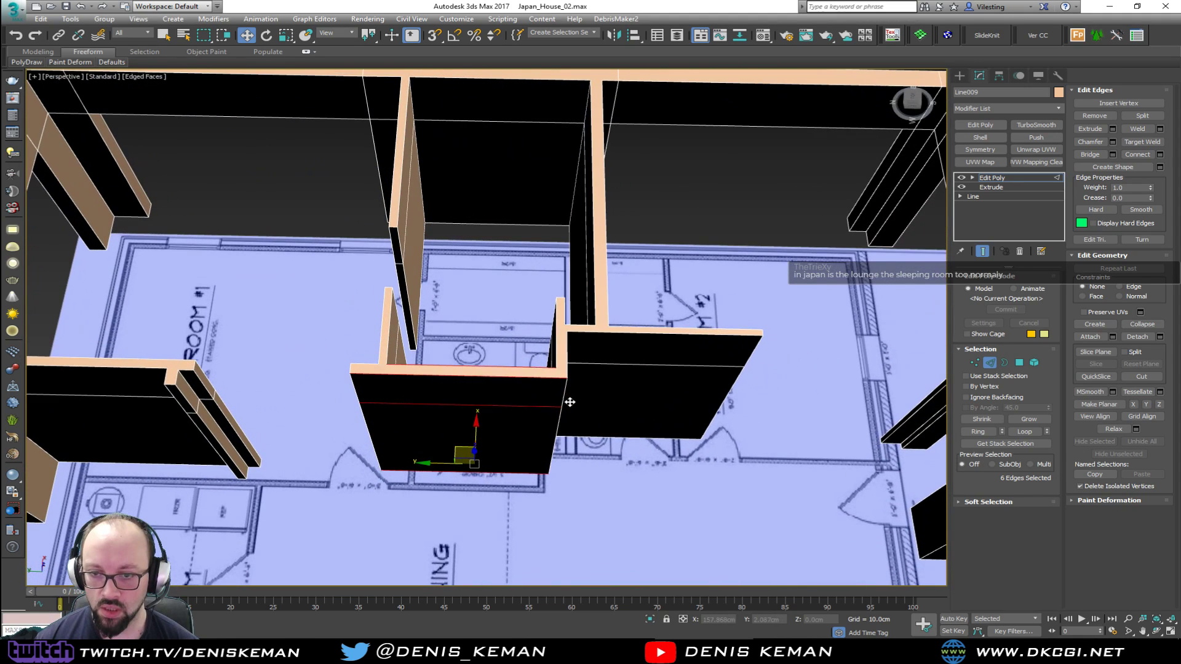
left_click(1161, 157)
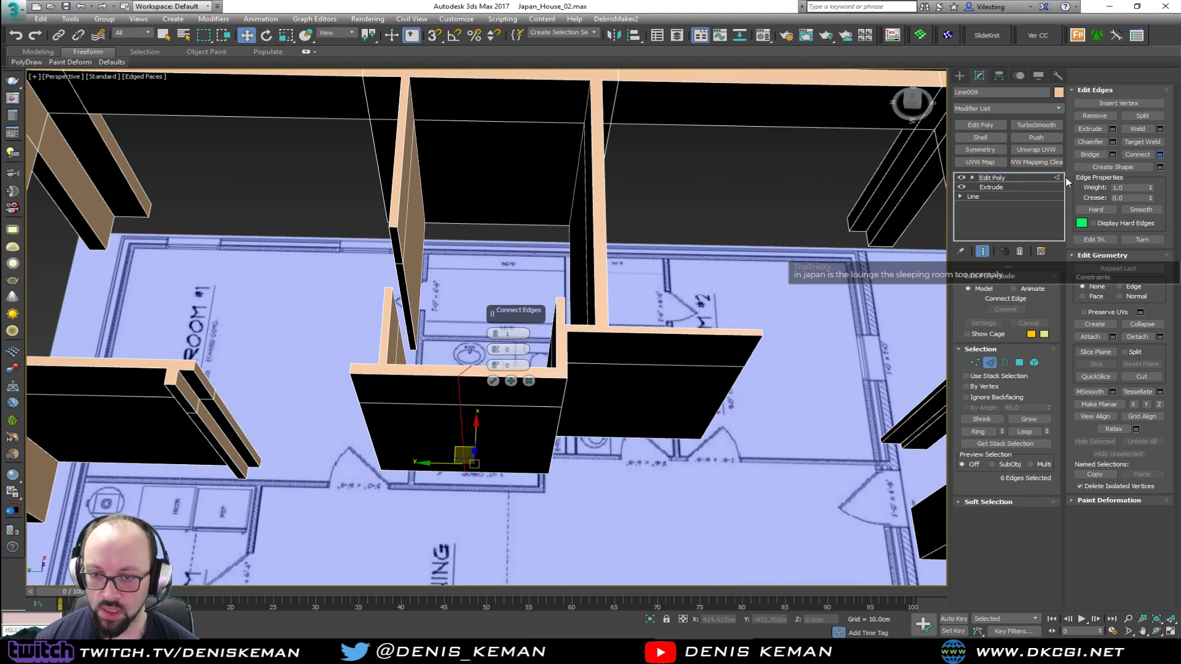
left_click(493, 381)
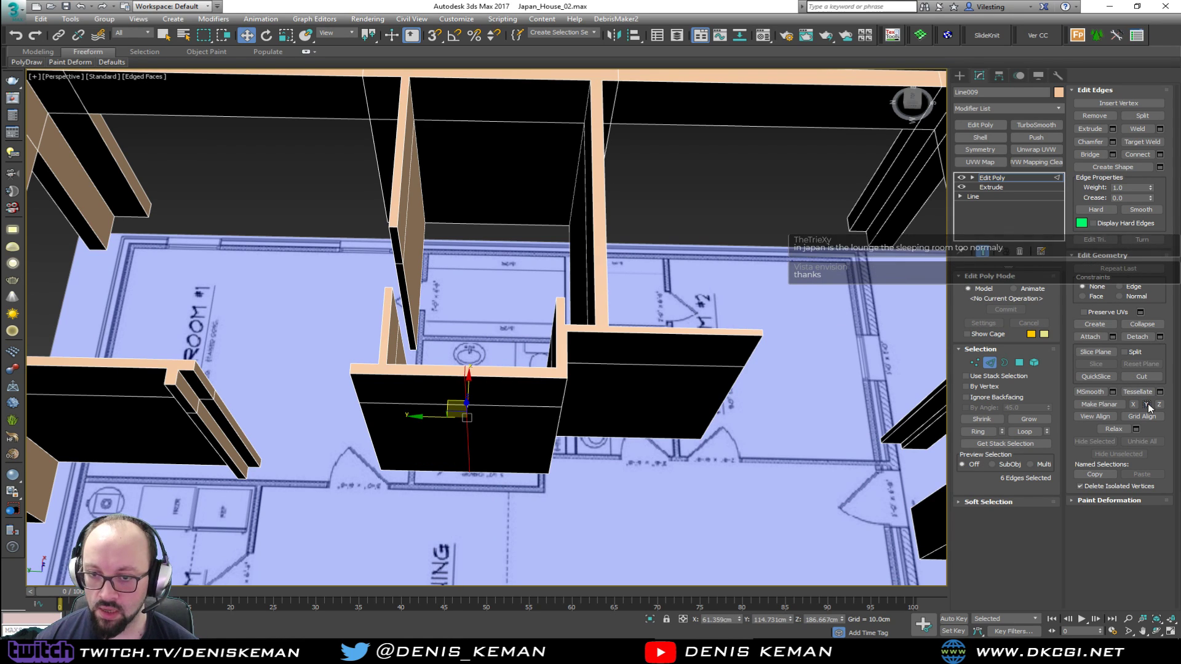
Chamfer the new vertical edges by about 47 cm to cut an opening through the bath's dining-side wall
left_click(1112, 142)
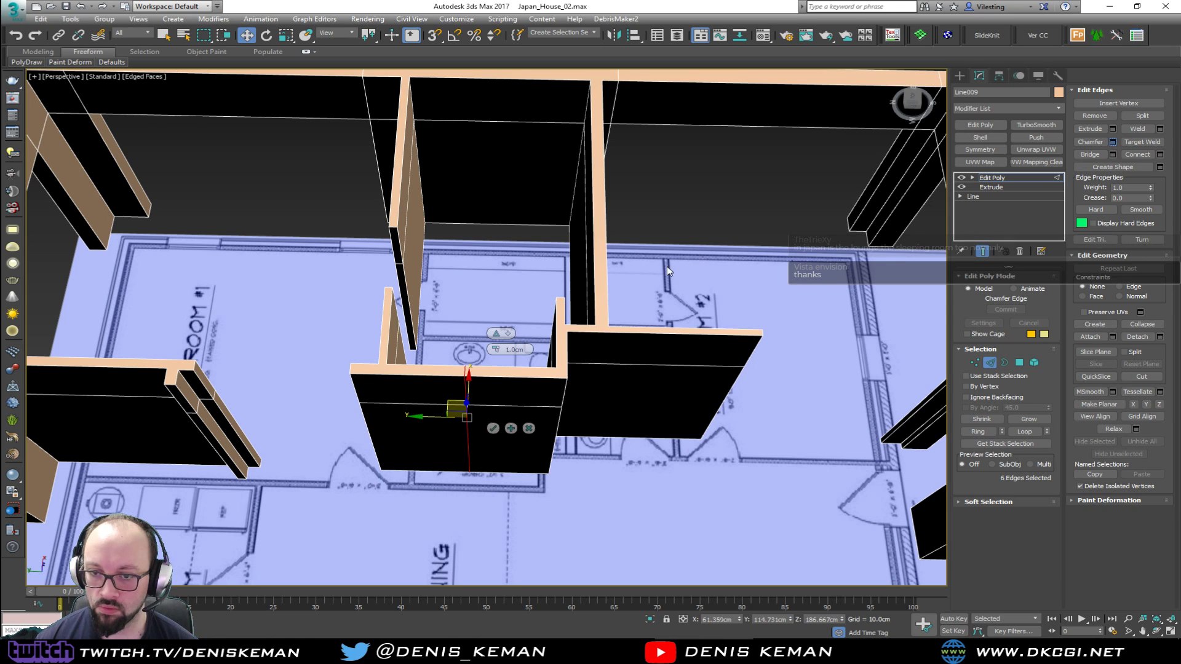
left_click_drag(499, 354, 500, 342)
left_click(507, 396)
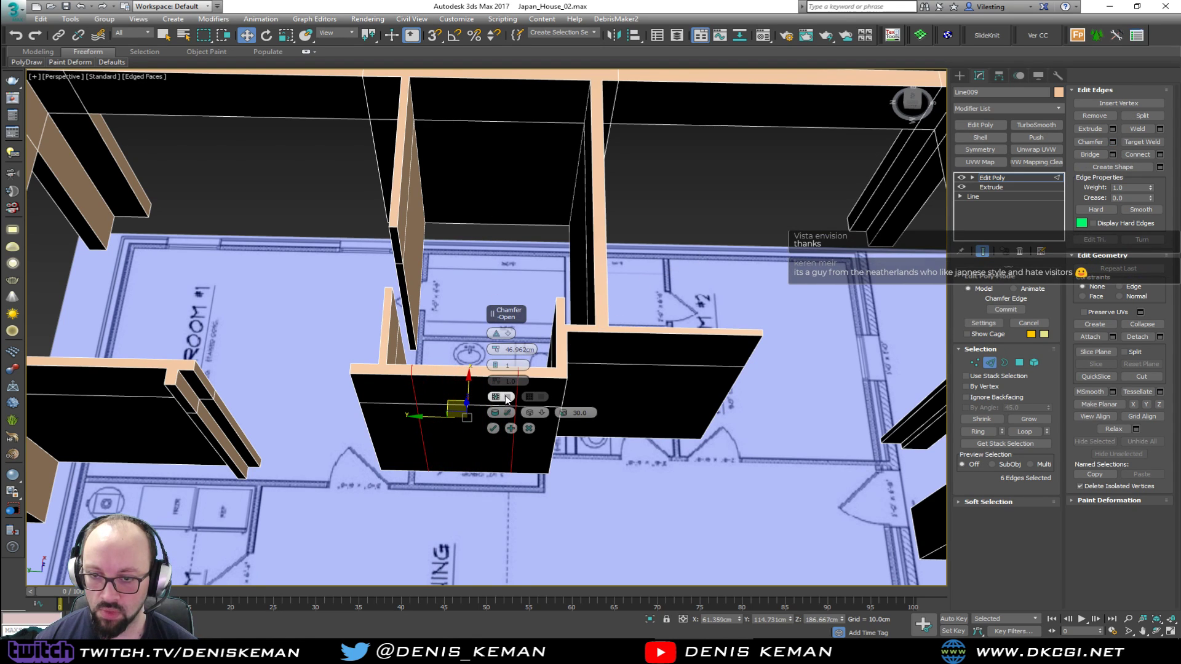
left_click(493, 429)
Cap the open borders on both sides of the dining-side opening and connect the middle vertices across the ends
key("3")
left_click_drag(502, 412, 547, 434)
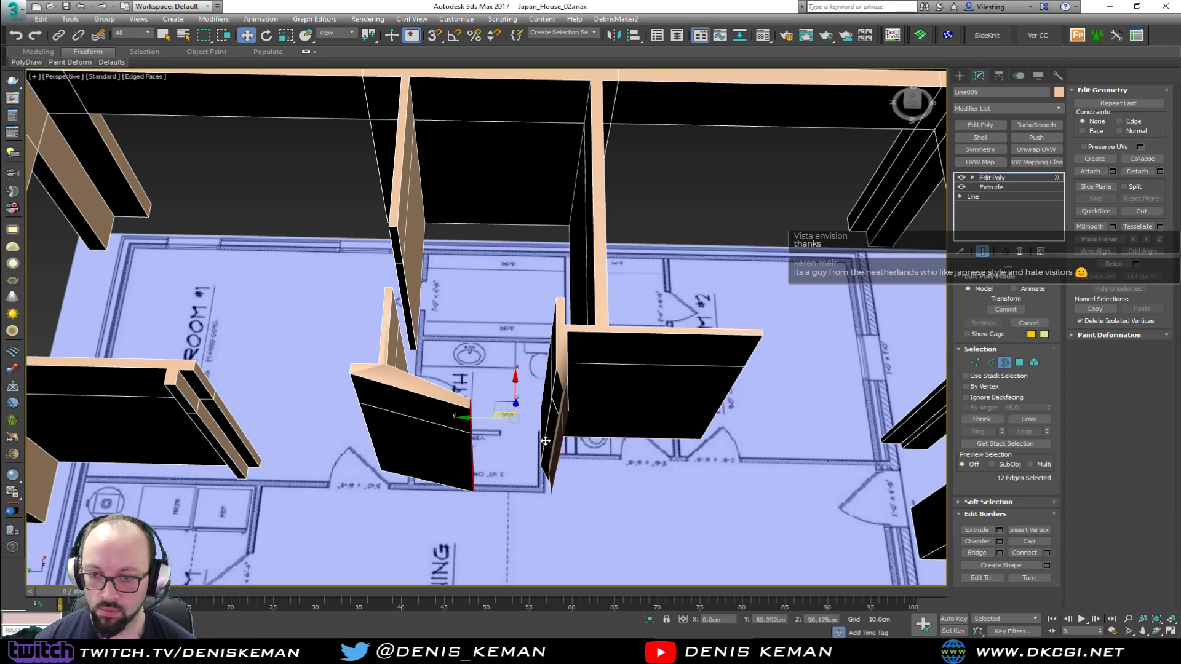
key("ctrl+z")
left_click(450, 462)
left_click_drag(449, 463, 412, 483)
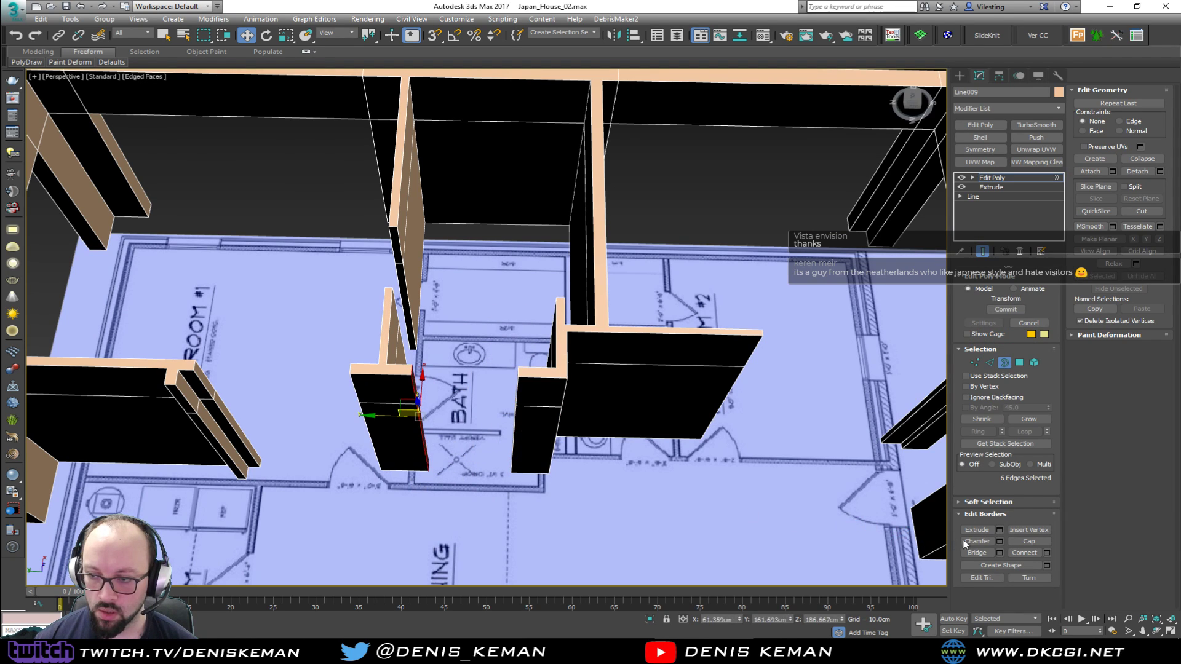
left_click(1026, 542)
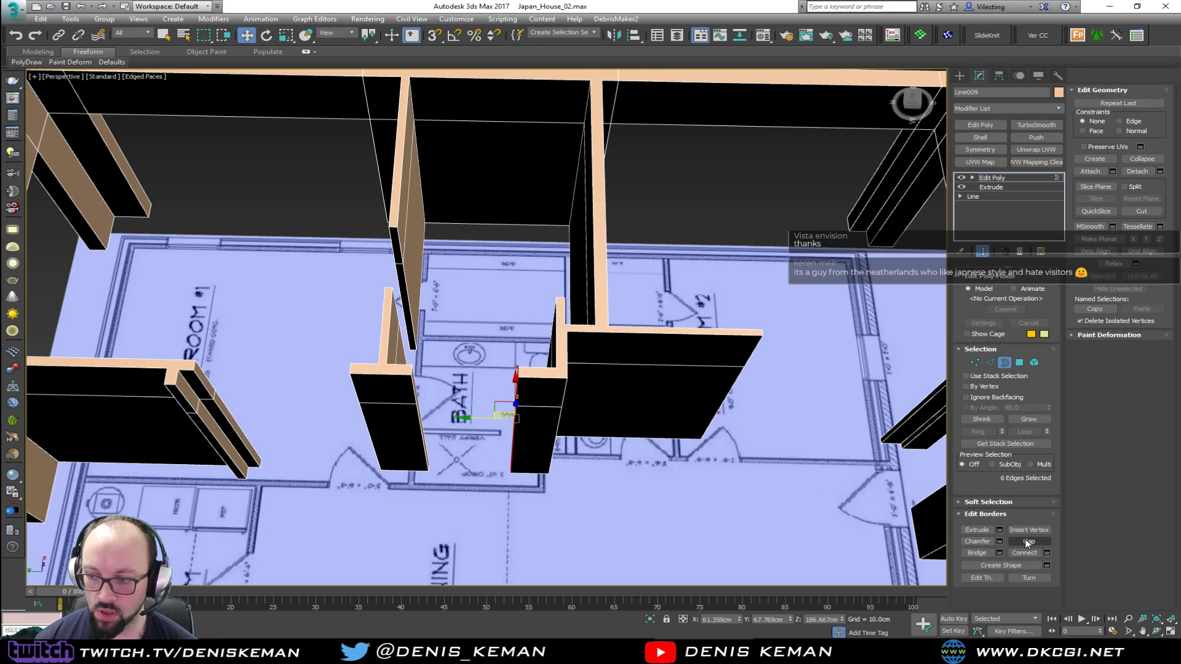
left_click(975, 362)
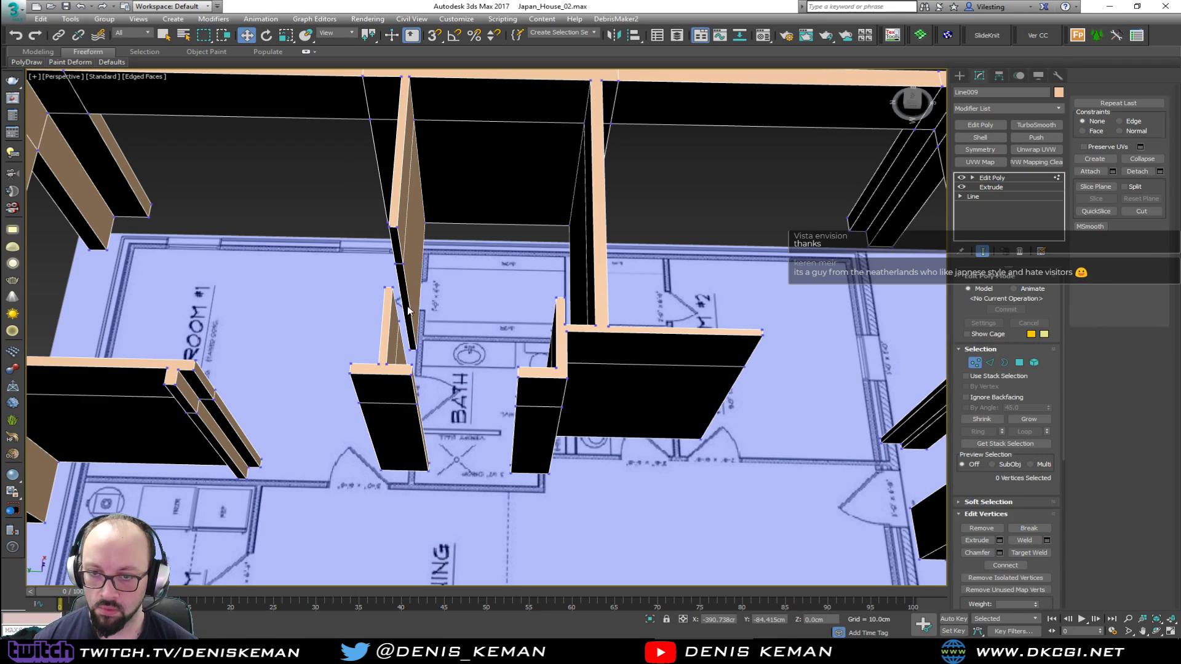
left_click(392, 287)
middle_click_drag(428, 300, 413, 347, "alt")
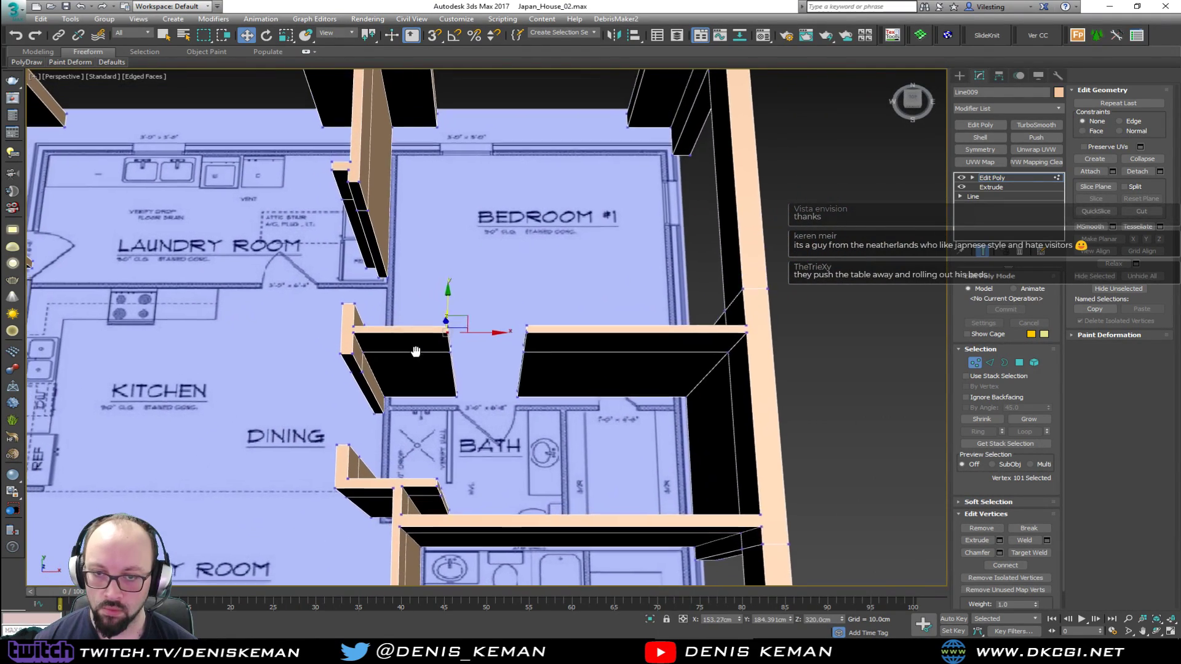
Select the facing end polygons of the wall between Bedroom #1 and the bath and bridge the doorway closed
scroll(483, 381, "up", 2)
key("4")
left_click(571, 330)
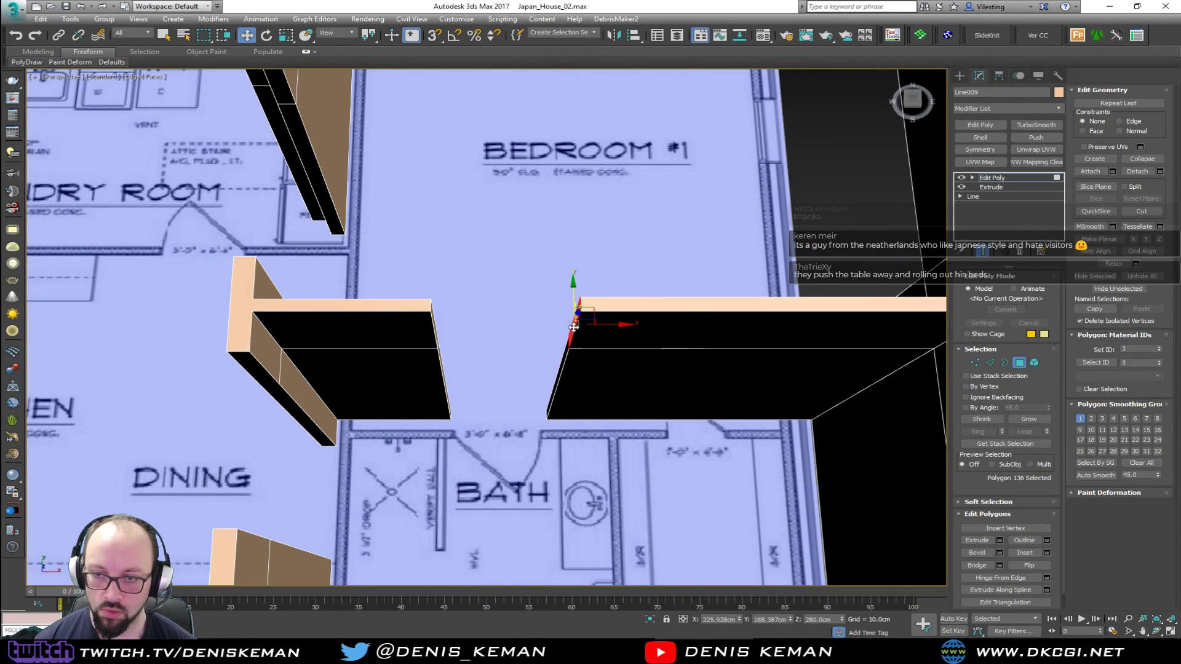
middle_click_drag(572, 329, 504, 323, "alt")
left_click(596, 389, "ctrl")
left_click(341, 296, "ctrl")
left_click(374, 394, "ctrl")
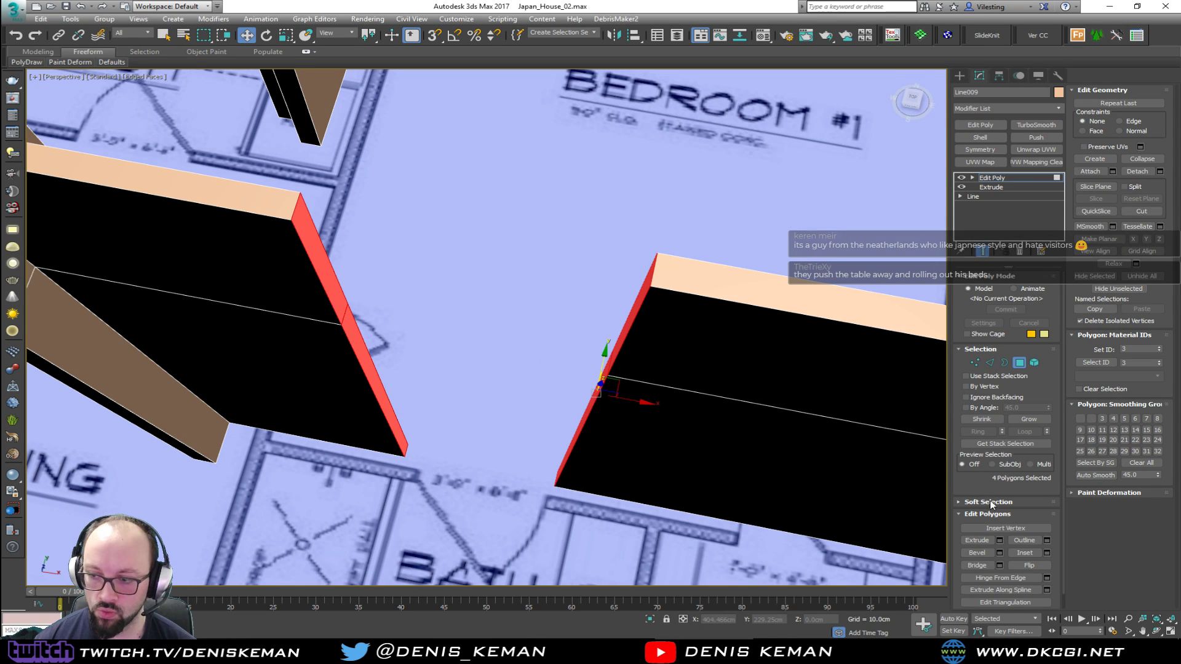
left_click(978, 563)
scroll(596, 377, "down", 3)
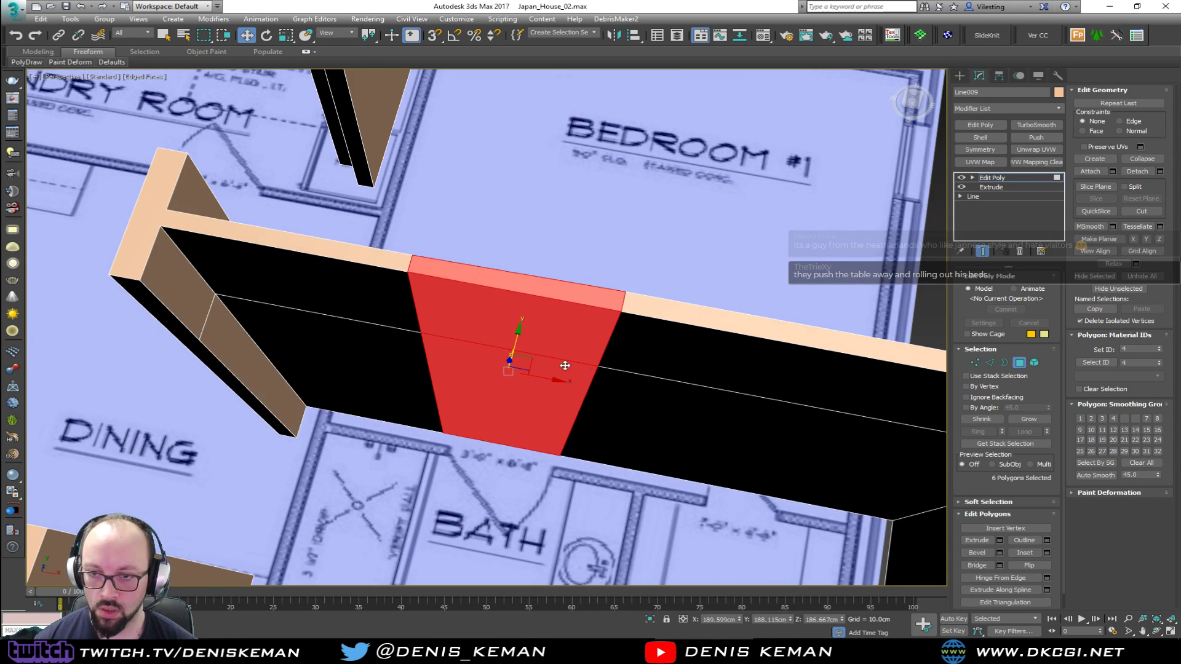
Remove the vertical seam edges left on both sides of the bridged section of the bath and Bedroom #1 wall
key("2")
left_click(428, 367)
left_click(578, 404, "ctrl")
key("BackSpace")
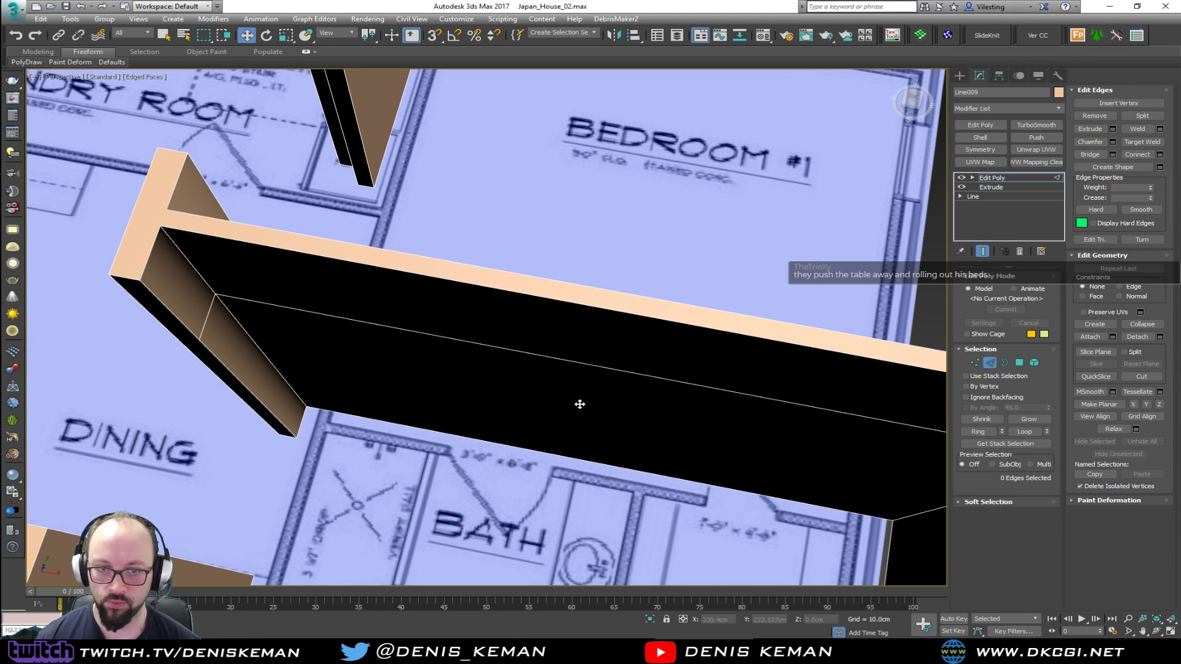
Select all wall polygons, apply Auto Smooth at 45, and leave polygon editing with the walls deselected
key("2")
middle_click_drag(793, 345, 727, 228, "alt")
middle_click_drag(425, 222, 489, 266)
scroll(562, 295, "down", 3)
key("4")
key("ctrl+a")
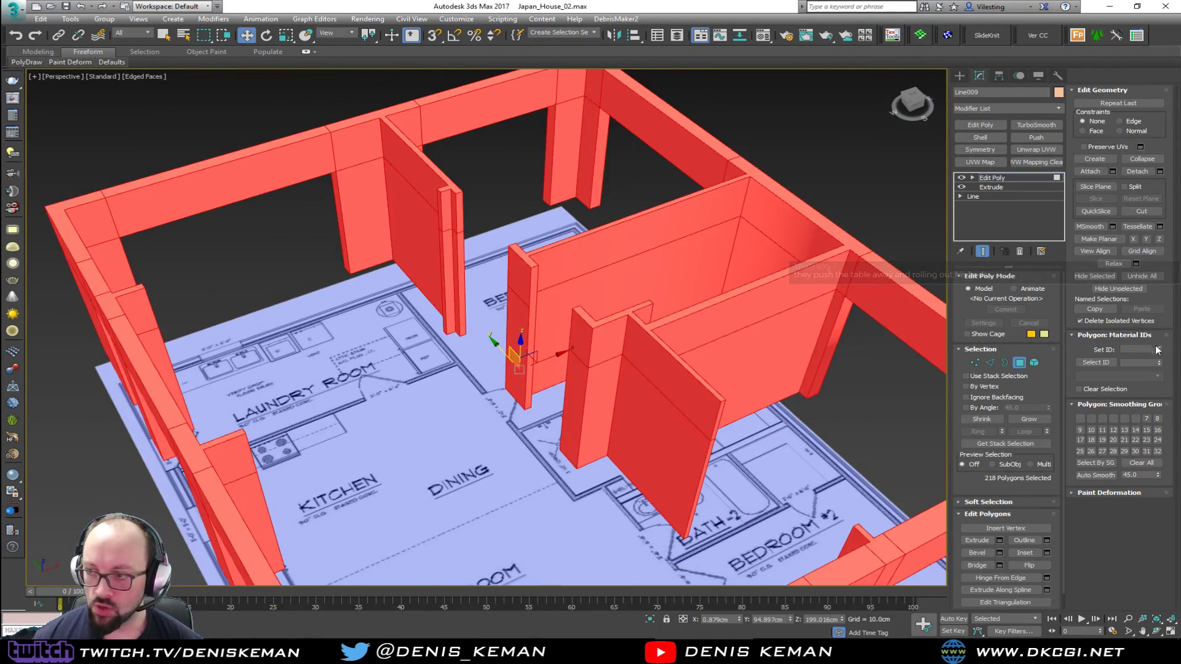
left_click(1103, 475)
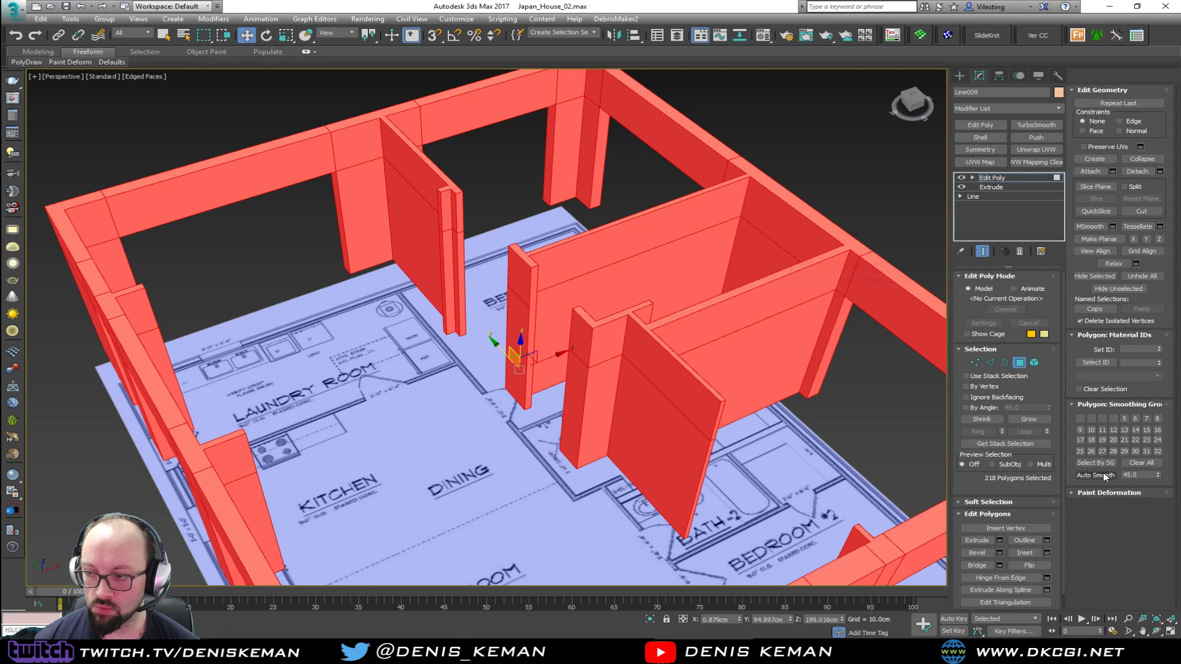
left_click(1020, 364)
left_click(842, 188)
Hide the edge display and examine the bath, dining and bedroom walls against the floor plan
key("F4")
mouse_move(580, 258)
middle_mouse_down()
mouse_move(493, 234)
mouse_move(584, 205)
mouse_move(554, 294)
mouse_move(448, 349)
mouse_move(414, 351)
mouse_move(514, 313)
mouse_move(592, 300)
mouse_move(556, 423)
middle_mouse_up()
scroll(493, 351, "up", 5)
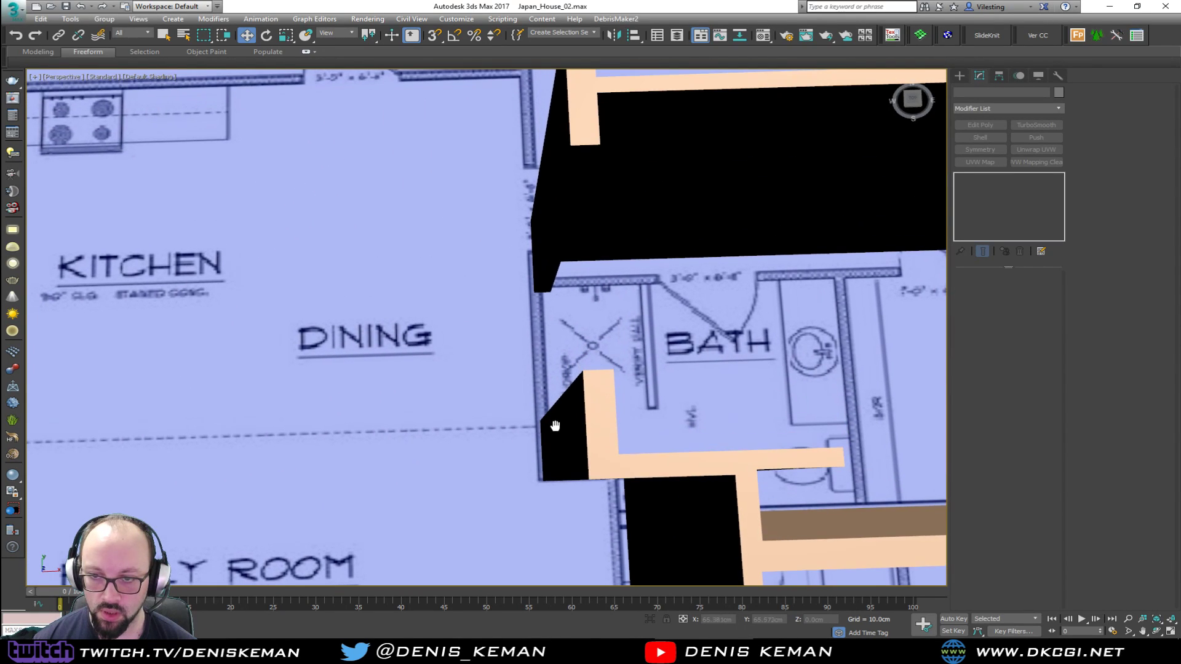
scroll(530, 375, "down", 4)
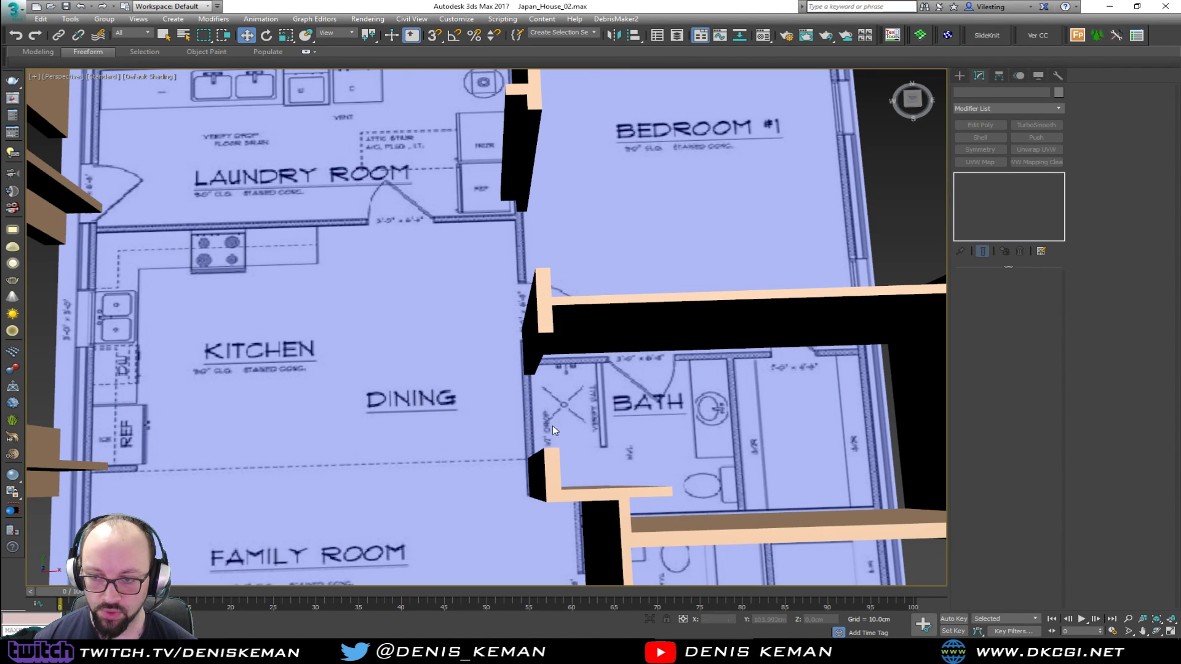
middle_click_drag(568, 396, 451, 390)
middle_click_drag(559, 447, 519, 353, "alt")
Show edges again, connect the outer wall section behind the bath with one vertical segment, and make it planar in Y
left_click(515, 409)
scroll(357, 458, "down", 4)
key("2")
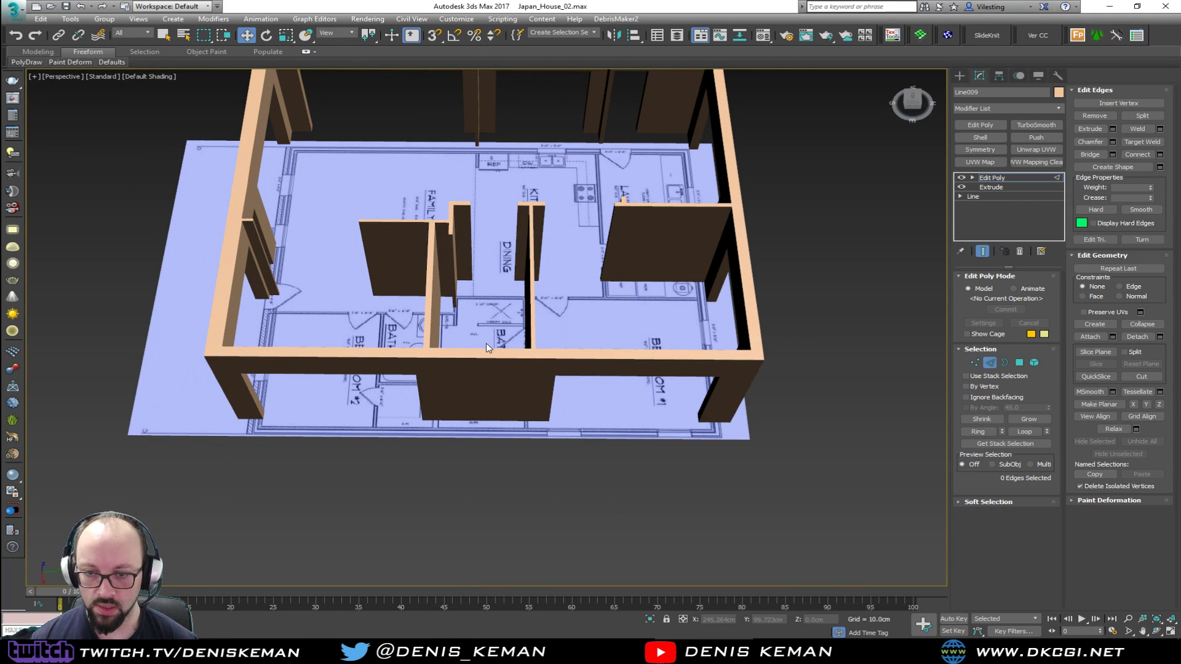
key("F4")
scroll(481, 386, "up", 5)
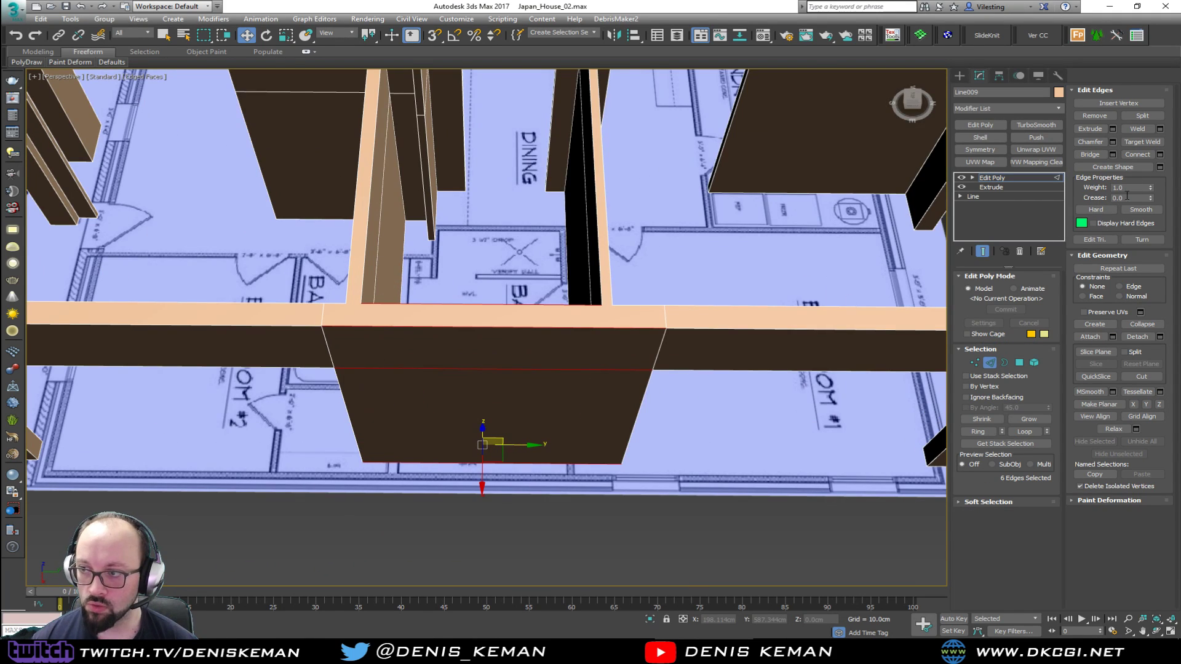
left_click(1148, 156)
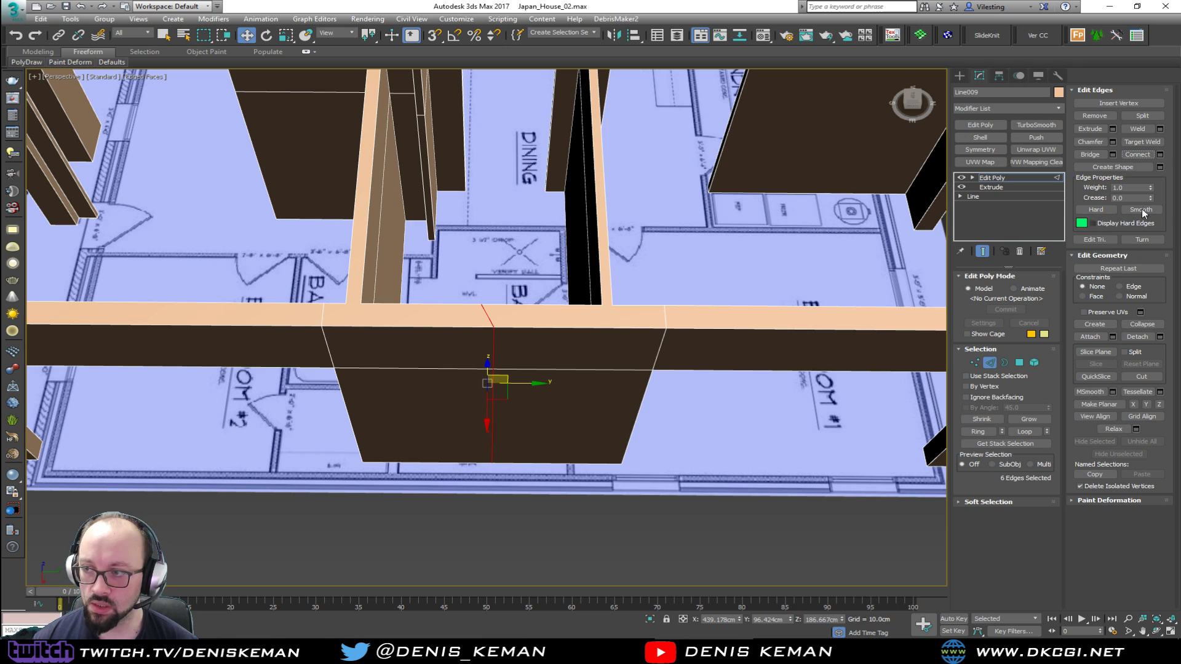
left_click(1146, 404)
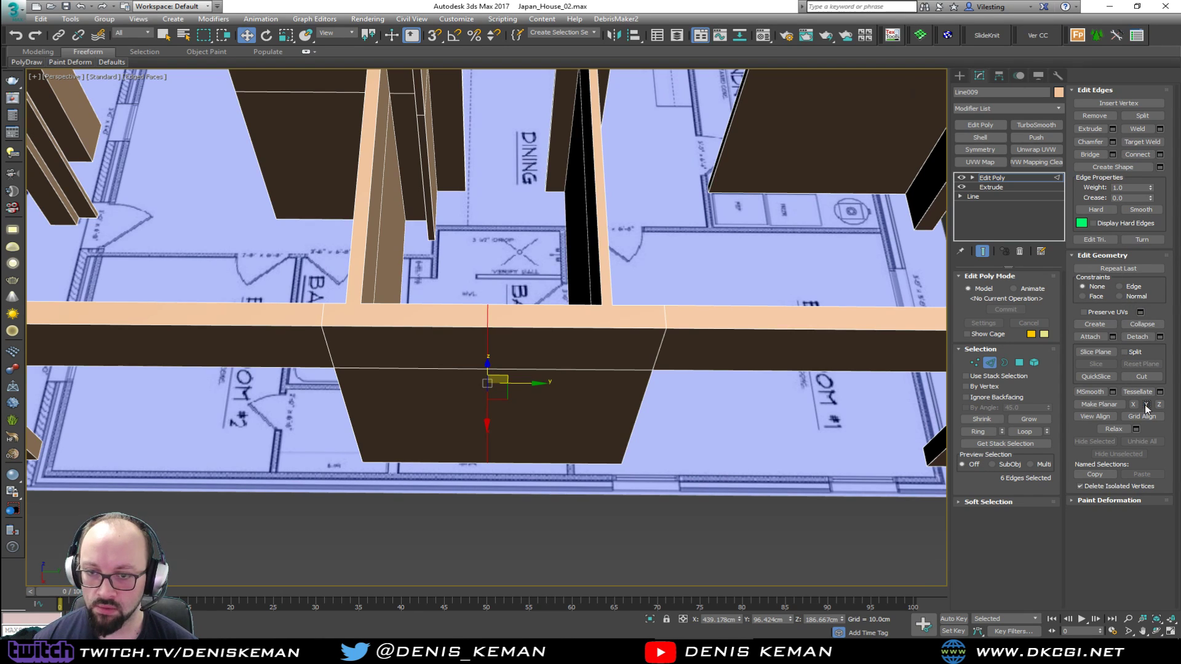
Chamfer the outer wall's vertical edges by about 47 cm to split it behind the bath, and cap the open ends
left_click(1112, 142)
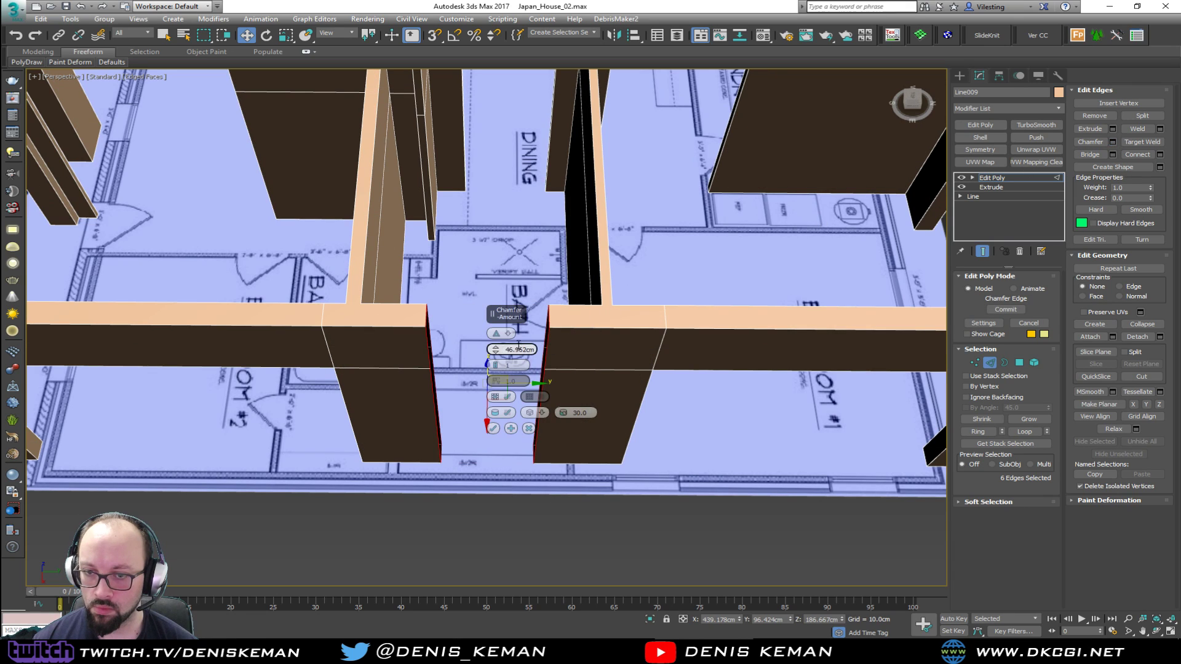
left_click(493, 429)
key("3")
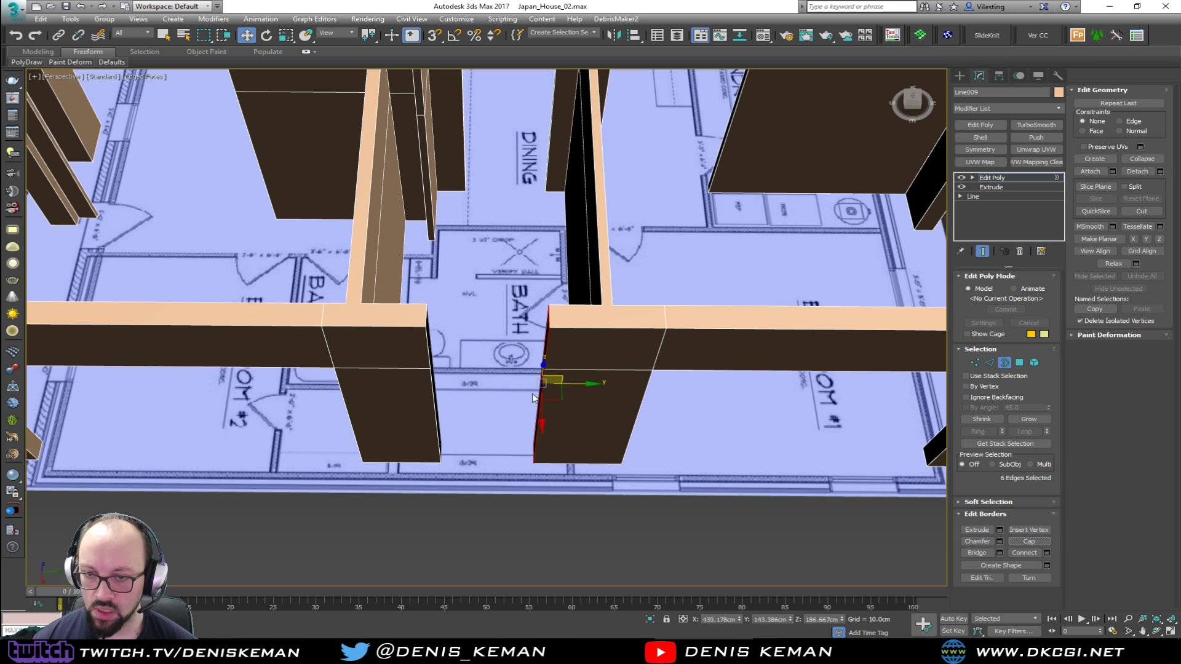
left_click_drag(451, 336, 406, 400)
left_click(1031, 541)
Connect the middle vertices across the capped ends of the split outer wall
middle_click_drag(660, 426, 499, 330, "alt")
key("1")
key("F3")
left_click_drag(677, 342, 616, 416)
left_click_drag(770, 347, 809, 400)
key("F3")
Move the end polygons of the split outer wall back towards the bath partitions on both sides to widen the opening
key("4")
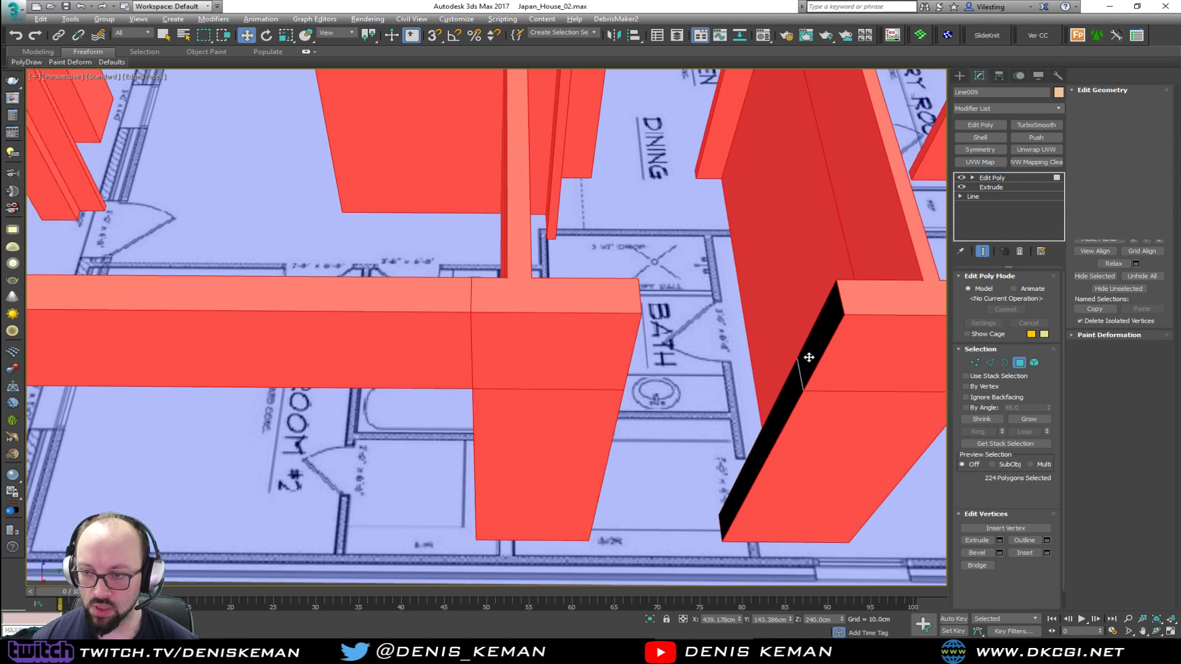
left_click(808, 356)
left_click(765, 416, "ctrl")
middle_click_drag(765, 416, 642, 380, "alt")
left_click_drag(526, 364, 609, 371)
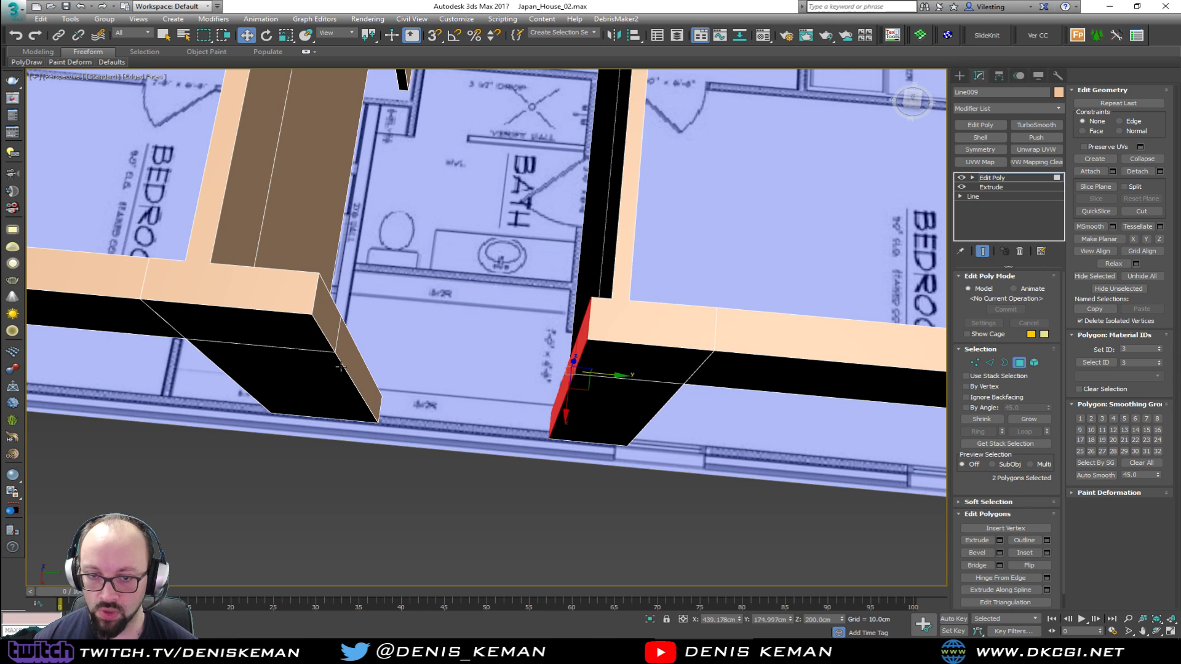
left_click(349, 356)
left_click(374, 350)
left_click(356, 340)
left_click_drag(374, 352, 313, 348)
Clear the selection and examine the whole wall layout with the new openings around the bath
left_click(1021, 363)
left_click(533, 520)
middle_click_drag(418, 271, 537, 456)
scroll(426, 360, "down", 4)
scroll(510, 443, "down", 3)
middle_click_drag(464, 359, 574, 305, "alt")
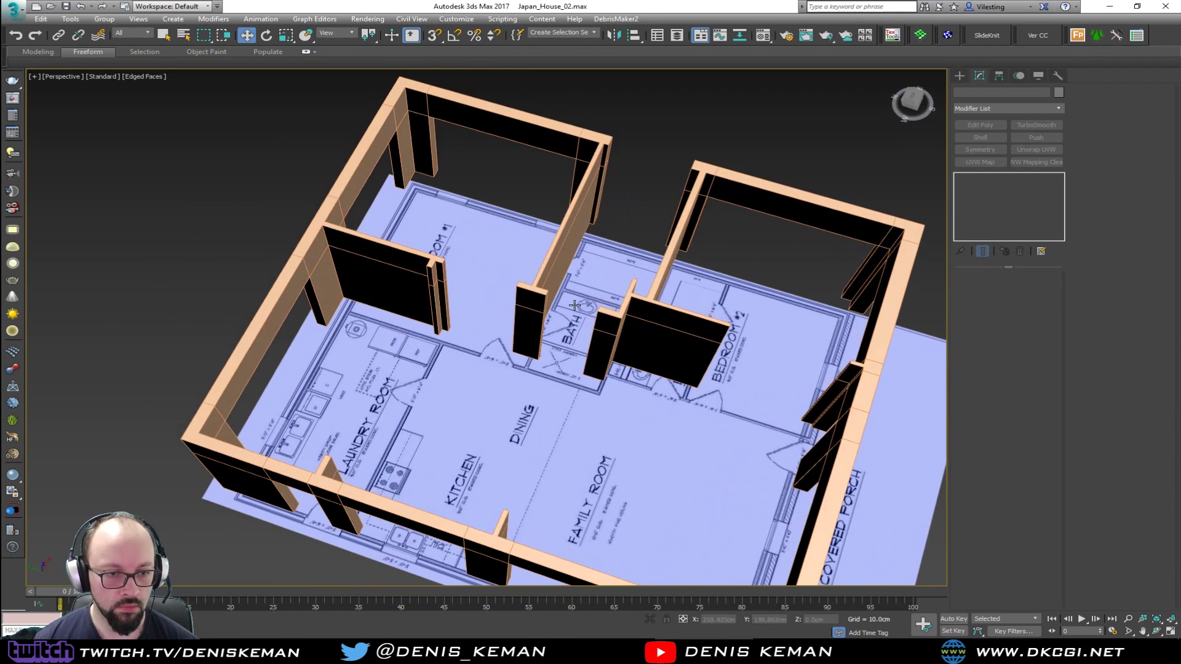
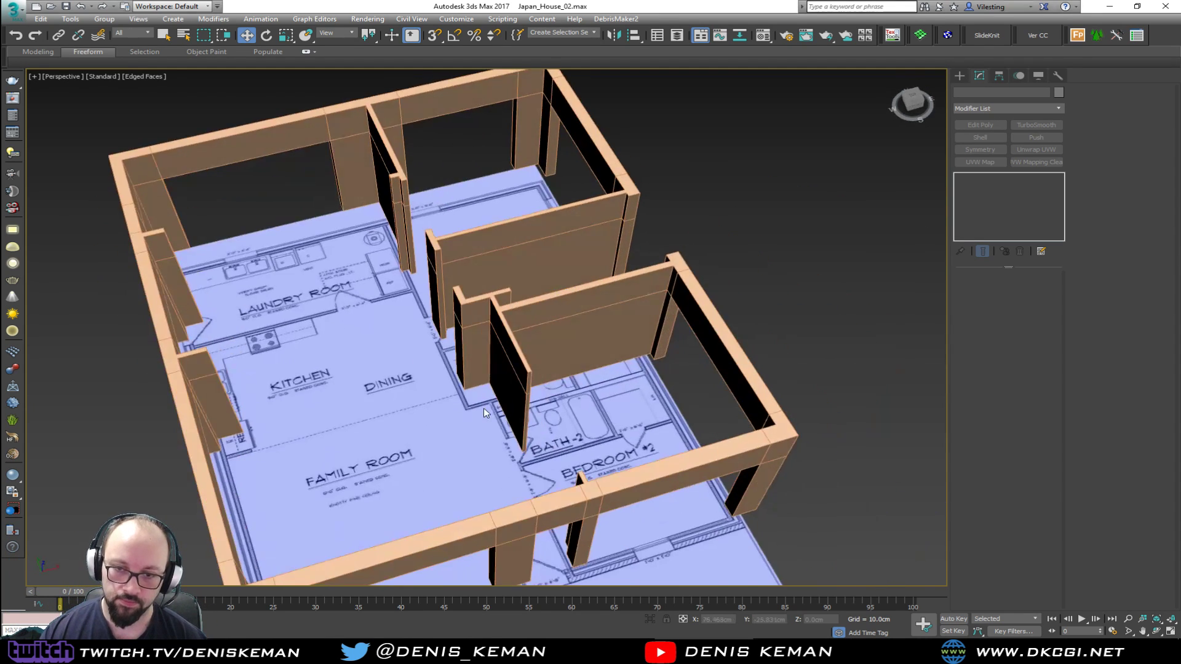
Select the loose grey box beside the house and reduce its length to 40.655 cm
middle_click_drag(484, 408, 476, 324, "alt")
middle_click_drag(384, 261, 522, 248)
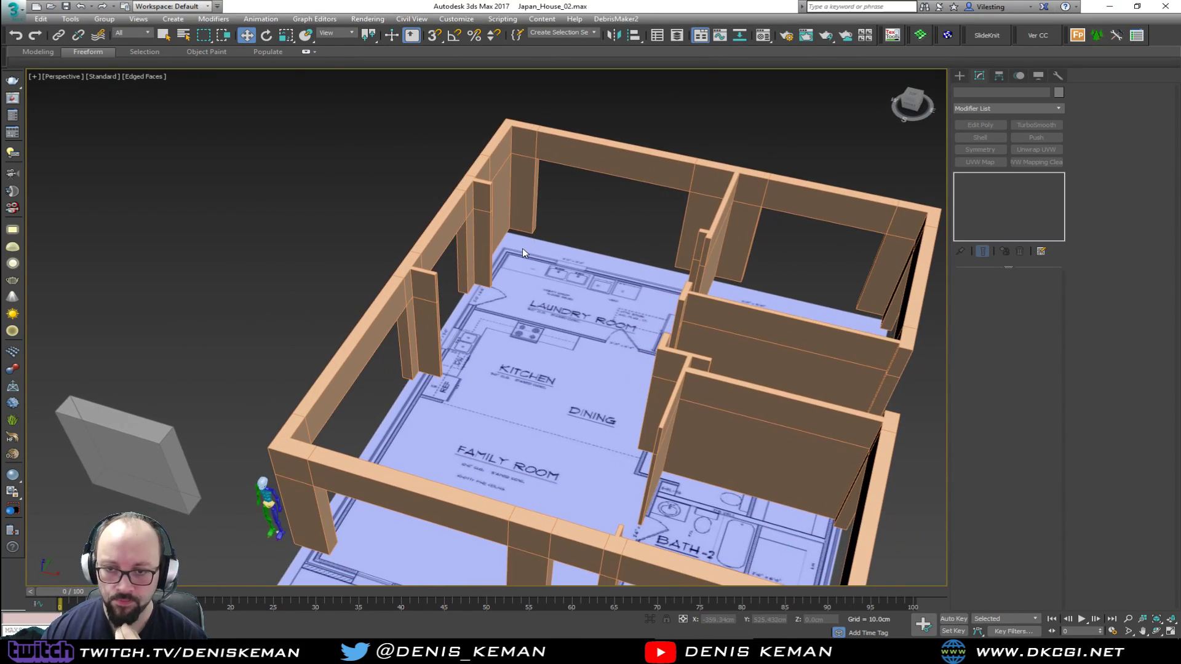
middle_click_drag(788, 390, 687, 332)
middle_click_drag(700, 395, 698, 219)
left_click(194, 372)
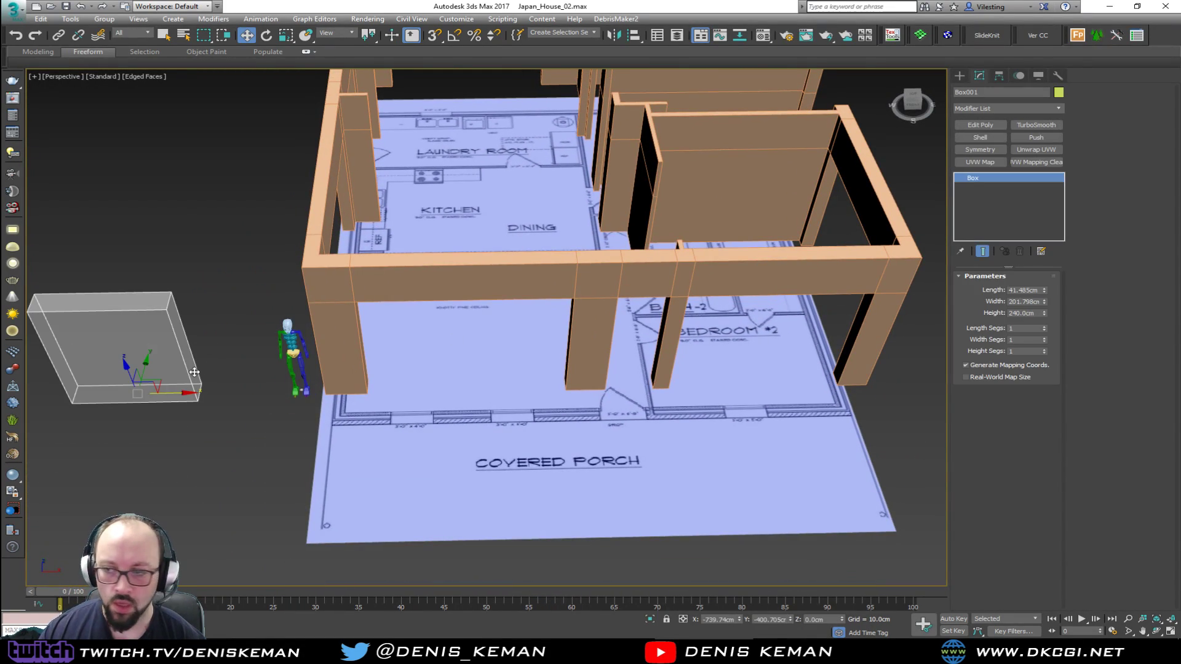
left_click_drag(1044, 291, 1044, 293)
double_click(1025, 290)
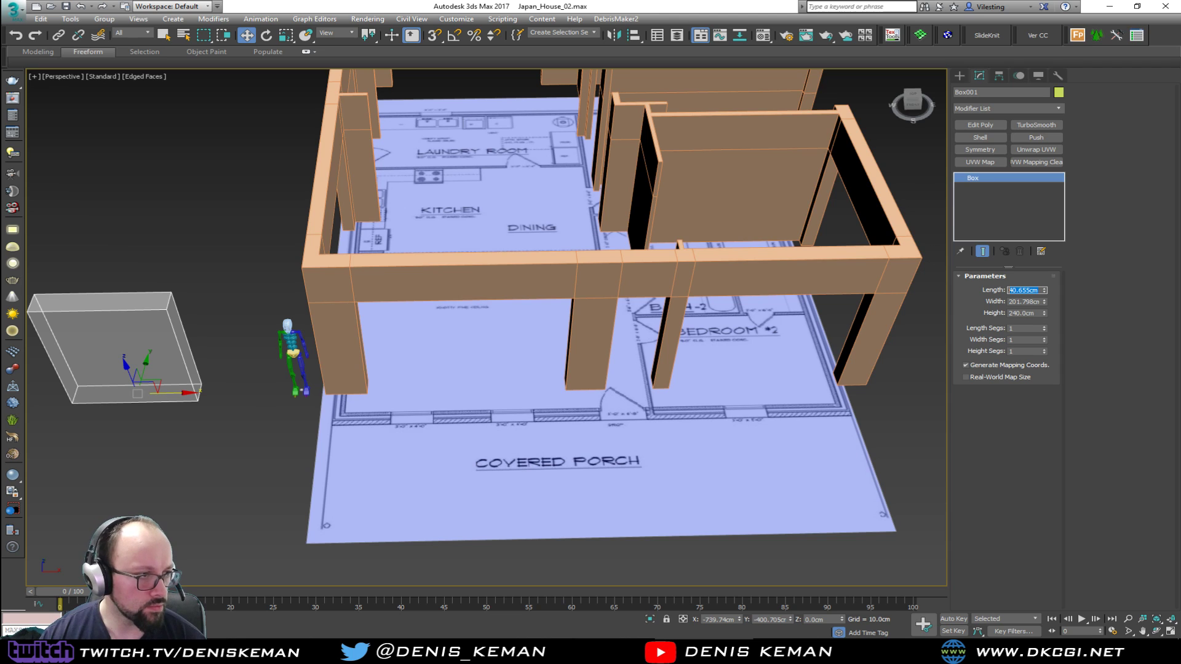
Switch to Discord and look back through the Japanese house reference images shared in the streaming_related channel
left_click_drag(0, 102, 562, 102)
scroll(472, 287, "up", 6)
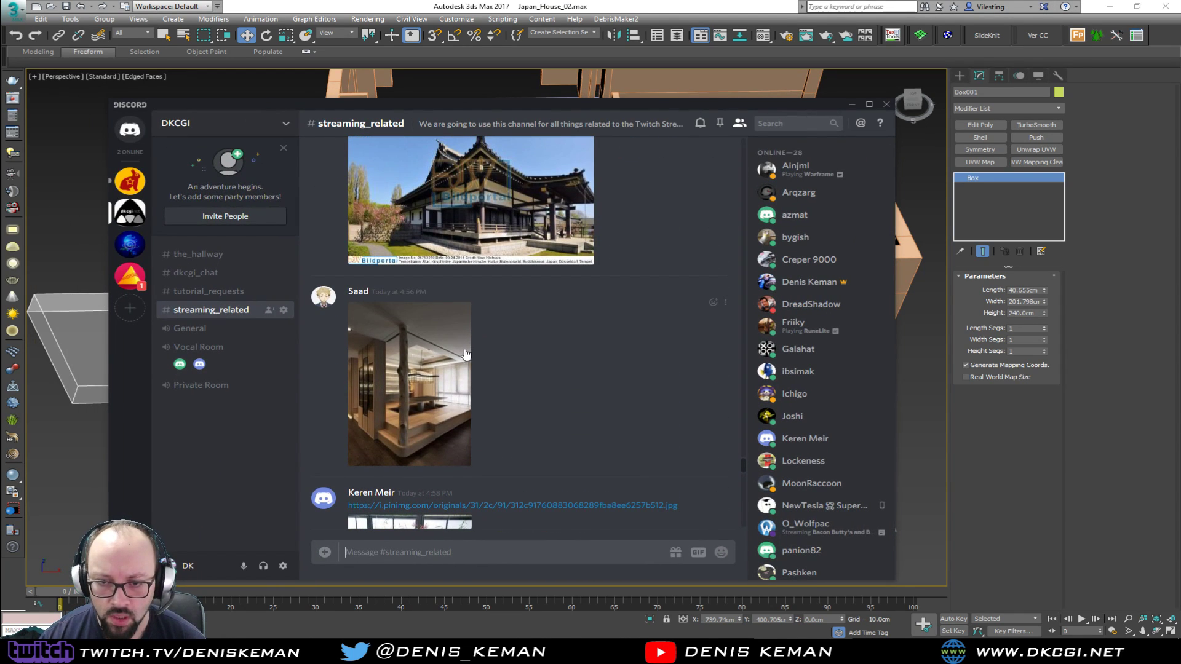
scroll(463, 317, "up", 6)
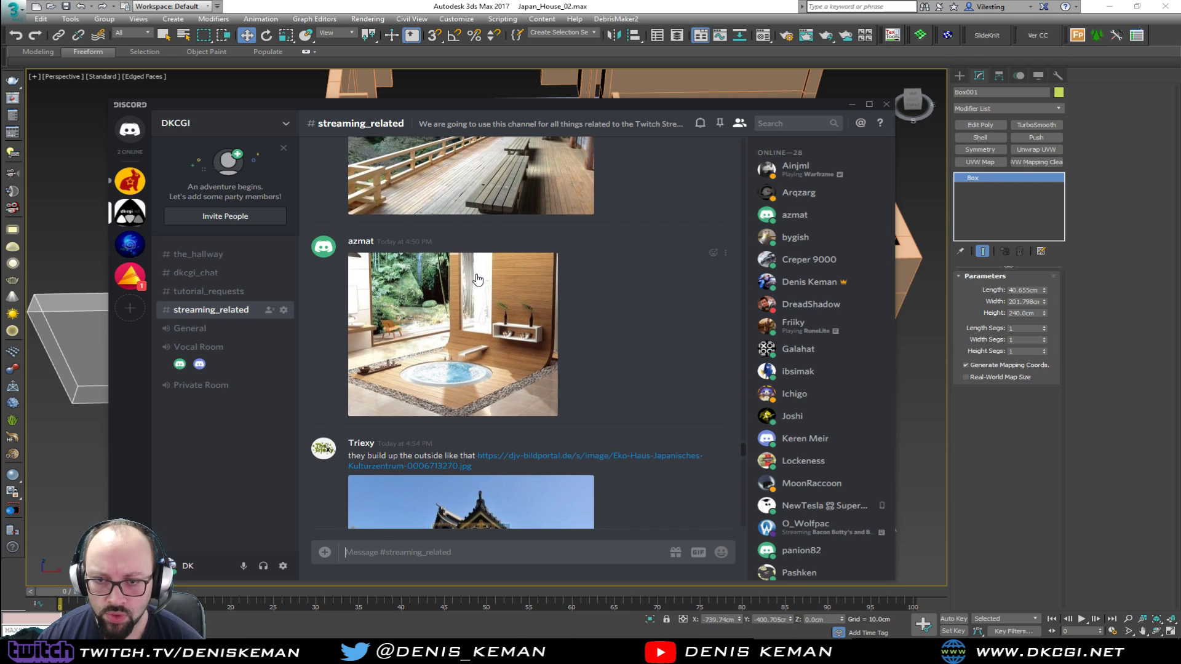
scroll(459, 307, "up", 2)
scroll(459, 308, "up", 5)
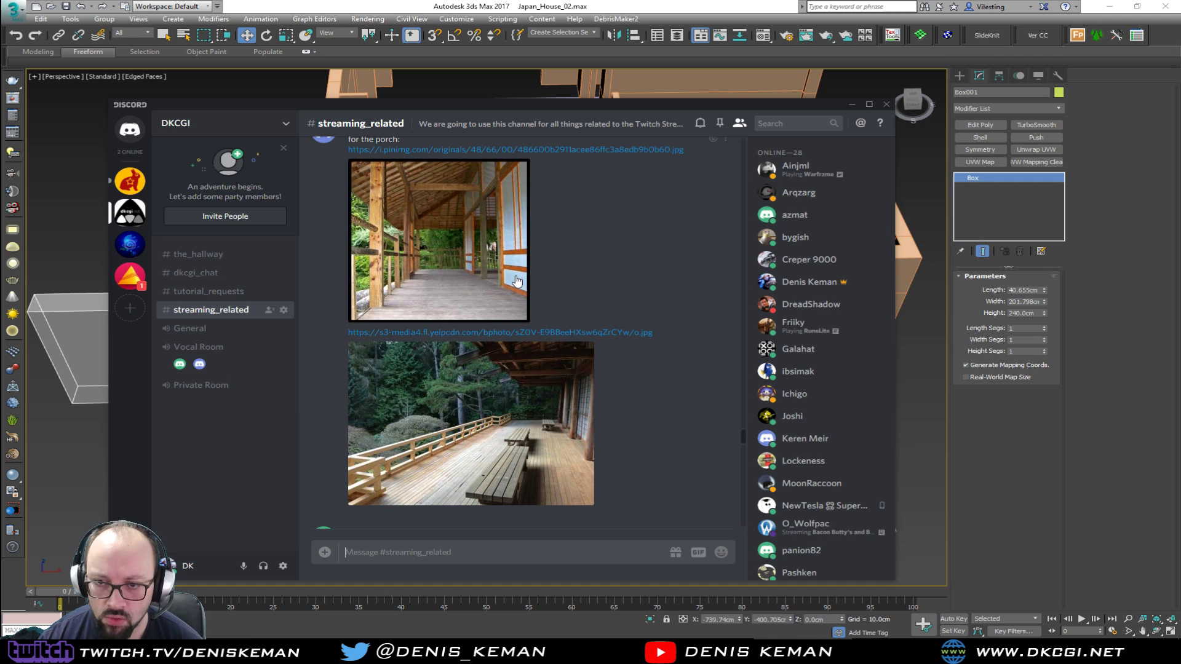
scroll(516, 281, "up", 7)
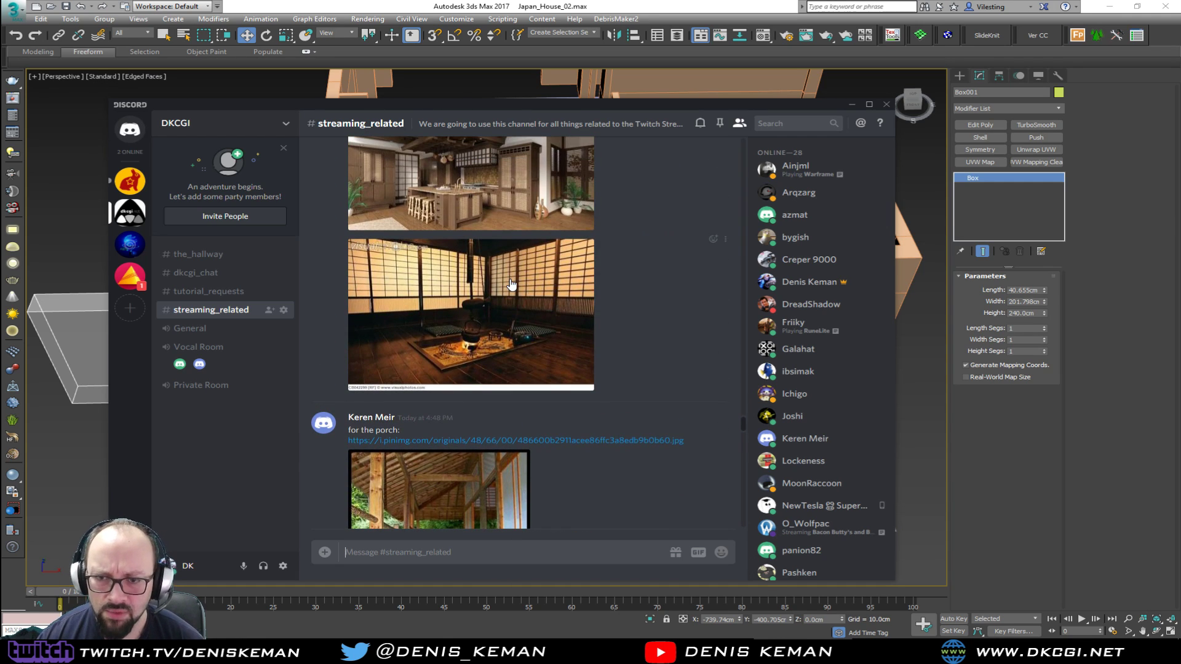
scroll(510, 284, "up", 7)
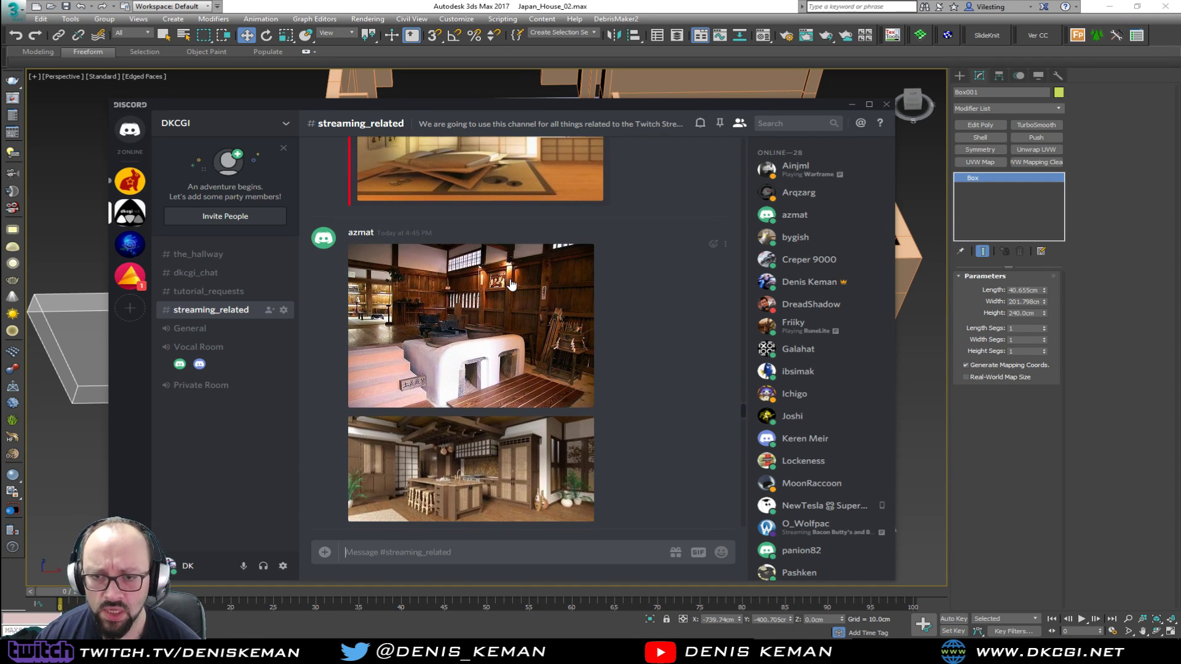
scroll(510, 284, "up", 5)
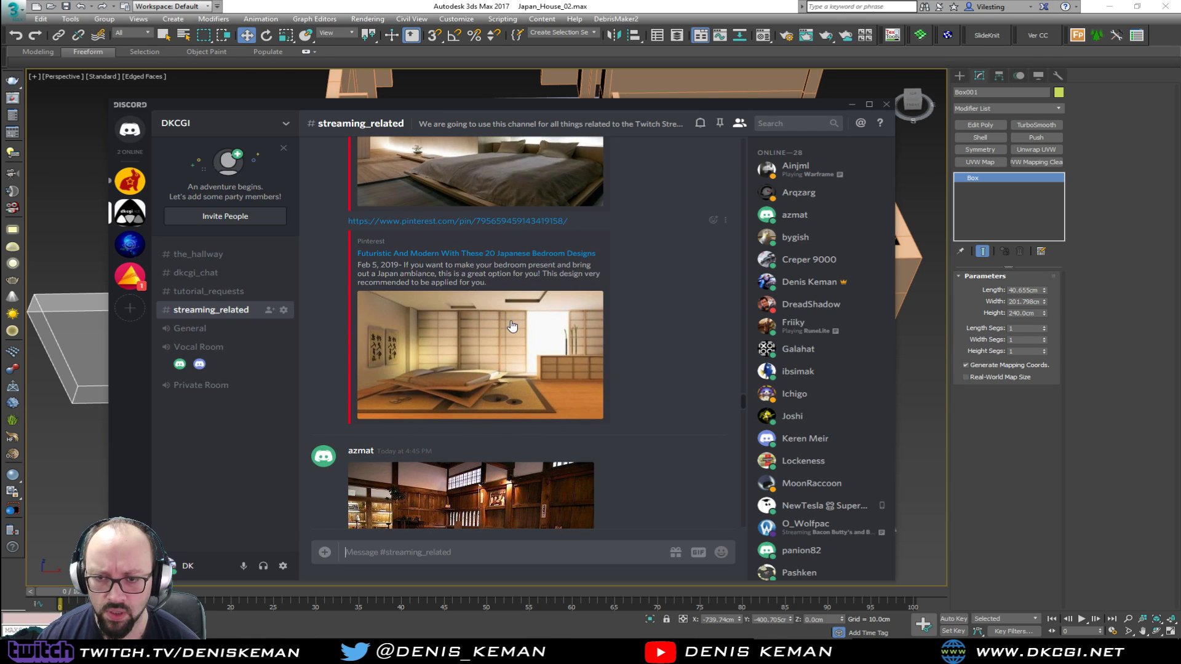
scroll(512, 326, "up", 8)
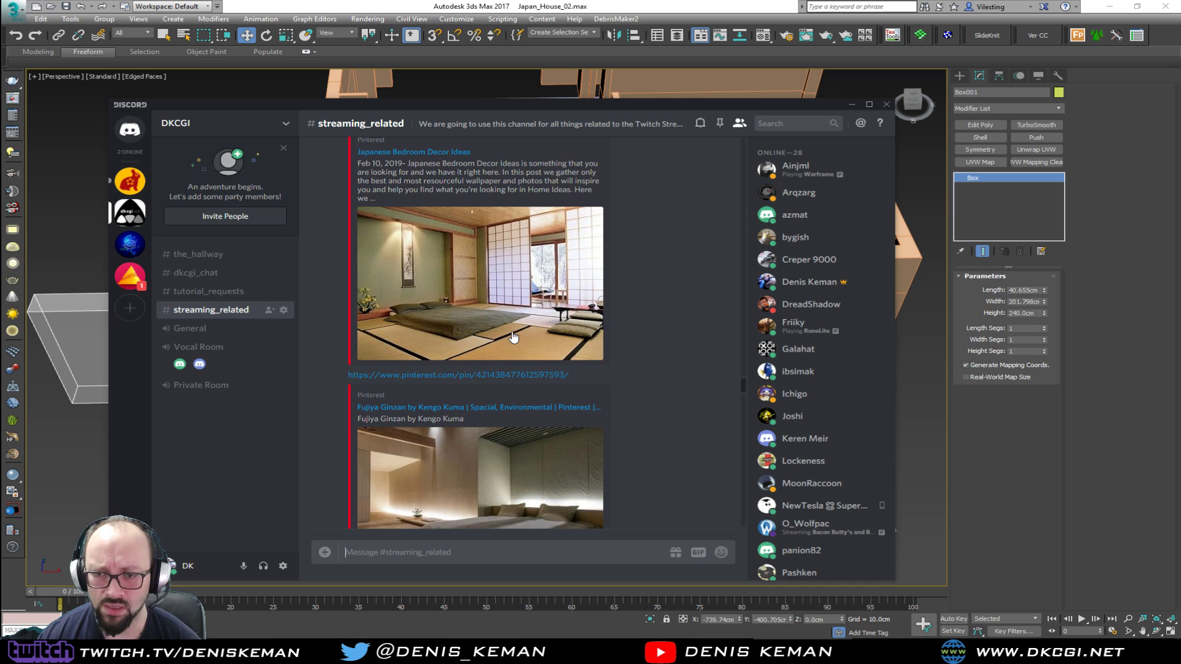
scroll(513, 337, "up", 15)
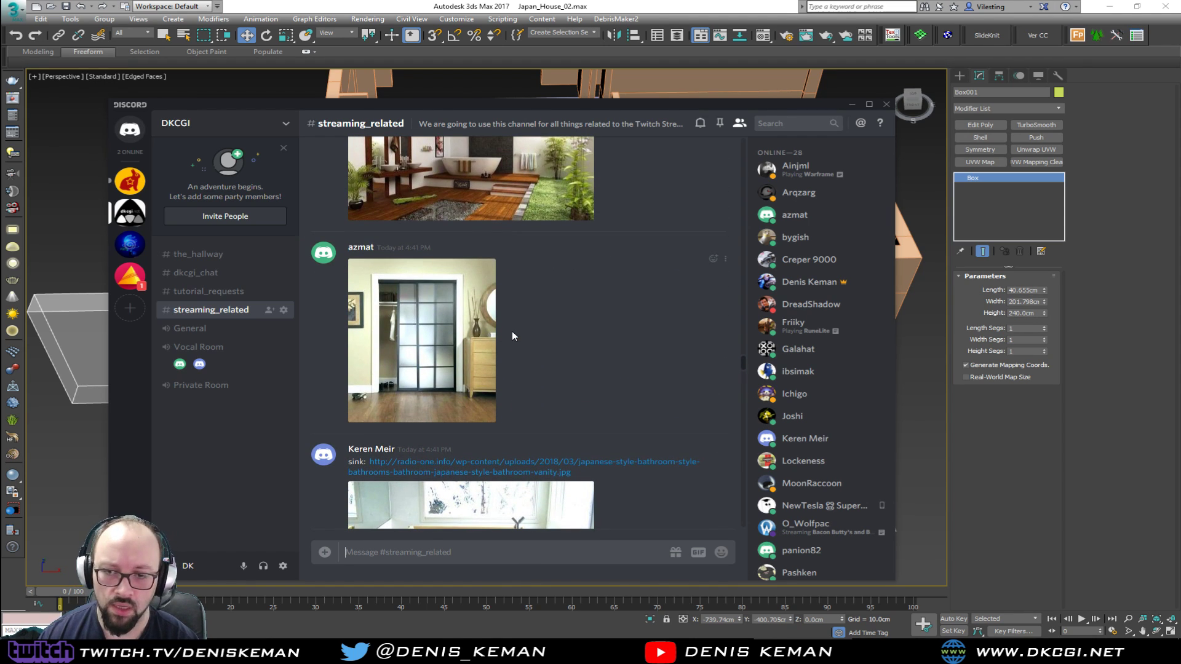
scroll(512, 334, "up", 4)
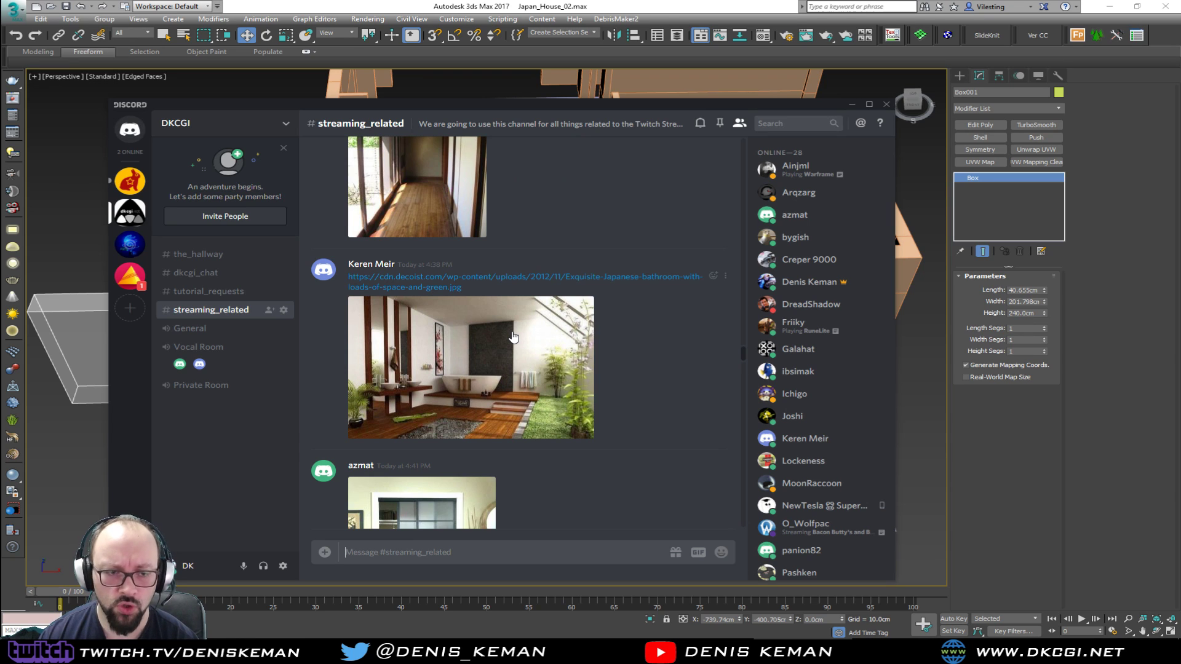
scroll(513, 337, "up", 3)
scroll(513, 337, "up", 4)
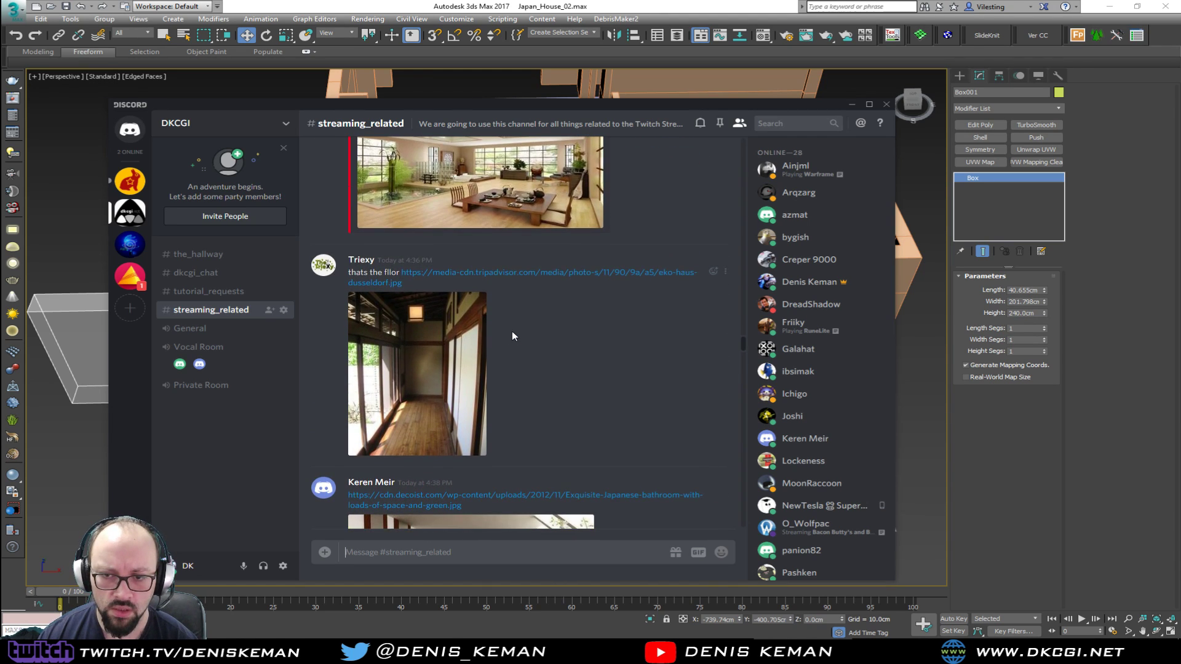
scroll(513, 337, "up", 1)
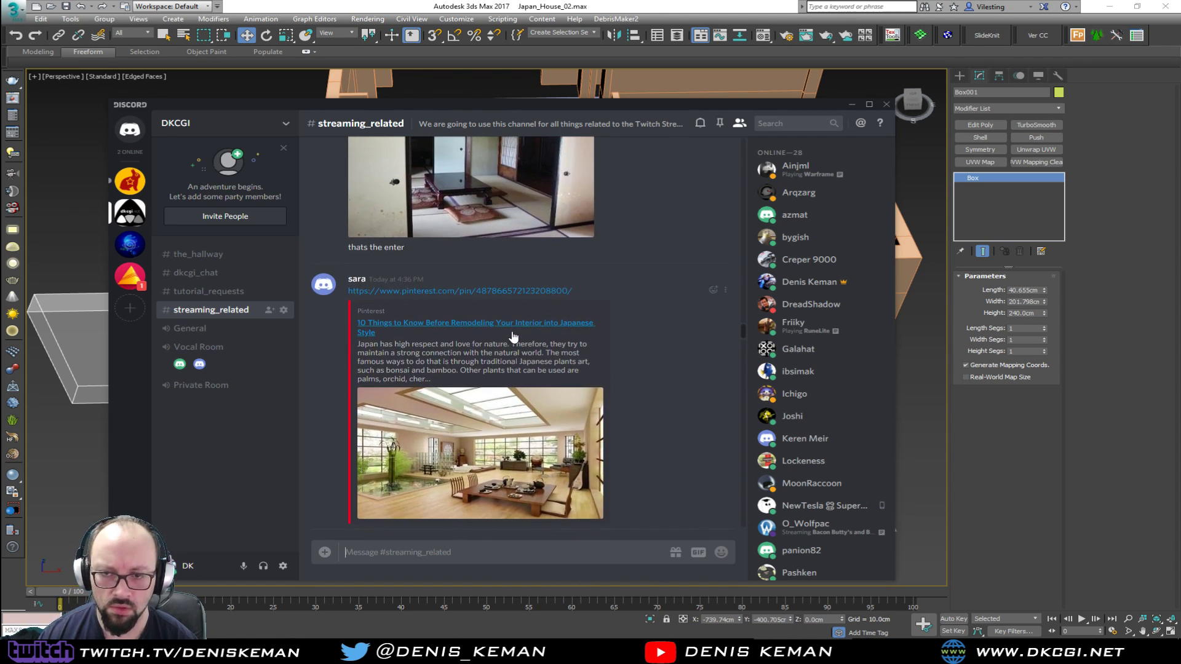
scroll(513, 337, "up", 3)
scroll(514, 337, "up", 8)
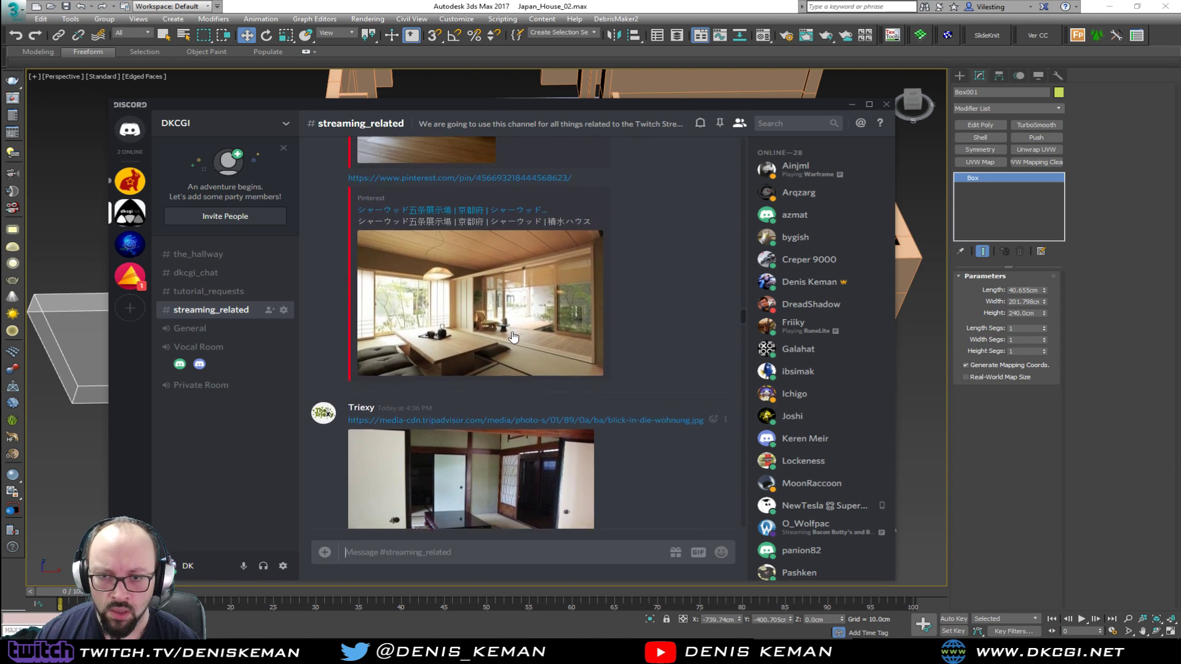
scroll(512, 335, "up", 5)
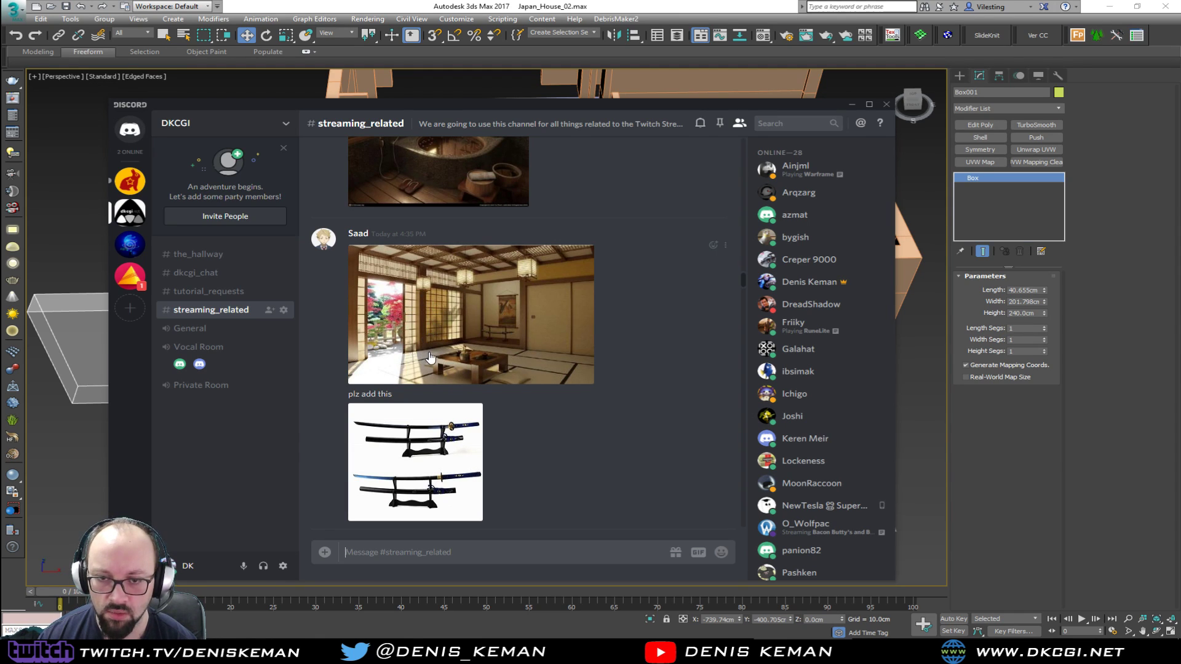
scroll(430, 358, "up", 4)
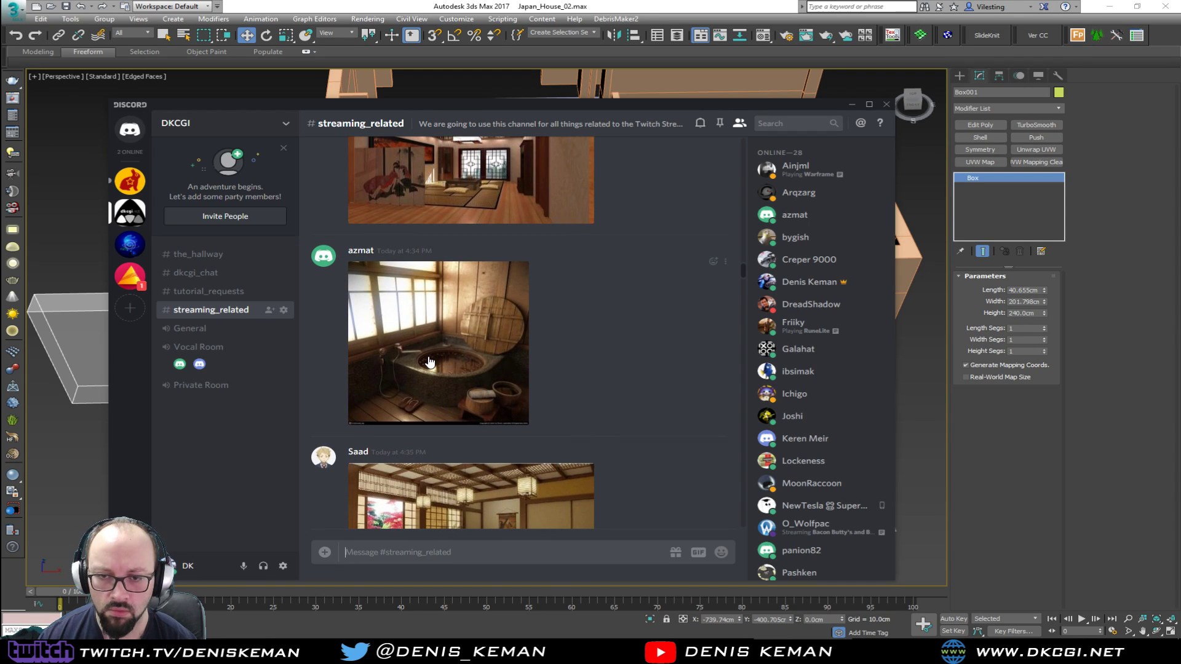
scroll(429, 361, "up", 3)
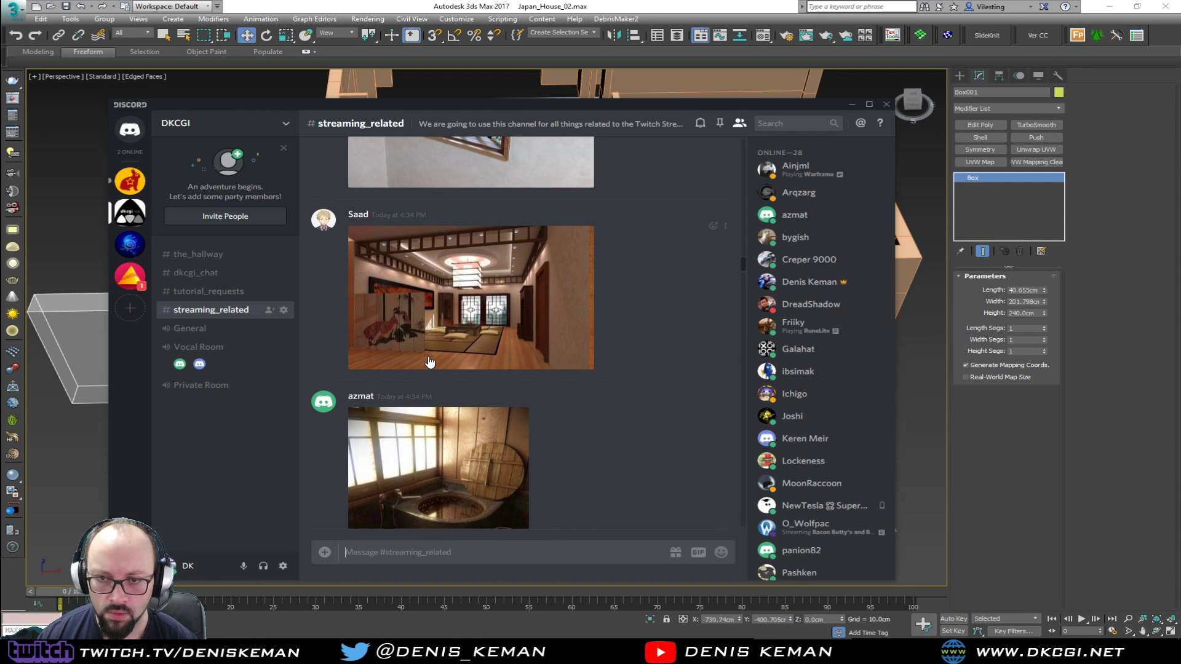
Enlarge the room reference with the folding screen and lattice windows and examine its layout and woodwork
left_click(495, 307)
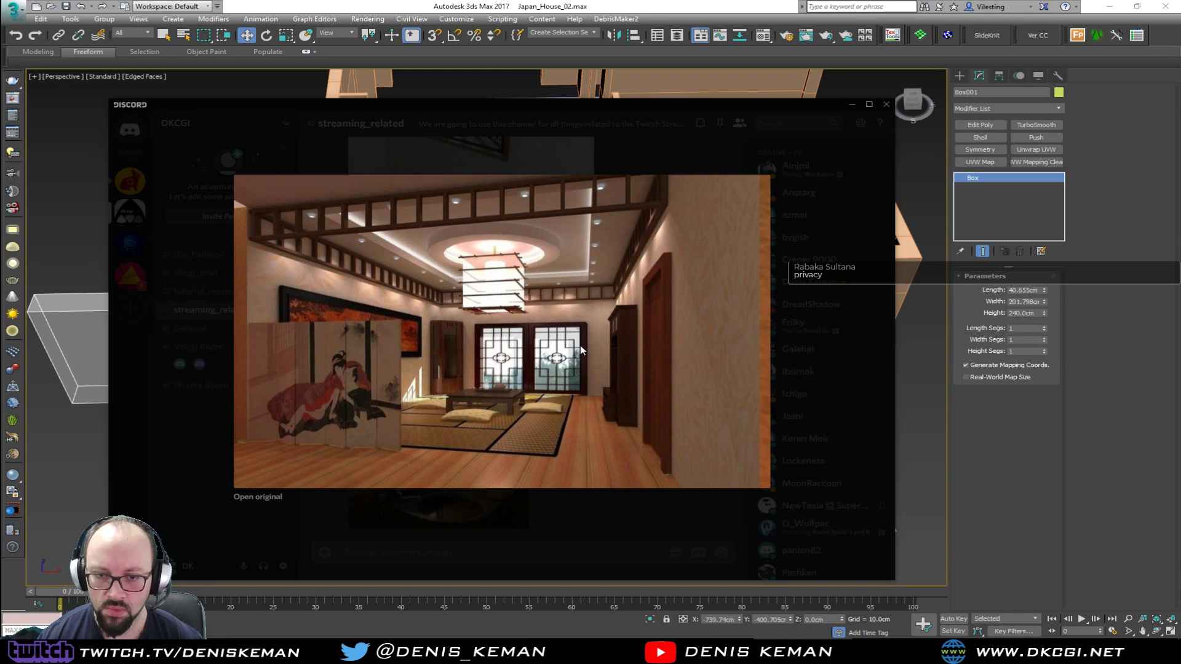
key("Escape")
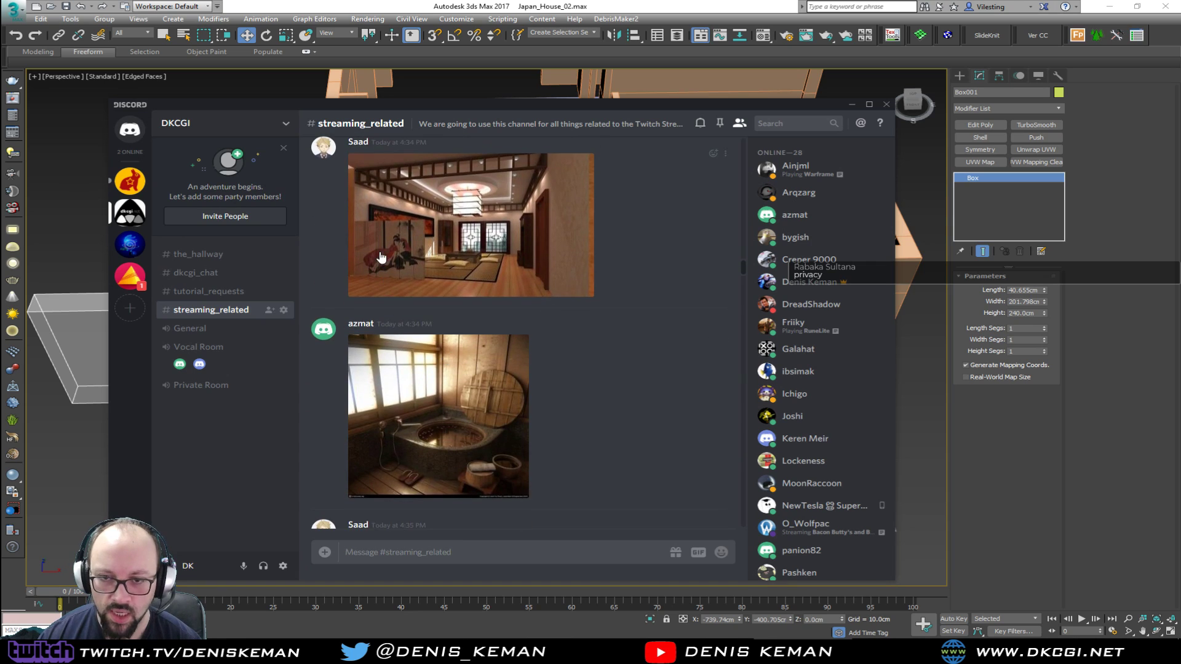
left_click(380, 257)
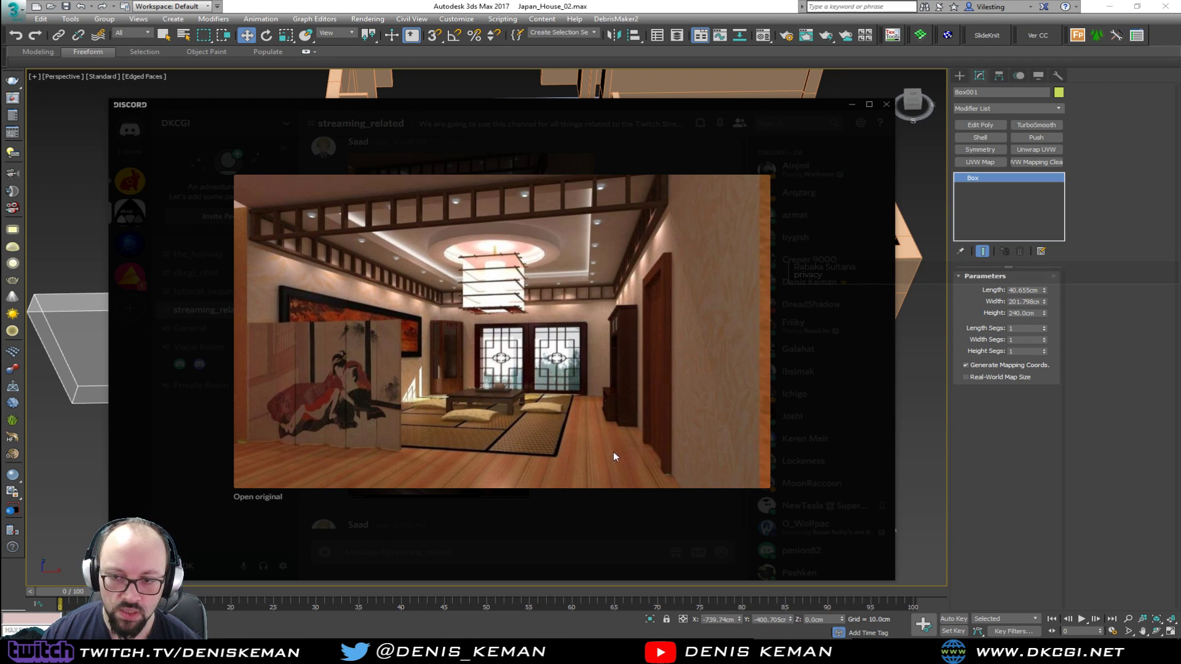
right_click(429, 301)
left_click(471, 322)
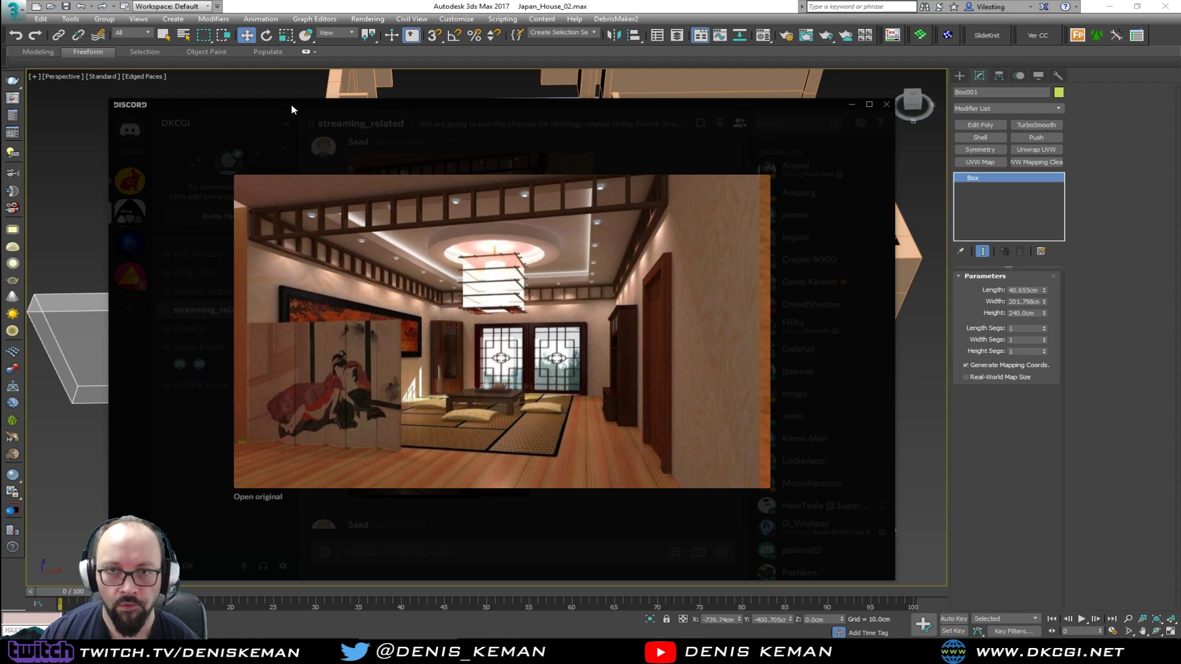
key("Escape")
Find and enlarge the wood-framed sliding window reference with vertical bars, then move Discord away from the 3ds Max scene
scroll(411, 300, "up", 5)
scroll(411, 300, "up", 3)
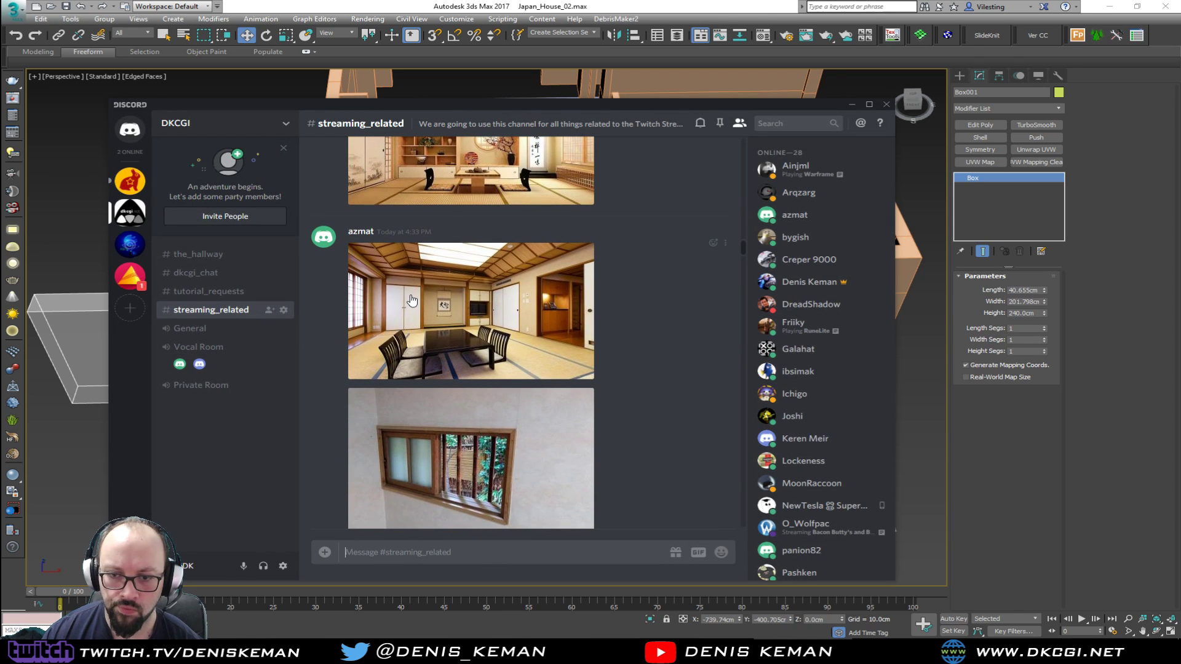
scroll(445, 354, "down", 1)
left_click(463, 393)
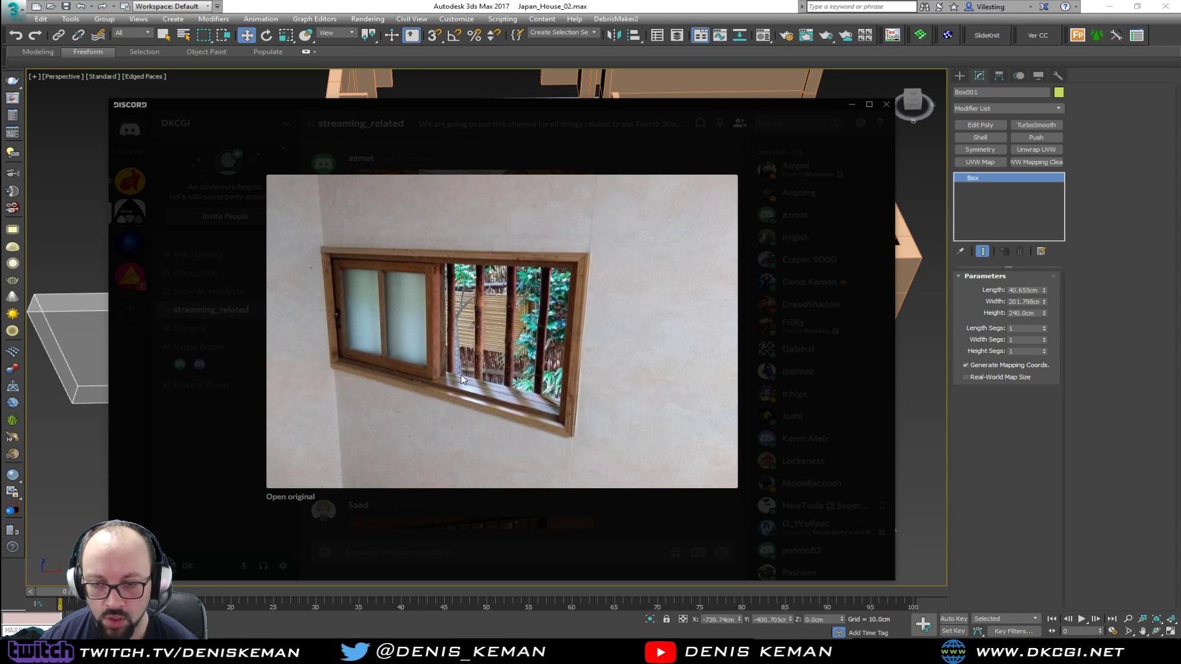
left_click(786, 176)
left_click_drag(787, 107, 0, 106)
Set the length of the loose box beside the house to 20 cm
middle_click_drag(199, 380, 431, 343)
left_click(1043, 289)
left_click_drag(1044, 289, 1044, 292)
double_click(1034, 291)
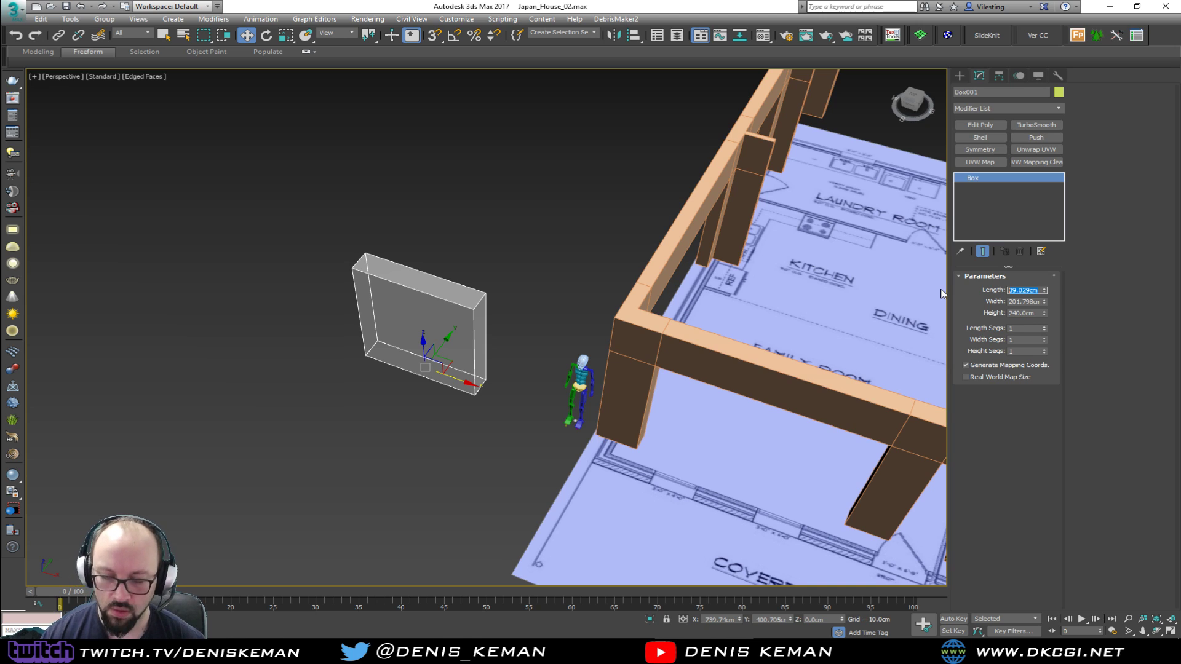
type("20")
key("Return")
Place a copy of the thin box in the front wall opening of the family room, against the corner pillar
middle_click_drag(367, 396, 253, 367)
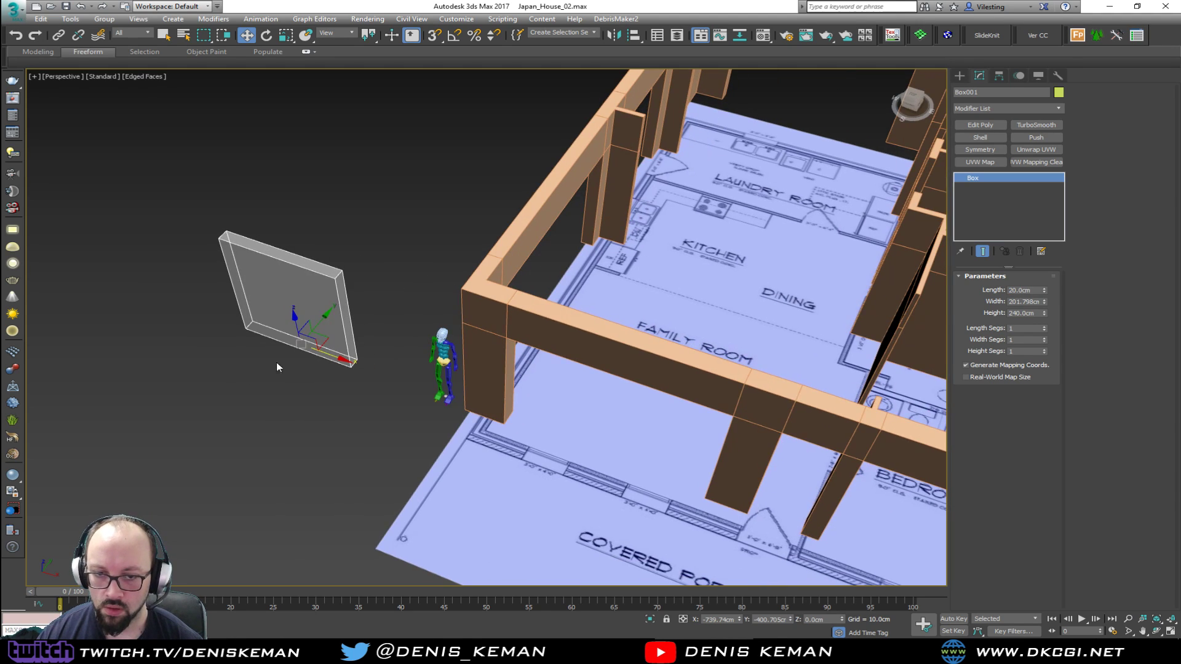
left_click_drag(315, 360, 601, 456)
key("z")
middle_click_drag(588, 440, 450, 470, "alt")
left_click_drag(389, 460, 399, 456)
middle_click_drag(456, 426, 423, 443)
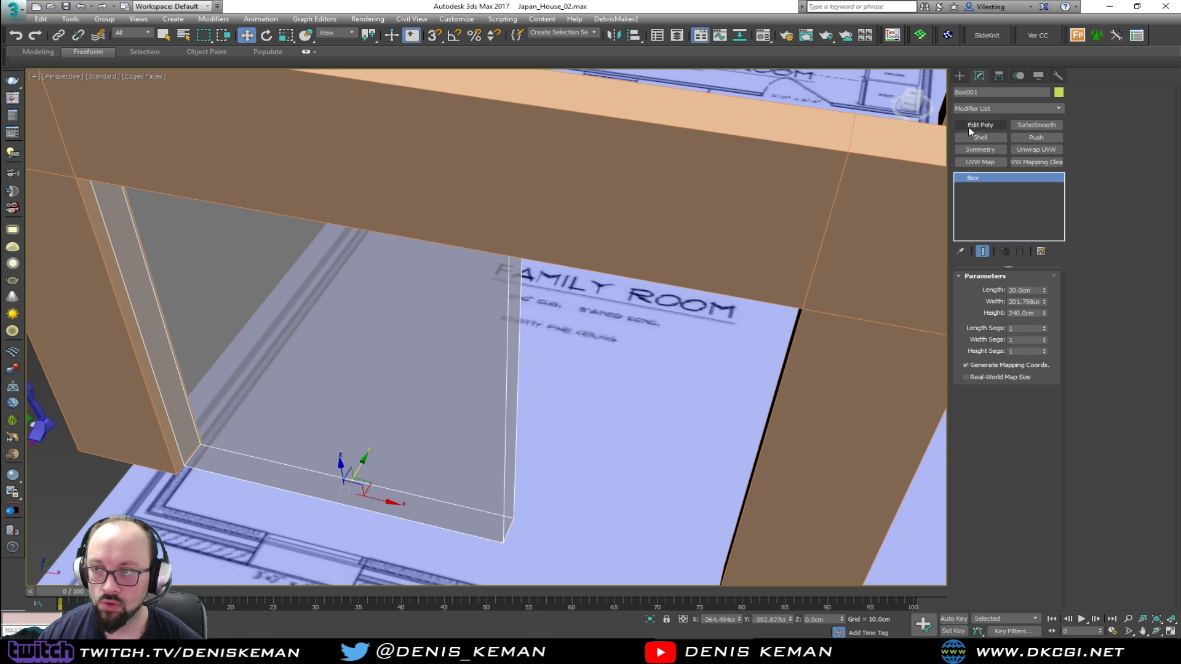
scroll(292, 364, "down", 3)
middle_click_drag(300, 367, 395, 431)
scroll(395, 431, "down", 3)
left_click_drag(433, 495, 79, 418, "shift")
Add an Edit Poly modifier to the placed box and snap its far-end vertices to the opposite pillar so it fills the opening
left_click(592, 370)
left_click(461, 423)
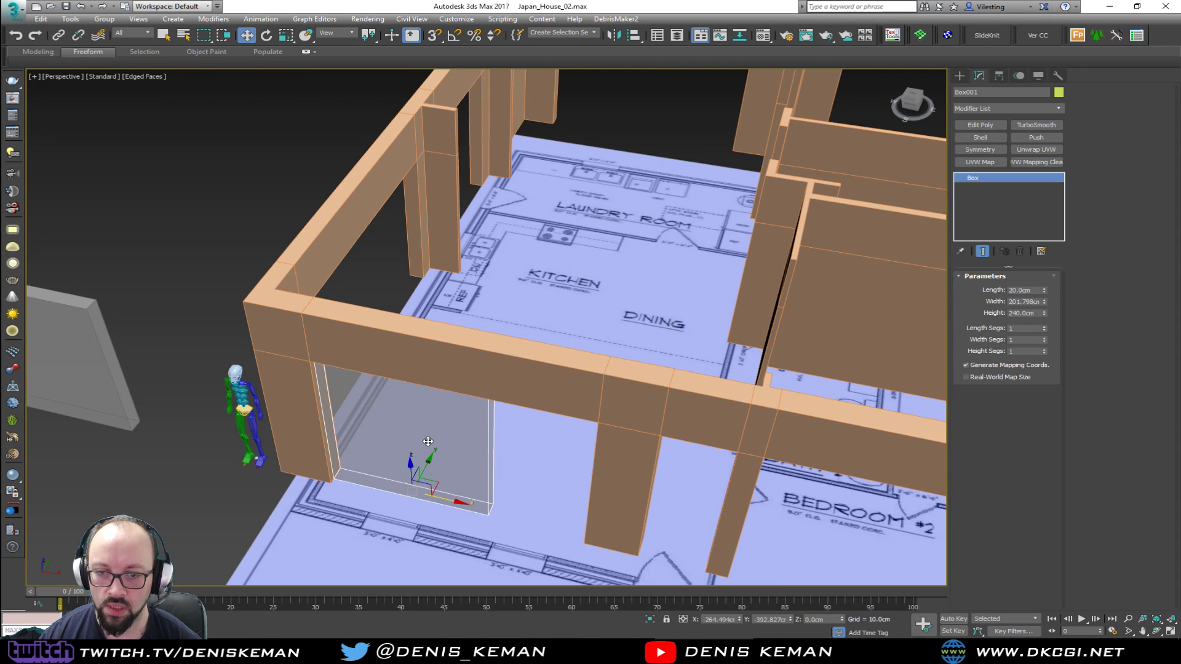
middle_click_drag(429, 444, 417, 384)
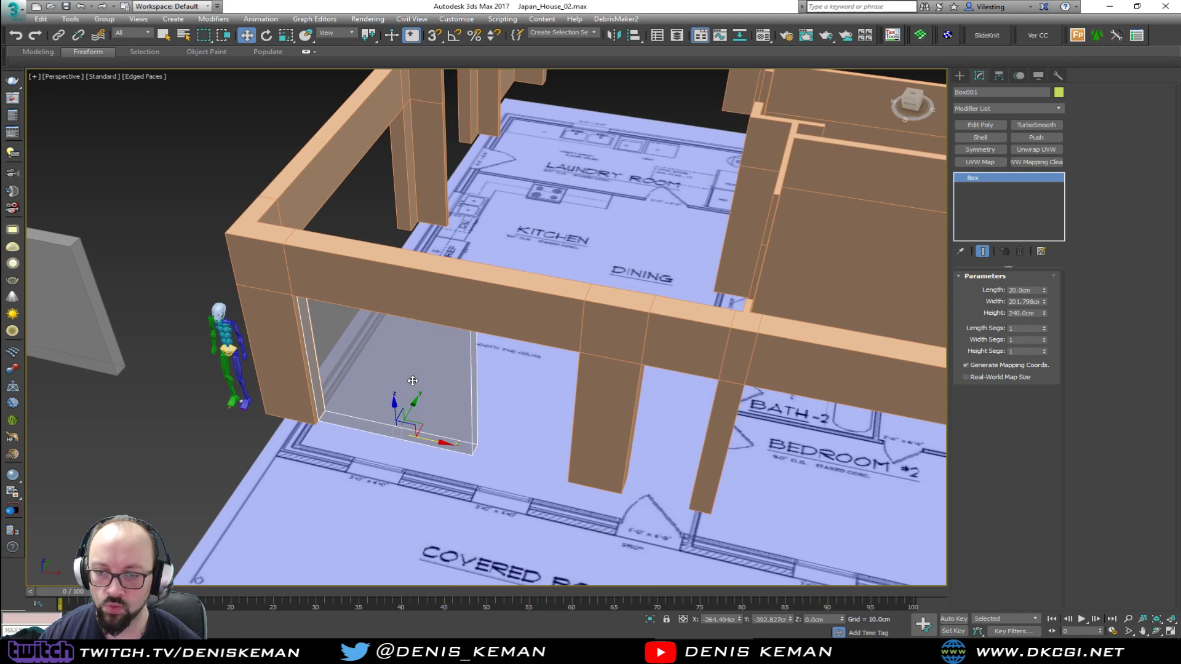
left_click(995, 125)
key("1")
left_click_drag(567, 242, 437, 496)
left_click_drag(515, 399, 569, 482)
key("s")
middle_click_drag(570, 477, 590, 442, "alt")
left_click(978, 362)
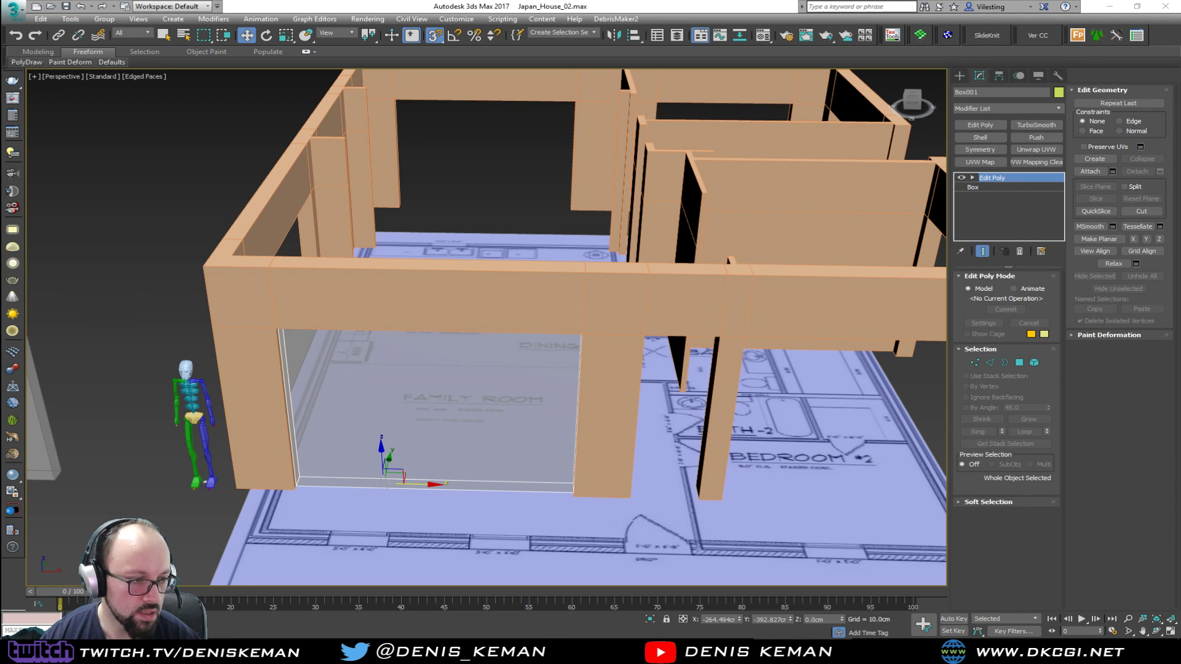
Switch to Discord to check the paper-screen window reference image, and return to the 3ds Max scene
left_click_drag(0, 140, 504, 129)
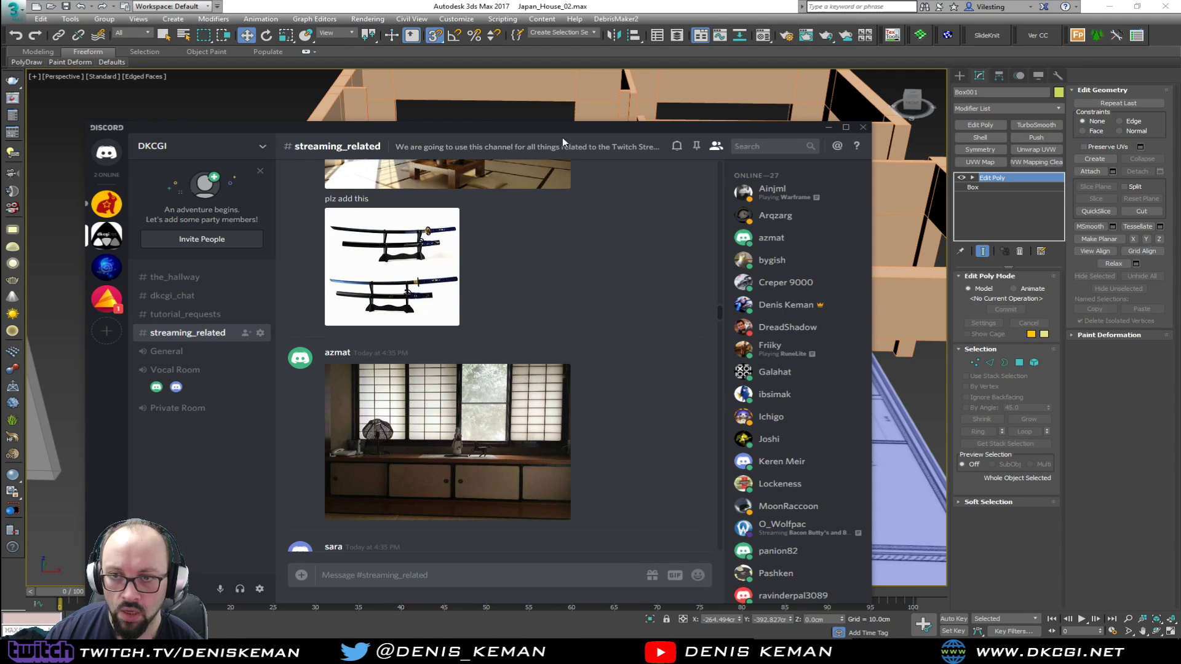
left_click_drag(567, 130, 0, 108)
middle_click_drag(528, 443, 551, 431)
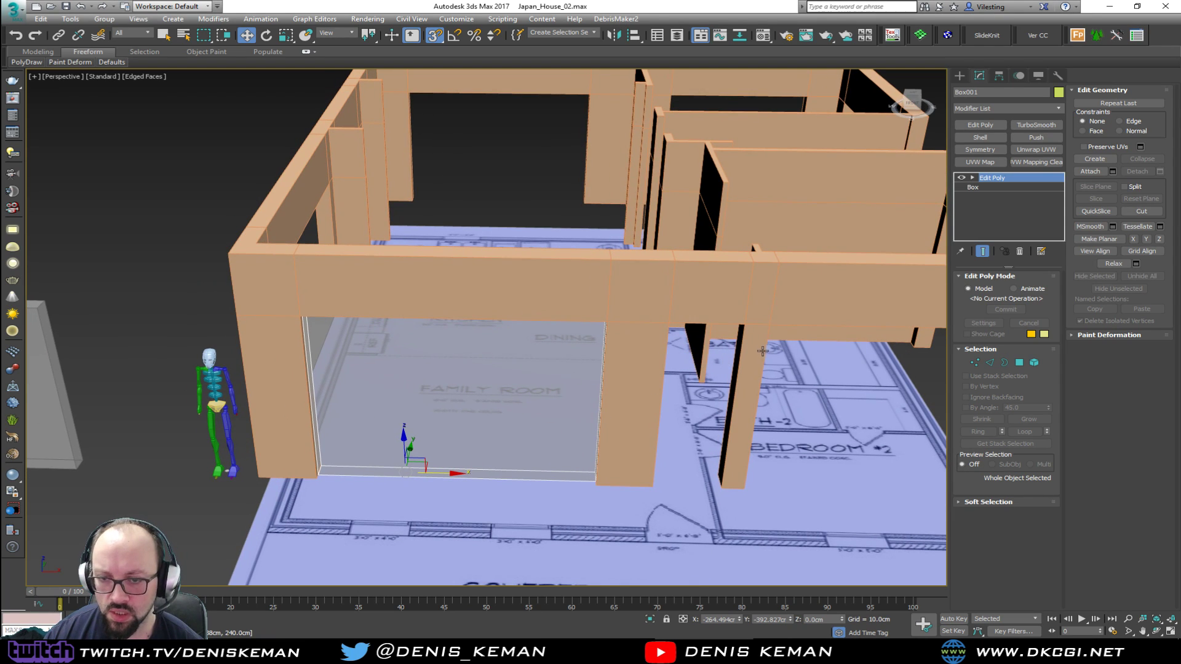
Connect the four lengthwise edges of the opening's panel with 2 segments to divide it into three sections
middle_click_drag(455, 366, 527, 366)
key("2")
left_click_drag(544, 512, 545, 194)
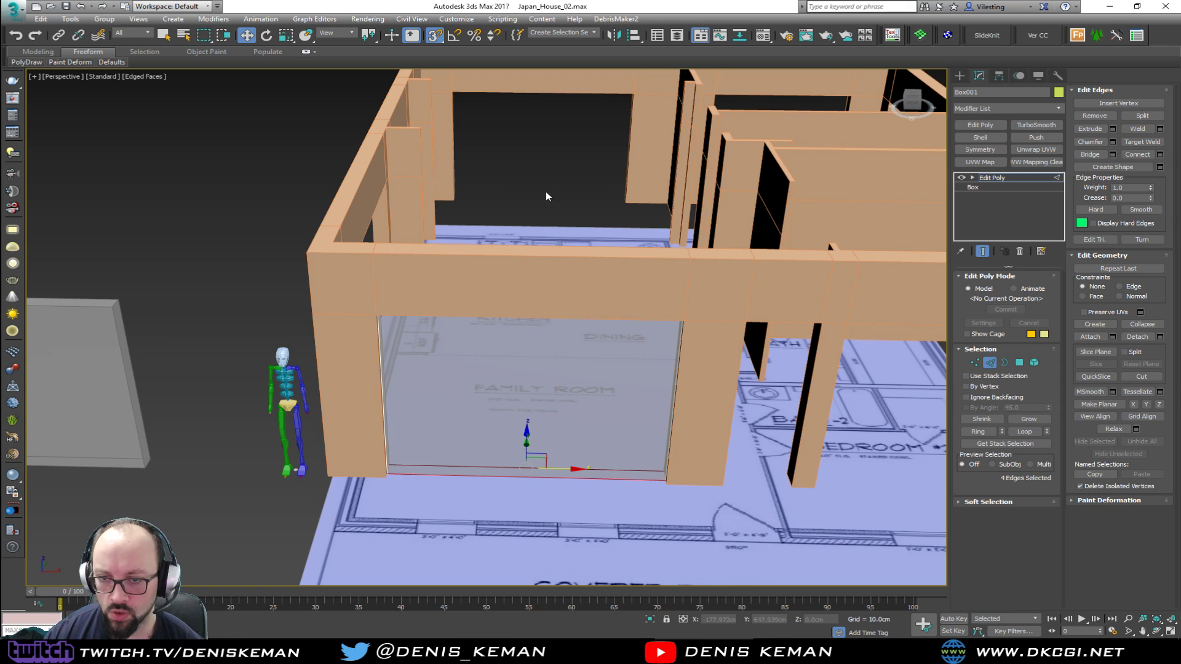
left_click(1160, 154)
left_click(498, 335)
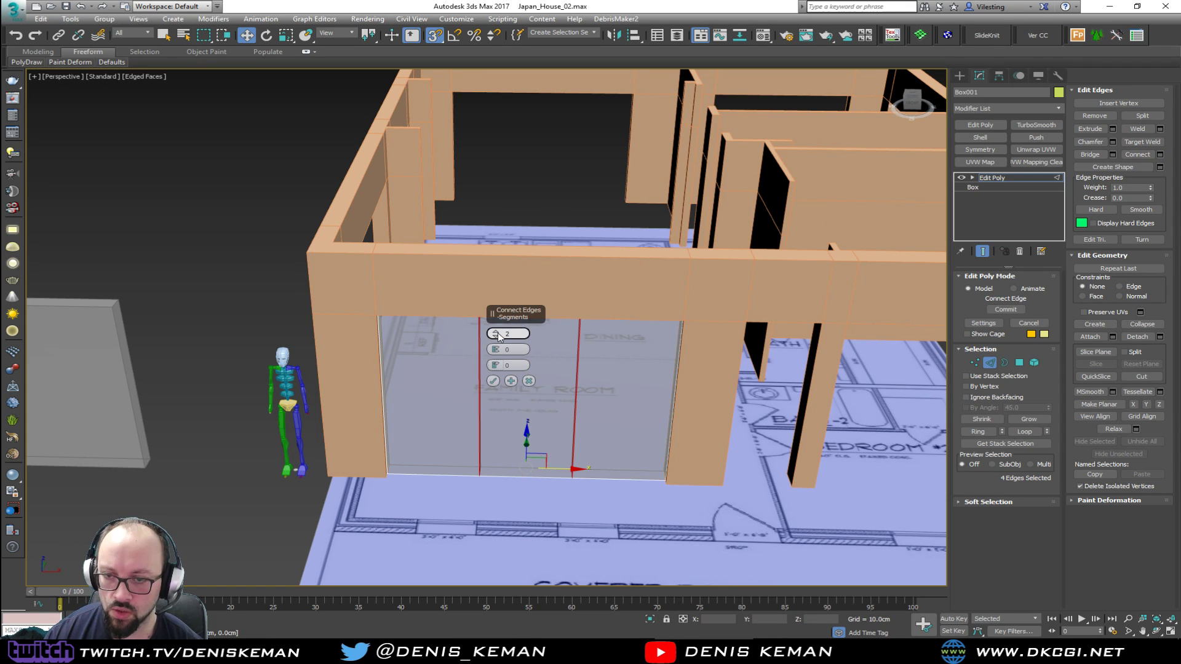
left_click(492, 381)
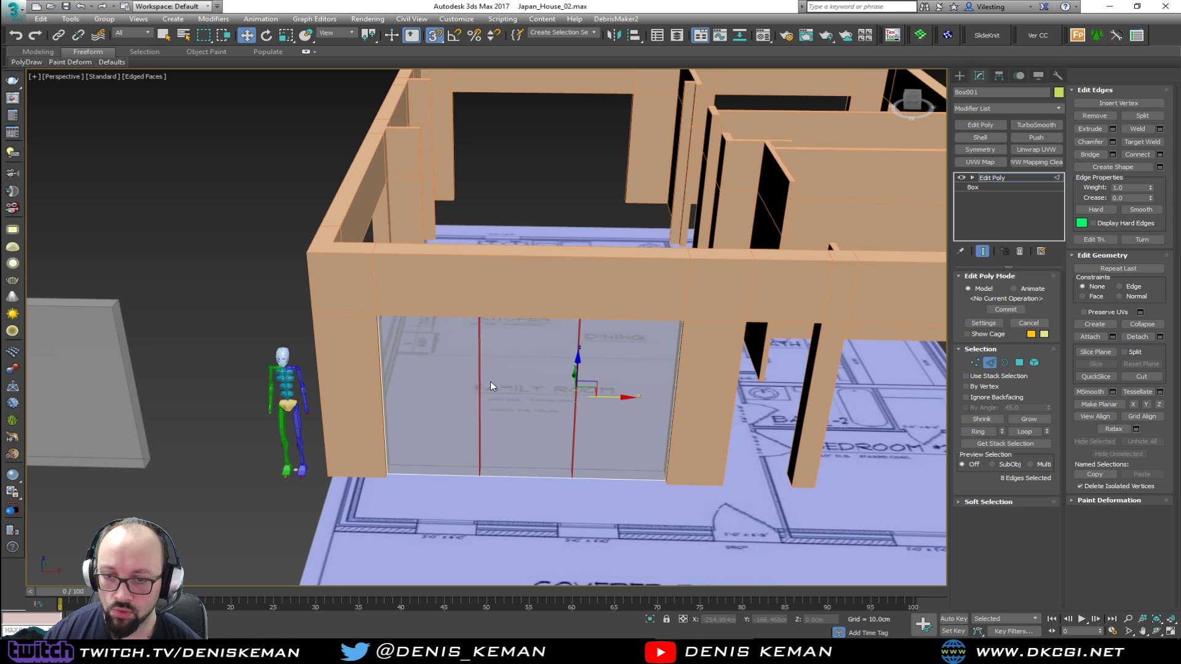
Inset the three front and three back polygons of the opening's panel by polygon with an amount of 5 cm
middle_click_drag(493, 381, 572, 402, "alt")
key("4")
left_click(632, 418)
left_click(508, 400, "ctrl")
left_click(391, 399, "ctrl")
mouse_move(394, 398)
middle_mouse_down("alt")
mouse_move(422, 390)
mouse_move(398, 390)
middle_mouse_up("alt")
left_click(433, 417, "ctrl")
left_click(505, 416, "ctrl")
left_click(604, 384, "ctrl")
middle_click_drag(603, 384, 656, 372, "alt")
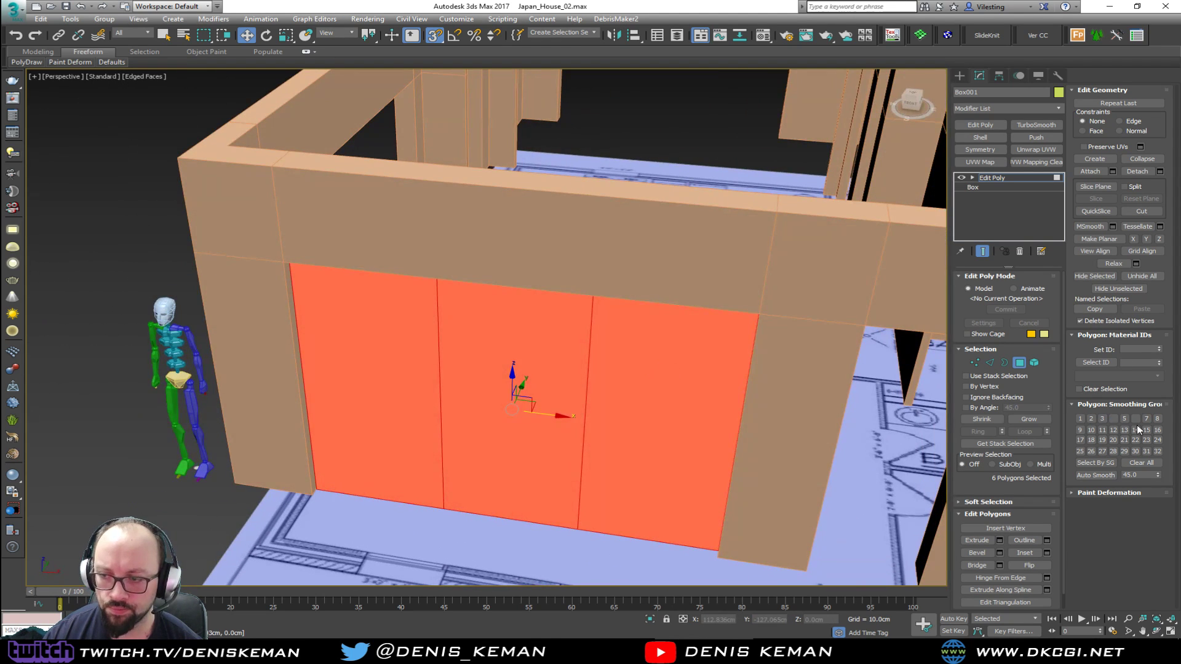
left_click(1046, 552)
left_click_drag(504, 355, 503, 342)
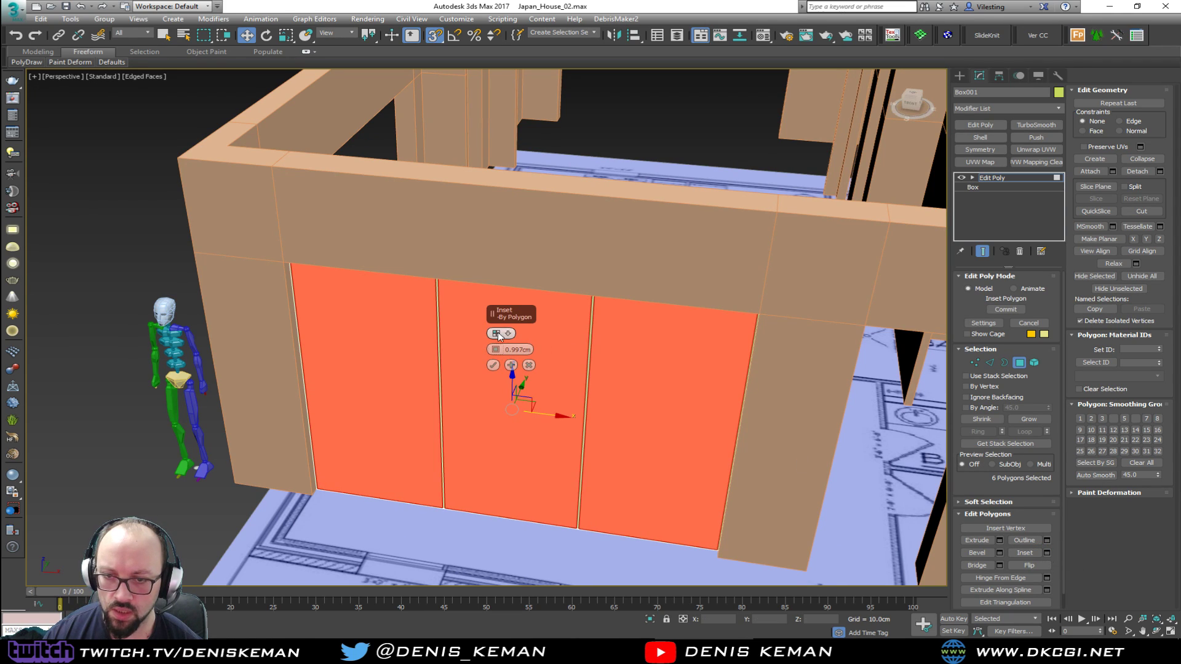
left_click(506, 349)
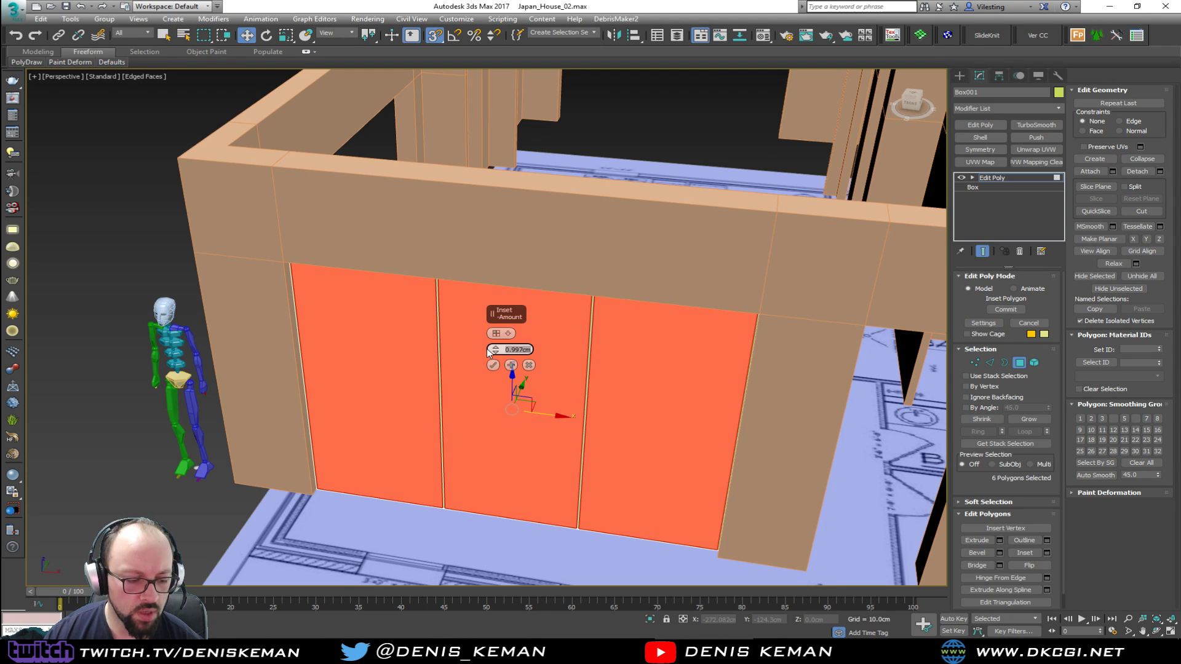
type("2")
key("Return")
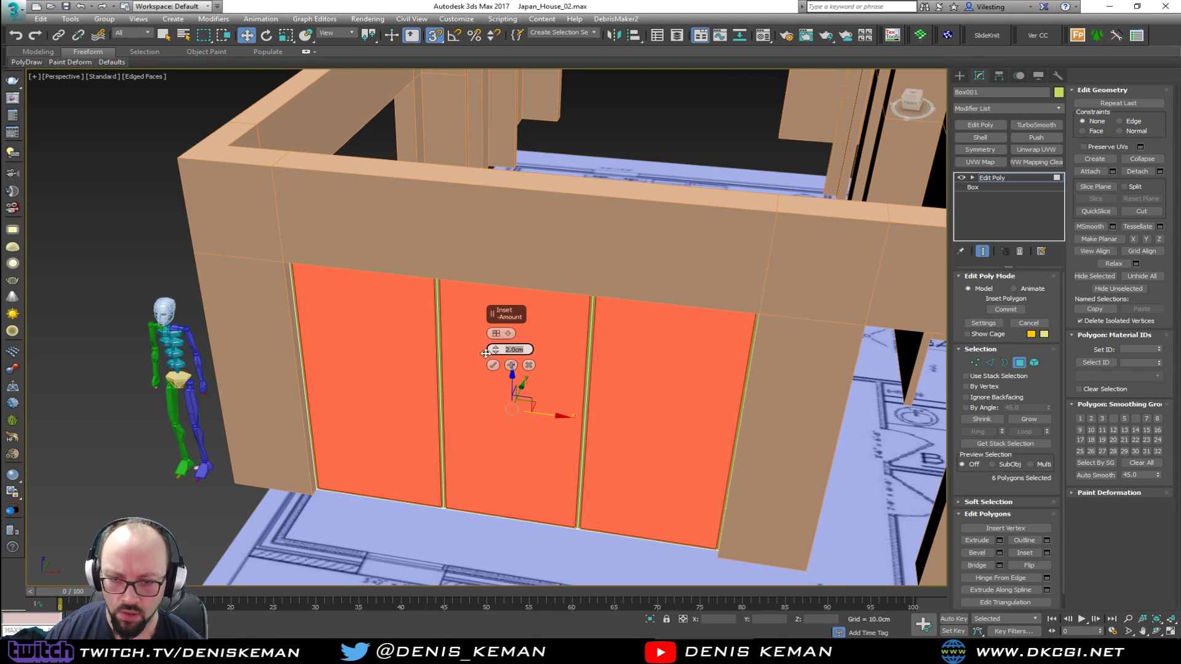
middle_click_drag(514, 371, 477, 422, "alt")
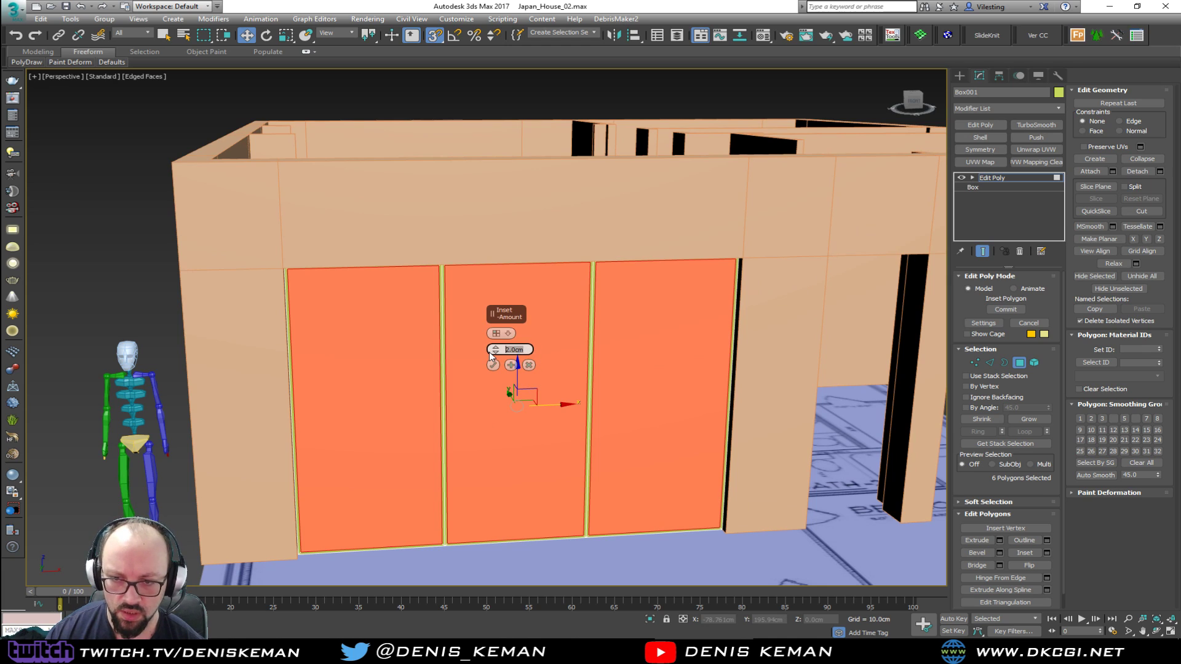
key("Return")
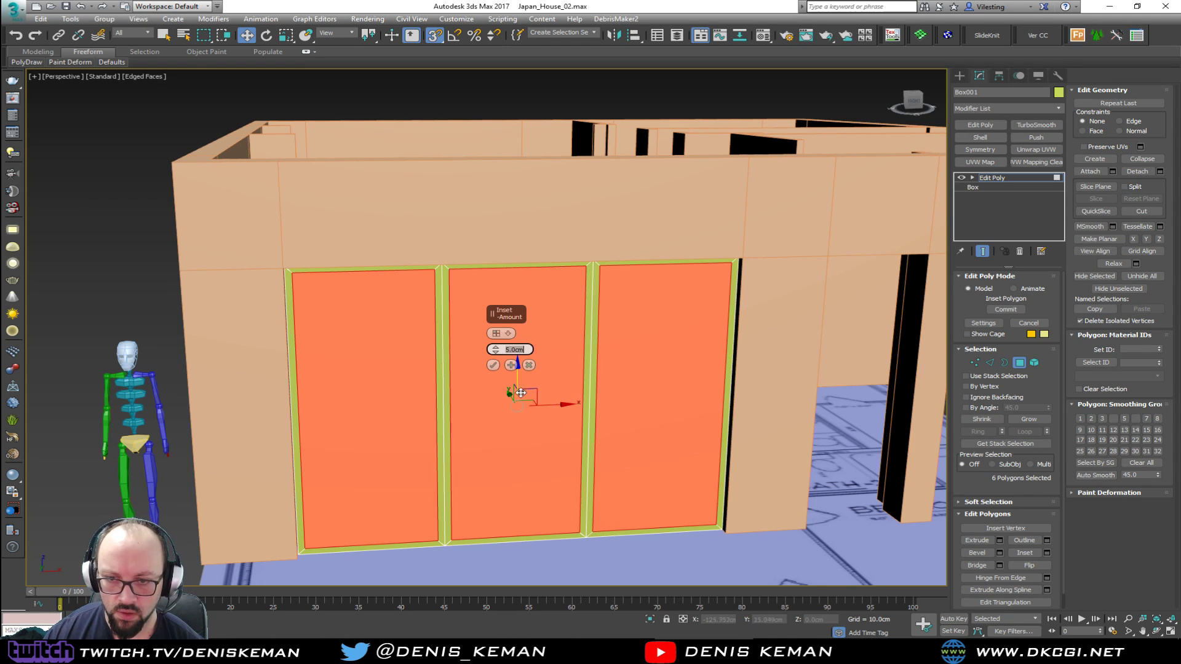
left_click(494, 365)
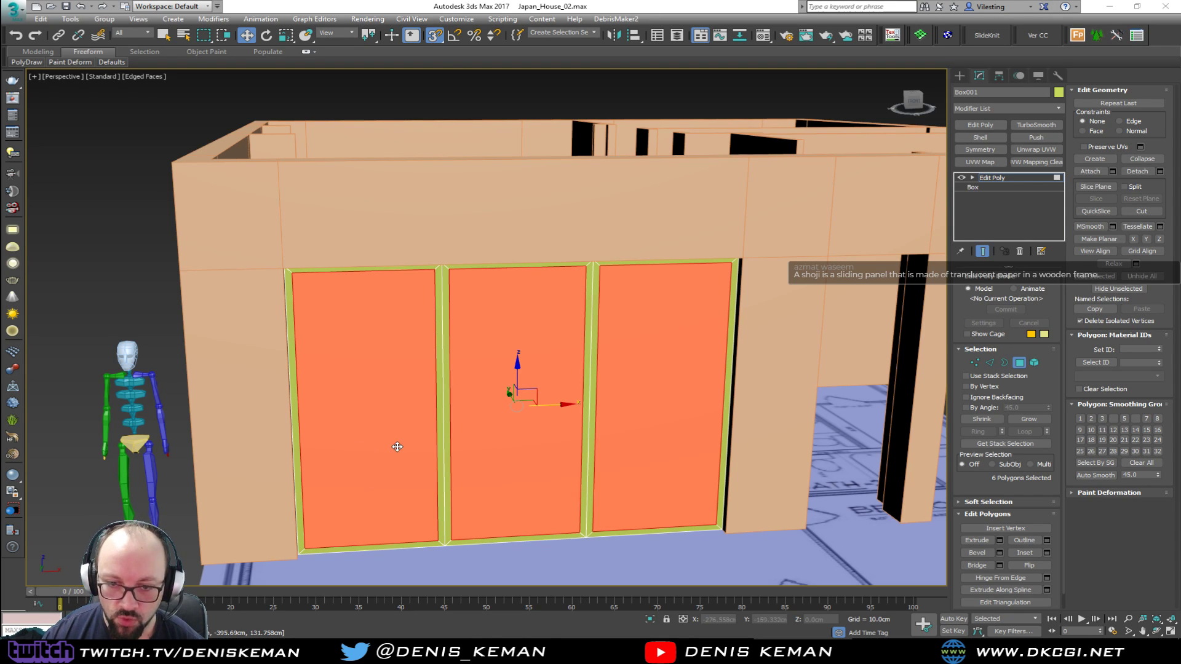
Isolate the panel and detach a clone of its three inset polygons on one side as a separate object
middle_click_drag(453, 411, 243, 403, "alt")
key("alt+q")
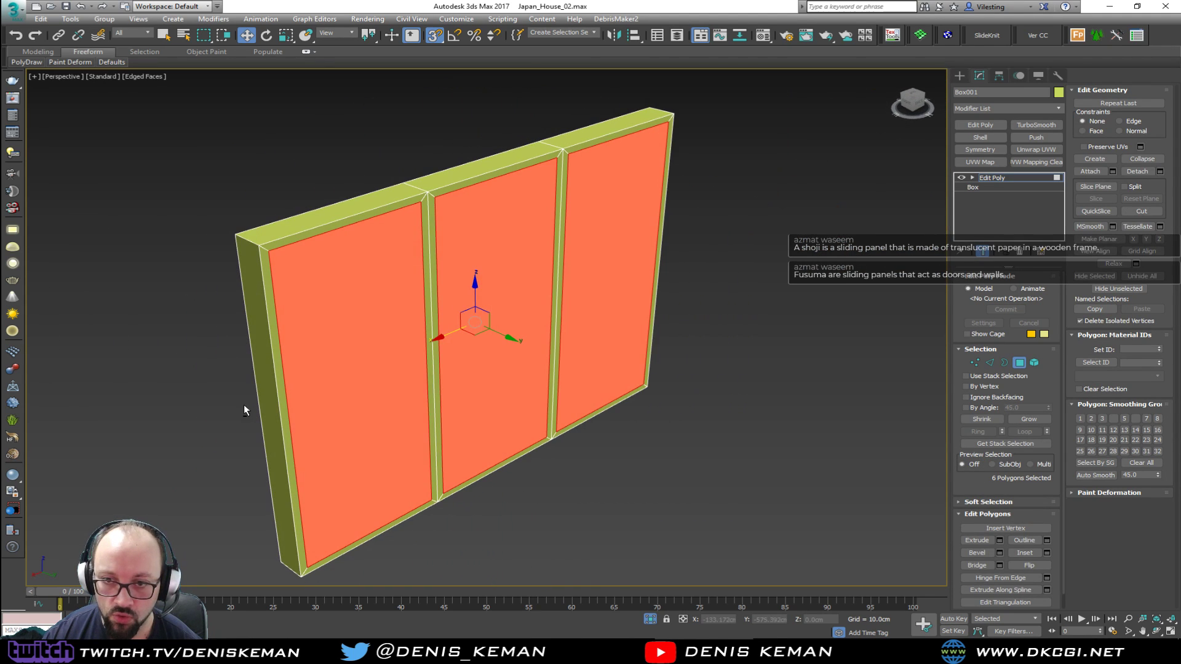
middle_click_drag(390, 367, 537, 368, "alt")
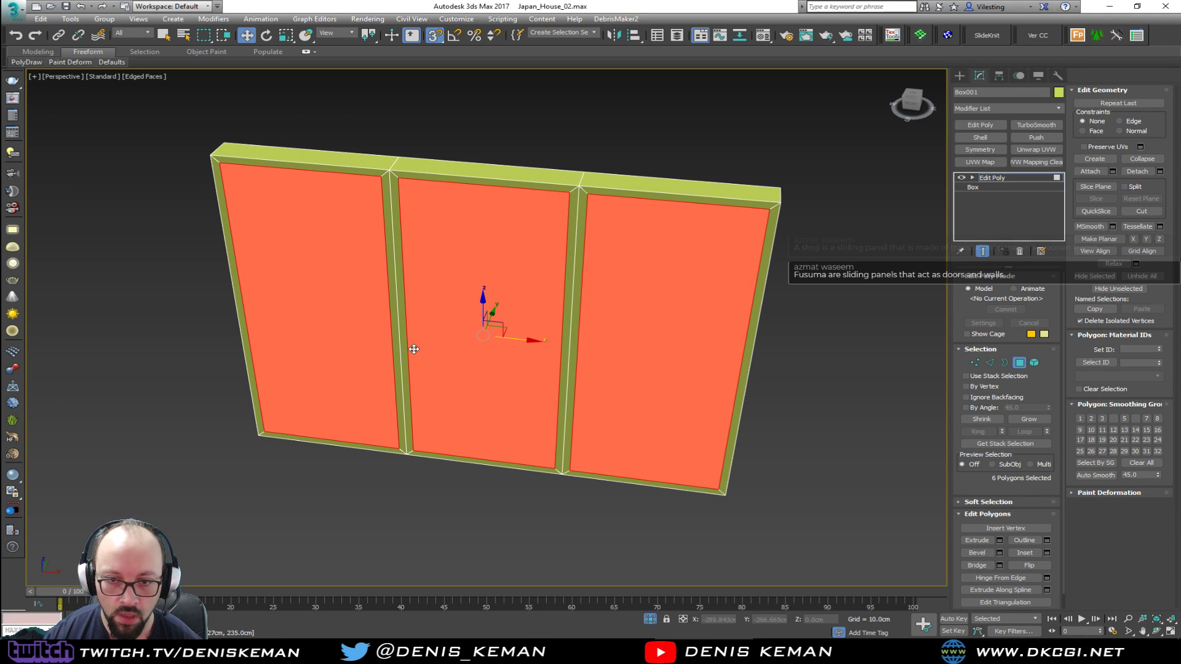
left_click(350, 342)
left_click(486, 362, "ctrl")
left_click(655, 379, "ctrl")
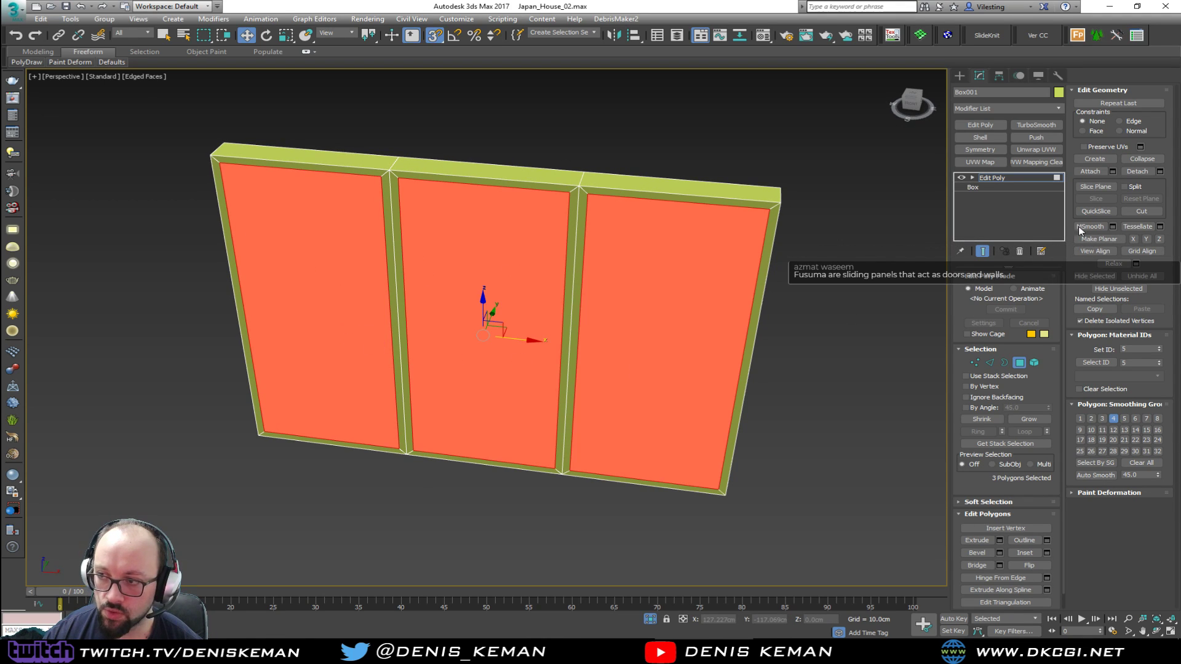
left_click(1160, 171)
left_click(548, 340)
left_click(631, 330)
Bridge the three inset polygons on the front with their counterparts on the back to open up the frame
left_click(633, 340)
left_click(526, 336, "ctrl")
left_click(356, 319, "ctrl")
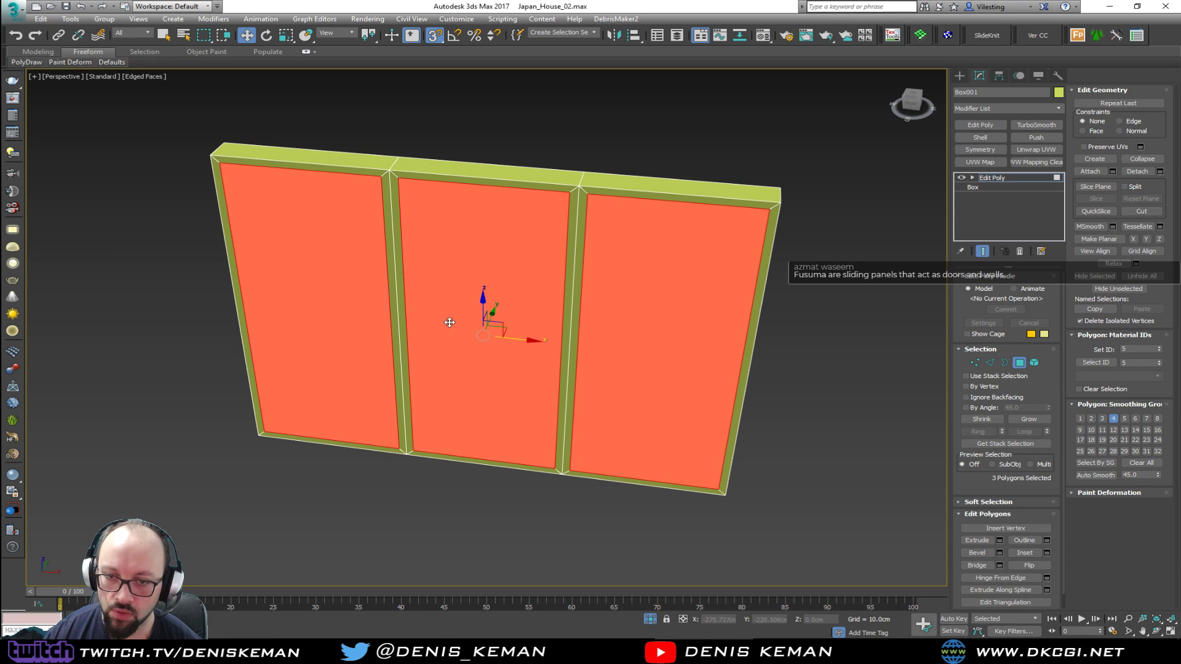
middle_click_drag(436, 321, 284, 321, "alt")
left_click(373, 347, "ctrl")
left_click(473, 342, "ctrl")
left_click(620, 317, "ctrl")
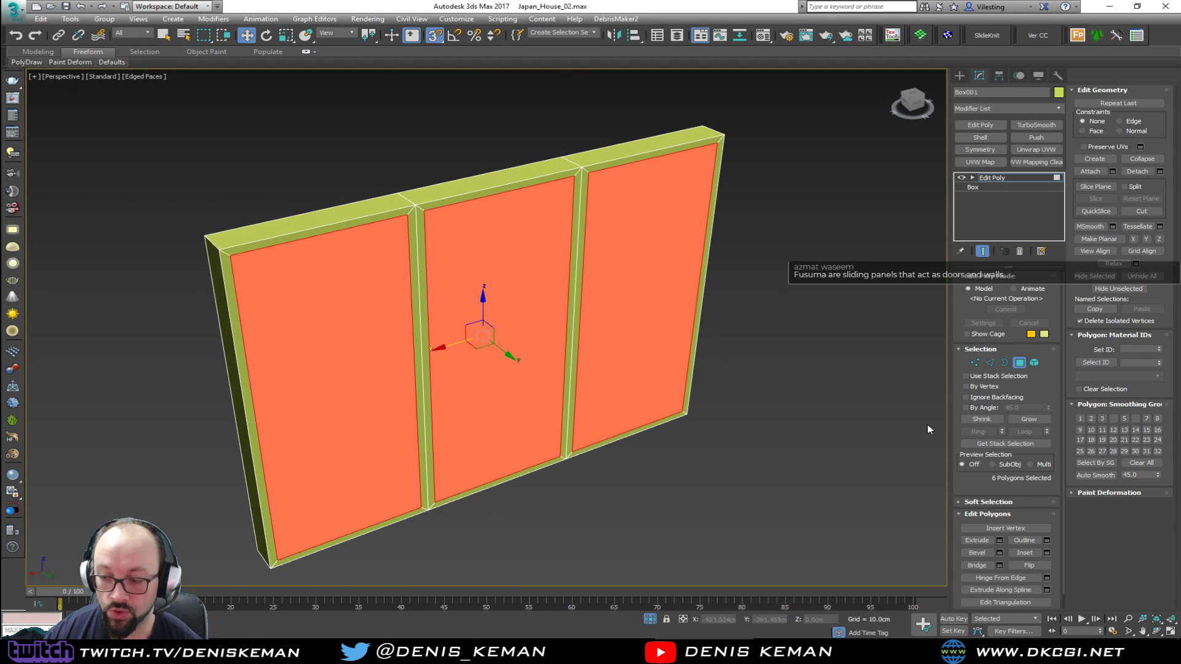
left_click(981, 565)
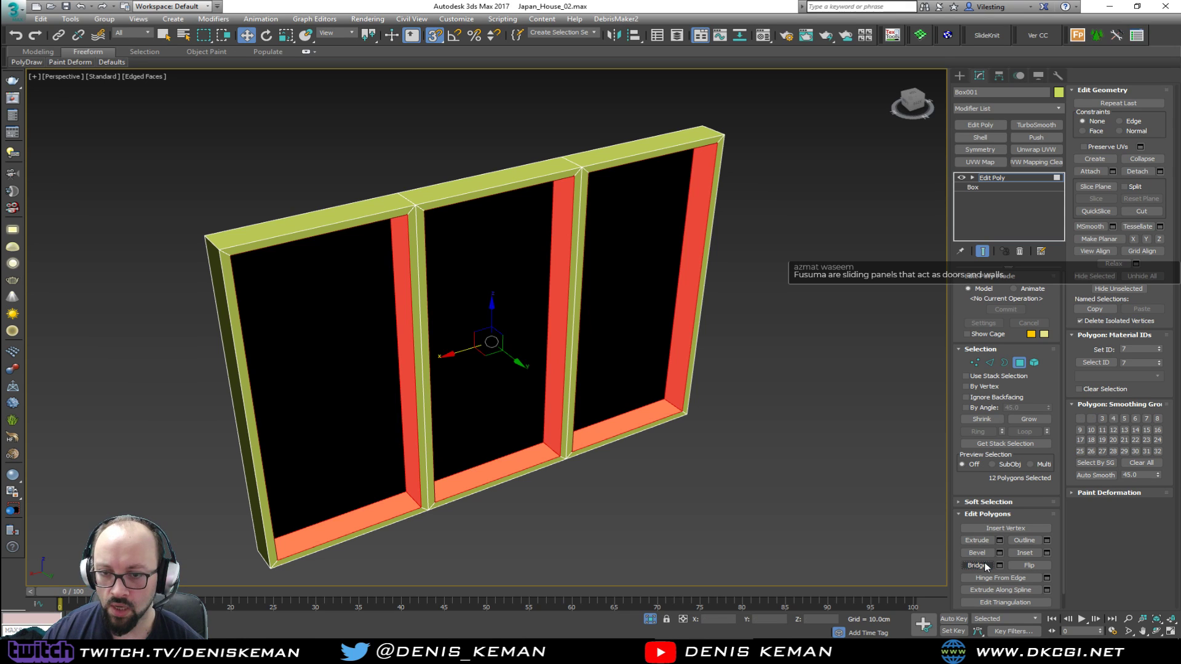
Leave the frame's polygon editing and move the detached panes along Y into the frame's depth with snapping off
left_click(1019, 362)
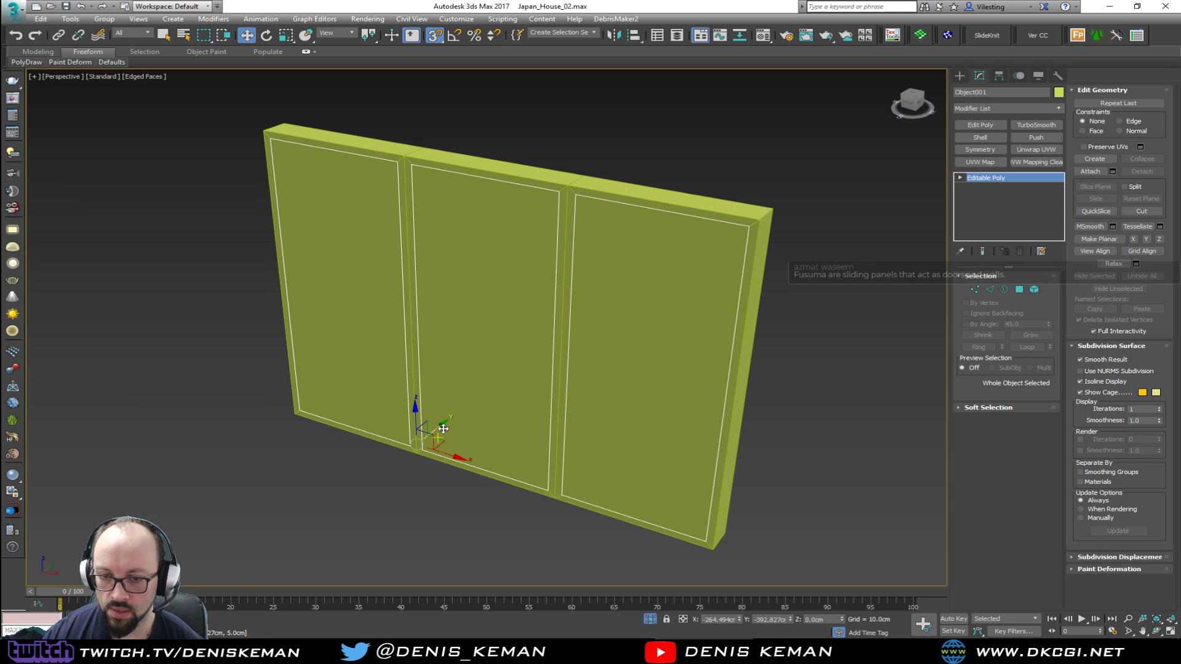
key("s")
left_click_drag(447, 428, 452, 425)
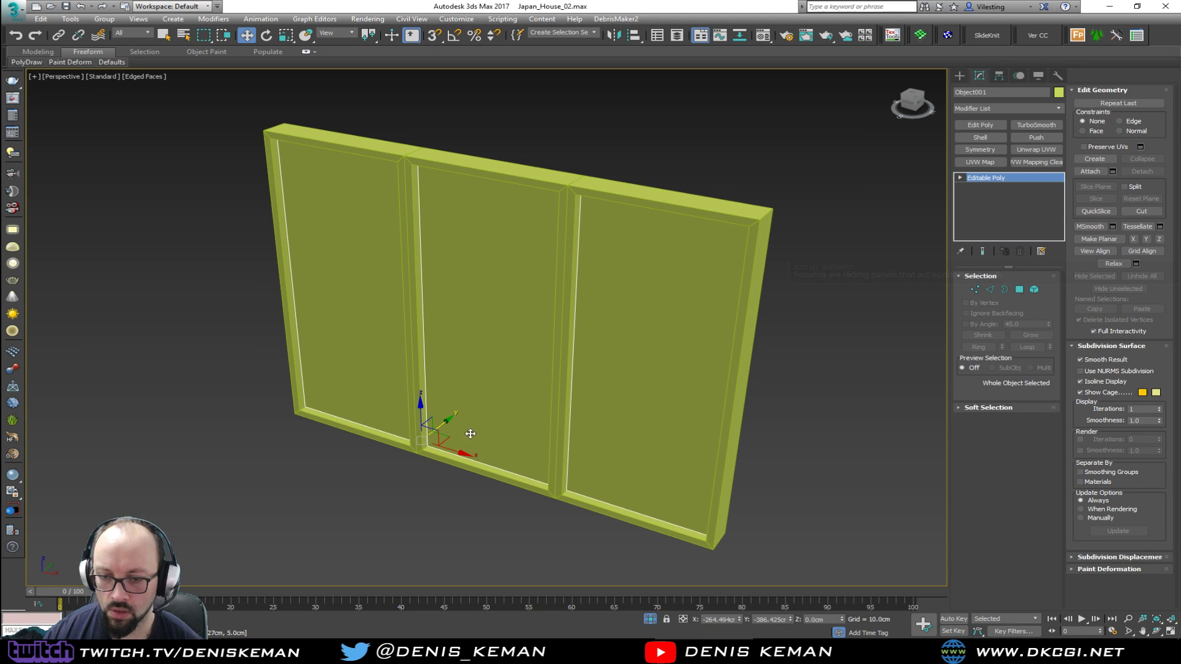
Try a Shell modifier on the detached panes, move them deeper into the frame along Y, and delete the modifier
left_click(975, 137)
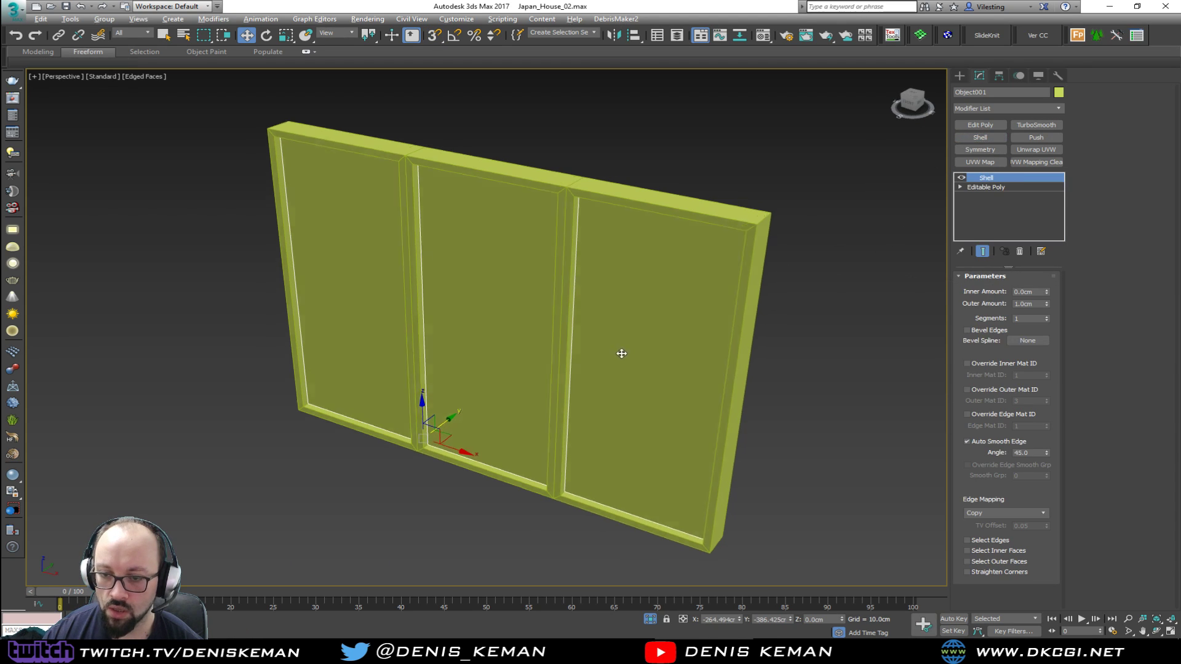
middle_click_drag(621, 351, 516, 358, "alt")
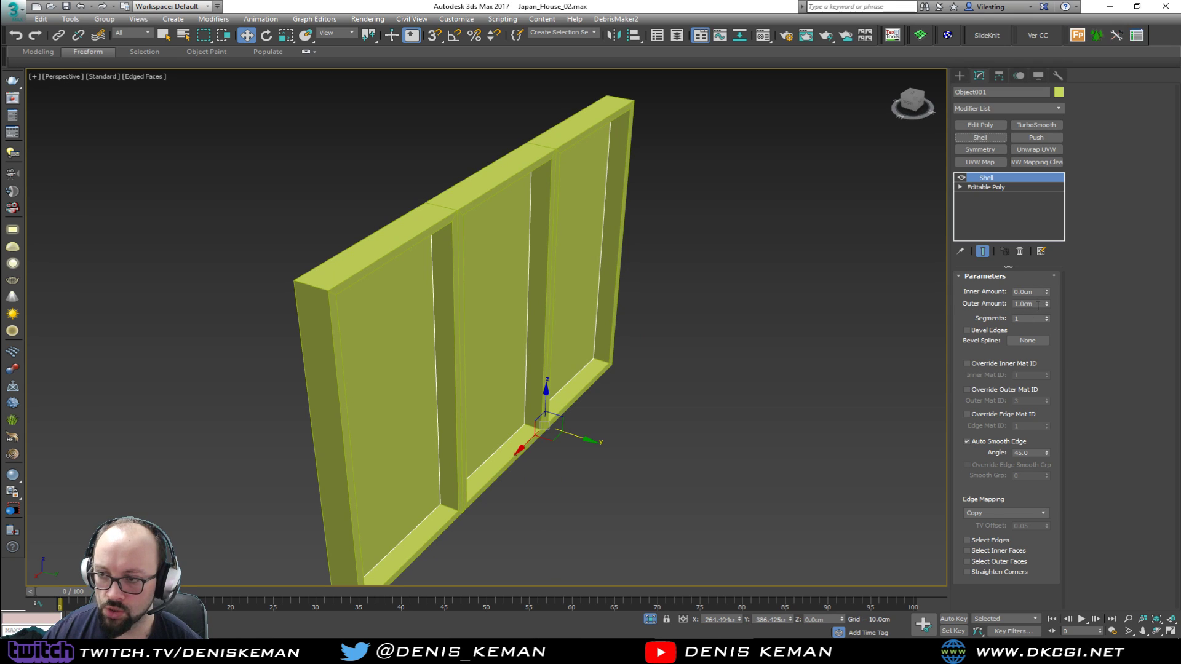
left_click(569, 431)
left_click(491, 420)
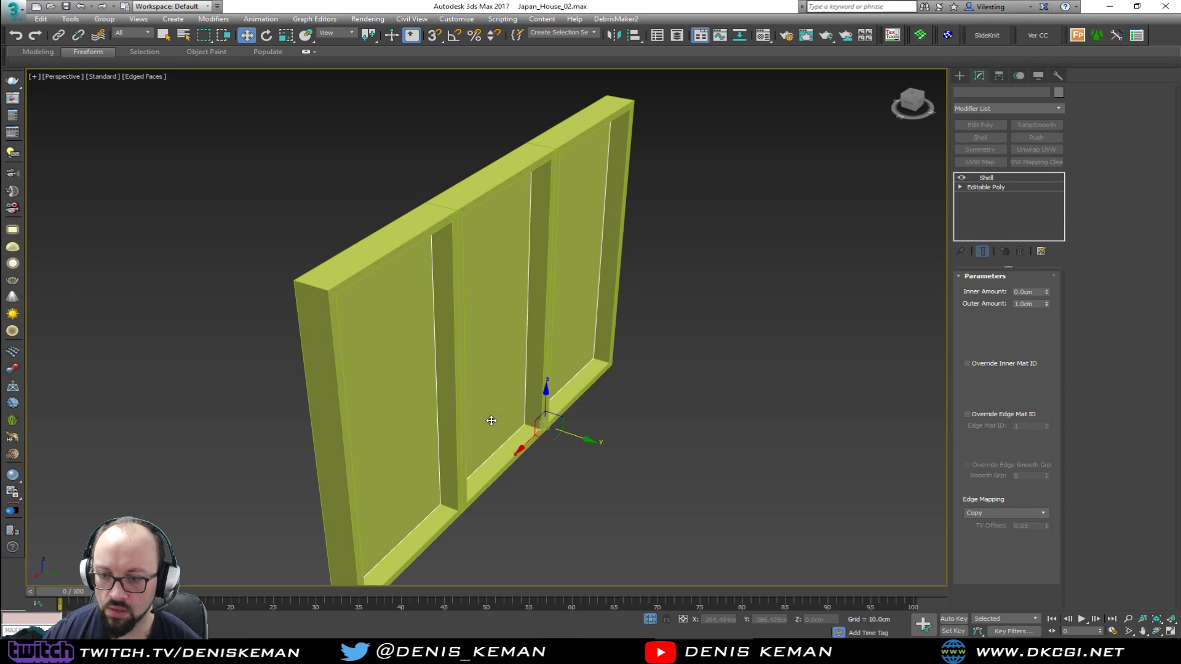
left_click_drag(572, 434, 580, 437)
middle_click_drag(581, 436, 584, 408, "alt")
left_click(1021, 251)
Bring up Discord to check the paper-screen window reference image, and return to the 3ds Max scene
middle_click_drag(689, 337, 713, 318, "alt")
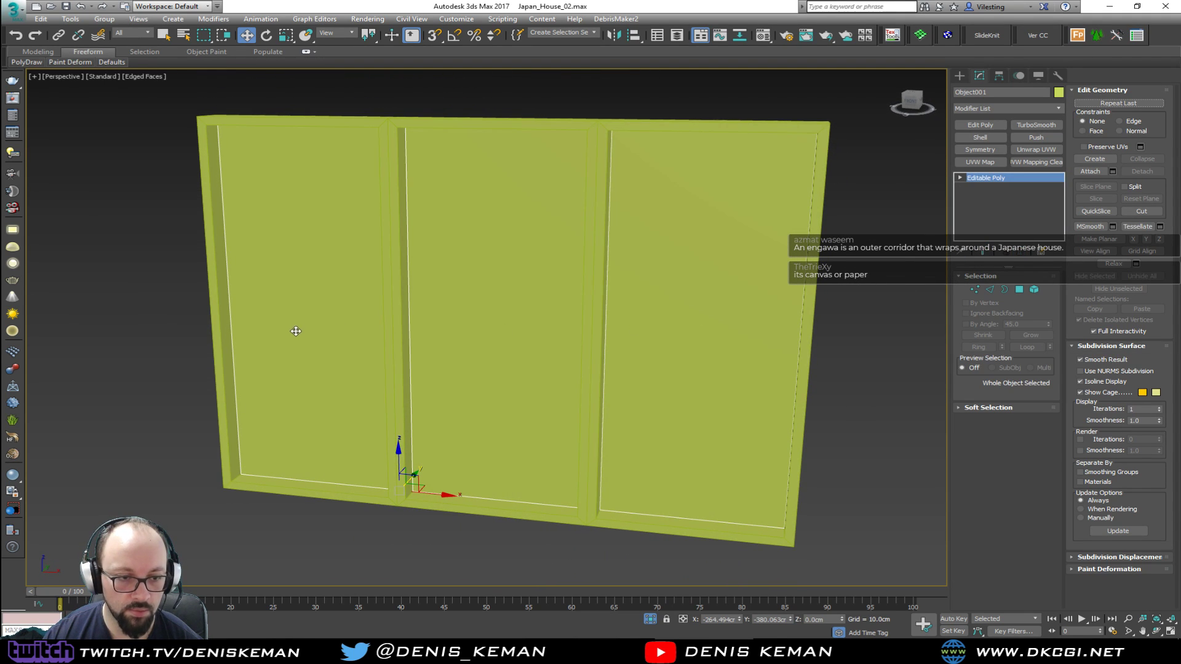
left_click_drag(0, 158, 600, 139)
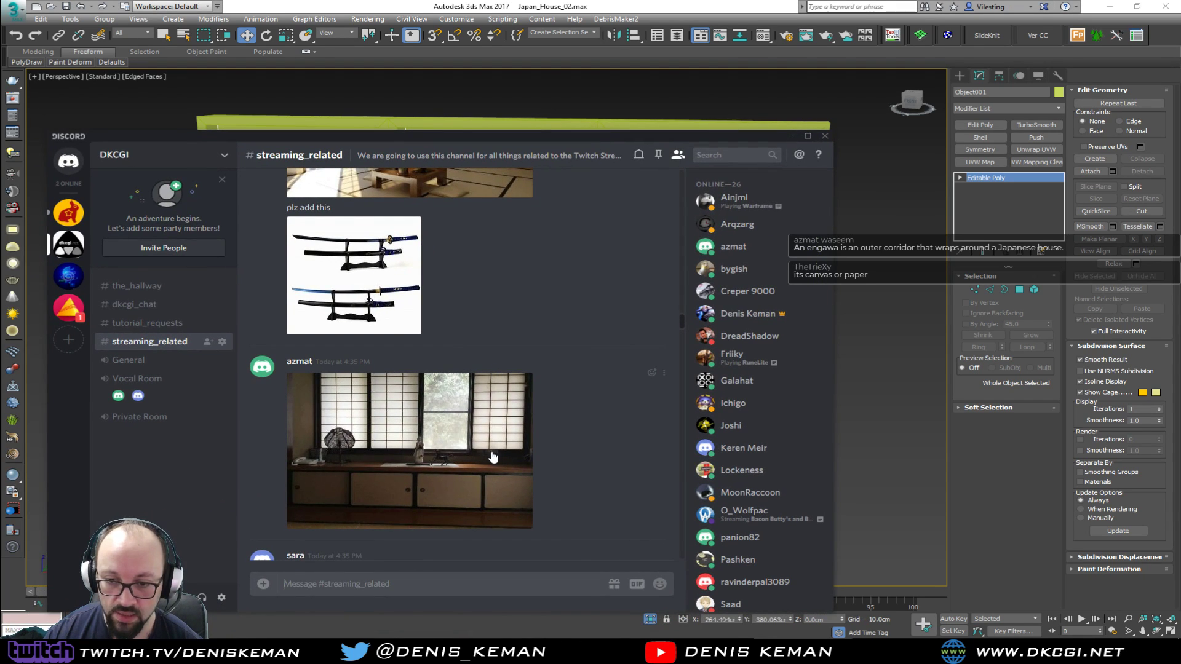
left_click_drag(566, 139, 0, 147)
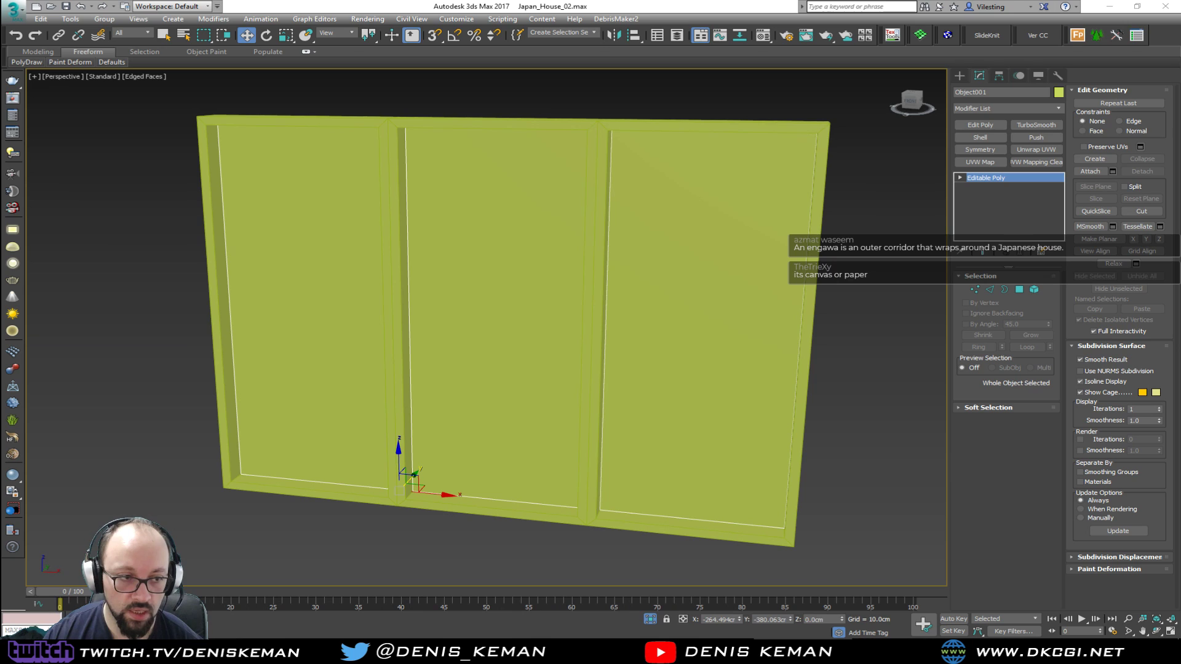
Isolate the three panes and connect their upper and lower edges with 2 segments
scroll(409, 282, "down", 4)
key("2")
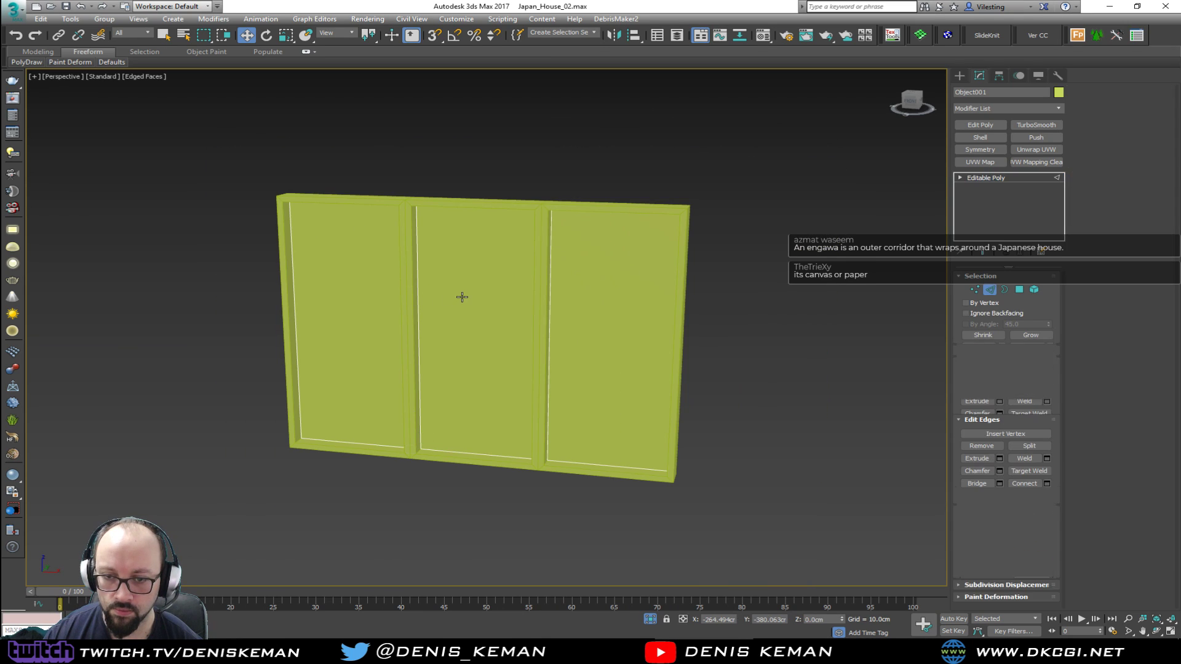
key("alt+q")
scroll(493, 260, "down", 2)
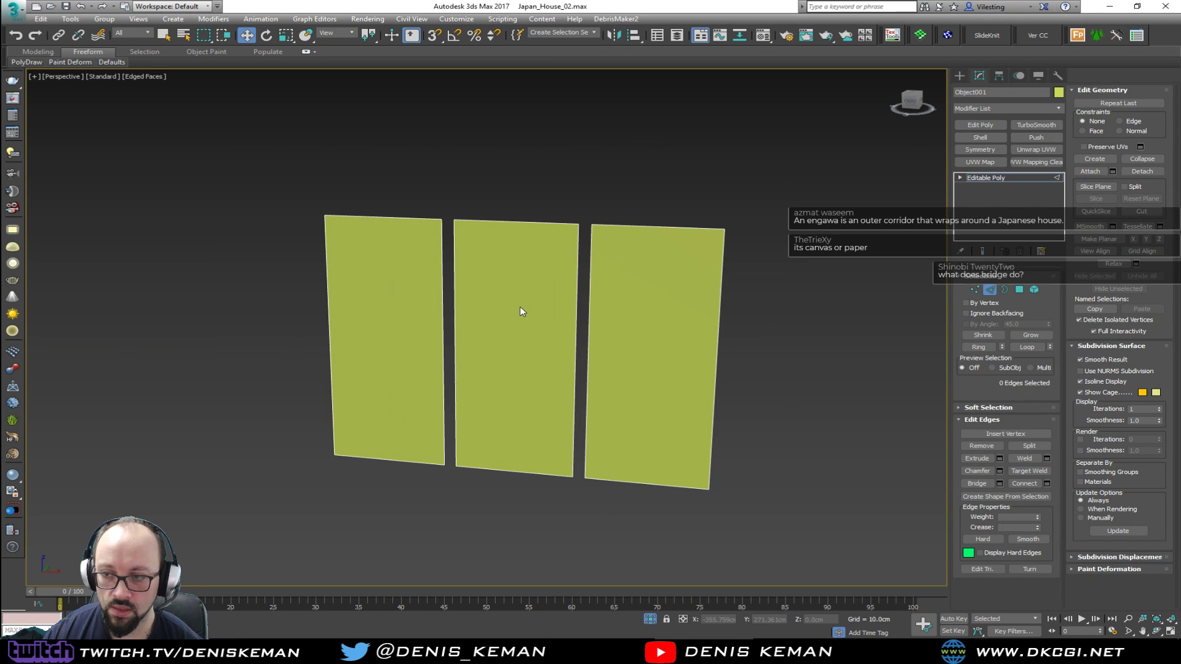
left_click_drag(662, 191, 652, 497)
left_click_drag(515, 437, 515, 495, "ctrl")
left_click_drag(372, 401, 372, 510, "ctrl")
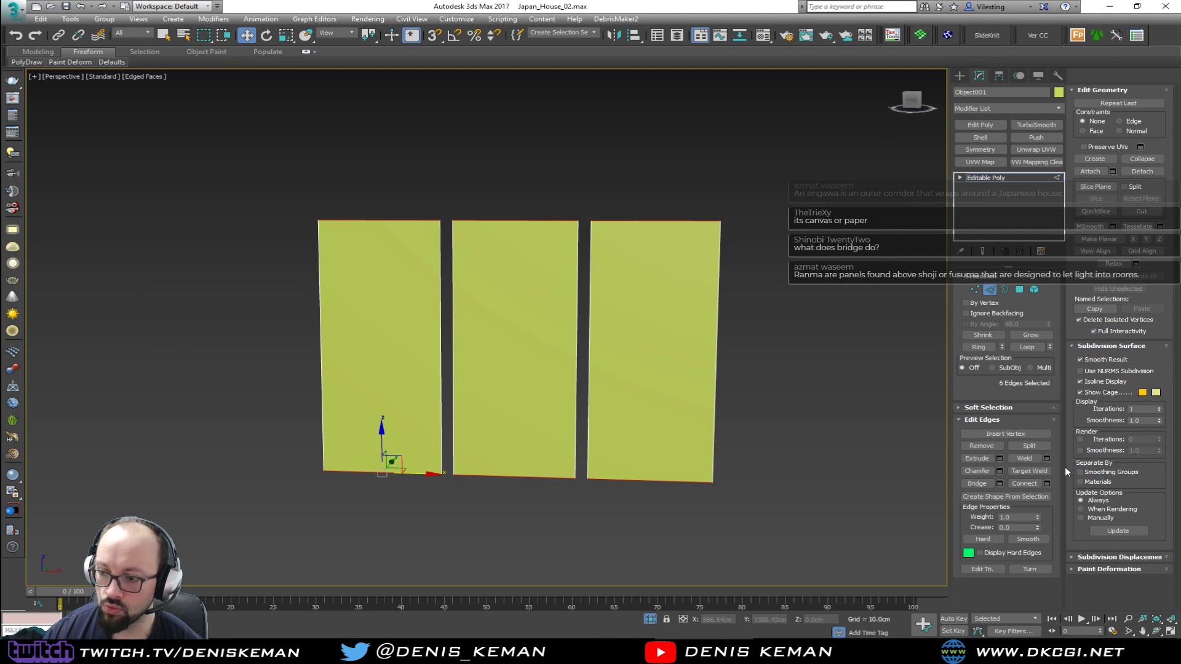
left_click(1047, 483)
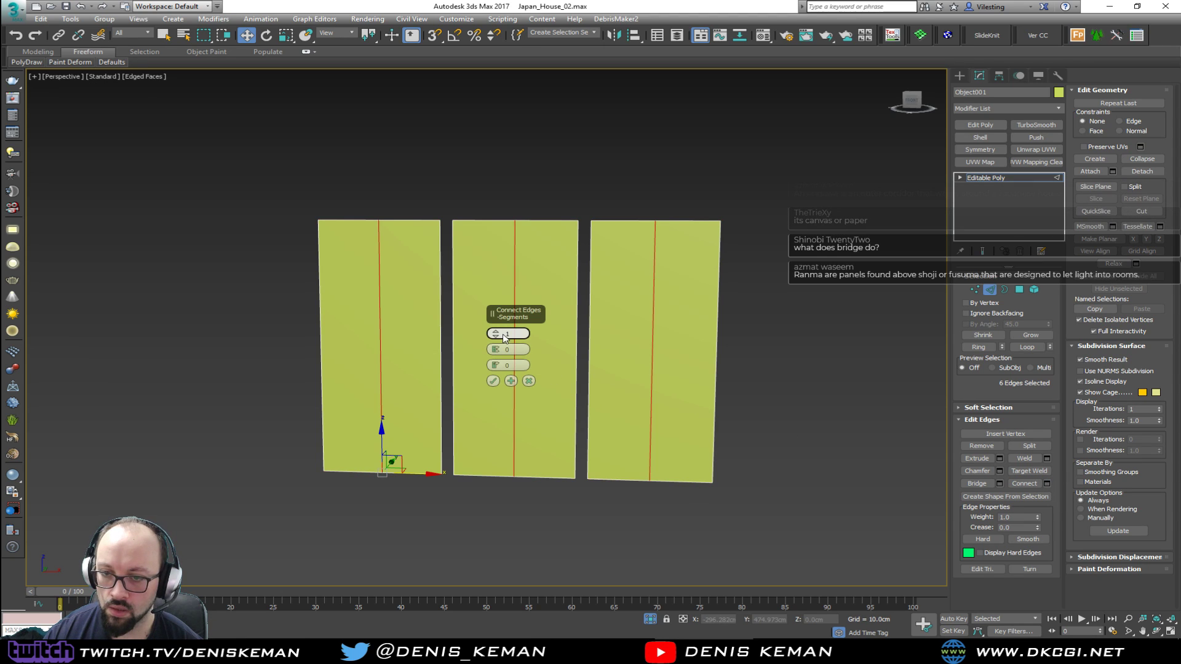
left_click_drag(499, 334, 495, 325)
left_click(493, 381)
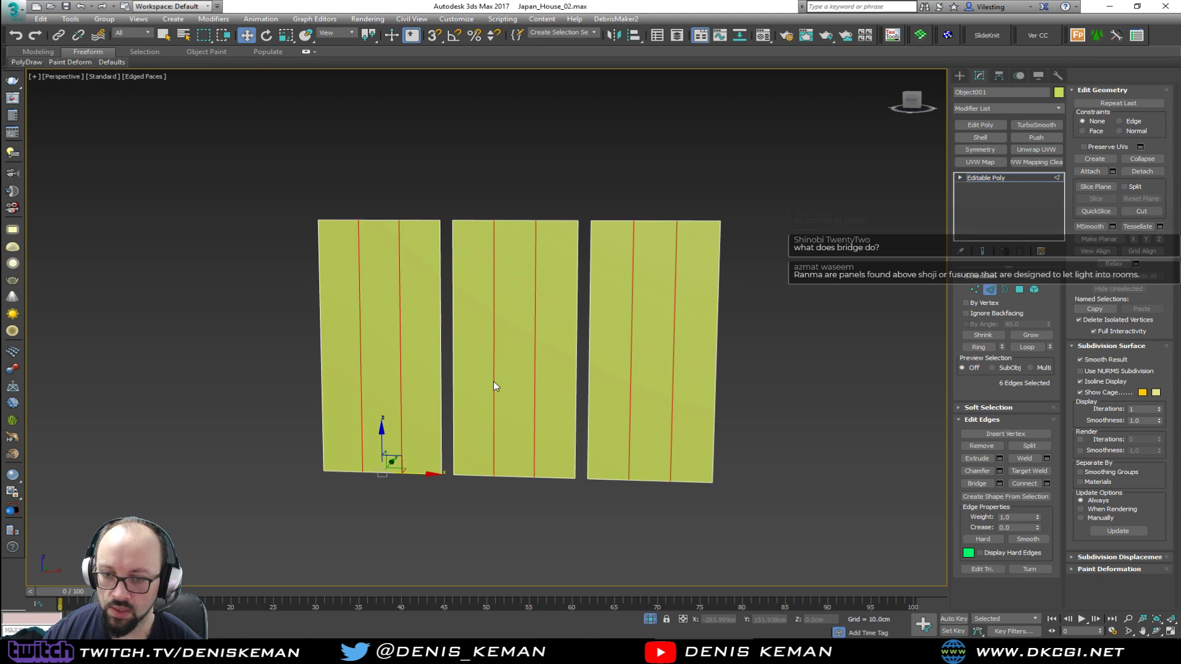
Connect the ring of vertical edges across all three panes with 10 segments to form a grid
key("alt+r")
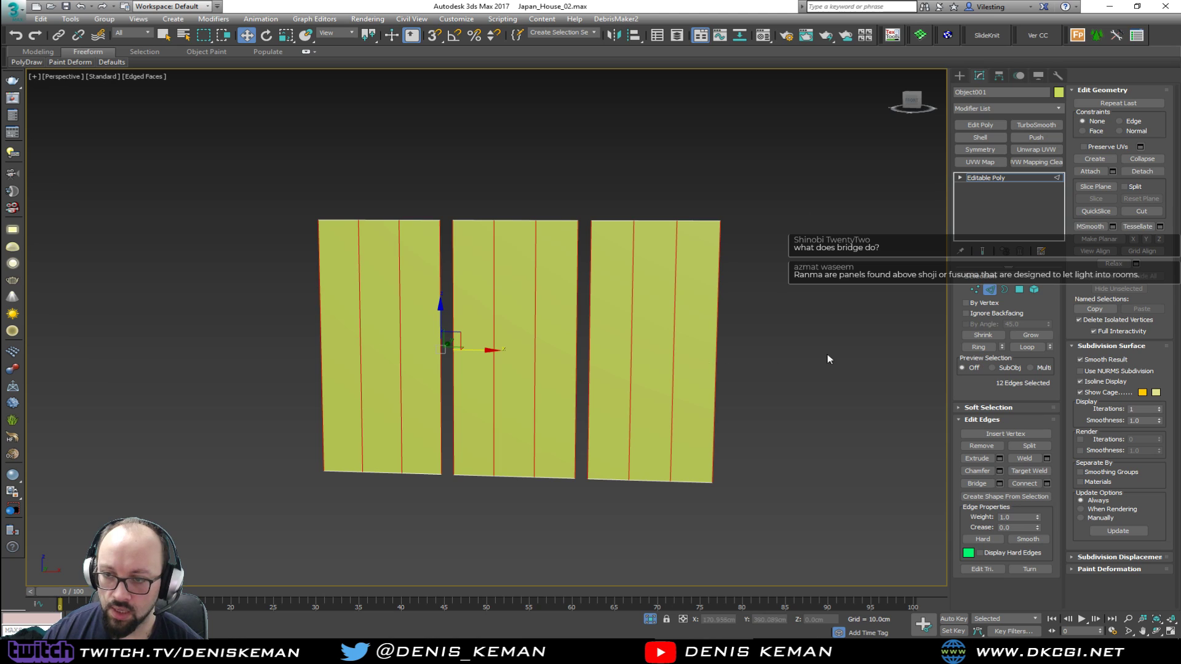
left_click(1047, 483)
left_click_drag(495, 335, 496, 336)
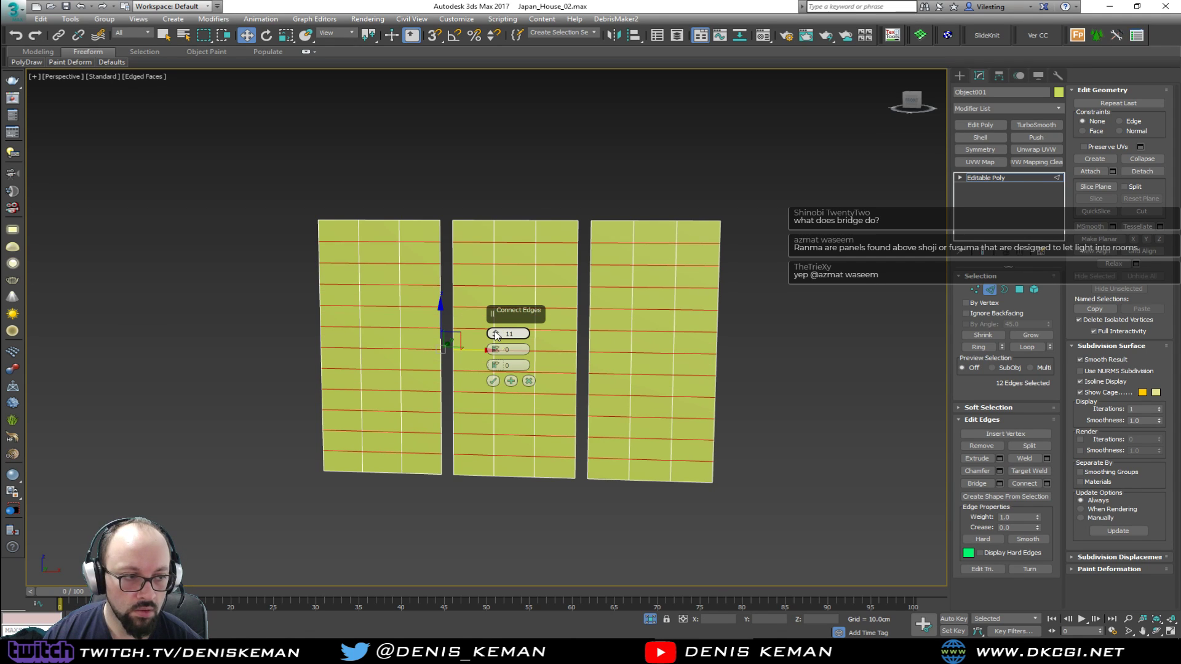
left_click(496, 339)
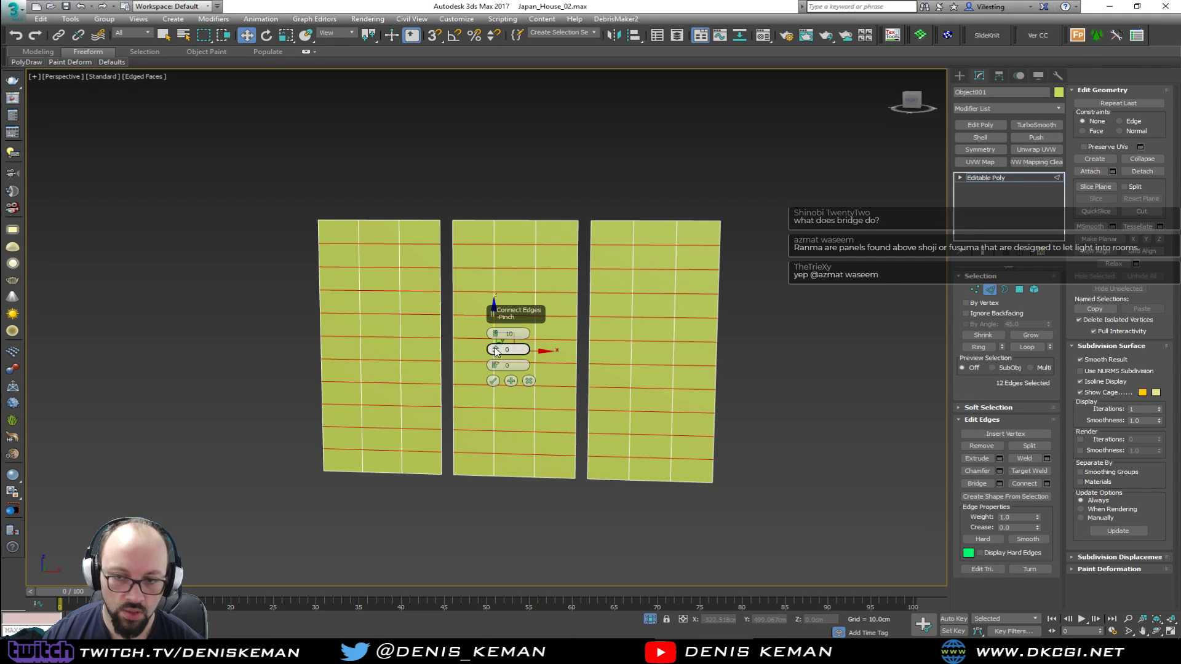
left_click(495, 381)
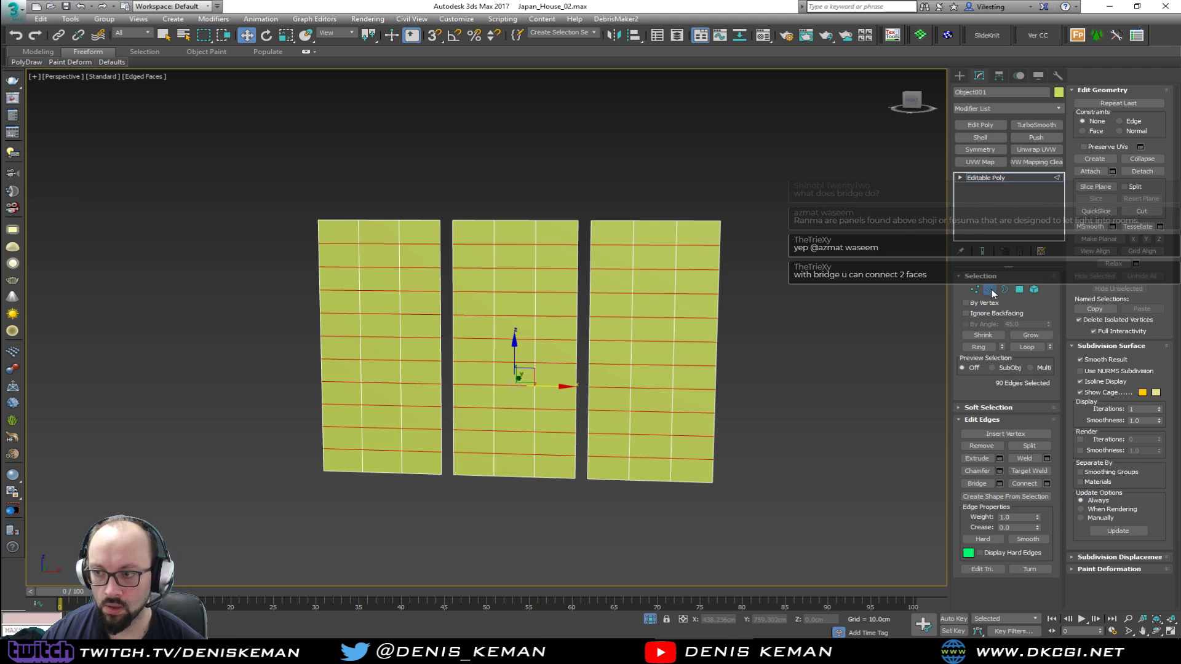
Select all polygons of the three divided panes and inset each one individually by 1 cm
left_click_drag(695, 231, 614, 465)
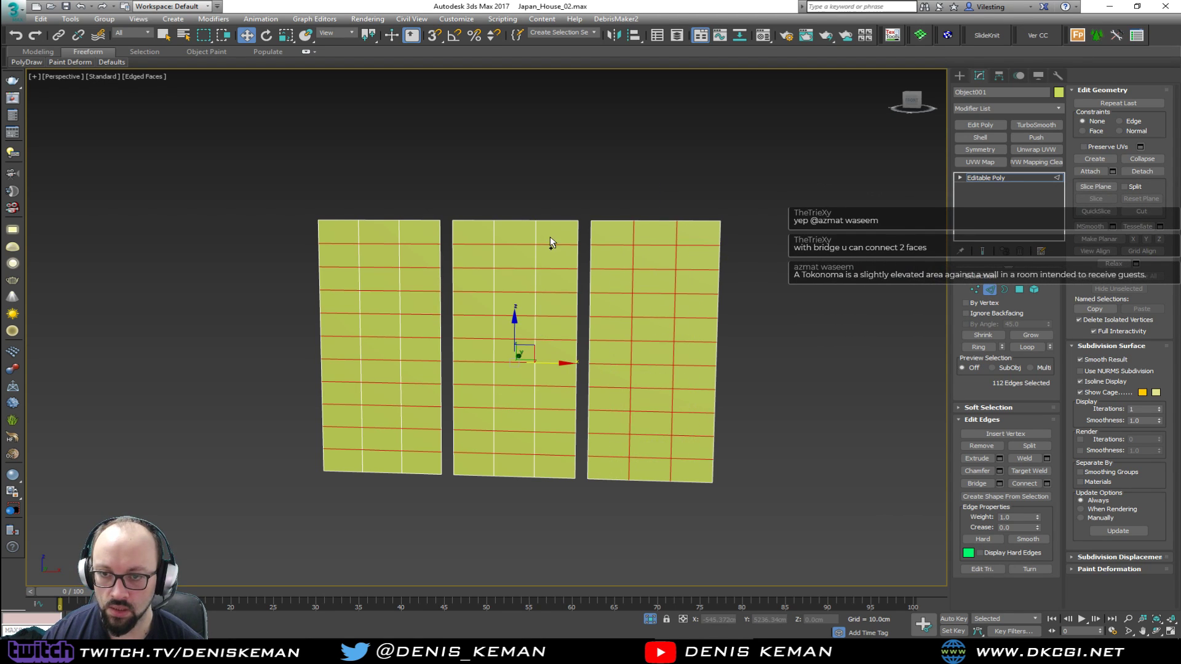
left_click_drag(483, 450, 477, 457, "ctrl")
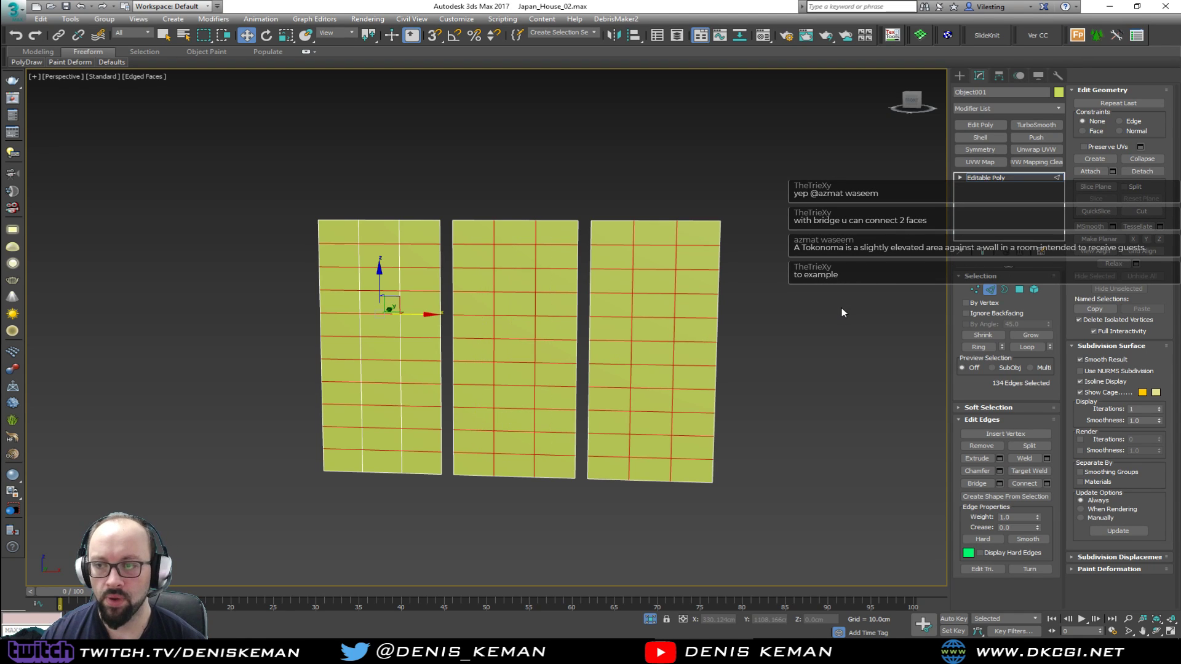
key("4")
key("ctrl+a")
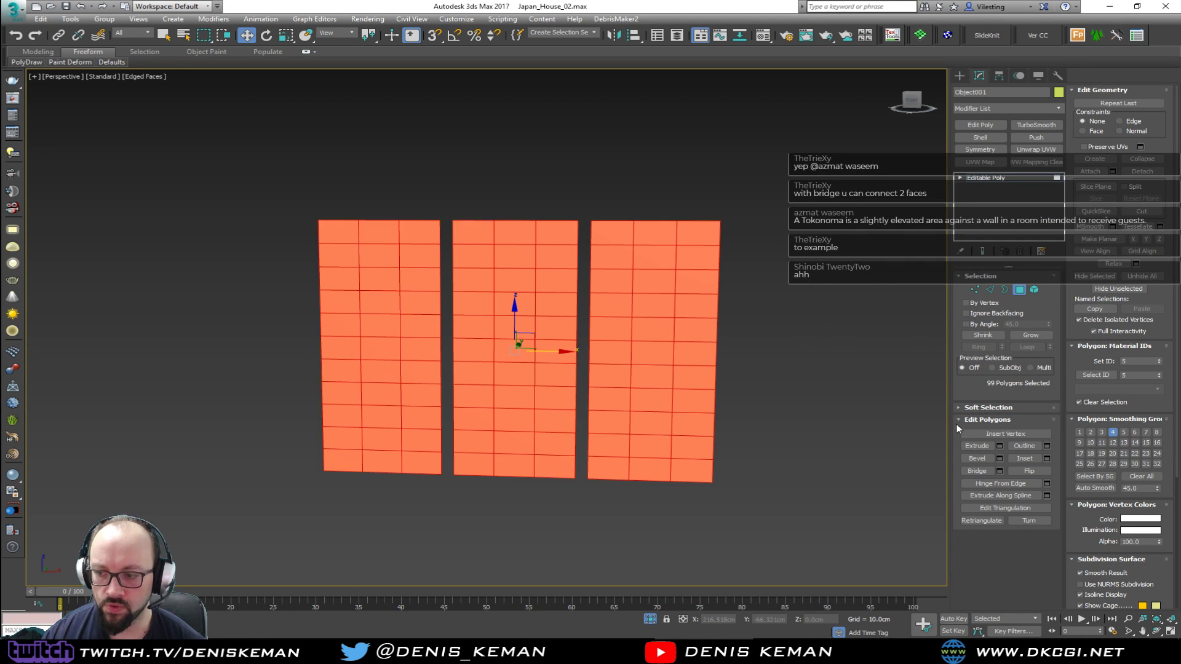
left_click(1046, 458)
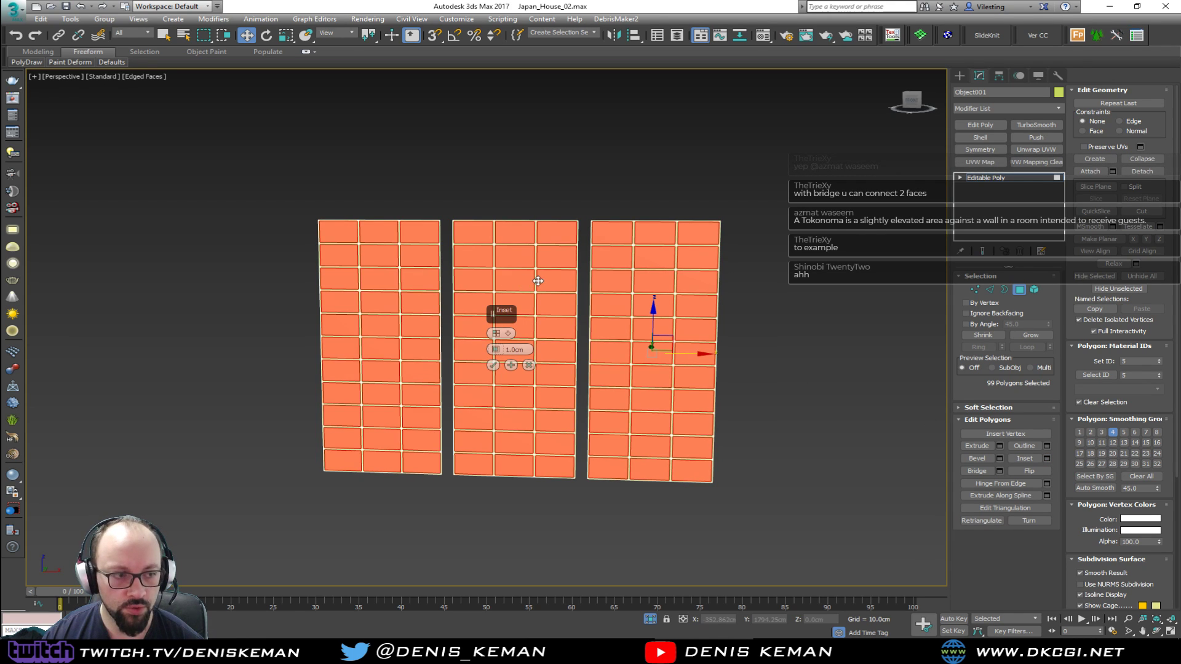
scroll(526, 317, "up", 3)
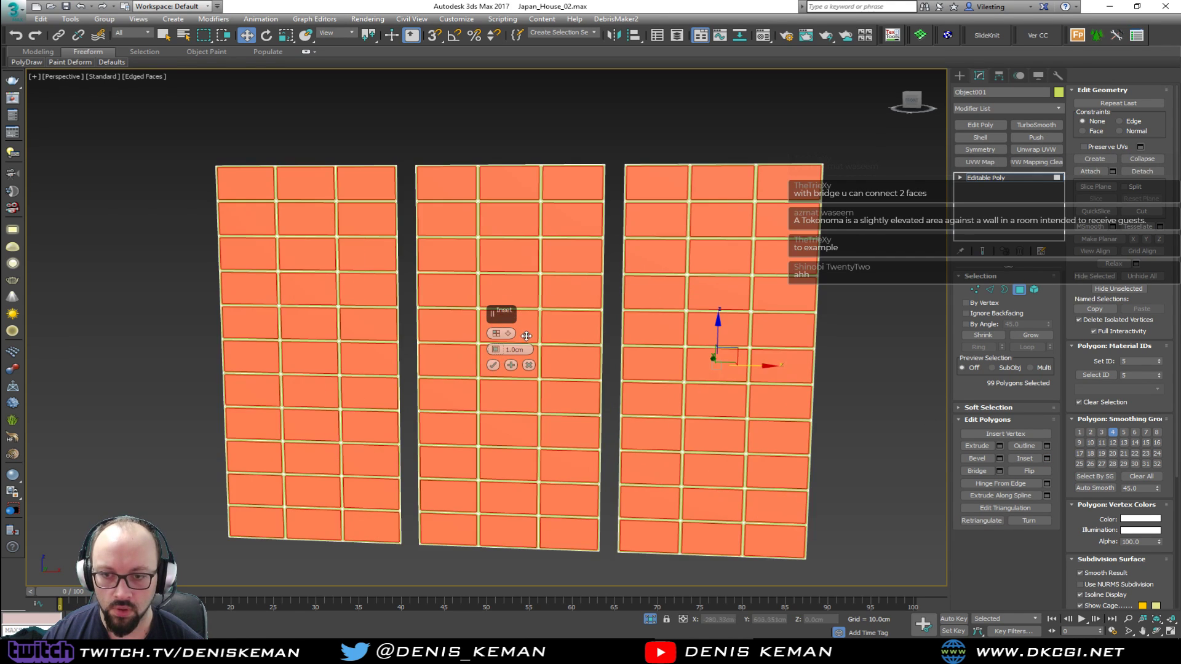
left_click(493, 365)
Detach the inset pane polygons as a separate object and leave polygon editing on the remaining grid
left_click(1155, 176)
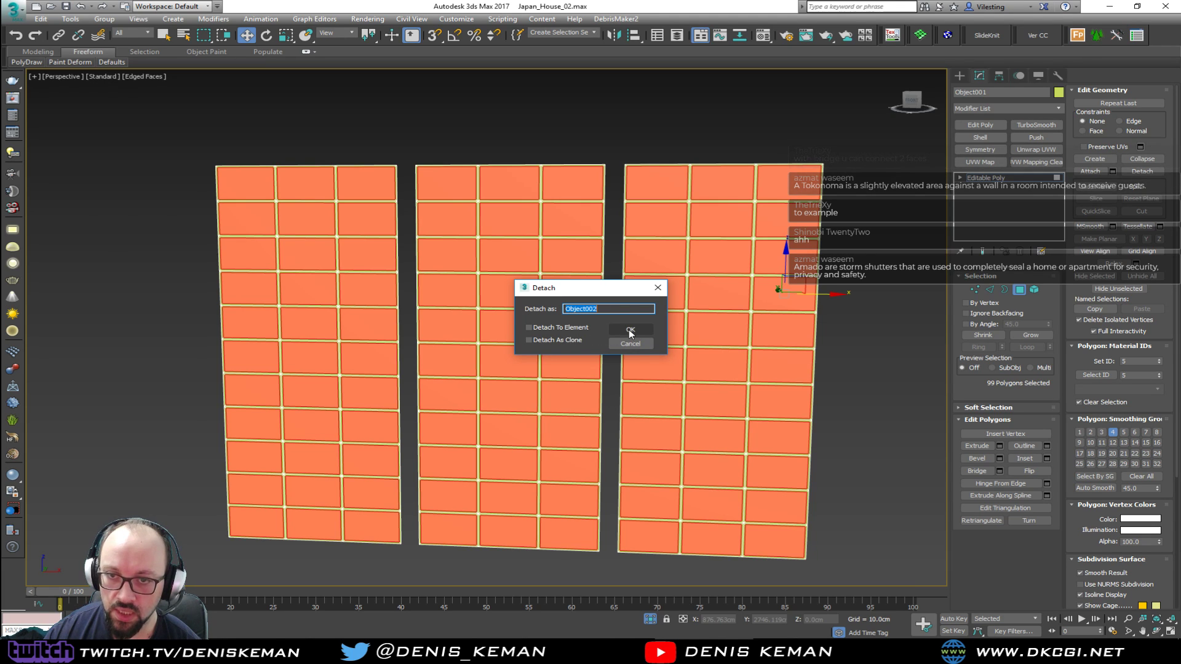
left_click(630, 332)
left_click(1019, 289)
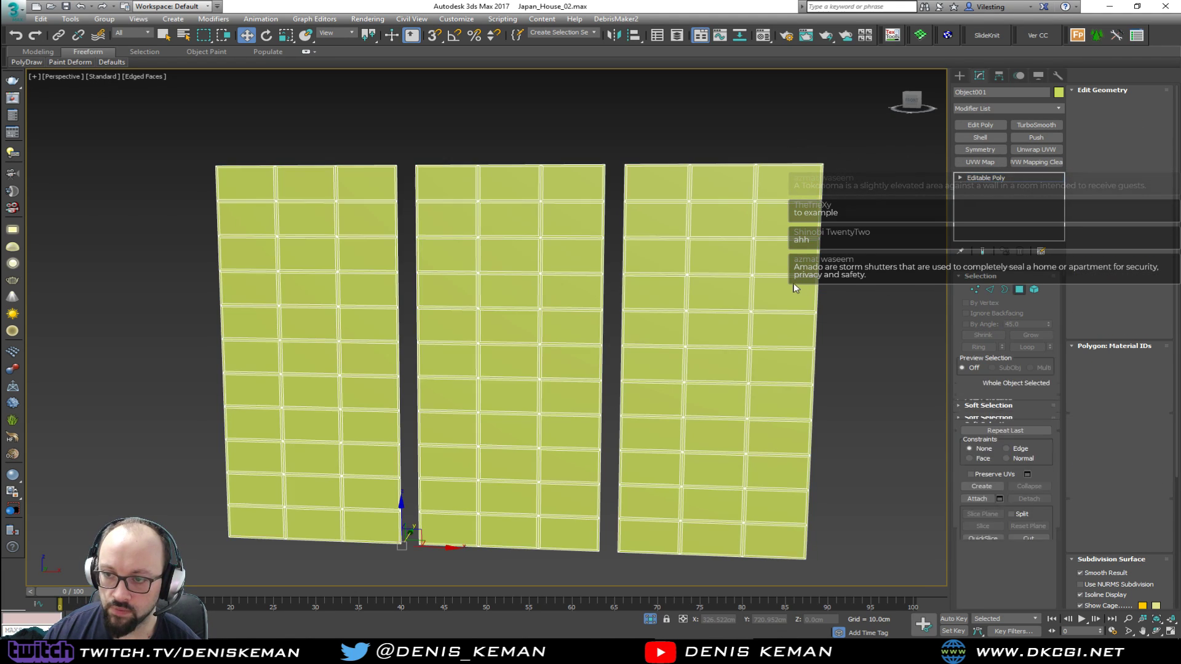
Add a Shell modifier to the window grid and set its outer amount to 3 cm
middle_click_drag(765, 282, 618, 353)
scroll(578, 297, "up", 5)
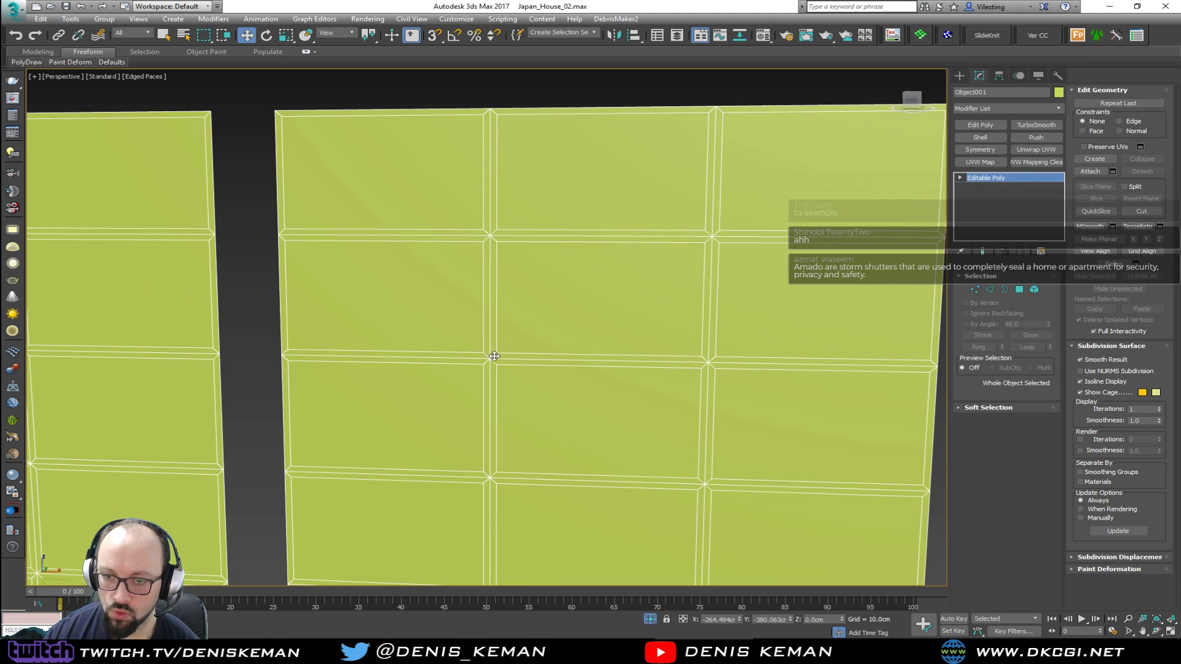
scroll(492, 356, "down", 7)
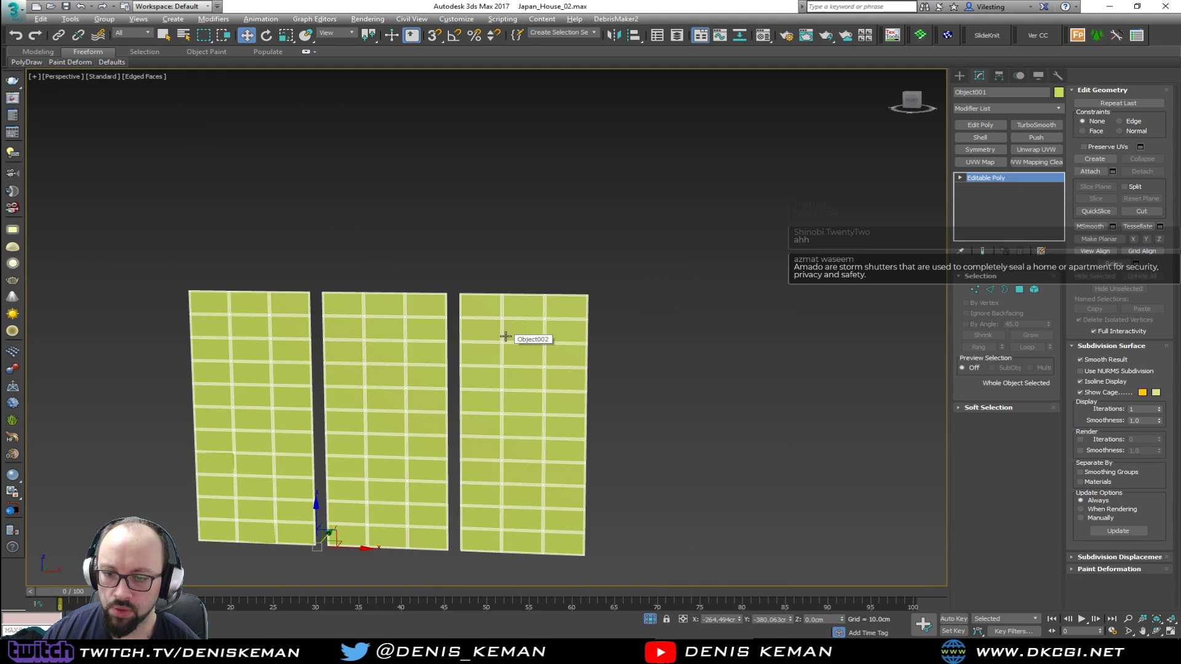
left_click(980, 137)
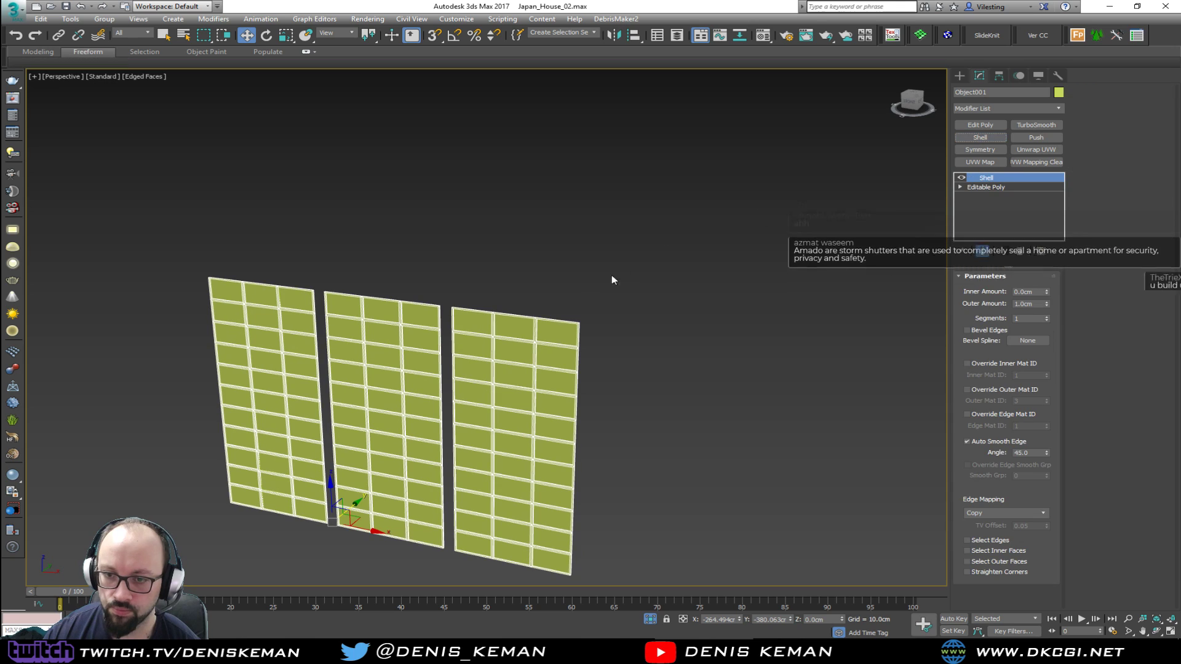
scroll(503, 337, "up", 5)
scroll(527, 335, "down", 1)
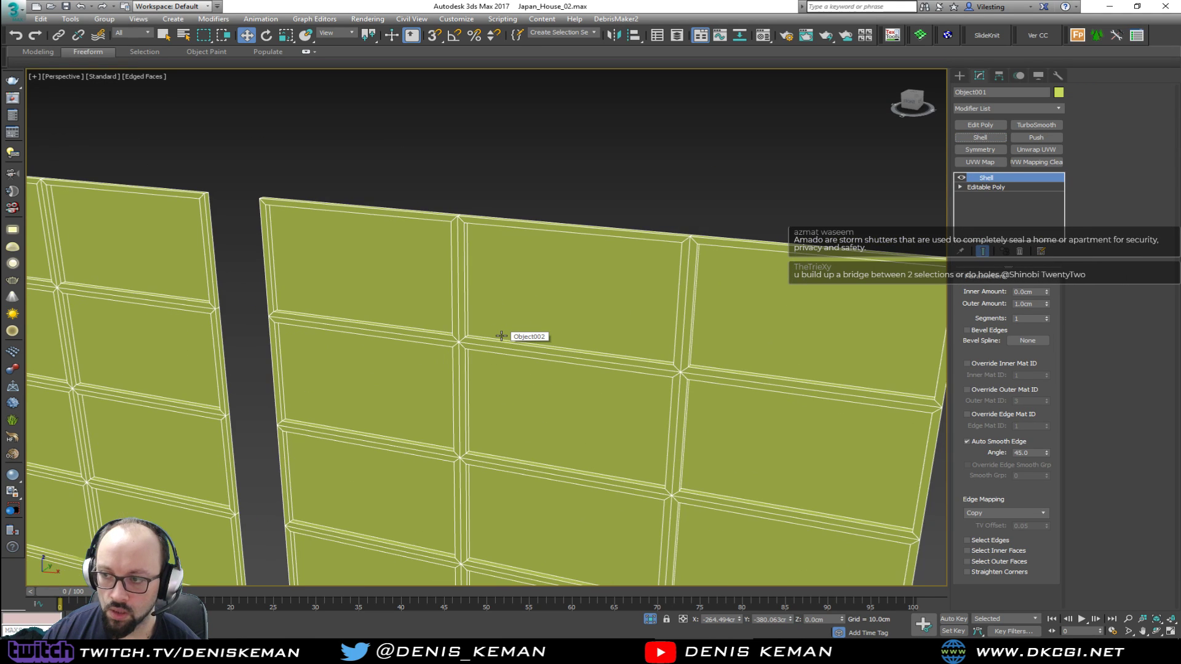
middle_click_drag(646, 341, 651, 289)
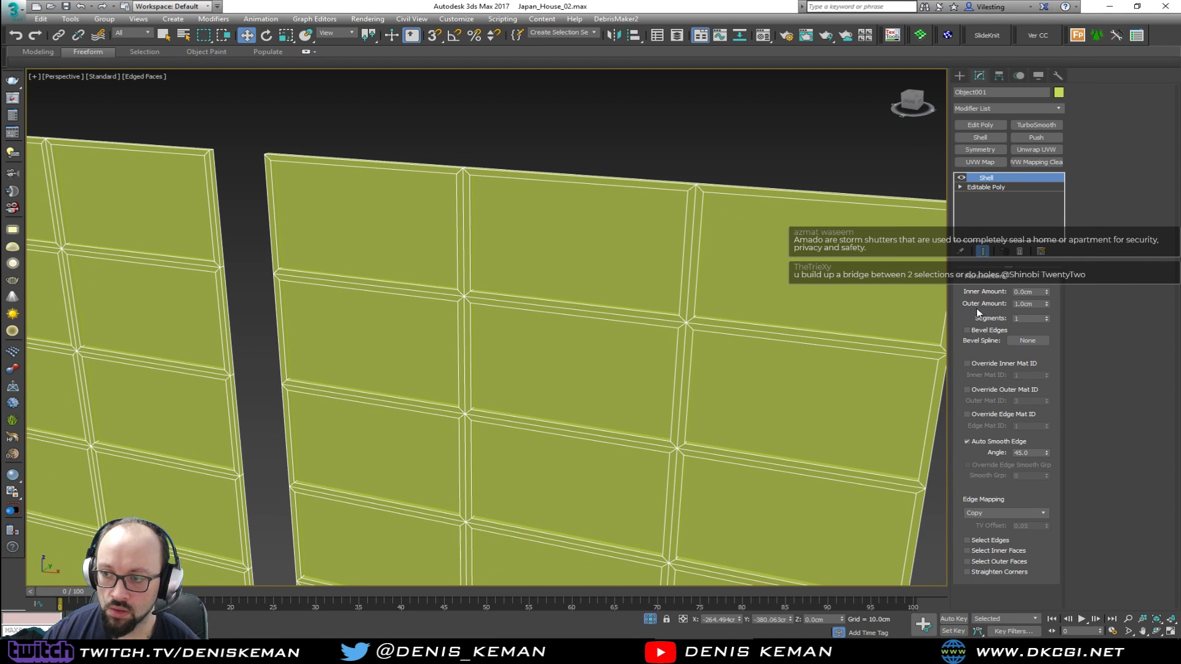
double_click(1030, 304)
type("3")
key("Return")
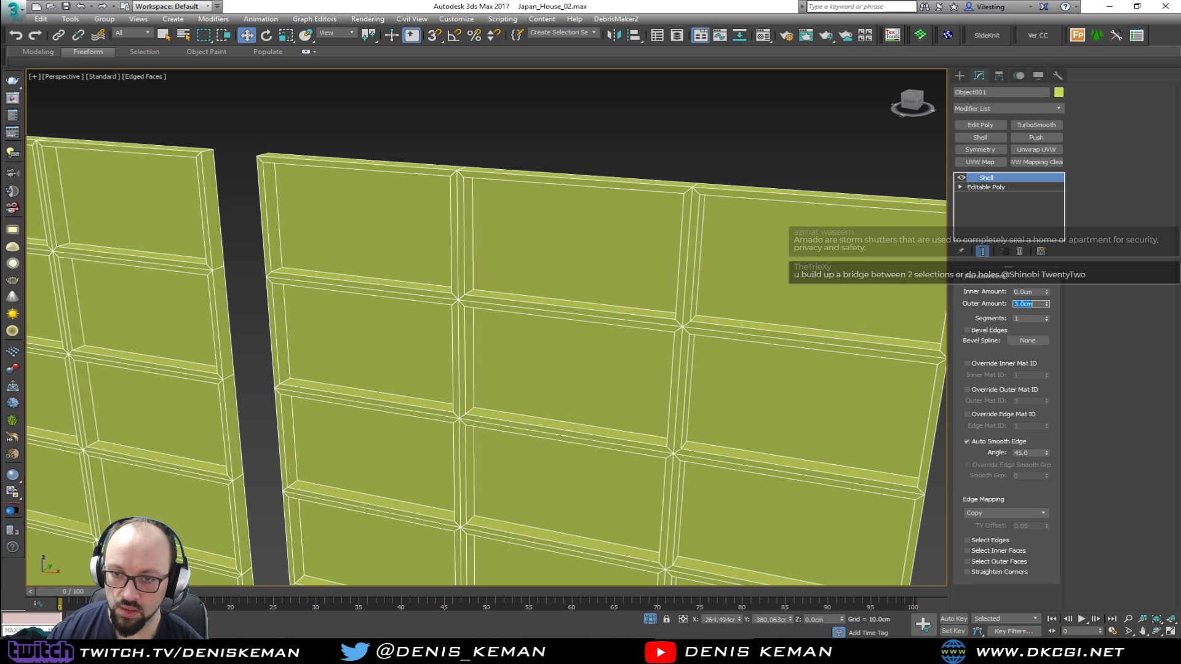
Add a Shell modifier to the detached paper panes with an outer amount of 1 cm
left_click(585, 246)
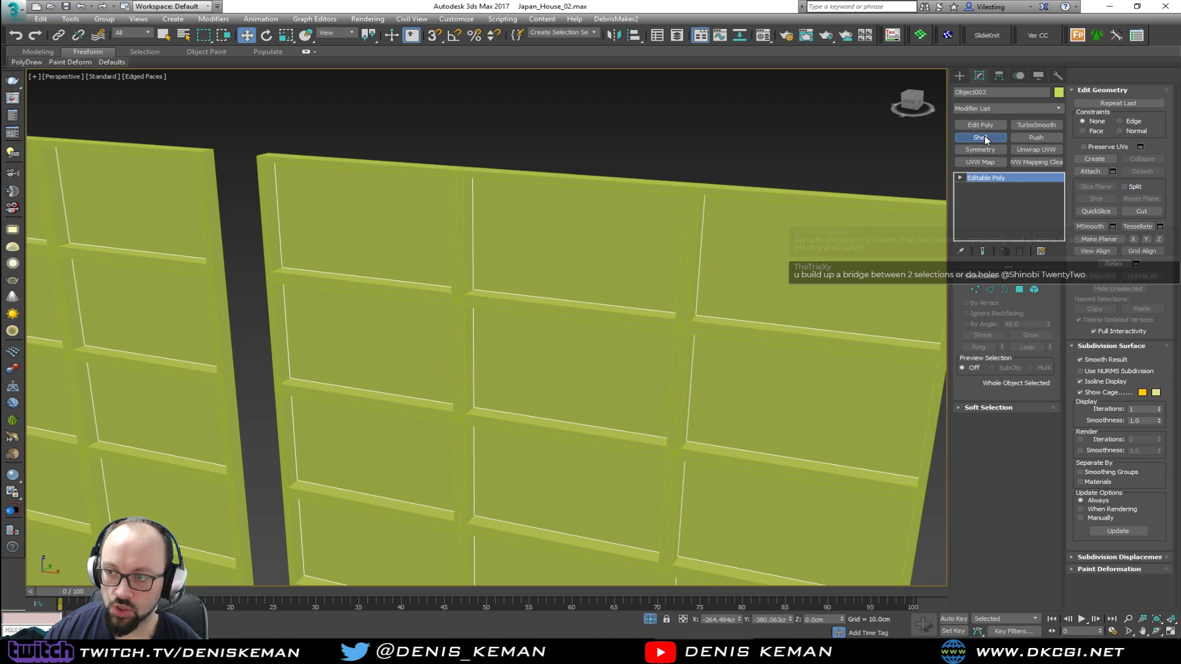
left_click(983, 137)
left_click_drag(1037, 304, 980, 304)
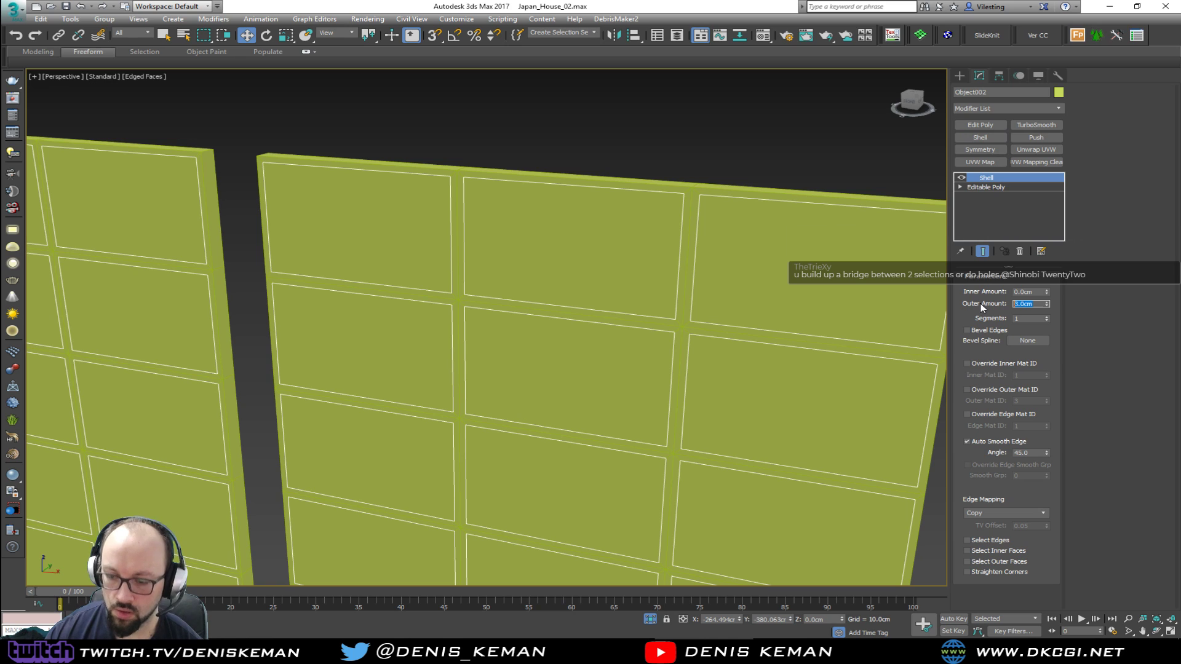
type("1")
key("Return")
Move the paper panes along Y so they sit within the depth of the grid bars
scroll(553, 309, "down", 3)
middle_click_drag(553, 309, 434, 234)
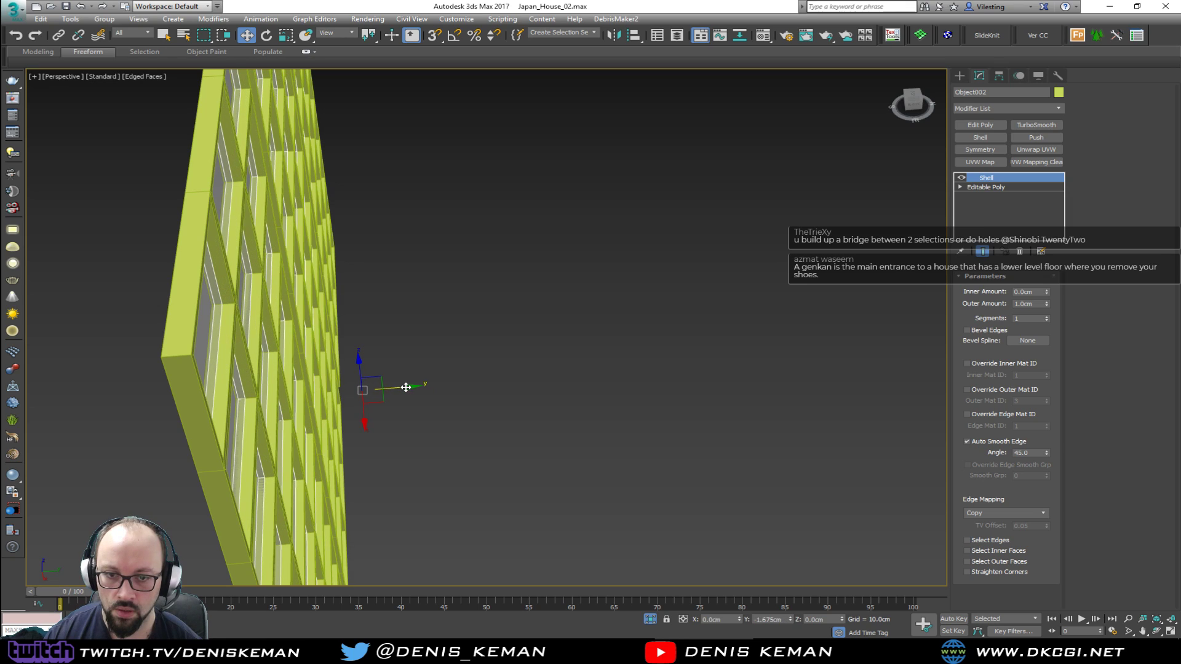
left_click_drag(405, 387, 409, 385)
mouse_move(409, 385)
middle_mouse_down("alt")
mouse_move(474, 363)
mouse_move(469, 354)
mouse_move(438, 401)
middle_mouse_up("alt")
Add a Chamfer modifier to the window grid with an amount of 0.01 cm
left_click(444, 332)
key("F4")
middle_click_drag(453, 228, 469, 311)
key("F4")
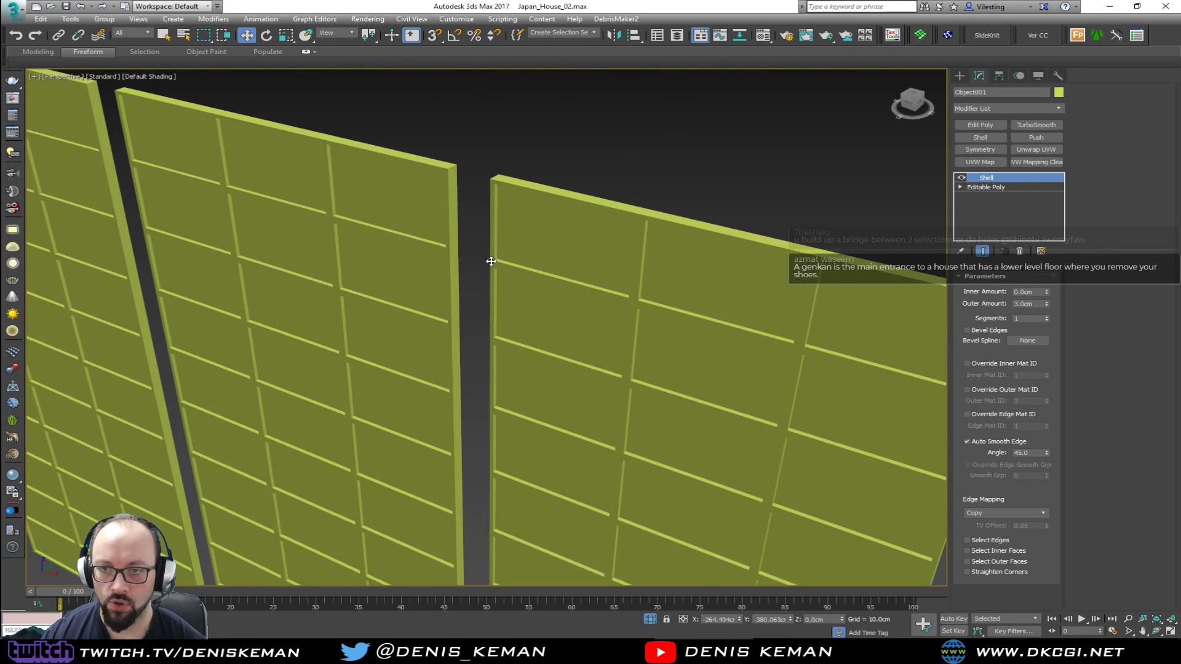
scroll(492, 181, "up", 5)
left_click(998, 109)
scroll(990, 246, "down", 5)
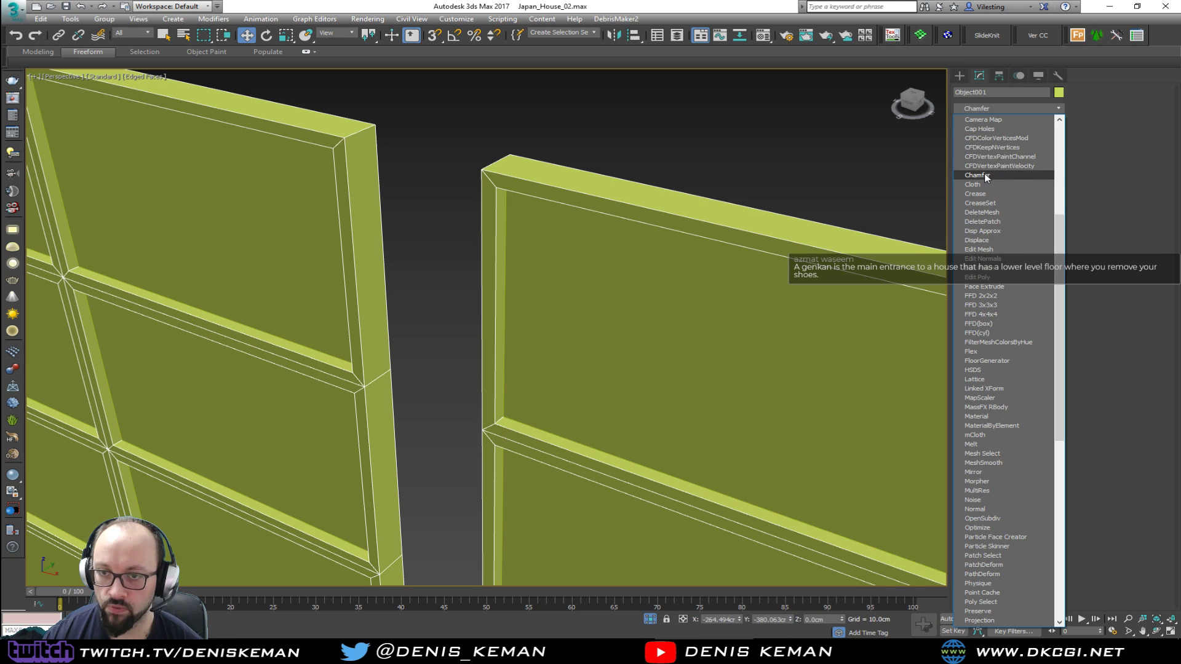
left_click(985, 175)
left_click(1008, 323)
type("0.01")
key("Return")
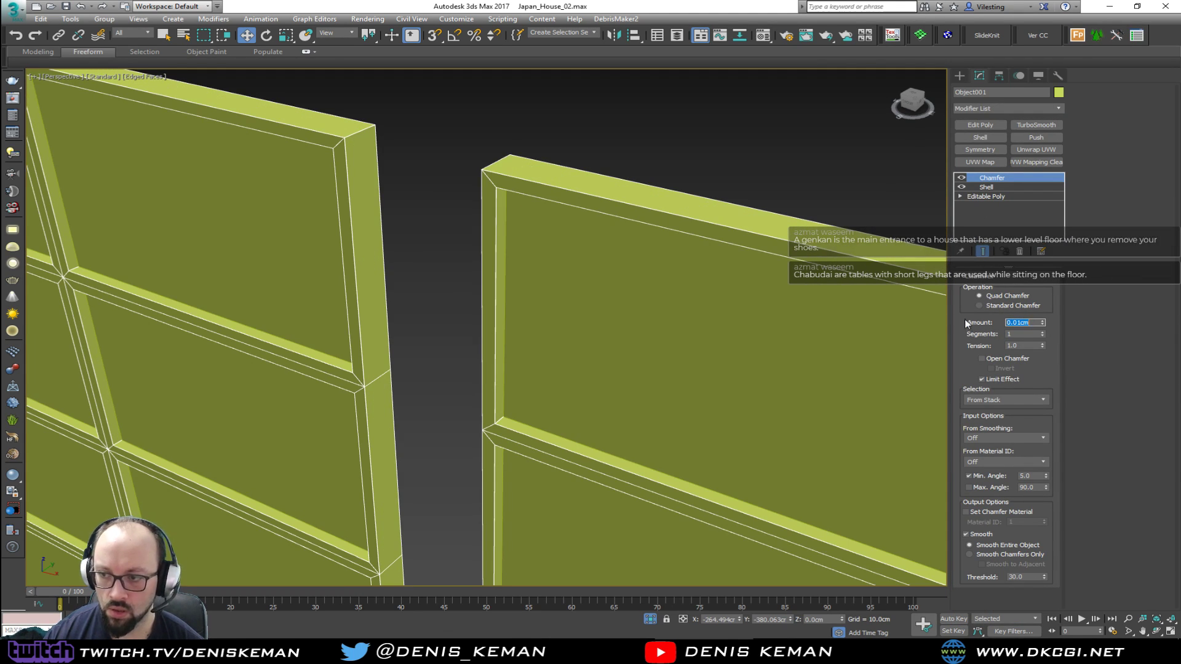
Try a grid chamfer amount of 0.1 cm, and settle on 0.05 cm with a tension of 0.5
scroll(468, 178, "up", 5)
scroll(388, 134, "up", 3)
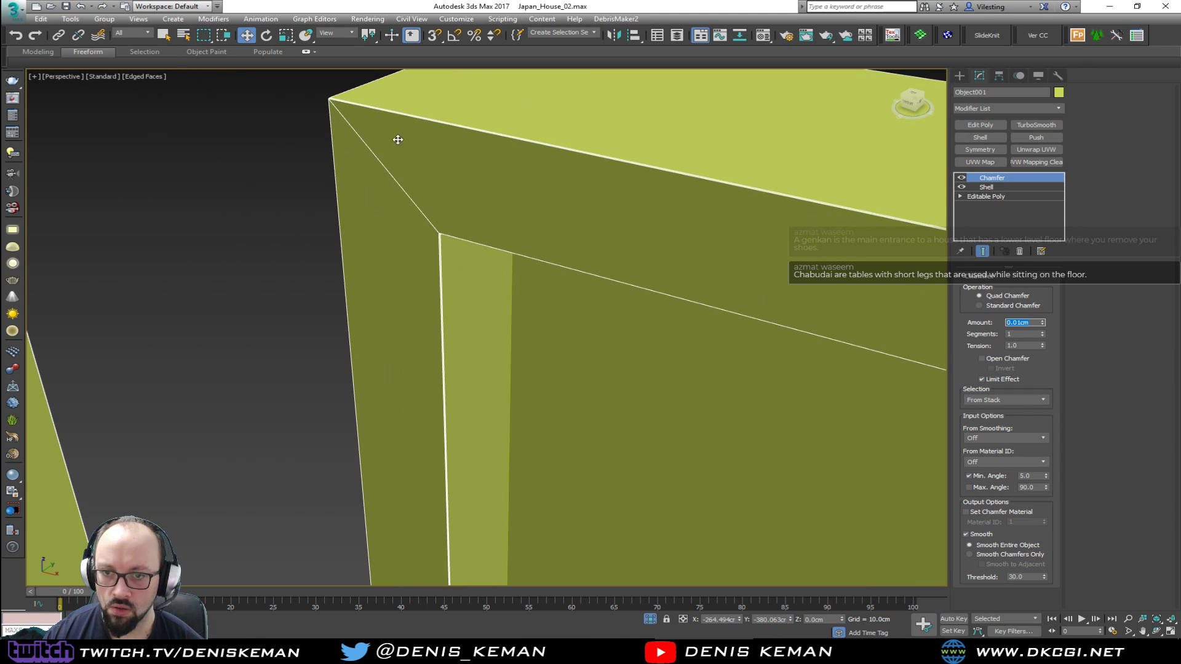
type("0.")
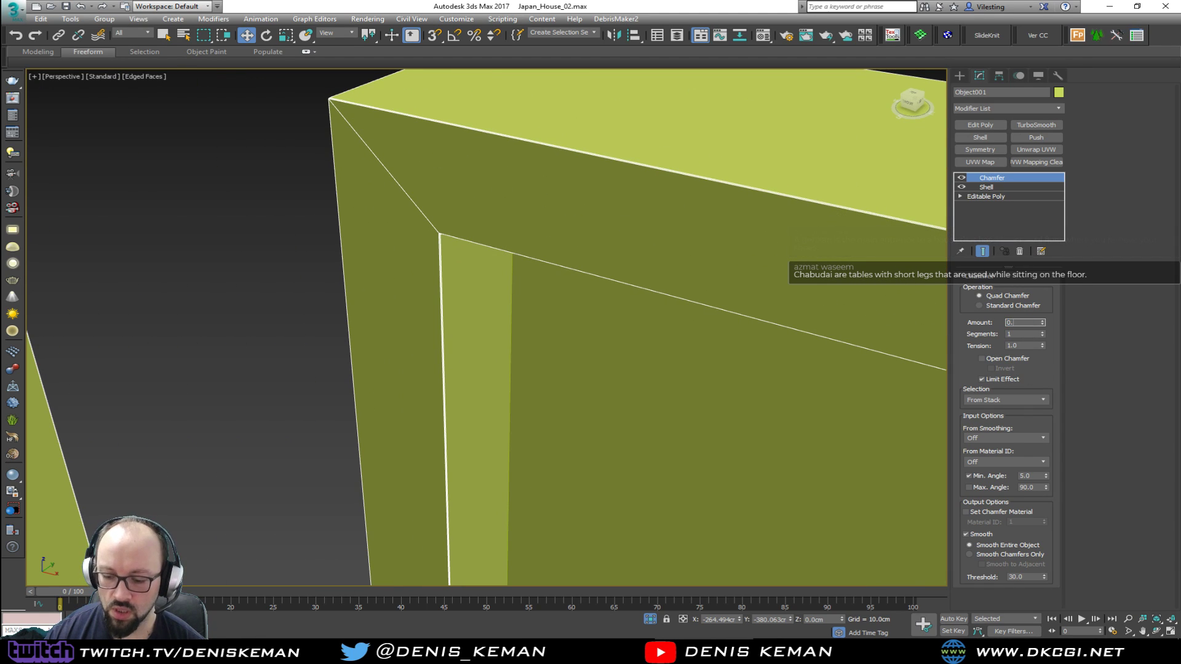
type("1")
key("Return")
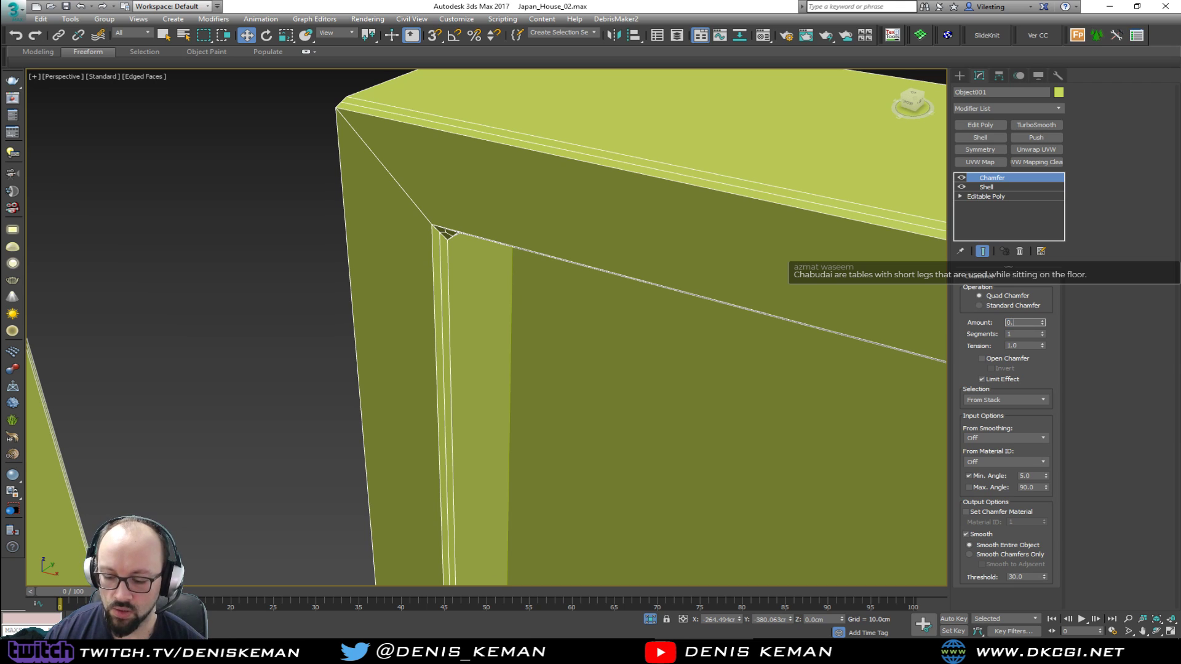
type("0.05")
key("Return")
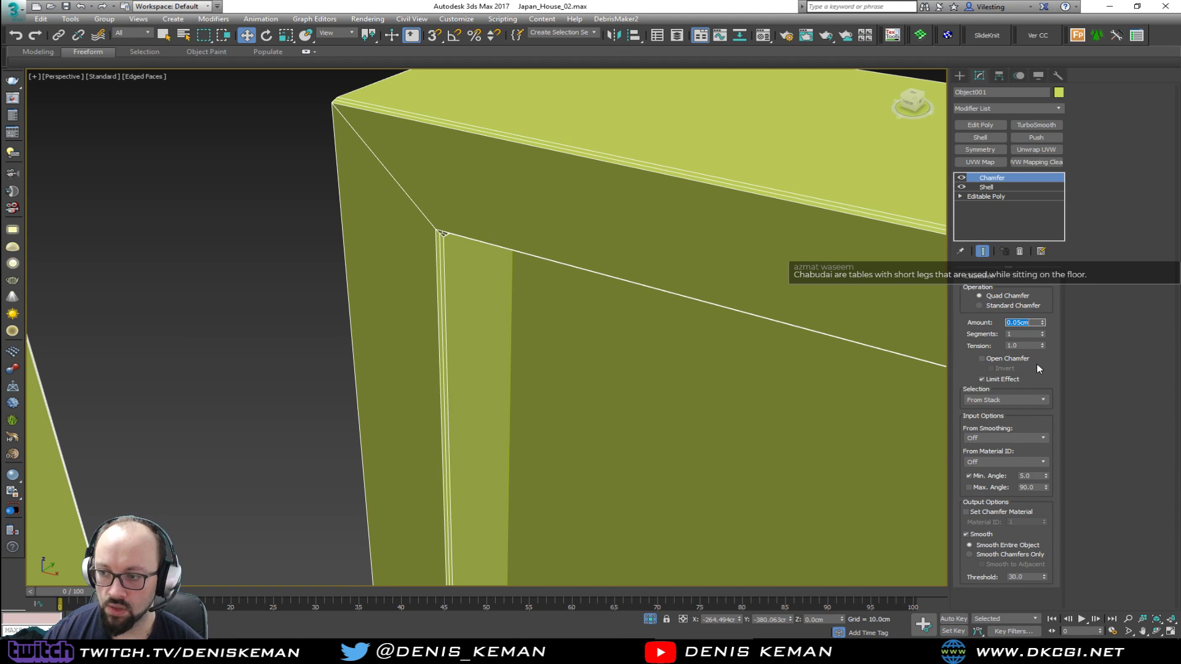
left_click(1032, 345)
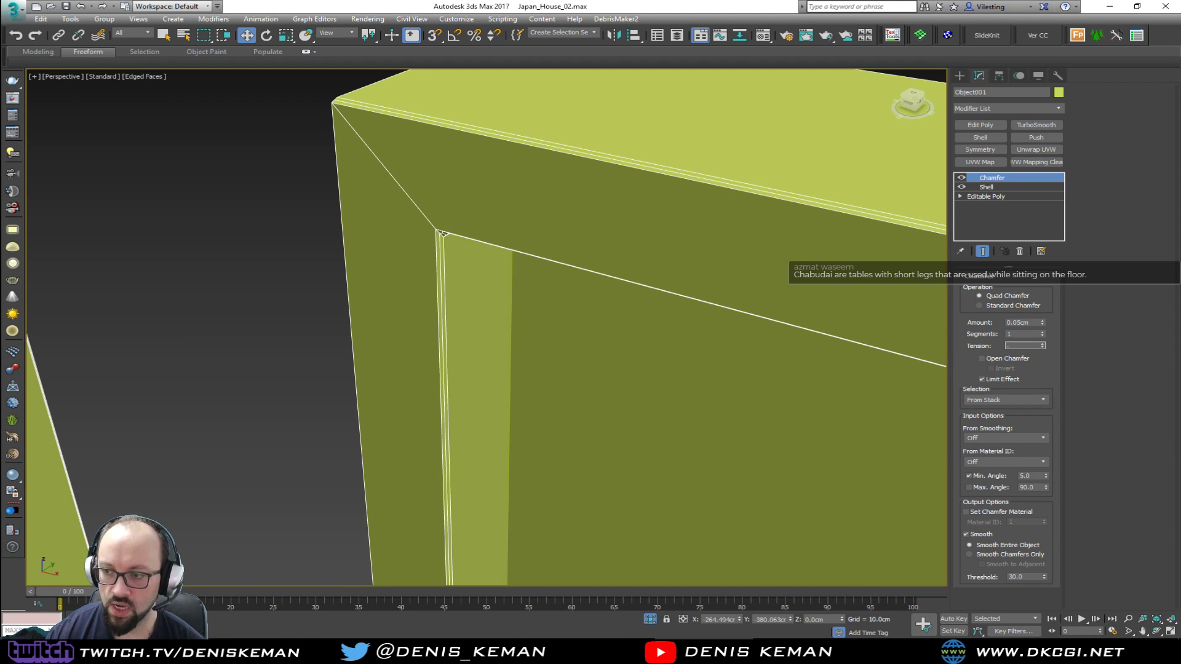
mouse_move(643, 233)
middle_mouse_down()
mouse_move(613, 165)
mouse_move(664, 197)
mouse_move(661, 178)
mouse_move(643, 183)
mouse_move(587, 220)
middle_mouse_up()
Examine the chamfered grid's shading without edges and its wireframe up close where the bars meet
scroll(612, 165, "down", 4)
key("F4")
scroll(621, 184, "down", 5)
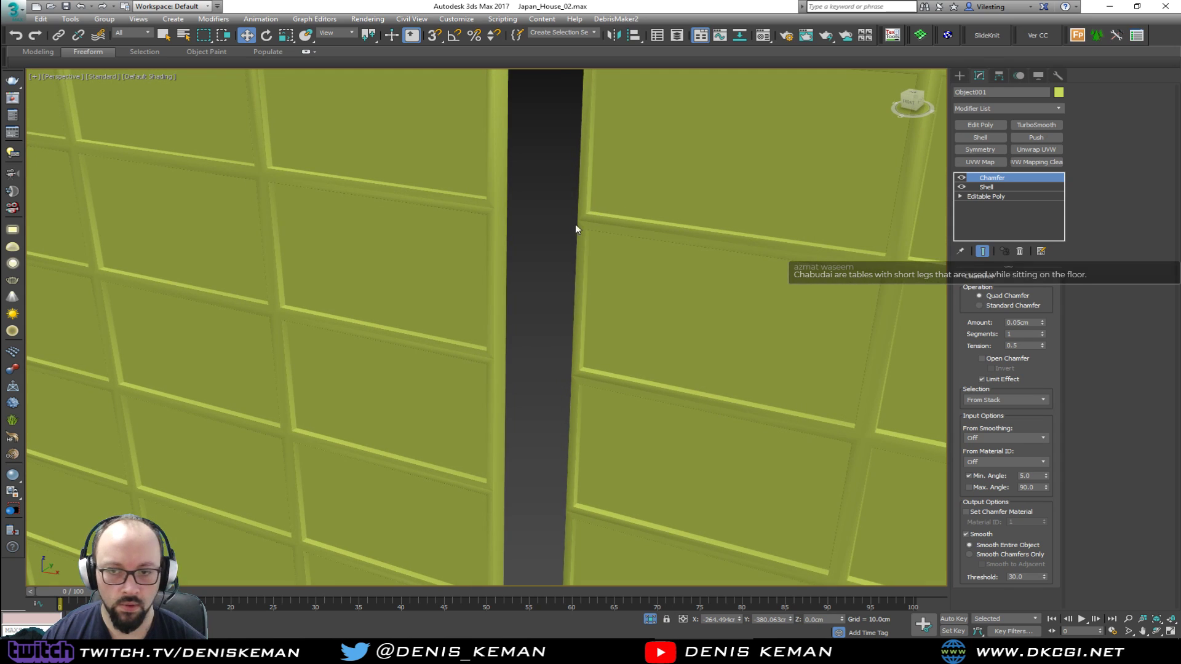
scroll(490, 355, "up", 6)
key("F4")
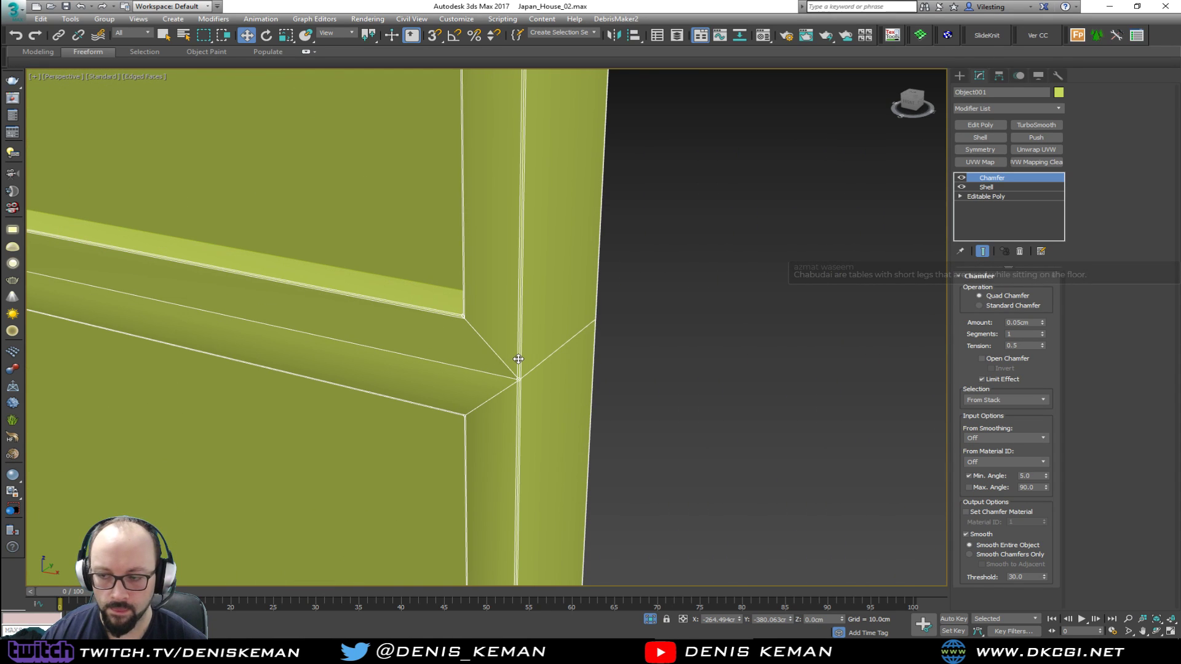
scroll(517, 359, "up", 3)
middle_click_drag(529, 404, 564, 290)
scroll(565, 289, "down", 1)
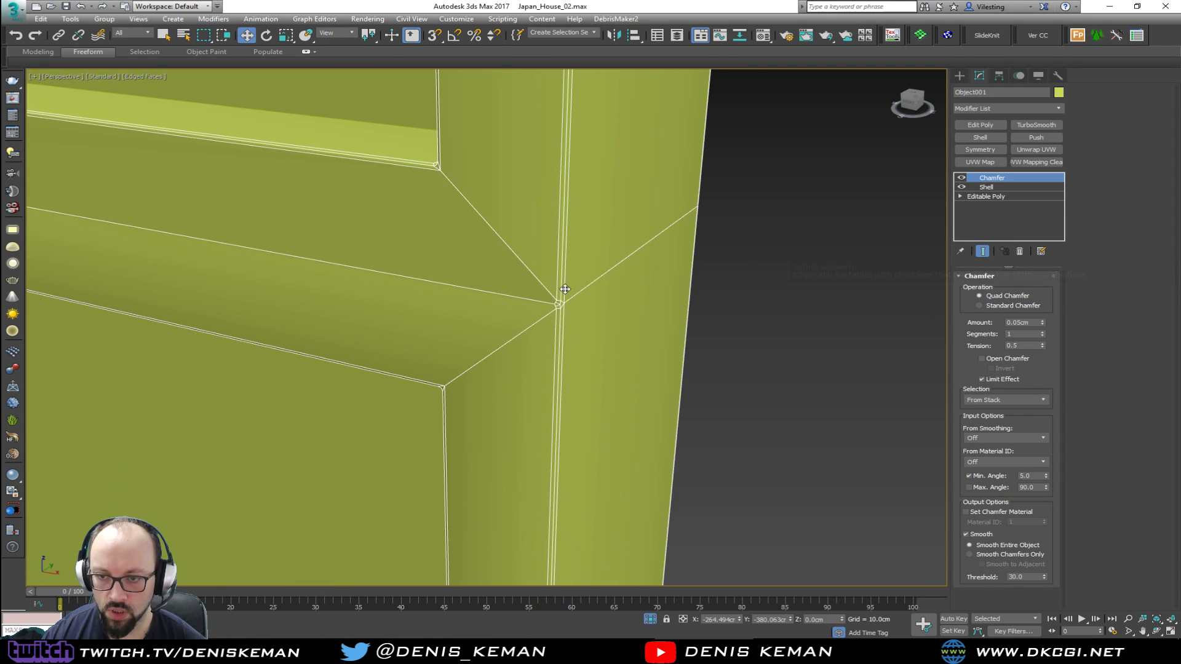
scroll(564, 289, "up", 4)
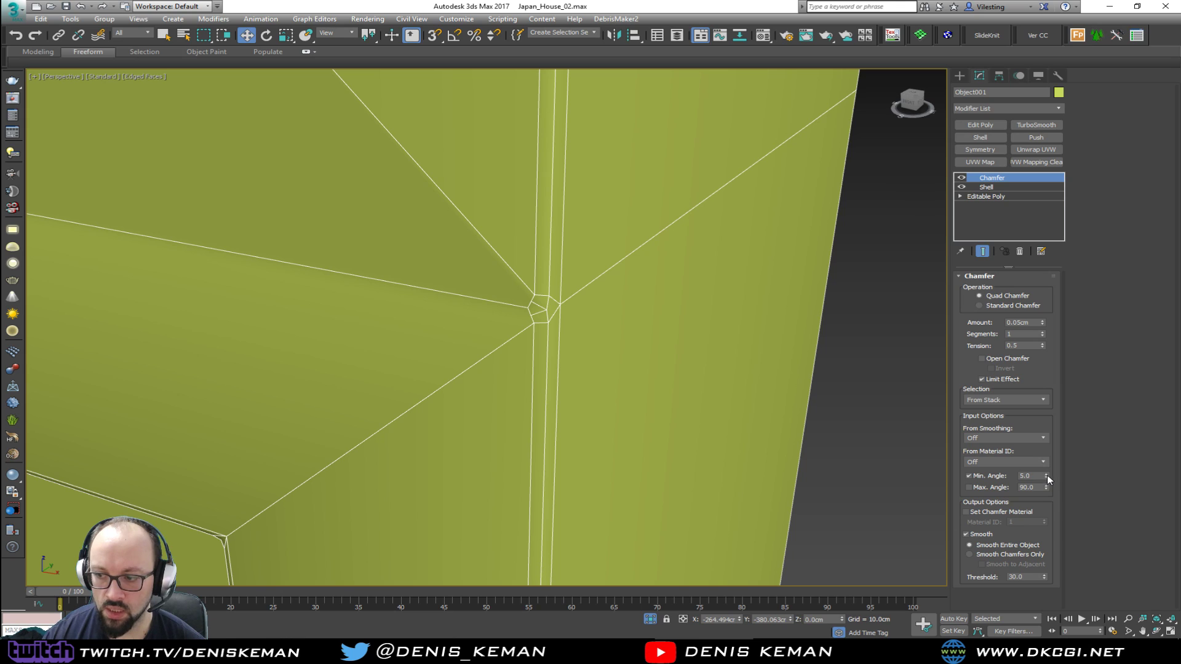
Try raising the grid chamfer's minimum angle to 35.1, and set it back to 5
left_click_drag(1046, 475, 1044, 459)
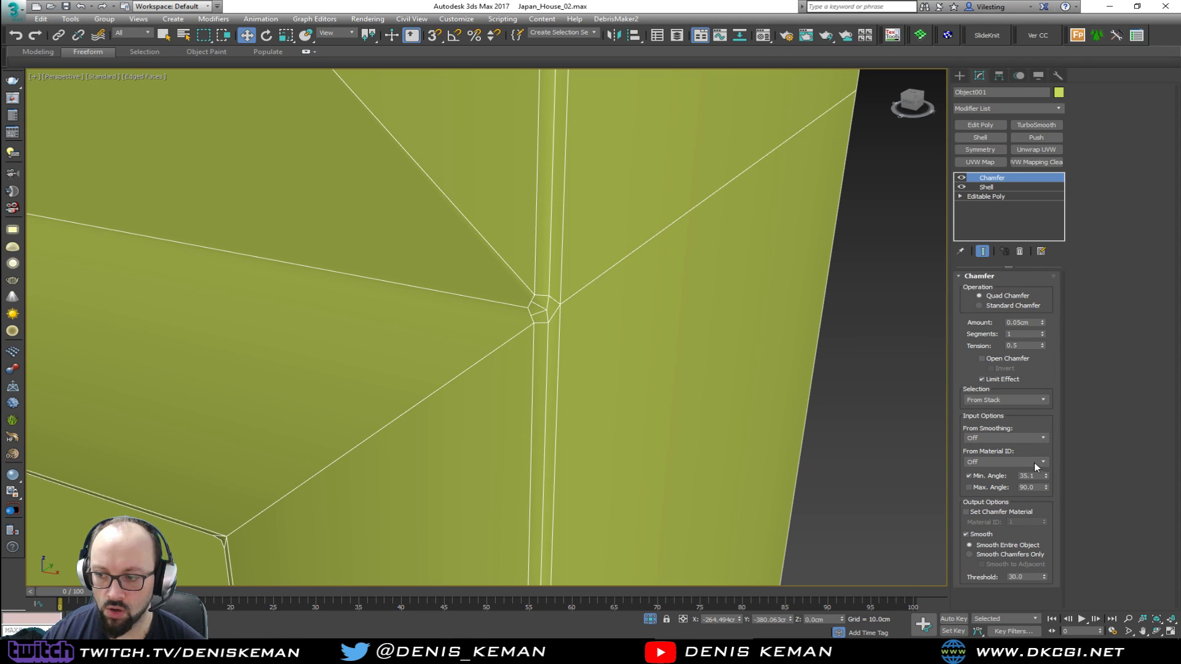
double_click(1030, 475)
type("5")
key("Return")
Change the window grid's object color to gray to distinguish it from the paper panes
scroll(646, 329, "down", 5)
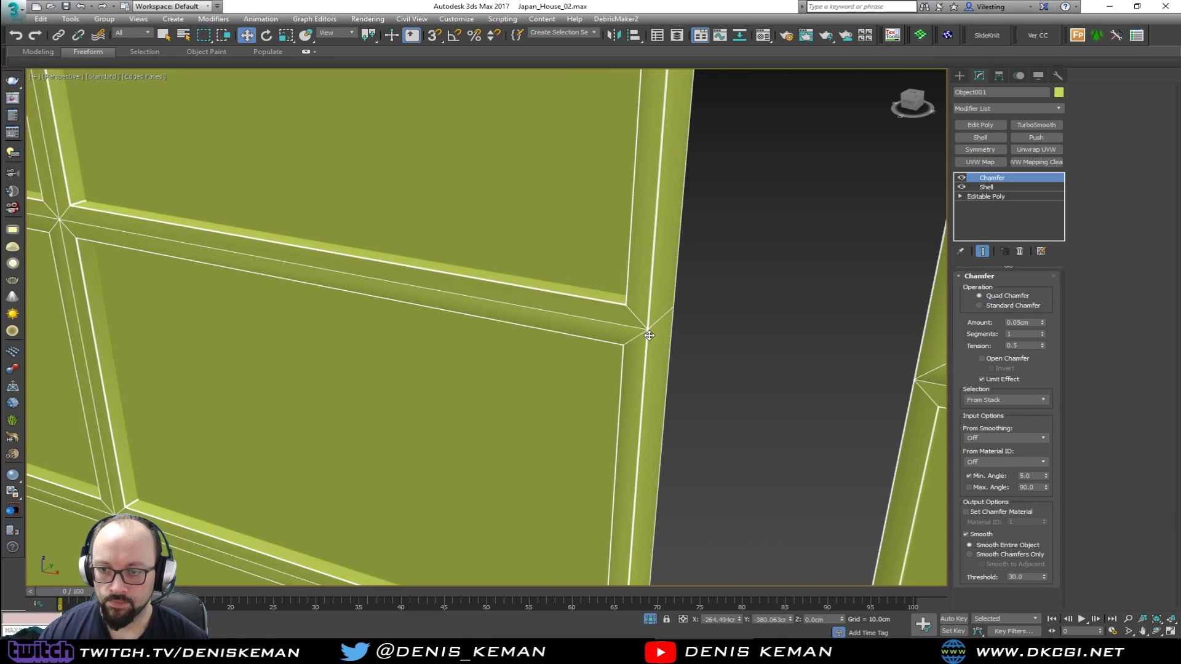
left_click(739, 318)
scroll(738, 321, "down", 8)
scroll(763, 317, "up", 3)
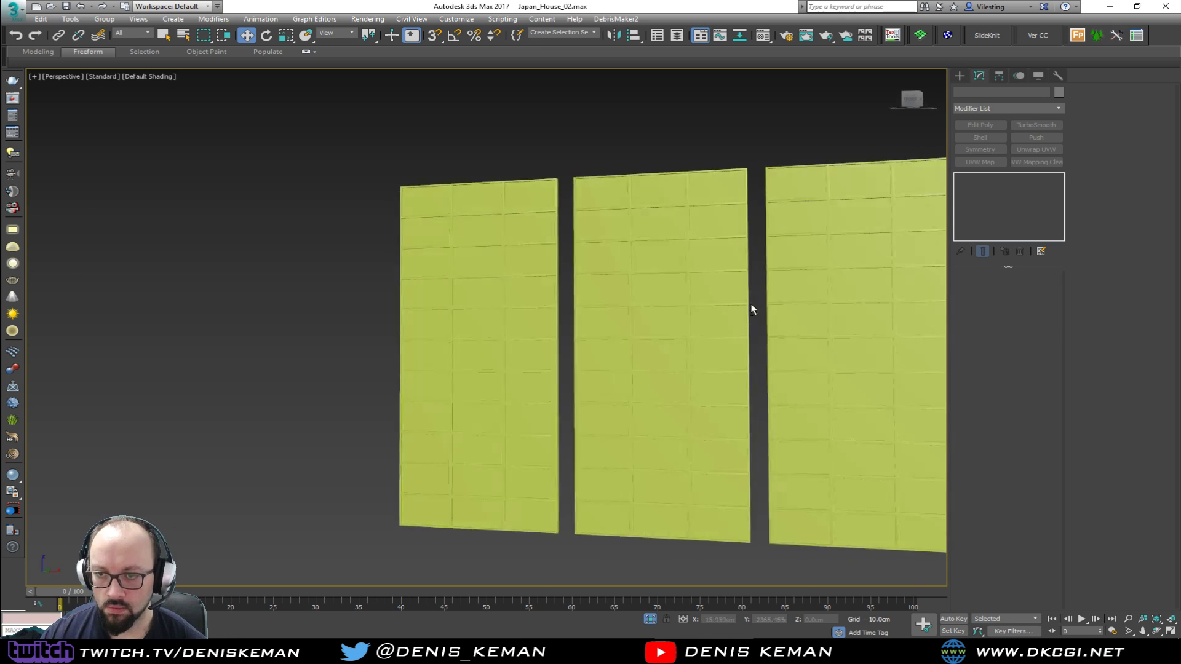
scroll(720, 332, "up", 10)
left_click(672, 318)
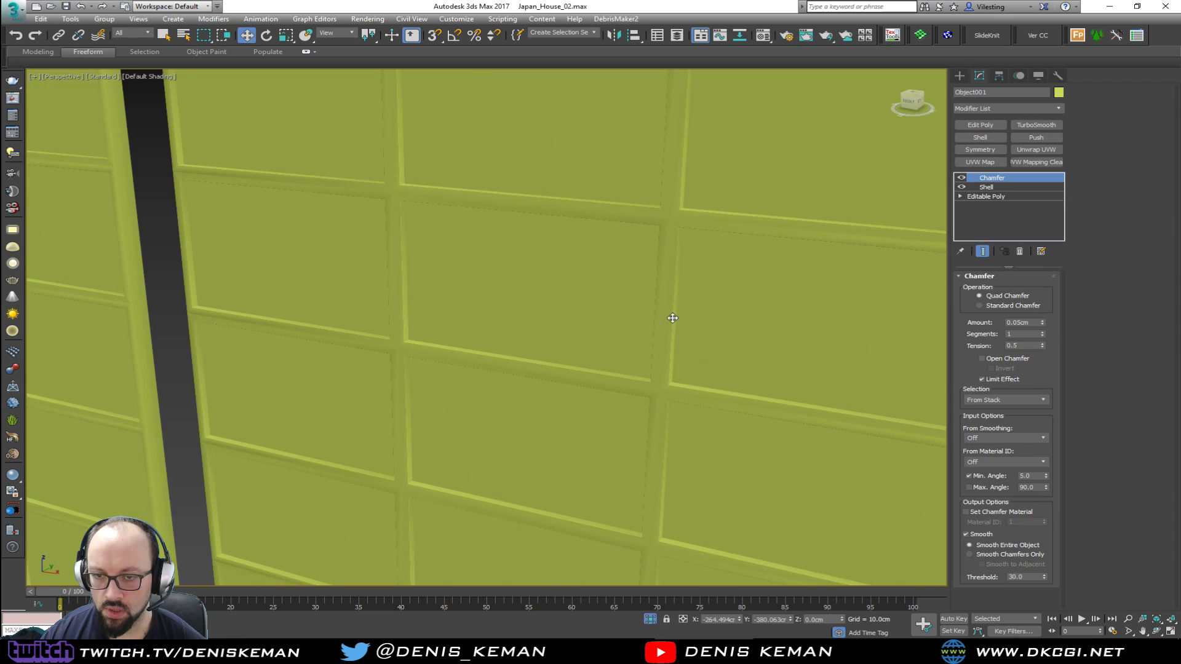
key("alt+x")
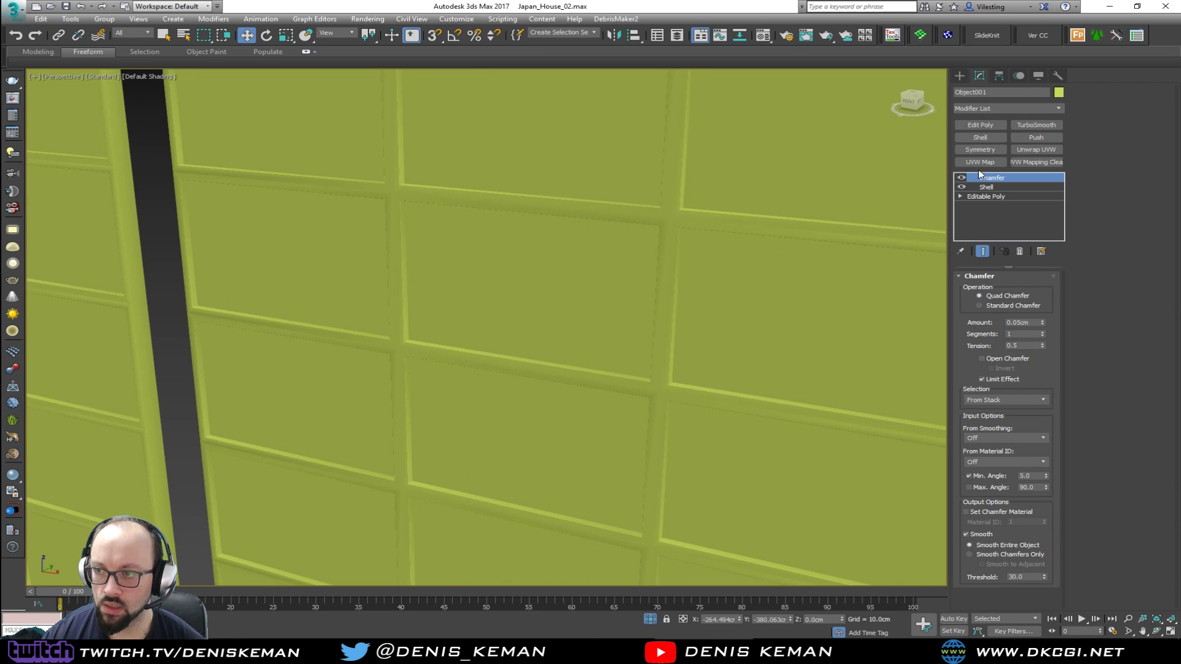
left_click(692, 257)
left_click(834, 292)
Inspect the gray grid bars up close and disable the grid's Chamfer modifier to compare the shading
scroll(791, 311, "down", 5)
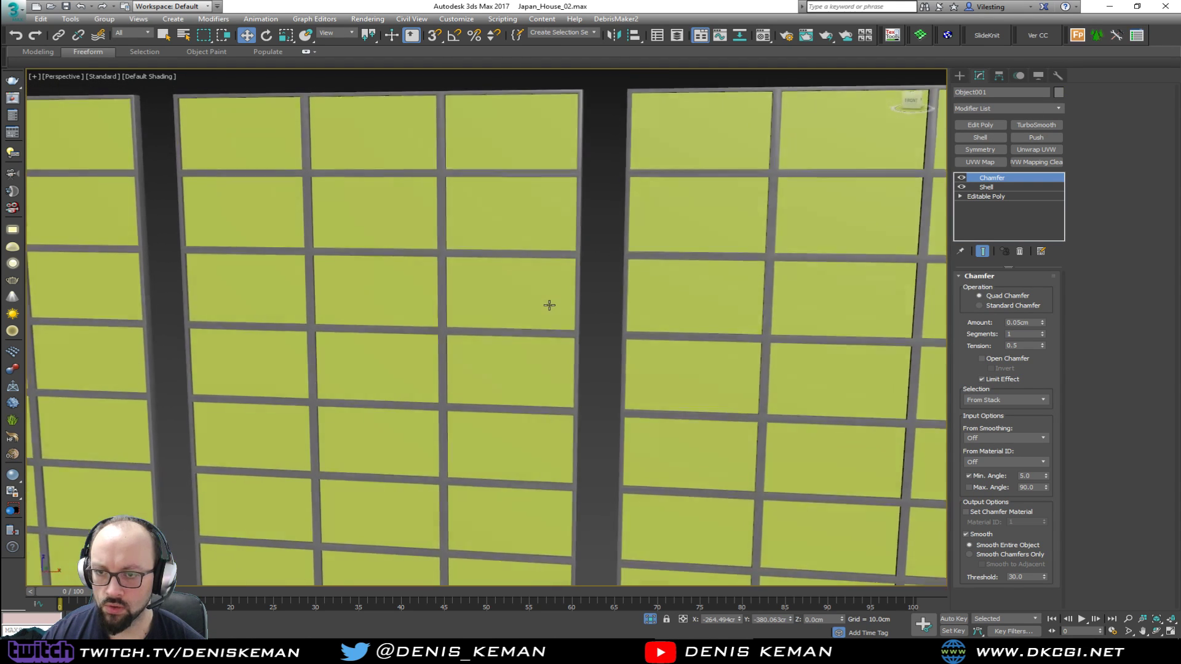
middle_click_drag(549, 305, 551, 275, "alt")
scroll(589, 342, "up", 3)
scroll(635, 371, "up", 4)
middle_click_drag(590, 341, 611, 488, "alt")
scroll(615, 383, "up", 1)
middle_click_drag(615, 382, 633, 367, "alt")
left_click(962, 179)
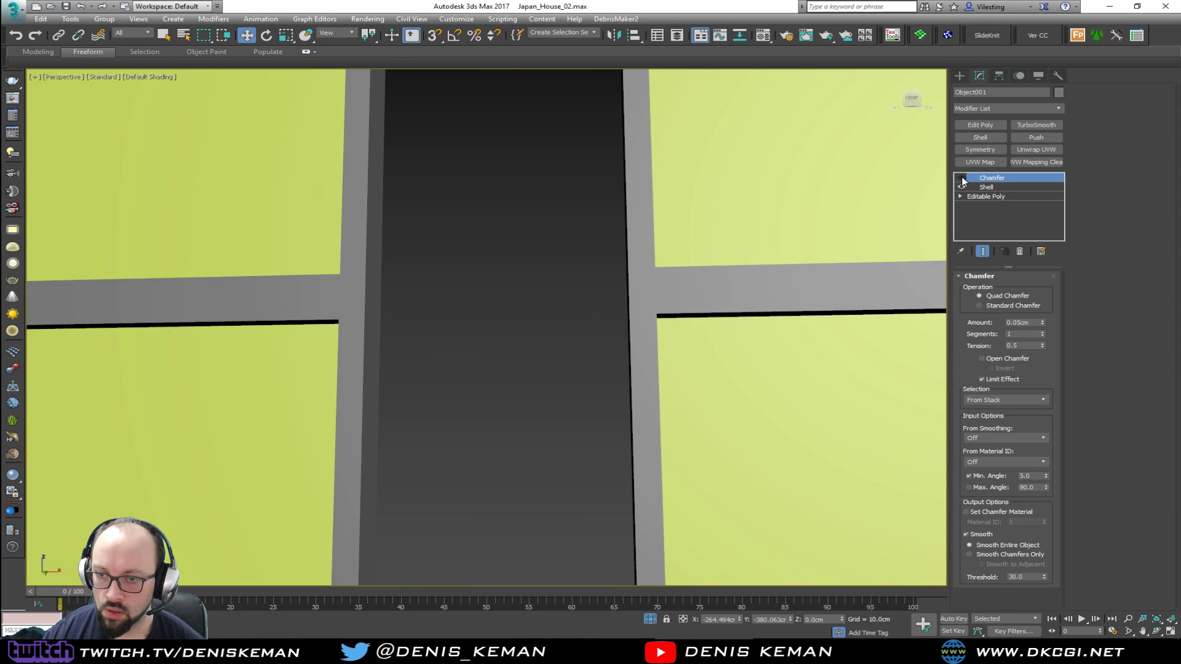
middle_click_drag(660, 244, 628, 307, "alt")
key("z")
scroll(609, 169, "up", 5)
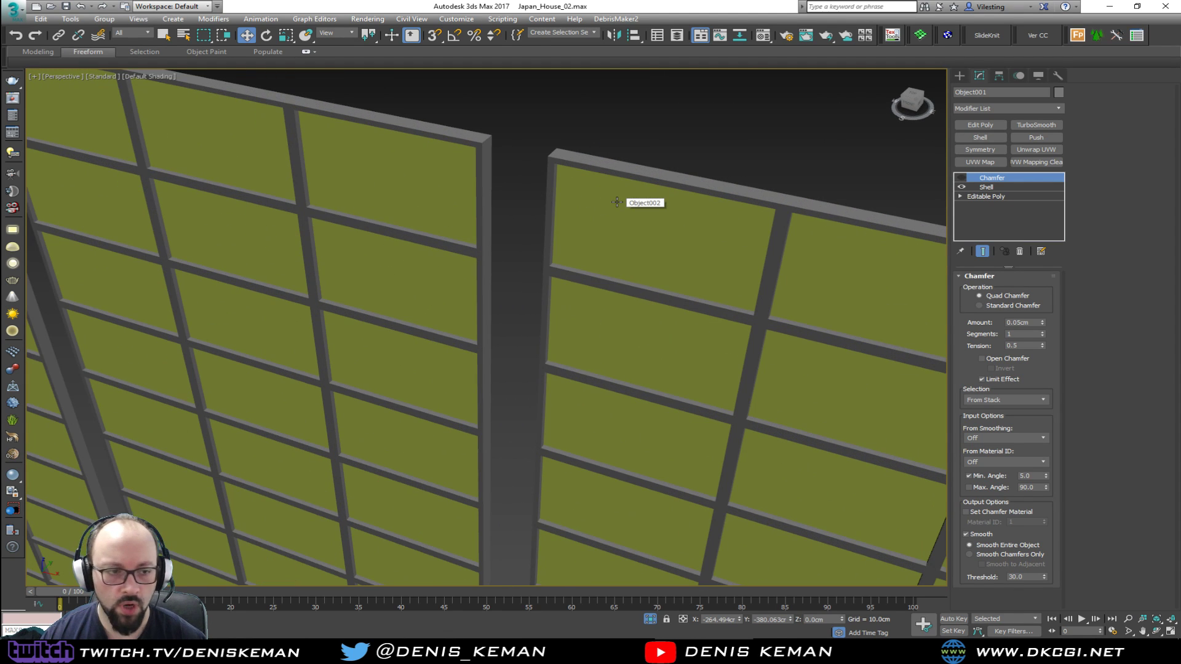
Remove the disabled Chamfer modifier from the window grid so only its Shell modifier remains
middle_click_drag(544, 195, 559, 257, "alt")
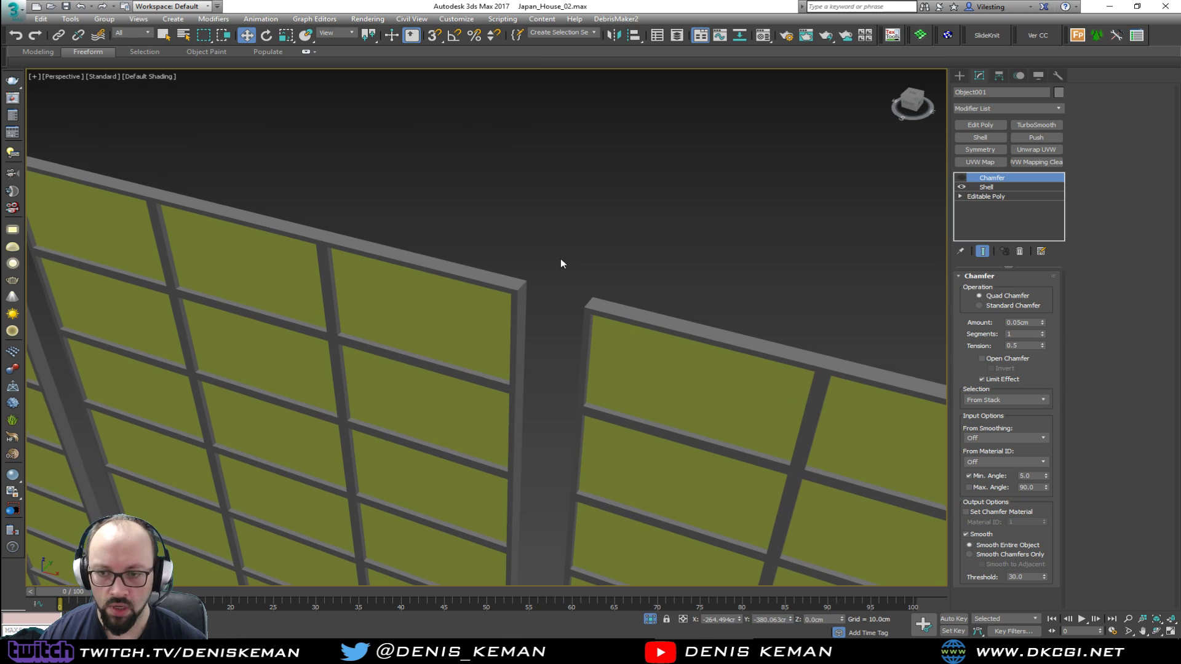
key("F4")
middle_click_drag(615, 344, 571, 202)
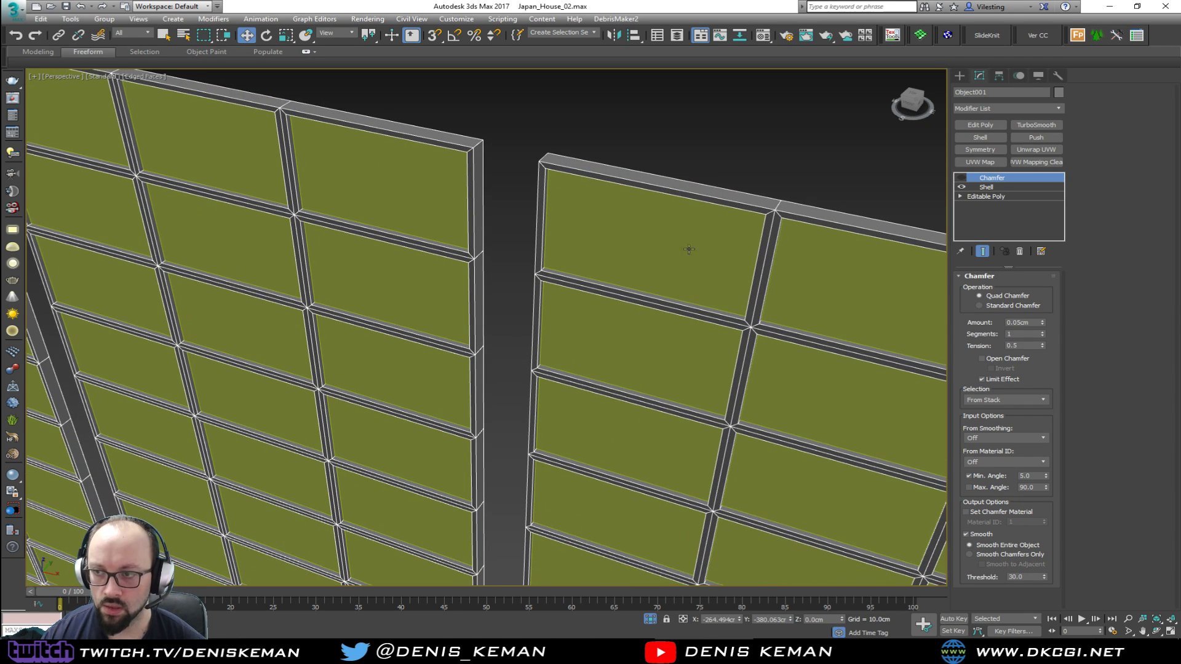
left_click(1019, 251)
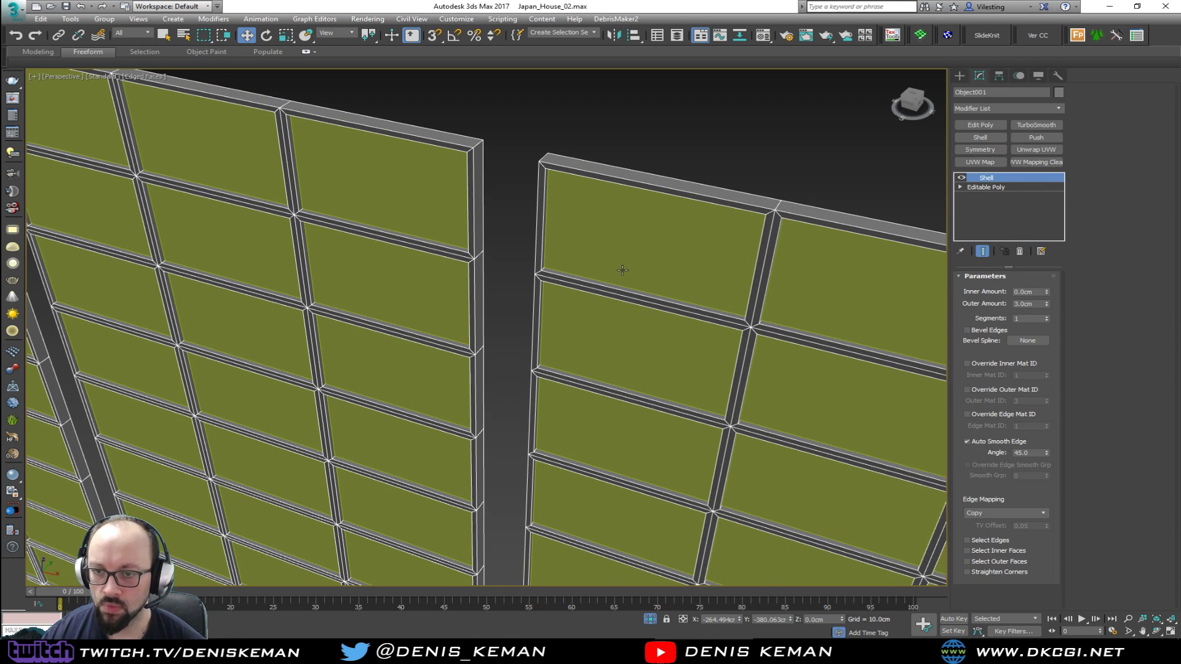
Delete the shelled window grid object that surrounds the paper panes
scroll(622, 271, "down", 4)
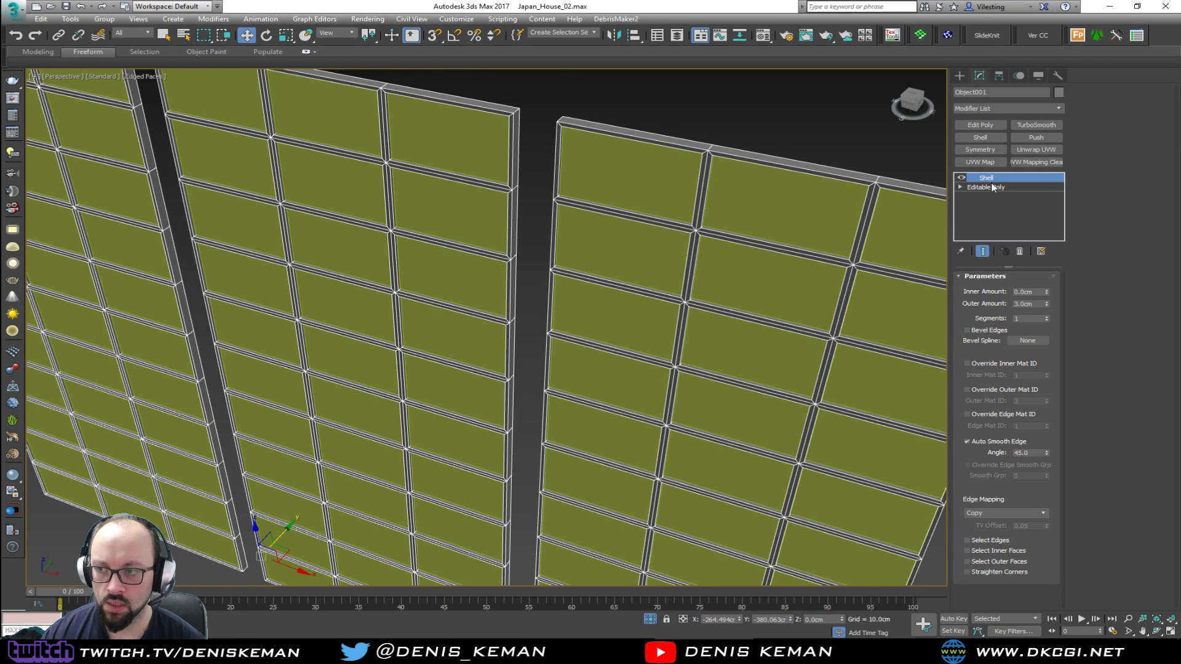
left_click(961, 178)
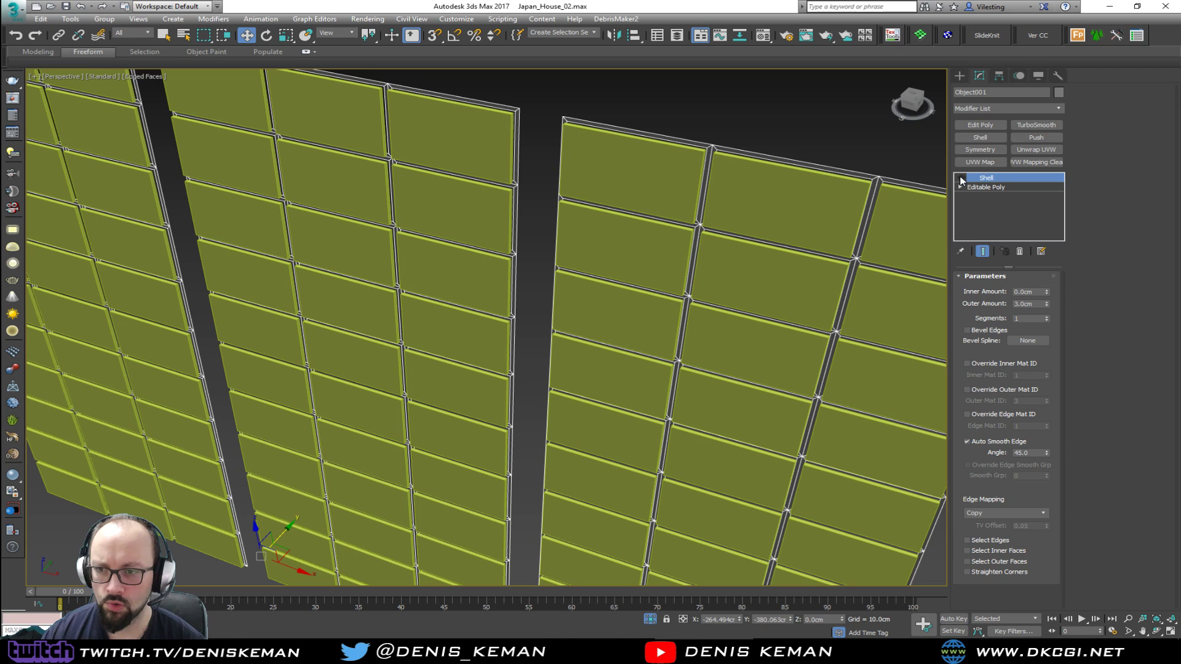
left_click(757, 210)
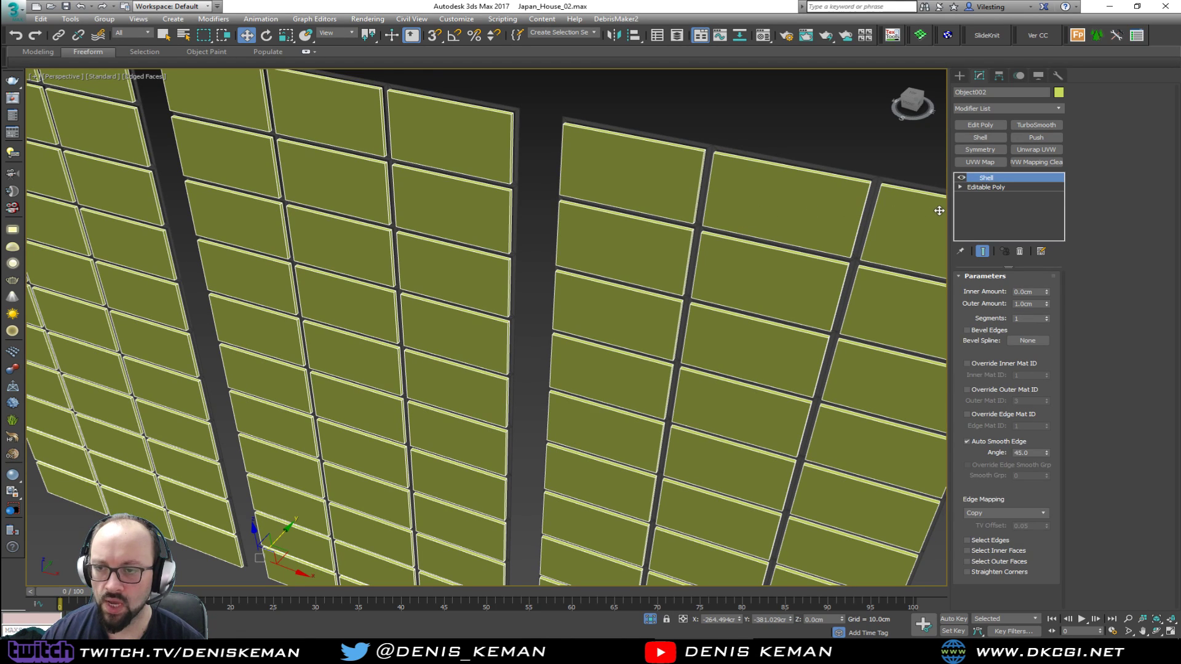
left_click(712, 148)
key("Delete")
Create a linear shape from the inner edge loops of the window frame's three openings
mouse_move(548, 332)
middle_mouse_down("alt")
mouse_move(572, 331)
mouse_move(554, 327)
middle_mouse_up("alt")
scroll(509, 476, "up", 3)
scroll(509, 476, "up", 2)
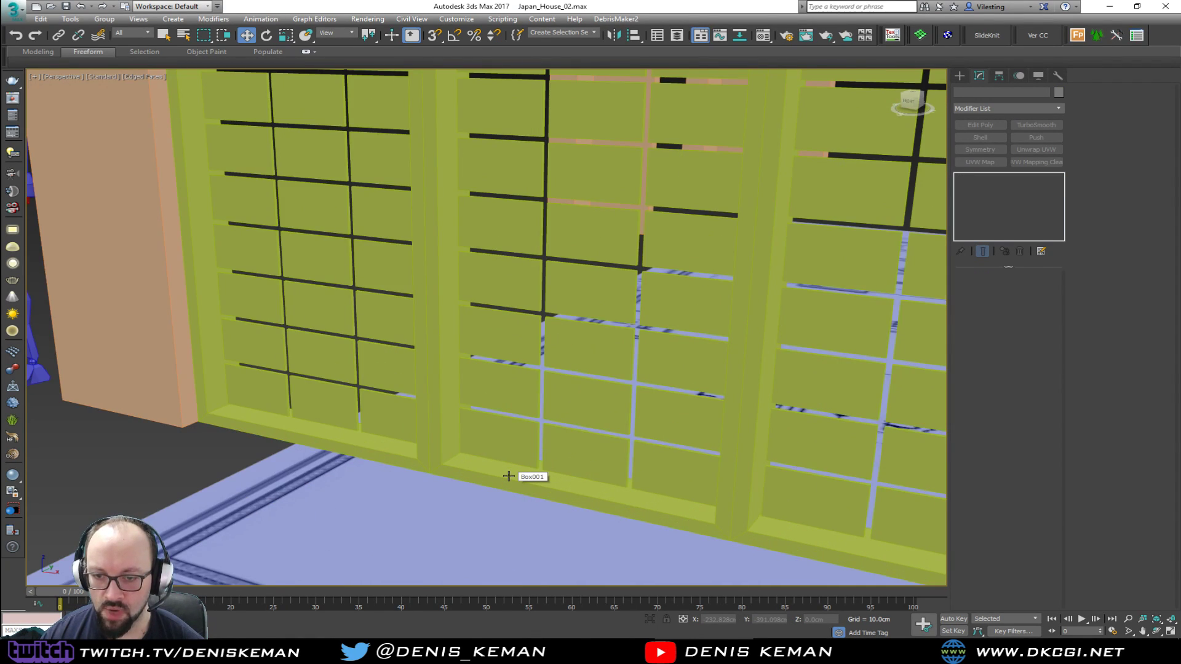
left_click(508, 476)
scroll(535, 311, "down", 3)
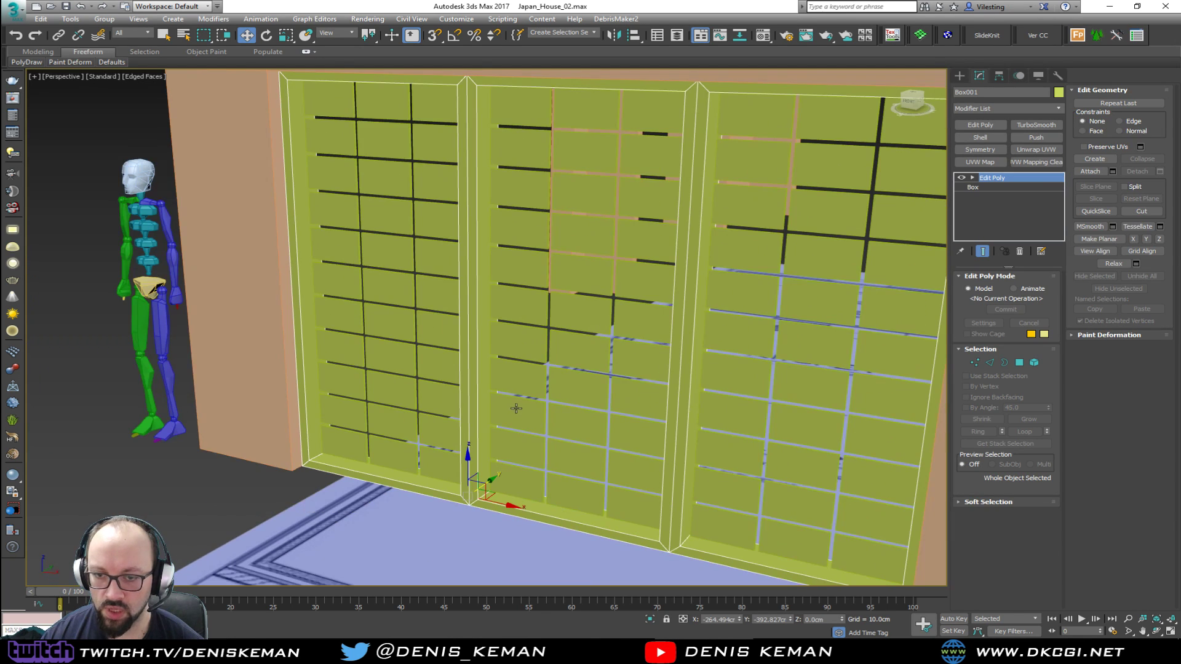
key("2")
double_click(389, 475)
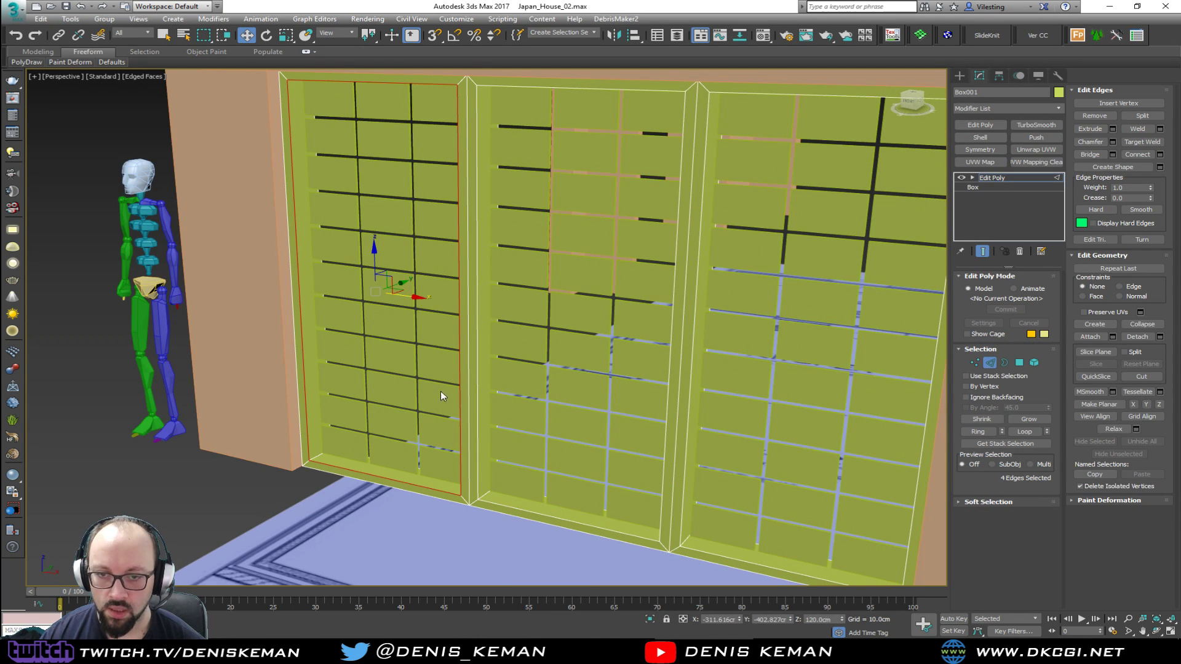
double_click(478, 438, "ctrl")
double_click(680, 498, "ctrl")
middle_click_drag(671, 409, 568, 422)
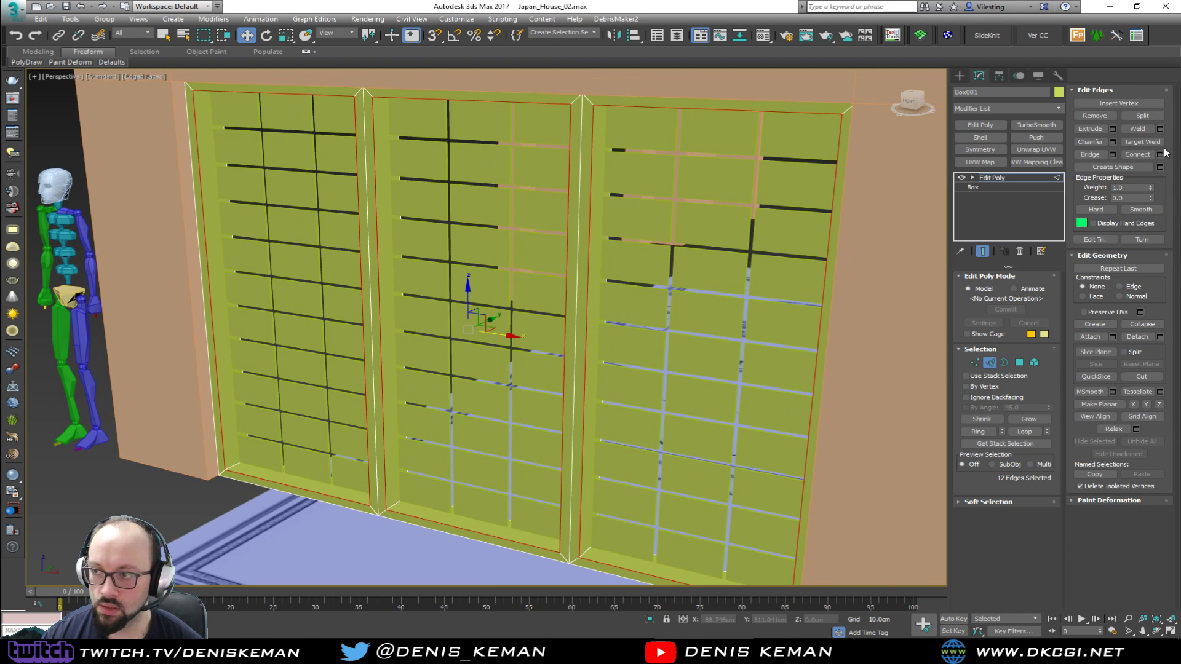
left_click(1160, 167)
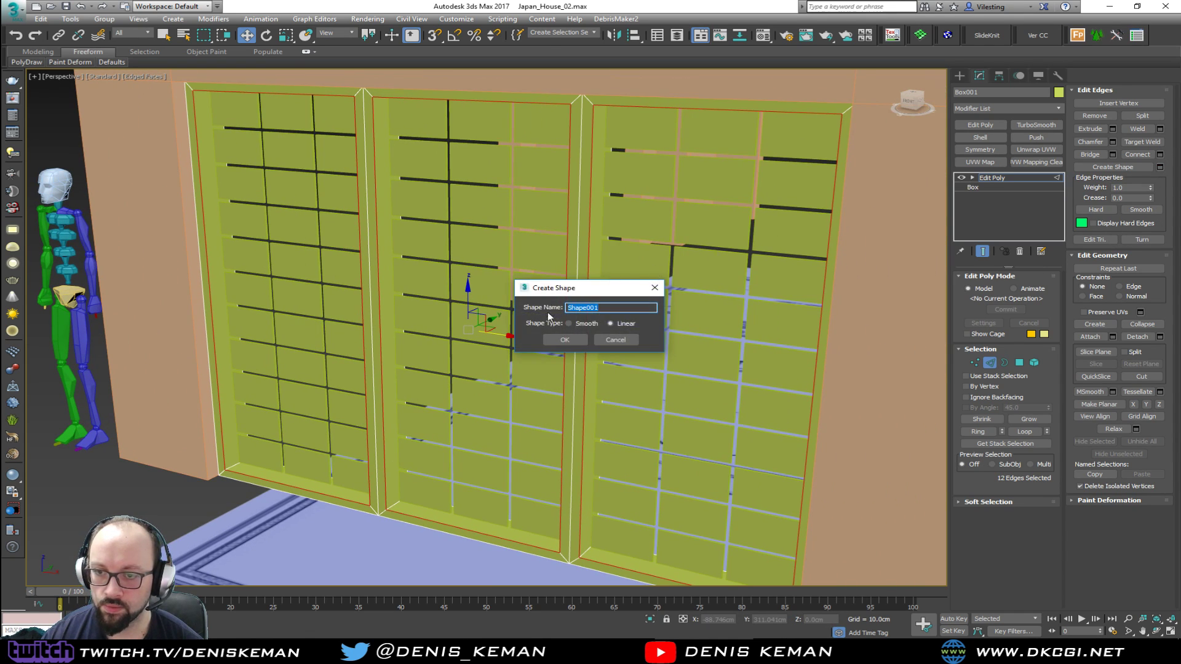
left_click(564, 339)
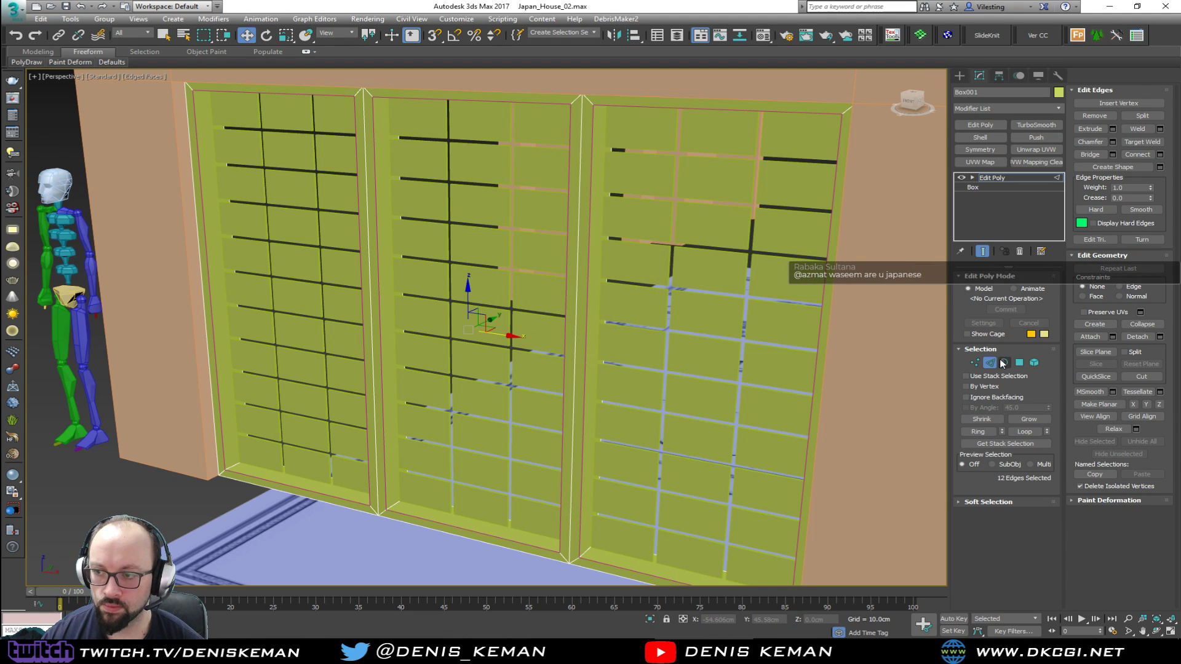
Isolate the new opening-outline shape and add an Edit Poly modifier to fill the three outlines as panels
left_click(989, 362)
left_click(586, 367)
key("alt+q")
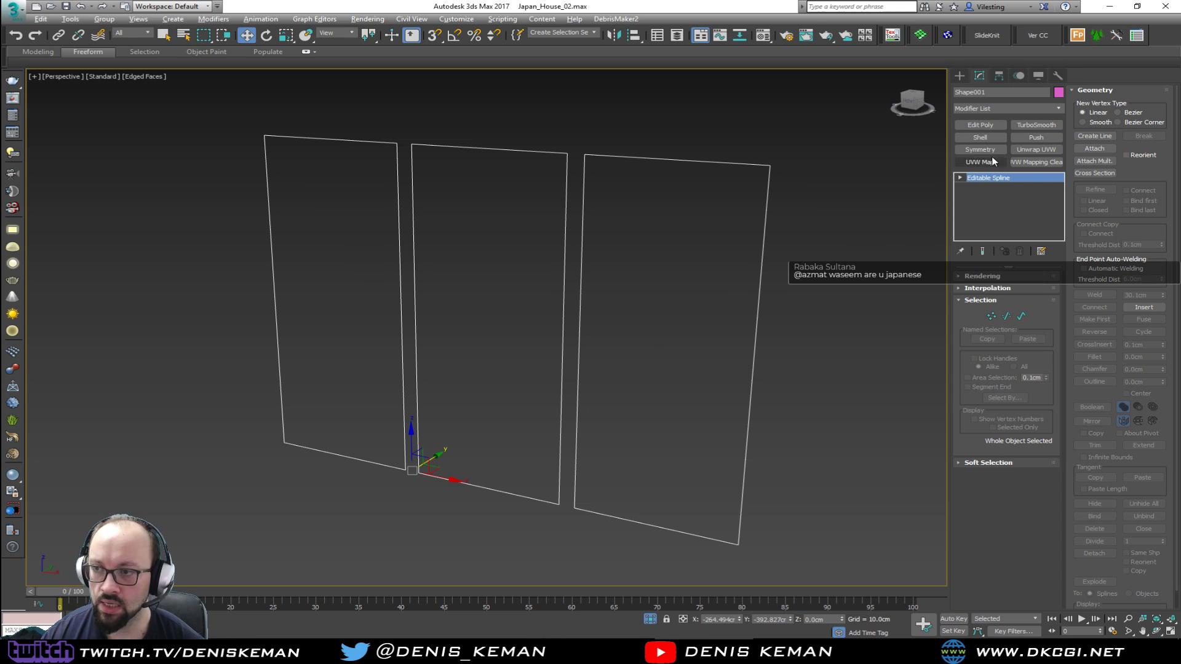
left_click(980, 125)
Connect the upper and lower edges of all three panels with two vertical segments each
key("2")
middle_click_drag(682, 213, 340, 135, "alt")
left_click_drag(340, 134, 323, 521)
left_click_drag(478, 141, 473, 492, "ctrl")
left_click_drag(653, 522, 653, 518, "ctrl")
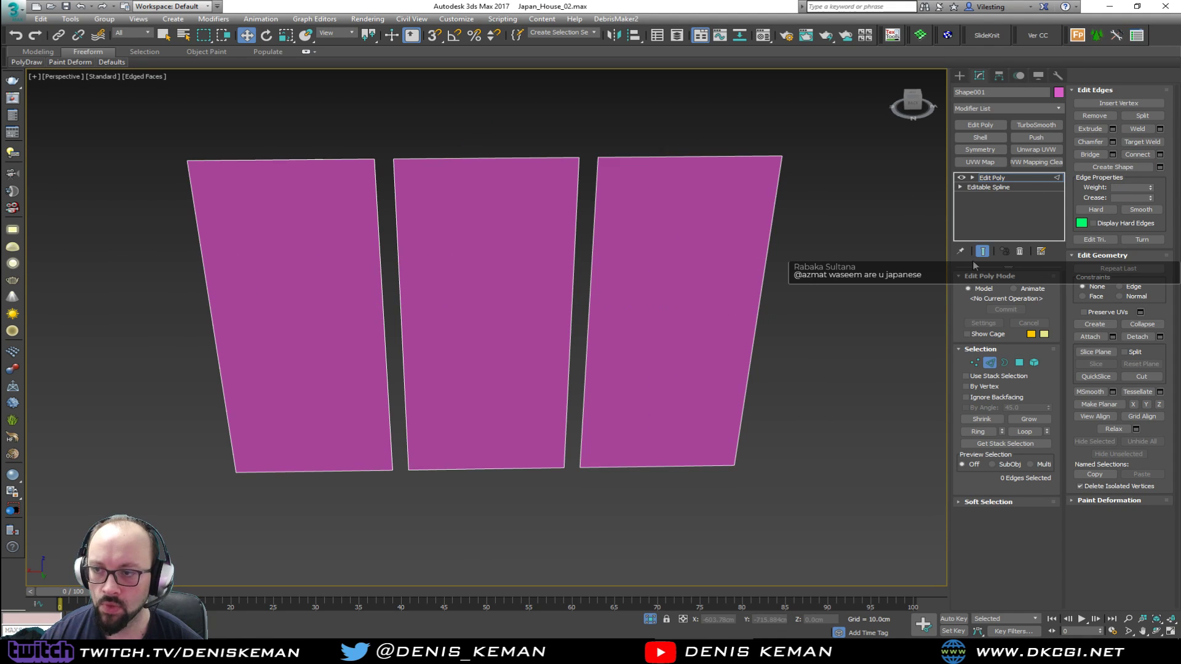
left_click(1159, 154)
left_click_drag(484, 334, 492, 334)
left_click(493, 380)
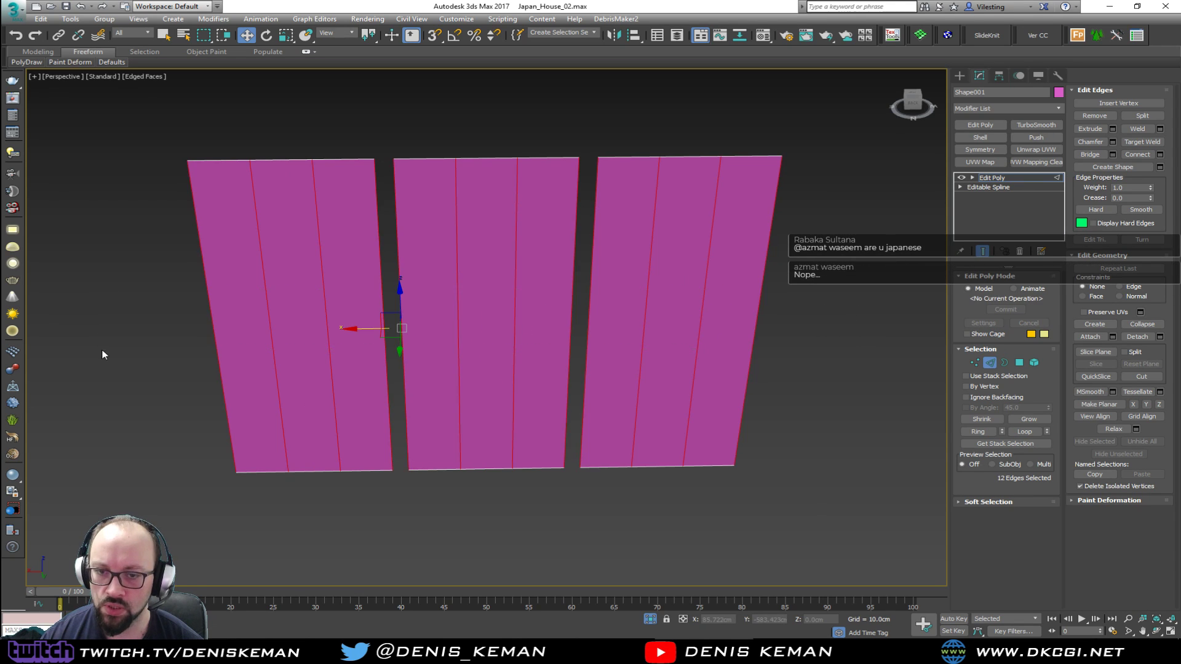
Connect the vertical edges of all three panels with 10 segments and create a linear shape from the horizontal divisions
left_click(1159, 166)
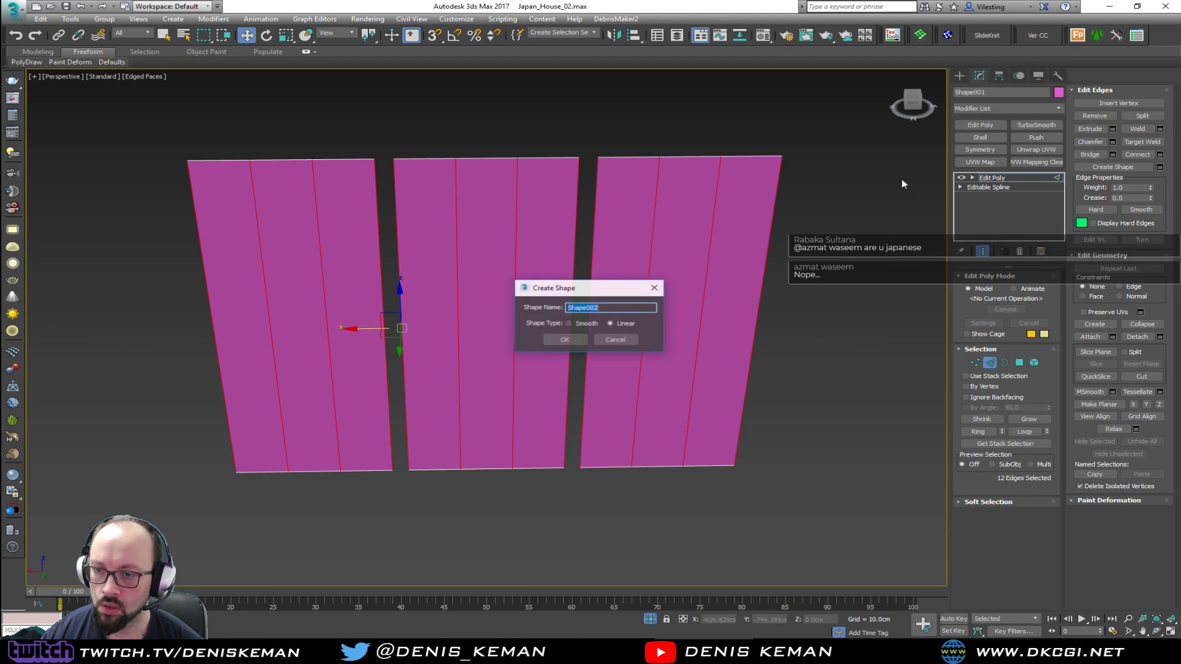
key("Return")
left_click(1159, 154)
type("10")
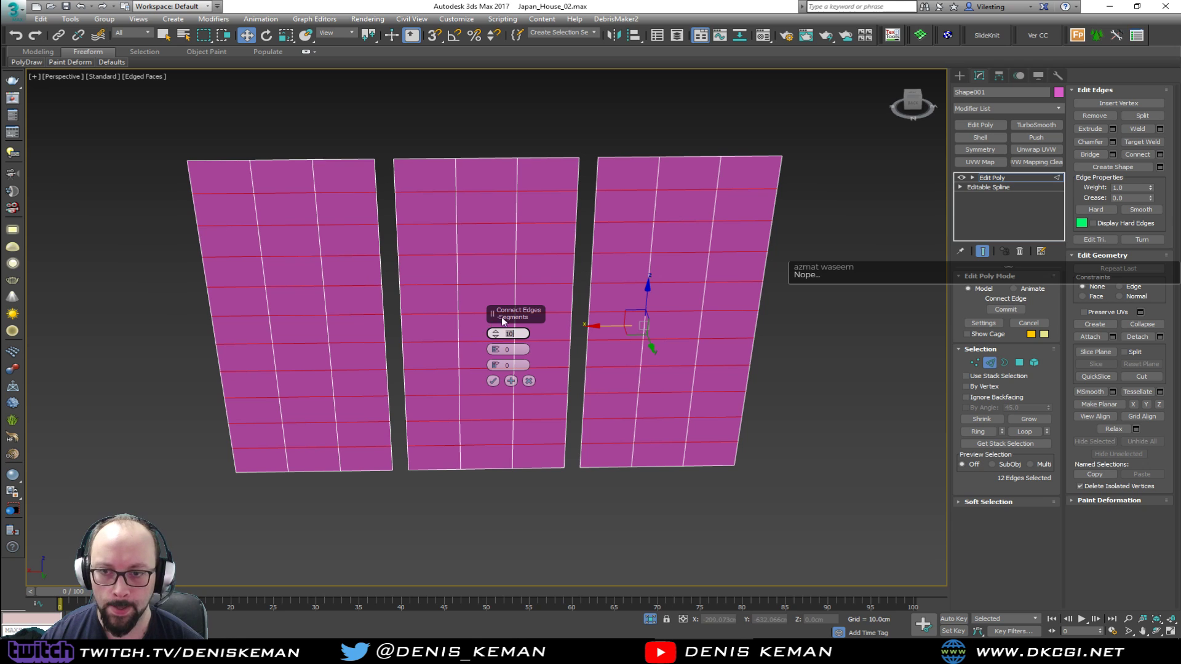
left_click(492, 380)
mouse_move(493, 359)
middle_mouse_down("alt")
mouse_move(487, 327)
mouse_move(493, 353)
middle_mouse_up("alt")
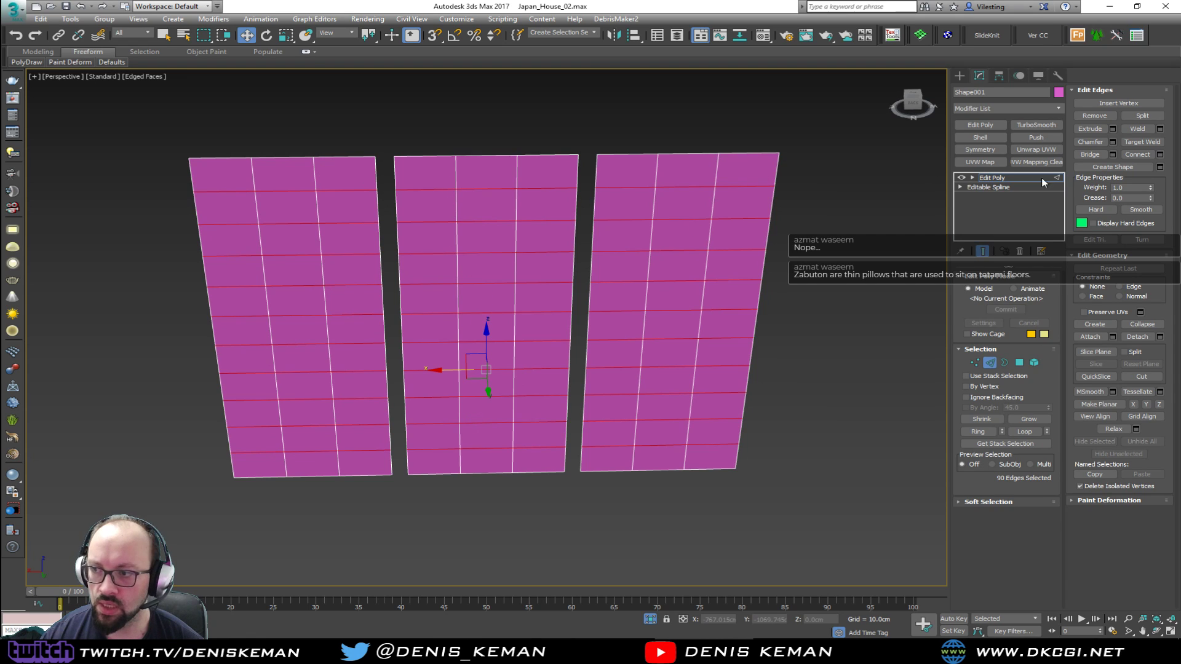
left_click(1159, 166)
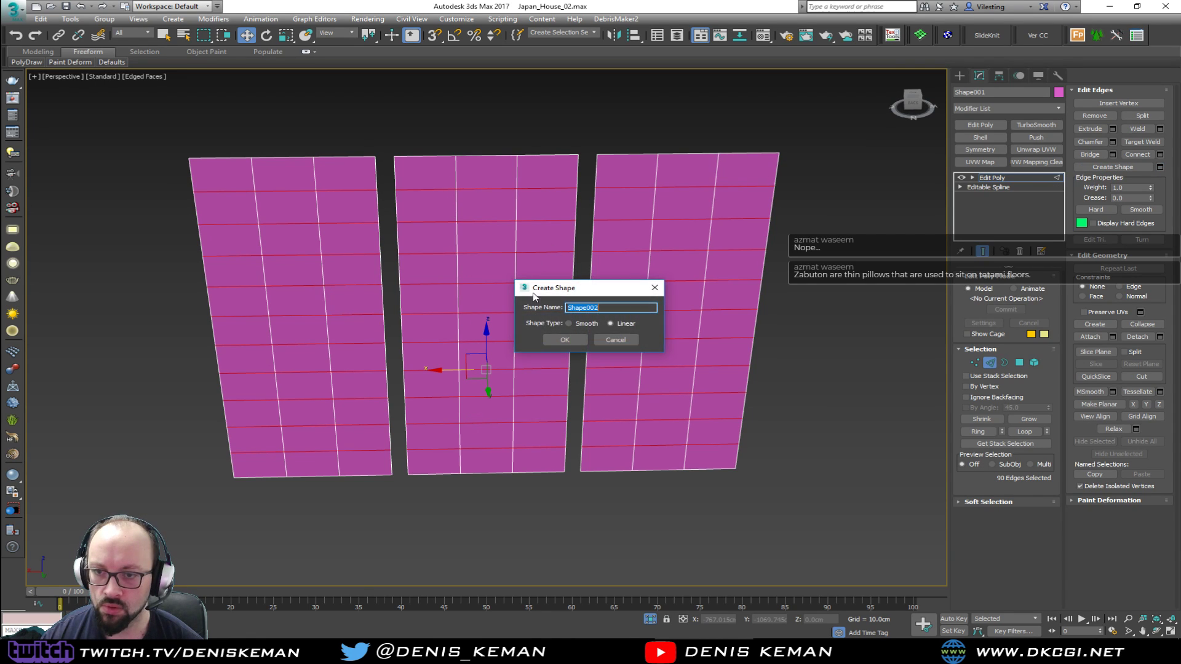
left_click(570, 339)
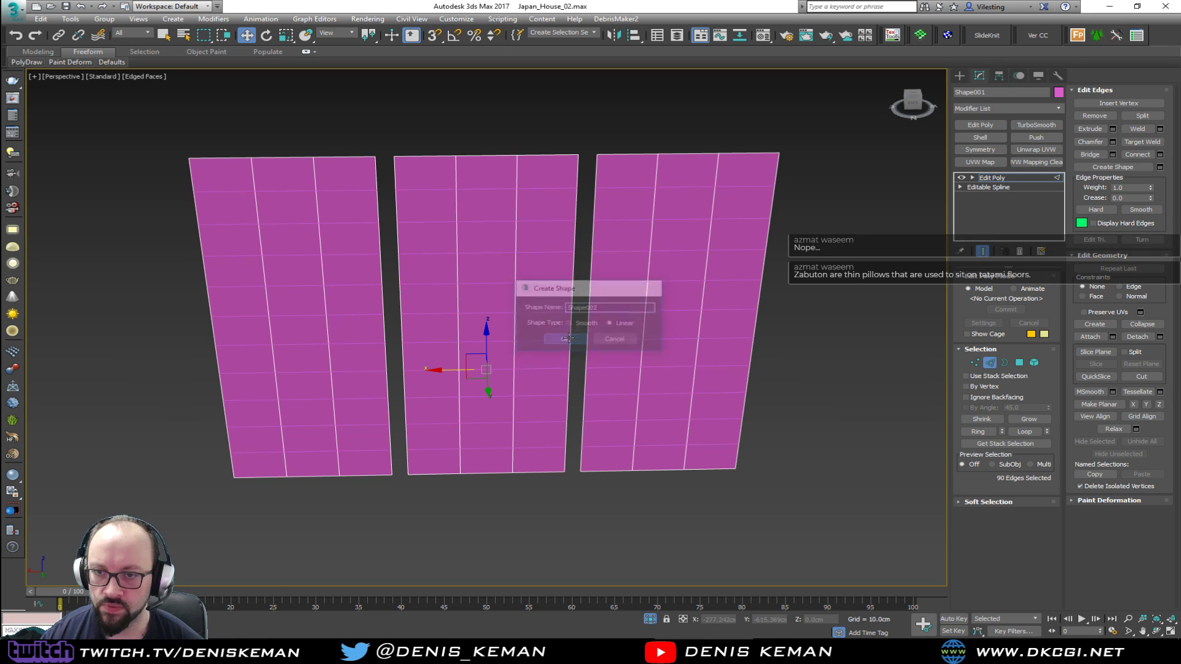
Create a linear shape from the full loops of the six inner vertical edges, and leave edge editing
left_click(302, 191)
left_click(253, 175)
left_click(315, 176, "ctrl")
left_click(456, 176, "ctrl")
left_click(517, 173, "ctrl")
left_click(657, 173, "ctrl")
left_click(719, 169, "ctrl")
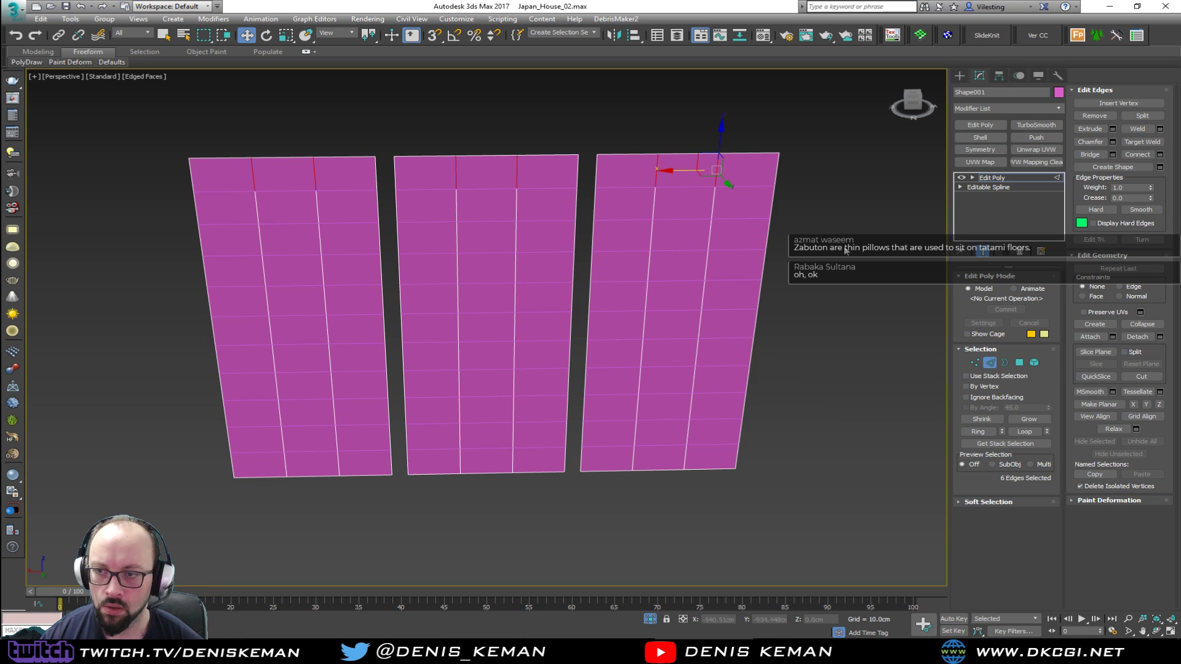
left_click(1026, 432)
left_click(1113, 167)
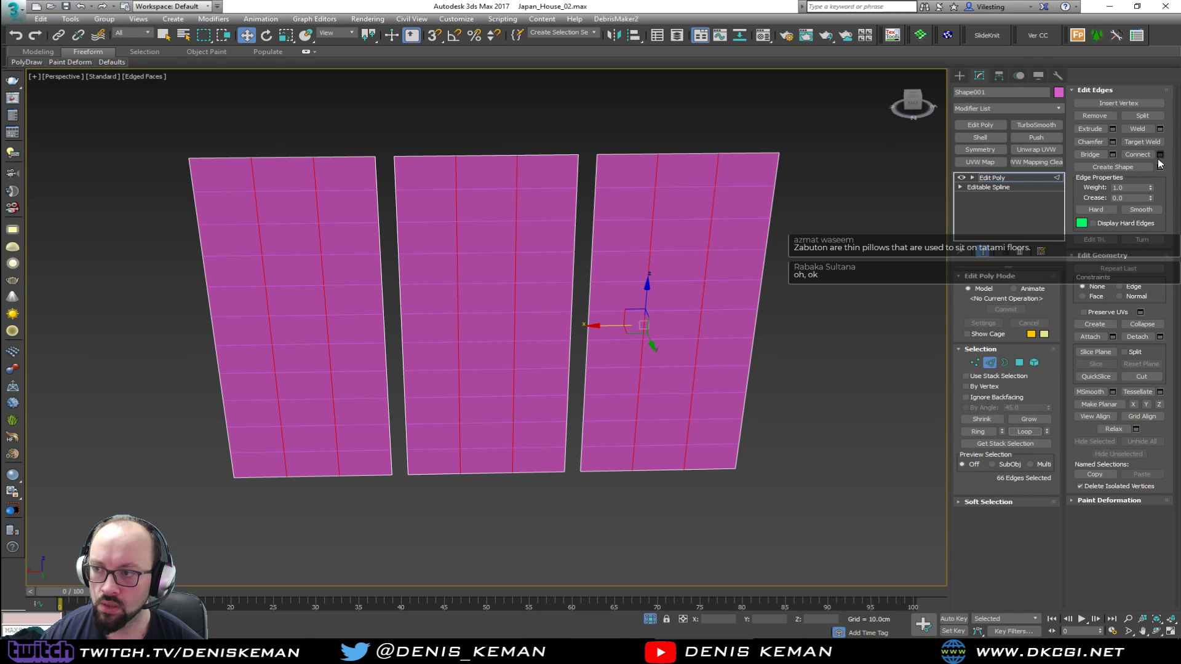
left_click(582, 343)
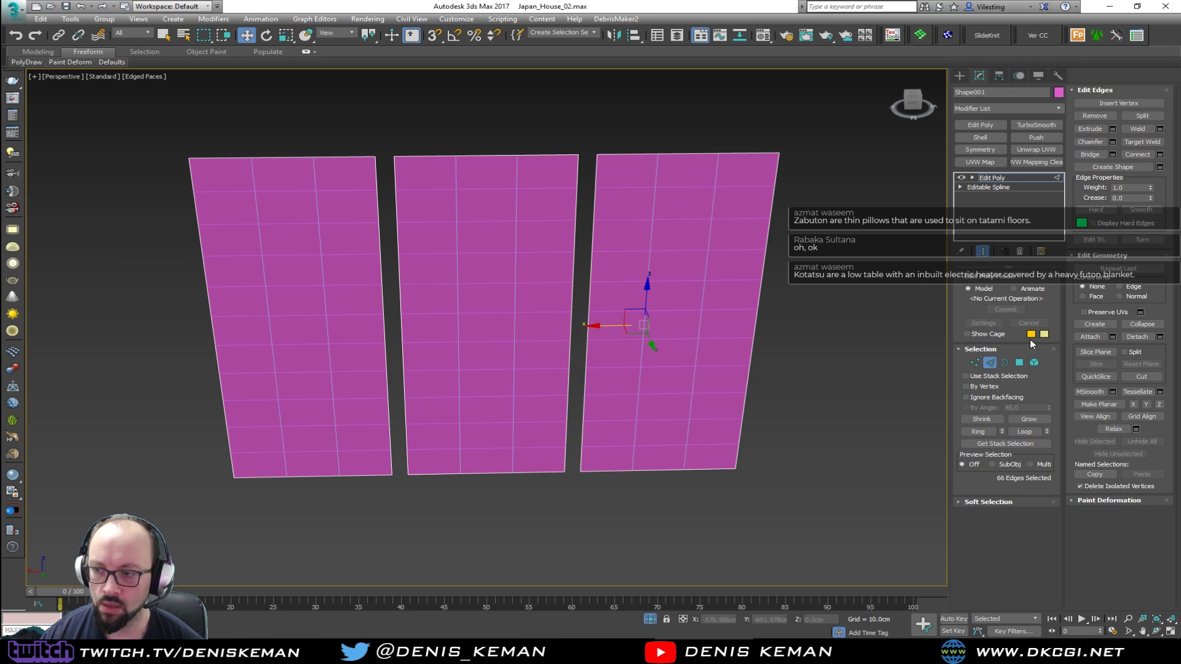
left_click(989, 365)
left_click(830, 252)
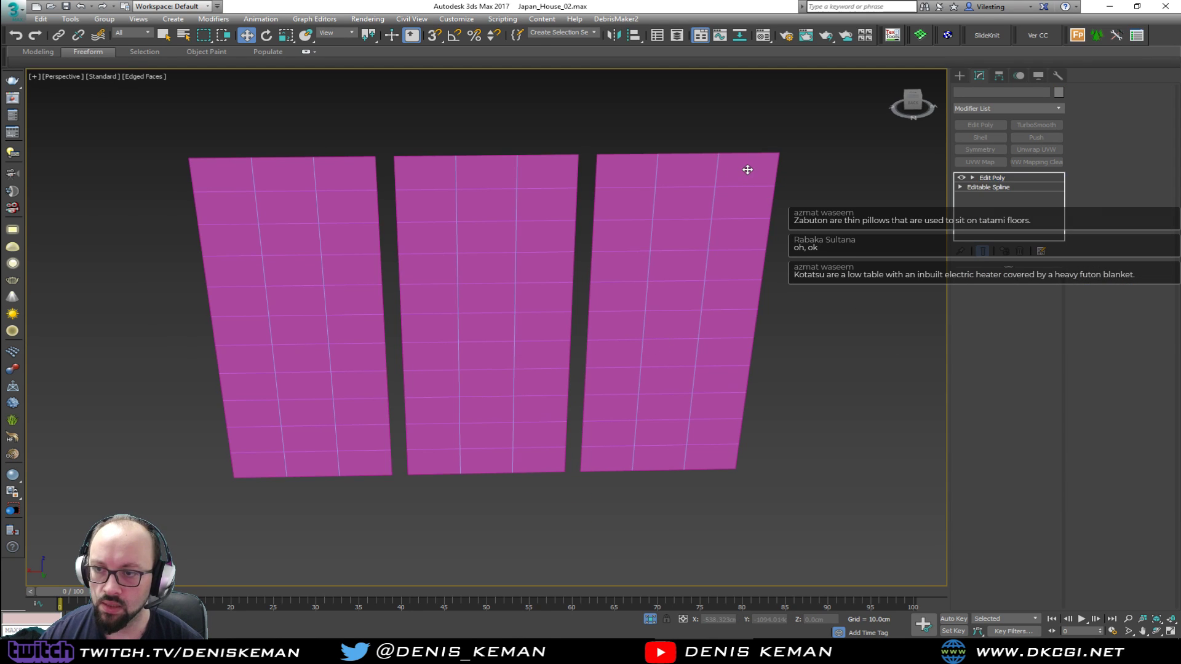
Exit isolation and move the horizontal and vertical line shapes together in depth into the gaps between the paper panes
key("alt+q")
scroll(677, 282, "up", 4)
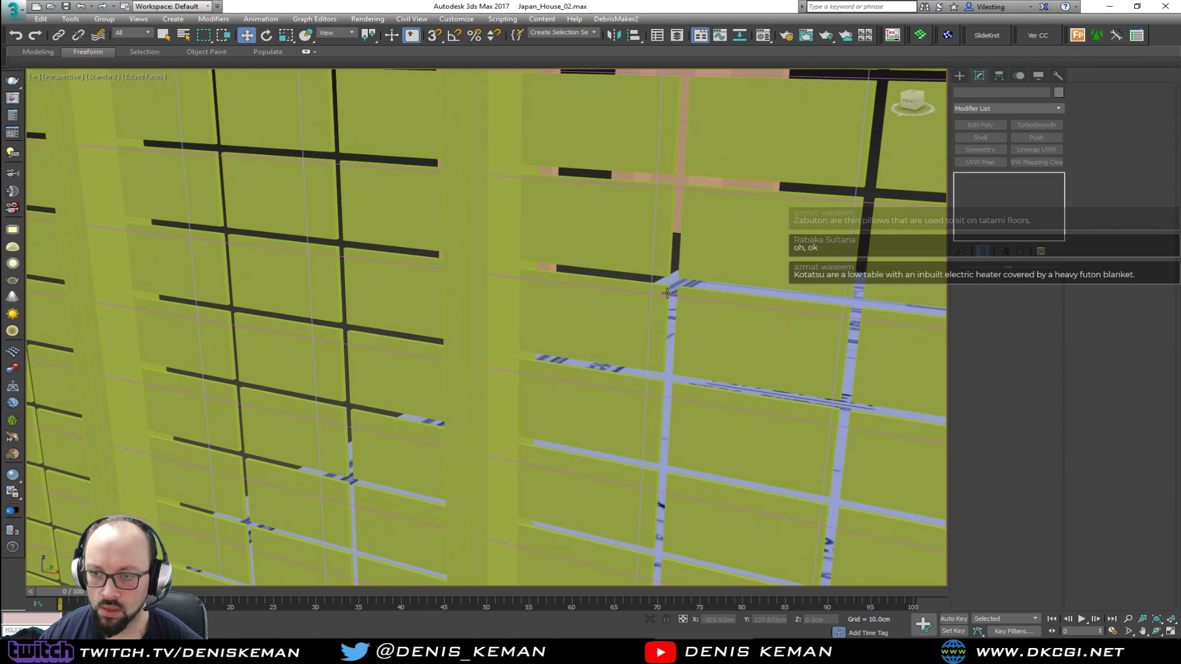
left_click(650, 299)
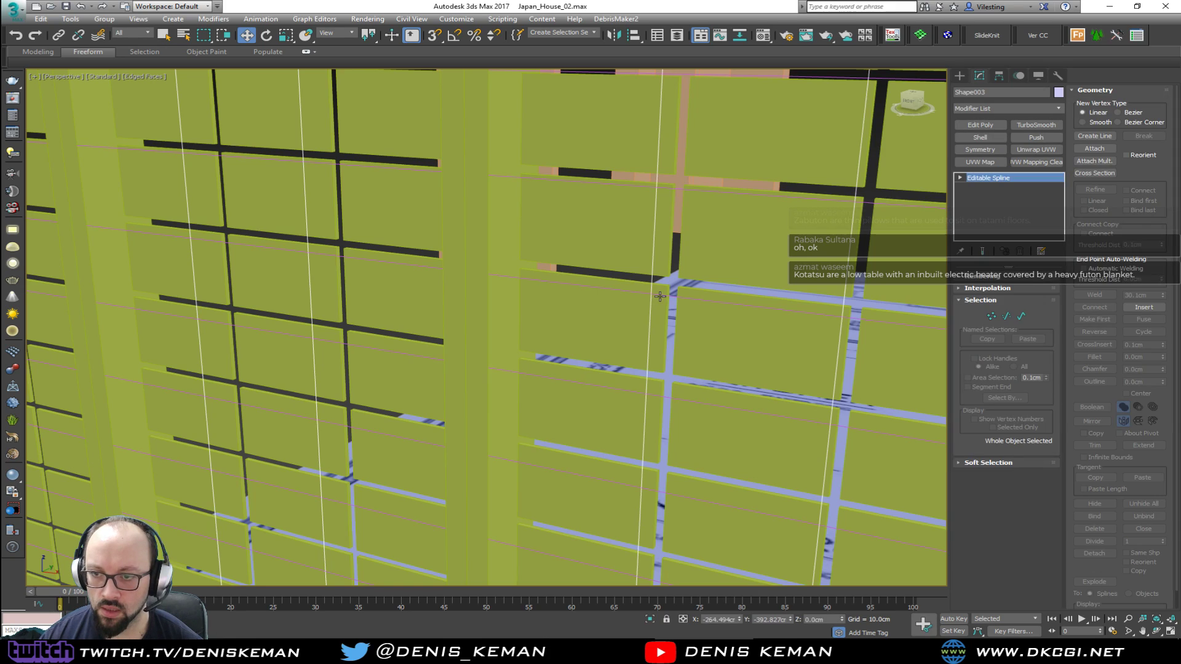
scroll(618, 303, "down", 4)
left_click_drag(488, 318, 504, 315)
middle_click_drag(504, 314, 526, 310, "alt")
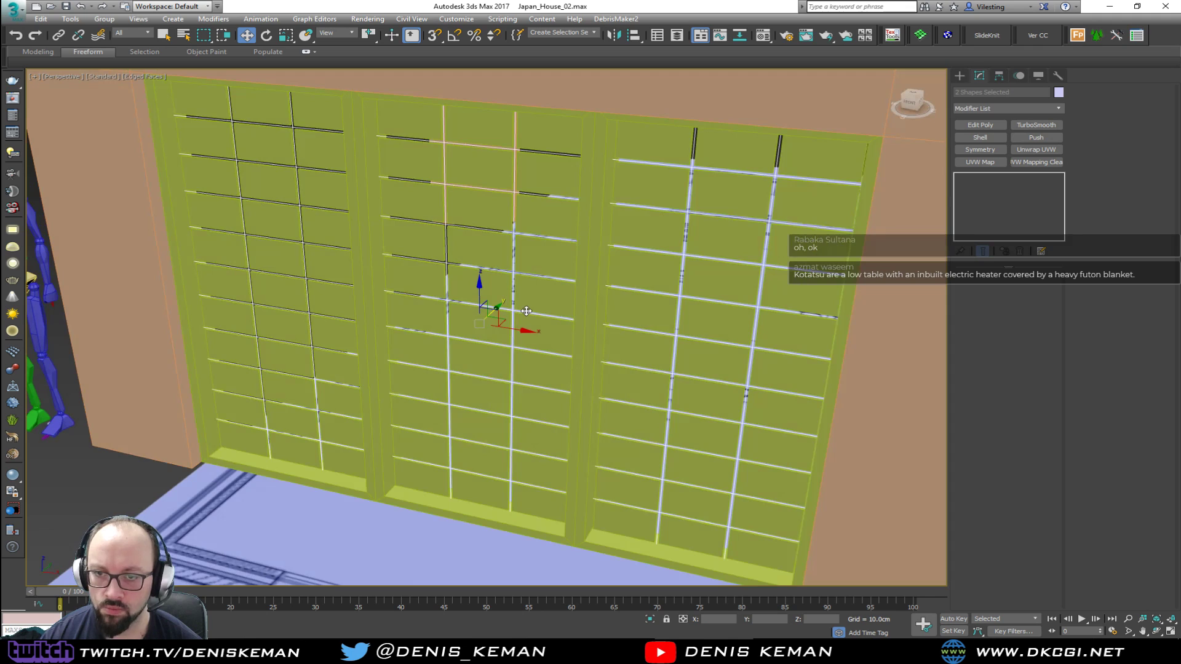
Enable rendering in both the renderer and the viewport for the horizontal and vertical grid splines
scroll(448, 302, "up", 5)
middle_click_drag(448, 302, 445, 306)
left_click(376, 221)
left_click(984, 276)
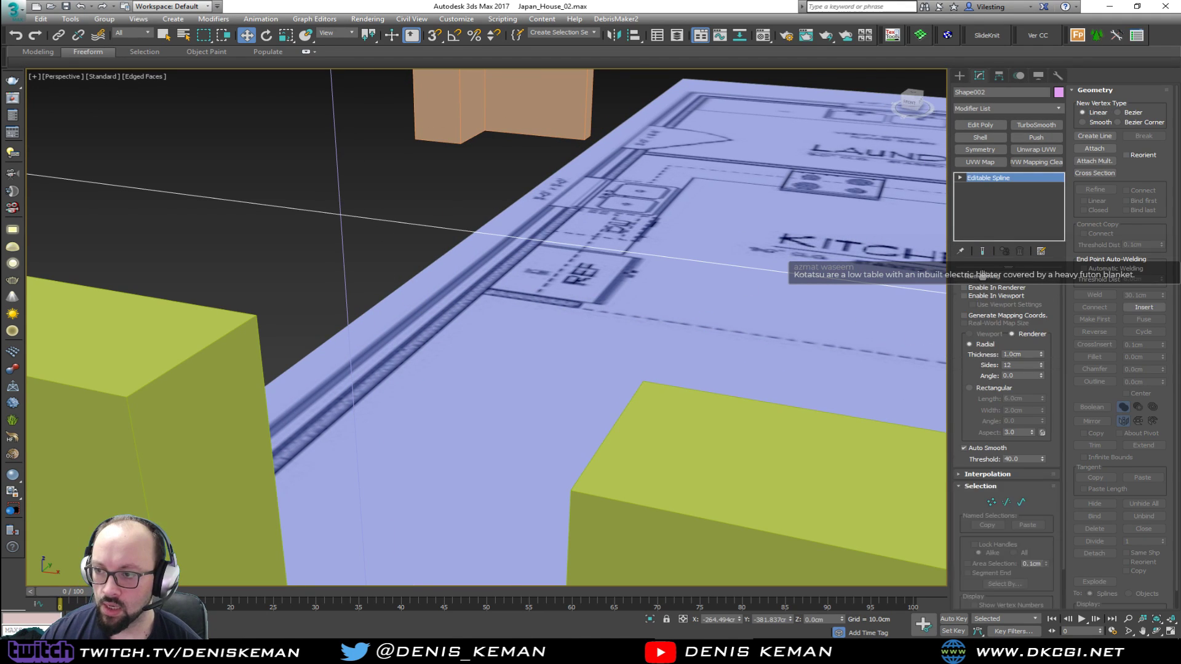
left_click(984, 297)
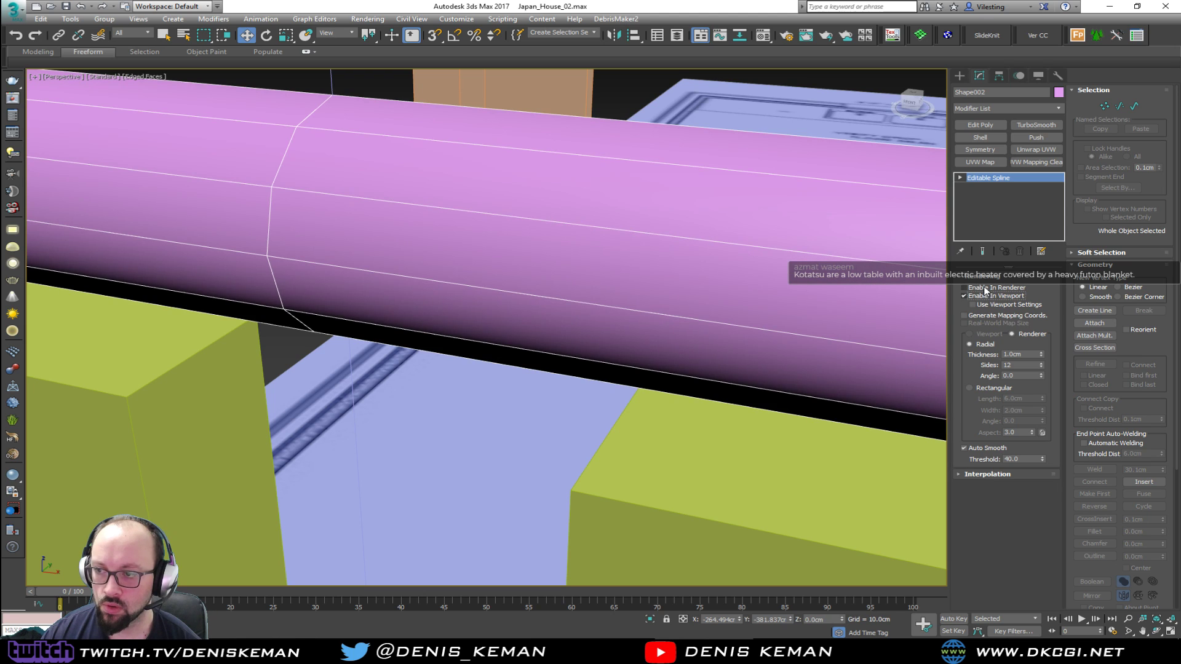
middle_click_drag(527, 291, 490, 255, "alt")
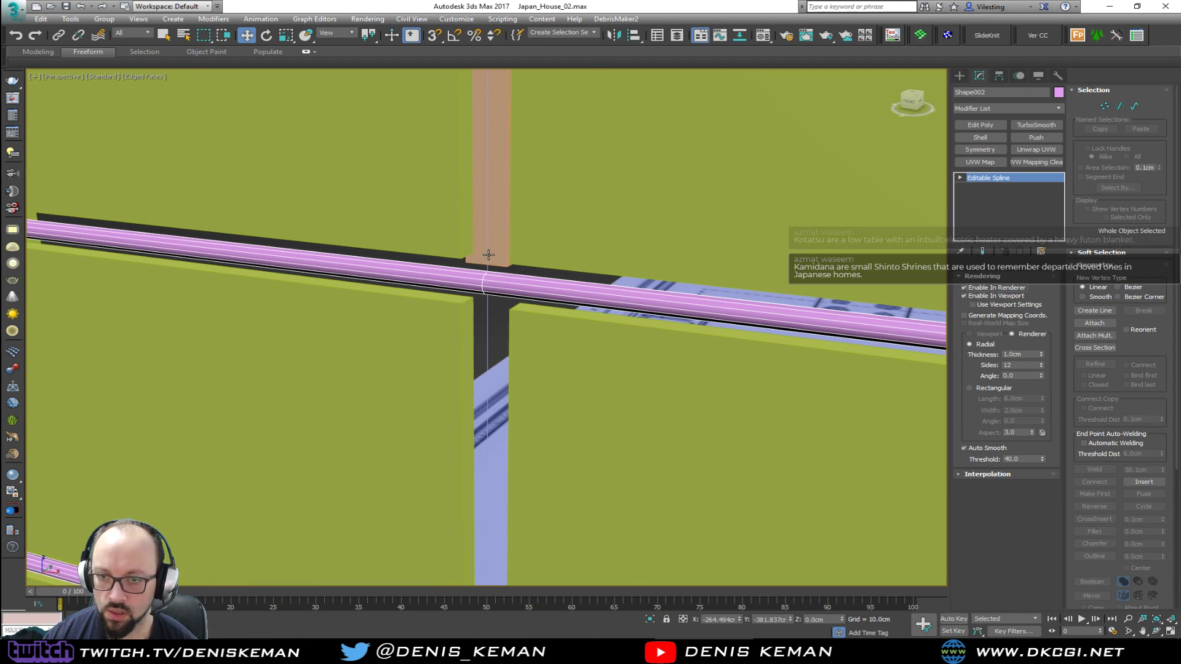
left_click(488, 254)
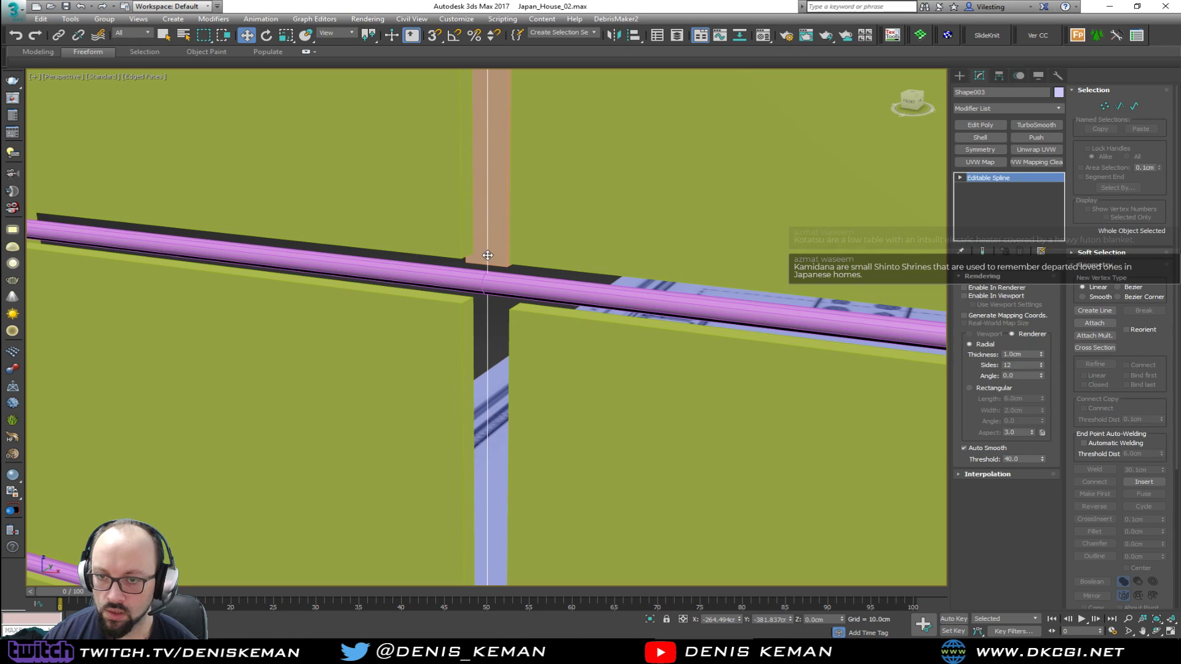
left_click(975, 297)
Increase the vertical grid spline's radial thickness to about 2.11 cm, matching the gap between panes in the front view
key("alt+w")
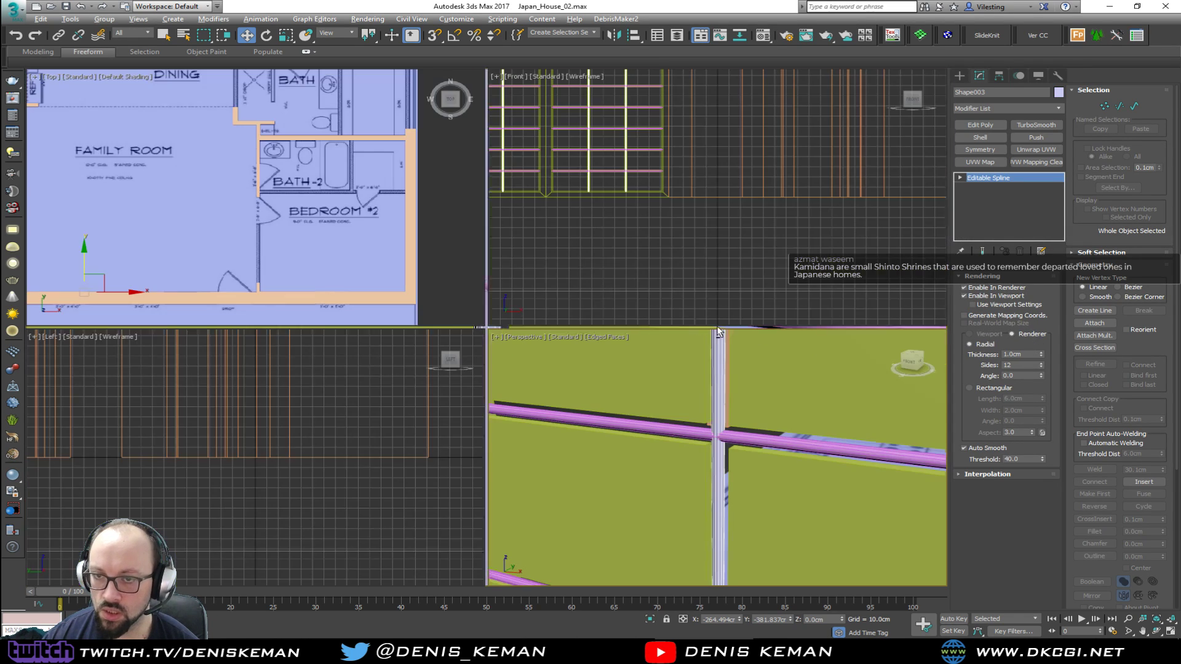
key("alt+w")
key("z")
scroll(460, 203, "up", 6)
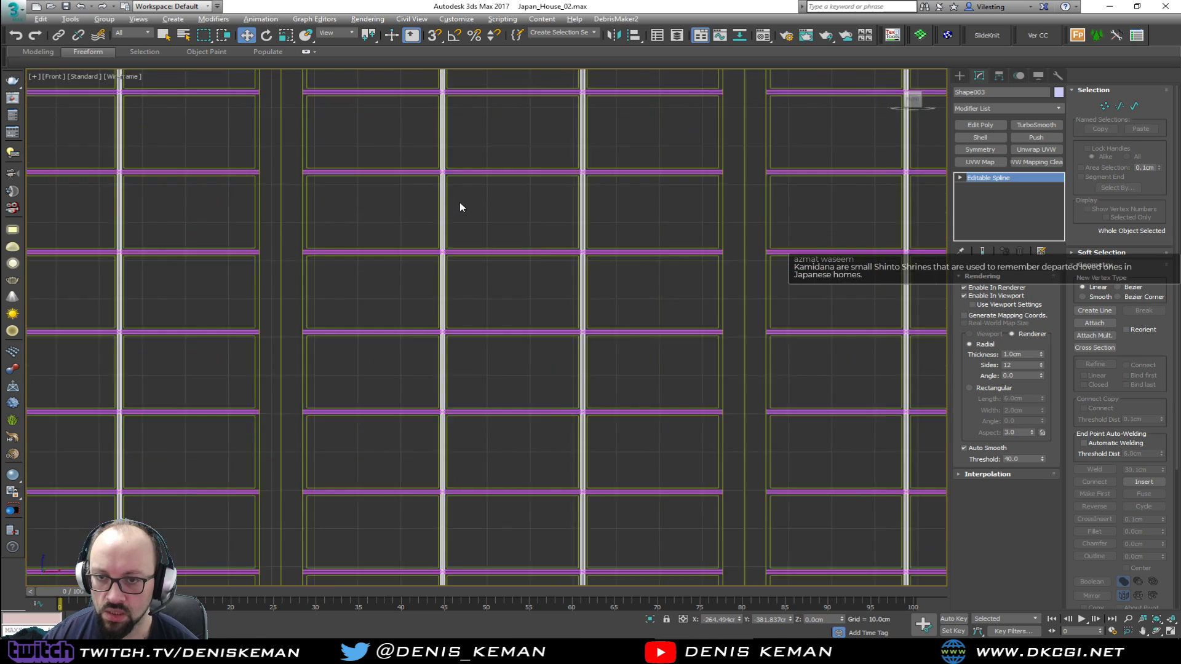
scroll(430, 294, "up", 3)
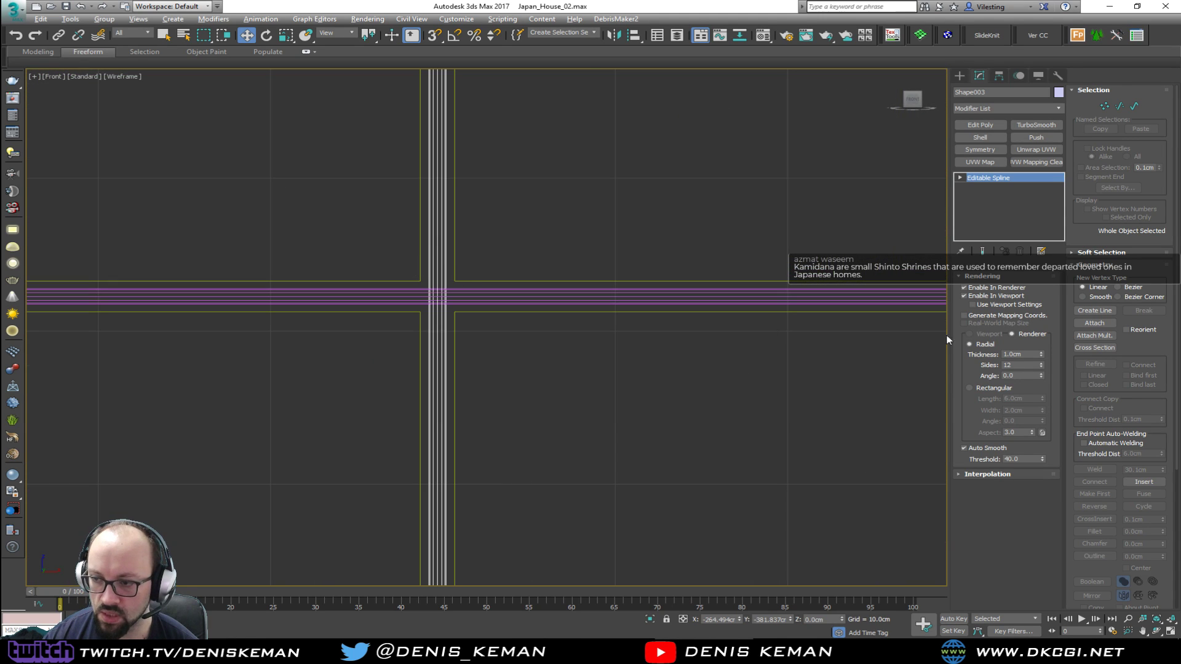
left_click_drag(1042, 356, 1036, 295)
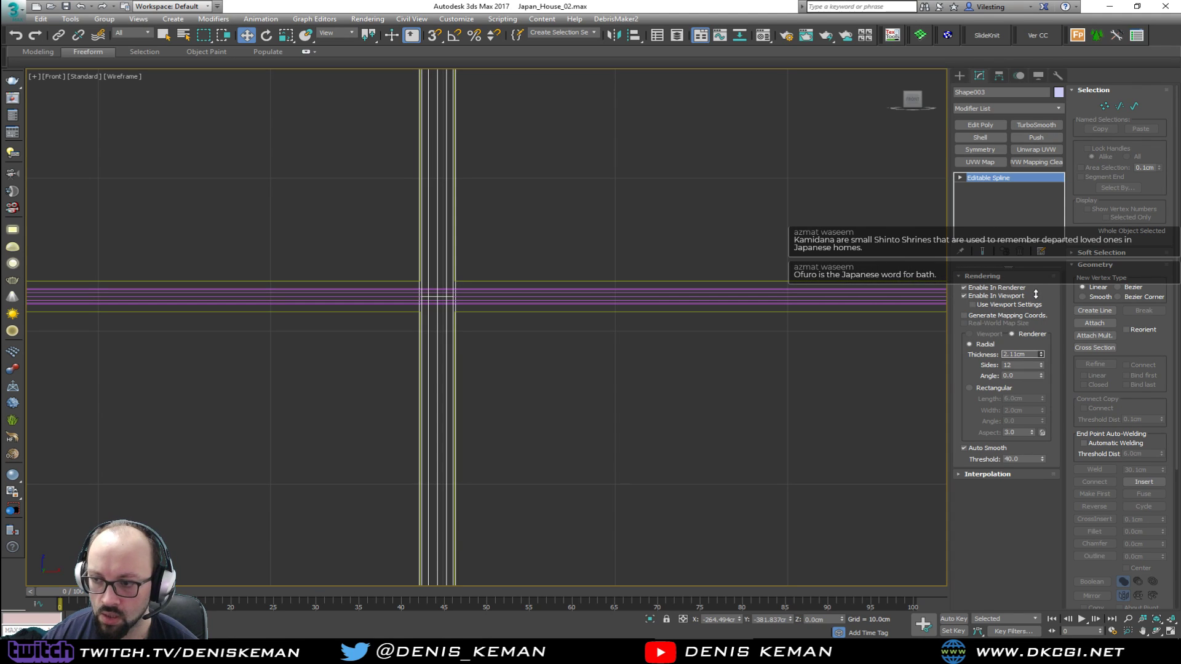
Set the radial thickness of both the vertical and the horizontal grid splines to 2.1 cm
left_click_drag(1028, 355, 940, 357)
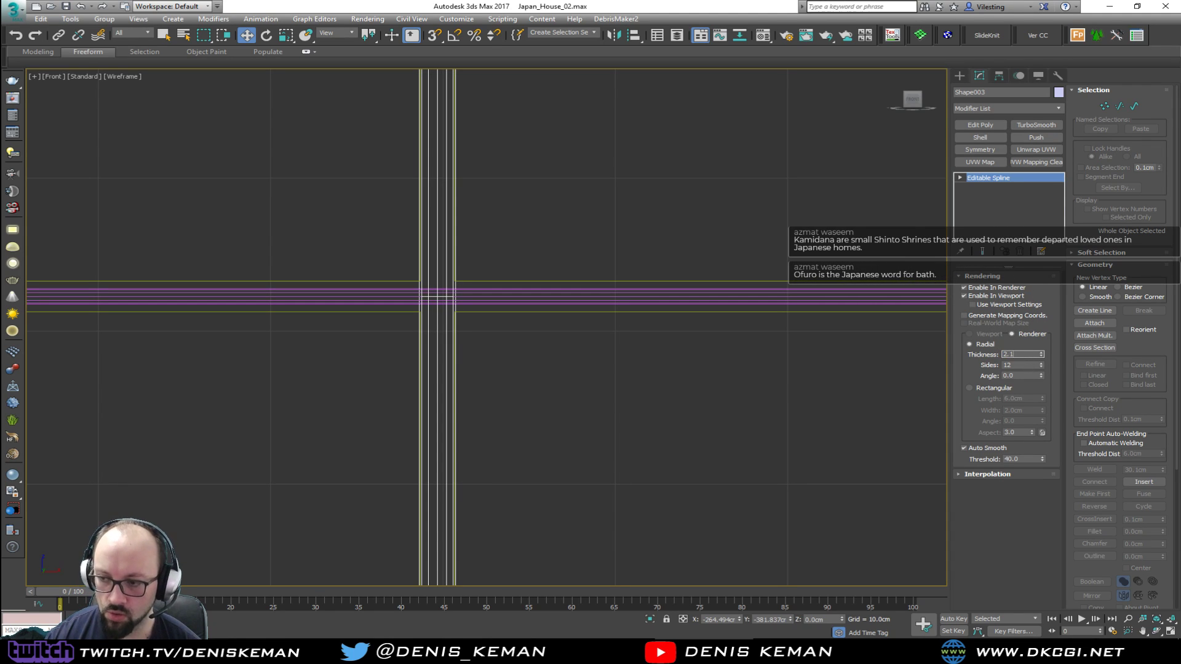
left_click(472, 287)
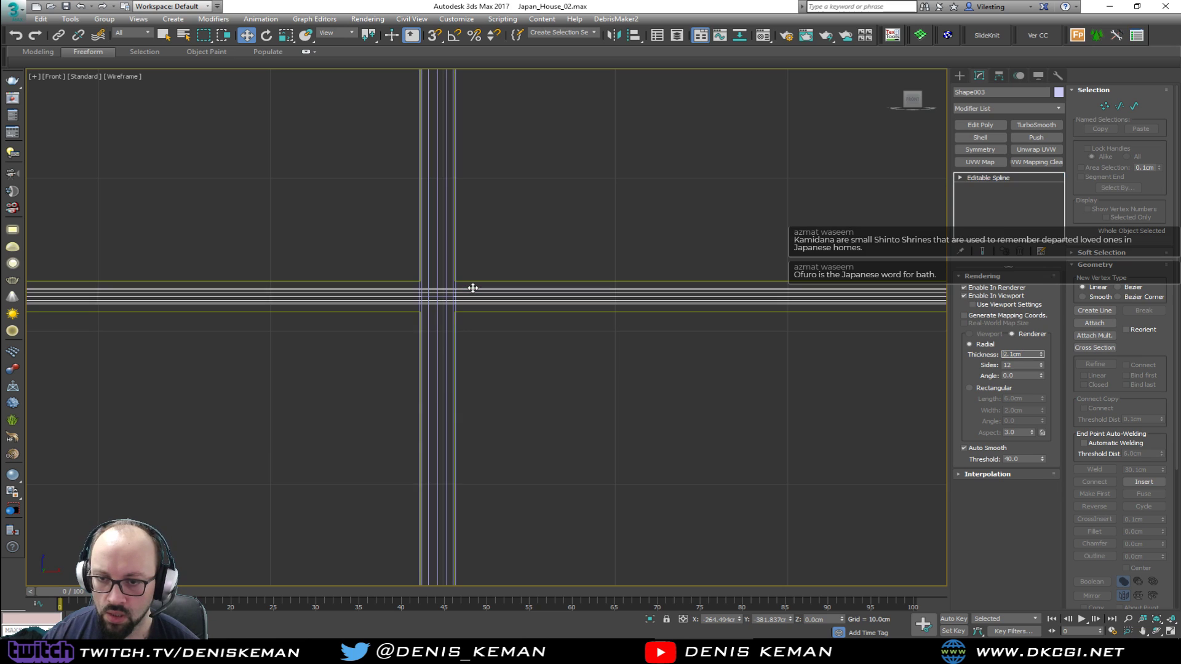
left_click_drag(1030, 354, 941, 352)
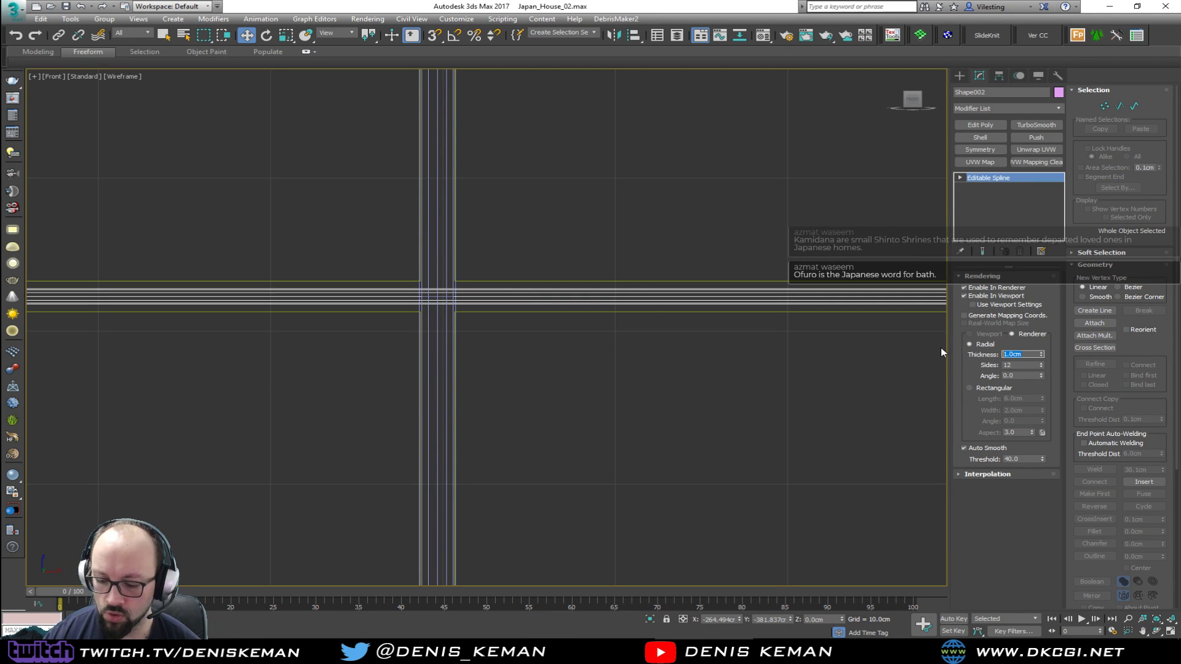
key("Return")
middle_click(514, 333)
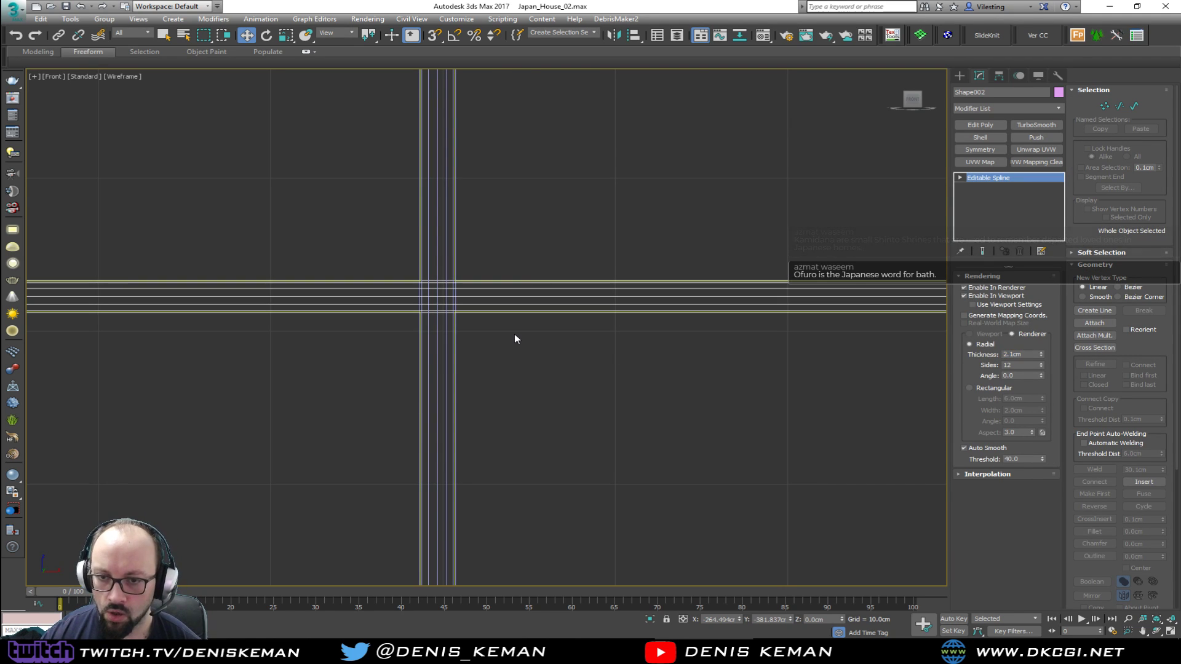
Examine in perspective how the horizontal and vertical grid bars meet across the three window panels
key("alt+w")
middle_click(709, 469)
key("alt+w")
scroll(564, 375, "down", 8)
middle_click_drag(564, 374, 490, 350)
scroll(490, 350, "down", 3)
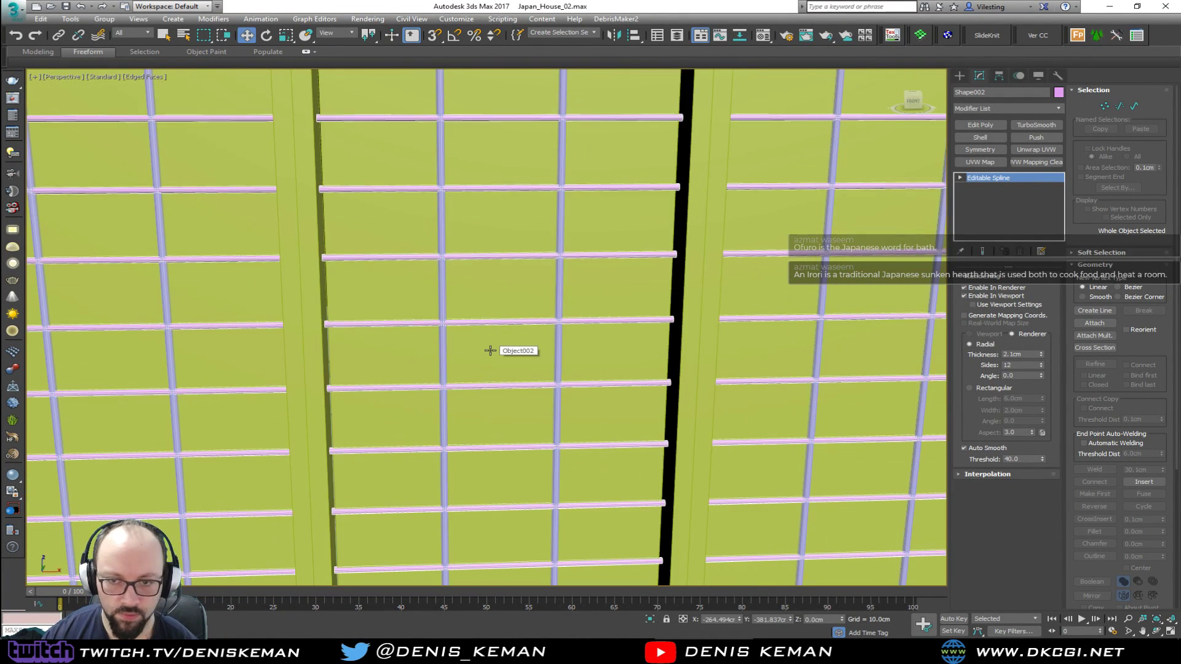
scroll(332, 270, "down", 6)
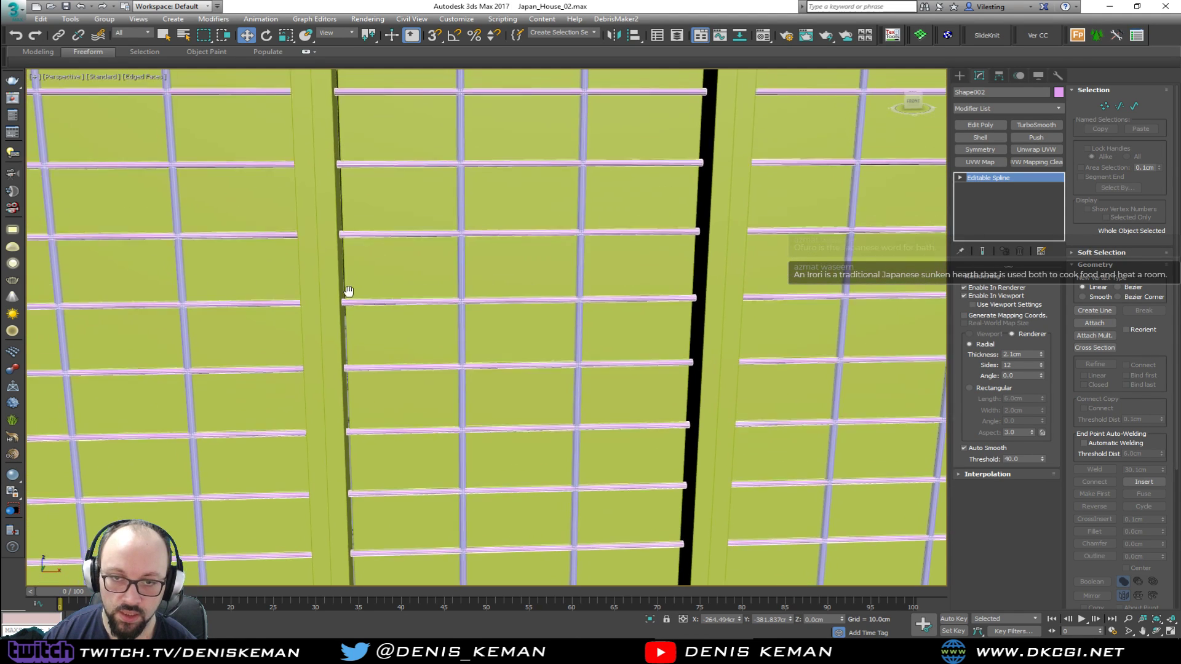
middle_click_drag(408, 418, 391, 431, "alt")
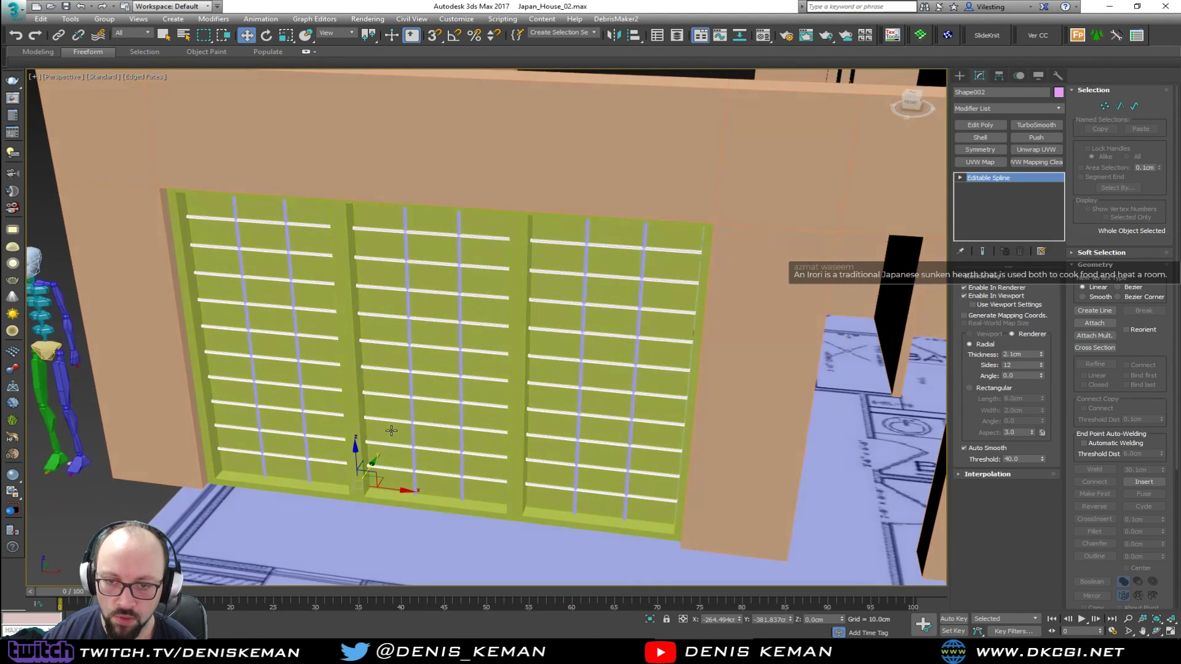
scroll(408, 353, "up", 5)
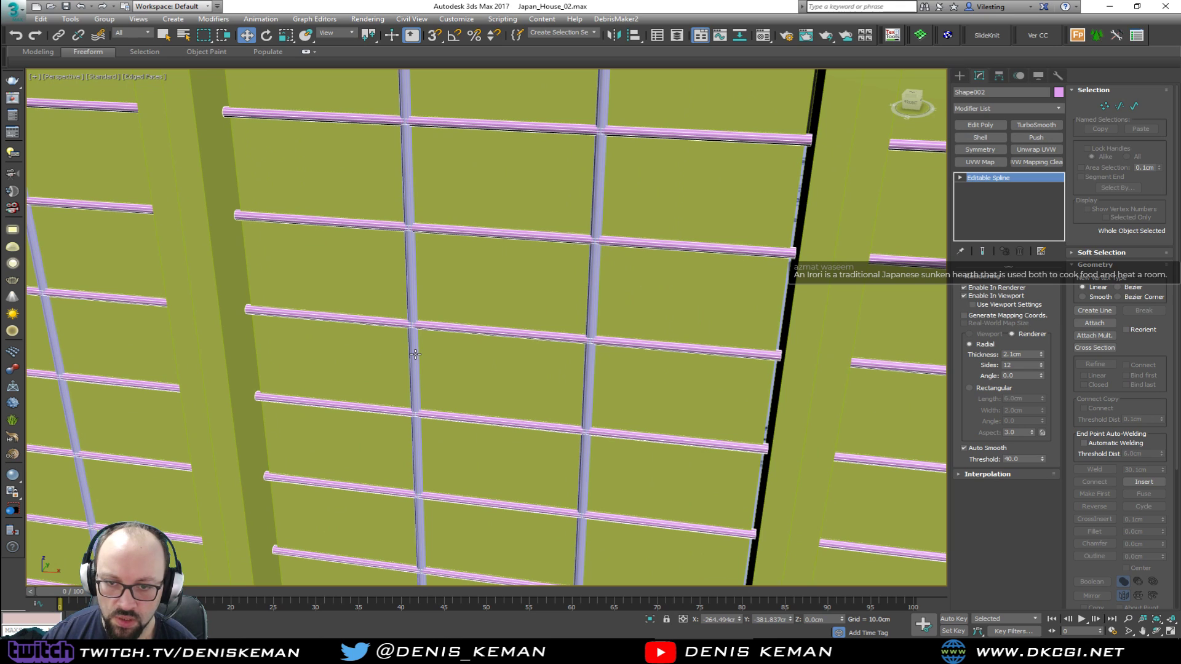
Increase the vertical grid spline's radial thickness to 2.5 cm
left_click(415, 354)
left_click_drag(1033, 355, 1013, 356)
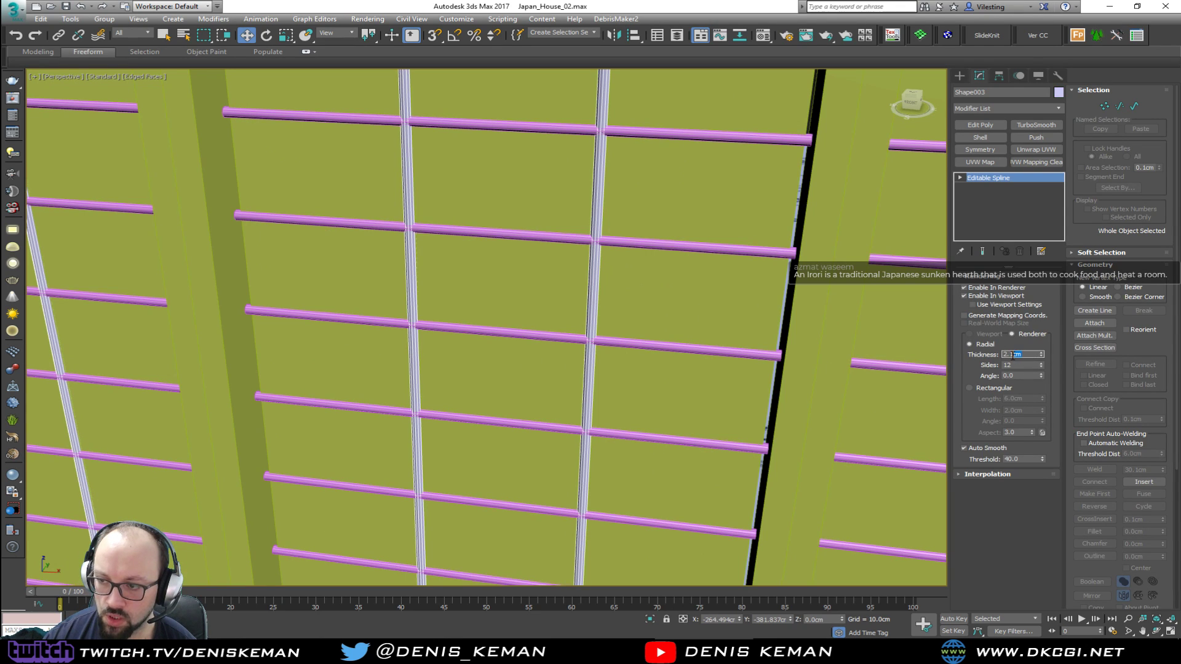
type("2")
key("Return")
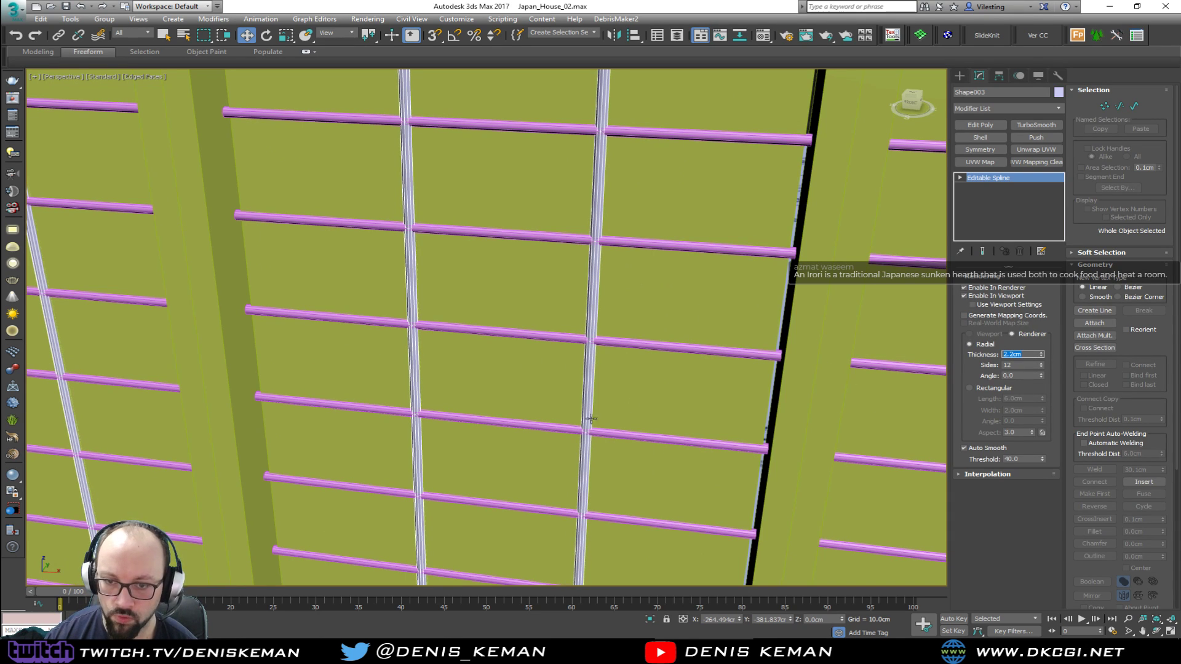
scroll(409, 427, "up", 5)
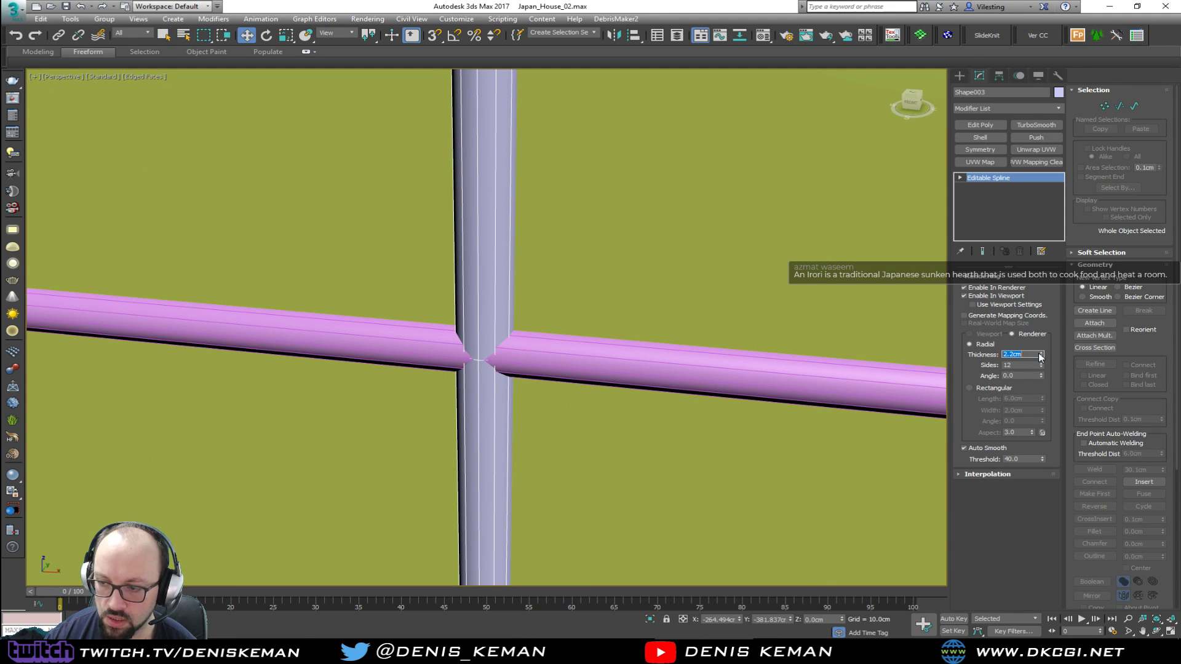
type("2.5")
key("Return")
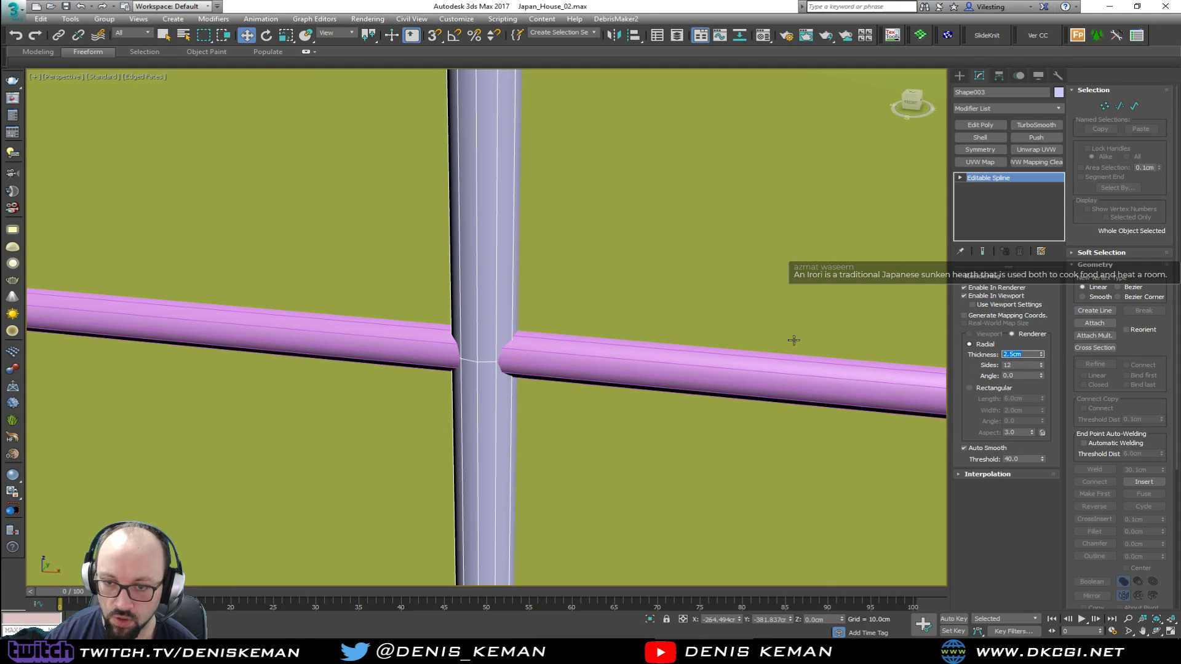
Examine the window grid from farther away, shaded with and without edged faces
scroll(535, 332, "down", 5)
left_click(592, 302)
scroll(591, 298, "down", 10)
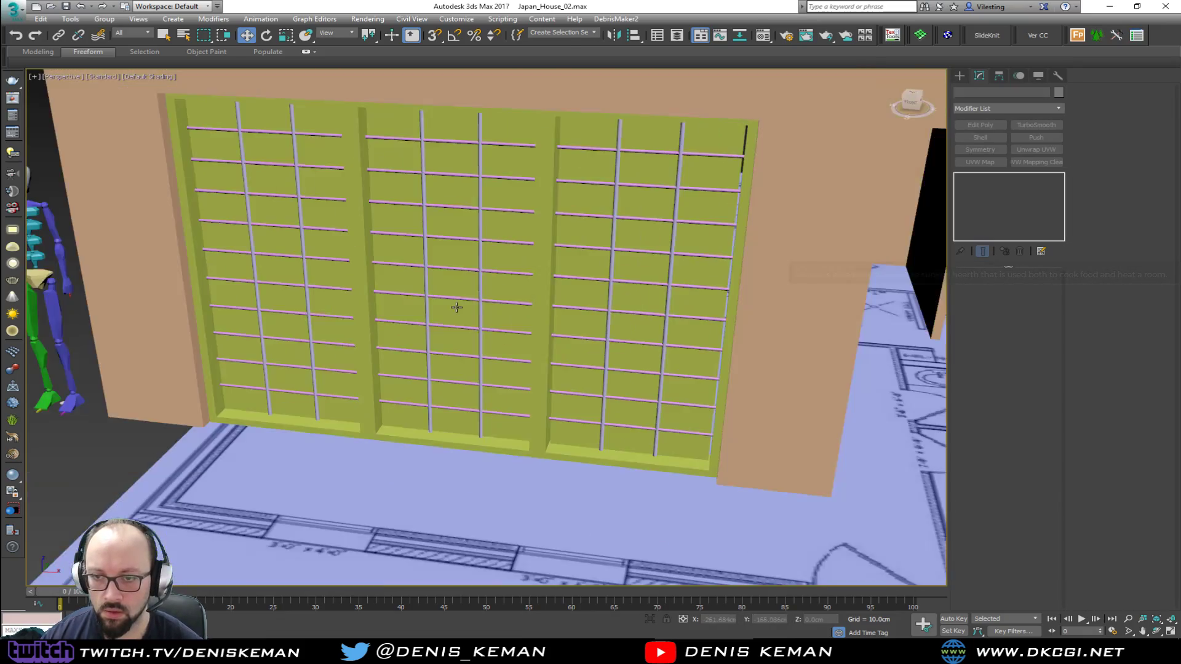
key("F4")
mouse_move(510, 291)
middle_mouse_down("alt")
mouse_move(492, 271)
mouse_move(453, 274)
mouse_move(482, 304)
mouse_move(510, 295)
middle_mouse_up("alt")
left_click(391, 270)
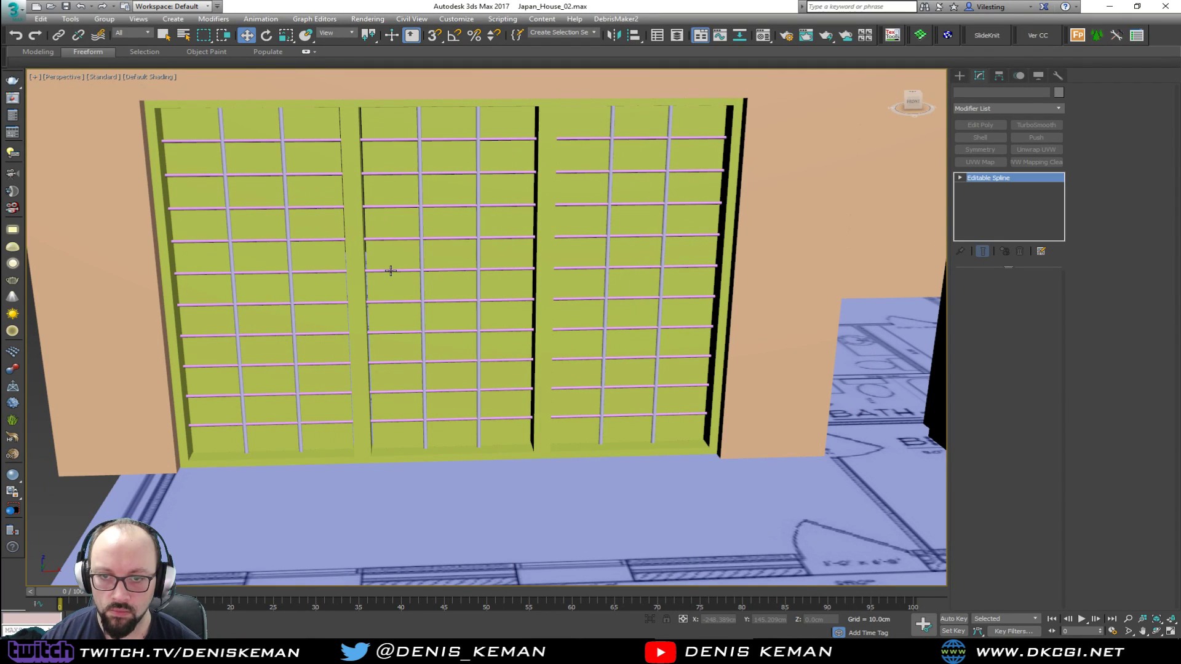
scroll(415, 305, "up", 3)
key("F4")
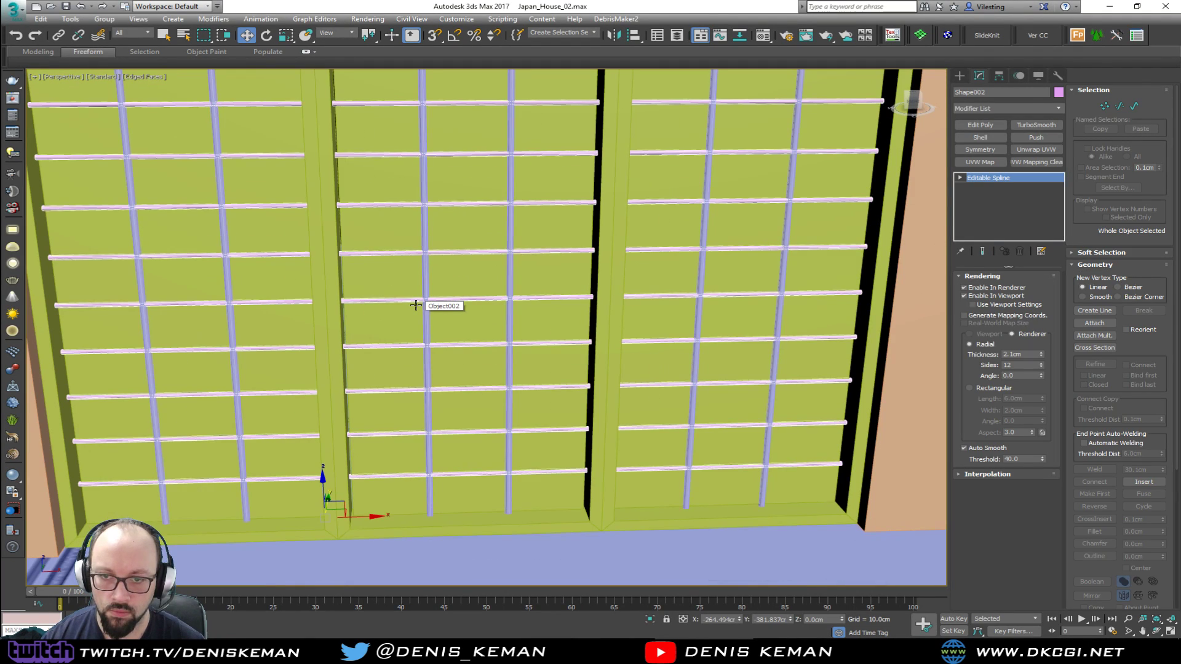
Enter spline-level editing on the vertical grid shape and turn off its rendering in the renderer and the viewport
left_click(427, 314)
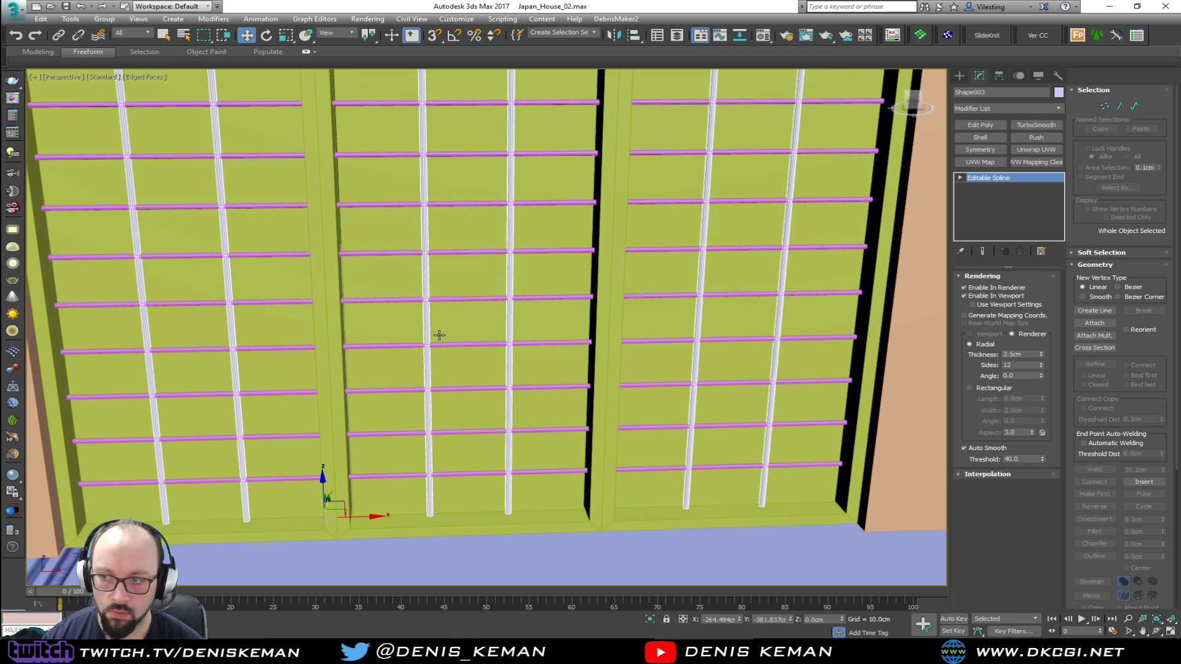
key("2")
left_click(696, 320)
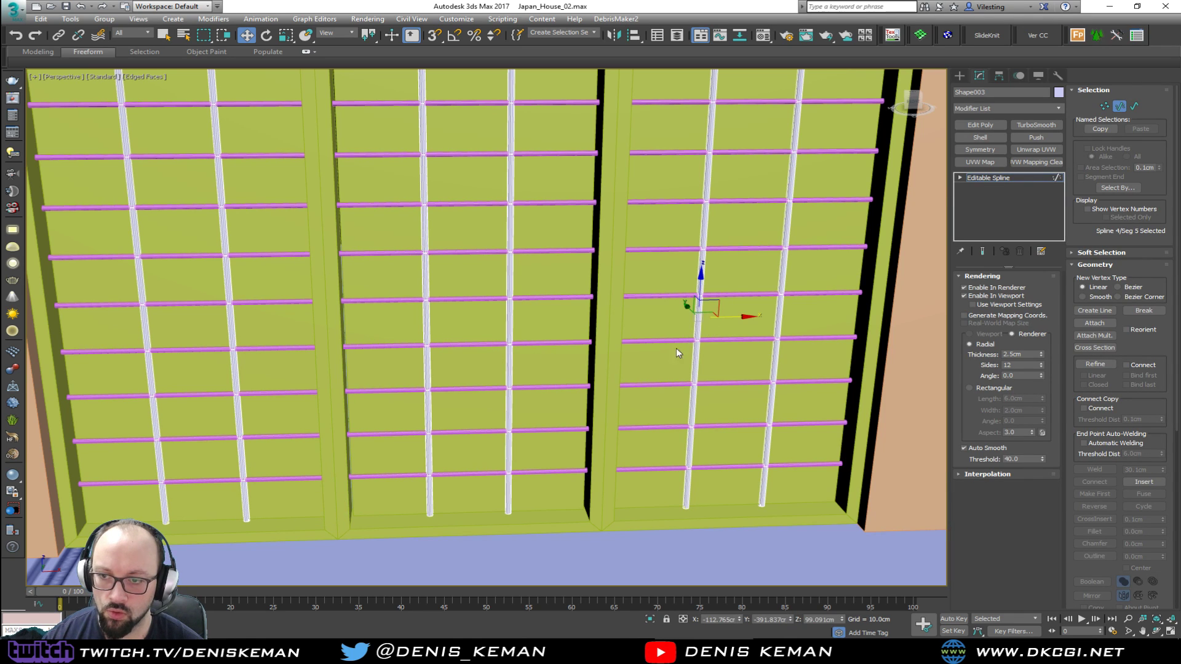
key("3")
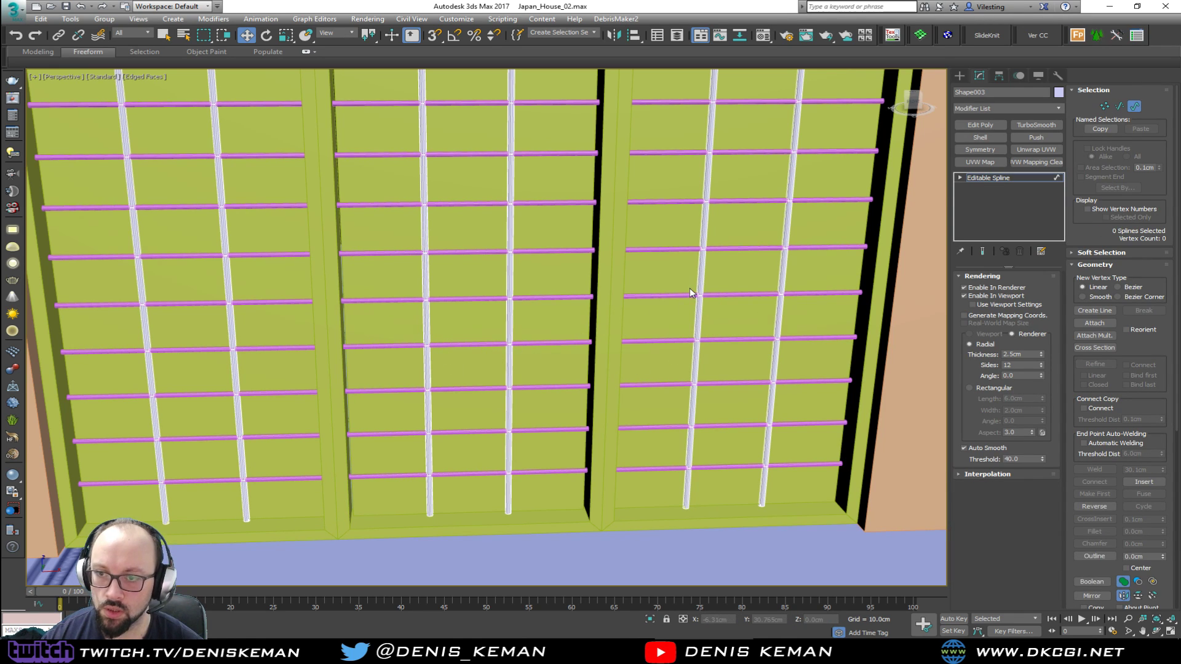
key("F3")
left_click(694, 321)
key("F3")
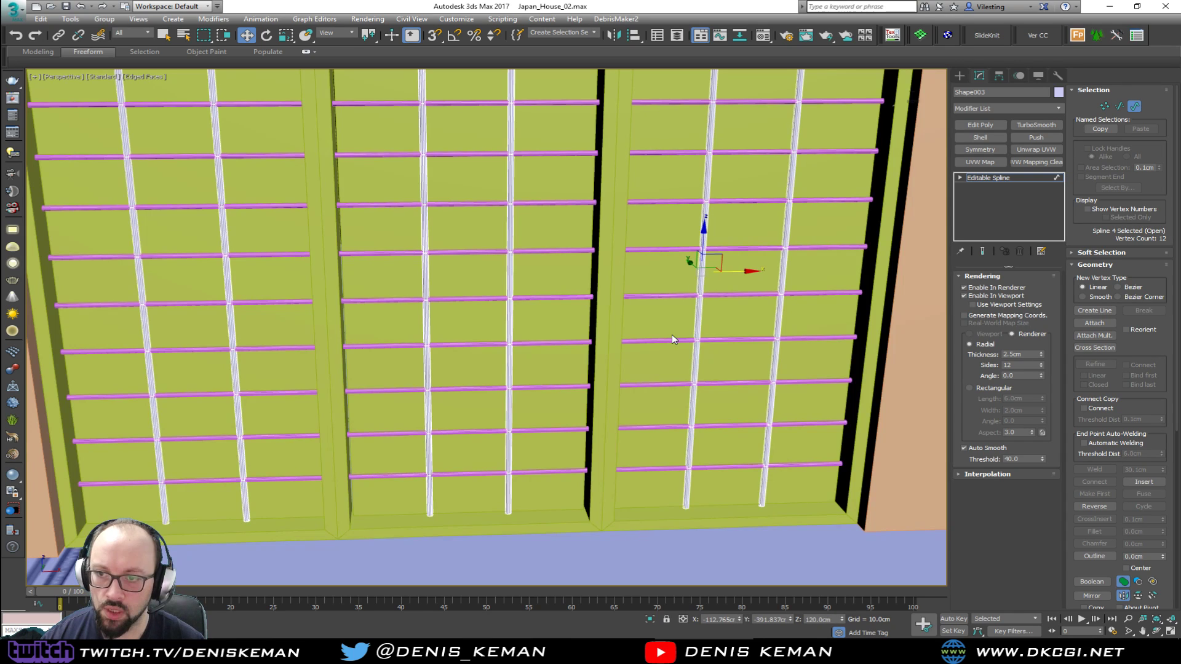
left_click(972, 296)
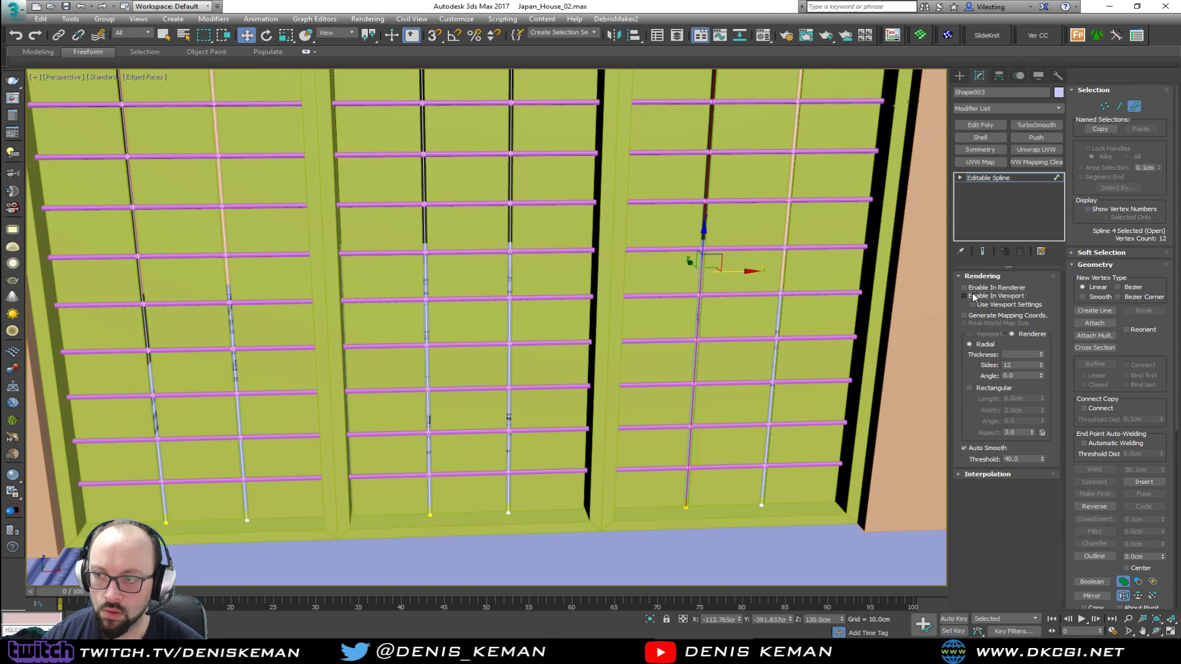
Copy the left inner vertical spline of each of the three panels sideways onto that panel's left frame edge
left_click(432, 359, "ctrl")
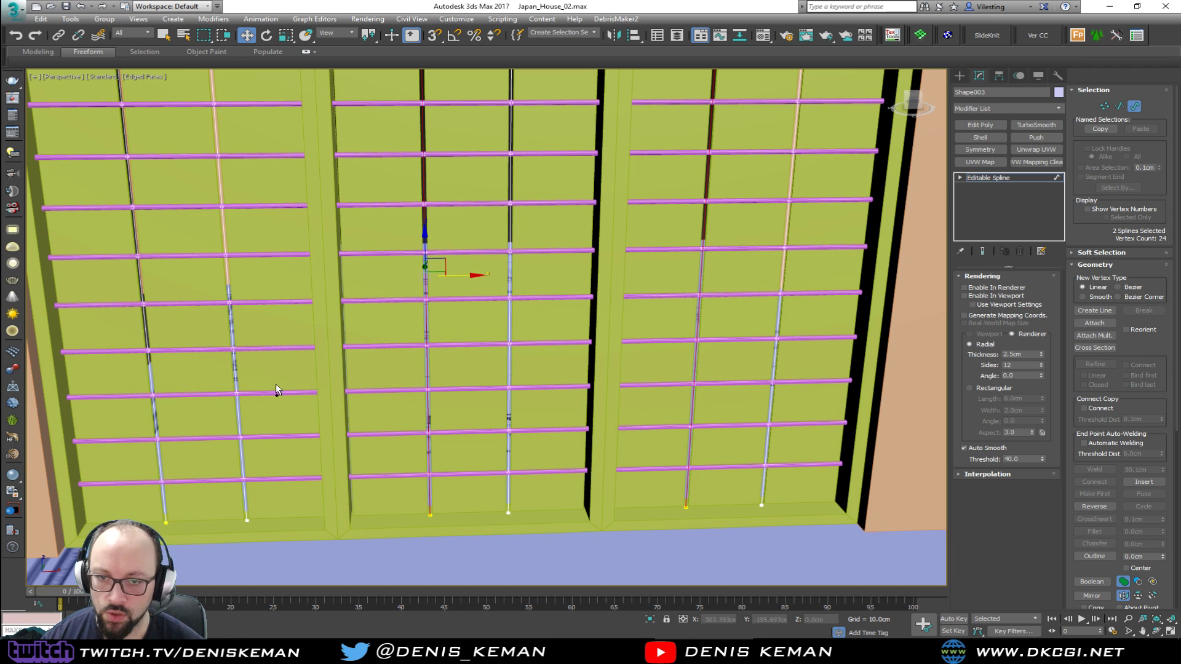
left_click(148, 371, "ctrl")
key("alt+w")
middle_click(683, 260)
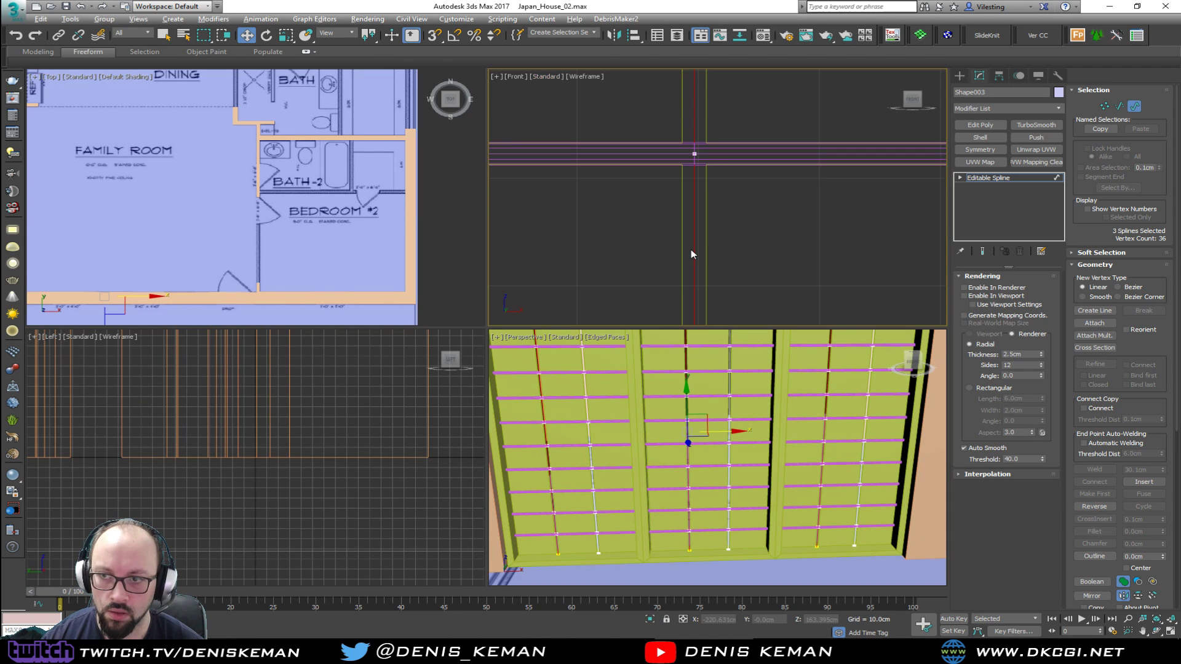
key("alt+w")
scroll(764, 345, "down", 5)
scroll(585, 389, "up", 4)
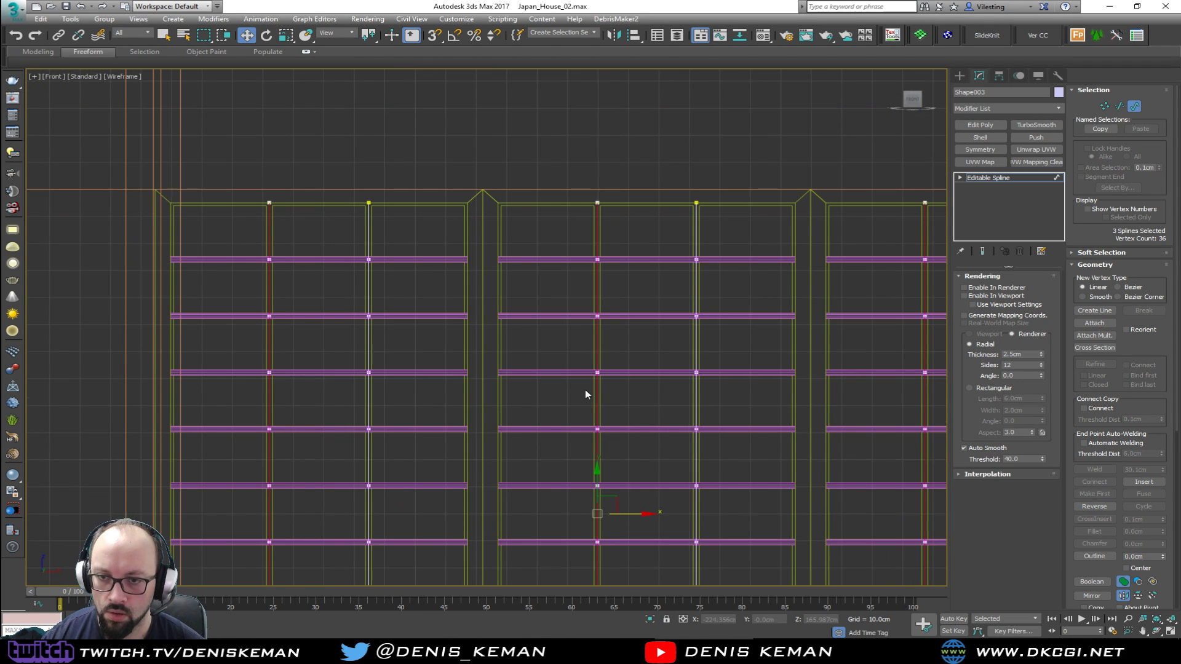
middle_click_drag(596, 435, 609, 312)
scroll(575, 363, "up", 5)
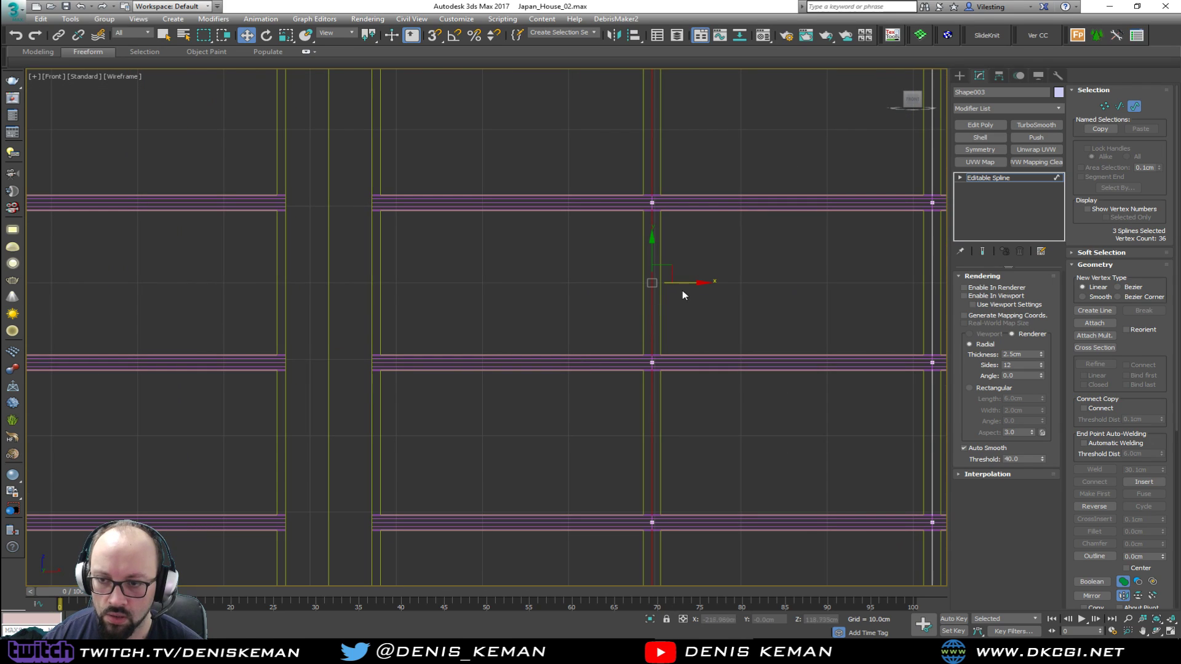
left_click_drag(687, 286, 414, 283, "shift")
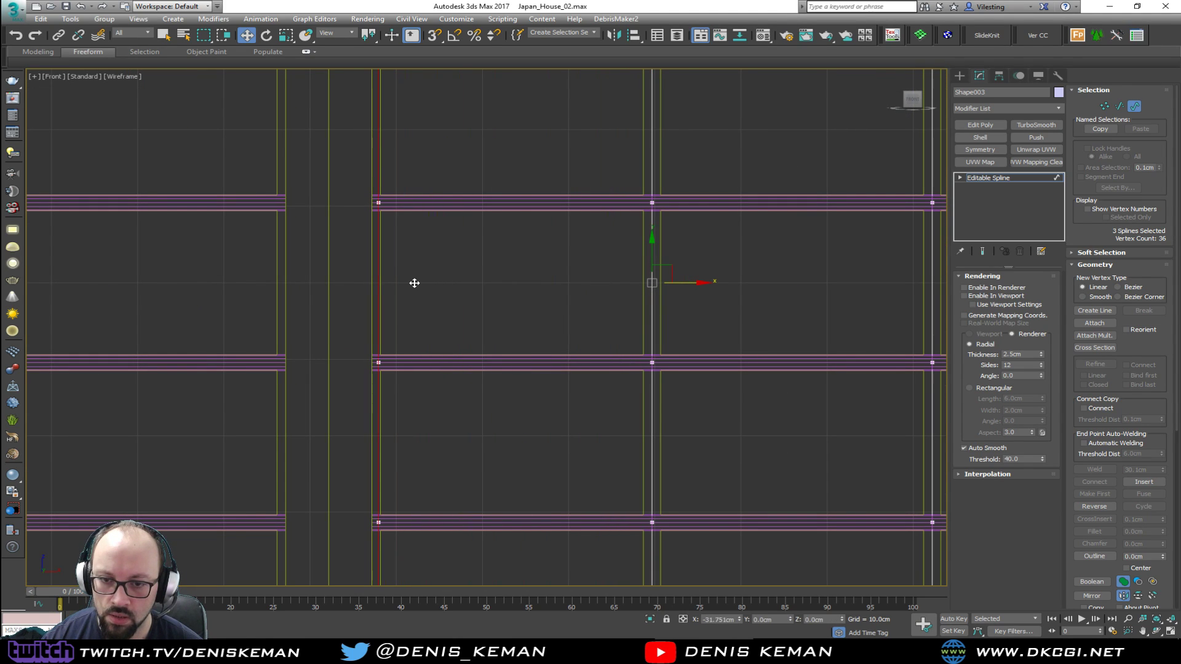
left_click_drag(412, 284, 413, 284, "shift")
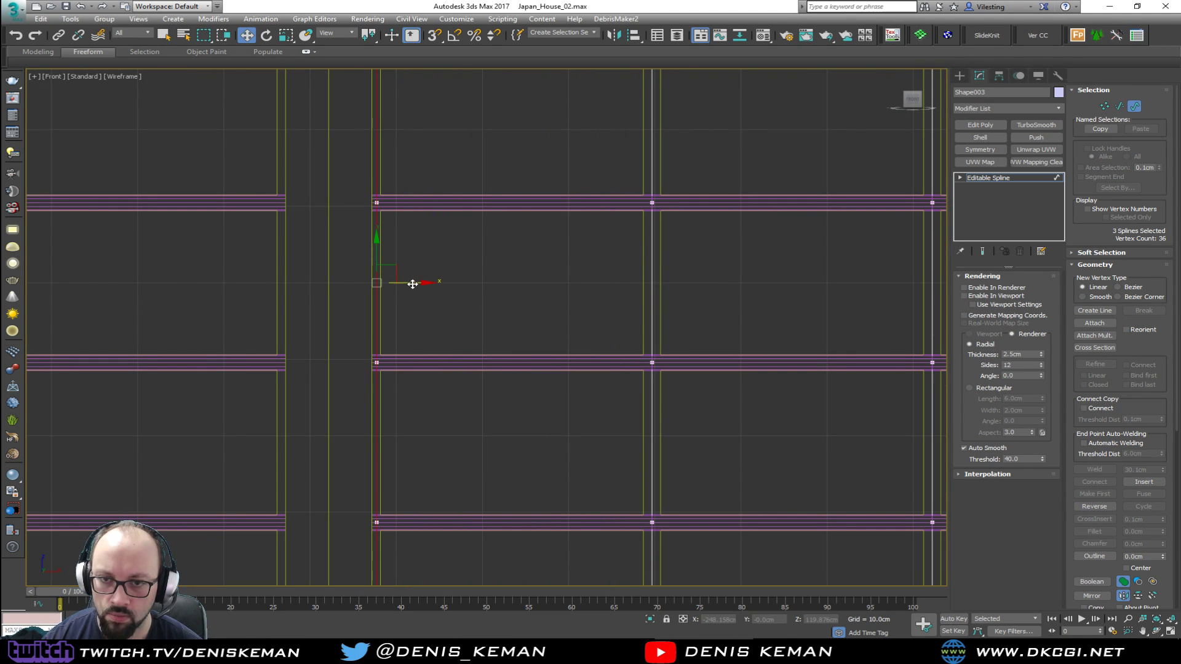
Copy the right inner vertical spline of each of the three panels sideways onto that panel's right frame edge
scroll(626, 313, "down", 3)
mouse_move(425, 304)
middle_mouse_down()
mouse_move(626, 313)
mouse_move(427, 330)
middle_mouse_up()
left_click(250, 311)
left_click(572, 328, "ctrl")
middle_click_drag(768, 326, 484, 336)
left_click_drag(725, 339, 725, 339, "ctrl")
middle_click_drag(737, 337, 519, 345)
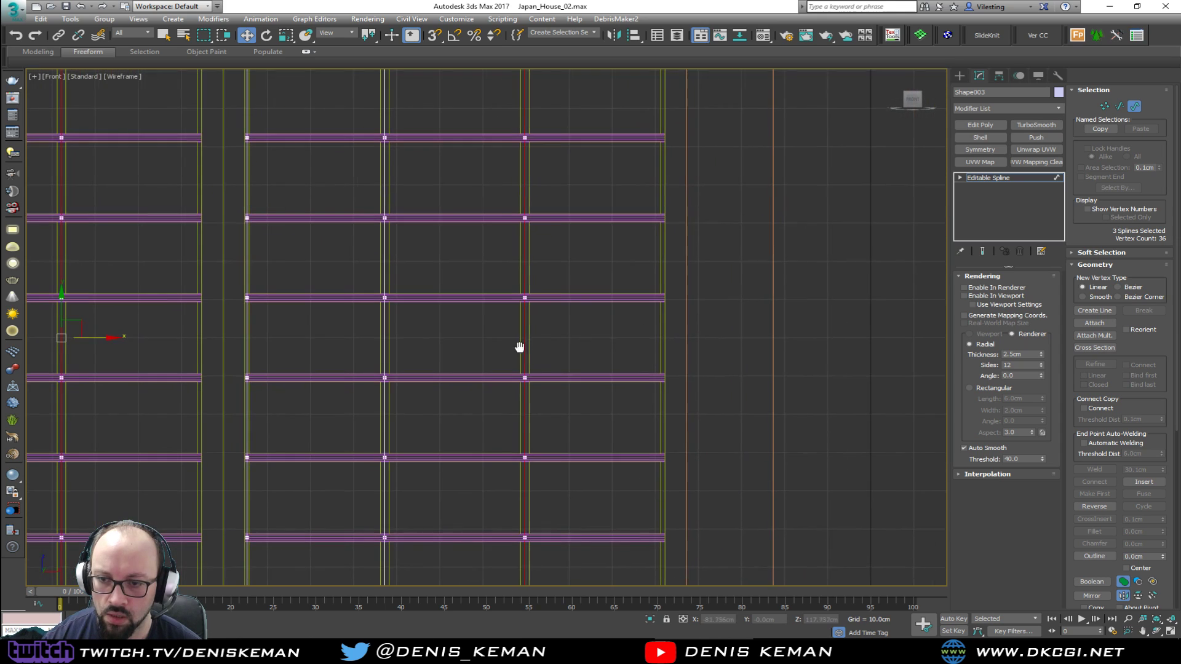
left_click_drag(161, 337, 234, 337)
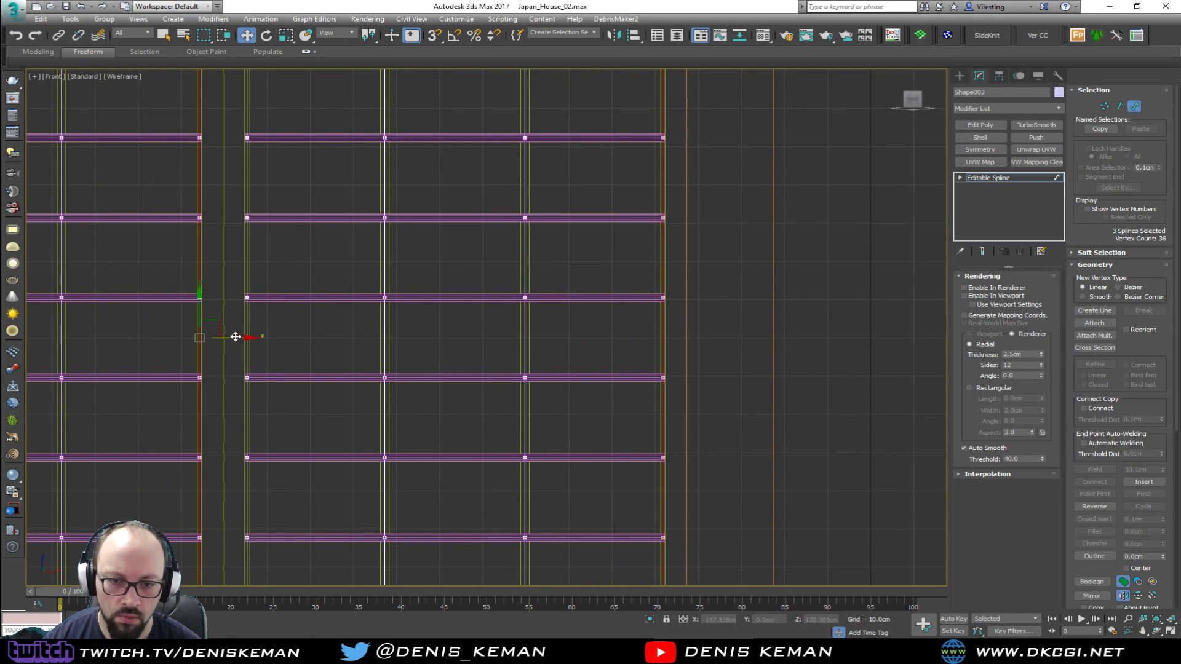
Enable rendering in the viewport and the renderer again for the vertical grid shape
key("alt+w")
right_click(709, 444)
key("alt+w")
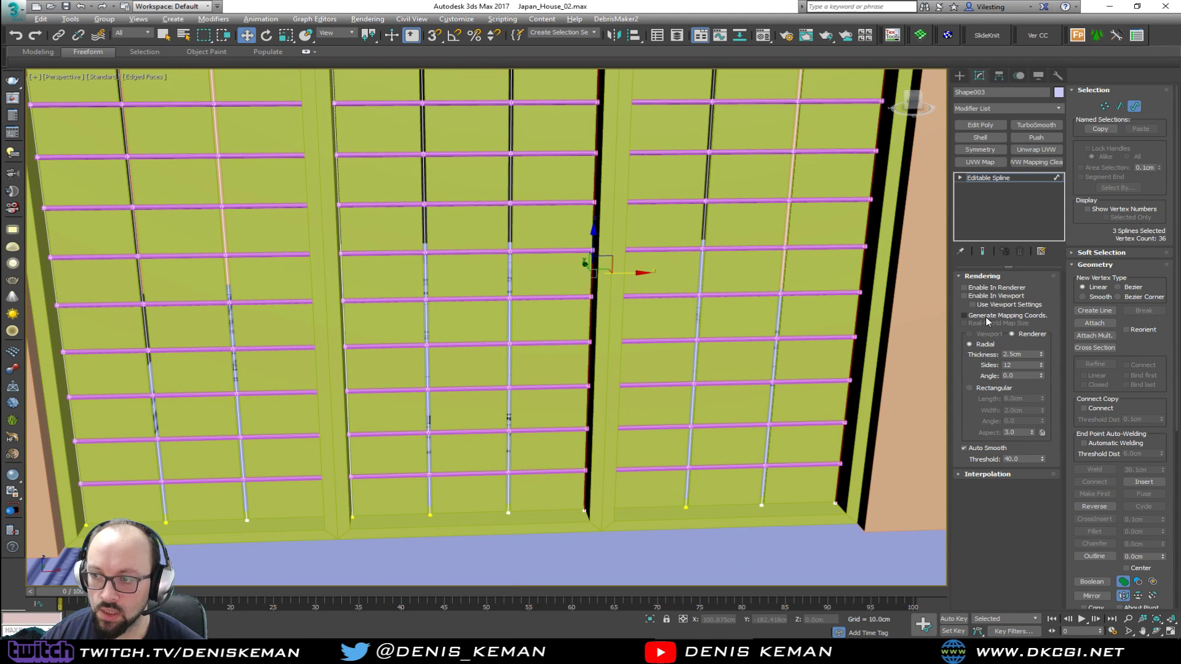
left_click(963, 296)
left_click(986, 290)
Deselect the copied splines and examine the new edge bars in wireframe and shaded perspective
middle_click_drag(753, 336, 581, 394)
key("F3")
key("F3")
key("F3")
left_click(652, 462)
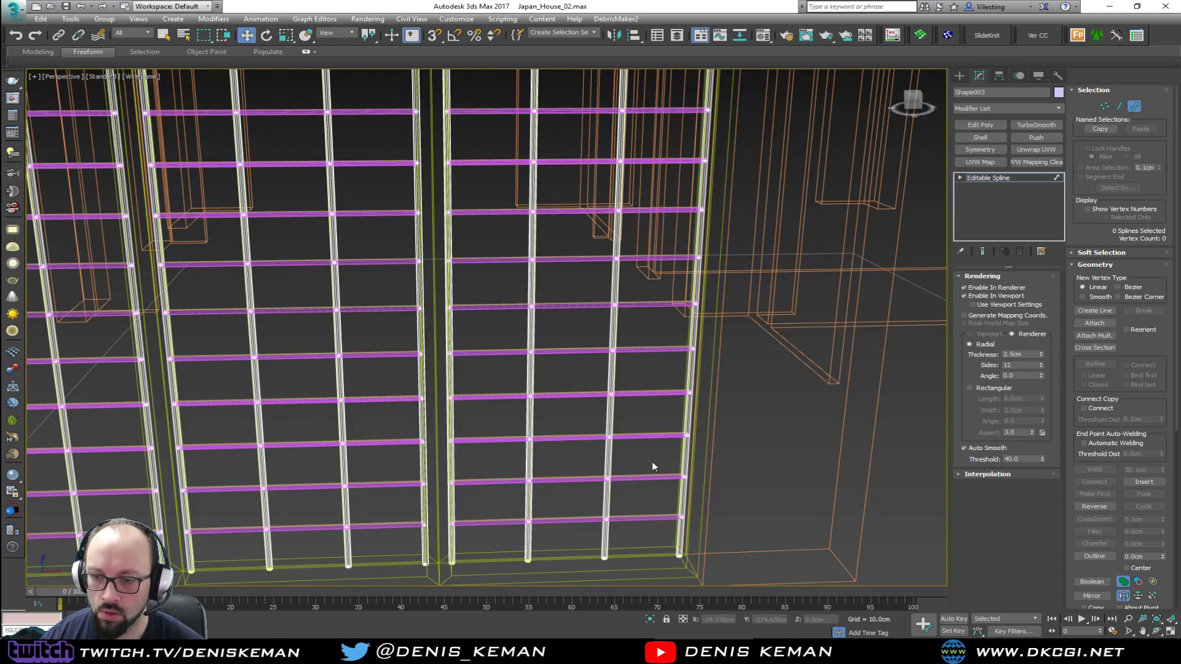
key("F3")
key("F4")
scroll(617, 449, "down", 3)
middle_click_drag(592, 436, 595, 410, "alt")
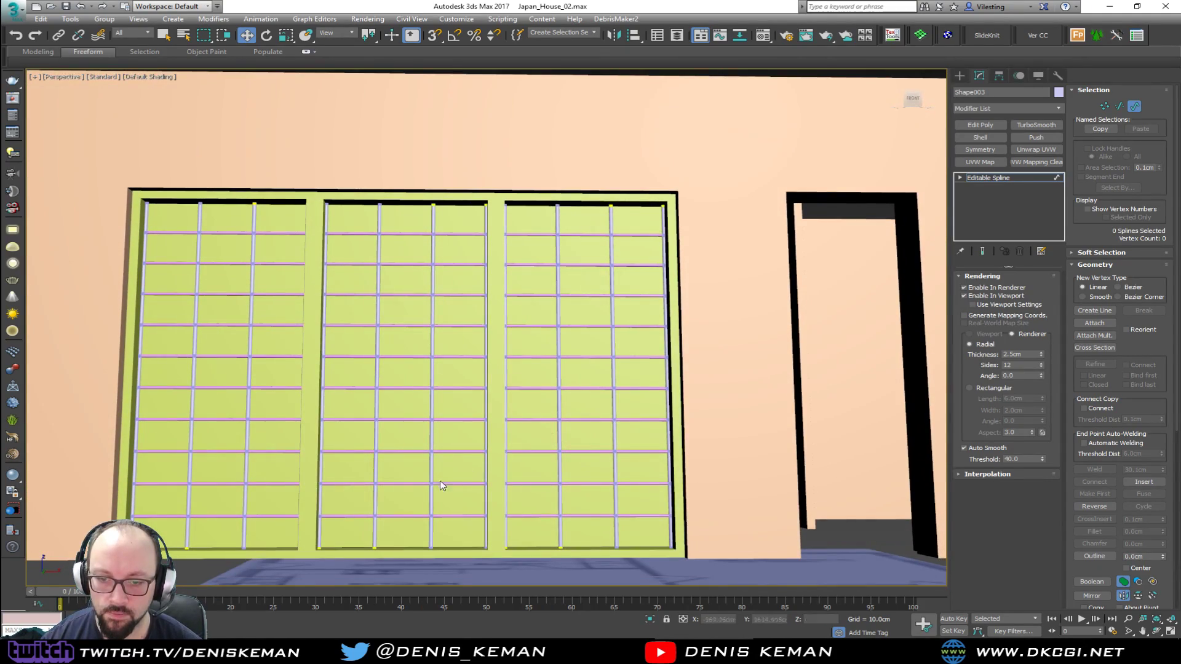
Leave spline editing of the vertical grid shape and enter spline-level editing on the horizontal grid shape
key("3")
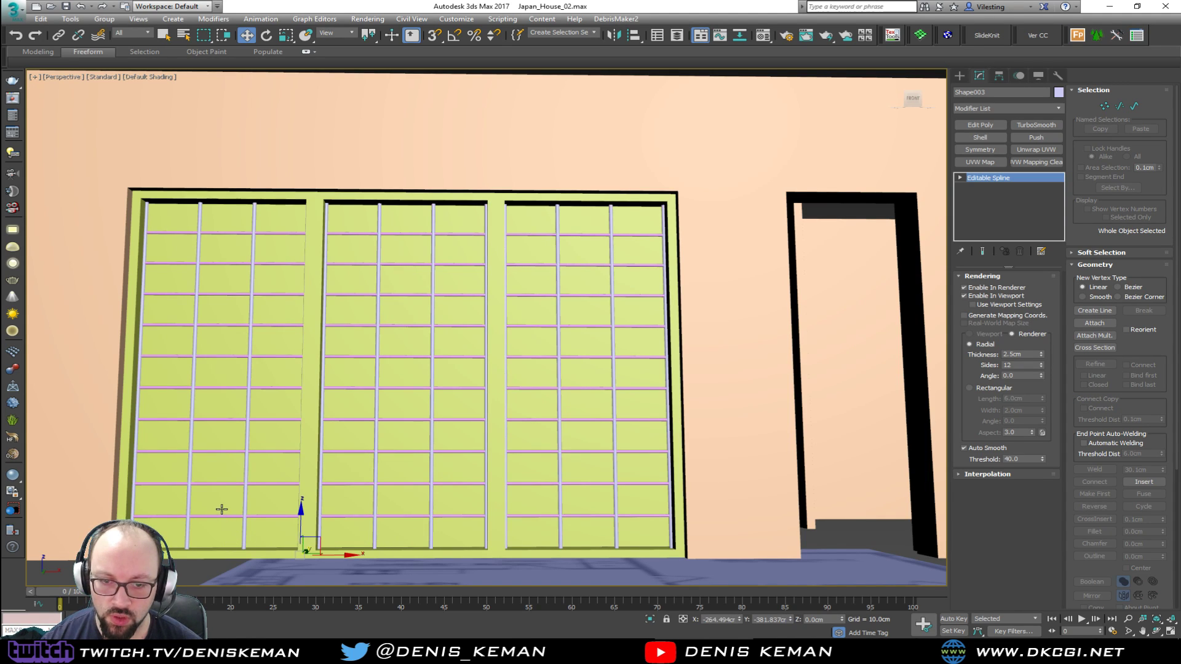
key("F3")
middle_click_drag(243, 515, 243, 537, "alt")
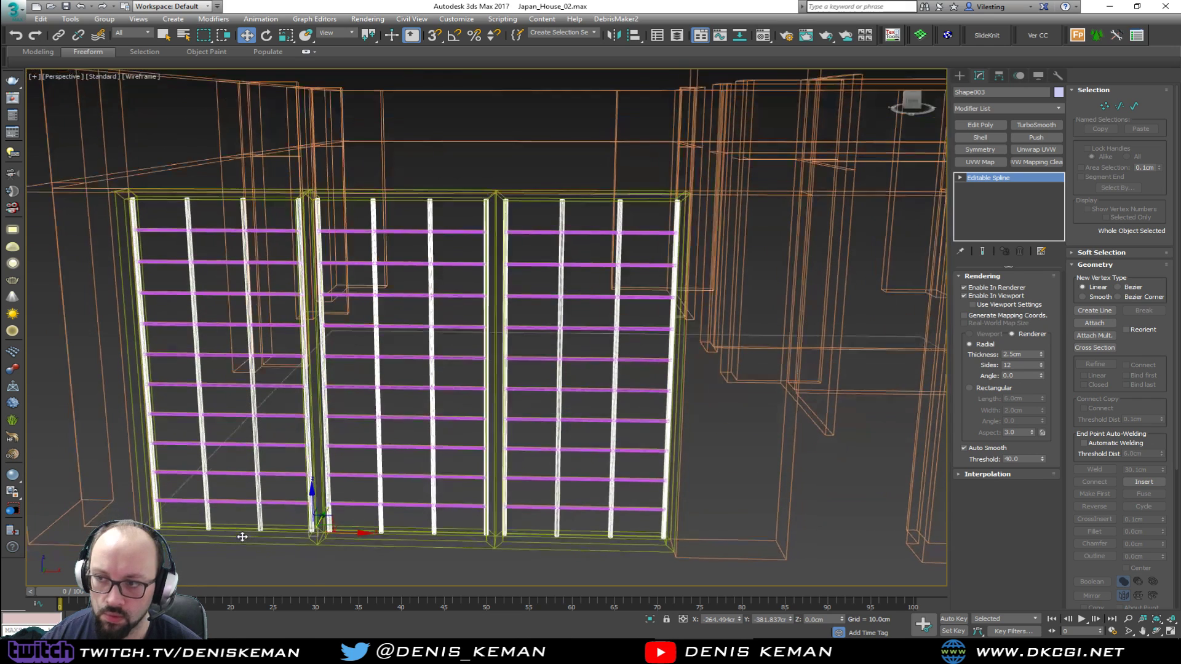
key("3")
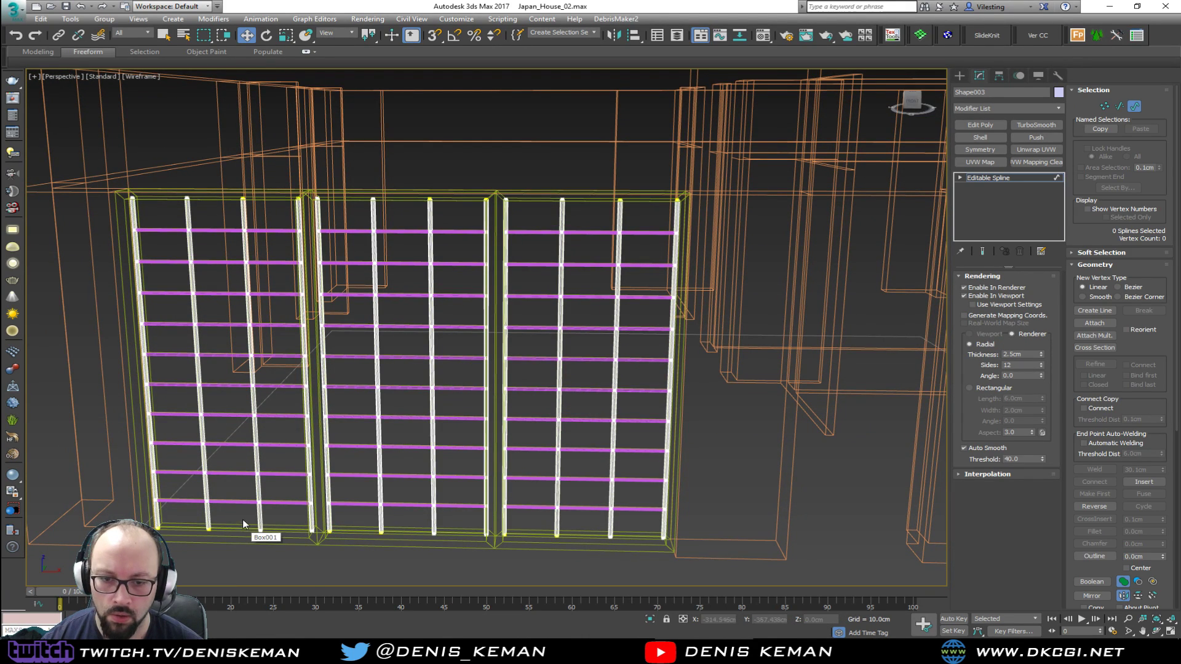
key("3")
left_click(541, 508)
key("3")
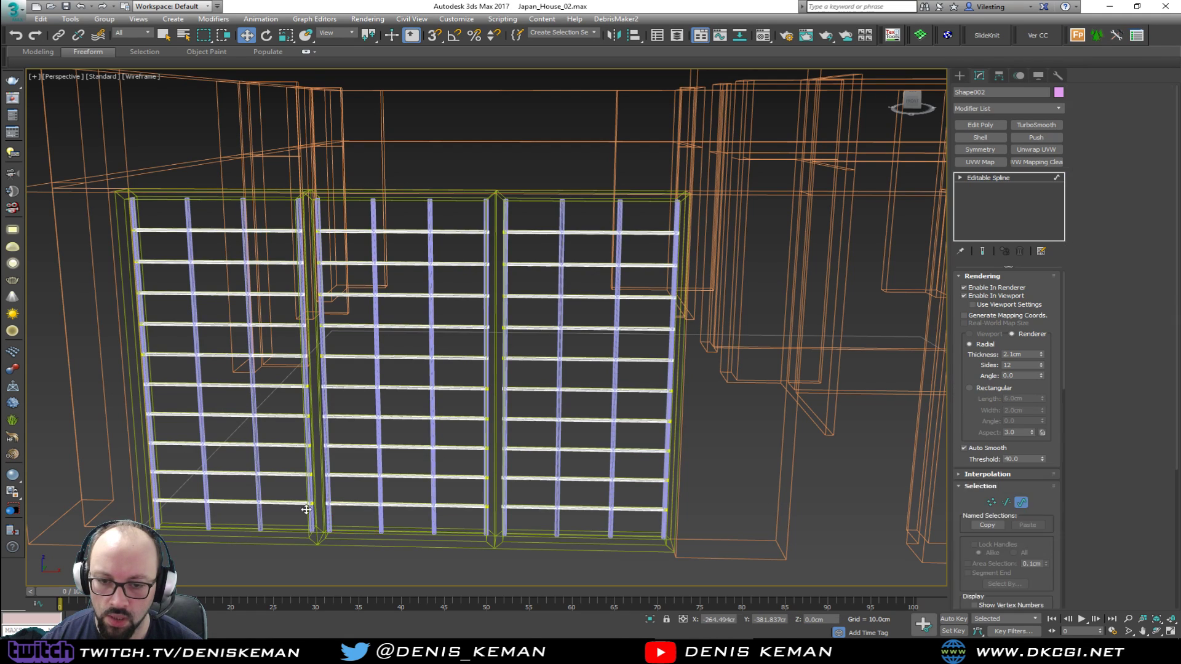
Select the lowest horizontal spline of each of the three panels and copy them down onto the bottom frame edges
left_click(237, 500)
left_click(581, 506, "ctrl")
left_click_drag(599, 495, 586, 515, "ctrl")
key("alt+w")
middle_click(567, 316)
key("z")
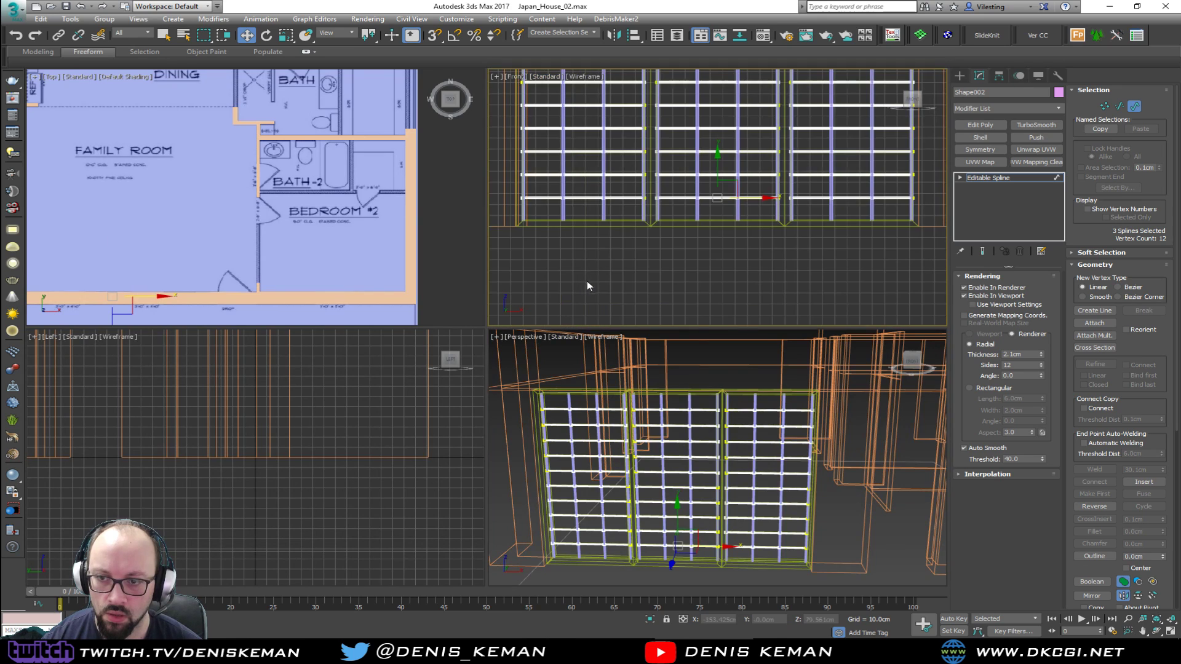
key("alt+w")
scroll(434, 352, "up", 4)
left_click_drag(545, 275, 543, 367, "shift")
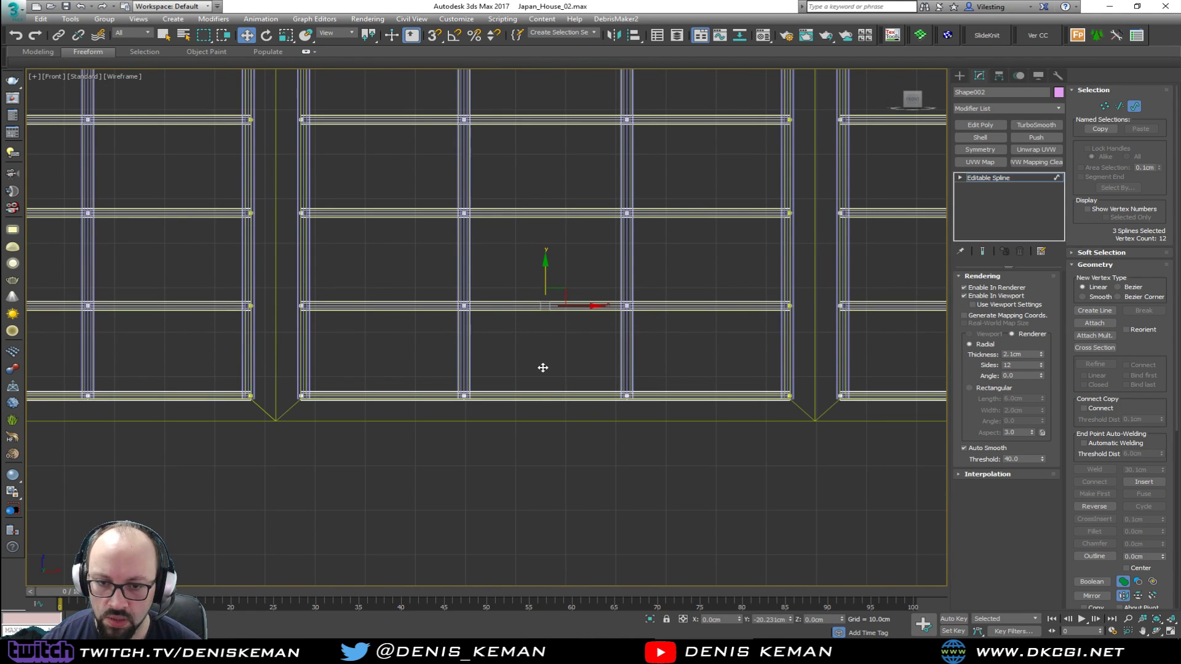
Copy the topmost horizontal spline of each of the three panels up onto the top frame edges
scroll(570, 334, "down", 6)
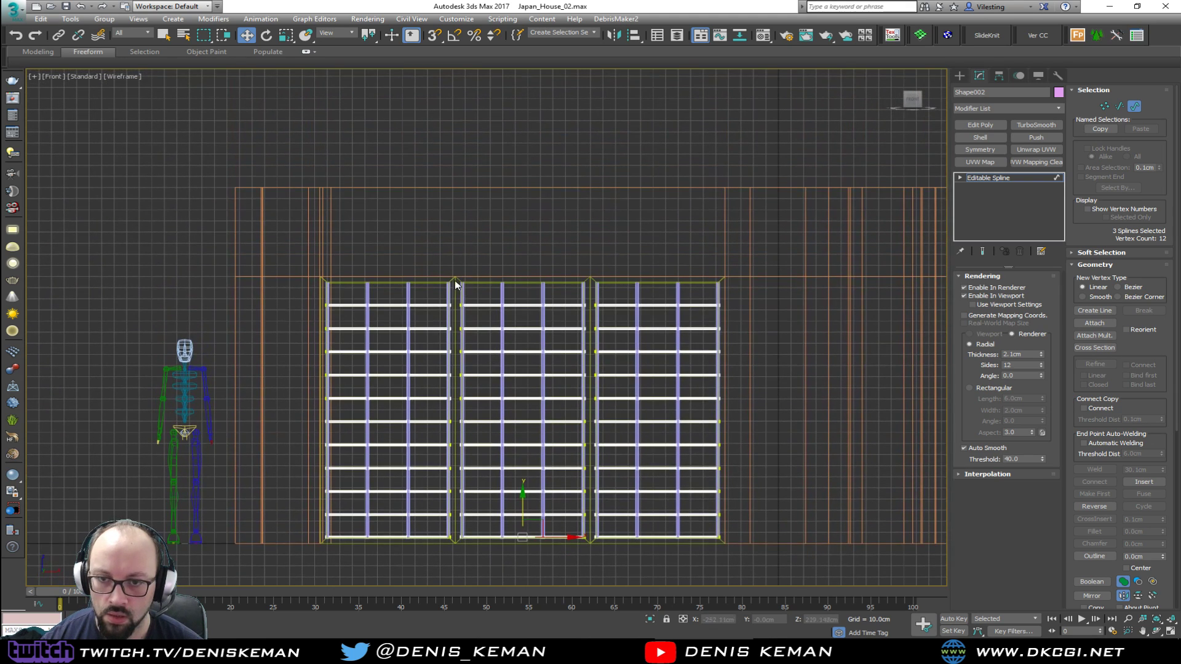
scroll(460, 288, "up", 4)
left_click(438, 345)
left_click(515, 345, "ctrl")
left_click(793, 342, "ctrl")
left_click_drag(605, 317, 616, 270, "shift")
Leave spline editing, deselect the horizontal grid shape and check the new edge bars in shaded perspective
key("alt+w")
right_click(784, 437)
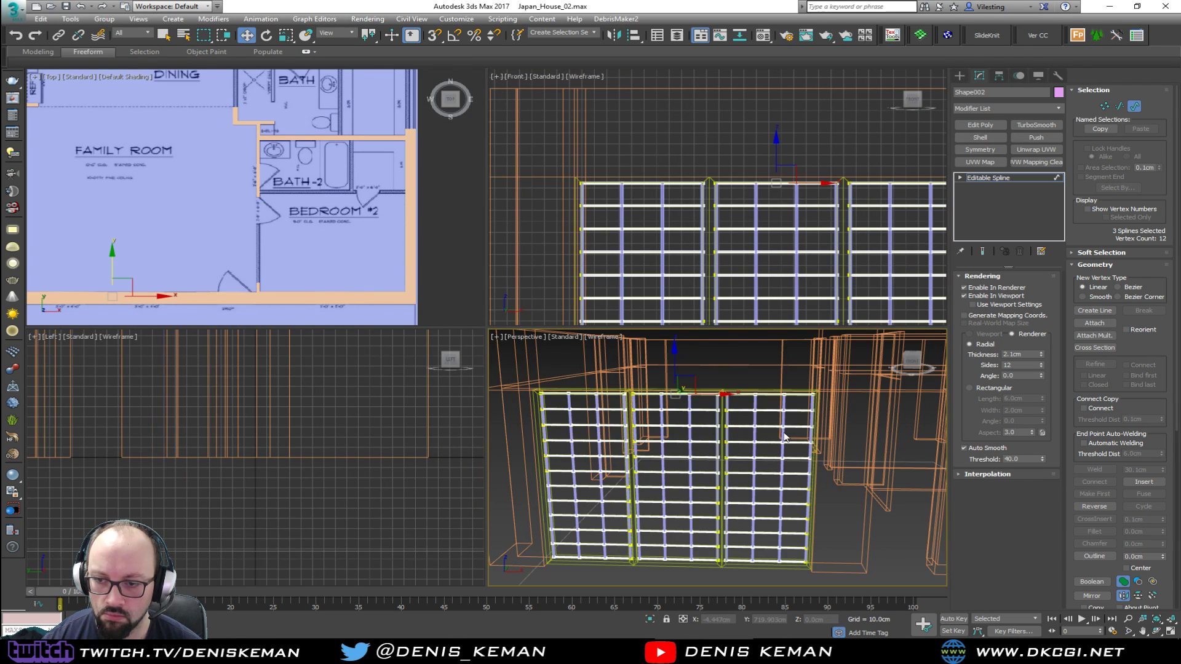
key("alt+w")
key("F3")
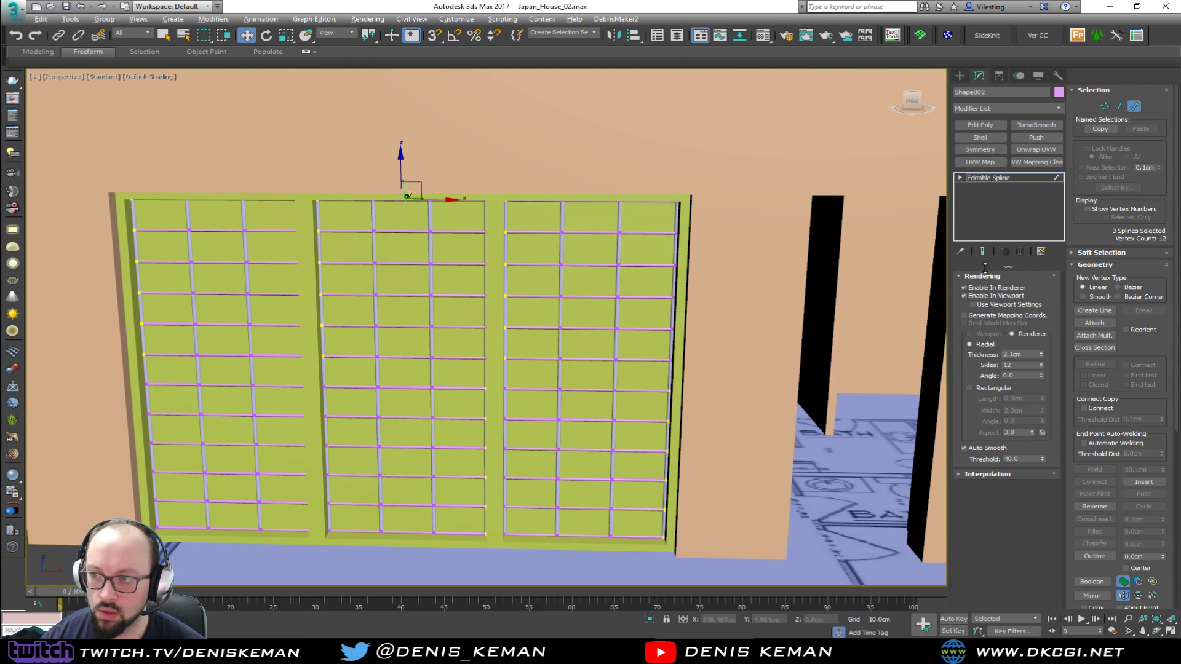
key("1")
key("1")
left_click(866, 440)
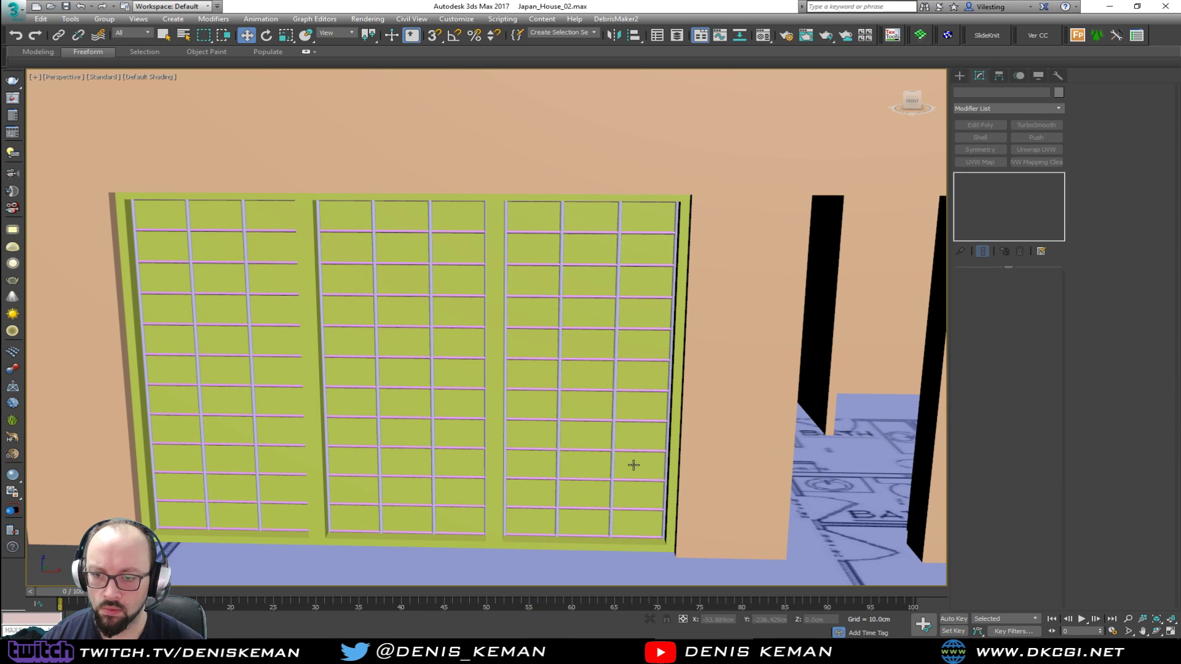
Change the vertical grid shape's object color to a dark gray custom color
scroll(576, 394, "up", 3)
left_click(541, 375)
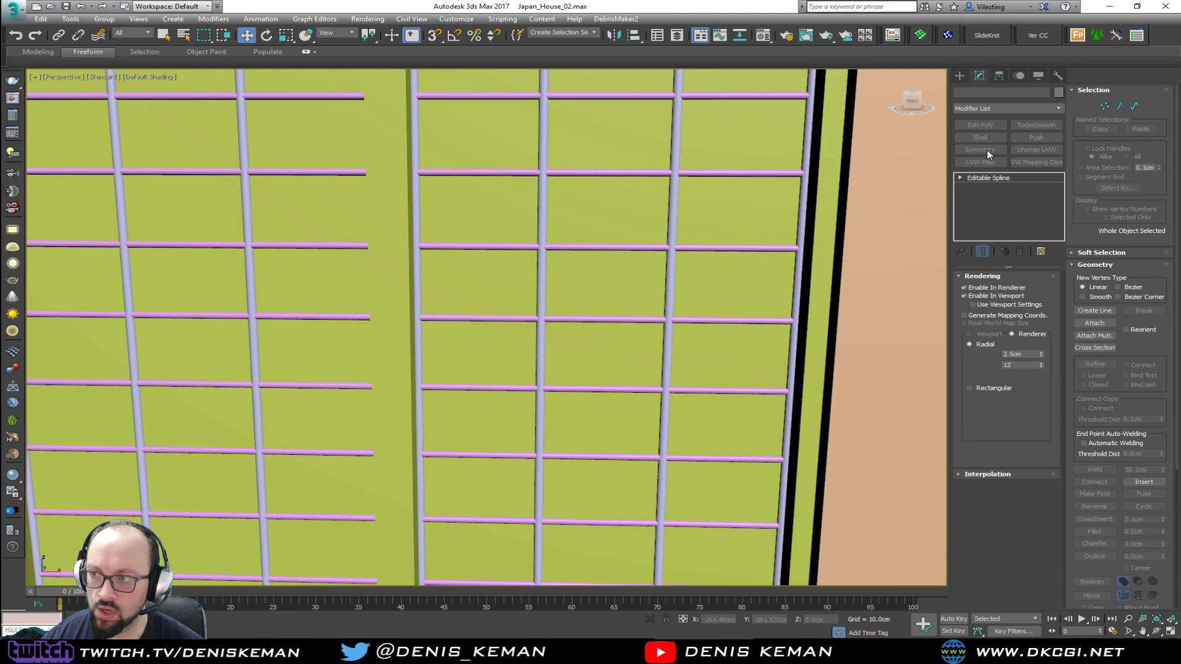
left_click(1059, 93)
left_click(683, 261)
left_click(835, 292)
Give the horizontal grid shape the same dark gray object color as the vertical bars
left_click(708, 251)
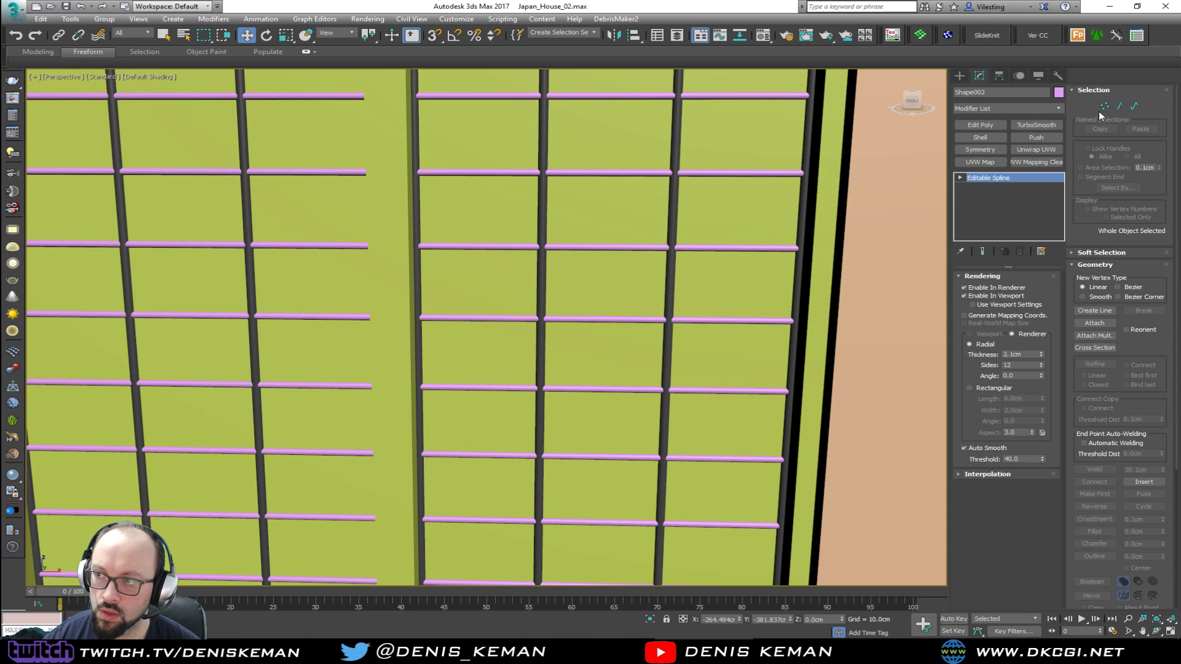
left_click(1059, 92)
left_click(691, 259)
left_click(835, 292)
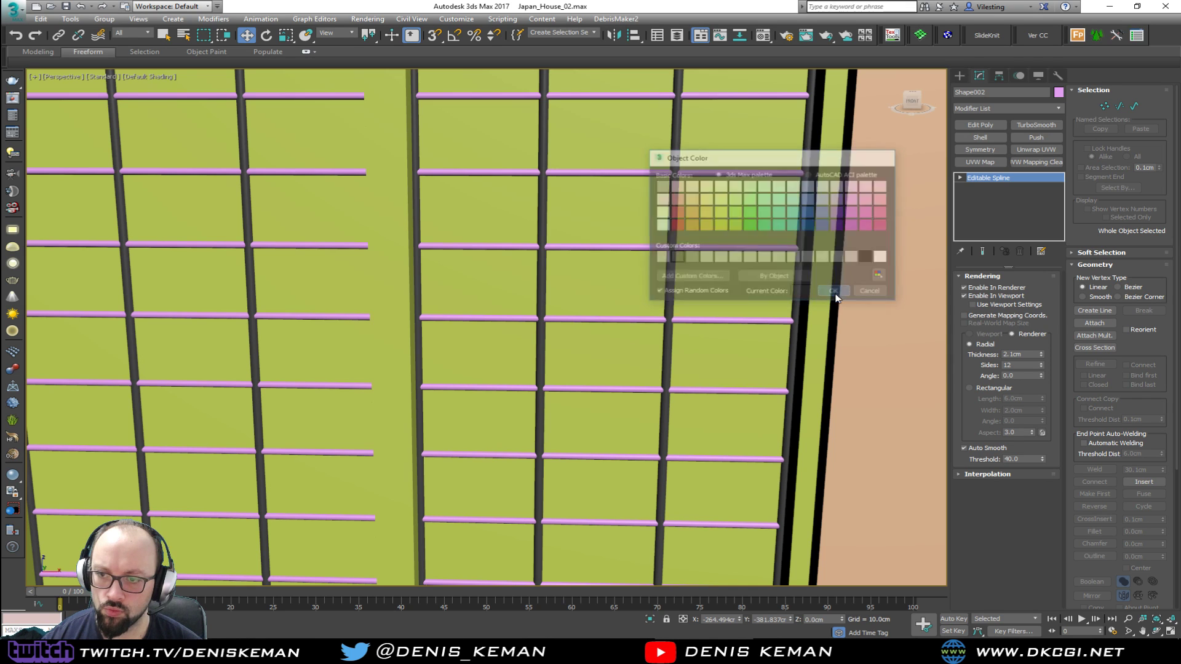
Deselect the grid and examine the dark bars against the window frame from outside the house and up close
scroll(563, 369, "down", 5)
scroll(561, 381, "down", 3)
left_click(706, 485)
middle_click_drag(706, 486, 655, 501, "alt")
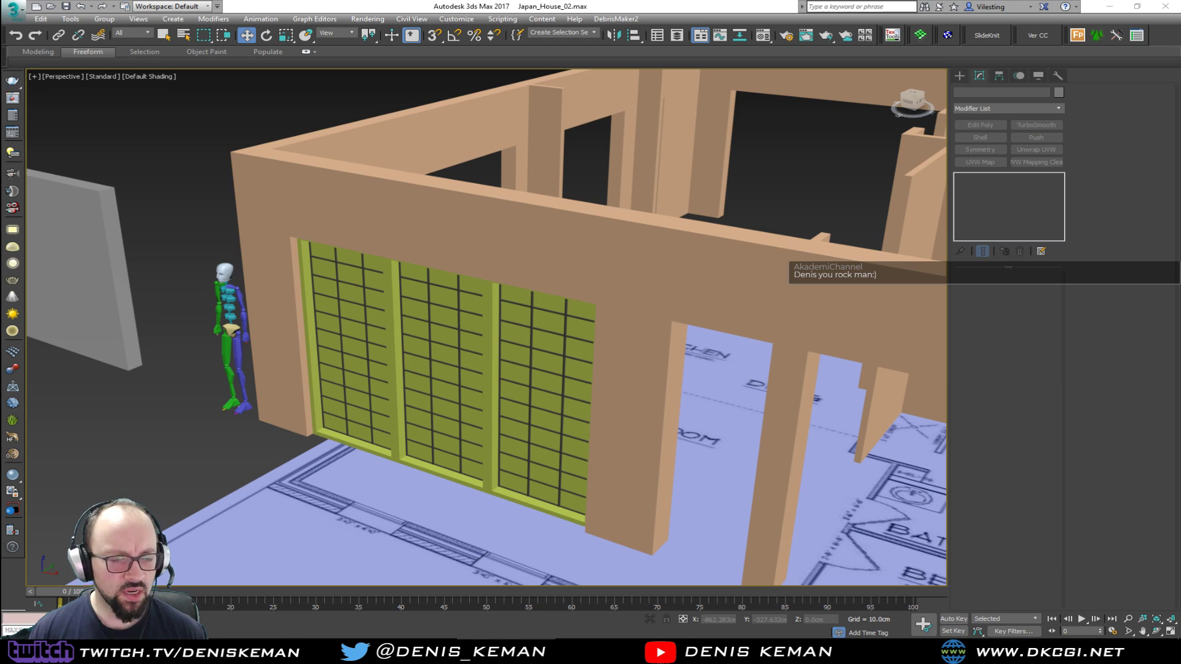
middle_click_drag(379, 345, 434, 330, "alt")
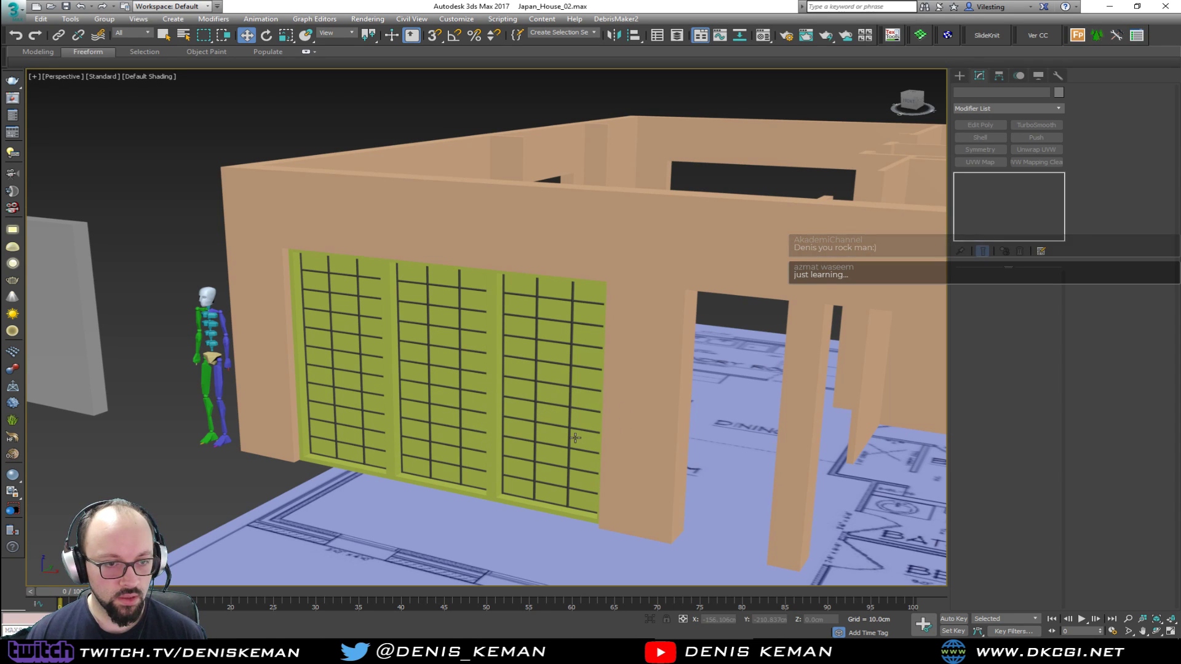
scroll(574, 412, "up", 3)
scroll(574, 412, "up", 2)
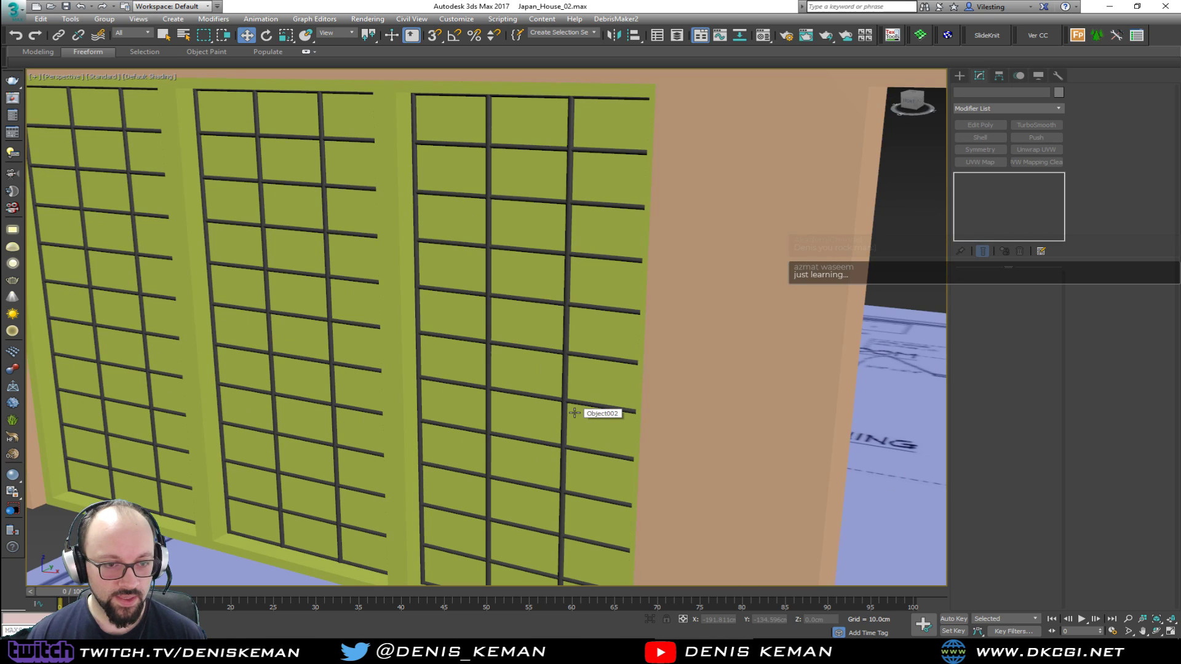
scroll(436, 352, "up", 2)
scroll(437, 351, "down", 2)
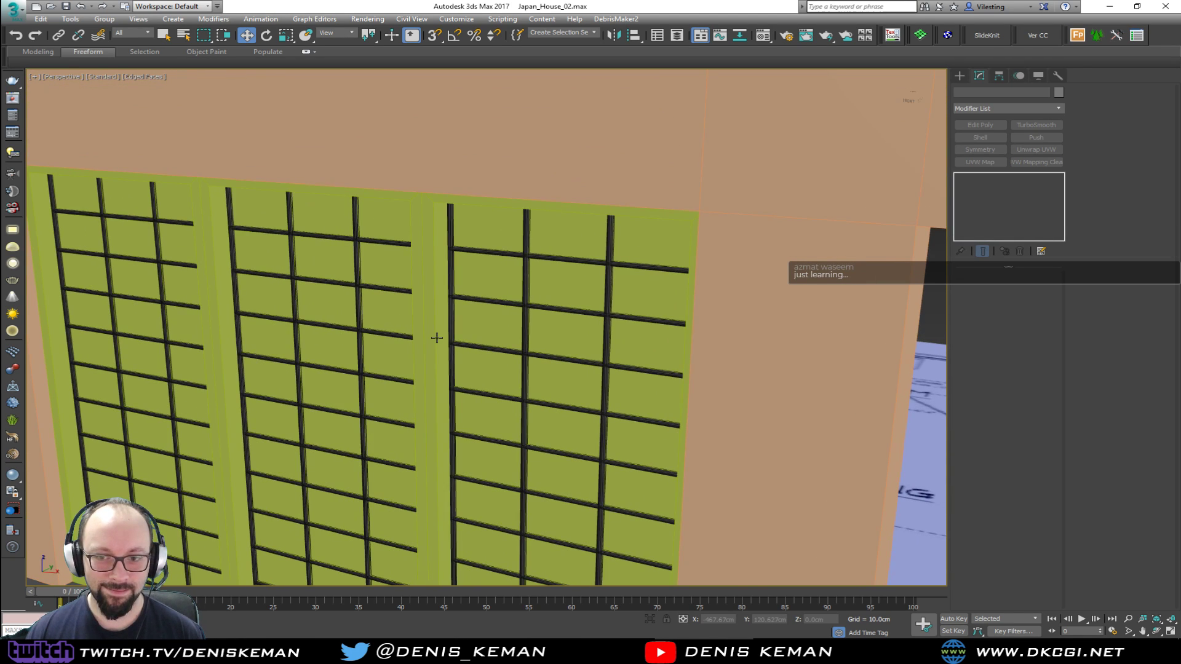
Select the green window frame, show edged faces and isolate the frame from the rest of the scene
left_click(437, 335)
key("F4")
scroll(441, 334, "up", 2)
middle_click_drag(441, 334, 480, 384, "alt")
key("alt+q")
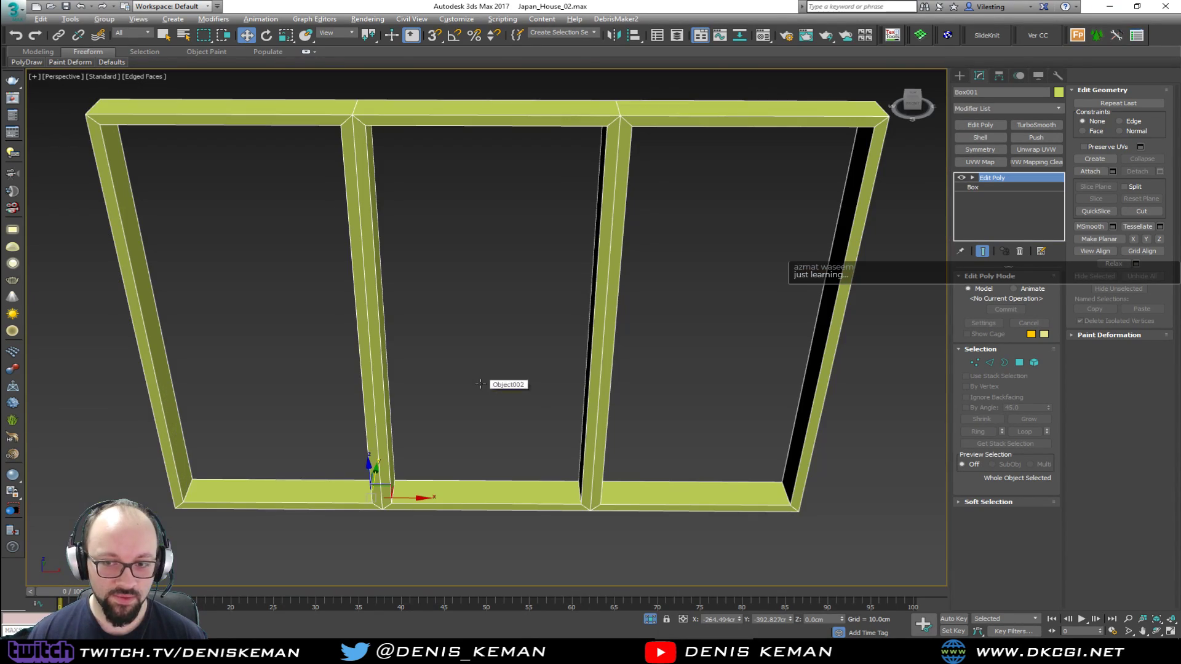
middle_click_drag(448, 212, 524, 303)
middle_click_drag(776, 320, 770, 326, "alt")
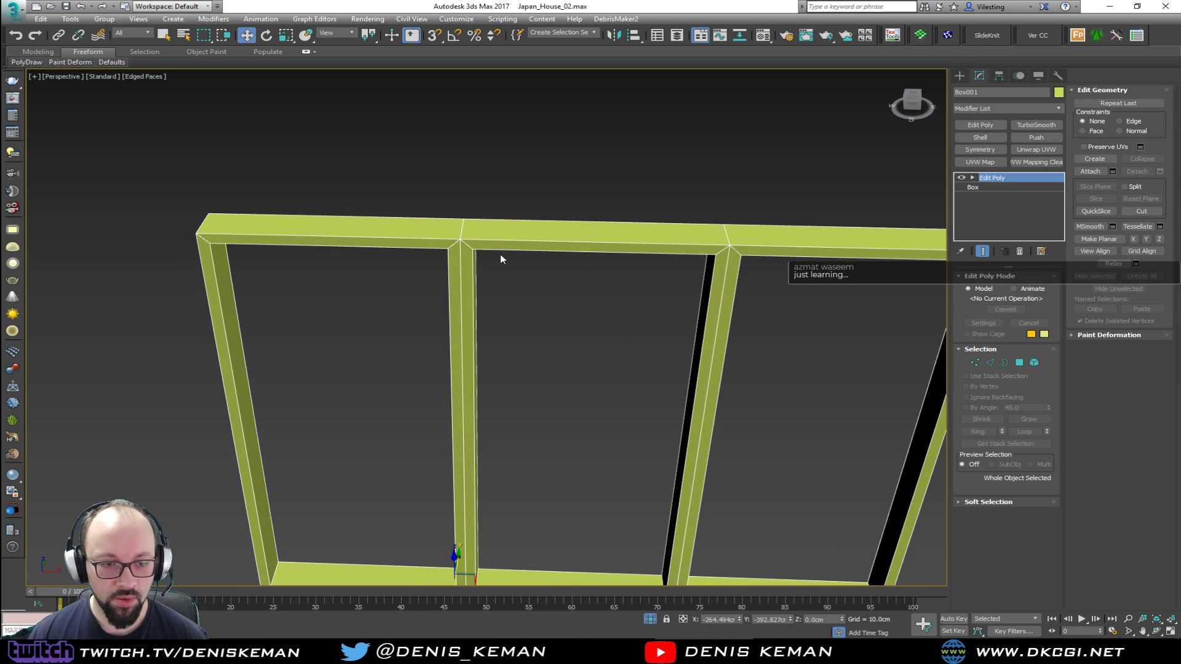
Enter edge level on the frame and select the center seam edges running all around both mullions
key("2")
left_click(461, 289)
left_click(461, 231, "ctrl")
middle_click_drag(462, 234, 488, 486, "alt")
left_click(484, 293, "ctrl")
left_click(469, 522, "ctrl")
middle_click_drag(430, 441, 505, 428, "alt")
left_click(600, 384, "ctrl")
left_click(621, 419, "ctrl")
left_click(402, 366, "ctrl")
middle_click_drag(401, 366, 544, 332, "alt")
left_click(583, 291, "ctrl")
middle_click_drag(495, 241, 563, 367, "alt")
middle_click_drag(613, 280, 582, 313)
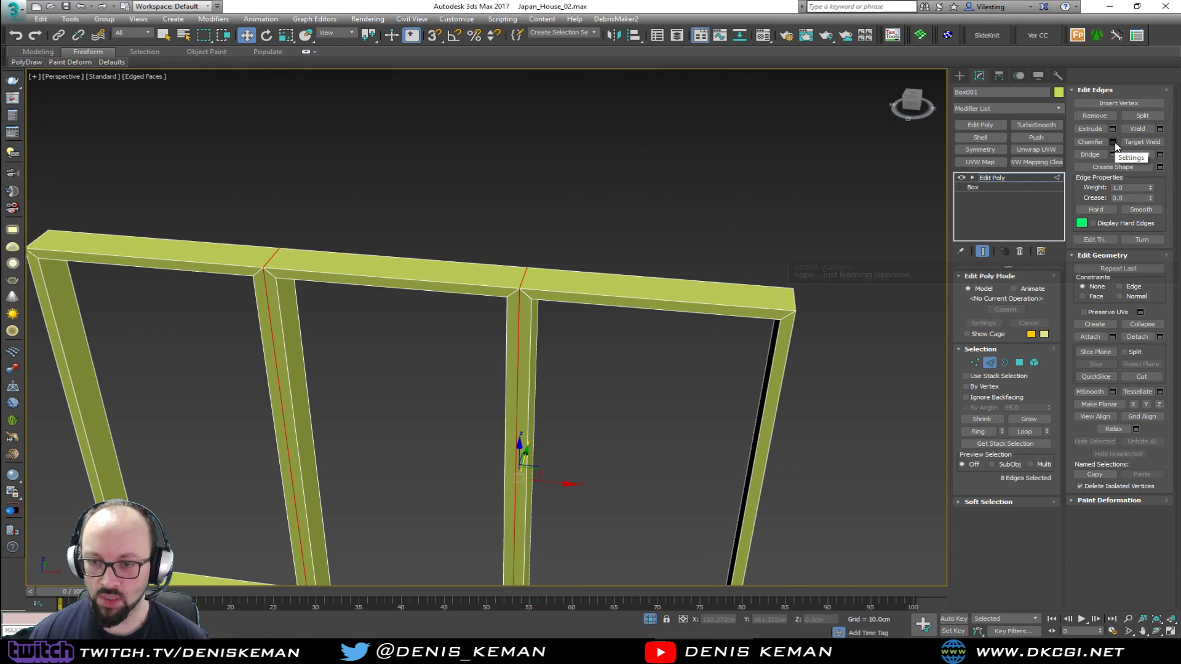
Extrude the selected seam edges into the frame with a height of -2.0 cm and a width of 0.2 cm
scroll(569, 340, "up", 3)
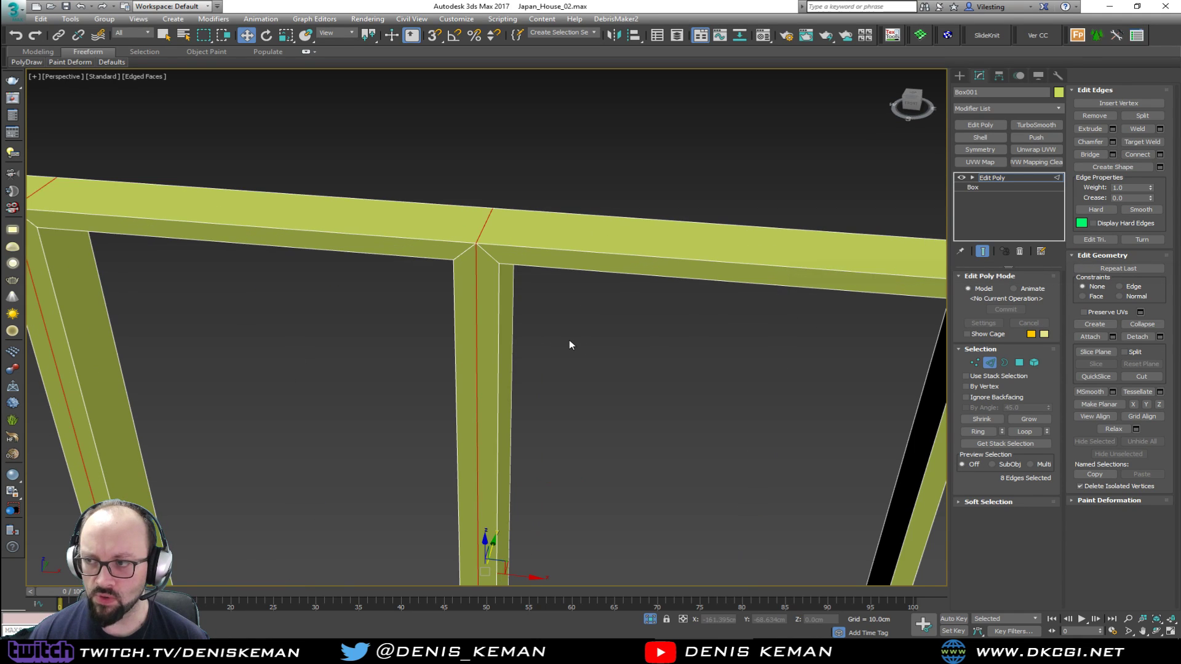
left_click(1113, 131)
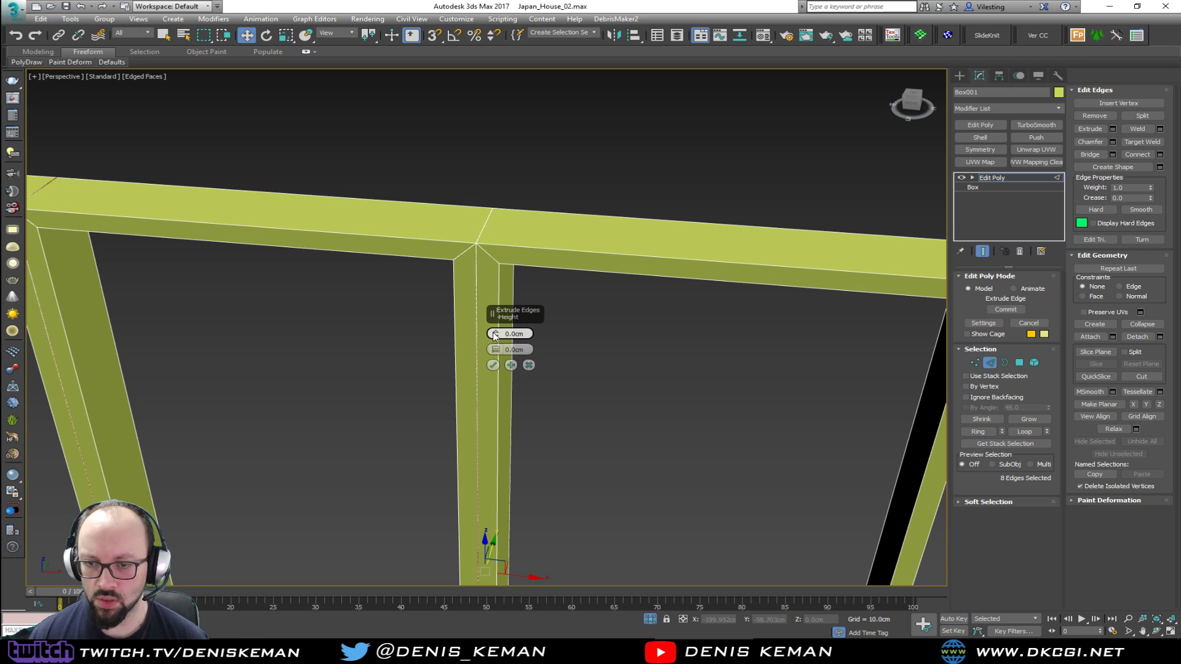
left_click_drag(498, 348, 576, 340)
scroll(485, 263, "up", 3)
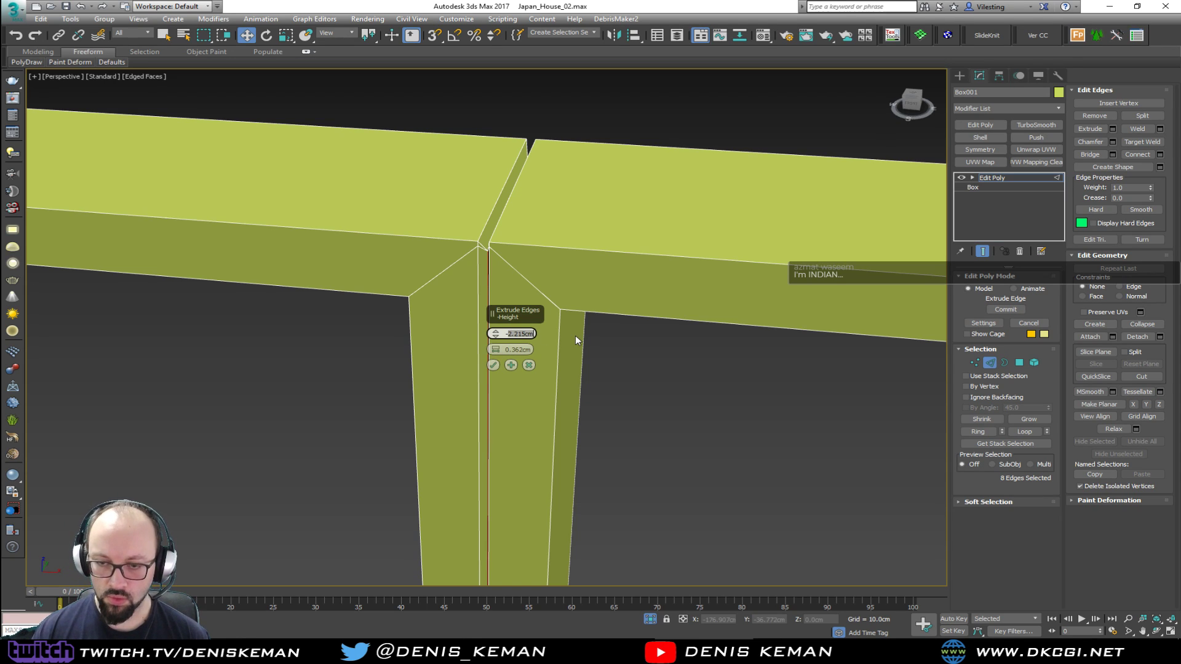
type("2")
key("Return")
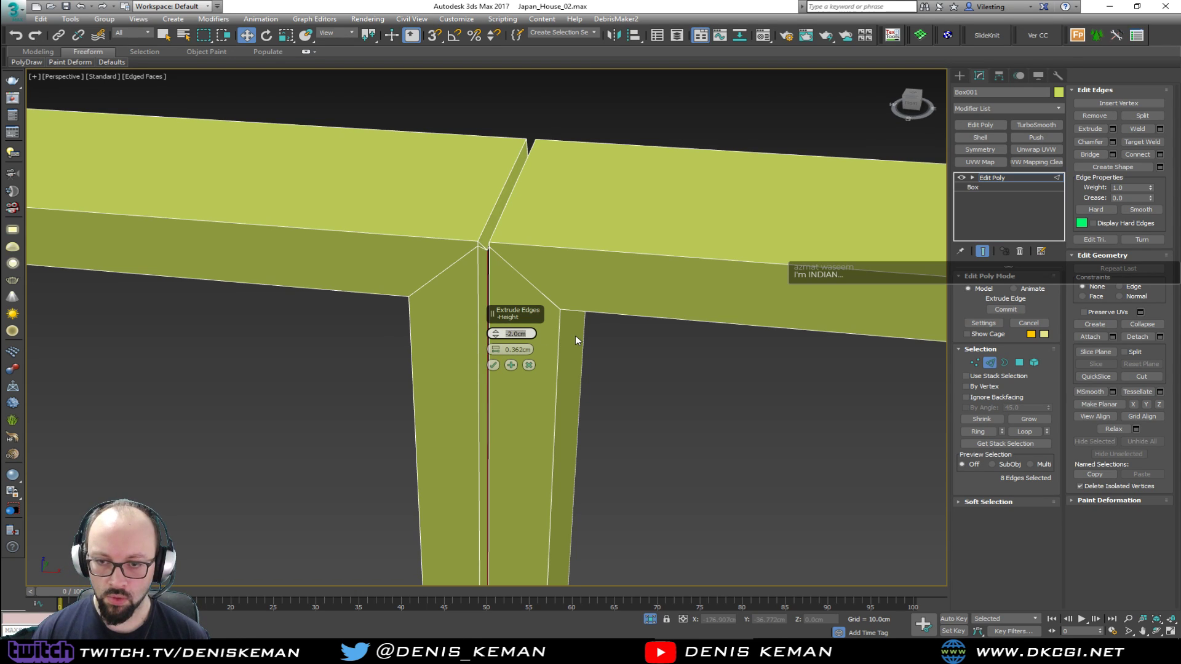
left_click(518, 350)
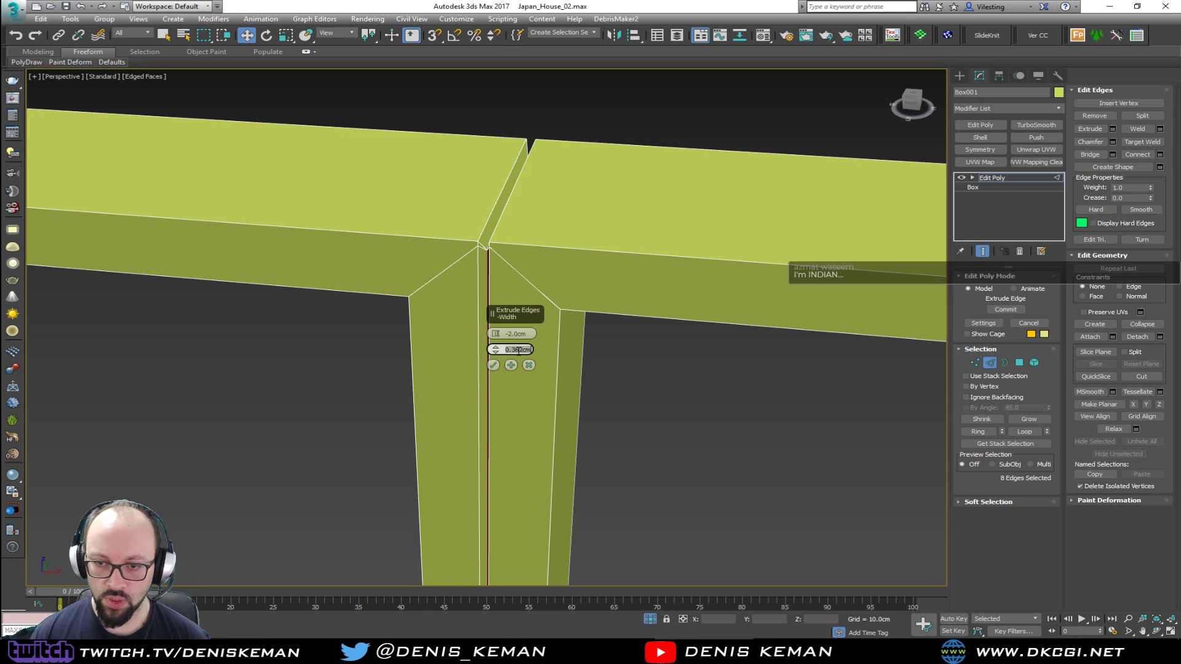
left_click(515, 349)
left_click_drag(514, 352, 538, 352)
type("2")
key("Return")
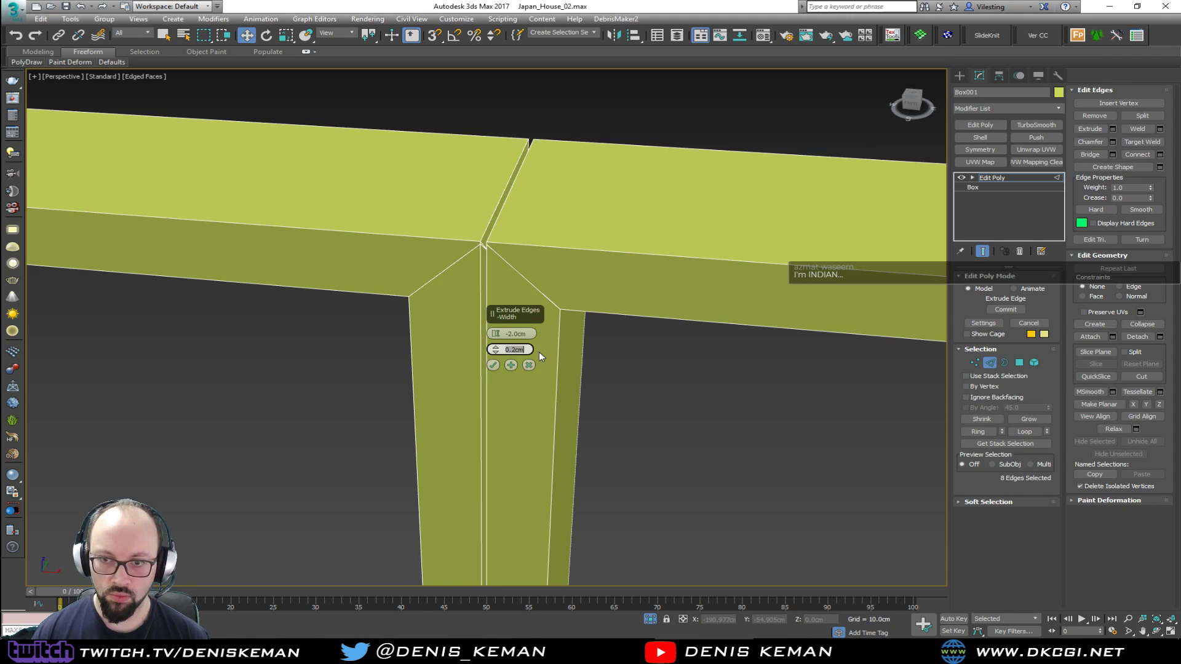
left_click(493, 365)
Enter vertex level and try collapsing the two close vertices at the top front corner of the right mullion's groove
scroll(473, 243, "up", 3)
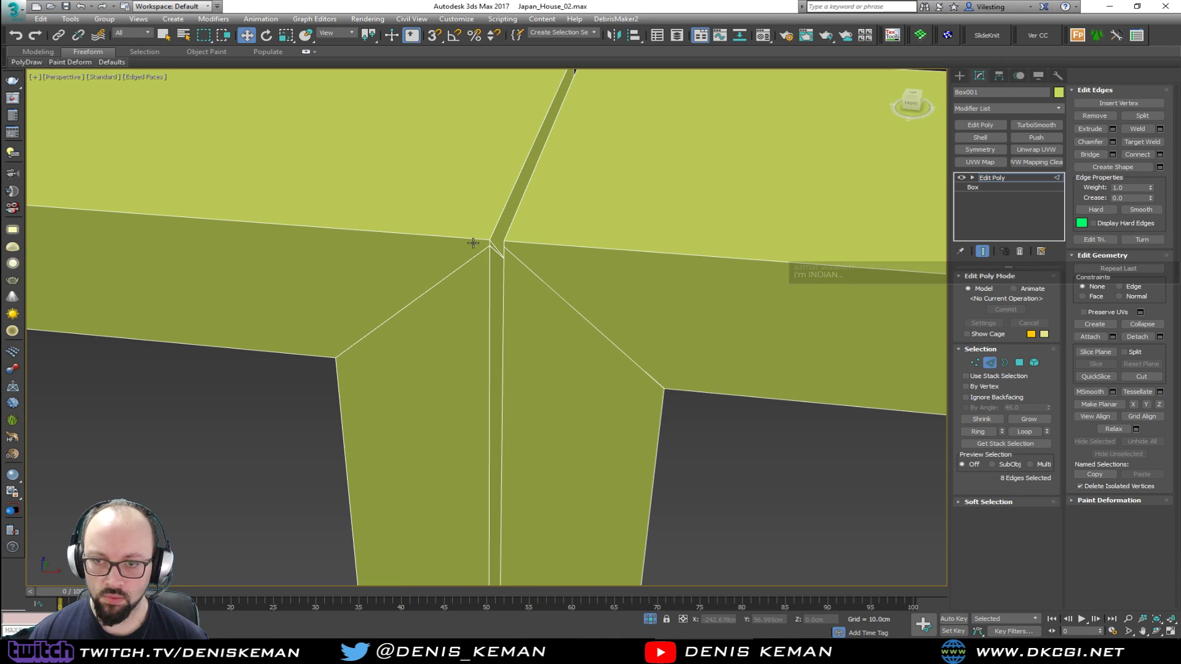
key("1")
key("F3")
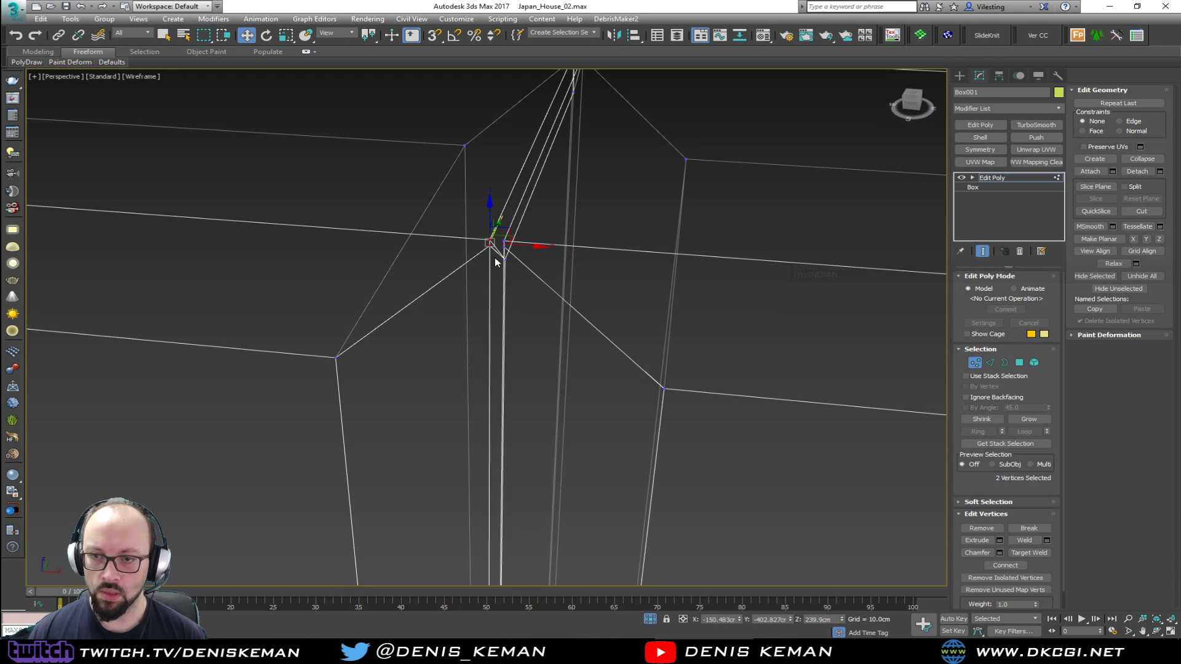
left_click(1142, 159)
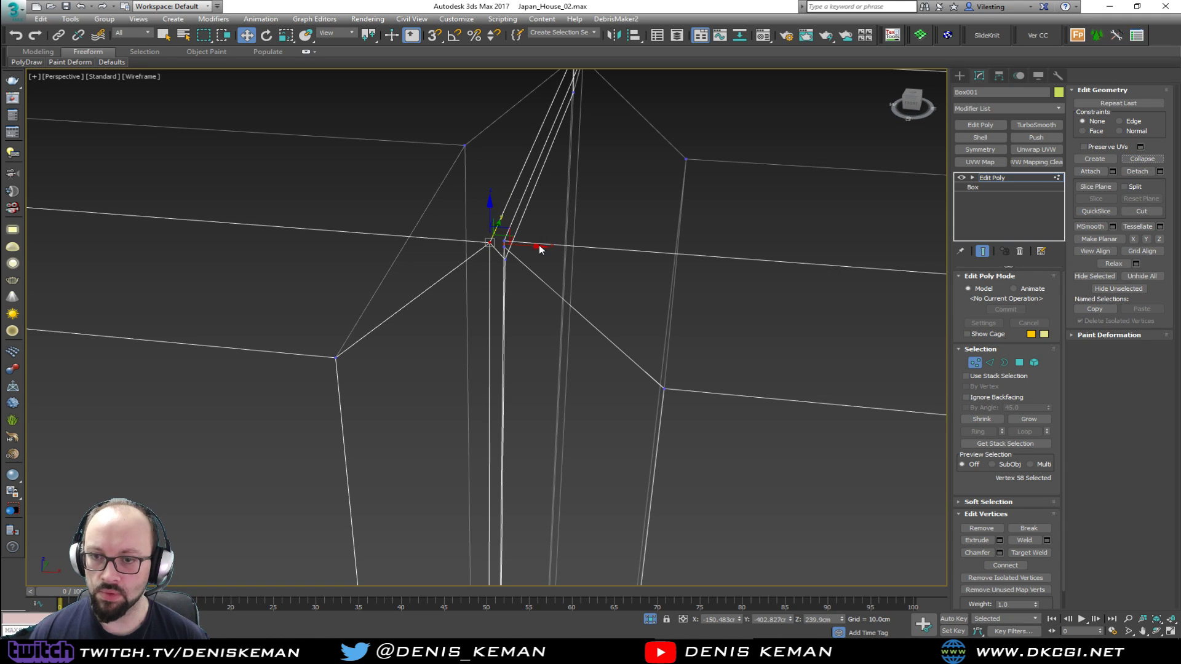
key("F3")
Target-weld the doubled groove corner vertices at the top of the right mullion, front and back
left_click(495, 265)
left_click(1028, 552)
left_click(489, 241)
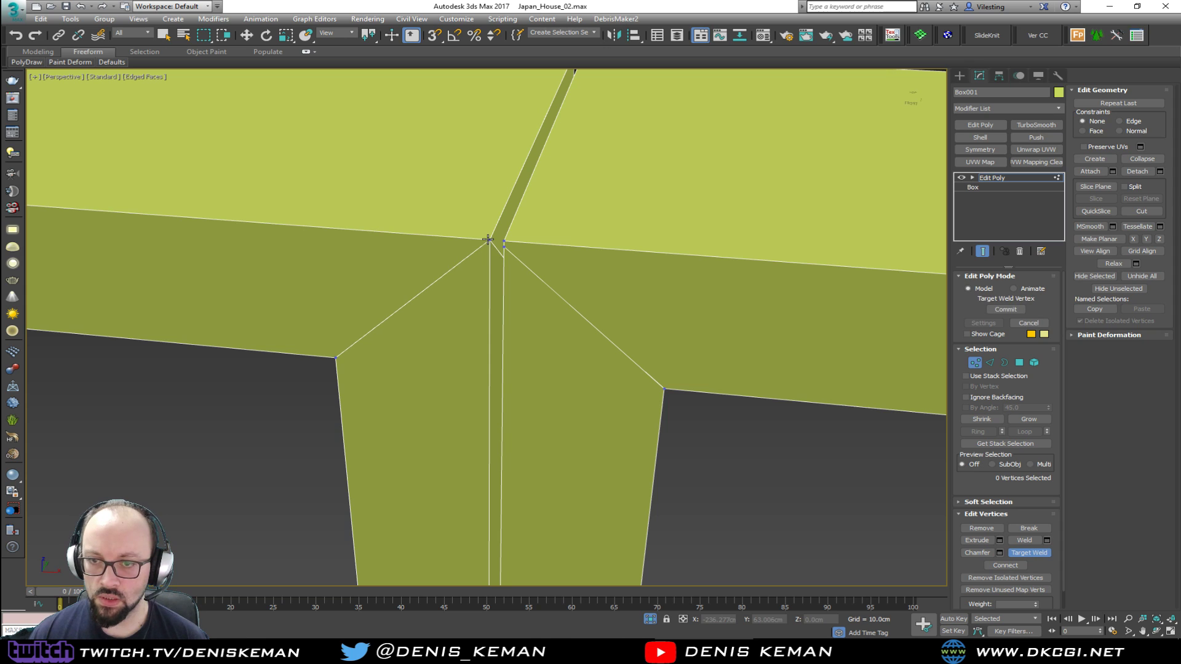
middle_click_drag(521, 242, 349, 294, "alt")
scroll(603, 272, "up", 3)
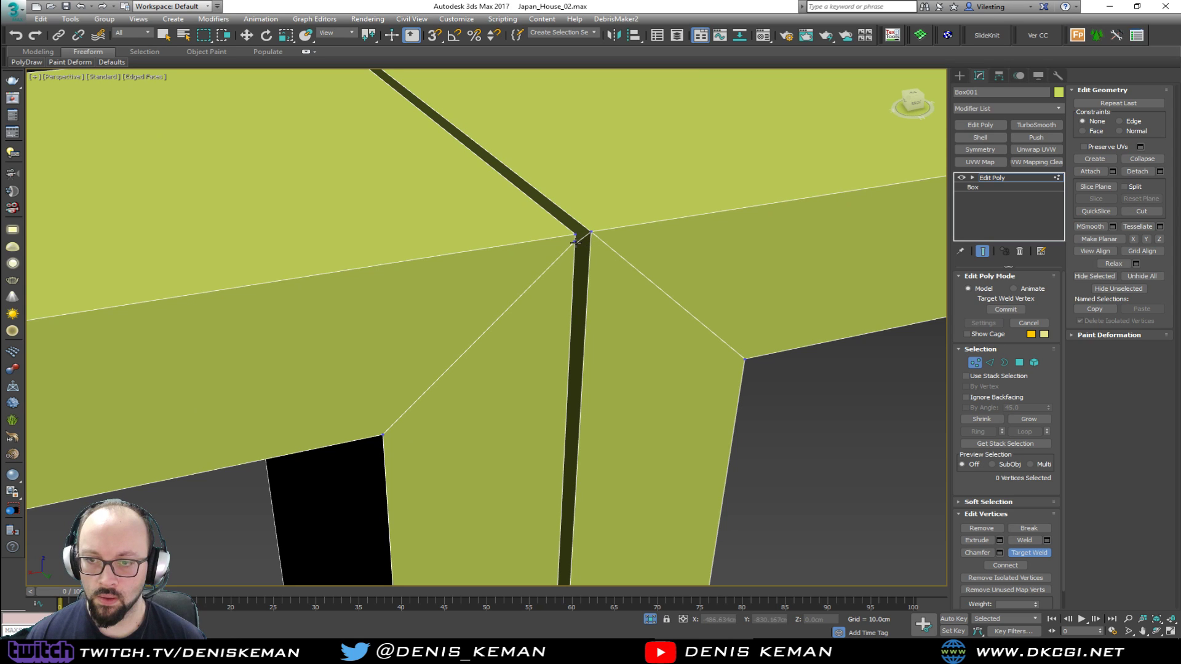
scroll(575, 235, "down", 6)
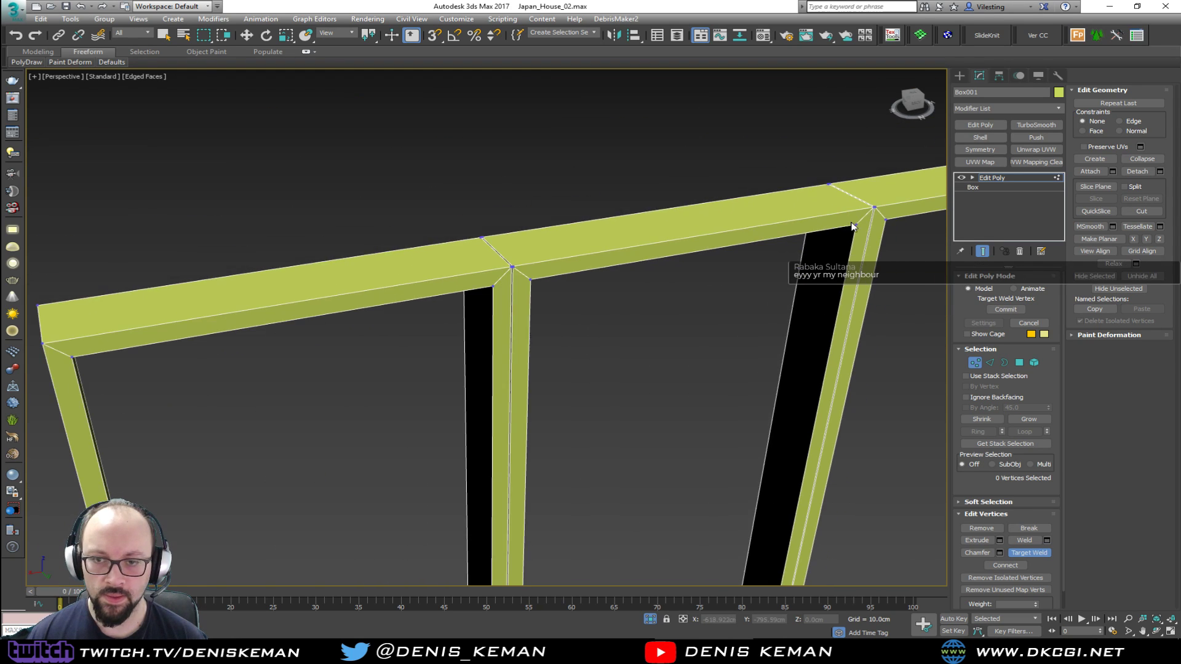
Target-weld the doubled groove corner vertices at the top of the other mullion, starting from the back
scroll(515, 268, "up", 6)
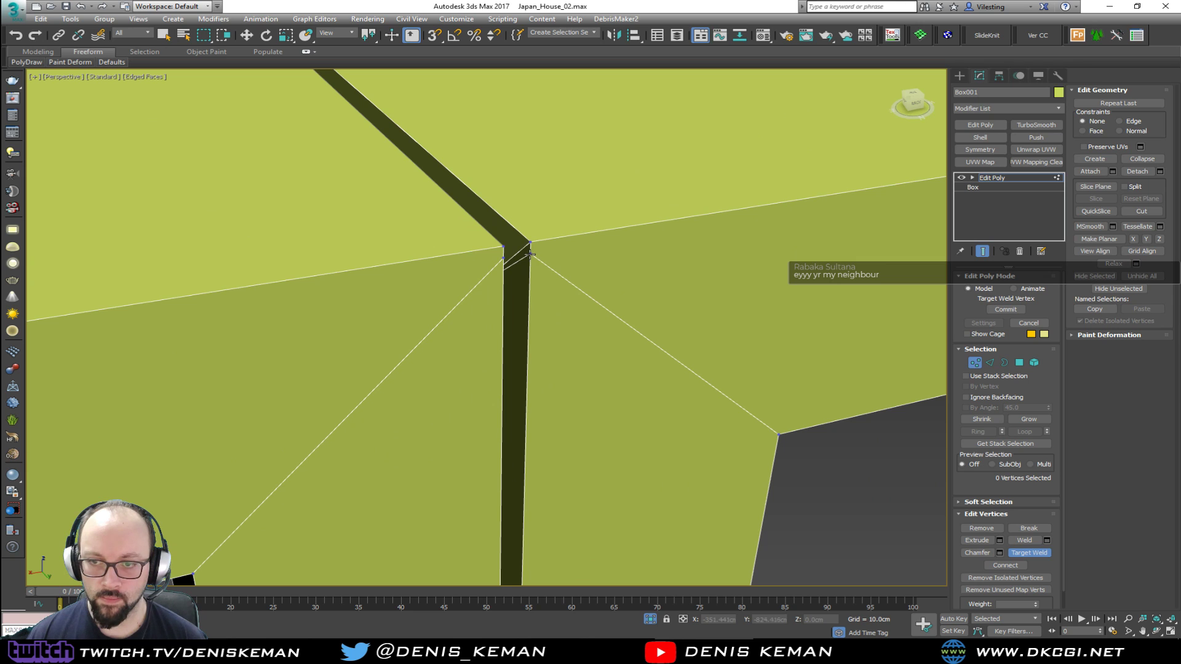
left_click(531, 247)
left_click(503, 248)
scroll(503, 249, "down", 5)
middle_click_drag(479, 268, 303, 256, "alt")
scroll(640, 353, "up", 2)
scroll(640, 352, "down", 5)
Target-weld the doubled groove corner vertices at the bottom of one mullion on the frame's front side
middle_click_drag(735, 383, 358, 234)
scroll(590, 363, "down", 4)
middle_click_drag(506, 377, 532, 315, "alt")
scroll(522, 334, "up", 10)
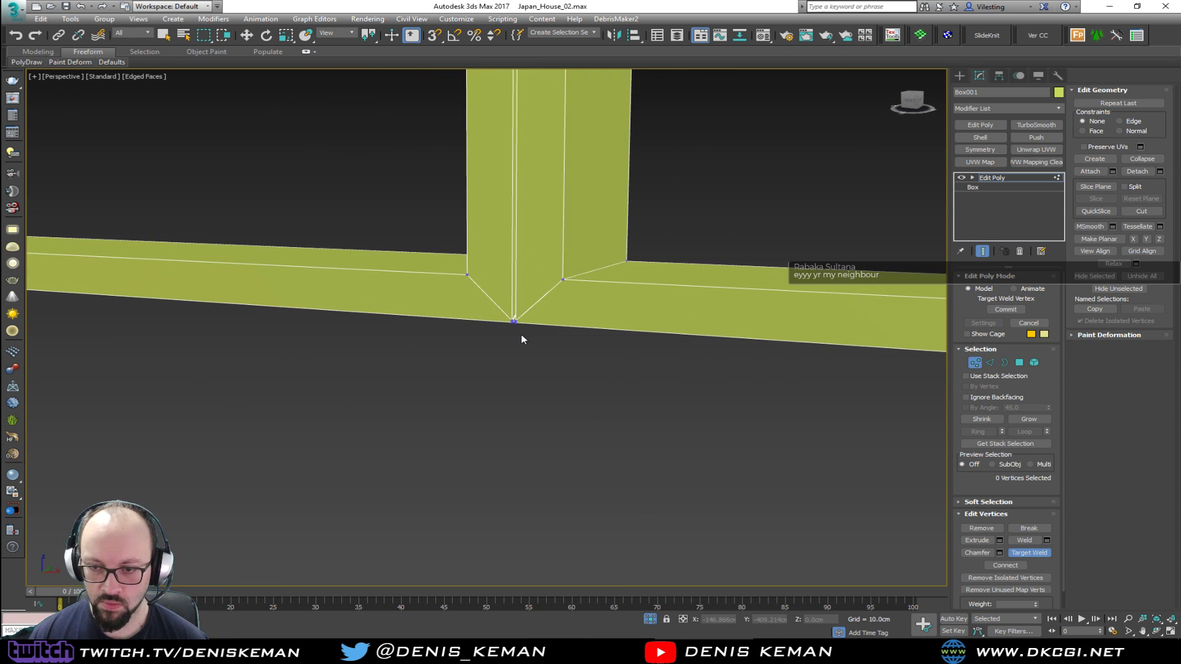
scroll(486, 258, "down", 3)
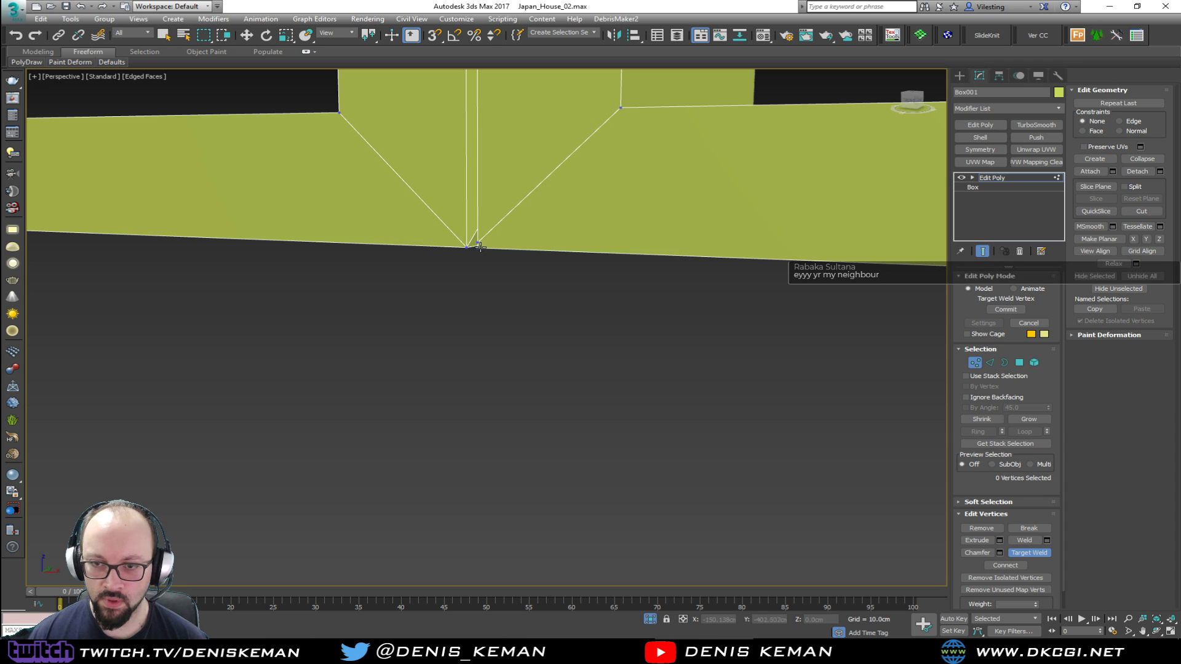
scroll(481, 251, "down", 4)
Target-weld the doubled groove corner vertices at the mullion bottoms on the frame's back side
middle_click_drag(533, 286, 390, 315, "alt")
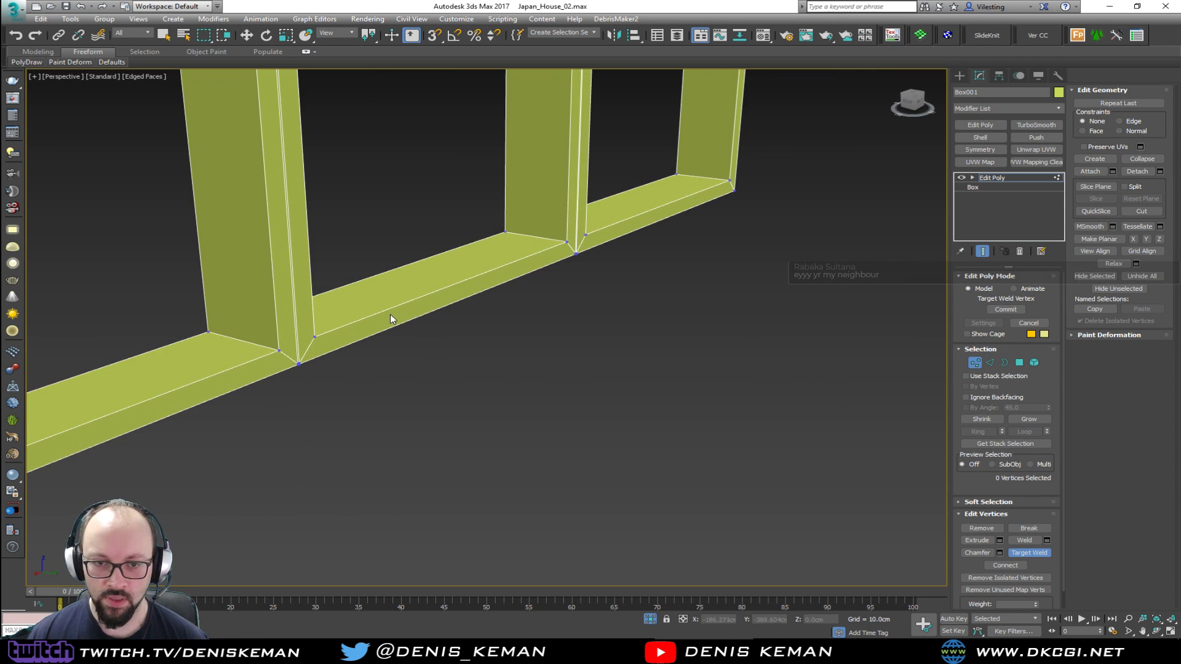
scroll(299, 362, "up", 2)
scroll(299, 363, "up", 3)
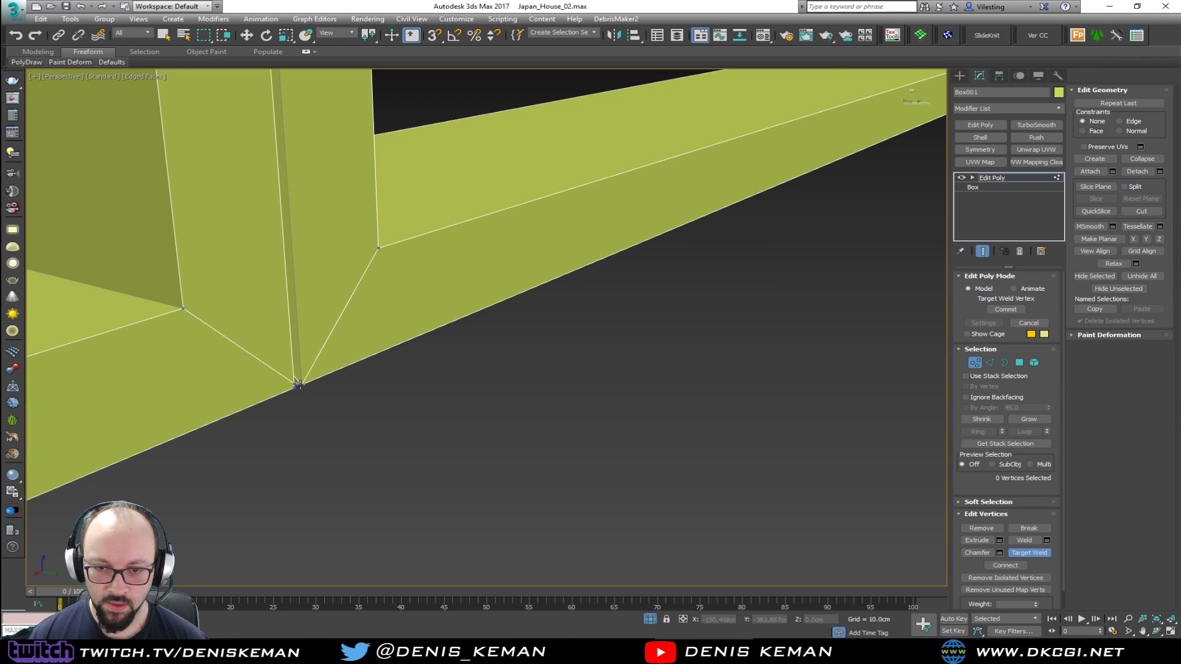
scroll(304, 386, "up", 3)
scroll(333, 388, "down", 4)
scroll(452, 359, "up", 3)
scroll(453, 355, "up", 4)
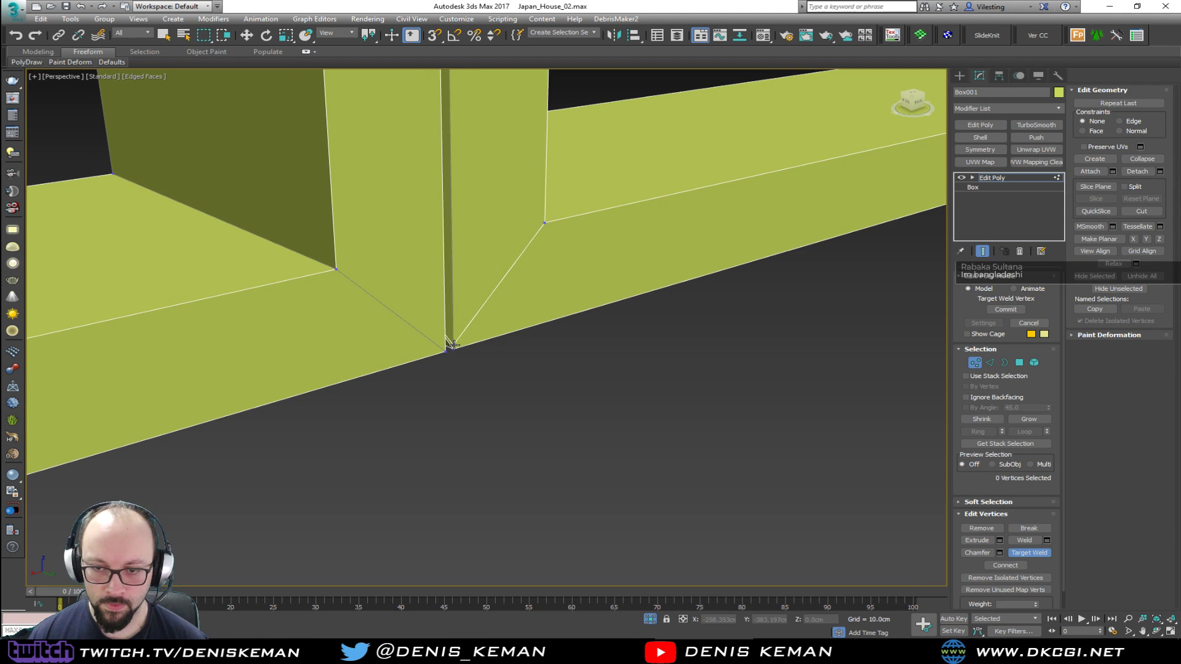
scroll(462, 357, "down", 2)
Target-weld the remaining doubled groove corner vertices at the bottom of the mullion
middle_click_drag(462, 357, 611, 341, "alt")
scroll(464, 345, "down", 4)
middle_click_drag(264, 431, 744, 323)
scroll(421, 312, "up", 3)
scroll(437, 313, "up", 4)
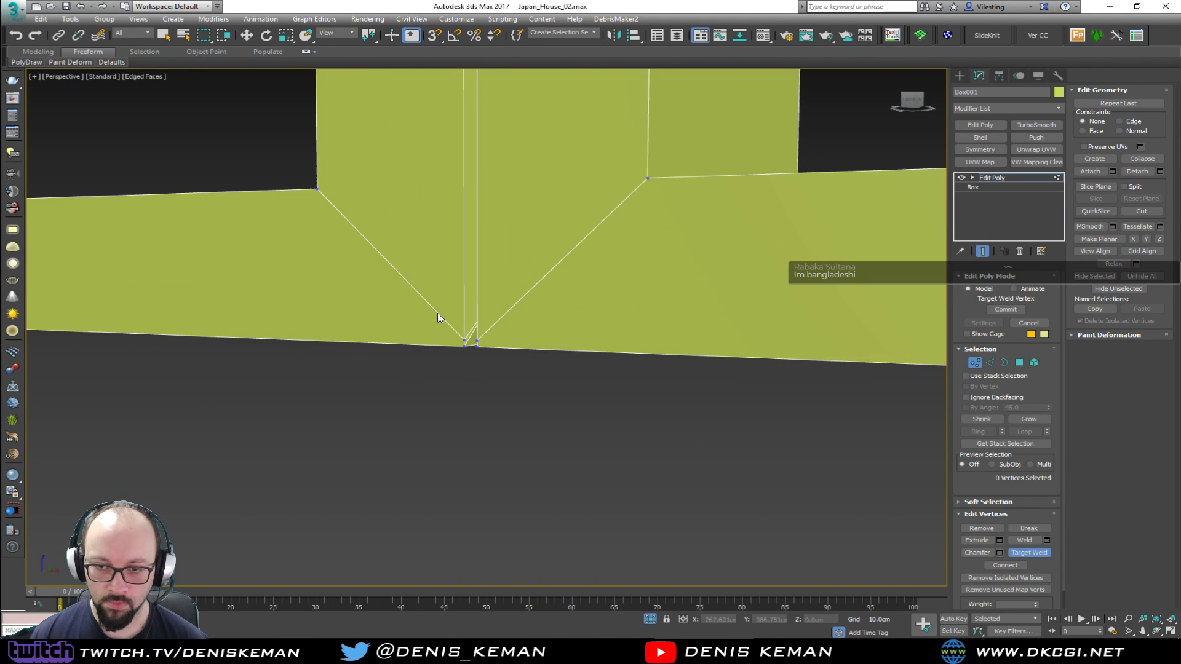
left_click(469, 358)
left_click(490, 359)
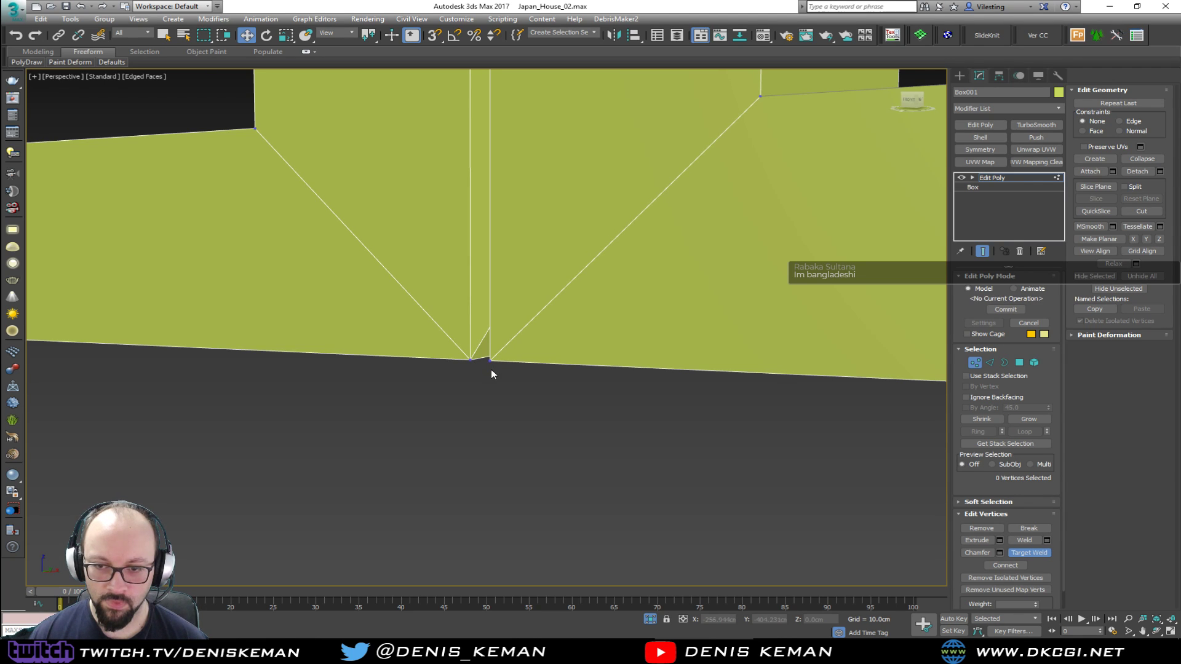
Inspect the groove's bottom edge and the welded mullion corners in wireframe and in shaded view without edges
key("2")
left_click(480, 345)
middle_click_drag(481, 346, 617, 269, "alt")
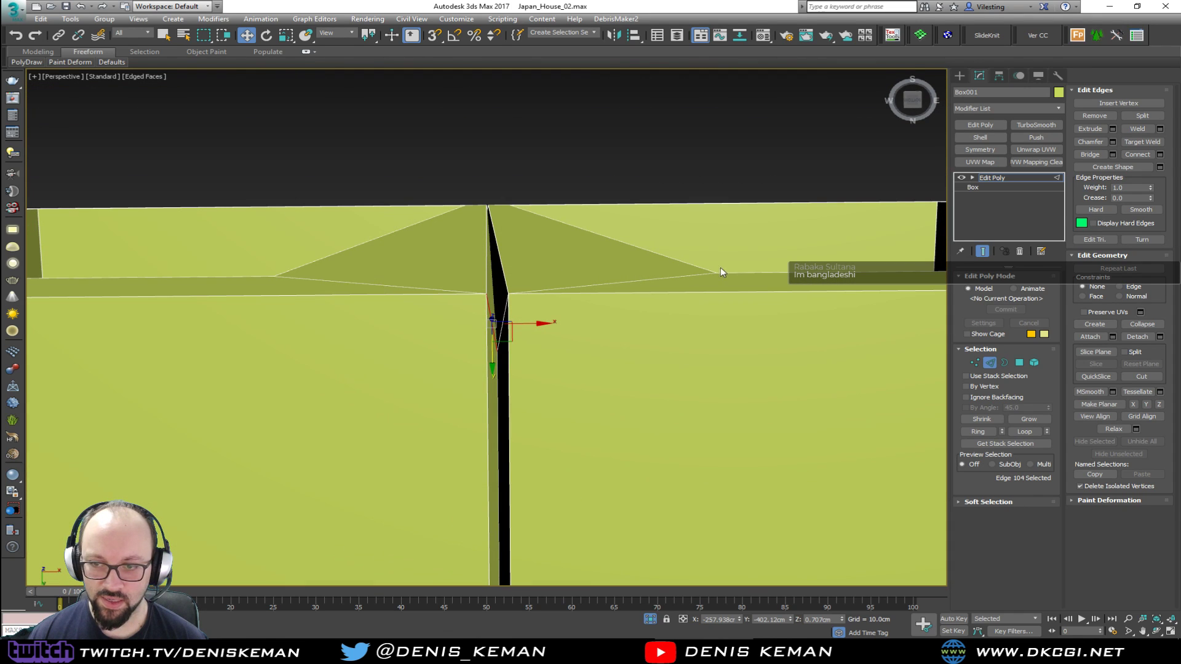
left_click(990, 363)
left_click(601, 121)
key("F3")
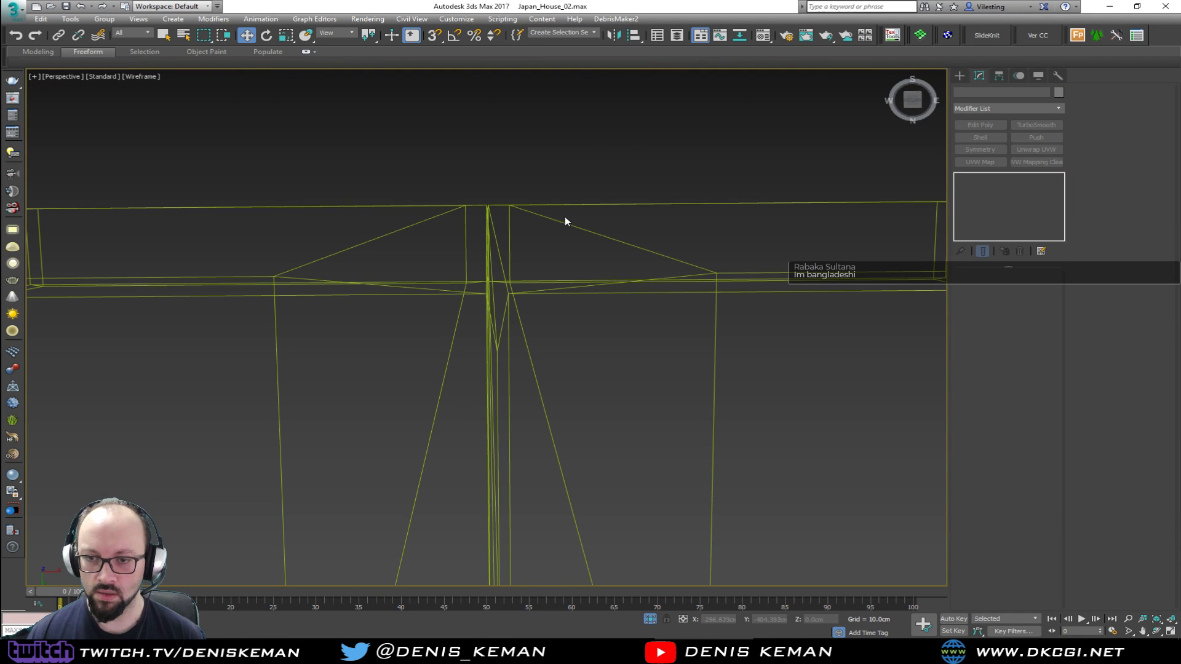
key("F3")
scroll(559, 231, "down", 5)
middle_click_drag(559, 230, 548, 340, "alt")
middle_click_drag(612, 286, 487, 373)
key("F4")
scroll(569, 330, "down", 4)
scroll(621, 292, "up", 6)
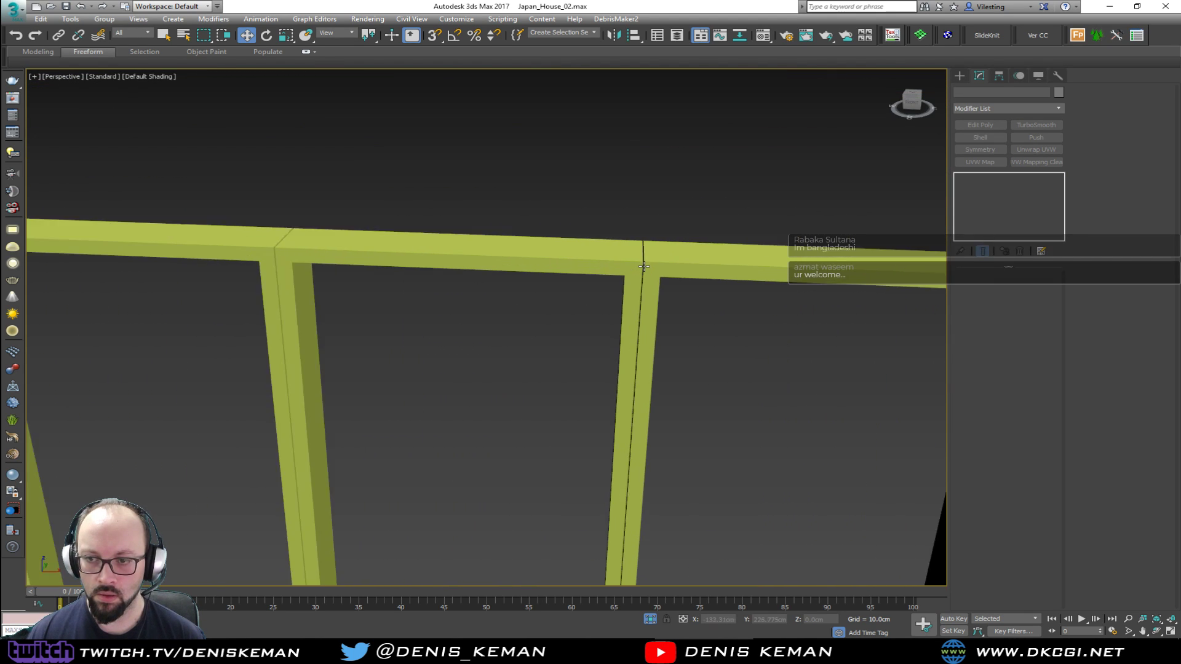
middle_click_drag(621, 293, 563, 237, "alt")
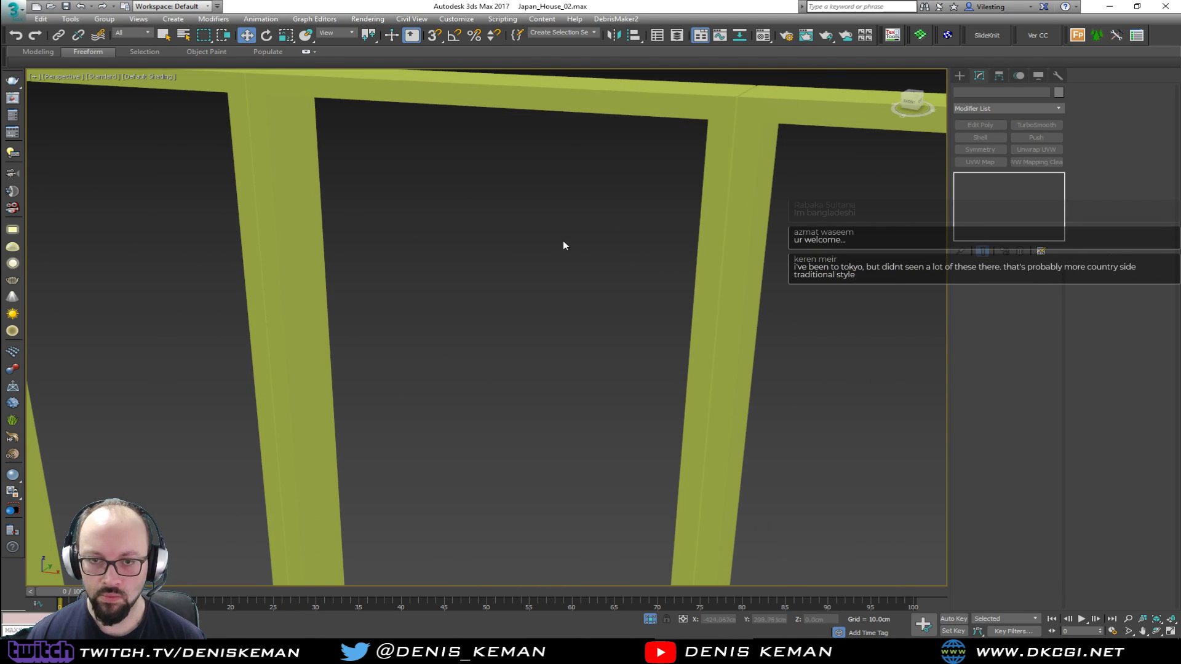
scroll(552, 280, "down", 4)
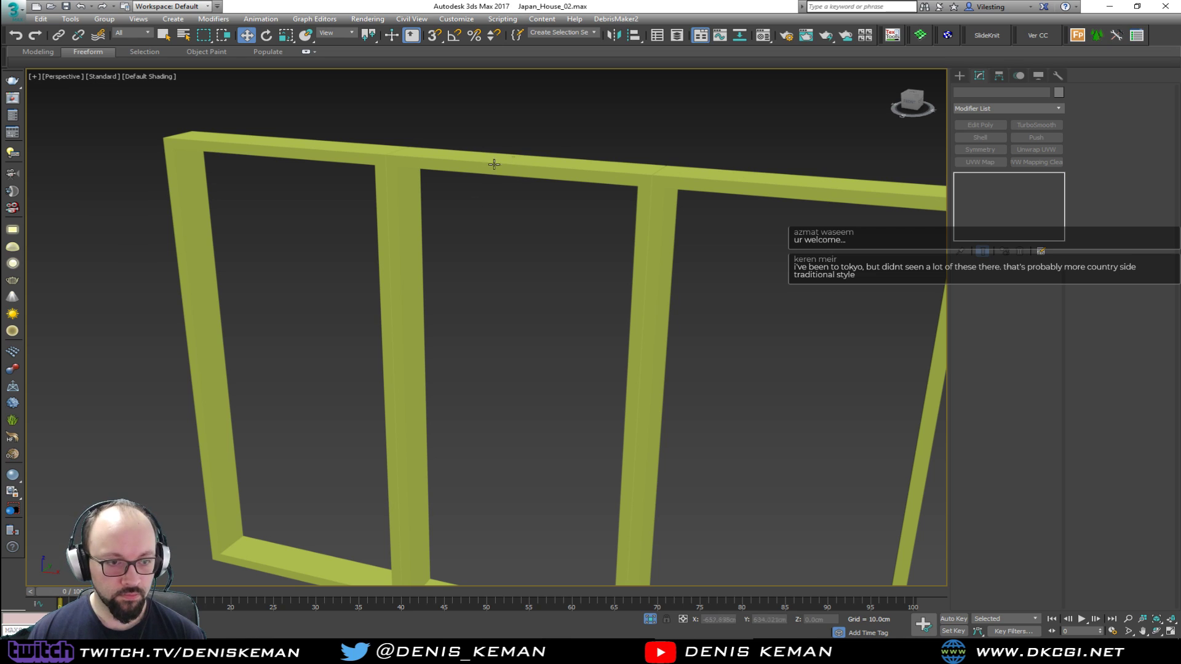
left_click_drag(514, 196, 492, 217)
Set the window frame's object color to gray
key("F4")
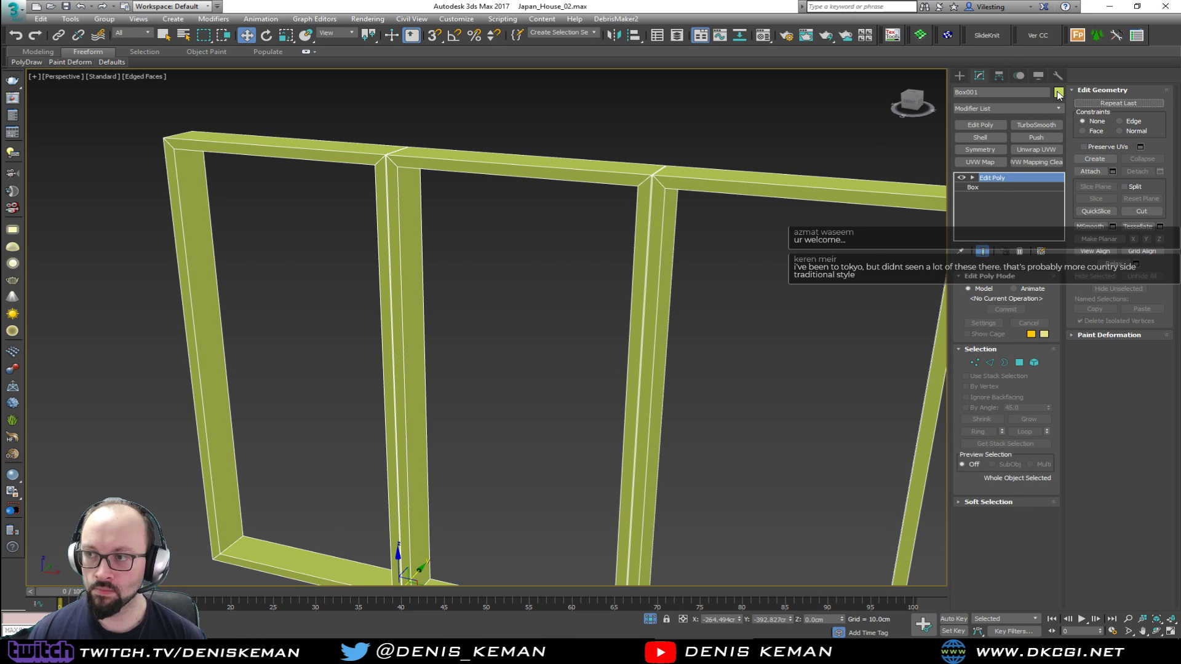
left_click(679, 257)
left_click(692, 257)
left_click(834, 292)
left_click(754, 273)
key("F4")
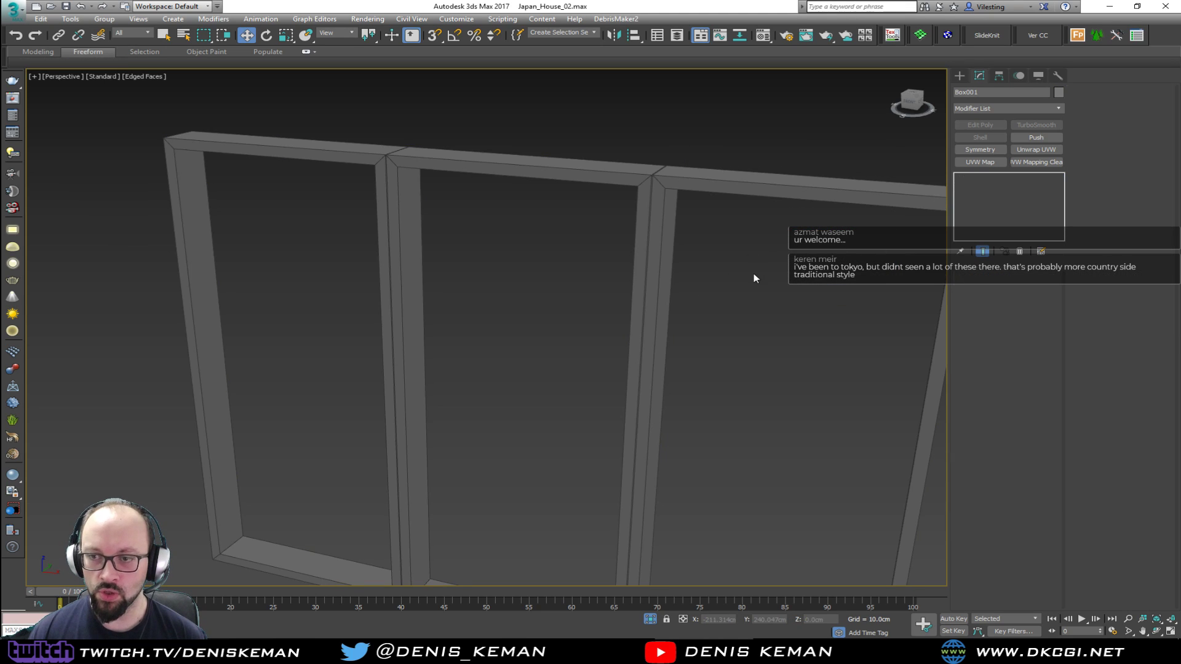
End the isolation of the window frame to bring back the rest of the house
mouse_move(592, 265)
middle_mouse_down("alt")
mouse_move(573, 279)
mouse_move(617, 286)
mouse_move(541, 261)
middle_mouse_up("alt")
key("z")
right_click(535, 257)
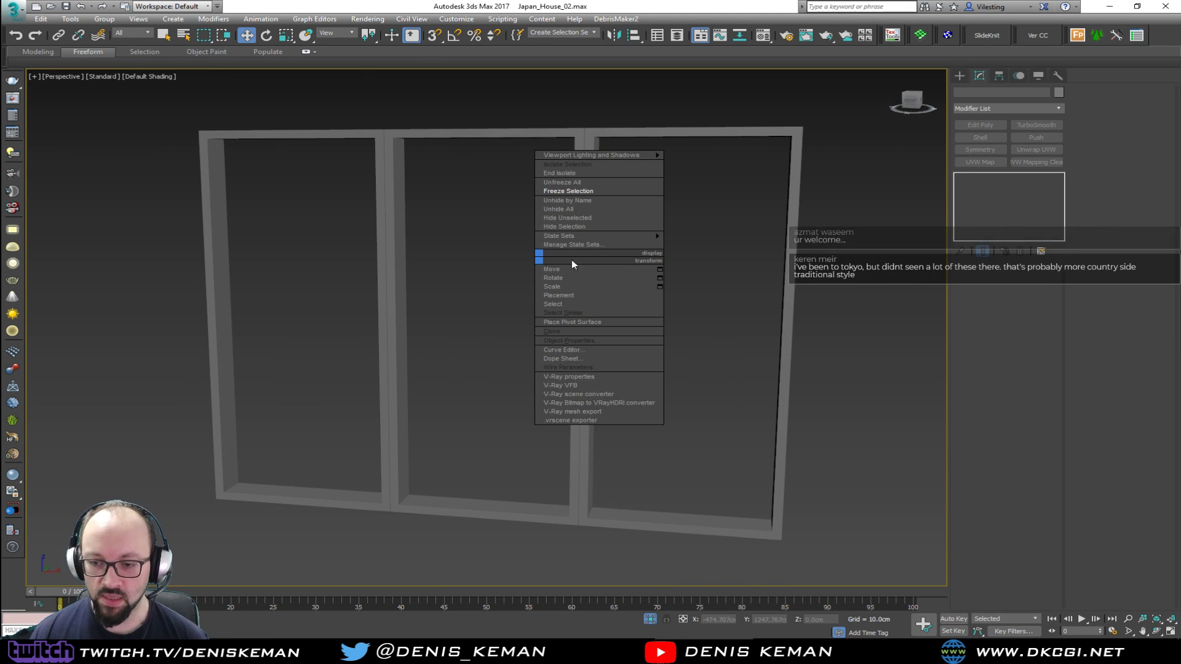
left_click(591, 173)
middle_click_drag(570, 335, 486, 353, "alt")
Recolor the shoji panels behind the window grids, settling on a lighter gray than the frame
left_click(476, 295)
key("alt+x")
middle_click_drag(428, 394, 533, 241)
key("alt+x")
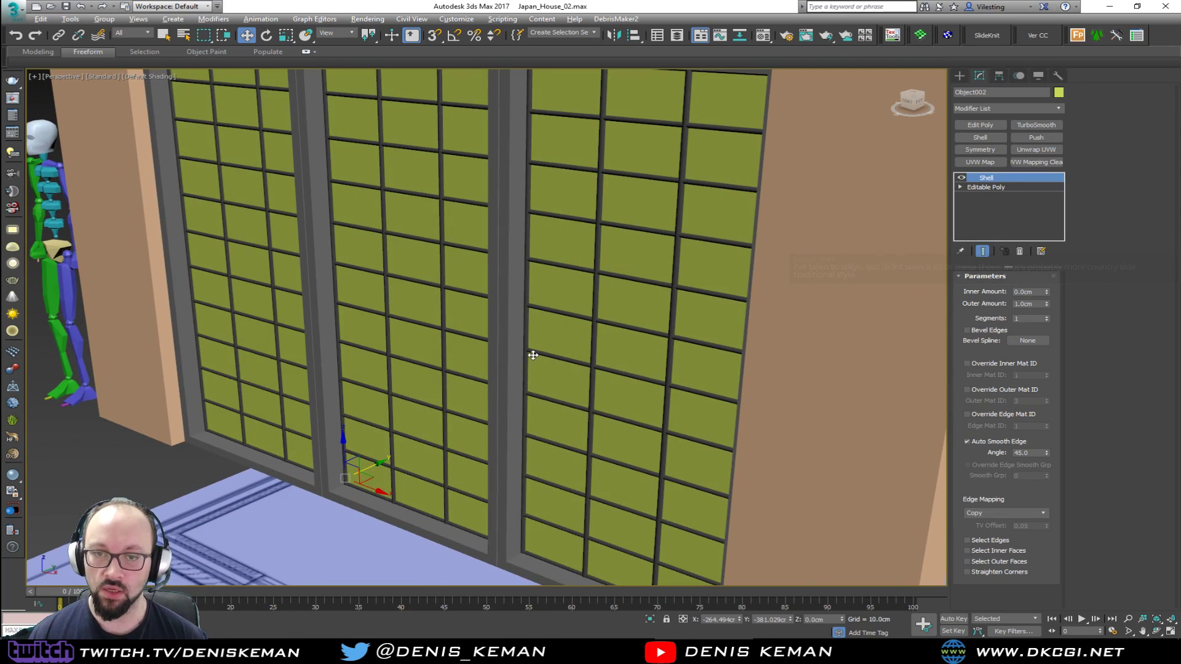
key("F3")
key("F3")
middle_click_drag(440, 430, 524, 471, "alt")
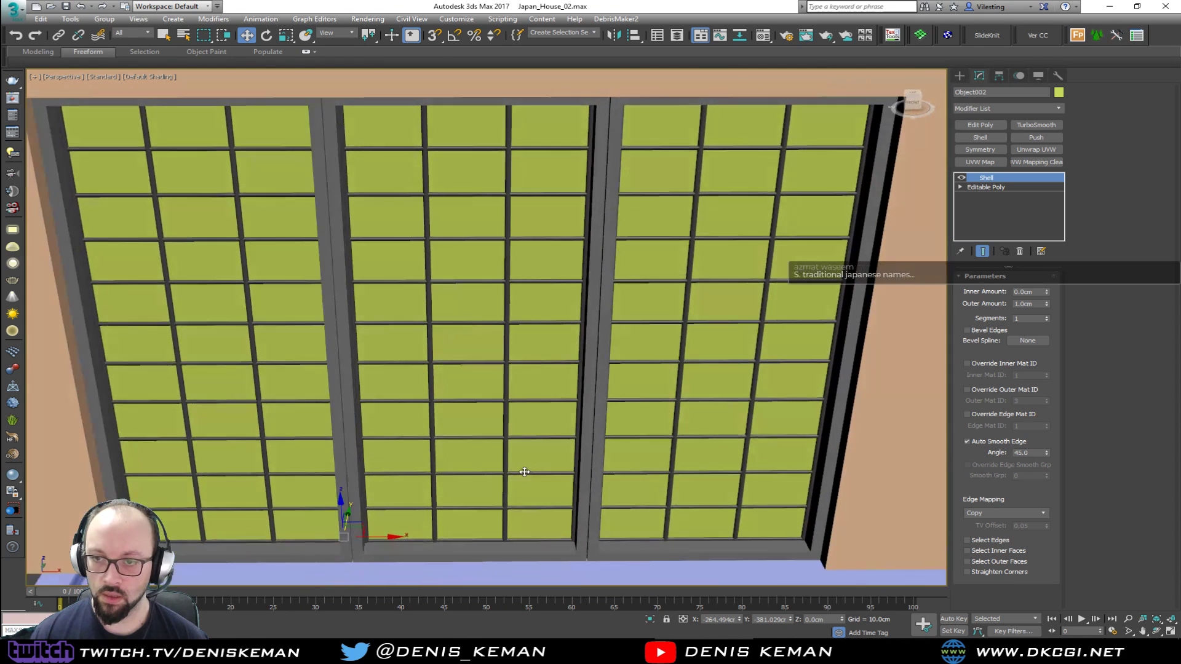
left_click(1058, 92)
left_click(834, 292)
middle_click_drag(722, 345, 560, 297, "alt")
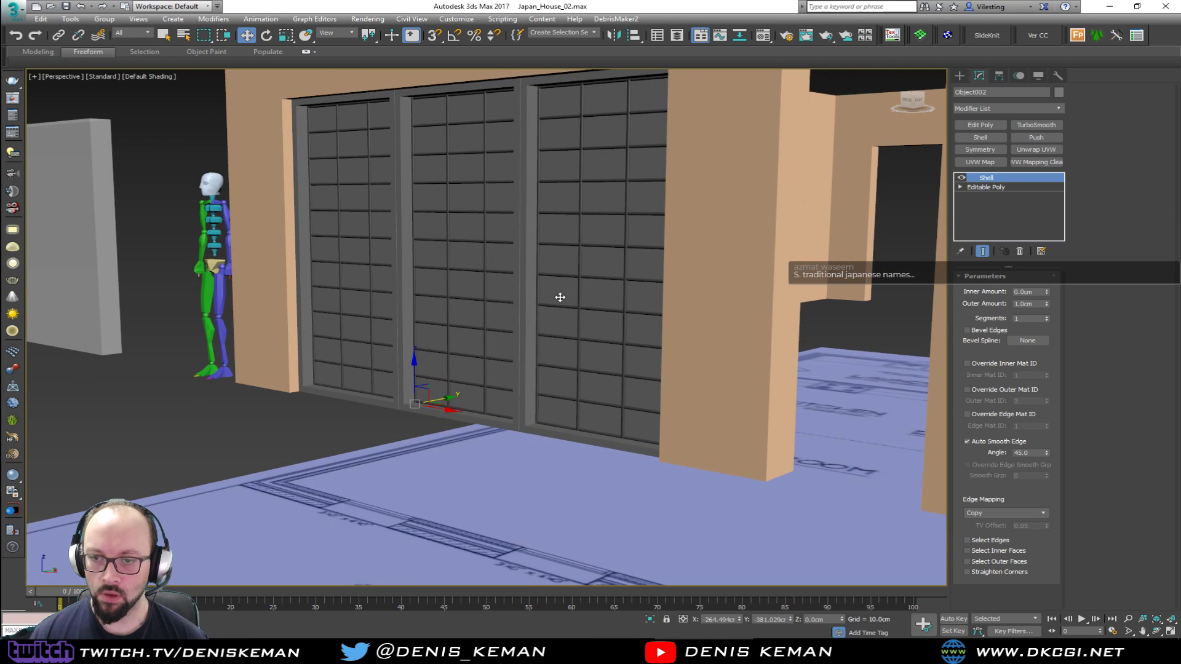
left_click(1062, 91)
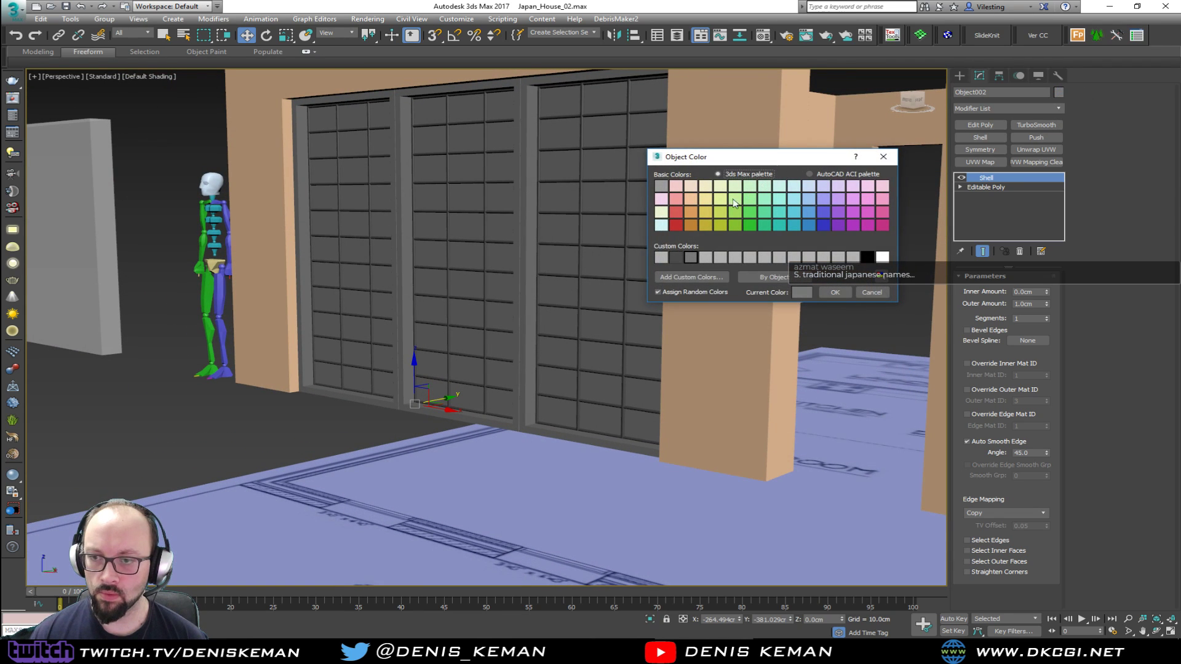
left_click(831, 295)
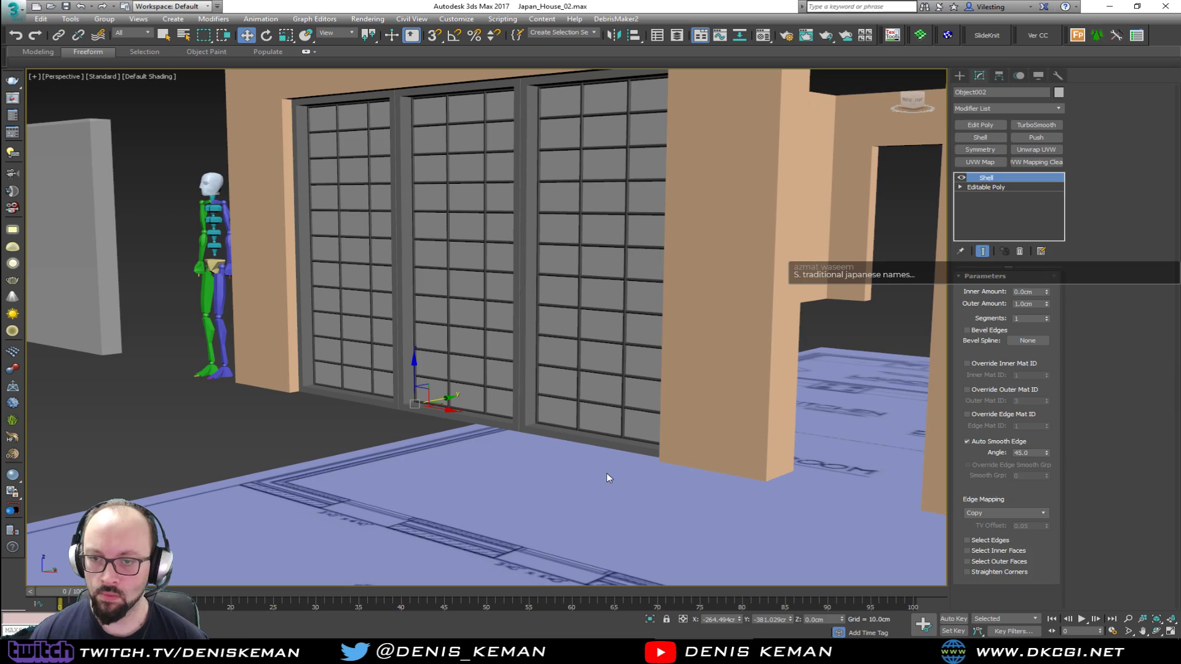
left_click(606, 473)
Change the house walls' object color to the custom gray
middle_click_drag(602, 348, 638, 369, "alt")
scroll(699, 327, "down", 5)
middle_click_drag(631, 306, 633, 324, "alt")
left_click(633, 323)
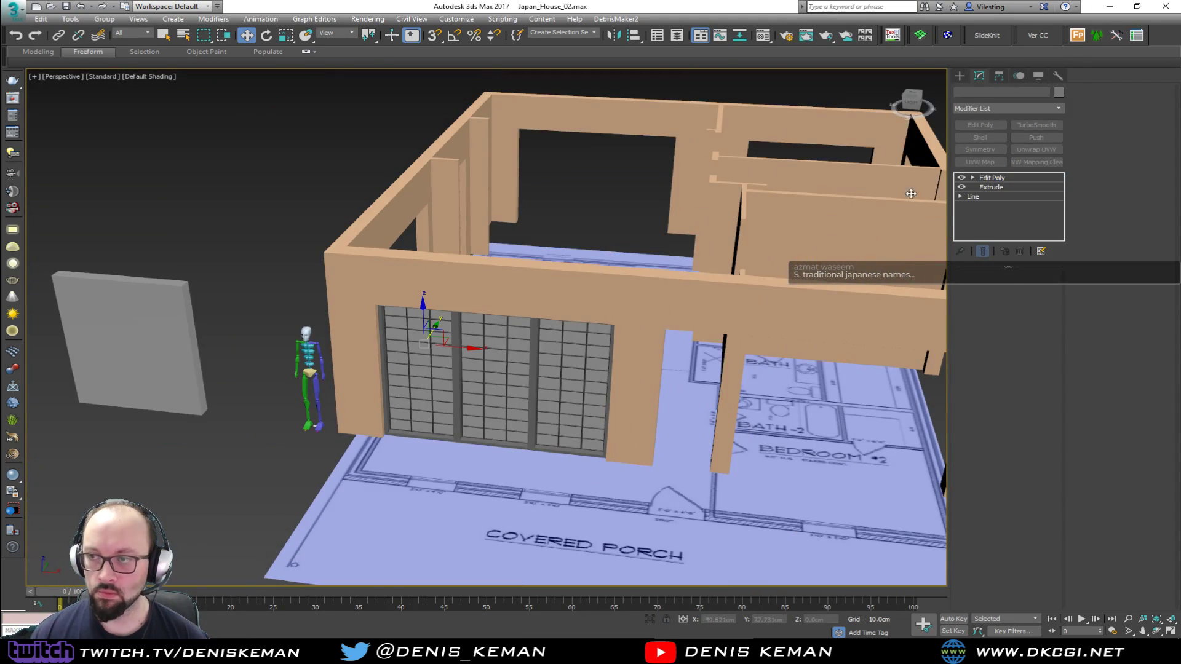
left_click(1058, 92)
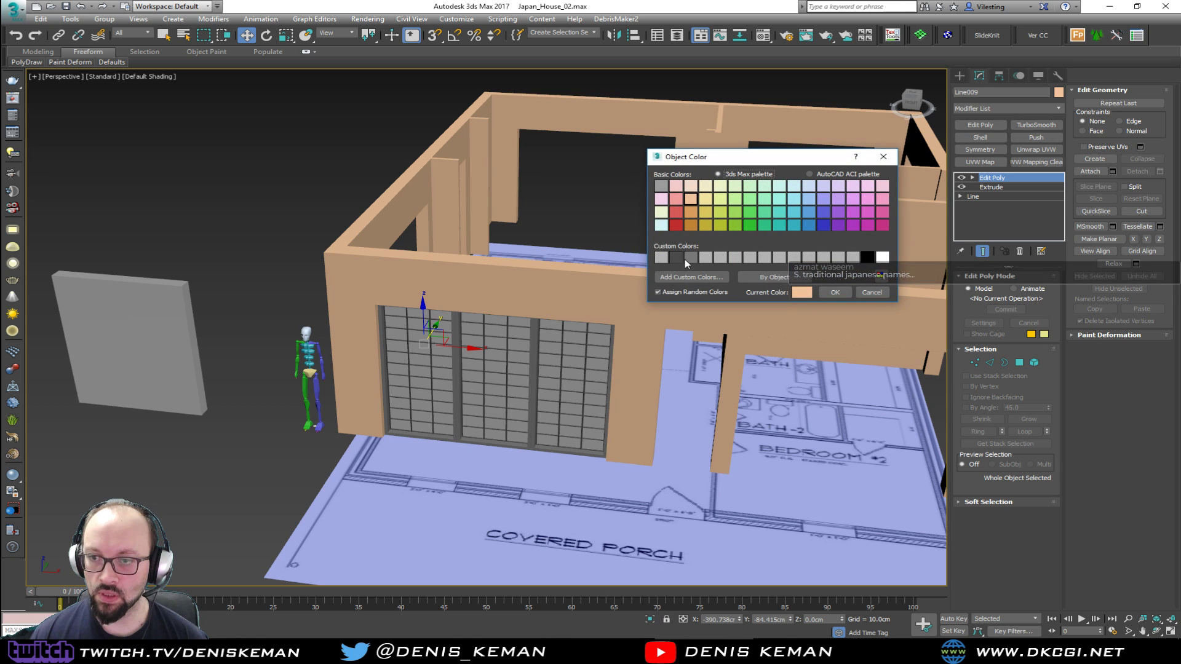
left_click(835, 293)
left_click(804, 477)
middle_click_drag(804, 478, 525, 450, "alt")
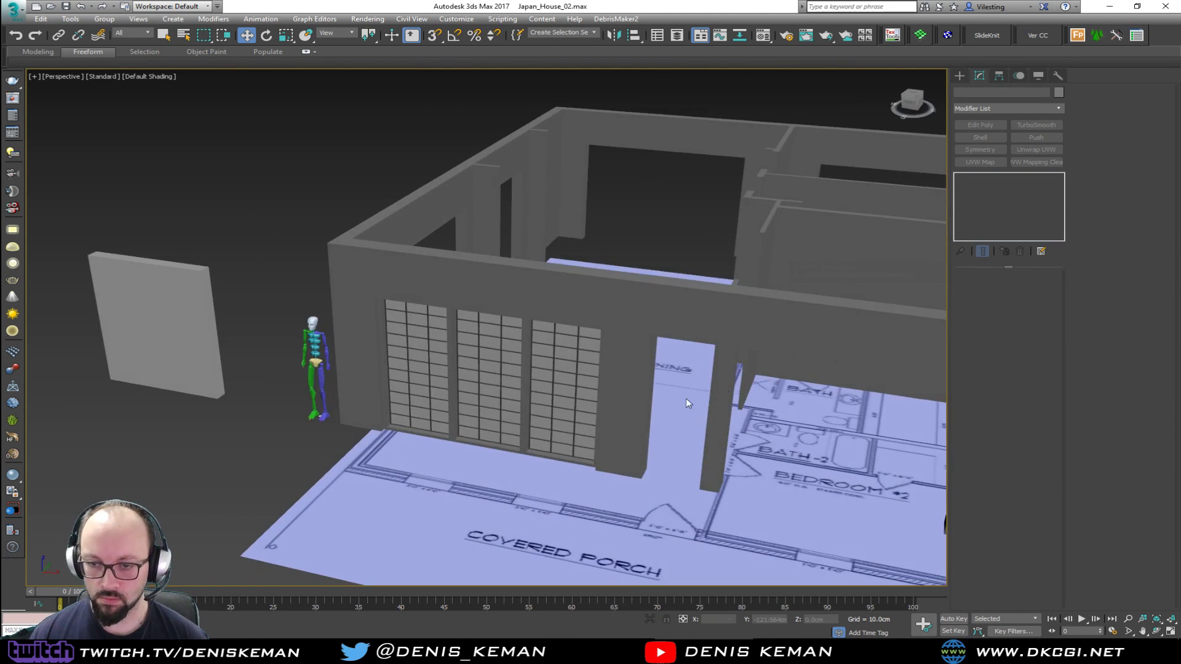
Set the window frame's object color to a darker gray than the walls
scroll(518, 451, "up", 3)
scroll(518, 450, "up", 5)
left_click(553, 445)
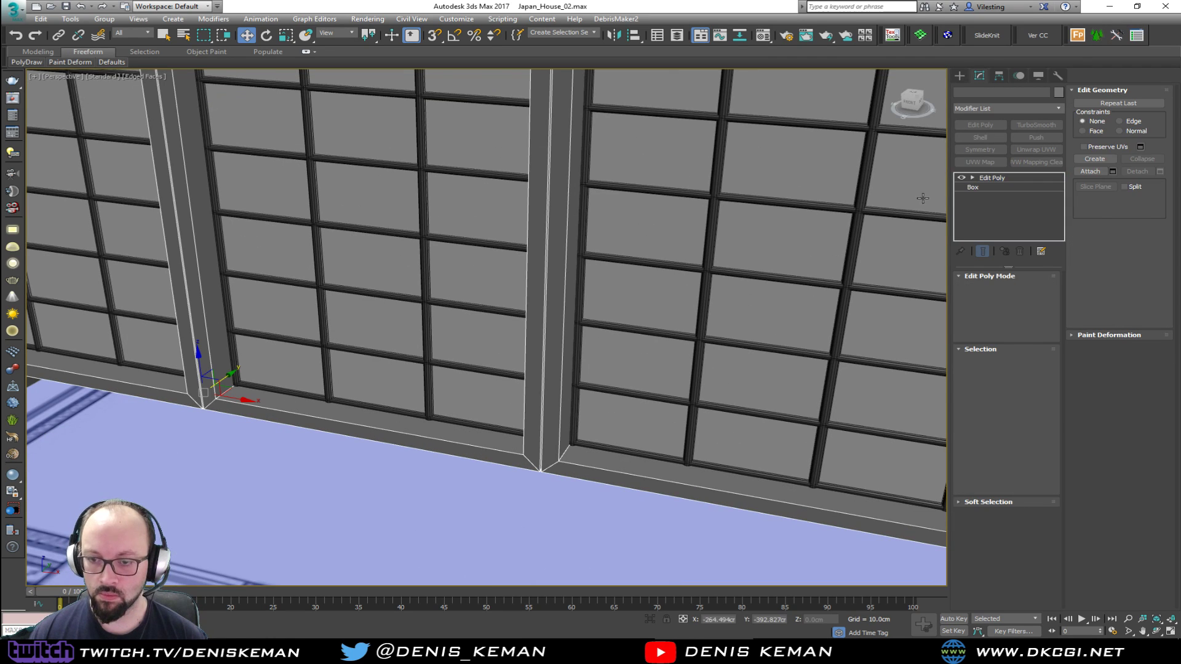
left_click(1059, 92)
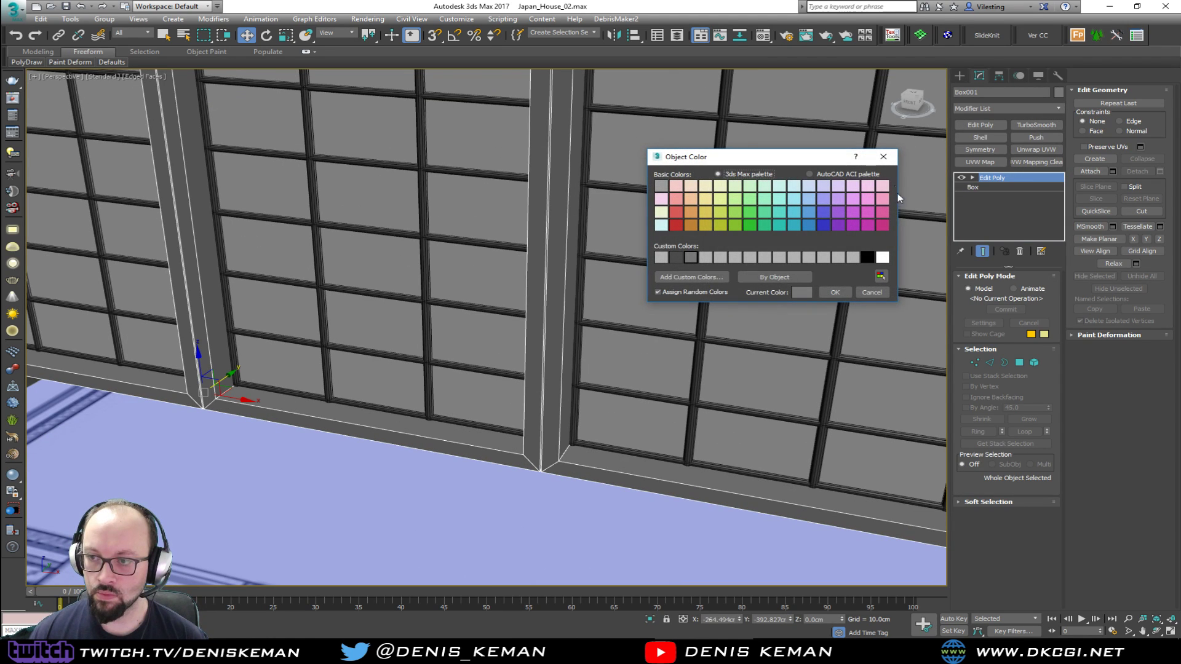
left_click(831, 292)
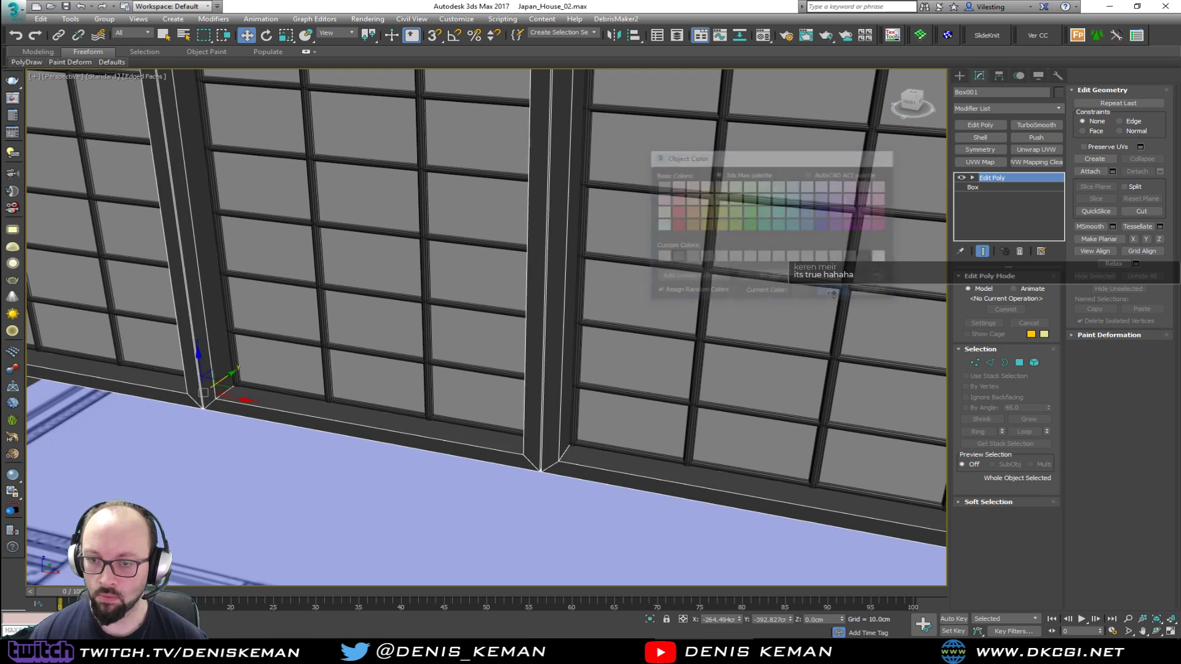
left_click(578, 517)
Examine the recolored shoji window in the front wall and the surrounding house from several angles without edges shown
key("F4")
scroll(585, 379, "down", 3)
middle_click_drag(595, 316, 607, 366)
scroll(585, 380, "down", 5)
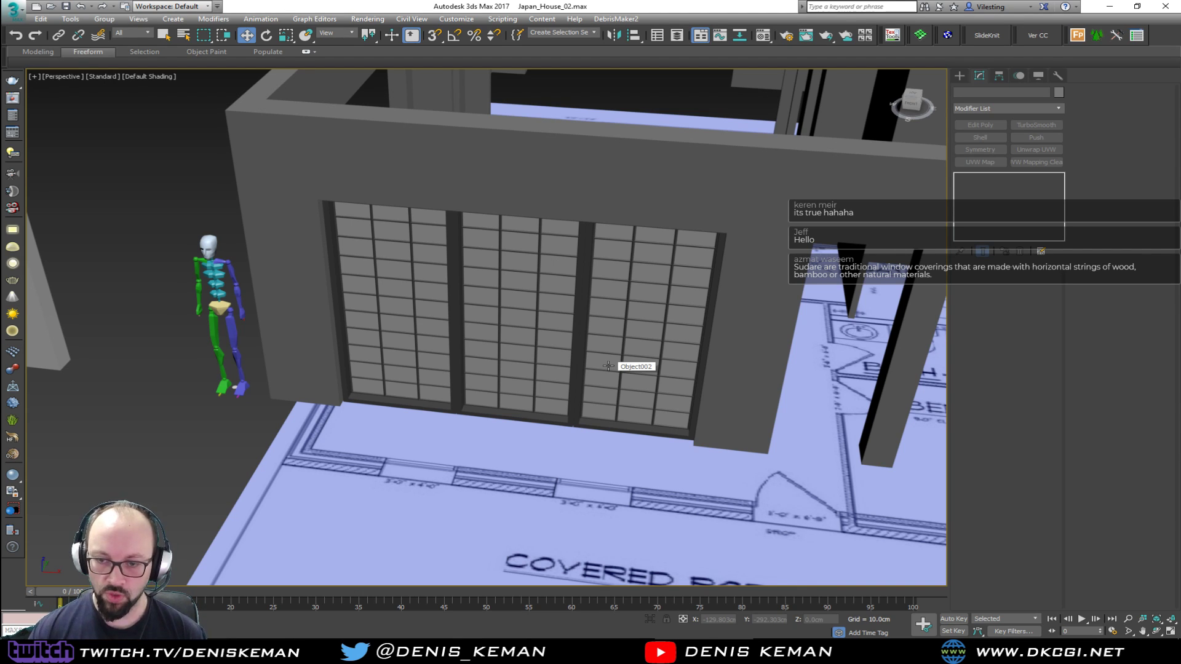
middle_click_drag(627, 337, 656, 275, "alt")
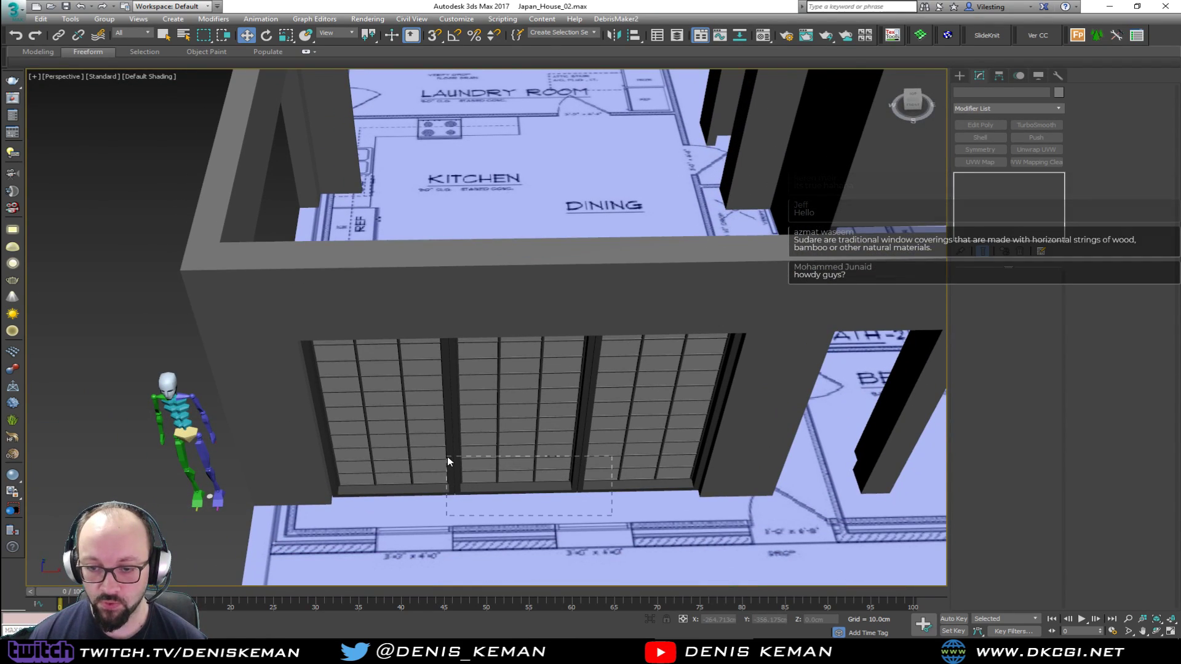
left_click_drag(612, 515, 447, 456)
middle_click_drag(448, 456, 485, 379, "alt")
middle_click_drag(693, 351, 439, 283)
scroll(440, 283, "down", 3)
mouse_move(584, 295)
middle_mouse_down("alt")
mouse_move(474, 285)
mouse_move(566, 292)
middle_mouse_up("alt")
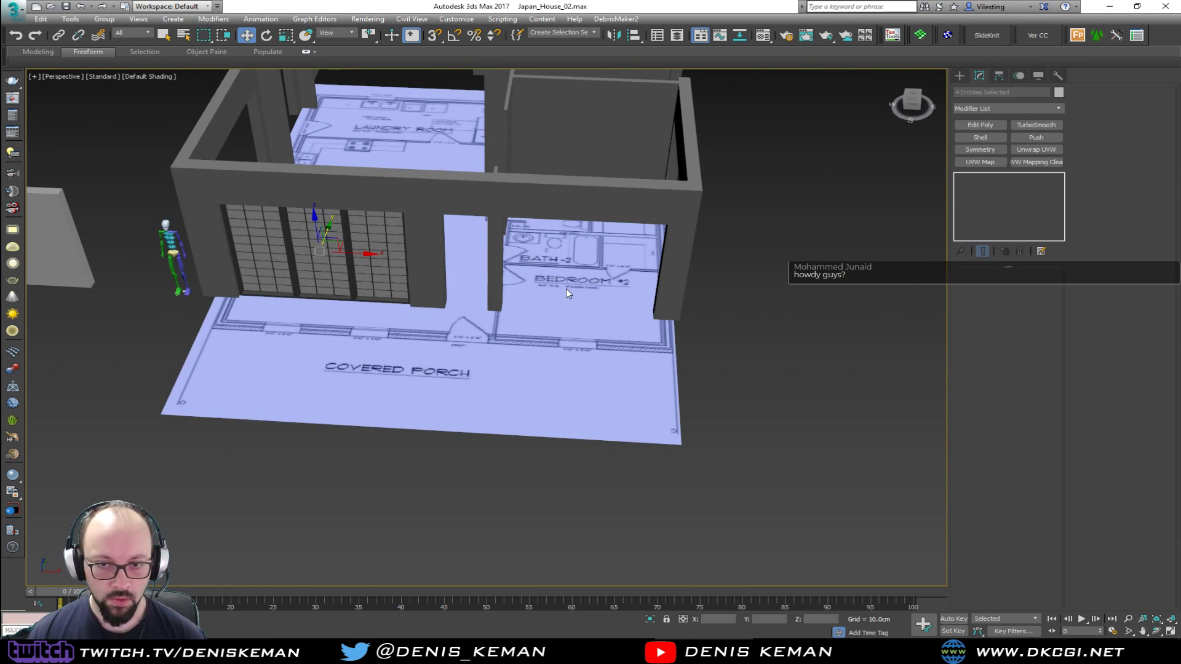
middle_click_drag(441, 265, 503, 328)
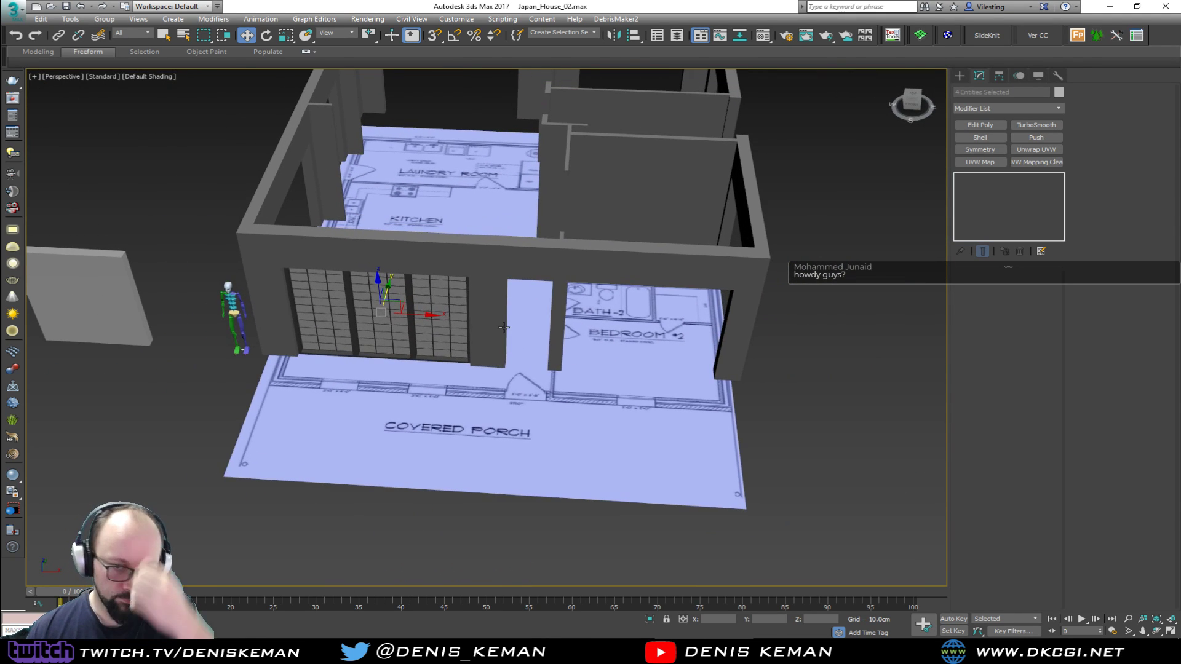
Clear the selection and save the scene
left_click(444, 393)
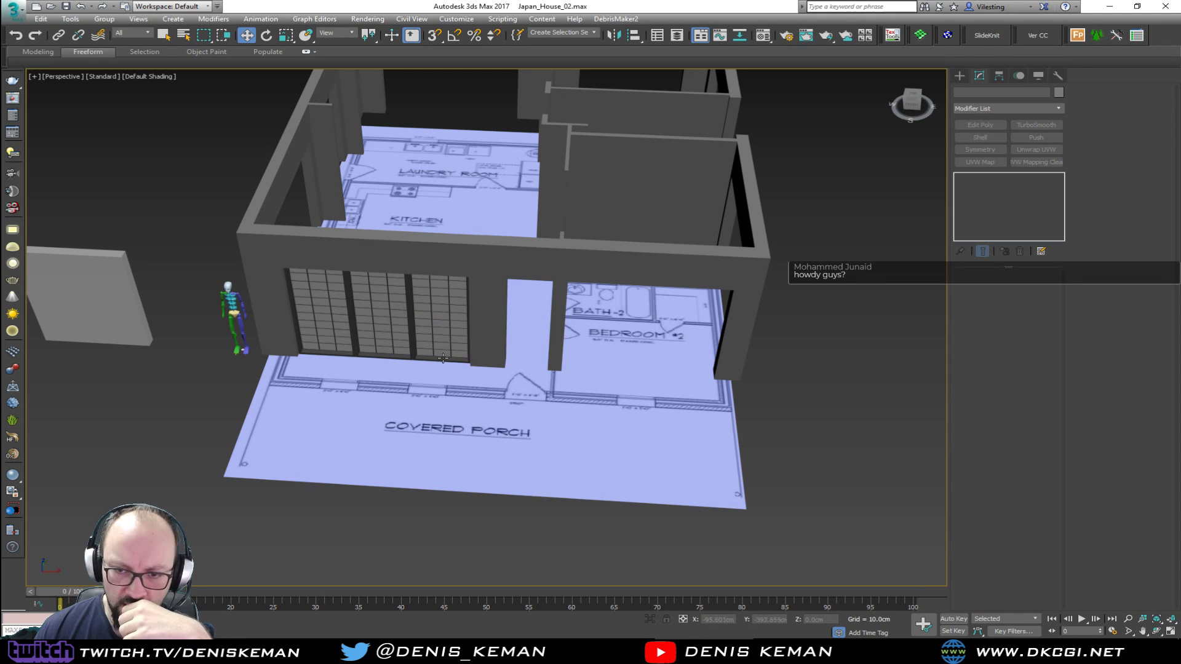
left_click(17, 11)
left_click(36, 115)
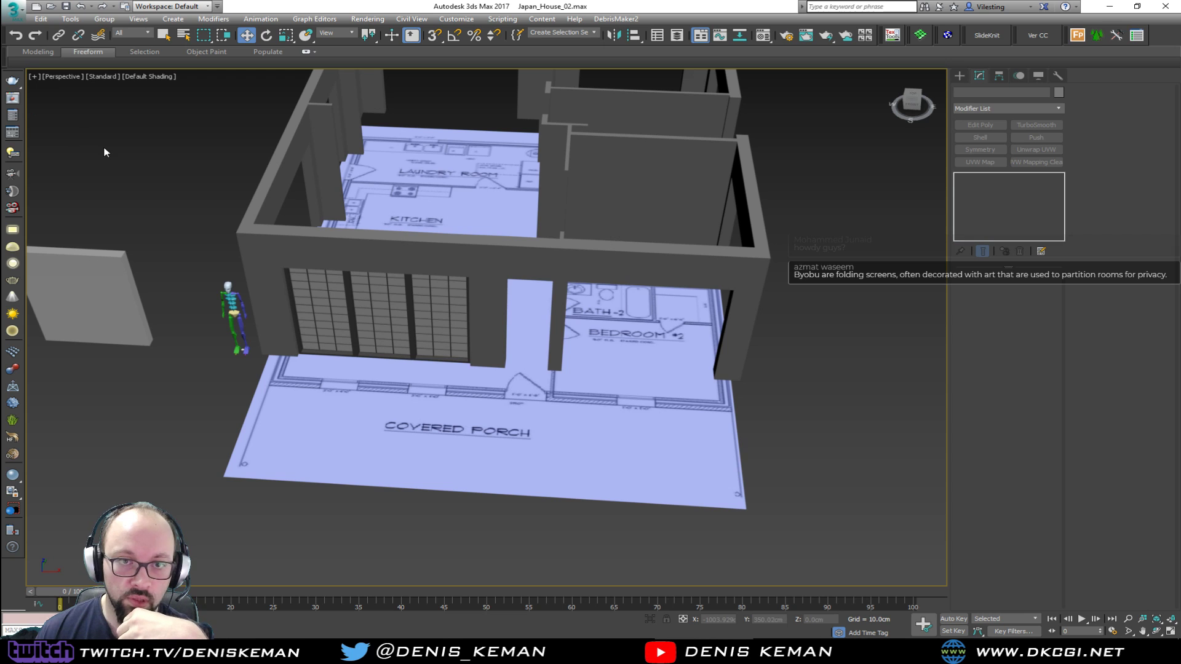
Select the complete shoji window and clone it as one copy near the Bedroom #1 wall opening
left_click_drag(340, 330, 339, 329)
middle_click_drag(398, 299, 377, 406)
middle_click_drag(394, 363, 289, 381, "alt")
middle_click_drag(394, 394, 335, 259)
mouse_move(256, 203)
left_mouse_down("shift")
mouse_move(584, 342)
mouse_move(733, 418)
mouse_move(748, 445)
left_mouse_up("shift")
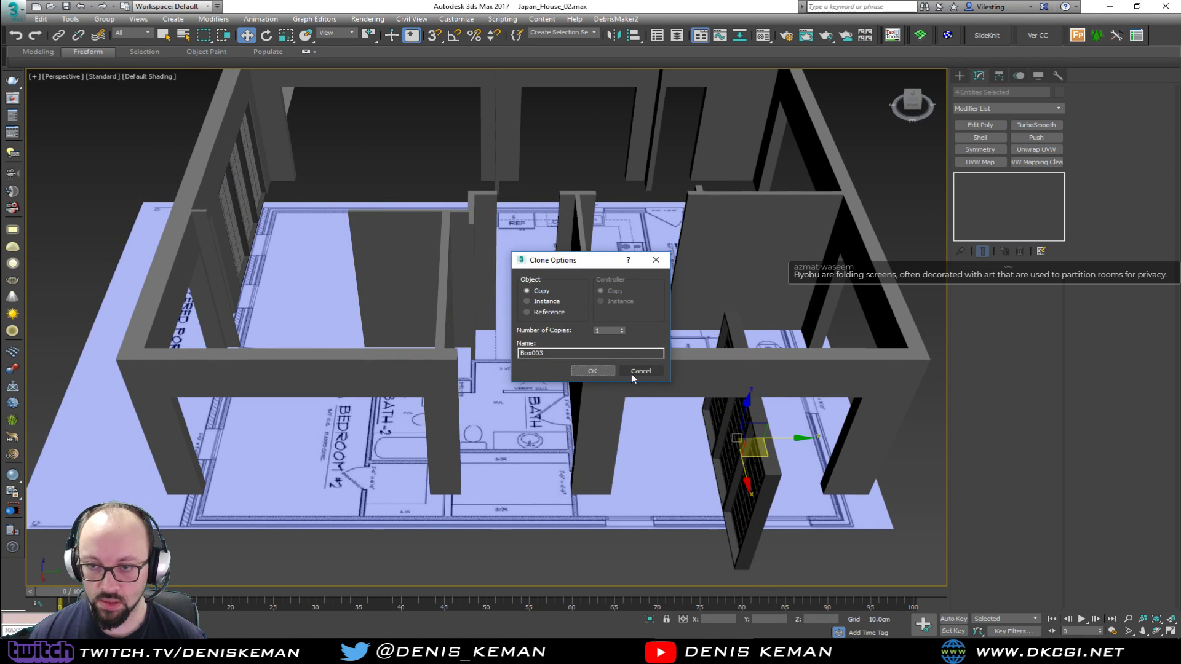
left_click(604, 371)
Rotate the copied window about the vertical axis with angle snap so it runs parallel to the Bedroom #1 wall
key("z")
key("e")
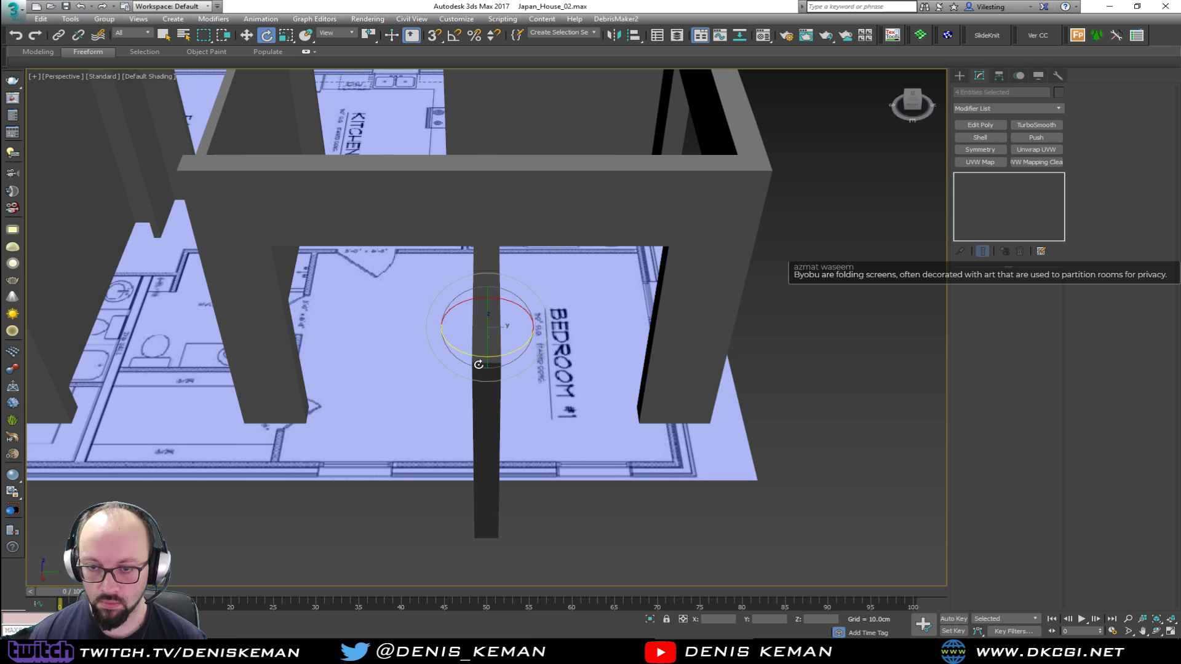
left_click_drag(471, 354, 564, 354)
key("ctrl+z")
key("a")
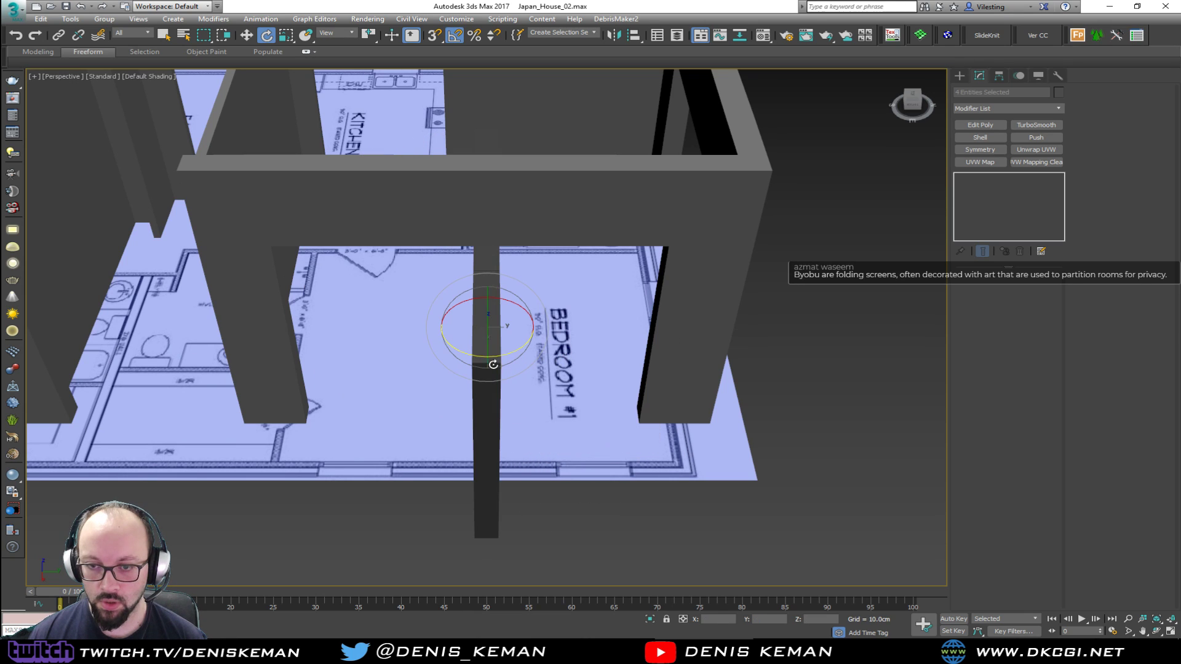
left_click_drag(474, 358, 527, 357)
Align the copied window with the Bedroom #1 wall along the X axis, working in the top wireframe view
key("alt+w")
right_click(346, 194)
key("z")
key("alt+w")
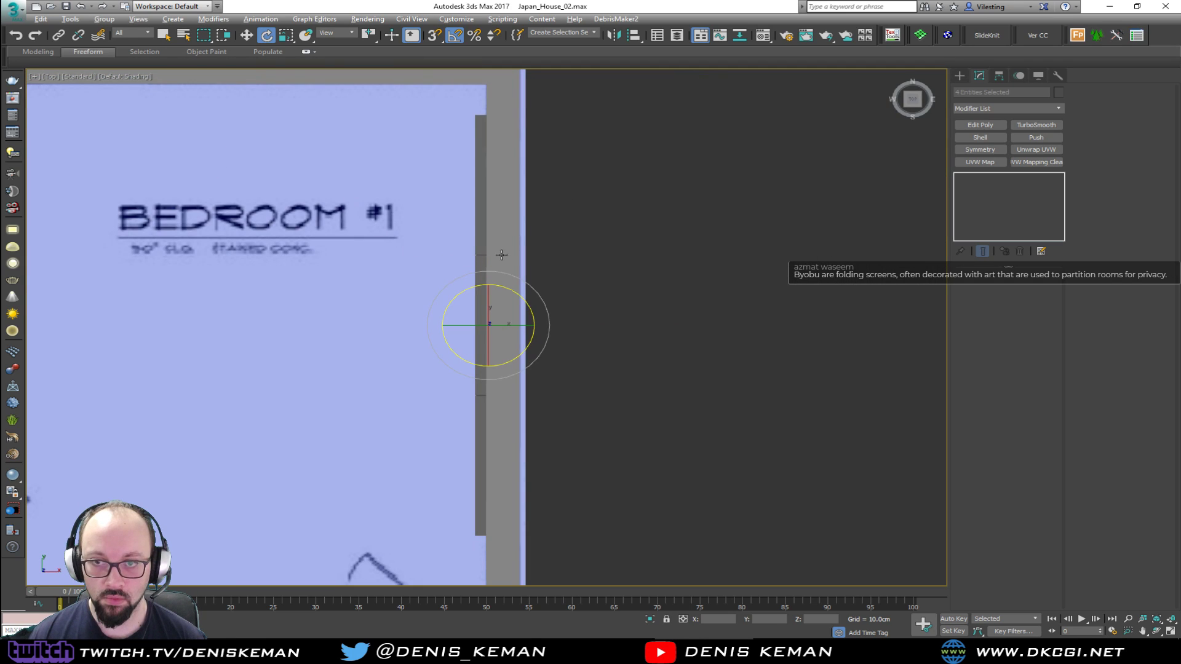
key("F3")
middle_click_drag(517, 245, 511, 287)
key("w")
left_click_drag(519, 368, 520, 368)
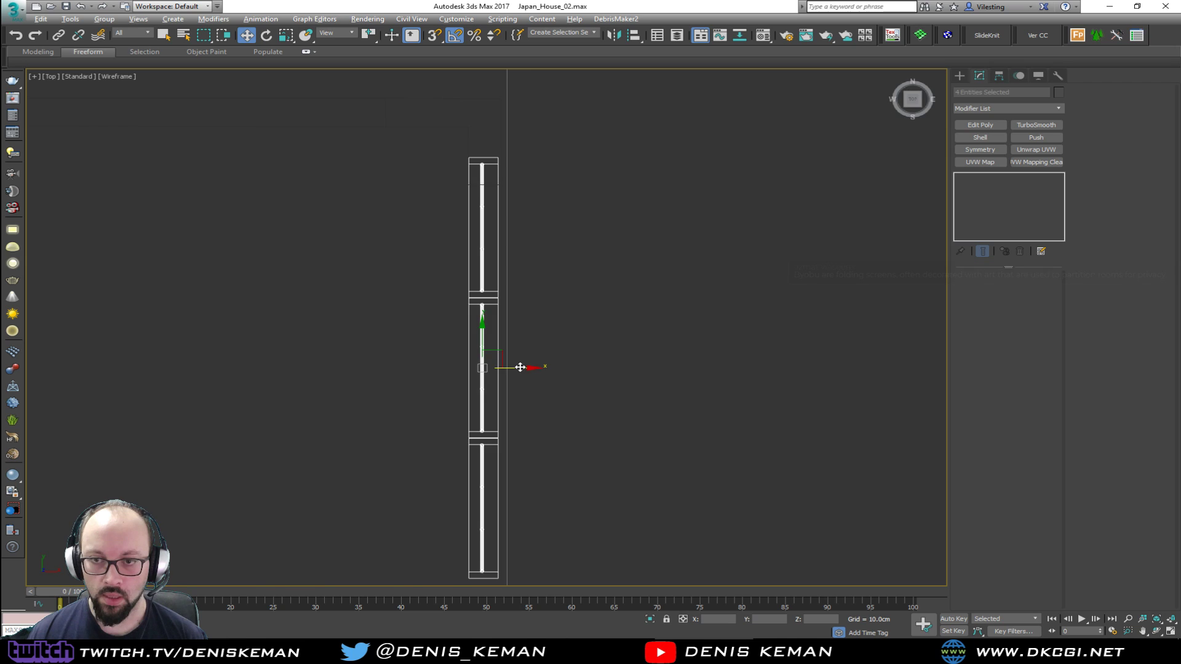
Move the copied window outward so it stands in front of the Bedroom #1 wall opening
key("alt+w")
right_click(621, 372)
key("alt+w")
middle_click_drag(682, 312, 618, 320, "alt")
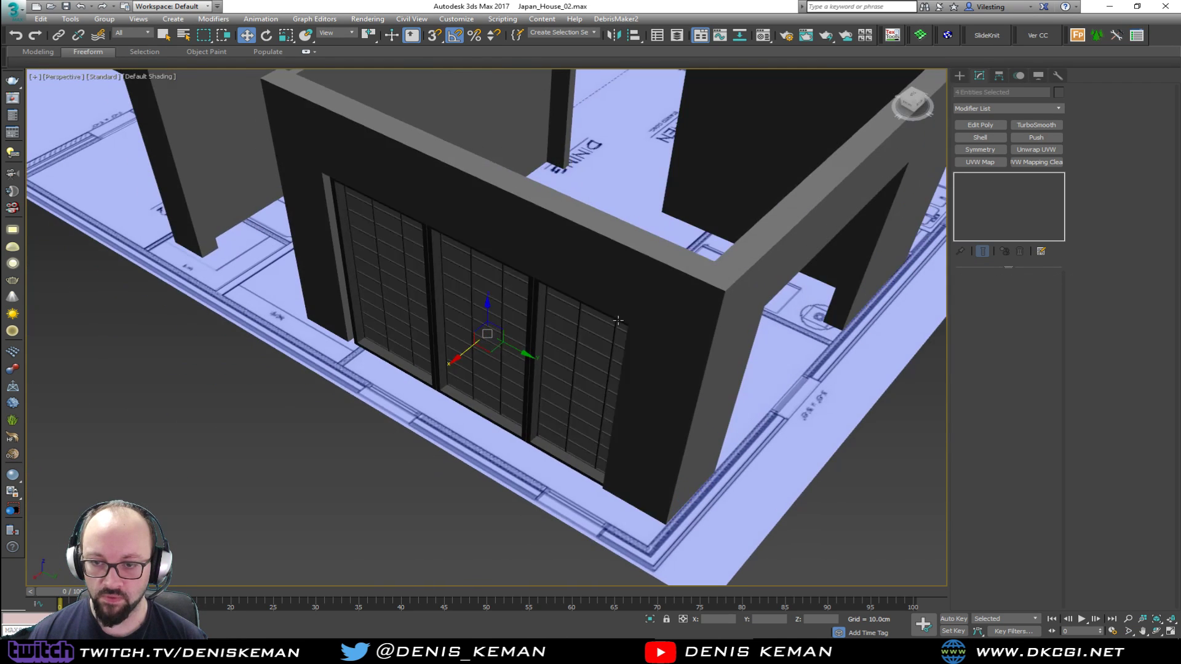
left_click_drag(467, 352, 396, 388)
Set the house walls' object color to red
left_click(665, 384)
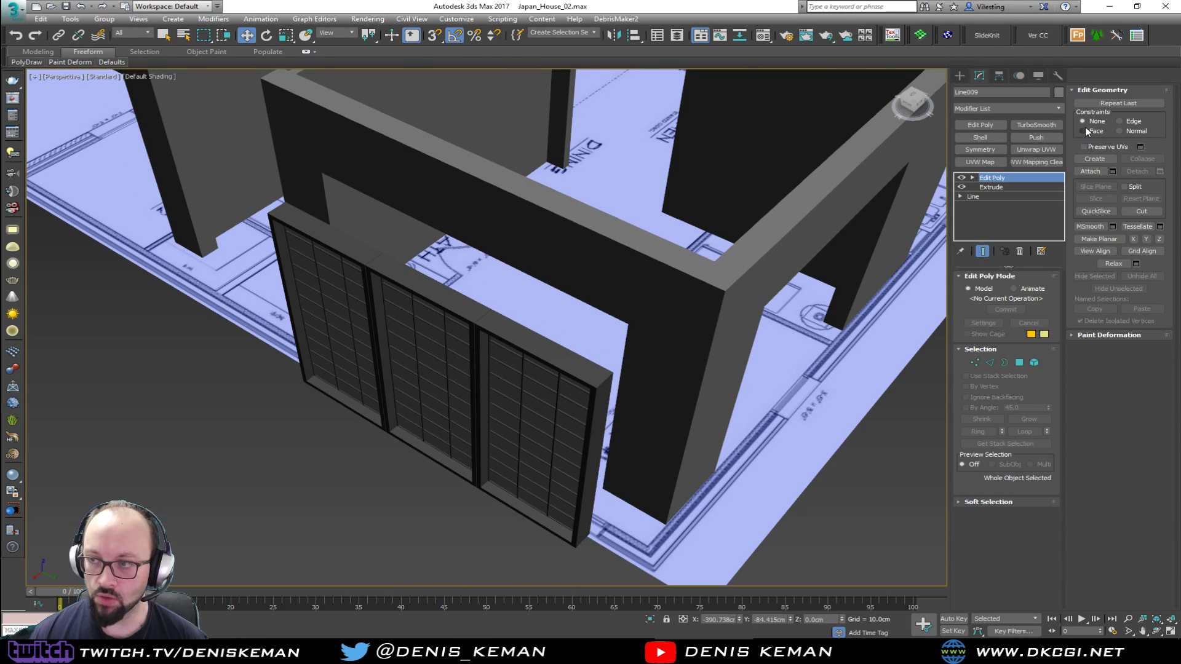
left_click(1061, 92)
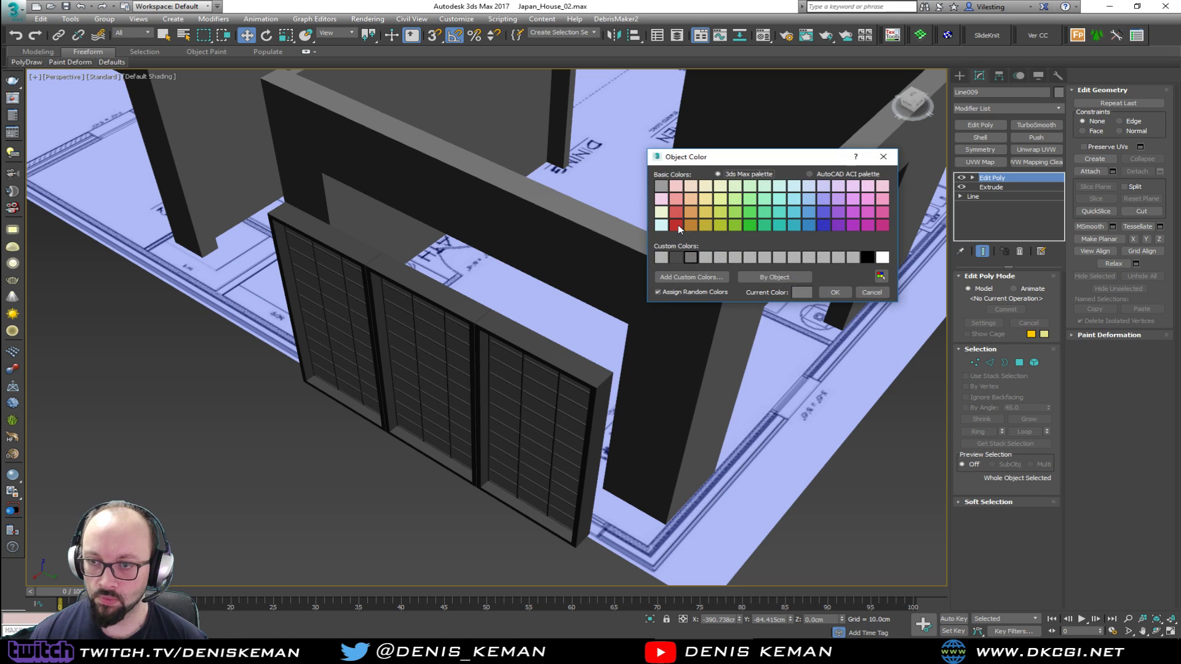
left_click(835, 295)
left_click(821, 458)
middle_click_drag(707, 372, 748, 383, "alt")
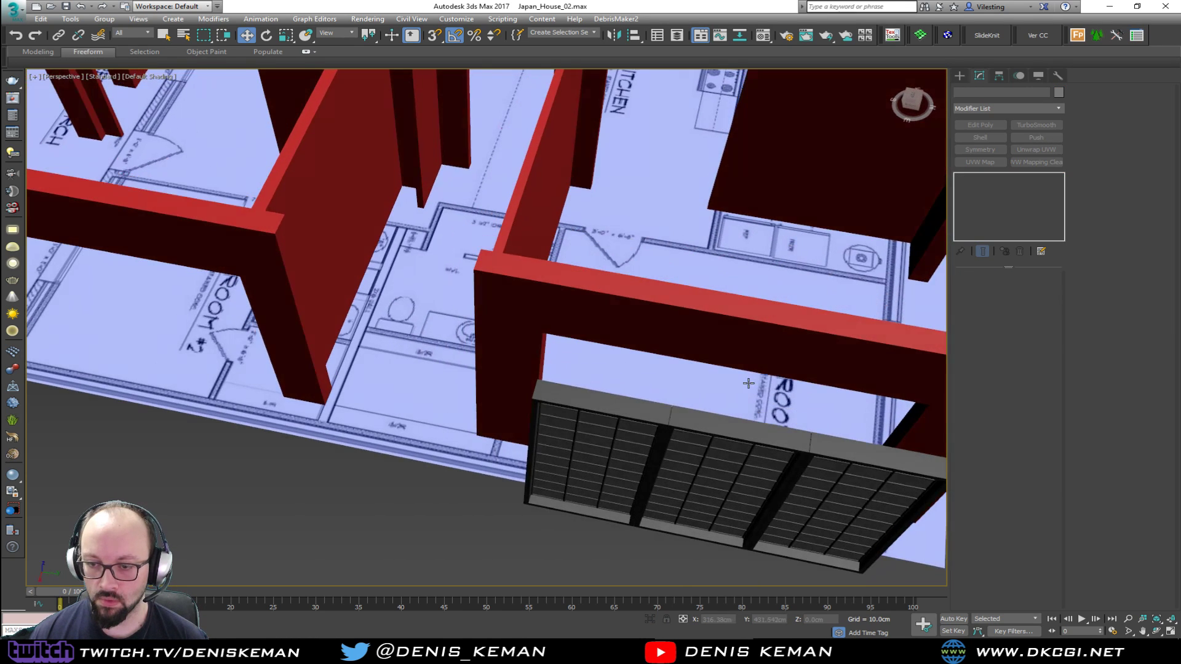
Set the house walls' object color to blue
left_click(690, 330)
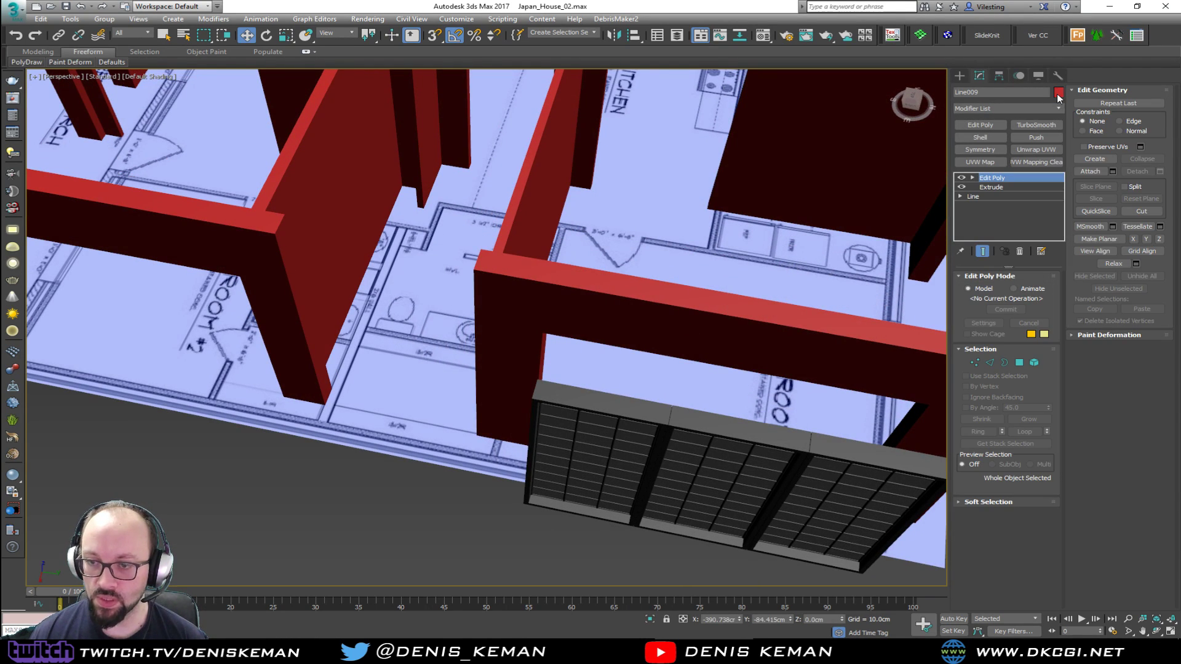
left_click(1058, 93)
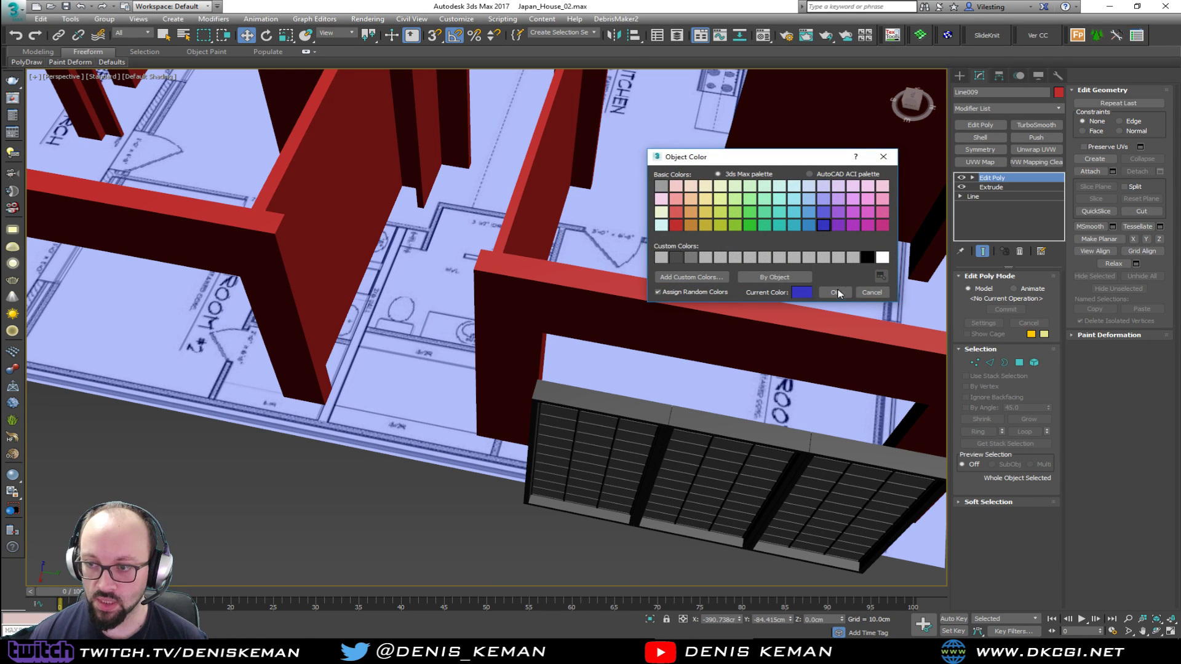
left_click(836, 292)
Move the copied window into the Bedroom #1 wall opening and snap its frame corner to the corner of the opening
middle_click_drag(836, 292, 592, 251, "alt")
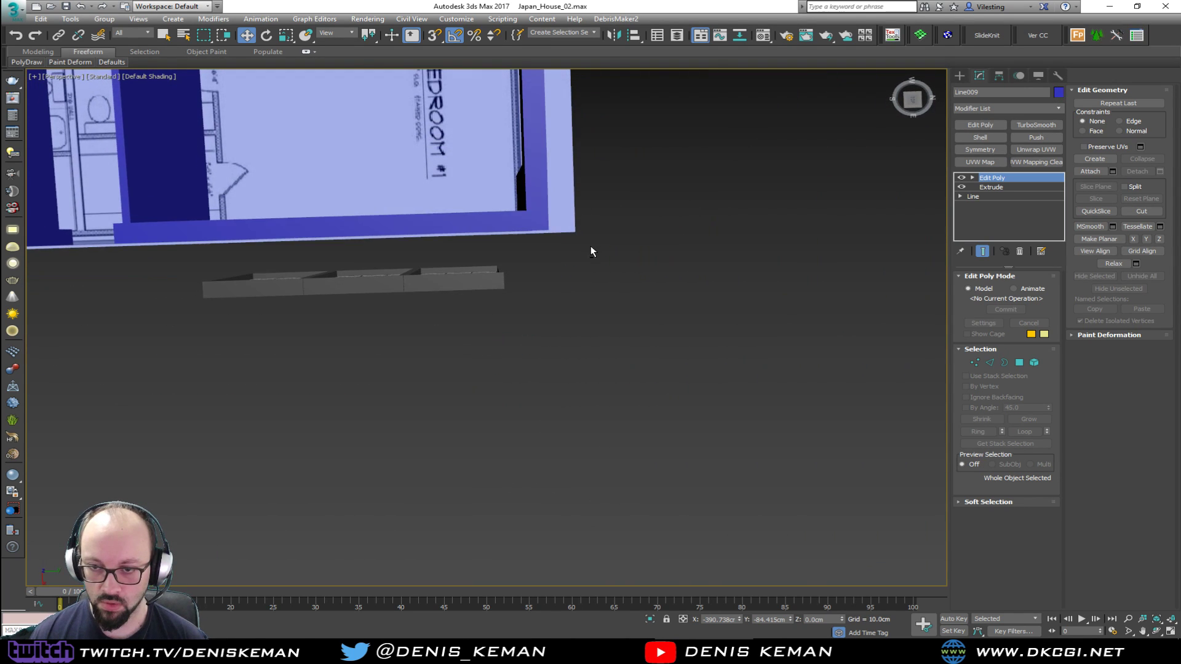
left_click_drag(174, 338, 173, 338)
key("alt+w")
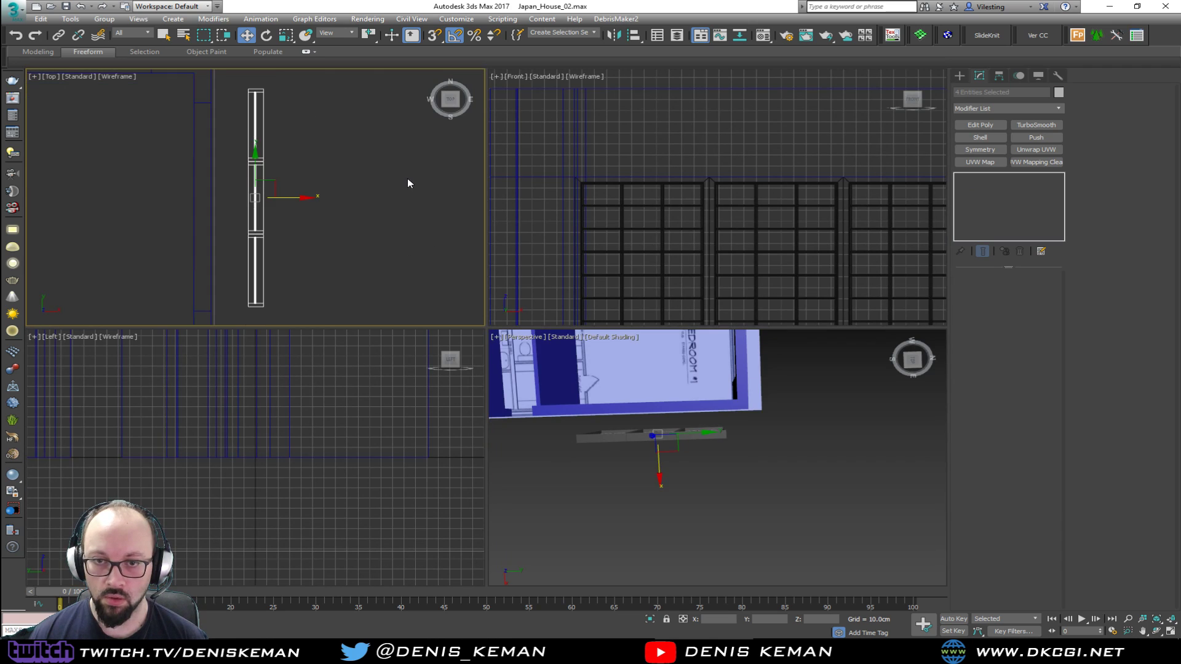
key("alt+w")
left_click_drag(503, 312, 394, 135)
scroll(393, 134, "up", 10)
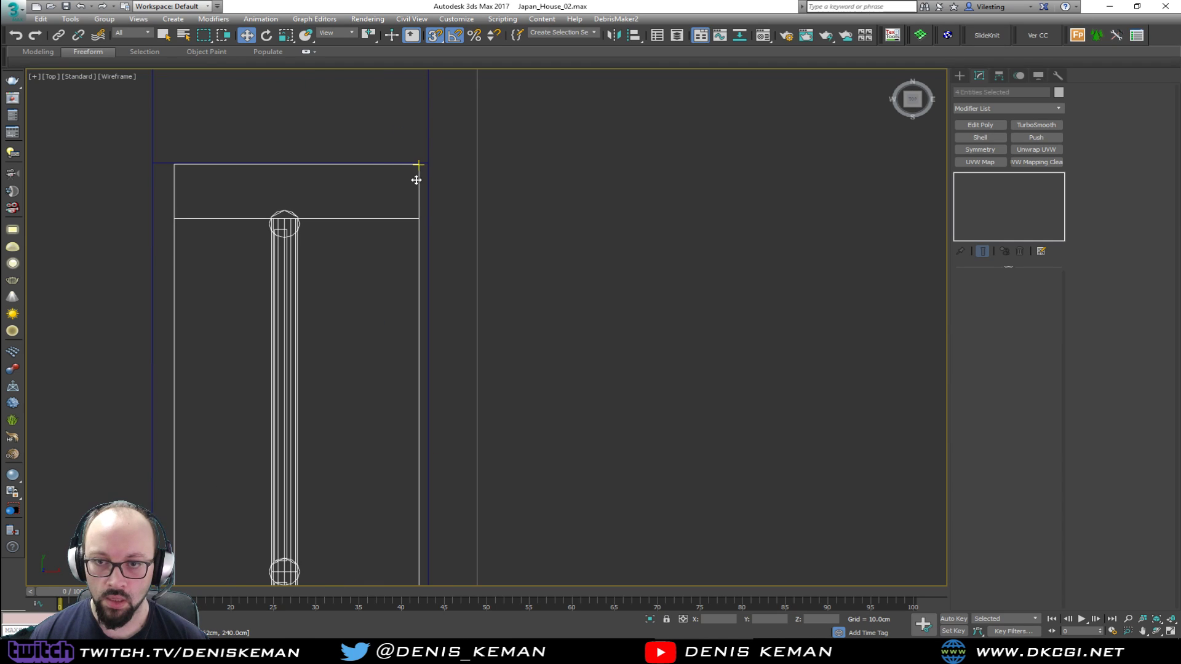
left_click_drag(418, 177, 426, 168)
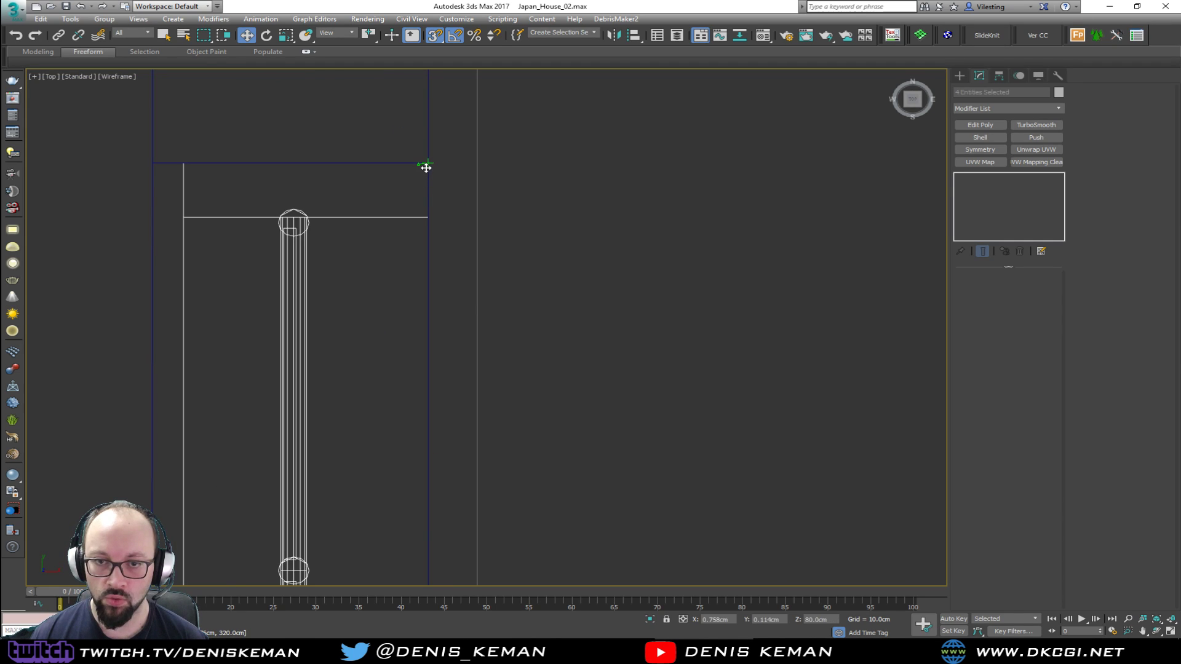
scroll(442, 123, "down", 6)
key("alt+w")
right_click(592, 333)
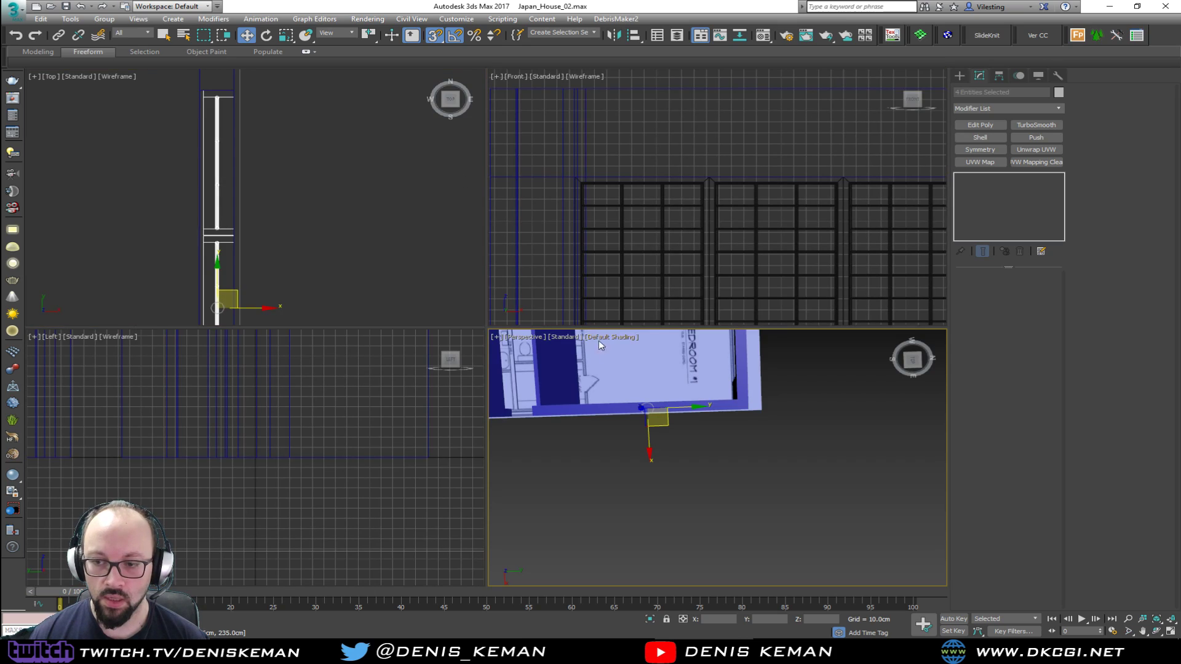
key("alt+w")
middle_click_drag(626, 419, 581, 295, "alt")
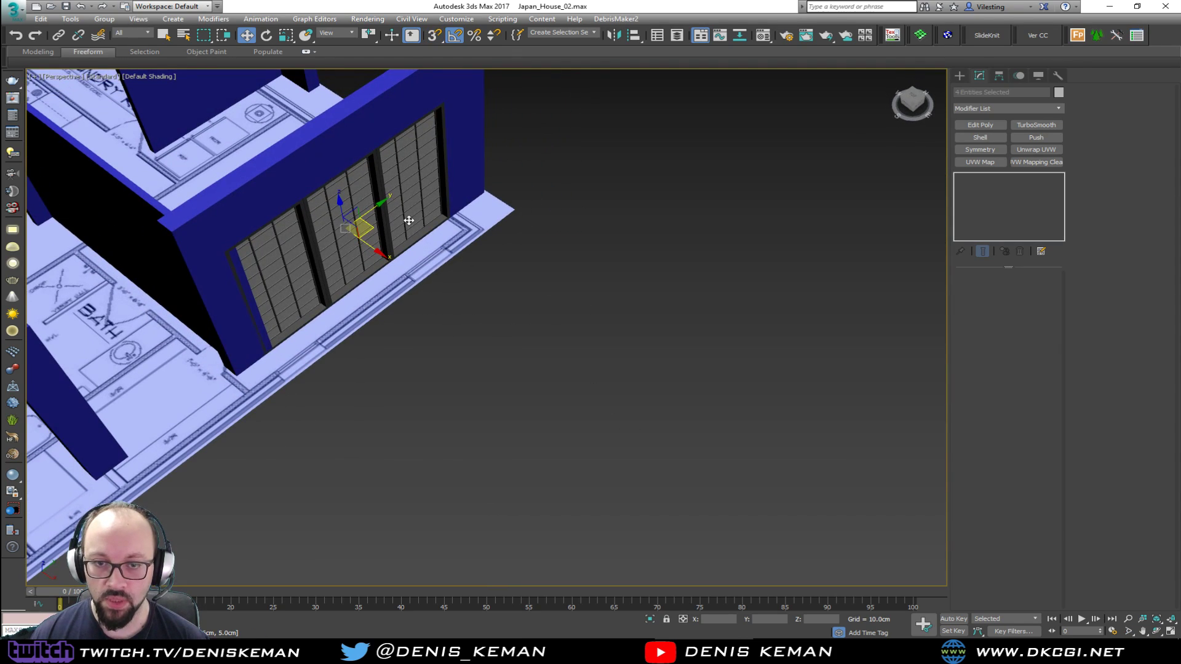
middle_click_drag(408, 220, 503, 304)
scroll(503, 304, "up", 2)
middle_click_drag(457, 289, 418, 283, "alt")
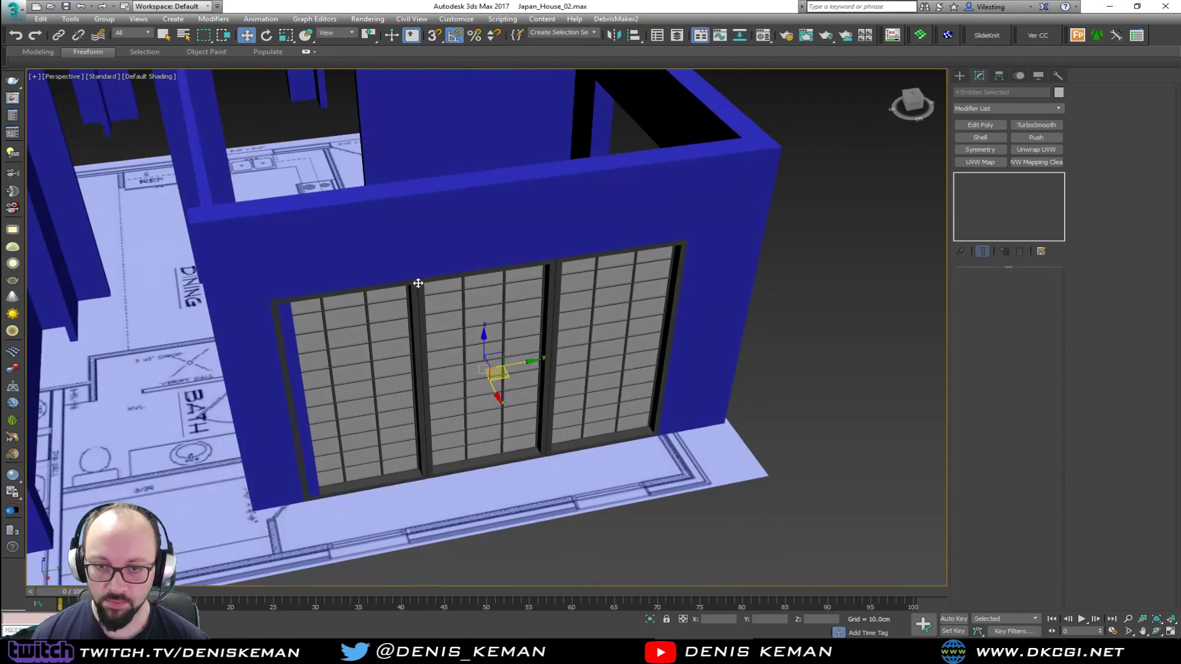
Snap the wall vertices at the open side of the Bedroom #1 opening to the end of the window frame
left_click(342, 263)
middle_click_drag(341, 264, 524, 270)
key("1")
key("F3")
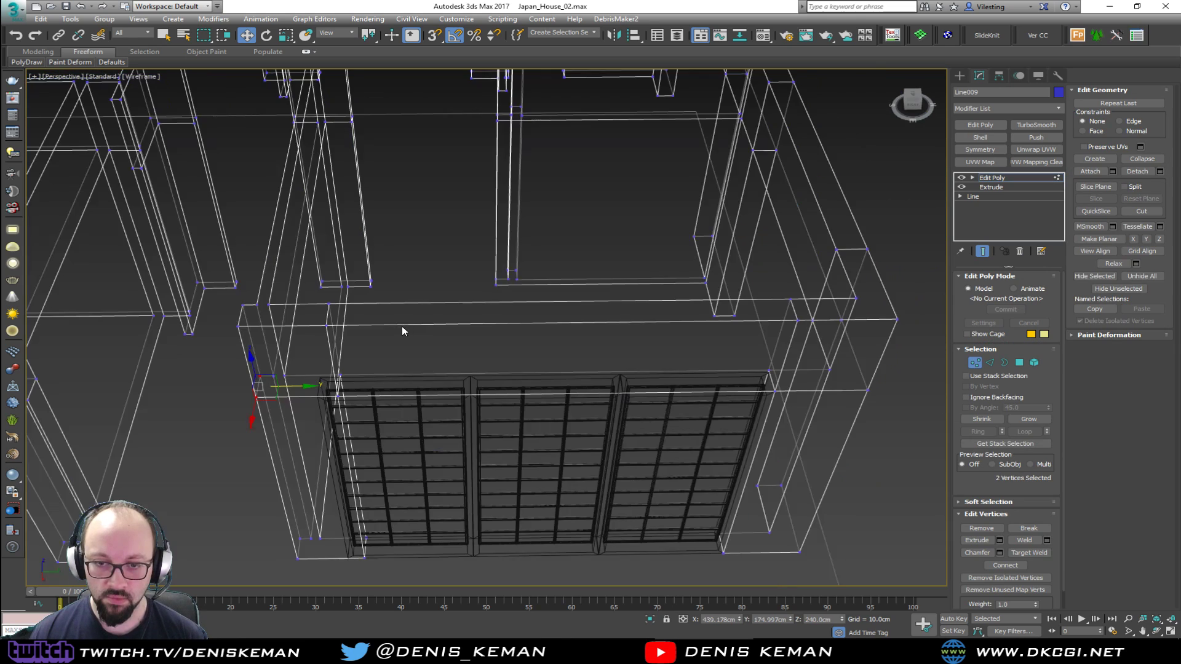
left_click(389, 269)
middle_click_drag(390, 268, 671, 404, "alt")
left_click_drag(549, 551, 541, 553)
key("alt+w")
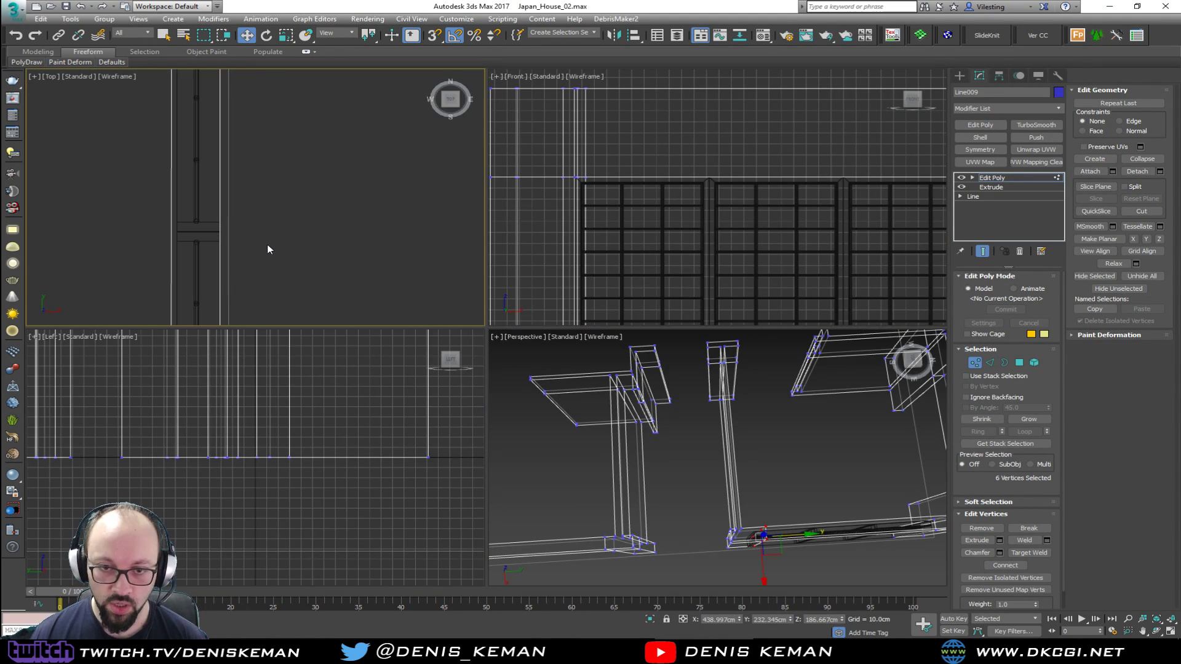
key("alt+w")
scroll(355, 164, "down", 3)
middle_click_drag(392, 109, 385, 255)
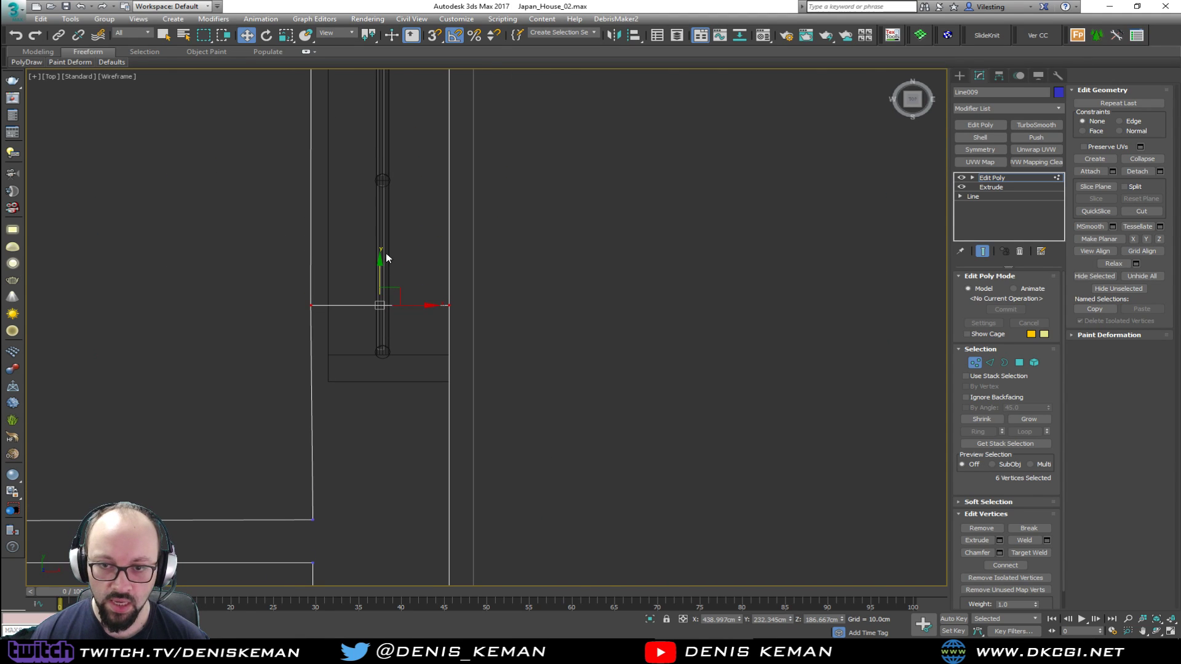
key("s")
left_click_drag(379, 305, 450, 376)
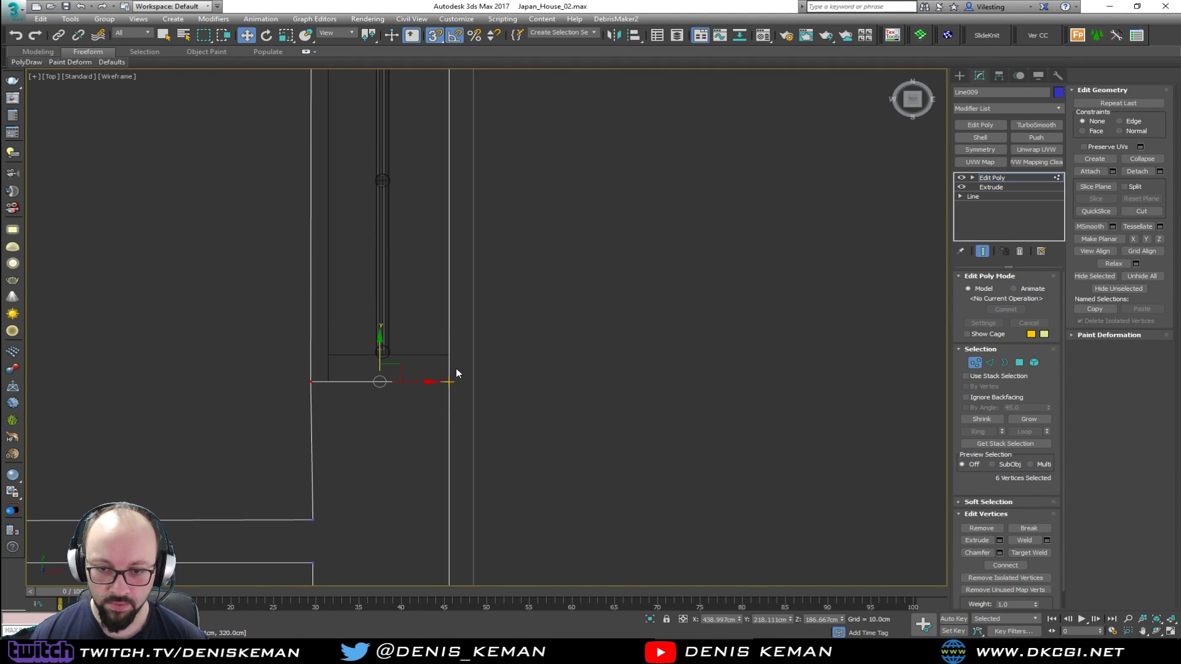
key("alt+w")
key("alt+w")
scroll(649, 431, "up", 2)
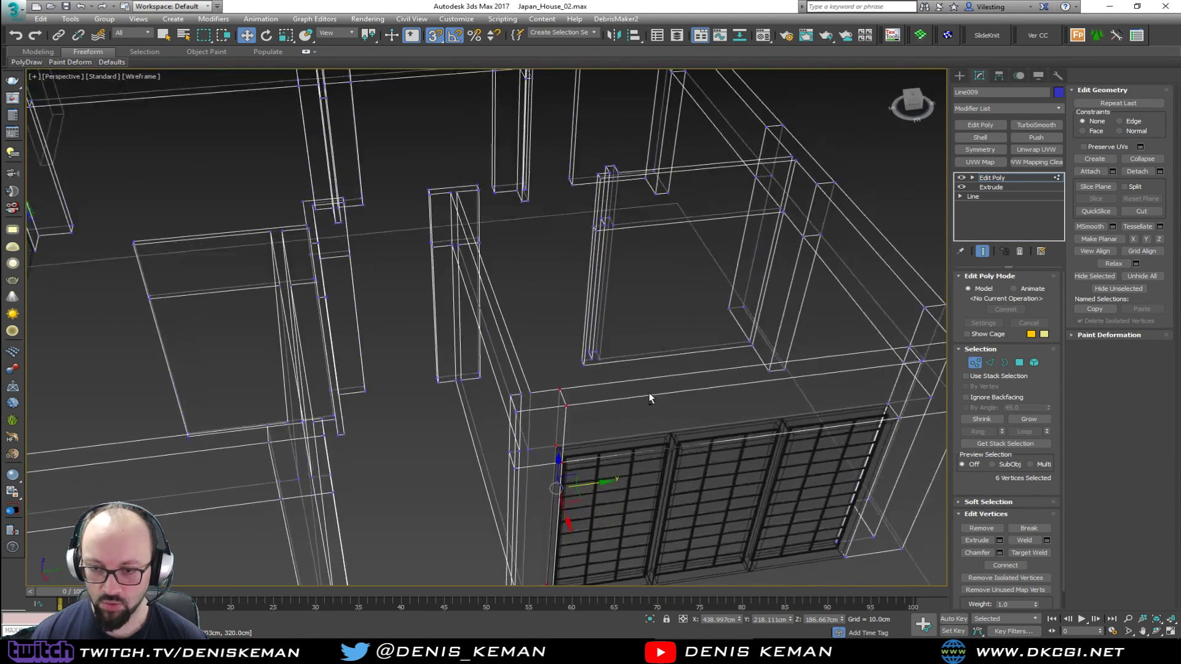
left_click(978, 363)
key("F3")
scroll(430, 319, "down", 3)
mouse_move(601, 393)
middle_mouse_down()
mouse_move(380, 297)
mouse_move(486, 303)
mouse_move(499, 359)
mouse_move(534, 382)
mouse_move(452, 396)
mouse_move(675, 361)
mouse_move(676, 371)
middle_mouse_up()
left_click(567, 399)
Select the complete family room window facing the covered porch and clone it as one copy further along the same wall
scroll(488, 388, "up", 3)
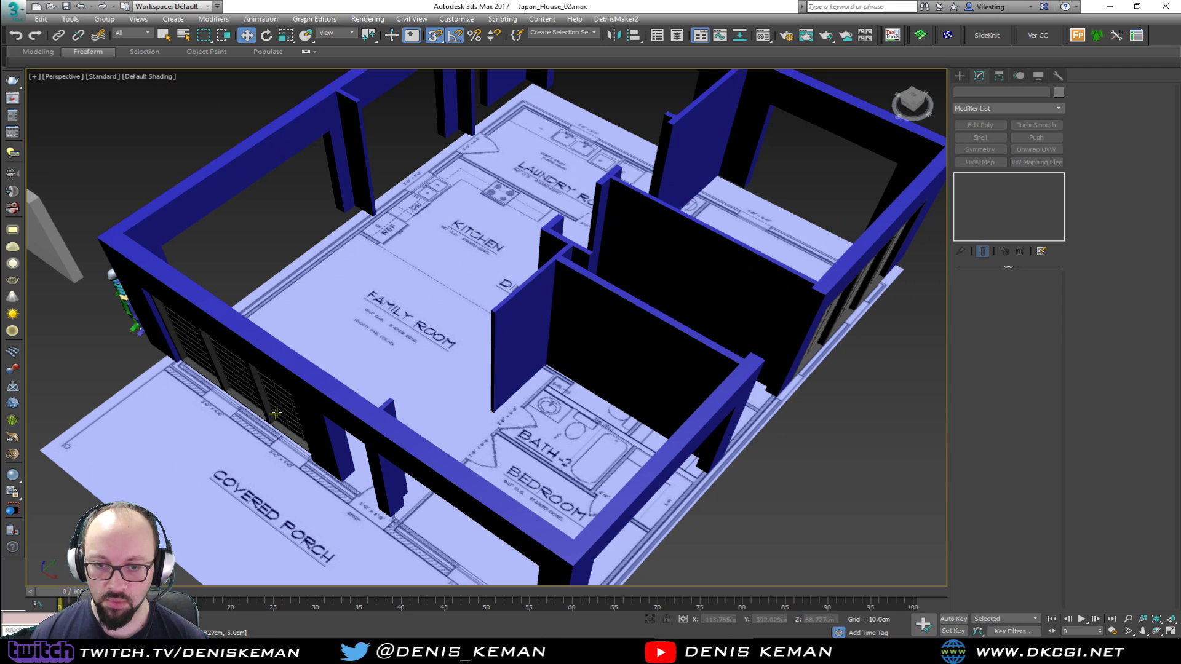
scroll(284, 412, "down", 2)
middle_click_drag(285, 412, 592, 380, "alt")
key("s")
key("F3")
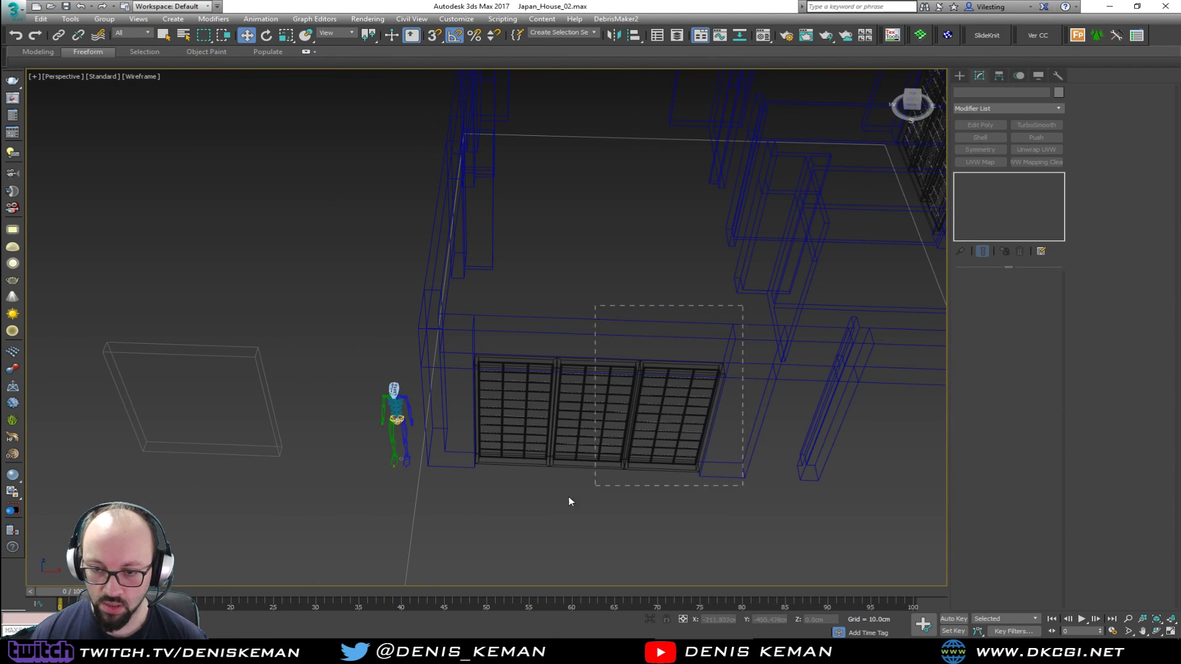
left_click_drag(467, 520, 467, 520)
middle_click_drag(762, 377, 476, 271, "alt")
key("F3")
left_click_drag(393, 320, 730, 441, "shift")
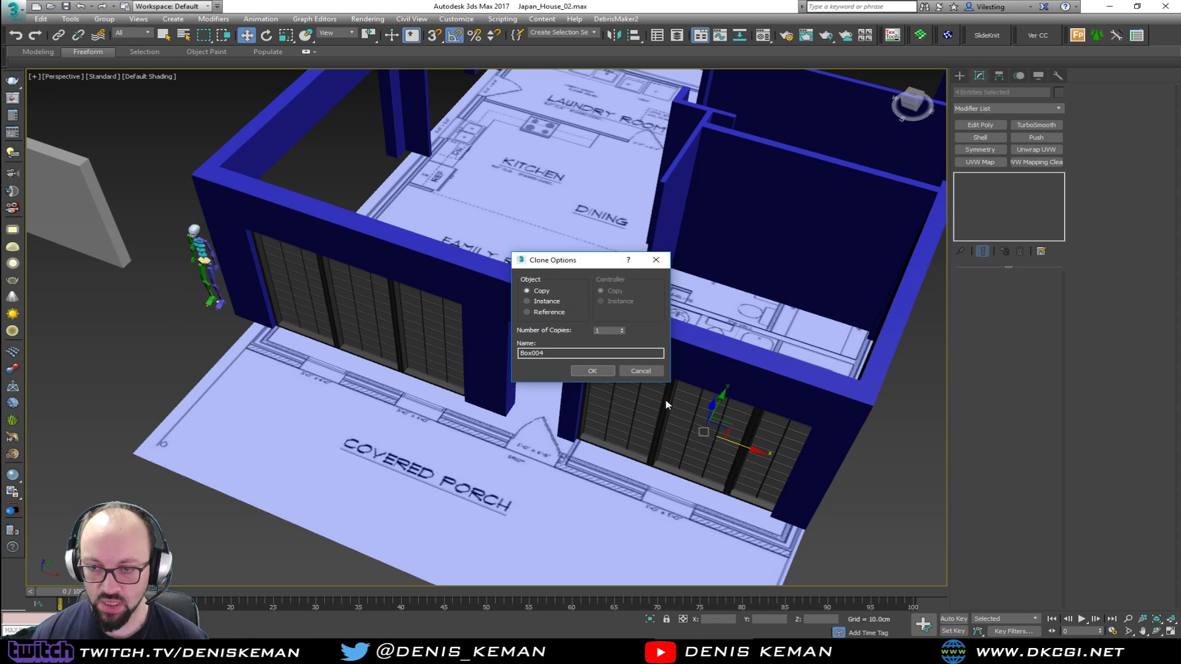
left_click(592, 371)
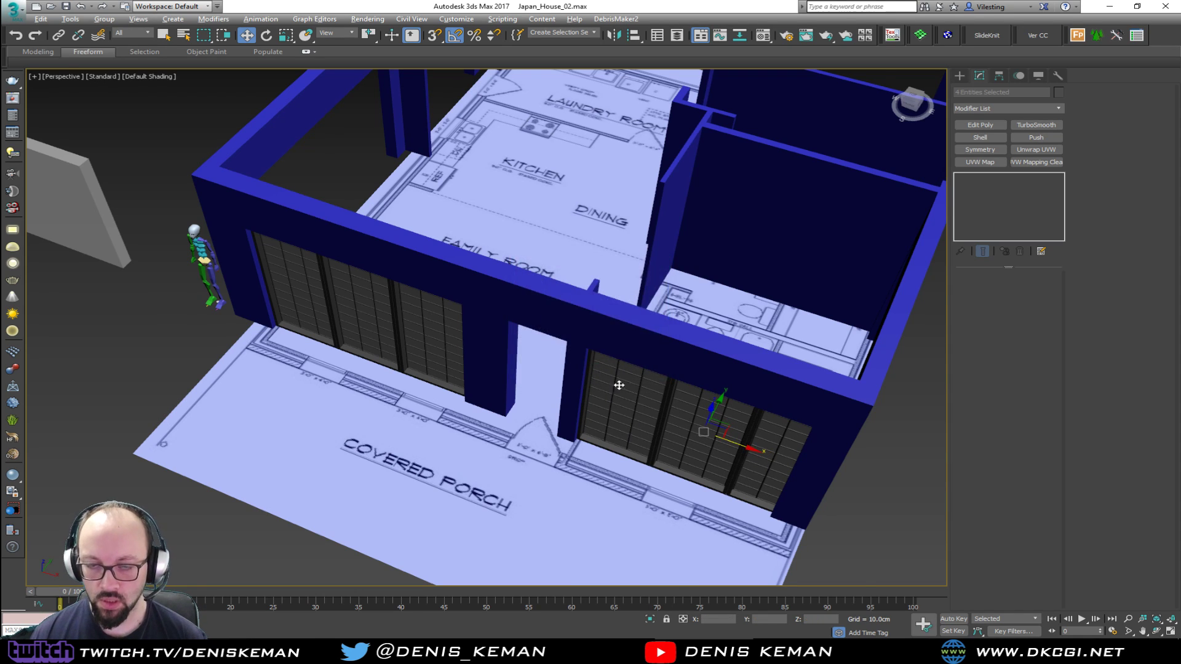
Move the new window copy onto the family room's side wall and rotate it -90 degrees about Z
key("alt+w")
key("alt+w")
scroll(404, 313, "down", 3)
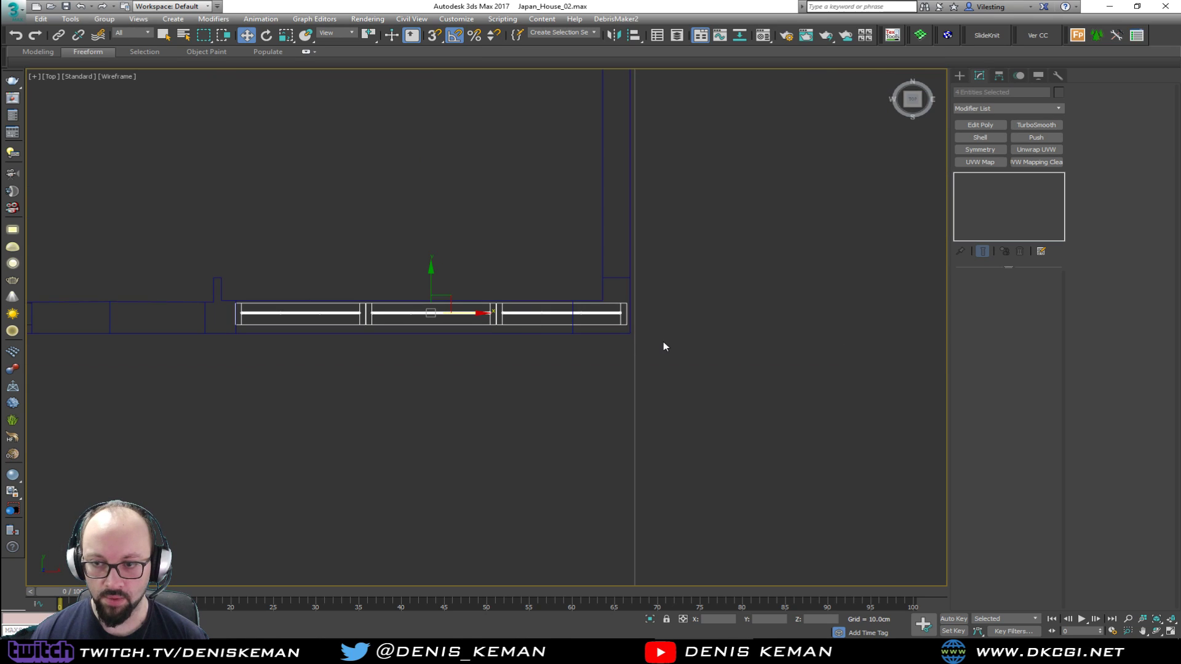
middle_click_drag(303, 206, 610, 365)
scroll(612, 366, "down", 3)
middle_click_drag(573, 305, 603, 399)
left_click_drag(702, 484, 428, 436)
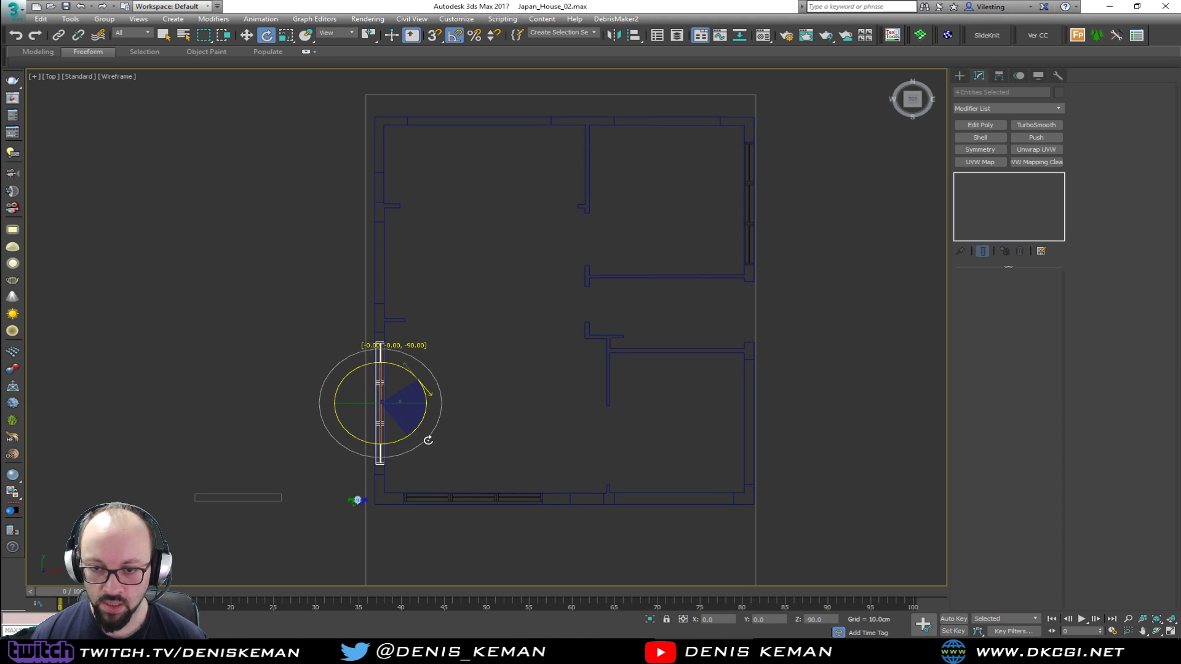
Slide the rotated window about 25 cm along Y towards the corner-side edge of the family room side opening
key("alt+w")
middle_click(502, 439)
key("alt+w")
key("z")
middle_click_drag(437, 279, 542, 276, "alt")
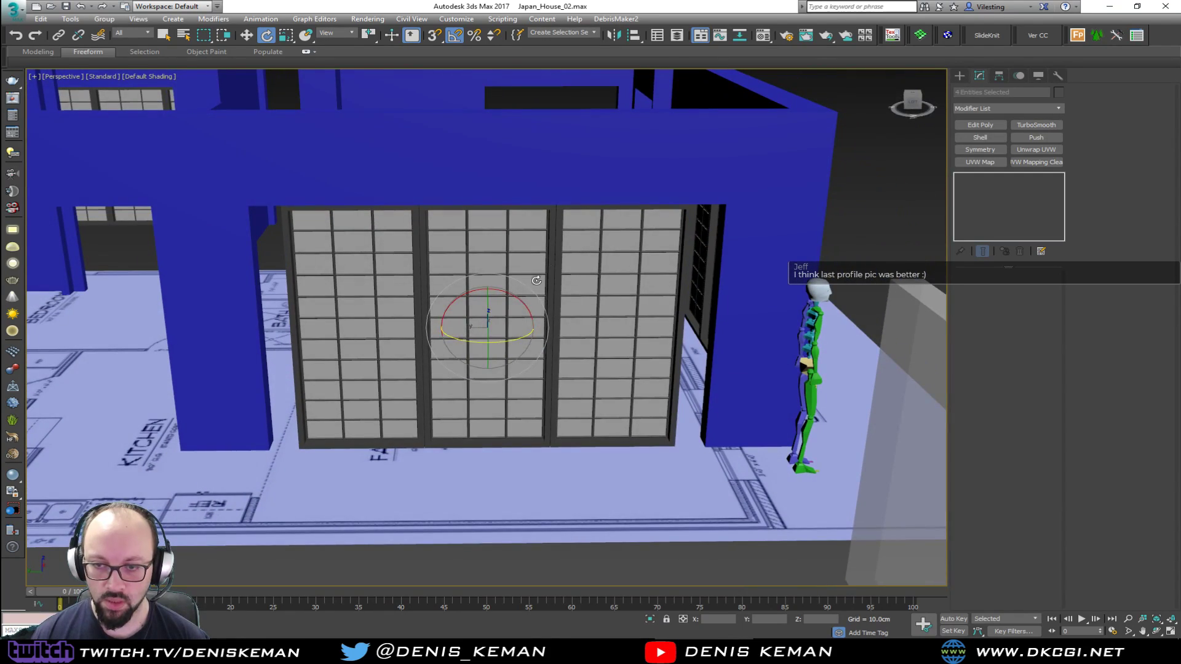
left_click_drag(459, 328, 488, 329)
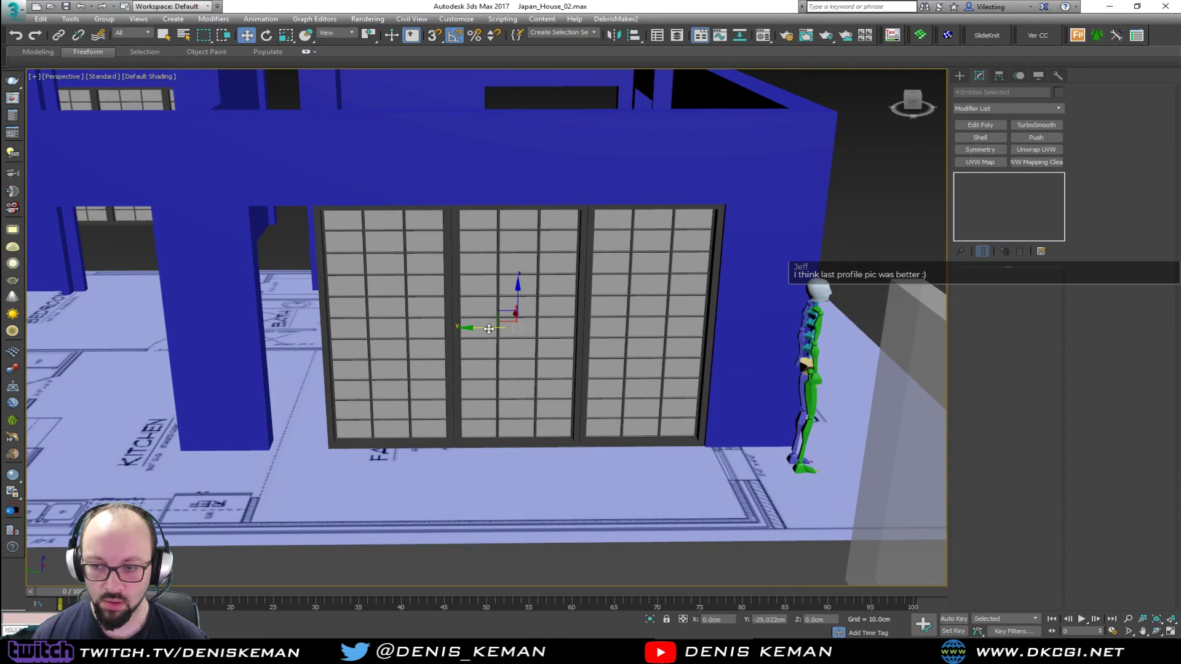
middle_click_drag(493, 320, 298, 340, "alt")
Snap the side window's frame flush with the inner face of the family room wall in the top wireframe view
key("alt+w")
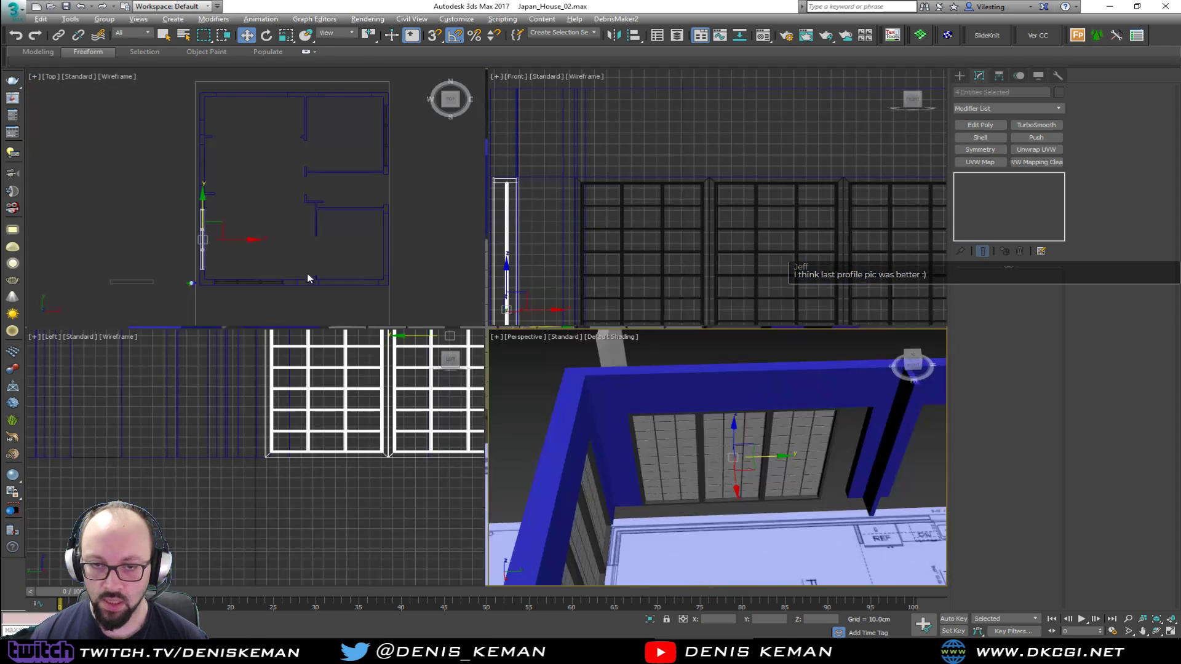
key("alt+w")
middle_click_drag(527, 584, 539, 453)
scroll(496, 417, "up", 4)
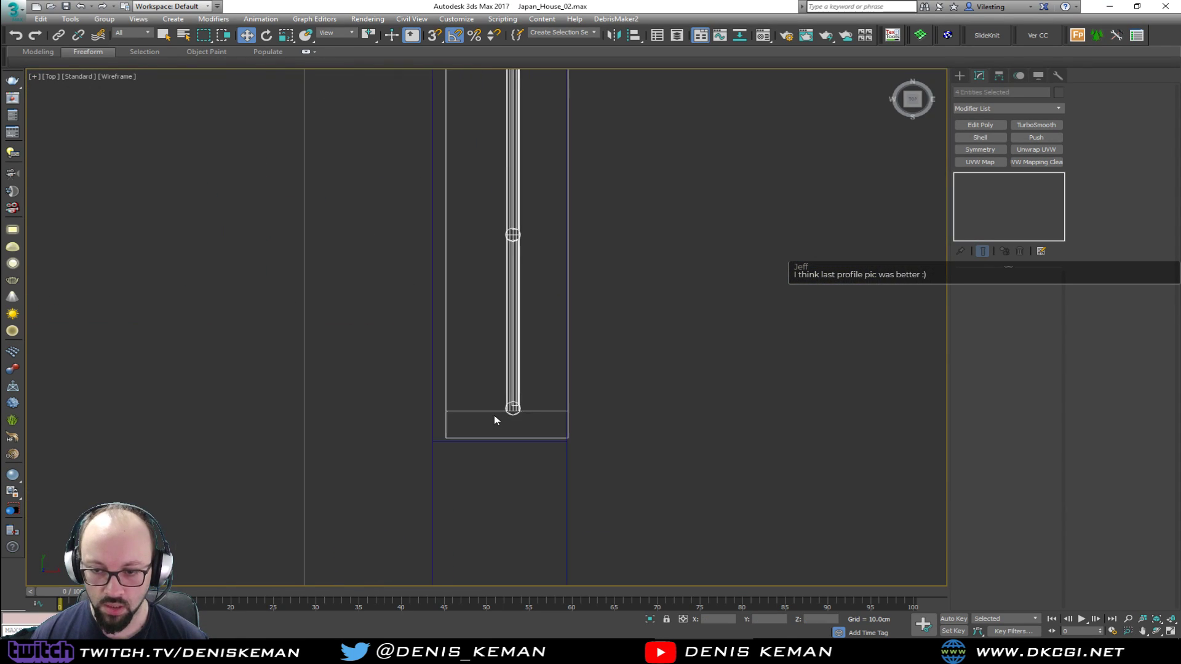
scroll(551, 423, "up", 1)
scroll(573, 427, "down", 2)
middle_click_drag(588, 377, 534, 439)
scroll(534, 439, "down", 1)
middle_click_drag(562, 265, 555, 403)
scroll(555, 403, "down", 2)
scroll(548, 503, "up", 4)
middle_click_drag(543, 505, 572, 299)
scroll(544, 407, "down", 2)
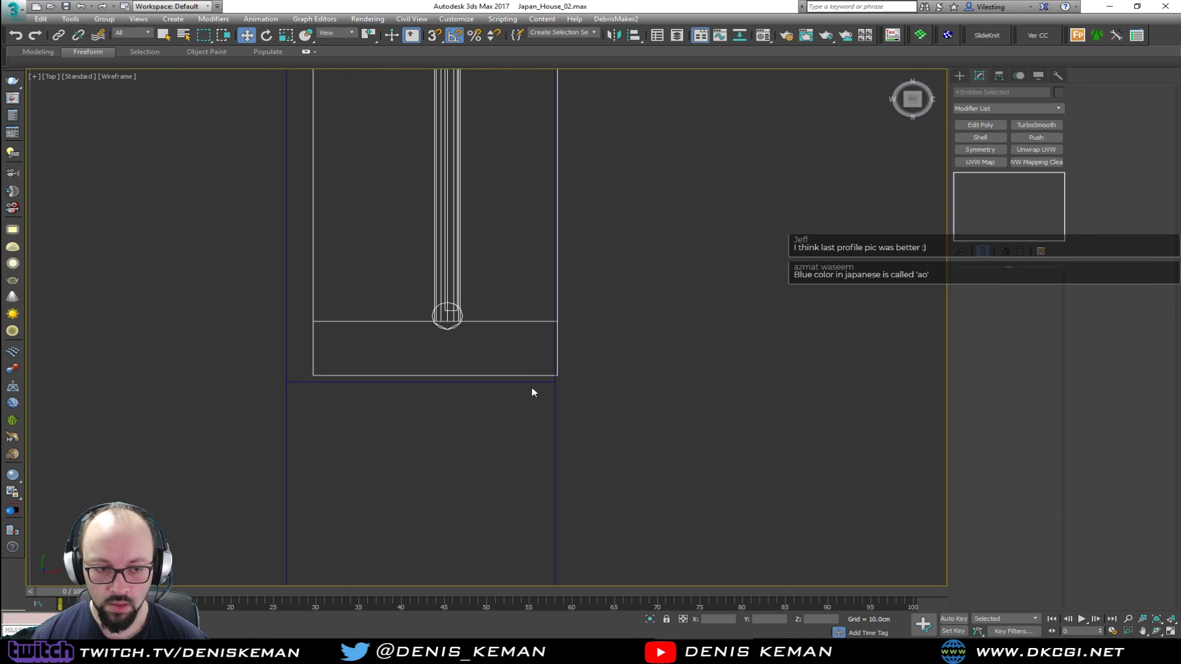
scroll(526, 383, "up", 2)
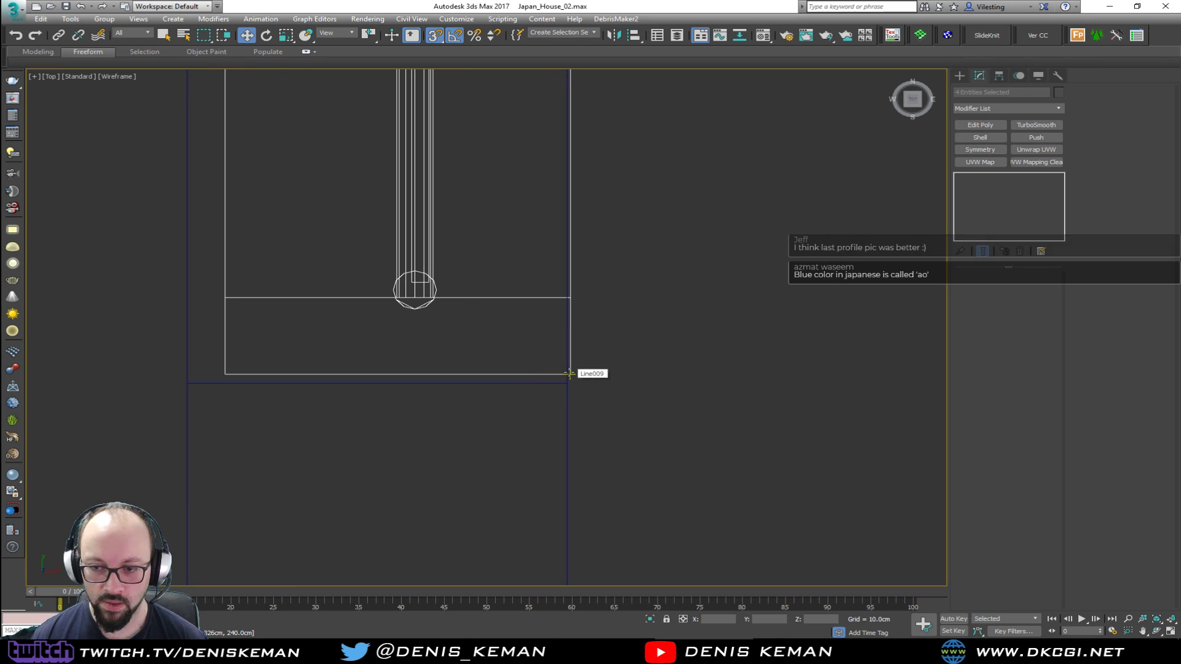
scroll(571, 371, "up", 2)
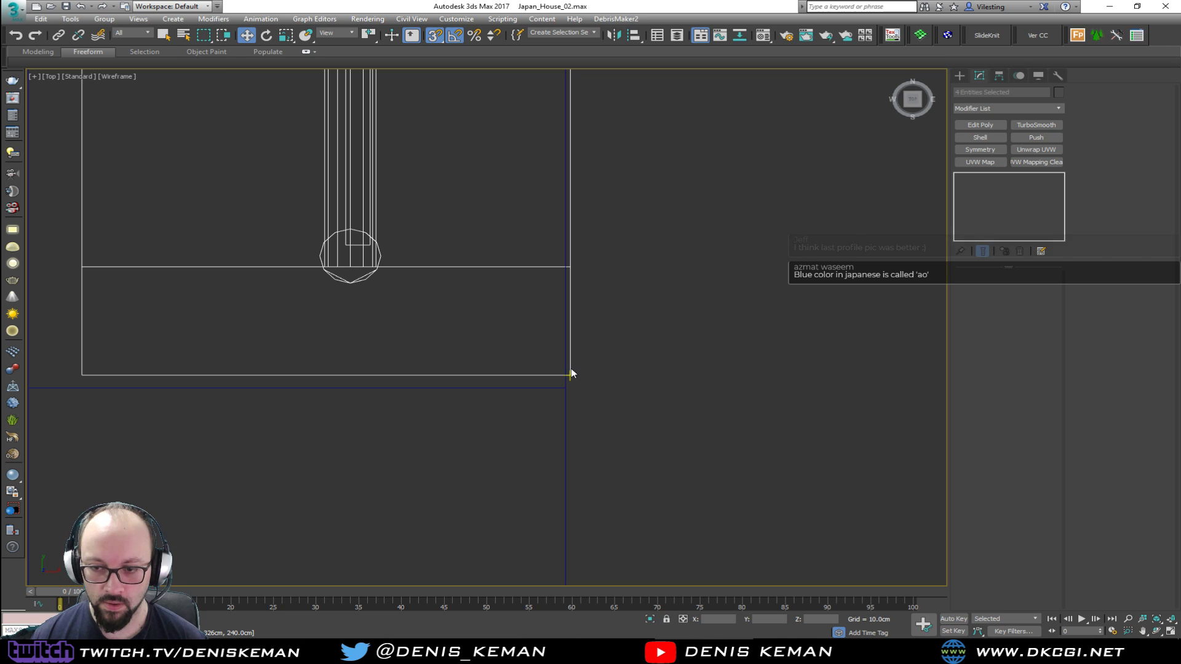
middle_click_drag(569, 367, 538, 457)
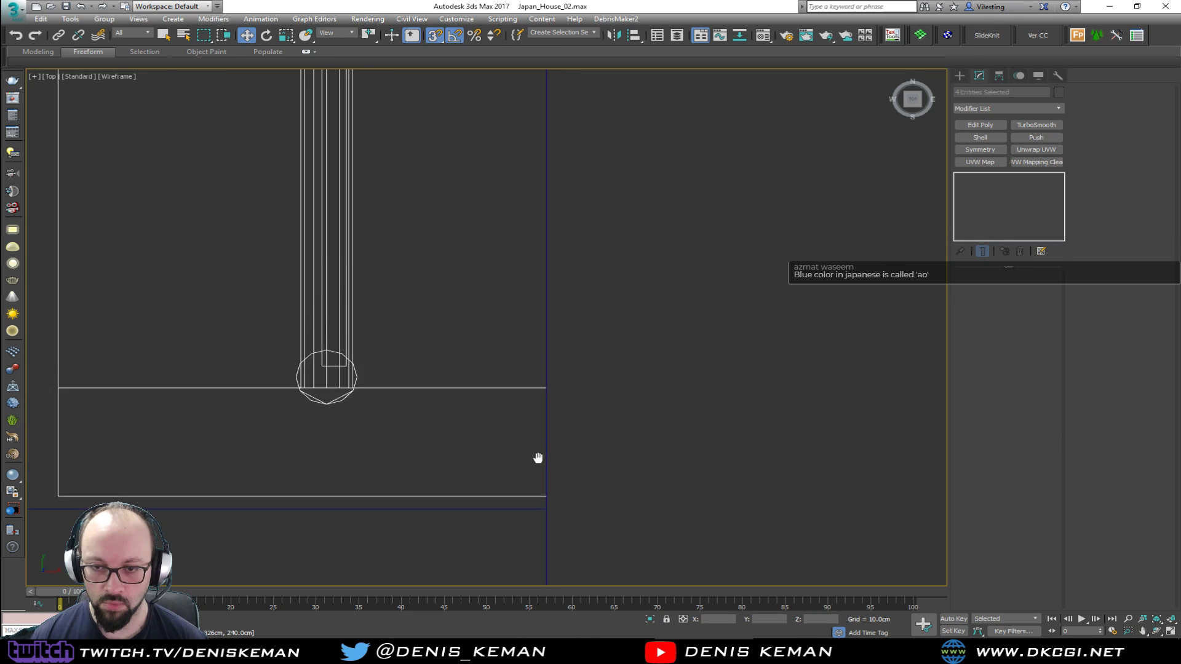
Snap the end of the side window's frame to the corner-side edge of the wall opening
scroll(537, 458, "down", 6)
scroll(524, 261, "down", 3)
scroll(521, 225, "down", 4)
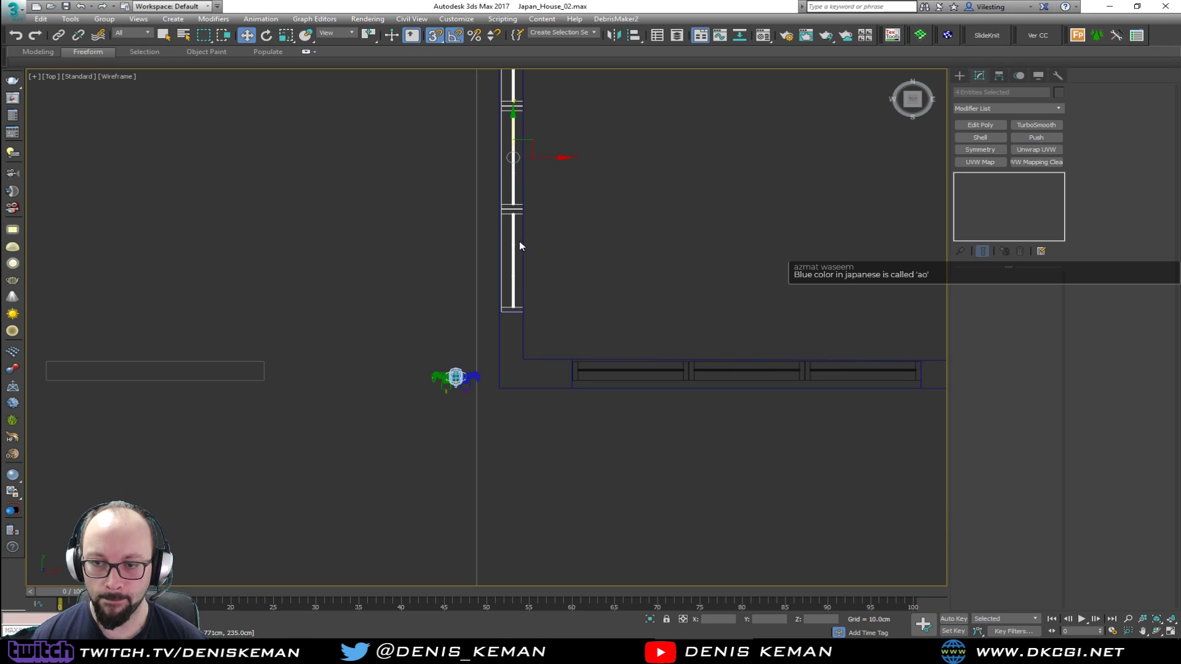
scroll(517, 356, "up", 8)
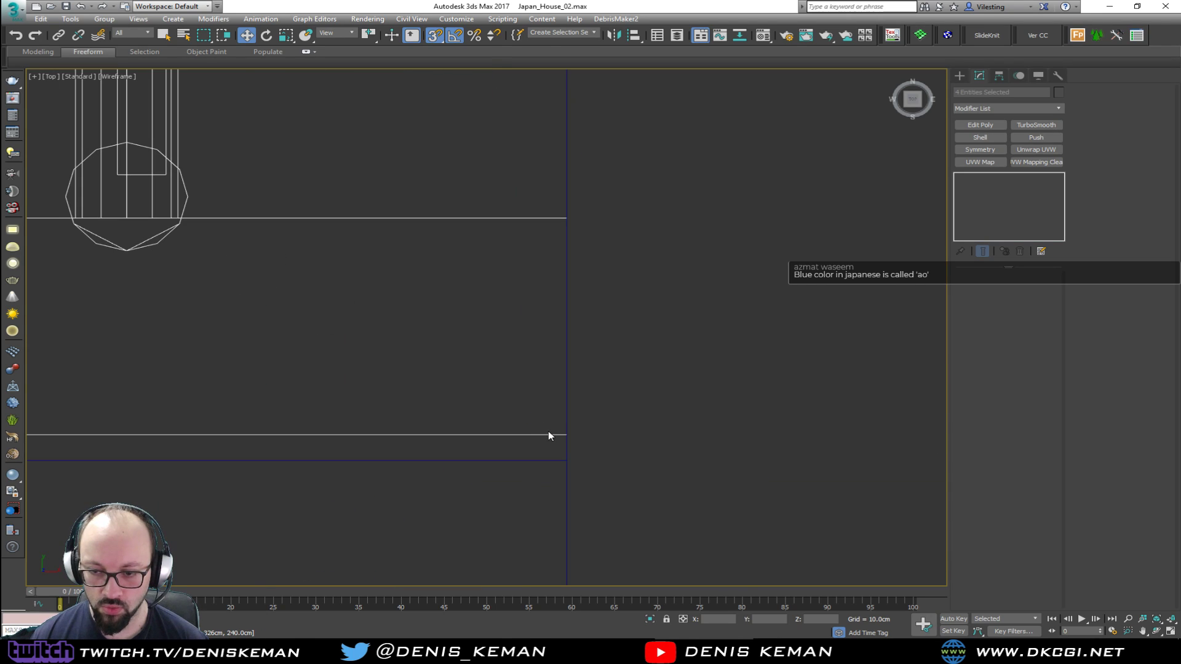
left_click_drag(552, 435, 570, 454)
scroll(538, 418, "down", 7)
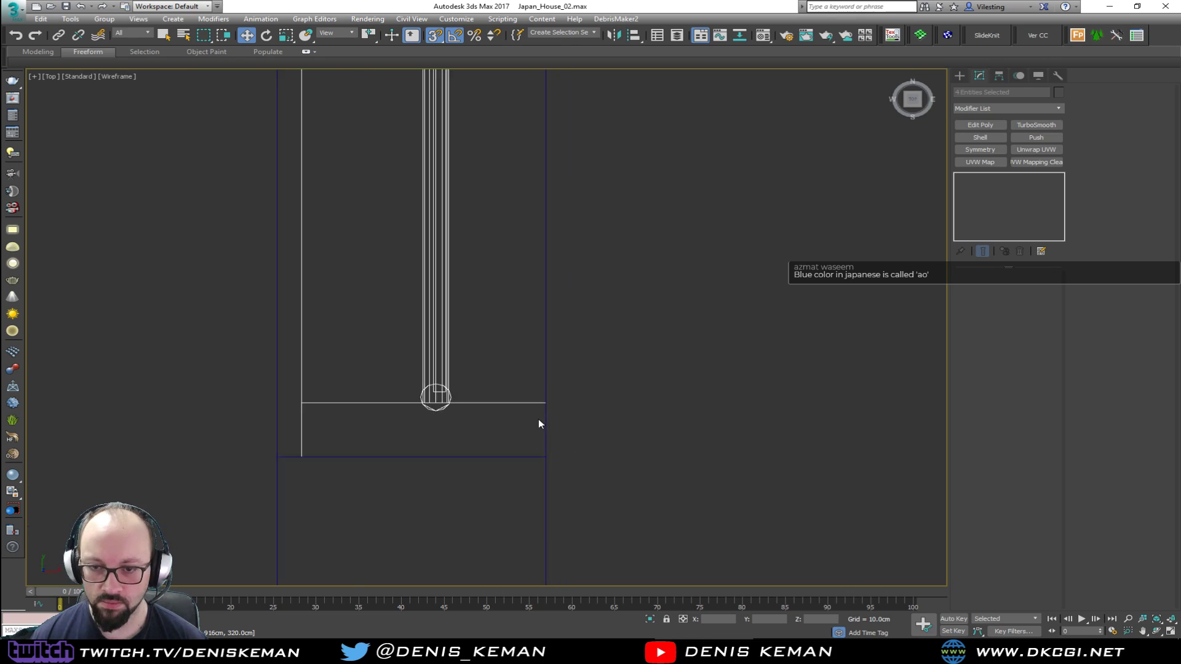
key("alt+w")
middle_click(659, 446)
key("alt+w")
middle_click_drag(660, 445, 521, 380, "alt")
Snap the wall vertices at the opposite edge of the family room side opening to the end of the window frame
left_click(478, 302)
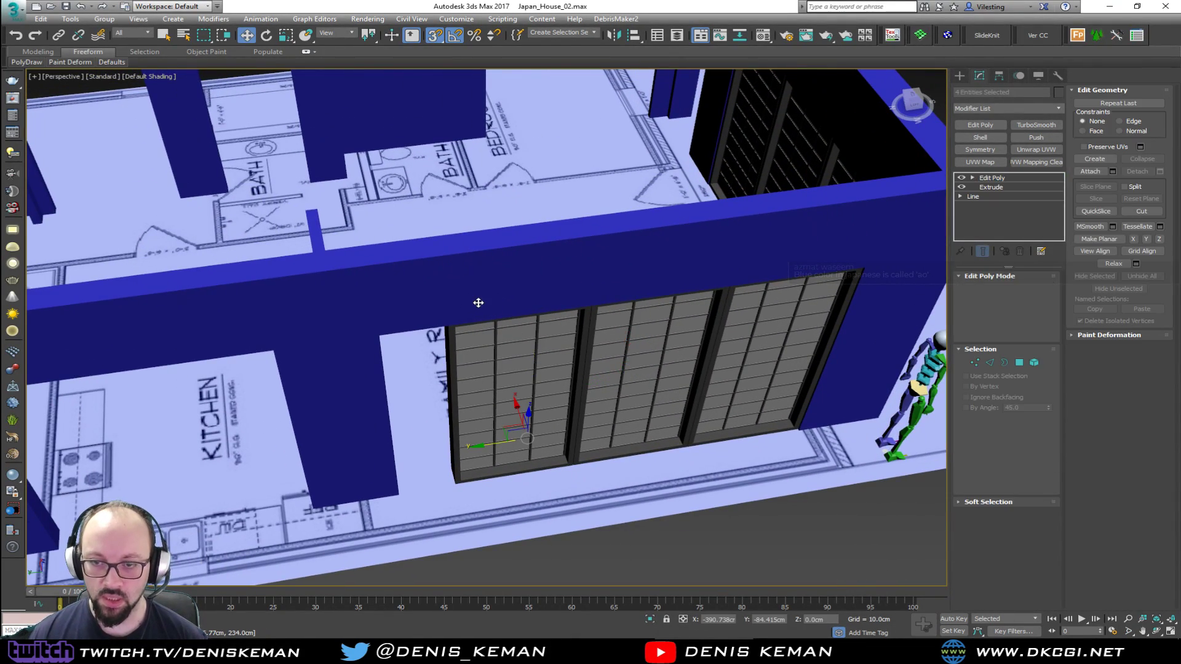
key("1")
key("alt+w")
middle_click(313, 203)
key("alt+w")
scroll(378, 267, "down", 9)
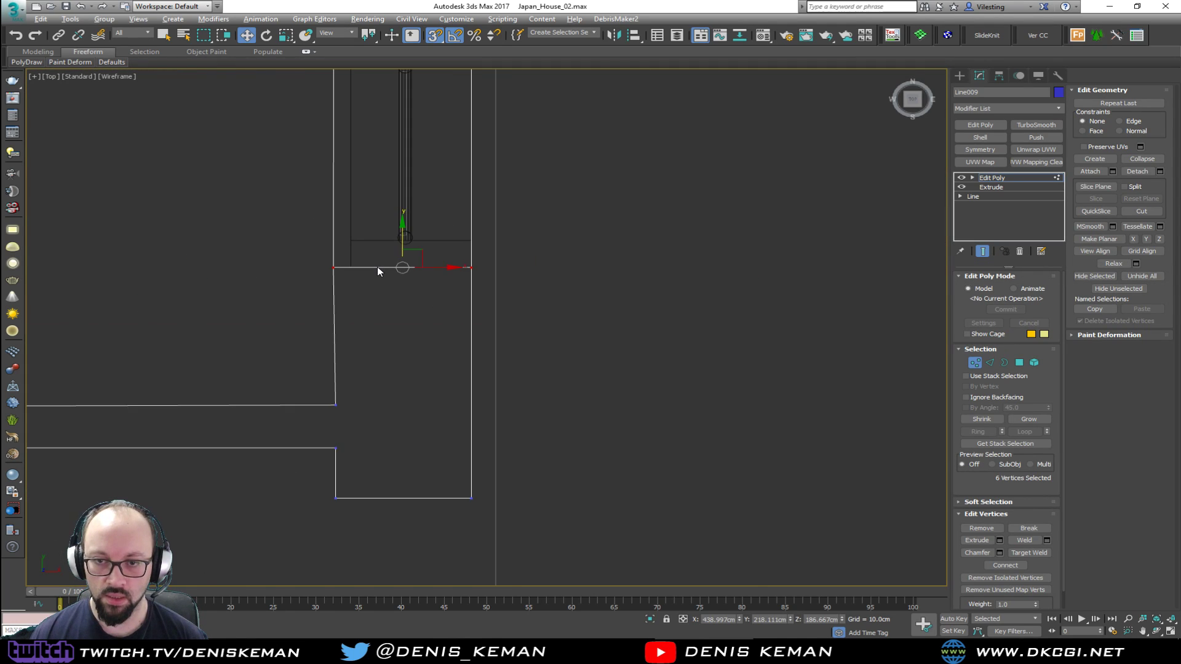
middle_click_drag(374, 201, 504, 312)
scroll(393, 404, "down", 2)
middle_click_drag(199, 422, 509, 295)
scroll(504, 304, "up", 4)
scroll(450, 335, "up", 5)
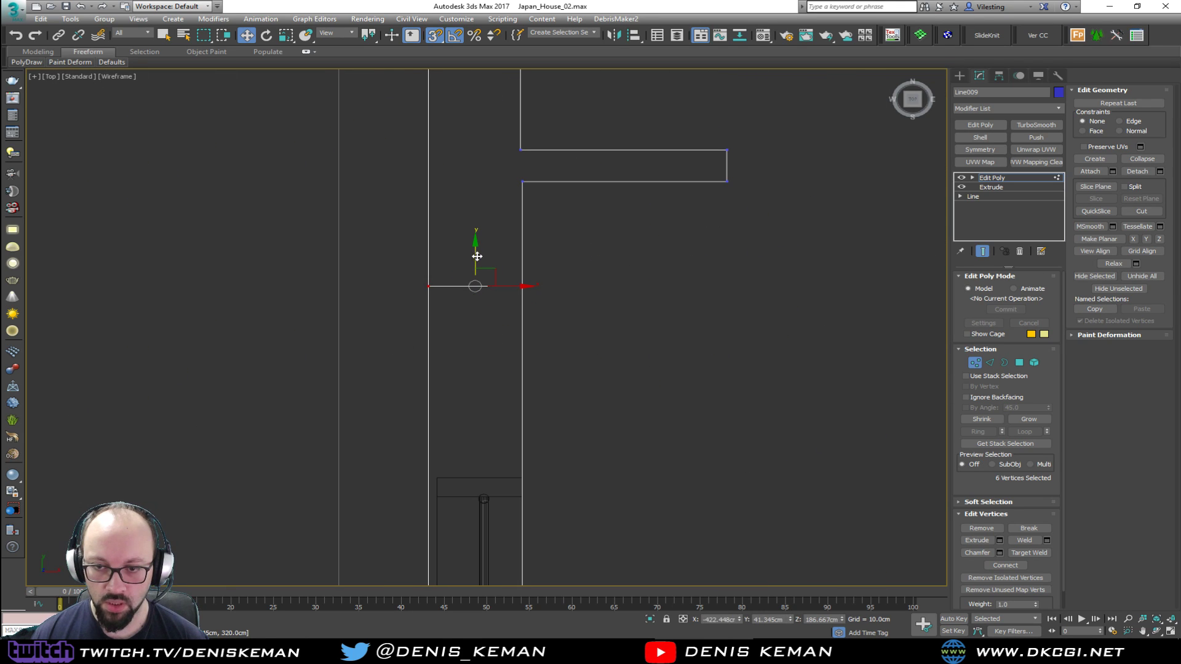
left_click_drag(525, 377, 527, 422)
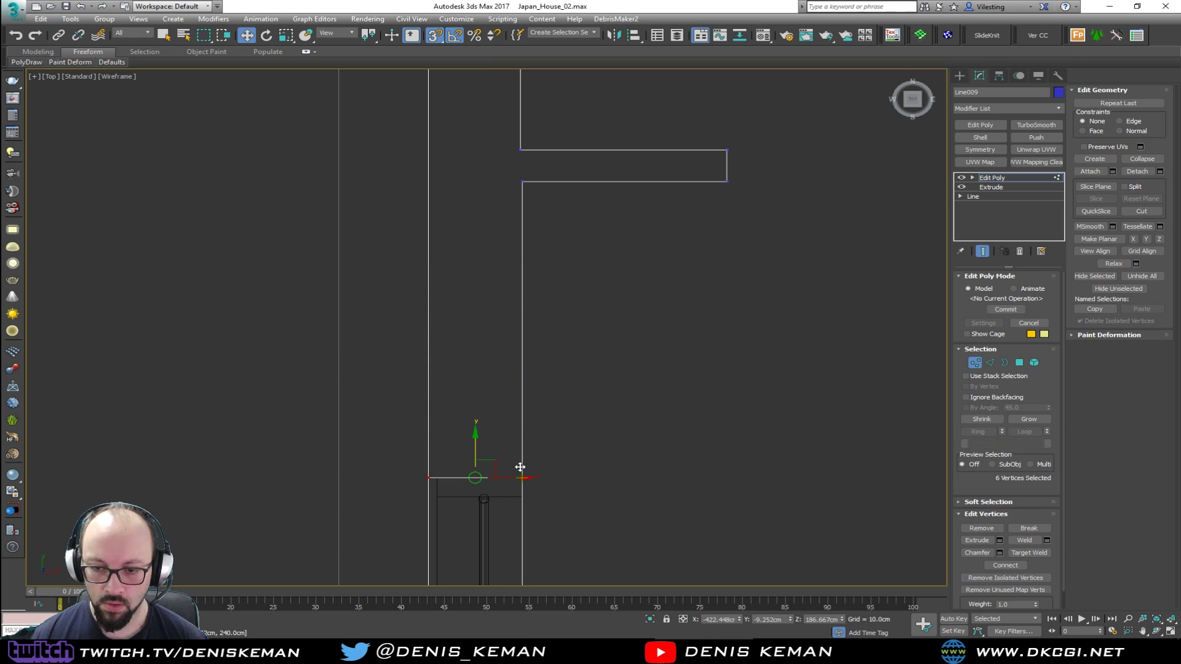
left_click(973, 362)
Deselect the walls and examine the fitted side window and the remaining kitchen-side openings from inside and outside
key("alt+w")
middle_click(695, 438)
key("alt+w")
middle_click_drag(695, 437, 751, 422, "alt")
scroll(751, 422, "down", 3)
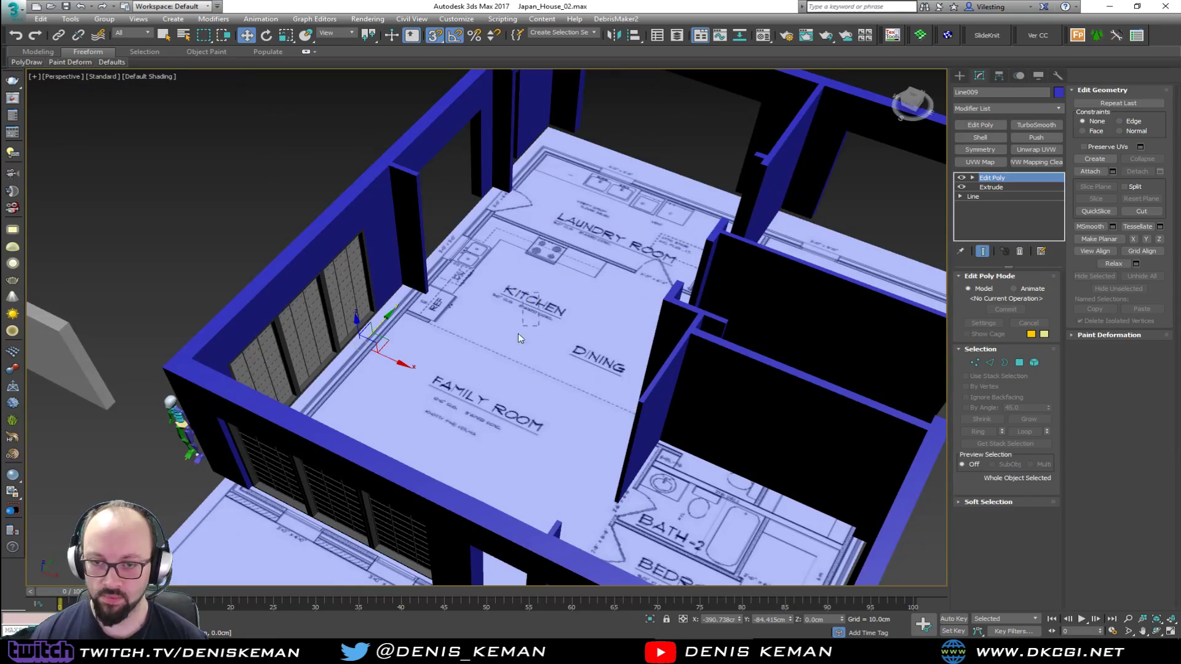
left_click(523, 329)
middle_click_drag(529, 338, 547, 259, "alt")
middle_click_drag(638, 357, 756, 247, "alt")
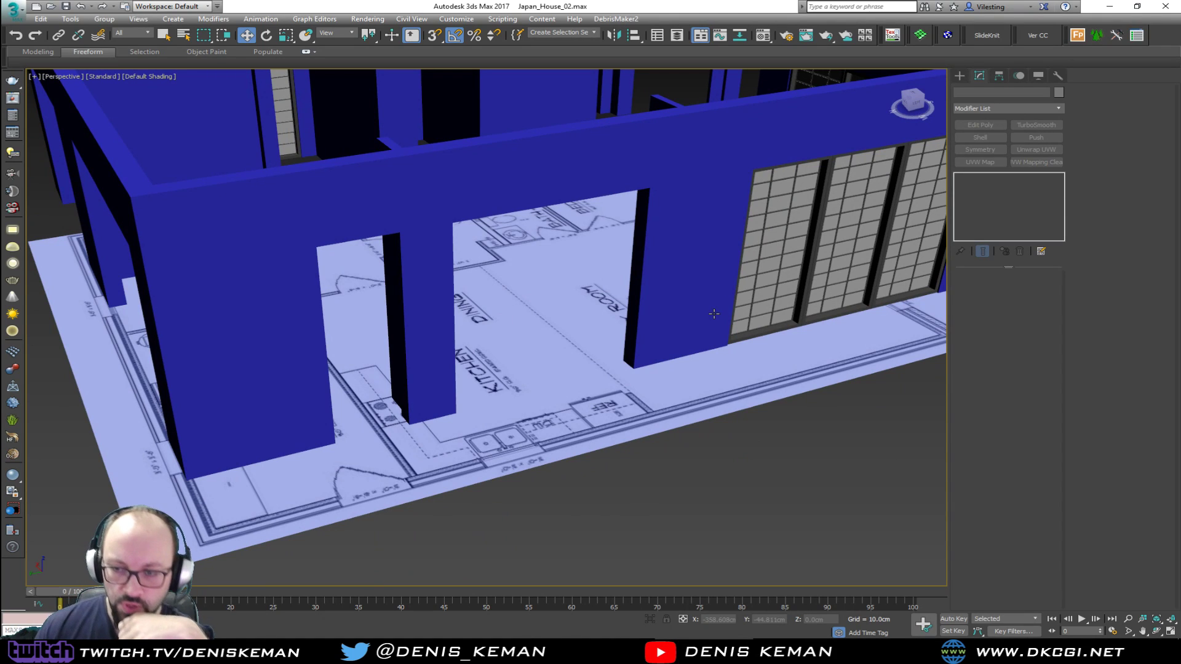
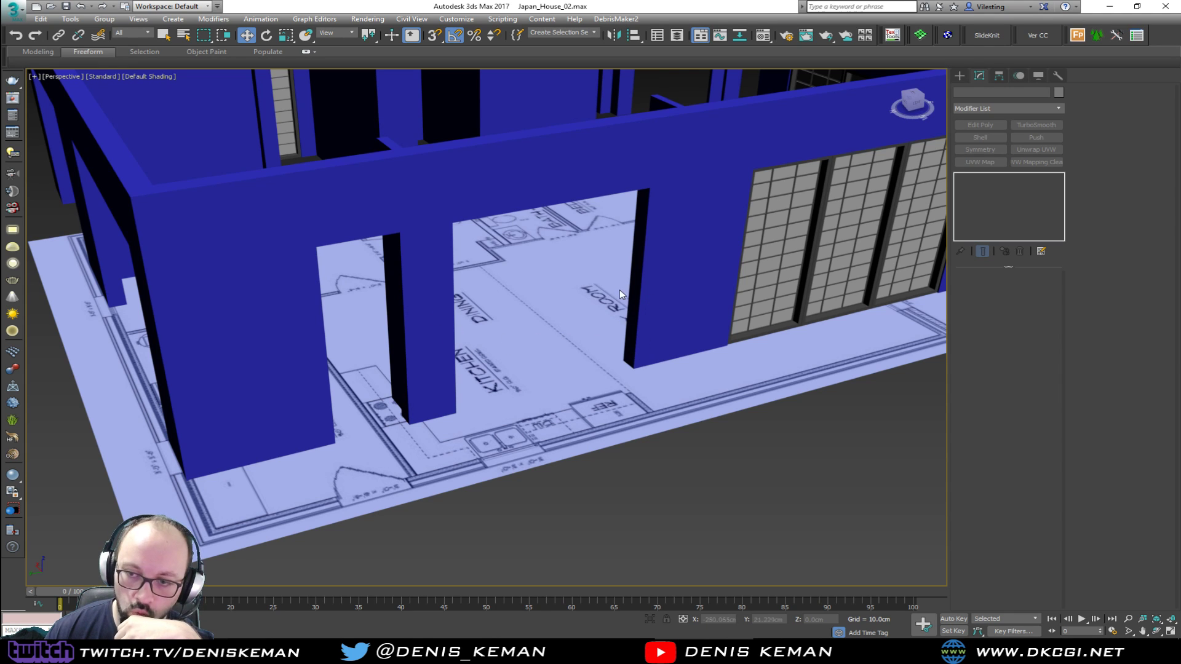
Clone the three-panel window from the porch-side wall to the opposite laundry-room wall as one independent copy
mouse_move(530, 191)
middle_mouse_down()
mouse_move(599, 320)
mouse_move(561, 340)
mouse_move(614, 371)
mouse_move(498, 327)
mouse_move(522, 375)
mouse_move(416, 384)
middle_mouse_up()
scroll(597, 319, "down", 5)
key("F3")
left_click_drag(350, 494, 342, 496)
middle_click_drag(486, 320, 486, 468)
middle_click_drag(467, 374, 471, 339)
mouse_move(433, 544)
left_mouse_down("shift")
mouse_move(467, 144)
mouse_move(451, 126)
left_mouse_up("shift")
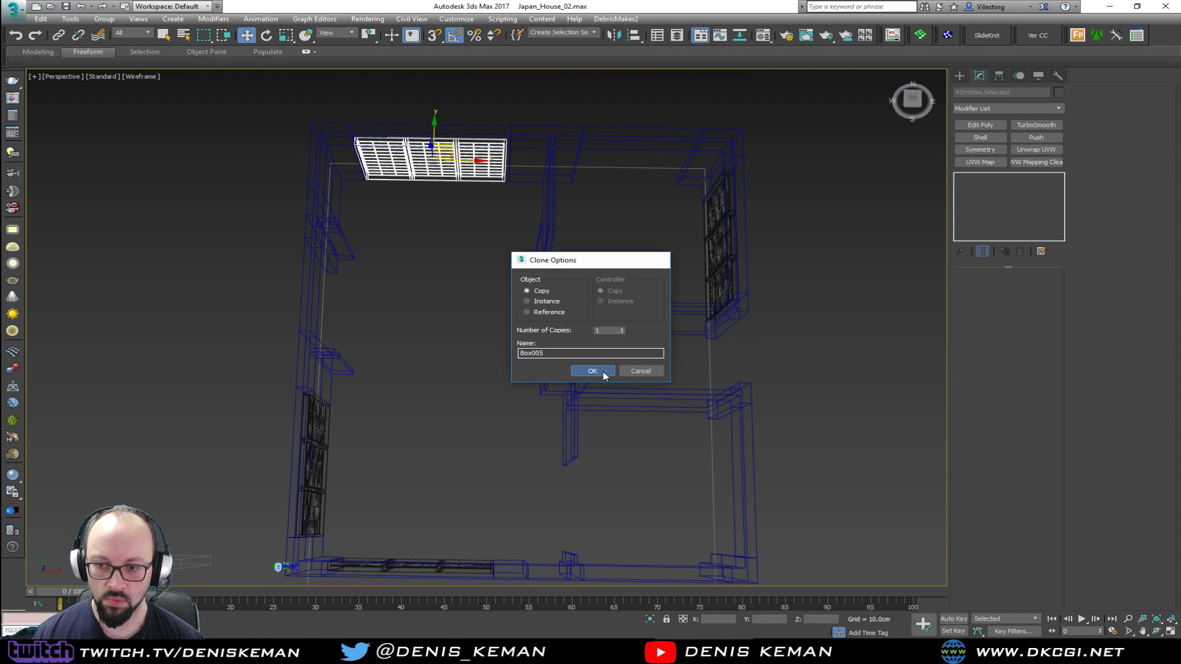
left_click(603, 374)
Position the copied window inside the laundry-room wall, snapping its corner to the inner wall line and its end to the opening's edge
key("alt+w")
middle_click(295, 221)
key("z")
key("alt+w")
mouse_move(283, 205)
middle_mouse_down()
mouse_move(315, 206)
mouse_move(270, 207)
middle_mouse_up()
middle_click_drag(256, 247, 563, 230)
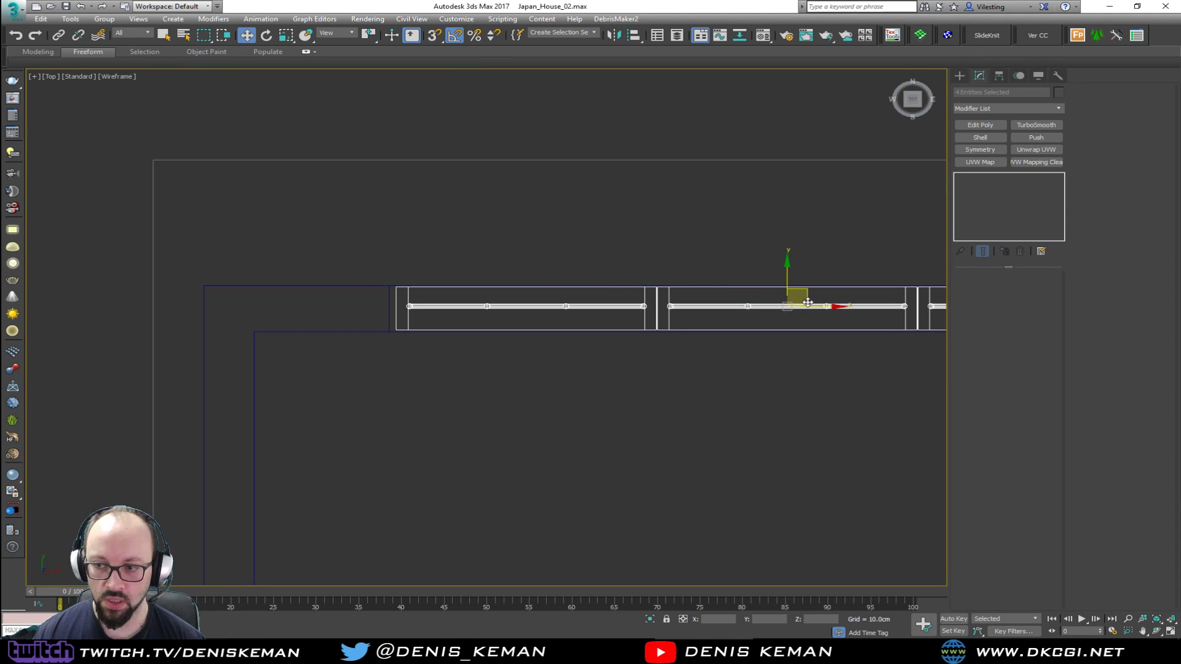
left_click_drag(802, 290, 805, 342)
scroll(452, 390, "up", 3)
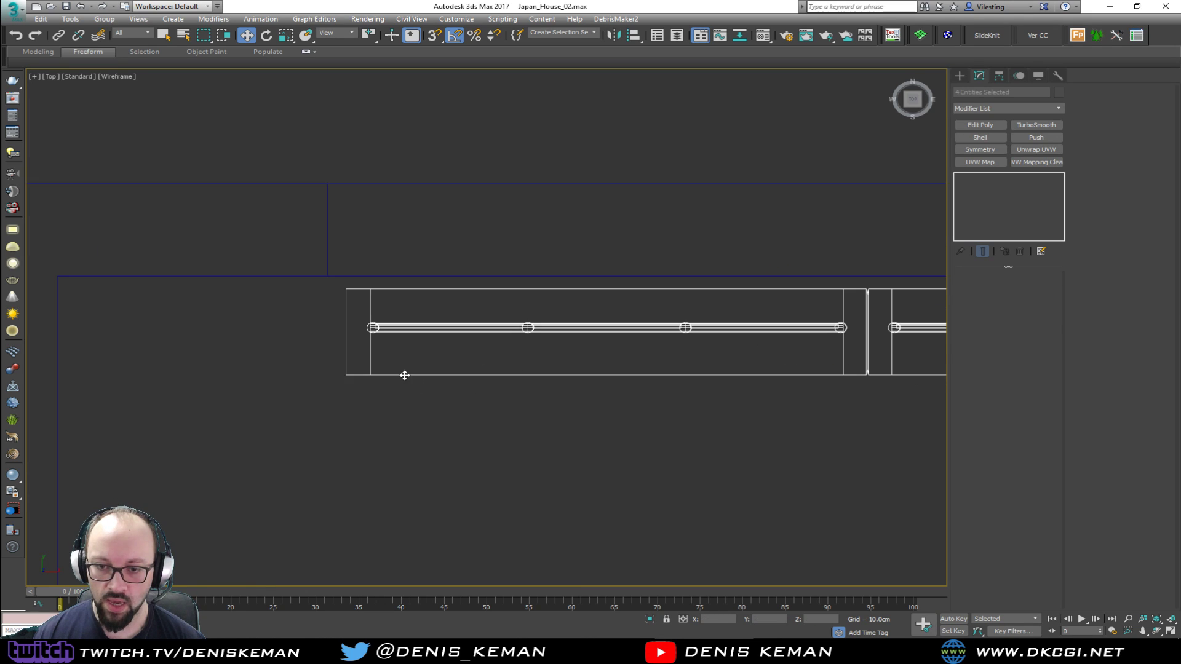
middle_click_drag(347, 375, 329, 277)
scroll(296, 273, "down", 3)
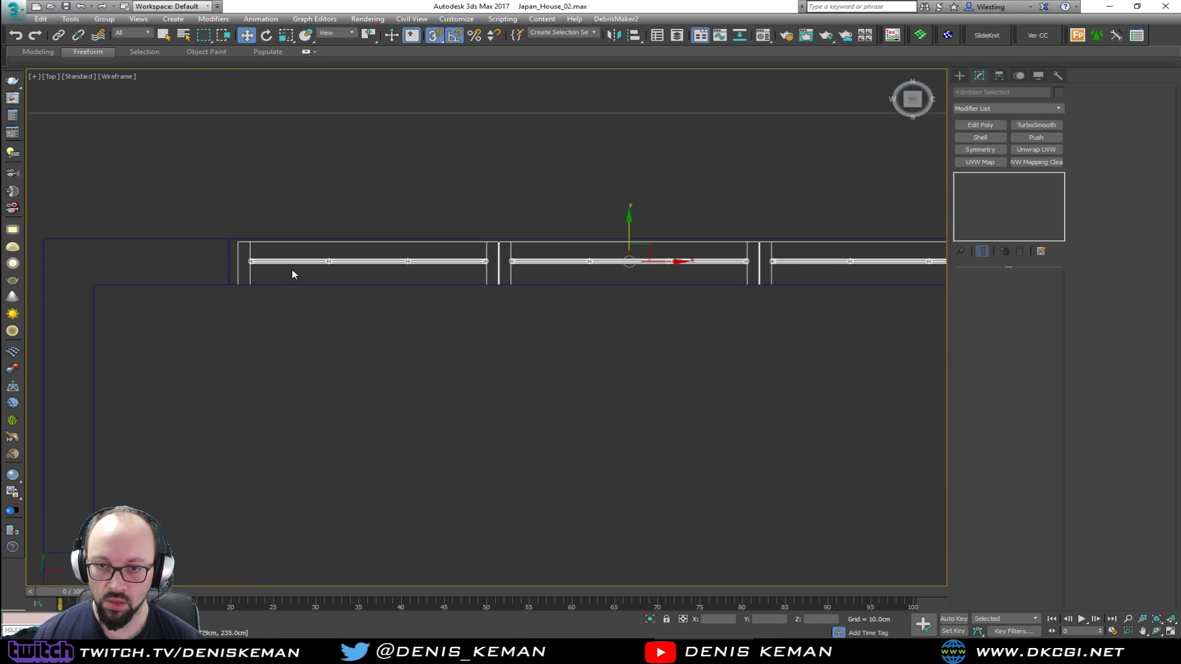
scroll(234, 295, "up", 3)
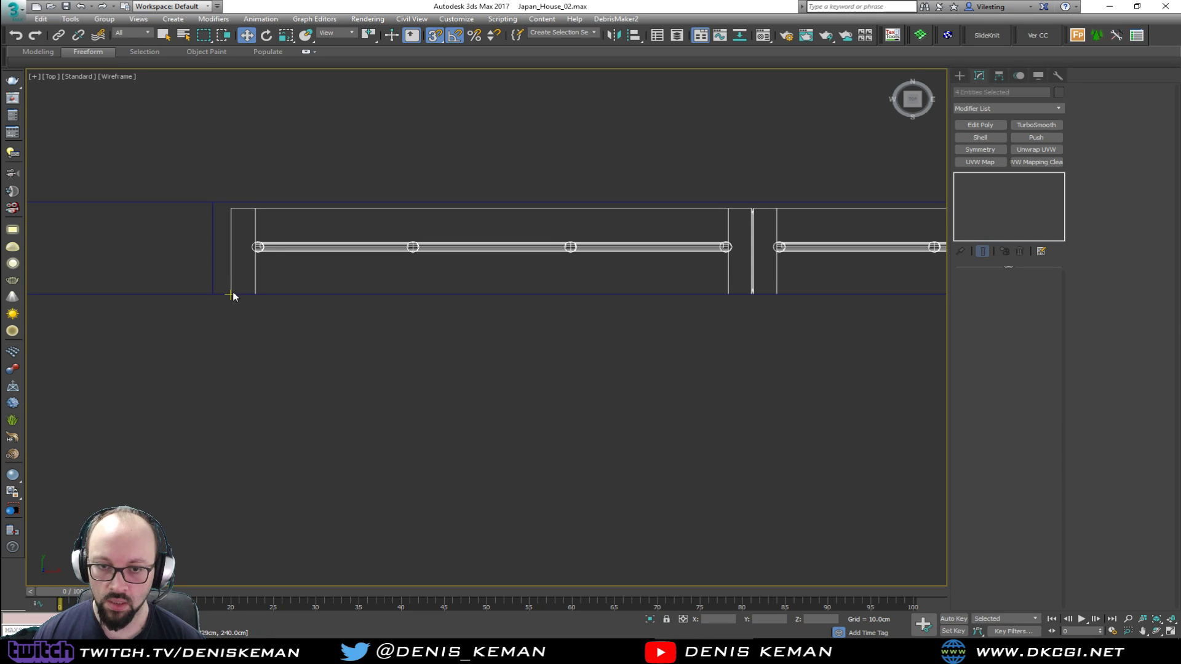
left_click_drag(231, 287, 222, 289)
middle_click_drag(220, 291, 92, 282)
Nudge the laundry-room window slightly outward through the wall's thickness
scroll(189, 266, "down", 3)
key("alt+w")
right_click(617, 353)
key("alt+w")
middle_click_drag(533, 224, 606, 202, "alt")
scroll(457, 175, "up", 4)
key("F3")
mouse_move(435, 153)
middle_mouse_down()
mouse_move(473, 377)
mouse_move(635, 277)
mouse_move(506, 311)
mouse_move(372, 316)
middle_mouse_up()
key("s")
scroll(459, 387, "up", 4)
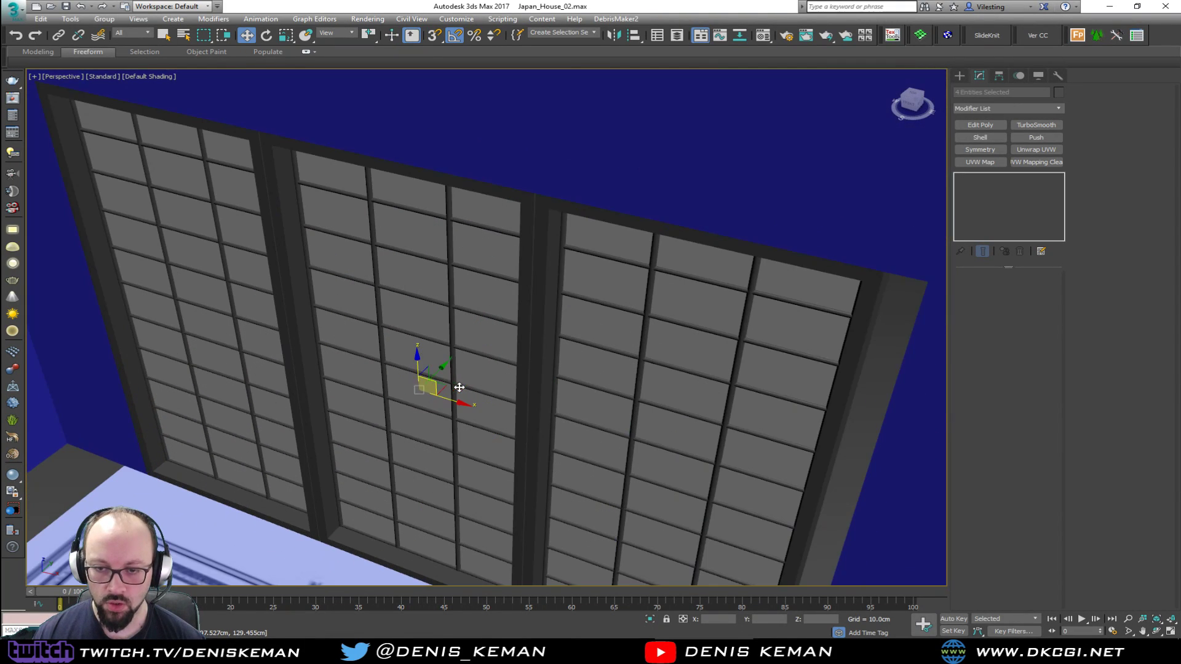
left_click_drag(441, 372, 450, 368)
scroll(510, 340, "down", 3)
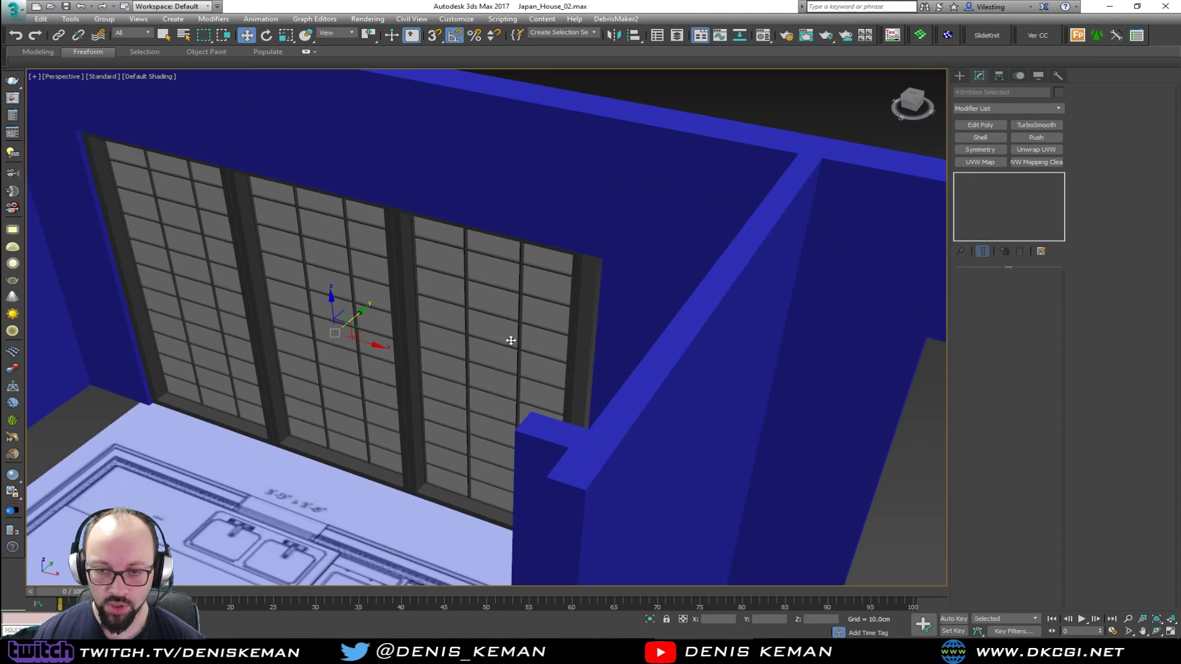
Move the six wall vertices at the far edge of the laundry-room opening to meet the window's end
left_click(608, 355)
middle_click_drag(608, 353, 455, 419)
scroll(455, 419, "down", 3)
key("alt+w")
scroll(280, 224, "down", 5)
key("alt+w")
scroll(460, 216, "up", 6)
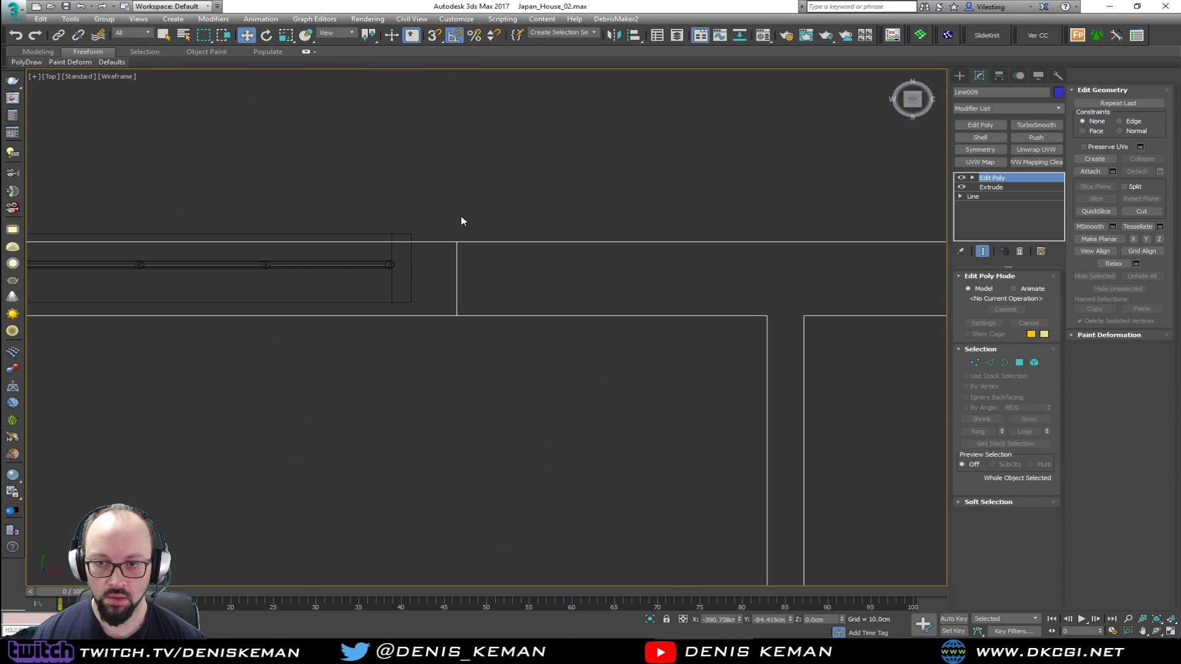
scroll(460, 217, "up", 2)
key("1")
left_click_drag(404, 351, 406, 348)
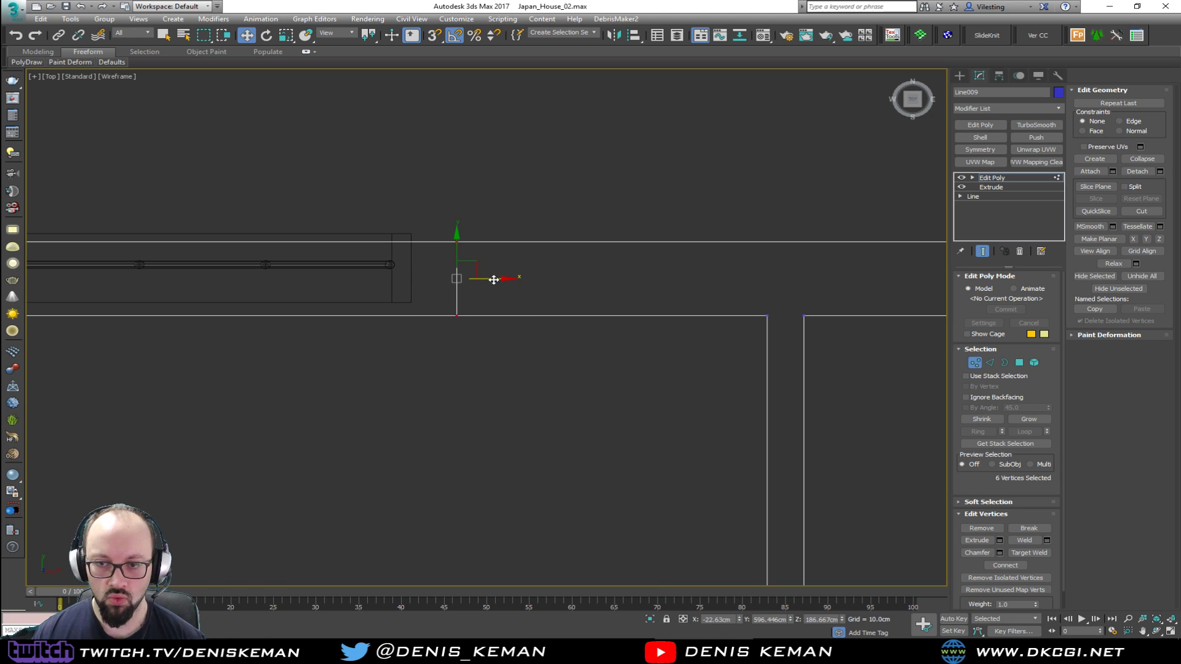
middle_click_drag(322, 291, 466, 290)
scroll(467, 289, "down", 5)
middle_click_drag(255, 291, 381, 289)
key("1")
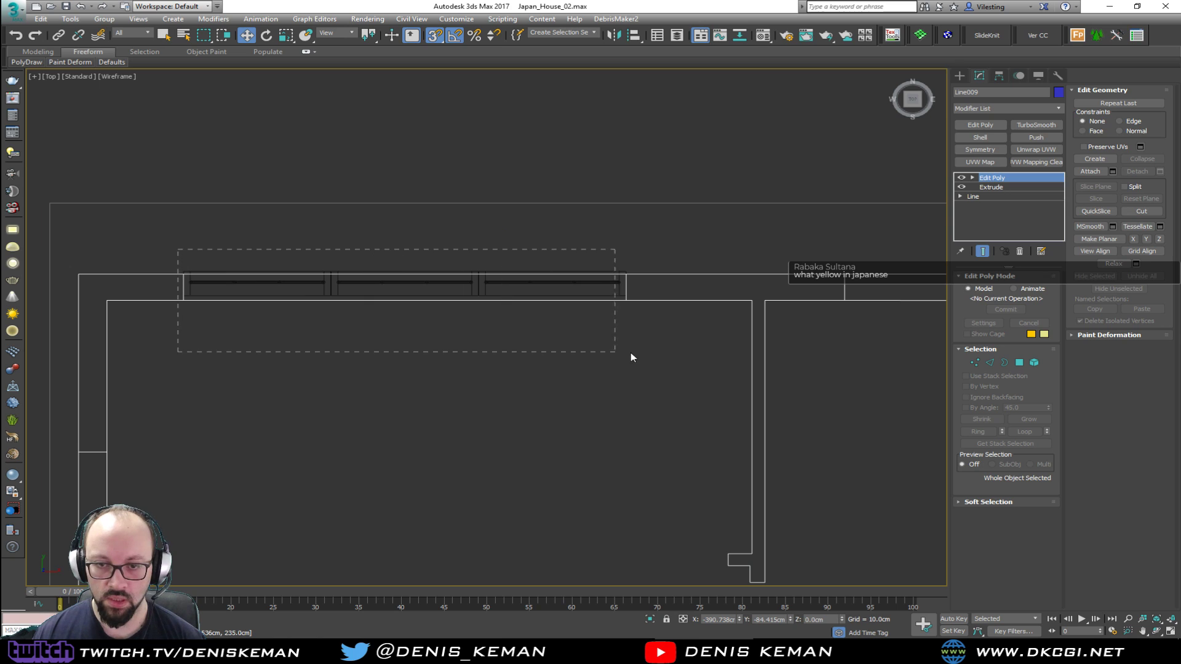
Select the laundry-room window and snap it flush with the wall's outer face
left_click_drag(626, 357, 628, 355)
scroll(641, 270, "up", 4)
scroll(455, 266, "down", 3)
scroll(486, 266, "up", 4)
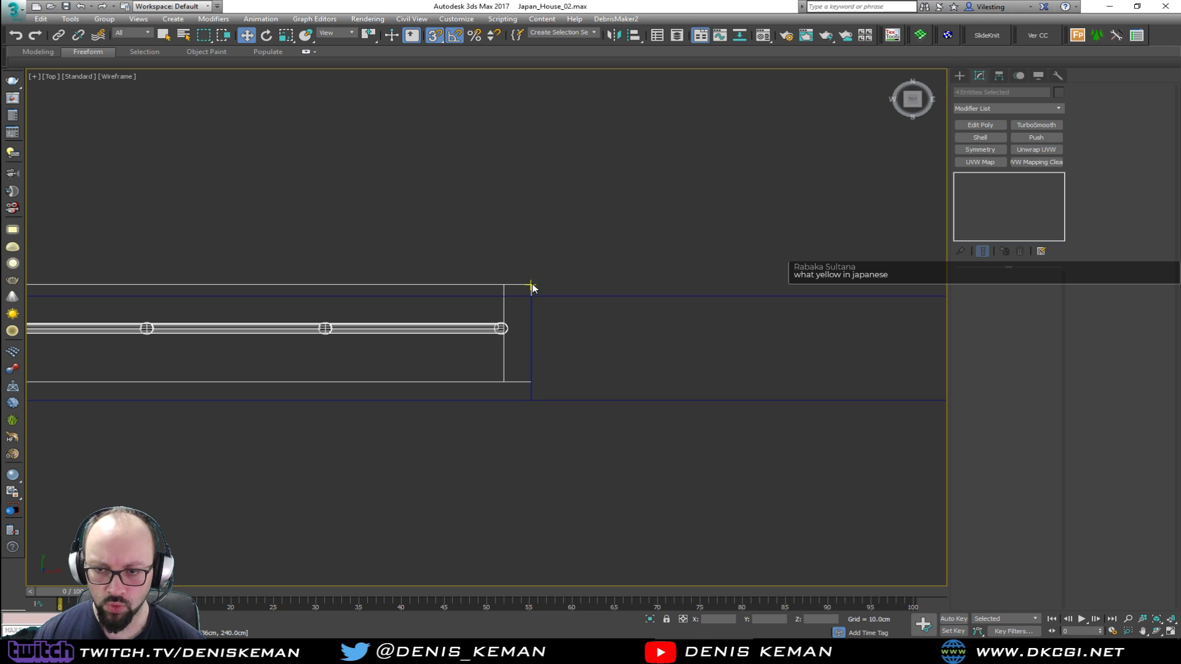
left_click_drag(532, 285, 533, 296)
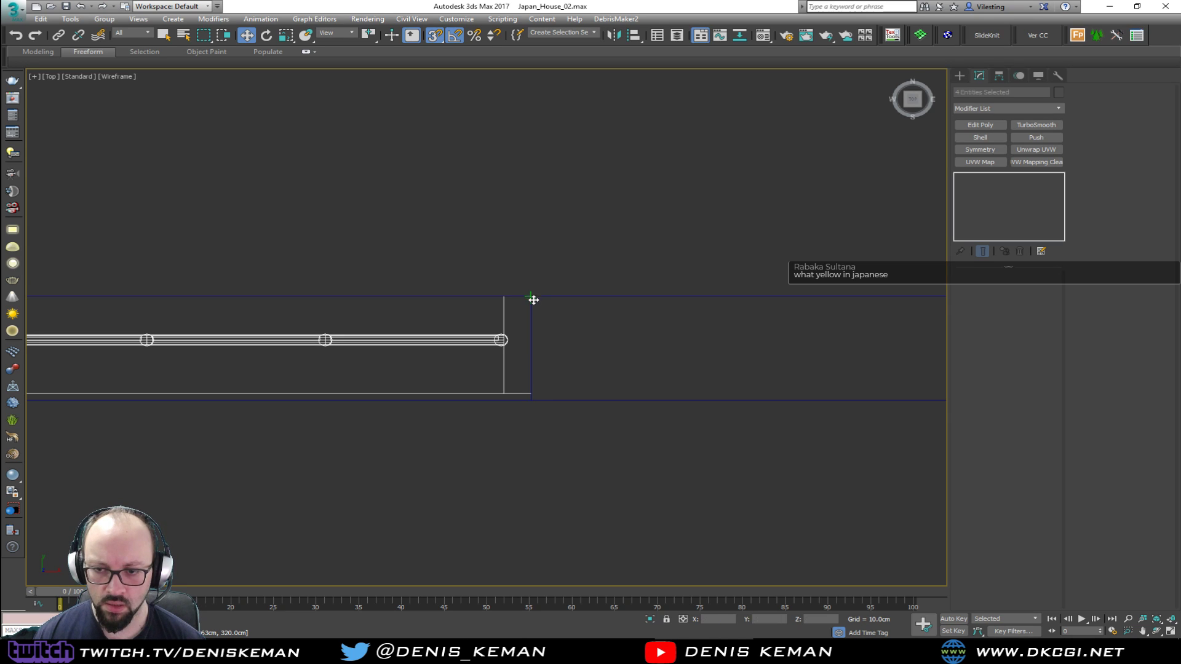
middle_click_drag(163, 306, 574, 259)
scroll(574, 260, "down", 2)
key("alt+w")
middle_click(569, 381)
key("alt+w")
middle_click_drag(492, 363, 384, 362, "alt")
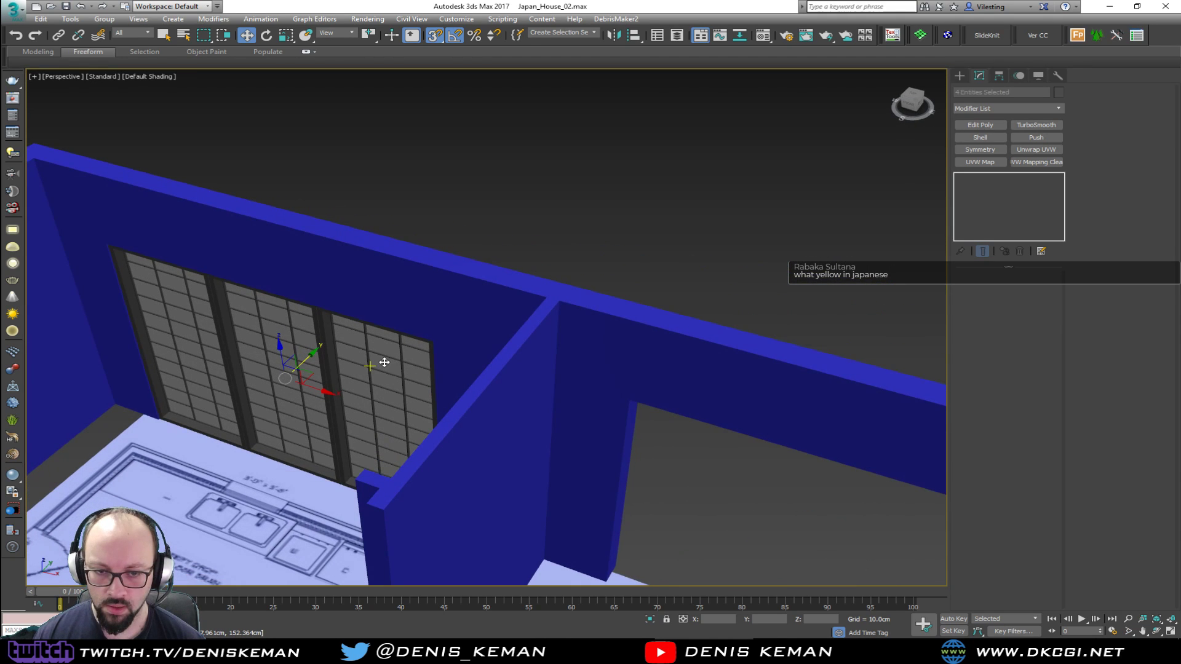
Inspect the fitted laundry-room window and the remaining wall openings around the house
left_click(421, 218)
scroll(284, 355, "down", 3)
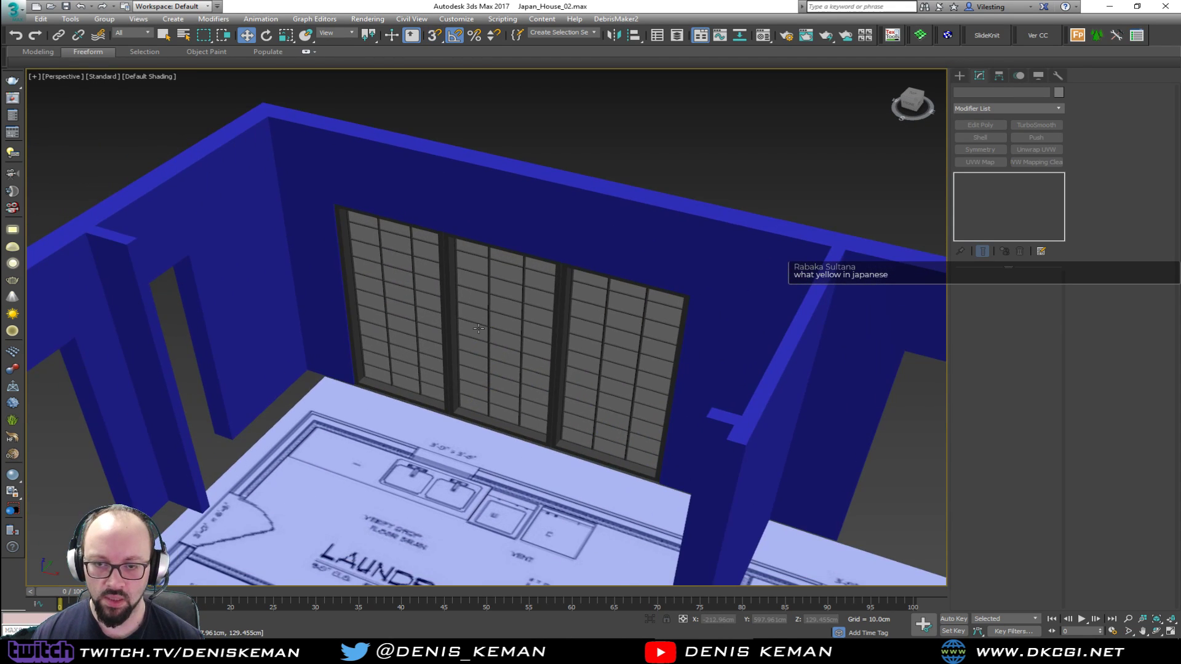
scroll(363, 375, "up", 5)
key("F4")
scroll(299, 403, "down", 5)
middle_click_drag(345, 310, 156, 361, "alt")
scroll(396, 342, "down", 5)
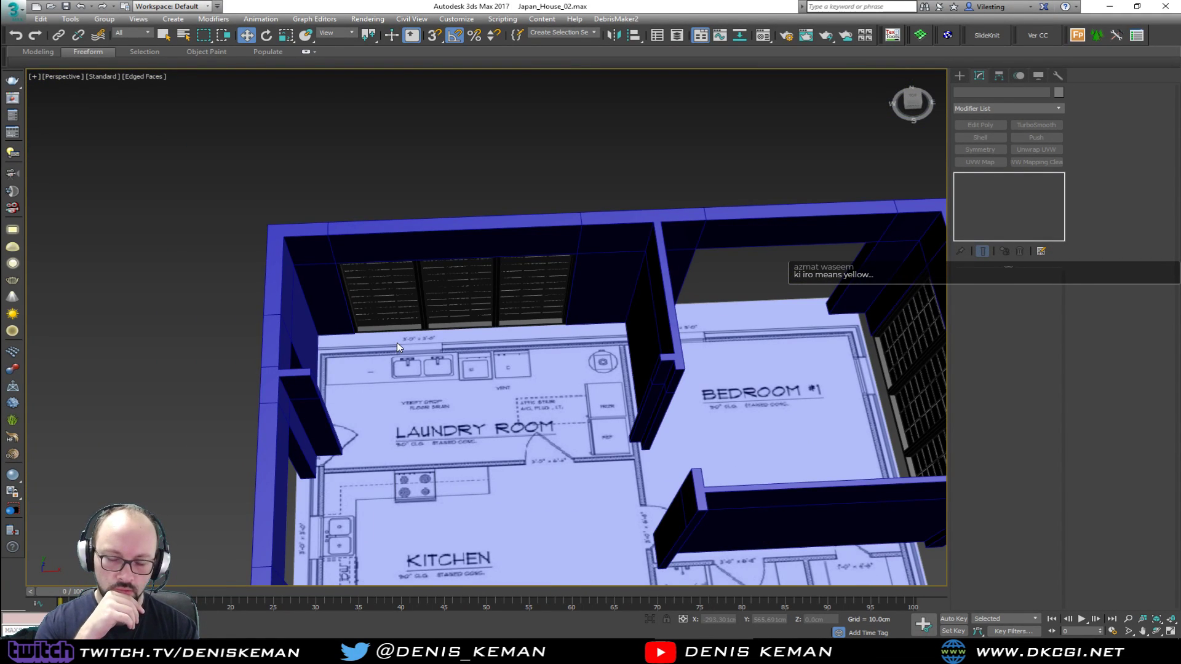
middle_click_drag(397, 342, 531, 267, "alt")
middle_click_drag(531, 224, 552, 380, "alt")
left_click_drag(642, 517, 680, 528)
Clone the Bedroom #1 window along the same outer wall into the Bedroom #2 opening
key("F3")
middle_click_drag(491, 405, 661, 316)
key("F3")
key("alt+w")
middle_click(305, 246)
key("z")
key("alt+w")
scroll(332, 130, "down", 8)
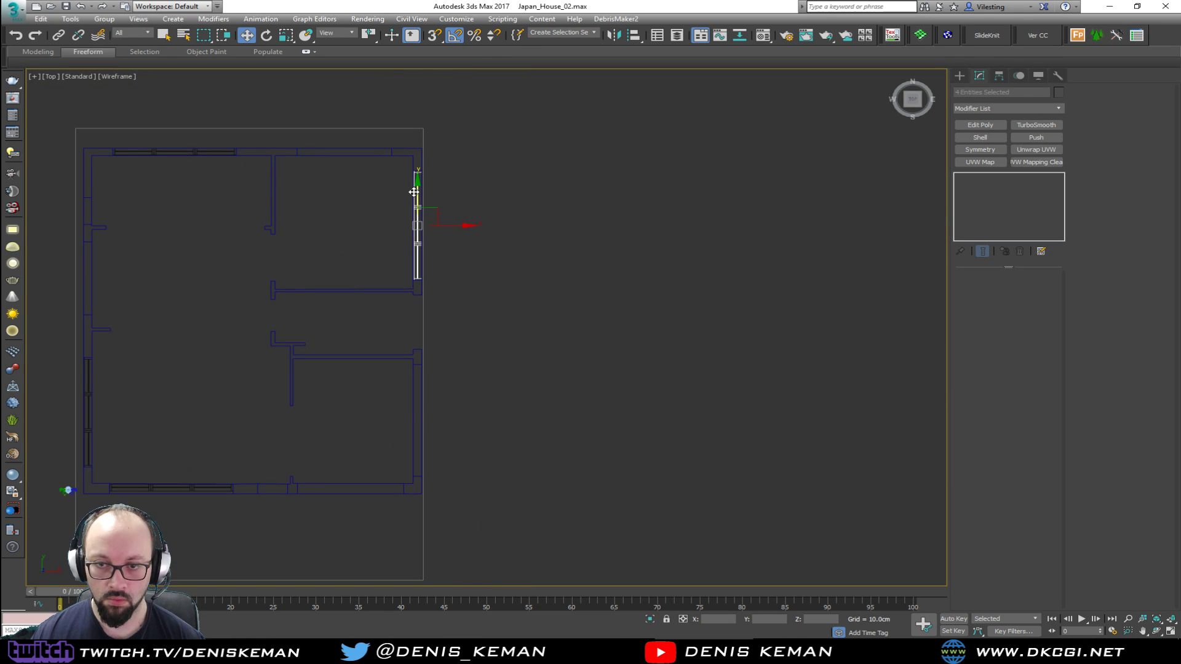
left_click_drag(414, 192, 426, 386)
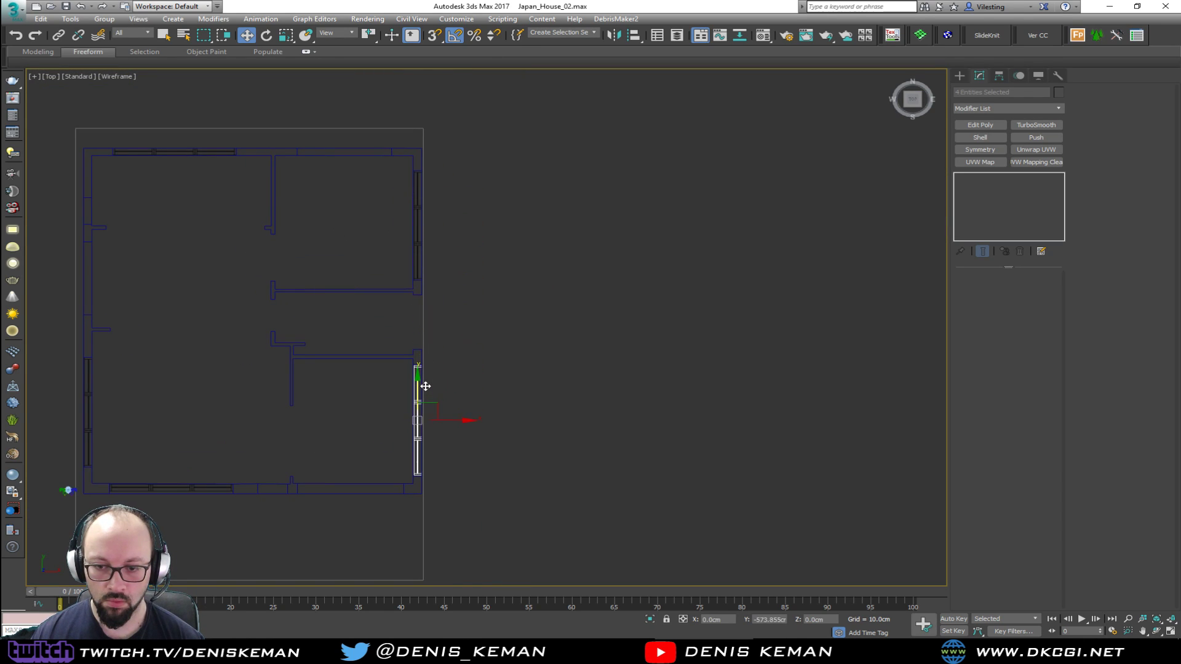
left_click(560, 376)
Snap the corner of the Bedroom #2 window to the inner corner of its wall opening
key("alt+w")
middle_click(739, 473)
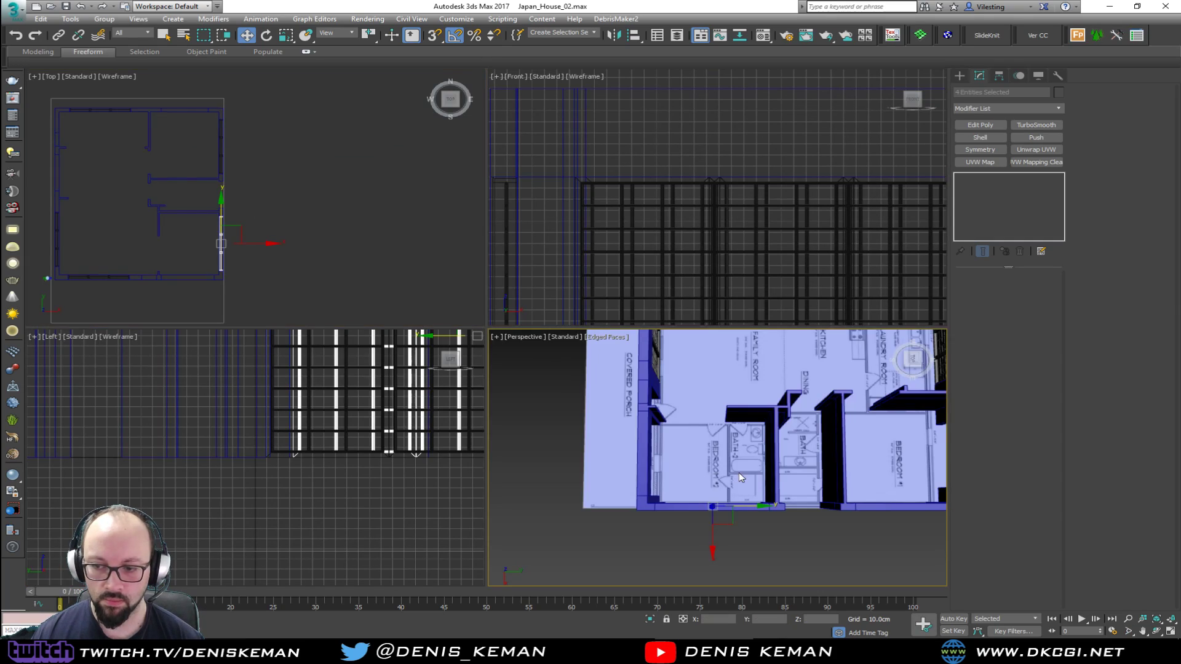
key("z")
key("alt+w")
middle_click_drag(594, 401, 579, 337, "alt")
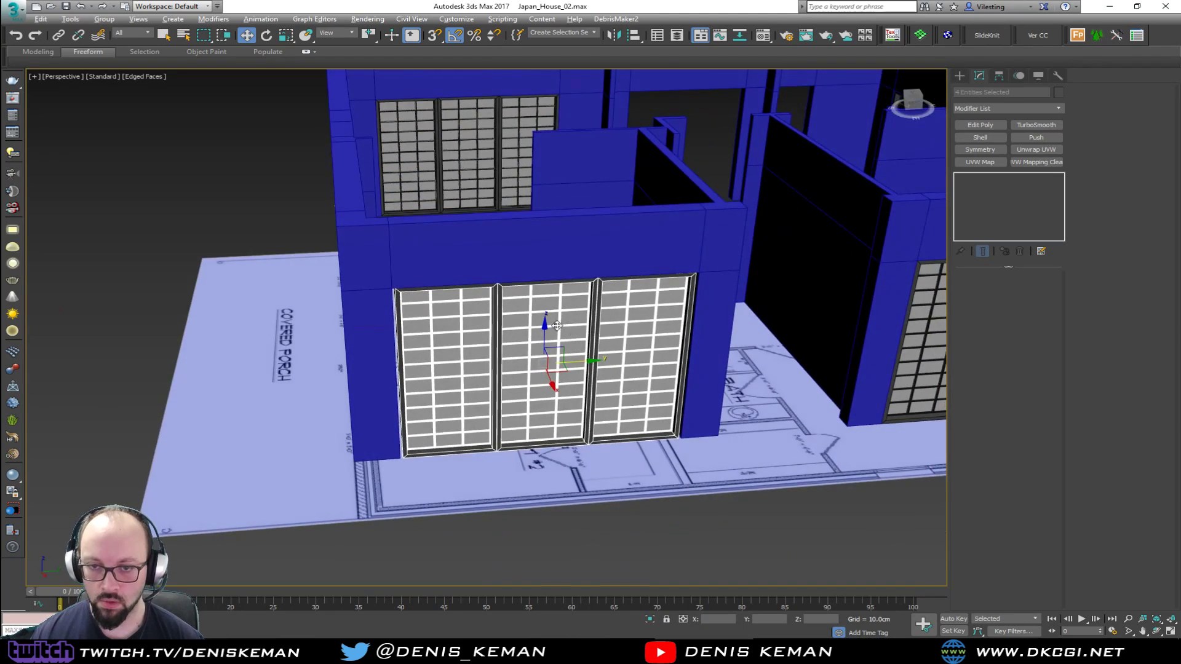
key("alt+w")
middle_click(394, 235)
key("alt+w")
scroll(412, 453, "up", 5)
middle_click_drag(415, 444, 457, 213)
scroll(458, 214, "up", 1)
scroll(505, 412, "down", 1)
middle_click_drag(501, 152, 501, 190)
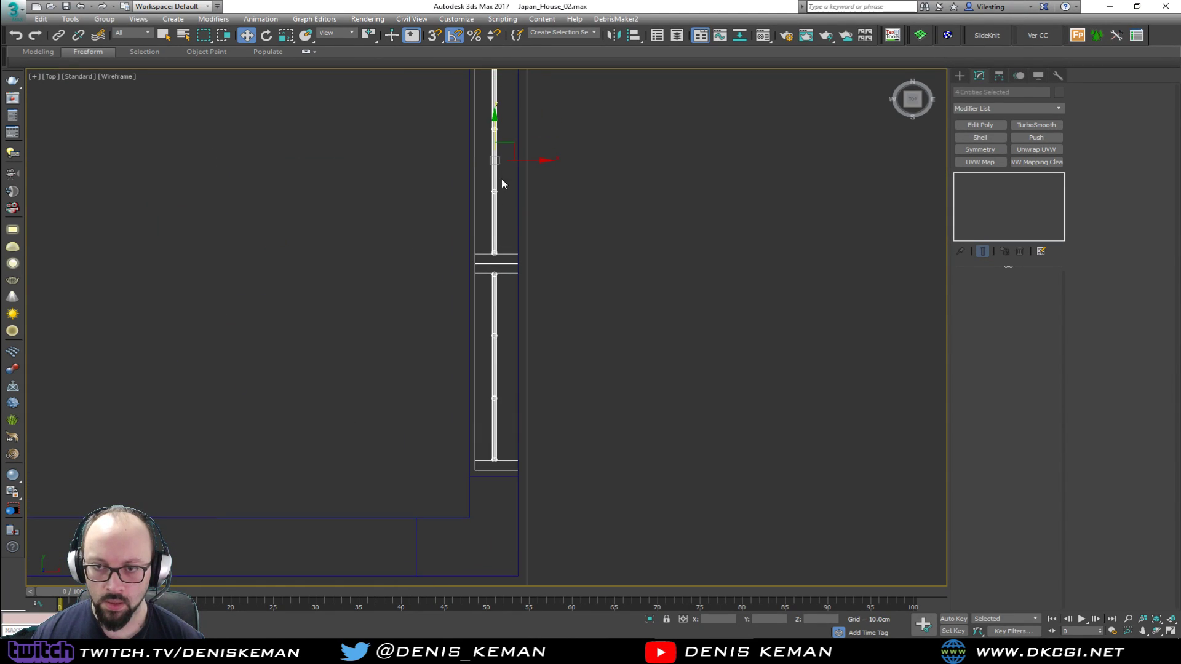
scroll(477, 447, "up", 4)
middle_click_drag(479, 452, 495, 268)
scroll(495, 268, "up", 1)
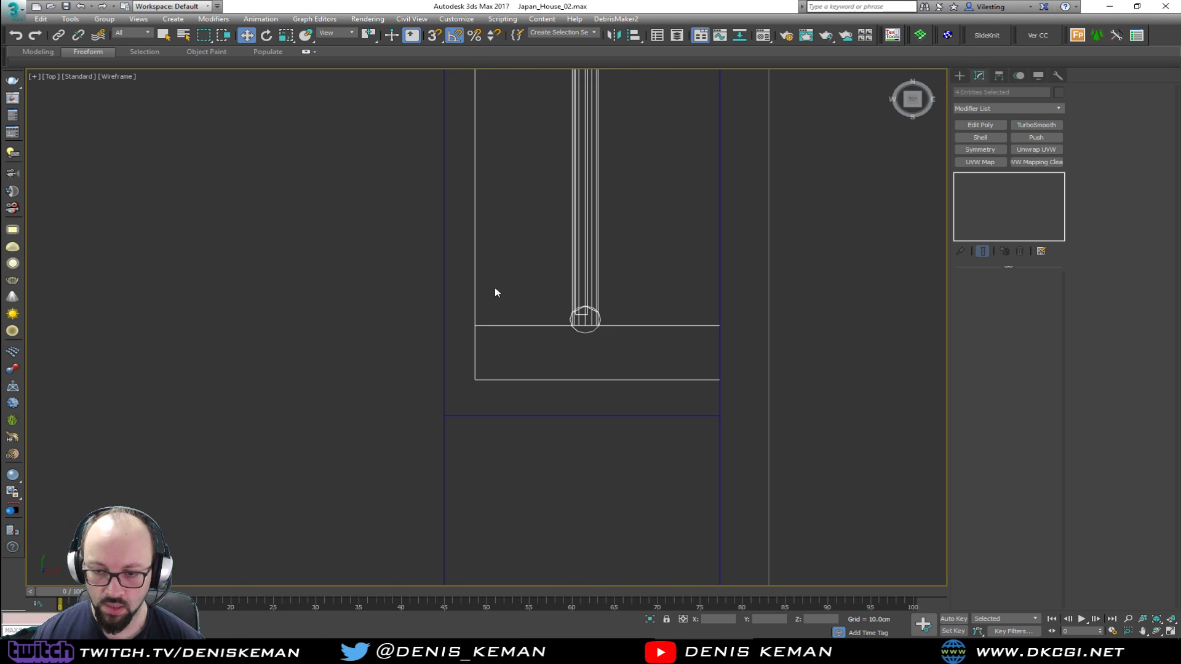
key("s")
left_click_drag(476, 380, 444, 413)
middle_click_drag(476, 289, 488, 464)
Move the six wall vertices at the other edge of the Bedroom #2 opening to meet the window's end
scroll(488, 462, "down", 5)
scroll(499, 154, "down", 1)
middle_click_drag(496, 144, 503, 440)
scroll(511, 258, "up", 3)
left_click(515, 228)
key("1")
left_click_drag(412, 206, 644, 249)
left_click_drag(514, 197, 477, 252)
key("alt+w")
key("alt+w")
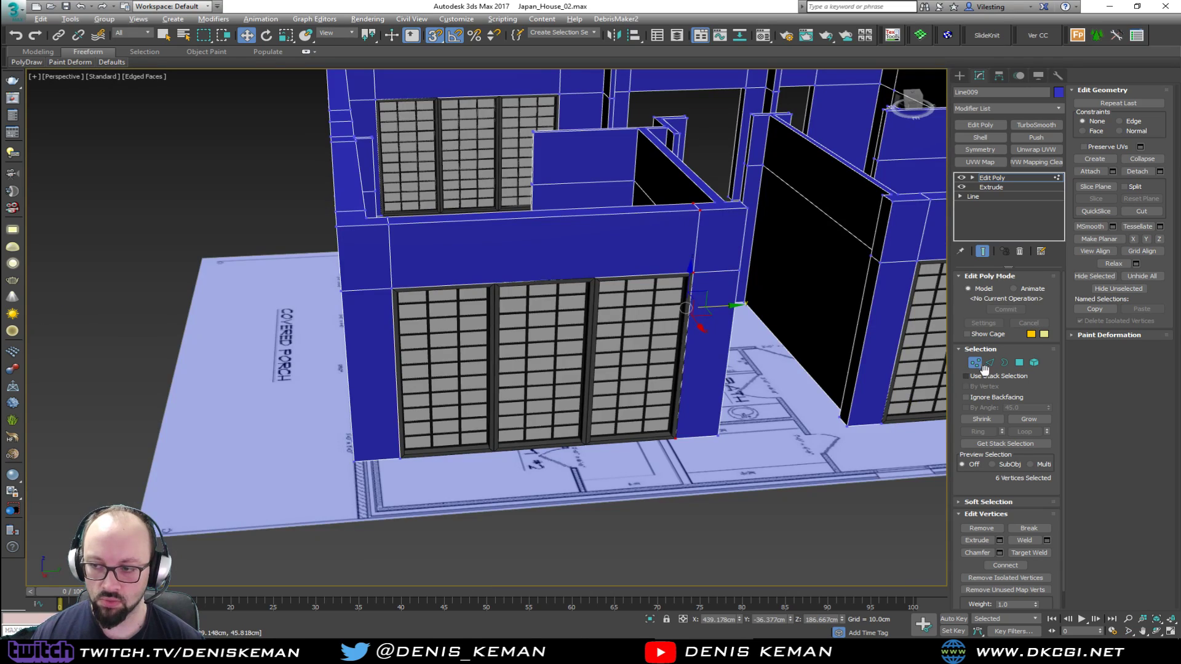
left_click(783, 486)
Inspect the wall openings along the porch and the frame and lattice bars of the porch-side window
middle_click_drag(690, 430, 403, 455, "alt")
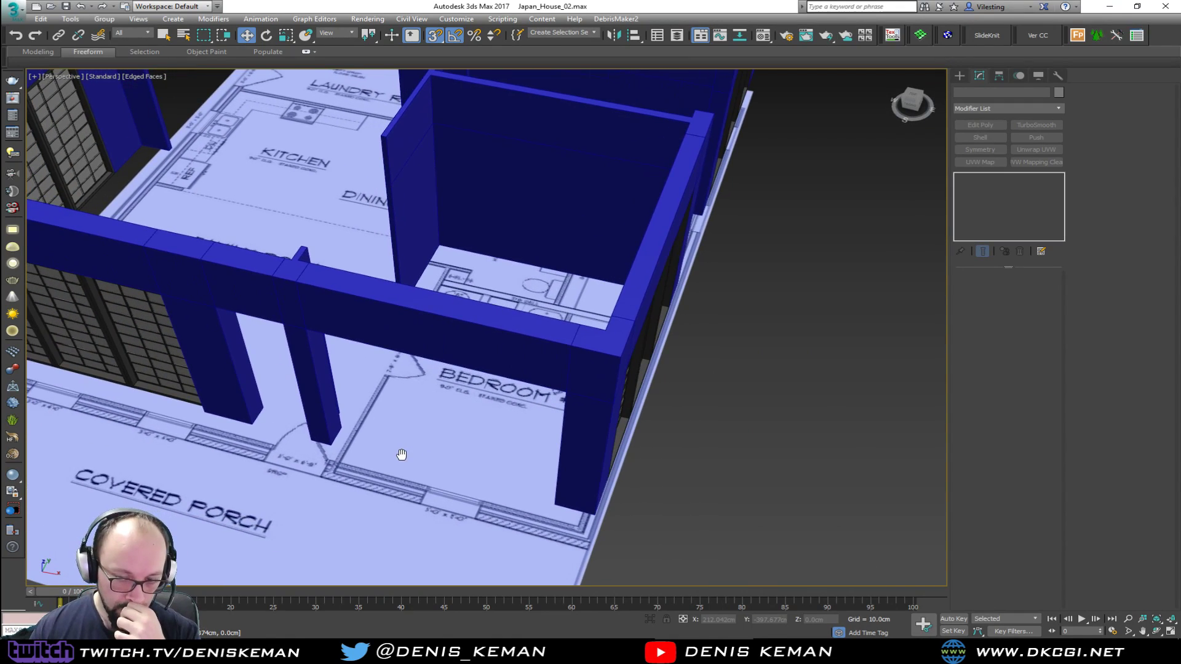
mouse_move(411, 399)
middle_mouse_down()
mouse_move(456, 488)
mouse_move(466, 430)
mouse_move(508, 403)
mouse_move(580, 400)
mouse_move(439, 434)
mouse_move(575, 354)
middle_mouse_up()
scroll(455, 488, "down", 2)
key("F4")
scroll(388, 353, "up", 5)
scroll(388, 353, "up", 2)
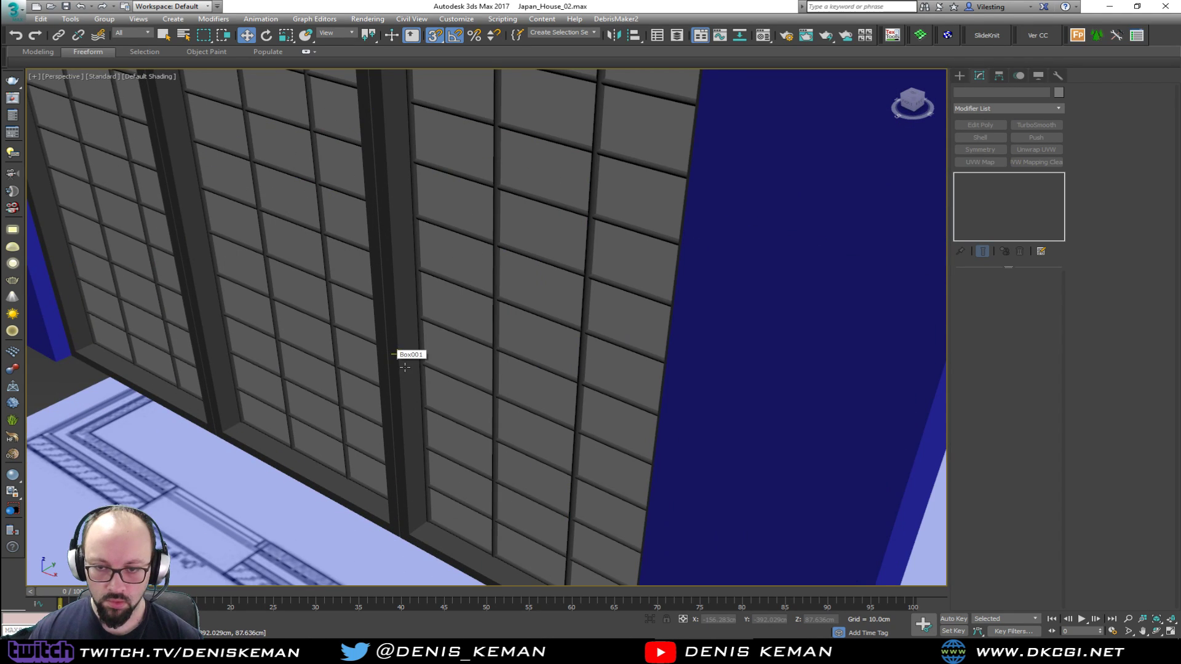
left_click(424, 375)
key("F4")
middle_click_drag(424, 375, 524, 365)
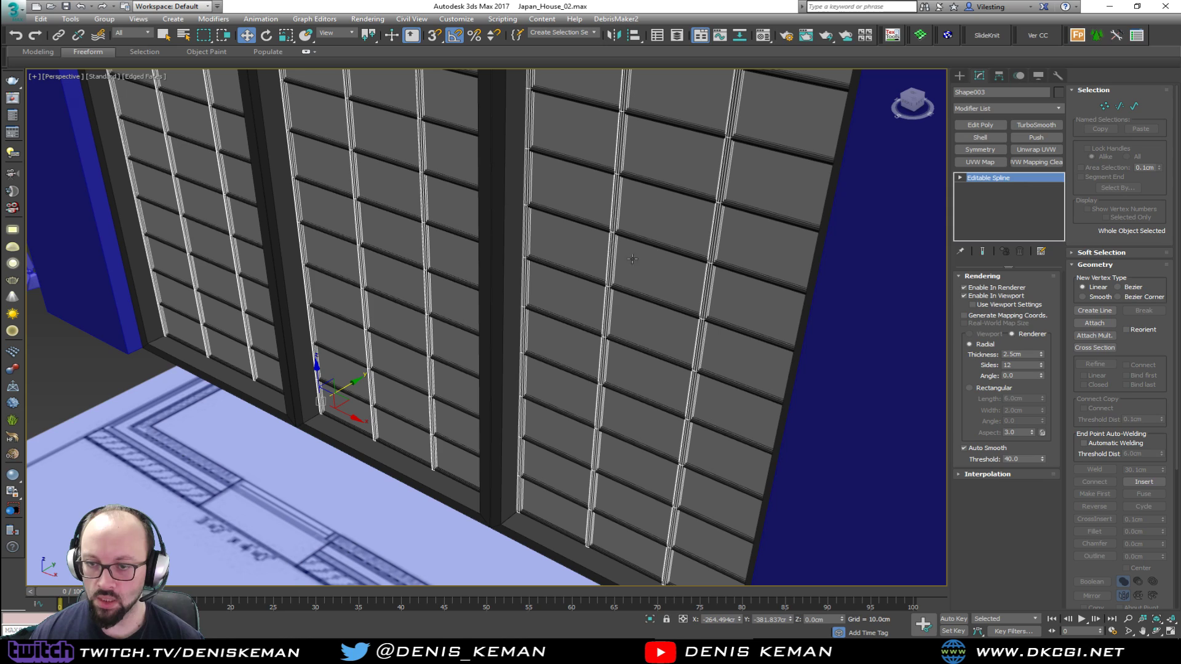
left_click(209, 501)
scroll(426, 373, "down", 5)
middle_click_drag(426, 373, 485, 361, "alt")
scroll(346, 362, "up", 5)
mouse_move(346, 363)
middle_mouse_down()
mouse_move(416, 269)
mouse_move(433, 267)
mouse_move(209, 266)
mouse_move(410, 295)
middle_mouse_up()
scroll(416, 269, "down", 3)
key("F4")
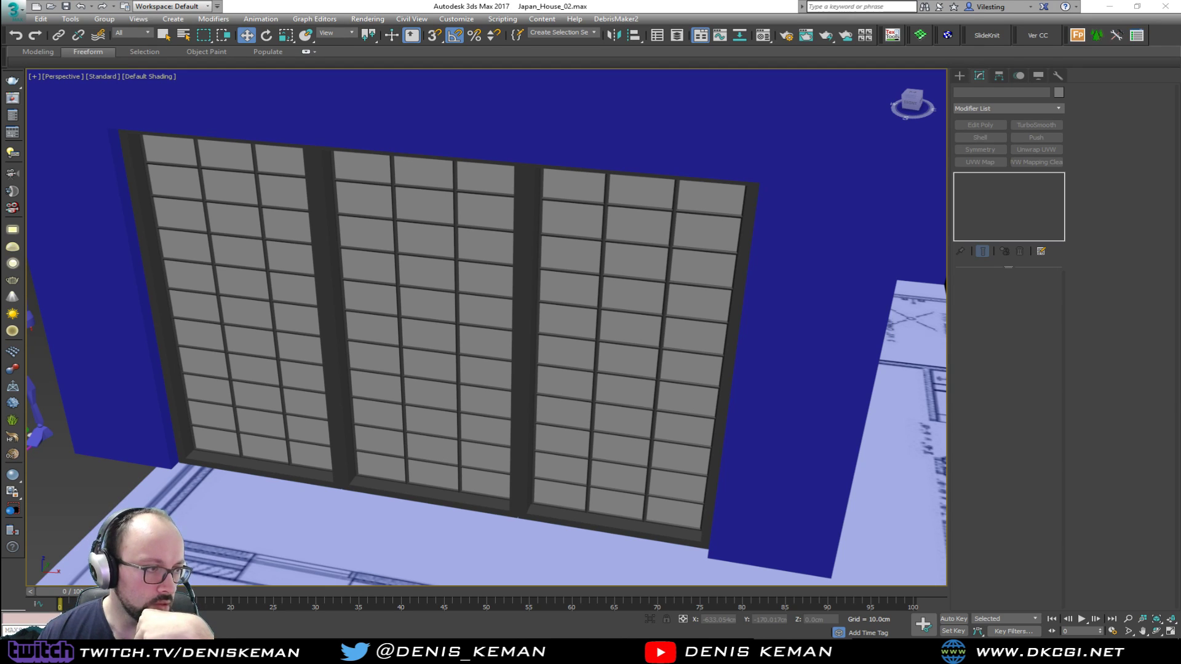
Switch to Discord and browse the shoji door and Japanese interior reference images in the streaming_related channel
left_click_drag(0, 108, 656, 92)
scroll(669, 308, "up", 1)
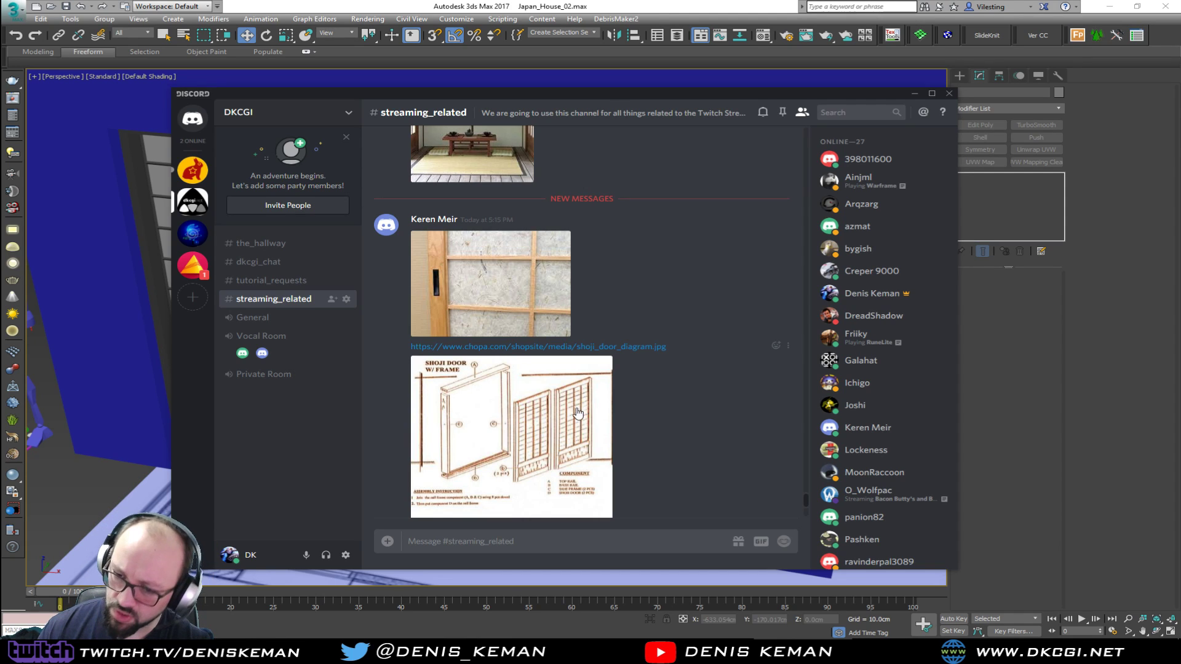
scroll(468, 466, "up", 10)
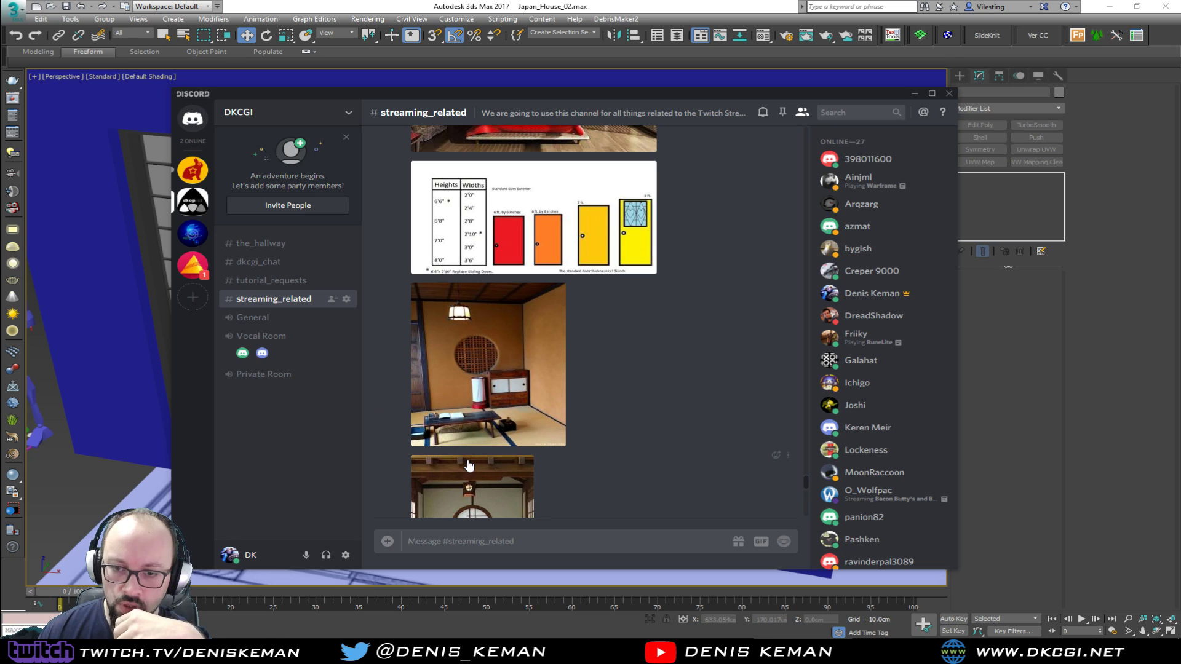
scroll(468, 466, "down", 3)
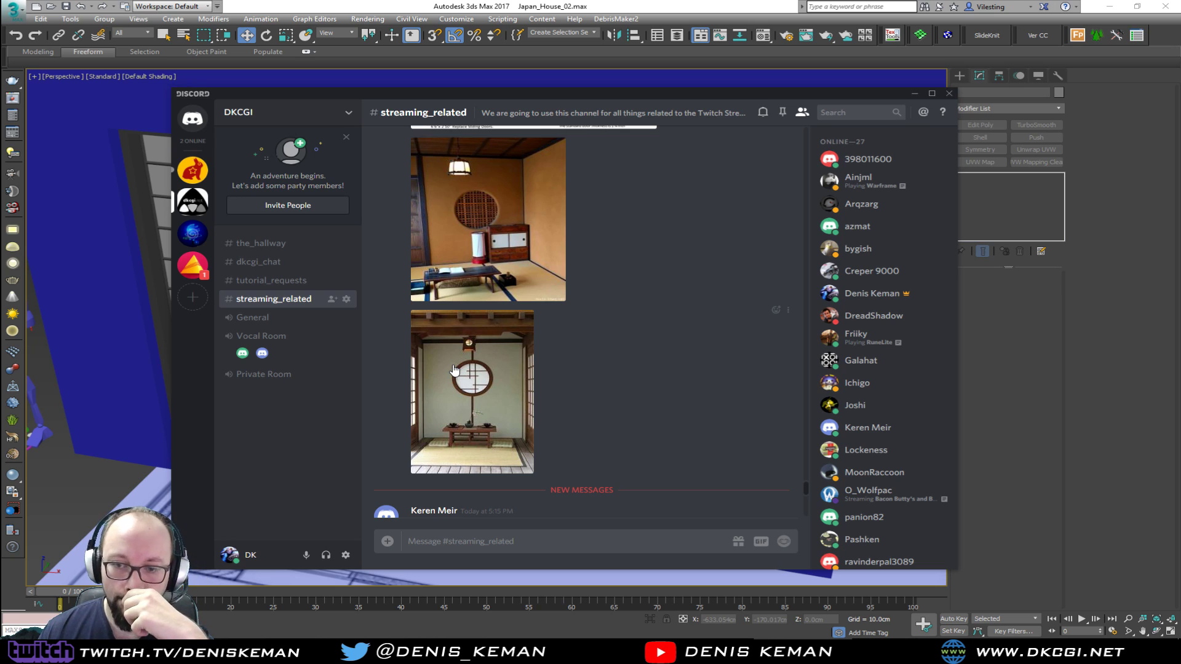
scroll(454, 370, "down", 5)
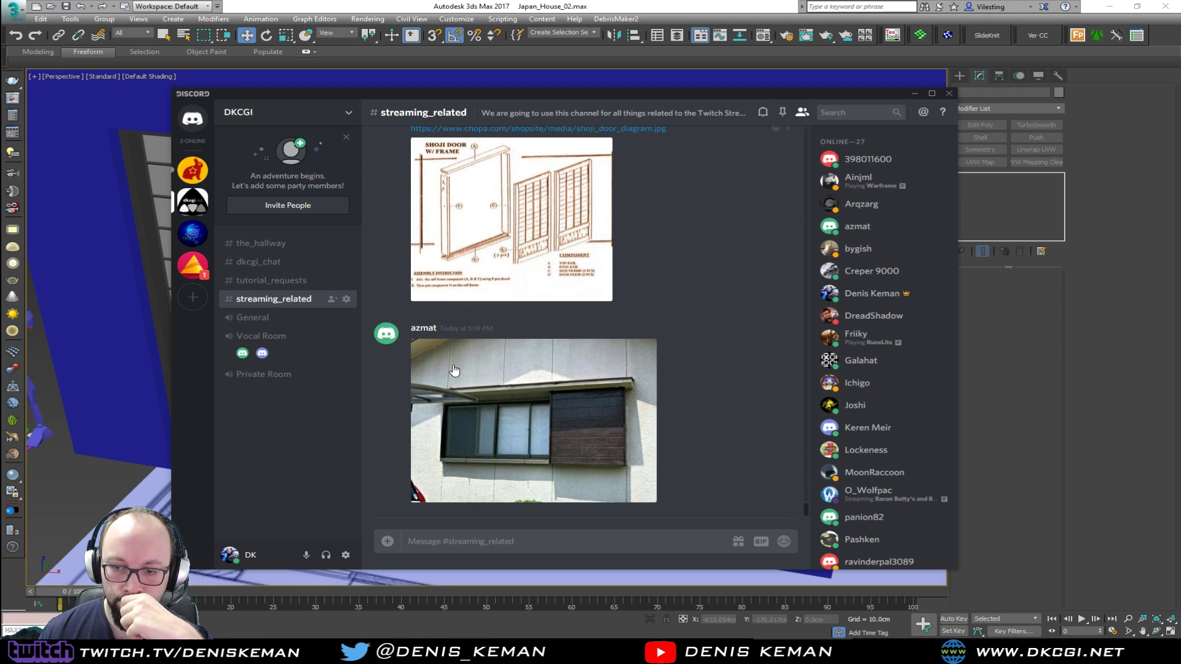
left_click_drag(798, 100, 1180, 148)
Switch back to 3ds Max and open the Material Editor for work on the three-panel shoji window
middle_click_drag(401, 302, 606, 324, "alt")
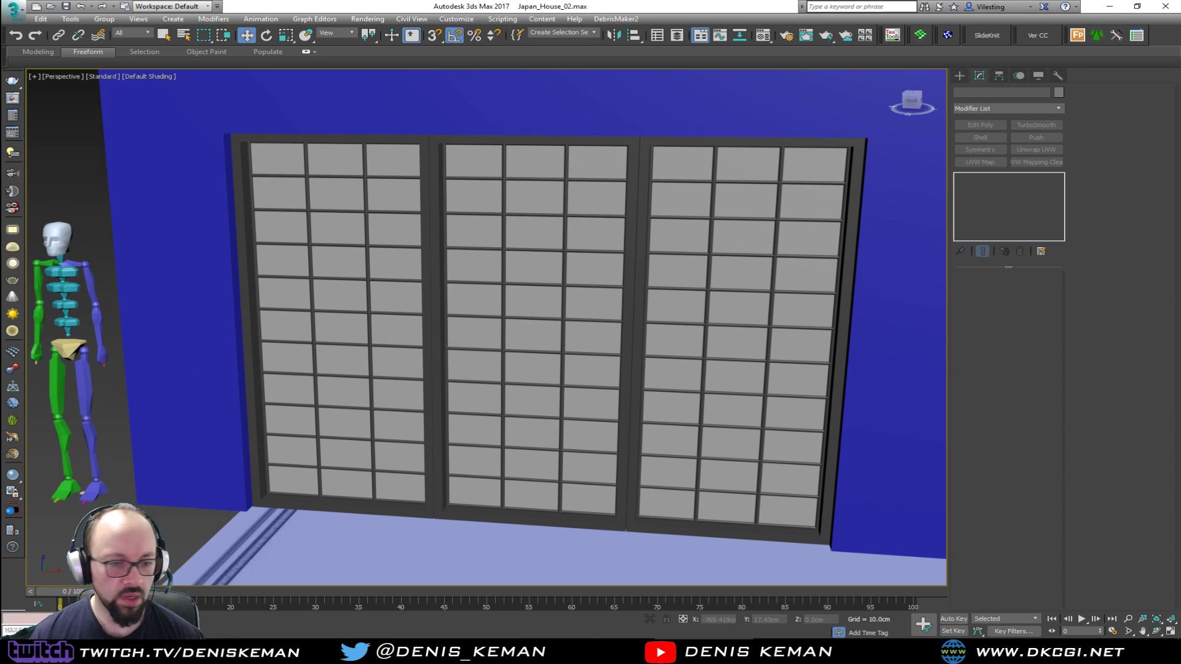
middle_click_drag(271, 490, 379, 447, "alt")
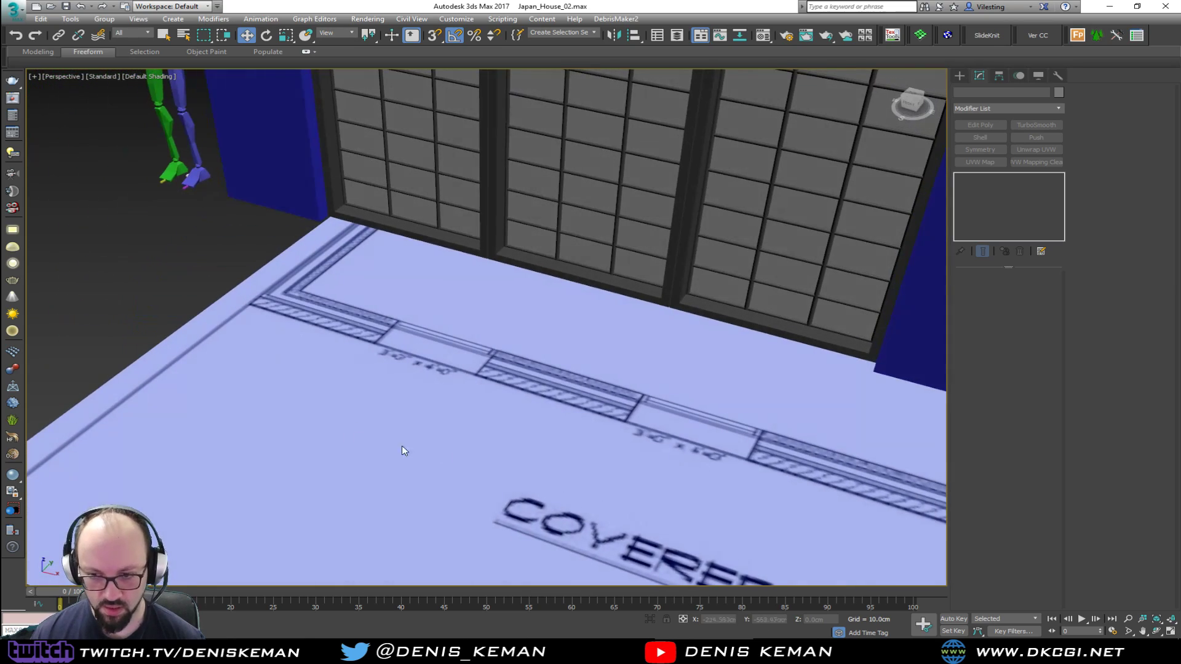
scroll(351, 421, "down", 8)
middle_click_drag(236, 402, 353, 362, "alt")
scroll(406, 427, "up", 6)
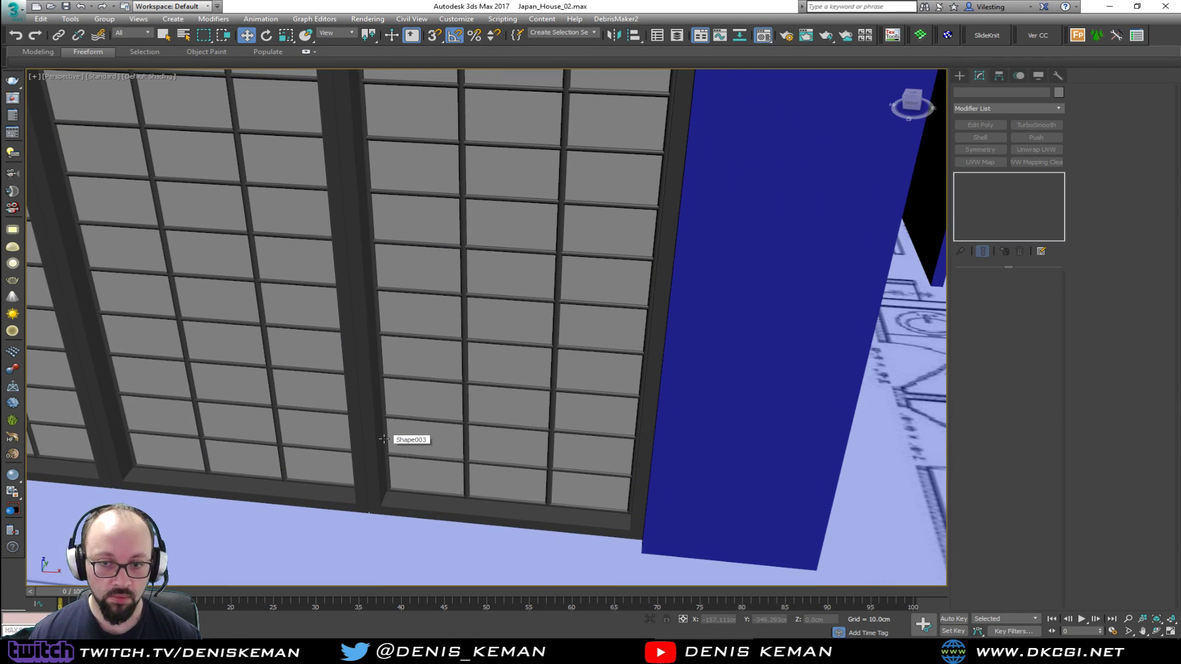
key("m")
middle_click_drag(324, 287, 565, 283)
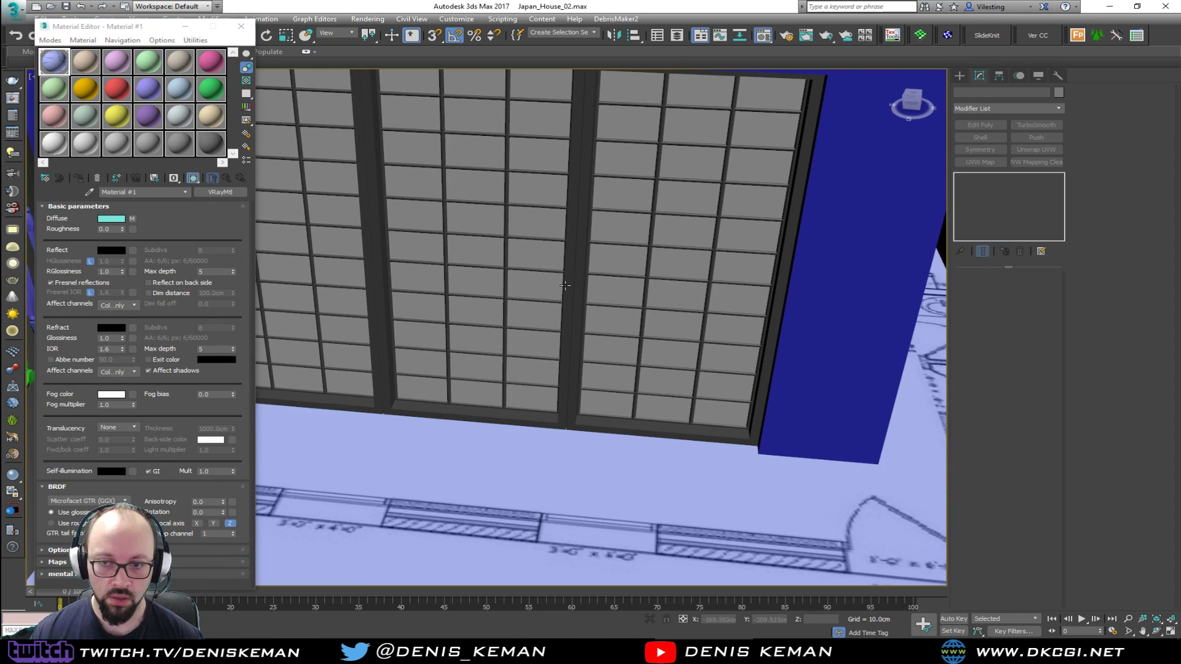
Apply a UVW Map with Box mapping to the window frame, 100 cm in length, width and height
left_click(574, 394)
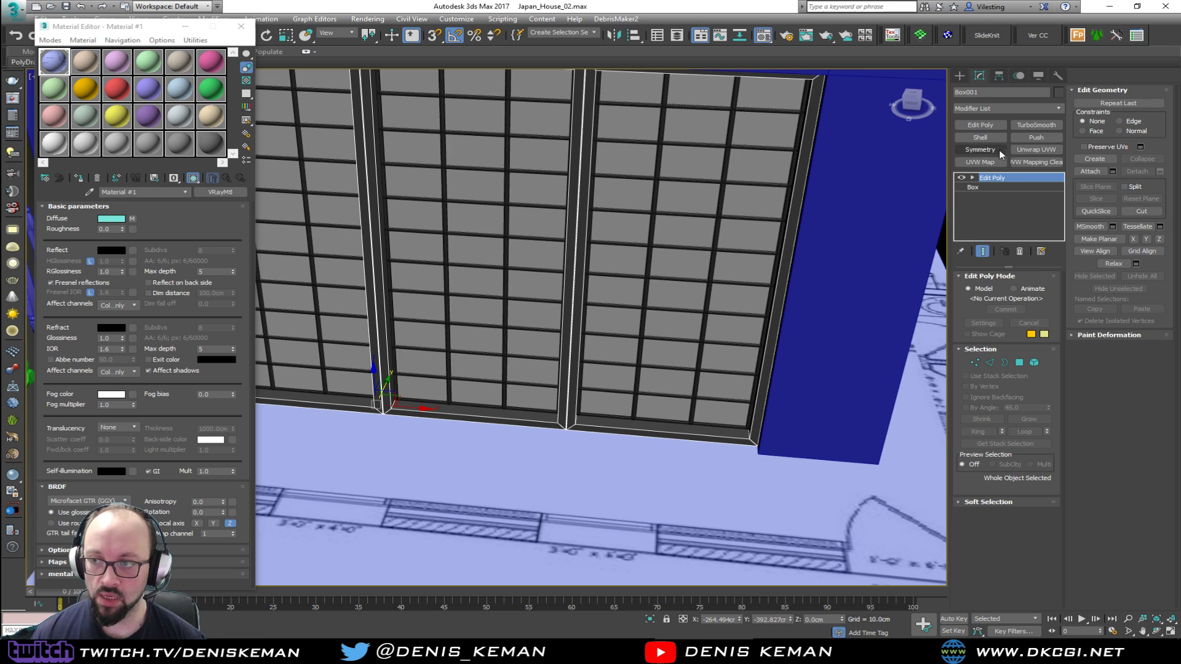
left_click(980, 162)
left_click(996, 339)
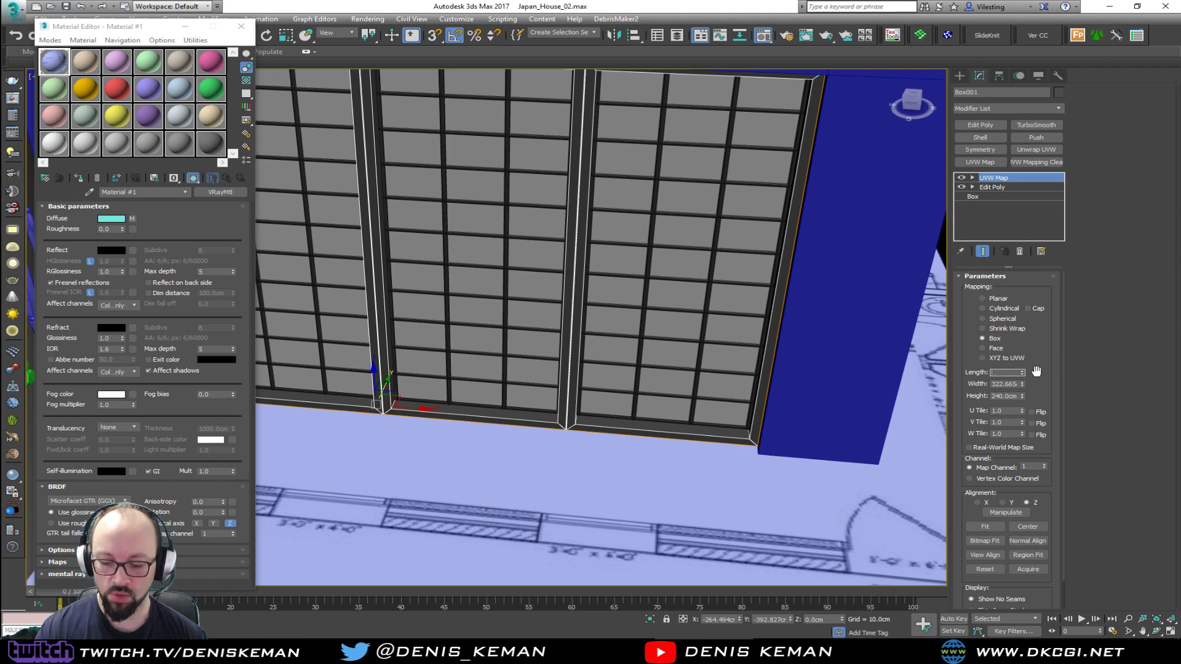
key("Tab")
type("100")
key("Tab")
type("100")
key("Return")
Open the Maple wood texture image from the computer's files to preview it, and close the viewer
middle_click_drag(522, 356, 478, 318, "alt")
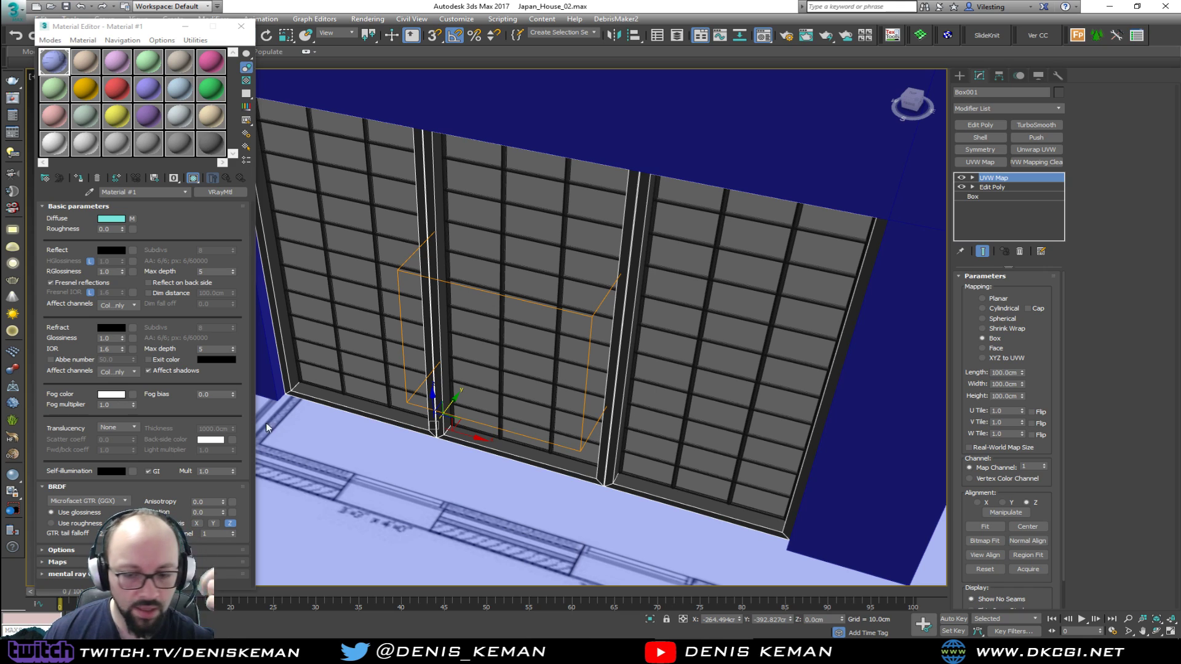
left_click(13, 652)
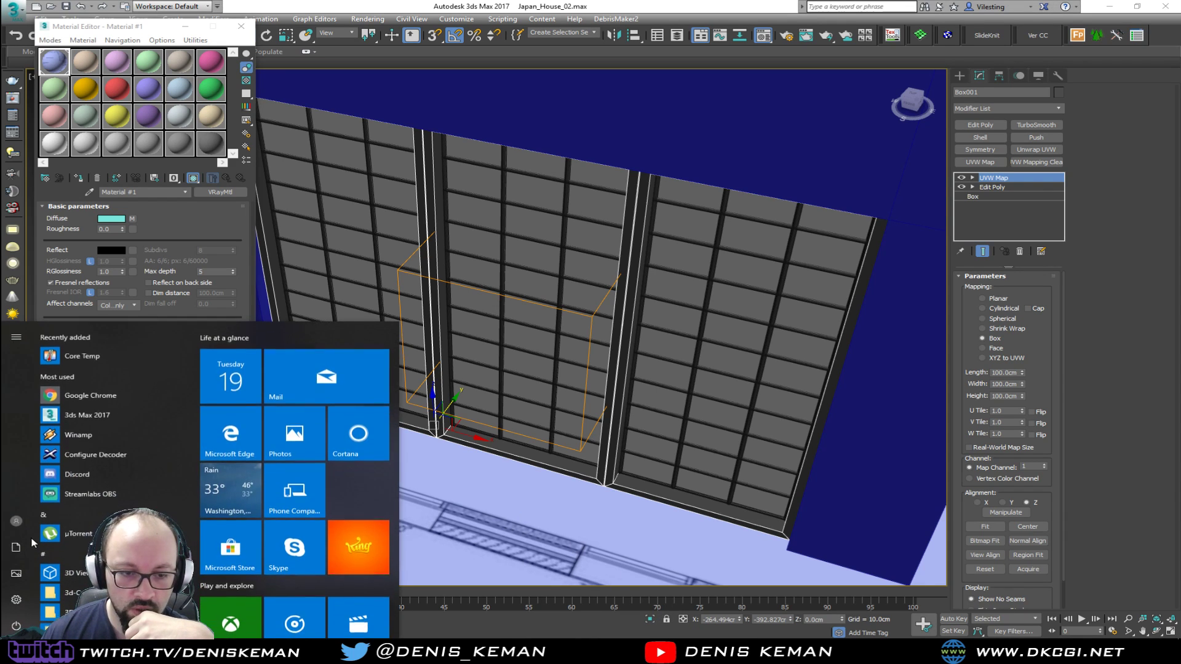
left_click(17, 548)
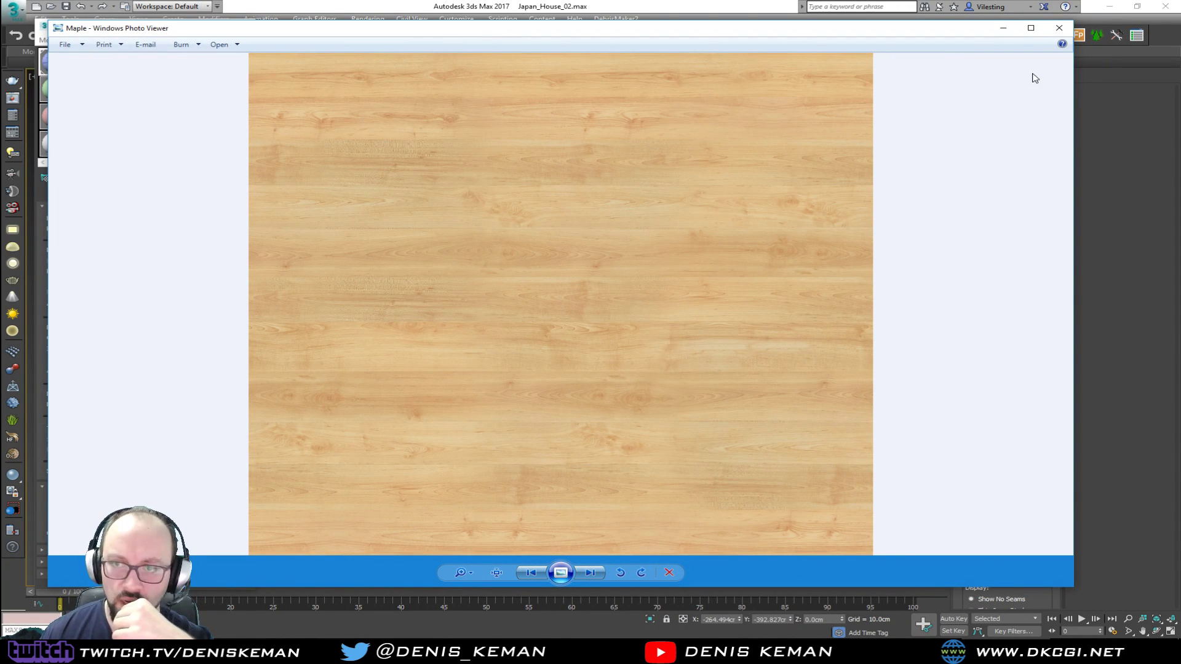
left_click(1058, 27)
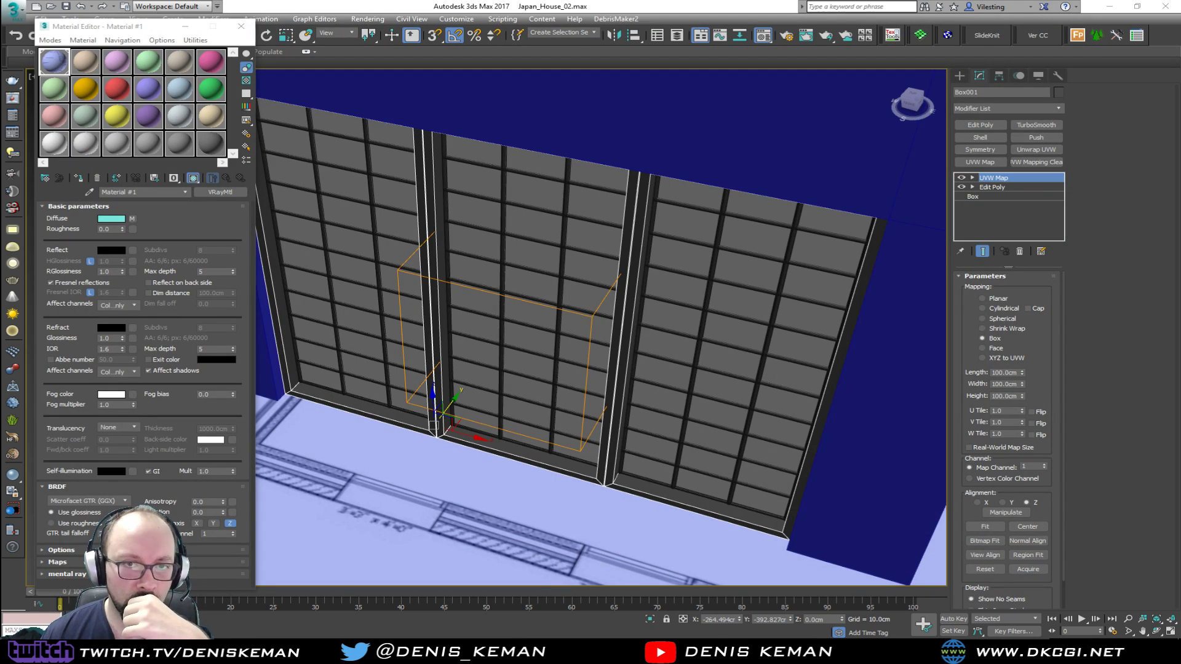
Rename the second material in the Material Editor as Maple_Material and assign it to the window frame
left_click(86, 64)
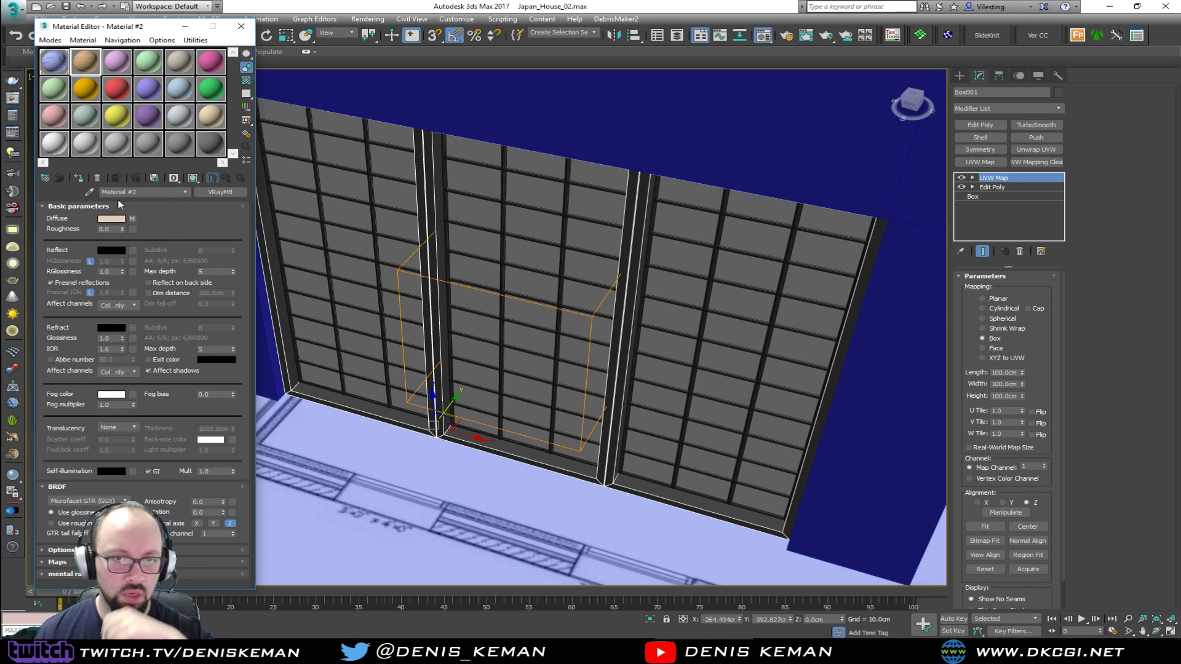
left_click_drag(149, 192, 38, 190)
type("Maple_")
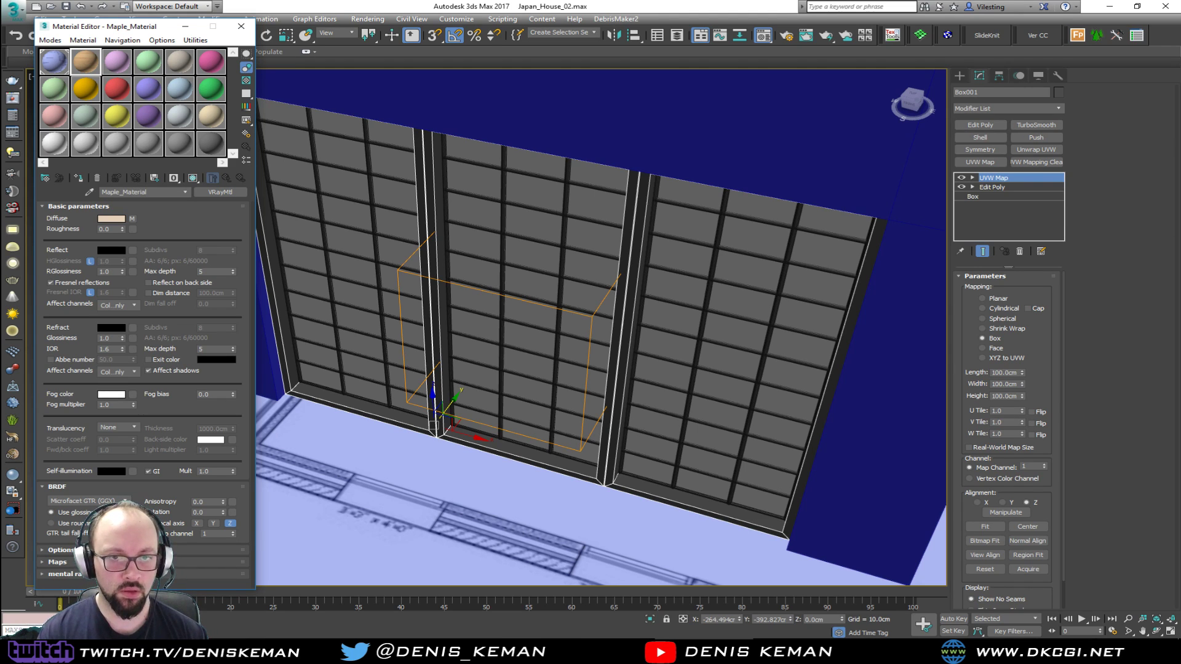
left_click(78, 178)
Display Maple_Material's wood texture in the viewport and check the grain at the frame's joints
scroll(618, 260, "up", 5)
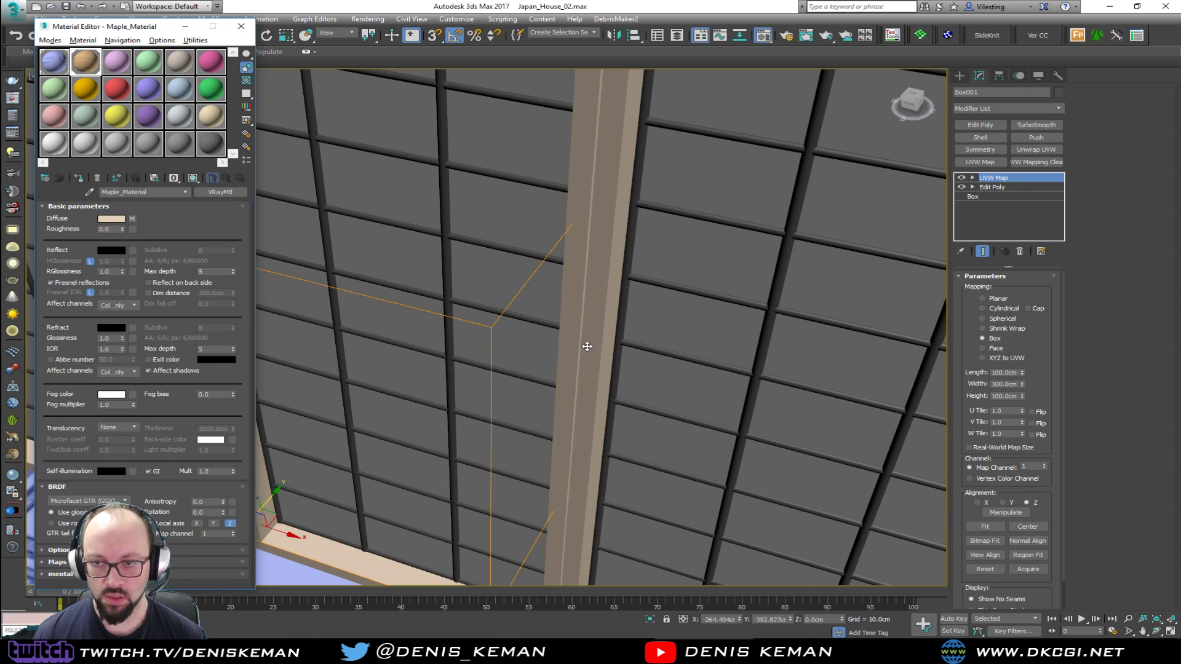
middle_click_drag(587, 346, 543, 310, "alt")
left_click(192, 179)
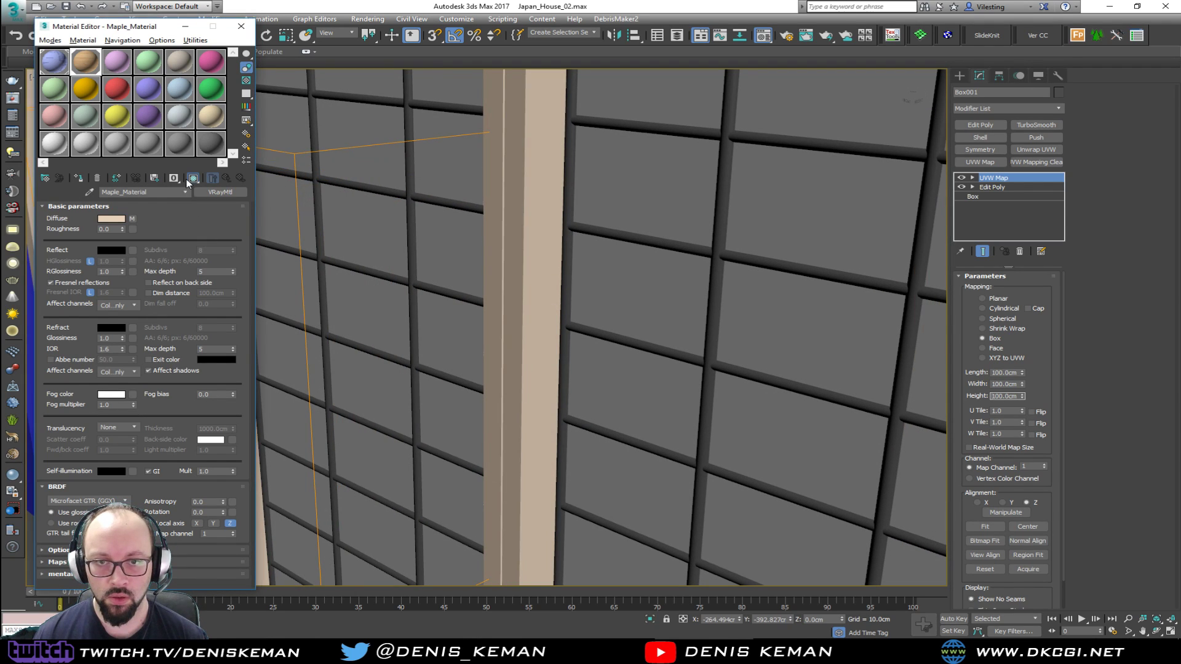
middle_click_drag(577, 396, 617, 167)
middle_click_drag(539, 404, 577, 207)
scroll(572, 277, "up", 3)
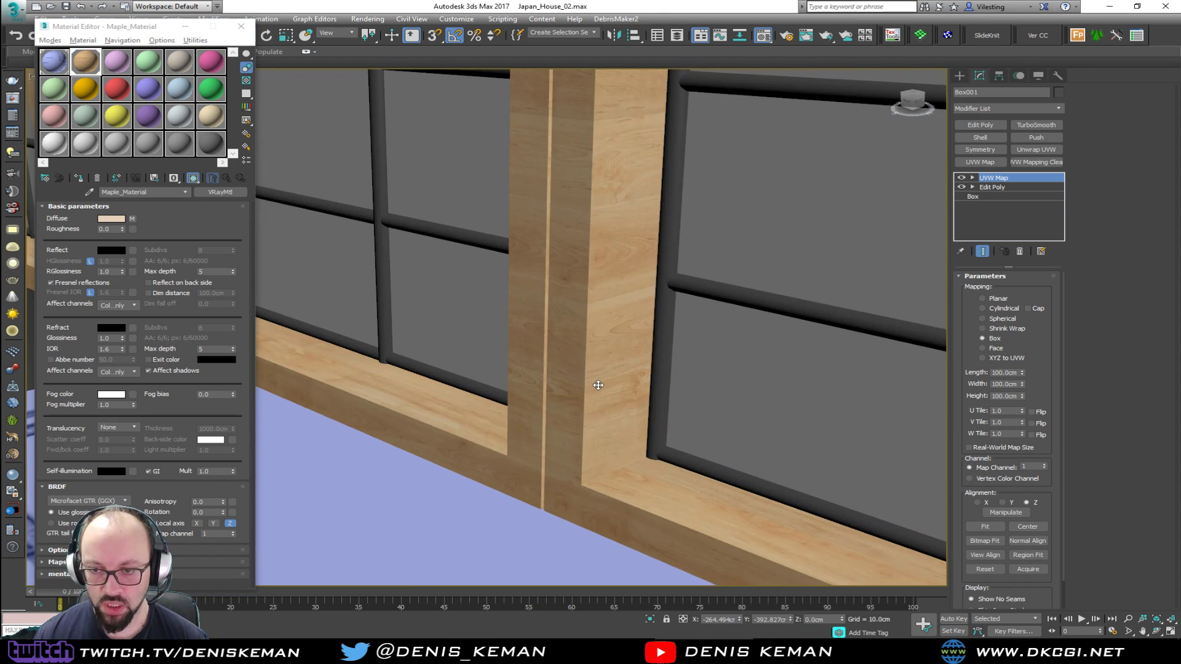
Change the W angle of the Maple diffuse bitmap to run the grain along the frame's posts, and close the Material Editor
left_click(132, 219)
double_click(215, 281)
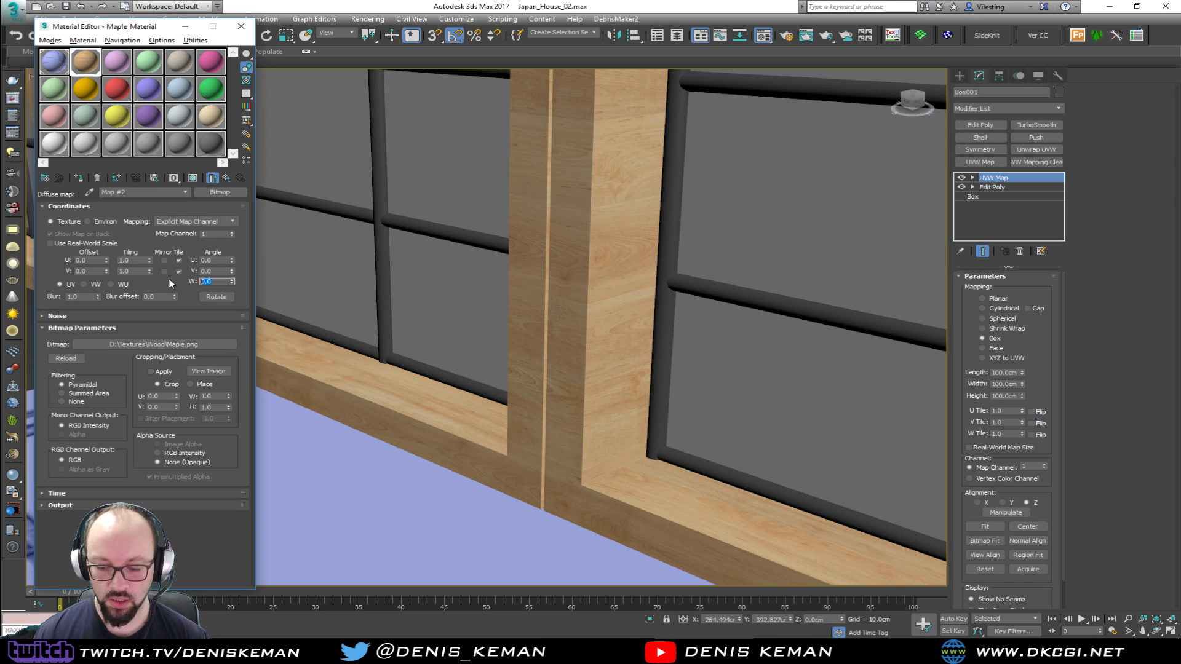
key("Return")
middle_click_drag(515, 335, 527, 411)
scroll(527, 412, "down", 6)
middle_click_drag(369, 163, 377, 253)
left_click(241, 26)
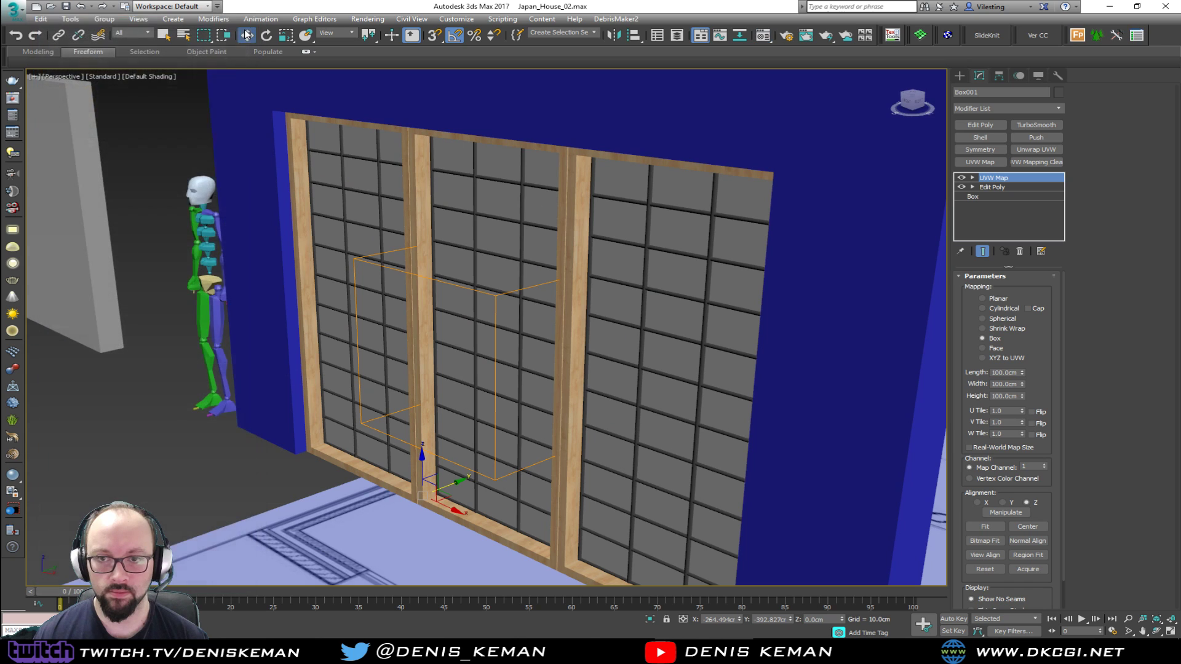
left_click(165, 214)
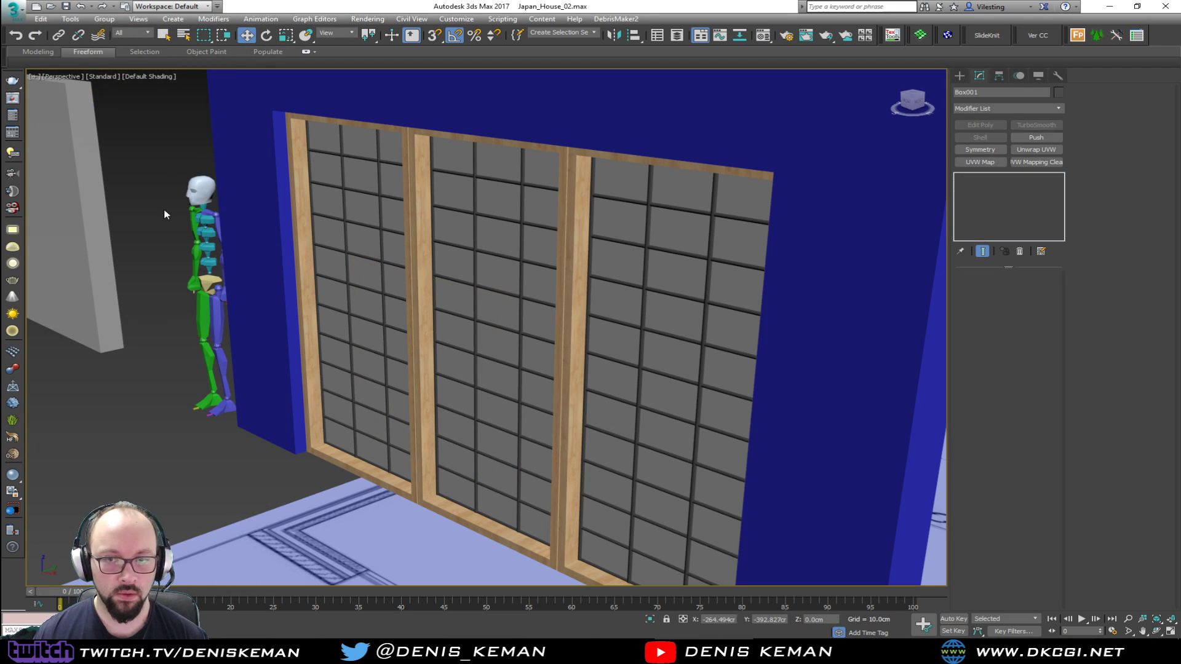
Give the vertical lattice bars a rectangular rendered cross-section, trying a 4 cm length and settling on 2 cm
scroll(543, 337, "up", 8)
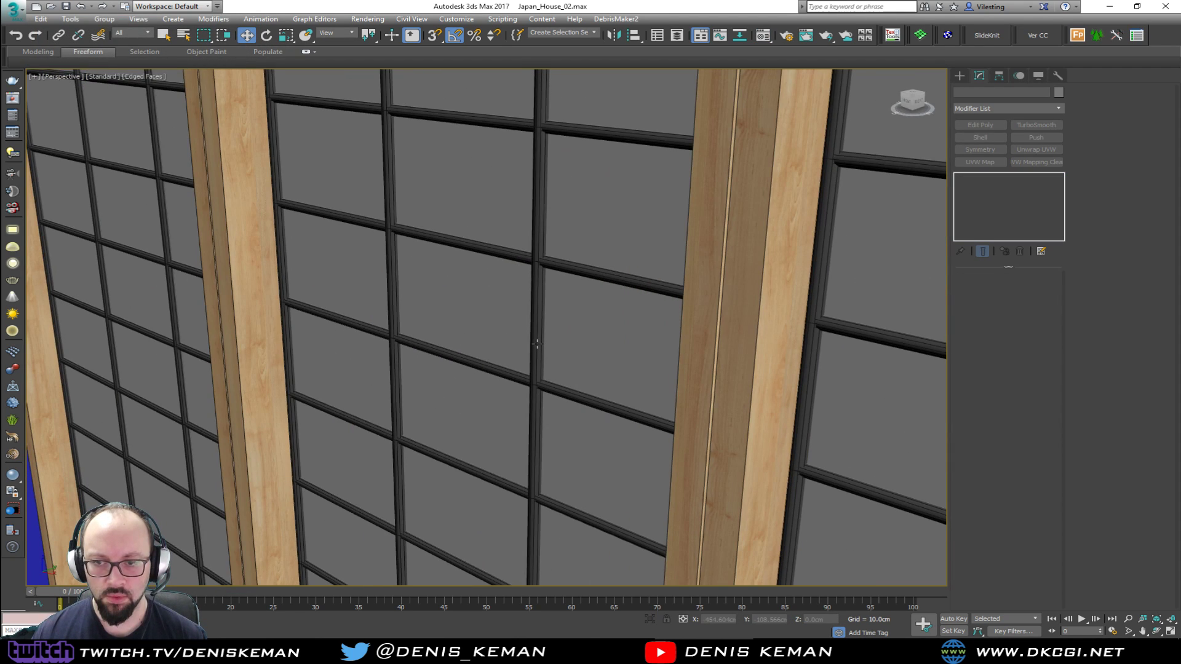
left_click(543, 337)
key("F4")
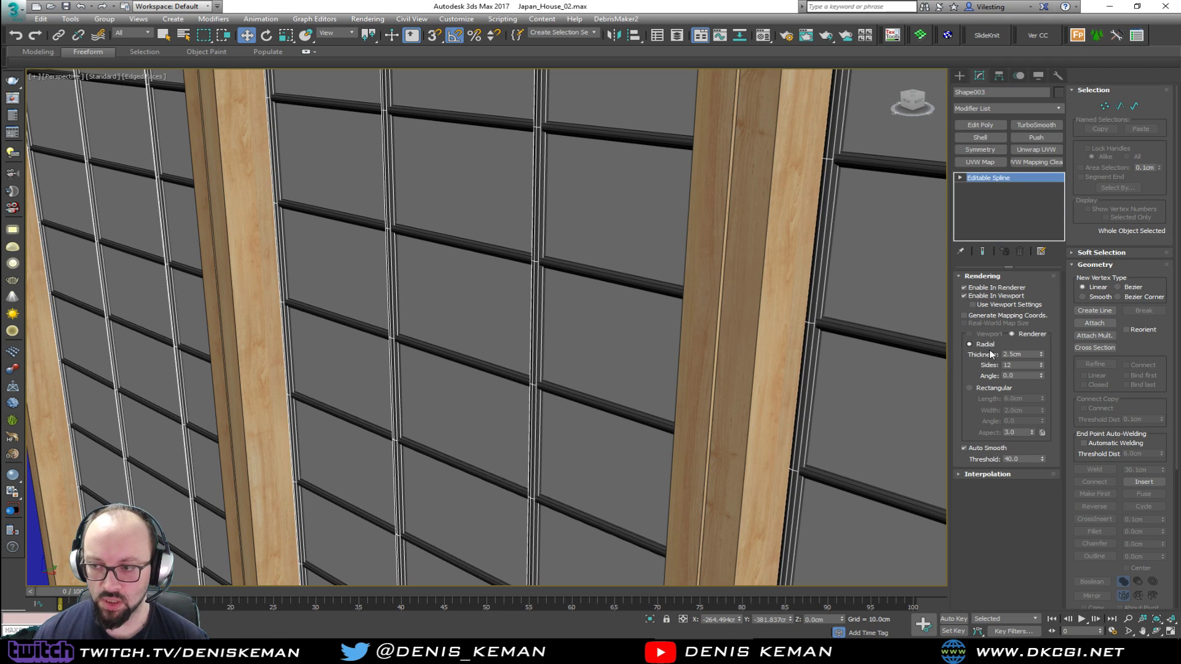
left_click(991, 388)
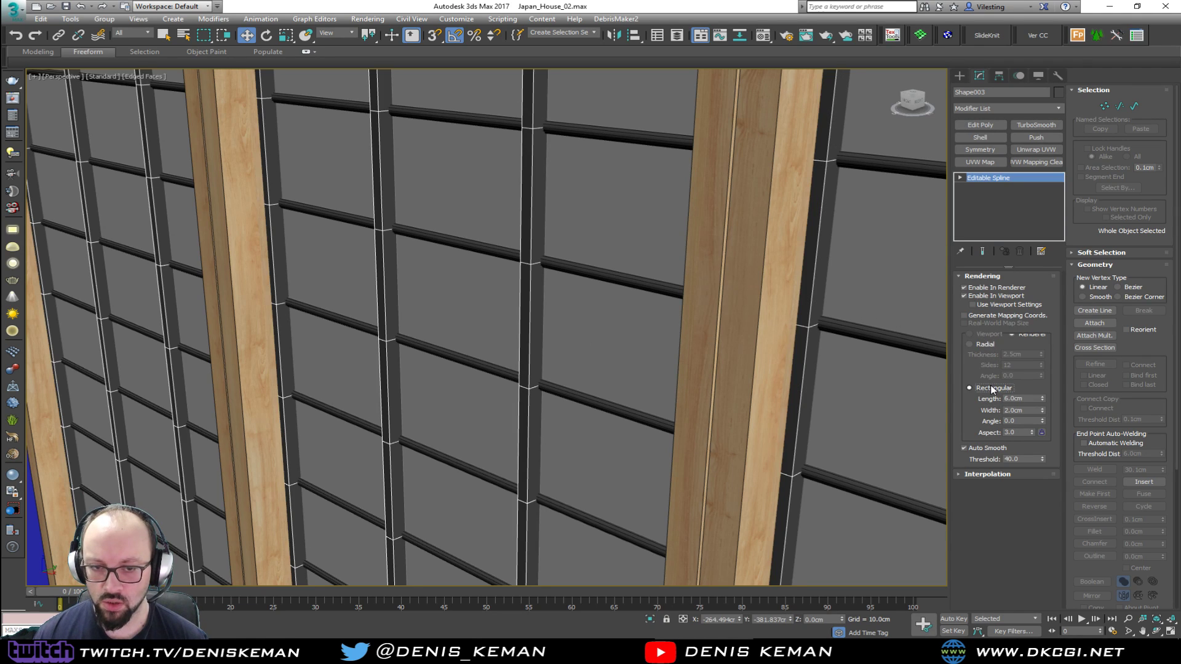
middle_click_drag(543, 348, 822, 379, "alt")
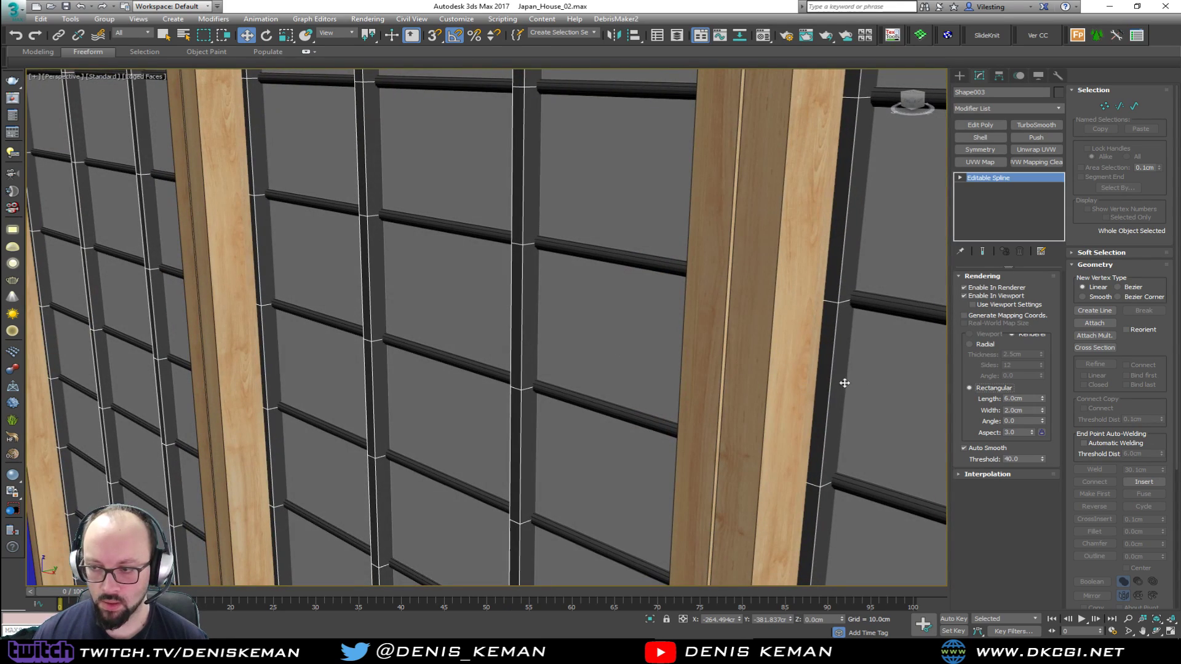
left_click_drag(1027, 399, 984, 399)
type("4")
key("Return")
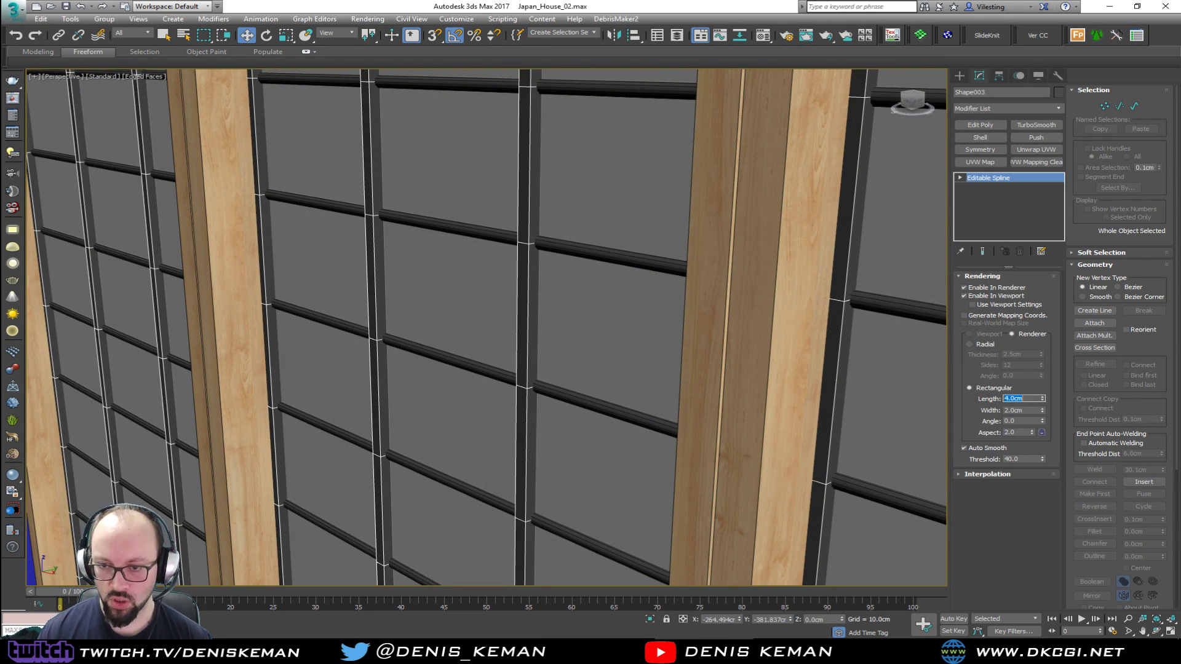
type("2")
key("Return")
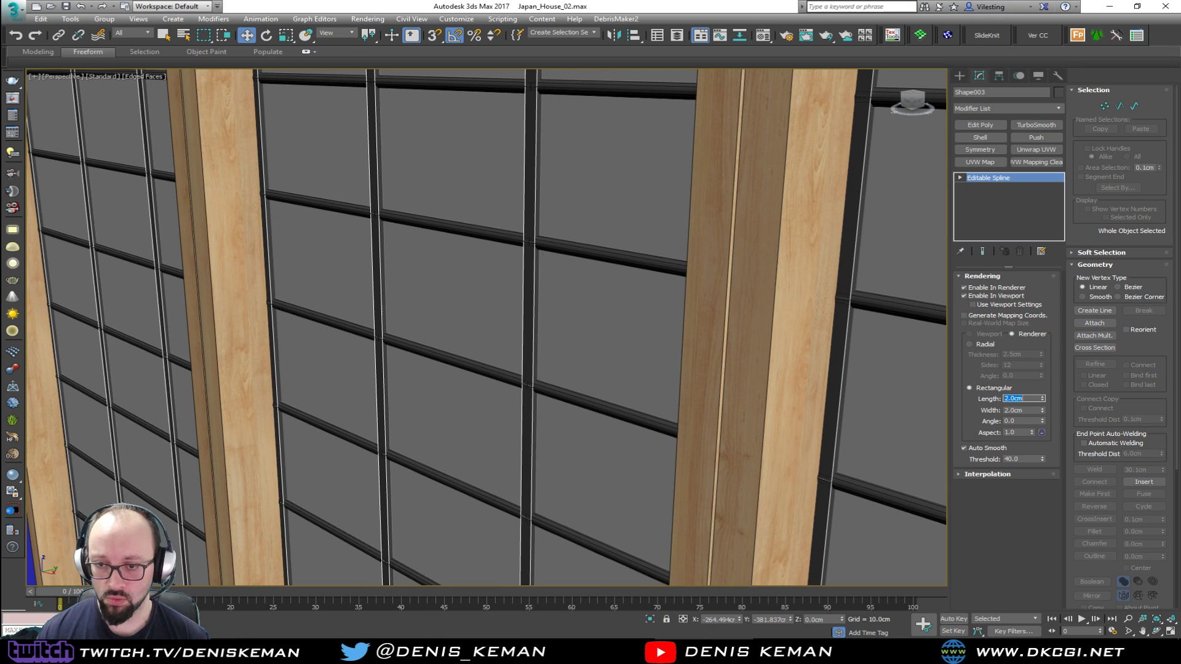
Give the horizontal lattice bars a rectangular rendered cross-section with a length and width of 2 cm
middle_click_drag(459, 344, 498, 345, "alt")
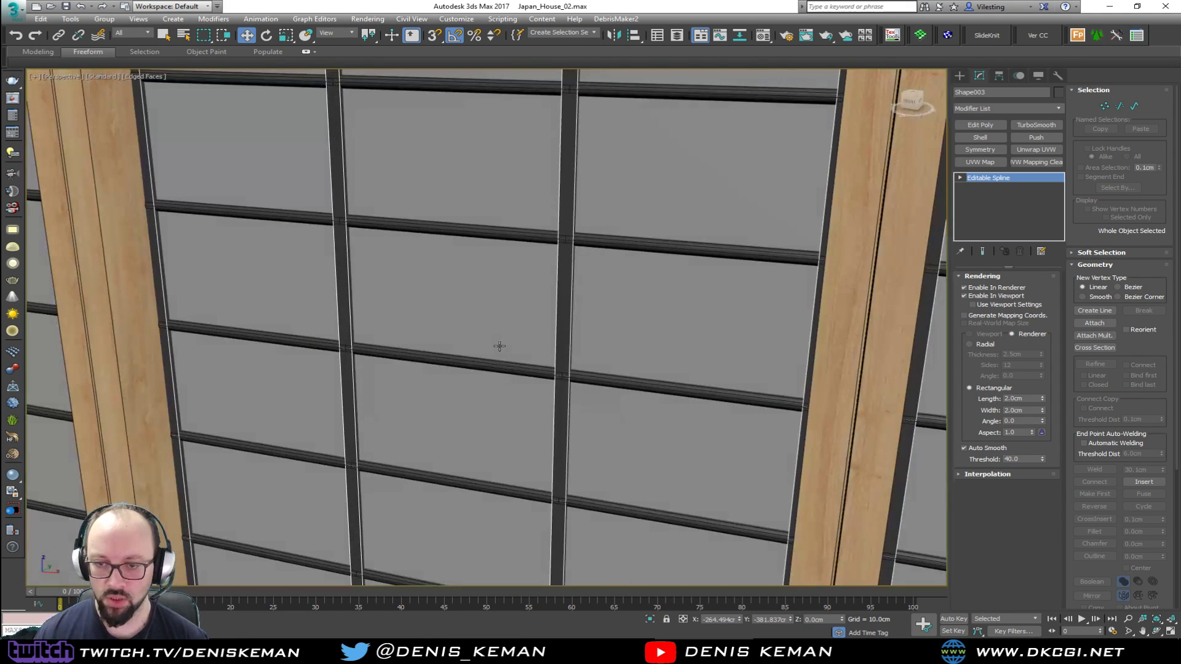
left_click(527, 370)
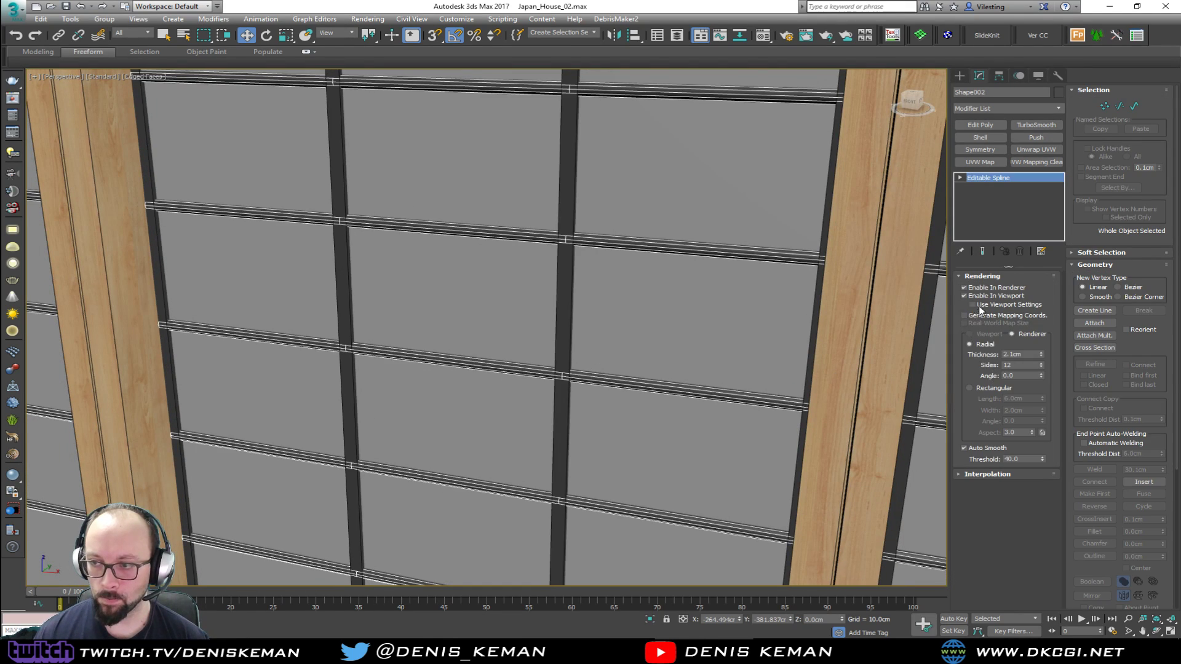
left_click(969, 387)
key("Tab")
type("2")
key("Tab")
type("2")
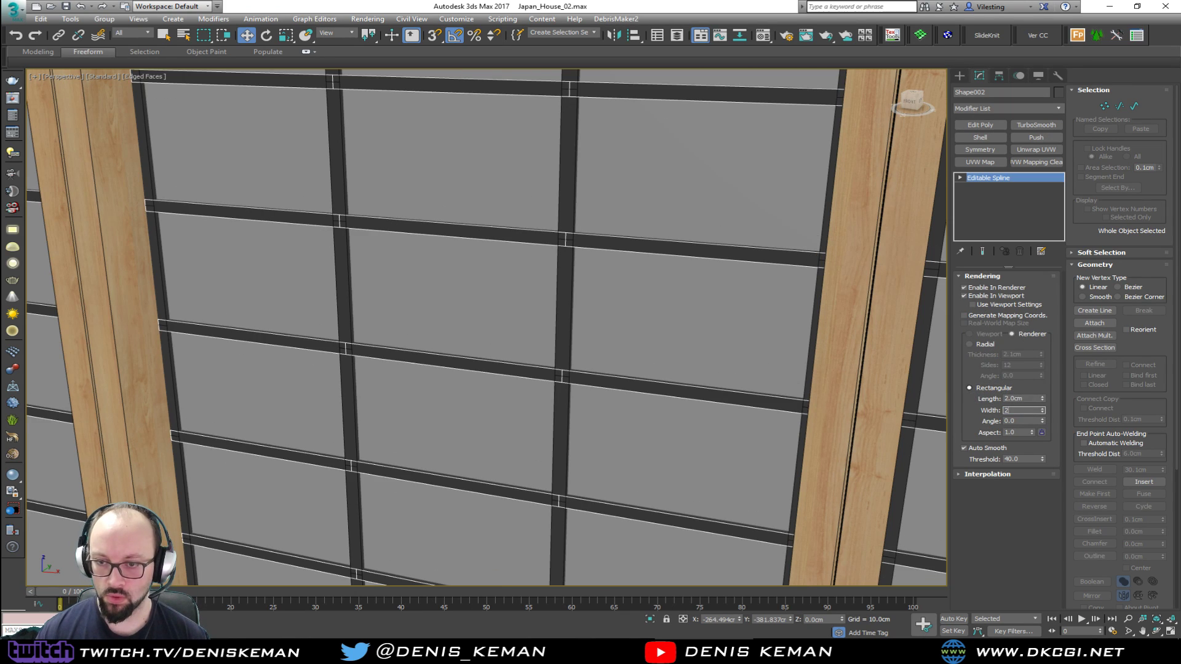
Try a 2.5 cm length on the horizontal bars' section, restore it to 2 cm, and set the width to 2.5 cm
key("shift+Tab")
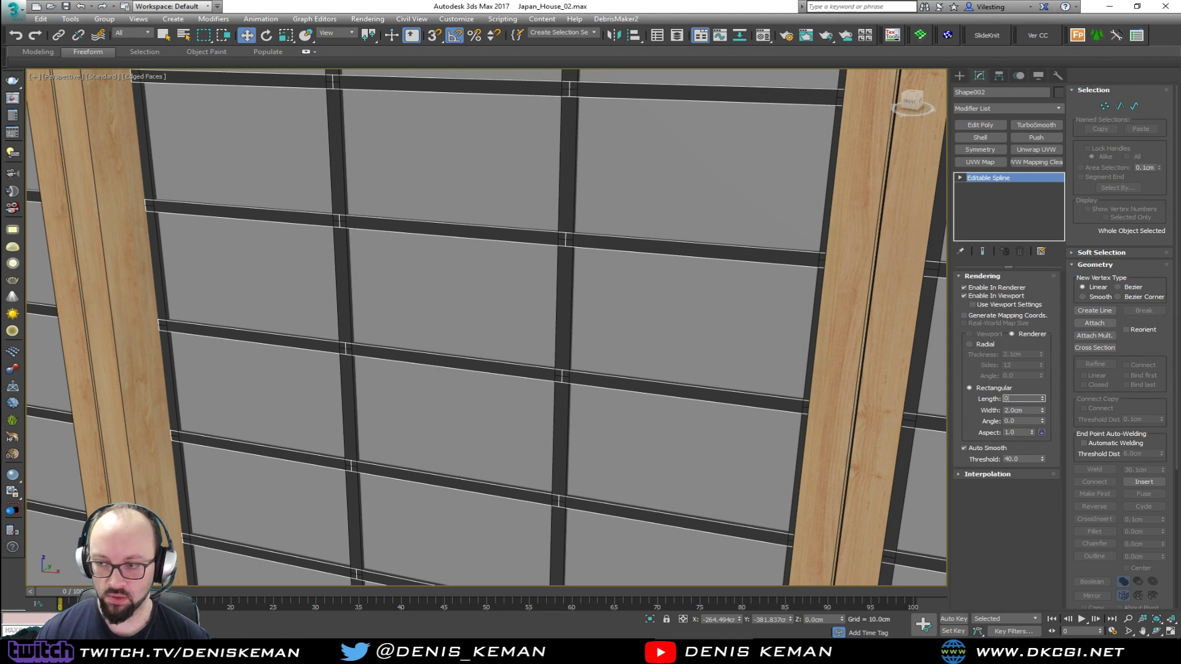
type("2.5")
key("Return")
type("2")
key("Return")
key("Tab")
type("2.5")
key("Return")
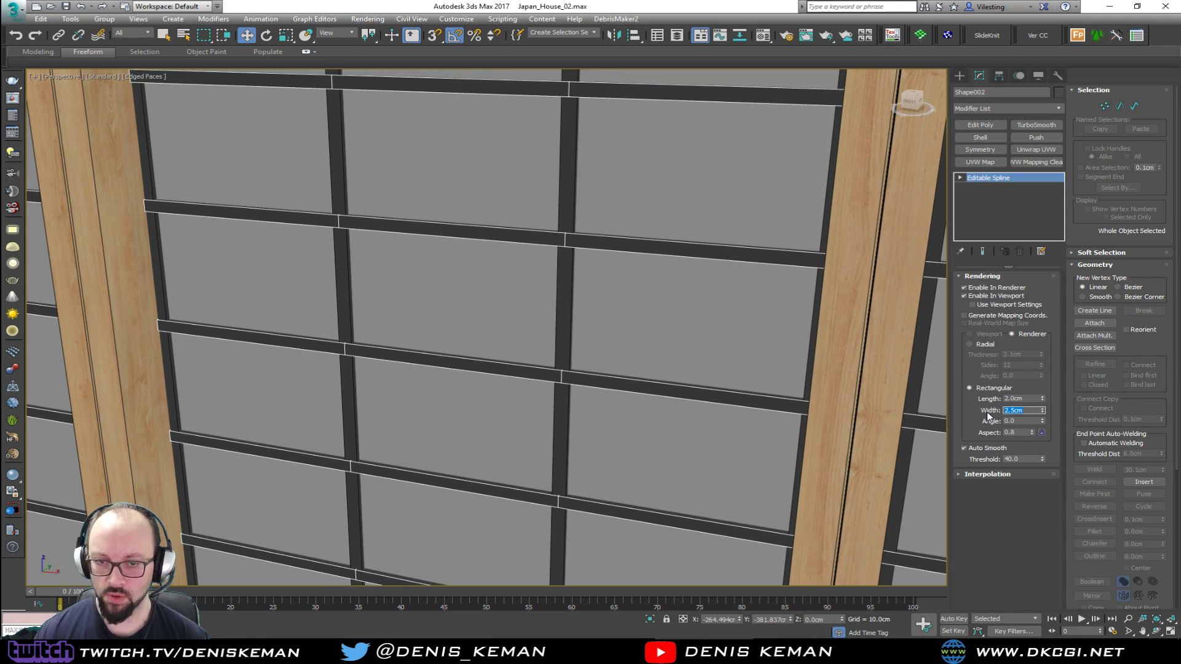
Examine the crossings of the horizontal and vertical lattice bars in wireframe, shaded and edged-faces display
key("F3")
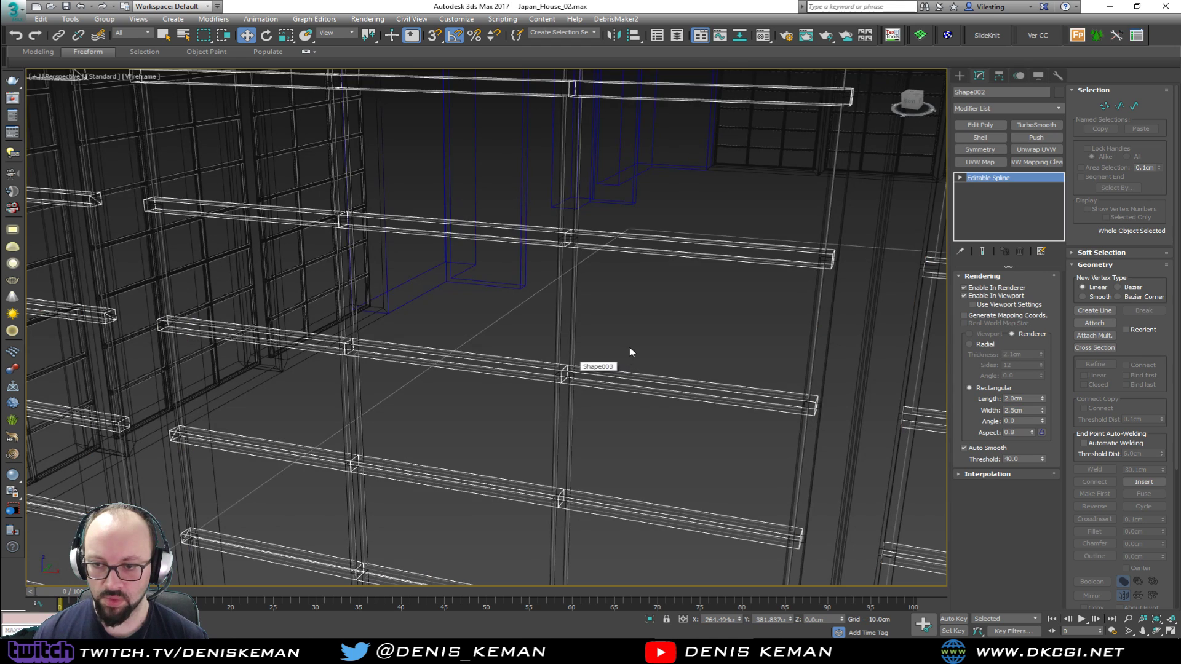
left_click(629, 350)
key("F3")
scroll(562, 379, "up", 5)
scroll(562, 379, "down", 5)
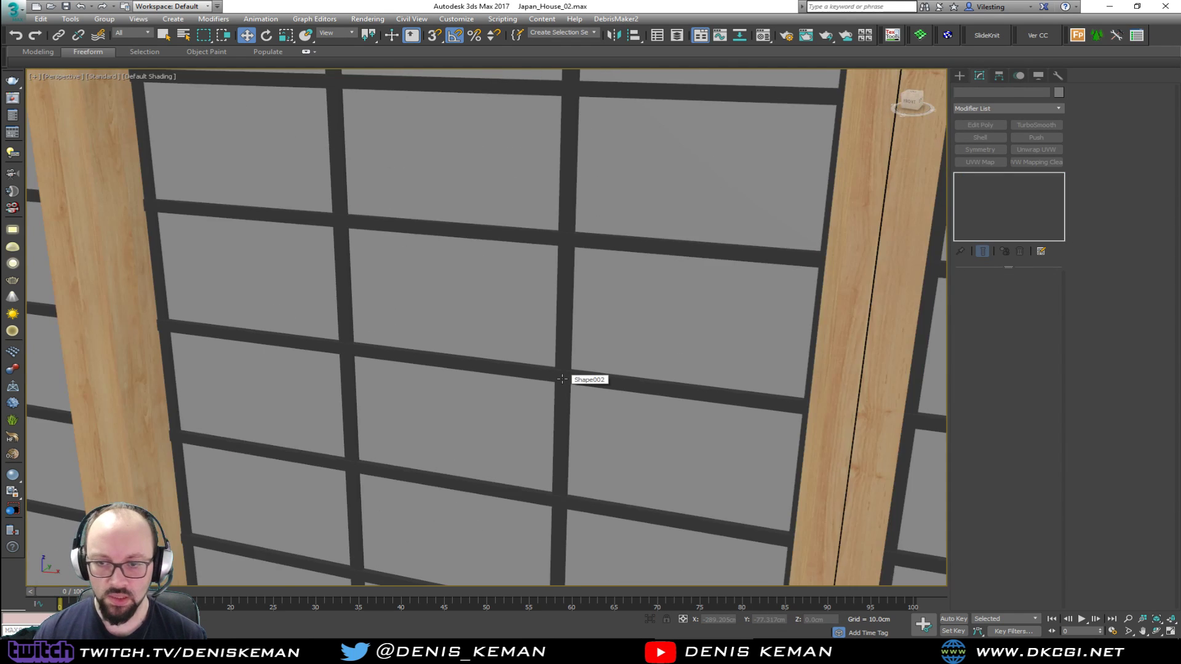
scroll(562, 379, "down", 3)
scroll(539, 371, "down", 3)
mouse_move(554, 274)
middle_mouse_down("alt")
mouse_move(595, 274)
mouse_move(576, 267)
mouse_move(558, 295)
middle_mouse_up("alt")
scroll(459, 319, "up", 4)
key("F4")
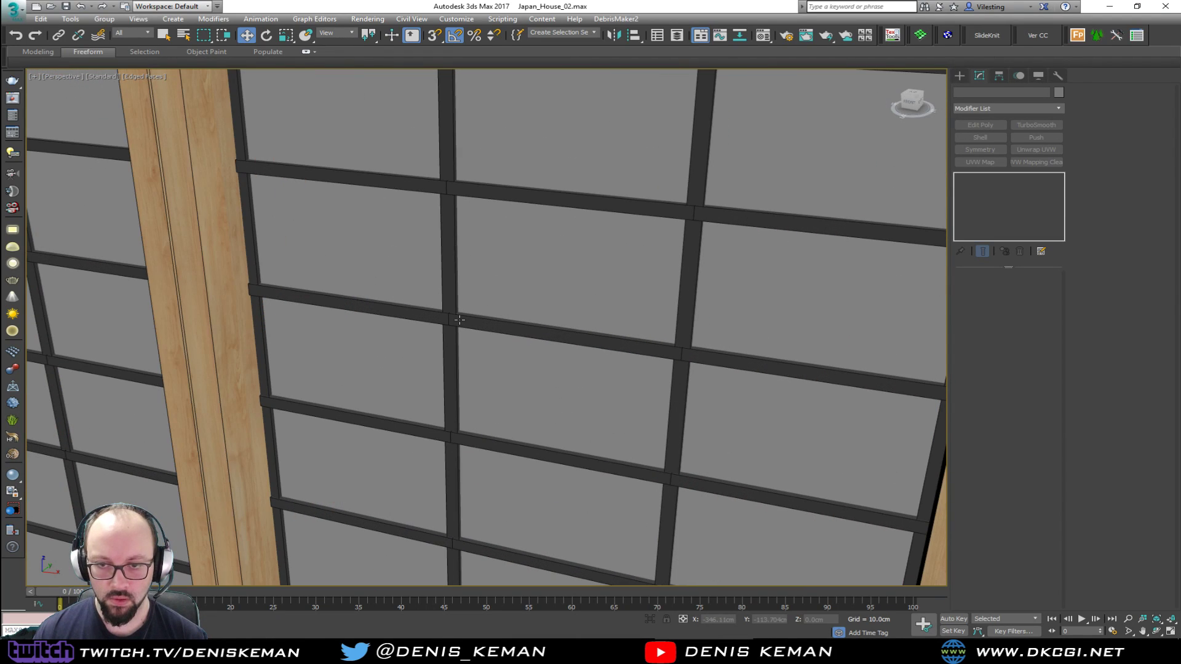
Apply a UVW Map with Box mapping to the vertical lattice bars, 100 cm in length, width and height
left_click(452, 337)
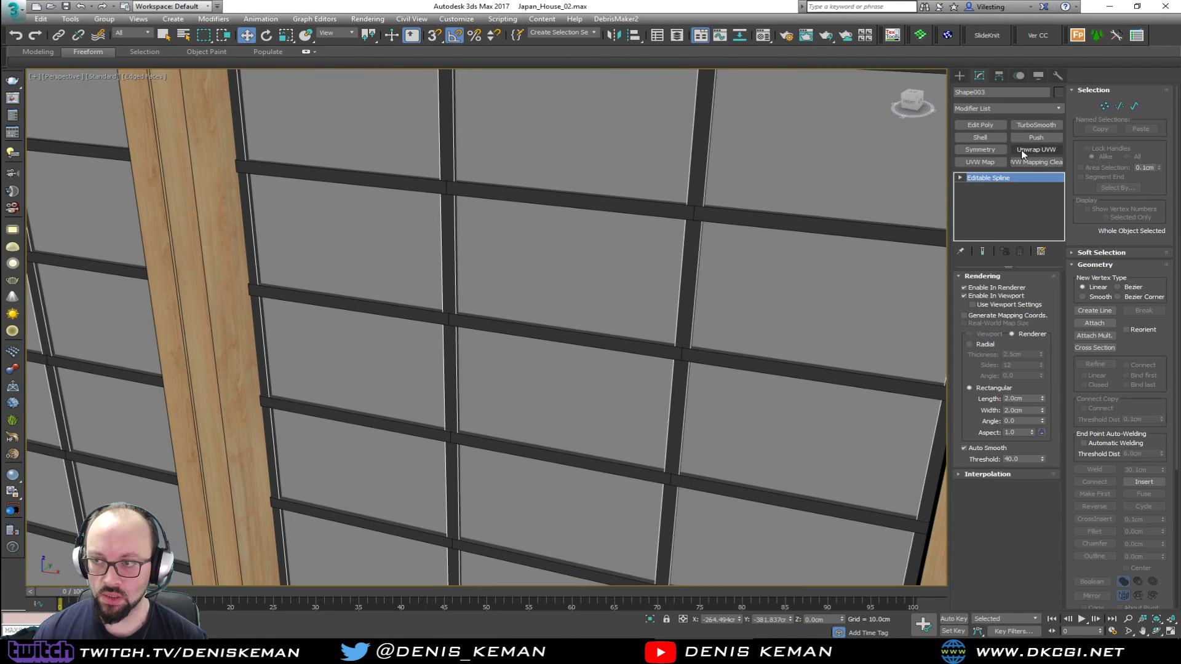
left_click(993, 164)
left_click(996, 338)
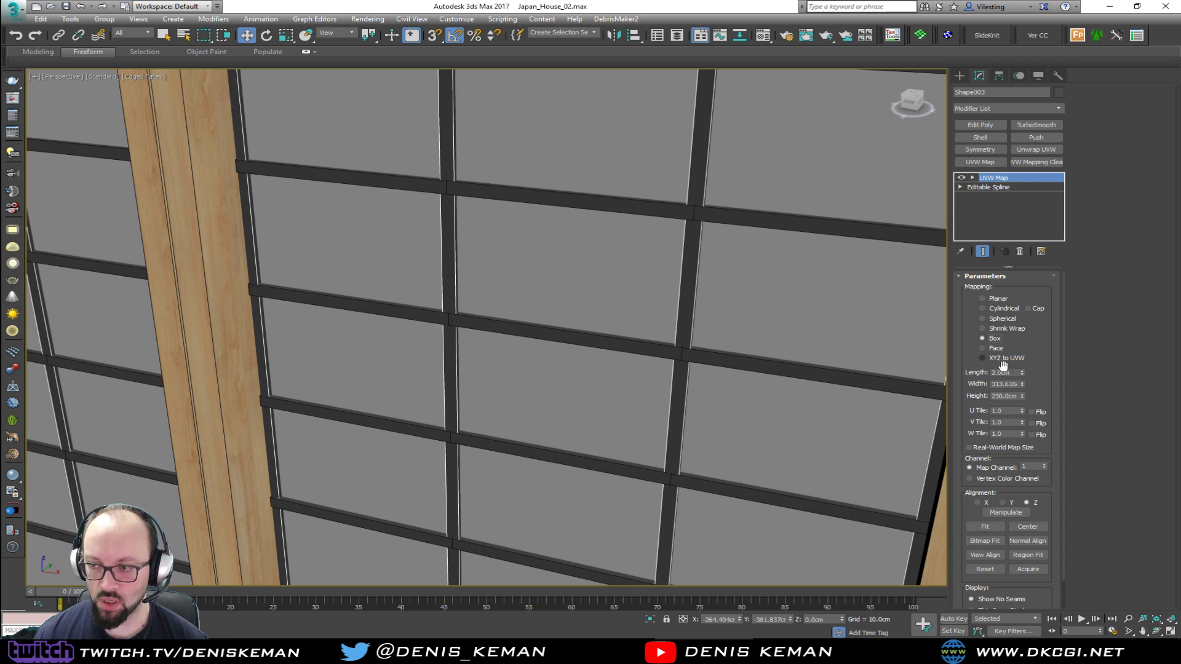
double_click(1013, 372)
type("100")
key("Tab")
type("100")
key("Tab")
type("100")
key("Return")
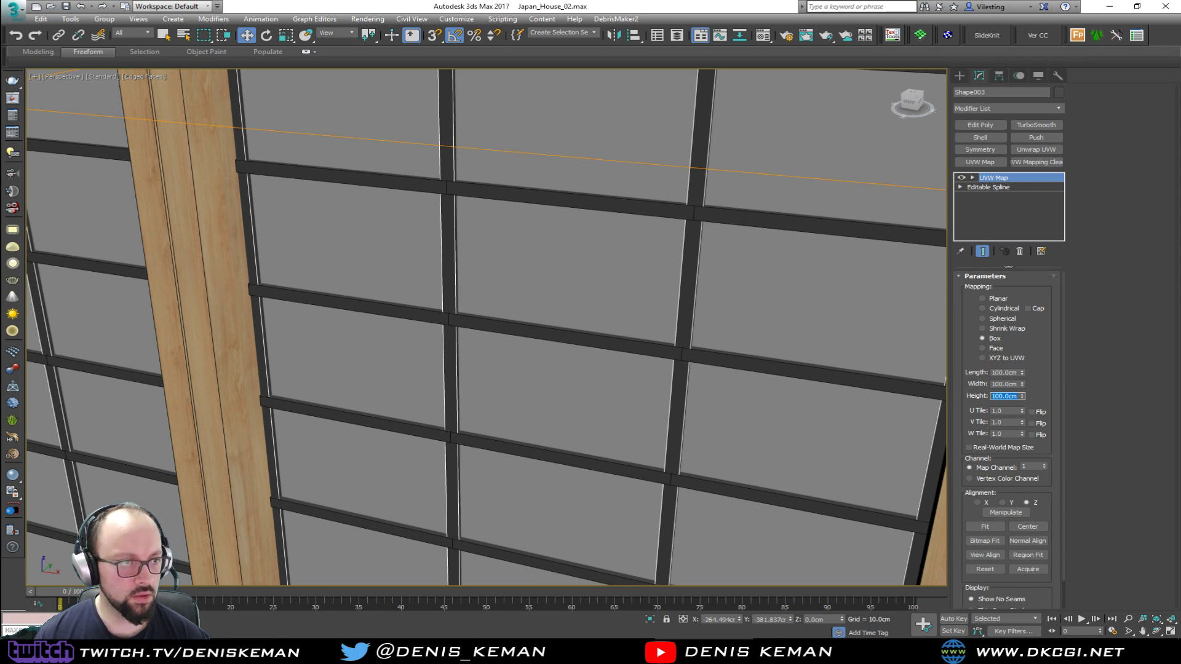
Assign Maple_Material to the vertical lattice bars and turn off the edged-faces display
key("m")
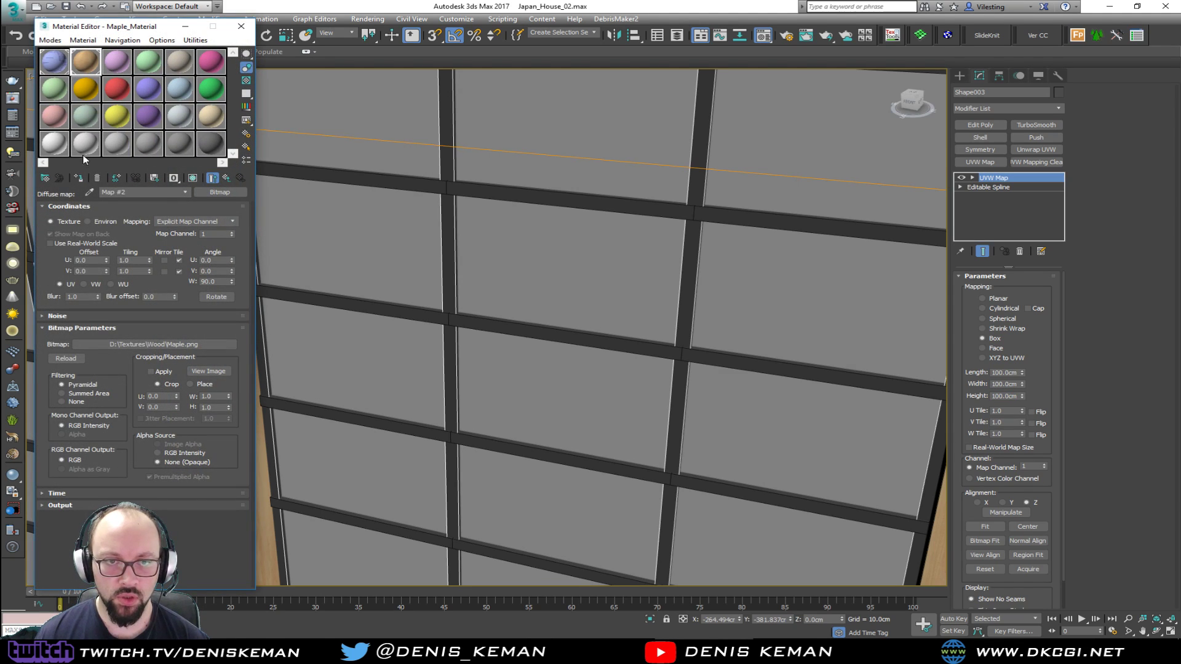
left_click(84, 178)
scroll(674, 390, "up", 5)
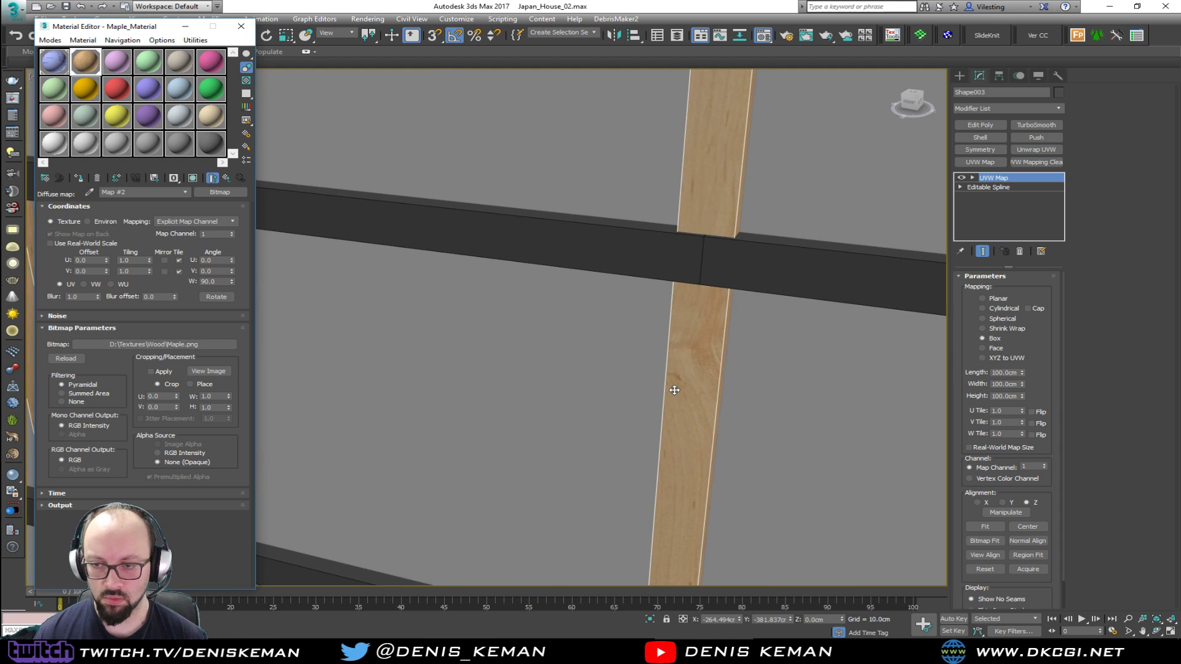
key("F4")
scroll(668, 400, "down", 3)
middle_click_drag(667, 401, 620, 311)
scroll(625, 307, "down", 3)
Apply a Box UVW Map with 100 cm length, width and height to the horizontal lattice bars and assign Maple_Material
left_click(496, 369)
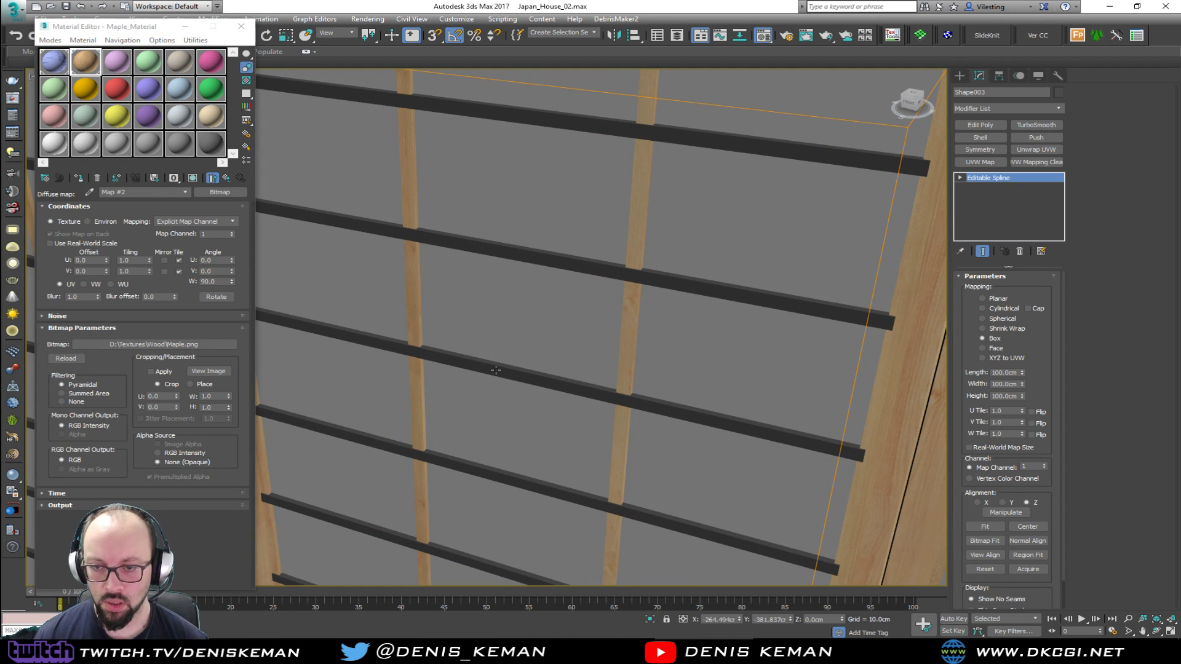
left_click(982, 162)
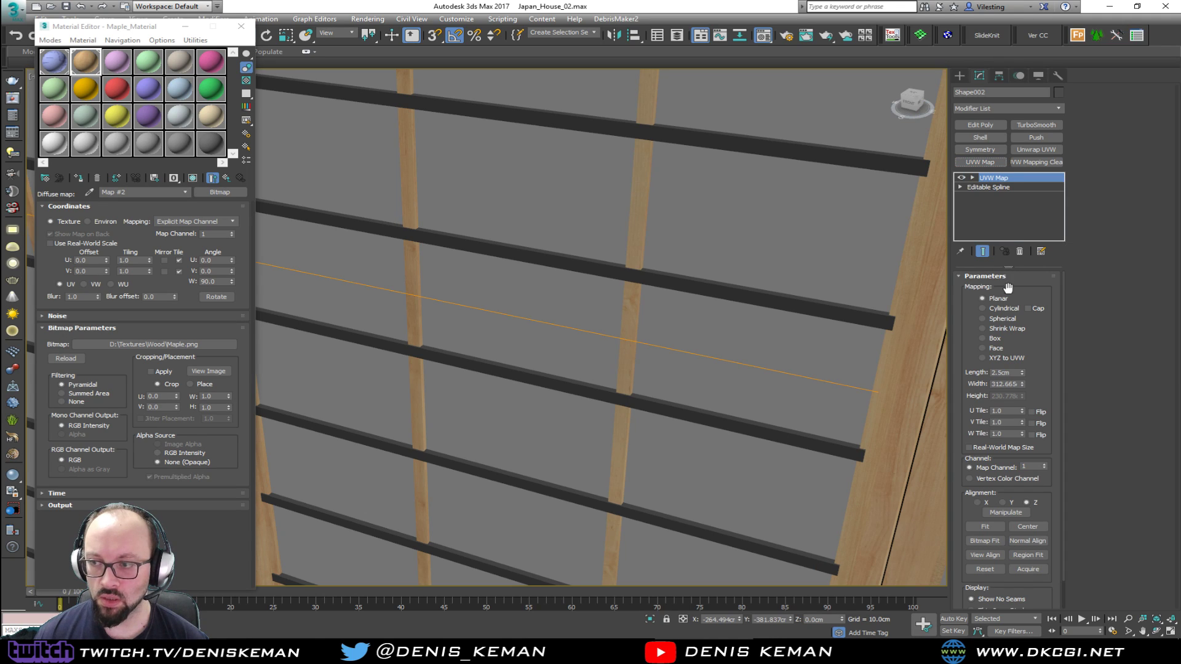
type("100")
key("Tab")
type("100")
key("Tab")
type("100")
key("Return")
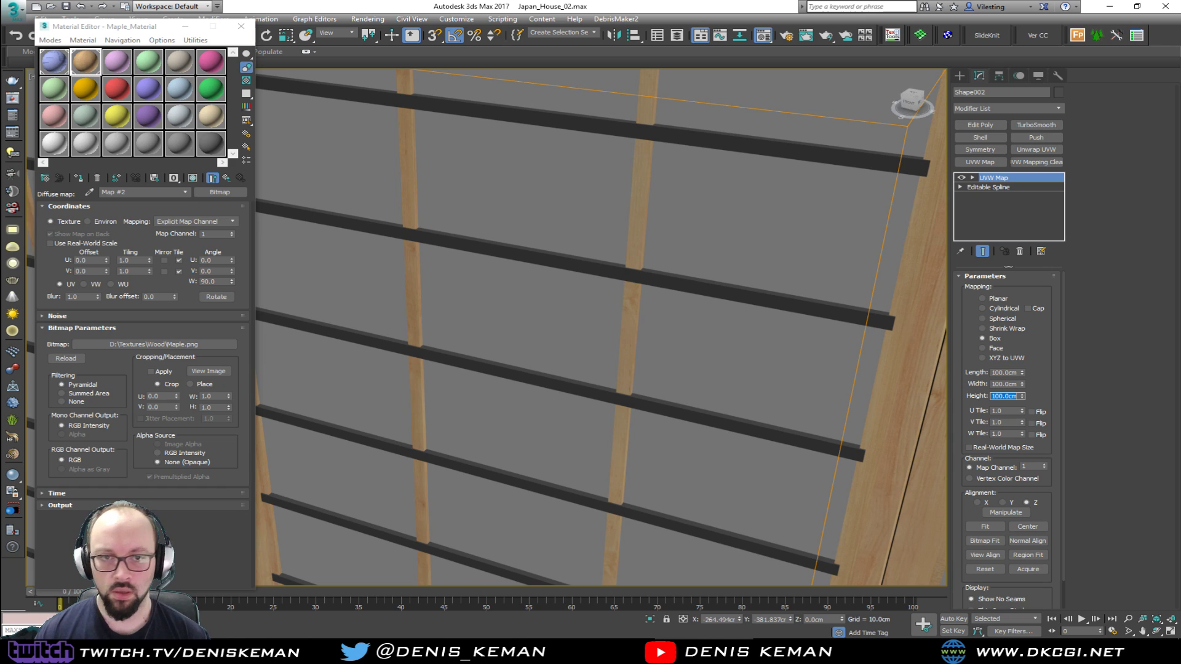
left_click(78, 178)
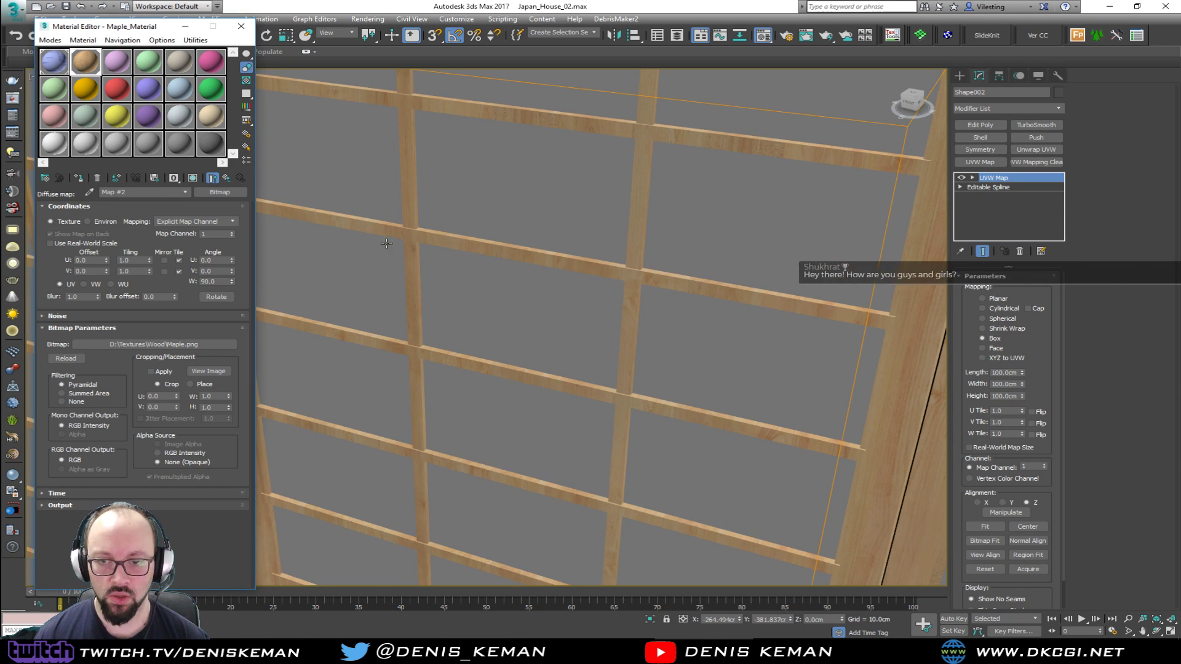
Rotate the UVW Map gizmo of the horizontal lattice bars so the wood grain runs along them, and deselect the bars
left_click(995, 180)
key("1")
key("e")
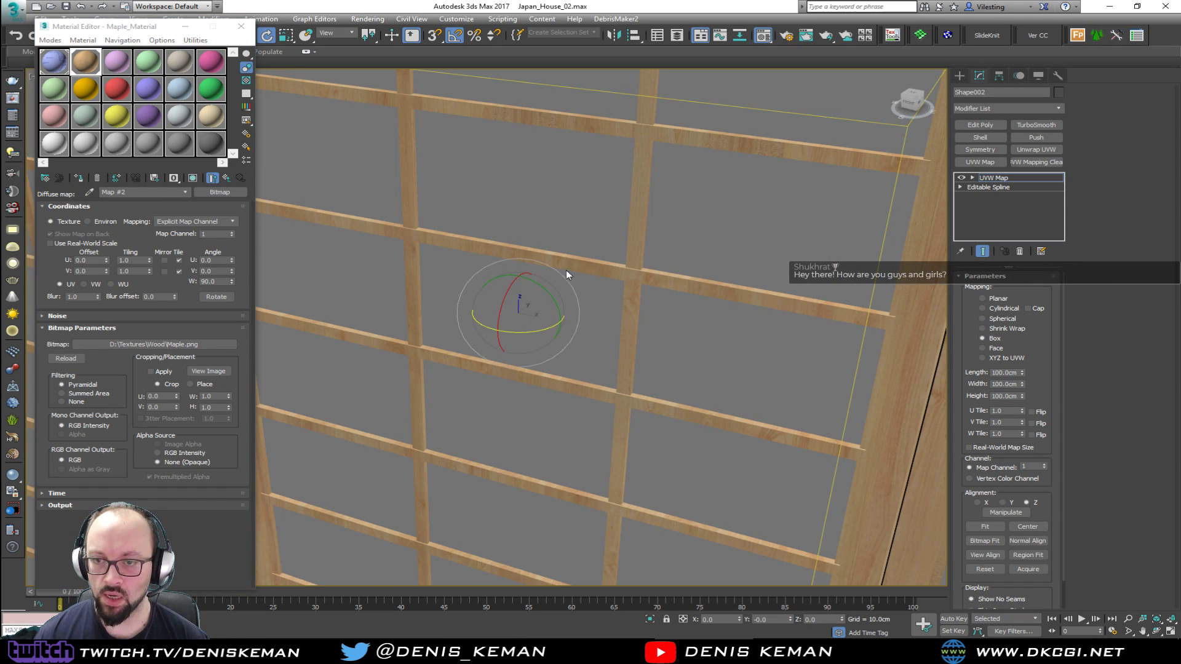
left_click_drag(545, 288, 558, 344)
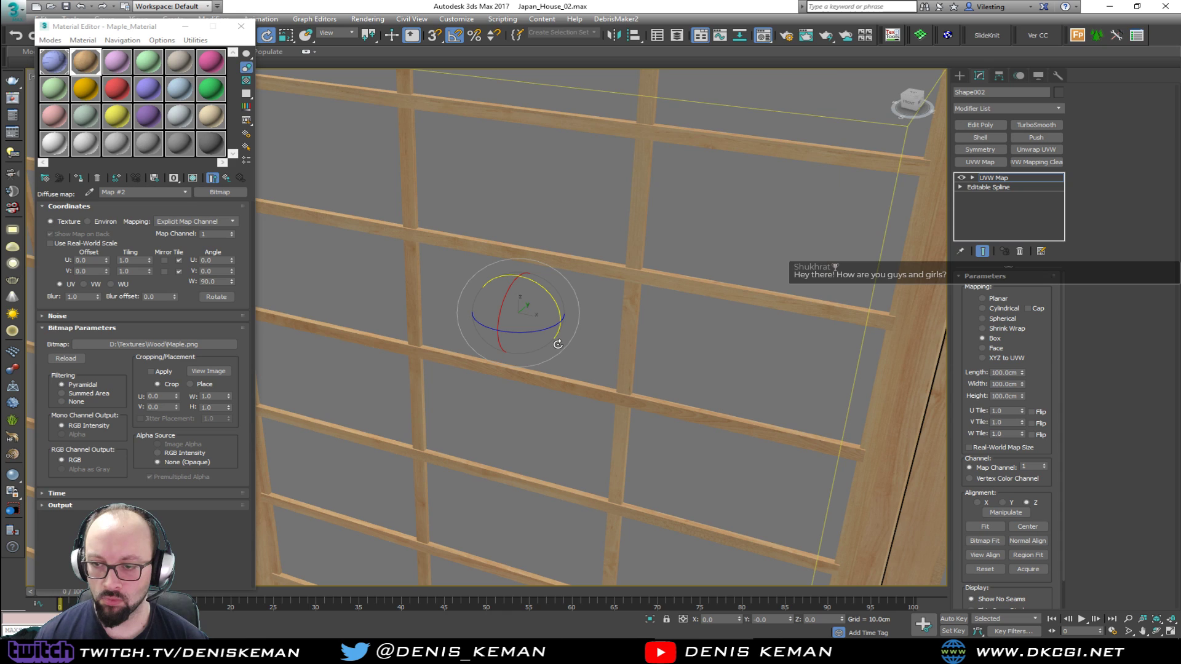
key("w")
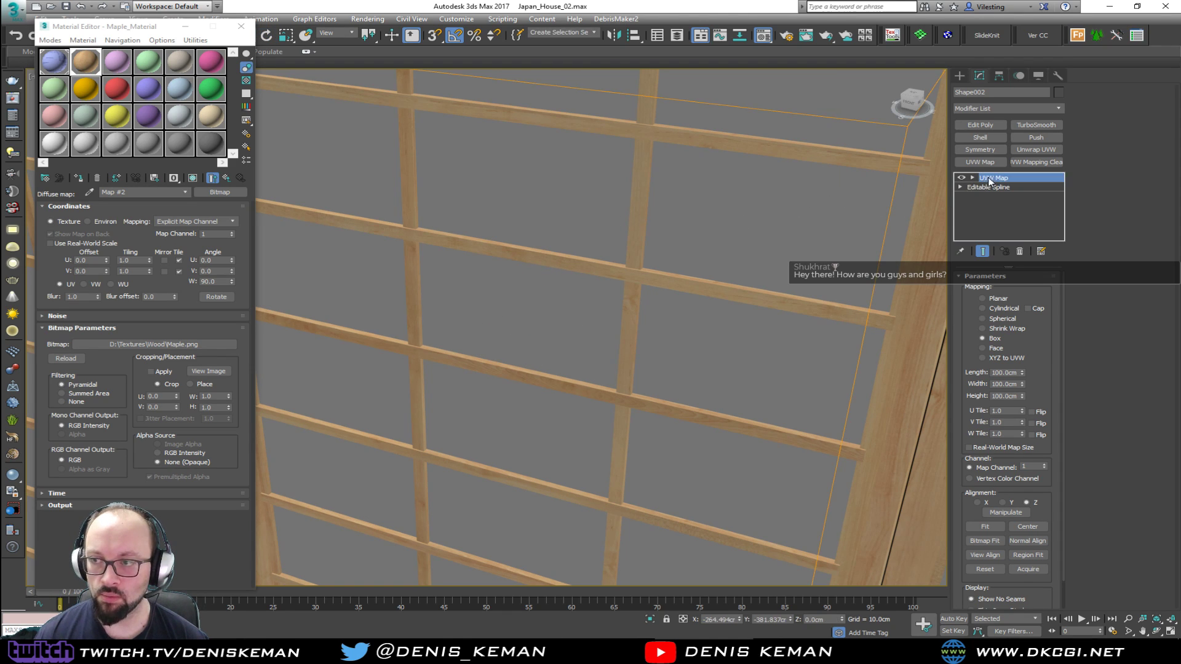
left_click(727, 233)
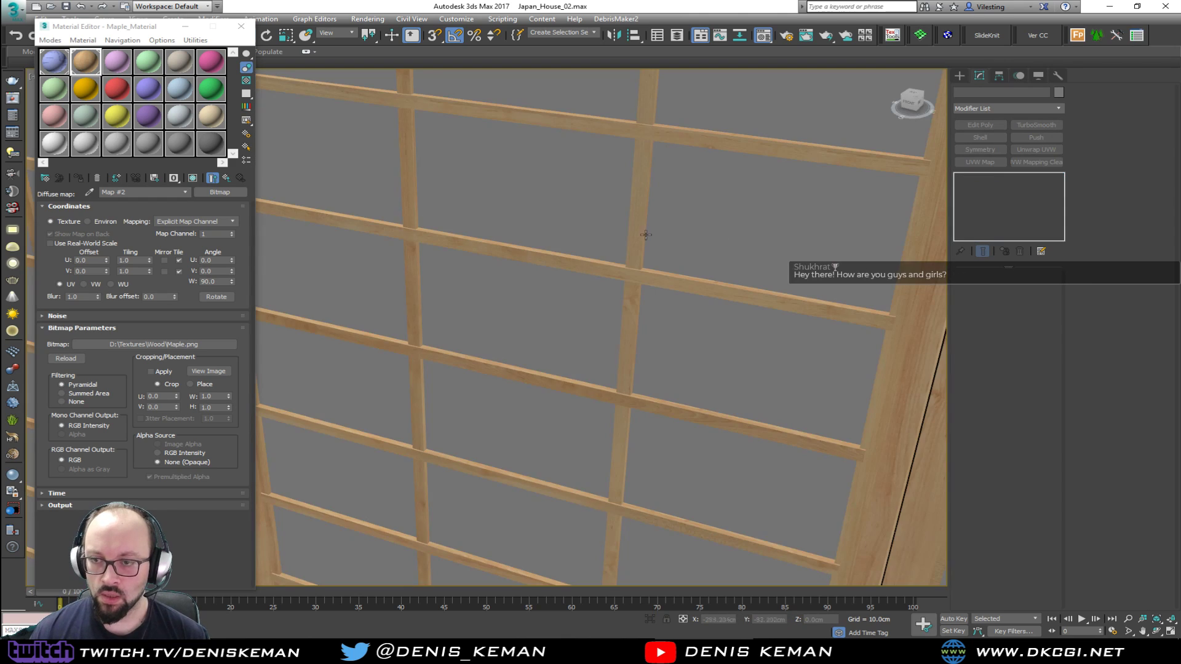
Examine the maple texture on the lattice bars and frames up close and across all three window panels
left_click(241, 27)
scroll(438, 240, "down", 3)
middle_click_drag(438, 239, 455, 198, "alt")
scroll(448, 250, "up", 8)
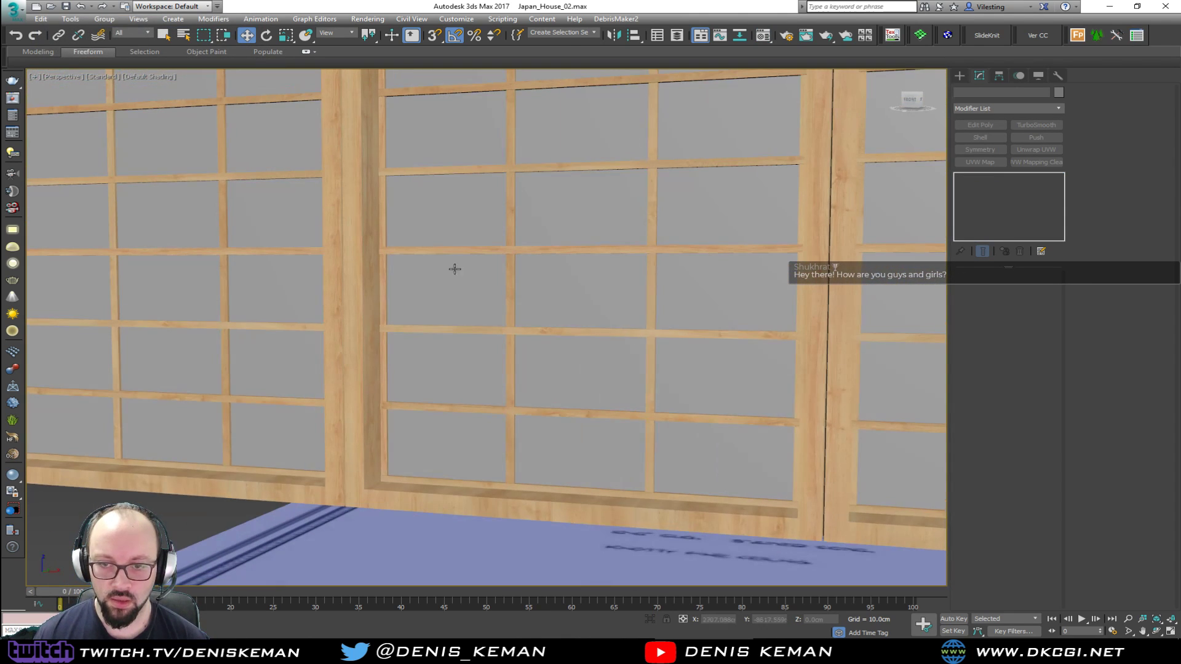
scroll(408, 357, "down", 5)
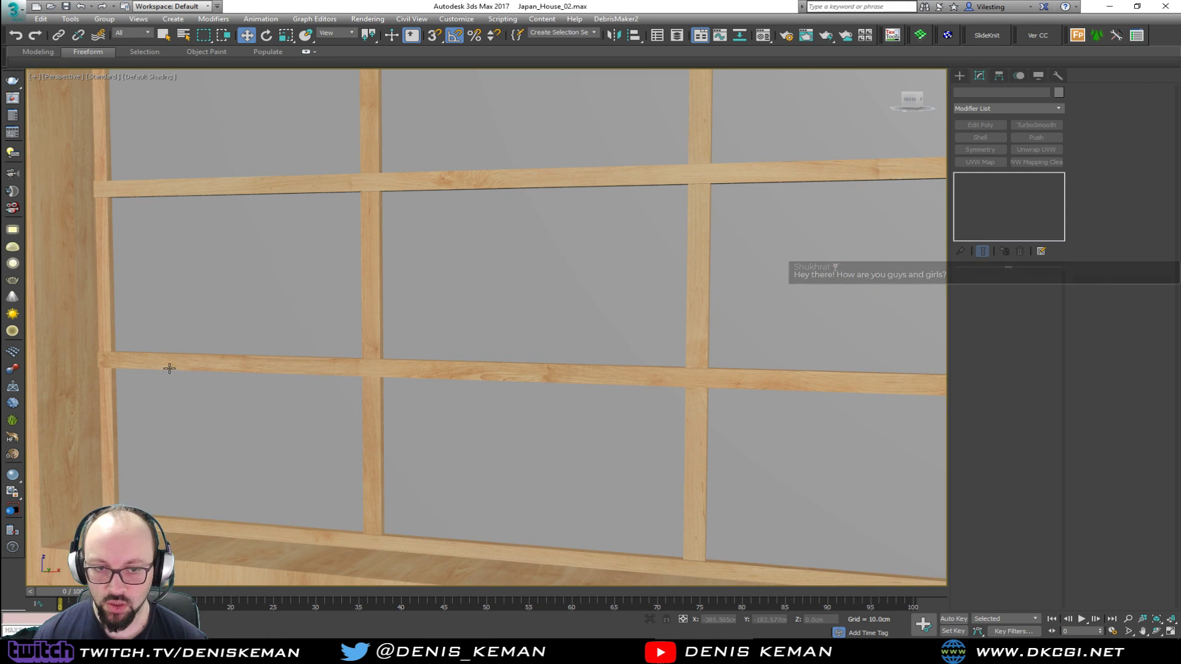
middle_click_drag(458, 424, 548, 457)
scroll(550, 458, "down", 3)
scroll(495, 382, "down", 3)
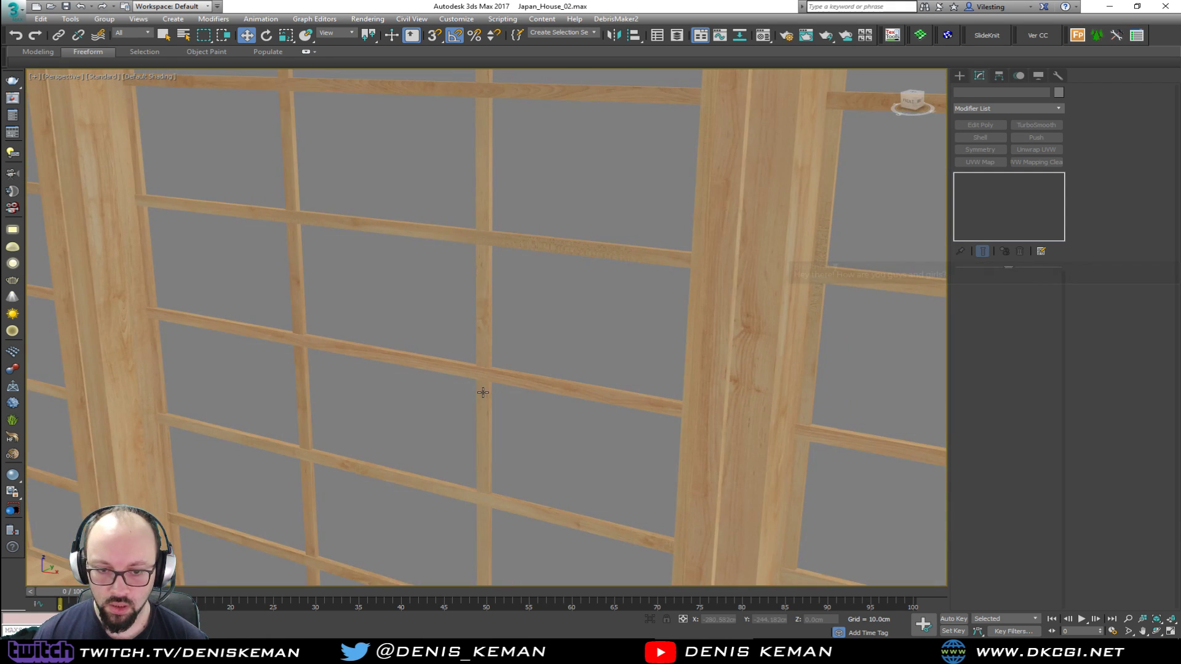
scroll(469, 333, "down", 6)
mouse_move(465, 328)
middle_mouse_down("alt")
mouse_move(443, 320)
mouse_move(493, 322)
mouse_move(484, 326)
middle_mouse_up("alt")
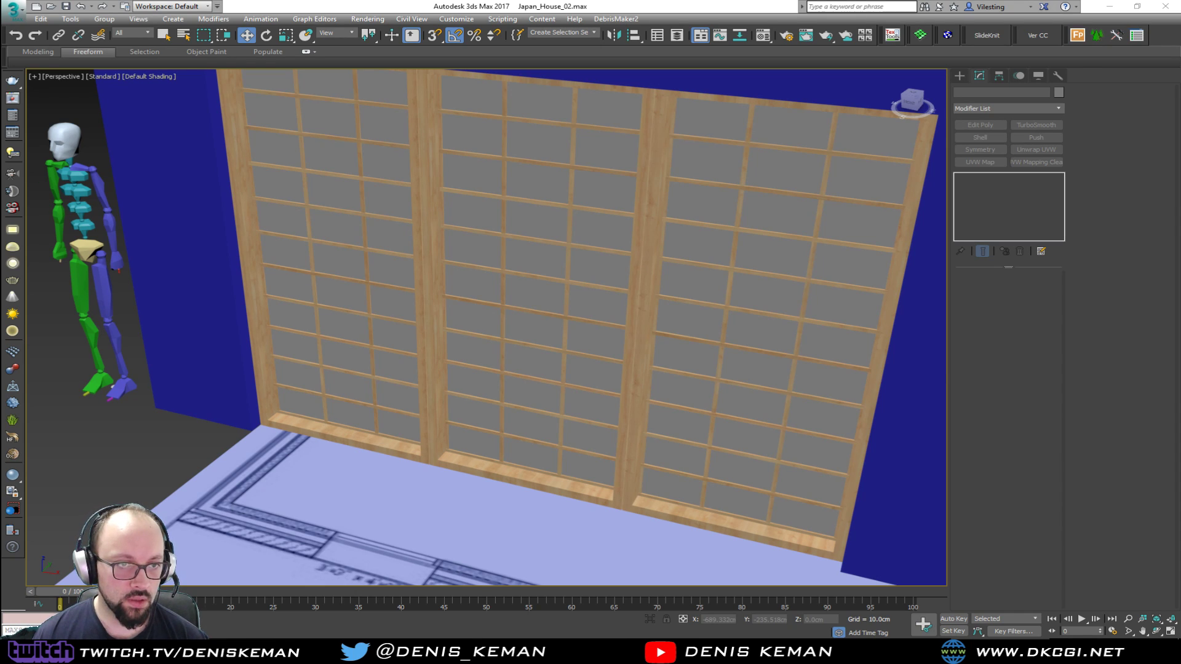
Select the pane object behind the lattice and rename the pink sample material, Material #3, as Paper
left_click(540, 301)
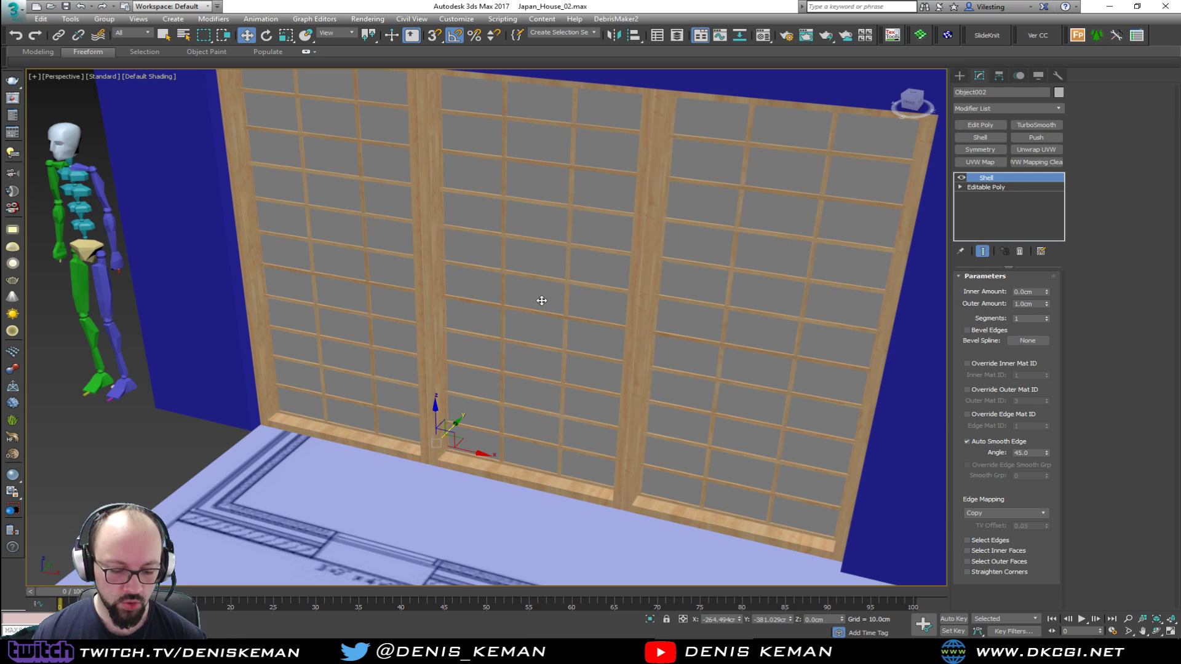
key("m")
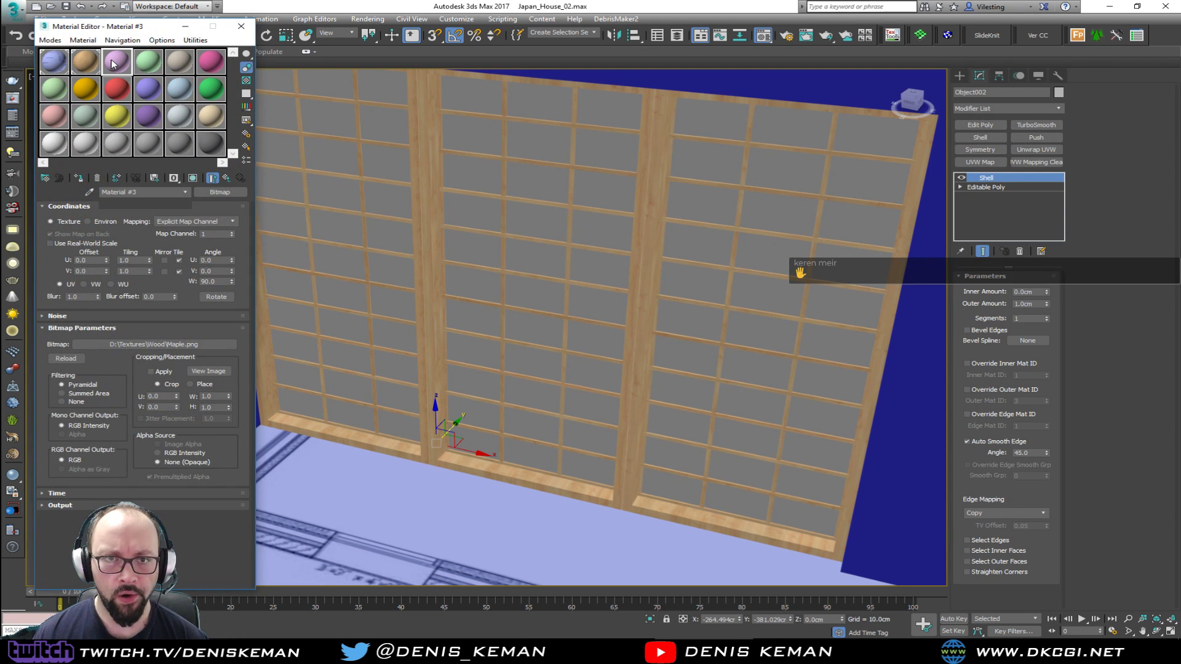
left_click(112, 64)
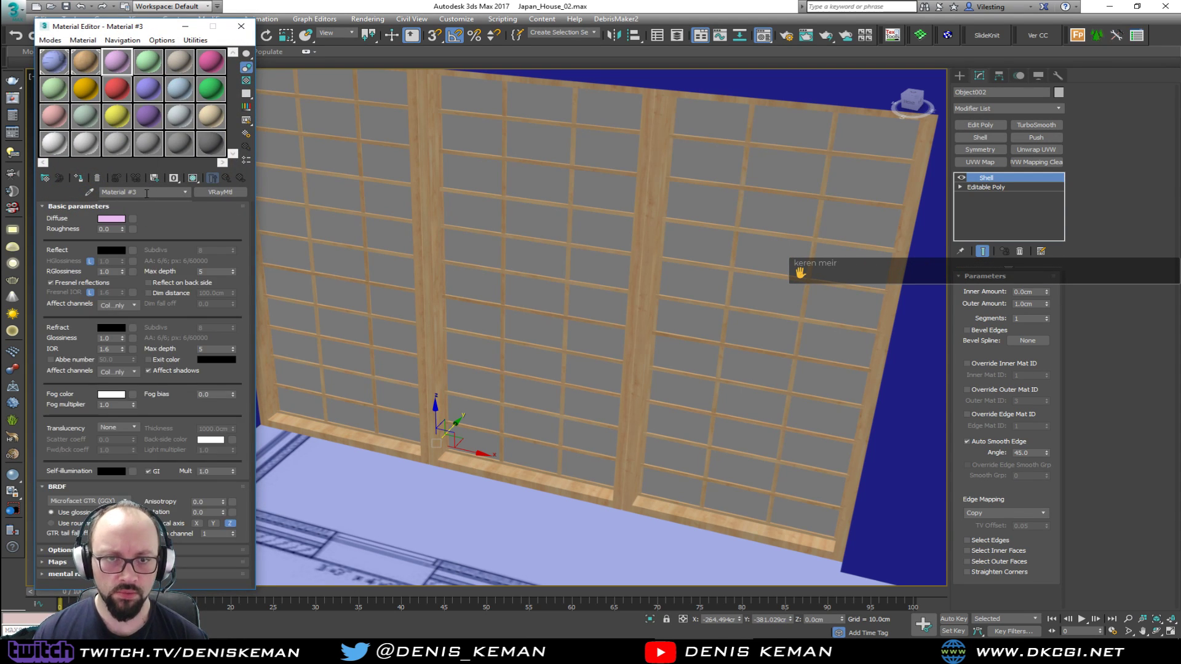
type("Paper")
key("Return")
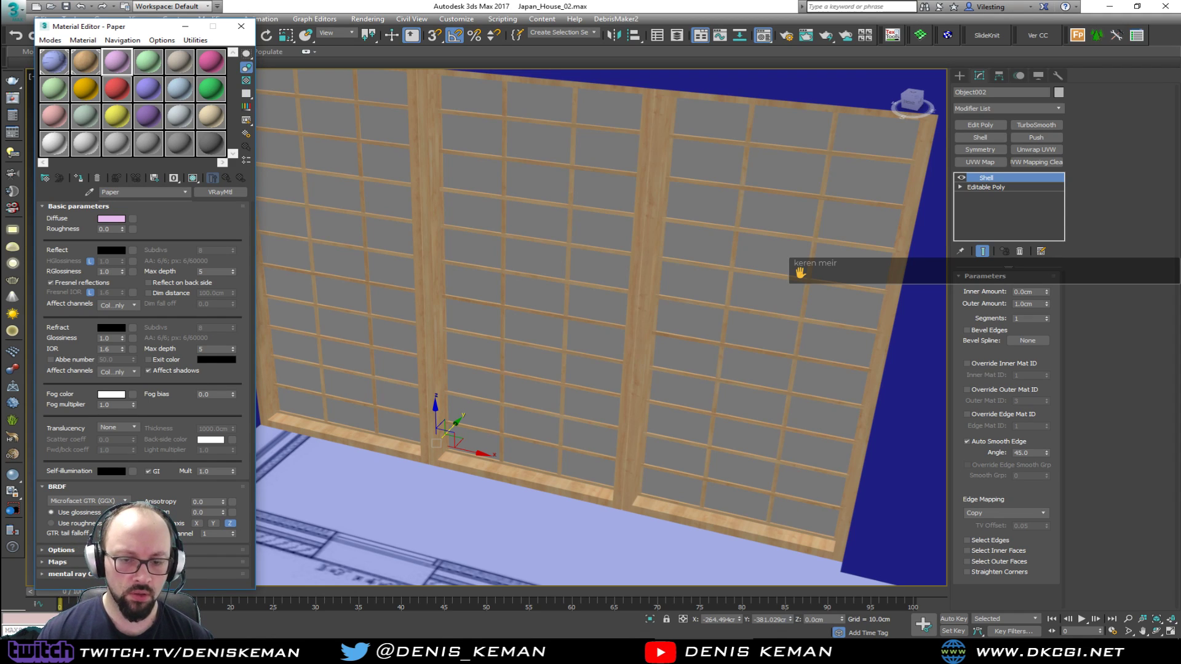
Switch to the Vivaldi browser and run an image search for "paper texture seamless" in a new tab
left_click(1001, 649)
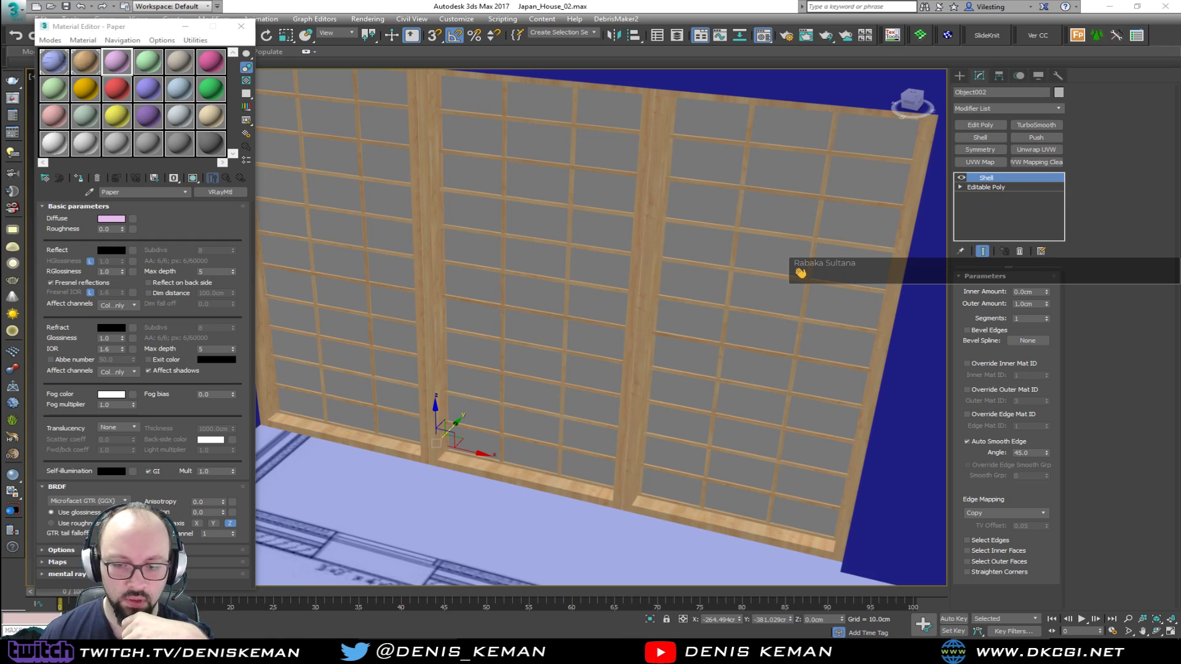
key("alt+Tab")
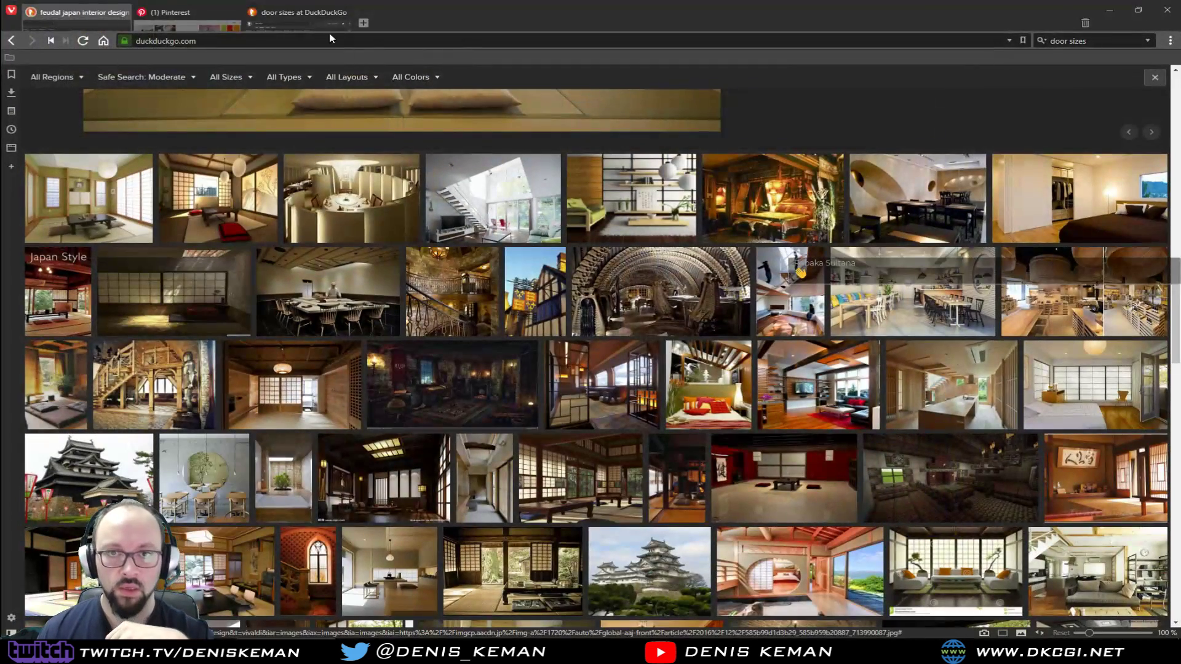
left_click(367, 25)
type("paper t")
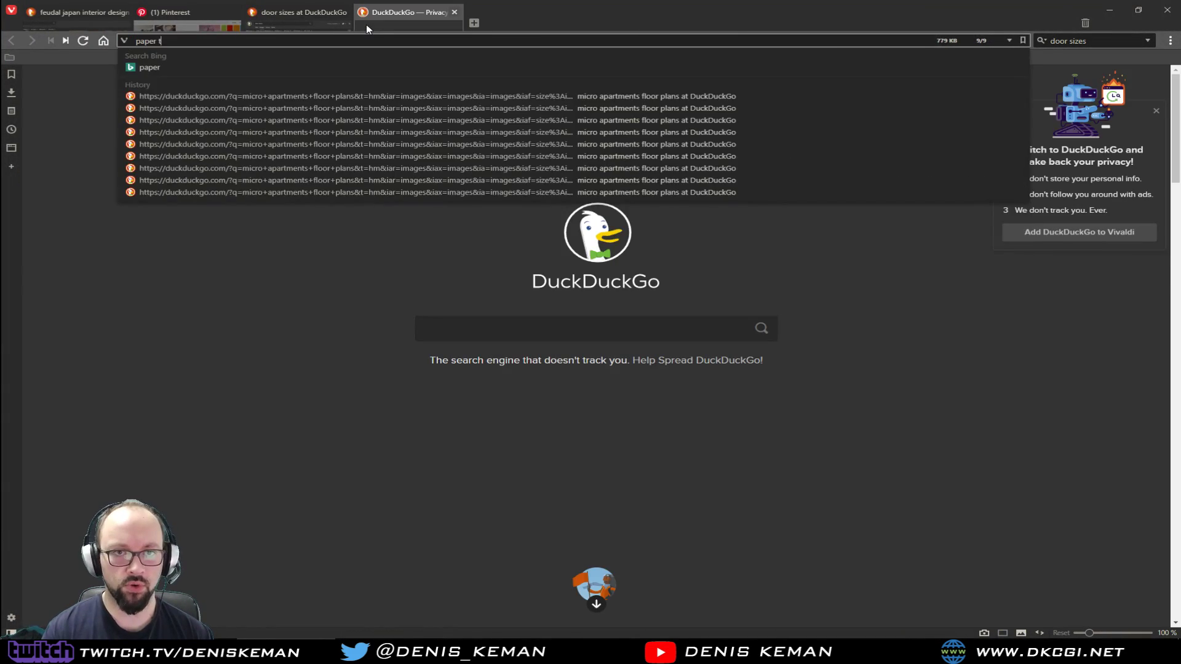
type("exture seamless")
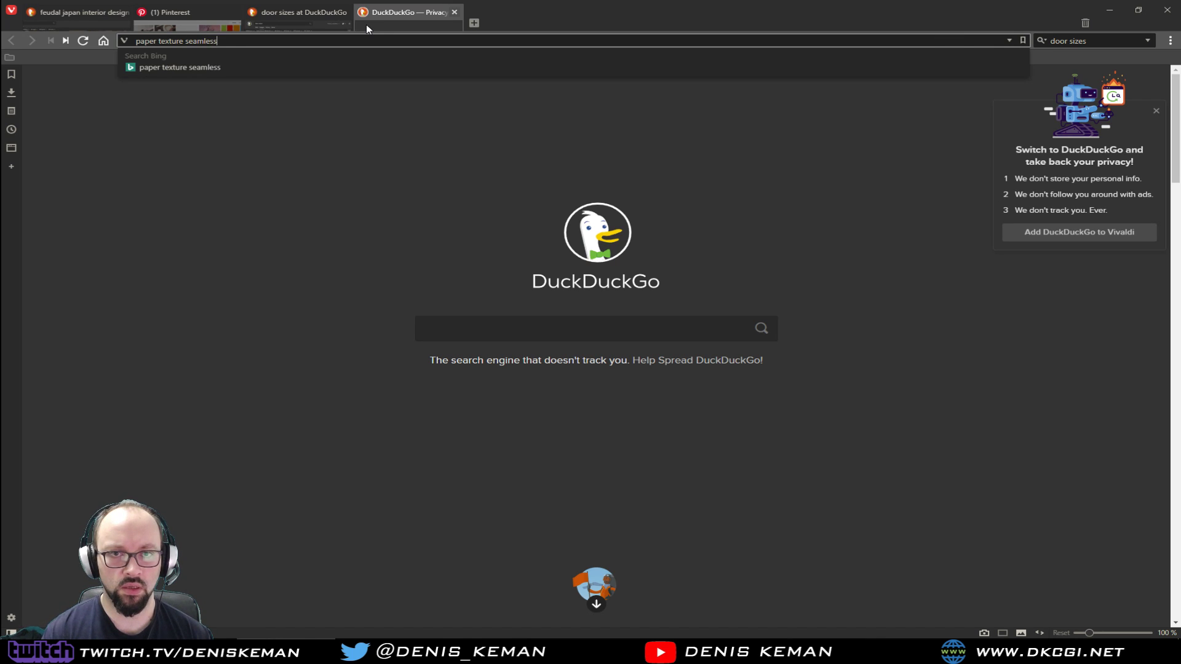
key("Return")
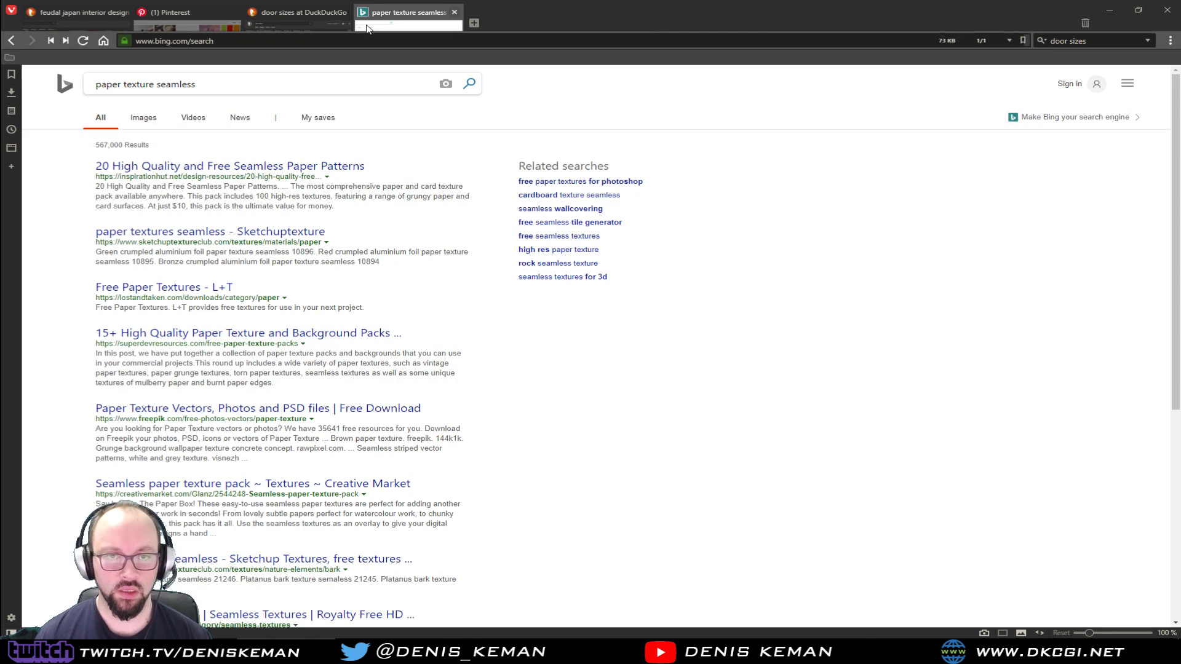
left_click(149, 117)
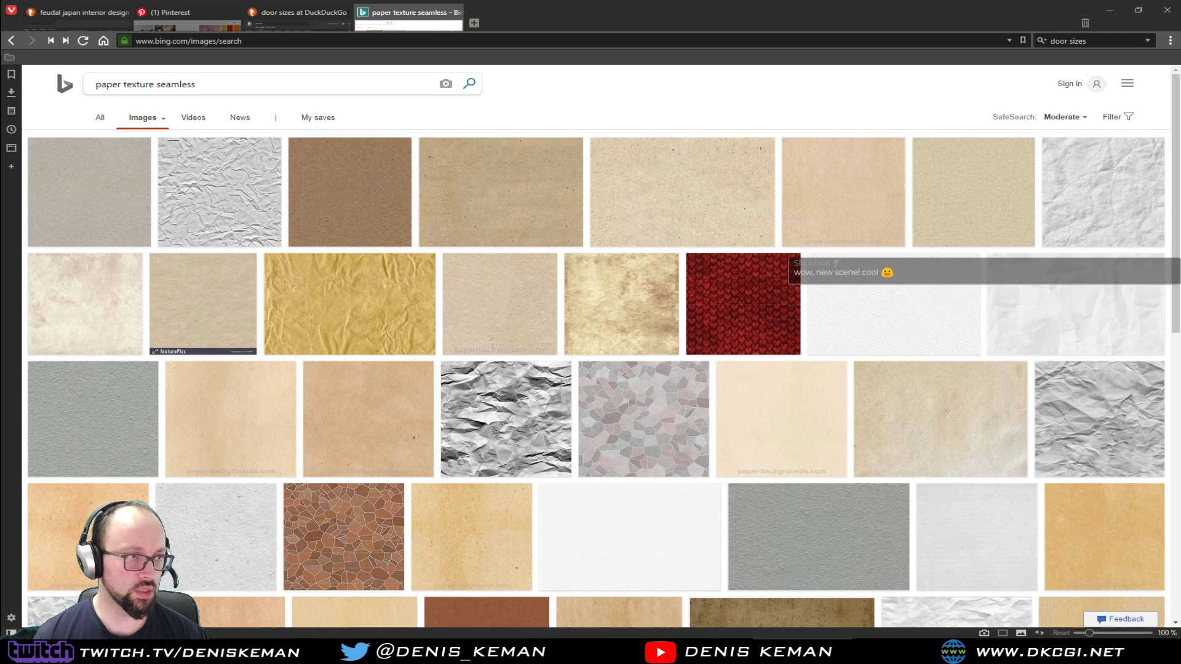
left_click_drag(0, 129, 630, 135)
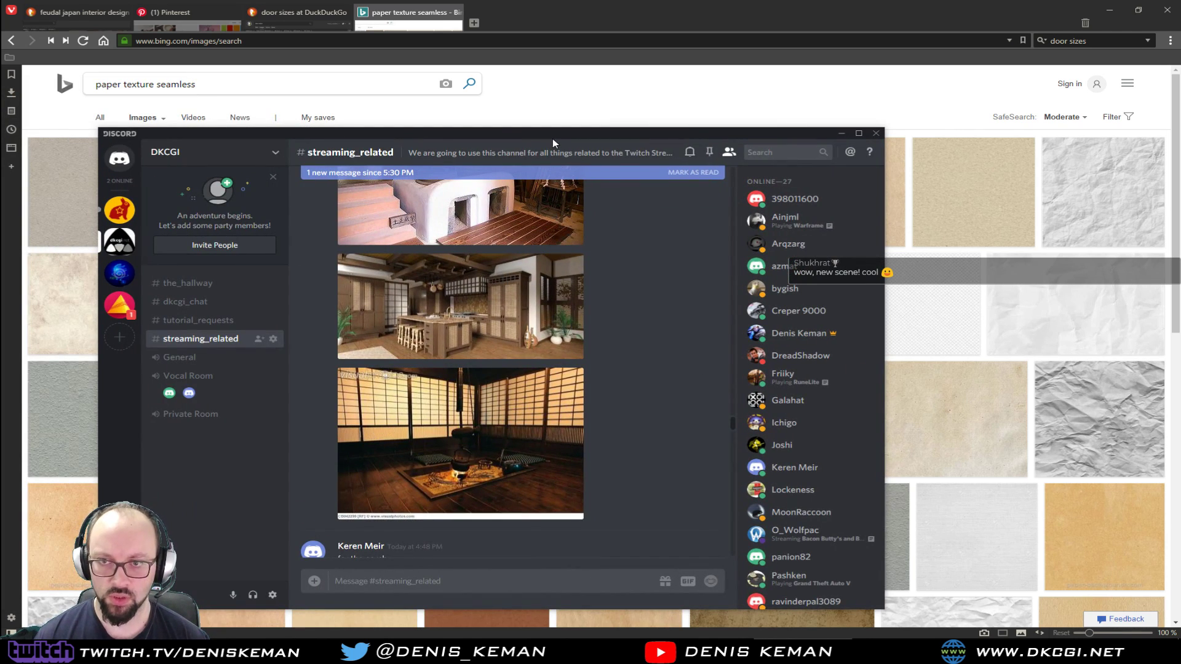
left_click_drag(554, 136, 0, 135)
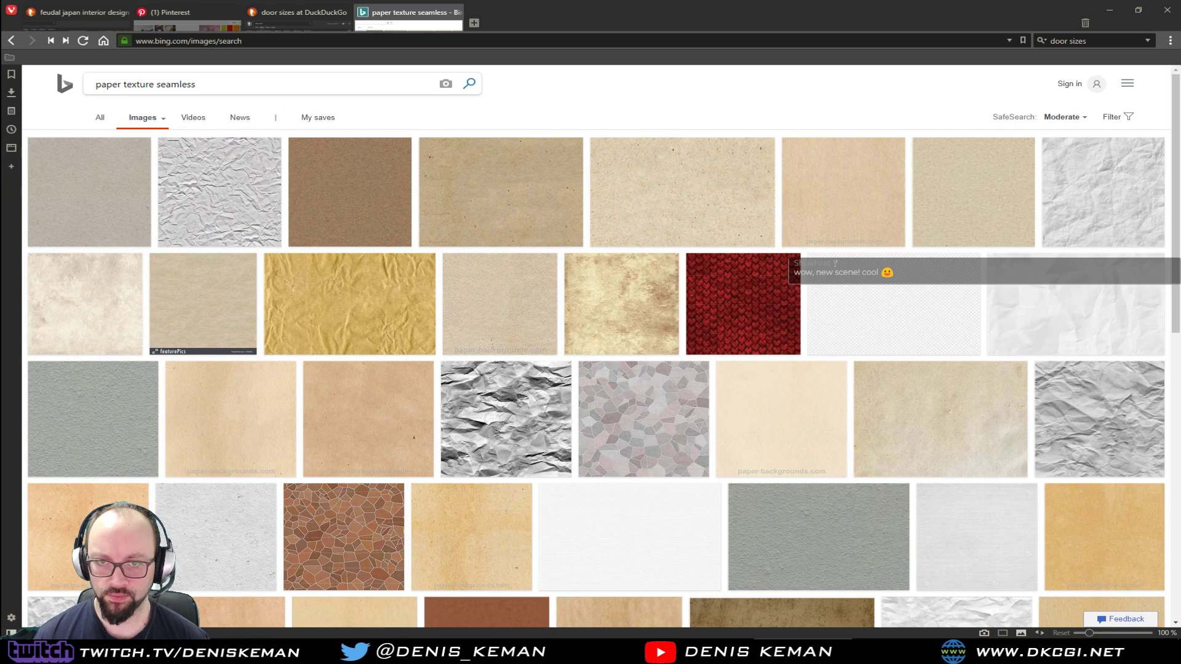
Save the brown seamless paper image as Paper_Seamless.jpg, close the search tab and return to 3ds Max
left_click(339, 188)
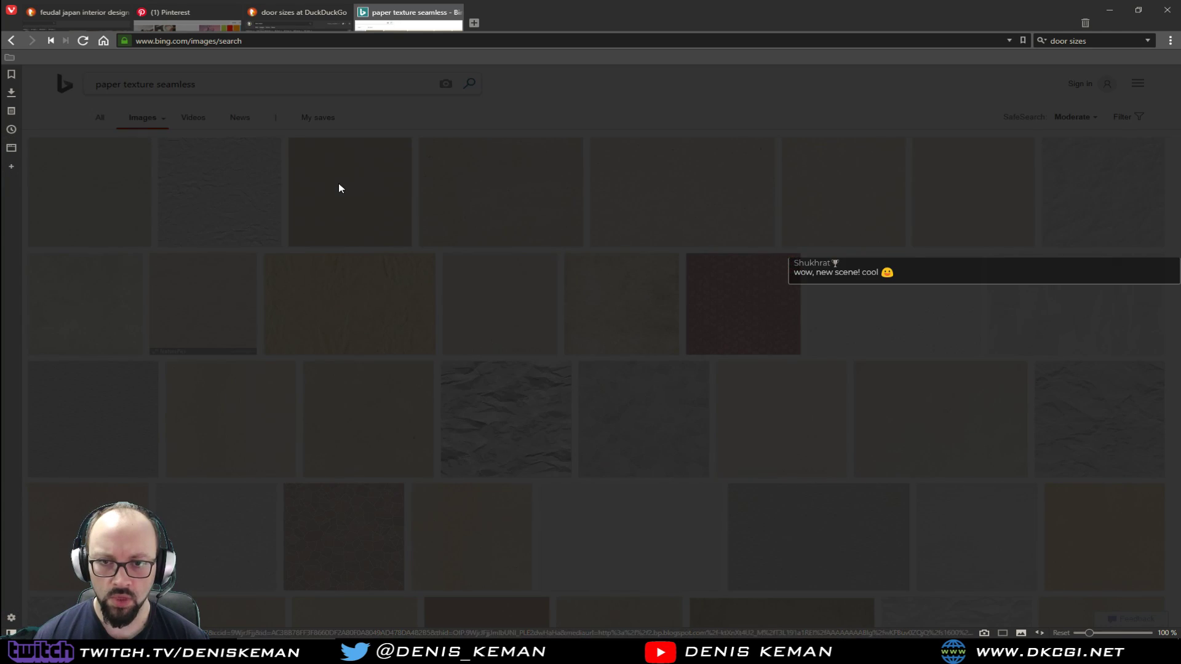
right_click(516, 335)
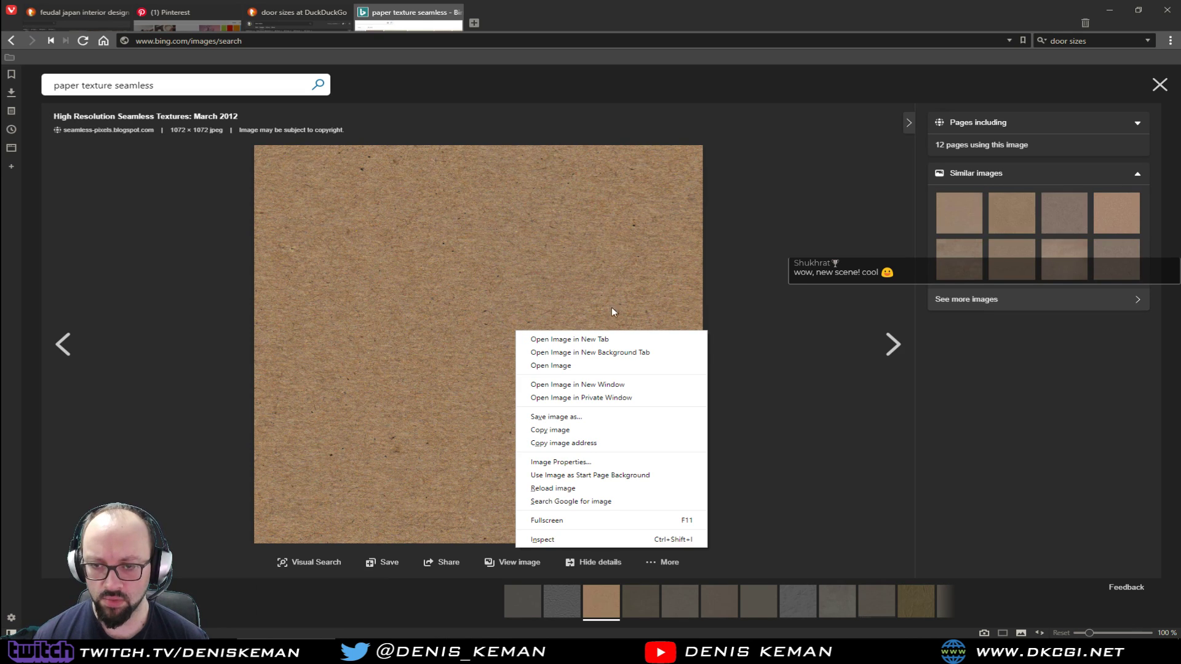
left_click(596, 422)
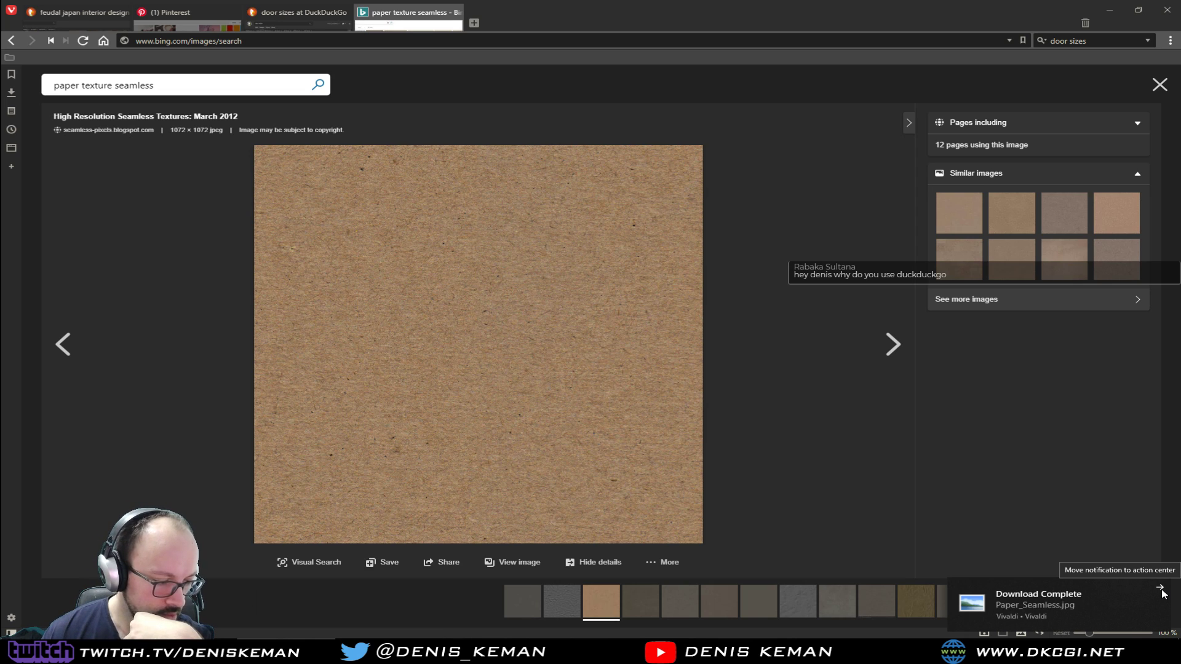
left_click(1159, 590)
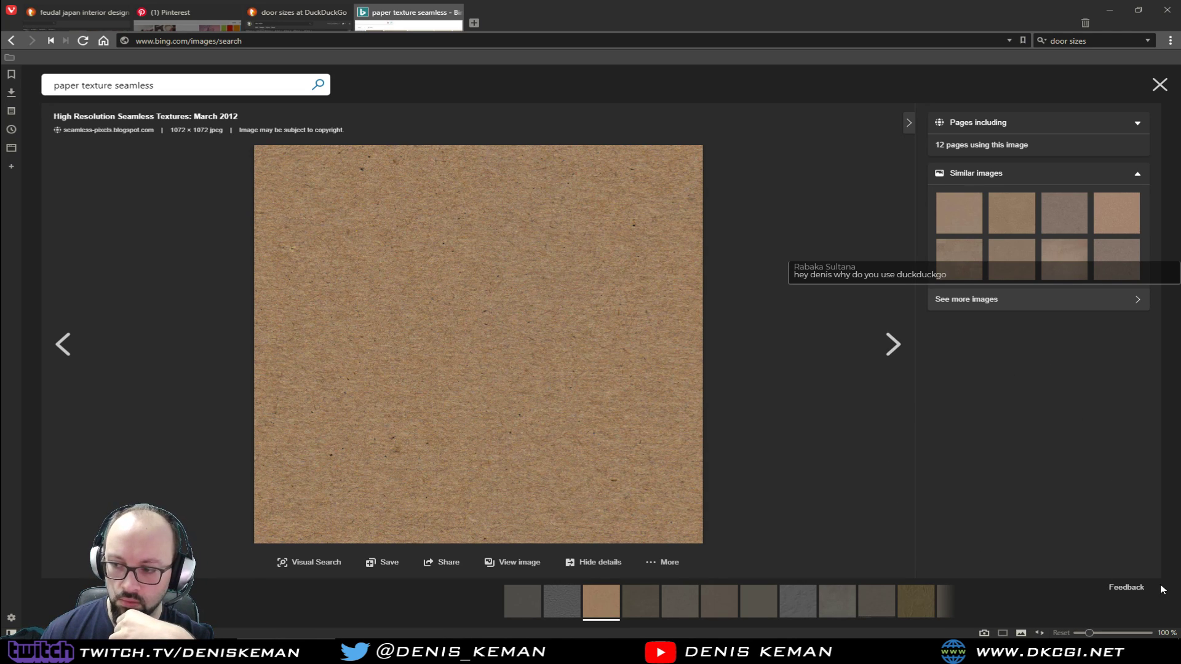
left_click(456, 12)
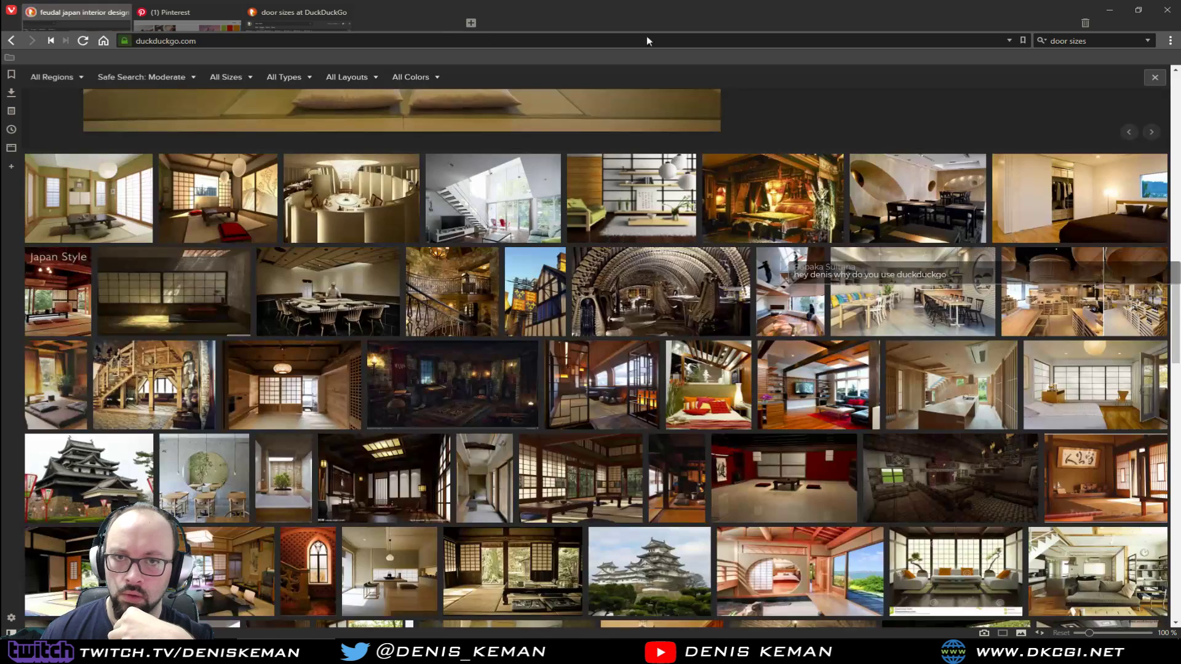
left_click(1109, 9)
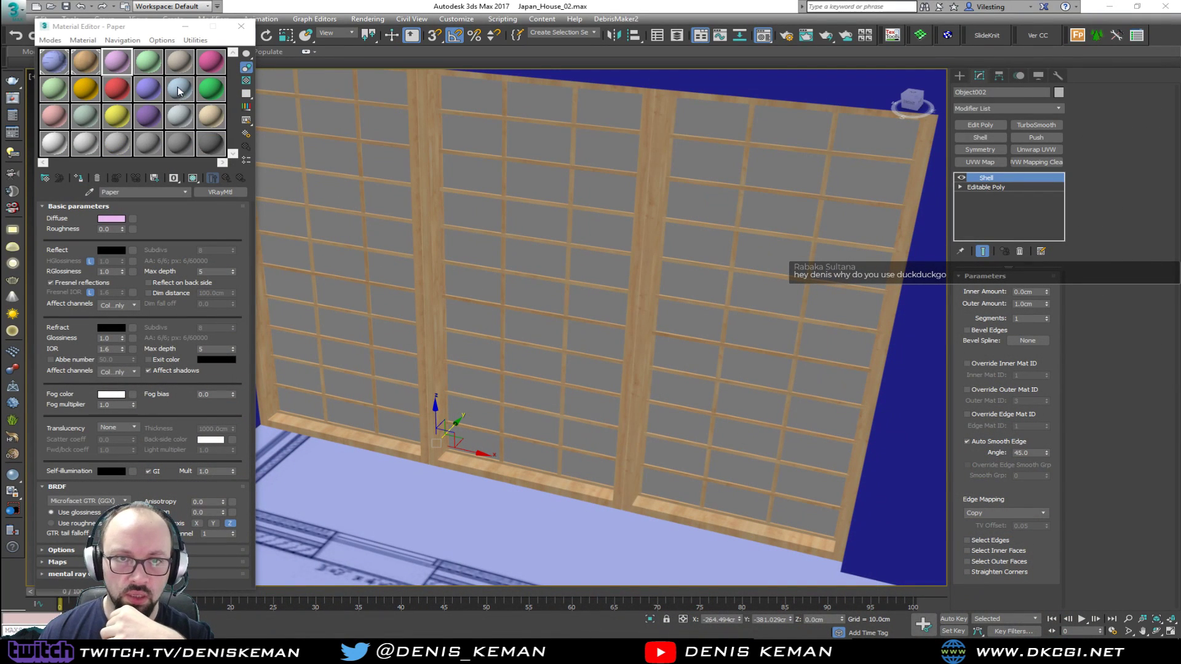
Load the downloaded paper texture as Paper's diffuse map and assign the material to the window panes, with edged faces displayed
left_click(119, 66)
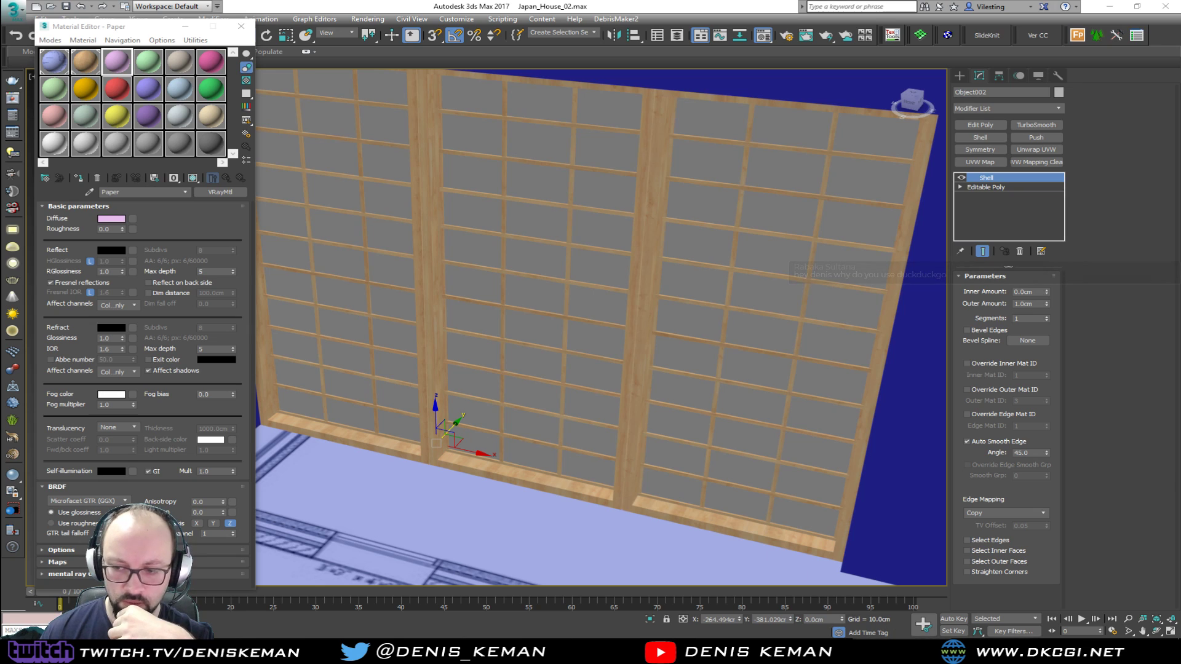
left_click_drag(186, 233, 133, 218)
left_click(333, 264)
key("F4")
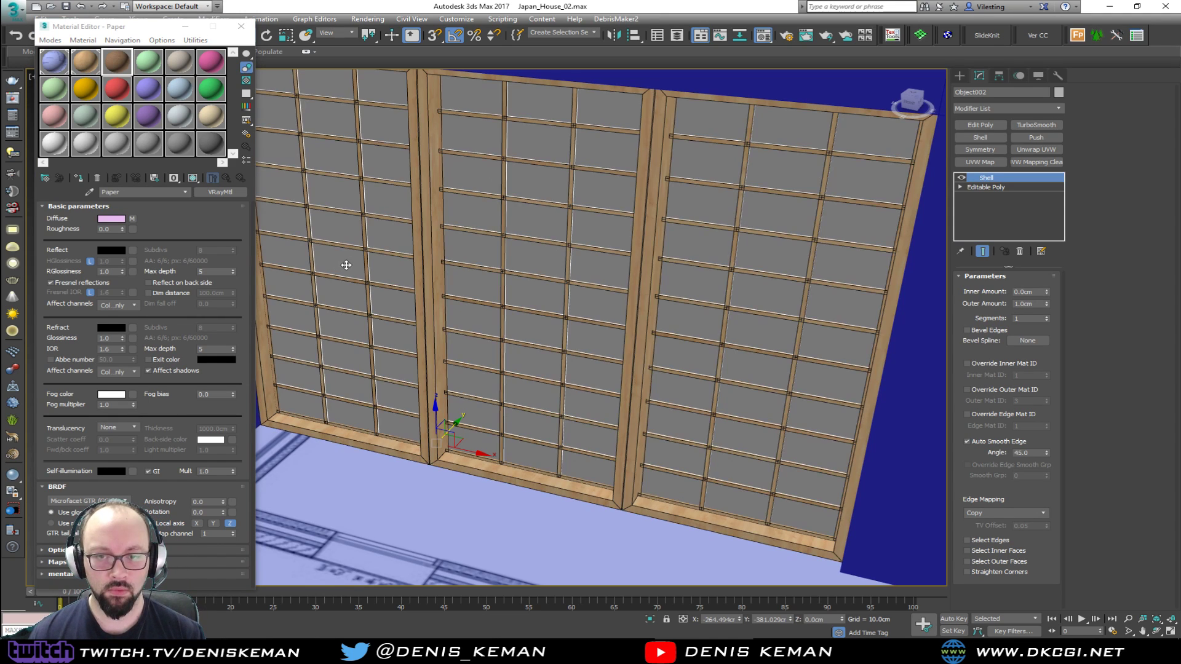
left_click(79, 180)
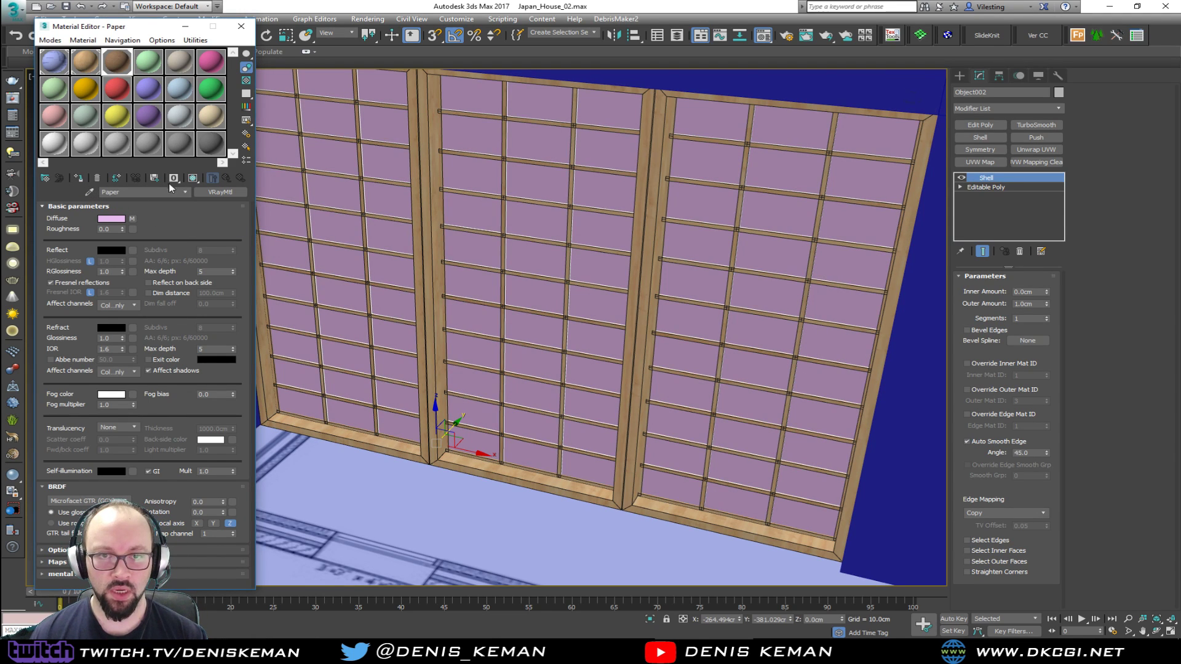
Show the Paper material shaded in the viewport and add a box UVW Map of 100 × 100 × 100 cm to the panes
left_click(193, 179)
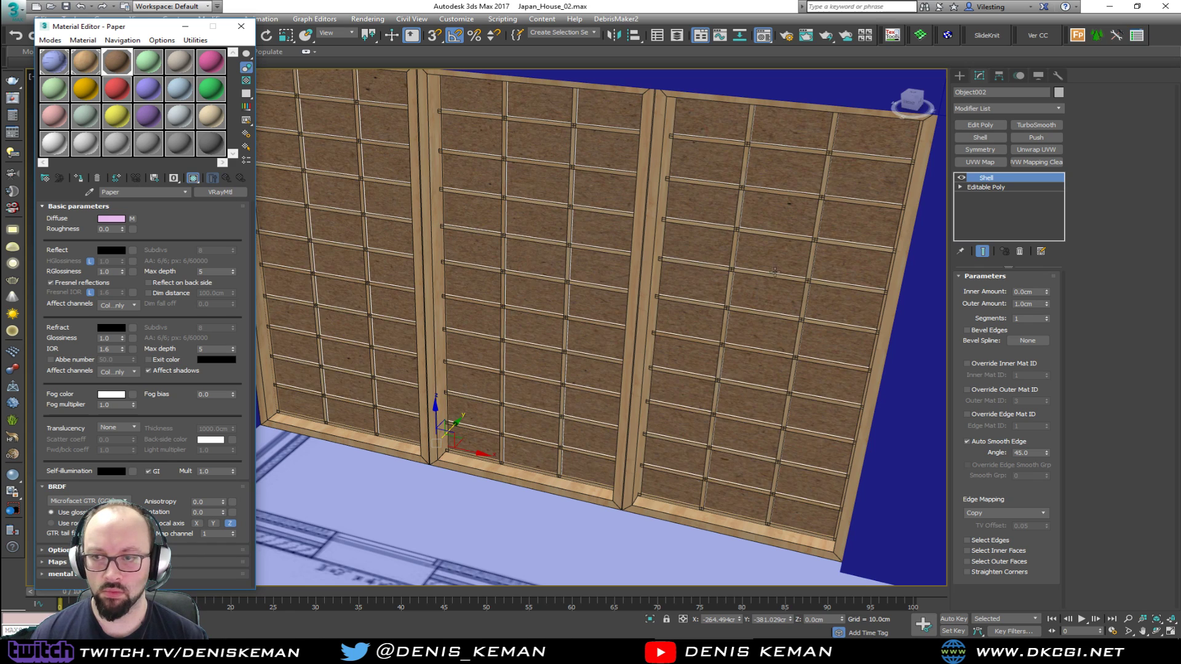
left_click(979, 162)
left_click(993, 338)
double_click(1008, 372)
type("100")
key("Tab")
type("100")
key("Tab")
type("100")
key("Return")
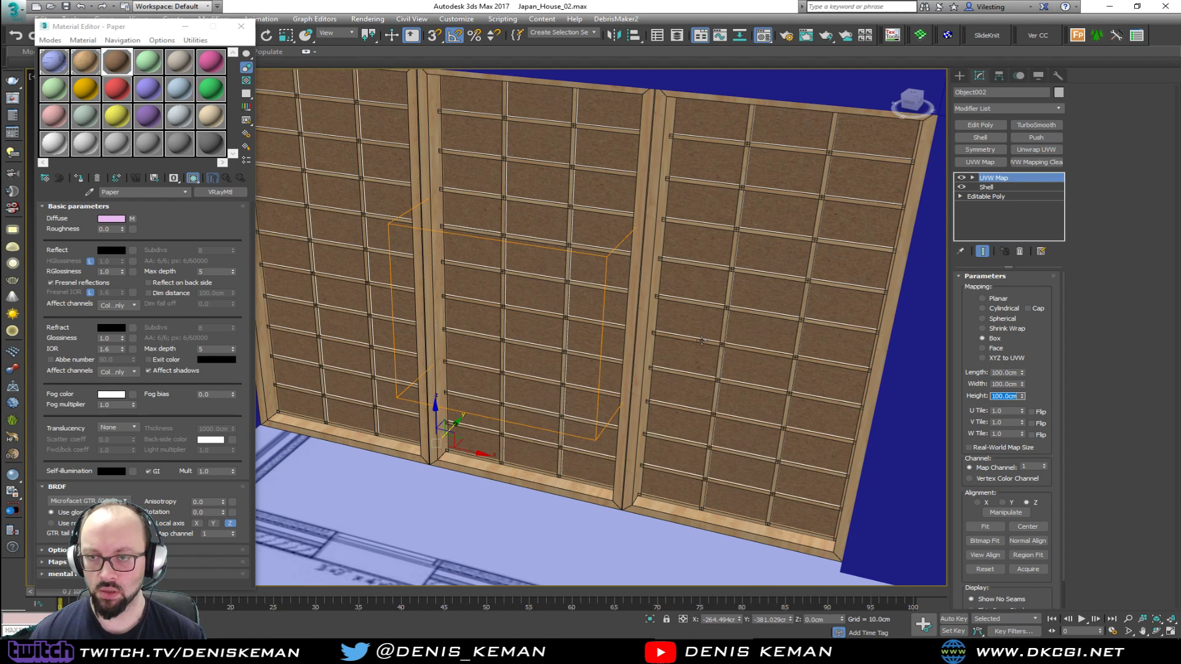
Deselect the panes, display the viewport shaded without edged faces, and close the Material Editor
scroll(545, 273, "up", 5)
key("F3")
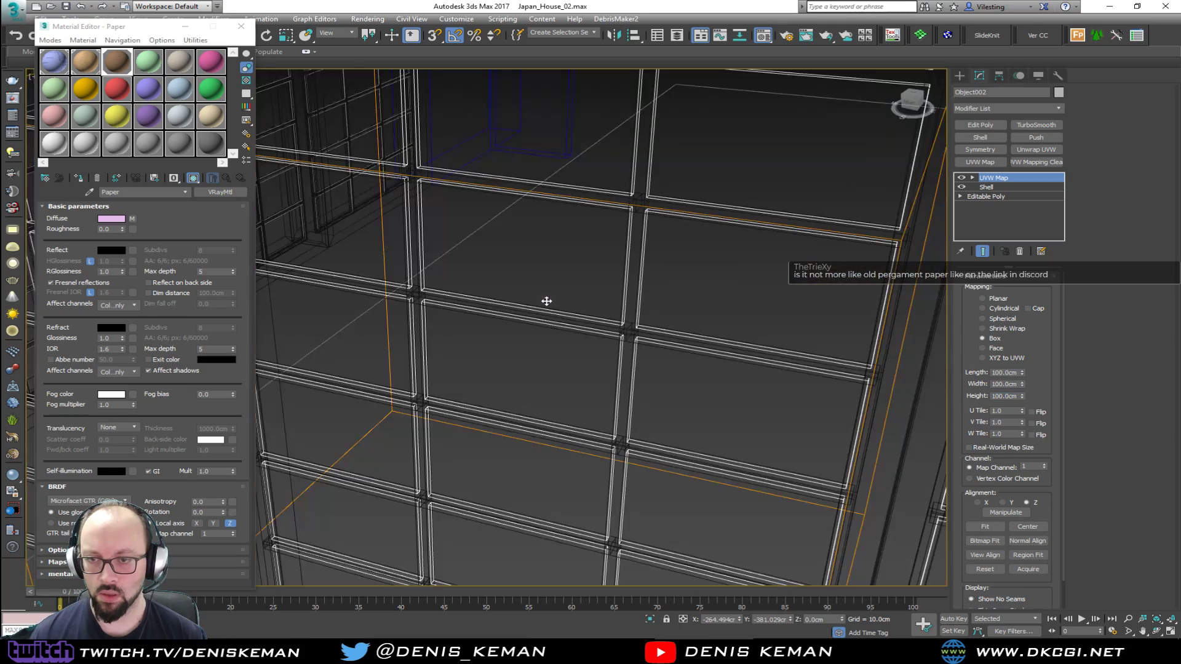
left_click(542, 290)
key("F3")
key("F4")
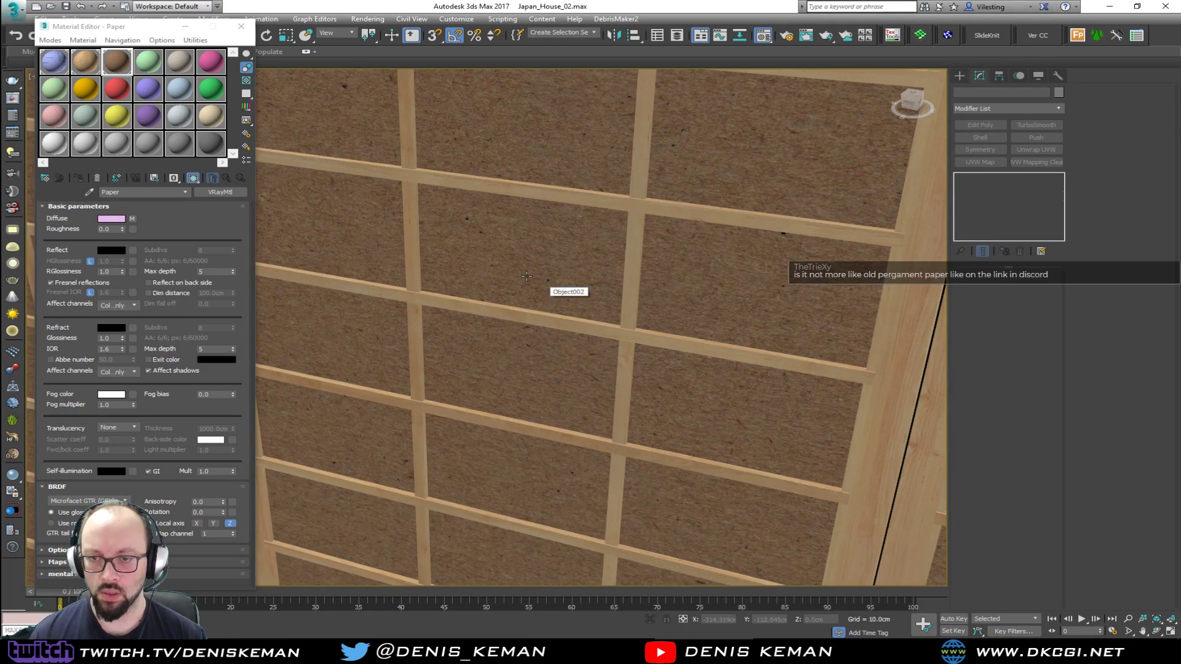
left_click(241, 27)
Examine the brown paper texture on the three window panels from near and far within the wall
scroll(486, 295, "down", 4)
middle_click_drag(486, 326, 468, 302, "alt")
scroll(465, 239, "down", 4)
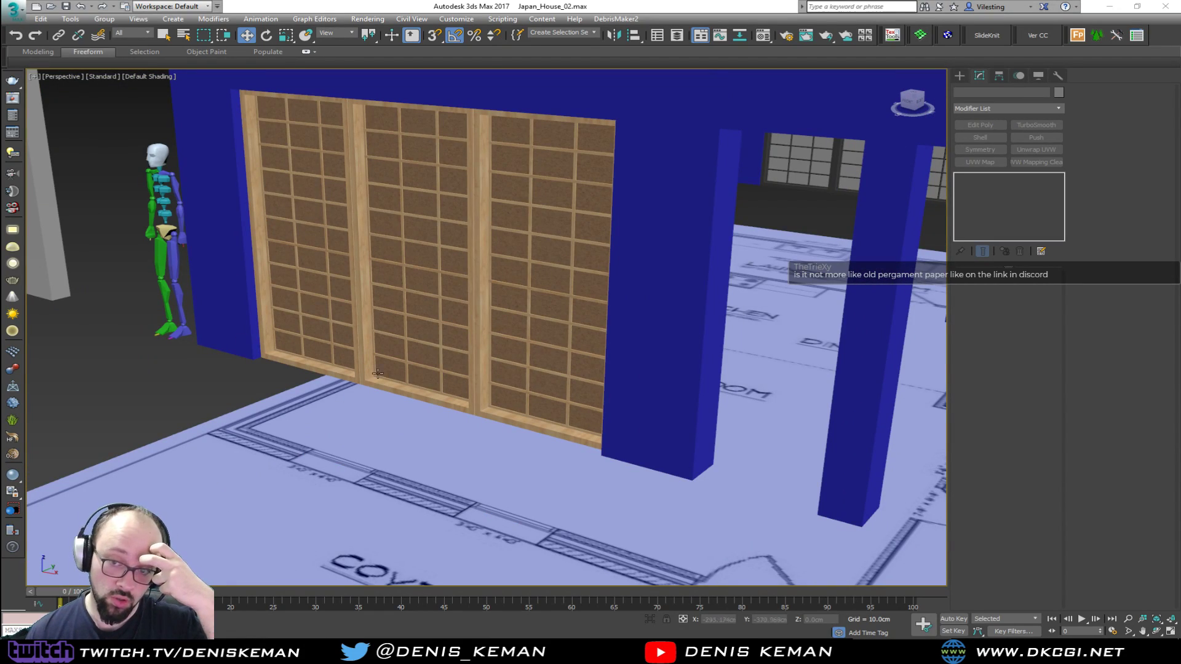
middle_click_drag(396, 466, 429, 436, "alt")
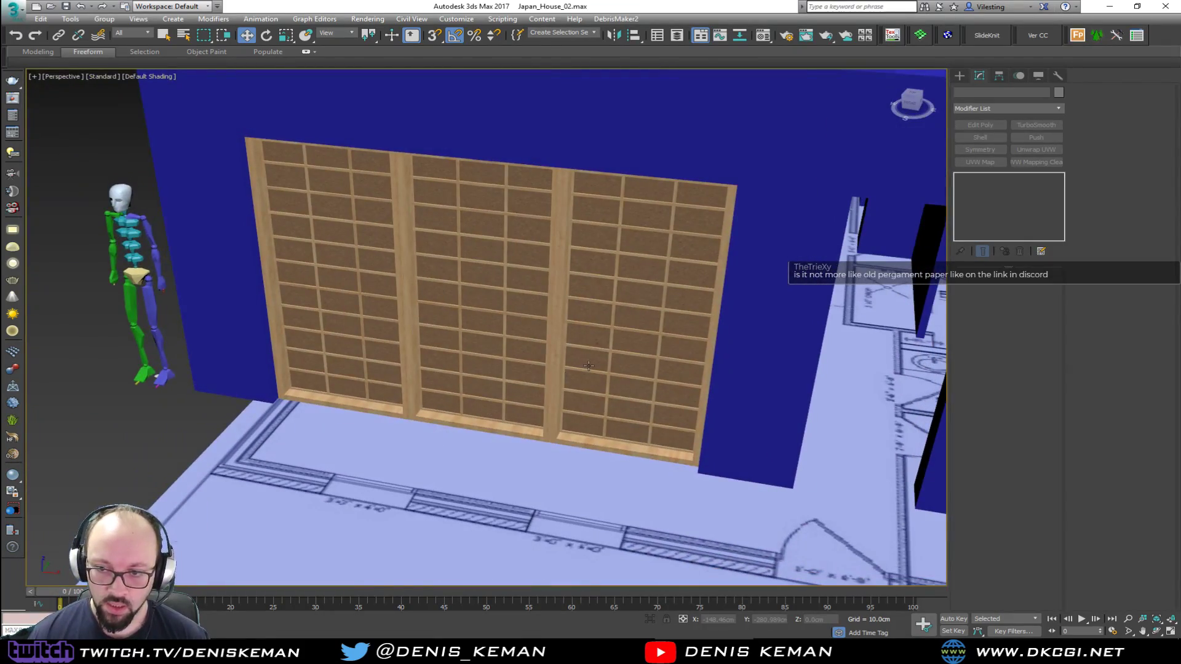
scroll(588, 366, "up", 5)
scroll(511, 316, "down", 8)
middle_click_drag(496, 381, 431, 339, "alt")
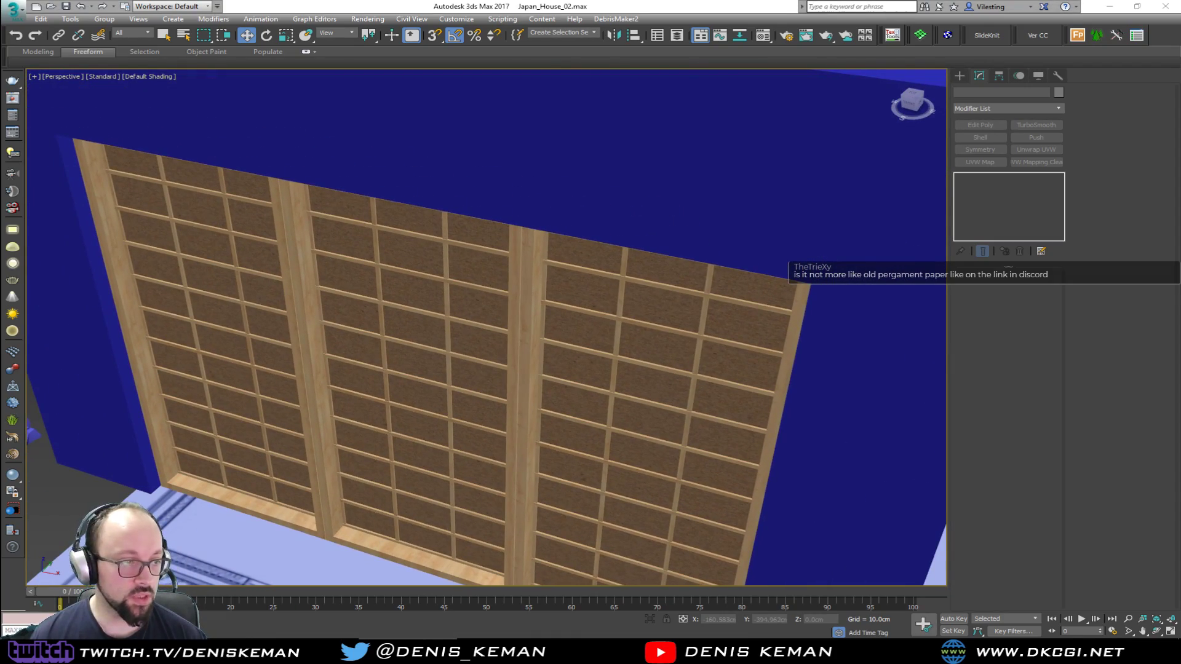
Switch to the Vivaldi browser and run an image search for "paper texture seamless" in a new tab
key("alt+Tab")
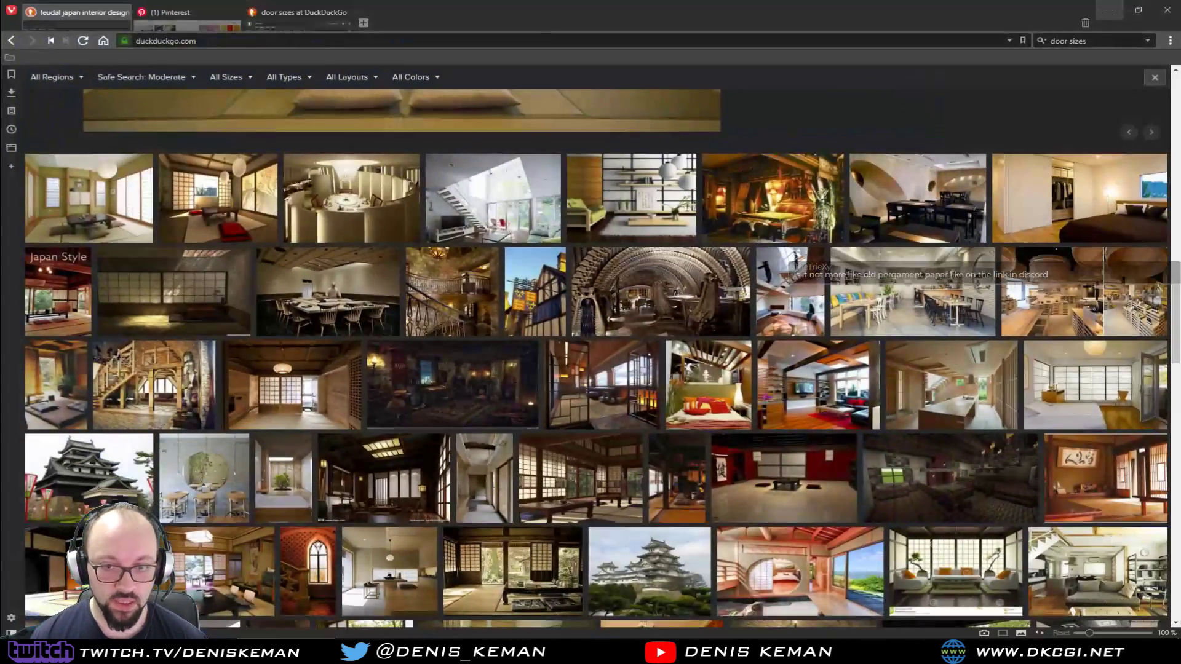
left_click(363, 23)
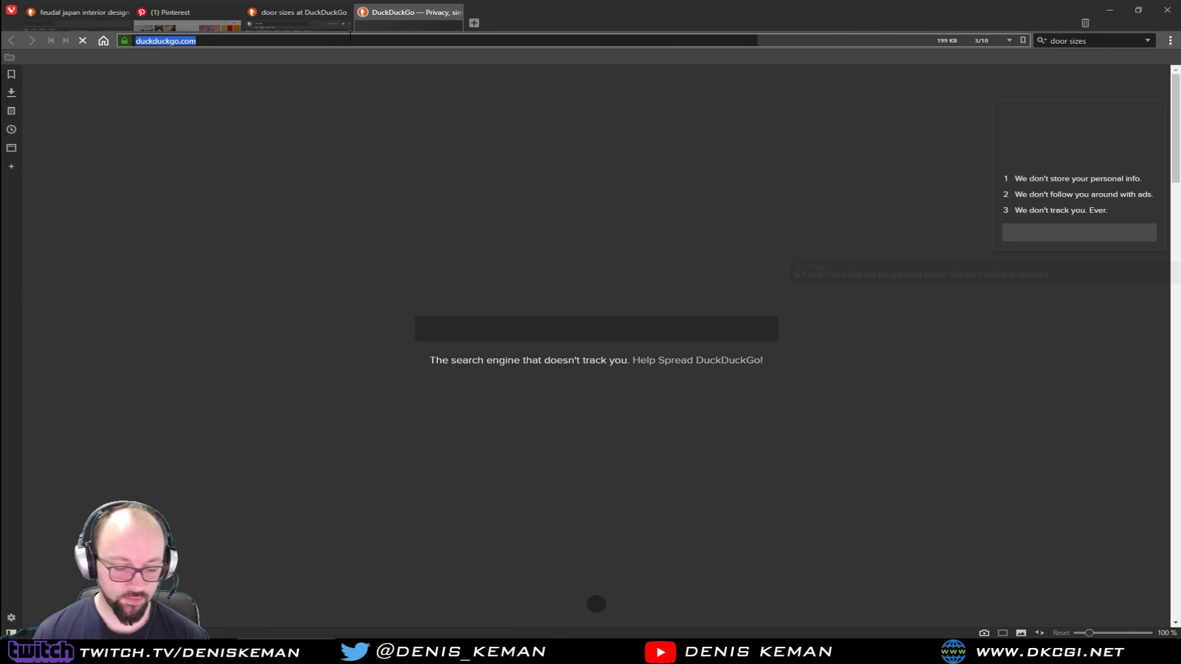
type("paper")
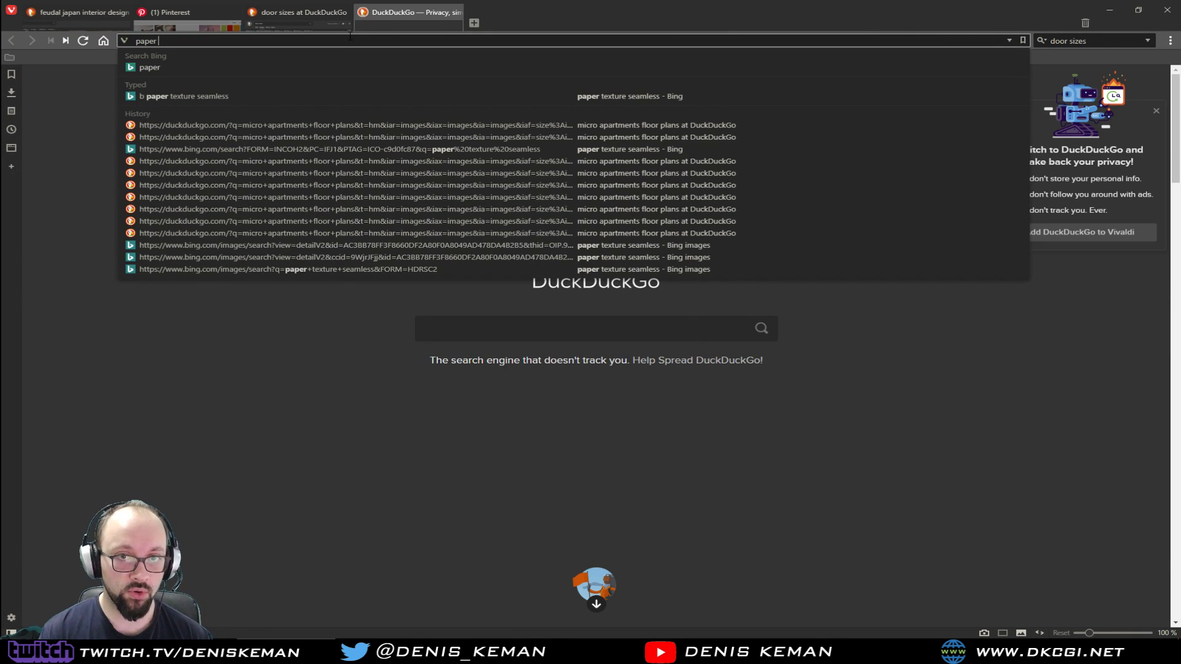
key("Down")
key("Down")
key("Return")
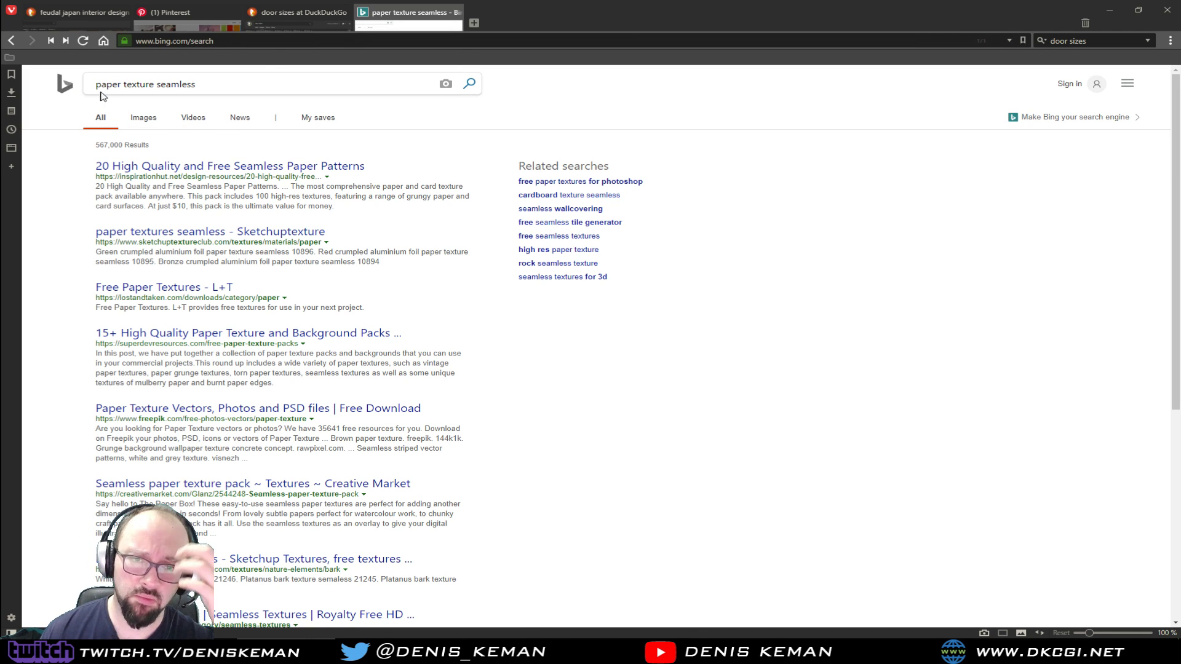
left_click(146, 120)
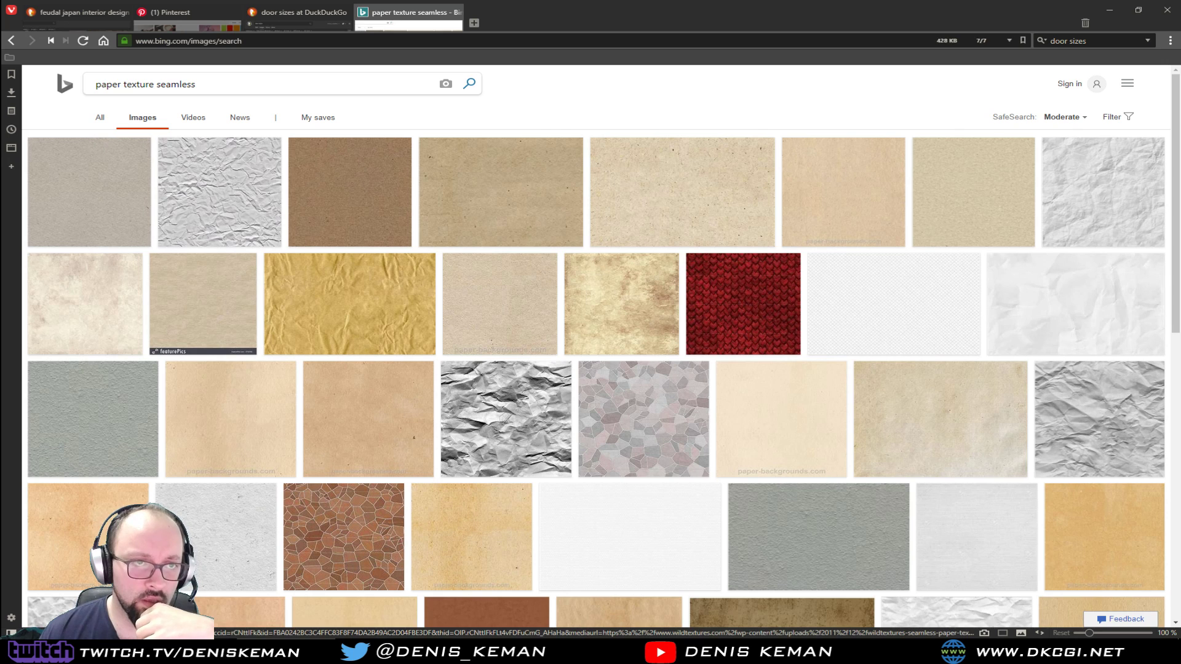
Look through the seamless paper image results for a texture suited to the window panes
mouse_move(289, 288)
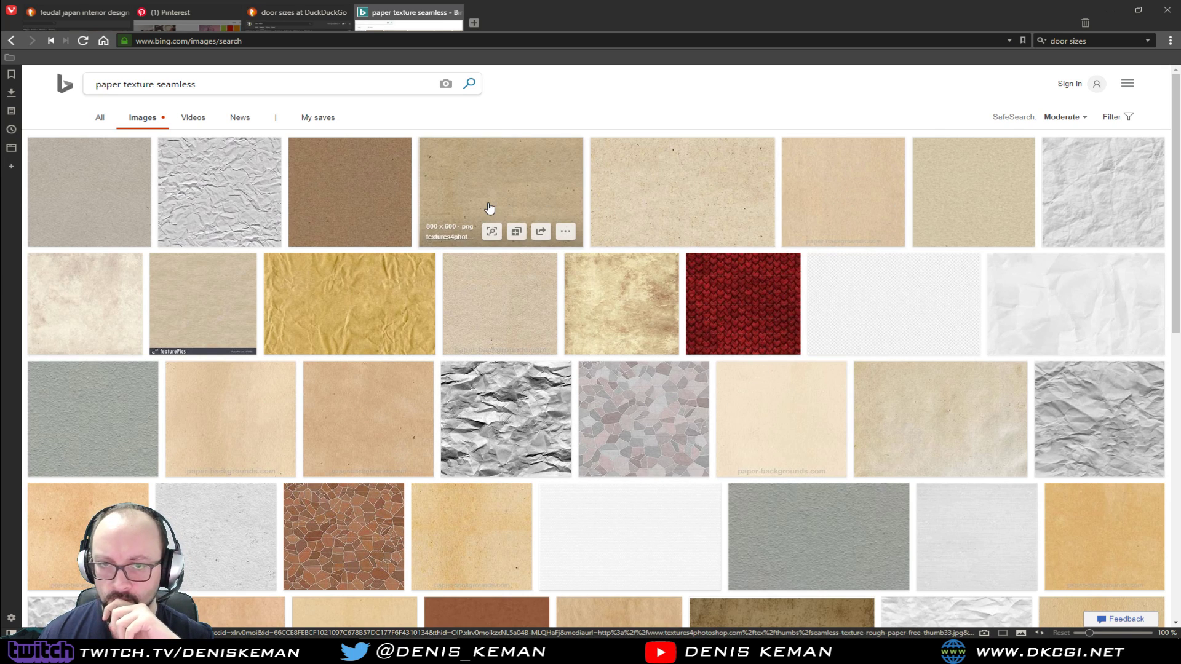
scroll(490, 207, "down", 3)
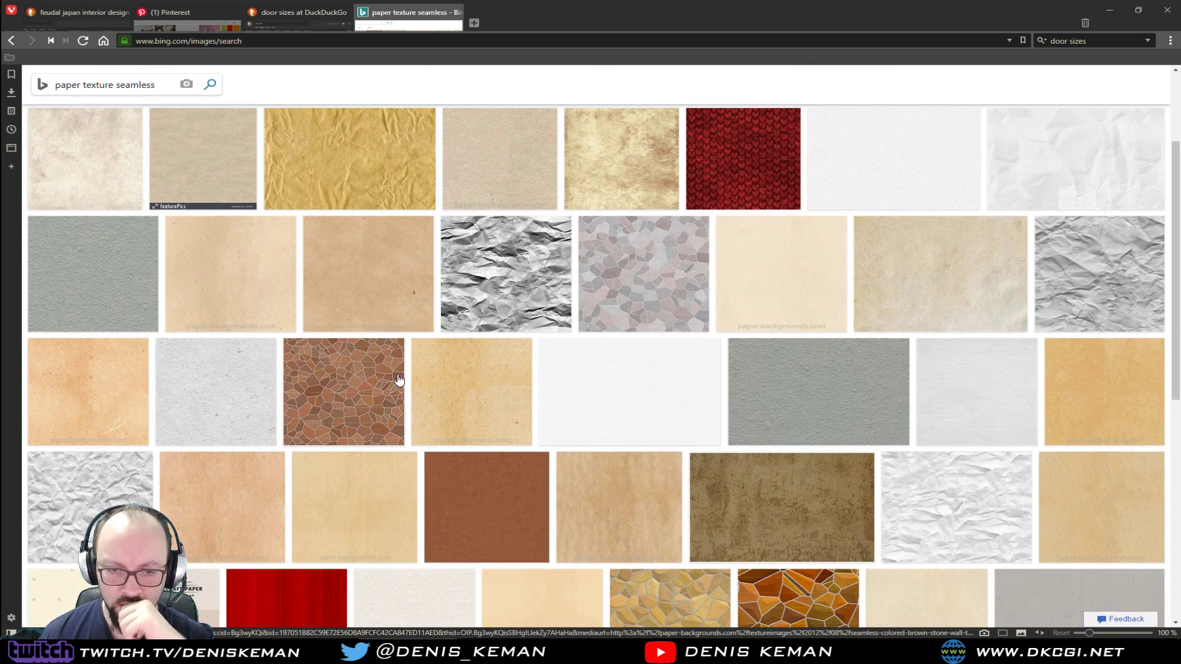
scroll(423, 461, "down", 3)
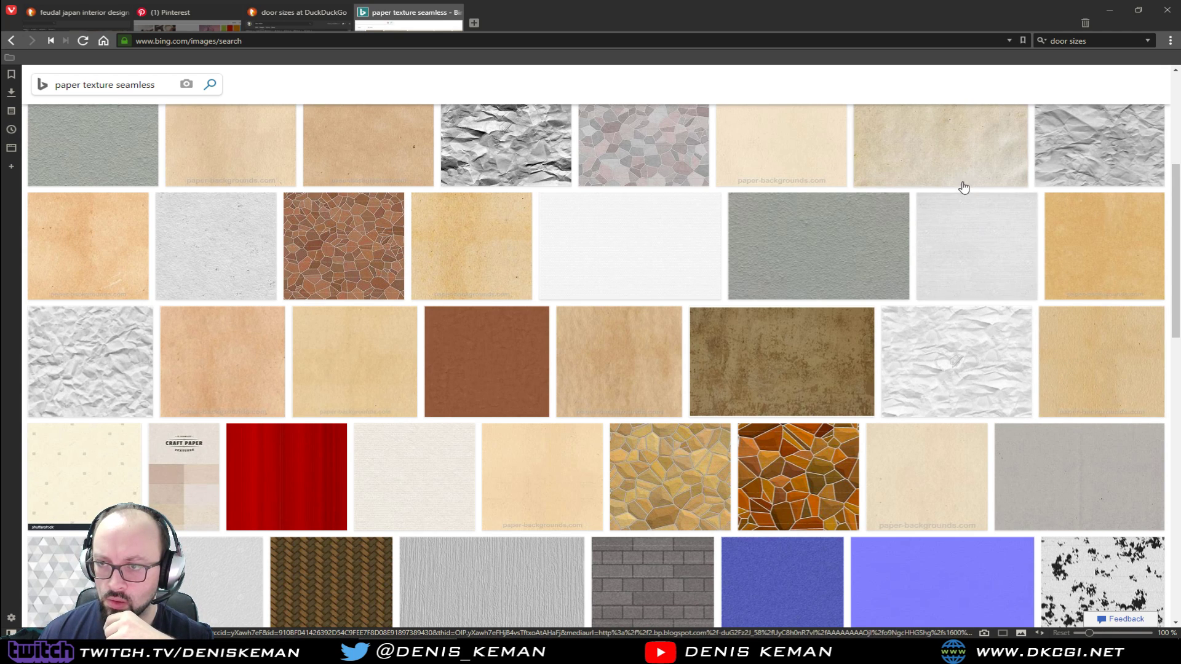
scroll(879, 264, "up", 2)
scroll(875, 271, "up", 2)
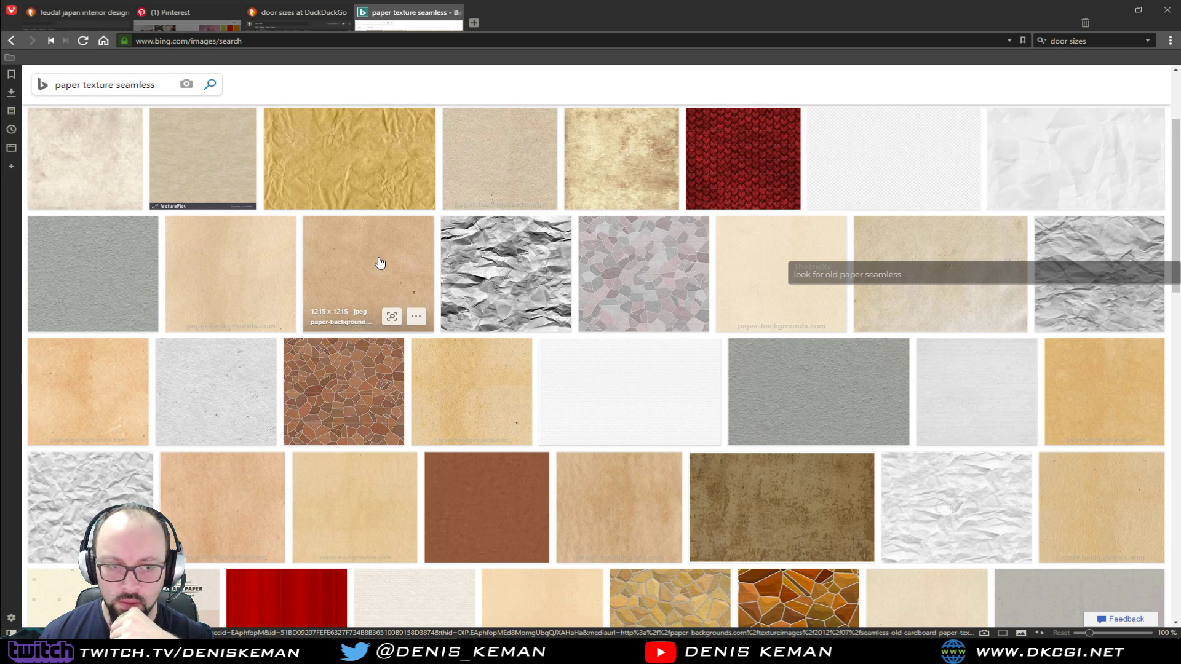
scroll(369, 308, "up", 4)
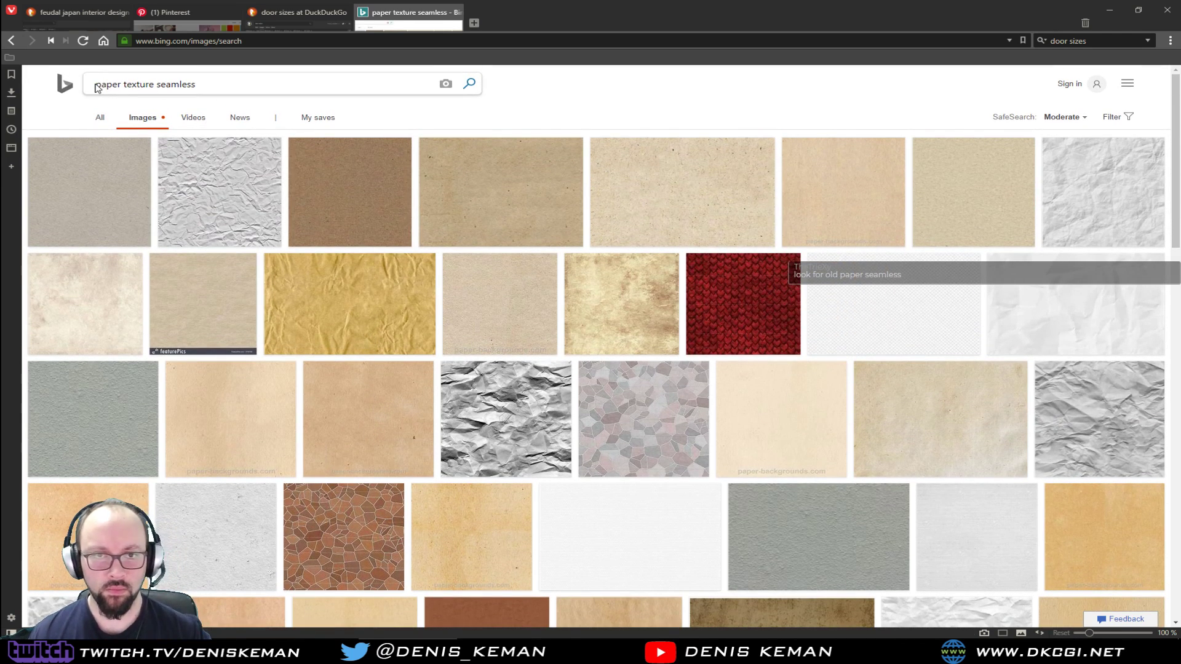
Refine the image search to "used paper texture seamless" and then to "old paper texture seamless"
left_click(95, 83)
type("used")
key("Return")
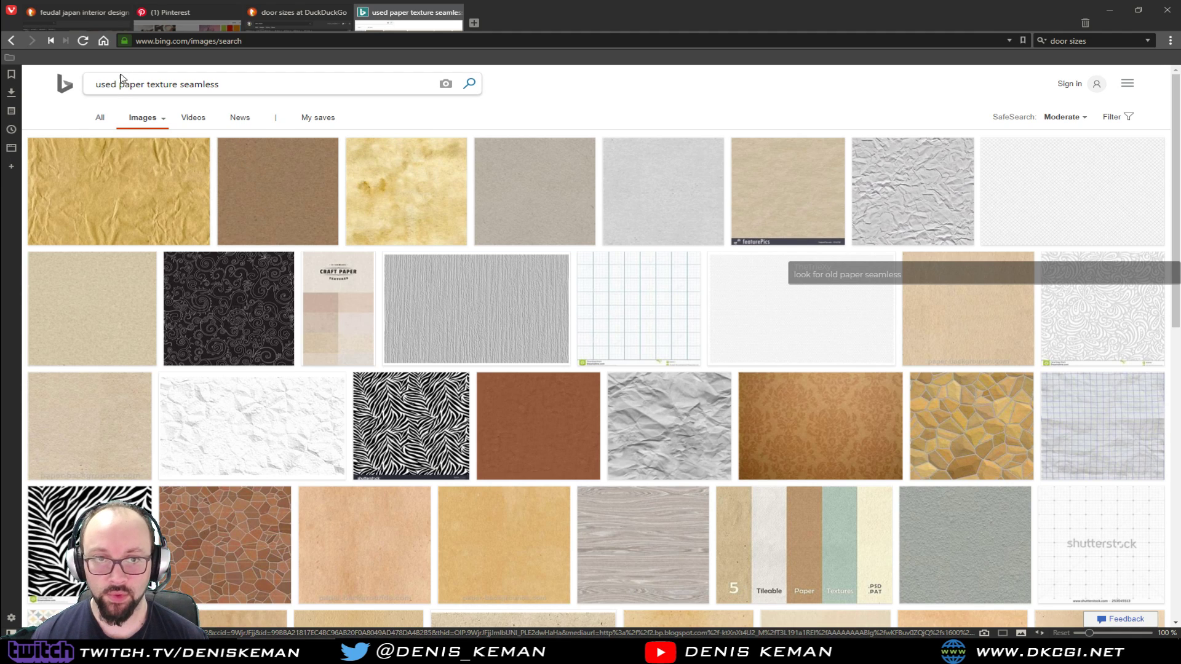
left_click_drag(118, 85, 80, 86)
type("old")
key("Return")
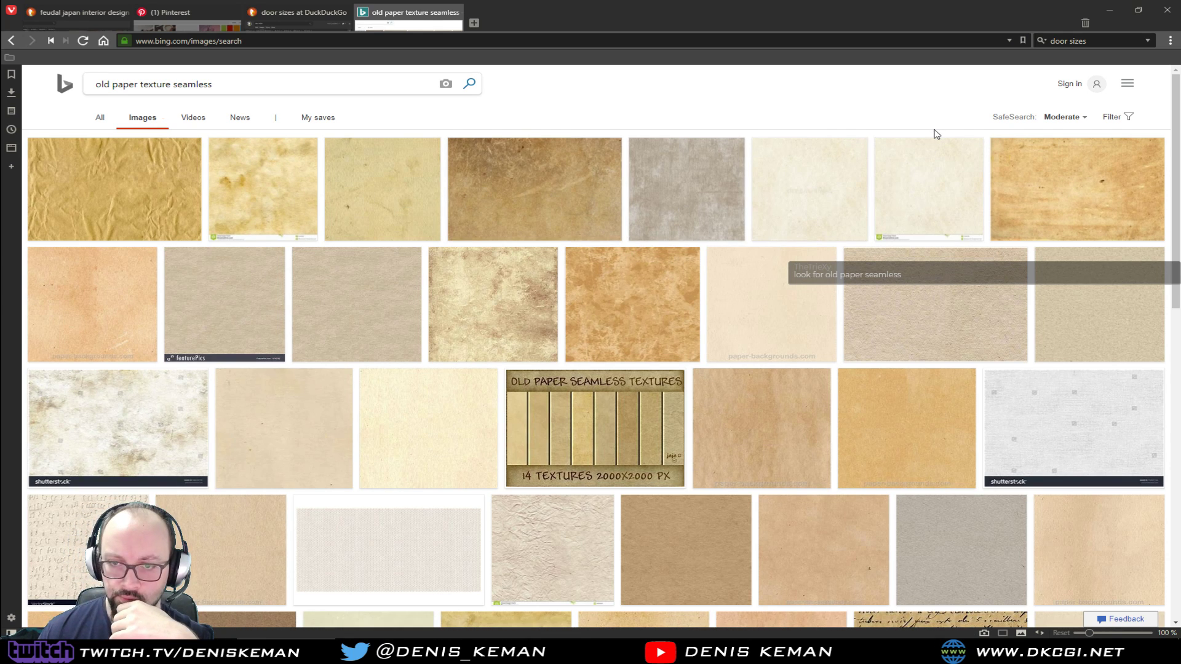
Save the mottled beige old-paper image as Paper_Seamless_01.jpg, close the search tab and return to 3ds Max
left_click(524, 300)
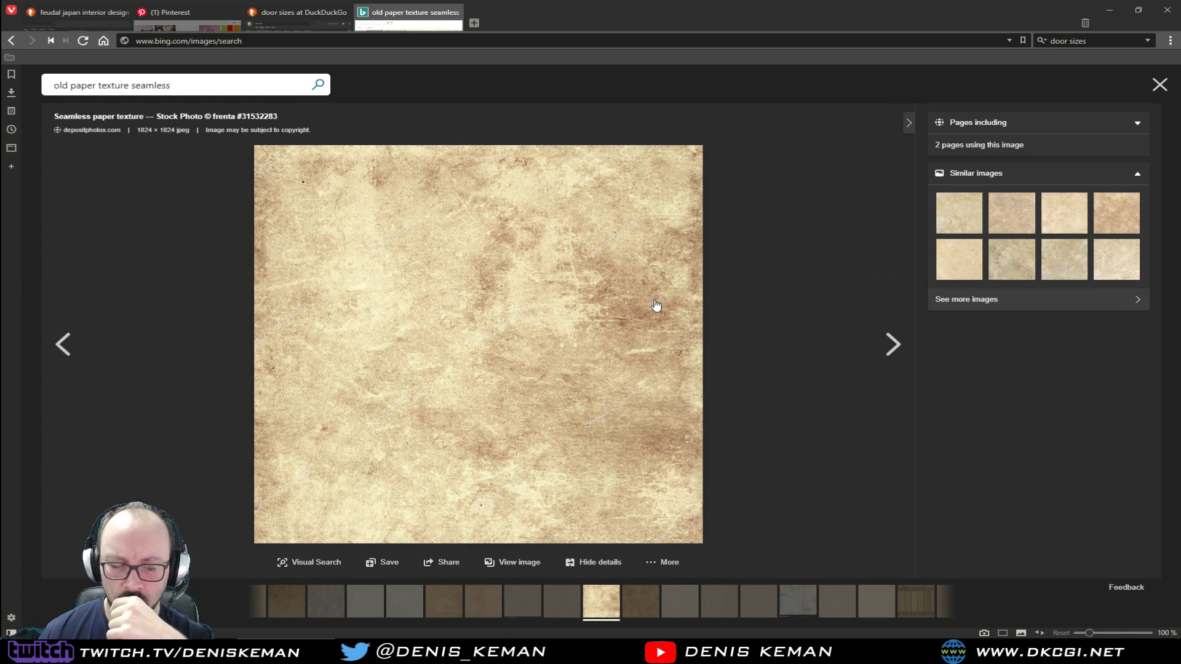
right_click(534, 278)
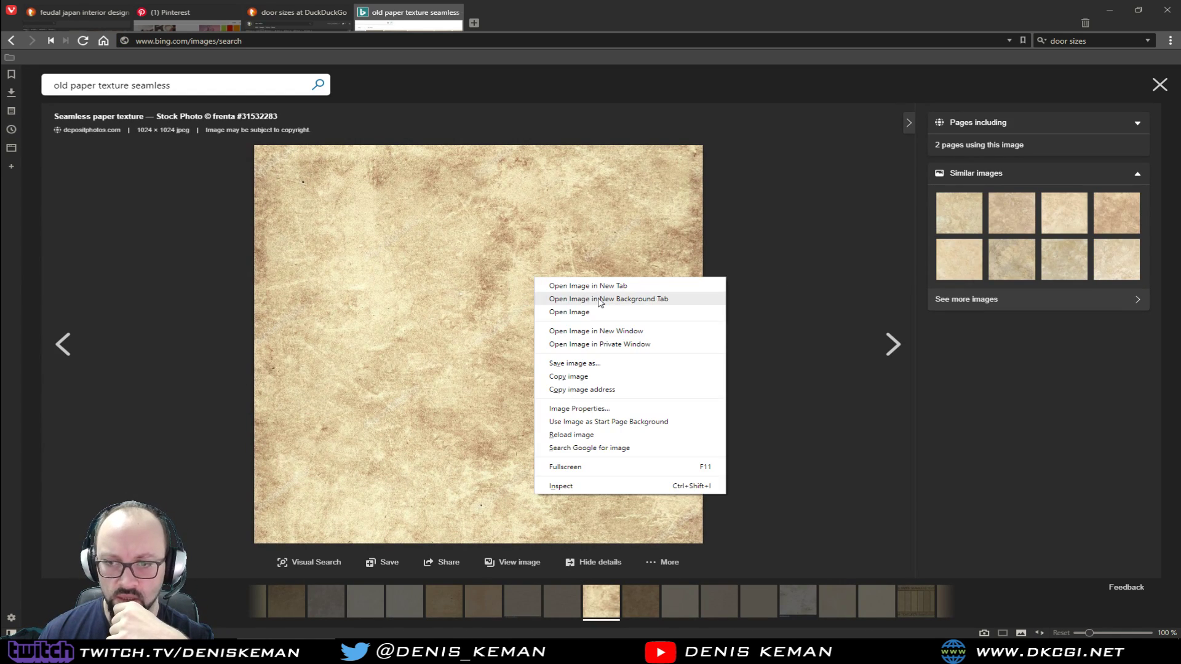
left_click(617, 368)
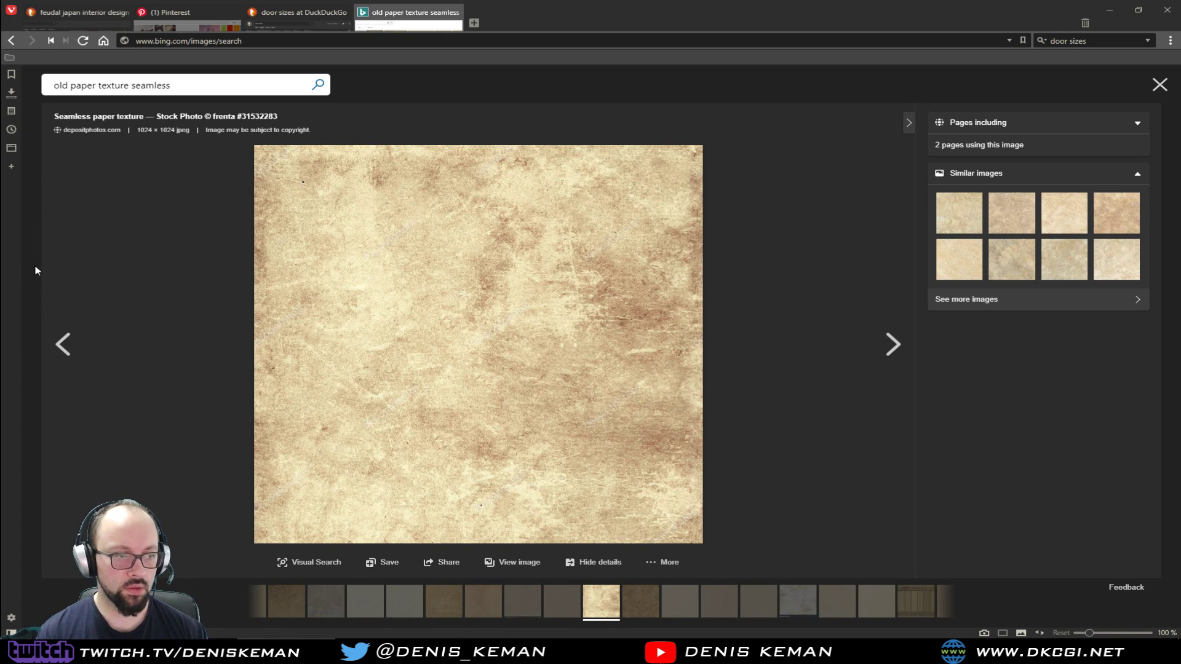
left_click(456, 13)
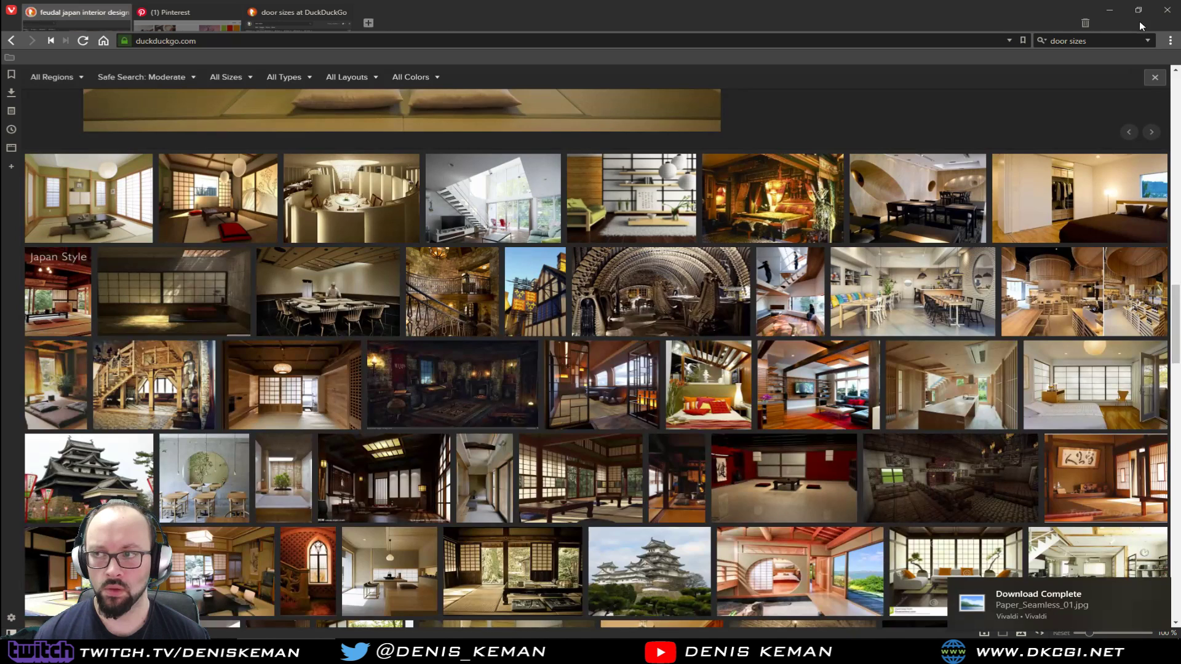
left_click(1107, 10)
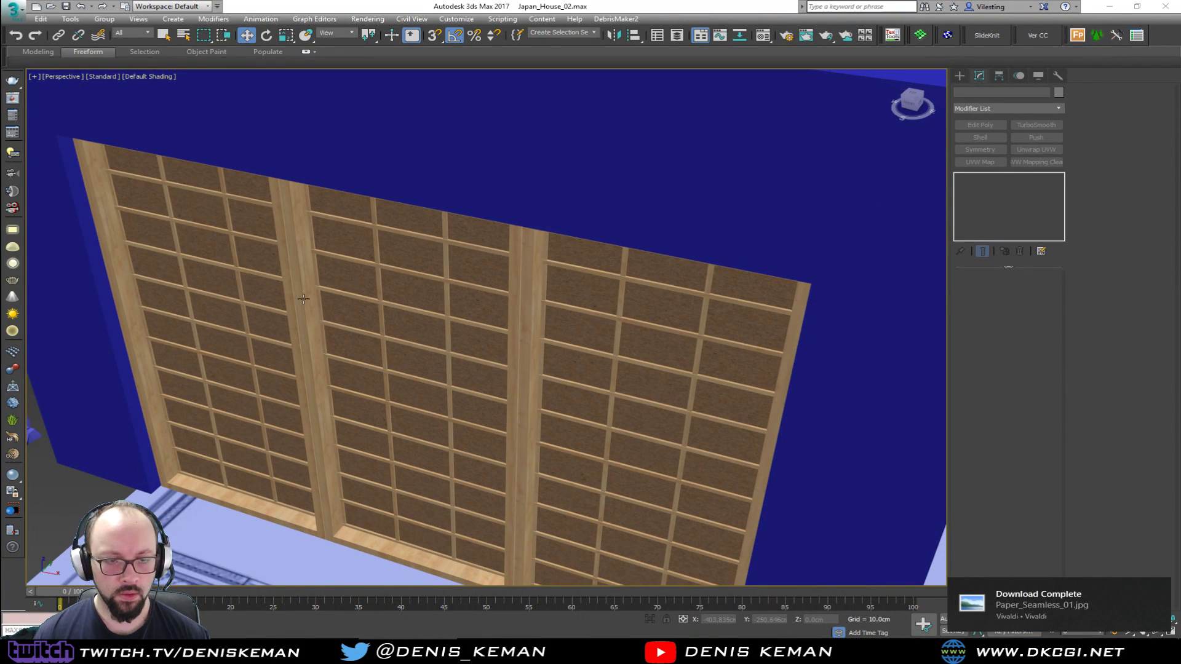
Replace the Paper material's diffuse bitmap with Paper_Seamless_01.jpg and check it on the window panes
middle_click_drag(299, 306, 333, 267)
key("m")
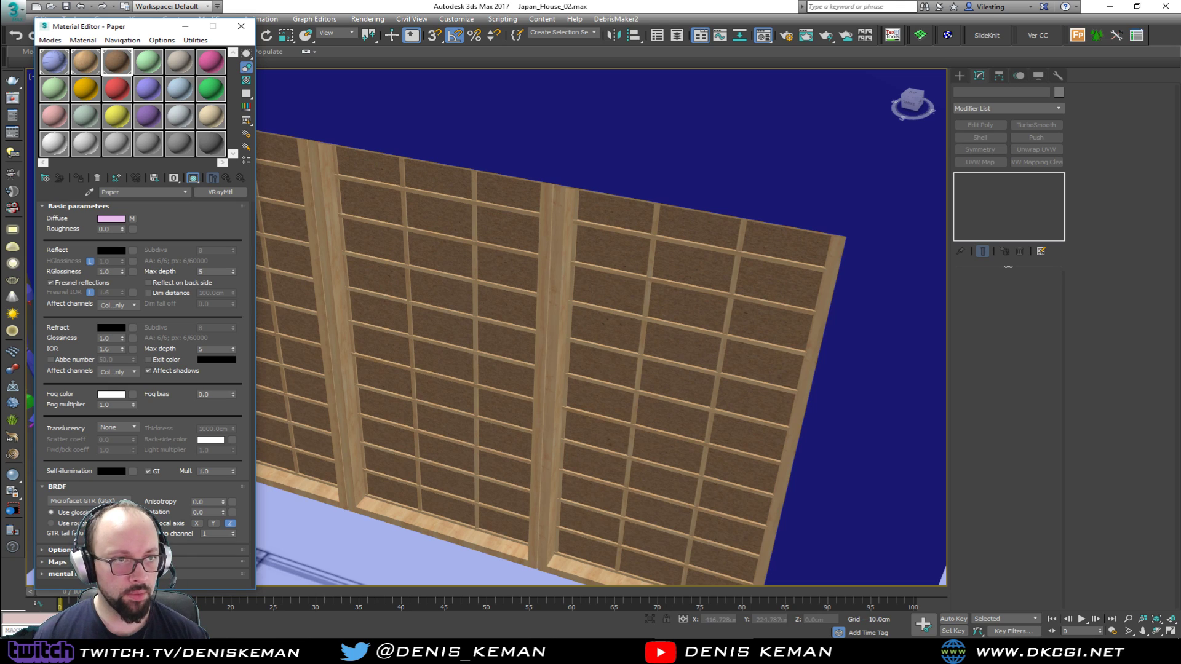
left_click(901, 651)
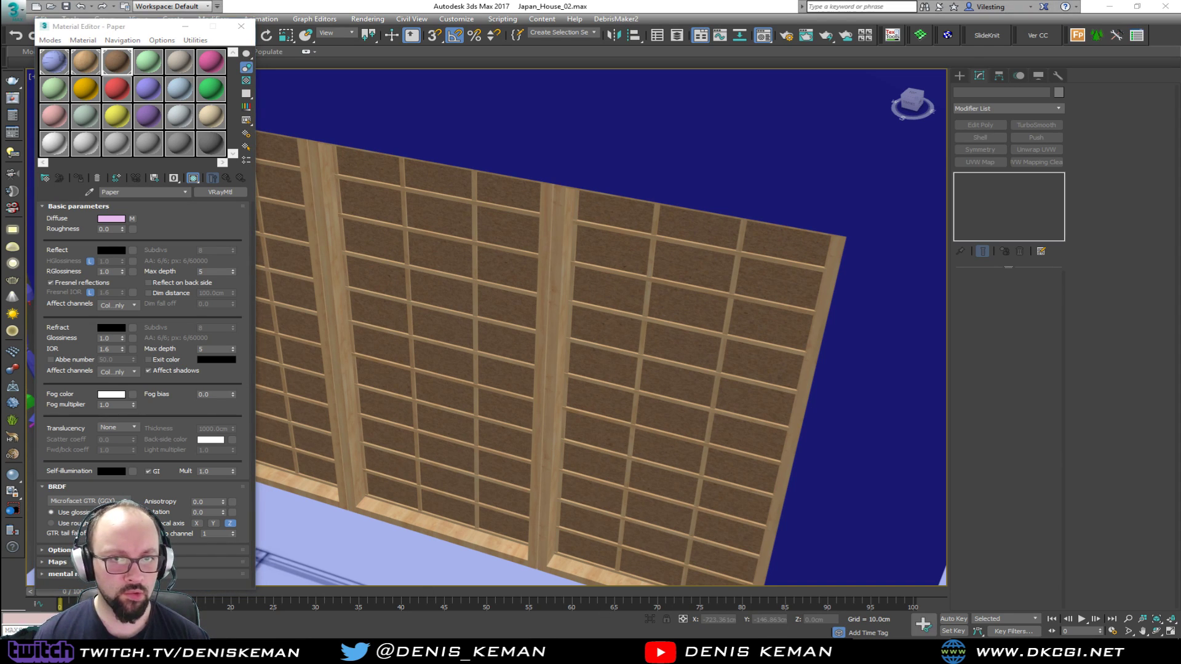
left_click_drag(134, 220, 133, 221)
middle_click_drag(523, 327, 560, 306, "alt")
middle_click_drag(510, 235, 506, 324)
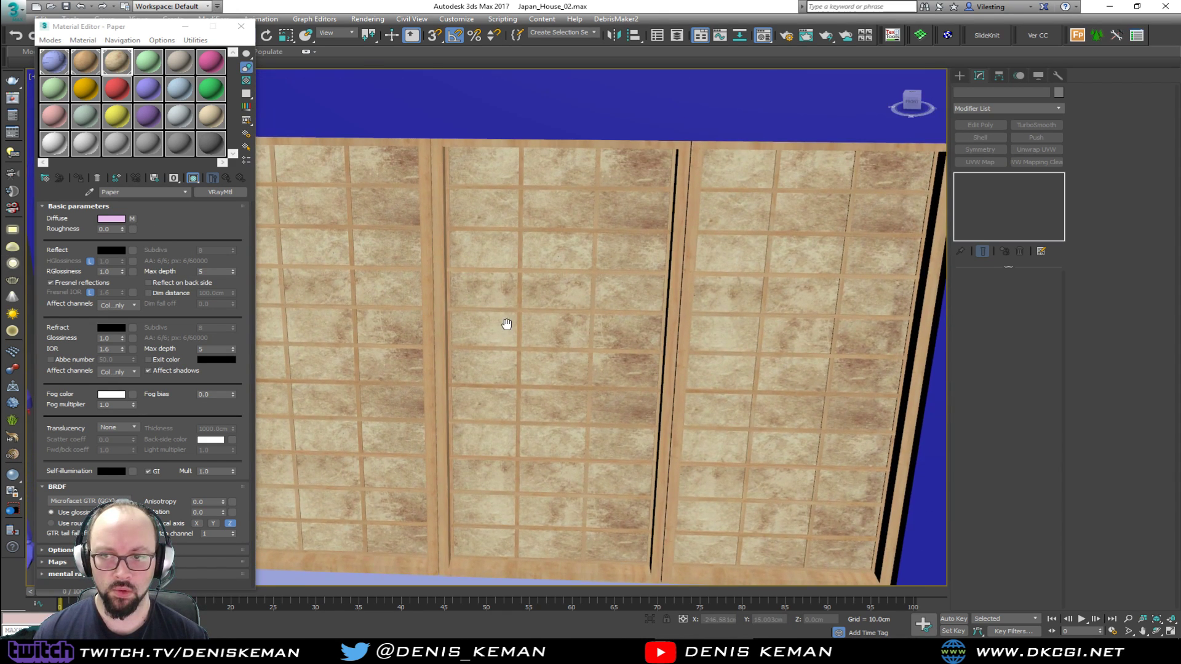
scroll(506, 325, "up", 3)
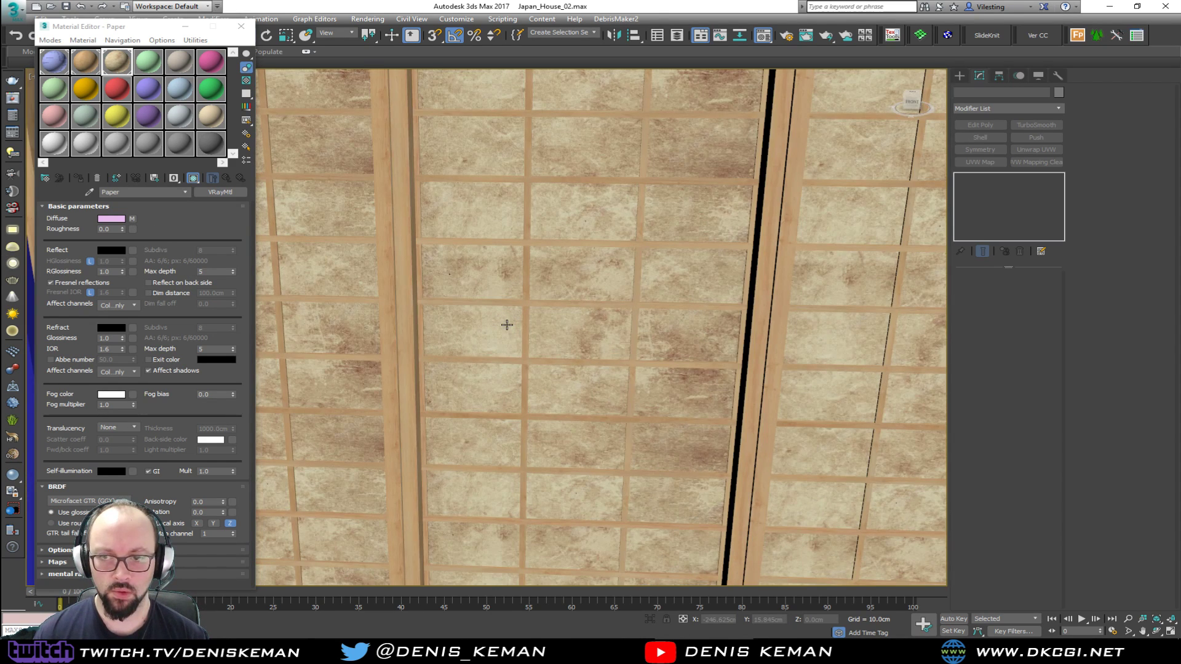
Open Paper's diffuse bitmap and try a tiling of 5 in both U and V
left_click(132, 218)
double_click(133, 260)
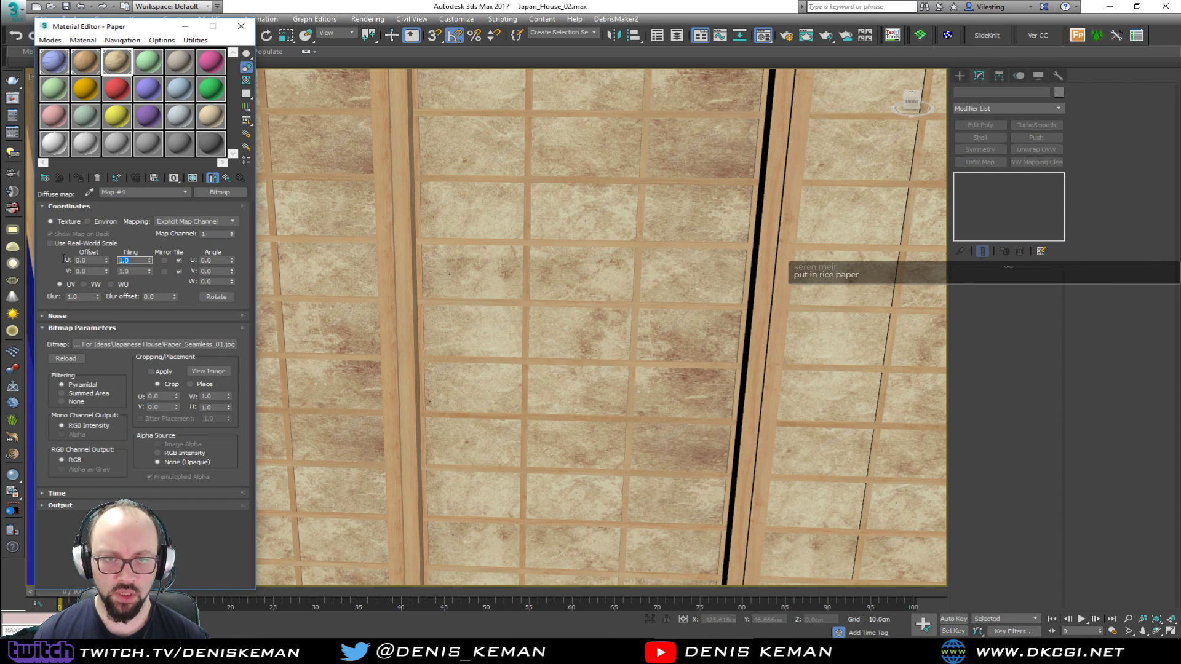
type("5")
key("Tab")
type("5")
key("Return")
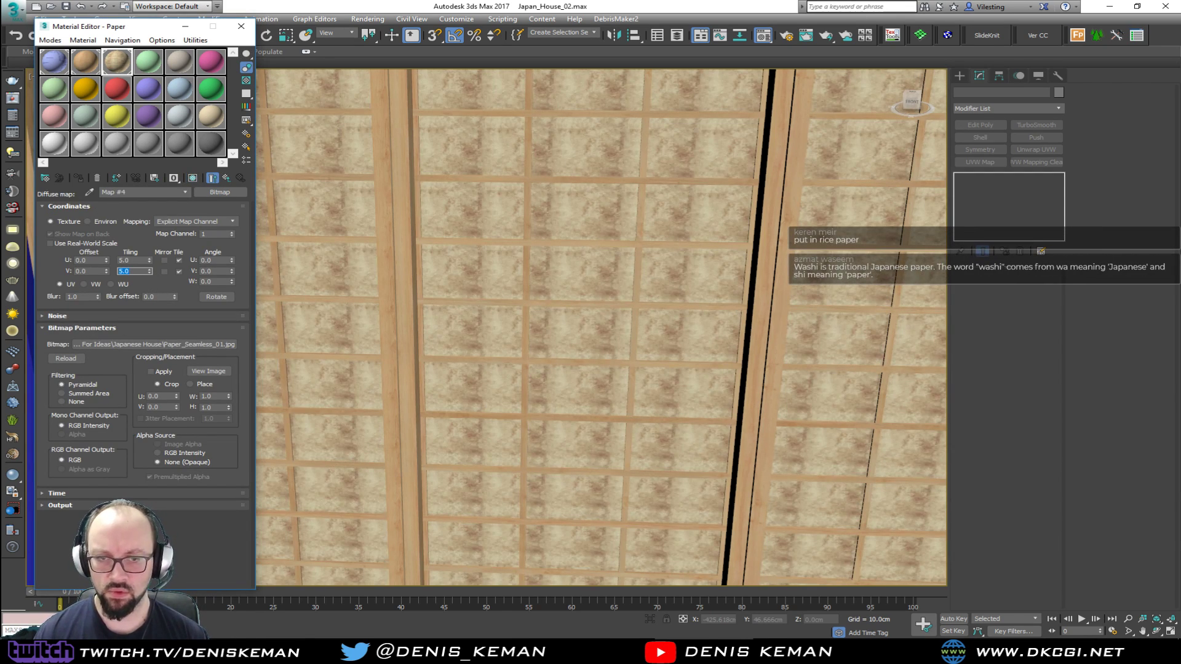
Set the diffuse bitmap's U and V tiling back to 1
double_click(132, 260)
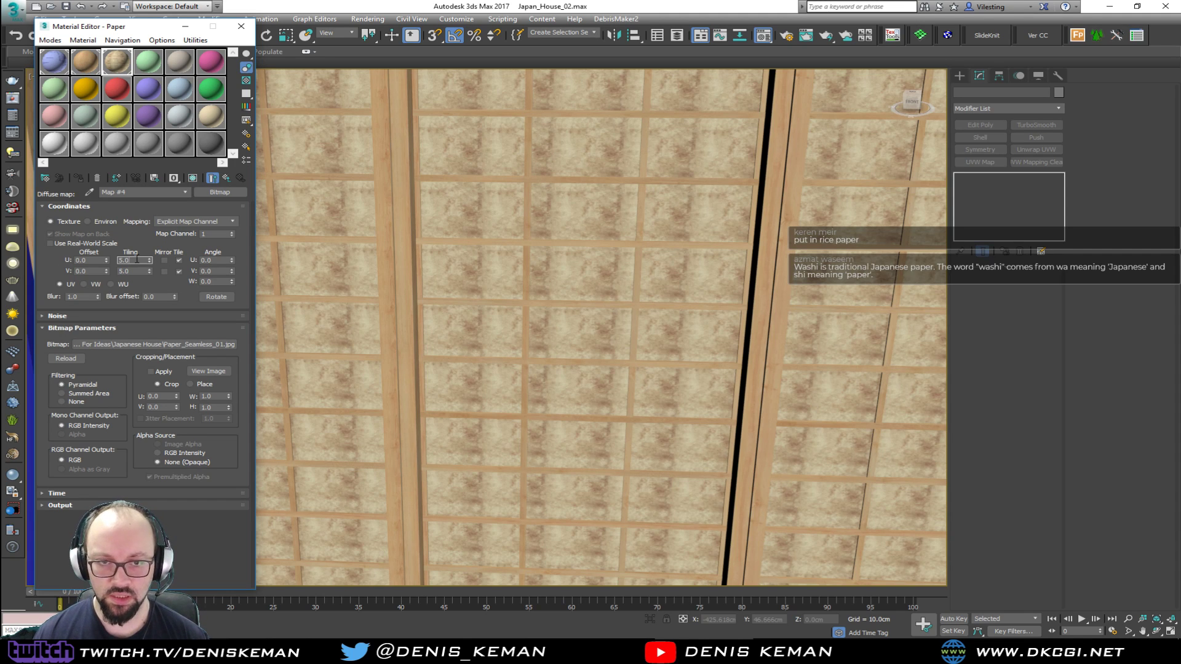
type("1")
key("Tab")
type("1")
key("Return")
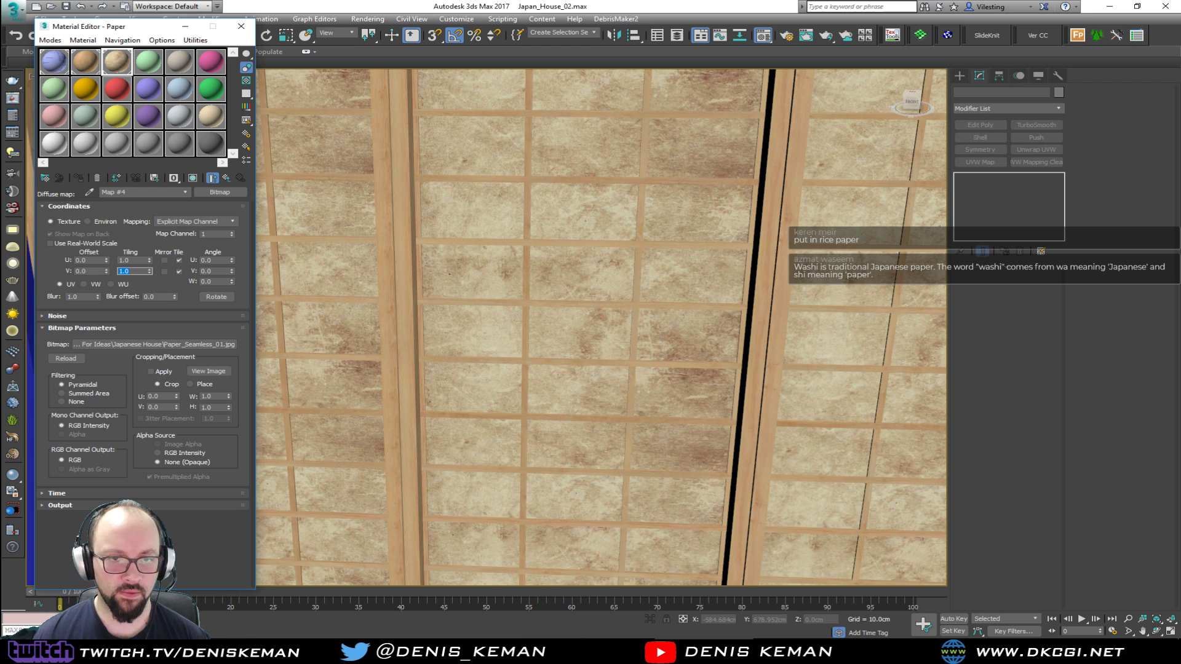
Put Paper_Seamless.jpg back as Paper's diffuse bitmap, check the windows within the house and close the Material Editor
left_click_drag(1, 344, 212, 348)
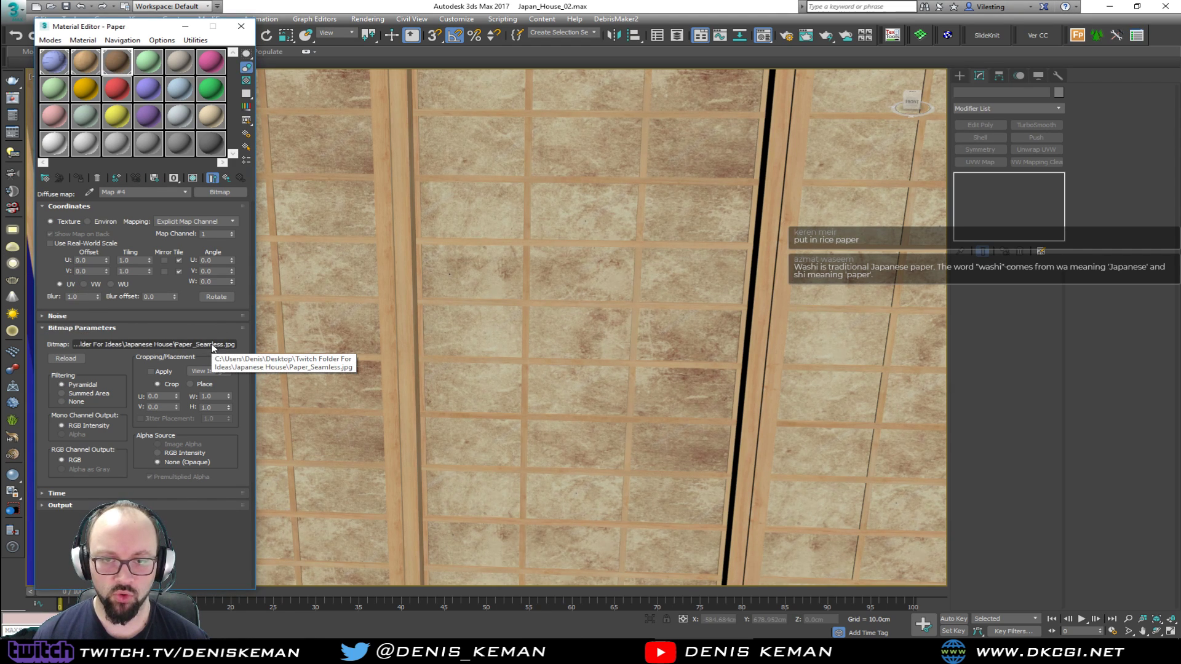
scroll(453, 303, "down", 10)
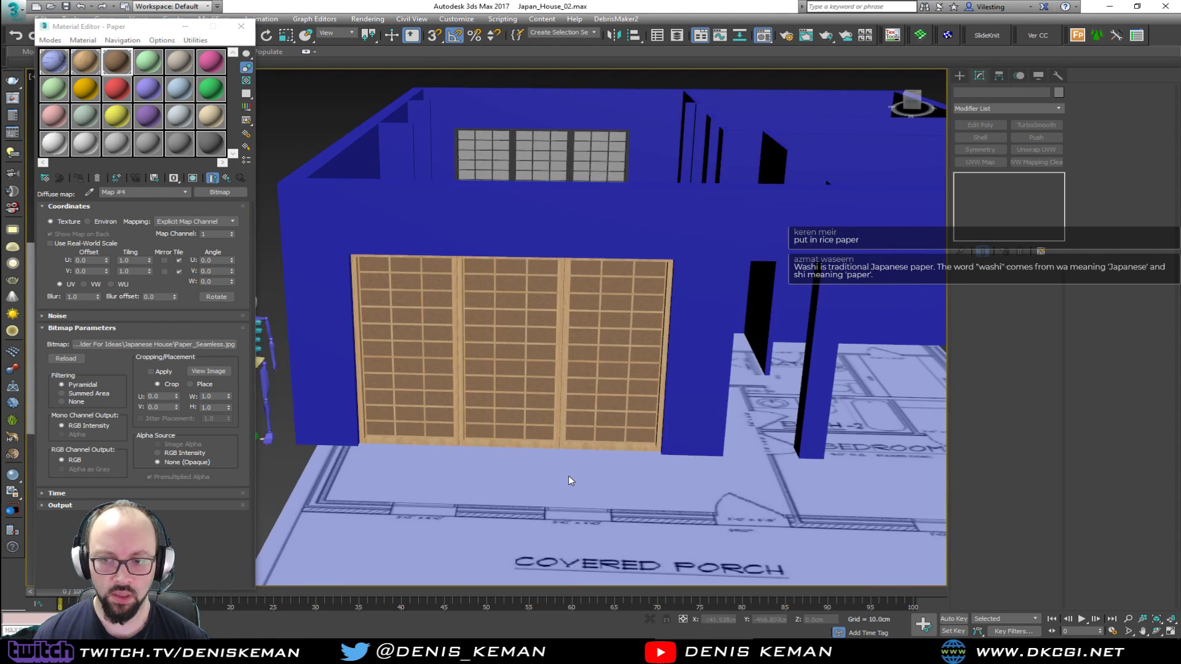
middle_click_drag(540, 413, 515, 430, "alt")
left_click(241, 26)
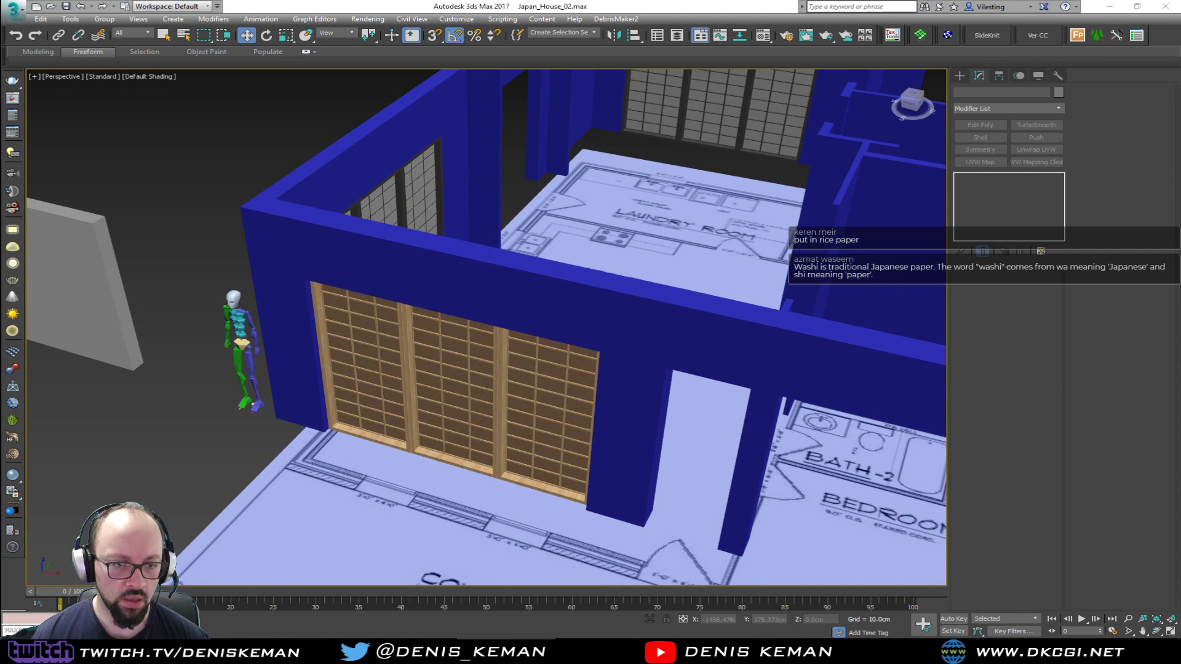
Inspect the front shoji windows and the blank house walls from several angles
middle_click_drag(366, 376, 481, 385)
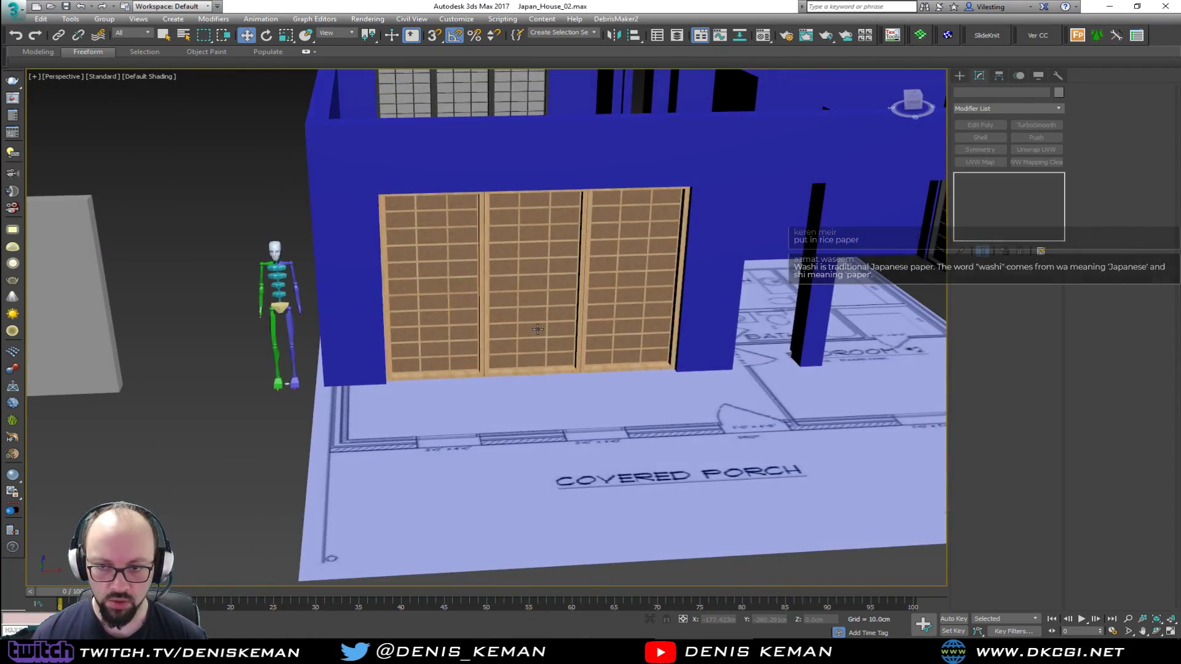
scroll(537, 329, "up", 3)
scroll(564, 330, "down", 4)
middle_click_drag(564, 330, 503, 429, "alt")
scroll(502, 430, "up", 3)
scroll(502, 431, "down", 1)
middle_click_drag(377, 338, 451, 311, "alt")
scroll(371, 407, "down", 2)
scroll(267, 448, "down", 3)
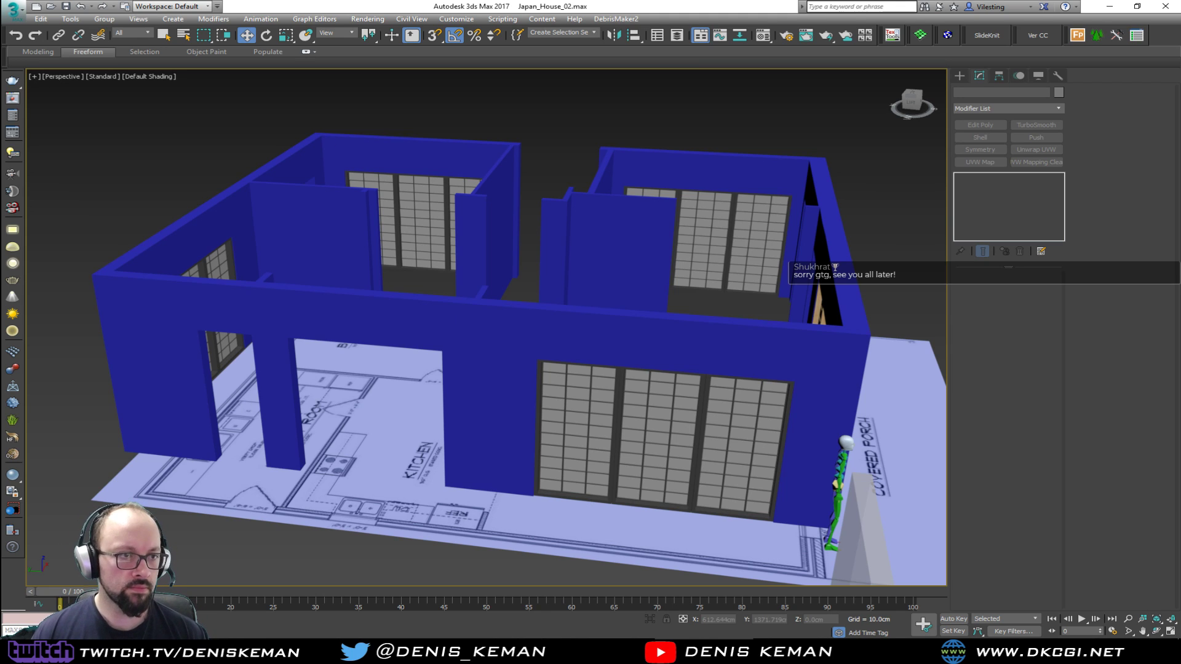
Examine the interior layout against the floor plan, from the laundry room and bedrooms down to the family room
middle_click_drag(415, 322, 426, 347, "alt")
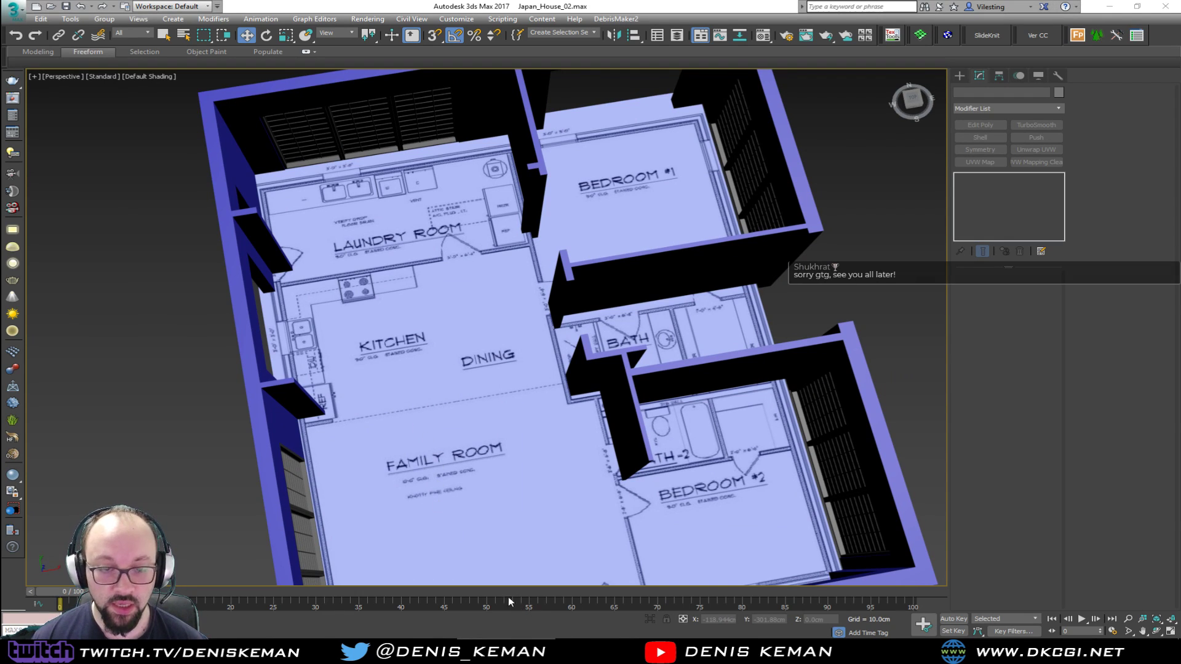
middle_click_drag(404, 276, 438, 302, "alt")
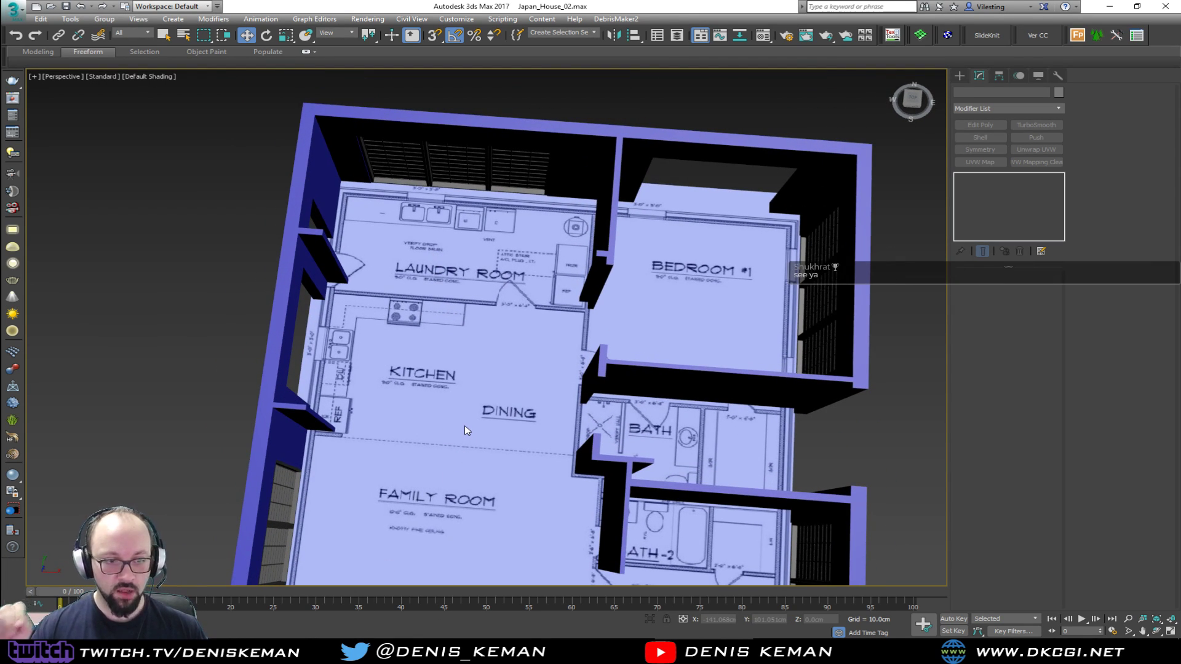
middle_click_drag(474, 354, 530, 409, "alt")
scroll(596, 345, "down", 2)
middle_click_drag(523, 366, 406, 396, "alt")
scroll(428, 389, "up", 2)
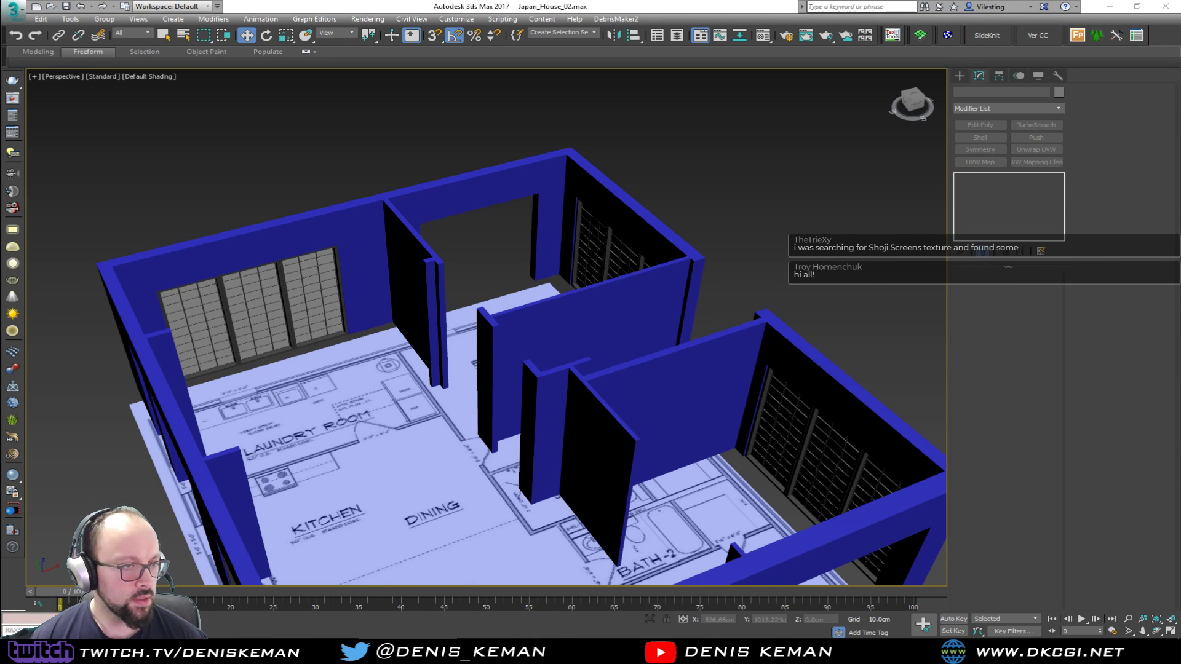
middle_click_drag(297, 425, 385, 395)
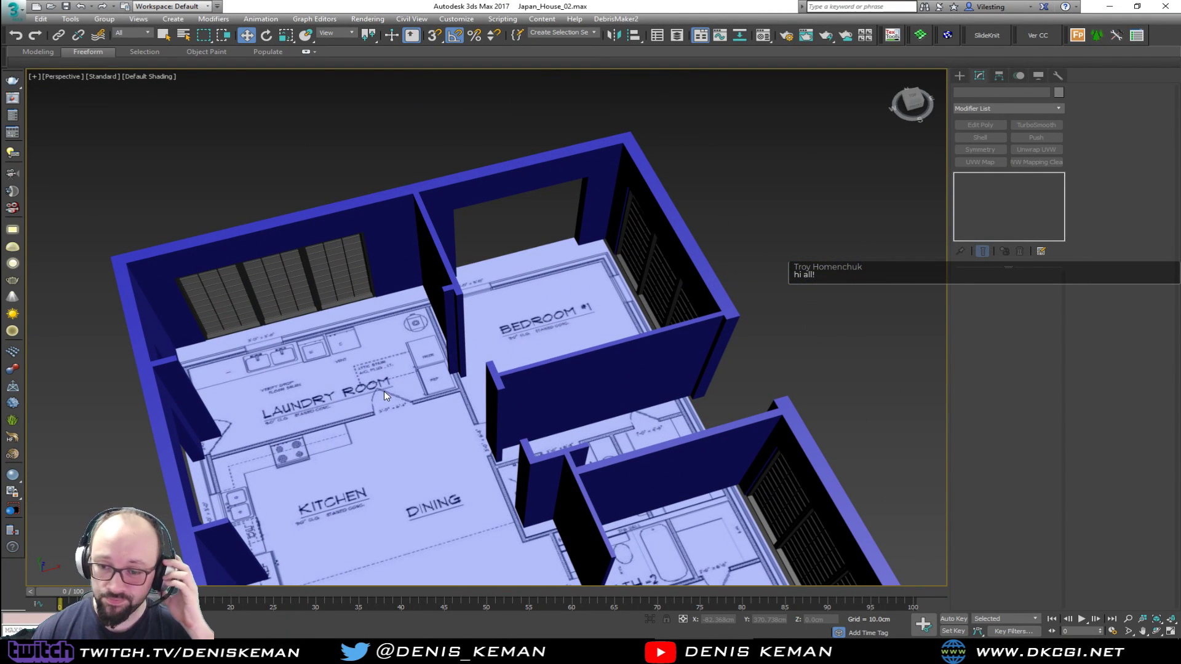
scroll(493, 322, "up", 5)
middle_click_drag(495, 316, 433, 309, "alt")
middle_click_drag(316, 241, 527, 356)
scroll(401, 410, "down", 5)
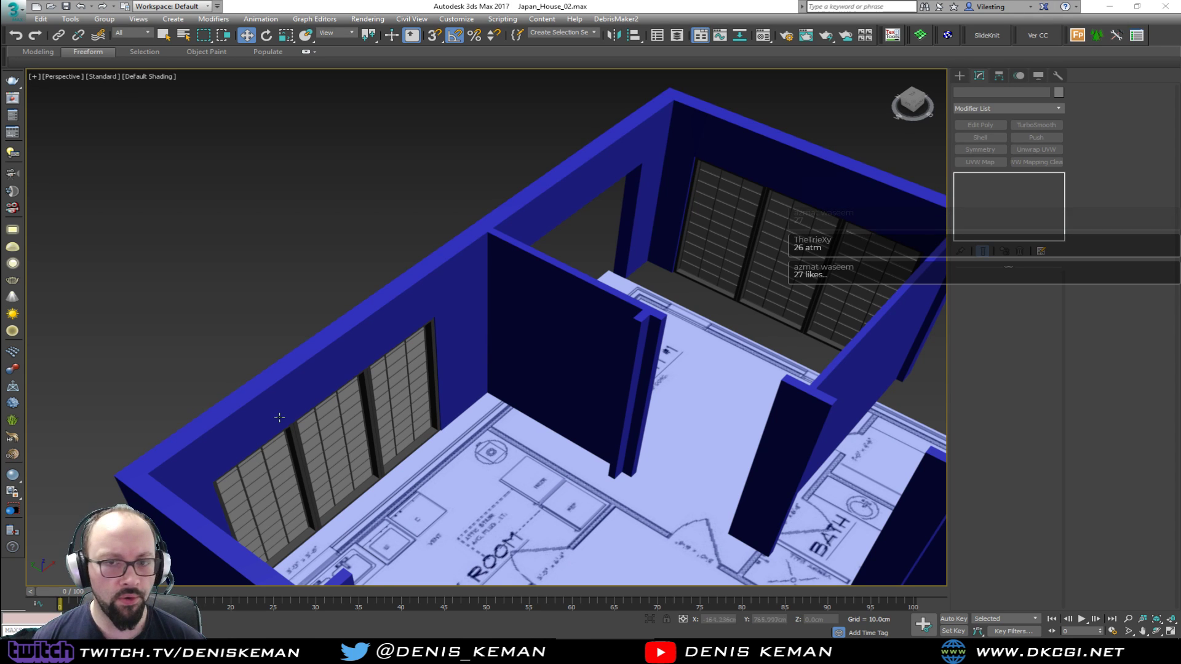
middle_click_drag(665, 477, 466, 388)
middle_click_drag(360, 327, 440, 345)
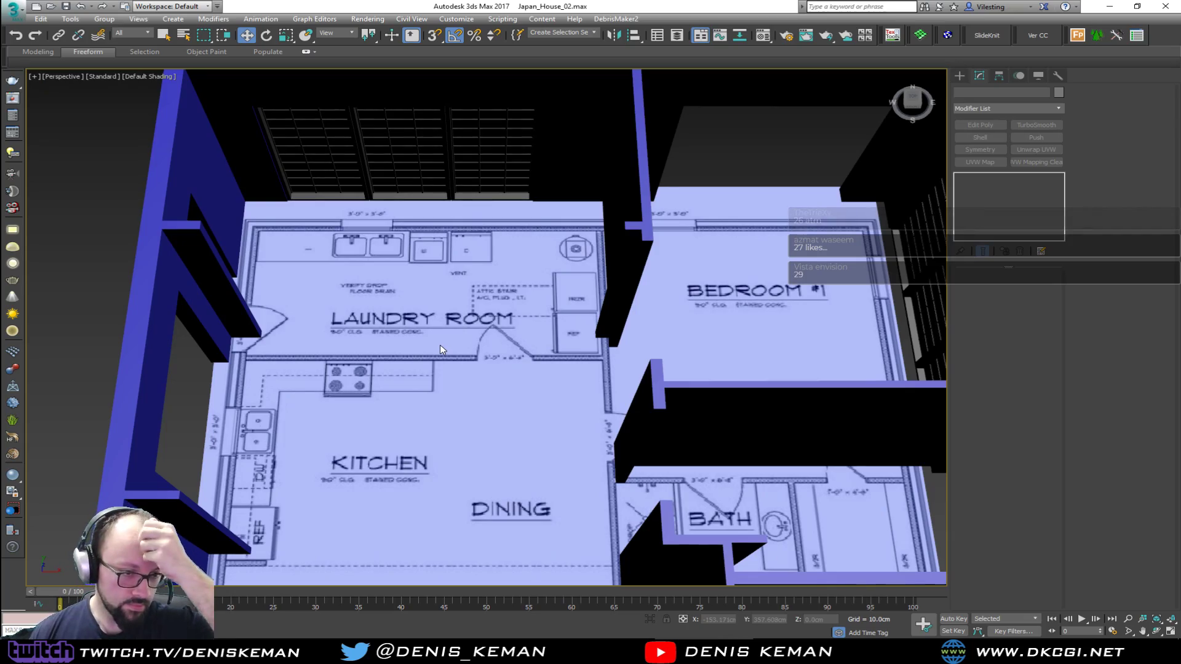
middle_click_drag(450, 391, 396, 327)
middle_click_drag(295, 278, 1, 297)
scroll(462, 308, "down", 3)
middle_click_drag(335, 455, 480, 257)
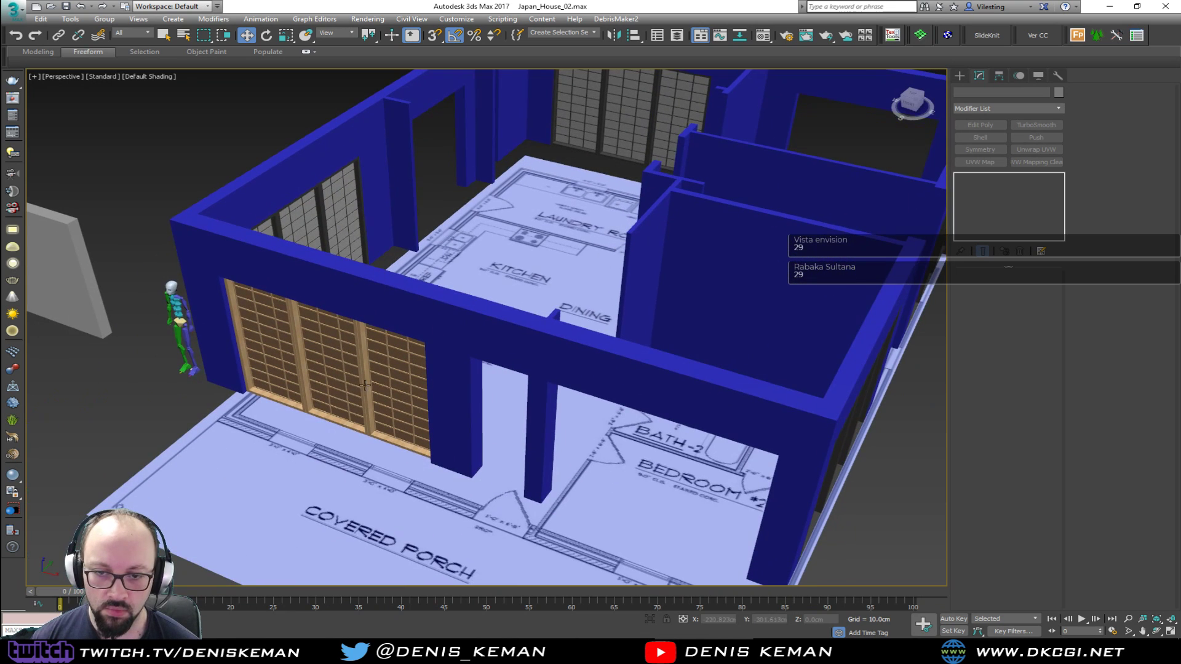
middle_click_drag(386, 355, 444, 363, "alt")
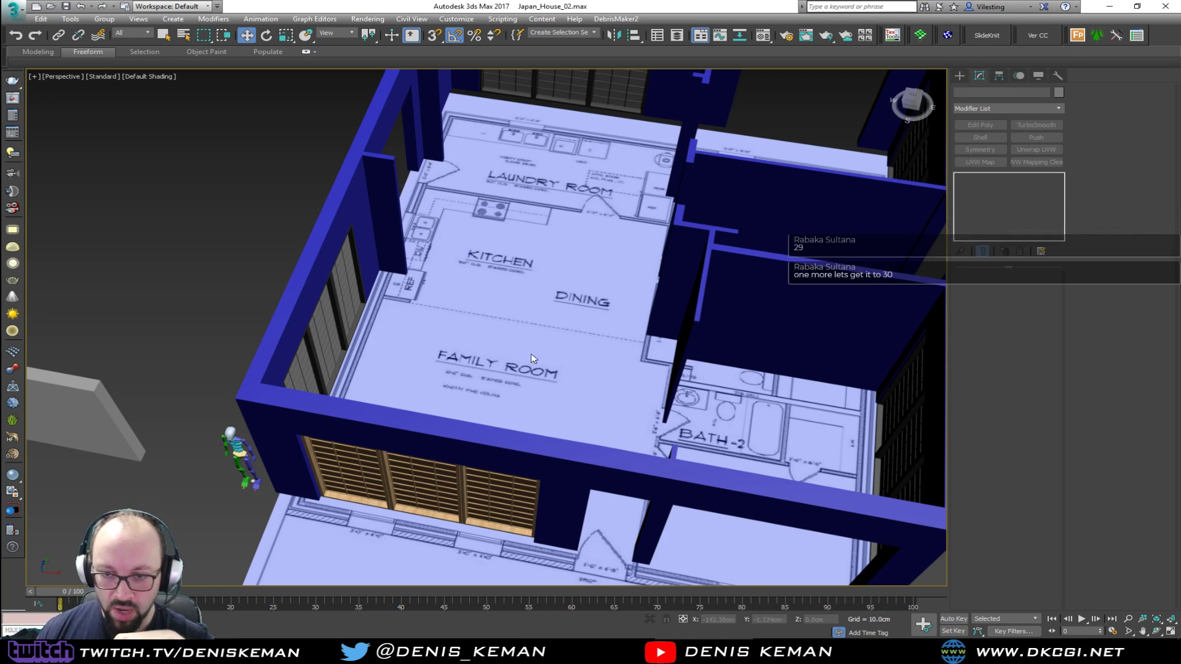
middle_click_drag(489, 397, 561, 420, "alt")
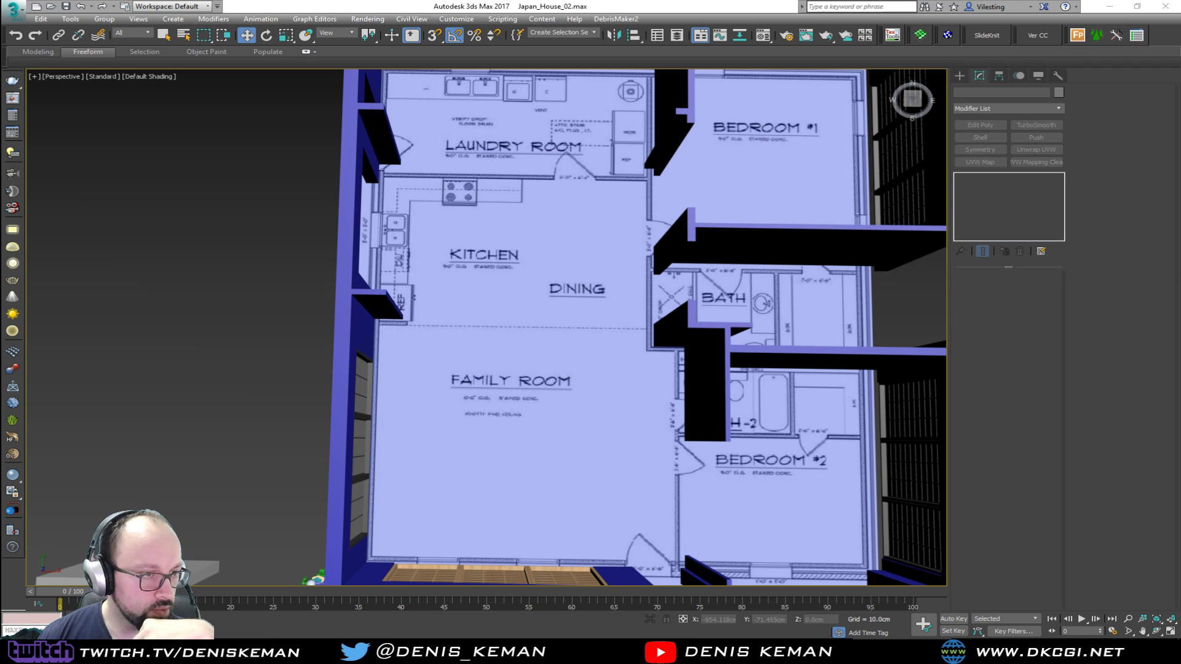
Switch to Windows Photo Viewer, study the Living_Room_Idea_01 reference photo enlarged, narrow its window and move it off the 3ds Max screen
key("alt+Tab")
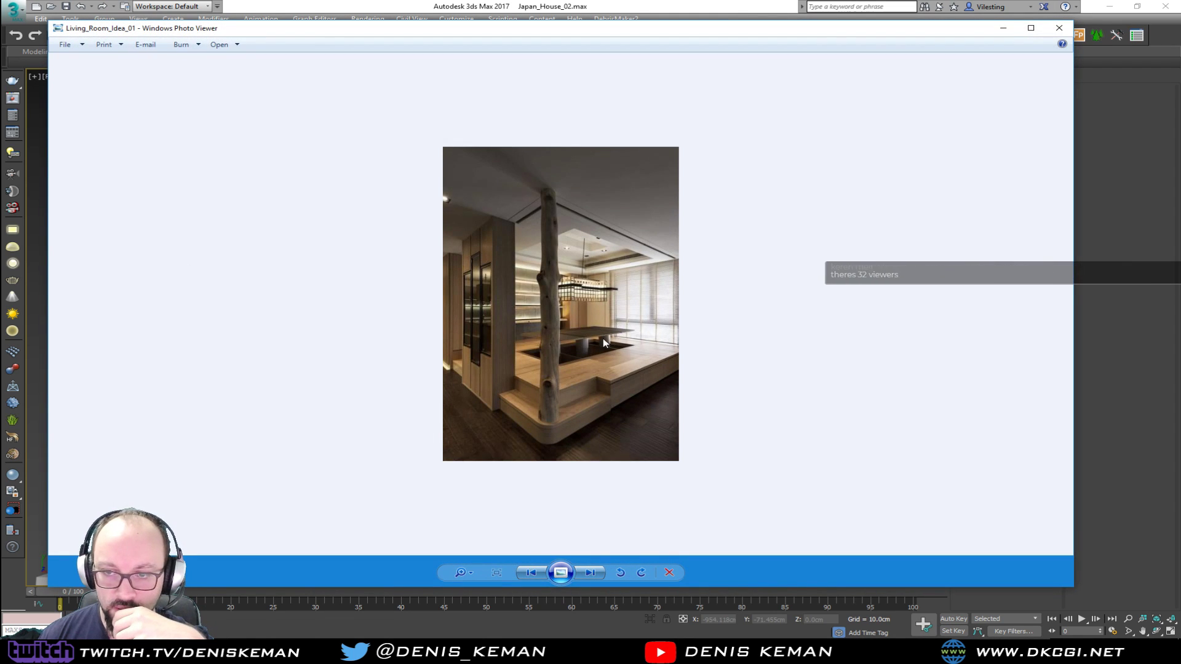
scroll(602, 338, "up", 4)
scroll(602, 339, "down", 3)
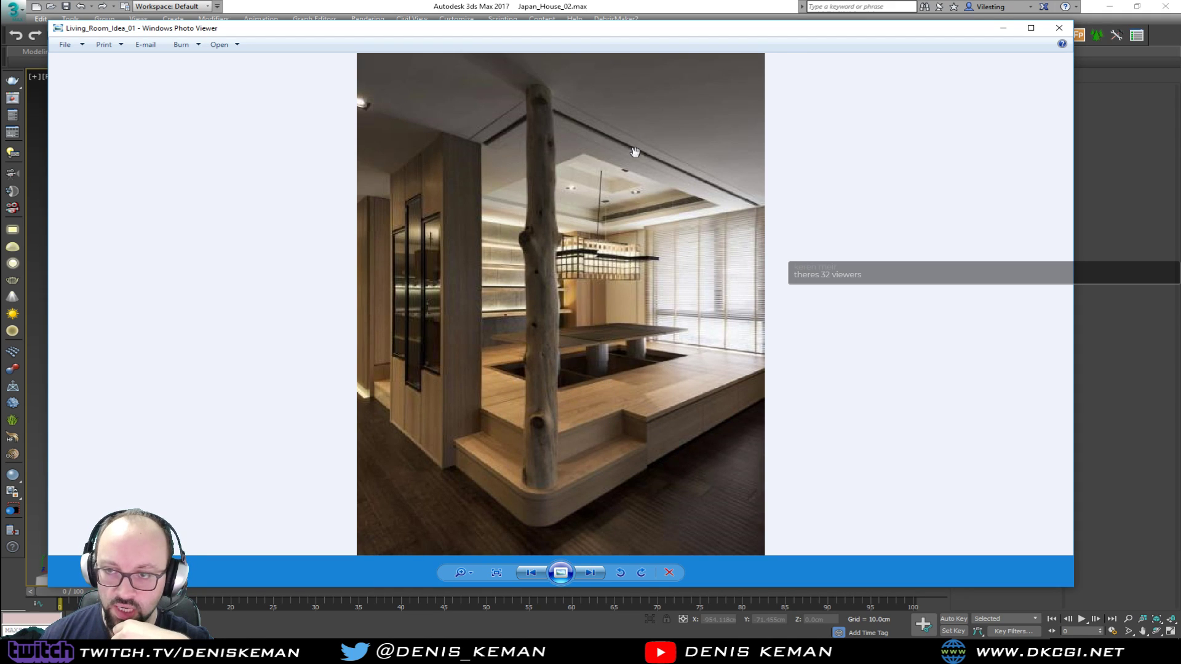
mouse_move(860, 31)
left_mouse_down()
mouse_move(934, 48)
mouse_move(863, 44)
left_mouse_up()
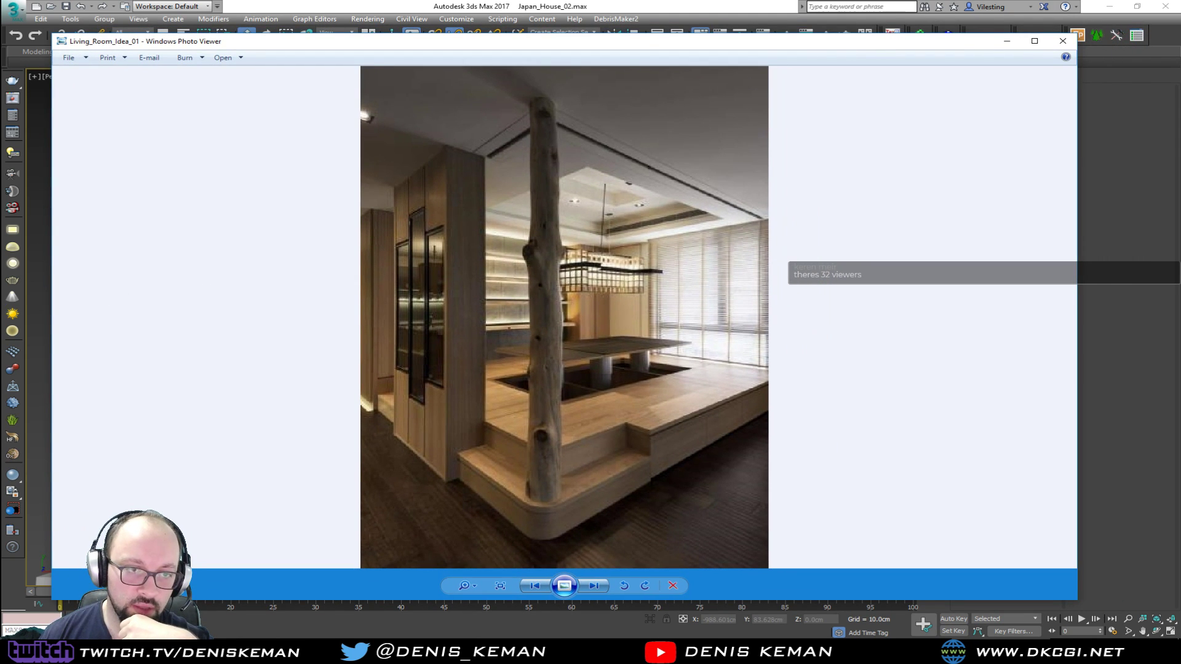
left_click_drag(52, 307, 673, 306)
left_click_drag(835, 43, 0, 55)
Compare the family room's plan with the Living_Room_Idea_01 photo, then clear the photo from the screen
middle_click_drag(499, 326, 409, 266)
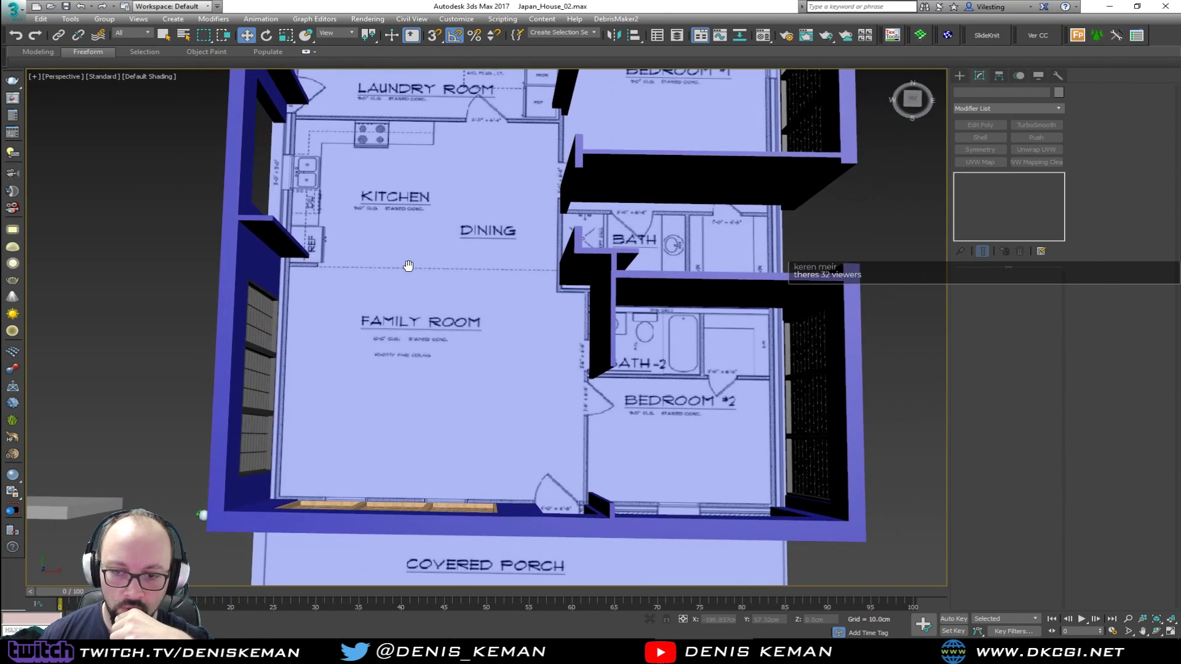
left_click_drag(0, 52, 822, 49)
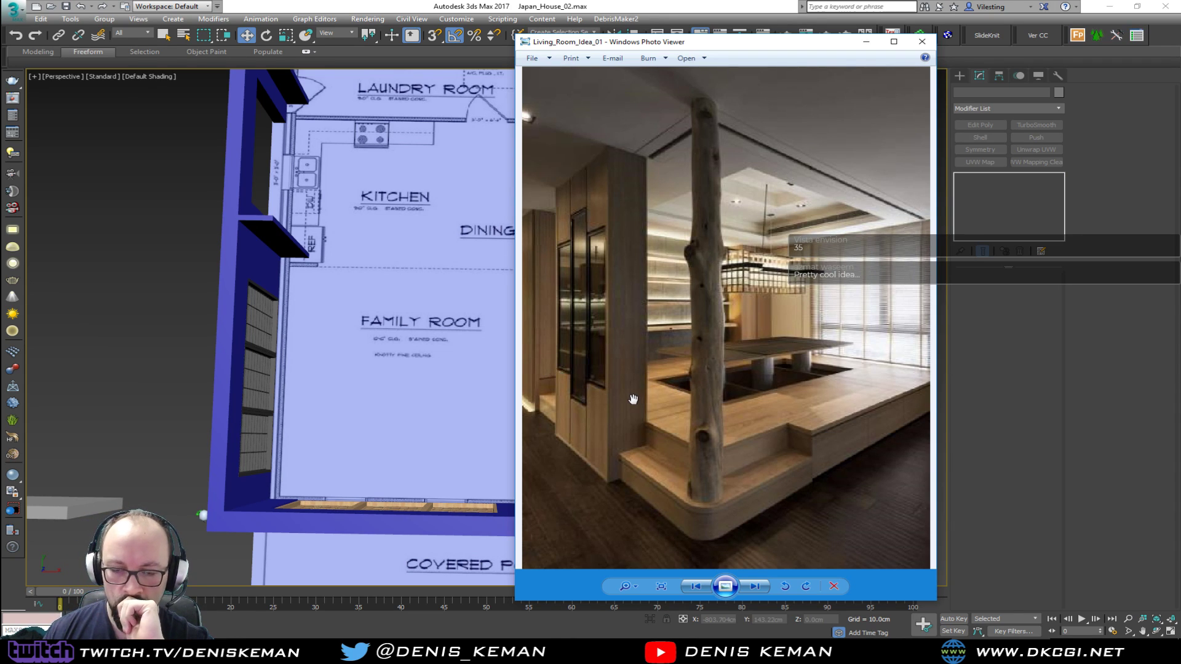
left_click_drag(682, 43, 828, 67)
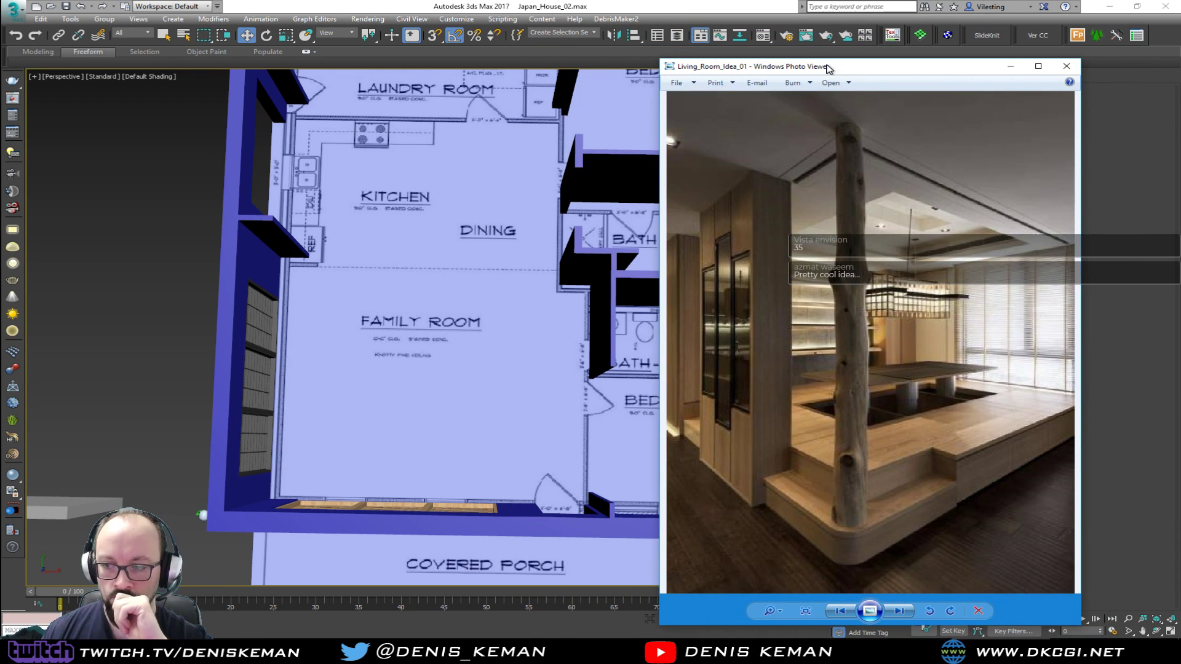
left_click_drag(828, 69, 0, 62)
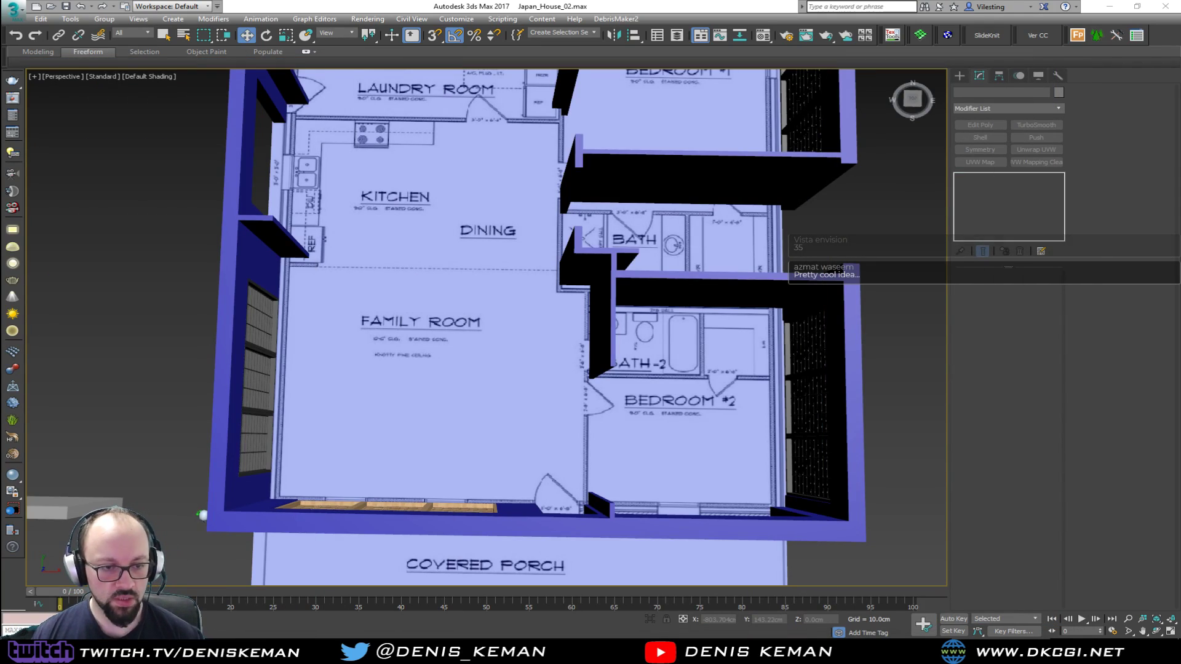
In the Top view, create a snapped box in the family room's outer corner, about 451 cm long, 369 cm wide and 30 cm high
middle_click_drag(226, 273, 154, 271, "alt")
middle_click_drag(323, 230, 371, 341)
middle_click_drag(444, 325, 466, 336, "alt")
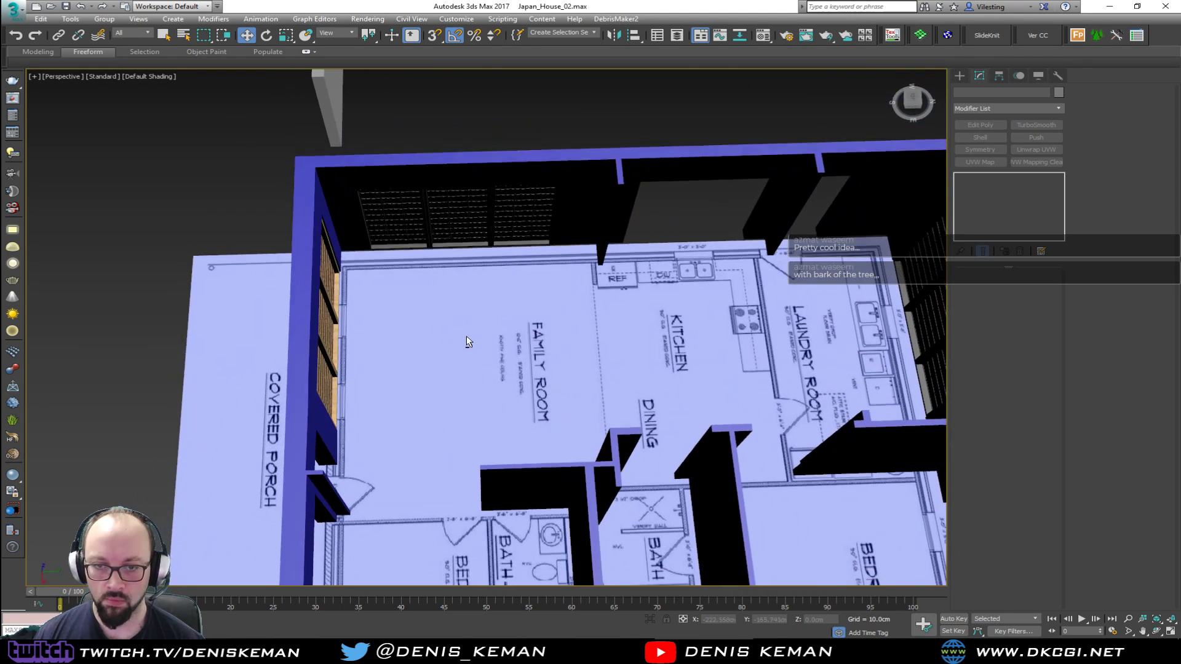
key("alt+w")
left_click(211, 168)
key("alt+w")
key("z")
middle_click_drag(346, 322, 327, 291)
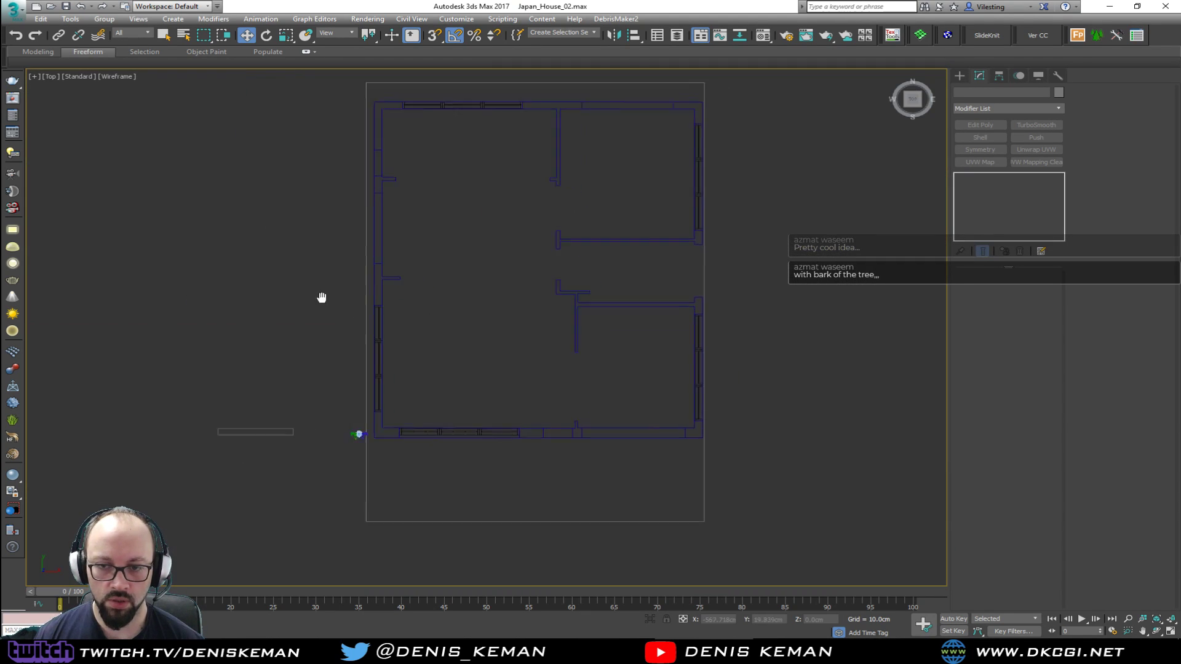
scroll(430, 363, "up", 3)
left_click(959, 75)
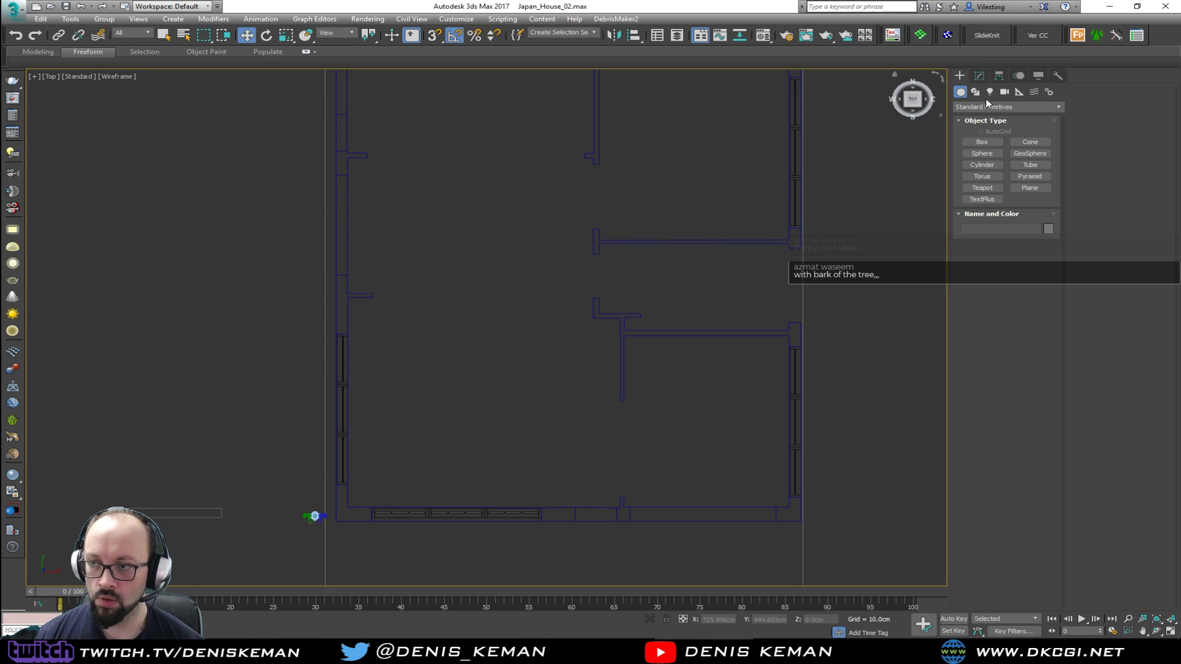
left_click(982, 142)
key("s")
left_click_drag(348, 299, 547, 501)
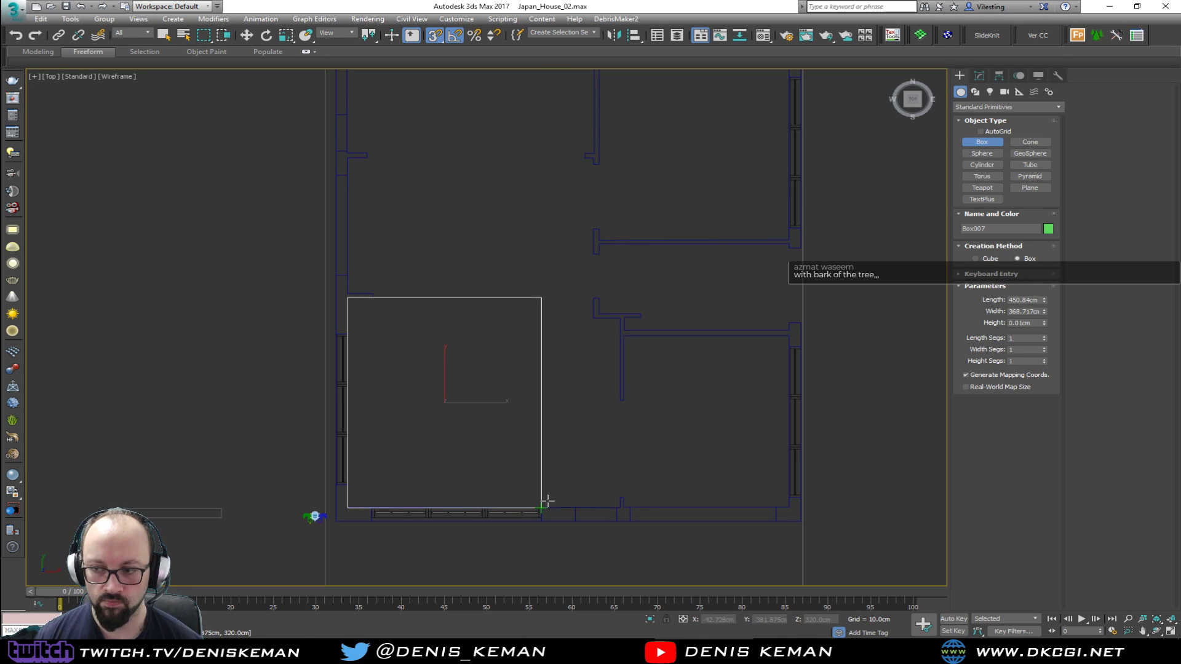
key("s")
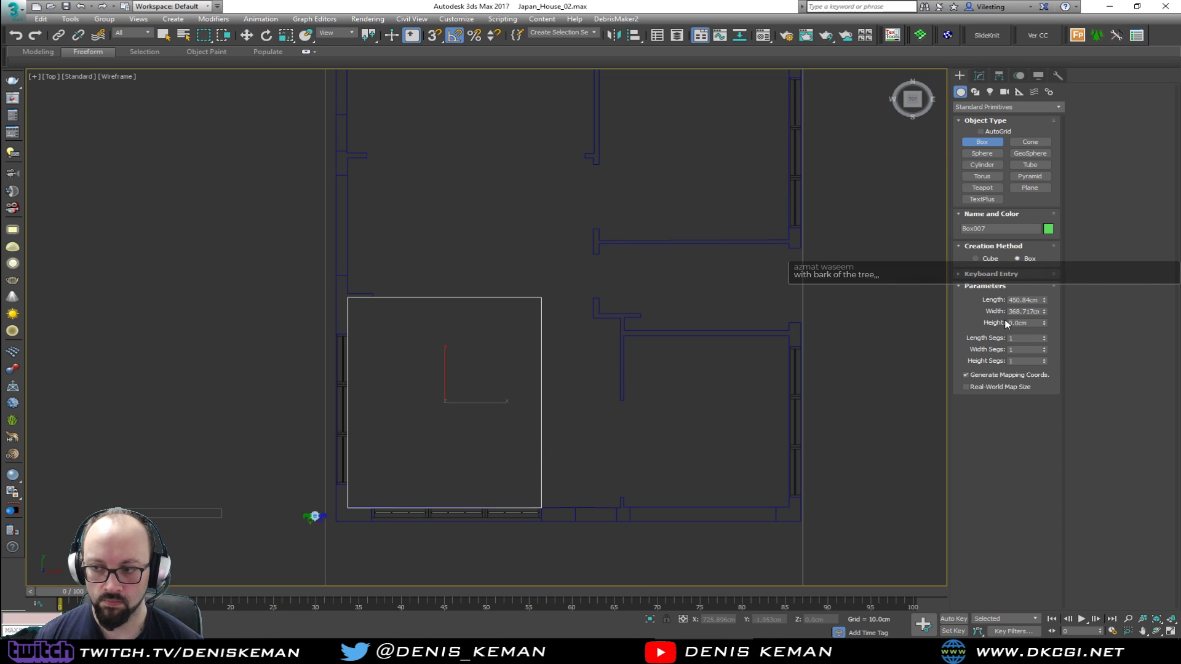
type("30")
key("Return")
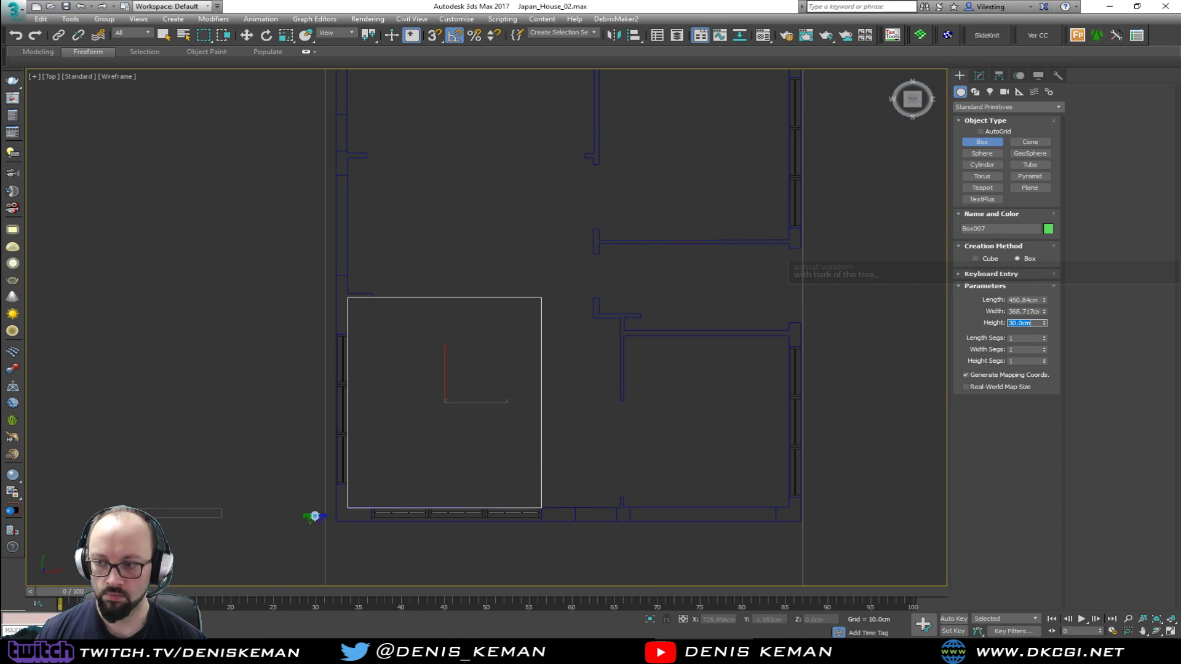
In the Perspective view, lower the platform box from the top of the walls to about floor level
right_click(503, 364)
key("alt+w")
middle_click(553, 405)
key("alt+w")
middle_click_drag(557, 409, 538, 367, "alt")
scroll(437, 352, "up", 4)
scroll(437, 351, "down", 2)
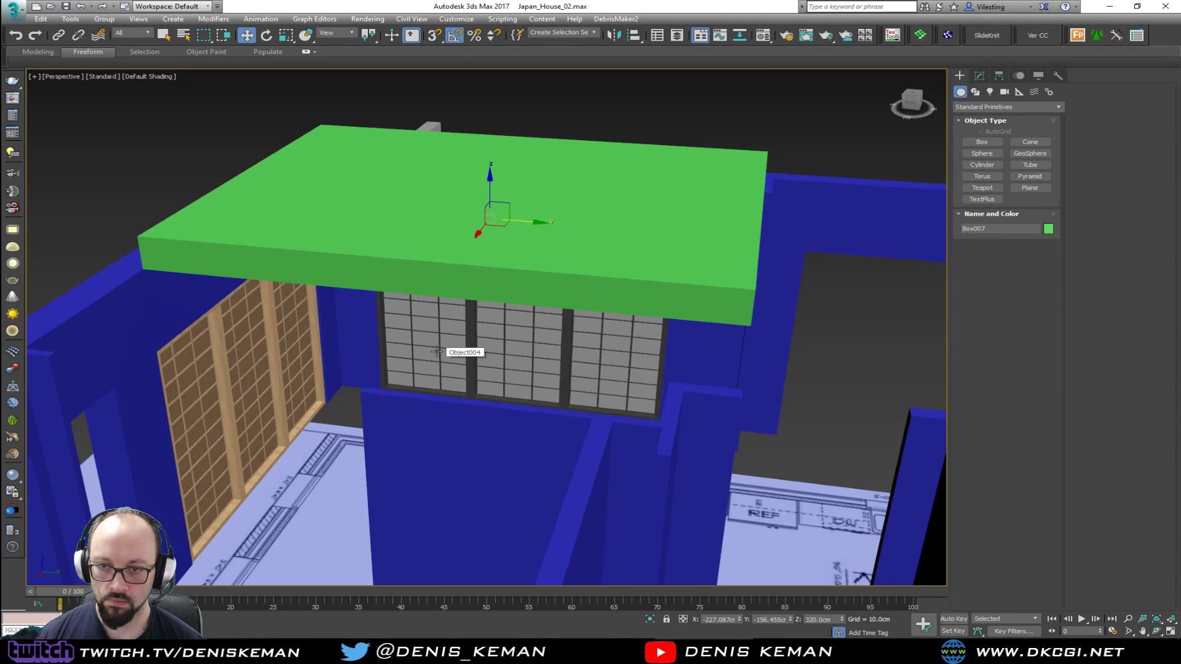
left_click_drag(487, 199, 454, 459)
middle_click_drag(454, 458, 429, 418, "alt")
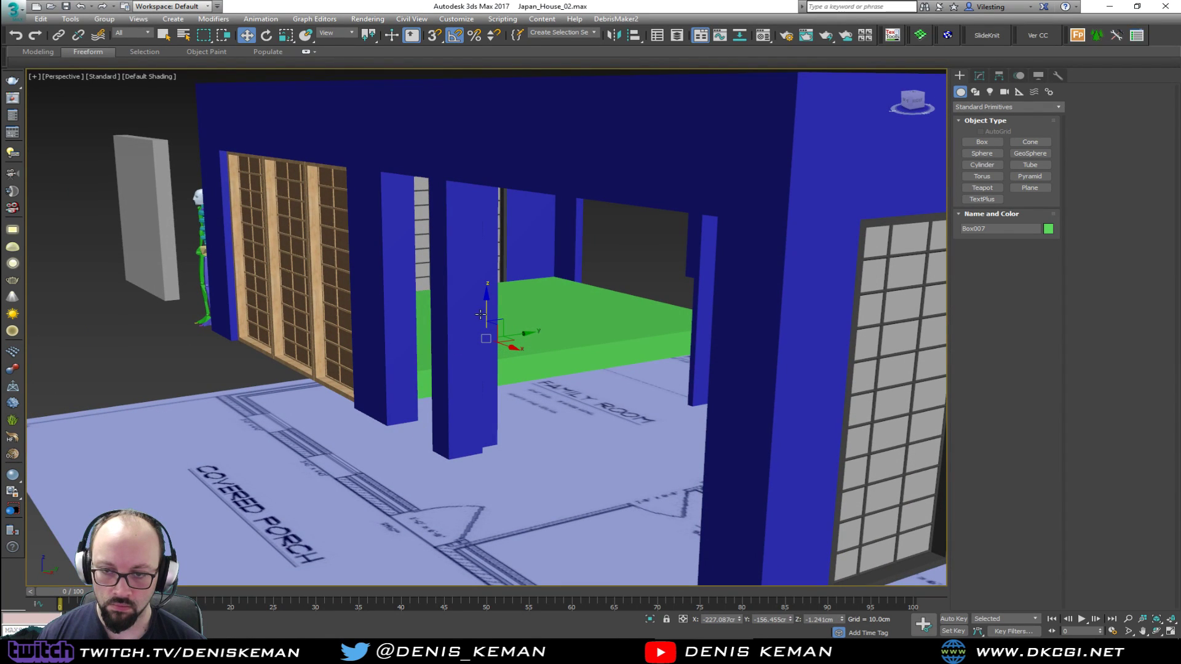
Isolate the platform box together with the house walls and clear the selection
left_click(475, 418, "ctrl")
key("alt+q")
left_click(567, 465)
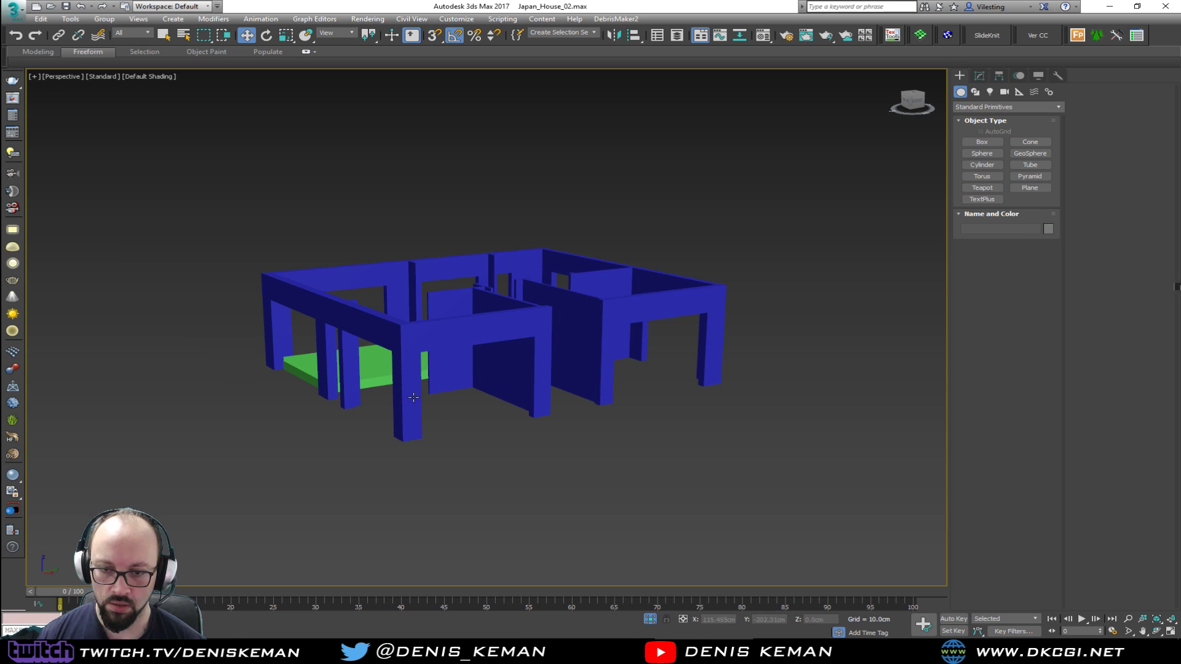
Raise the platform box clear of the floor, then snap its bottom corner down to the base of the walls
left_click(375, 377)
left_click_drag(374, 343, 371, 325)
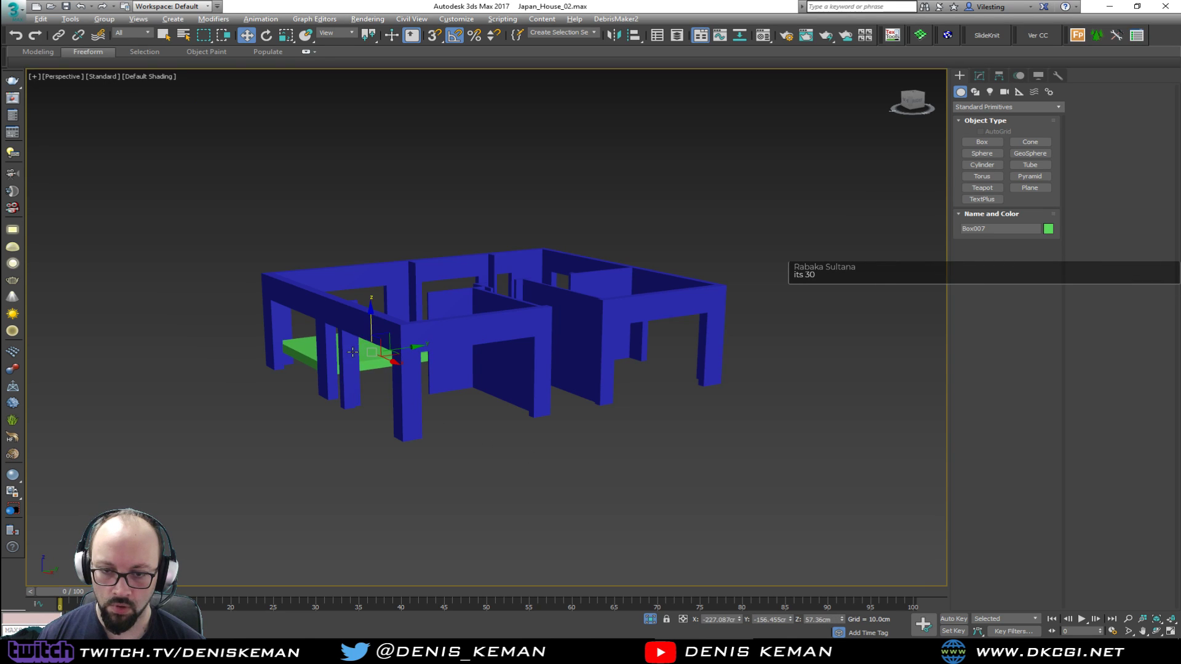
middle_click_drag(349, 344, 370, 357, "alt")
scroll(370, 357, "up", 6)
key("F3")
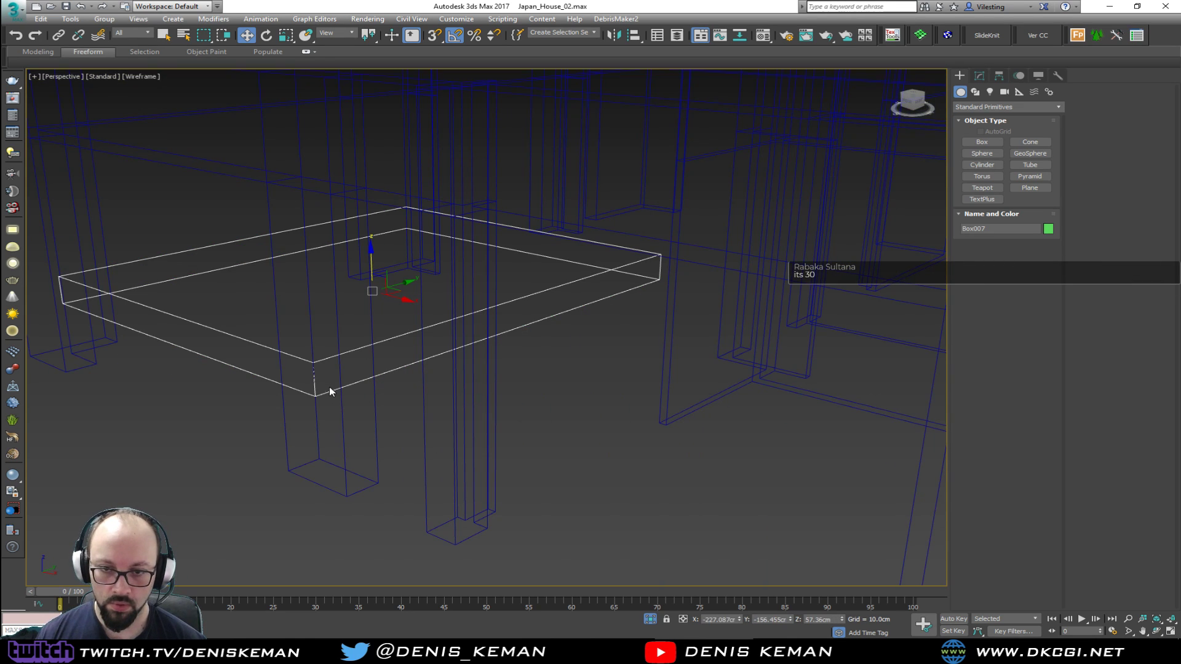
key("s")
left_click_drag(315, 393, 380, 479)
mouse_move(380, 479)
middle_mouse_down("alt")
mouse_move(364, 418)
mouse_move(316, 434)
middle_mouse_up("alt")
key("F3")
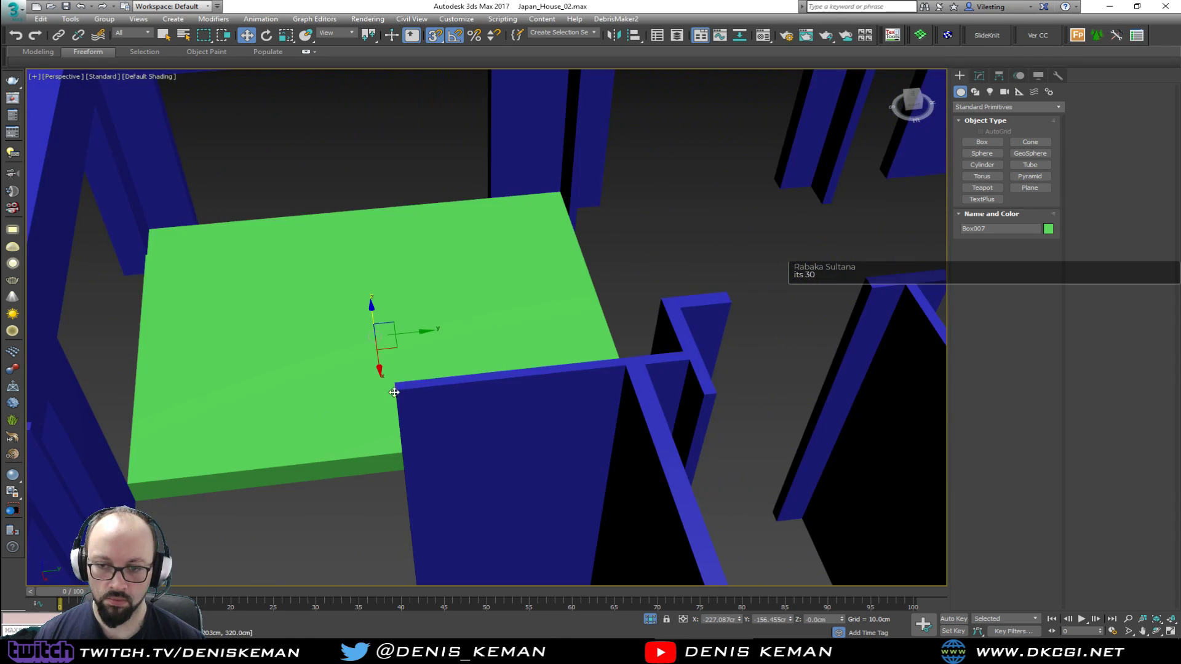
Check the platform box from several sides and compare it with the stepped platform in the Living_Room_Idea_01 photo
scroll(340, 382, "up", 3)
middle_click_drag(340, 382, 505, 384, "alt")
middle_click_drag(491, 317, 464, 381, "alt")
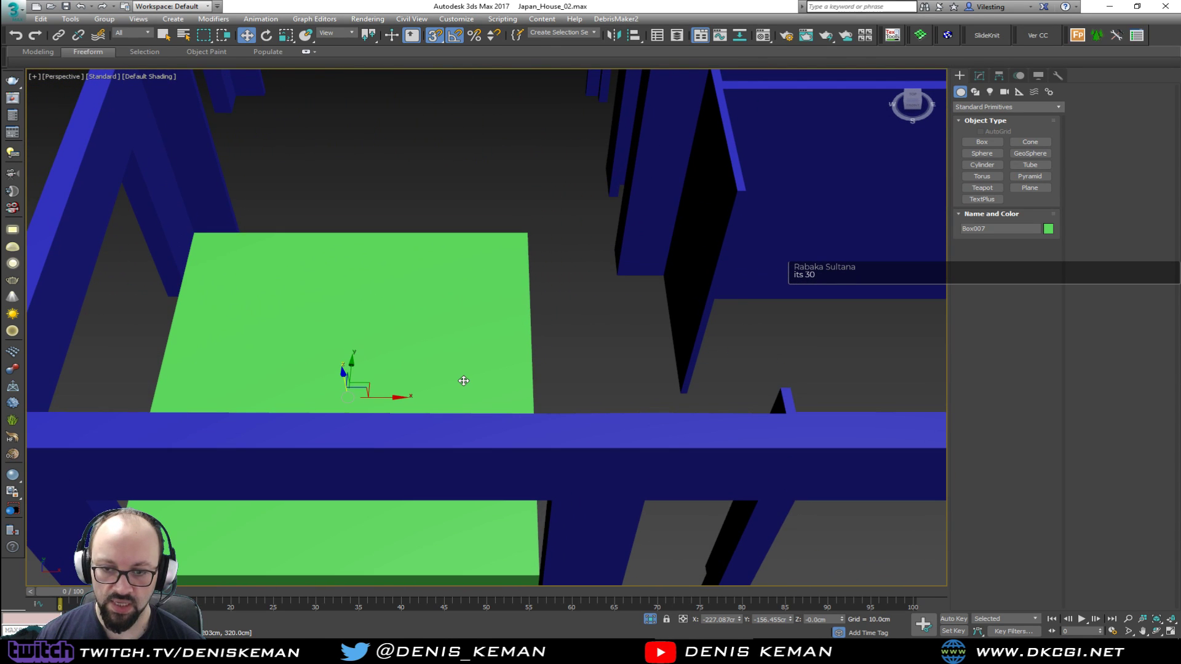
middle_click_drag(470, 267, 359, 276)
scroll(450, 287, "down", 3)
scroll(341, 416, "up", 8)
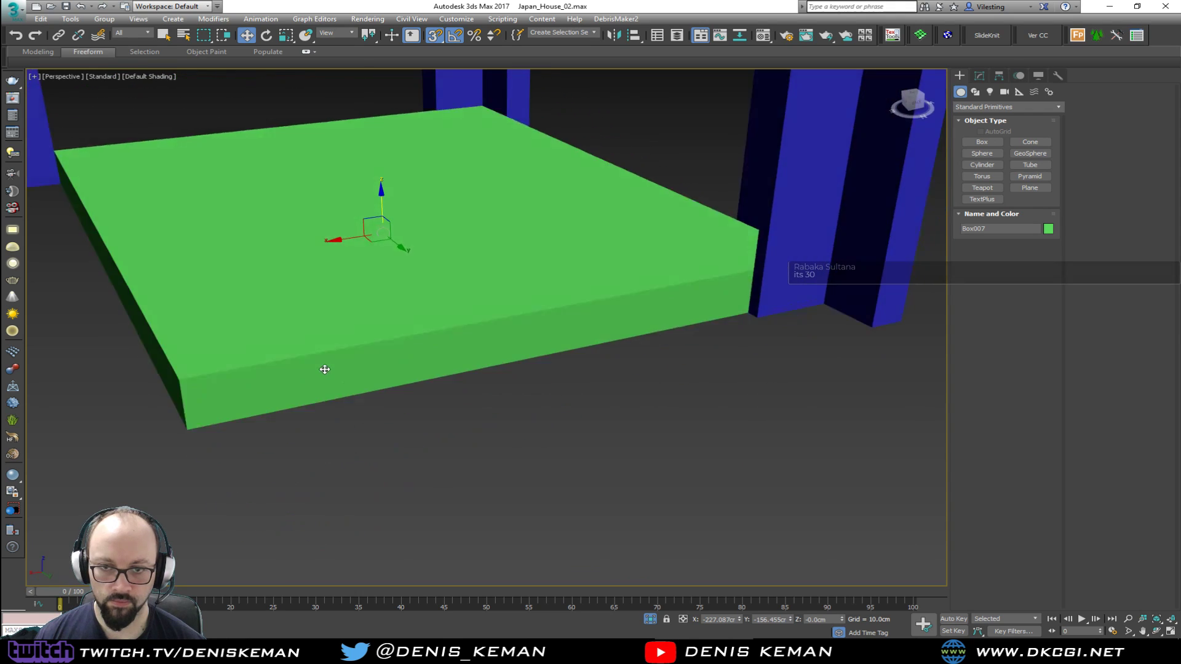
mouse_move(325, 369)
middle_mouse_down("alt")
mouse_move(325, 351)
mouse_move(322, 377)
middle_mouse_up("alt")
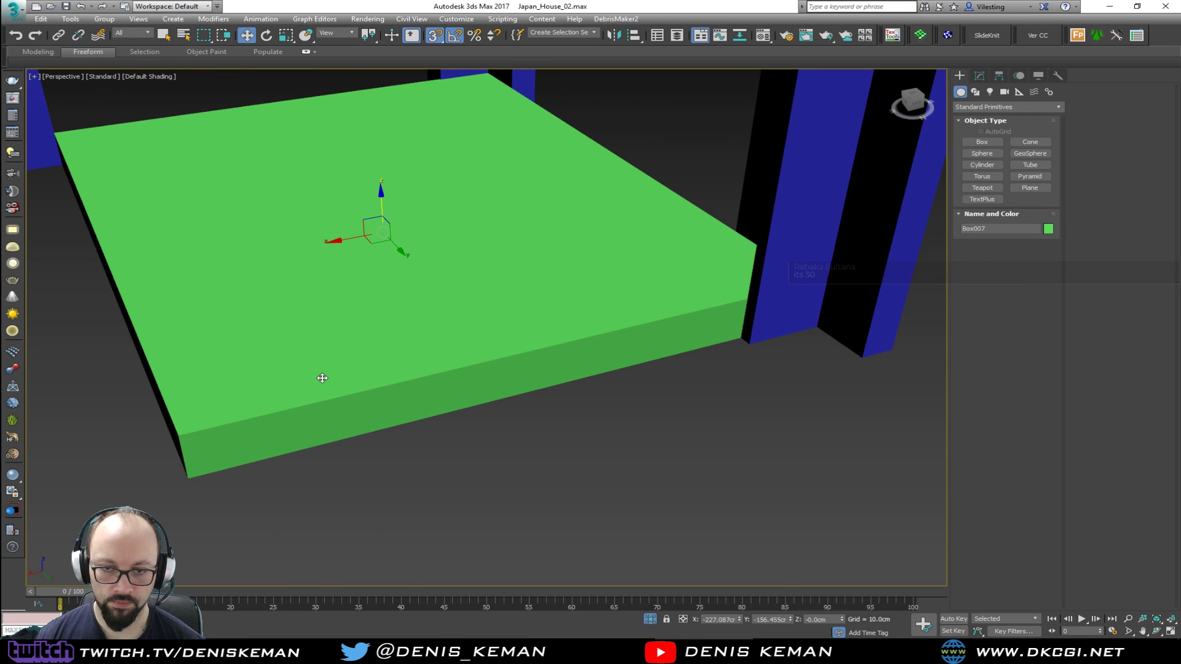
left_click_drag(0, 80, 476, 48)
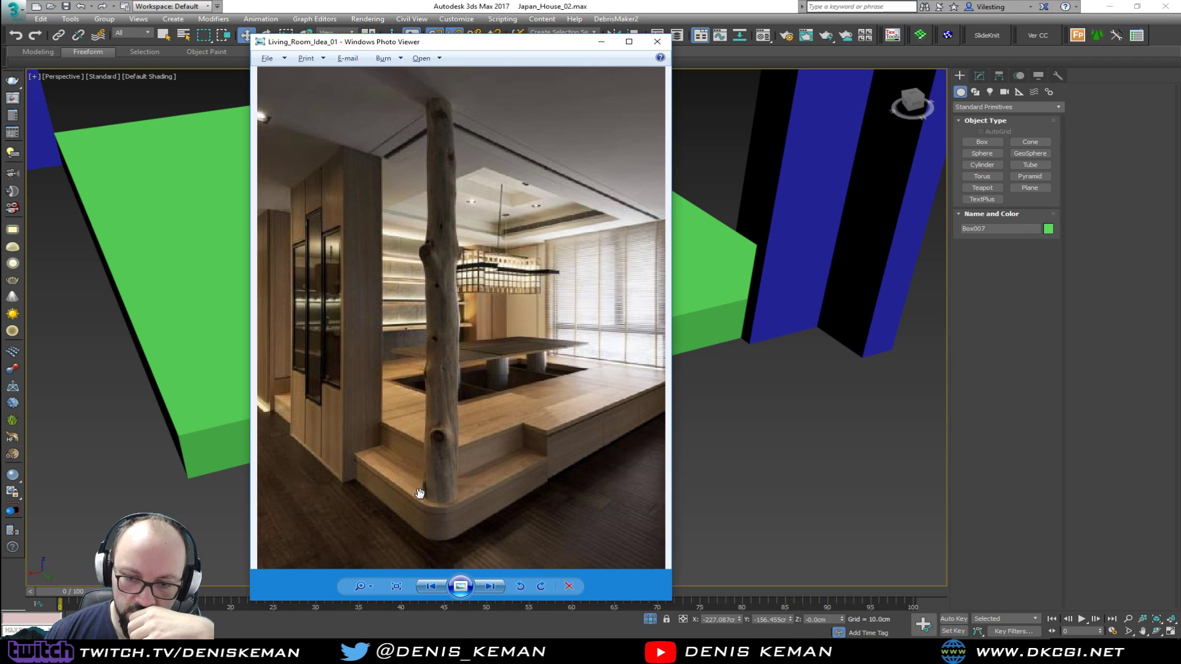
left_click_drag(473, 46, 0, 55)
Turn on edged faces in the Perspective view and place the Living_Room_Idea_01 photo beside the platform box
middle_click_drag(309, 437, 532, 459)
key("F4")
mouse_move(465, 426)
middle_mouse_down("alt")
mouse_move(543, 466)
mouse_move(645, 326)
mouse_move(493, 364)
mouse_move(553, 382)
mouse_move(487, 387)
mouse_move(467, 339)
mouse_move(324, 353)
mouse_move(455, 397)
mouse_move(526, 394)
middle_mouse_up("alt")
scroll(413, 351, "down", 3)
left_click_drag(0, 27, 665, 38)
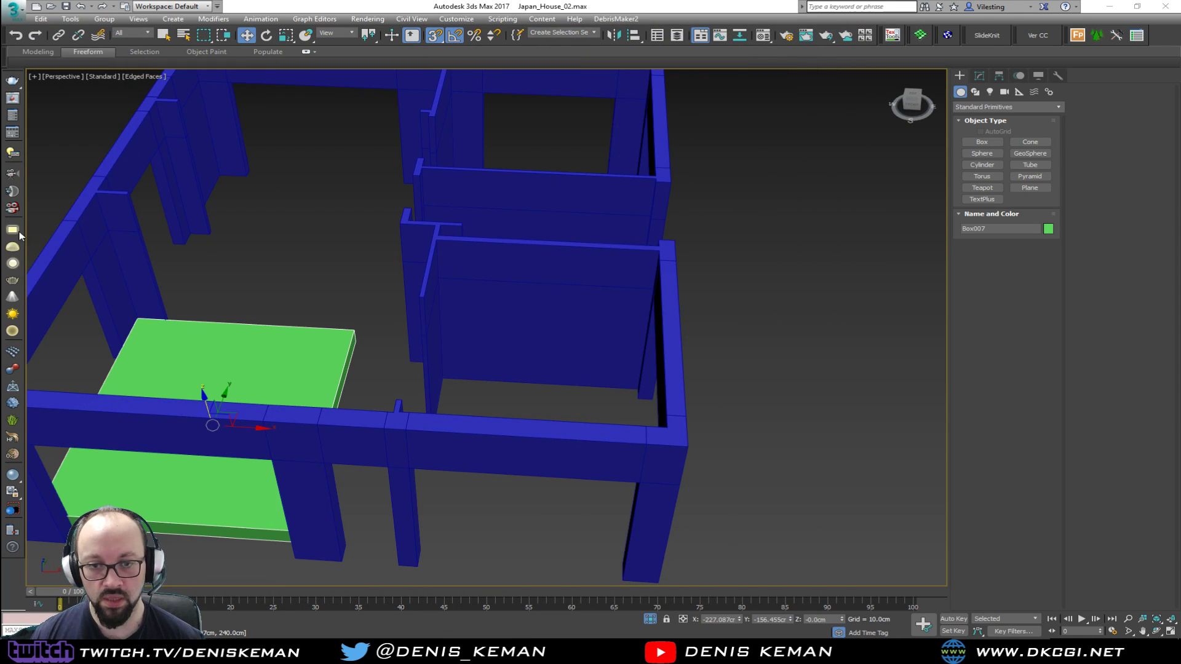
Turn off snapping and check the platform box's placement within the house walls from above and from its open corner
middle_click_drag(345, 348, 413, 346, "alt")
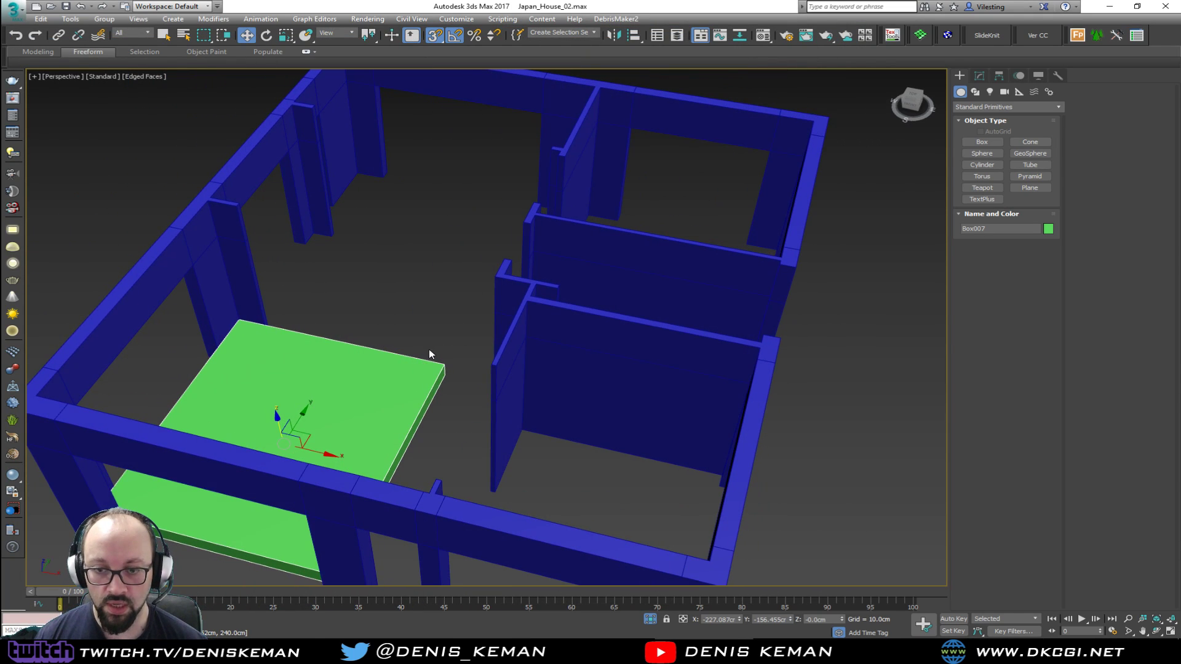
key("s")
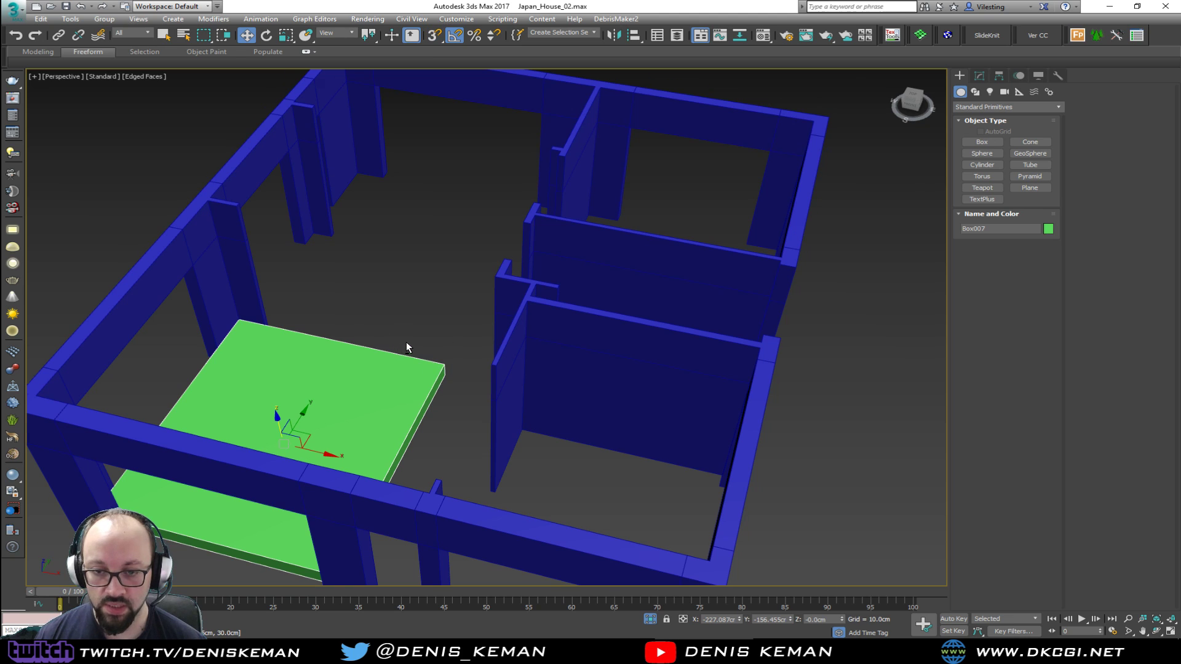
middle_click_drag(406, 342, 421, 375, "alt")
middle_click_drag(362, 255, 331, 294)
scroll(411, 389, "down", 3)
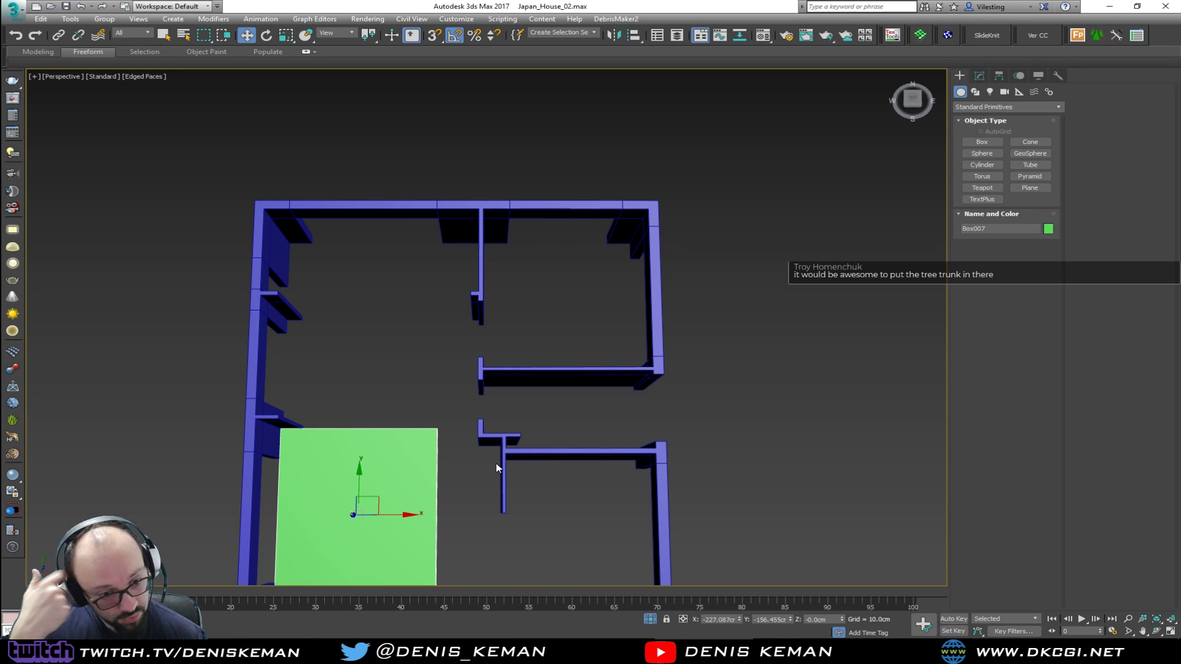
middle_click_drag(495, 479, 379, 371, "alt")
scroll(379, 371, "up", 5)
middle_click_drag(541, 271, 491, 218, "alt")
Add an Edit Poly modifier to the platform box and chamfer its free vertical corner edge by about 31 cm
left_click(978, 76)
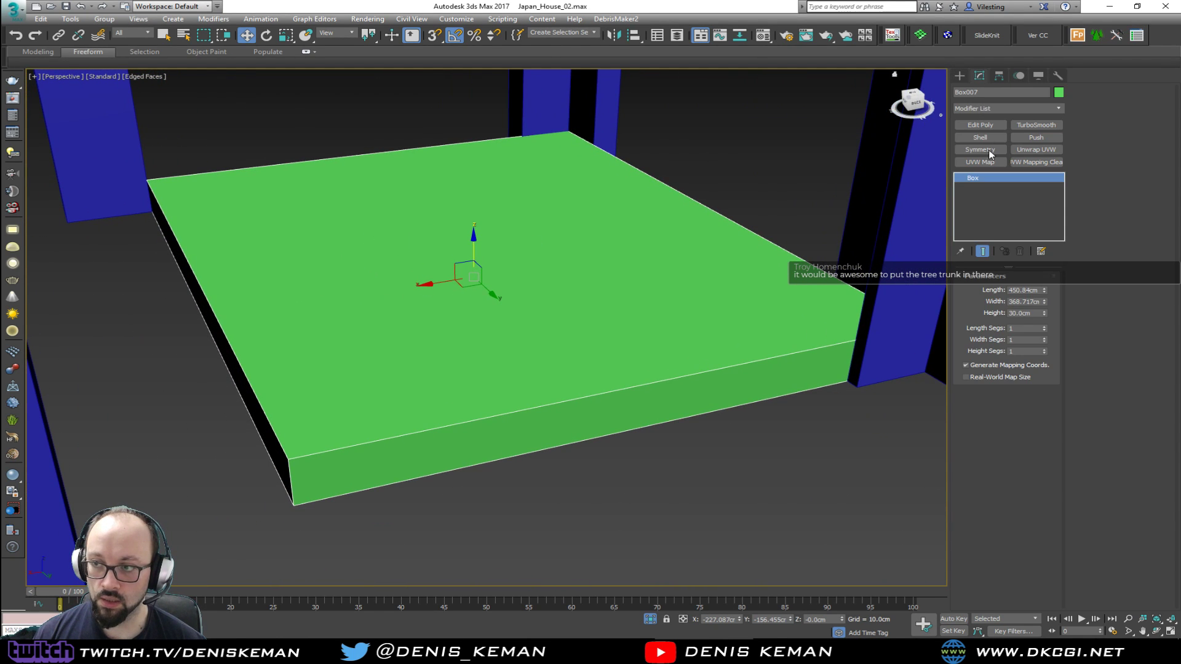
left_click(980, 125)
key("2")
left_click(290, 477)
left_click(1113, 142)
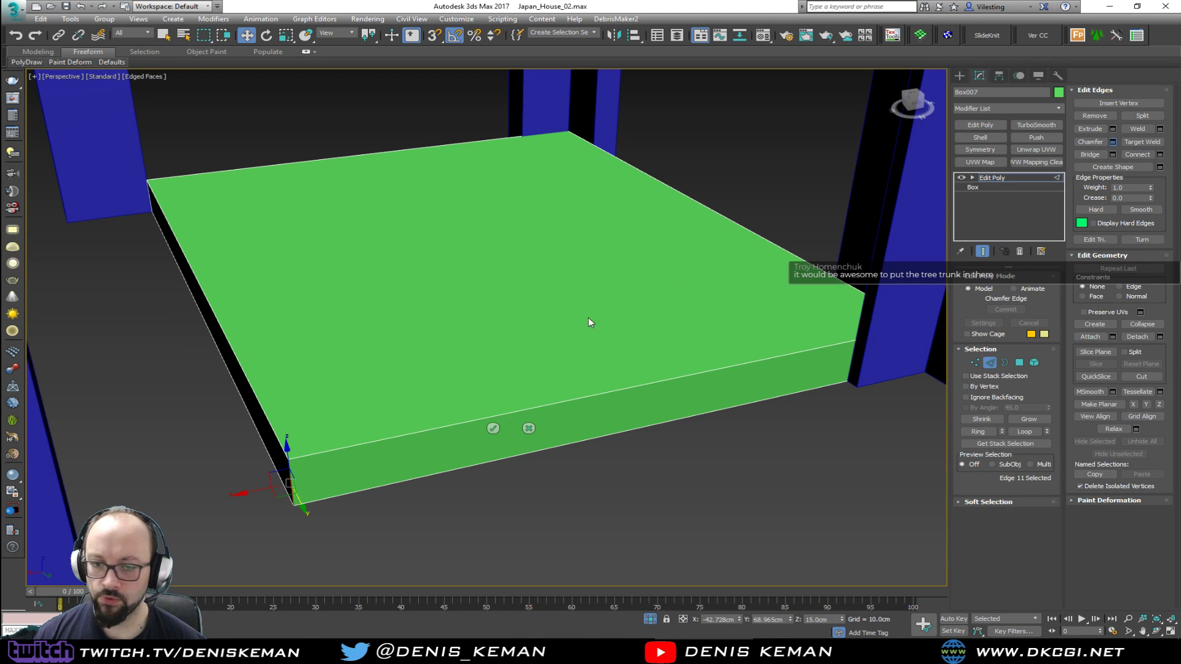
left_click_drag(495, 334, 498, 237)
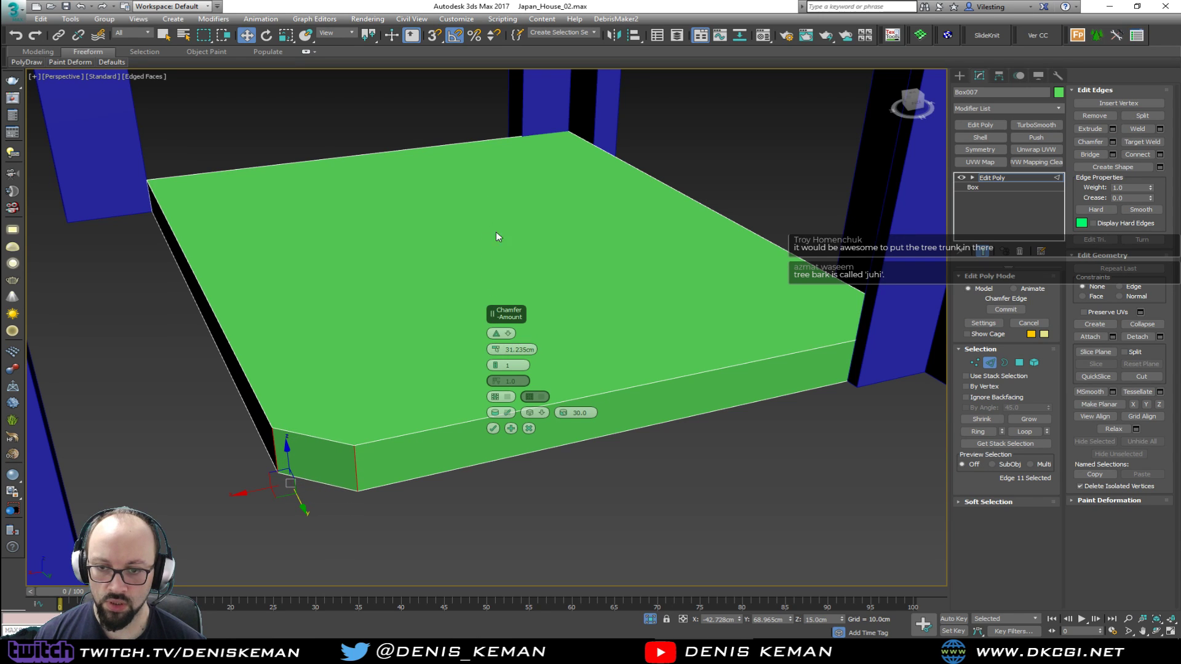
Set the corner chamfer to 5 segments with an amount of 60 cm and apply it
left_click(497, 363)
left_click(497, 363)
left_click(497, 364)
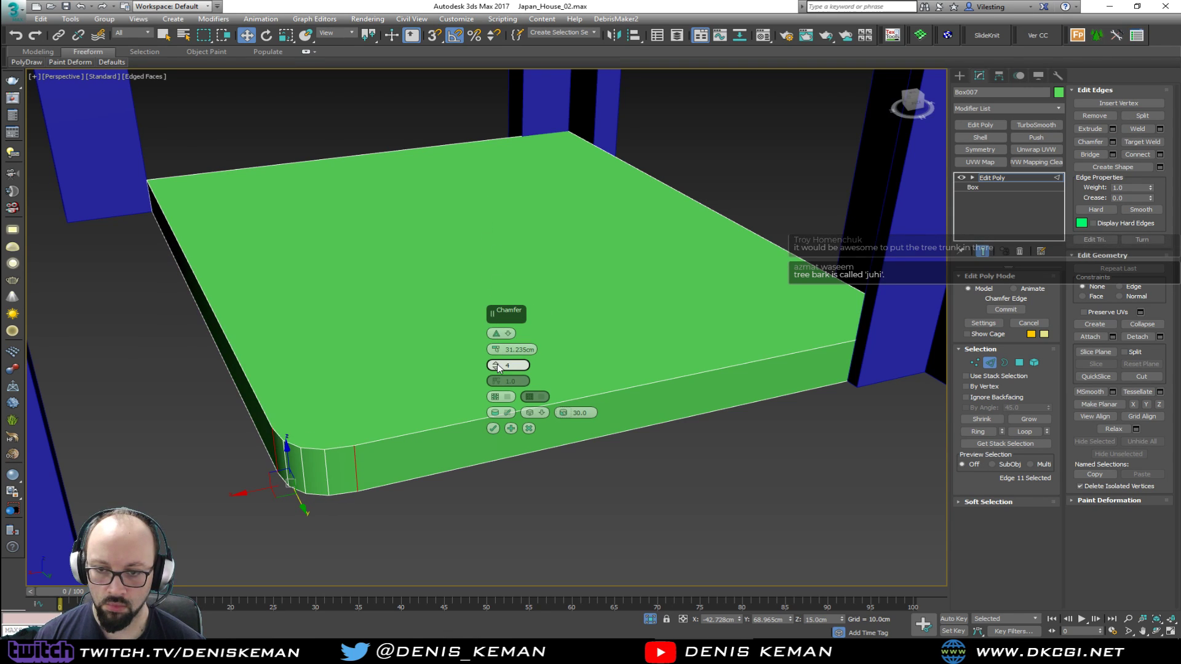
left_click(497, 364)
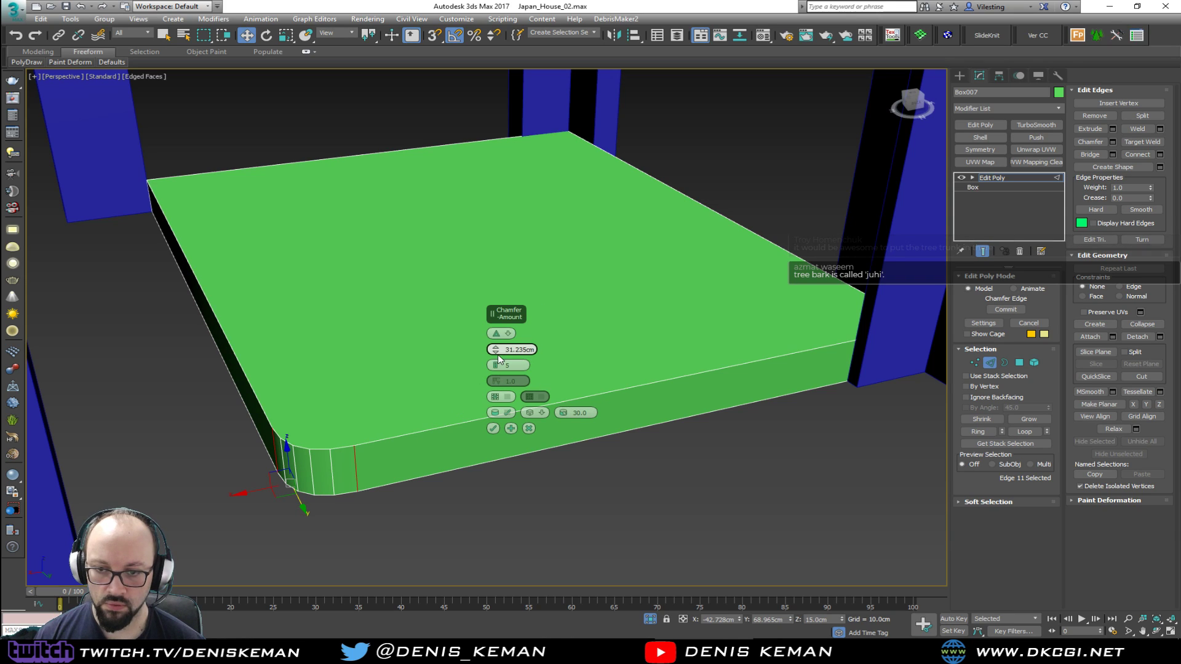
left_click_drag(497, 347, 495, 201)
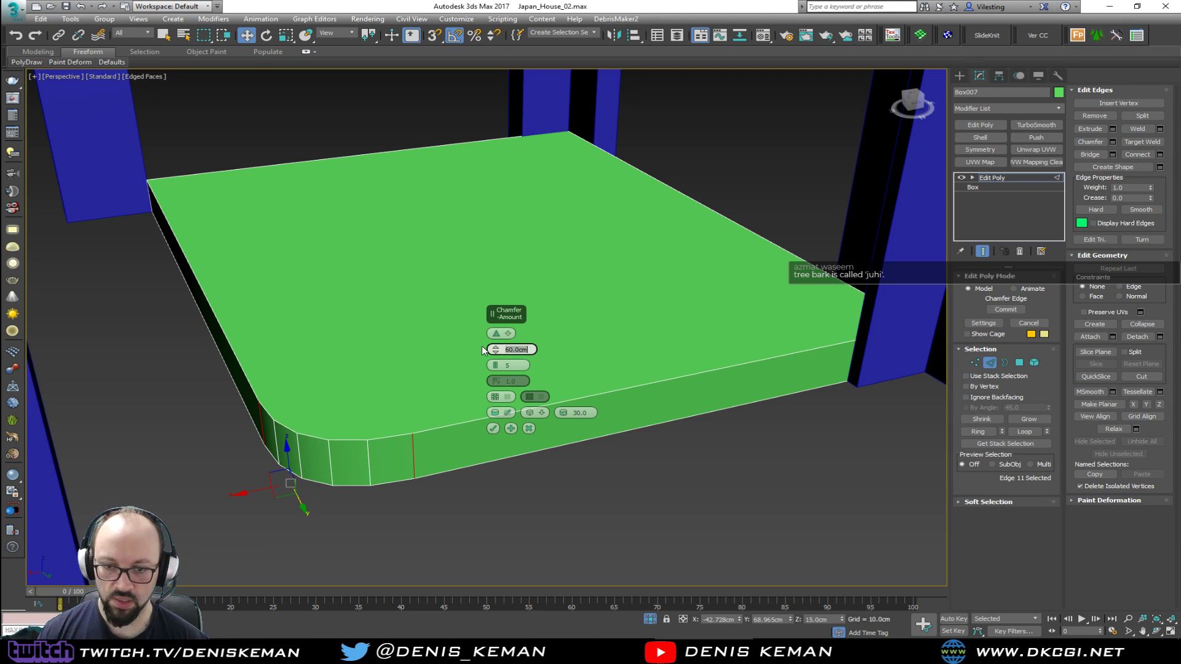
key("Return")
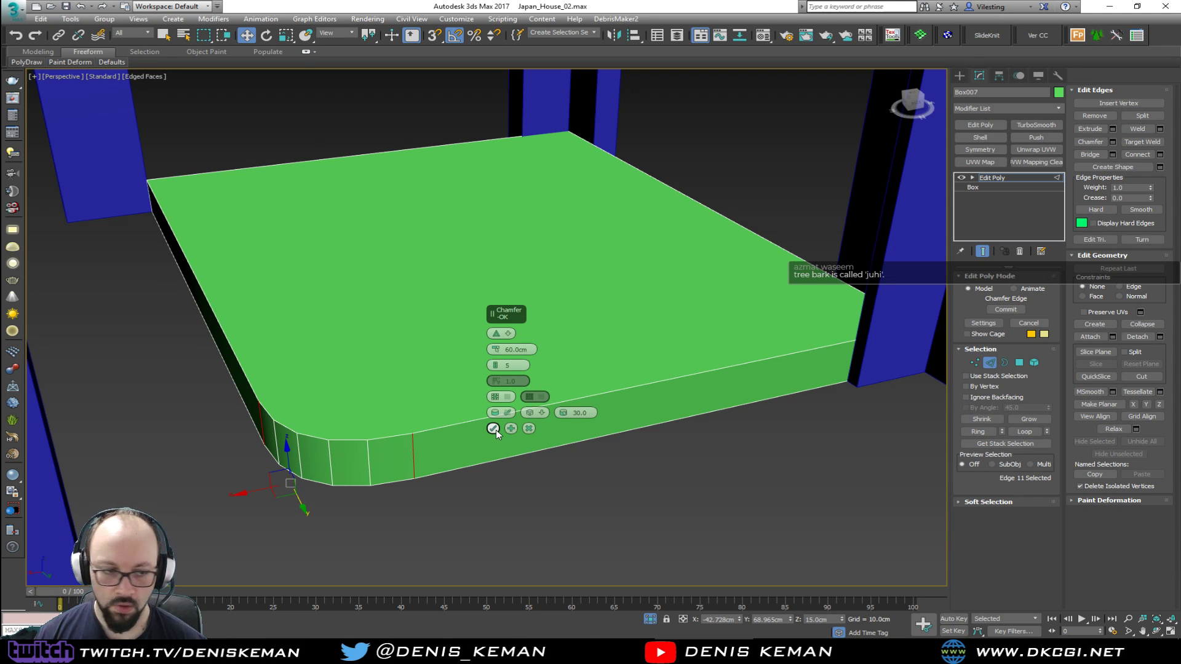
left_click(496, 429)
Leave edge editing on the platform and end isolation so the whole house is shown around it
middle_click_drag(476, 418, 528, 371, "alt")
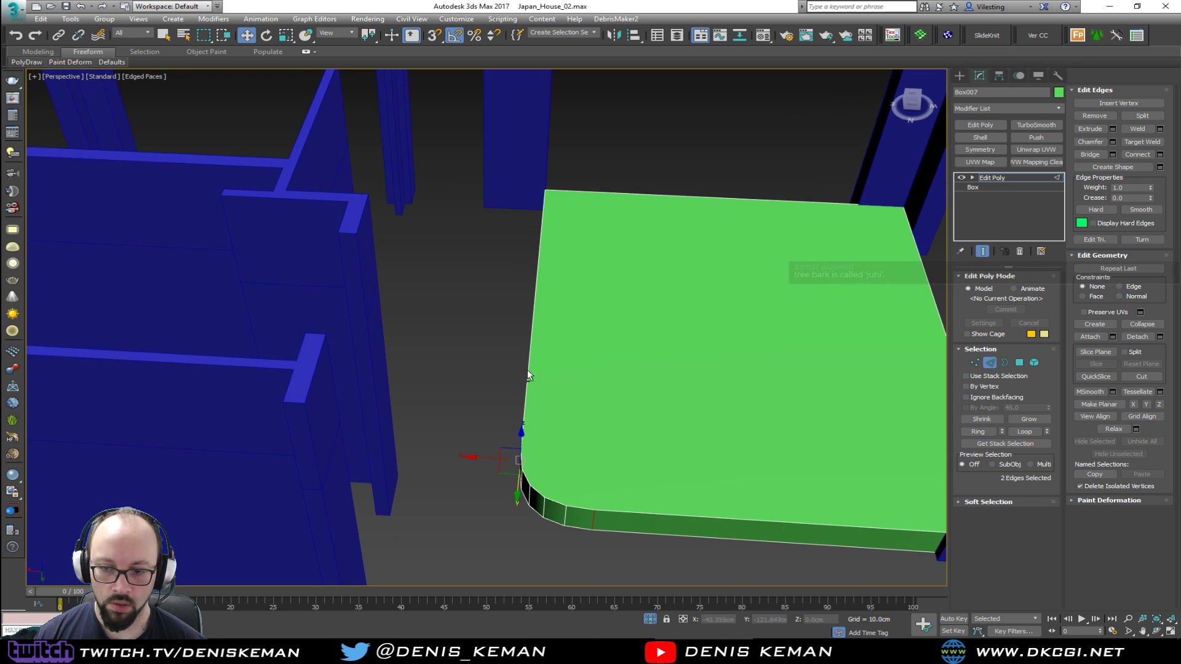
left_click(990, 362)
middle_click_drag(535, 430, 526, 471, "alt")
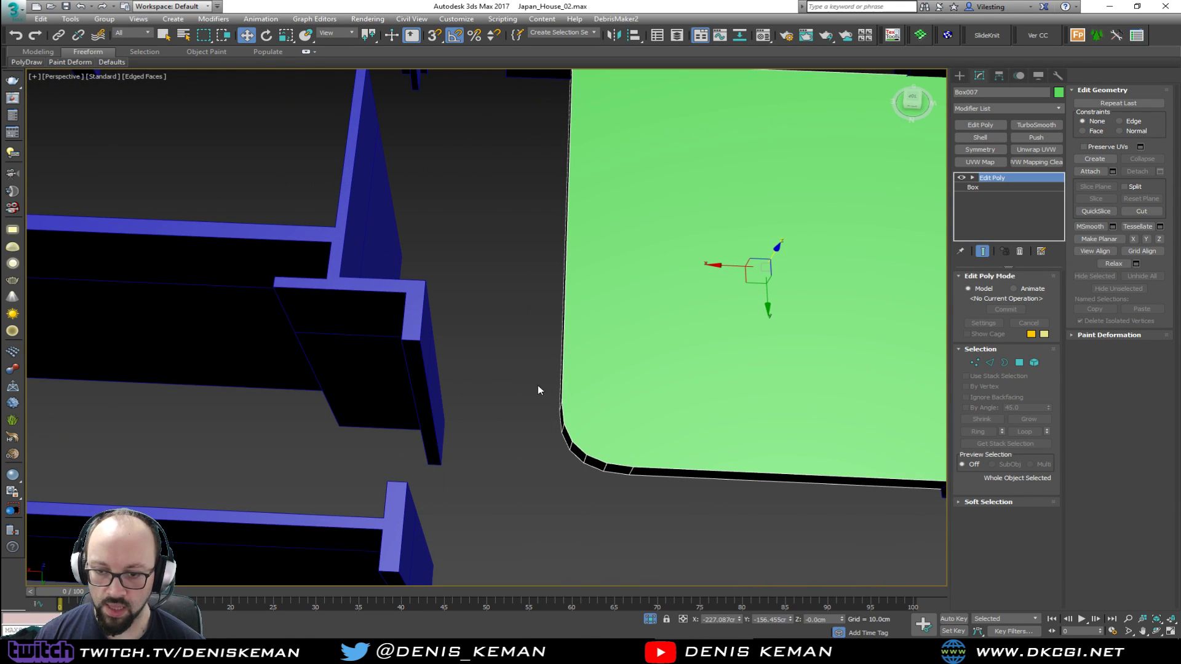
left_click(489, 338)
middle_click_drag(537, 375, 408, 251, "alt")
right_click(449, 274)
left_click(503, 191)
middle_click_drag(503, 191, 335, 368, "alt")
Try moving the Amazing_Guy scale figure from outside the house toward the family-room platform
left_click(226, 486)
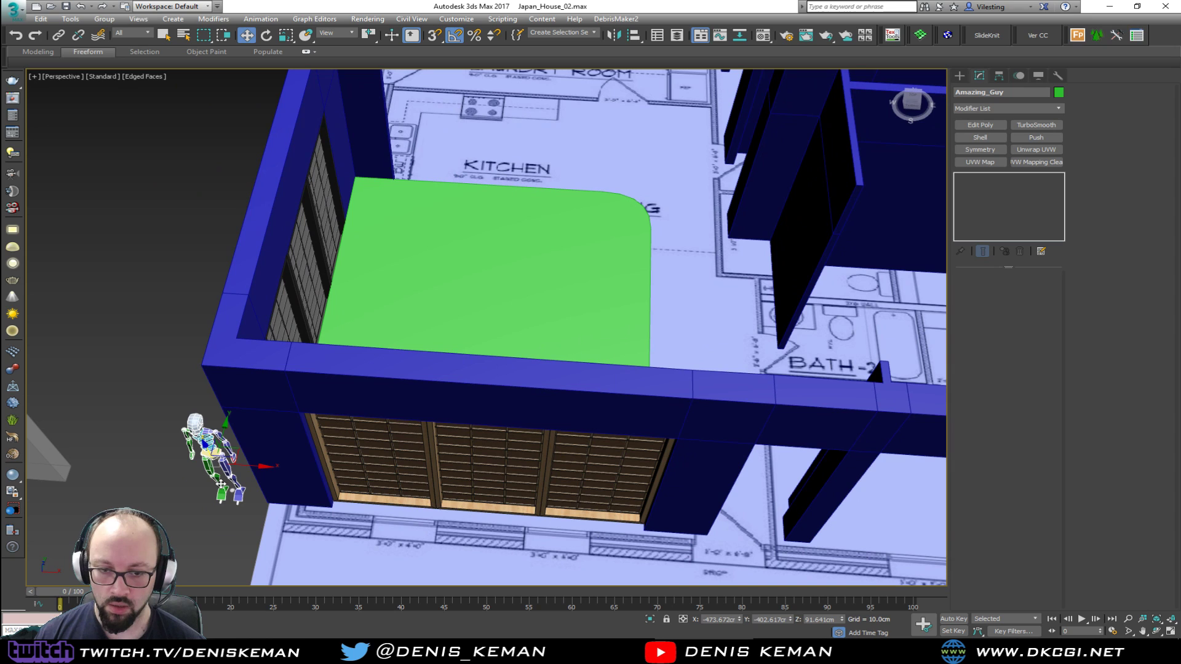
left_click_drag(239, 454, 713, 197)
key("ctrl+z")
Compare the platform below the shoji windows with the Living_Room_Idea_01 photo
middle_click_drag(591, 268, 534, 342)
middle_click_drag(506, 382, 606, 206)
mouse_move(433, 391)
middle_mouse_down("alt")
mouse_move(546, 372)
mouse_move(451, 389)
middle_mouse_up("alt")
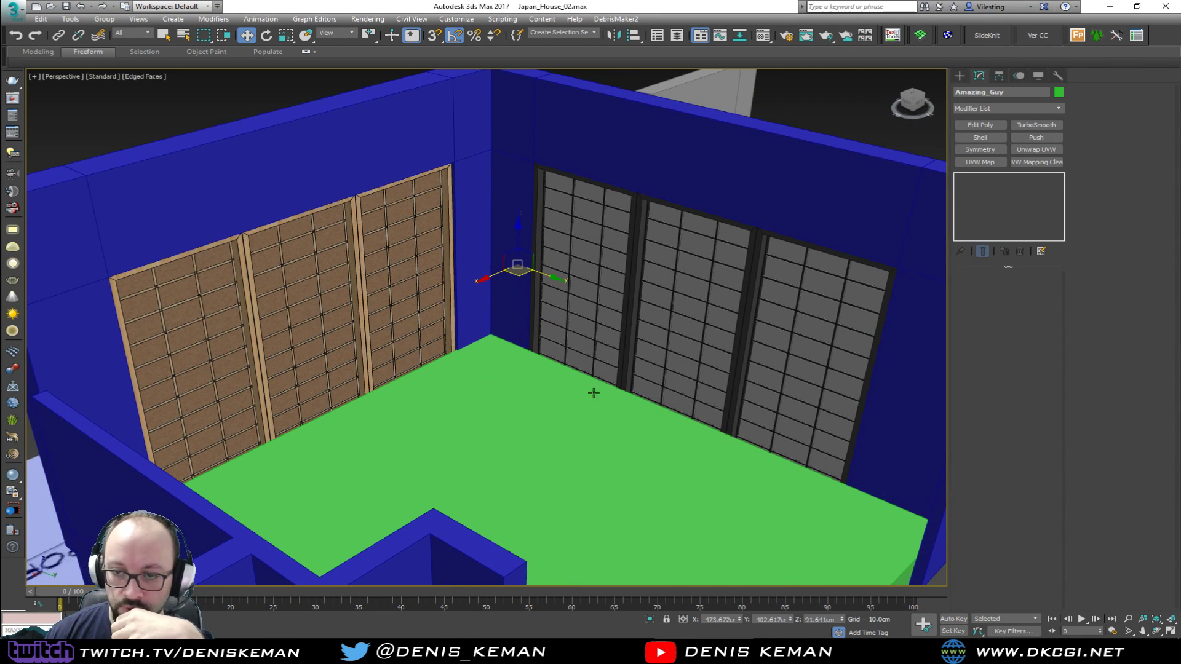
left_click_drag(0, 117, 698, 89)
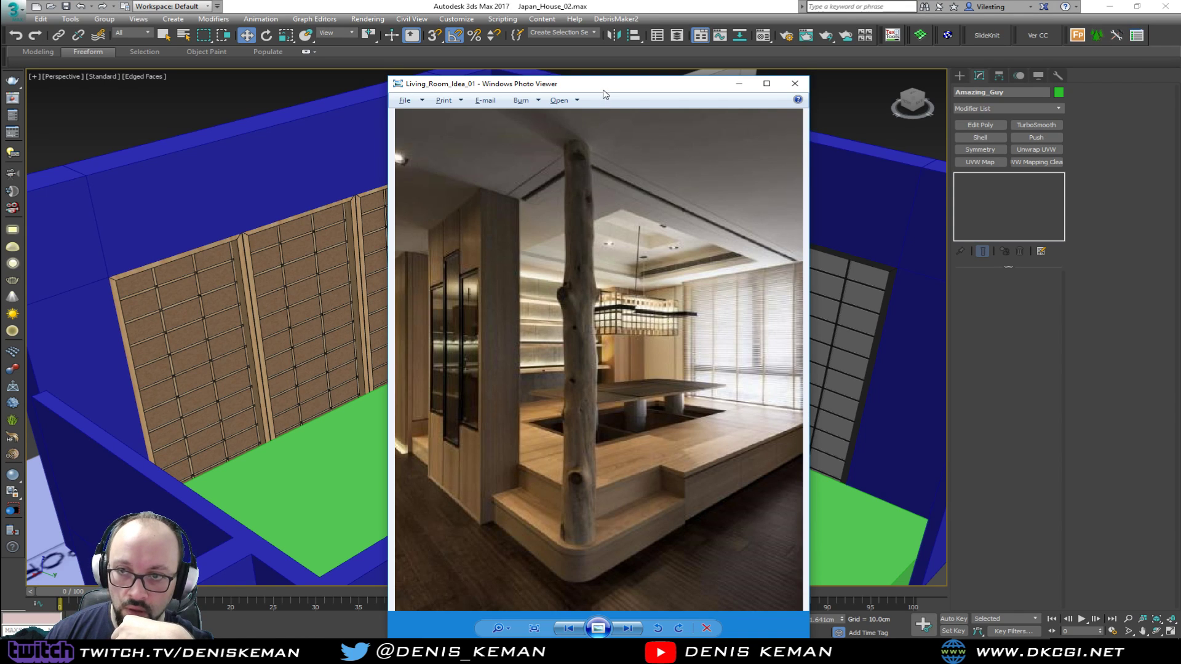
left_click_drag(603, 91, 0, 98)
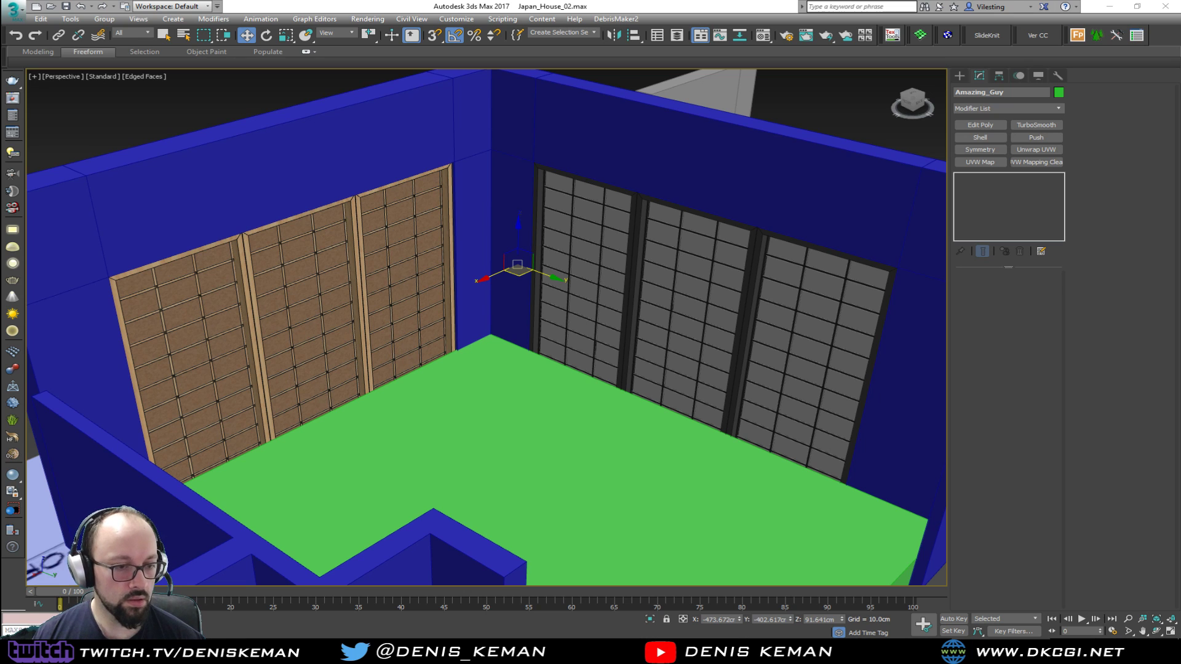
Examine the platform from the kitchen and dining side, reselecting it to inspect its rounded corner
middle_click_drag(352, 308, 306, 331, "alt")
left_click(687, 394)
middle_click_drag(688, 393, 120, 312, "alt")
left_click(413, 239)
middle_click_drag(412, 239, 302, 228, "alt")
middle_click_drag(449, 270, 399, 270, "alt")
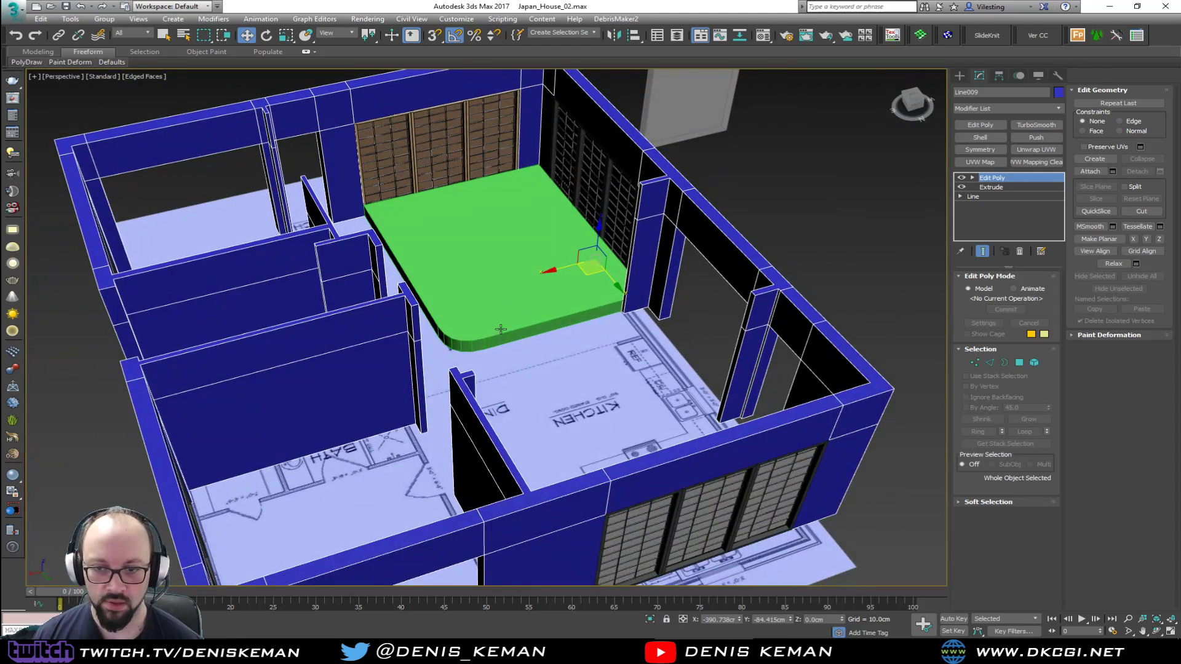
scroll(458, 336, "up", 5)
left_click(459, 337)
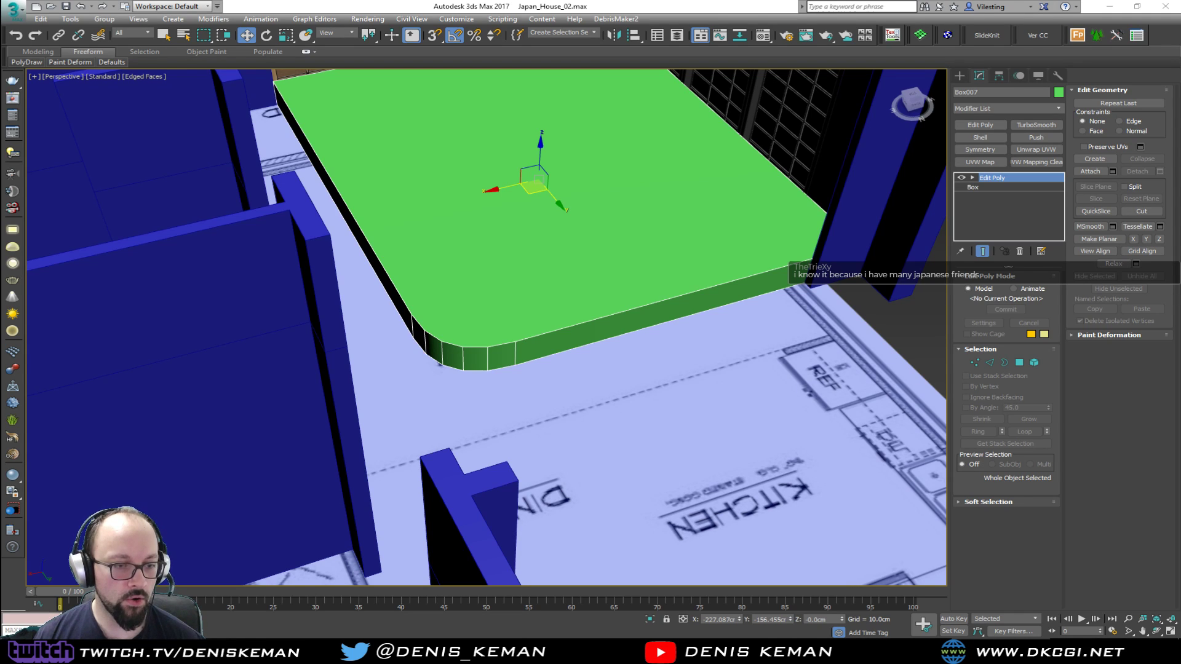
middle_click_drag(406, 259, 445, 327)
mouse_move(538, 334)
middle_mouse_down("alt")
mouse_move(545, 319)
mouse_move(530, 335)
middle_mouse_up("alt")
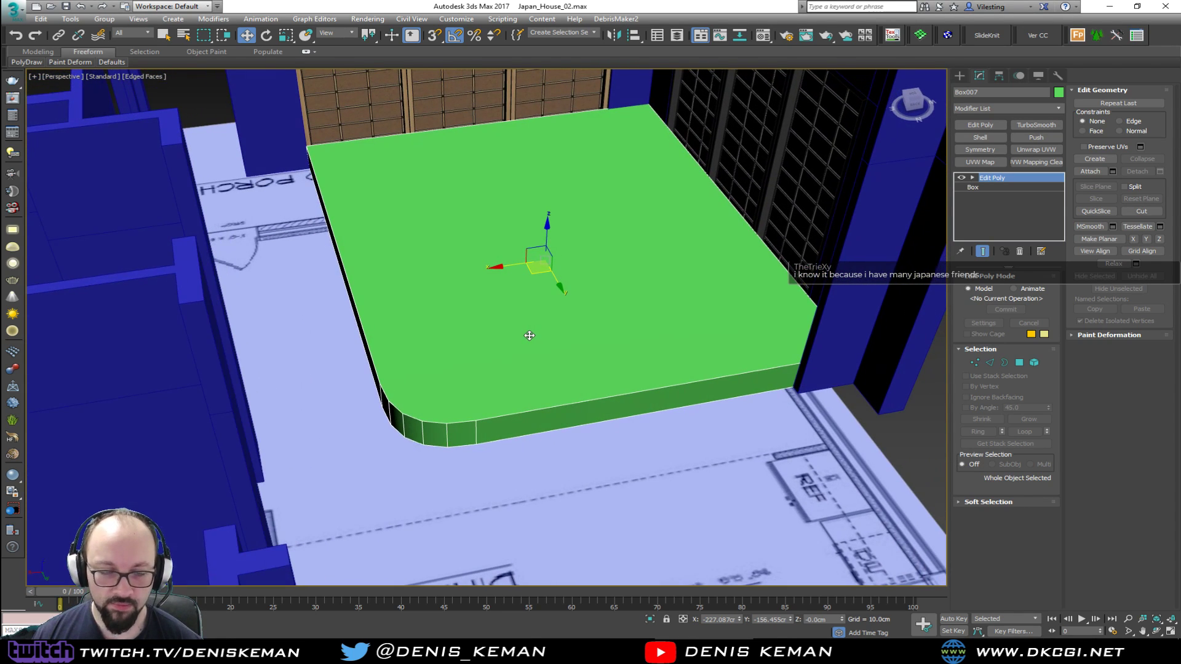
scroll(527, 333, "up", 4)
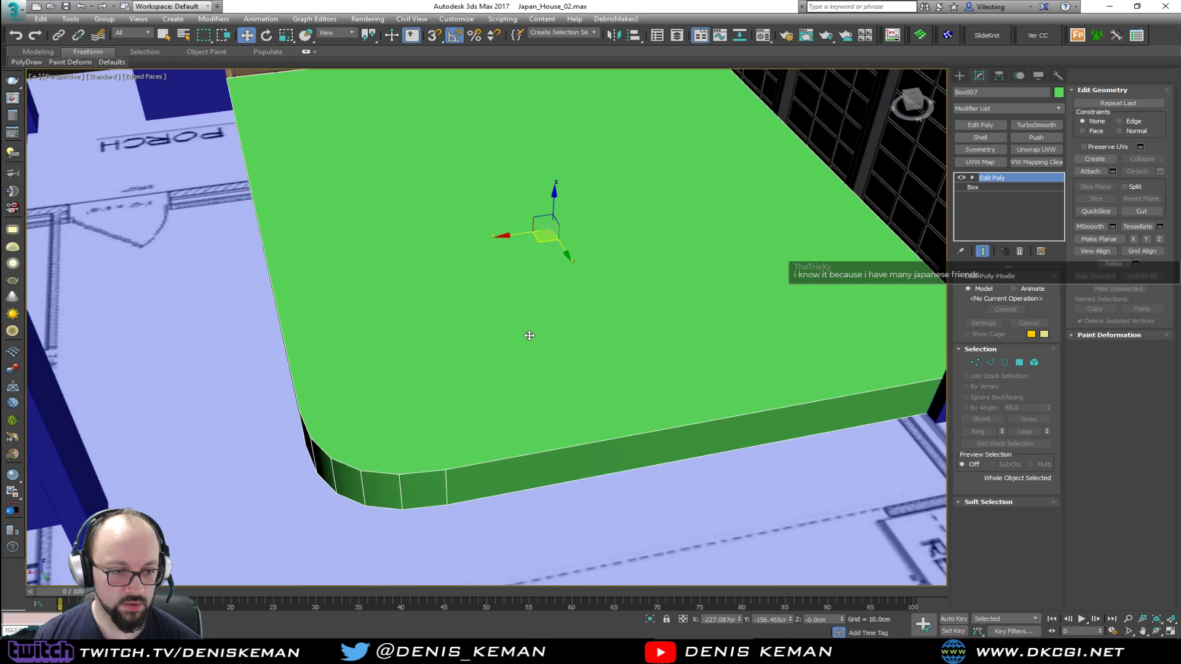
middle_click_drag(522, 335, 464, 349, "alt")
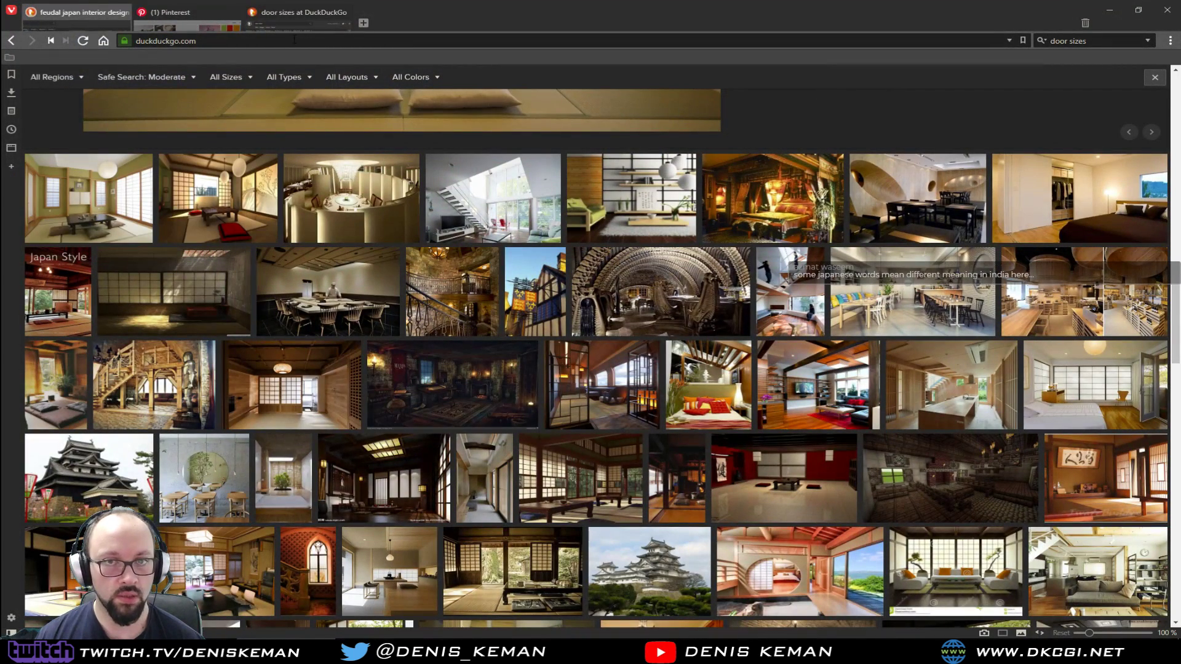
Switch to the Vivaldi browser and search DuckDuckGo for "step heights" in a new tab
left_click(364, 23)
left_click(1108, 42)
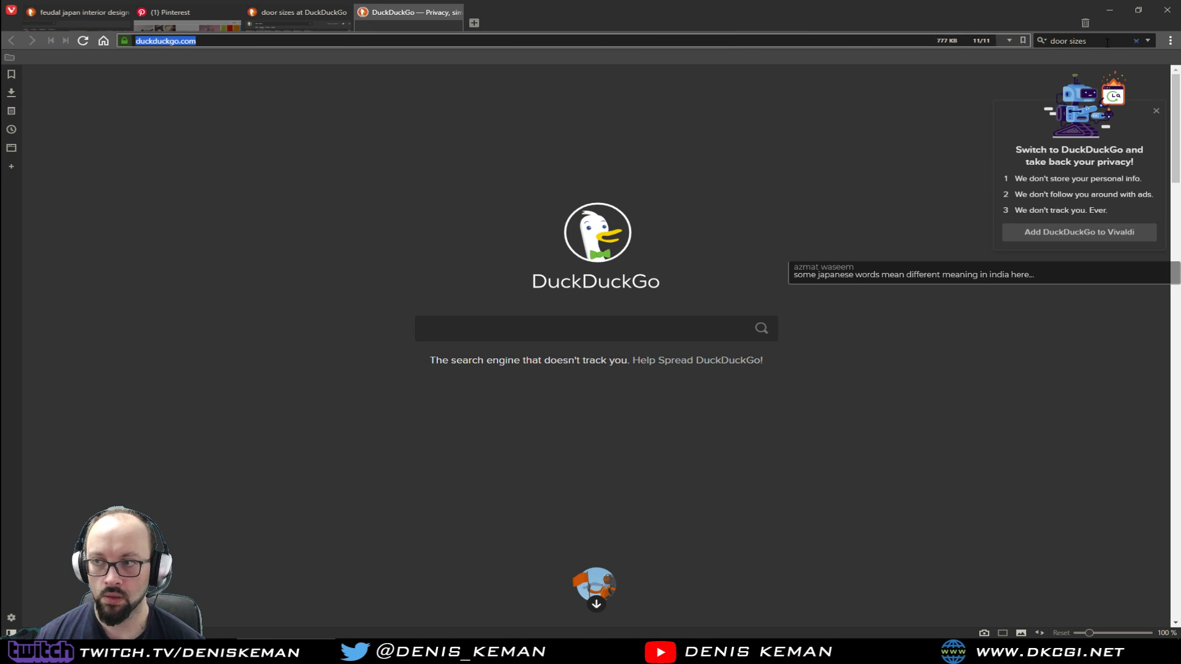
type("step")
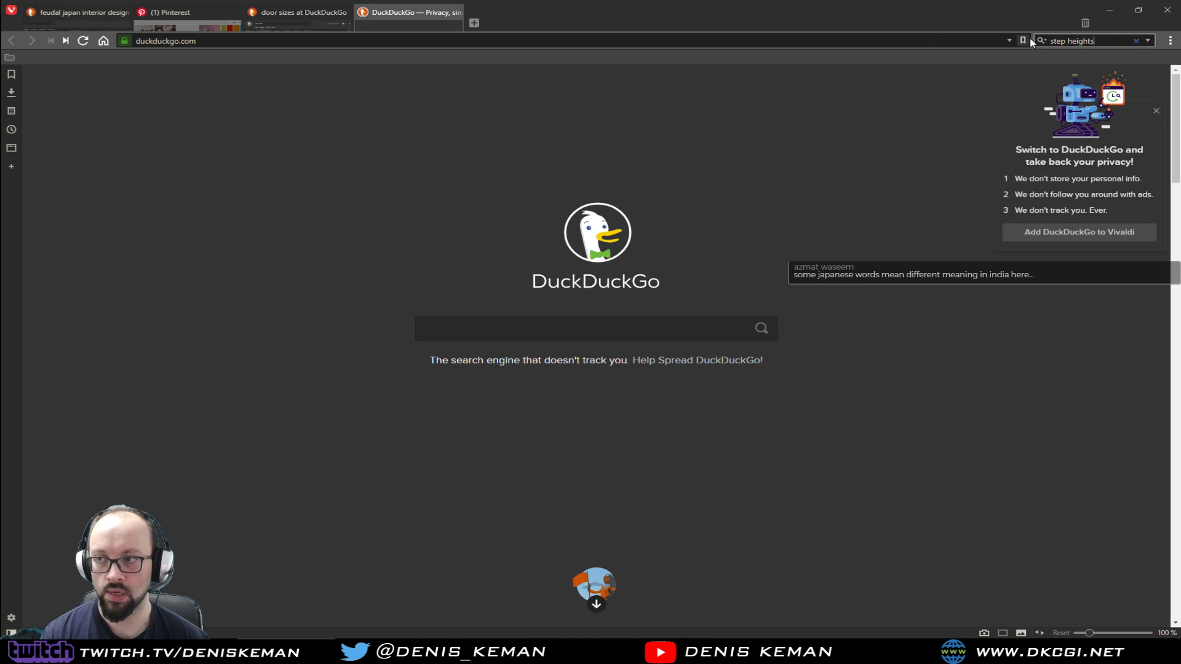
type(" heights")
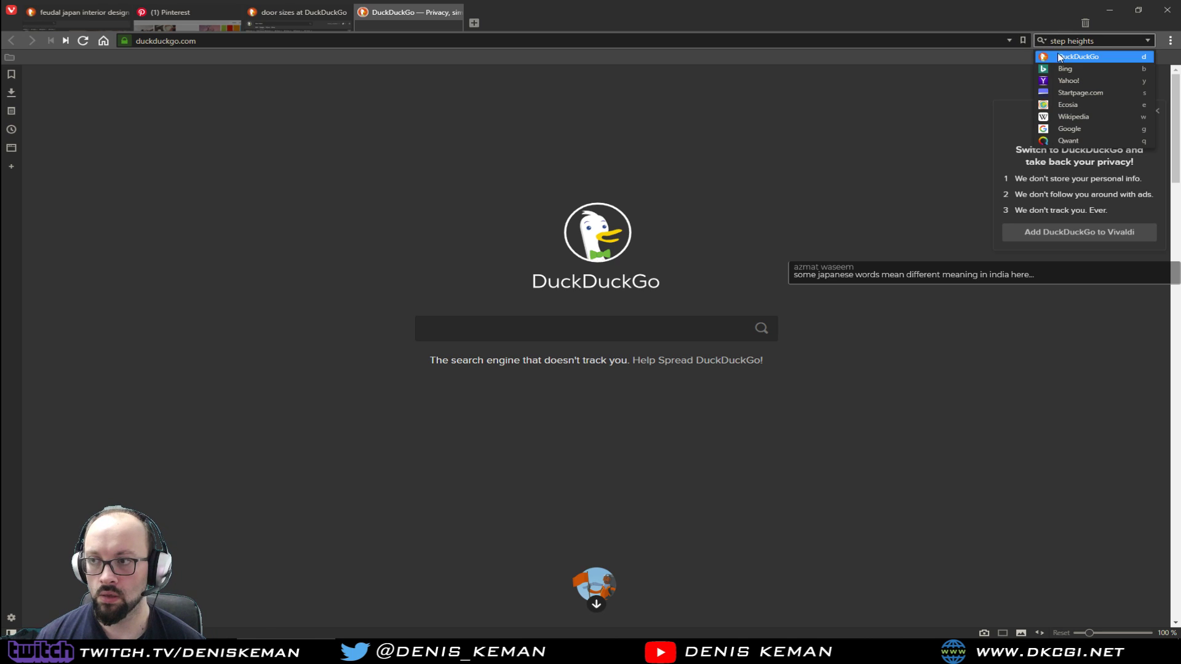
left_click(1075, 57)
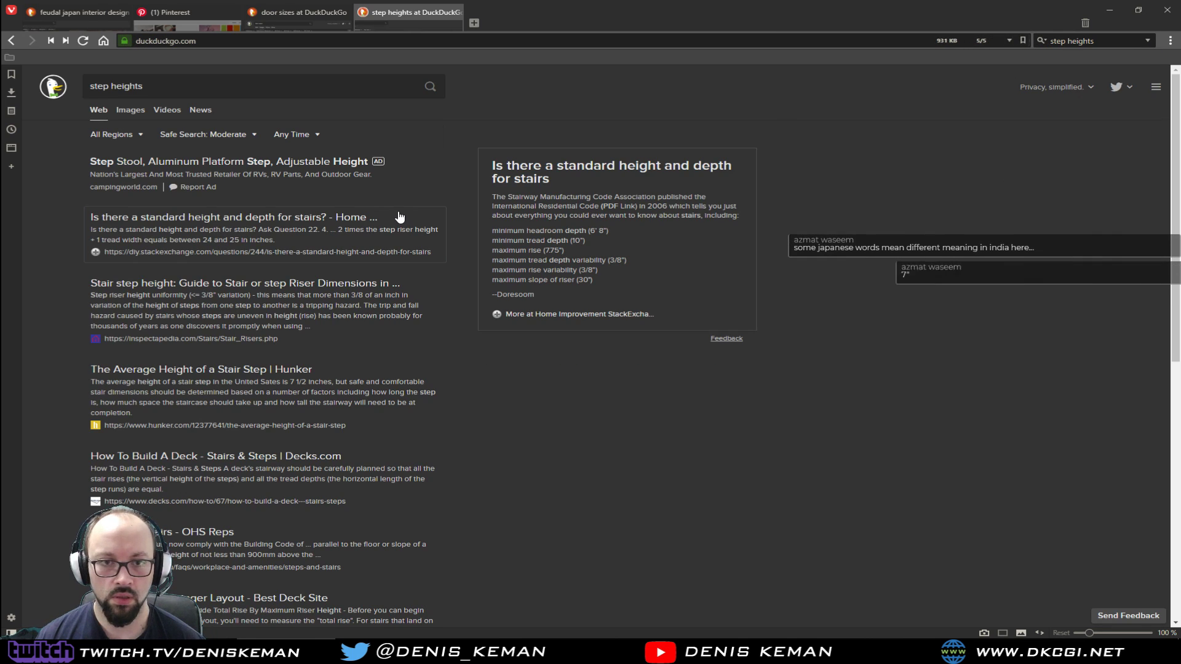
Examine stair-dimension drawings in the image results for riser heights, then close the search tab and return to 3ds Max
left_click(127, 112)
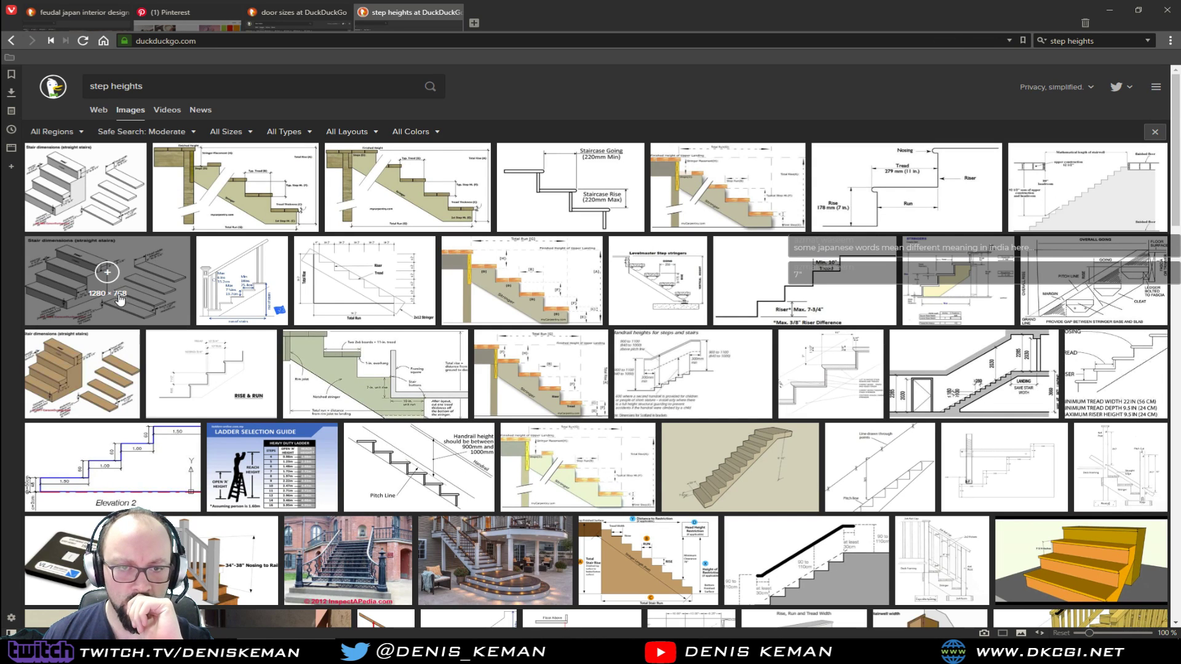
left_click(120, 299)
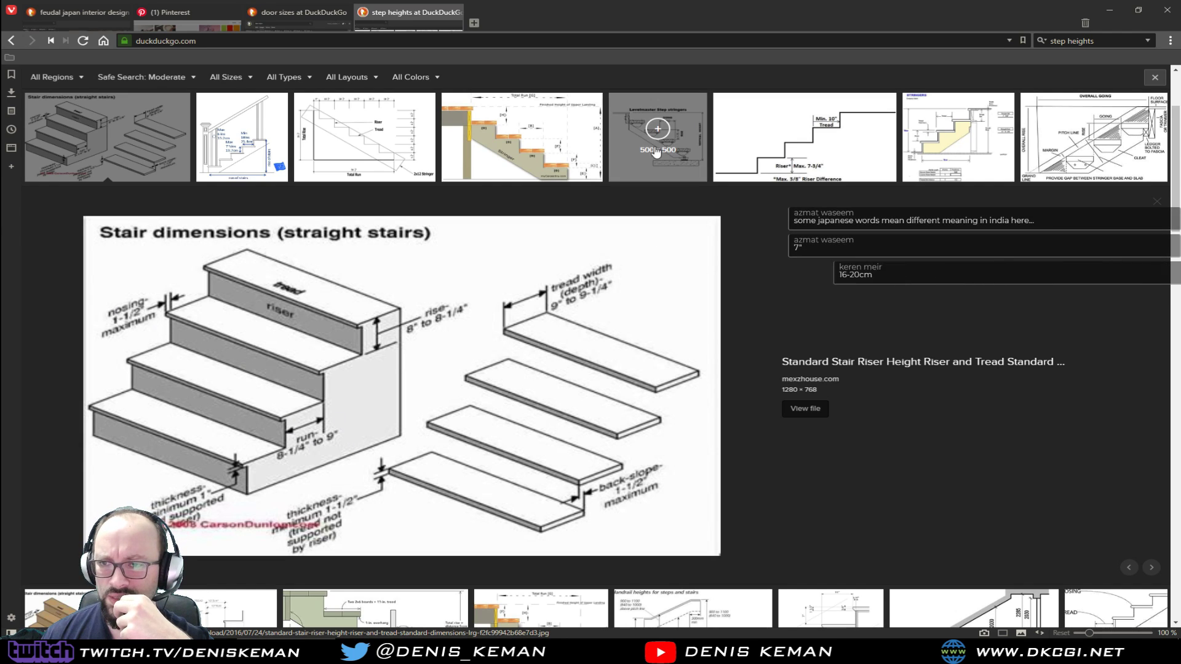
left_click(560, 174)
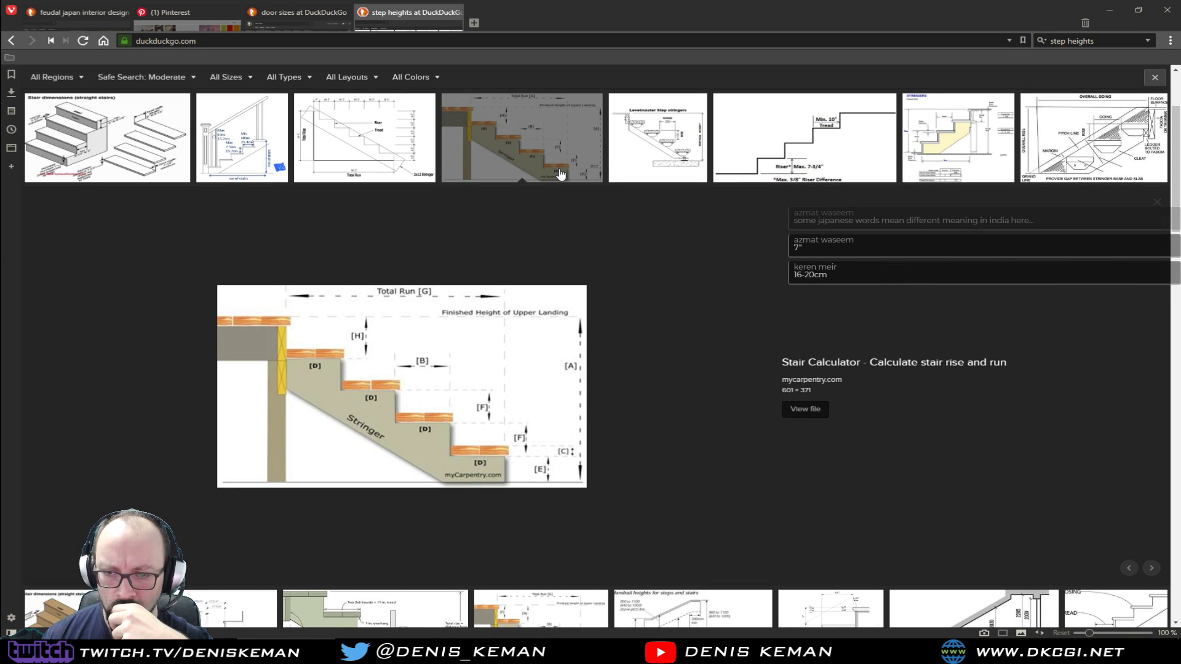
left_click(617, 174)
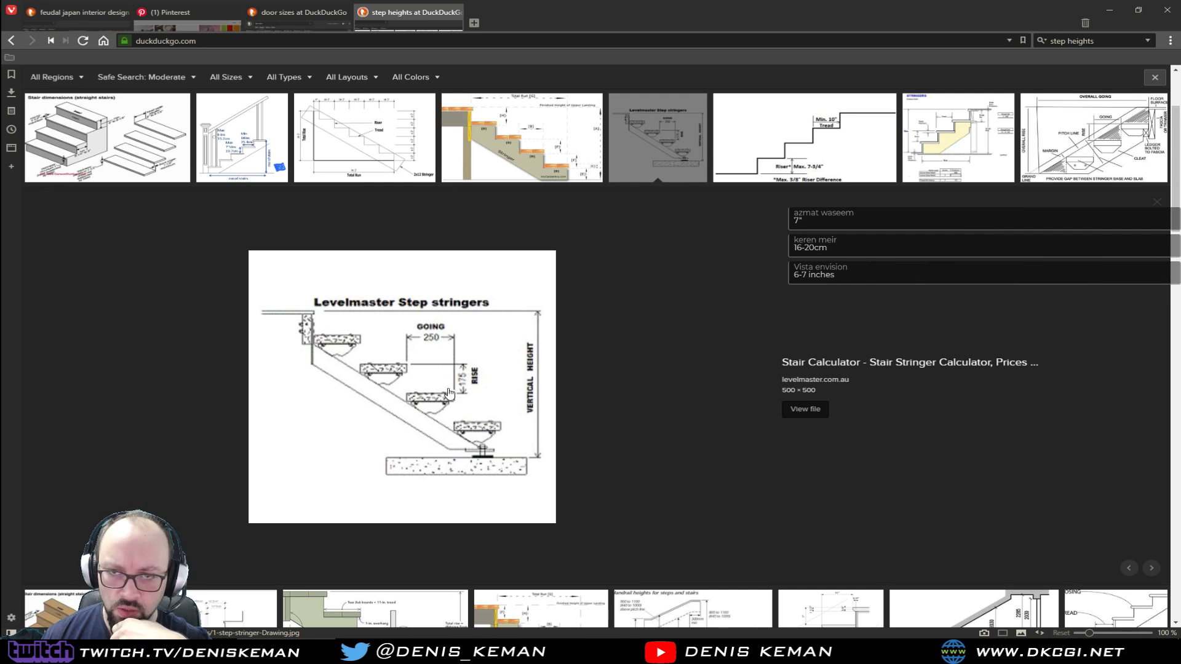
left_click(458, 12)
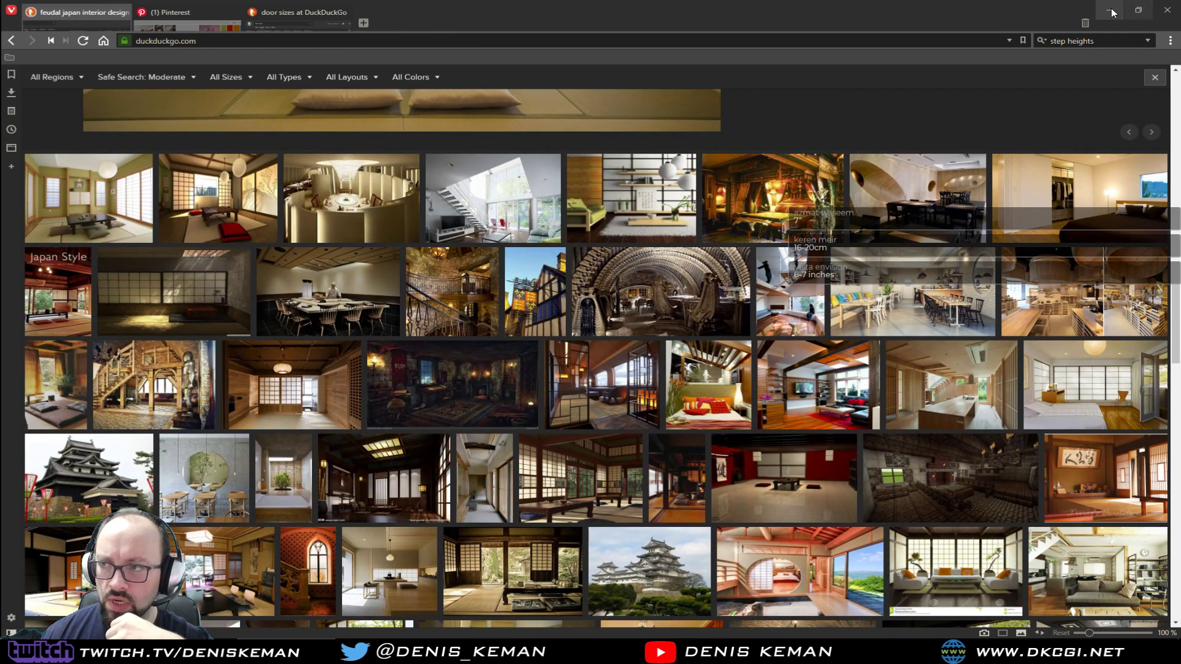
left_click(1109, 10)
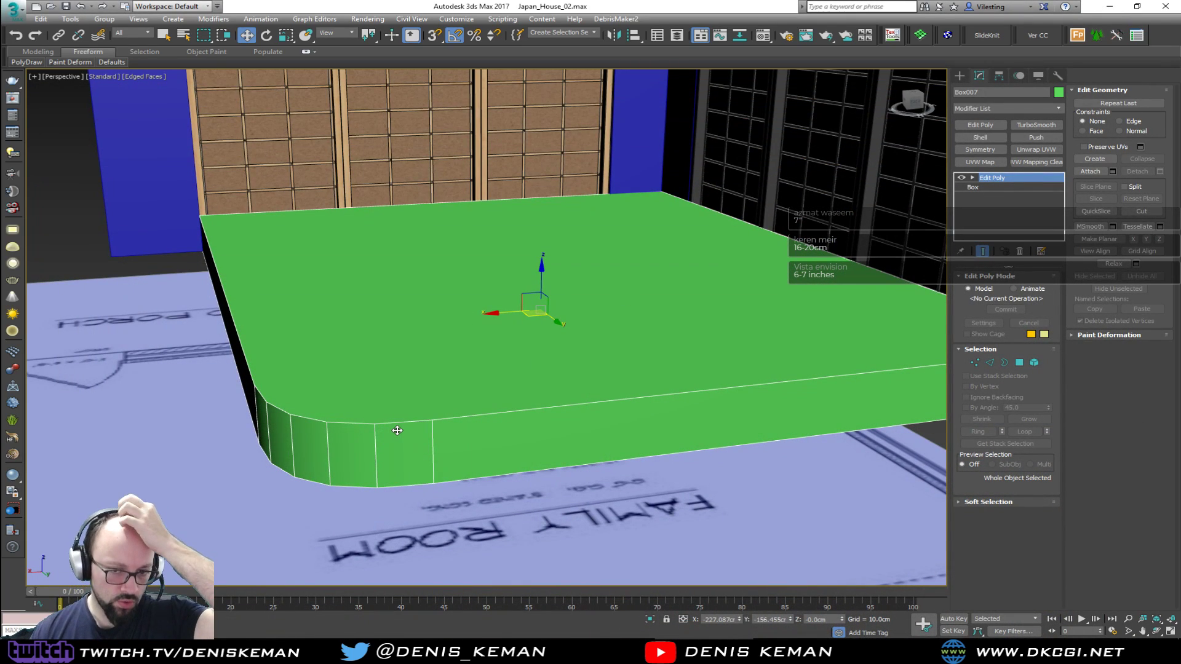
Inspect the height of the platform's rounded corner and bring the Living_Room_Idea_01 photo over the model for comparison
middle_click_drag(397, 431, 486, 366, "alt")
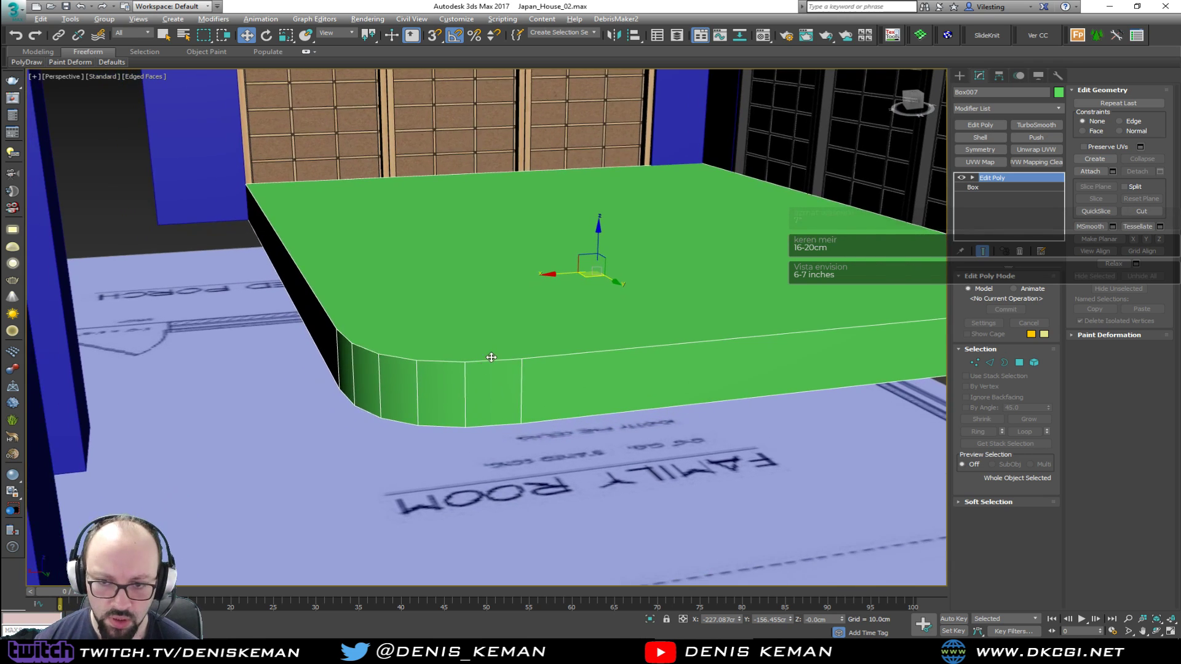
scroll(497, 374, "up", 3)
scroll(492, 372, "down", 3)
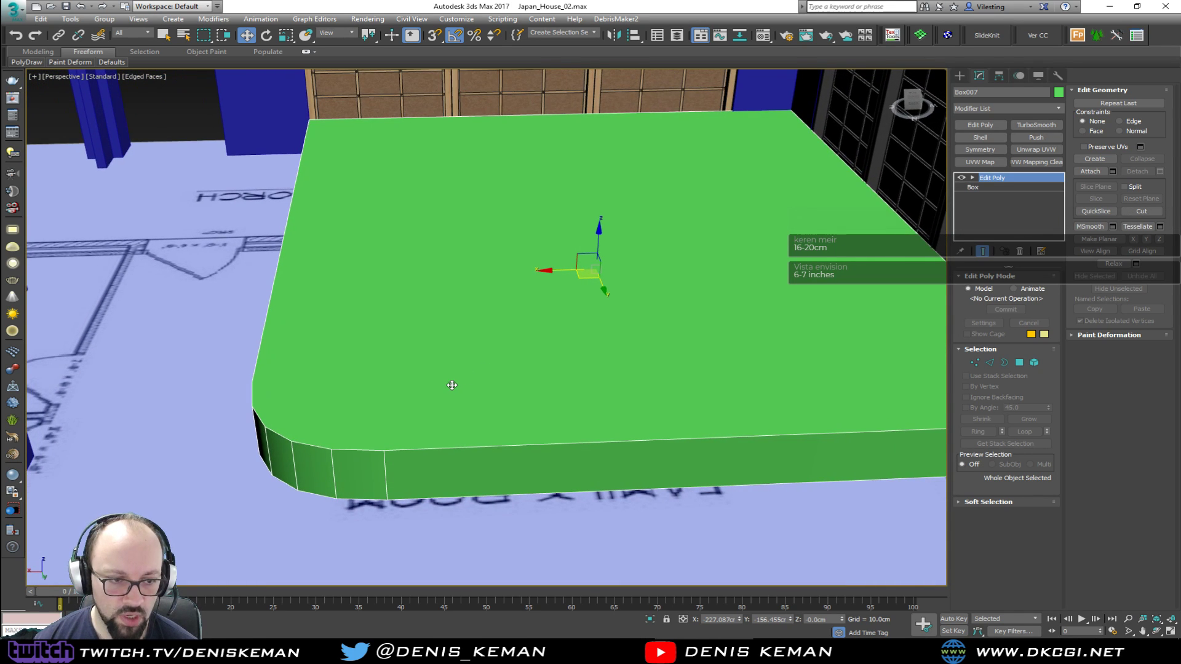
scroll(453, 387, "up", 5)
middle_click_drag(466, 376, 480, 371, "alt")
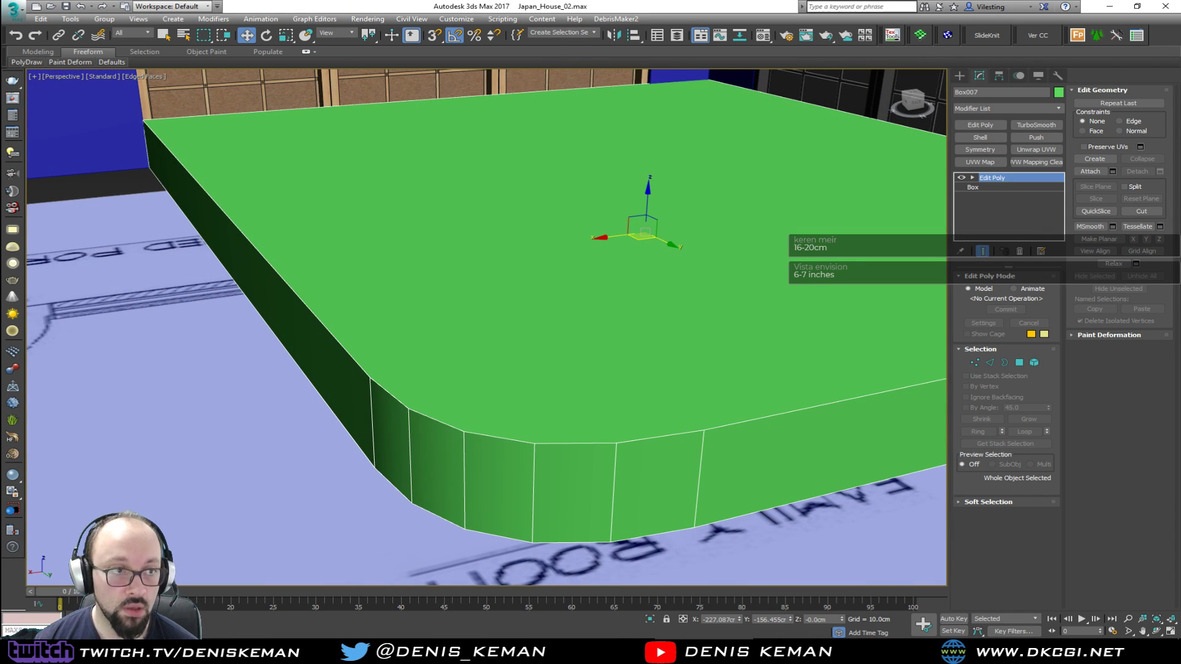
left_click_drag(0, 135, 569, 81)
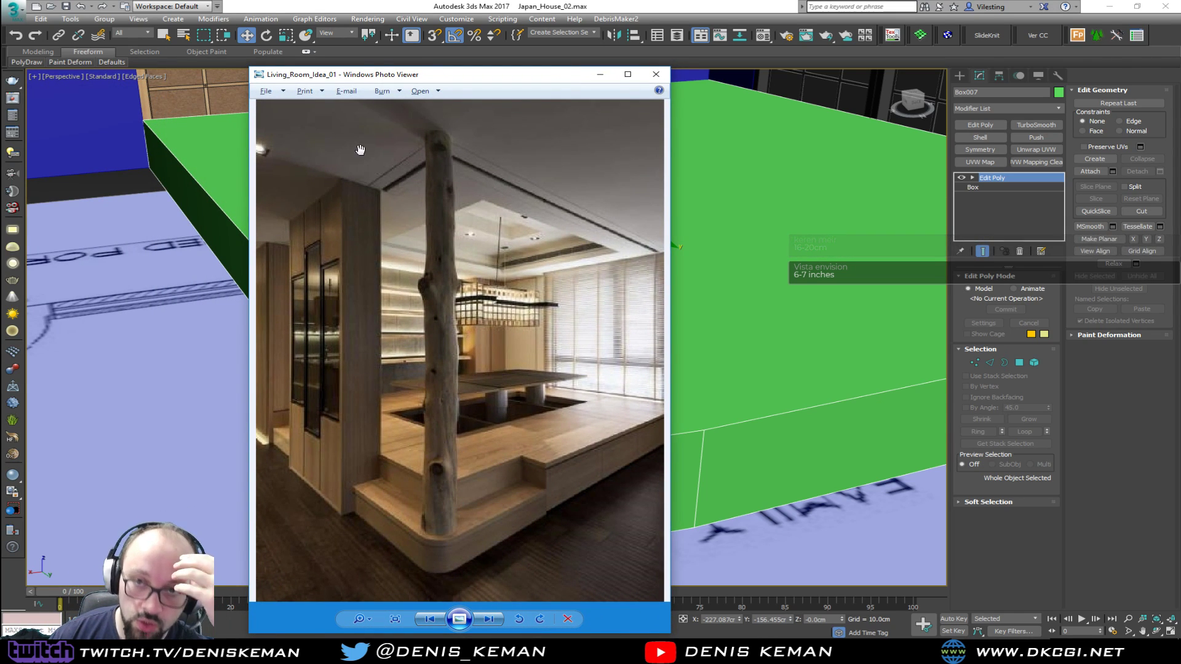
Move the reference photo off the model and inset the platform's top polygon by 34.333 cm
left_click_drag(409, 78, 0, 84)
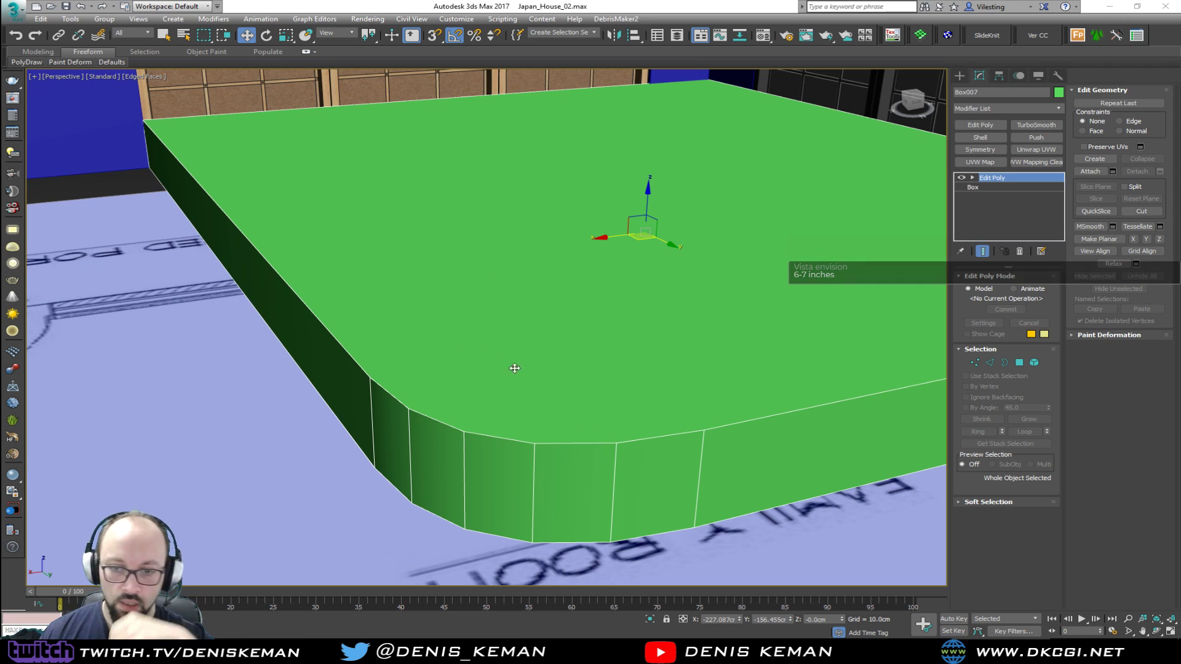
left_click(564, 353)
key("4")
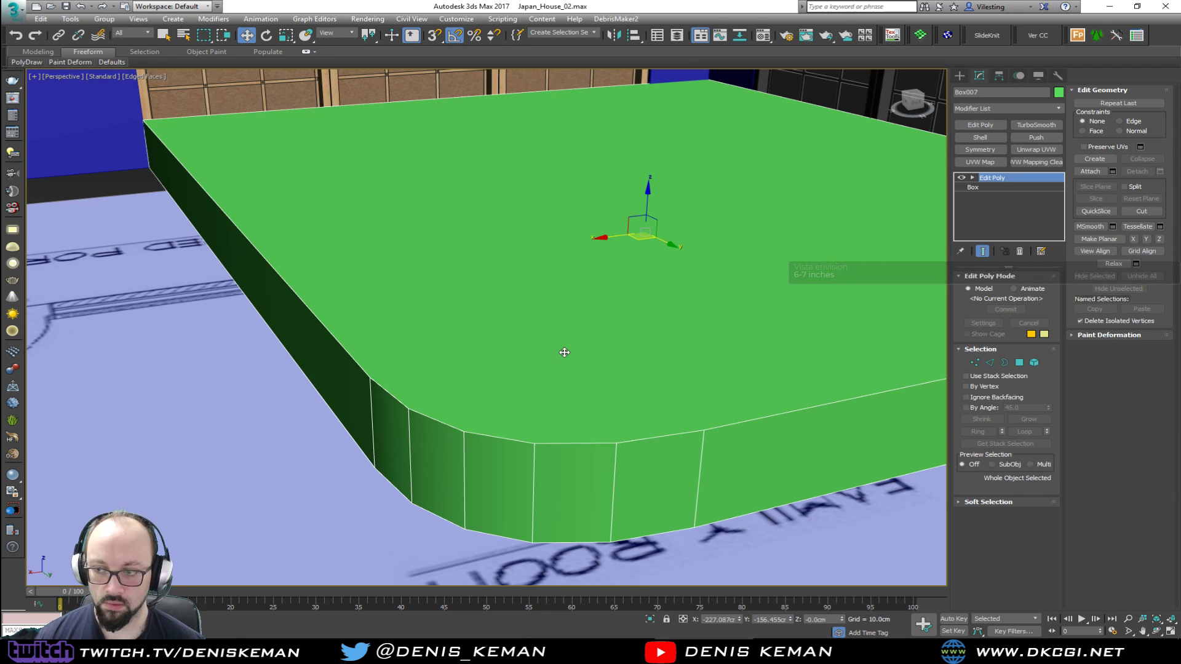
left_click(584, 326)
middle_click_drag(585, 327, 545, 358)
left_click(1047, 552)
left_click_drag(499, 349, 471, 180)
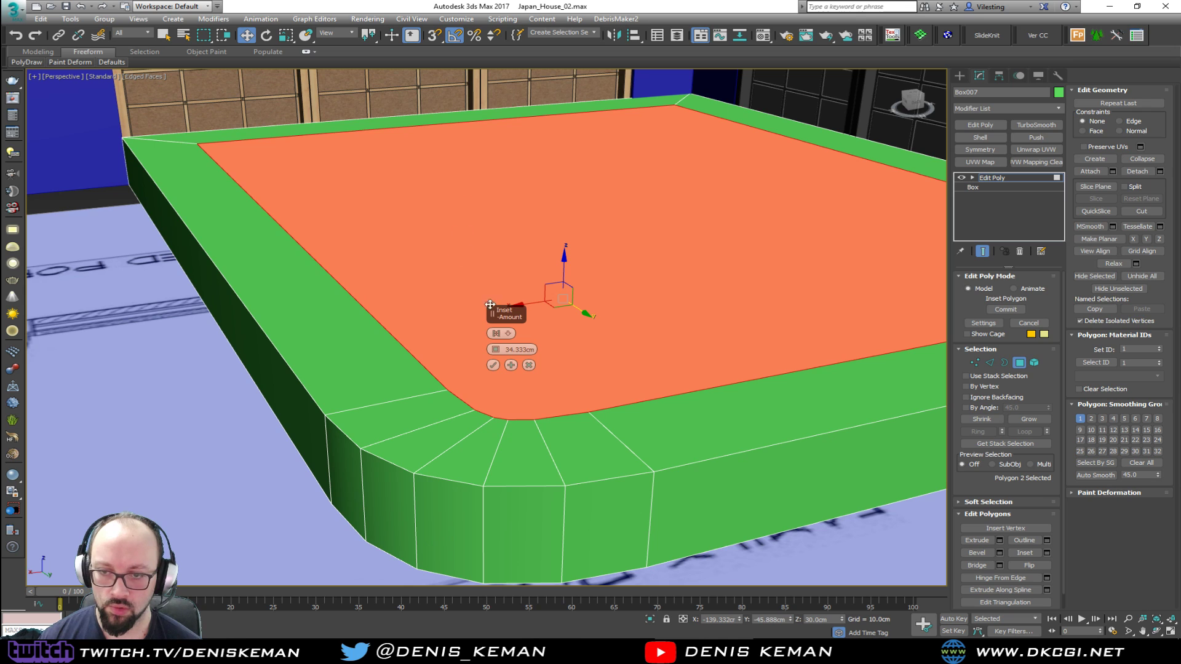
left_click(493, 365)
Isolate the platform and delete the top border strips and side faces along the two sides away from the rounded corner
middle_click_drag(496, 371, 322, 373)
key("alt+q")
scroll(429, 363, "down", 2)
middle_click_drag(388, 436, 370, 281)
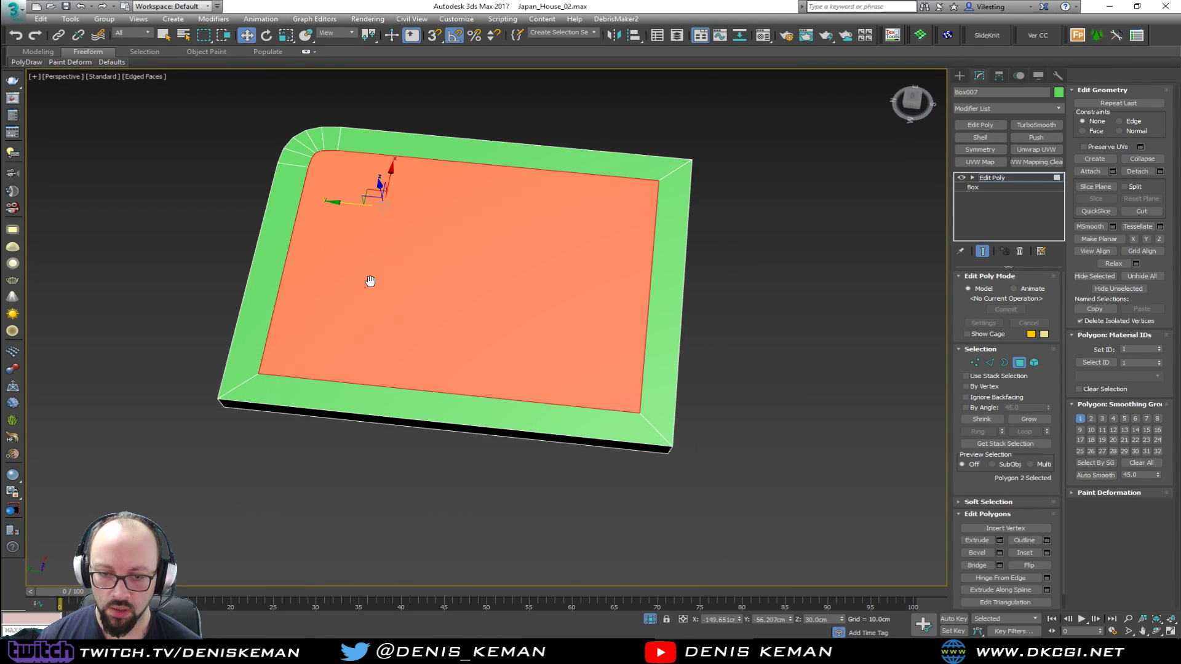
left_click_drag(665, 450, 655, 432)
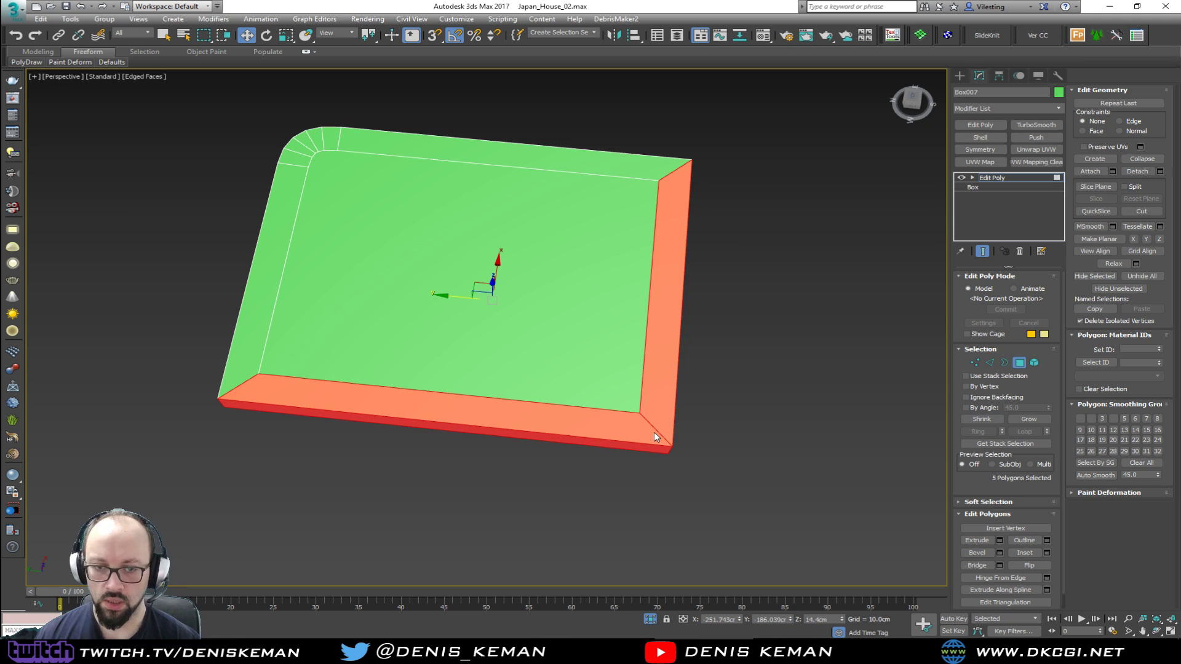
key("Delete")
Snap the two exposed inner edges of the top outward to the platform's outer boundary
key("2")
left_click(451, 396)
left_click_drag(452, 358, 447, 386)
key("s")
left_click(637, 359)
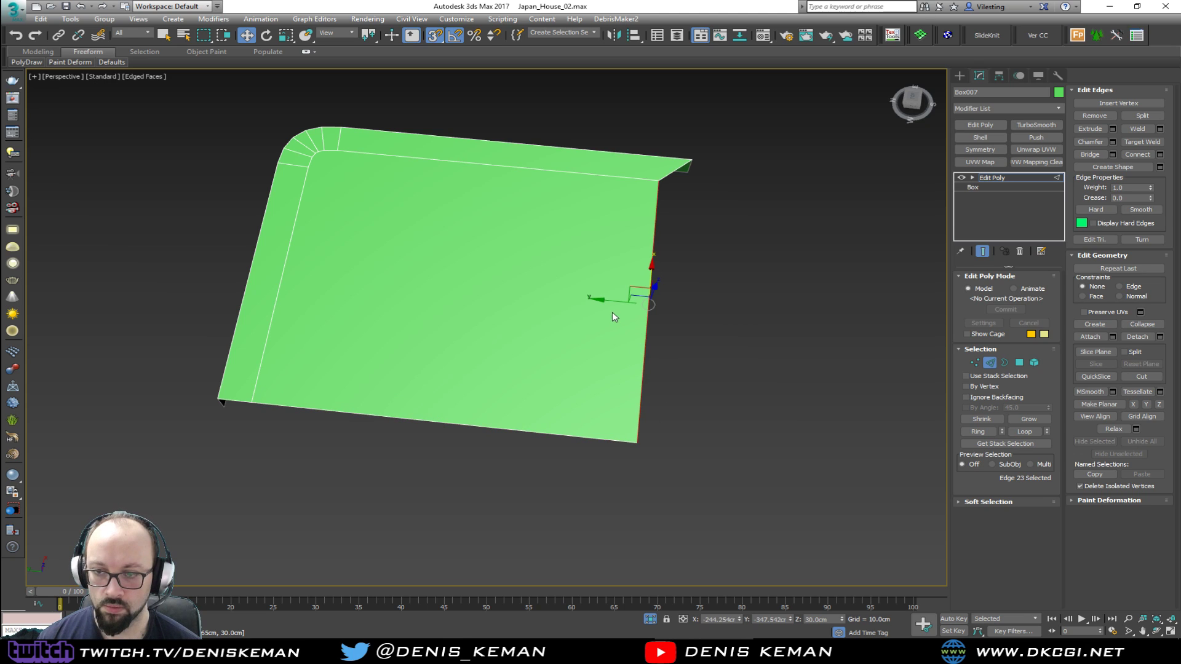
left_click_drag(613, 300, 656, 301)
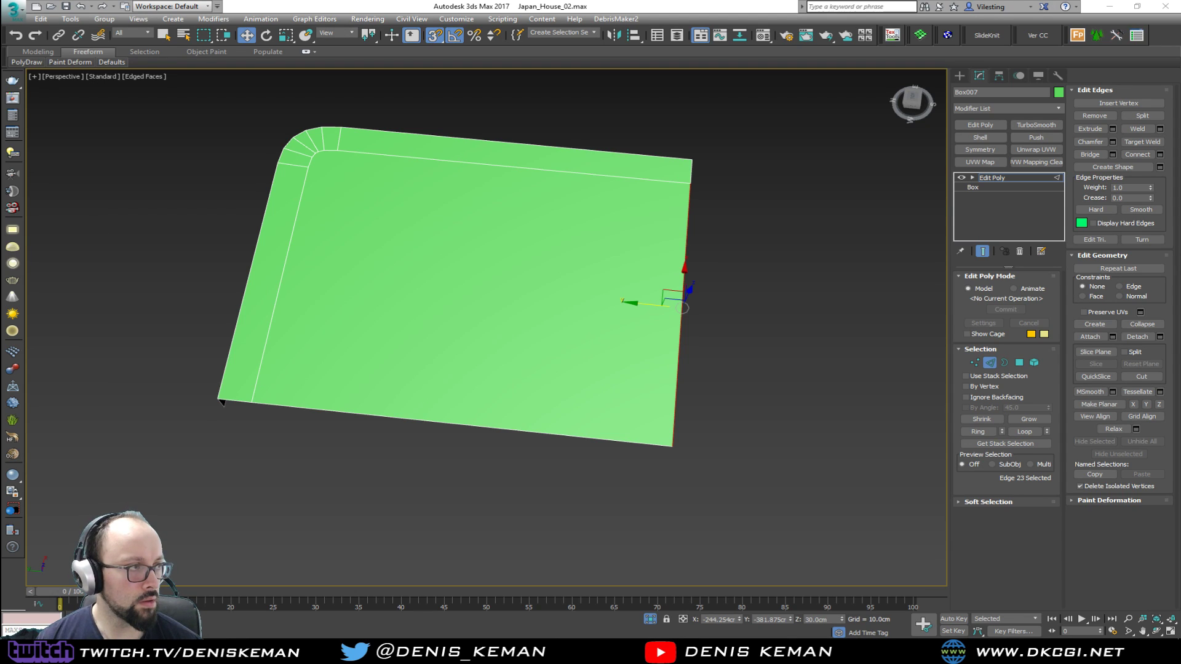
Cut a second line across the top, inside and parallel to the inset outline, turning at the rounded corner
middle_click_drag(465, 332, 522, 348, "alt")
key("alt+s")
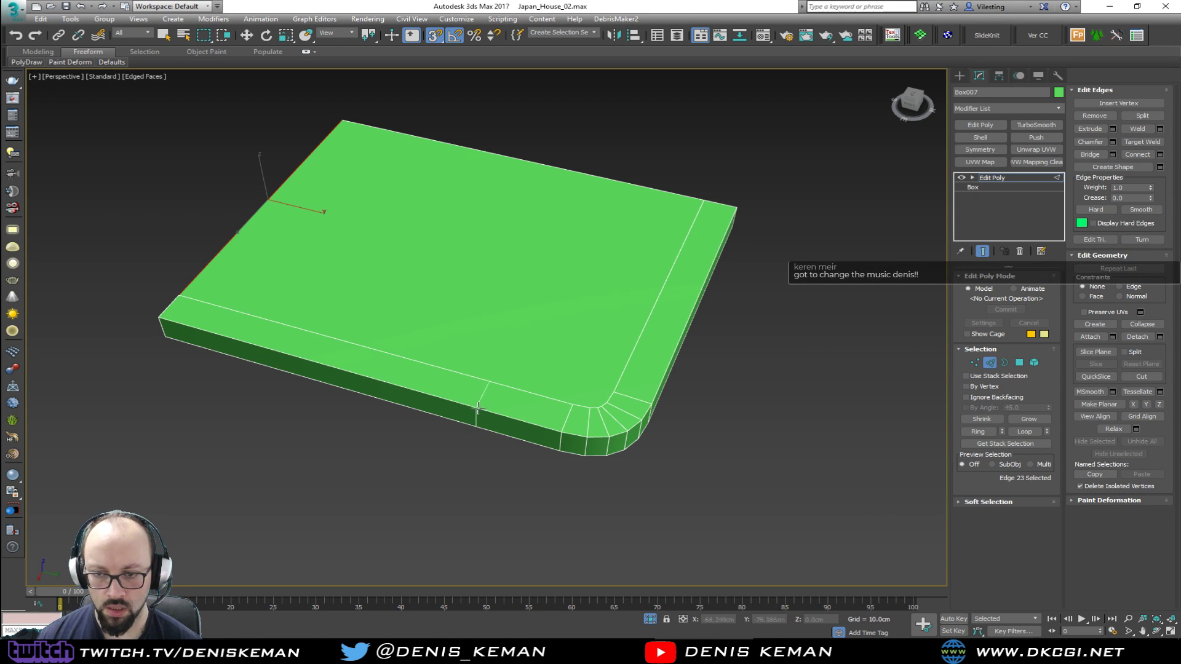
right_click(489, 415)
middle_click_drag(489, 418, 553, 431, "alt")
key("1")
key("alt+c")
left_click(149, 254)
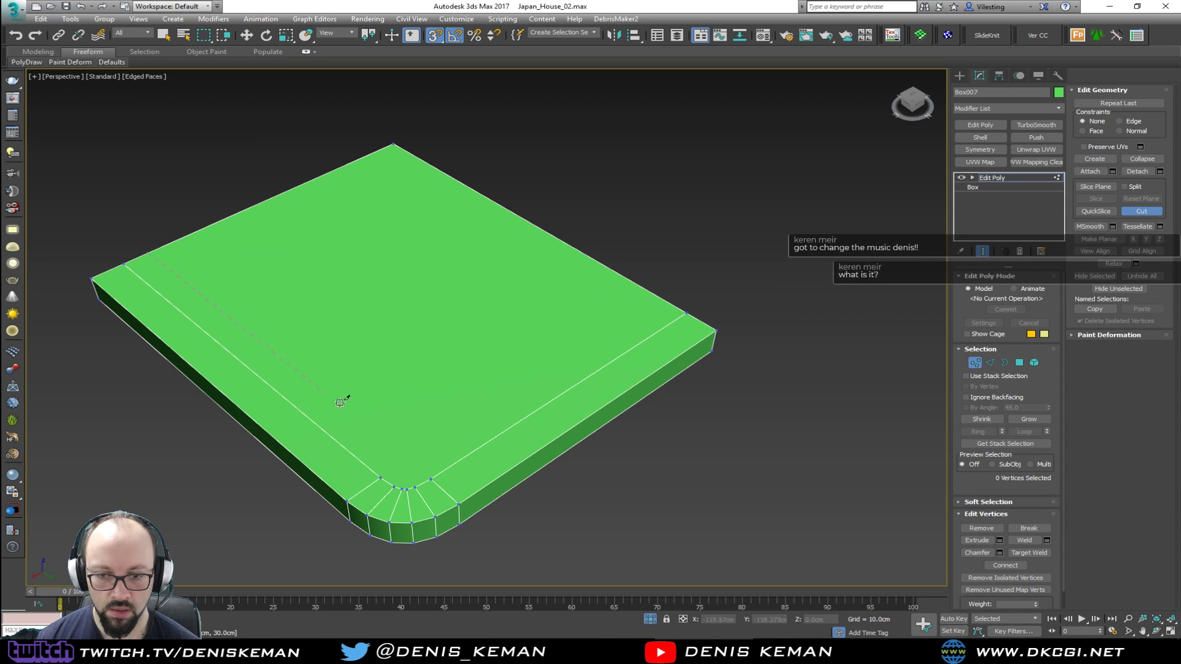
left_click(397, 461)
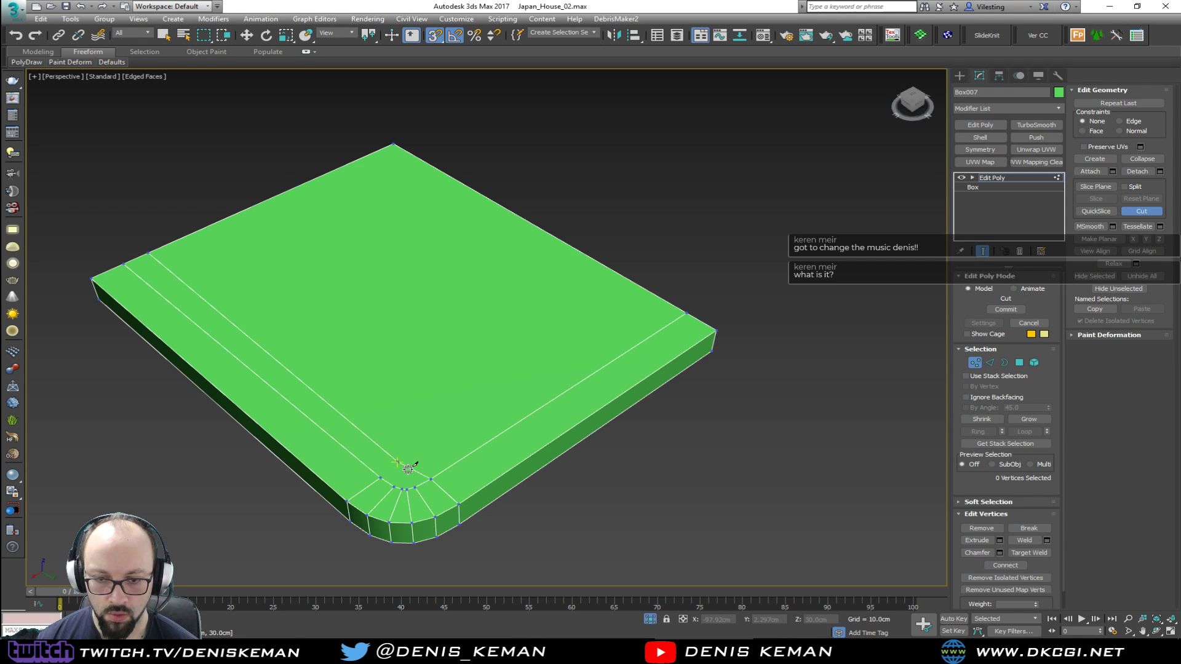
key("s")
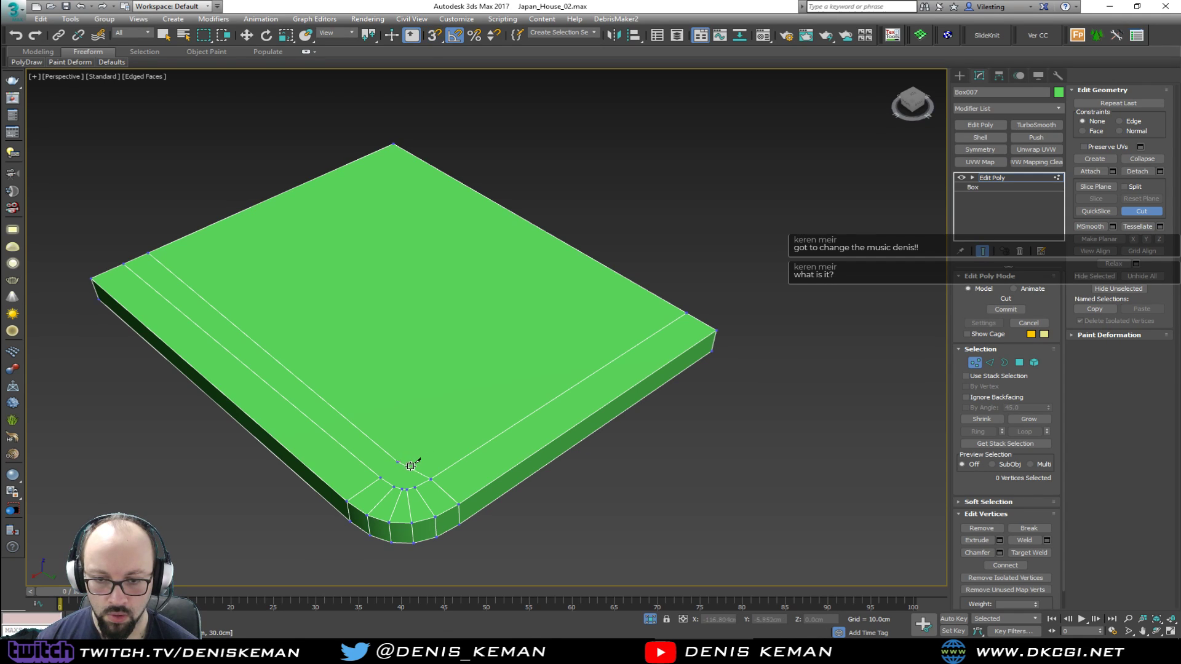
left_click(418, 462)
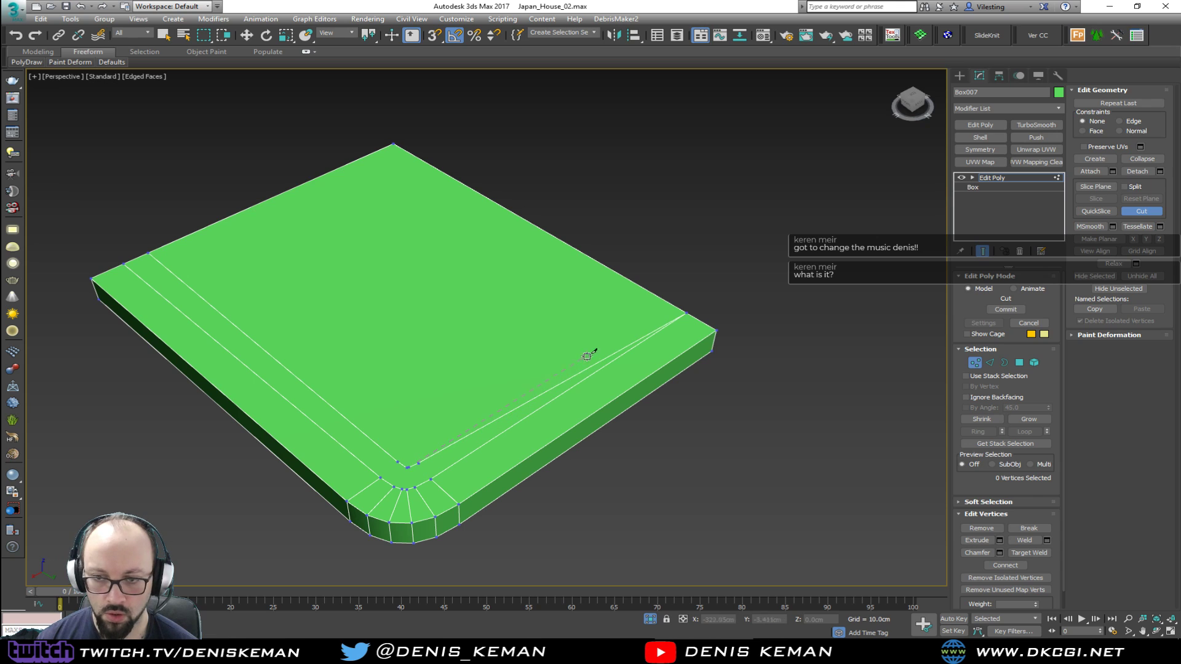
left_click(667, 304)
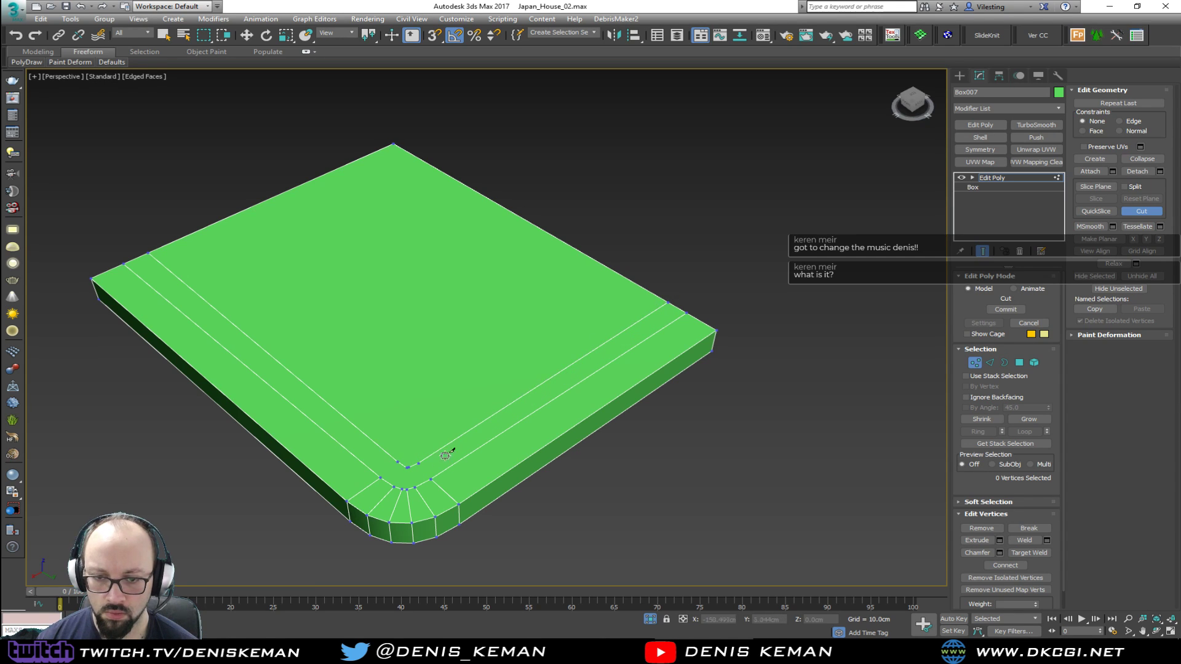
Collapse the two overlapping vertices at the new cut's corner and shift the neighbouring vertices closer to the corner
key("w")
scroll(401, 483, "up", 5)
left_click_drag(408, 445, 476, 453)
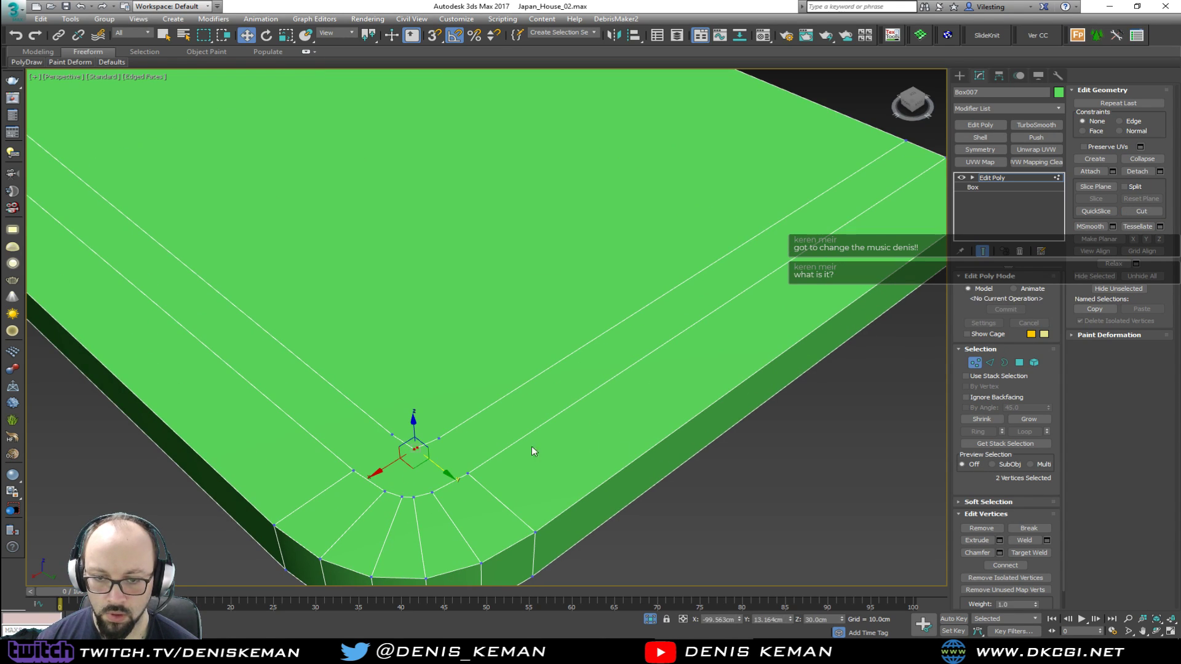
left_click(1142, 159)
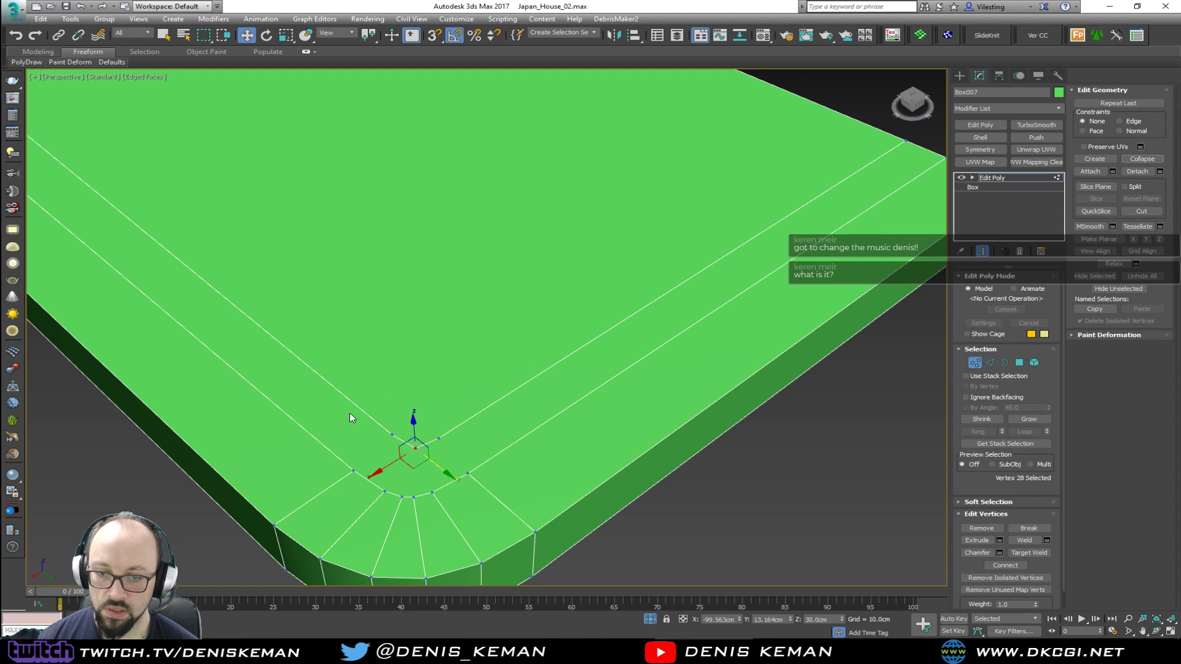
key("s")
left_click(399, 441)
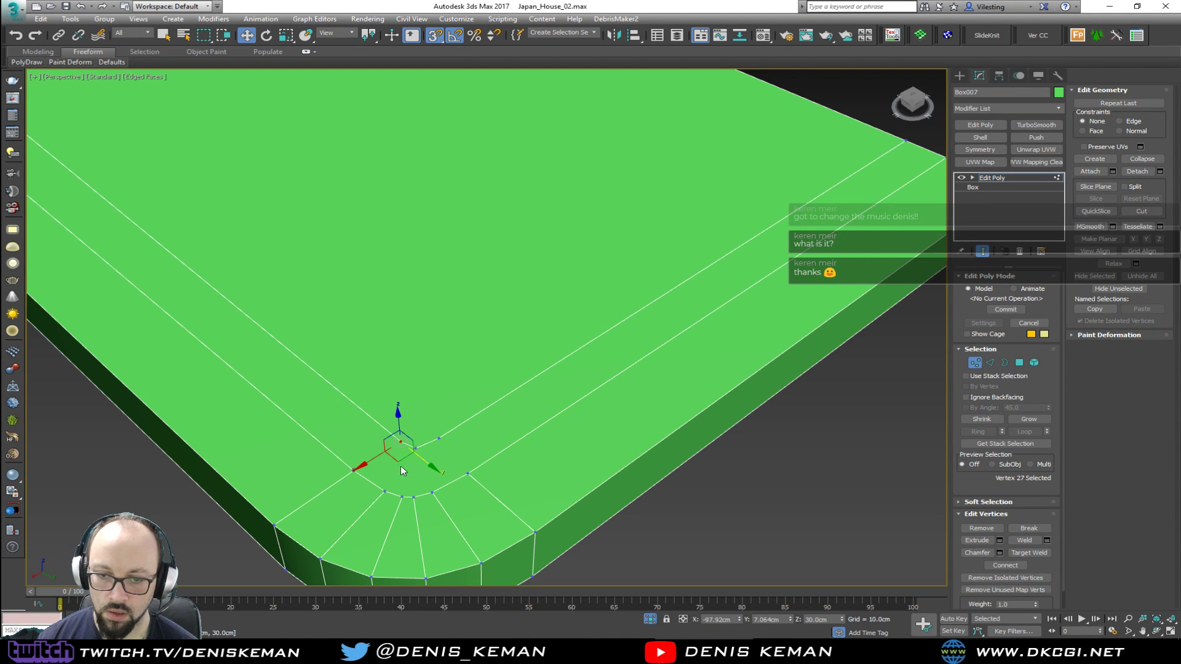
left_click_drag(437, 445, 468, 474)
Connect the new cut's corner vertices to the matching vertices of the rounded inset outline
left_click(504, 430)
left_click(429, 444)
left_click(467, 474, "ctrl")
left_click(401, 441)
left_click(352, 471, "ctrl")
scroll(419, 482, "up", 3)
left_click(355, 495)
left_click(412, 409, "ctrl")
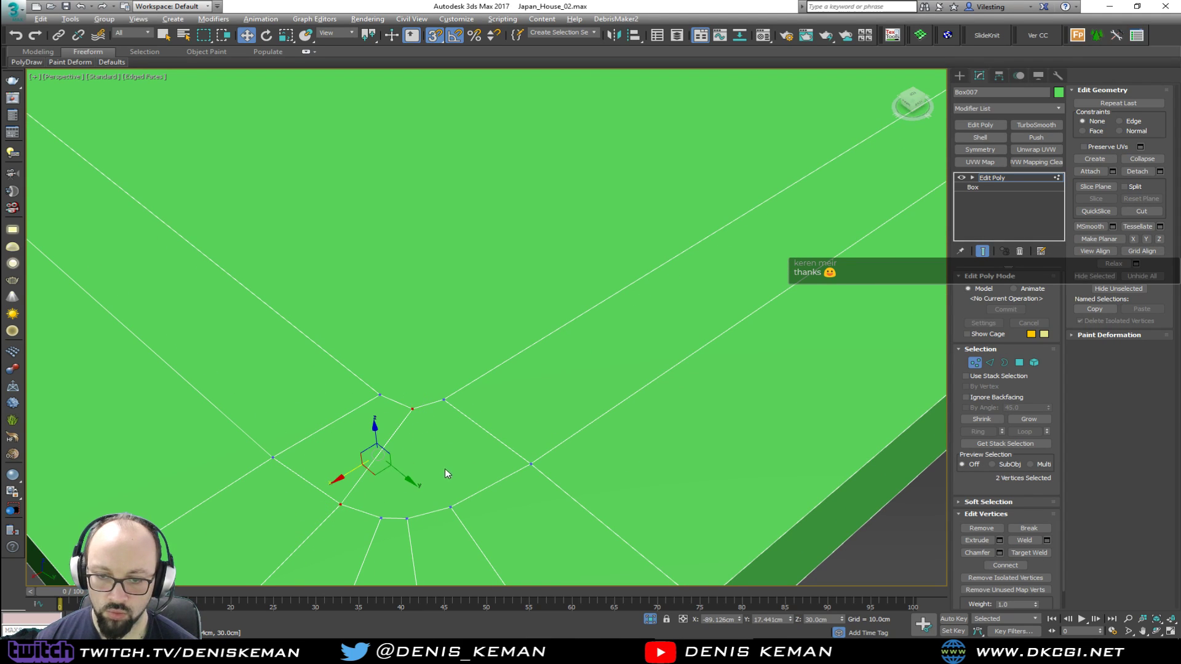
left_click_drag(464, 509, 465, 515)
left_click_drag(426, 397, 405, 418, "ctrl")
key("ctrl+shift+e")
Collapse the two middle vertices of the inset's rounded corner into one
left_click_drag(418, 504, 372, 531)
left_click(1139, 161)
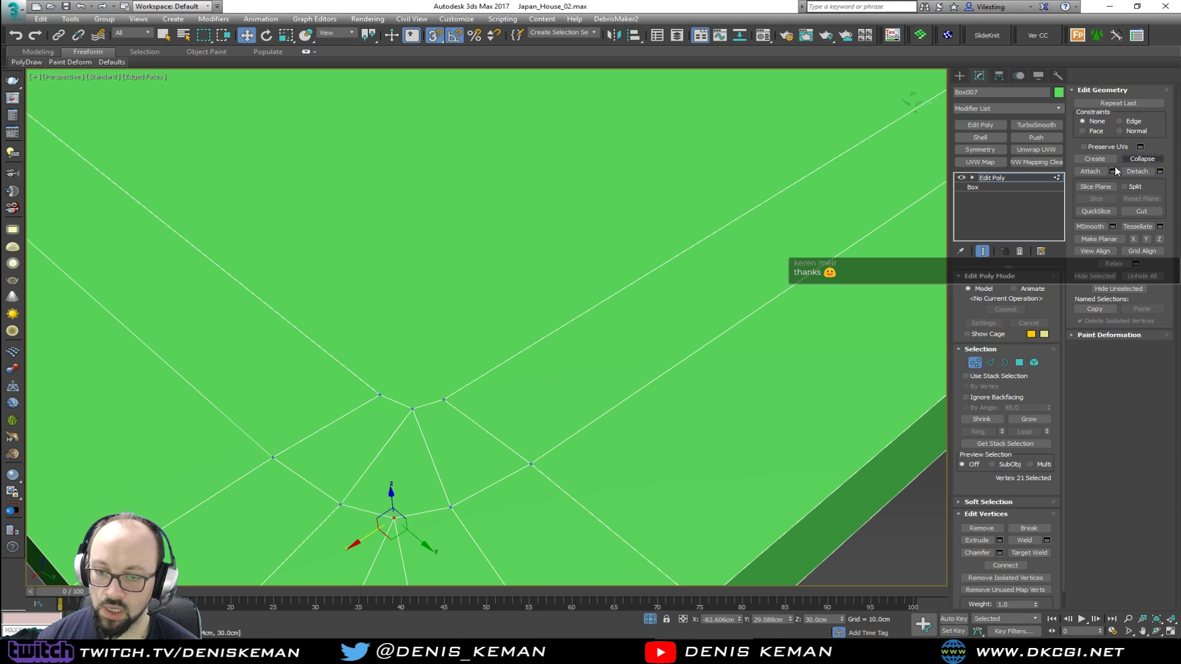
middle_click_drag(425, 452, 430, 288)
scroll(430, 288, "down", 4)
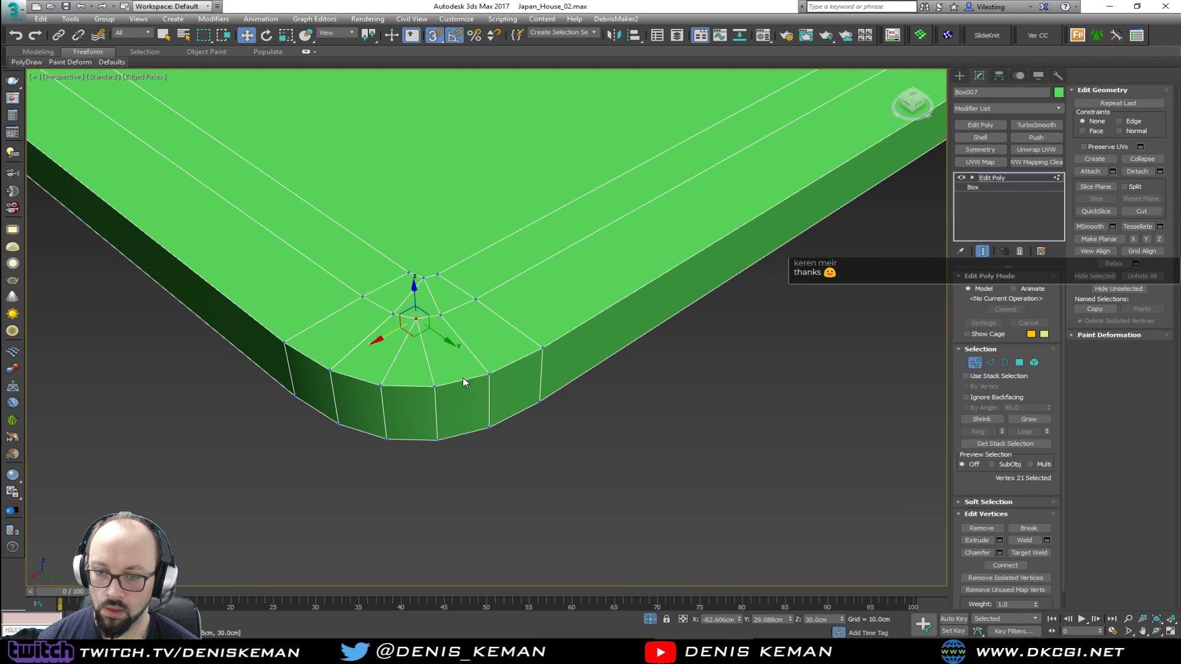
Add an edge loop across each border strip, one on either side of the rounded corner
middle_click_drag(454, 382, 411, 427)
scroll(433, 437, "down", 5)
left_click(367, 366)
key("alt+s")
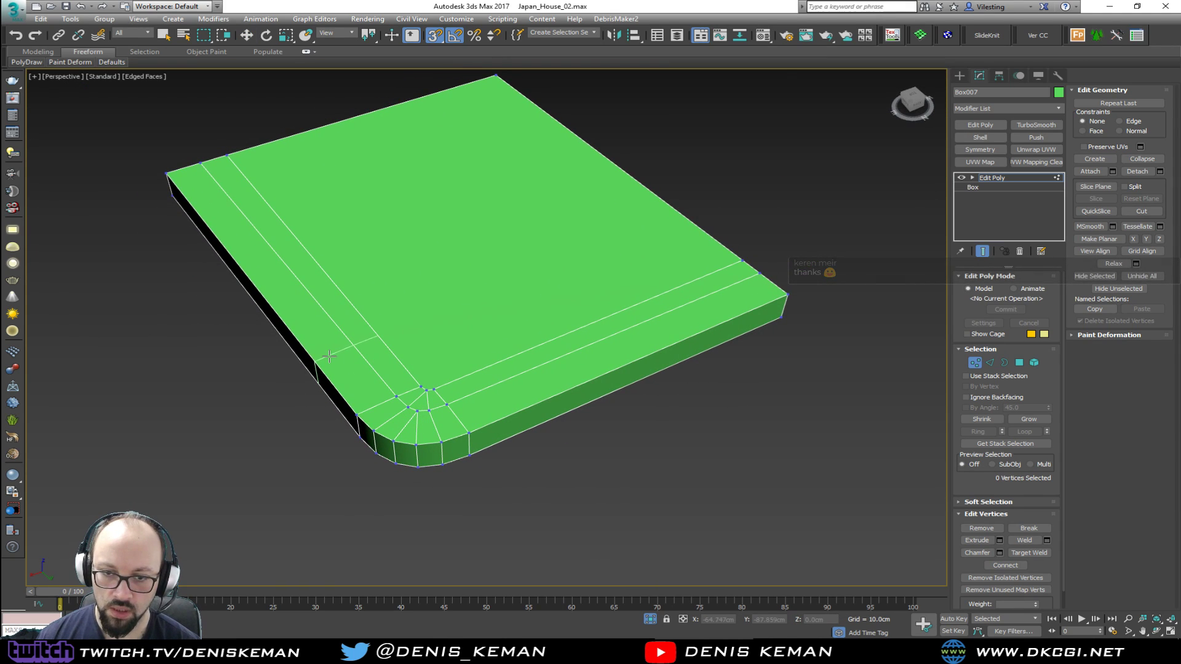
left_click(330, 356)
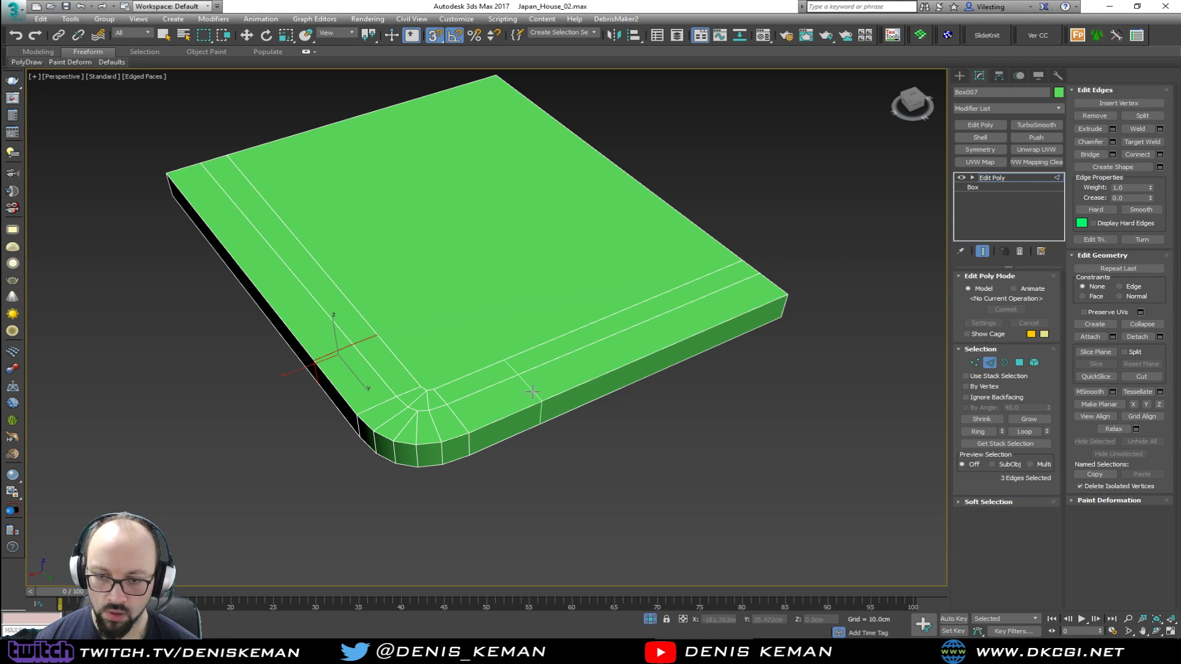
left_click(536, 389)
Connect the ring of vertical side edges with one horizontal segment at mid-height
middle_click_drag(535, 433, 484, 429, "alt")
key("alt+r")
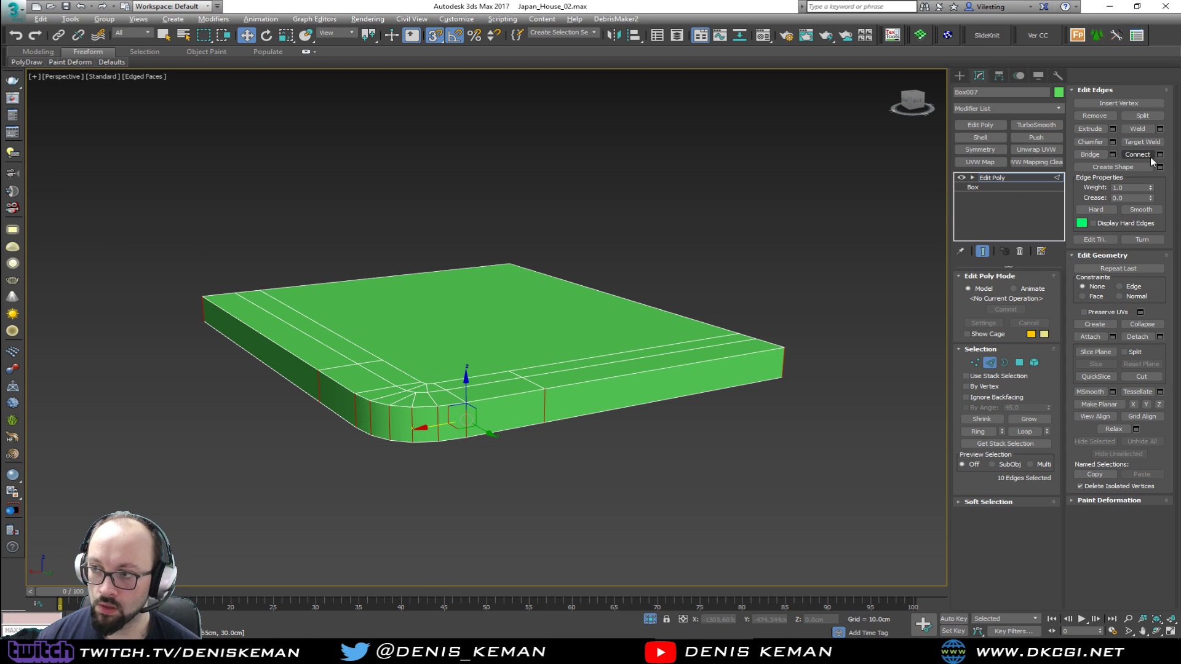
left_click(1159, 154)
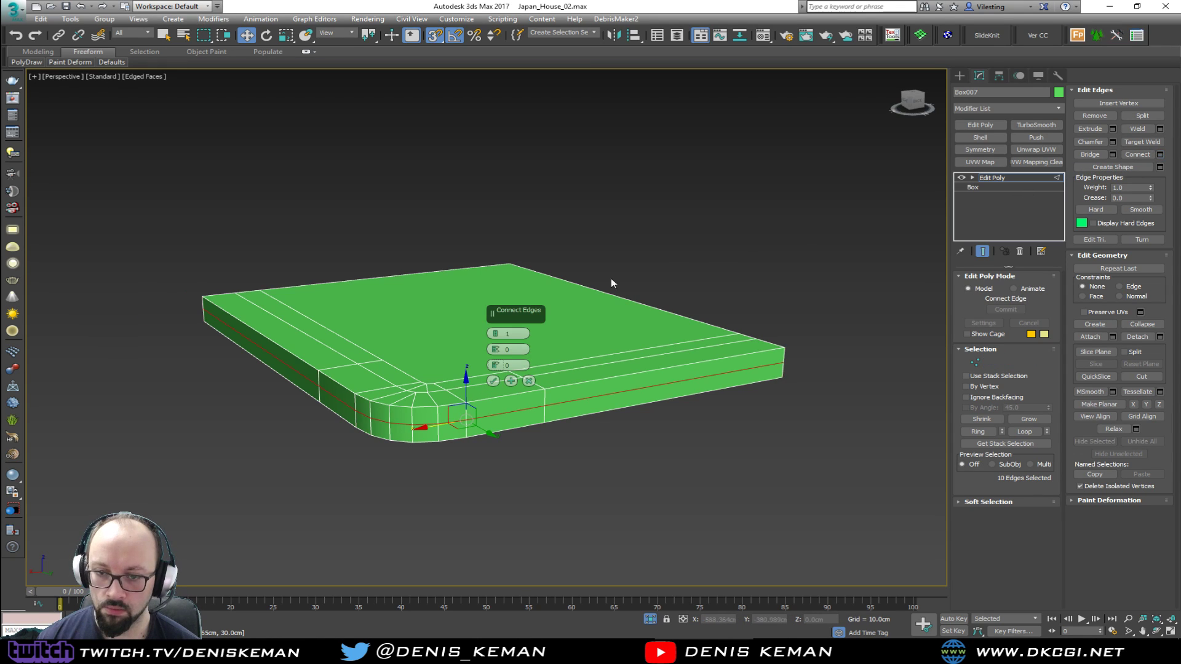
left_click(492, 382)
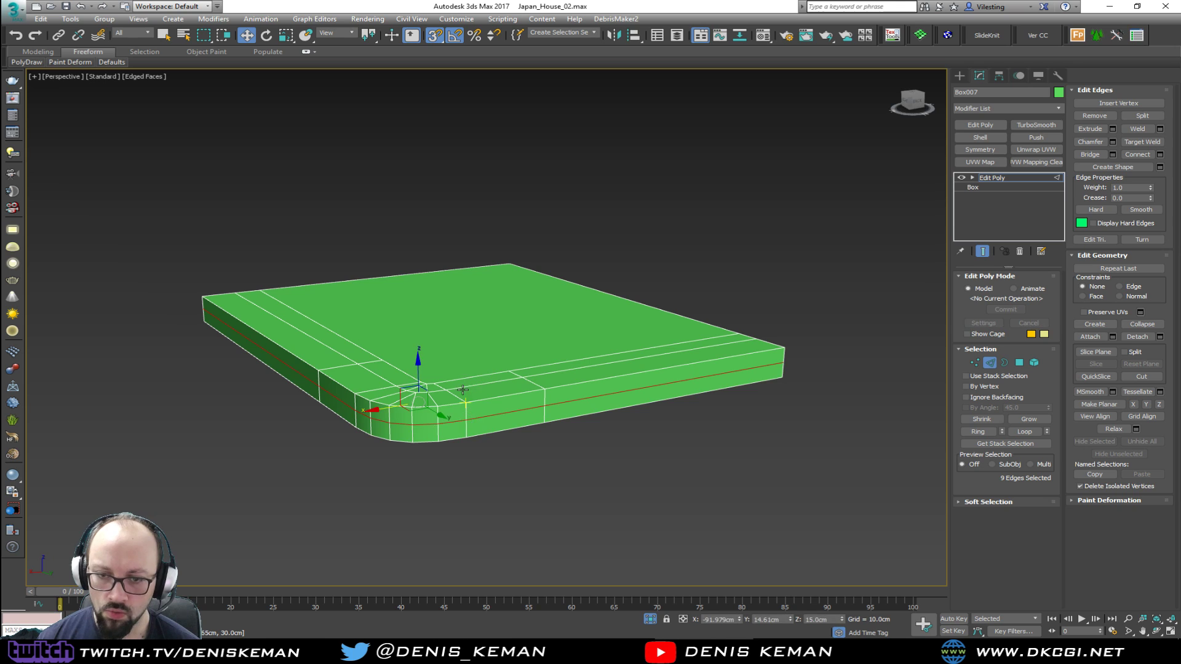
scroll(424, 423, "up", 2)
scroll(424, 423, "up", 4)
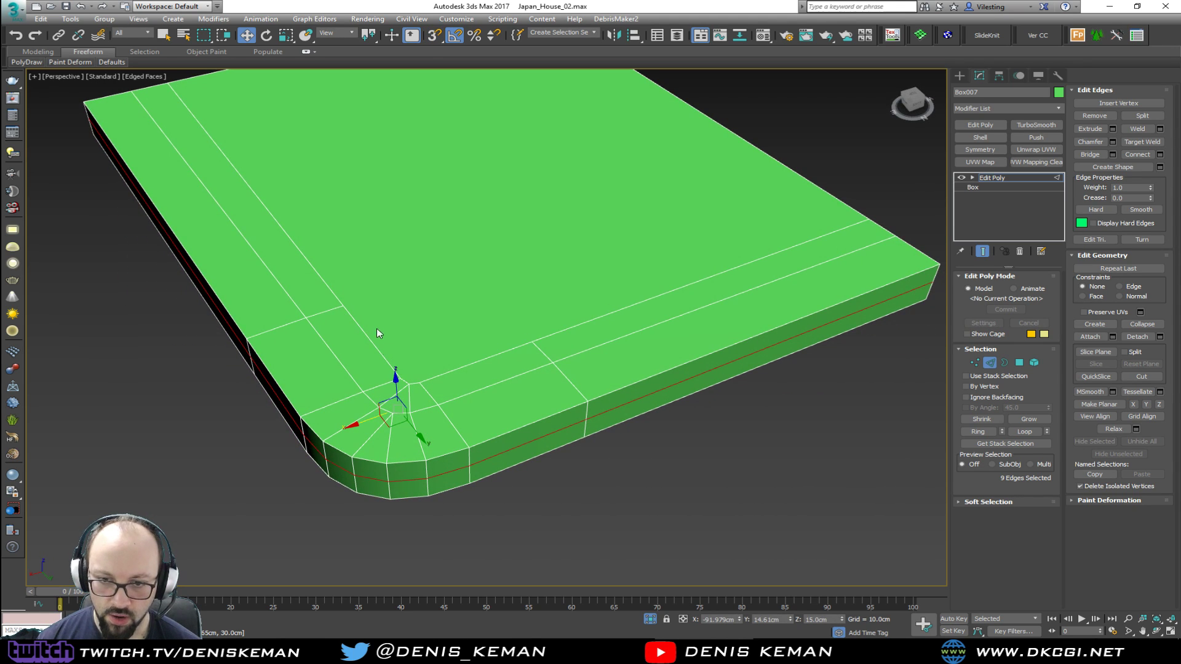
Cut two crossing lines over the top from the ends of the new strip loops to the opposite platform edges
key("1")
key("alt+c")
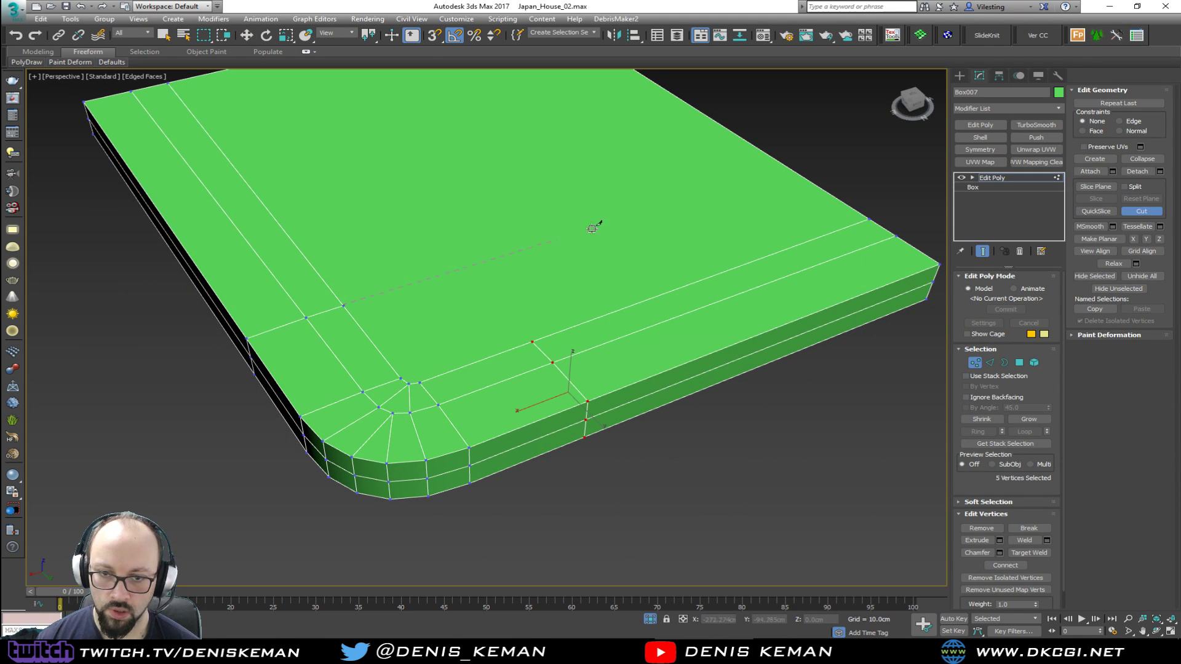
left_click(774, 161)
right_click(773, 160)
middle_click_drag(497, 285, 594, 409)
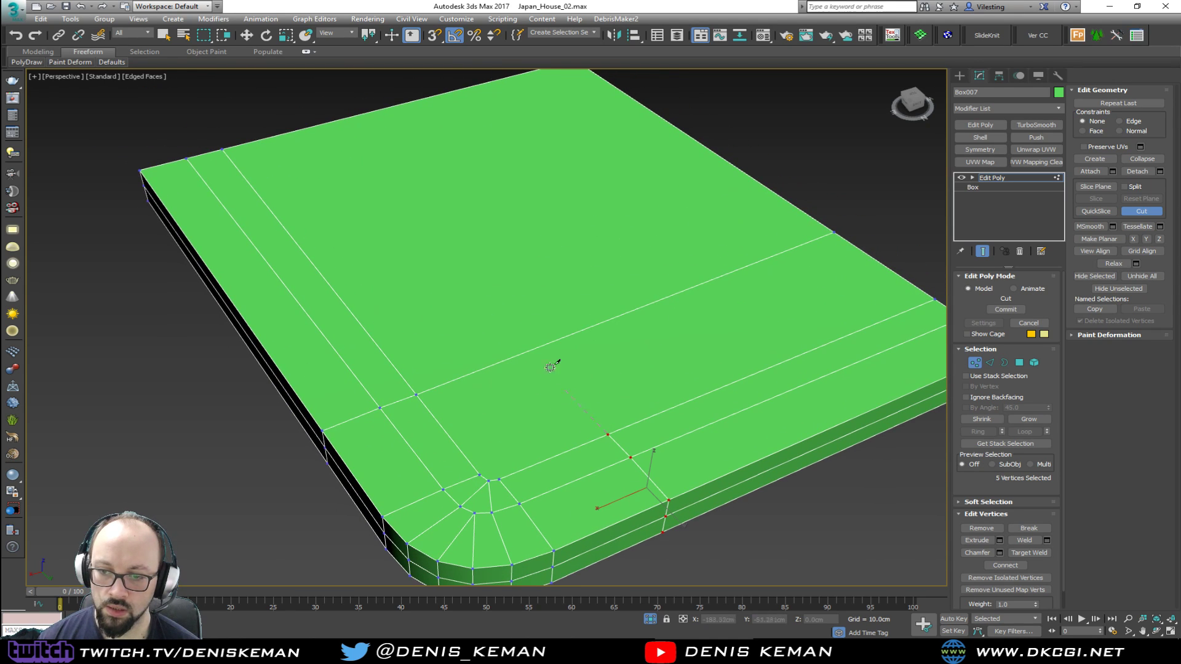
right_click(326, 126)
right_click(401, 238)
key("w")
scroll(483, 432, "up", 3)
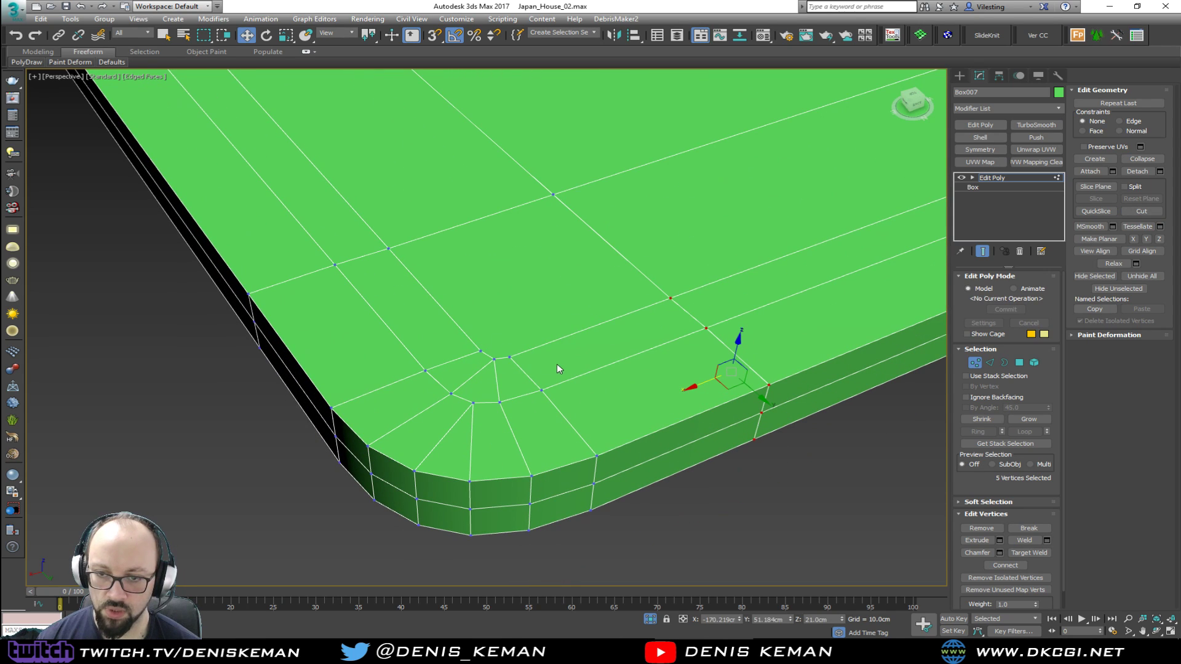
Delete the upper side faces and outer top strip polygons around the rounded corner, between the two added loops
key("4")
left_click(641, 442)
left_click(556, 486, "ctrl")
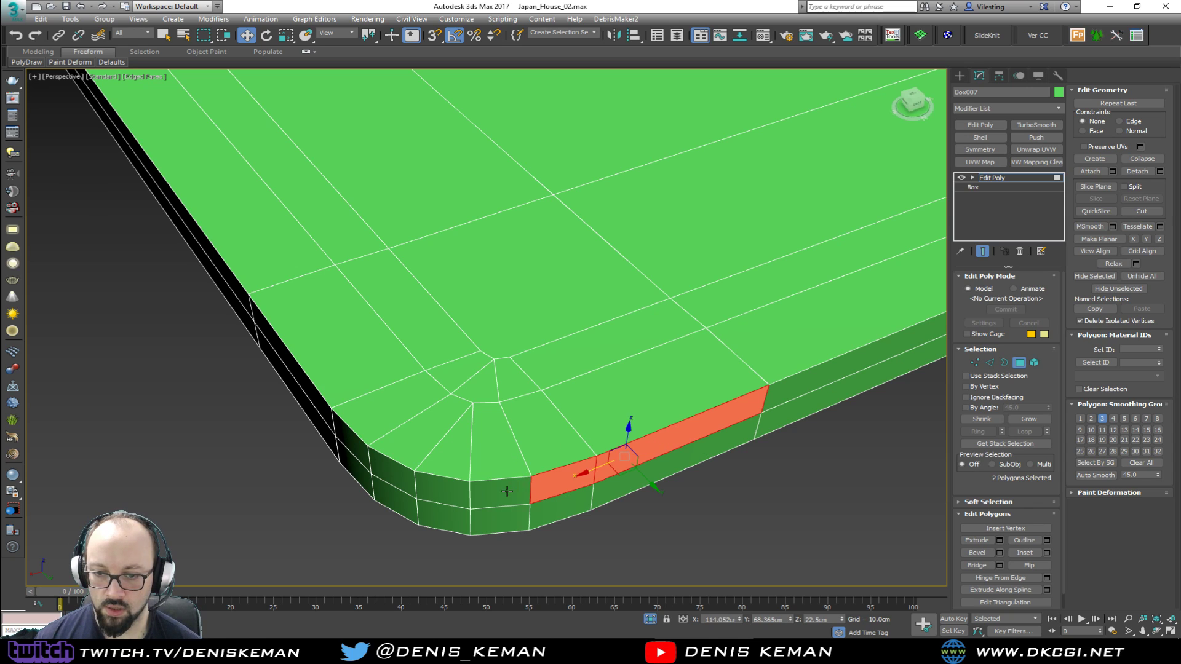
left_click(501, 490, "ctrl")
left_click(443, 487, "ctrl")
left_click(393, 469, "ctrl")
left_click(351, 437, "ctrl")
left_click(325, 397, "ctrl")
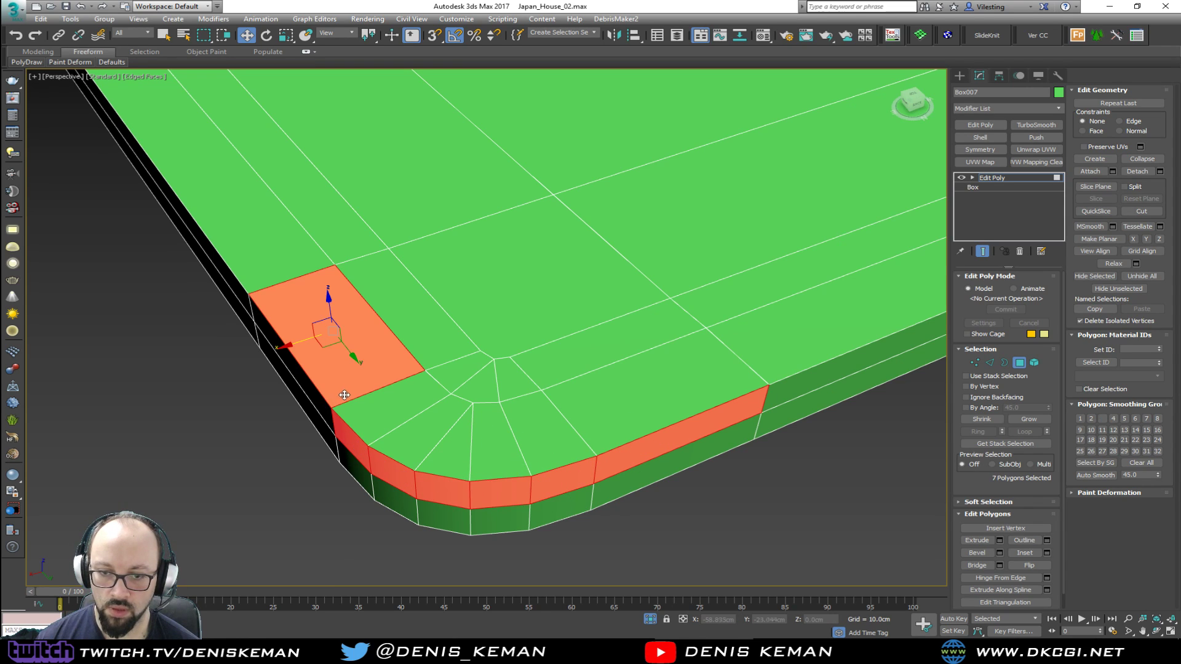
left_click(317, 397, "ctrl")
left_click(394, 407, "ctrl")
left_click(413, 438, "ctrl")
left_click(463, 447, "ctrl")
left_click(498, 448, "ctrl")
left_click(538, 449, "ctrl")
left_click(600, 427, "ctrl")
middle_click_drag(600, 427, 587, 378, "alt")
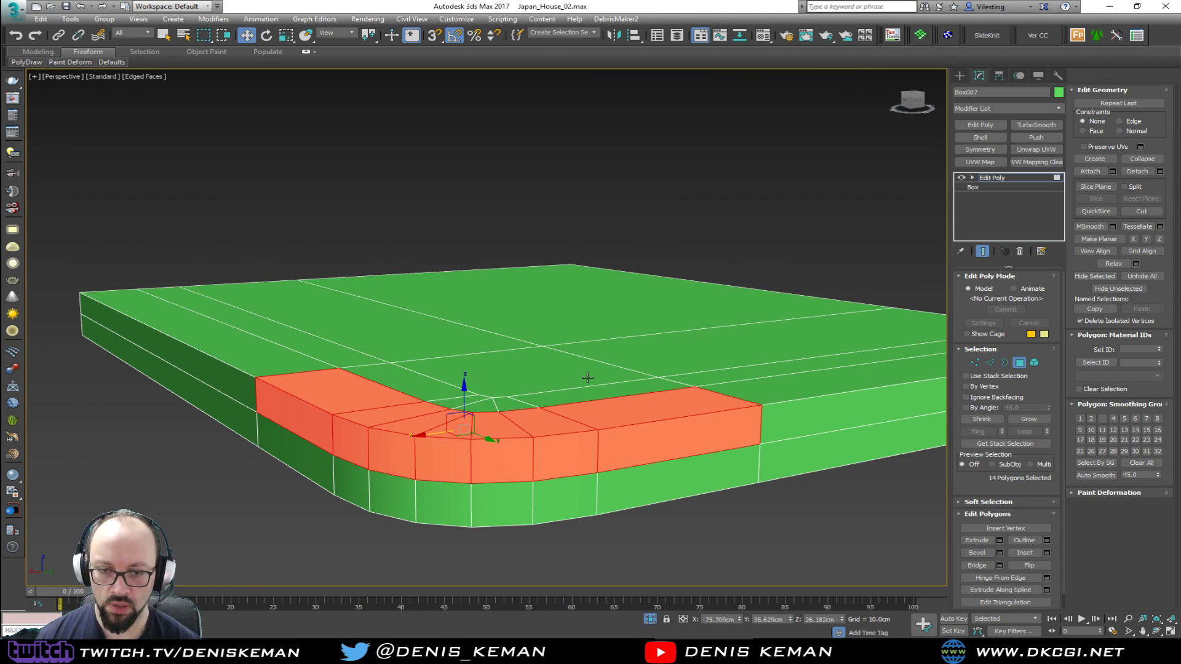
key("Delete")
Extrude the inner top edges of the corner opening straight down, snapping them to the mid-height line
key("2")
double_click(441, 408)
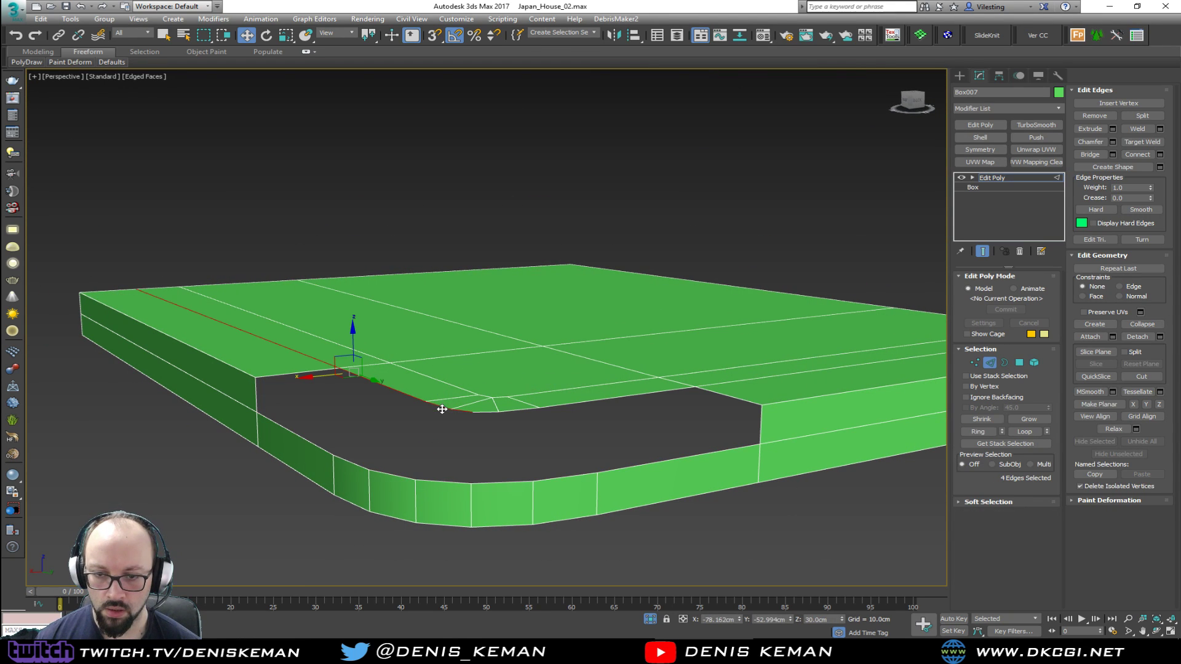
double_click(572, 404, "ctrl")
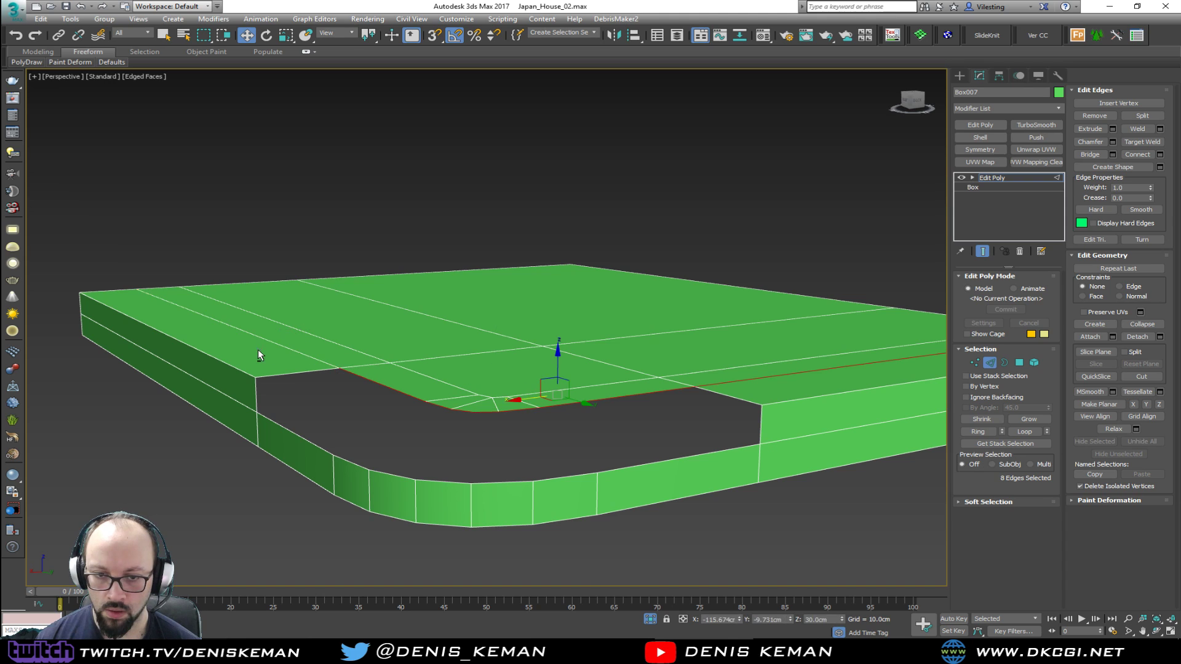
left_click(812, 359, "alt")
left_click_drag(482, 363, 415, 479, "shift")
key("s")
middle_click_drag(332, 434, 384, 466, "alt")
Bridge the lower edges of the inner corner wall to the outer mid-height edges to form the step's tread
double_click(391, 437)
left_click(359, 488, "ctrl")
left_click(414, 515, "ctrl")
left_click(455, 517, "ctrl")
left_click(510, 518, "ctrl")
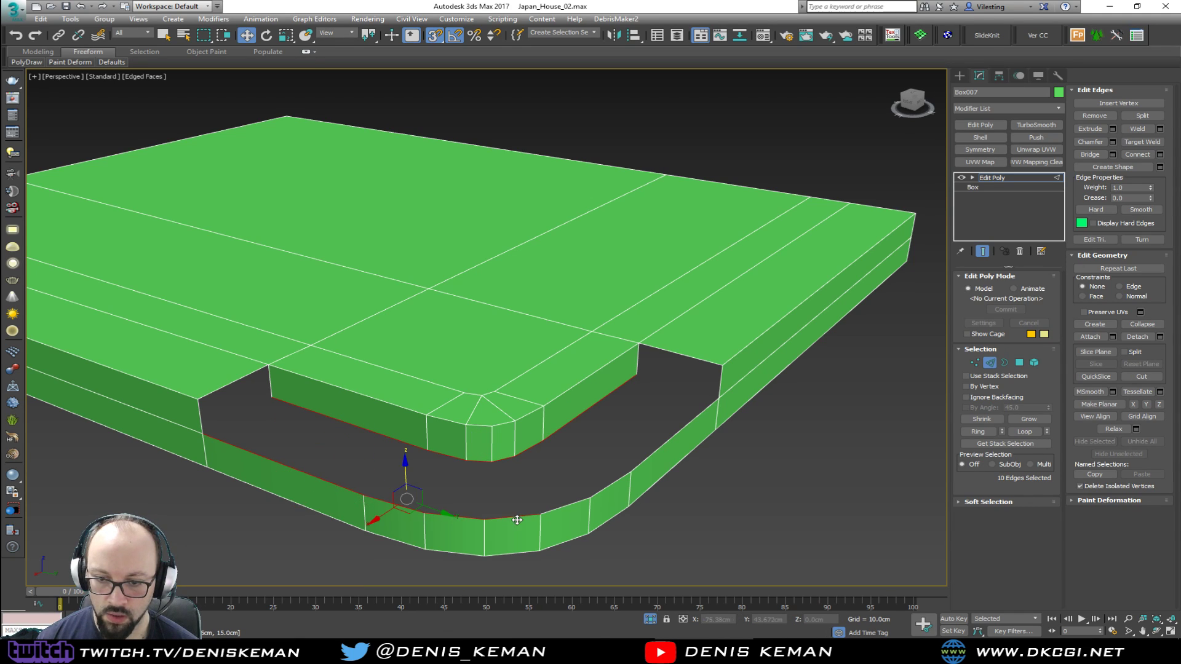
left_click(564, 505, "ctrl")
left_click(622, 476, "ctrl")
left_click(669, 453, "ctrl")
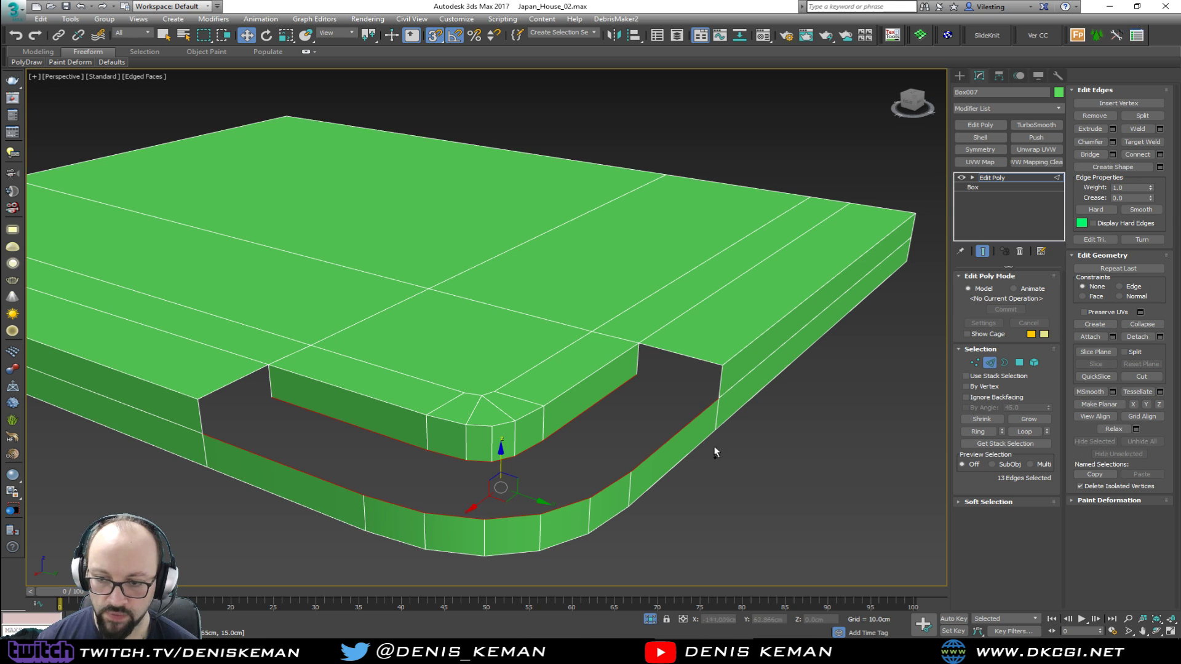
left_click(1089, 154)
Connect the outer and inner vertices where the tread's curve begins, and remove the stray diagonal edge beside them
middle_click_drag(641, 305, 483, 378, "alt")
key("1")
left_click(387, 527)
left_click(421, 460, "ctrl")
middle_click_drag(430, 480, 401, 492, "alt")
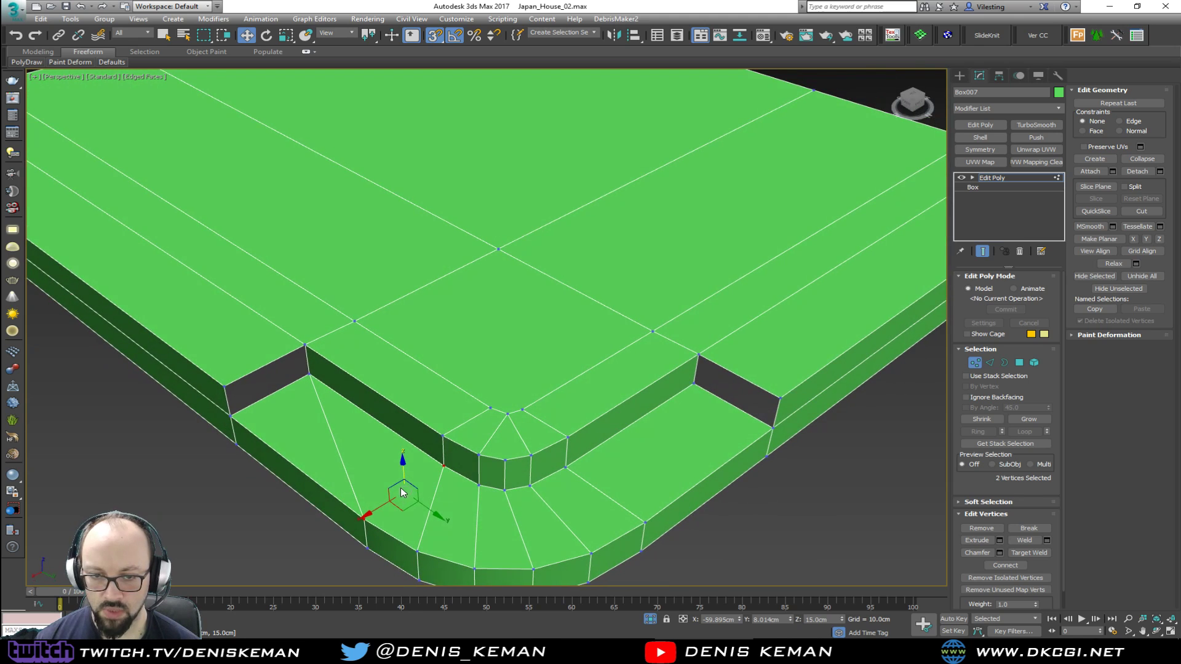
left_click(325, 412)
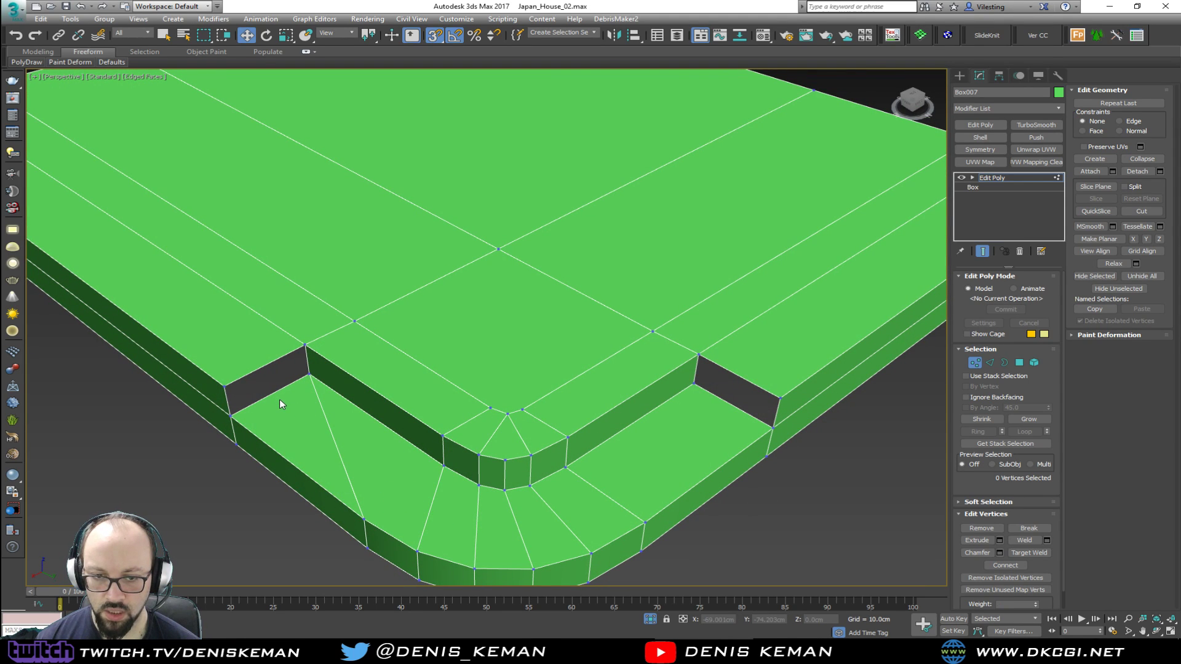
left_click(364, 519)
left_click_drag(450, 472, 451, 475, "ctrl")
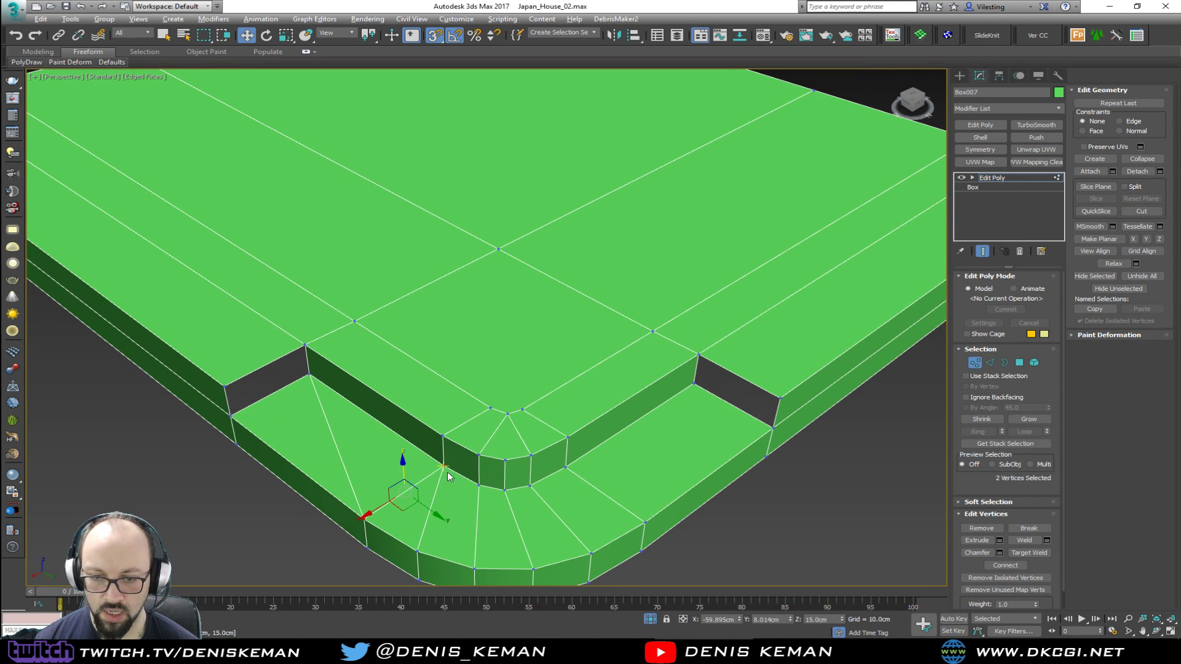
key("2")
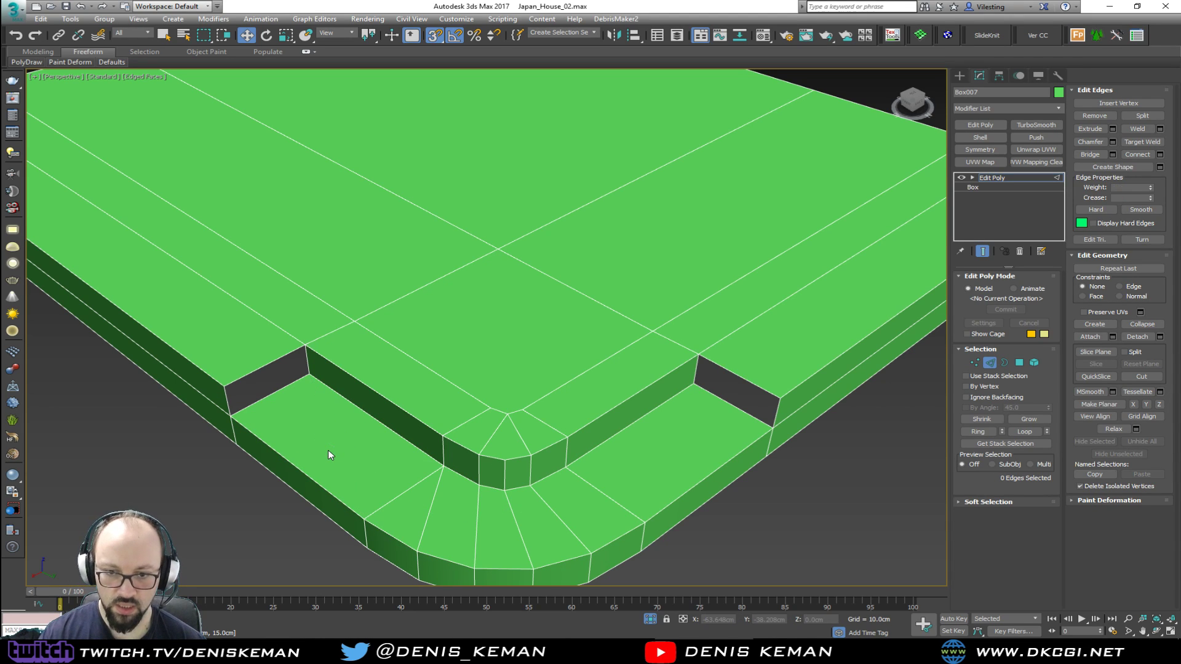
Cap the two open borders at the ends of the recessed corner step
key("3")
left_click(289, 386)
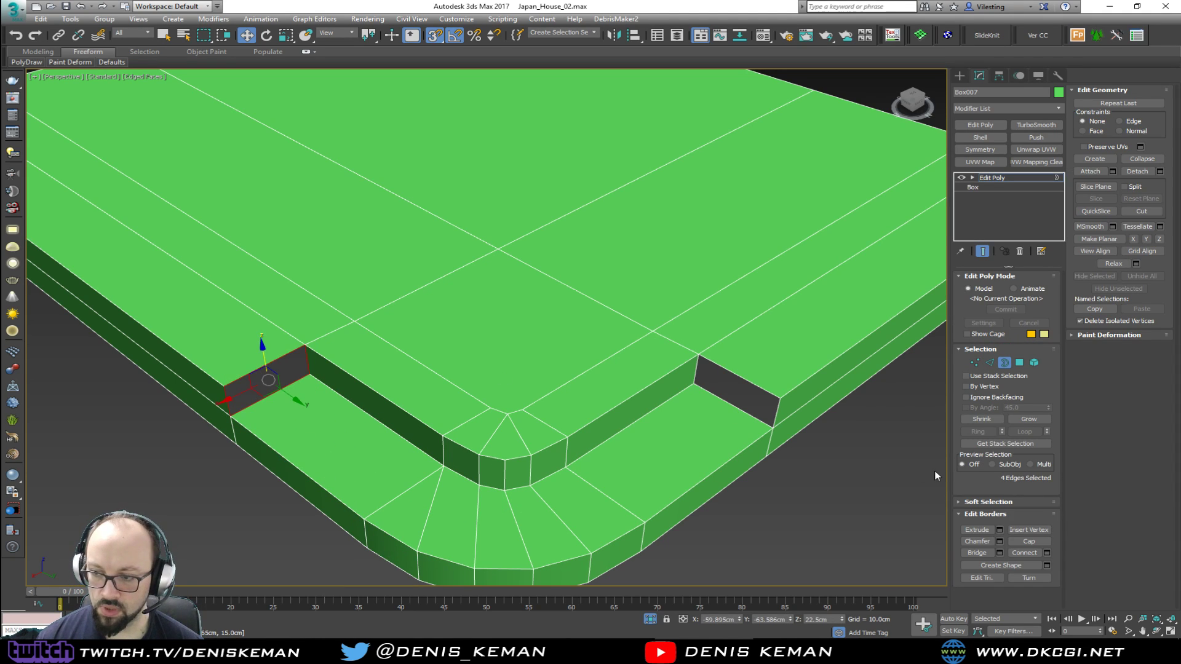
left_click(1028, 541)
left_click(764, 387)
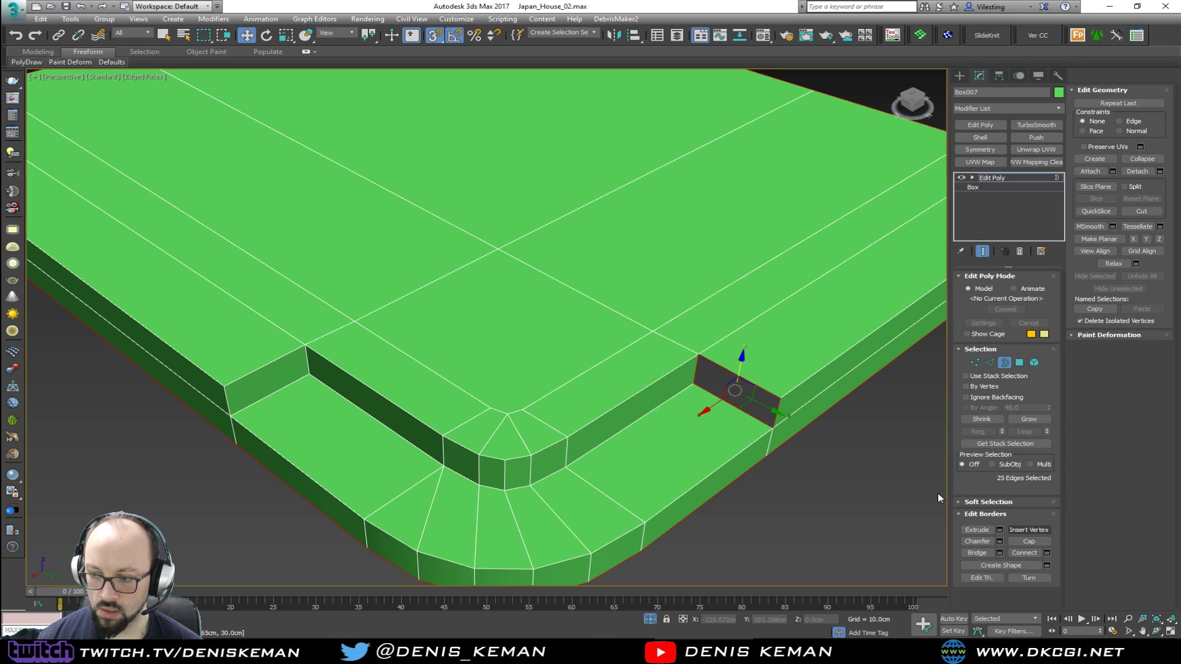
left_click(762, 385)
left_click(1015, 546)
left_click(822, 484)
Leave border editing and turn off the edged-faces display to examine the shape of the stepped corner
left_click(1002, 362)
left_click(757, 504)
key("F4")
scroll(441, 414, "up", 3)
middle_click_drag(441, 413, 409, 374, "alt")
left_click(379, 334)
scroll(390, 348, "down", 4)
scroll(440, 408, "up", 4)
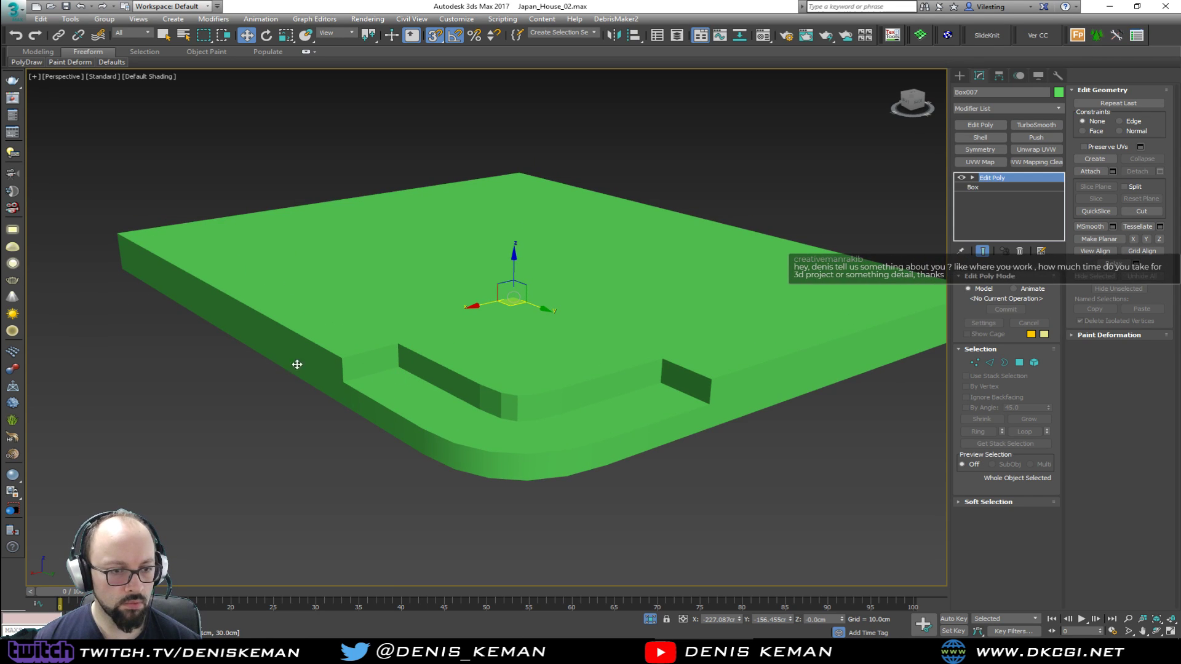
middle_click_drag(492, 364, 498, 376)
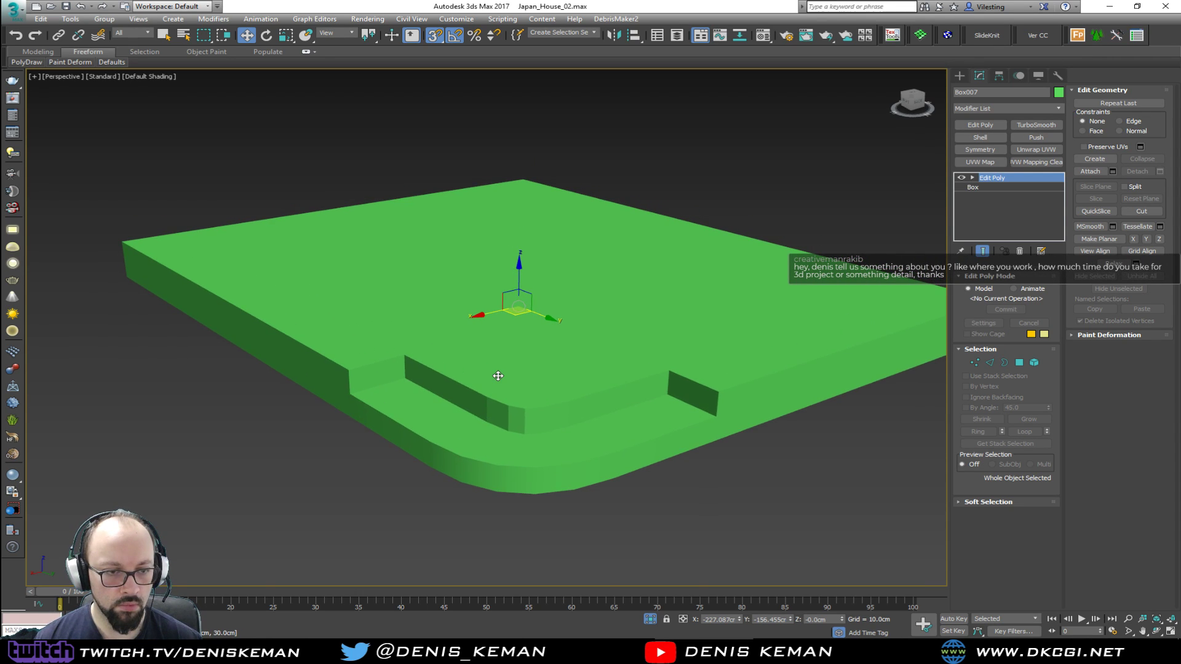
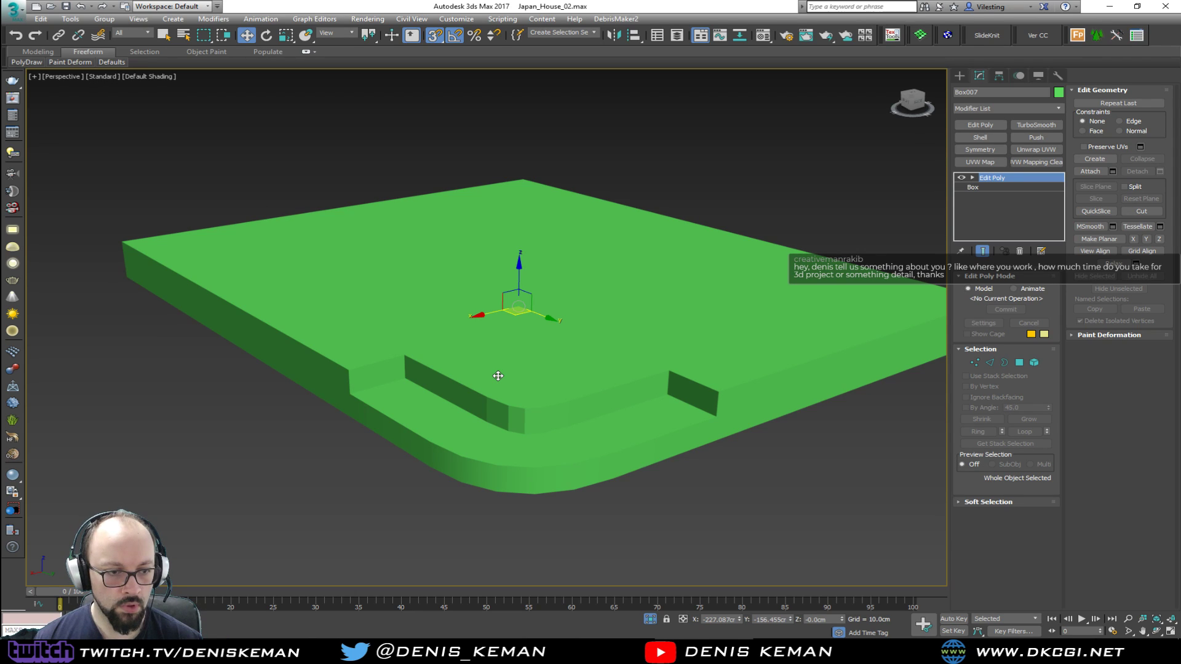
Show the edged faces and connect the rounded corner's centre vertex to the diagonal grid vertex on the platform's top face
scroll(498, 375, "up", 1)
key("F4")
scroll(485, 396, "up", 3)
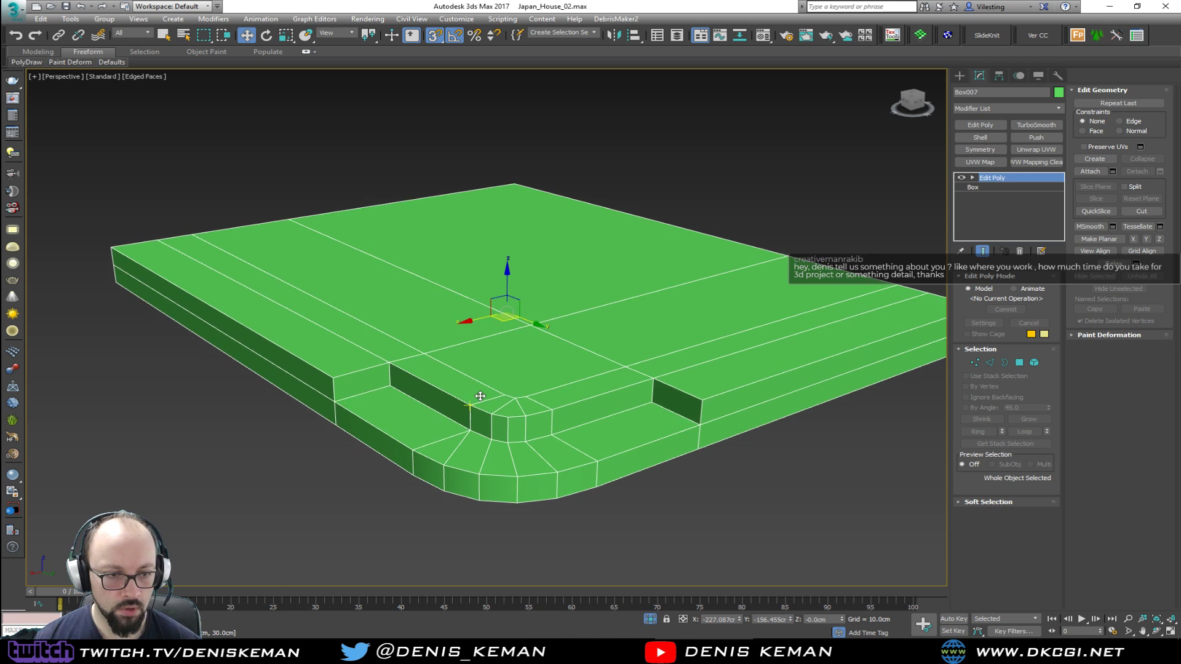
middle_click_drag(480, 406, 455, 354)
key("4")
scroll(523, 397, "up", 2)
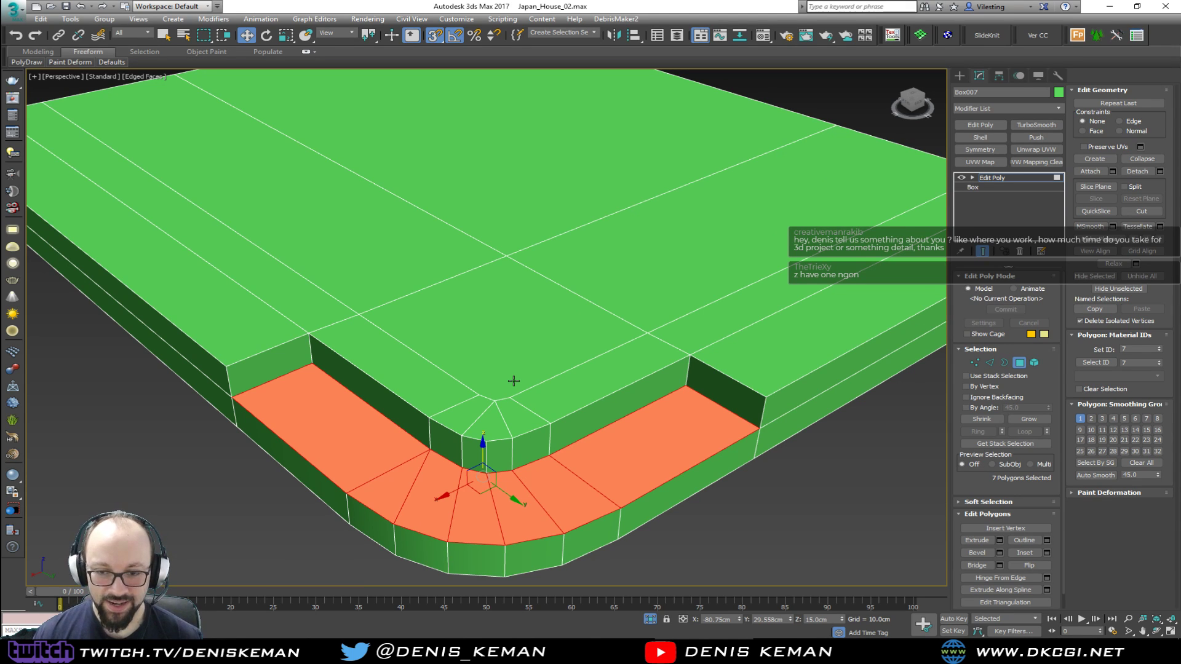
scroll(513, 381, "up", 5)
key("1")
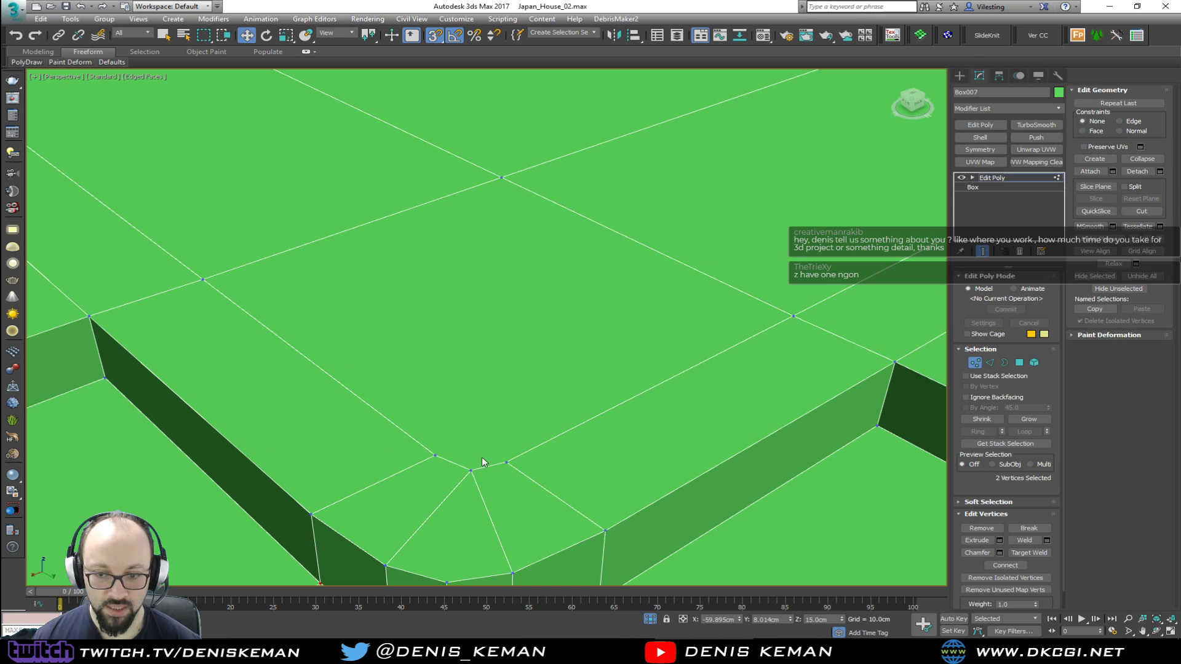
left_click(471, 471)
left_click(502, 177, "ctrl")
key("ctrl+shift+e")
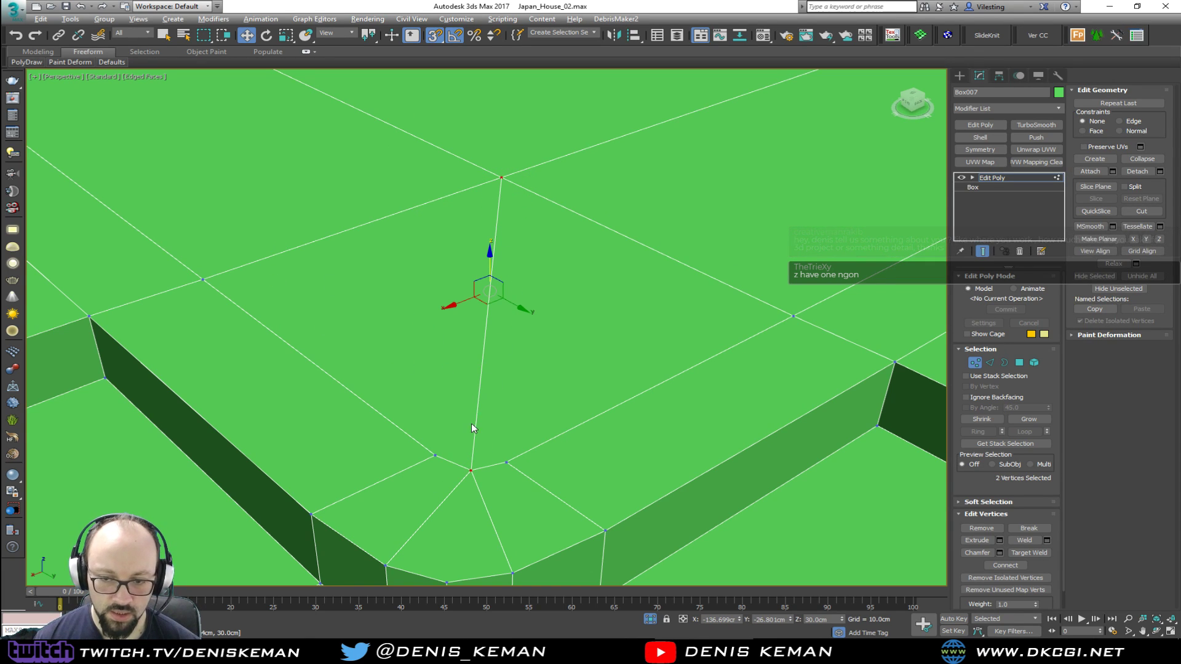
left_click(975, 362)
middle_click_drag(422, 350, 442, 282)
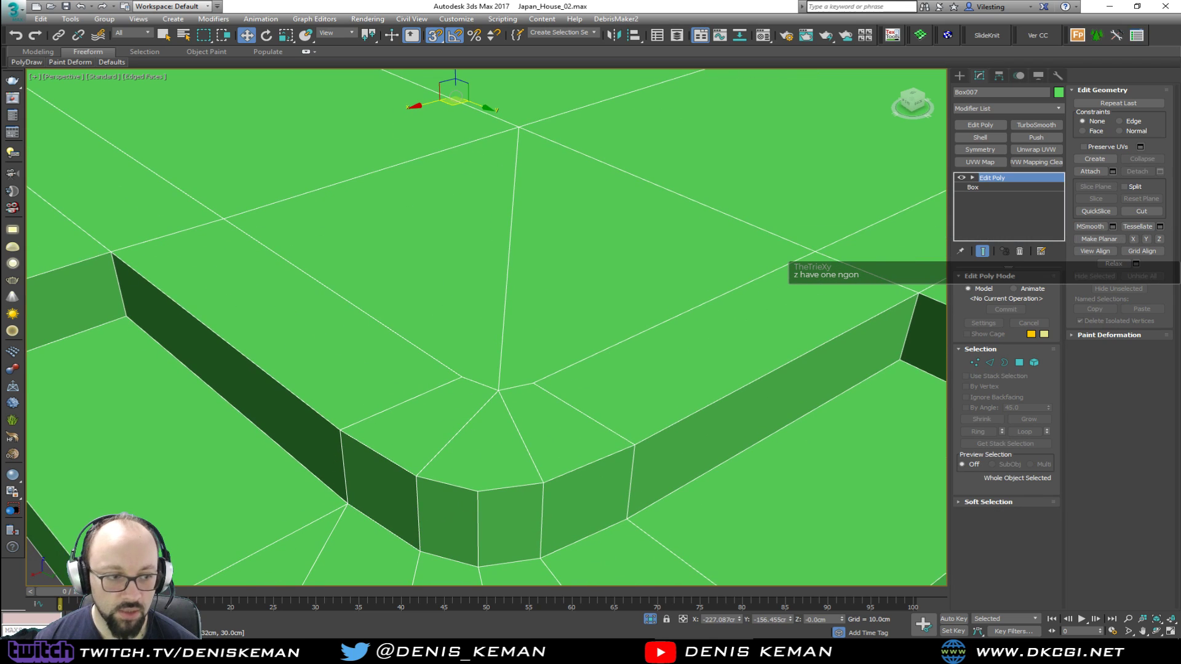
Check the Living_Room_Idea_01 reference photo, and detach the step's seven tread polygons as a cloned separate object
left_click_drag(0, 83, 559, 61)
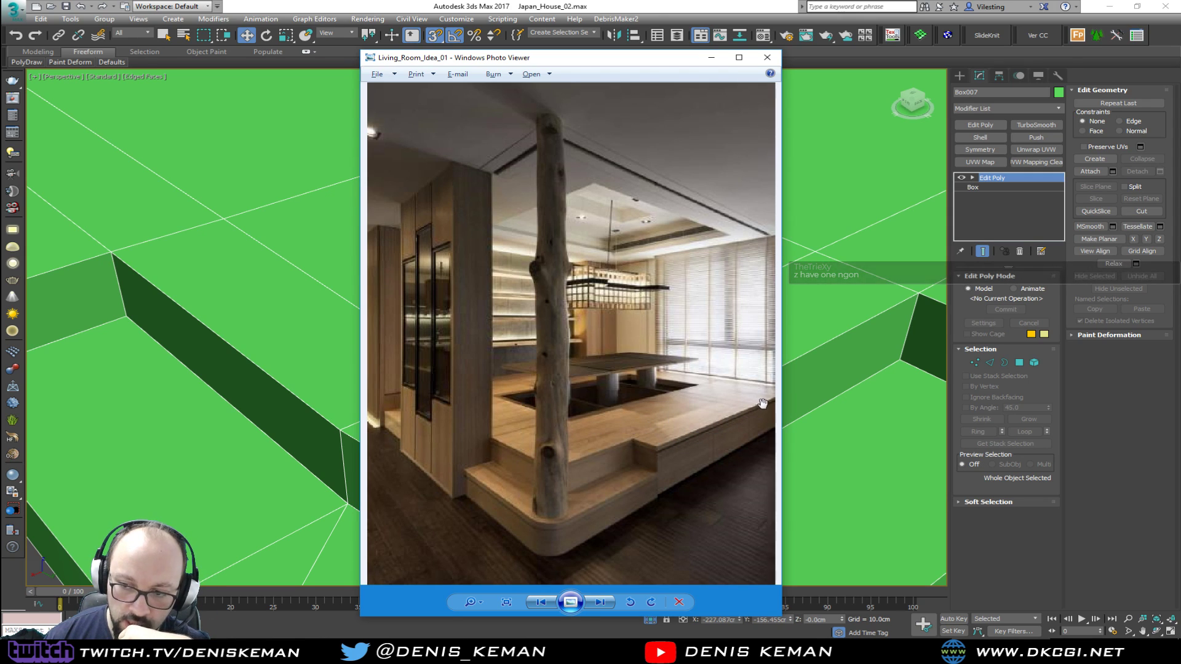
left_click_drag(559, 70, 0, 70)
scroll(443, 301, "down", 5)
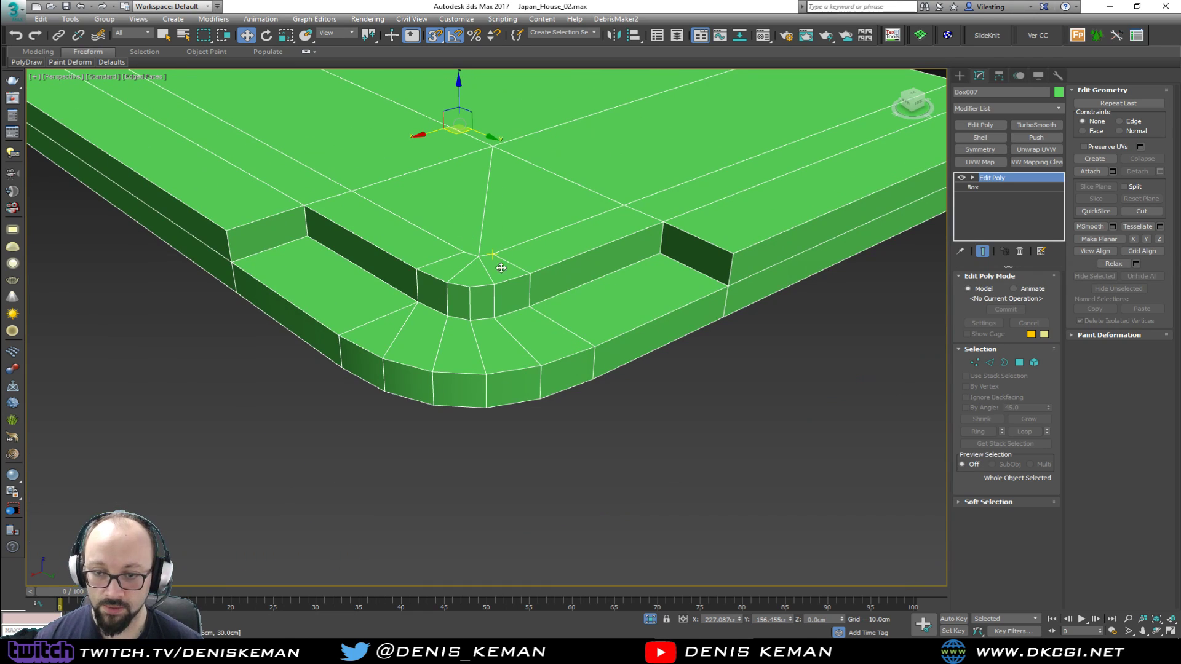
key("4")
middle_click_drag(380, 259, 414, 369)
key("s")
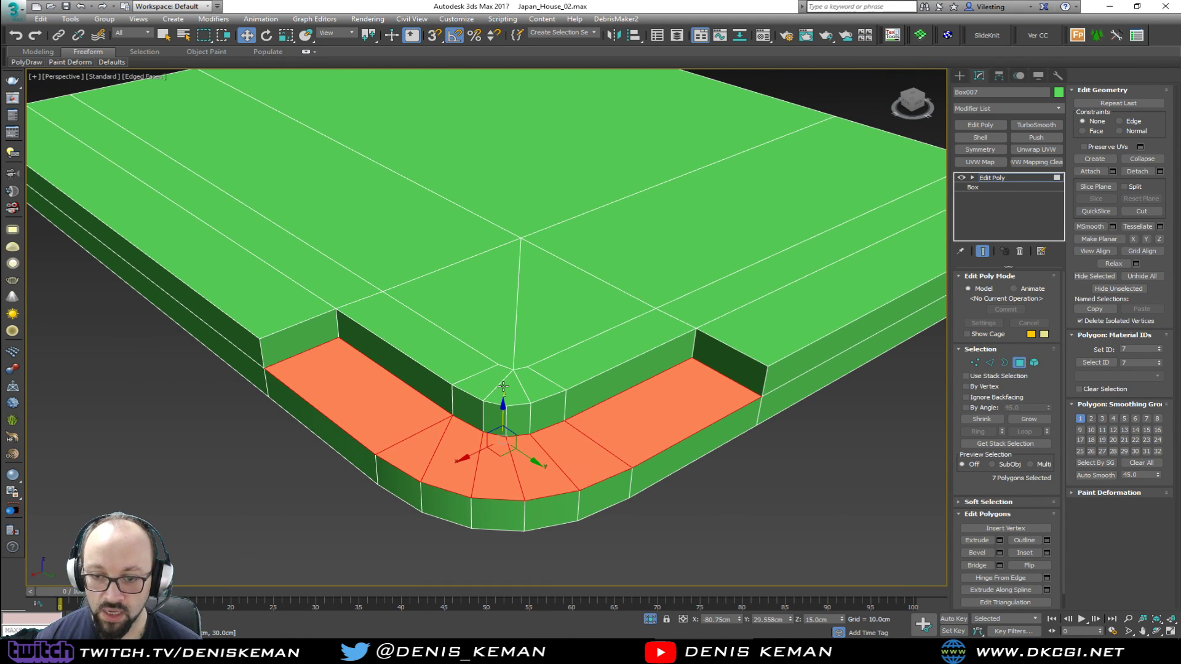
middle_click_drag(527, 385, 485, 396)
left_click(1160, 171)
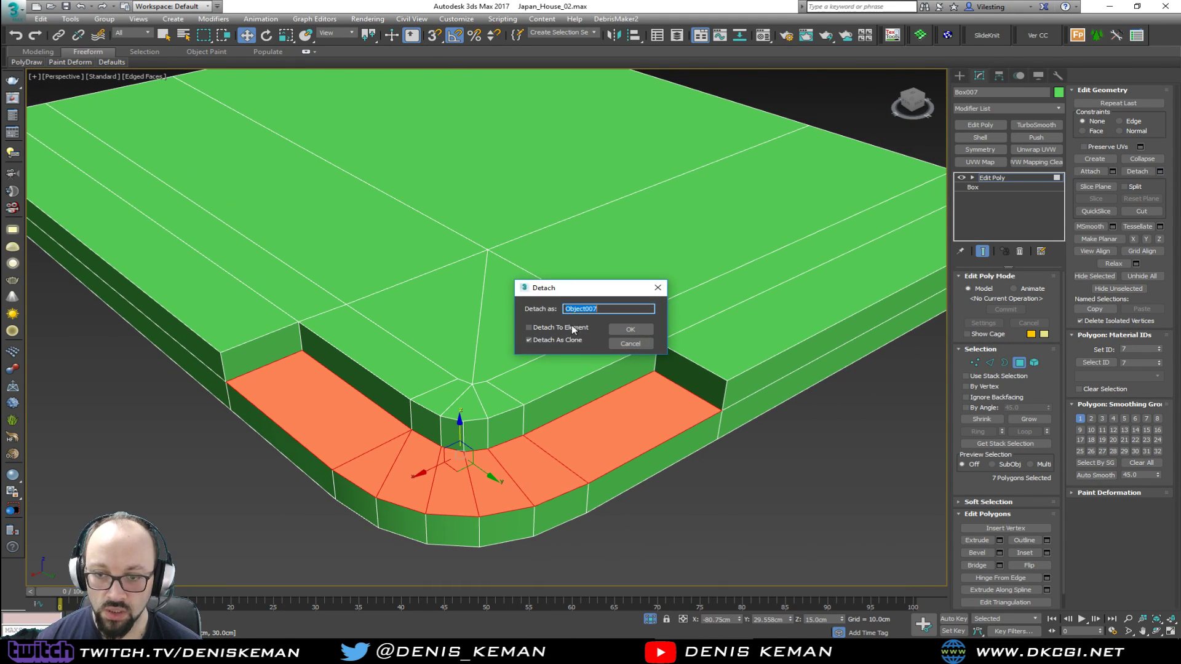
left_click(630, 329)
left_click(677, 440)
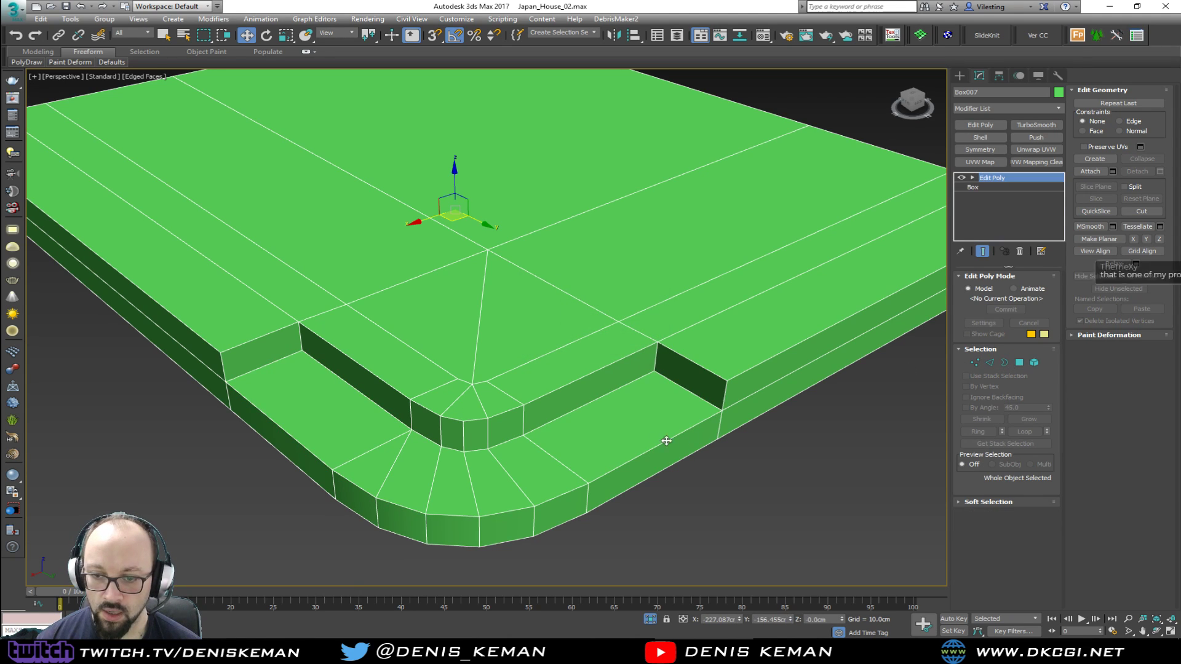
Apply a Shell modifier with an outer amount of 3 cm to the detached tread
left_click(609, 440)
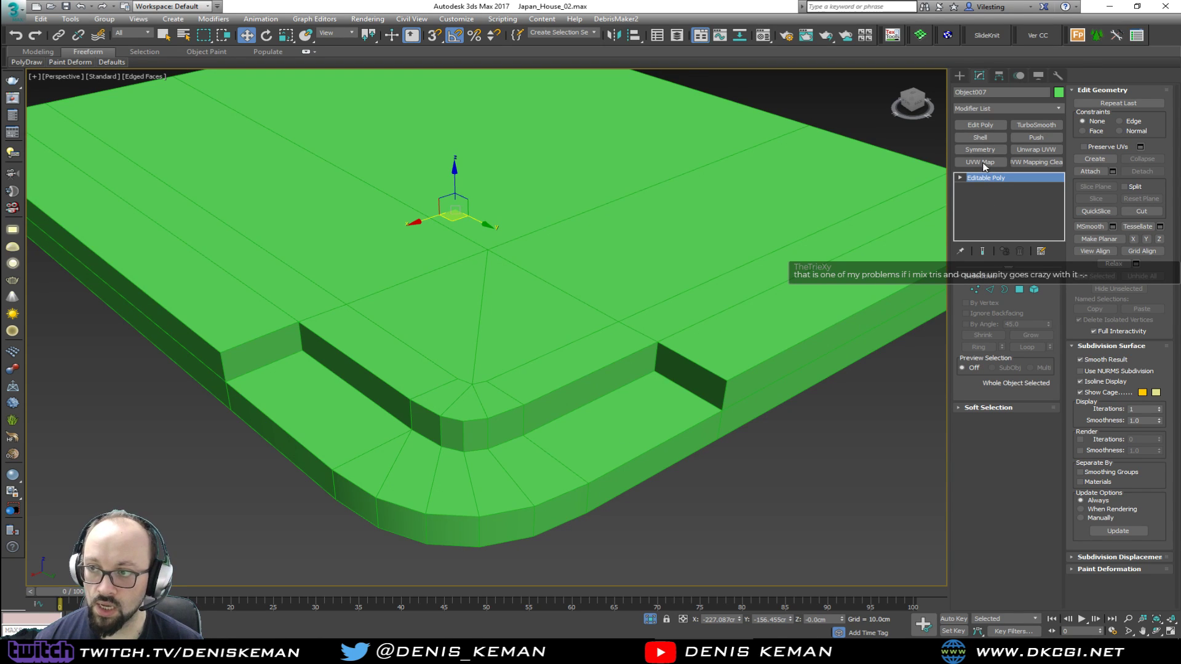
left_click(980, 137)
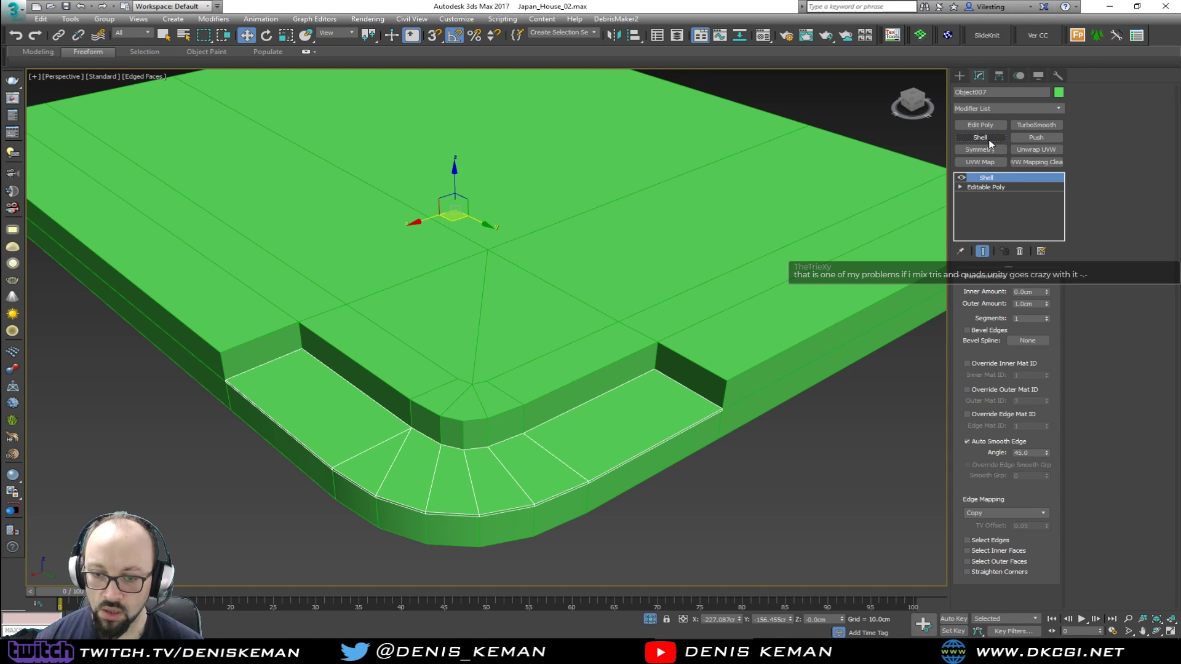
middle_click_drag(479, 429, 491, 406)
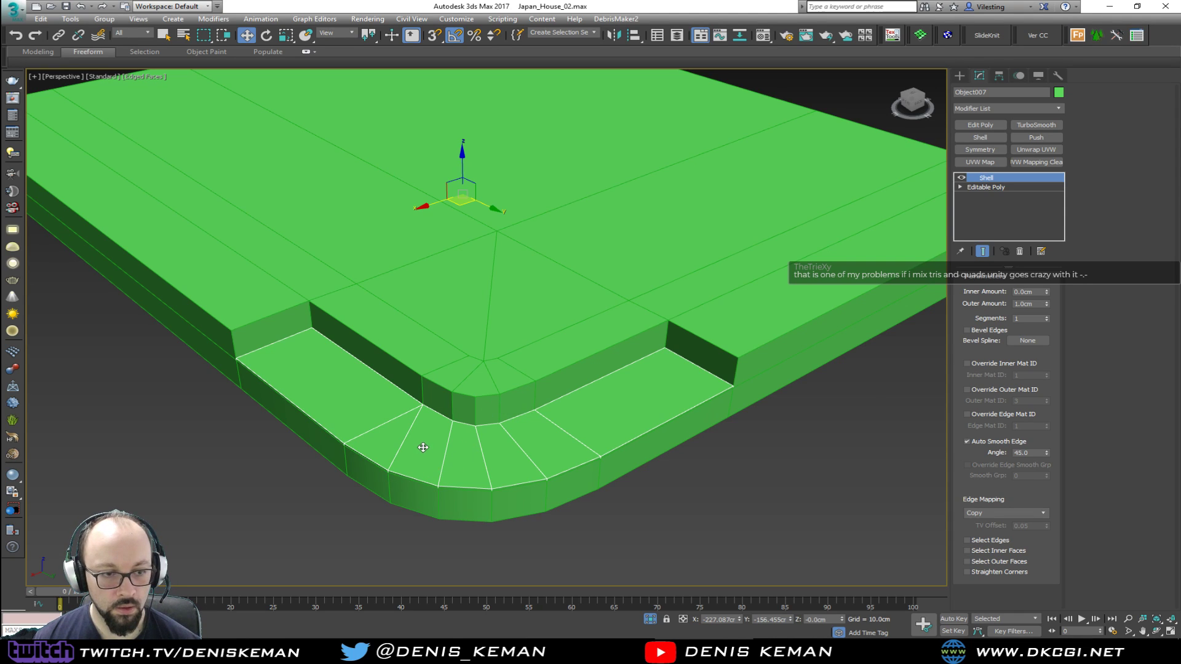
scroll(424, 444, "up", 2)
left_click_drag(1036, 306, 957, 302)
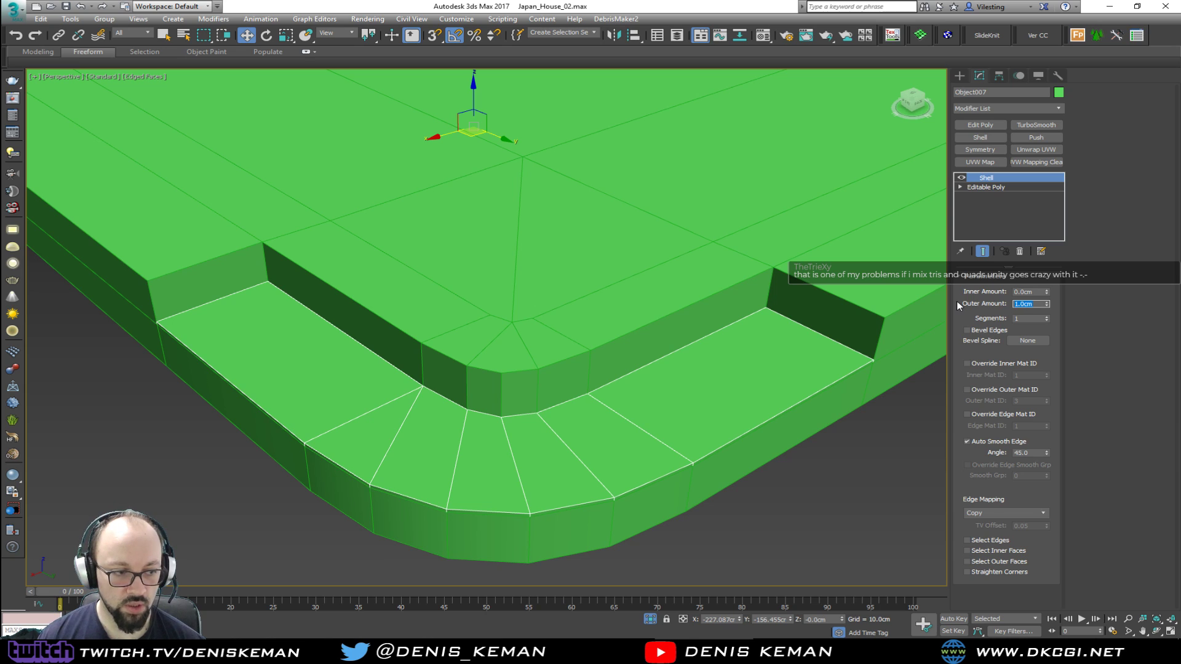
type("3")
key("Return")
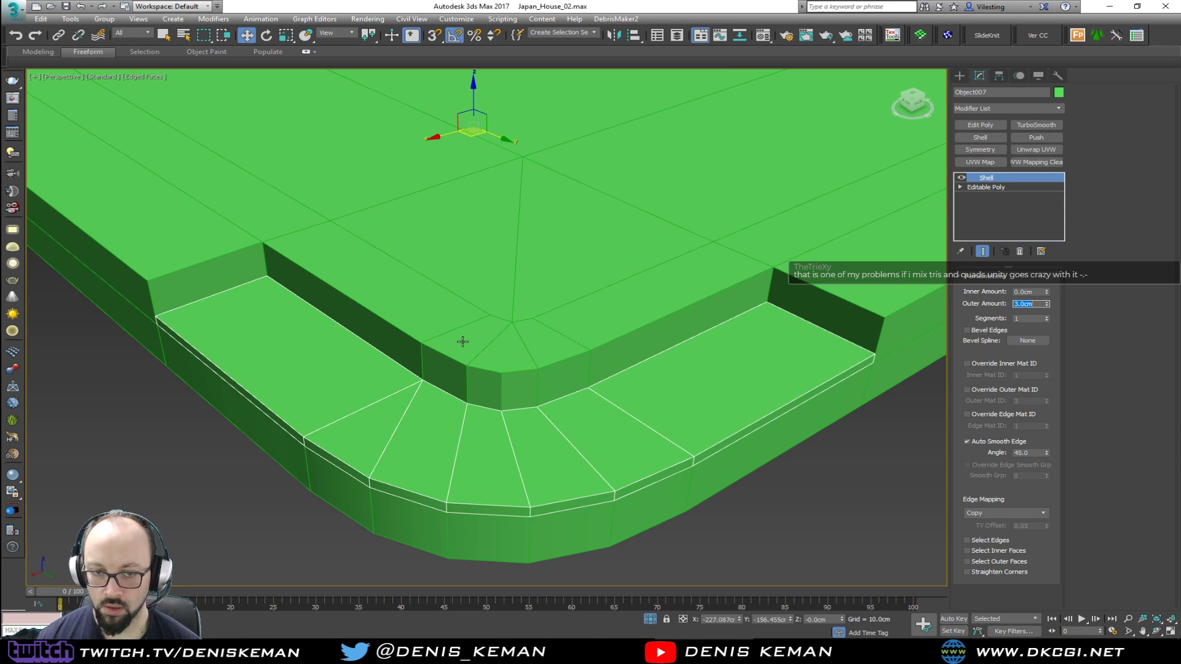
Add a Push modifier to the tread slab with a push value of 1.95 cm so it overhangs the step
left_click(1035, 137)
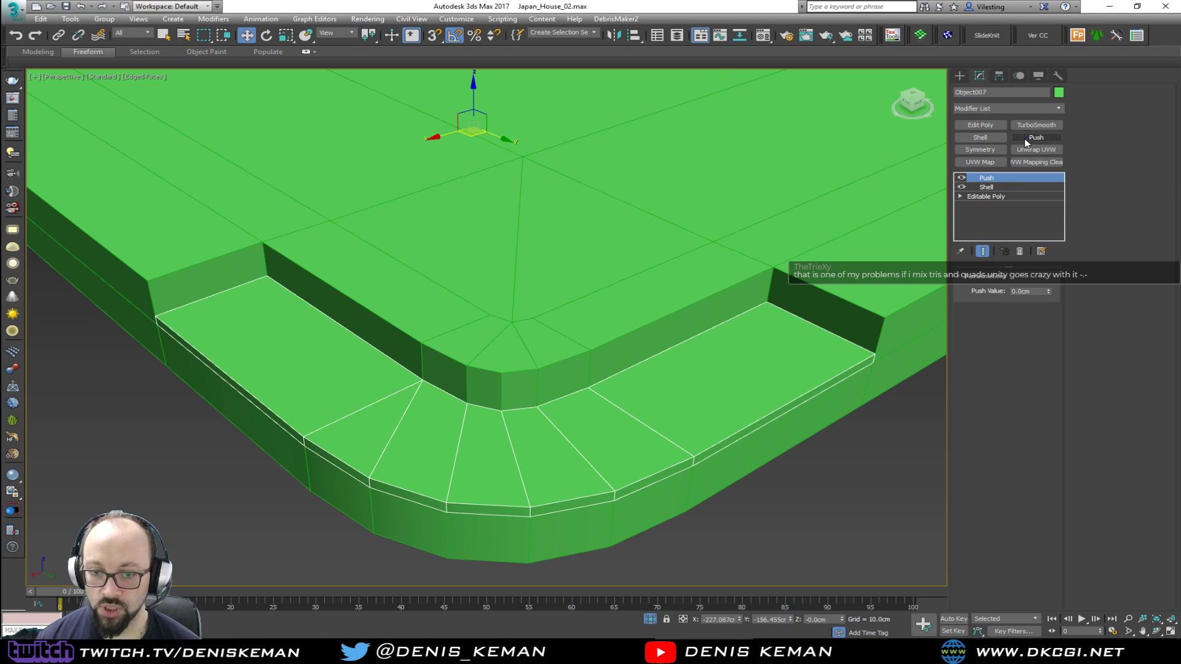
left_click_drag(1049, 293, 1002, 184)
mouse_move(606, 352)
middle_mouse_down("alt")
mouse_move(624, 337)
mouse_move(618, 254)
mouse_move(616, 334)
middle_mouse_up("alt")
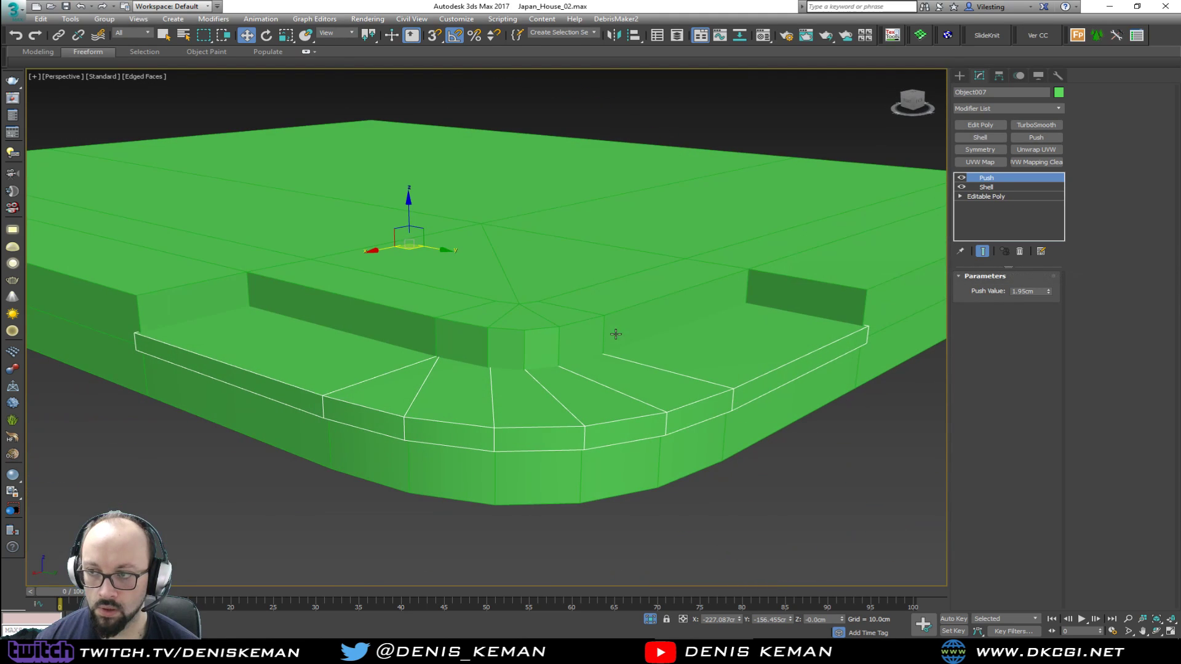
Reduce the Shell's outer amount to 0.92 cm to thin the tread slab under its Push modifier
key("alt+w")
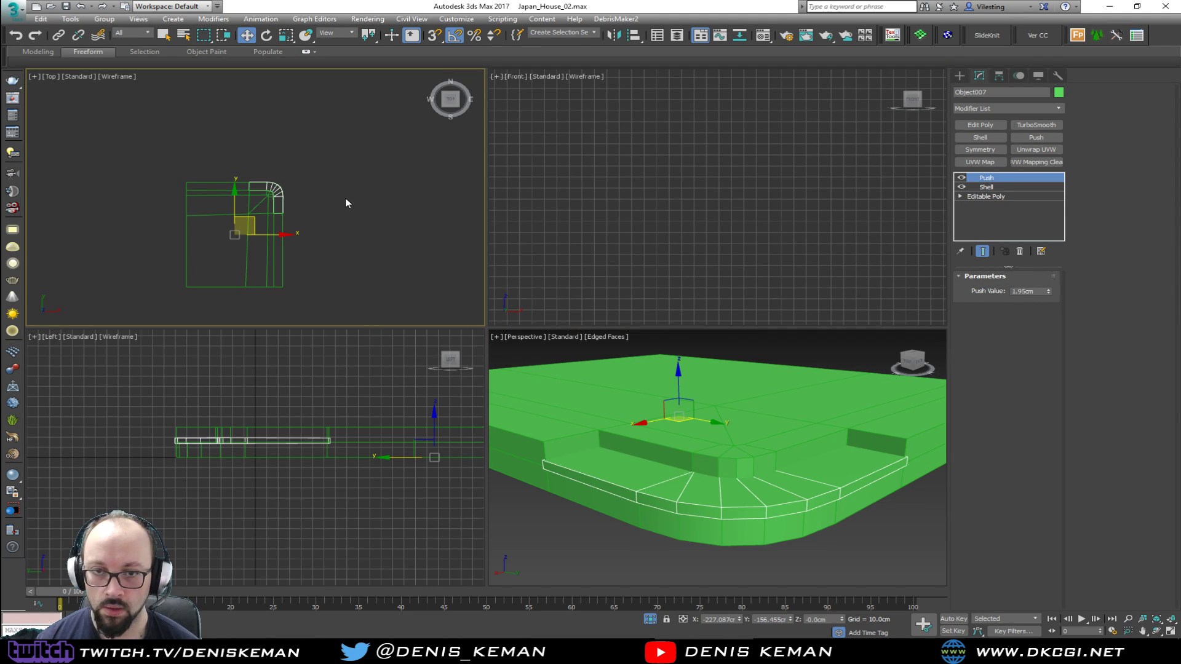
left_click(1012, 186)
left_click_drag(1047, 306, 1045, 364)
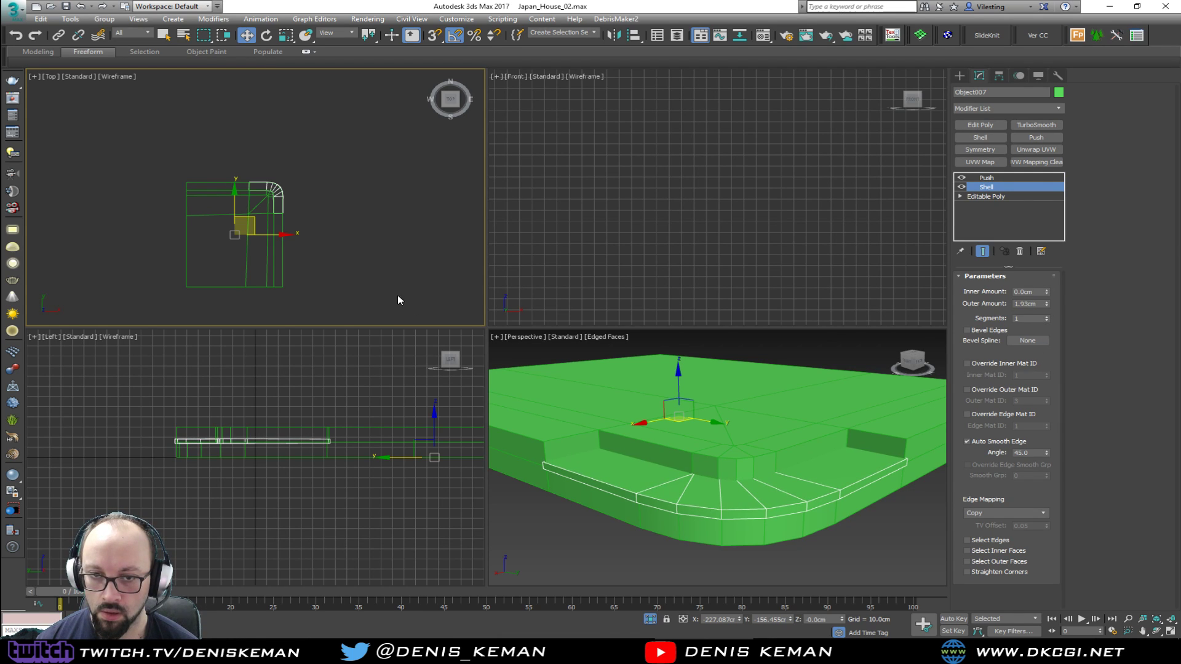
key("alt+w")
scroll(516, 318, "up", 5)
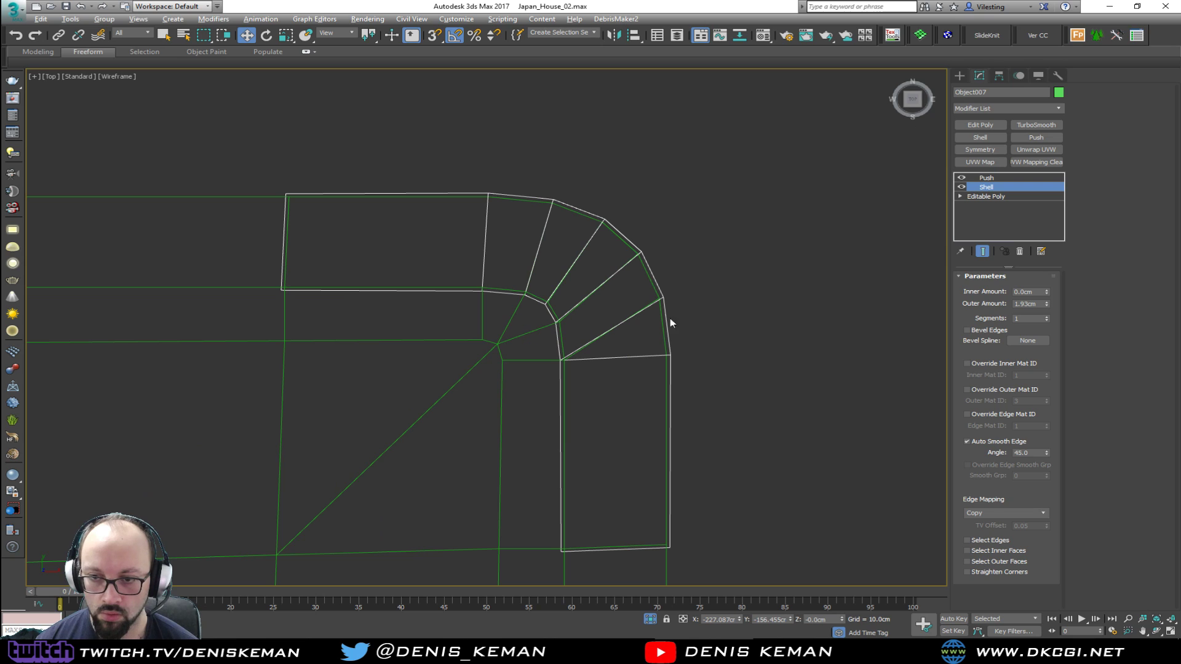
left_click_drag(1047, 306, 1047, 315)
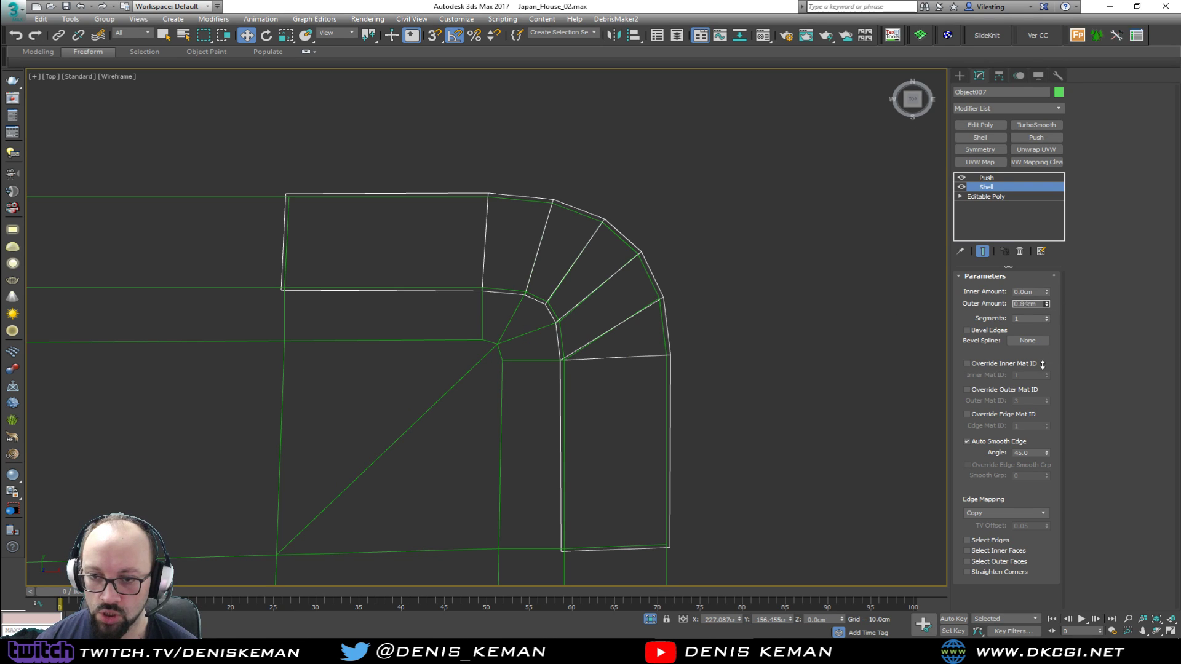
mouse_move(1039, 345)
left_mouse_down()
mouse_move(1036, 335)
mouse_move(1029, 381)
mouse_move(1034, 332)
left_mouse_up()
key("alt+w")
middle_click(832, 442)
key("alt+w")
mouse_move(671, 348)
middle_mouse_down("alt")
mouse_move(545, 350)
mouse_move(492, 288)
mouse_move(463, 282)
mouse_move(677, 327)
middle_mouse_up("alt")
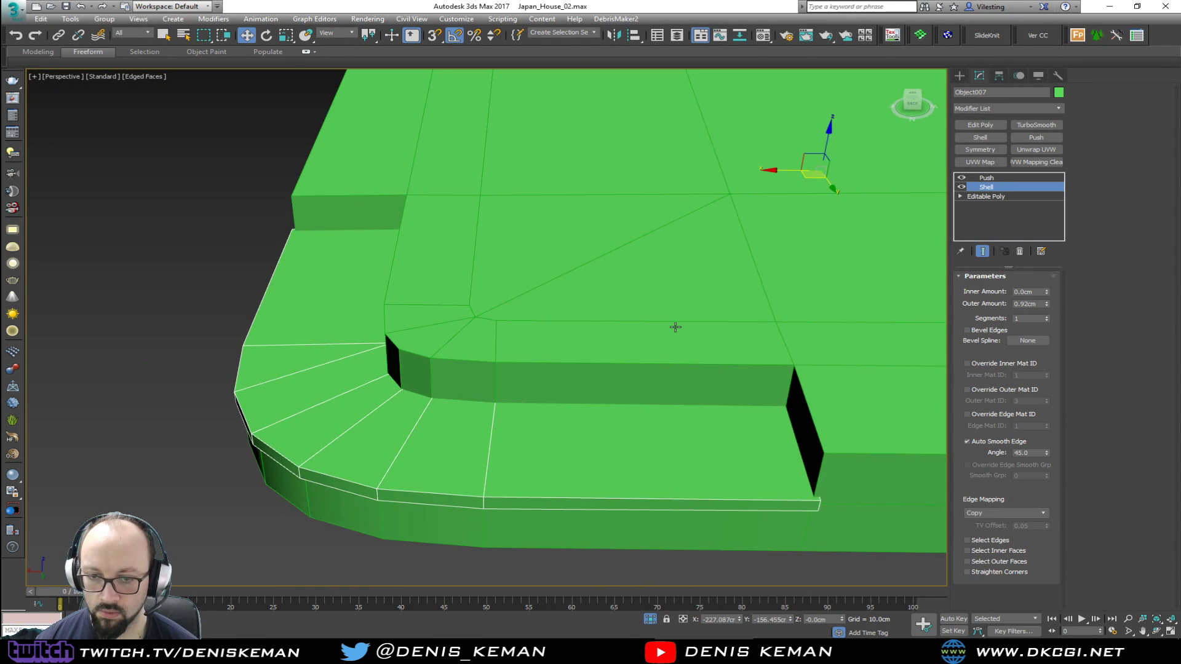
Enable Straighten Corners in the tread's Shell modifier and set the Push value to 2 cm
key("alt+w")
key("alt+w")
middle_click_drag(411, 236, 517, 293)
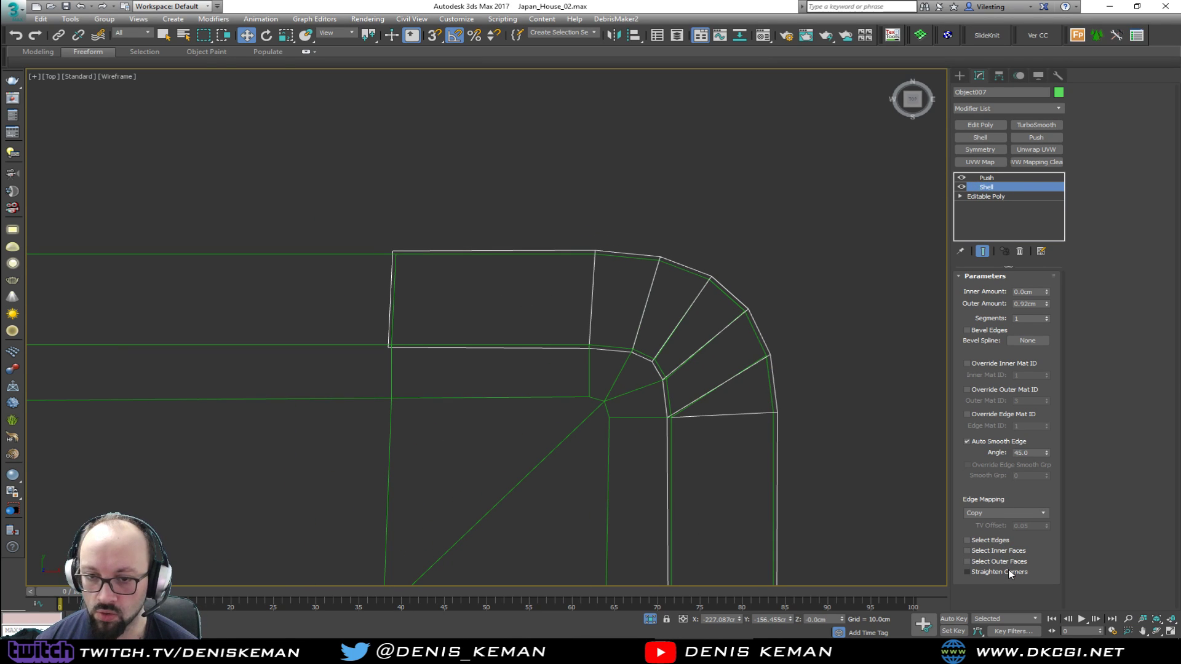
left_click(988, 178)
left_click_drag(1038, 291, 991, 286)
type("2")
key("Return")
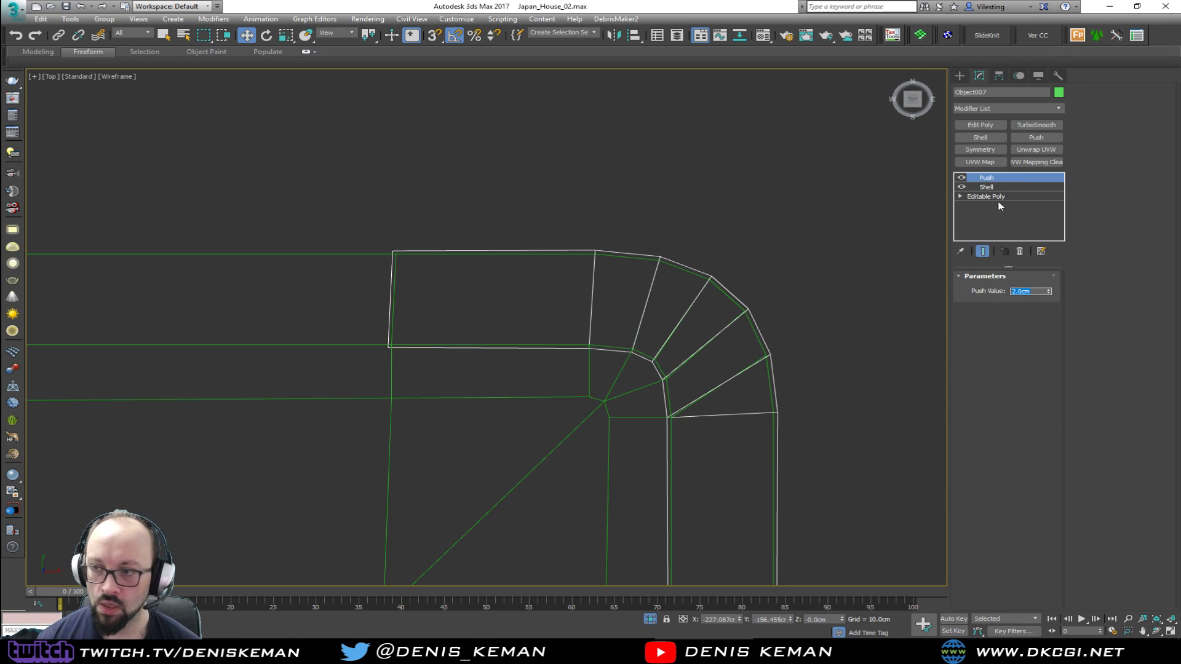
Add an Edit Poly modifier to the tread slab and make its two ends planar, one in X and the other in Y
left_click(984, 124)
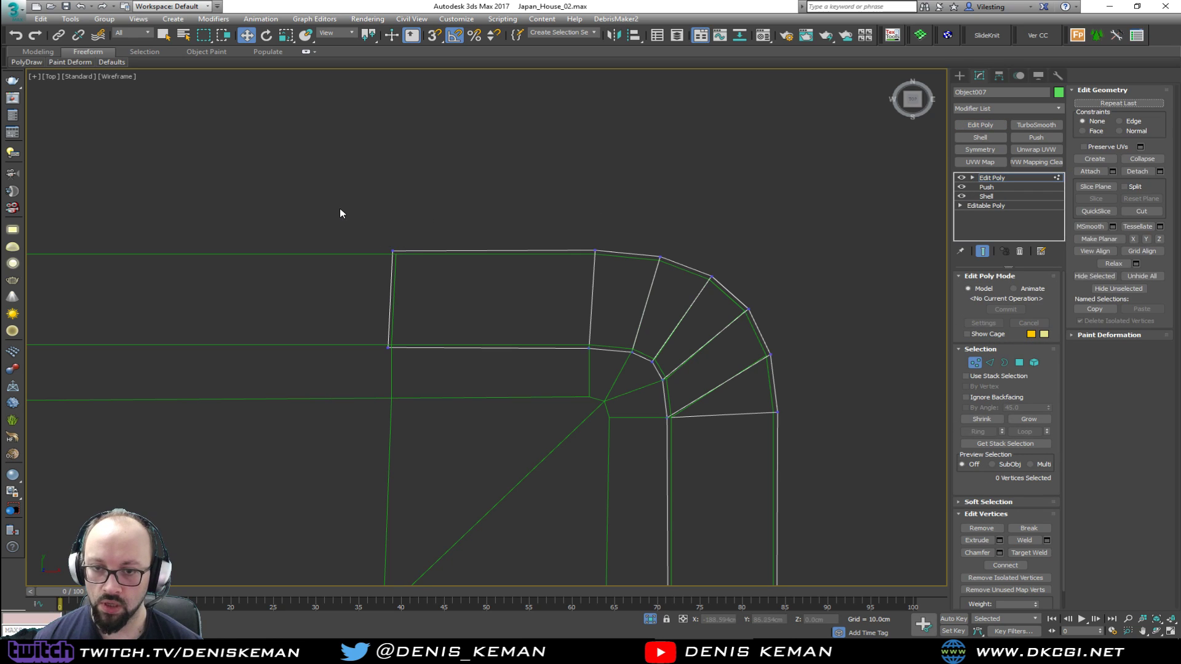
left_click_drag(335, 238, 433, 394)
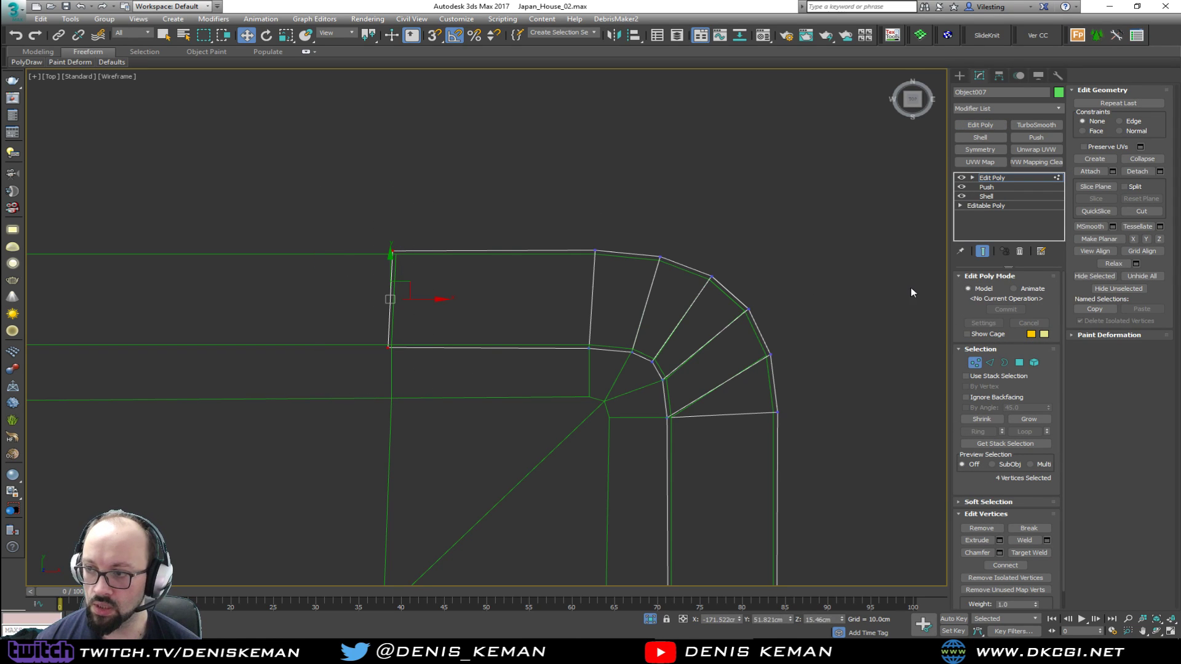
left_click(1133, 239)
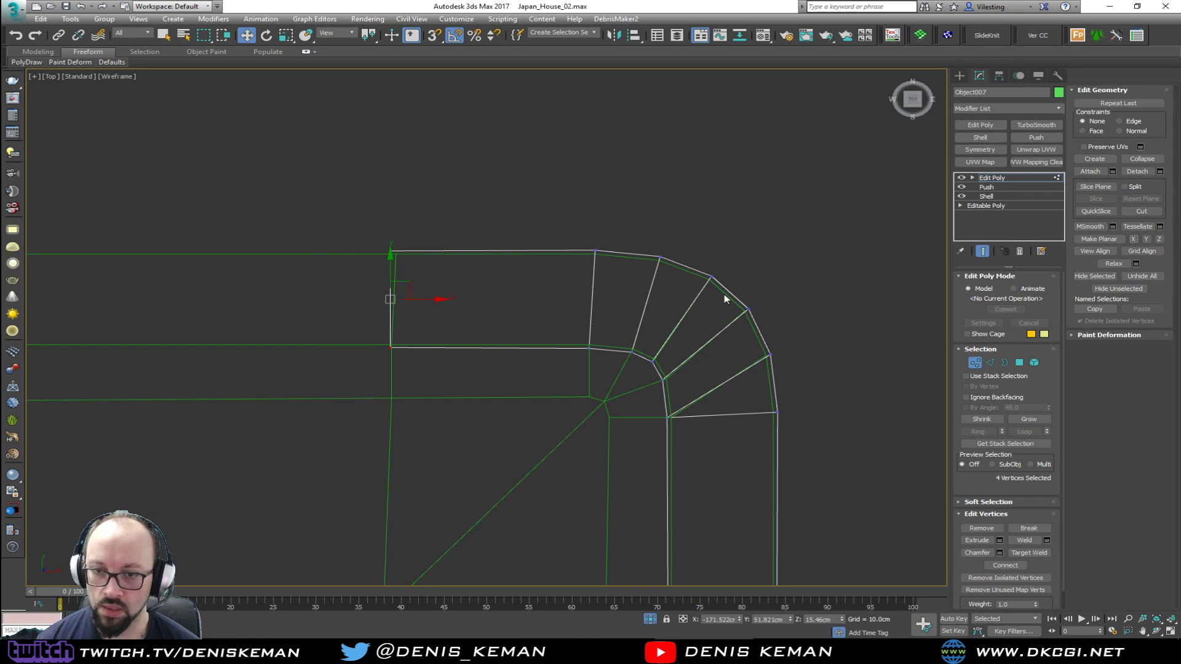
middle_click_drag(725, 293, 669, 188)
left_click_drag(565, 478, 565, 478)
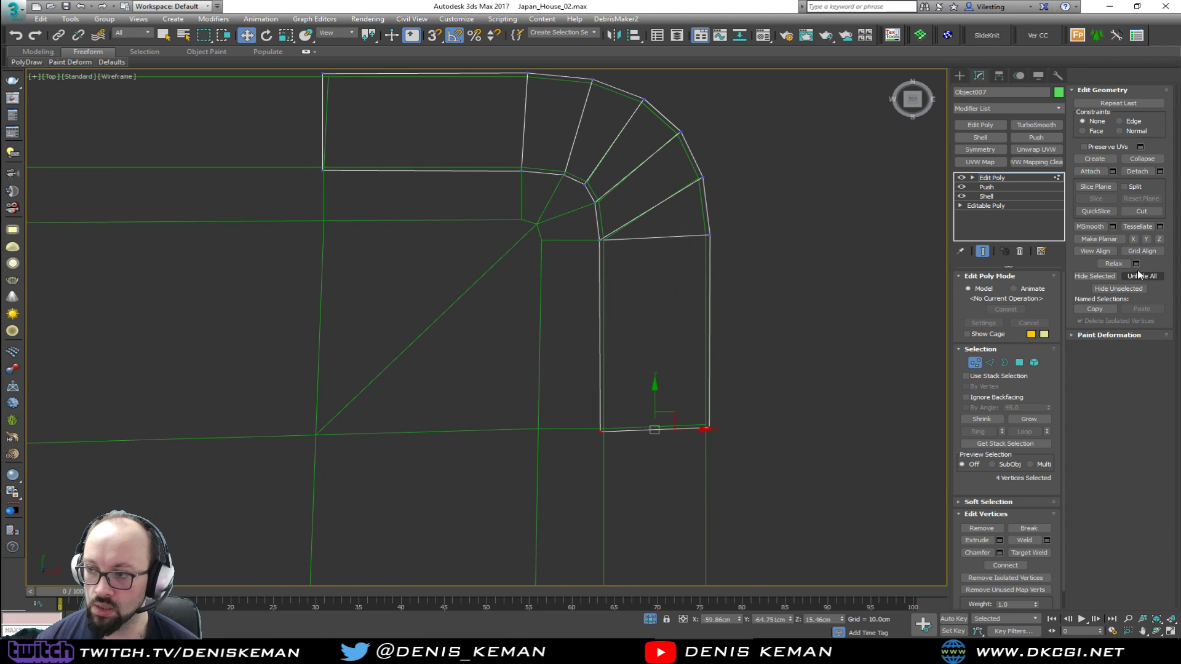
left_click(1145, 239)
Select the vertices at the tread slab's X-planar end and snap them flush with the platform's adjoining end wall
key("alt+w")
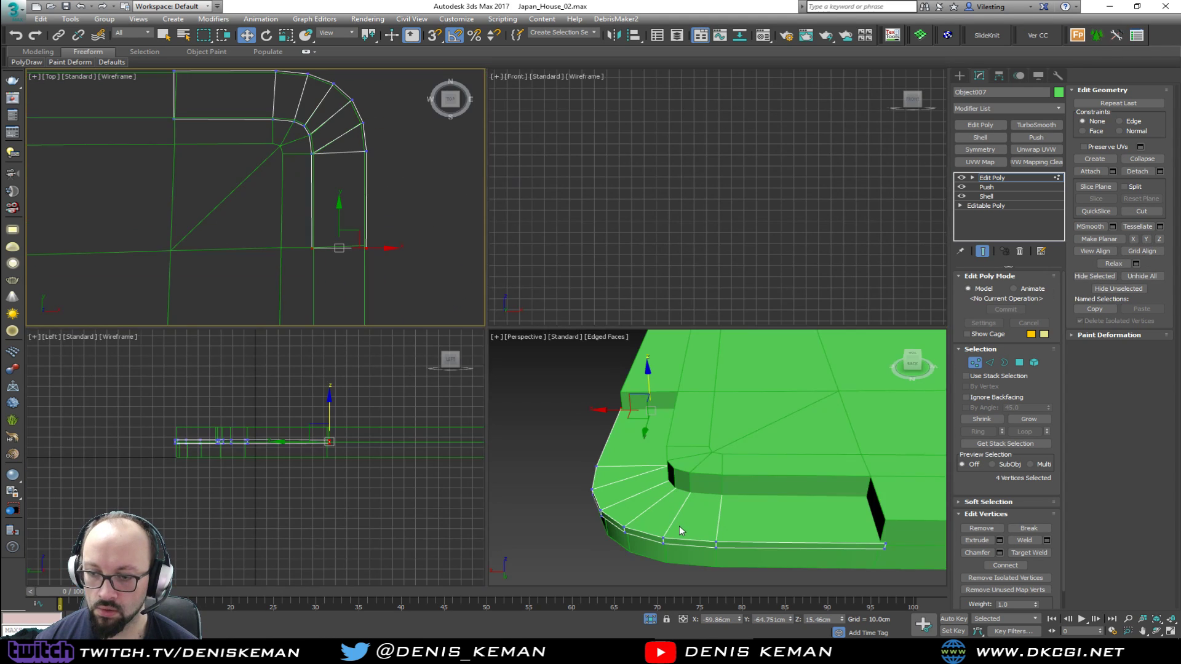
key("alt+w")
middle_click_drag(657, 459, 643, 450)
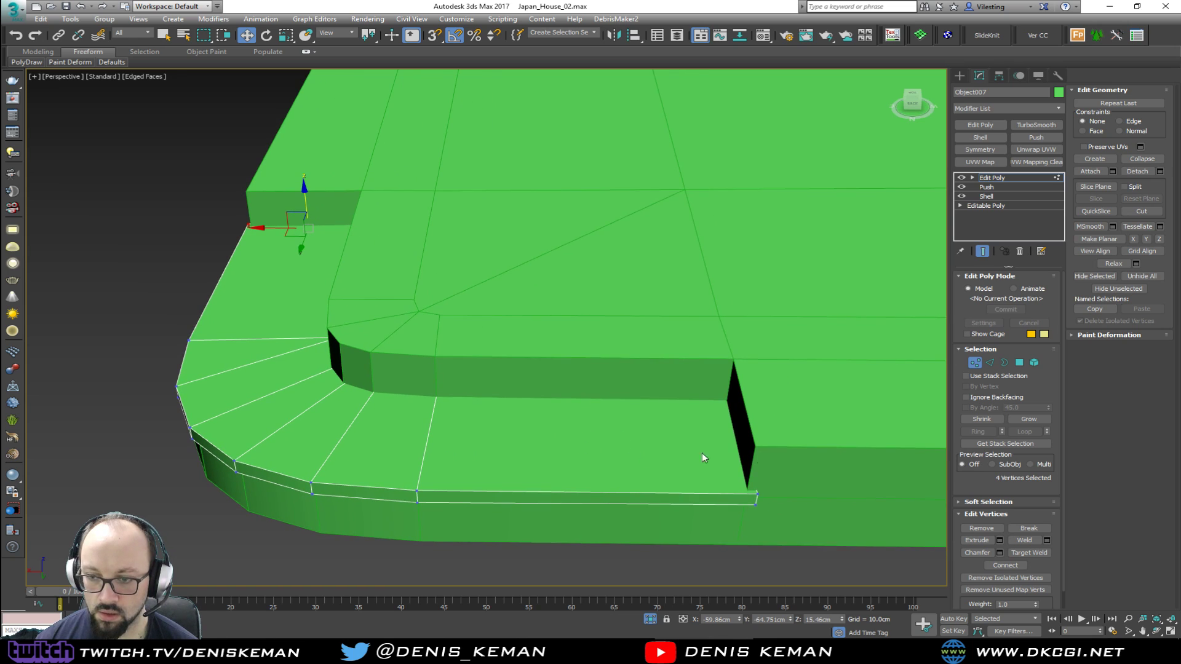
key("F3")
left_click_drag(831, 313, 688, 509)
key("F3")
middle_click_drag(695, 471, 622, 469)
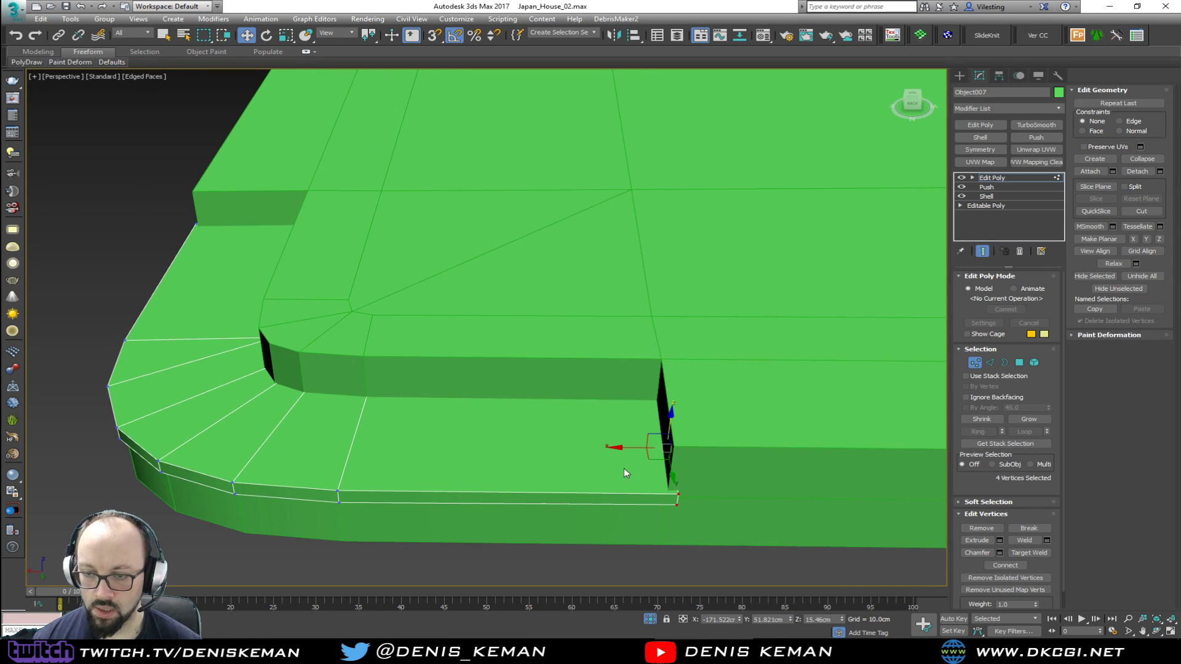
key("s")
left_click_drag(636, 447, 677, 453)
middle_click_drag(676, 470, 594, 438)
Select the platform's line of vertices running through the recess's end wall and make them planar in X
scroll(590, 464, "up", 1)
key("1")
left_click(583, 419)
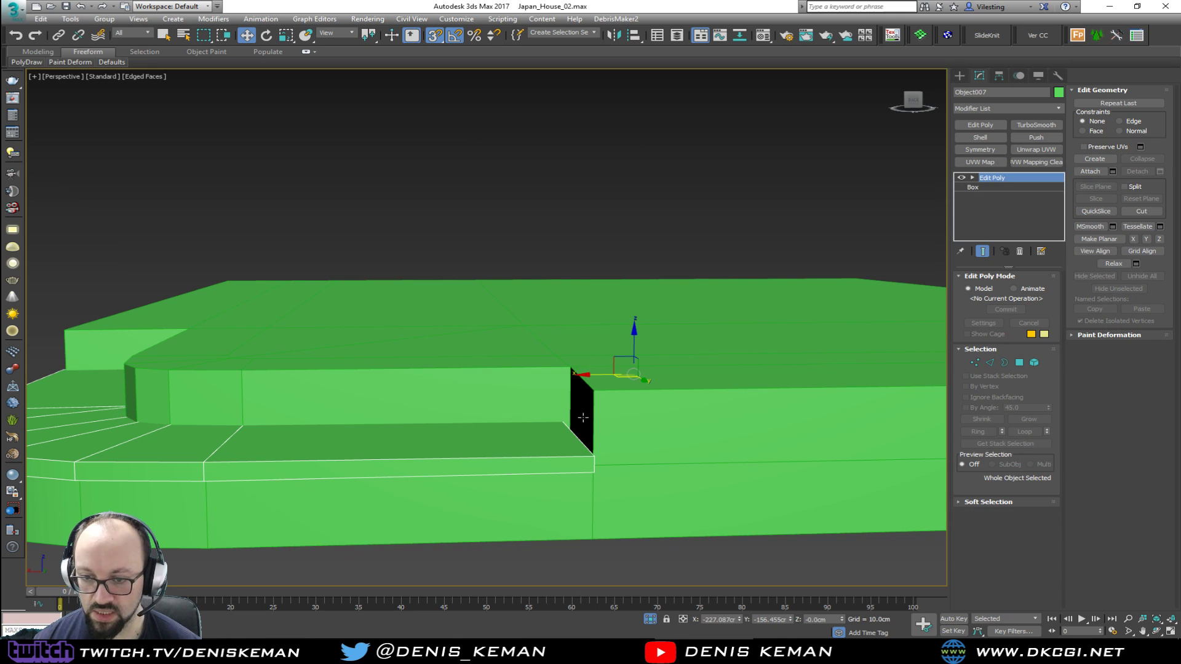
key("4")
left_click(583, 418)
middle_click_drag(582, 417, 573, 448, "alt")
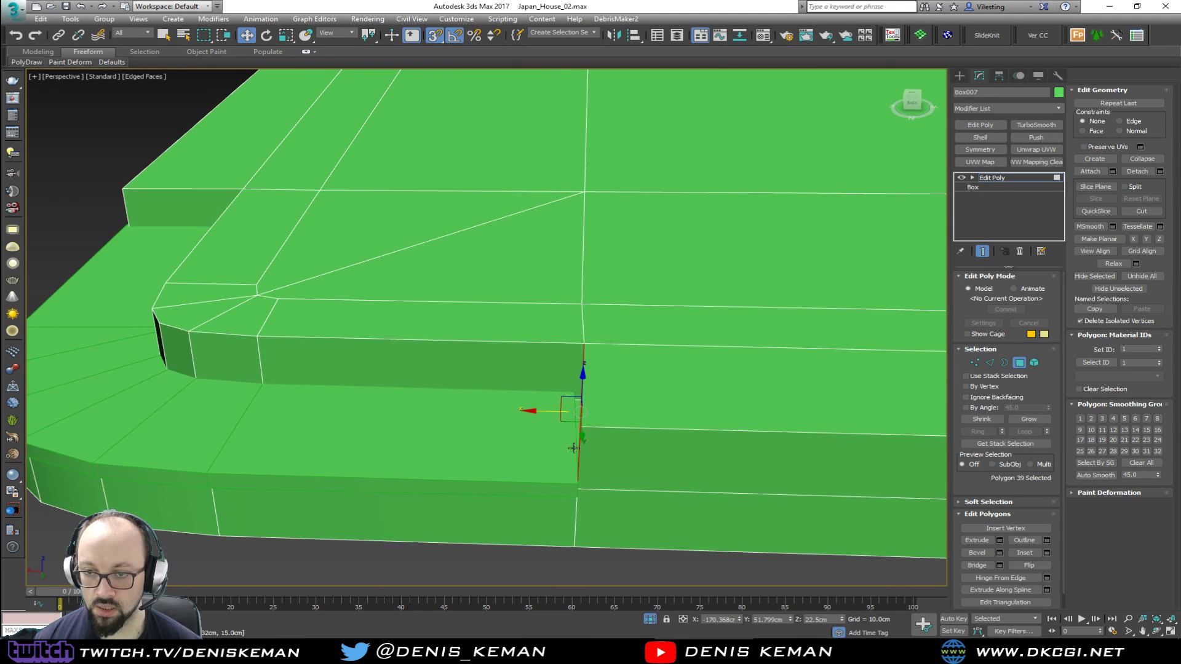
key("2")
double_click(584, 265)
scroll(590, 360, "down", 5)
key("F3")
scroll(618, 185, "down", 3)
key("1")
left_click_drag(630, 153, 570, 455)
scroll(578, 400, "up", 4)
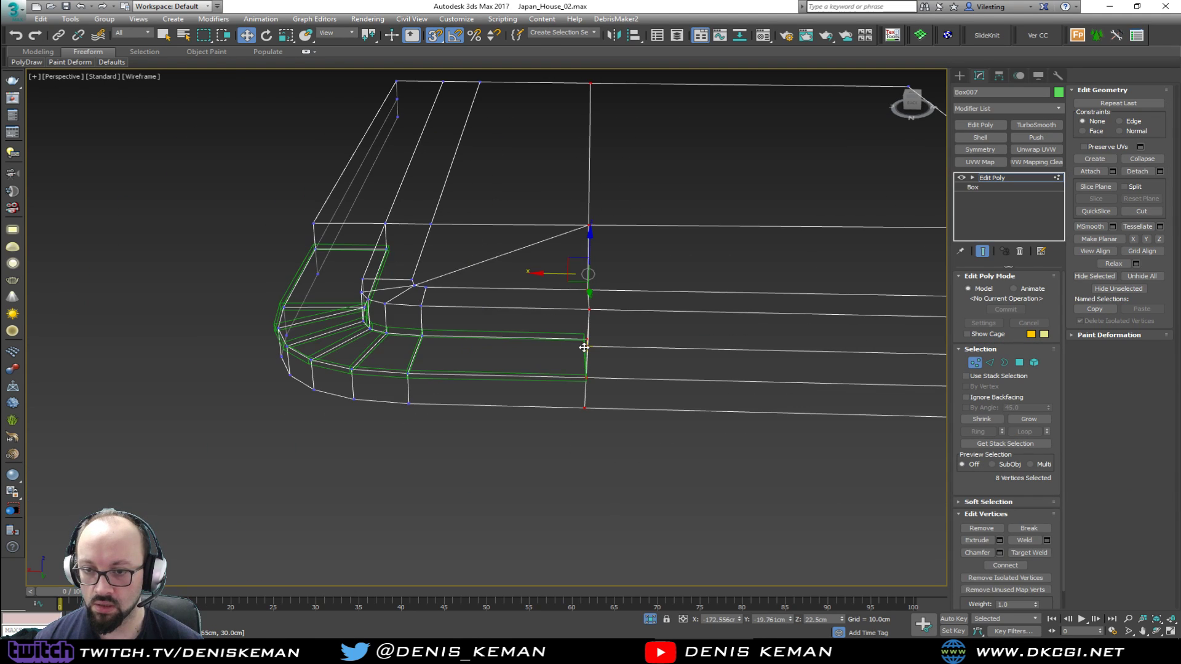
left_click(1133, 238)
key("F3")
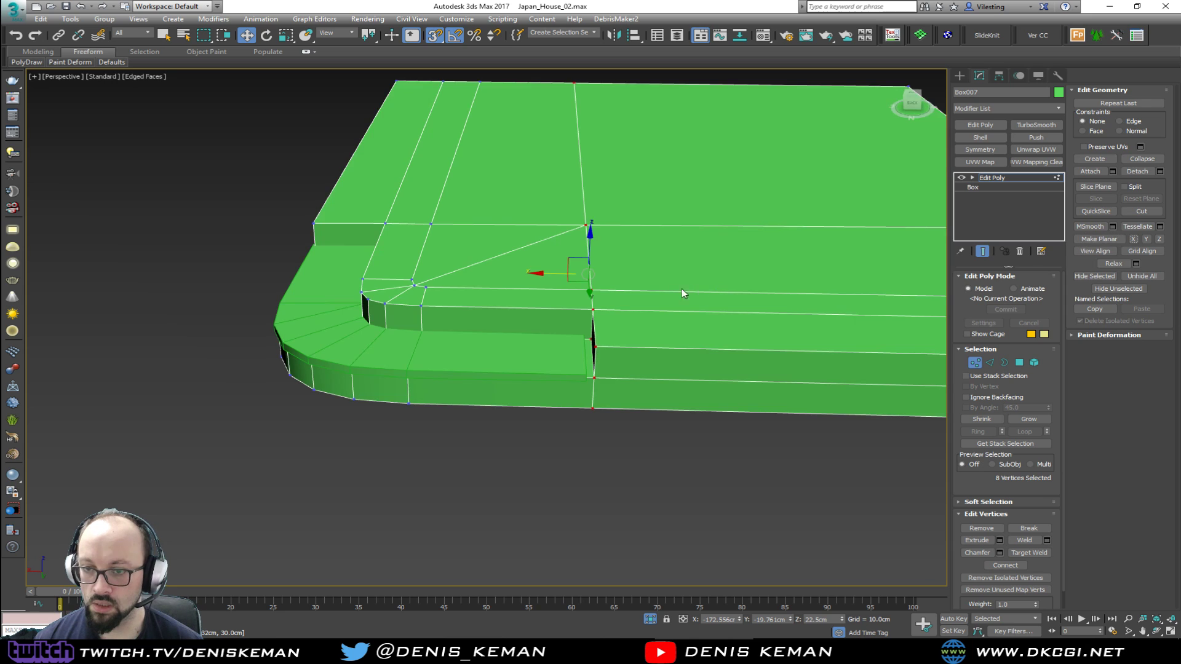
Snap the platform's X-planar line of vertices at the recess's end wall flush with the tread slab's adjoining end
scroll(577, 327, "up", 2)
left_click_drag(566, 261, 555, 262)
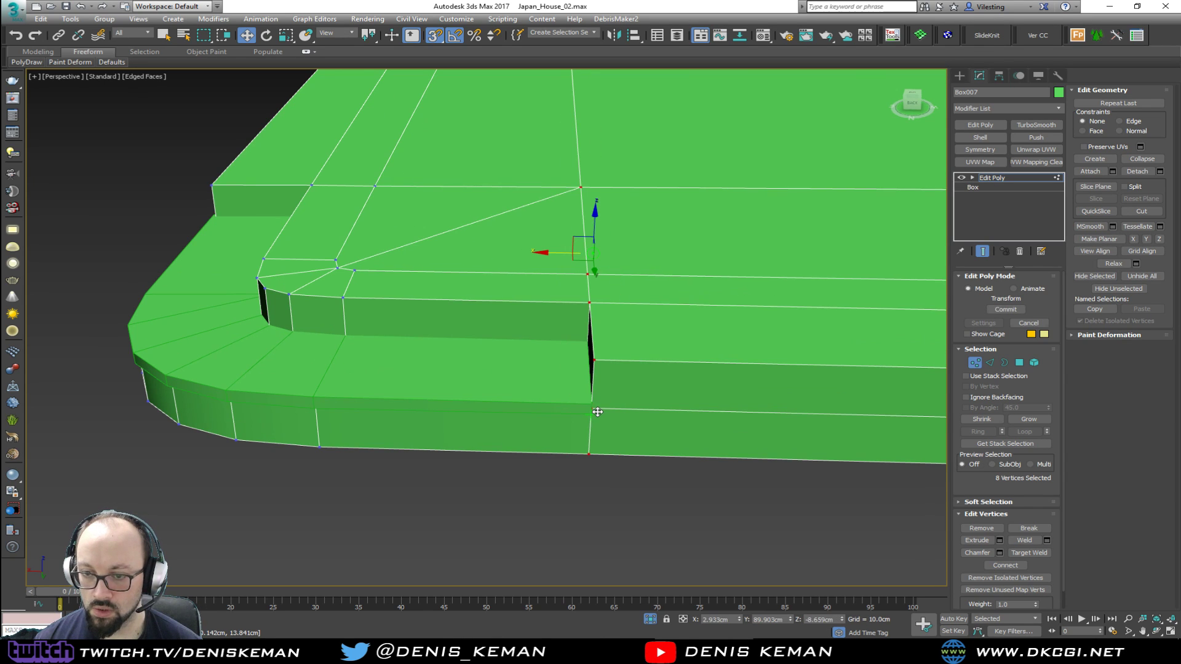
middle_click_drag(577, 401, 658, 354, "alt")
Make the platform's line of vertices through the recess's other end wall planar in Y and snap it to the tread's end
key("F3")
mouse_move(551, 145)
left_mouse_down()
mouse_move(497, 406)
mouse_move(455, 529)
left_mouse_up()
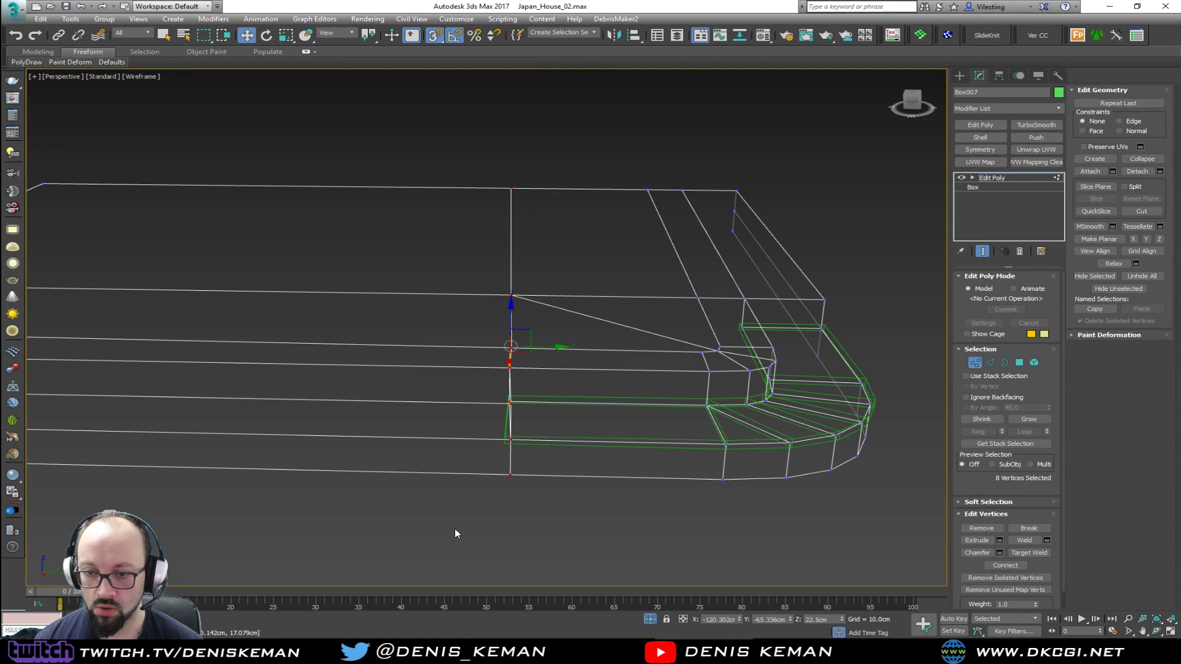
key("F3")
left_click(1146, 240)
scroll(538, 356, "up", 3)
left_click_drag(535, 333, 482, 554)
scroll(423, 467, "down", 4)
middle_click_drag(485, 469, 378, 325)
left_click(974, 367)
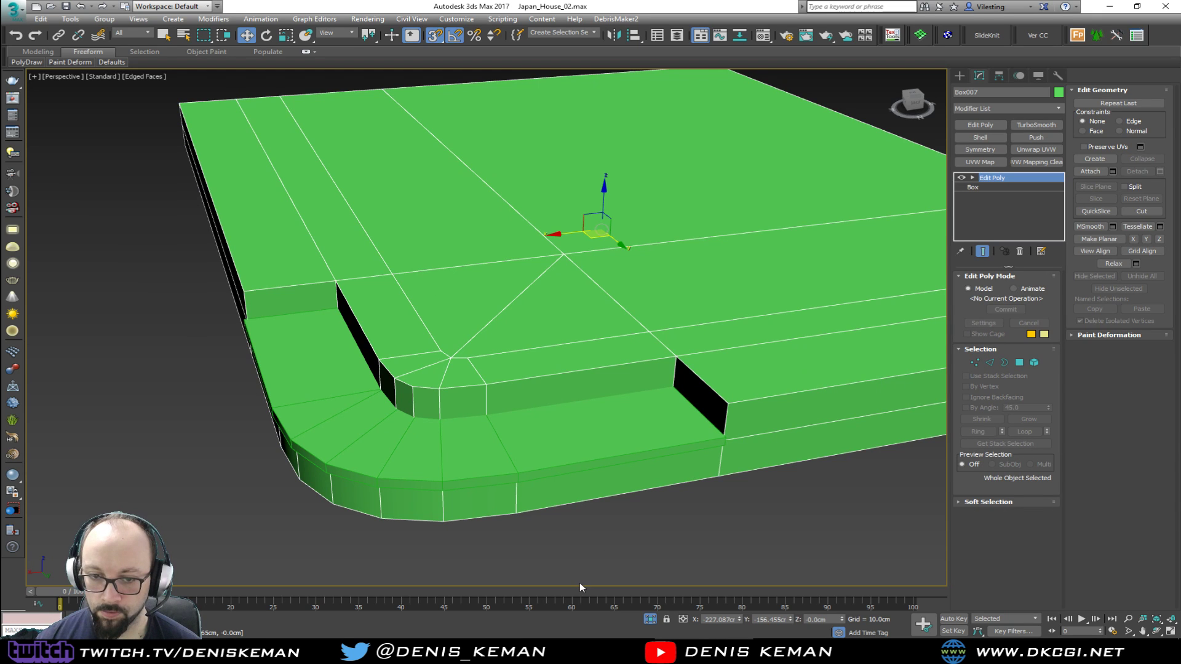
Select the tread slab
left_click(536, 522)
left_click(370, 441)
middle_click_drag(369, 441, 440, 408, "alt")
middle_click_drag(404, 324, 165, 357, "alt")
key("4")
left_click(210, 338)
left_click(404, 354, "ctrl")
left_click(441, 356, "ctrl")
left_click(468, 355, "ctrl")
left_click(501, 353, "ctrl")
left_click(639, 337, "ctrl")
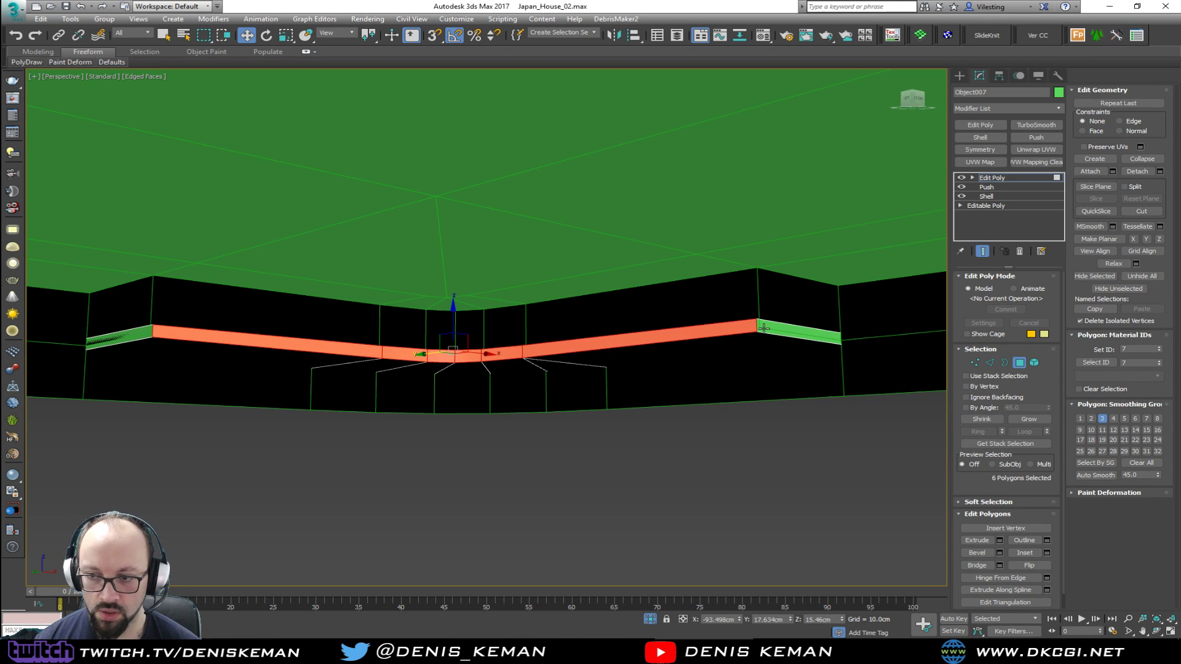
middle_click_drag(767, 329, 566, 267, "alt")
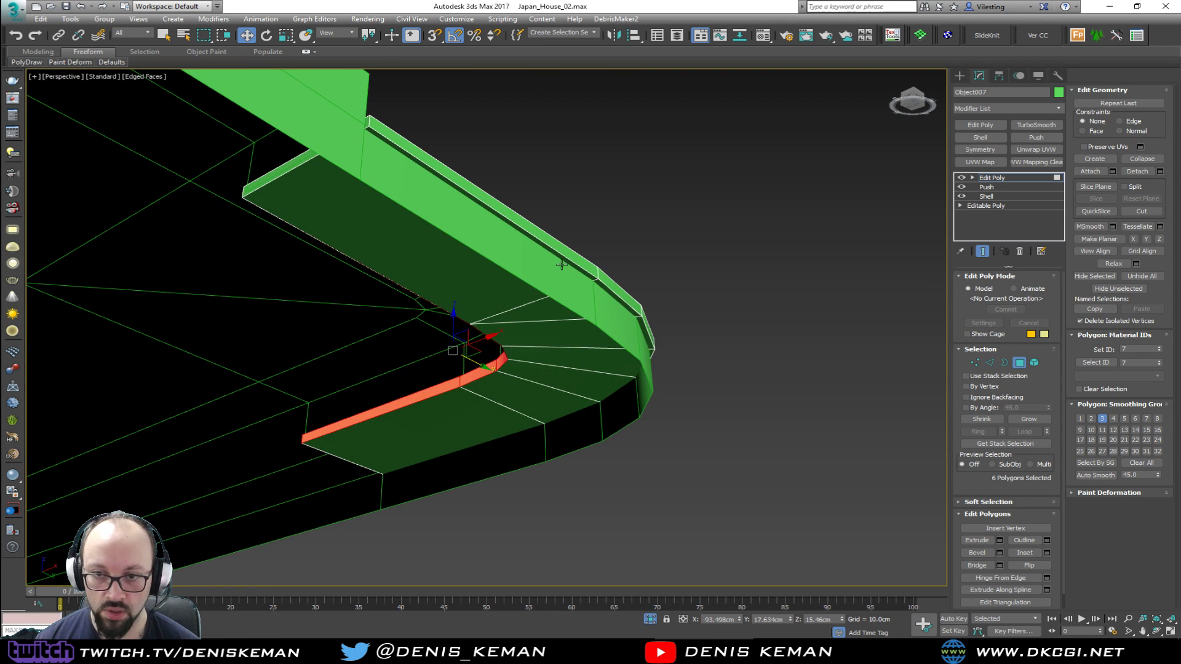
middle_click_drag(448, 259, 457, 278, "alt")
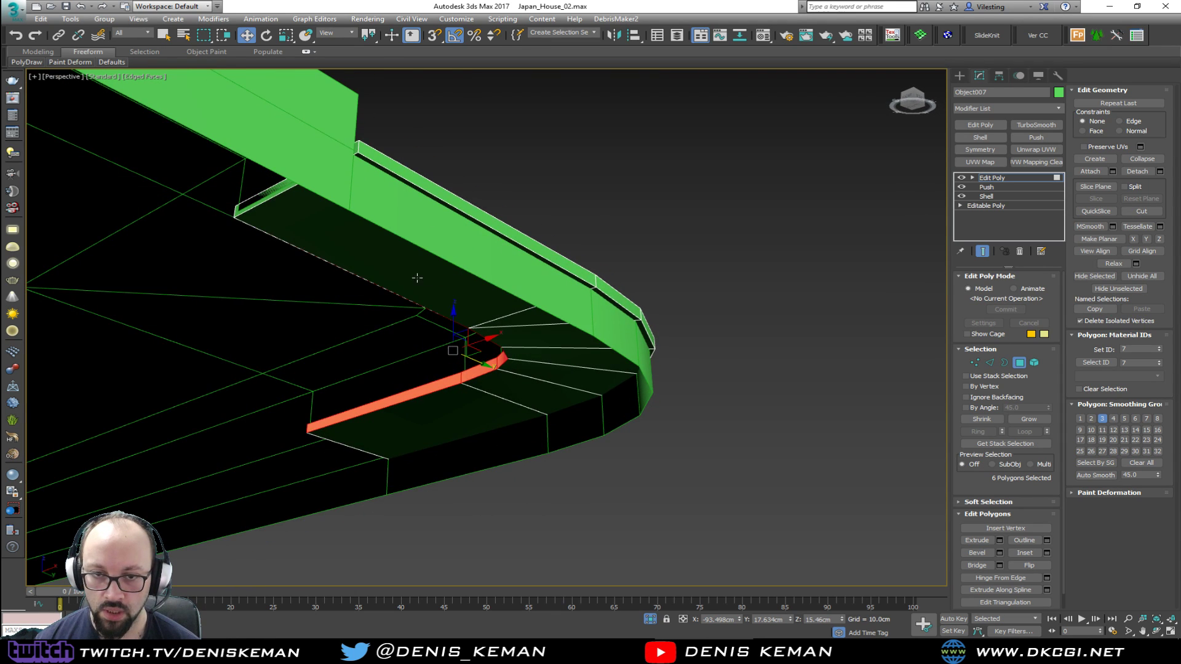
middle_click_drag(381, 273, 408, 274, "alt")
key("ctrl+d")
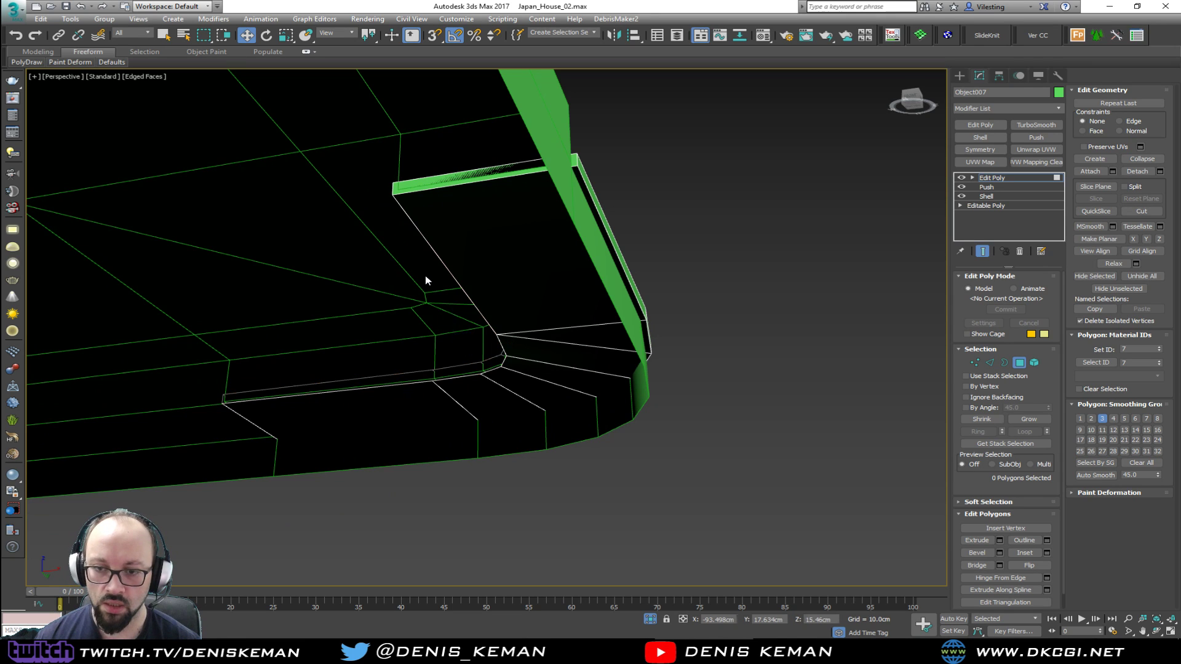
Try to chamfer the tread slab's outer top edge loop by 1 cm with 3 segments
middle_click_drag(435, 404, 540, 404, "alt")
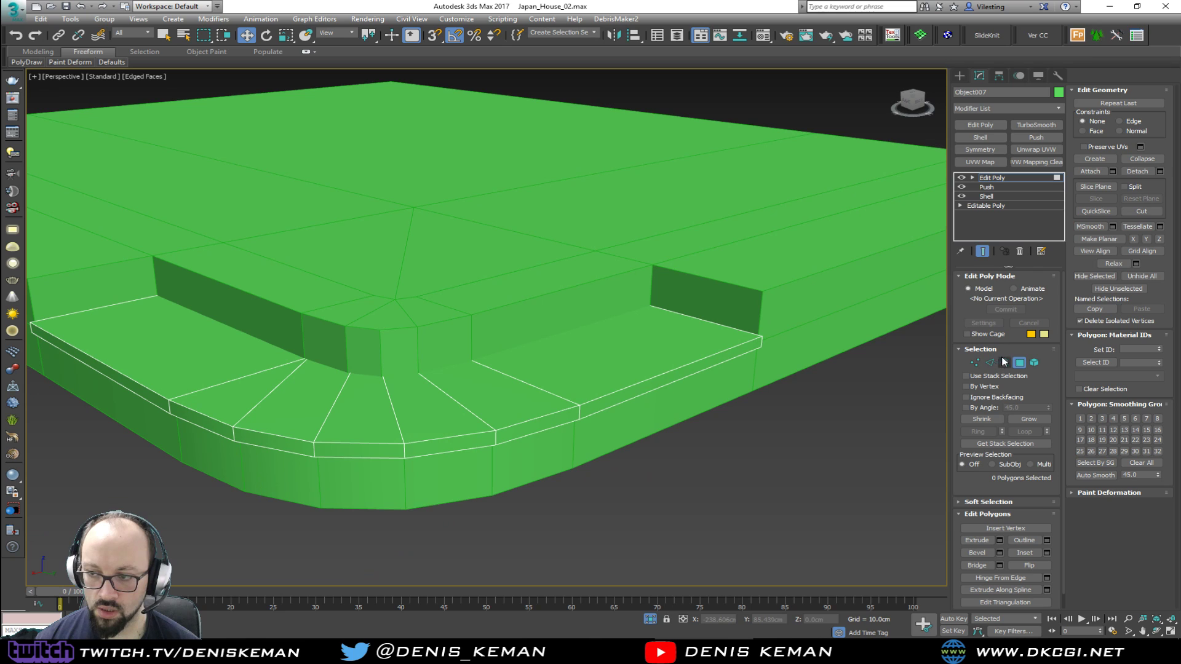
left_click(1019, 363)
key("2")
double_click(606, 396)
middle_click_drag(535, 386, 632, 369)
key("z")
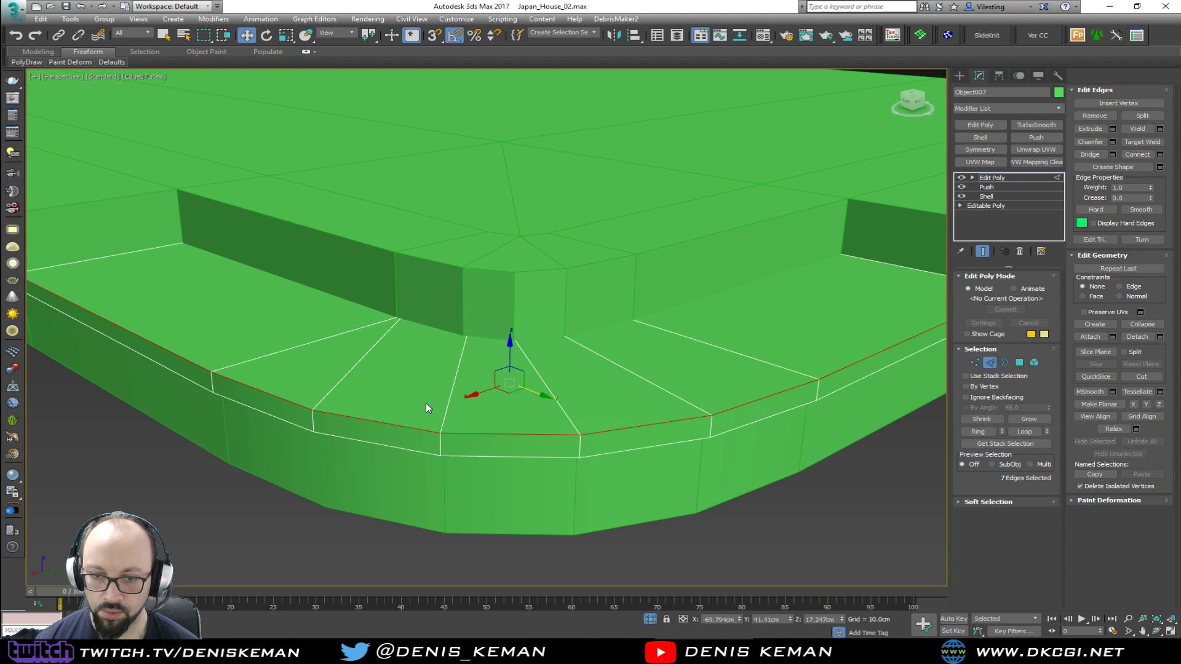
left_click(1111, 142)
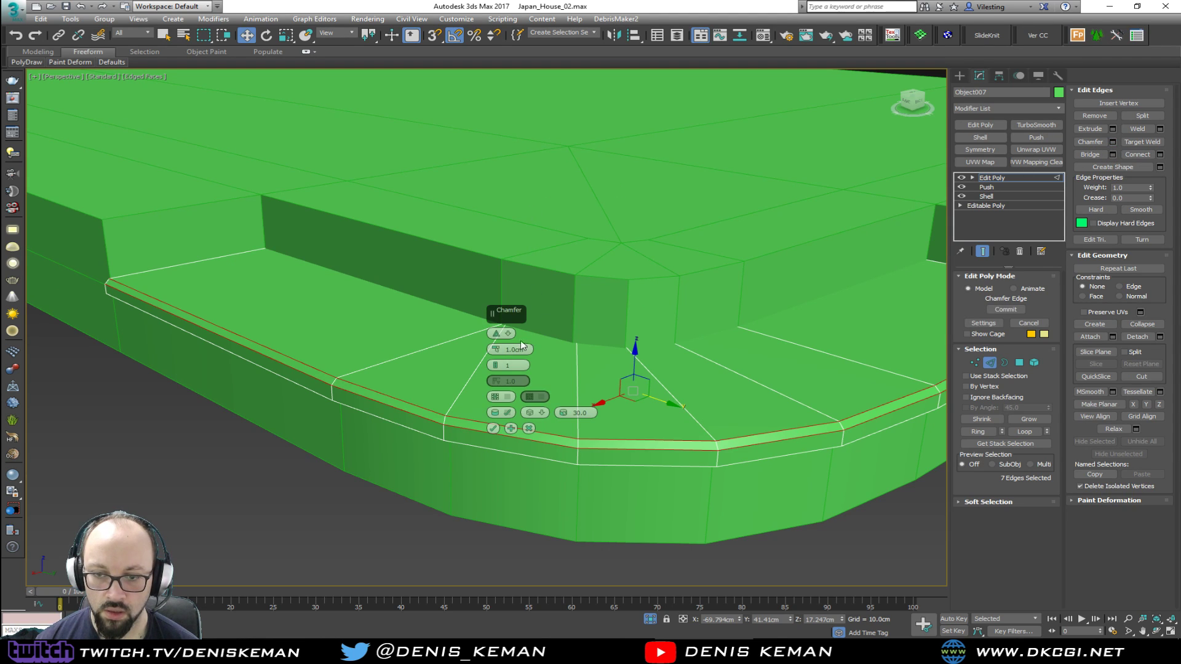
left_click(494, 364)
left_click(493, 363)
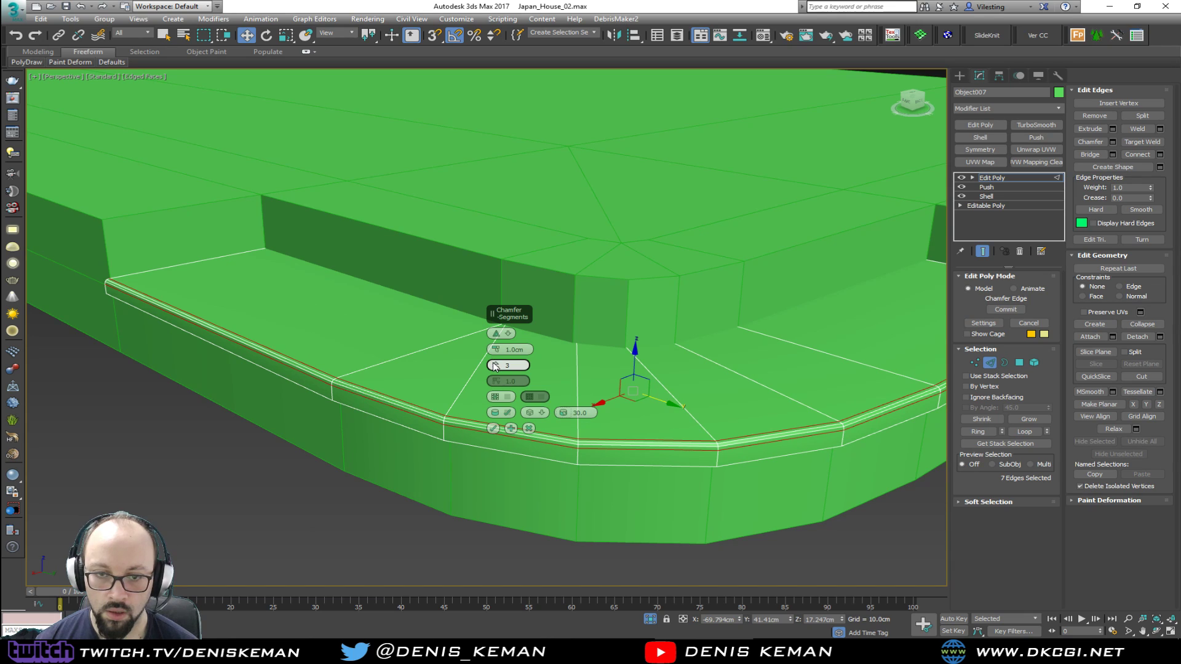
left_click(492, 428)
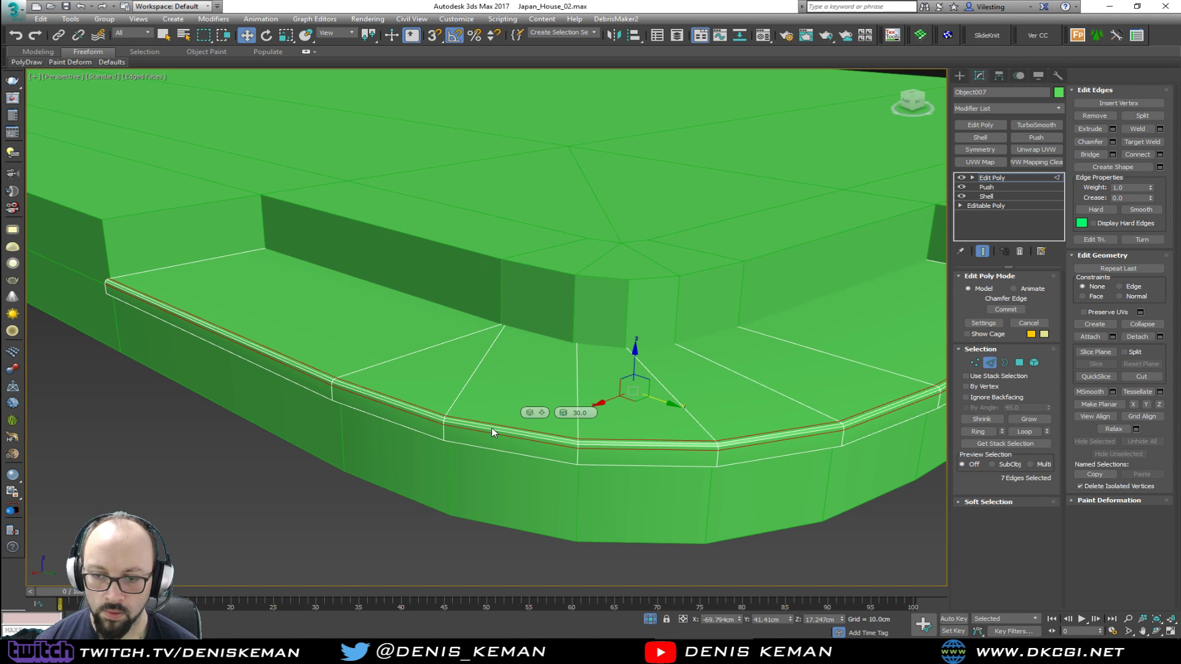
Undo the edge chamfer on the tread slab and return to whole-object editing
scroll(531, 398, "down", 10)
middle_click_drag(531, 398, 713, 385, "alt")
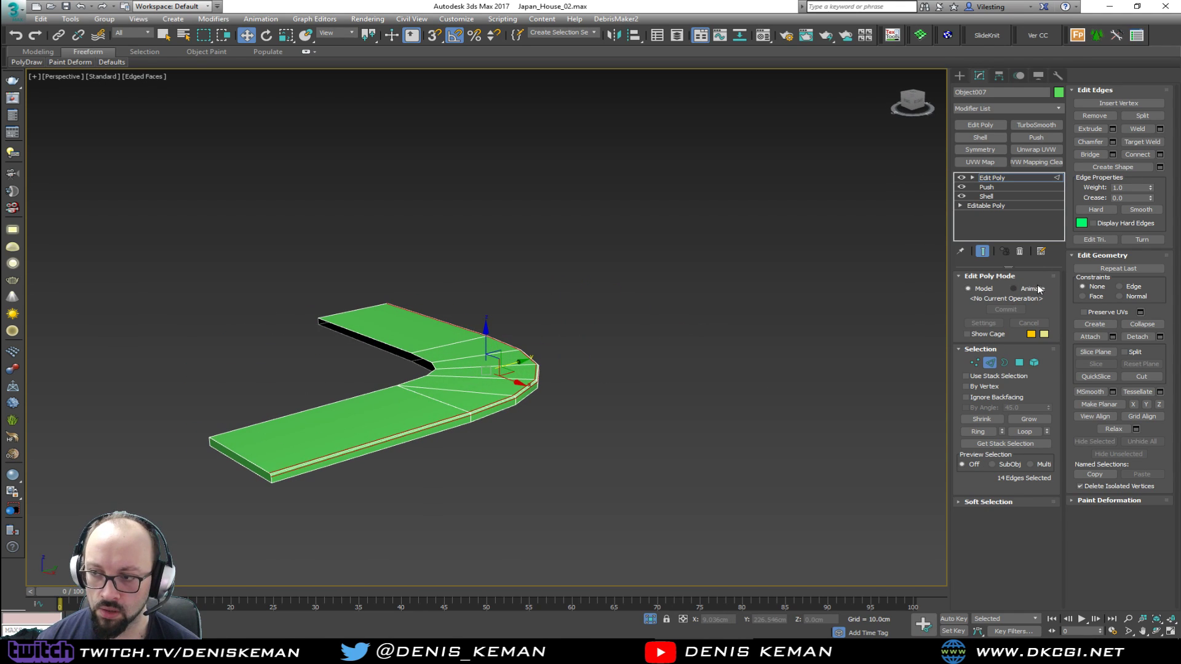
key("ctrl+z")
key("ctrl+z")
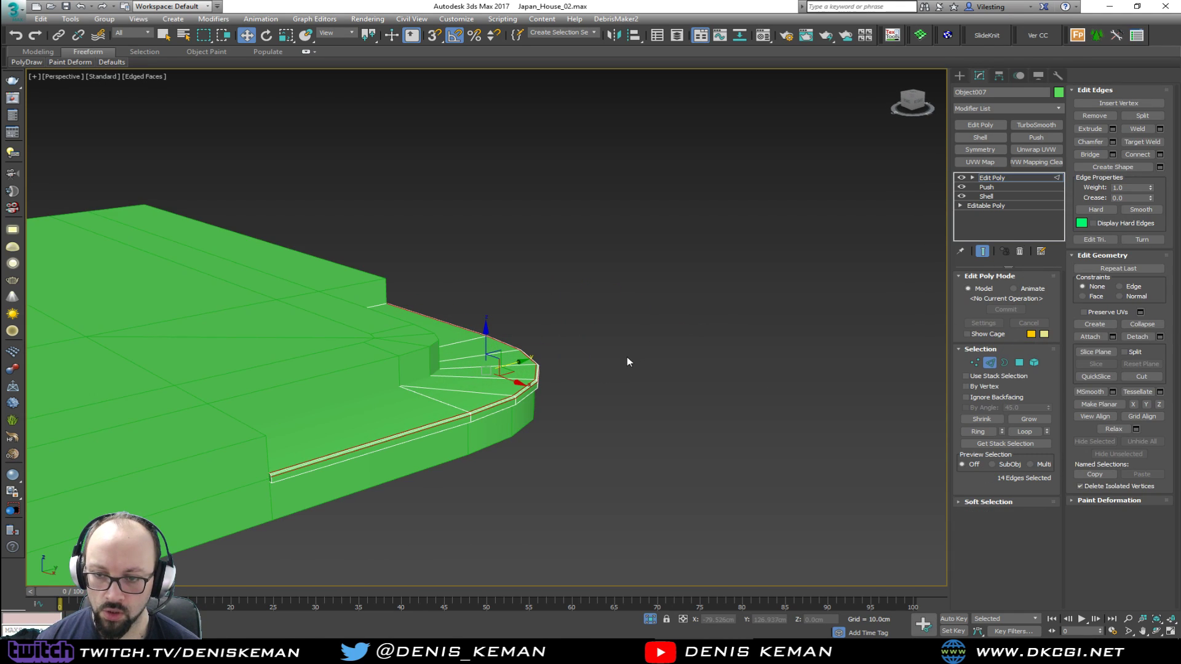
key("ctrl+z")
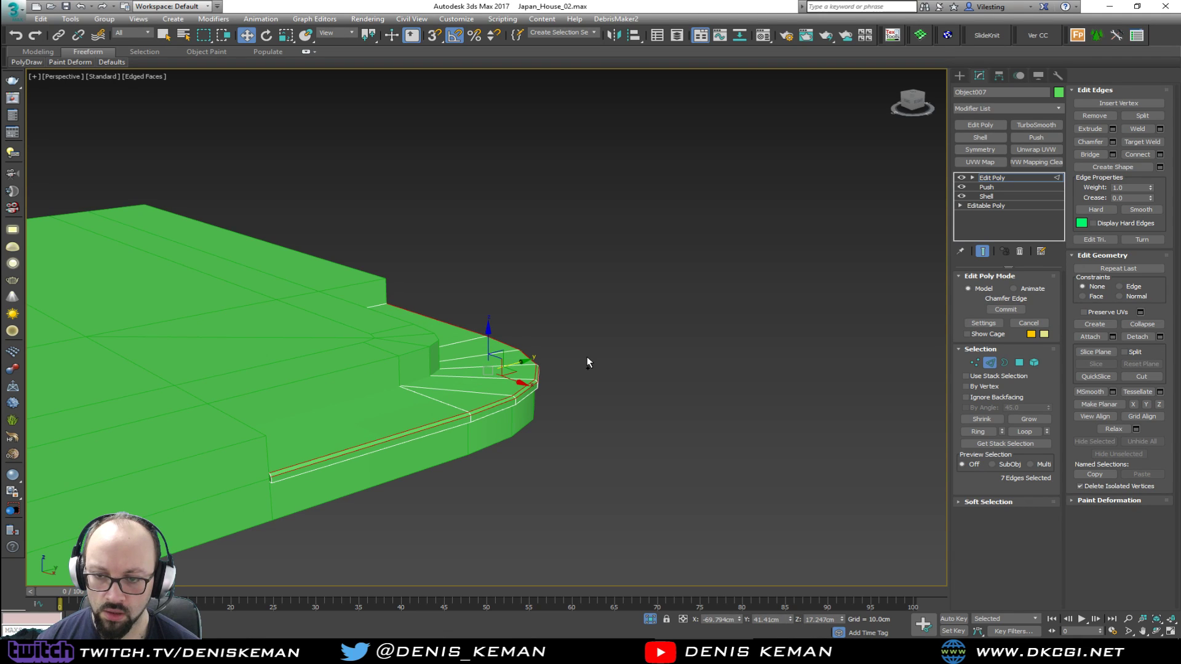
left_click(990, 362)
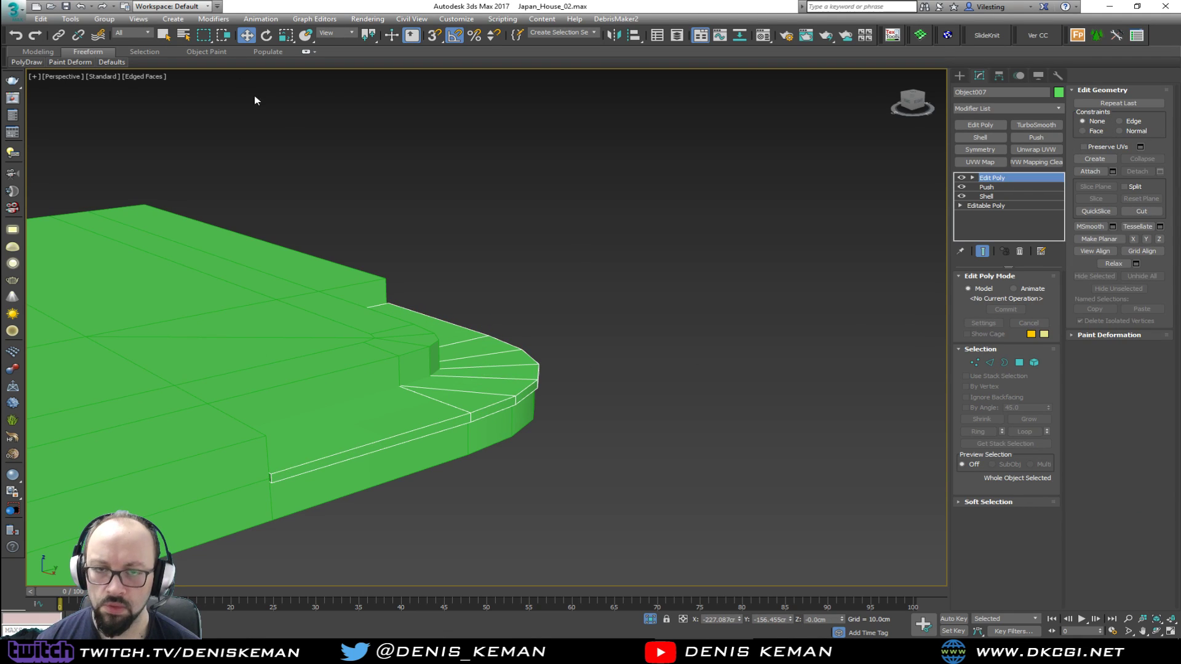
left_click(22, 8)
key("Escape")
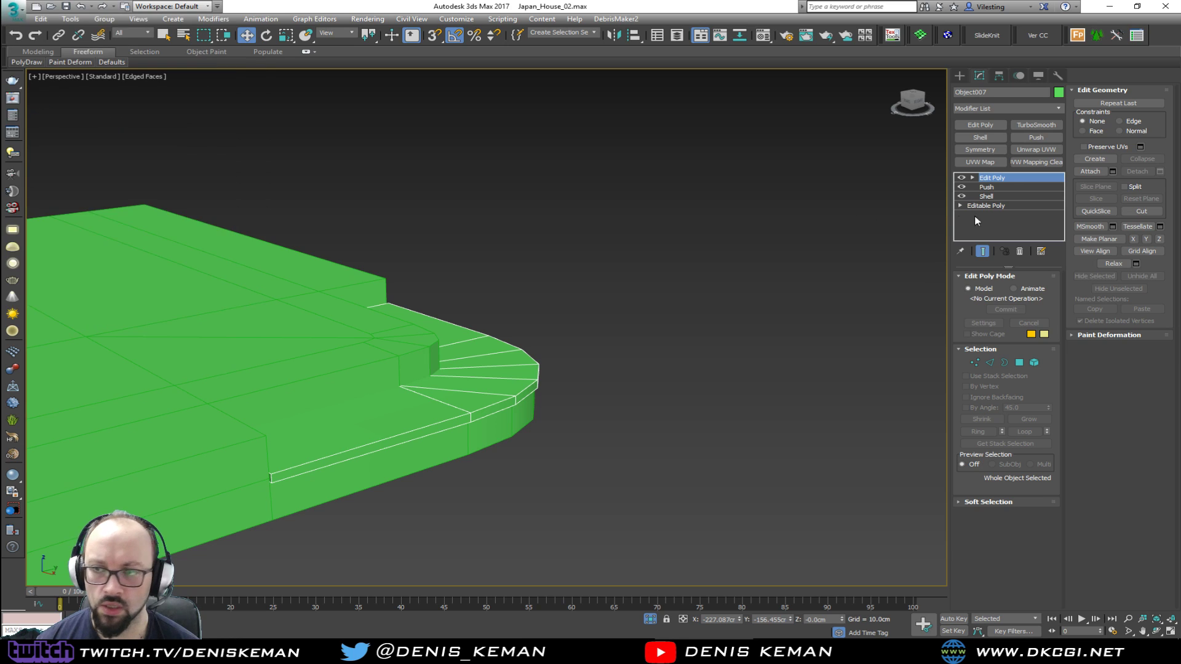
Add a Chamfer modifier to the tread slab with a minimum angle of 50 and an amount of 0.2 cm
left_click(1005, 108)
key("c")
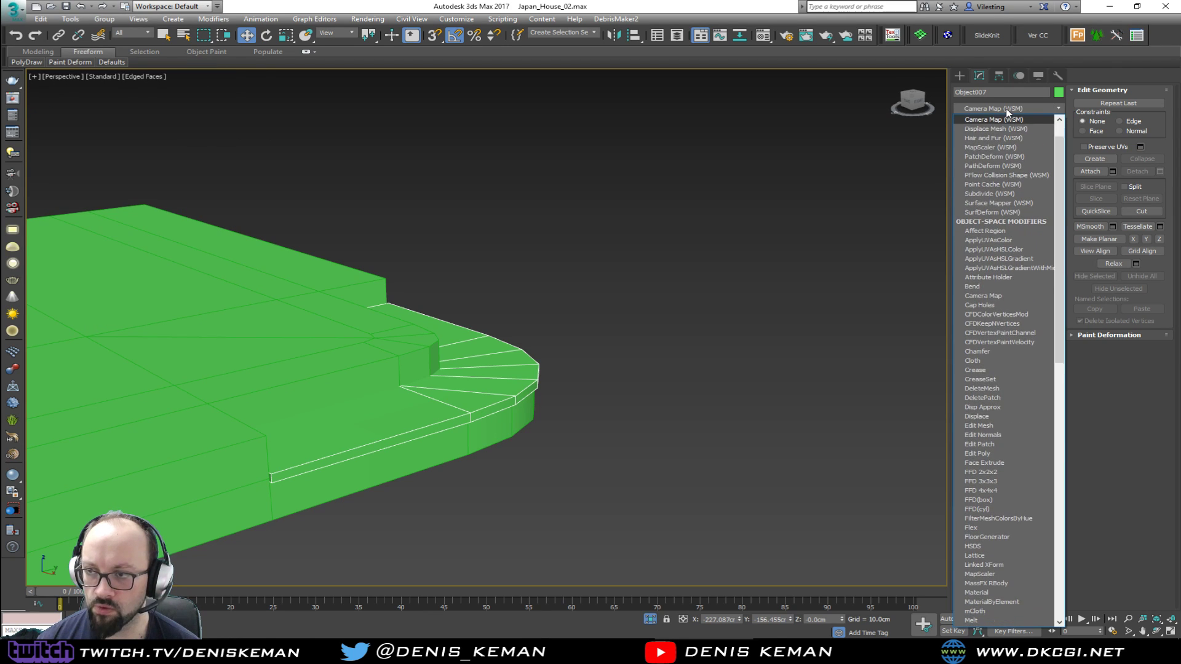
left_click(995, 175)
middle_click_drag(466, 382, 424, 425, "alt")
scroll(423, 425, "up", 4)
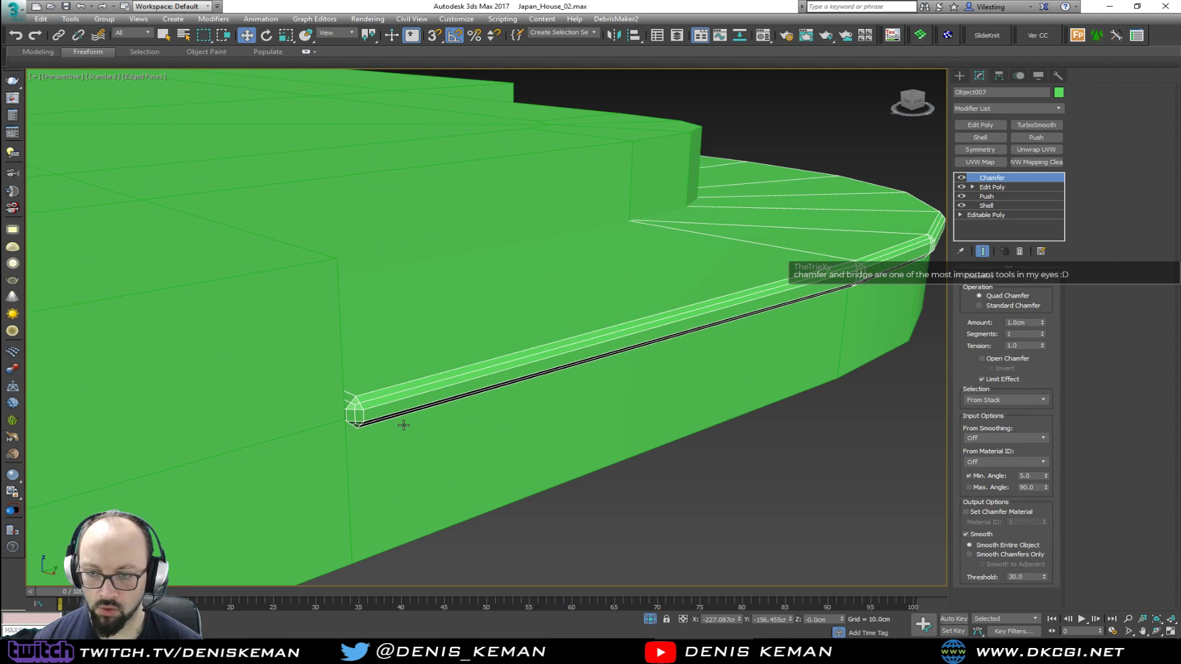
double_click(1037, 476)
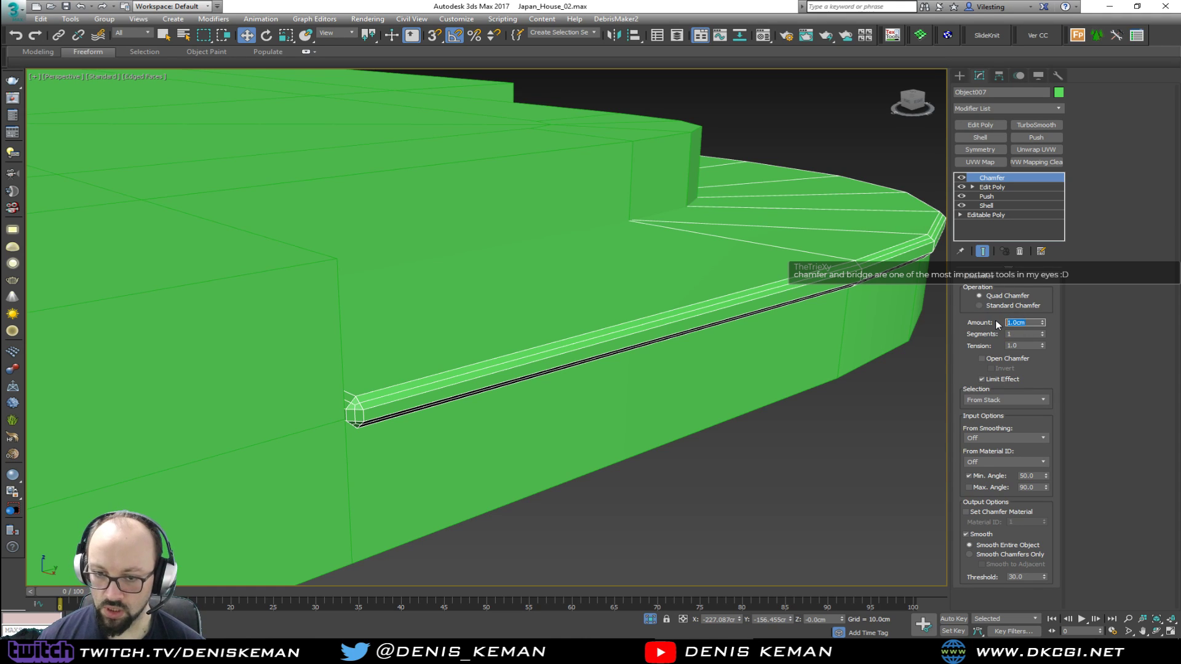
type("2")
key("Return")
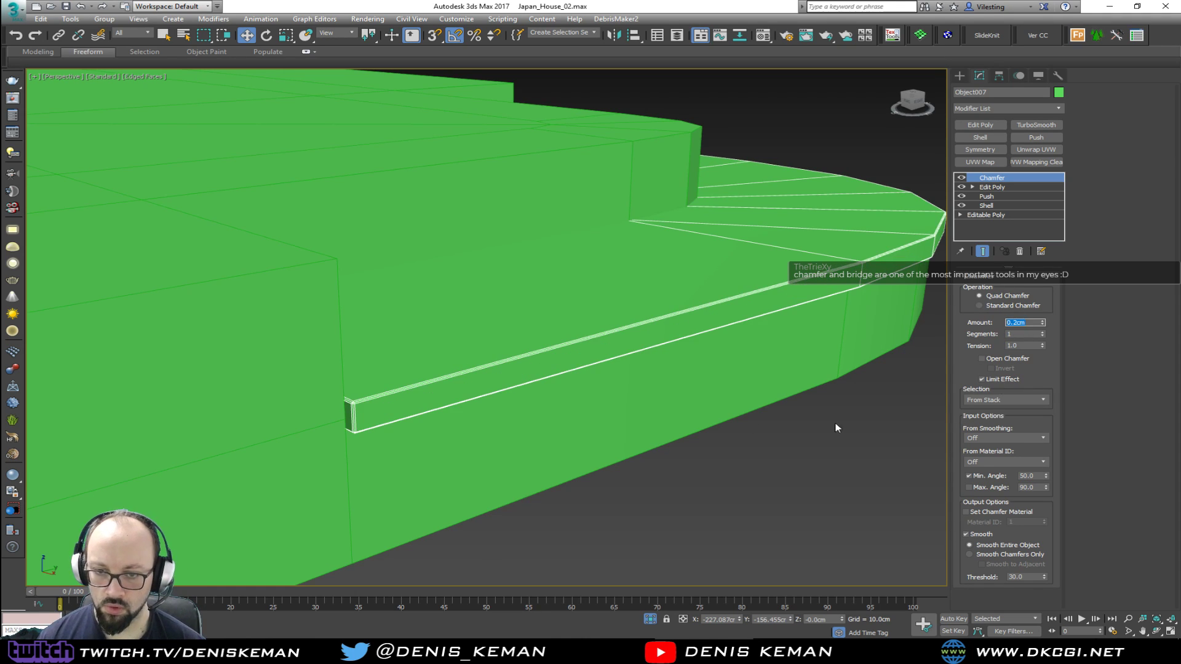
key("F4")
mouse_move(609, 424)
middle_mouse_down("alt")
mouse_move(554, 400)
mouse_move(448, 394)
middle_mouse_up("alt")
key("F4")
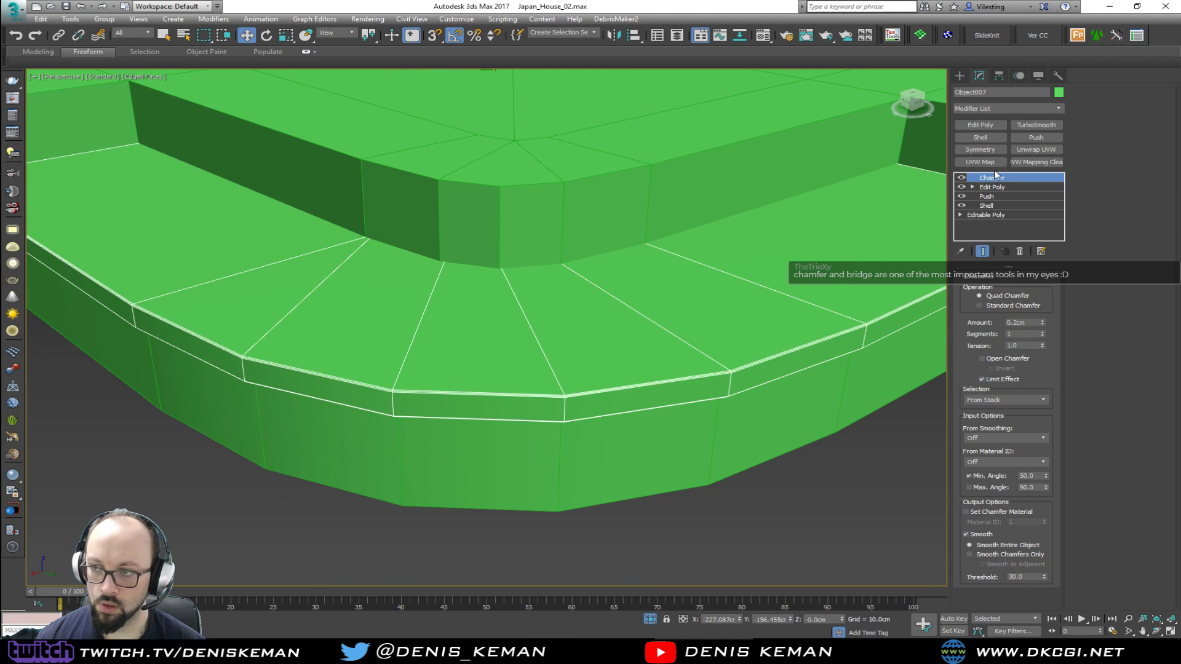
Add a TurboSmooth modifier with 2 iterations to the tread slab and deselect it
left_click(1020, 123)
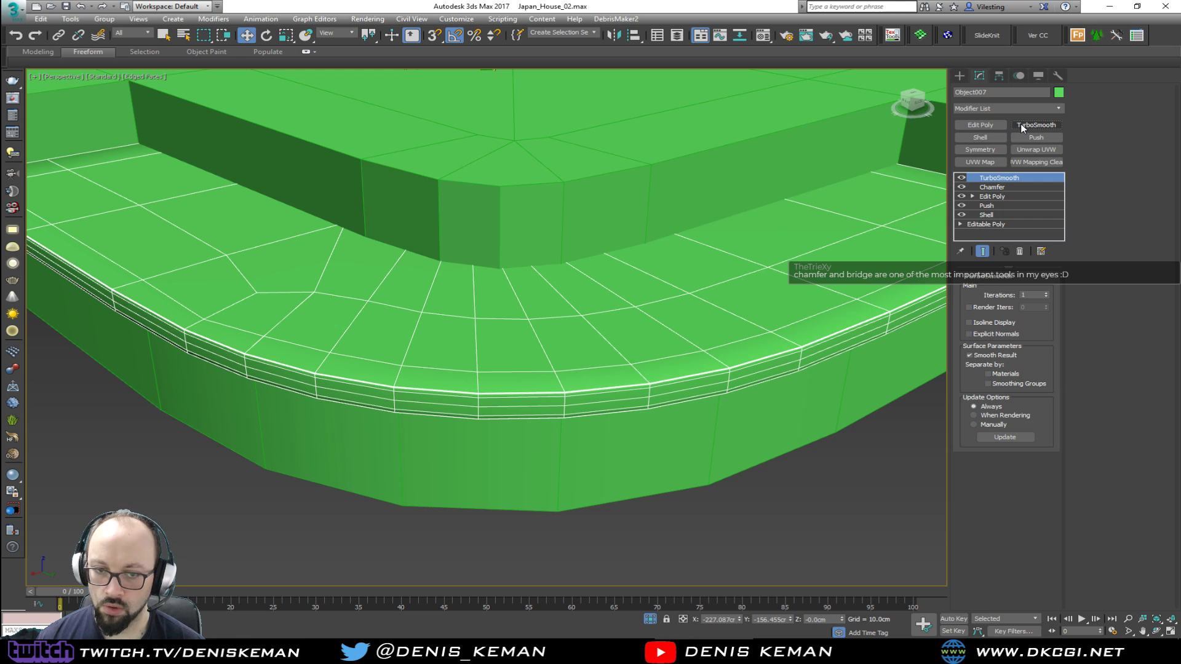
left_click(1045, 293)
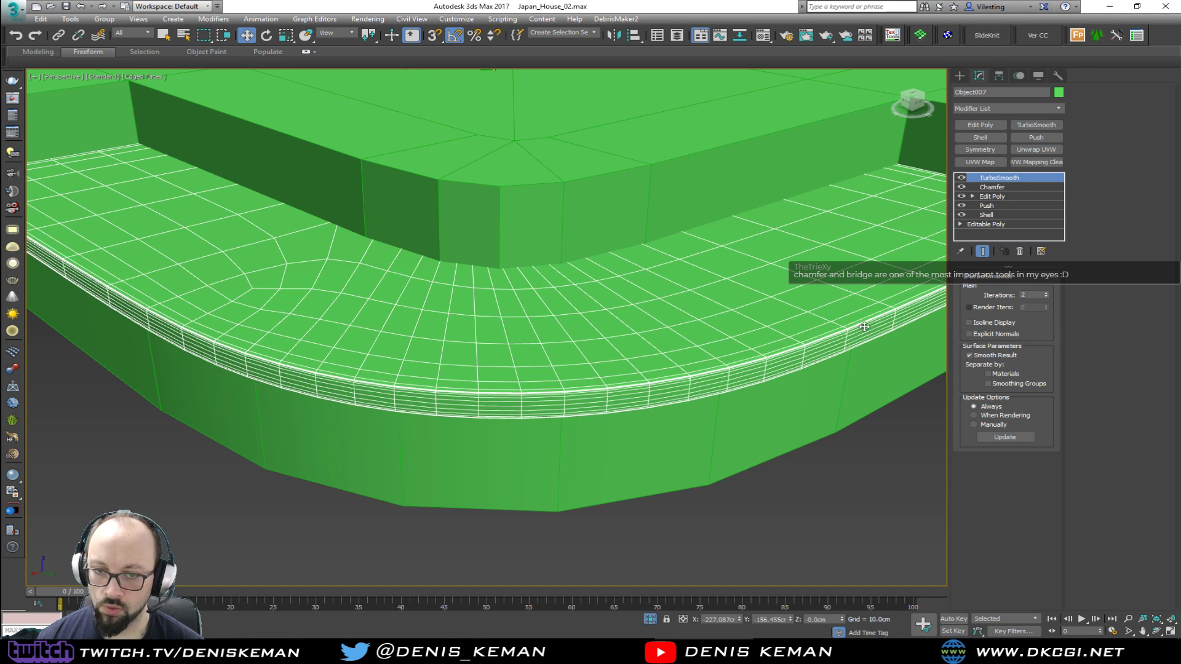
key("F4")
left_click(771, 526)
scroll(607, 440, "down", 4)
mouse_move(574, 395)
middle_mouse_down("alt")
mouse_move(508, 406)
mouse_move(509, 430)
mouse_move(584, 390)
mouse_move(511, 377)
mouse_move(569, 395)
middle_mouse_up("alt")
key("F4")
Select all polygons of the platform's top surface, including the rounded corner, and detach them as a clone
scroll(492, 320, "up", 2)
left_click(486, 299)
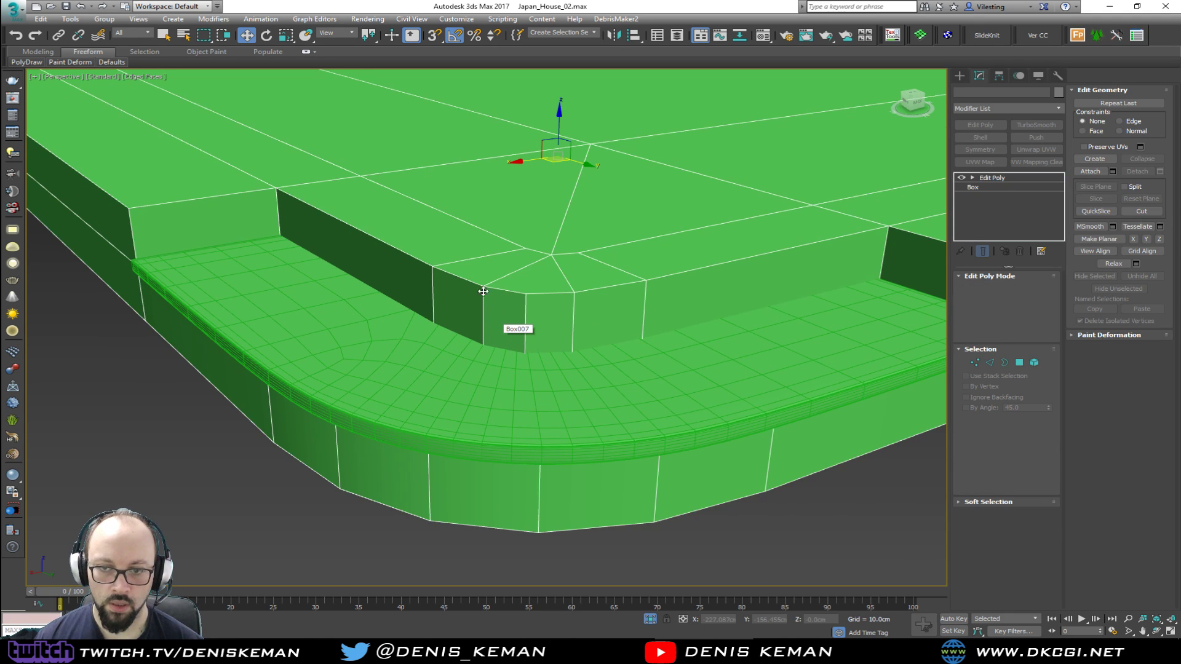
scroll(486, 299, "down", 3)
key("4")
scroll(454, 222, "down", 4)
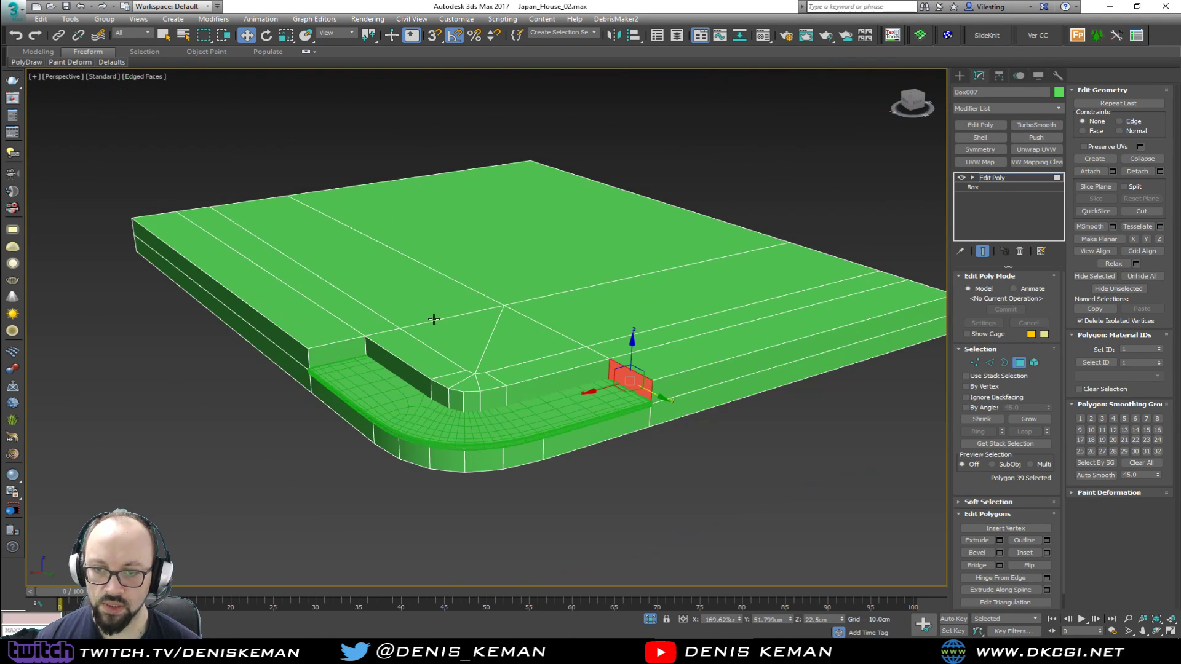
left_click(331, 322)
left_click(345, 319, "ctrl")
left_click(383, 307, "ctrl")
left_click(520, 281, "ctrl")
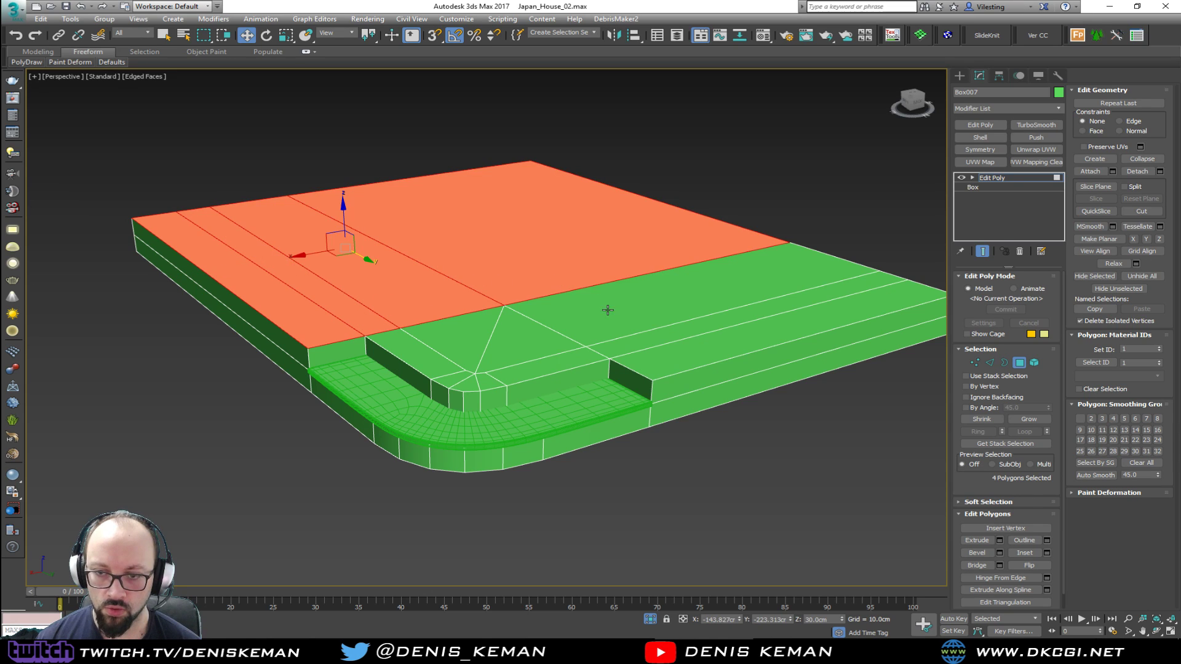
left_click(609, 310, "ctrl")
left_click(629, 337, "ctrl")
left_click(652, 364, "ctrl")
left_click(560, 366, "ctrl")
left_click(479, 380, "ctrl")
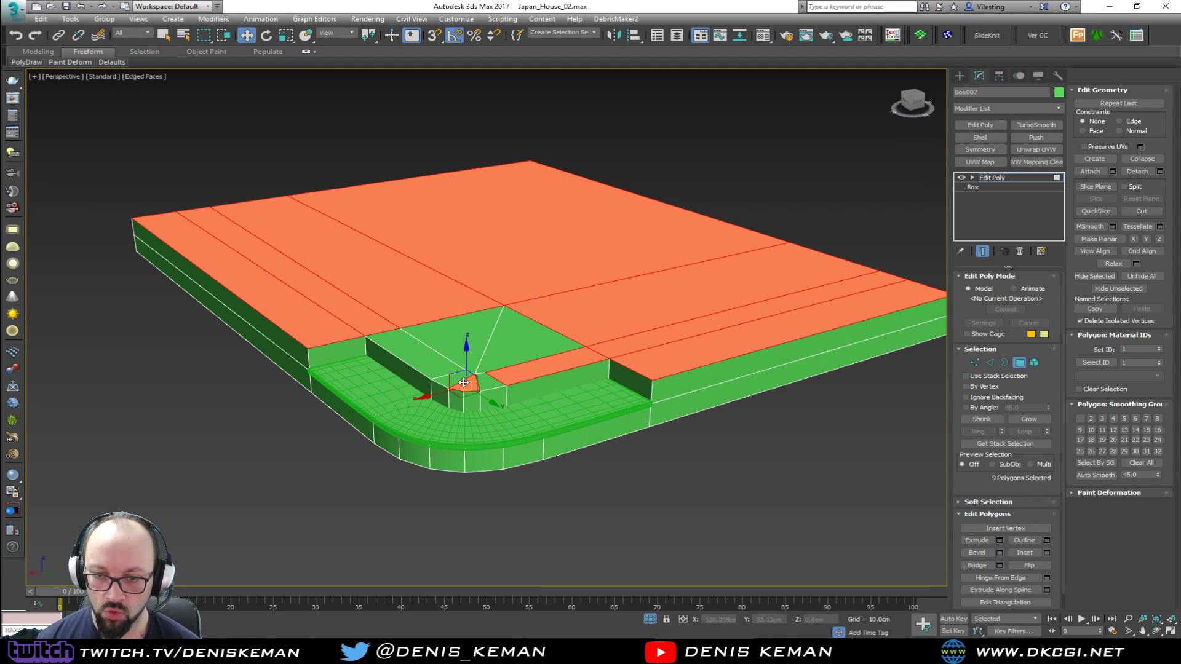
left_click(453, 378, "ctrl")
left_click(430, 363, "ctrl")
left_click(461, 351, "ctrl")
left_click(501, 359, "ctrl")
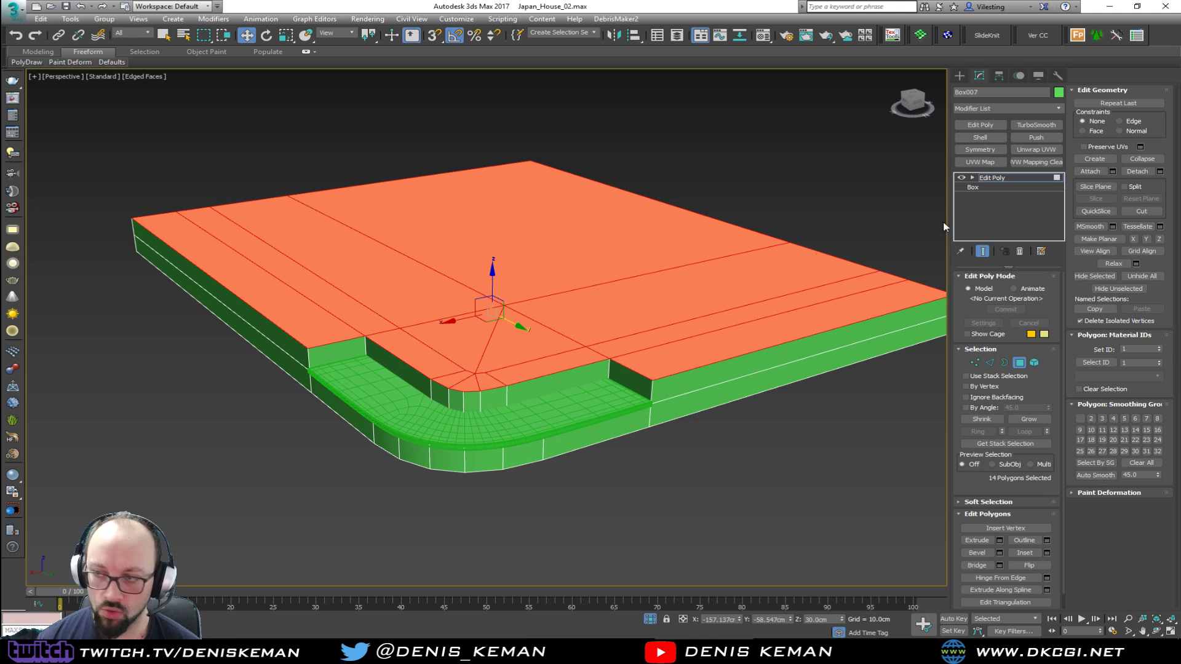
left_click(1158, 172)
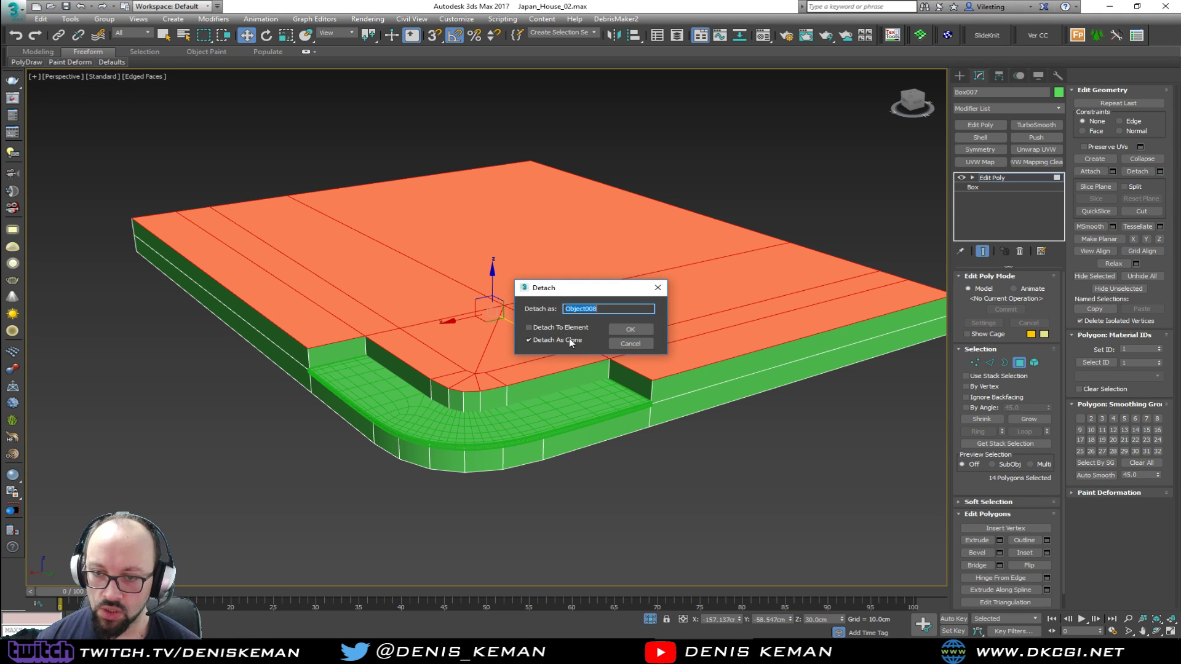
left_click(624, 332)
left_click(1013, 363)
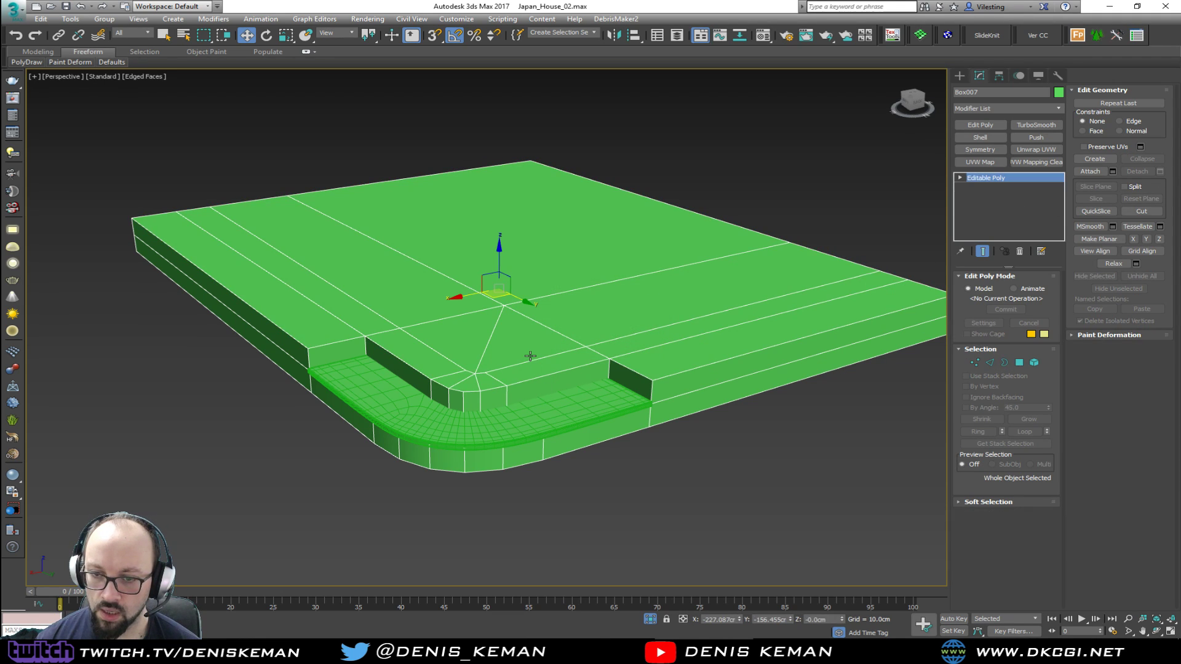
Copy the tread slab's Shell modifier and paste it onto the detached top surface
left_click(498, 418)
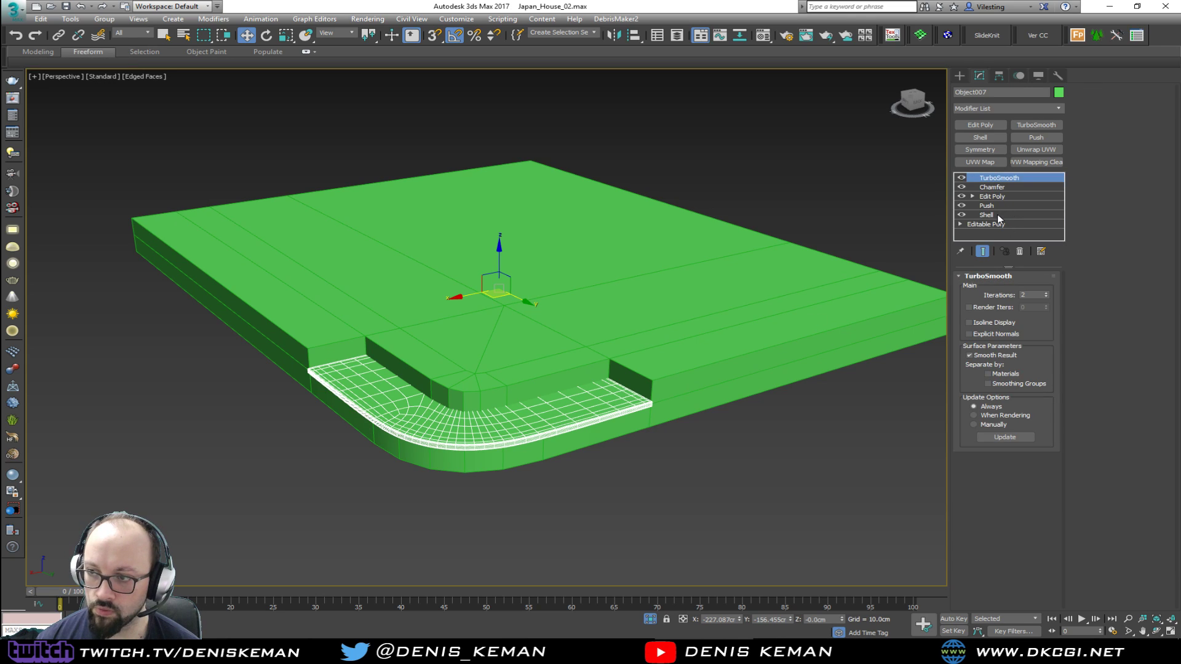
right_click(997, 214)
left_click(1042, 260)
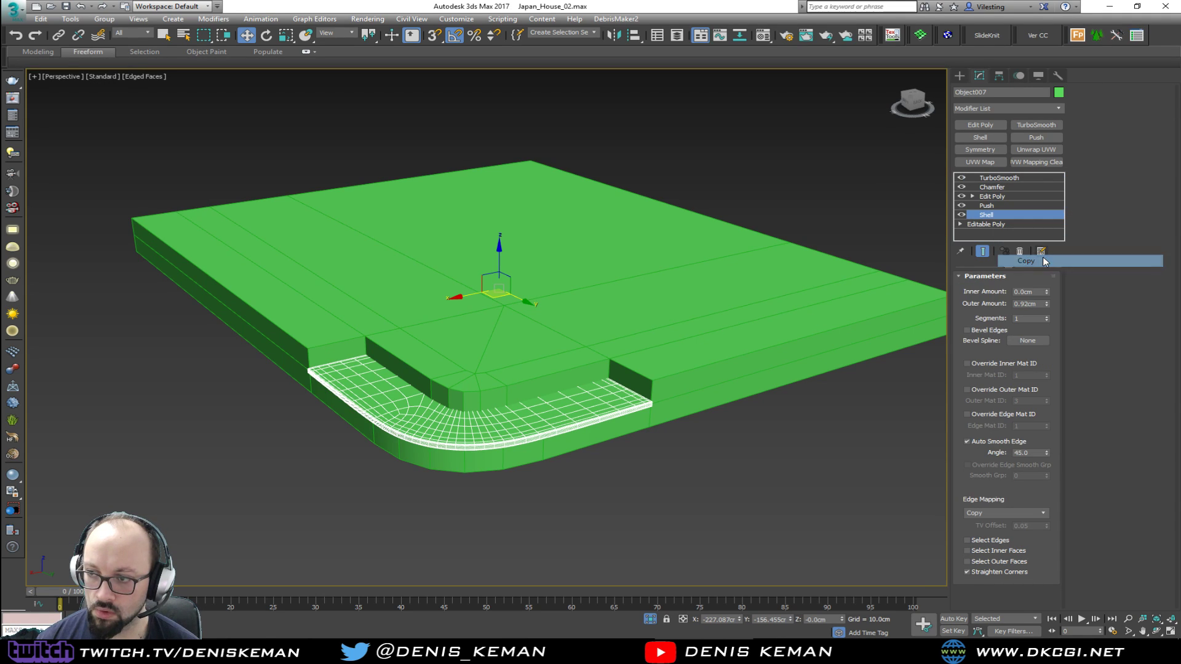
left_click(603, 221)
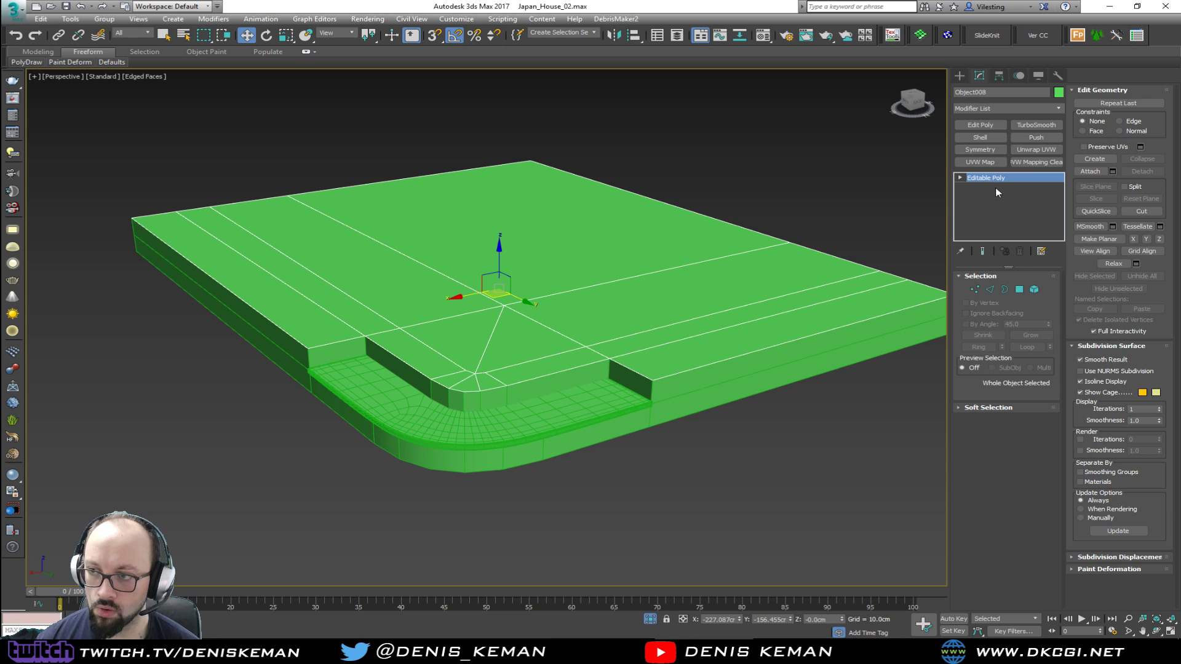
right_click(996, 179)
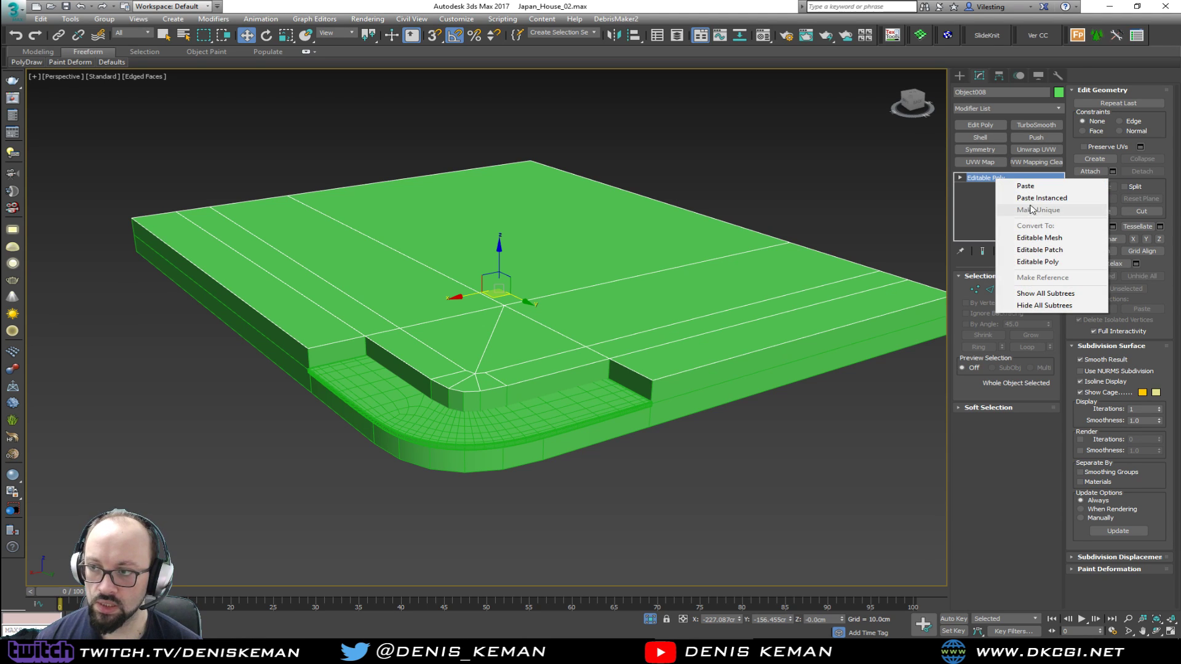
left_click(1027, 187)
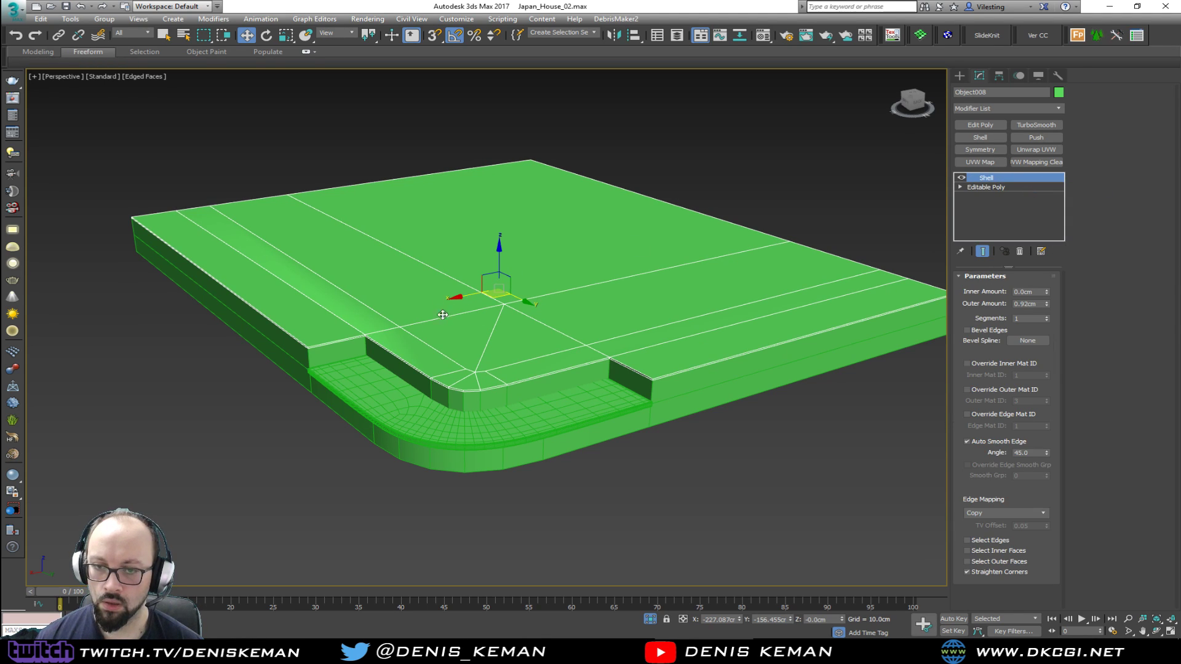
Copy the tread slab's Push modifier and paste it above the Shell on the top slab
scroll(442, 314, "up", 3)
middle_click_drag(491, 366, 490, 311)
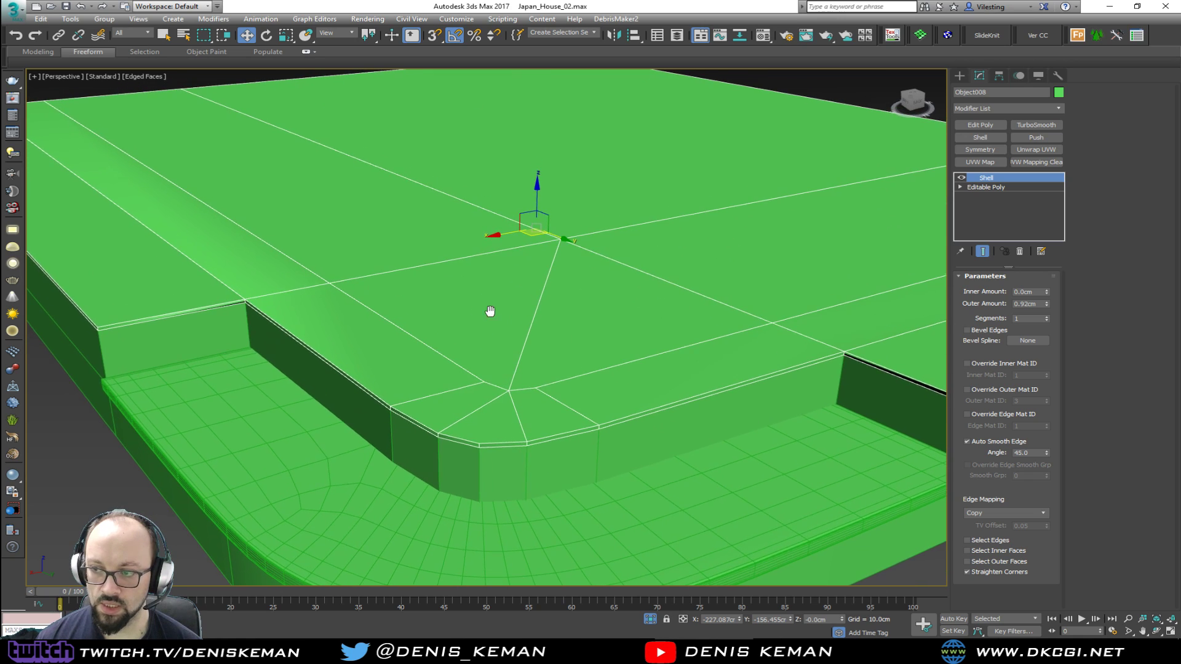
left_click(772, 493)
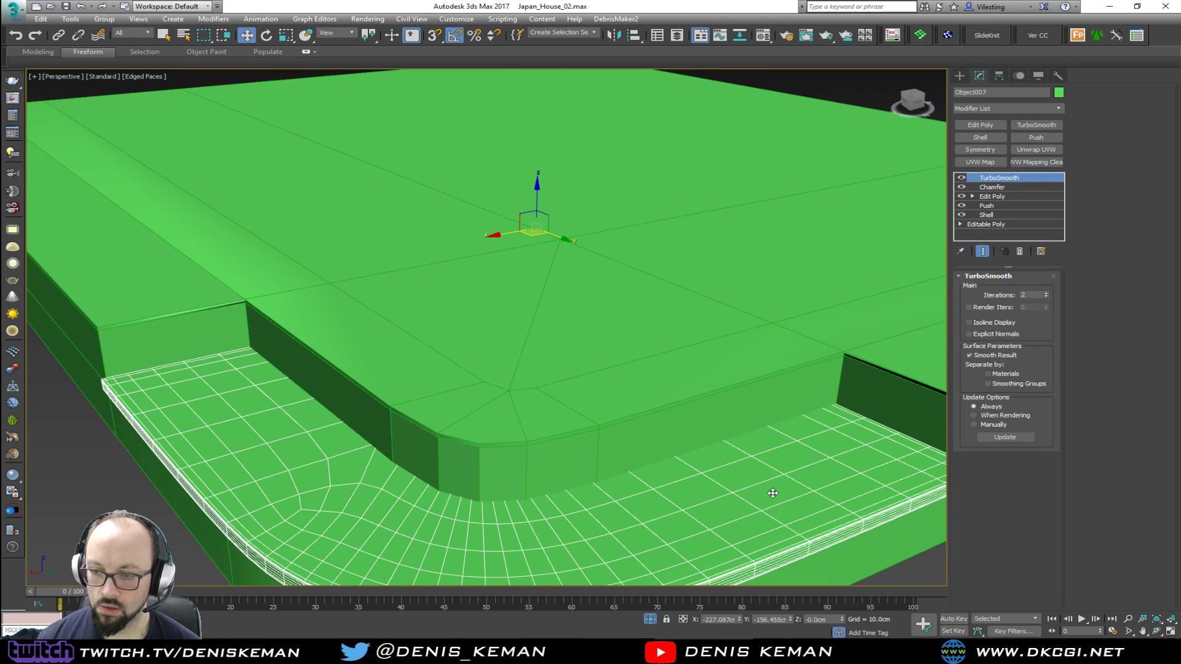
left_click(997, 205)
right_click(998, 206)
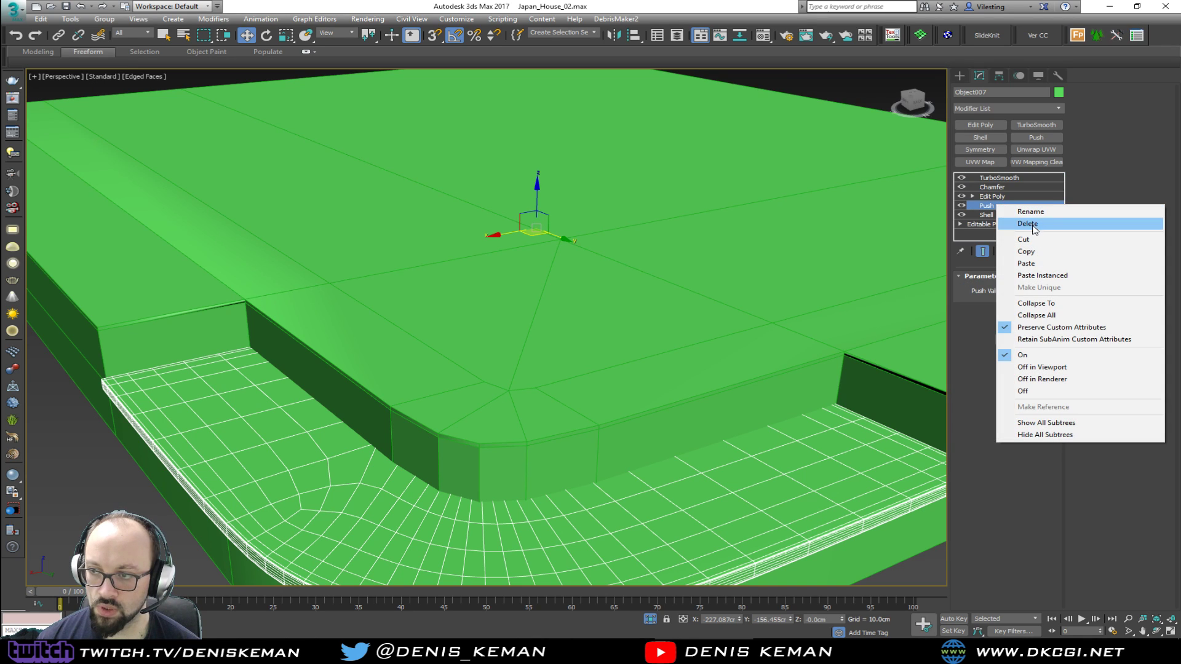
left_click(1025, 251)
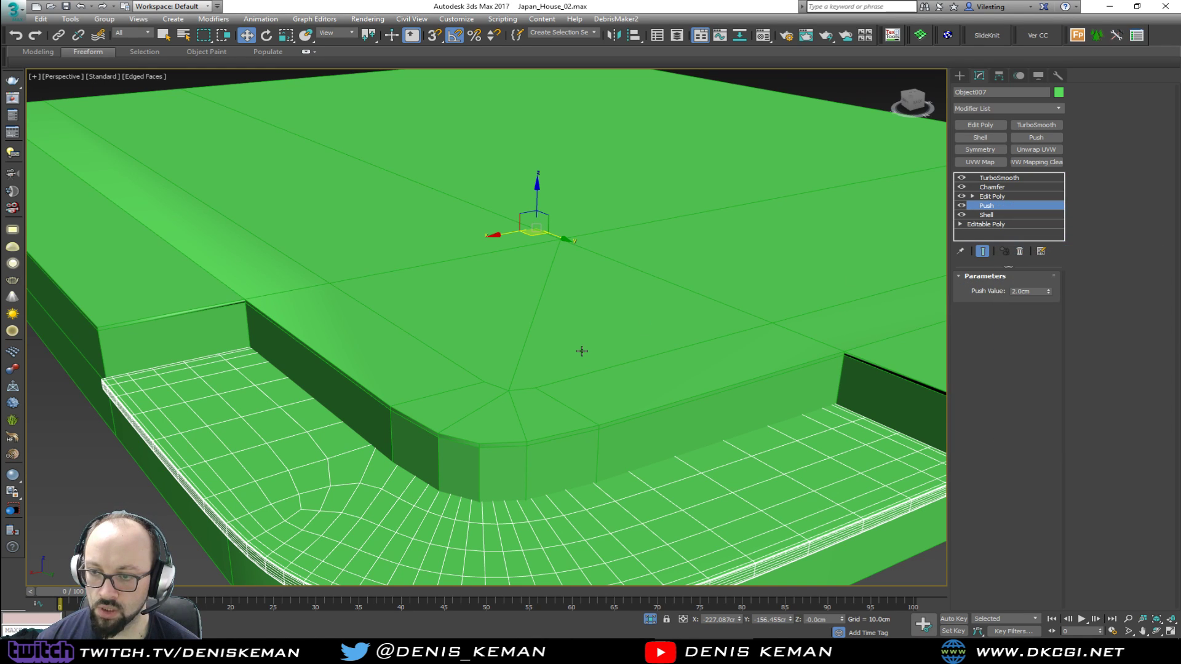
left_click(582, 350)
right_click(1001, 180)
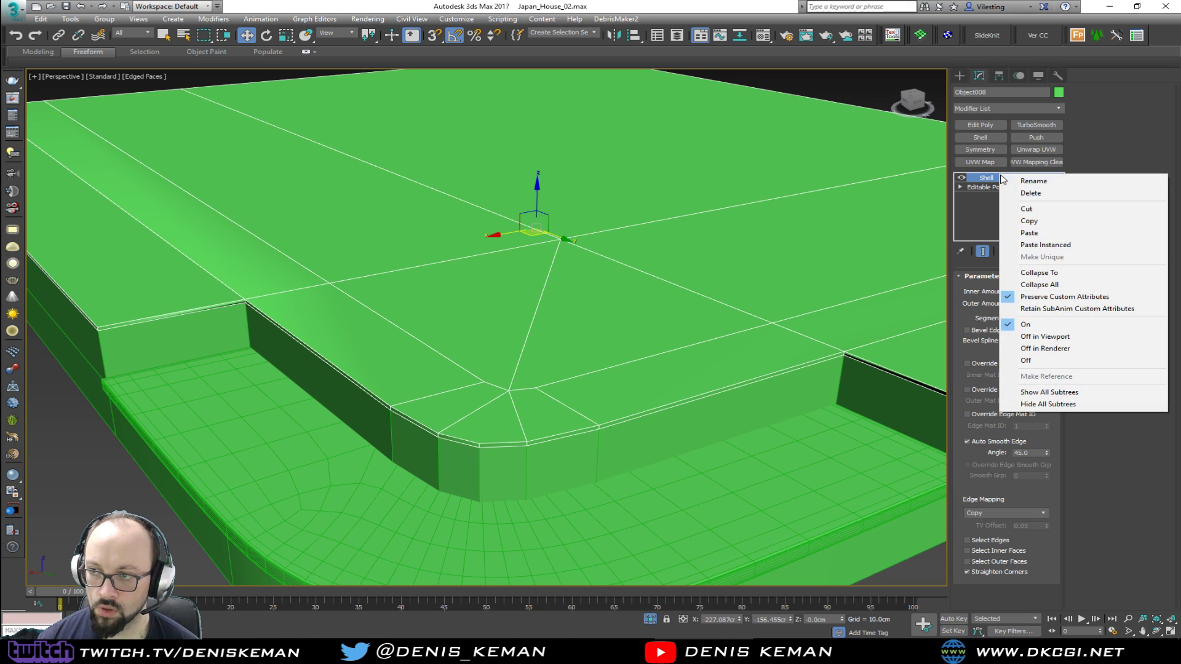
left_click(1021, 233)
Raise the top slab clear of the platform, to a Z position of about 15.5 cm
scroll(427, 244, "down", 3)
middle_click_drag(522, 226, 456, 224)
scroll(316, 242, "up", 5)
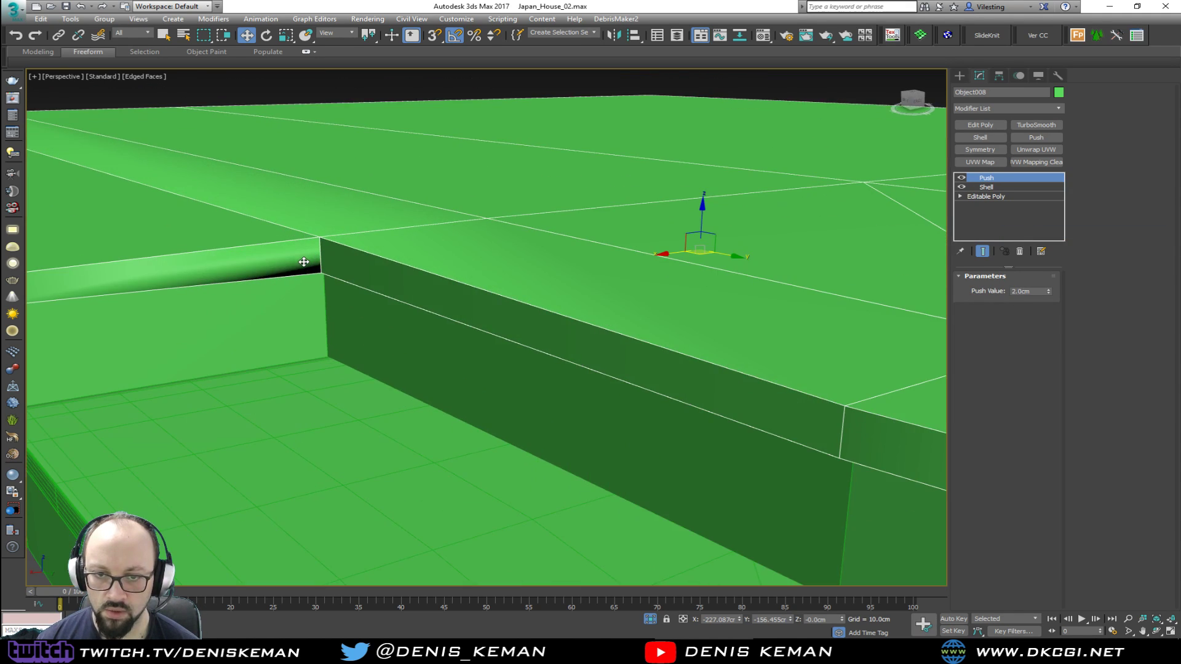
left_click(987, 188)
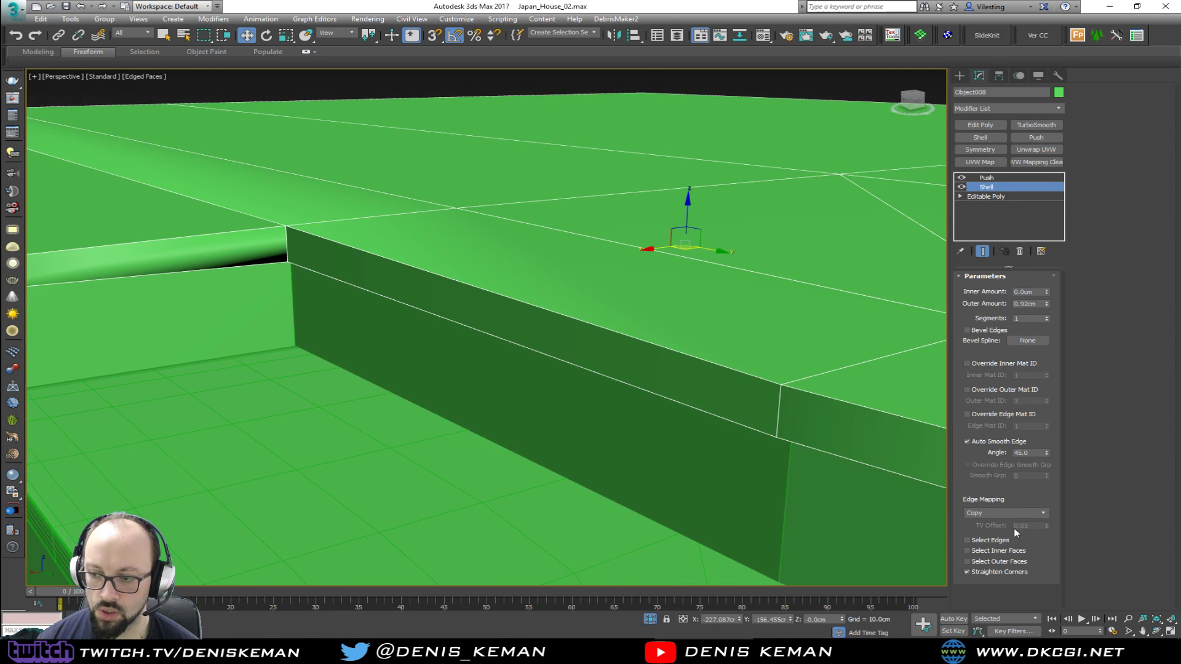
left_click(987, 177)
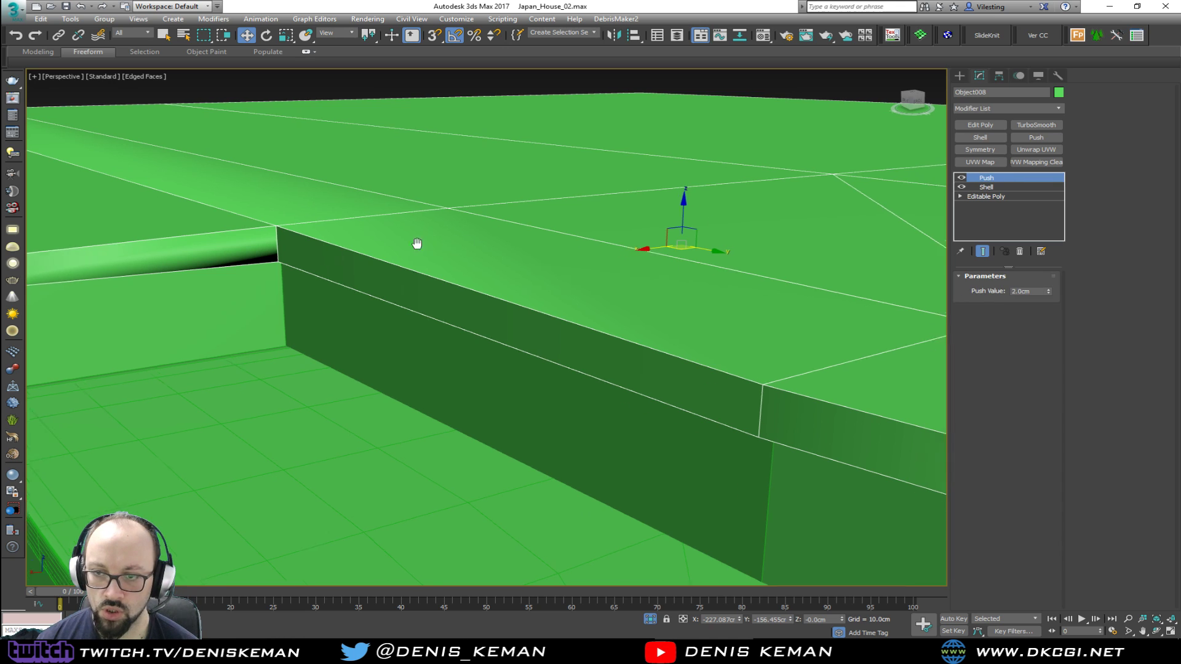
scroll(434, 242, "down", 3)
left_click_drag(574, 228, 557, 176)
middle_click_drag(557, 176, 555, 216, "alt")
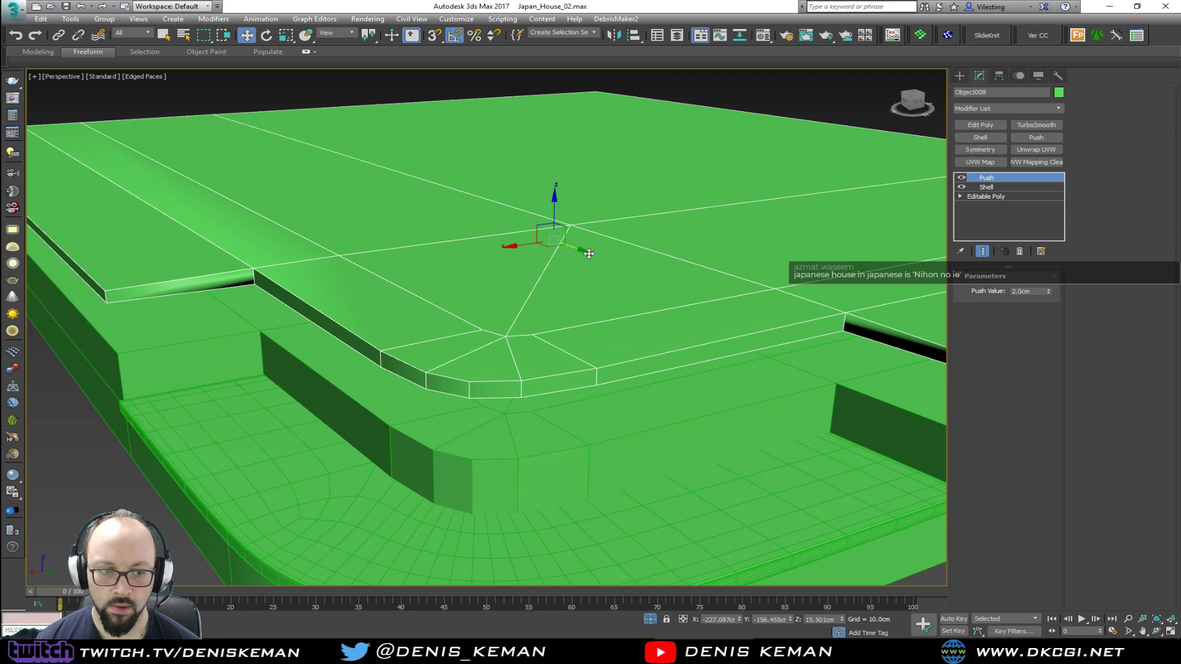
Add an Edit Poly modifier to the top slab and clear the smoothing groups of all its polygons
left_click(981, 124)
key("4")
key("ctrl+a")
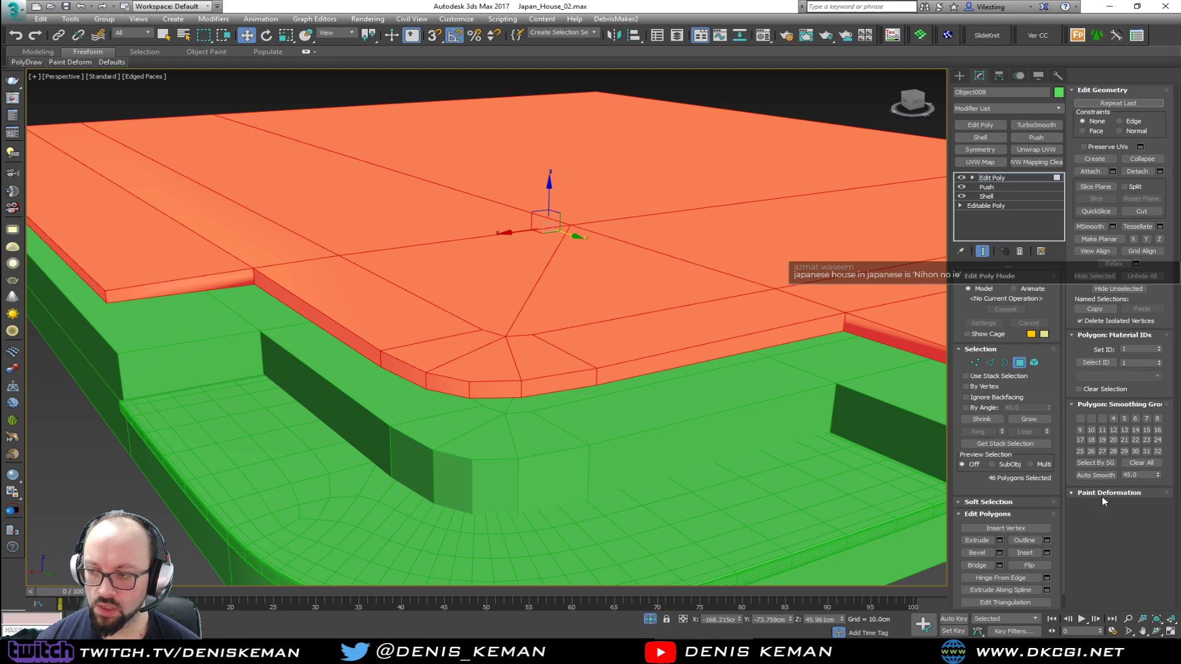
left_click(1142, 464)
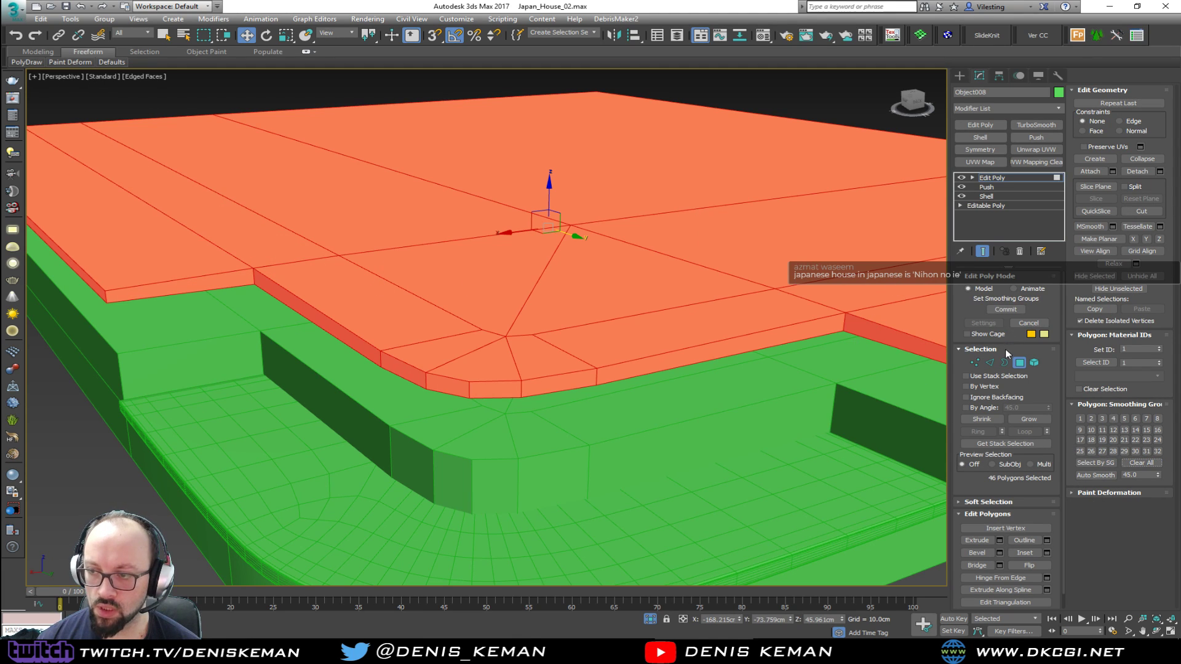
scroll(592, 264, "up", 3)
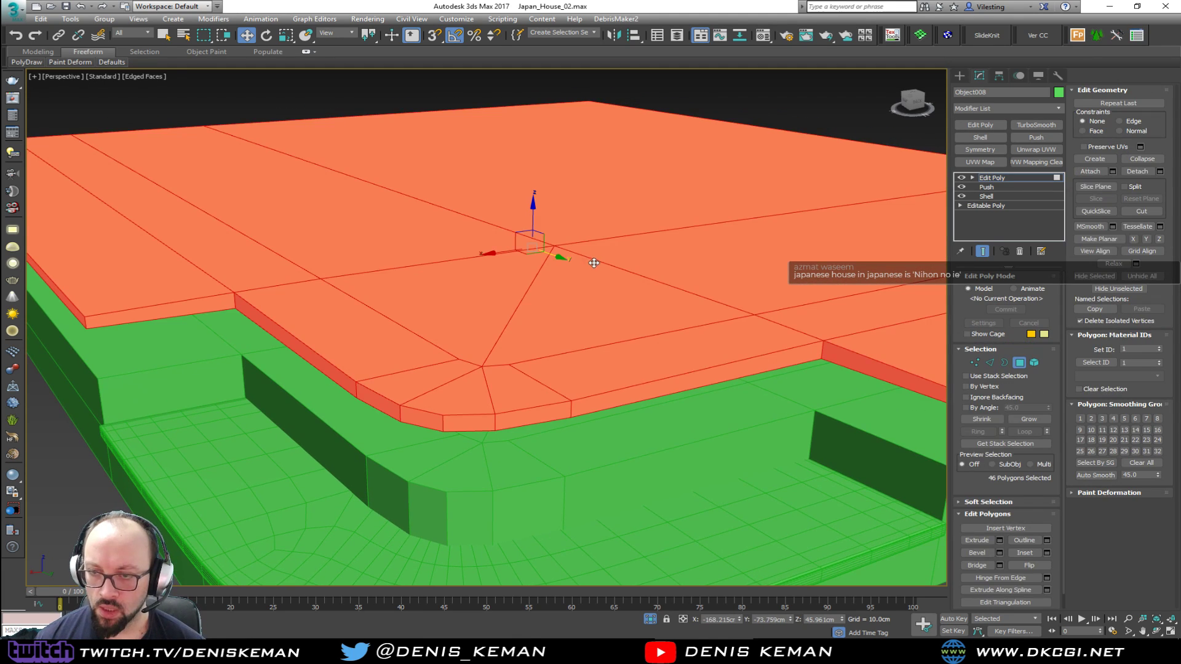
middle_click_drag(594, 226, 589, 241)
Select the top slab's upper and lower faces by a 45-degree angle, make each planar in Z, and return to whole-object editing
left_click(675, 306)
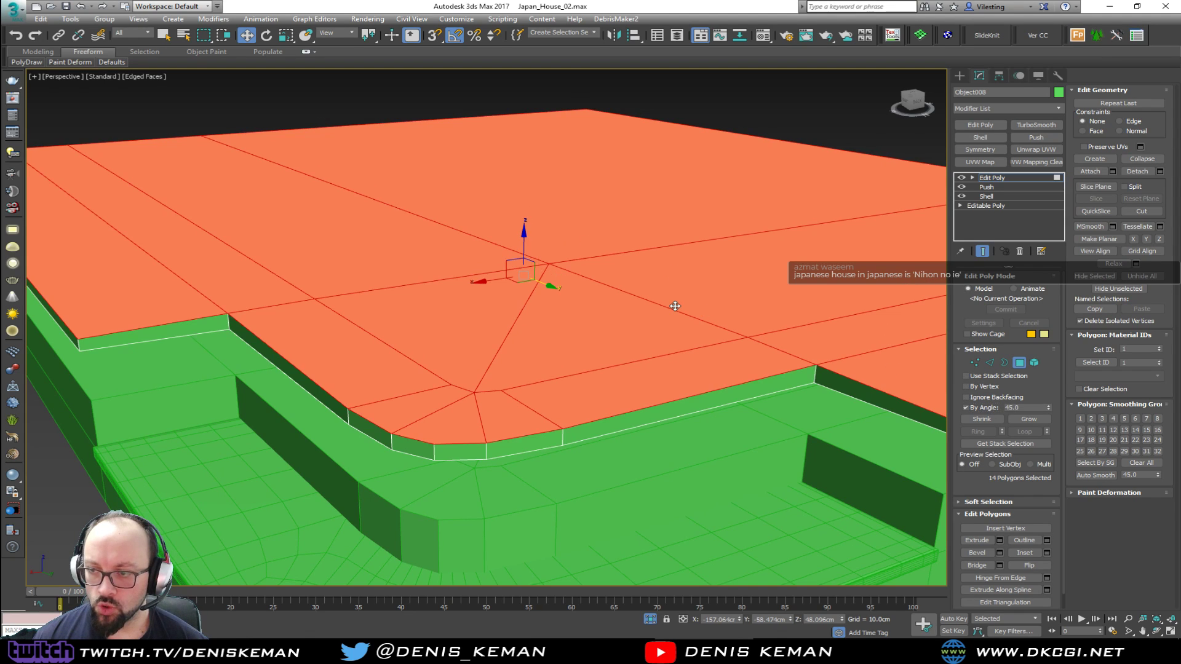
left_click(1158, 240)
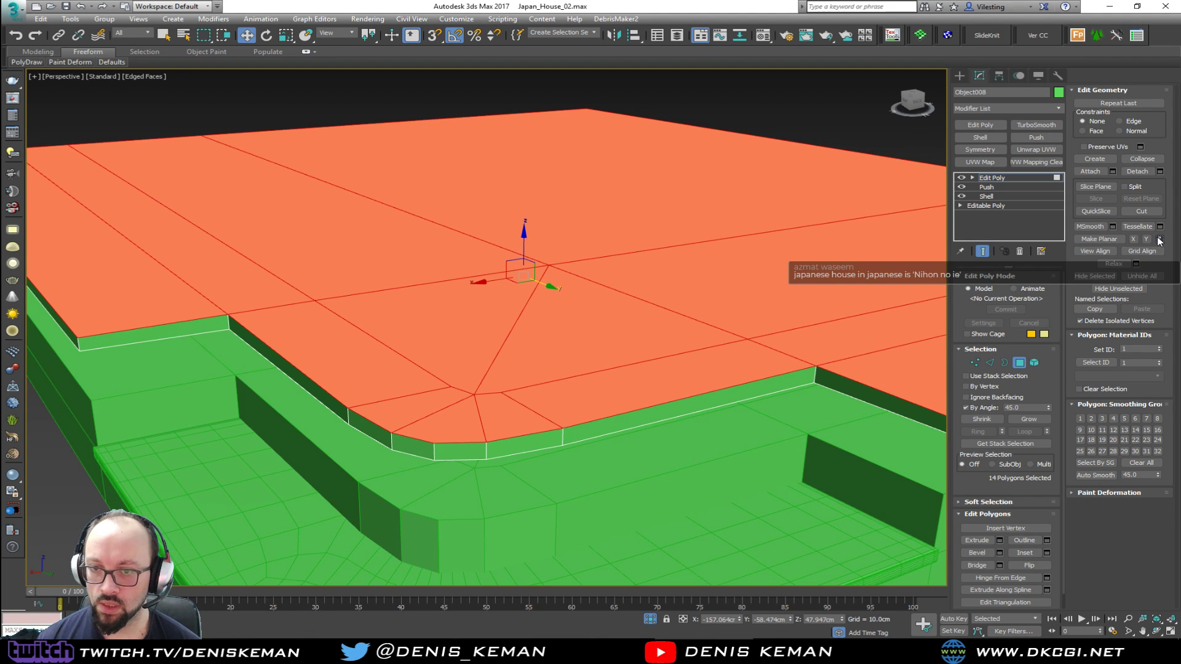
middle_click_drag(742, 342, 734, 309, "alt")
left_click(615, 288)
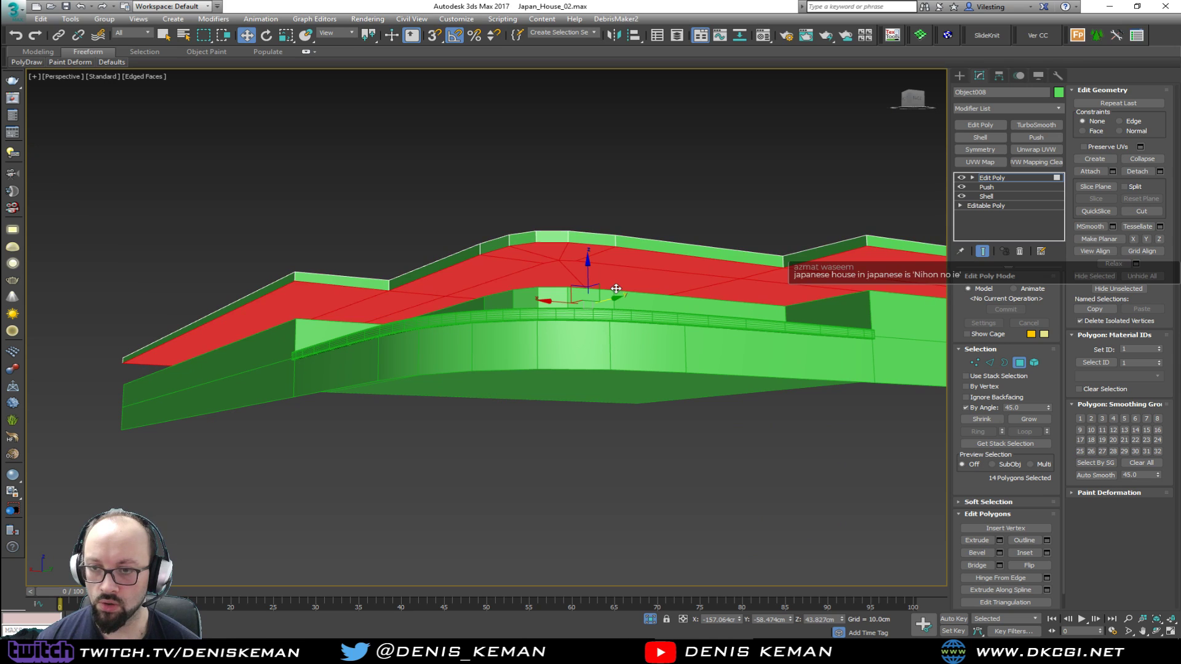
left_click(1159, 240)
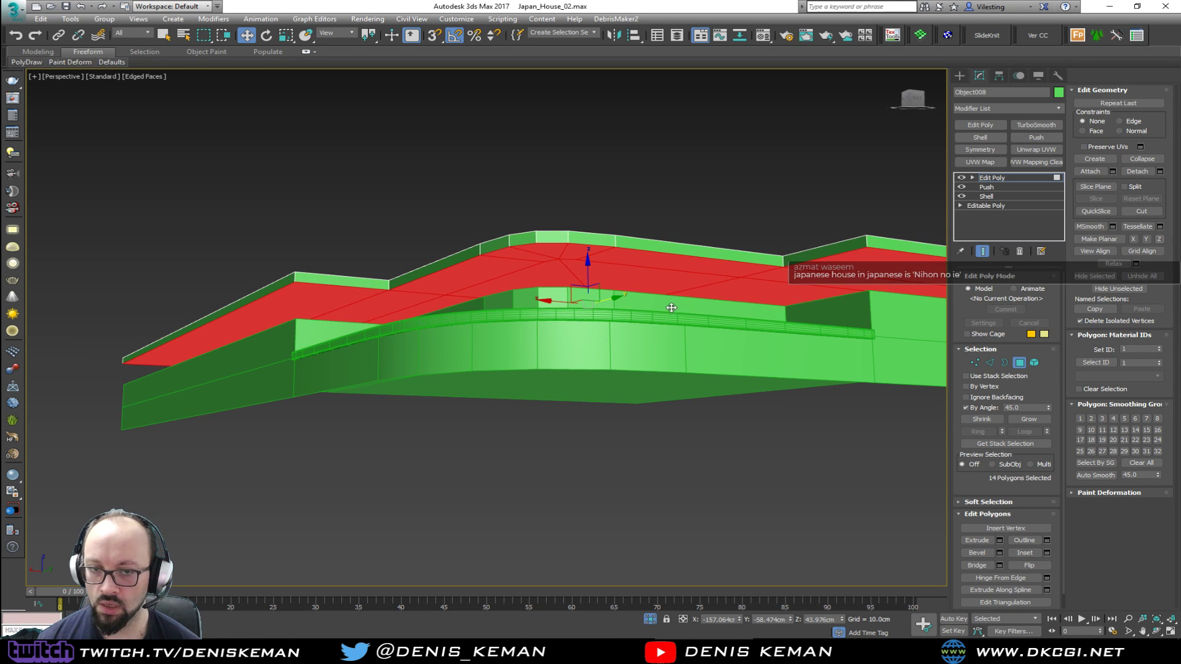
middle_click_drag(670, 308, 671, 339, "alt")
left_click(1018, 363)
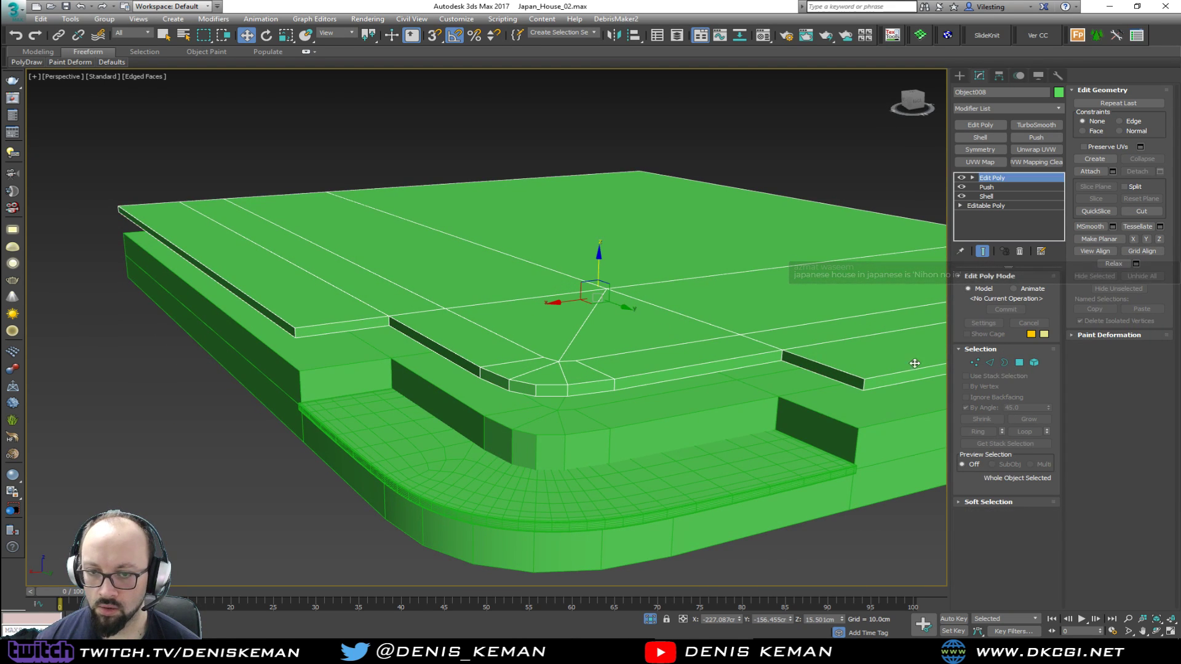
Lower the top slab in the Left view and snap its underside onto the platform, at a Z position of about 1.53 cm
key("alt+w")
right_click(359, 405)
key("alt+w")
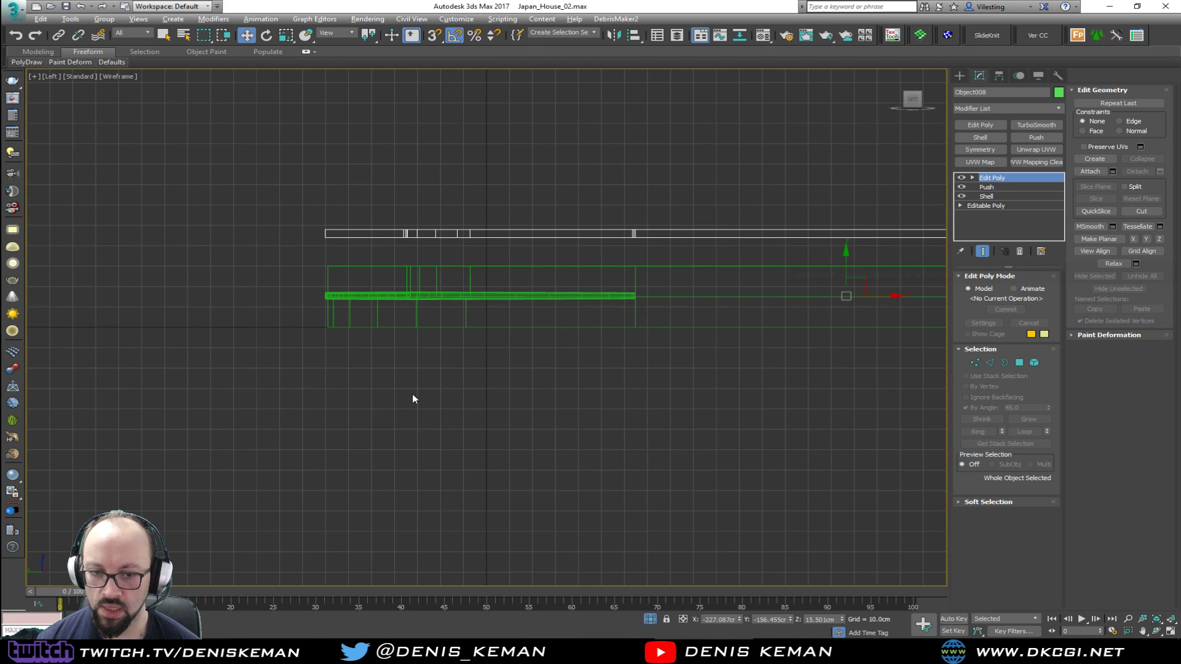
middle_click_drag(553, 341, 400, 388)
left_click_drag(821, 292, 813, 332)
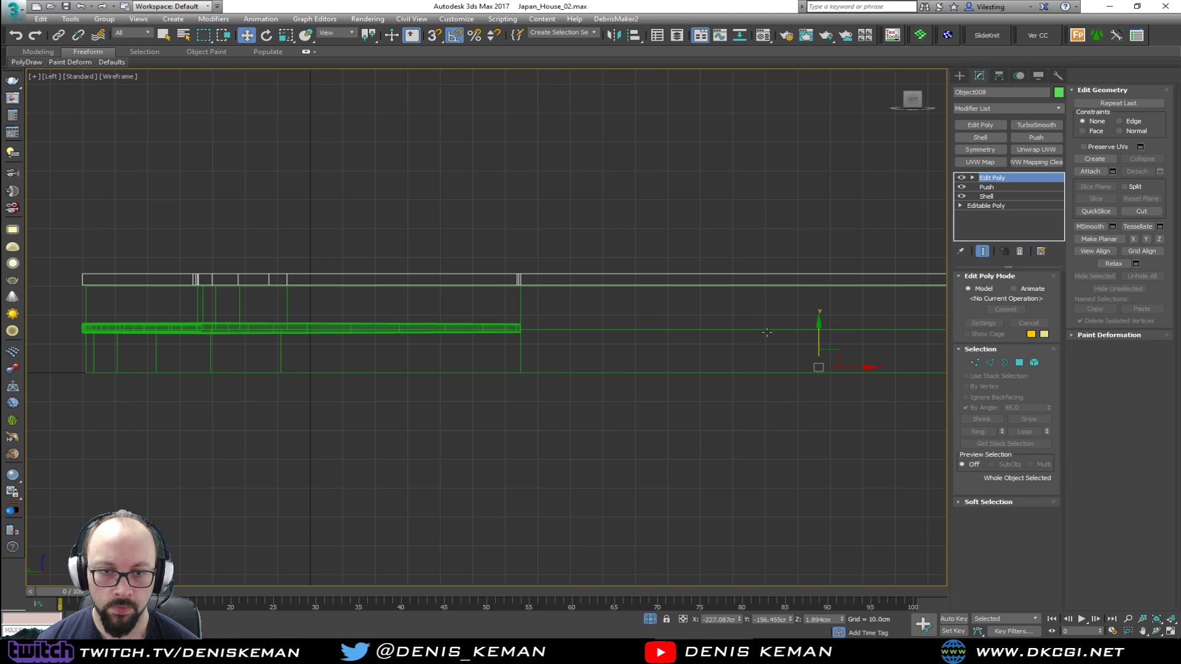
scroll(83, 287, "up", 7)
scroll(74, 294, "down", 4)
scroll(824, 385, "down", 4)
middle_click_drag(891, 378, 646, 357)
scroll(645, 357, "down", 2)
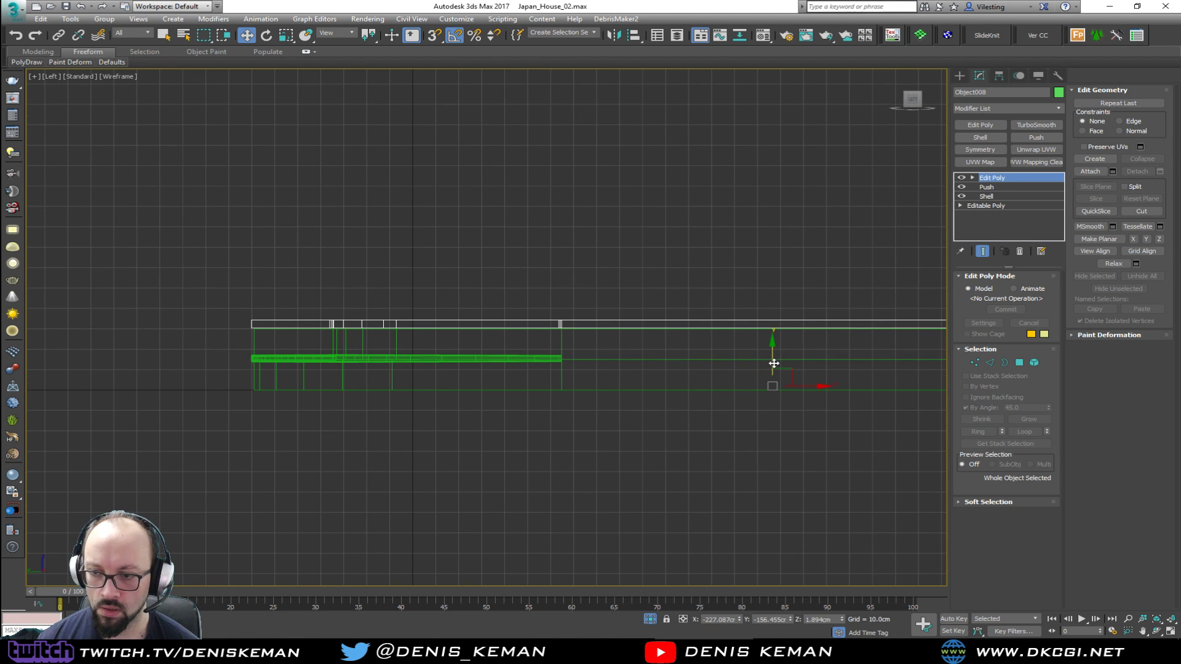
scroll(301, 329, "up", 15)
key("s")
left_click_drag(309, 331, 349, 348)
scroll(372, 362, "down", 6)
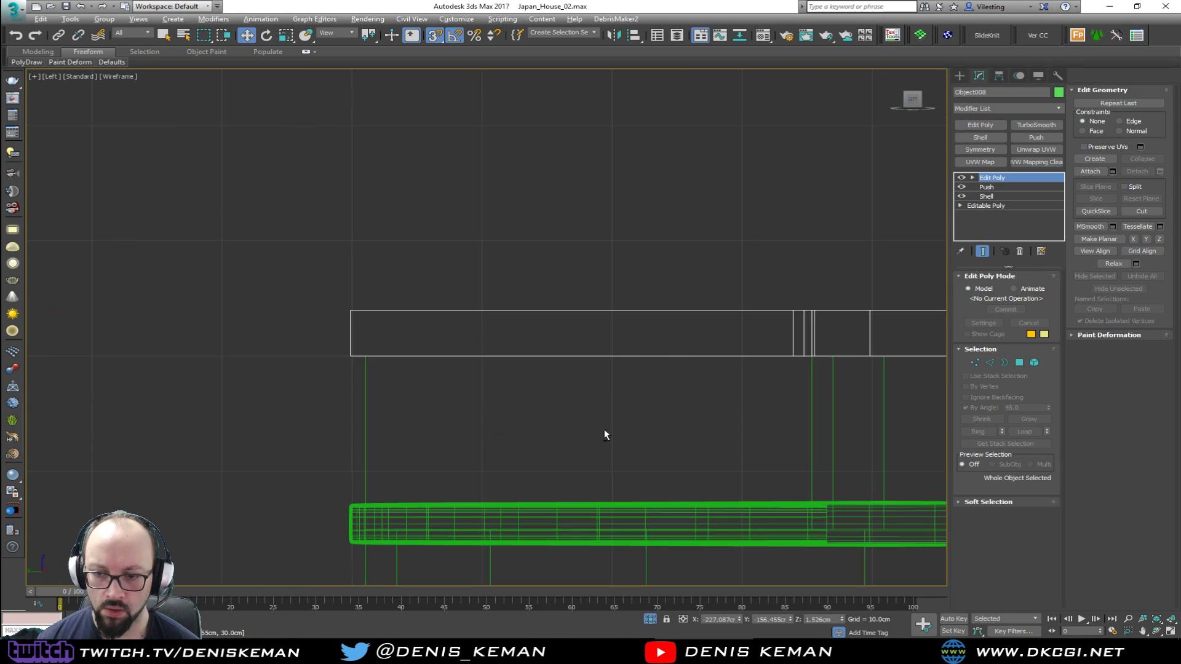
Select the vertices along the top slab's negative-X edge in the Top view and snap them in line with the platform's edge
key("alt+w")
middle_click(683, 453)
key("alt+w")
middle_click_drag(683, 453, 495, 388, "alt")
key("alt+w")
scroll(245, 286, "down", 2)
key("alt+w")
scroll(326, 264, "down", 2)
key("1")
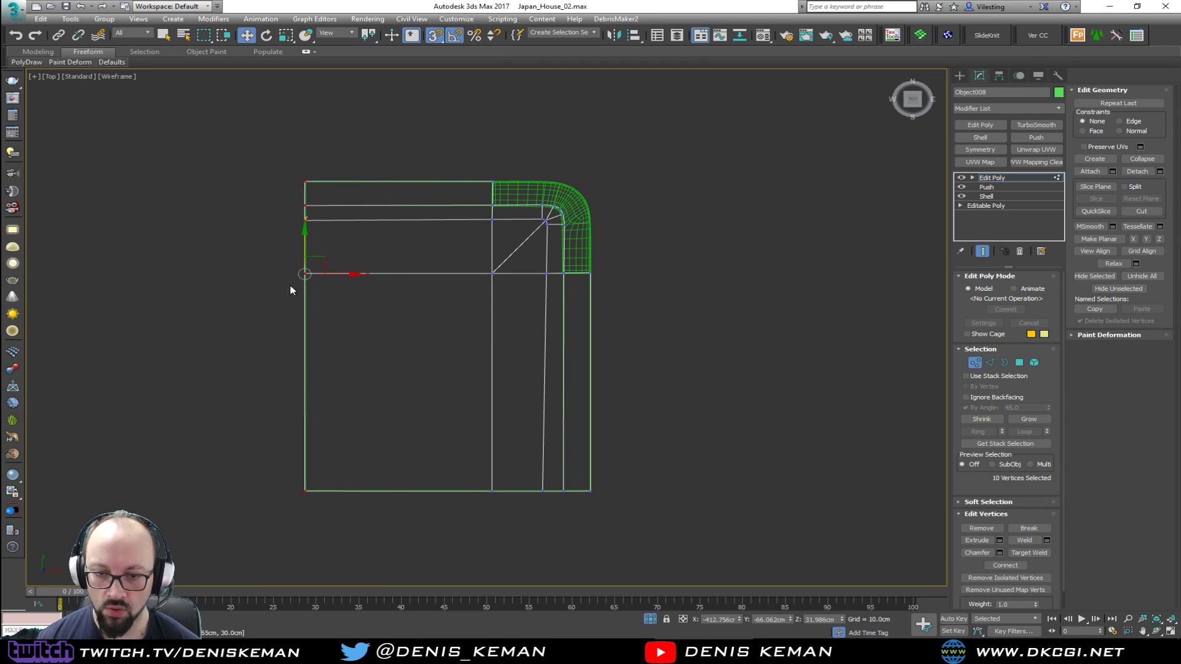
scroll(297, 212, "up", 5)
middle_click_drag(372, 390, 370, 237)
left_click_drag(366, 434, 343, 223)
scroll(369, 274, "down", 5)
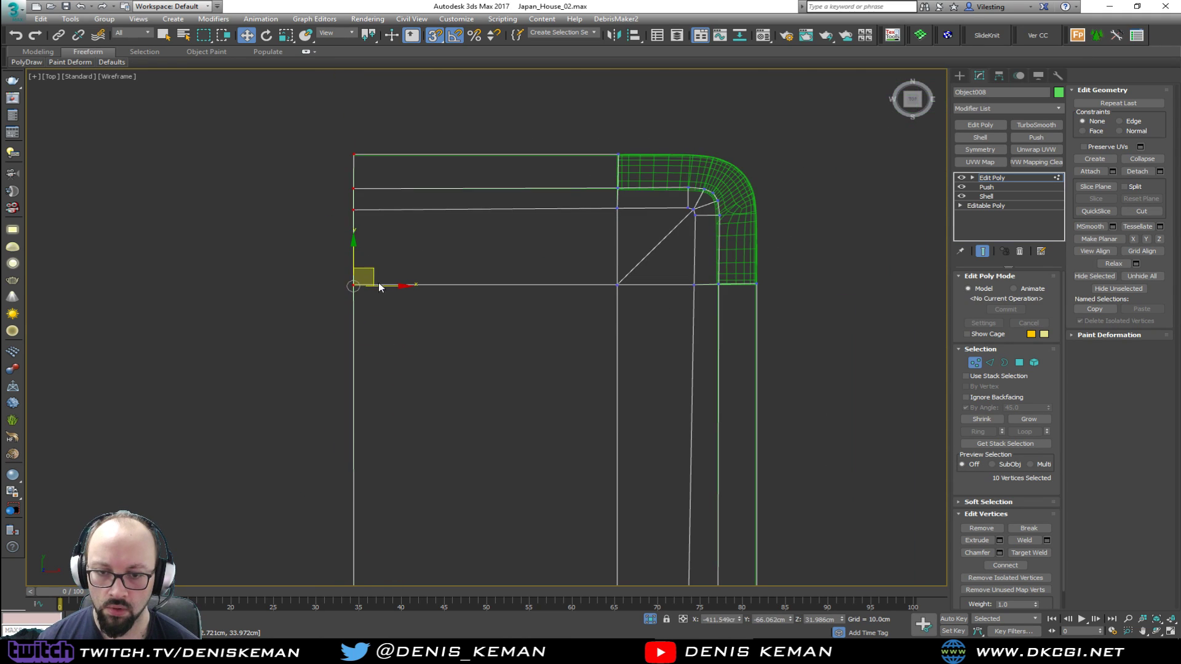
Make the negative-X edge vertices planar in X and align them with the platform's side
key("alt+w")
key("alt+w")
middle_click_drag(673, 417, 846, 332, "alt")
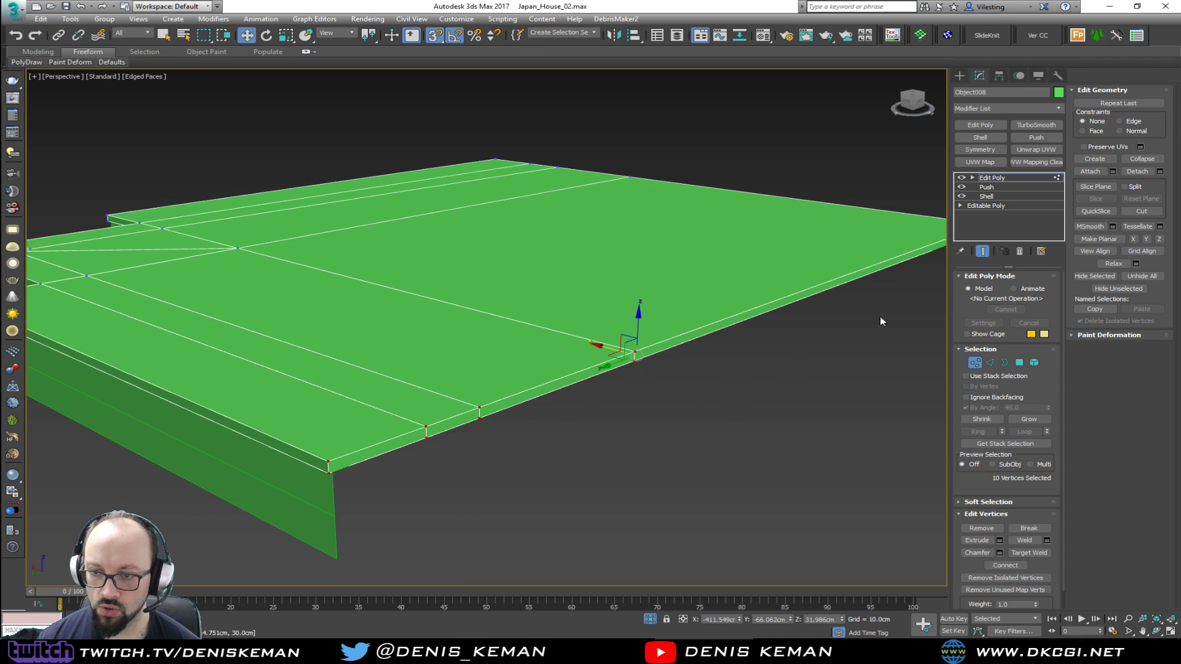
left_click(1136, 240)
middle_click_drag(623, 354, 535, 332, "alt")
key("s")
left_click_drag(584, 271, 547, 271)
key("s")
scroll(403, 293, "down", 4)
Align the vertices of the top slab's negative-Y edge with the platform's side, at about Y -381.9 cm, and leave vertex editing
middle_click_drag(633, 339, 645, 440)
left_click_drag(682, 426, 168, 520)
middle_click_drag(255, 519, 838, 369, "alt")
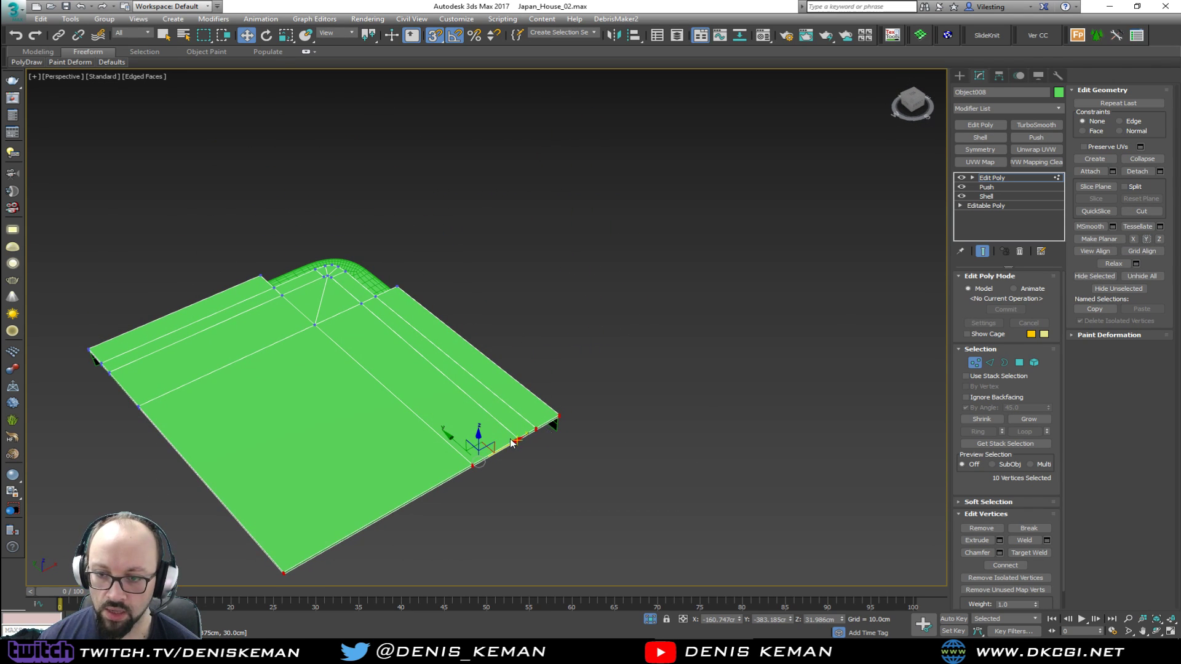
scroll(477, 438, "up", 5)
left_click_drag(454, 334, 394, 311)
key("ctrl+z")
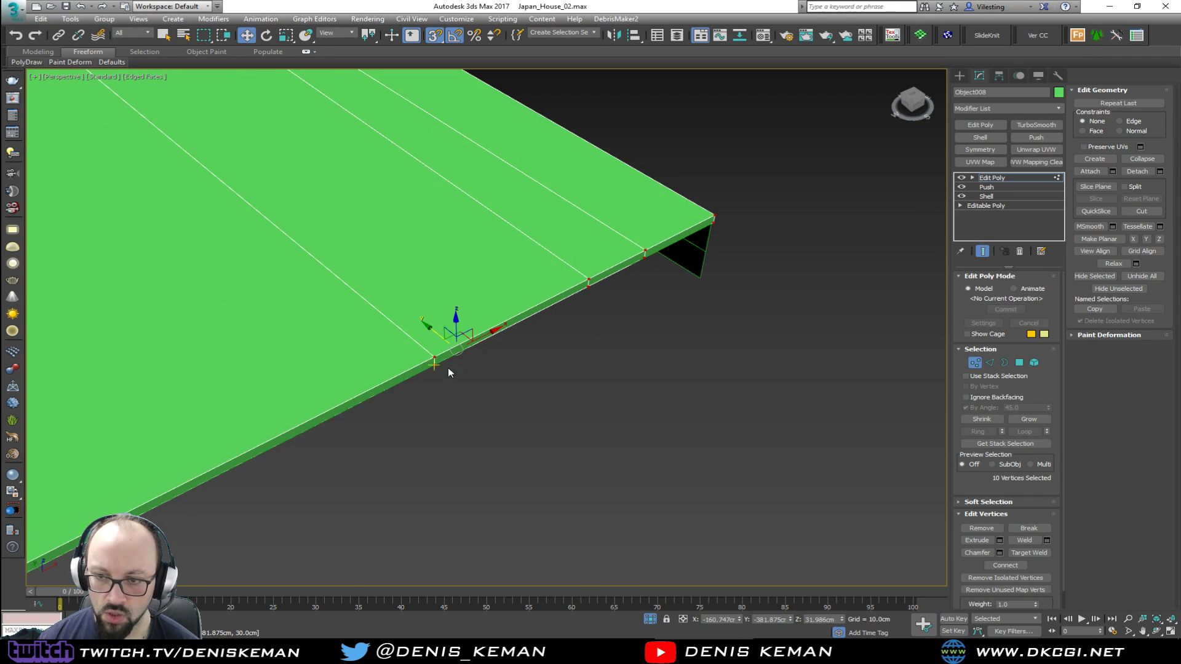
left_click(980, 364)
Select the tread slab and copy the Chamfer modifier from its stack
middle_click_drag(680, 355, 342, 397, "alt")
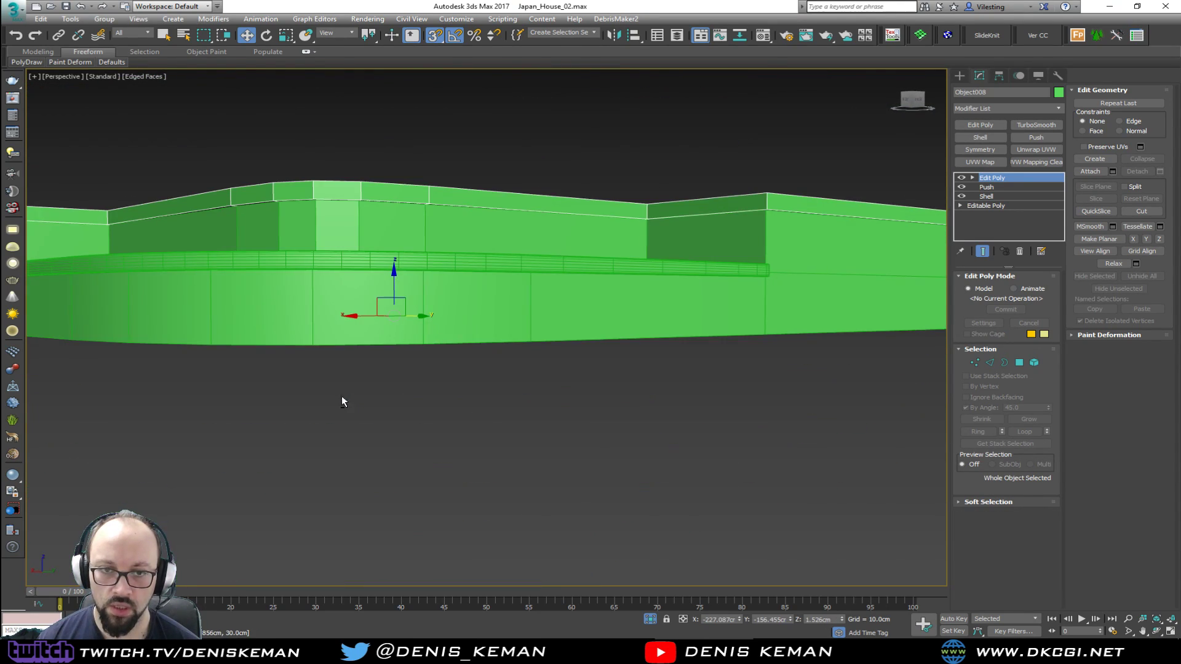
left_click(284, 266)
key("s")
left_click(995, 189)
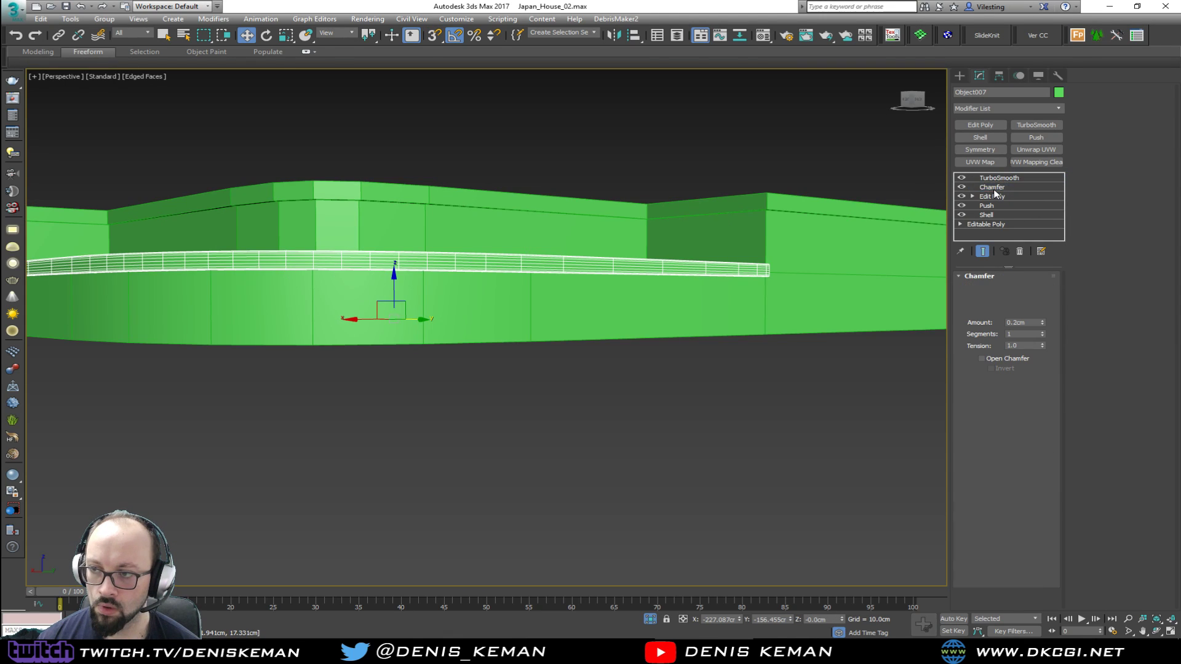
right_click(992, 189)
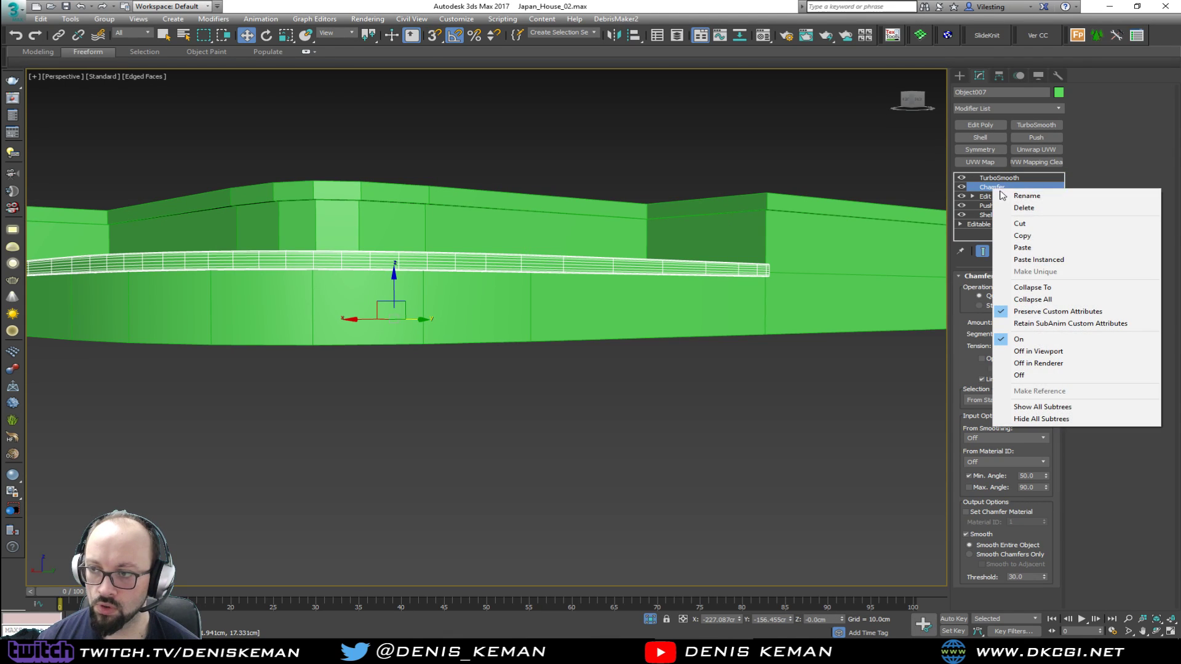
left_click(1026, 238)
Paste the copied Chamfer modifier above Edit Poly on the top slab and view the slab without edged faces
left_click(612, 211)
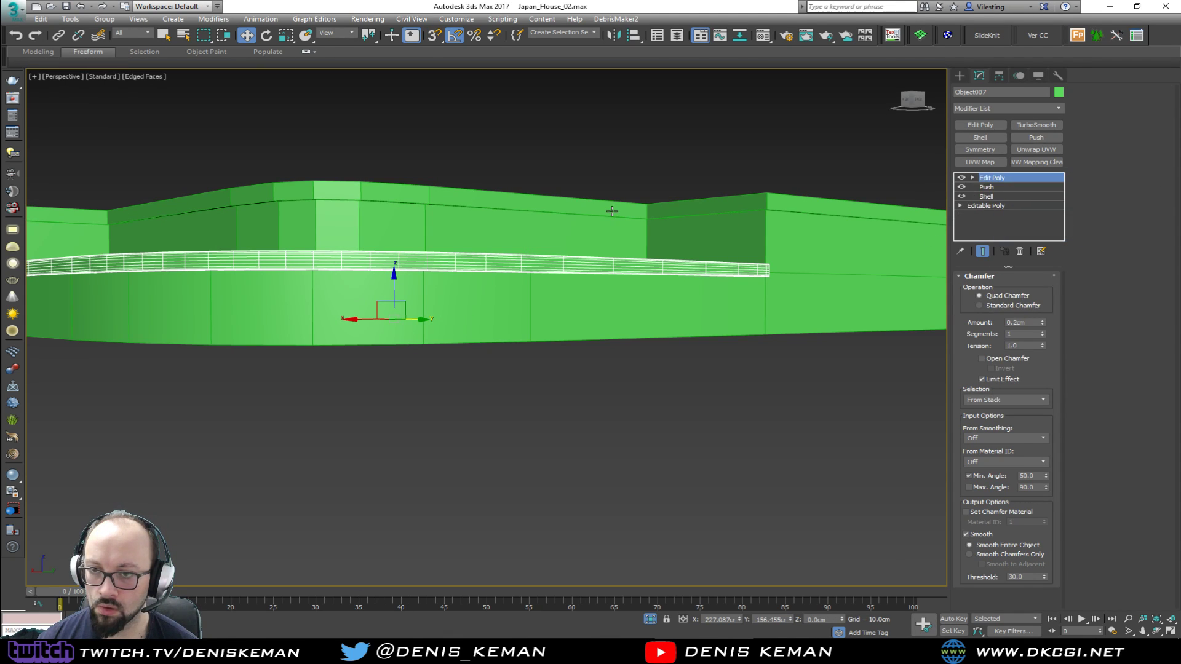
right_click(988, 178)
left_click(1037, 236)
middle_click_drag(610, 234, 484, 300, "alt")
middle_click_drag(484, 300, 659, 208)
key("F4")
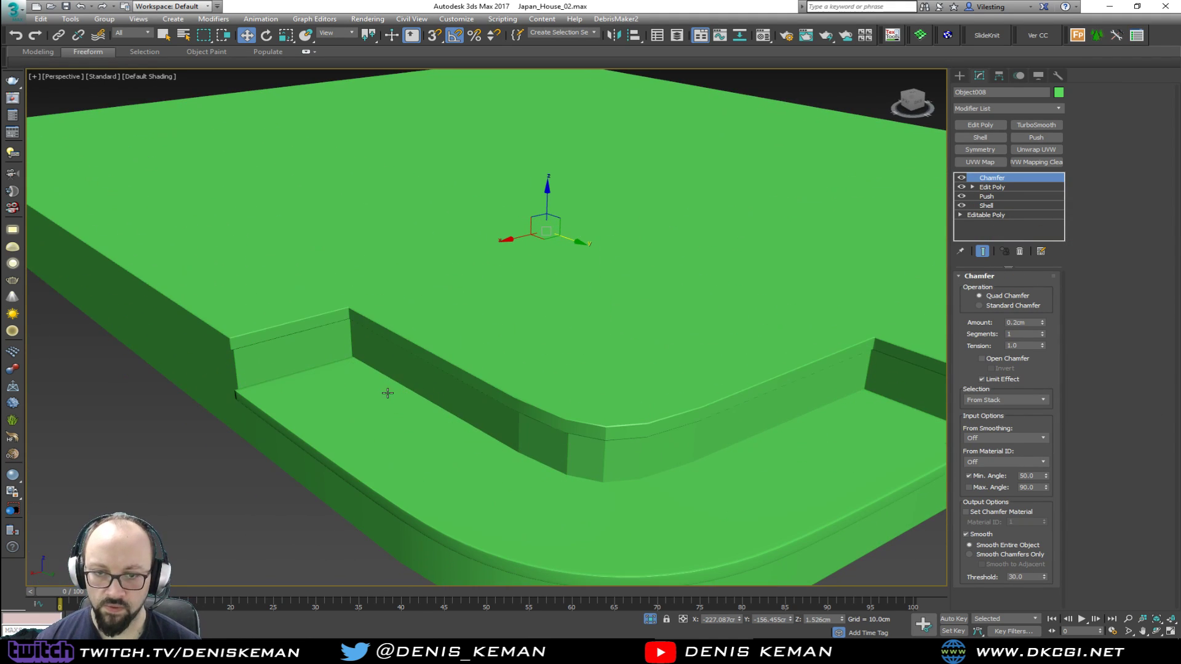
Add a TurboSmooth modifier with 2 iterations to the top slab and show the edged faces again
left_click(1048, 128)
left_click(1046, 293)
scroll(696, 320, "up", 5)
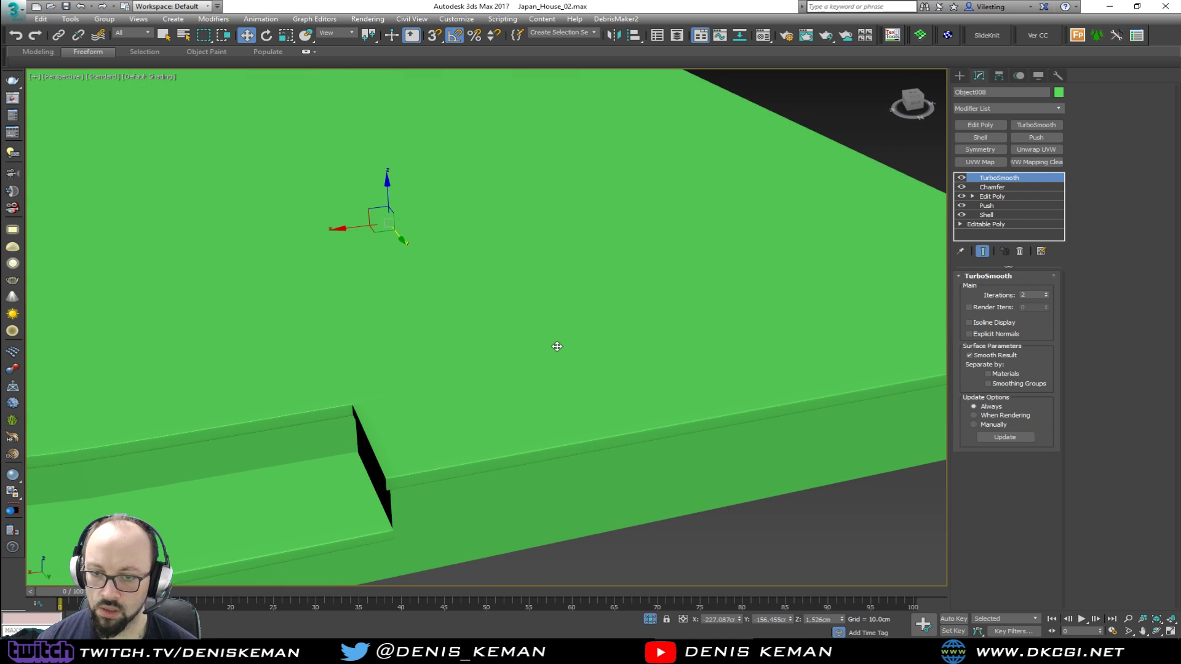
scroll(674, 279, "down", 6)
left_click(654, 439)
middle_click_drag(491, 317, 523, 346, "alt")
left_click(523, 348)
key("F4")
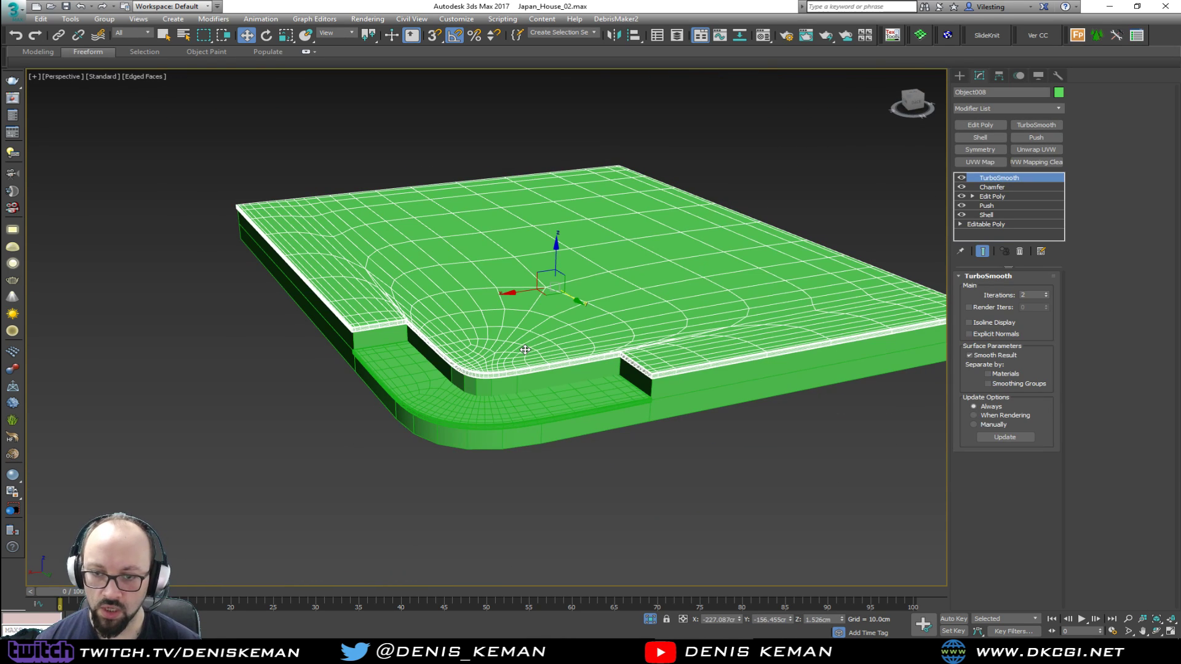
Select the tread slab together with the top slab and change their object colour to grey
left_click(560, 409, "ctrl")
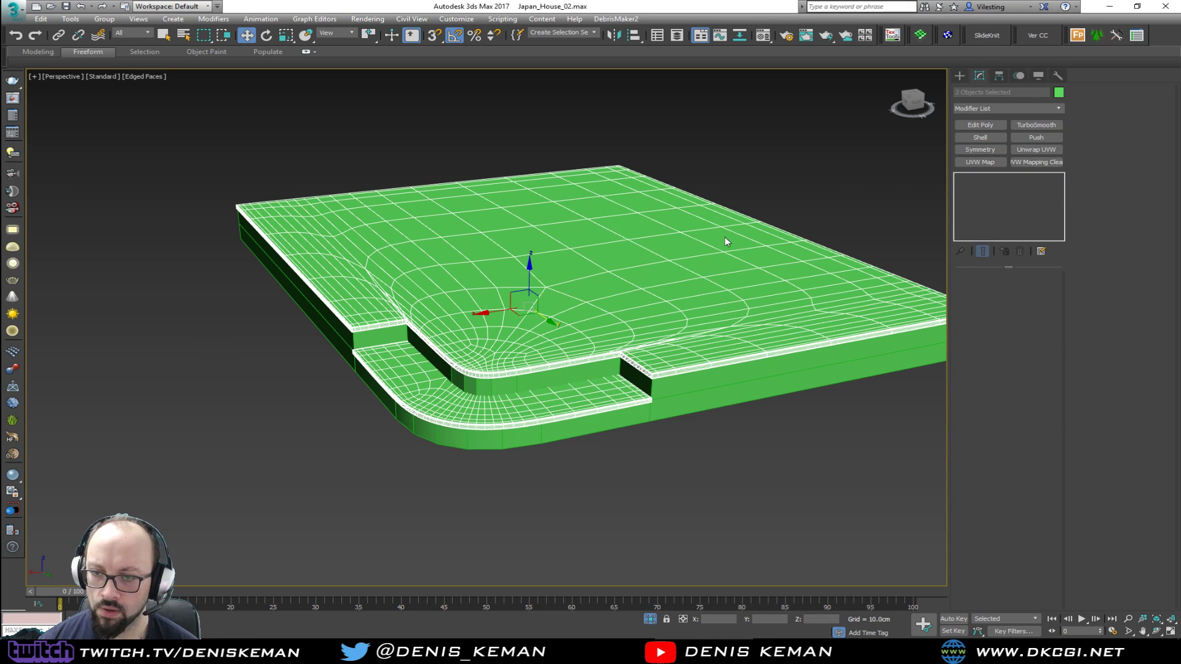
left_click(692, 261)
left_click(833, 294)
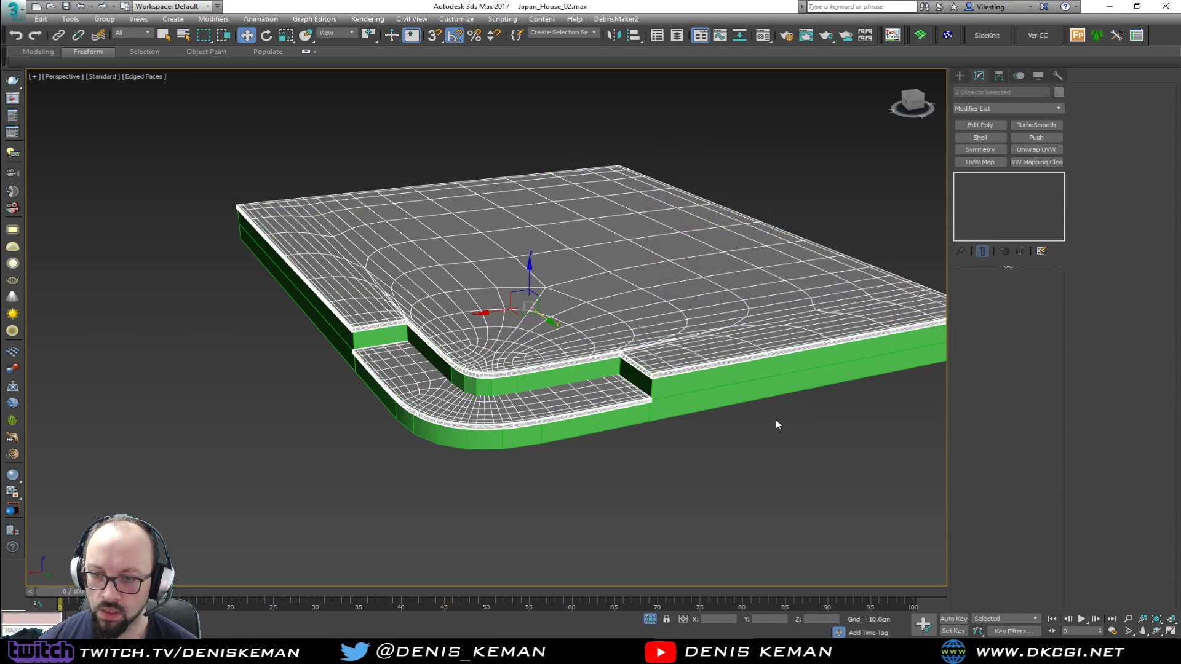
Isolate the green platform base and add a Chamfer modifier to it
left_click(680, 384)
scroll(558, 399, "up", 3)
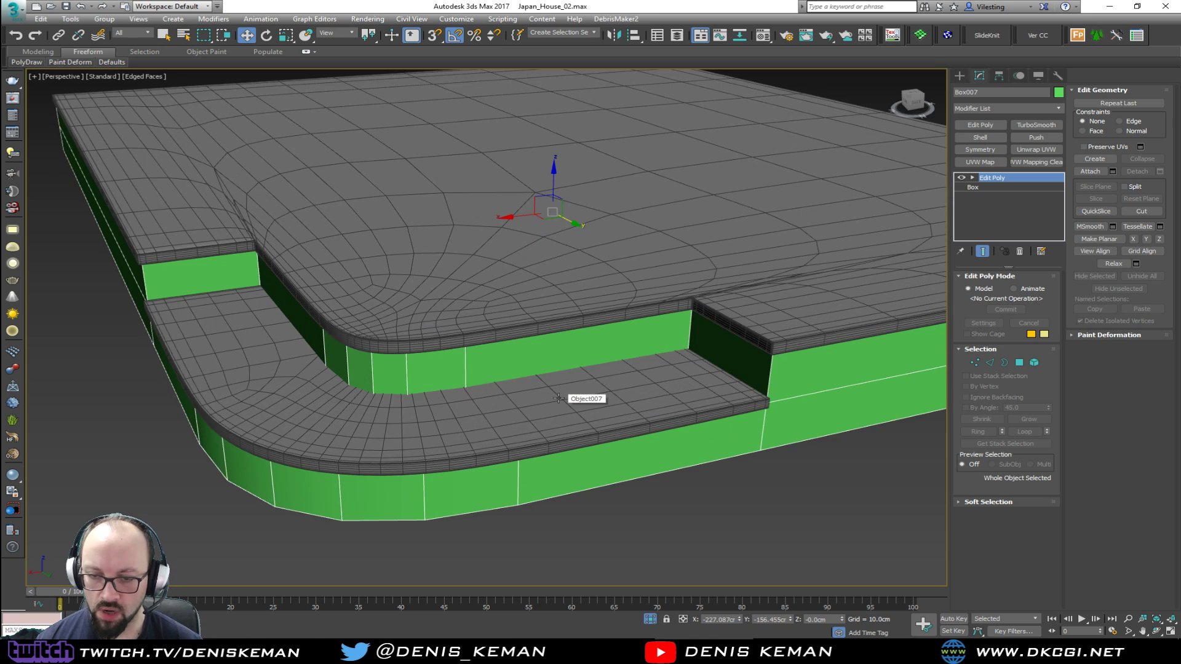
key("alt+q")
middle_click_drag(558, 398, 581, 395, "alt")
scroll(462, 397, "up", 3)
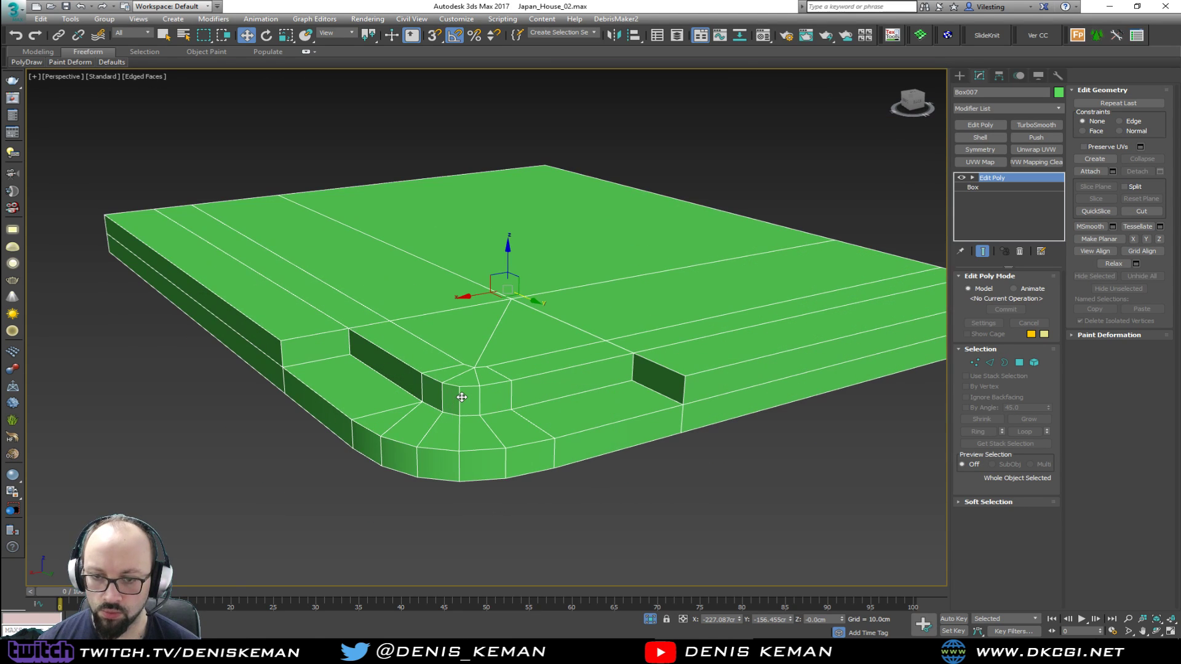
left_click(997, 108)
key("c")
key("c")
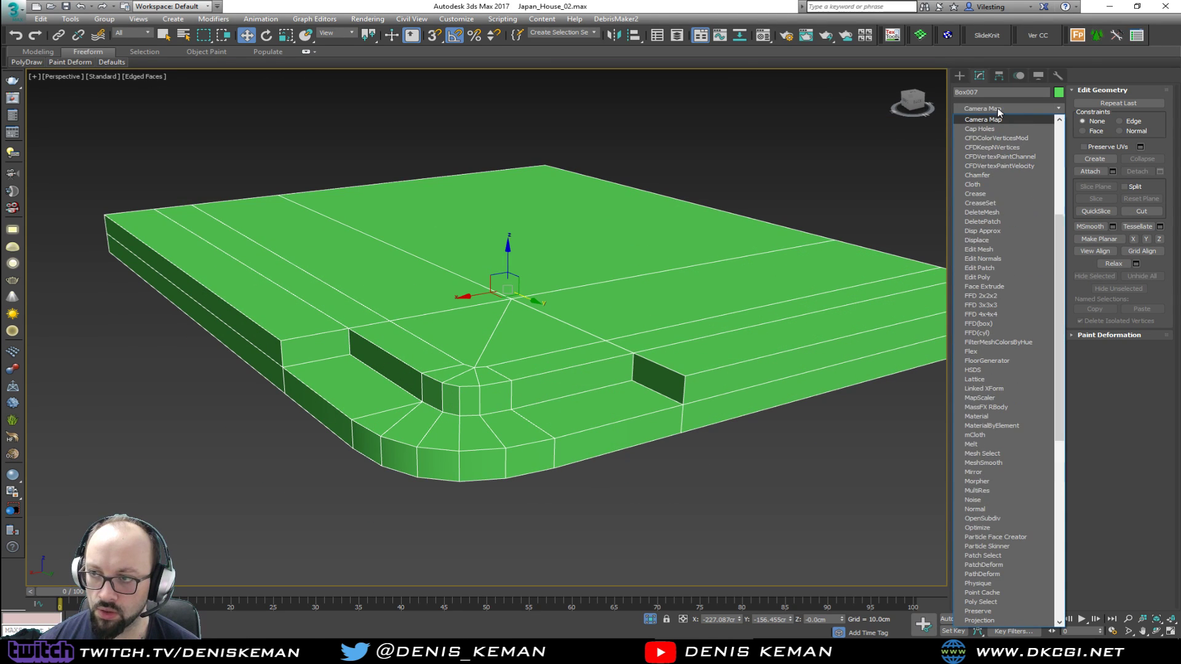
left_click(1000, 176)
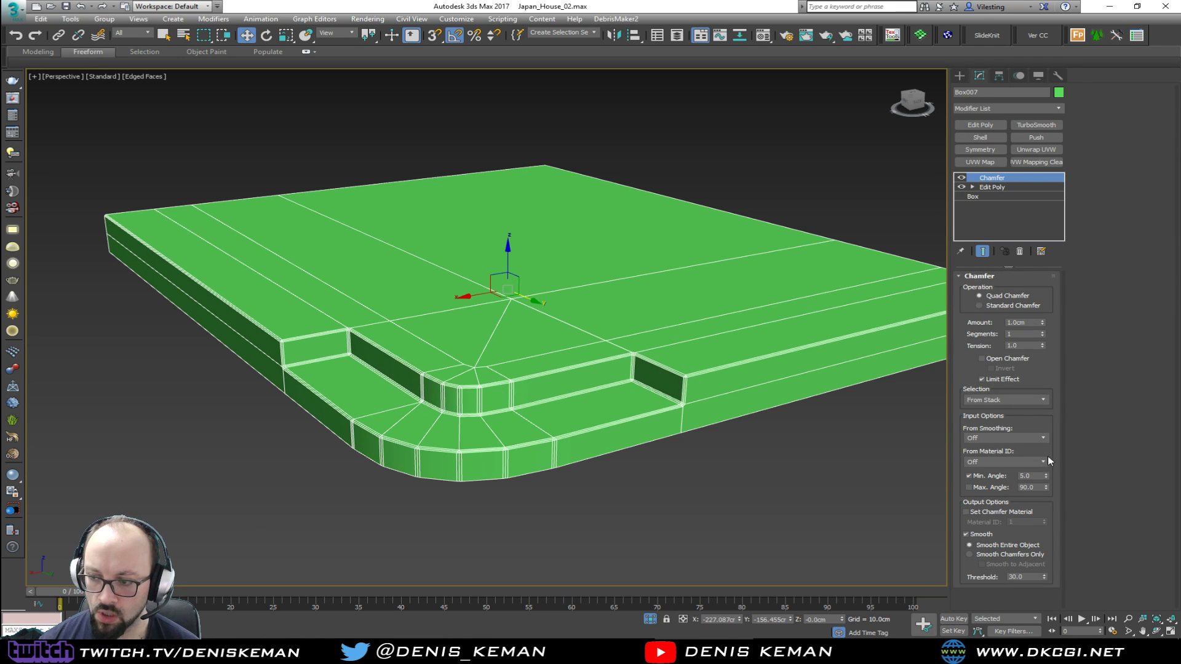
Set the platform's Chamfer to a minimum angle of 50 and an amount of 0.2 cm, and hide the edged faces
type("50")
key("Return")
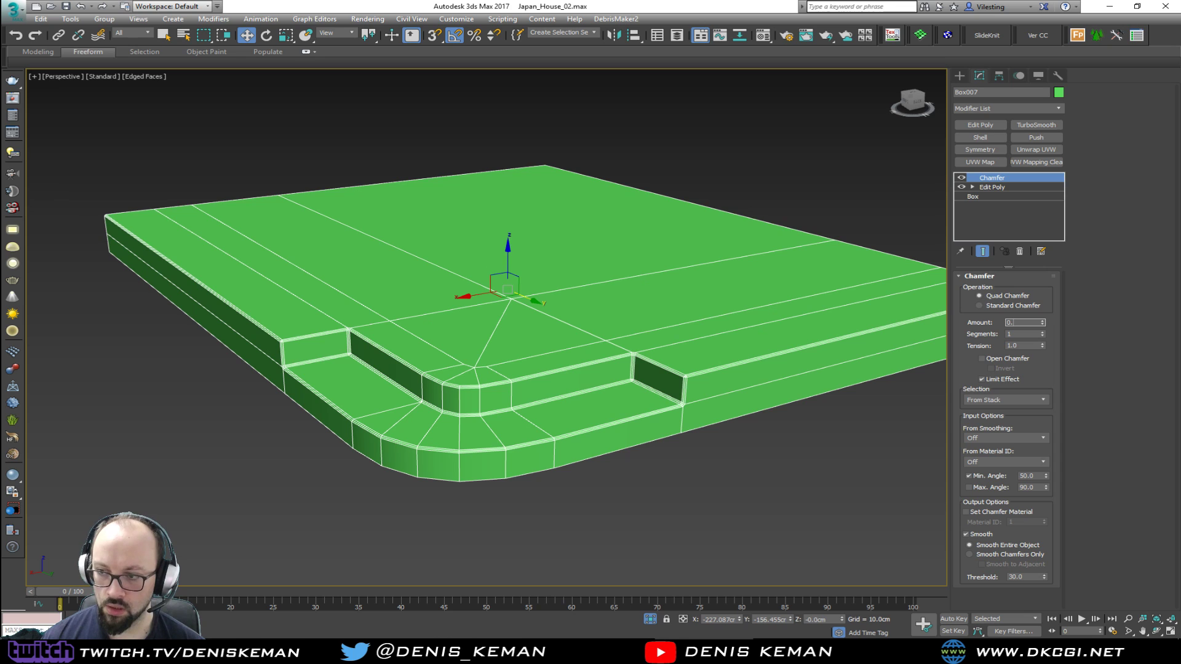
type("0.2")
key("Return")
scroll(341, 364, "up", 3)
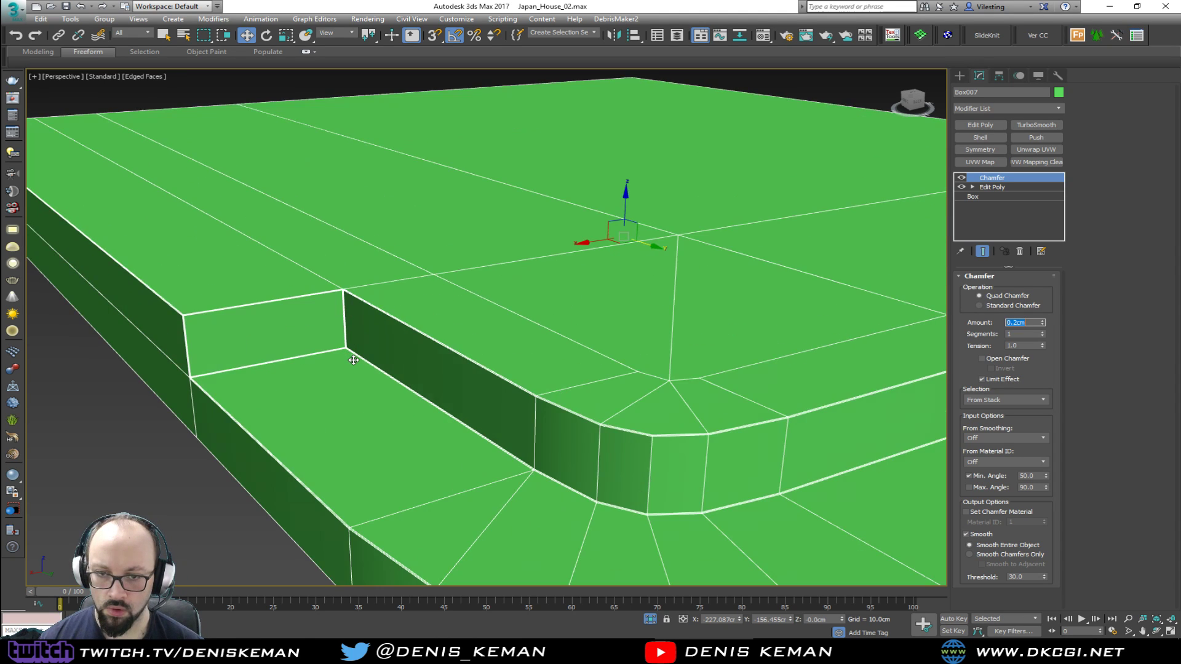
key("F3")
key("F3")
key("F4")
scroll(293, 352, "down", 2)
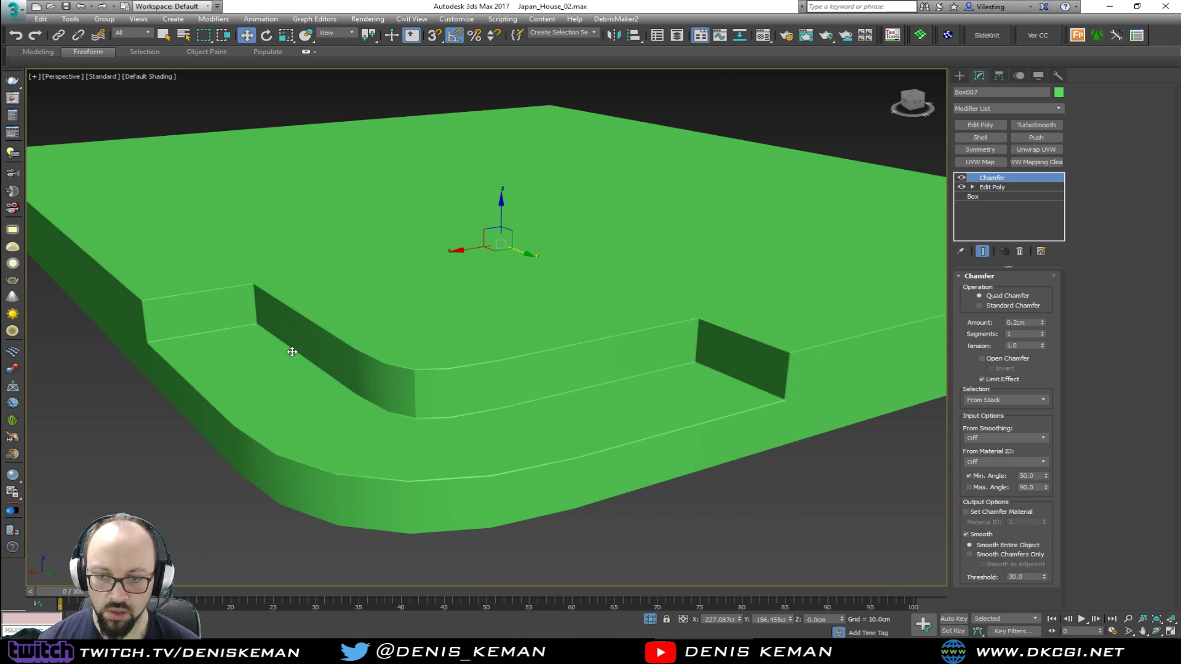
Add a TurboSmooth modifier with 2 iterations to the platform and end its isolation
left_click(1045, 126)
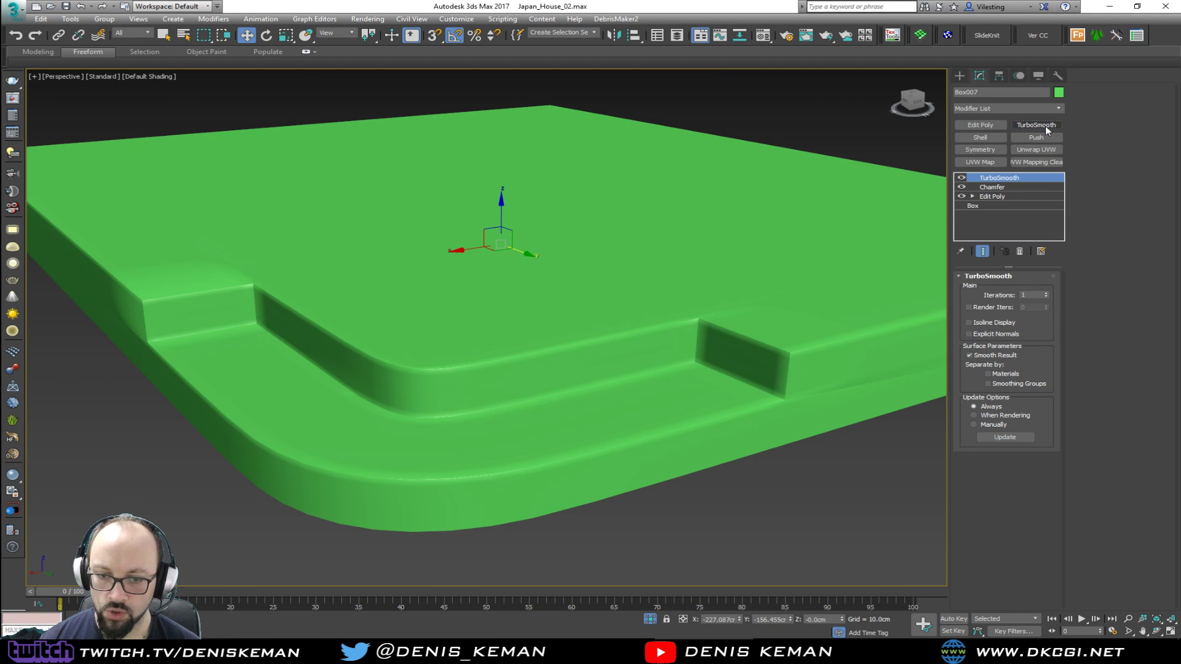
left_click(1046, 292)
middle_click_drag(424, 310, 537, 320, "alt")
right_click(515, 321)
left_click(546, 241)
Examine the platform's rounded step and both slabs up close and within the house
scroll(516, 308, "down", 3)
scroll(430, 307, "up", 8)
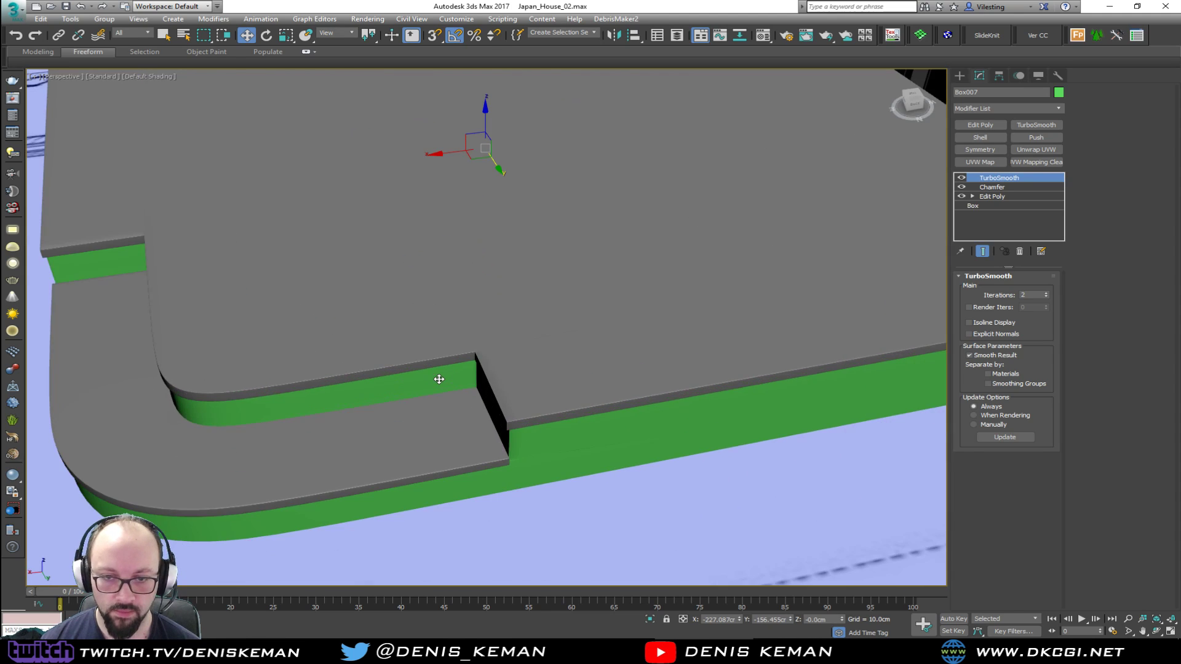
scroll(462, 378, "up", 4)
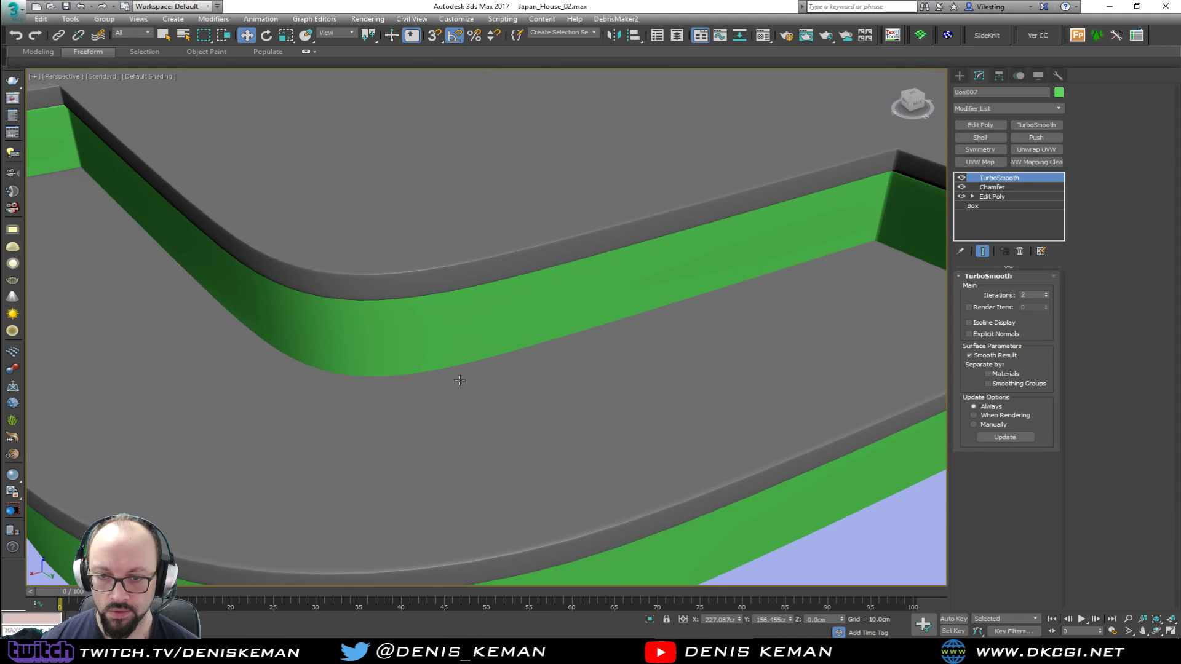
scroll(459, 379, "down", 8)
middle_click_drag(459, 363, 415, 371, "alt")
scroll(415, 371, "down", 8)
middle_click_drag(490, 356, 516, 318, "alt")
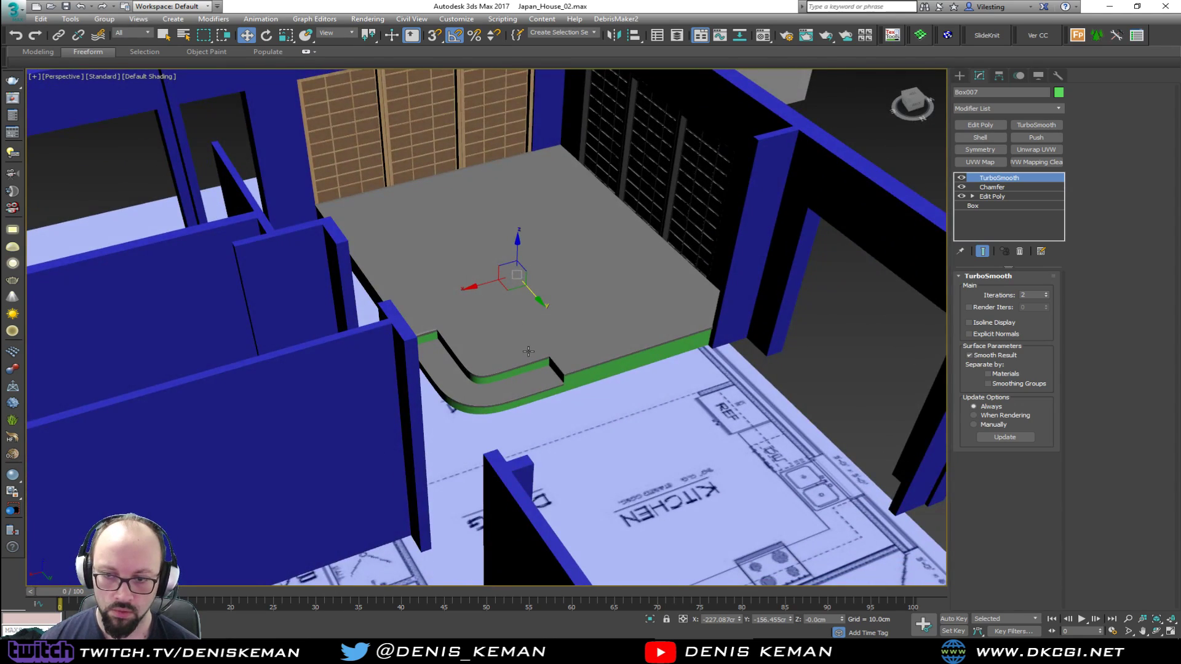
Assign Maple_Material to the top slab and the tread slab
scroll(516, 318, "up", 4)
left_click(502, 345)
key("m")
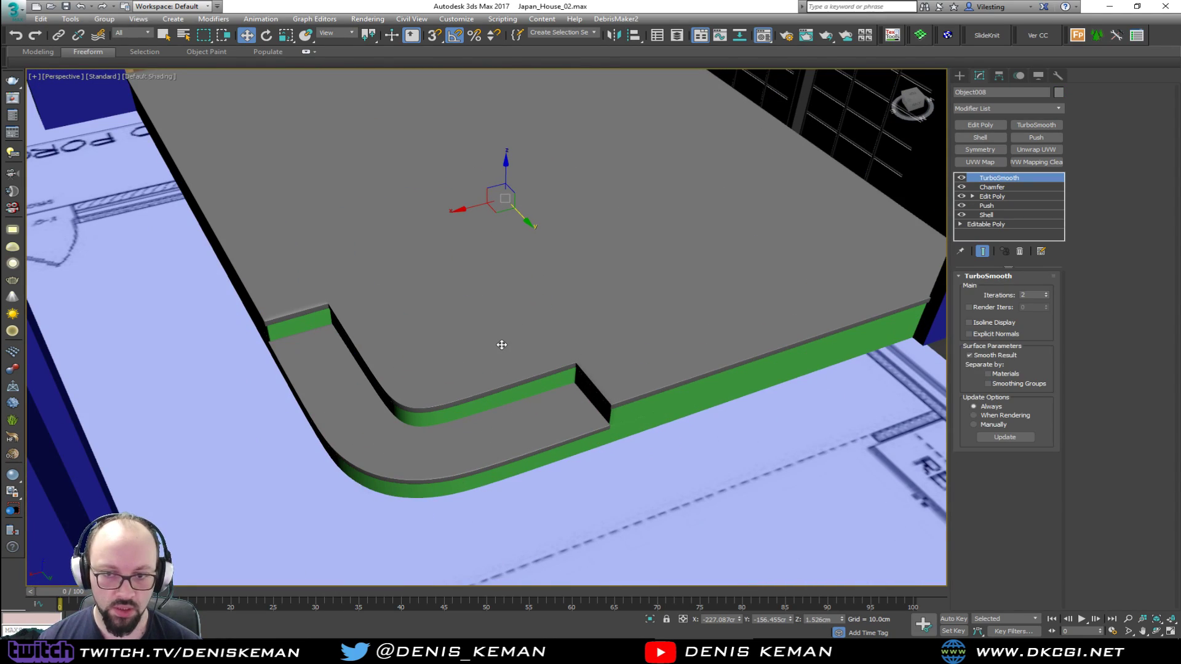
key("F4")
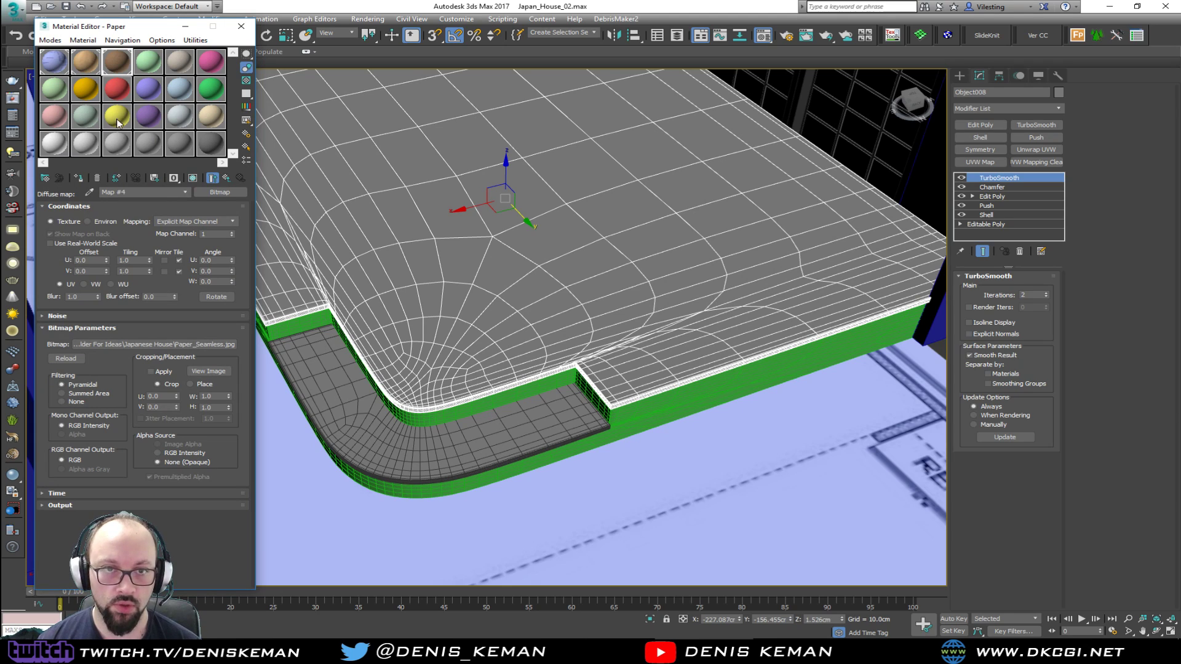
left_click(85, 62)
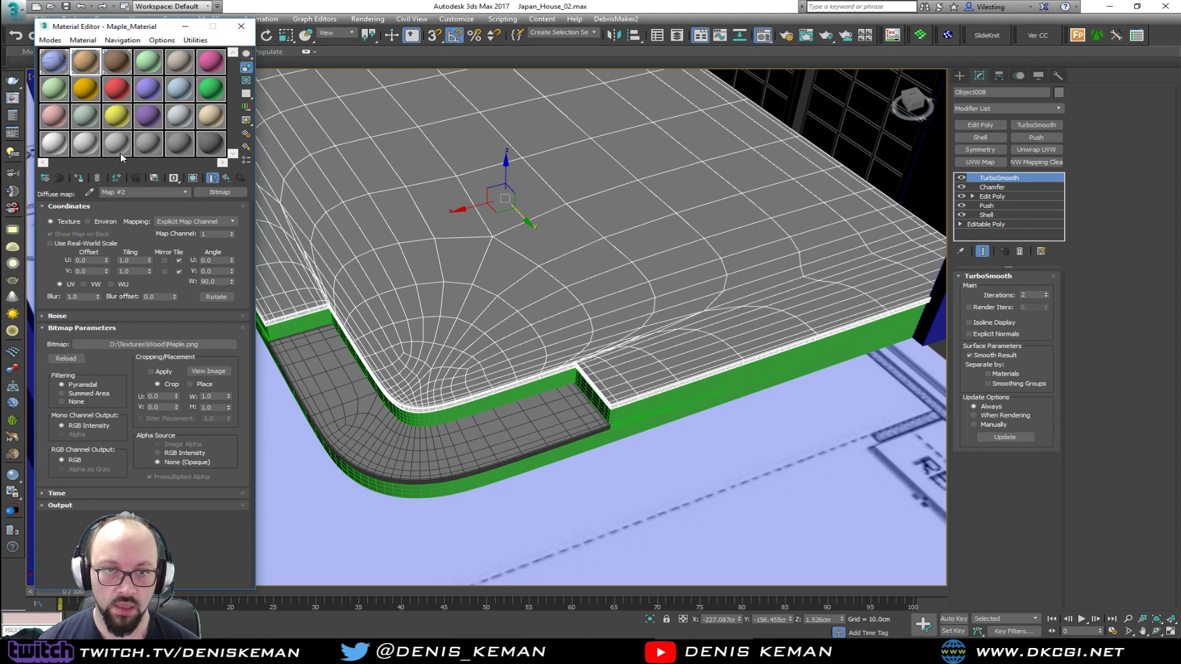
left_click(78, 179)
left_click(525, 408)
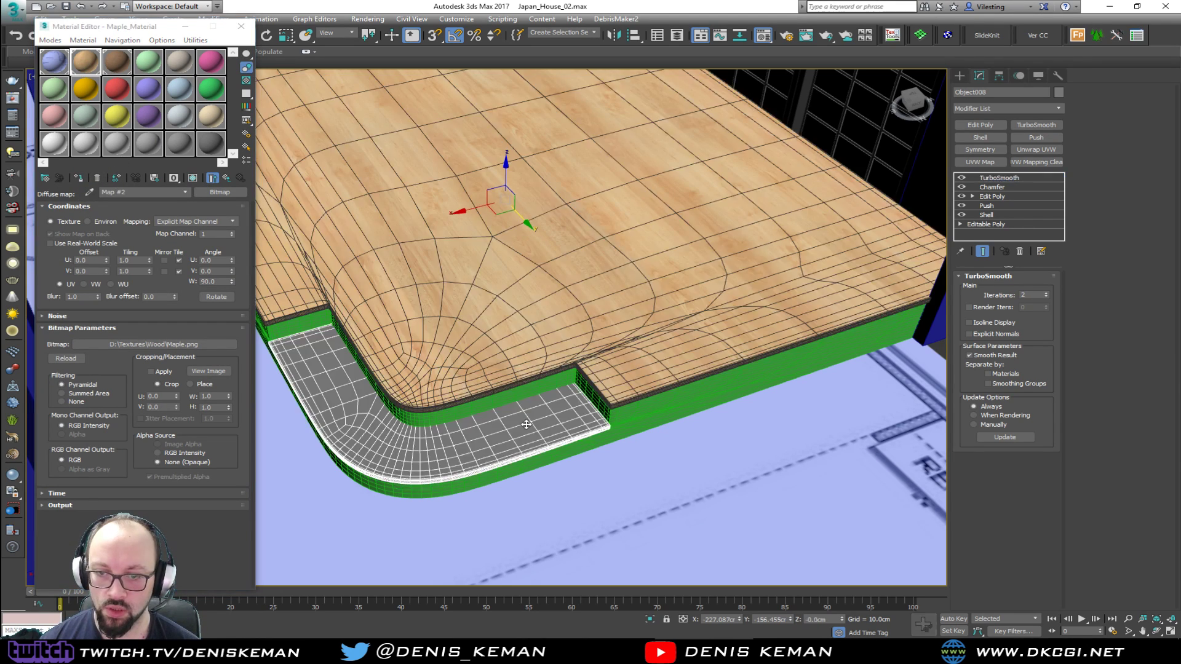
left_click(78, 179)
key("F4")
Add a UVW Map modifier with Box mapping to the top slab
left_click(536, 241)
left_click(979, 162)
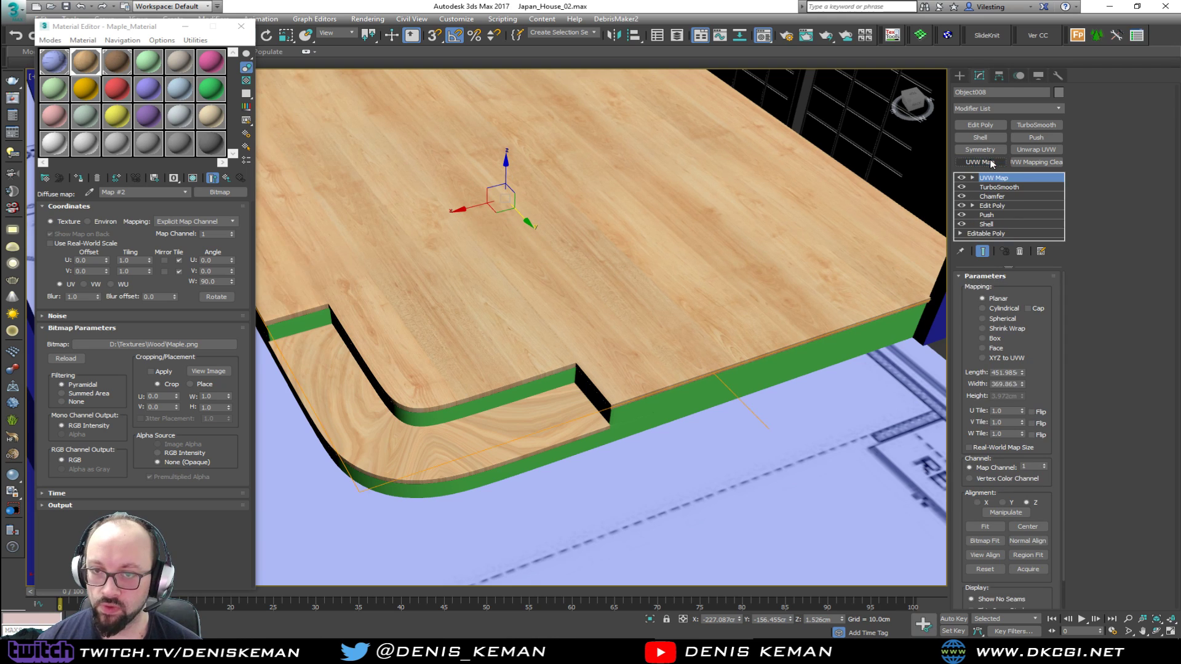
left_click(996, 338)
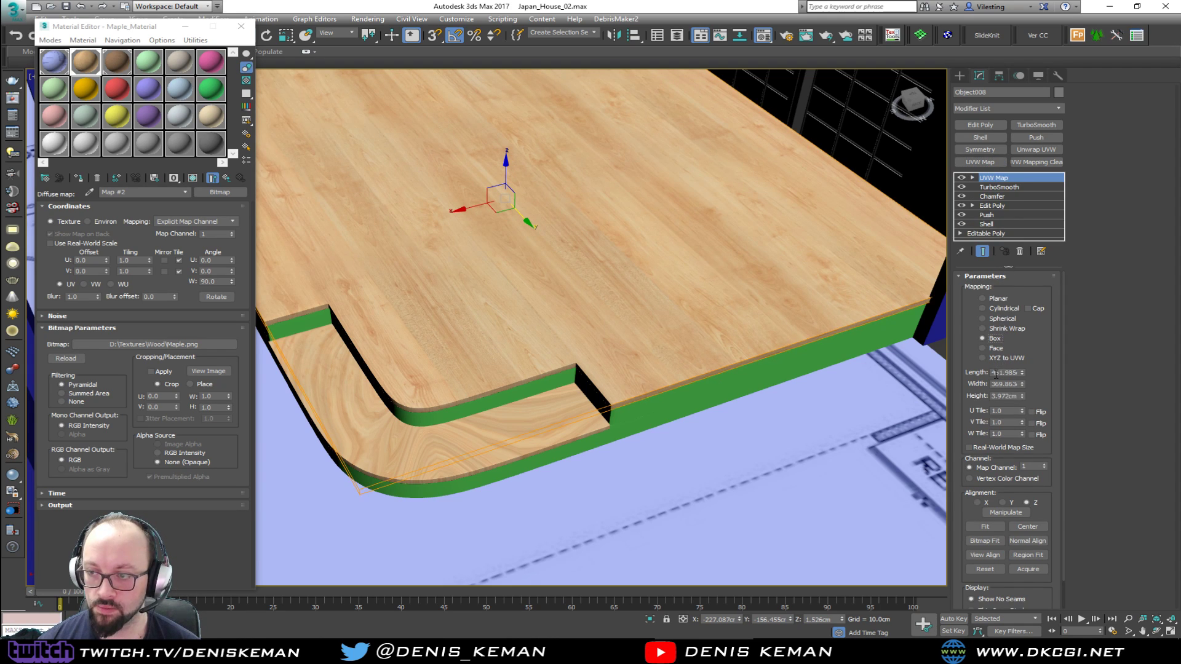
Set the length, width and height of the top slab's UVW Map to 100 cm each
type("410")
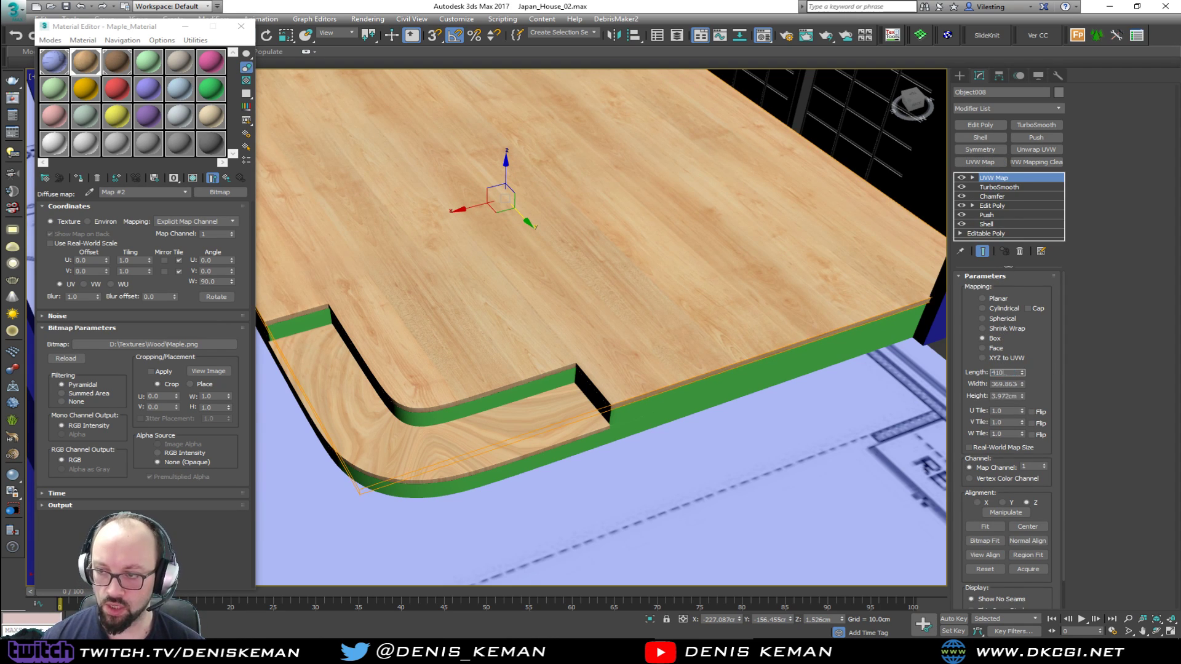
key("BackSpace")
key("BackSpace")
key("BackSpace")
key("BackSpace")
type("100")
key("Tab")
type("100")
key("Tab")
type("100")
key("Return")
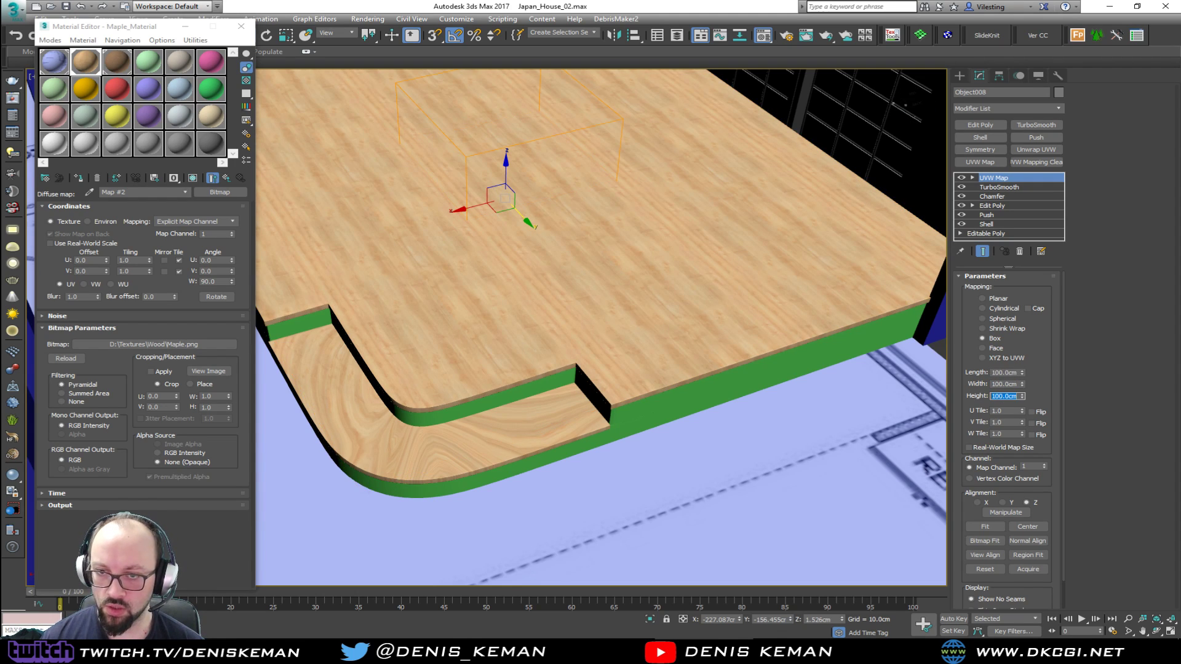
Add a UVW Map to the tread slab with Box mapping and a length, width and height of 100 cm
left_click(547, 431)
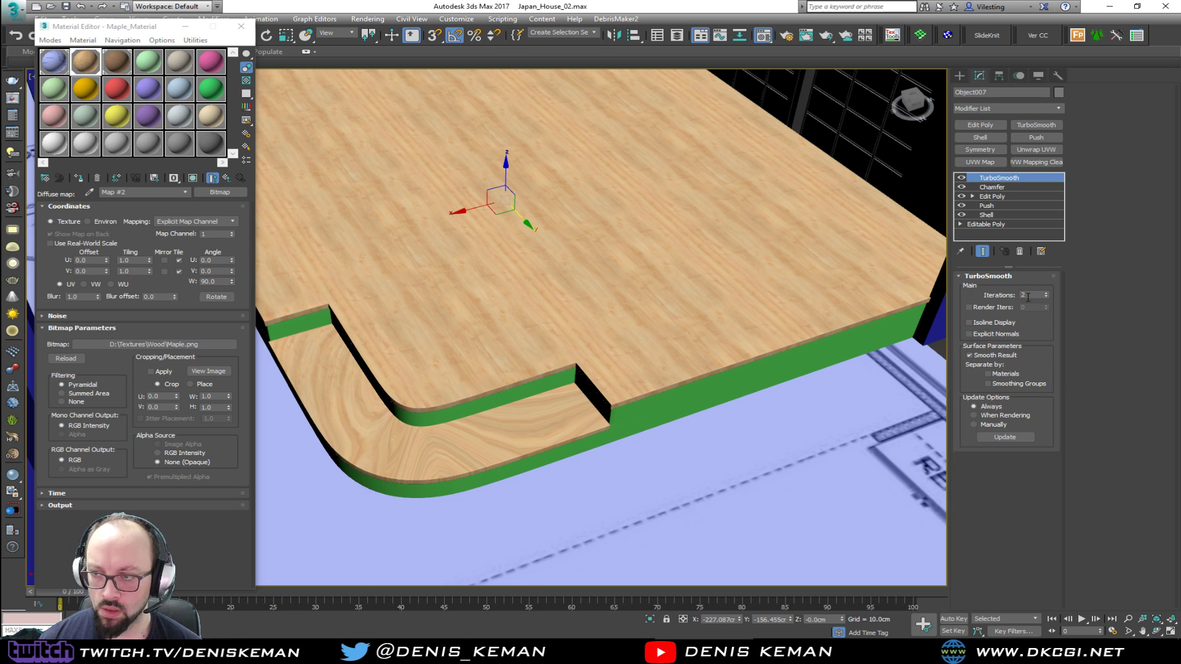
left_click(982, 163)
left_click(983, 339)
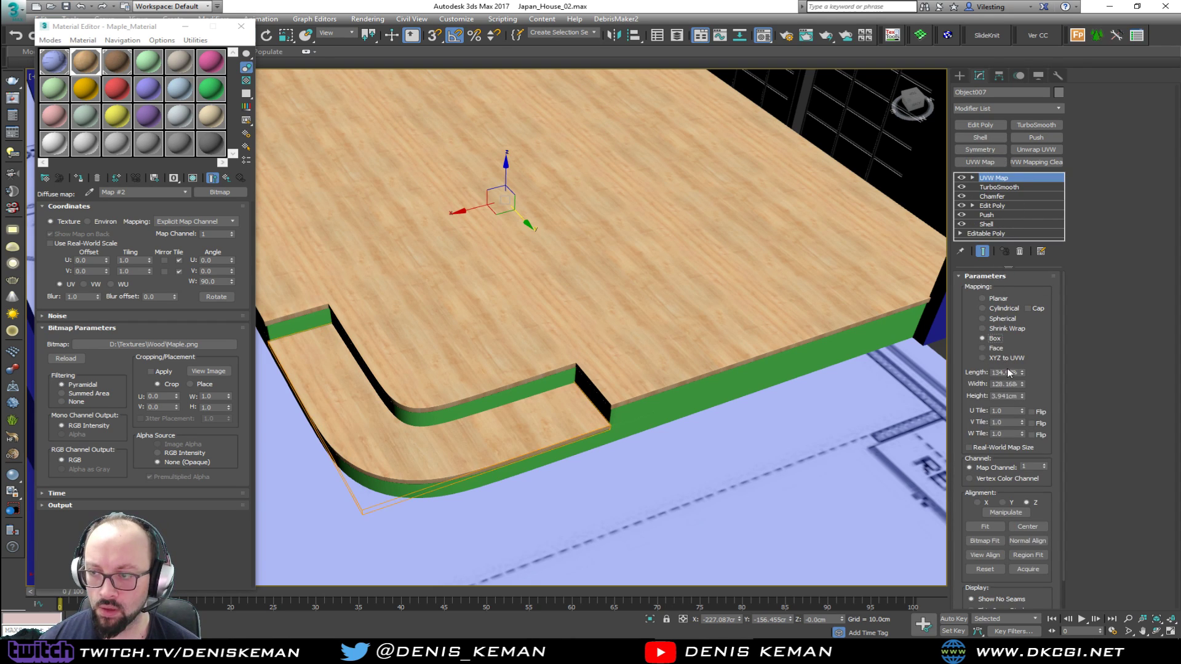
double_click(993, 373)
type("100")
key("Tab")
type("100")
key("Tab")
type("100")
key("Return")
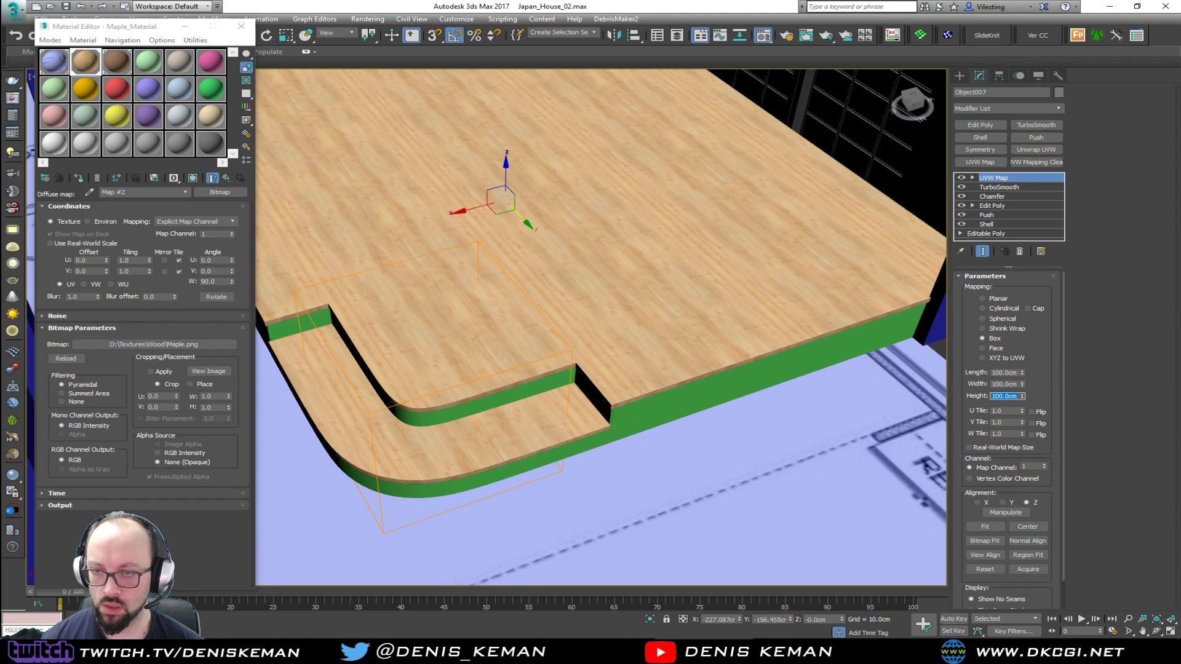
Enlarge the top slab's UVW Map to 500 cm in length, width and height
left_click(587, 272)
scroll(547, 246, "up", 6)
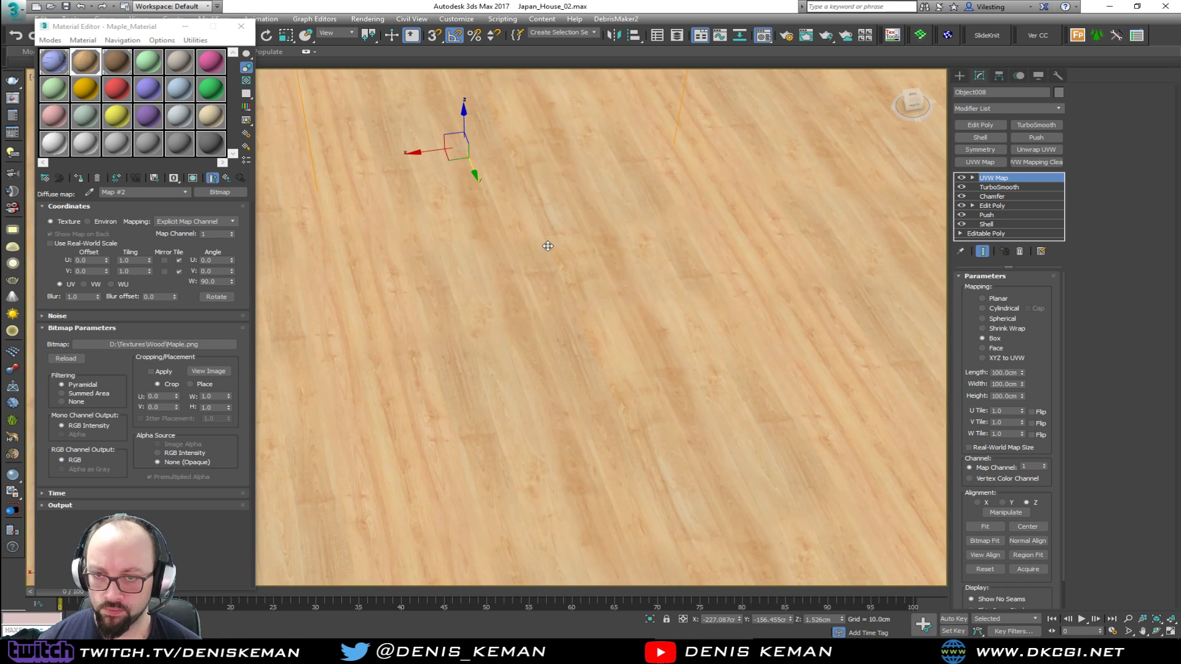
scroll(628, 282, "down", 6)
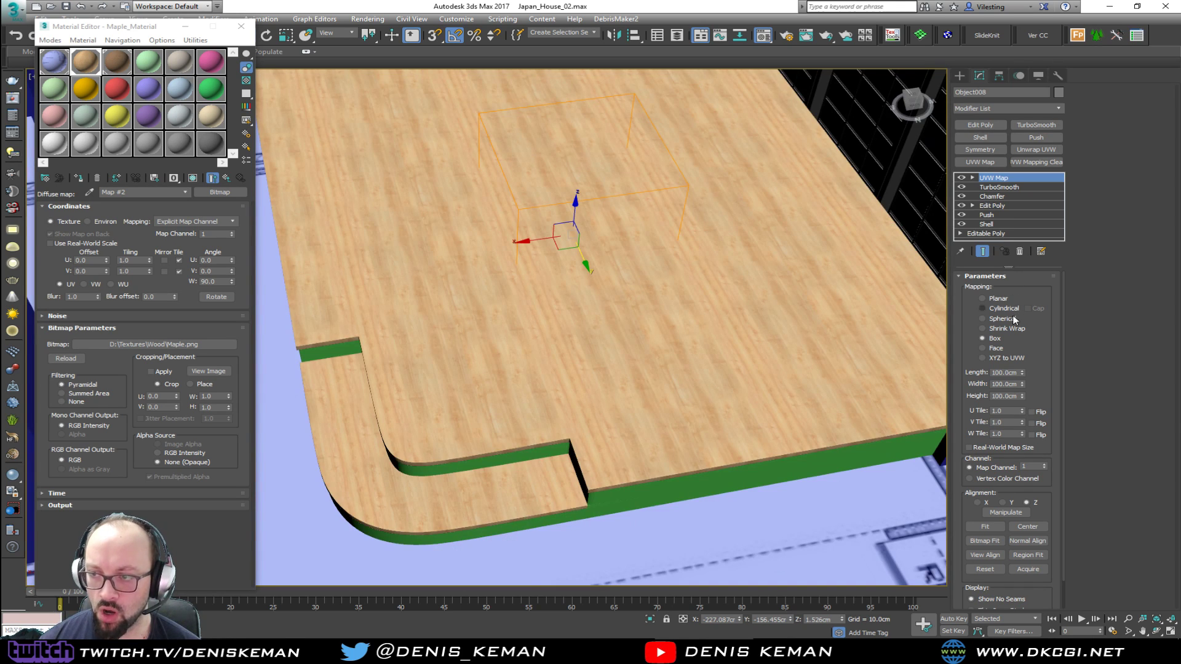
left_click_drag(1017, 373, 958, 365)
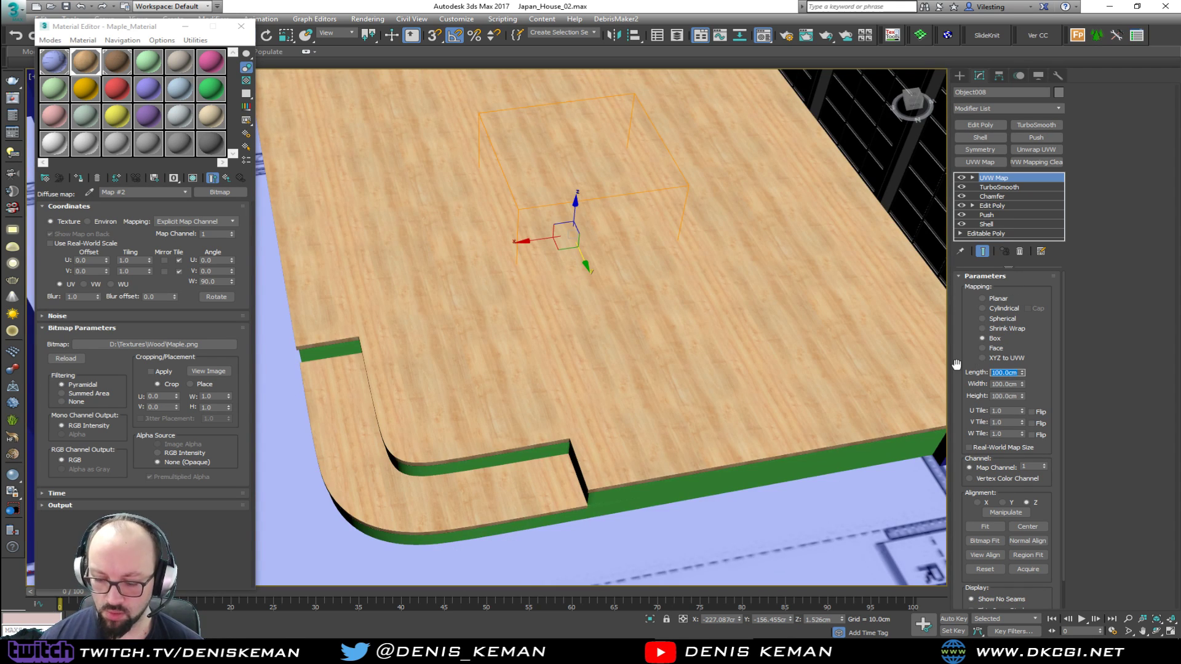
key("Tab")
type("500")
key("Tab")
type("500")
key("Return")
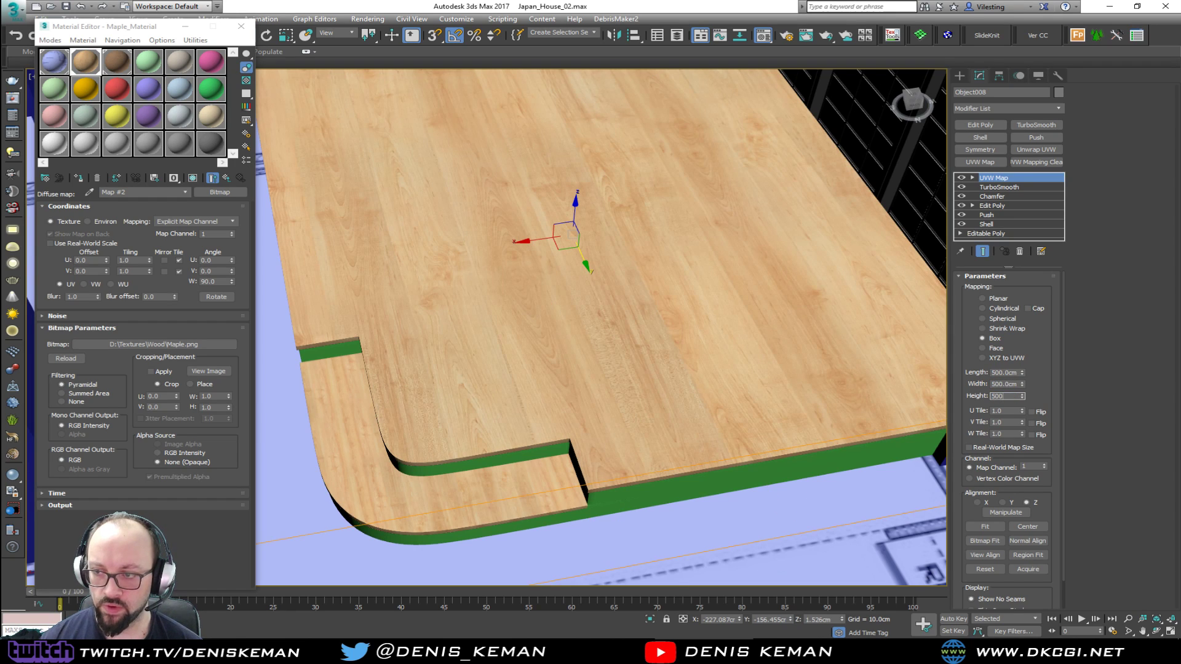
Set the tread slab's UVW Map length, width and height to 500 cm each
middle_click_drag(620, 397, 646, 345)
left_click(574, 446)
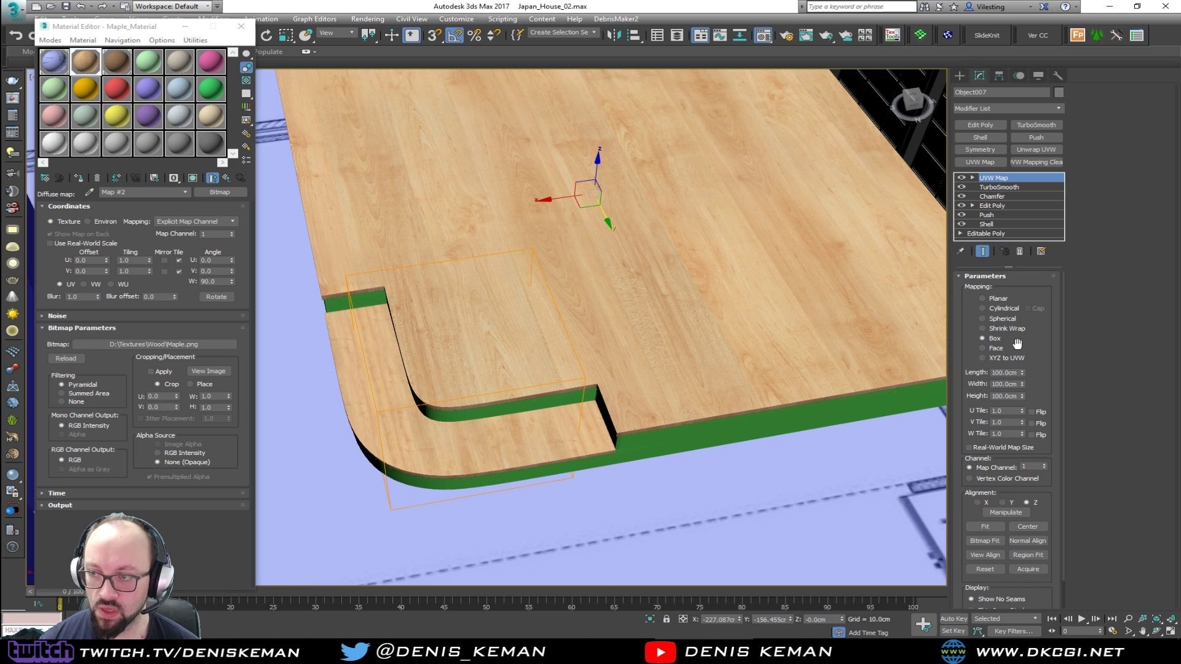
double_click(1016, 373)
type("500")
key("Tab")
type("500")
key("Tab")
type("500")
key("Return")
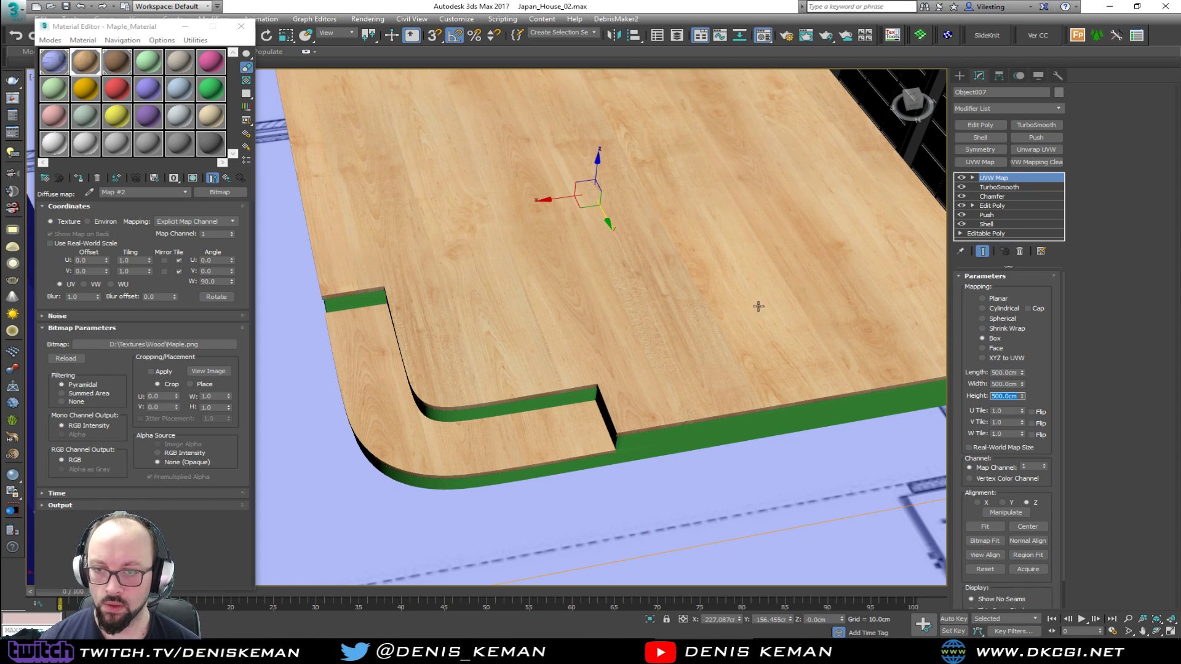
Move the tread slab's UVW Map gizmo inward over the platform to offset its wood grain
scroll(844, 331, "down", 6)
left_click(815, 228)
middle_click_drag(814, 228, 621, 295, "alt")
left_click(565, 486)
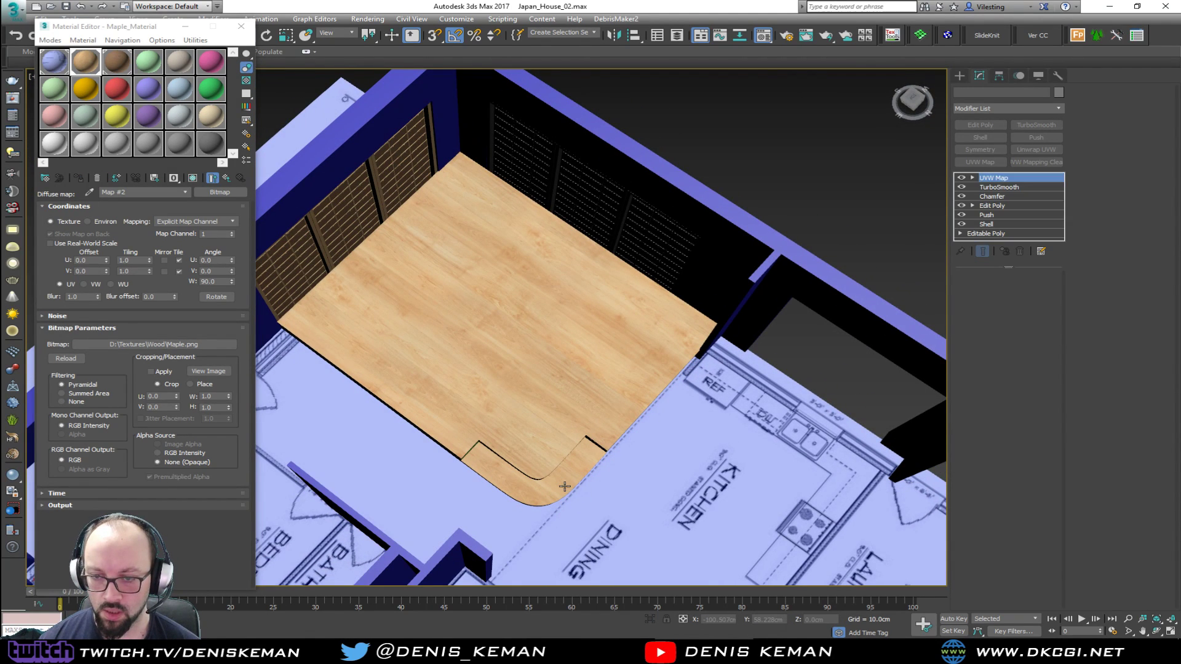
left_click(999, 179)
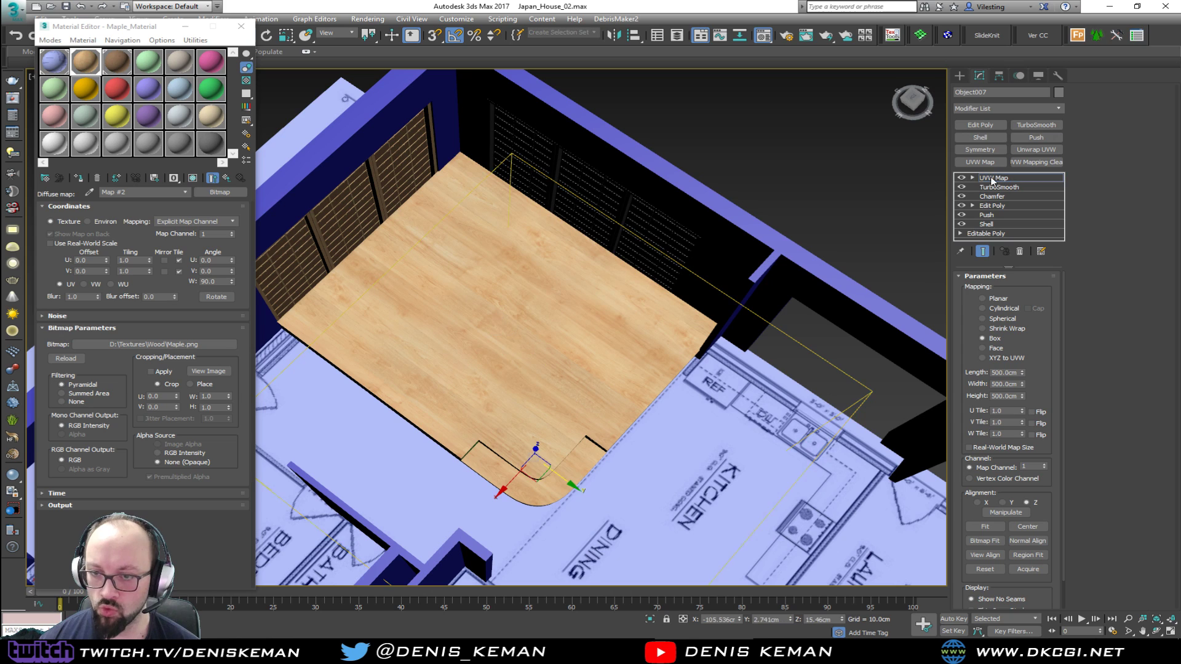
left_click_drag(549, 483, 554, 398)
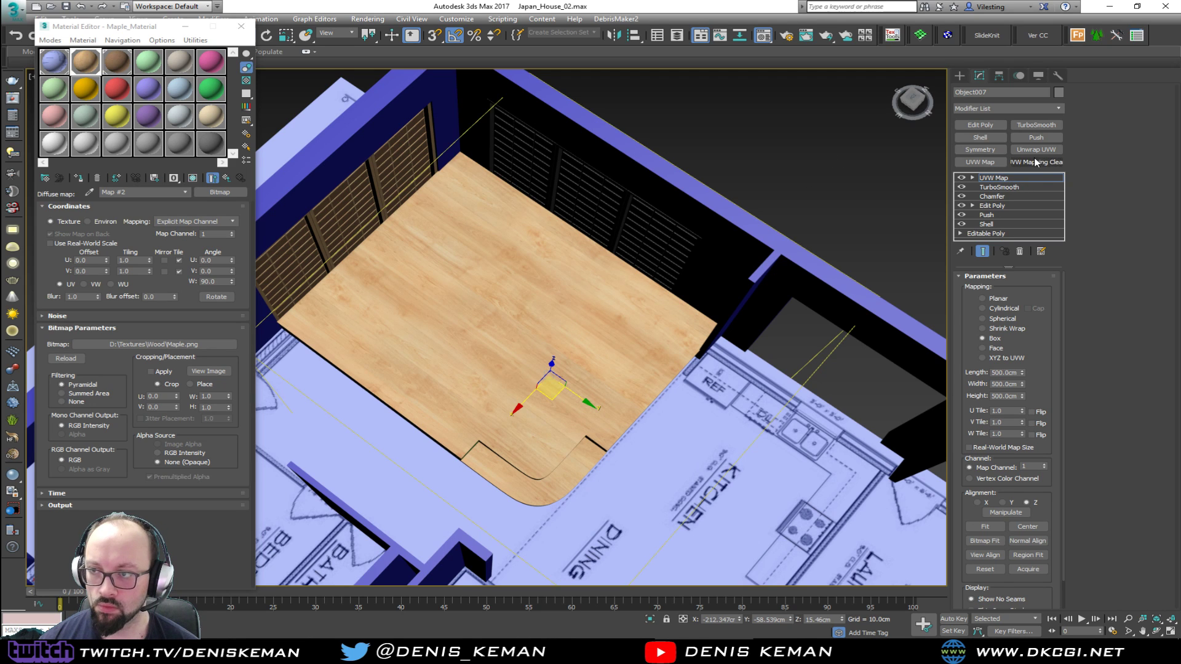
left_click(1024, 183)
left_click(804, 179)
Isolate the platform's green base together with its tread and top slabs, with edged faces shown
middle_click_drag(639, 243, 550, 234, "alt")
scroll(517, 263, "up", 4)
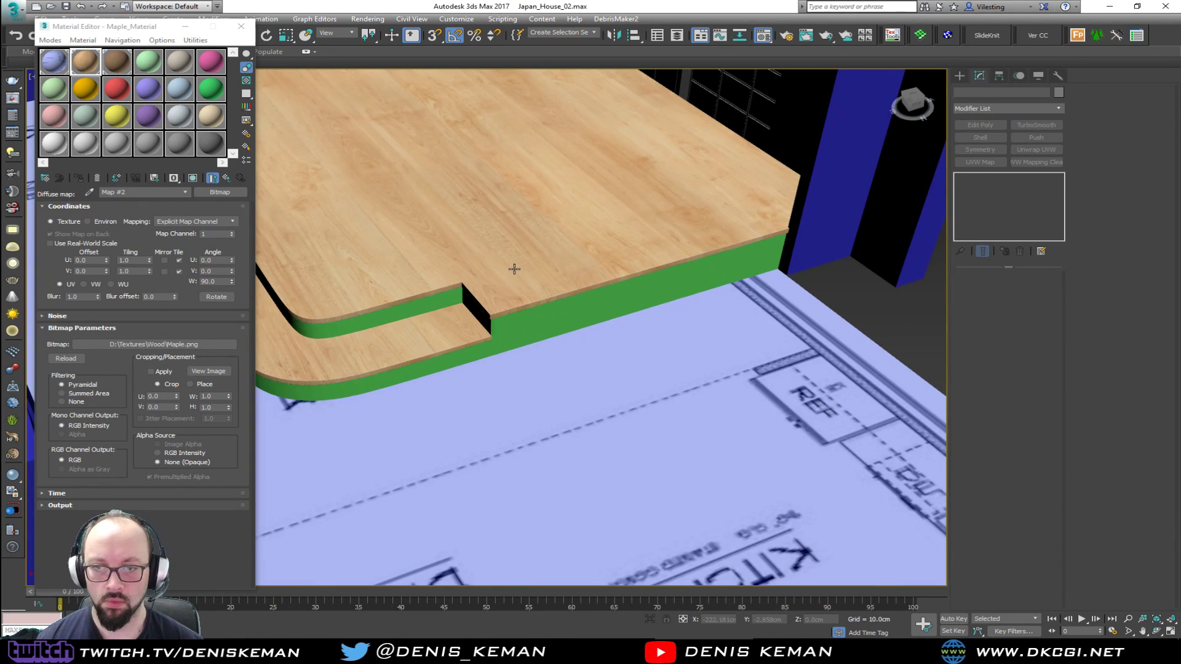
left_click(538, 324)
key("F4")
scroll(556, 325, "up", 3)
middle_click_drag(573, 327, 577, 317, "alt")
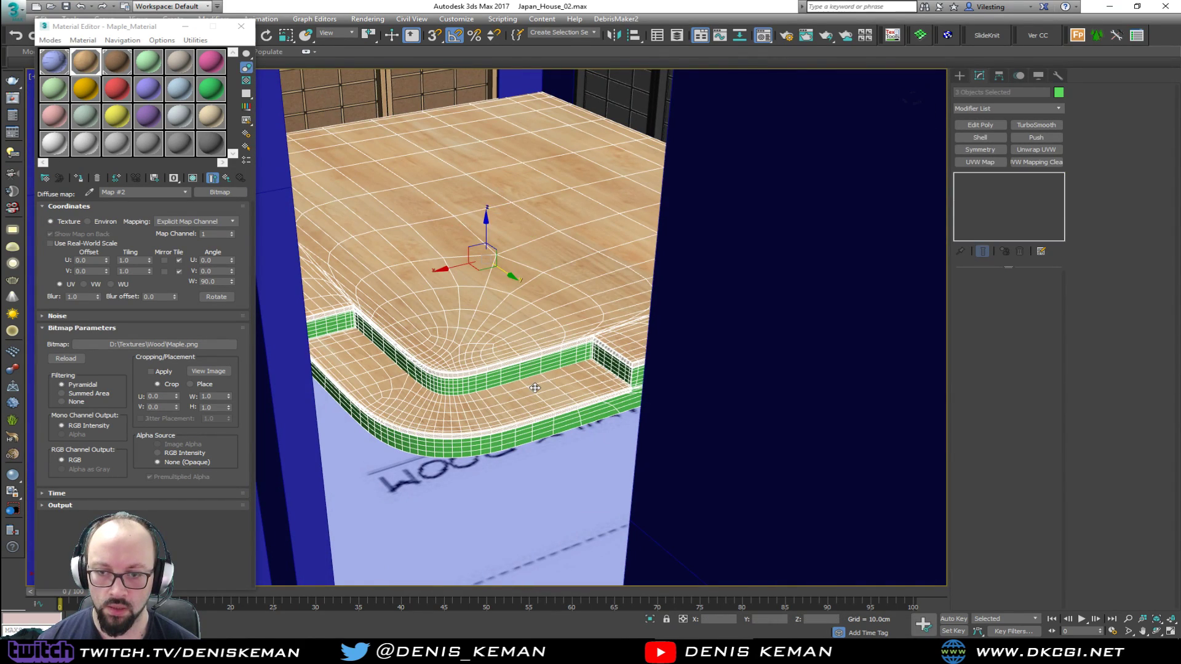
key("alt+q")
Assign Maple_Material to the platform base, hide the edged faces and add a UVW Map with Box mapping
scroll(495, 397, "up", 3)
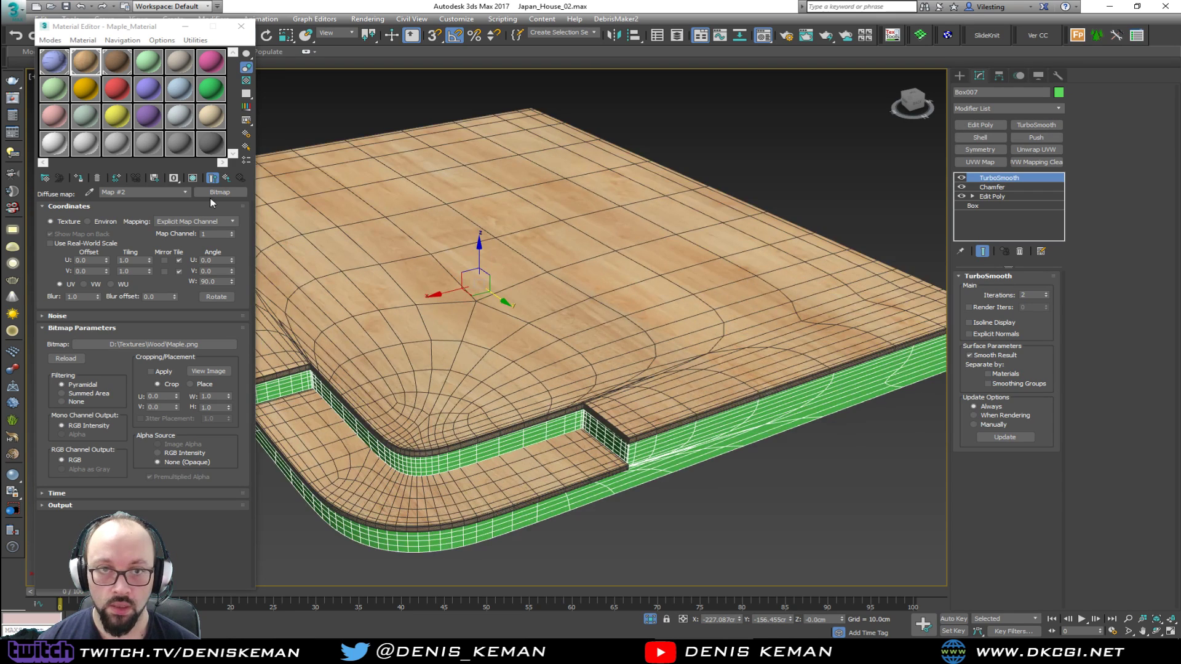
scroll(664, 335, "up", 3)
key("F4")
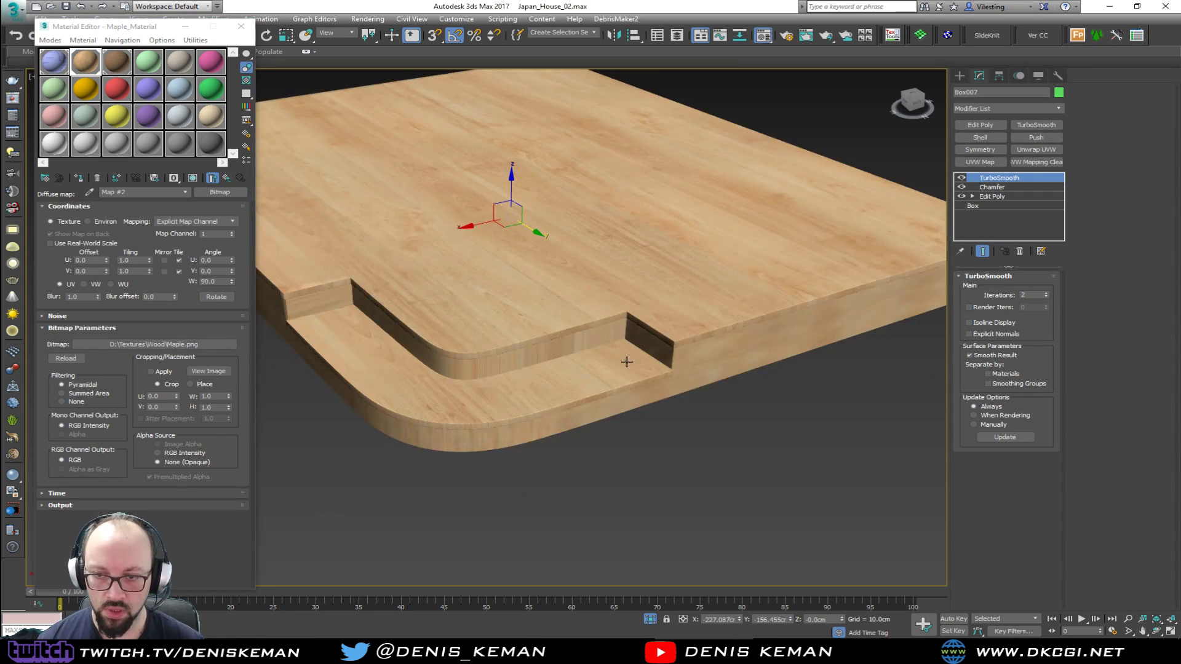
scroll(626, 366, "up", 2)
left_click(979, 162)
left_click(993, 339)
Set the base's UVW Map length, width and height to 500 cm each
middle_click_drag(501, 278, 630, 190)
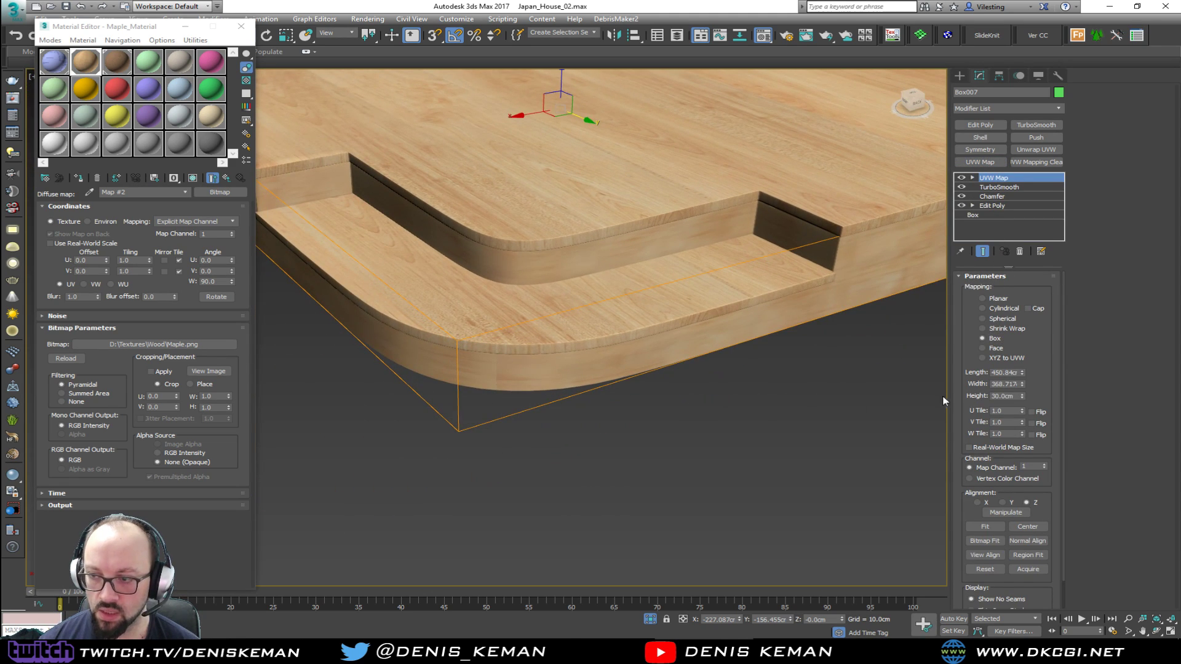
double_click(994, 373)
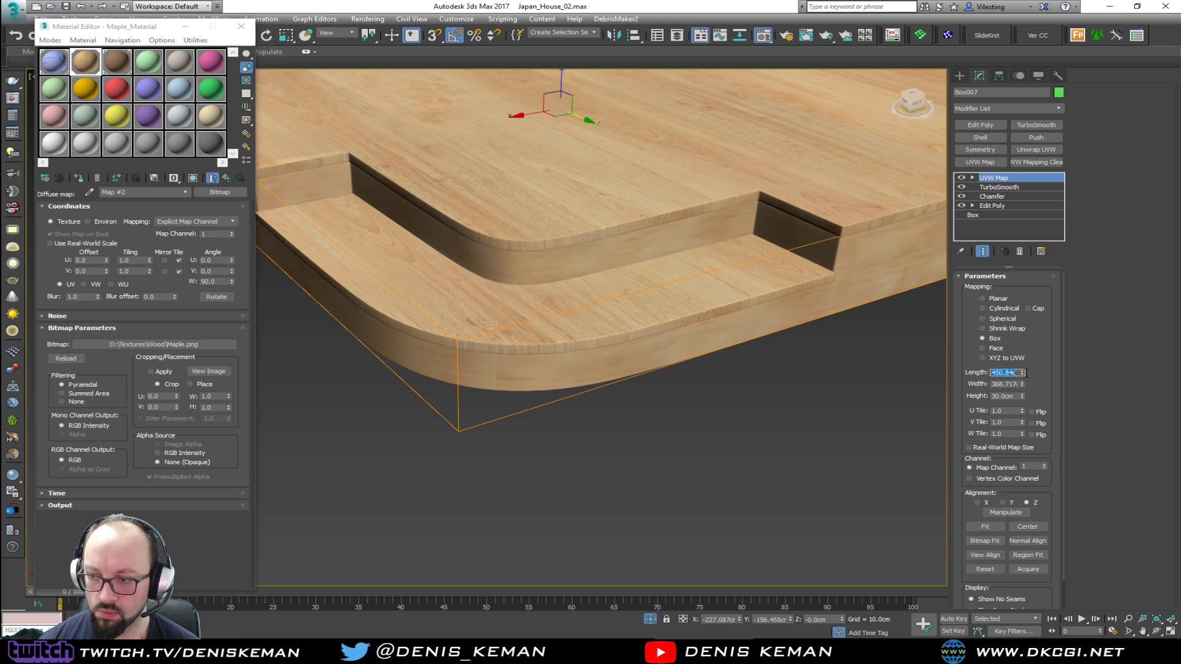
type("500")
key("Tab")
type("500")
key("Tab")
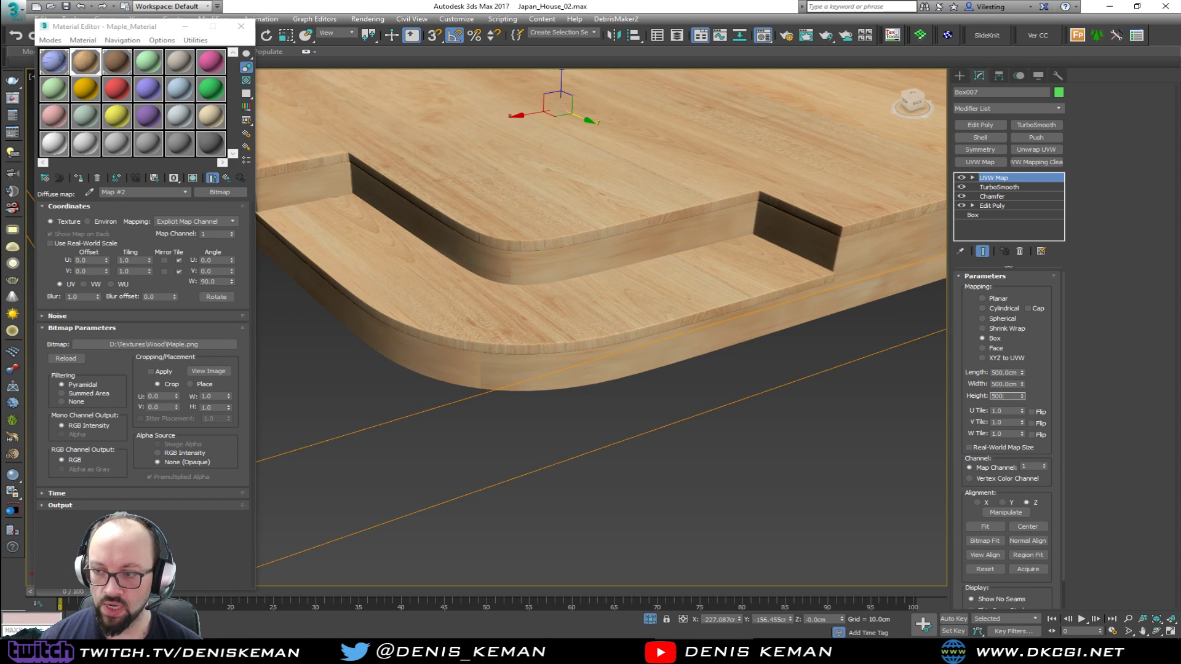
type("500")
key("Return")
Rotate the base's UVW Map gizmo 90 degrees about Y so the grain runs along the sides
left_click(781, 392)
middle_click_drag(781, 392, 596, 343, "alt")
left_click(721, 253)
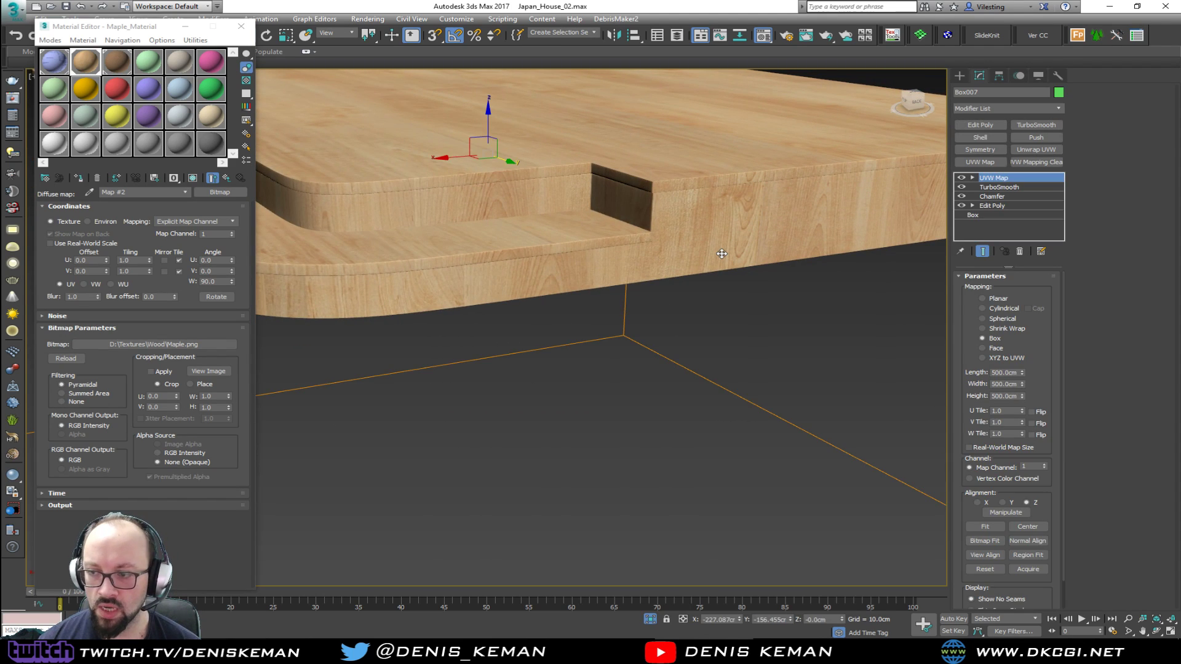
scroll(630, 227, "down", 2)
middle_click_drag(630, 228, 703, 255)
key("e")
left_click(997, 177)
left_click_drag(531, 159, 490, 197)
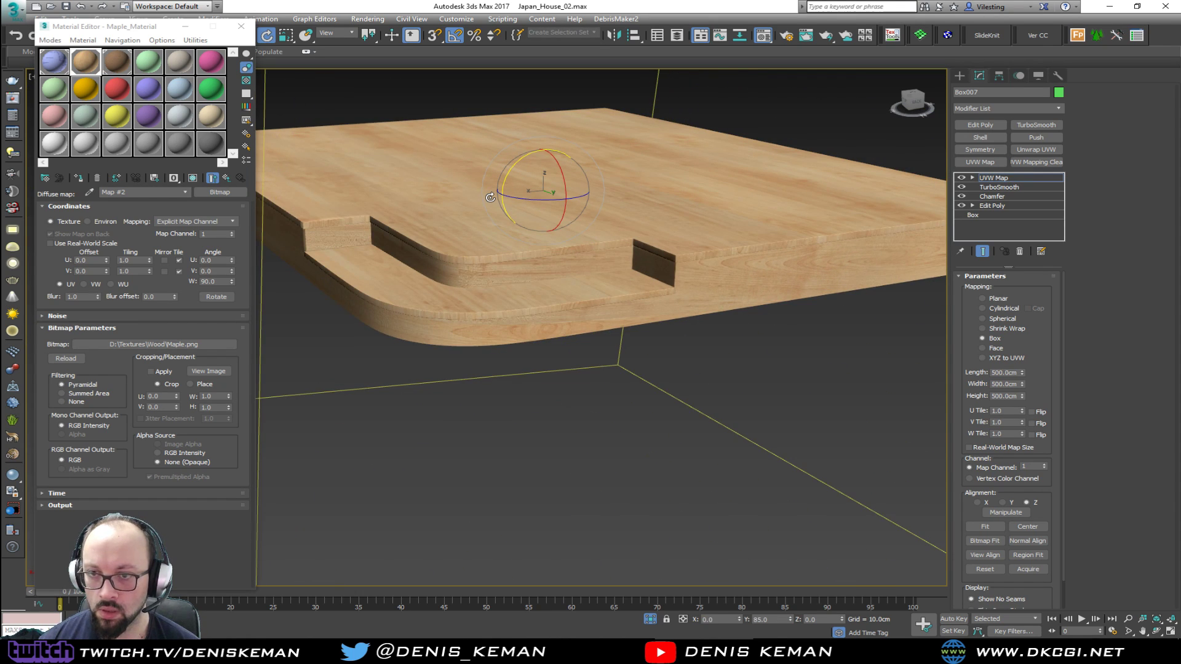
left_click_drag(490, 198, 488, 199)
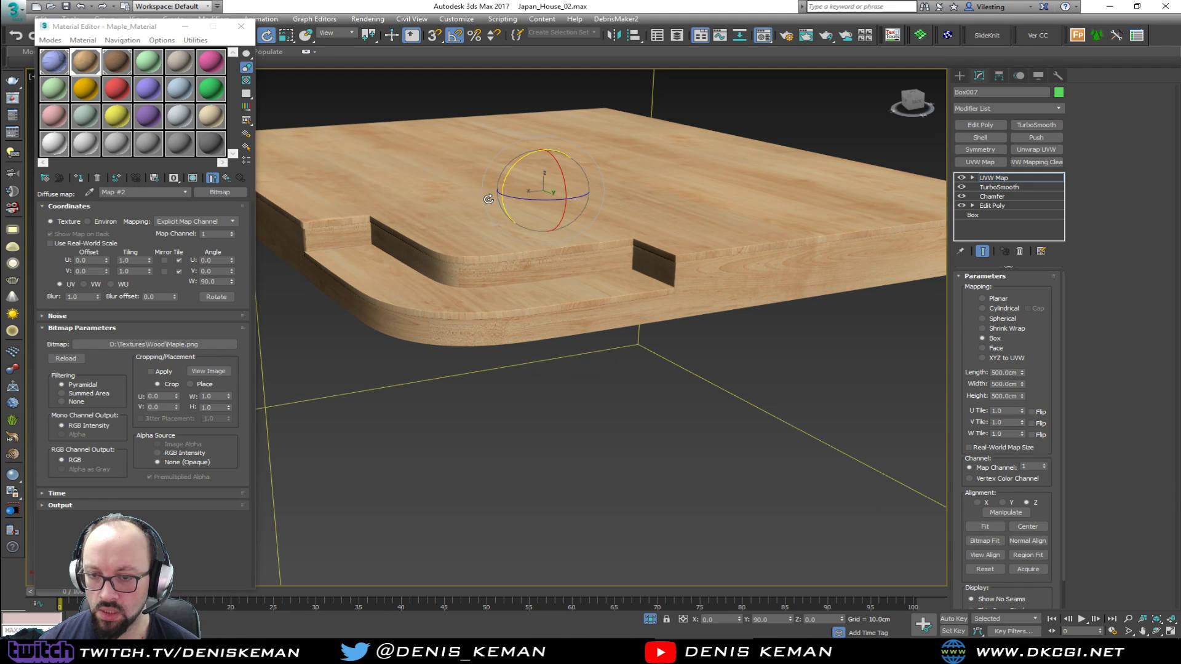
middle_click_drag(487, 200, 558, 241, "alt")
key("w")
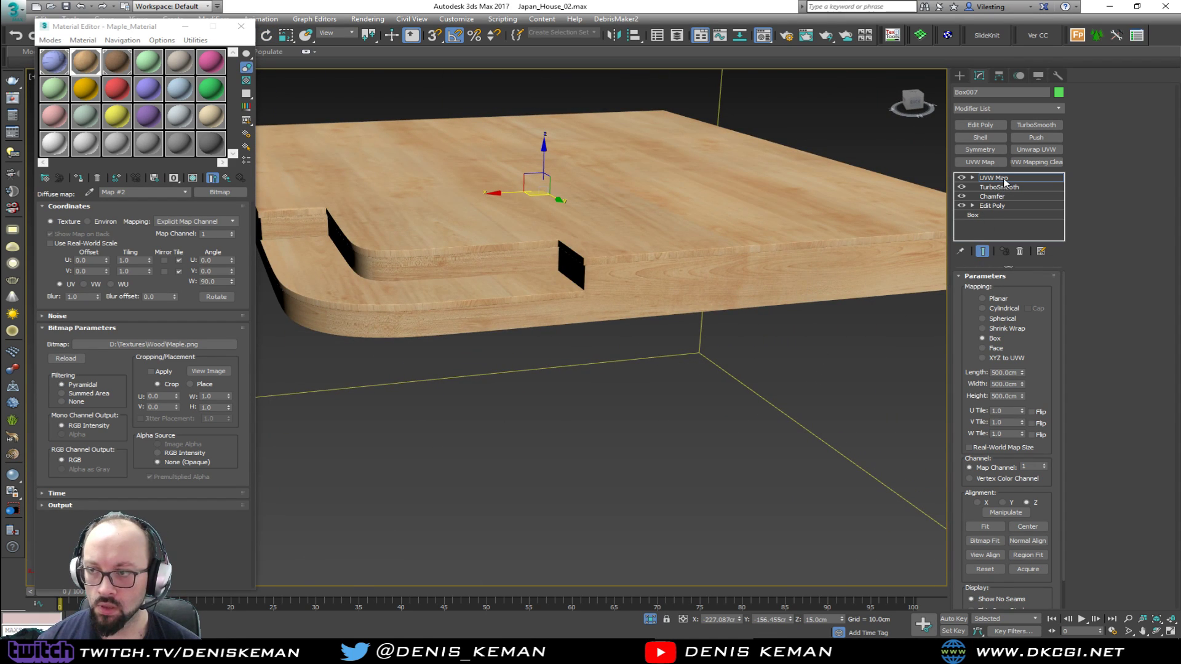
Reduce the base's UVW Map to 300 cm in length, width and height
left_click(854, 390)
middle_click_drag(854, 390, 546, 323, "alt")
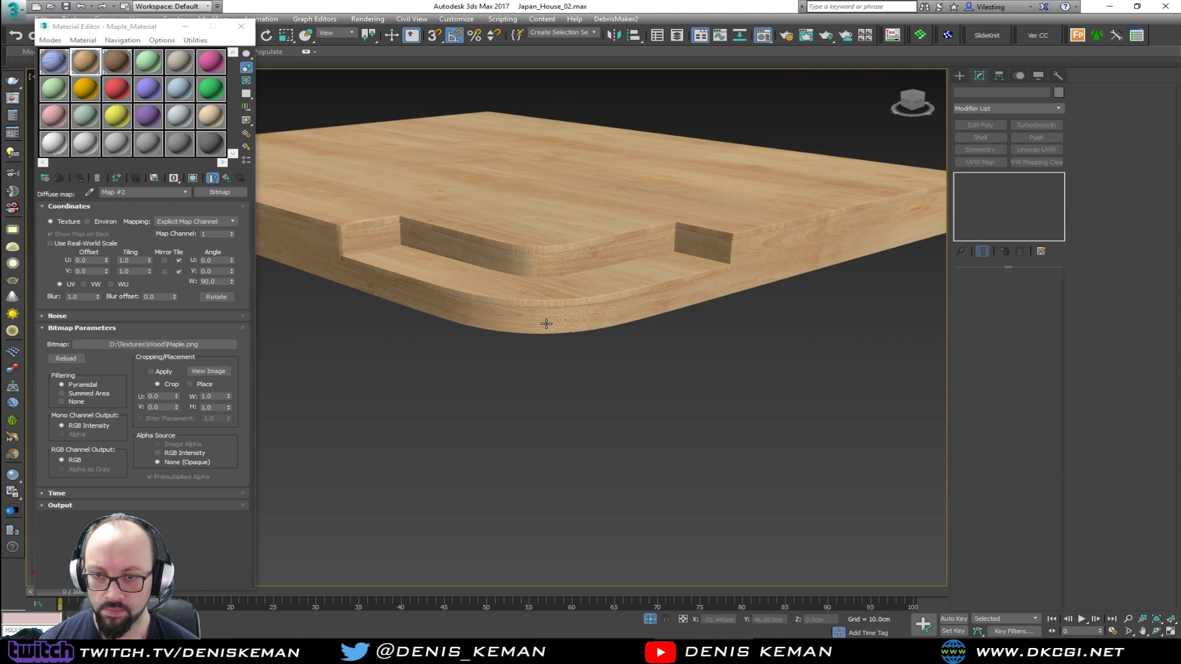
scroll(546, 323, "up", 3)
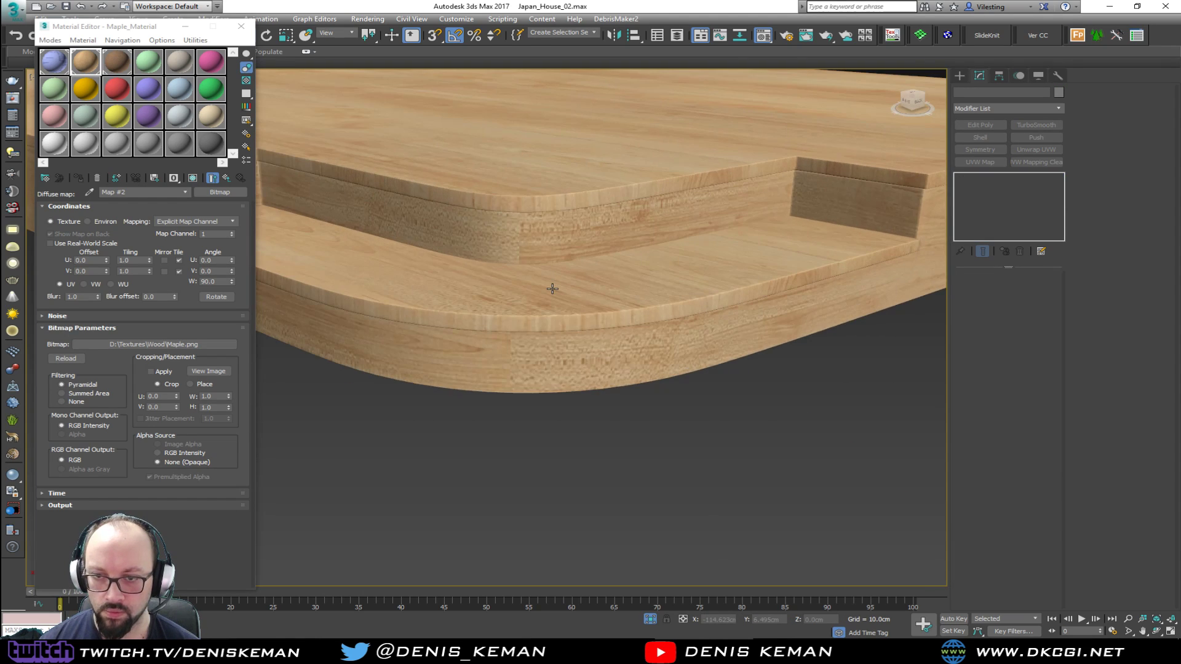
left_click(527, 363)
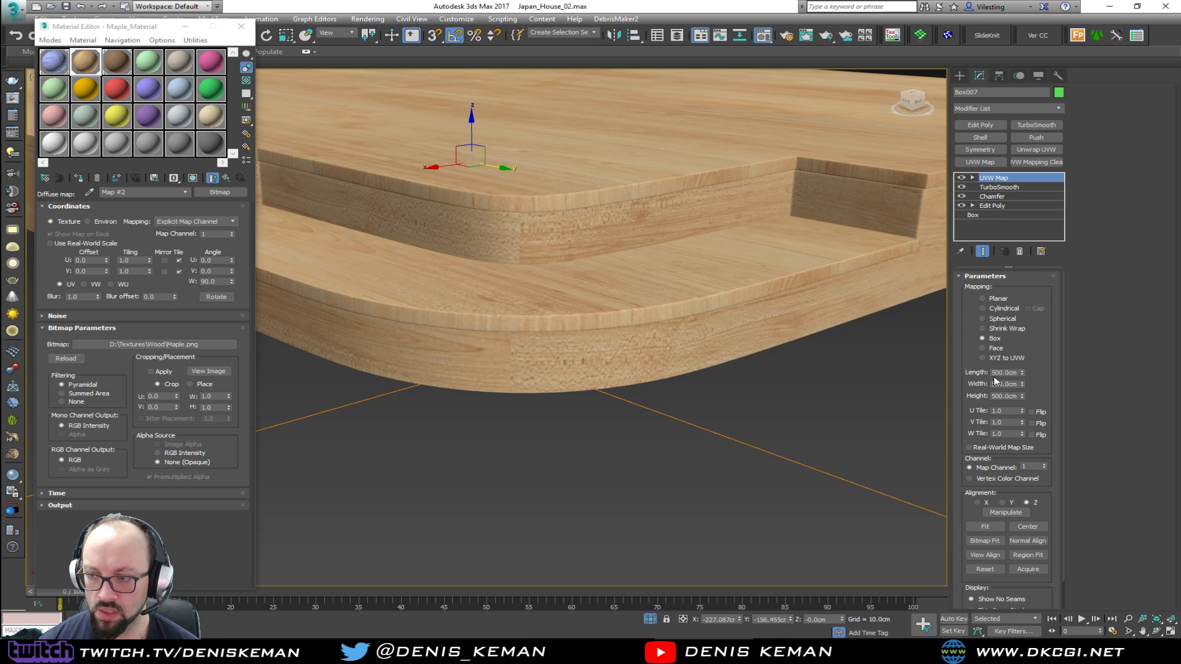
double_click(992, 373)
type("300")
key("Tab")
type("300")
key("Tab")
type("300")
key("Return")
Check the base's finished wood mapping and end the isolation to bring back the whole house
scroll(596, 256, "up", 2)
scroll(606, 326, "down", 4)
mouse_move(618, 337)
middle_mouse_down("alt")
mouse_move(728, 301)
mouse_move(613, 317)
middle_mouse_up("alt")
left_click(635, 432)
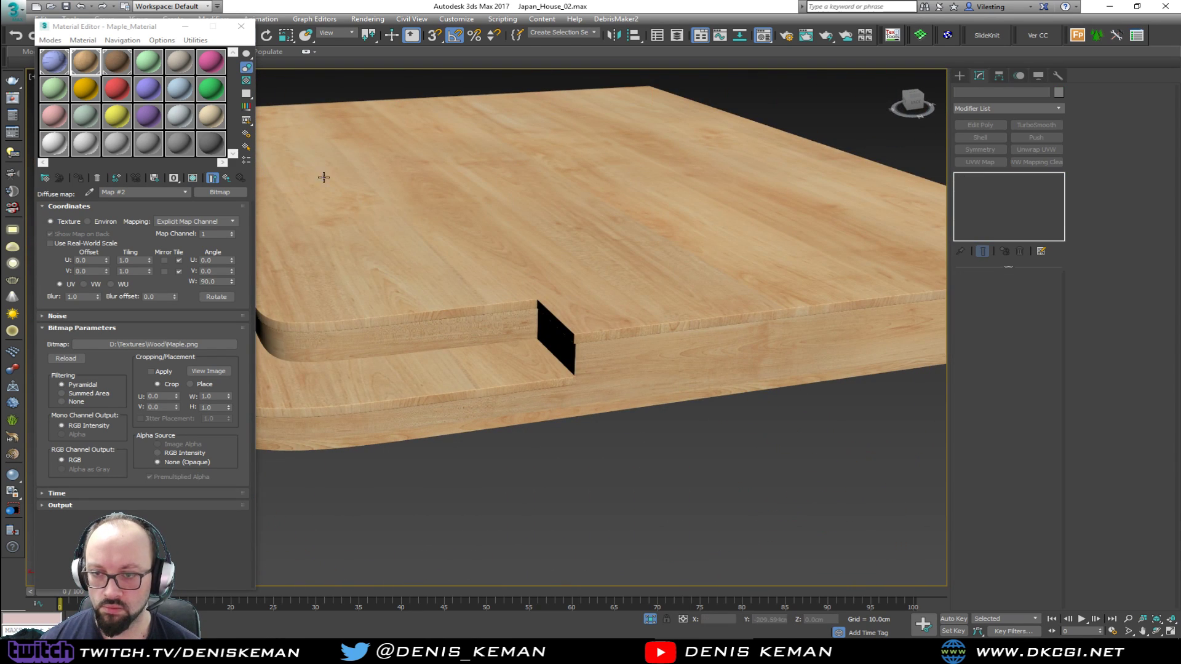
left_click(177, 28)
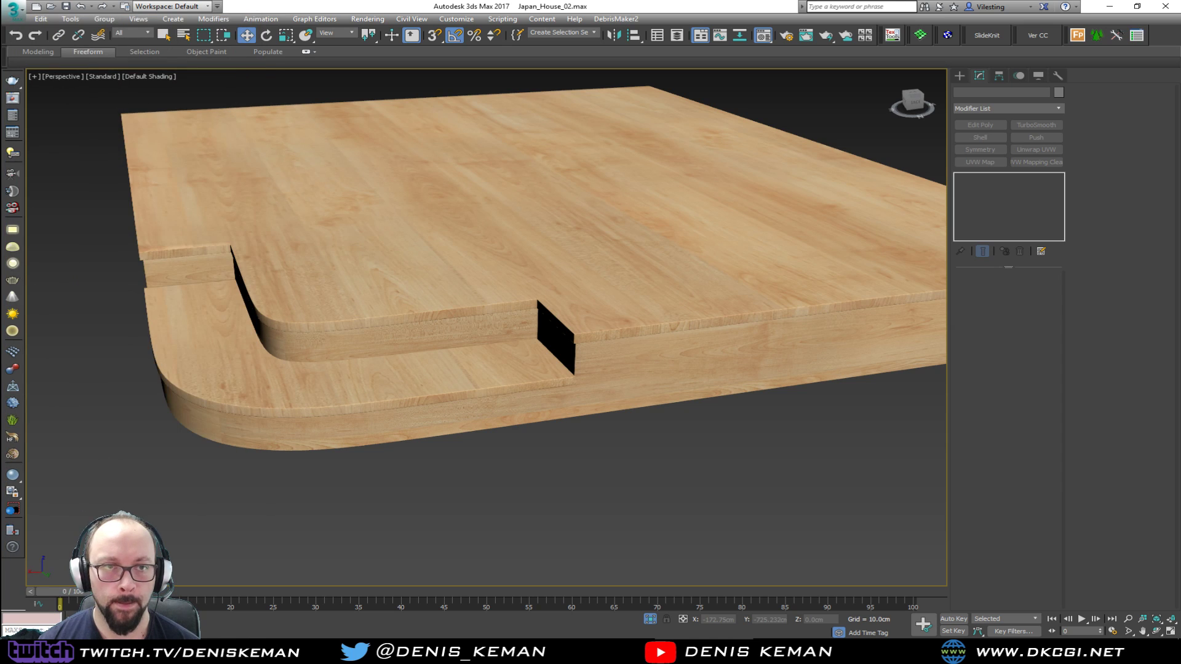
left_click_drag(0, 44, 131, 29)
middle_click_drag(399, 276, 567, 279)
scroll(562, 277, "down", 3)
right_click(560, 275)
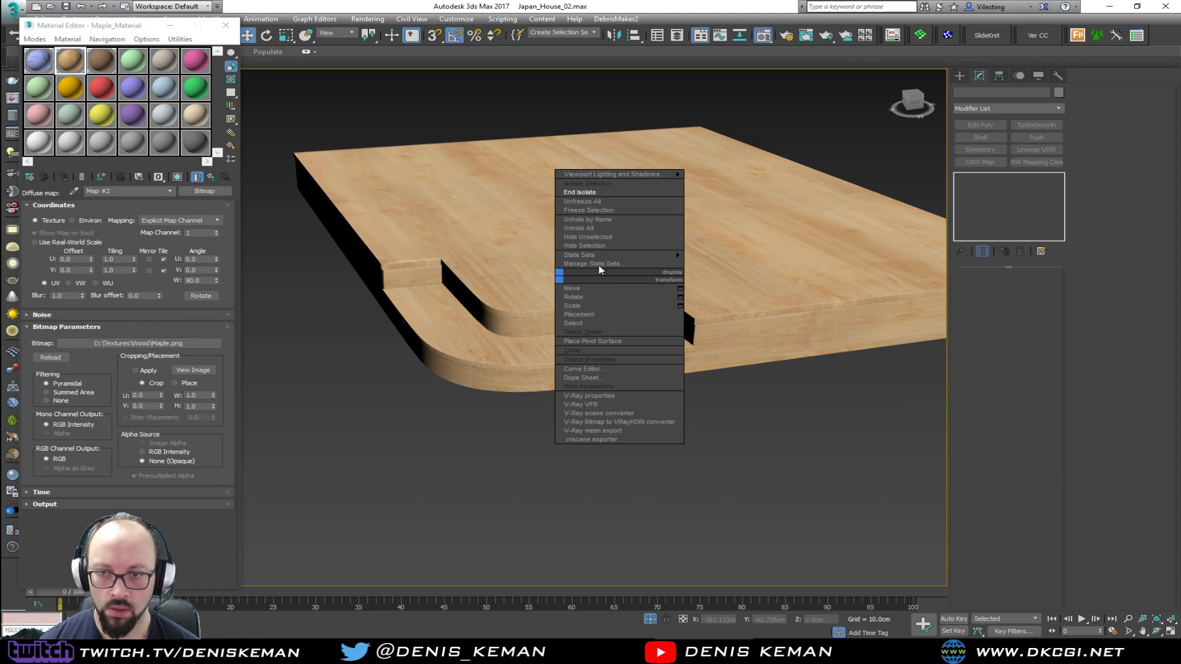
left_click(595, 195)
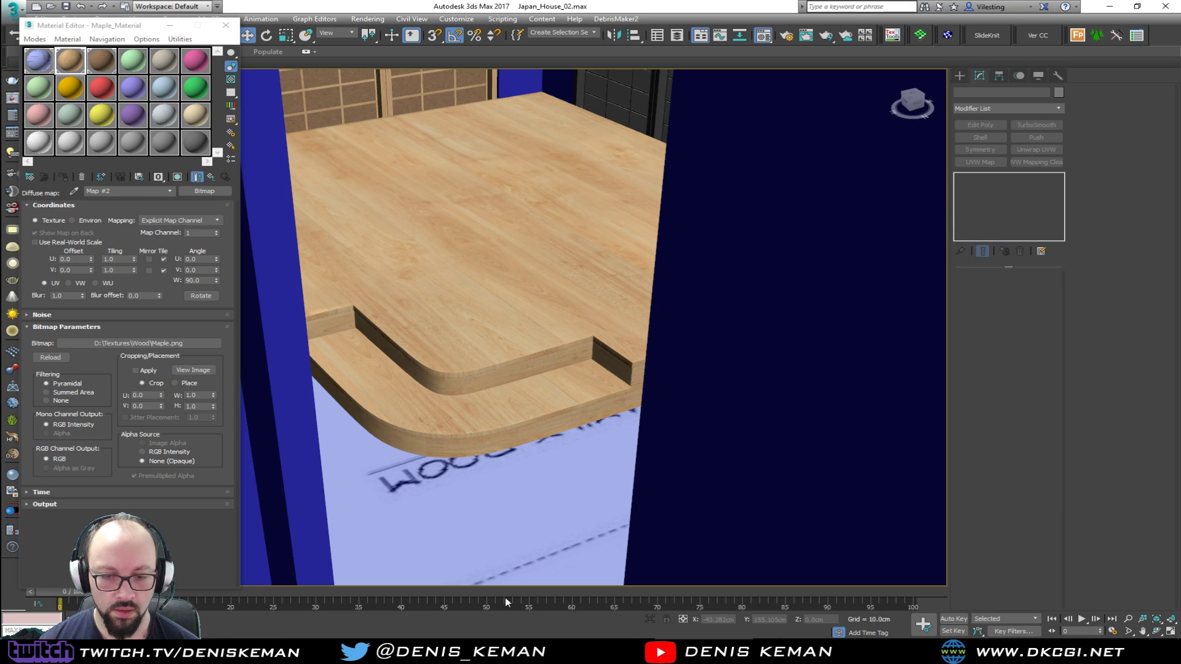
Compare the textured platform in the family room with the Living_Room_Idea_01 reference photo, and close the photo
middle_click_drag(537, 283, 565, 317)
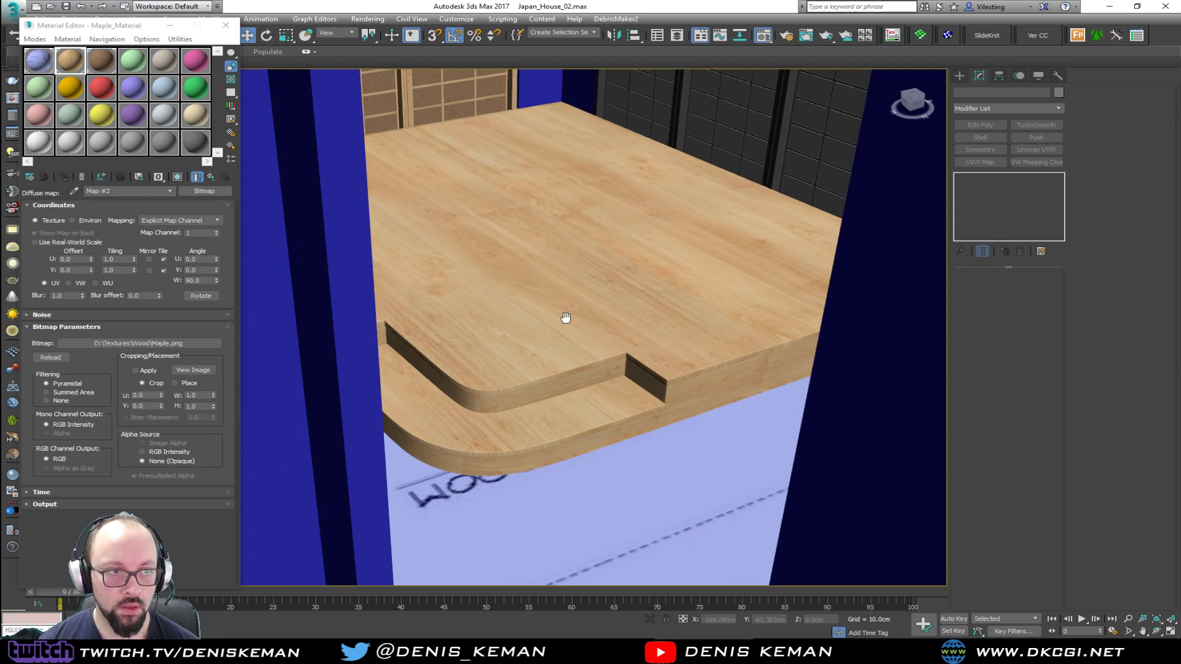
key("z")
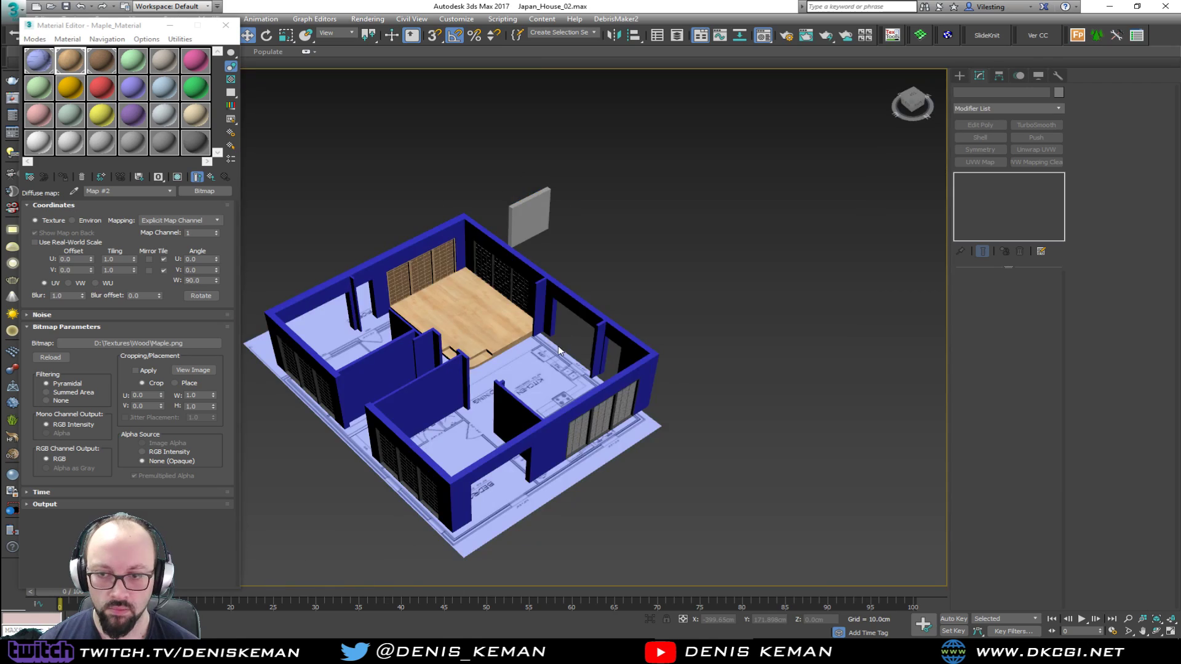
scroll(548, 337, "up", 10)
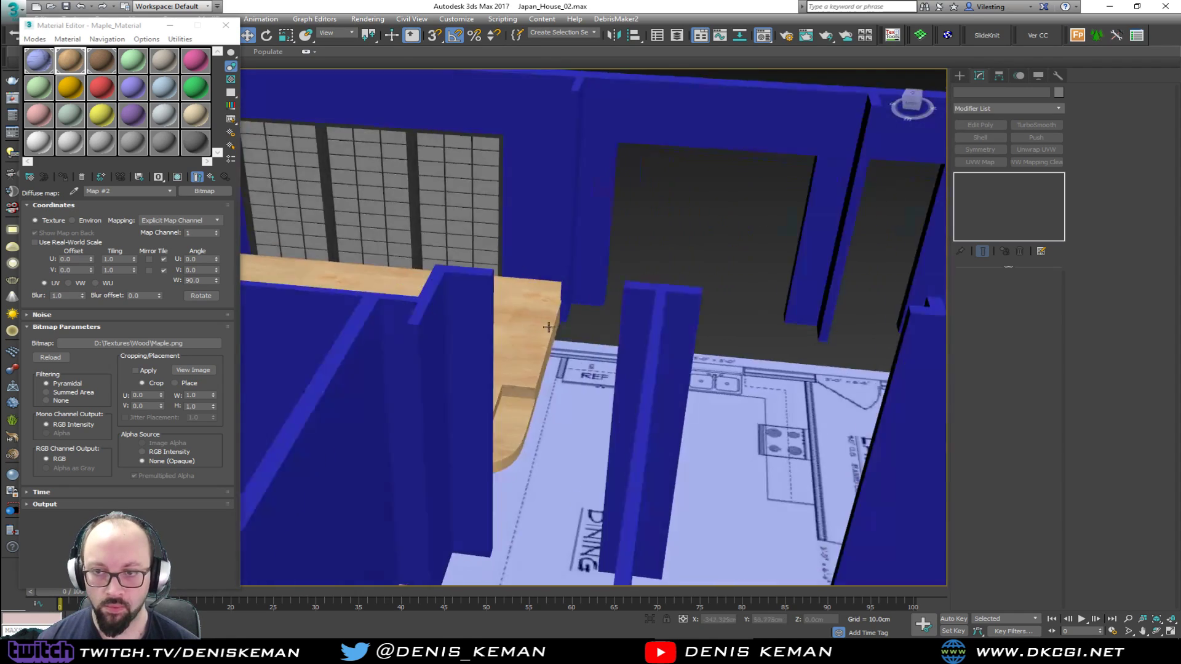
middle_click_drag(548, 328, 621, 277, "alt")
middle_click_drag(416, 385, 618, 283)
left_click(519, 320)
middle_click_drag(523, 326, 136, 380, "alt")
left_click(449, 467)
middle_click_drag(449, 467, 642, 355, "alt")
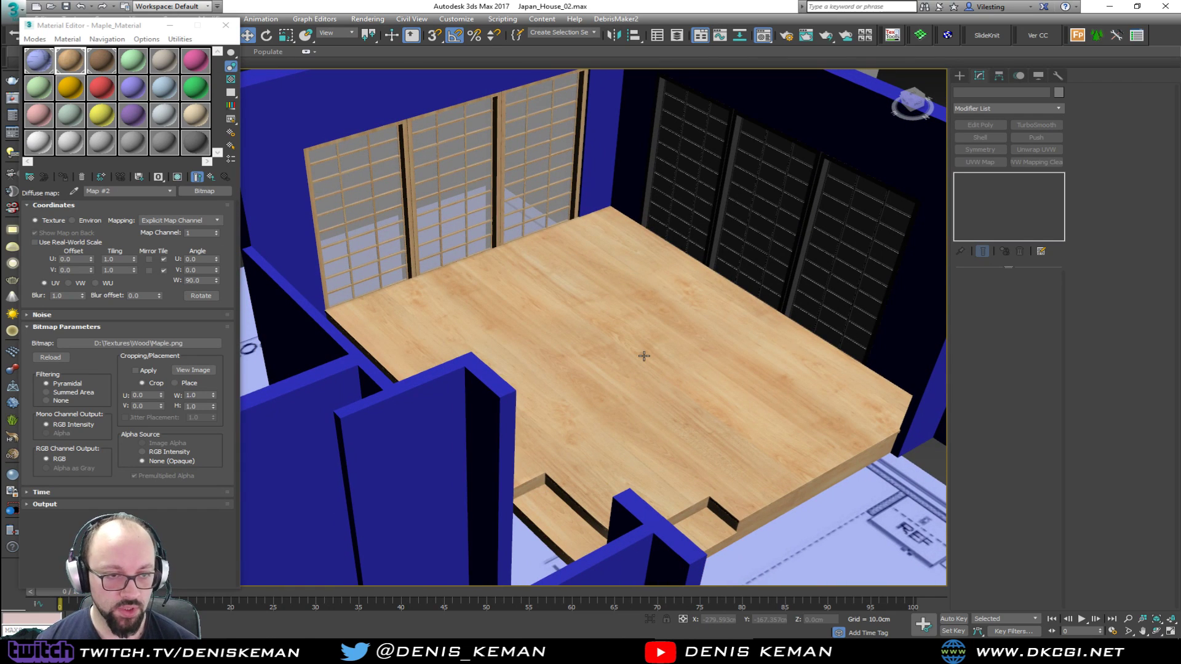
left_click_drag(733, 84, 978, 39)
middle_click_drag(658, 302, 408, 382, "alt")
middle_click_drag(518, 436, 699, 603, "alt")
key("alt+Tab")
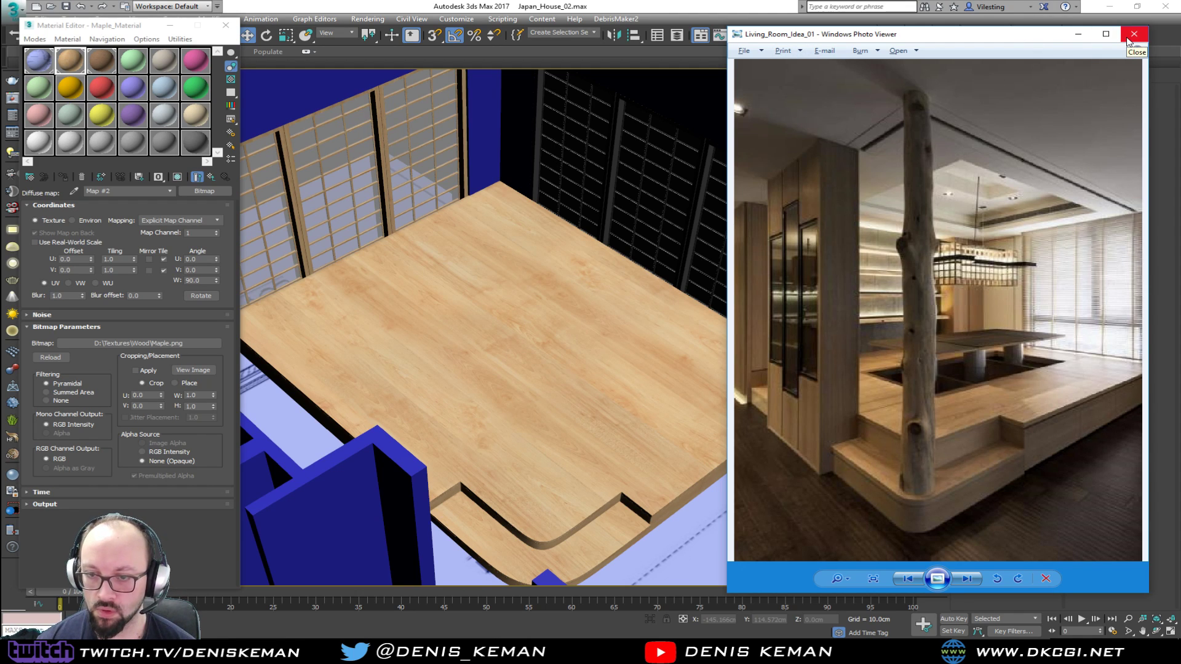
left_click(1128, 42)
Try placing the Amazing_Guy figure on the platform beside the sliding doors for scale, and undo the moves
middle_click_drag(526, 324, 498, 365, "alt")
left_click(449, 304)
middle_click_drag(450, 304, 384, 334, "alt")
left_click_drag(466, 340, 449, 542)
left_click_drag(442, 494, 444, 464)
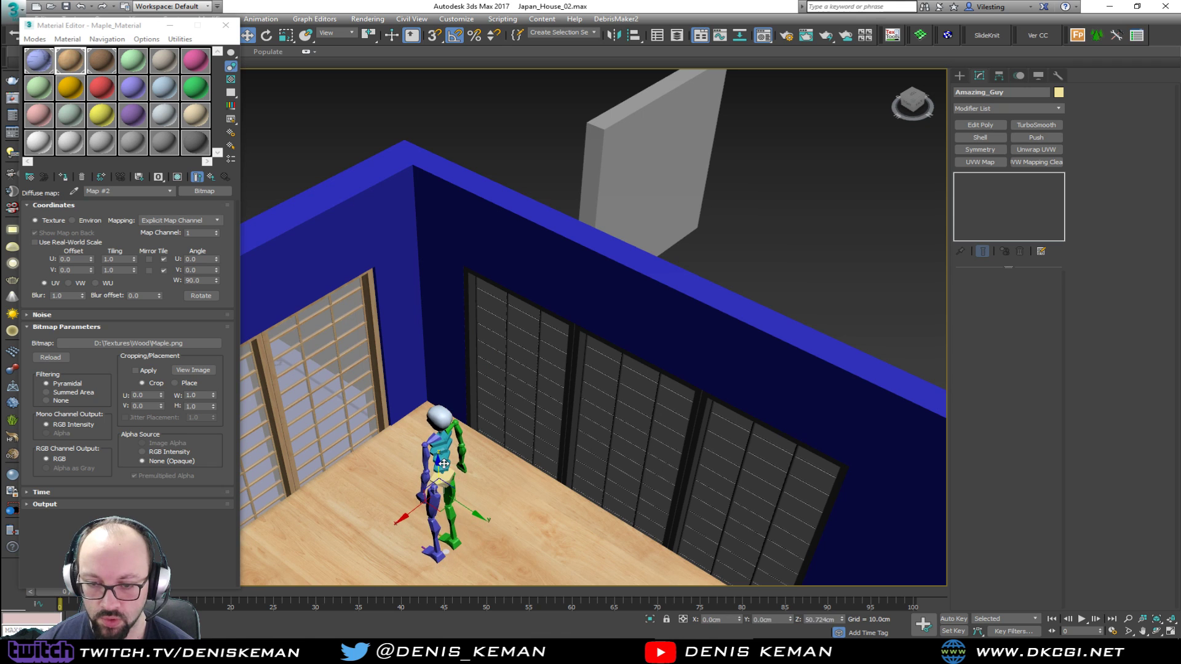
middle_click_drag(443, 477, 634, 351, "alt")
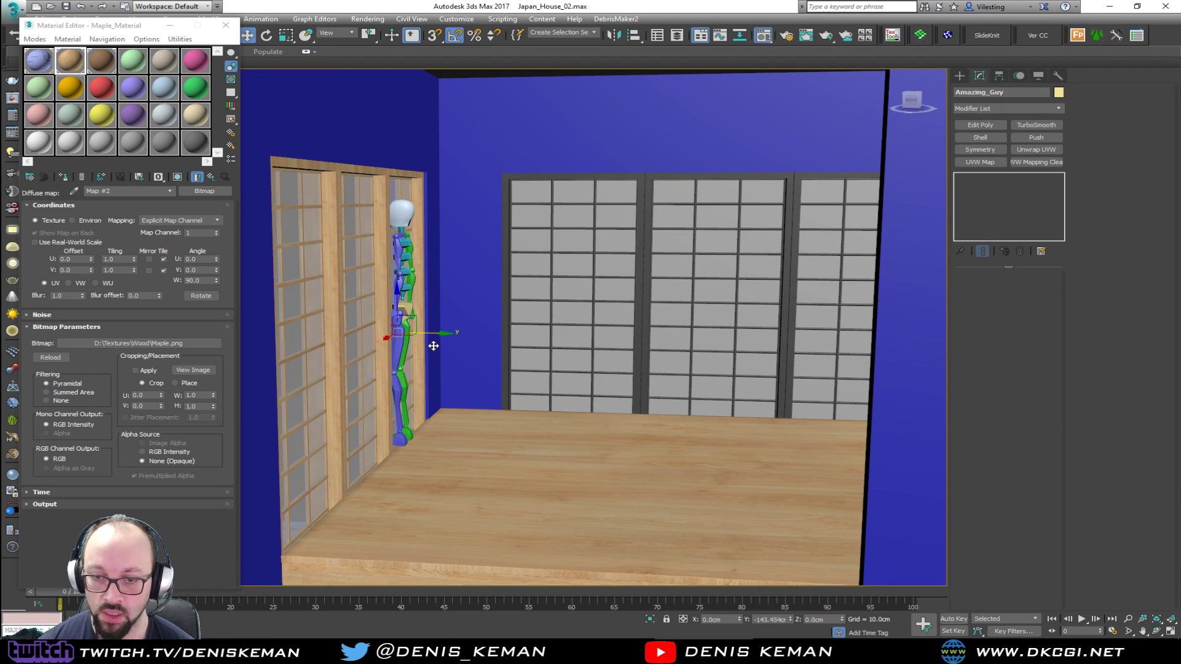
middle_click_drag(454, 350, 528, 329, "alt")
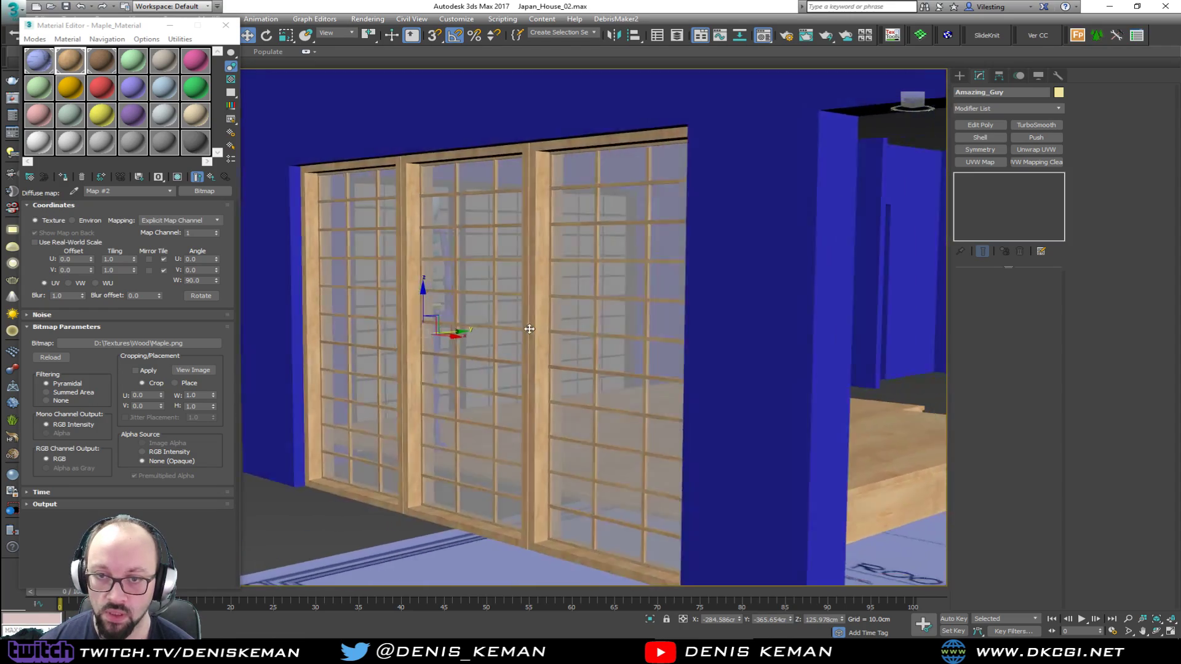
middle_click_drag(512, 205, 479, 496, "alt")
key("ctrl+z")
key("ctrl+z")
key("ctrl+z")
Look over the textured platform inside the house and close the Material Editor
scroll(480, 496, "down", 4)
left_click_drag(610, 233, 595, 261)
middle_click_drag(594, 433, 565, 225)
middle_click_drag(612, 329, 540, 300, "alt")
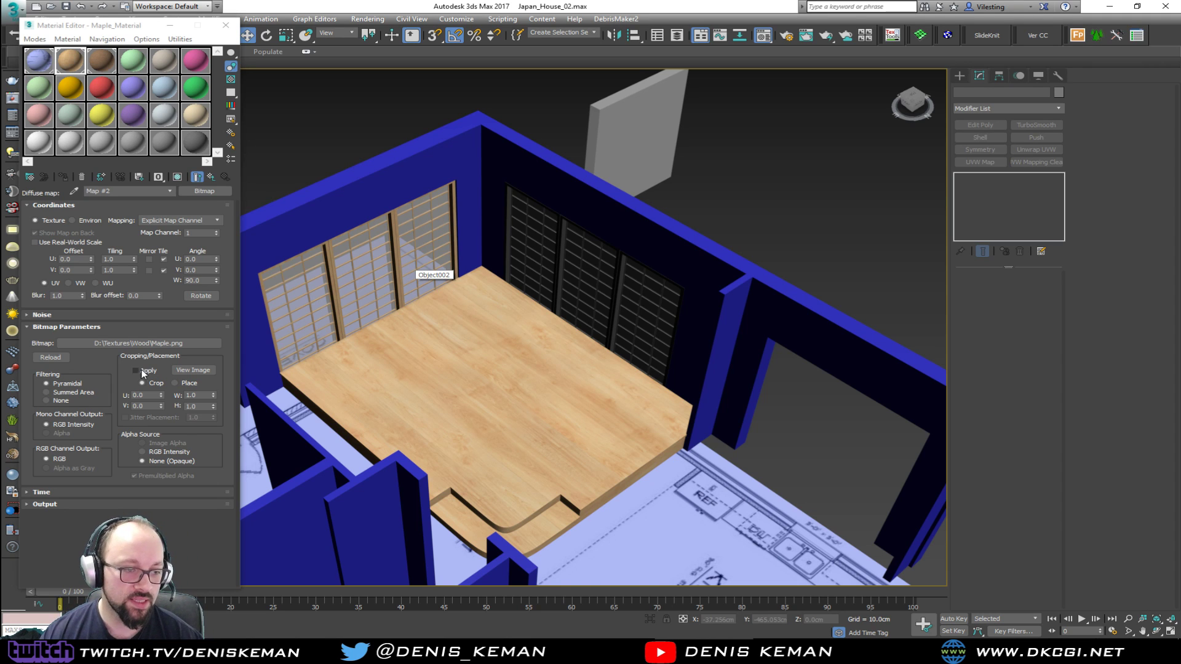
middle_click_drag(337, 390, 436, 267, "alt")
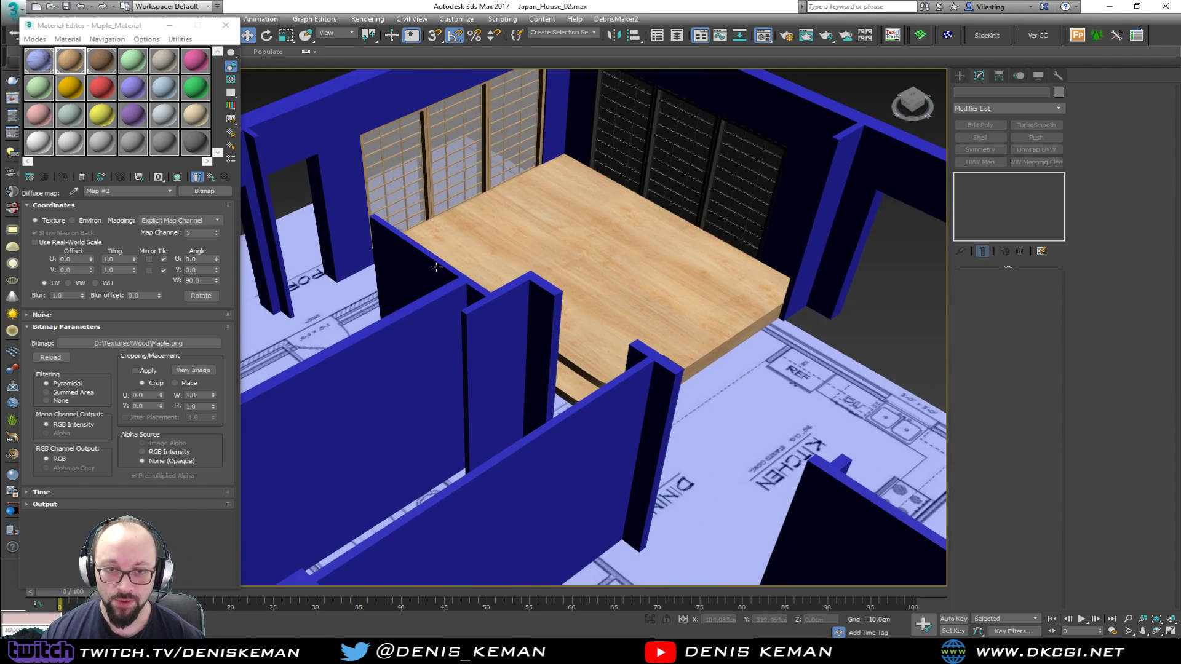
left_click(226, 25)
middle_click_drag(241, 93, 395, 116, "alt")
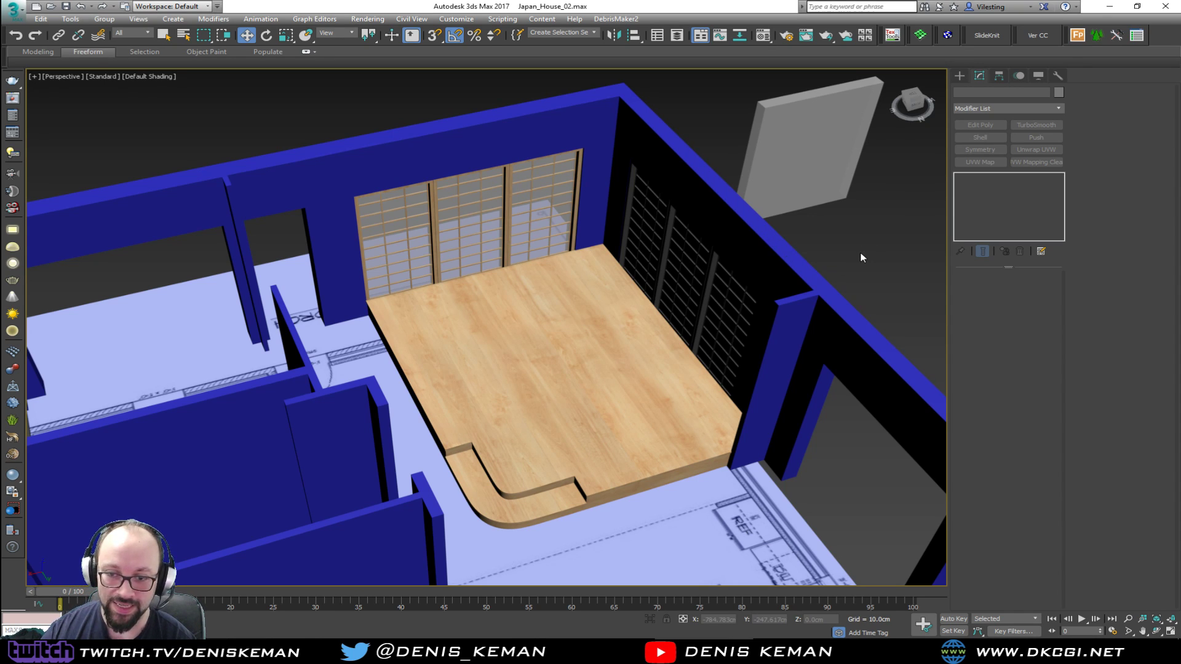
middle_click_drag(487, 376, 162, 357)
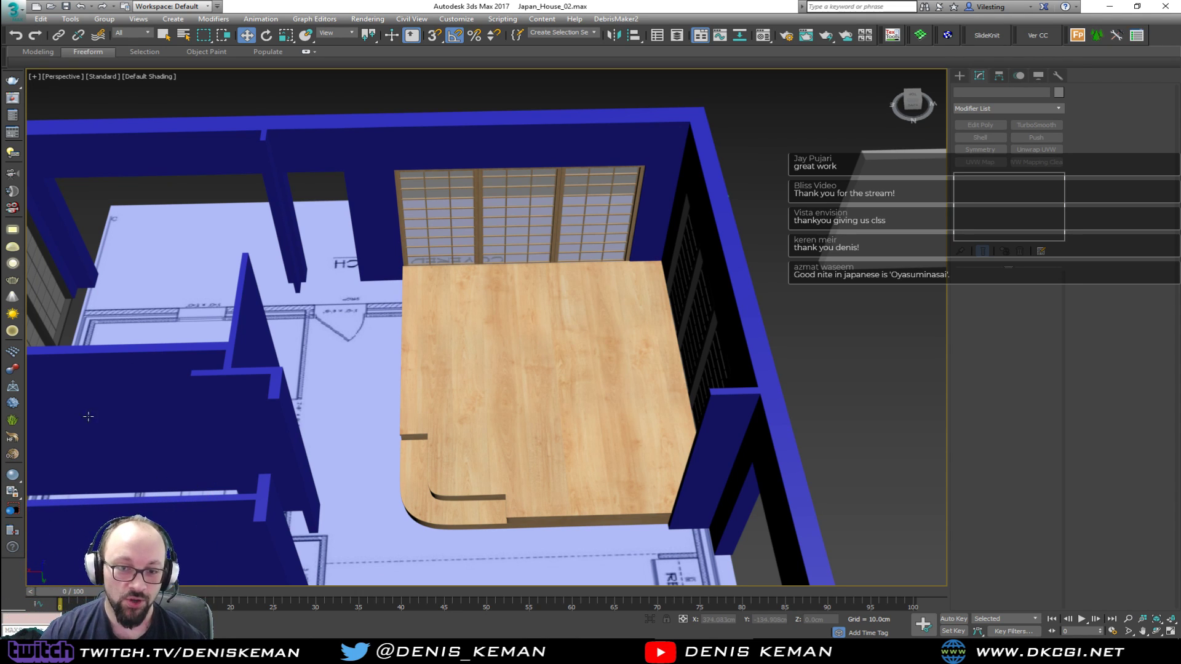
left_click(260, 377)
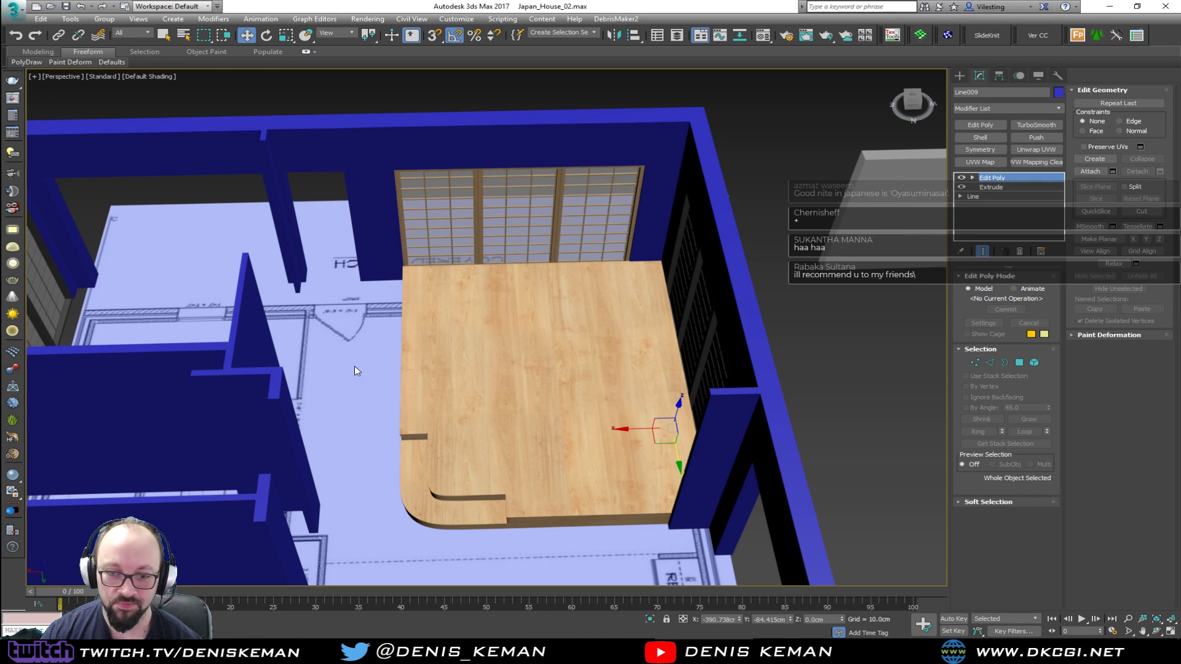
left_click(343, 381)
scroll(445, 418, "down", 5)
middle_click_drag(444, 418, 371, 410, "alt")
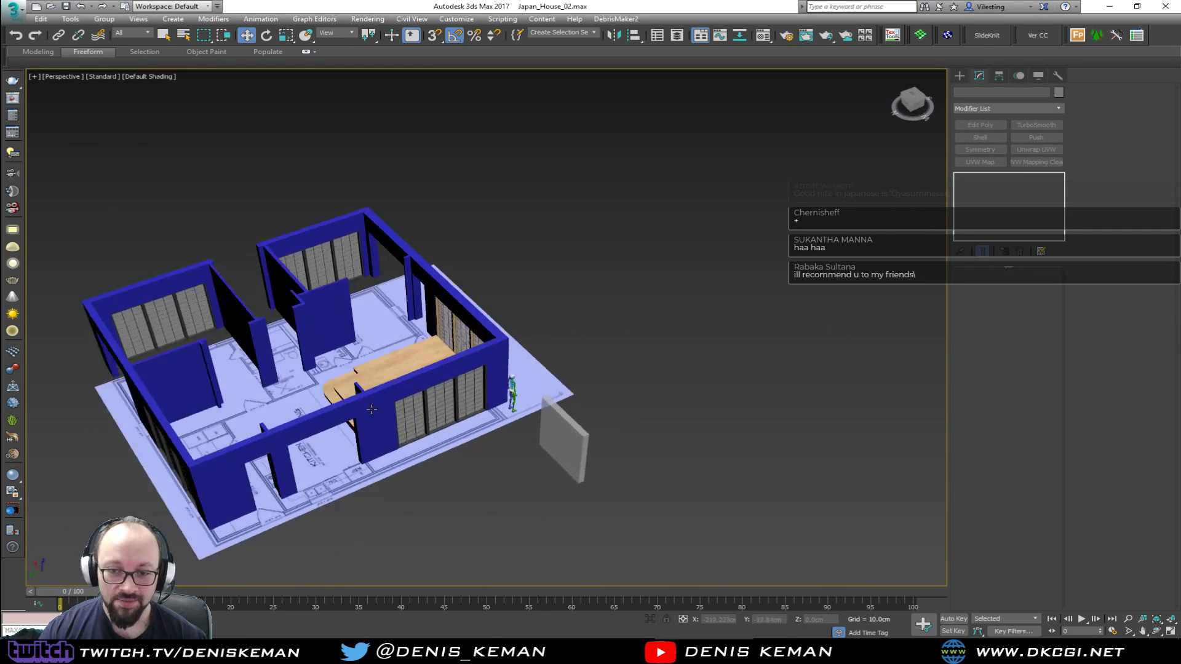